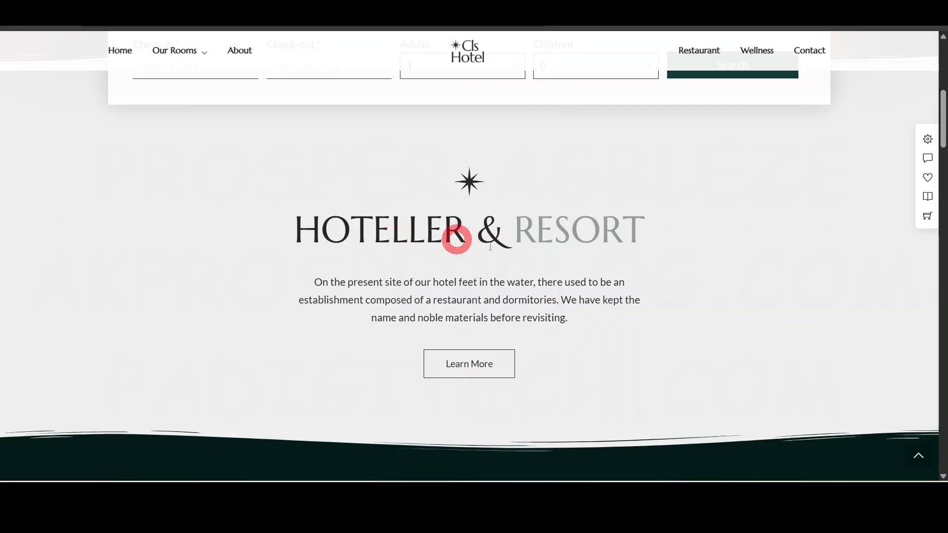
Examine the home page's introduction and room listings, advancing the room carousel to the Deluxe Room and Luxury Suite Room.
{"action": "scroll", "coordinate": [543, 241], "scroll_direction": "up", "scroll_amount": 3}
{"action": "scroll", "coordinate": [538, 240], "scroll_direction": "down", "scroll_amount": 3}
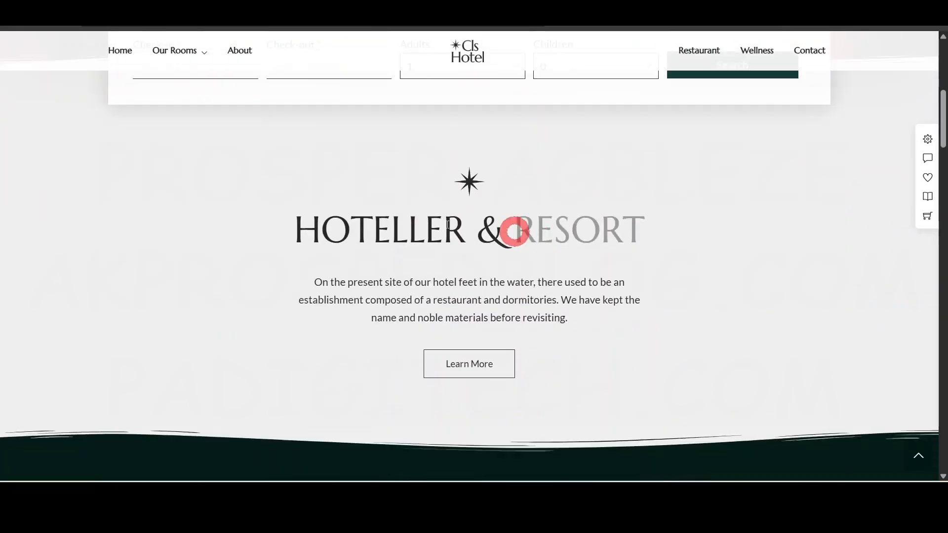
{"action": "scroll", "coordinate": [633, 270], "scroll_direction": "down", "scroll_amount": 6}
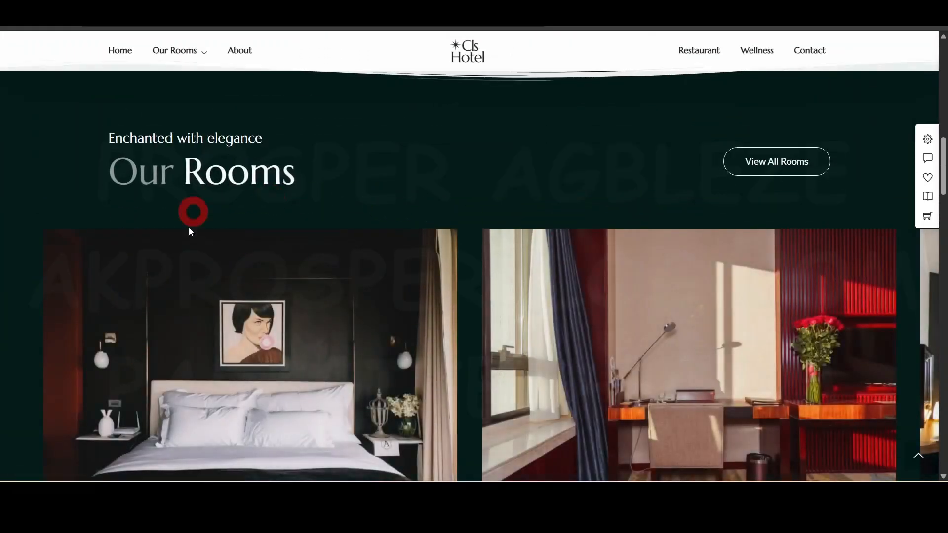
{"action": "scroll", "coordinate": [620, 335], "scroll_direction": "down", "scroll_amount": 6}
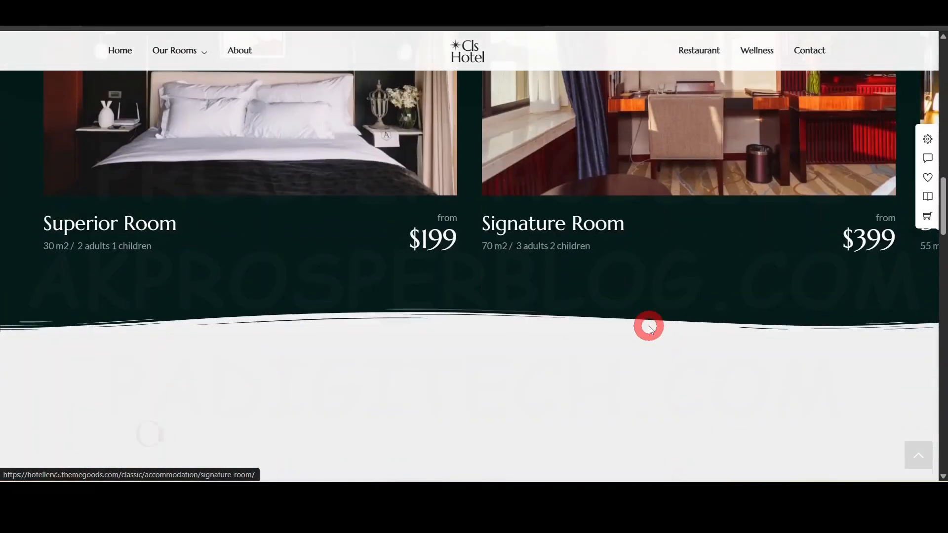
{"action": "scroll", "coordinate": [650, 323], "scroll_direction": "up", "scroll_amount": 3}
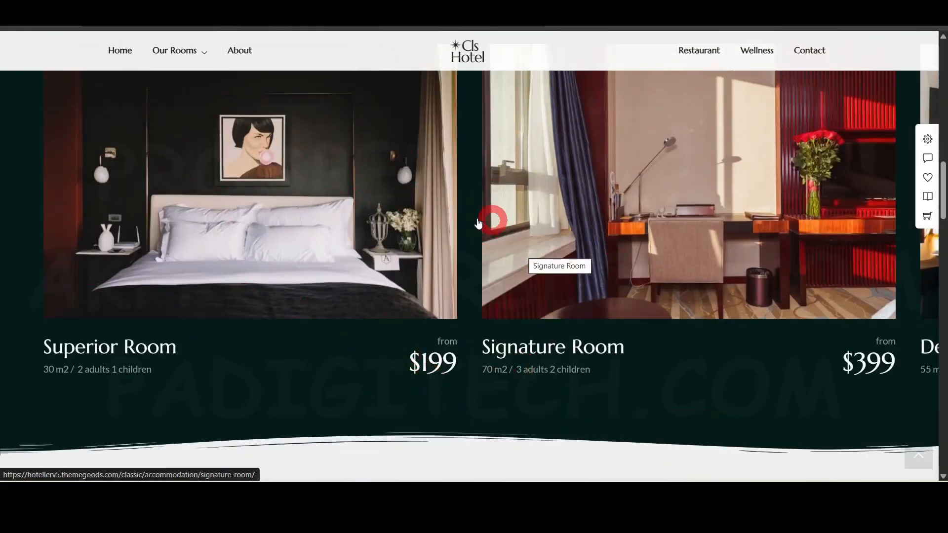
{"action": "scroll", "coordinate": [375, 250], "scroll_direction": "down", "scroll_amount": 3}
{"action": "scroll", "coordinate": [419, 252], "scroll_direction": "down", "scroll_amount": 2}
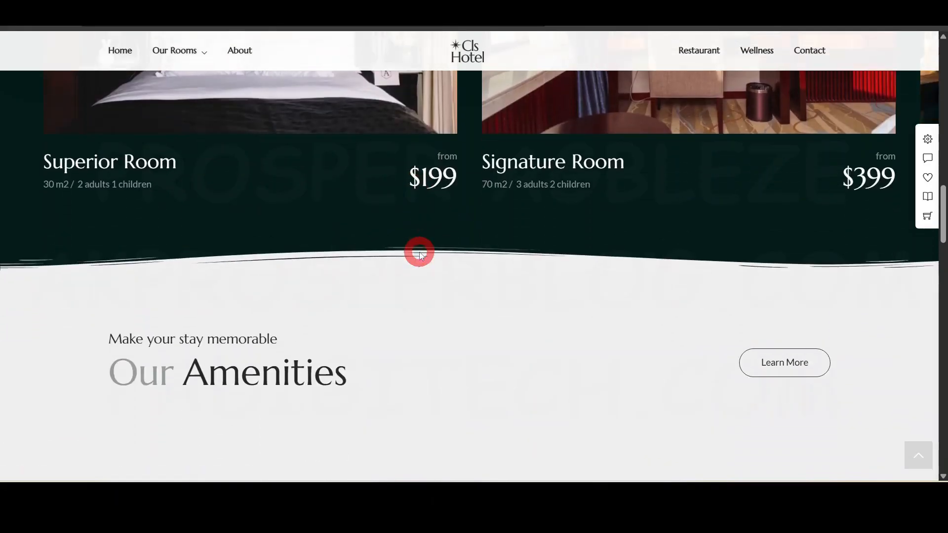
{"action": "scroll", "coordinate": [419, 252], "scroll_direction": "up", "scroll_amount": 5}
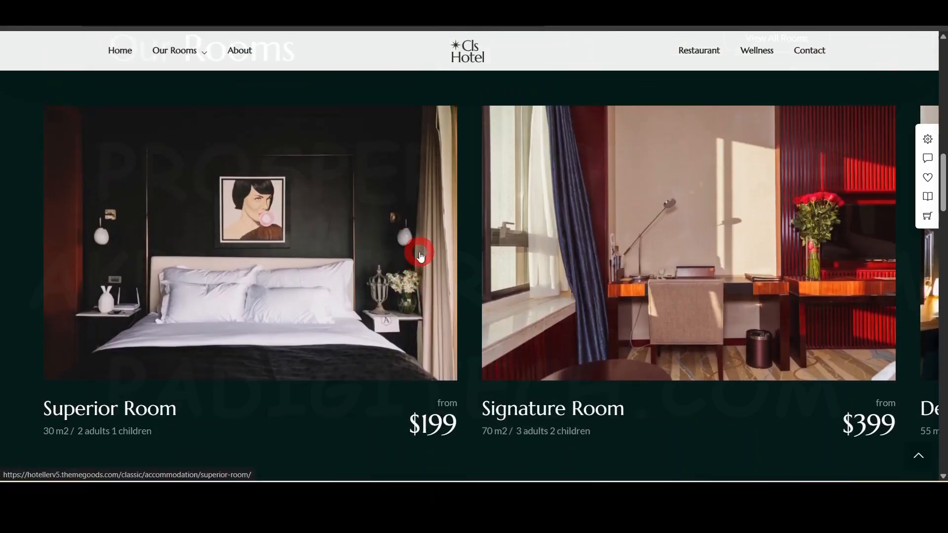
{"action": "scroll", "coordinate": [420, 256], "scroll_direction": "down", "scroll_amount": 4}
{"action": "left_click_drag", "start_coordinate": [54, 225], "coordinate": [72, 250]}
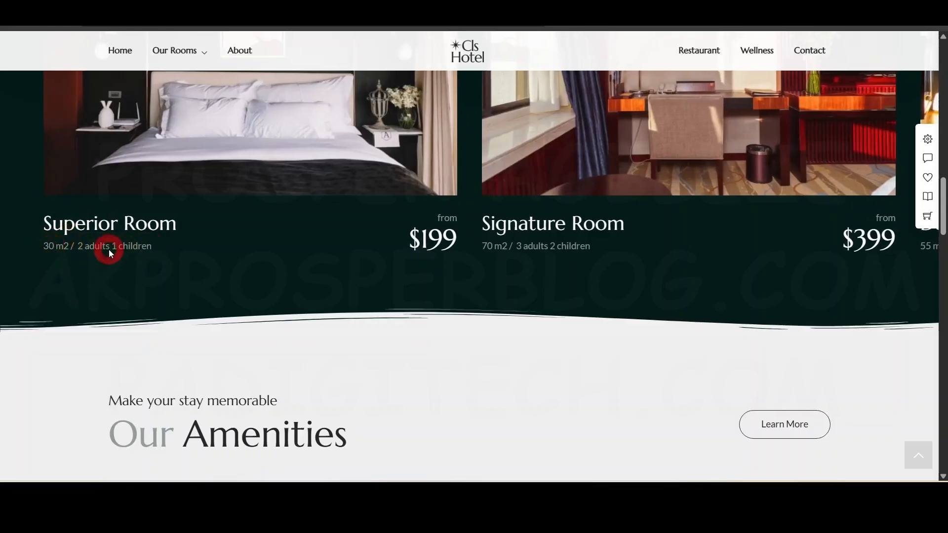
{"action": "scroll", "coordinate": [544, 244], "scroll_direction": "up", "scroll_amount": 3}
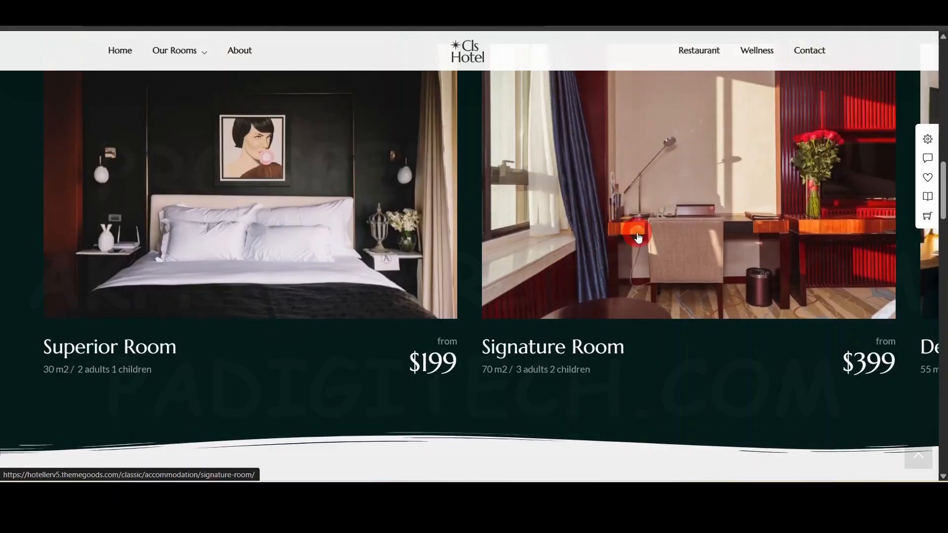
{"action": "left_click_drag", "start_coordinate": [674, 222], "coordinate": [306, 251]}
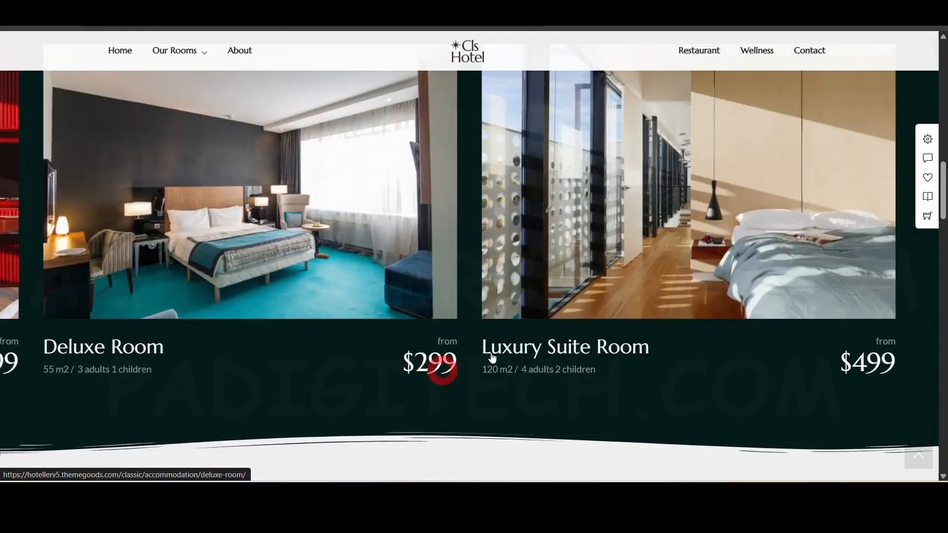
Examine the home page's amenities, Rest well section, contact form and footer, and return to the hero banner.
{"action": "scroll", "coordinate": [540, 294], "scroll_direction": "down", "scroll_amount": 8}
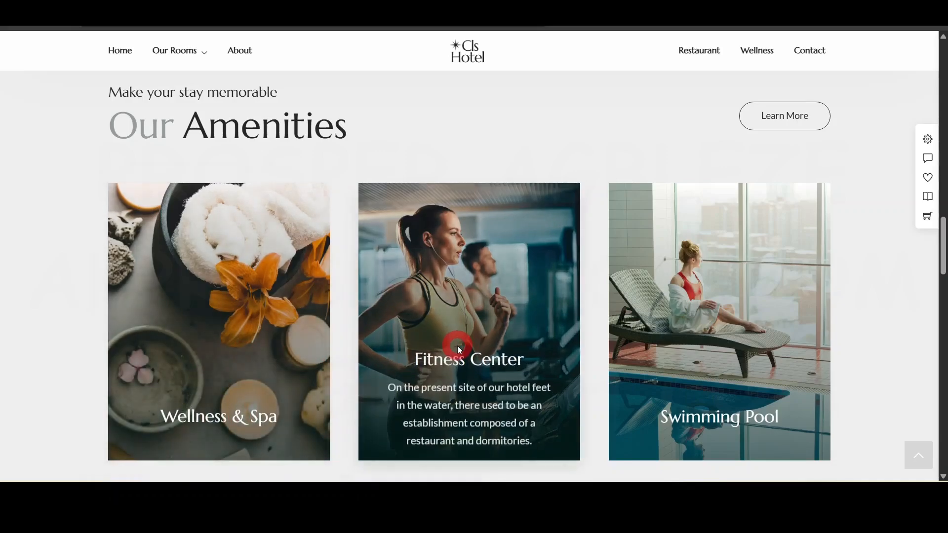
{"action": "scroll", "coordinate": [731, 349], "scroll_direction": "down", "scroll_amount": 5}
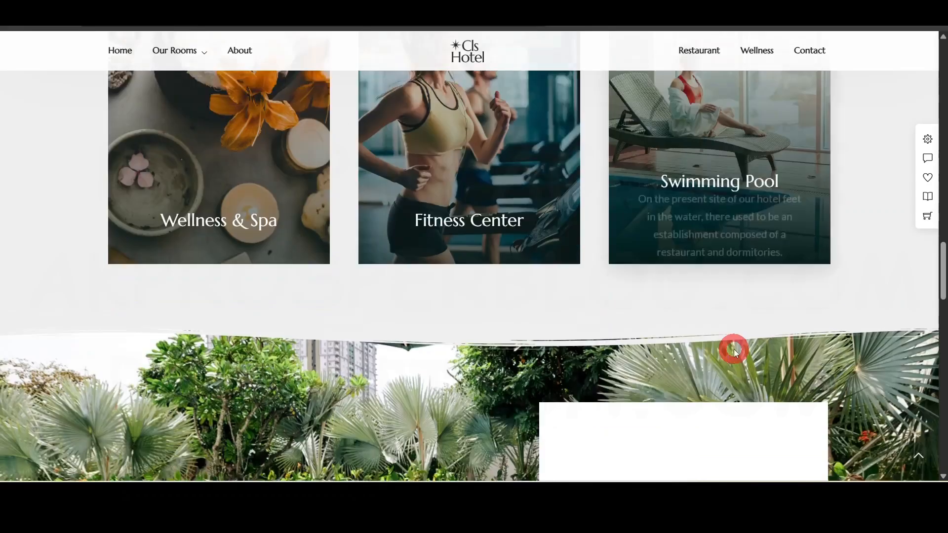
{"action": "scroll", "coordinate": [671, 168], "scroll_direction": "up", "scroll_amount": 5}
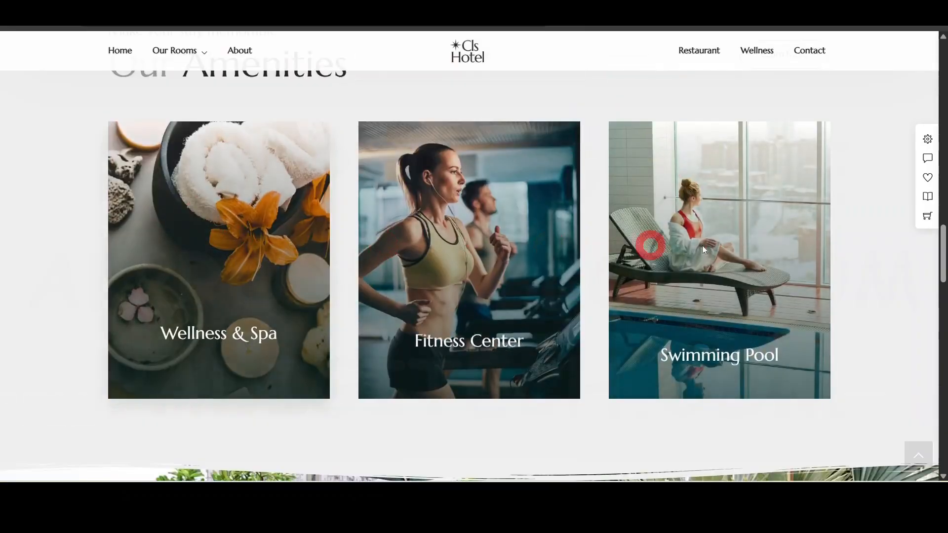
{"action": "scroll", "coordinate": [691, 245], "scroll_direction": "down", "scroll_amount": 6}
{"action": "scroll", "coordinate": [733, 247], "scroll_direction": "down", "scroll_amount": 4}
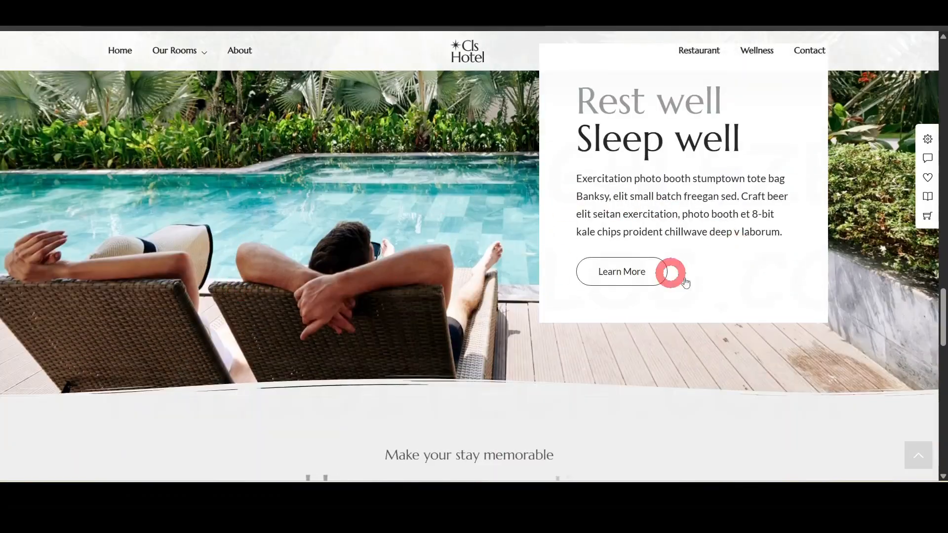
{"action": "scroll", "coordinate": [671, 271], "scroll_direction": "down", "scroll_amount": 5}
{"action": "scroll", "coordinate": [318, 319], "scroll_direction": "down", "scroll_amount": 4}
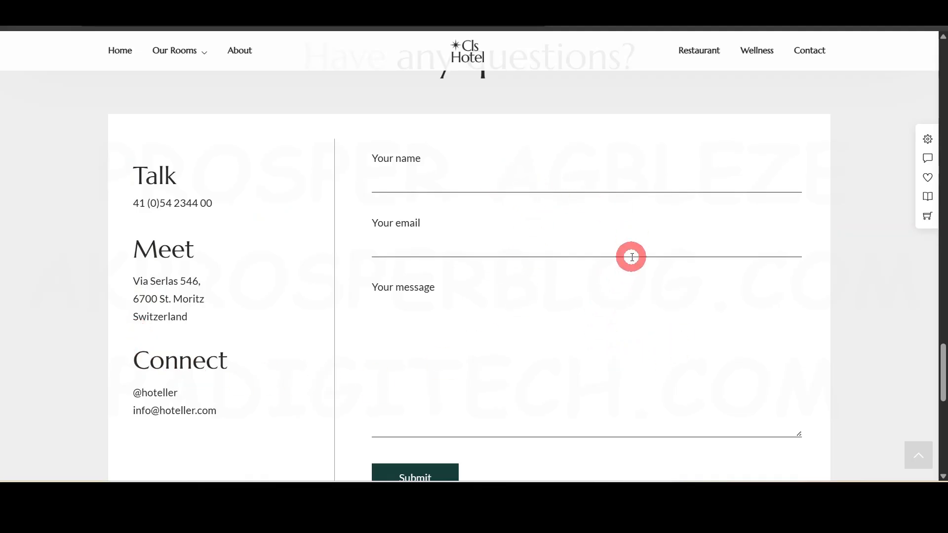
{"action": "scroll", "coordinate": [632, 257], "scroll_direction": "down", "scroll_amount": 10}
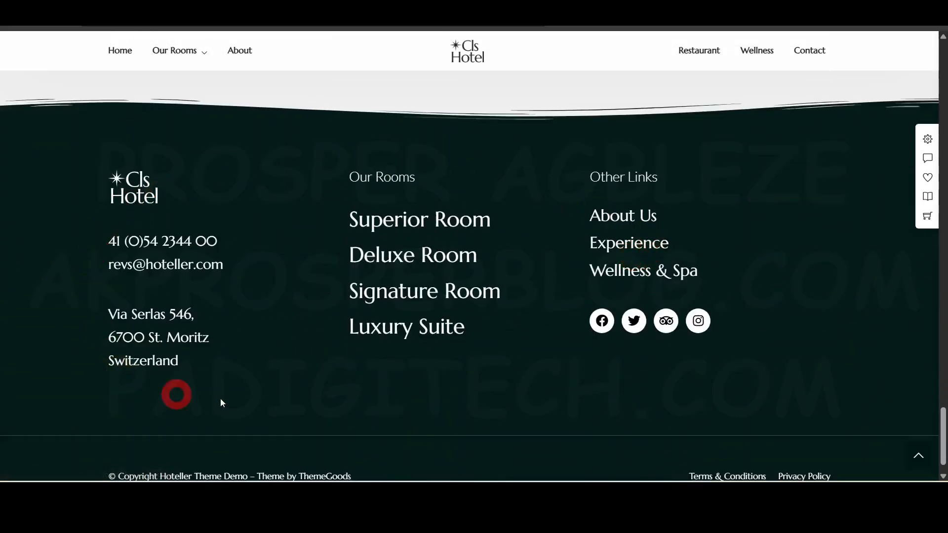
{"action": "scroll", "coordinate": [752, 334], "scroll_direction": "down", "scroll_amount": 1}
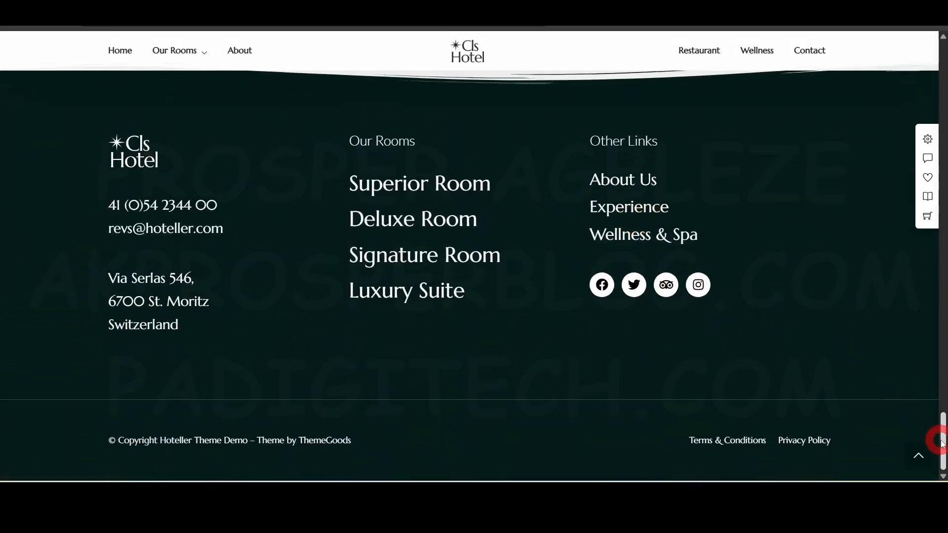
{"action": "left_click_drag", "start_coordinate": [941, 440], "coordinate": [941, 64]}
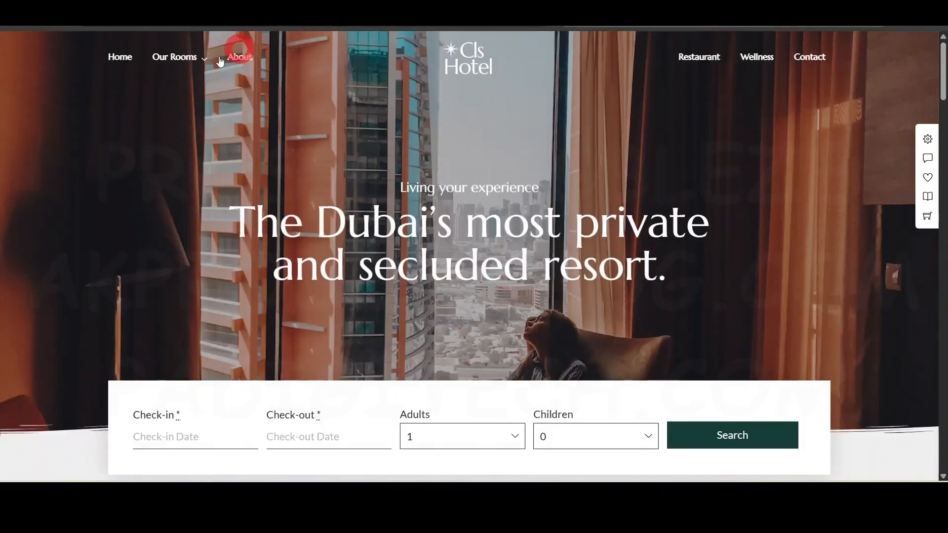
Reveal the list of rooms, switch to the Superior Room page and examine its price, room details and photo gallery.
{"action": "mouse_move", "coordinate": [174, 58]}
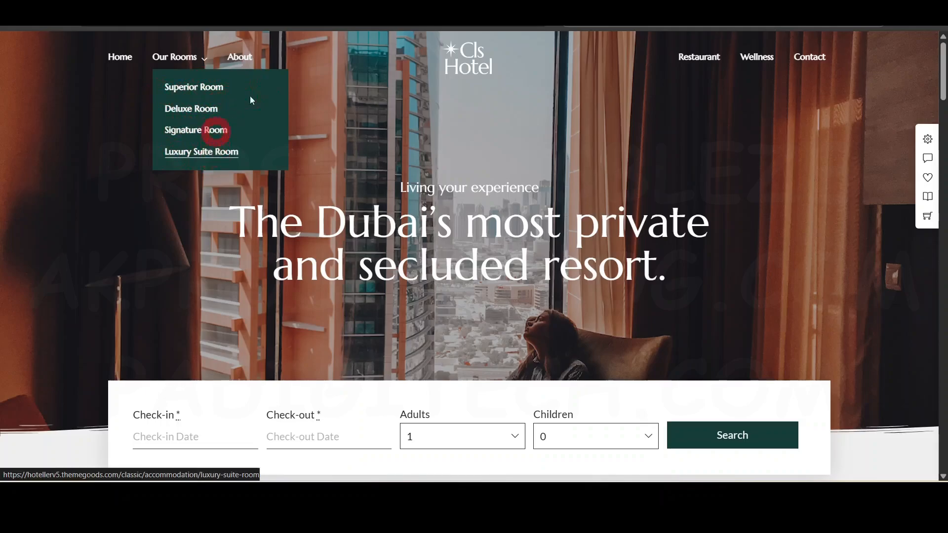
{"action": "key", "text": "ctrl+Tab"}
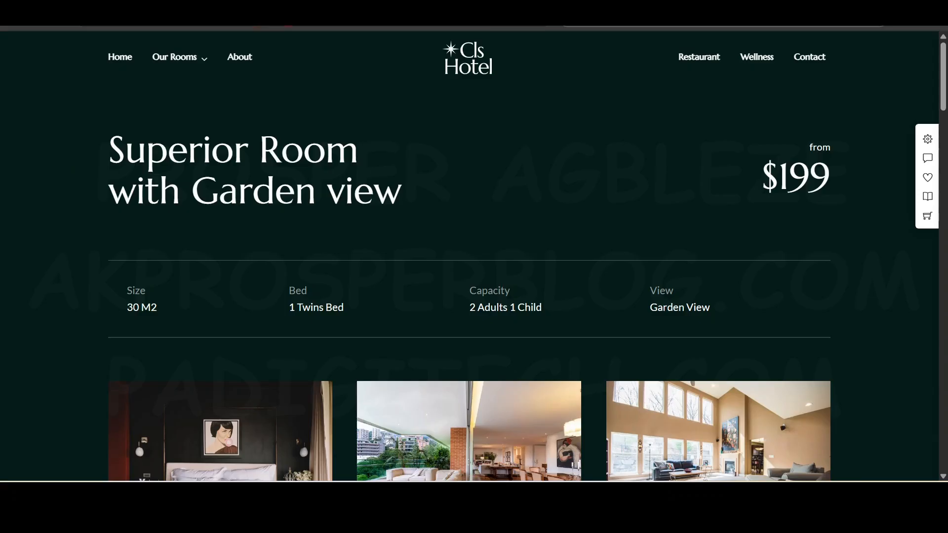
{"action": "scroll", "coordinate": [312, 294], "scroll_direction": "down", "scroll_amount": 3}
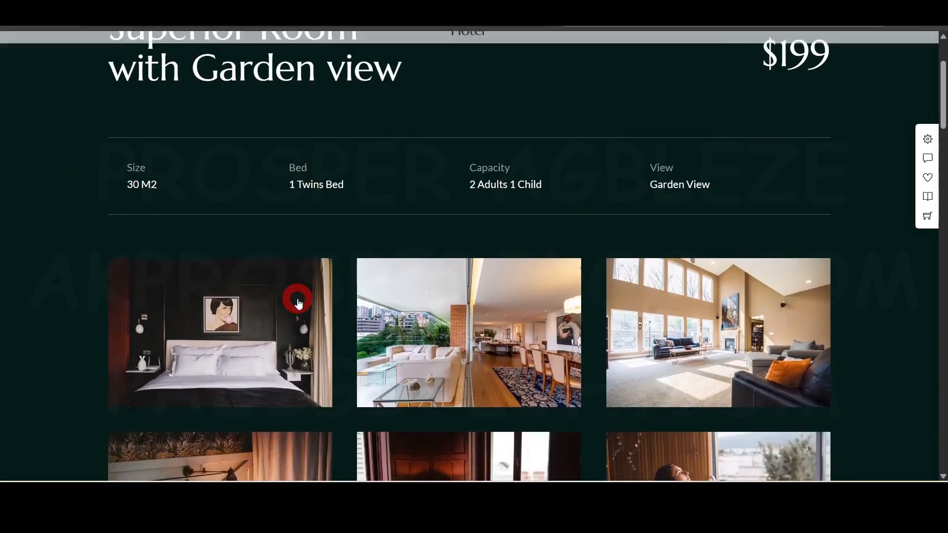
{"action": "scroll", "coordinate": [600, 293], "scroll_direction": "up", "scroll_amount": 3}
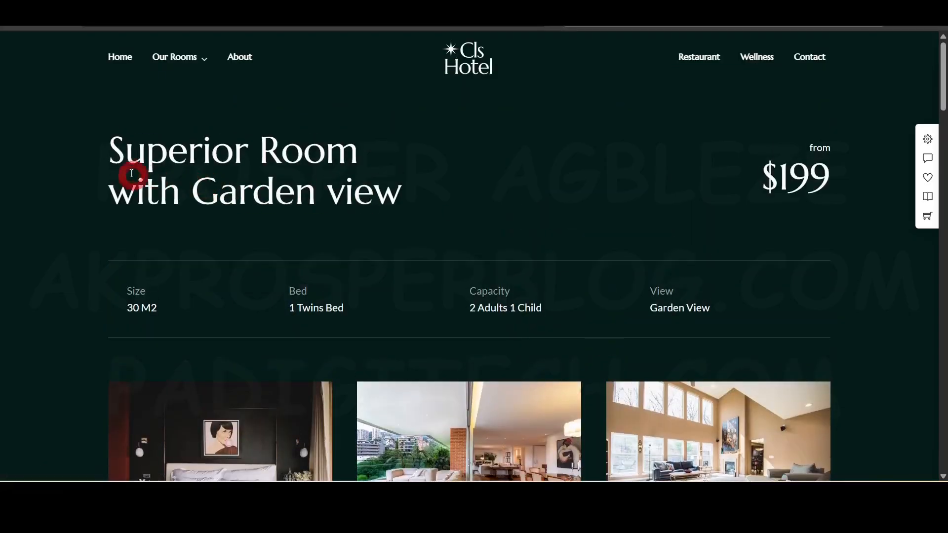
{"action": "left_click_drag", "start_coordinate": [765, 177], "coordinate": [823, 173]}
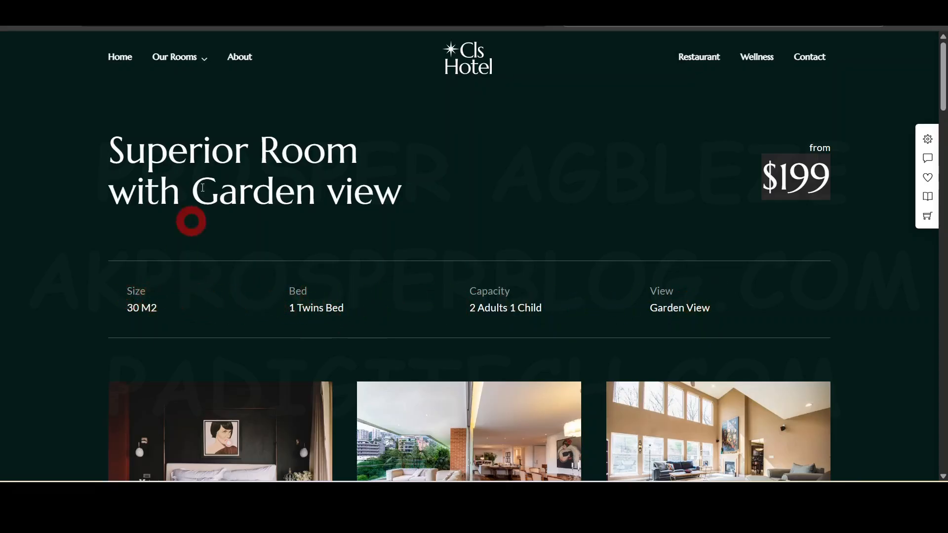
{"action": "scroll", "coordinate": [503, 354], "scroll_direction": "down", "scroll_amount": 5}
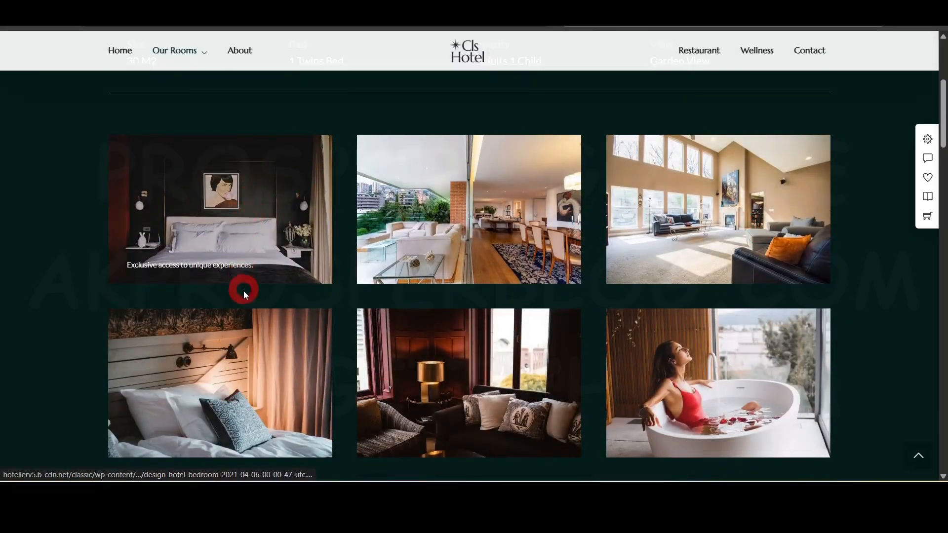
{"action": "scroll", "coordinate": [722, 349], "scroll_direction": "down", "scroll_amount": 6}
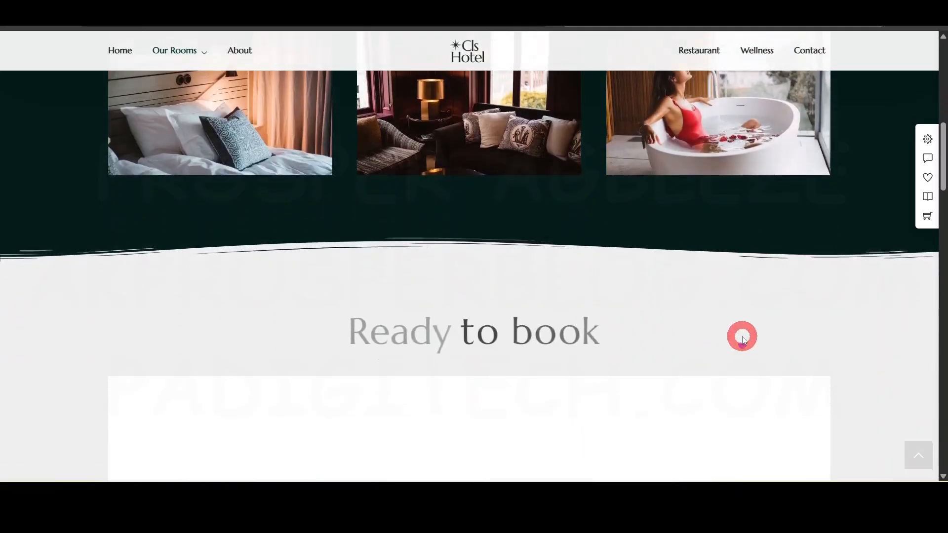
Examine the Superior Room's availability calendar and its booking fields for dates, adults and children.
{"action": "scroll", "coordinate": [741, 338], "scroll_direction": "down", "scroll_amount": 4}
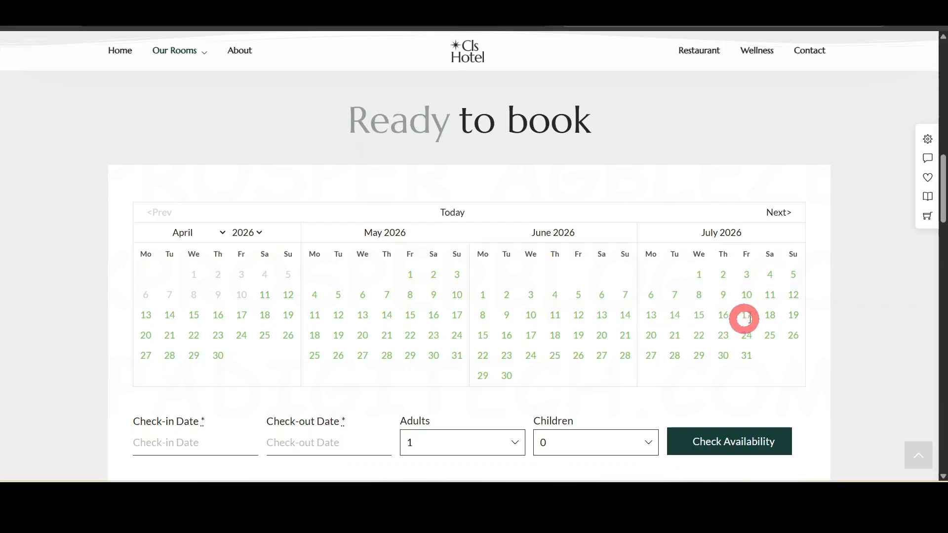
{"action": "scroll", "coordinate": [508, 315], "scroll_direction": "down", "scroll_amount": 3}
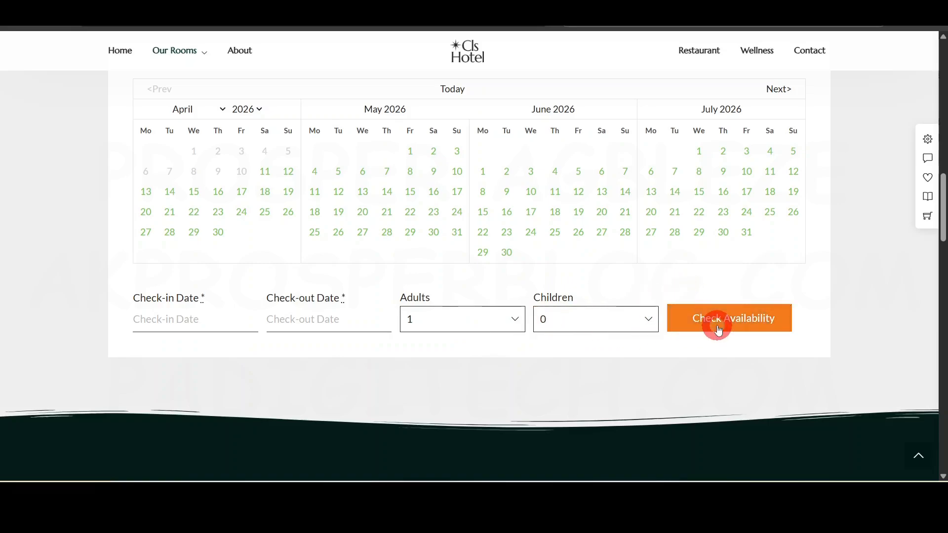
{"action": "left_click_drag", "start_coordinate": [401, 301], "coordinate": [585, 304]}
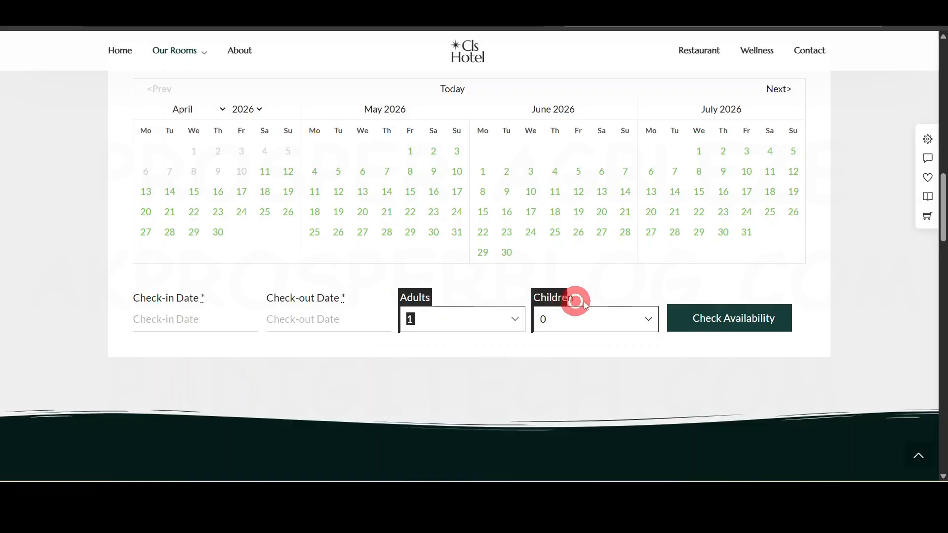
{"action": "left_click", "coordinate": [484, 278]}
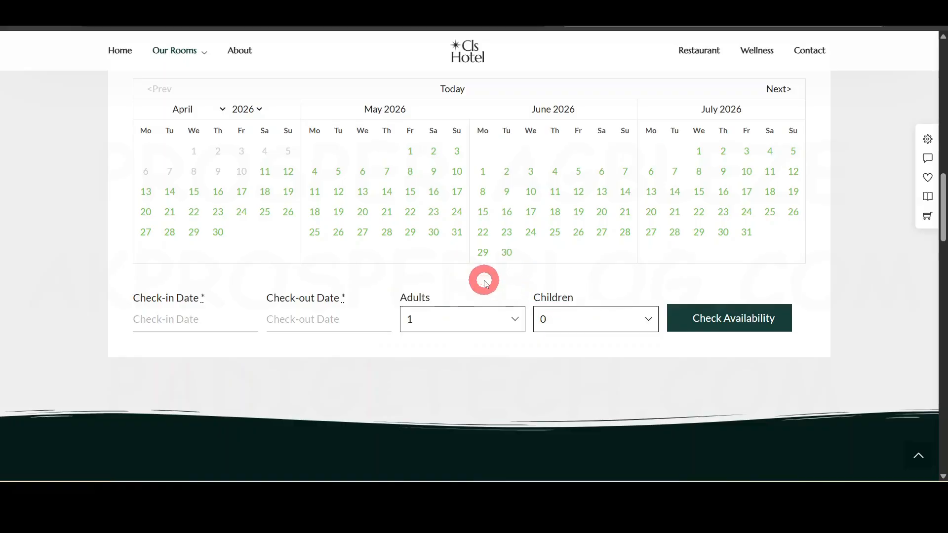
Examine the amenities, contact details and enquiry form in the rest of the Superior Room page.
{"action": "scroll", "coordinate": [544, 312], "scroll_direction": "down", "scroll_amount": 4}
{"action": "scroll", "coordinate": [544, 312], "scroll_direction": "down", "scroll_amount": 3}
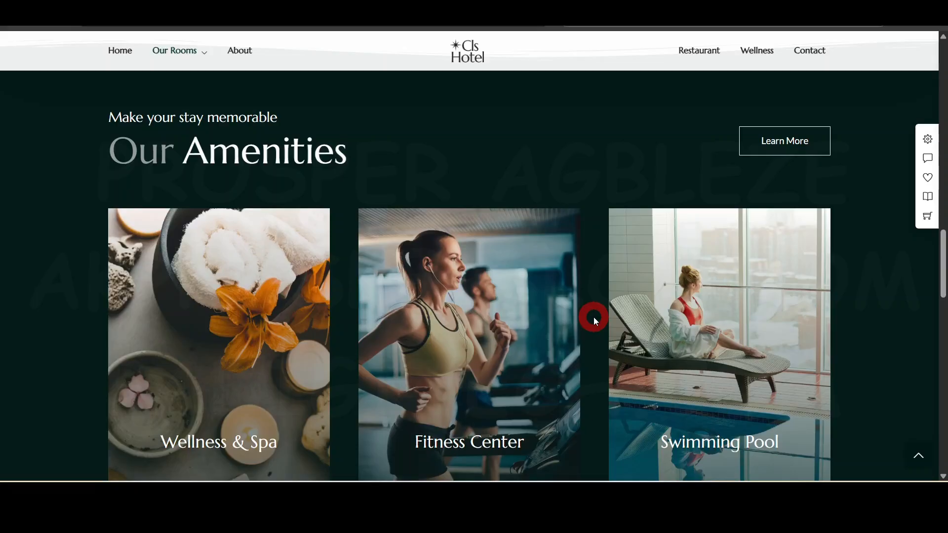
{"action": "scroll", "coordinate": [593, 317], "scroll_direction": "down", "scroll_amount": 10}
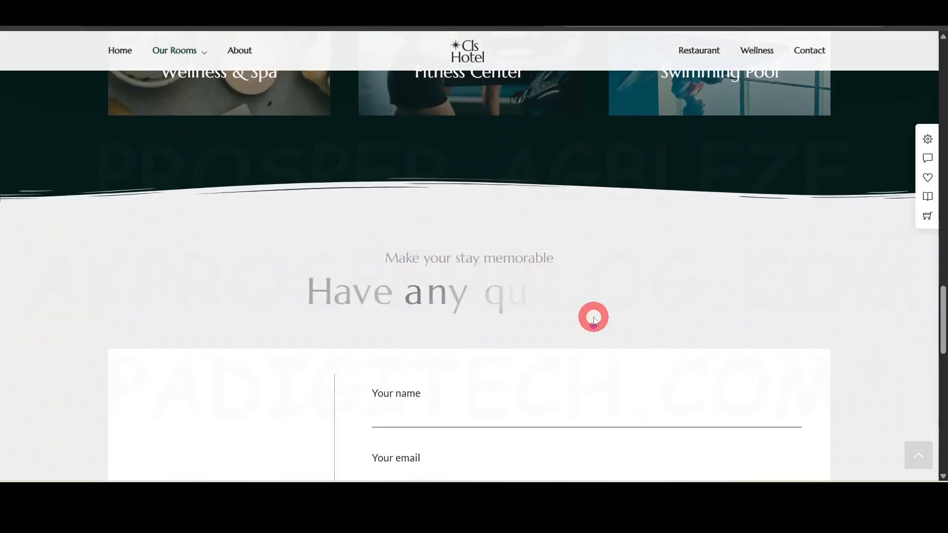
{"action": "scroll", "coordinate": [594, 317], "scroll_direction": "down", "scroll_amount": 8}
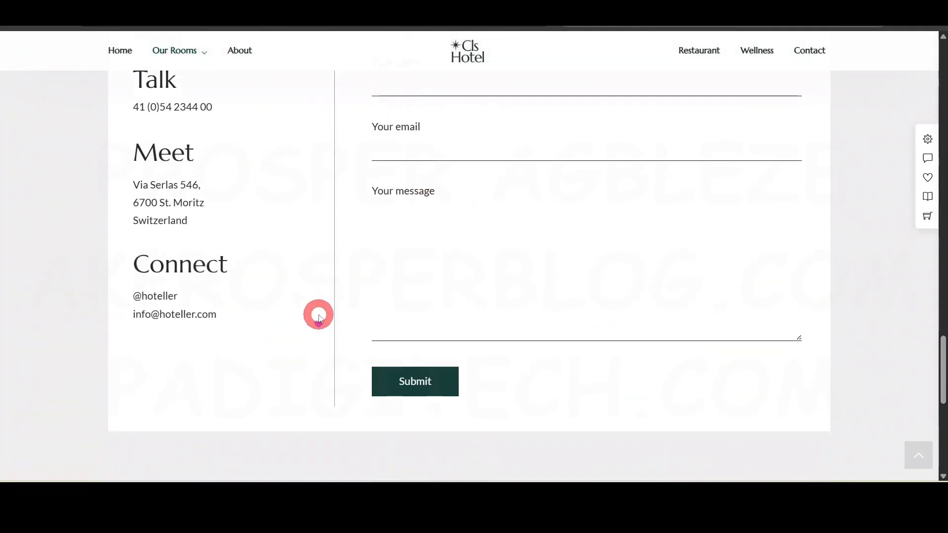
{"action": "scroll", "coordinate": [400, 176], "scroll_direction": "down", "scroll_amount": 3}
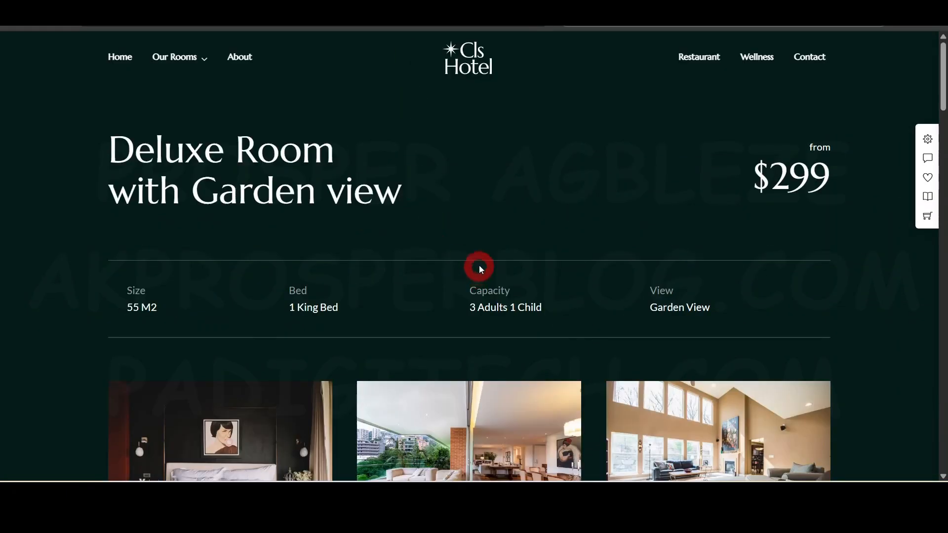
Examine the Deluxe Room and Signature Room pages, including the photo gallery.
{"action": "scroll", "coordinate": [479, 266], "scroll_direction": "down", "scroll_amount": 8}
{"action": "scroll", "coordinate": [487, 256], "scroll_direction": "up", "scroll_amount": 8}
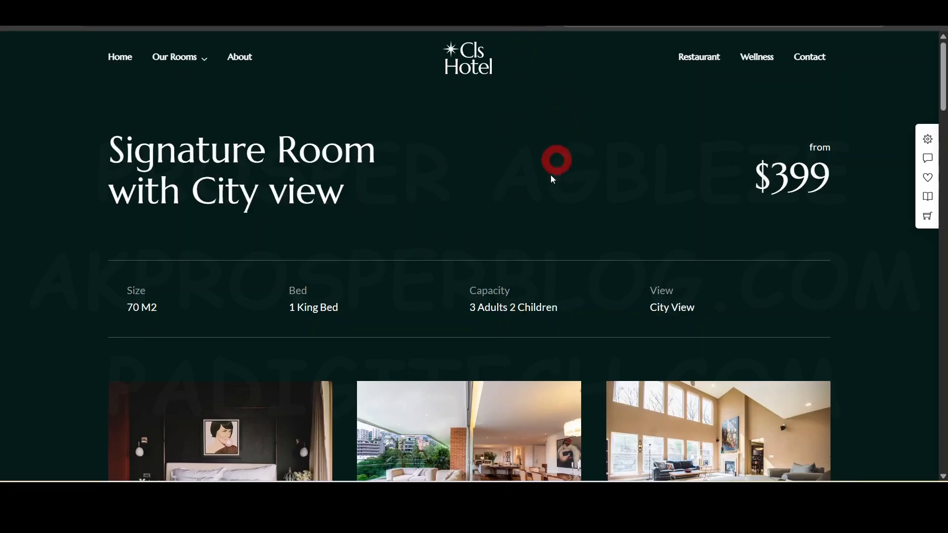
{"action": "scroll", "coordinate": [540, 328], "scroll_direction": "down", "scroll_amount": 10}
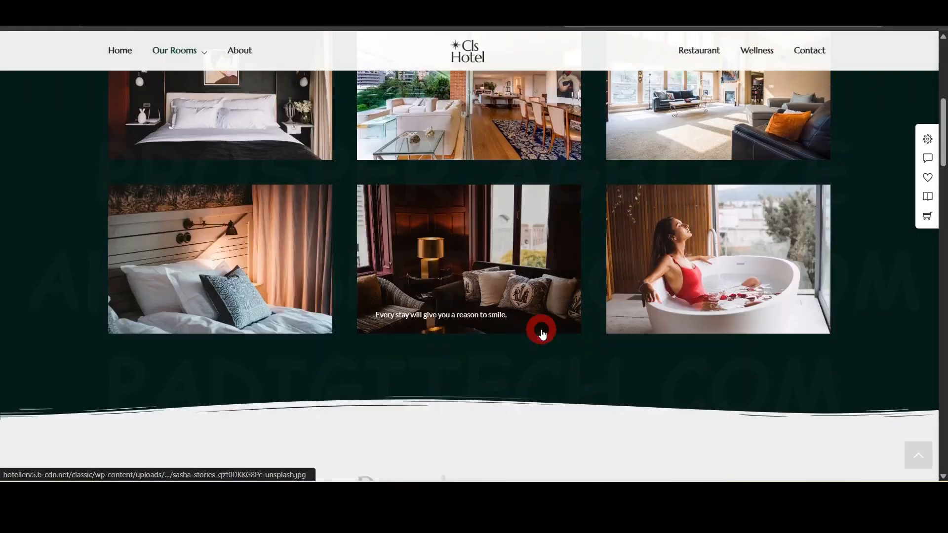
{"action": "scroll", "coordinate": [541, 329], "scroll_direction": "up", "scroll_amount": 10}
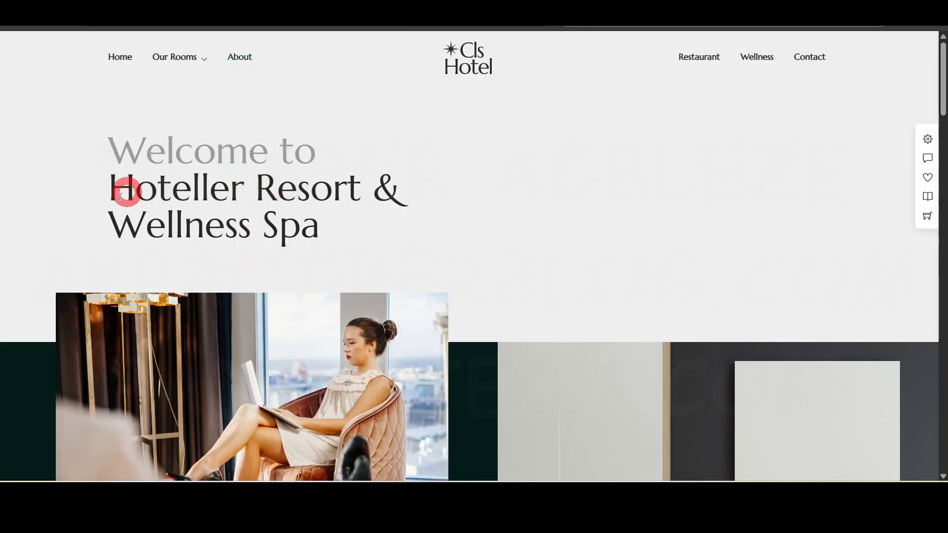
Examine the About page, including its hotel introduction, room listings and enquiry form.
{"action": "scroll", "coordinate": [271, 345], "scroll_direction": "down", "scroll_amount": 5}
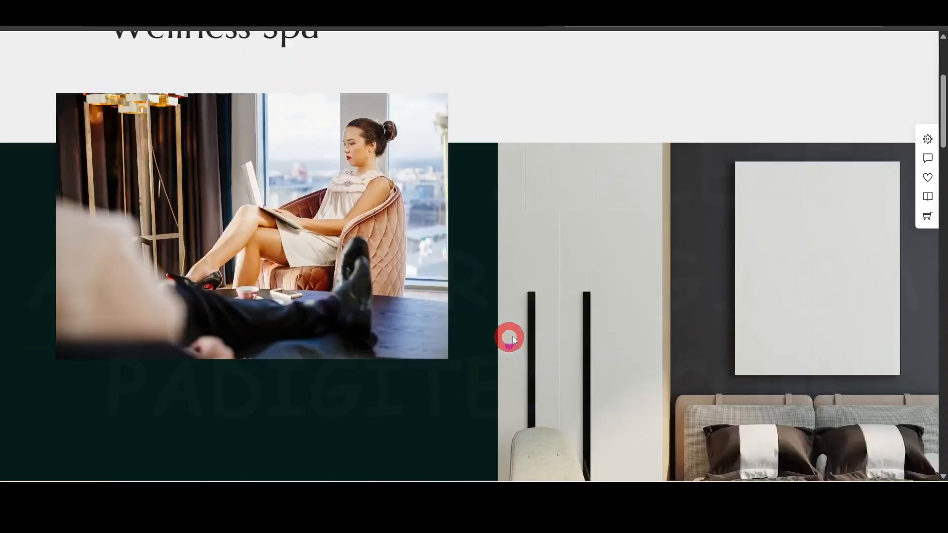
{"action": "scroll", "coordinate": [397, 269], "scroll_direction": "down", "scroll_amount": 4}
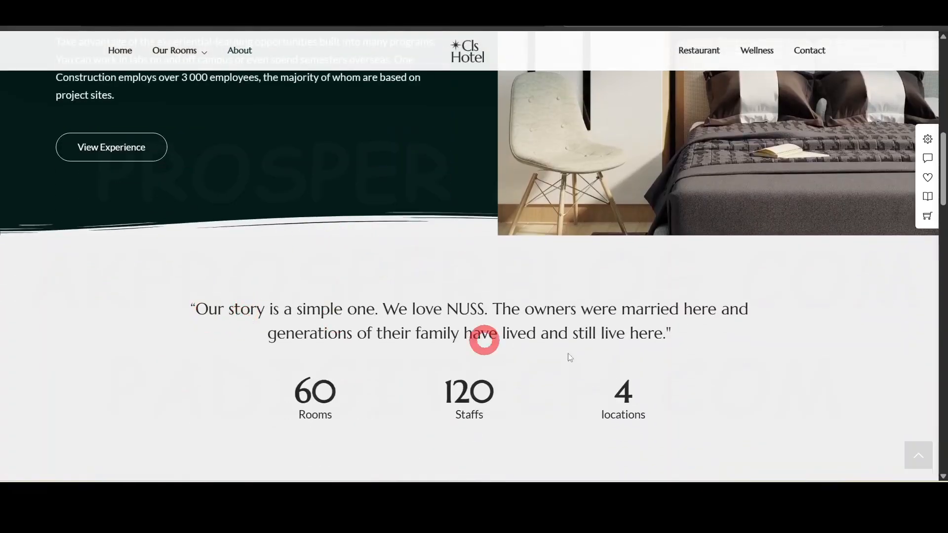
{"action": "scroll", "coordinate": [698, 361], "scroll_direction": "down", "scroll_amount": 5}
{"action": "scroll", "coordinate": [576, 314], "scroll_direction": "down", "scroll_amount": 8}
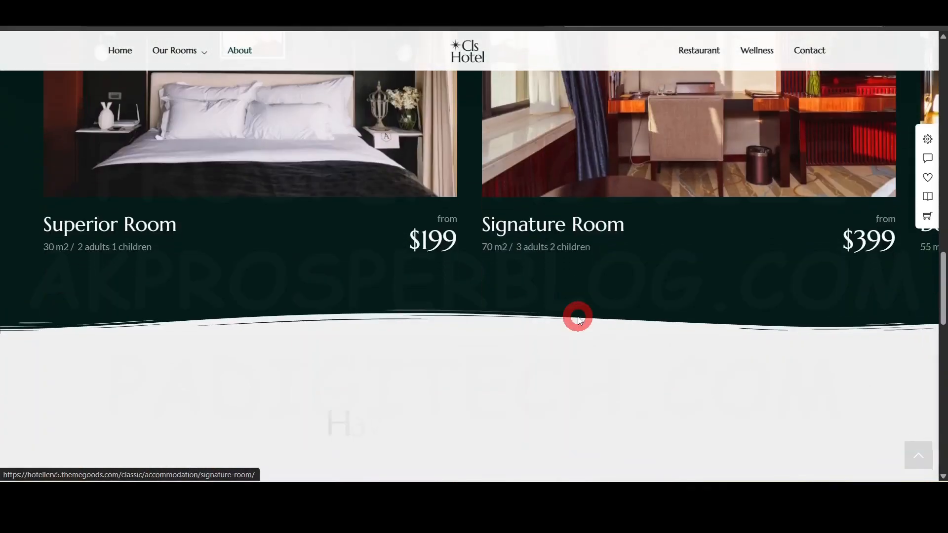
{"action": "scroll", "coordinate": [576, 315], "scroll_direction": "down", "scroll_amount": 5}
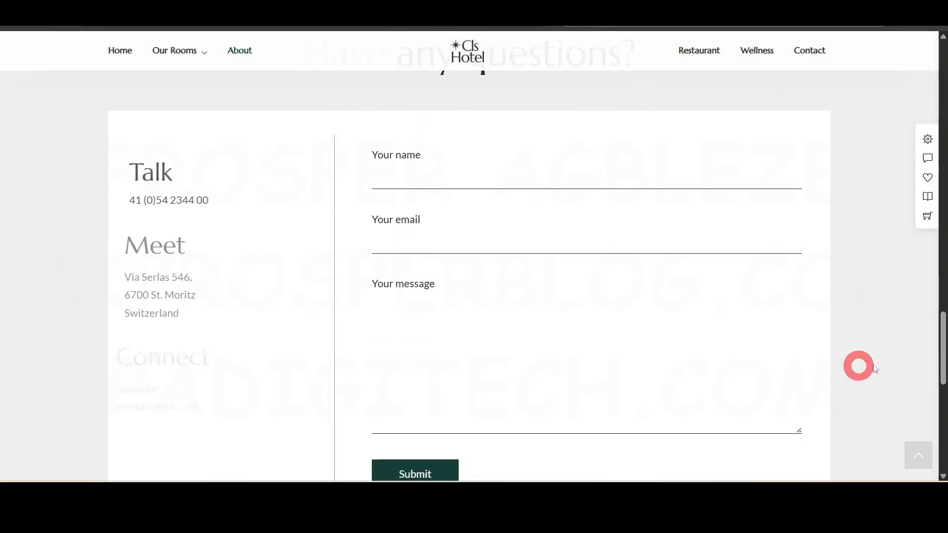
{"action": "left_click_drag", "start_coordinate": [941, 348], "coordinate": [942, 79]}
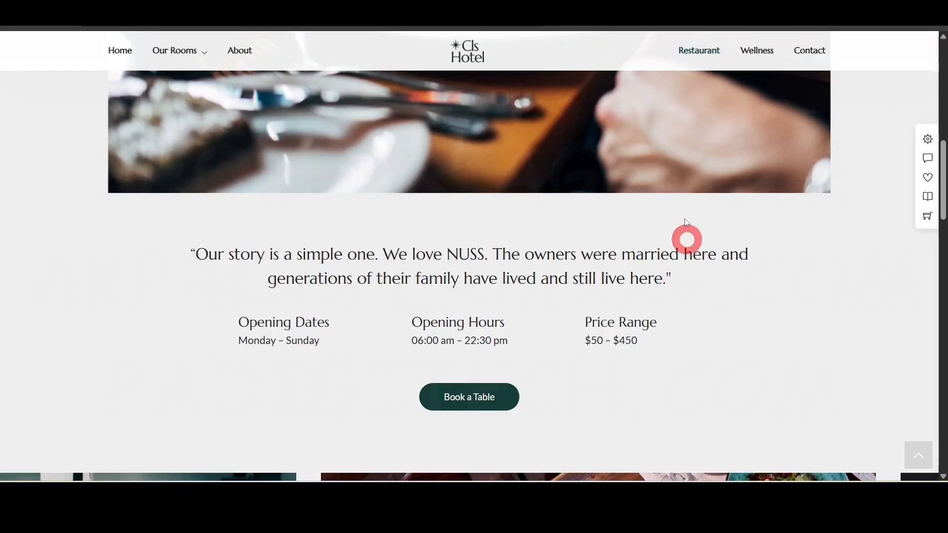
Open the Restaurant page and examine its opening dates, opening hours, price range and food photos.
{"action": "left_click", "coordinate": [705, 53]}
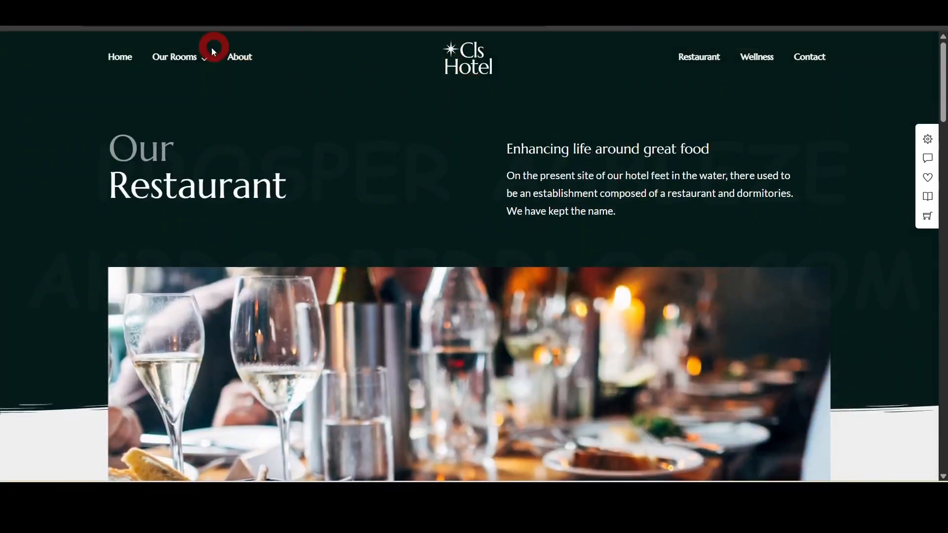
{"action": "scroll", "coordinate": [633, 130], "scroll_direction": "down", "scroll_amount": 10}
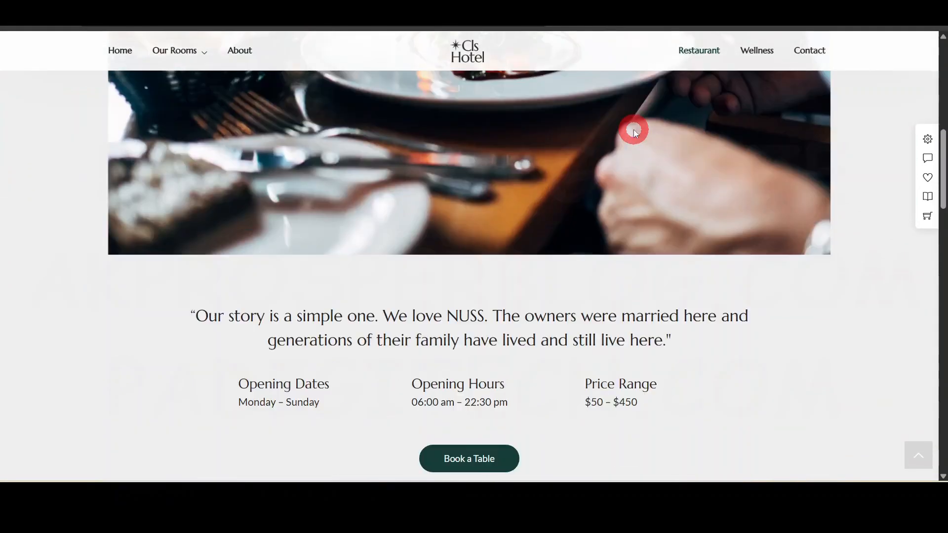
{"action": "scroll", "coordinate": [583, 93], "scroll_direction": "down", "scroll_amount": 5}
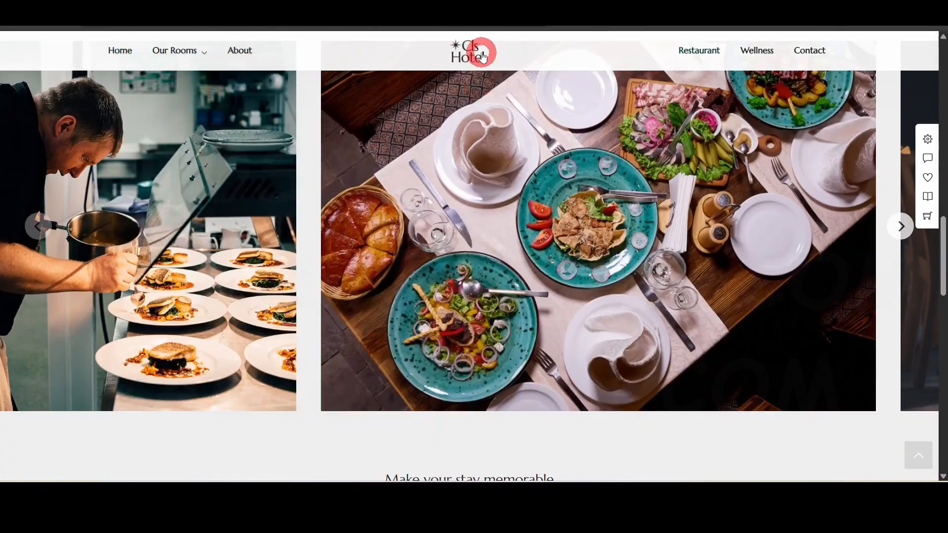
{"action": "left_click_drag", "start_coordinate": [943, 261], "coordinate": [942, 49]}
Open the Contact page, dismiss the licence reminder, and examine the map, branch contact details and enquiry form.
{"action": "left_click", "coordinate": [809, 56]}
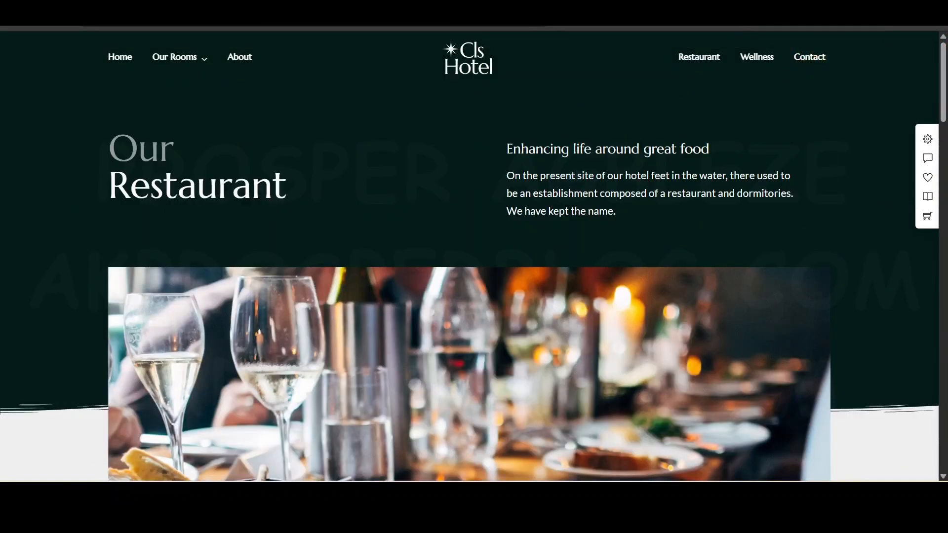
{"action": "scroll", "coordinate": [802, 244], "scroll_direction": "down", "scroll_amount": 5}
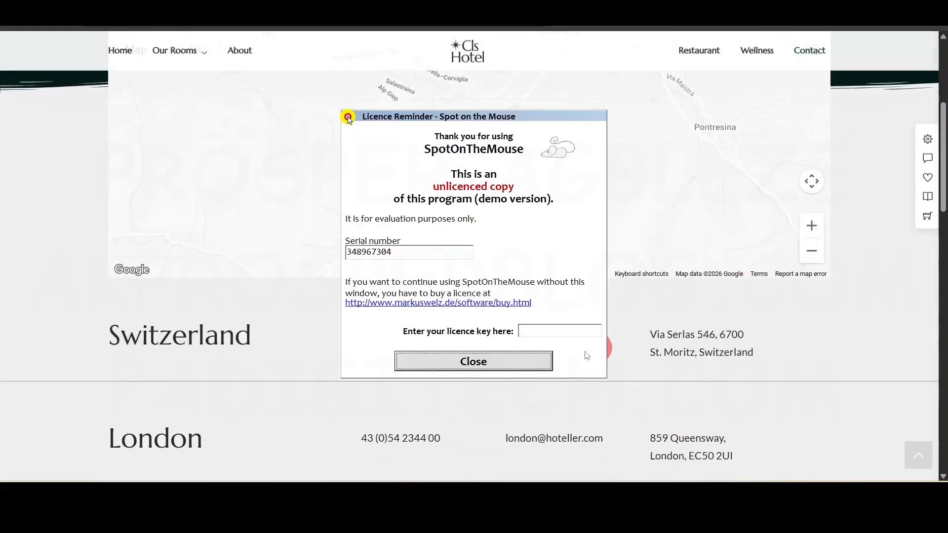
{"action": "left_click", "coordinate": [525, 360]}
{"action": "scroll", "coordinate": [730, 343], "scroll_direction": "up", "scroll_amount": 2}
{"action": "scroll", "coordinate": [729, 343], "scroll_direction": "up", "scroll_amount": 3}
{"action": "scroll", "coordinate": [419, 360], "scroll_direction": "down", "scroll_amount": 3}
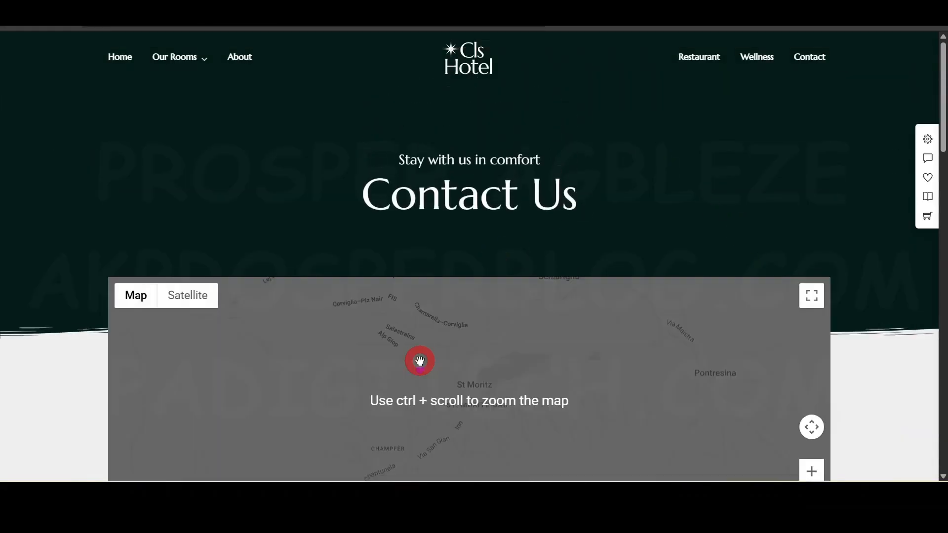
{"action": "scroll", "coordinate": [501, 276], "scroll_direction": "down", "scroll_amount": 5}
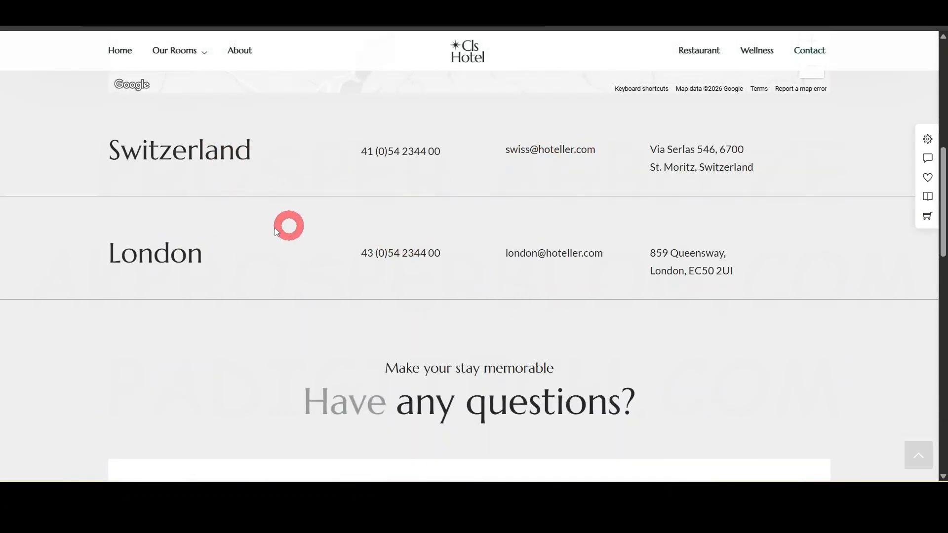
{"action": "scroll", "coordinate": [602, 264], "scroll_direction": "down", "scroll_amount": 8}
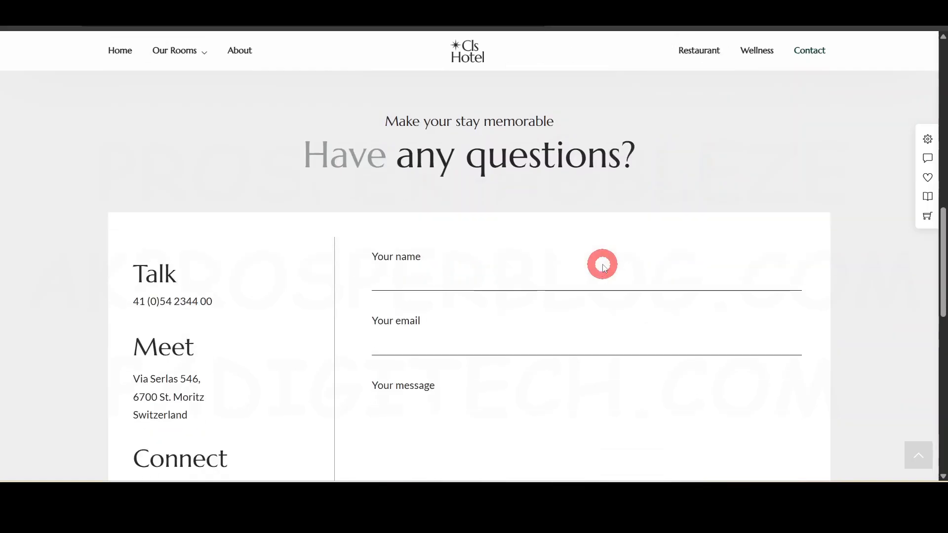
{"action": "scroll", "coordinate": [603, 267], "scroll_direction": "down", "scroll_amount": 3}
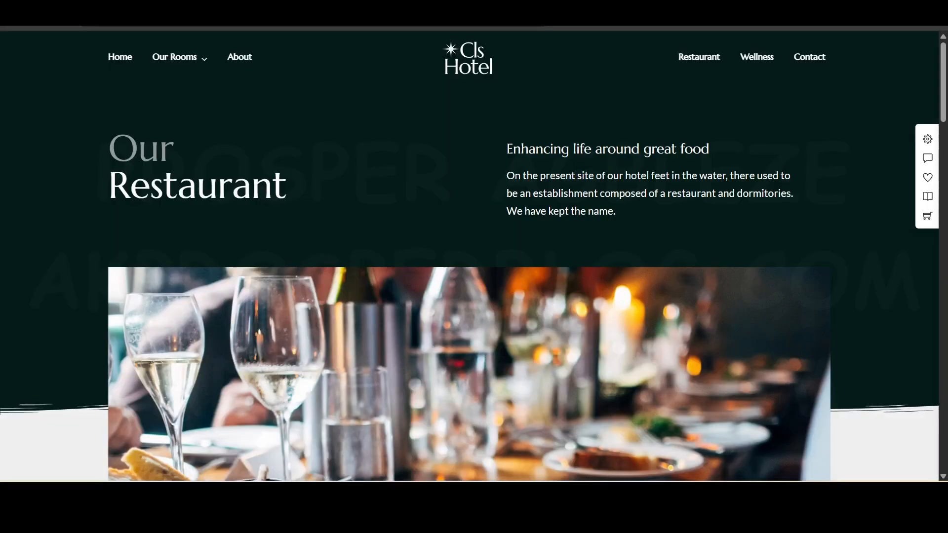
Return to the Restaurant page and examine its table booking section, photo carousel and contact form.
{"action": "scroll", "coordinate": [261, 205], "scroll_direction": "down", "scroll_amount": 15}
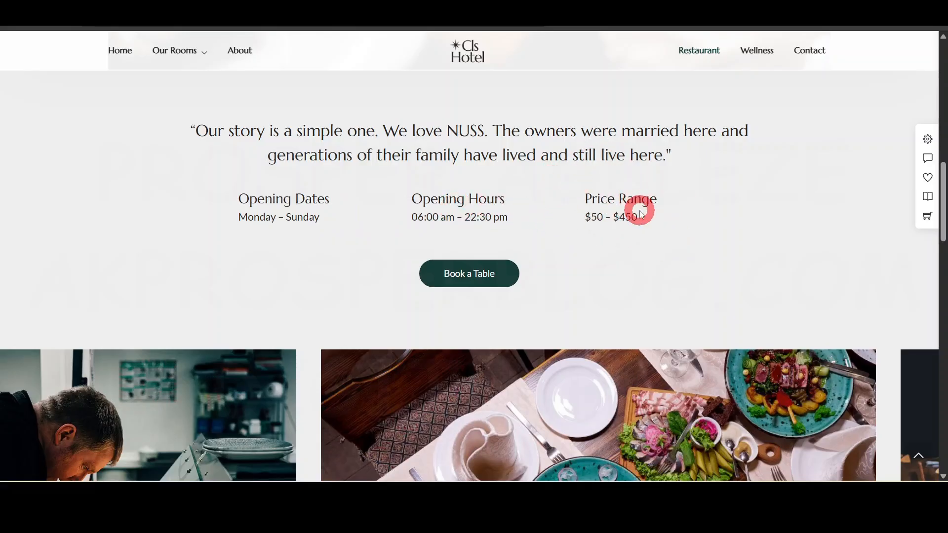
{"action": "scroll", "coordinate": [536, 219], "scroll_direction": "down", "scroll_amount": 3}
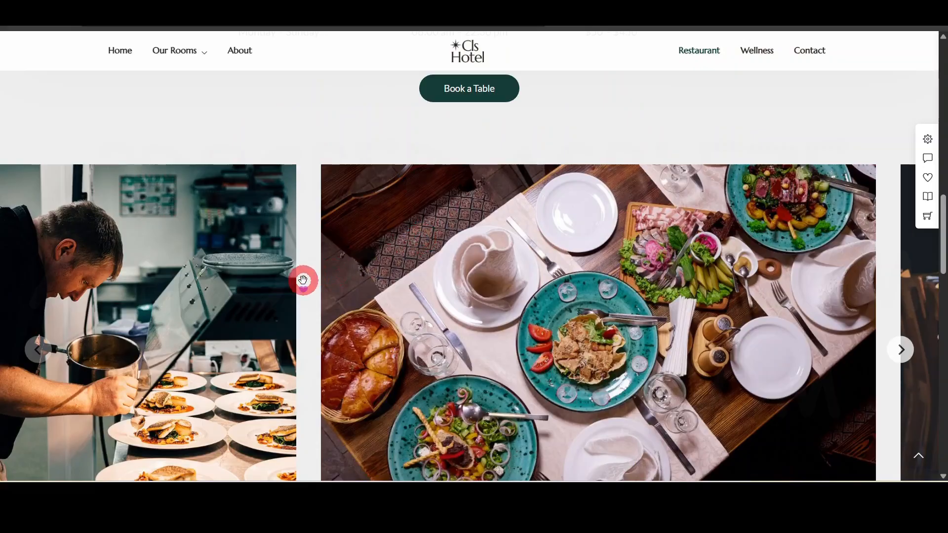
{"action": "scroll", "coordinate": [303, 280], "scroll_direction": "down", "scroll_amount": 4}
{"action": "scroll", "coordinate": [596, 213], "scroll_direction": "down", "scroll_amount": 4}
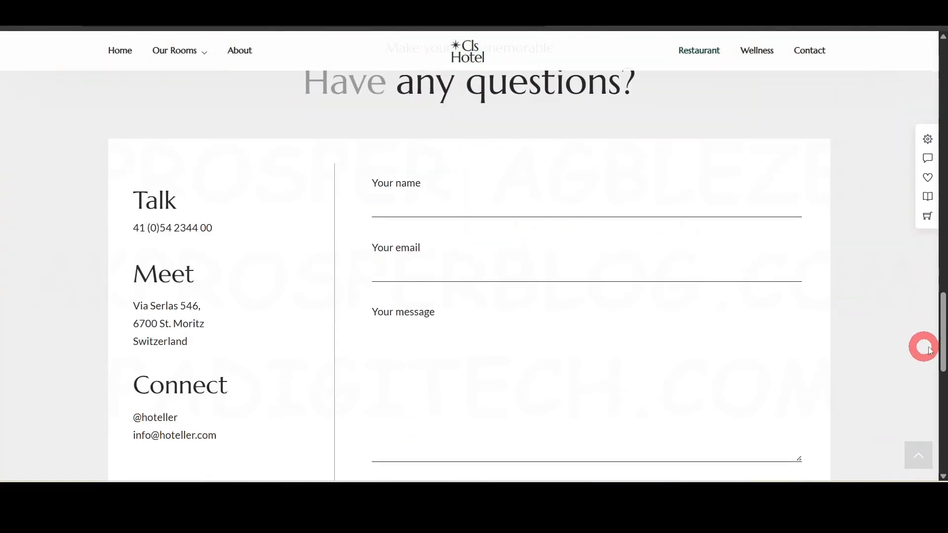
{"action": "left_click_drag", "start_coordinate": [940, 344], "coordinate": [932, 59]}
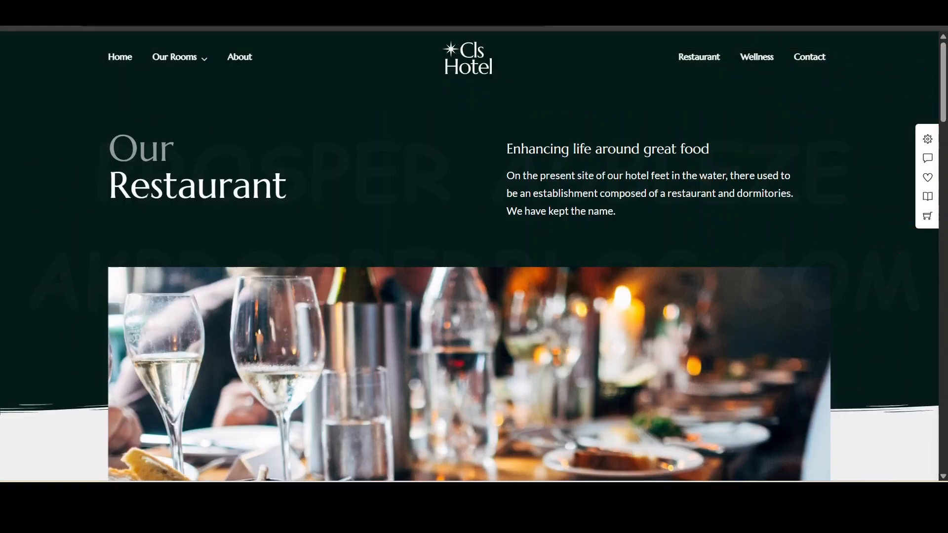
Go to the home page and set the booking form's dates to check-in 16/04/2026 and check-out 17/04/2026.
{"action": "left_click", "coordinate": [324, 247]}
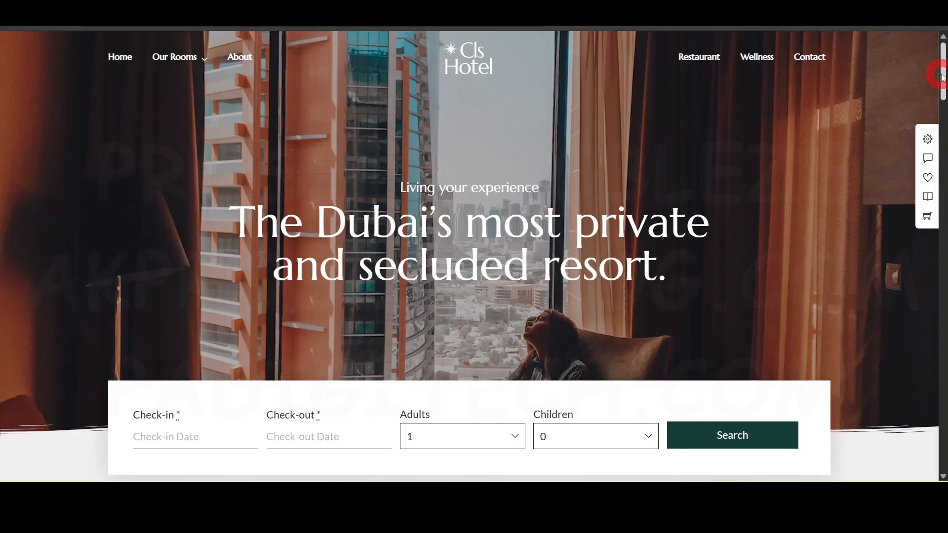
{"action": "left_click_drag", "start_coordinate": [942, 87], "coordinate": [944, 96]}
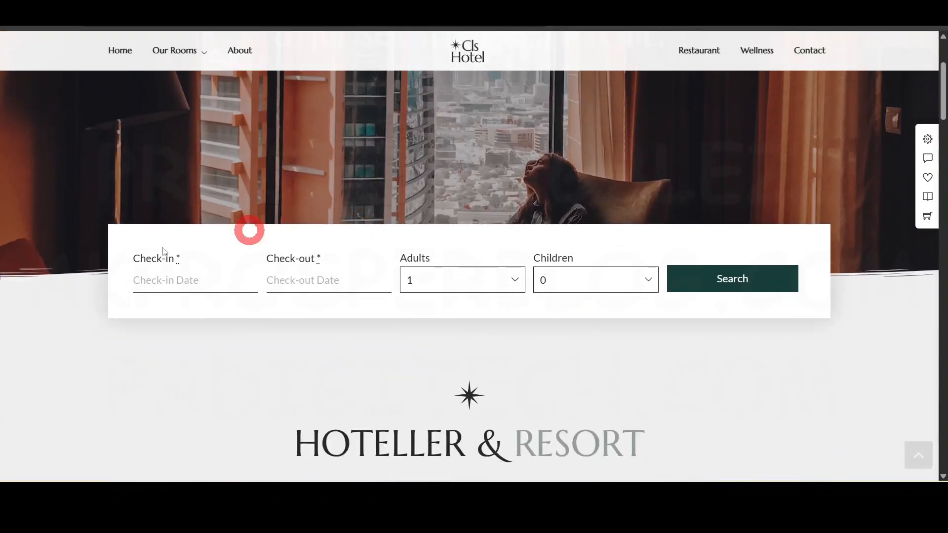
{"action": "left_click", "coordinate": [207, 279]}
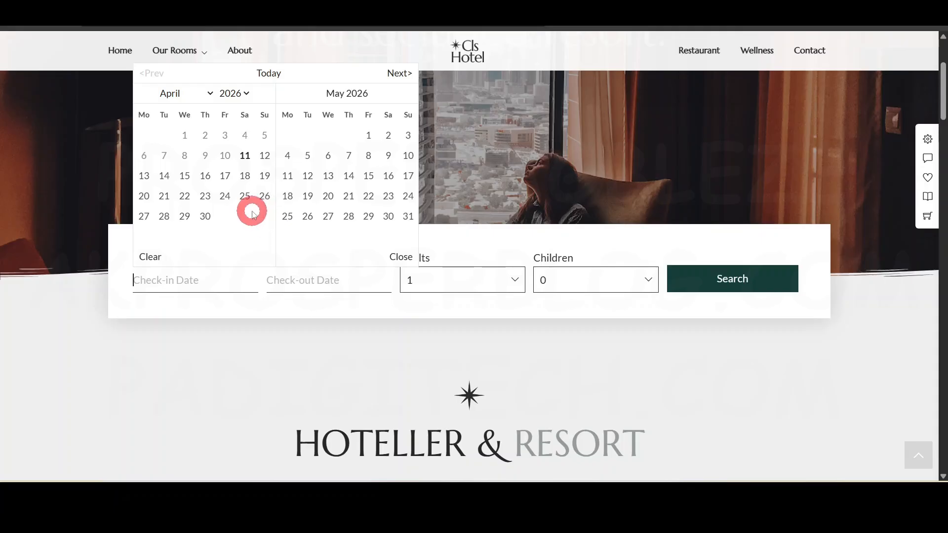
{"action": "left_click", "coordinate": [205, 177]}
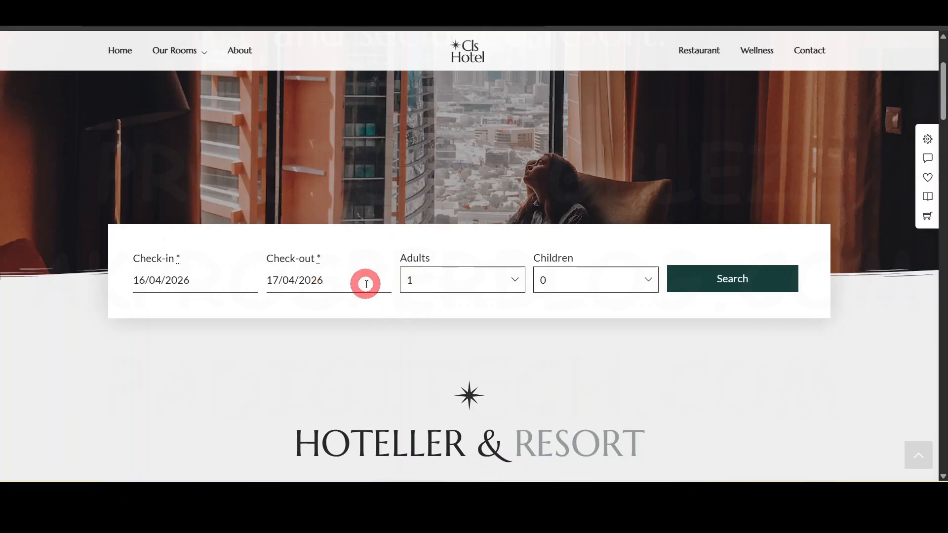
Set the booking form to 3 adults and 1 child, and search for available accommodation.
{"action": "left_click", "coordinate": [471, 286]}
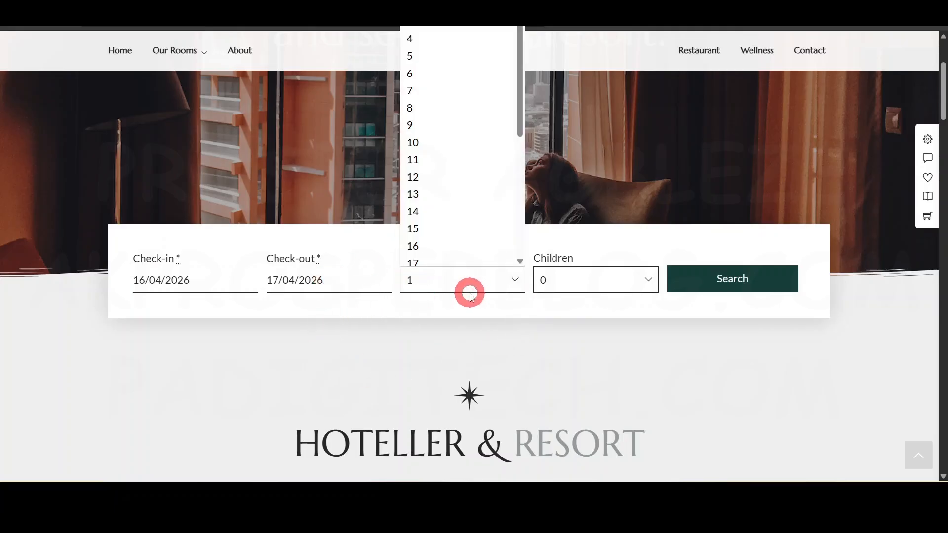
{"action": "left_click", "coordinate": [471, 295]}
{"action": "left_click", "coordinate": [471, 284]}
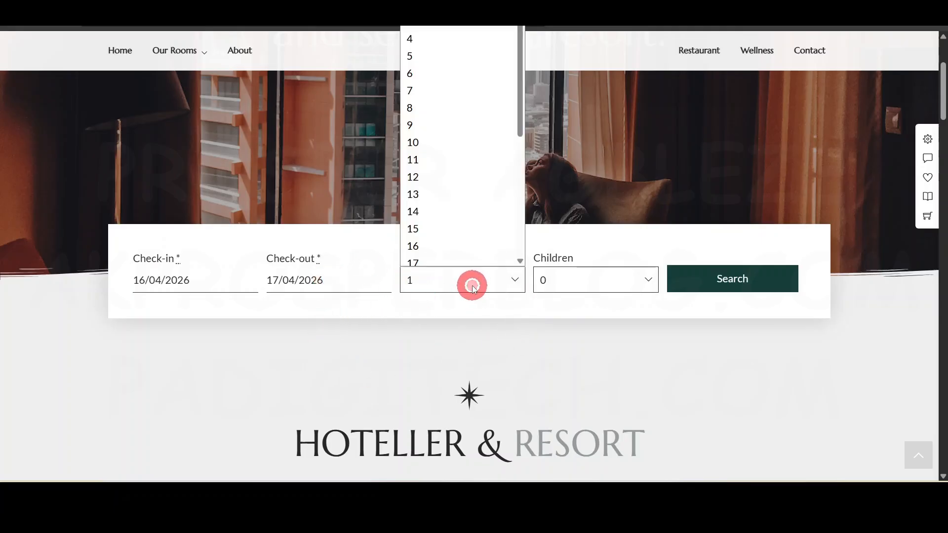
{"action": "left_click", "coordinate": [442, 25]}
{"action": "left_click", "coordinate": [573, 281]}
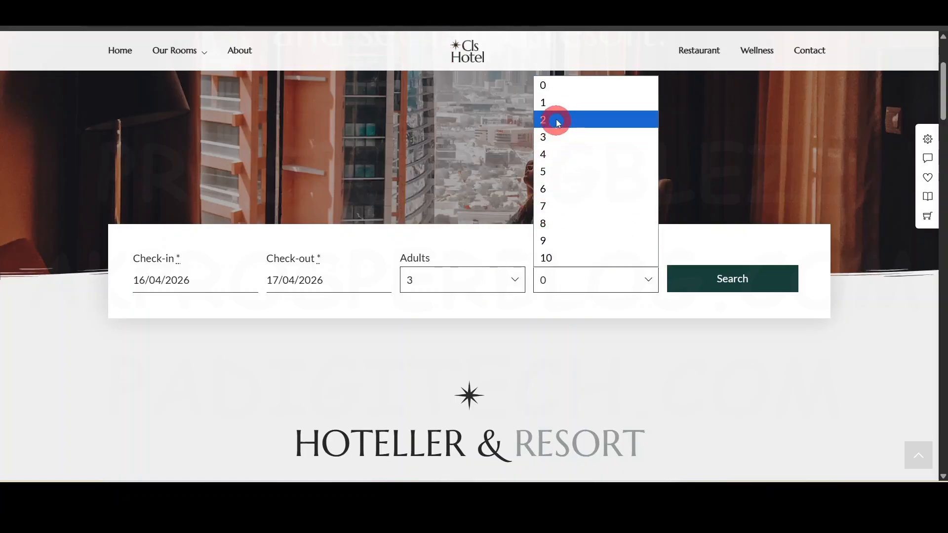
{"action": "left_click", "coordinate": [555, 103]}
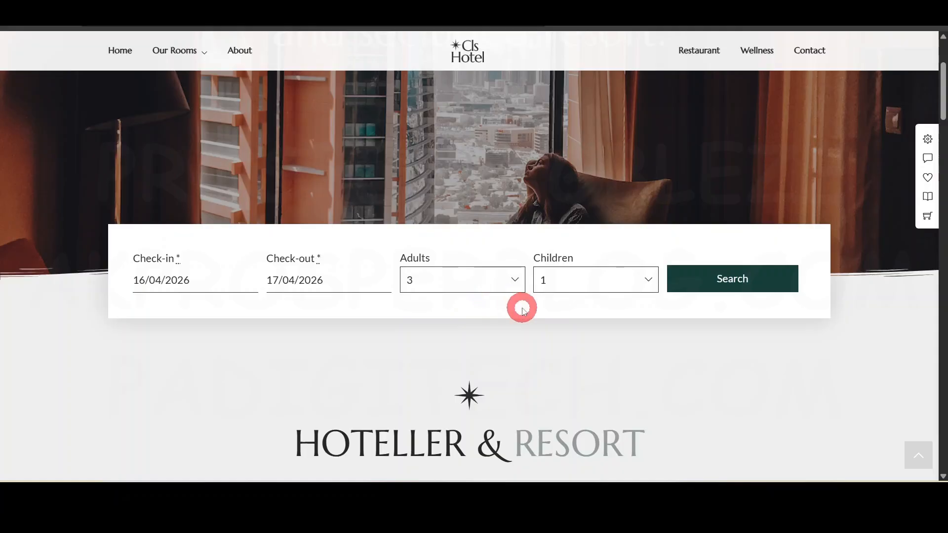
{"action": "left_click", "coordinate": [740, 291]}
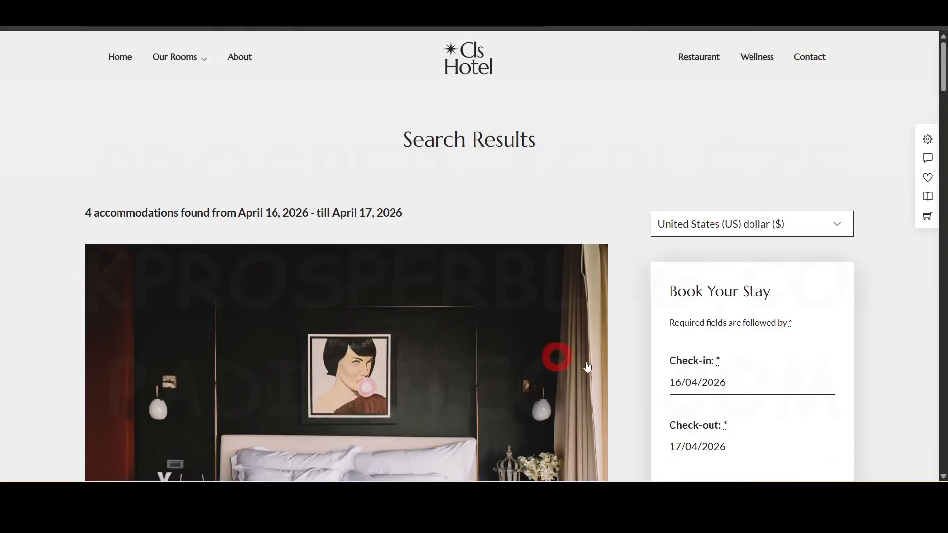
Examine the top of the search results and the available currency options, leaving US dollar selected.
{"action": "scroll", "coordinate": [587, 366], "scroll_direction": "down", "scroll_amount": 3}
{"action": "scroll", "coordinate": [618, 373], "scroll_direction": "up", "scroll_amount": 1}
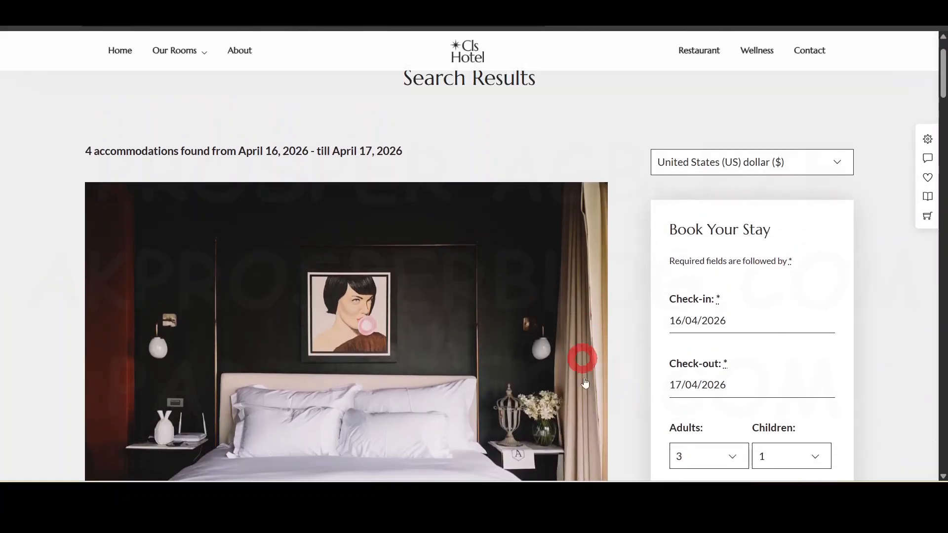
{"action": "left_click", "coordinate": [755, 159]}
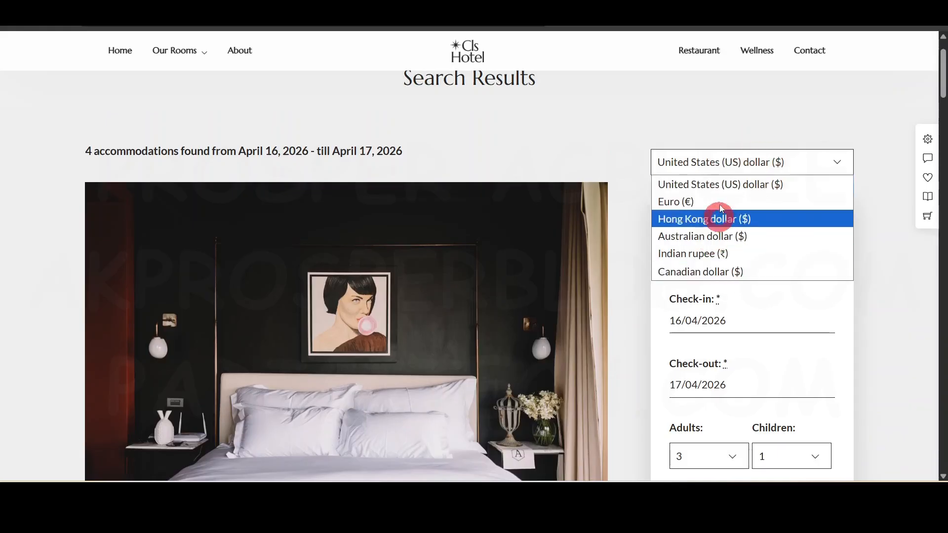
{"action": "left_click", "coordinate": [644, 144]}
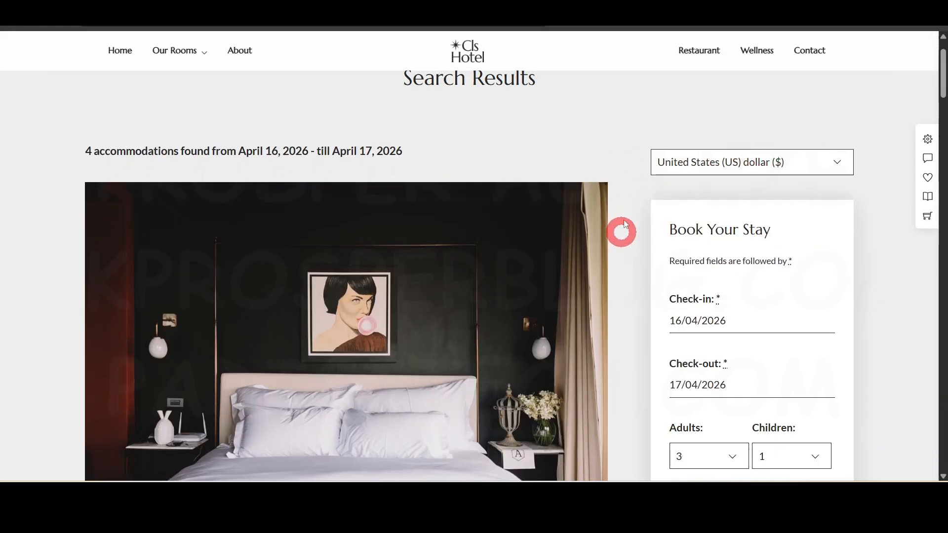
Examine the Superior Room and Signature Room search results, including their guest capacity, amenities, prices and booking options.
{"action": "scroll", "coordinate": [315, 326], "scroll_direction": "down", "scroll_amount": 3}
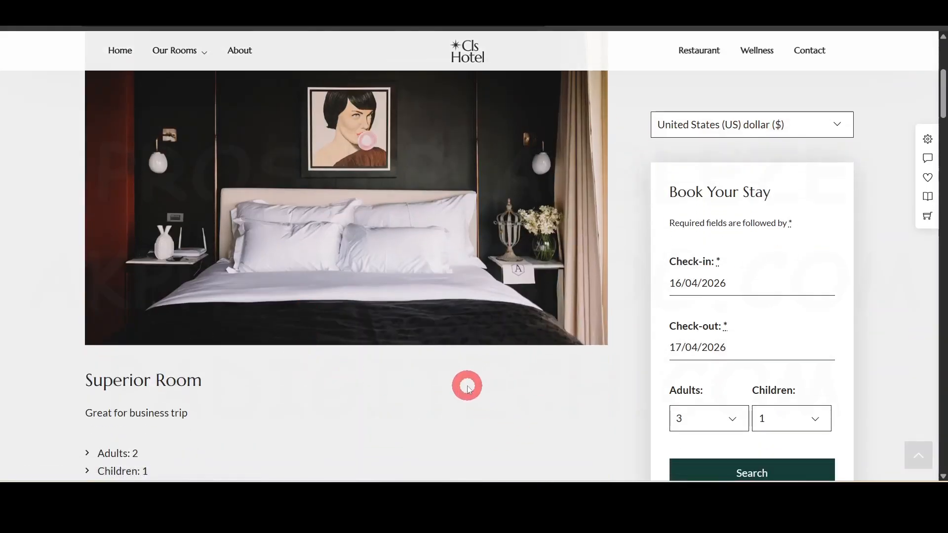
{"action": "scroll", "coordinate": [468, 387], "scroll_direction": "up", "scroll_amount": 3}
{"action": "scroll", "coordinate": [419, 269], "scroll_direction": "down", "scroll_amount": 10}
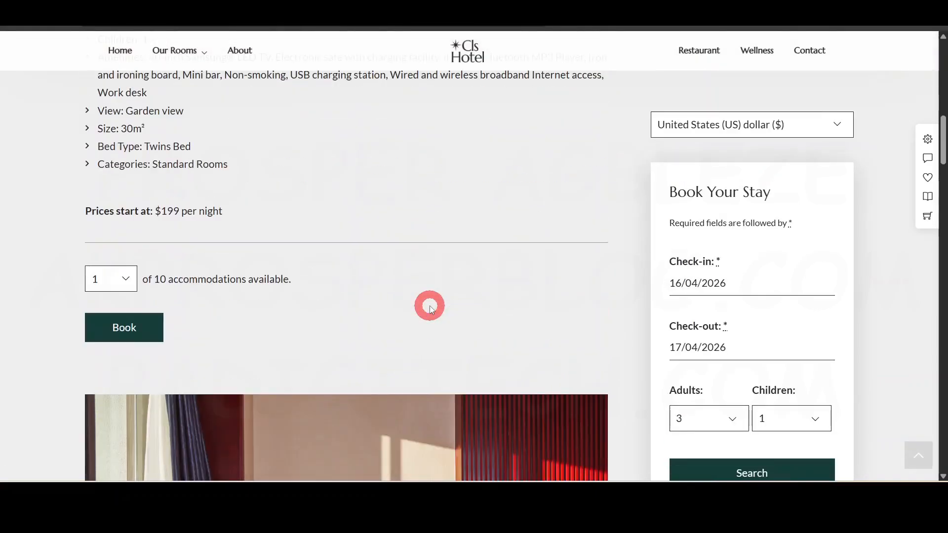
{"action": "scroll", "coordinate": [430, 308], "scroll_direction": "down", "scroll_amount": 9}
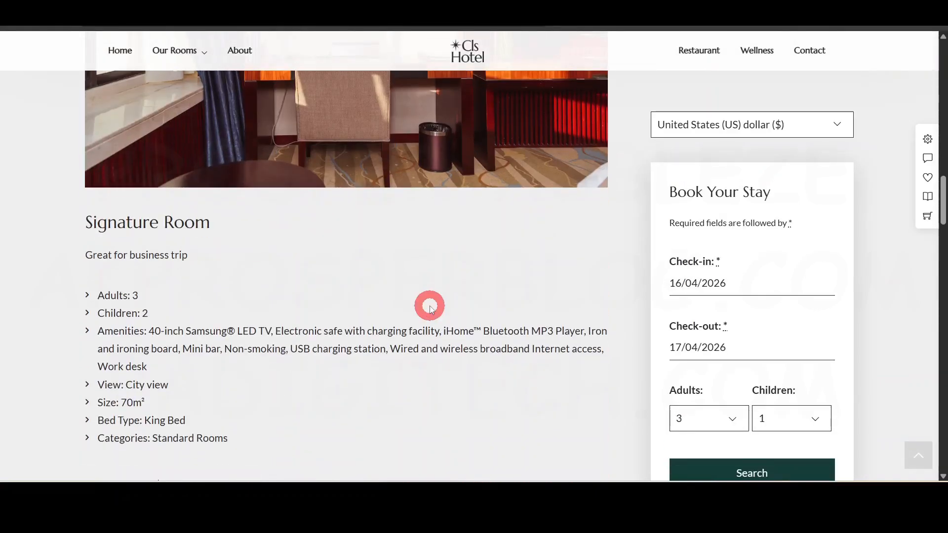
{"action": "scroll", "coordinate": [429, 308], "scroll_direction": "down", "scroll_amount": 4}
{"action": "scroll", "coordinate": [429, 308], "scroll_direction": "up", "scroll_amount": 7}
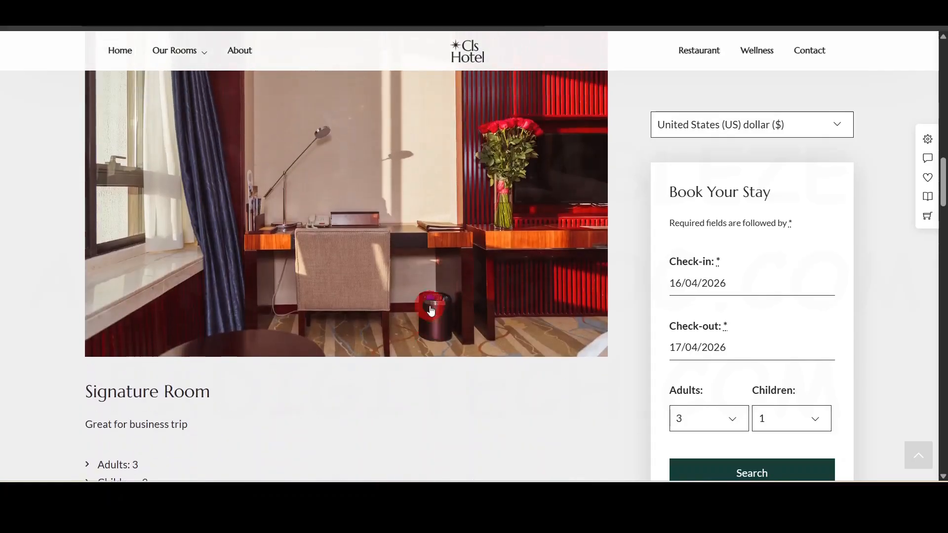
{"action": "scroll", "coordinate": [444, 316], "scroll_direction": "up", "scroll_amount": 12}
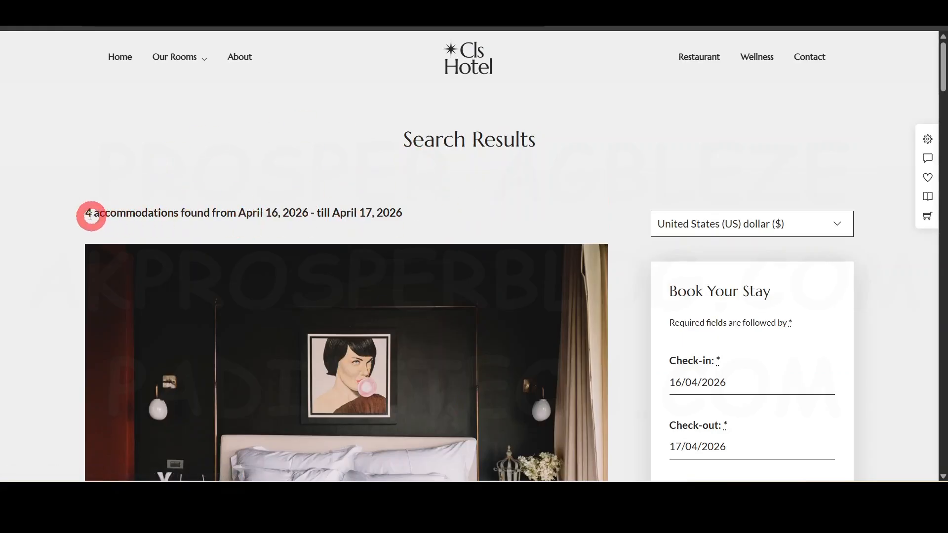
Review the results heading with the stay dates and compare the Superior Room and Signature Room listings' capacity, amenities, price and availability.
{"action": "left_click_drag", "start_coordinate": [90, 213], "coordinate": [321, 213]}
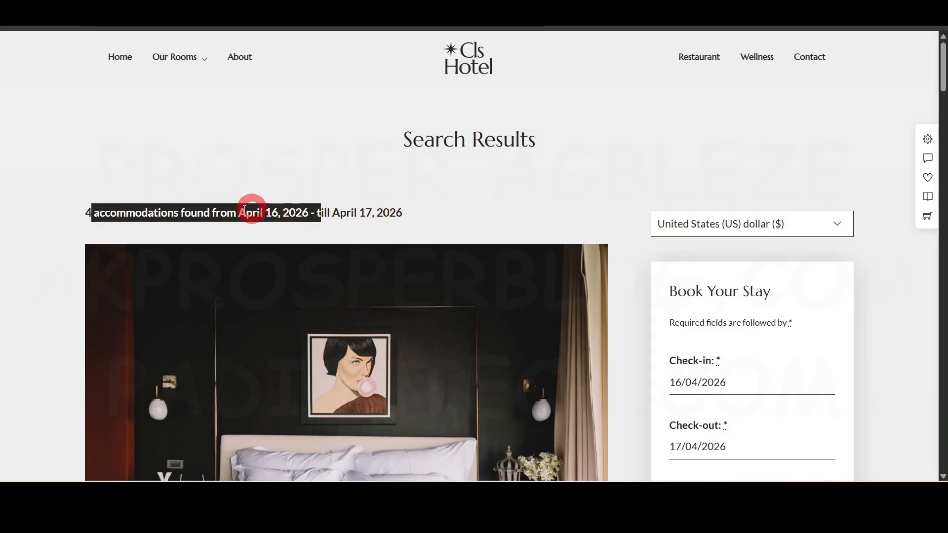
{"action": "scroll", "coordinate": [464, 242], "scroll_direction": "down", "scroll_amount": 8}
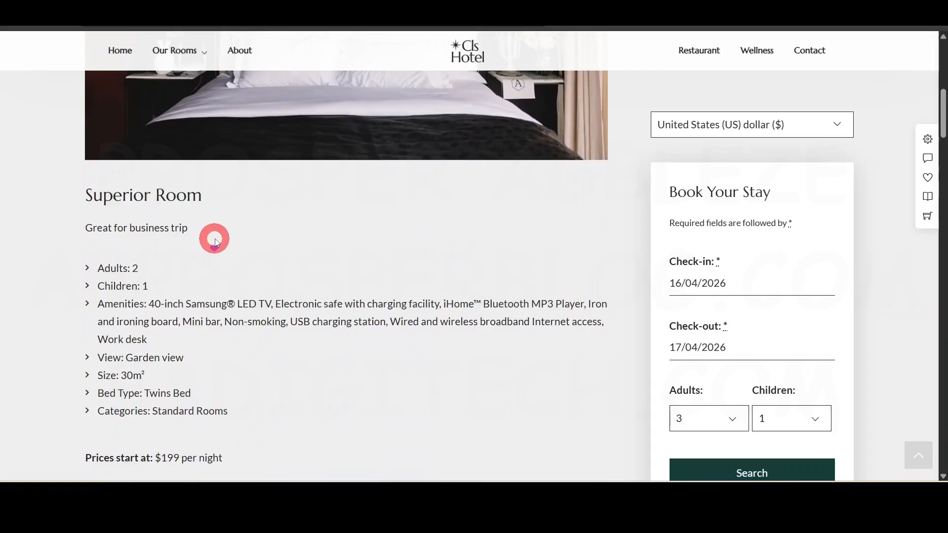
{"action": "scroll", "coordinate": [218, 234], "scroll_direction": "down", "scroll_amount": 6}
{"action": "scroll", "coordinate": [230, 226], "scroll_direction": "down", "scroll_amount": 7}
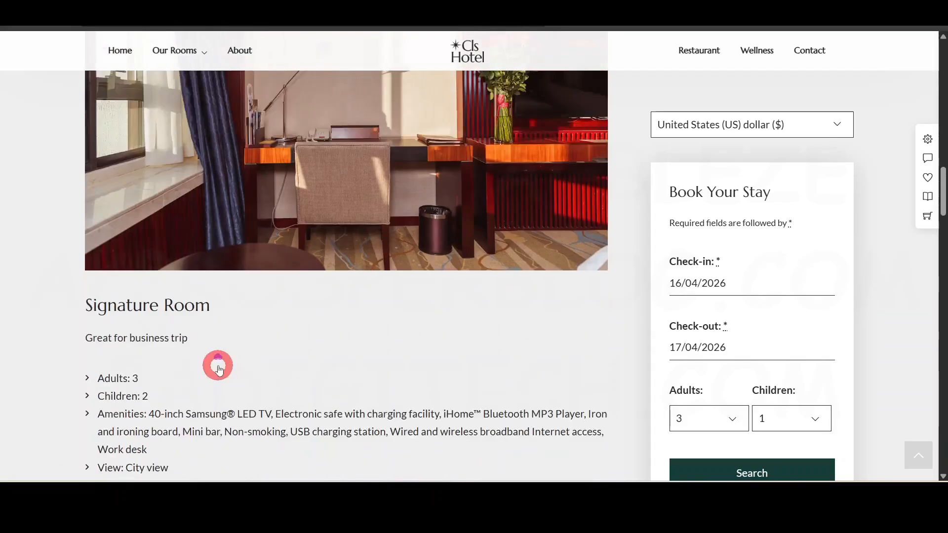
{"action": "scroll", "coordinate": [213, 364], "scroll_direction": "up", "scroll_amount": 8}
{"action": "scroll", "coordinate": [246, 192], "scroll_direction": "up", "scroll_amount": 10}
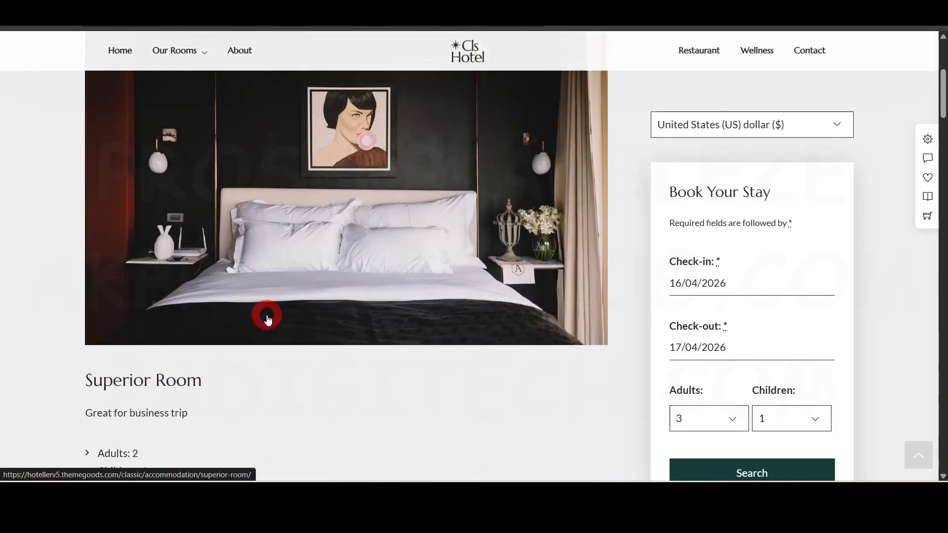
{"action": "scroll", "coordinate": [266, 316], "scroll_direction": "down", "scroll_amount": 7}
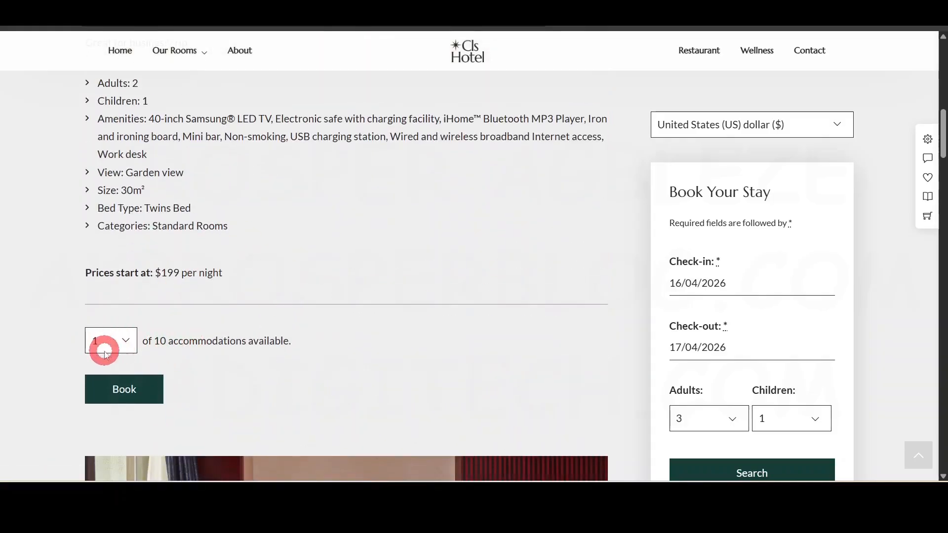
{"action": "scroll", "coordinate": [228, 265], "scroll_direction": "up", "scroll_amount": 7}
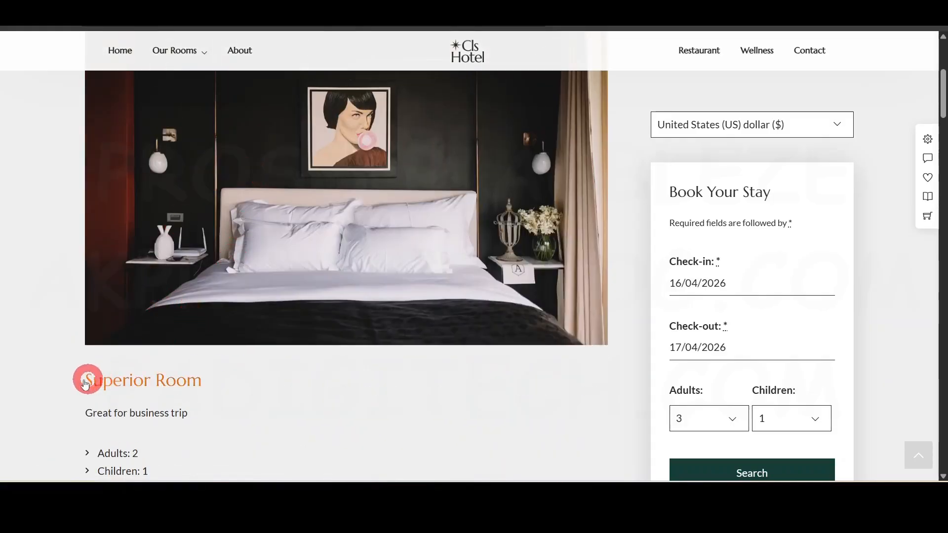
{"action": "left_click_drag", "start_coordinate": [81, 383], "coordinate": [216, 383]}
{"action": "left_click", "coordinate": [311, 388]}
{"action": "scroll", "coordinate": [312, 388], "scroll_direction": "down", "scroll_amount": 4}
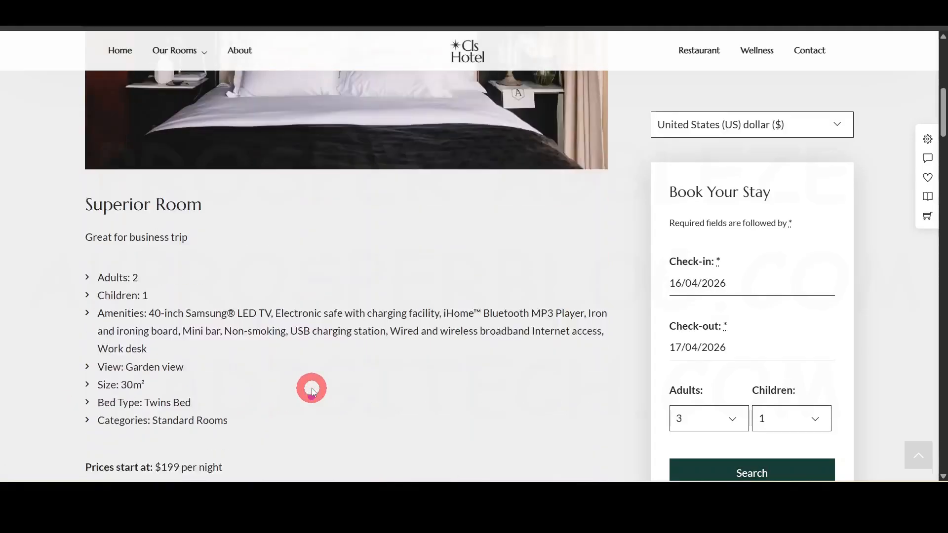
{"action": "scroll", "coordinate": [312, 389], "scroll_direction": "down", "scroll_amount": 5}
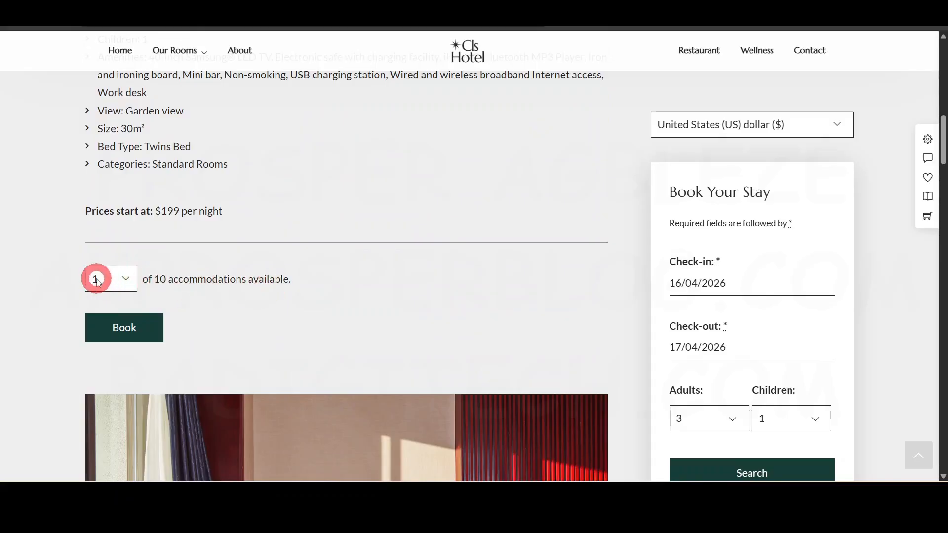
{"action": "scroll", "coordinate": [214, 286], "scroll_direction": "up", "scroll_amount": 9}
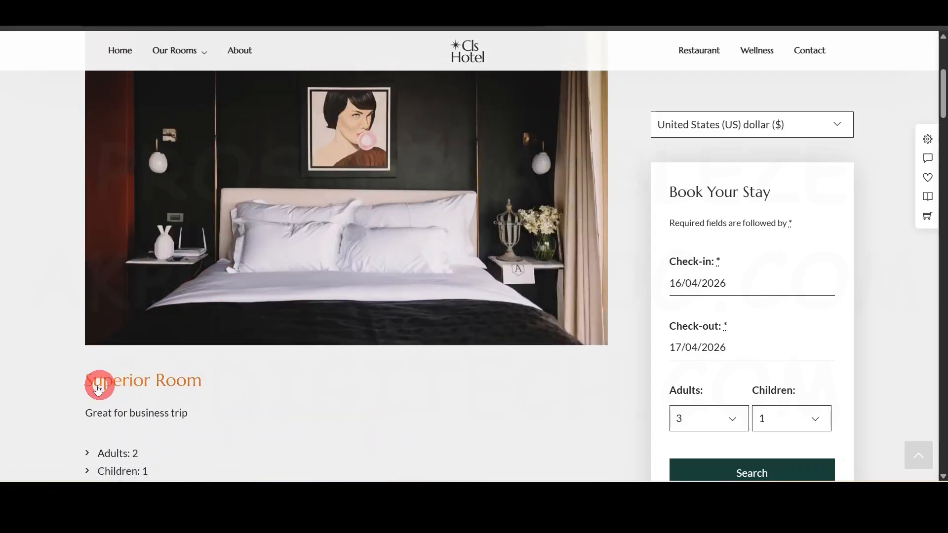
Book one Superior Room from the search results and proceed to confirm the reservation.
{"action": "scroll", "coordinate": [281, 383], "scroll_direction": "down", "scroll_amount": 8}
{"action": "scroll", "coordinate": [286, 390], "scroll_direction": "down", "scroll_amount": 3}
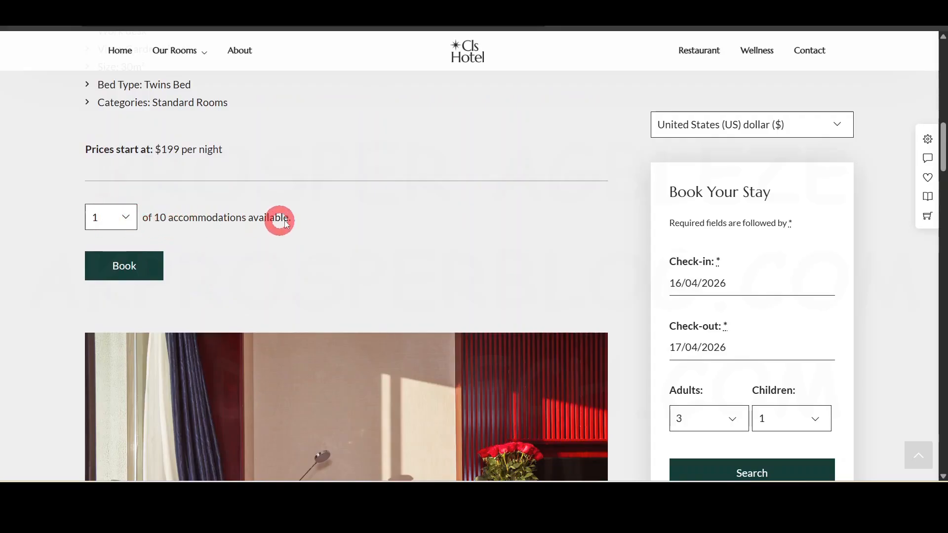
{"action": "left_click", "coordinate": [120, 267]}
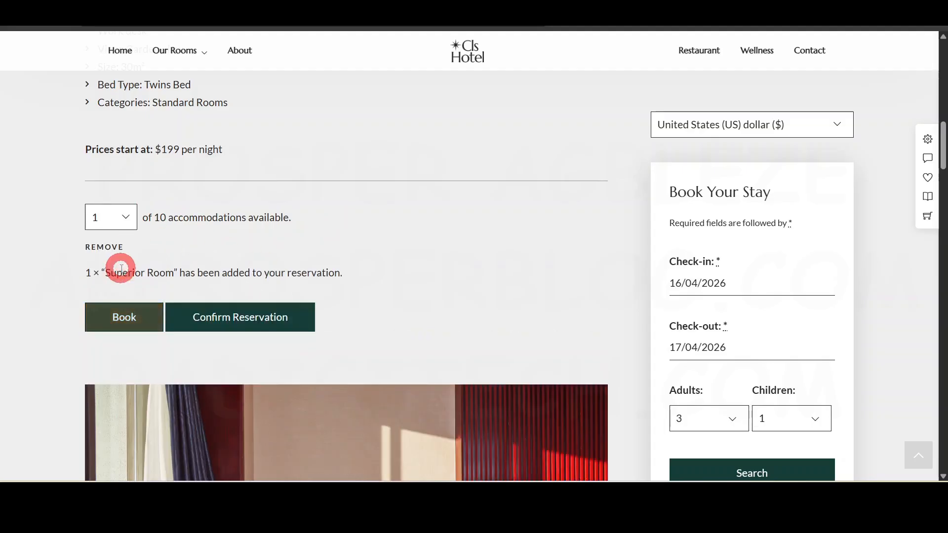
{"action": "scroll", "coordinate": [221, 282], "scroll_direction": "down", "scroll_amount": 15}
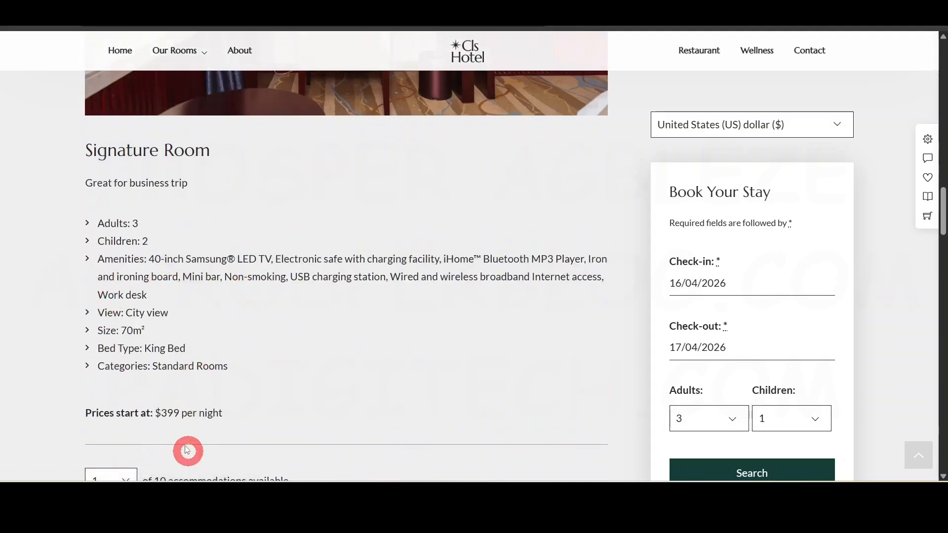
{"action": "scroll", "coordinate": [201, 303], "scroll_direction": "up", "scroll_amount": 15}
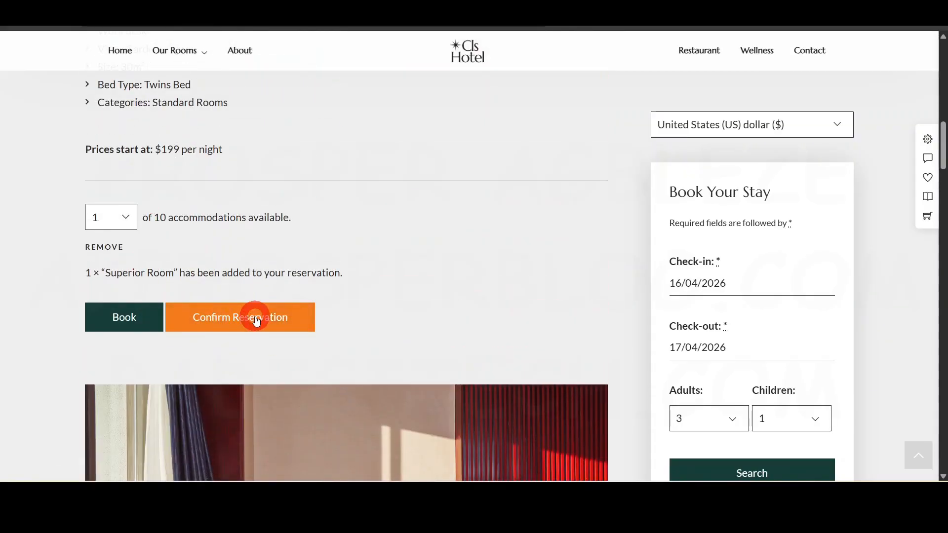
{"action": "left_click", "coordinate": [254, 329]}
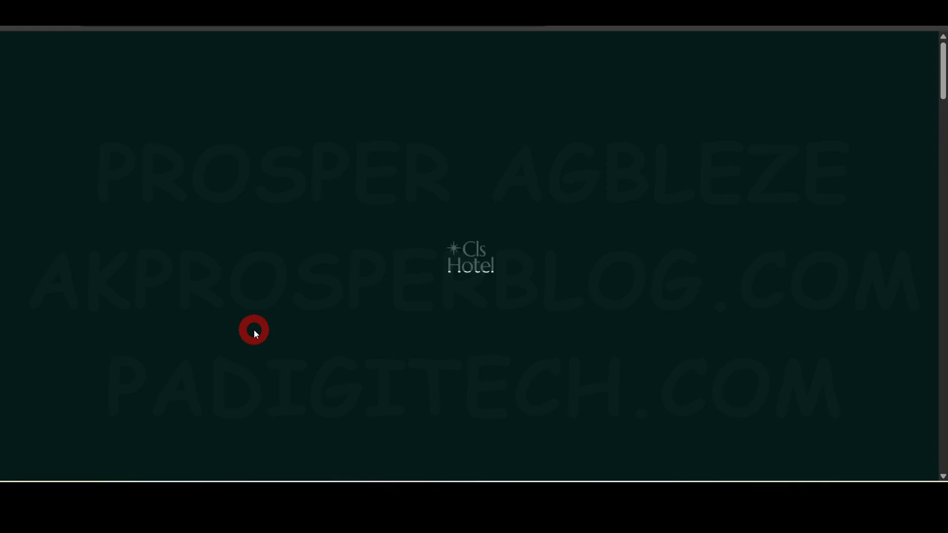
Set the Superior Room's guests to 2 adults and 1 child, and enter the full guest name.
{"action": "scroll", "coordinate": [537, 158], "scroll_direction": "down", "scroll_amount": 4}
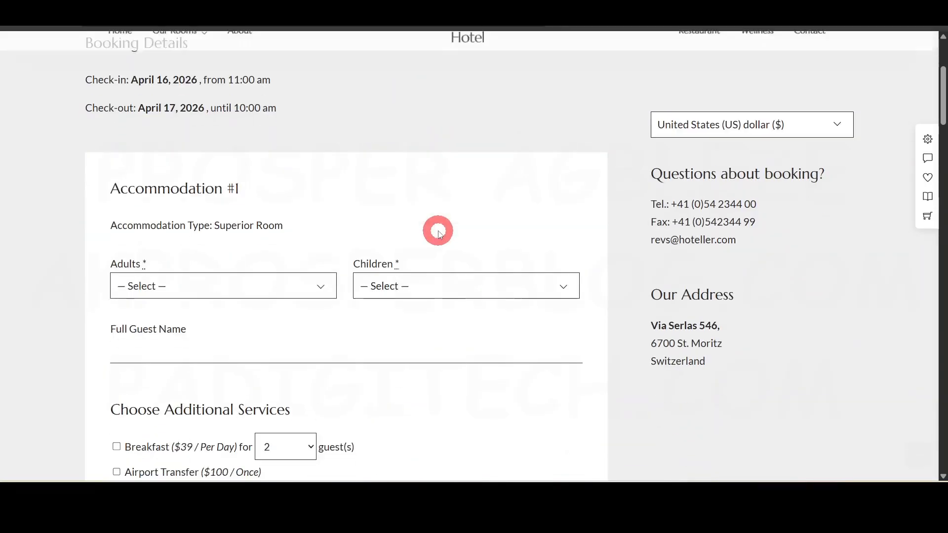
{"action": "scroll", "coordinate": [356, 228], "scroll_direction": "down", "scroll_amount": 1}
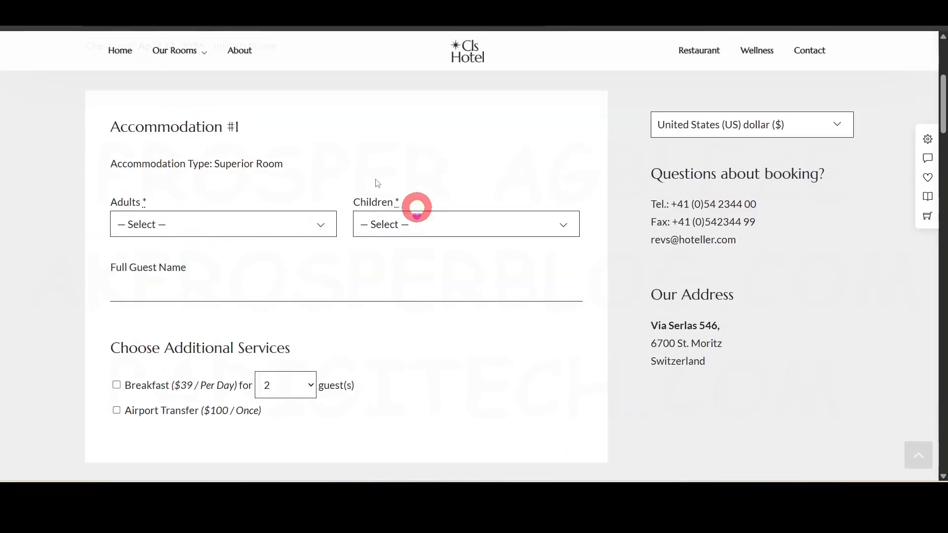
{"action": "left_click", "coordinate": [244, 228]}
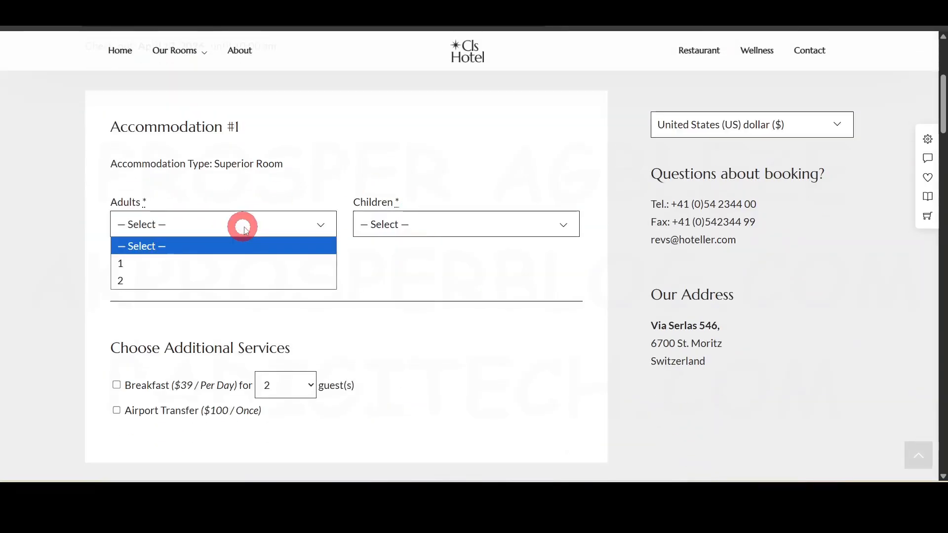
{"action": "left_click", "coordinate": [260, 280]}
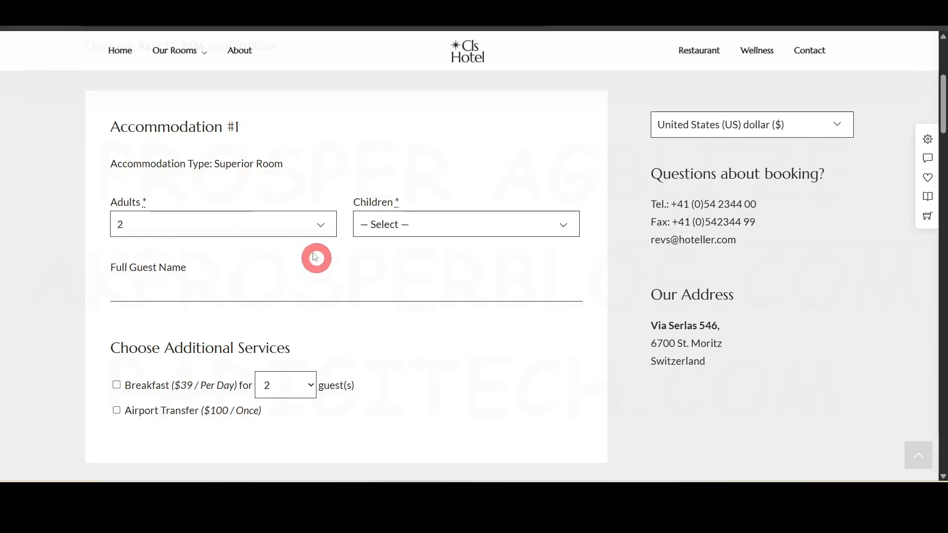
{"action": "left_click", "coordinate": [430, 226]}
{"action": "left_click", "coordinate": [398, 277]}
{"action": "left_click", "coordinate": [188, 298]}
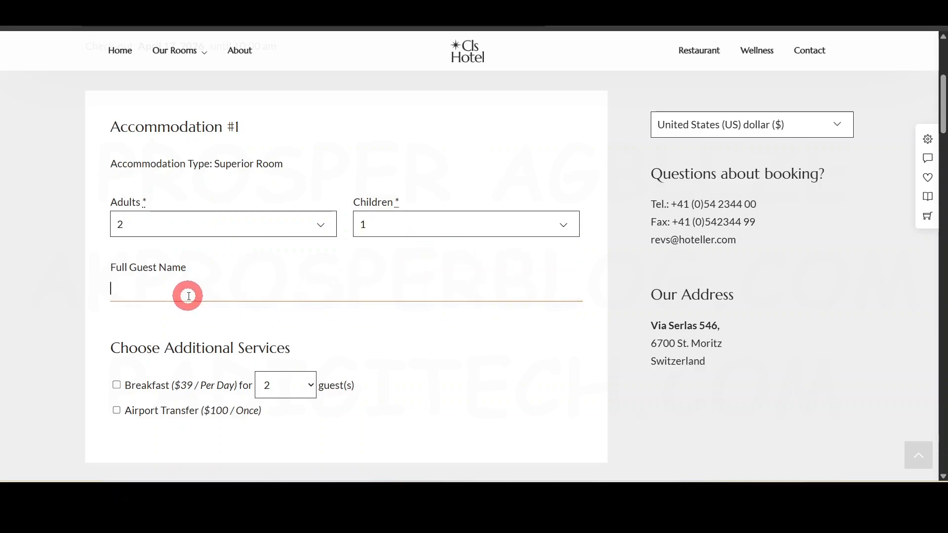
Examine the additional services, coupon code field, price breakdown, and confirmation and cancellation policies of the booking.
{"action": "scroll", "coordinate": [385, 326], "scroll_direction": "down", "scroll_amount": 3}
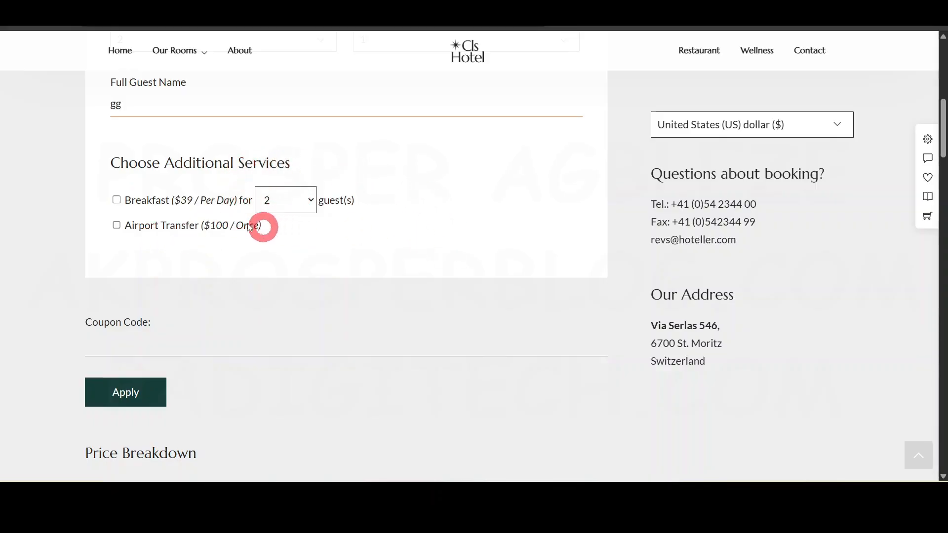
{"action": "left_click_drag", "start_coordinate": [115, 169], "coordinate": [309, 177]}
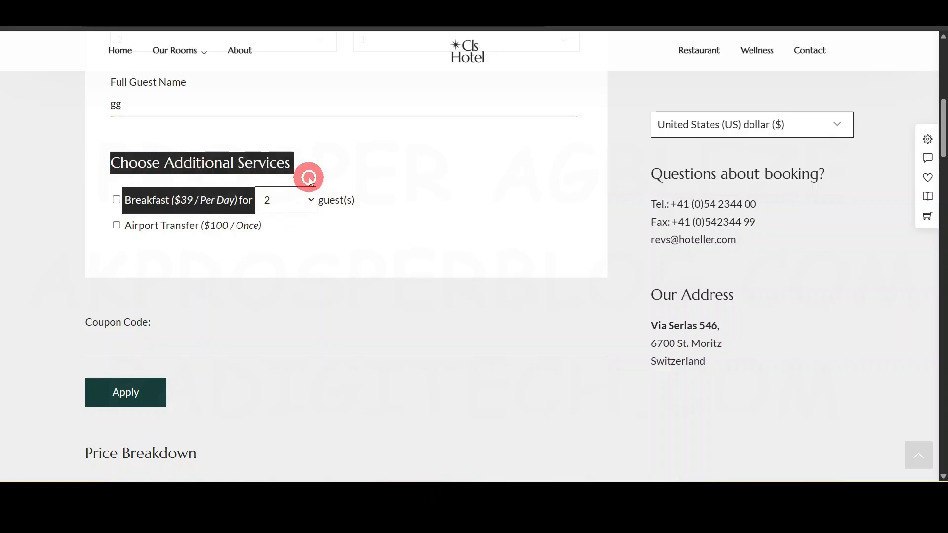
{"action": "left_click", "coordinate": [454, 216]}
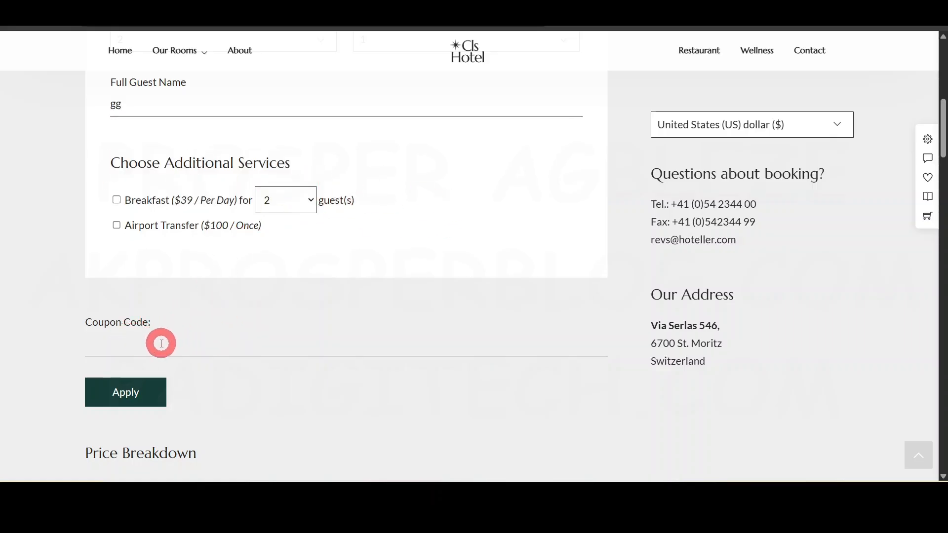
{"action": "scroll", "coordinate": [136, 294], "scroll_direction": "down", "scroll_amount": 3}
{"action": "scroll", "coordinate": [139, 298], "scroll_direction": "down", "scroll_amount": 2}
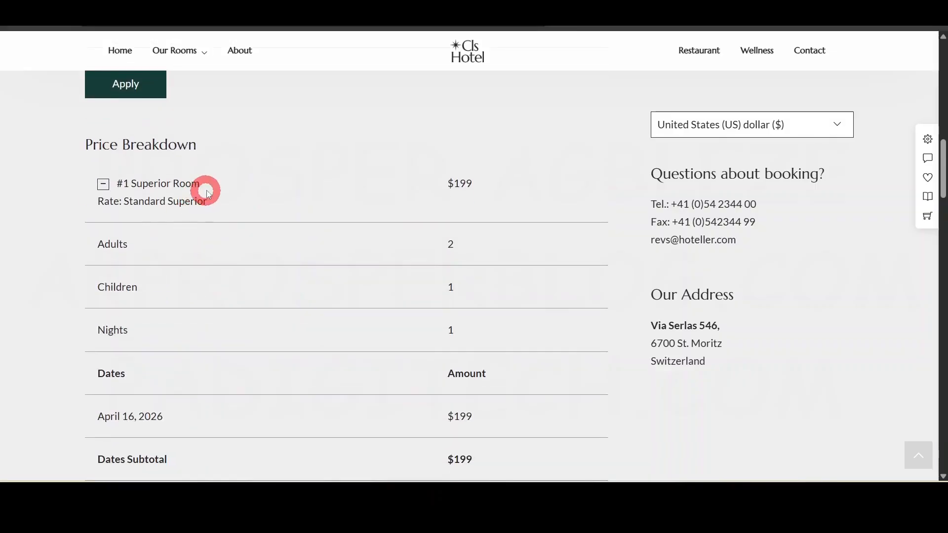
{"action": "scroll", "coordinate": [210, 256], "scroll_direction": "down", "scroll_amount": 2}
{"action": "scroll", "coordinate": [210, 242], "scroll_direction": "down", "scroll_amount": 7}
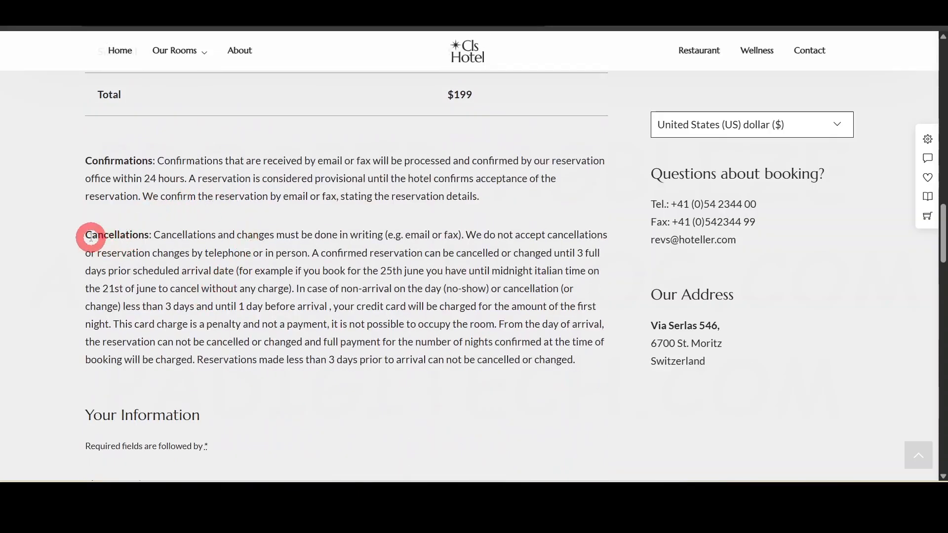
{"action": "left_click_drag", "start_coordinate": [87, 236], "coordinate": [591, 359]}
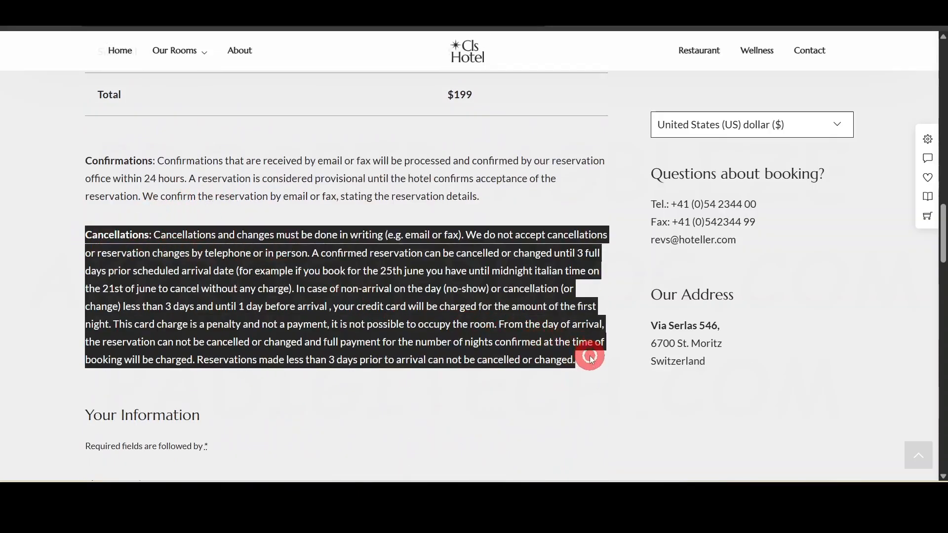
{"action": "left_click_drag", "start_coordinate": [85, 160], "coordinate": [361, 190]}
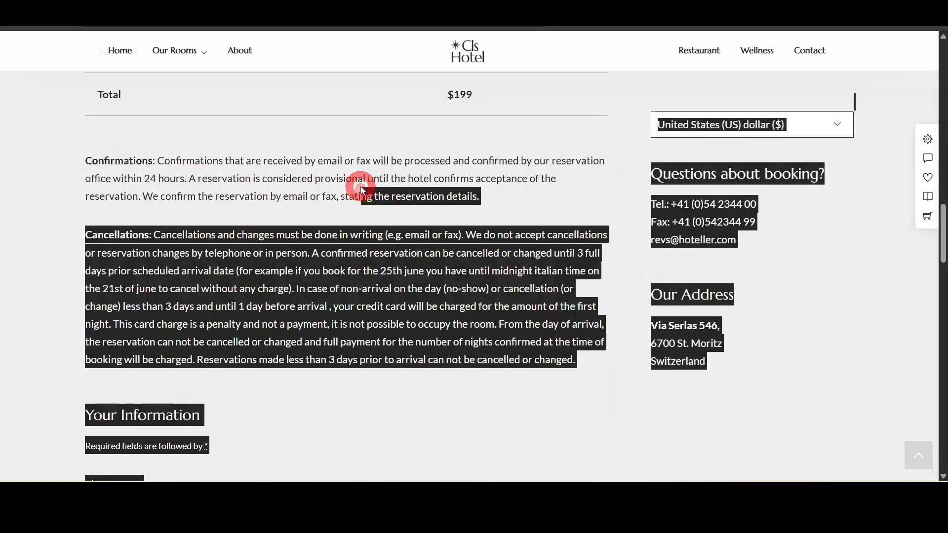
{"action": "left_click", "coordinate": [216, 181]}
Fill in the guest's first name, last name, email and phone, with United States (US) as country of residence.
{"action": "scroll", "coordinate": [208, 253], "scroll_direction": "down", "scroll_amount": 5}
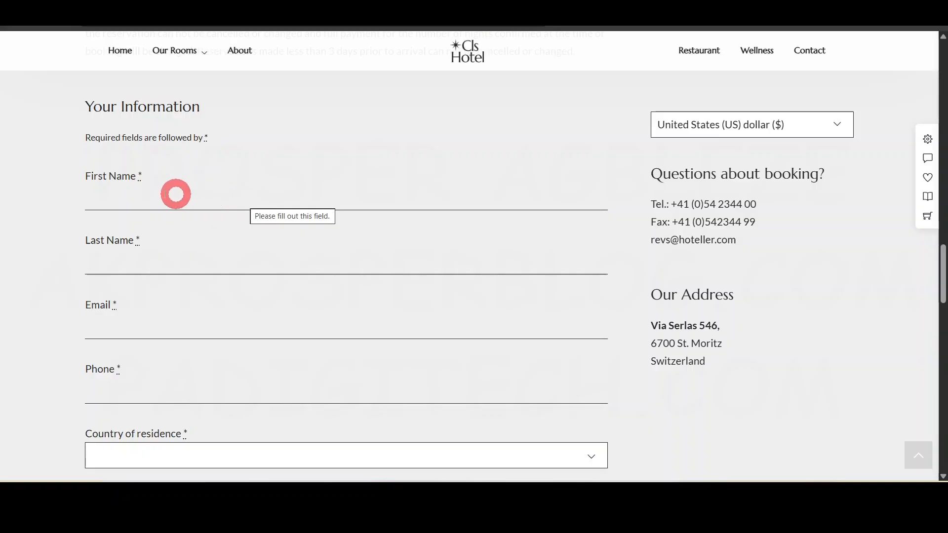
{"action": "left_click", "coordinate": [104, 198]}
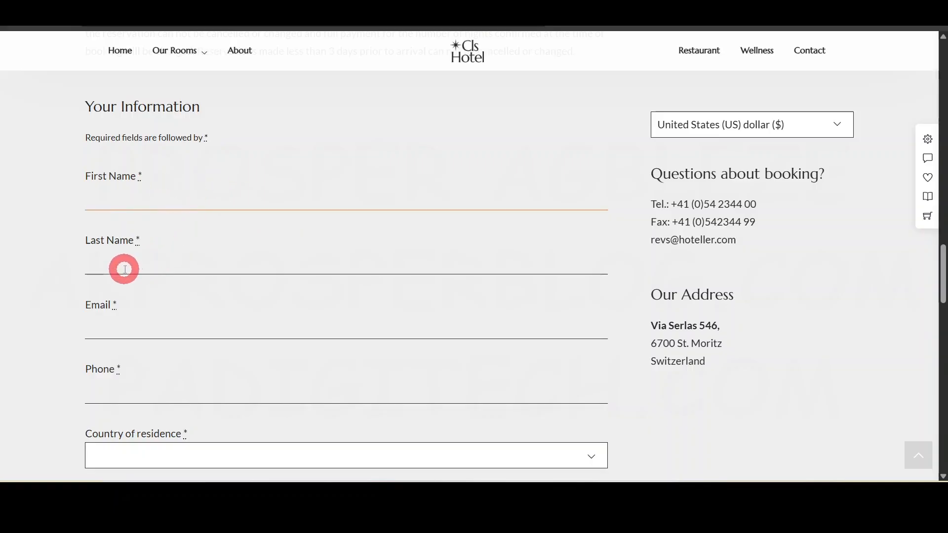
{"action": "scroll", "coordinate": [428, 349], "scroll_direction": "down", "scroll_amount": 3}
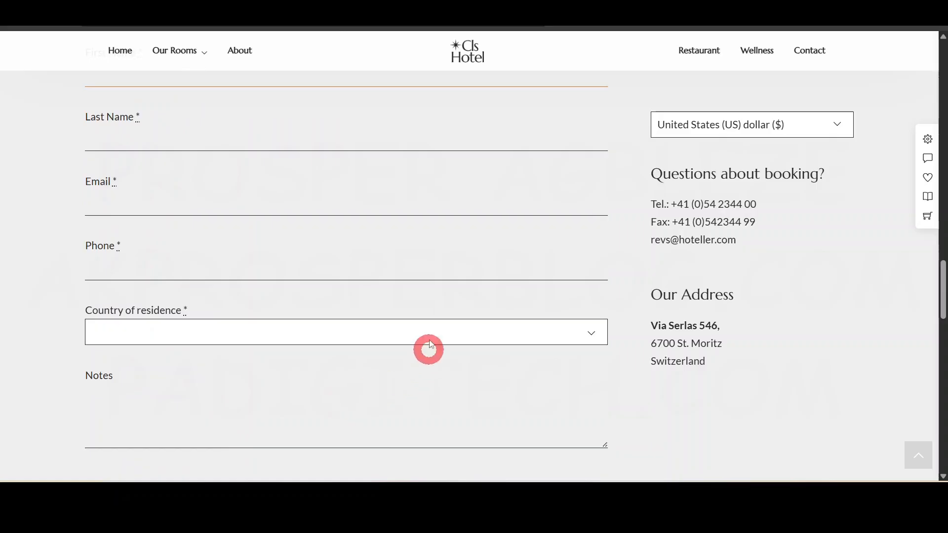
{"action": "scroll", "coordinate": [265, 360], "scroll_direction": "down", "scroll_amount": 3}
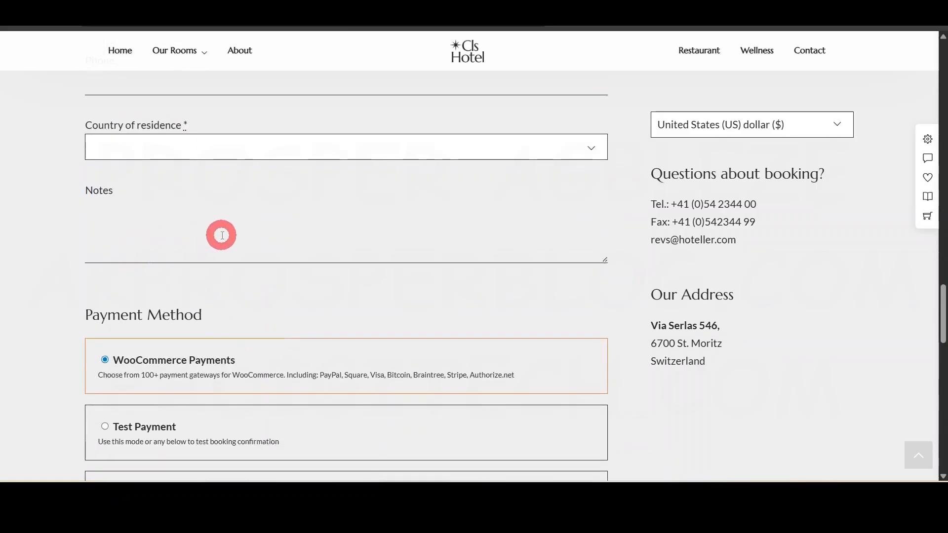
{"action": "scroll", "coordinate": [222, 235], "scroll_direction": "up", "scroll_amount": 7}
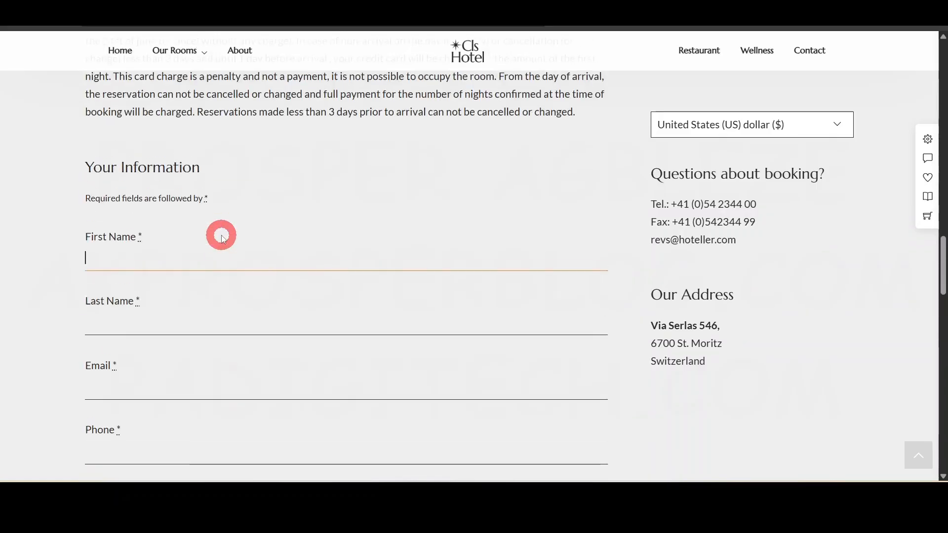
{"action": "scroll", "coordinate": [221, 234], "scroll_direction": "down", "scroll_amount": 3}
{"action": "scroll", "coordinate": [205, 232], "scroll_direction": "up", "scroll_amount": 6}
{"action": "scroll", "coordinate": [205, 441], "scroll_direction": "down", "scroll_amount": 5}
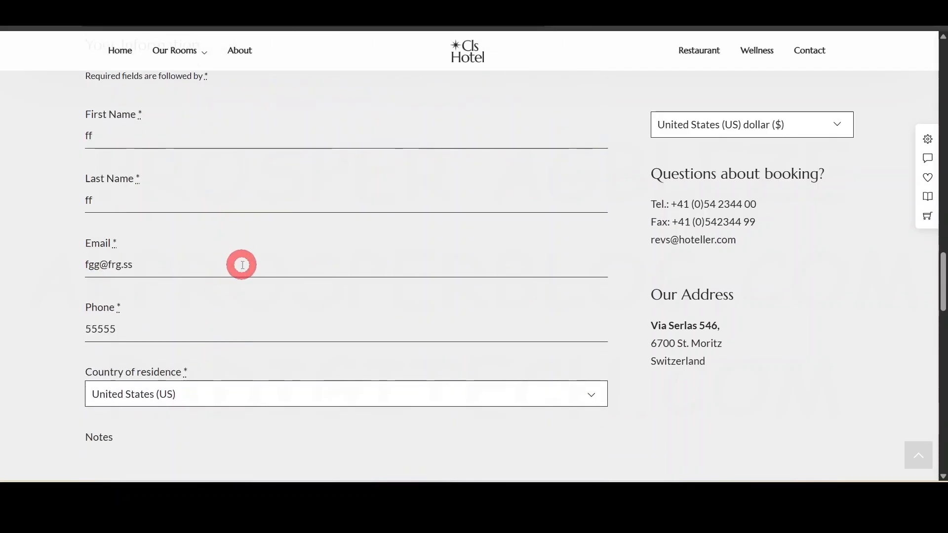
Review the available payment methods, accept the terms and conditions, and submit the booking with WooCommerce Payments.
{"action": "scroll", "coordinate": [303, 302], "scroll_direction": "down", "scroll_amount": 4}
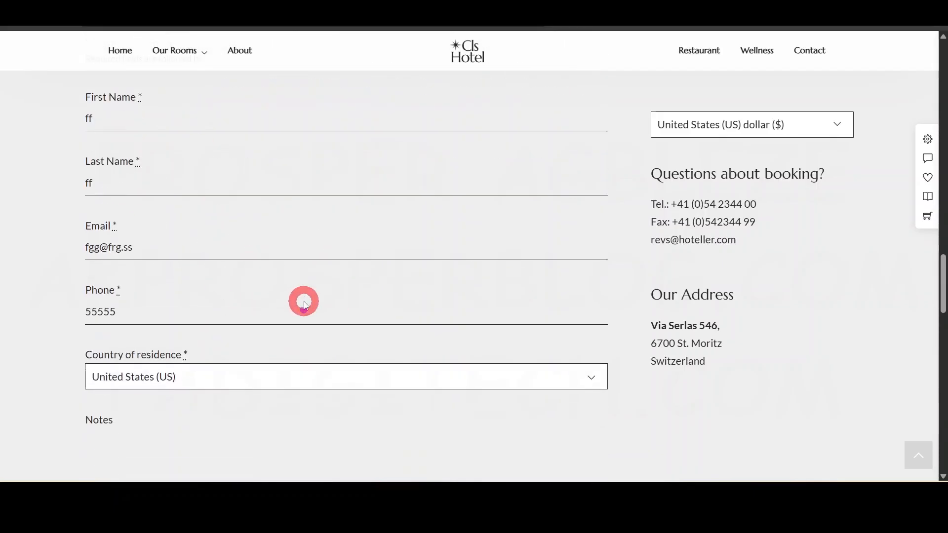
{"action": "scroll", "coordinate": [316, 304], "scroll_direction": "down", "scroll_amount": 2}
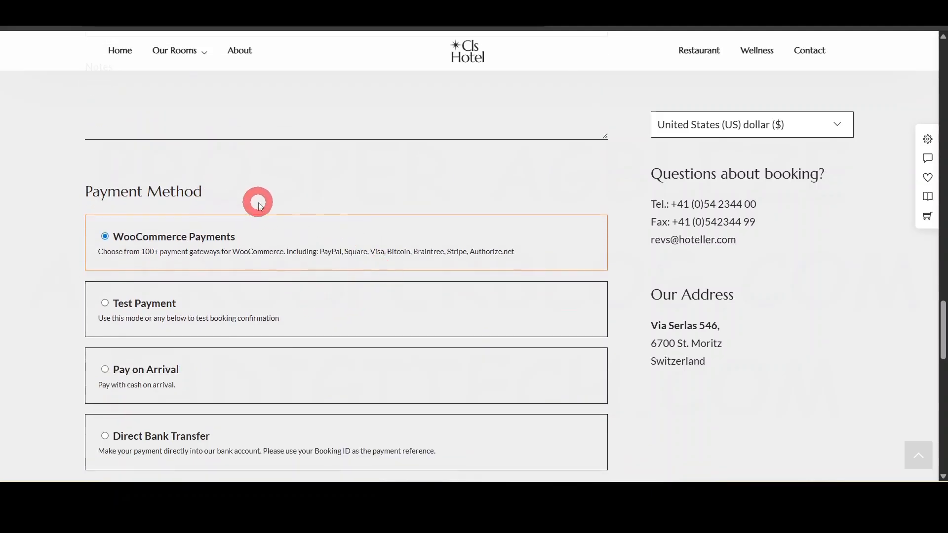
{"action": "scroll", "coordinate": [365, 291], "scroll_direction": "down", "scroll_amount": 1}
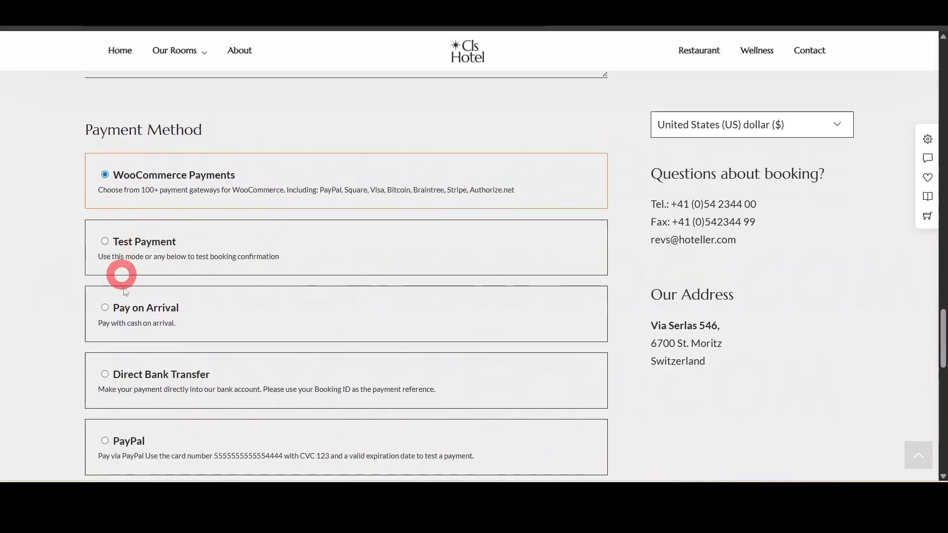
{"action": "scroll", "coordinate": [133, 313], "scroll_direction": "down", "scroll_amount": 1}
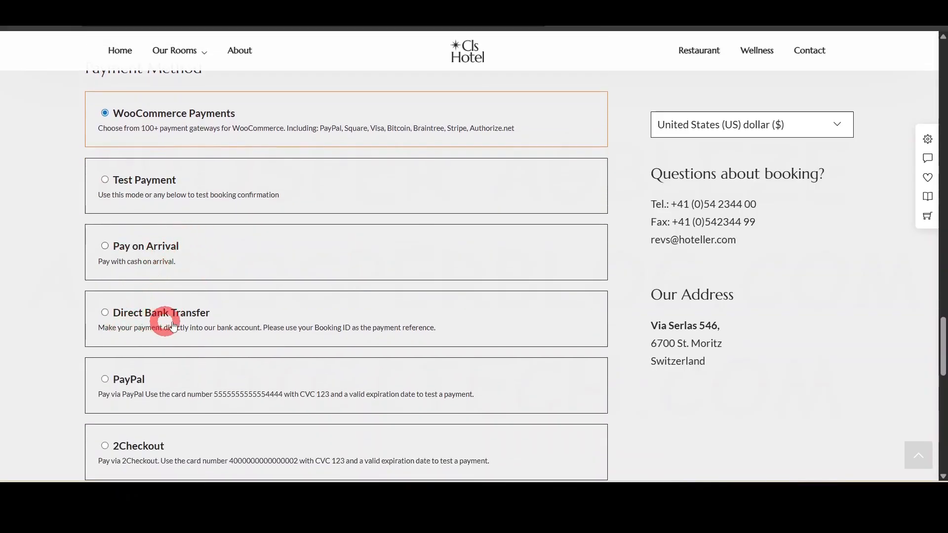
{"action": "scroll", "coordinate": [249, 349], "scroll_direction": "down", "scroll_amount": 3}
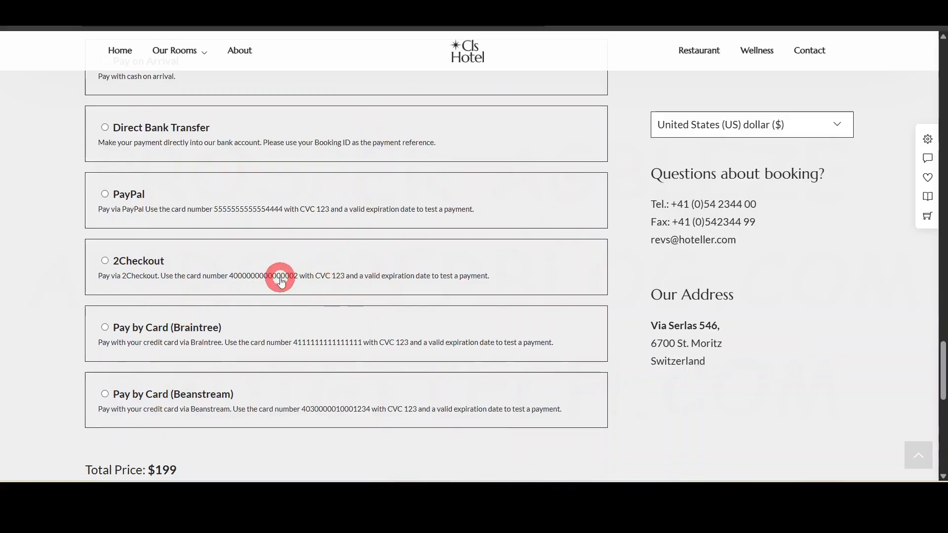
{"action": "scroll", "coordinate": [313, 298], "scroll_direction": "down", "scroll_amount": 3}
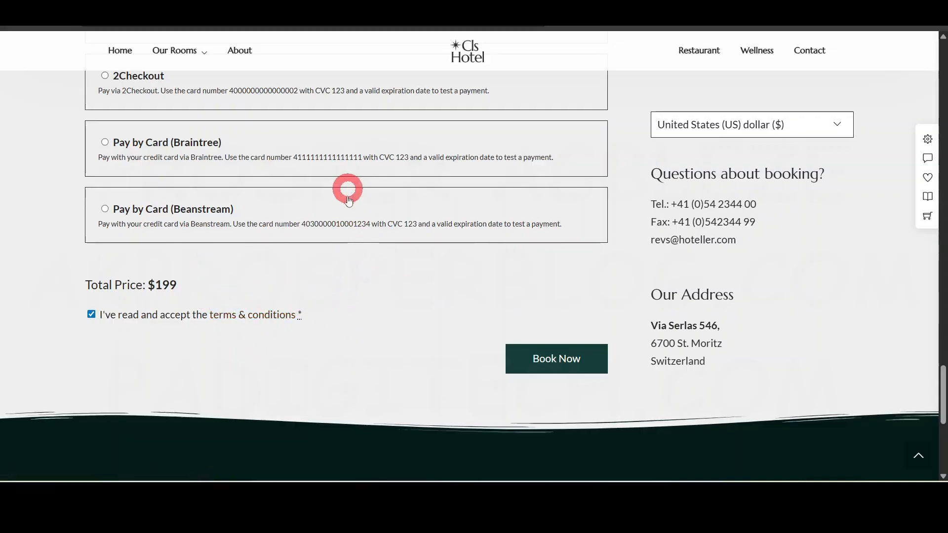
{"action": "left_click", "coordinate": [560, 360]}
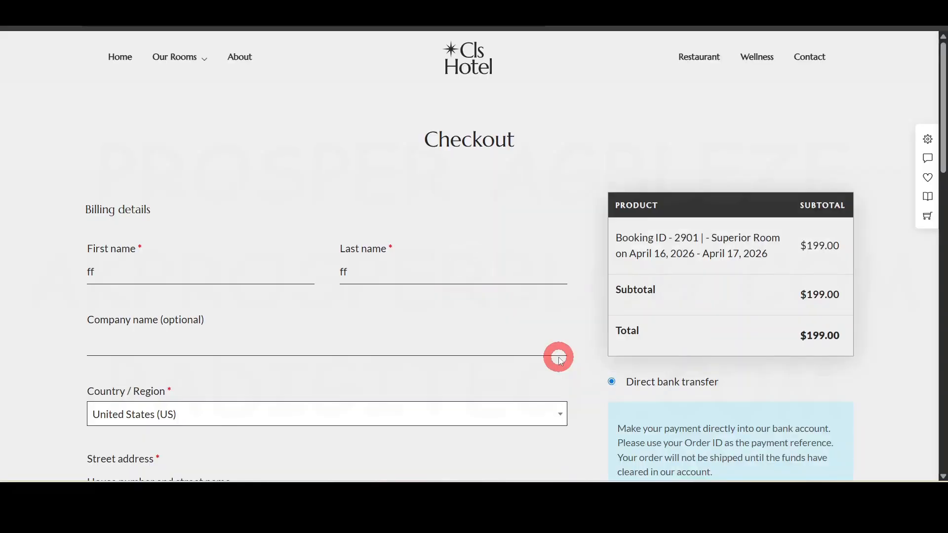
Choose Pay on Arrival as the payment method on the booking form.
{"action": "scroll", "coordinate": [559, 361], "scroll_direction": "down", "scroll_amount": 4}
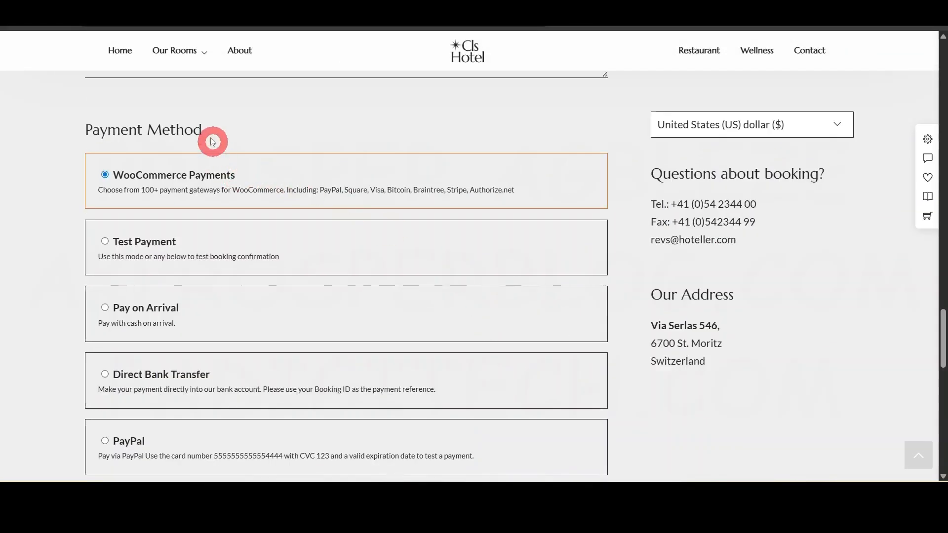
{"action": "scroll", "coordinate": [384, 309], "scroll_direction": "down", "scroll_amount": 3}
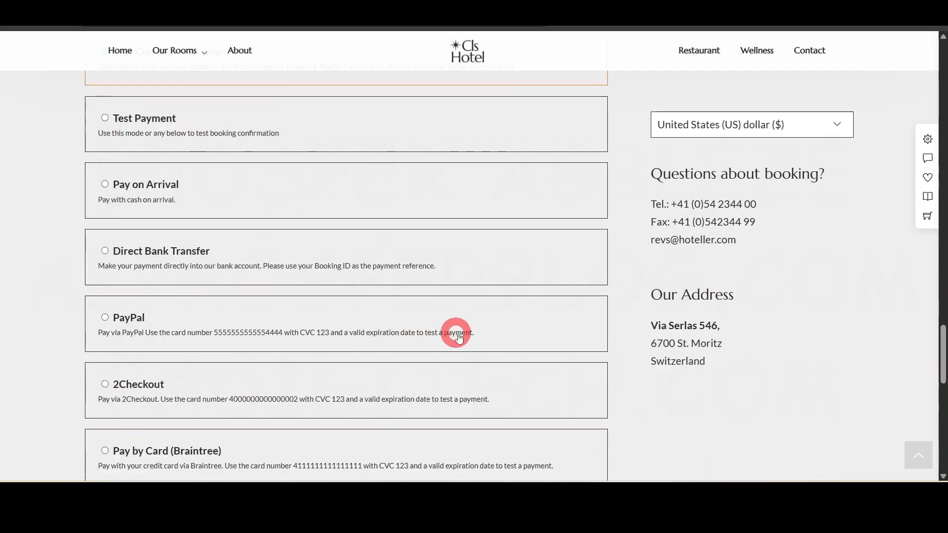
{"action": "scroll", "coordinate": [461, 334], "scroll_direction": "down", "scroll_amount": 3}
{"action": "scroll", "coordinate": [419, 280], "scroll_direction": "up", "scroll_amount": 4}
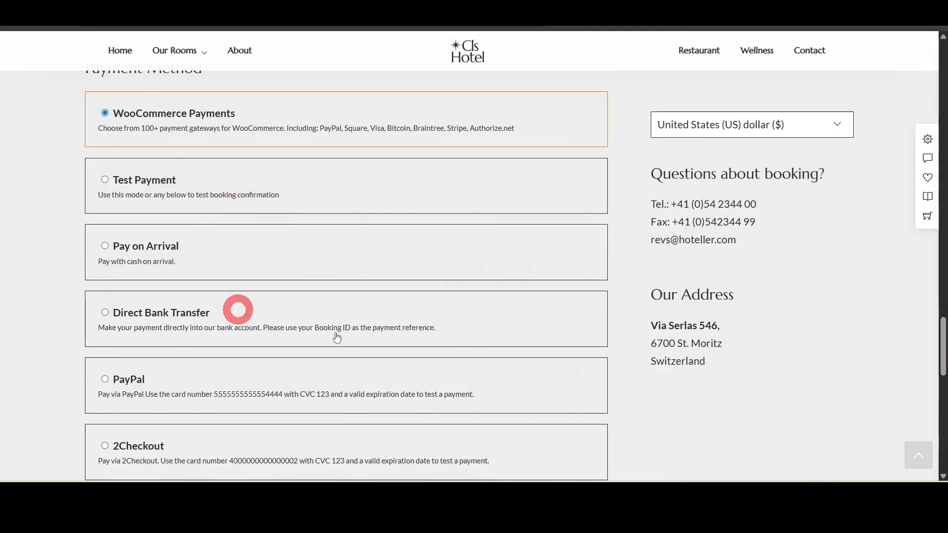
{"action": "left_click", "coordinate": [105, 247]}
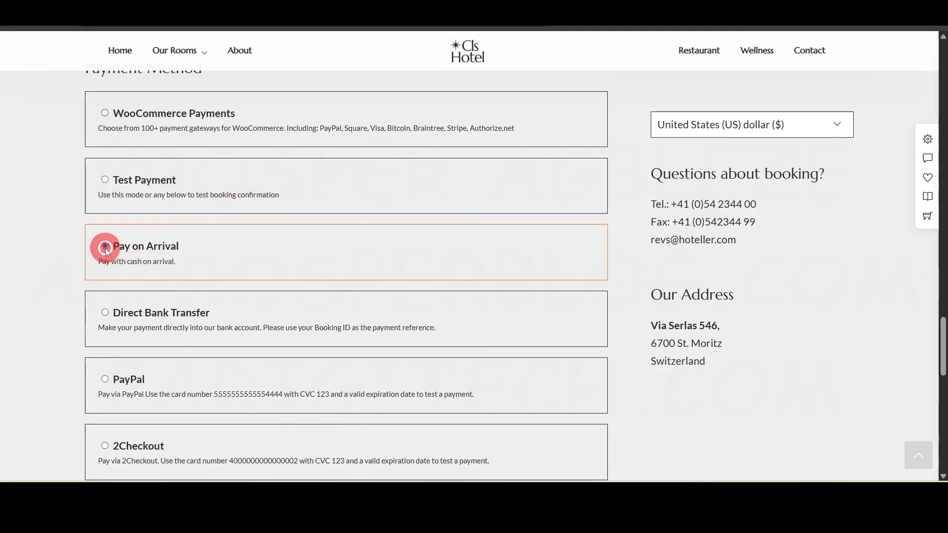
Accept the terms and conditions and try to submit the Pay on Arrival booking.
{"action": "scroll", "coordinate": [445, 298], "scroll_direction": "down", "scroll_amount": 2}
{"action": "scroll", "coordinate": [445, 297], "scroll_direction": "down", "scroll_amount": 5}
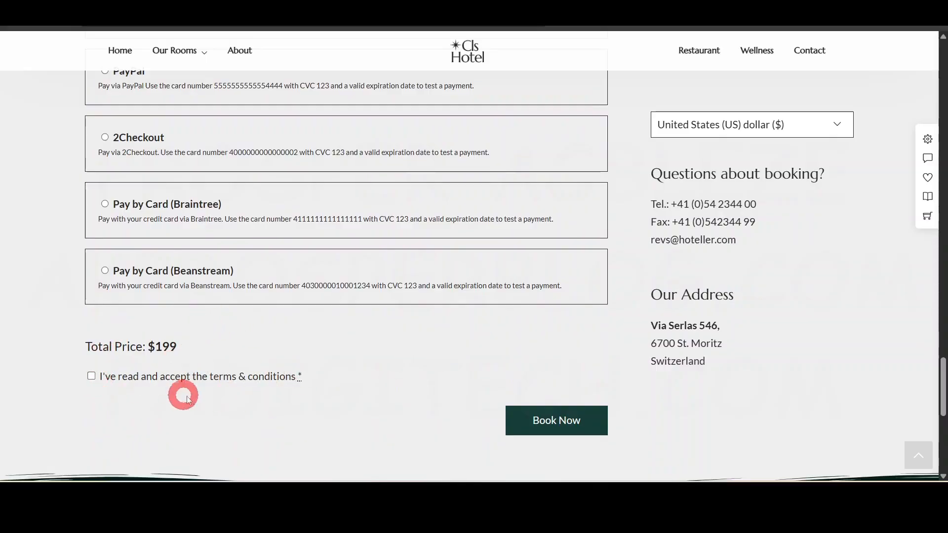
{"action": "left_click", "coordinate": [91, 376]}
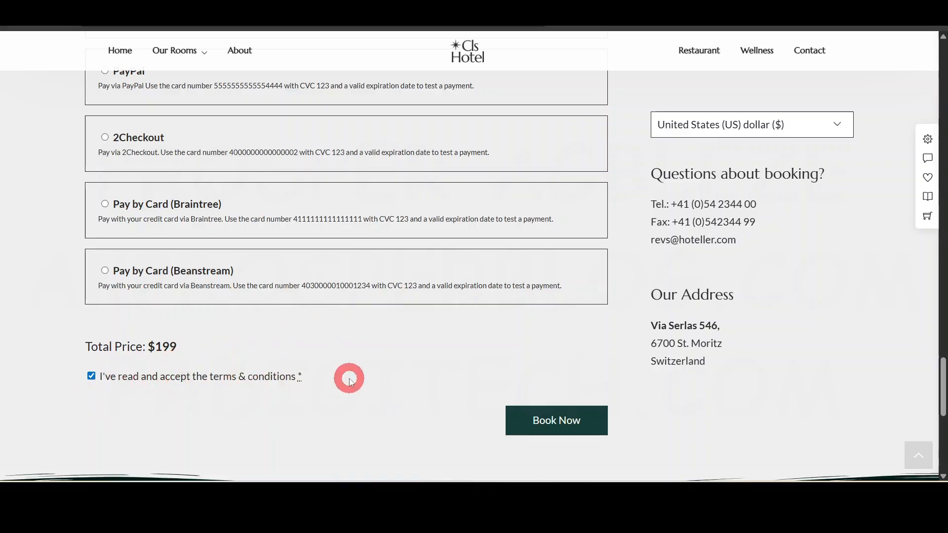
{"action": "scroll", "coordinate": [352, 380], "scroll_direction": "up", "scroll_amount": 1}
{"action": "scroll", "coordinate": [353, 379], "scroll_direction": "up", "scroll_amount": 4}
{"action": "scroll", "coordinate": [353, 378], "scroll_direction": "down", "scroll_amount": 5}
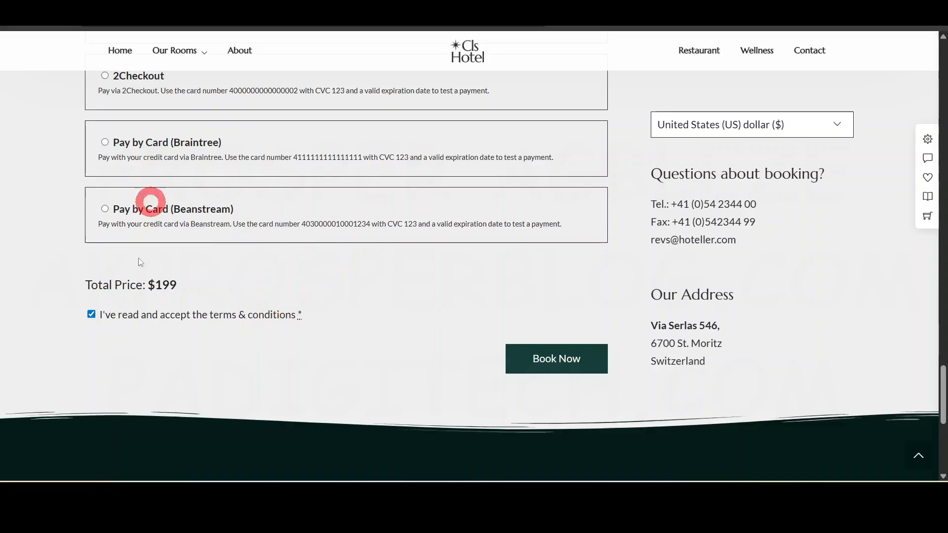
{"action": "left_click", "coordinate": [567, 364]}
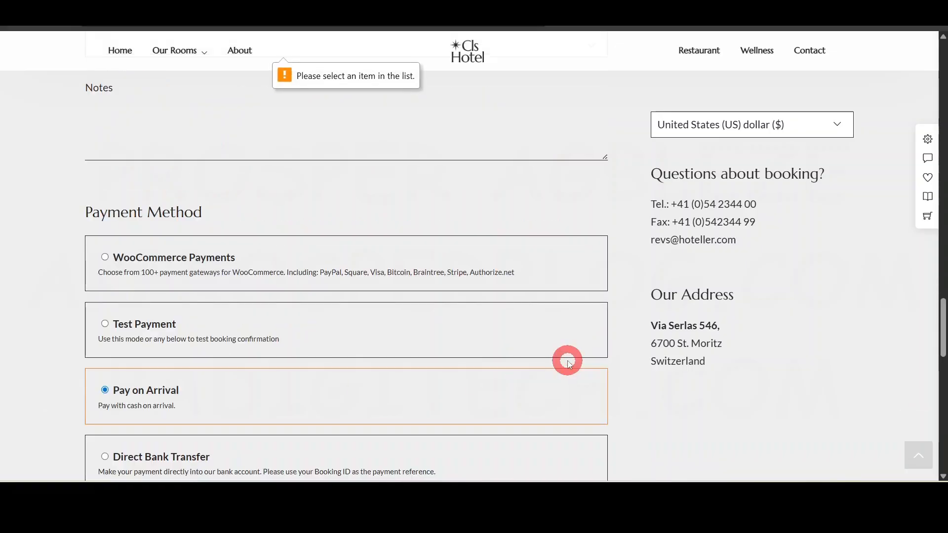
Set the country of residence to United States (US) and submit the booking.
{"action": "scroll", "coordinate": [428, 359], "scroll_direction": "up", "scroll_amount": 7}
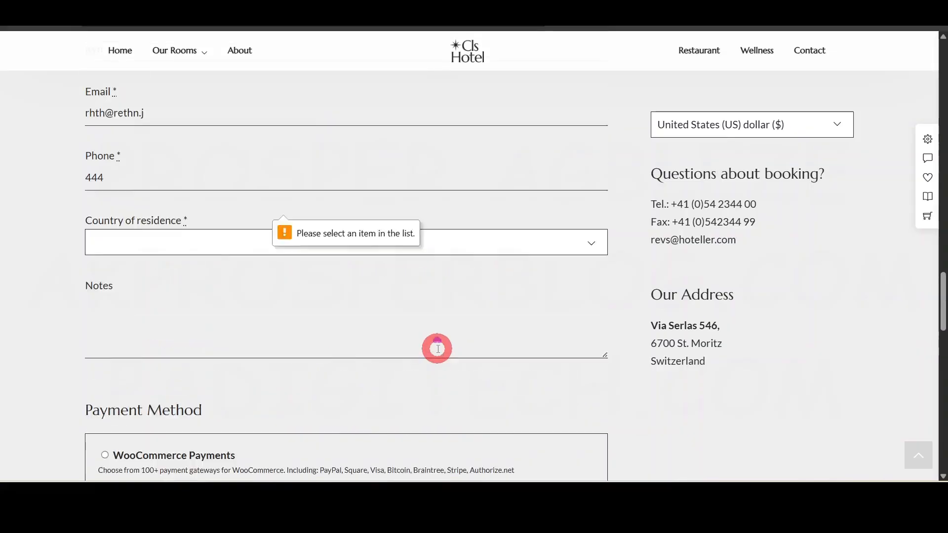
{"action": "left_click", "coordinate": [201, 414]}
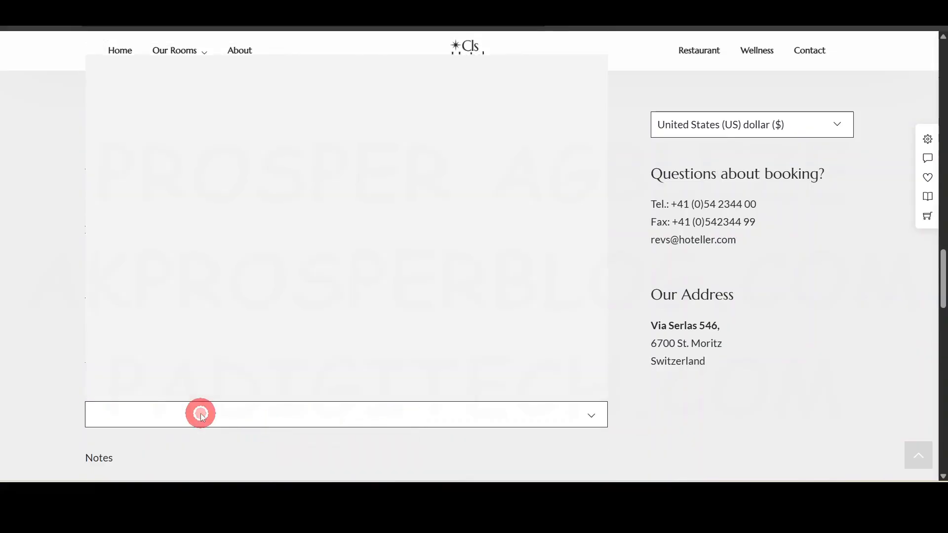
{"action": "type", "text": "un"}
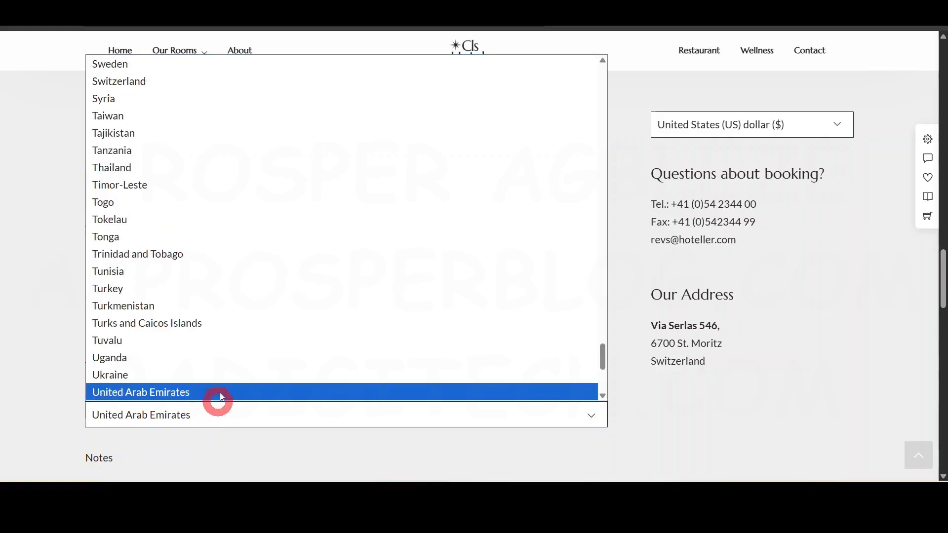
{"action": "scroll", "coordinate": [221, 360], "scroll_direction": "down", "scroll_amount": 5}
{"action": "left_click", "coordinate": [186, 183]}
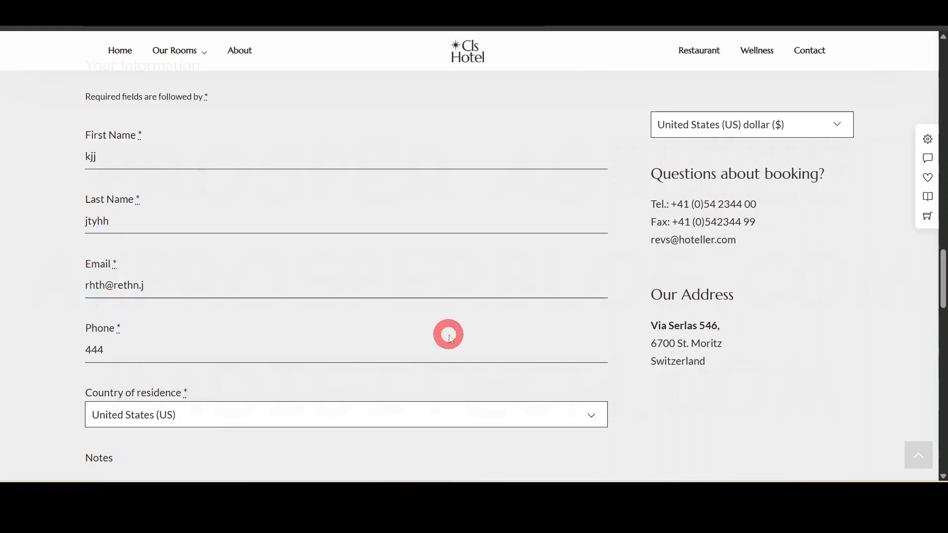
{"action": "scroll", "coordinate": [447, 332], "scroll_direction": "down", "scroll_amount": 15}
{"action": "left_click", "coordinate": [564, 451]}
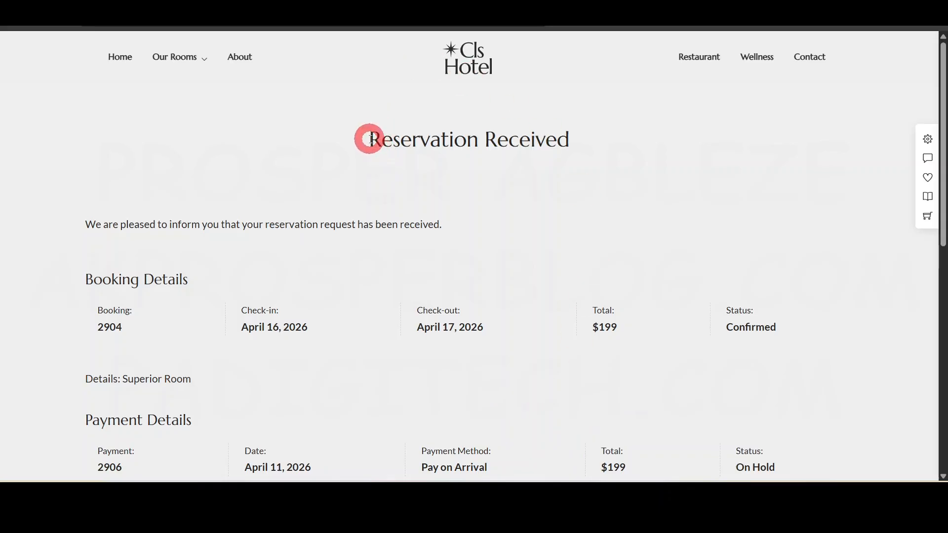
Review the reservation confirmation, including its booking details and payment details.
{"action": "left_click_drag", "start_coordinate": [368, 138], "coordinate": [581, 149]}
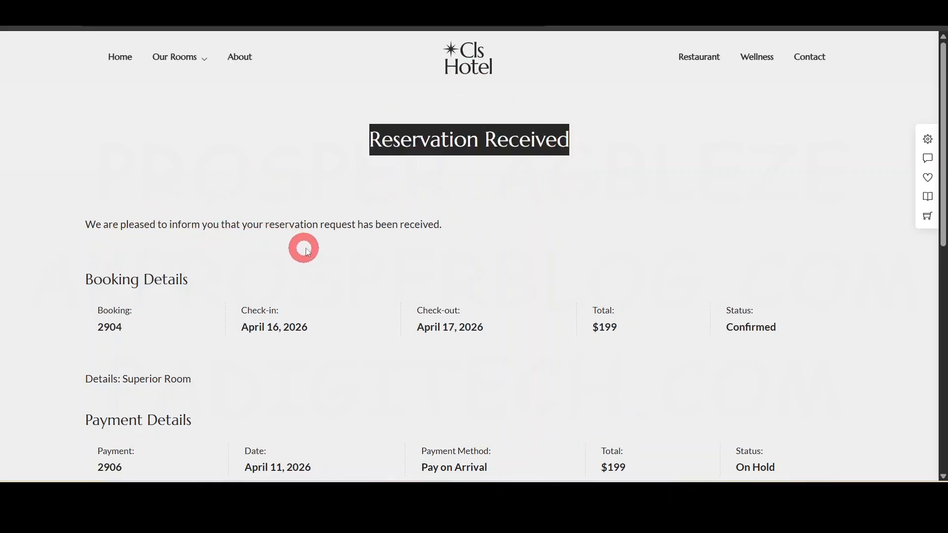
{"action": "scroll", "coordinate": [437, 269], "scroll_direction": "down", "scroll_amount": 3}
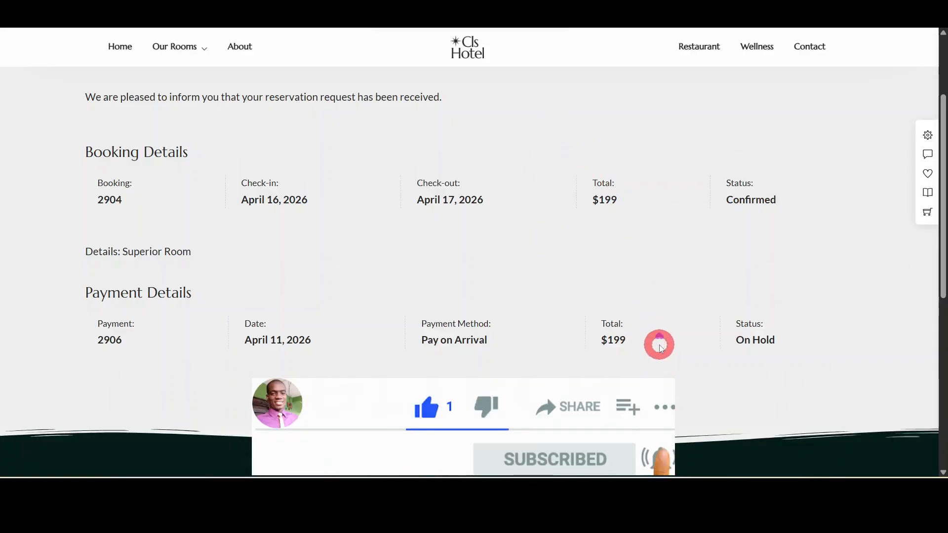
{"action": "scroll", "coordinate": [661, 348], "scroll_direction": "up", "scroll_amount": 2}
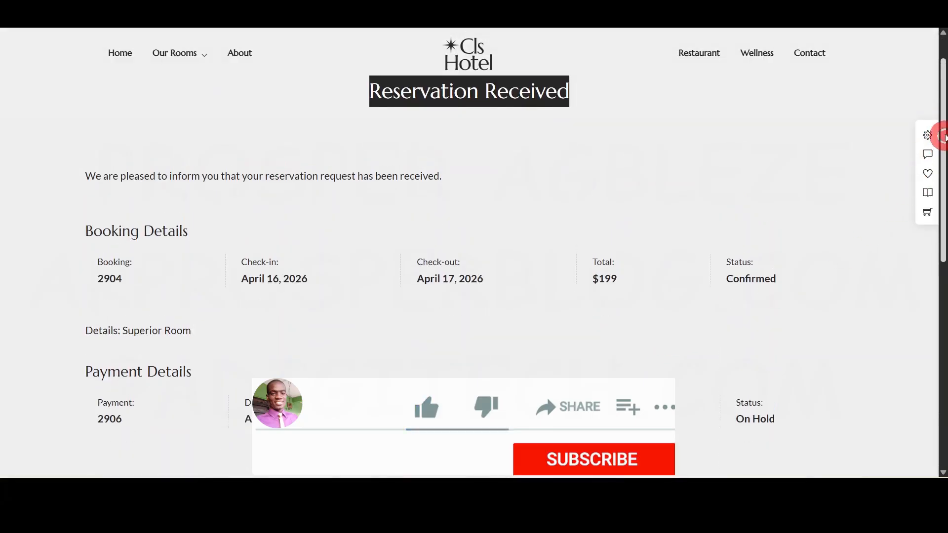
{"action": "scroll", "coordinate": [943, 137], "scroll_direction": "up", "scroll_amount": 1}
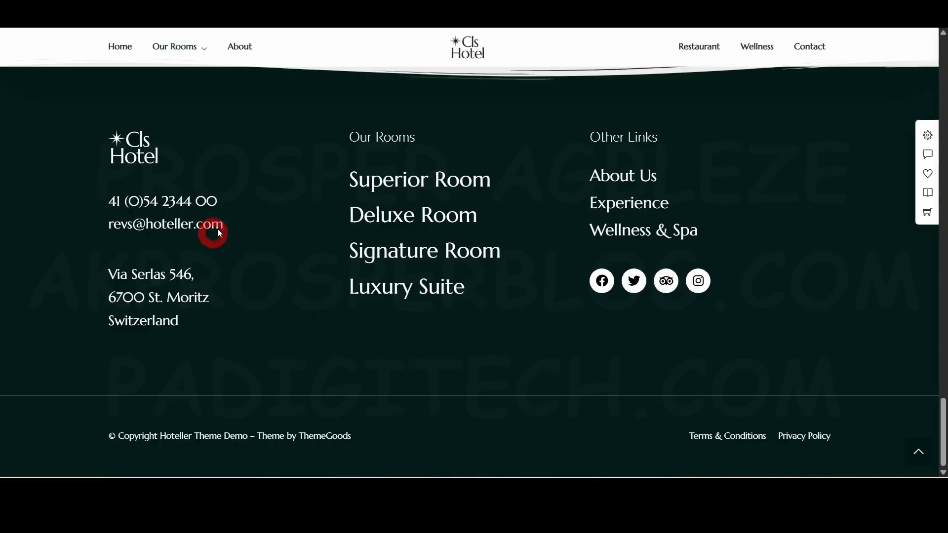
Look over the Superior Room page's availability calendar, photo gallery, price and room specifications.
{"action": "scroll", "coordinate": [617, 319], "scroll_direction": "up", "scroll_amount": 15}
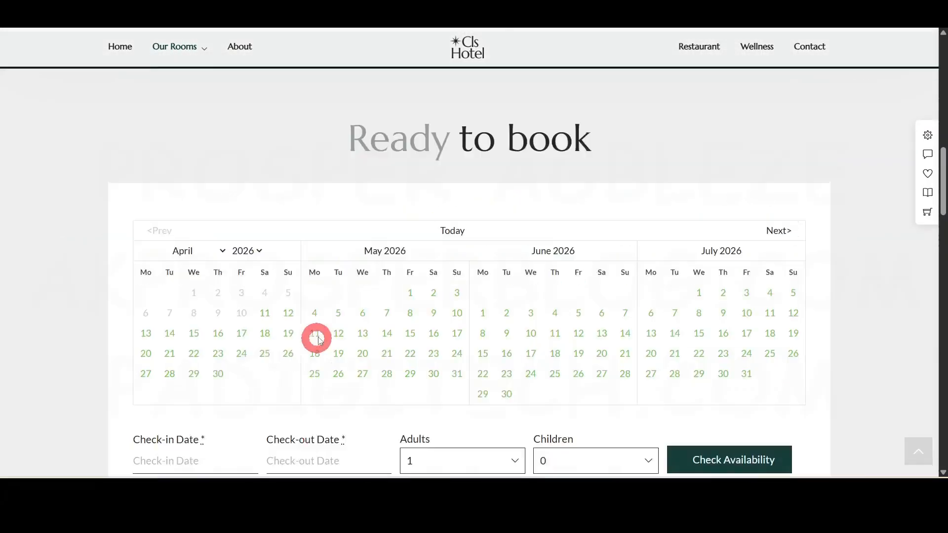
{"action": "scroll", "coordinate": [325, 329], "scroll_direction": "up", "scroll_amount": 5}
{"action": "scroll", "coordinate": [325, 330], "scroll_direction": "up", "scroll_amount": 5}
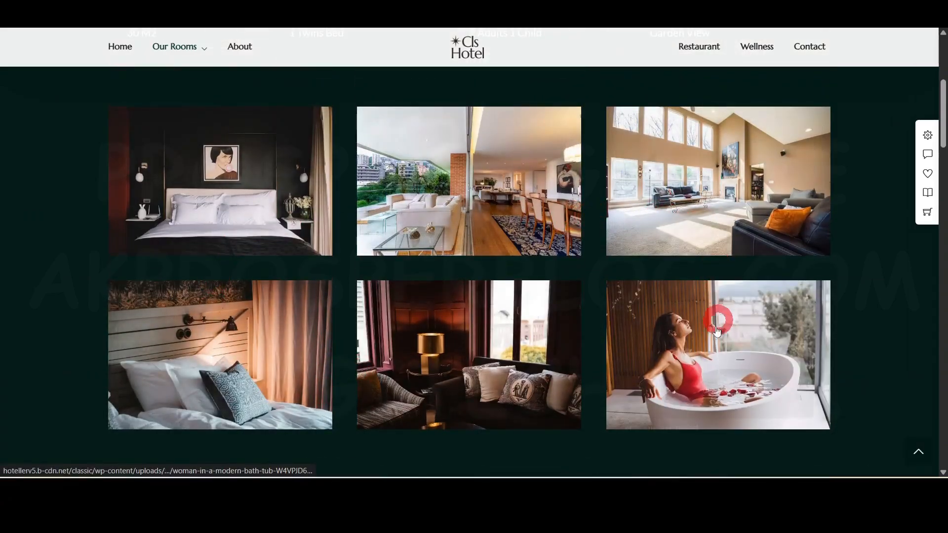
{"action": "scroll", "coordinate": [503, 349], "scroll_direction": "up", "scroll_amount": 5}
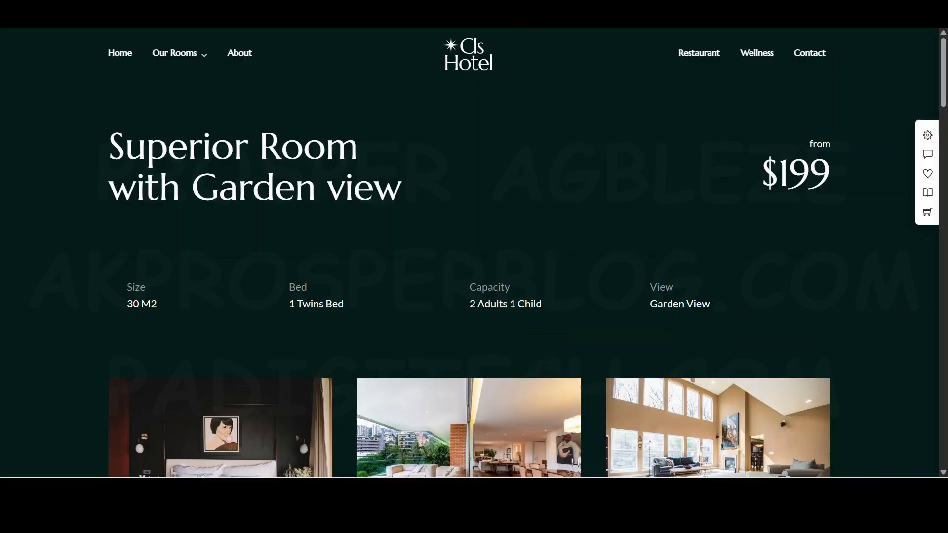
Switch to the Hostinger website and examine the prices and features of the Premium, Unlimited and Cloud Startup hosting plans.
{"action": "key", "text": "ctrl+Tab"}
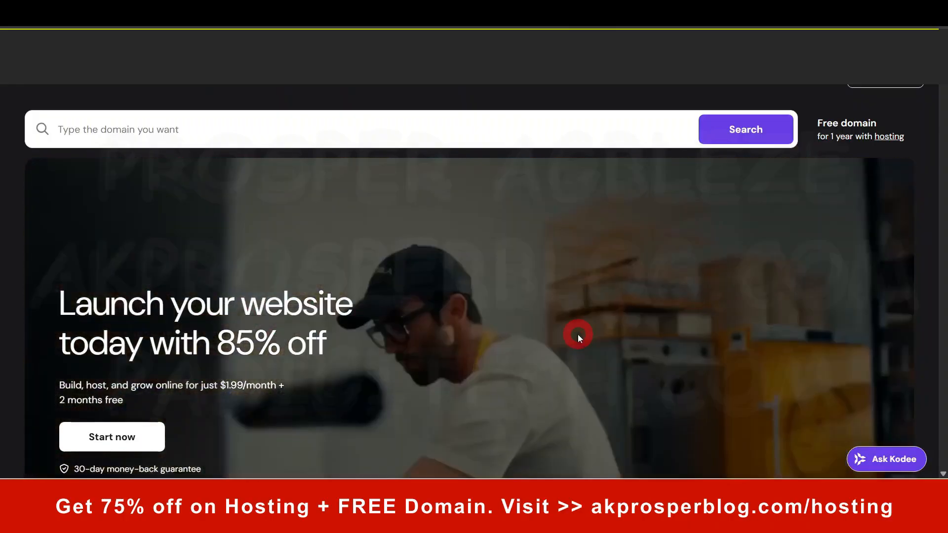
{"action": "scroll", "coordinate": [501, 240], "scroll_direction": "down", "scroll_amount": 1}
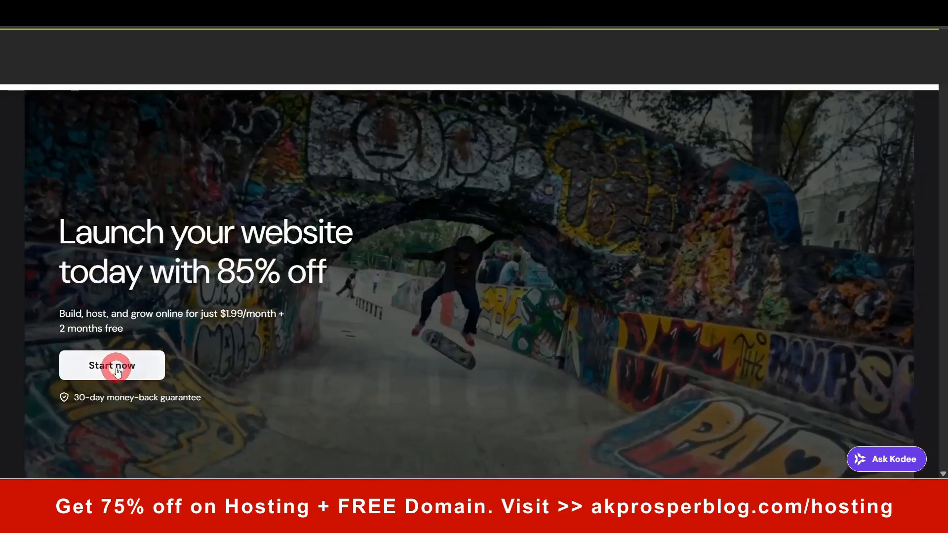
{"action": "left_click", "coordinate": [116, 371]}
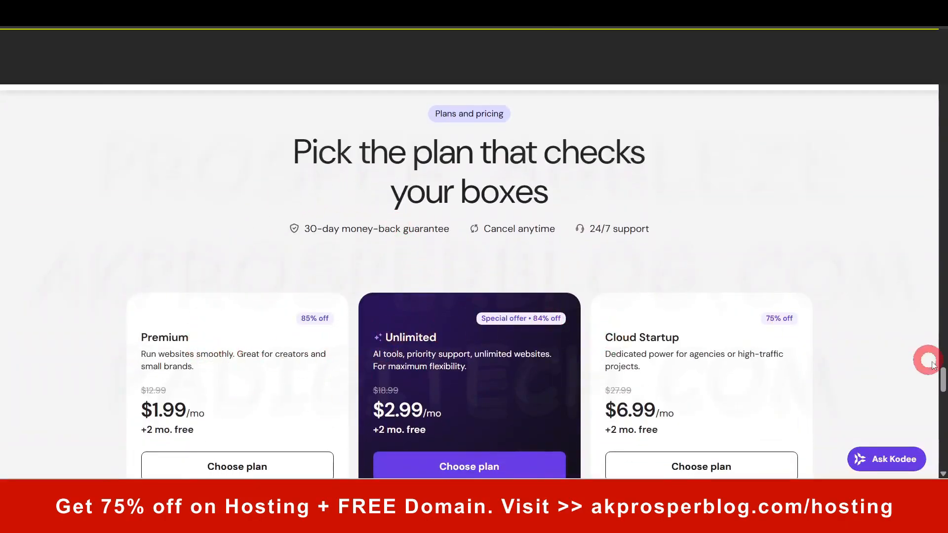
{"action": "left_click_drag", "start_coordinate": [942, 378], "coordinate": [945, 28]}
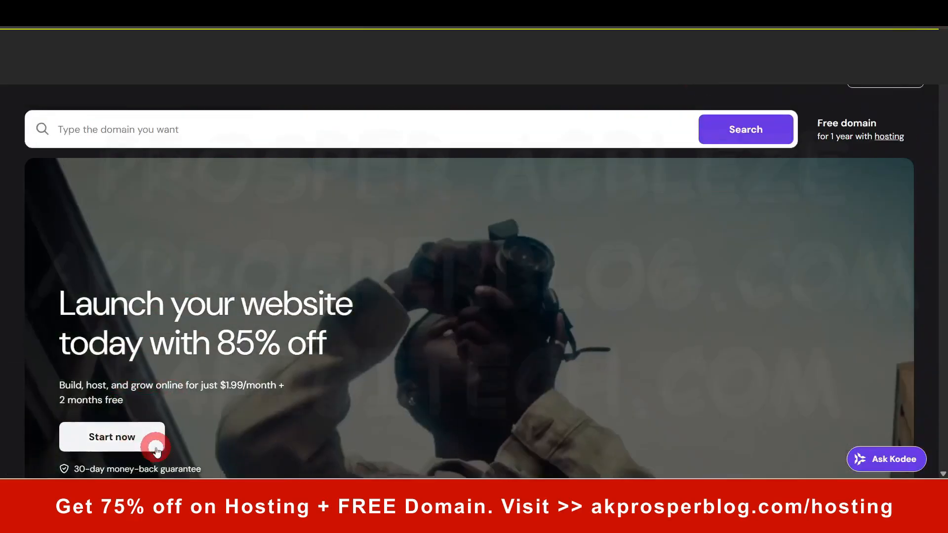
{"action": "scroll", "coordinate": [445, 371], "scroll_direction": "down", "scroll_amount": 15}
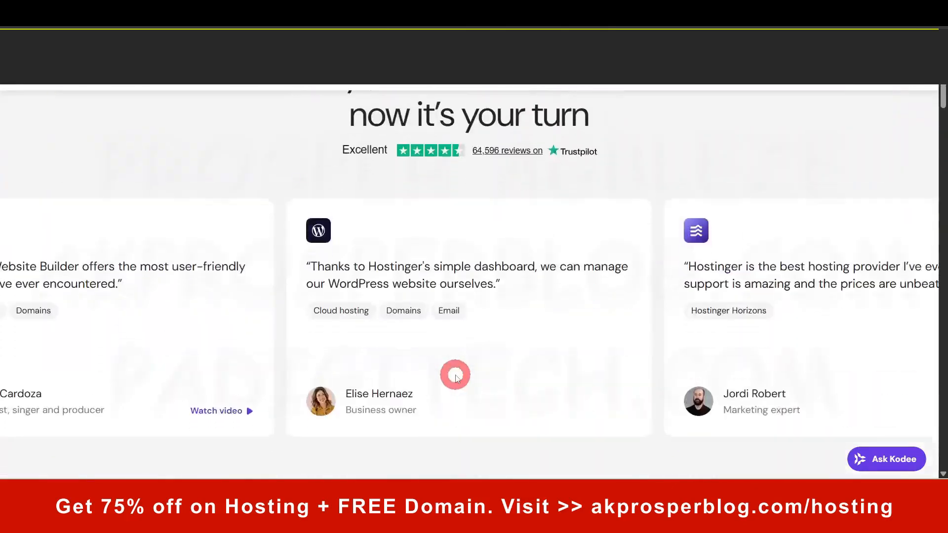
{"action": "scroll", "coordinate": [455, 374], "scroll_direction": "down", "scroll_amount": 20}
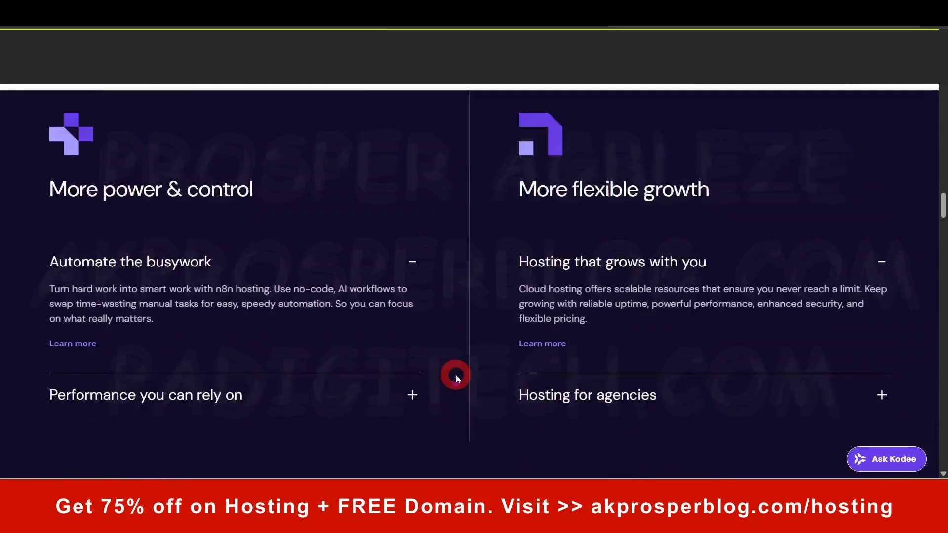
{"action": "scroll", "coordinate": [455, 374], "scroll_direction": "down", "scroll_amount": 20}
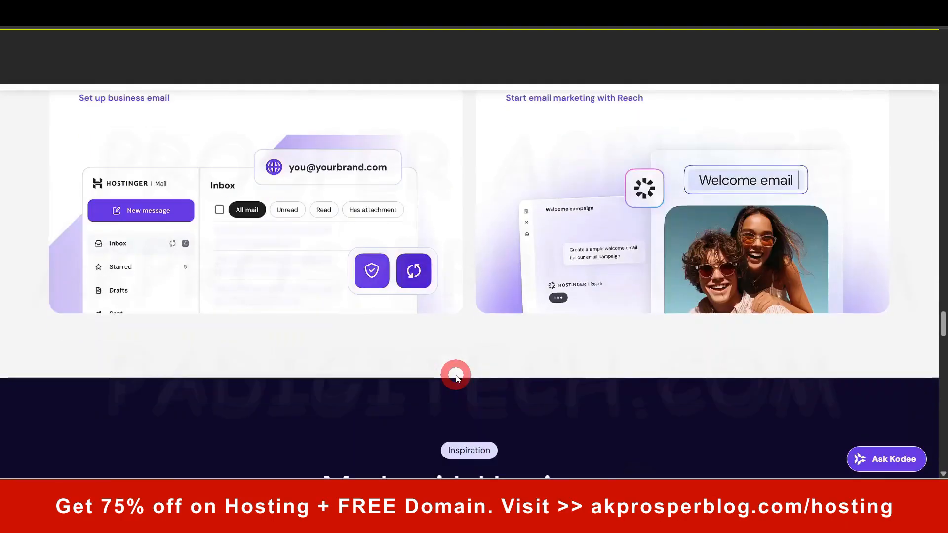
{"action": "scroll", "coordinate": [455, 374], "scroll_direction": "down", "scroll_amount": 15}
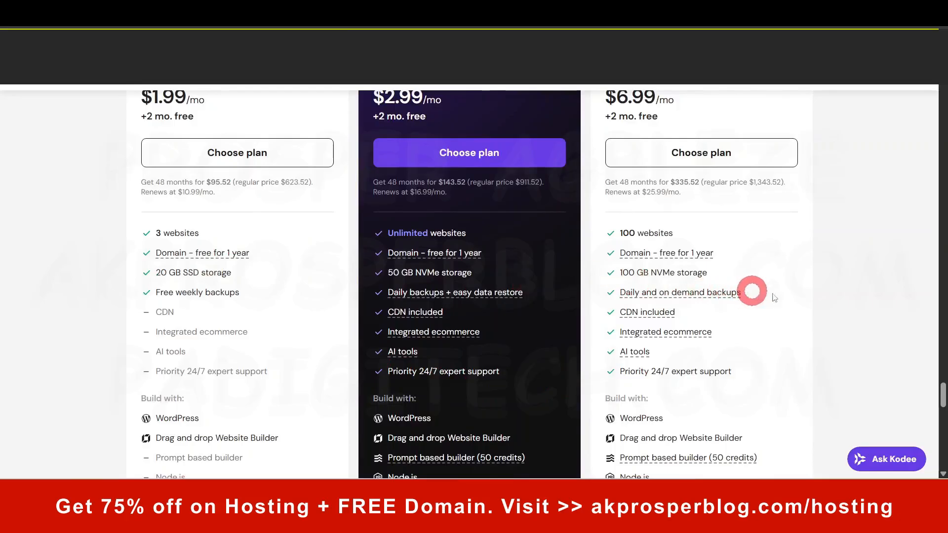
Compare the Premium, Unlimited and Cloud Startup hosting plans by name, description and price.
{"action": "scroll", "coordinate": [816, 296], "scroll_direction": "up", "scroll_amount": 3}
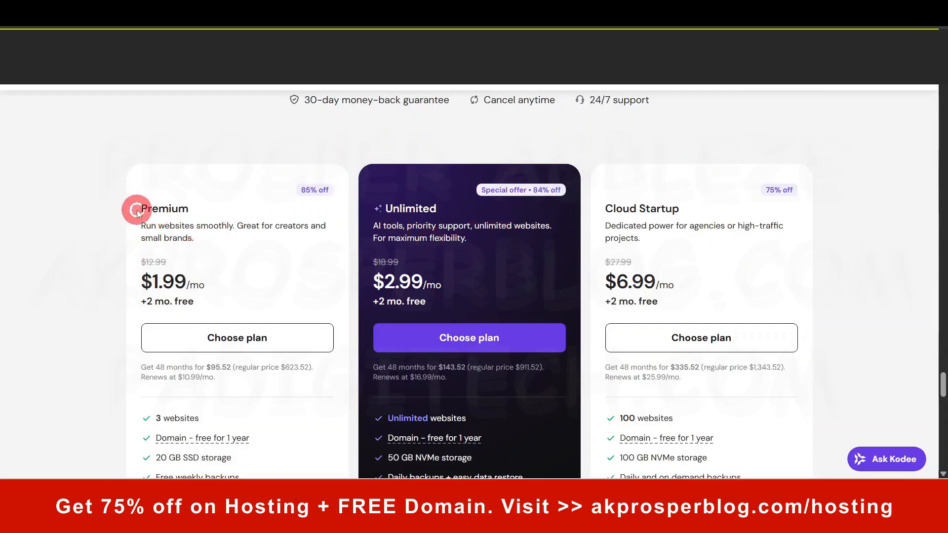
{"action": "left_click_drag", "start_coordinate": [132, 208], "coordinate": [179, 210]}
{"action": "left_click_drag", "start_coordinate": [603, 208], "coordinate": [672, 209]}
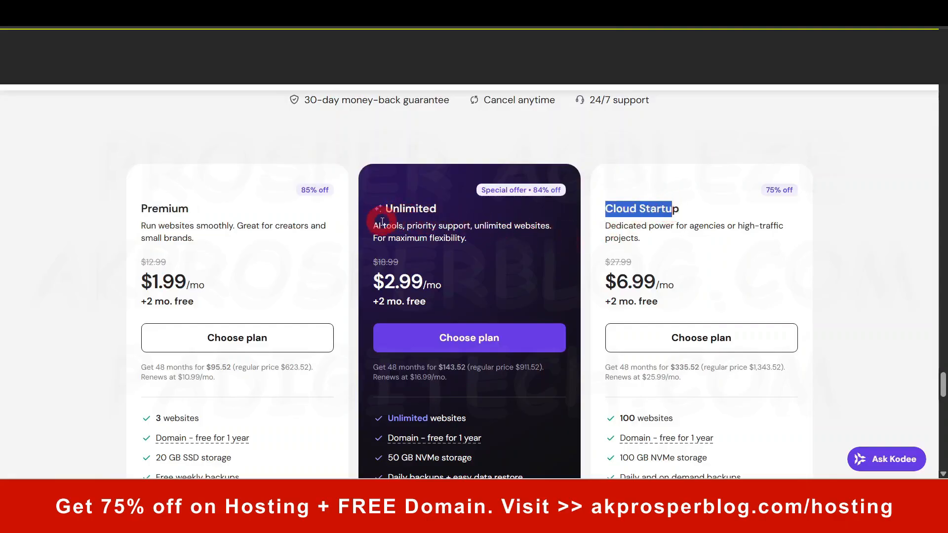
{"action": "left_click_drag", "start_coordinate": [141, 207], "coordinate": [178, 209]}
{"action": "left_click", "coordinate": [388, 207]}
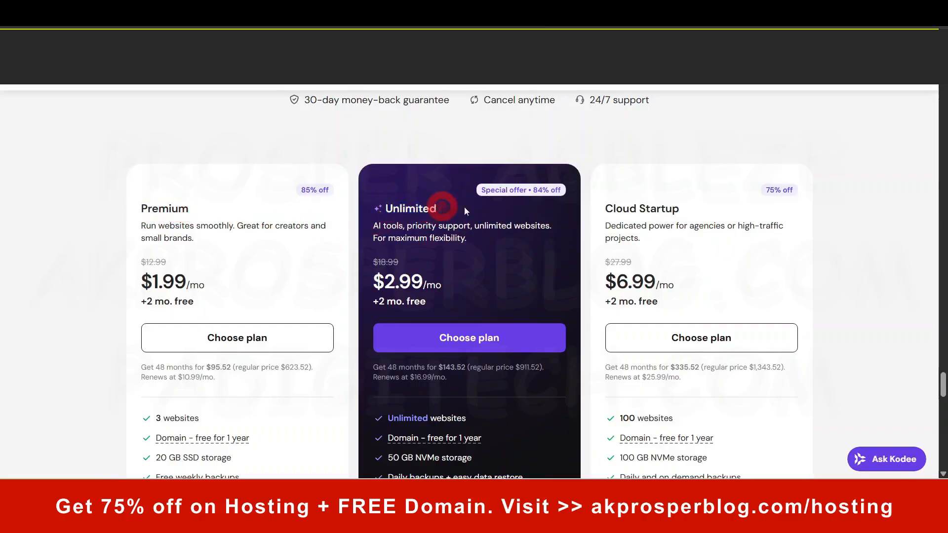
{"action": "left_click_drag", "start_coordinate": [605, 208], "coordinate": [640, 193]}
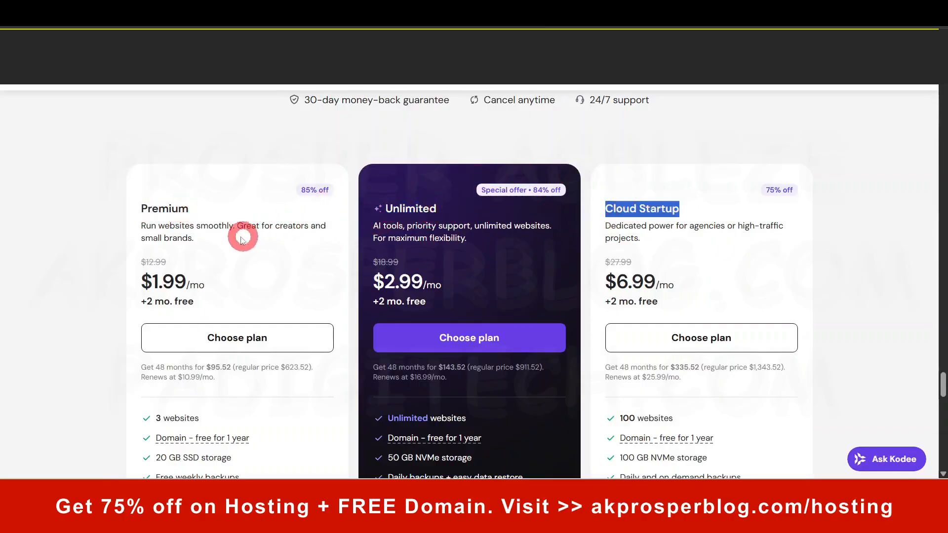
{"action": "left_click", "coordinate": [468, 143]}
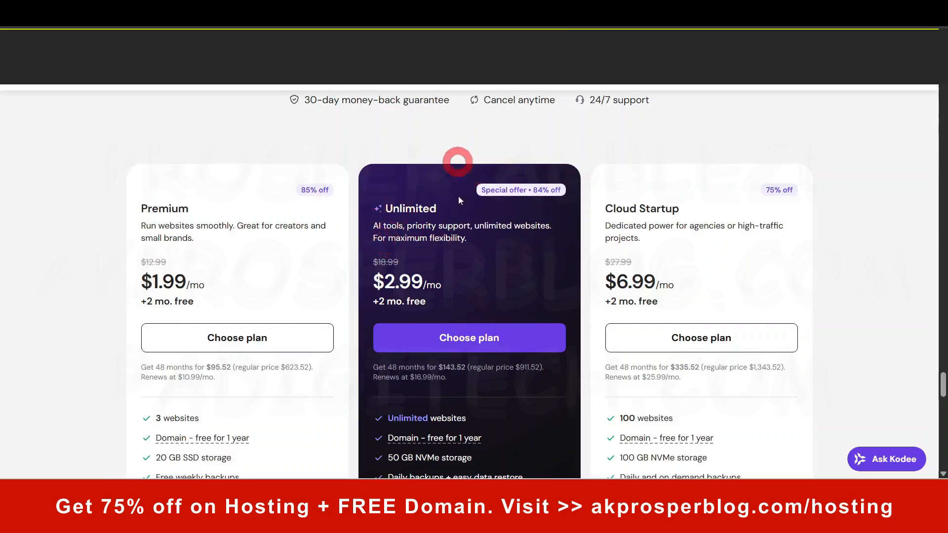
Examine the Unlimited plan's websites, storage, backup and support features against those of the neighbouring plans.
{"action": "left_click", "coordinate": [455, 335]}
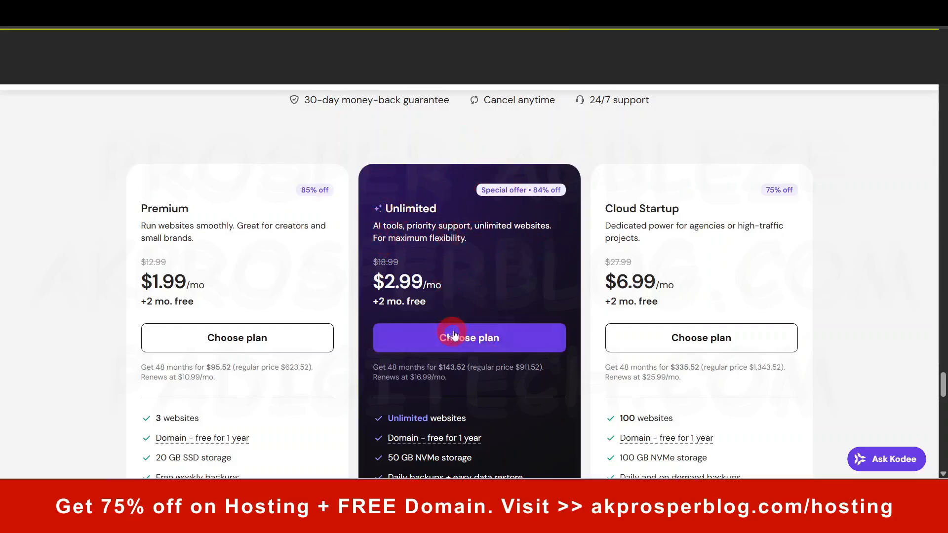
{"action": "scroll", "coordinate": [484, 313], "scroll_direction": "down", "scroll_amount": 1}
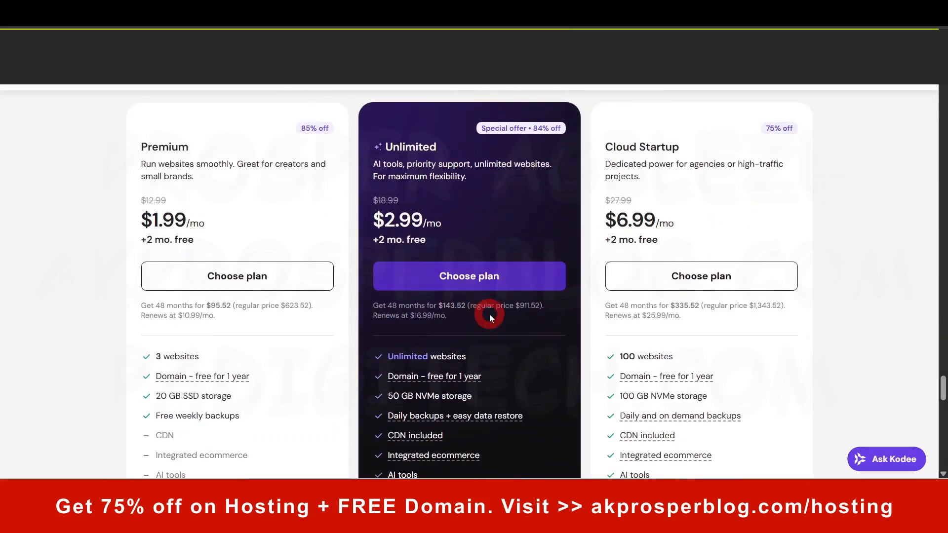
{"action": "scroll", "coordinate": [543, 330], "scroll_direction": "down", "scroll_amount": 2}
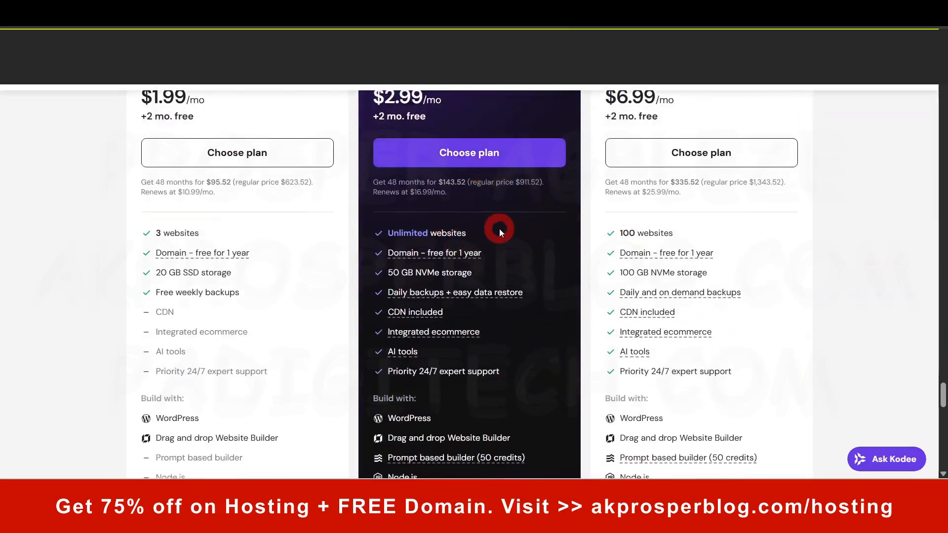
{"action": "scroll", "coordinate": [499, 229], "scroll_direction": "up", "scroll_amount": 3}
{"action": "left_click_drag", "start_coordinate": [393, 208], "coordinate": [432, 206]}
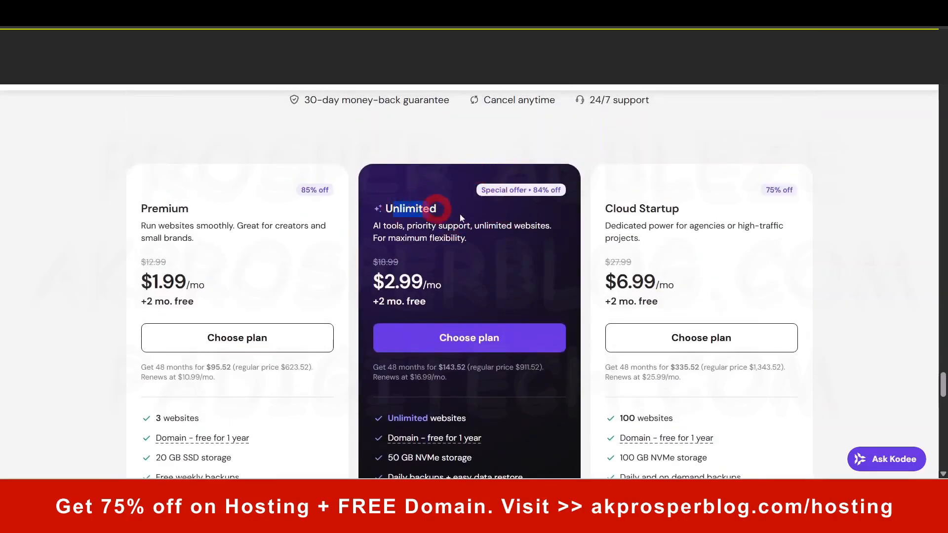
{"action": "scroll", "coordinate": [498, 217], "scroll_direction": "down", "scroll_amount": 3}
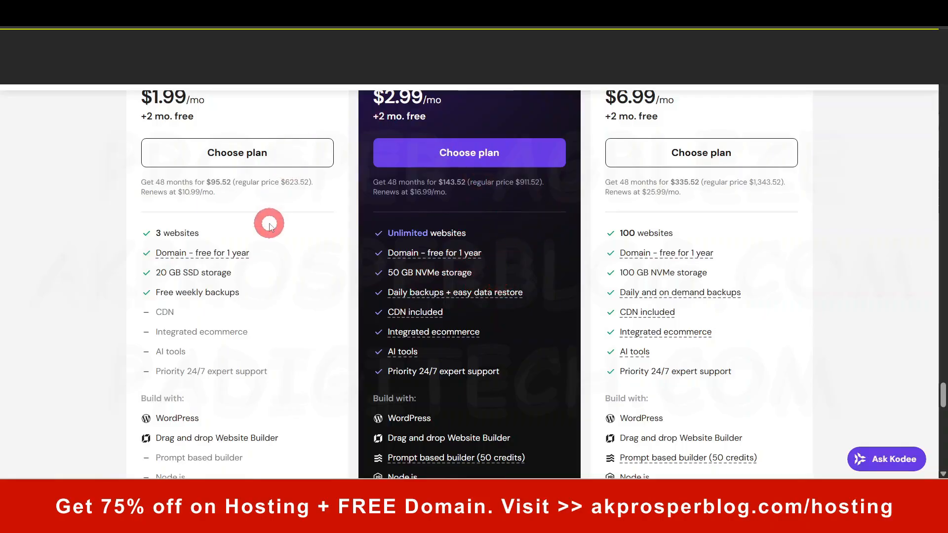
{"action": "scroll", "coordinate": [269, 222], "scroll_direction": "up", "scroll_amount": 3}
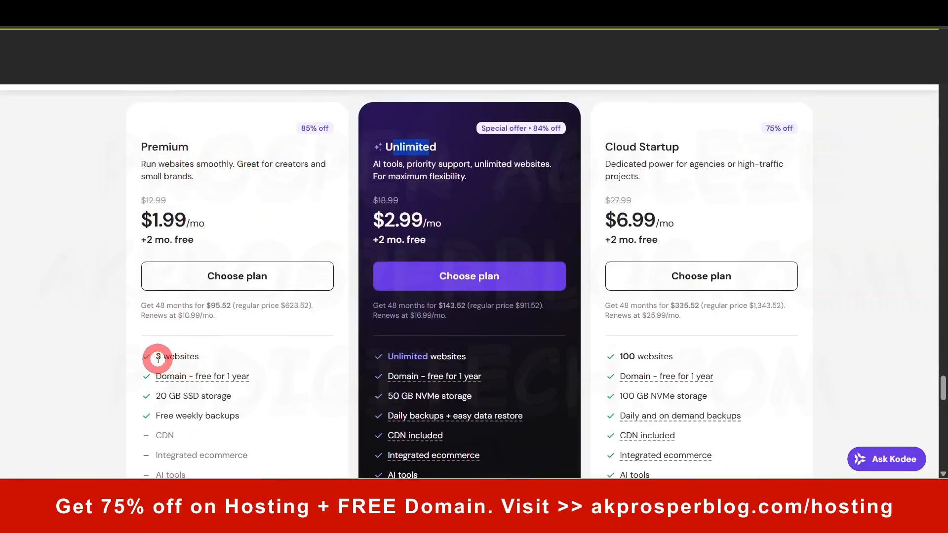
{"action": "scroll", "coordinate": [448, 336], "scroll_direction": "down", "scroll_amount": 3}
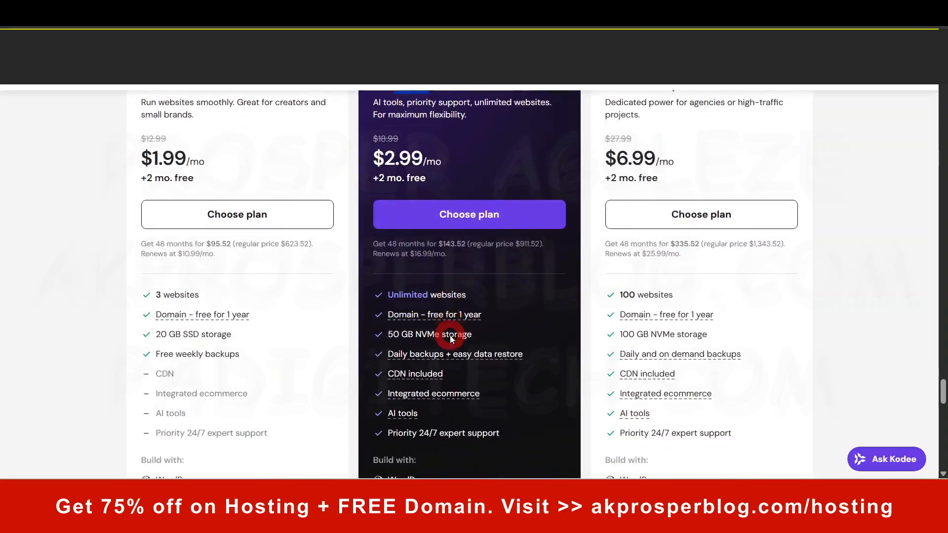
{"action": "mouse_move", "coordinate": [464, 324]}
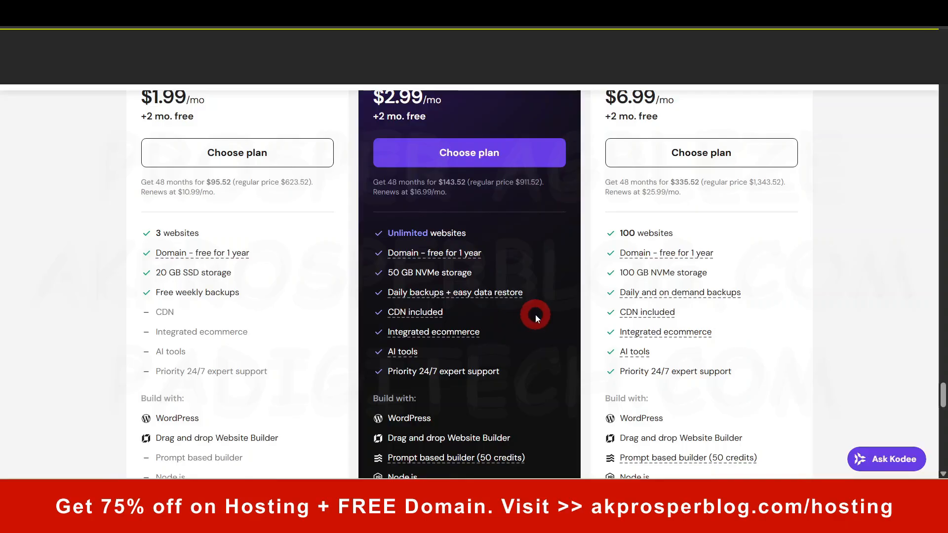
{"action": "scroll", "coordinate": [518, 257], "scroll_direction": "up", "scroll_amount": 2}
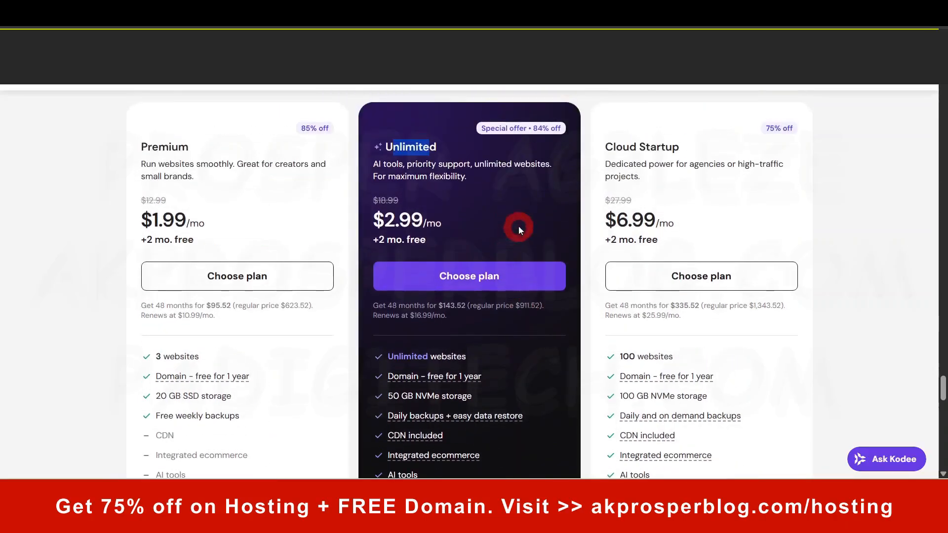
{"action": "scroll", "coordinate": [525, 329], "scroll_direction": "down", "scroll_amount": 2}
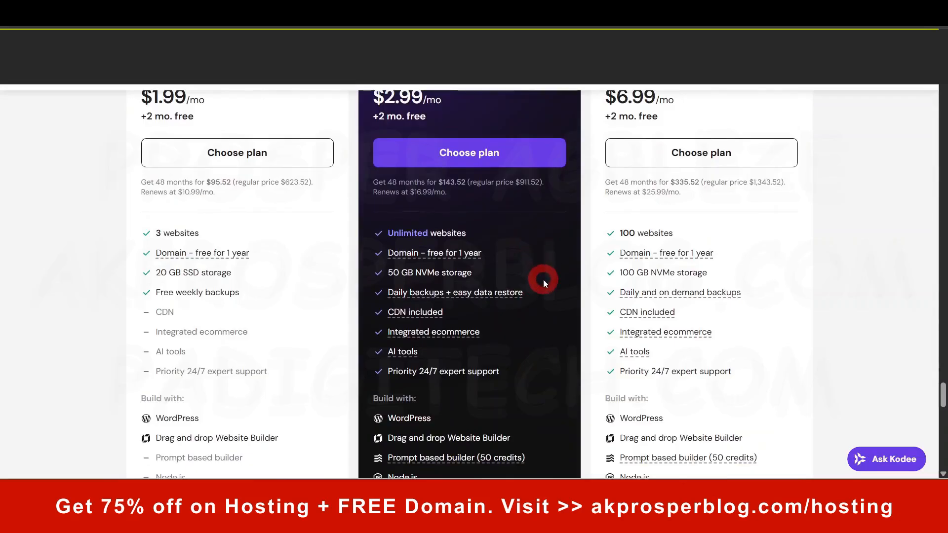
{"action": "scroll", "coordinate": [543, 280], "scroll_direction": "up", "scroll_amount": 2}
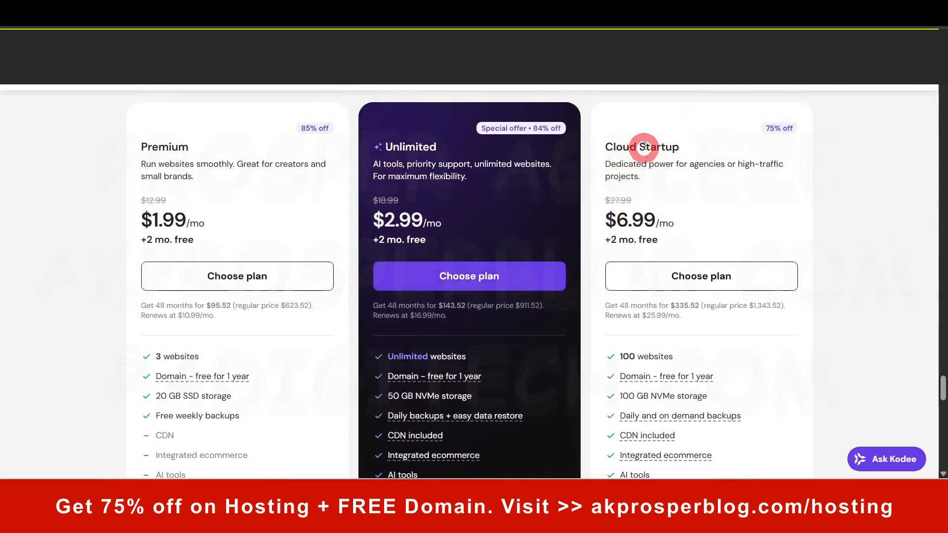
Check the Cloud Startup plan's offer, and choose the Unlimited plan to put it in the cart.
{"action": "left_click_drag", "start_coordinate": [610, 147], "coordinate": [673, 146]}
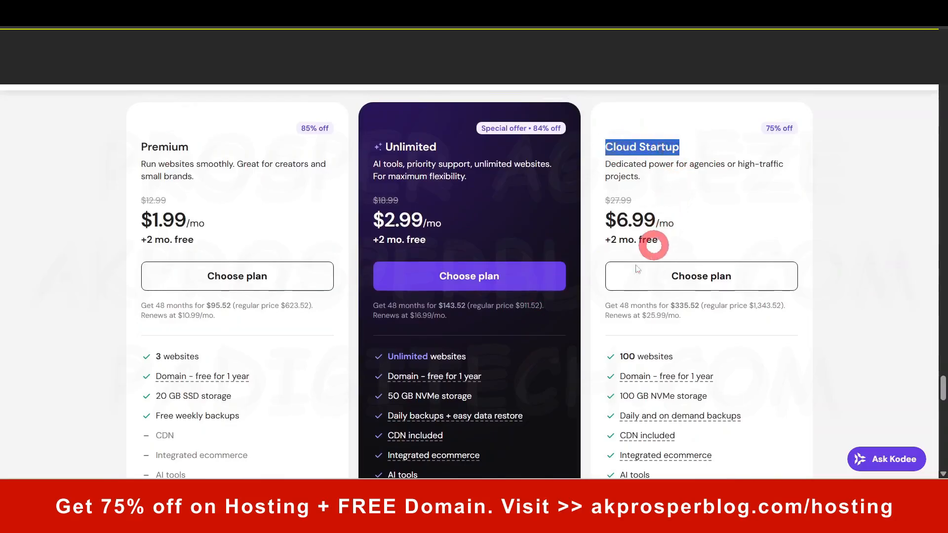
{"action": "left_click", "coordinate": [555, 353]}
{"action": "scroll", "coordinate": [556, 354], "scroll_direction": "down", "scroll_amount": 3}
{"action": "scroll", "coordinate": [553, 337], "scroll_direction": "up", "scroll_amount": 4}
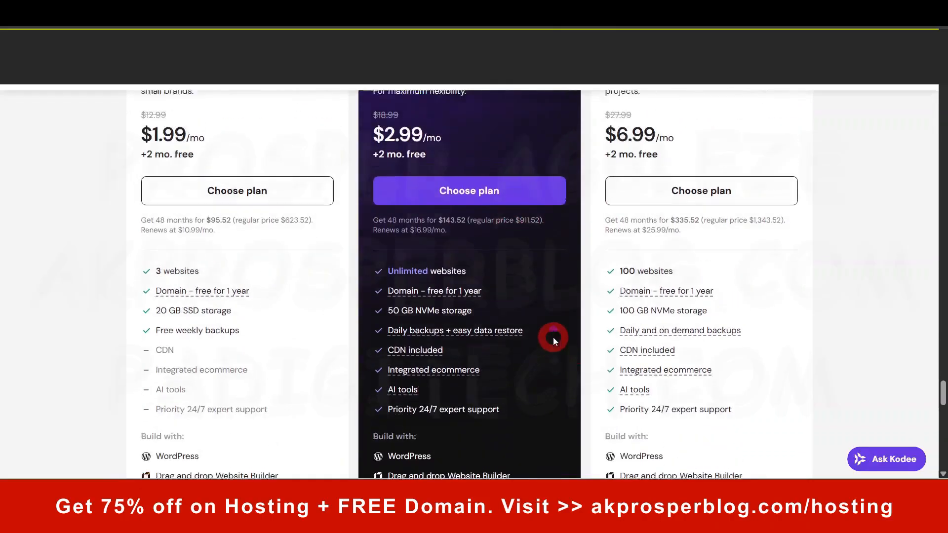
{"action": "left_click", "coordinate": [467, 339]}
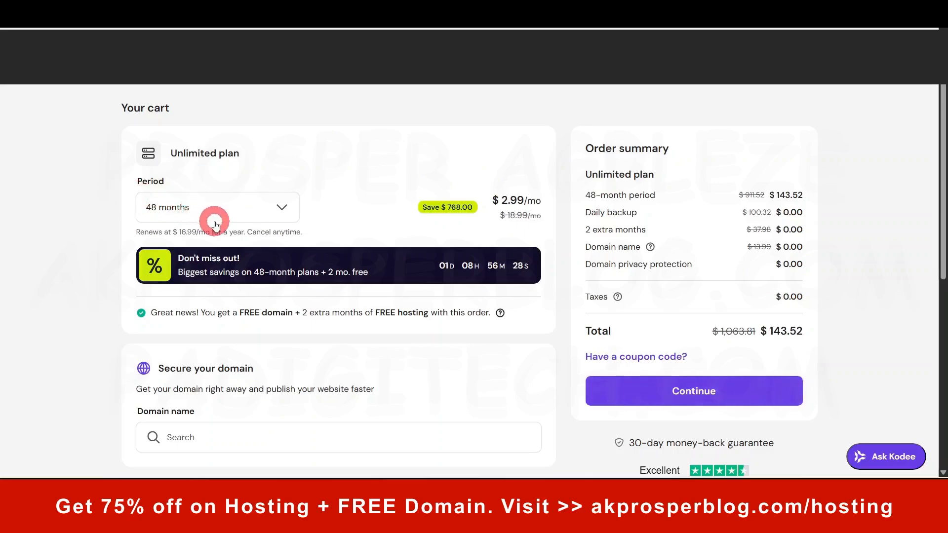
Review the available billing periods, the monthly savings and the order total for the 48-month Unlimited plan in the cart.
{"action": "scroll", "coordinate": [275, 217], "scroll_direction": "down", "scroll_amount": 2}
{"action": "left_click", "coordinate": [283, 154]}
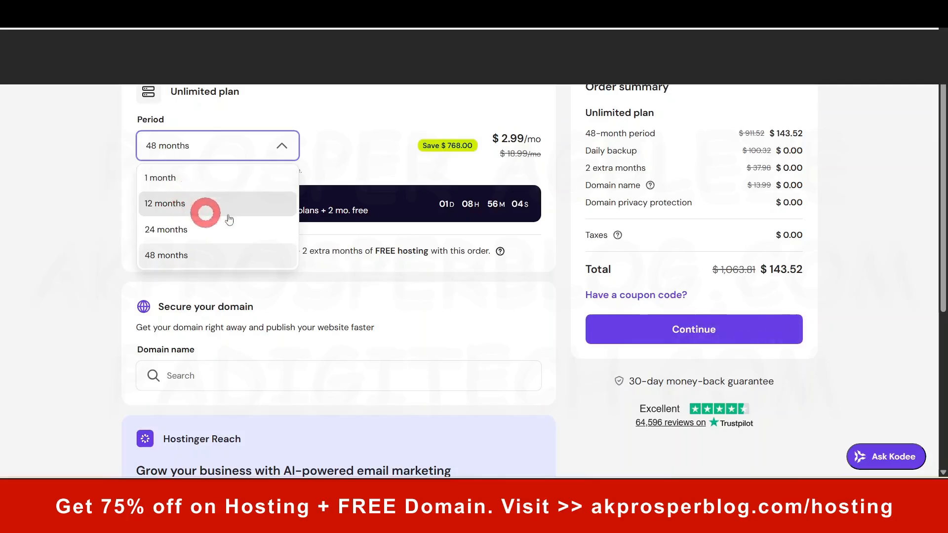
{"action": "left_click", "coordinate": [190, 262]}
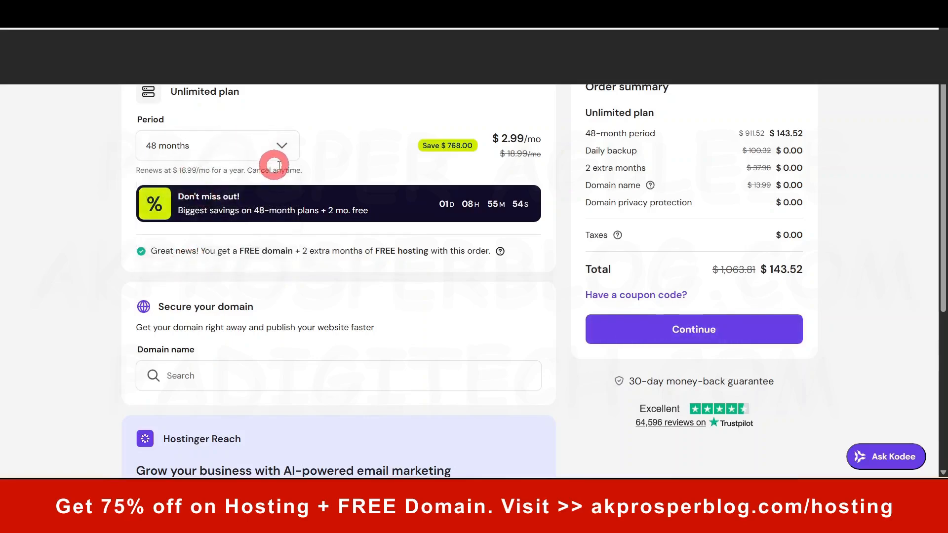
{"action": "left_click_drag", "start_coordinate": [450, 145], "coordinate": [472, 145]}
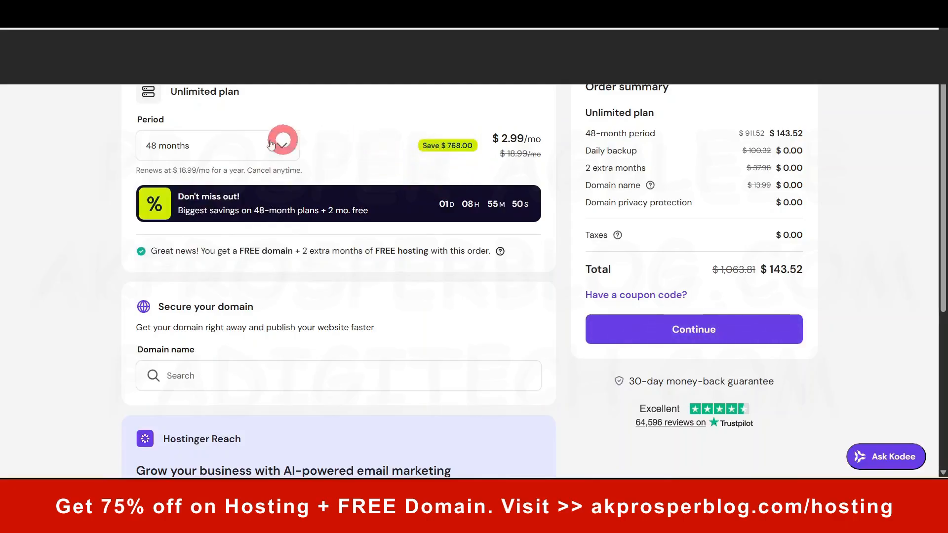
{"action": "left_click", "coordinate": [289, 147]}
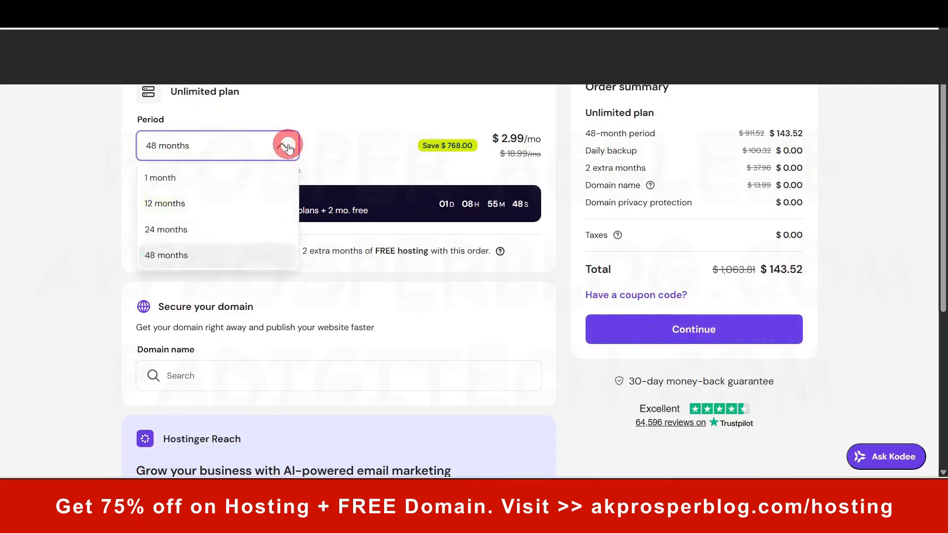
{"action": "left_click", "coordinate": [361, 140]}
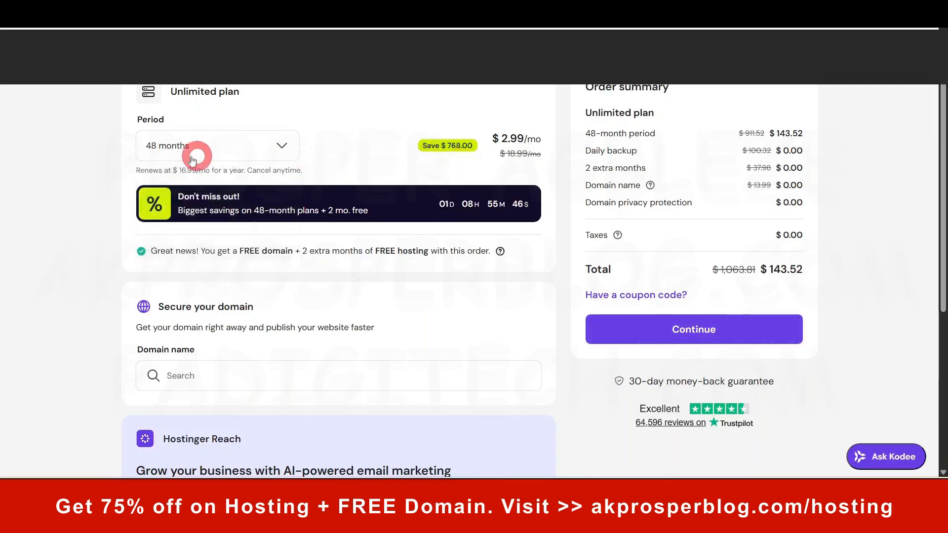
{"action": "left_click_drag", "start_coordinate": [808, 269], "coordinate": [763, 271]}
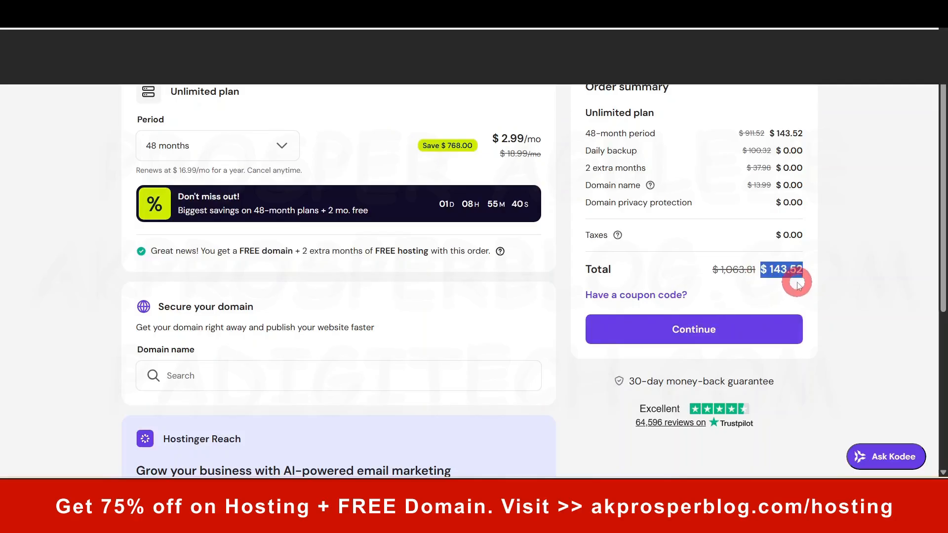
{"action": "left_click", "coordinate": [832, 300]}
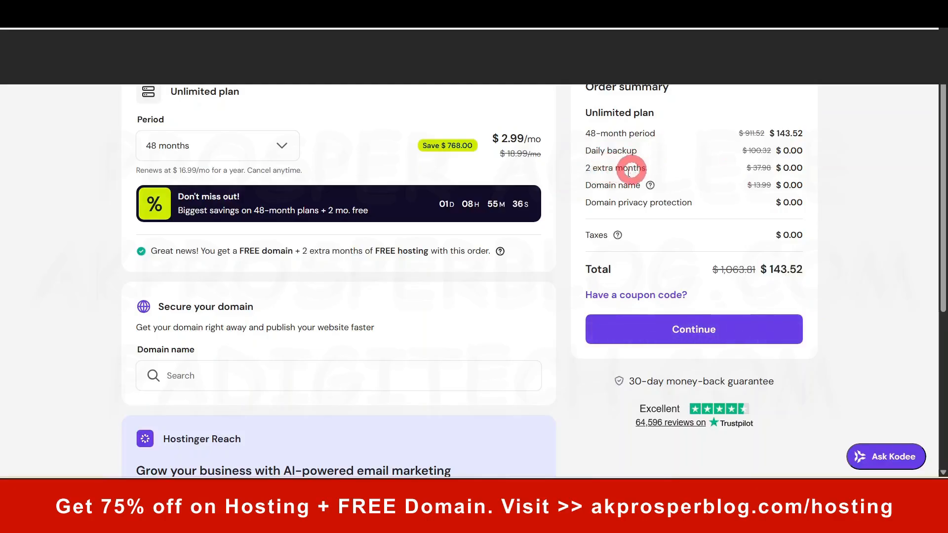
Try the 12-month and 24-month billing periods to compare their totals, and set the period back to 48 months.
{"action": "left_click", "coordinate": [268, 148]}
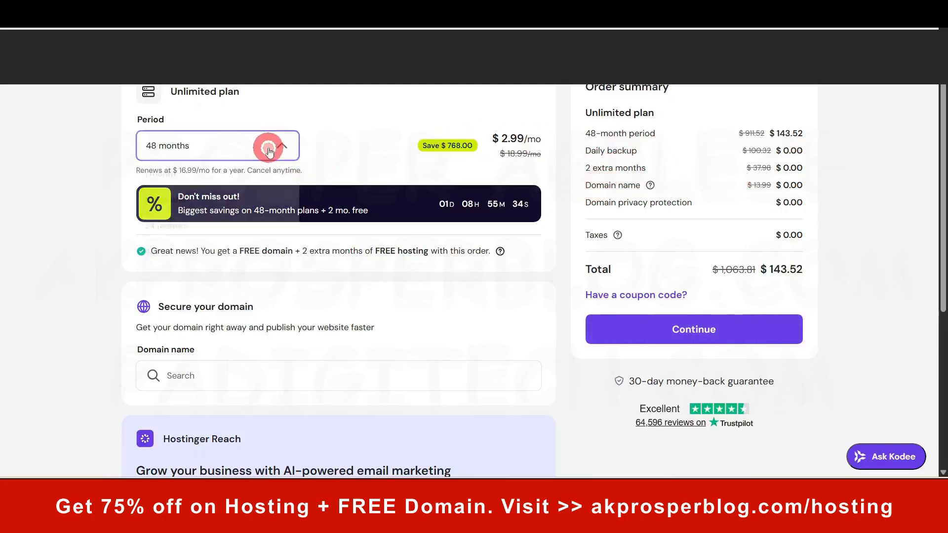
{"action": "left_click", "coordinate": [173, 204]}
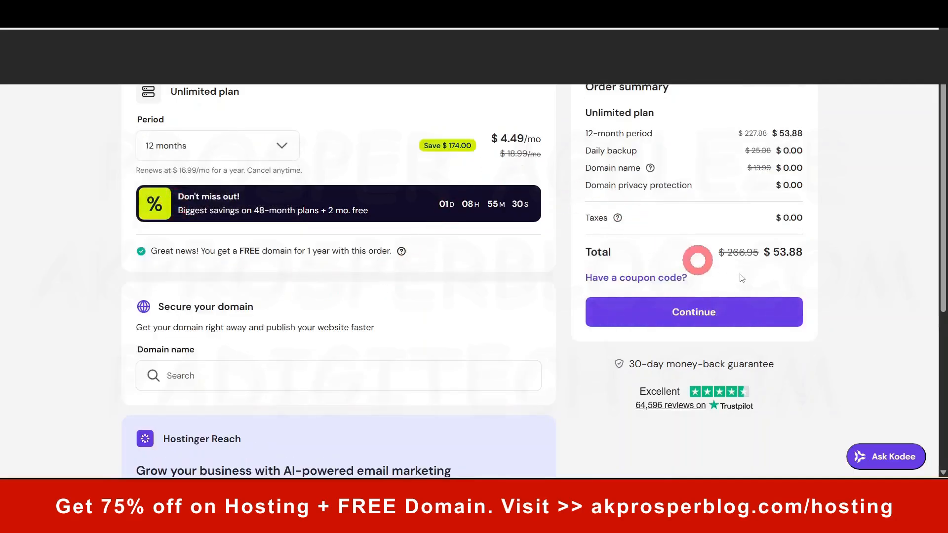
{"action": "left_click", "coordinate": [166, 144]}
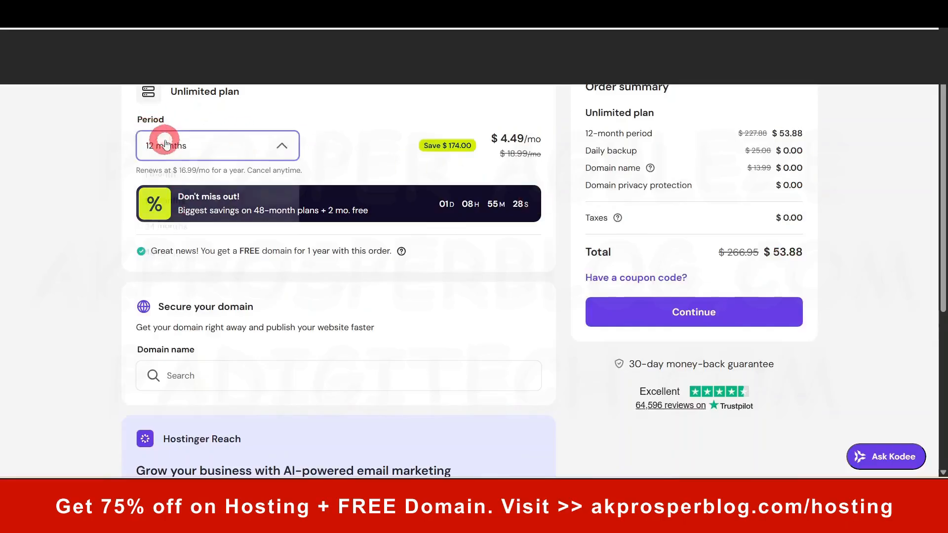
{"action": "left_click", "coordinate": [178, 224]}
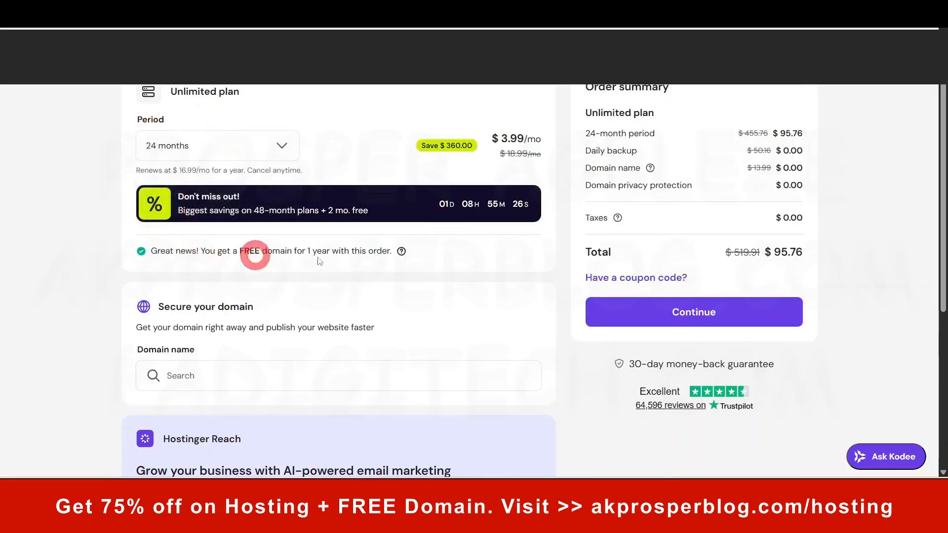
{"action": "left_click", "coordinate": [261, 149]}
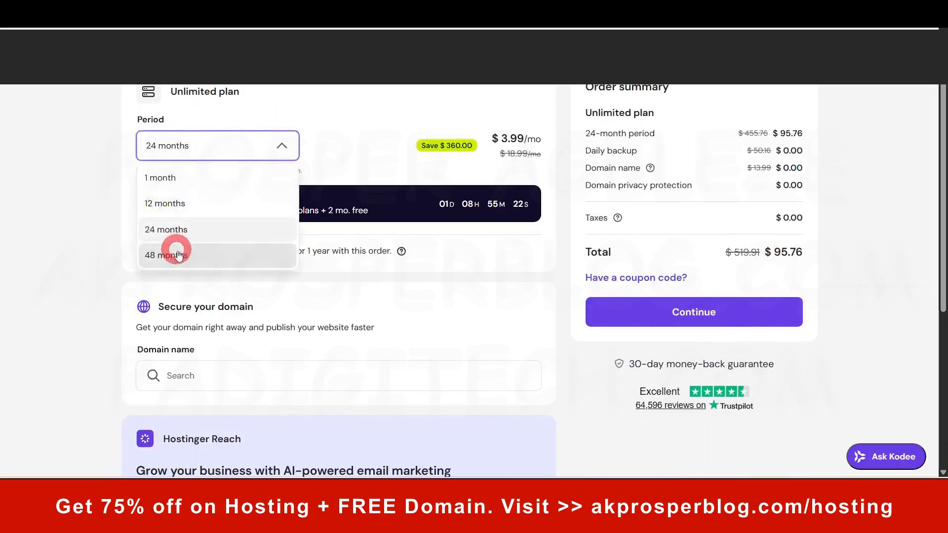
{"action": "left_click", "coordinate": [180, 252]}
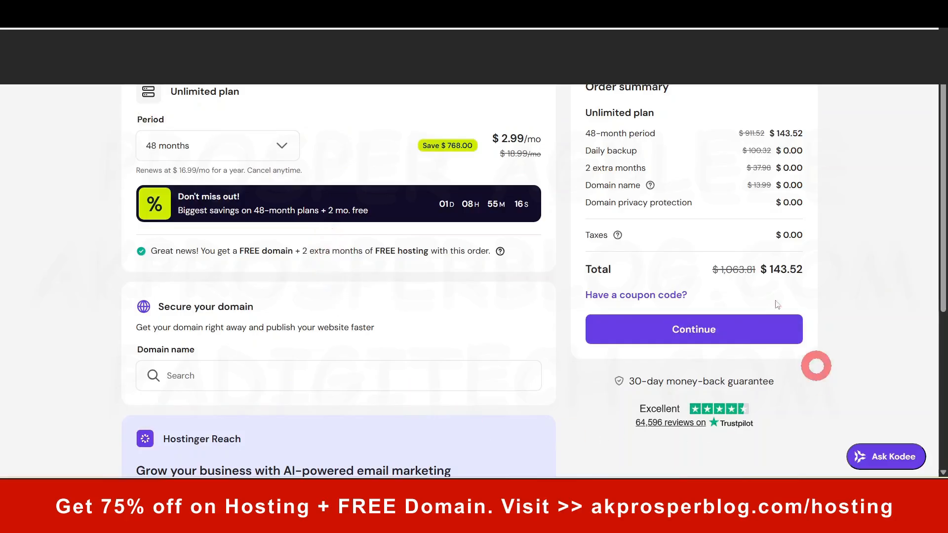
Continue the Unlimited plan checkout past the account registration and billing address pages to the payment methods.
{"action": "left_click", "coordinate": [699, 332]}
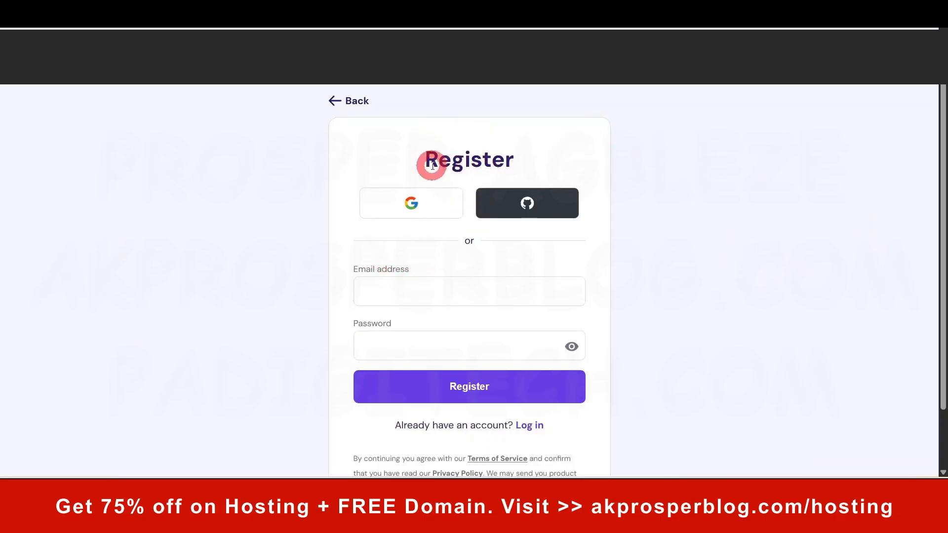
{"action": "left_click_drag", "start_coordinate": [419, 159], "coordinate": [517, 162]}
{"action": "left_click", "coordinate": [584, 150]}
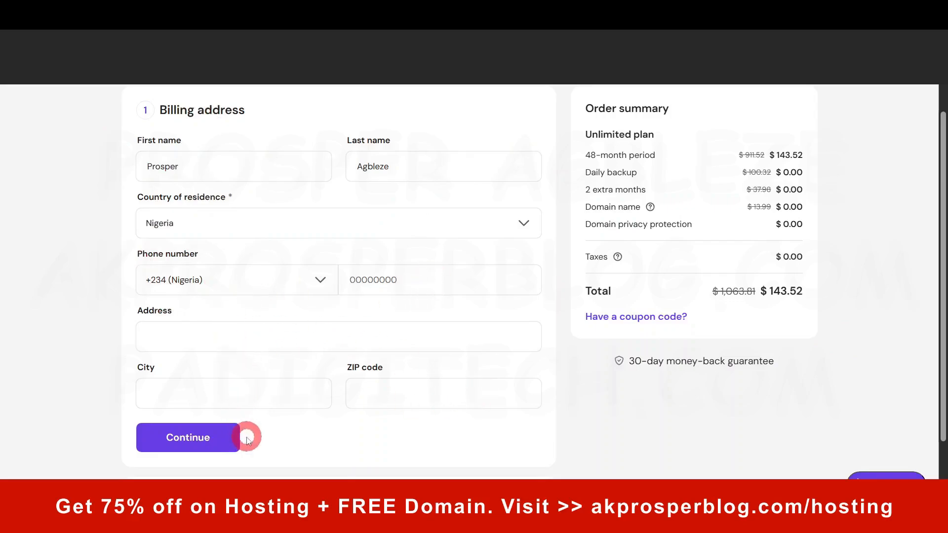
{"action": "left_click", "coordinate": [199, 447]}
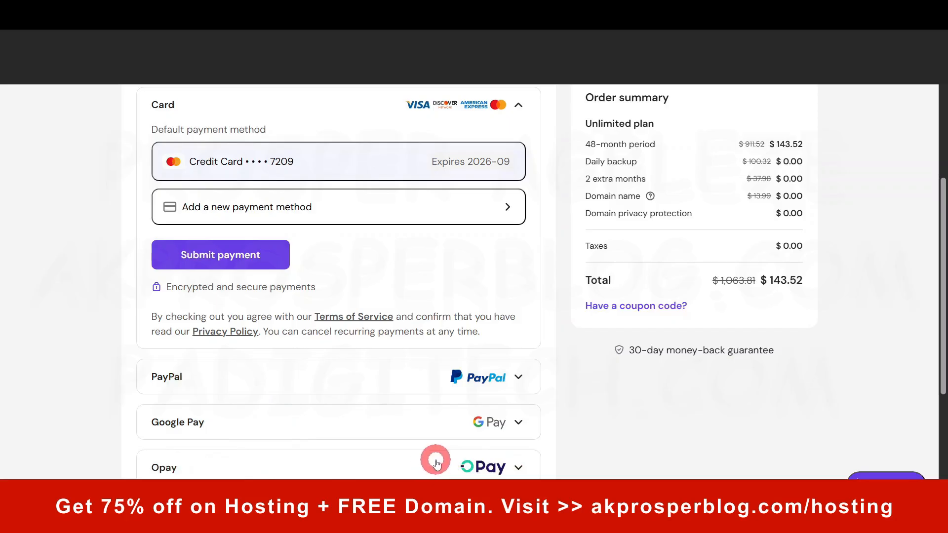
Look through the checkout's payment methods and expand the PayPal option.
{"action": "scroll", "coordinate": [498, 442], "scroll_direction": "down", "scroll_amount": 3}
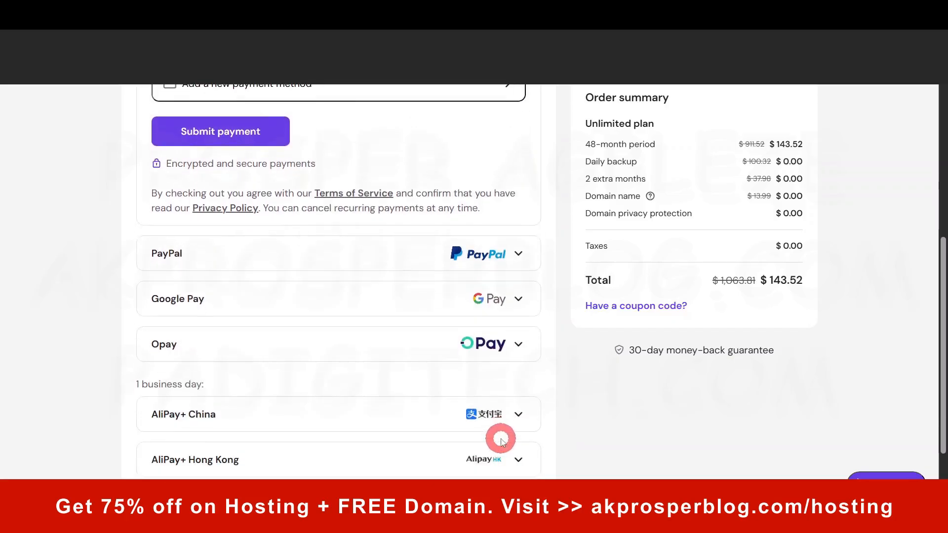
{"action": "scroll", "coordinate": [500, 439], "scroll_direction": "down", "scroll_amount": 2}
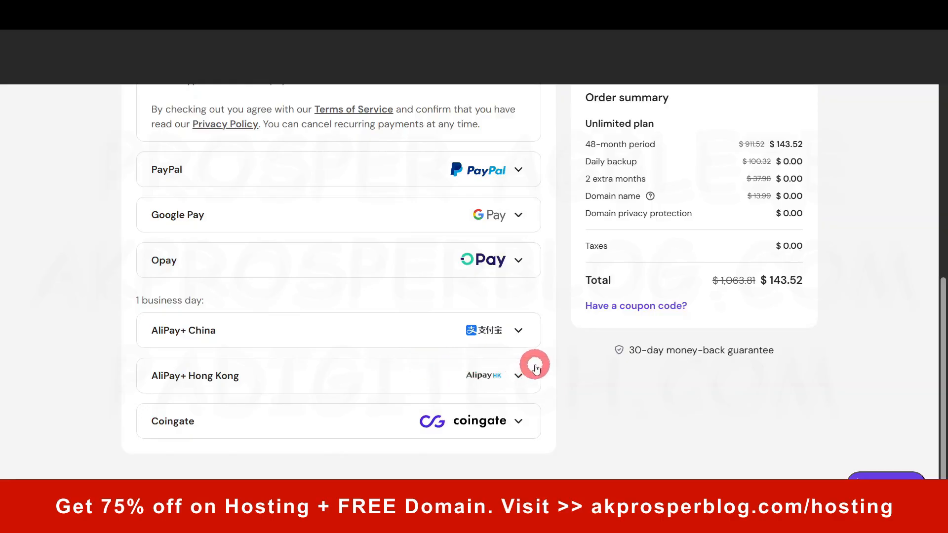
{"action": "scroll", "coordinate": [548, 349], "scroll_direction": "up", "scroll_amount": 3}
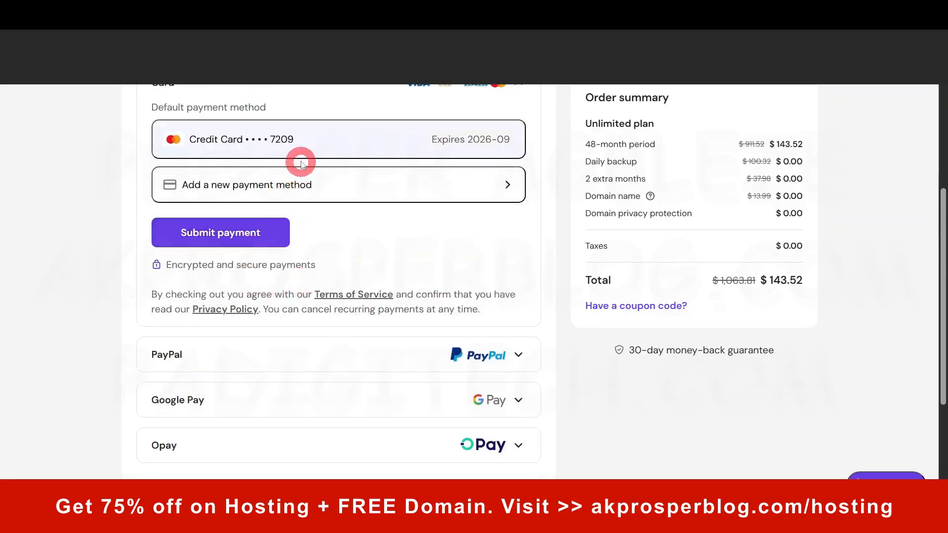
{"action": "left_click", "coordinate": [518, 352]}
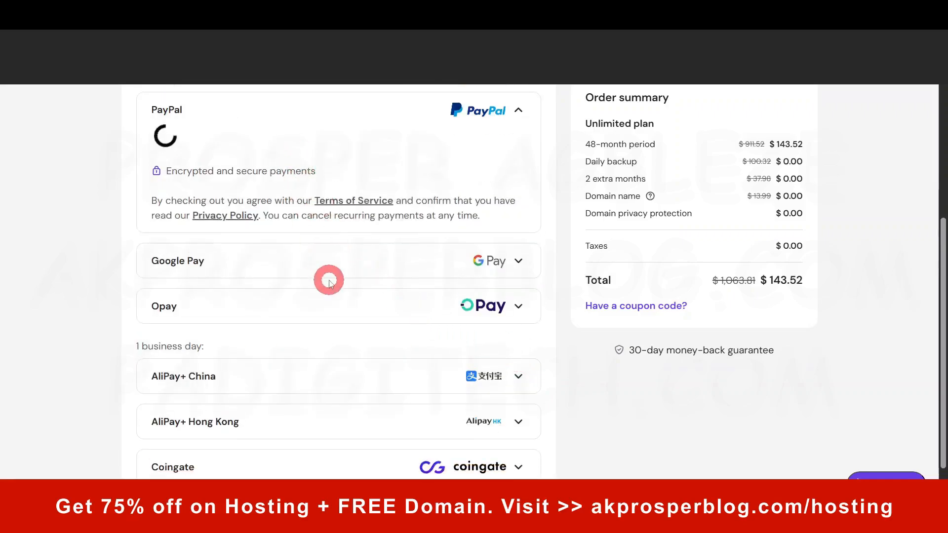
{"action": "scroll", "coordinate": [329, 282], "scroll_direction": "up", "scroll_amount": 2}
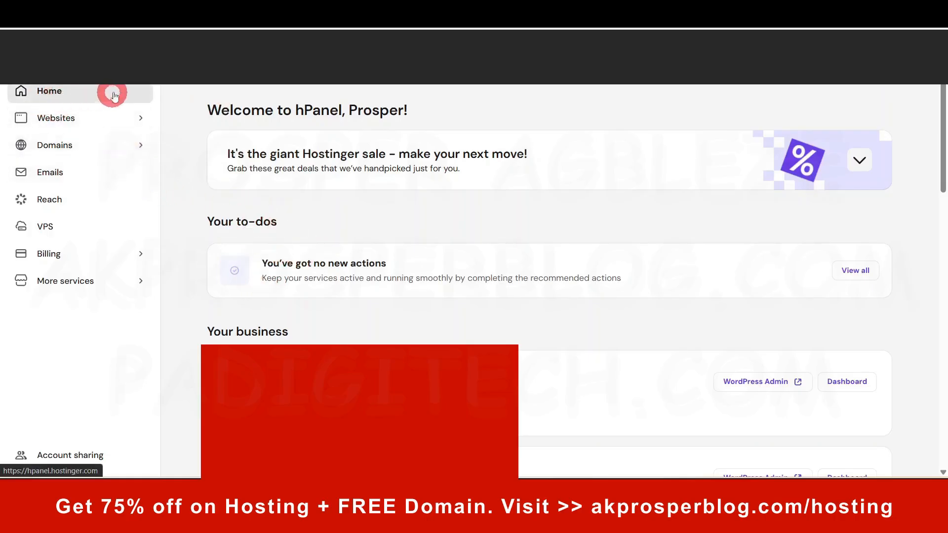
Start adding a WordPress website from the list of all websites, and set it up for myself or my business.
{"action": "left_click", "coordinate": [59, 119]}
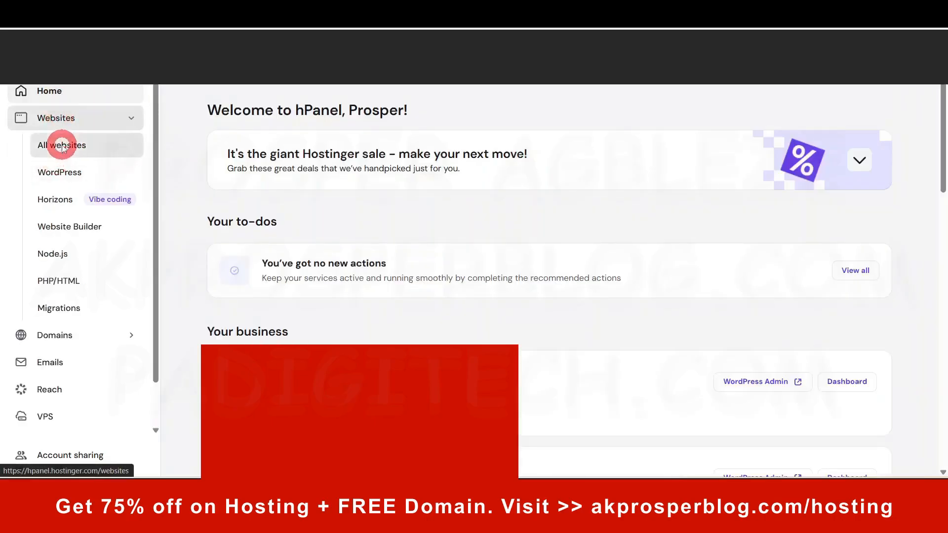
{"action": "left_click", "coordinate": [62, 147]}
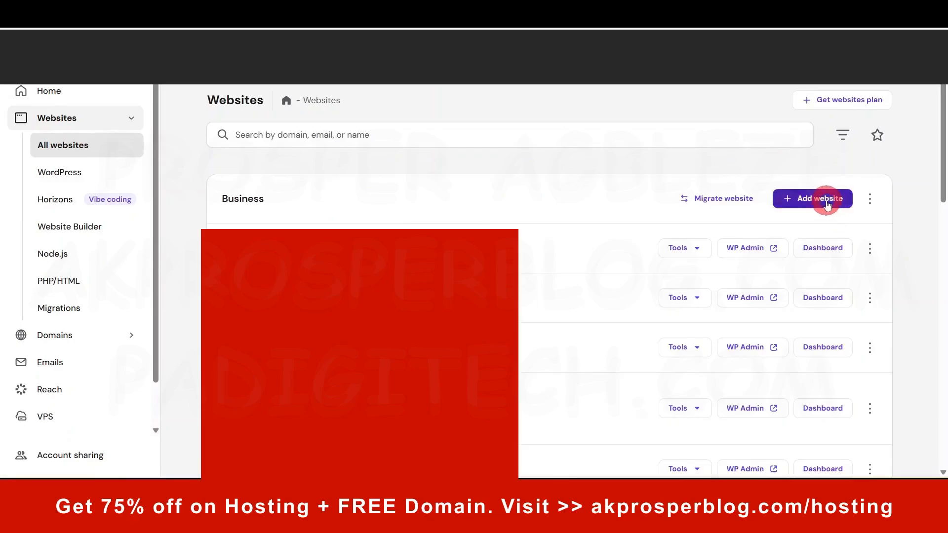
{"action": "left_click", "coordinate": [828, 204]}
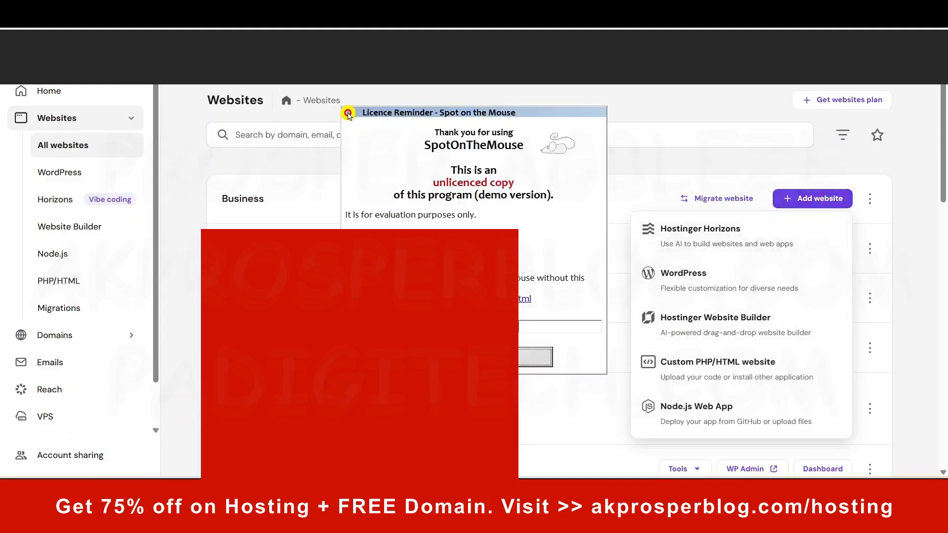
{"action": "left_click", "coordinate": [724, 284]}
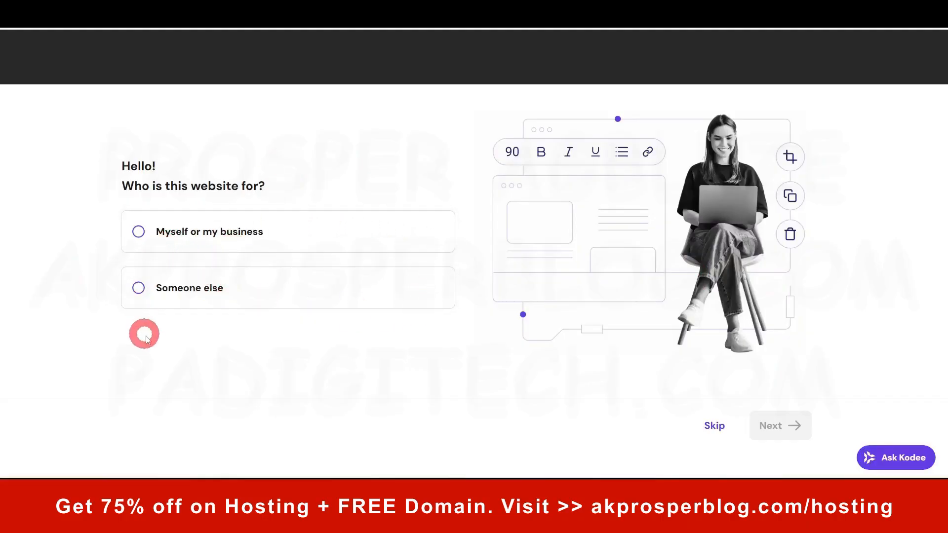
{"action": "left_click", "coordinate": [191, 241]}
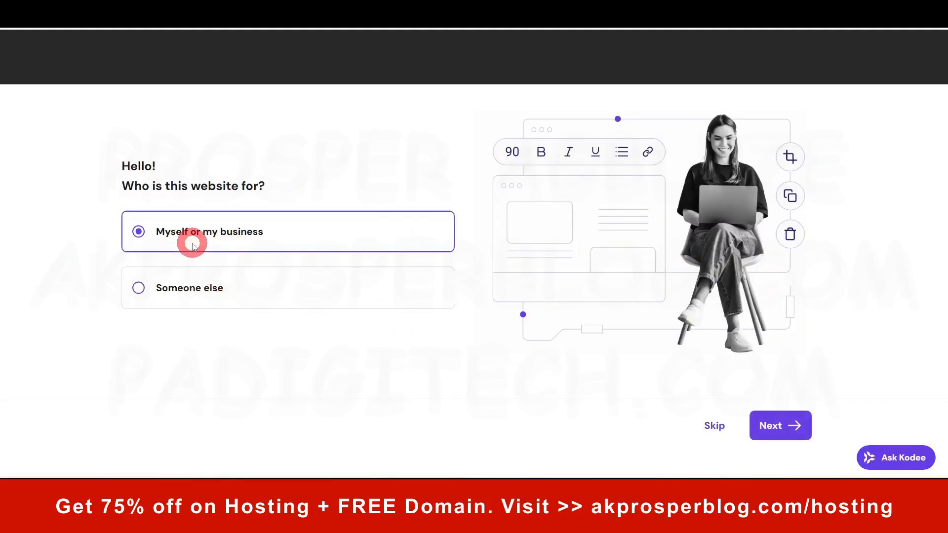
{"action": "left_click", "coordinate": [778, 426]}
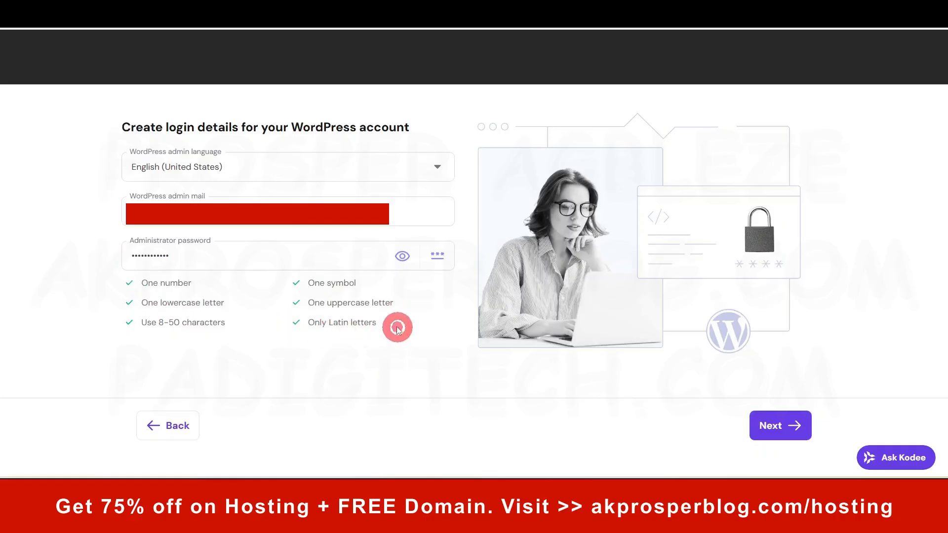
Review the administrator password requirements, and the options for claiming a free domain or confirming an owned one.
{"action": "left_click_drag", "start_coordinate": [397, 327], "coordinate": [136, 286]}
{"action": "left_click", "coordinate": [178, 301]}
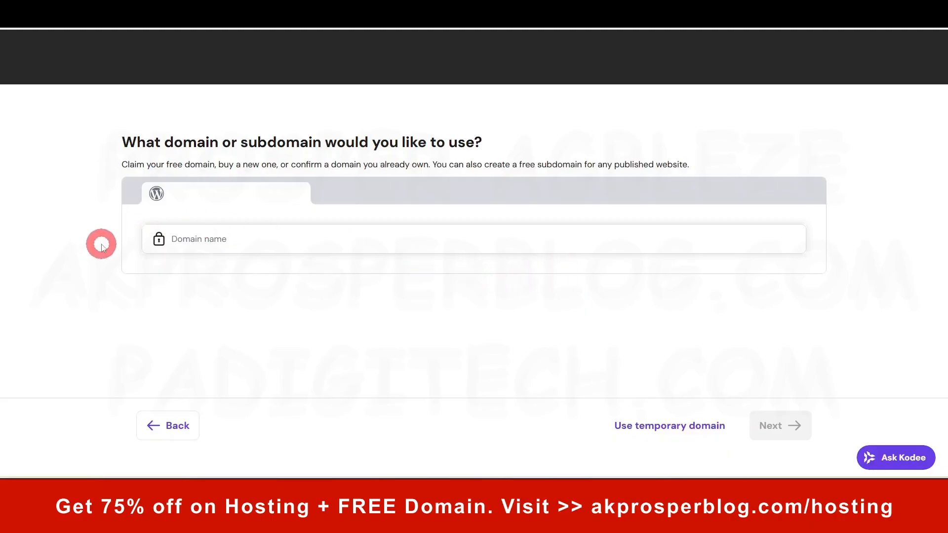
{"action": "left_click_drag", "start_coordinate": [118, 164], "coordinate": [408, 165]}
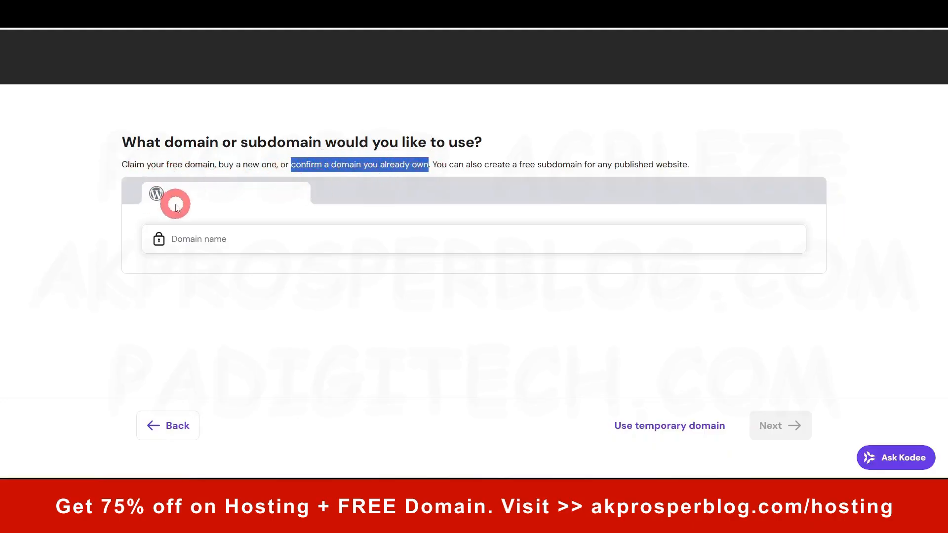
{"action": "left_click", "coordinate": [121, 163]}
{"action": "left_click_drag", "start_coordinate": [122, 163], "coordinate": [214, 163]}
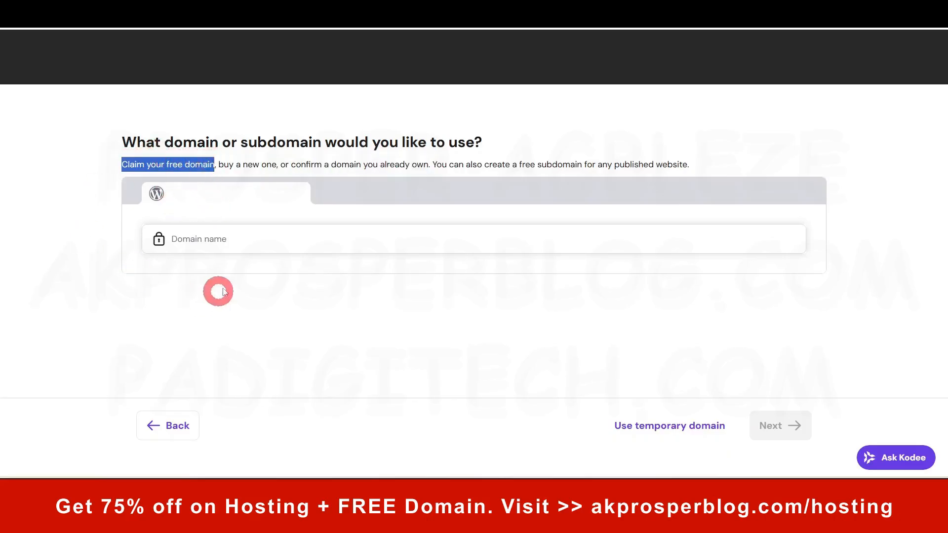
{"action": "left_click", "coordinate": [219, 240]}
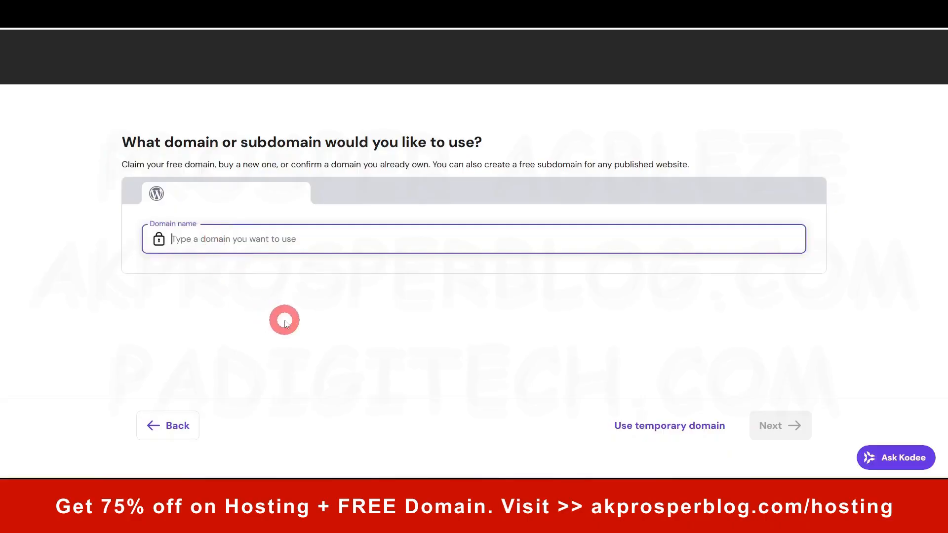
{"action": "type", "text": "gazettegpt.com"}
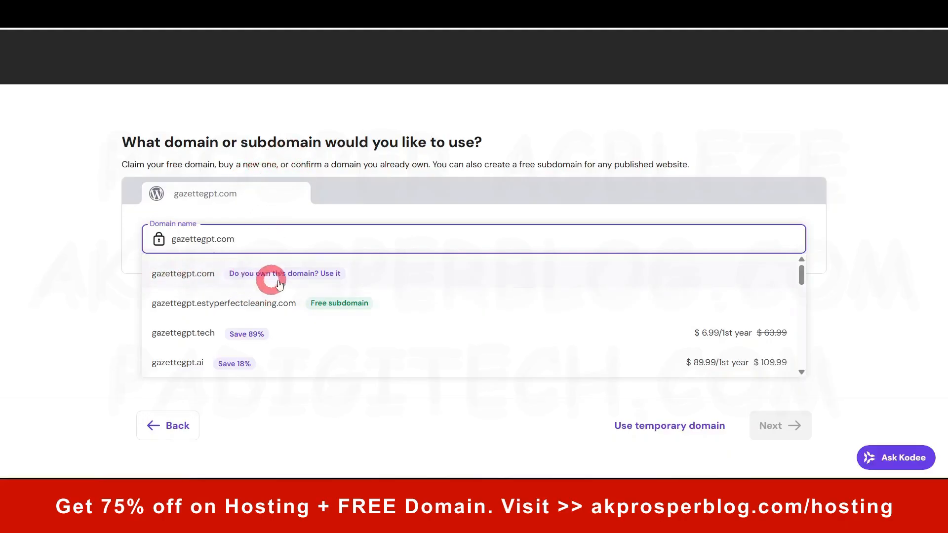
{"action": "left_click", "coordinate": [169, 333]}
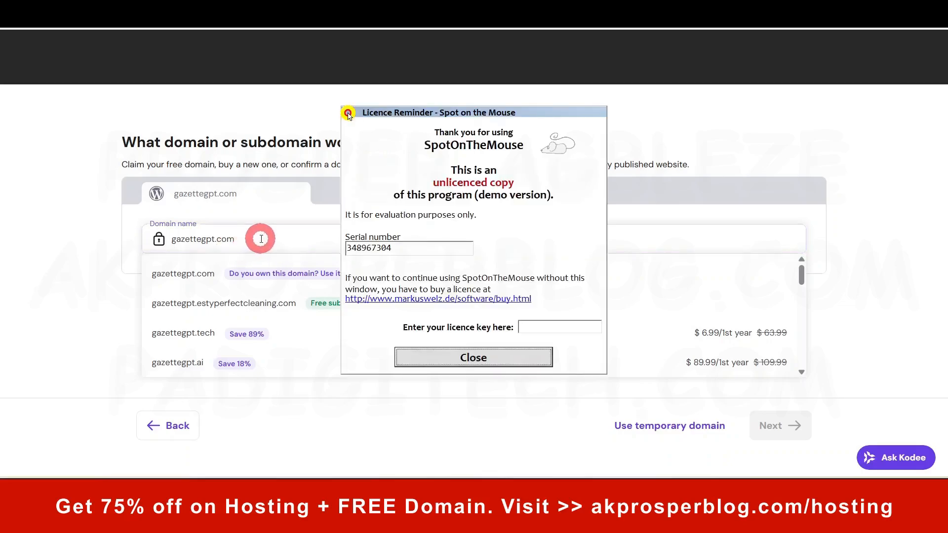
{"action": "left_click", "coordinate": [504, 360]}
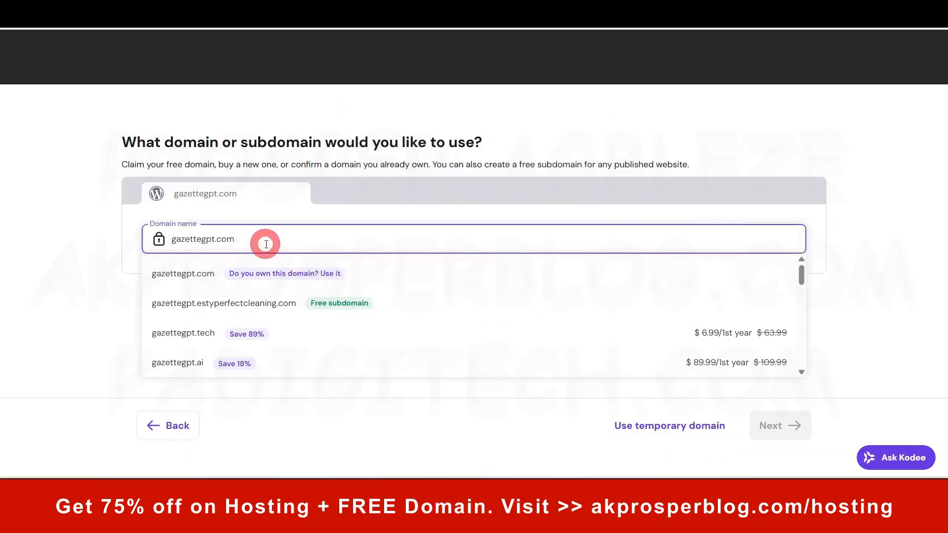
{"action": "left_click", "coordinate": [86, 281]}
Use the already owned domain gazettegpt.com for the website and start the WordPress installation.
{"action": "left_click", "coordinate": [257, 235]}
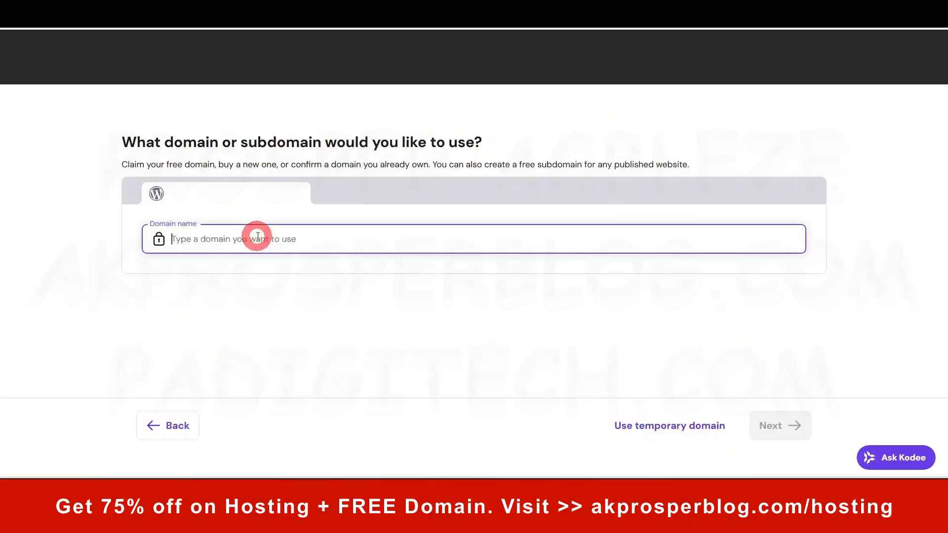
{"action": "type", "text": "gazettegpt.com"}
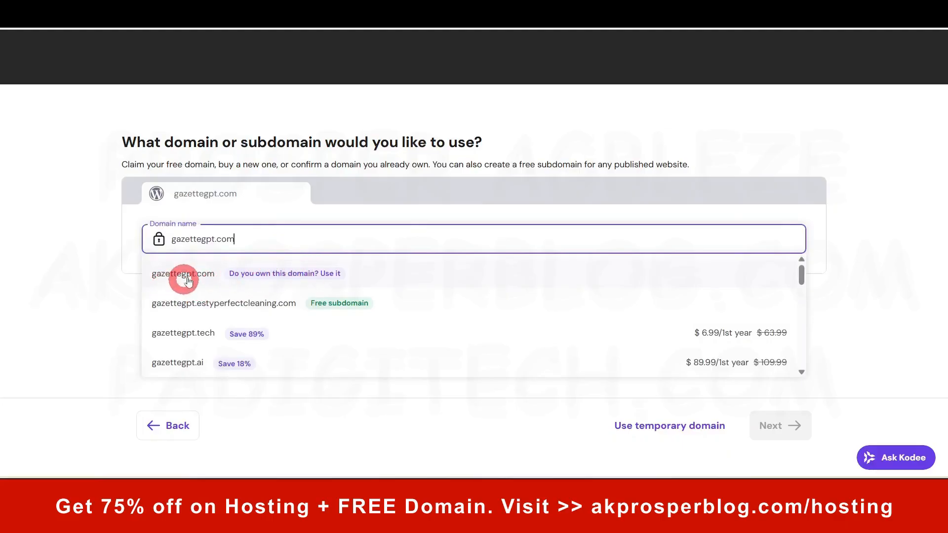
{"action": "left_click", "coordinate": [186, 278]}
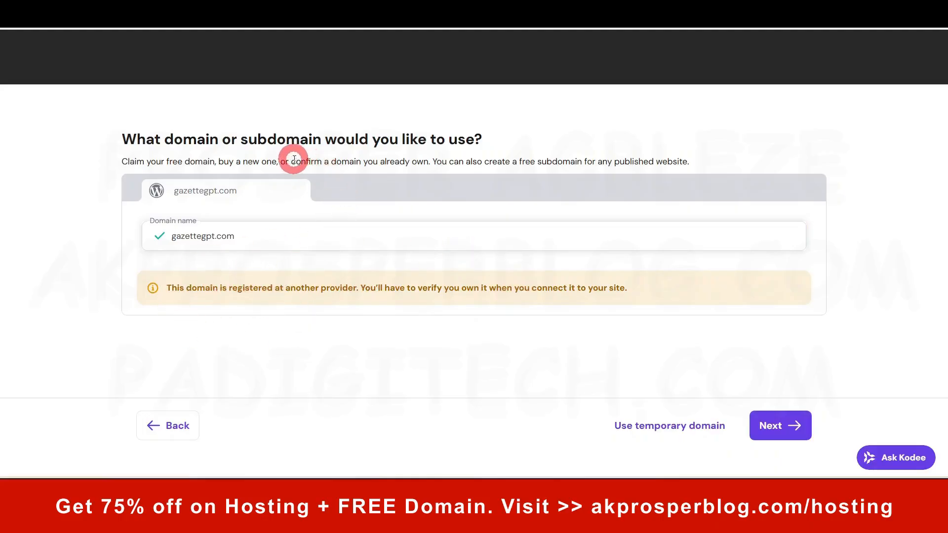
{"action": "left_click_drag", "start_coordinate": [293, 161], "coordinate": [426, 158]}
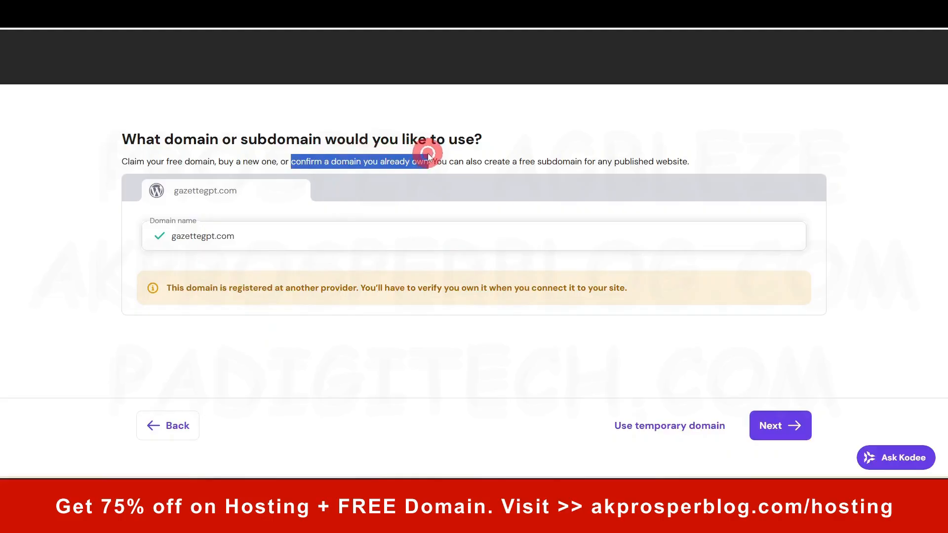
{"action": "left_click", "coordinate": [366, 320]}
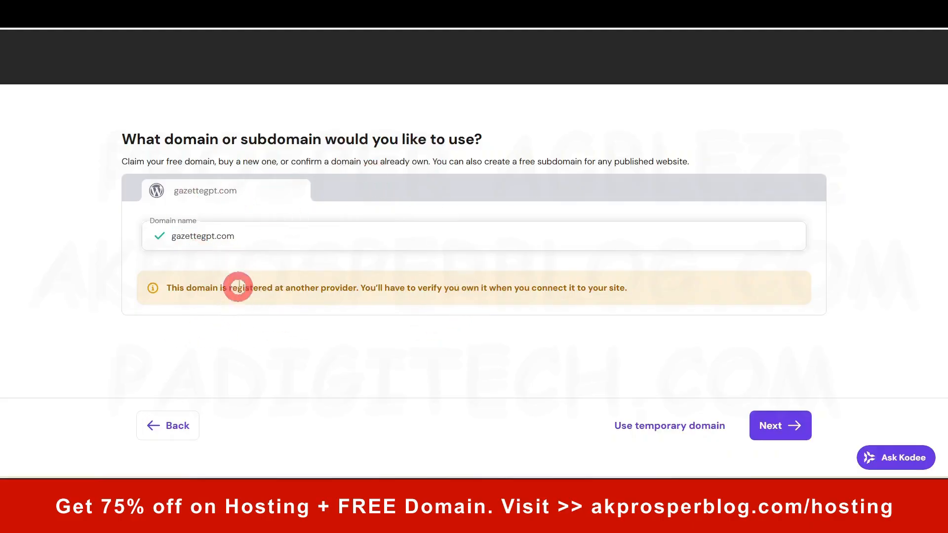
{"action": "left_click", "coordinate": [789, 427]}
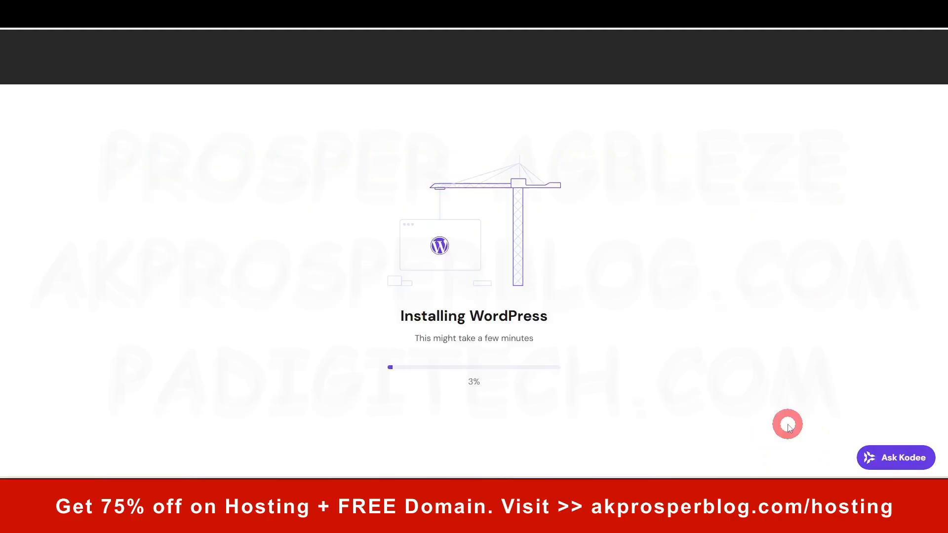
Skip the choice of how to build the website after the installation and go to the site's WordPress admin in a maximized window.
{"action": "left_click_drag", "start_coordinate": [400, 319], "coordinate": [556, 316]}
{"action": "left_click_drag", "start_coordinate": [417, 338], "coordinate": [548, 335]}
{"action": "left_click", "coordinate": [634, 319]}
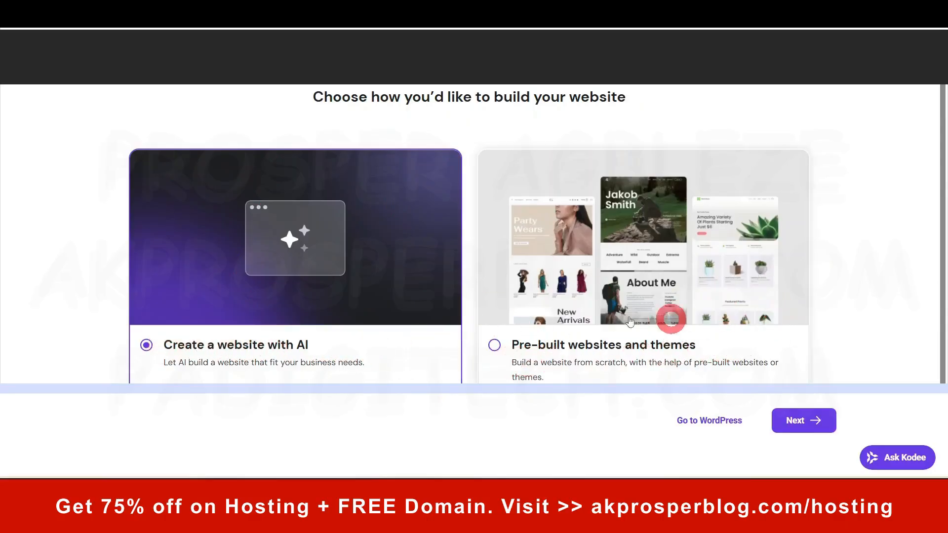
{"action": "left_click", "coordinate": [712, 420]}
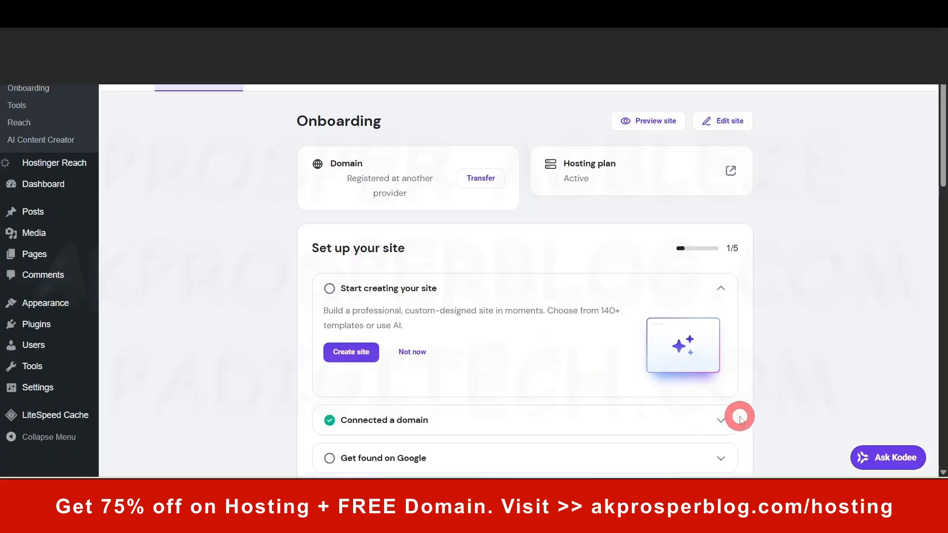
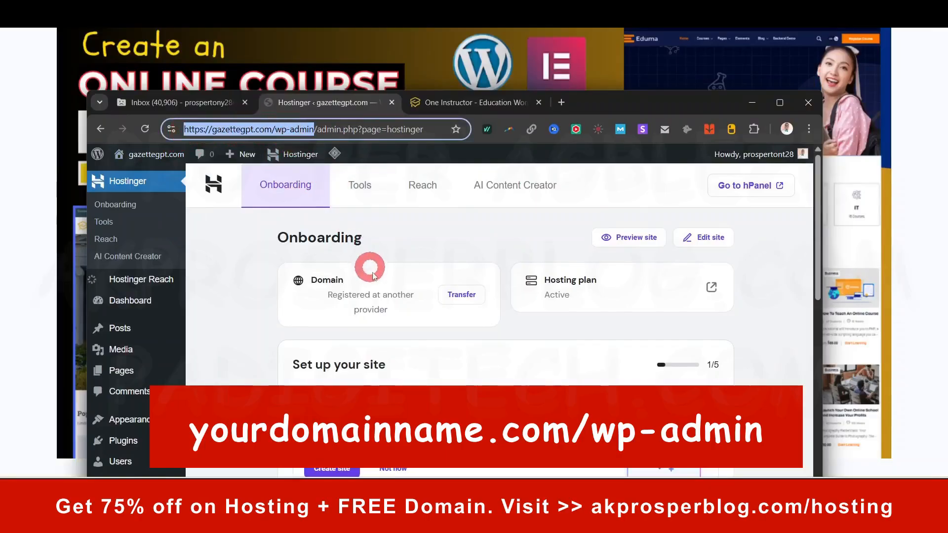
{"action": "left_click", "coordinate": [779, 102]}
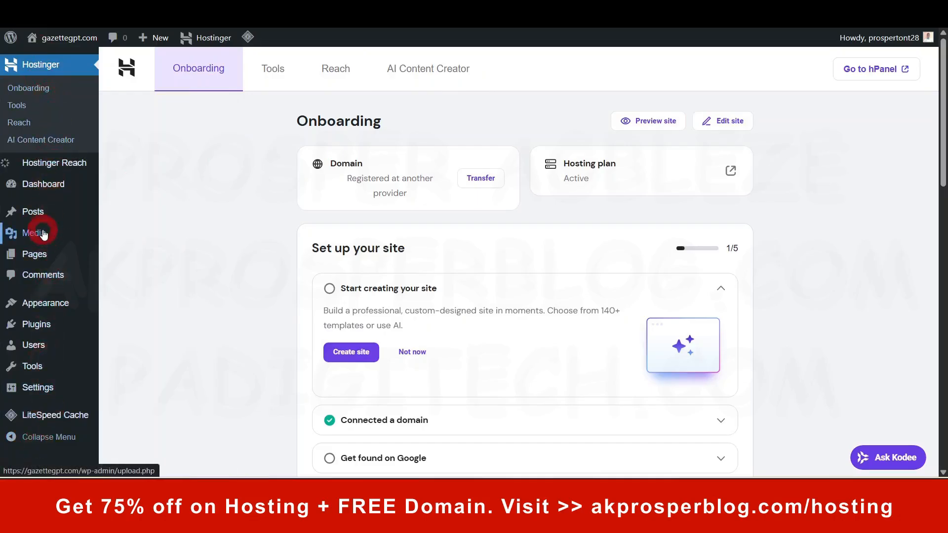
Bulk deactivate the Hostinger AI, Hostinger Easy Onboarding, Hostinger Reach and Hostinger Tools plugins, excluding LiteSpeed Cache.
{"action": "mouse_move", "coordinate": [40, 209]}
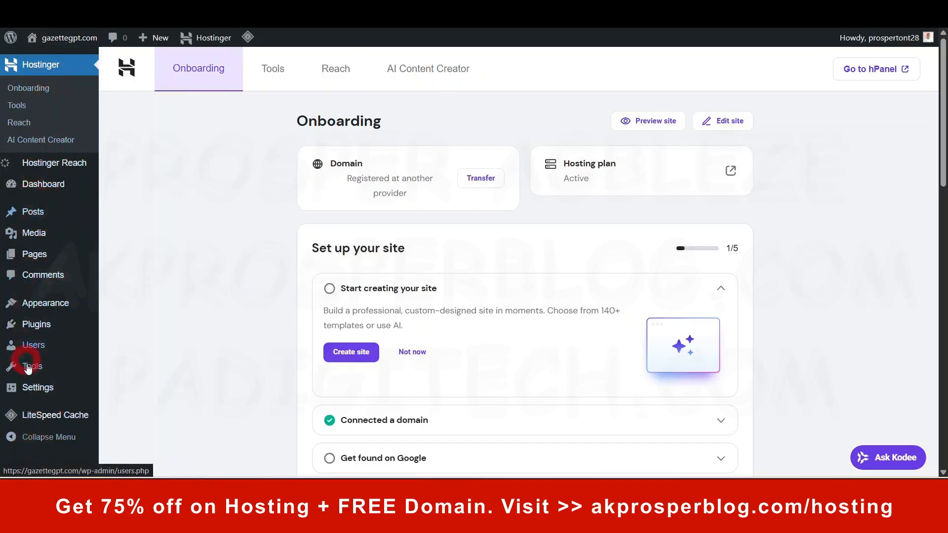
{"action": "mouse_move", "coordinate": [37, 329]}
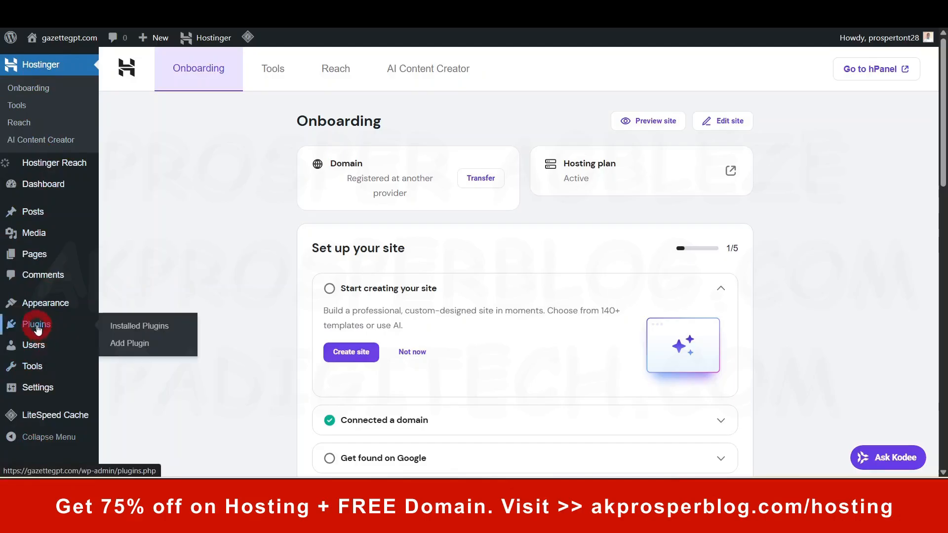
{"action": "left_click", "coordinate": [137, 331]}
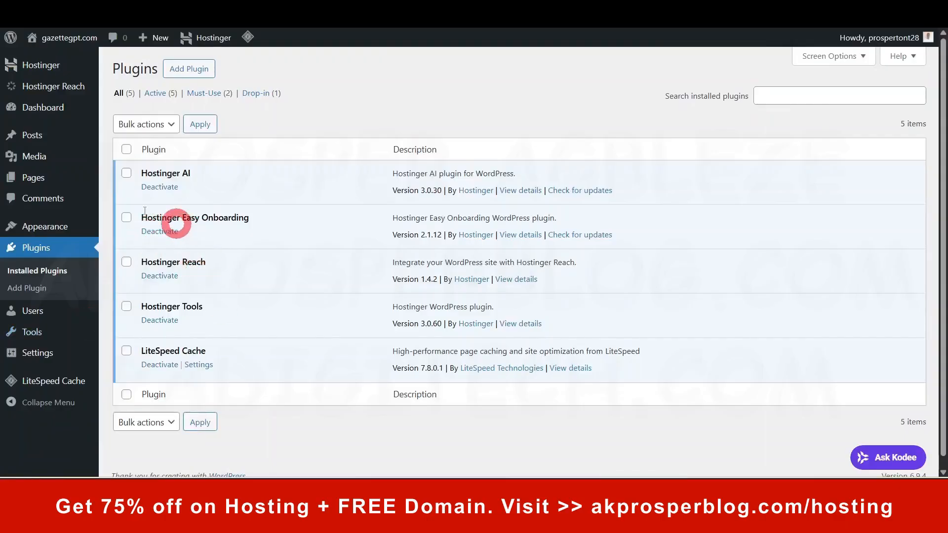
{"action": "left_click", "coordinate": [126, 149]}
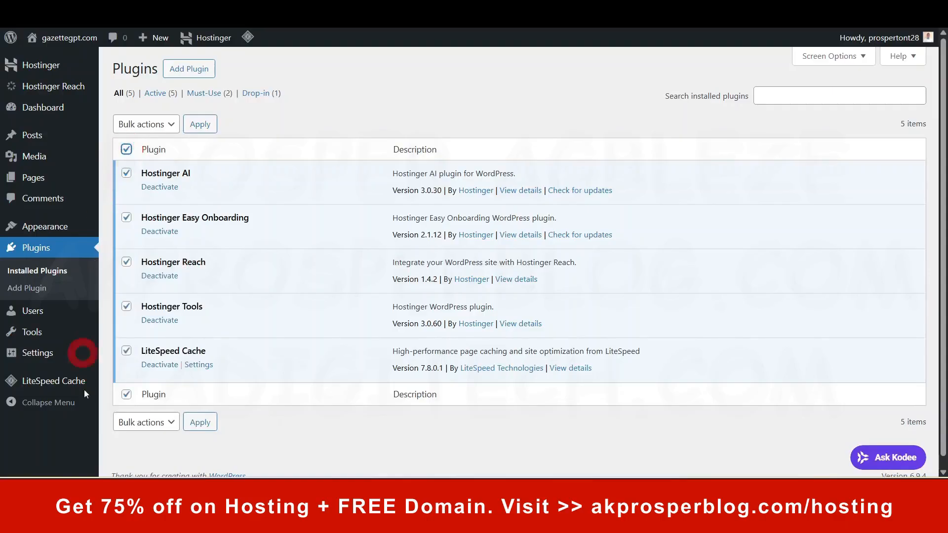
{"action": "left_click", "coordinate": [123, 356]}
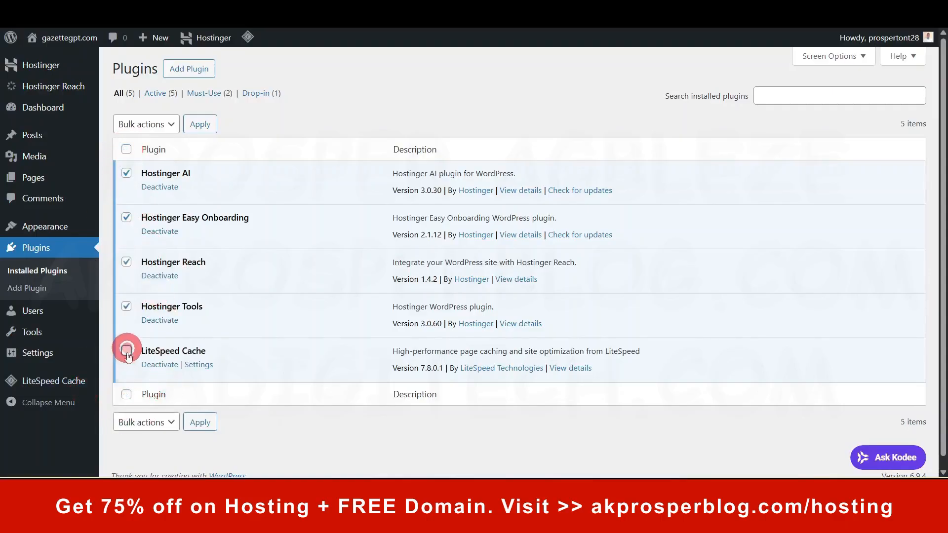
{"action": "left_click", "coordinate": [143, 424]}
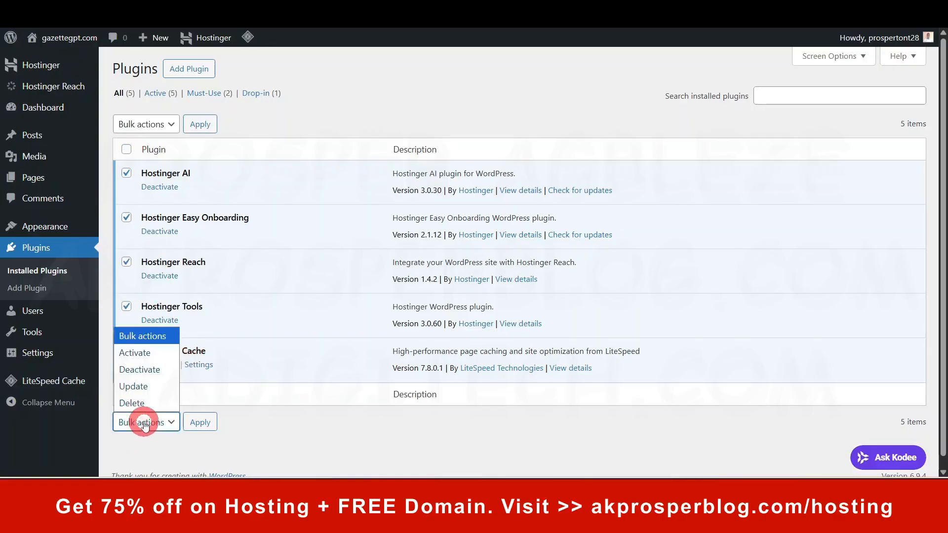
{"action": "left_click", "coordinate": [150, 370]}
{"action": "left_click", "coordinate": [195, 424]}
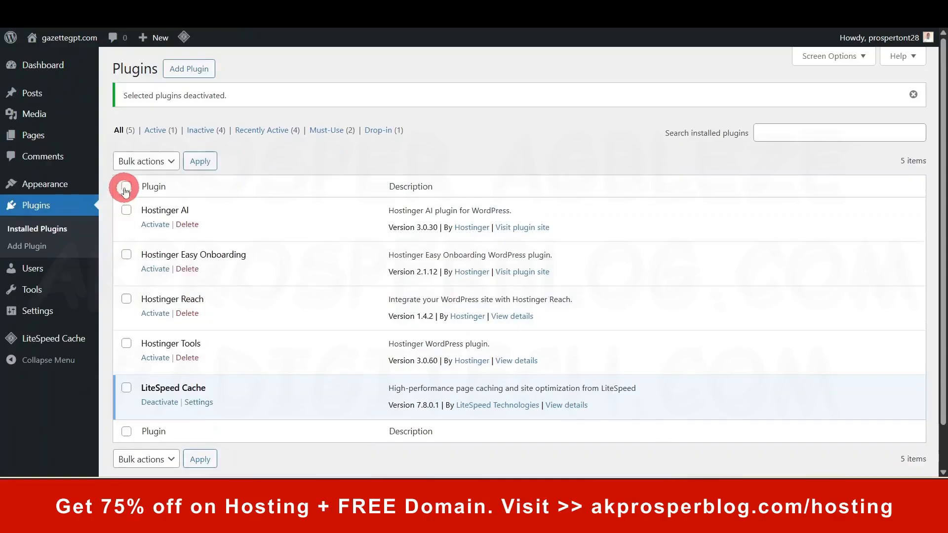
Bulk delete the Hostinger AI, Hostinger Easy Onboarding, Hostinger Reach and Hostinger Tools plugins with their data, keeping LiteSpeed Cache.
{"action": "left_click", "coordinate": [126, 187]}
{"action": "left_click", "coordinate": [126, 387]}
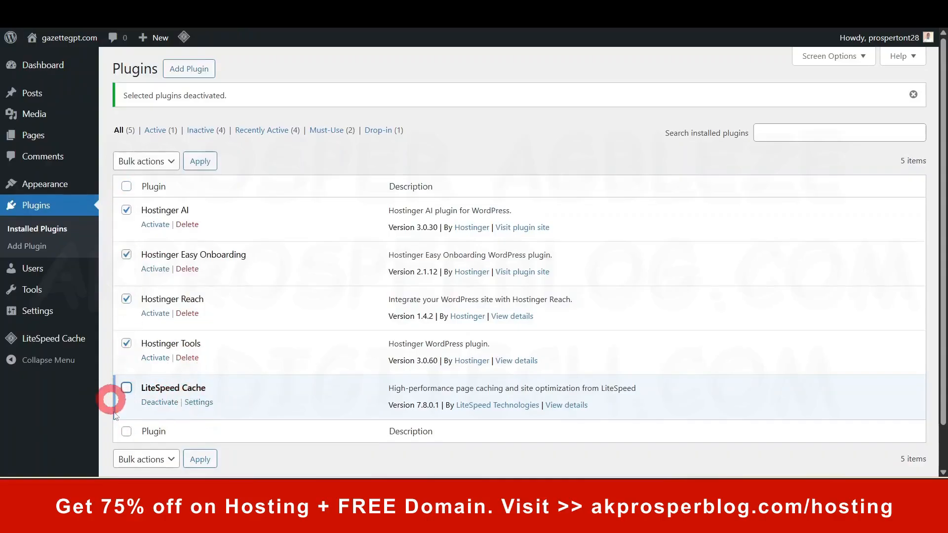
{"action": "left_click", "coordinate": [141, 459]}
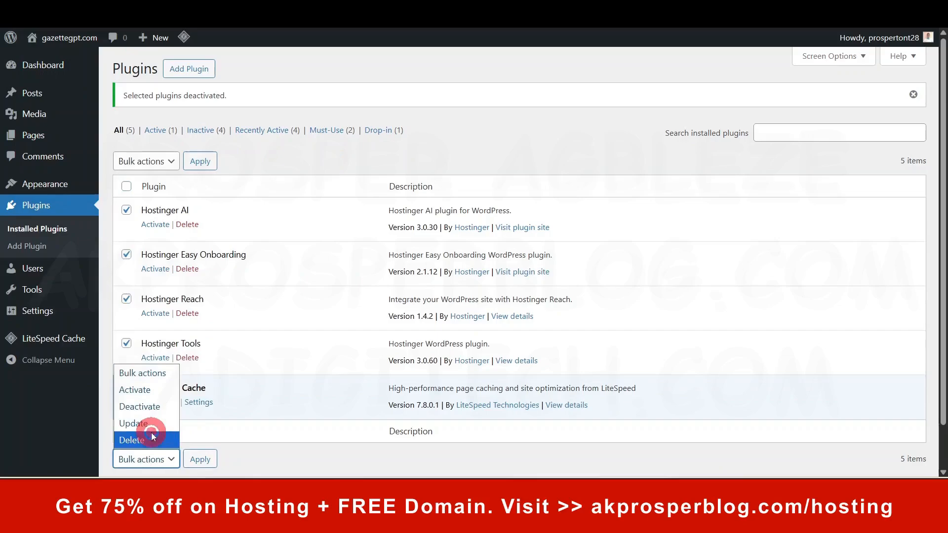
{"action": "left_click", "coordinate": [151, 438]}
{"action": "left_click", "coordinate": [193, 456]}
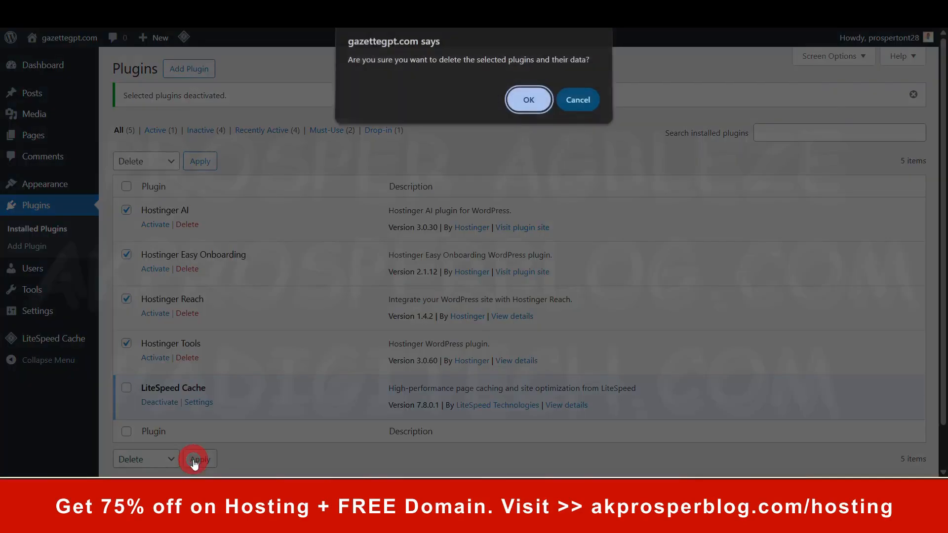
{"action": "left_click", "coordinate": [532, 109]}
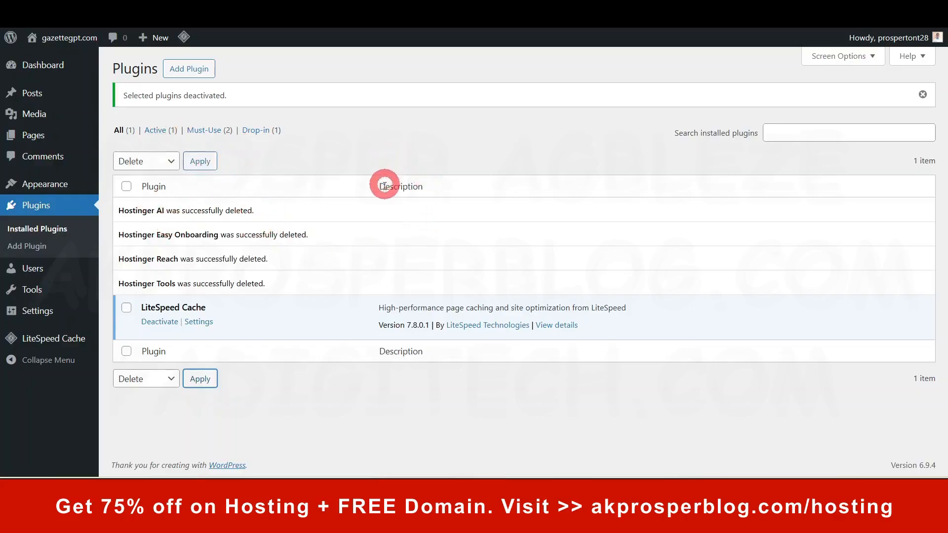
{"action": "left_click_drag", "start_coordinate": [383, 187], "coordinate": [424, 190]}
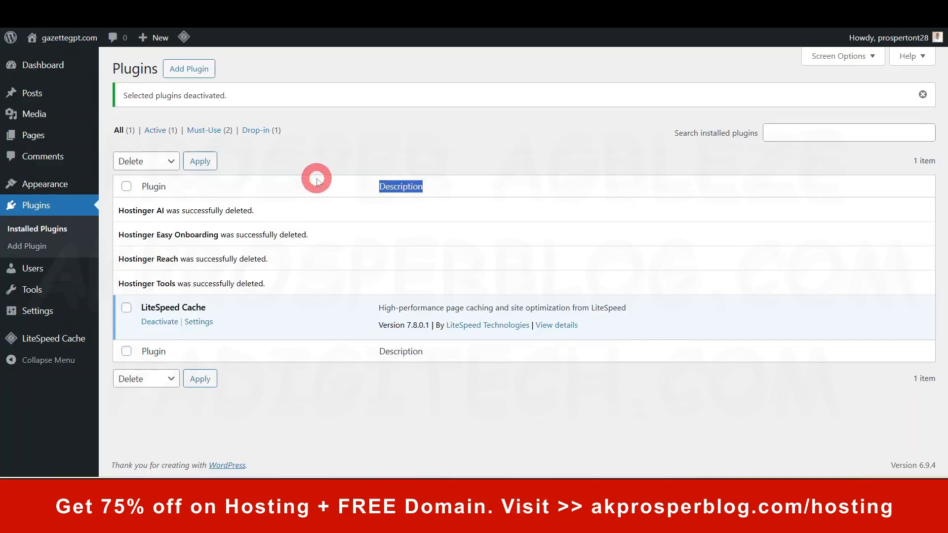
{"action": "left_click", "coordinate": [395, 147]}
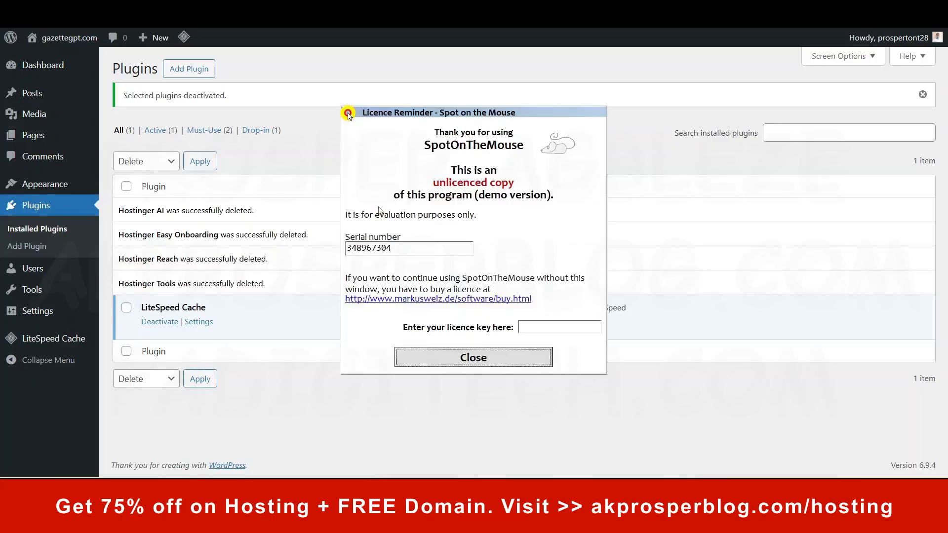
{"action": "left_click", "coordinate": [504, 354]}
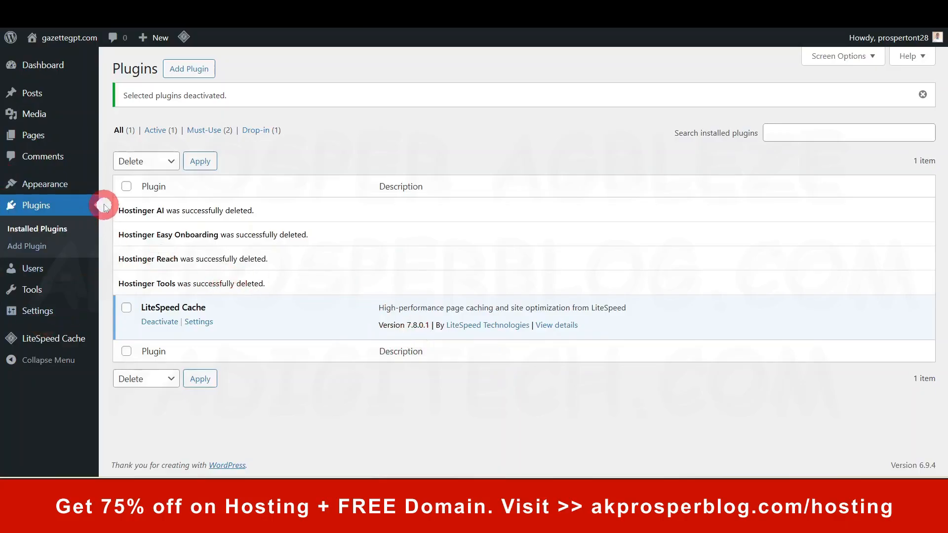
Go to the WordPress dashboard and open a new blank post in the editor.
{"action": "left_click", "coordinate": [48, 68]}
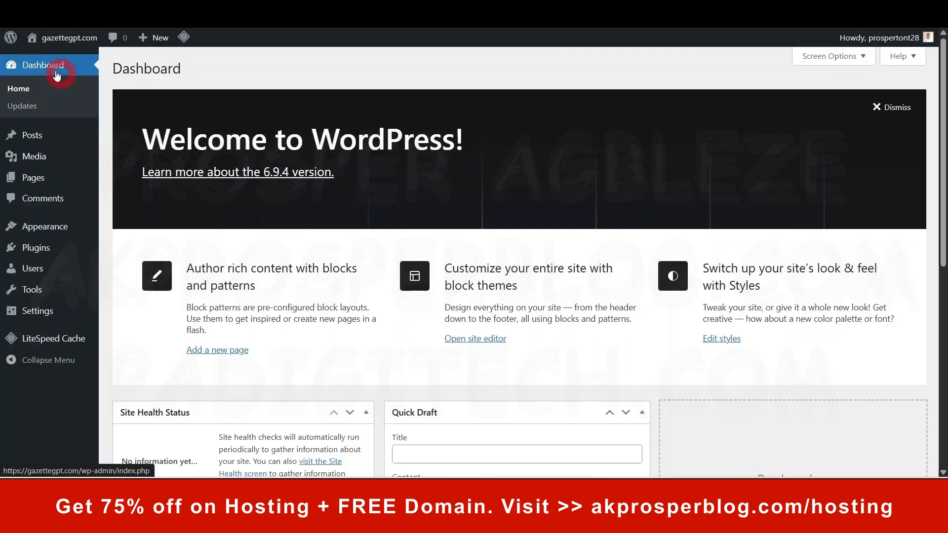
{"action": "mouse_move", "coordinate": [32, 141]}
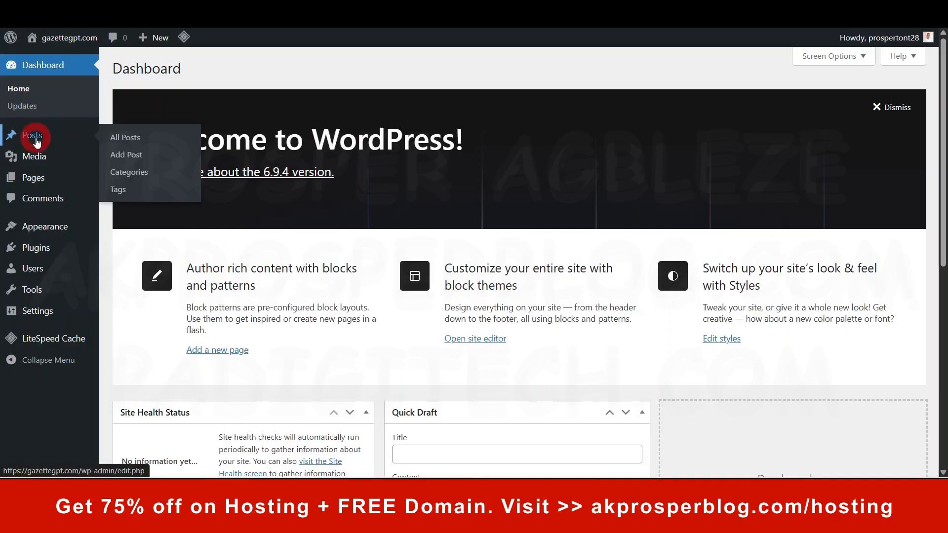
{"action": "right_click", "coordinate": [125, 156]}
{"action": "left_click", "coordinate": [173, 170]}
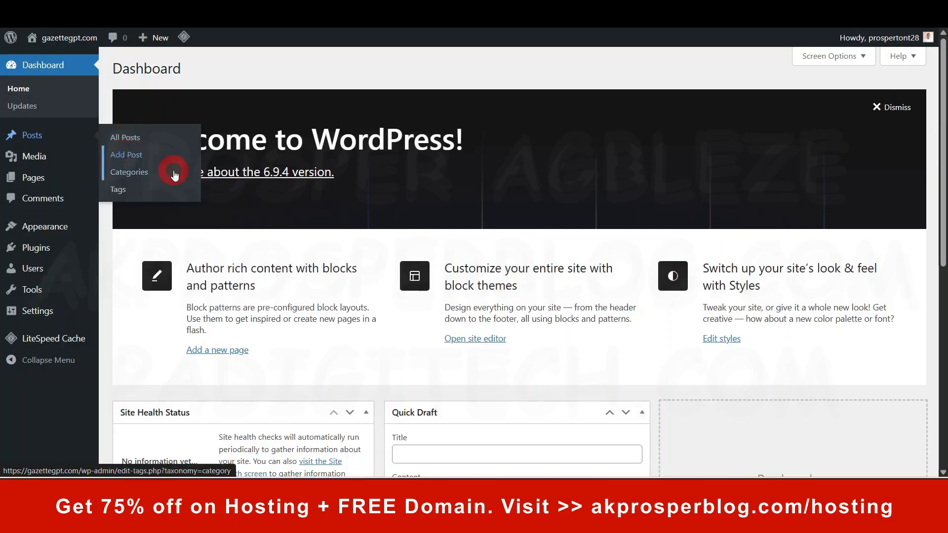
{"action": "left_click", "coordinate": [127, 155]}
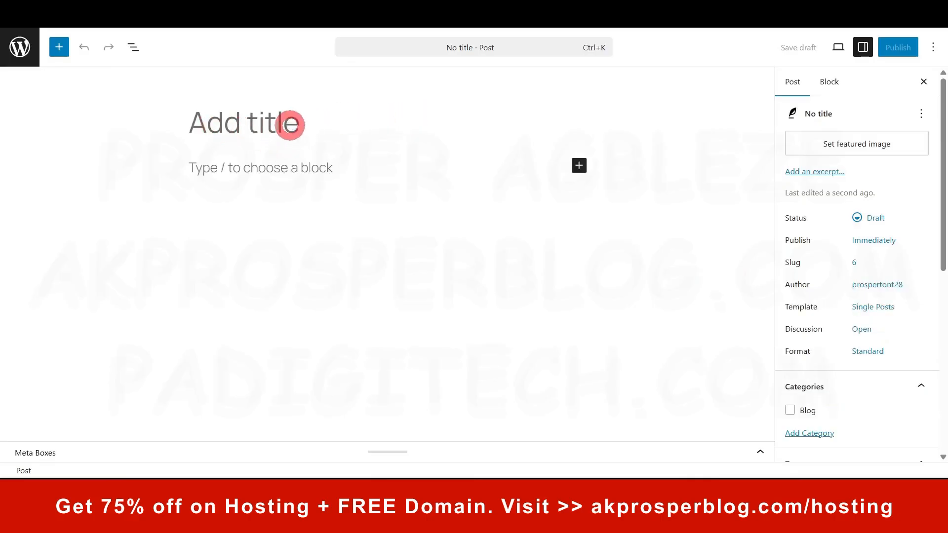
Examine the post editor's title and content areas, publish date, category, tag and LiteSpeed settings, and leave the editor without saving.
{"action": "left_click", "coordinate": [305, 124]}
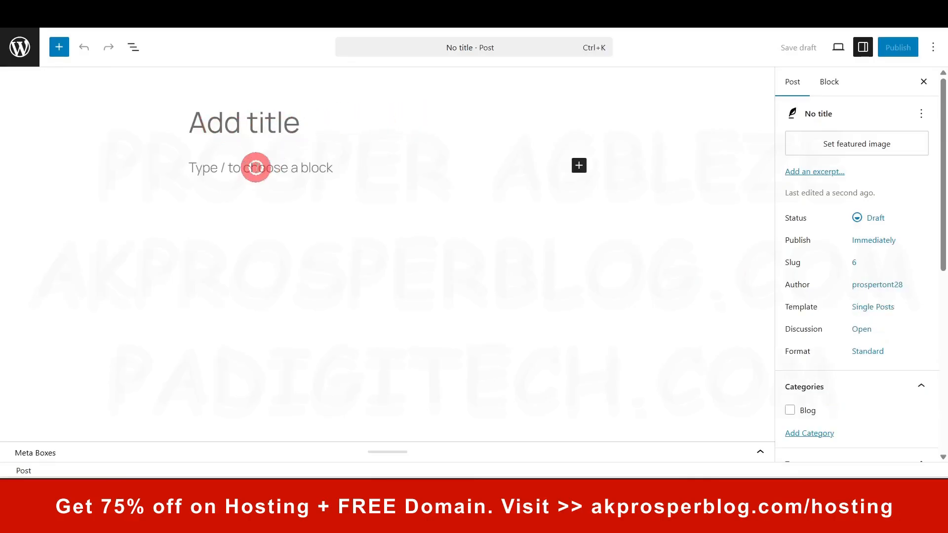
{"action": "left_click", "coordinate": [237, 168]}
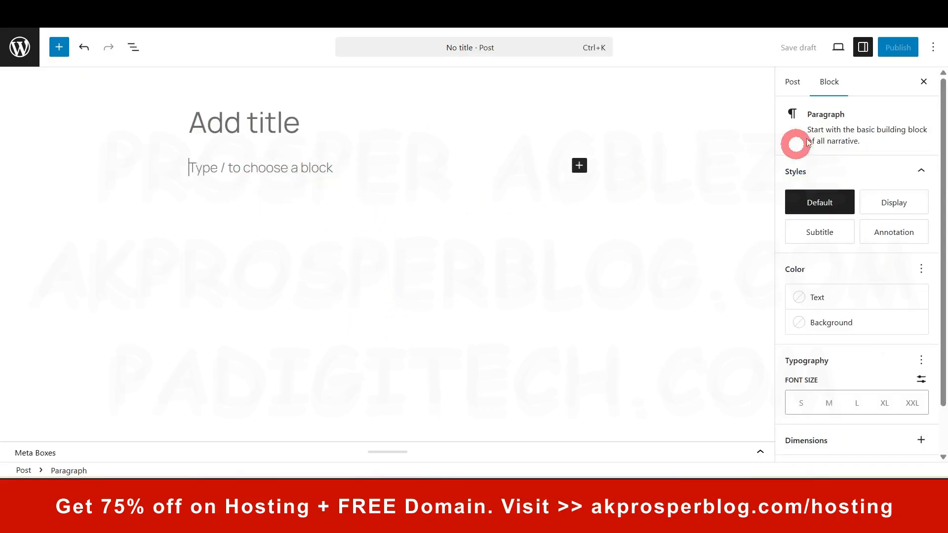
{"action": "left_click", "coordinate": [796, 82]}
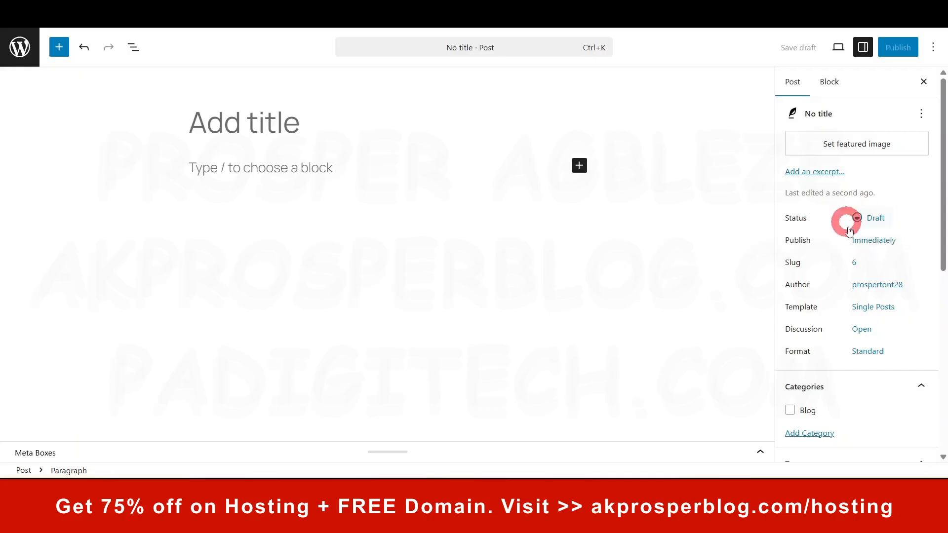
{"action": "left_click", "coordinate": [871, 243]}
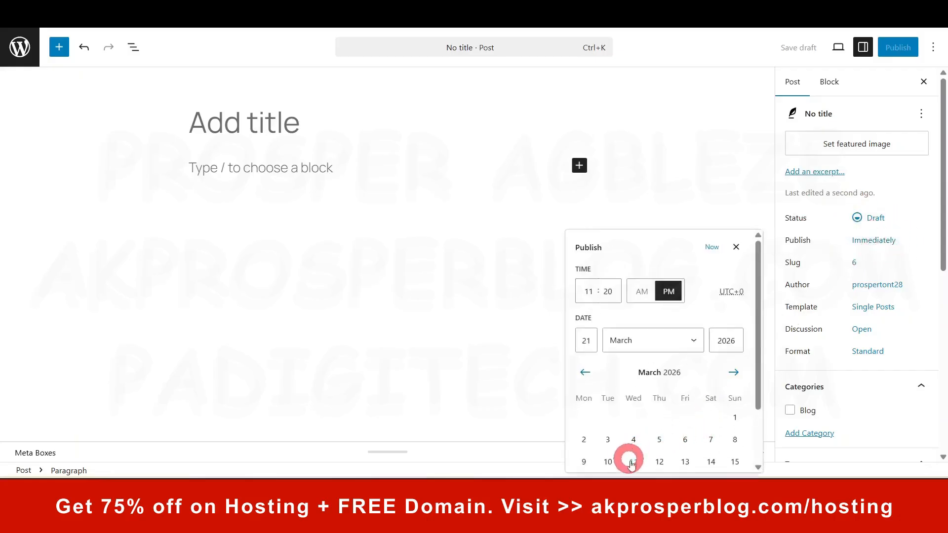
{"action": "left_click", "coordinate": [736, 246]}
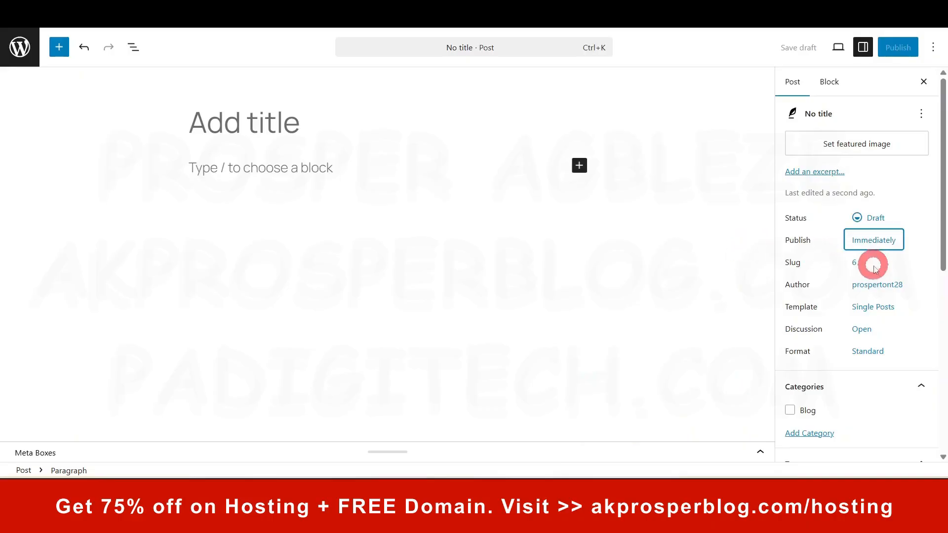
{"action": "scroll", "coordinate": [871, 260], "scroll_direction": "down", "scroll_amount": 4}
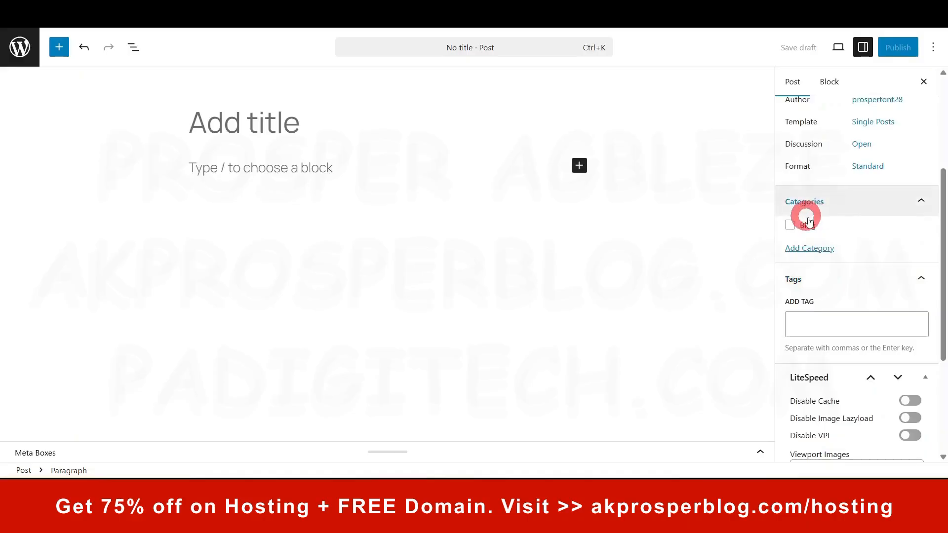
{"action": "scroll", "coordinate": [804, 250], "scroll_direction": "down", "scroll_amount": 4}
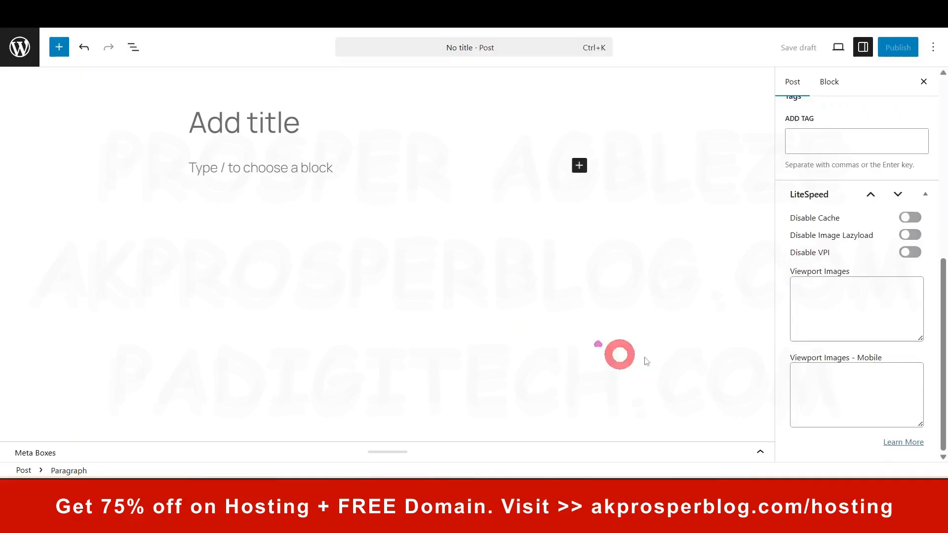
{"action": "scroll", "coordinate": [821, 330], "scroll_direction": "up", "scroll_amount": 5}
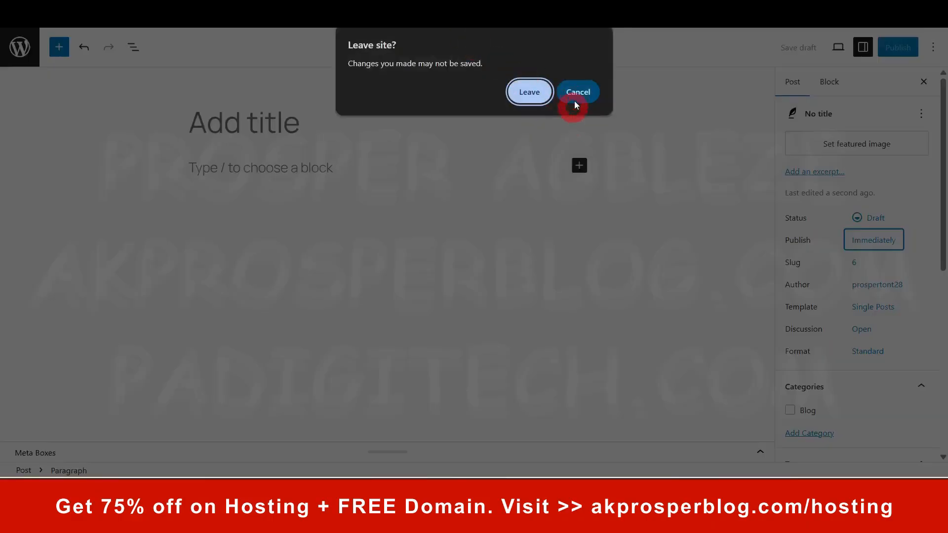
{"action": "left_click", "coordinate": [526, 91]}
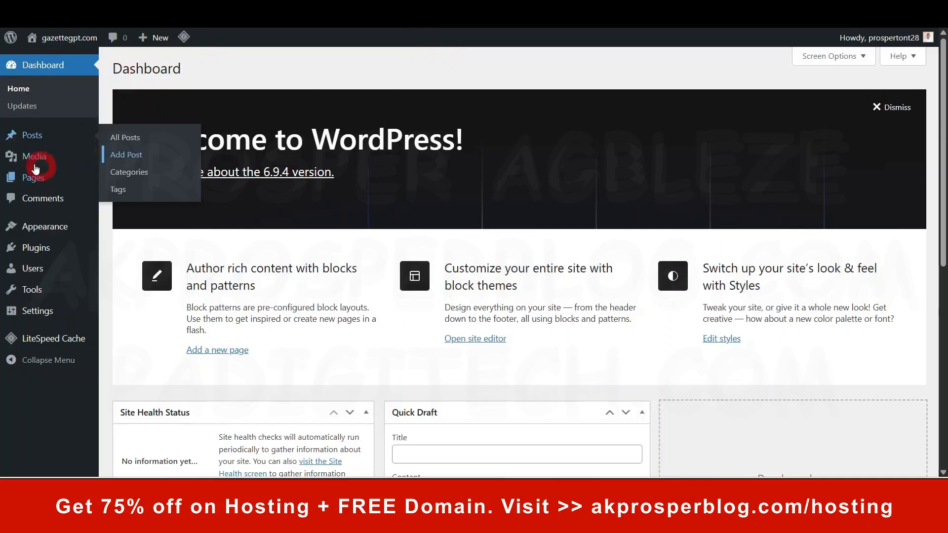
Review the dashboard's Media, Pages, Comments, Appearance, Plugins, Users, Tools, Settings and LiteSpeed Cache sections.
{"action": "mouse_move", "coordinate": [31, 162]}
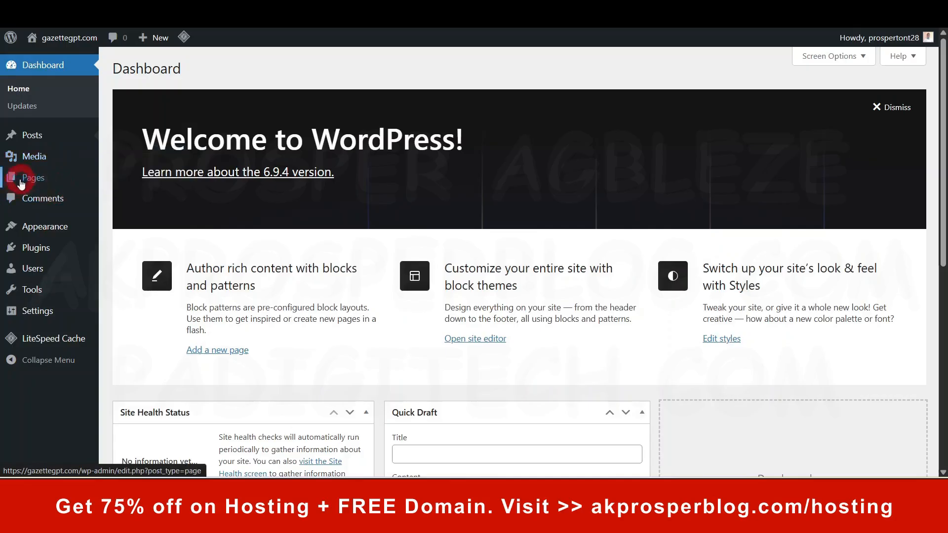
{"action": "mouse_move", "coordinate": [31, 185]}
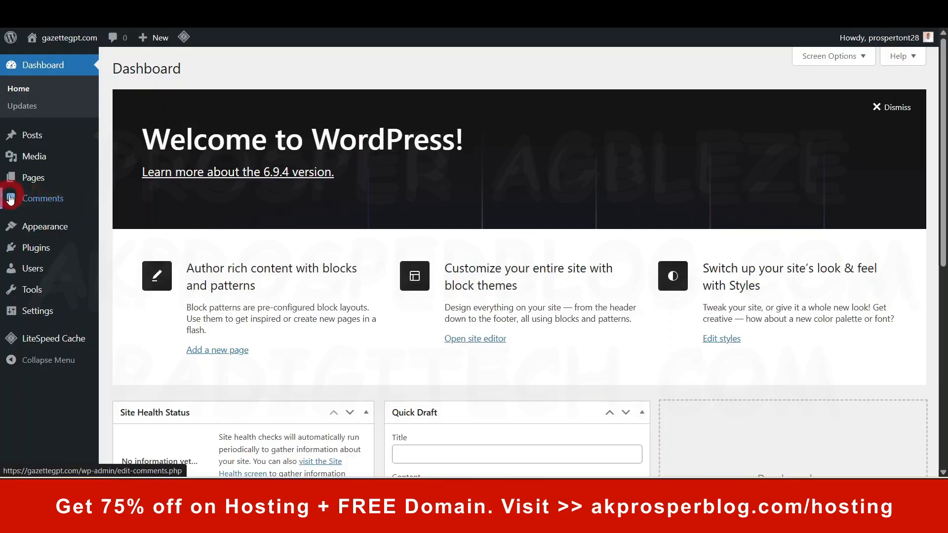
{"action": "mouse_move", "coordinate": [26, 231]}
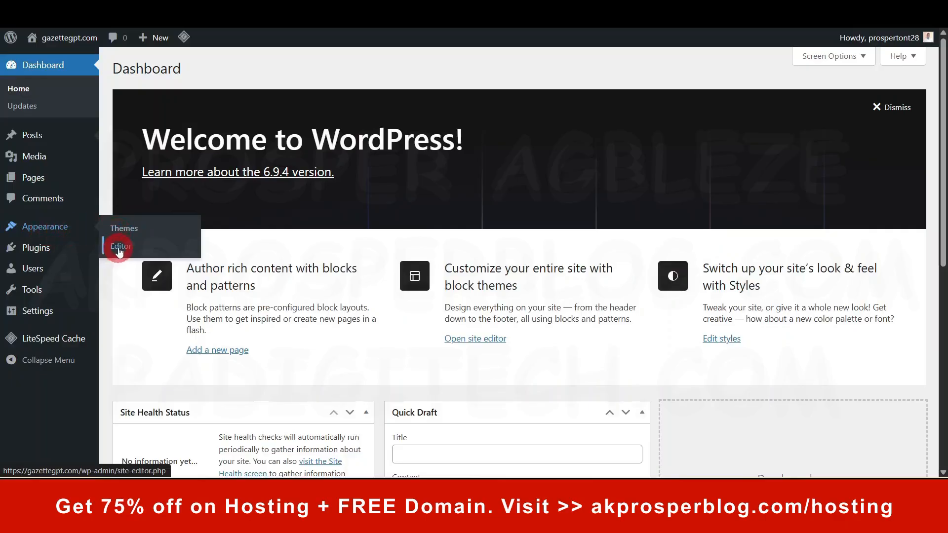
{"action": "mouse_move", "coordinate": [45, 248]}
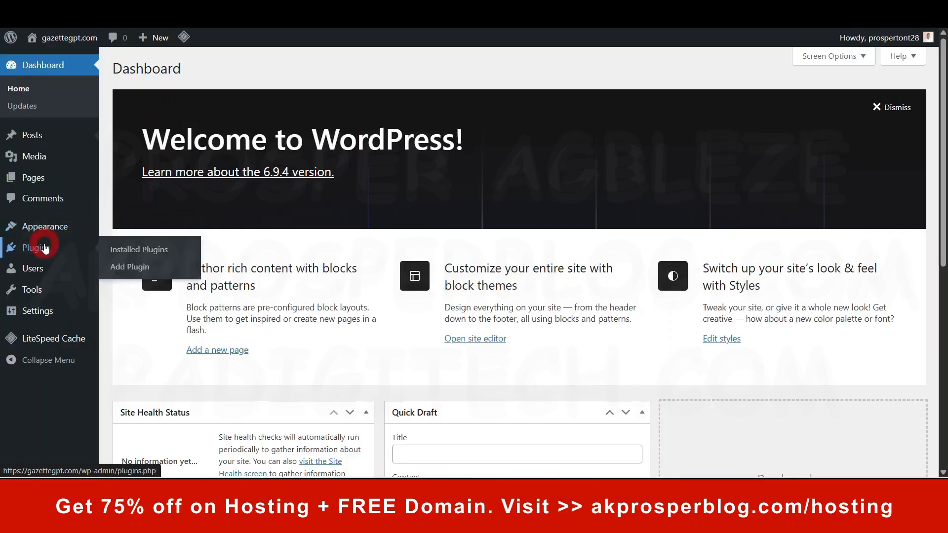
{"action": "mouse_move", "coordinate": [32, 277]}
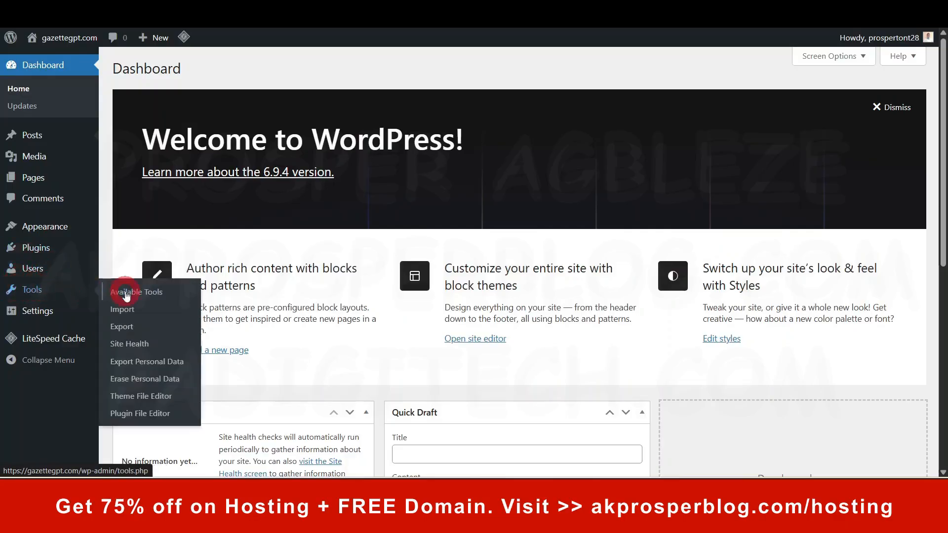
{"action": "mouse_move", "coordinate": [42, 316]}
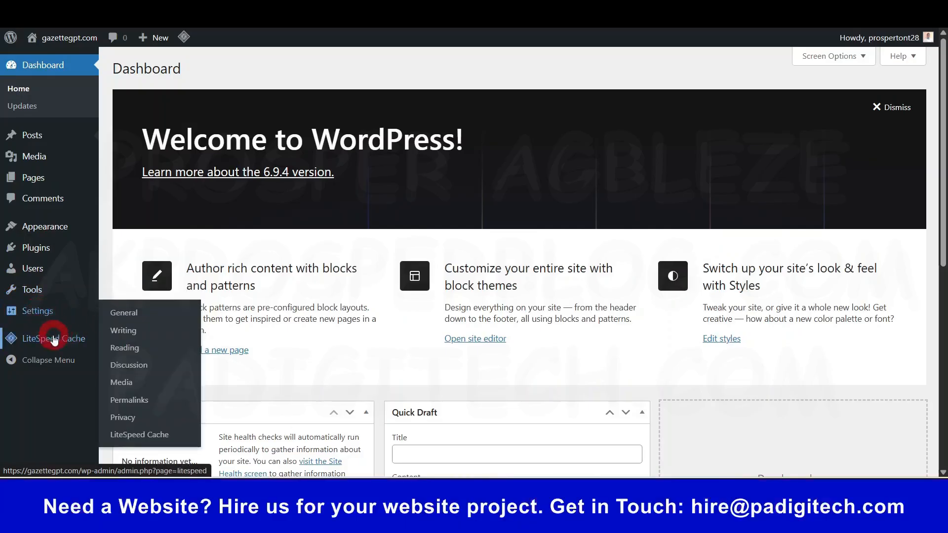
{"action": "mouse_move", "coordinate": [53, 343]}
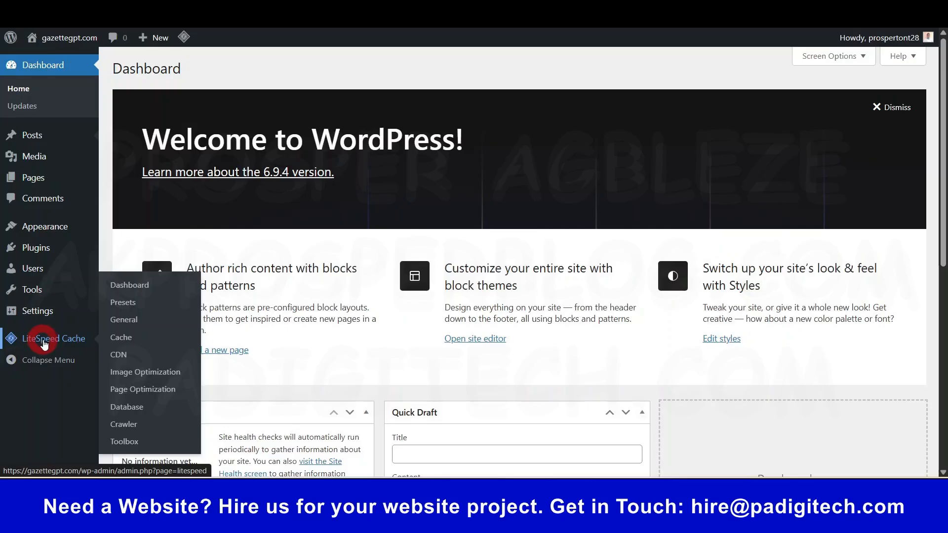
Open the LiteSpeed Cache configuration presets in a new tab and compare the standard presets from Essentials to Extreme.
{"action": "left_click", "coordinate": [132, 304], "text": "ctrl"}
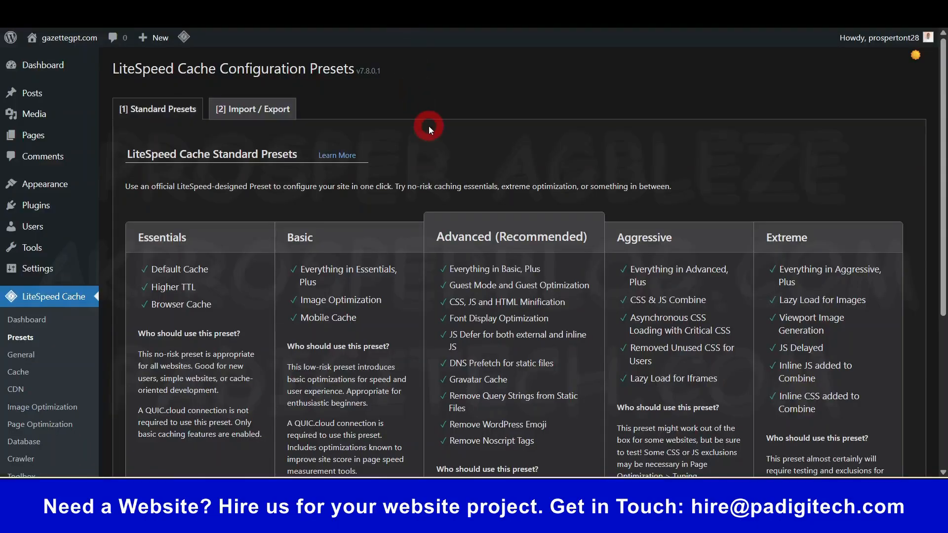
{"action": "scroll", "coordinate": [374, 278], "scroll_direction": "down", "scroll_amount": 5}
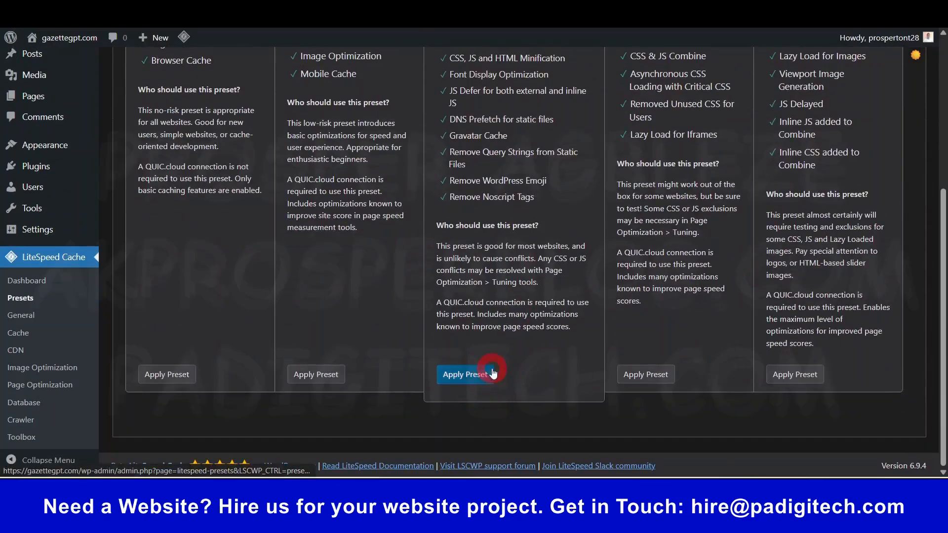
{"action": "left_click", "coordinate": [492, 374]}
{"action": "scroll", "coordinate": [486, 363], "scroll_direction": "down", "scroll_amount": 3}
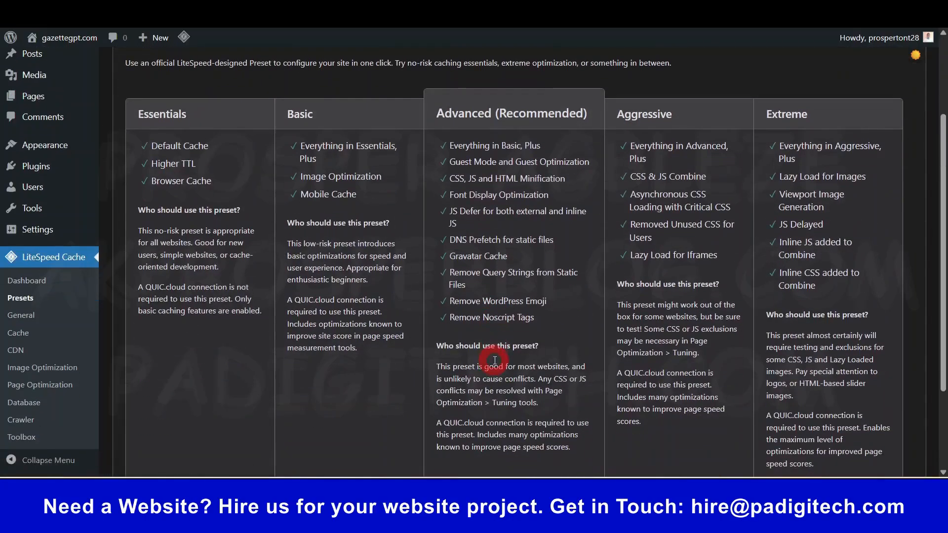
{"action": "scroll", "coordinate": [495, 361], "scroll_direction": "down", "scroll_amount": 3}
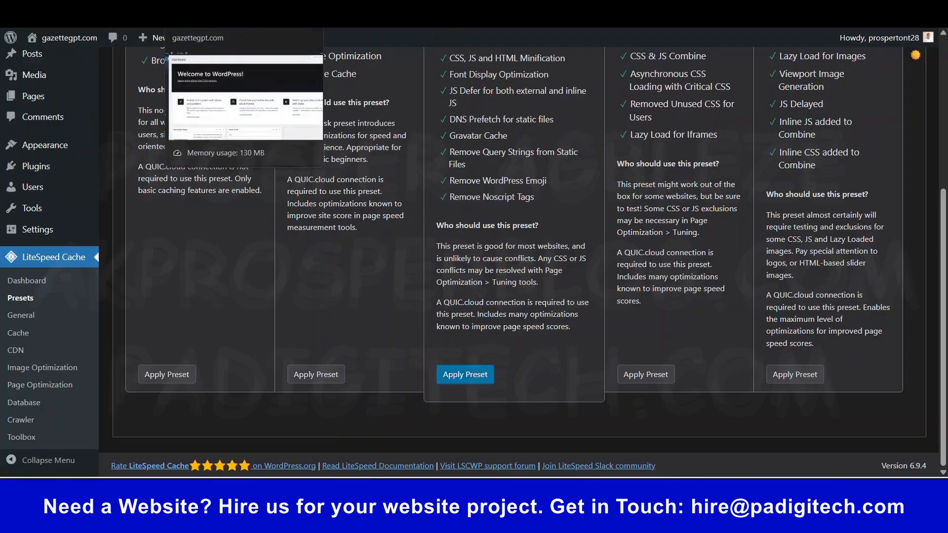
{"action": "left_click", "coordinate": [217, 15]}
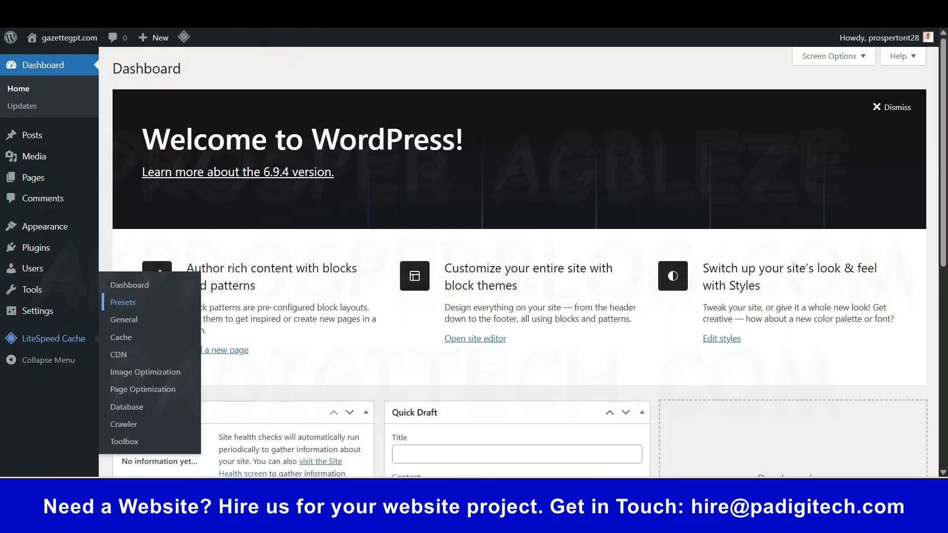
{"action": "left_click", "coordinate": [355, 15]}
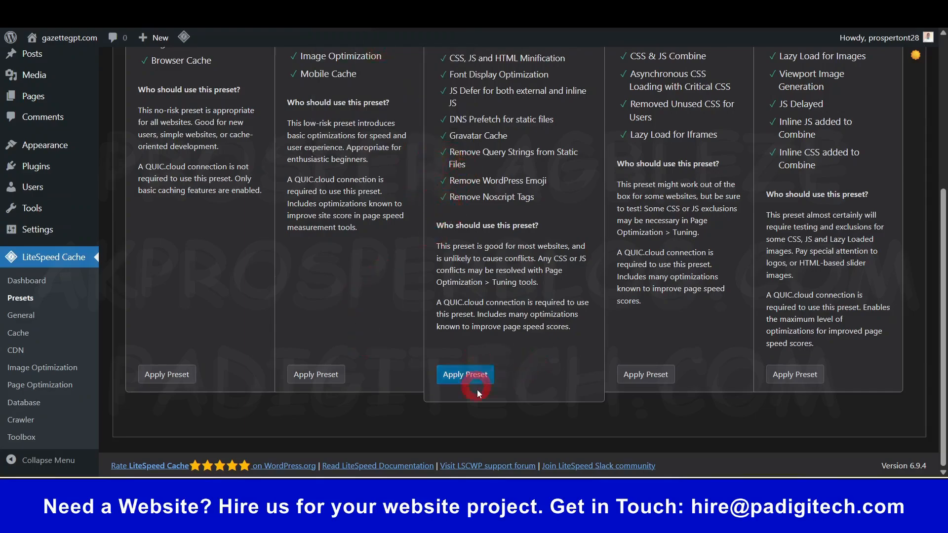
{"action": "scroll", "coordinate": [277, 360], "scroll_direction": "up", "scroll_amount": 5}
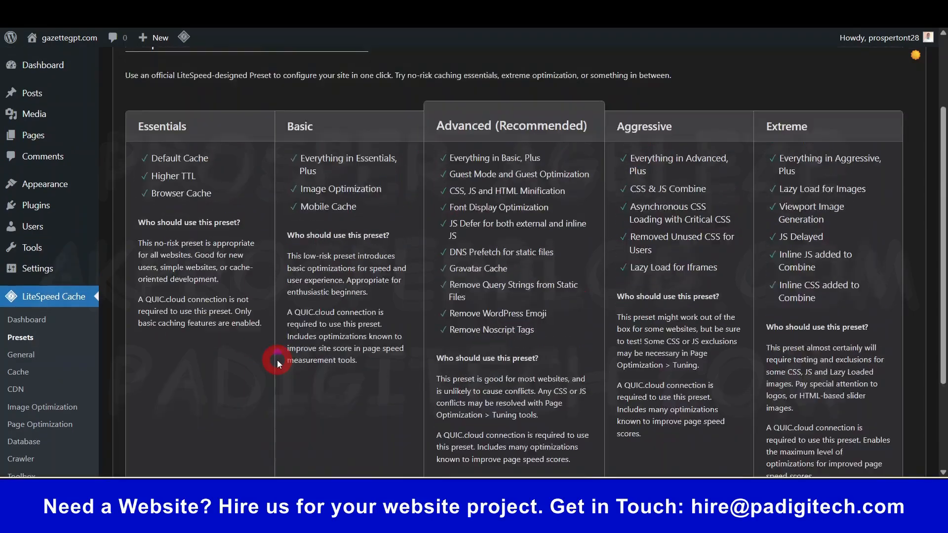
{"action": "left_click", "coordinate": [55, 71]}
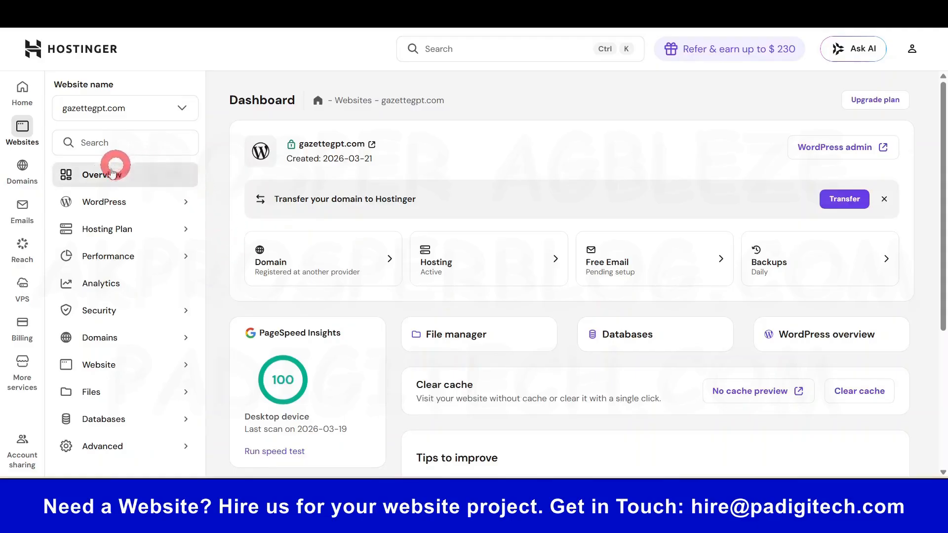
View the WordPress overview for gazettegpt.com in Hostinger, and switch to the WordPress dashboard's General Settings.
{"action": "left_click", "coordinate": [105, 207]}
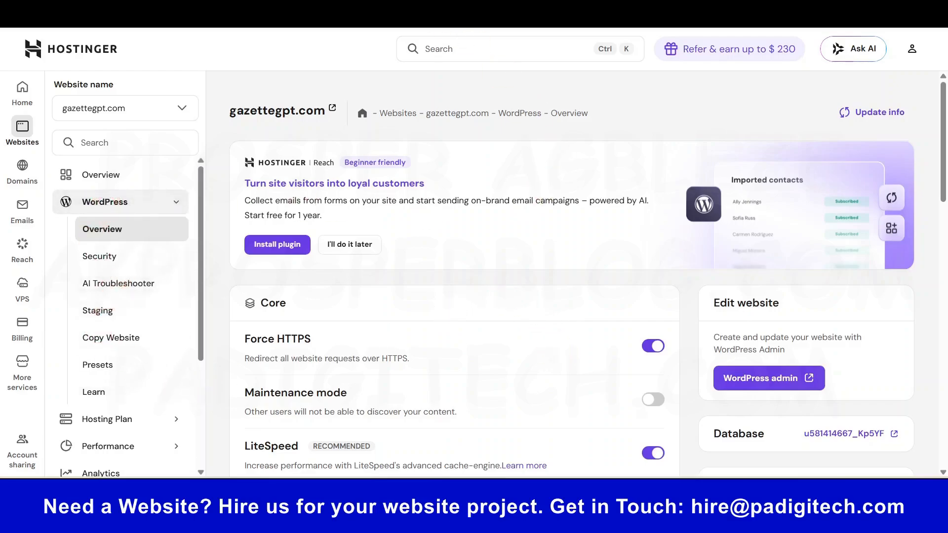
{"action": "left_click", "coordinate": [365, 15]}
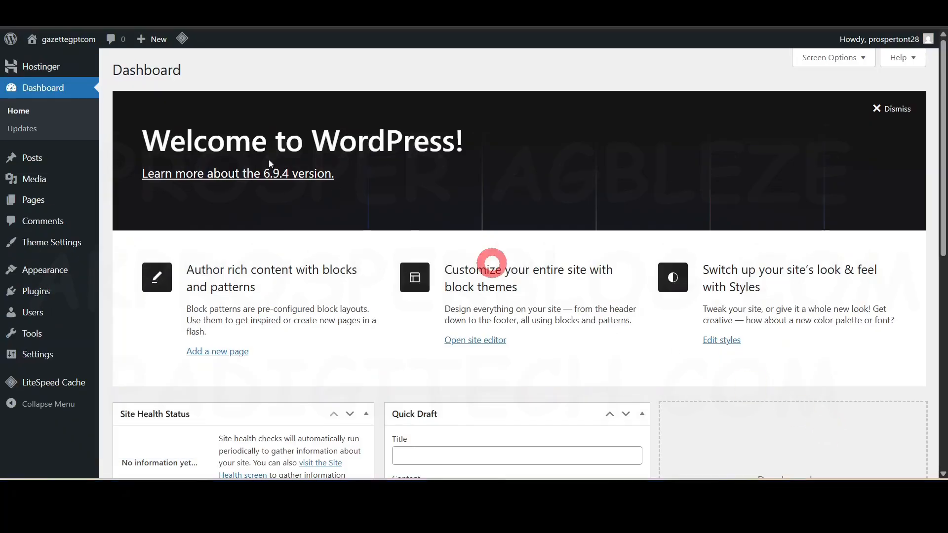
{"action": "left_click", "coordinate": [36, 355]}
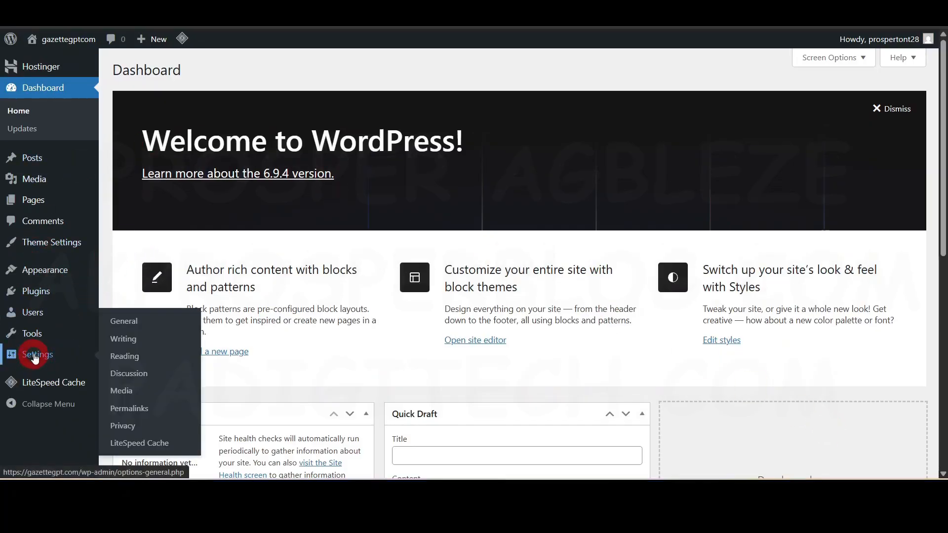
{"action": "left_click", "coordinate": [127, 321]}
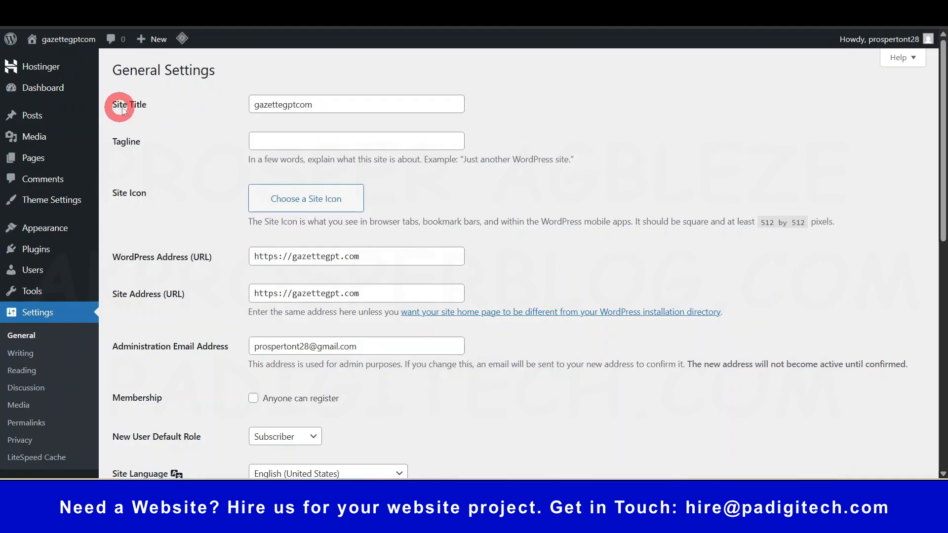
Replace the site title in the general settings with "PA Hotels".
{"action": "mouse_move", "coordinate": [64, 36]}
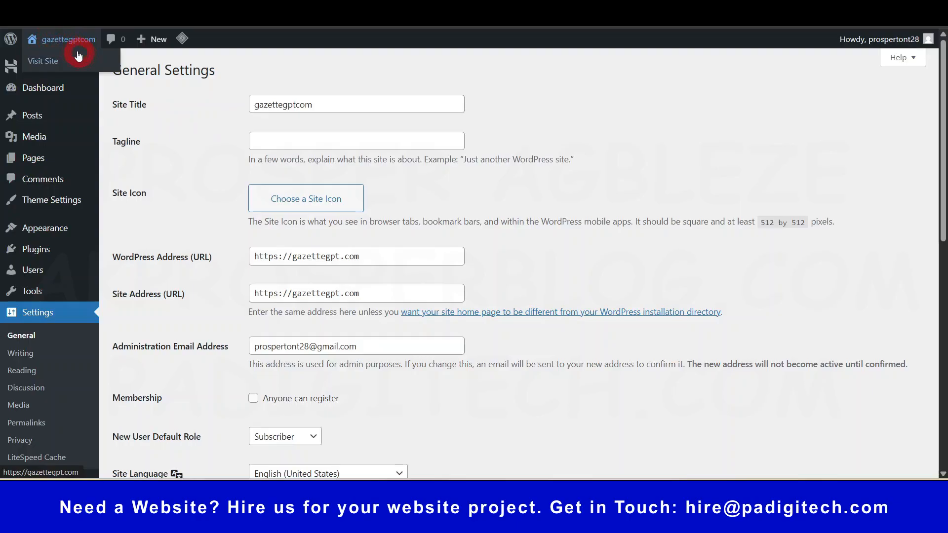
{"action": "left_click", "coordinate": [342, 103]}
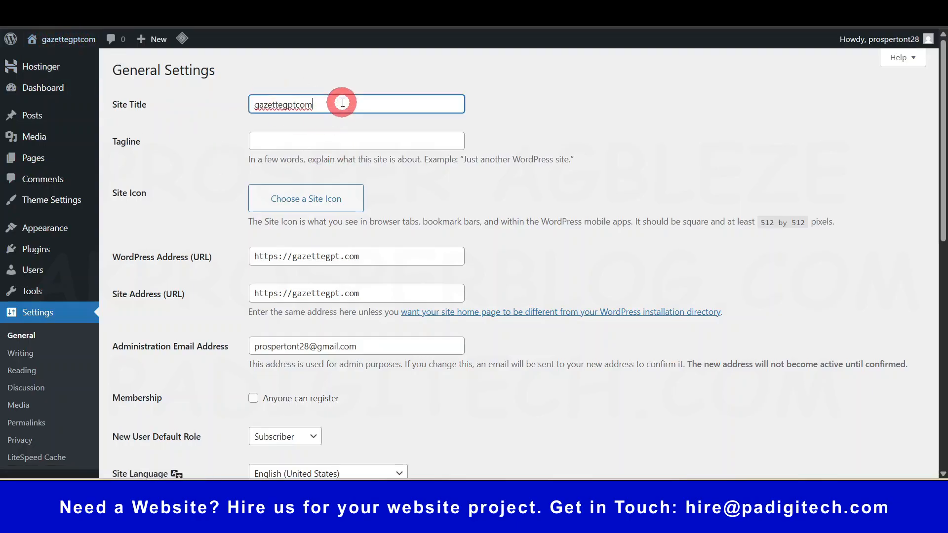
{"action": "key", "text": "ctrl+a"}
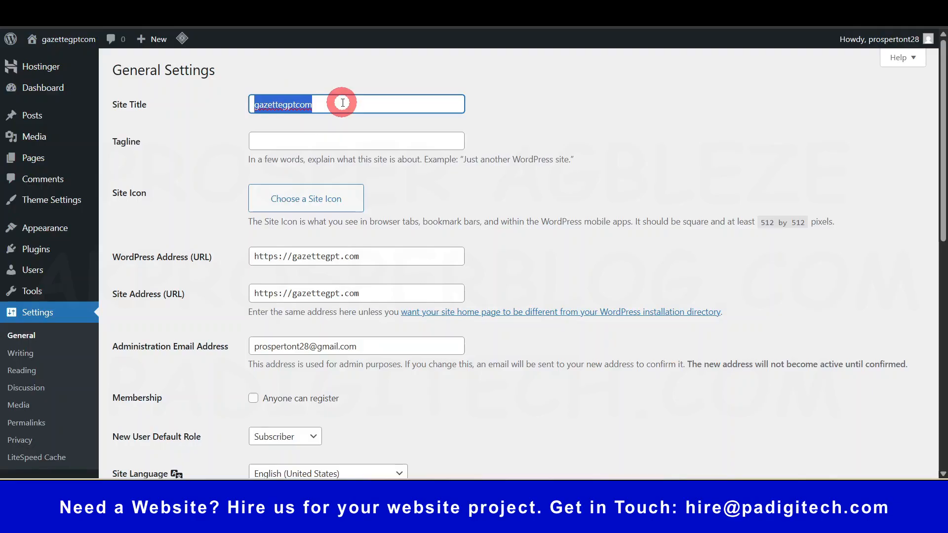
{"action": "type", "text": "PA Hotels"}
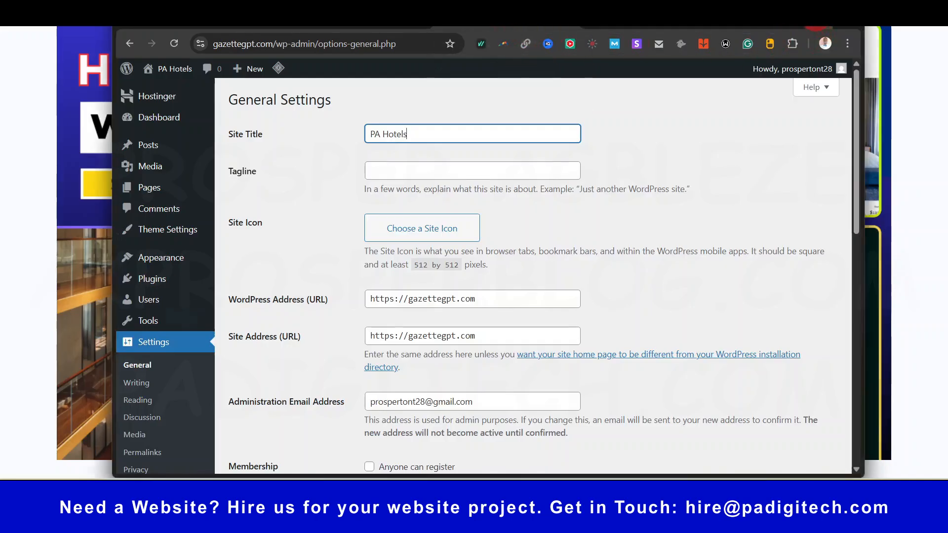
{"action": "key", "text": "F11"}
Set the tagline to "relaxation meets fun" and view the site icon chooser without selecting an image.
{"action": "left_click", "coordinate": [329, 145]}
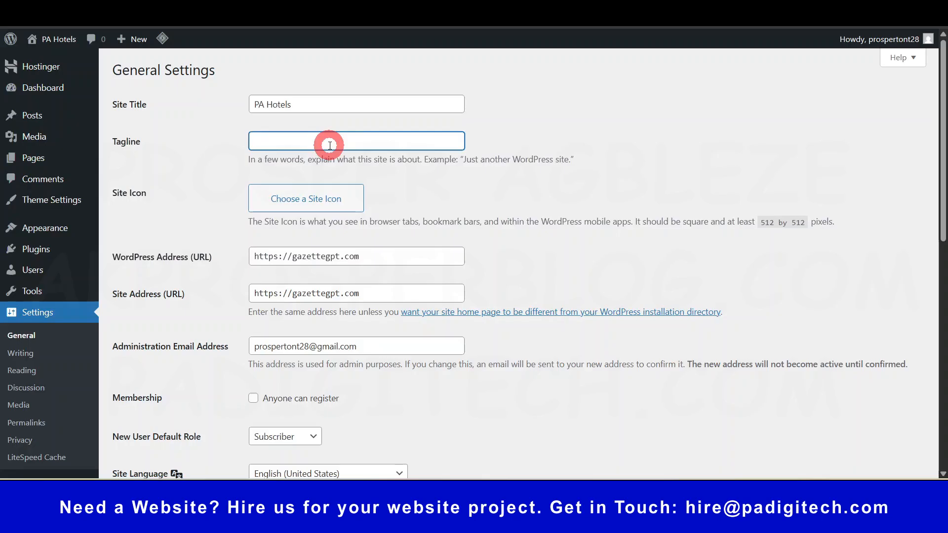
{"action": "left_click_drag", "start_coordinate": [243, 158], "coordinate": [551, 173]}
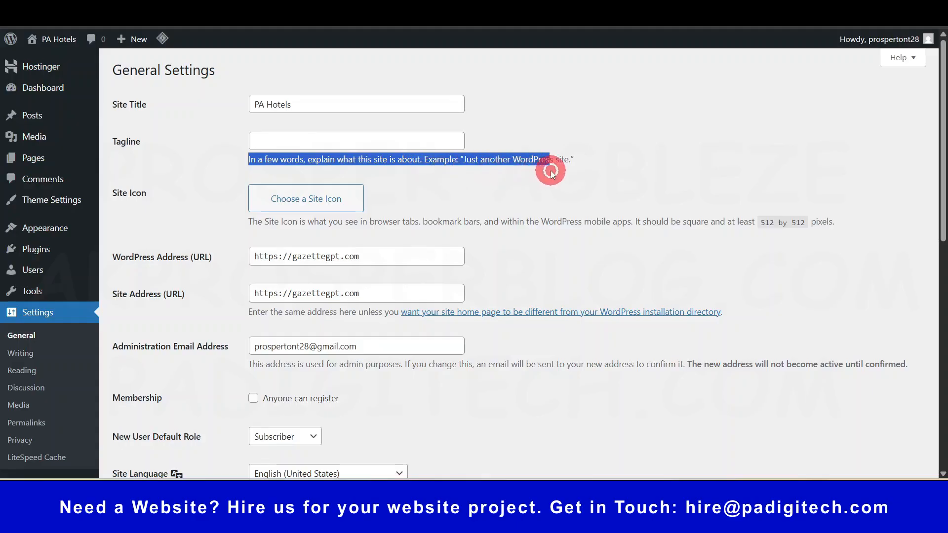
{"action": "left_click", "coordinate": [371, 139]}
{"action": "type", "text": "relaxation meets fun"}
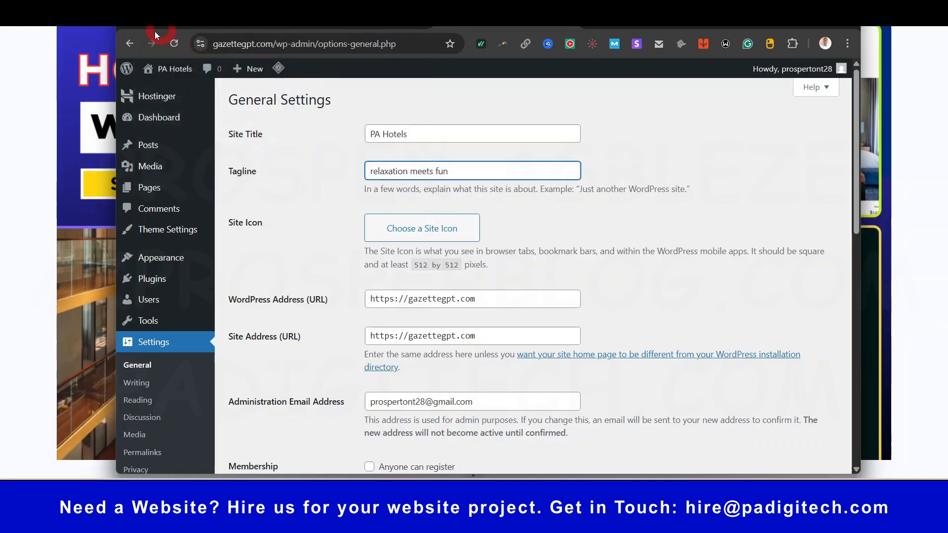
{"action": "key", "text": "F11"}
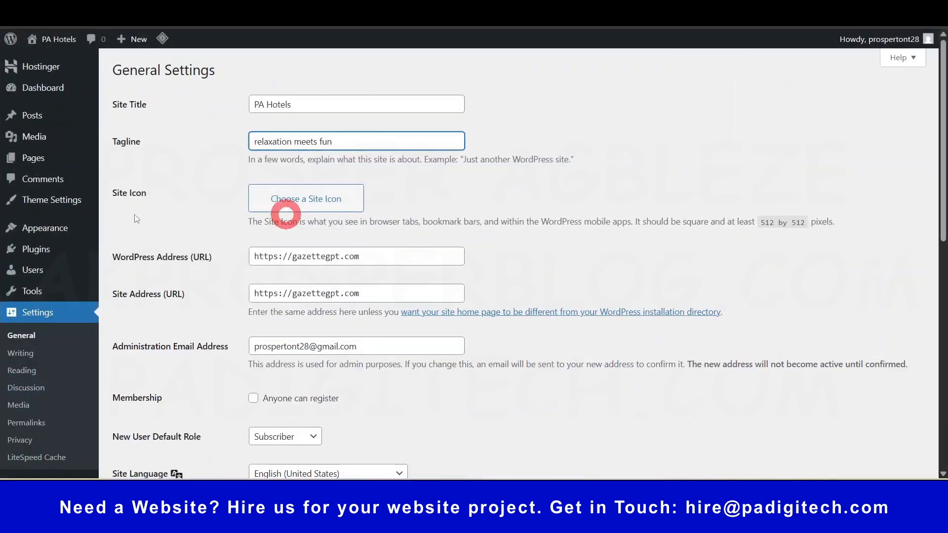
{"action": "left_click", "coordinate": [318, 200]}
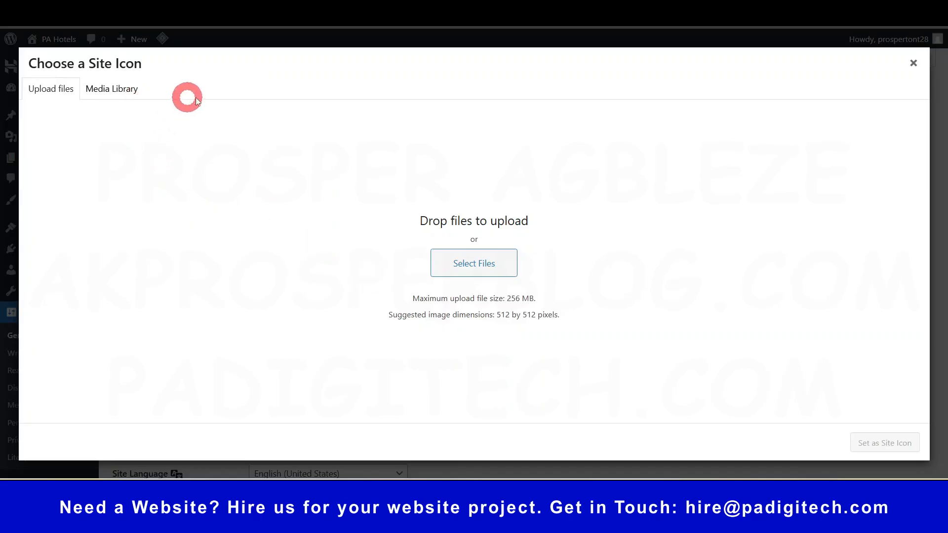
{"action": "left_click", "coordinate": [912, 63]}
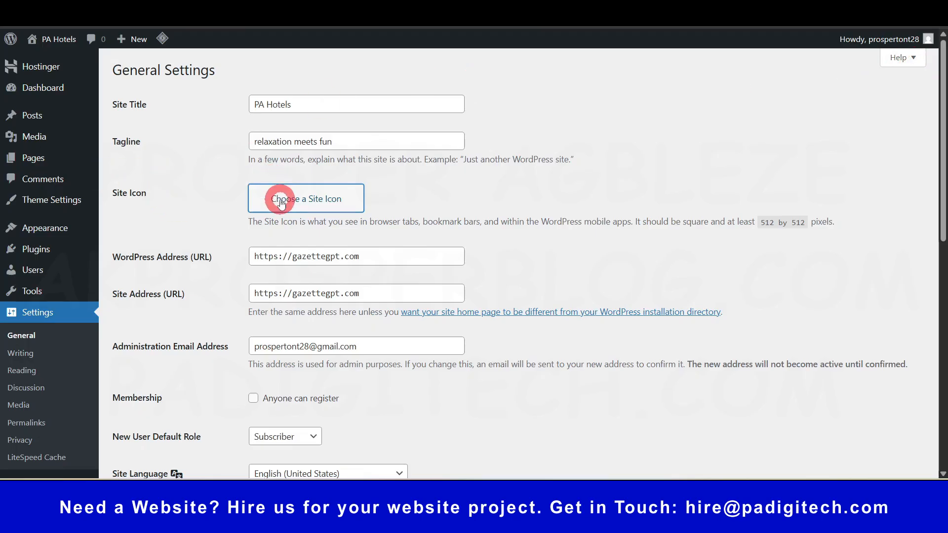
Allow anyone to register, keep Subscriber as the new user default role, and save the general settings.
{"action": "scroll", "coordinate": [408, 255], "scroll_direction": "down", "scroll_amount": 4}
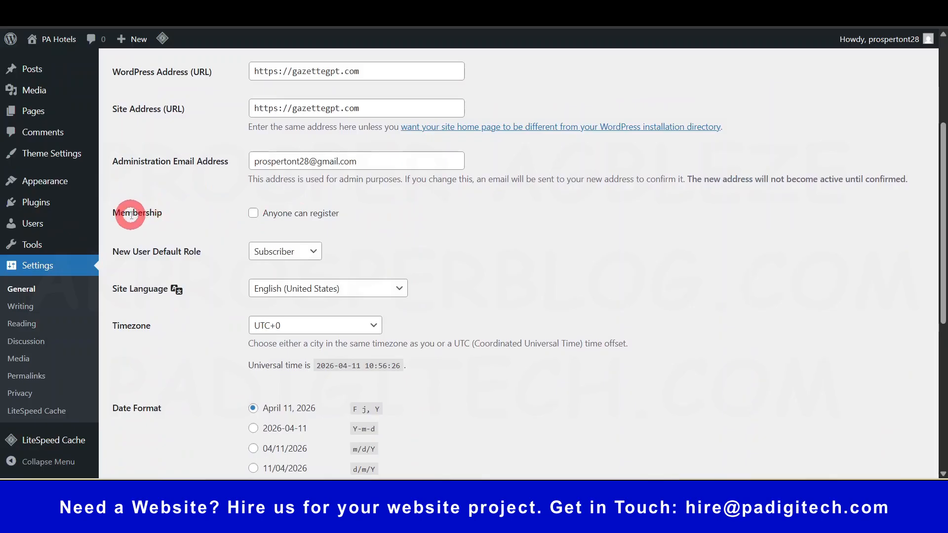
{"action": "left_click", "coordinate": [253, 213]}
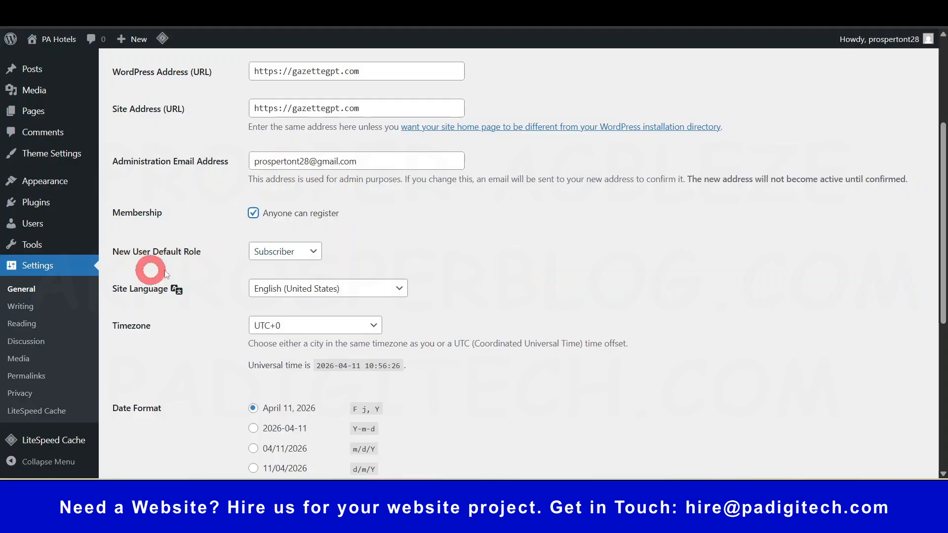
{"action": "left_click", "coordinate": [294, 253]}
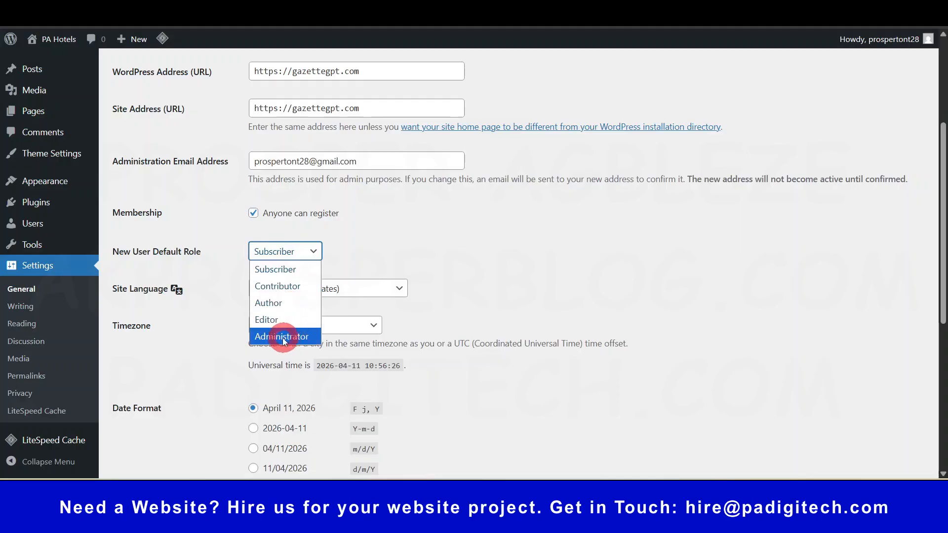
{"action": "left_click", "coordinate": [313, 252]}
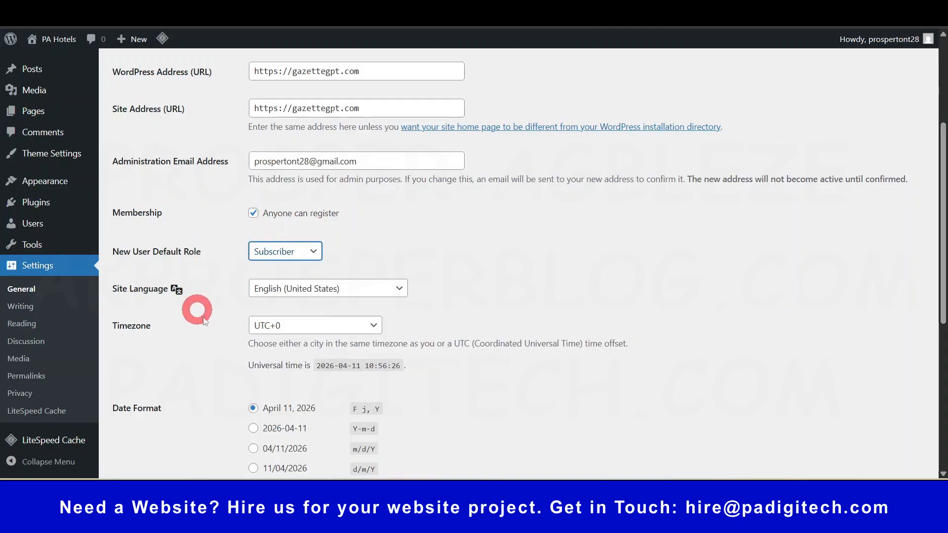
{"action": "scroll", "coordinate": [377, 329], "scroll_direction": "down", "scroll_amount": 3}
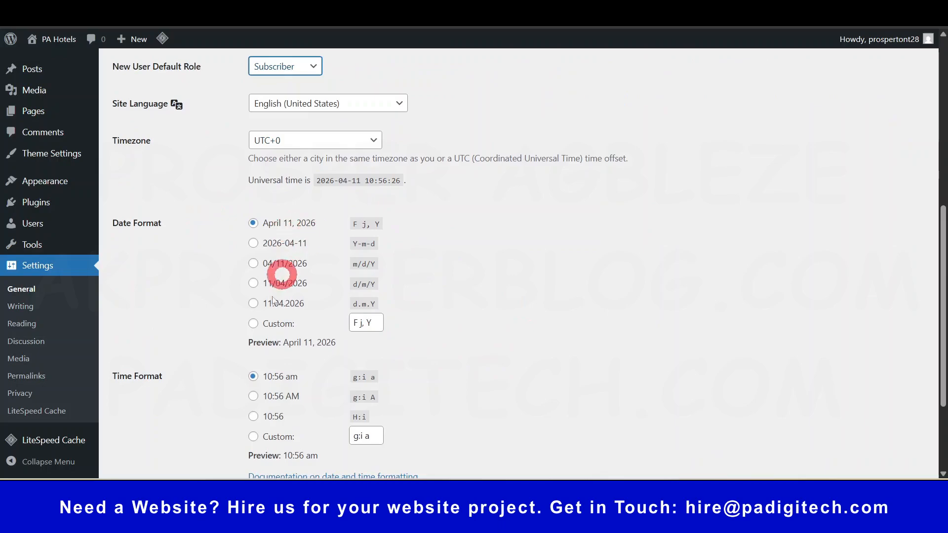
{"action": "scroll", "coordinate": [321, 373], "scroll_direction": "down", "scroll_amount": 3}
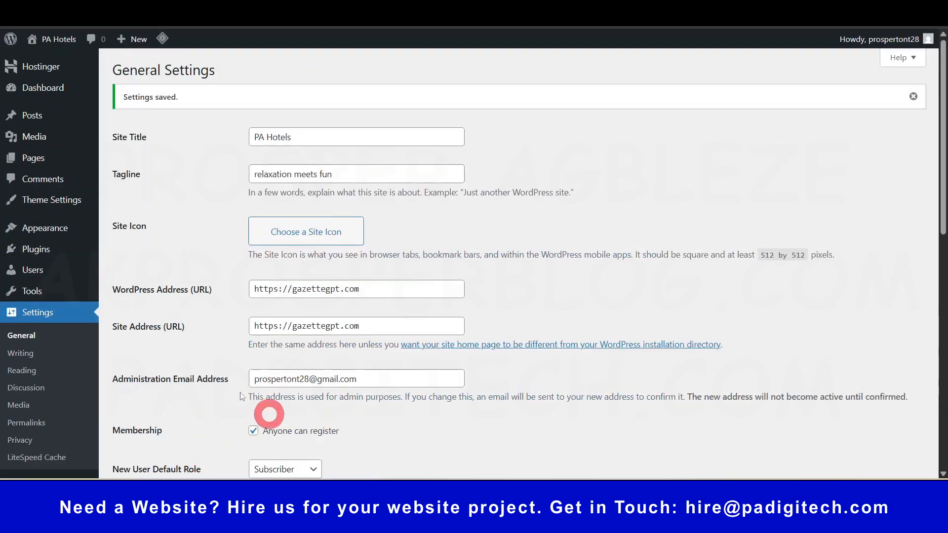
Open the Writing, Reading, Discussion and Media settings in separate browser tabs.
{"action": "scroll", "coordinate": [239, 346], "scroll_direction": "down", "scroll_amount": 1}
{"action": "scroll", "coordinate": [238, 345], "scroll_direction": "down", "scroll_amount": 3}
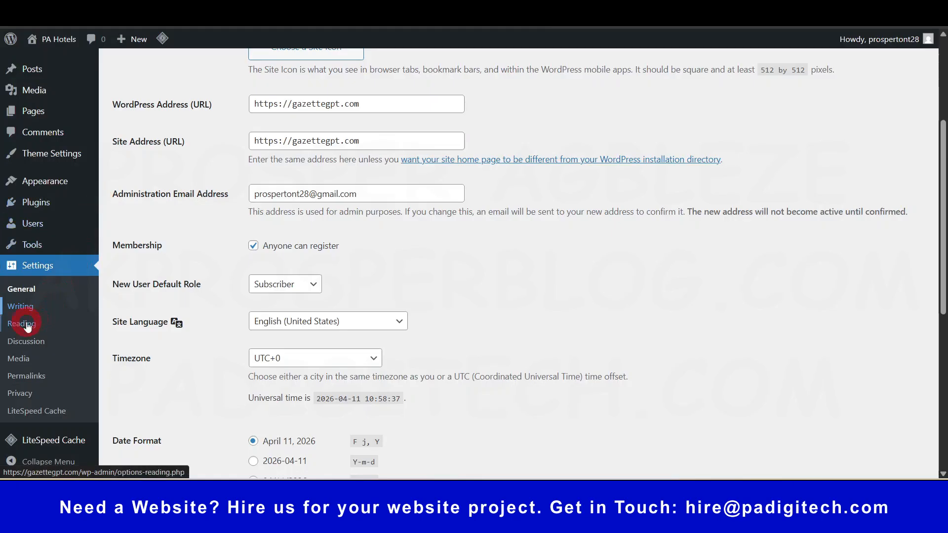
{"action": "key", "text": "ctrl"}
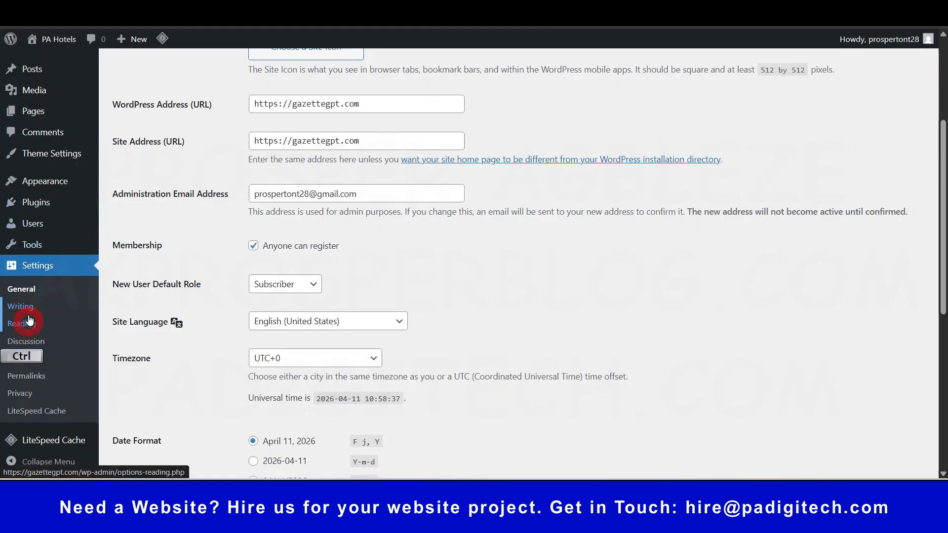
{"action": "left_click", "coordinate": [28, 326], "text": "ctrl"}
{"action": "left_click", "coordinate": [30, 341], "text": "ctrl"}
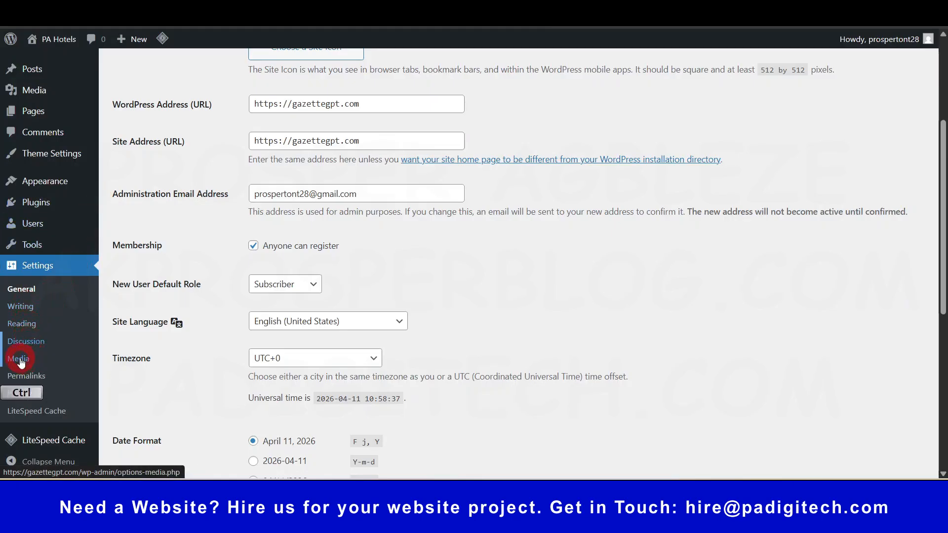
{"action": "left_click", "coordinate": [19, 360], "text": "ctrl"}
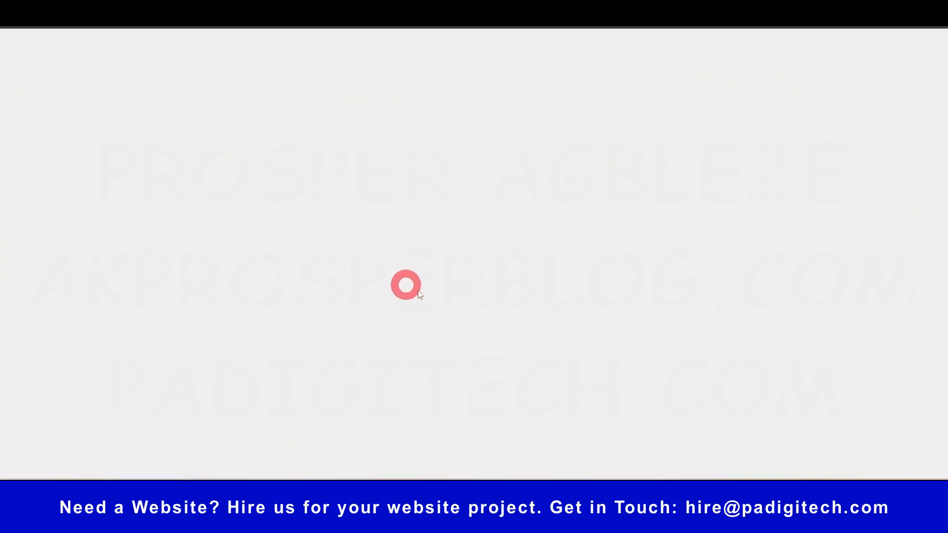
Review the Writing settings for default post category, post via email and update services, and view the Discussion settings.
{"action": "left_click", "coordinate": [296, 20]}
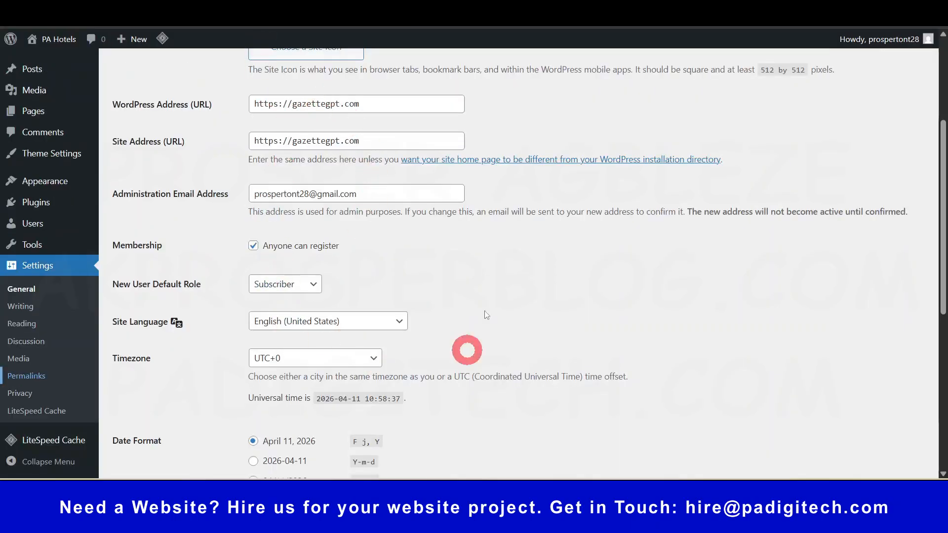
{"action": "key", "text": "ctrl+Tab"}
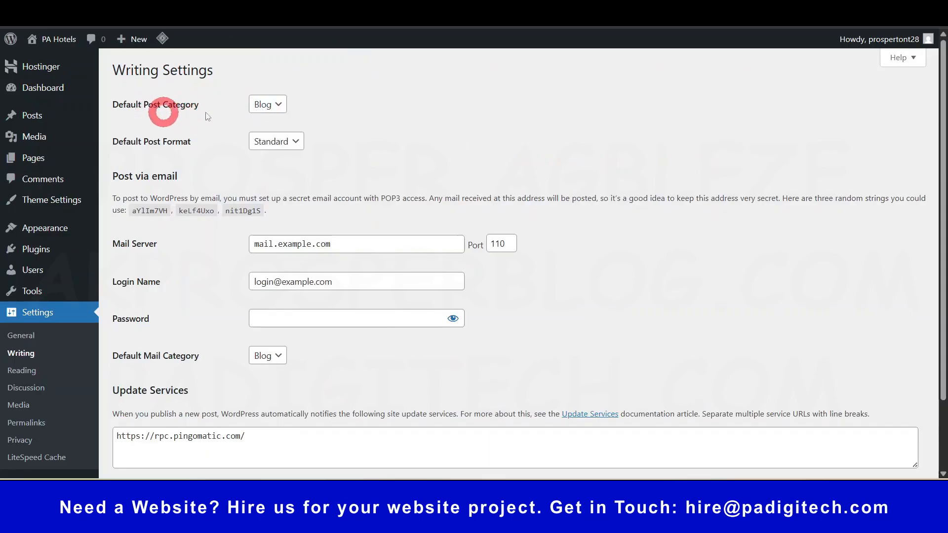
{"action": "scroll", "coordinate": [247, 209], "scroll_direction": "down", "scroll_amount": 3}
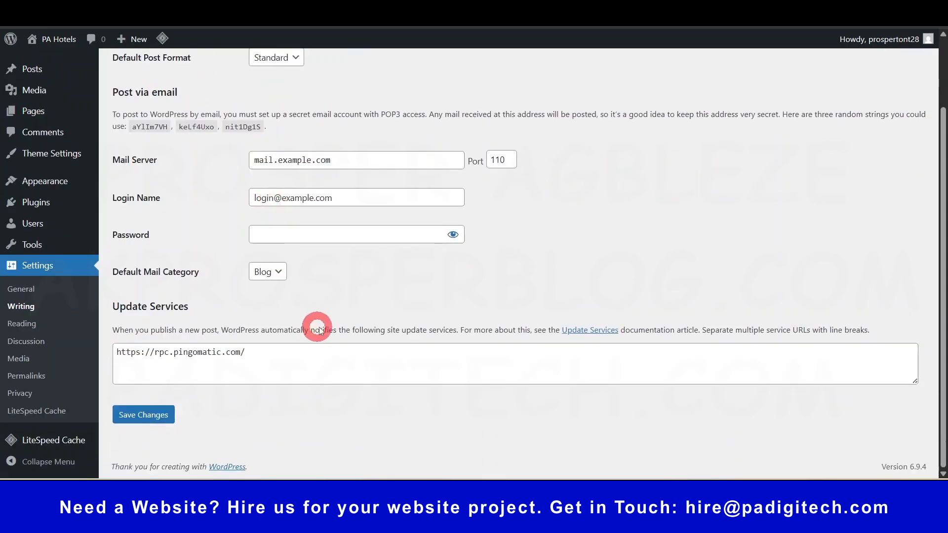
{"action": "scroll", "coordinate": [318, 330], "scroll_direction": "up", "scroll_amount": 3}
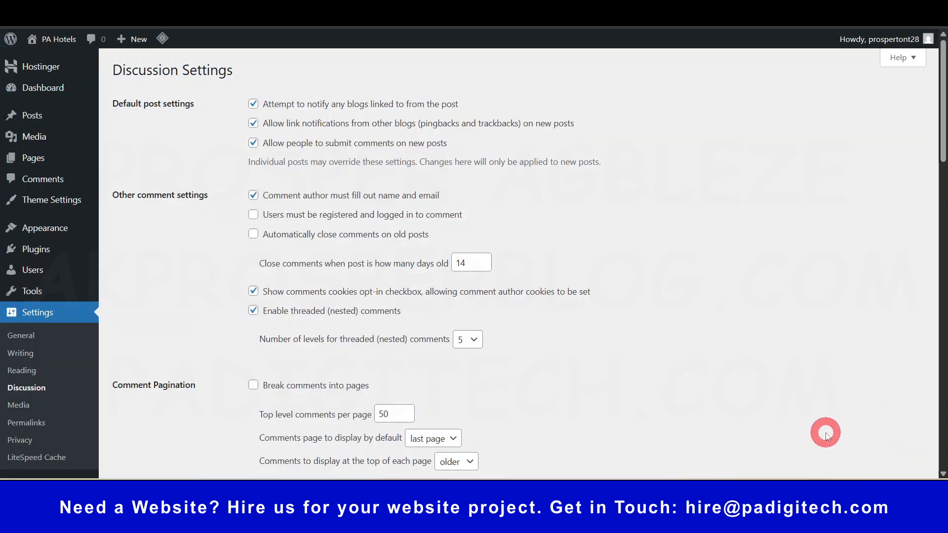
Return to the dashboard home, open the Themes page and look through the installed themes.
{"action": "mouse_move", "coordinate": [53, 99]}
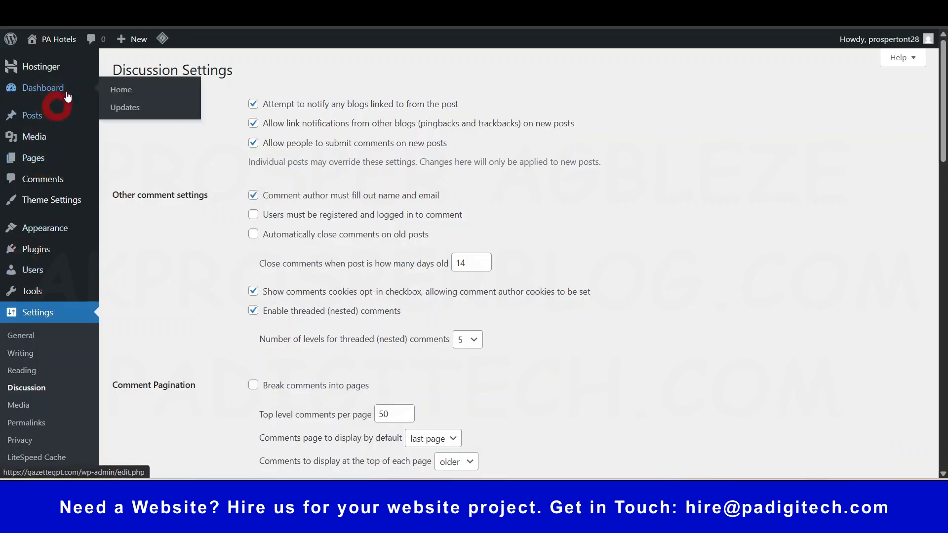
{"action": "left_click", "coordinate": [44, 89]}
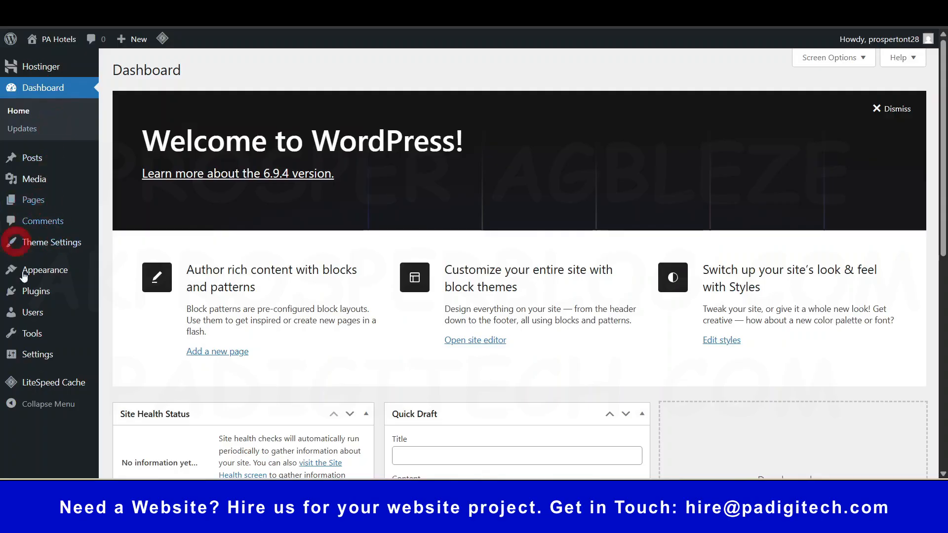
{"action": "mouse_move", "coordinate": [26, 264]}
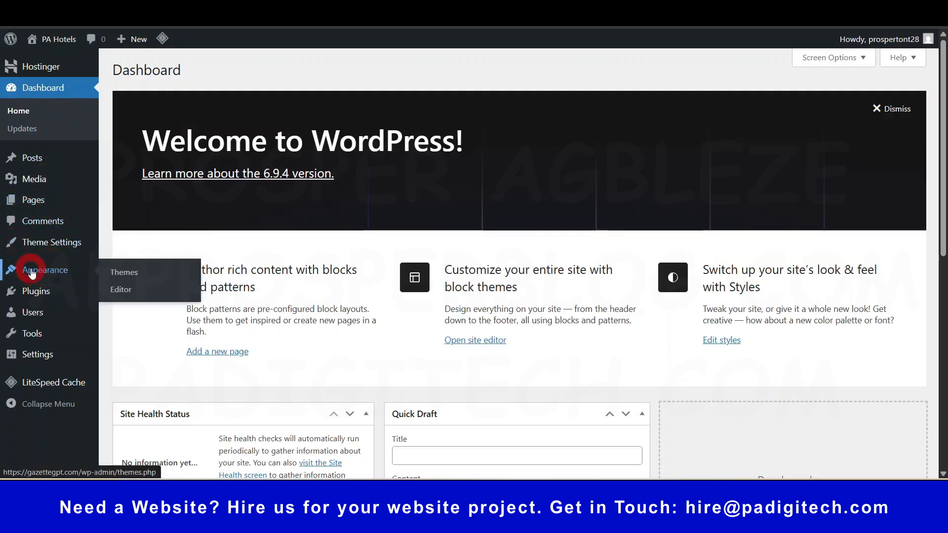
{"action": "left_click", "coordinate": [126, 276]}
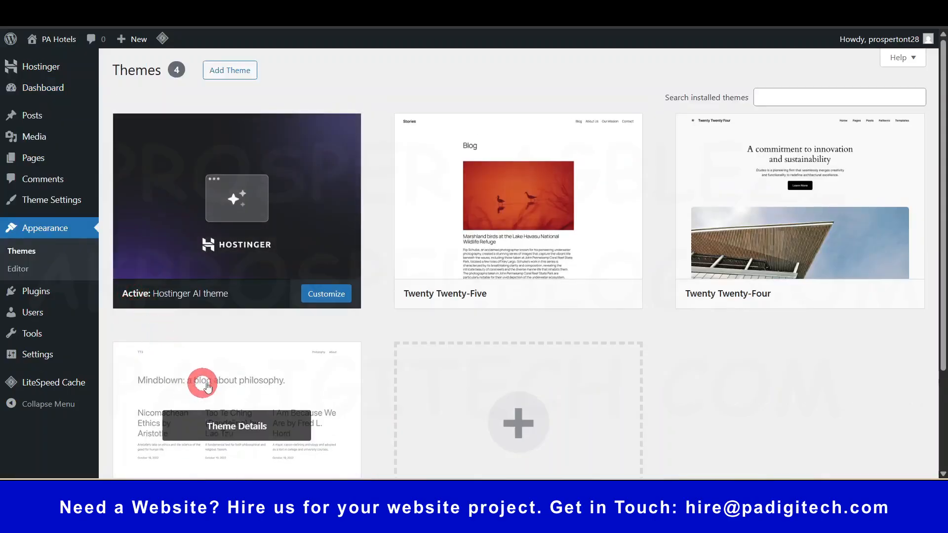
{"action": "scroll", "coordinate": [370, 392], "scroll_direction": "down", "scroll_amount": 3}
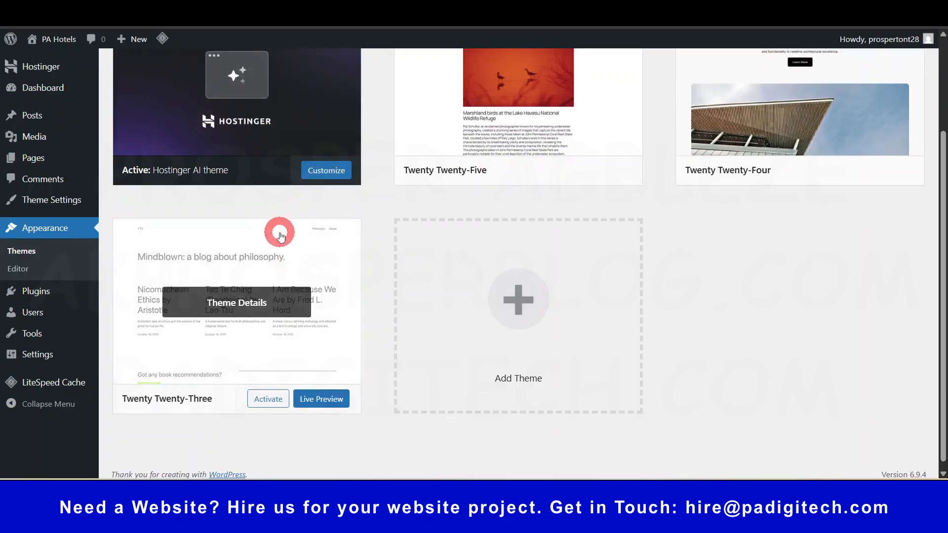
{"action": "scroll", "coordinate": [275, 228], "scroll_direction": "up", "scroll_amount": 3}
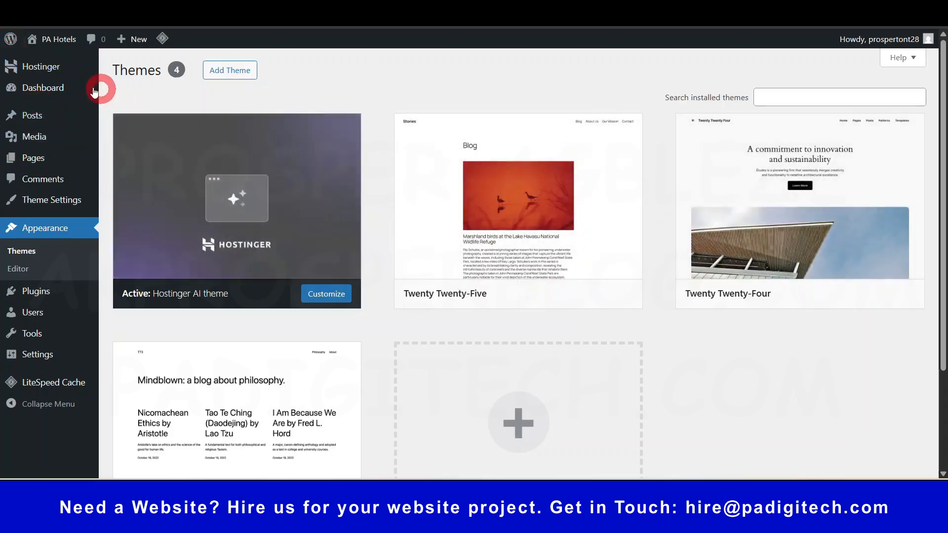
Open the PA Hotels front page in a new browser tab to examine it, and return to the Themes page.
{"action": "mouse_move", "coordinate": [46, 43]}
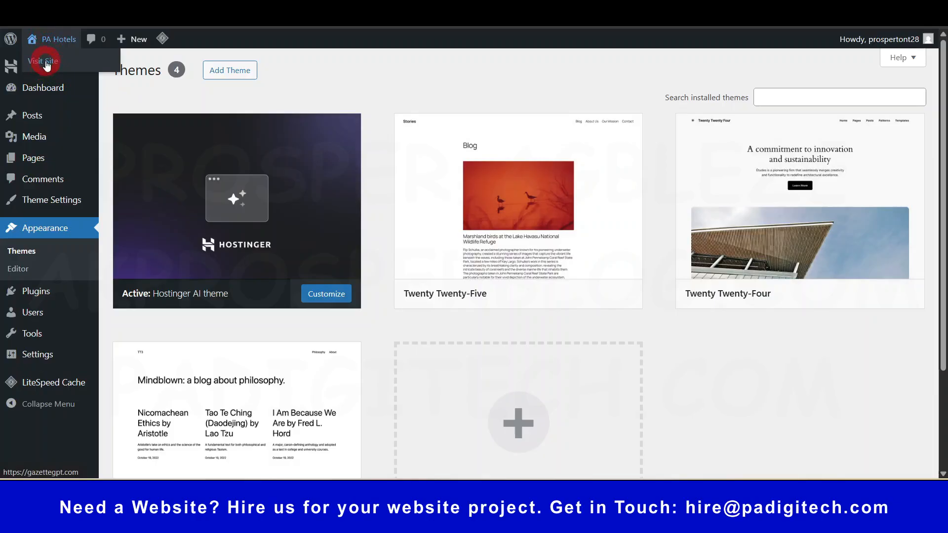
{"action": "right_click", "coordinate": [46, 65]}
{"action": "left_click", "coordinate": [93, 76]}
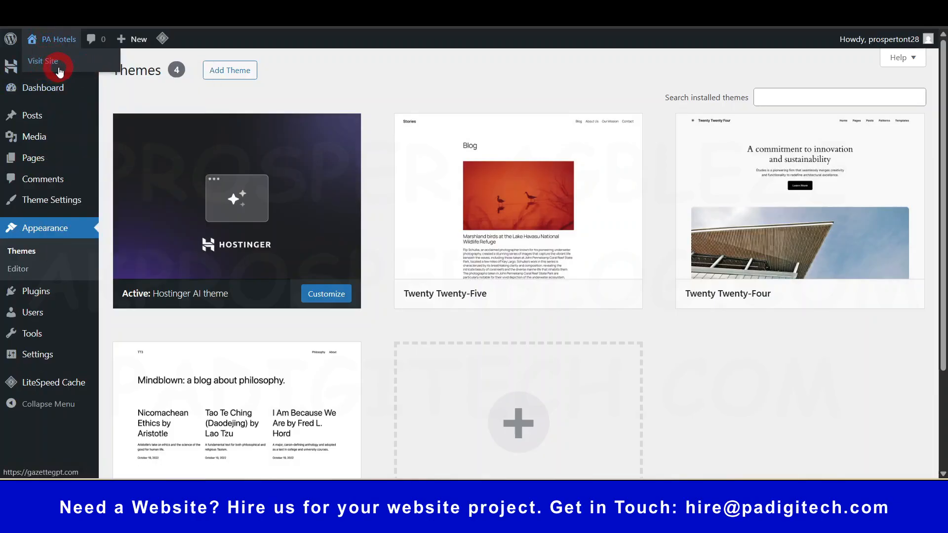
{"action": "left_click", "coordinate": [58, 68]}
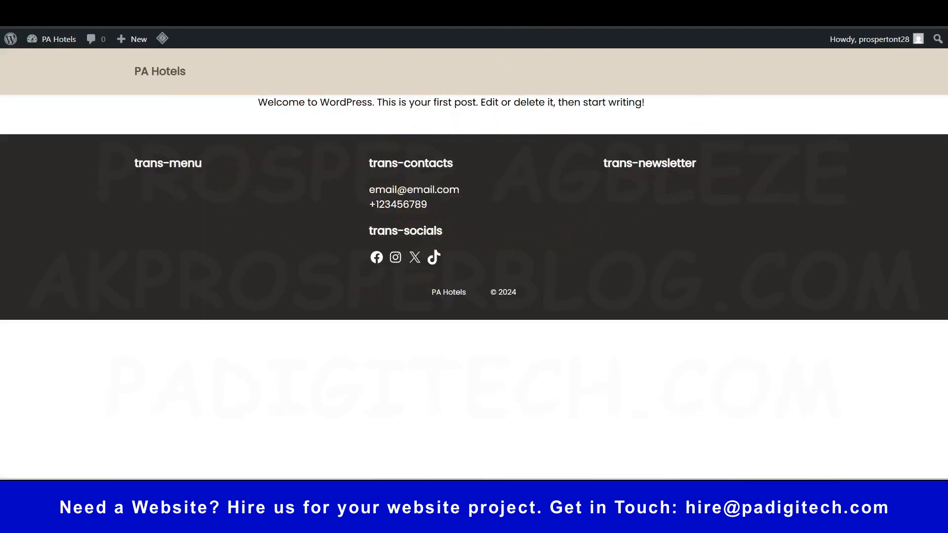
{"action": "key", "text": "ctrl+shift+Tab"}
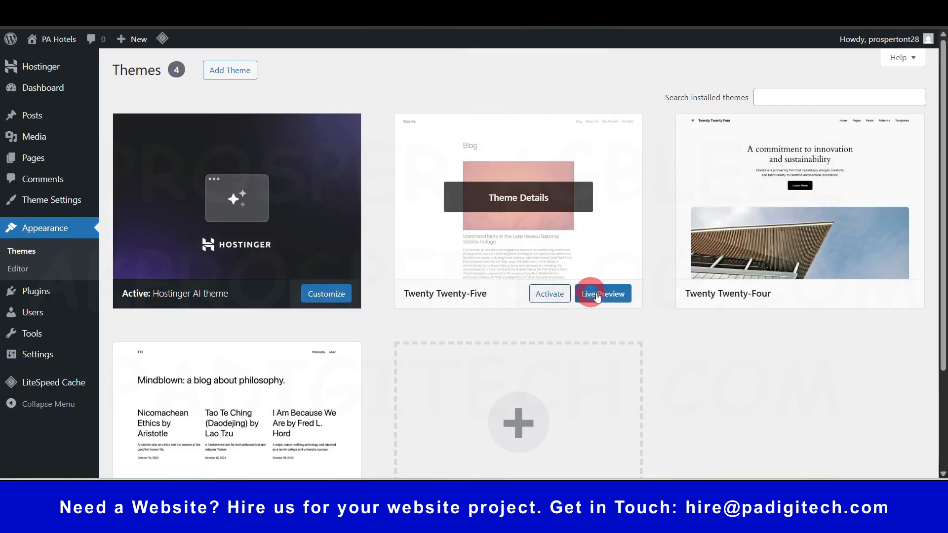
Activate the Twenty Twenty-Five theme and reload the site's front page to check its new look.
{"action": "left_click", "coordinate": [560, 294]}
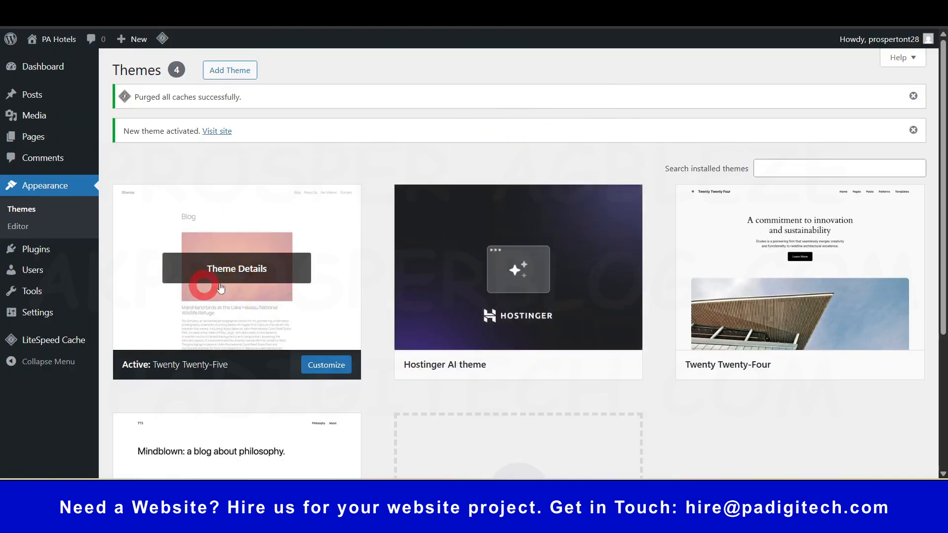
{"action": "key", "text": "ctrl+Tab"}
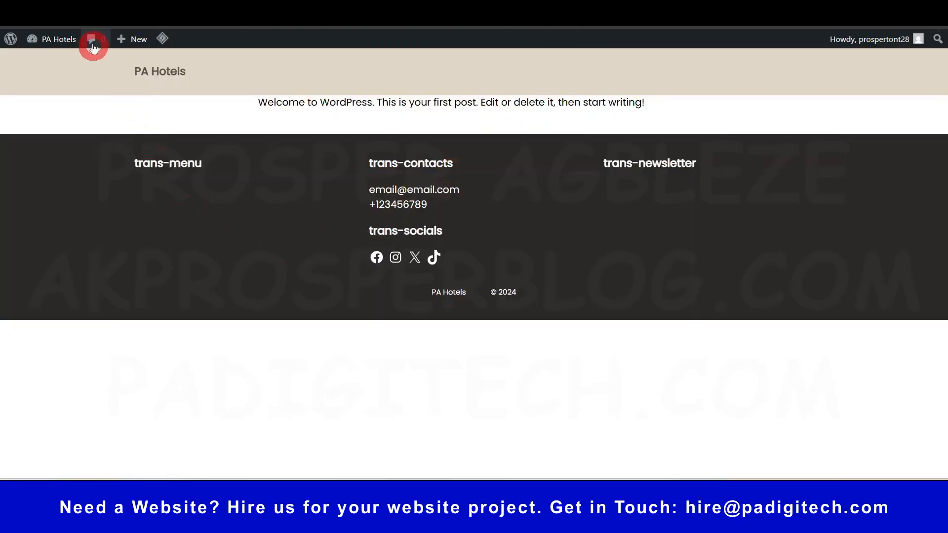
{"action": "key", "text": "F5"}
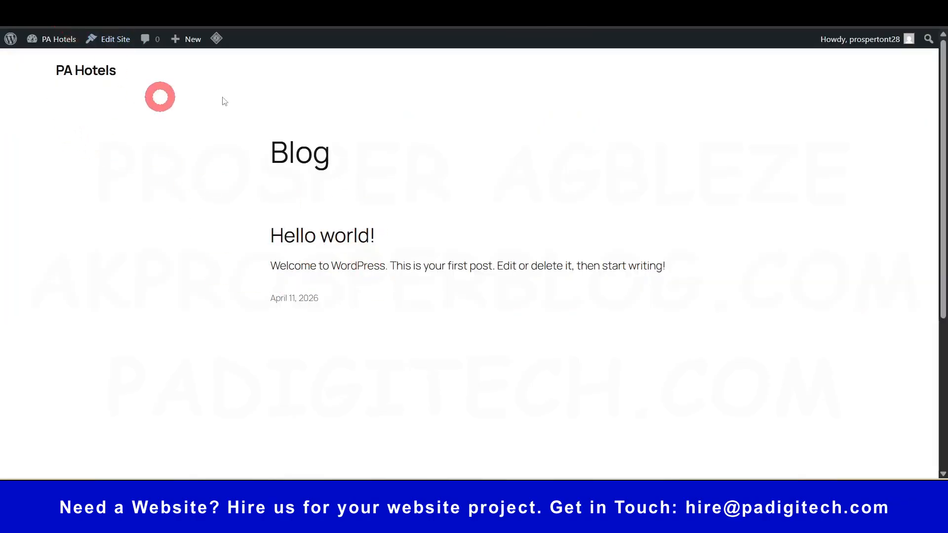
{"action": "scroll", "coordinate": [510, 279], "scroll_direction": "down", "scroll_amount": 2}
{"action": "scroll", "coordinate": [509, 276], "scroll_direction": "down", "scroll_amount": 2}
{"action": "scroll", "coordinate": [395, 212], "scroll_direction": "up", "scroll_amount": 5}
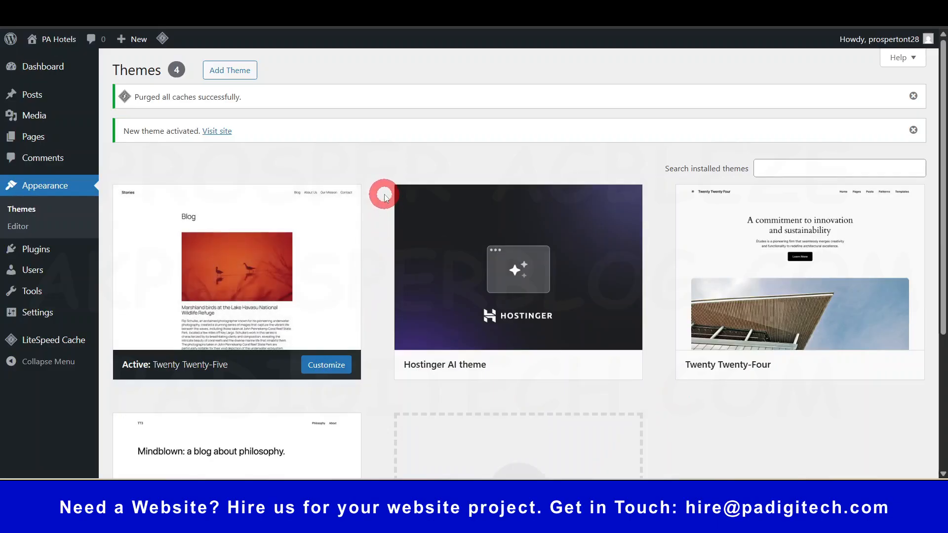
Open the Add Themes page and look through the popular themes available for installation.
{"action": "left_click", "coordinate": [230, 78]}
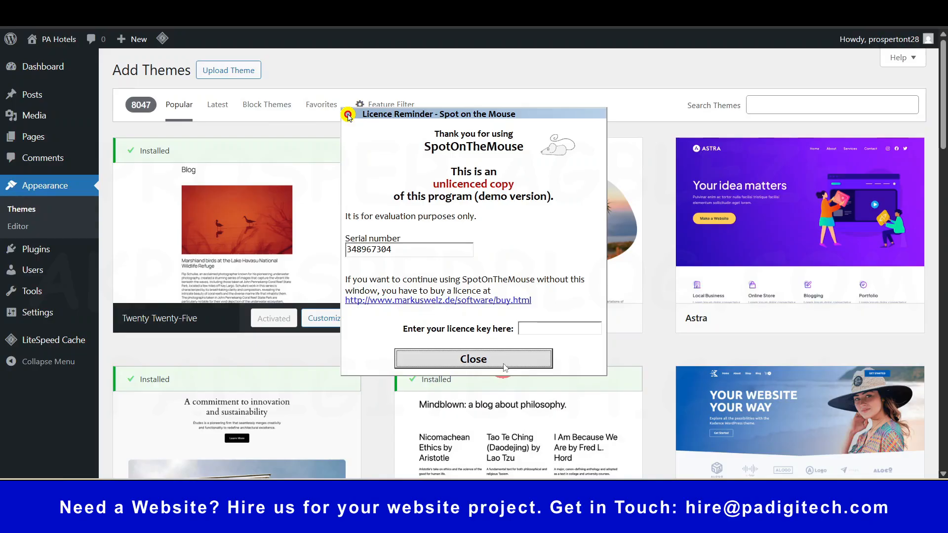
{"action": "left_click", "coordinate": [499, 360]}
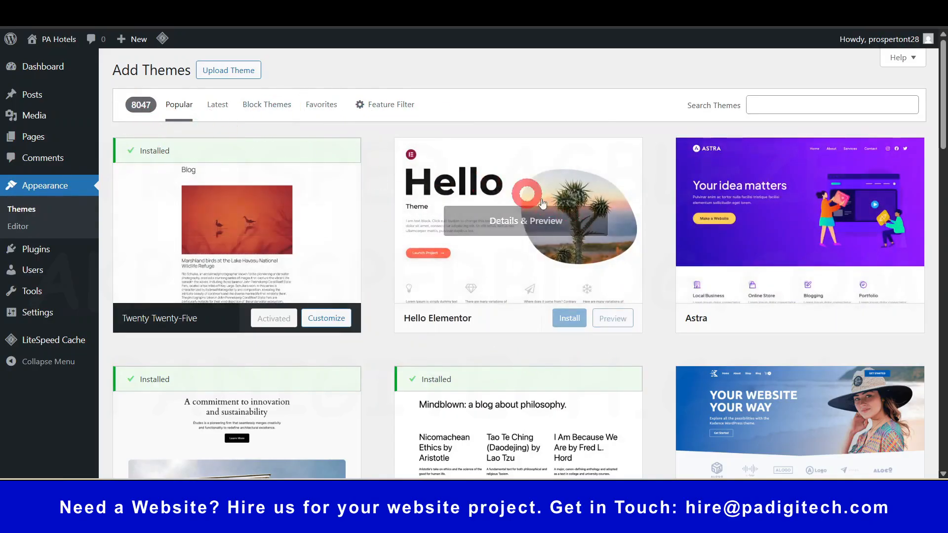
{"action": "scroll", "coordinate": [663, 227], "scroll_direction": "down", "scroll_amount": 7}
{"action": "scroll", "coordinate": [663, 228], "scroll_direction": "down", "scroll_amount": 10}
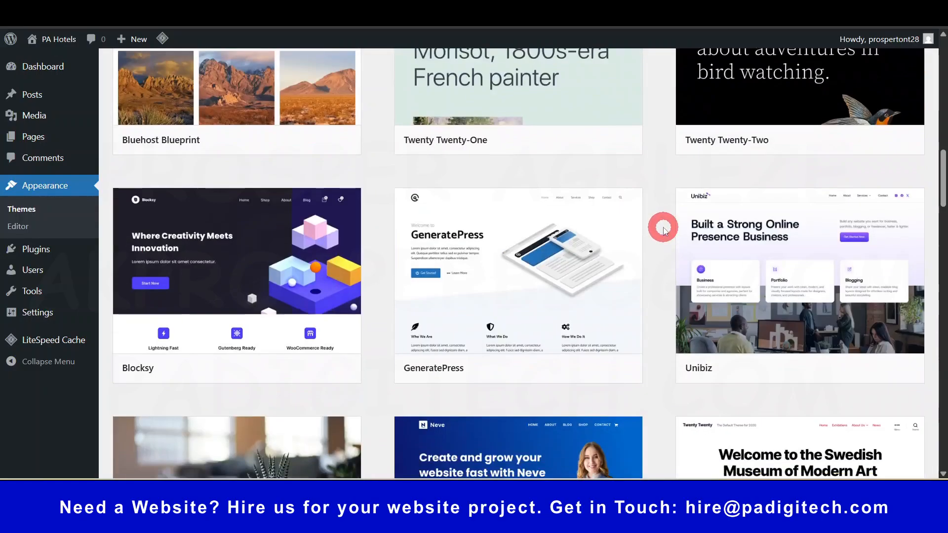
{"action": "scroll", "coordinate": [663, 228], "scroll_direction": "up", "scroll_amount": 17}
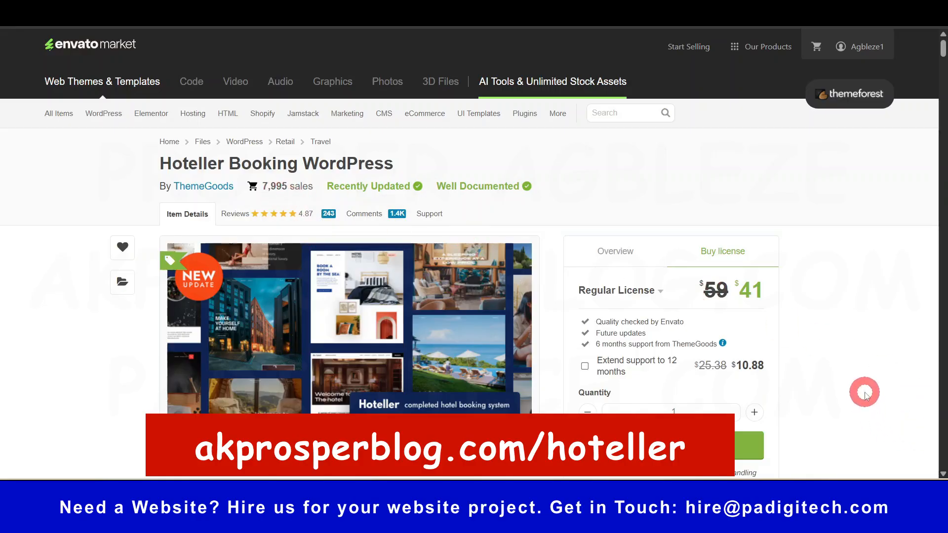
Review the Hoteller Booking WordPress item page on ThemeForest, including its new demos, compatibility and Regular License price.
{"action": "scroll", "coordinate": [865, 394], "scroll_direction": "down", "scroll_amount": 5}
{"action": "scroll", "coordinate": [865, 393], "scroll_direction": "down", "scroll_amount": 9}
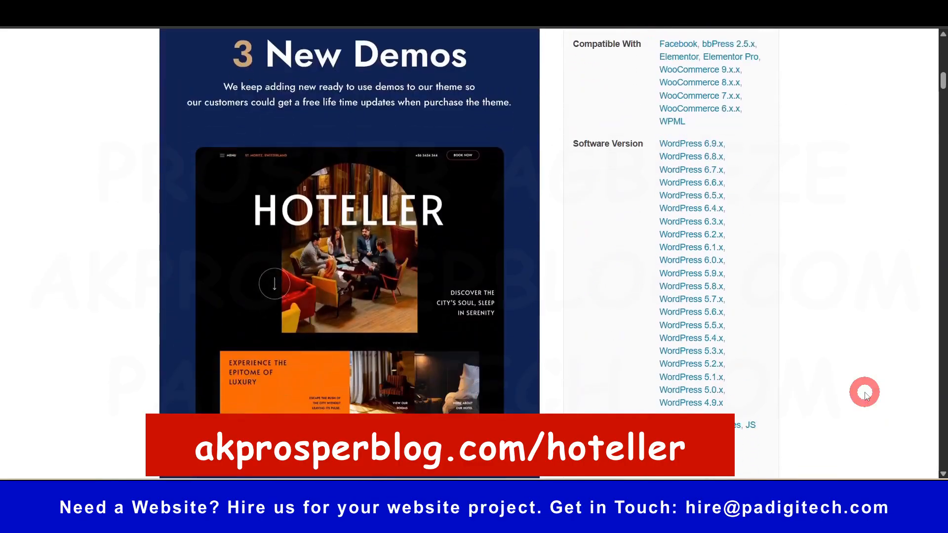
{"action": "scroll", "coordinate": [865, 393], "scroll_direction": "up", "scroll_amount": 7}
{"action": "scroll", "coordinate": [865, 394], "scroll_direction": "up", "scroll_amount": 8}
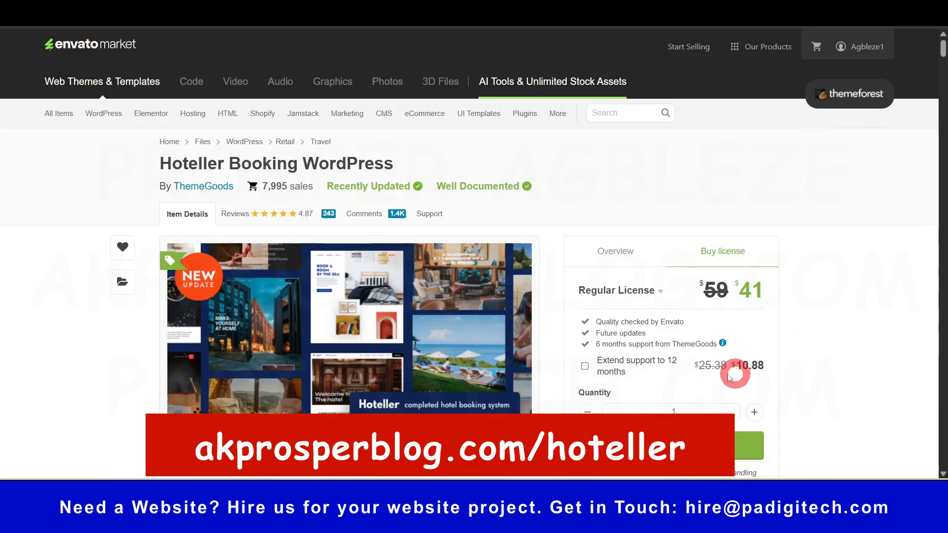
{"action": "left_click_drag", "start_coordinate": [704, 287], "coordinate": [719, 296]}
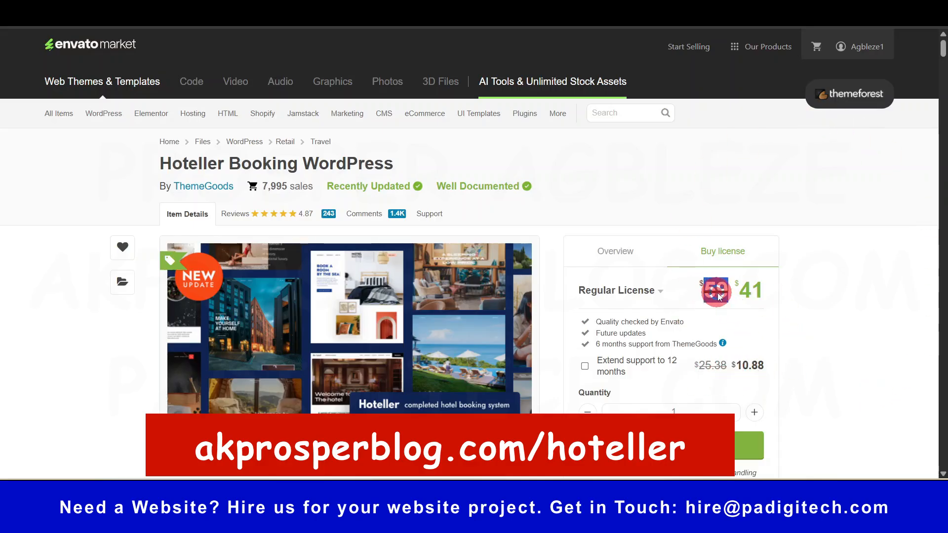
{"action": "left_click", "coordinate": [766, 288]}
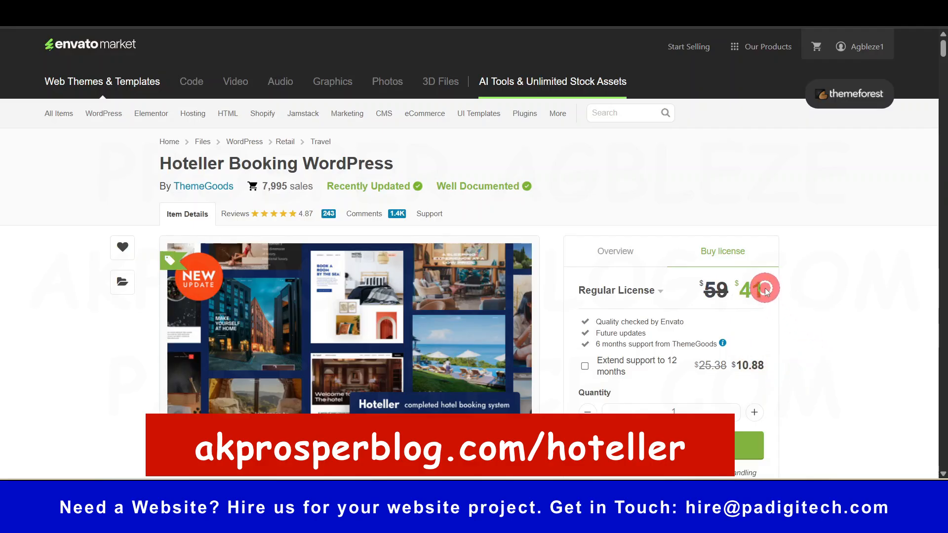
{"action": "left_click_drag", "start_coordinate": [765, 289], "coordinate": [750, 292]}
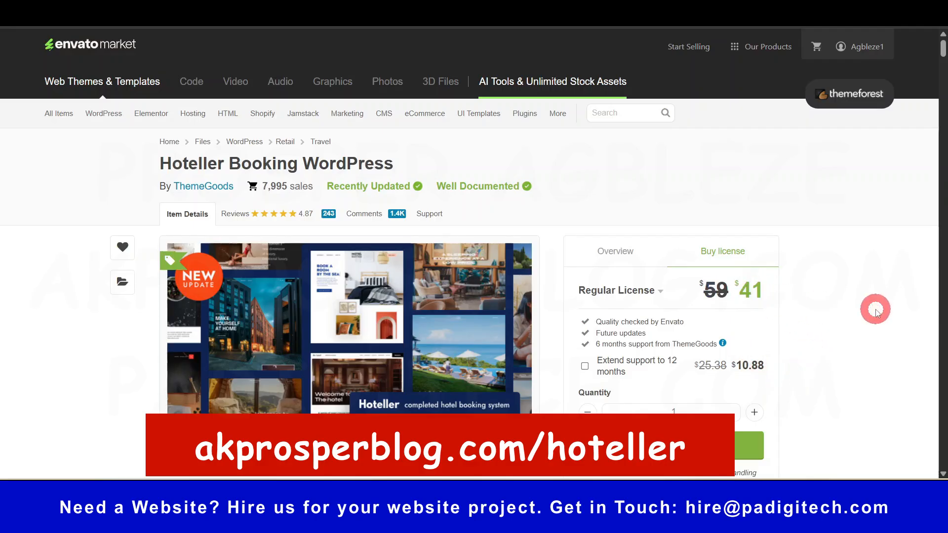
{"action": "scroll", "coordinate": [875, 309], "scroll_direction": "down", "scroll_amount": 1}
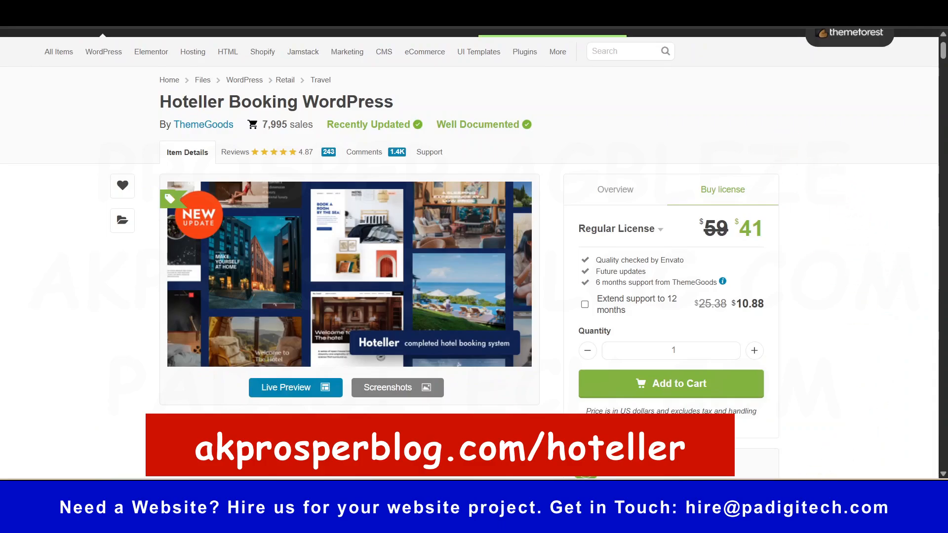
Add Hoteller Booking WordPress with the Regular License and 6 months support to the cart and proceed to checkout.
{"action": "left_click", "coordinate": [685, 385]}
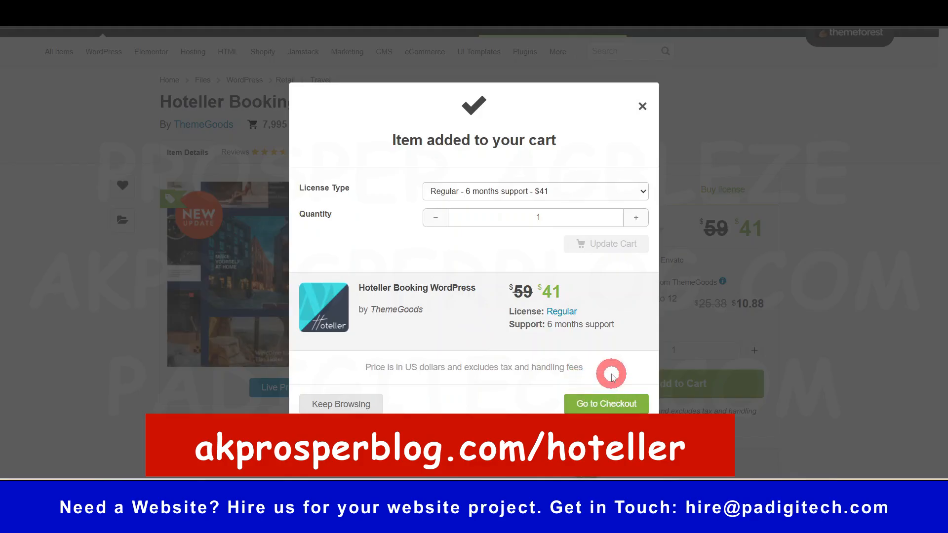
{"action": "left_click", "coordinate": [606, 405]}
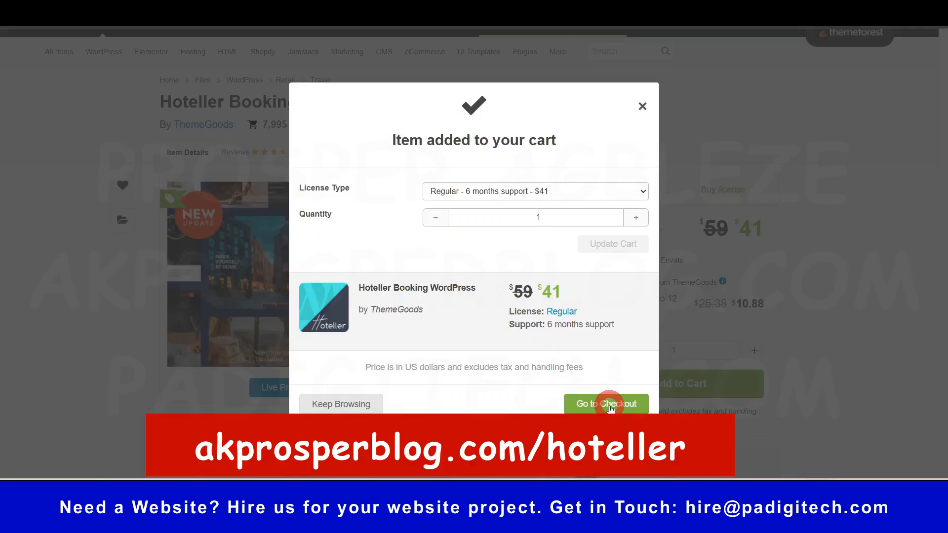
{"action": "scroll", "coordinate": [611, 408], "scroll_direction": "up", "scroll_amount": 2}
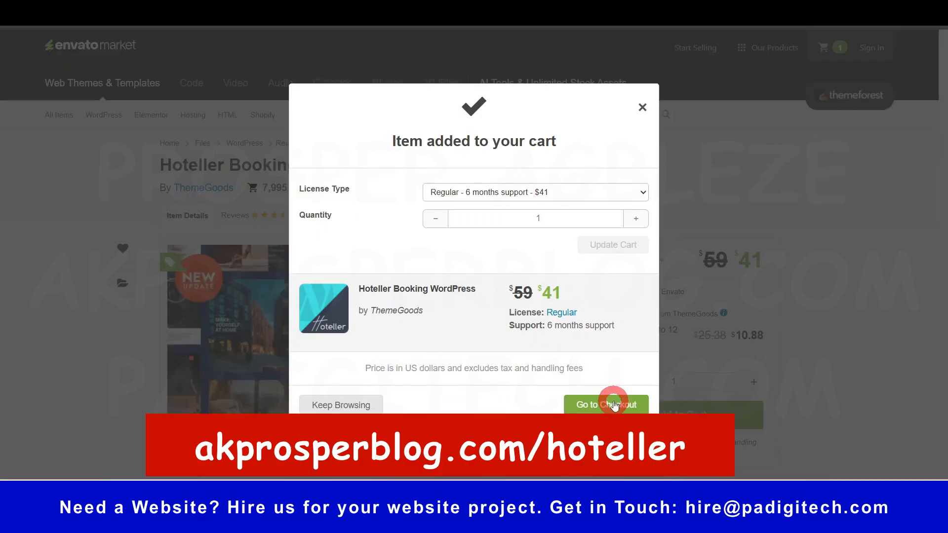
{"action": "left_click", "coordinate": [614, 405]}
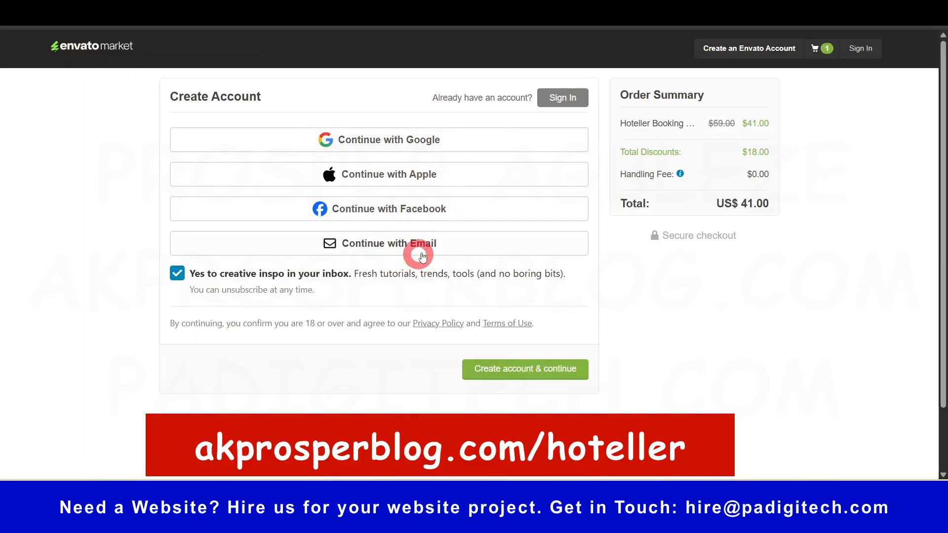
Choose account creation with email and review the name, email and password fields plus the billing and payment sections.
{"action": "left_click", "coordinate": [401, 244]}
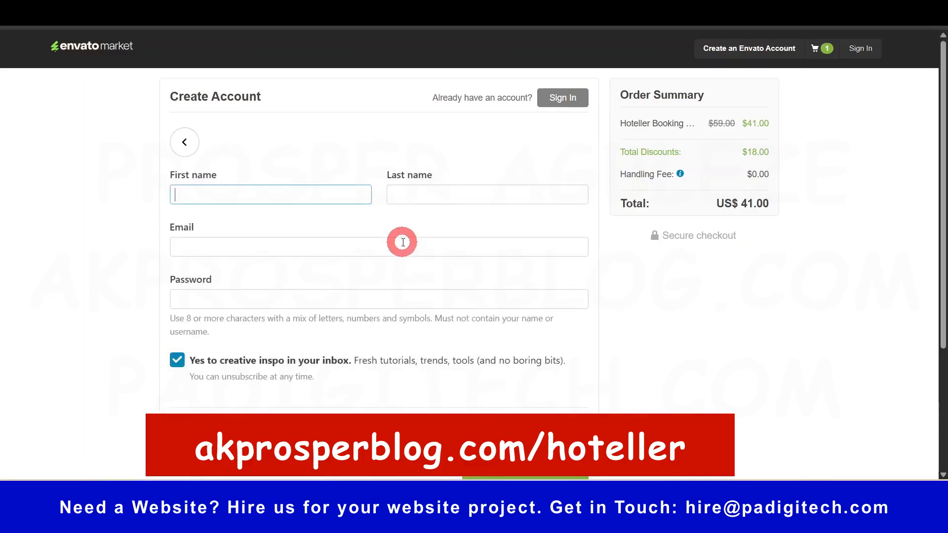
{"action": "left_click", "coordinate": [212, 191]}
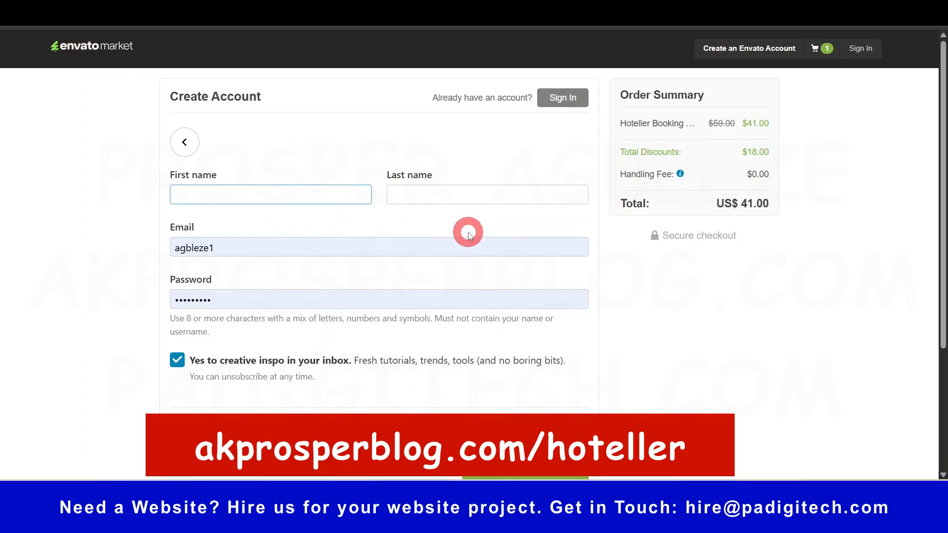
{"action": "scroll", "coordinate": [607, 383], "scroll_direction": "down", "scroll_amount": 4}
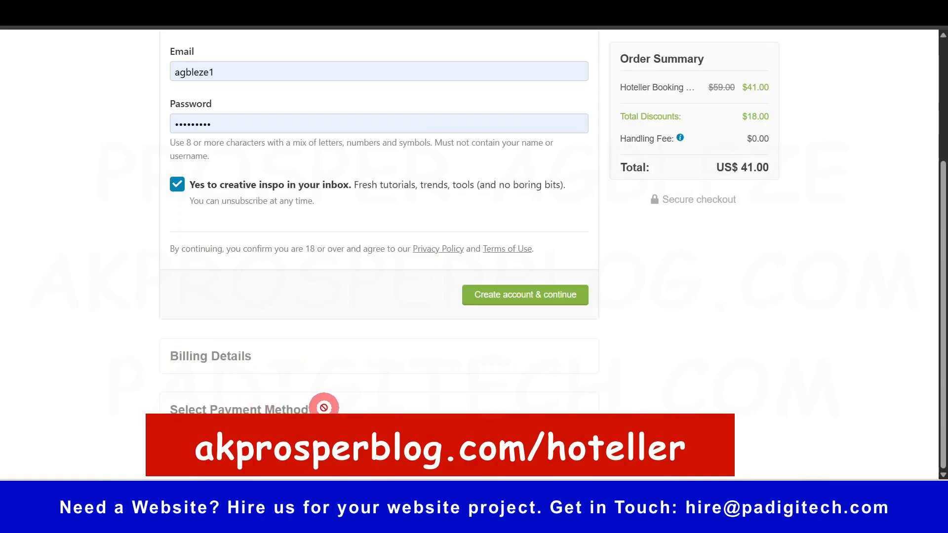
{"action": "scroll", "coordinate": [380, 397], "scroll_direction": "up", "scroll_amount": 4}
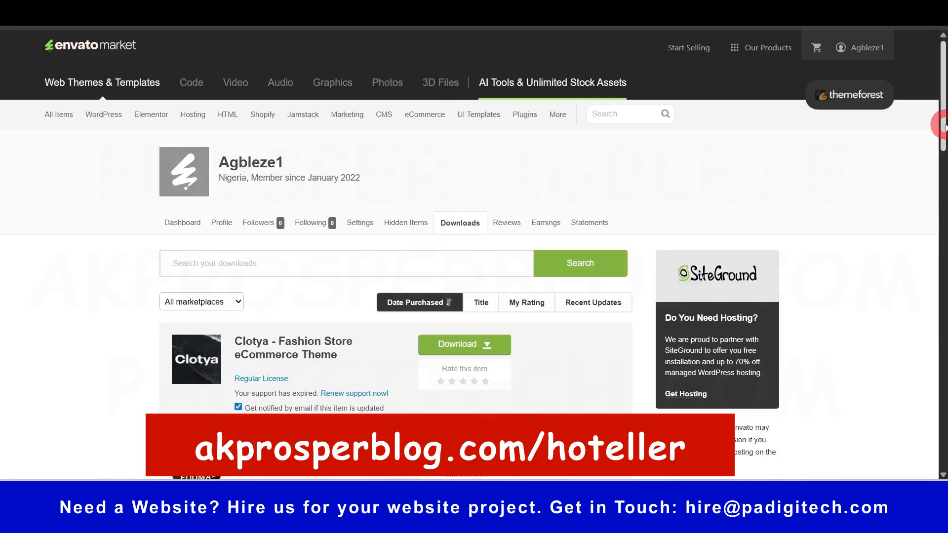
Find Hoteller Booking WordPress among the Envato account's purchased items and download it.
{"action": "left_click", "coordinate": [848, 47]}
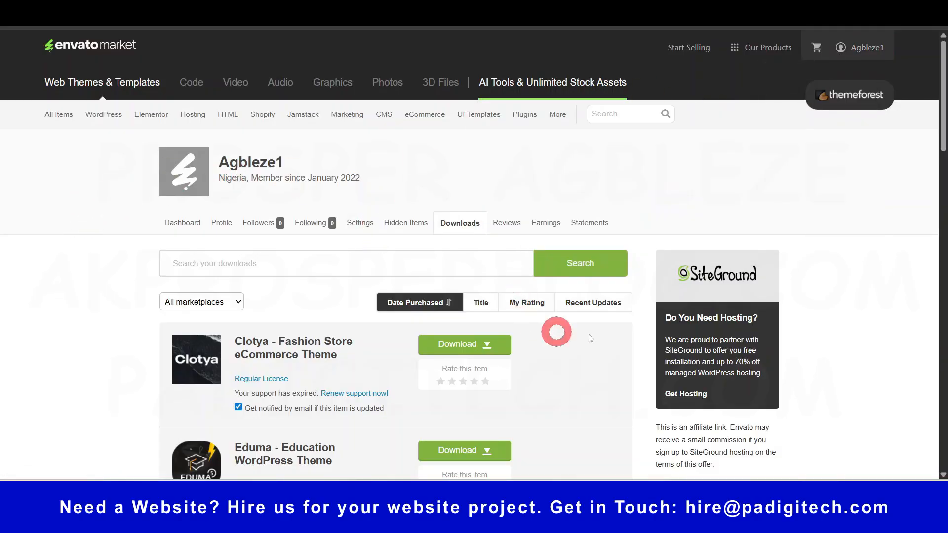
{"action": "scroll", "coordinate": [556, 275], "scroll_direction": "down", "scroll_amount": 7}
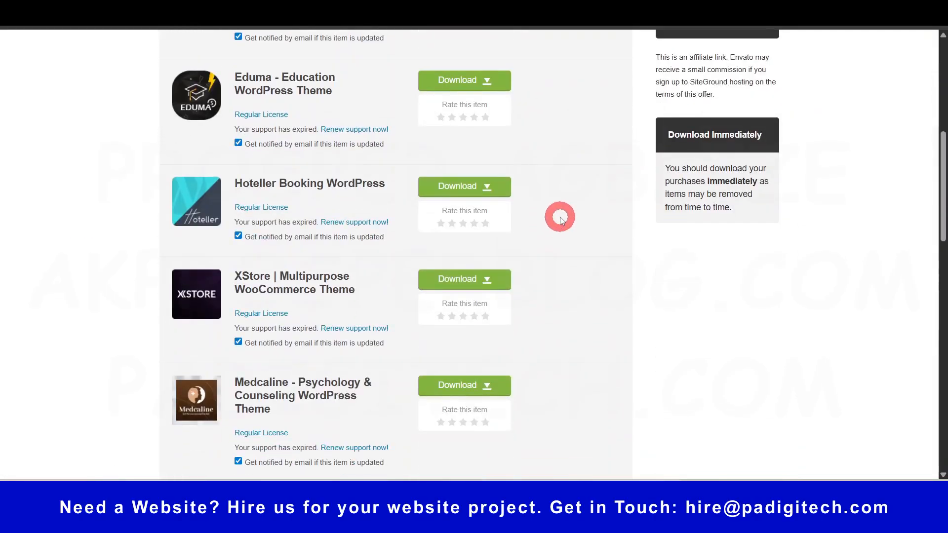
{"action": "scroll", "coordinate": [561, 220], "scroll_direction": "up", "scroll_amount": 3}
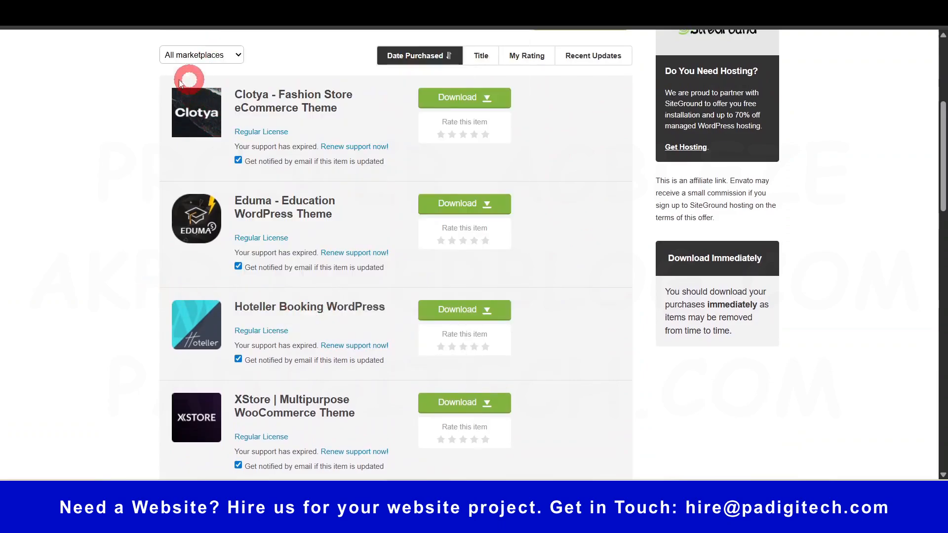
{"action": "mouse_move", "coordinate": [185, 317]}
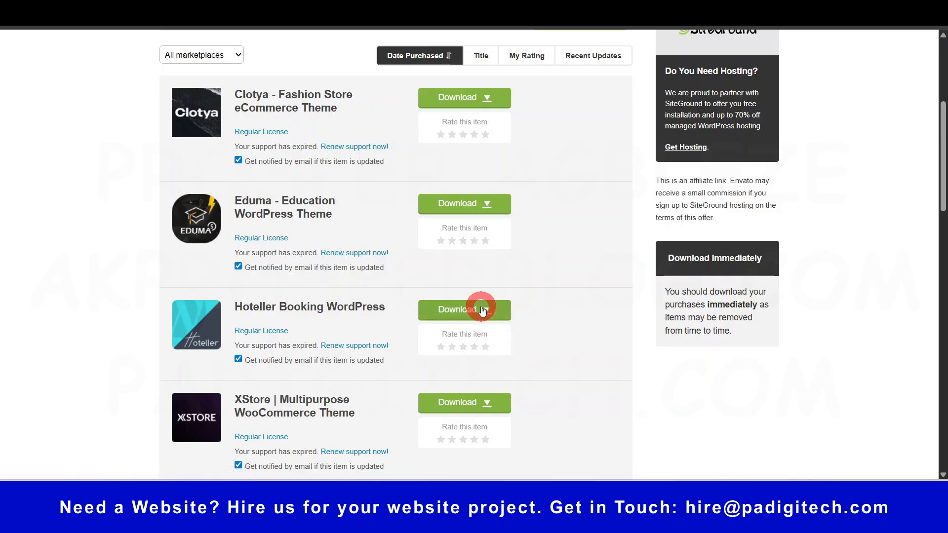
{"action": "left_click", "coordinate": [487, 311]}
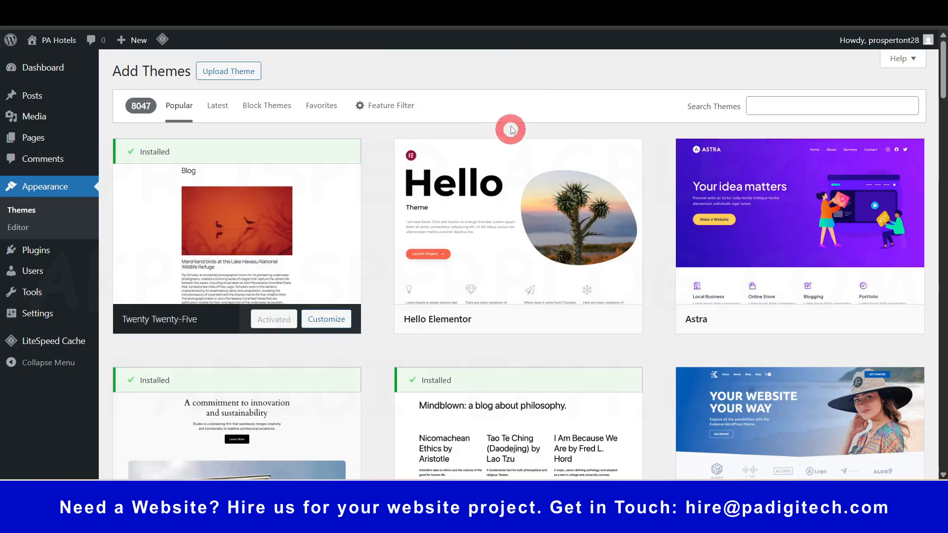
Open the theme upload form in WordPress and choose the Hoteller theme zip file from the Downloads folder.
{"action": "left_click", "coordinate": [228, 74]}
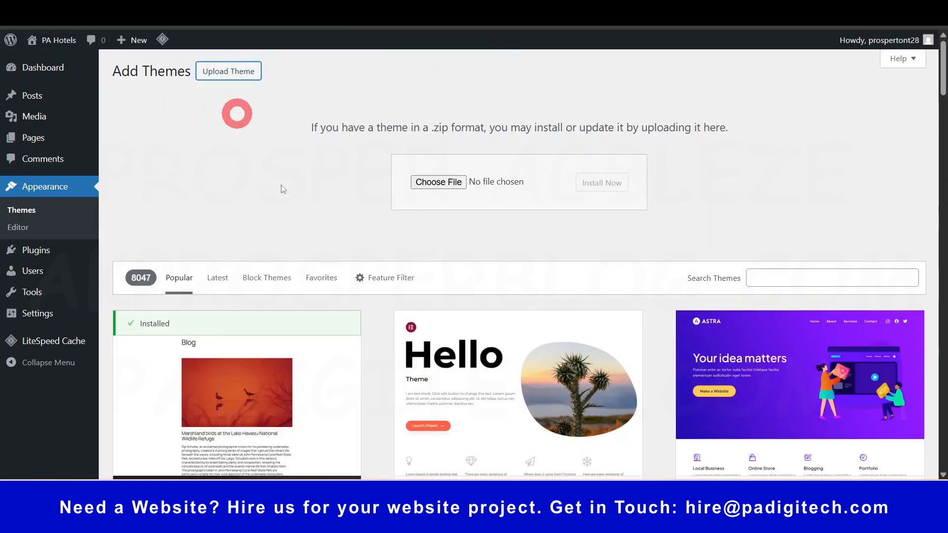
{"action": "left_click", "coordinate": [438, 183]}
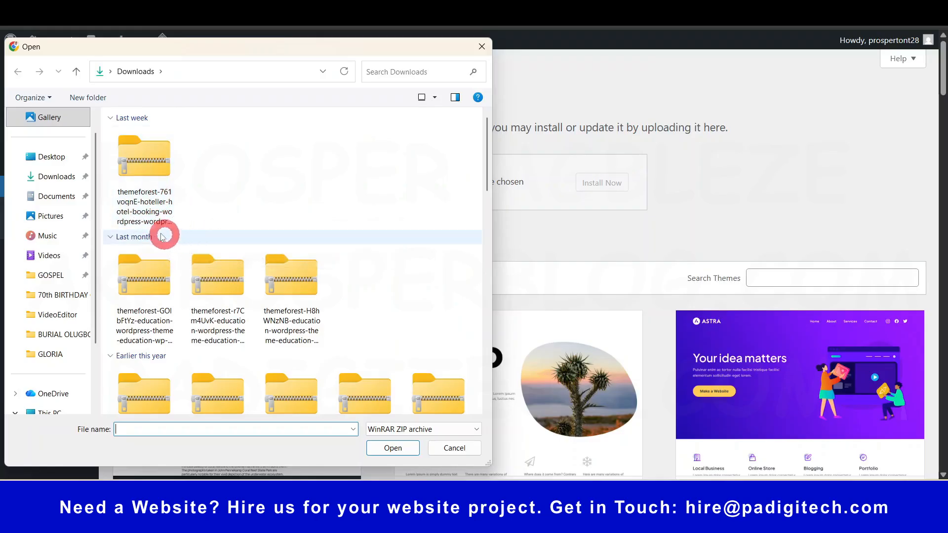
{"action": "left_click", "coordinate": [152, 166]}
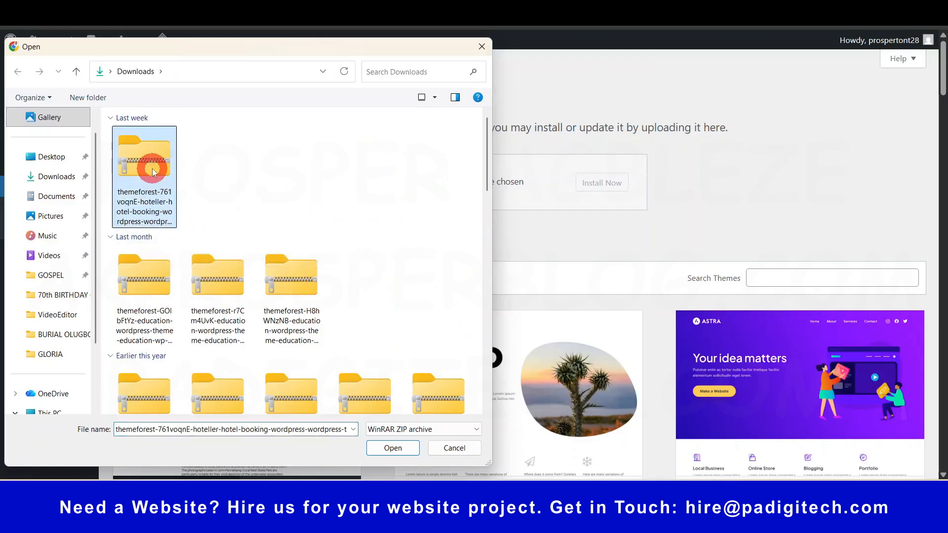
{"action": "left_click", "coordinate": [392, 447]}
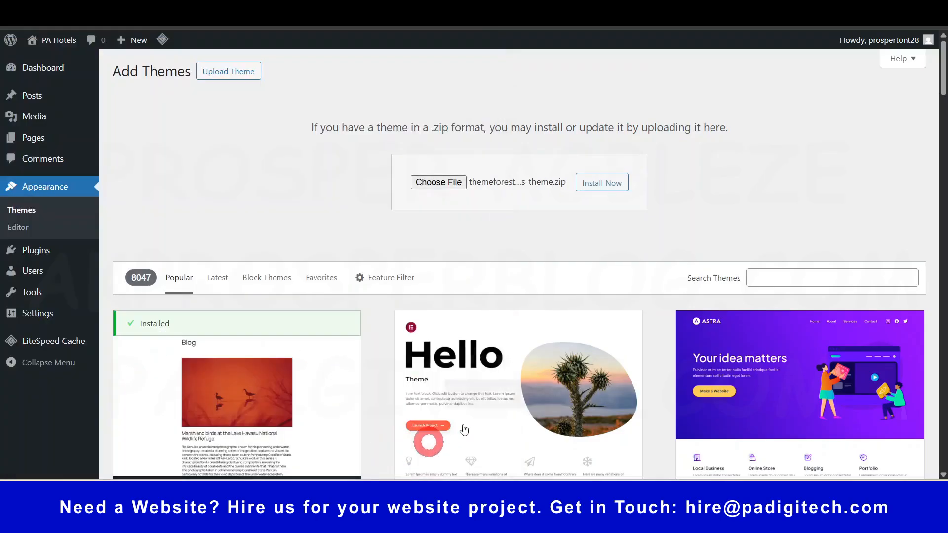
Install the uploaded Hoteller theme zip and activate the theme.
{"action": "left_click", "coordinate": [607, 196]}
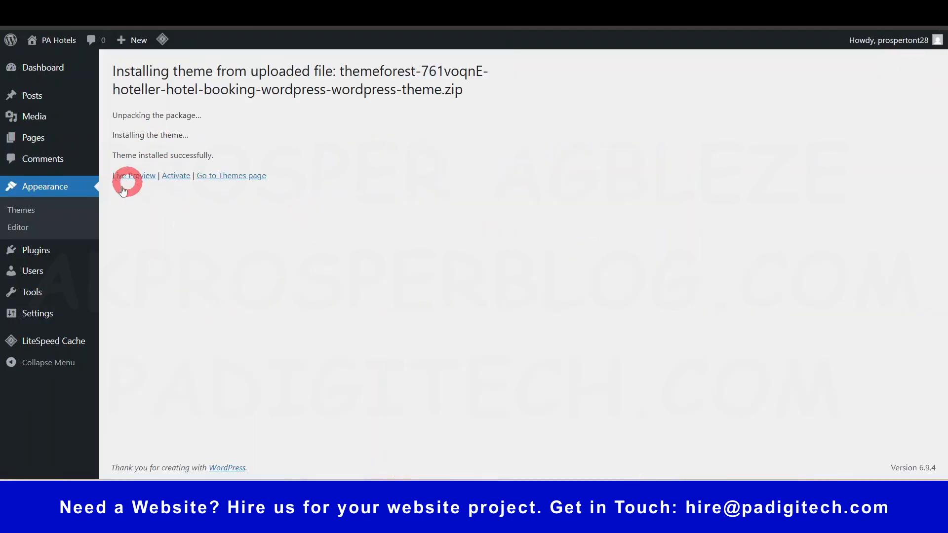
{"action": "left_click", "coordinate": [178, 179]}
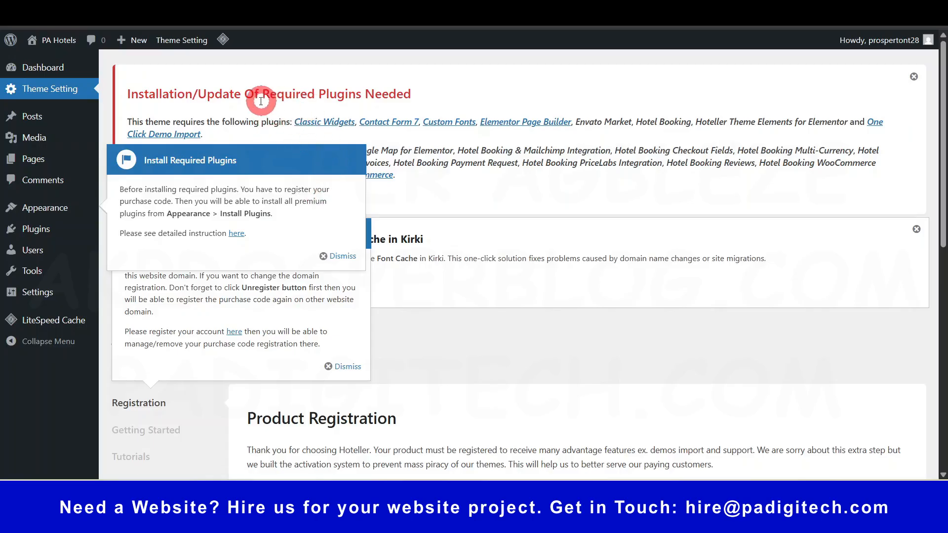
Register the Hoteller theme with its purchase code and dismiss the plugin installation and purchase code registration tips.
{"action": "scroll", "coordinate": [458, 158], "scroll_direction": "down", "scroll_amount": 4}
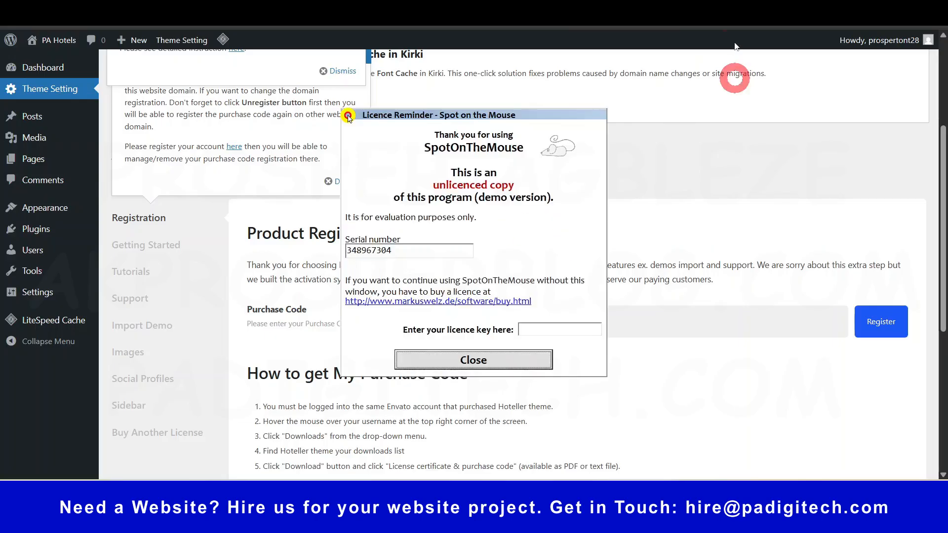
{"action": "left_click", "coordinate": [507, 360]}
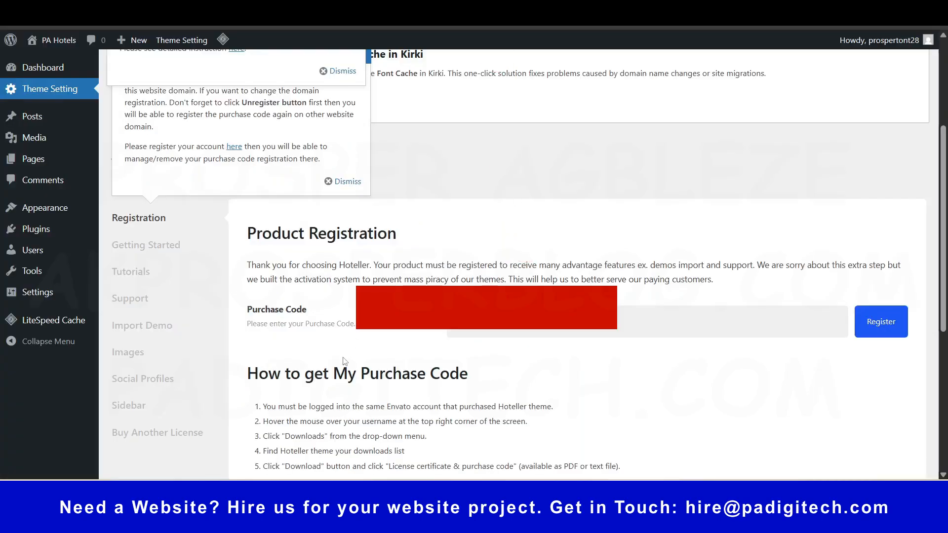
{"action": "left_click", "coordinate": [542, 331]}
{"action": "left_click", "coordinate": [878, 335]}
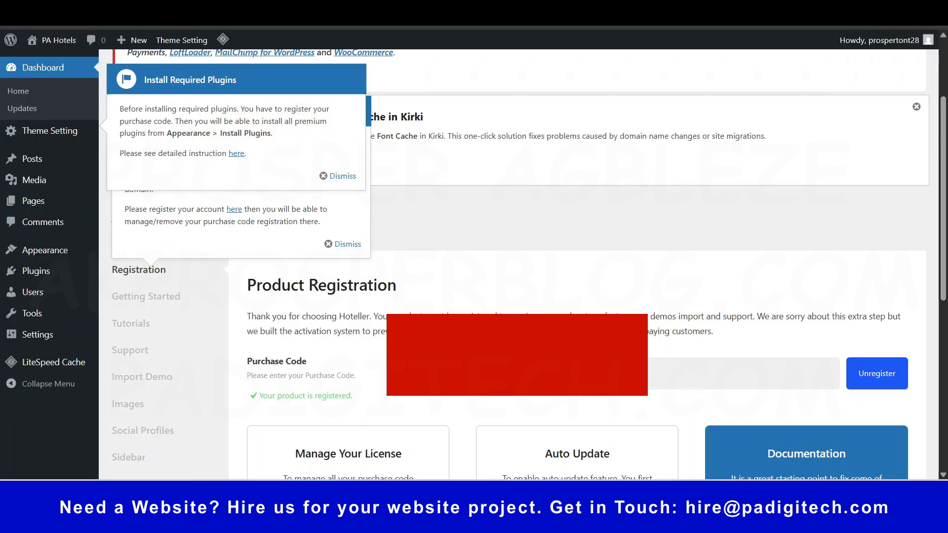
{"action": "left_click", "coordinate": [340, 176]}
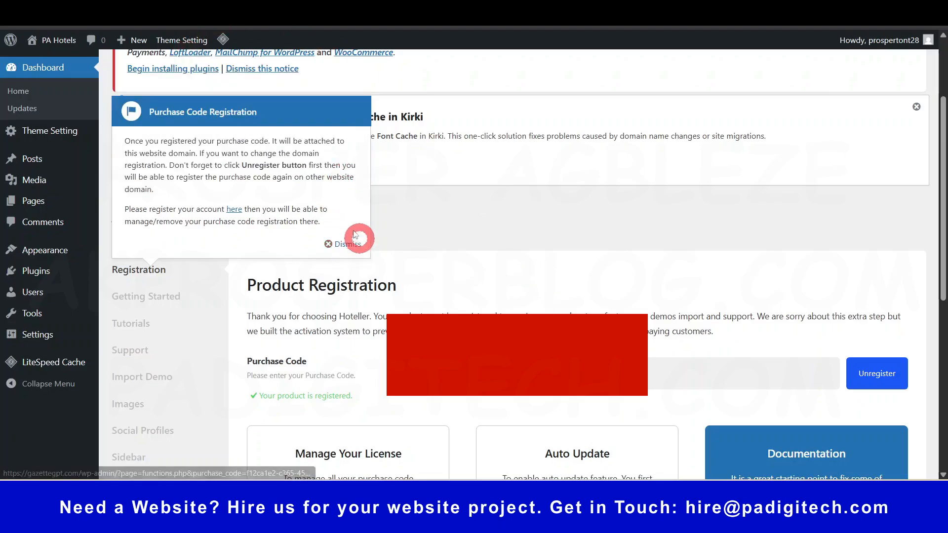
{"action": "left_click", "coordinate": [343, 244]}
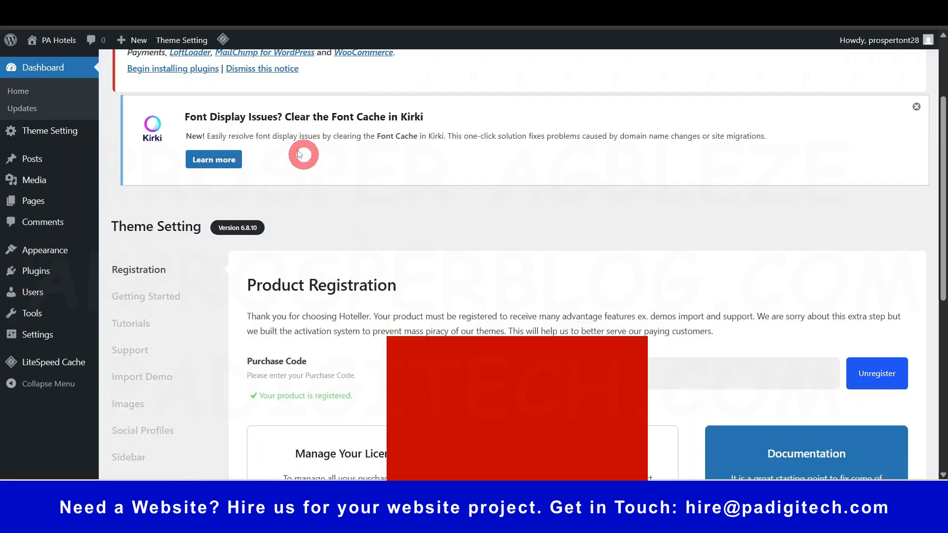
Bulk install all of the required and recommended plugins listed for the Hoteller theme, from Classic Widgets to WooCommerce.
{"action": "scroll", "coordinate": [227, 99], "scroll_direction": "up", "scroll_amount": 3}
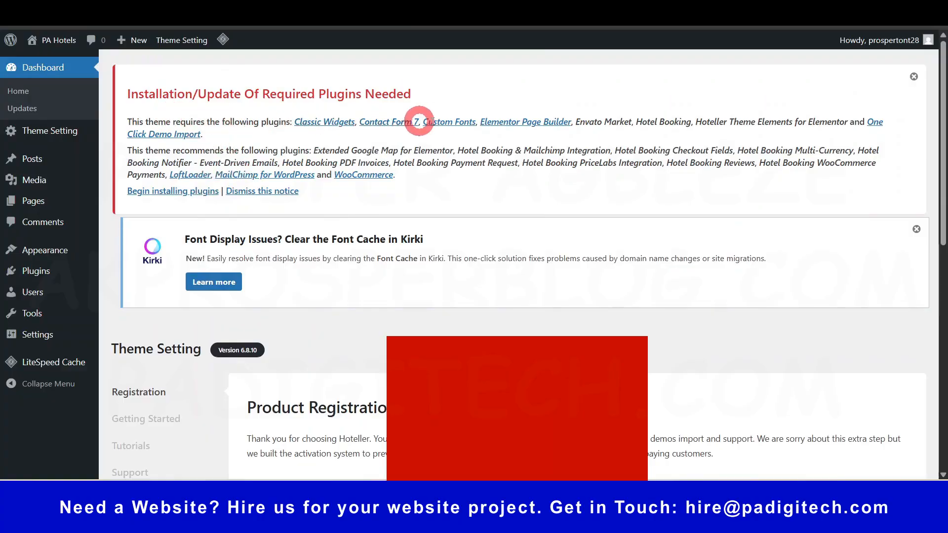
{"action": "left_click", "coordinate": [173, 193]}
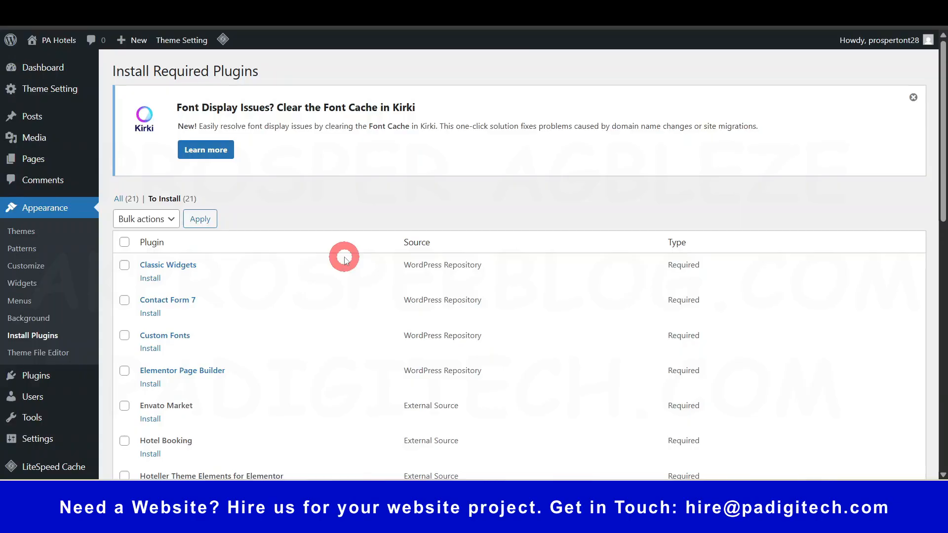
{"action": "left_click", "coordinate": [124, 241]}
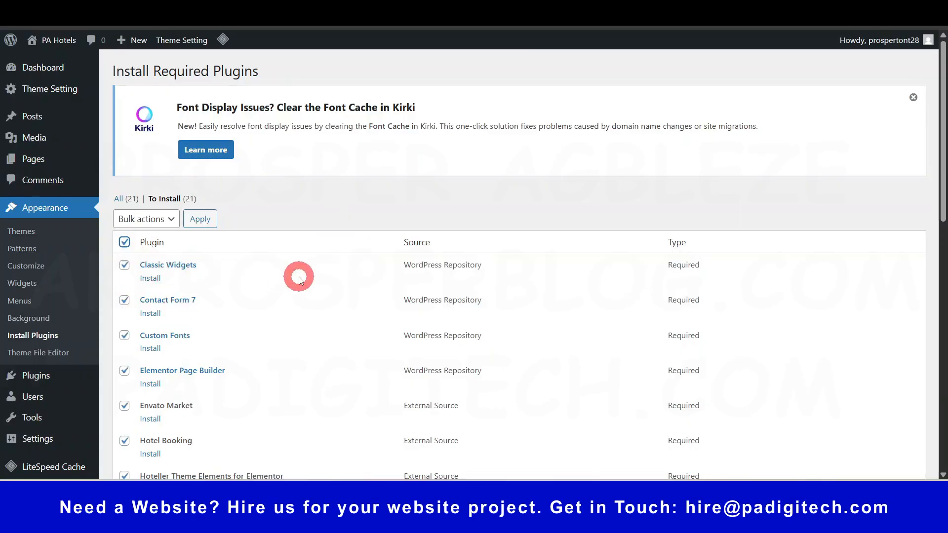
{"action": "scroll", "coordinate": [296, 275], "scroll_direction": "down", "scroll_amount": 3}
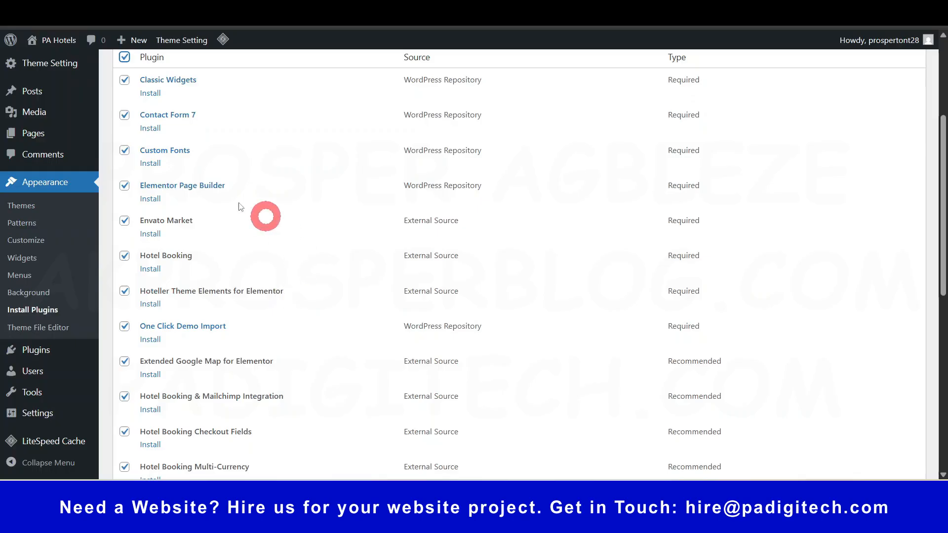
{"action": "scroll", "coordinate": [195, 294], "scroll_direction": "down", "scroll_amount": 3}
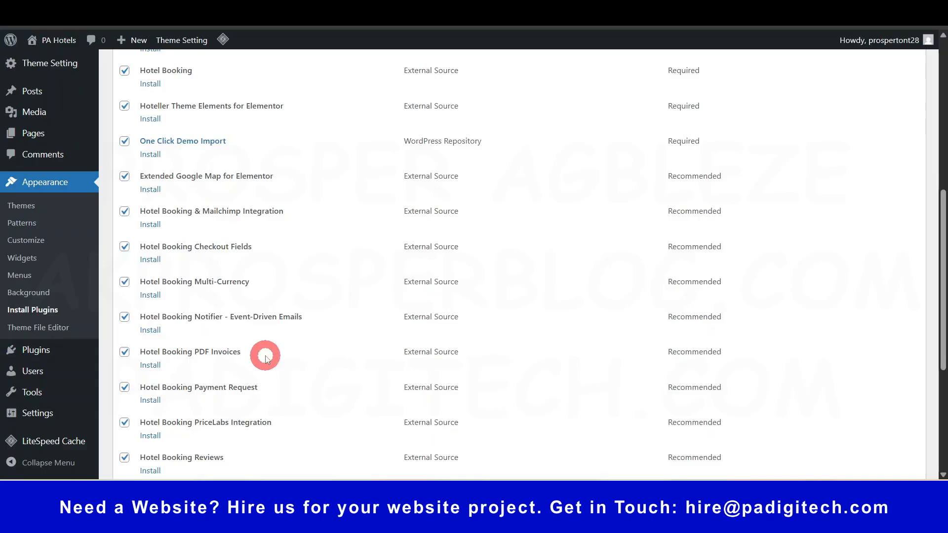
{"action": "scroll", "coordinate": [265, 357], "scroll_direction": "down", "scroll_amount": 5}
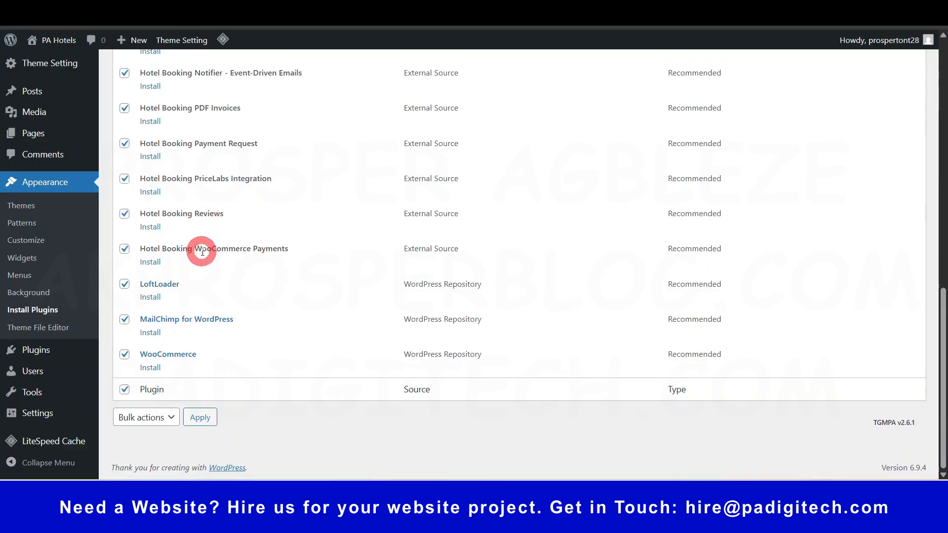
{"action": "scroll", "coordinate": [203, 253], "scroll_direction": "up", "scroll_amount": 15}
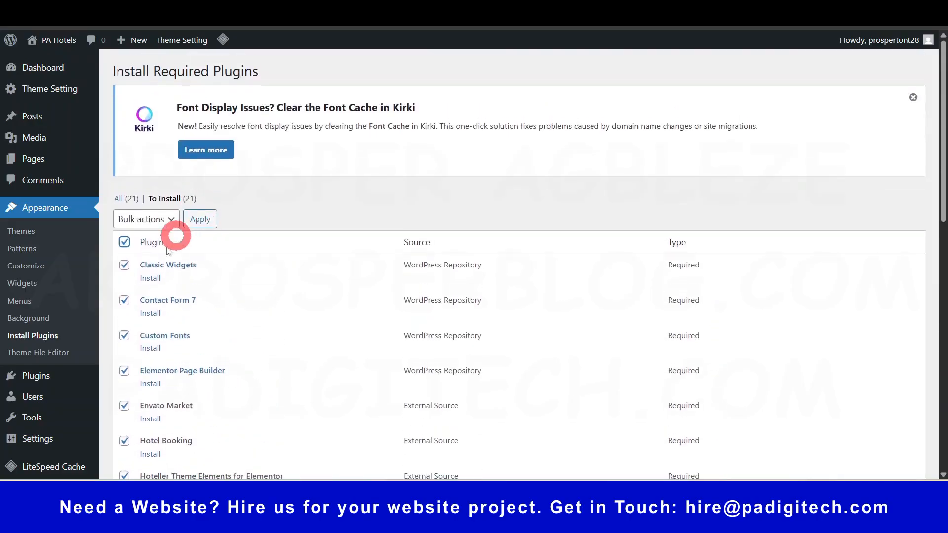
{"action": "left_click", "coordinate": [150, 220]}
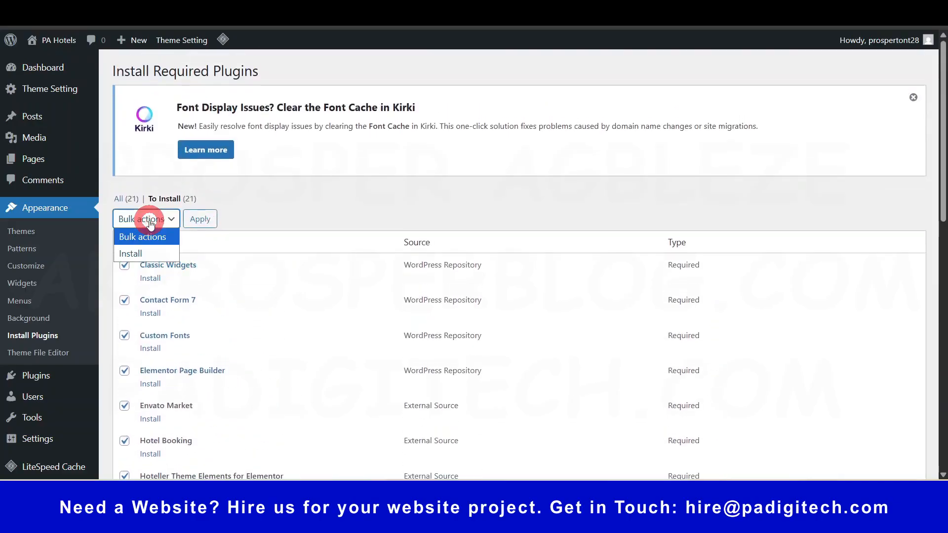
{"action": "left_click", "coordinate": [146, 256]}
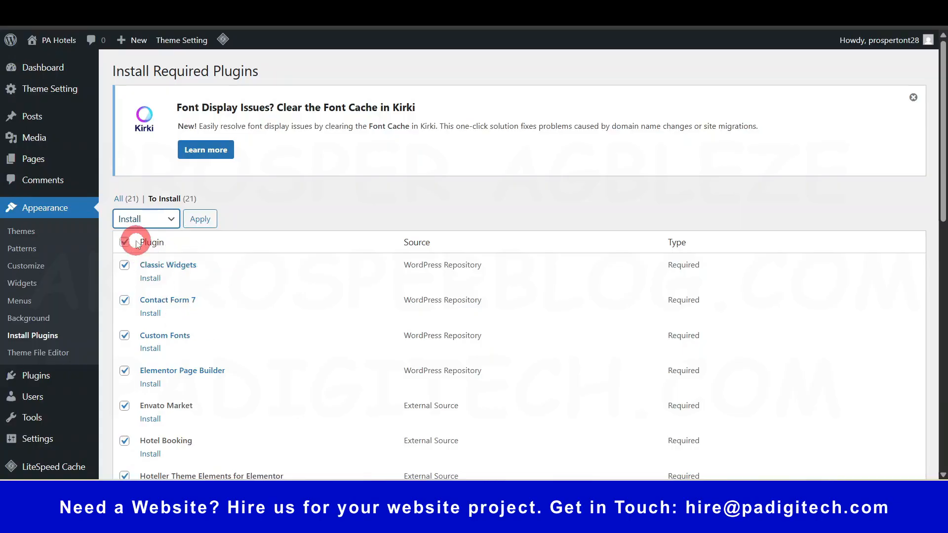
{"action": "scroll", "coordinate": [143, 318], "scroll_direction": "down", "scroll_amount": 1}
{"action": "scroll", "coordinate": [144, 316], "scroll_direction": "down", "scroll_amount": 1}
{"action": "scroll", "coordinate": [113, 271], "scroll_direction": "up", "scroll_amount": 2}
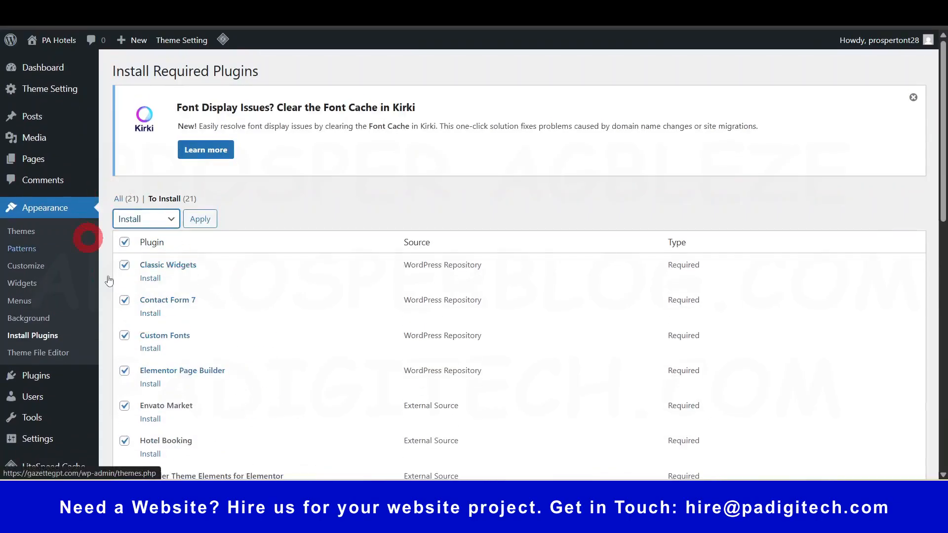
{"action": "left_click", "coordinate": [199, 220]}
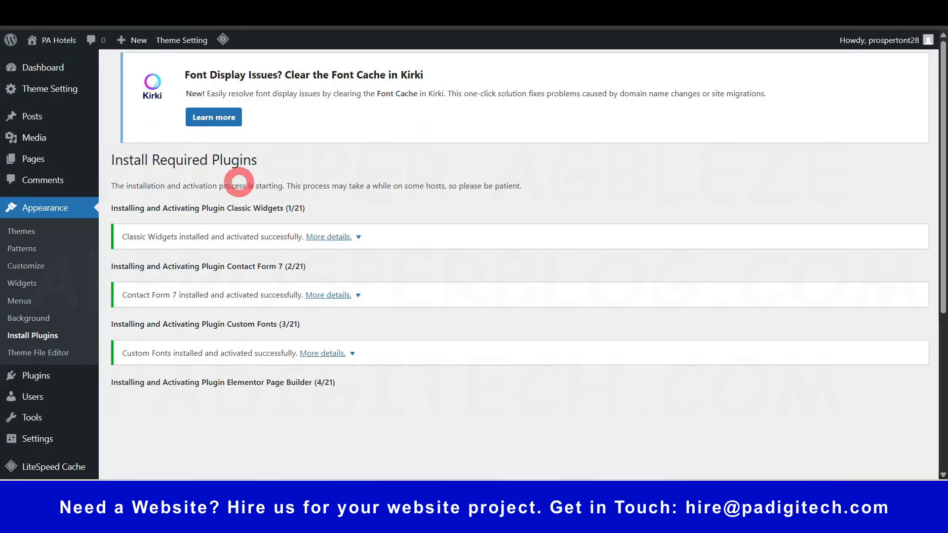
{"action": "scroll", "coordinate": [372, 383], "scroll_direction": "down", "scroll_amount": 5}
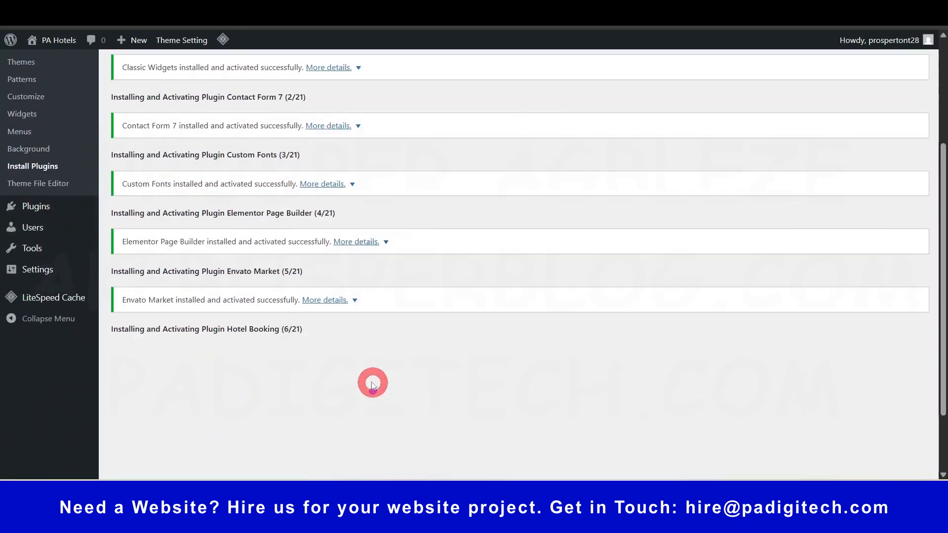
{"action": "scroll", "coordinate": [309, 335], "scroll_direction": "up", "scroll_amount": 5}
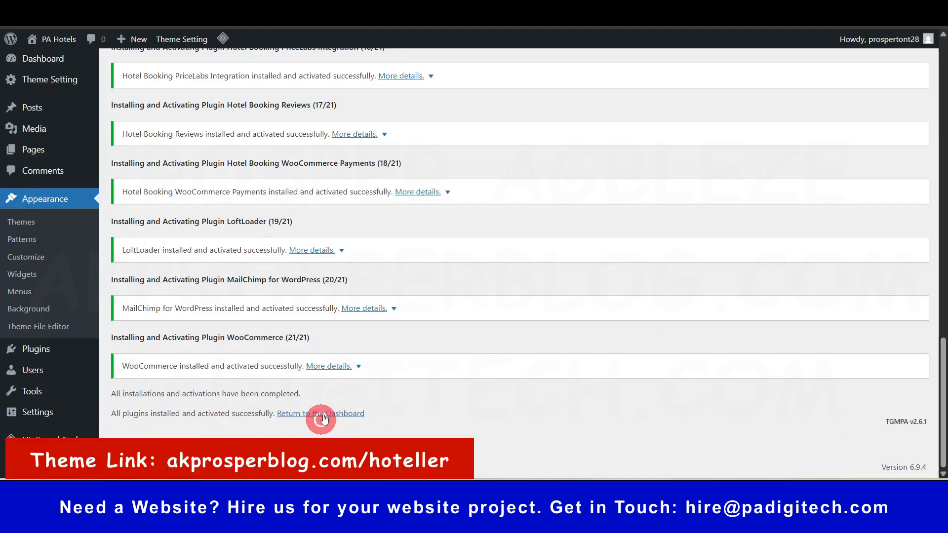
Return to the WordPress dashboard and dismiss the Elementor tip about the editor's new home.
{"action": "left_click", "coordinate": [324, 419]}
{"action": "scroll", "coordinate": [323, 418], "scroll_direction": "up", "scroll_amount": 3}
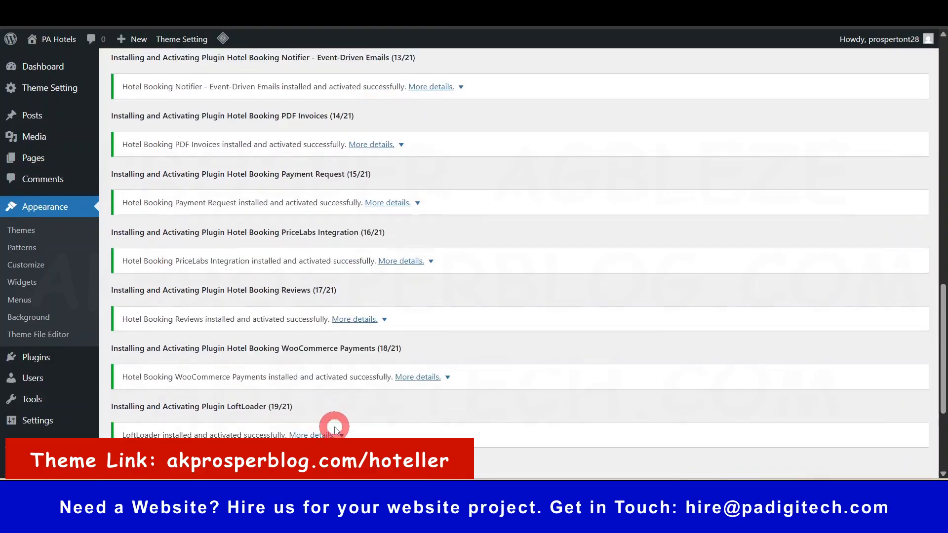
{"action": "scroll", "coordinate": [339, 422], "scroll_direction": "up", "scroll_amount": 3}
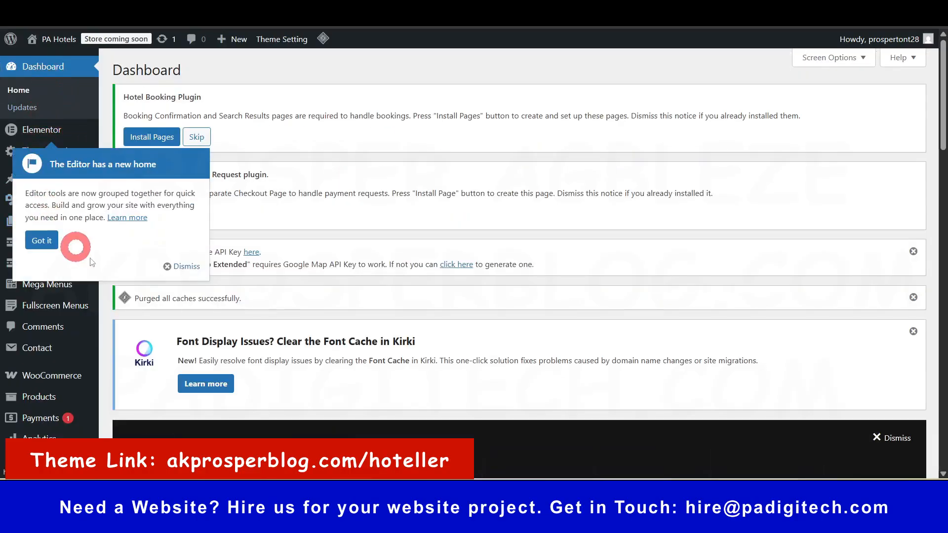
{"action": "left_click", "coordinate": [187, 267]}
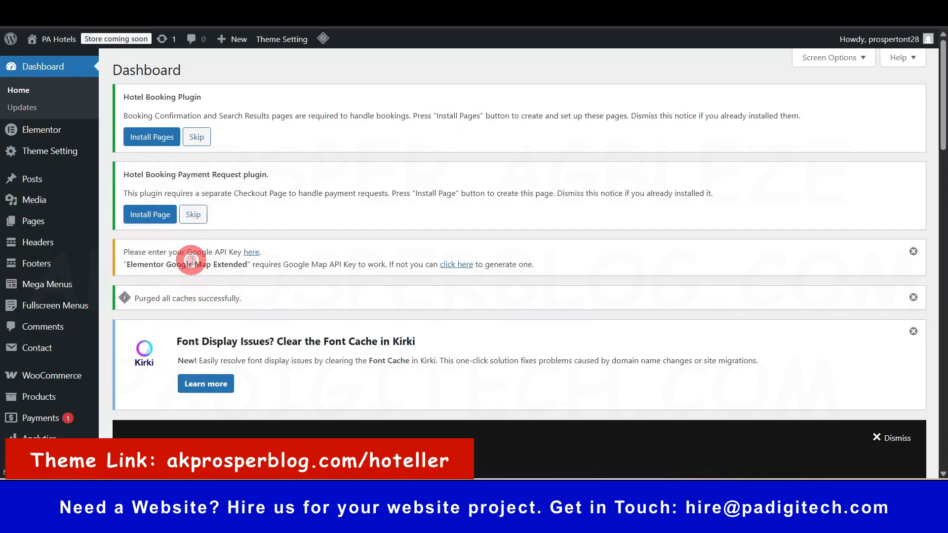
Examine the newly added admin entries such as Elementor, Mega Menus, Accommodation and Analytics, and visit the PA Hotels site.
{"action": "mouse_move", "coordinate": [41, 137]}
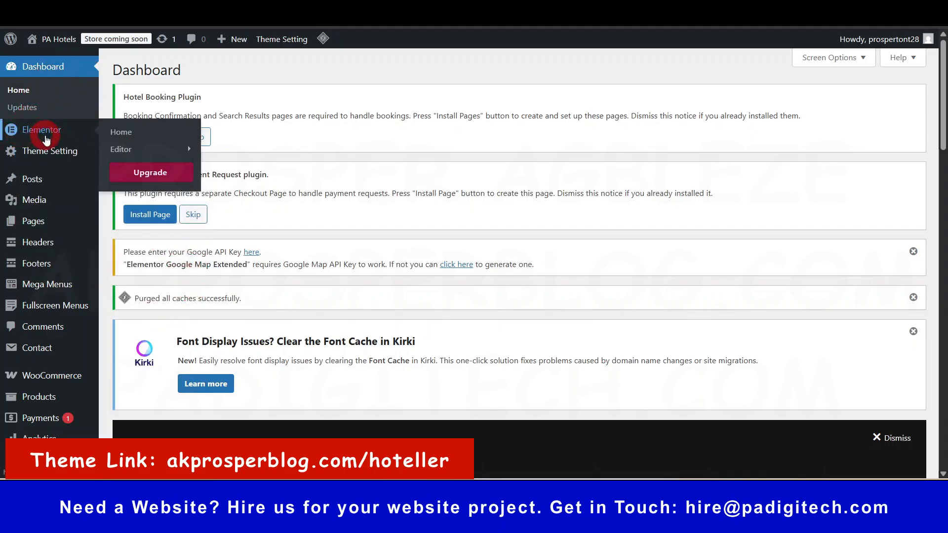
{"action": "mouse_move", "coordinate": [51, 297]}
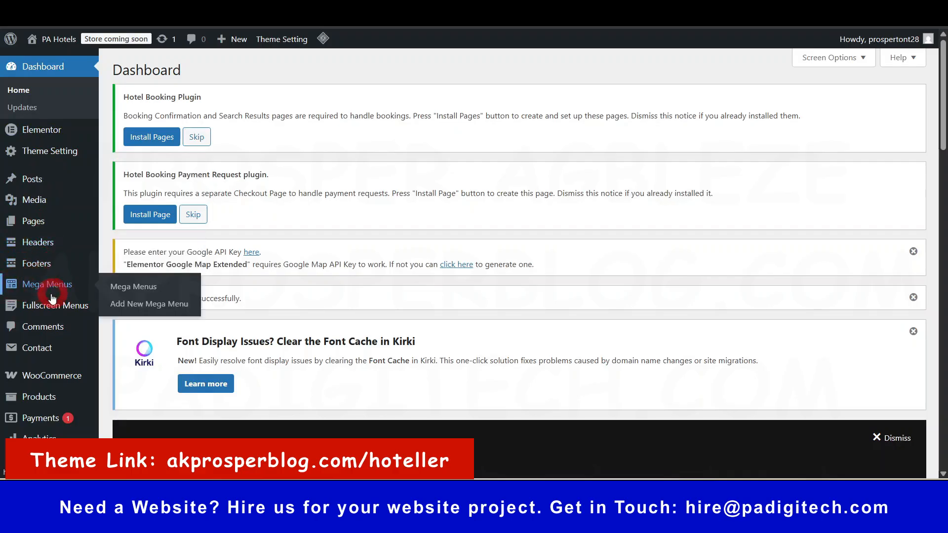
{"action": "scroll", "coordinate": [52, 296], "scroll_direction": "down", "scroll_amount": 4}
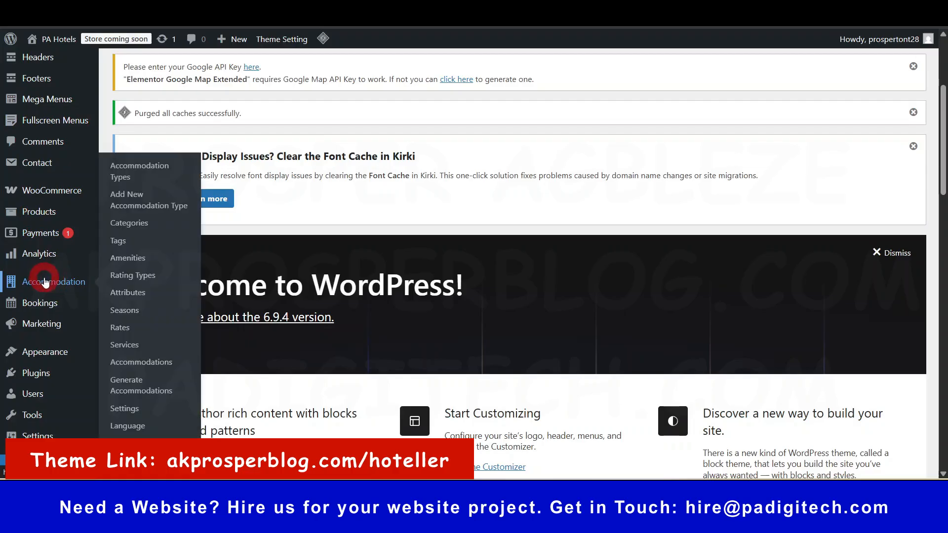
{"action": "scroll", "coordinate": [44, 278], "scroll_direction": "down", "scroll_amount": 2}
{"action": "left_click", "coordinate": [164, 391]}
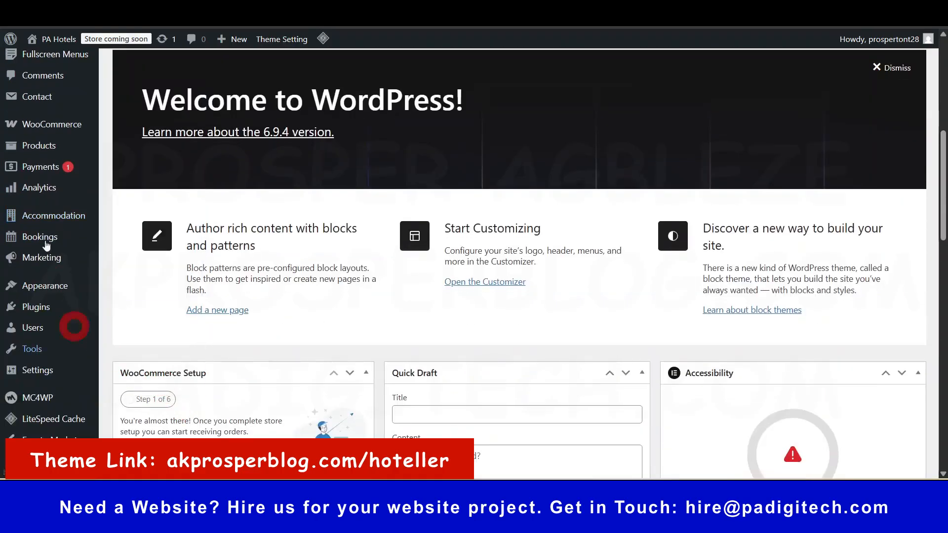
{"action": "mouse_move", "coordinate": [43, 188]}
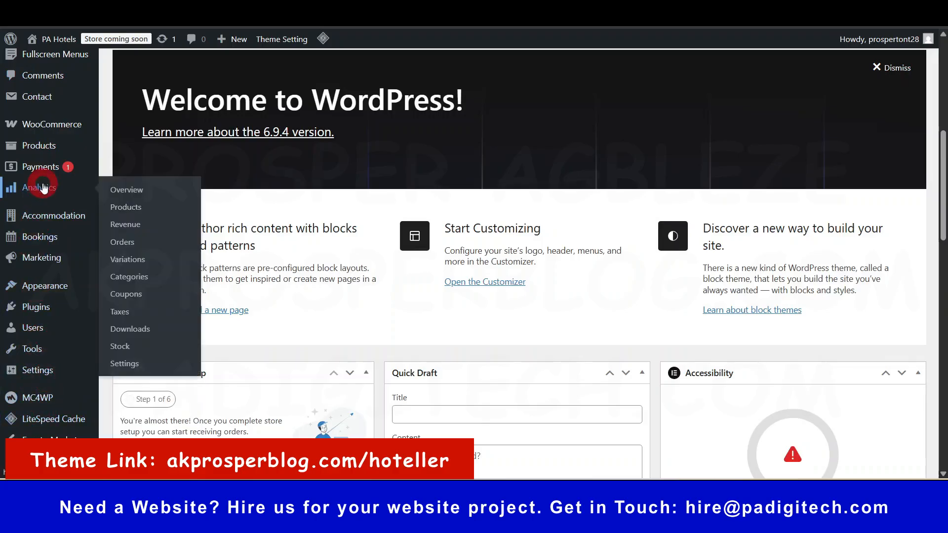
{"action": "scroll", "coordinate": [43, 187], "scroll_direction": "up", "scroll_amount": 5}
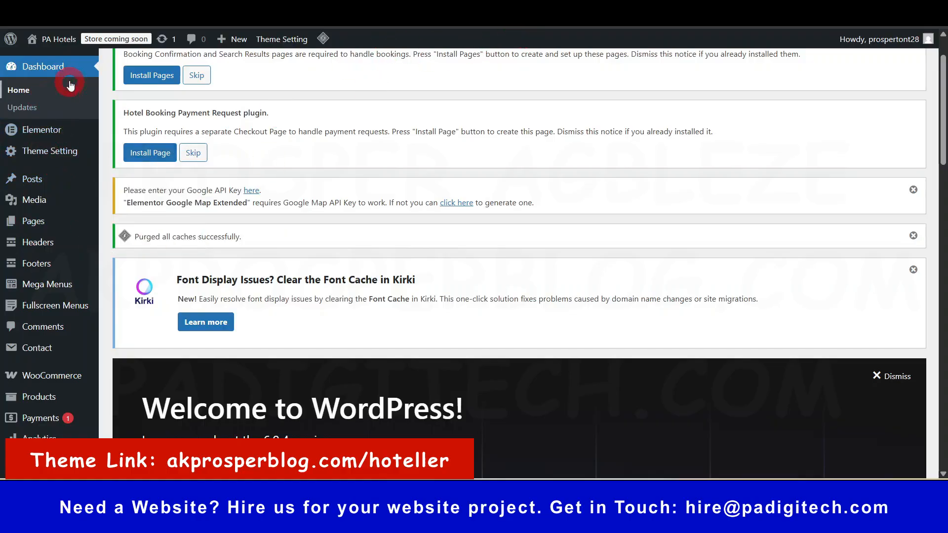
{"action": "mouse_move", "coordinate": [63, 44]}
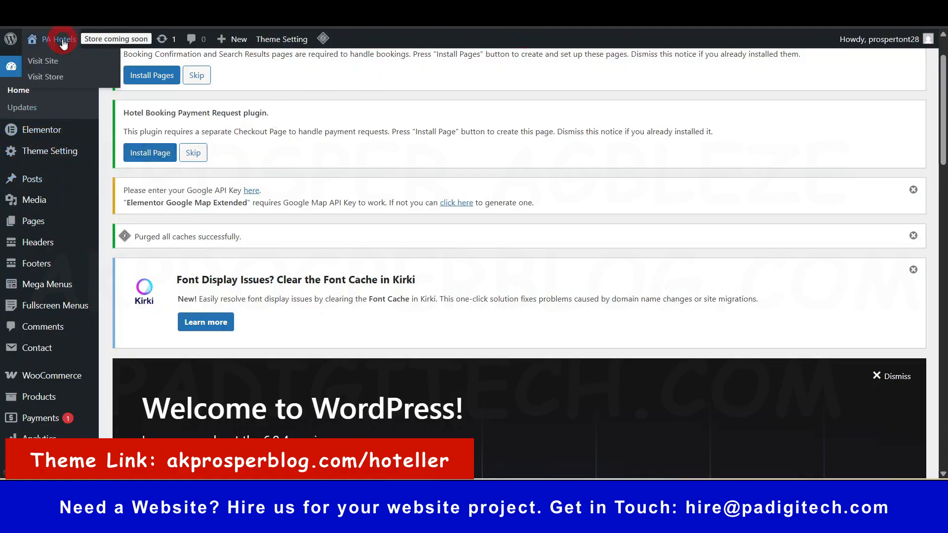
{"action": "left_click", "coordinate": [54, 65]}
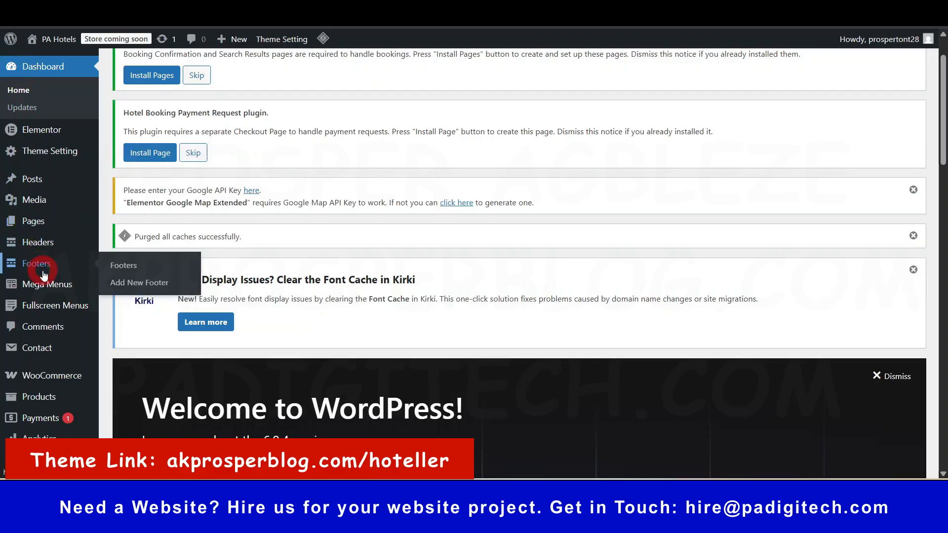
Open the list of installed themes and bring the unused themes beside Hoteller into view.
{"action": "mouse_move", "coordinate": [44, 347]}
{"action": "scroll", "coordinate": [47, 352], "scroll_direction": "down", "scroll_amount": 1}
{"action": "scroll", "coordinate": [46, 352], "scroll_direction": "down", "scroll_amount": 5}
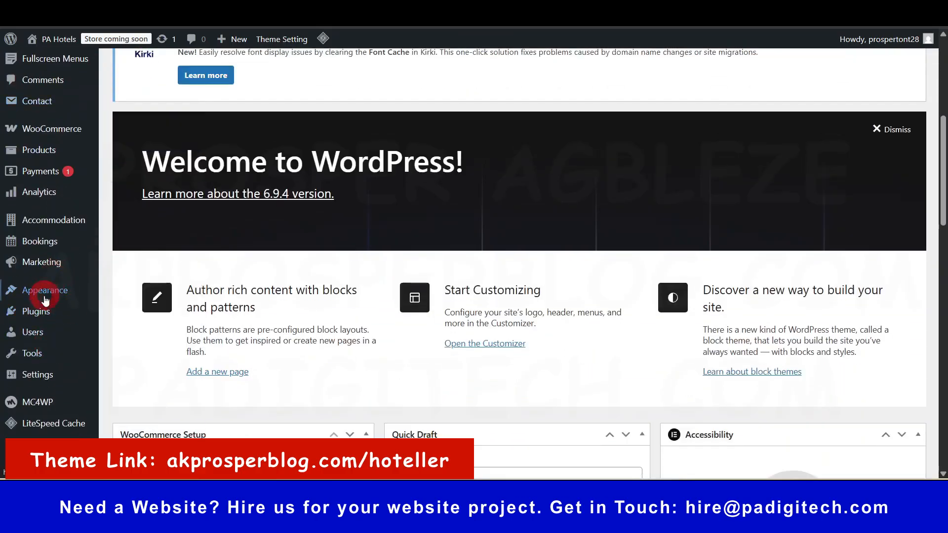
{"action": "mouse_move", "coordinate": [43, 295]}
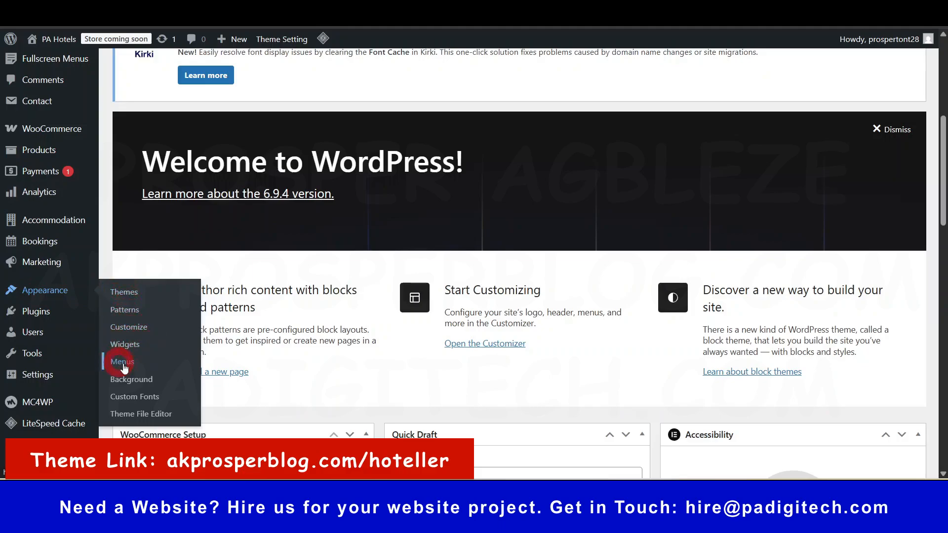
{"action": "left_click", "coordinate": [125, 292]}
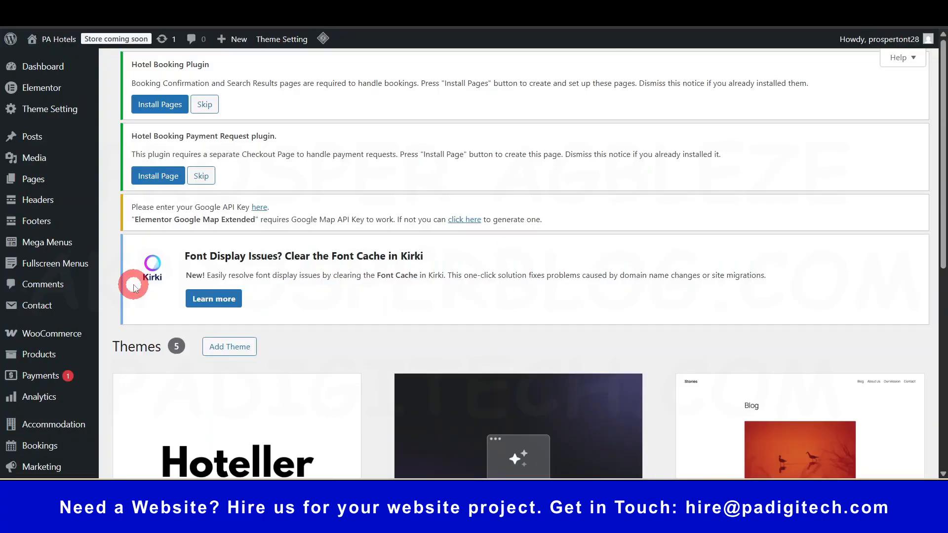
{"action": "scroll", "coordinate": [345, 276], "scroll_direction": "down", "scroll_amount": 5}
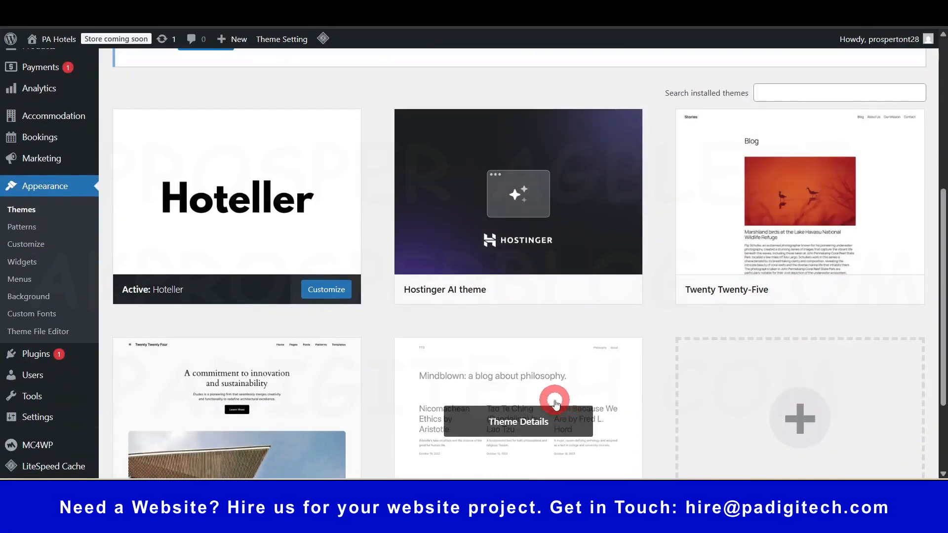
Delete the unused Hostinger AI, Twenty Twenty-Five, Twenty Twenty-Four and Twenty Twenty-Three themes, keeping only Hoteller installed.
{"action": "scroll", "coordinate": [628, 232], "scroll_direction": "down", "scroll_amount": 2}
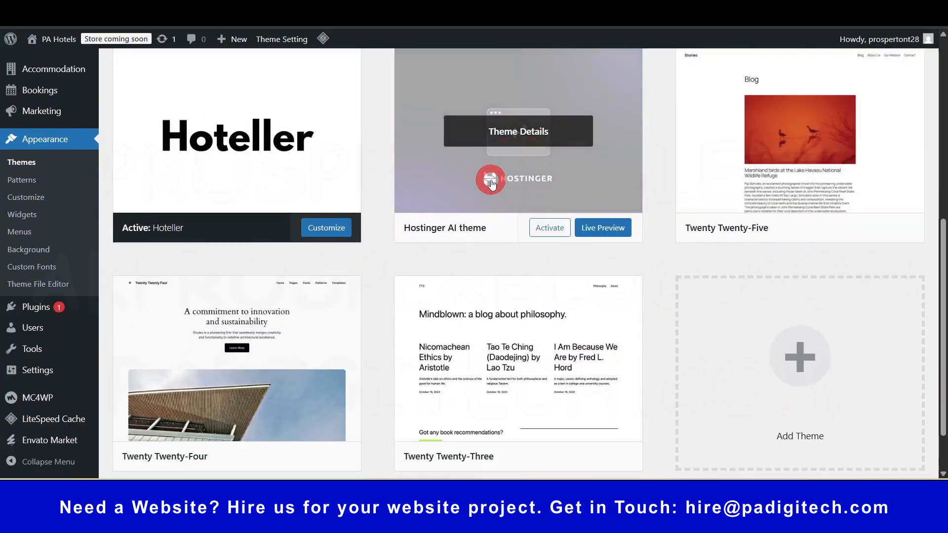
{"action": "left_click", "coordinate": [489, 131]}
{"action": "left_click", "coordinate": [575, 451]}
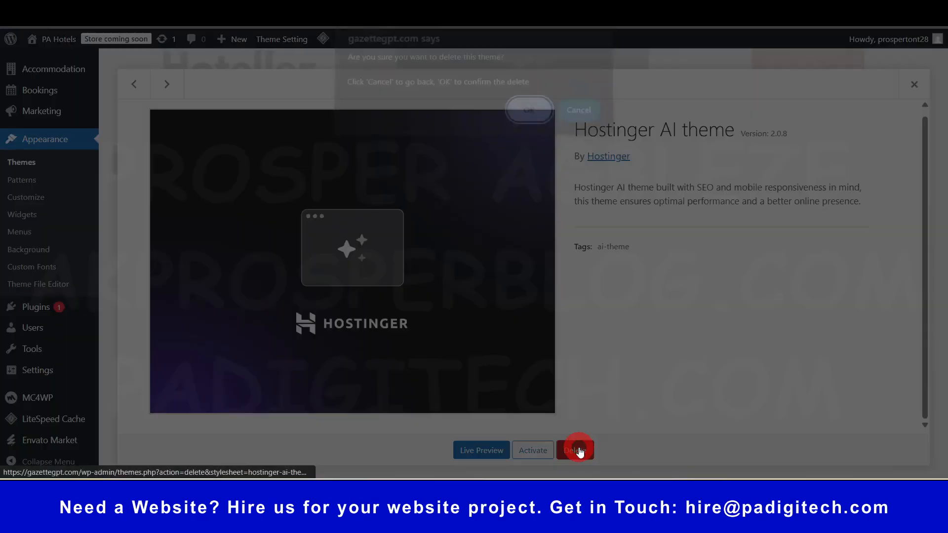
{"action": "left_click", "coordinate": [526, 118]}
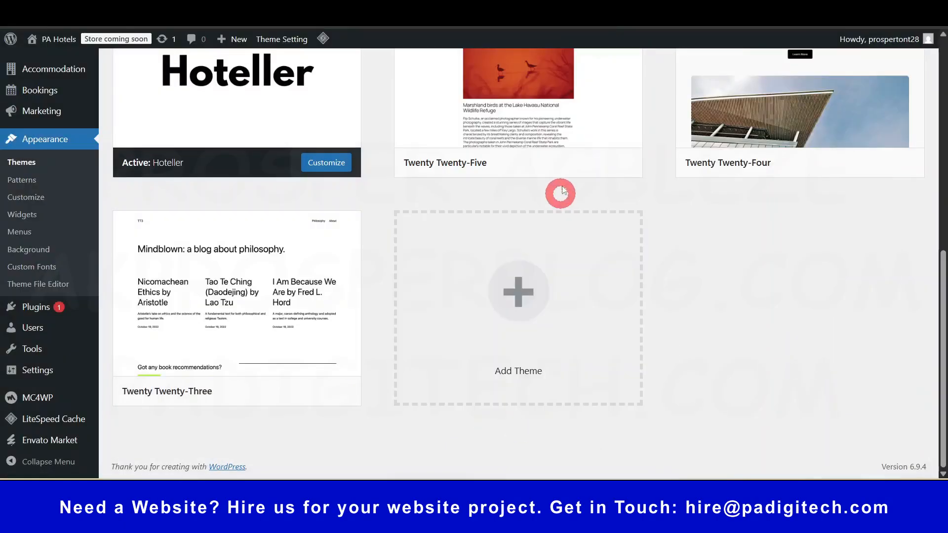
{"action": "left_click", "coordinate": [559, 107]}
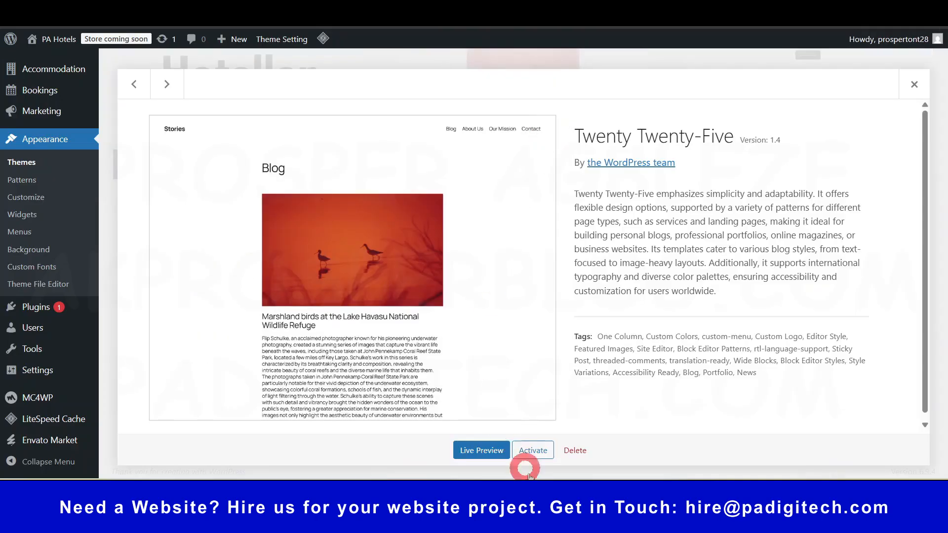
{"action": "left_click", "coordinate": [428, 282]}
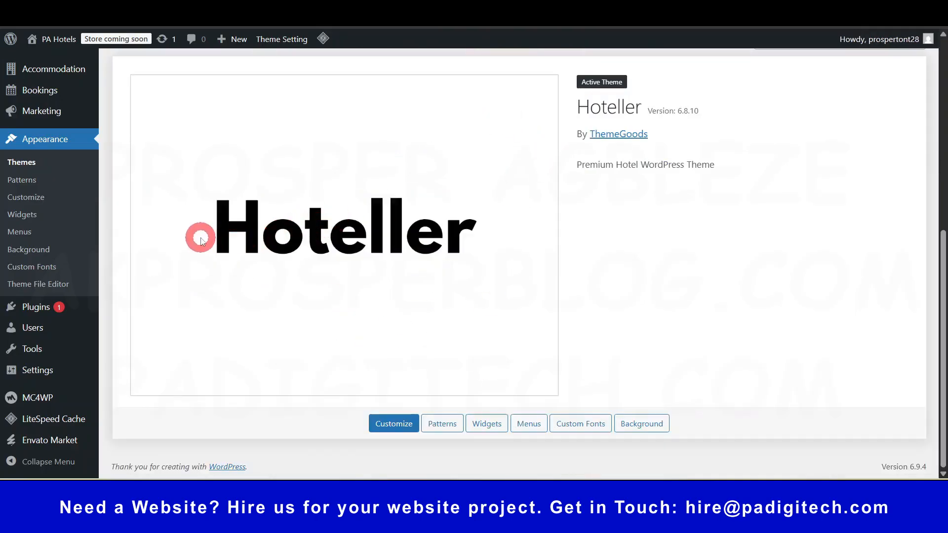
Review the remaining Hoteller theme entry and examine the site's current Blog front page down to its footer.
{"action": "scroll", "coordinate": [491, 232], "scroll_direction": "up", "scroll_amount": 6}
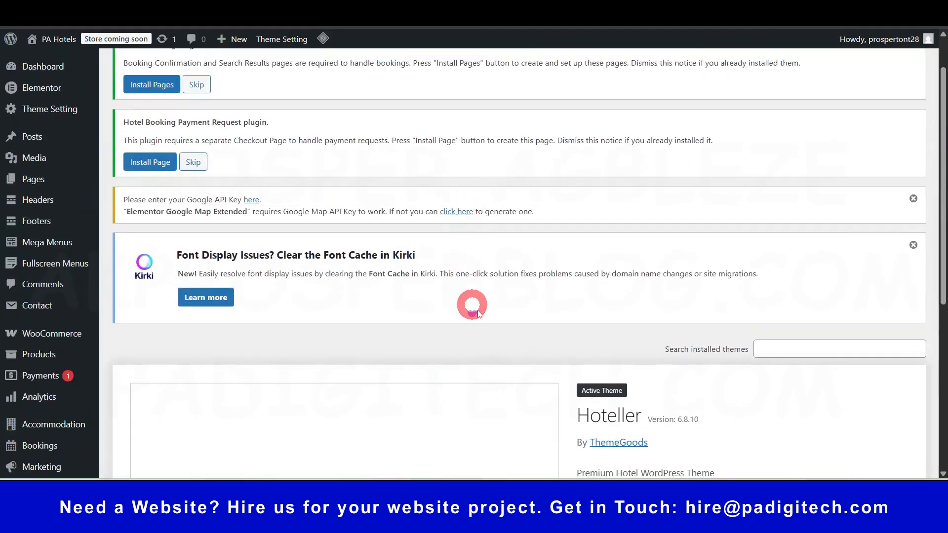
{"action": "scroll", "coordinate": [470, 303], "scroll_direction": "down", "scroll_amount": 5}
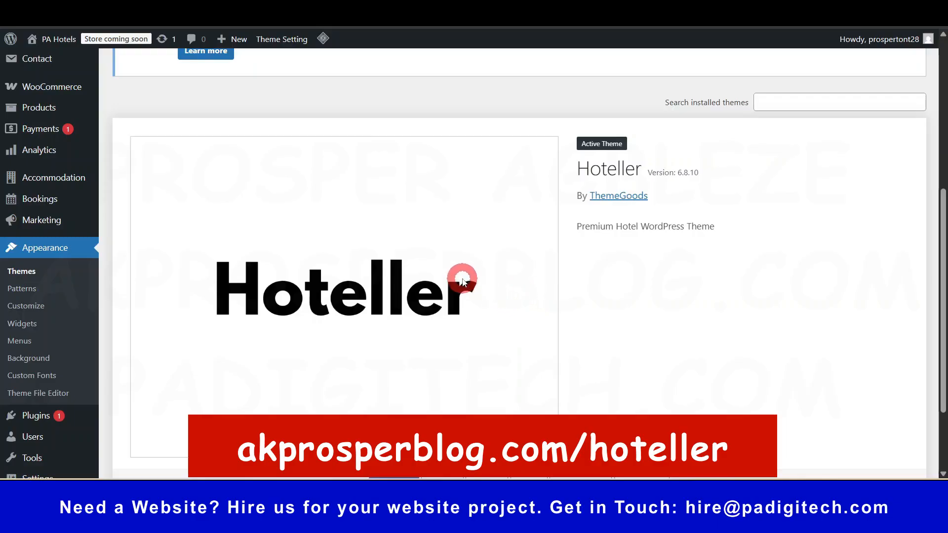
{"action": "scroll", "coordinate": [462, 281], "scroll_direction": "up", "scroll_amount": 6}
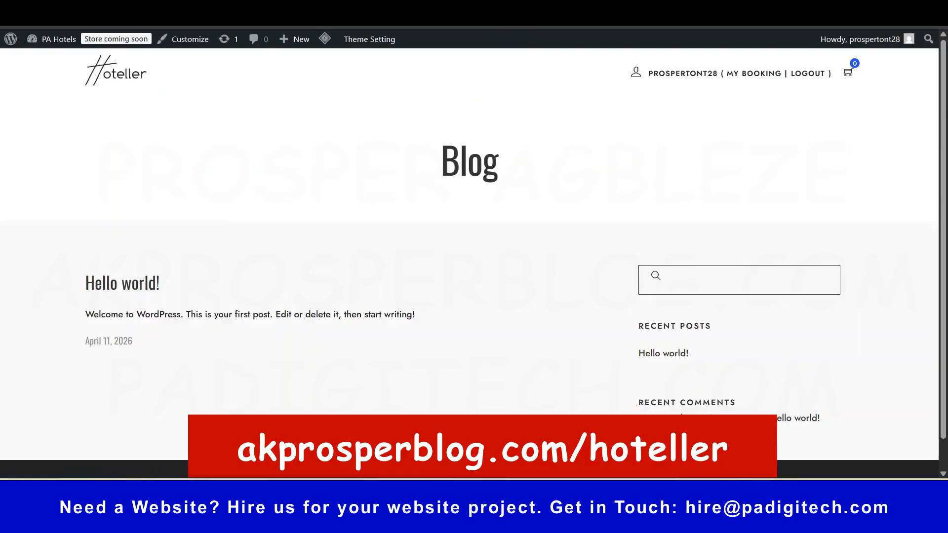
{"action": "scroll", "coordinate": [642, 306], "scroll_direction": "down", "scroll_amount": 1}
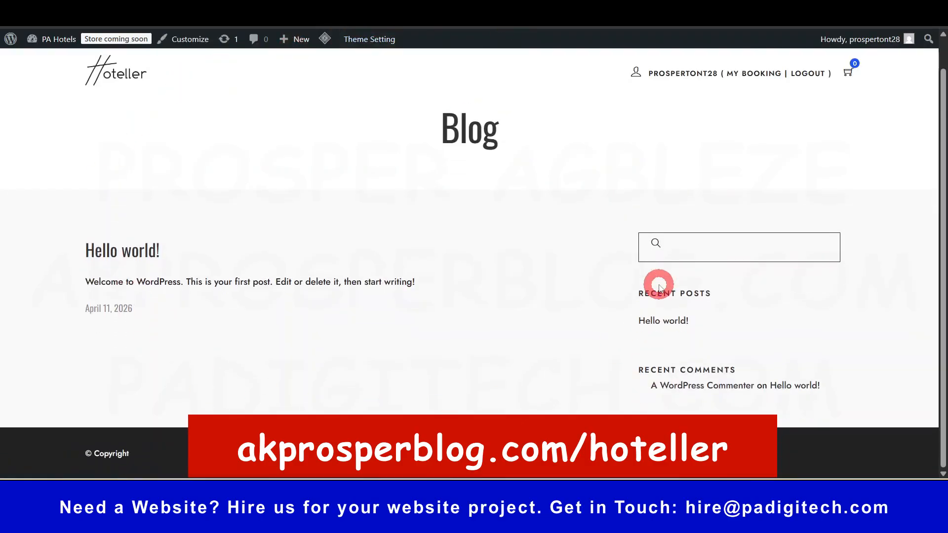
{"action": "scroll", "coordinate": [444, 237], "scroll_direction": "up", "scroll_amount": 1}
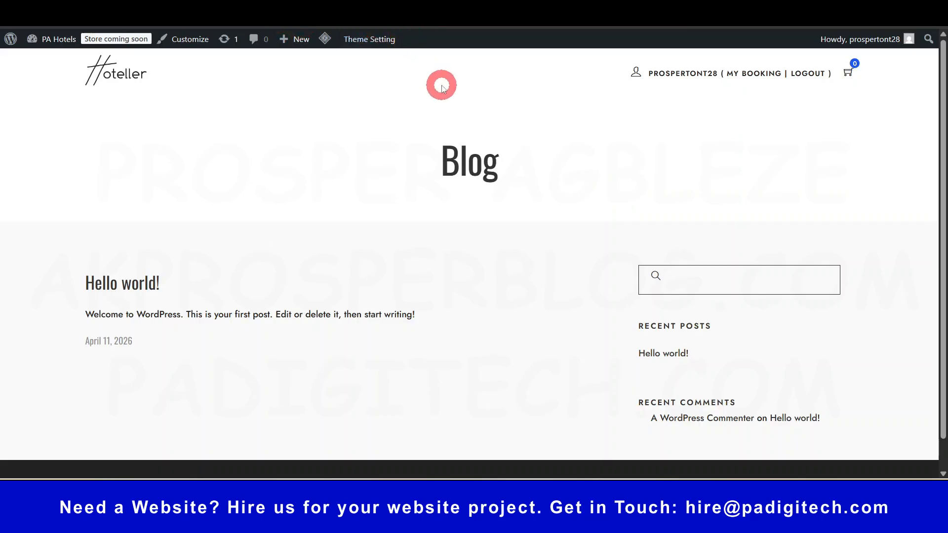
Open the demo import section of the Hoteller theme settings, check the server environment checklist and begin the demo import process.
{"action": "left_click", "coordinate": [46, 114]}
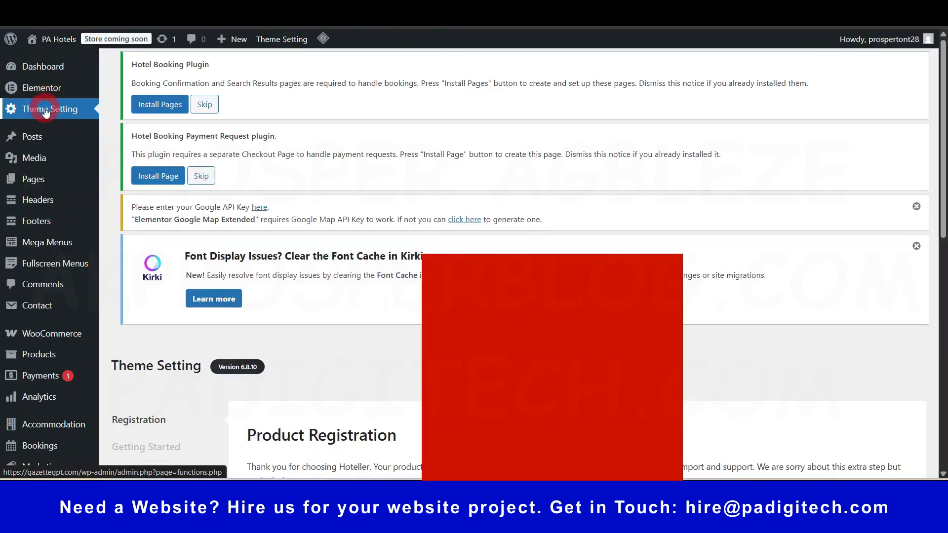
{"action": "scroll", "coordinate": [194, 265], "scroll_direction": "down", "scroll_amount": 3}
{"action": "scroll", "coordinate": [200, 264], "scroll_direction": "down", "scroll_amount": 3}
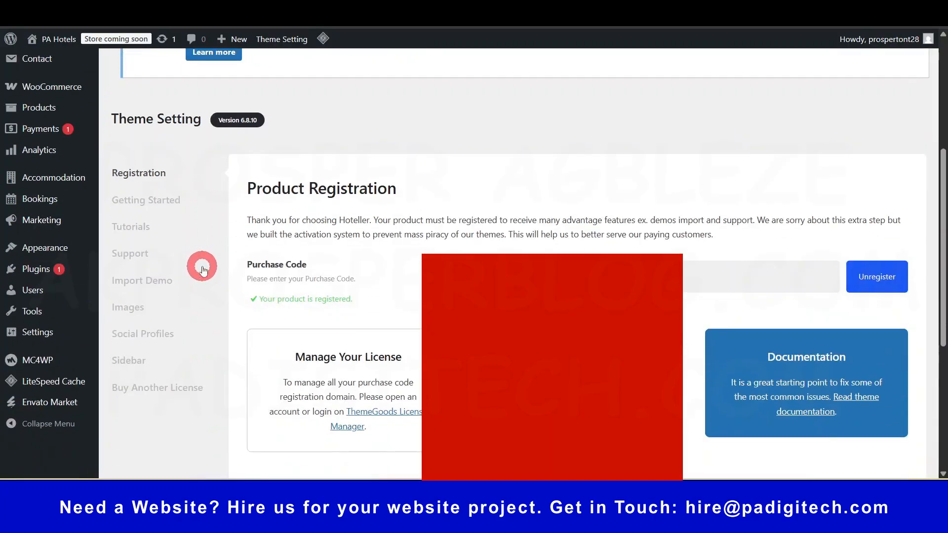
{"action": "left_click", "coordinate": [139, 281]}
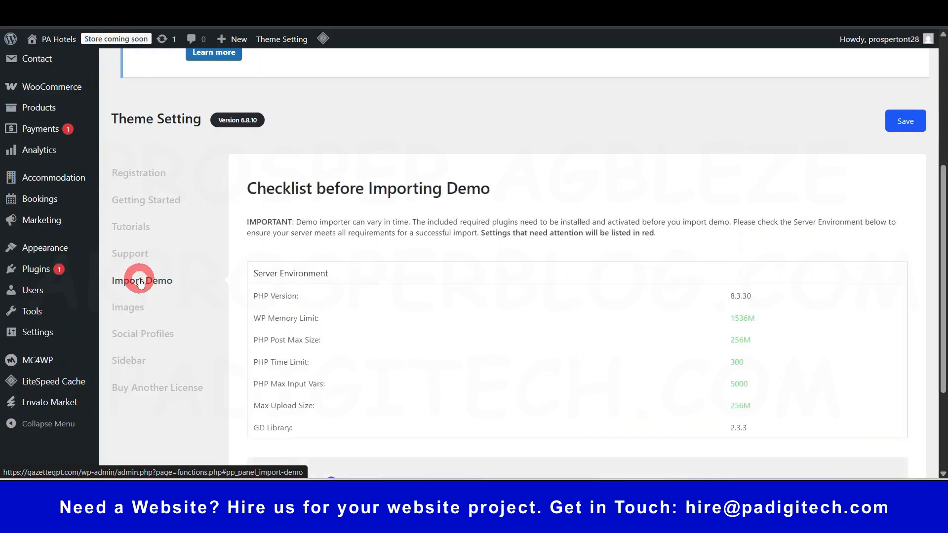
{"action": "scroll", "coordinate": [457, 319], "scroll_direction": "down", "scroll_amount": 3}
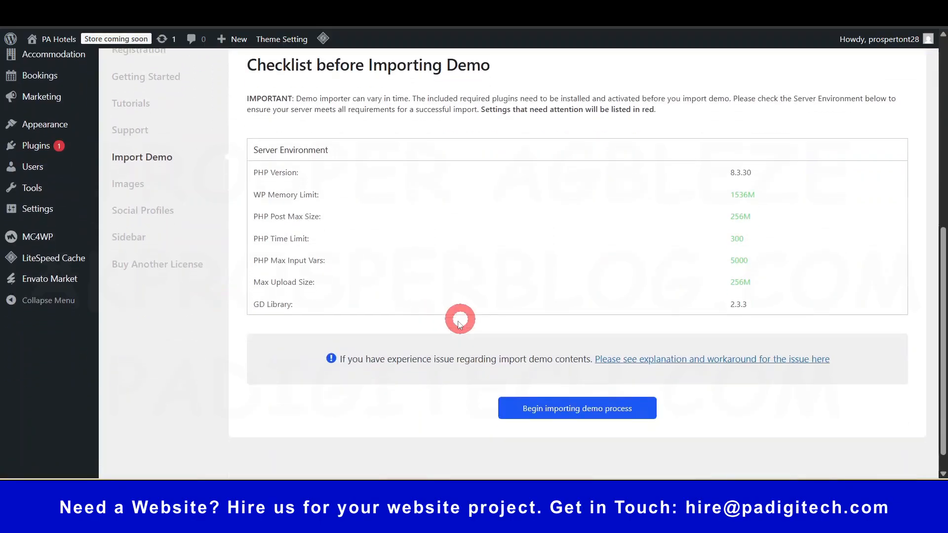
{"action": "left_click", "coordinate": [577, 418]}
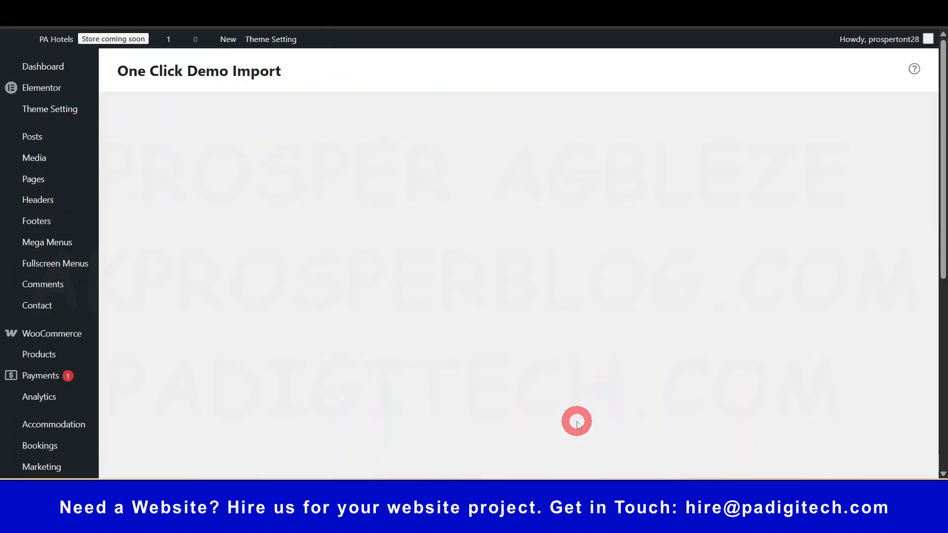
Browse the available Hoteller demos and compare the Hotel, Resort, Apartment and Hostel categories before returning to all demos.
{"action": "scroll", "coordinate": [589, 344], "scroll_direction": "down", "scroll_amount": 1}
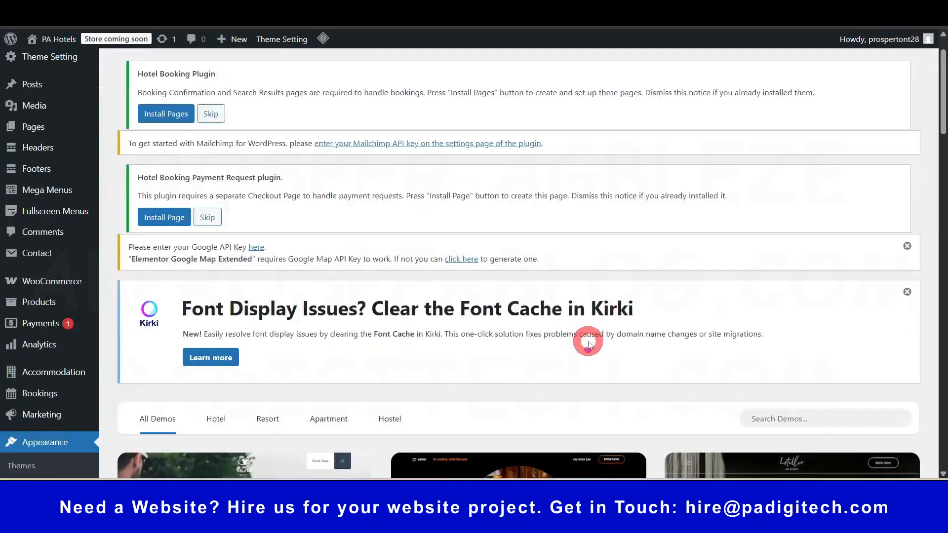
{"action": "scroll", "coordinate": [588, 344], "scroll_direction": "down", "scroll_amount": 5}
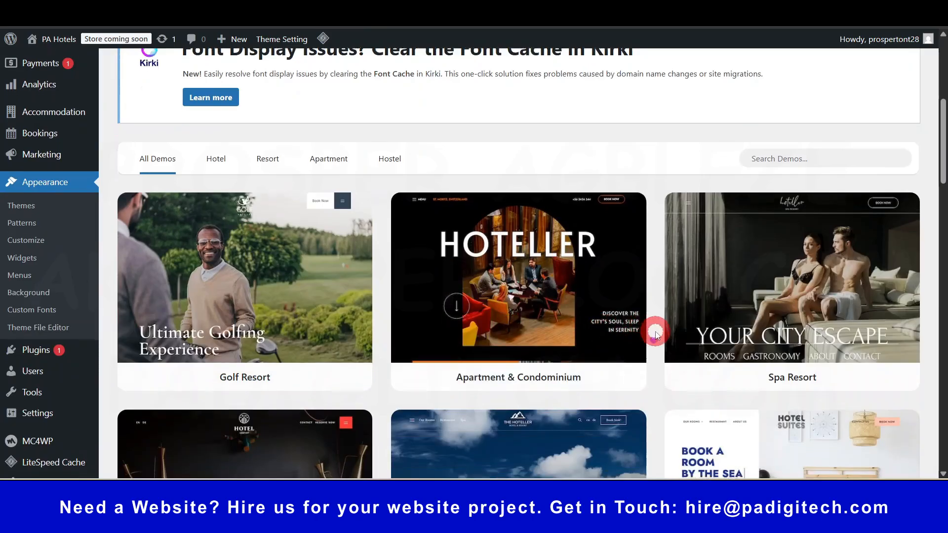
{"action": "scroll", "coordinate": [655, 335], "scroll_direction": "down", "scroll_amount": 4}
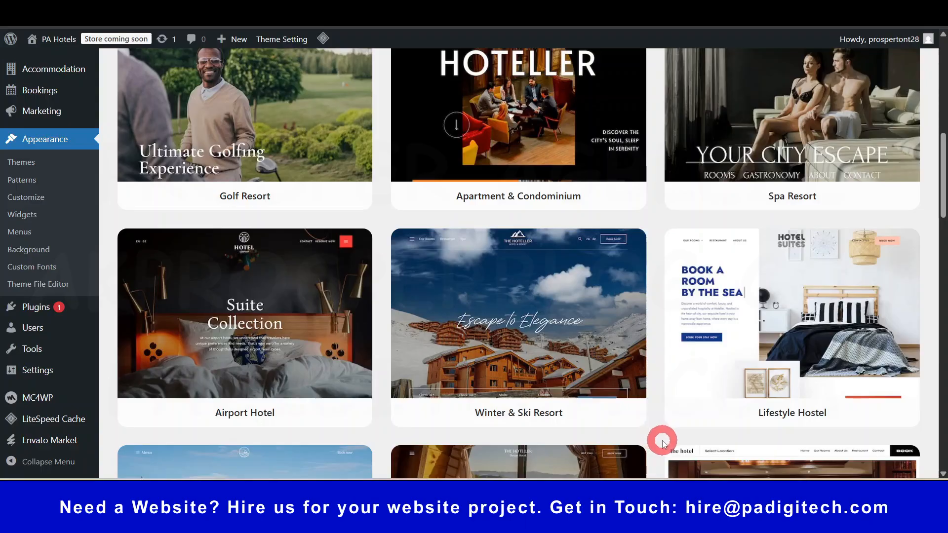
{"action": "scroll", "coordinate": [662, 442], "scroll_direction": "down", "scroll_amount": 3}
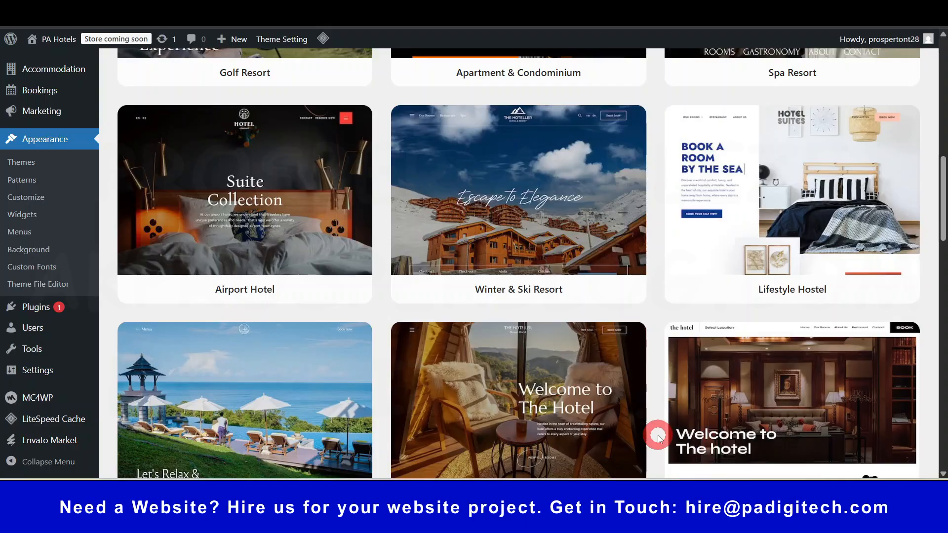
{"action": "scroll", "coordinate": [659, 438], "scroll_direction": "down", "scroll_amount": 1}
{"action": "scroll", "coordinate": [662, 433], "scroll_direction": "up", "scroll_amount": 5}
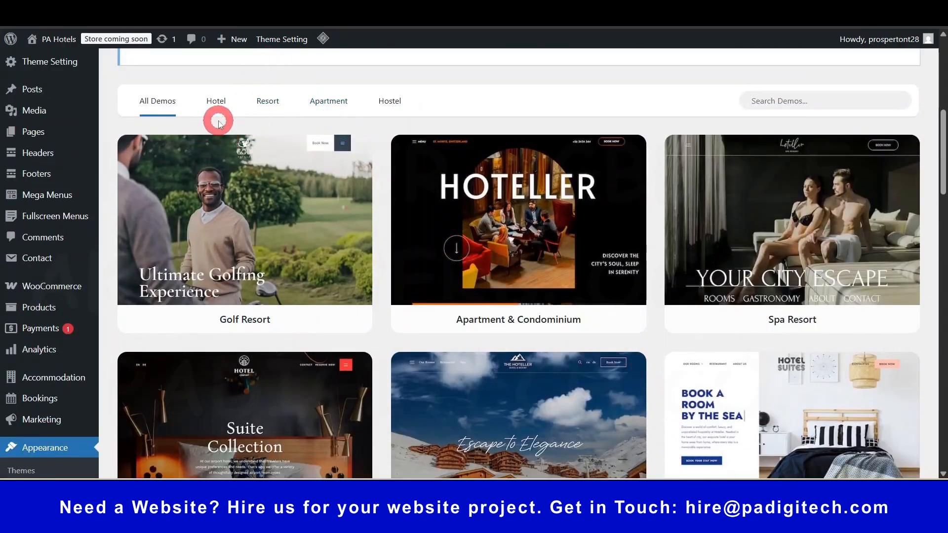
{"action": "left_click", "coordinate": [216, 101]}
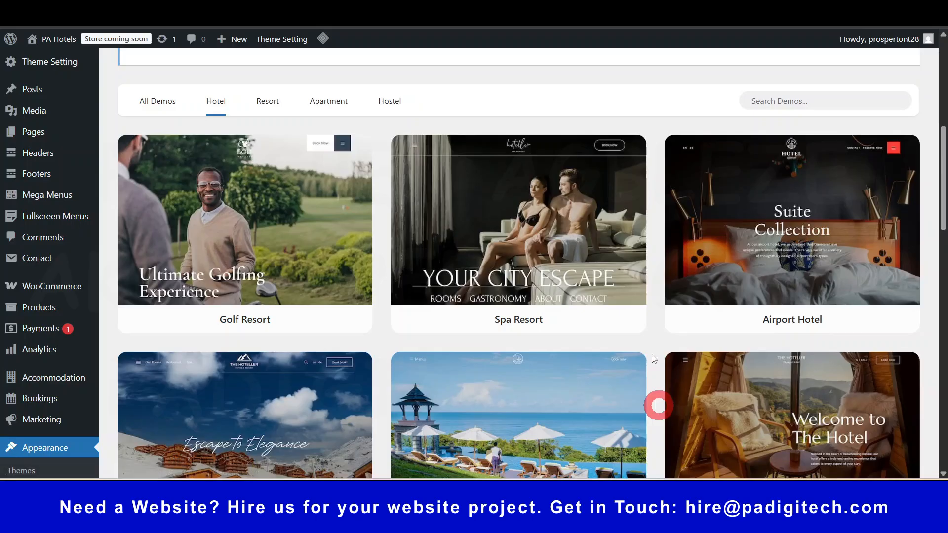
{"action": "left_click", "coordinate": [267, 101]}
{"action": "left_click", "coordinate": [335, 104]}
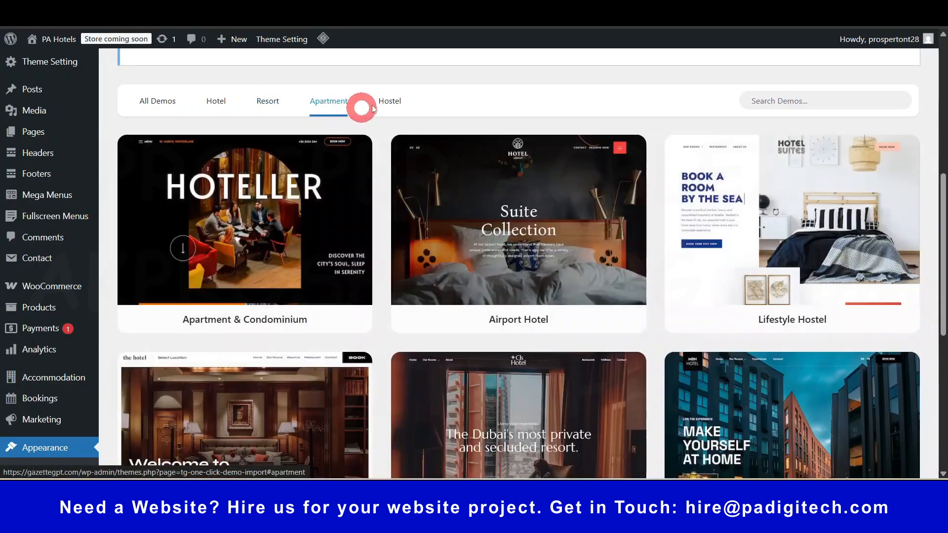
{"action": "left_click", "coordinate": [384, 101]}
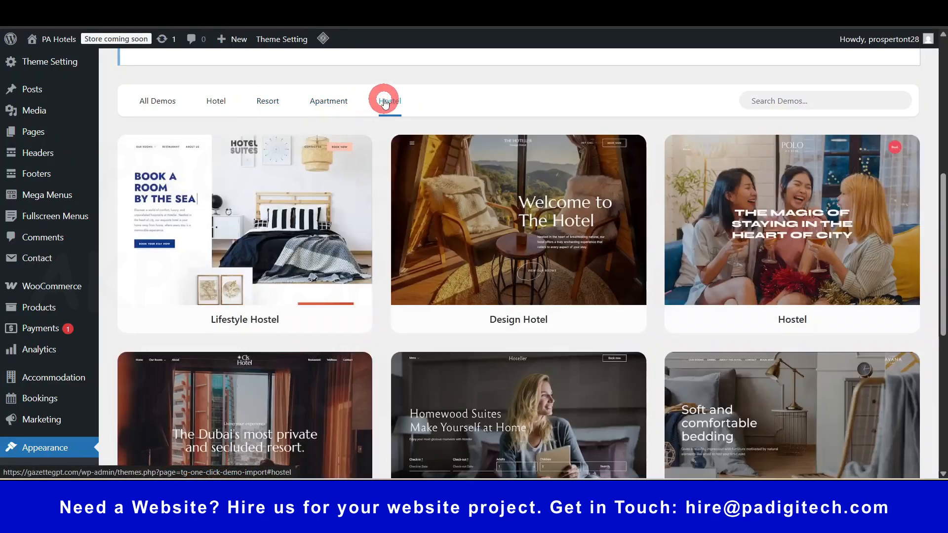
{"action": "left_click", "coordinate": [169, 102]}
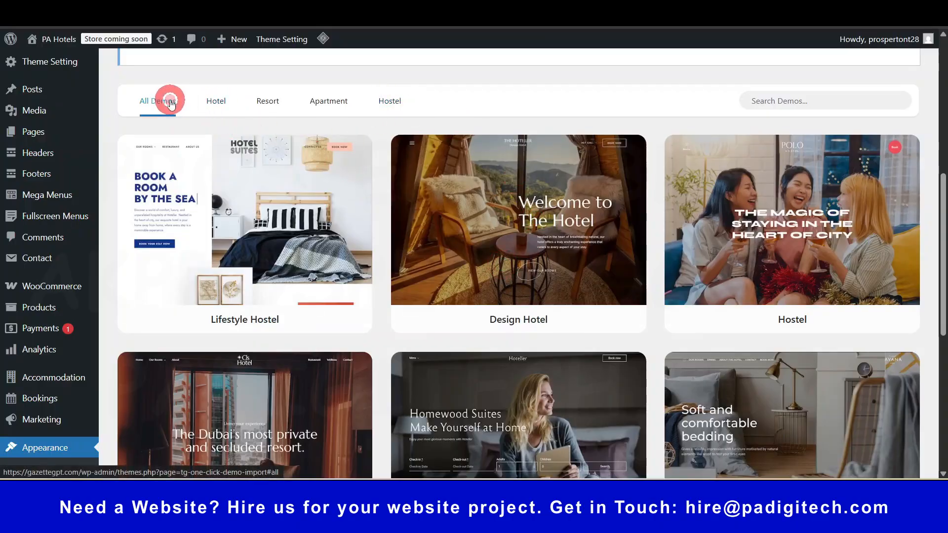
Examine the full list of demos, from Island & Beach Hotel down to the Apartment, Beach and Mountain Hotel designs.
{"action": "scroll", "coordinate": [543, 267], "scroll_direction": "down", "scroll_amount": 10}
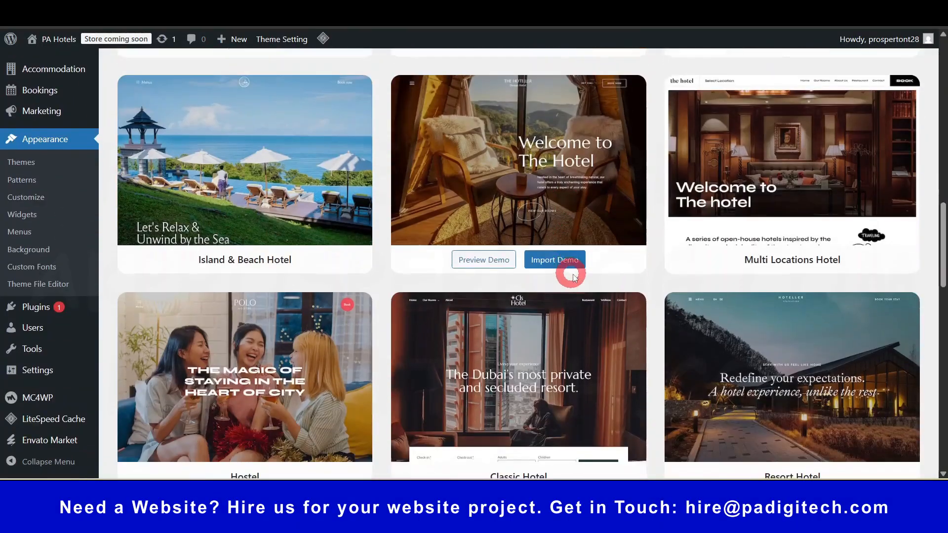
{"action": "scroll", "coordinate": [572, 276], "scroll_direction": "down", "scroll_amount": 5}
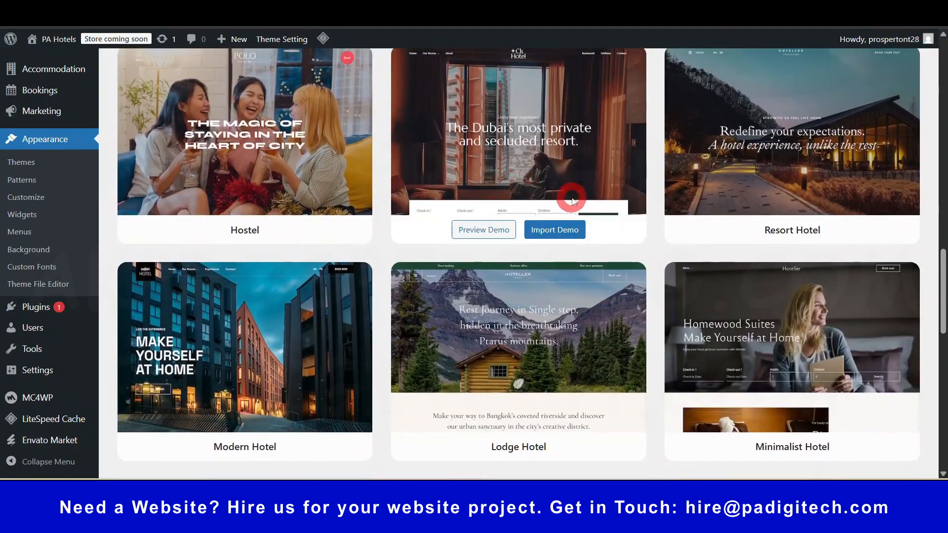
{"action": "scroll", "coordinate": [573, 197], "scroll_direction": "up", "scroll_amount": 1}
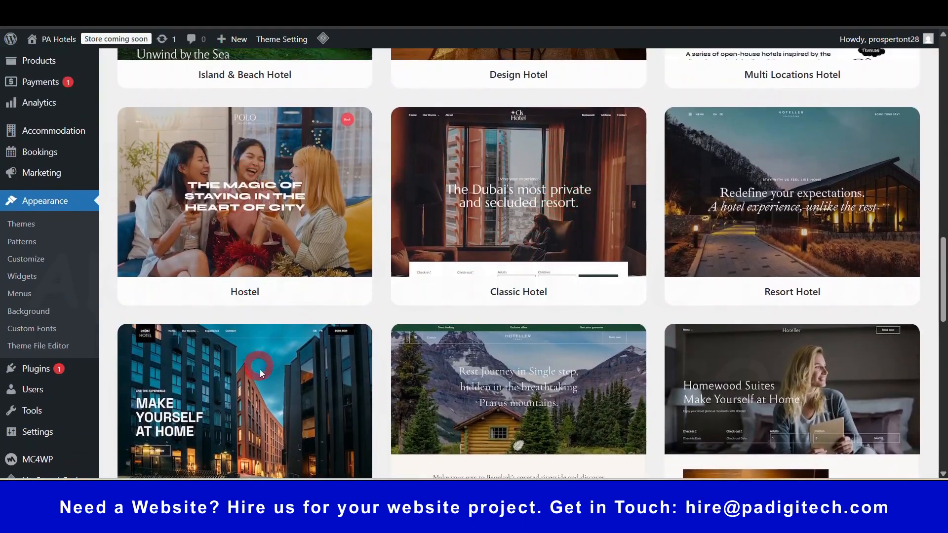
{"action": "scroll", "coordinate": [556, 387], "scroll_direction": "down", "scroll_amount": 5}
{"action": "scroll", "coordinate": [377, 319], "scroll_direction": "down", "scroll_amount": 1}
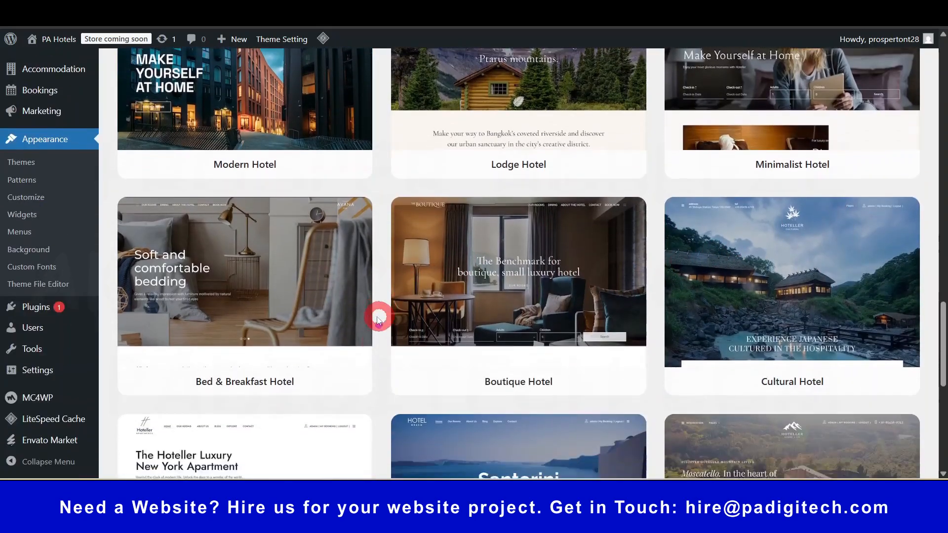
{"action": "scroll", "coordinate": [378, 319], "scroll_direction": "down", "scroll_amount": 3}
{"action": "mouse_move", "coordinate": [229, 201]}
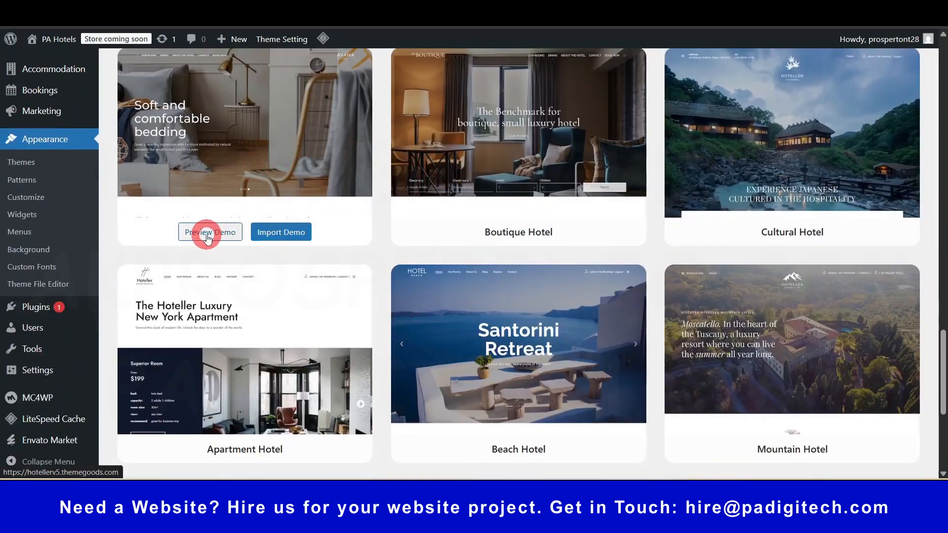
Import the Classic Hotel demo, leaving the recommended WPForms, All in One SEO and MonsterInsights plugins unselected.
{"action": "scroll", "coordinate": [609, 259], "scroll_direction": "up", "scroll_amount": 6}
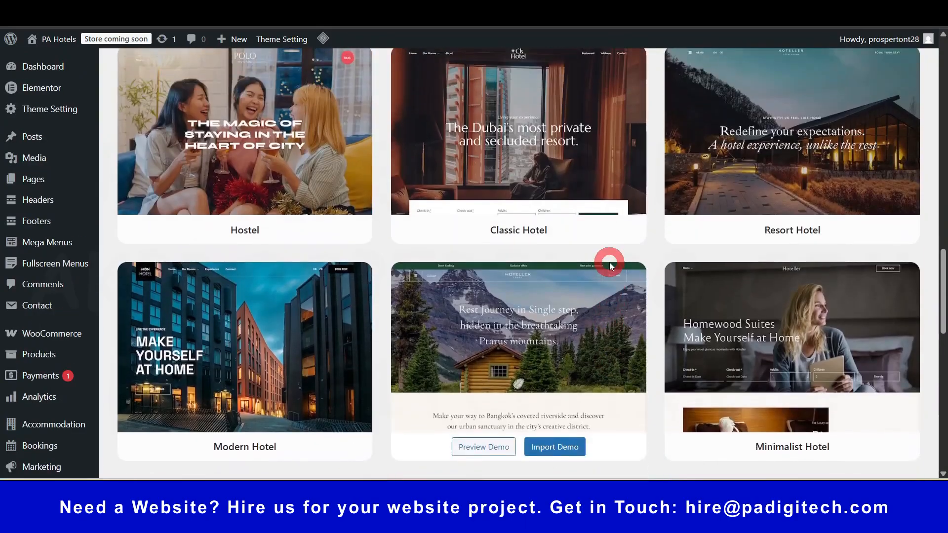
{"action": "scroll", "coordinate": [609, 262], "scroll_direction": "up", "scroll_amount": 3}
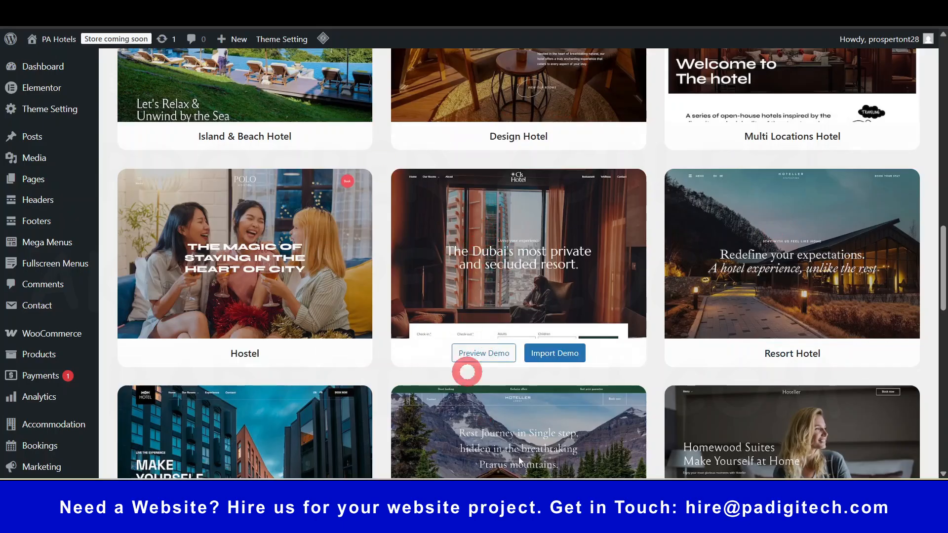
{"action": "left_click", "coordinate": [555, 353]}
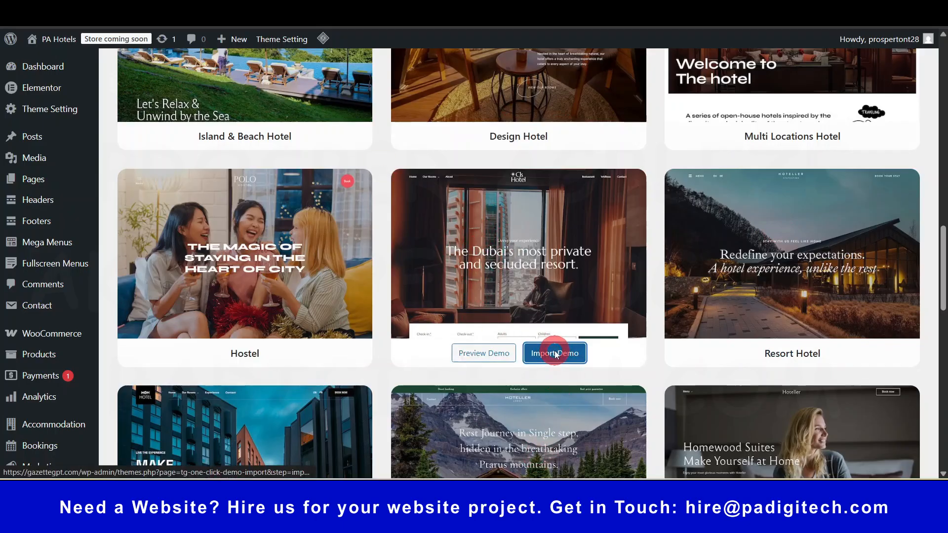
{"action": "scroll", "coordinate": [592, 261], "scroll_direction": "down", "scroll_amount": 5}
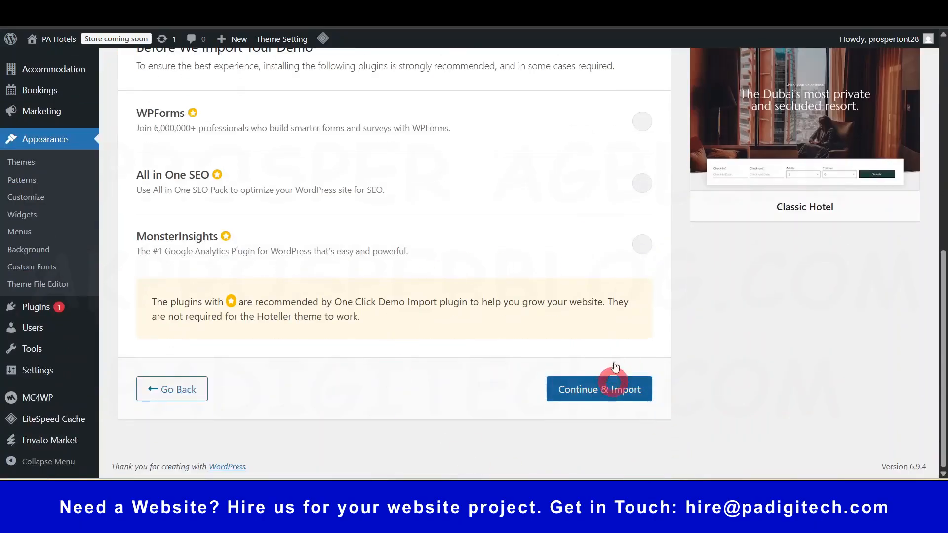
{"action": "left_click", "coordinate": [610, 394]}
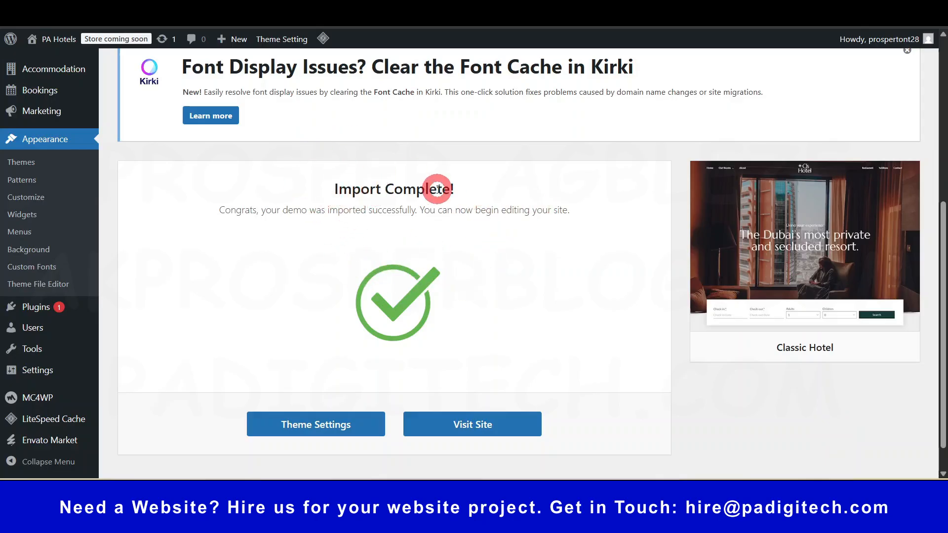
Open the site's front end in a separate tab and open the theme settings from the completed demo import.
{"action": "left_click", "coordinate": [481, 425], "text": "ctrl"}
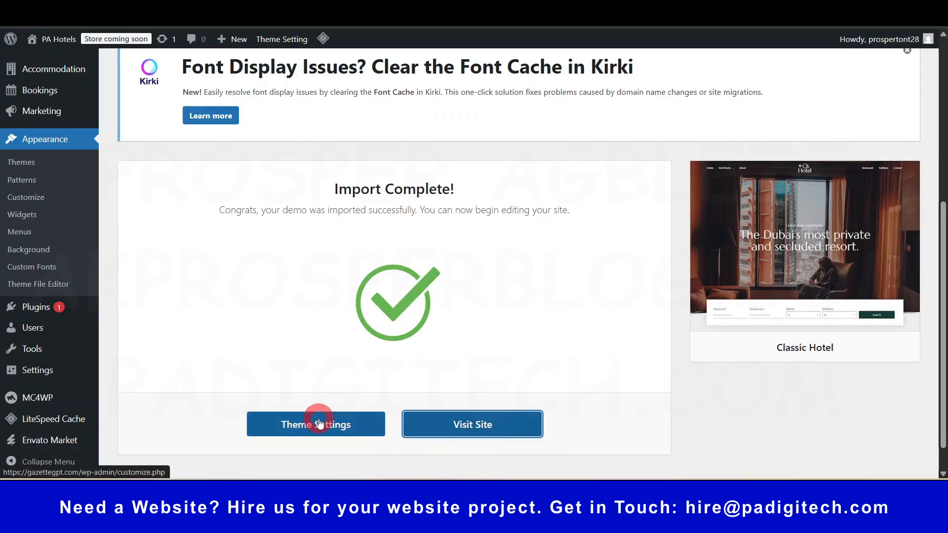
{"action": "scroll", "coordinate": [322, 418], "scroll_direction": "up", "scroll_amount": 4}
{"action": "scroll", "coordinate": [322, 431], "scroll_direction": "down", "scroll_amount": 4}
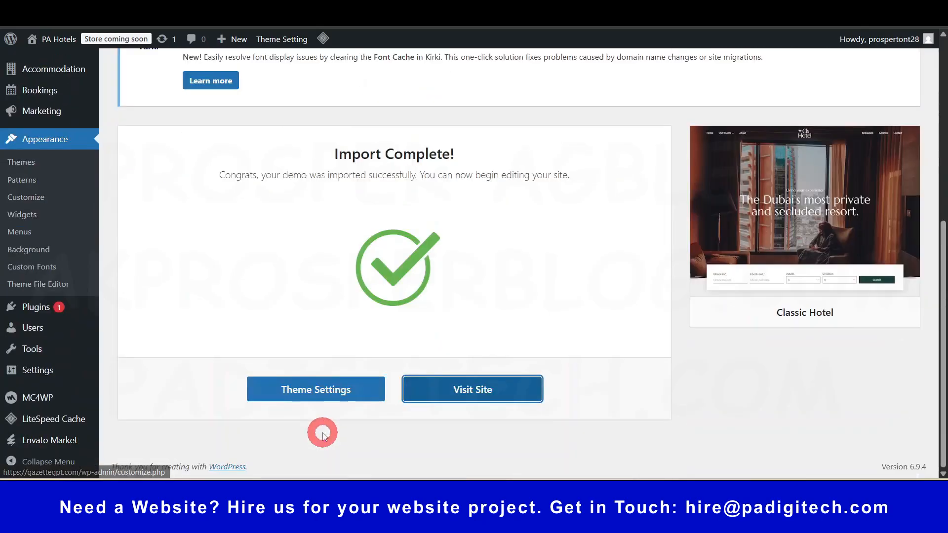
{"action": "left_click", "coordinate": [325, 390]}
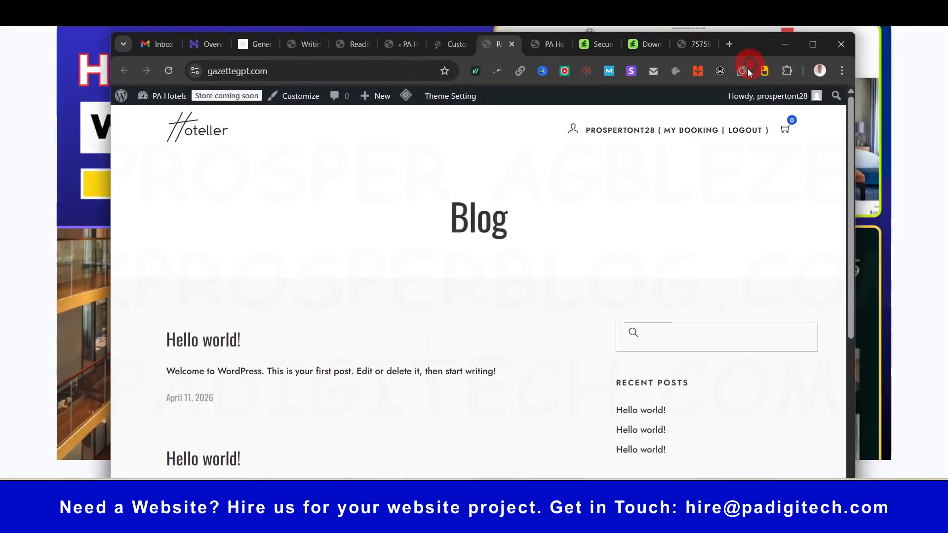
Load the imported demo's home page at gazettegpt.com/home and maximize the browser window.
{"action": "left_click", "coordinate": [305, 95]}
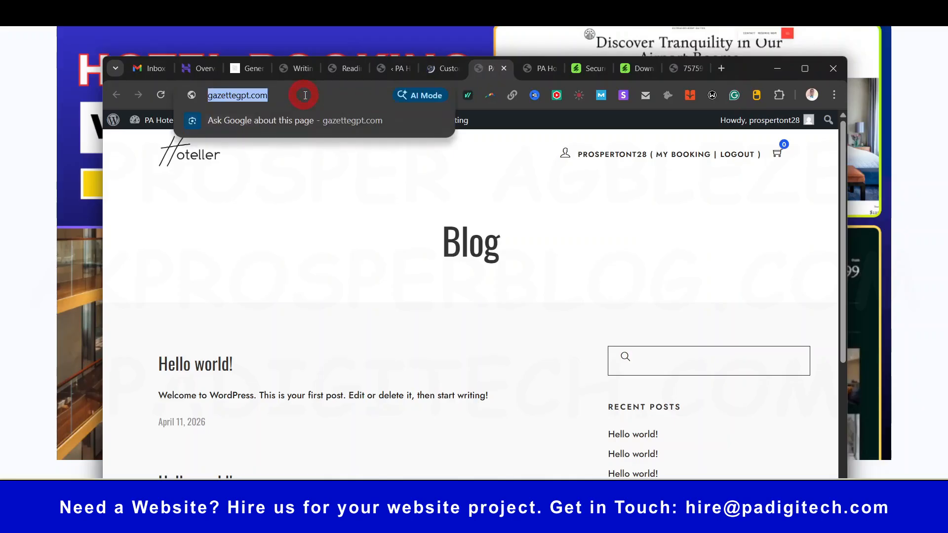
{"action": "left_click", "coordinate": [300, 97]}
{"action": "type", "text": "/home"}
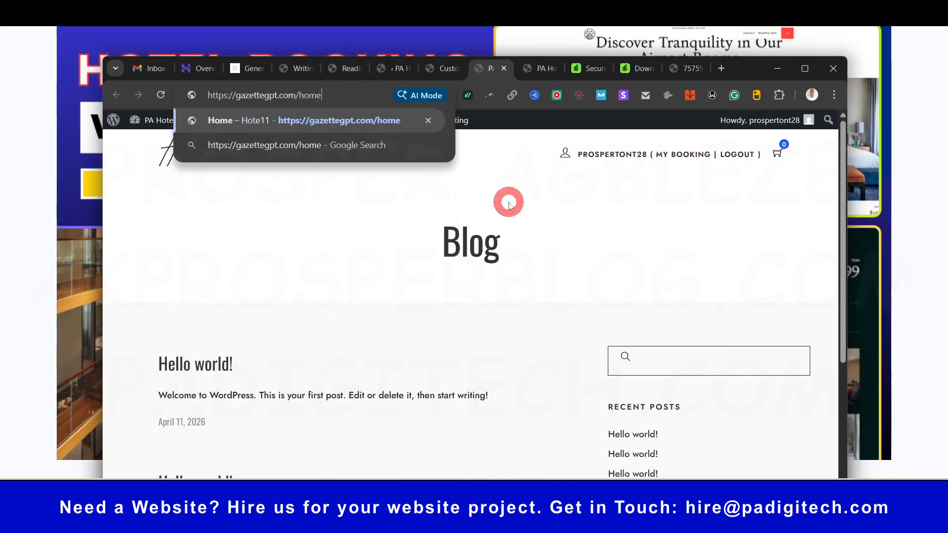
{"action": "key", "text": "Return"}
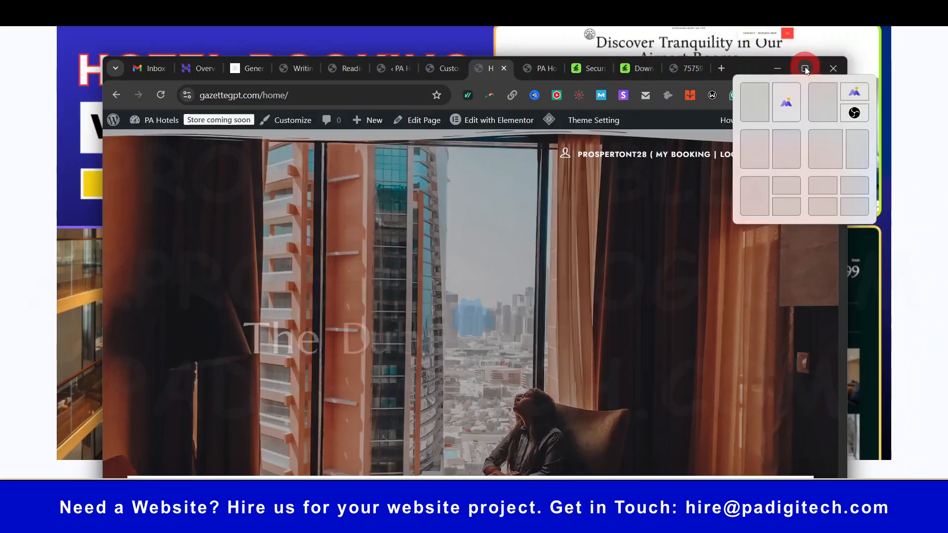
{"action": "left_click", "coordinate": [805, 69]}
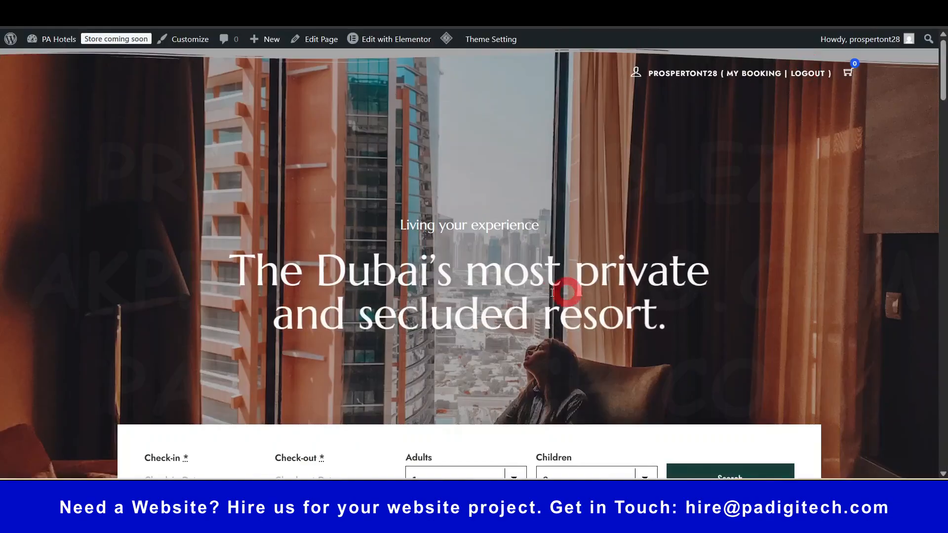
Examine the imported home page from the booking search form through rooms, amenities and contact form to the footer.
{"action": "scroll", "coordinate": [258, 223], "scroll_direction": "down", "scroll_amount": 6}
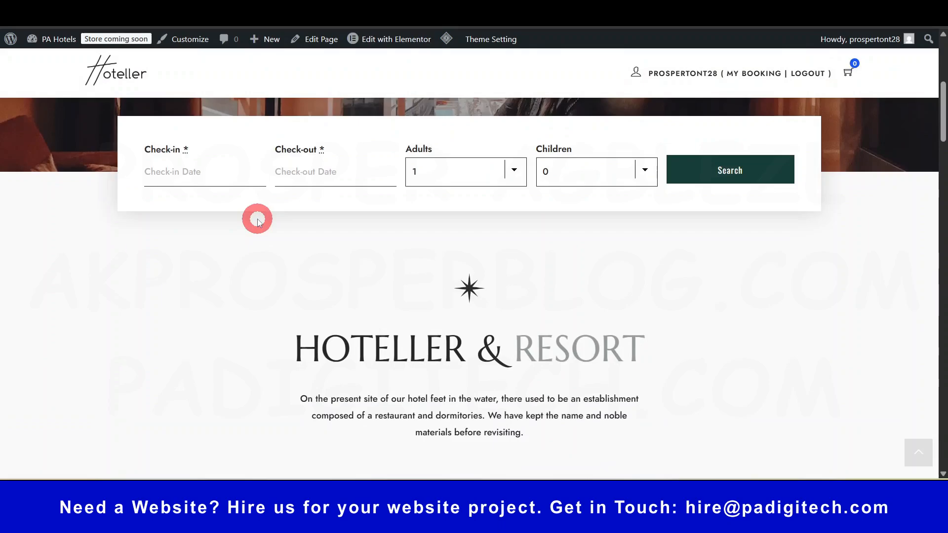
{"action": "scroll", "coordinate": [257, 222], "scroll_direction": "down", "scroll_amount": 10}
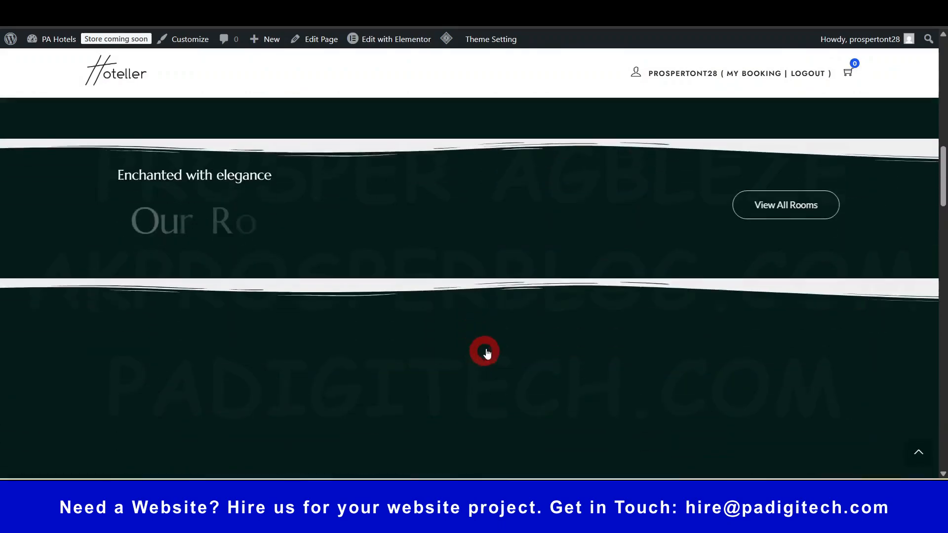
{"action": "scroll", "coordinate": [486, 353], "scroll_direction": "down", "scroll_amount": 8}
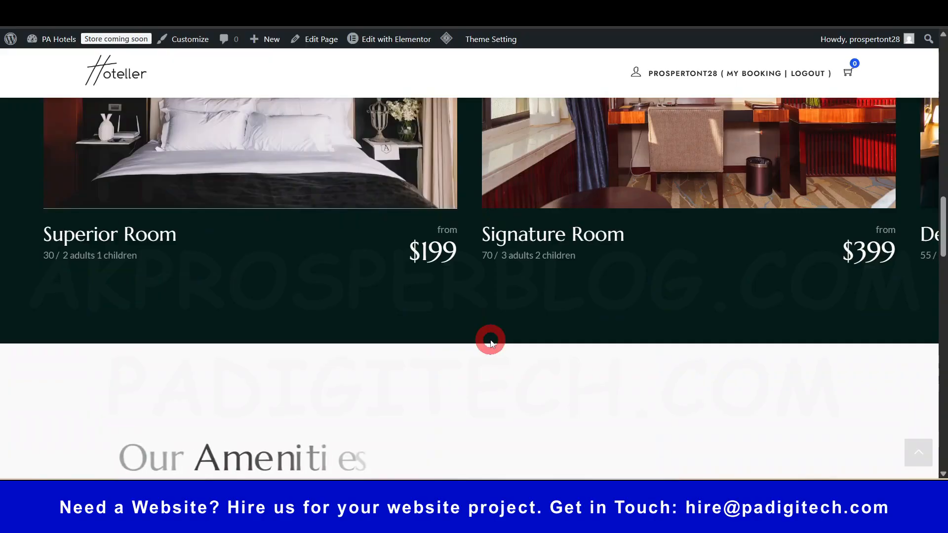
{"action": "scroll", "coordinate": [490, 344], "scroll_direction": "down", "scroll_amount": 5}
{"action": "scroll", "coordinate": [490, 341], "scroll_direction": "down", "scroll_amount": 8}
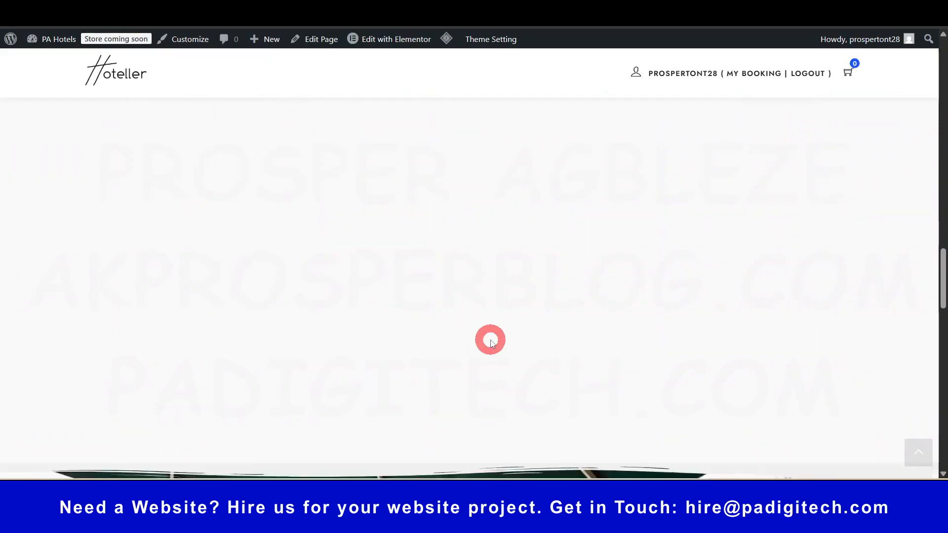
{"action": "scroll", "coordinate": [490, 339], "scroll_direction": "down", "scroll_amount": 10}
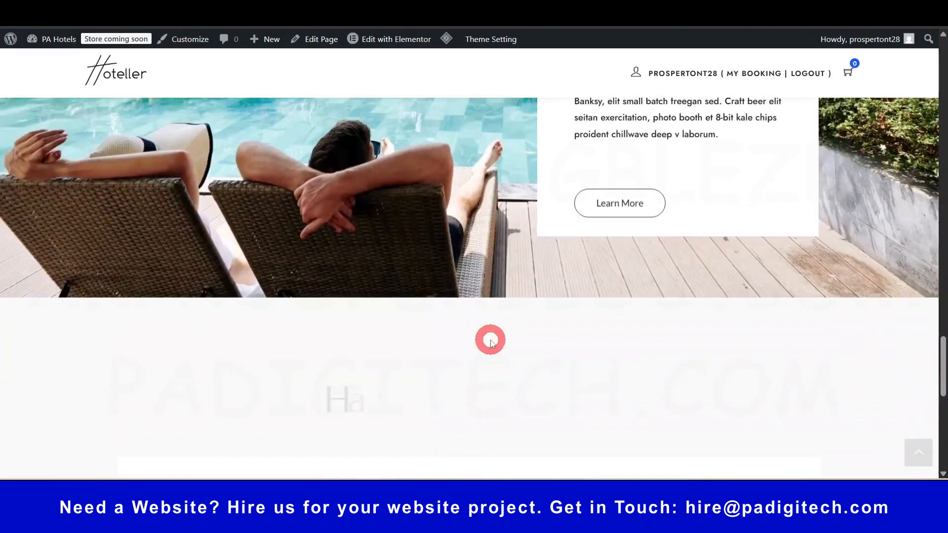
{"action": "scroll", "coordinate": [490, 339], "scroll_direction": "down", "scroll_amount": 4}
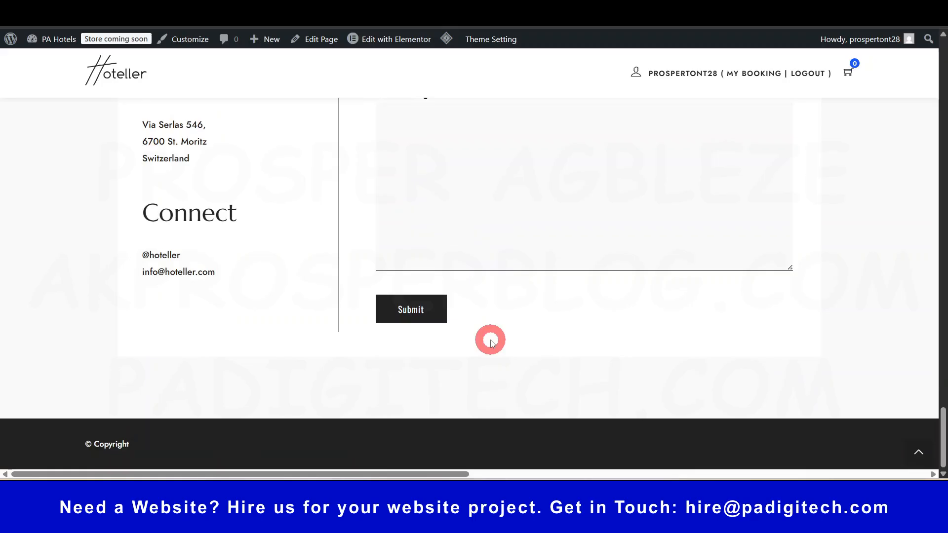
{"action": "scroll", "coordinate": [490, 340], "scroll_direction": "up", "scroll_amount": 4}
{"action": "scroll", "coordinate": [490, 341], "scroll_direction": "down", "scroll_amount": 4}
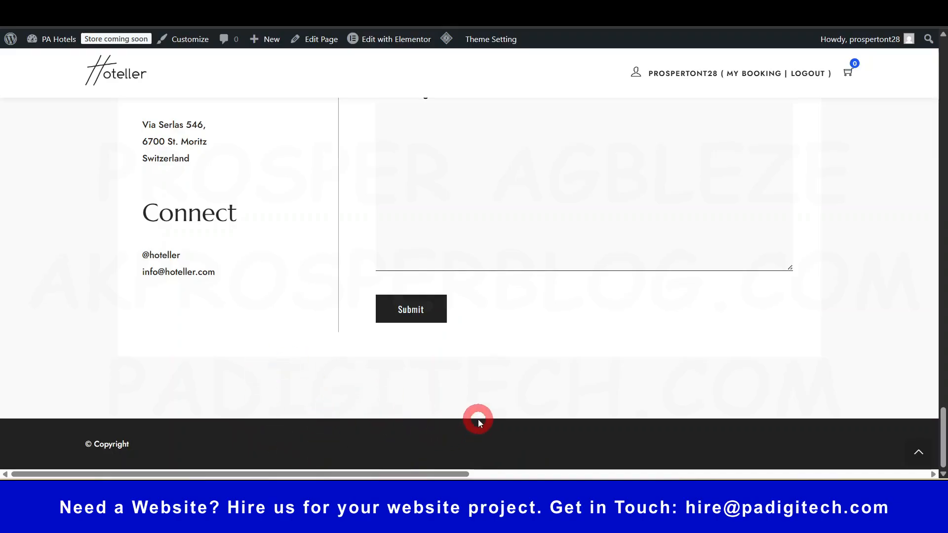
{"action": "left_click", "coordinate": [919, 453]}
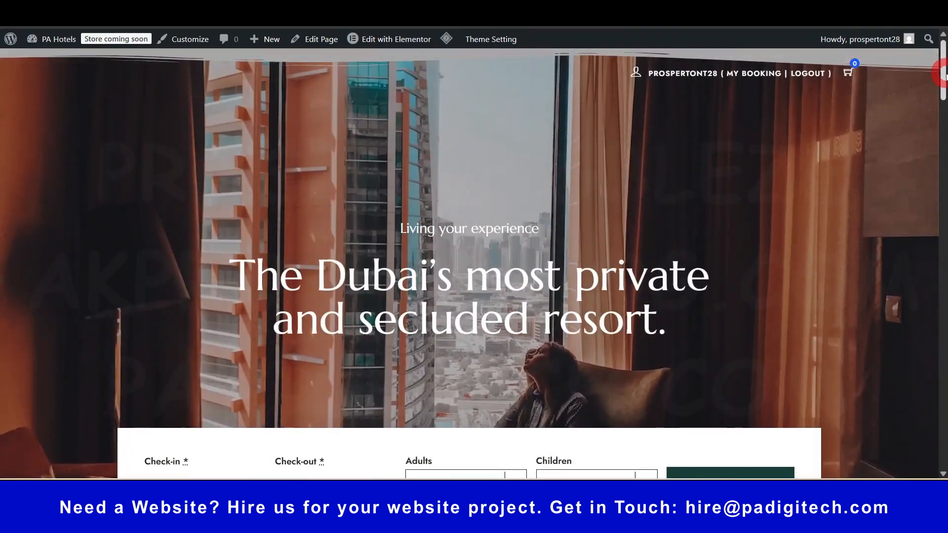
{"action": "left_click_drag", "start_coordinate": [943, 69], "coordinate": [943, 136]}
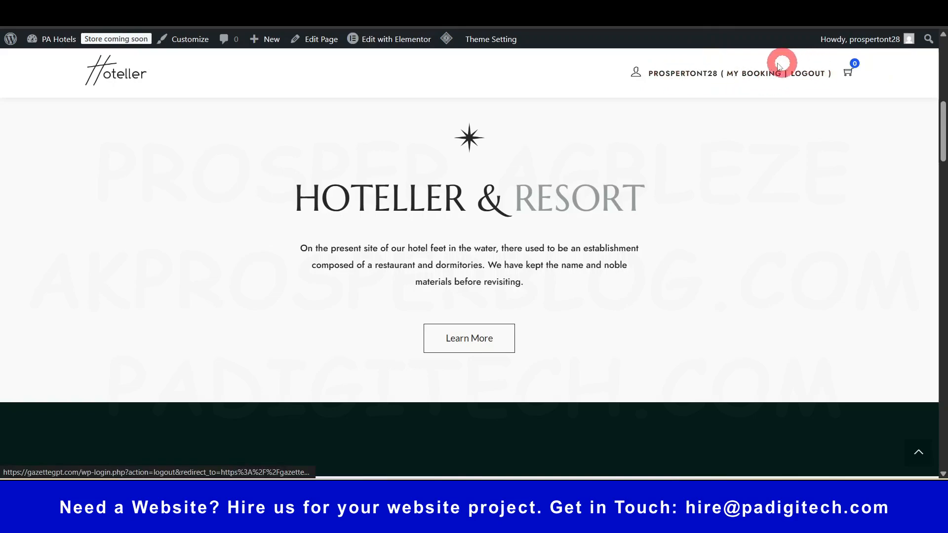
{"action": "left_click_drag", "start_coordinate": [943, 124], "coordinate": [942, 209]}
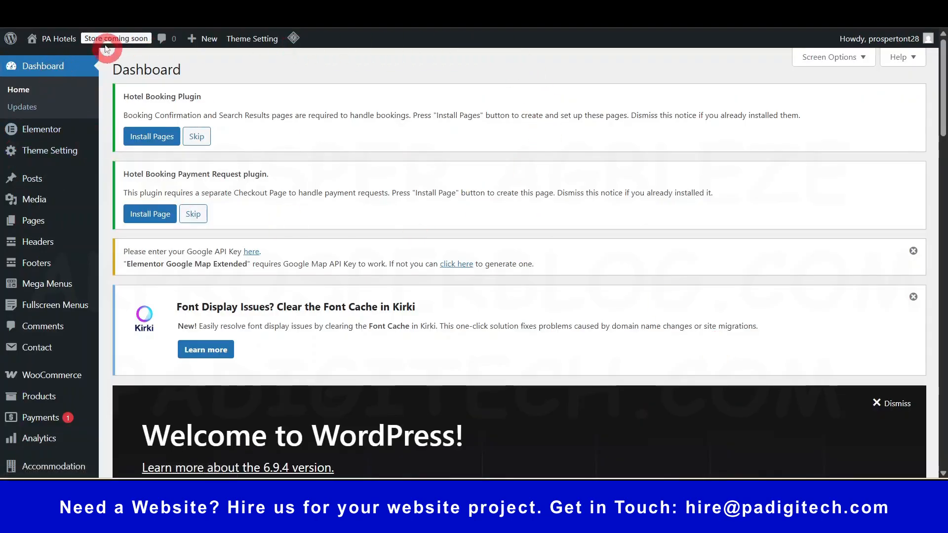
Open the live site from the dashboard in a new tab and check what its front page displays.
{"action": "mouse_move", "coordinate": [67, 43]}
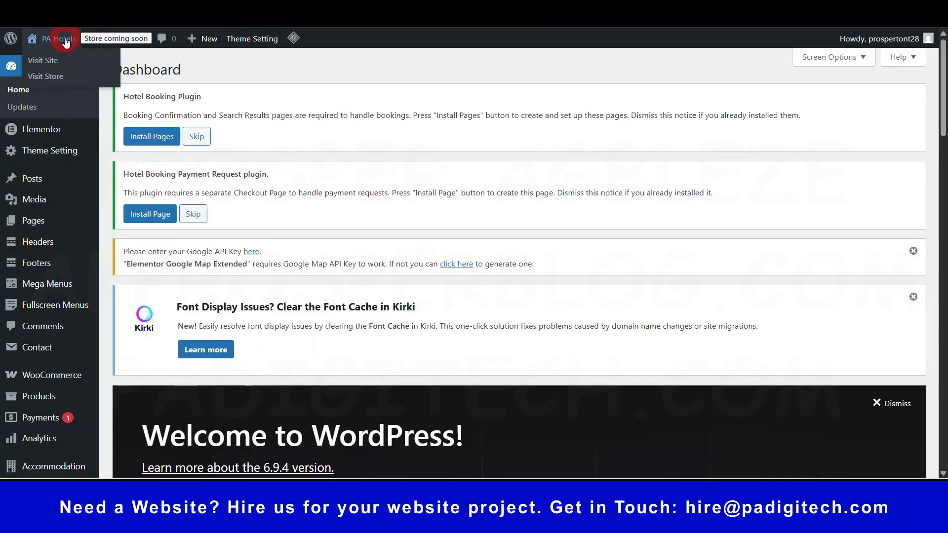
{"action": "right_click", "coordinate": [43, 65]}
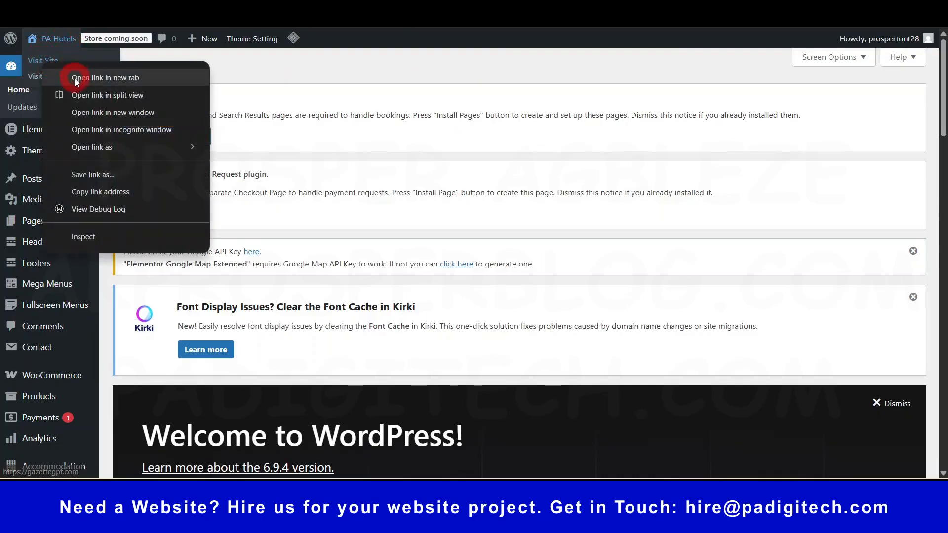
{"action": "left_click", "coordinate": [75, 79]}
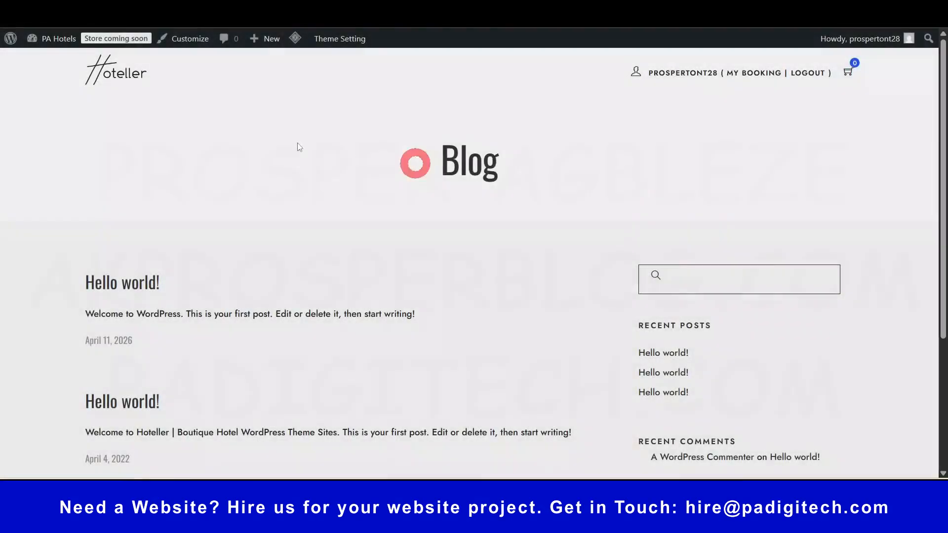
{"action": "scroll", "coordinate": [211, 292], "scroll_direction": "down", "scroll_amount": 2}
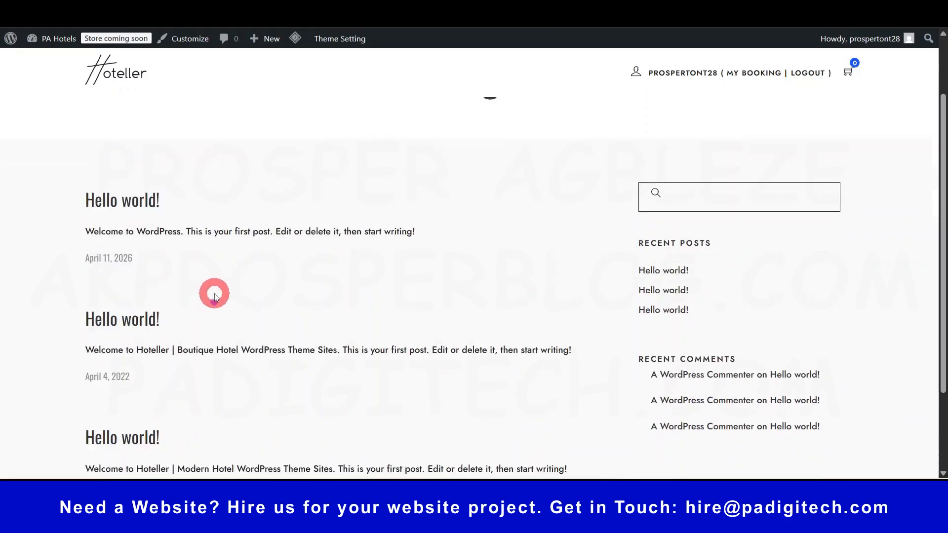
{"action": "scroll", "coordinate": [284, 260], "scroll_direction": "up", "scroll_amount": 2}
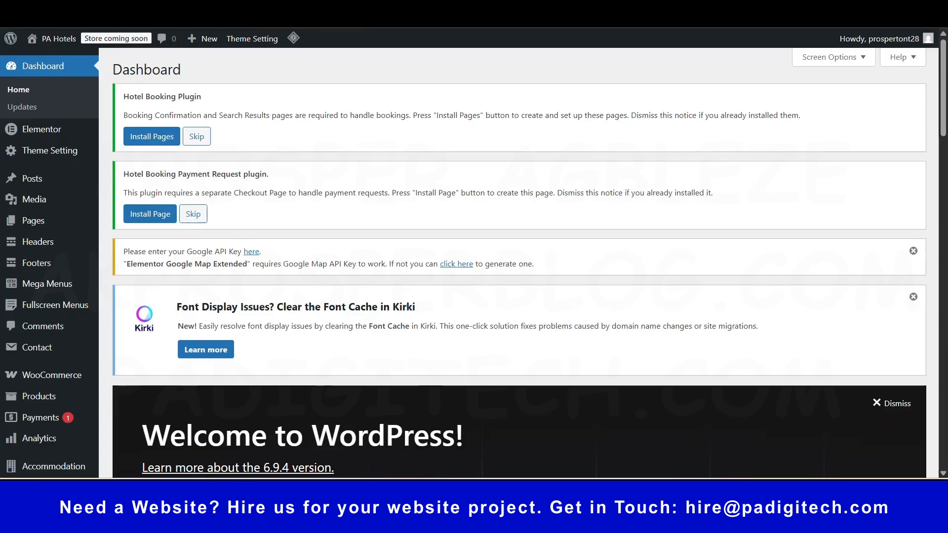
Open the Homepage Settings section of the theme Customizer.
{"action": "mouse_move", "coordinate": [37, 385]}
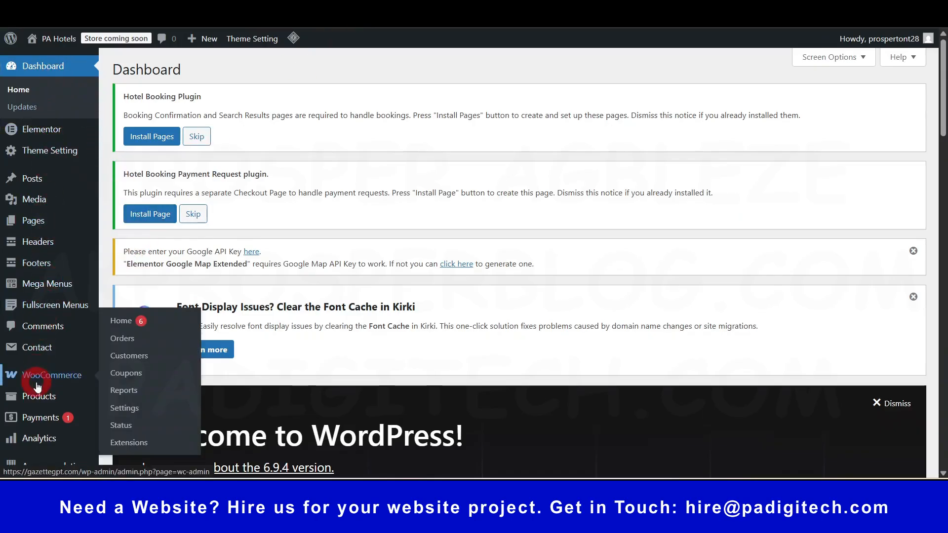
{"action": "scroll", "coordinate": [38, 385], "scroll_direction": "down", "scroll_amount": 5}
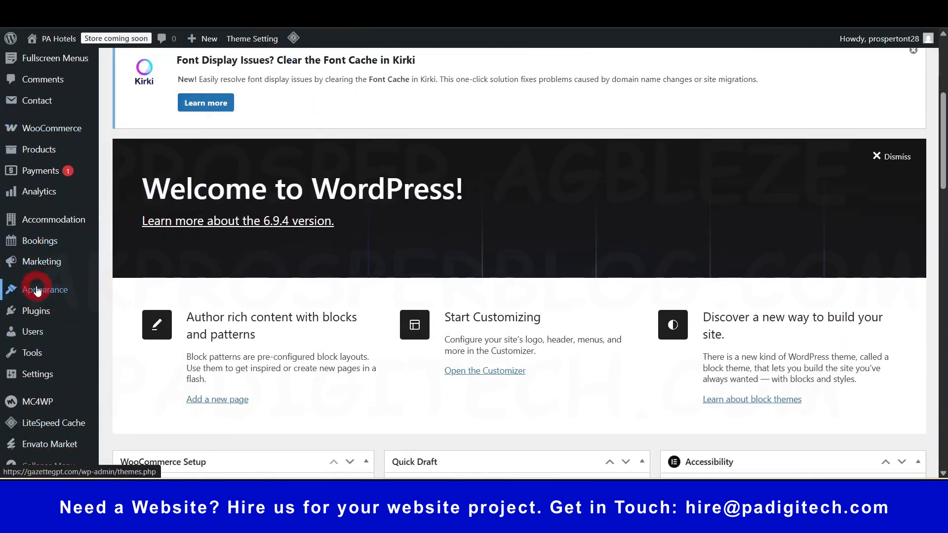
{"action": "mouse_move", "coordinate": [37, 291]}
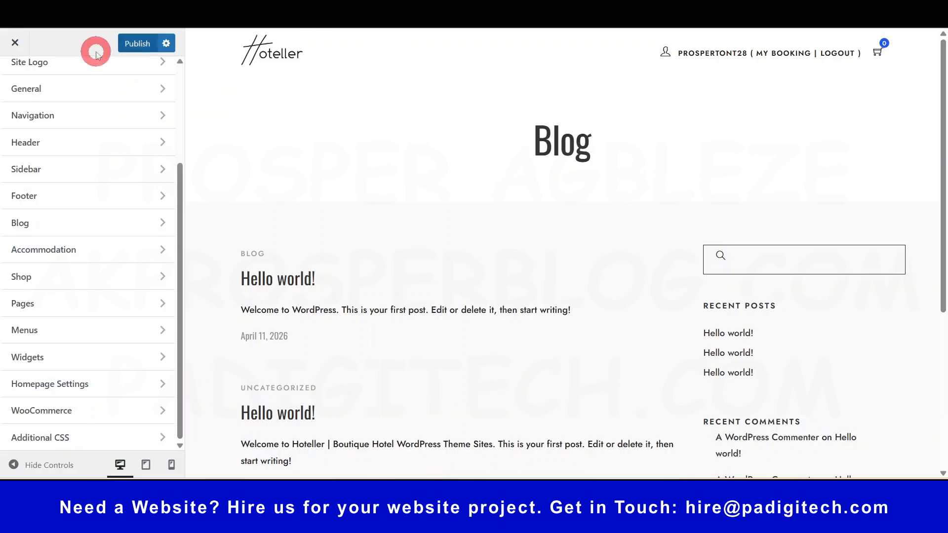
{"action": "scroll", "coordinate": [72, 168], "scroll_direction": "up", "scroll_amount": 3}
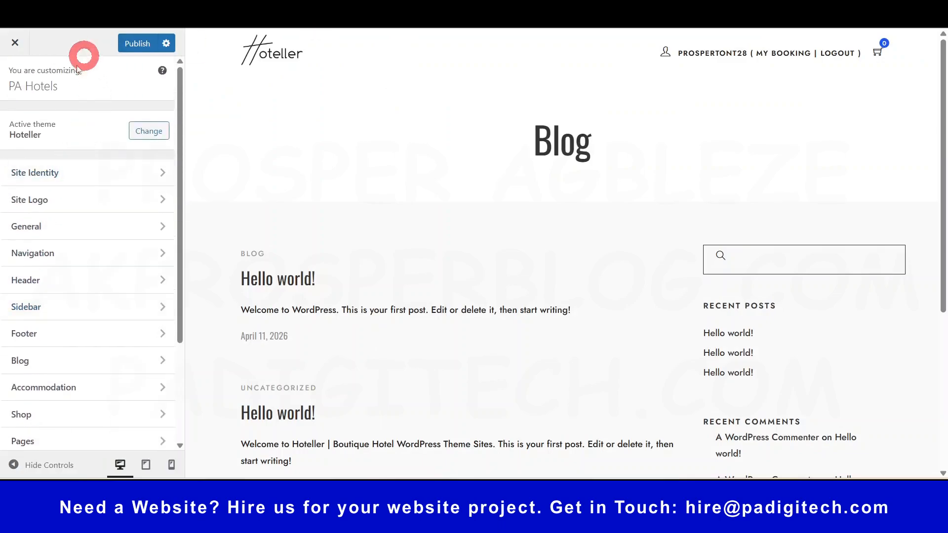
{"action": "scroll", "coordinate": [65, 298], "scroll_direction": "down", "scroll_amount": 3}
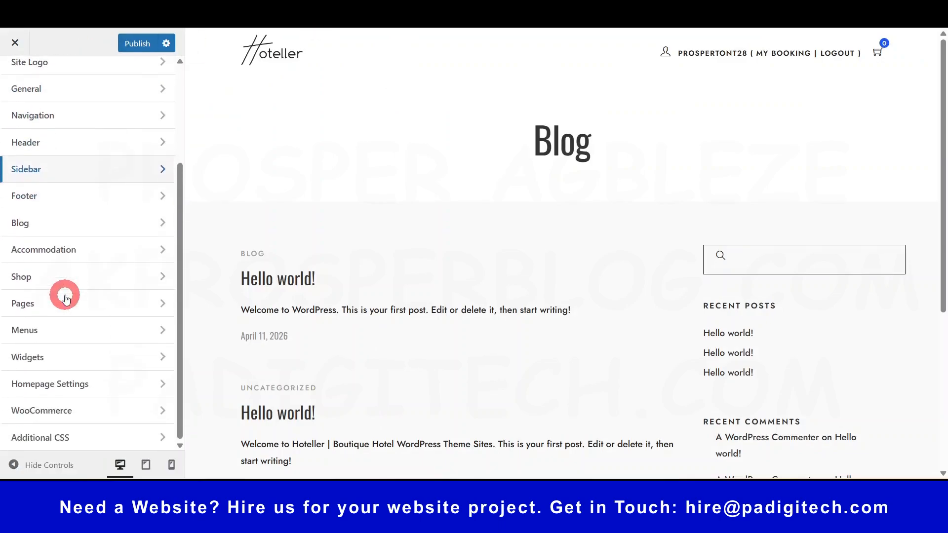
{"action": "left_click", "coordinate": [46, 389]}
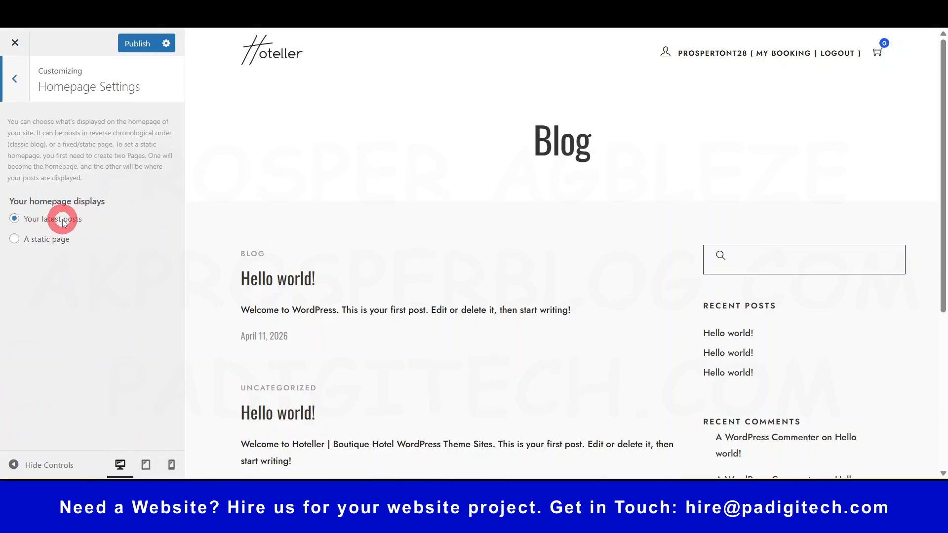
Set the homepage to display the static page Home and publish the change.
{"action": "left_click", "coordinate": [15, 240]}
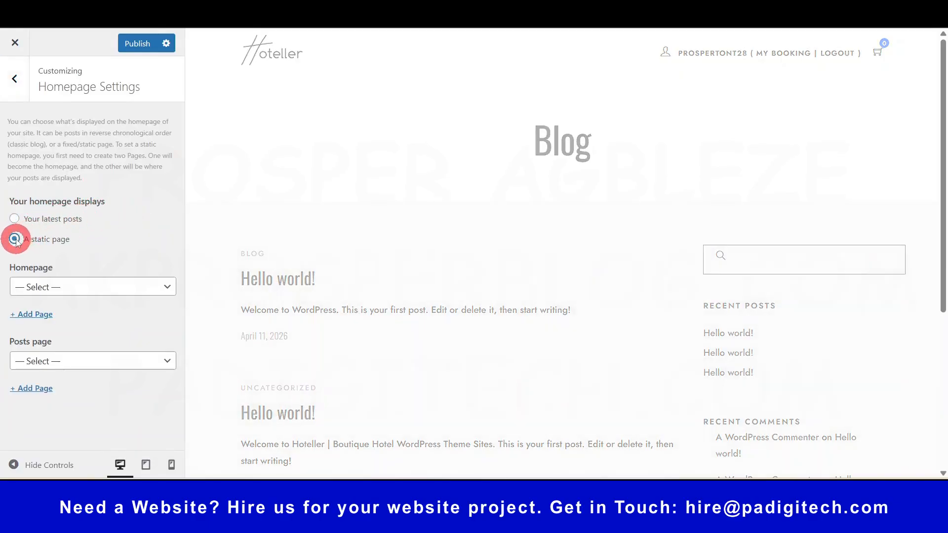
{"action": "left_click", "coordinate": [91, 286]}
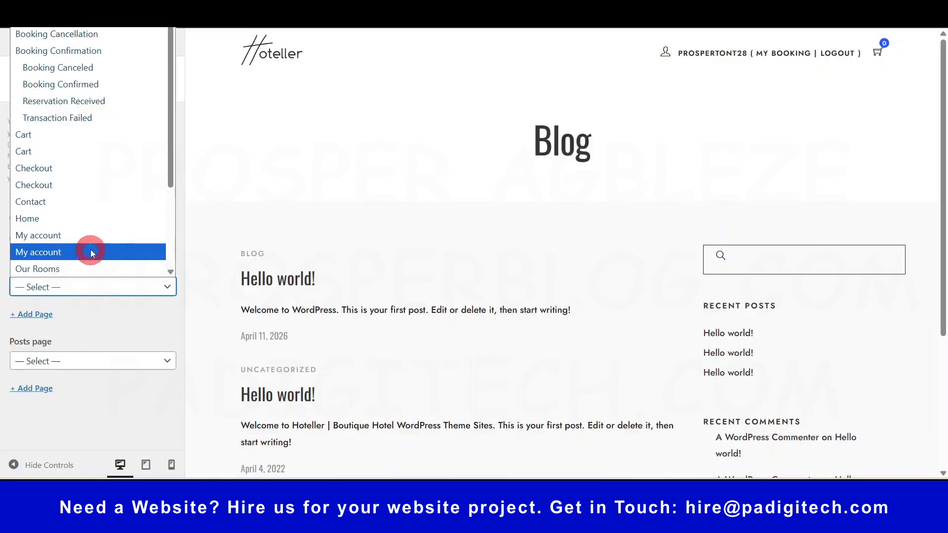
{"action": "left_click", "coordinate": [62, 221]}
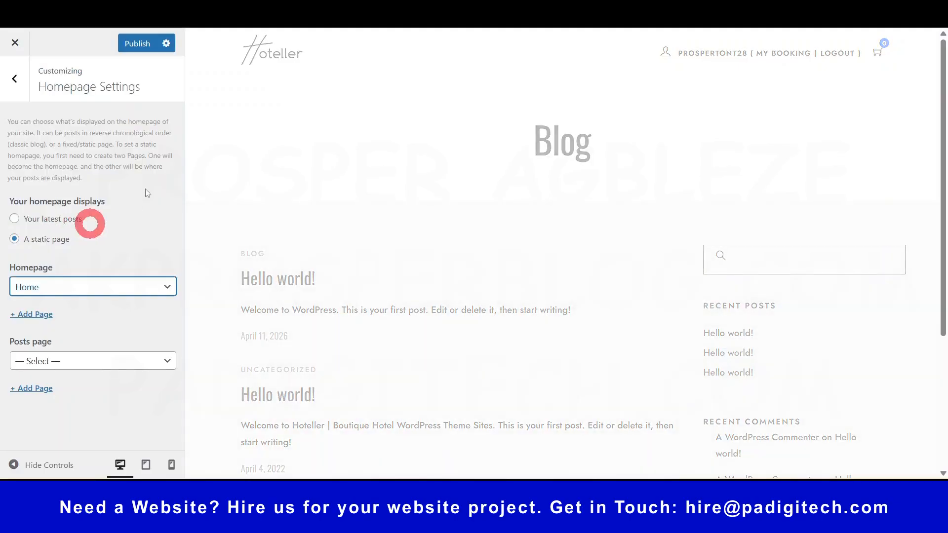
{"action": "left_click", "coordinate": [124, 44]}
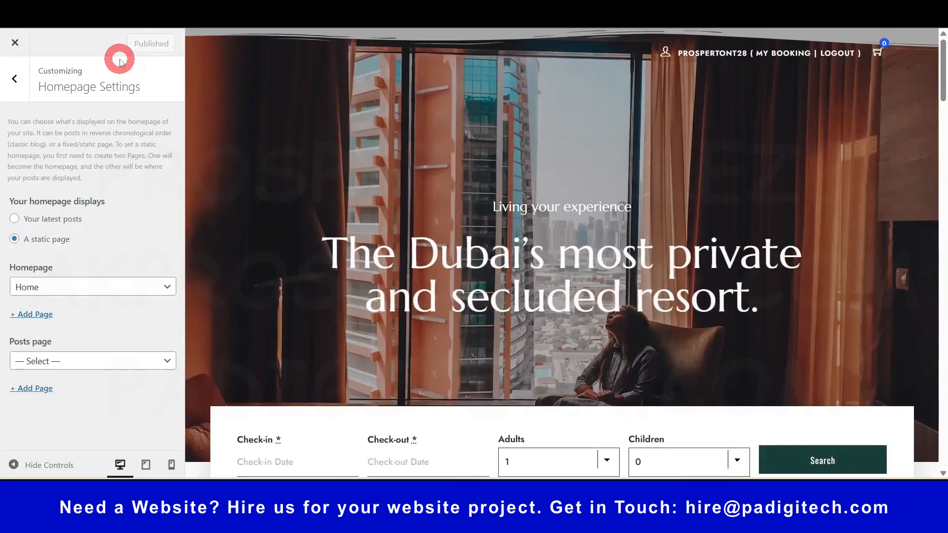
{"action": "scroll", "coordinate": [648, 166], "scroll_direction": "down", "scroll_amount": 4}
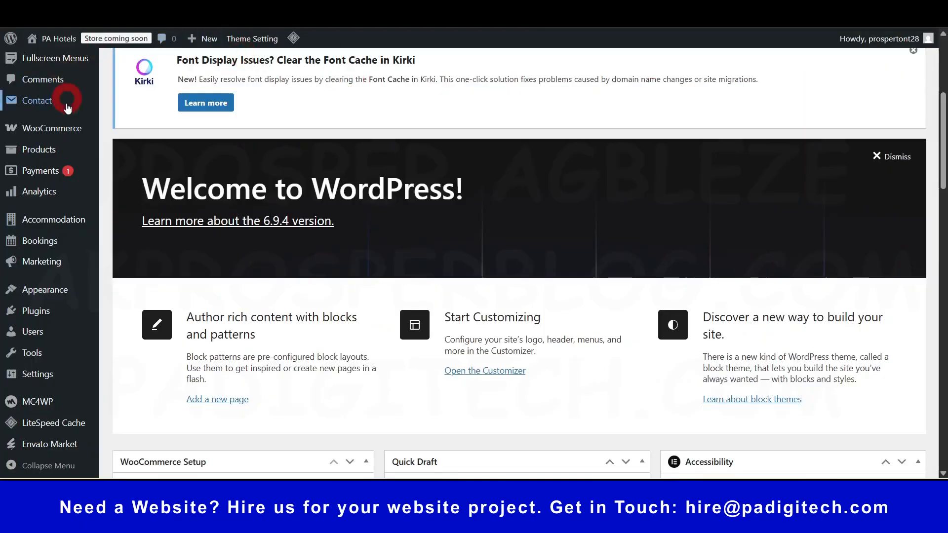
Open the store's site visibility settings, set the site to Live and save the changes.
{"action": "scroll", "coordinate": [59, 144], "scroll_direction": "up", "scroll_amount": 5}
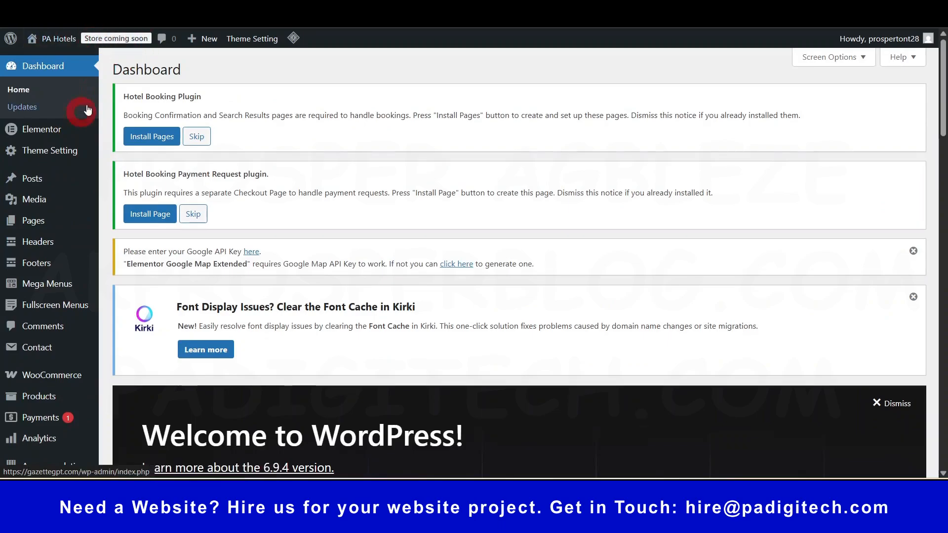
{"action": "left_click", "coordinate": [110, 44]}
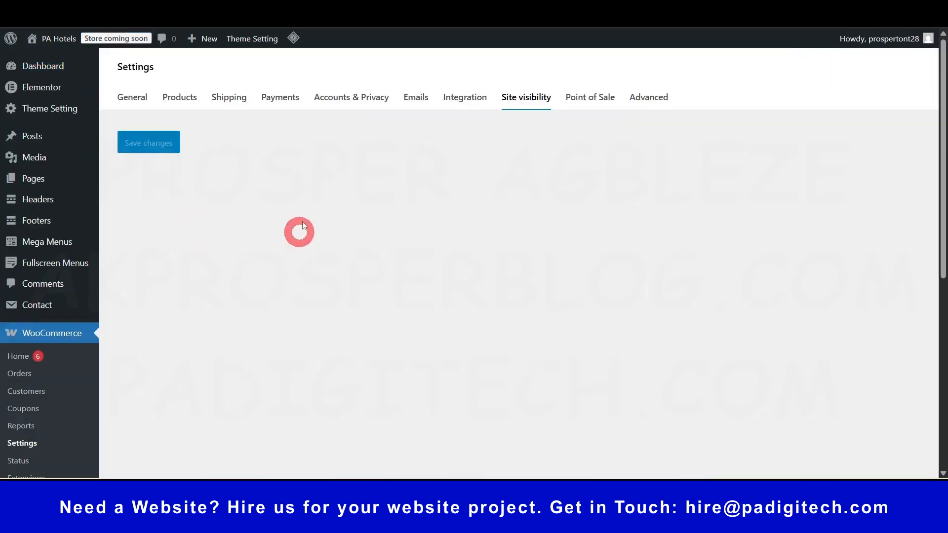
{"action": "scroll", "coordinate": [239, 205], "scroll_direction": "down", "scroll_amount": 5}
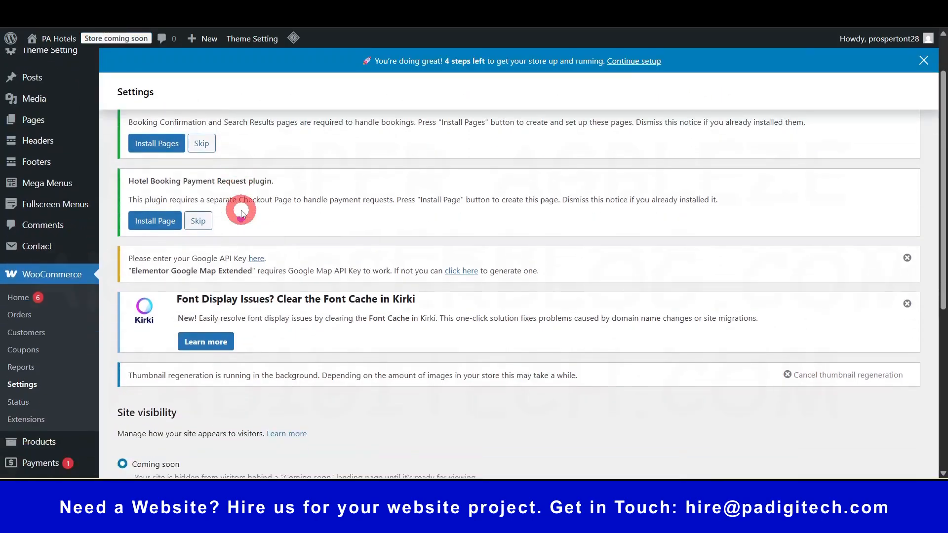
{"action": "left_click", "coordinate": [121, 388]}
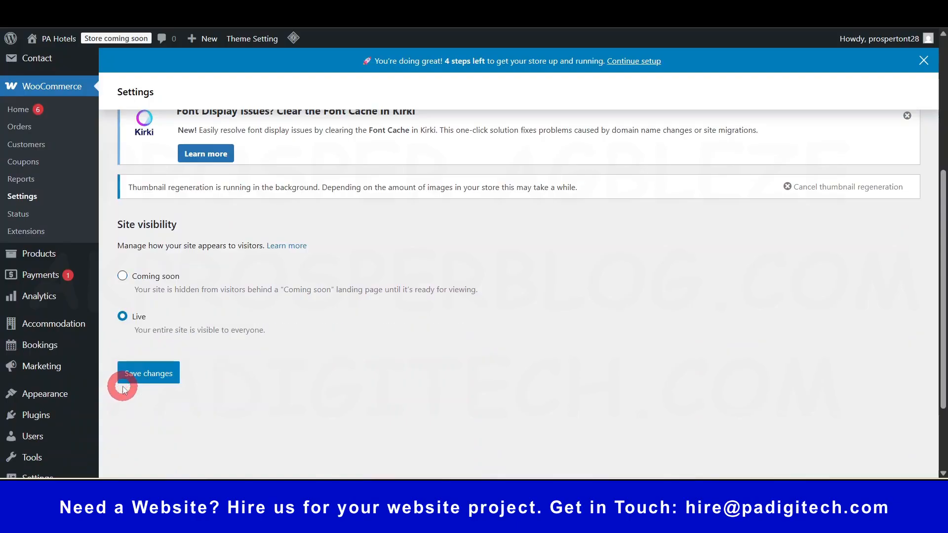
{"action": "left_click", "coordinate": [166, 380]}
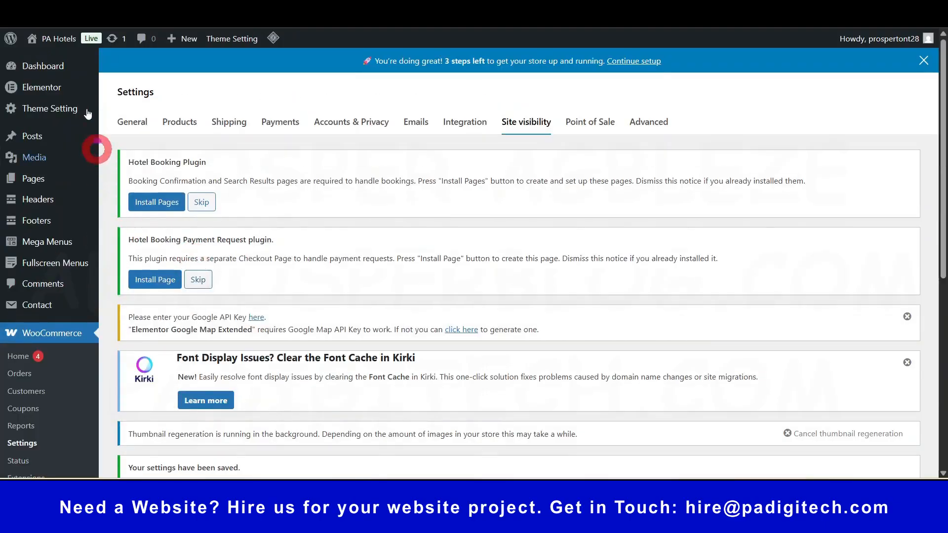
Return to the dashboard home and look over its notices and widgets.
{"action": "mouse_move", "coordinate": [59, 64]}
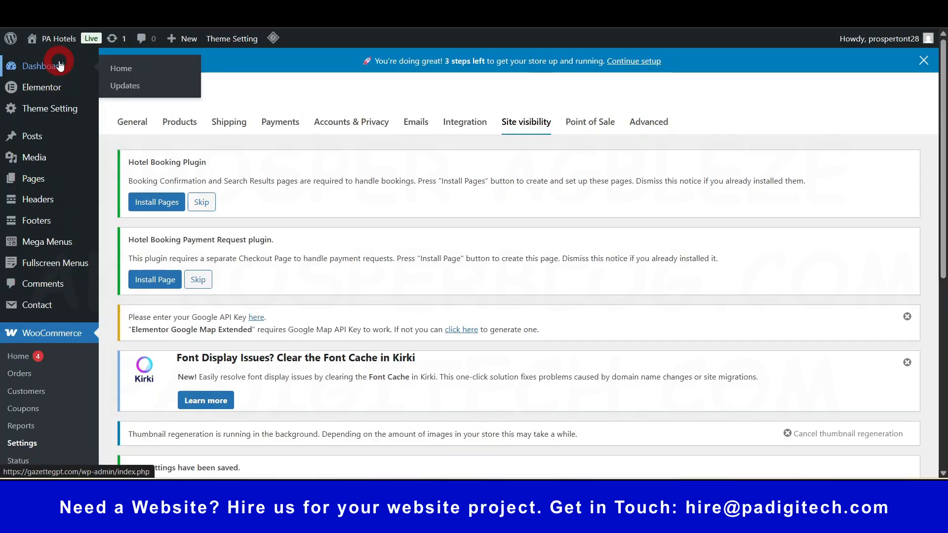
{"action": "left_click", "coordinate": [59, 64]}
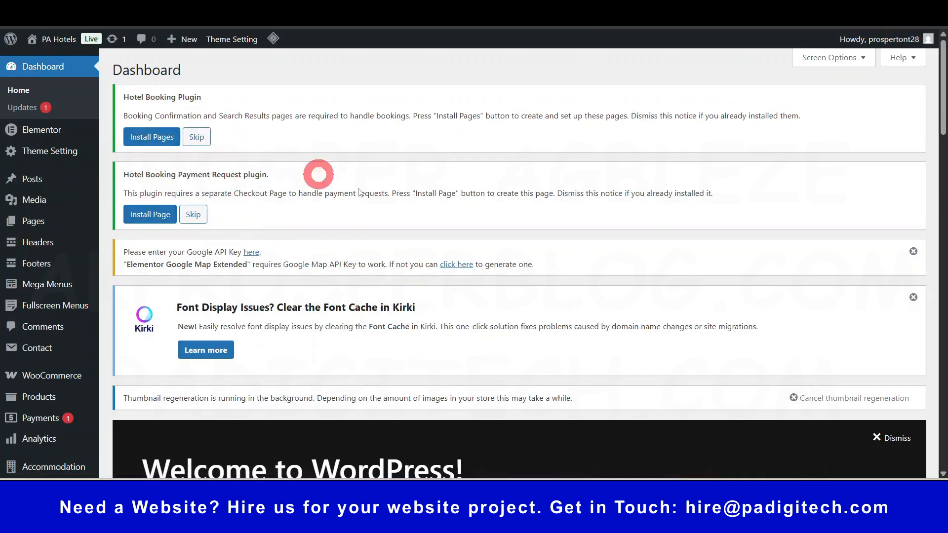
{"action": "scroll", "coordinate": [318, 183], "scroll_direction": "down", "scroll_amount": 10}
{"action": "scroll", "coordinate": [381, 311], "scroll_direction": "down", "scroll_amount": 6}
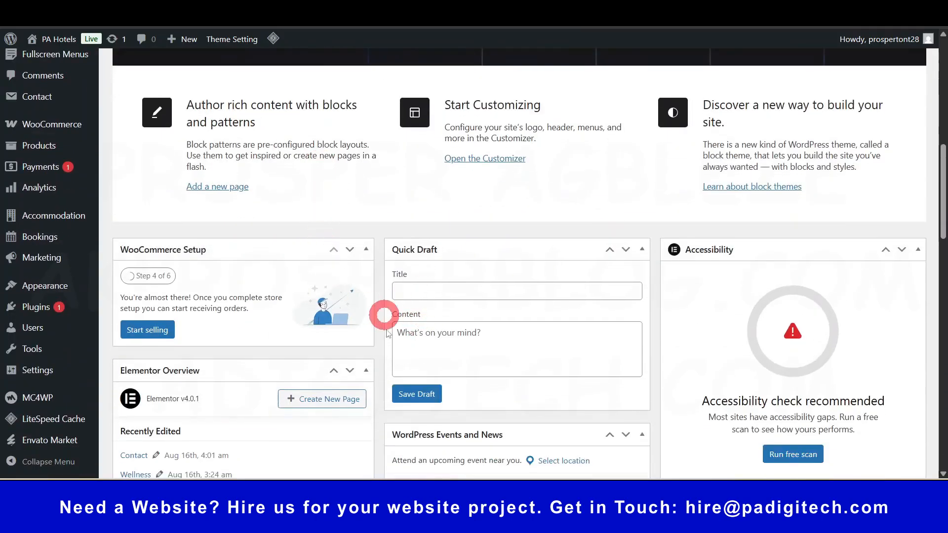
{"action": "scroll", "coordinate": [247, 190], "scroll_direction": "up", "scroll_amount": 8}
{"action": "scroll", "coordinate": [249, 183], "scroll_direction": "up", "scroll_amount": 8}
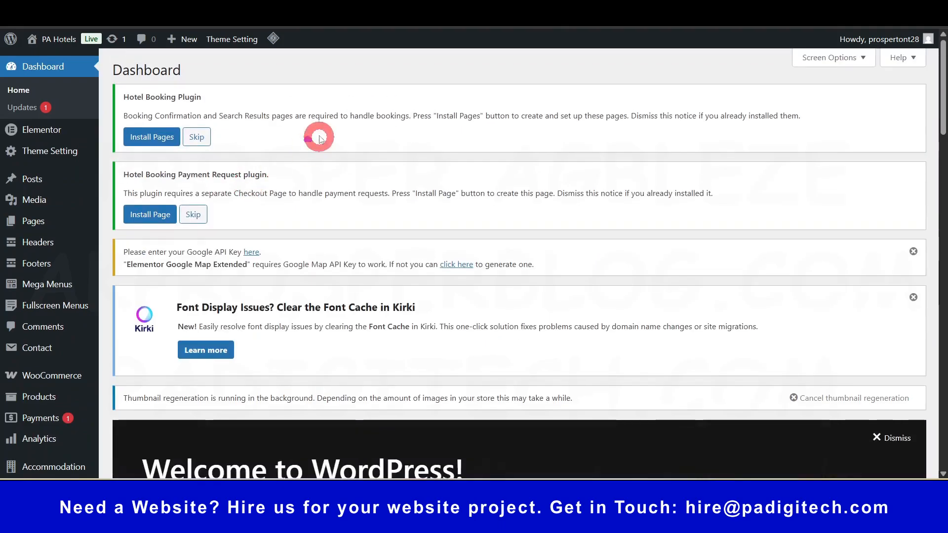
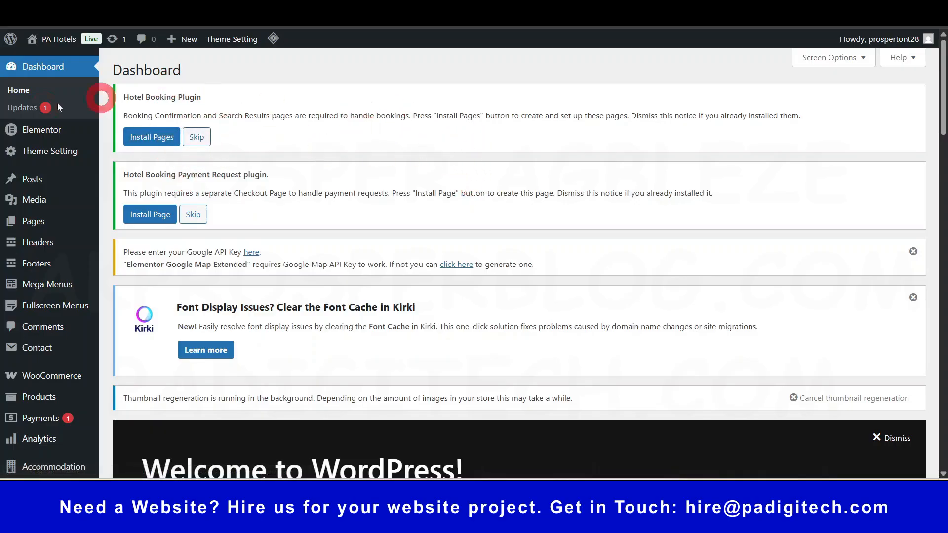
Open the list of all pages in a new tab and check it for the pages the booking plugin requires.
{"action": "mouse_move", "coordinate": [35, 220]}
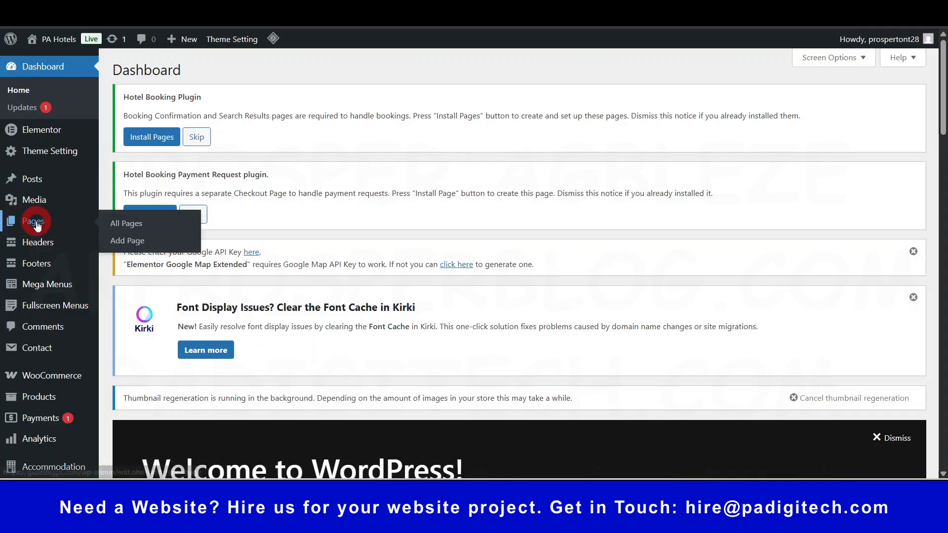
{"action": "right_click", "coordinate": [132, 228]}
{"action": "left_click", "coordinate": [212, 245]}
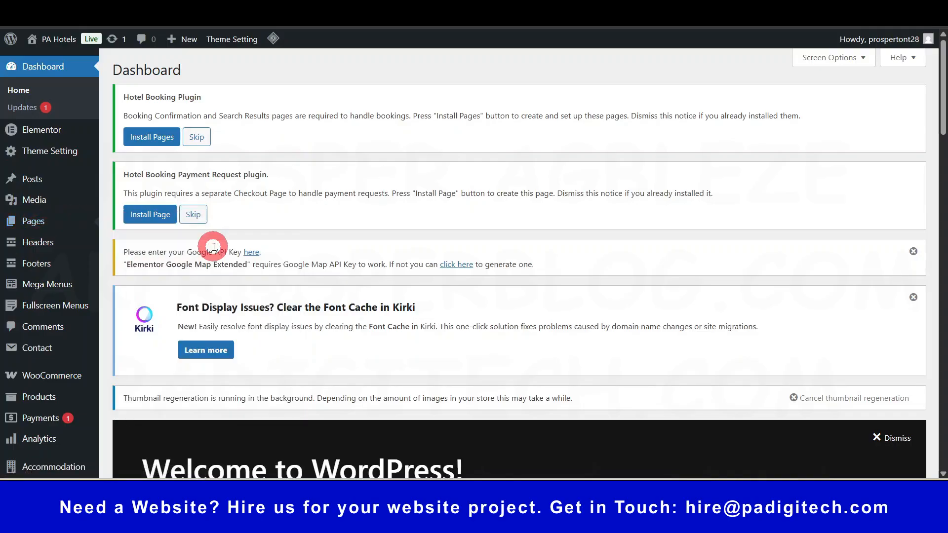
{"action": "key", "text": "ctrl+Tab"}
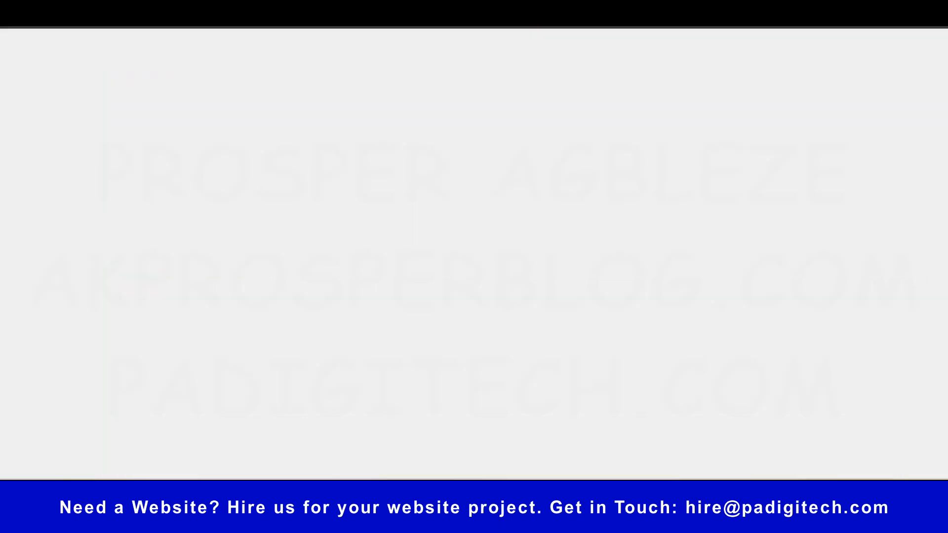
{"action": "scroll", "coordinate": [328, 261], "scroll_direction": "down", "scroll_amount": 10}
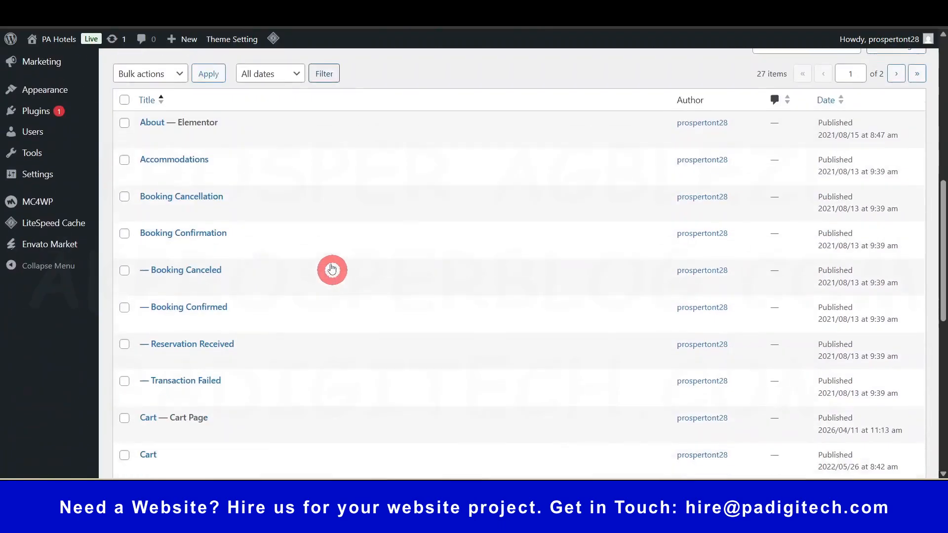
{"action": "scroll", "coordinate": [262, 375], "scroll_direction": "down", "scroll_amount": 1}
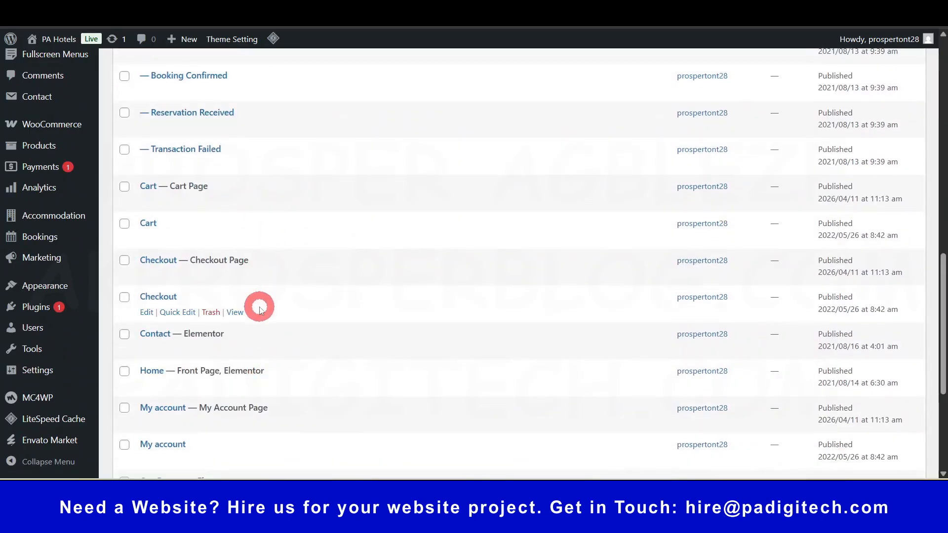
{"action": "scroll", "coordinate": [260, 309], "scroll_direction": "up", "scroll_amount": 5}
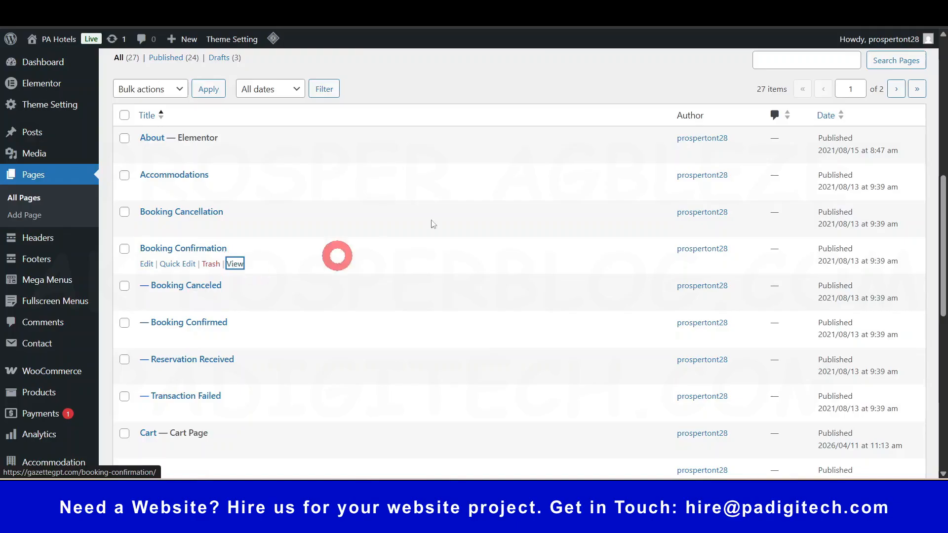
Check the remaining pages and the live Booking Confirmation page, and skip the Hotel Booking plugin's page installation on the dashboard.
{"action": "scroll", "coordinate": [266, 304], "scroll_direction": "down", "scroll_amount": 9}
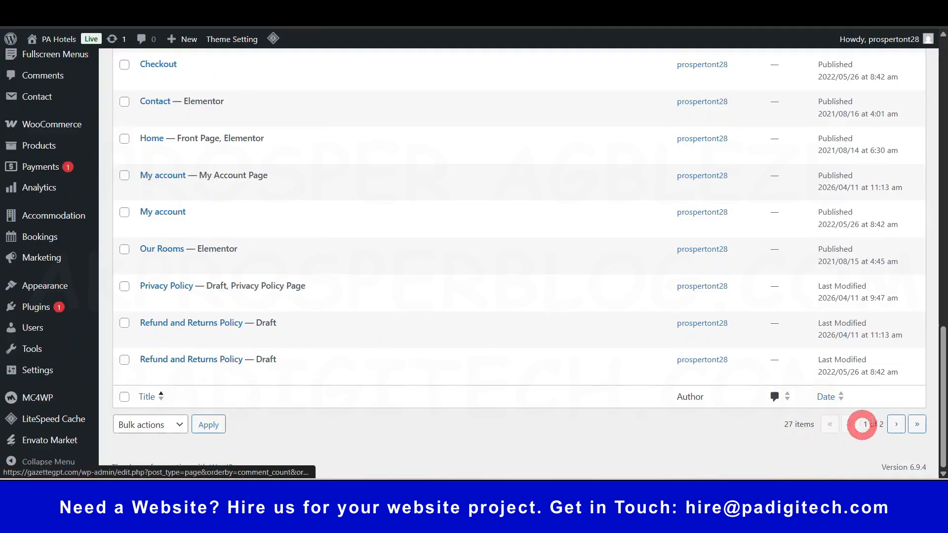
{"action": "left_click", "coordinate": [897, 425]}
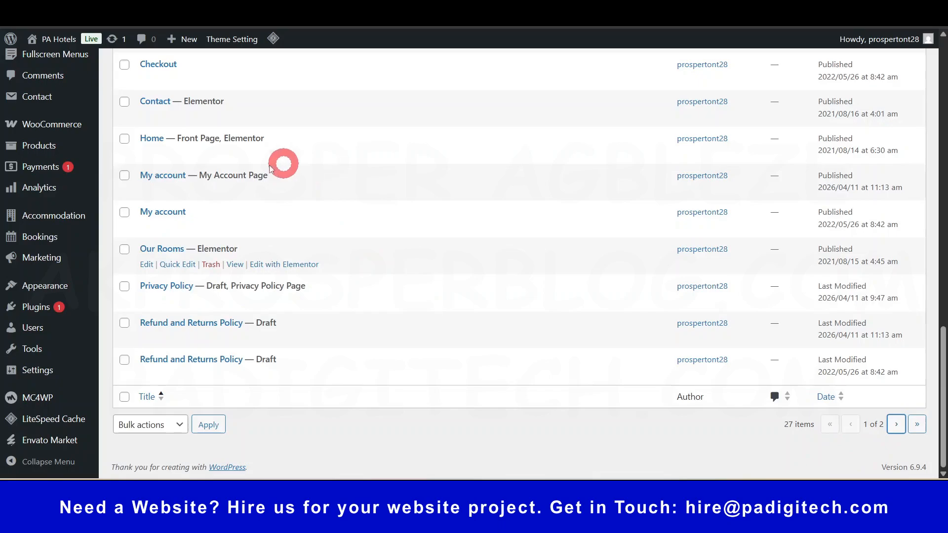
{"action": "scroll", "coordinate": [242, 208], "scroll_direction": "down", "scroll_amount": 8}
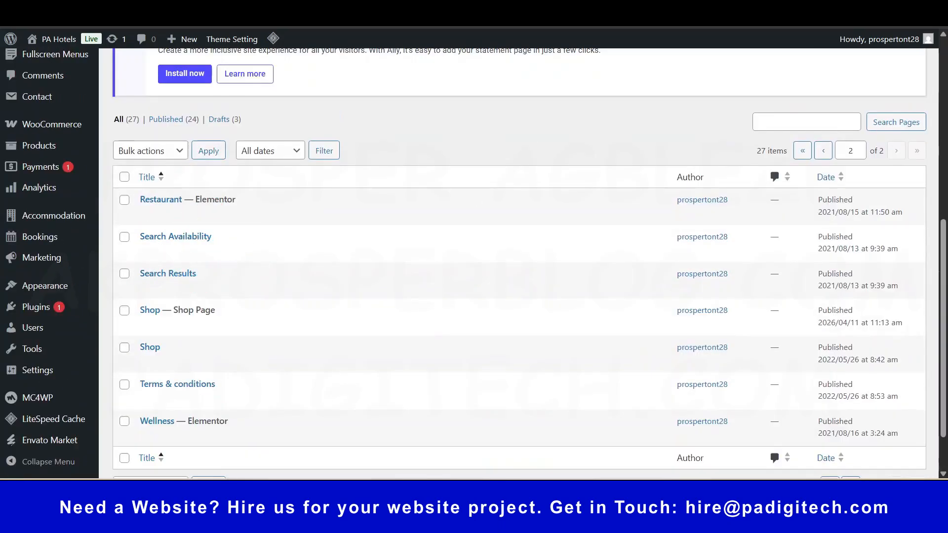
{"action": "scroll", "coordinate": [446, 205], "scroll_direction": "down", "scroll_amount": 2}
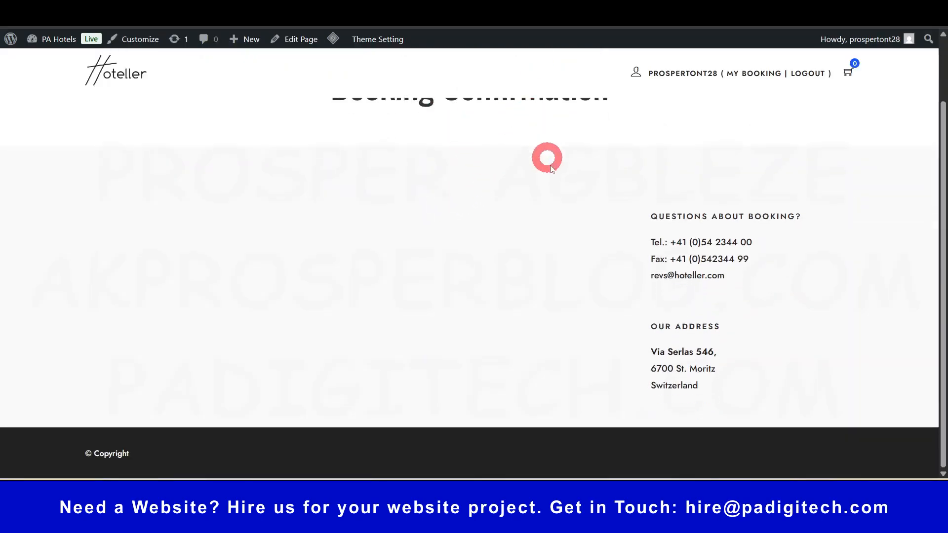
{"action": "scroll", "coordinate": [548, 163], "scroll_direction": "up", "scroll_amount": 2}
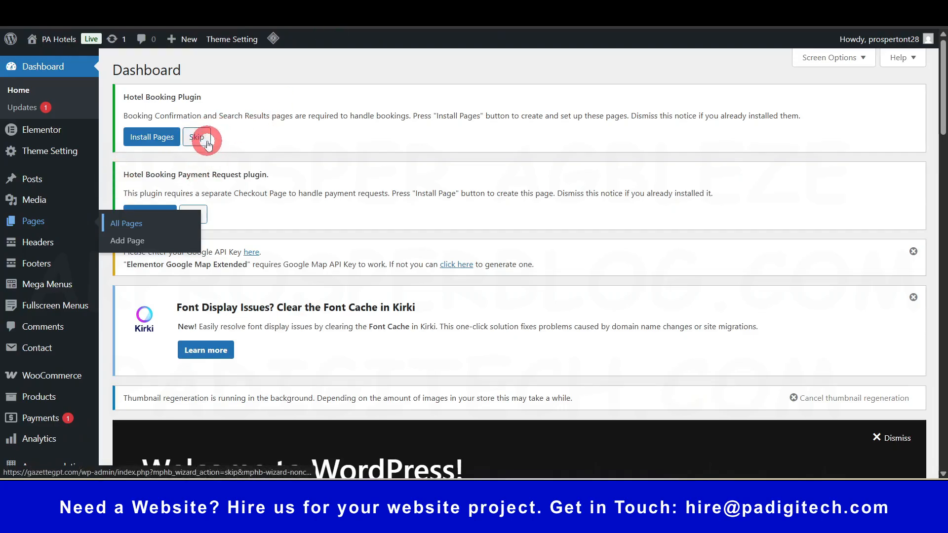
{"action": "left_click", "coordinate": [183, 211]}
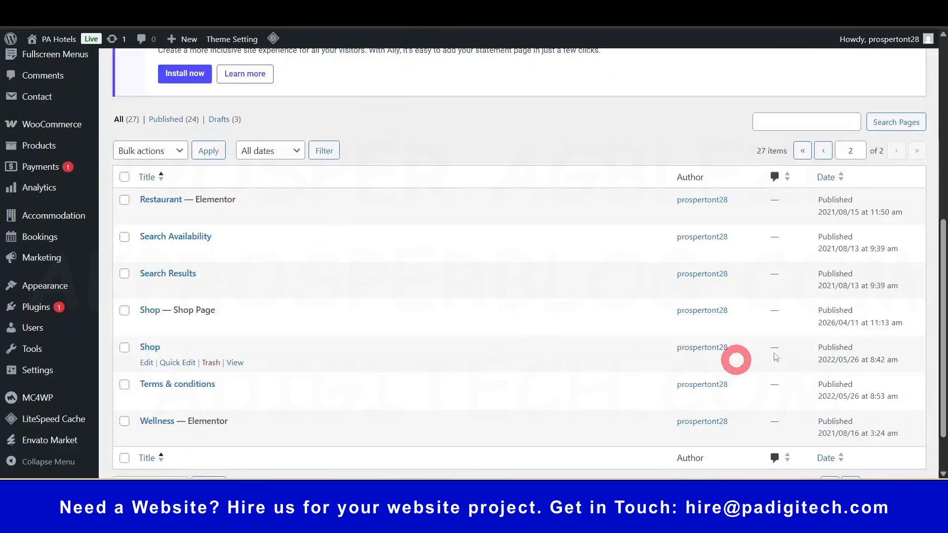
Check the pages list for an existing Checkout page and skip the Hotel Booking Payment Request plugin's page installation on the dashboard.
{"action": "left_click", "coordinate": [823, 150]}
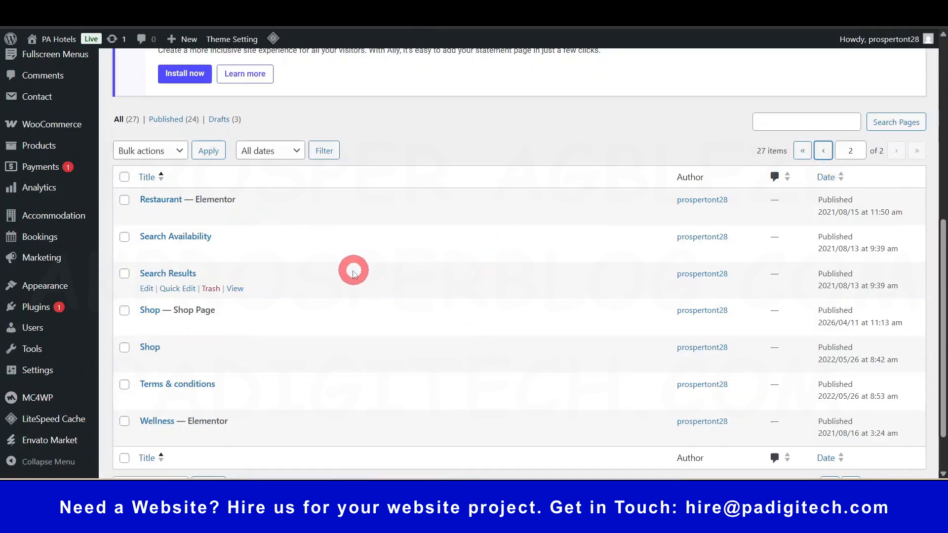
{"action": "scroll", "coordinate": [345, 269], "scroll_direction": "down", "scroll_amount": 2}
{"action": "scroll", "coordinate": [340, 274], "scroll_direction": "down", "scroll_amount": 9}
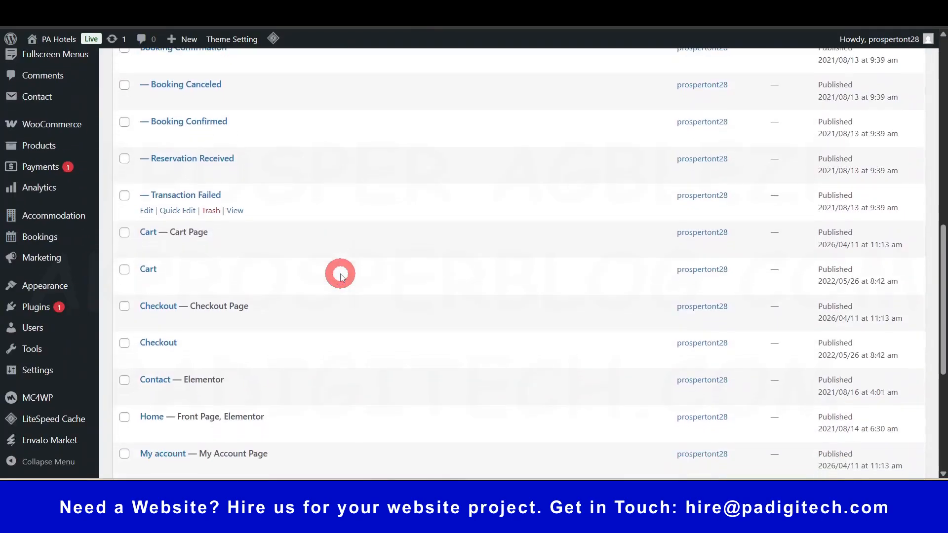
{"action": "mouse_move", "coordinate": [159, 322]}
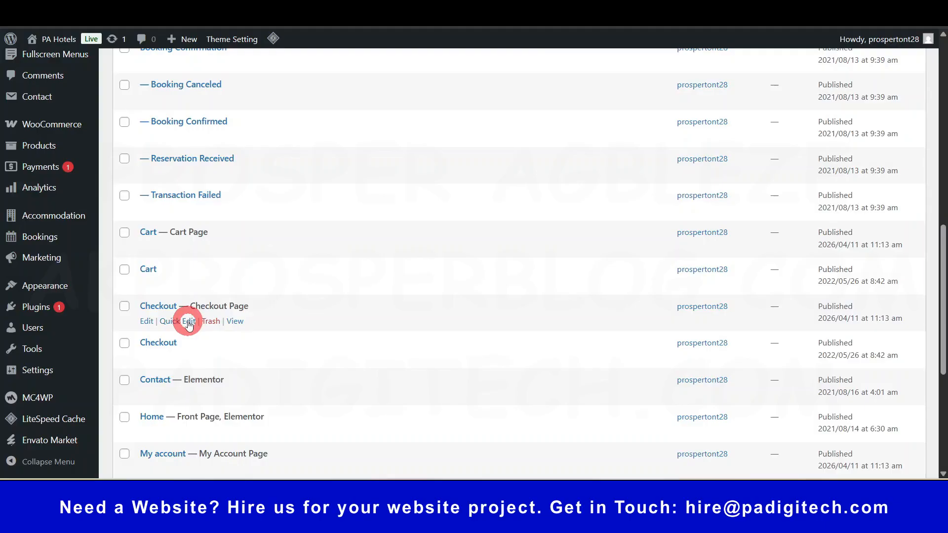
{"action": "left_click", "coordinate": [385, 15]}
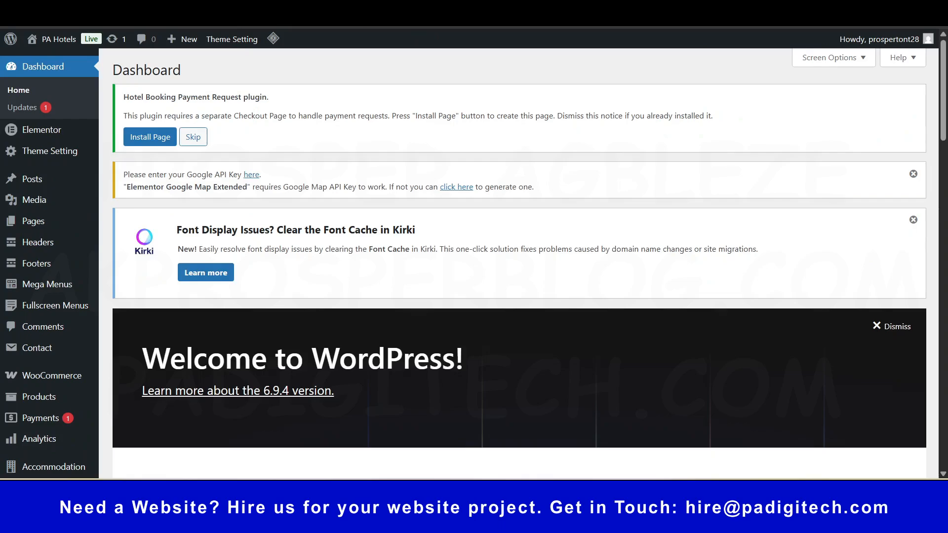
{"action": "left_click", "coordinate": [193, 137]}
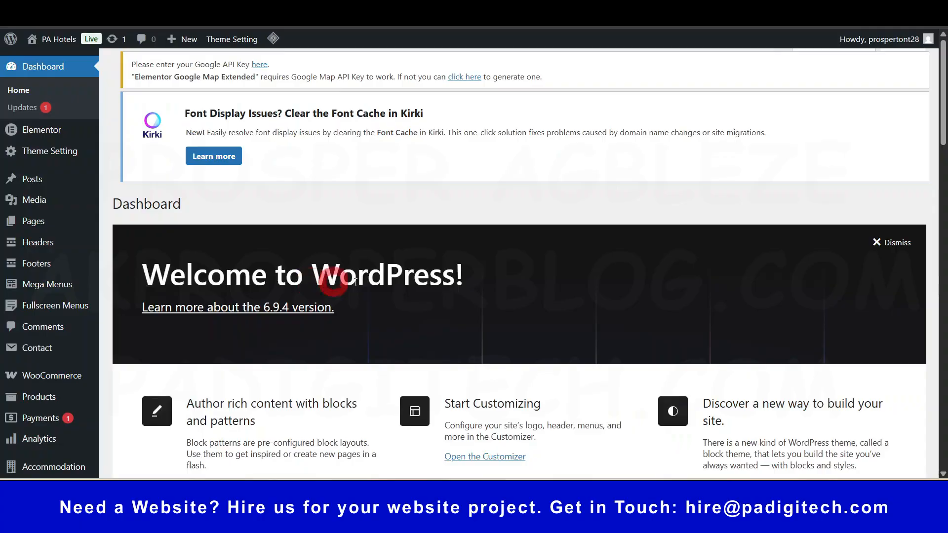
Dismiss the Welcome to WordPress panel and look over the remaining dashboard widgets.
{"action": "left_click", "coordinate": [902, 251]}
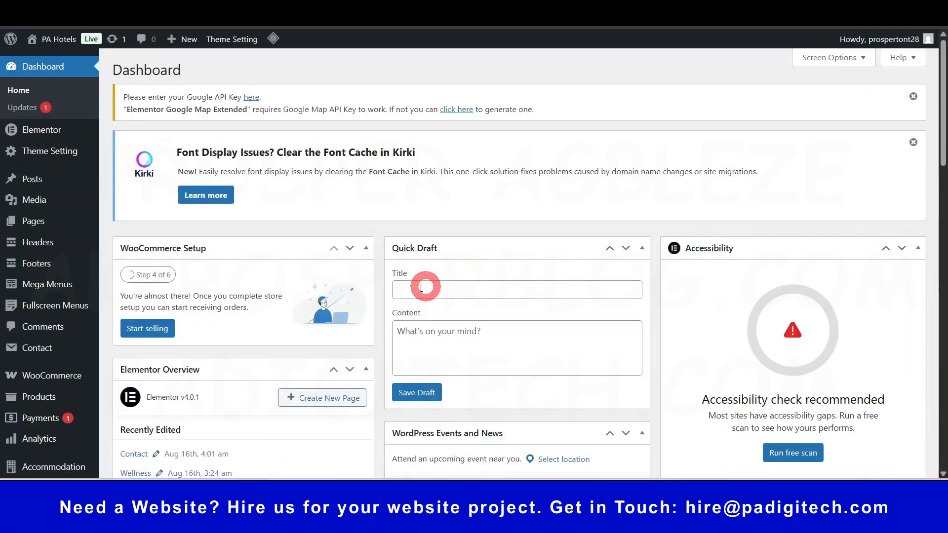
{"action": "scroll", "coordinate": [425, 284], "scroll_direction": "down", "scroll_amount": 4}
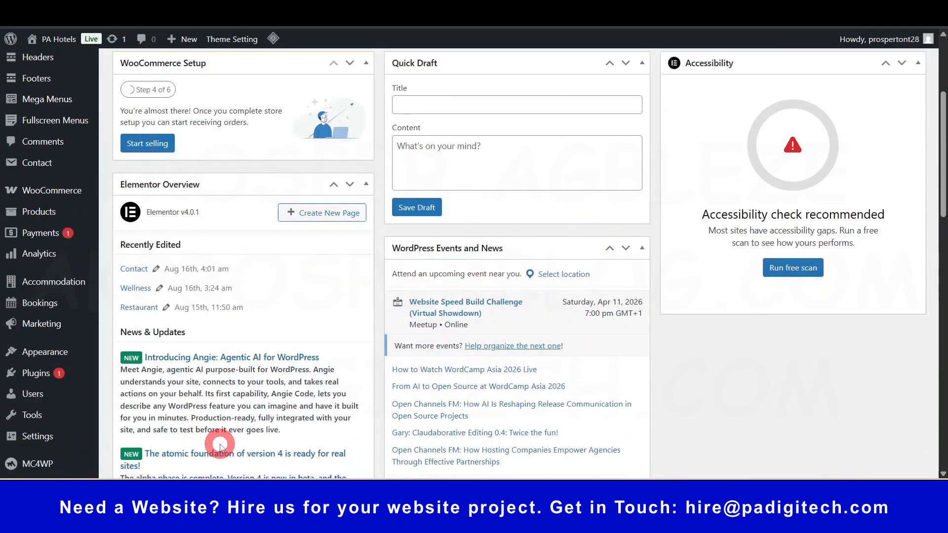
{"action": "scroll", "coordinate": [222, 424], "scroll_direction": "up", "scroll_amount": 4}
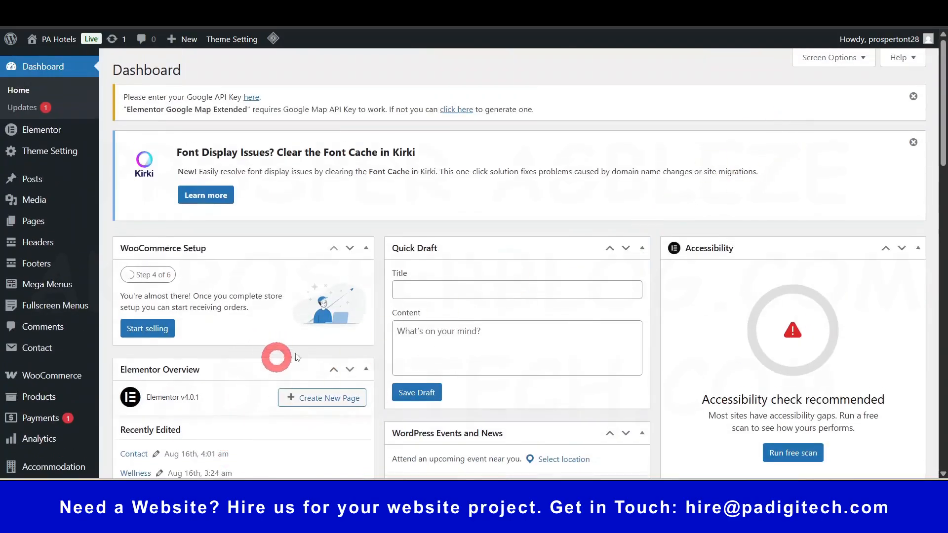
{"action": "scroll", "coordinate": [502, 393], "scroll_direction": "down", "scroll_amount": 5}
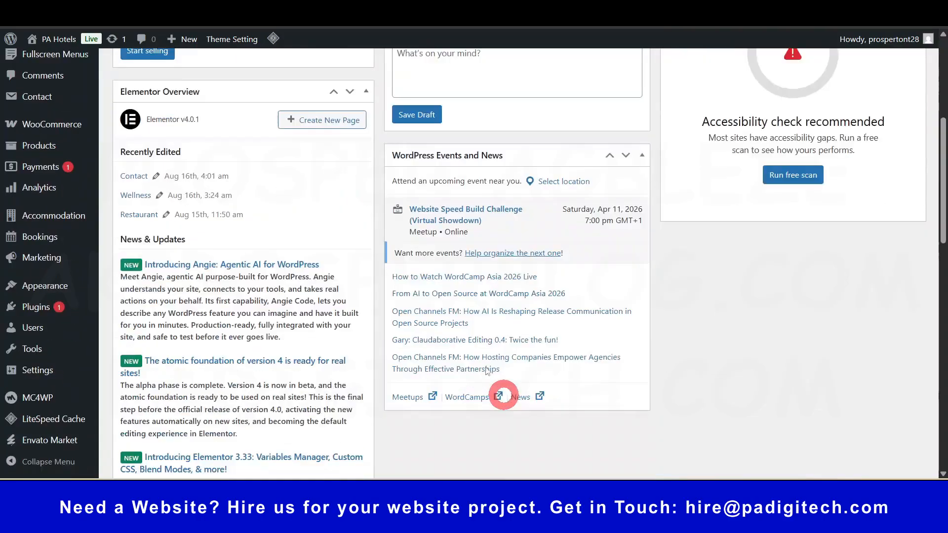
{"action": "scroll", "coordinate": [385, 299], "scroll_direction": "up", "scroll_amount": 5}
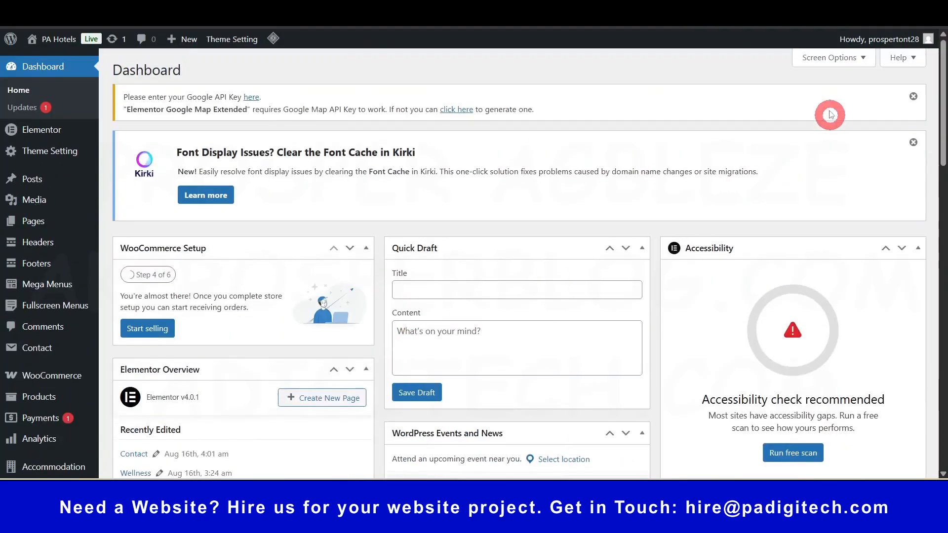
Hide the Elementor Overview, Site Health Status and WooCommerce Setup widgets from the dashboard.
{"action": "left_click", "coordinate": [861, 58]}
{"action": "left_click", "coordinate": [229, 124]}
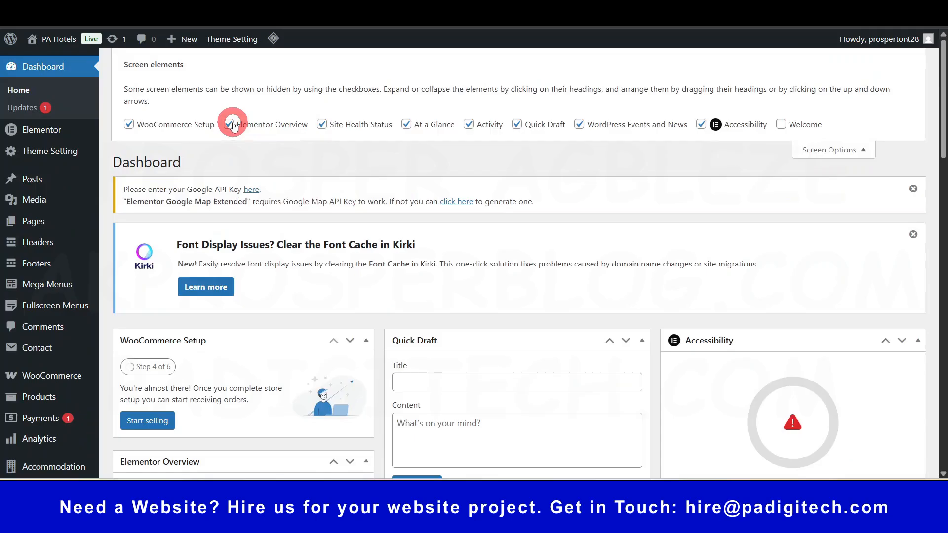
{"action": "left_click", "coordinate": [322, 125]}
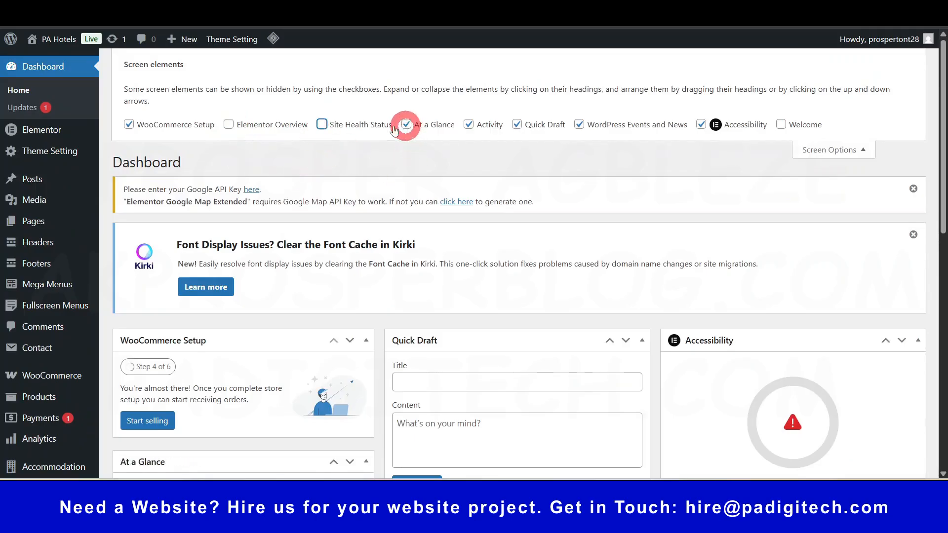
{"action": "left_click", "coordinate": [129, 125]}
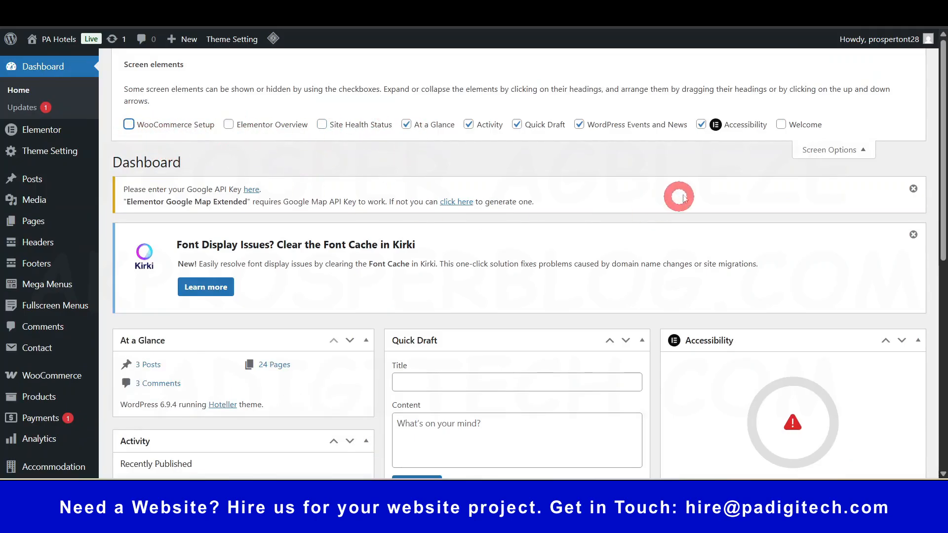
Hide the Accessibility, Quick Draft, Activity and At a Glance widgets from the dashboard, closing the licence reminder that interrupts.
{"action": "left_click", "coordinate": [700, 127]}
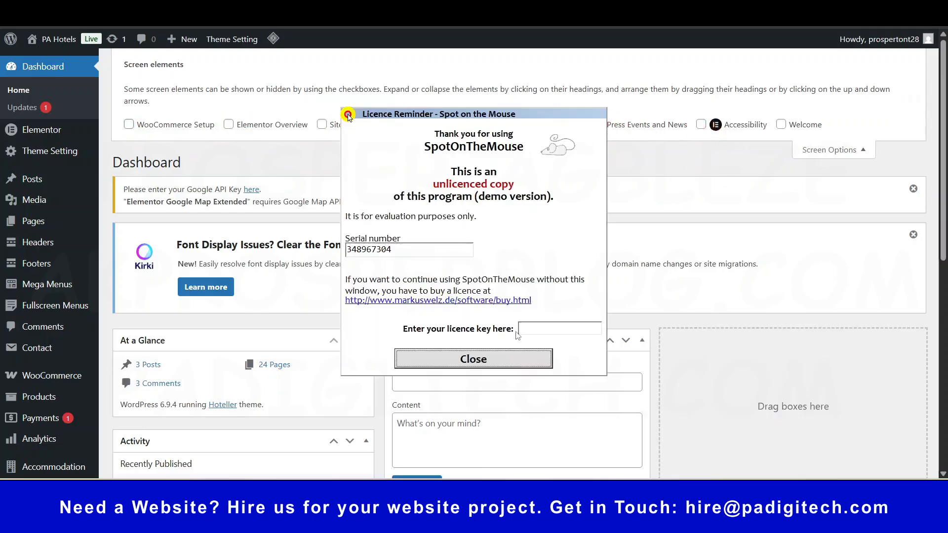
{"action": "left_click", "coordinate": [487, 360]}
{"action": "left_click", "coordinate": [517, 125]}
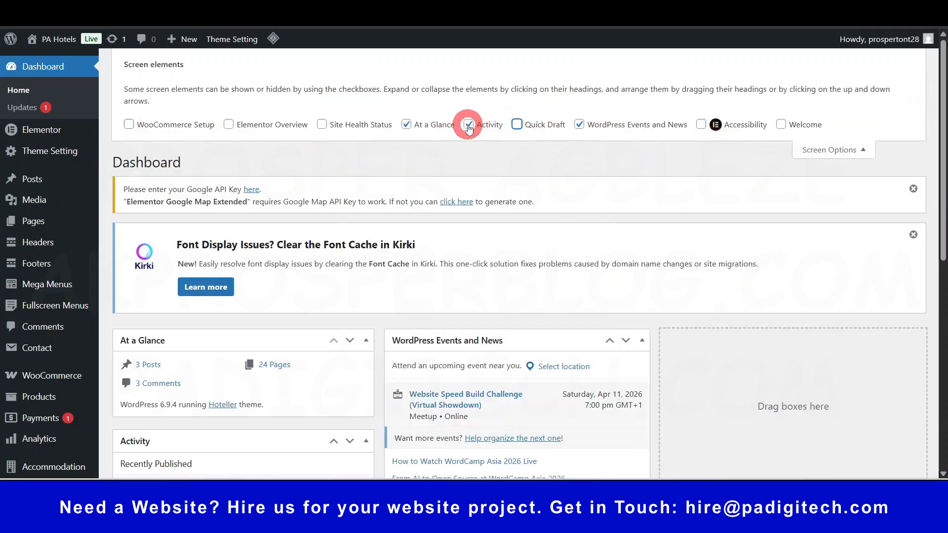
{"action": "left_click", "coordinate": [468, 127]}
{"action": "left_click", "coordinate": [406, 125]}
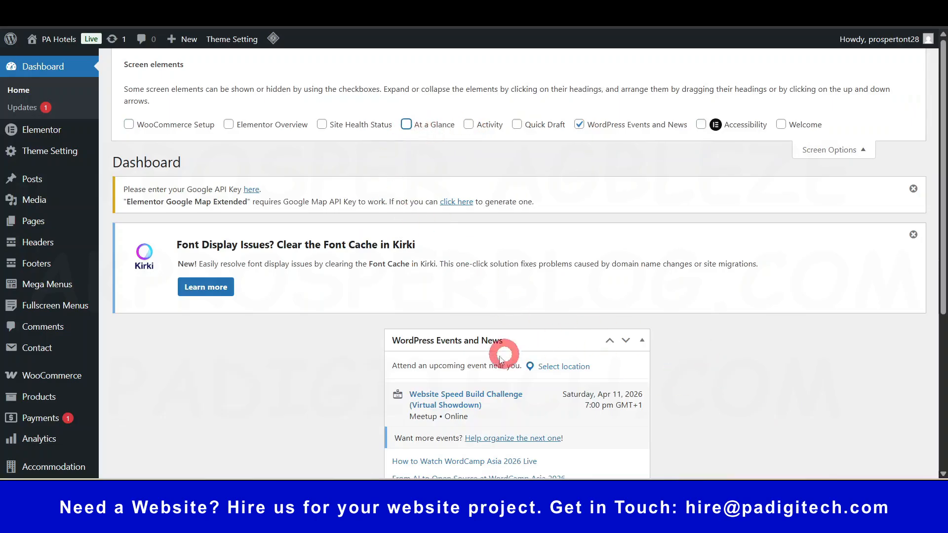
{"action": "scroll", "coordinate": [502, 359], "scroll_direction": "down", "scroll_amount": 4}
{"action": "scroll", "coordinate": [412, 297], "scroll_direction": "up", "scroll_amount": 4}
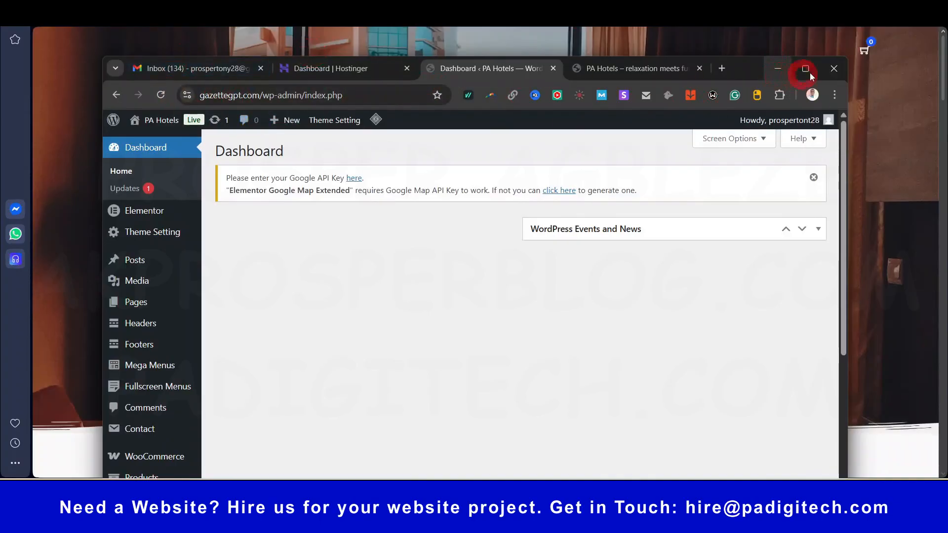
Compare the top of the live homepage in the logged-in browser with the same page in the logged-out browser.
{"action": "left_click", "coordinate": [807, 69]}
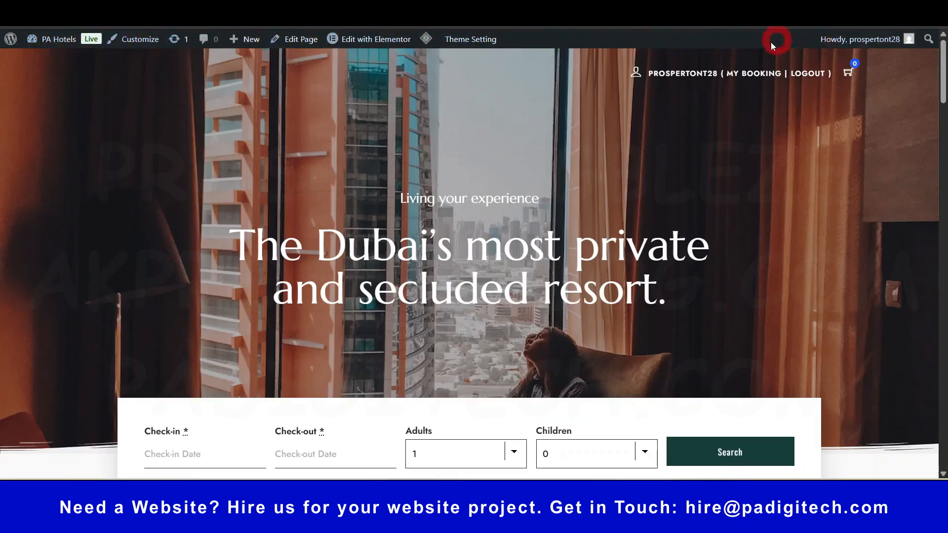
{"action": "mouse_move", "coordinate": [871, 59]}
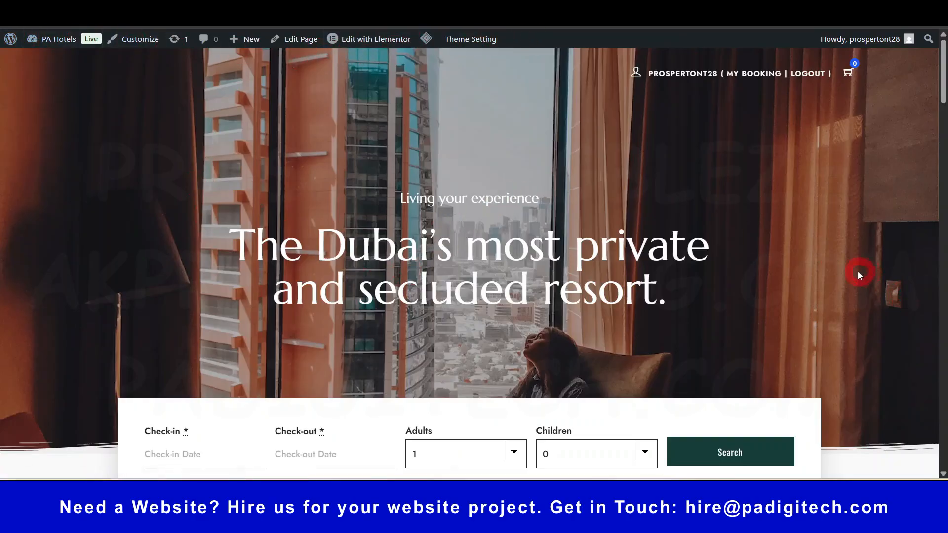
{"action": "scroll", "coordinate": [839, 254], "scroll_direction": "down", "scroll_amount": 3}
{"action": "scroll", "coordinate": [836, 255], "scroll_direction": "up", "scroll_amount": 3}
{"action": "mouse_move", "coordinate": [455, 491]}
{"action": "left_click", "coordinate": [463, 434]}
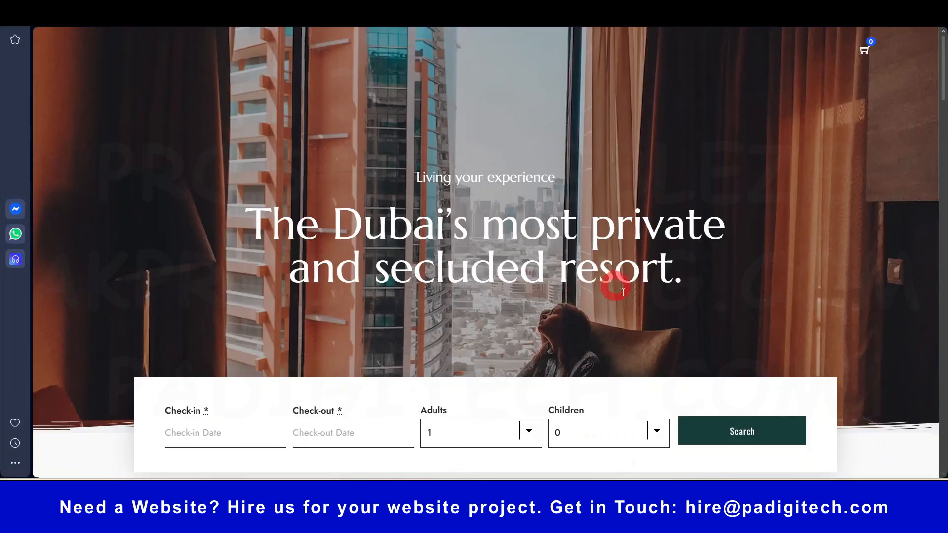
{"action": "scroll", "coordinate": [627, 281], "scroll_direction": "down", "scroll_amount": 4}
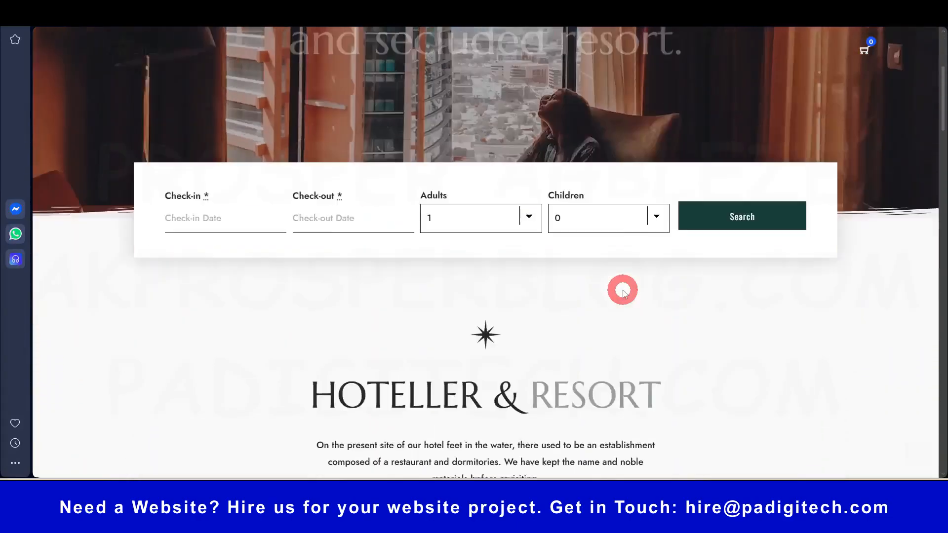
{"action": "scroll", "coordinate": [624, 292], "scroll_direction": "up", "scroll_amount": 4}
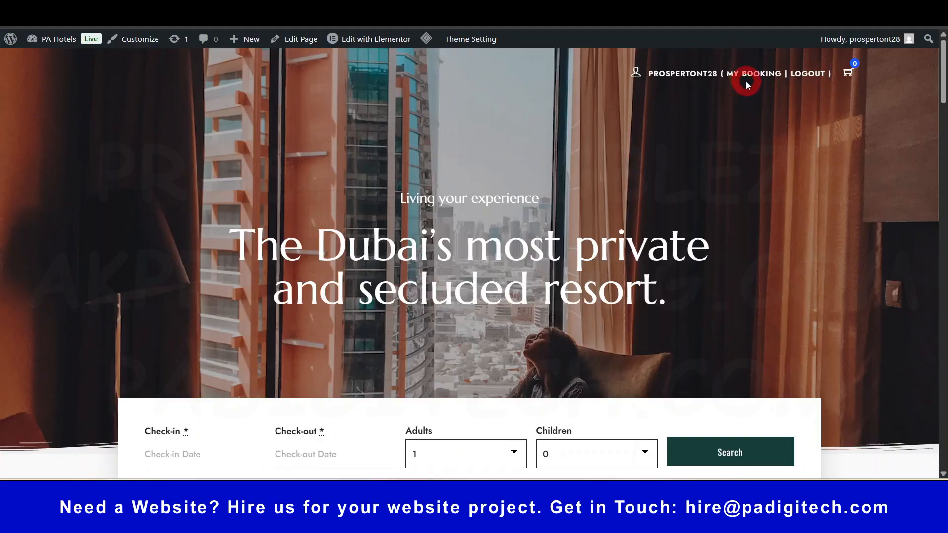
Look through the homepage's rooms and amenities sections while logged in, and recheck the page's introduction in the logged-out browser.
{"action": "scroll", "coordinate": [582, 232], "scroll_direction": "down", "scroll_amount": 10}
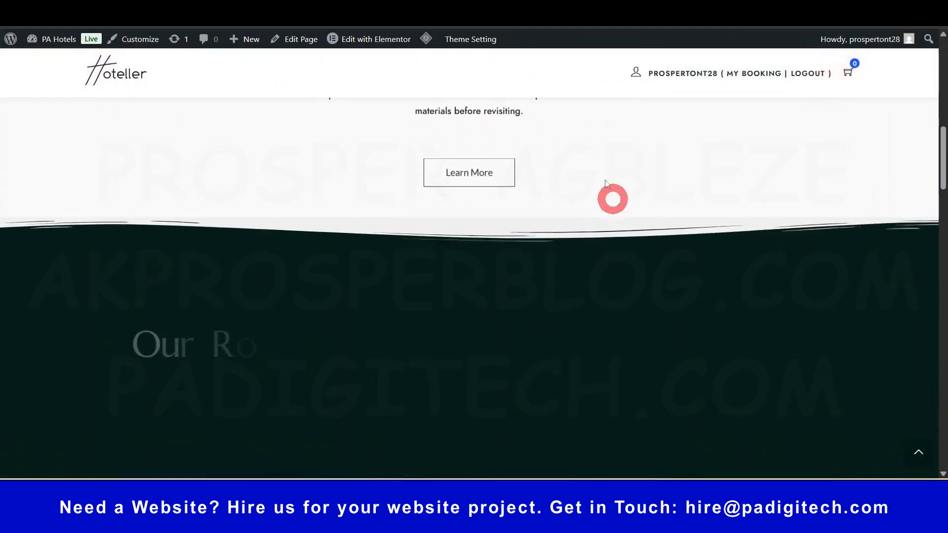
{"action": "scroll", "coordinate": [601, 296], "scroll_direction": "down", "scroll_amount": 10}
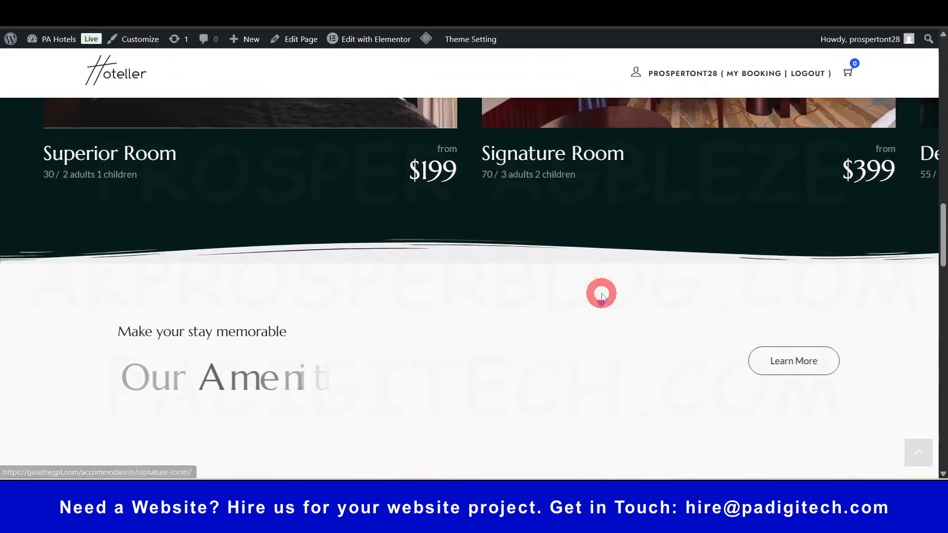
{"action": "scroll", "coordinate": [606, 291], "scroll_direction": "up", "scroll_amount": 10}
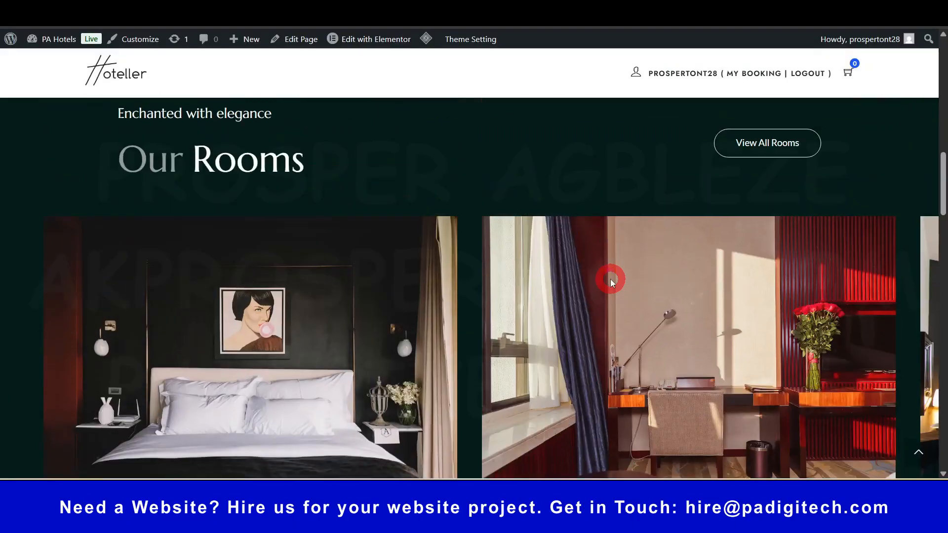
{"action": "scroll", "coordinate": [654, 355], "scroll_direction": "down", "scroll_amount": 5}
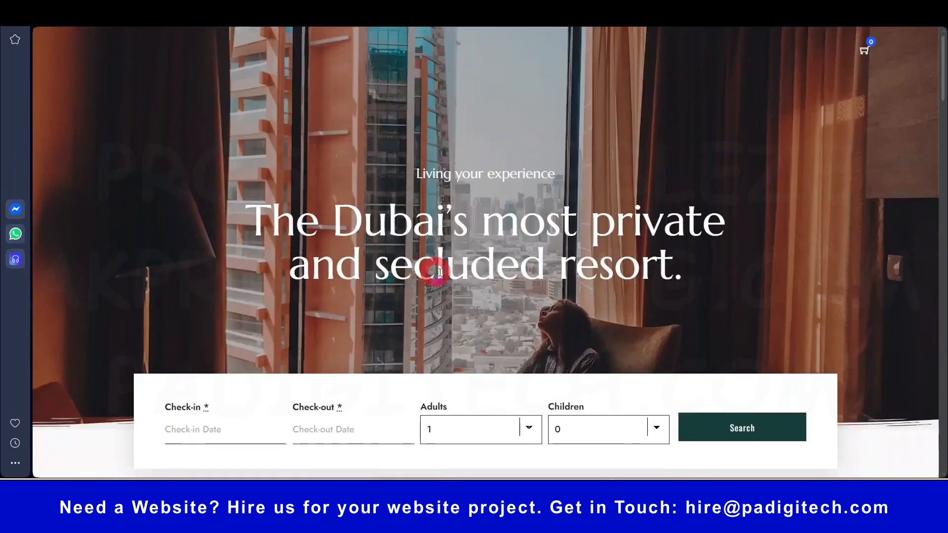
{"action": "scroll", "coordinate": [540, 233], "scroll_direction": "down", "scroll_amount": 5}
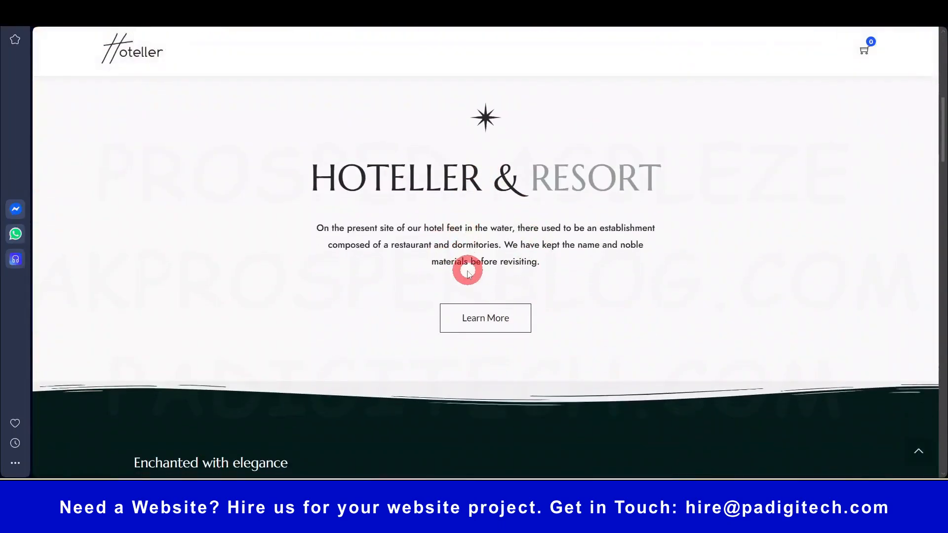
{"action": "scroll", "coordinate": [667, 321], "scroll_direction": "up", "scroll_amount": 5}
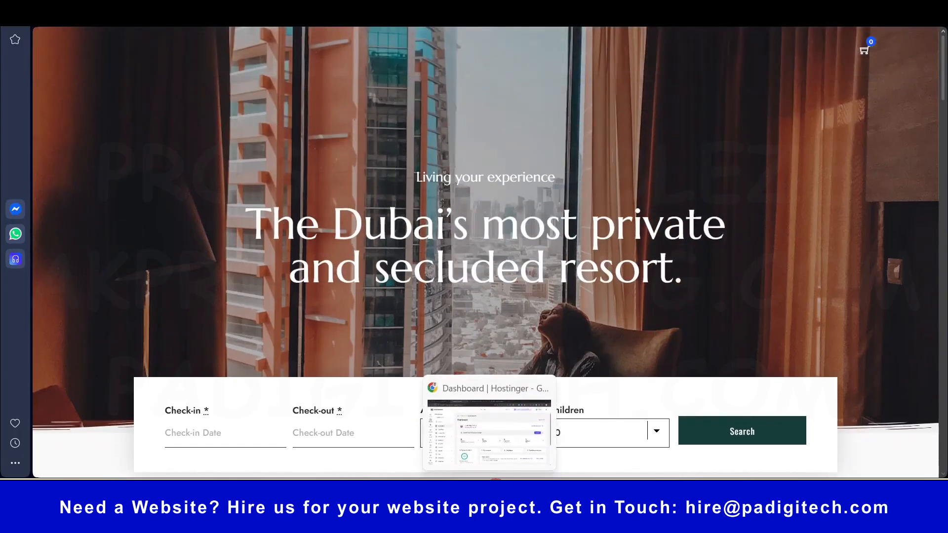
Return to the WordPress dashboard in the logged-in browser and open the Accommodation settings.
{"action": "left_click", "coordinate": [495, 477]}
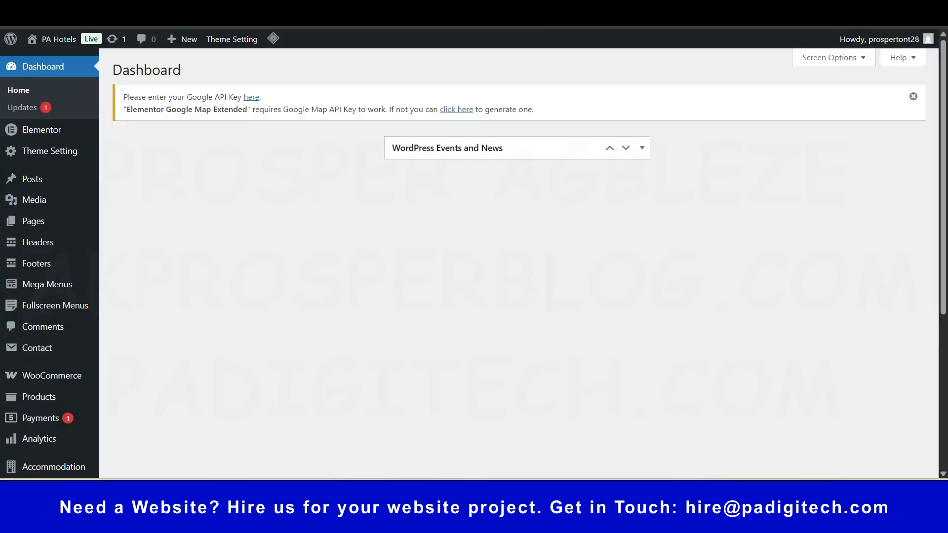
{"action": "left_click", "coordinate": [29, 99]}
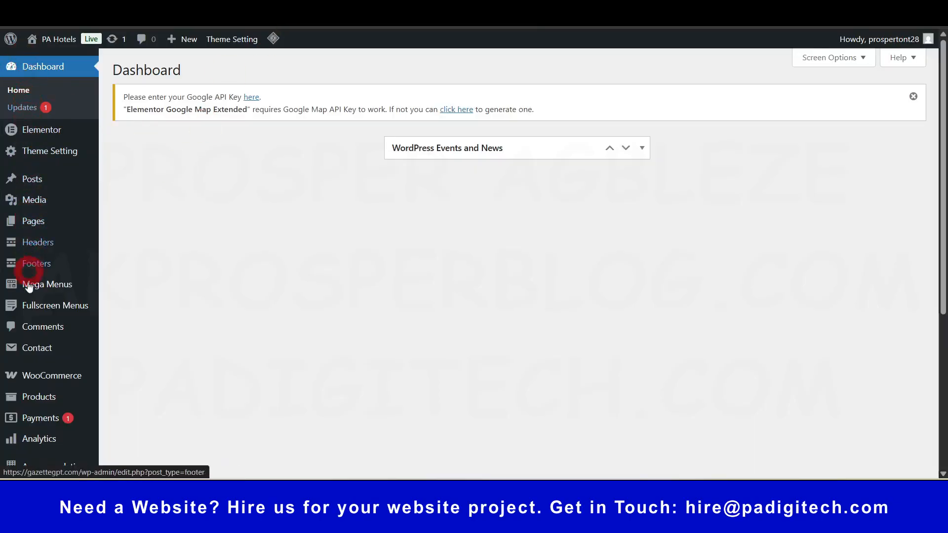
{"action": "scroll", "coordinate": [42, 243], "scroll_direction": "down", "scroll_amount": 2}
{"action": "scroll", "coordinate": [42, 243], "scroll_direction": "down", "scroll_amount": 1}
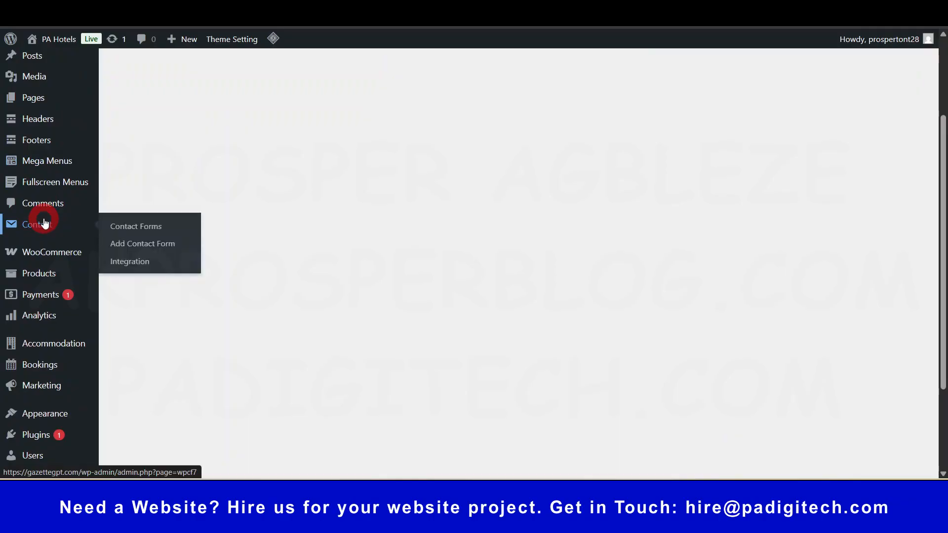
{"action": "mouse_move", "coordinate": [53, 93]}
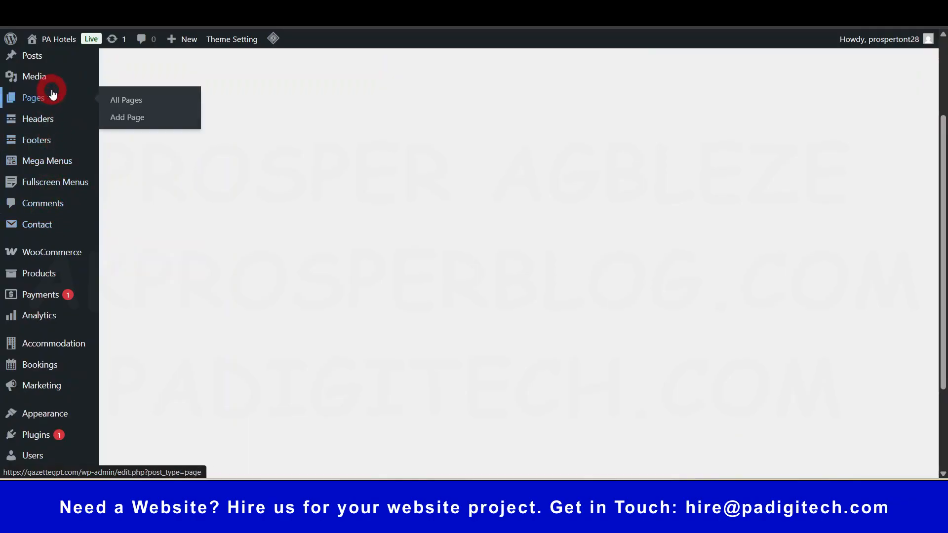
{"action": "scroll", "coordinate": [51, 148], "scroll_direction": "up", "scroll_amount": 3}
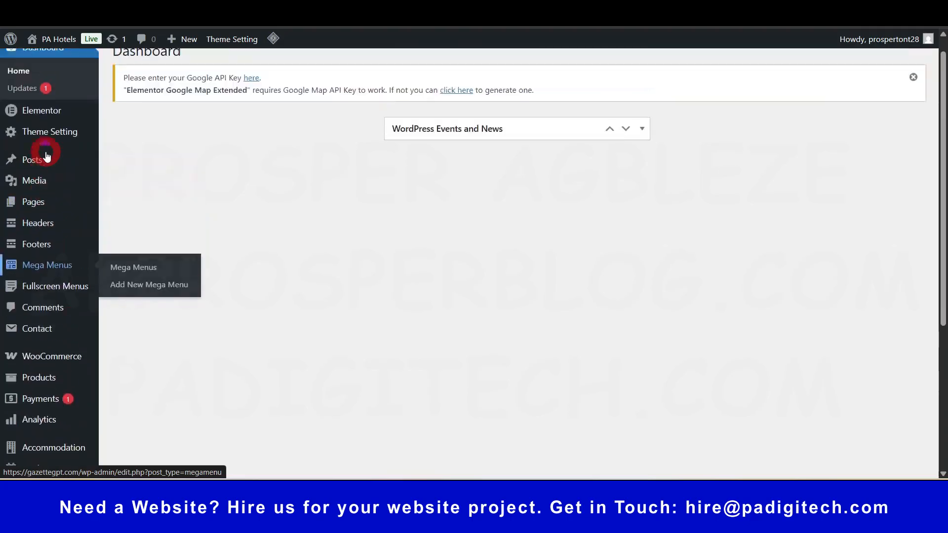
{"action": "scroll", "coordinate": [47, 156], "scroll_direction": "down", "scroll_amount": 3}
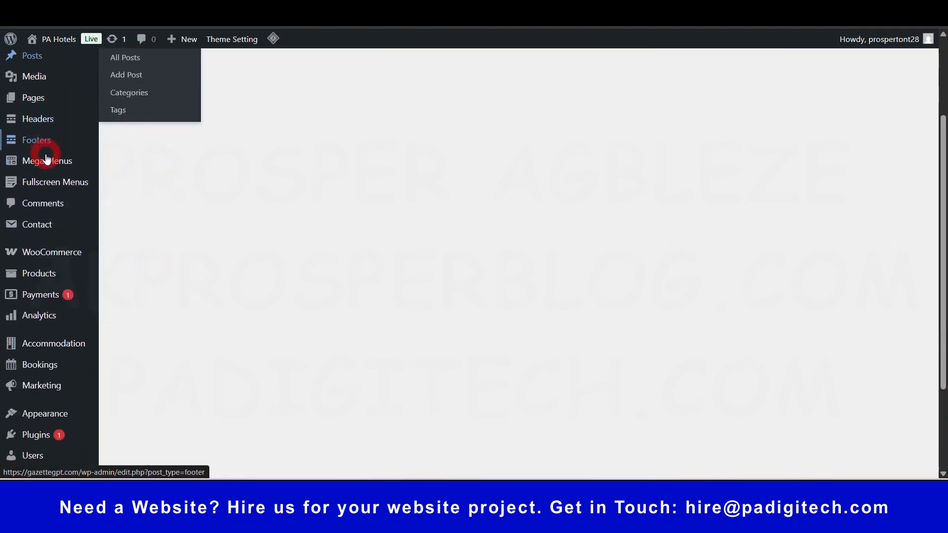
{"action": "mouse_move", "coordinate": [45, 354]}
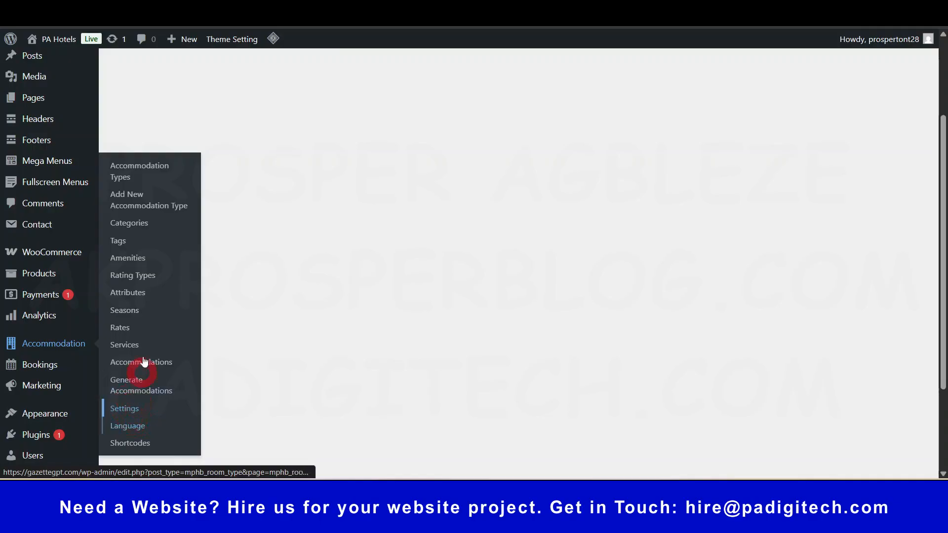
{"action": "left_click", "coordinate": [163, 326]}
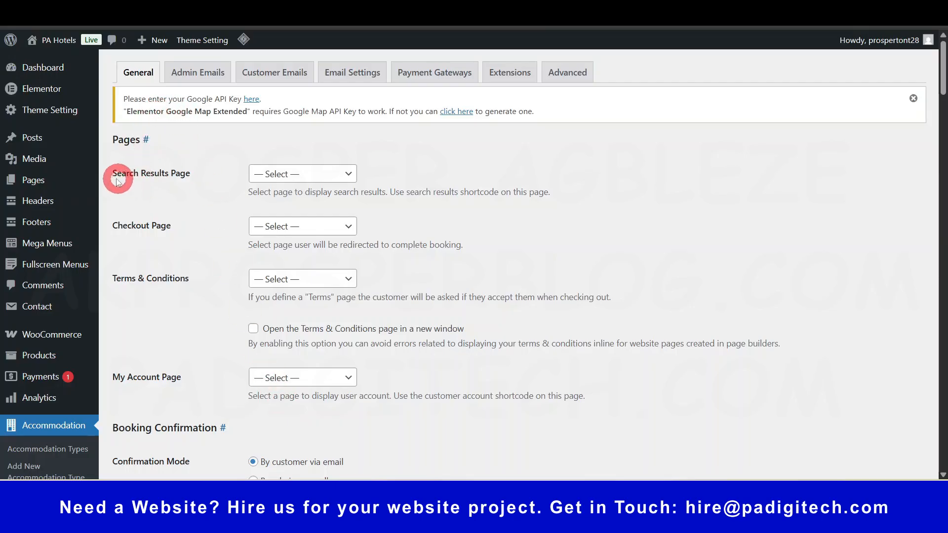
Set the hotel booking Search Results Page to Search Results.
{"action": "left_click", "coordinate": [345, 176]}
{"action": "scroll", "coordinate": [307, 278], "scroll_direction": "down", "scroll_amount": 3}
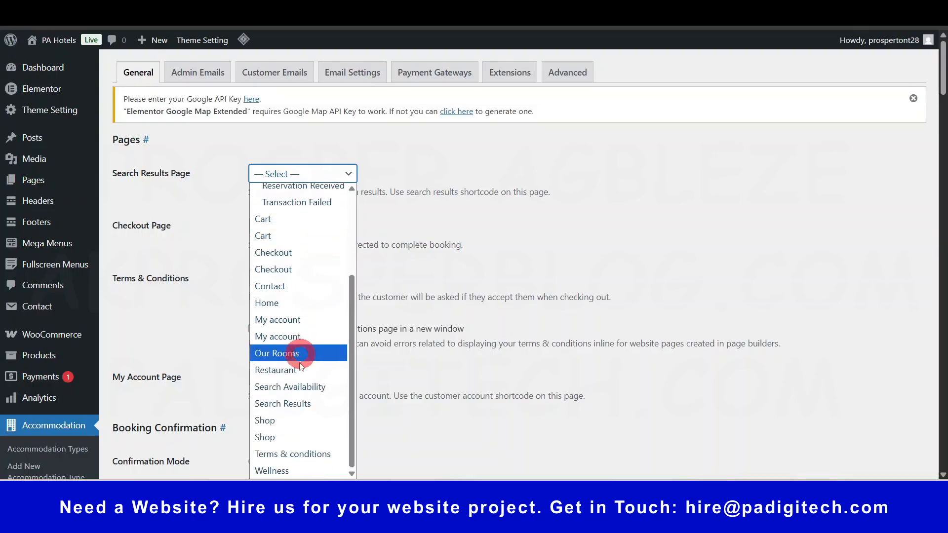
{"action": "left_click", "coordinate": [291, 405]}
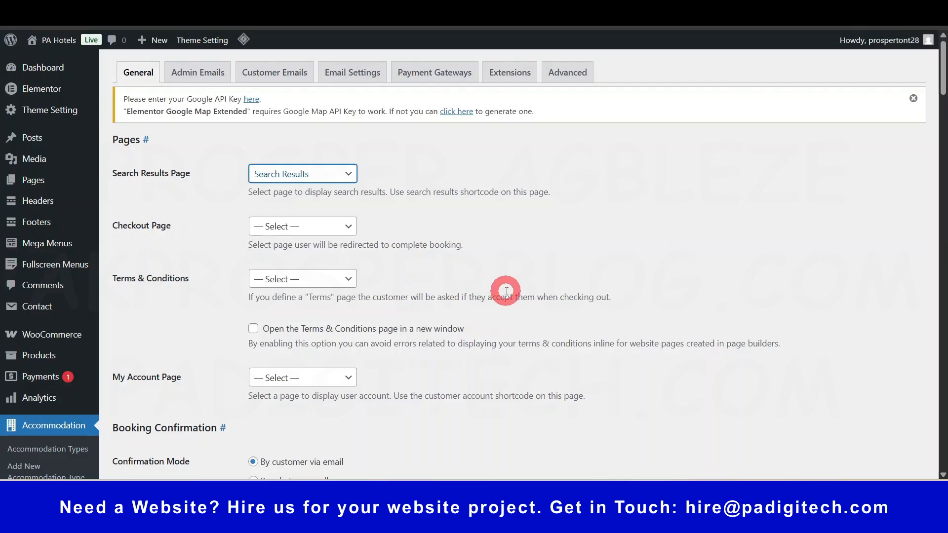
{"action": "scroll", "coordinate": [509, 296], "scroll_direction": "down", "scroll_amount": 2}
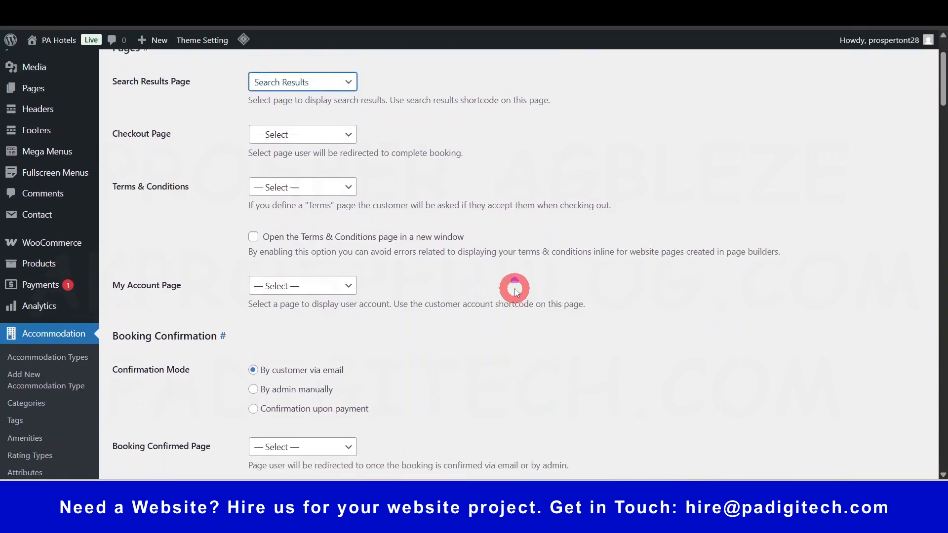
{"action": "scroll", "coordinate": [513, 286], "scroll_direction": "up", "scroll_amount": 2}
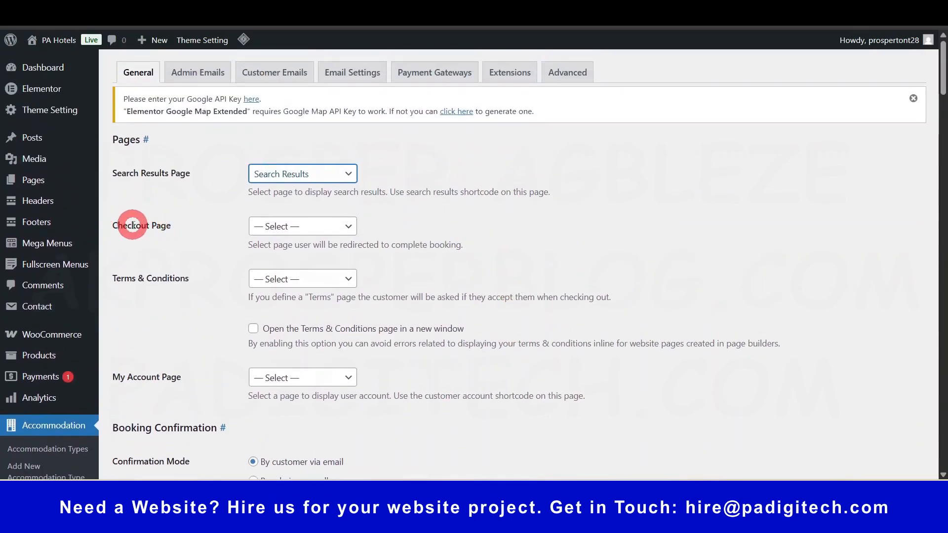
View both Checkout pages live from the pages list to decide between them for the Checkout Page setting, and return to the Accommodation settings.
{"action": "left_click", "coordinate": [336, 230]}
{"action": "scroll", "coordinate": [313, 345], "scroll_direction": "down", "scroll_amount": 3}
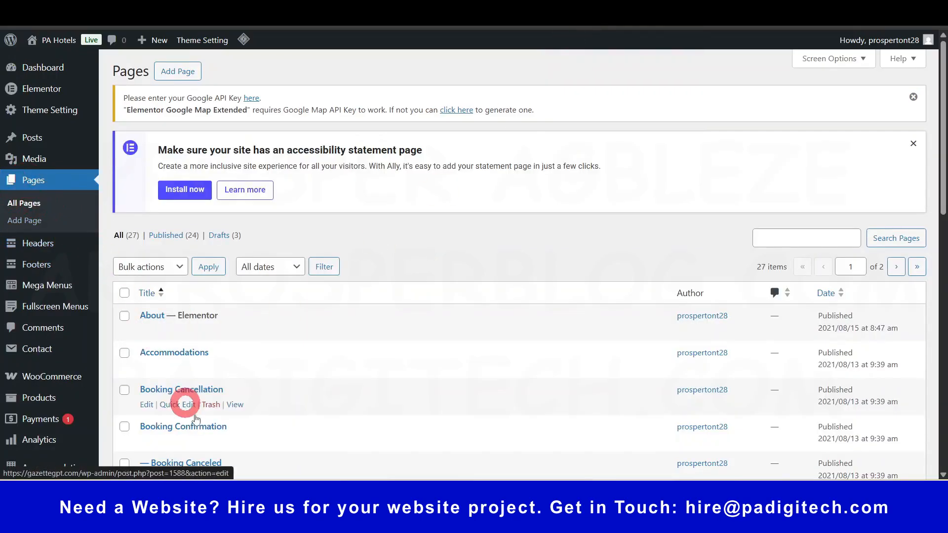
{"action": "scroll", "coordinate": [196, 419], "scroll_direction": "down", "scroll_amount": 9}
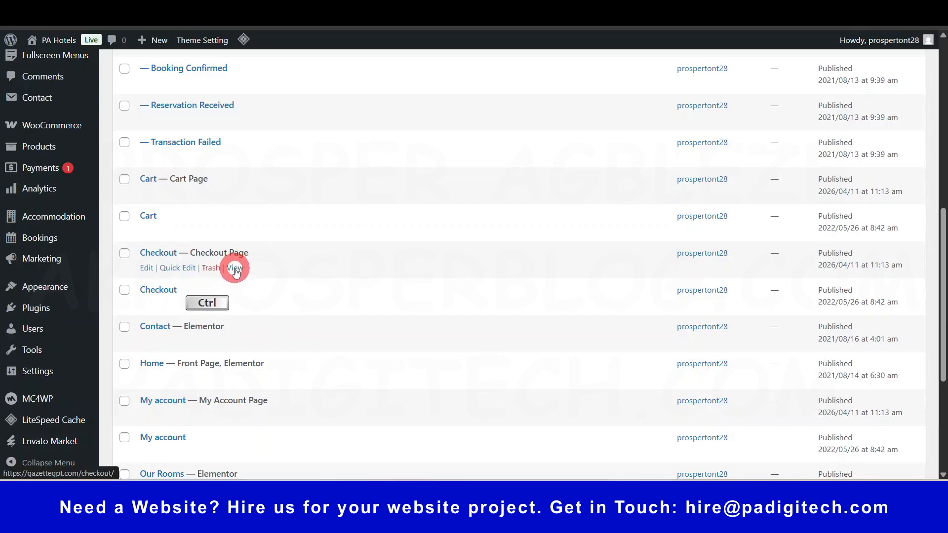
{"action": "left_click", "coordinate": [235, 306], "text": "ctrl"}
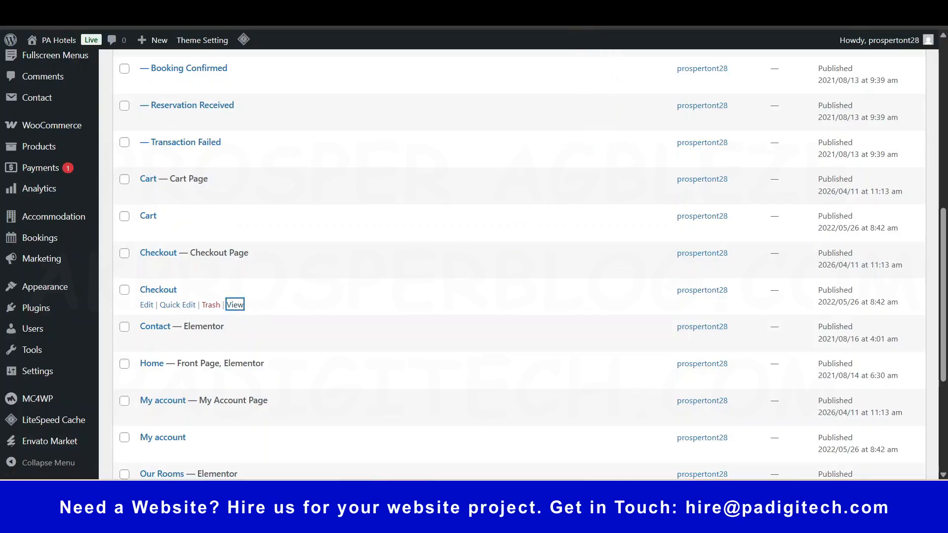
{"action": "left_click", "coordinate": [535, 15]}
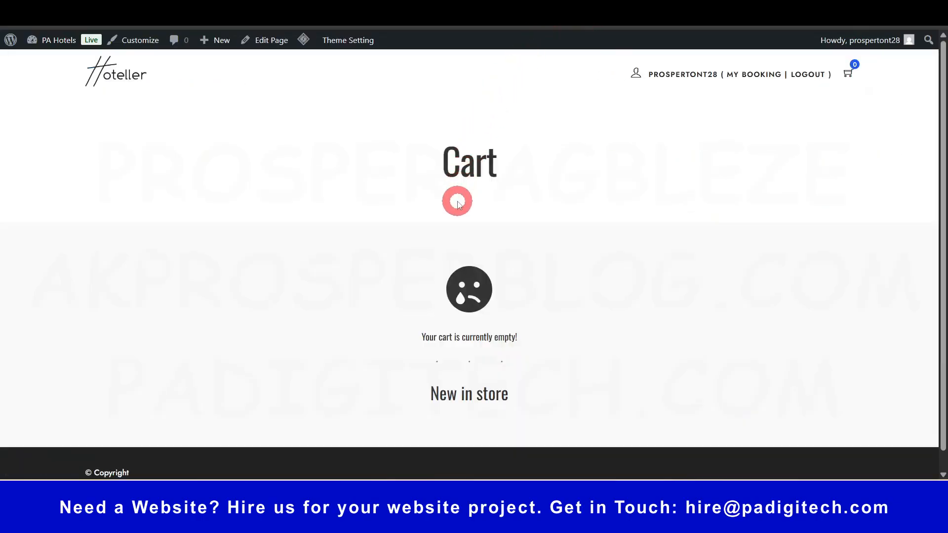
{"action": "left_click", "coordinate": [592, 15]}
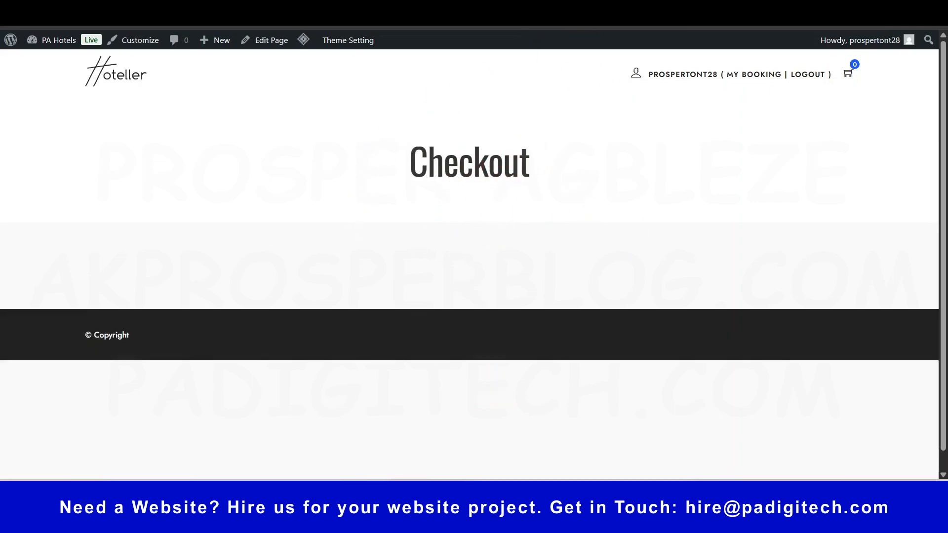
{"action": "left_click", "coordinate": [535, 15]}
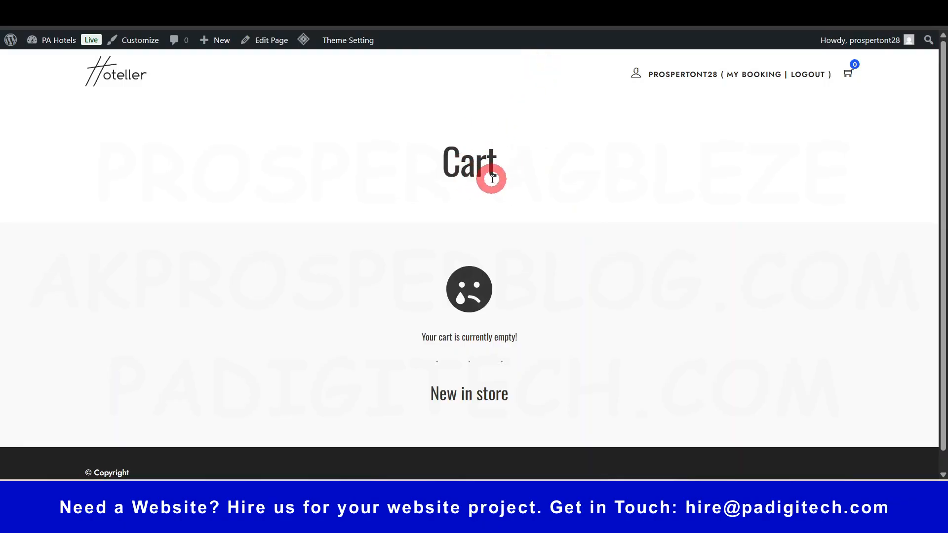
{"action": "left_click", "coordinate": [558, 15]}
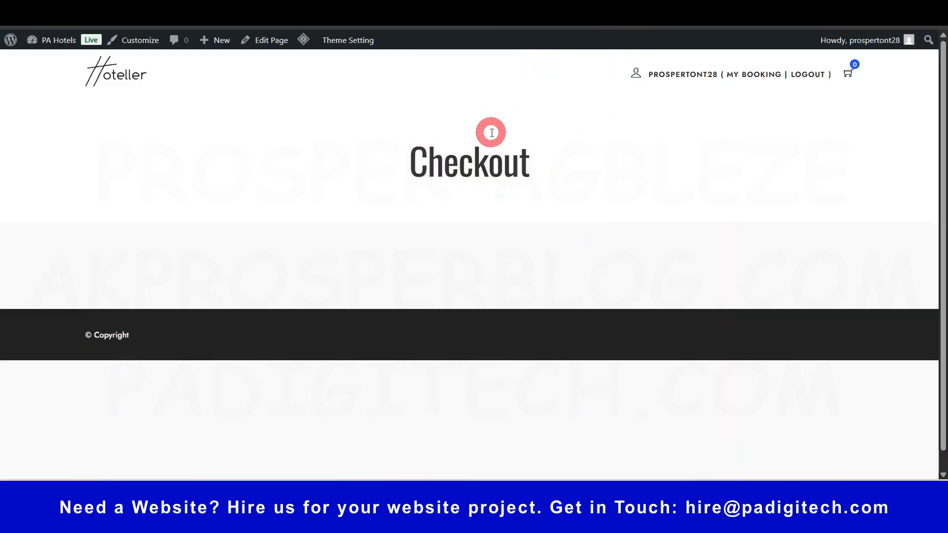
{"action": "left_click", "coordinate": [366, 15]}
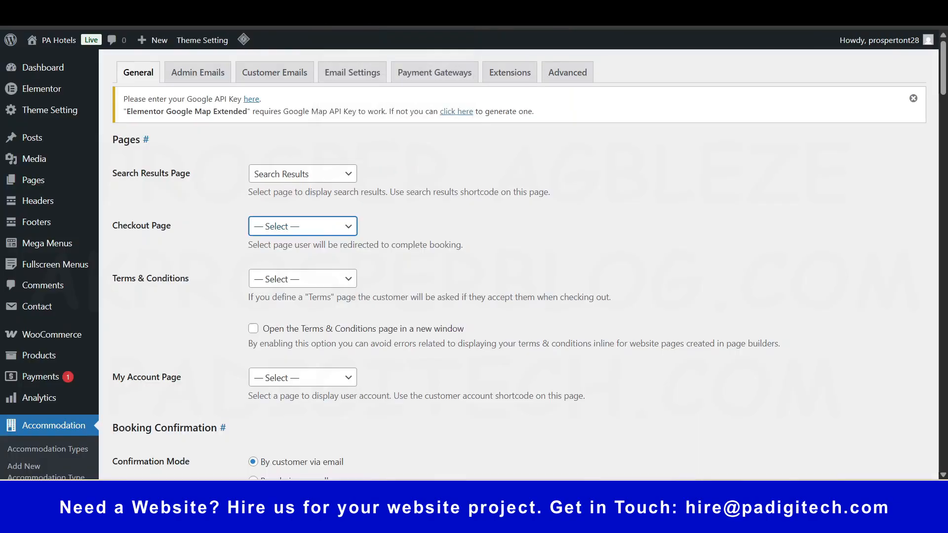
Set the Checkout Page to the second Checkout entry and the Terms & Conditions page to Terms & conditions.
{"action": "left_click", "coordinate": [321, 228]}
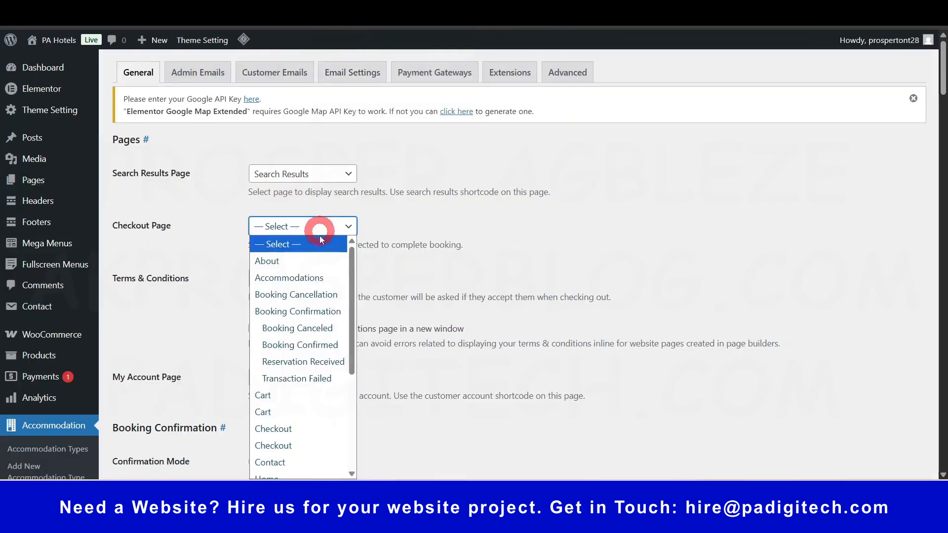
{"action": "left_click", "coordinate": [283, 444]}
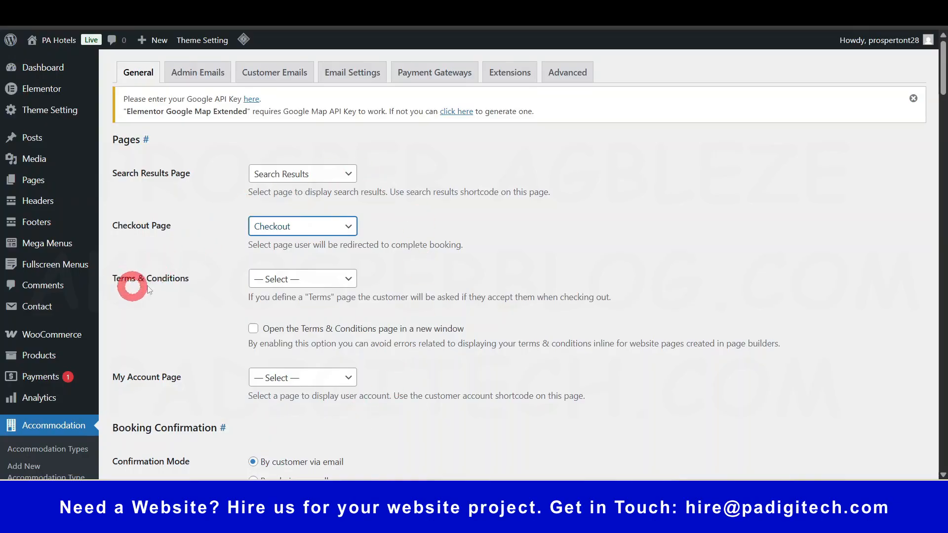
{"action": "left_click", "coordinate": [345, 280]}
{"action": "scroll", "coordinate": [302, 136], "scroll_direction": "down", "scroll_amount": 3}
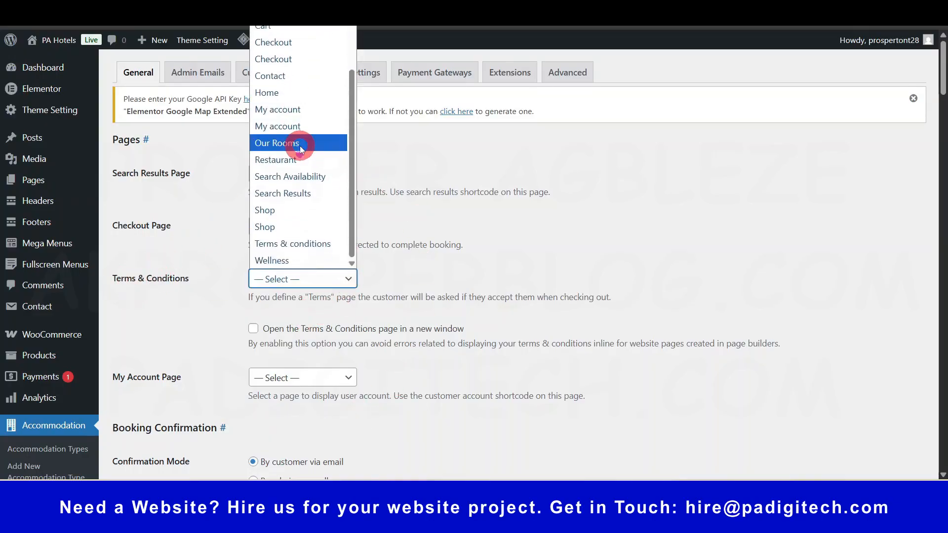
{"action": "left_click", "coordinate": [295, 246]}
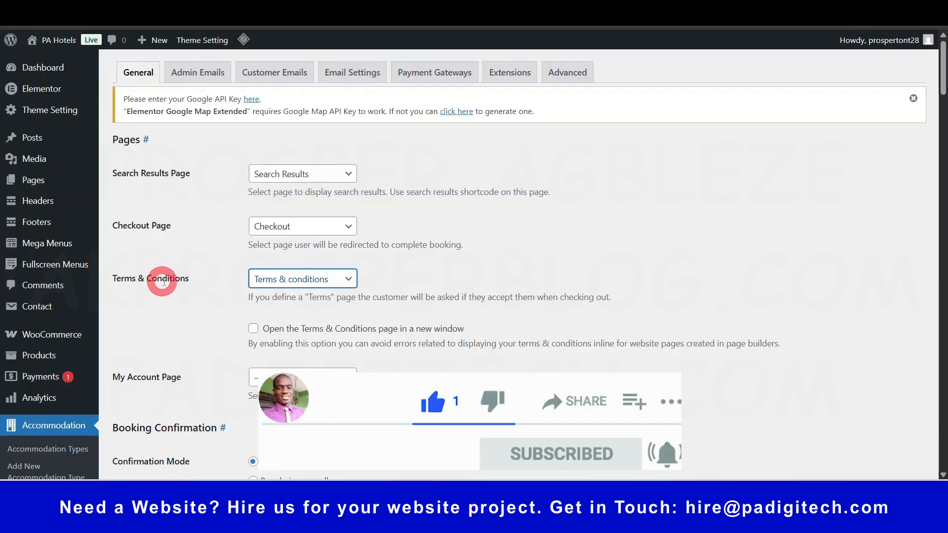
View both My account pages live from the pages list to decide between them for the My Account Page setting.
{"action": "scroll", "coordinate": [387, 295], "scroll_direction": "down", "scroll_amount": 1}
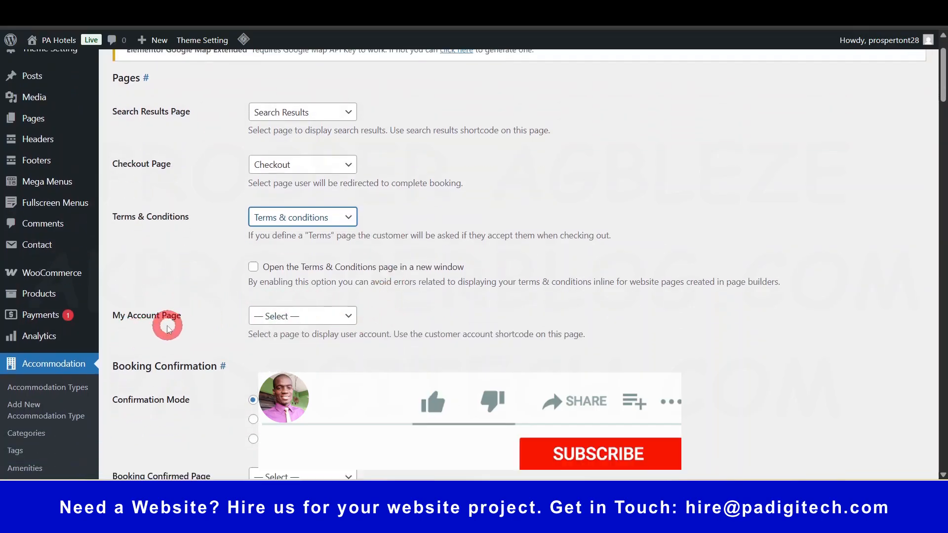
{"action": "left_click", "coordinate": [328, 317]}
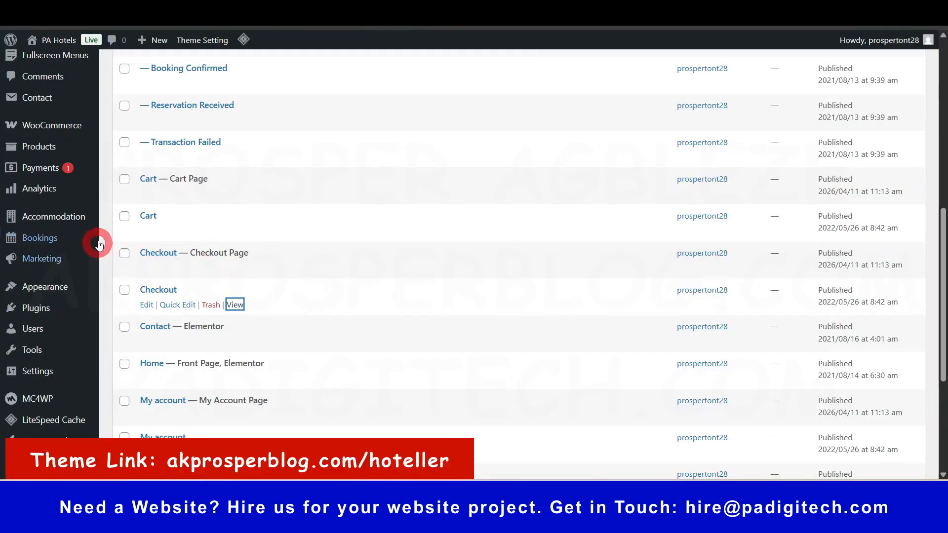
{"action": "scroll", "coordinate": [187, 232], "scroll_direction": "up", "scroll_amount": 4}
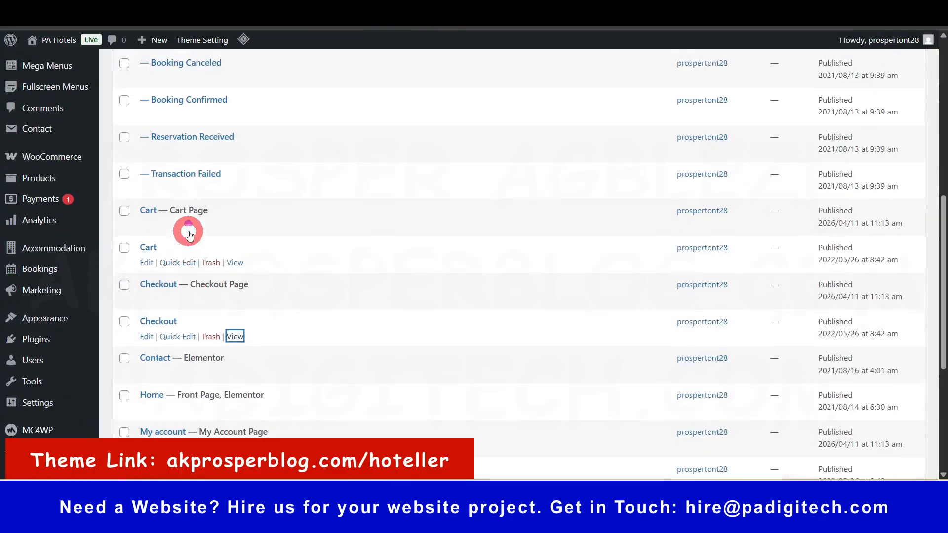
{"action": "scroll", "coordinate": [189, 229], "scroll_direction": "up", "scroll_amount": 3}
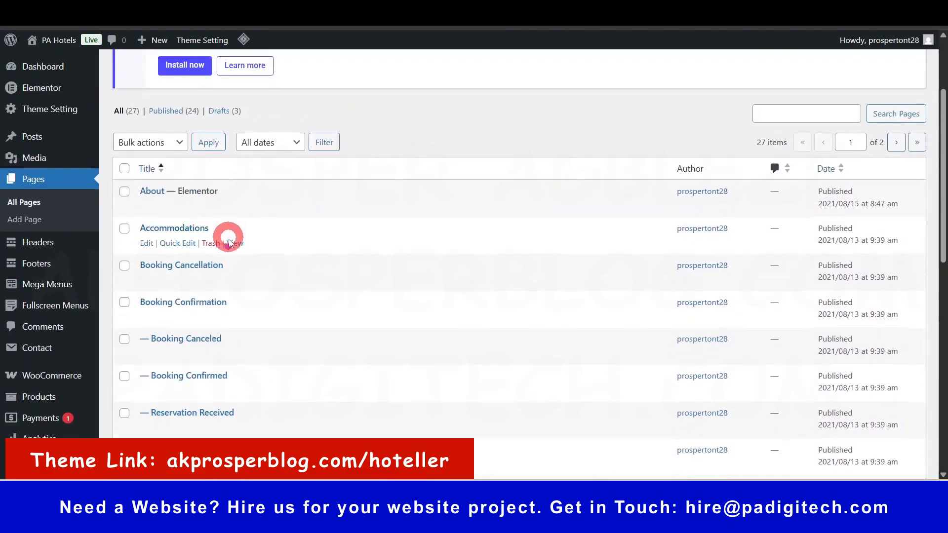
{"action": "scroll", "coordinate": [227, 239], "scroll_direction": "down", "scroll_amount": 3}
{"action": "scroll", "coordinate": [232, 239], "scroll_direction": "up", "scroll_amount": 3}
{"action": "scroll", "coordinate": [239, 254], "scroll_direction": "down", "scroll_amount": 10}
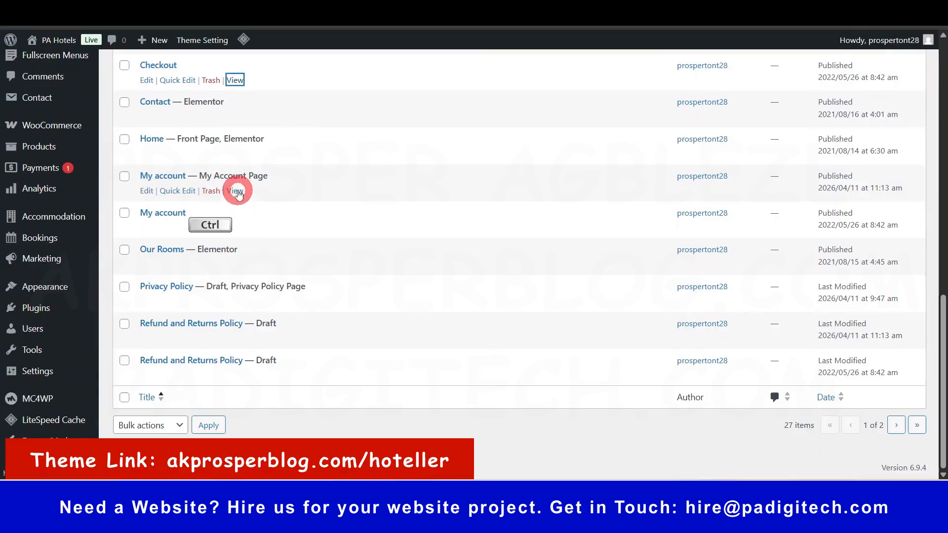
{"action": "left_click", "coordinate": [236, 192], "text": "ctrl"}
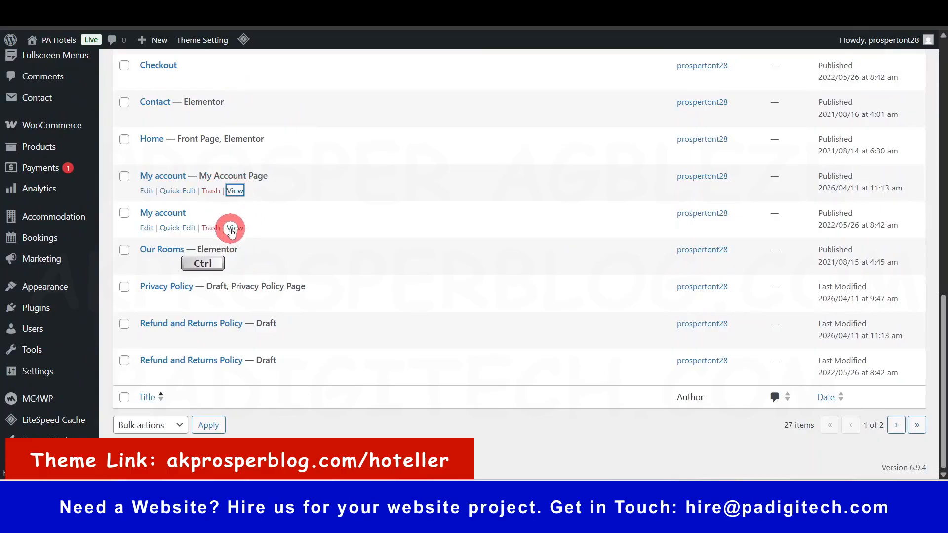
{"action": "left_click", "coordinate": [230, 228], "text": "ctrl"}
Return to the Accommodation settings and set the My Account Page to the second My account entry.
{"action": "left_click", "coordinate": [428, 15]}
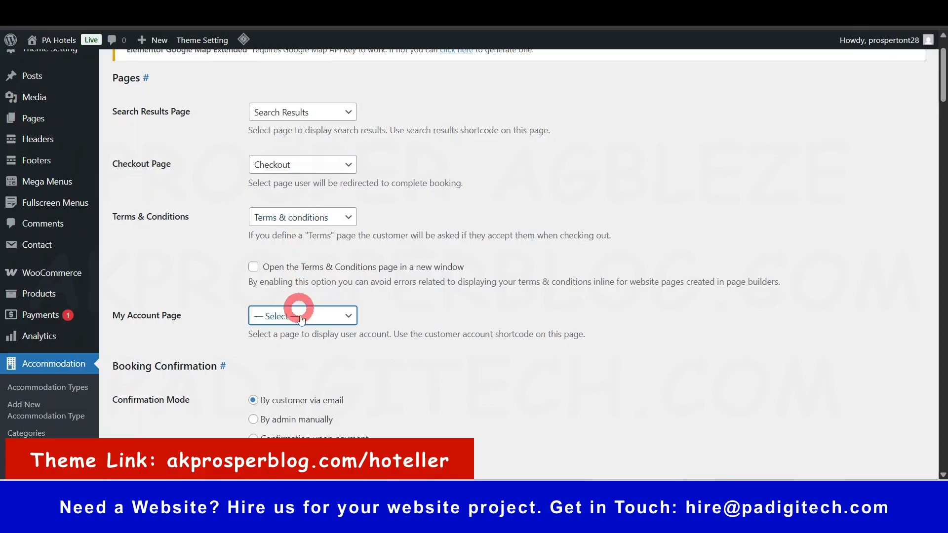
{"action": "left_click", "coordinate": [312, 316]}
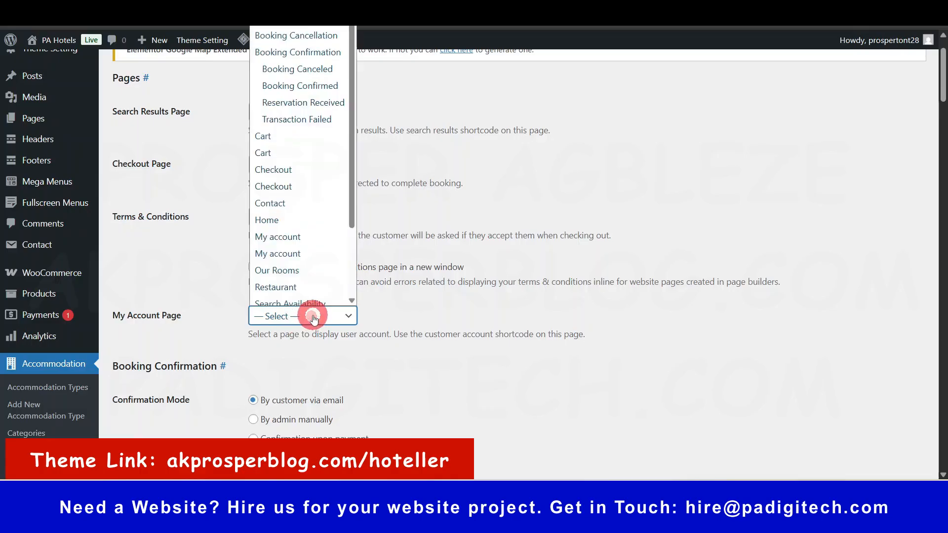
{"action": "left_click", "coordinate": [309, 252]}
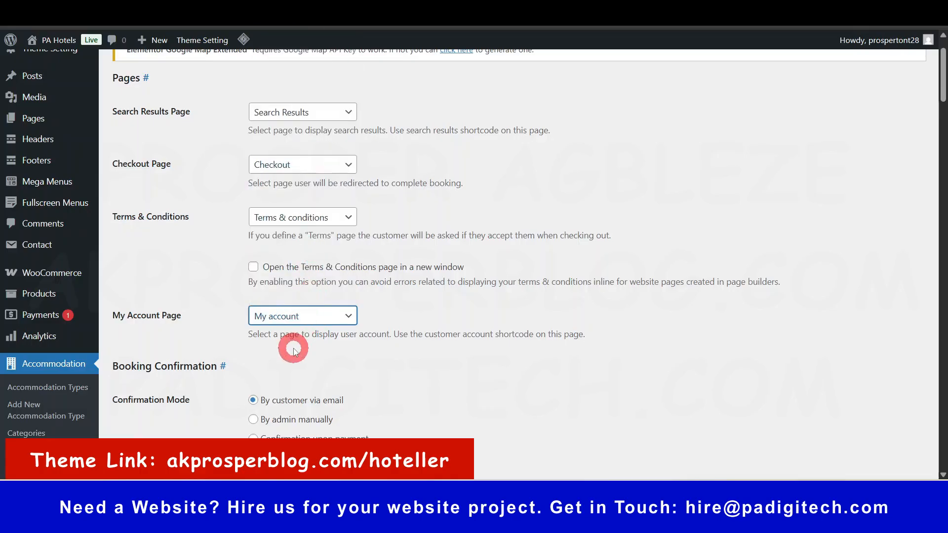
Set the booking Confirmation Mode to Confirmation upon payment.
{"action": "scroll", "coordinate": [294, 350], "scroll_direction": "down", "scroll_amount": 3}
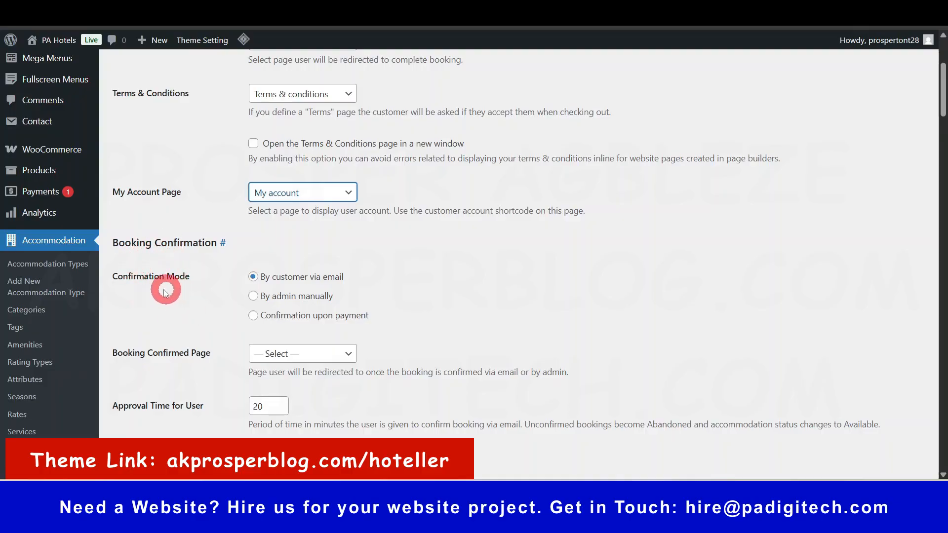
{"action": "scroll", "coordinate": [182, 303], "scroll_direction": "down", "scroll_amount": 1}
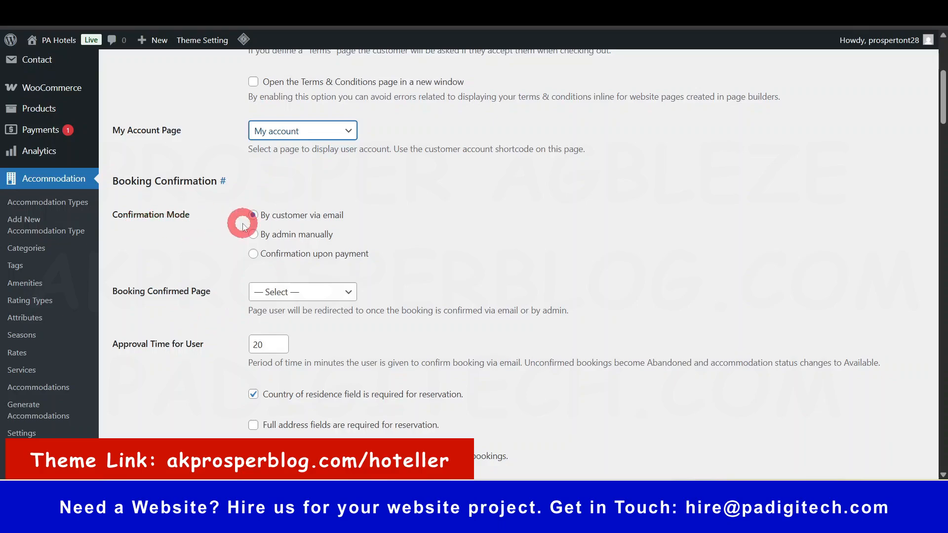
{"action": "left_click", "coordinate": [253, 254]}
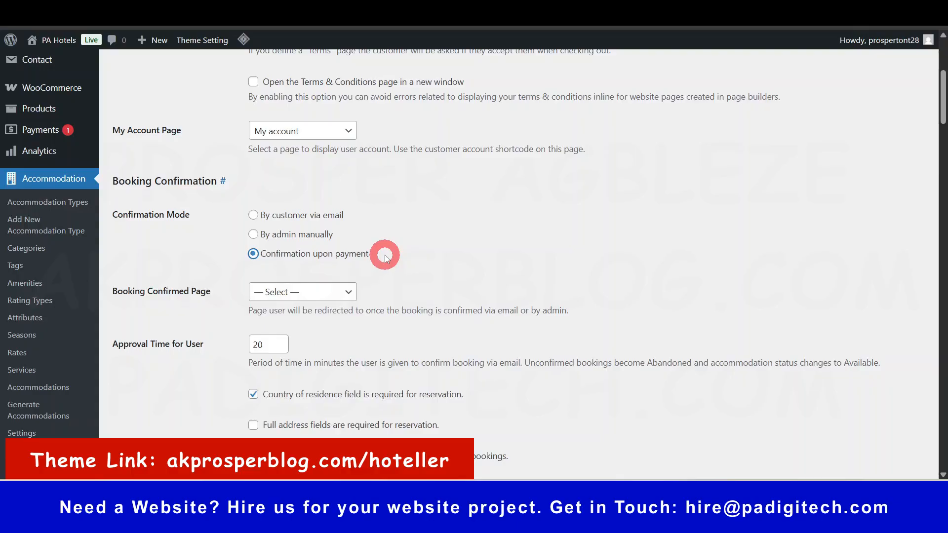
{"action": "left_click_drag", "start_coordinate": [369, 257], "coordinate": [256, 256]}
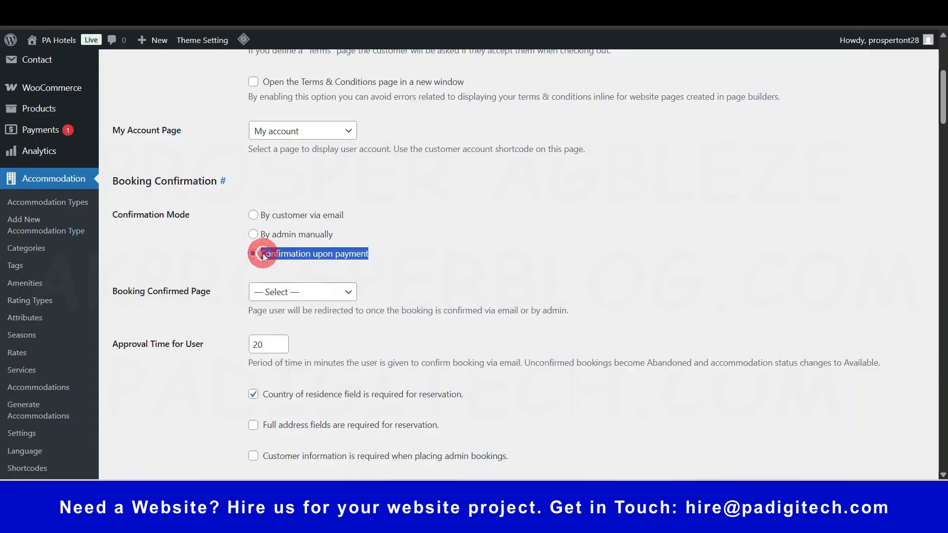
{"action": "left_click", "coordinate": [468, 253]}
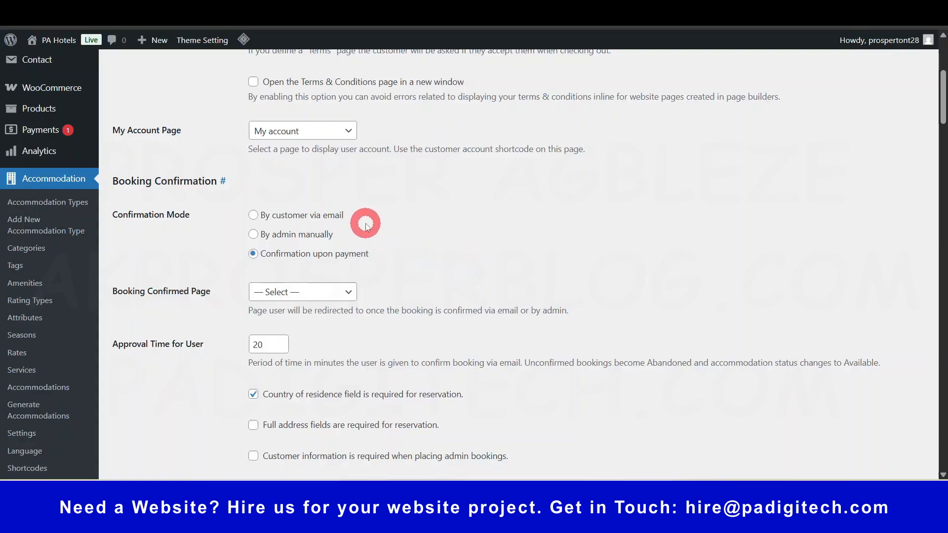
Set the Booking Confirmed Page to Booking Confirmation.
{"action": "scroll", "coordinate": [364, 217], "scroll_direction": "up", "scroll_amount": 5}
{"action": "scroll", "coordinate": [305, 357], "scroll_direction": "down", "scroll_amount": 6}
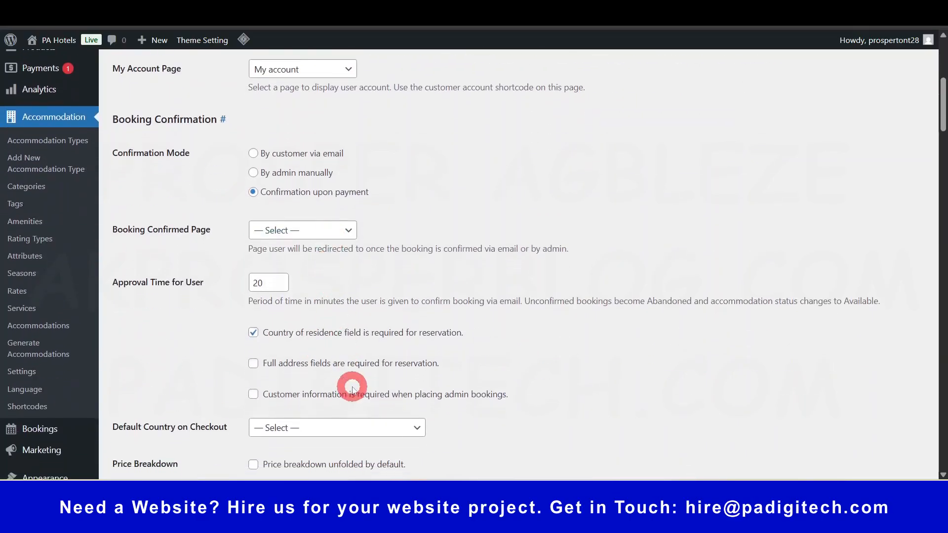
{"action": "scroll", "coordinate": [351, 385], "scroll_direction": "down", "scroll_amount": 6}
{"action": "scroll", "coordinate": [344, 359], "scroll_direction": "up", "scroll_amount": 8}
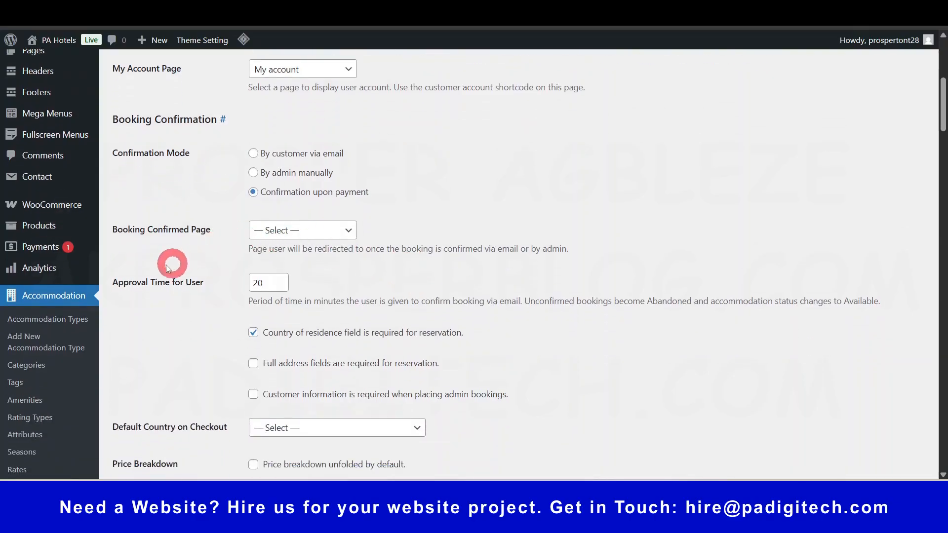
{"action": "left_click", "coordinate": [289, 235]}
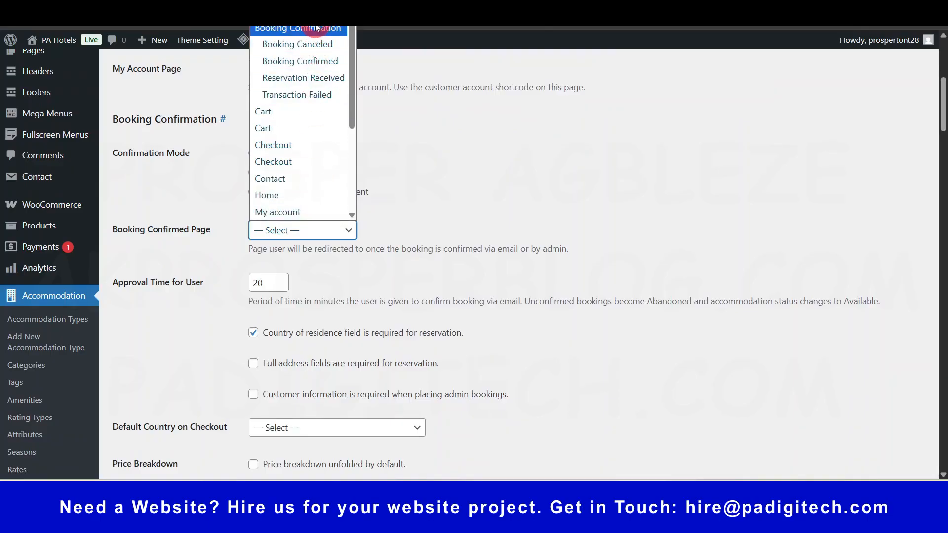
{"action": "left_click", "coordinate": [313, 27]}
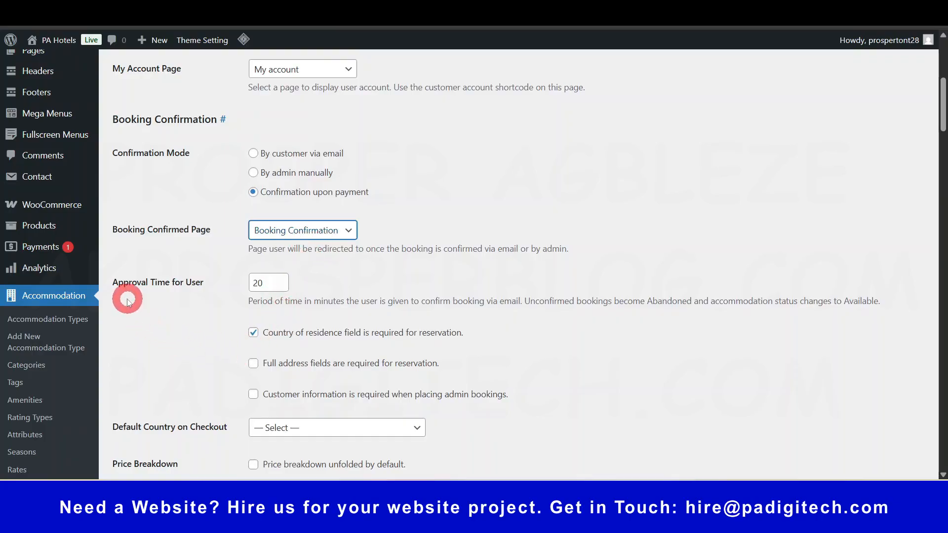
Set the Default Country on Checkout to Nigeria, keeping the user approval time at 20 minutes.
{"action": "left_click", "coordinate": [261, 282]}
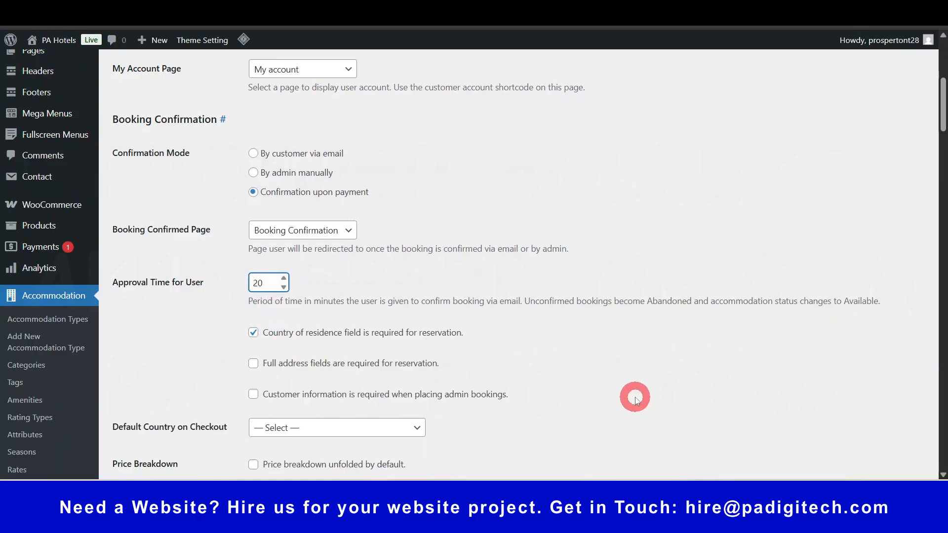
{"action": "scroll", "coordinate": [633, 395], "scroll_direction": "down", "scroll_amount": 1}
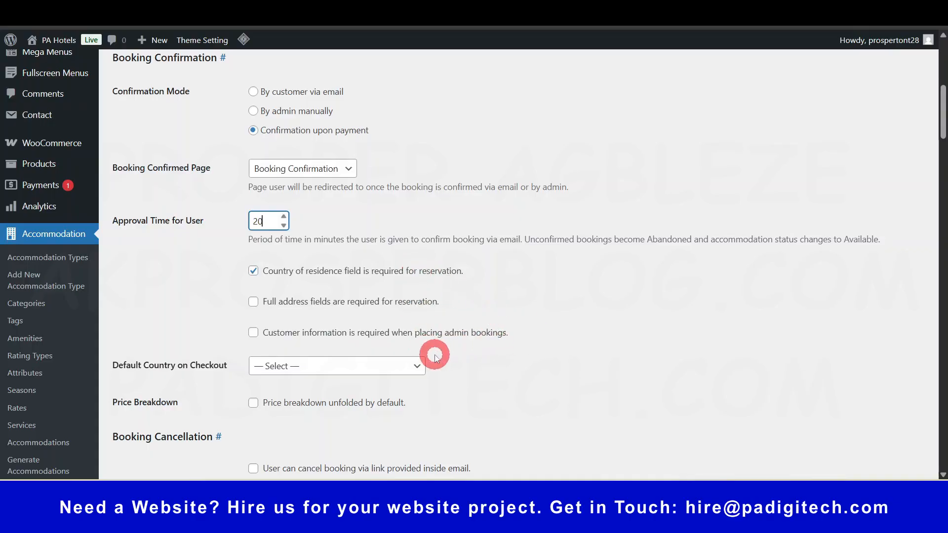
{"action": "scroll", "coordinate": [427, 353], "scroll_direction": "down", "scroll_amount": 1}
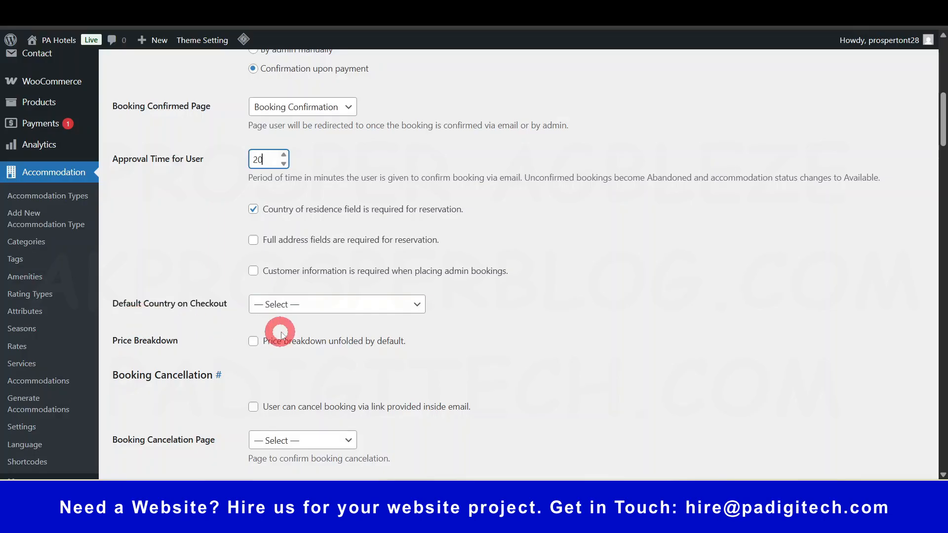
{"action": "left_click", "coordinate": [418, 306]}
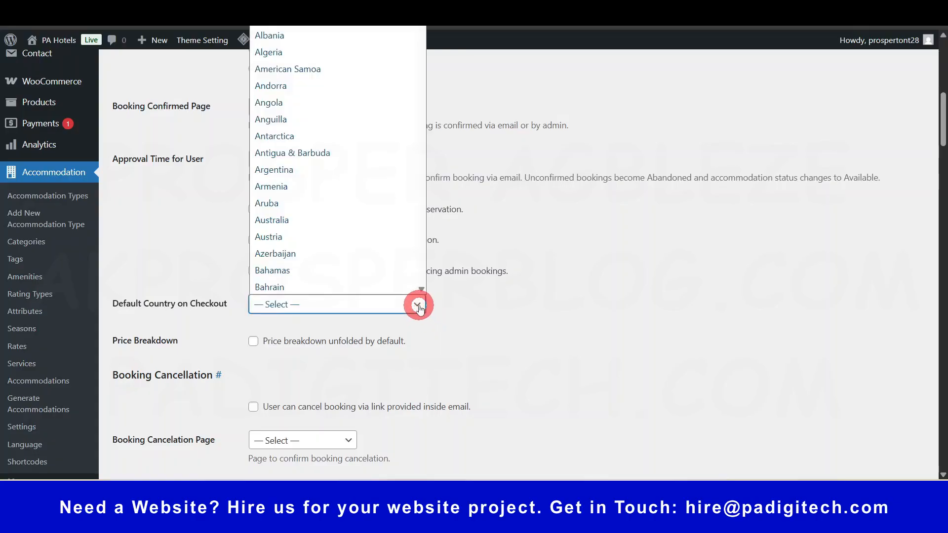
{"action": "key", "text": "n"}
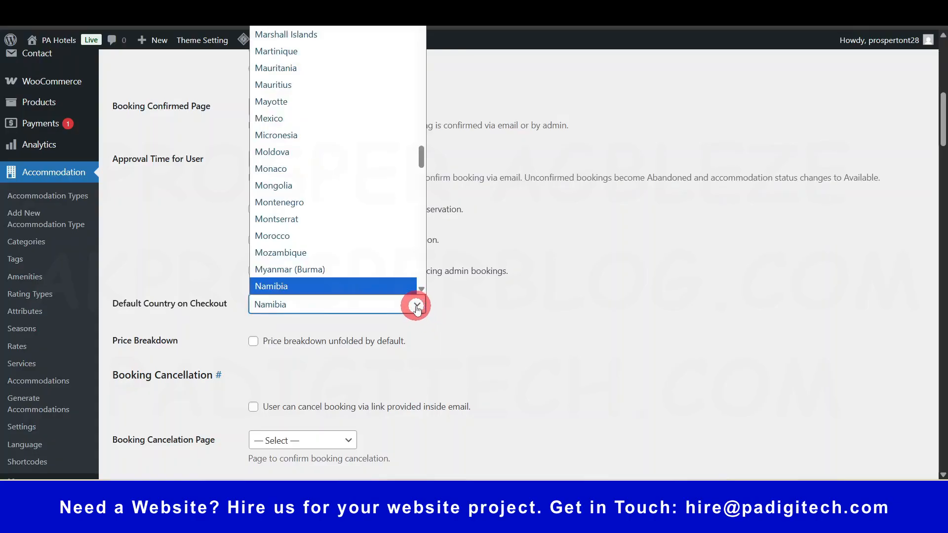
{"action": "key", "text": "i"}
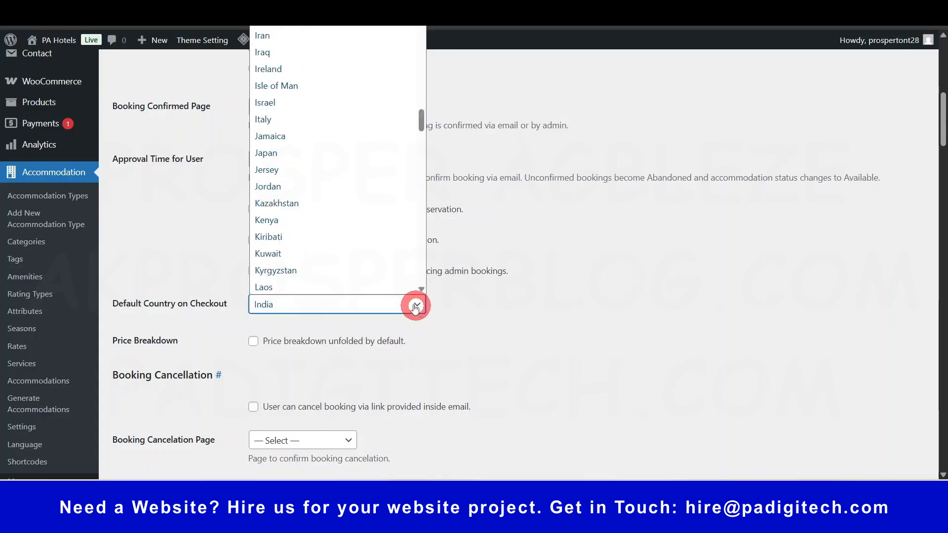
{"action": "scroll", "coordinate": [328, 186], "scroll_direction": "down", "scroll_amount": 5}
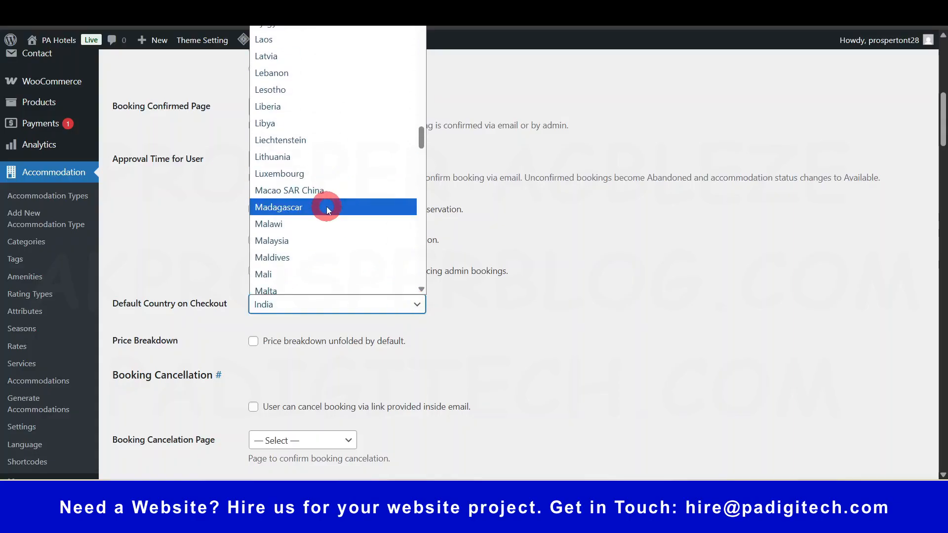
{"action": "scroll", "coordinate": [327, 274], "scroll_direction": "down", "scroll_amount": 3}
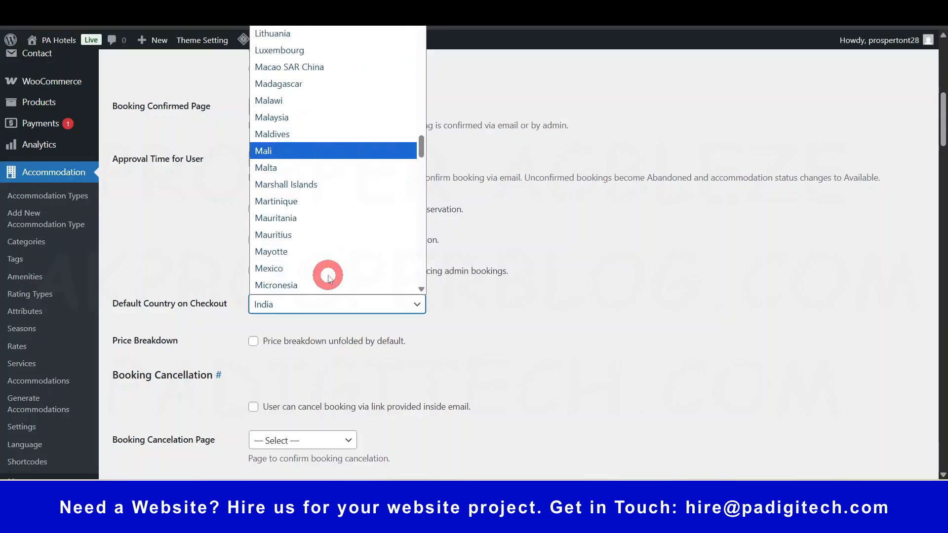
{"action": "scroll", "coordinate": [328, 208], "scroll_direction": "down", "scroll_amount": 5}
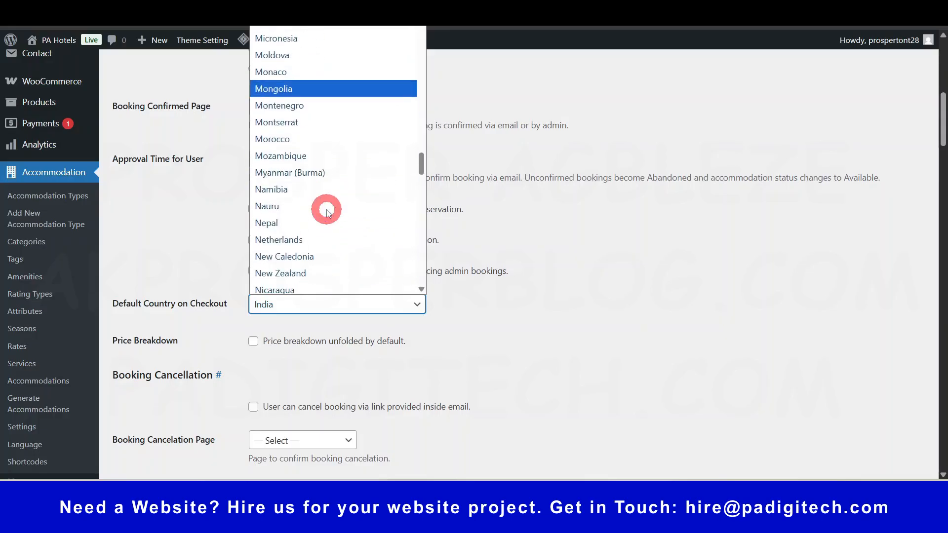
{"action": "scroll", "coordinate": [326, 214], "scroll_direction": "down", "scroll_amount": 3}
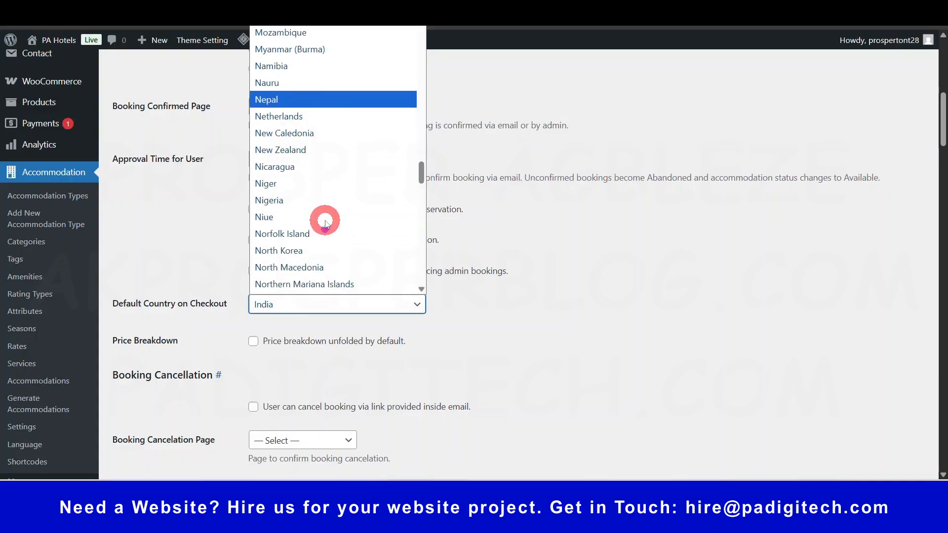
{"action": "left_click", "coordinate": [304, 201]}
{"action": "left_click", "coordinate": [477, 303]}
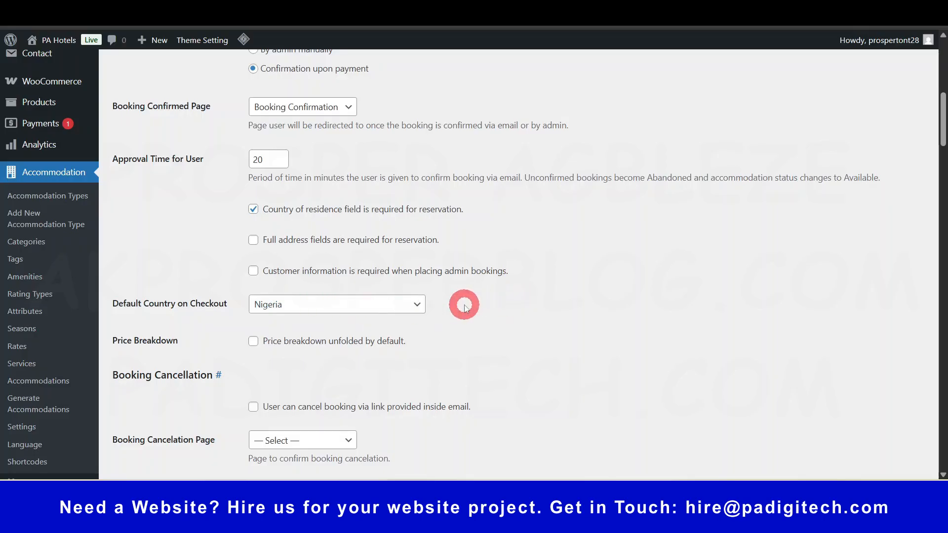
Set the Booking Cancelation Page to Booking Cancellation and the Booking Canceled Page to Booking Canceled.
{"action": "scroll", "coordinate": [523, 303], "scroll_direction": "down", "scroll_amount": 1}
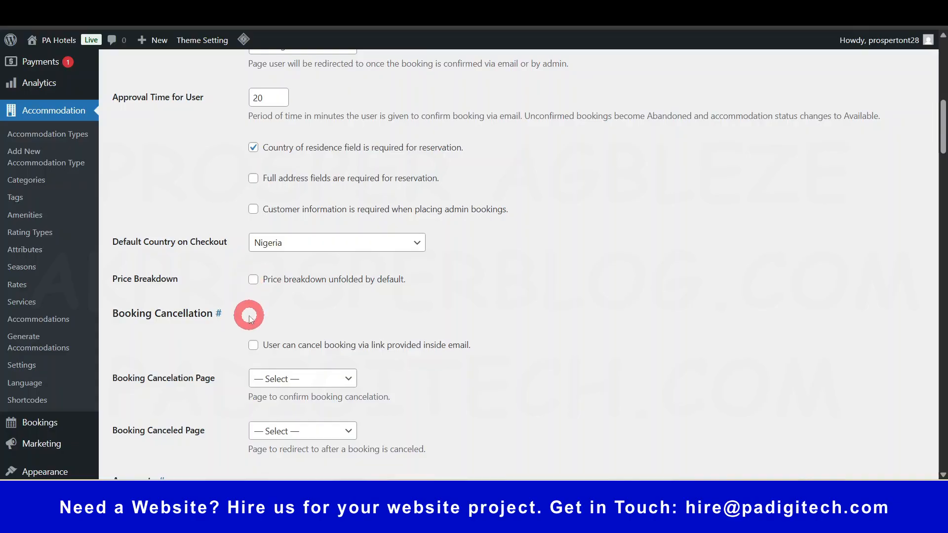
{"action": "scroll", "coordinate": [250, 311], "scroll_direction": "down", "scroll_amount": 1}
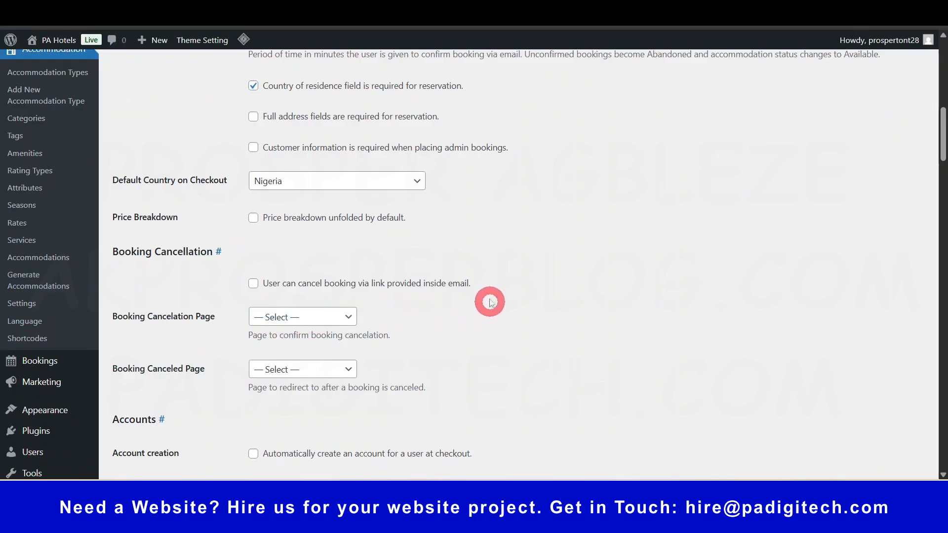
{"action": "scroll", "coordinate": [207, 352], "scroll_direction": "down", "scroll_amount": 1}
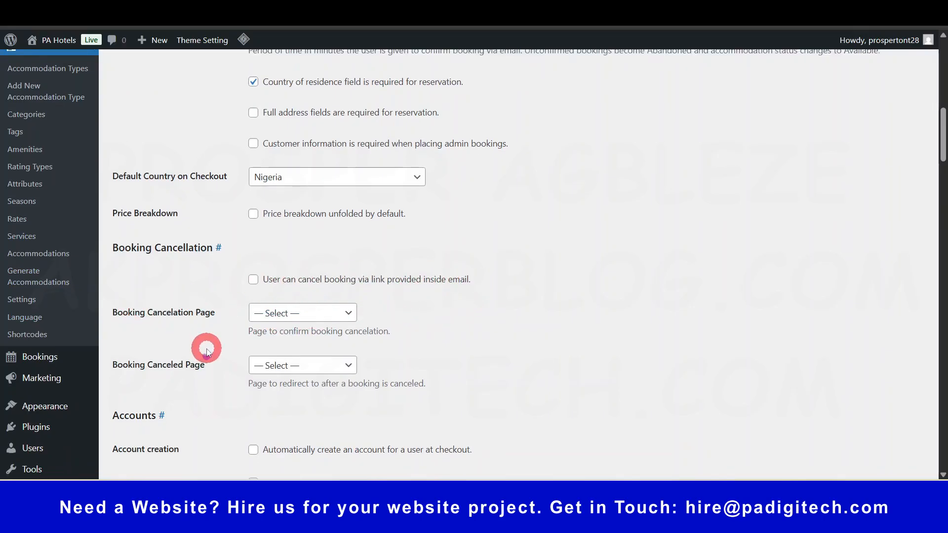
{"action": "scroll", "coordinate": [208, 352], "scroll_direction": "down", "scroll_amount": 2}
{"action": "left_click", "coordinate": [304, 193]}
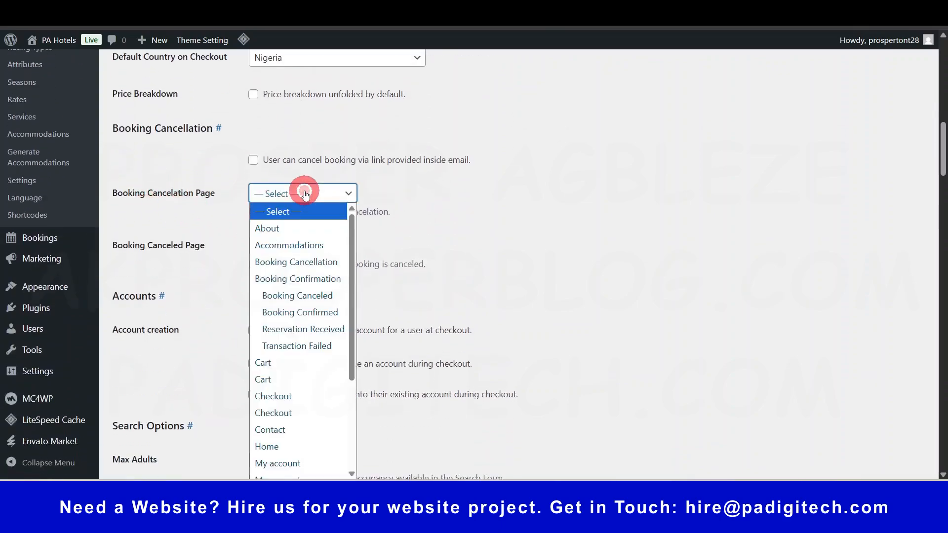
{"action": "left_click", "coordinate": [312, 262]}
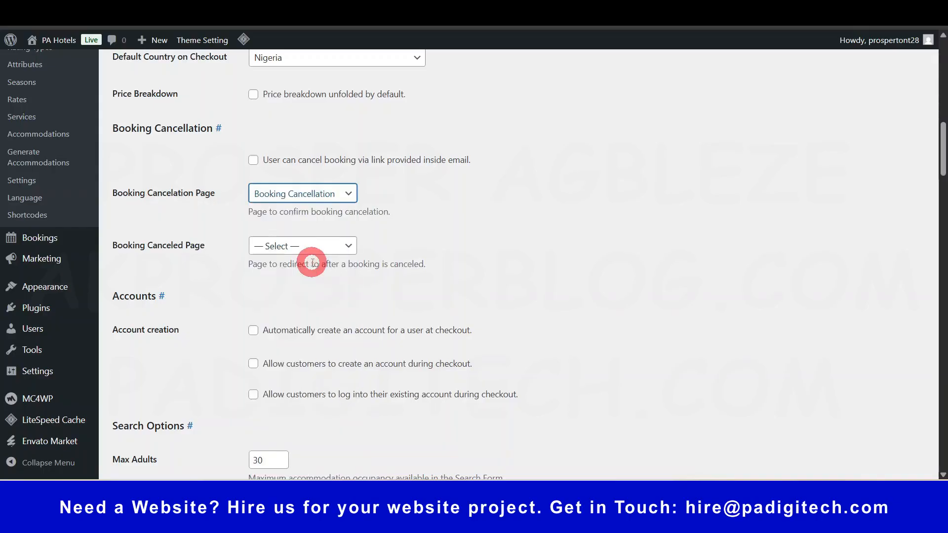
{"action": "left_click", "coordinate": [340, 251]}
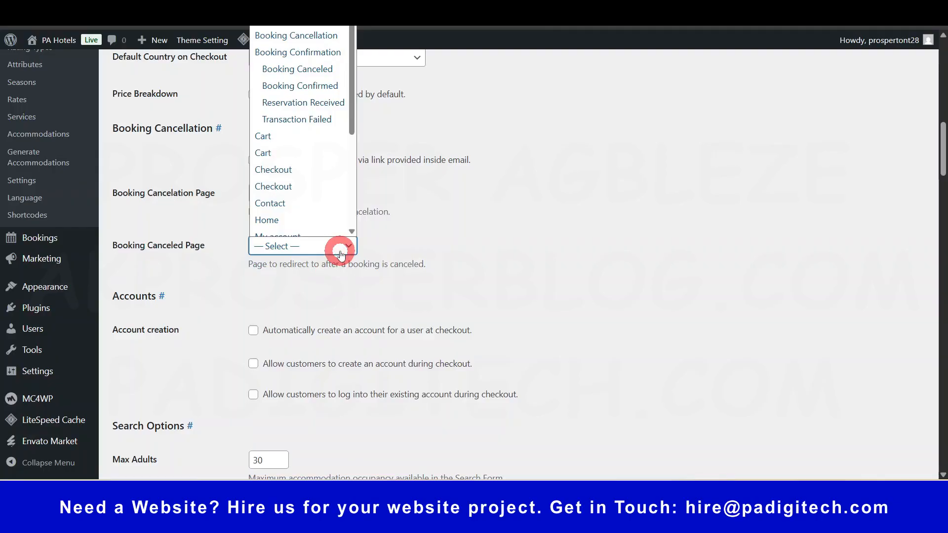
{"action": "left_click", "coordinate": [313, 61]}
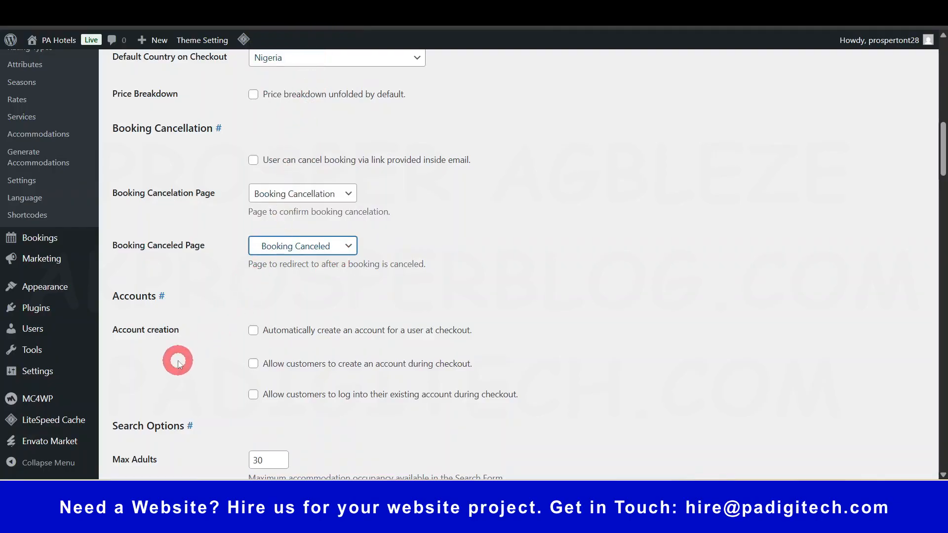
Allow customers to create an account and to log into their existing account during checkout.
{"action": "scroll", "coordinate": [252, 277], "scroll_direction": "down", "scroll_amount": 1}
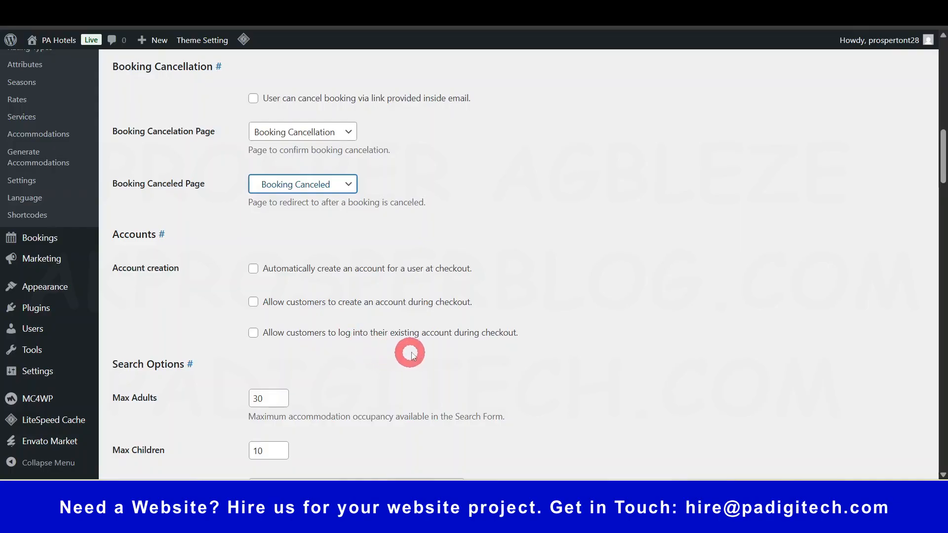
{"action": "left_click", "coordinate": [254, 335]}
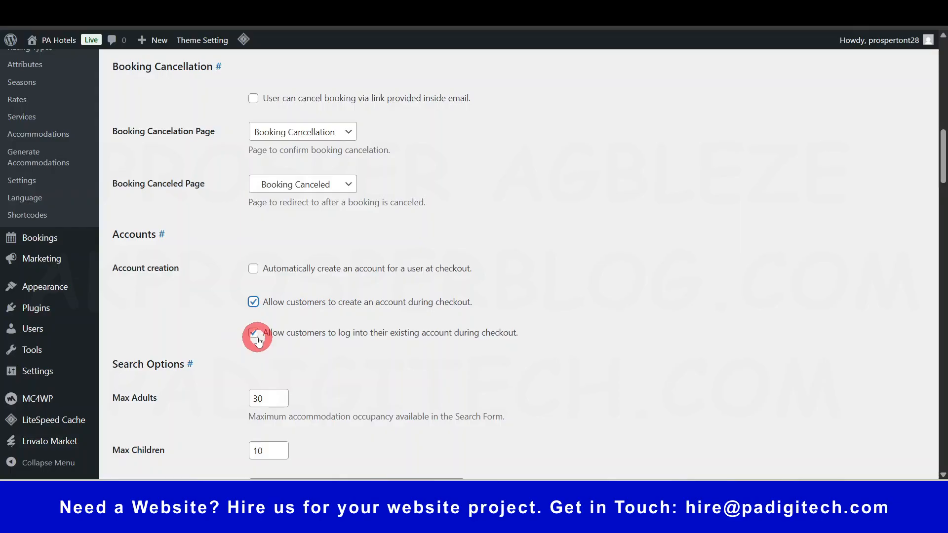
{"action": "left_click", "coordinate": [494, 361]}
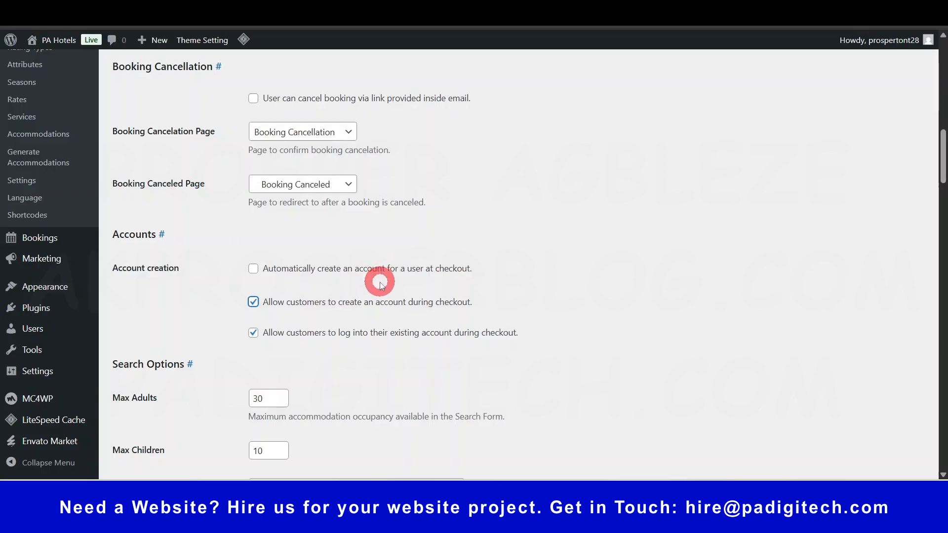
Set Guest Management to disable the "children" option and use the Guests label instead.
{"action": "scroll", "coordinate": [378, 275], "scroll_direction": "down", "scroll_amount": 2}
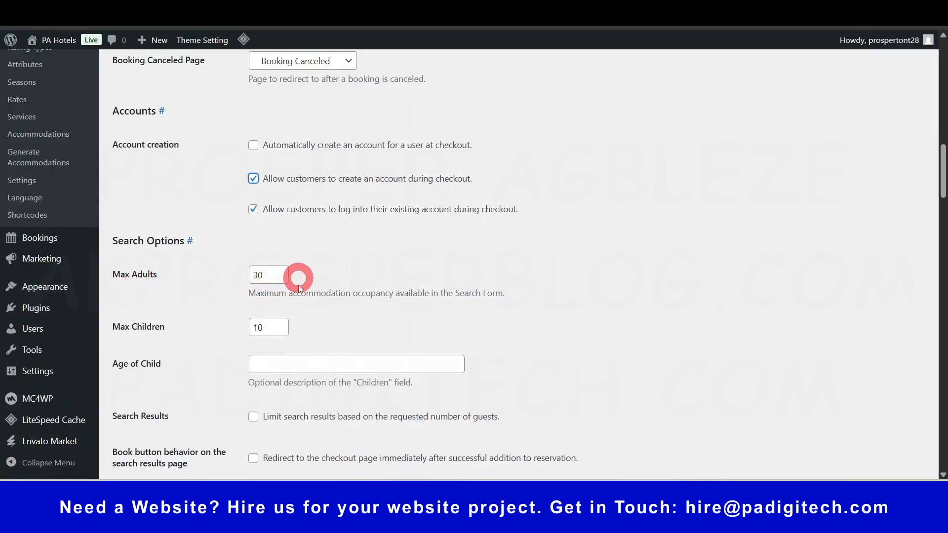
{"action": "scroll", "coordinate": [298, 275], "scroll_direction": "down", "scroll_amount": 3}
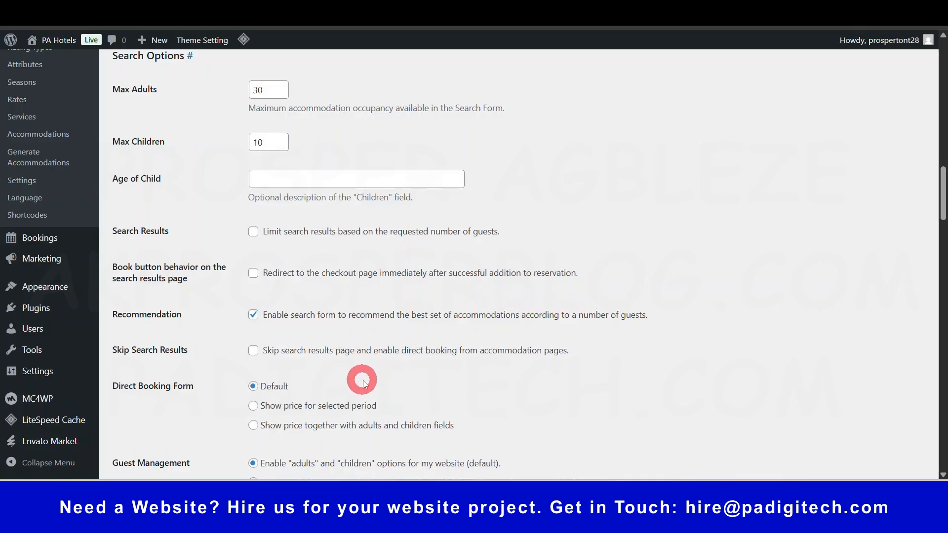
{"action": "scroll", "coordinate": [364, 384], "scroll_direction": "down", "scroll_amount": 2}
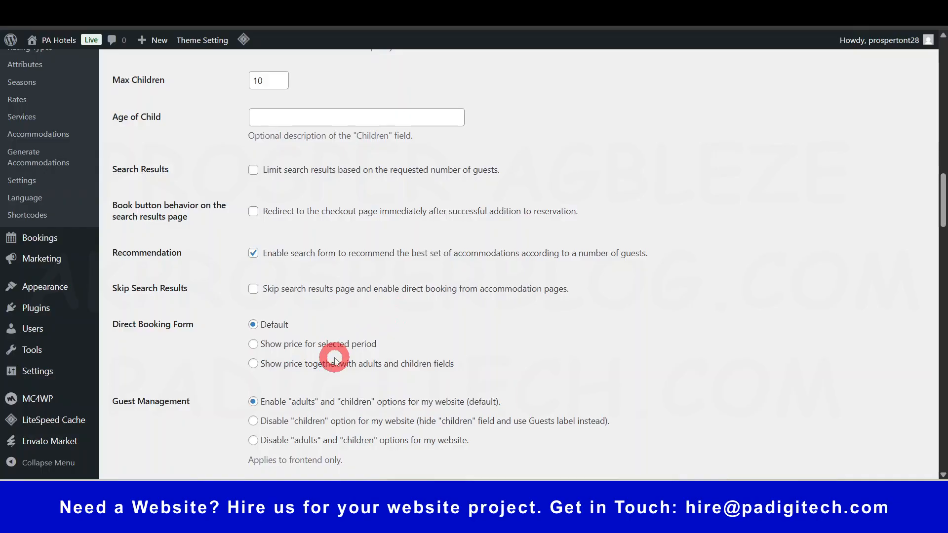
{"action": "scroll", "coordinate": [335, 359], "scroll_direction": "down", "scroll_amount": 1}
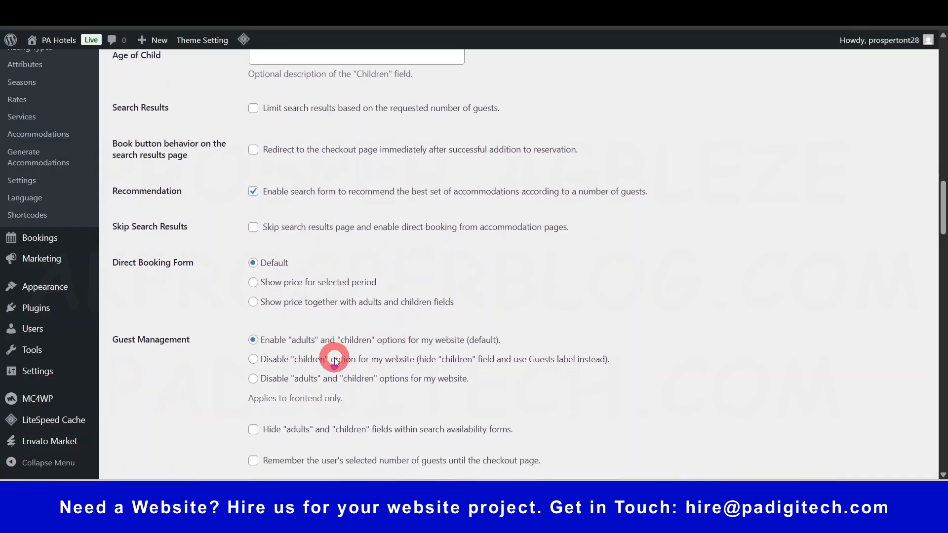
{"action": "scroll", "coordinate": [331, 358], "scroll_direction": "down", "scroll_amount": 1}
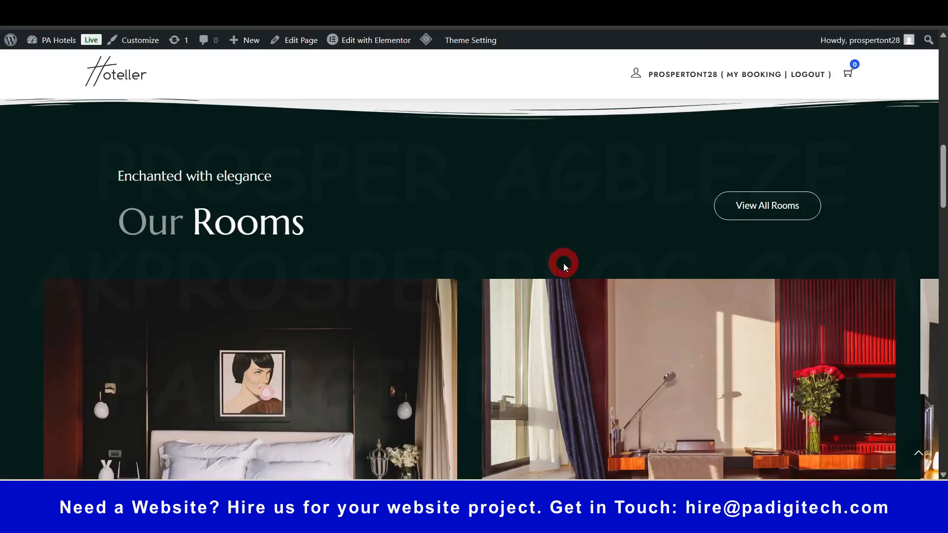
{"action": "scroll", "coordinate": [564, 262], "scroll_direction": "up", "scroll_amount": 8}
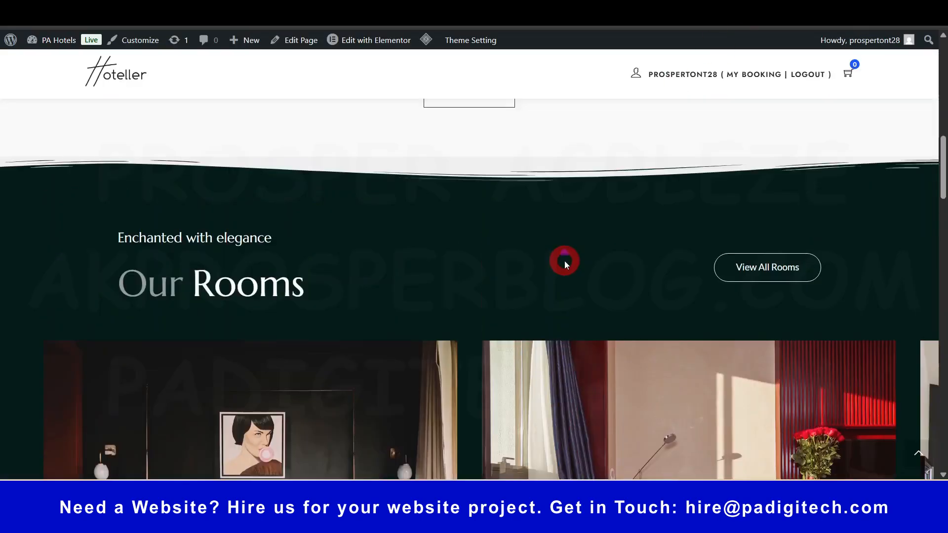
{"action": "scroll", "coordinate": [563, 254], "scroll_direction": "up", "scroll_amount": 3}
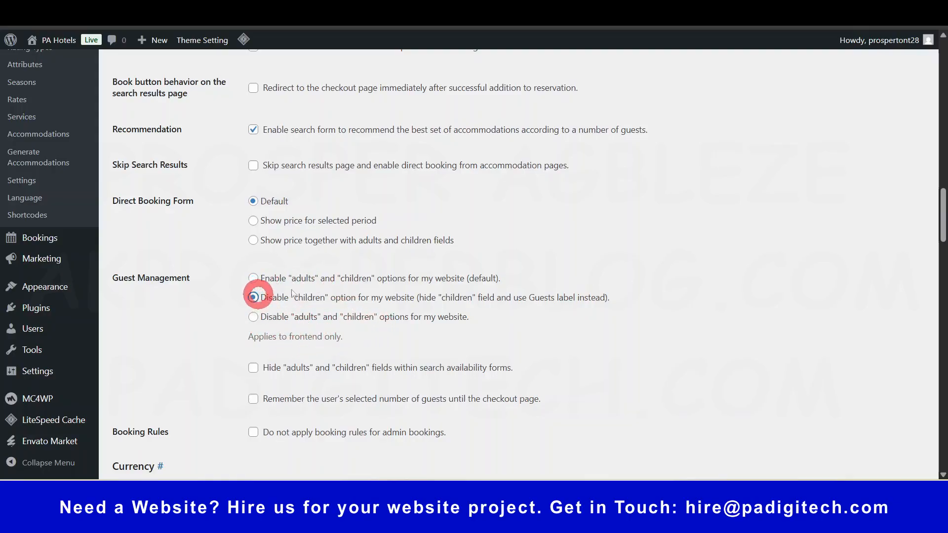
Set the currency Thousand Separator to a comma and the Decimal Separator to a period.
{"action": "scroll", "coordinate": [507, 303], "scroll_direction": "down", "scroll_amount": 2}
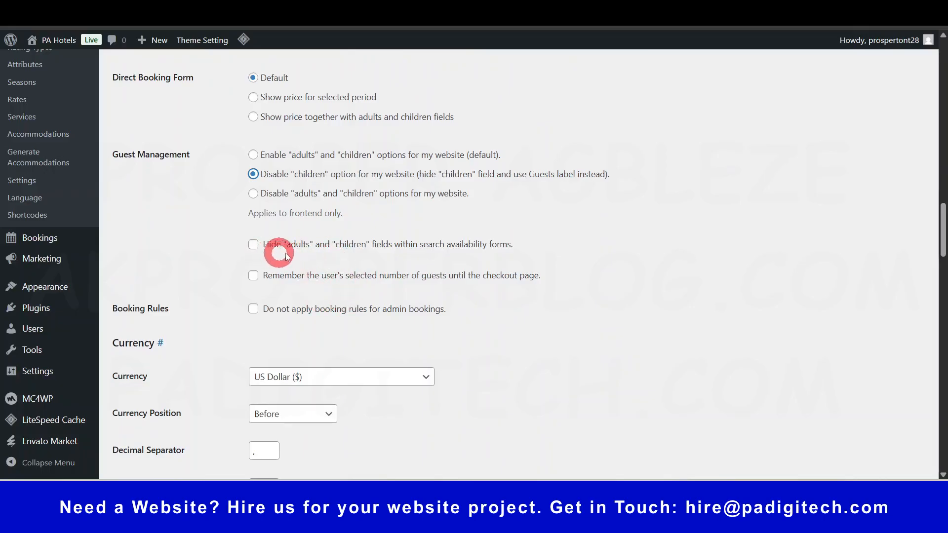
{"action": "scroll", "coordinate": [421, 290], "scroll_direction": "down", "scroll_amount": 2}
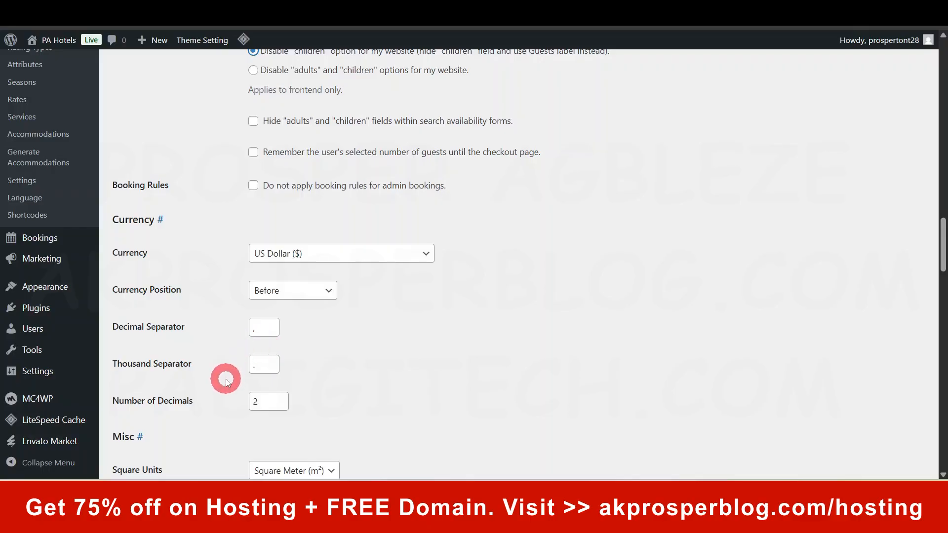
{"action": "left_click", "coordinate": [274, 366]}
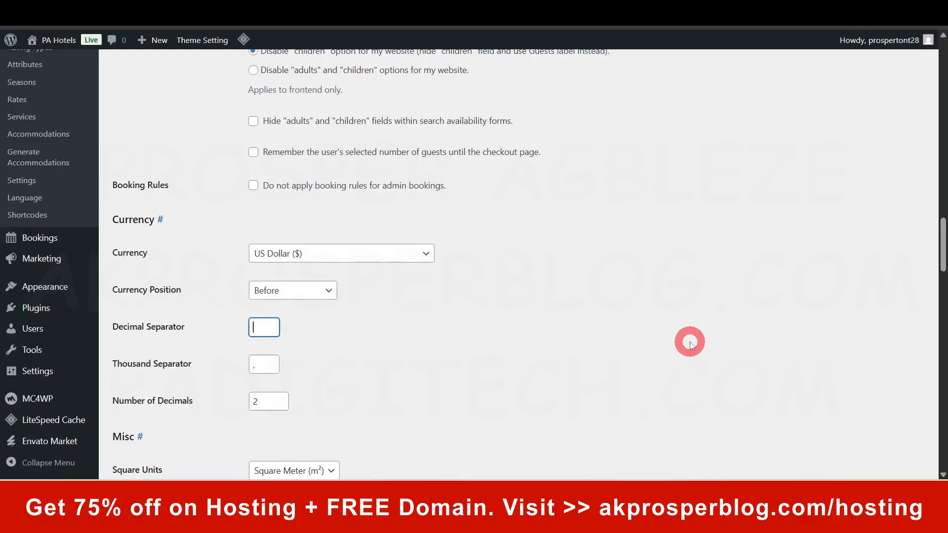
{"action": "scroll", "coordinate": [237, 385], "scroll_direction": "down", "scroll_amount": 5}
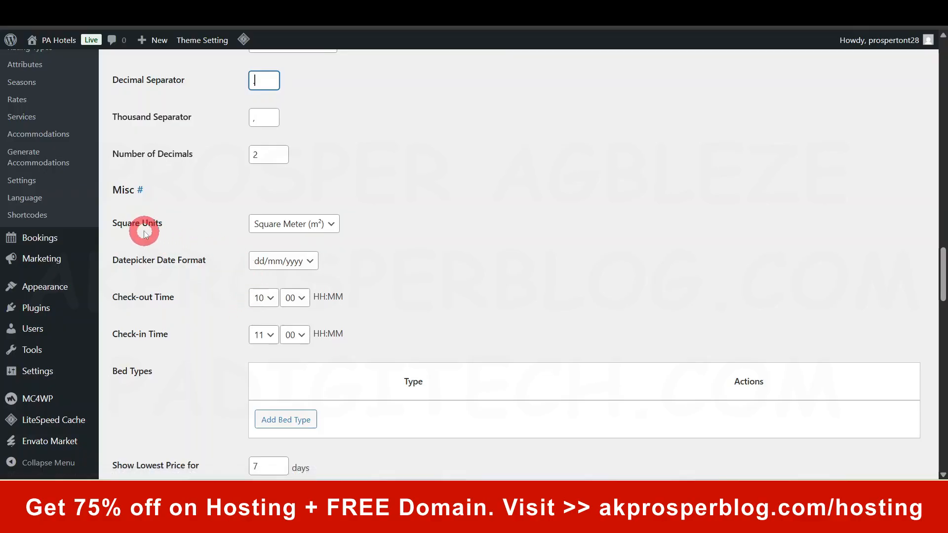
Check the available options for Square Units and the Datepicker Date Format without changing them.
{"action": "left_click", "coordinate": [275, 226]}
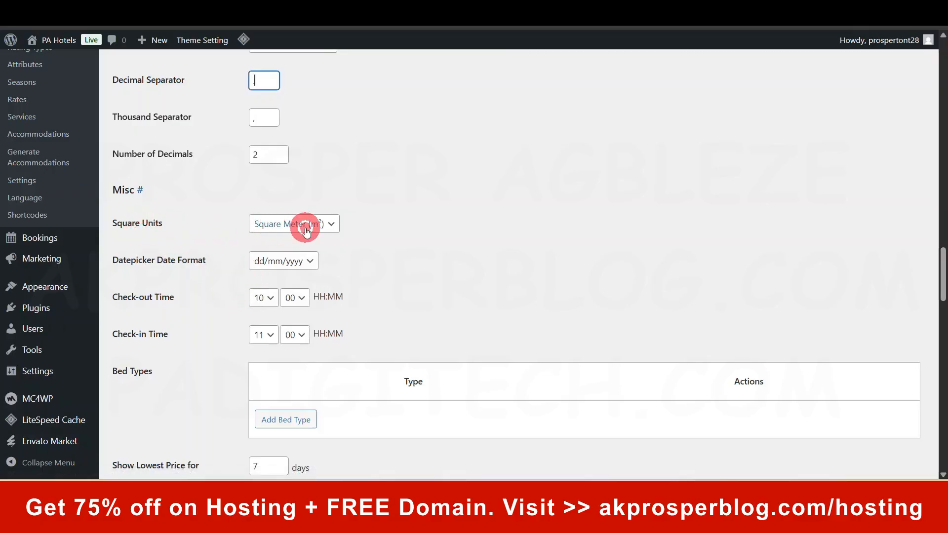
{"action": "left_click", "coordinate": [468, 251]}
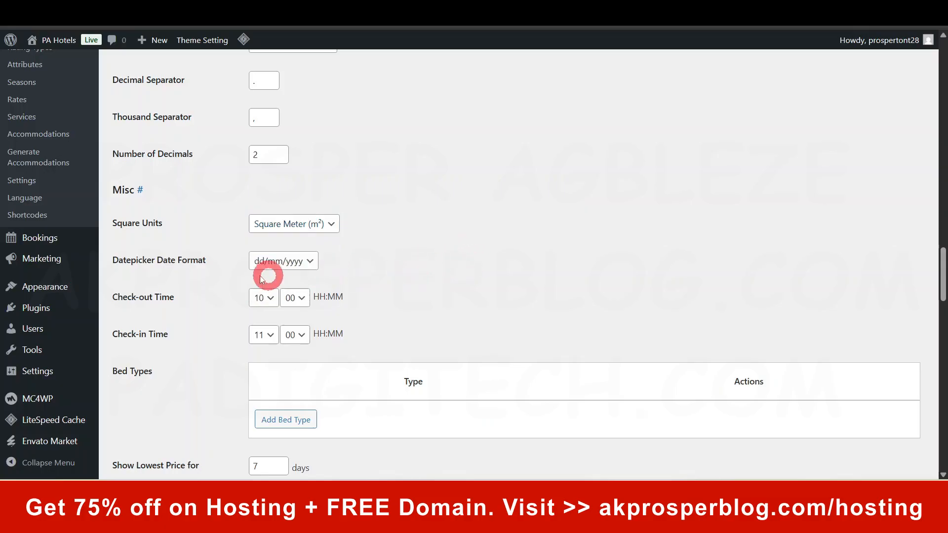
{"action": "left_click", "coordinate": [292, 263]}
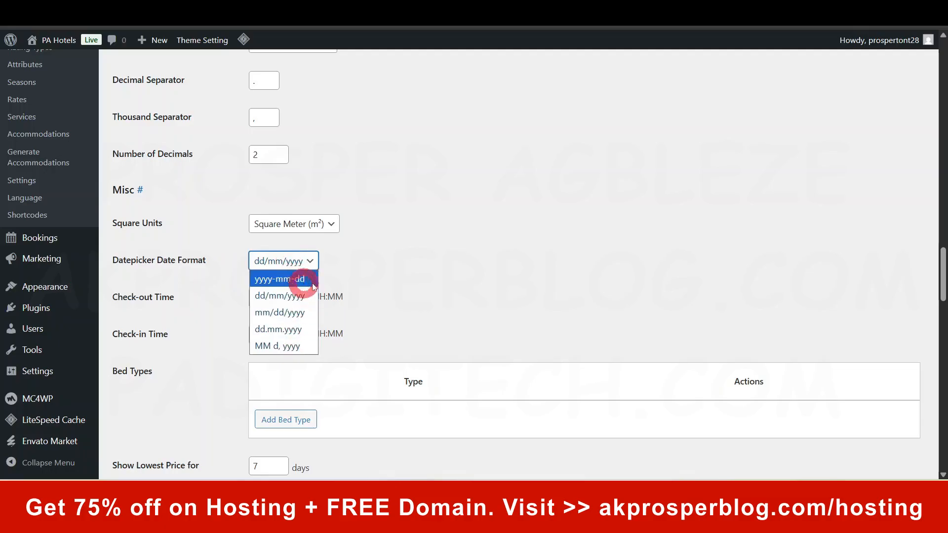
{"action": "left_click", "coordinate": [393, 261]}
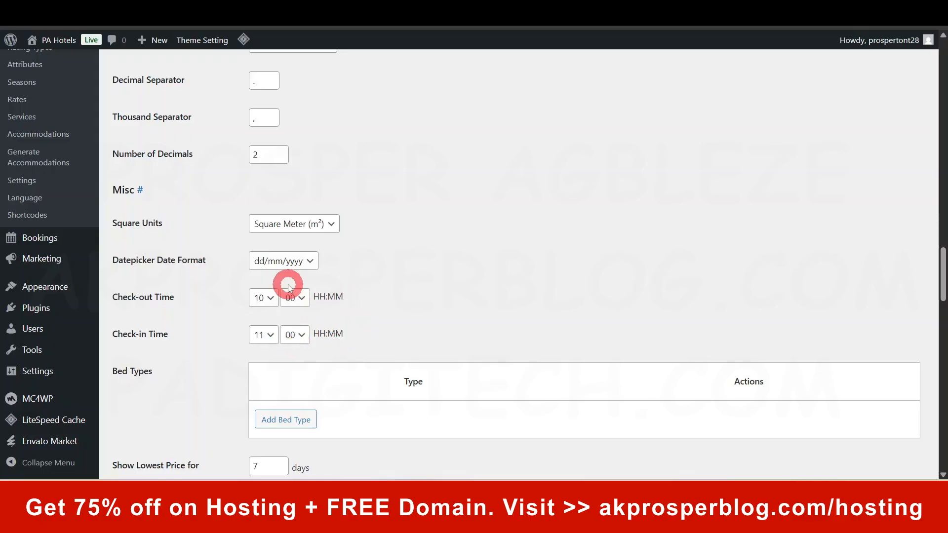
{"action": "scroll", "coordinate": [425, 294], "scroll_direction": "down", "scroll_amount": 3}
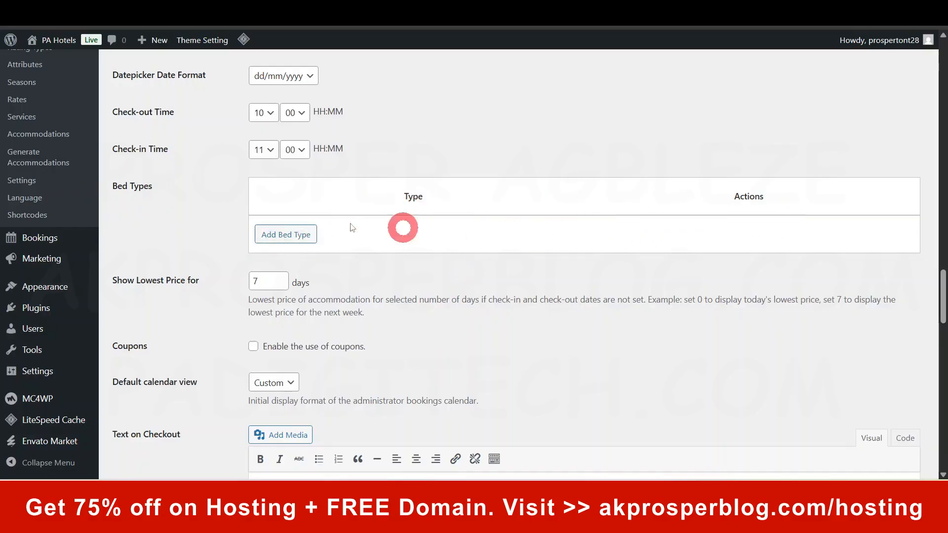
{"action": "left_click", "coordinate": [291, 235]}
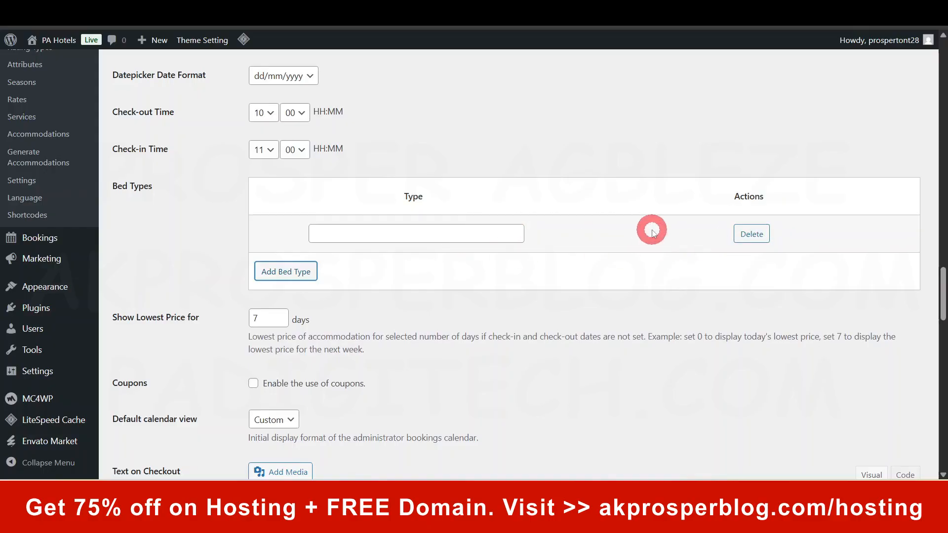
{"action": "left_click", "coordinate": [752, 234]}
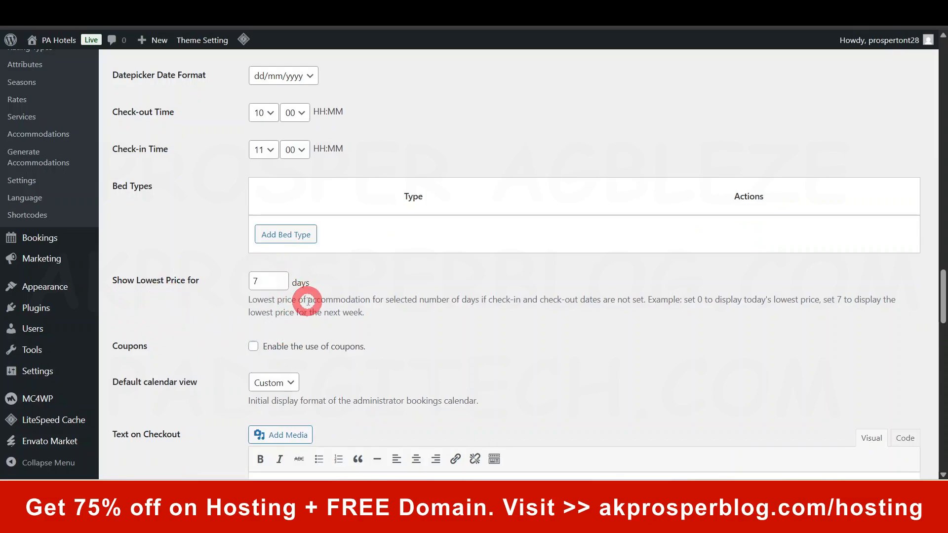
Enable the use of coupons for bookings in the Misc settings.
{"action": "left_click", "coordinate": [253, 347]}
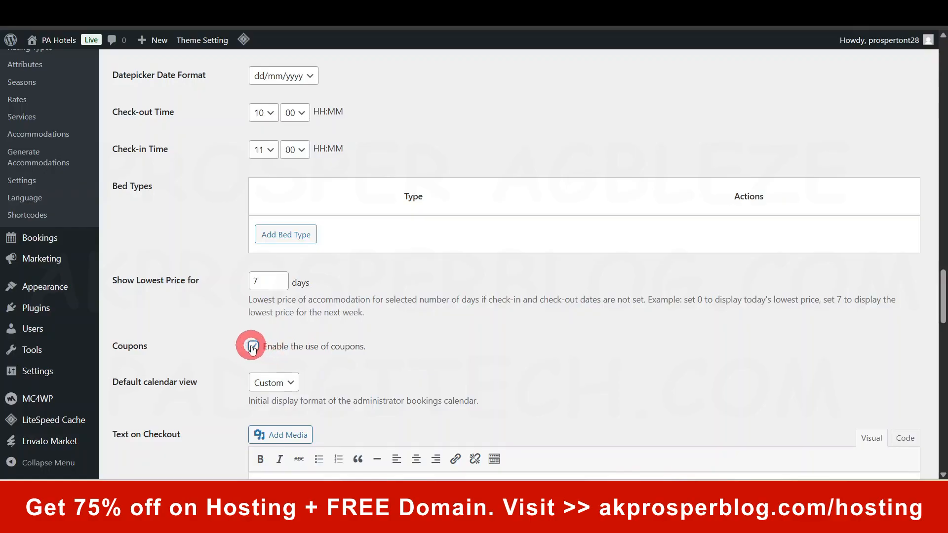
{"action": "scroll", "coordinate": [252, 348], "scroll_direction": "up", "scroll_amount": 1}
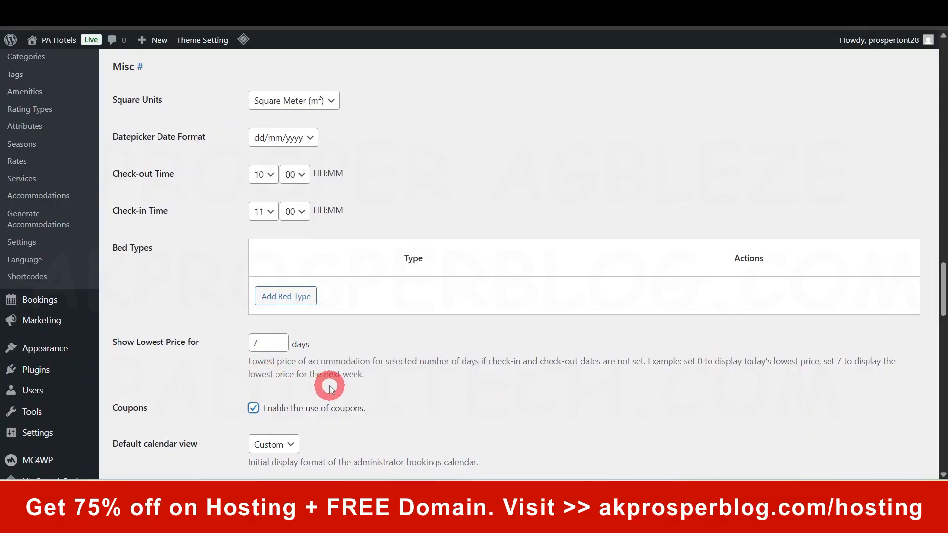
{"action": "scroll", "coordinate": [327, 383], "scroll_direction": "up", "scroll_amount": 1}
{"action": "scroll", "coordinate": [329, 386], "scroll_direction": "down", "scroll_amount": 2}
{"action": "scroll", "coordinate": [329, 389], "scroll_direction": "down", "scroll_amount": 1}
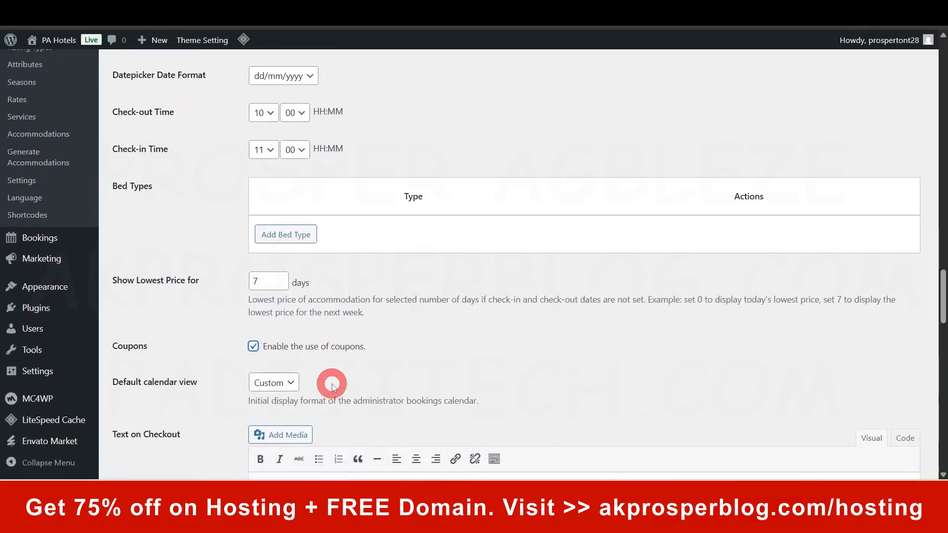
{"action": "scroll", "coordinate": [332, 380], "scroll_direction": "up", "scroll_amount": 3}
{"action": "scroll", "coordinate": [328, 383], "scroll_direction": "down", "scroll_amount": 3}
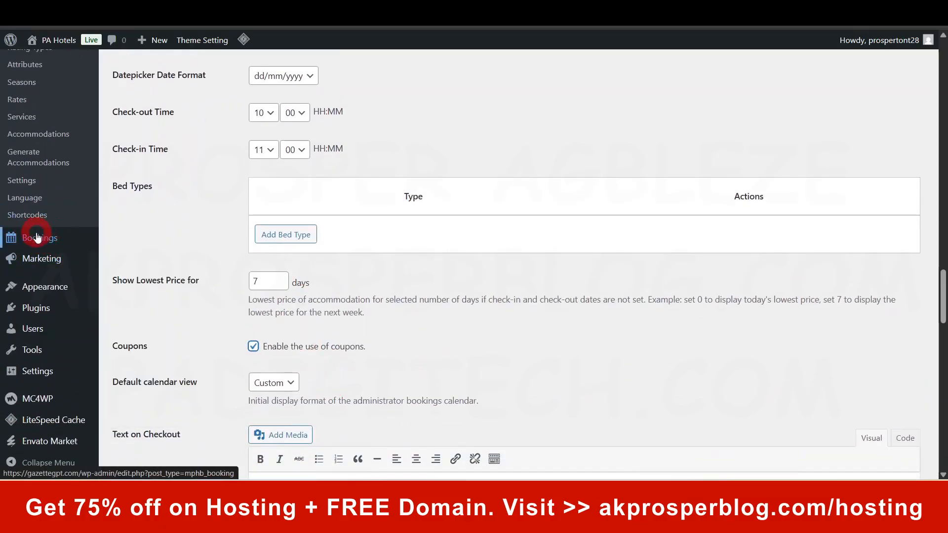
{"action": "mouse_move", "coordinate": [37, 237]}
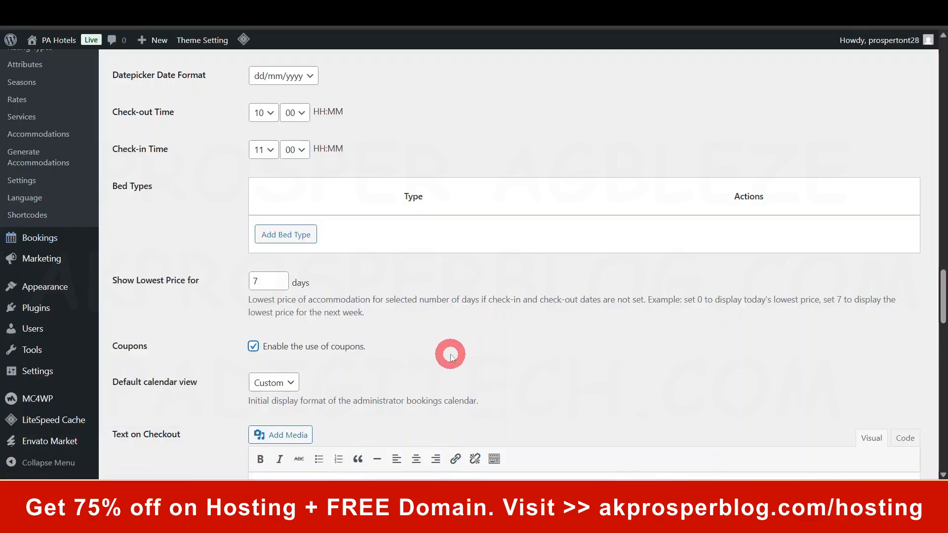
{"action": "scroll", "coordinate": [452, 356], "scroll_direction": "down", "scroll_amount": 3}
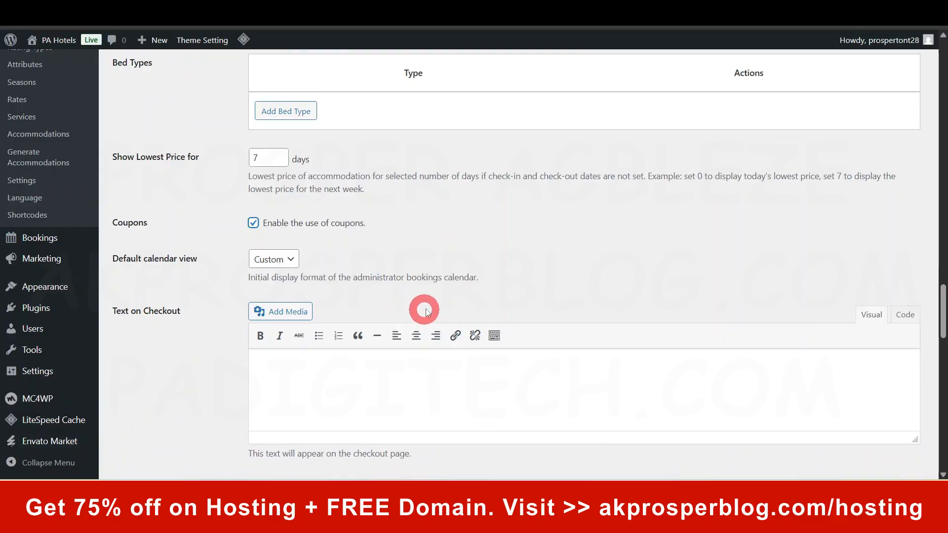
{"action": "scroll", "coordinate": [428, 311], "scroll_direction": "down", "scroll_amount": 1}
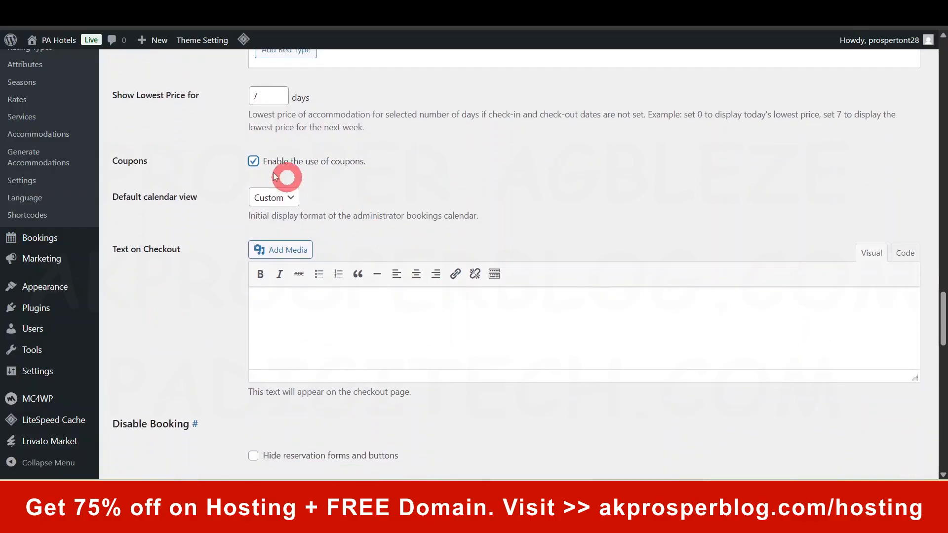
Check the Default calendar view options and the Text on Checkout field without changing them.
{"action": "left_click", "coordinate": [284, 203]}
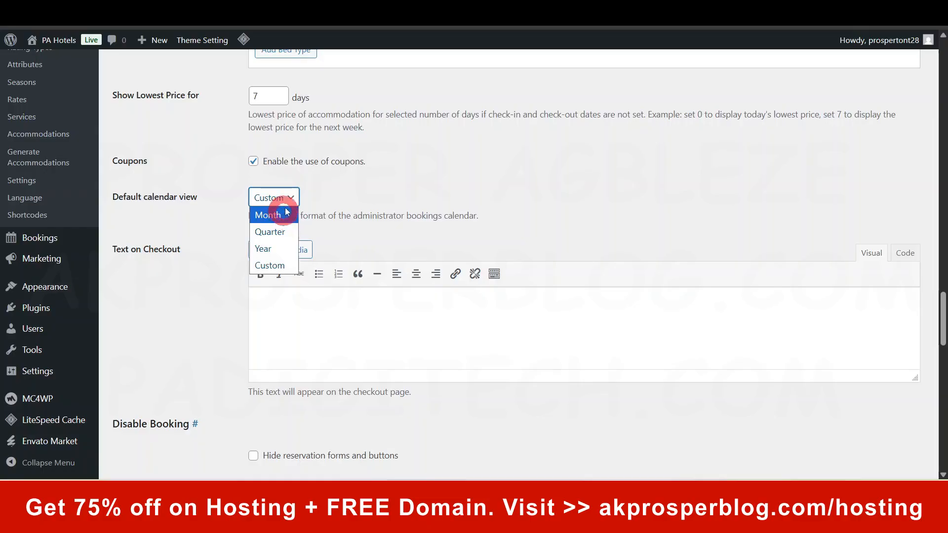
{"action": "left_click", "coordinate": [414, 197]}
{"action": "scroll", "coordinate": [180, 285], "scroll_direction": "down", "scroll_amount": 1}
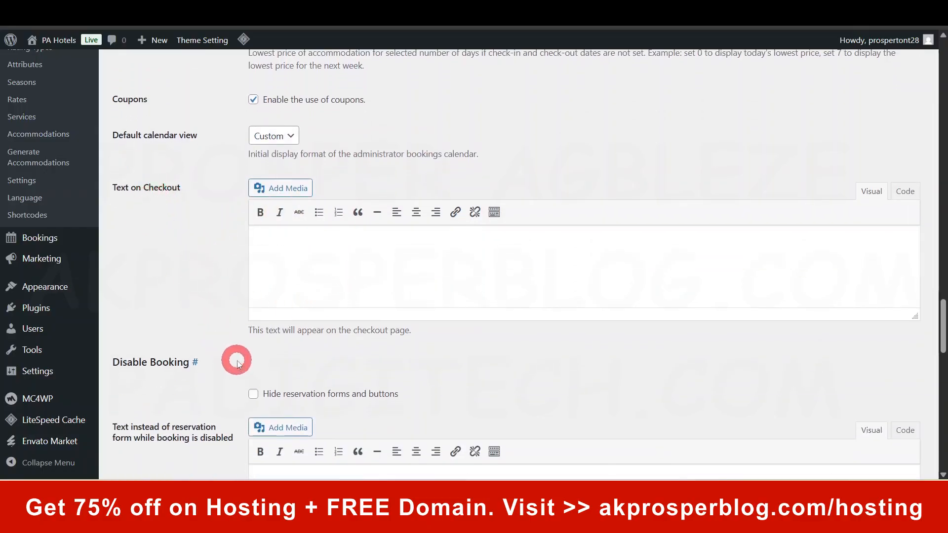
{"action": "left_click", "coordinate": [309, 257]}
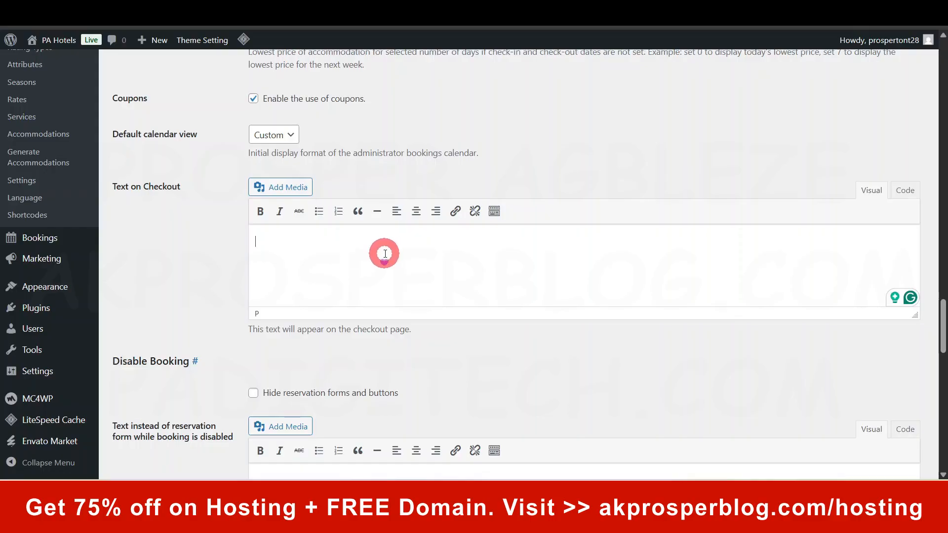
{"action": "scroll", "coordinate": [380, 256], "scroll_direction": "down", "scroll_amount": 1}
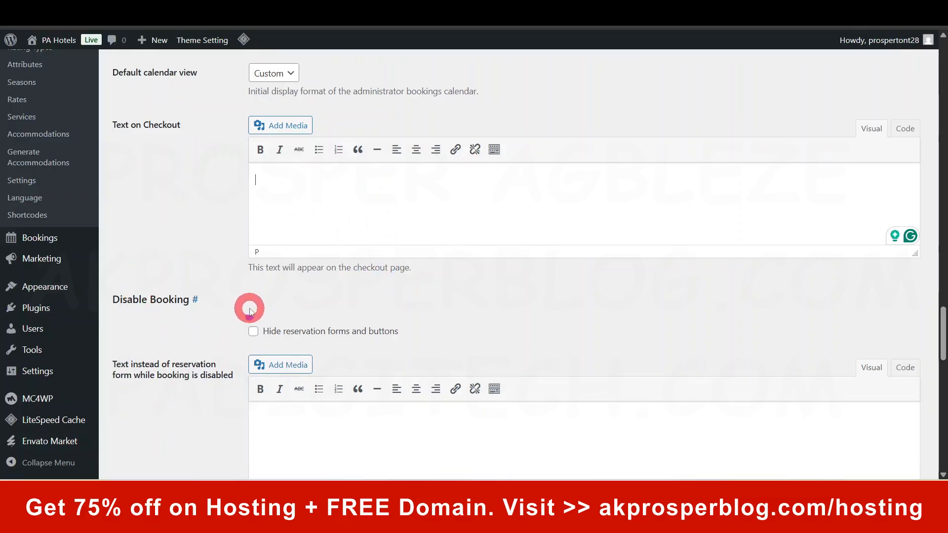
{"action": "scroll", "coordinate": [276, 301], "scroll_direction": "down", "scroll_amount": 1}
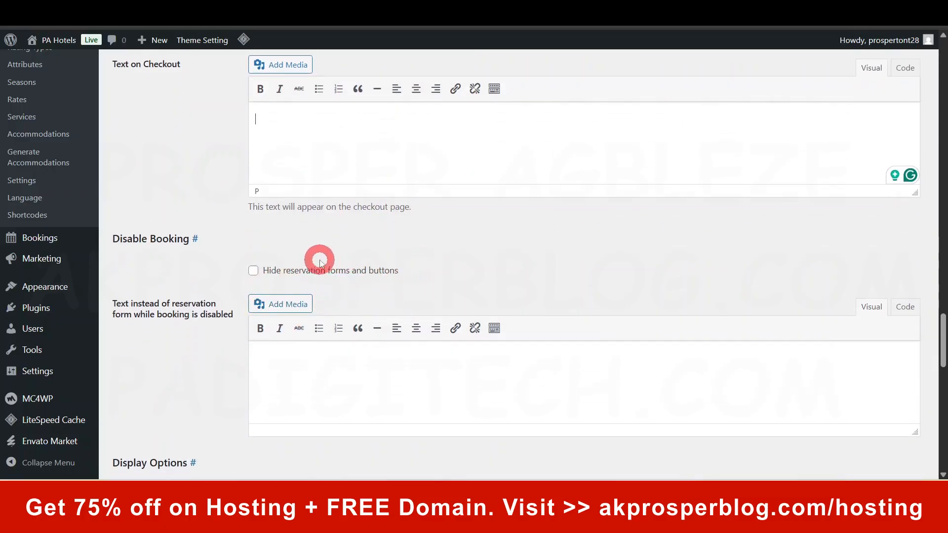
Review the Disable Booking and Display Options sections, including the list of available Calendar Themes.
{"action": "scroll", "coordinate": [297, 266], "scroll_direction": "down", "scroll_amount": 2}
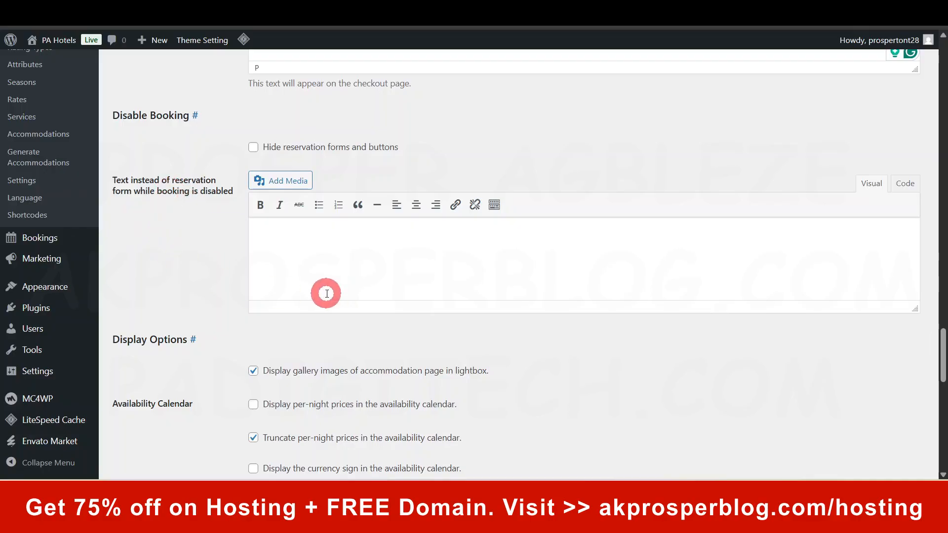
{"action": "scroll", "coordinate": [307, 319], "scroll_direction": "down", "scroll_amount": 2}
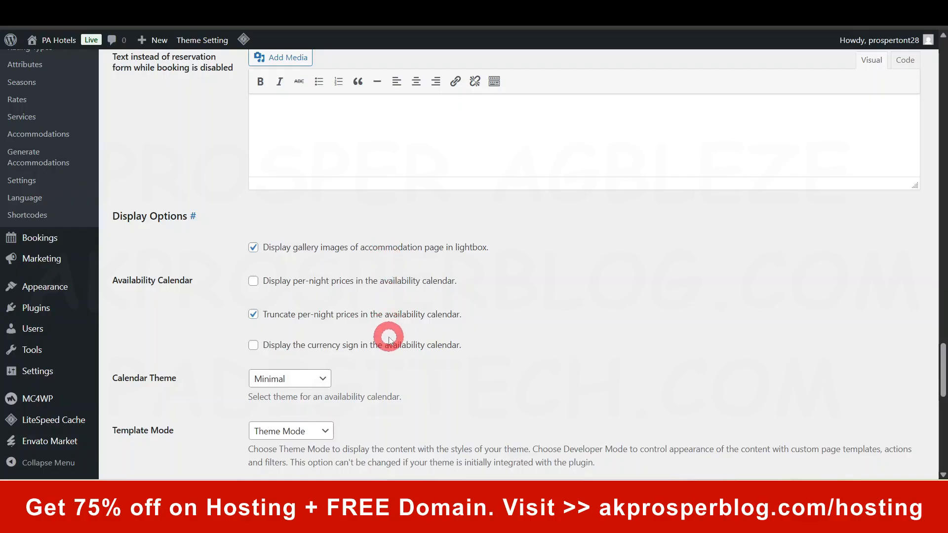
{"action": "scroll", "coordinate": [389, 341], "scroll_direction": "down", "scroll_amount": 2}
{"action": "left_click", "coordinate": [309, 262]}
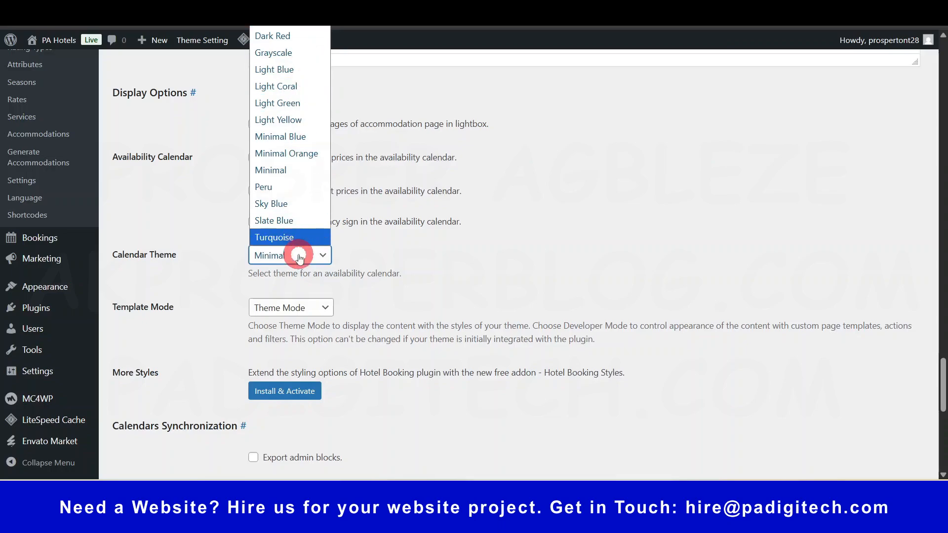
{"action": "left_click", "coordinate": [485, 276]}
Save the General accommodation settings, leaving the calendar synchronization and block editor options as they are.
{"action": "scroll", "coordinate": [480, 309], "scroll_direction": "down", "scroll_amount": 3}
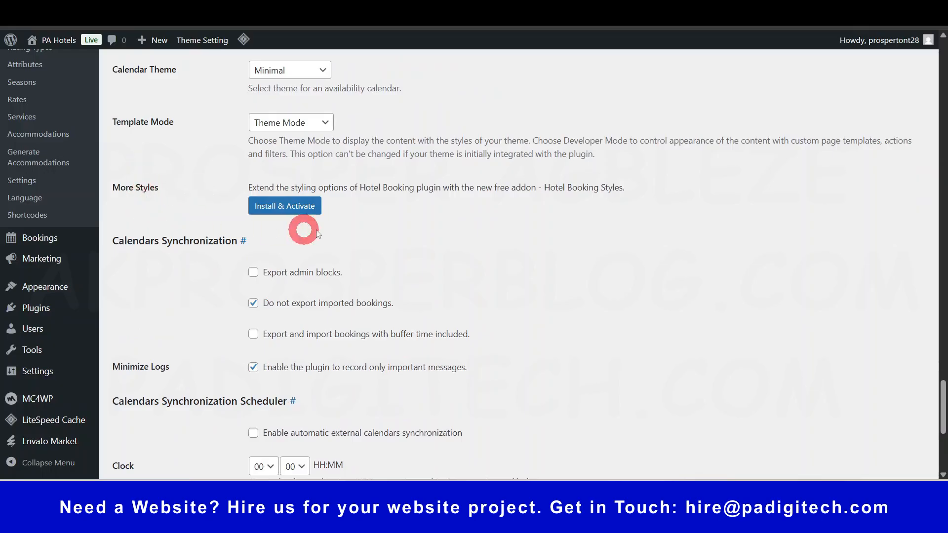
{"action": "left_click", "coordinate": [297, 213]}
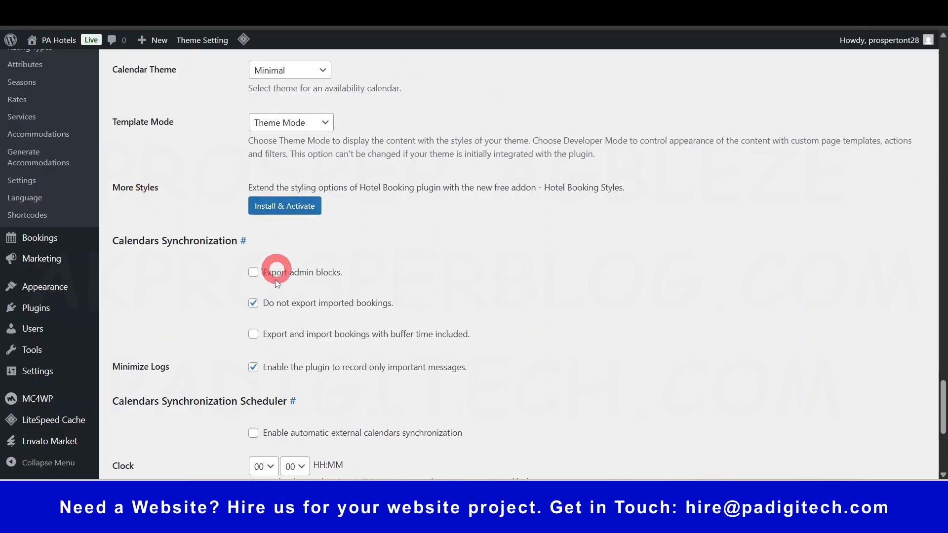
{"action": "scroll", "coordinate": [332, 322], "scroll_direction": "down", "scroll_amount": 3}
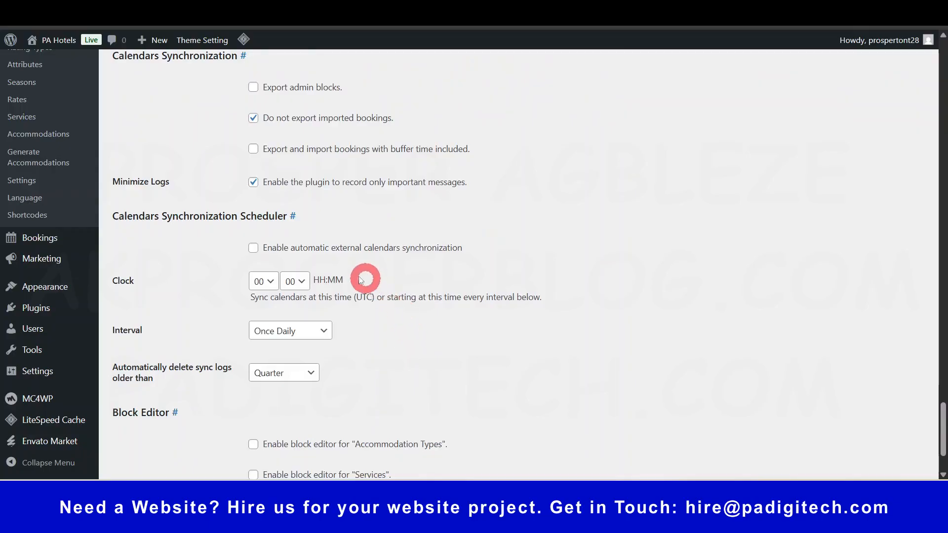
{"action": "scroll", "coordinate": [376, 406], "scroll_direction": "down", "scroll_amount": 2}
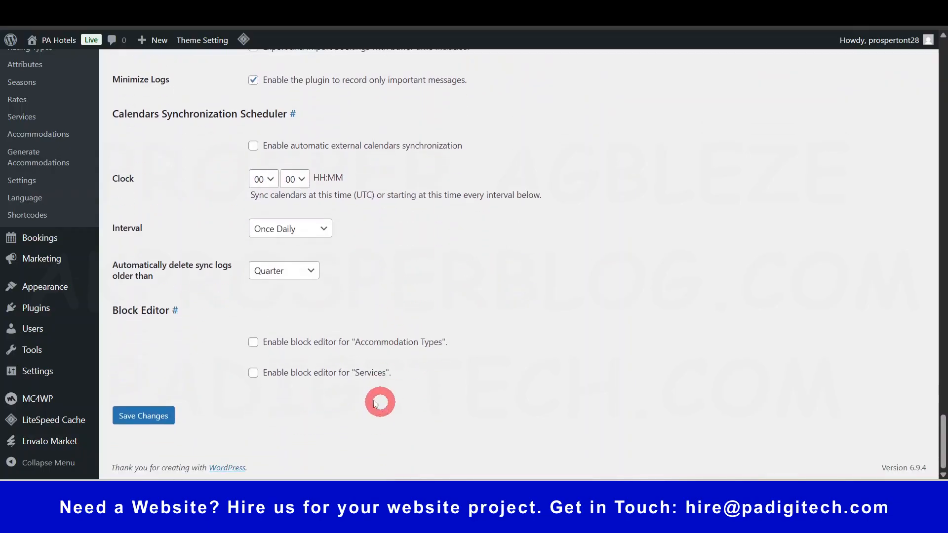
{"action": "left_click", "coordinate": [137, 420]}
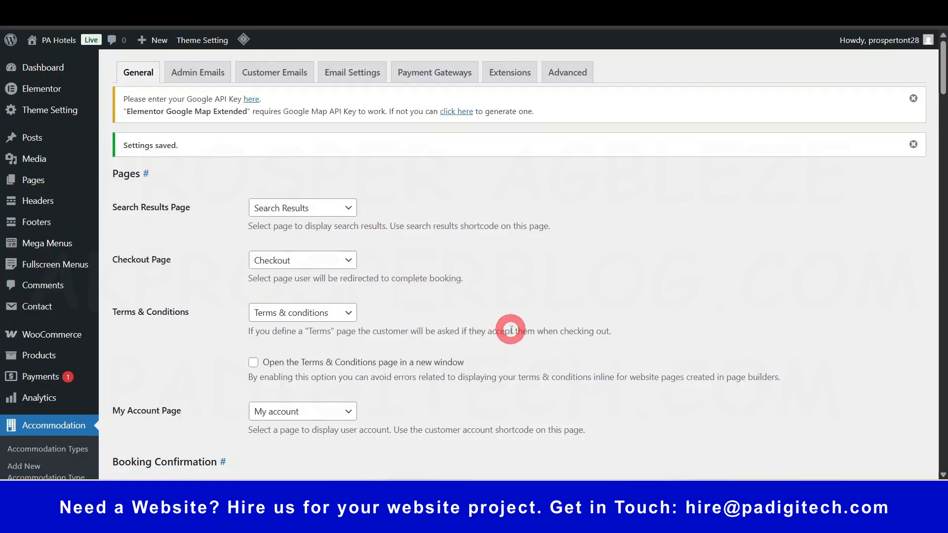
Open the Admin Emails settings and examine the subject, header and template of the Pending Booking Email.
{"action": "left_click", "coordinate": [207, 79]}
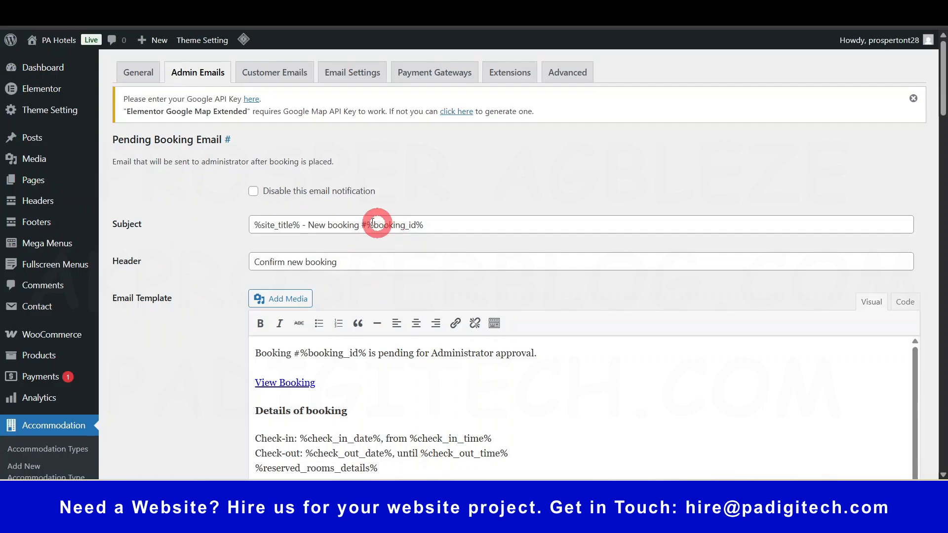
{"action": "scroll", "coordinate": [416, 363], "scroll_direction": "down", "scroll_amount": 2}
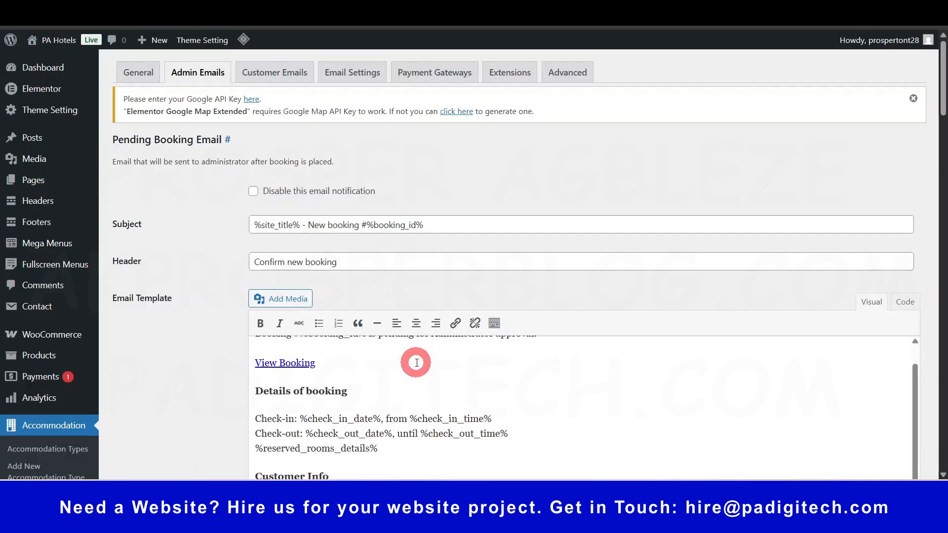
{"action": "scroll", "coordinate": [167, 366], "scroll_direction": "down", "scroll_amount": 4}
{"action": "scroll", "coordinate": [170, 368], "scroll_direction": "down", "scroll_amount": 1}
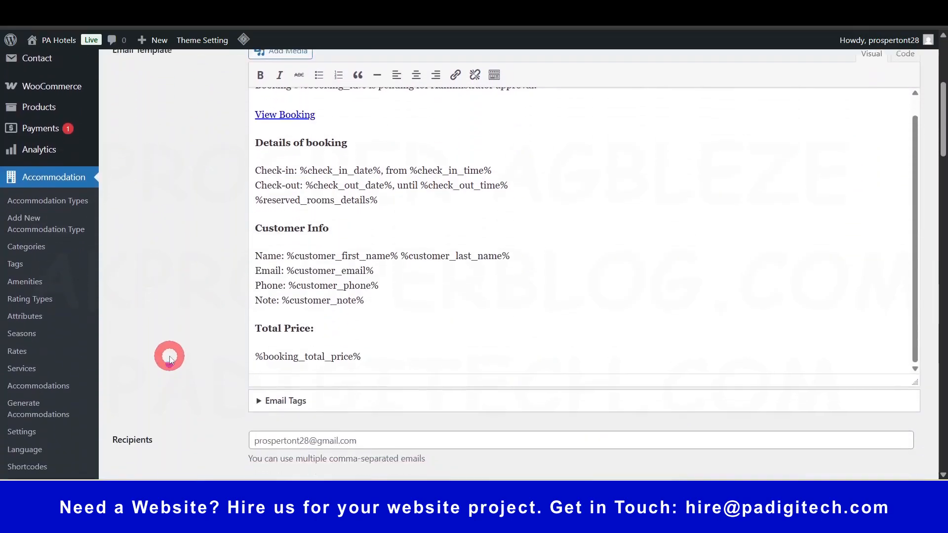
{"action": "scroll", "coordinate": [169, 345], "scroll_direction": "up", "scroll_amount": 1}
{"action": "scroll", "coordinate": [365, 316], "scroll_direction": "up", "scroll_amount": 1}
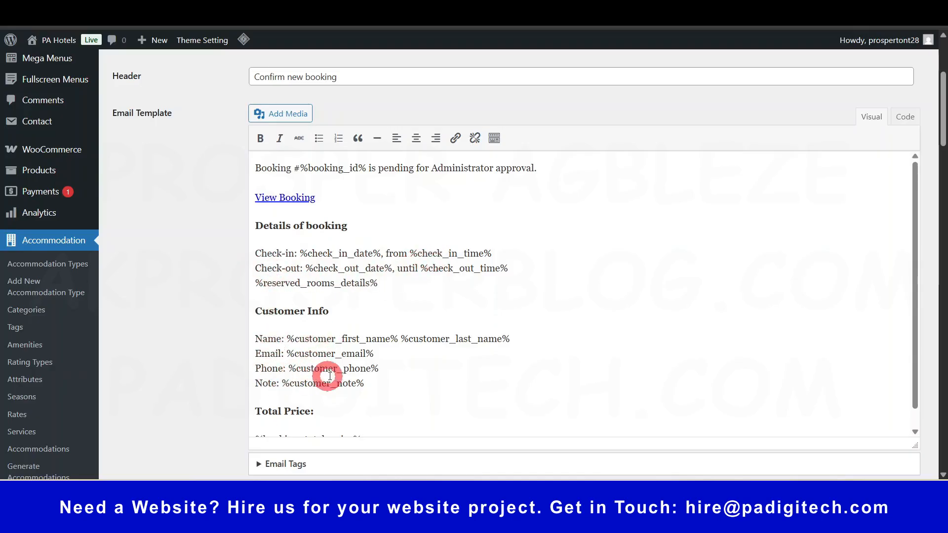
{"action": "scroll", "coordinate": [331, 376], "scroll_direction": "down", "scroll_amount": 1}
{"action": "scroll", "coordinate": [331, 376], "scroll_direction": "down", "scroll_amount": 1}
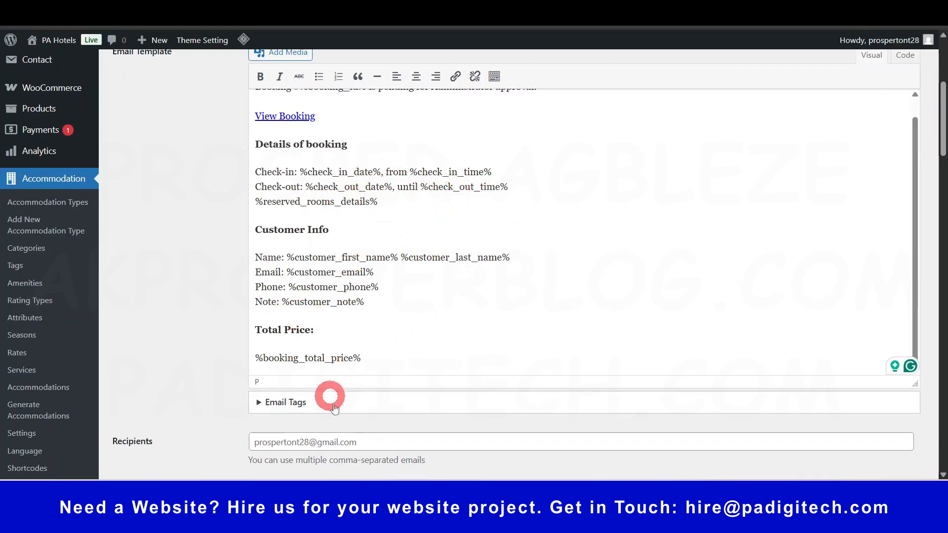
Expand the Email Tags list of the Pending Booking Email and look through the available tags.
{"action": "scroll", "coordinate": [293, 413], "scroll_direction": "down", "scroll_amount": 1}
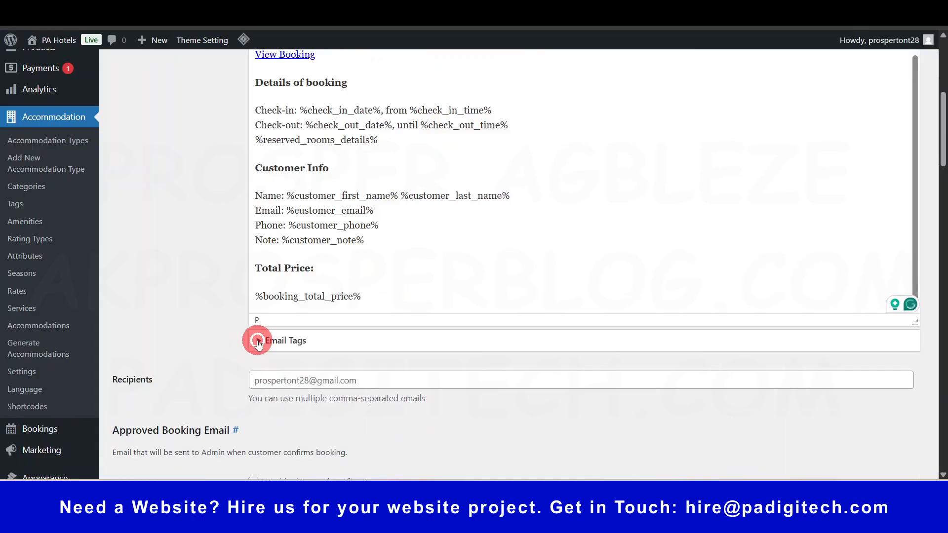
{"action": "left_click", "coordinate": [257, 340]}
{"action": "scroll", "coordinate": [330, 355], "scroll_direction": "down", "scroll_amount": 3}
{"action": "scroll", "coordinate": [614, 316], "scroll_direction": "down", "scroll_amount": 3}
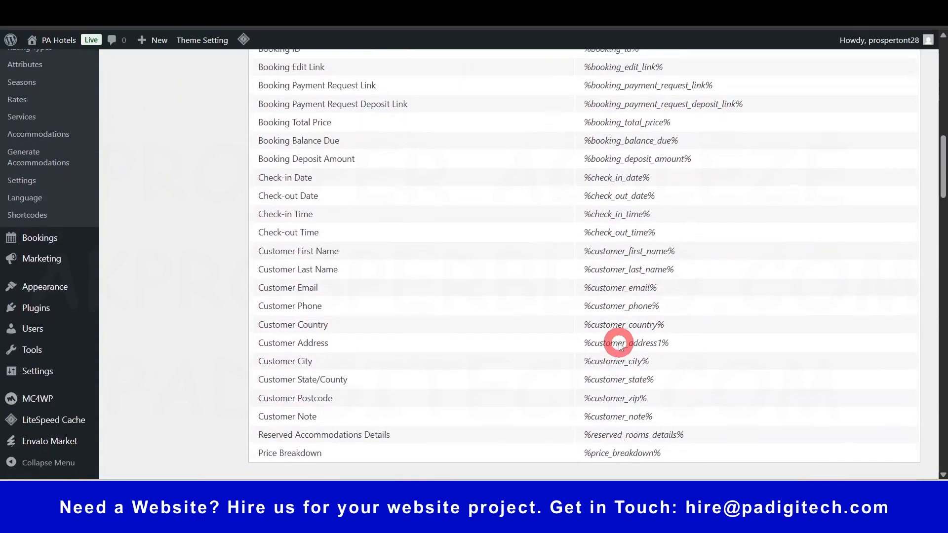
{"action": "scroll", "coordinate": [557, 283], "scroll_direction": "down", "scroll_amount": 2}
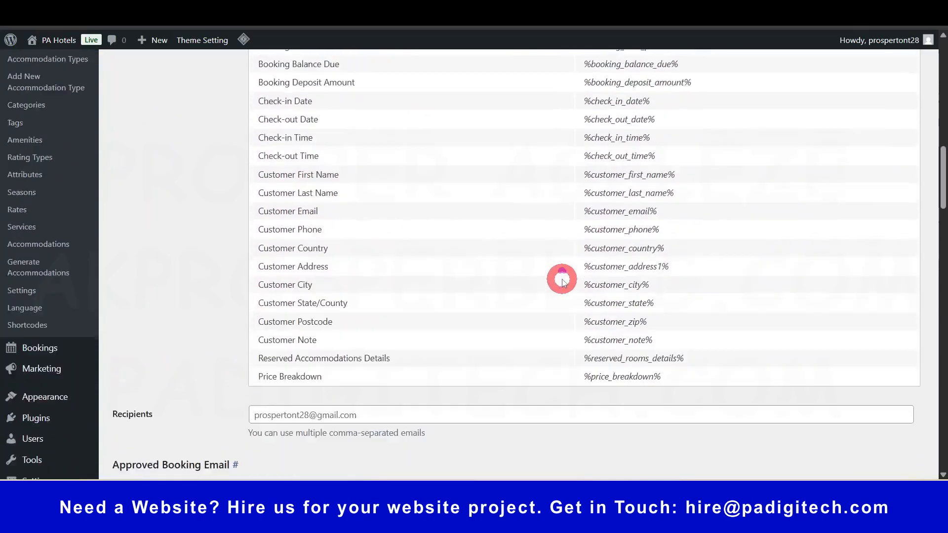
{"action": "scroll", "coordinate": [494, 274], "scroll_direction": "up", "scroll_amount": 8}
{"action": "scroll", "coordinate": [425, 311], "scroll_direction": "down", "scroll_amount": 4}
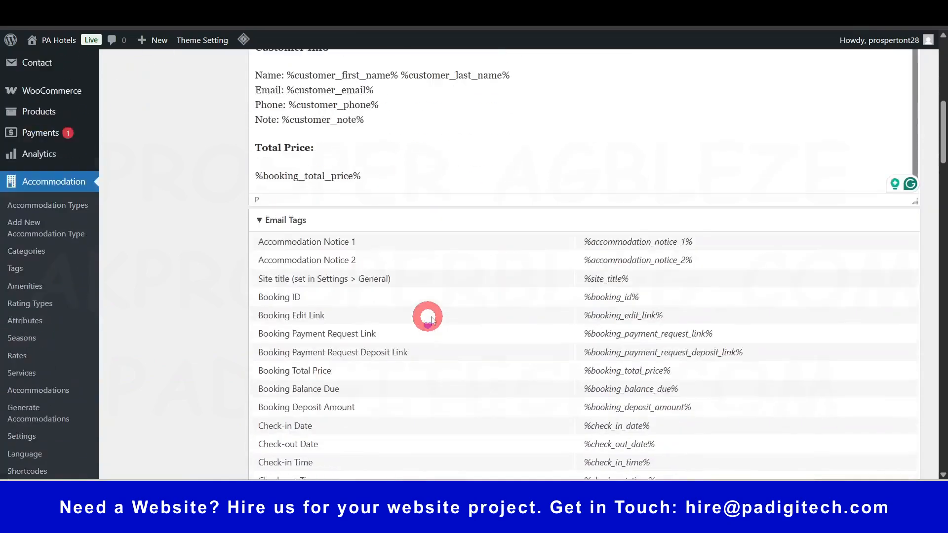
Examine the subject, header, template and recipients of the Approved Booking Email sent when a customer confirms.
{"action": "scroll", "coordinate": [425, 306], "scroll_direction": "down", "scroll_amount": 10}
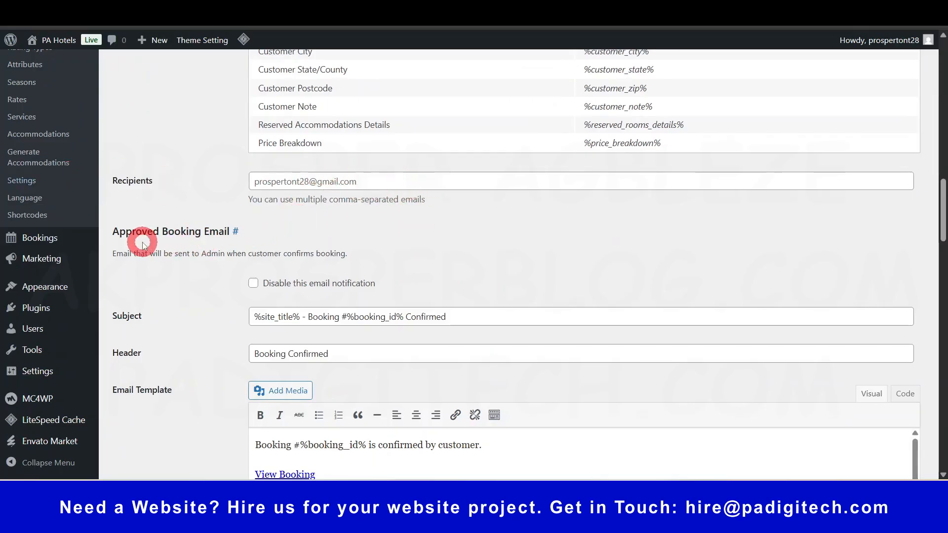
{"action": "scroll", "coordinate": [200, 239], "scroll_direction": "down", "scroll_amount": 1}
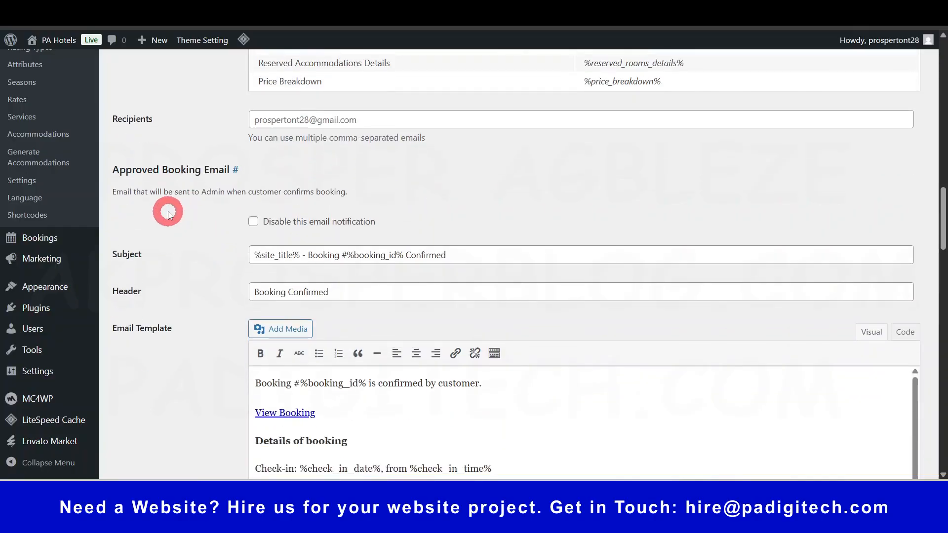
{"action": "scroll", "coordinate": [383, 286], "scroll_direction": "down", "scroll_amount": 3}
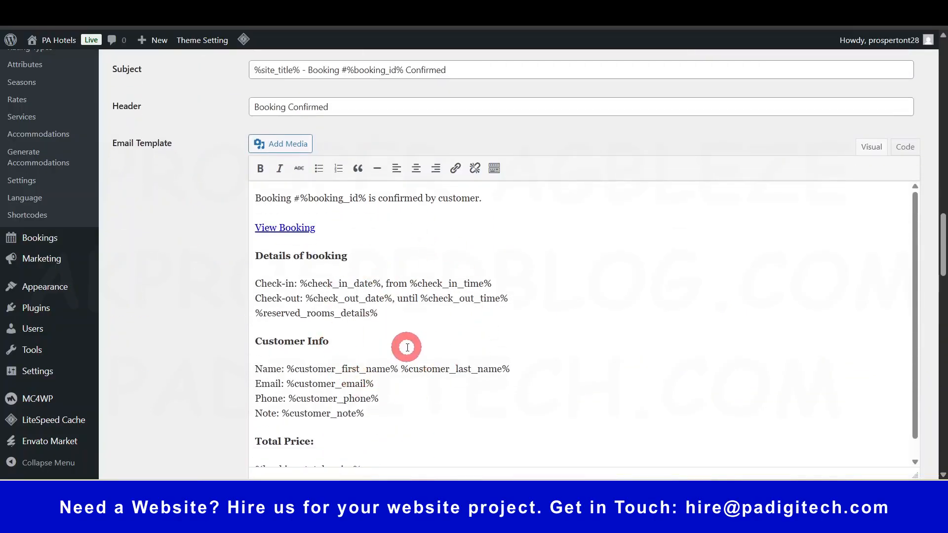
{"action": "scroll", "coordinate": [360, 356], "scroll_direction": "up", "scroll_amount": 2}
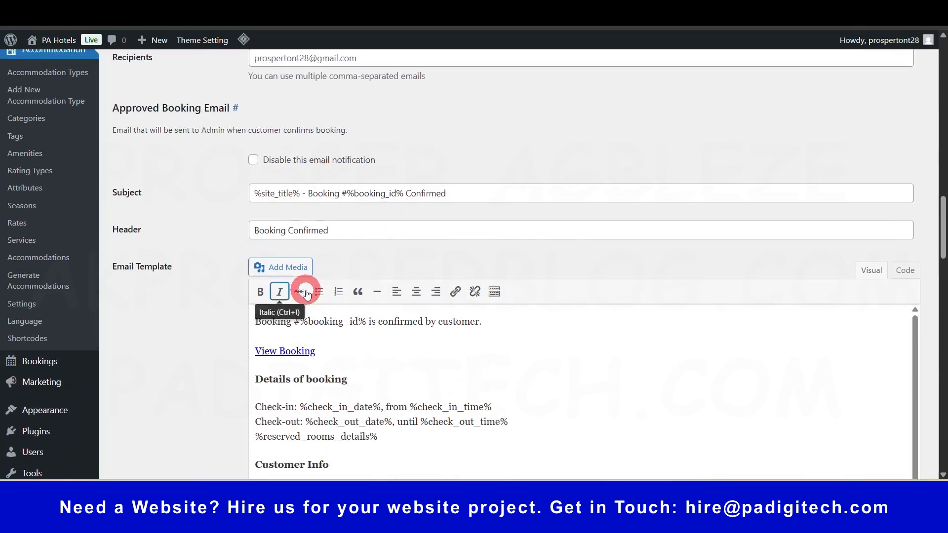
{"action": "scroll", "coordinate": [380, 381], "scroll_direction": "down", "scroll_amount": 1}
{"action": "scroll", "coordinate": [195, 313], "scroll_direction": "down", "scroll_amount": 4}
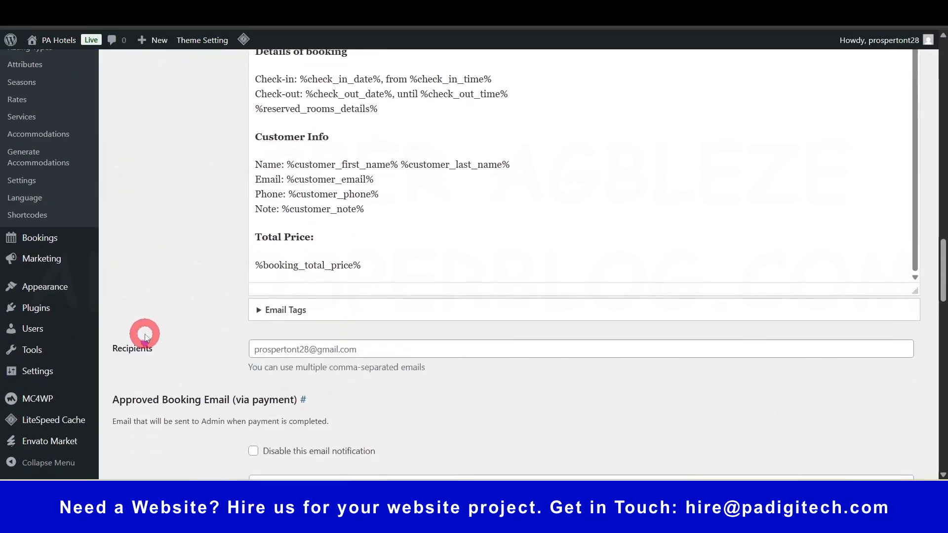
Dismiss the SpotOnTheMouse licence reminder and examine the Approved Booking Email (via payment) settings and template.
{"action": "scroll", "coordinate": [144, 335], "scroll_direction": "down", "scroll_amount": 4}
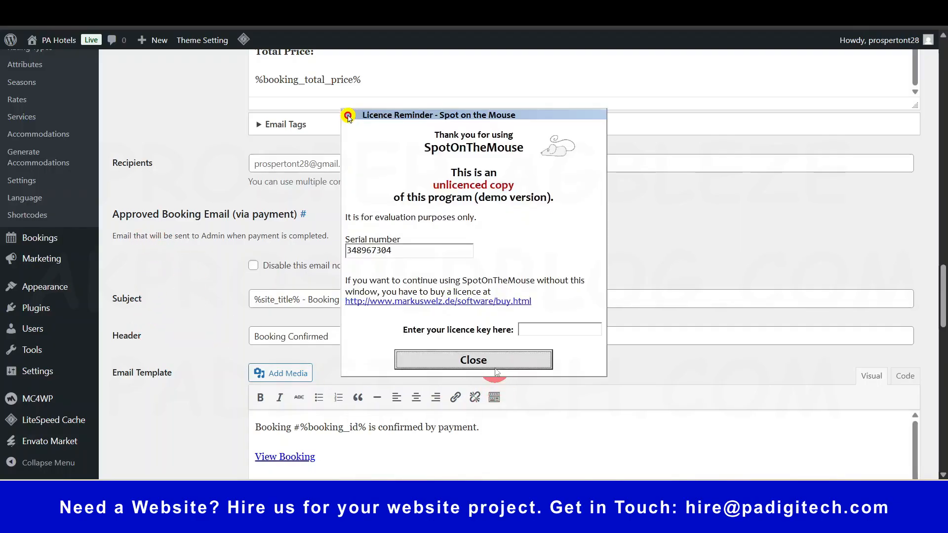
{"action": "left_click", "coordinate": [497, 368]}
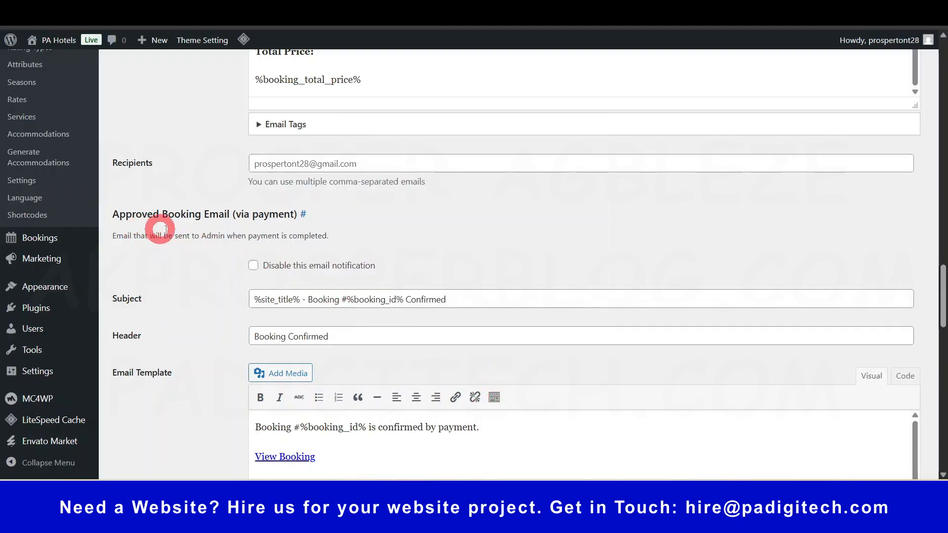
{"action": "scroll", "coordinate": [175, 341], "scroll_direction": "down", "scroll_amount": 1}
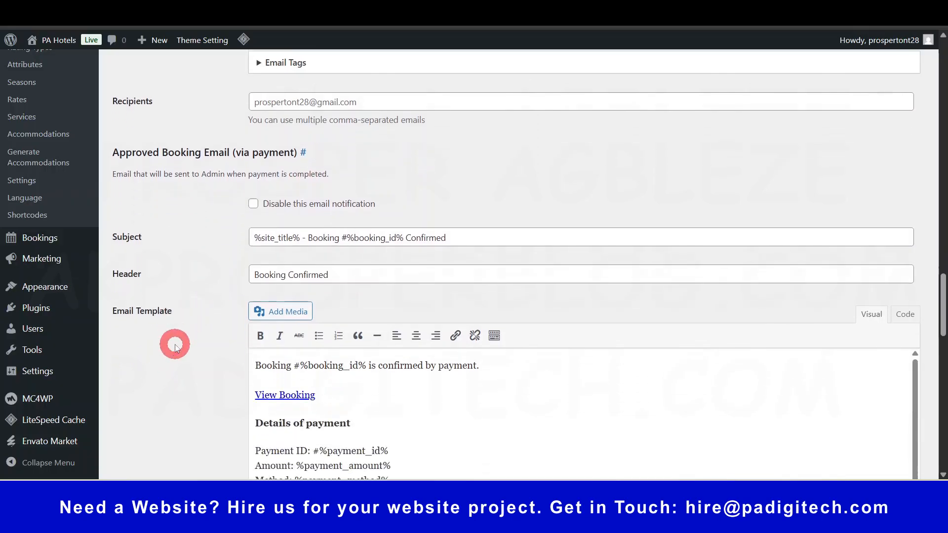
{"action": "scroll", "coordinate": [189, 333], "scroll_direction": "down", "scroll_amount": 3}
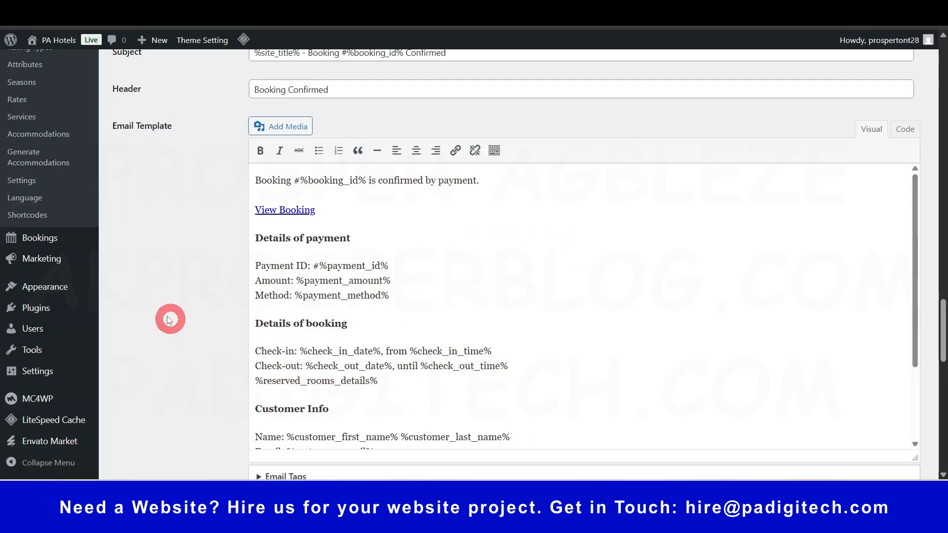
{"action": "scroll", "coordinate": [164, 328], "scroll_direction": "down", "scroll_amount": 2}
{"action": "scroll", "coordinate": [165, 328], "scroll_direction": "up", "scroll_amount": 2}
Examine the Cancelled Booking Email settings and place the cursor after the customer email tag in its template.
{"action": "scroll", "coordinate": [203, 321], "scroll_direction": "down", "scroll_amount": 7}
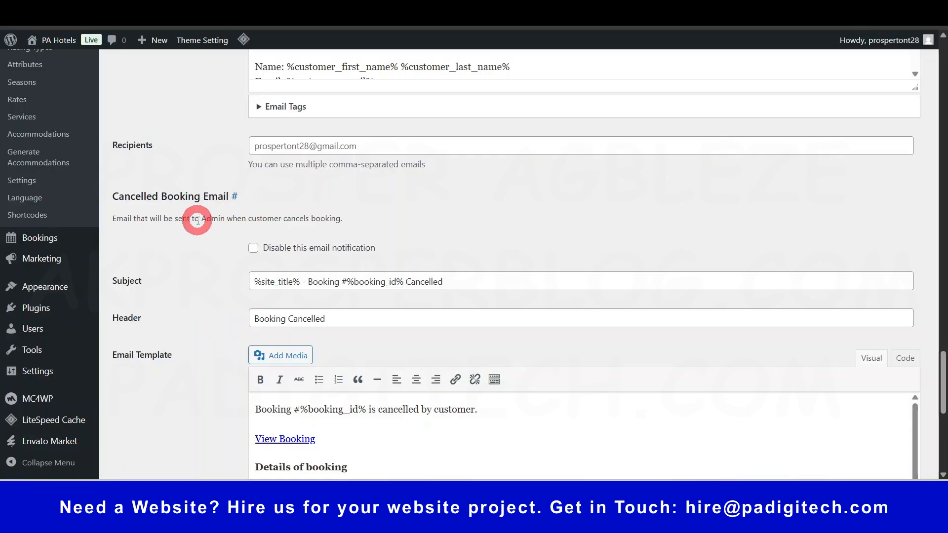
{"action": "scroll", "coordinate": [193, 259], "scroll_direction": "down", "scroll_amount": 5}
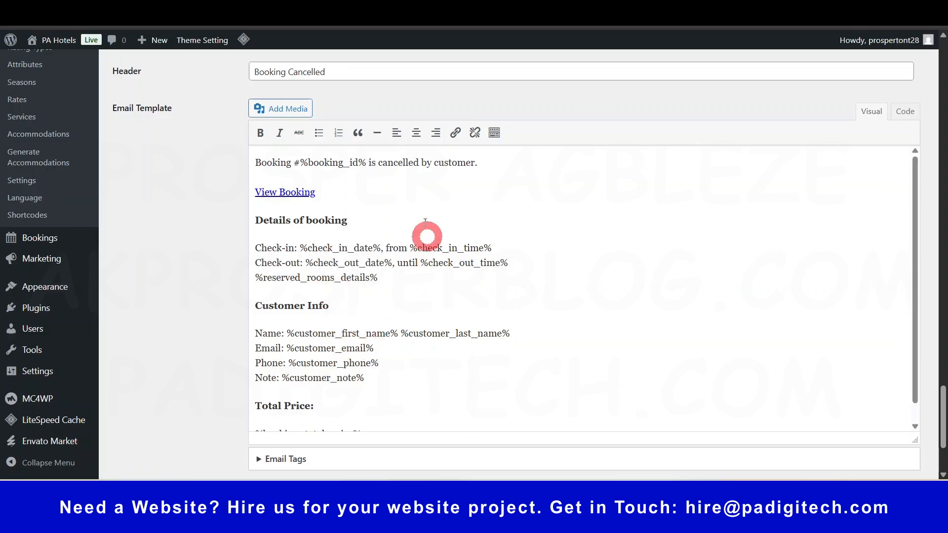
{"action": "scroll", "coordinate": [163, 294], "scroll_direction": "down", "scroll_amount": 3}
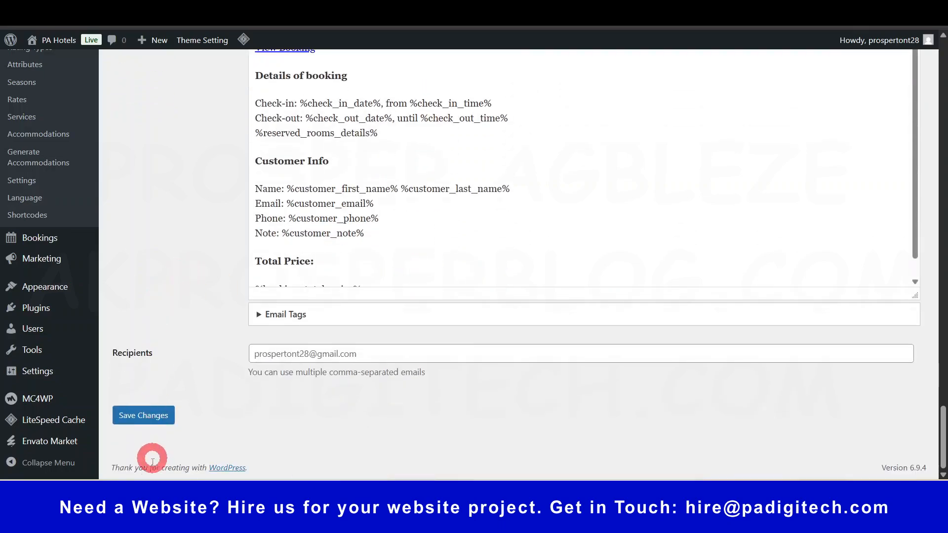
{"action": "left_click", "coordinate": [381, 205]}
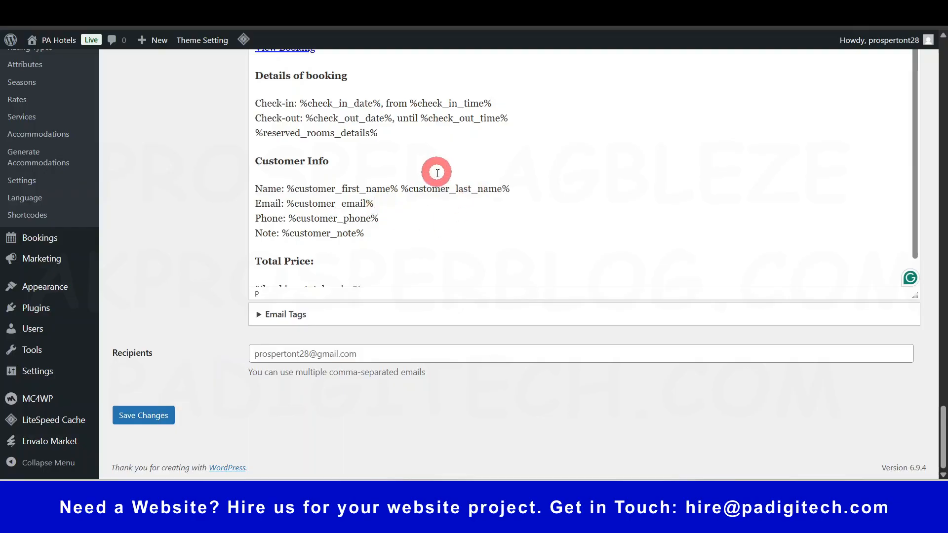
Review the customer info tags in the Cancelled Booking Email and look back over the admin email templates up to the Pending Booking Email.
{"action": "left_click_drag", "start_coordinate": [306, 202], "coordinate": [434, 216]}
{"action": "left_click", "coordinate": [499, 194]}
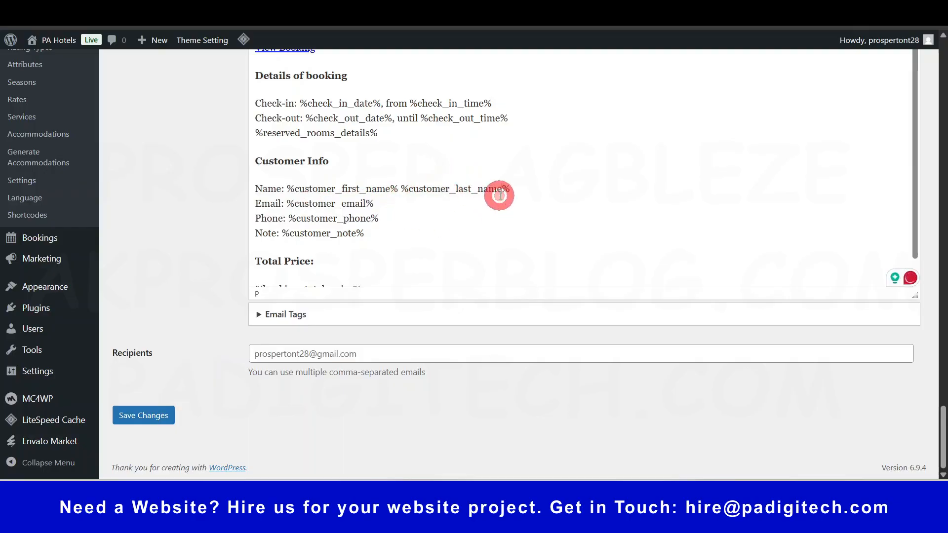
{"action": "left_click", "coordinate": [132, 416]}
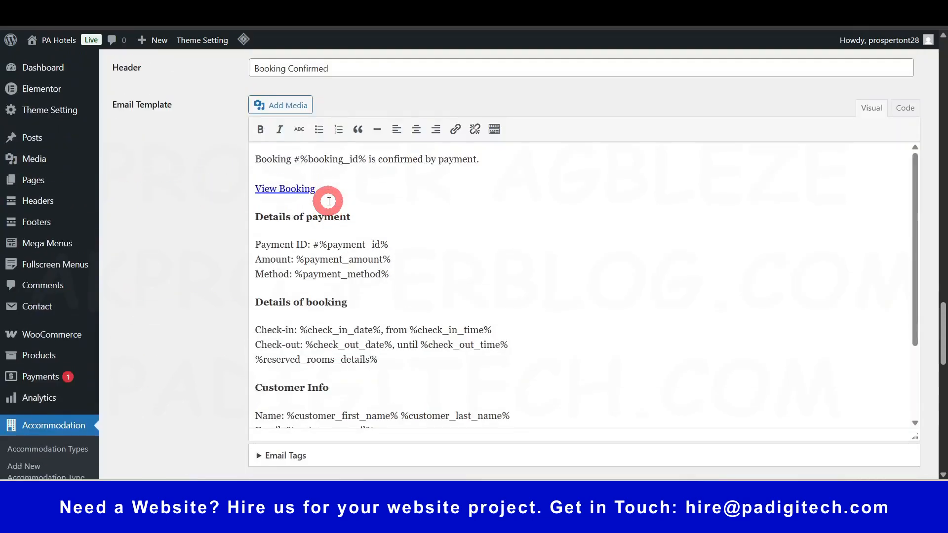
{"action": "scroll", "coordinate": [940, 384], "scroll_direction": "up", "scroll_amount": 7}
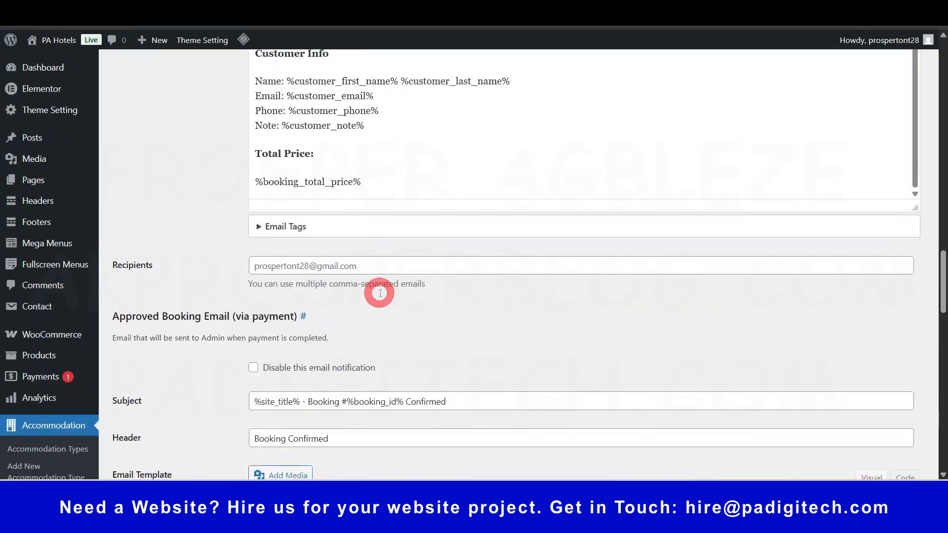
{"action": "scroll", "coordinate": [380, 293], "scroll_direction": "down", "scroll_amount": 16}
{"action": "scroll", "coordinate": [227, 249], "scroll_direction": "up", "scroll_amount": 20}
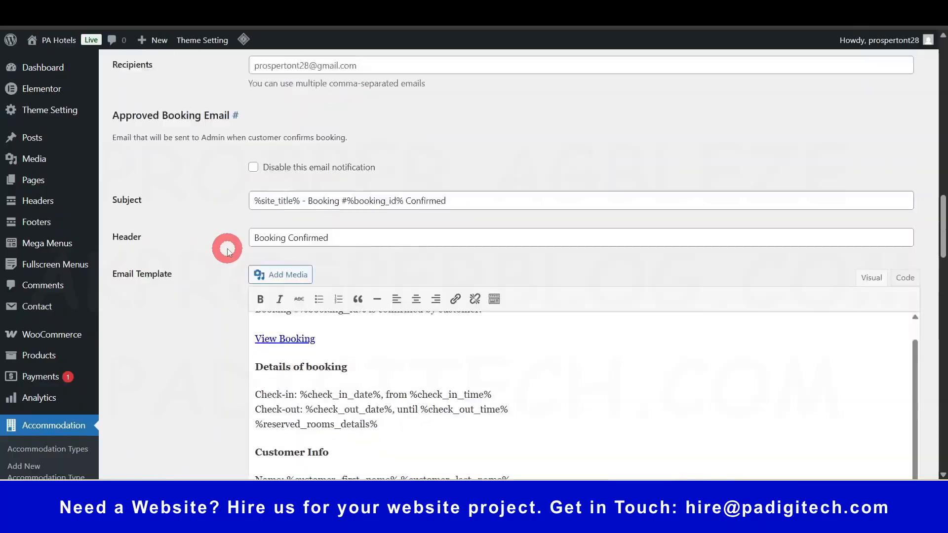
{"action": "scroll", "coordinate": [227, 249], "scroll_direction": "up", "scroll_amount": 9}
{"action": "scroll", "coordinate": [227, 250], "scroll_direction": "up", "scroll_amount": 10}
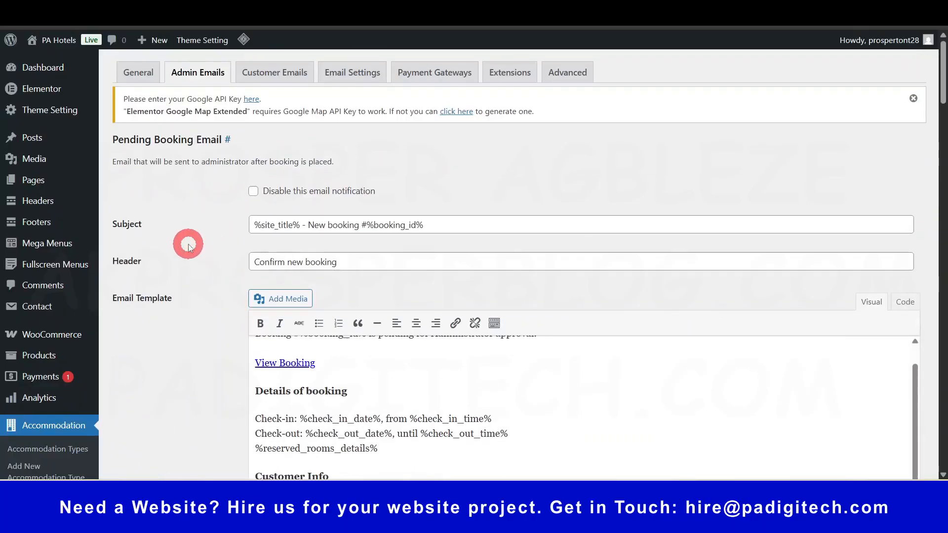
Open the Customer Emails settings and examine the New Booking Email (Confirmation by Admin) subject, header and template.
{"action": "left_click", "coordinate": [290, 81]}
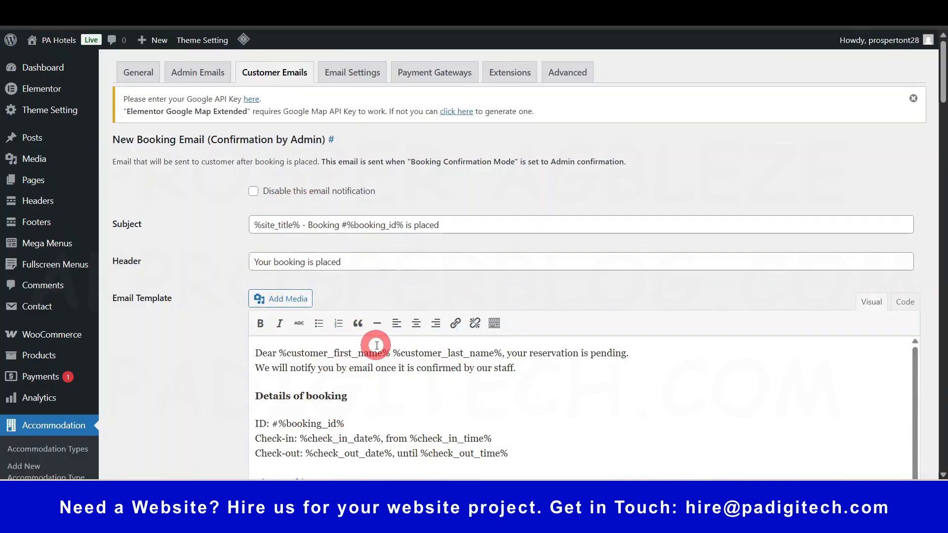
{"action": "scroll", "coordinate": [370, 357], "scroll_direction": "down", "scroll_amount": 2}
{"action": "scroll", "coordinate": [296, 353], "scroll_direction": "up", "scroll_amount": 2}
{"action": "scroll", "coordinate": [193, 340], "scroll_direction": "down", "scroll_amount": 3}
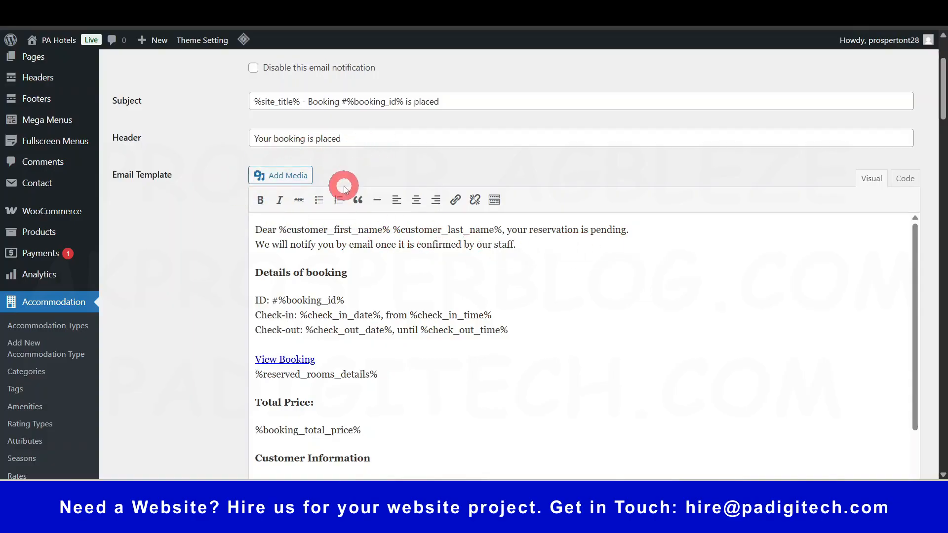
Examine the customer's New Booking Email (Confirmation by User) and Approved Booking Email templates.
{"action": "scroll", "coordinate": [143, 306], "scroll_direction": "down", "scroll_amount": 7}
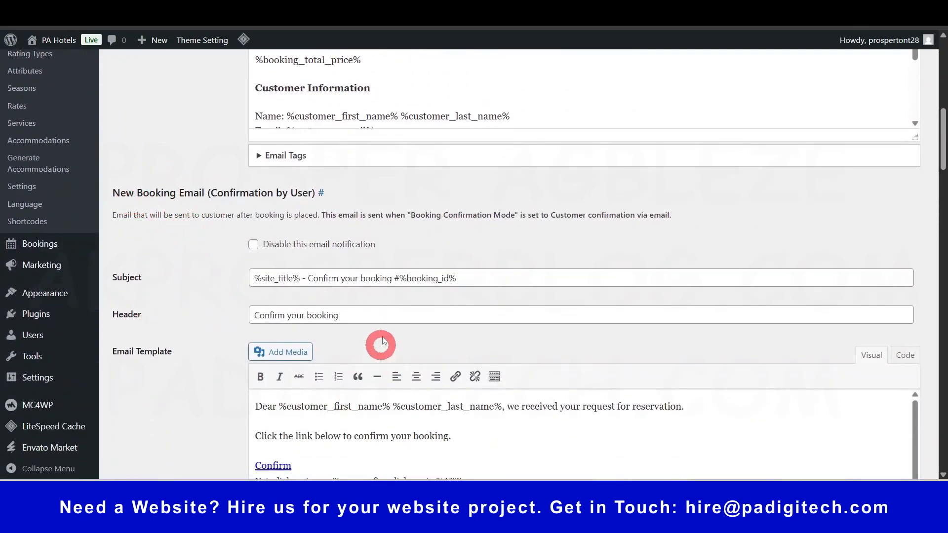
{"action": "scroll", "coordinate": [345, 321], "scroll_direction": "down", "scroll_amount": 5}
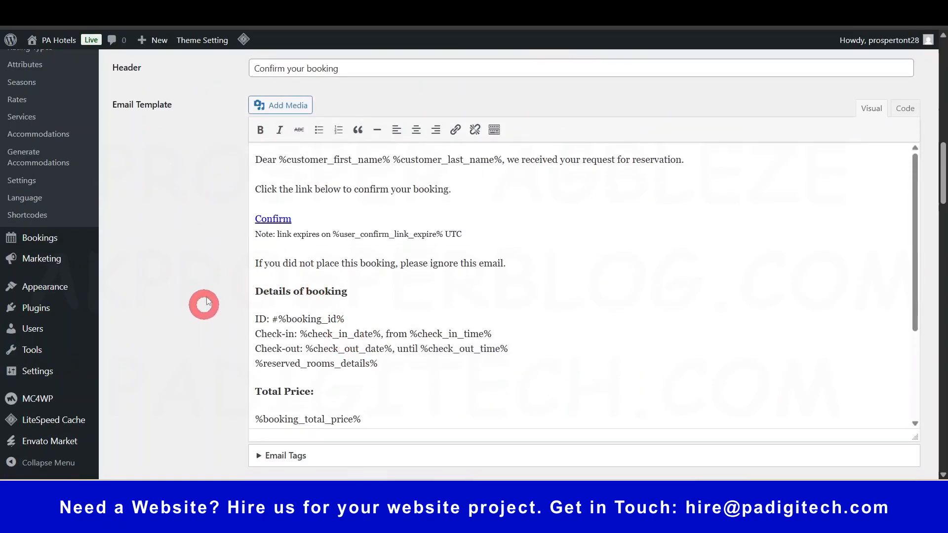
{"action": "scroll", "coordinate": [210, 316], "scroll_direction": "down", "scroll_amount": 8}
{"action": "scroll", "coordinate": [217, 321], "scroll_direction": "down", "scroll_amount": 3}
{"action": "scroll", "coordinate": [207, 336], "scroll_direction": "up", "scroll_amount": 12}
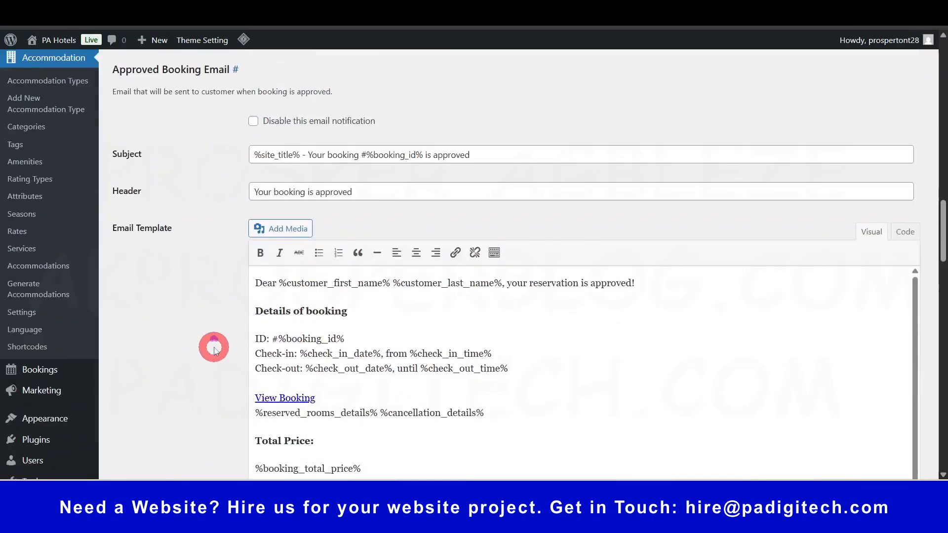
{"action": "scroll", "coordinate": [214, 347], "scroll_direction": "up", "scroll_amount": 15}
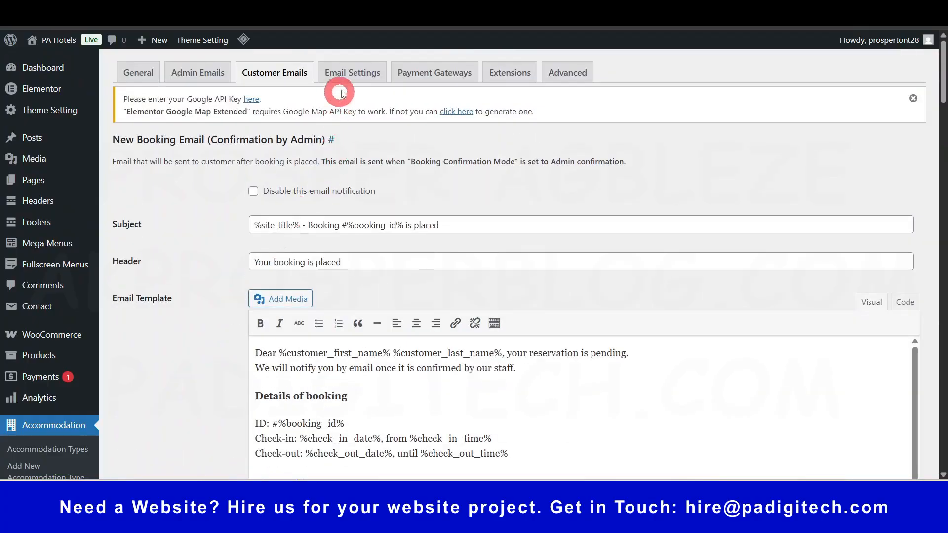
In the Email Settings, enter the site's domain-based email address as the From Email.
{"action": "left_click", "coordinate": [353, 79]}
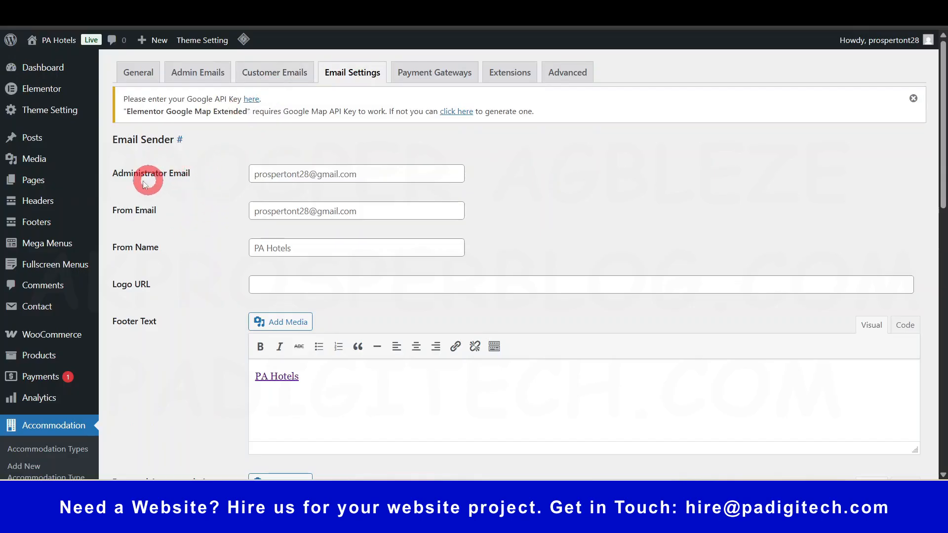
{"action": "left_click", "coordinate": [300, 176]}
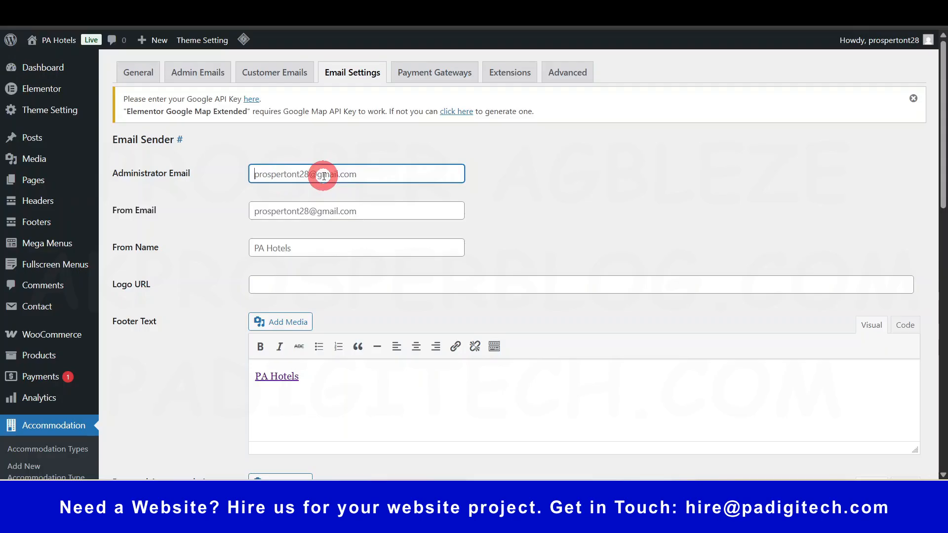
{"action": "left_click", "coordinate": [350, 212]}
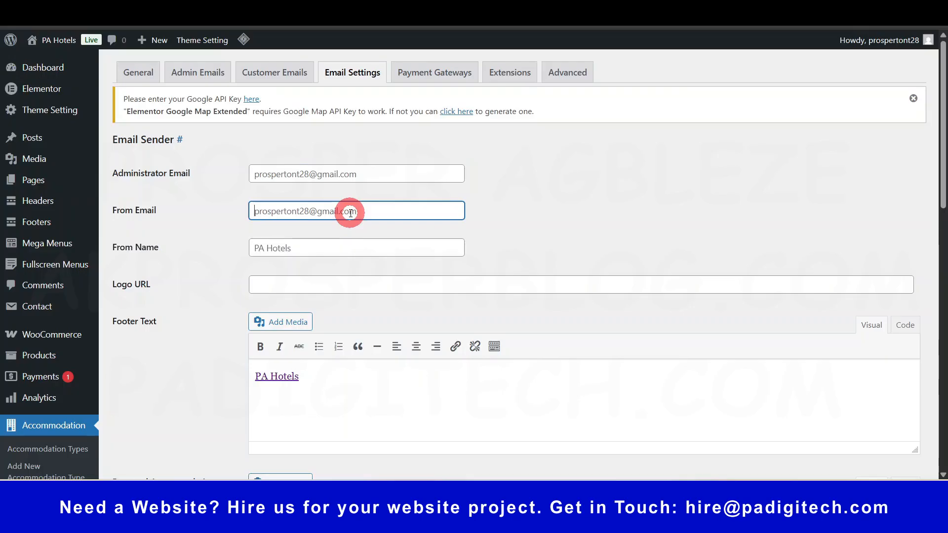
{"action": "left_click", "coordinate": [323, 208]}
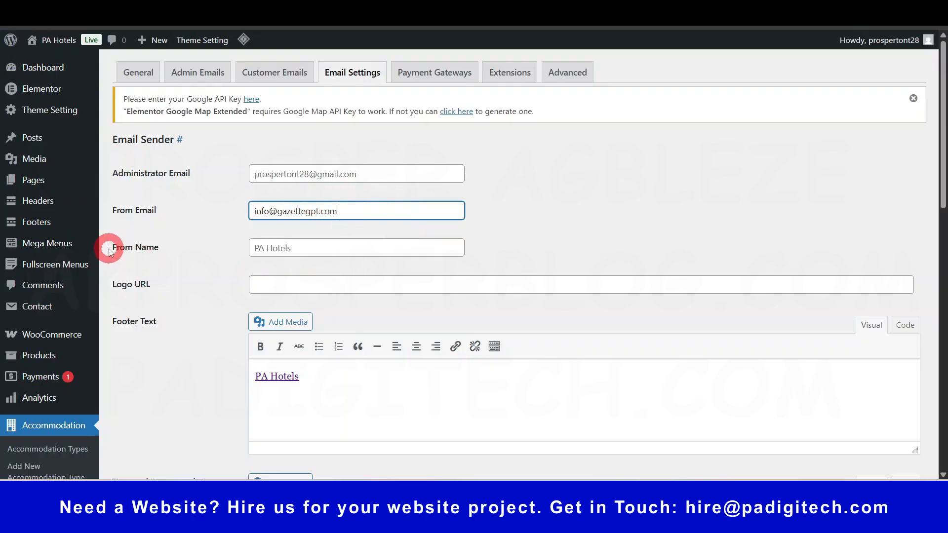
{"action": "left_click", "coordinate": [332, 264]}
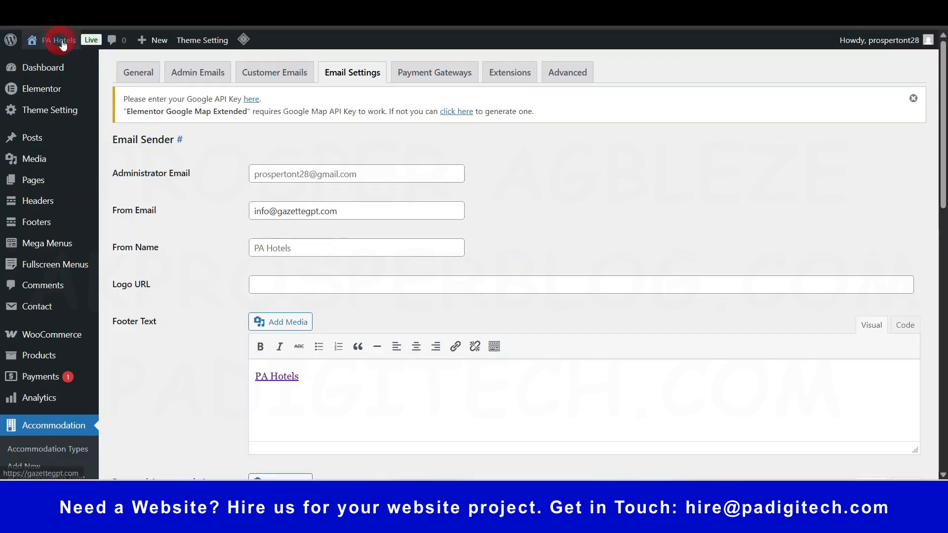
{"action": "left_click", "coordinate": [276, 247]}
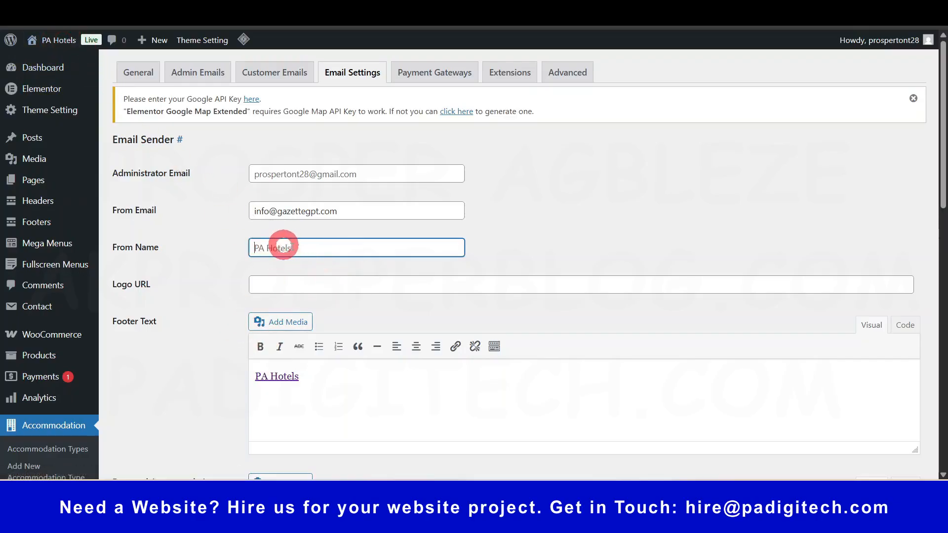
Open the Media Library in a new browser tab and switch to it.
{"action": "scroll", "coordinate": [194, 275], "scroll_direction": "down", "scroll_amount": 2}
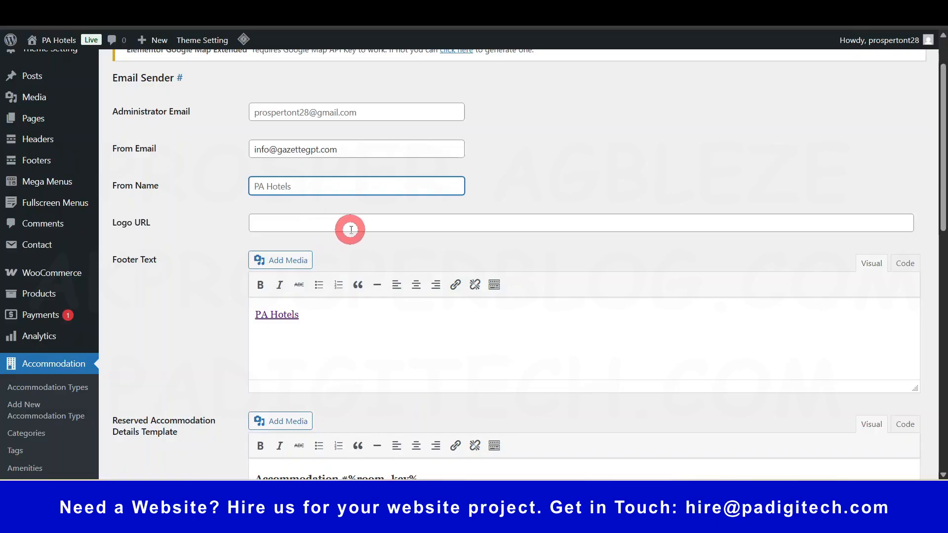
{"action": "mouse_move", "coordinate": [48, 101]}
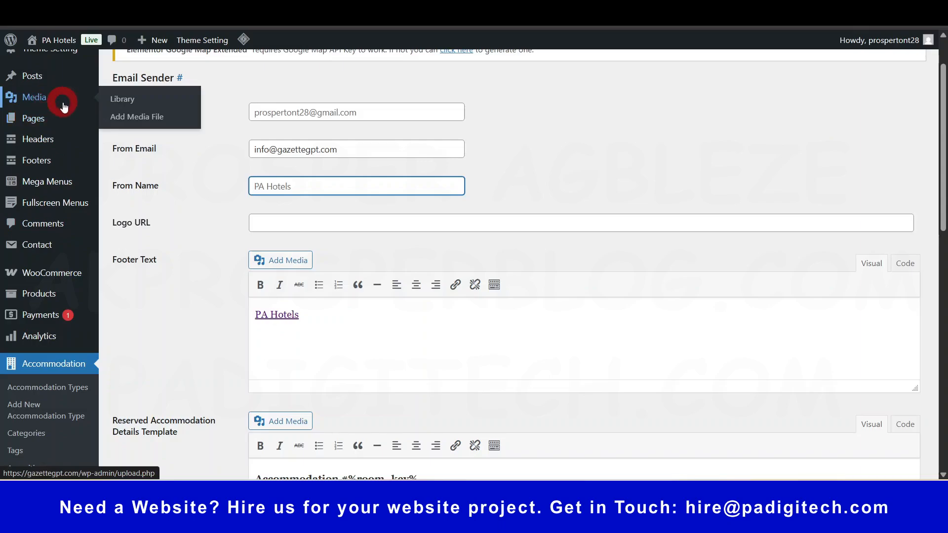
{"action": "right_click", "coordinate": [118, 102]}
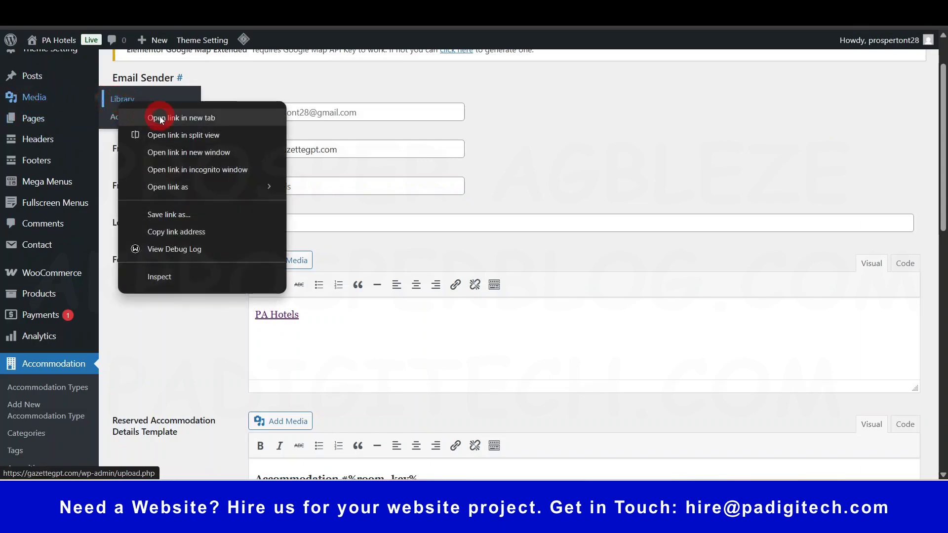
{"action": "left_click", "coordinate": [159, 116]}
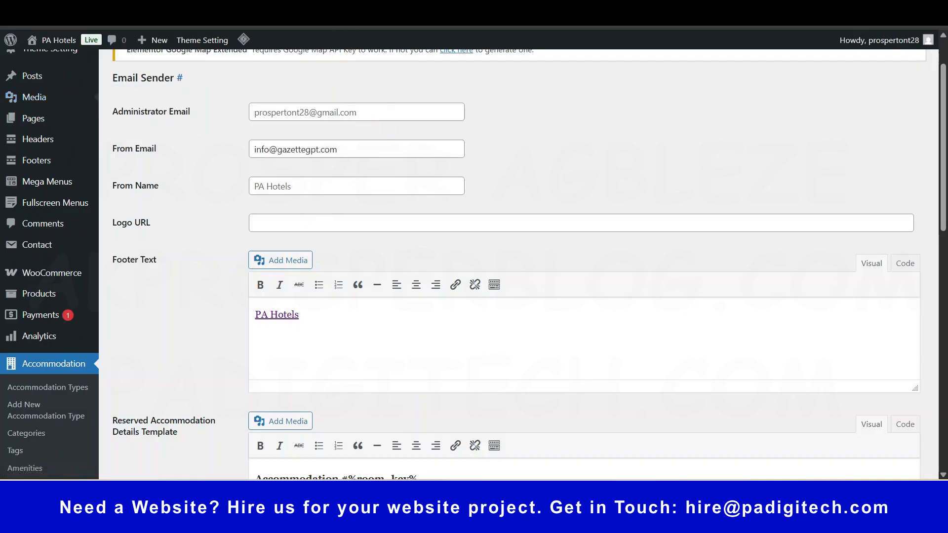
{"action": "left_click", "coordinate": [230, 150]}
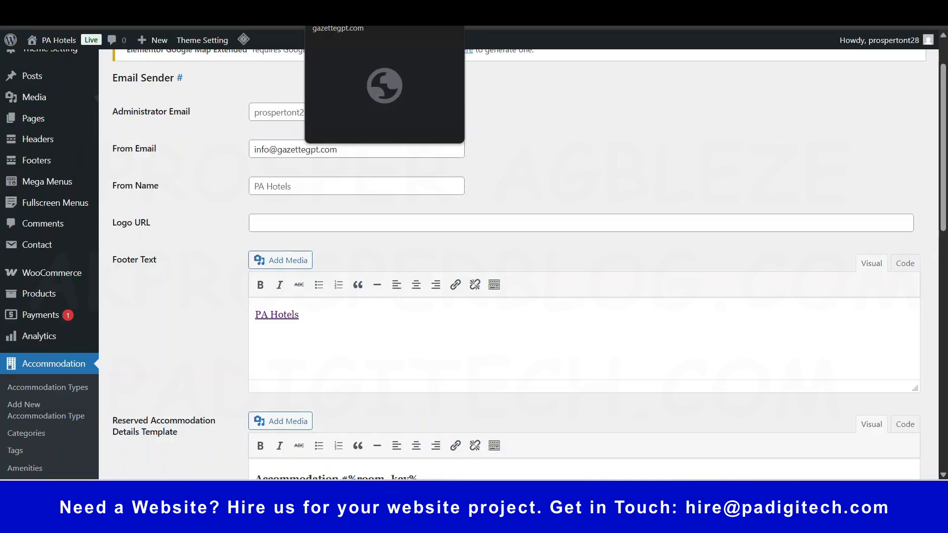
{"action": "left_click", "coordinate": [384, 14]}
Copy the file URL of the dark Cls Hotel logo (logo.png) from its attachment details.
{"action": "scroll", "coordinate": [570, 285], "scroll_direction": "down", "scroll_amount": 1}
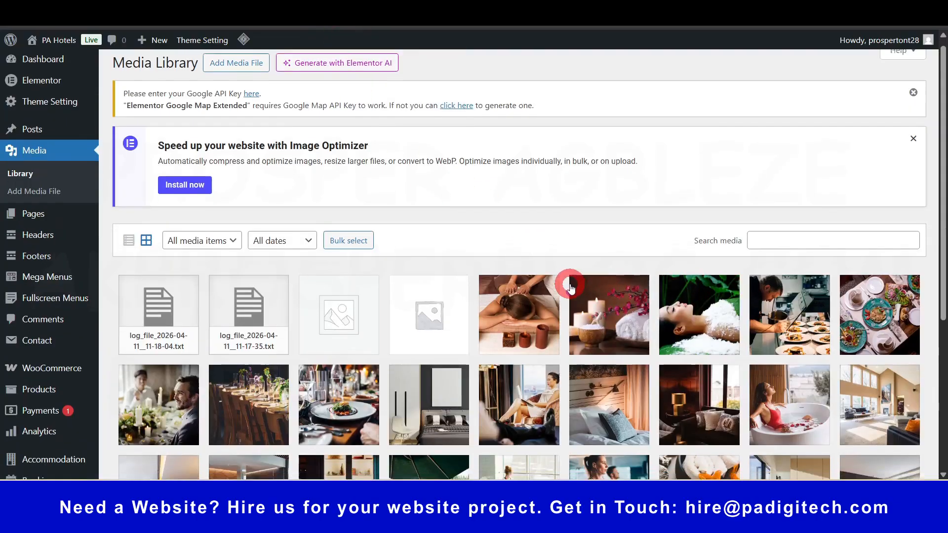
{"action": "scroll", "coordinate": [570, 286], "scroll_direction": "down", "scroll_amount": 5}
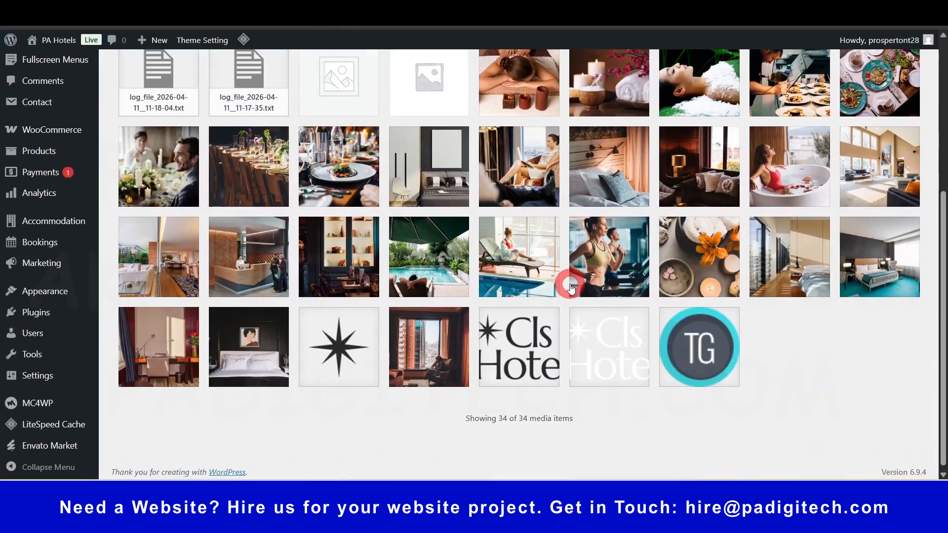
{"action": "left_click", "coordinate": [527, 352]}
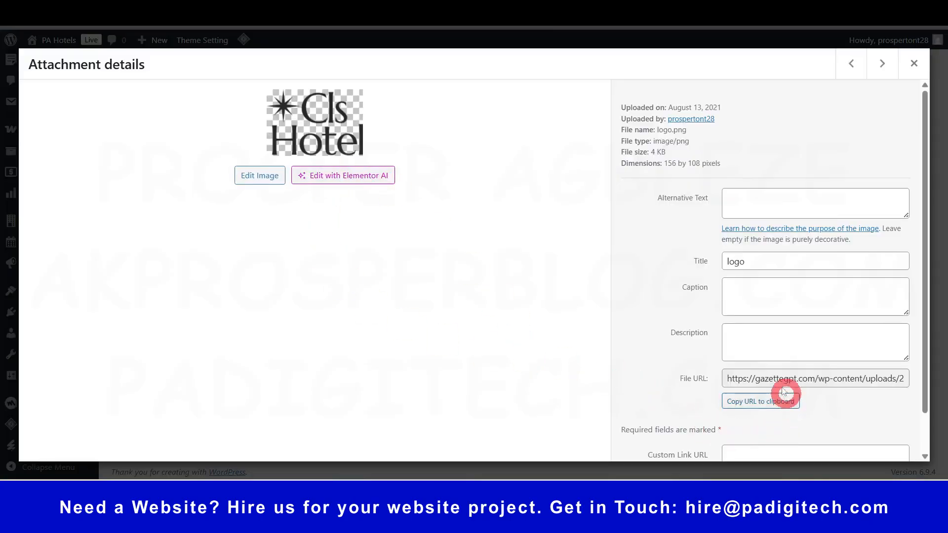
{"action": "left_click", "coordinate": [800, 376]}
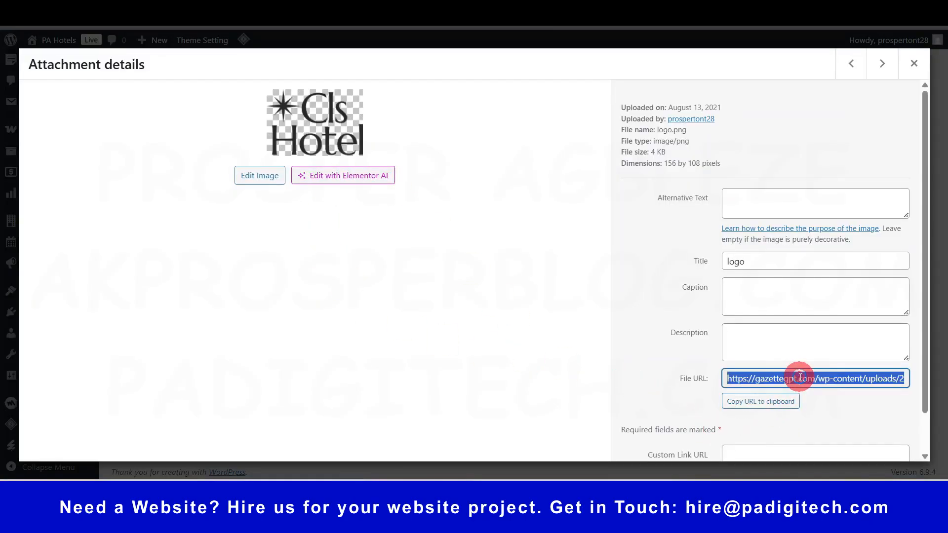
{"action": "left_click", "coordinate": [766, 406]}
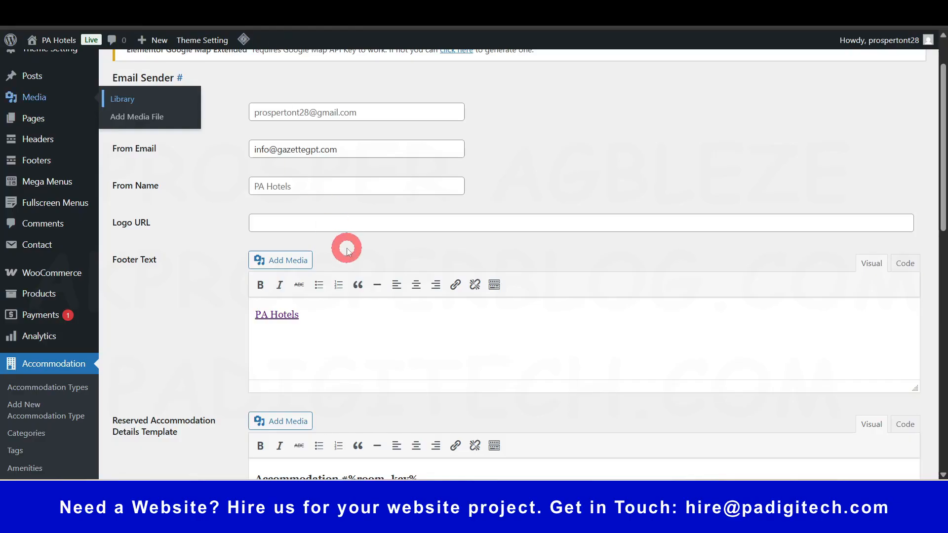
{"action": "left_click", "coordinate": [355, 227]}
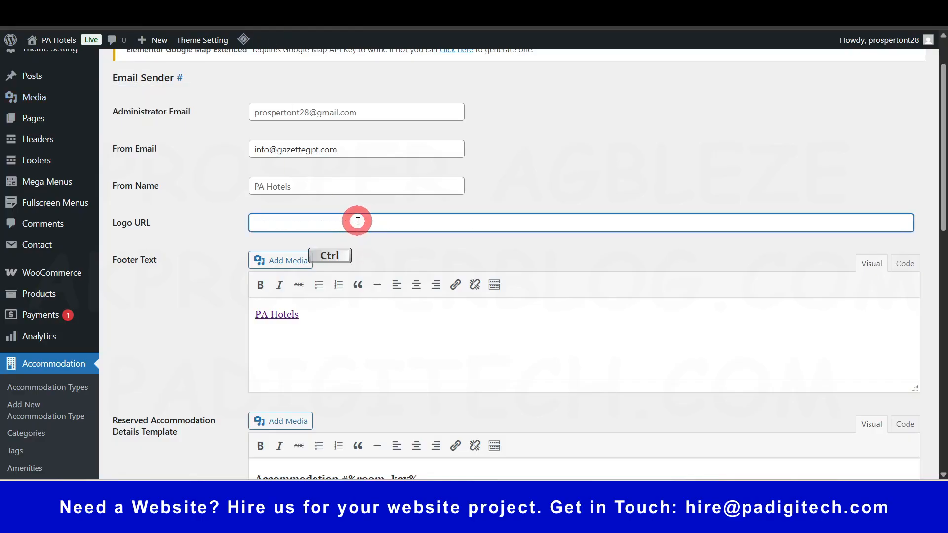
{"action": "type", "text": "https://gazettegpt.com/wp-content/uploads/2021/08/logo.png"}
{"action": "left_click", "coordinate": [559, 195]}
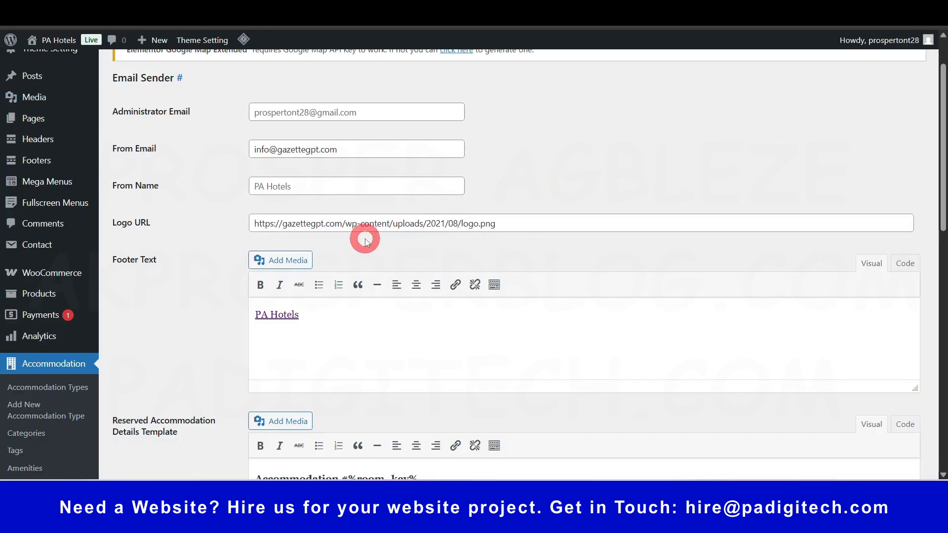
Examine the PA Hotels footer link, the Reserved Accommodation Details Template and the email color styles.
{"action": "left_click", "coordinate": [289, 314]}
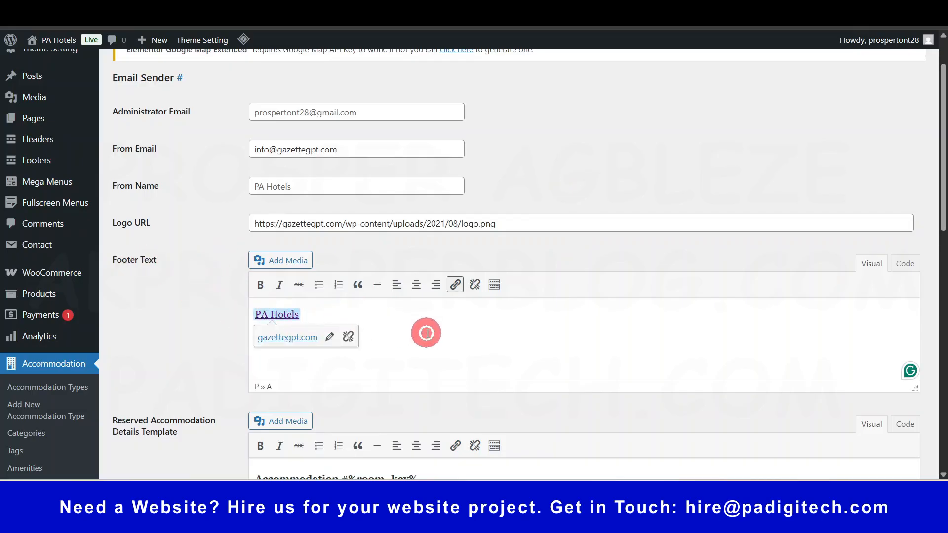
{"action": "scroll", "coordinate": [408, 349], "scroll_direction": "down", "scroll_amount": 3}
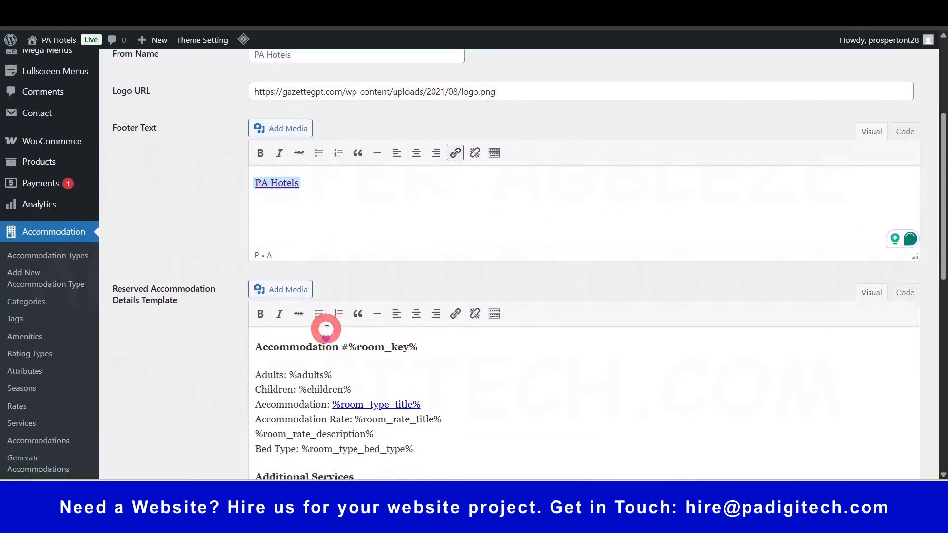
{"action": "scroll", "coordinate": [326, 330], "scroll_direction": "down", "scroll_amount": 5}
{"action": "scroll", "coordinate": [194, 282], "scroll_direction": "down", "scroll_amount": 5}
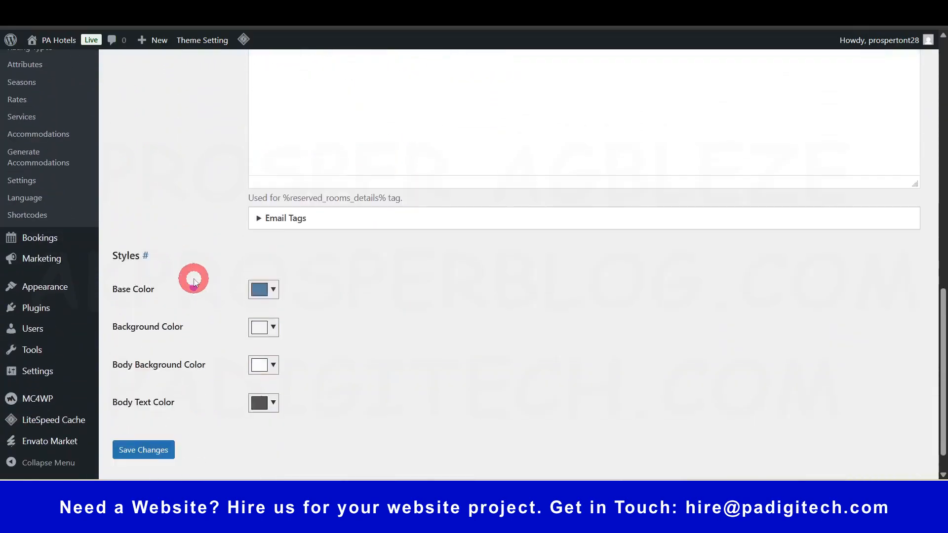
{"action": "scroll", "coordinate": [194, 283], "scroll_direction": "down", "scroll_amount": 2}
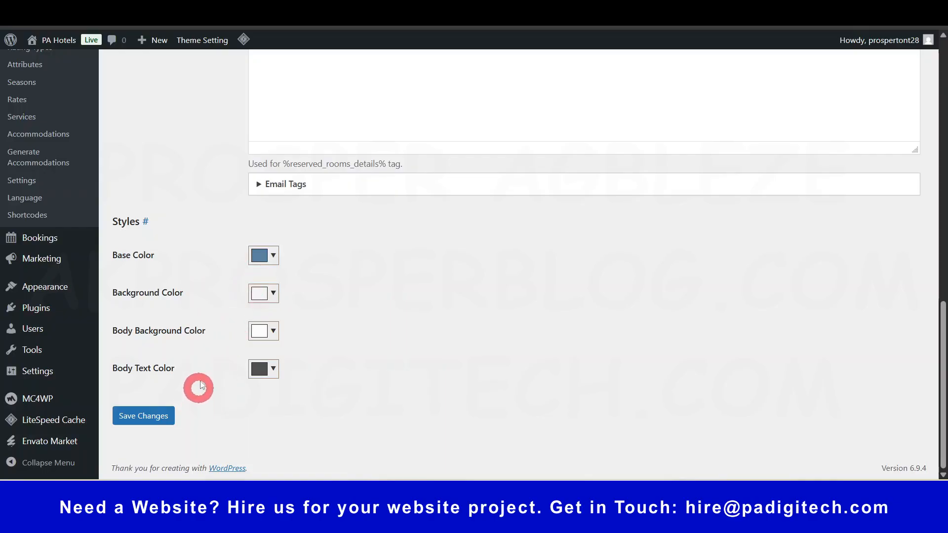
{"action": "scroll", "coordinate": [200, 385], "scroll_direction": "up", "scroll_amount": 1}
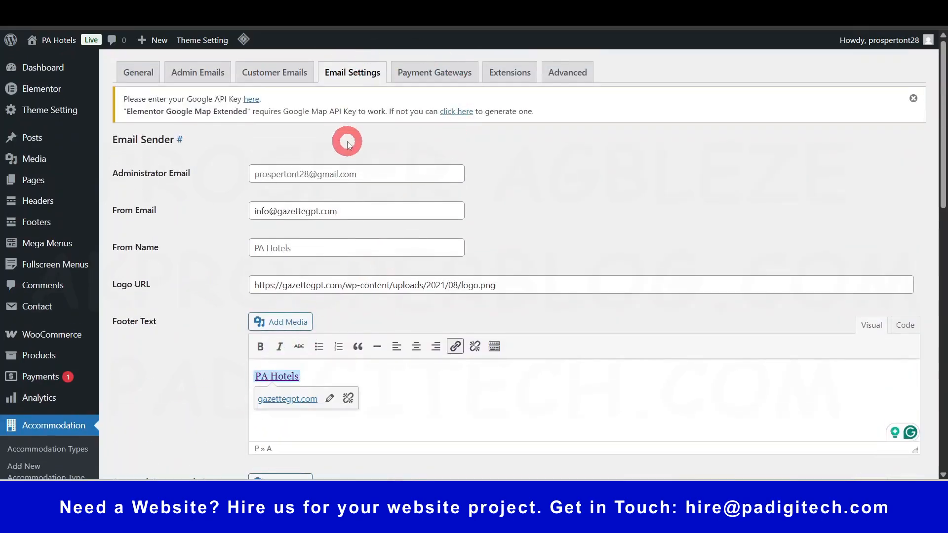
Open the Payment Gateways settings for accommodation bookings.
{"action": "left_click", "coordinate": [441, 78]}
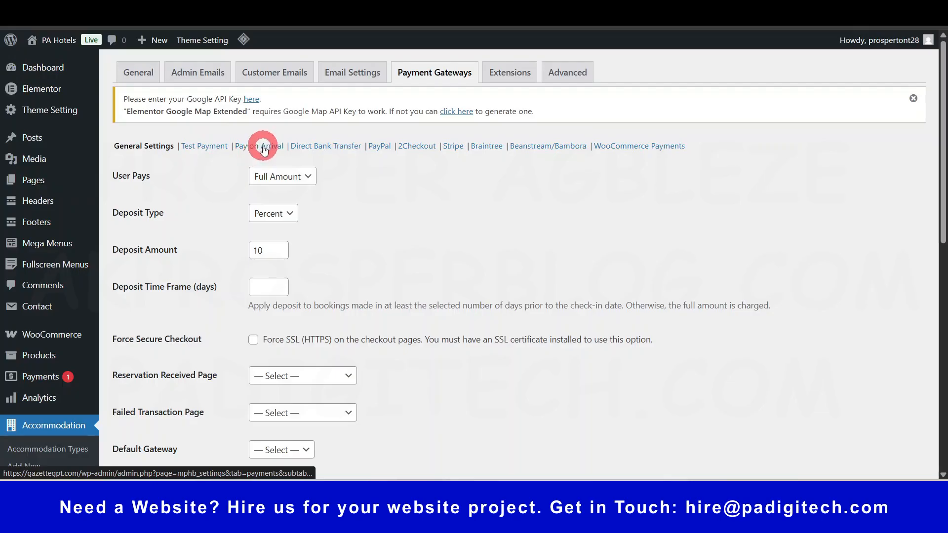
Try Deposit as the User Pays option in the general payment settings, and set it back to Full Amount.
{"action": "scroll", "coordinate": [378, 419], "scroll_direction": "down", "scroll_amount": 5}
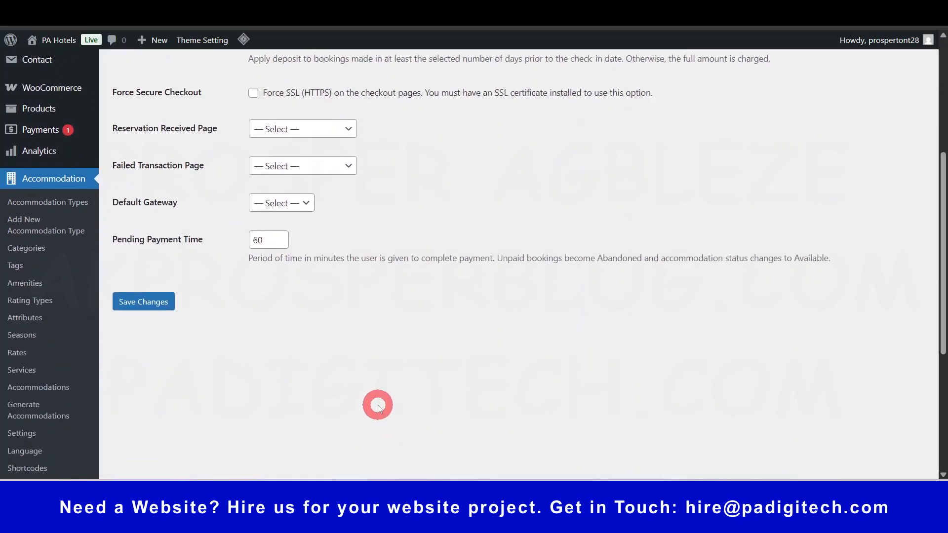
{"action": "scroll", "coordinate": [378, 407], "scroll_direction": "up", "scroll_amount": 5}
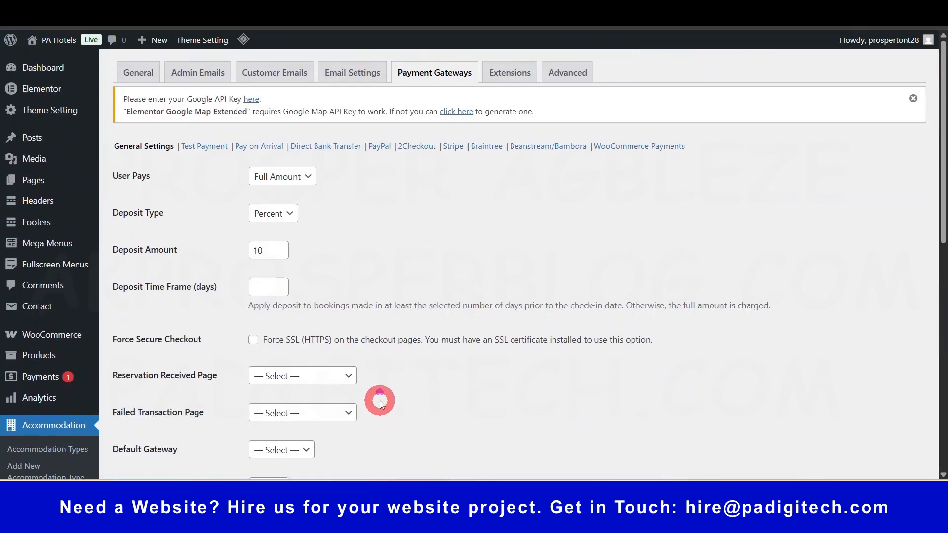
{"action": "left_click", "coordinate": [293, 184]}
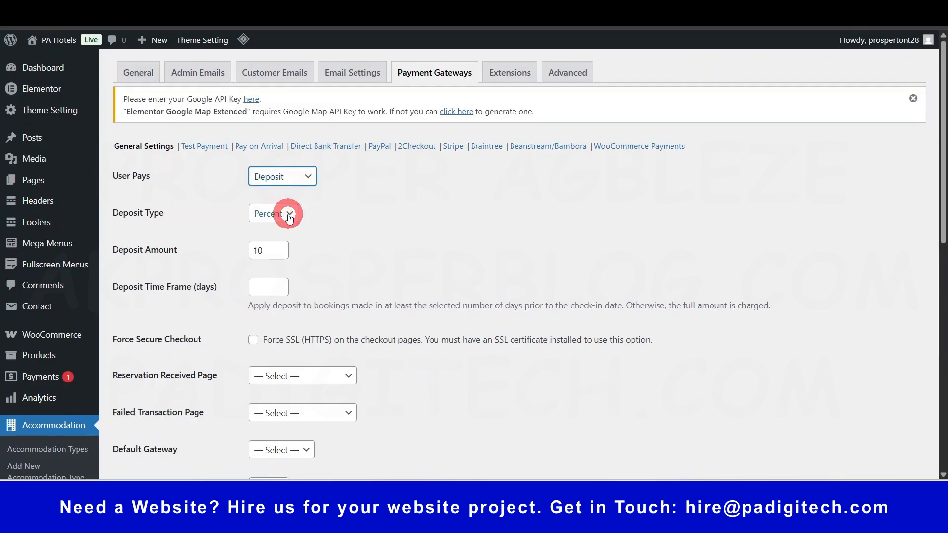
{"action": "left_click", "coordinate": [303, 178]}
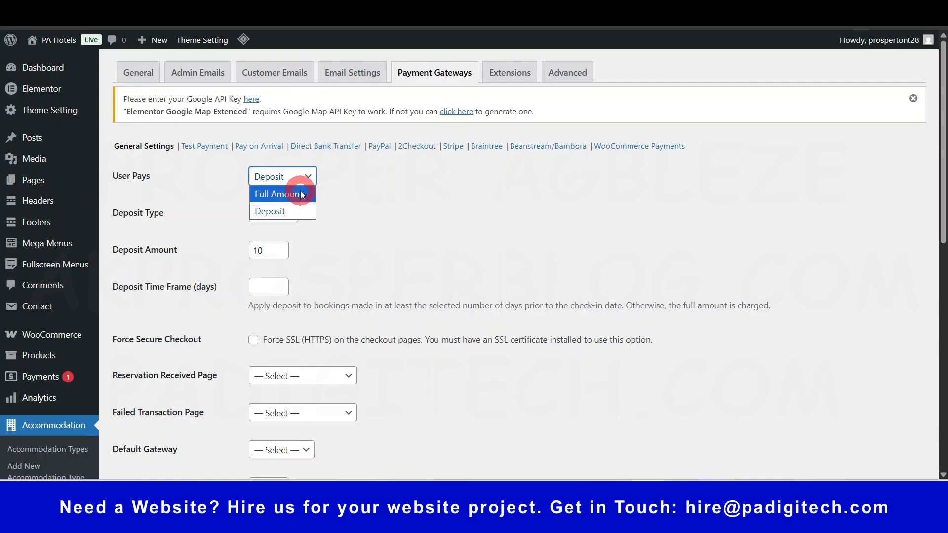
{"action": "left_click", "coordinate": [279, 195]}
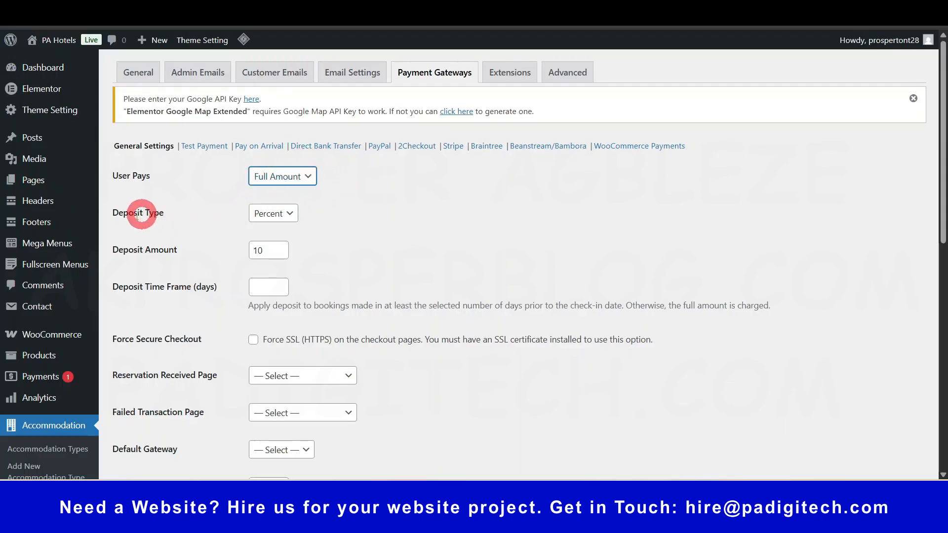
Try User Pays as Deposit again, check the Deposit Type choices, and return User Pays to Full Amount.
{"action": "left_click", "coordinate": [285, 178]}
{"action": "left_click", "coordinate": [282, 210]}
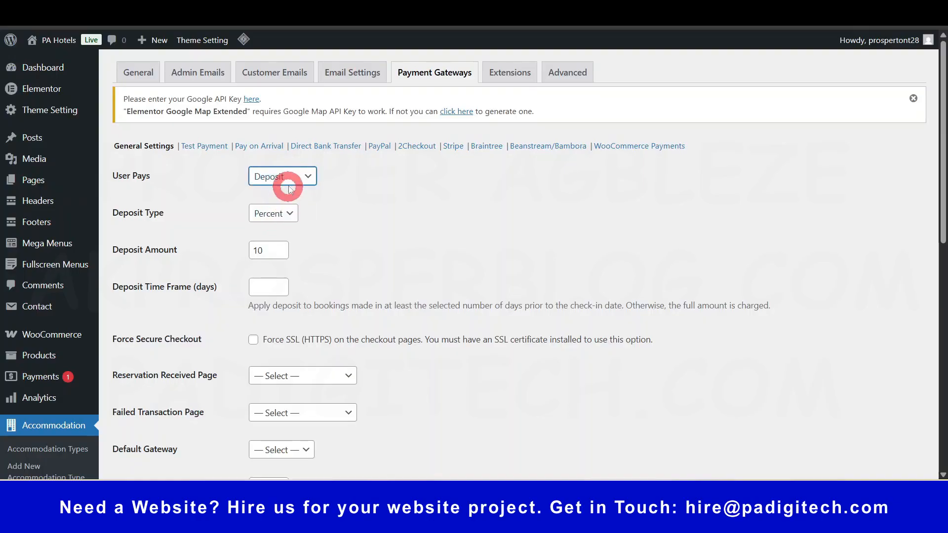
{"action": "left_click", "coordinate": [285, 214]}
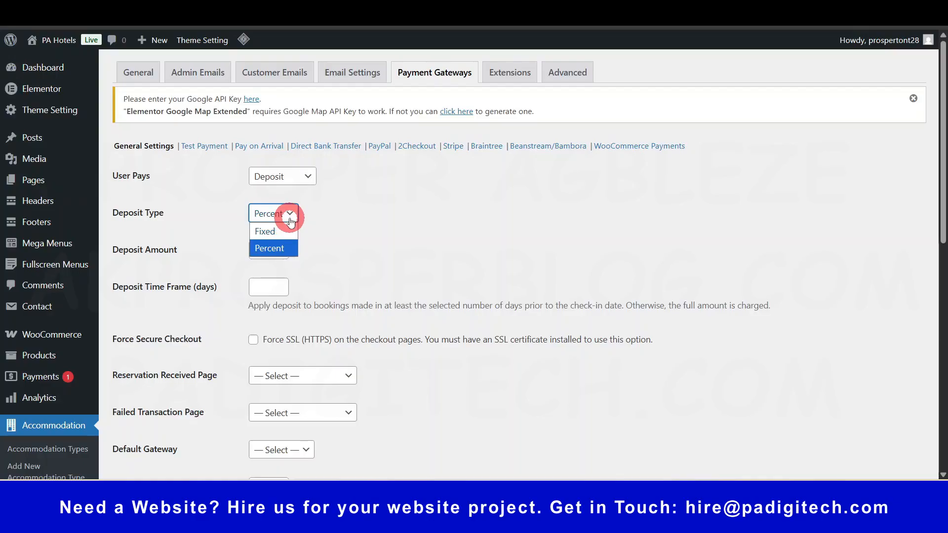
{"action": "left_click", "coordinate": [373, 199]}
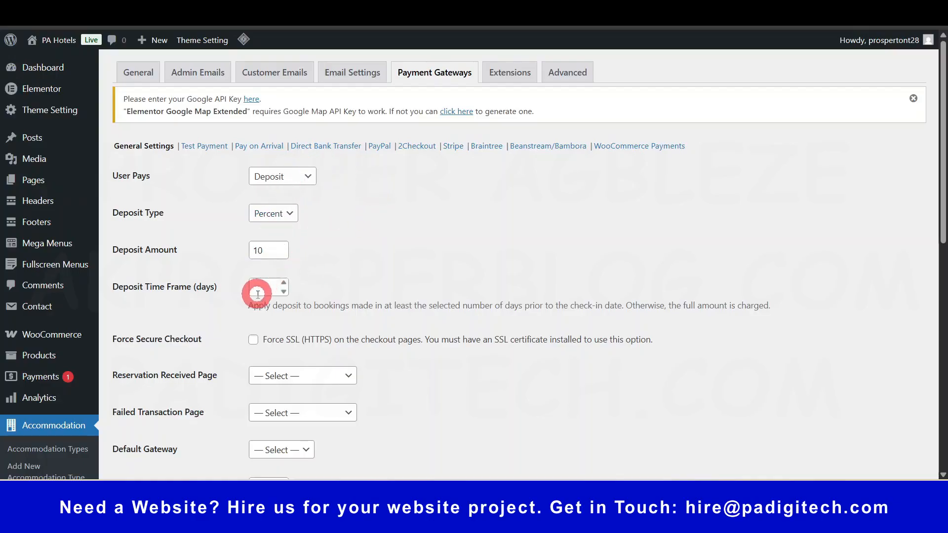
{"action": "left_click", "coordinate": [303, 181]}
{"action": "left_click", "coordinate": [302, 179]}
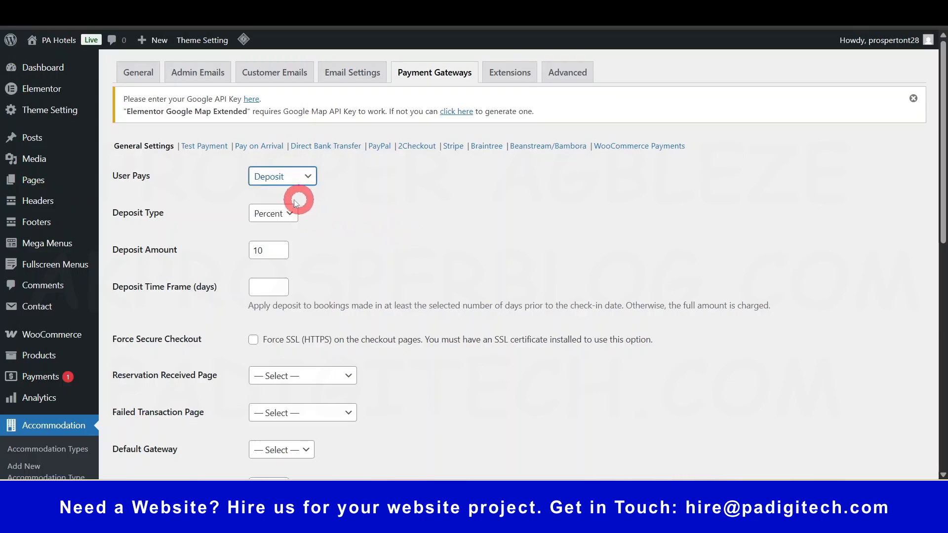
{"action": "left_click", "coordinate": [302, 182]}
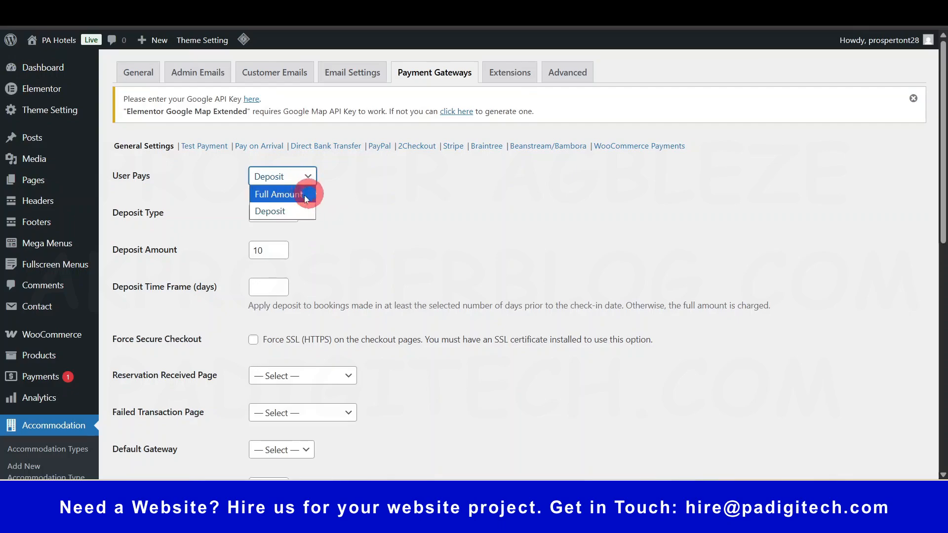
{"action": "left_click", "coordinate": [292, 196]}
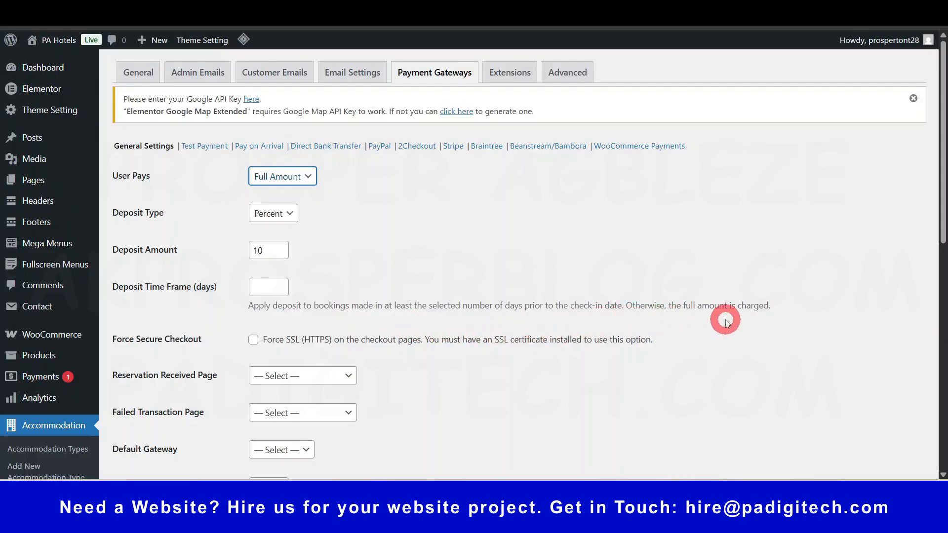
Set the Reservation Received Page to Reservation Received and the Failed Transaction Page to Transaction Failed.
{"action": "scroll", "coordinate": [740, 316], "scroll_direction": "down", "scroll_amount": 1}
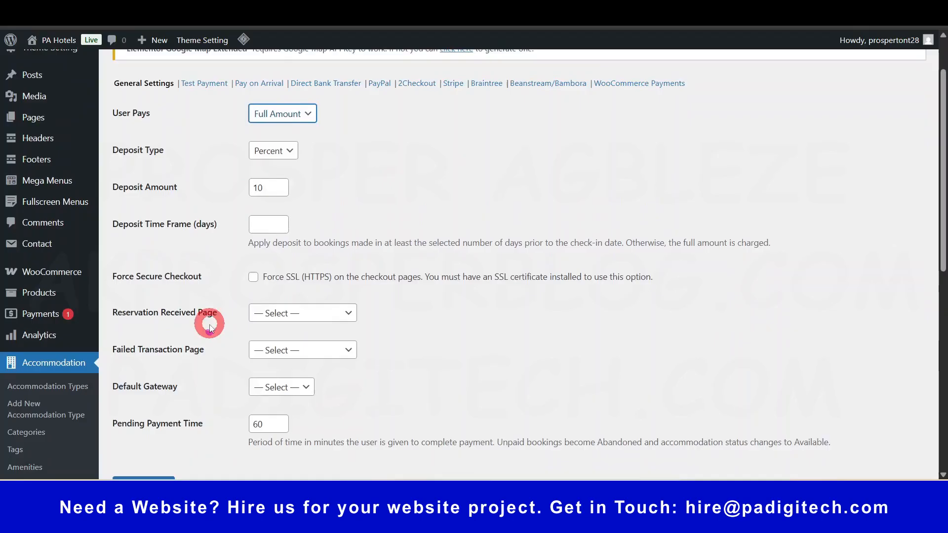
{"action": "scroll", "coordinate": [207, 317], "scroll_direction": "down", "scroll_amount": 3}
{"action": "scroll", "coordinate": [222, 250], "scroll_direction": "up", "scroll_amount": 2}
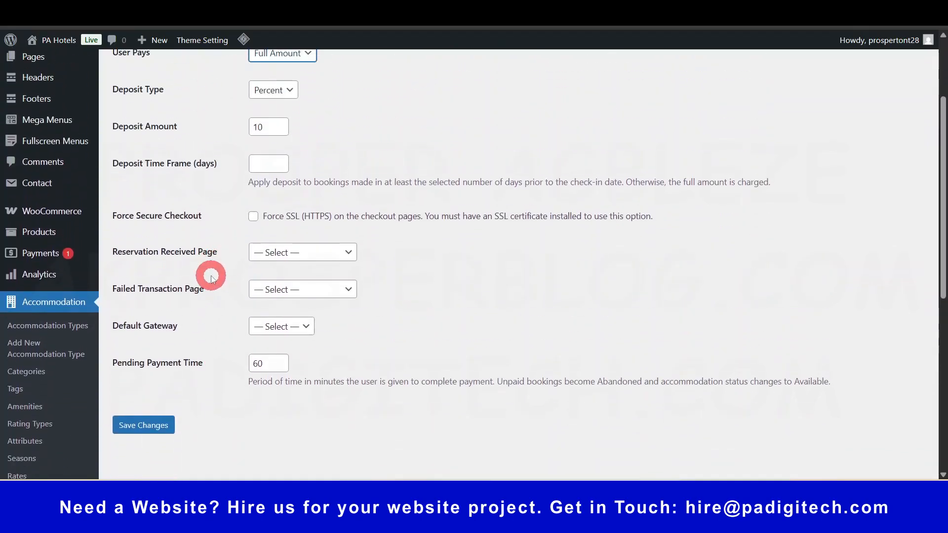
{"action": "left_click", "coordinate": [317, 255]}
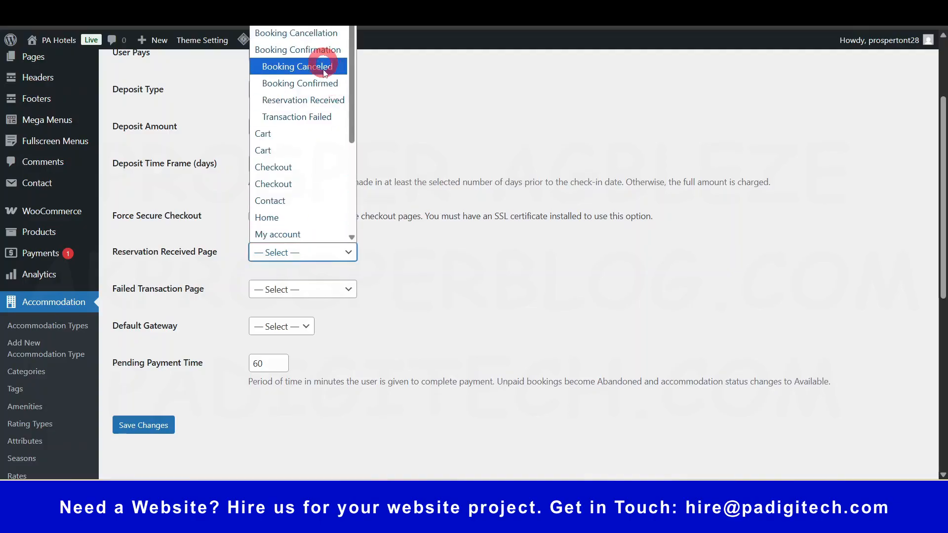
{"action": "left_click", "coordinate": [317, 103]}
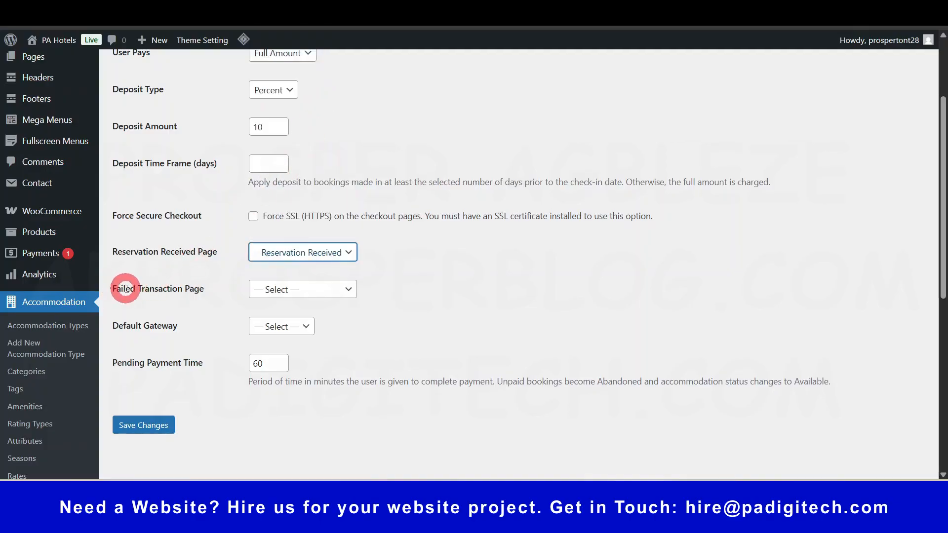
{"action": "left_click", "coordinate": [320, 291]}
{"action": "scroll", "coordinate": [319, 232], "scroll_direction": "down", "scroll_amount": 1}
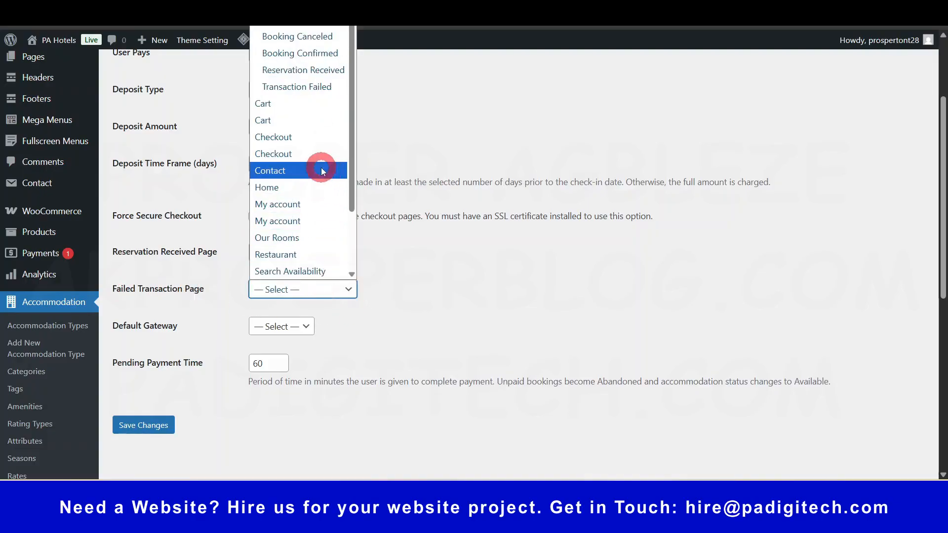
{"action": "left_click", "coordinate": [317, 87]}
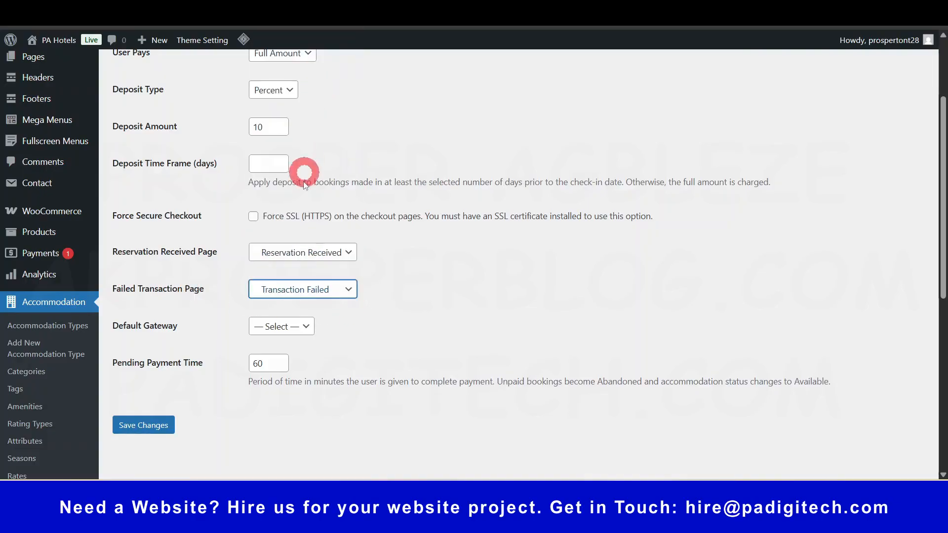
Check the Default Gateway choices and save the general payment gateway settings.
{"action": "left_click", "coordinate": [307, 327]}
{"action": "left_click", "coordinate": [299, 329]}
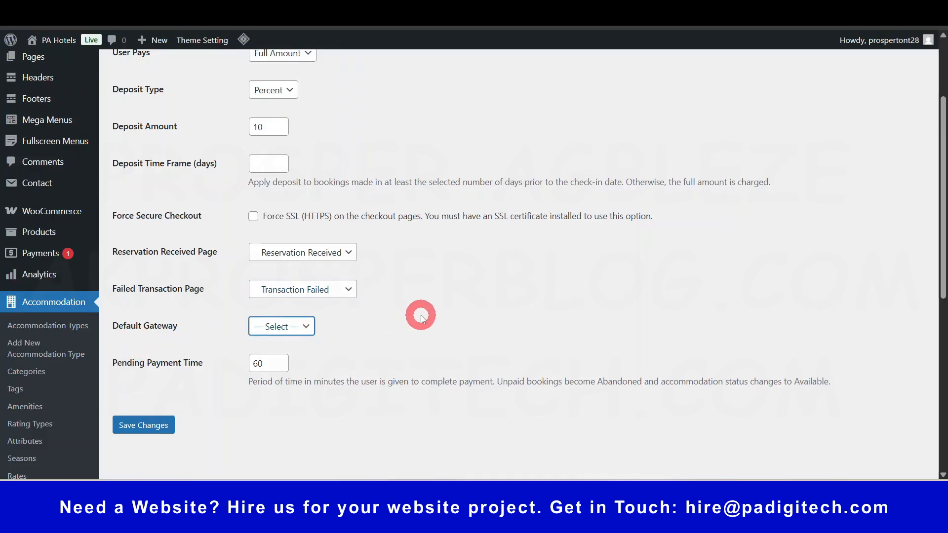
{"action": "scroll", "coordinate": [349, 359], "scroll_direction": "up", "scroll_amount": 1}
{"action": "scroll", "coordinate": [358, 343], "scroll_direction": "down", "scroll_amount": 3}
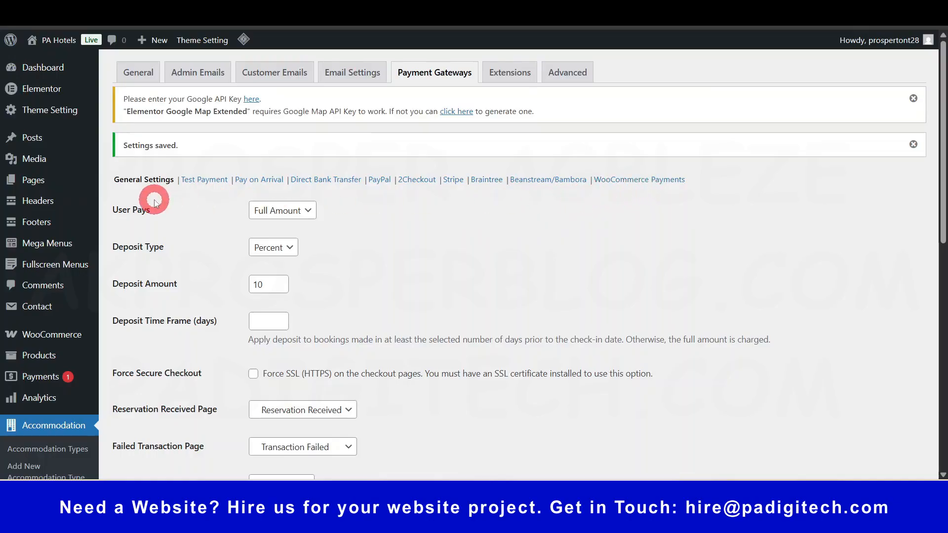
Review the Pay on Arrival gateway settings and open the Direct Bank Transfer settings, dismissing the licence reminder.
{"action": "left_click", "coordinate": [255, 180]}
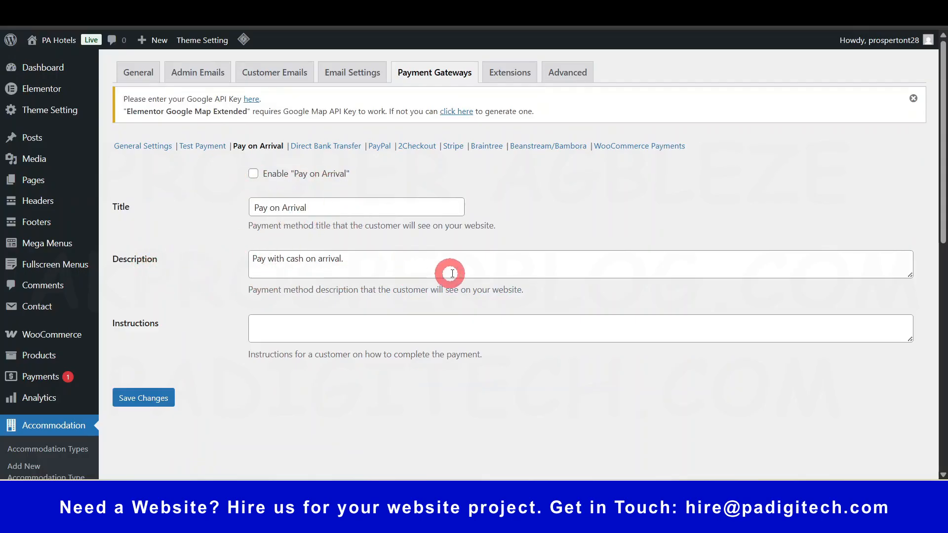
{"action": "left_click", "coordinate": [432, 331]}
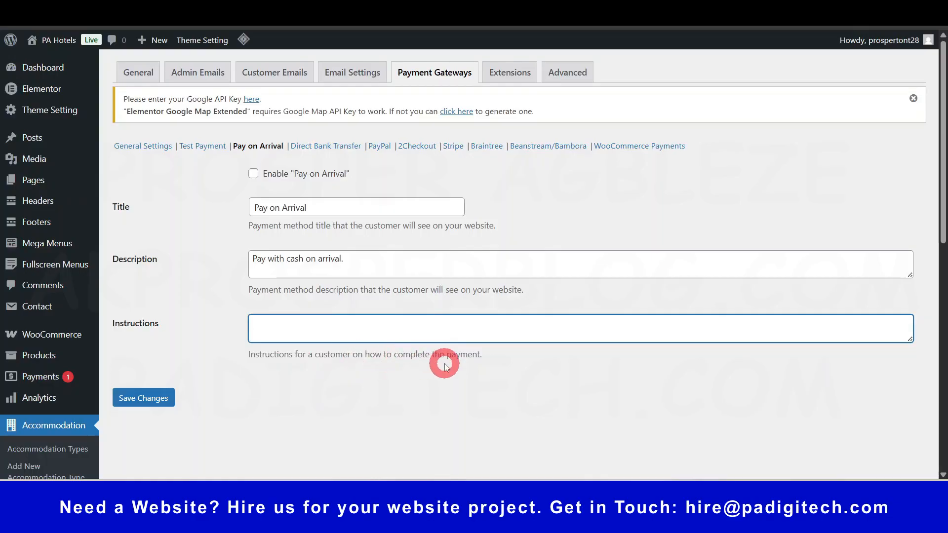
{"action": "left_click", "coordinate": [338, 148]}
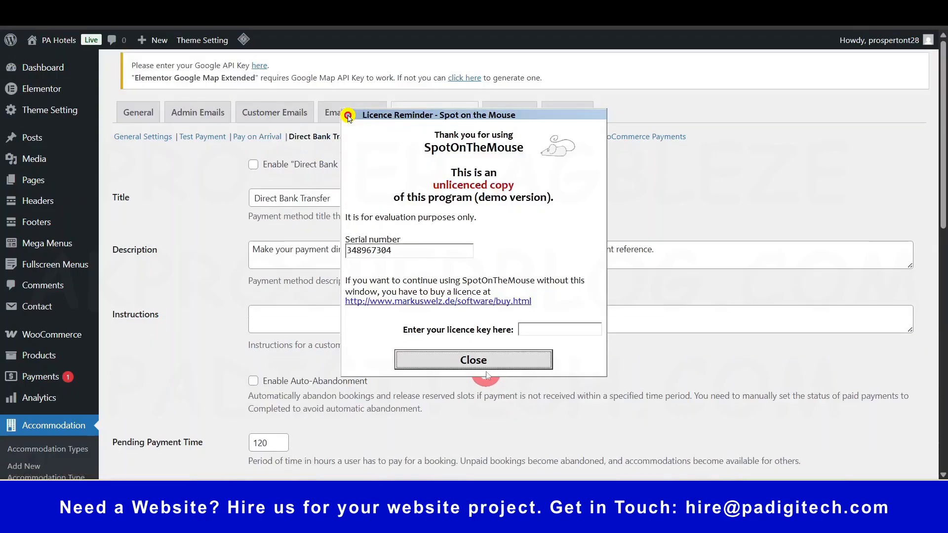
{"action": "left_click", "coordinate": [473, 360]}
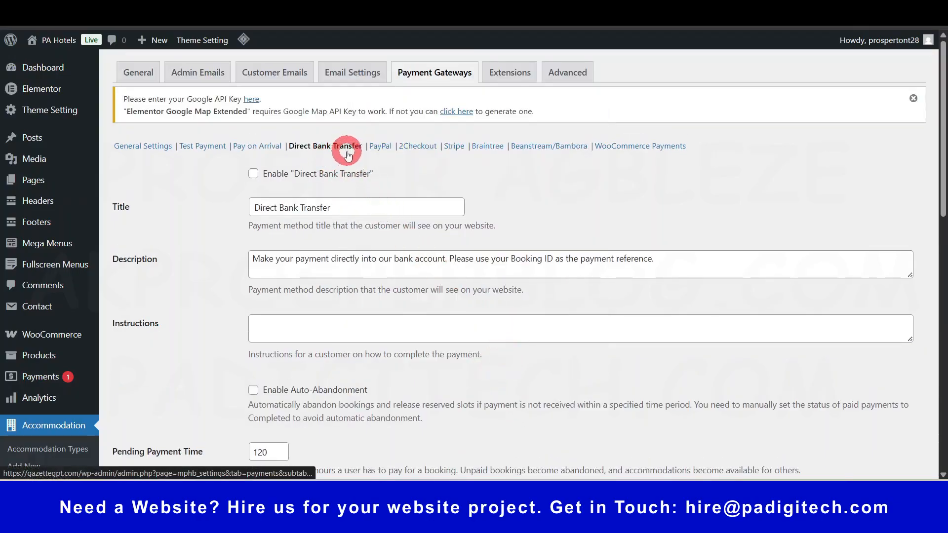
Enable Direct Bank Transfer and paste the account details template with GTBank as bank name into its Instructions.
{"action": "left_click", "coordinate": [254, 173]}
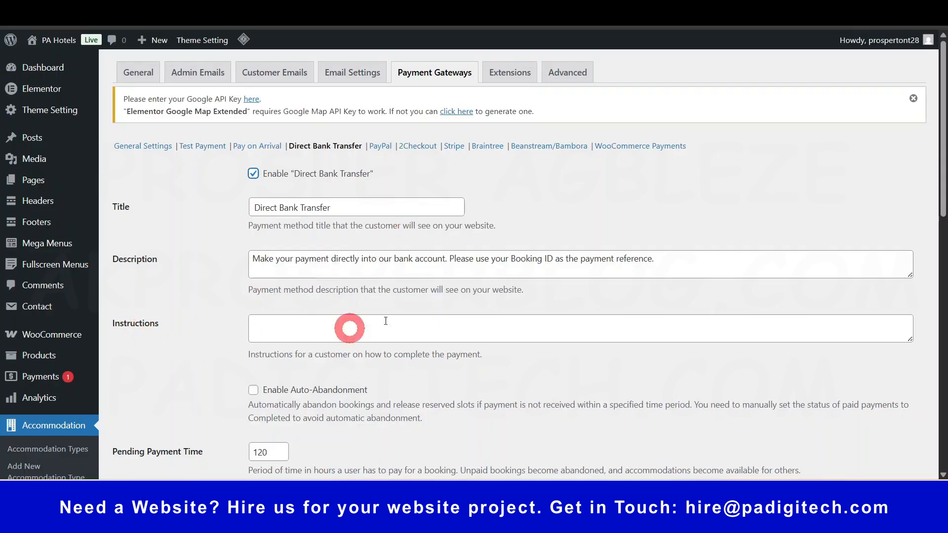
{"action": "left_click", "coordinate": [398, 332]}
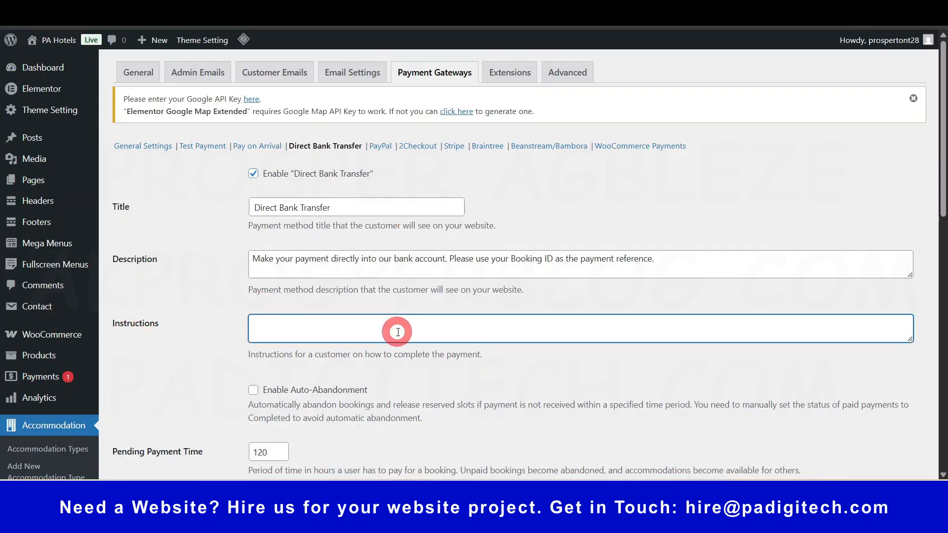
{"action": "key", "text": "ctrl+v"}
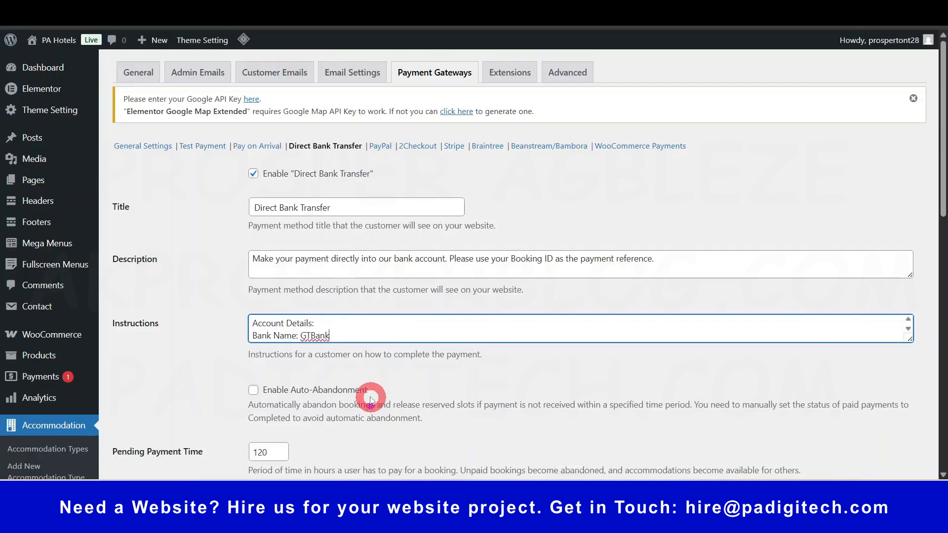
{"action": "scroll", "coordinate": [314, 327], "scroll_direction": "down", "scroll_amount": 1}
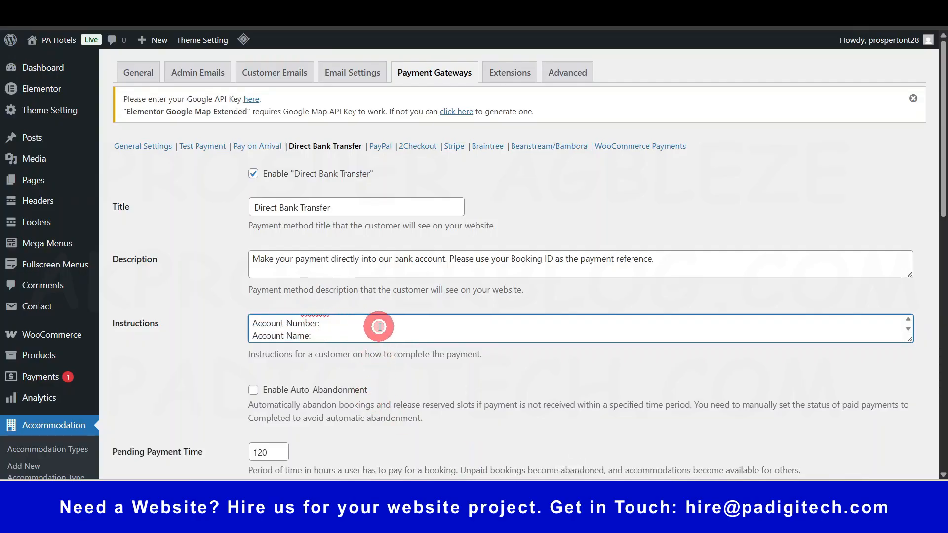
{"action": "scroll", "coordinate": [380, 327], "scroll_direction": "down", "scroll_amount": 5}
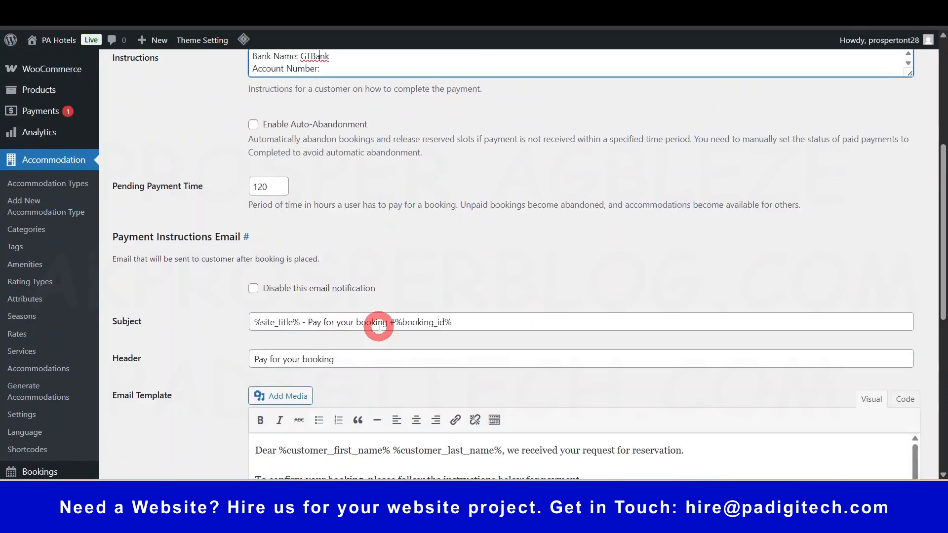
{"action": "scroll", "coordinate": [379, 327], "scroll_direction": "down", "scroll_amount": 2}
{"action": "scroll", "coordinate": [380, 321], "scroll_direction": "up", "scroll_amount": 8}
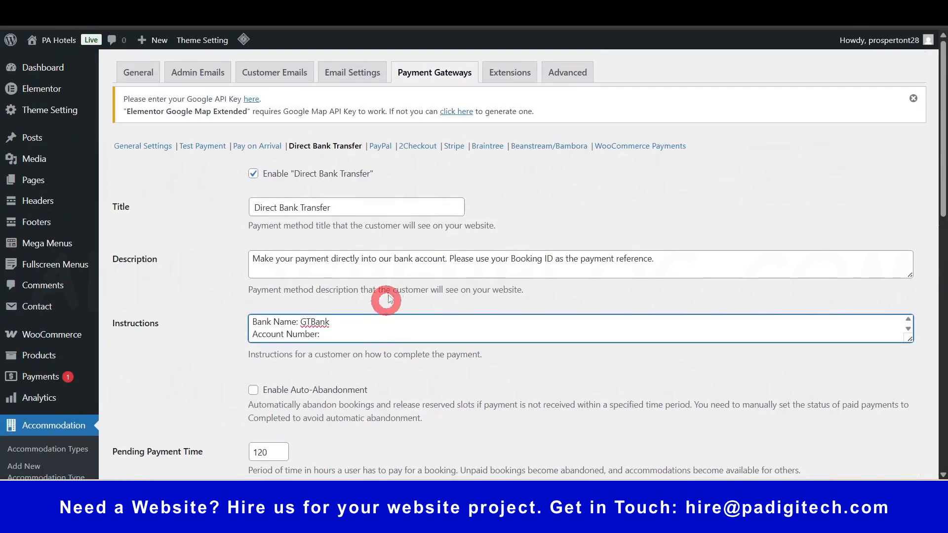
Complete the bank transfer Instructions with the account number and PA hotels as the account name.
{"action": "left_click", "coordinate": [335, 334]}
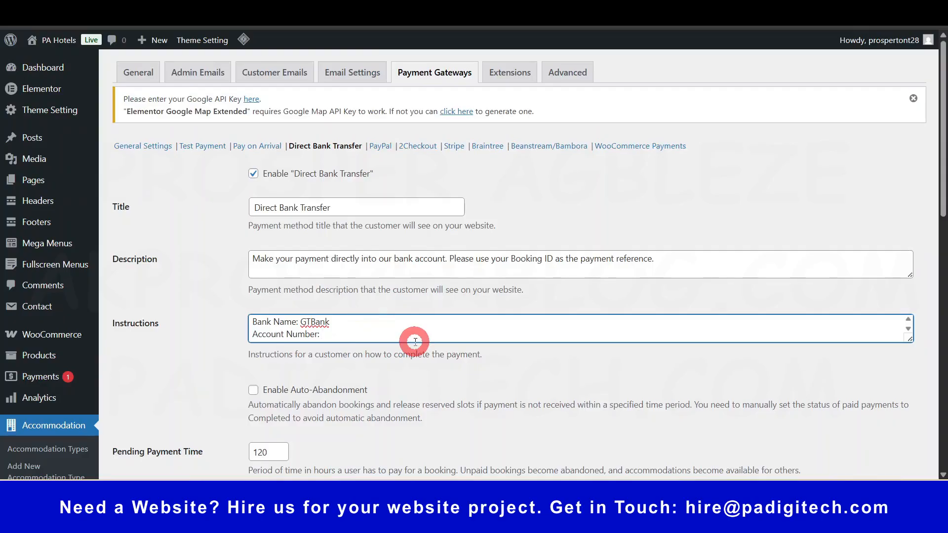
{"action": "key", "text": "Return"}
{"action": "type", "text": "Account Name: PA"}
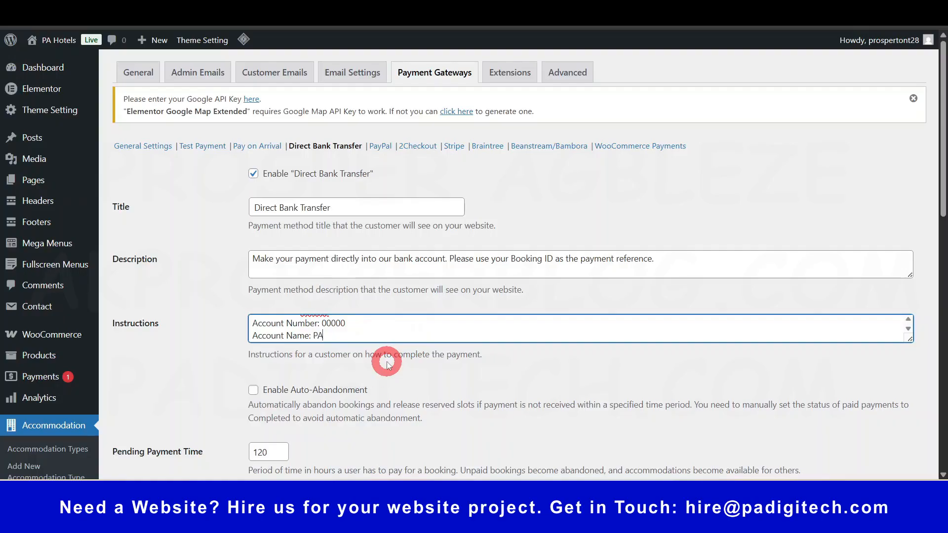
{"action": "type", "text": " hotels"}
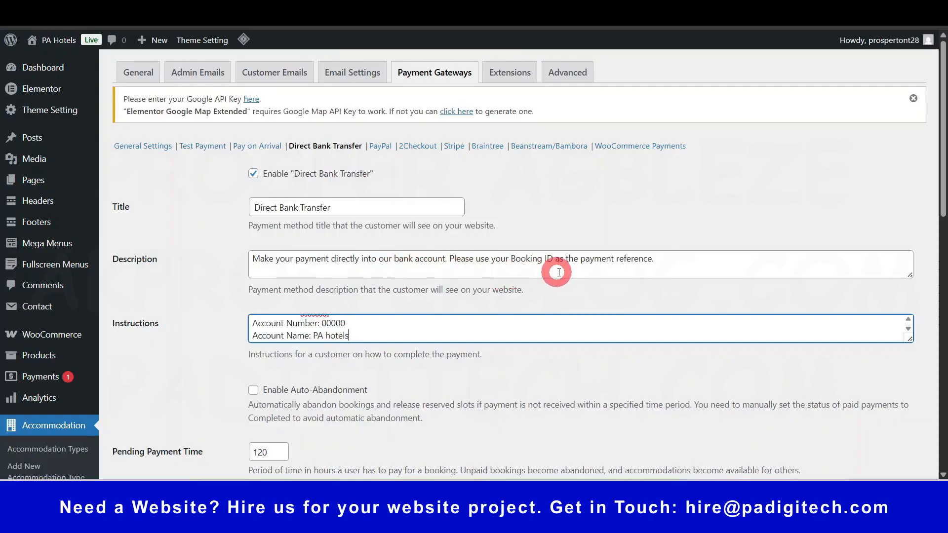
Examine the Auto-Abandonment explanation and the Pending Payment Time setting for Direct Bank Transfer.
{"action": "scroll", "coordinate": [497, 337], "scroll_direction": "down", "scroll_amount": 3}
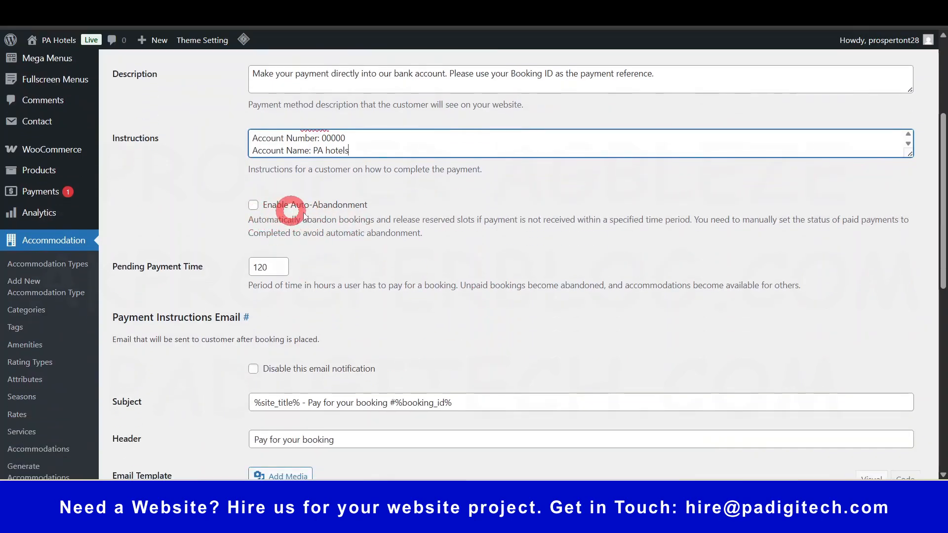
{"action": "triple_click", "coordinate": [280, 229]}
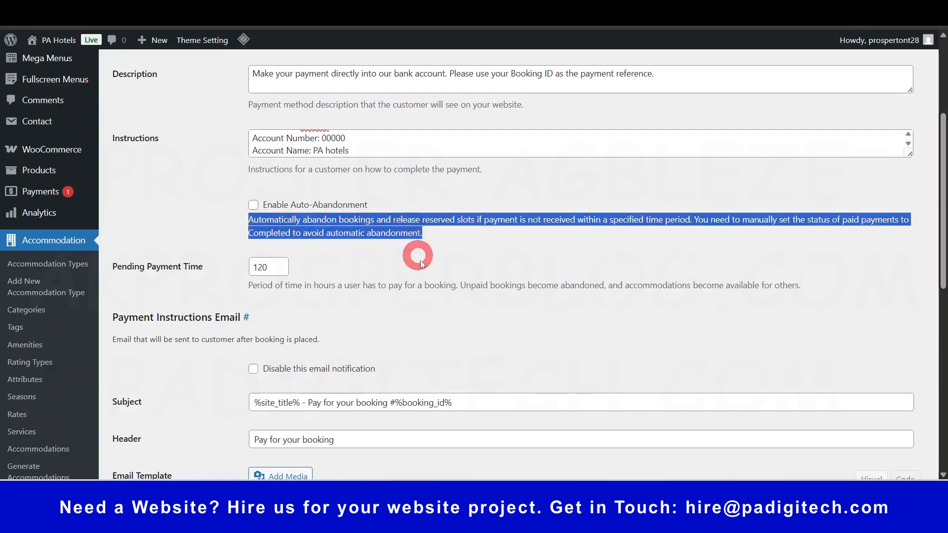
{"action": "left_click", "coordinate": [123, 280]}
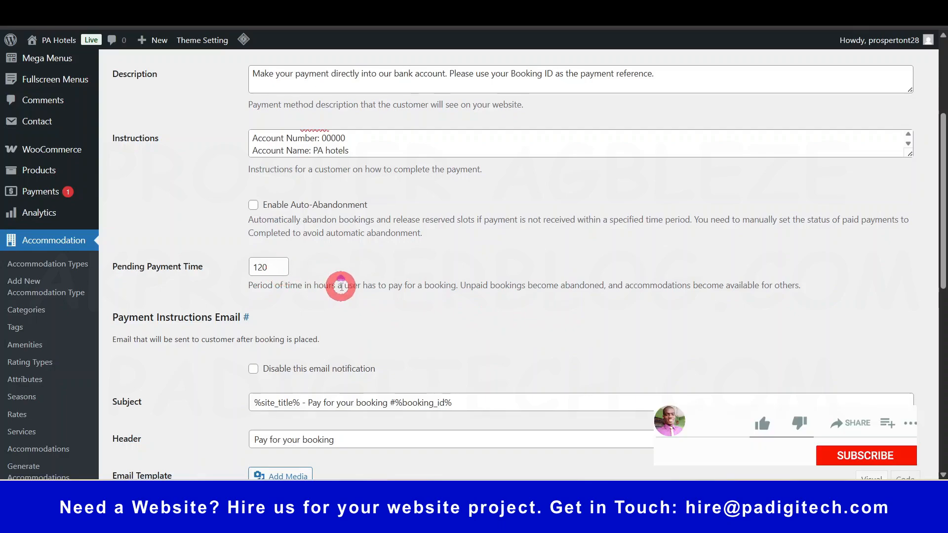
Examine the Direct Bank Transfer settings and the Payment Instructions Email's subject, header and template, including its payment and booking placeholders.
{"action": "scroll", "coordinate": [339, 280], "scroll_direction": "up", "scroll_amount": 4}
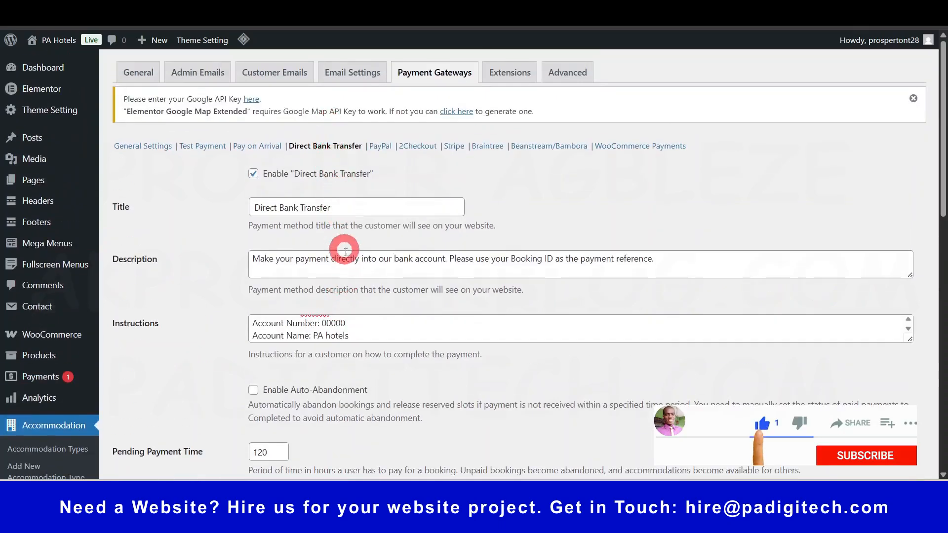
{"action": "scroll", "coordinate": [346, 254], "scroll_direction": "down", "scroll_amount": 5}
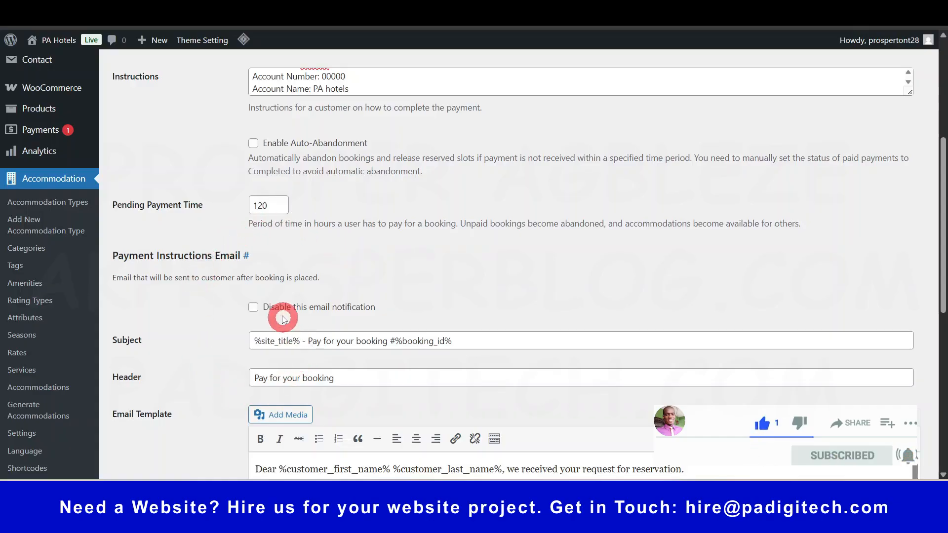
{"action": "scroll", "coordinate": [275, 315], "scroll_direction": "down", "scroll_amount": 4}
{"action": "scroll", "coordinate": [214, 320], "scroll_direction": "down", "scroll_amount": 4}
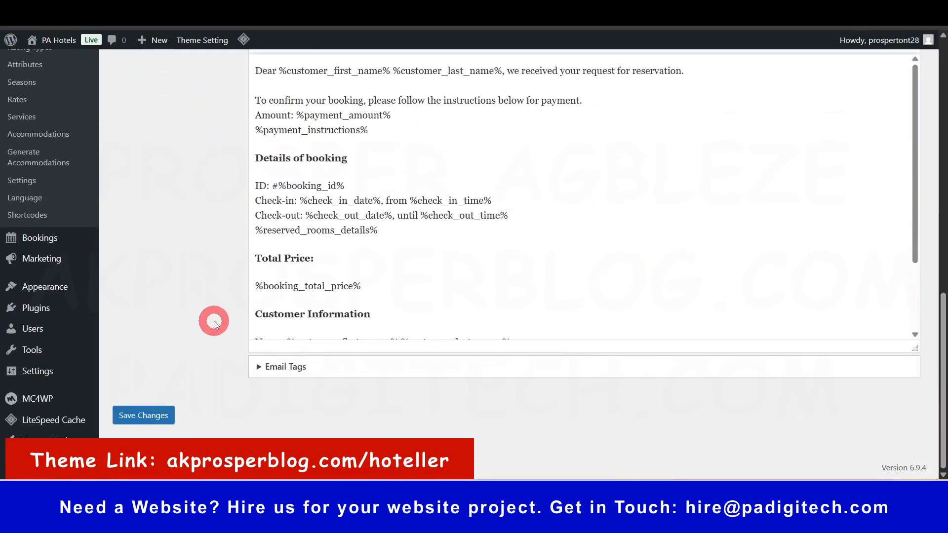
{"action": "scroll", "coordinate": [212, 321], "scroll_direction": "up", "scroll_amount": 6}
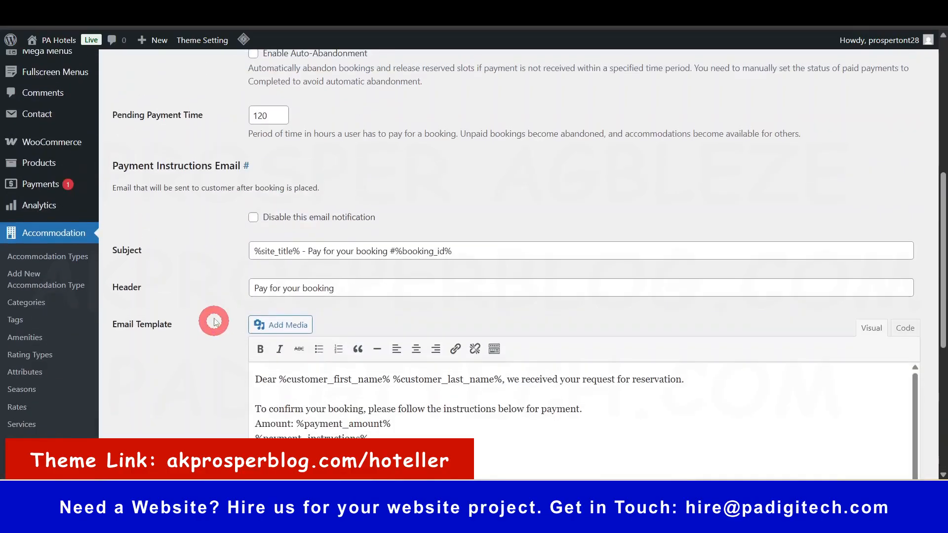
{"action": "scroll", "coordinate": [213, 322], "scroll_direction": "up", "scroll_amount": 7}
{"action": "scroll", "coordinate": [230, 318], "scroll_direction": "down", "scroll_amount": 6}
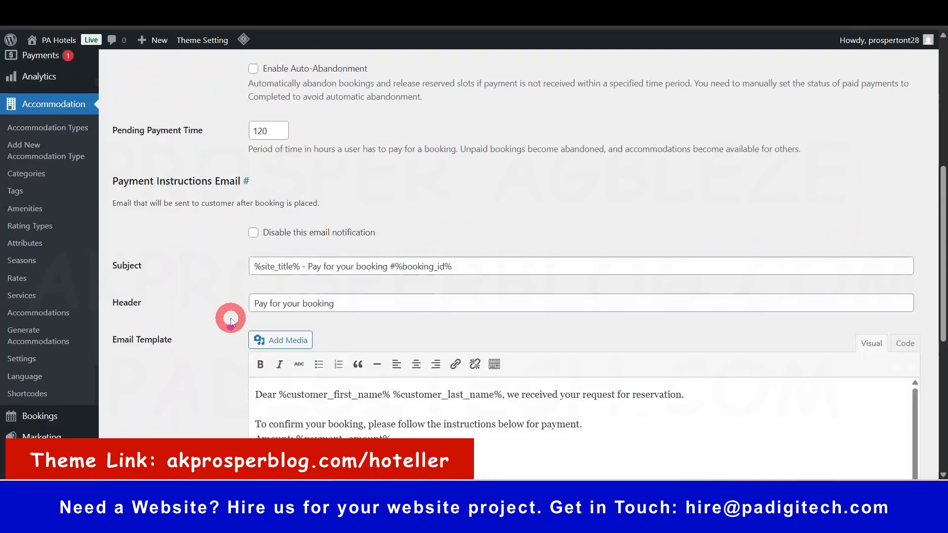
{"action": "scroll", "coordinate": [231, 321], "scroll_direction": "down", "scroll_amount": 2}
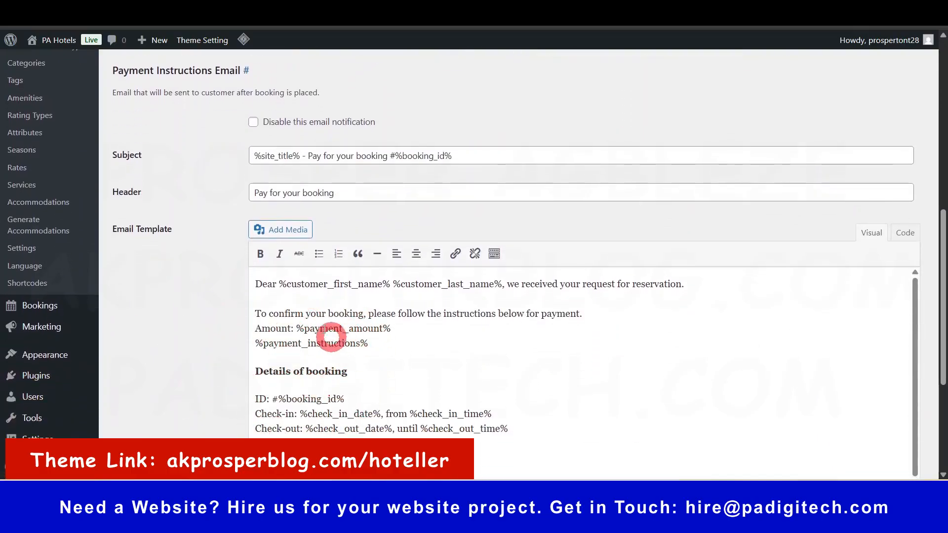
{"action": "scroll", "coordinate": [313, 415], "scroll_direction": "down", "scroll_amount": 2}
{"action": "scroll", "coordinate": [207, 423], "scroll_direction": "up", "scroll_amount": 2}
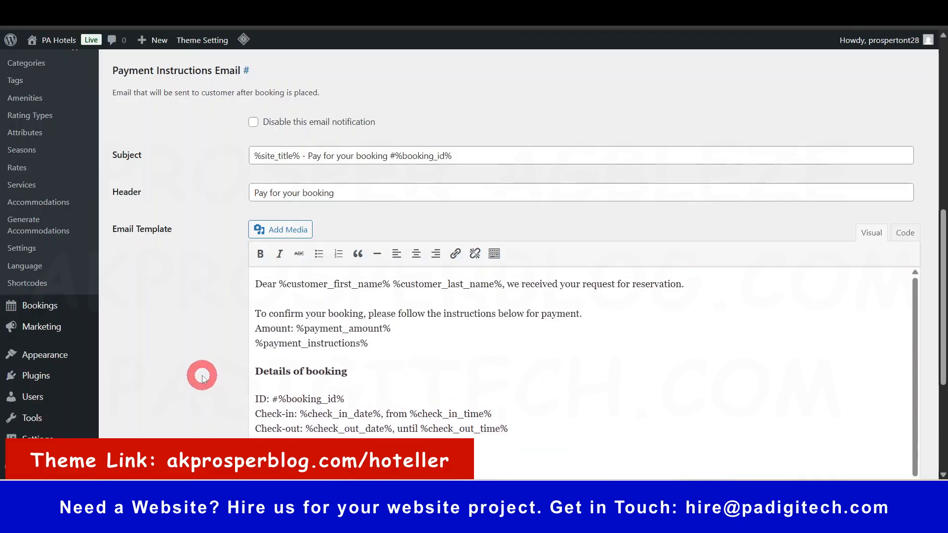
{"action": "scroll", "coordinate": [202, 376], "scroll_direction": "down", "scroll_amount": 1}
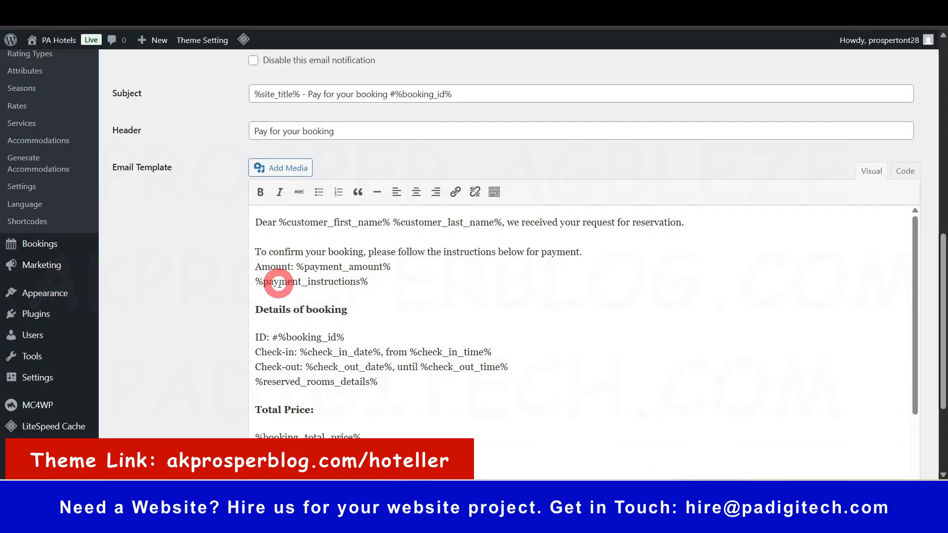
{"action": "scroll", "coordinate": [321, 296], "scroll_direction": "up", "scroll_amount": 5}
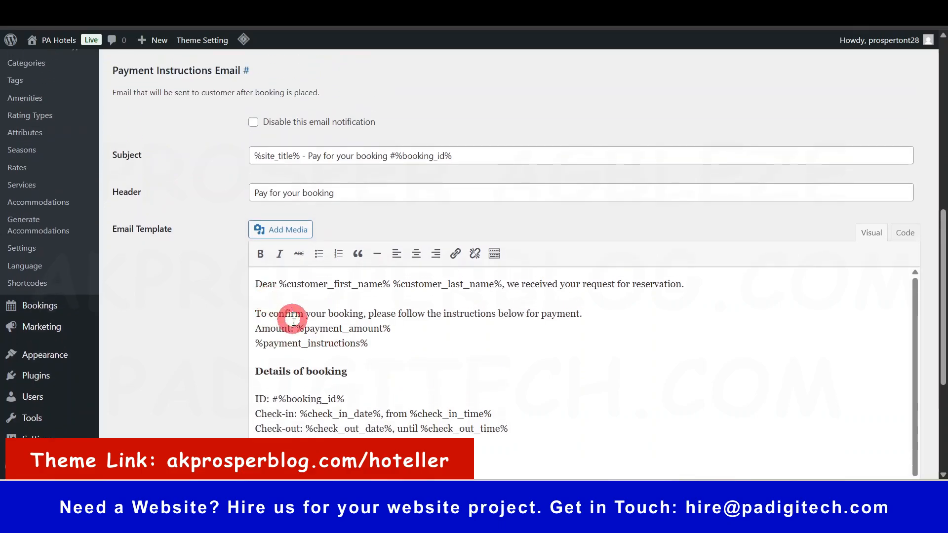
{"action": "scroll", "coordinate": [296, 336], "scroll_direction": "up", "scroll_amount": 2}
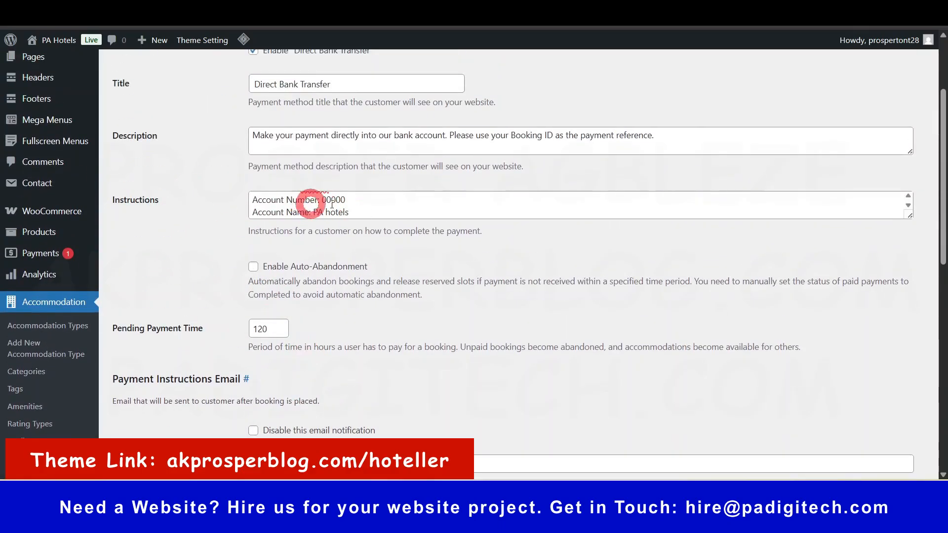
{"action": "scroll", "coordinate": [206, 335], "scroll_direction": "down", "scroll_amount": 9}
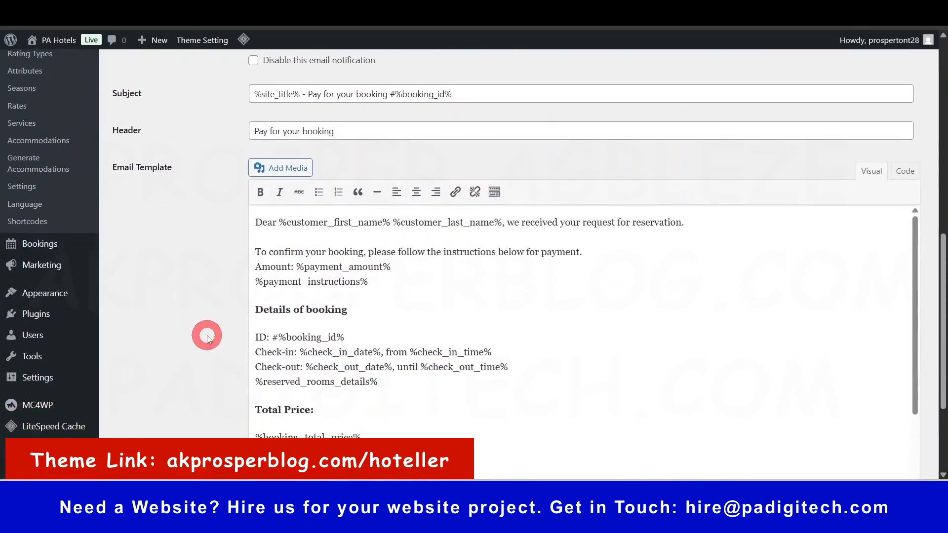
{"action": "scroll", "coordinate": [350, 307], "scroll_direction": "down", "scroll_amount": 3}
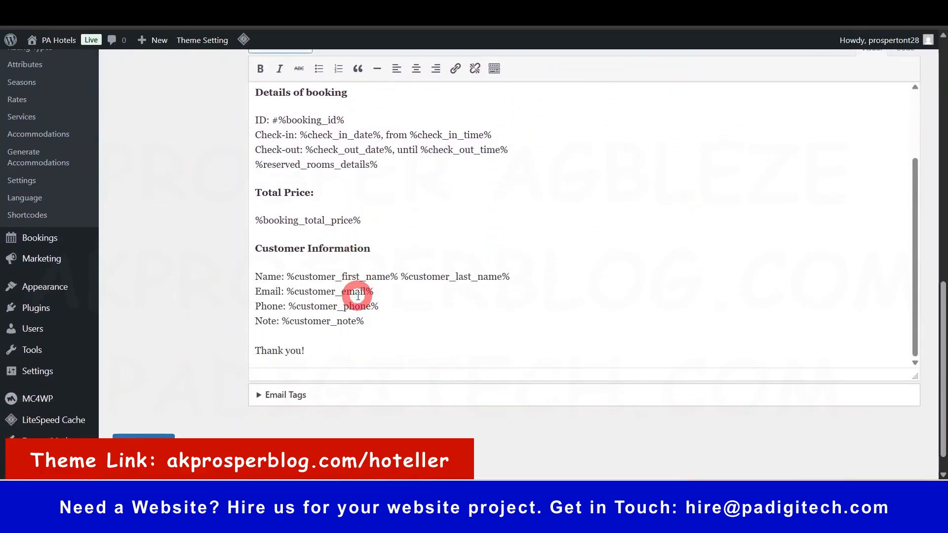
Save the Direct Bank Transfer gateway settings.
{"action": "left_click", "coordinate": [318, 335]}
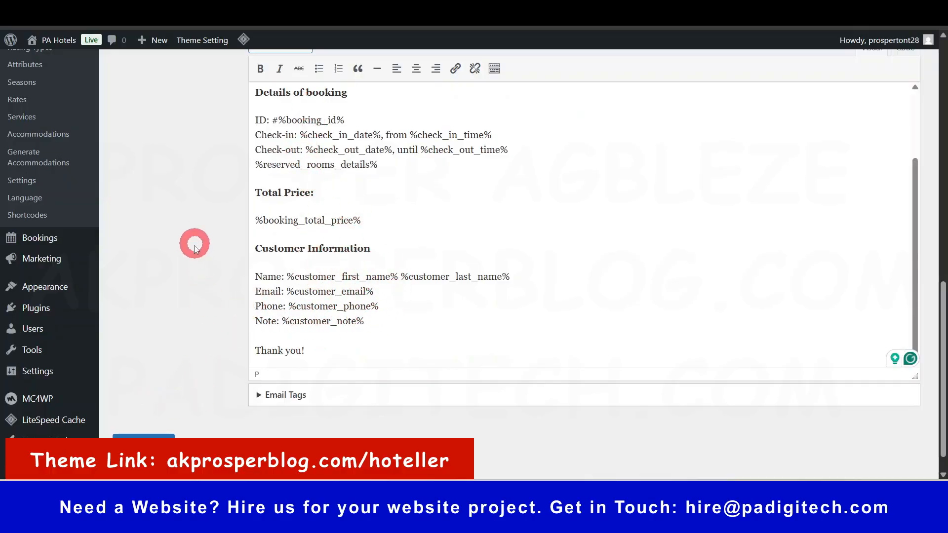
{"action": "scroll", "coordinate": [194, 247], "scroll_direction": "up", "scroll_amount": 5}
{"action": "scroll", "coordinate": [193, 249], "scroll_direction": "down", "scroll_amount": 6}
{"action": "left_click", "coordinate": [152, 416]}
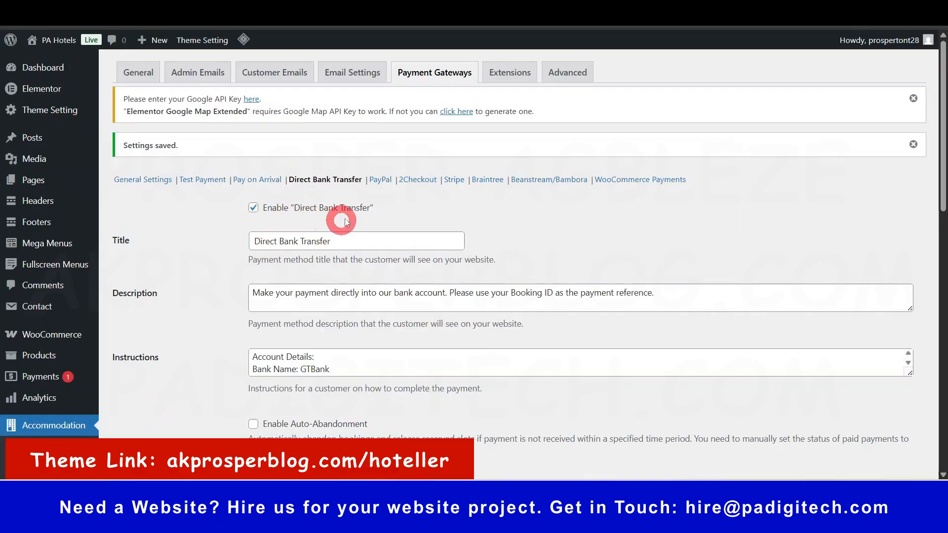
Review the PayPal gateway settings, including the transaction fees and the PayPal business email field.
{"action": "left_click", "coordinate": [381, 185]}
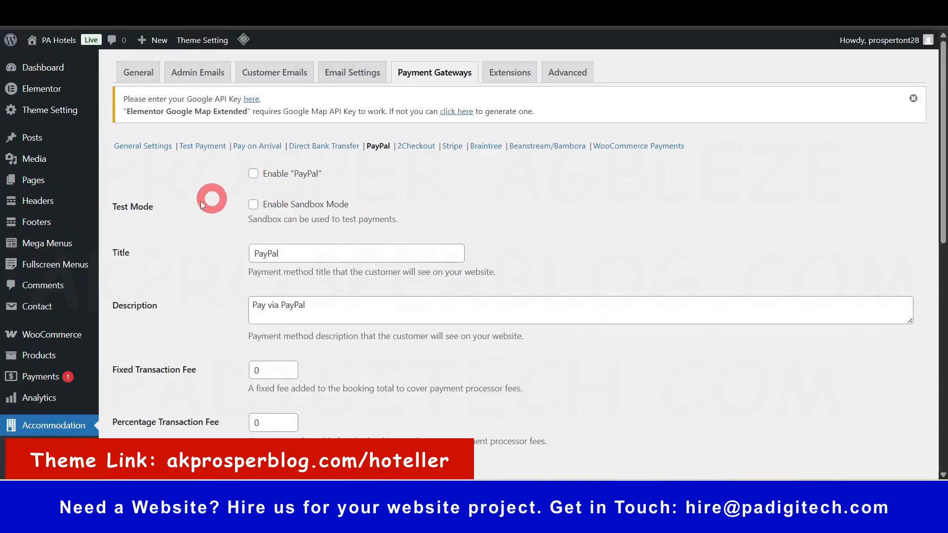
{"action": "scroll", "coordinate": [348, 330], "scroll_direction": "down", "scroll_amount": 1}
{"action": "scroll", "coordinate": [348, 330], "scroll_direction": "down", "scroll_amount": 3}
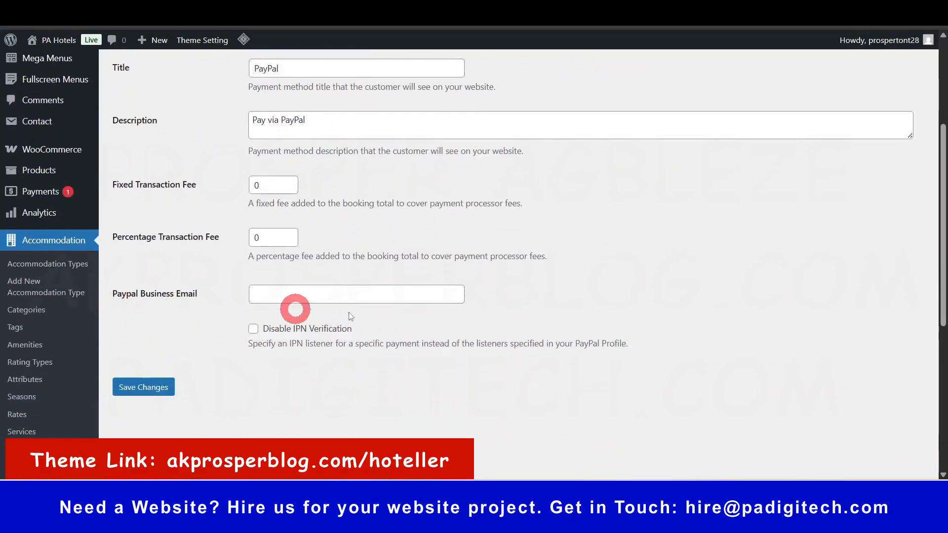
{"action": "left_click", "coordinate": [332, 295]}
{"action": "scroll", "coordinate": [326, 301], "scroll_direction": "up", "scroll_amount": 3}
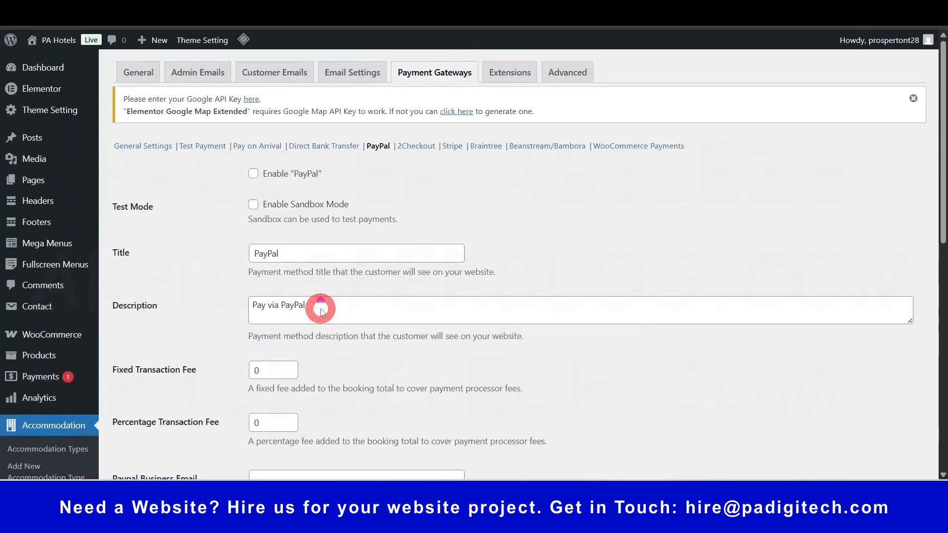
Review the 2Checkout gateway's callback instructions, enable option, account number and secret word fields.
{"action": "left_click", "coordinate": [416, 147]}
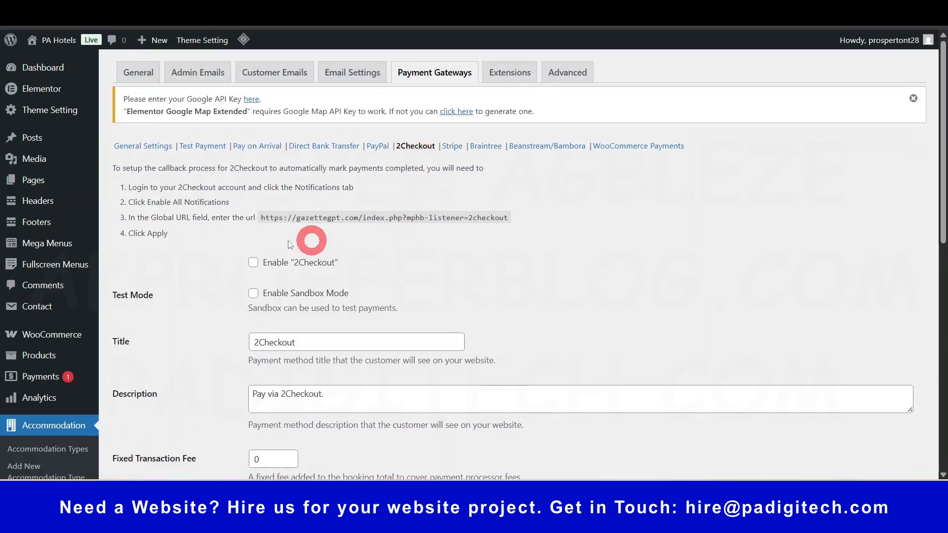
{"action": "left_click", "coordinate": [254, 264]}
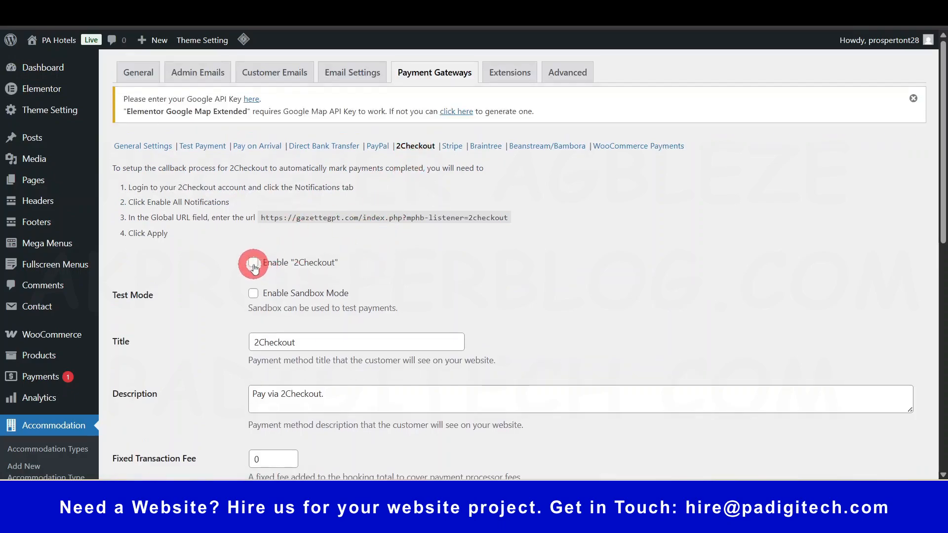
{"action": "scroll", "coordinate": [253, 269], "scroll_direction": "down", "scroll_amount": 6}
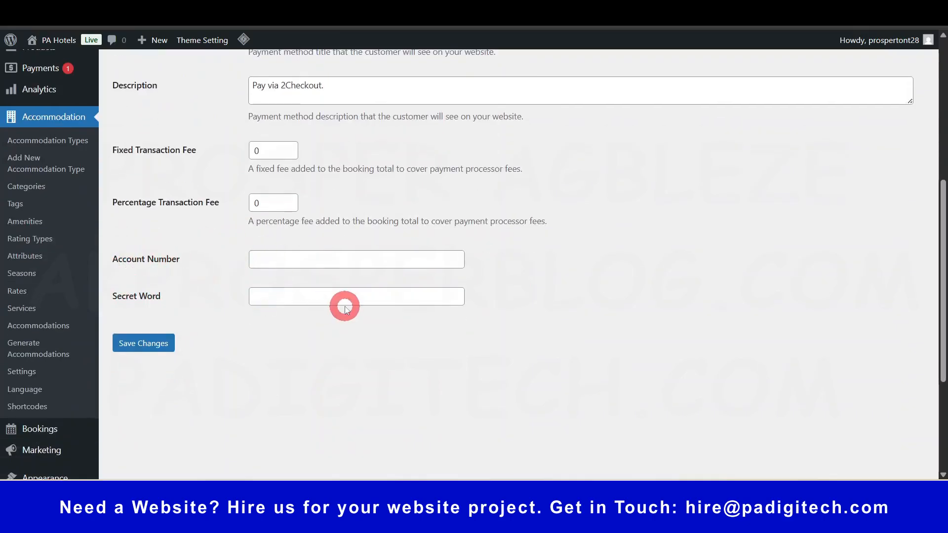
{"action": "scroll", "coordinate": [334, 170], "scroll_direction": "up", "scroll_amount": 4}
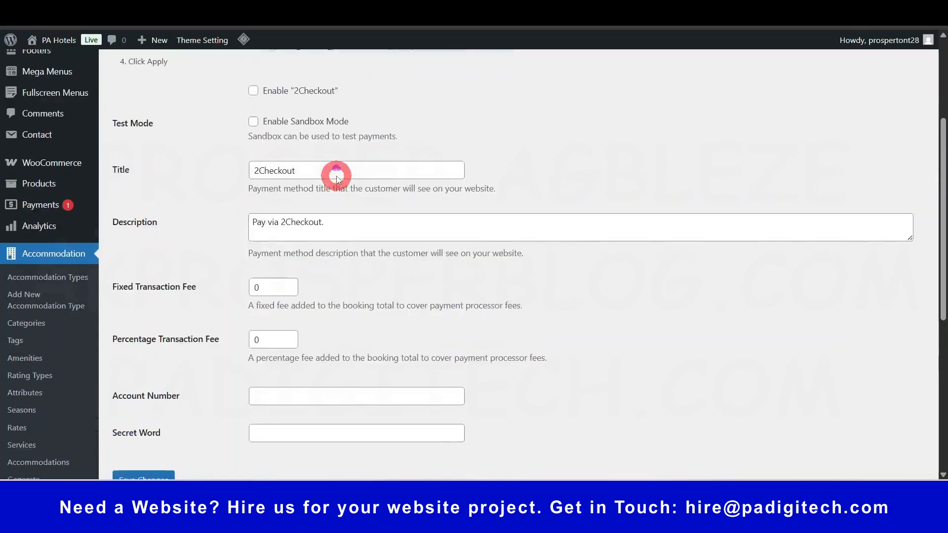
{"action": "scroll", "coordinate": [343, 177], "scroll_direction": "up", "scroll_amount": 3}
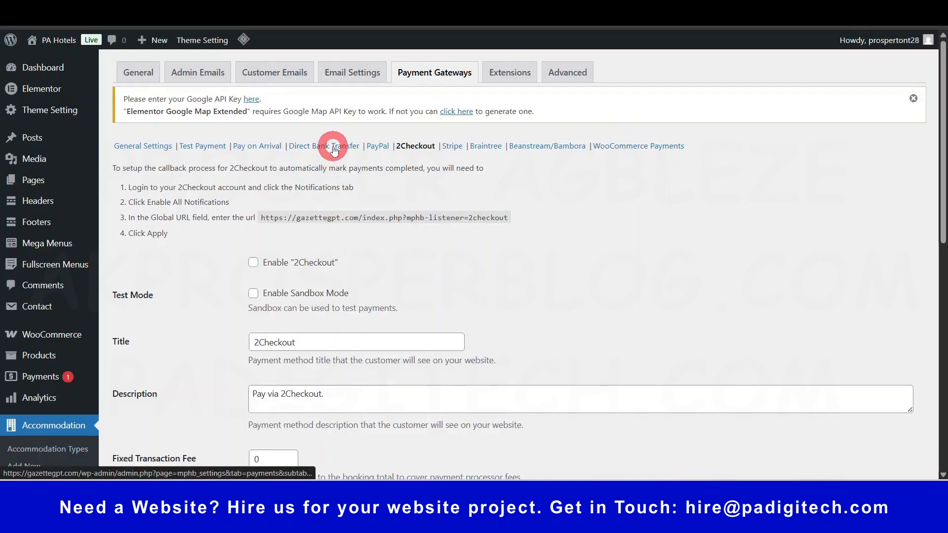
Enable the Pay on Arrival payment gateway, leaving its Instructions empty, and save the settings.
{"action": "left_click", "coordinate": [257, 146]}
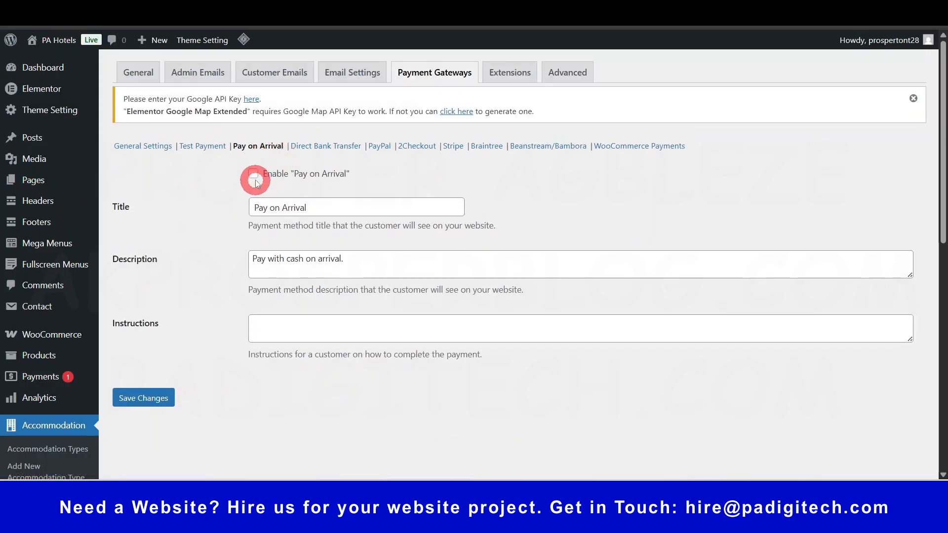
{"action": "left_click", "coordinate": [254, 173]}
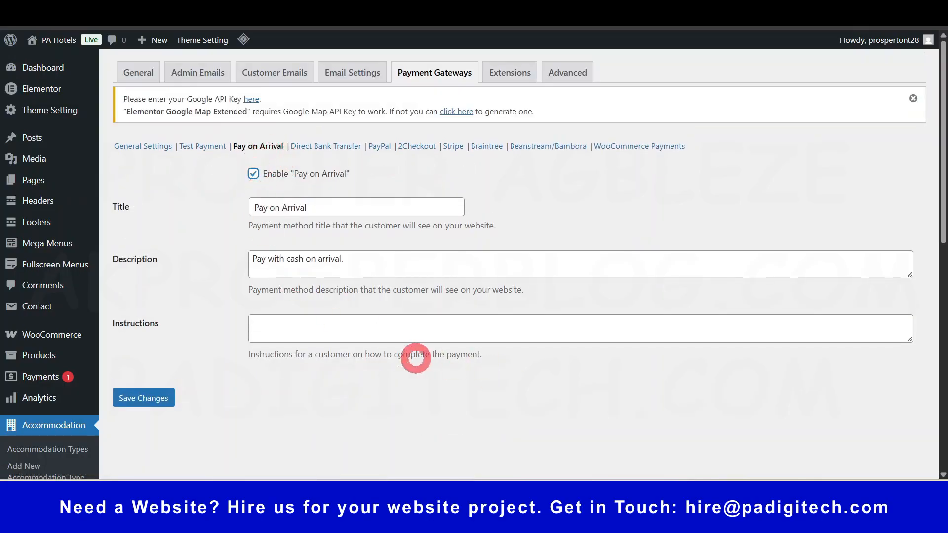
{"action": "left_click", "coordinate": [341, 323]}
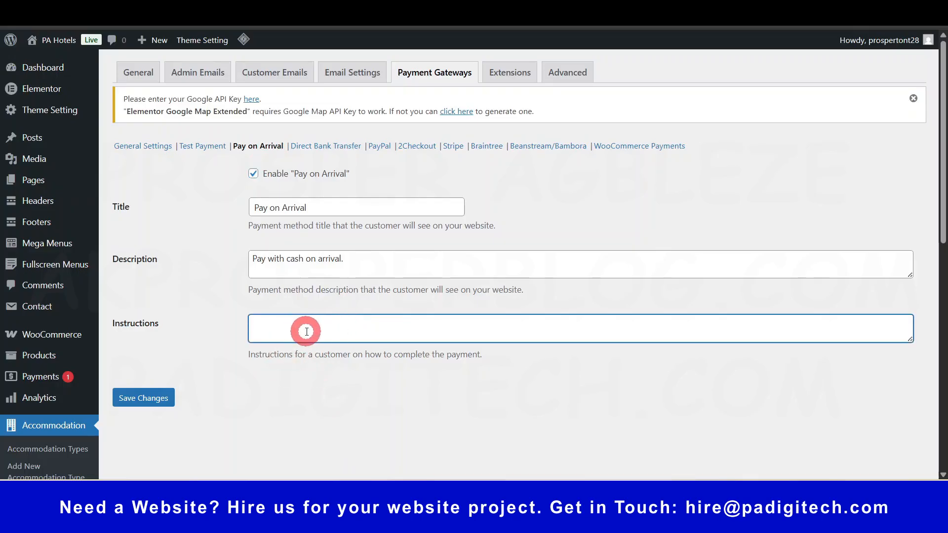
{"action": "left_click", "coordinate": [143, 405]}
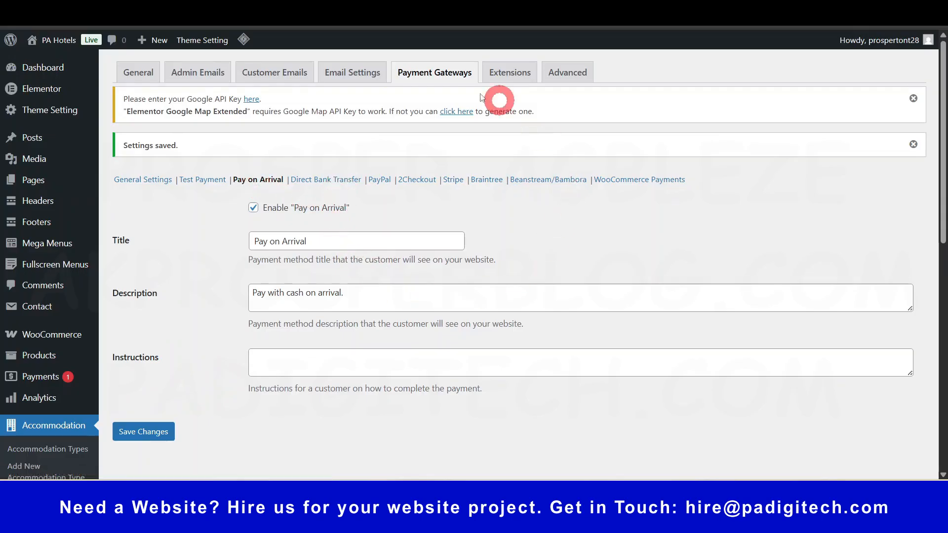
Check the Reviews extension's Review Length setting and save the Checkout Fields extension settings.
{"action": "left_click", "coordinate": [512, 77]}
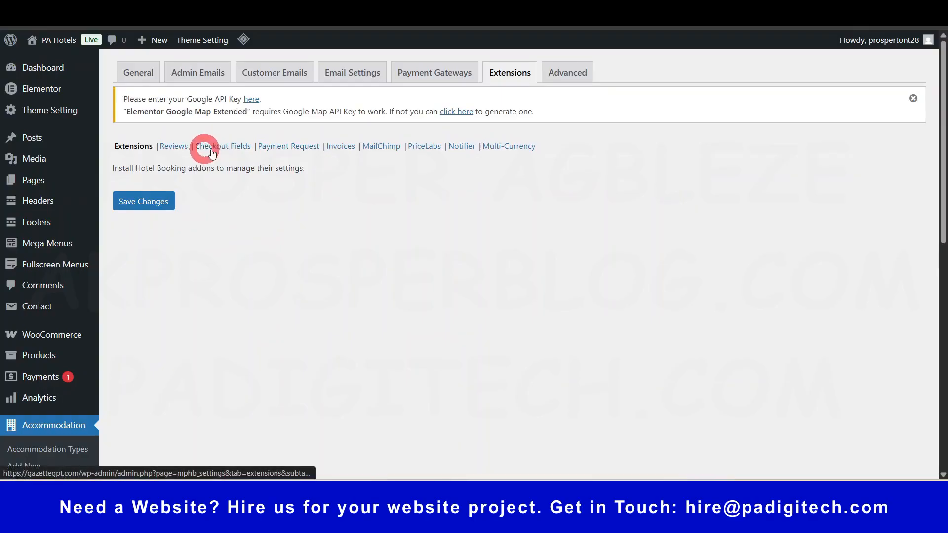
{"action": "left_click", "coordinate": [172, 150]}
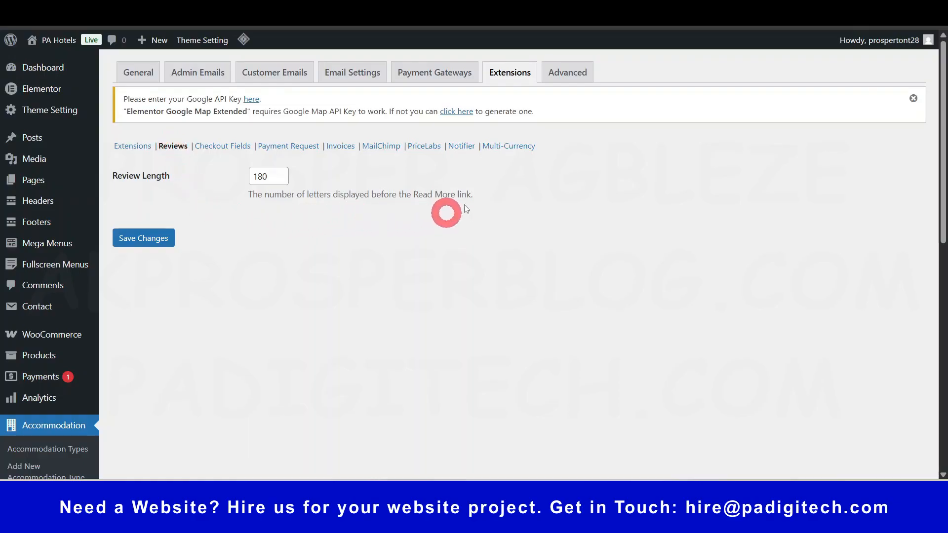
{"action": "left_click", "coordinate": [225, 147]}
{"action": "left_click", "coordinate": [163, 181]}
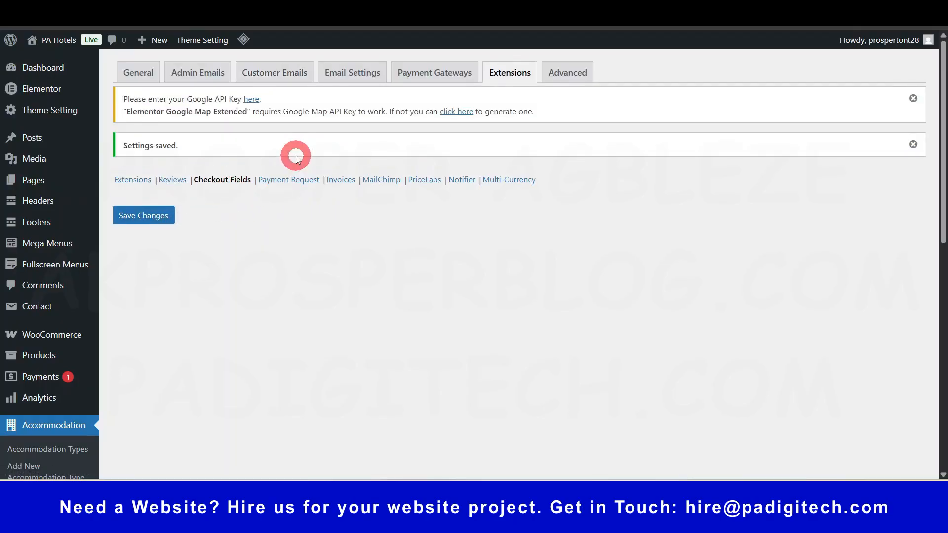
Examine the Payment Request extension's settings, its email template and the pages offered for Payment Request Page.
{"action": "left_click", "coordinate": [290, 182]}
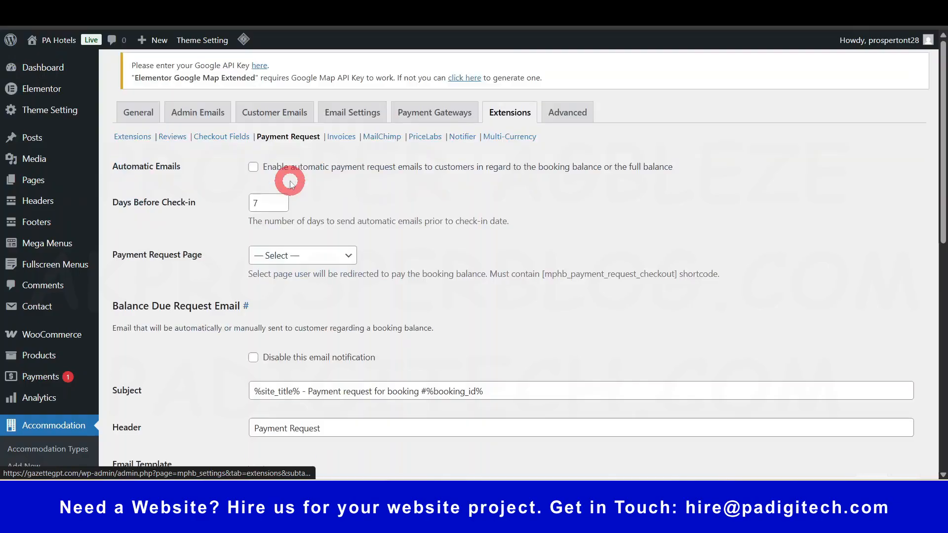
{"action": "scroll", "coordinate": [400, 227], "scroll_direction": "down", "scroll_amount": 6}
{"action": "scroll", "coordinate": [169, 239], "scroll_direction": "up", "scroll_amount": 6}
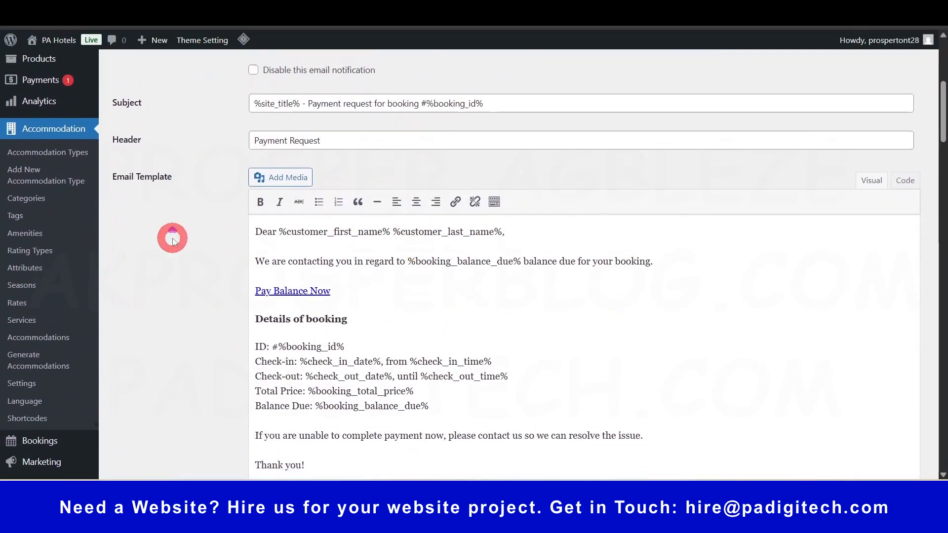
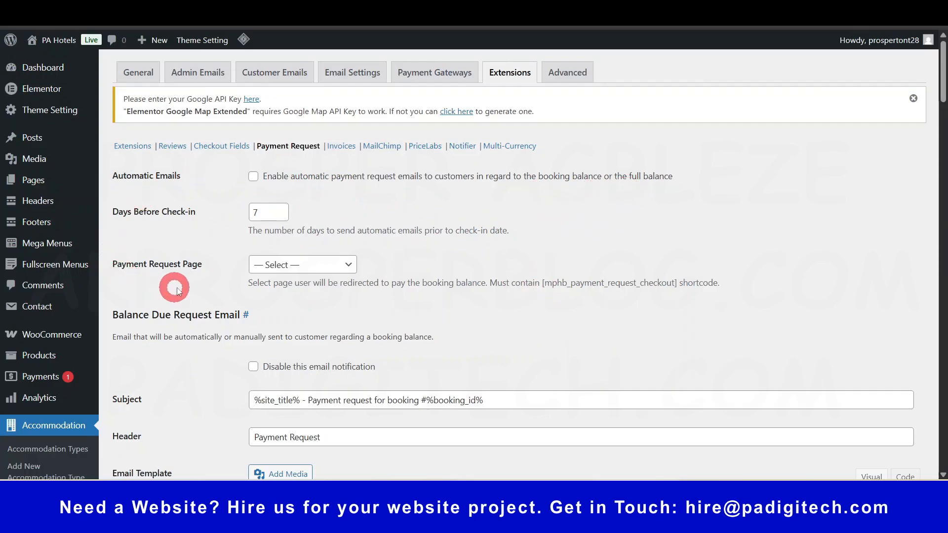
{"action": "left_click", "coordinate": [292, 266]}
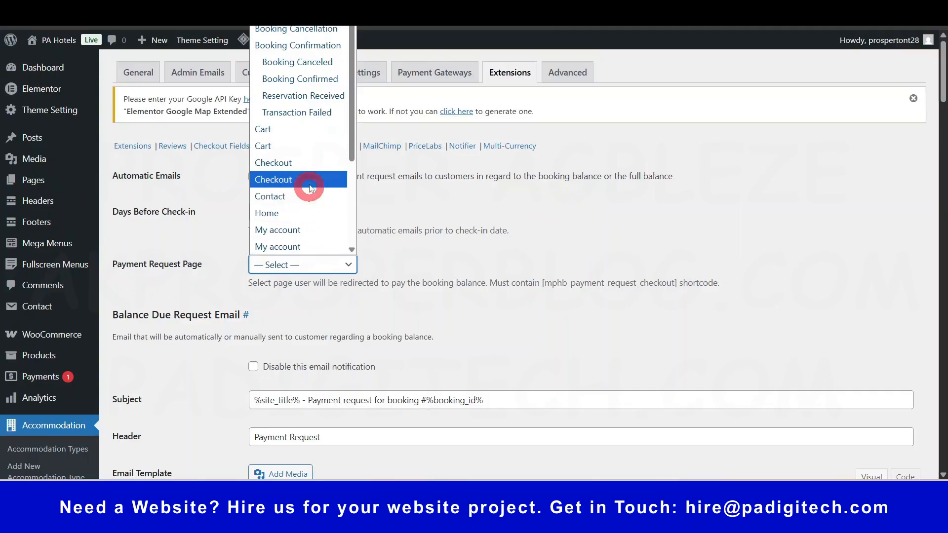
{"action": "left_click", "coordinate": [469, 366]}
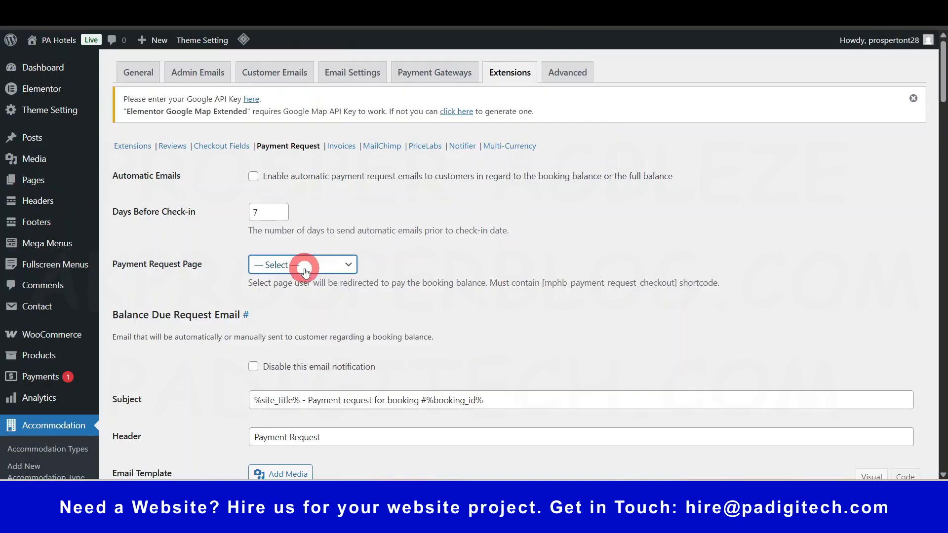
{"action": "left_click", "coordinate": [306, 271]}
{"action": "left_click", "coordinate": [475, 341]}
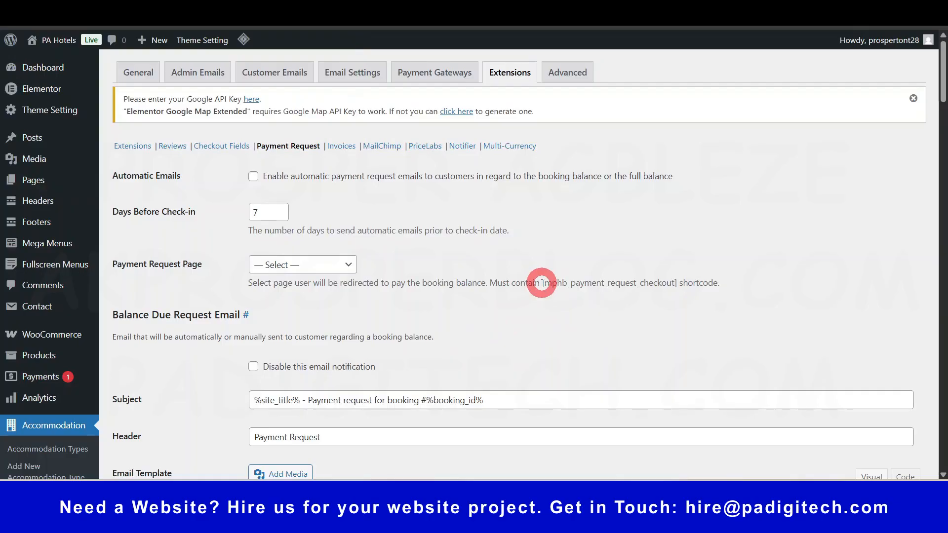
Examine the shortcode required for the Payment Request Page and the site pages offered for it.
{"action": "left_click_drag", "start_coordinate": [542, 283], "coordinate": [677, 282]}
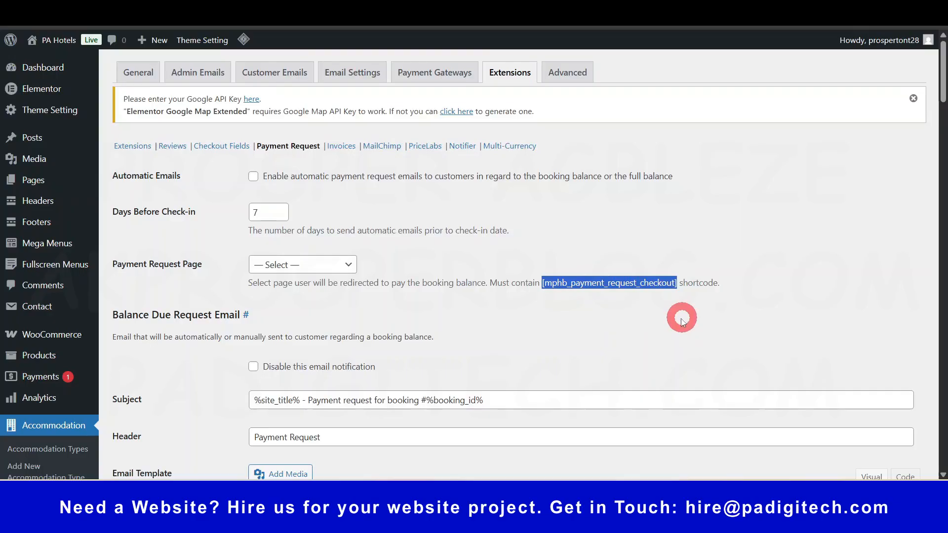
{"action": "left_click", "coordinate": [506, 305]}
{"action": "left_click", "coordinate": [296, 267]}
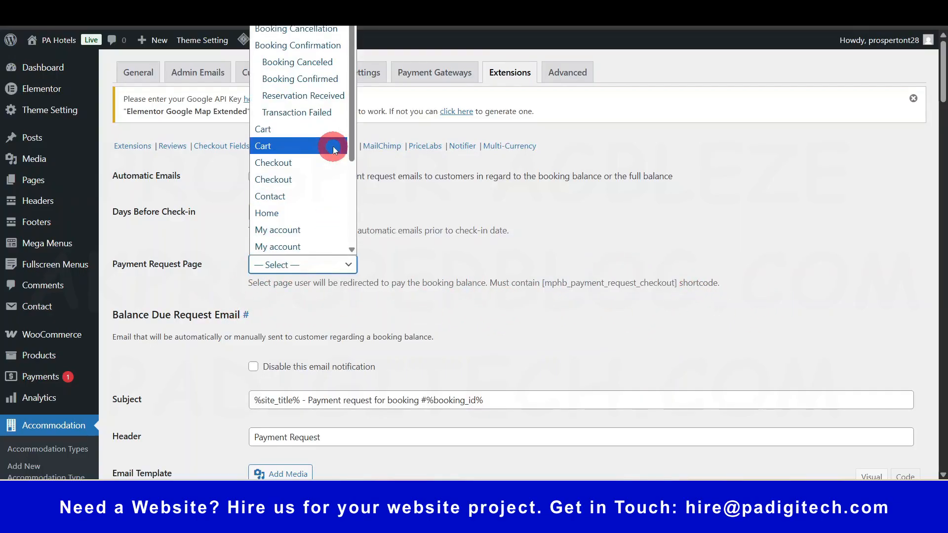
{"action": "scroll", "coordinate": [314, 139], "scroll_direction": "down", "scroll_amount": 3}
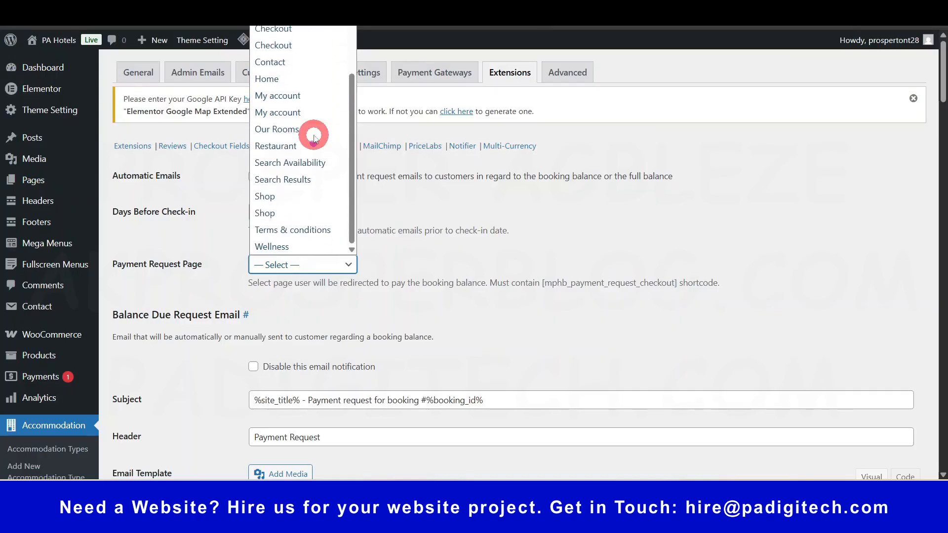
{"action": "left_click", "coordinate": [788, 322]}
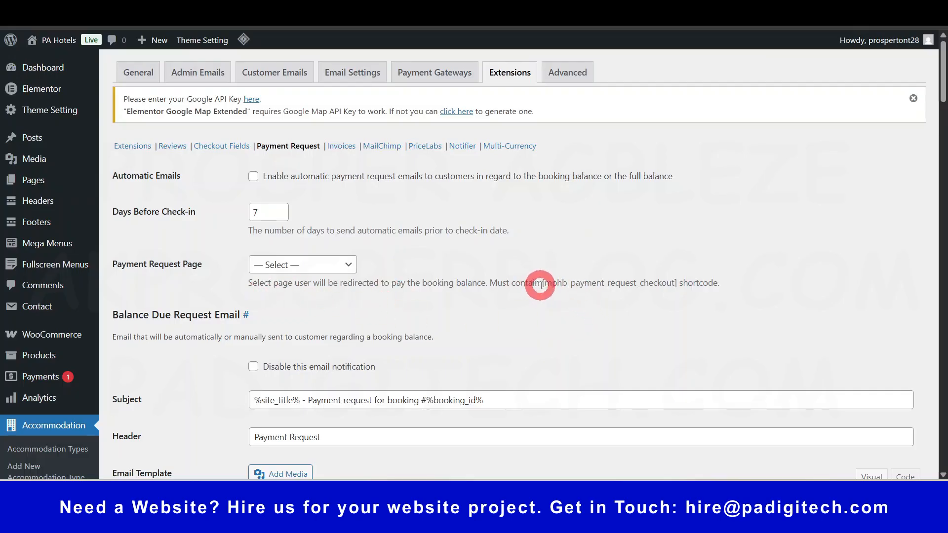
{"action": "left_click_drag", "start_coordinate": [542, 285], "coordinate": [662, 282]}
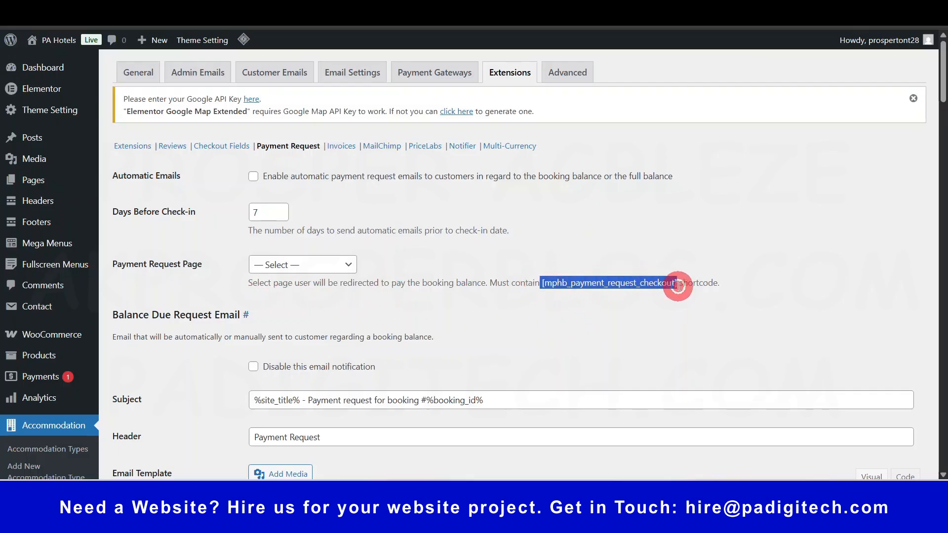
{"action": "left_click", "coordinate": [305, 269]}
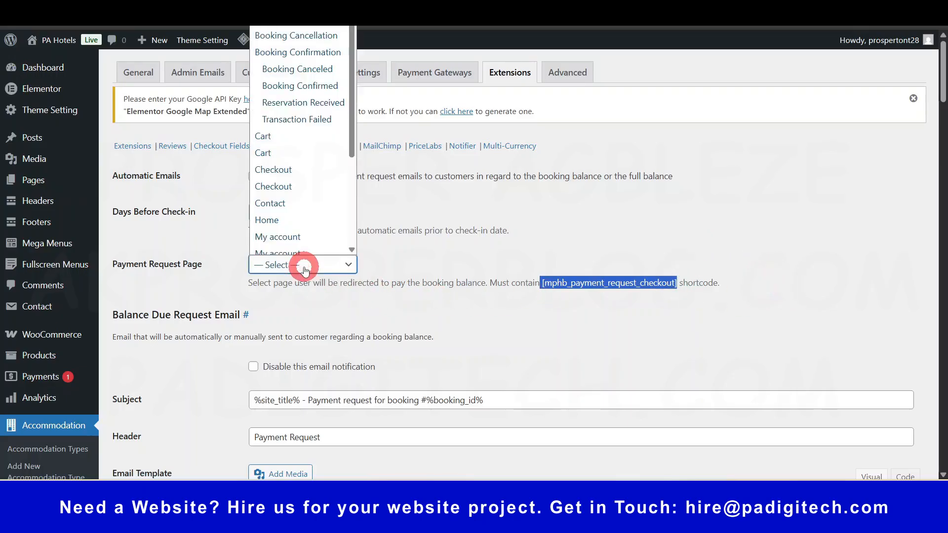
{"action": "left_click", "coordinate": [763, 344]}
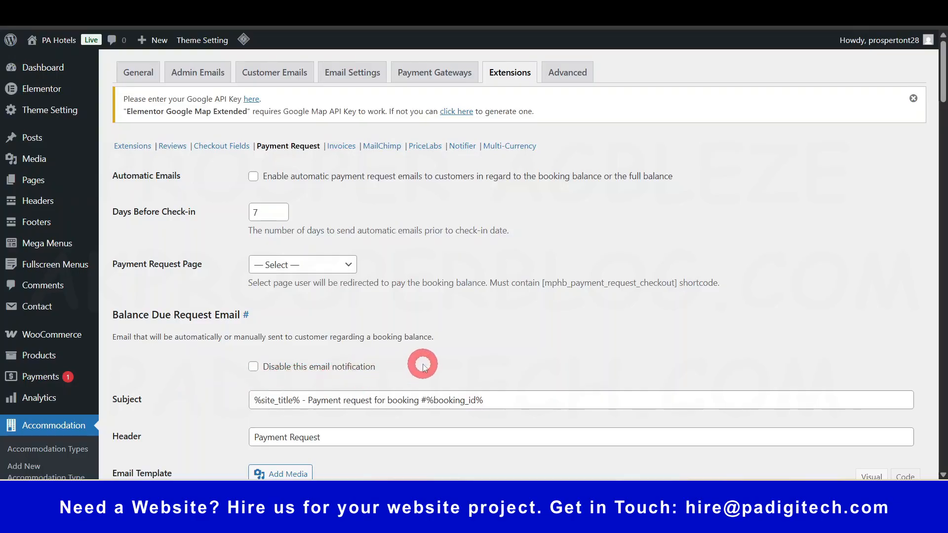
Review the balance due, deposit, payment request and payment confirmation email templates, and save the Payment Request settings.
{"action": "scroll", "coordinate": [446, 369], "scroll_direction": "down", "scroll_amount": 1}
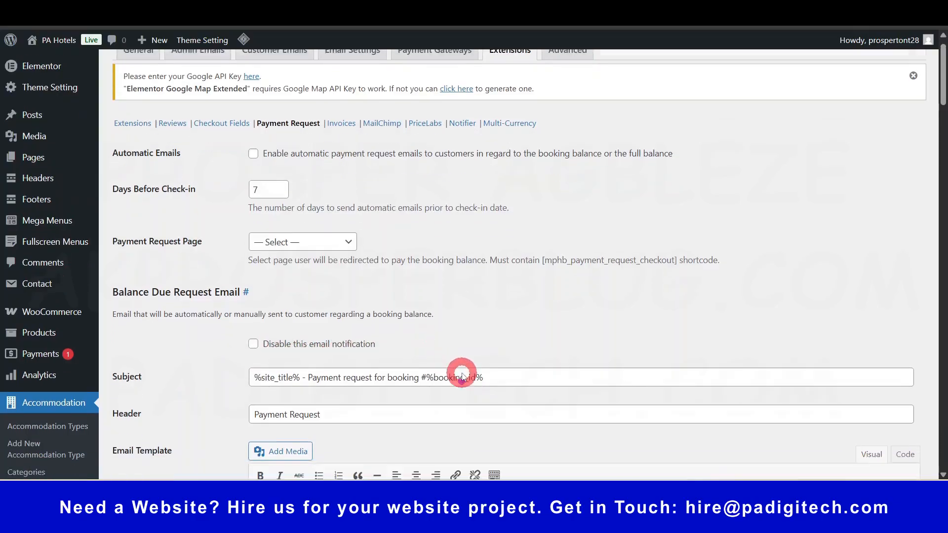
{"action": "scroll", "coordinate": [269, 387], "scroll_direction": "down", "scroll_amount": 5}
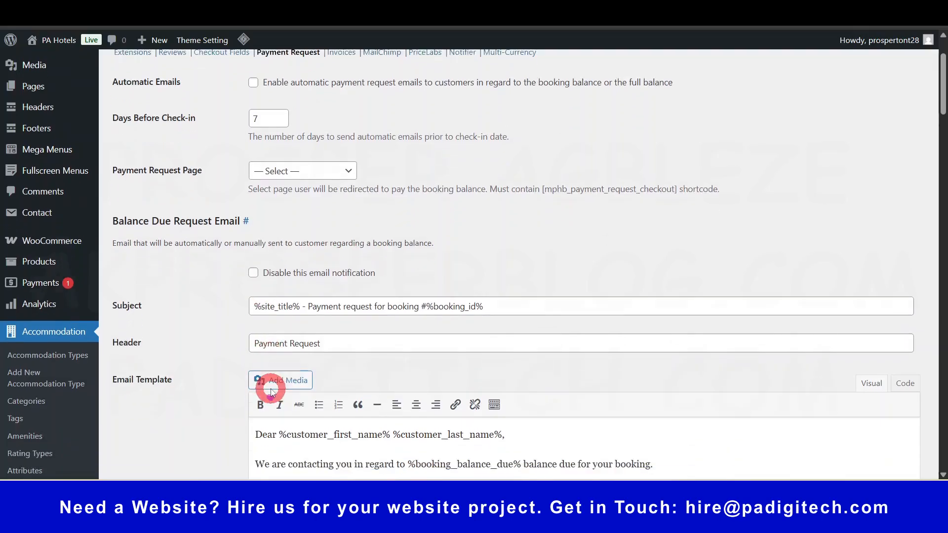
{"action": "scroll", "coordinate": [253, 417], "scroll_direction": "down", "scroll_amount": 4}
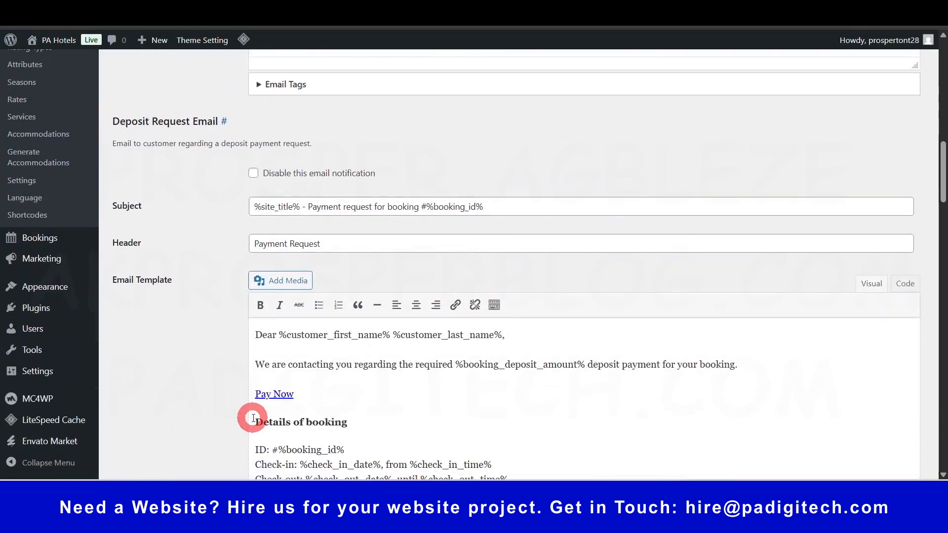
{"action": "scroll", "coordinate": [212, 250], "scroll_direction": "down", "scroll_amount": 3}
{"action": "scroll", "coordinate": [212, 257], "scroll_direction": "down", "scroll_amount": 8}
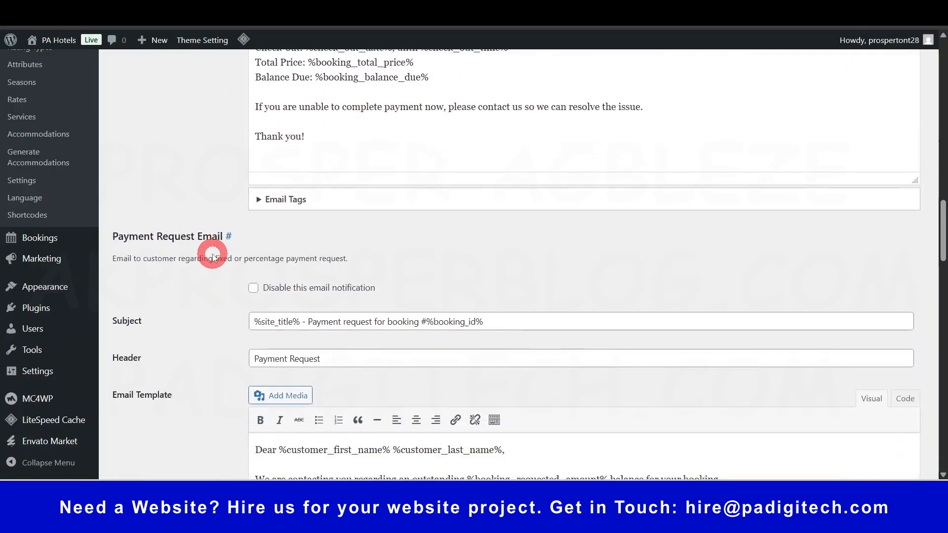
{"action": "scroll", "coordinate": [191, 229], "scroll_direction": "down", "scroll_amount": 8}
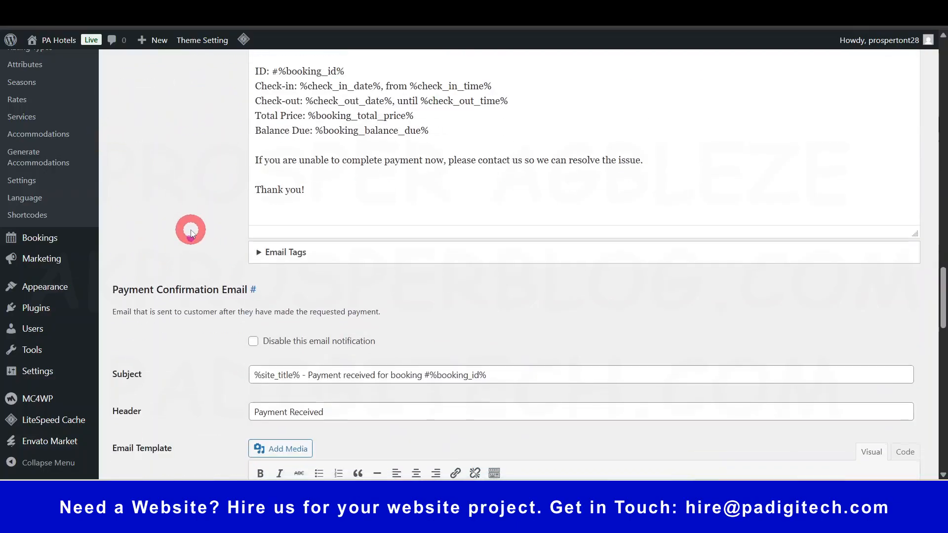
{"action": "scroll", "coordinate": [220, 325], "scroll_direction": "down", "scroll_amount": 3}
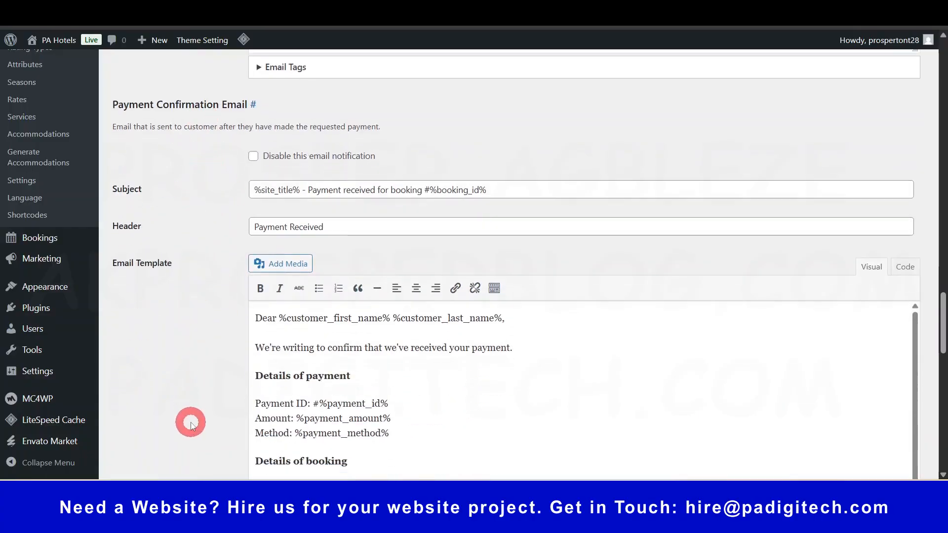
{"action": "scroll", "coordinate": [193, 419], "scroll_direction": "down", "scroll_amount": 9}
{"action": "scroll", "coordinate": [195, 420], "scroll_direction": "down", "scroll_amount": 8}
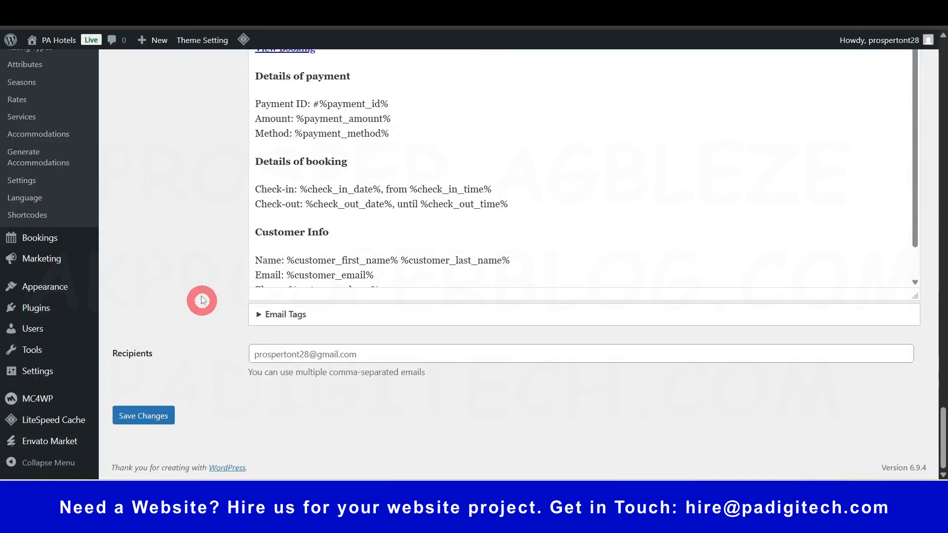
{"action": "left_click", "coordinate": [161, 416]}
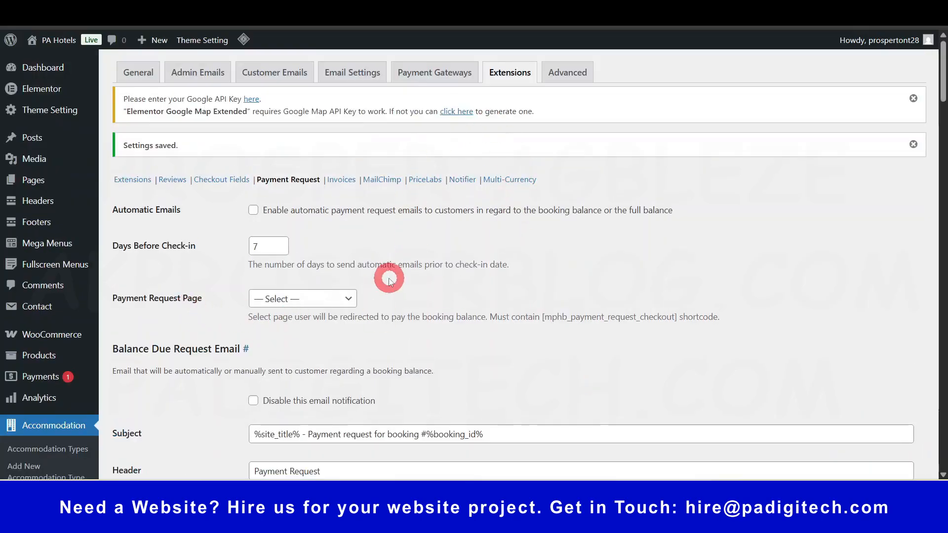
Open the Invoices extension settings and check the Invoice Number Format and Starting Invoice ID fields.
{"action": "left_click", "coordinate": [344, 180]}
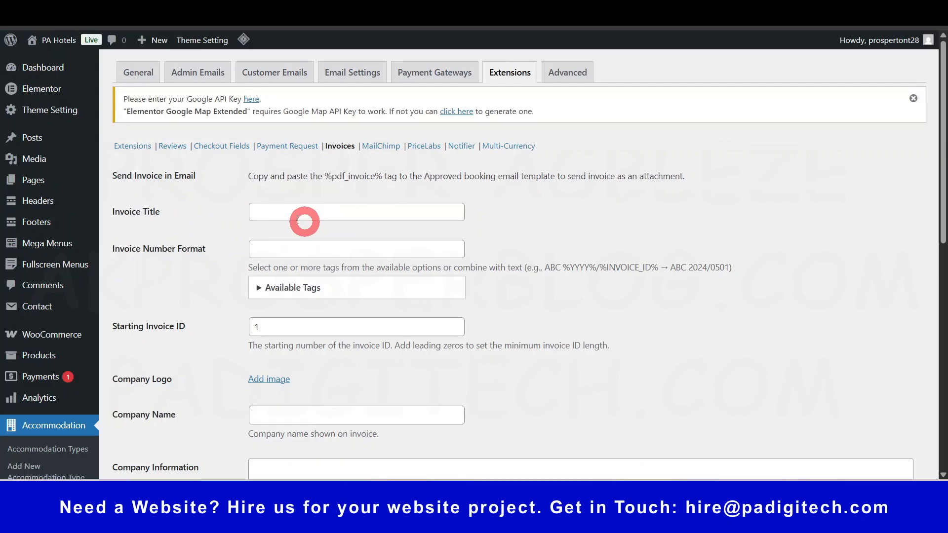
{"action": "left_click", "coordinate": [281, 252]}
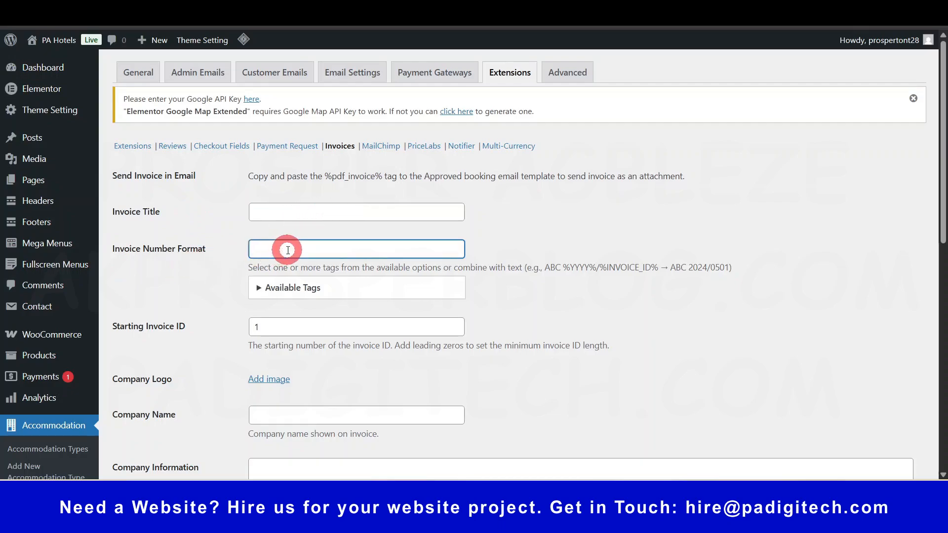
{"action": "left_click", "coordinate": [191, 304]}
{"action": "scroll", "coordinate": [191, 306], "scroll_direction": "down", "scroll_amount": 3}
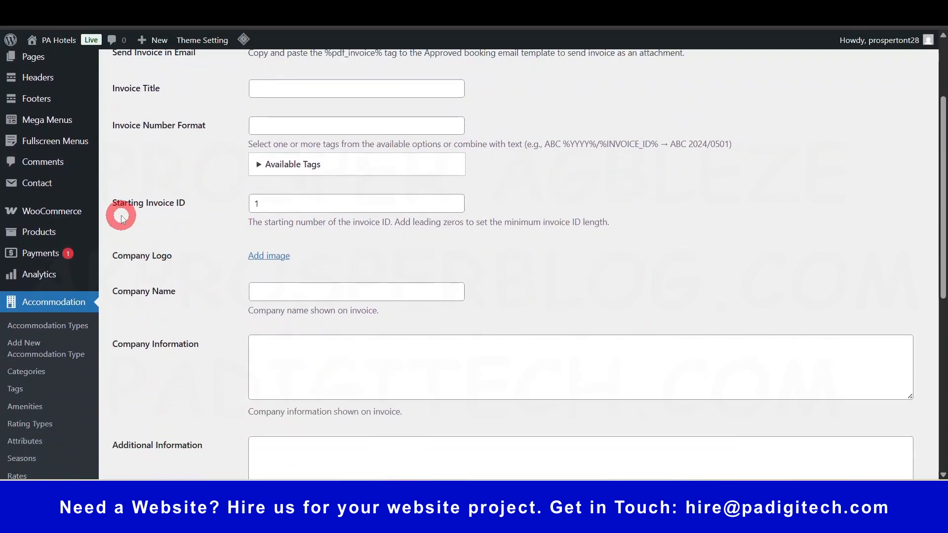
{"action": "left_click", "coordinate": [323, 203]}
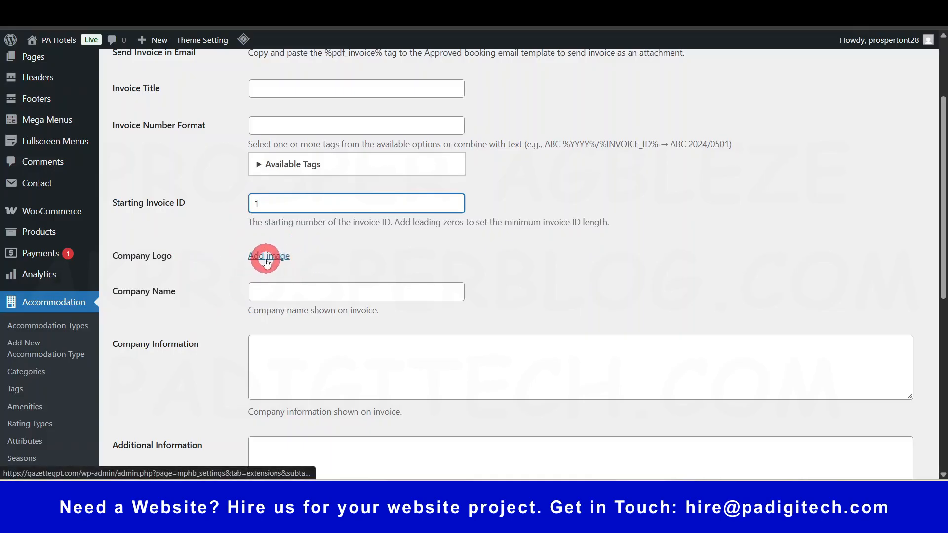
Set the invoice's Company Logo to the dark Cls Hotel image logo.png from the media library.
{"action": "left_click", "coordinate": [242, 257]}
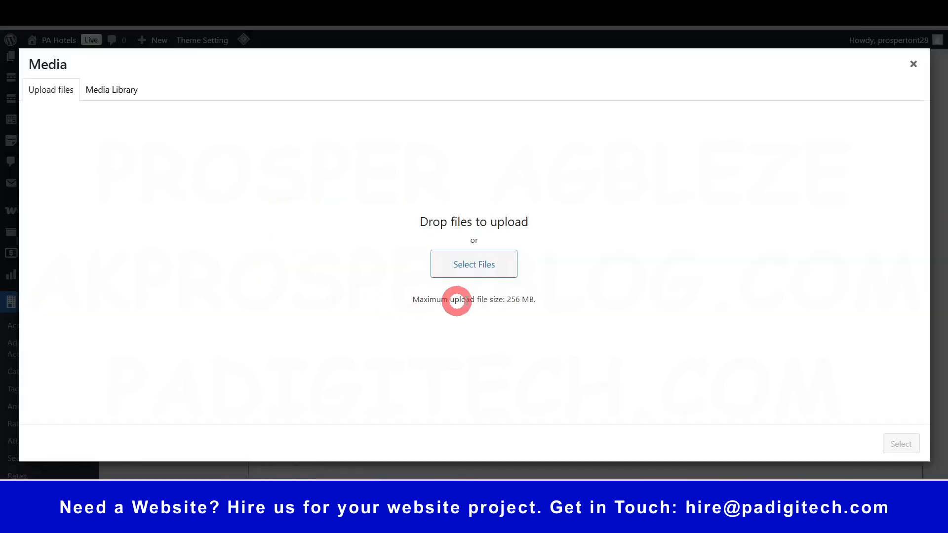
{"action": "left_click", "coordinate": [112, 89]}
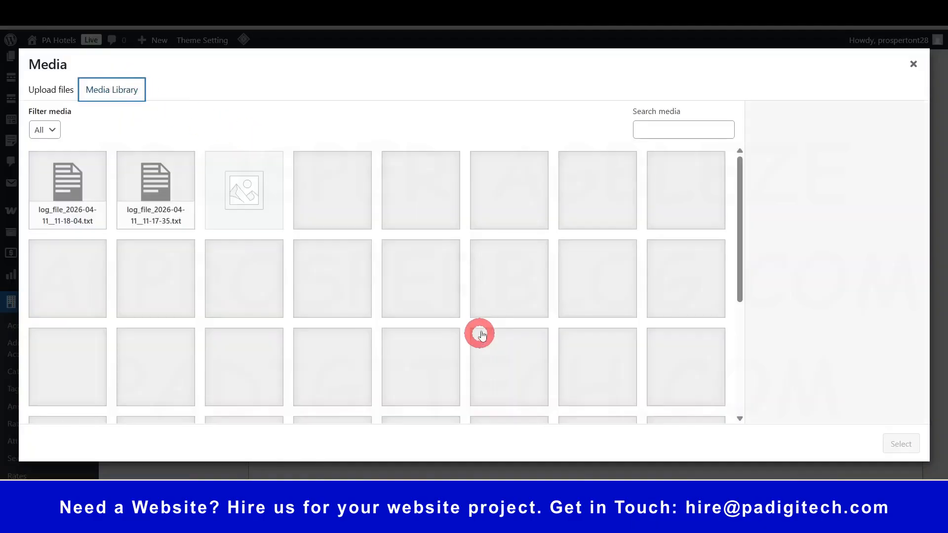
{"action": "scroll", "coordinate": [312, 229], "scroll_direction": "down", "scroll_amount": 5}
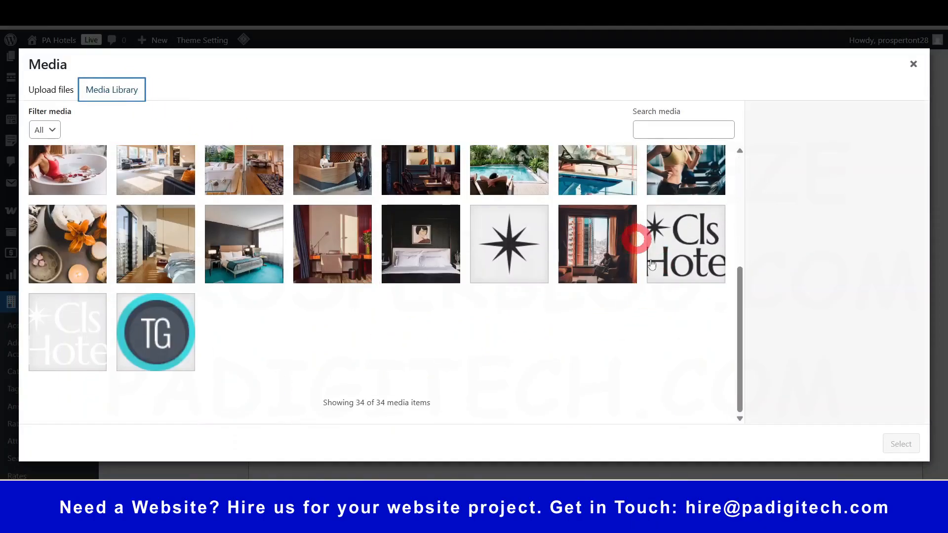
{"action": "left_click", "coordinate": [702, 246]}
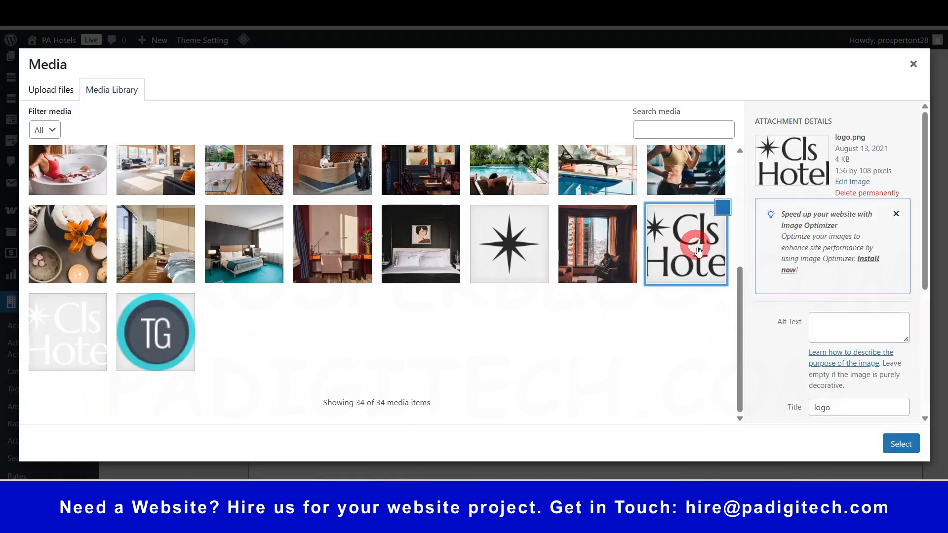
{"action": "left_click", "coordinate": [899, 446]}
Set the invoice Company Name to PA Hotels and enable the PDF invoice link on the booking confirmation page.
{"action": "scroll", "coordinate": [292, 291], "scroll_direction": "down", "scroll_amount": 2}
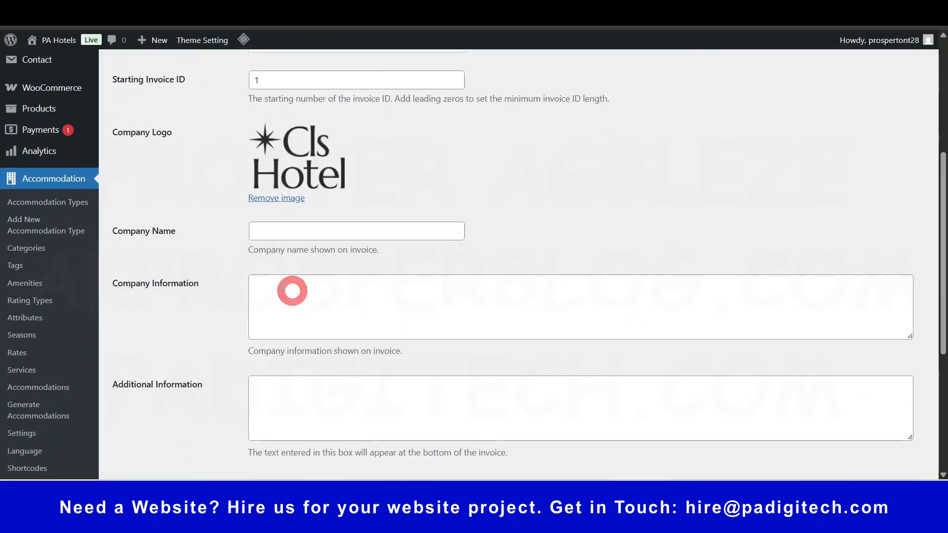
{"action": "left_click", "coordinate": [293, 230]}
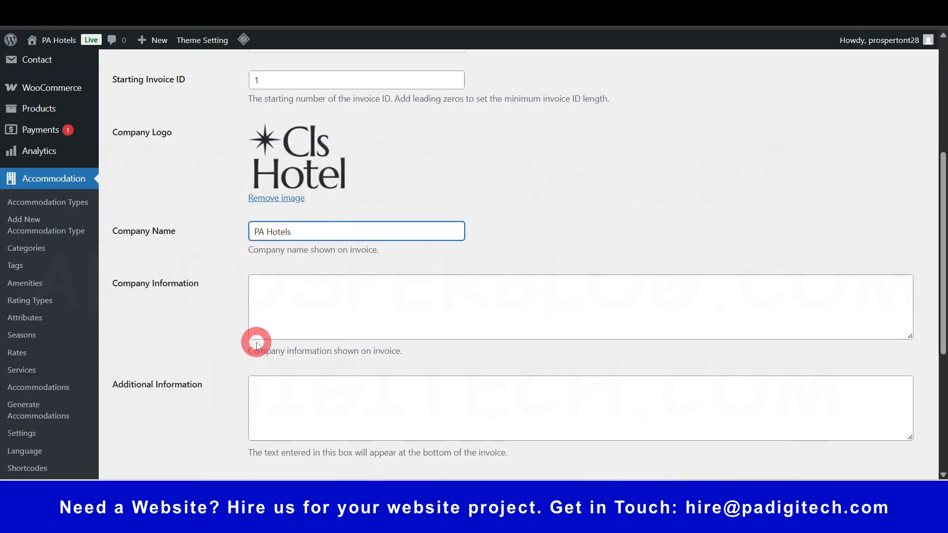
{"action": "left_click", "coordinate": [360, 307]}
{"action": "scroll", "coordinate": [296, 343], "scroll_direction": "down", "scroll_amount": 2}
{"action": "left_click", "coordinate": [332, 286]}
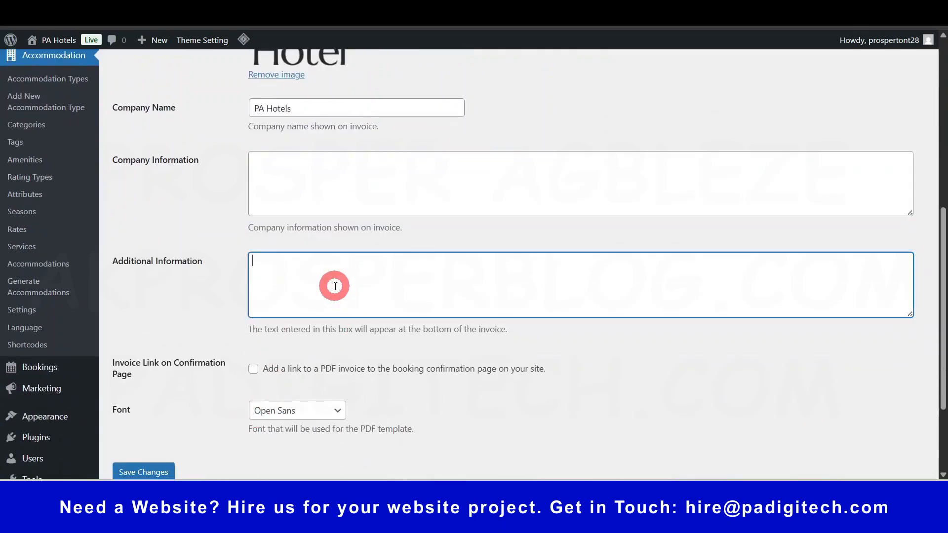
{"action": "left_click", "coordinate": [166, 305]}
{"action": "scroll", "coordinate": [146, 375], "scroll_direction": "down", "scroll_amount": 1}
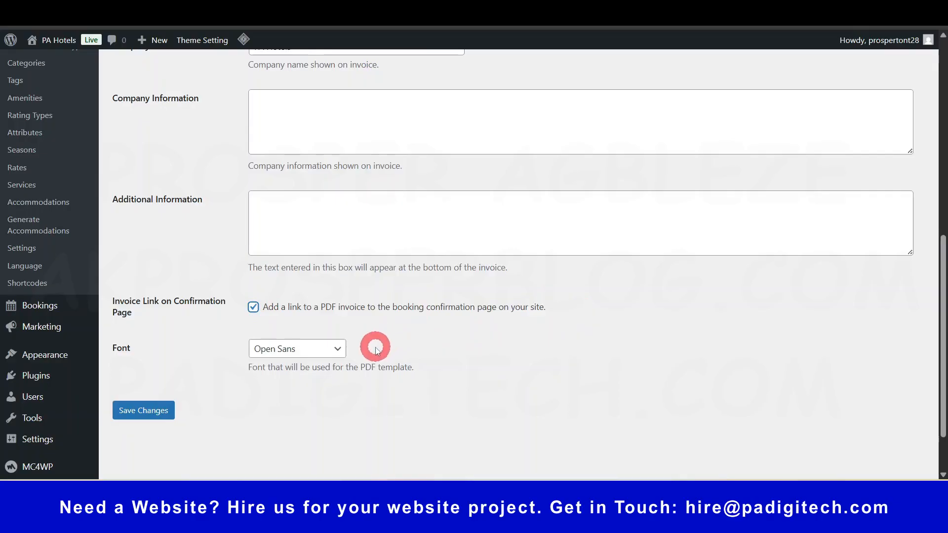
Check the Invoice Number Format example and save the Invoices extension settings.
{"action": "scroll", "coordinate": [250, 345], "scroll_direction": "up", "scroll_amount": 8}
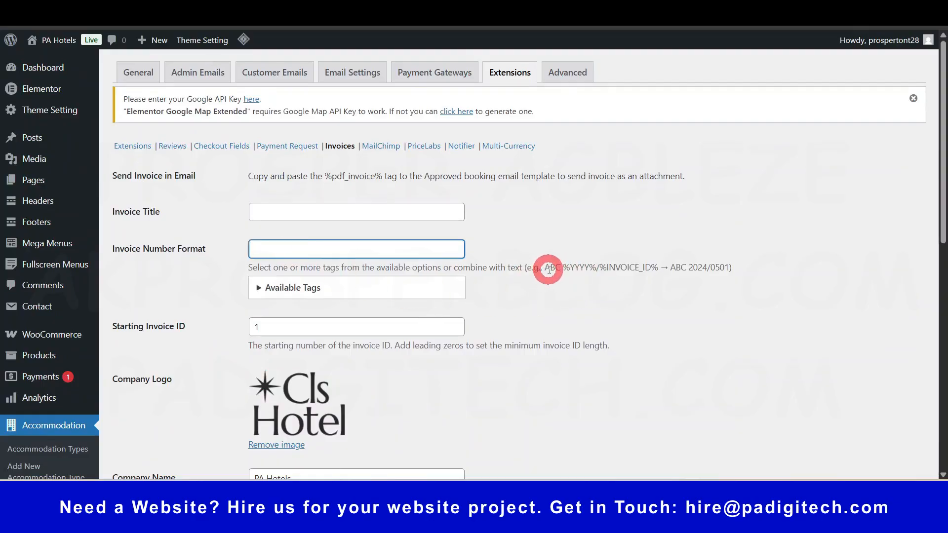
{"action": "left_click_drag", "start_coordinate": [549, 267], "coordinate": [639, 268]}
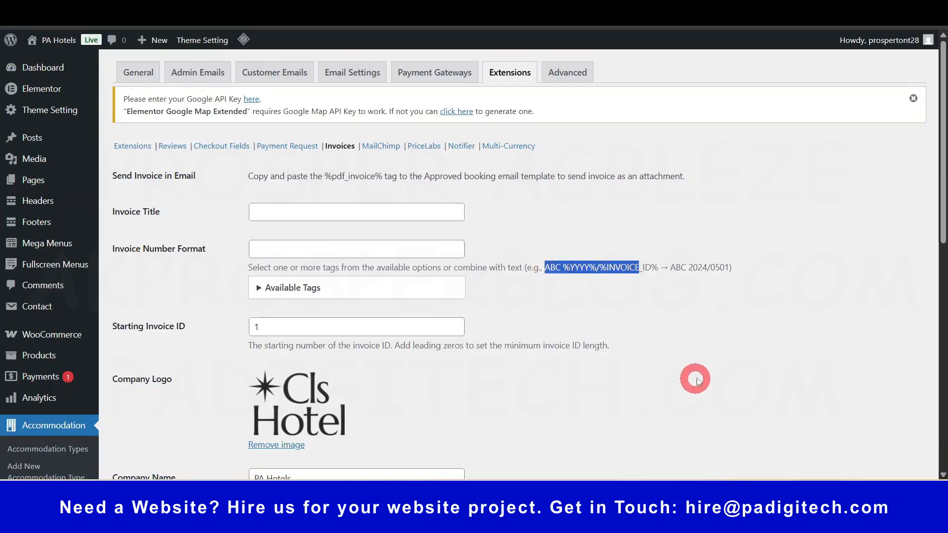
{"action": "left_click", "coordinate": [680, 360]}
{"action": "scroll", "coordinate": [711, 360], "scroll_direction": "down", "scroll_amount": 10}
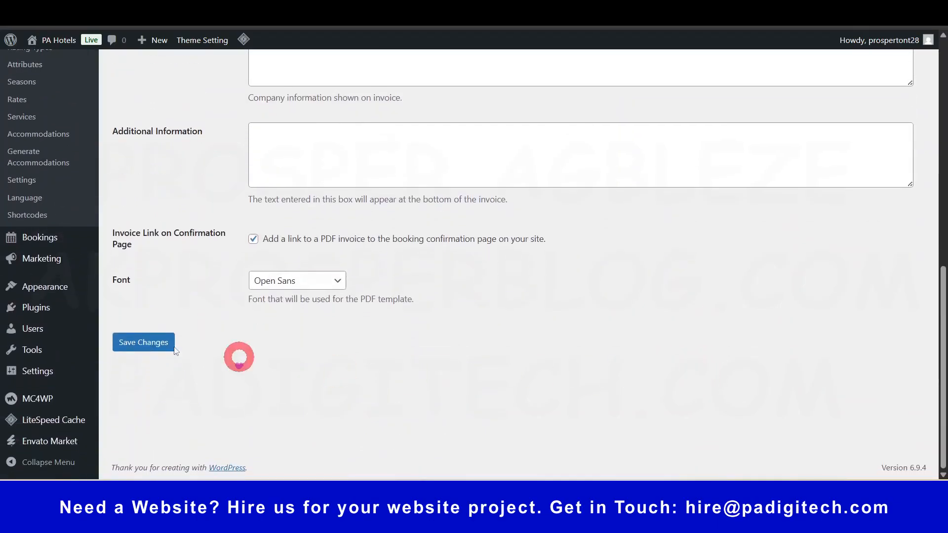
{"action": "left_click", "coordinate": [129, 346]}
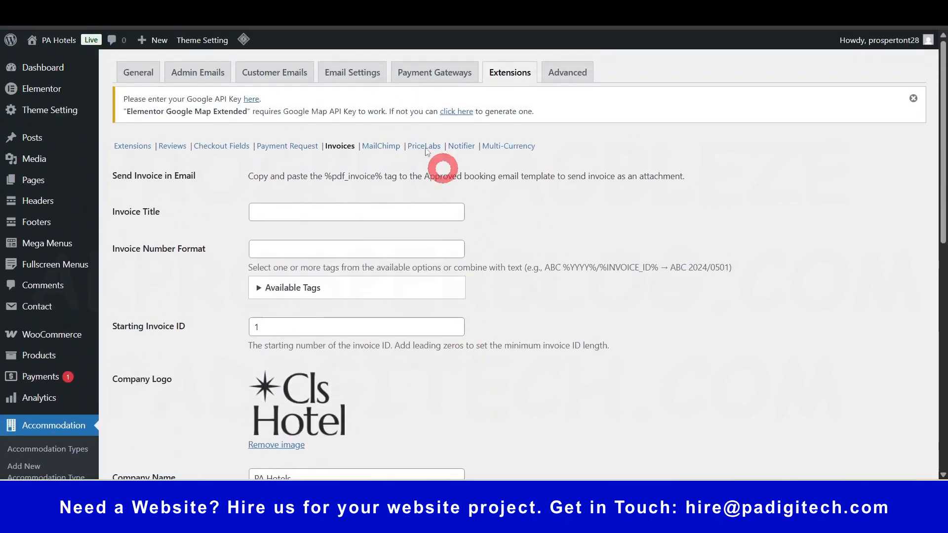
Review the MailChimp extension's API key, Double Opt-In and E-Commerce settings.
{"action": "left_click", "coordinate": [381, 180]}
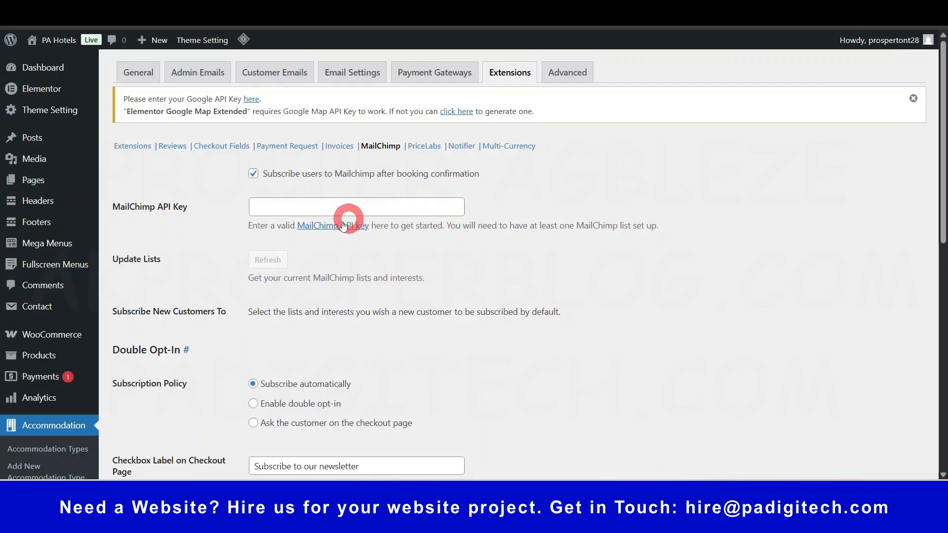
{"action": "scroll", "coordinate": [249, 228], "scroll_direction": "down", "scroll_amount": 1}
{"action": "scroll", "coordinate": [248, 228], "scroll_direction": "down", "scroll_amount": 10}
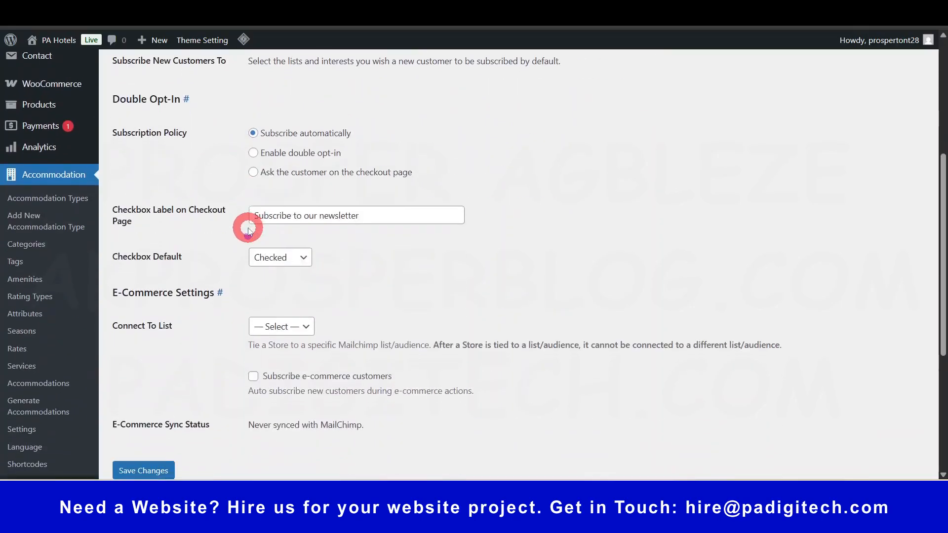
{"action": "mouse_move", "coordinate": [36, 405]}
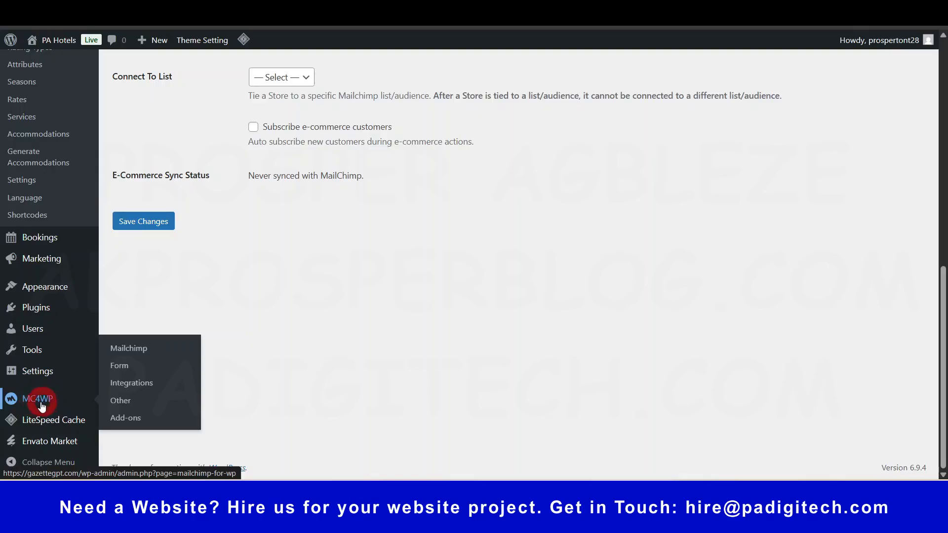
{"action": "scroll", "coordinate": [383, 283], "scroll_direction": "up", "scroll_amount": 9}
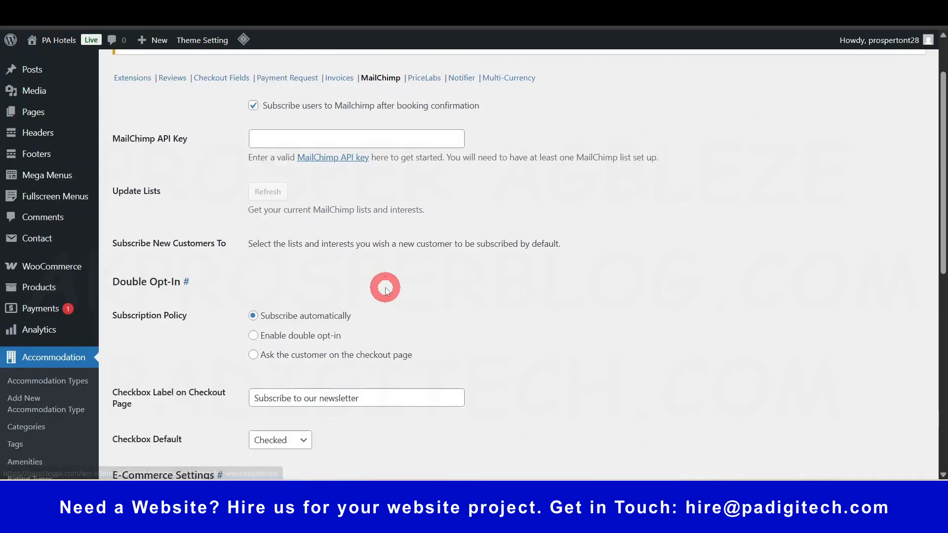
Review the remaining MailChimp settings and the currency exchange rates of the Multi-Currency extension.
{"action": "scroll", "coordinate": [271, 343], "scroll_direction": "down", "scroll_amount": 3}
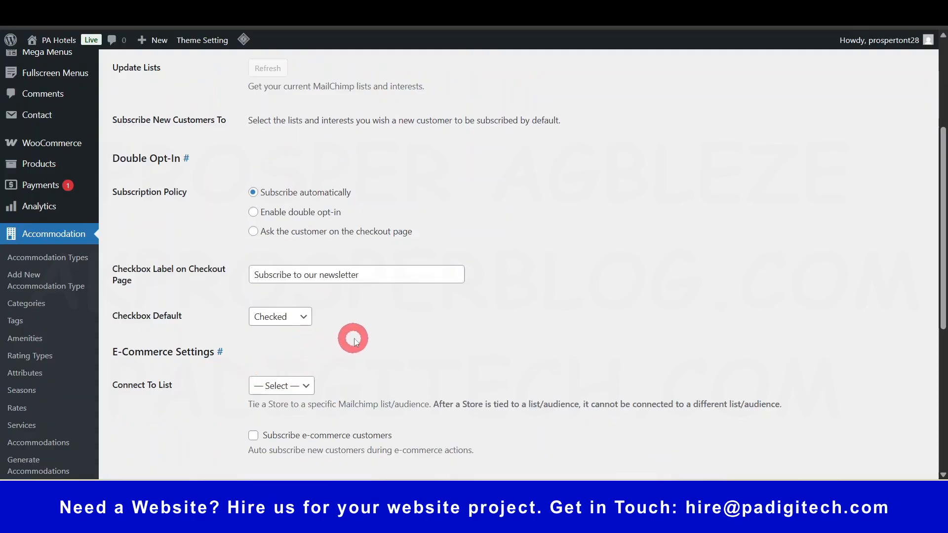
{"action": "scroll", "coordinate": [363, 334], "scroll_direction": "up", "scroll_amount": 4}
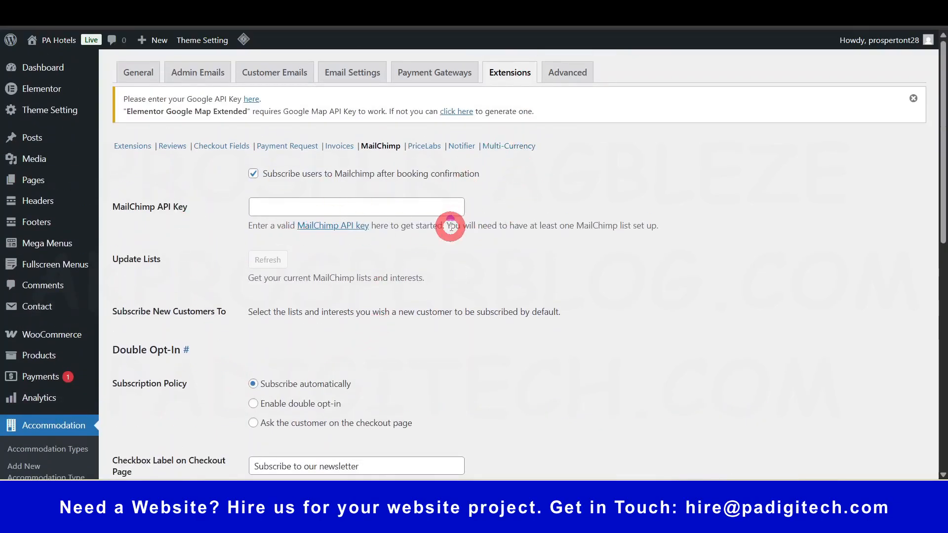
{"action": "left_click", "coordinate": [424, 144]}
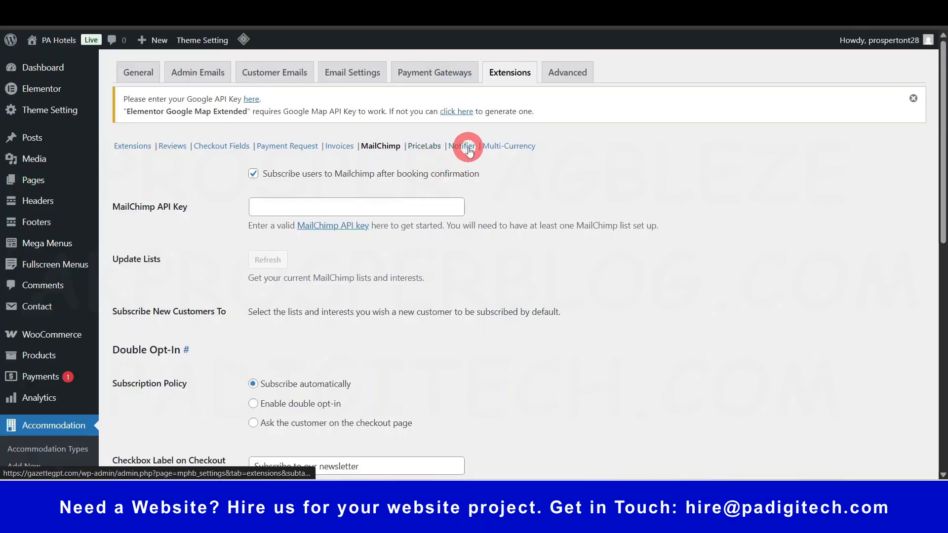
{"action": "left_click", "coordinate": [517, 148]}
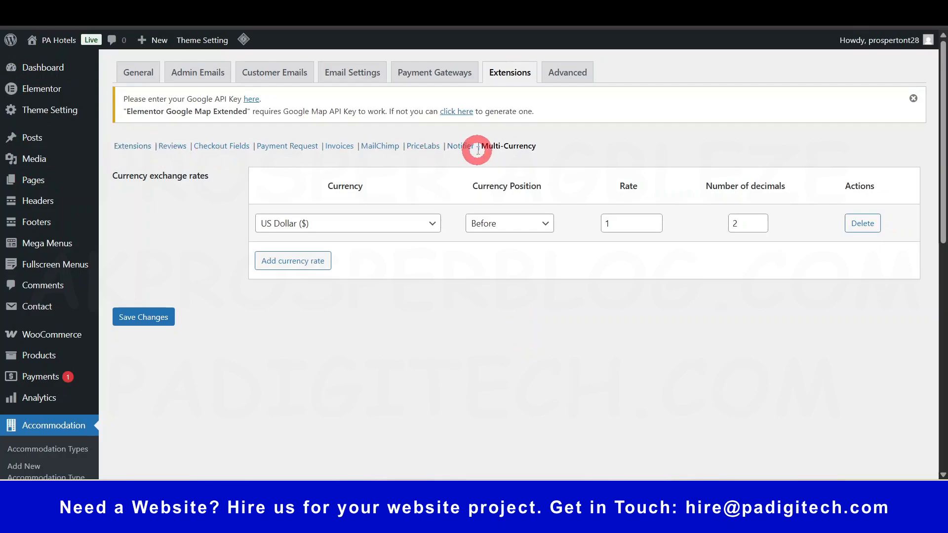
Open the advanced booking settings and view the form for generating a REST API key.
{"action": "left_click", "coordinate": [573, 77]}
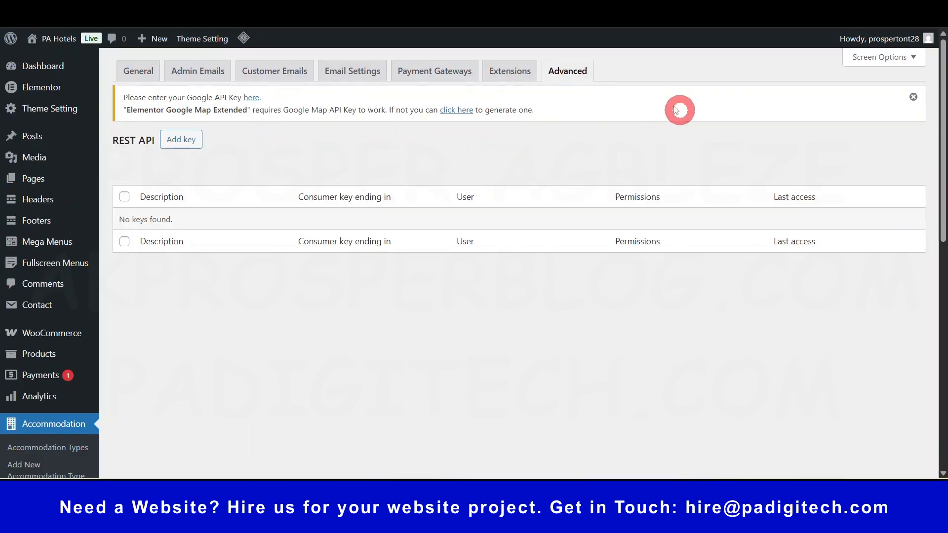
{"action": "left_click", "coordinate": [201, 151]}
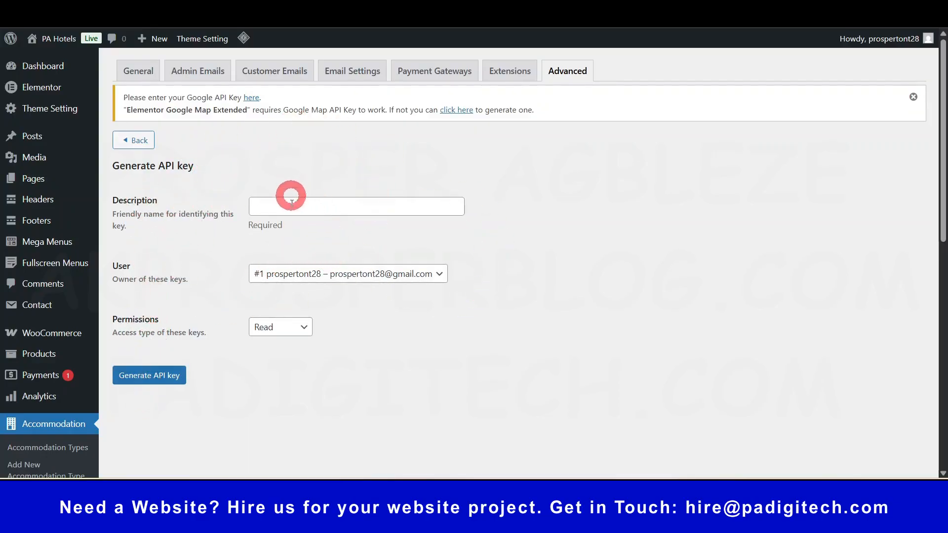
{"action": "scroll", "coordinate": [408, 277], "scroll_direction": "down", "scroll_amount": 5}
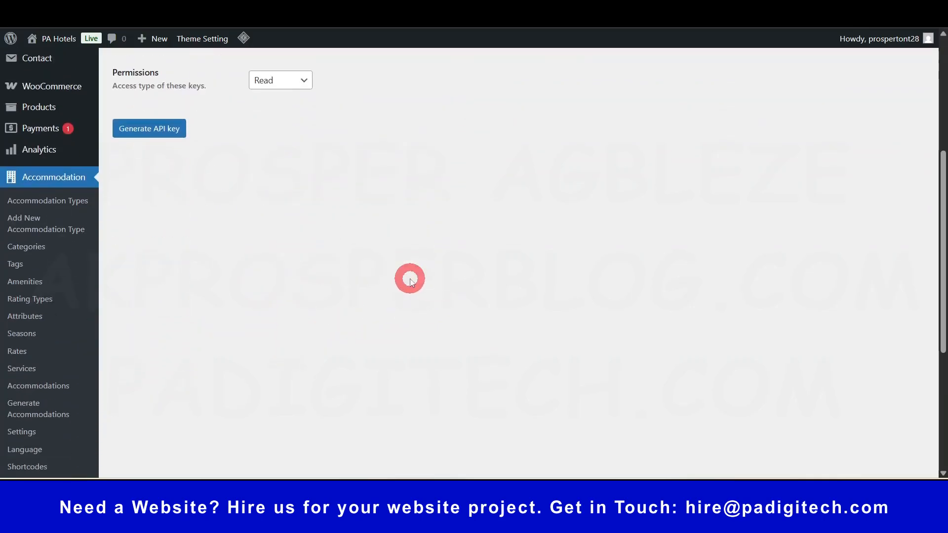
Open the Accommodation shortcodes page and review the availability search form, availability calendar and search results shortcodes with their parameters.
{"action": "scroll", "coordinate": [410, 279], "scroll_direction": "down", "scroll_amount": 1}
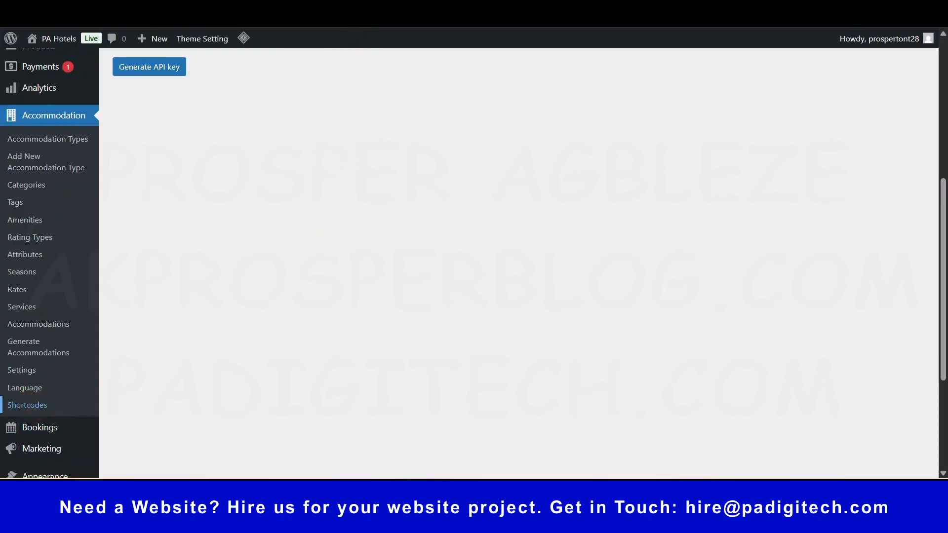
{"action": "left_click", "coordinate": [370, 31]}
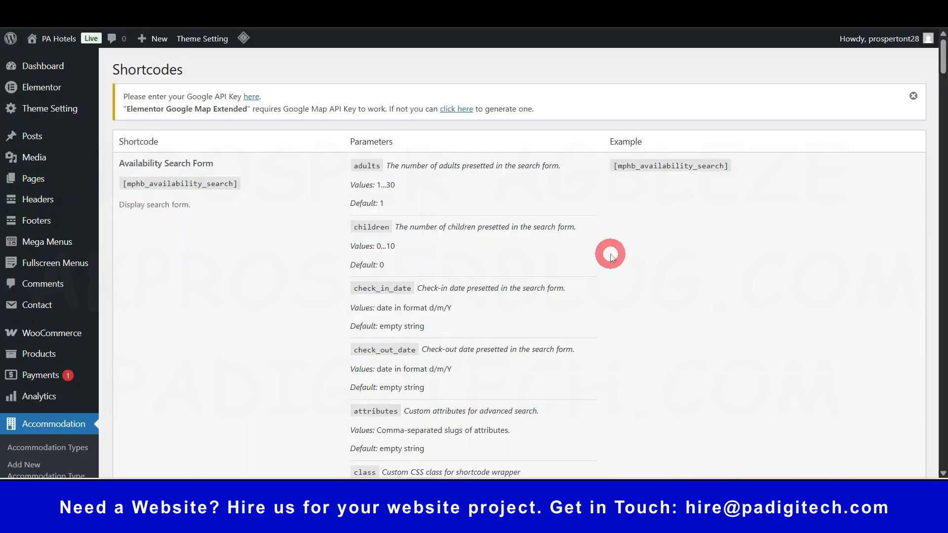
{"action": "left_click_drag", "start_coordinate": [123, 184], "coordinate": [258, 189]}
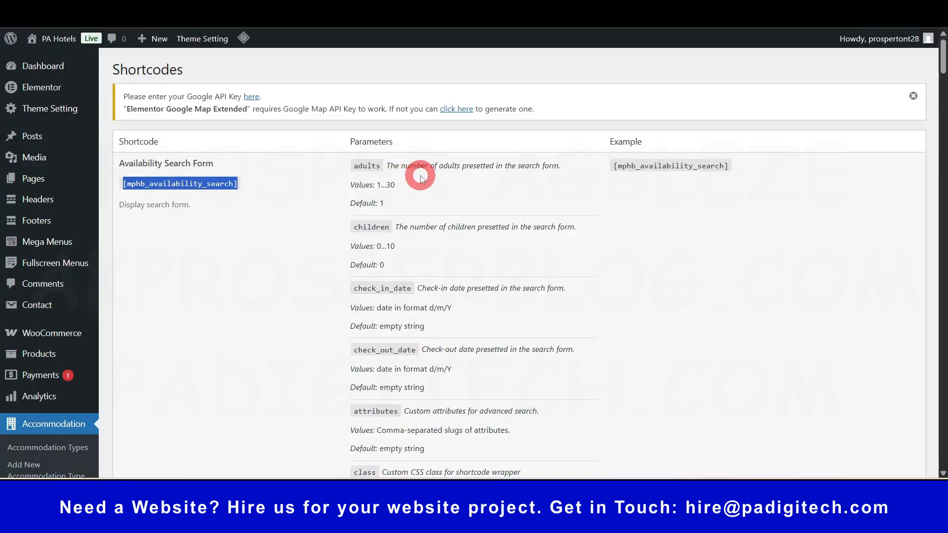
{"action": "scroll", "coordinate": [421, 178], "scroll_direction": "down", "scroll_amount": 3}
{"action": "scroll", "coordinate": [334, 286], "scroll_direction": "down", "scroll_amount": 4}
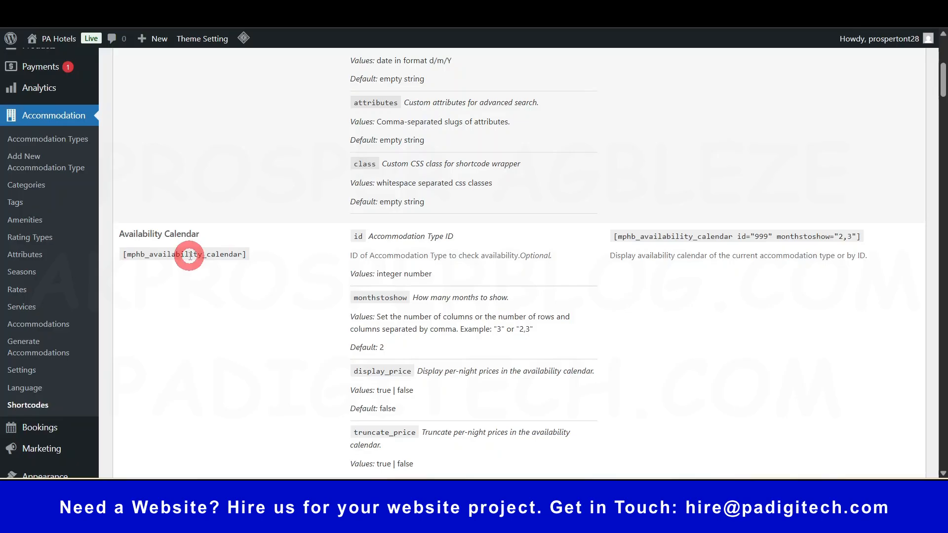
{"action": "scroll", "coordinate": [232, 259], "scroll_direction": "down", "scroll_amount": 9}
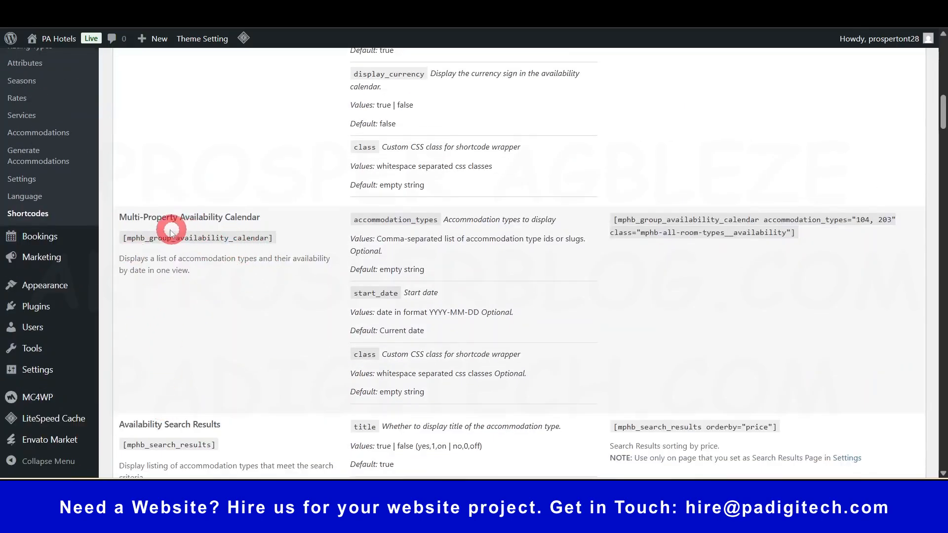
{"action": "scroll", "coordinate": [290, 270], "scroll_direction": "down", "scroll_amount": 15}
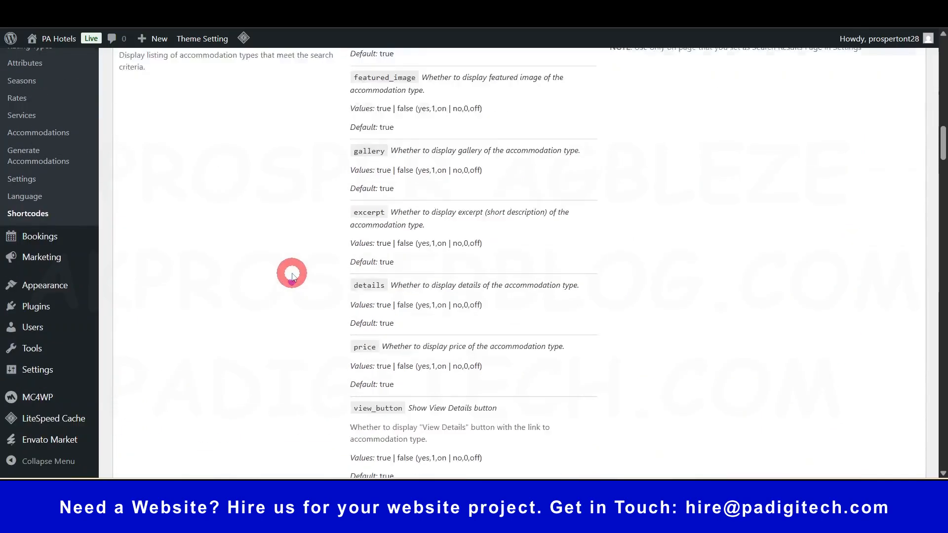
{"action": "scroll", "coordinate": [287, 268], "scroll_direction": "down", "scroll_amount": 8}
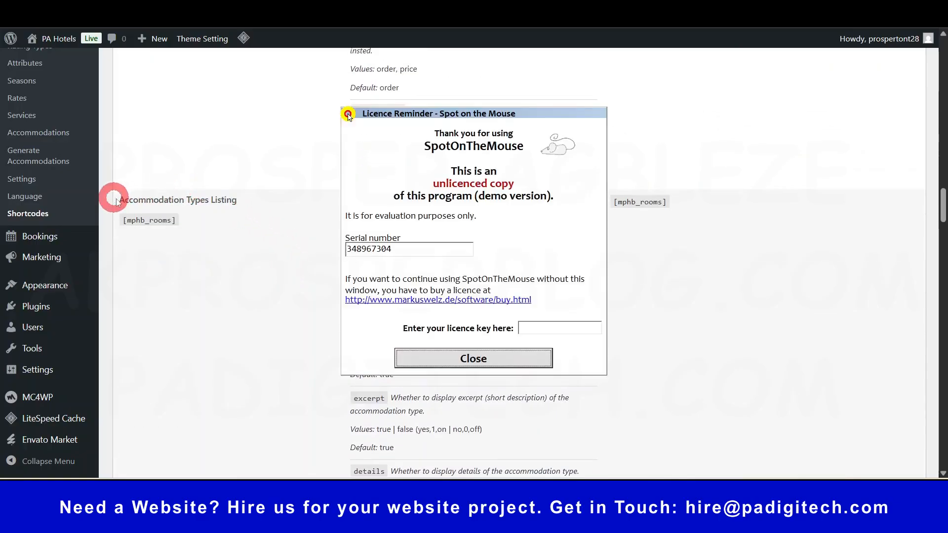
Close the licence reminder and examine the Accommodation Types Listing and Services Listing shortcodes.
{"action": "left_click", "coordinate": [490, 359]}
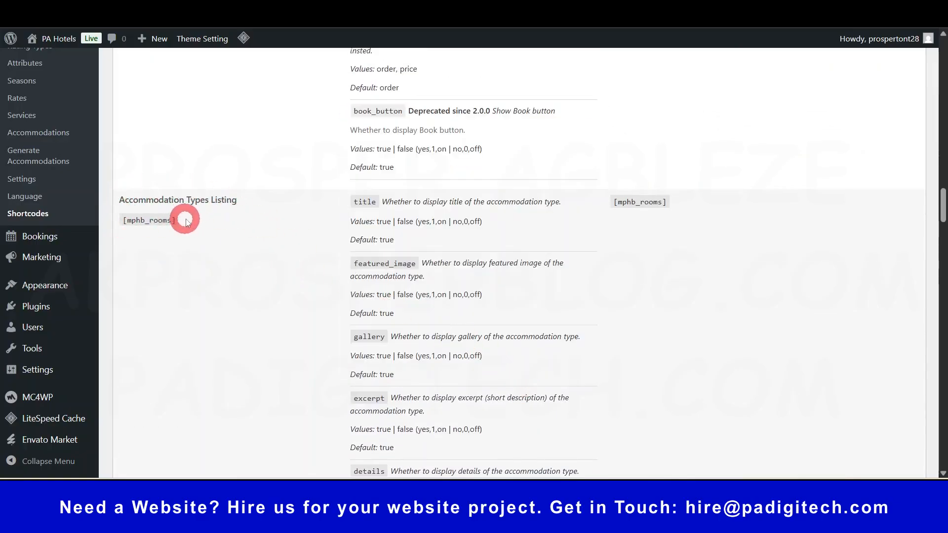
{"action": "left_click_drag", "start_coordinate": [186, 216], "coordinate": [119, 217]}
{"action": "left_click", "coordinate": [233, 270]}
{"action": "scroll", "coordinate": [247, 267], "scroll_direction": "down", "scroll_amount": 12}
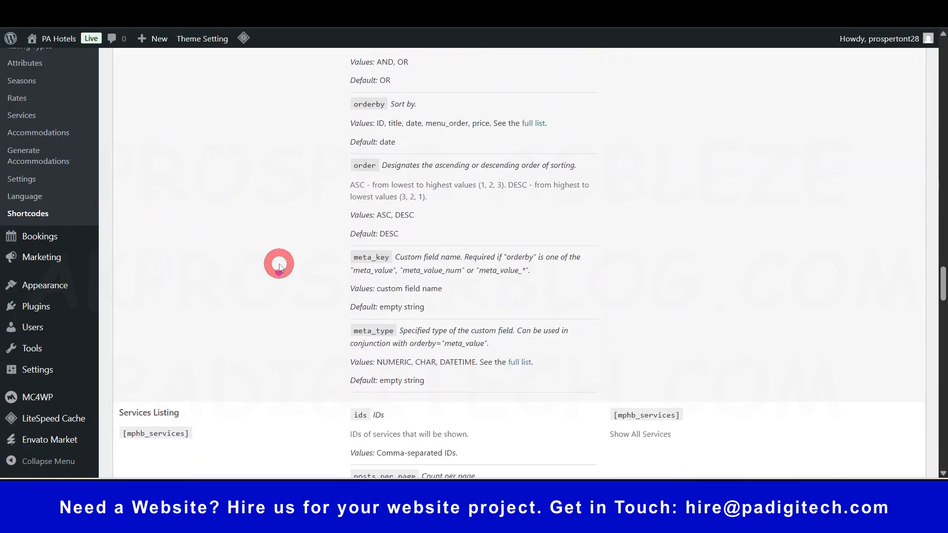
{"action": "scroll", "coordinate": [309, 351], "scroll_direction": "up", "scroll_amount": 10}
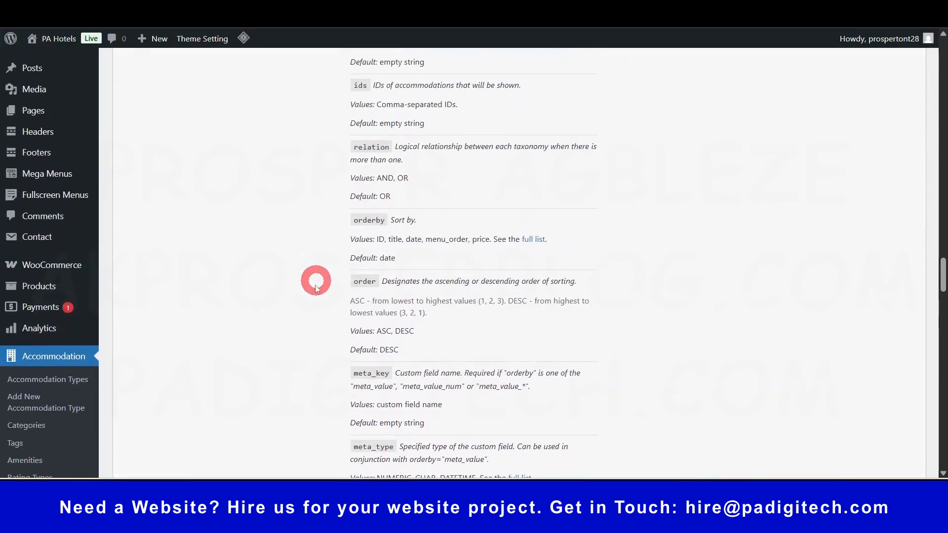
{"action": "scroll", "coordinate": [315, 279], "scroll_direction": "down", "scroll_amount": 7}
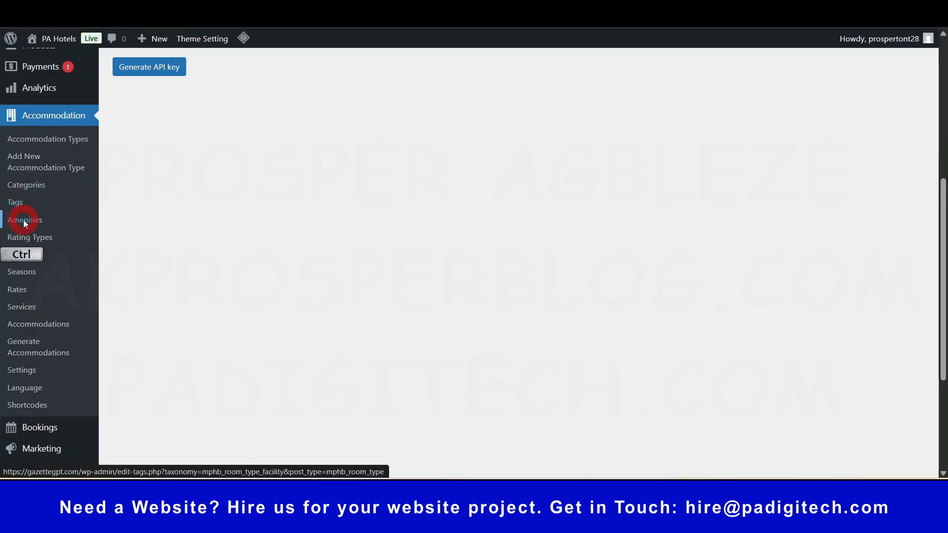
Open the Accommodation pages, including Categories, Tags, Amenities, Rating Types, Attributes, Seasons, Services and Accommodations, in separate browser tabs.
{"action": "left_click", "coordinate": [25, 271], "text": "ctrl"}
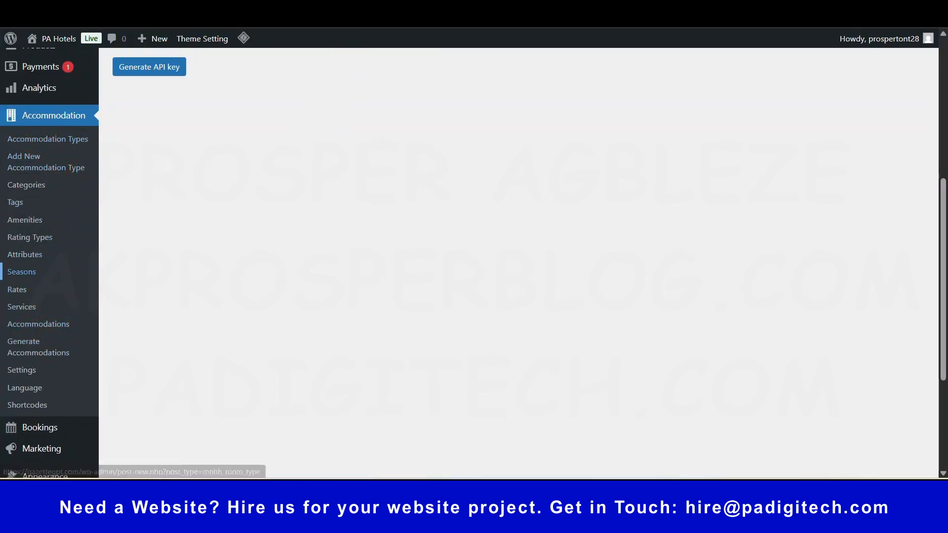
{"action": "left_click", "coordinate": [60, 359]}
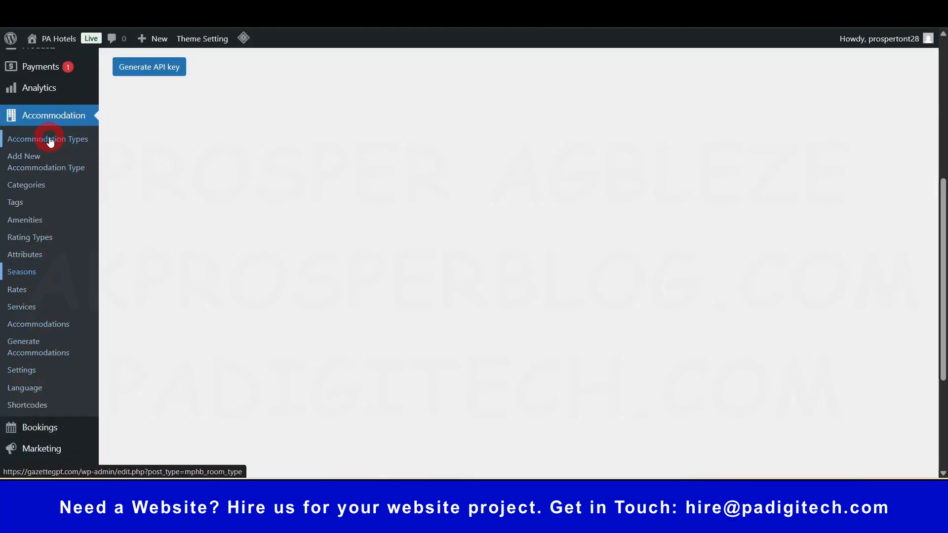
{"action": "left_click", "coordinate": [33, 185], "text": "ctrl"}
{"action": "left_click", "coordinate": [18, 204], "text": "ctrl"}
{"action": "left_click", "coordinate": [23, 221], "text": "ctrl"}
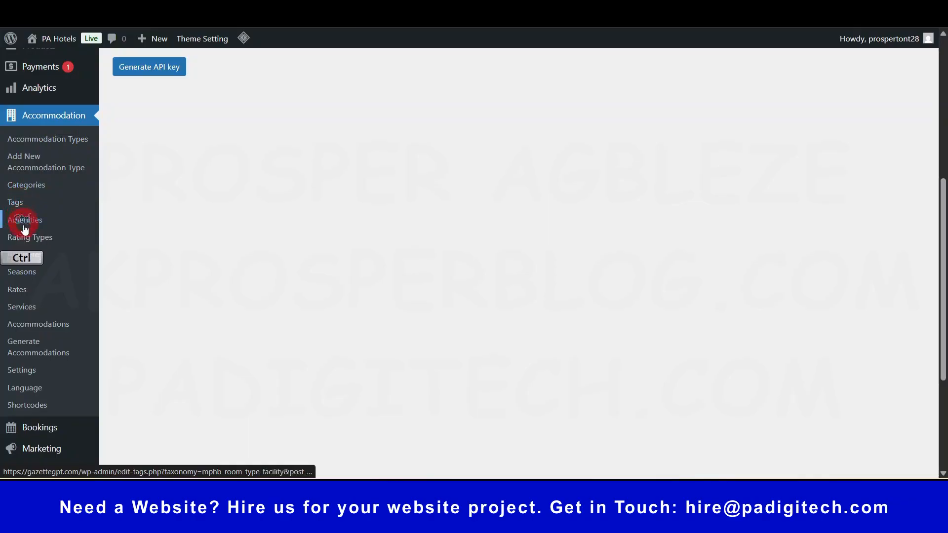
{"action": "left_click", "coordinate": [23, 239], "text": "ctrl"}
{"action": "left_click", "coordinate": [26, 255], "text": "ctrl"}
{"action": "left_click", "coordinate": [27, 273], "text": "ctrl"}
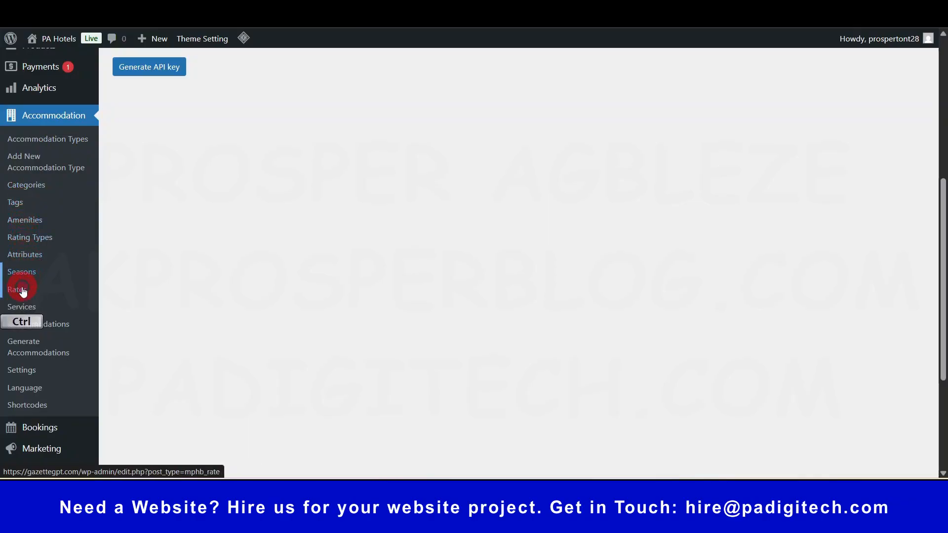
{"action": "left_click", "coordinate": [24, 310], "text": "ctrl"}
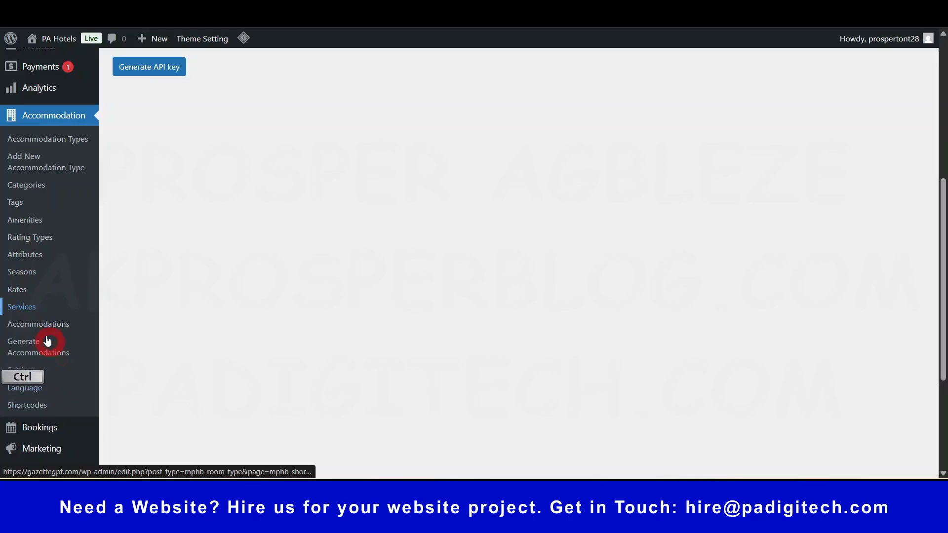
{"action": "left_click", "coordinate": [45, 326], "text": "ctrl"}
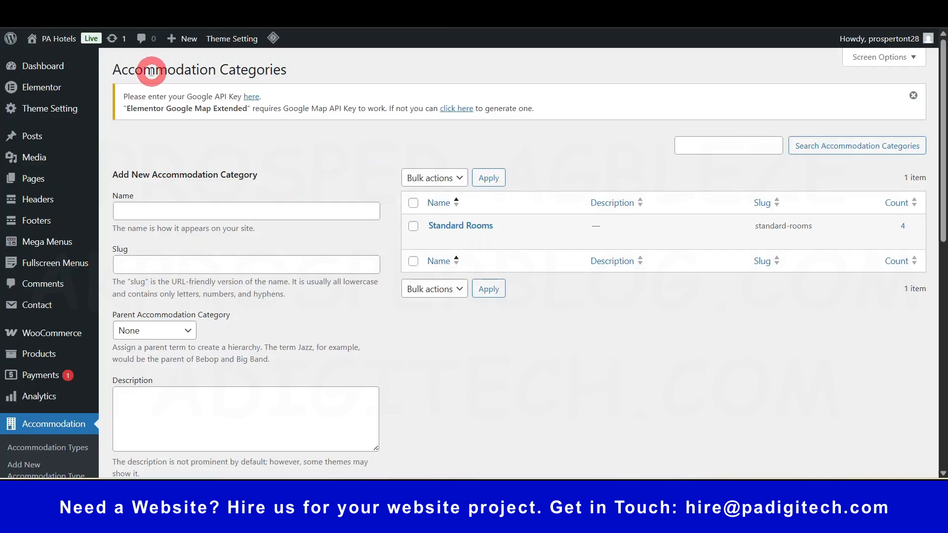
Examine the Accommodation Categories page, including the existing Standard Rooms category and the form for adding a new one.
{"action": "scroll", "coordinate": [274, 284], "scroll_direction": "down", "scroll_amount": 3}
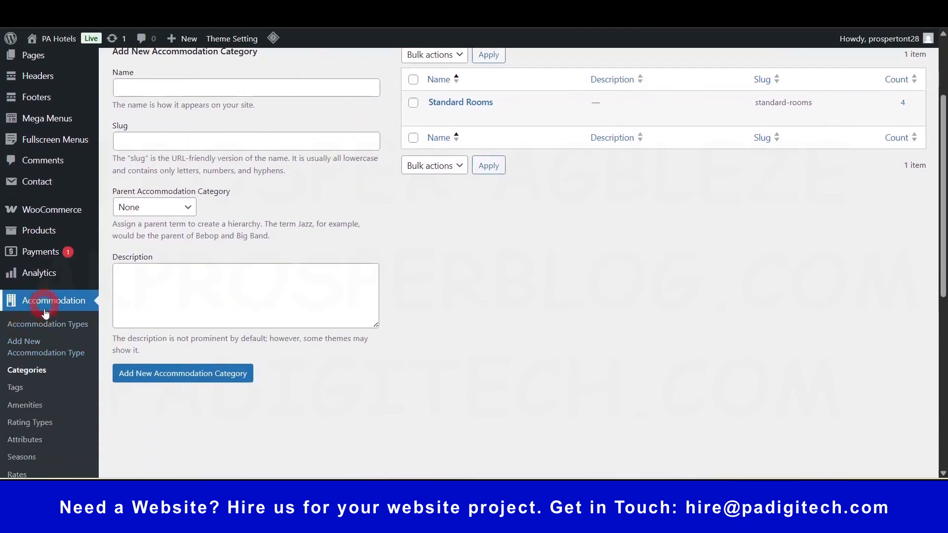
{"action": "scroll", "coordinate": [548, 320], "scroll_direction": "up", "scroll_amount": 3}
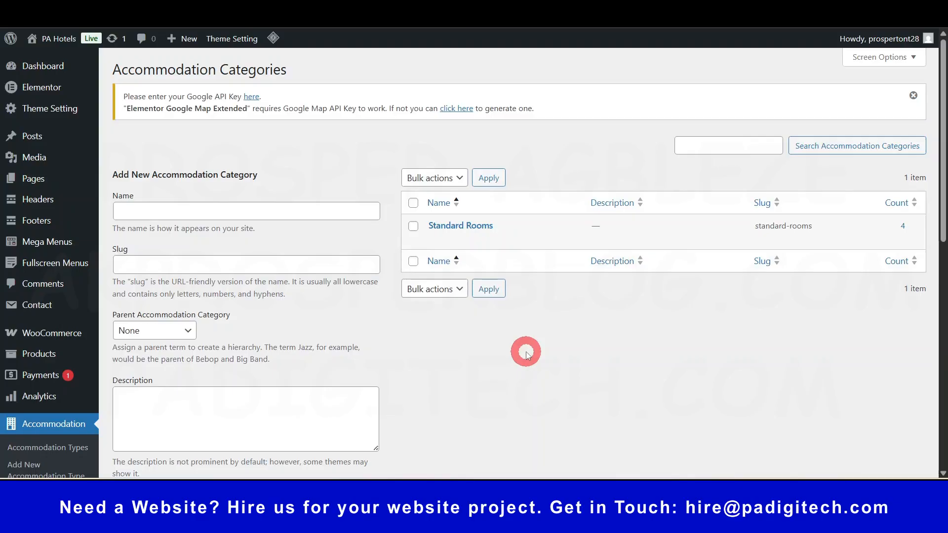
{"action": "scroll", "coordinate": [526, 354], "scroll_direction": "down", "scroll_amount": 2}
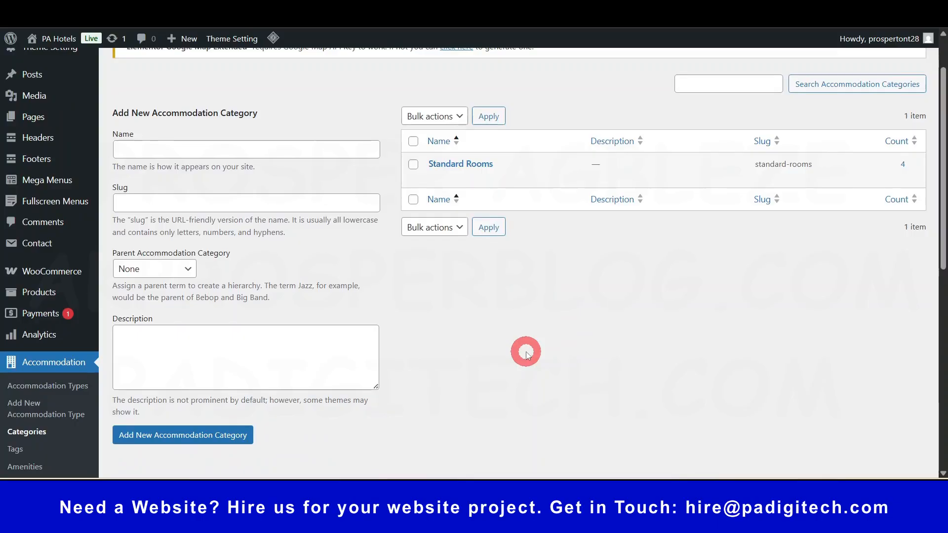
{"action": "scroll", "coordinate": [526, 354], "scroll_direction": "up", "scroll_amount": 2}
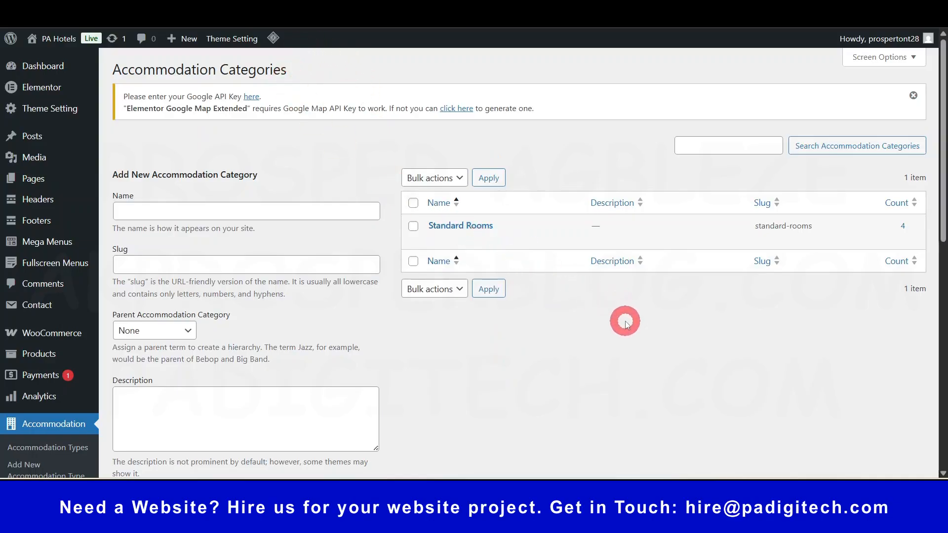
{"action": "scroll", "coordinate": [647, 332], "scroll_direction": "down", "scroll_amount": 3}
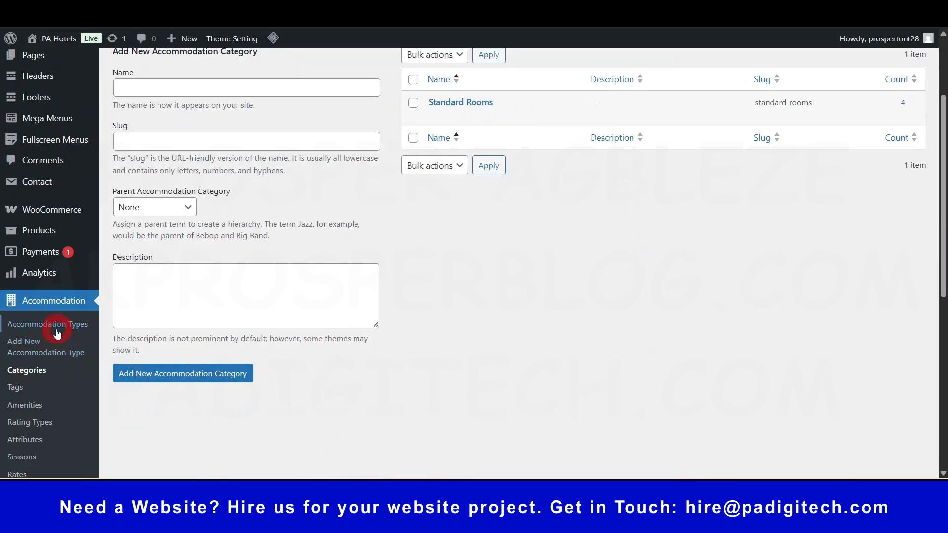
{"action": "scroll", "coordinate": [609, 321], "scroll_direction": "up", "scroll_amount": 3}
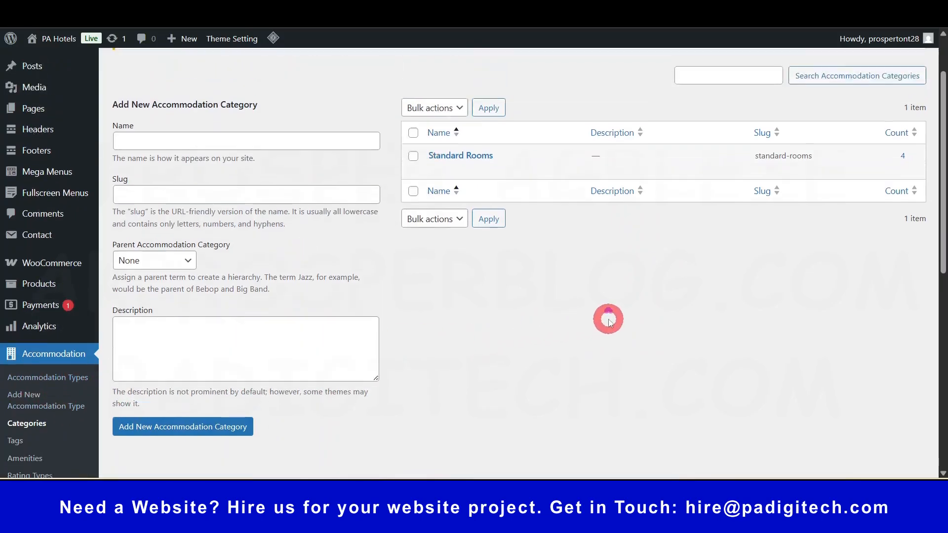
{"action": "mouse_move", "coordinate": [453, 226]}
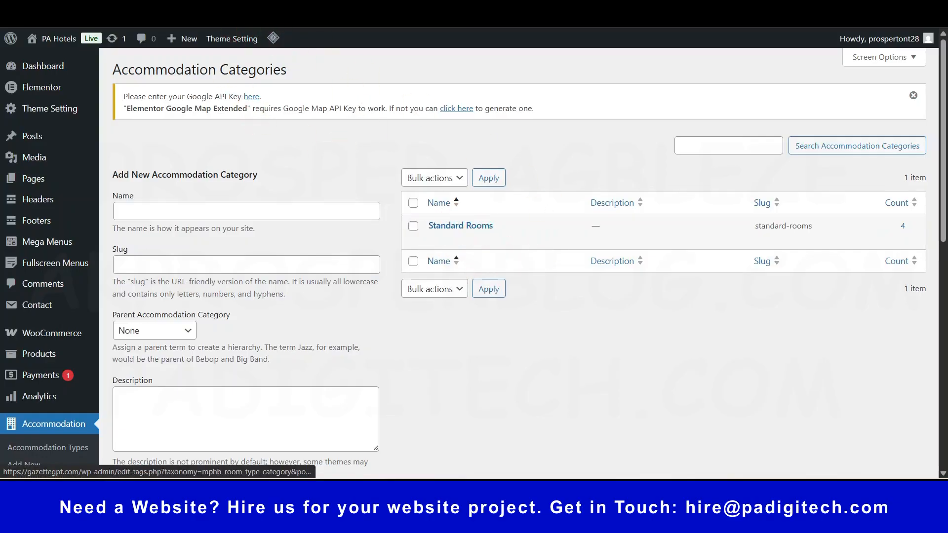
Go to the Accommodation Types list and check which category is assigned to each room type.
{"action": "key", "text": "alt+Left"}
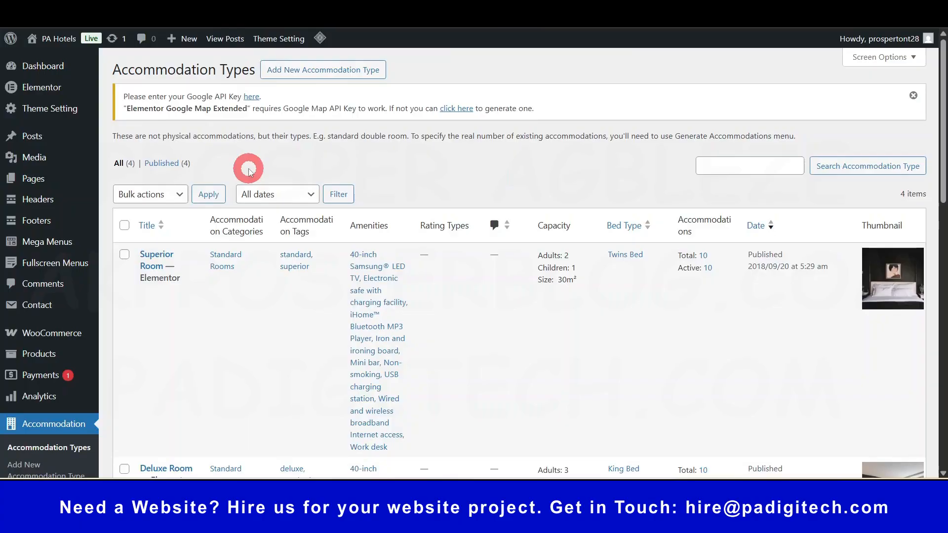
{"action": "mouse_move", "coordinate": [185, 296]}
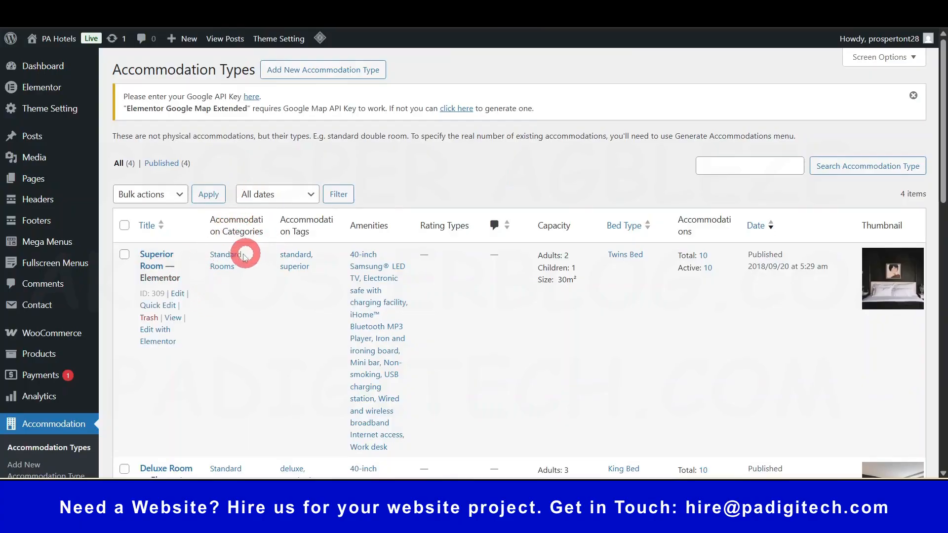
{"action": "scroll", "coordinate": [242, 259], "scroll_direction": "down", "scroll_amount": 5}
{"action": "scroll", "coordinate": [230, 257], "scroll_direction": "down", "scroll_amount": 9}
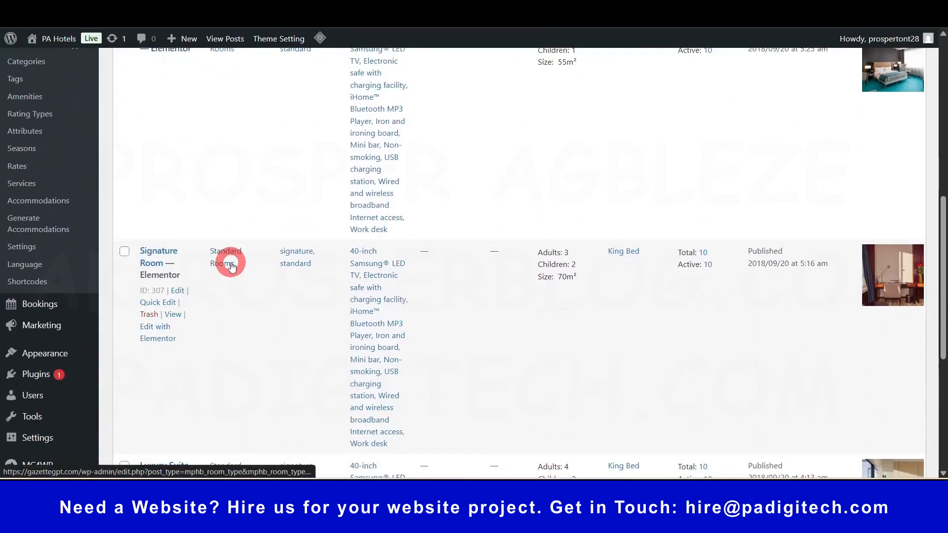
Review the accommodation types list and the form for adding a new accommodation category.
{"action": "scroll", "coordinate": [233, 238], "scroll_direction": "up", "scroll_amount": 14}
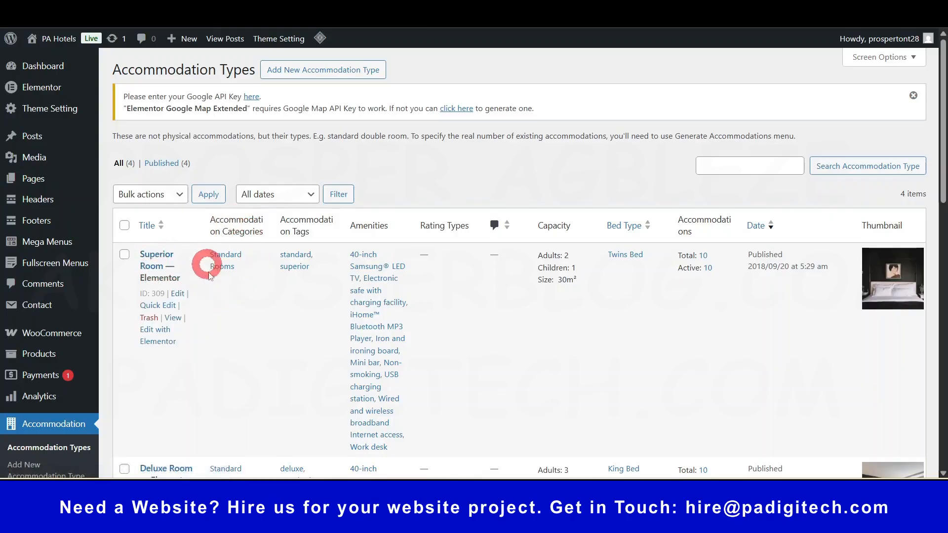
{"action": "scroll", "coordinate": [222, 247], "scroll_direction": "down", "scroll_amount": 5}
{"action": "scroll", "coordinate": [233, 381], "scroll_direction": "down", "scroll_amount": 2}
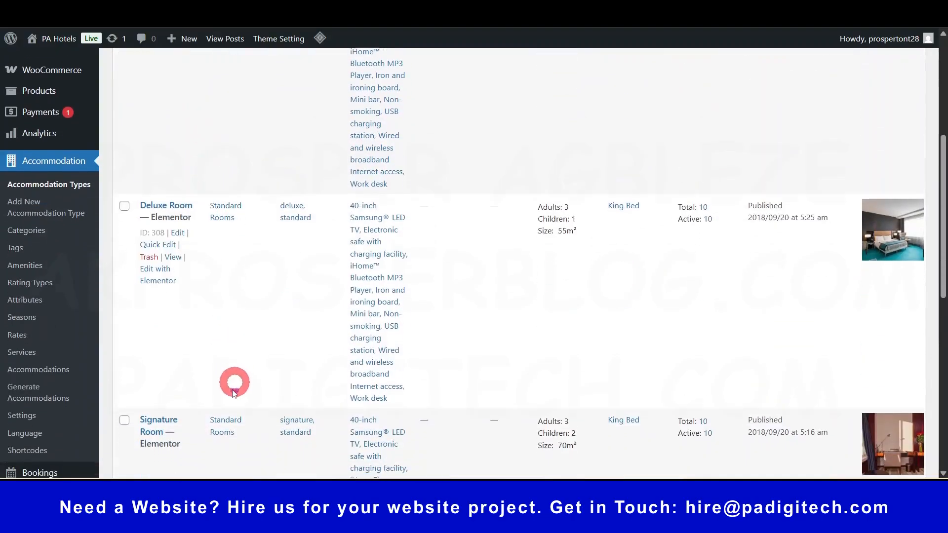
{"action": "scroll", "coordinate": [225, 394], "scroll_direction": "up", "scroll_amount": 7}
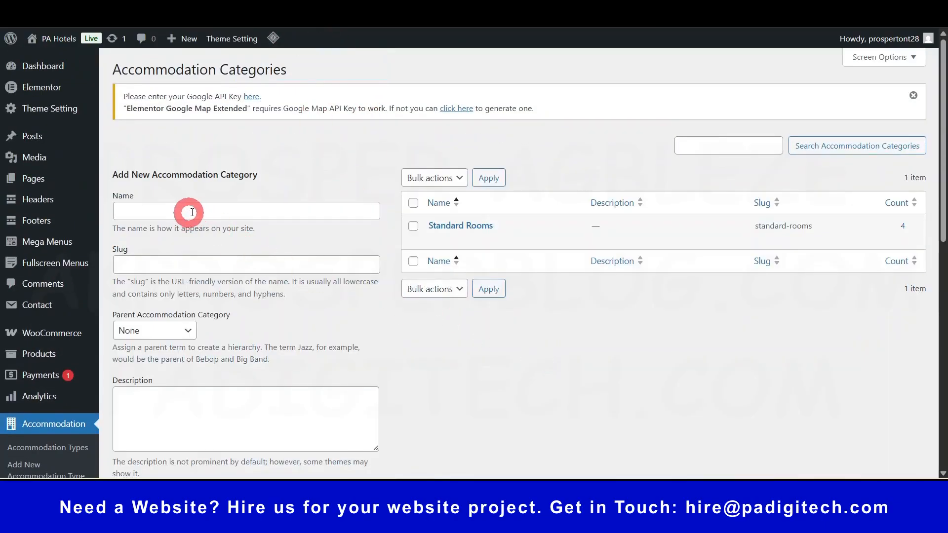
{"action": "left_click", "coordinate": [200, 211]}
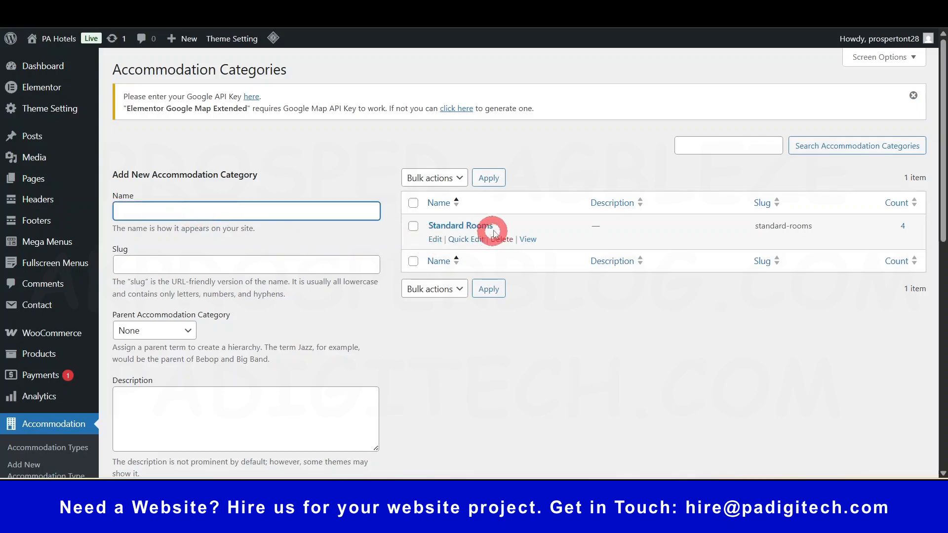
{"action": "left_click", "coordinate": [211, 265]}
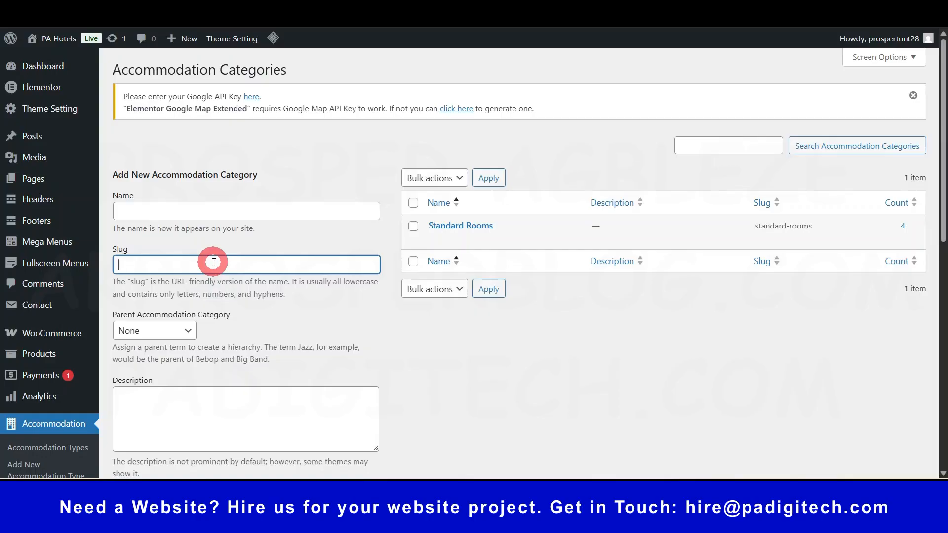
{"action": "scroll", "coordinate": [214, 262], "scroll_direction": "down", "scroll_amount": 3}
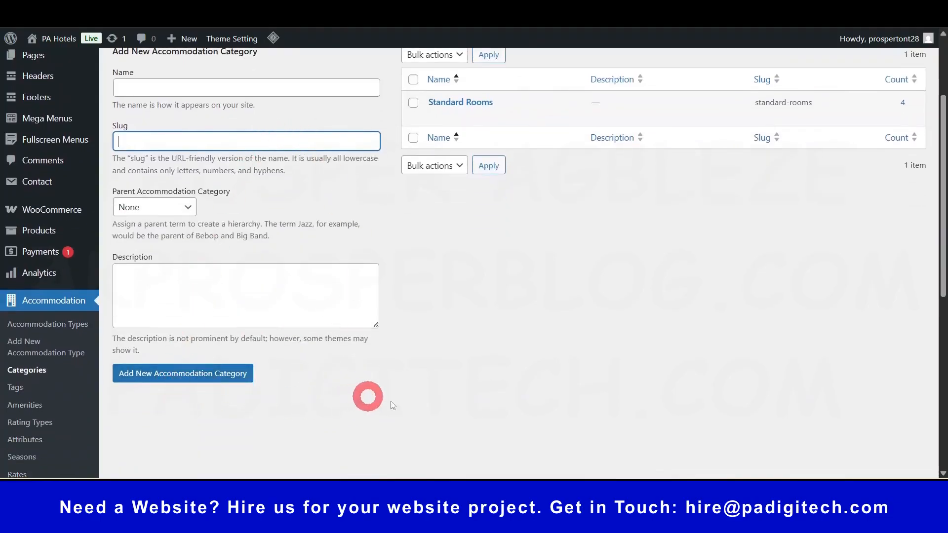
{"action": "scroll", "coordinate": [364, 395], "scroll_direction": "up", "scroll_amount": 3}
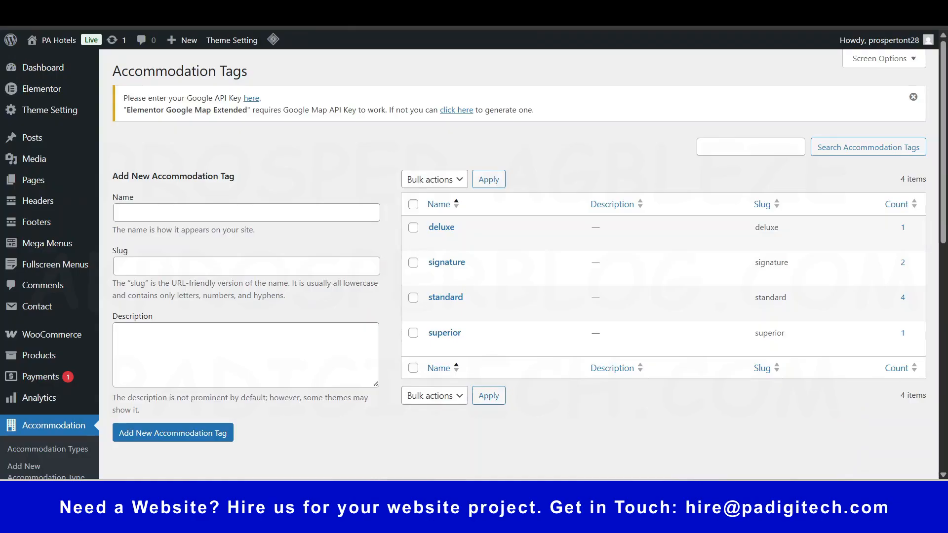
Compare the accommodation categories and tags pages, and examine the description and existing entries on the Amenities page.
{"action": "left_click", "coordinate": [277, 15]}
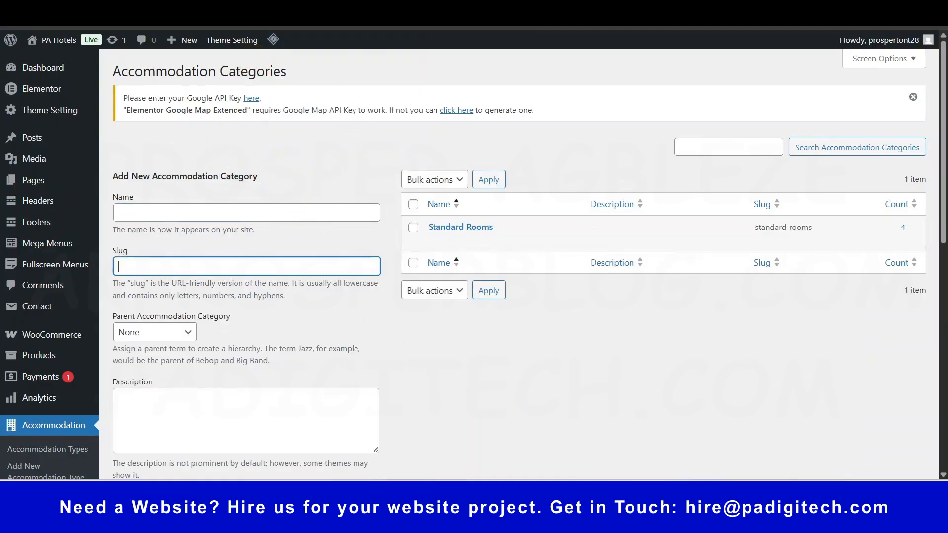
{"action": "left_click", "coordinate": [355, 14]}
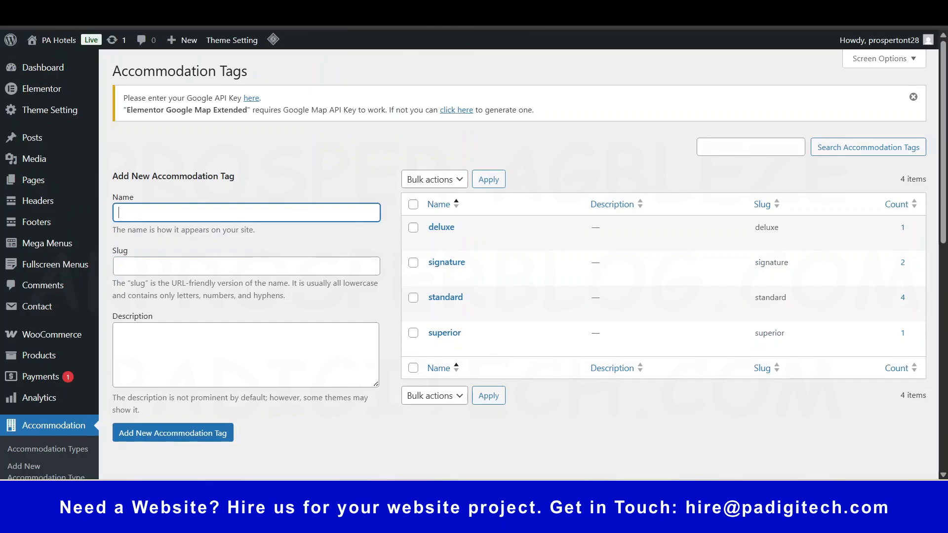
{"action": "key", "text": "ctrl+Tab"}
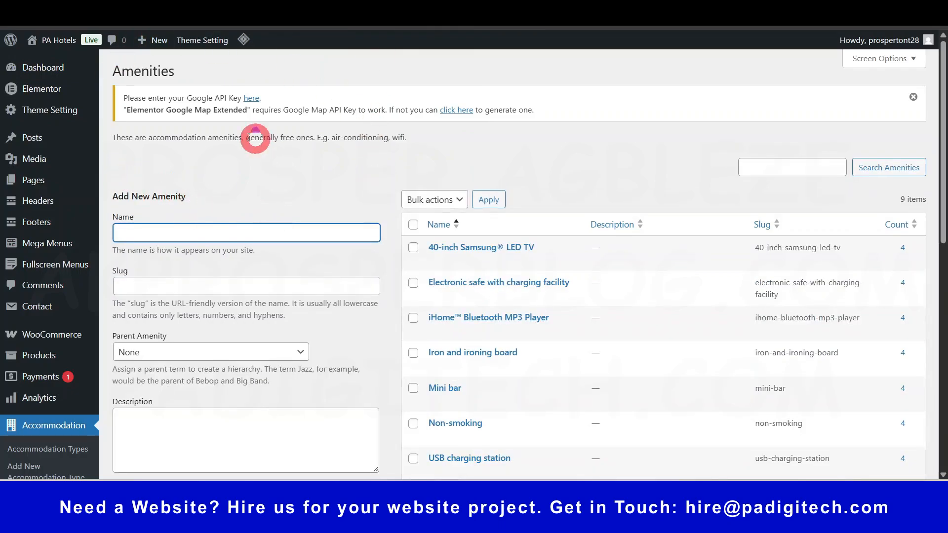
{"action": "triple_click", "coordinate": [217, 145]}
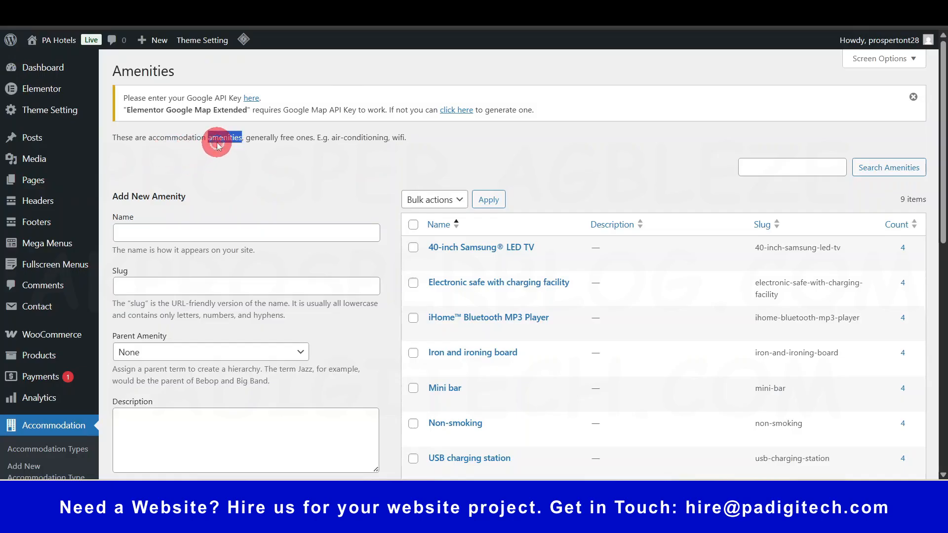
{"action": "left_click", "coordinate": [255, 171]}
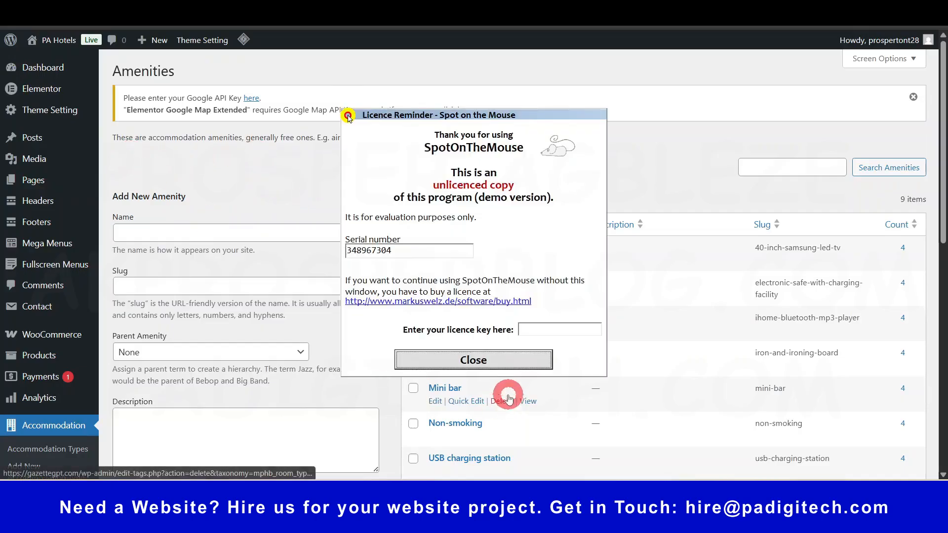
{"action": "left_click", "coordinate": [484, 360]}
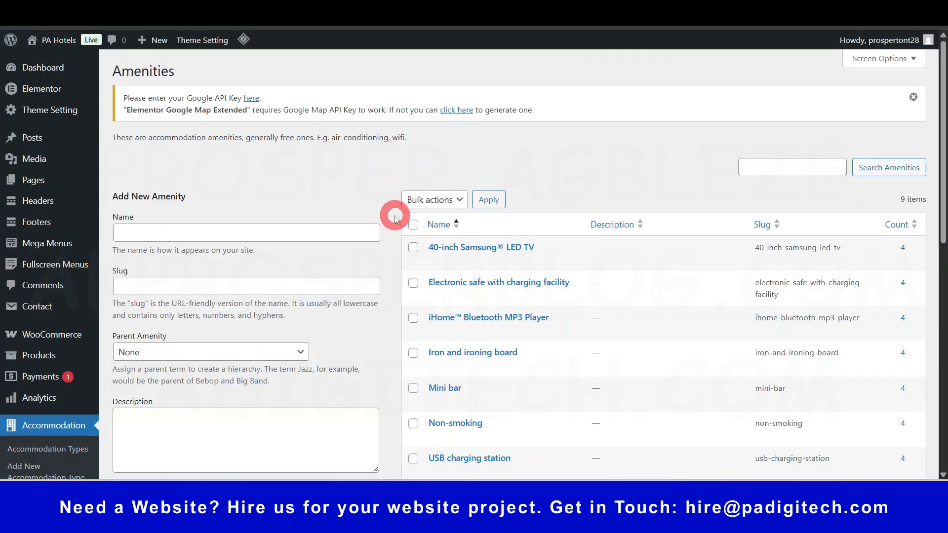
{"action": "scroll", "coordinate": [391, 227], "scroll_direction": "down", "scroll_amount": 1}
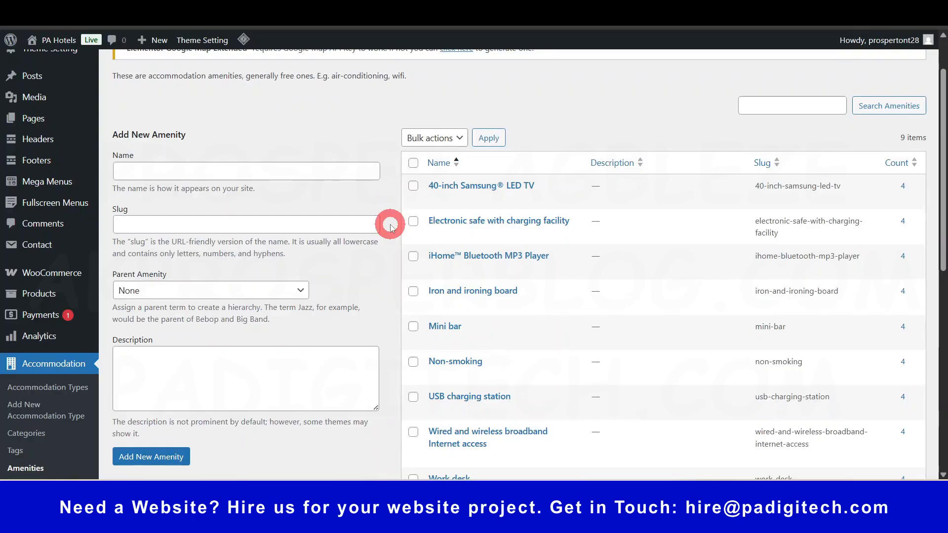
{"action": "scroll", "coordinate": [390, 227], "scroll_direction": "down", "scroll_amount": 1}
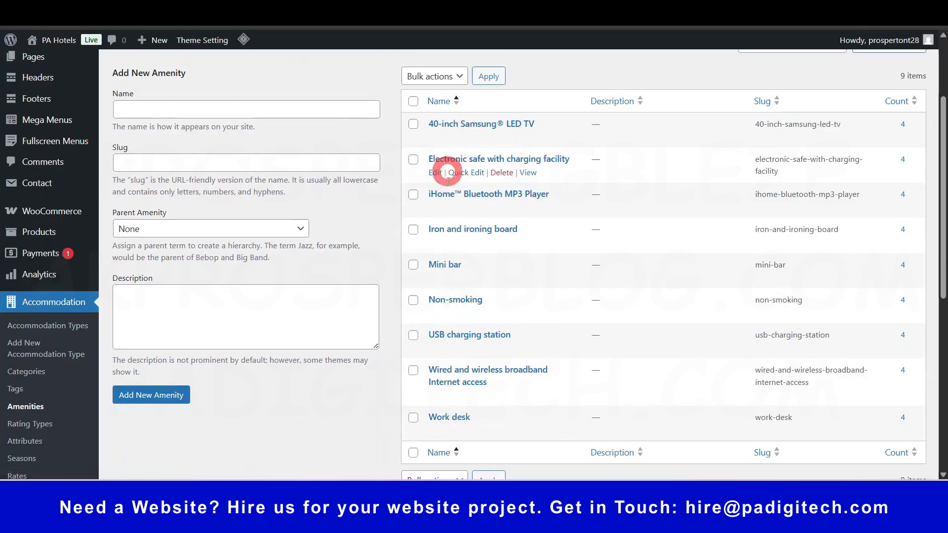
{"action": "scroll", "coordinate": [434, 209], "scroll_direction": "up", "scroll_amount": 2}
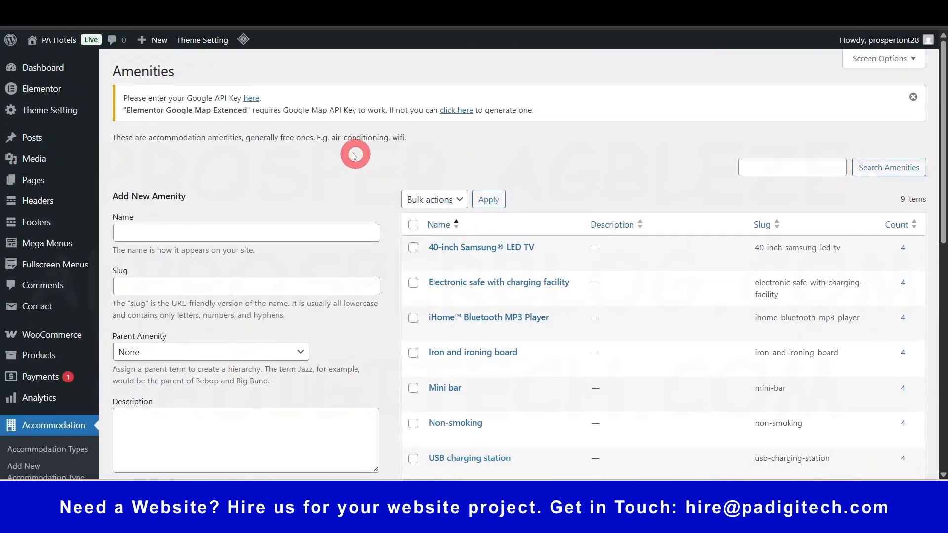
{"action": "scroll", "coordinate": [419, 223], "scroll_direction": "down", "scroll_amount": 2}
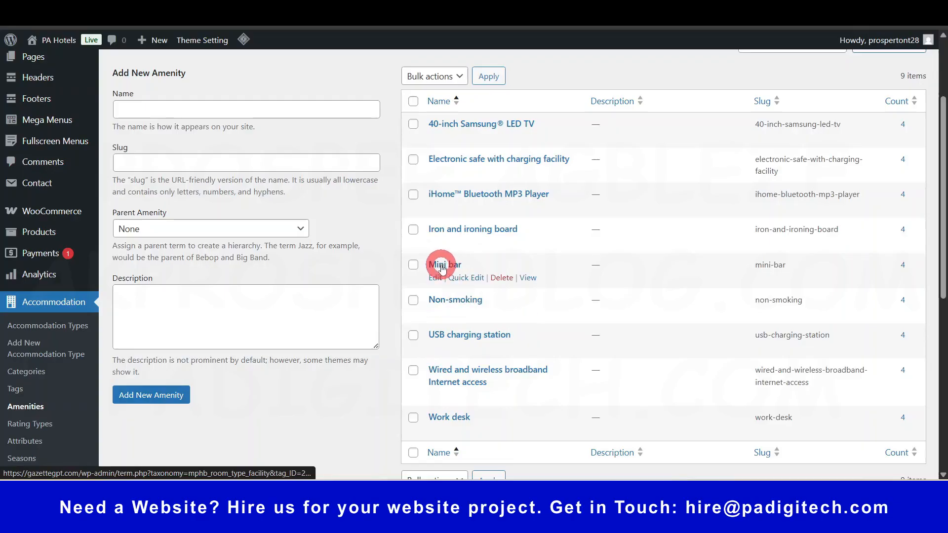
{"action": "scroll", "coordinate": [383, 249], "scroll_direction": "up", "scroll_amount": 2}
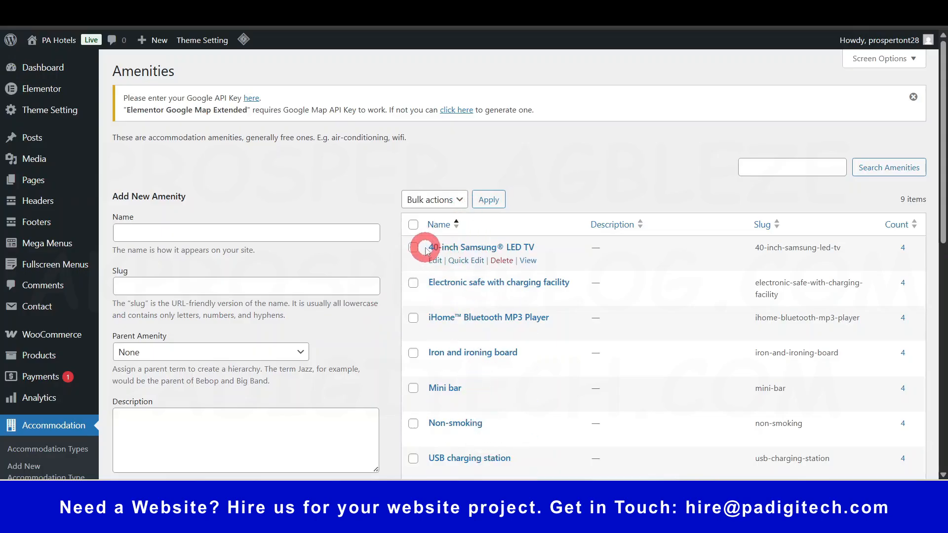
Select all listed amenities and check the available bulk actions without applying one.
{"action": "scroll", "coordinate": [419, 281], "scroll_direction": "down", "scroll_amount": 1}
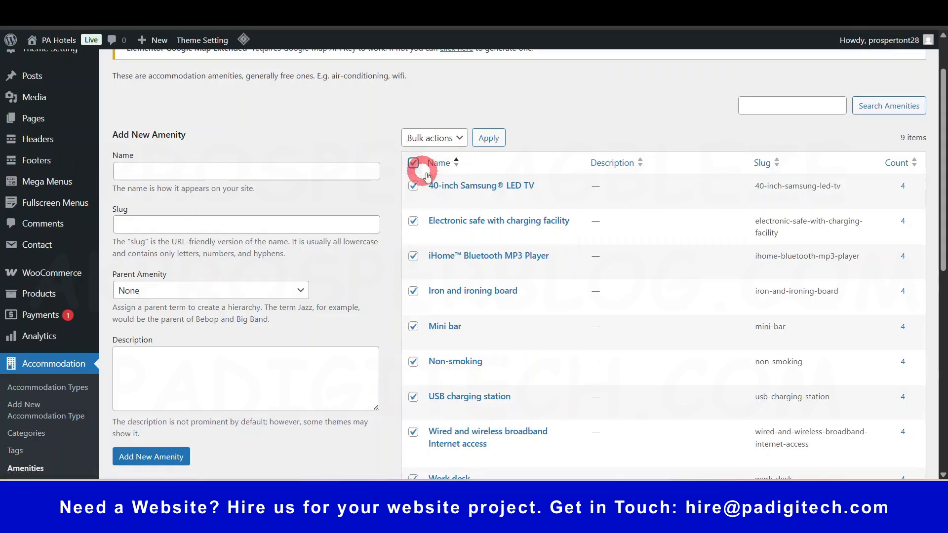
{"action": "left_click", "coordinate": [455, 140]}
{"action": "left_click", "coordinate": [585, 109]}
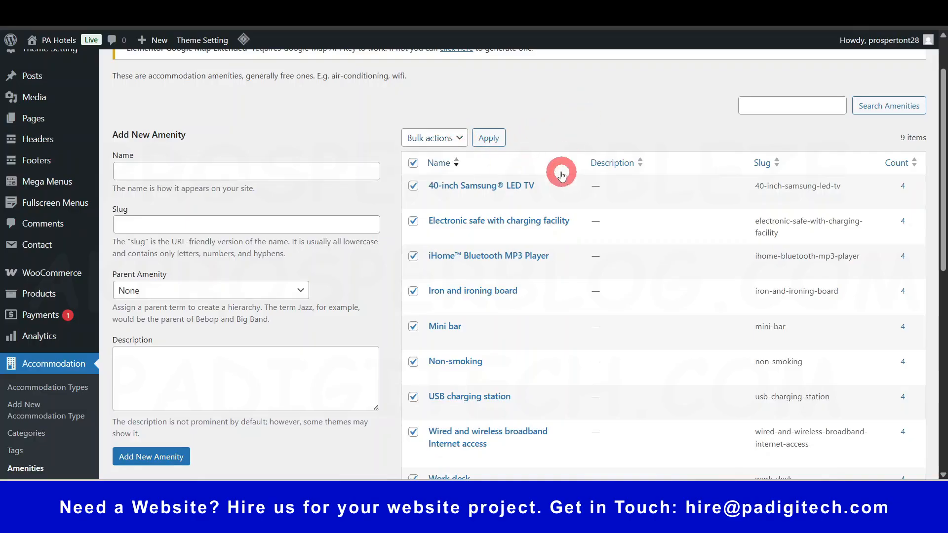
{"action": "scroll", "coordinate": [558, 435], "scroll_direction": "down", "scroll_amount": 1}
{"action": "scroll", "coordinate": [557, 434], "scroll_direction": "down", "scroll_amount": 2}
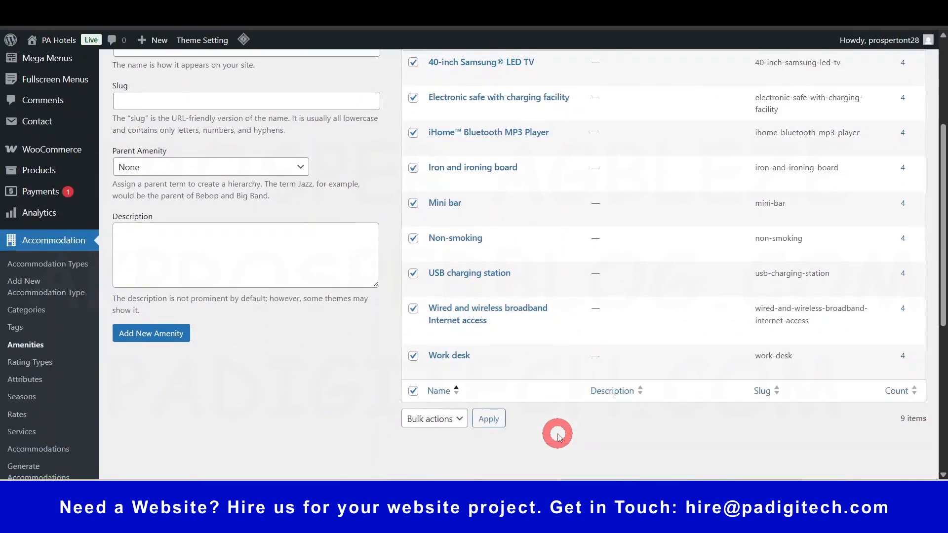
{"action": "scroll", "coordinate": [237, 241], "scroll_direction": "up", "scroll_amount": 5}
{"action": "scroll", "coordinate": [254, 360], "scroll_direction": "down", "scroll_amount": 5}
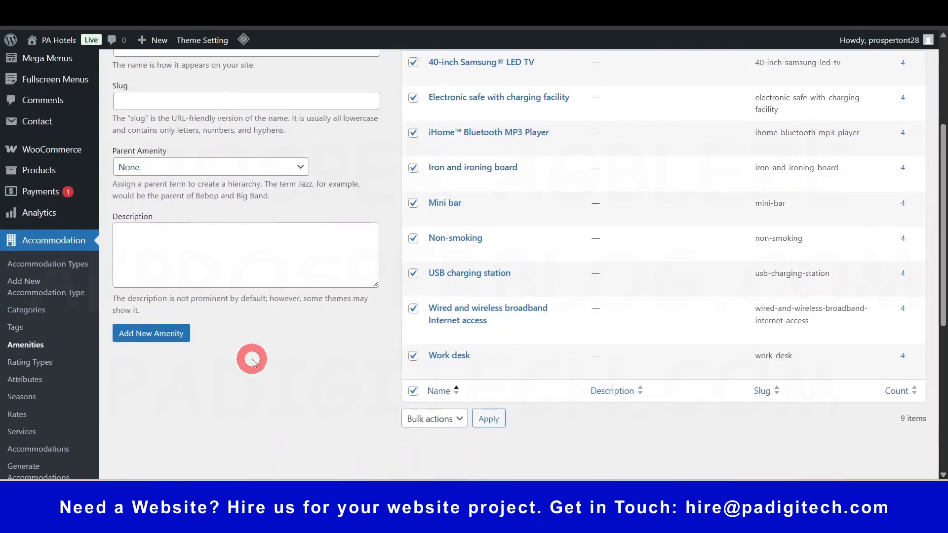
{"action": "scroll", "coordinate": [252, 362], "scroll_direction": "up", "scroll_amount": 3}
{"action": "scroll", "coordinate": [218, 205], "scroll_direction": "up", "scroll_amount": 2}
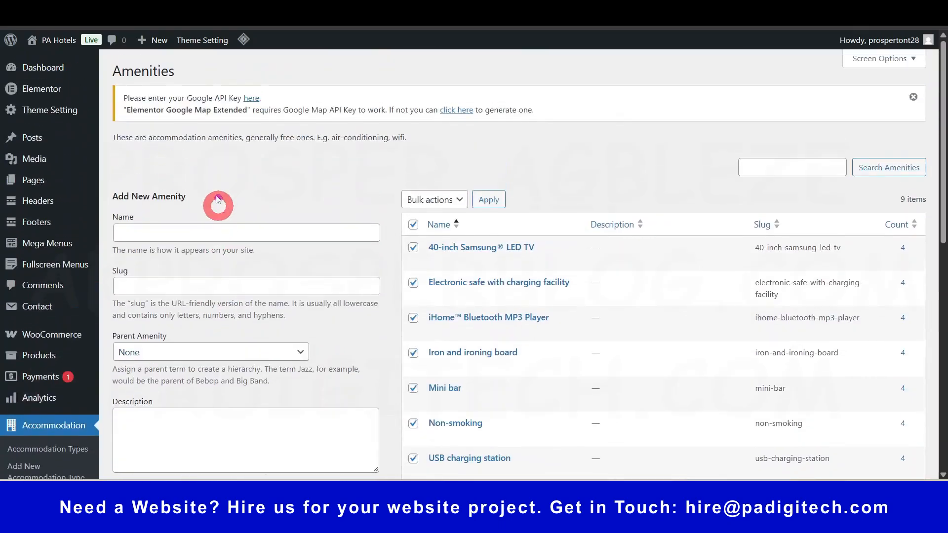
Add a new amenity named Wifi and check for it in the amenities list.
{"action": "left_click", "coordinate": [208, 227]}
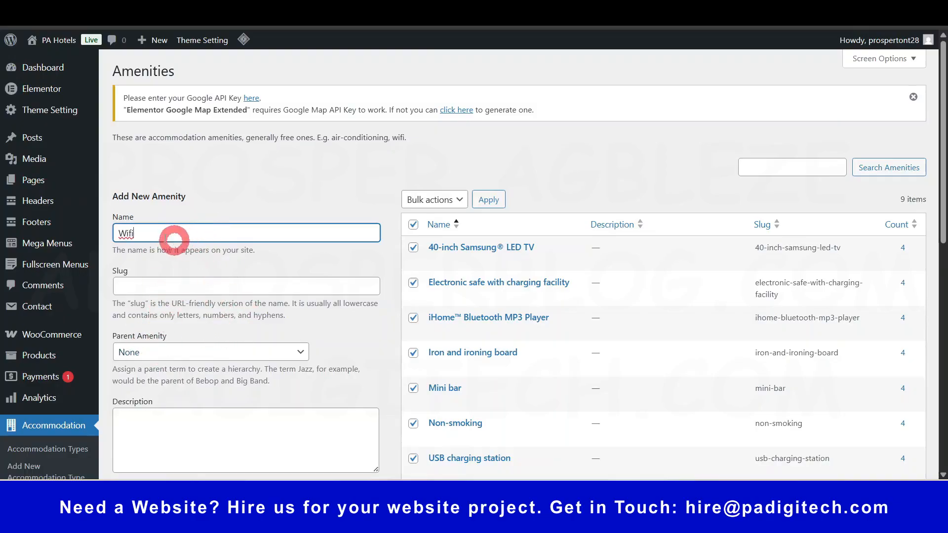
{"action": "scroll", "coordinate": [197, 275], "scroll_direction": "down", "scroll_amount": 3}
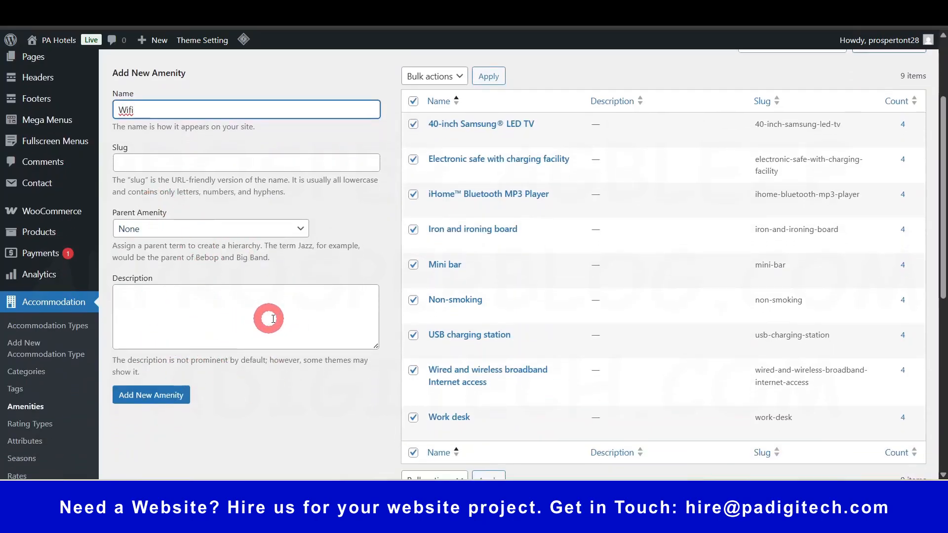
{"action": "left_click", "coordinate": [147, 401]}
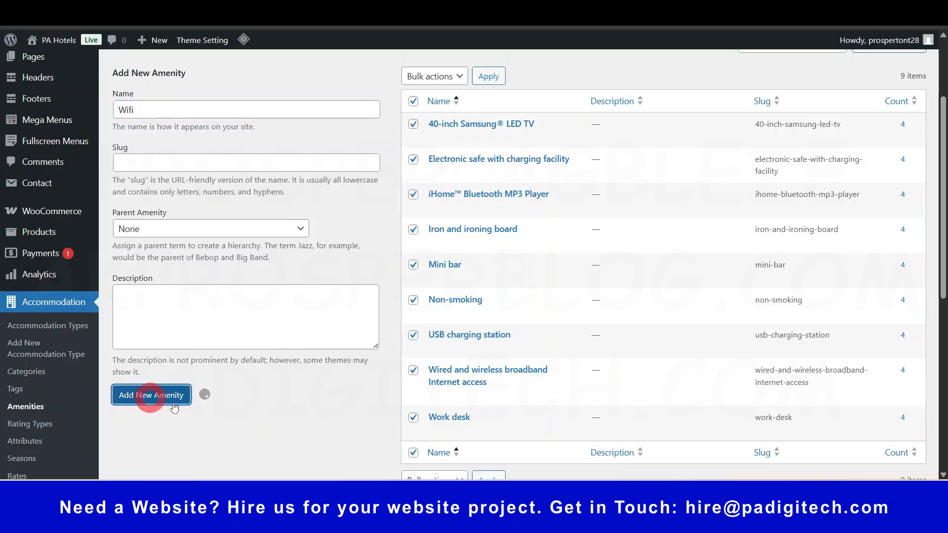
{"action": "scroll", "coordinate": [240, 414], "scroll_direction": "down", "scroll_amount": 2}
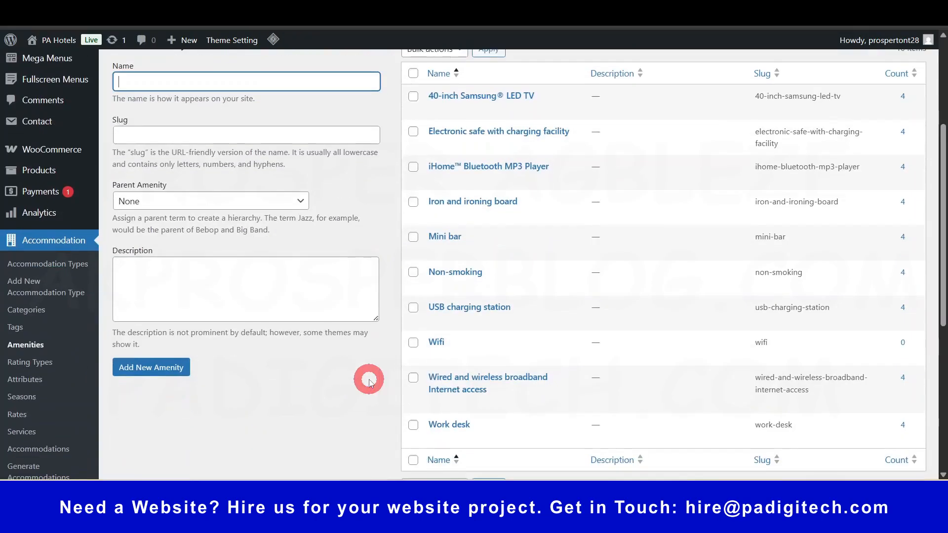
{"action": "mouse_move", "coordinate": [431, 339]}
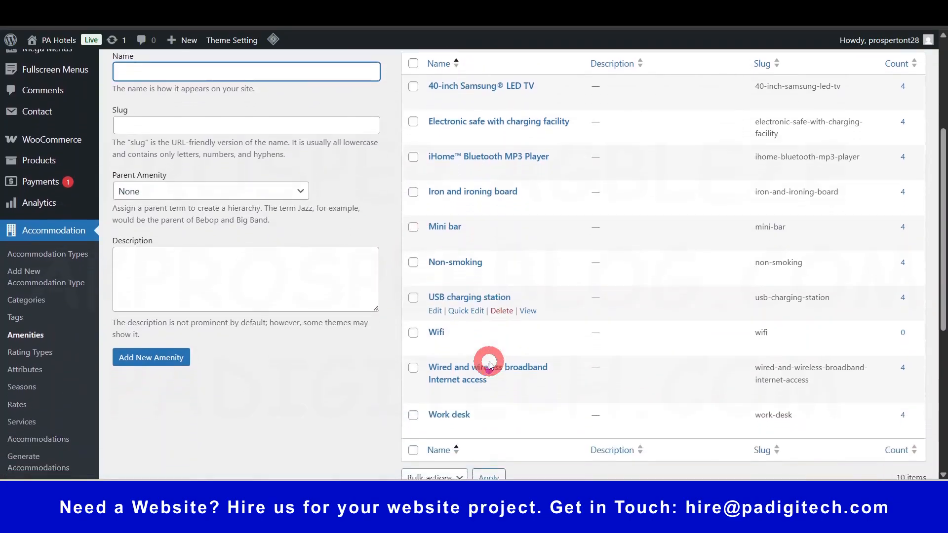
{"action": "scroll", "coordinate": [489, 365], "scroll_direction": "down", "scroll_amount": 2}
{"action": "scroll", "coordinate": [484, 362], "scroll_direction": "up", "scroll_amount": 6}
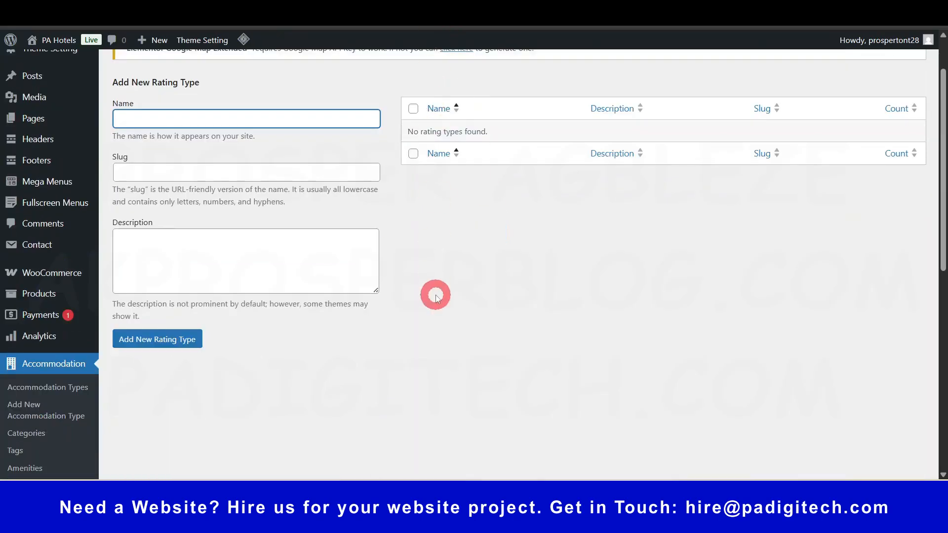
Examine the Rating Types page alongside the accommodation types list, and read the description on the Attributes page.
{"action": "scroll", "coordinate": [435, 296], "scroll_direction": "up", "scroll_amount": 2}
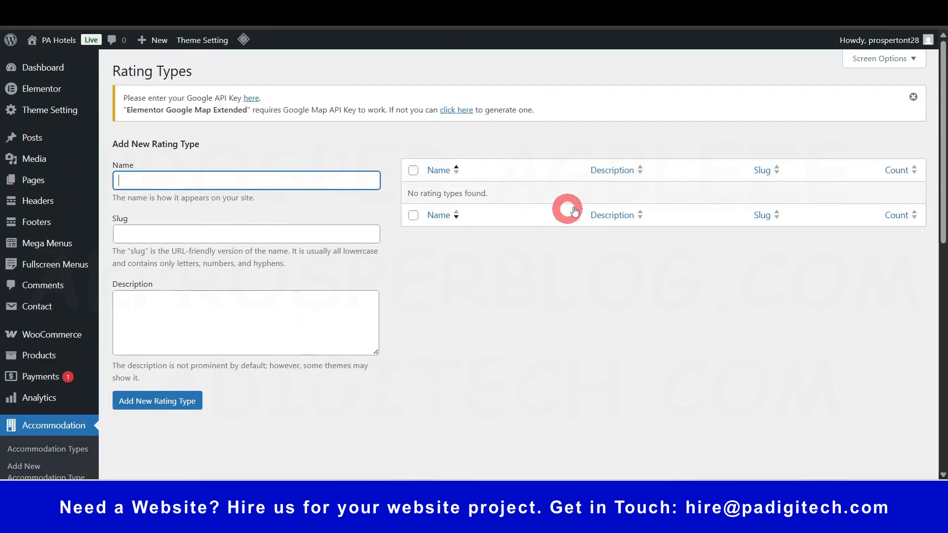
{"action": "key", "text": "ctrl+Tab"}
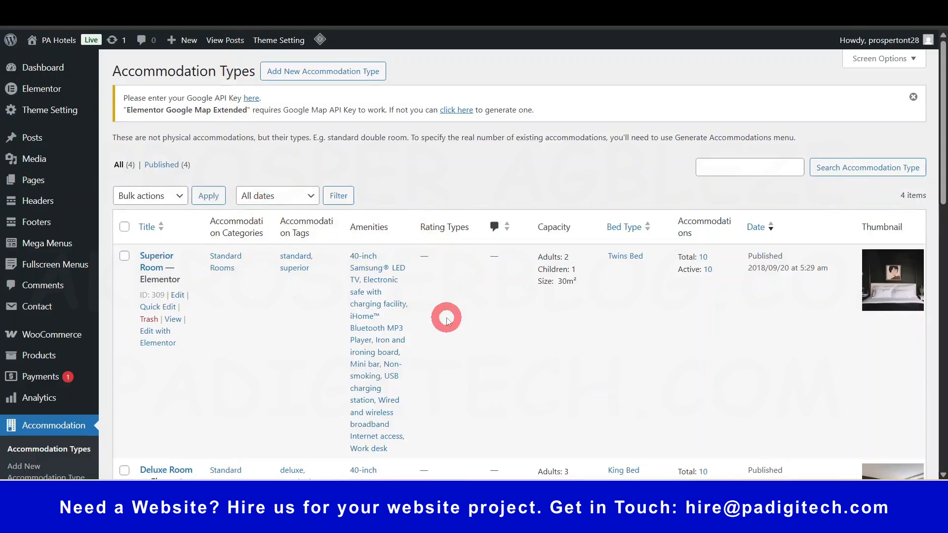
{"action": "scroll", "coordinate": [457, 295], "scroll_direction": "down", "scroll_amount": 2}
{"action": "scroll", "coordinate": [456, 294], "scroll_direction": "up", "scroll_amount": 2}
{"action": "key", "text": "ctrl+shift+Tab"}
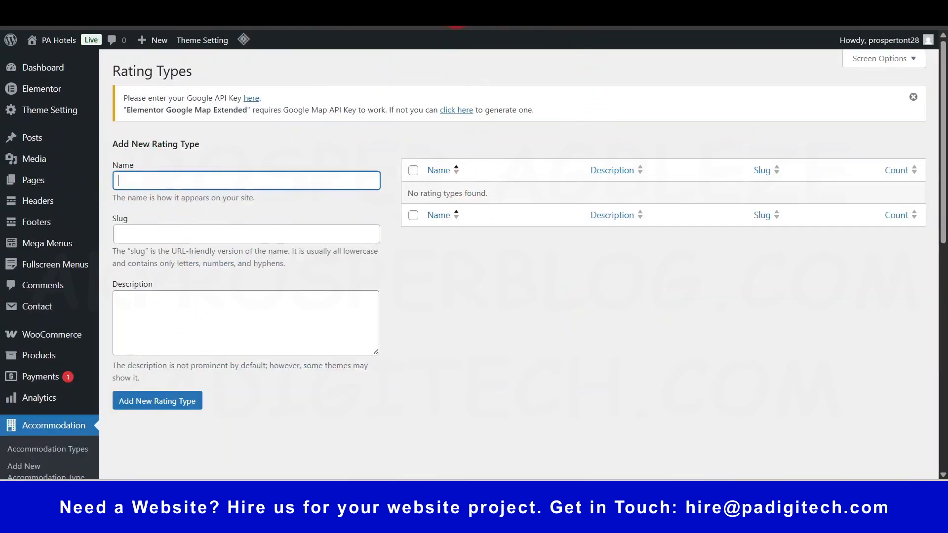
{"action": "key", "text": "ctrl+Tab"}
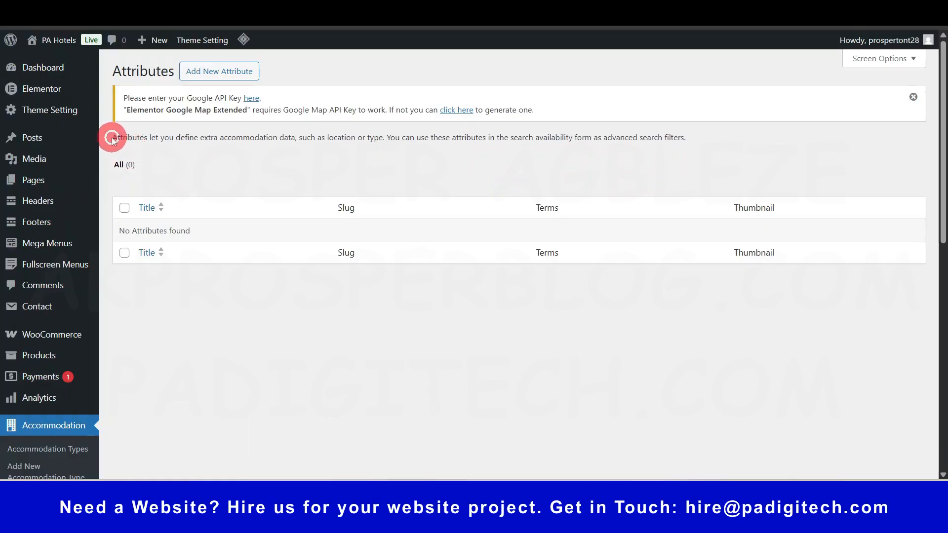
{"action": "left_click_drag", "start_coordinate": [113, 141], "coordinate": [332, 148]}
{"action": "left_click", "coordinate": [704, 148]}
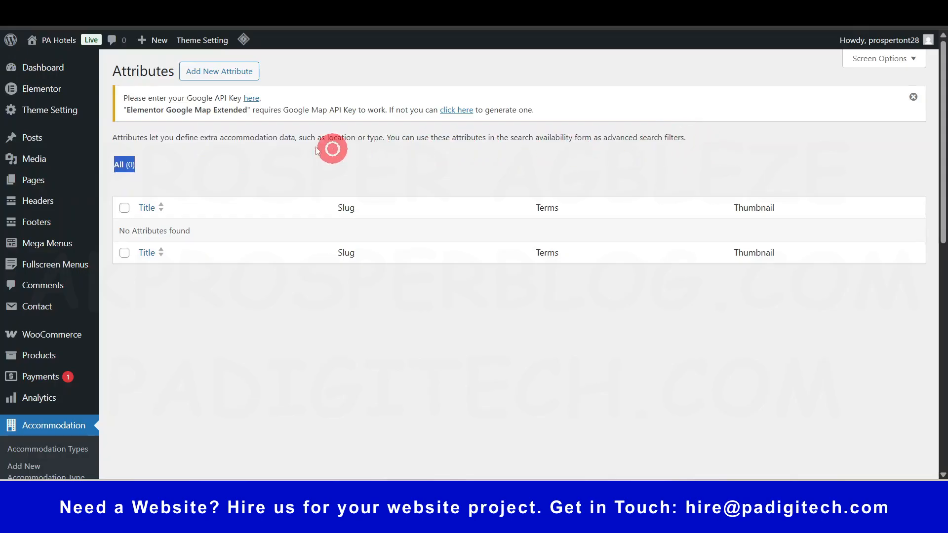
{"action": "left_click", "coordinate": [298, 154]}
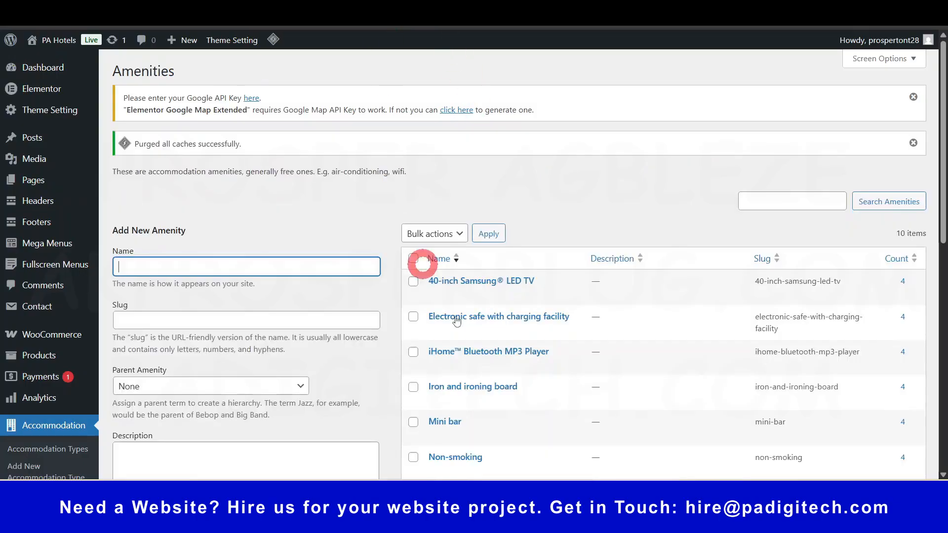
Review the existing amenities list and read the description on the Attributes page.
{"action": "scroll", "coordinate": [495, 235], "scroll_direction": "down", "scroll_amount": 4}
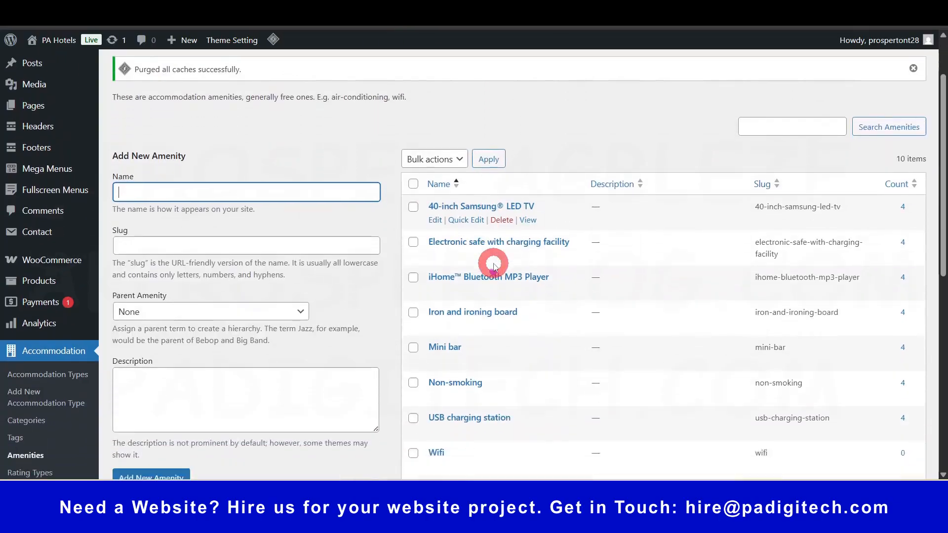
{"action": "scroll", "coordinate": [493, 264], "scroll_direction": "up", "scroll_amount": 4}
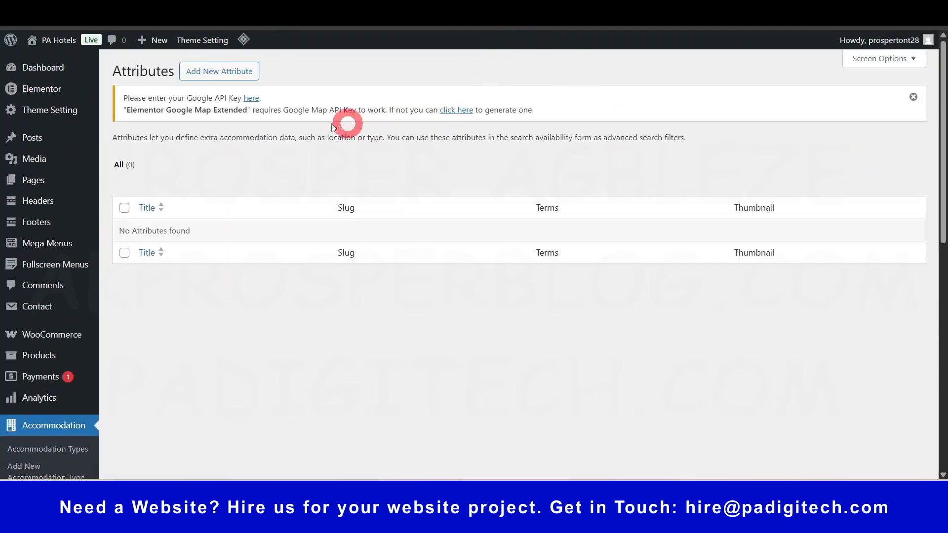
{"action": "left_click_drag", "start_coordinate": [178, 140], "coordinate": [483, 140]}
{"action": "left_click", "coordinate": [575, 171]}
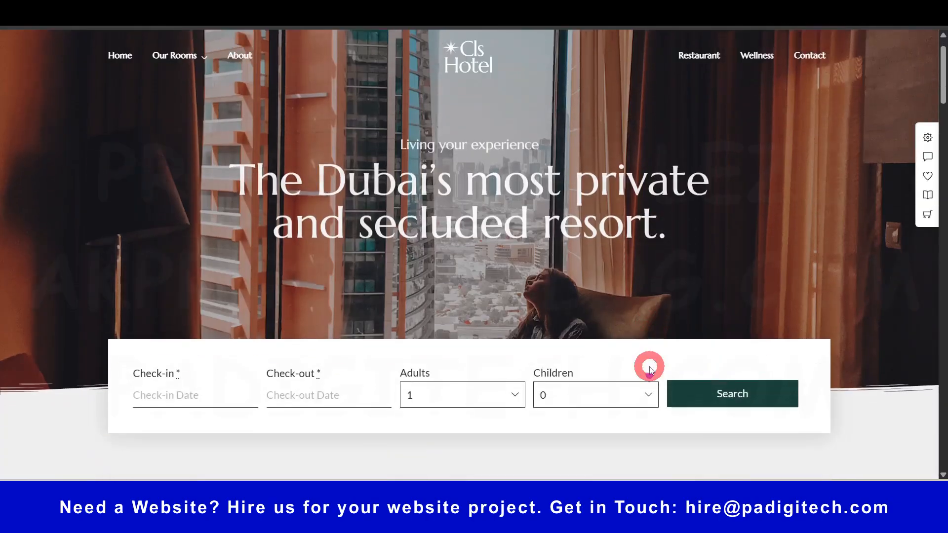
Examine the availability search form on the hotel demo site's homepage.
{"action": "scroll", "coordinate": [647, 363], "scroll_direction": "down", "scroll_amount": 2}
{"action": "left_click", "coordinate": [142, 310]}
{"action": "left_click", "coordinate": [469, 327]}
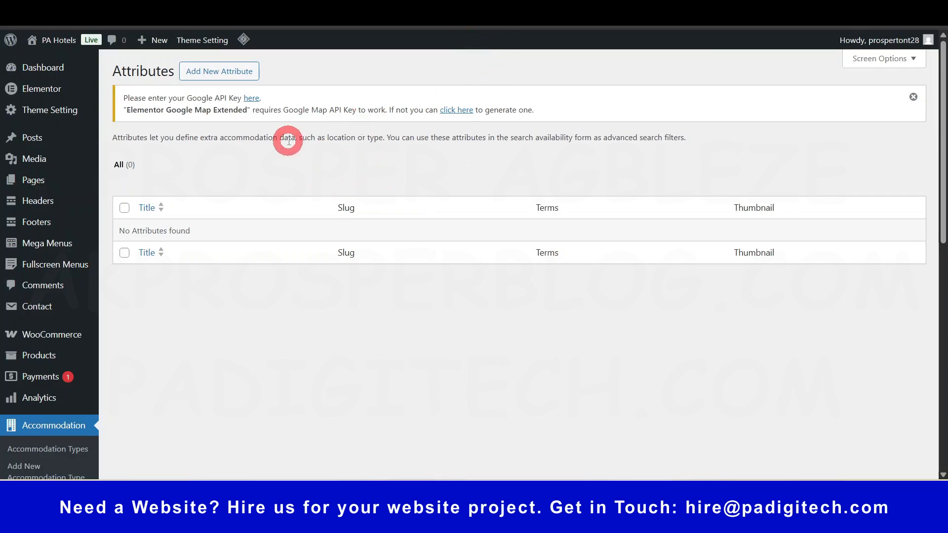
Open a new attribute form and check its default sort order options without changing them.
{"action": "left_click", "coordinate": [226, 74]}
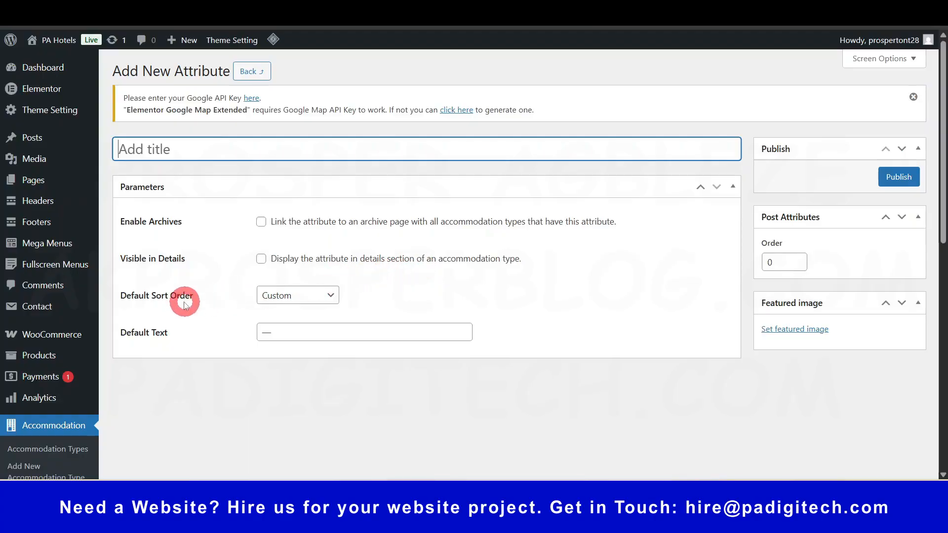
{"action": "left_click", "coordinate": [327, 296]}
{"action": "left_click", "coordinate": [327, 296]}
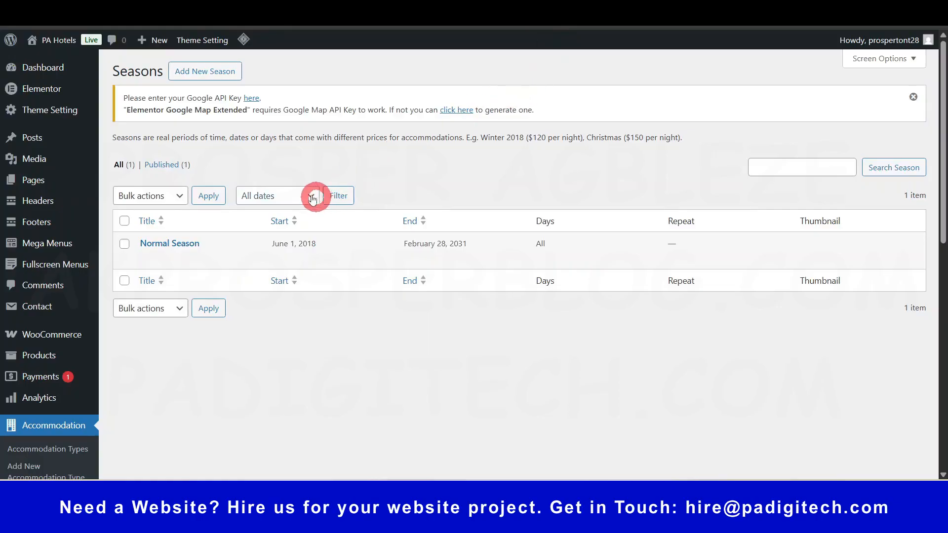
Open Normal Season for editing, review its season info and update it, returning to the seasons list.
{"action": "mouse_move", "coordinate": [185, 257]}
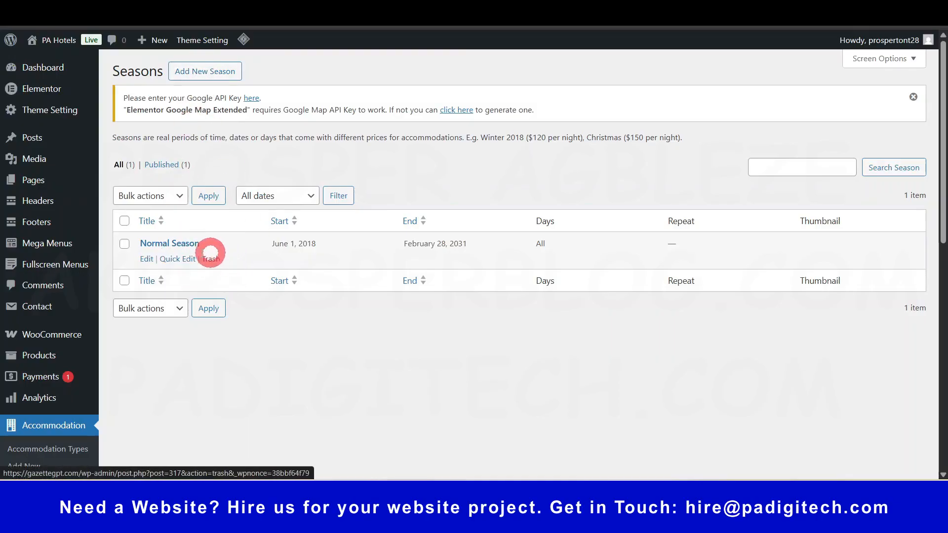
{"action": "left_click", "coordinate": [146, 260]}
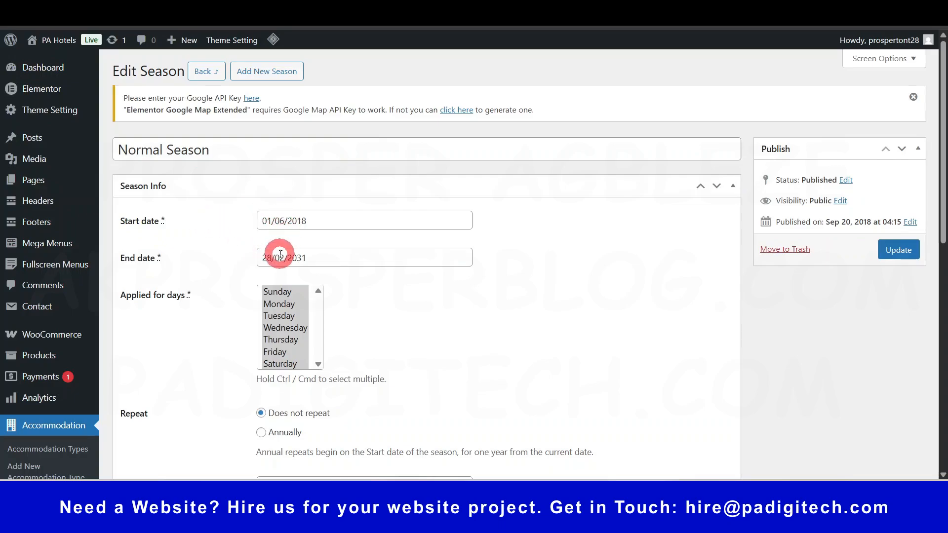
{"action": "scroll", "coordinate": [275, 364], "scroll_direction": "down", "scroll_amount": 1}
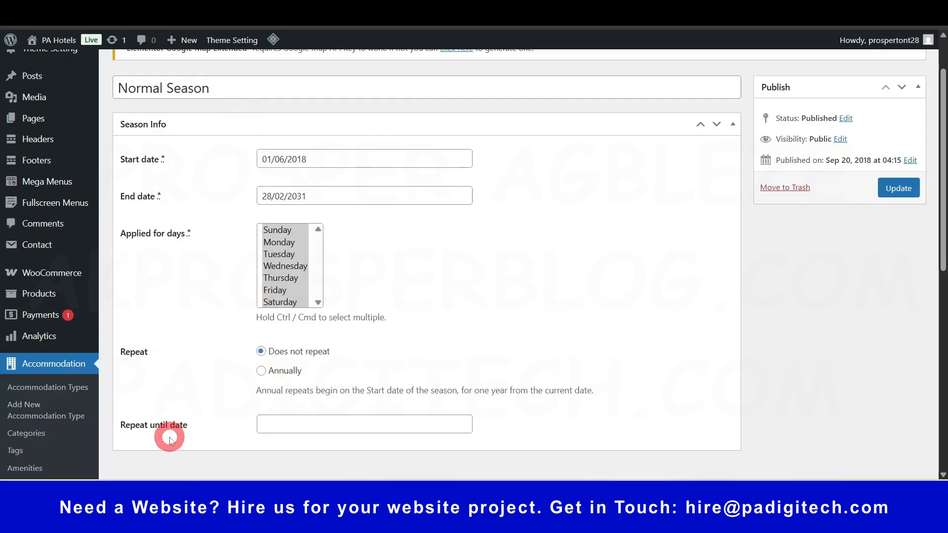
{"action": "left_click", "coordinate": [899, 188]}
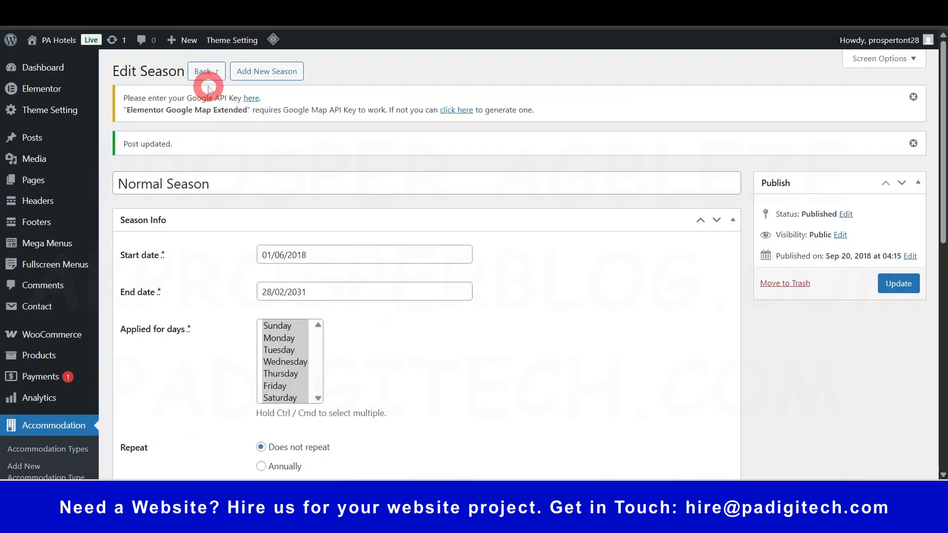
{"action": "left_click", "coordinate": [209, 72]}
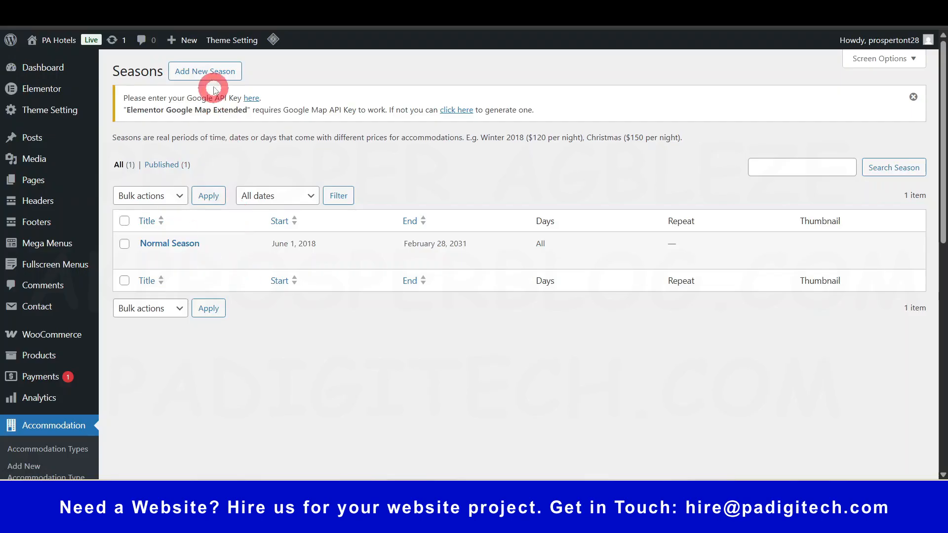
Start a new season titled "Christmas and New", correcting the misspelled first word.
{"action": "left_click", "coordinate": [212, 70]}
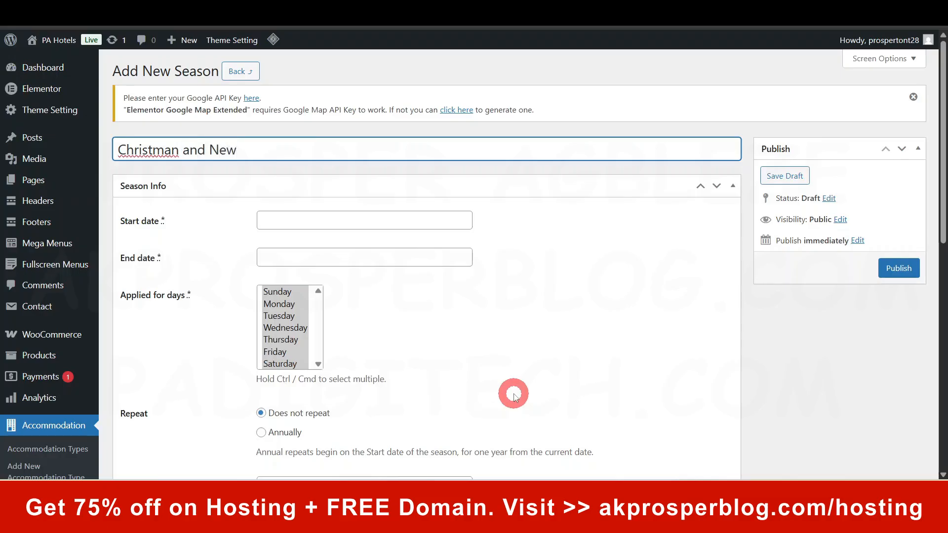
{"action": "right_click", "coordinate": [164, 151]}
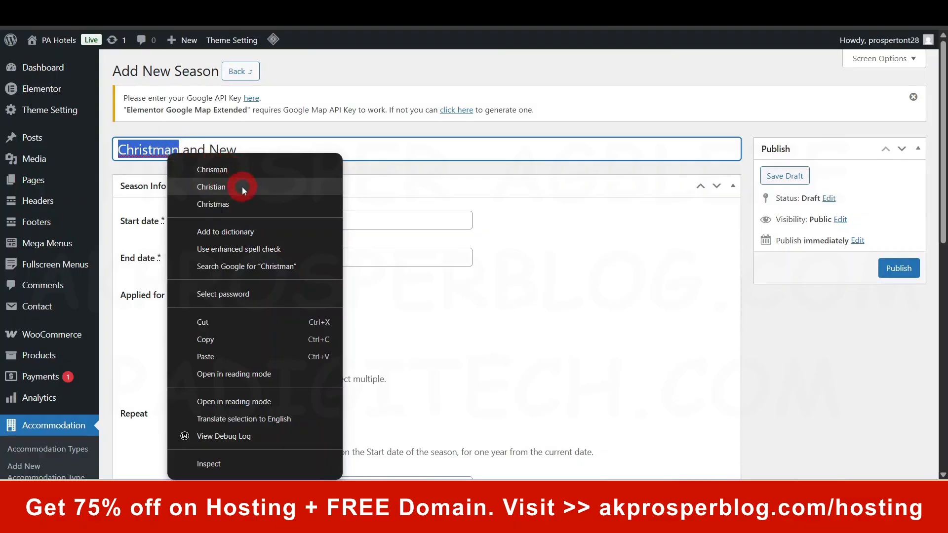
{"action": "left_click", "coordinate": [239, 202]}
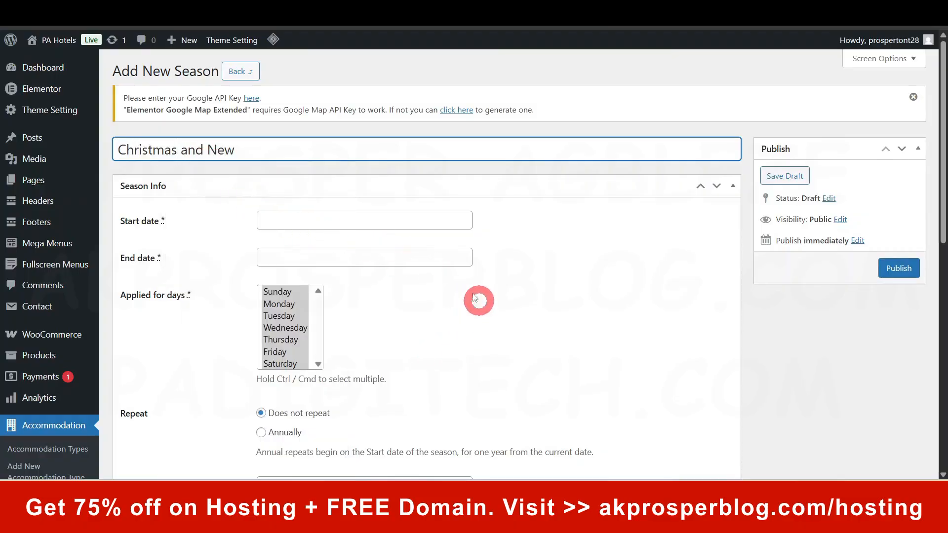
Set the new season's start date to 21/12/2026.
{"action": "left_click", "coordinate": [323, 219]}
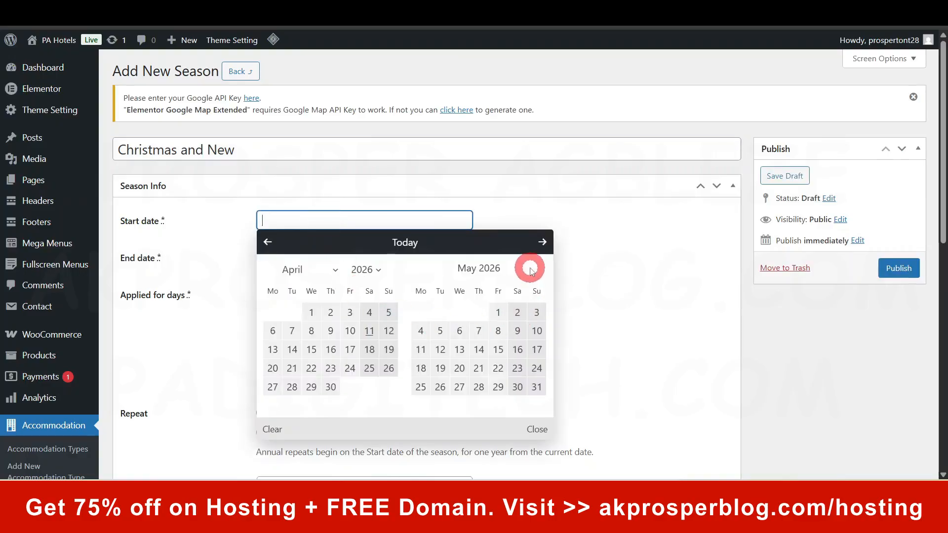
{"action": "left_click", "coordinate": [543, 241]}
{"action": "left_click", "coordinate": [543, 241]}
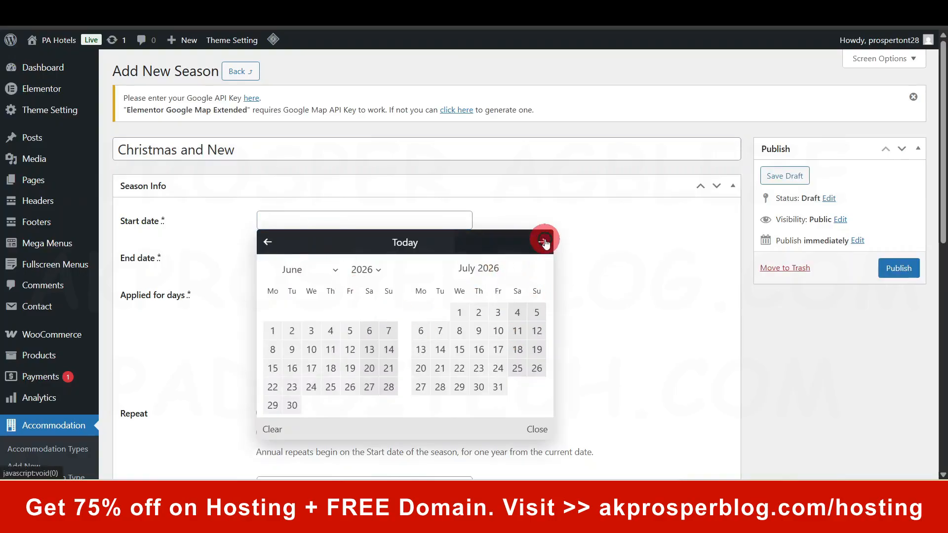
{"action": "left_click", "coordinate": [542, 242]}
{"action": "left_click", "coordinate": [543, 242]}
{"action": "left_click", "coordinate": [543, 241]}
{"action": "left_click", "coordinate": [543, 242]}
{"action": "left_click", "coordinate": [542, 241]}
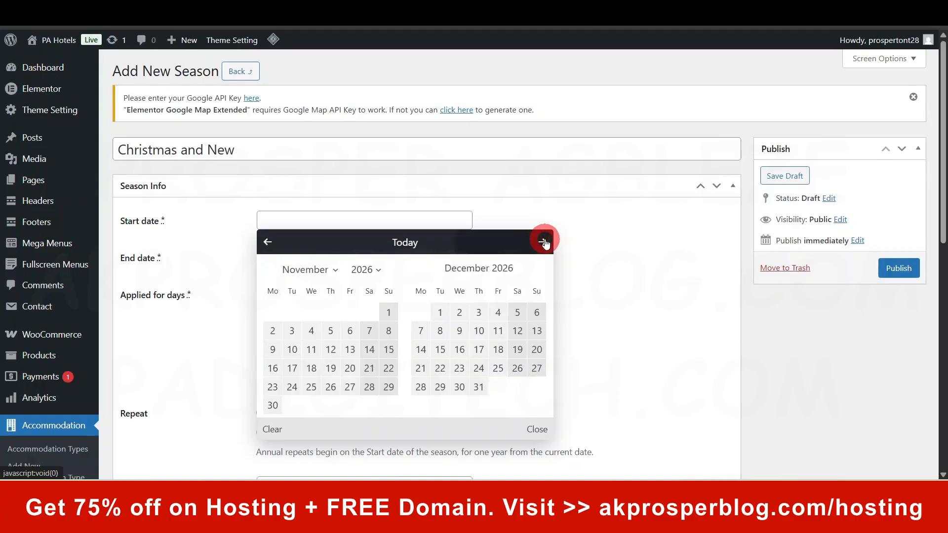
{"action": "left_click", "coordinate": [421, 387]}
{"action": "left_click", "coordinate": [433, 368]}
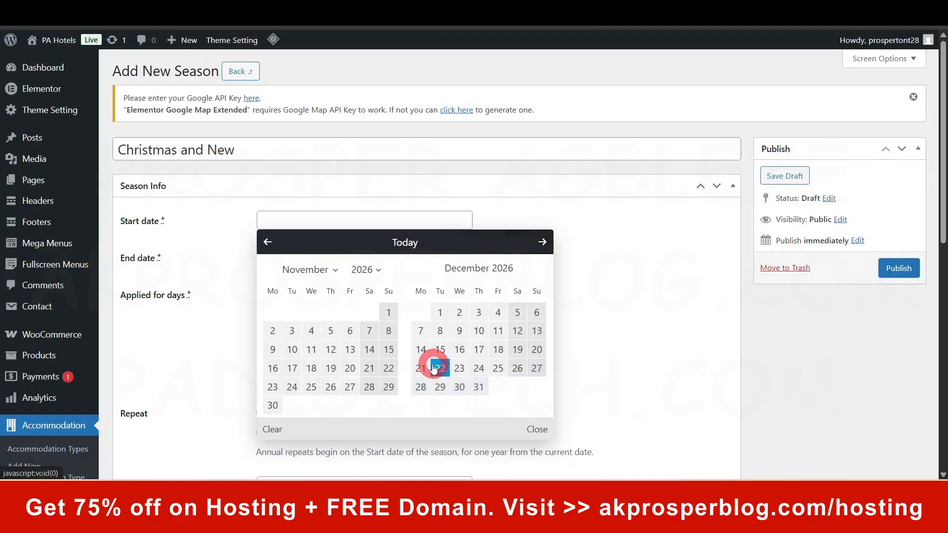
Set the new season's end date to 03/01/2027.
{"action": "left_click", "coordinate": [324, 256]}
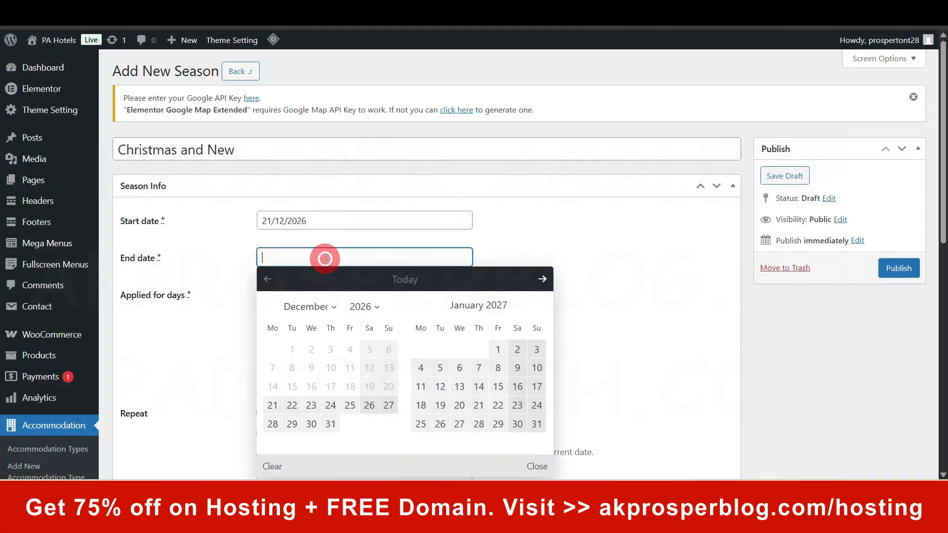
{"action": "left_click", "coordinate": [539, 286]}
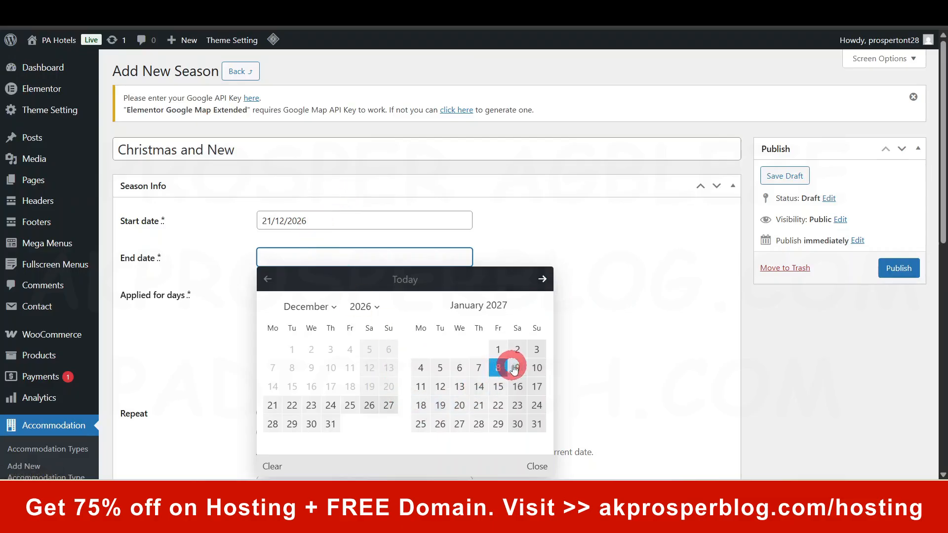
{"action": "left_click", "coordinate": [533, 351]}
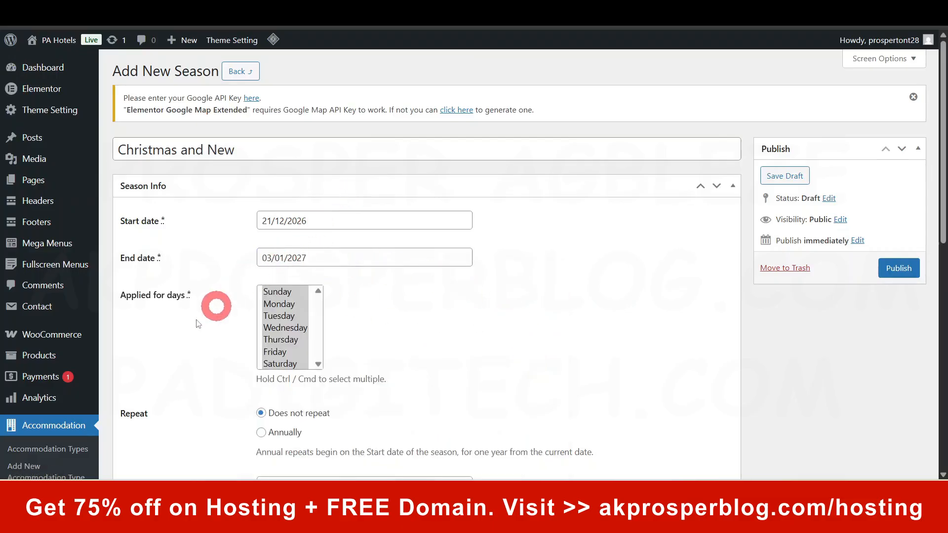
Apply the season to all days from Sunday to Saturday and set it to repeat annually.
{"action": "scroll", "coordinate": [301, 306], "scroll_direction": "down", "scroll_amount": 4}
{"action": "scroll", "coordinate": [360, 303], "scroll_direction": "up", "scroll_amount": 2}
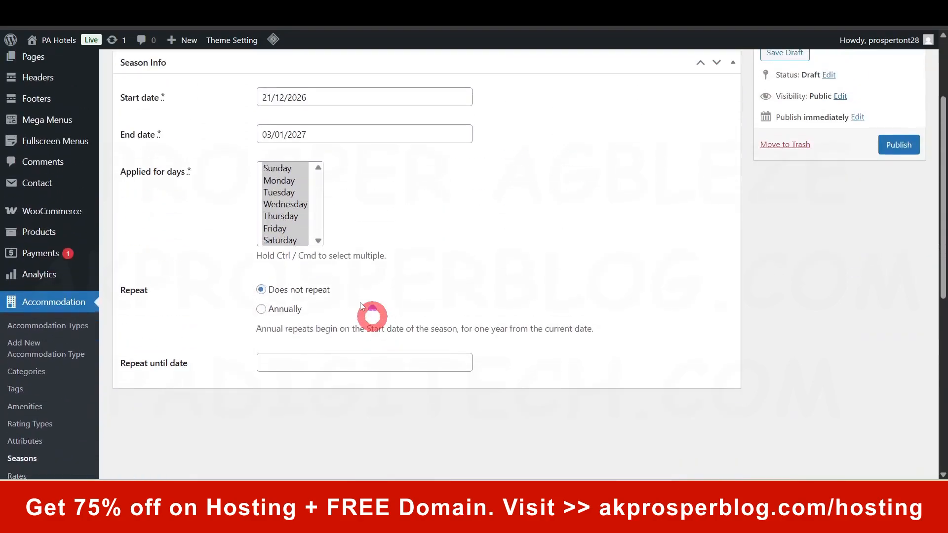
{"action": "left_click", "coordinate": [286, 228]}
{"action": "left_click", "coordinate": [282, 180]}
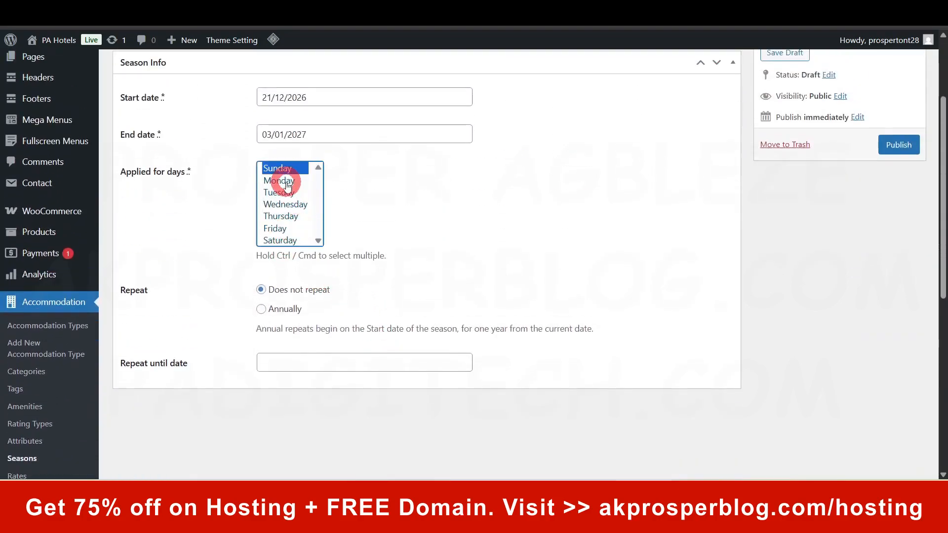
{"action": "left_click", "coordinate": [289, 168], "text": "ctrl"}
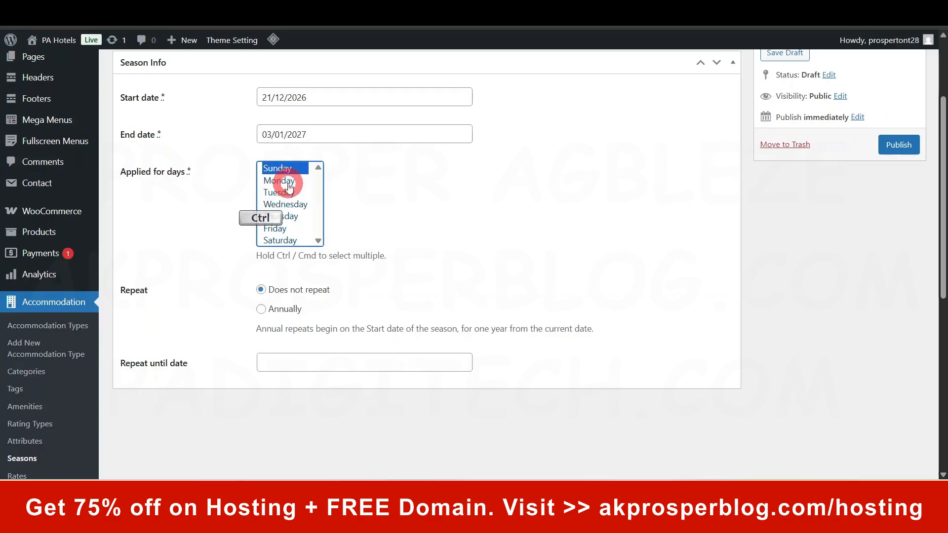
{"action": "key", "text": "ctrl+a"}
{"action": "left_click", "coordinate": [367, 194]}
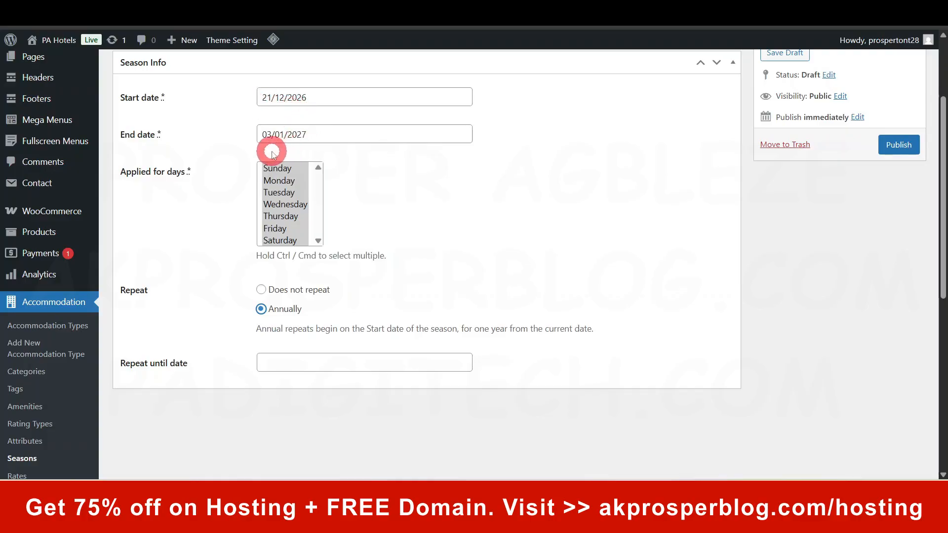
Complete the season's title as "Christmas and New Year".
{"action": "scroll", "coordinate": [417, 235], "scroll_direction": "up", "scroll_amount": 3}
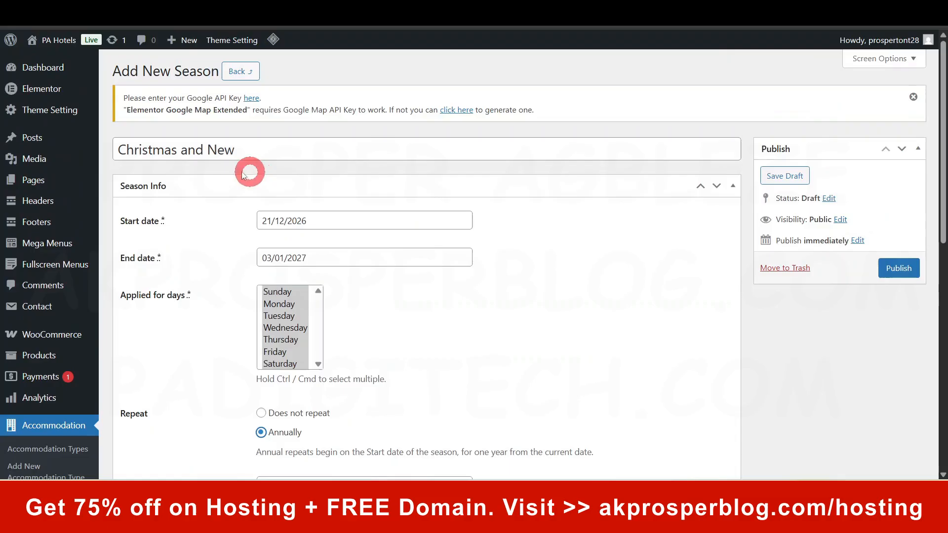
{"action": "left_click", "coordinate": [258, 144]}
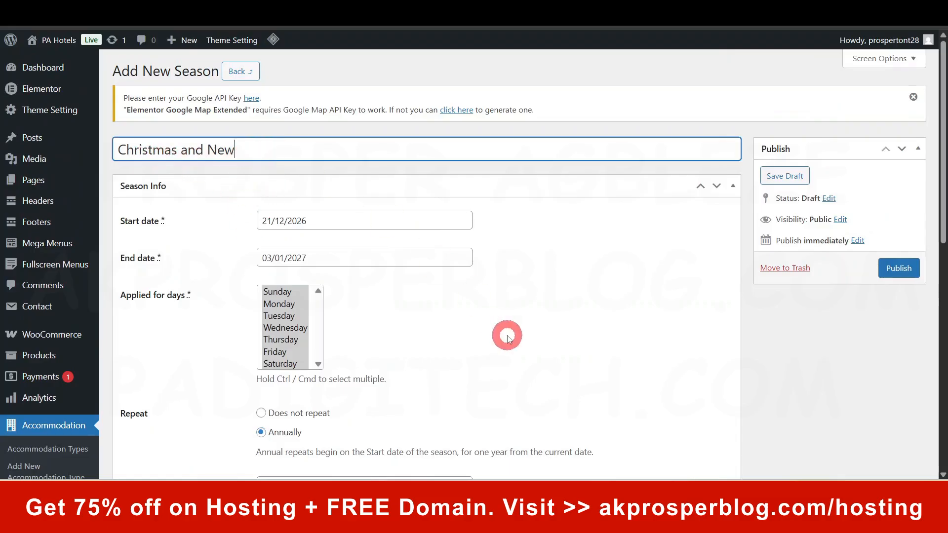
{"action": "type", "text": "Year"}
Leave the repeat until date empty and publish the Christmas and New Year season.
{"action": "scroll", "coordinate": [507, 336], "scroll_direction": "down", "scroll_amount": 3}
{"action": "left_click", "coordinate": [335, 365]}
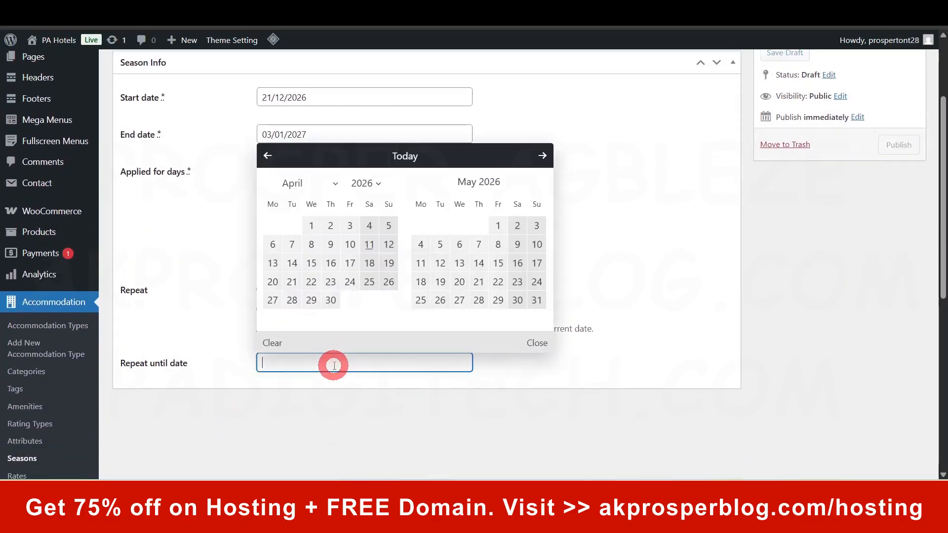
{"action": "left_click", "coordinate": [599, 351]}
{"action": "scroll", "coordinate": [543, 384], "scroll_direction": "up", "scroll_amount": 3}
{"action": "left_click", "coordinate": [907, 269]}
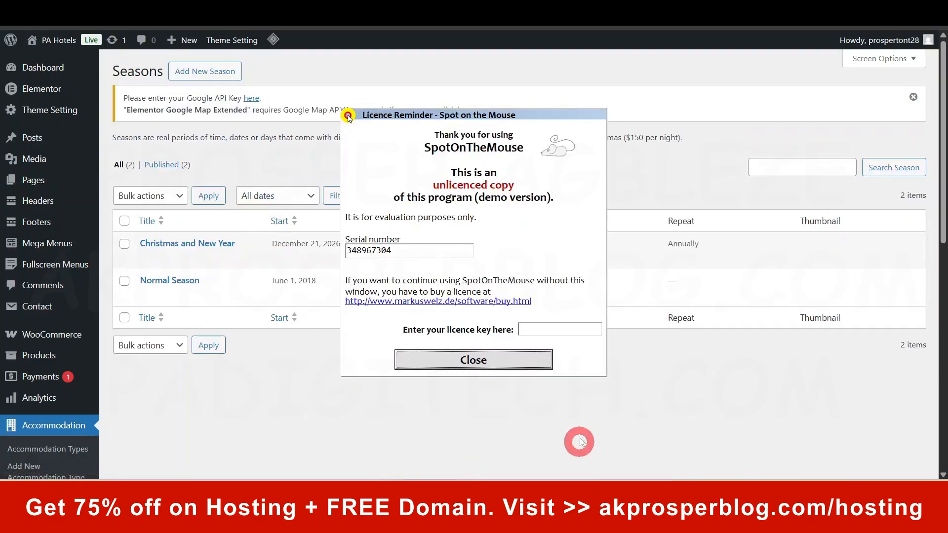
Dismiss the licence reminder and read the description on the Seasons page.
{"action": "left_click", "coordinate": [474, 360]}
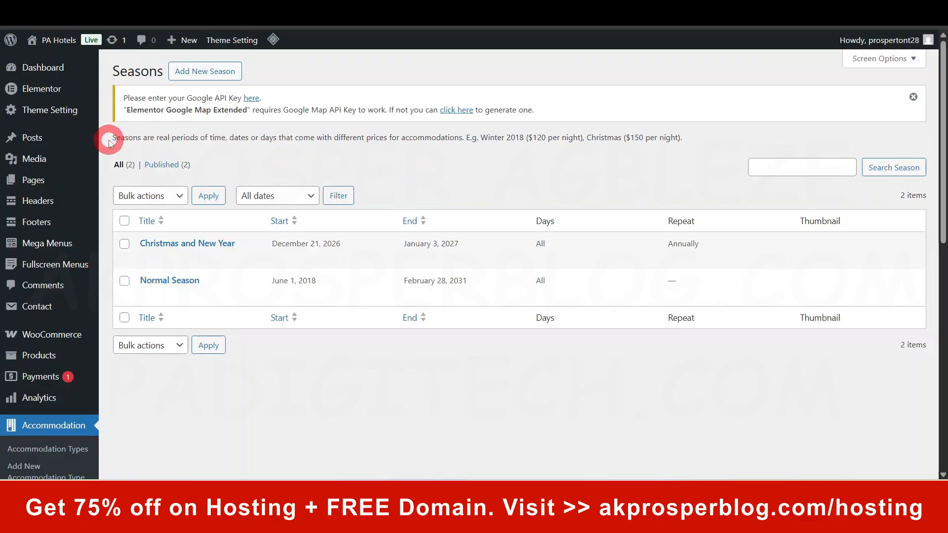
{"action": "left_click_drag", "start_coordinate": [110, 141], "coordinate": [529, 137]}
{"action": "left_click", "coordinate": [535, 142]}
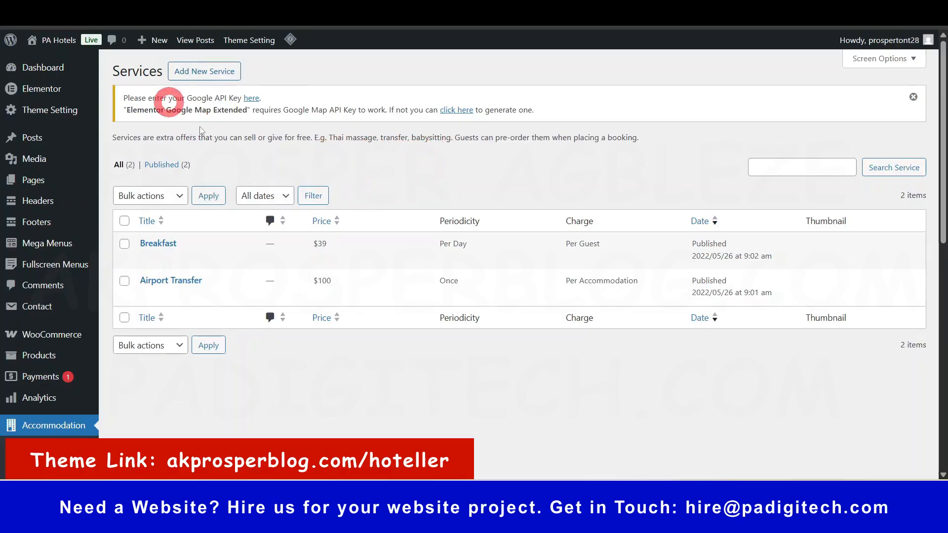
Start a new service titled "Massage" with no description and disallow comments on it.
{"action": "left_click", "coordinate": [207, 72]}
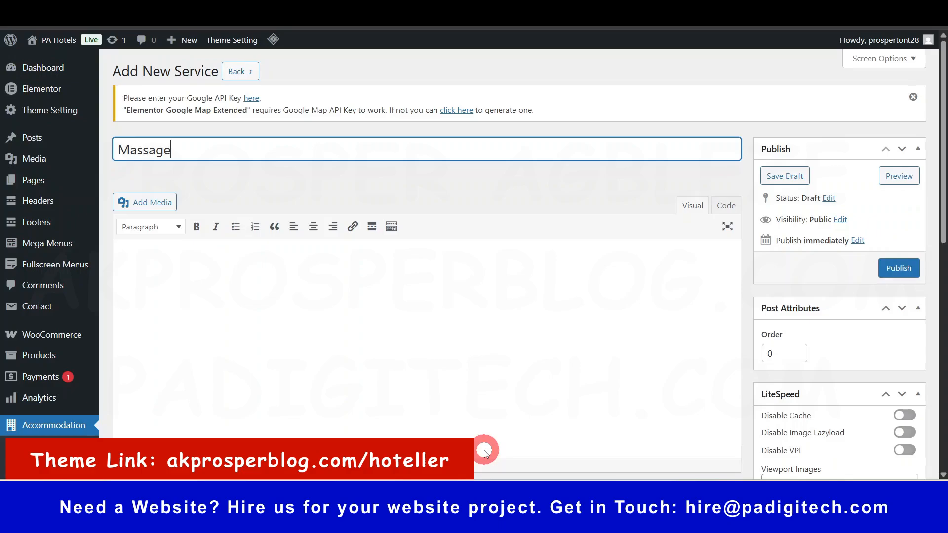
{"action": "left_click", "coordinate": [290, 318]}
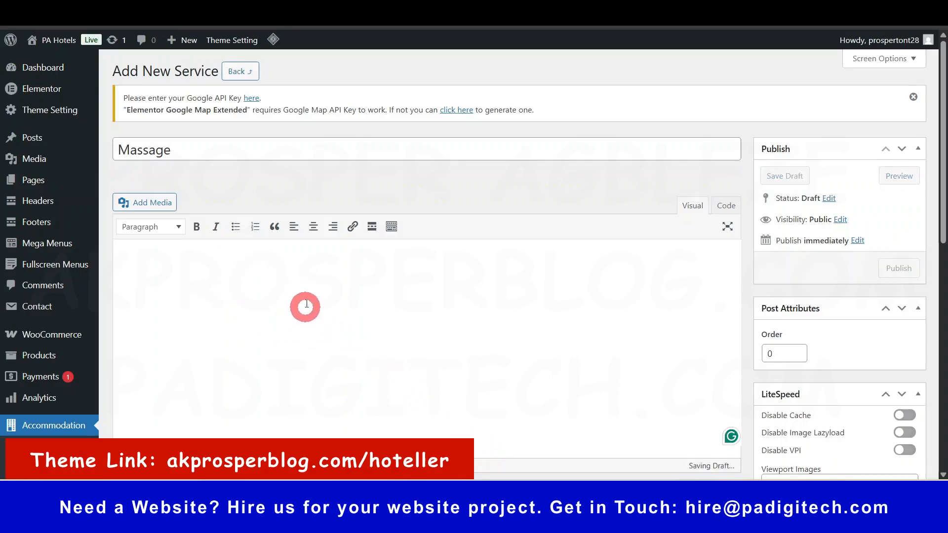
{"action": "scroll", "coordinate": [273, 300], "scroll_direction": "down", "scroll_amount": 6}
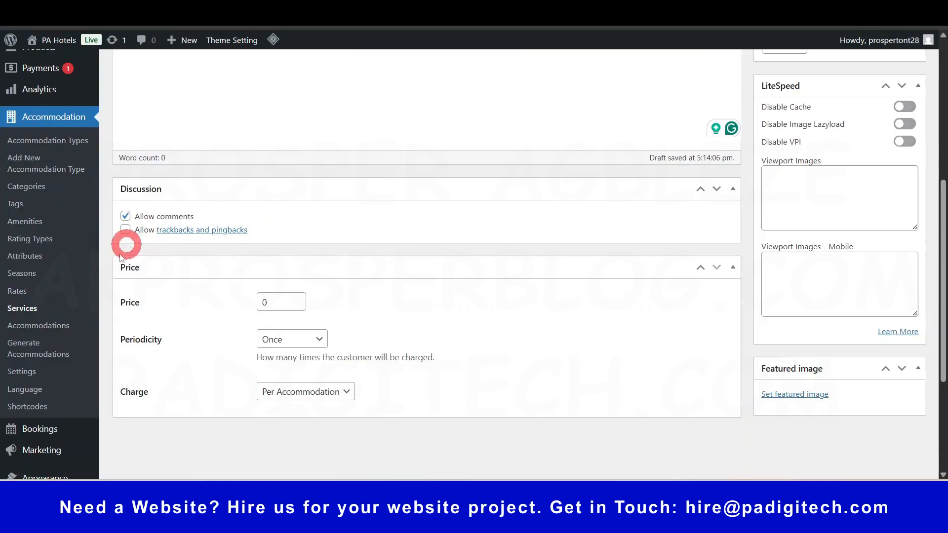
{"action": "left_click", "coordinate": [126, 218]}
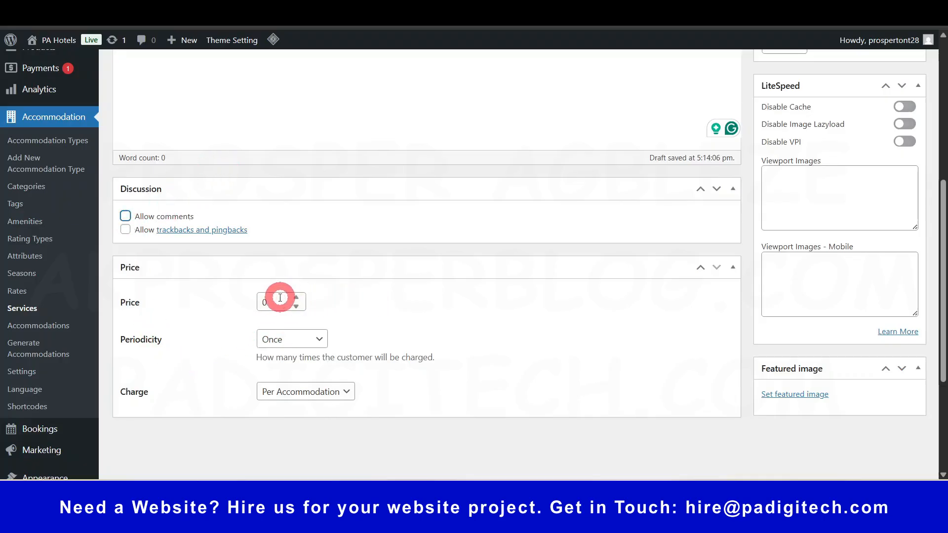
Compare the Massage service's periodicity options and try Guest Choice to see its minimum and maximum fields.
{"action": "scroll", "coordinate": [464, 313], "scroll_direction": "down", "scroll_amount": 1}
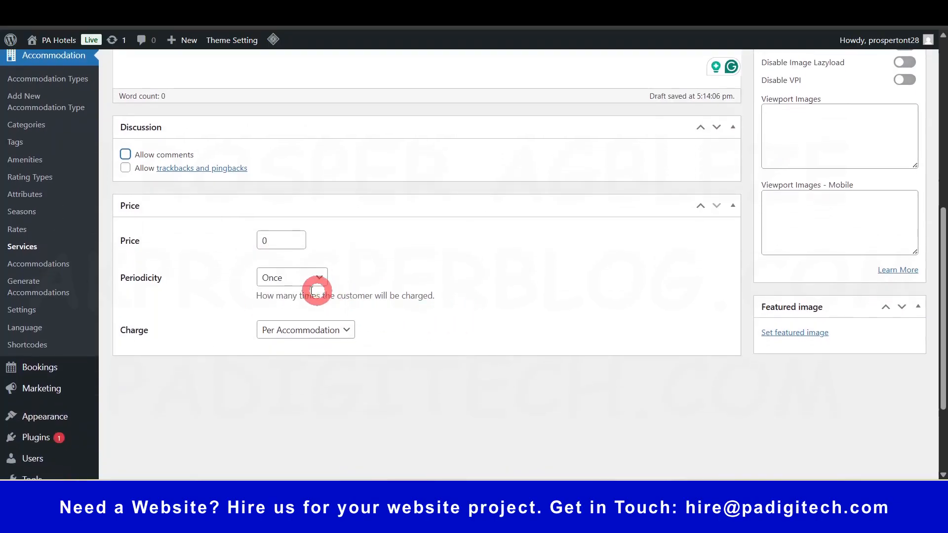
{"action": "left_click", "coordinate": [291, 279]}
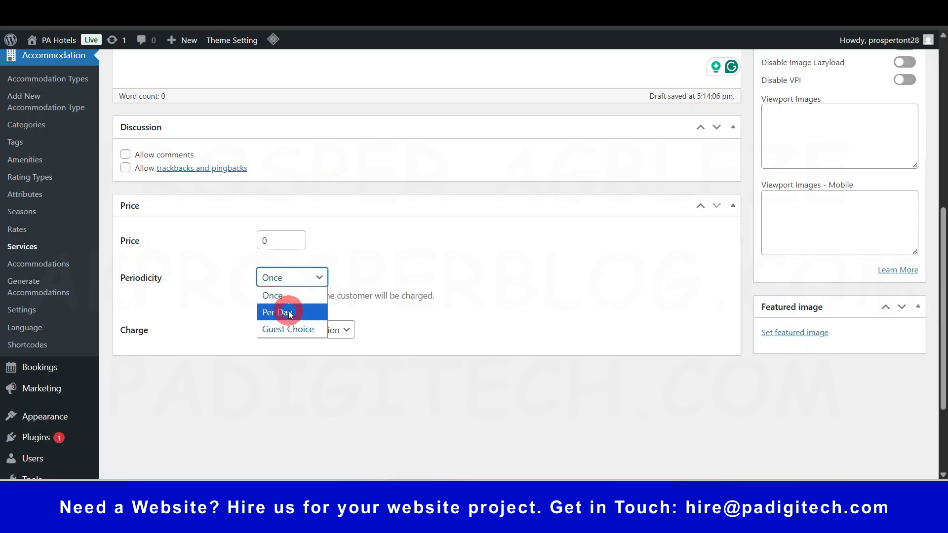
{"action": "left_click", "coordinate": [294, 296]}
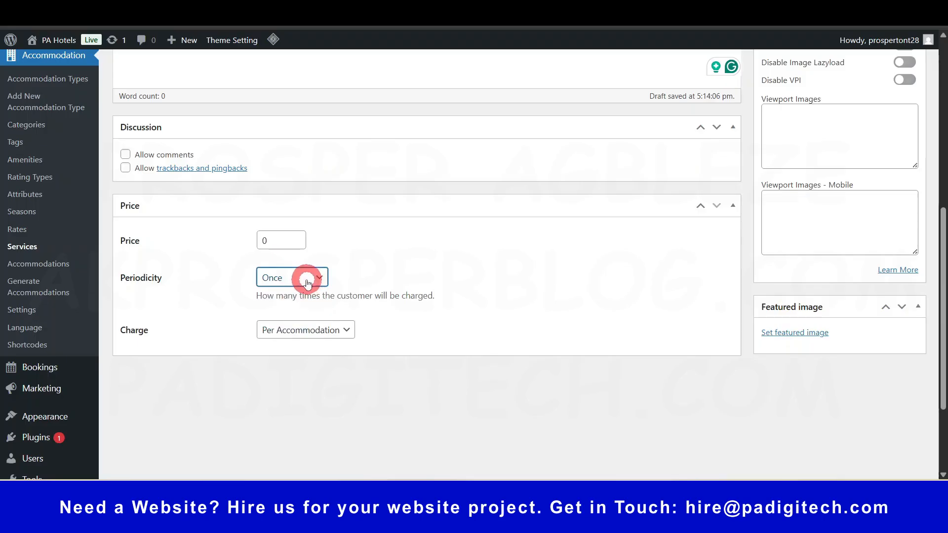
{"action": "left_click", "coordinate": [306, 279]}
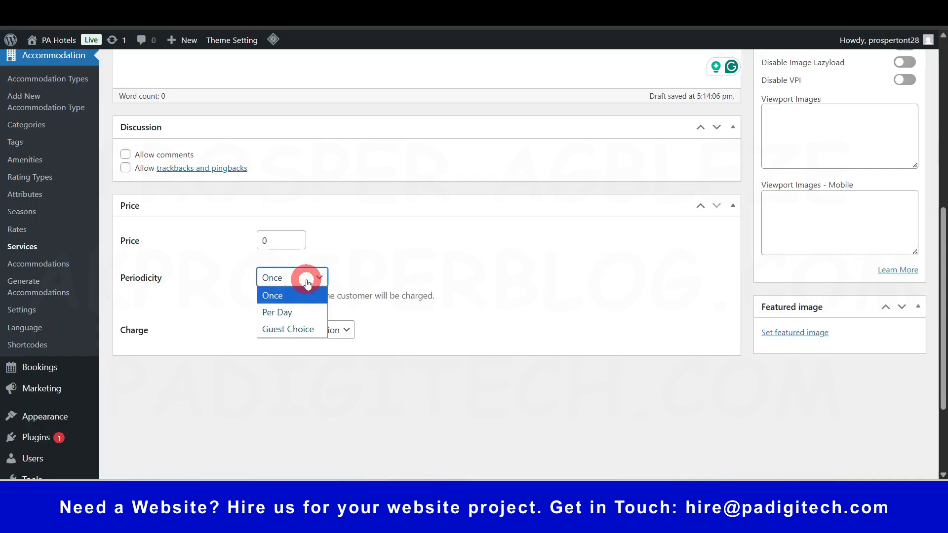
{"action": "scroll", "coordinate": [307, 279], "scroll_direction": "up", "scroll_amount": 6}
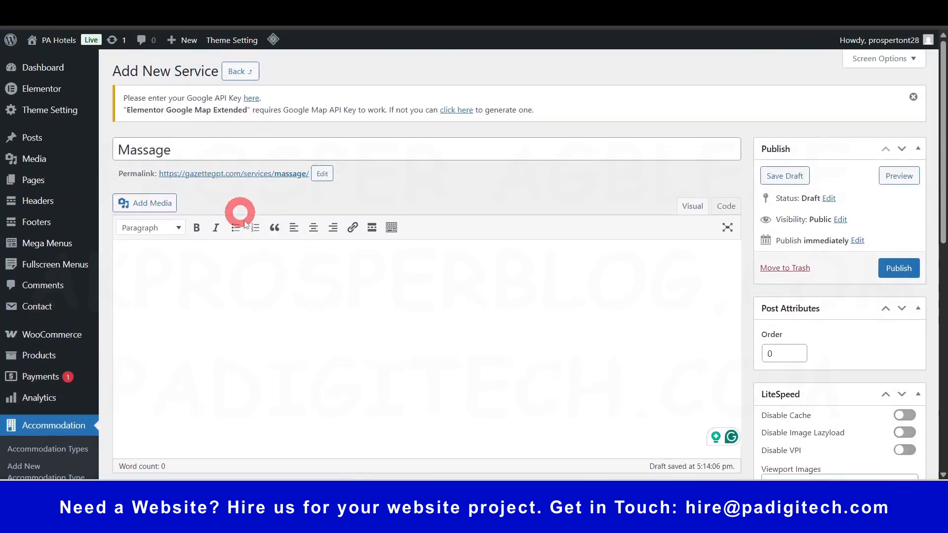
{"action": "scroll", "coordinate": [258, 271], "scroll_direction": "down", "scroll_amount": 6}
{"action": "left_click", "coordinate": [296, 280]}
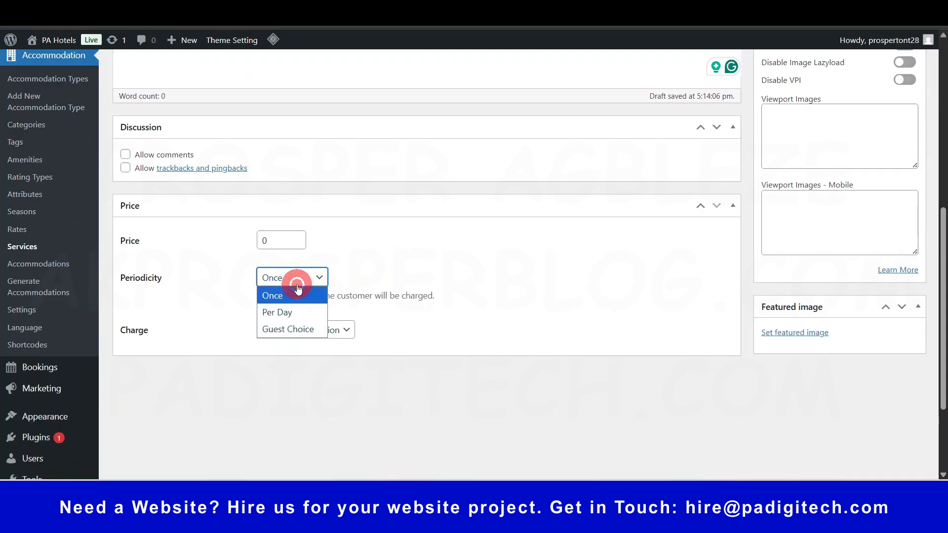
{"action": "left_click", "coordinate": [295, 329]}
{"action": "scroll", "coordinate": [317, 326], "scroll_direction": "down", "scroll_amount": 2}
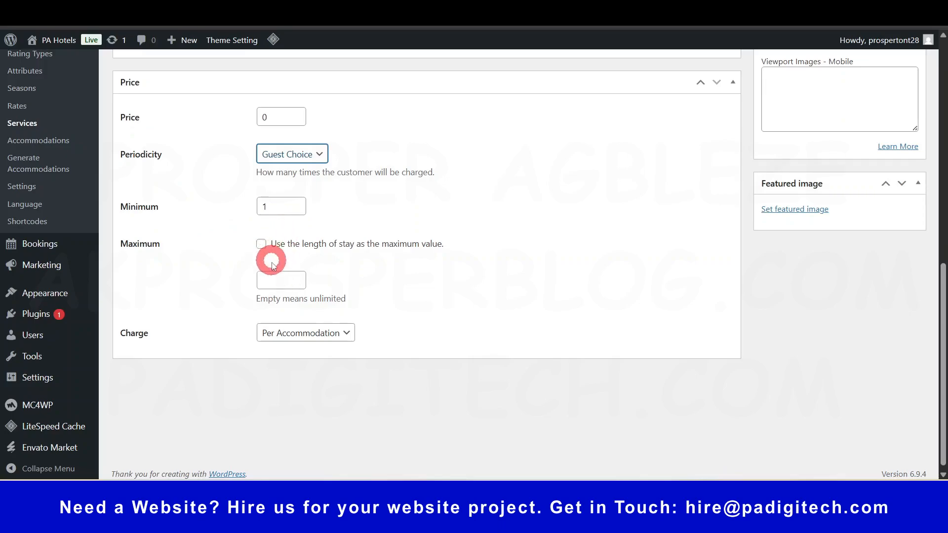
Set the Massage service's periodicity to Per Day and keep its charge as Per Accommodation.
{"action": "left_click", "coordinate": [316, 154]}
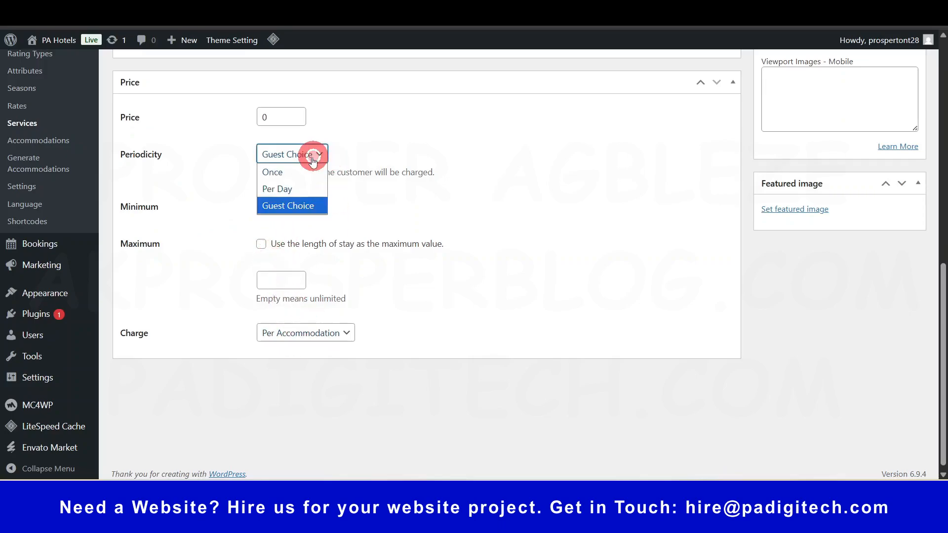
{"action": "left_click", "coordinate": [300, 194]}
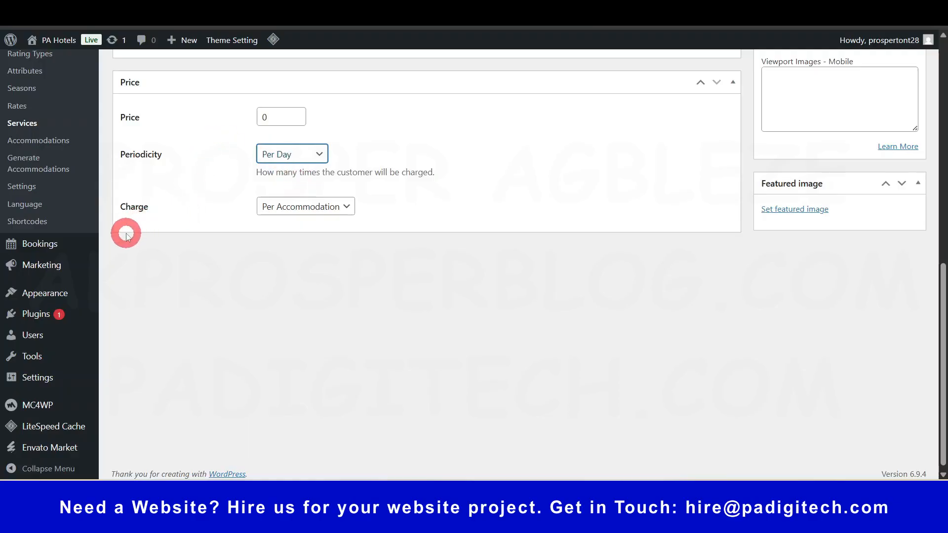
{"action": "left_click", "coordinate": [327, 206]}
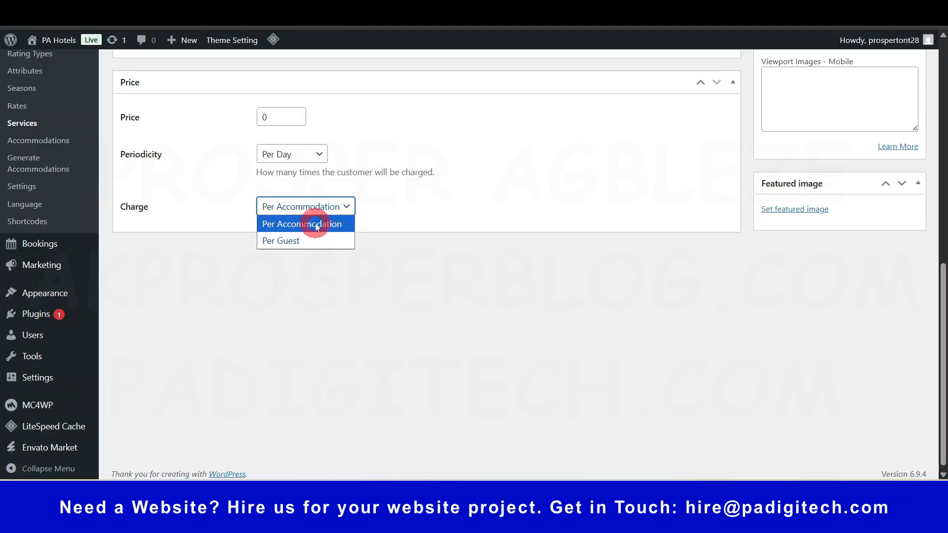
{"action": "left_click", "coordinate": [319, 226]}
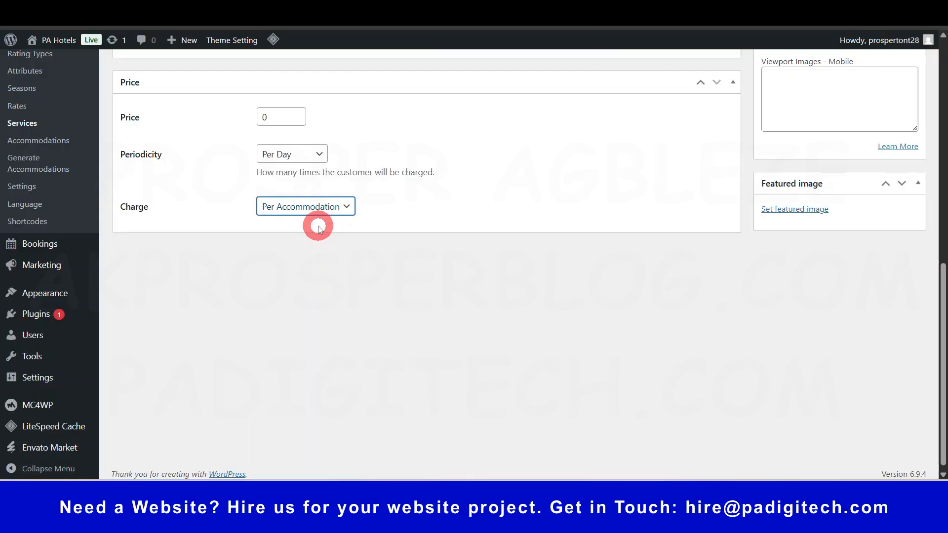
{"action": "left_click", "coordinate": [330, 207]}
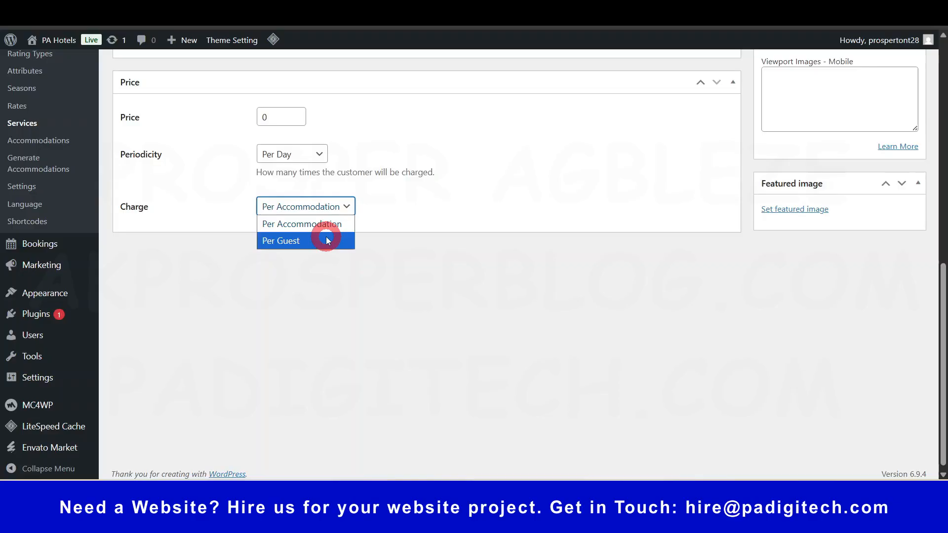
{"action": "left_click", "coordinate": [335, 224]}
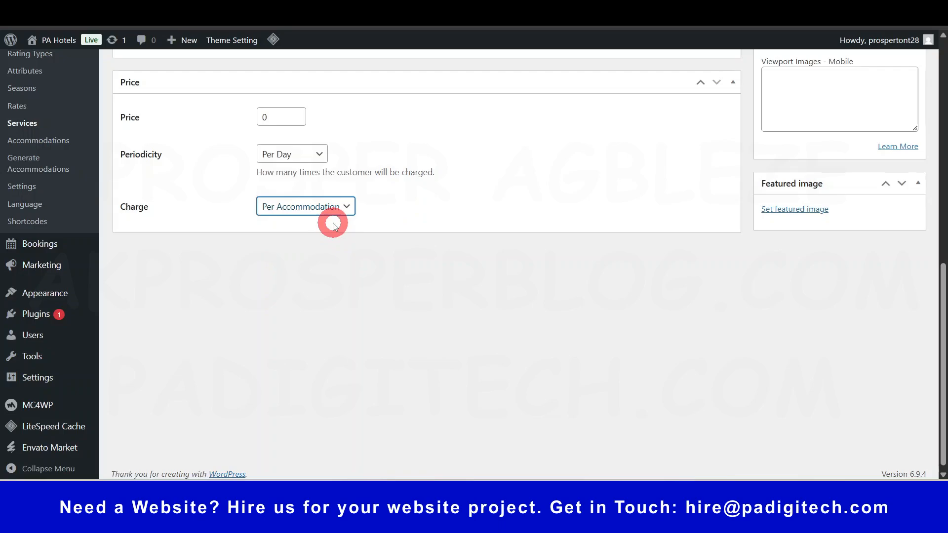
Leave the Massage service form without saving the changes and read the description on the Services list page.
{"action": "scroll", "coordinate": [341, 223], "scroll_direction": "up", "scroll_amount": 10}
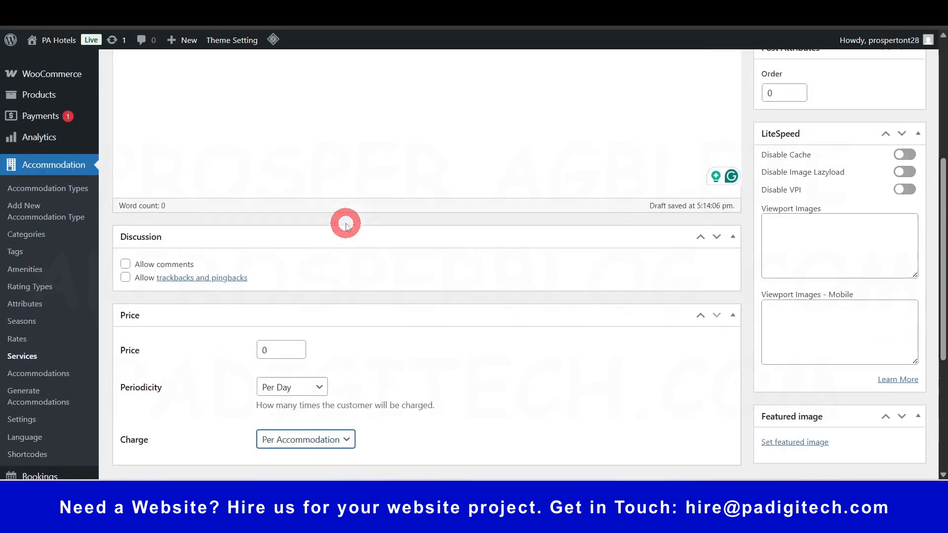
{"action": "scroll", "coordinate": [831, 296], "scroll_direction": "down", "scroll_amount": 8}
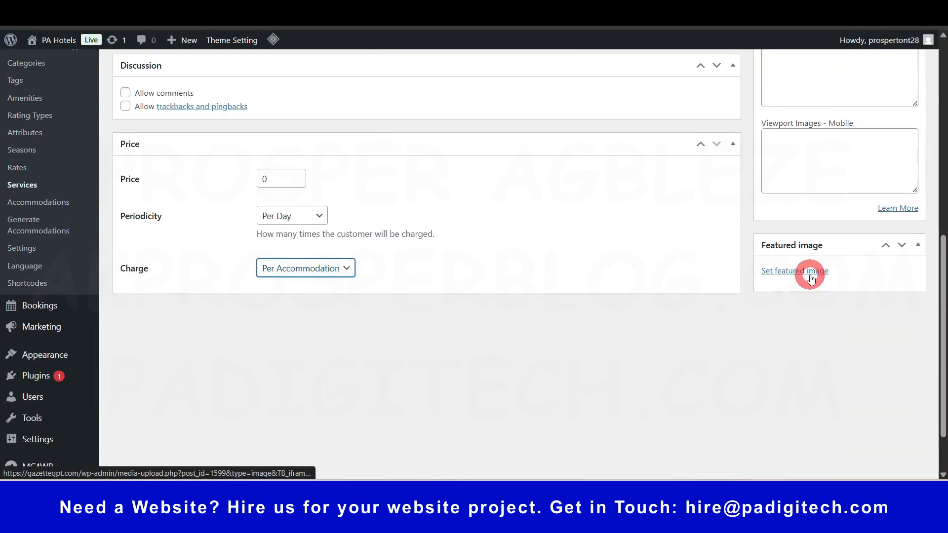
{"action": "scroll", "coordinate": [566, 310], "scroll_direction": "up", "scroll_amount": 4}
{"action": "scroll", "coordinate": [603, 368], "scroll_direction": "up", "scroll_amount": 5}
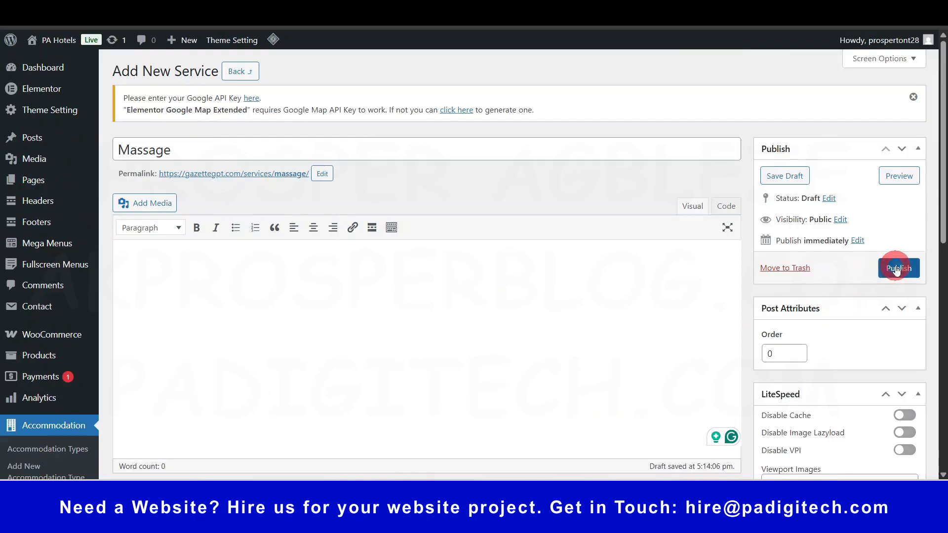
{"action": "left_click", "coordinate": [239, 71]}
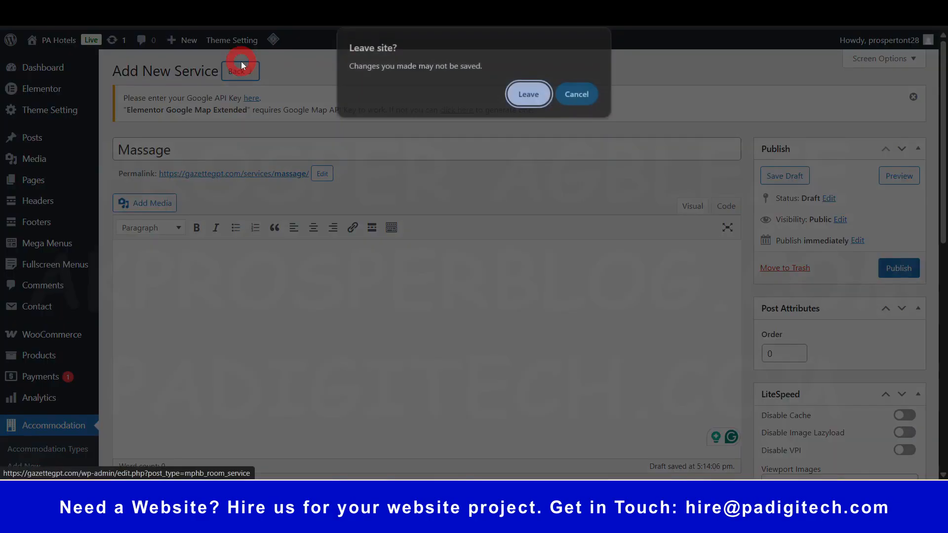
{"action": "left_click", "coordinate": [524, 95]}
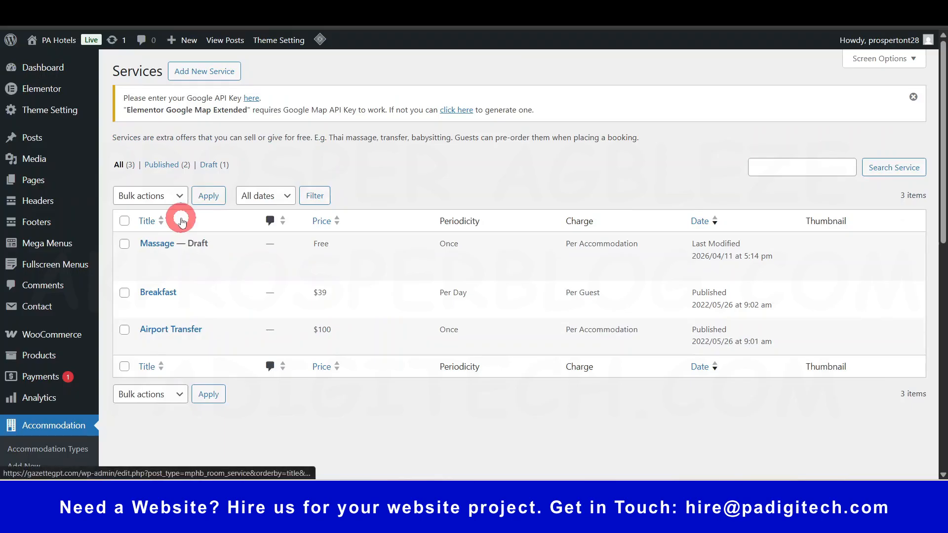
{"action": "left_click_drag", "start_coordinate": [143, 148], "coordinate": [650, 143]}
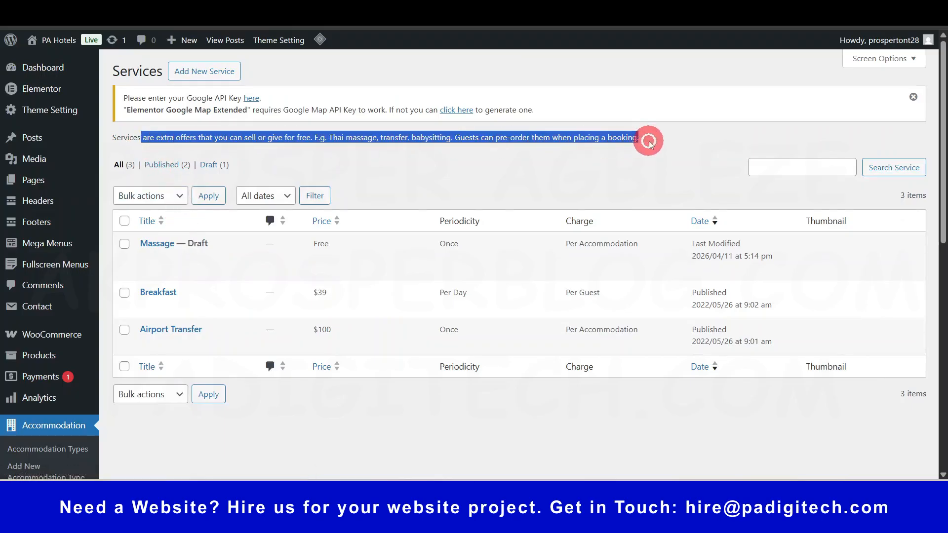
{"action": "left_click", "coordinate": [519, 170]}
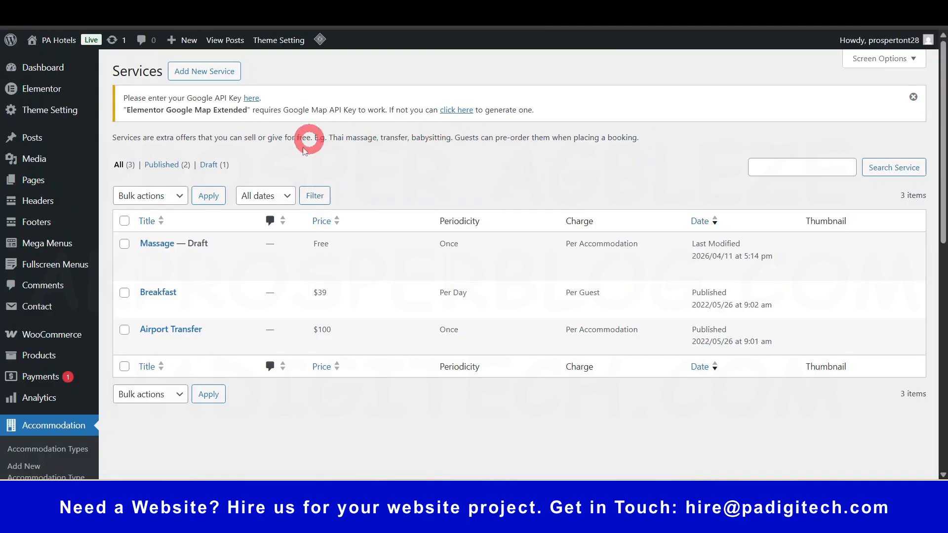
Switch to the open Rates page and read its description of how rates and season prices work.
{"action": "left_click", "coordinate": [683, 20]}
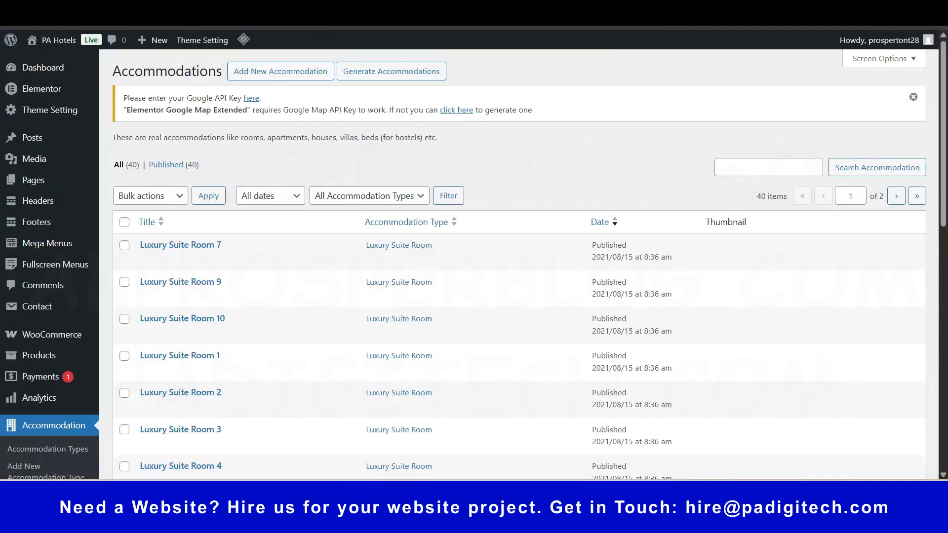
{"action": "left_click", "coordinate": [633, 21]}
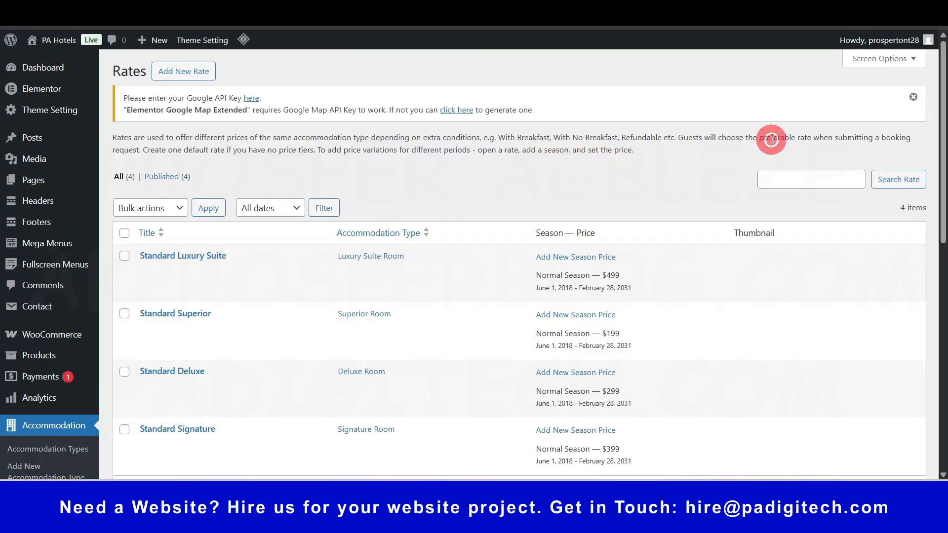
{"action": "triple_click", "coordinate": [769, 139]}
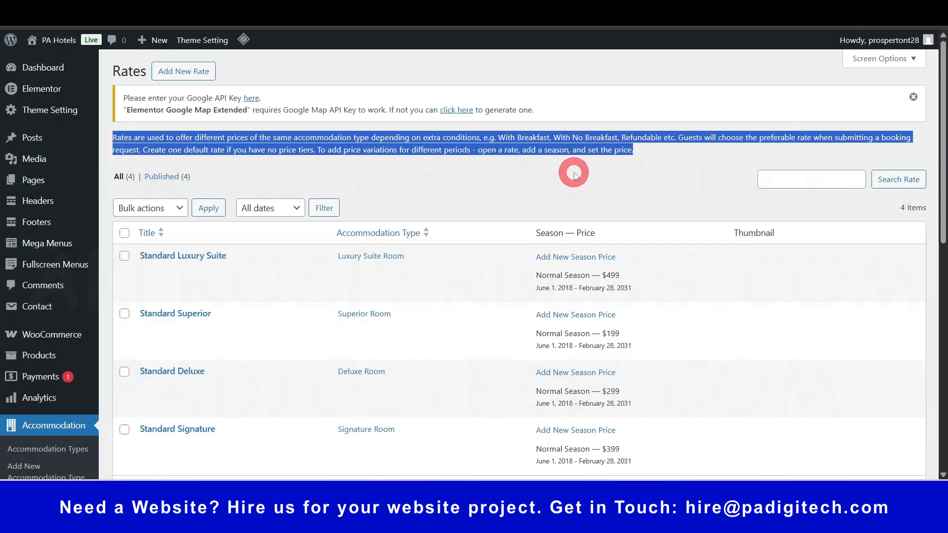
{"action": "left_click", "coordinate": [621, 176]}
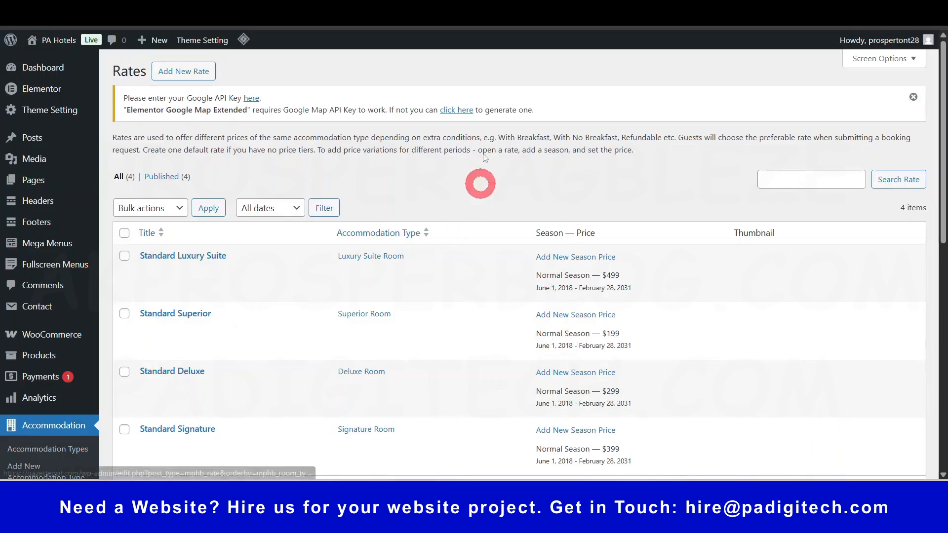
Switch to the Accommodation Types page and read its description of types versus physical accommodations.
{"action": "key", "text": "ctrl+Tab"}
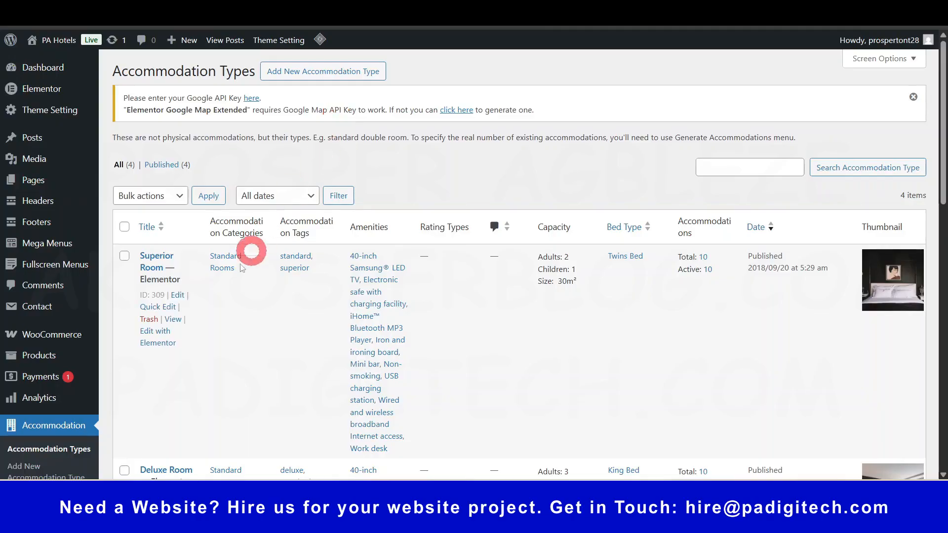
{"action": "scroll", "coordinate": [87, 361], "scroll_direction": "down", "scroll_amount": 4}
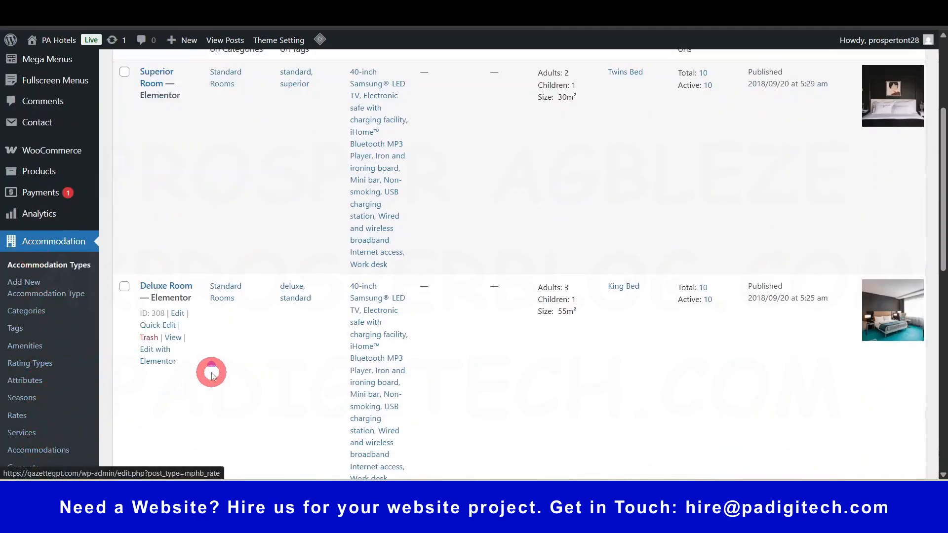
{"action": "scroll", "coordinate": [212, 371], "scroll_direction": "up", "scroll_amount": 4}
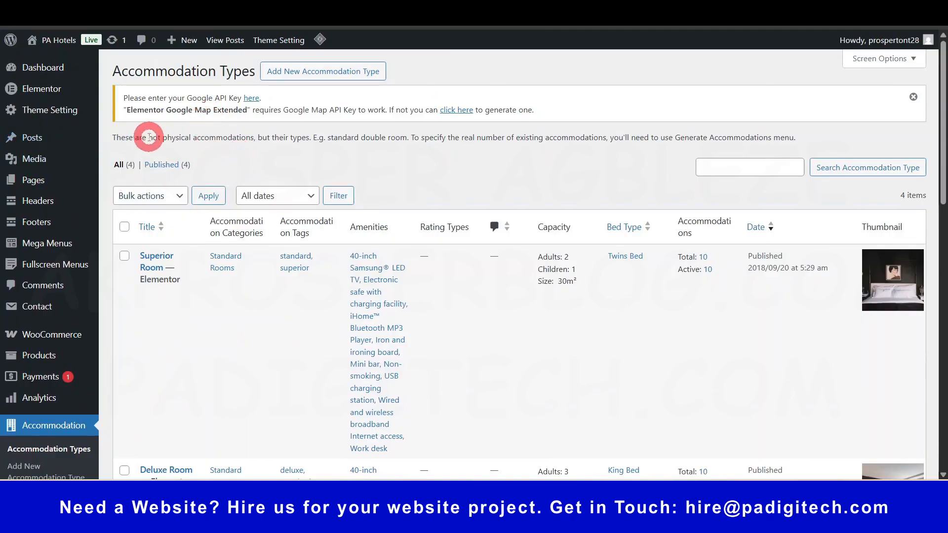
{"action": "left_click_drag", "start_coordinate": [112, 136], "coordinate": [805, 137]}
{"action": "left_click", "coordinate": [815, 136]}
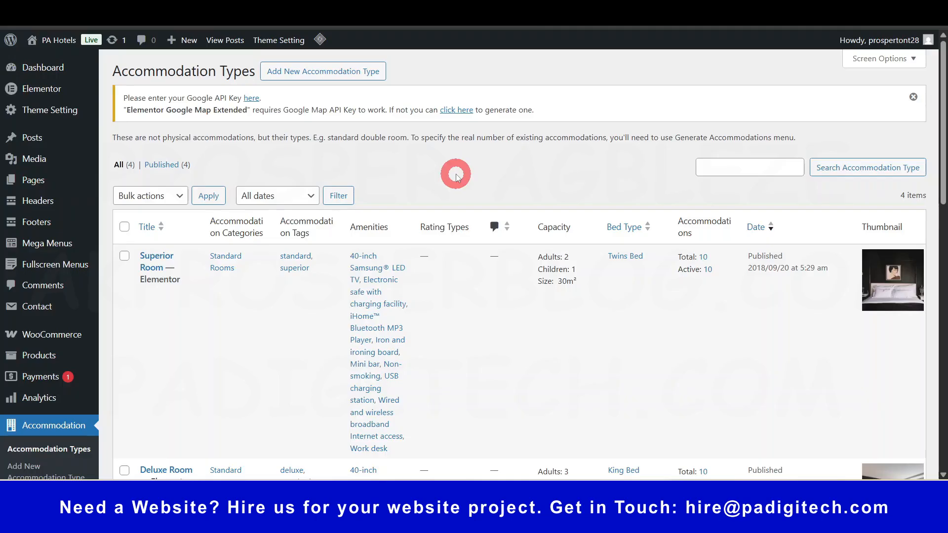
Look through the listed accommodation types, from the Superior Room to the Luxury Suite Room.
{"action": "scroll", "coordinate": [454, 177], "scroll_direction": "down", "scroll_amount": 3}
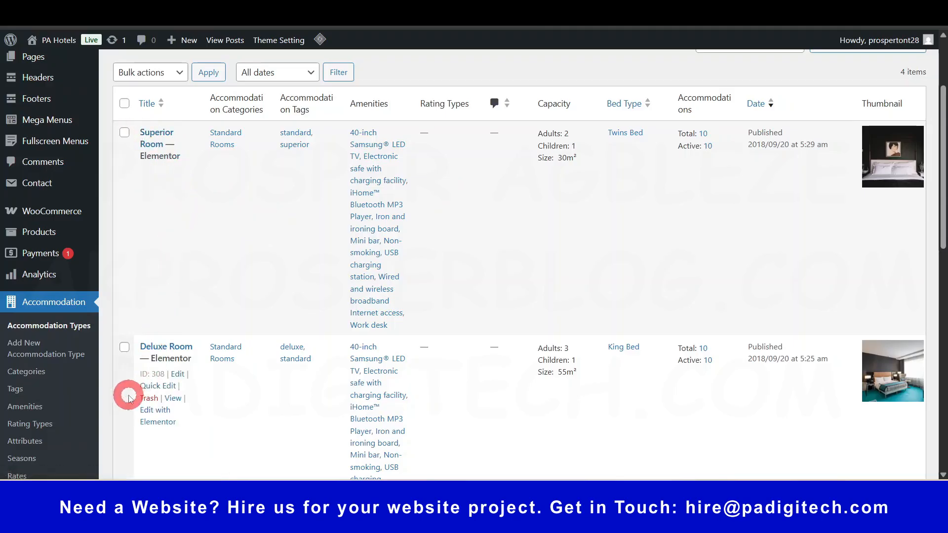
{"action": "scroll", "coordinate": [222, 350], "scroll_direction": "down", "scroll_amount": 4}
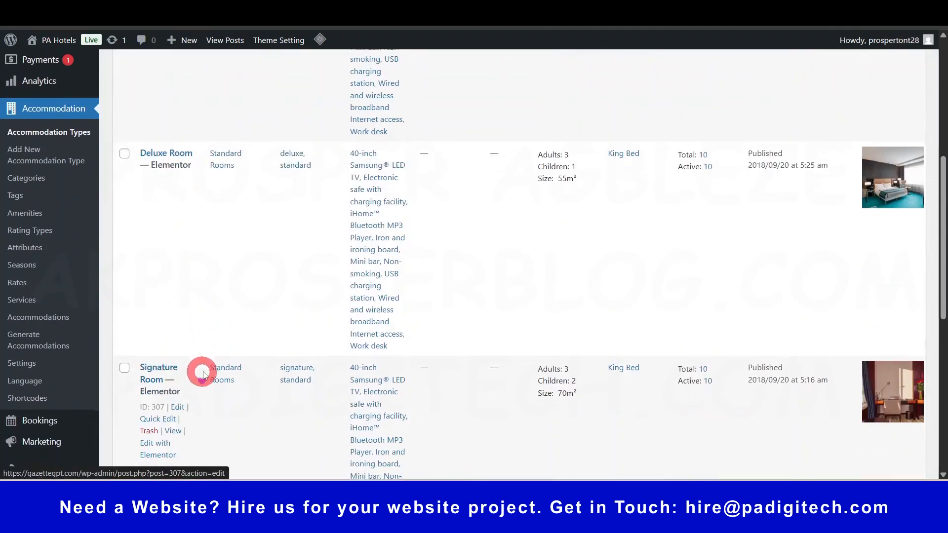
{"action": "scroll", "coordinate": [188, 365], "scroll_direction": "down", "scroll_amount": 4}
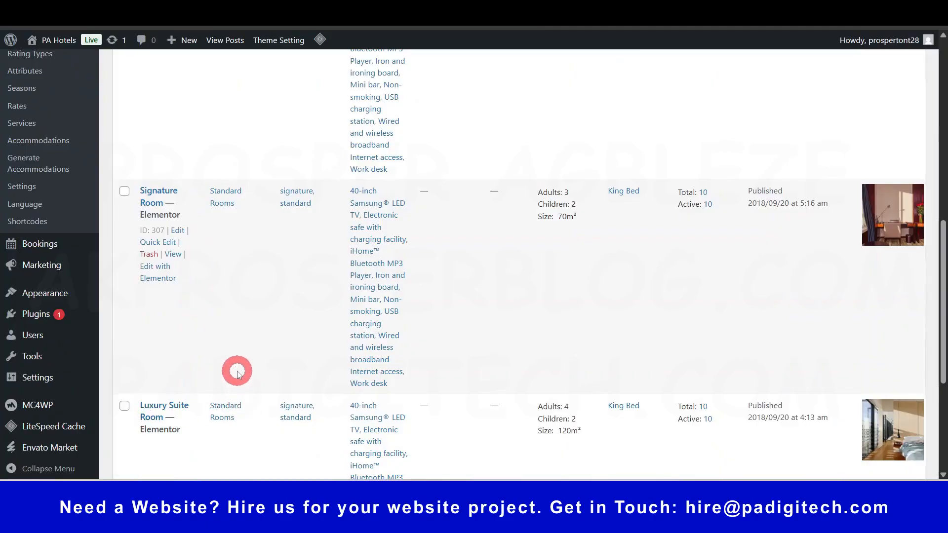
{"action": "scroll", "coordinate": [237, 371], "scroll_direction": "up", "scroll_amount": 7}
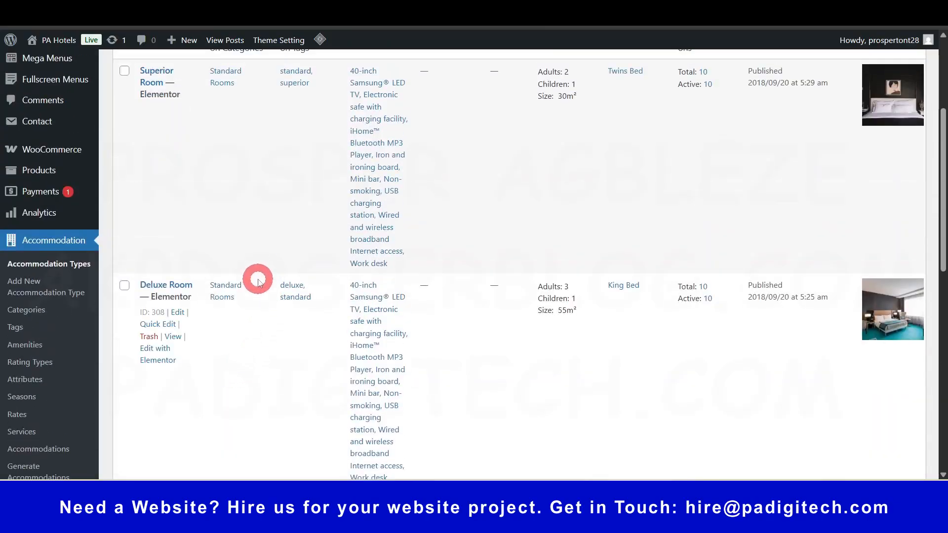
{"action": "scroll", "coordinate": [250, 245], "scroll_direction": "up", "scroll_amount": 1}
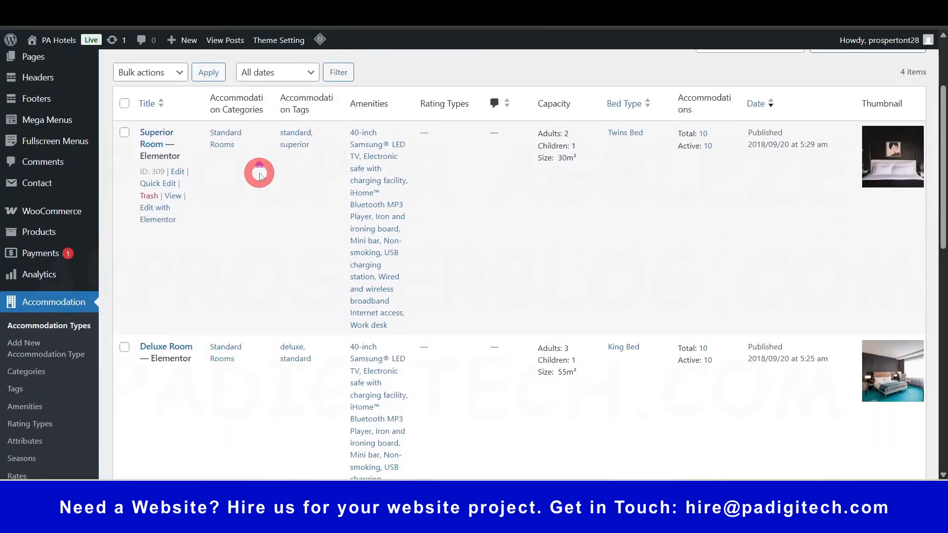
Open the Superior Room's public page and examine its price, room details, photo gallery, availability calendar and booking form.
{"action": "left_click", "coordinate": [172, 196], "text": "ctrl"}
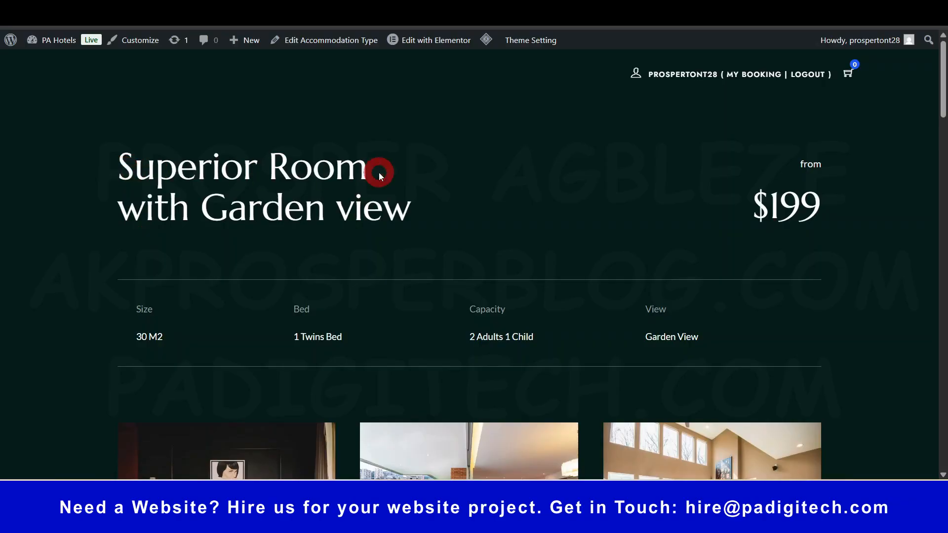
{"action": "scroll", "coordinate": [896, 239], "scroll_direction": "down", "scroll_amount": 3}
{"action": "scroll", "coordinate": [899, 242], "scroll_direction": "down", "scroll_amount": 10}
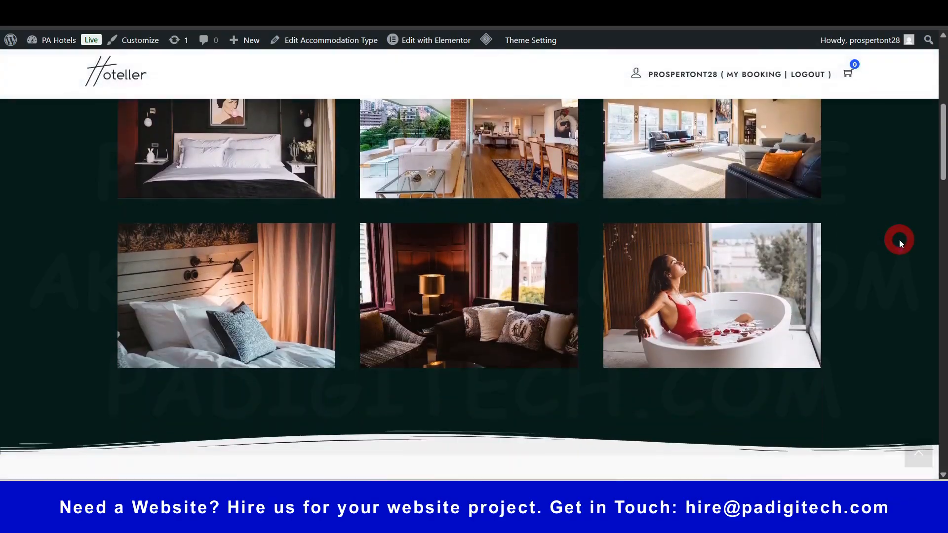
{"action": "scroll", "coordinate": [899, 242], "scroll_direction": "up", "scroll_amount": 7}
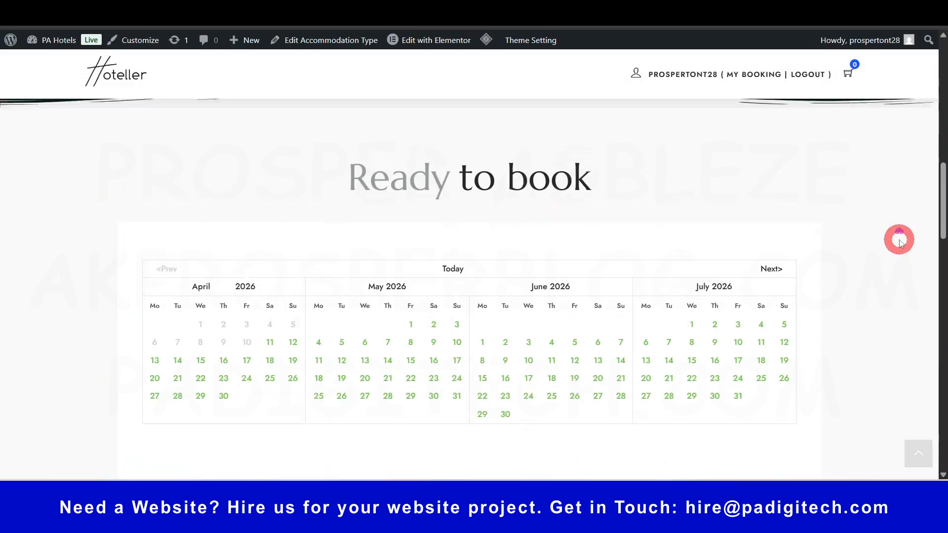
{"action": "scroll", "coordinate": [899, 242], "scroll_direction": "up", "scroll_amount": 6}
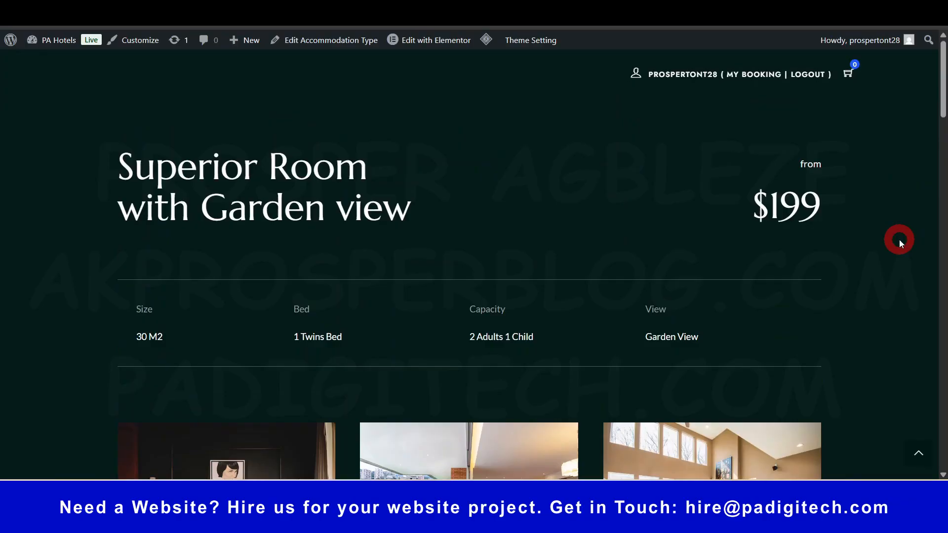
{"action": "scroll", "coordinate": [861, 250], "scroll_direction": "down", "scroll_amount": 12}
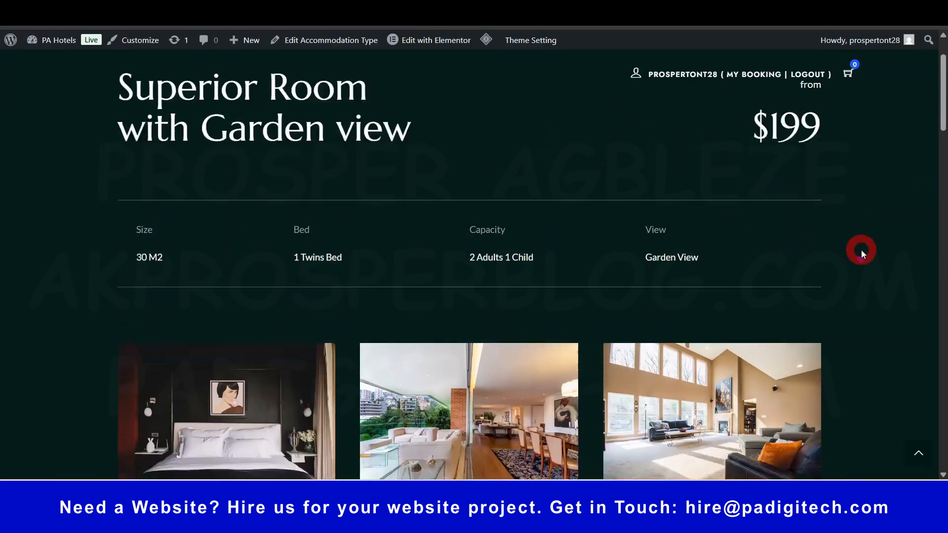
{"action": "scroll", "coordinate": [861, 250], "scroll_direction": "down", "scroll_amount": 3}
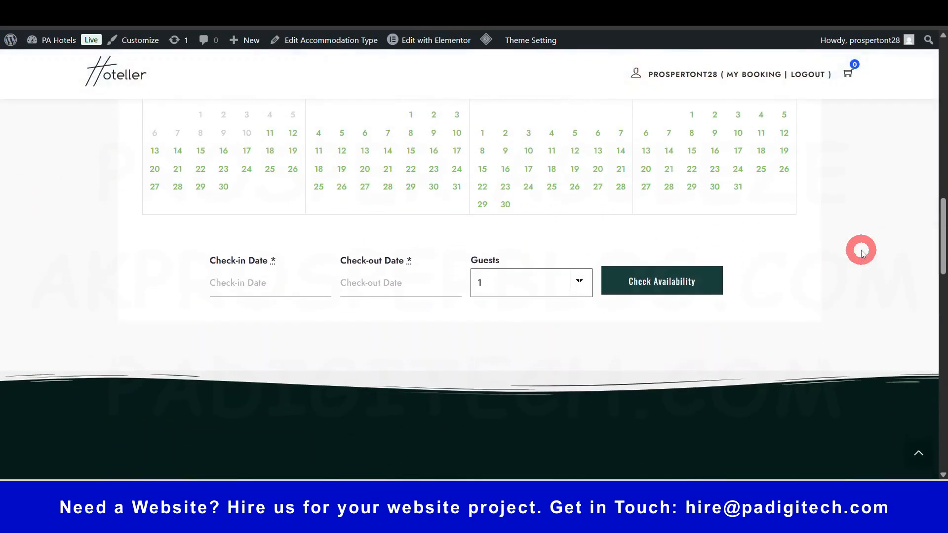
{"action": "scroll", "coordinate": [684, 289], "scroll_direction": "down", "scroll_amount": 5}
{"action": "scroll", "coordinate": [685, 292], "scroll_direction": "up", "scroll_amount": 15}
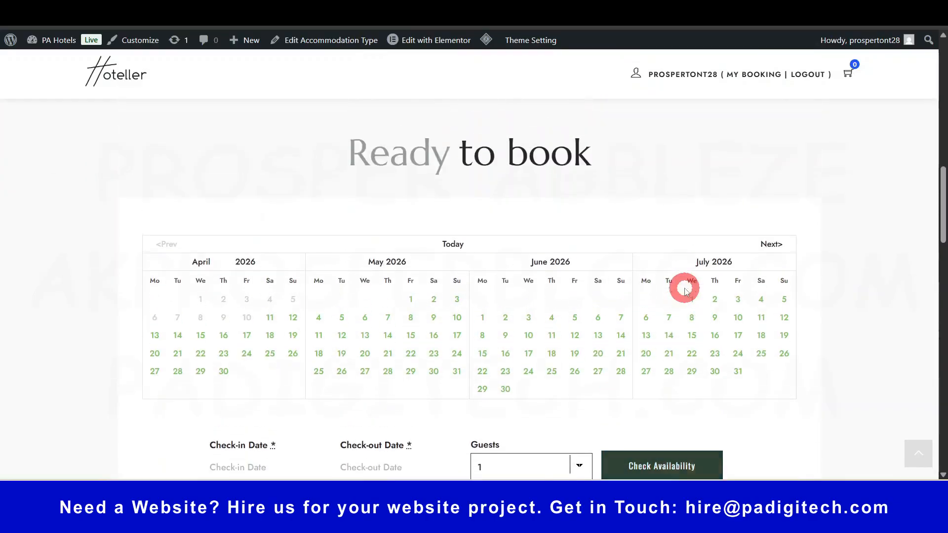
{"action": "scroll", "coordinate": [684, 288], "scroll_direction": "up", "scroll_amount": 2}
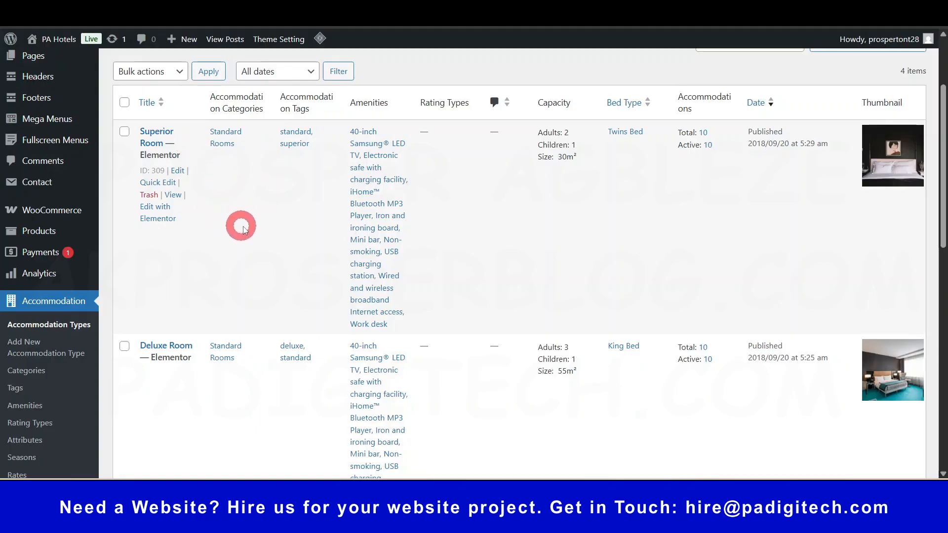
Open the Superior Room accommodation type for editing and review its categories, tags, amenities and post attributes.
{"action": "left_click", "coordinate": [179, 173]}
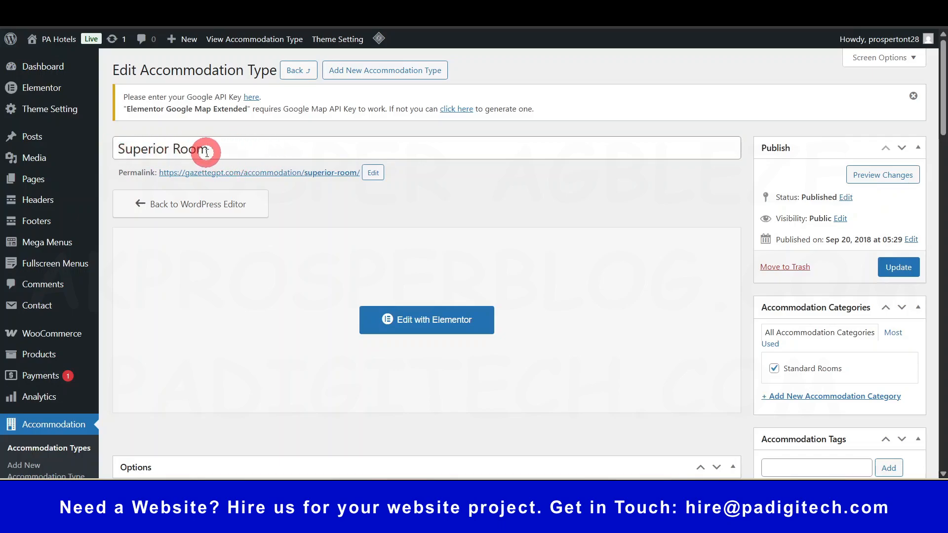
{"action": "scroll", "coordinate": [665, 232], "scroll_direction": "down", "scroll_amount": 1}
{"action": "scroll", "coordinate": [665, 232], "scroll_direction": "down", "scroll_amount": 3}
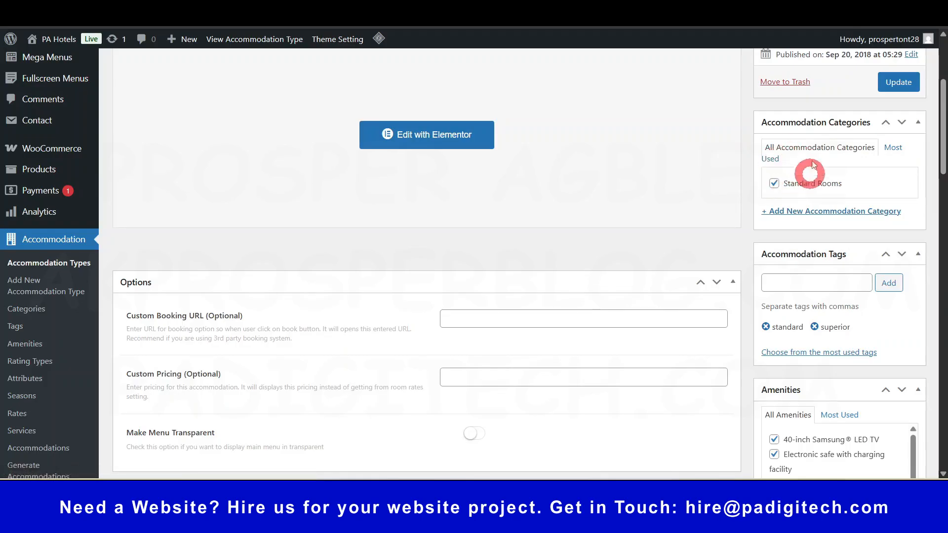
{"action": "scroll", "coordinate": [783, 193], "scroll_direction": "down", "scroll_amount": 2}
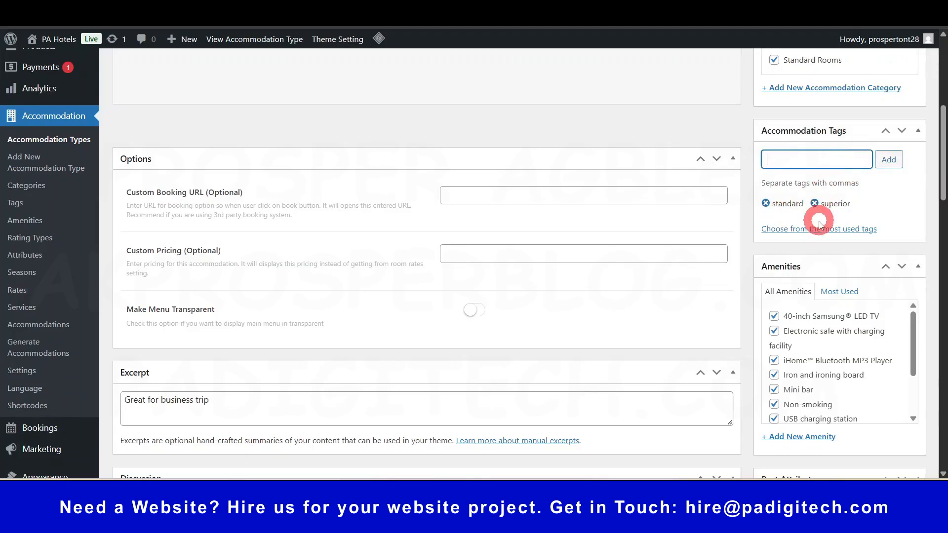
{"action": "scroll", "coordinate": [817, 207], "scroll_direction": "down", "scroll_amount": 2}
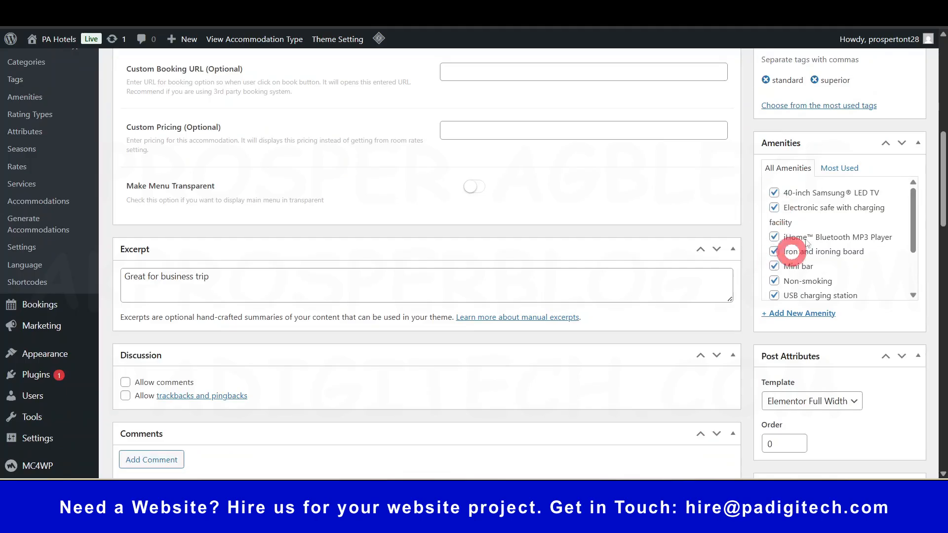
{"action": "scroll", "coordinate": [793, 254], "scroll_direction": "down", "scroll_amount": 2}
{"action": "scroll", "coordinate": [821, 353], "scroll_direction": "up", "scroll_amount": 8}
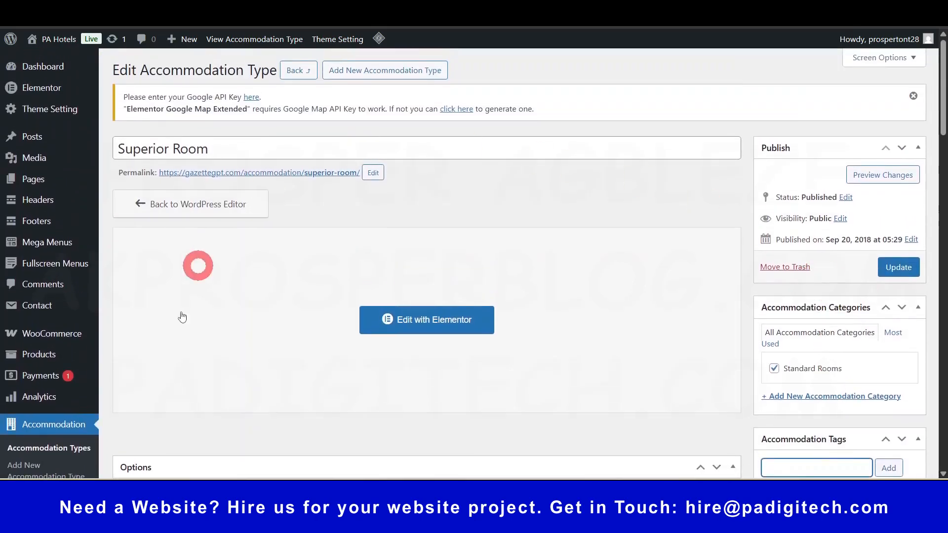
Review the Superior Room's booking and pricing options, excerpt, linked accommodations and notification notices.
{"action": "scroll", "coordinate": [290, 372], "scroll_direction": "down", "scroll_amount": 4}
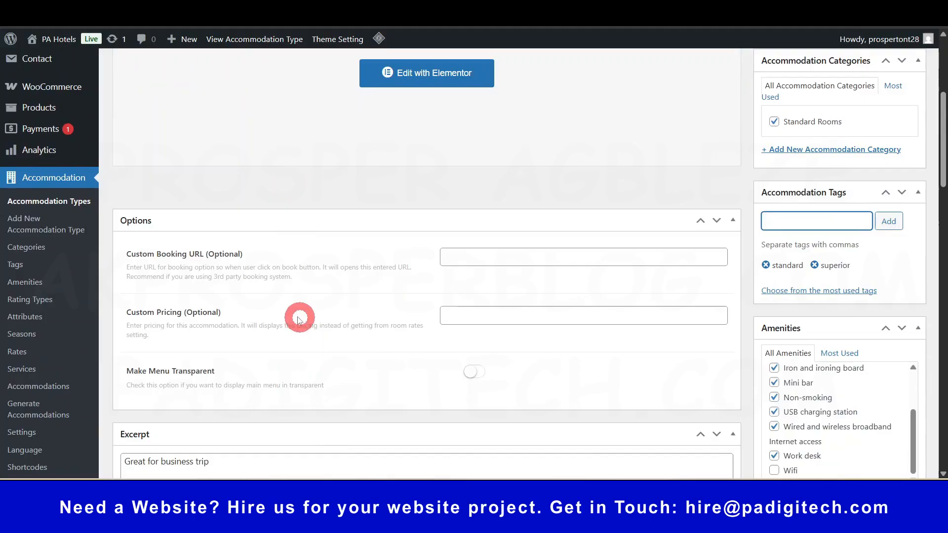
{"action": "scroll", "coordinate": [299, 320], "scroll_direction": "down", "scroll_amount": 3}
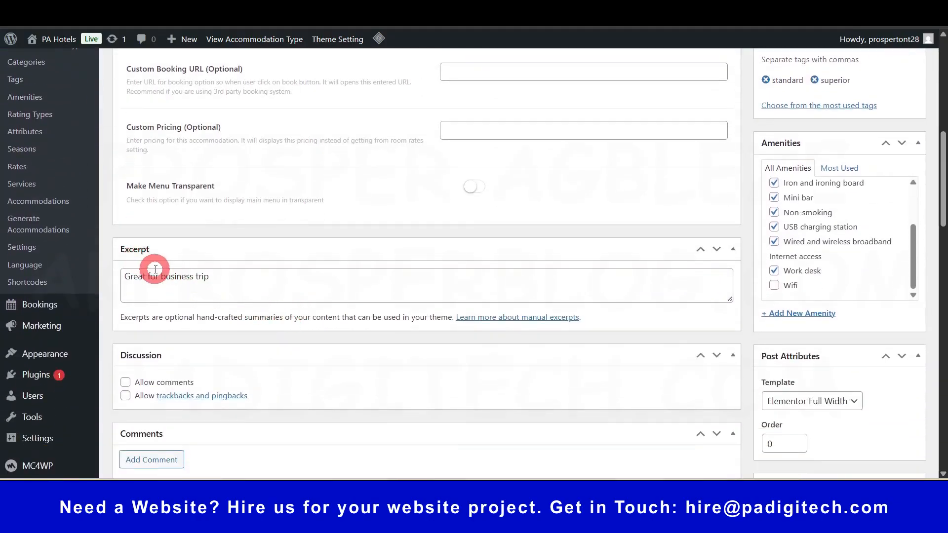
{"action": "left_click_drag", "start_coordinate": [138, 276], "coordinate": [156, 277]}
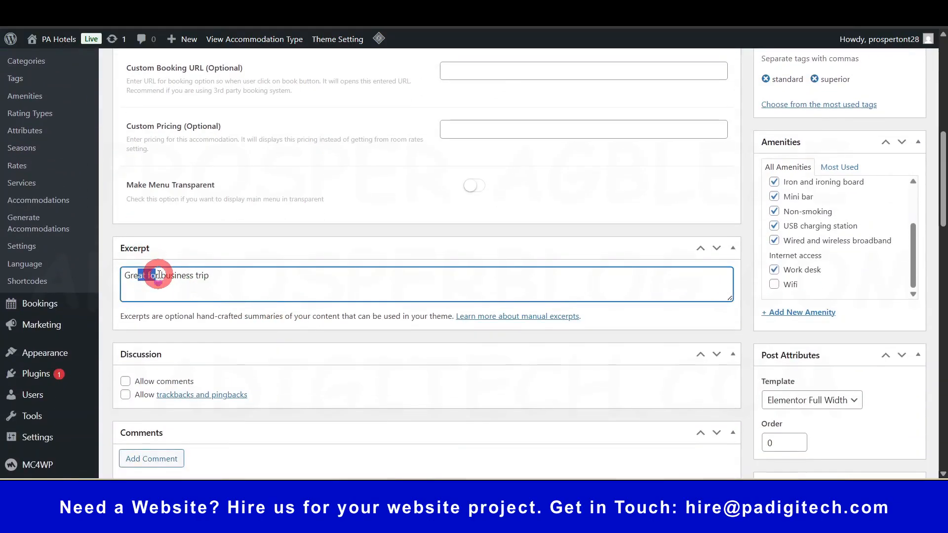
{"action": "scroll", "coordinate": [196, 276], "scroll_direction": "down", "scroll_amount": 2}
{"action": "scroll", "coordinate": [170, 264], "scroll_direction": "down", "scroll_amount": 3}
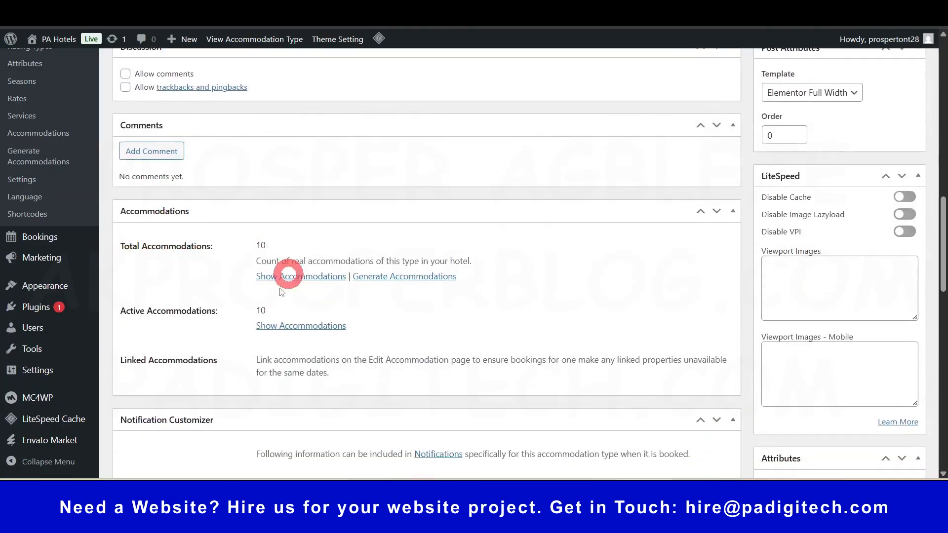
{"action": "scroll", "coordinate": [266, 281], "scroll_direction": "down", "scroll_amount": 4}
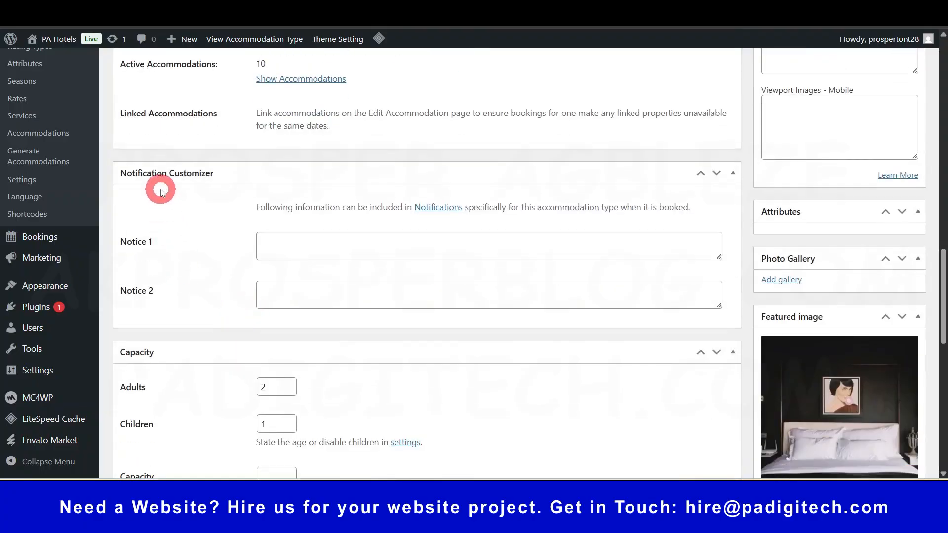
{"action": "scroll", "coordinate": [312, 296], "scroll_direction": "down", "scroll_amount": 3}
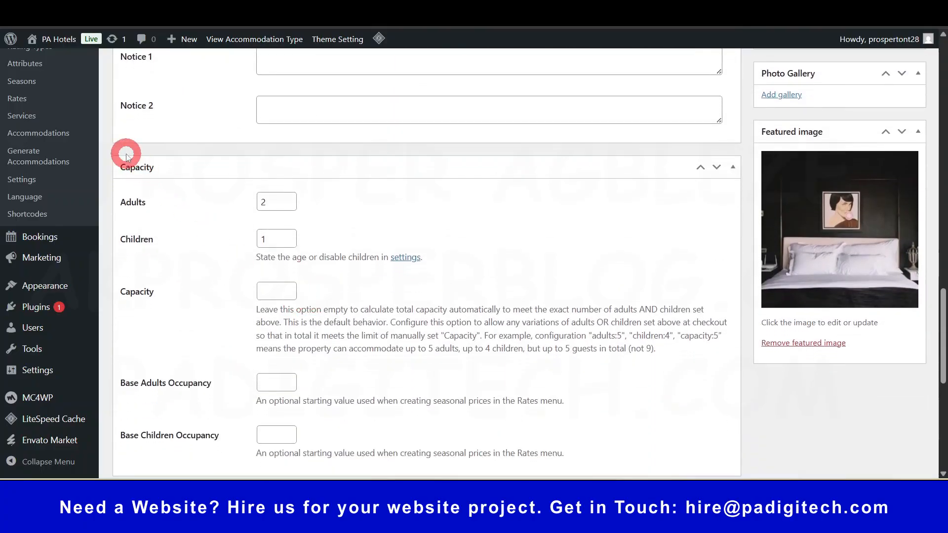
{"action": "scroll", "coordinate": [311, 250], "scroll_direction": "up", "scroll_amount": 20}
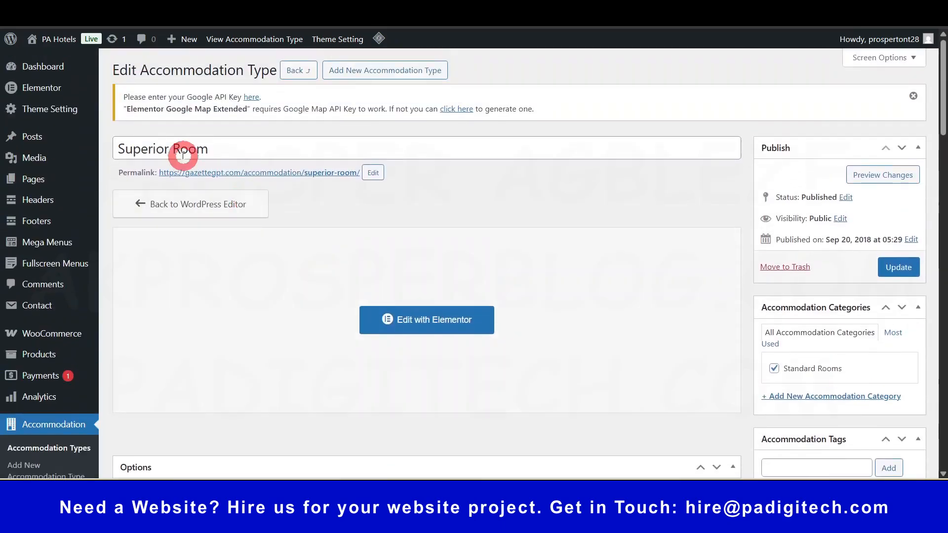
Review the Superior Room's capacity, base occupancy, size, view, bed type and available services.
{"action": "scroll", "coordinate": [264, 345], "scroll_direction": "down", "scroll_amount": 20}
{"action": "scroll", "coordinate": [271, 342], "scroll_direction": "up", "scroll_amount": 5}
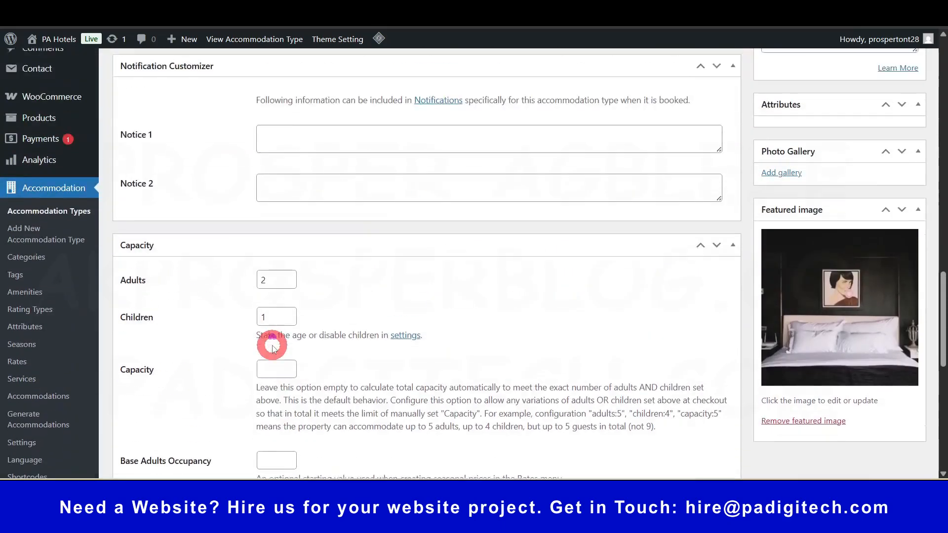
{"action": "scroll", "coordinate": [274, 348], "scroll_direction": "up", "scroll_amount": 1}
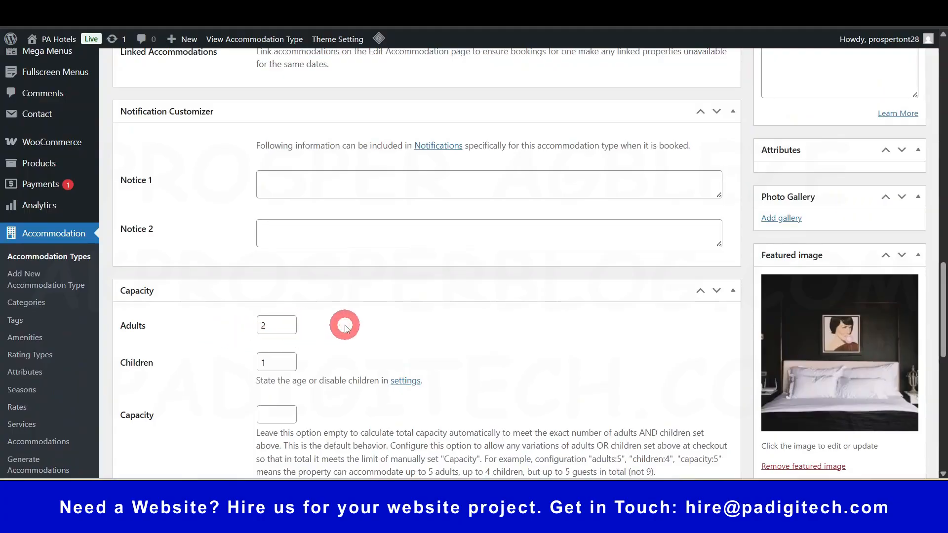
{"action": "scroll", "coordinate": [266, 375], "scroll_direction": "down", "scroll_amount": 1}
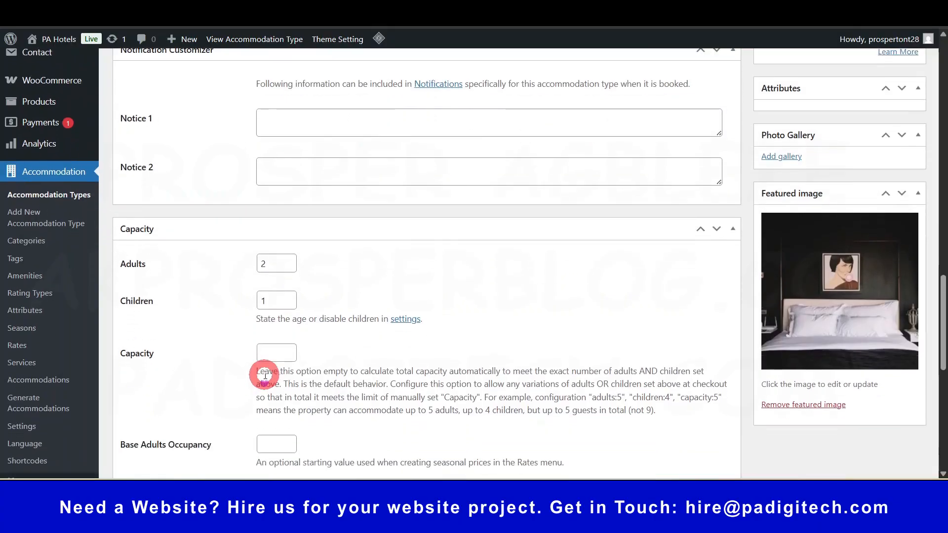
{"action": "scroll", "coordinate": [258, 375], "scroll_direction": "down", "scroll_amount": 3}
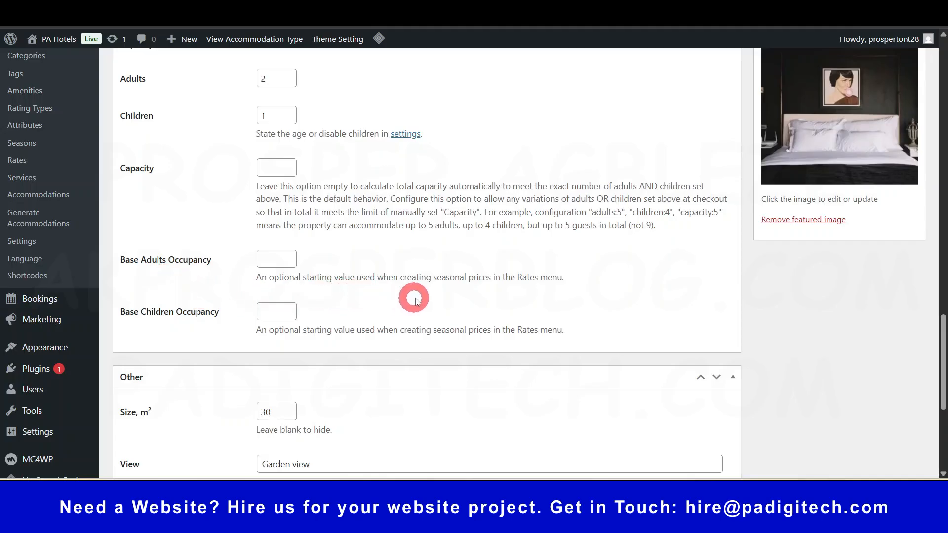
{"action": "scroll", "coordinate": [434, 334], "scroll_direction": "down", "scroll_amount": 3}
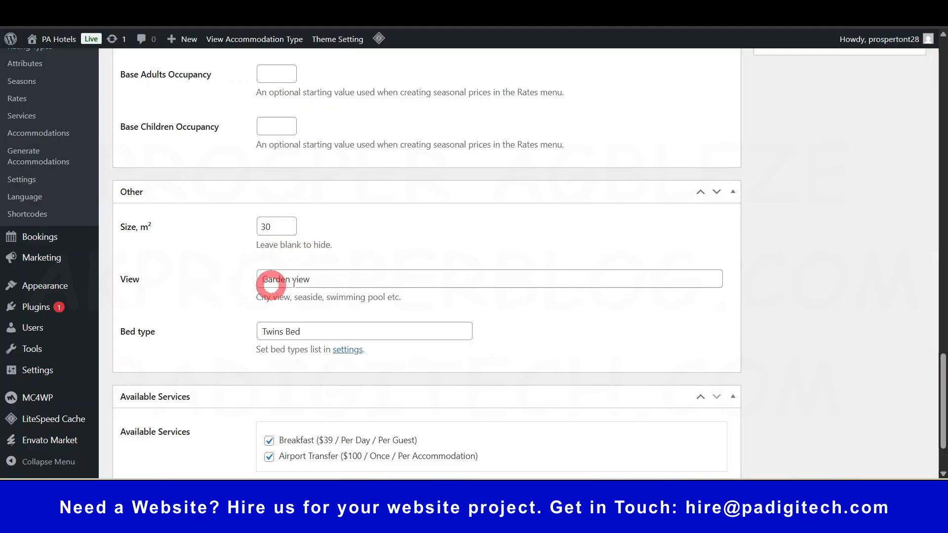
{"action": "left_click", "coordinate": [344, 332]}
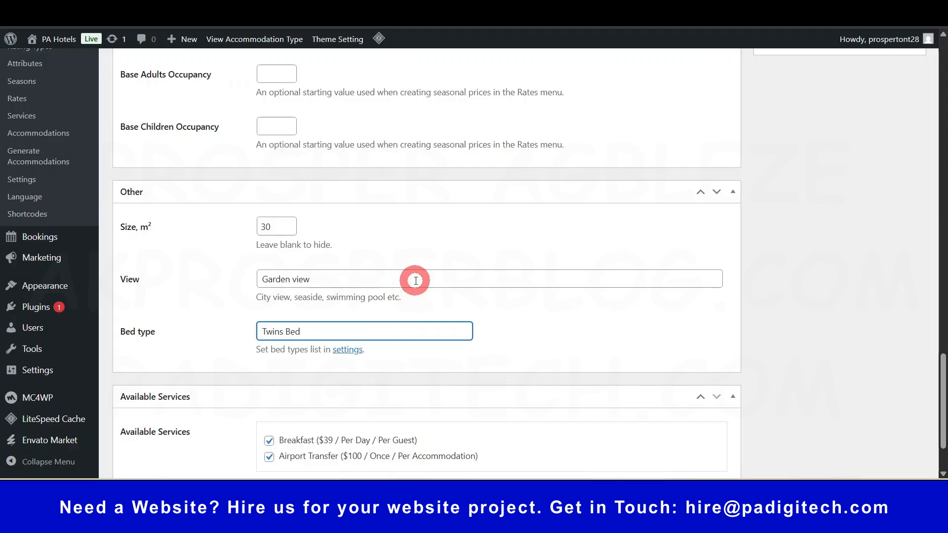
{"action": "scroll", "coordinate": [416, 280], "scroll_direction": "down", "scroll_amount": 2}
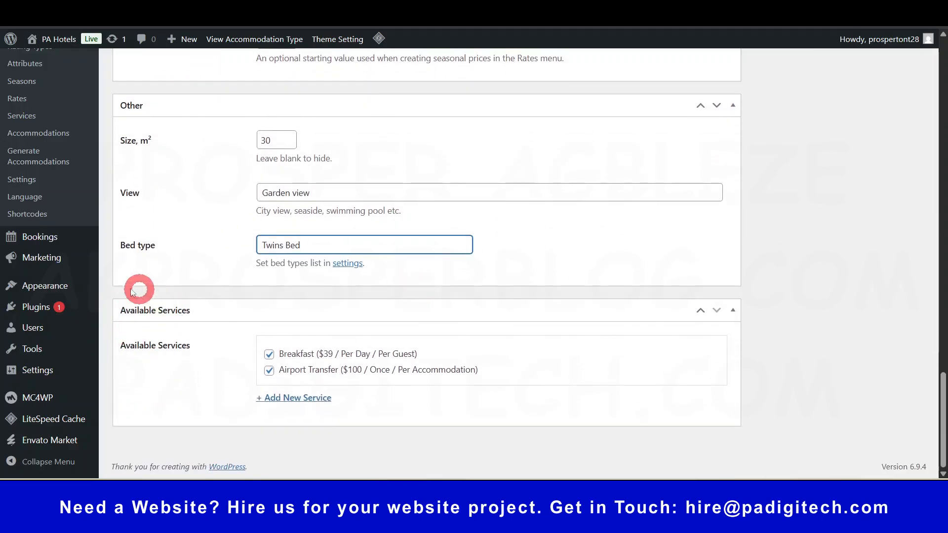
{"action": "scroll", "coordinate": [258, 345], "scroll_direction": "up", "scroll_amount": 20}
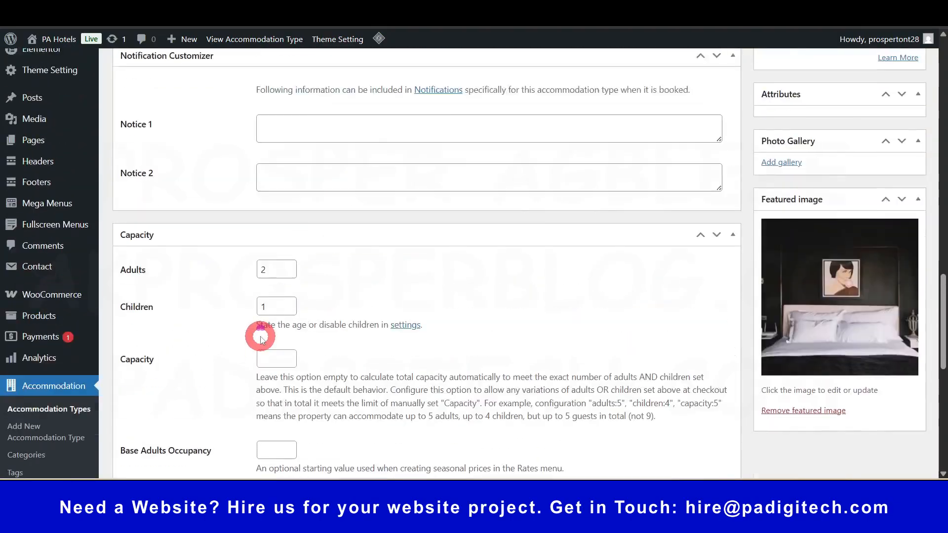
{"action": "scroll", "coordinate": [767, 282], "scroll_direction": "up", "scroll_amount": 10}
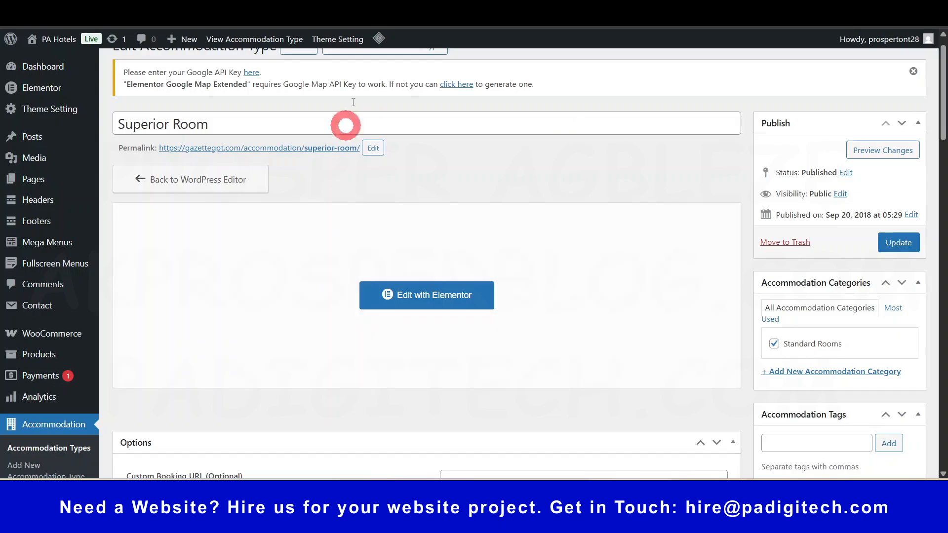
Check the Superior Room's public page again, then open it in Elementor and select its title text to show the settings.
{"action": "left_click", "coordinate": [169, 95]}
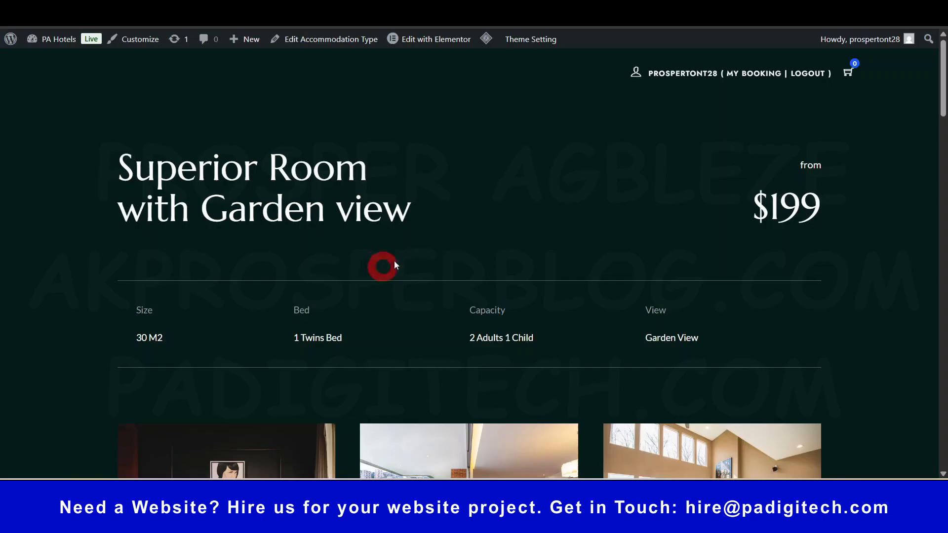
{"action": "key", "text": "alt+Left"}
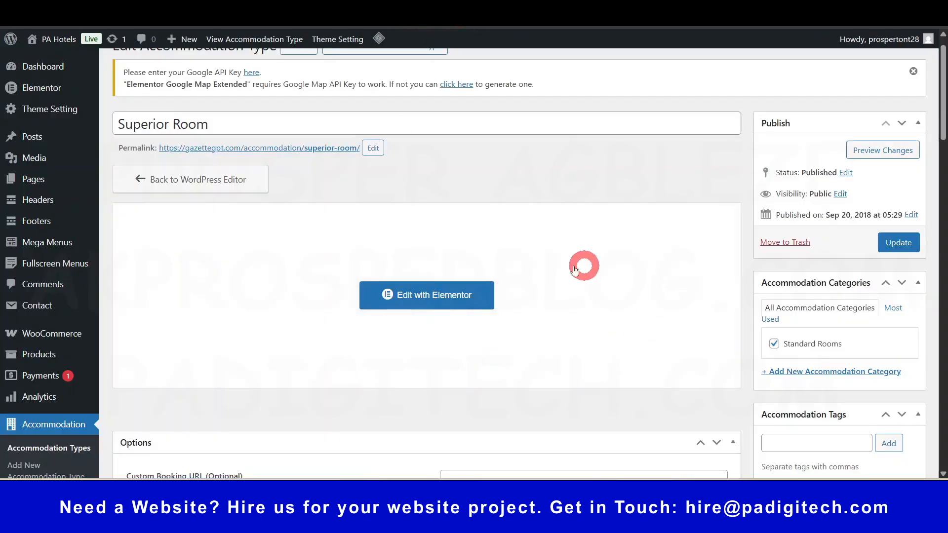
{"action": "left_click", "coordinate": [429, 301]}
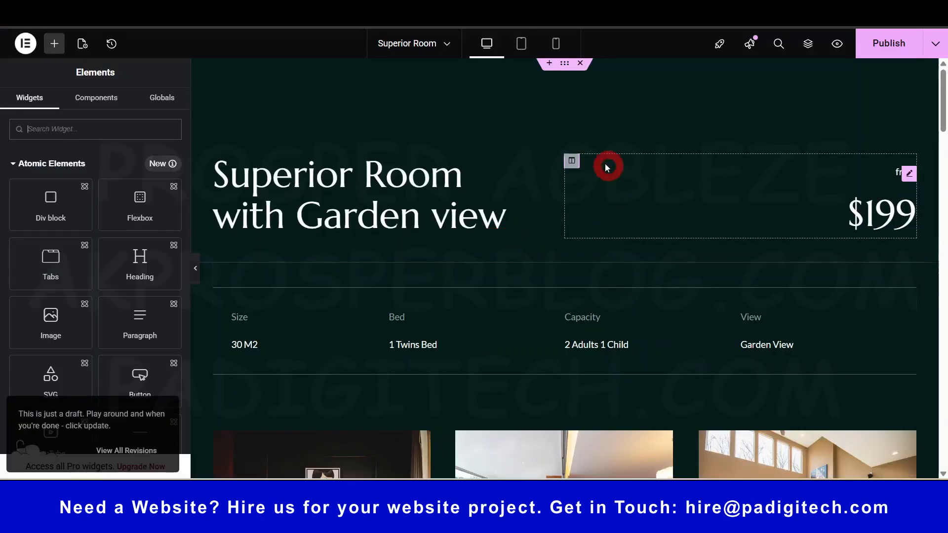
{"action": "left_click", "coordinate": [310, 212]}
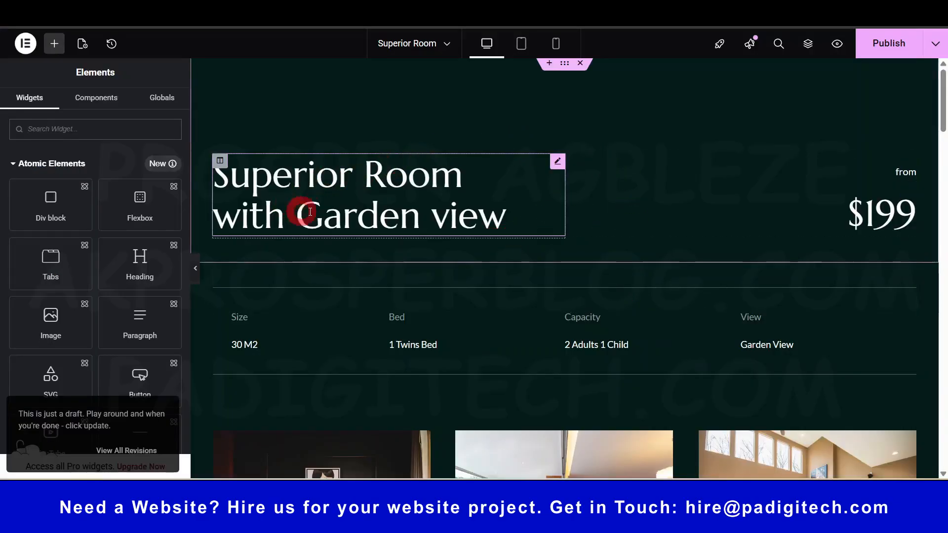
{"action": "left_click", "coordinate": [404, 183]}
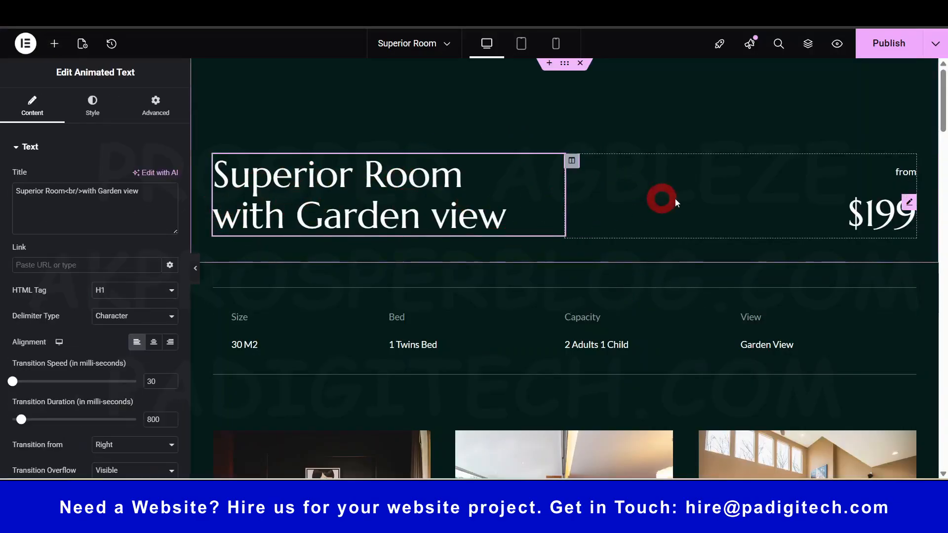
{"action": "scroll", "coordinate": [835, 194], "scroll_direction": "down", "scroll_amount": 3}
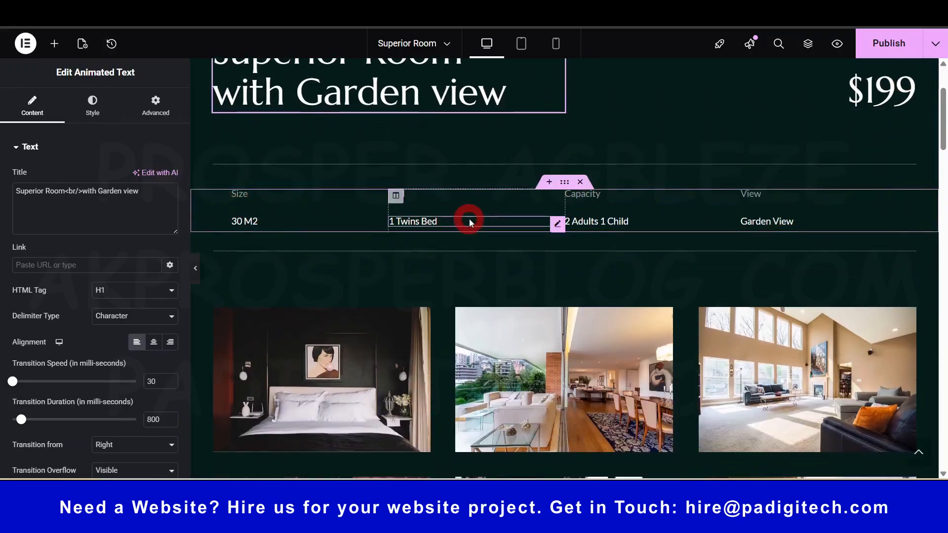
Inspect the bed type and view headings' content, then preview the fourth gallery image and close the preview.
{"action": "left_click", "coordinate": [488, 221]}
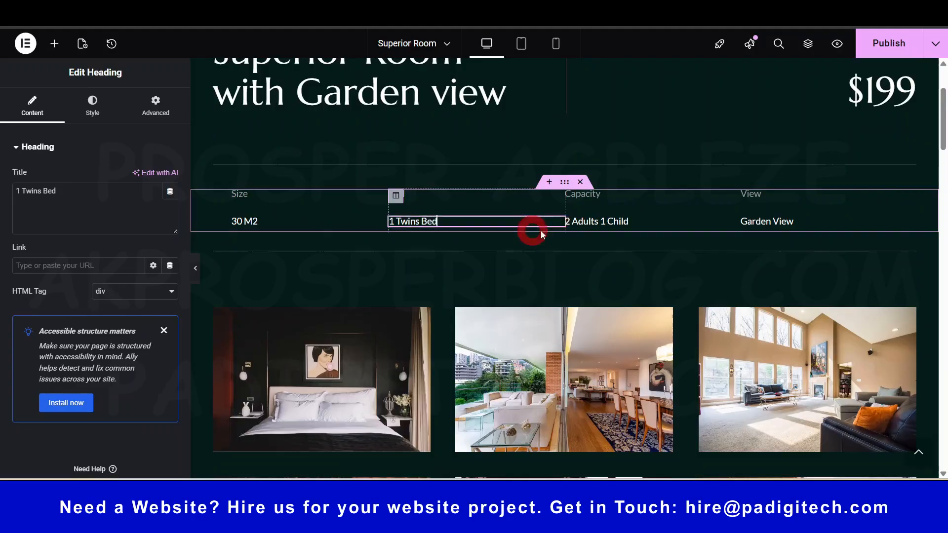
{"action": "left_click", "coordinate": [802, 221]}
{"action": "scroll", "coordinate": [757, 258], "scroll_direction": "down", "scroll_amount": 5}
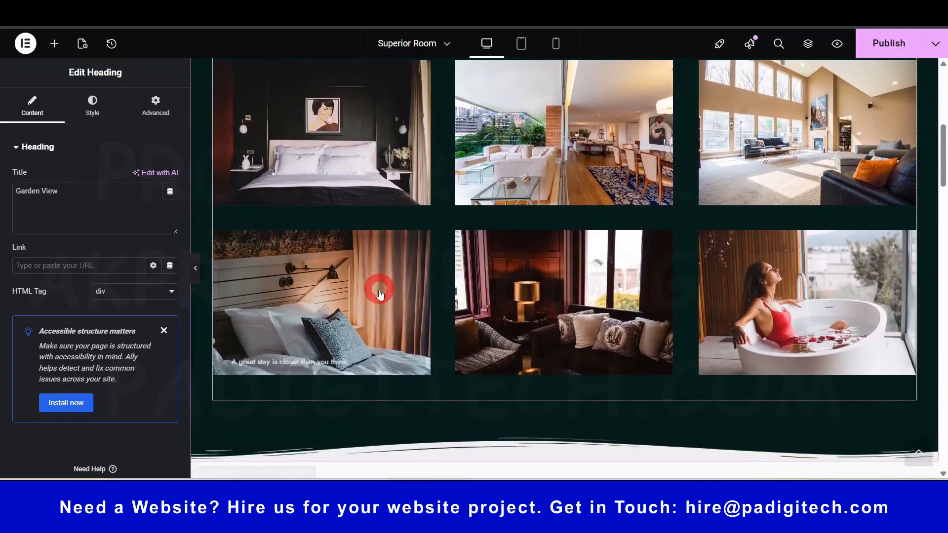
{"action": "left_click", "coordinate": [387, 288]}
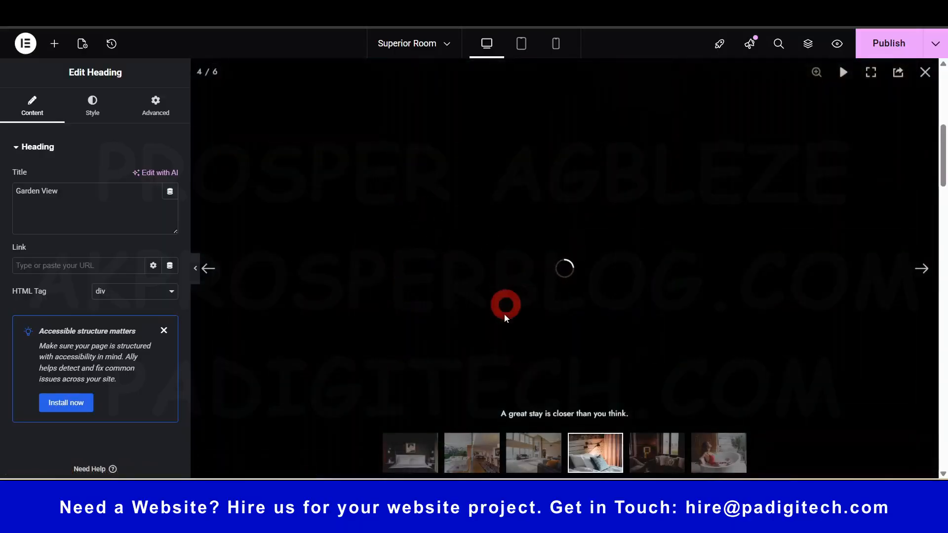
{"action": "left_click", "coordinate": [923, 74]}
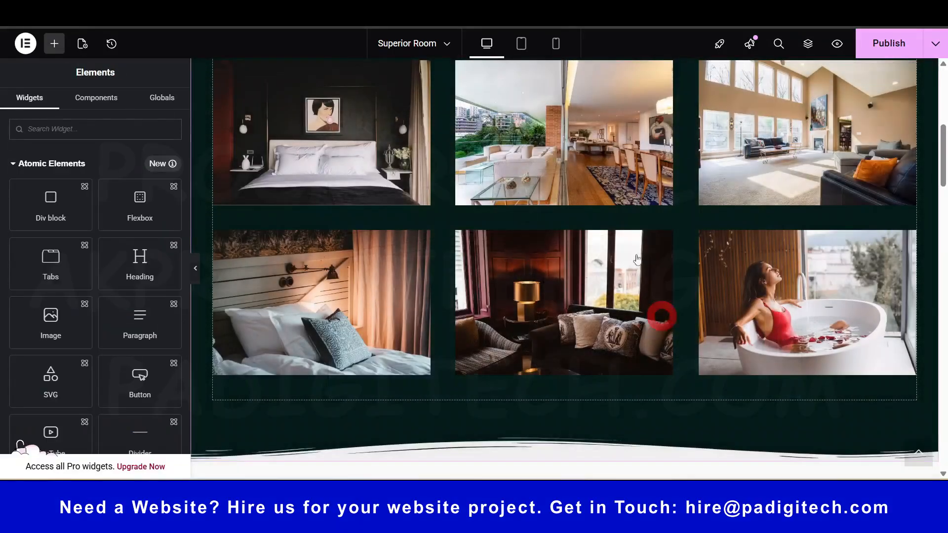
Open the settings of the availability search form below the booking calendar to check its accommodation type.
{"action": "scroll", "coordinate": [533, 332], "scroll_direction": "down", "scroll_amount": 6}
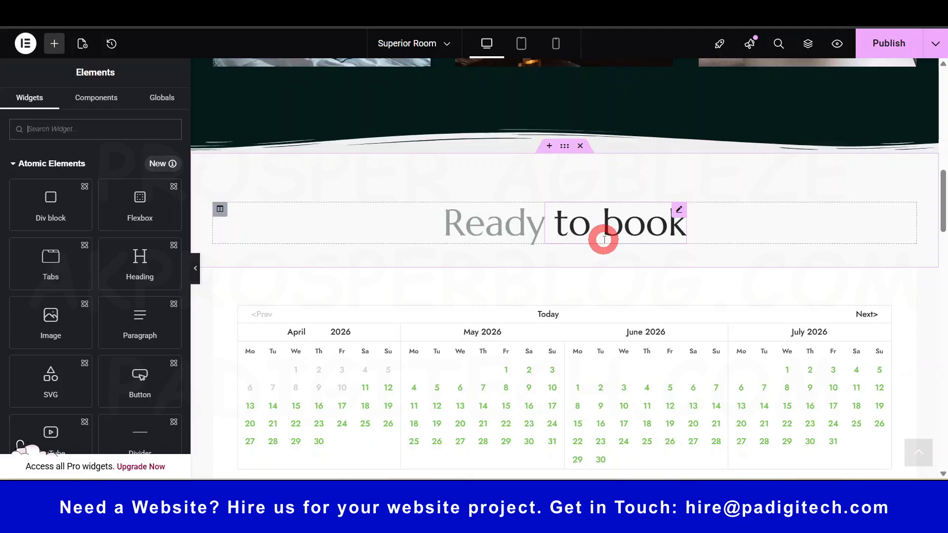
{"action": "scroll", "coordinate": [508, 338], "scroll_direction": "down", "scroll_amount": 4}
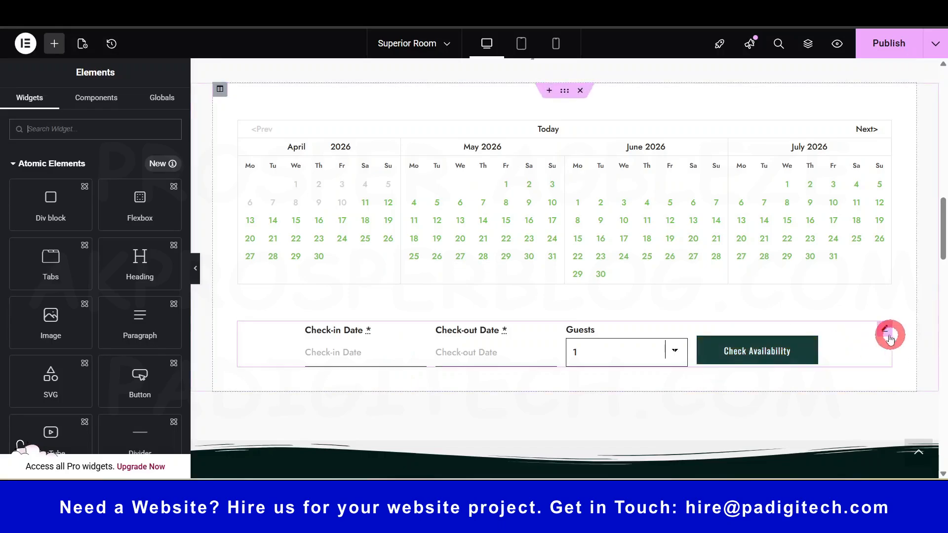
{"action": "left_click", "coordinate": [884, 332]}
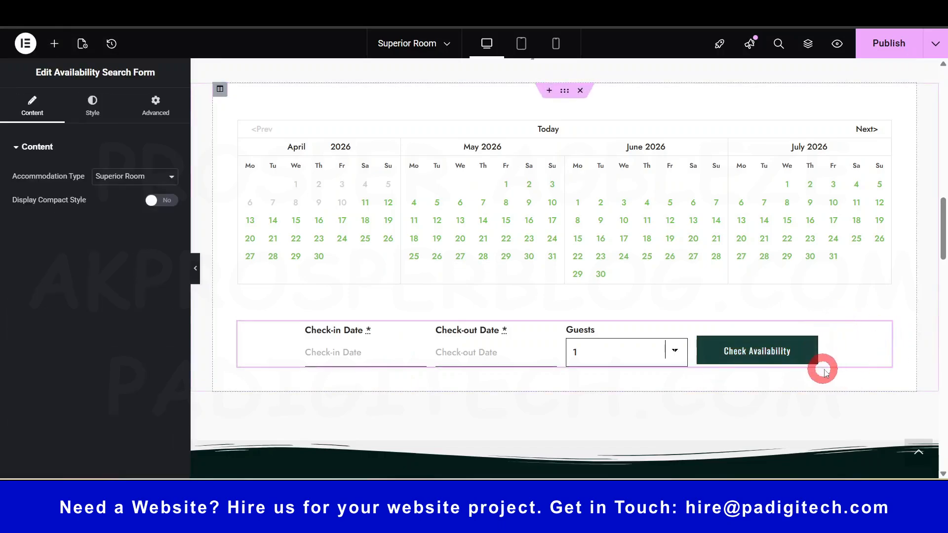
{"action": "left_click", "coordinate": [46, 85]}
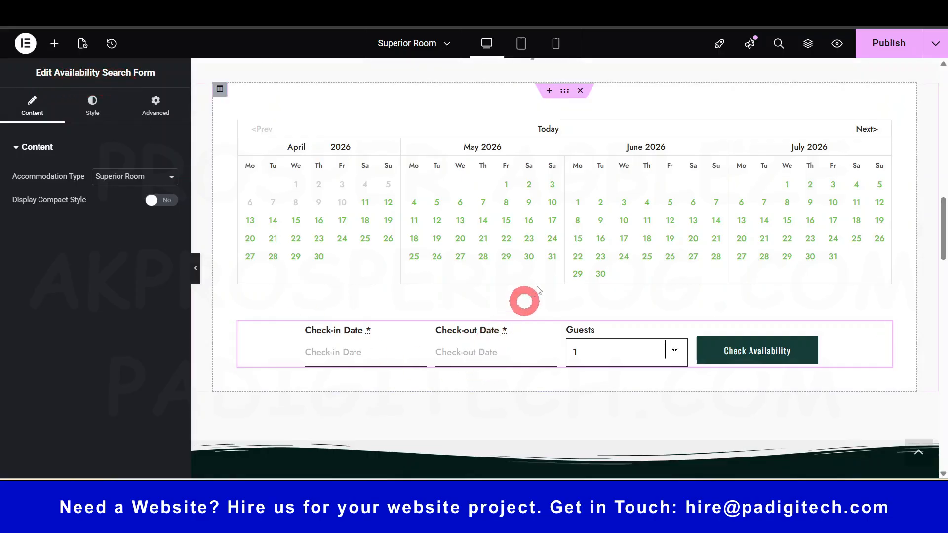
Set the months to show to 3 in the availability calendar's shortcode, dismissing the licence reminder.
{"action": "left_click", "coordinate": [556, 205]}
{"action": "left_click", "coordinate": [91, 210]}
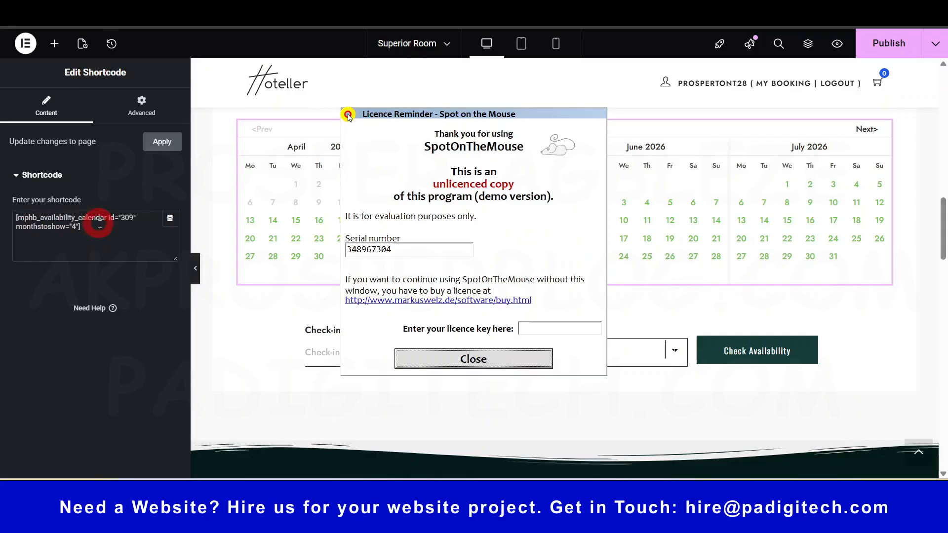
{"action": "left_click", "coordinate": [504, 363]}
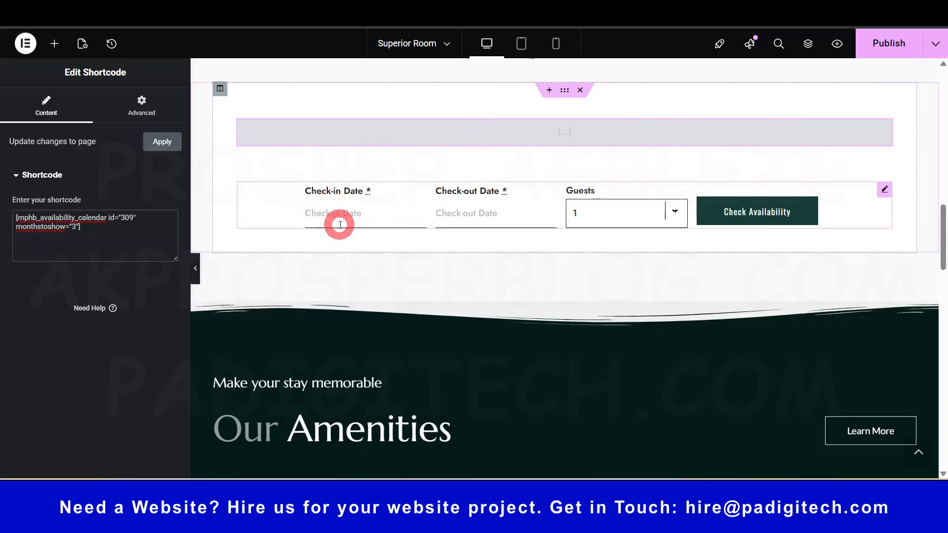
{"action": "scroll", "coordinate": [486, 229], "scroll_direction": "up", "scroll_amount": 4}
{"action": "scroll", "coordinate": [463, 150], "scroll_direction": "down", "scroll_amount": 3}
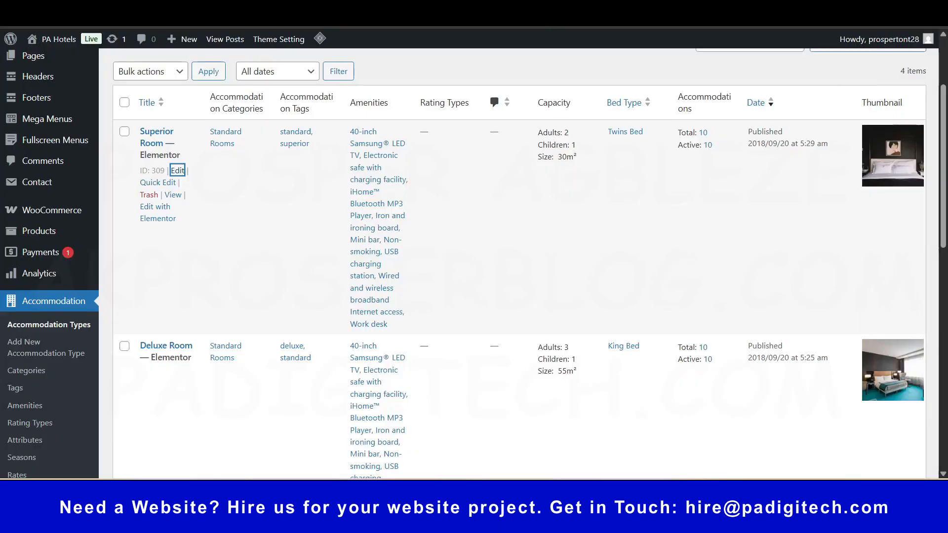
Find the accommodation settings in the WordPress admin, then return to the Superior Room page in Elementor and publish it.
{"action": "scroll", "coordinate": [80, 327], "scroll_direction": "down", "scroll_amount": 6}
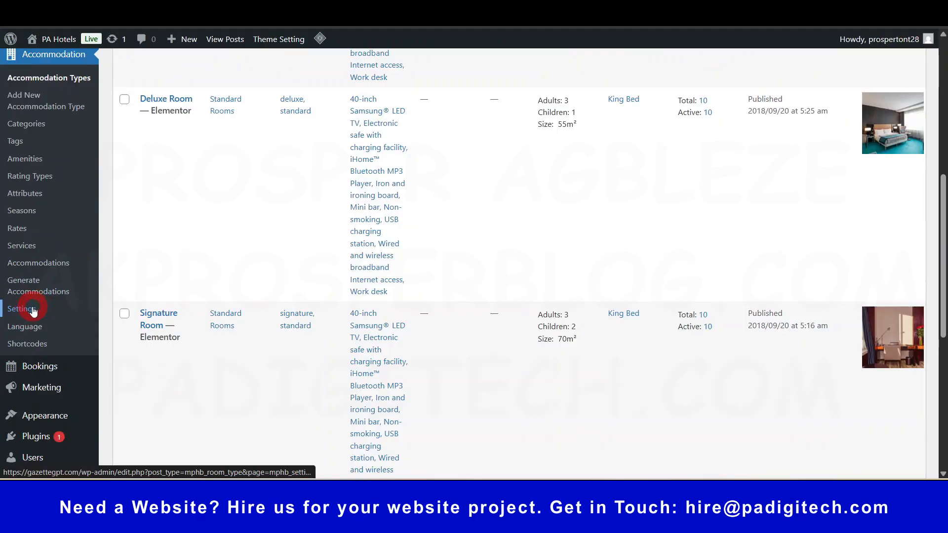
{"action": "left_click", "coordinate": [33, 310]}
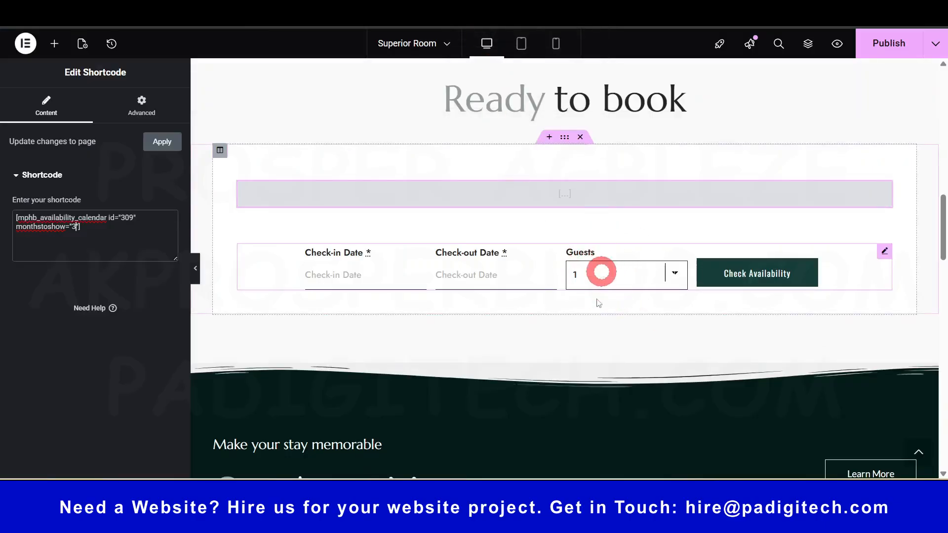
{"action": "left_click", "coordinate": [888, 42]}
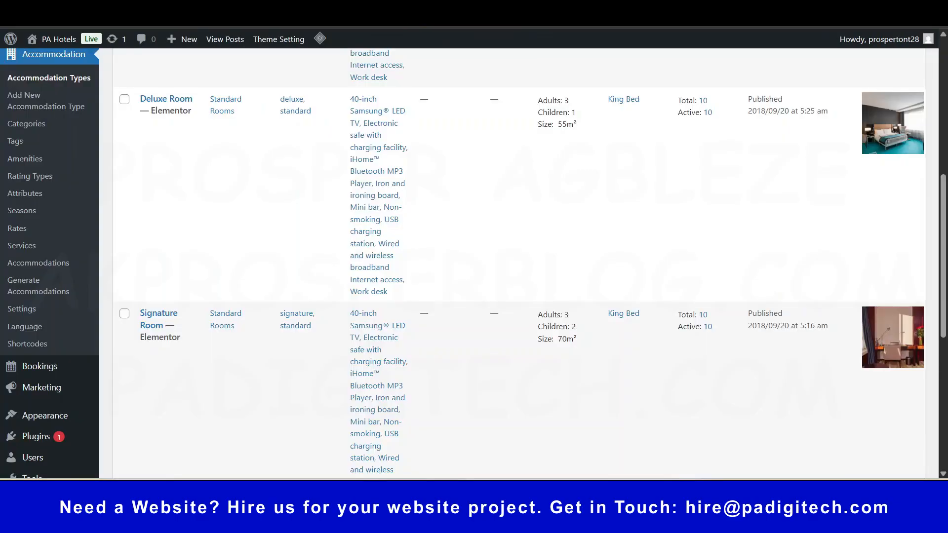
Open the page for adding plugins from the accommodation types list and search for "duplicate".
{"action": "scroll", "coordinate": [321, 313], "scroll_direction": "up", "scroll_amount": 10}
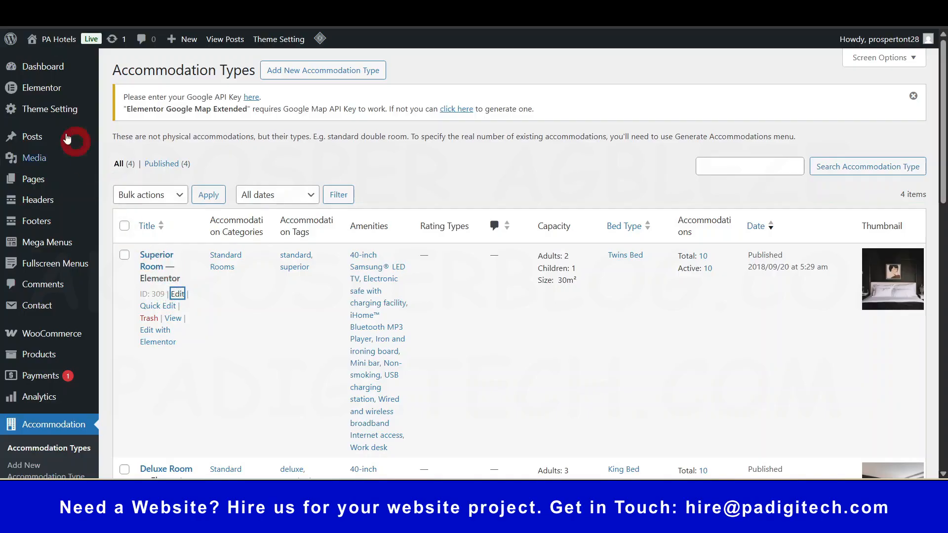
{"action": "scroll", "coordinate": [38, 296], "scroll_direction": "down", "scroll_amount": 3}
{"action": "scroll", "coordinate": [49, 266], "scroll_direction": "down", "scroll_amount": 4}
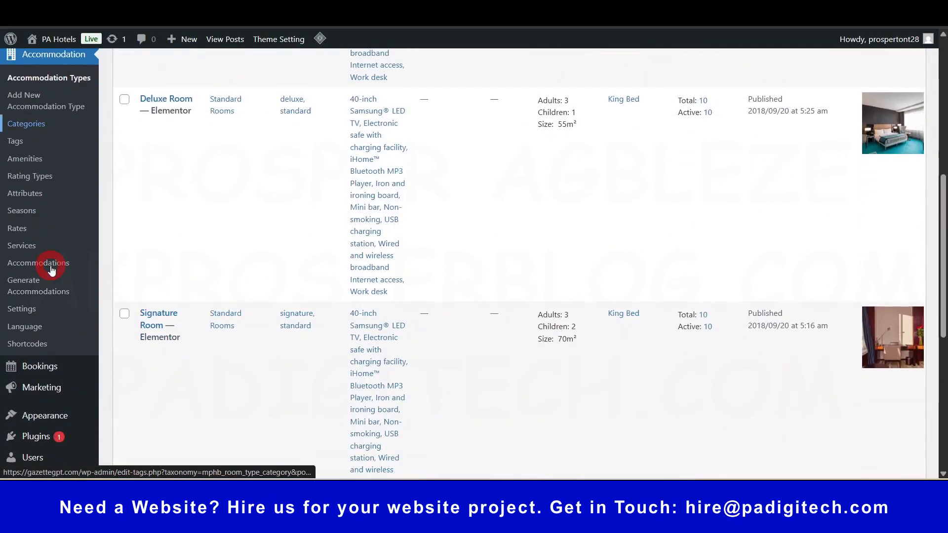
{"action": "scroll", "coordinate": [51, 269], "scroll_direction": "down", "scroll_amount": 3}
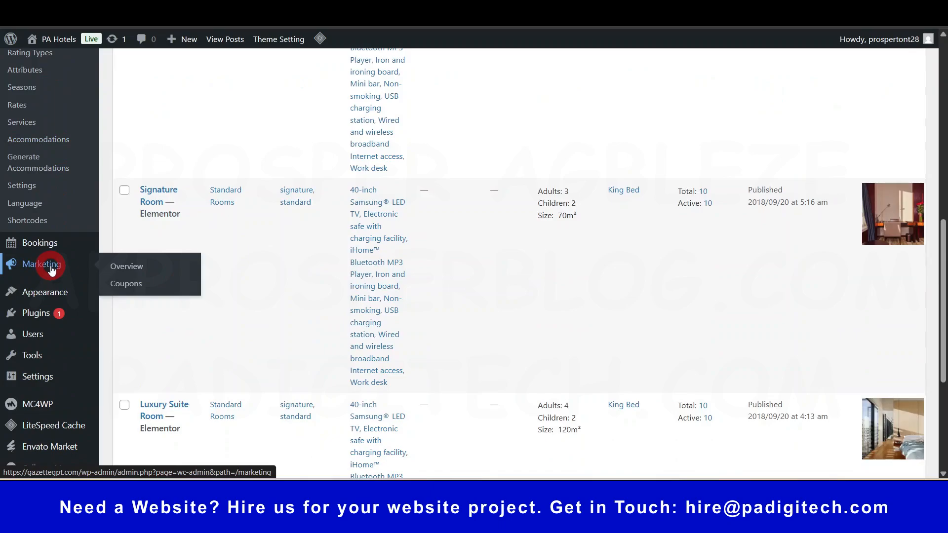
{"action": "scroll", "coordinate": [52, 269], "scroll_direction": "down", "scroll_amount": 1}
{"action": "mouse_move", "coordinate": [35, 308]}
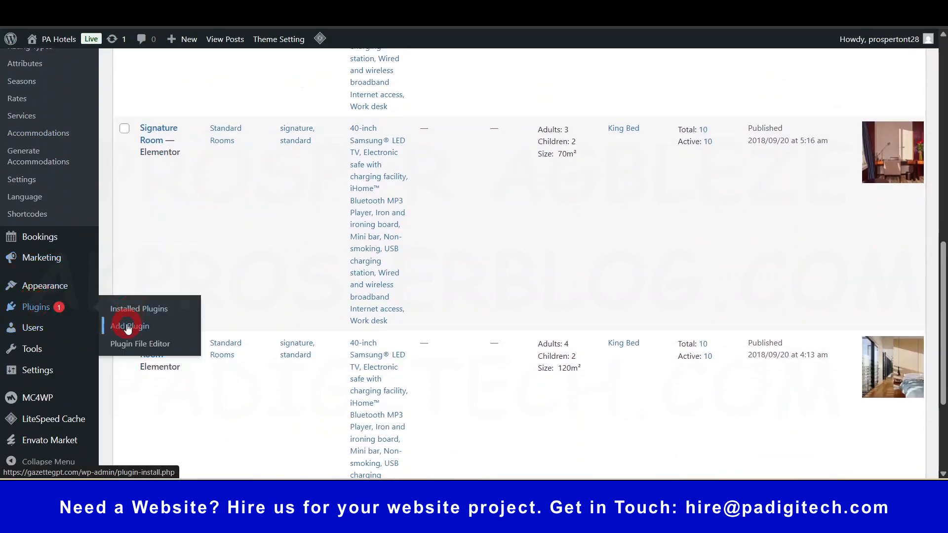
{"action": "right_click", "coordinate": [127, 329]}
{"action": "left_click", "coordinate": [211, 148]}
{"action": "left_click", "coordinate": [711, 168]}
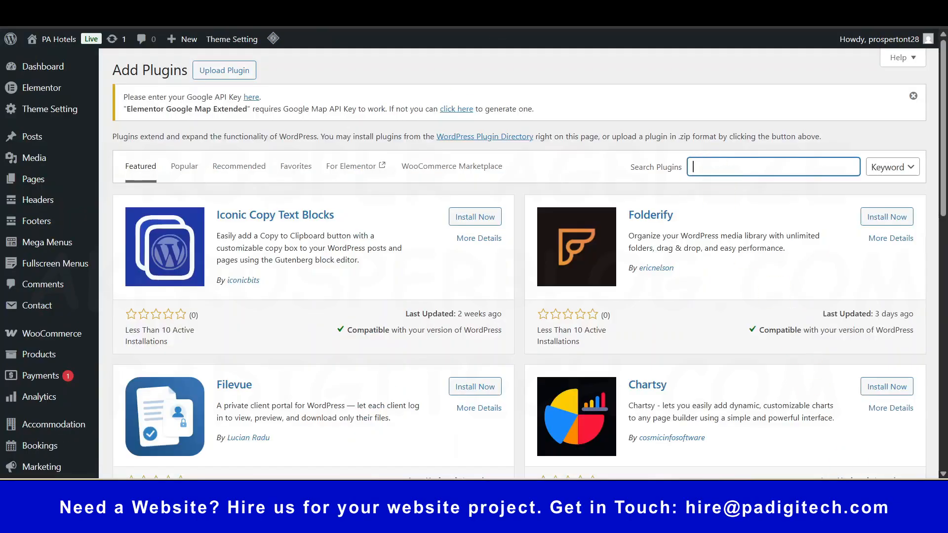
{"action": "type", "text": "duplicate"}
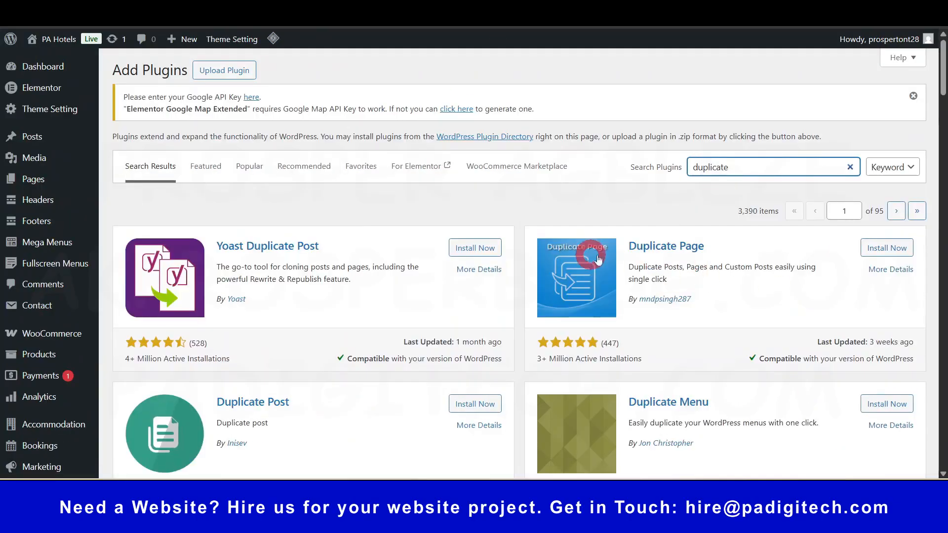
Install and activate the Duplicate Page plugin, then check the Superior Room's row actions for the duplicate option.
{"action": "left_click", "coordinate": [892, 255]}
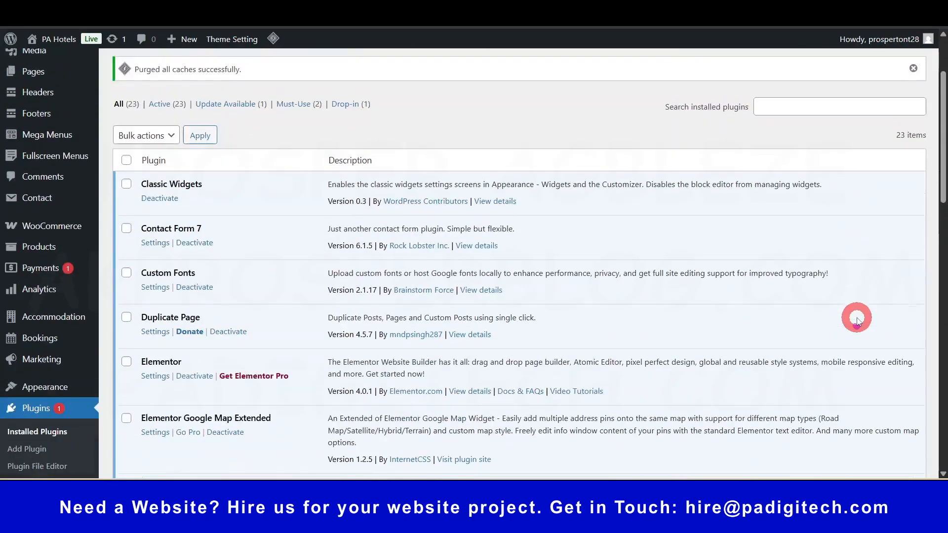
{"action": "scroll", "coordinate": [856, 320], "scroll_direction": "down", "scroll_amount": 2}
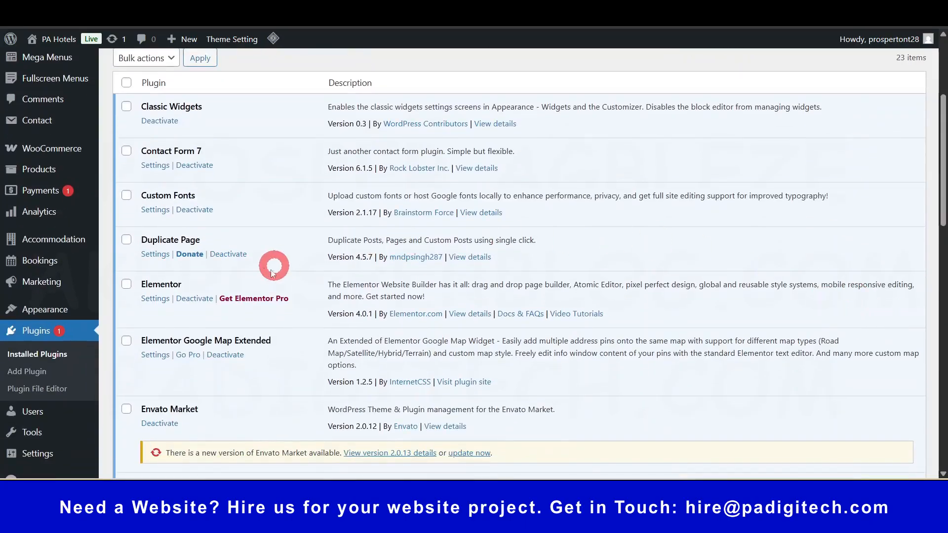
{"action": "left_click", "coordinate": [216, 255]}
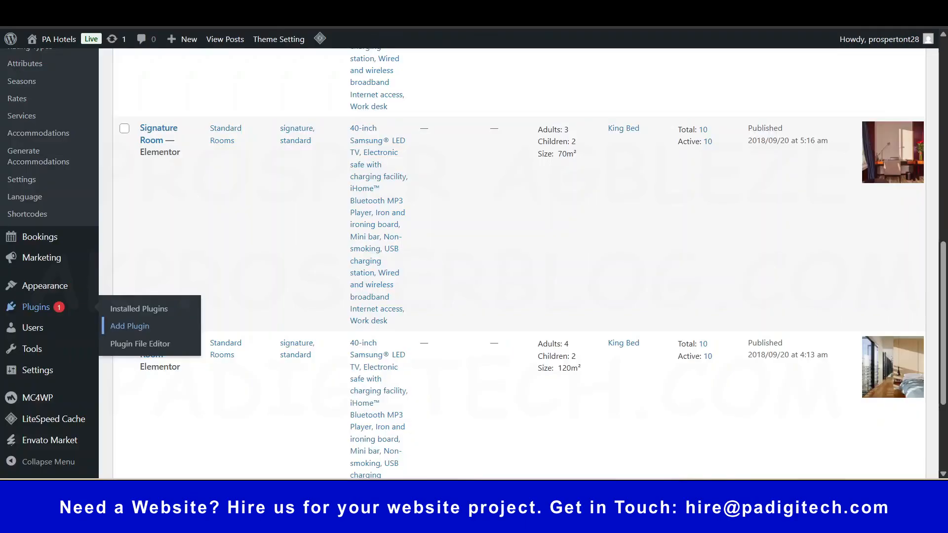
{"action": "scroll", "coordinate": [291, 227], "scroll_direction": "up", "scroll_amount": 10}
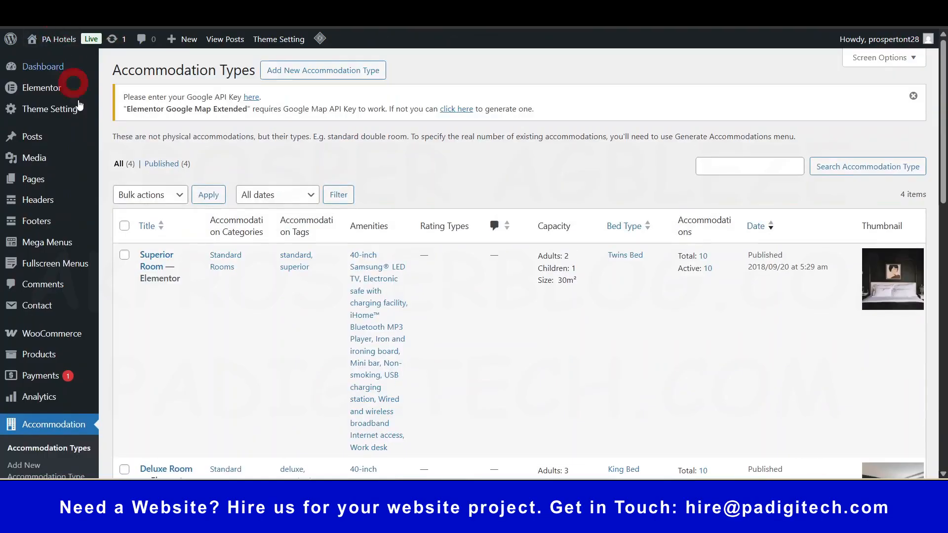
{"action": "mouse_move", "coordinate": [170, 281]}
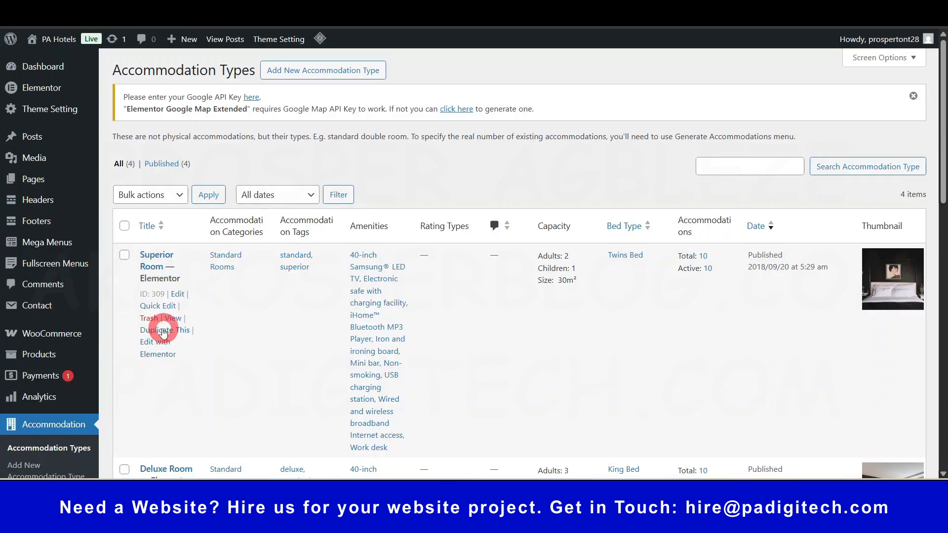
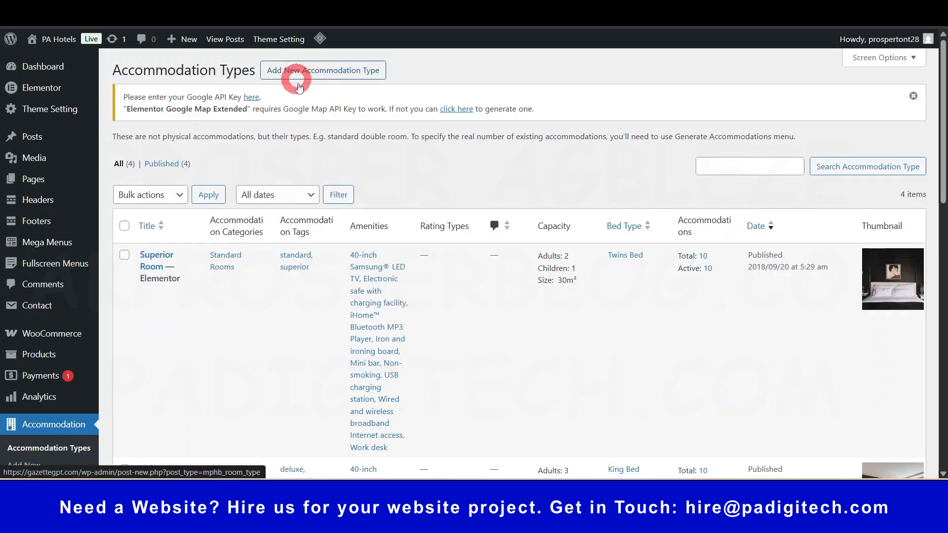
Add a new accommodation type titled "Basic Room" and dismiss the page builder tip.
{"action": "left_click", "coordinate": [340, 72]}
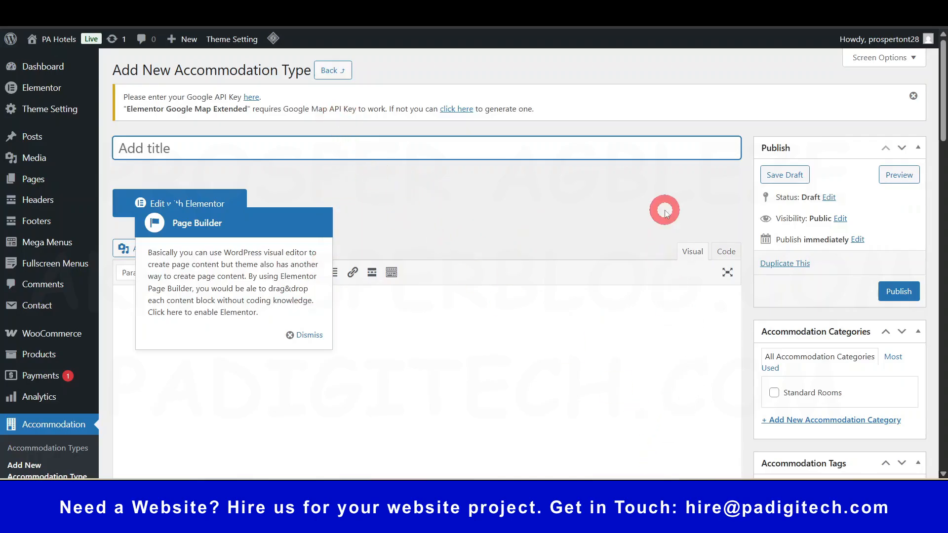
{"action": "type", "text": "Basic Room"}
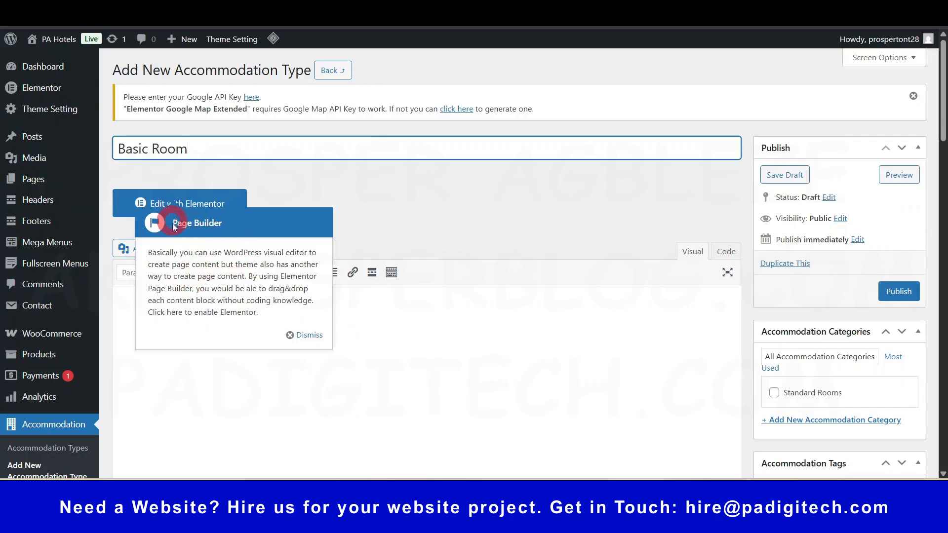
{"action": "left_click", "coordinate": [306, 335]}
{"action": "left_click", "coordinate": [271, 152]}
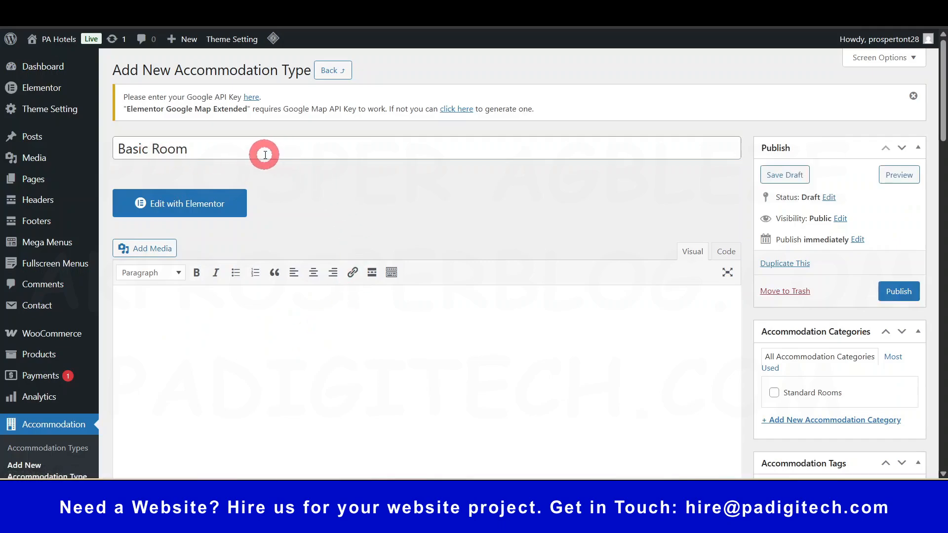
{"action": "left_click", "coordinate": [519, 373]}
Review the Basic Room's booking URL, pricing, menu transparency, excerpt, discussion and accommodation count options.
{"action": "scroll", "coordinate": [523, 379], "scroll_direction": "down", "scroll_amount": 3}
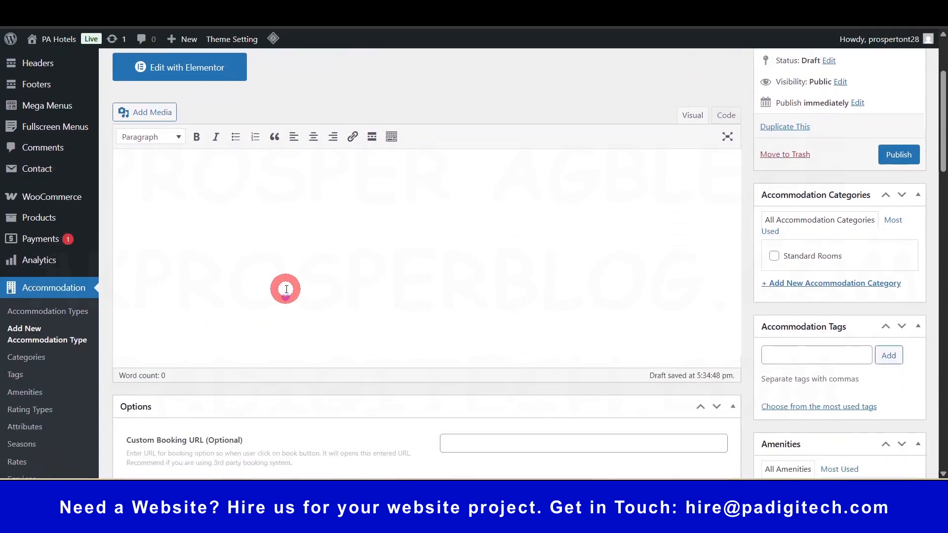
{"action": "scroll", "coordinate": [286, 285], "scroll_direction": "down", "scroll_amount": 6}
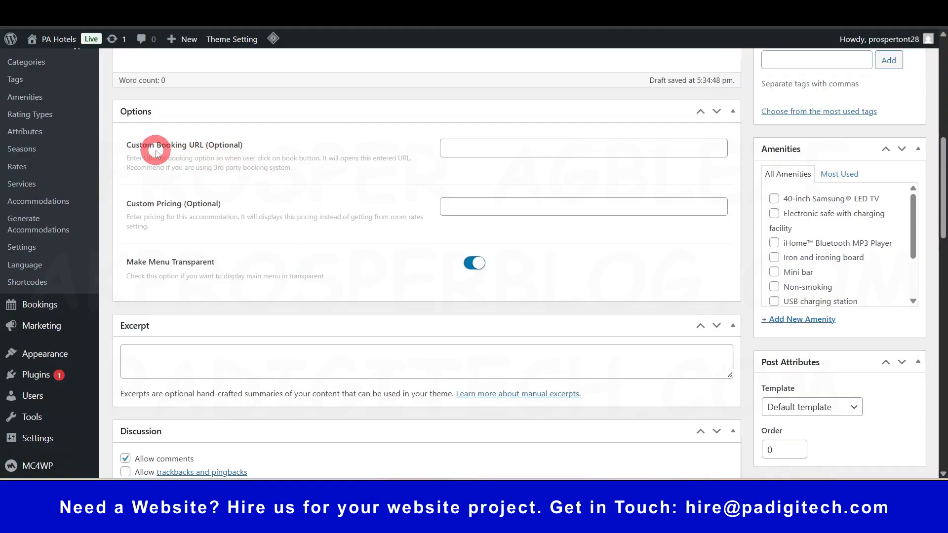
{"action": "left_click", "coordinate": [488, 146]}
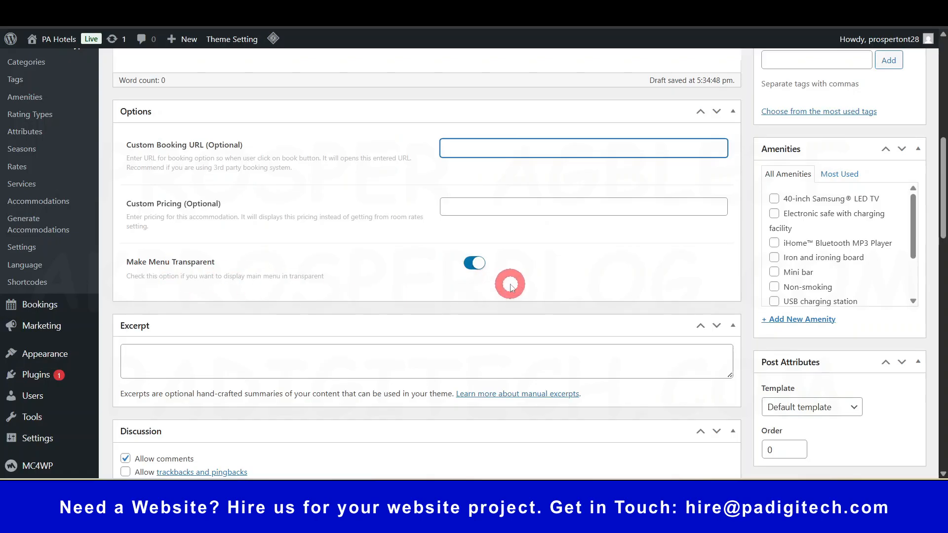
{"action": "scroll", "coordinate": [266, 365], "scroll_direction": "down", "scroll_amount": 2}
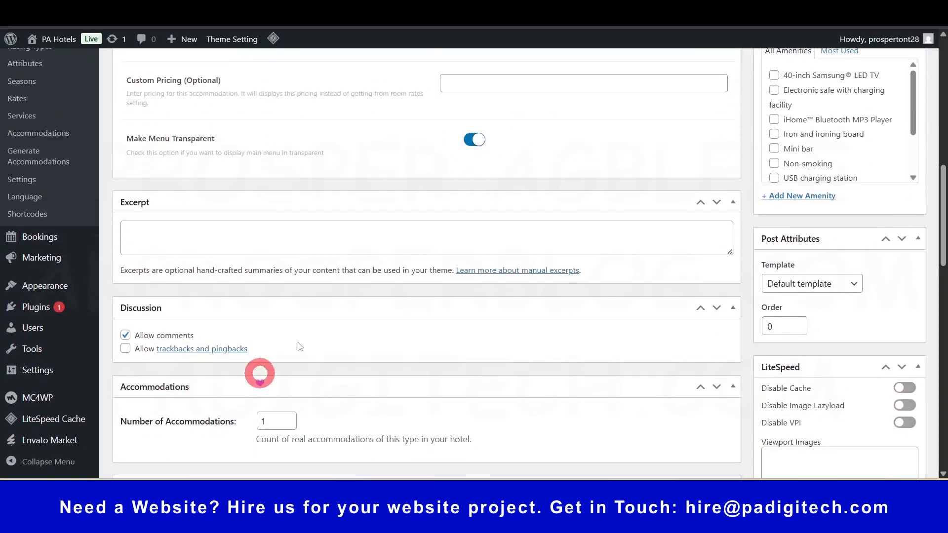
{"action": "scroll", "coordinate": [355, 302], "scroll_direction": "up", "scroll_amount": 6}
{"action": "scroll", "coordinate": [351, 227], "scroll_direction": "up", "scroll_amount": 3}
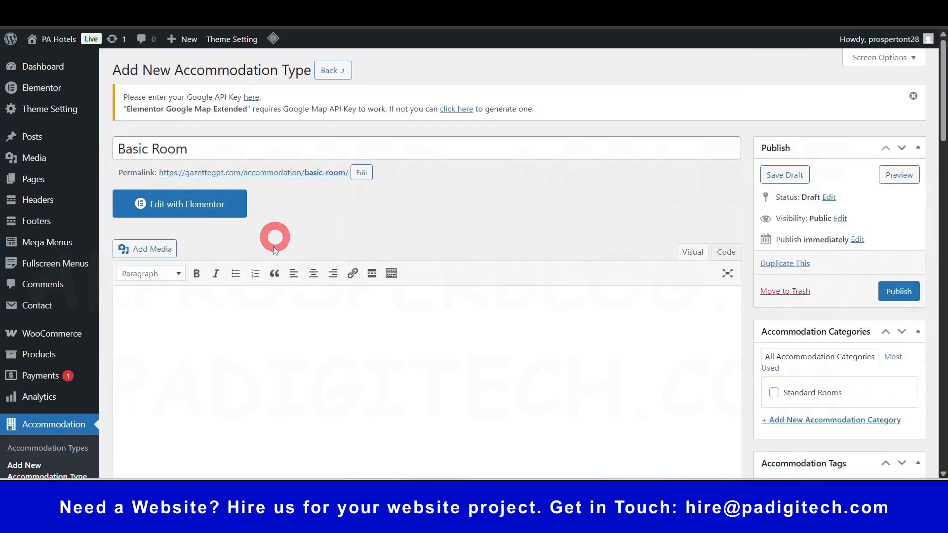
Enter "Comfort on a budget" as the Basic Room's excerpt and disallow comments.
{"action": "scroll", "coordinate": [296, 320], "scroll_direction": "down", "scroll_amount": 8}
{"action": "left_click", "coordinate": [350, 357]}
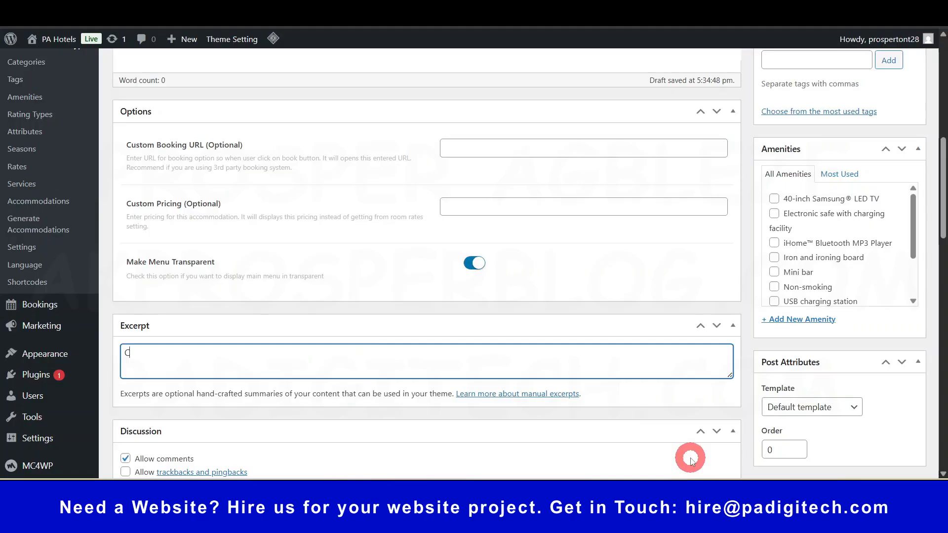
{"action": "type", "text": "Comfort on a budget"}
{"action": "scroll", "coordinate": [306, 421], "scroll_direction": "down", "scroll_amount": 3}
{"action": "left_click", "coordinate": [124, 334]}
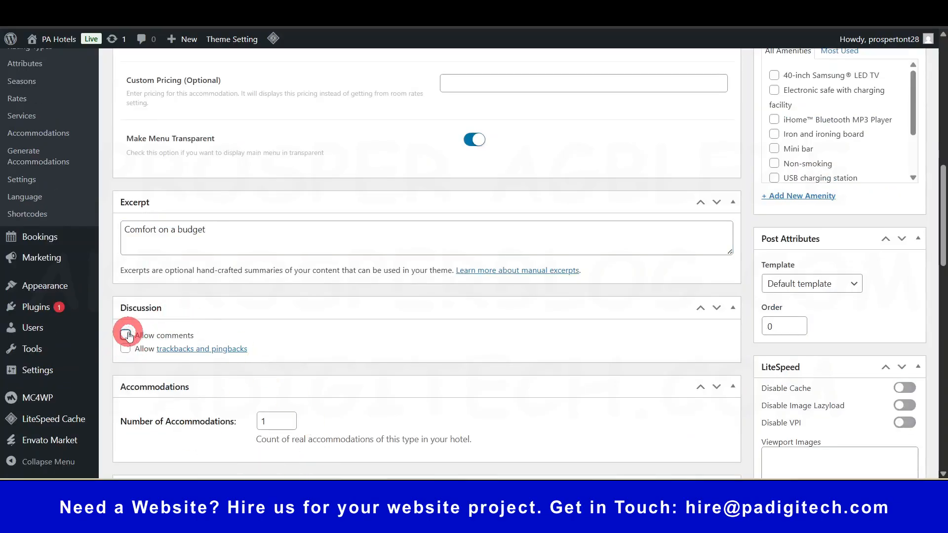
Set the number of accommodations to 10 and the capacity to 2 adults and 1 child.
{"action": "scroll", "coordinate": [446, 323], "scroll_direction": "down", "scroll_amount": 2}
{"action": "scroll", "coordinate": [446, 323], "scroll_direction": "down", "scroll_amount": 2}
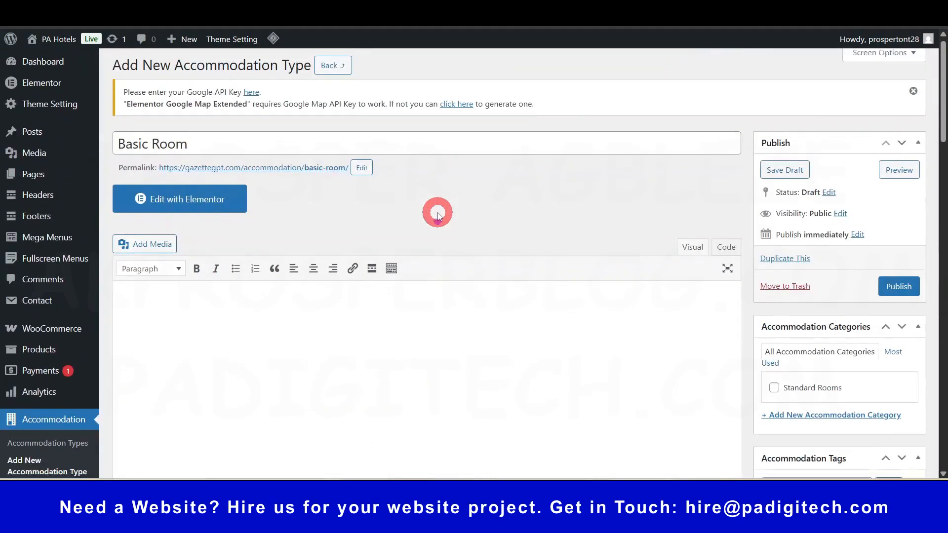
{"action": "scroll", "coordinate": [438, 212], "scroll_direction": "down", "scroll_amount": 15}
{"action": "scroll", "coordinate": [438, 212], "scroll_direction": "down", "scroll_amount": 1}
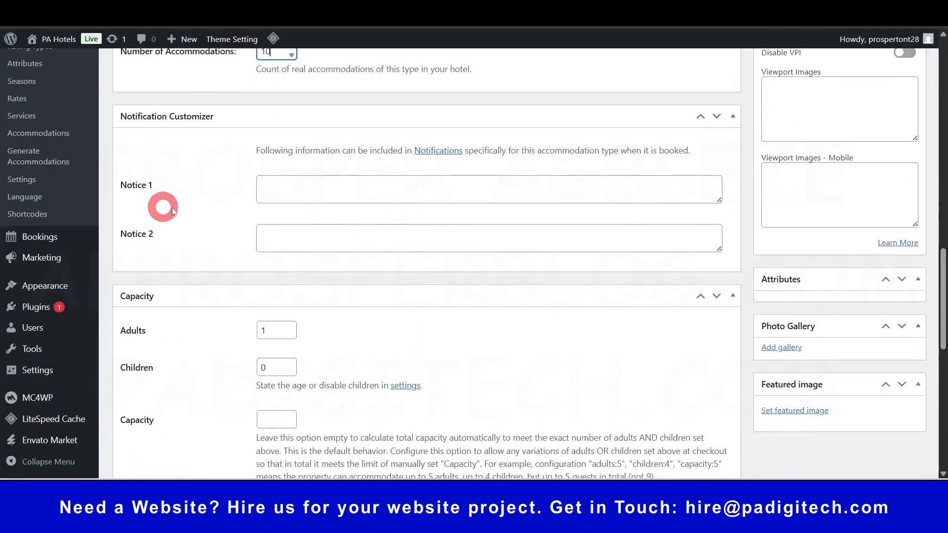
{"action": "scroll", "coordinate": [154, 215], "scroll_direction": "down", "scroll_amount": 3}
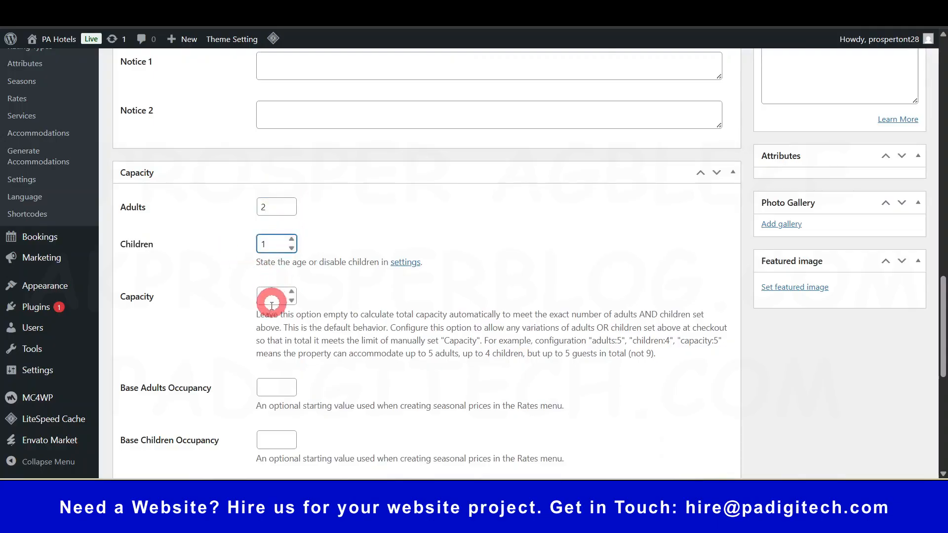
{"action": "scroll", "coordinate": [280, 306], "scroll_direction": "down", "scroll_amount": 1}
Set the Basic Room's size to 25 m² and its view to "No view".
{"action": "scroll", "coordinate": [280, 306], "scroll_direction": "down", "scroll_amount": 5}
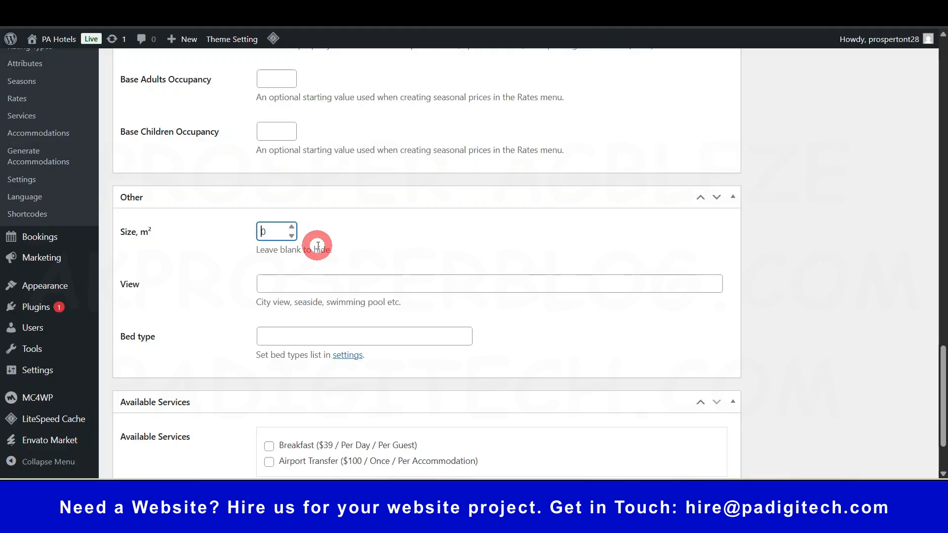
{"action": "scroll", "coordinate": [318, 245], "scroll_direction": "down", "scroll_amount": 2}
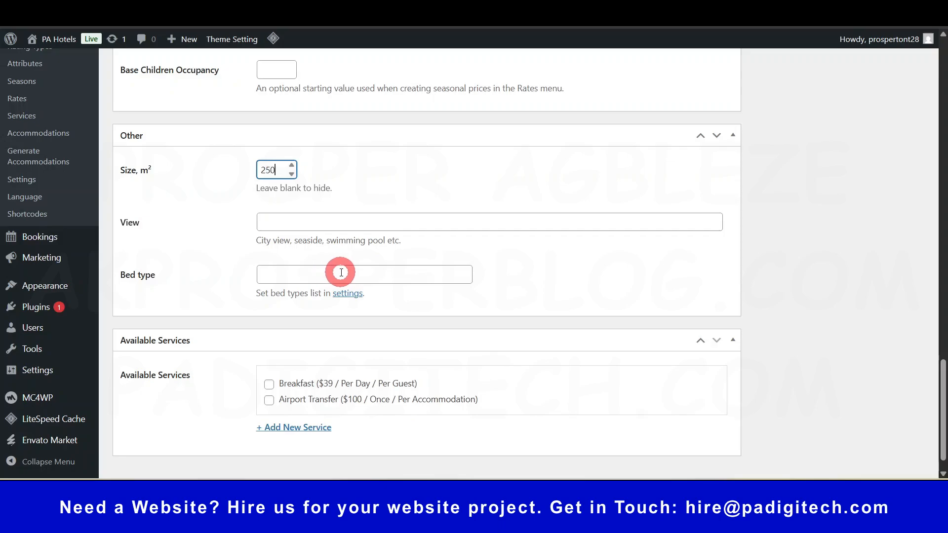
{"action": "left_click", "coordinate": [408, 180]}
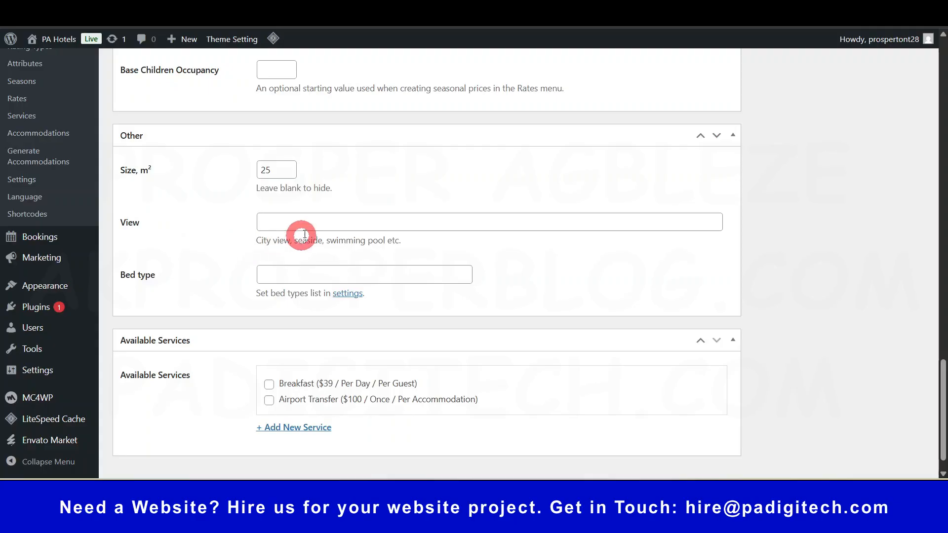
{"action": "left_click", "coordinate": [320, 224]}
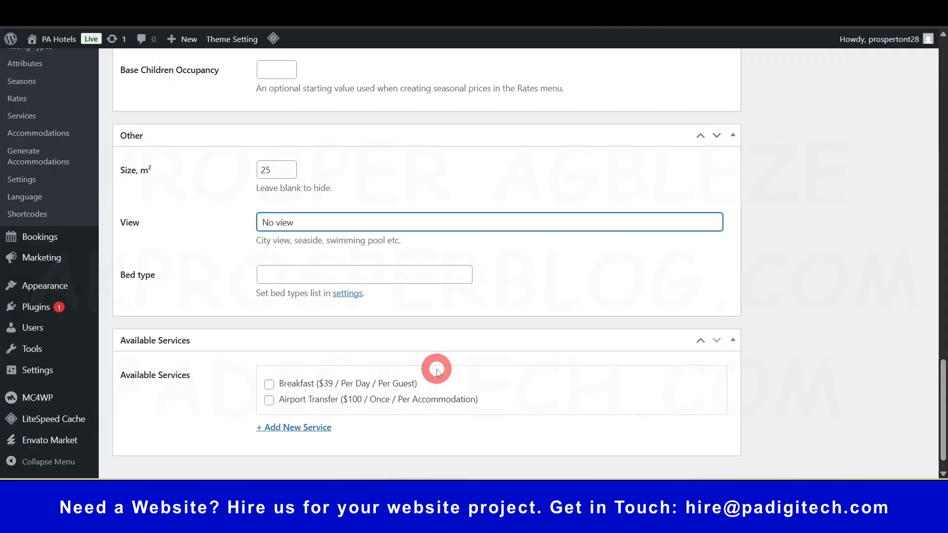
Check the bed type field, leave it blank, and include Breakfast among the Basic Room's available services.
{"action": "left_click", "coordinate": [344, 278]}
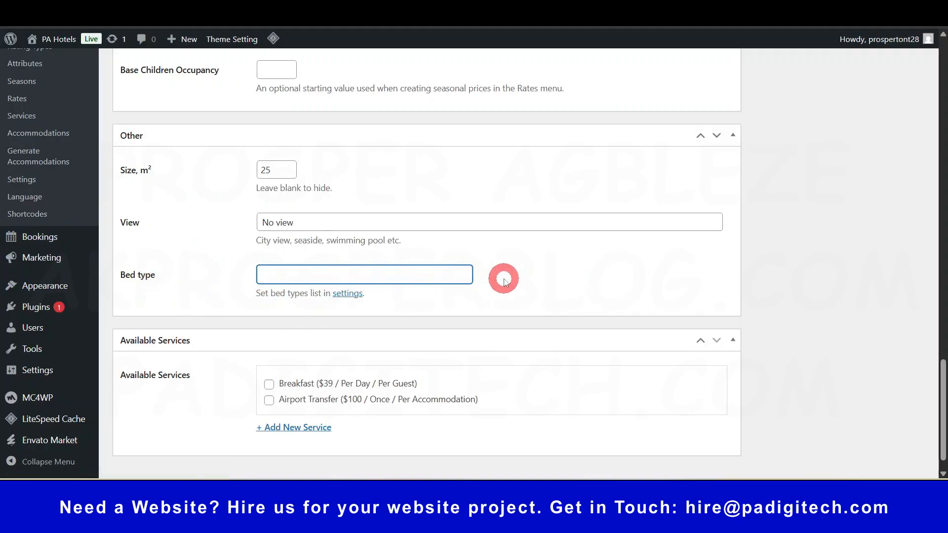
{"action": "scroll", "coordinate": [307, 328], "scroll_direction": "down", "scroll_amount": 2}
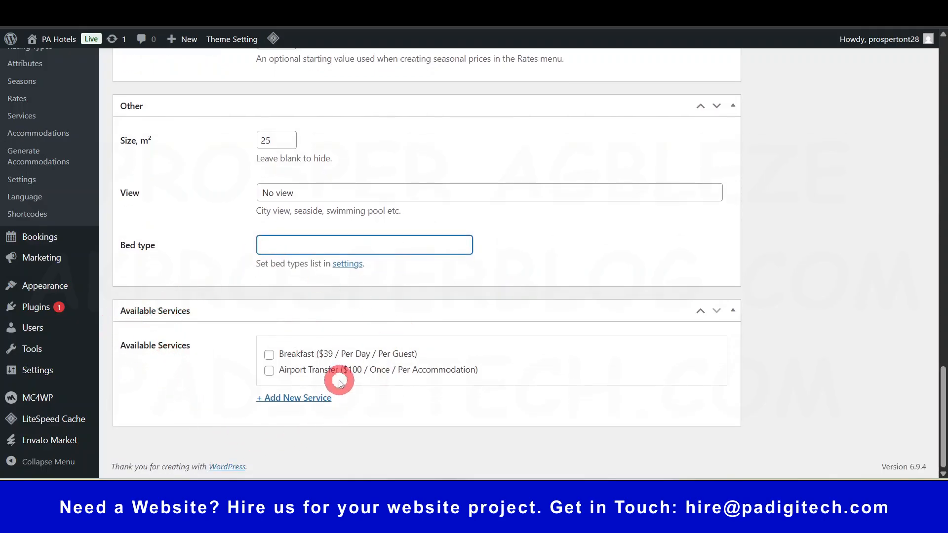
{"action": "left_click", "coordinate": [269, 354]}
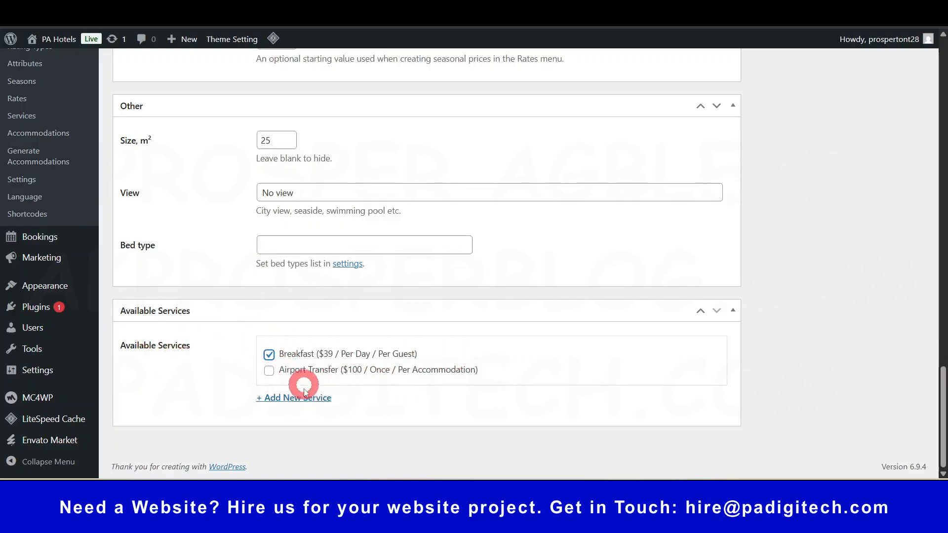
Dismiss the licence reminder and review the accommodation category and tag options without assigning any.
{"action": "scroll", "coordinate": [415, 361], "scroll_direction": "up", "scroll_amount": 7}
{"action": "scroll", "coordinate": [415, 361], "scroll_direction": "up", "scroll_amount": 20}
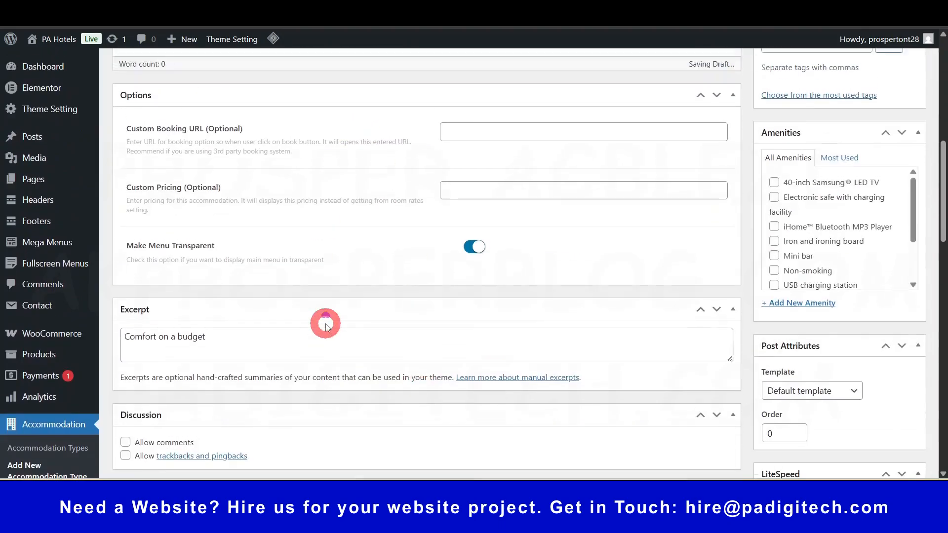
{"action": "scroll", "coordinate": [879, 190], "scroll_direction": "down", "scroll_amount": 5}
{"action": "scroll", "coordinate": [887, 197], "scroll_direction": "up", "scroll_amount": 3}
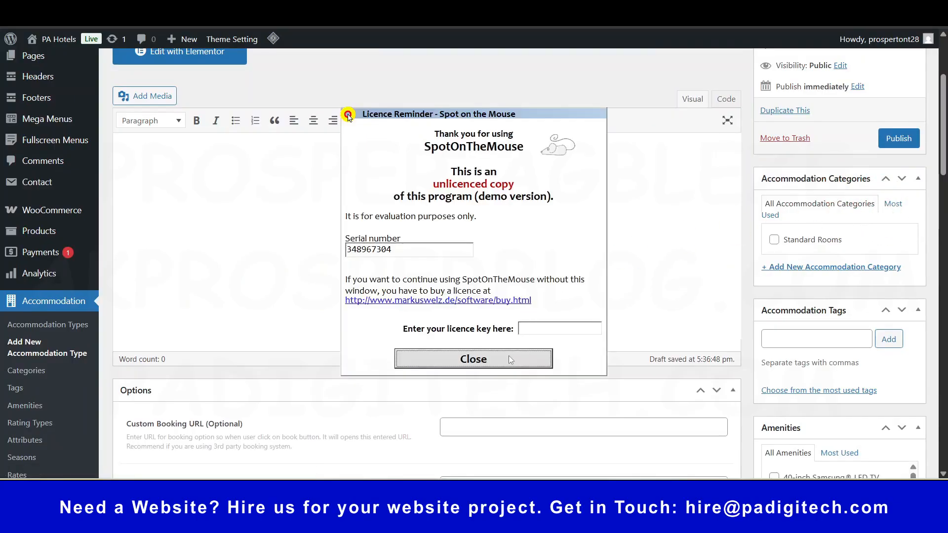
{"action": "left_click", "coordinate": [509, 359]}
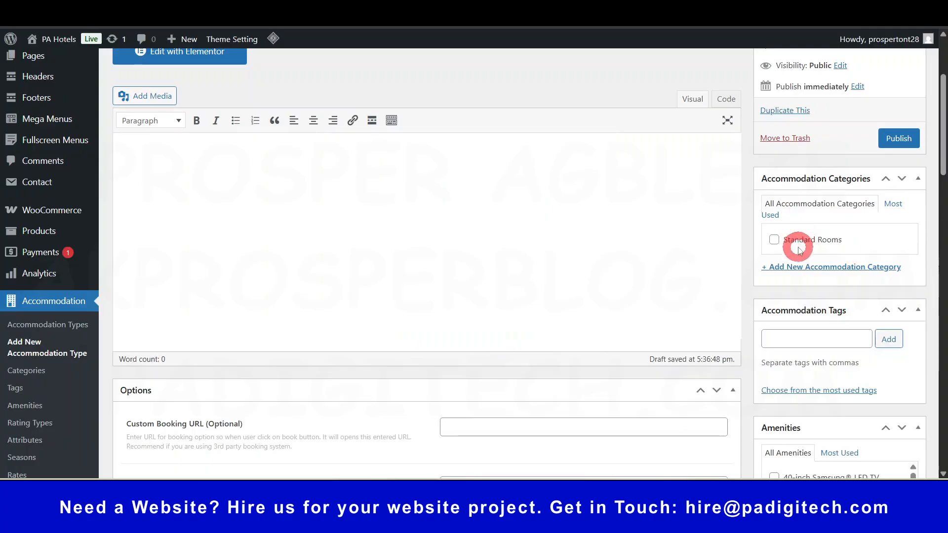
{"action": "scroll", "coordinate": [800, 250], "scroll_direction": "down", "scroll_amount": 3}
{"action": "left_click", "coordinate": [839, 214]}
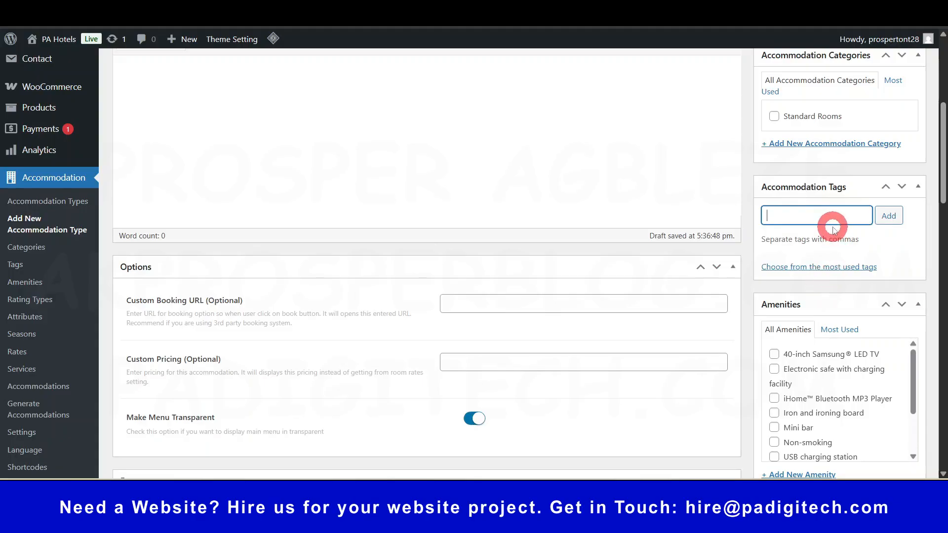
Assign the amenities Wifi, Work desk and Electronic safe with charging facility to the Basic Room.
{"action": "scroll", "coordinate": [830, 237], "scroll_direction": "down", "scroll_amount": 4}
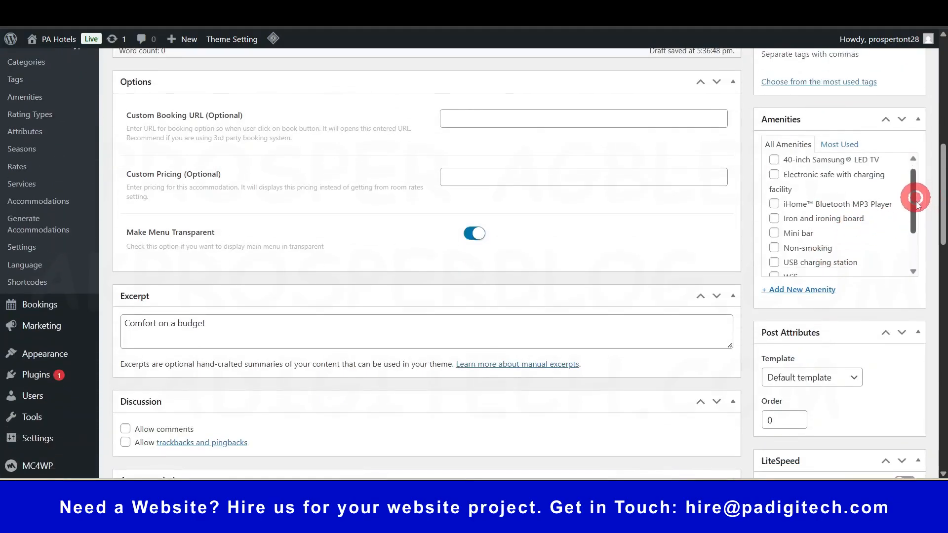
{"action": "left_click_drag", "start_coordinate": [916, 202], "coordinate": [914, 237]}
{"action": "left_click", "coordinate": [779, 230]}
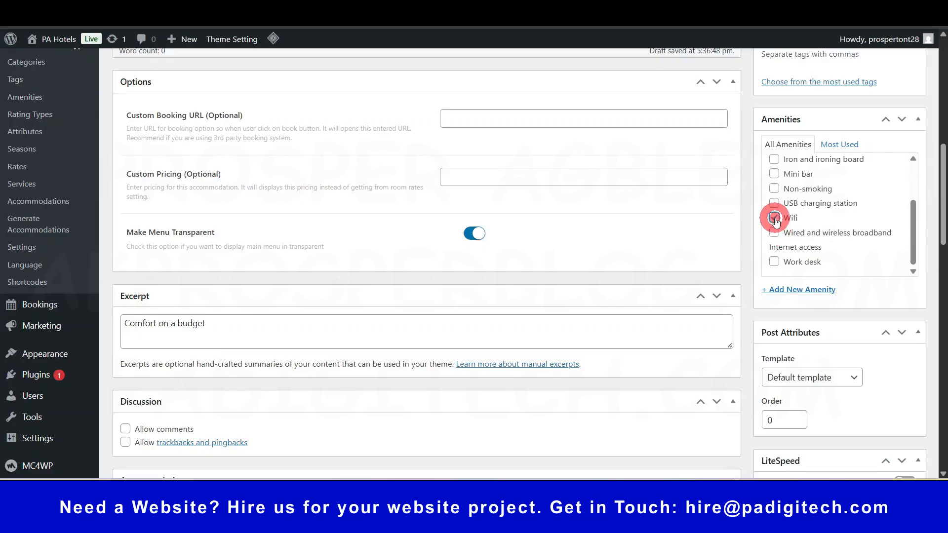
{"action": "left_click", "coordinate": [775, 262]}
{"action": "scroll", "coordinate": [778, 263], "scroll_direction": "up", "scroll_amount": 3}
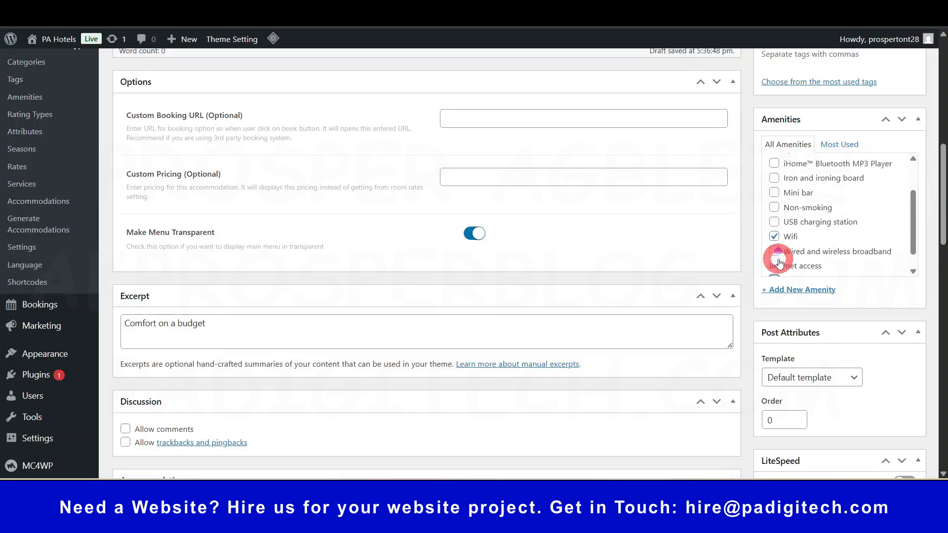
{"action": "scroll", "coordinate": [778, 263], "scroll_direction": "up", "scroll_amount": 1}
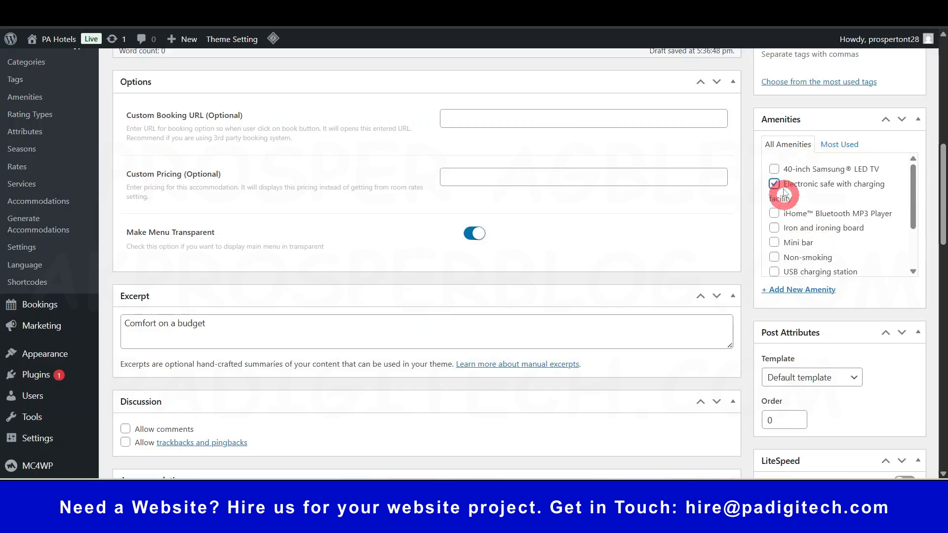
{"action": "scroll", "coordinate": [807, 221], "scroll_direction": "down", "scroll_amount": 3}
Review the remaining Basic Room options from the amenities through to the Attributes box.
{"action": "scroll", "coordinate": [543, 230], "scroll_direction": "up", "scroll_amount": 4}
{"action": "scroll", "coordinate": [506, 227], "scroll_direction": "up", "scroll_amount": 5}
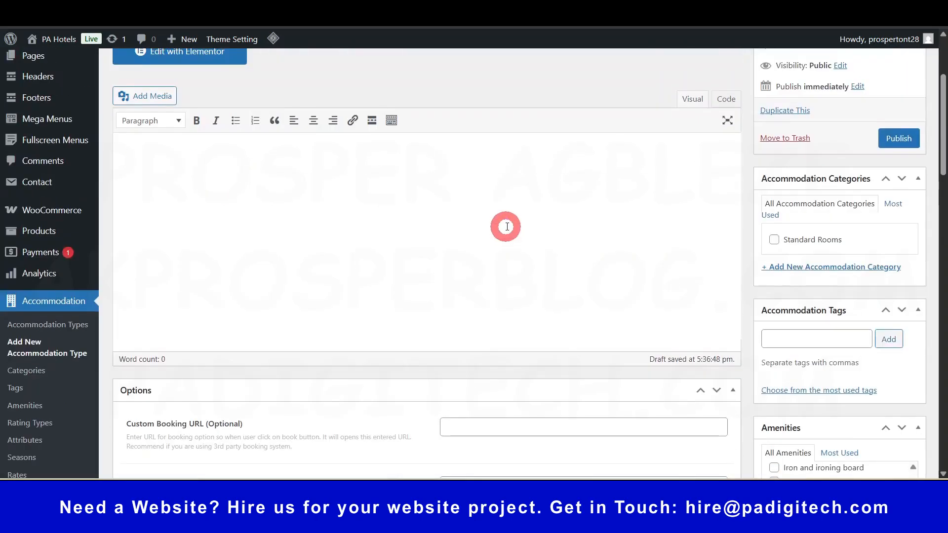
{"action": "scroll", "coordinate": [554, 220], "scroll_direction": "down", "scroll_amount": 6}
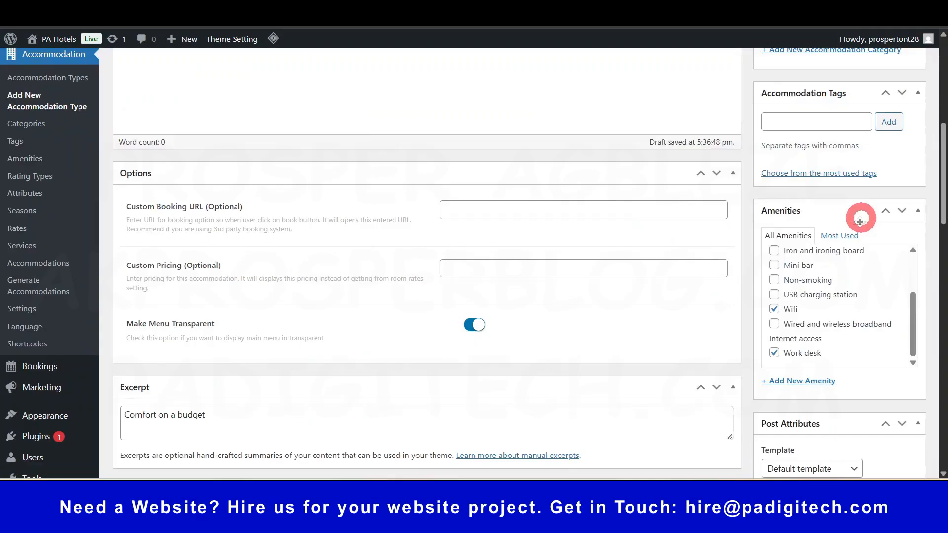
{"action": "scroll", "coordinate": [854, 222], "scroll_direction": "down", "scroll_amount": 3}
{"action": "scroll", "coordinate": [855, 232], "scroll_direction": "down", "scroll_amount": 1}
{"action": "scroll", "coordinate": [855, 232], "scroll_direction": "down", "scroll_amount": 8}
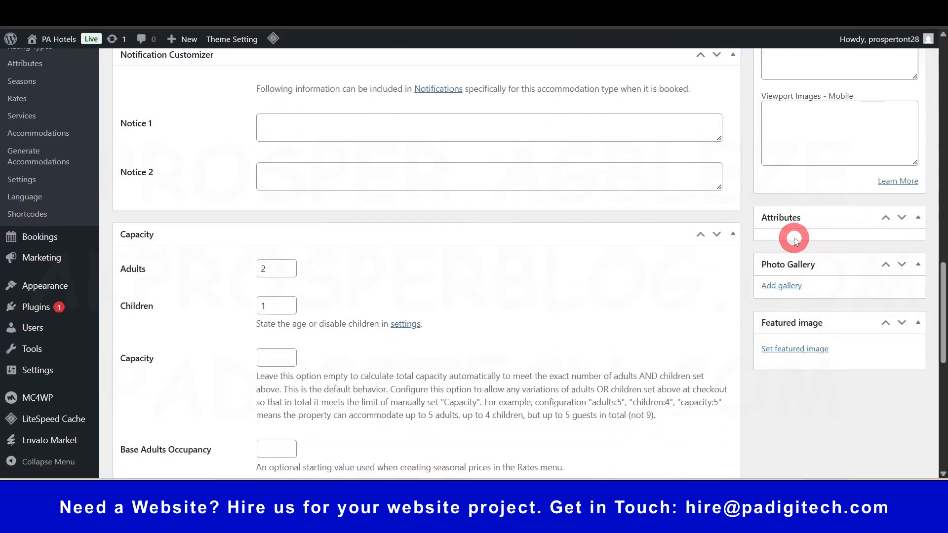
{"action": "left_click", "coordinate": [901, 217]}
{"action": "left_click", "coordinate": [901, 218]}
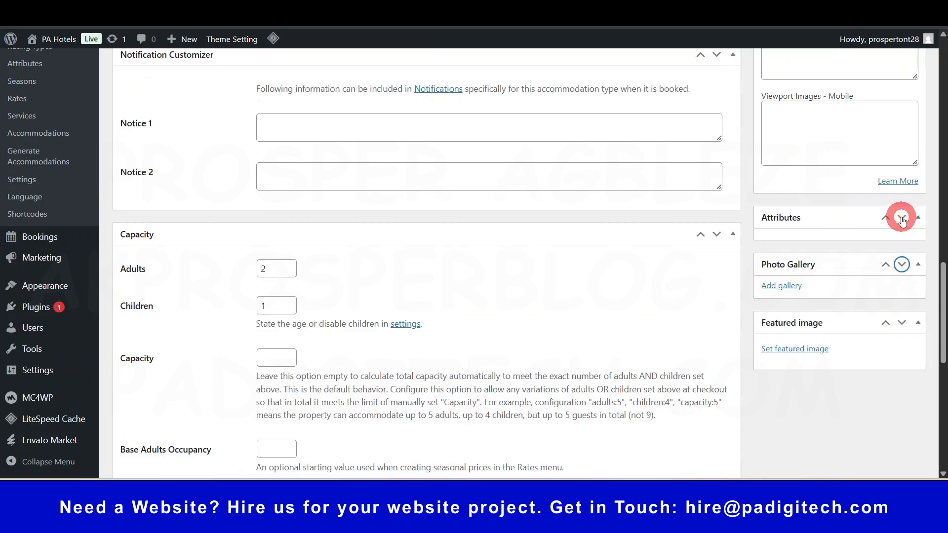
Submit the bright living area photo and the reception desk photo as the Basic Room's photo gallery.
{"action": "left_click", "coordinate": [789, 287]}
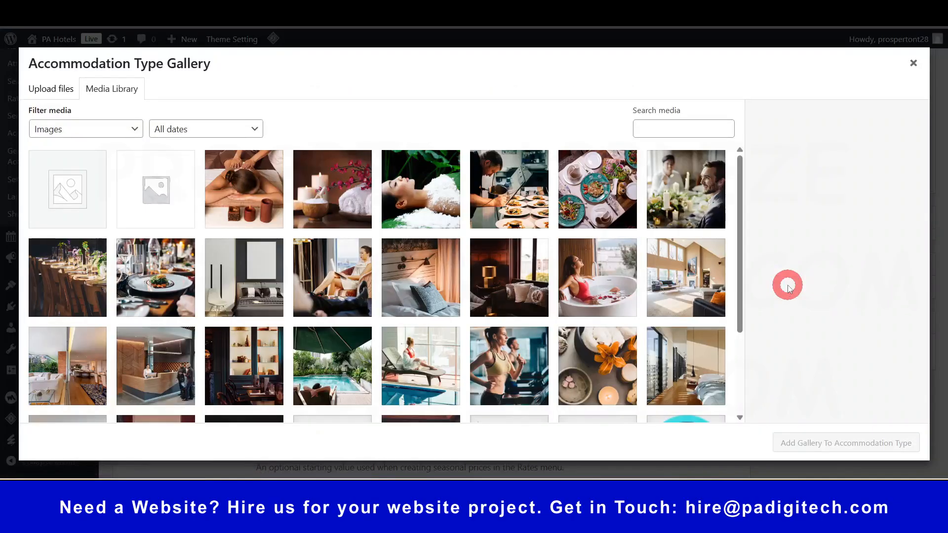
{"action": "scroll", "coordinate": [652, 292], "scroll_direction": "down", "scroll_amount": 5}
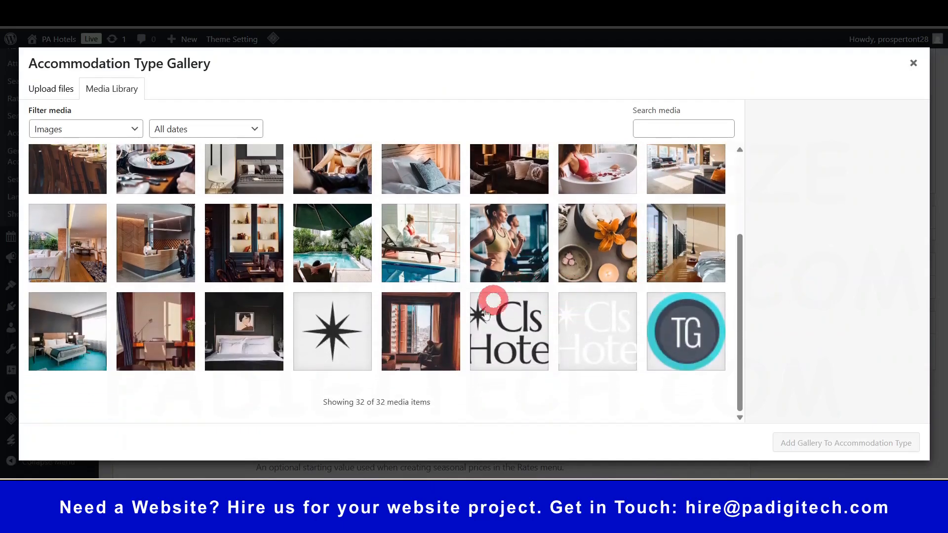
{"action": "scroll", "coordinate": [490, 307], "scroll_direction": "up", "scroll_amount": 5}
{"action": "left_click", "coordinate": [54, 367], "text": "ctrl"}
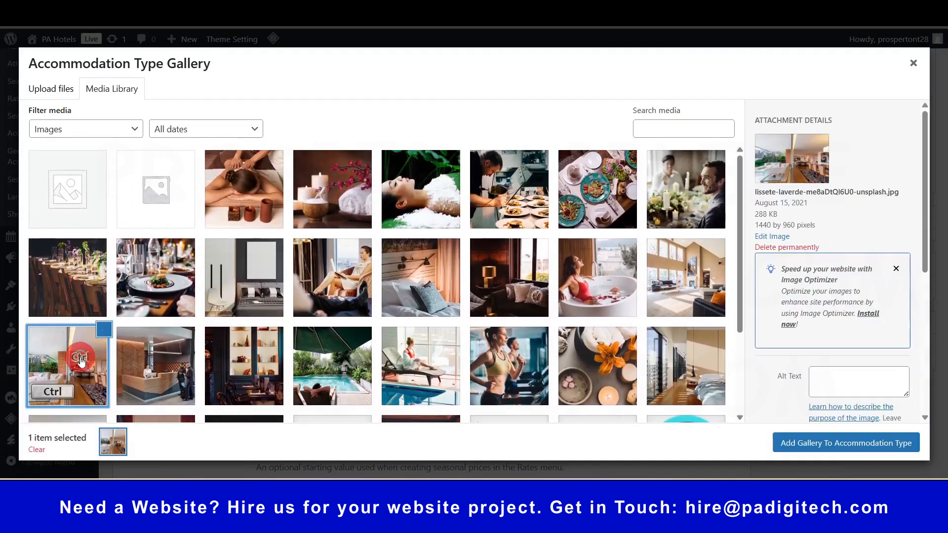
{"action": "left_click", "coordinate": [133, 345], "text": "ctrl"}
{"action": "left_click", "coordinate": [882, 392]}
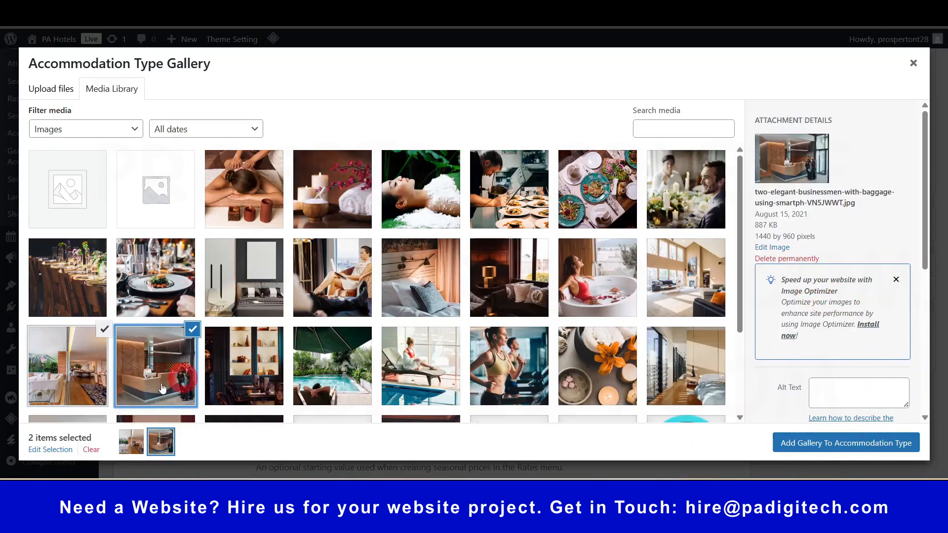
{"action": "scroll", "coordinate": [238, 227], "scroll_direction": "down", "scroll_amount": 3}
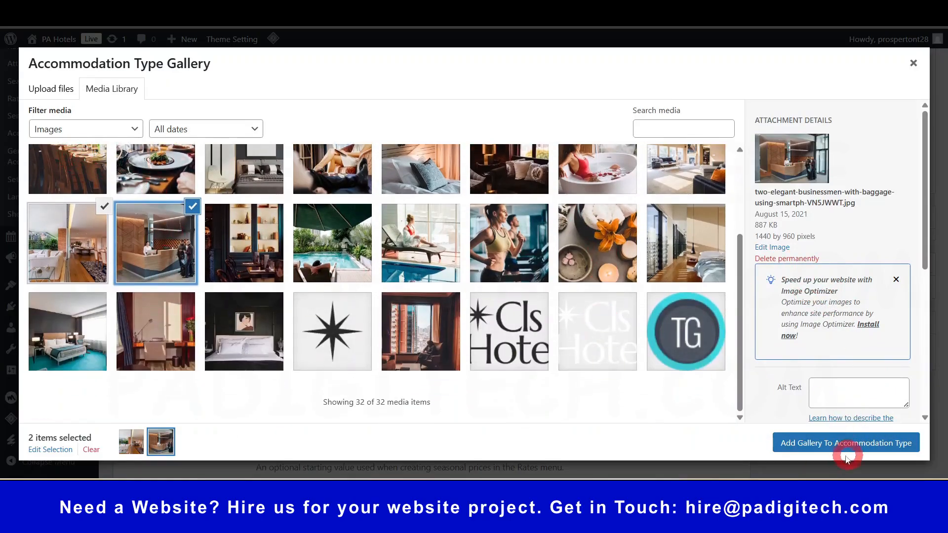
{"action": "left_click", "coordinate": [820, 443]}
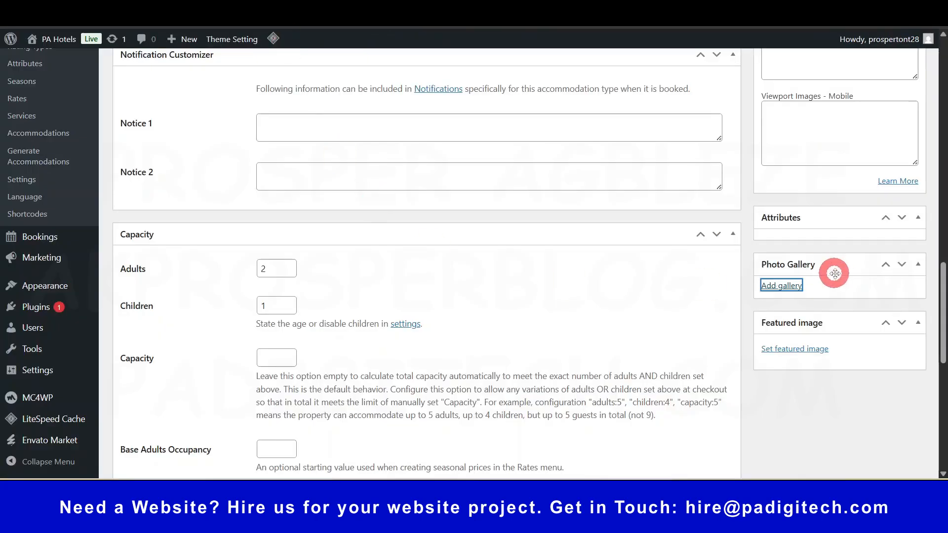
Set the bedroom image with the blank wall frame as the Basic Room's featured image.
{"action": "scroll", "coordinate": [796, 339], "scroll_direction": "down", "scroll_amount": 2}
{"action": "left_click", "coordinate": [796, 286]}
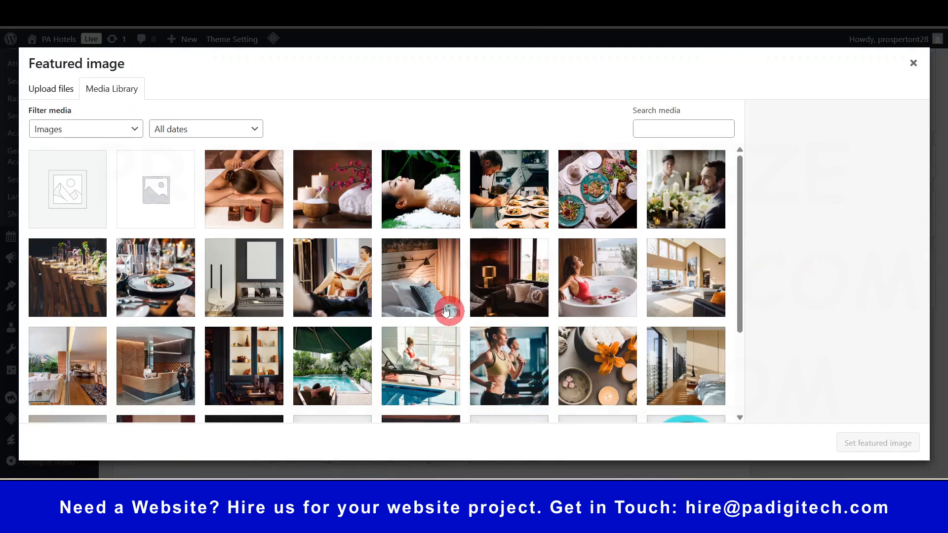
{"action": "left_click", "coordinate": [263, 282], "text": "ctrl"}
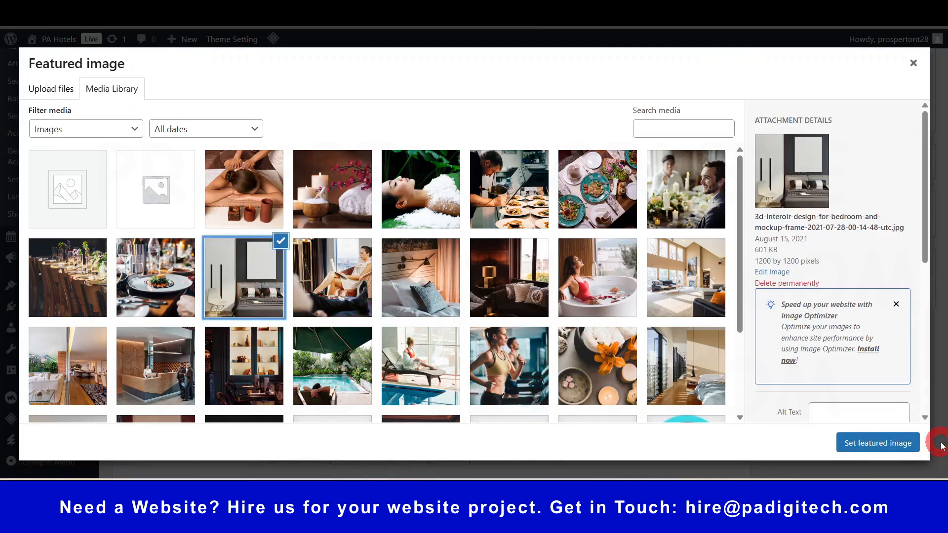
{"action": "left_click", "coordinate": [884, 440]}
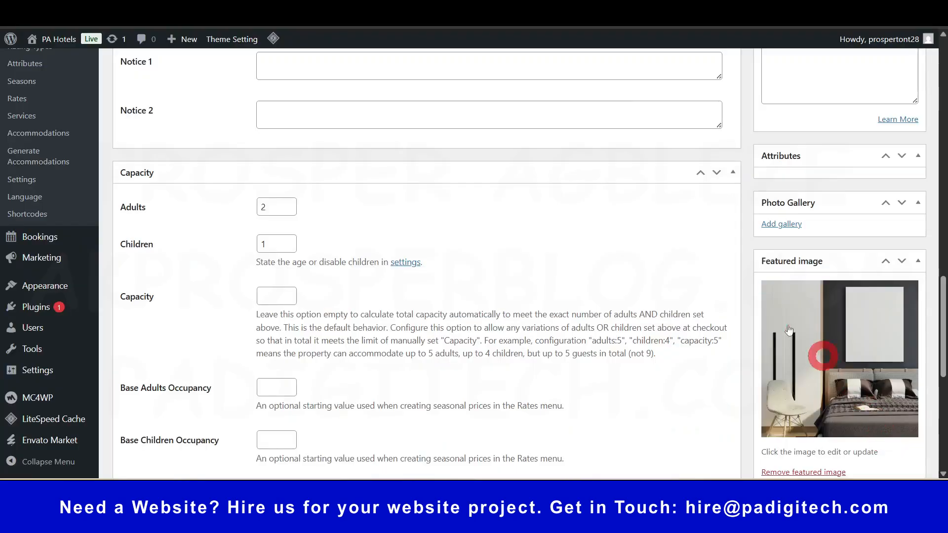
Reopen the Basic Room's photo gallery and resubmit the same two selected images.
{"action": "left_click", "coordinate": [789, 225]}
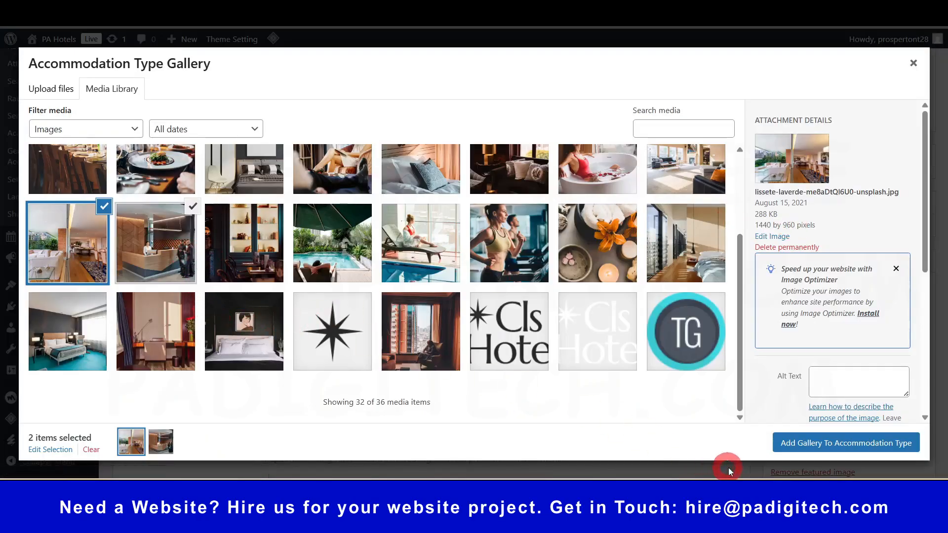
{"action": "left_click", "coordinate": [805, 447]}
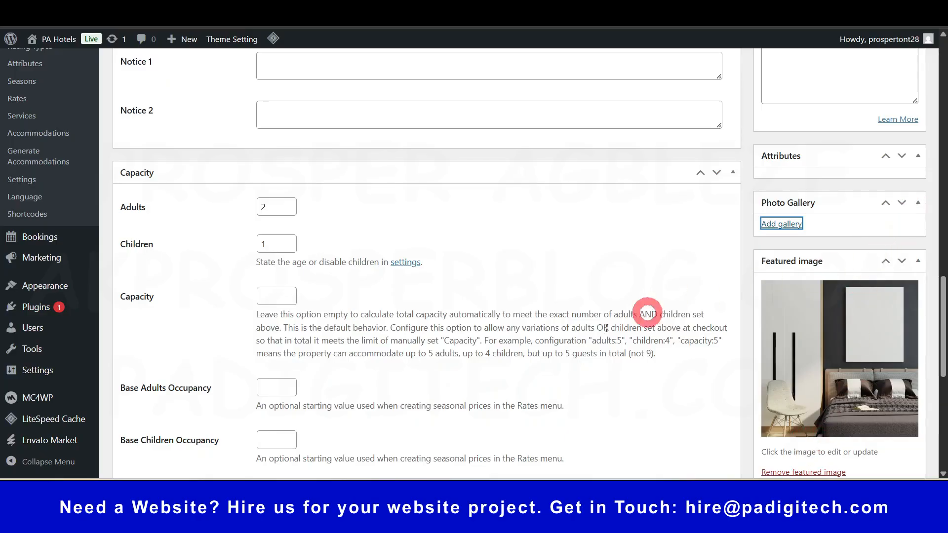
Publish the Basic Room accommodation type.
{"action": "scroll", "coordinate": [606, 391], "scroll_direction": "down", "scroll_amount": 5}
{"action": "scroll", "coordinate": [607, 391], "scroll_direction": "down", "scroll_amount": 3}
{"action": "scroll", "coordinate": [606, 390], "scroll_direction": "up", "scroll_amount": 20}
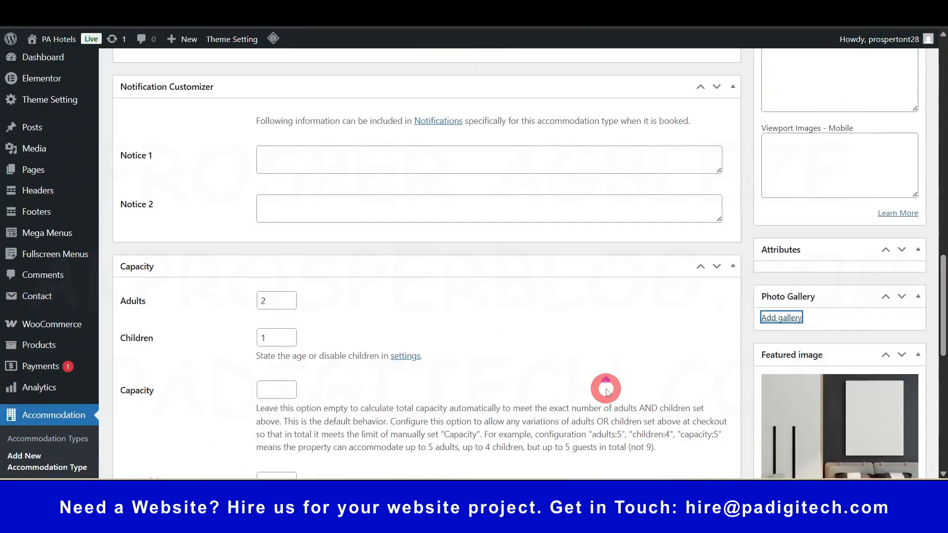
{"action": "left_click", "coordinate": [897, 292]}
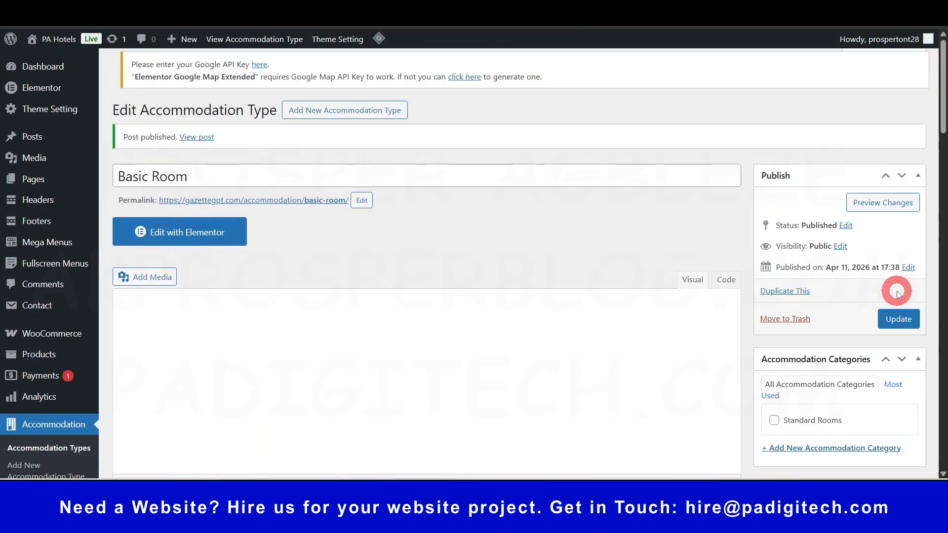
Open the published Basic Room page in a new tab and review its price, capacity, size, amenities, services and photo gallery.
{"action": "right_click", "coordinate": [306, 206]}
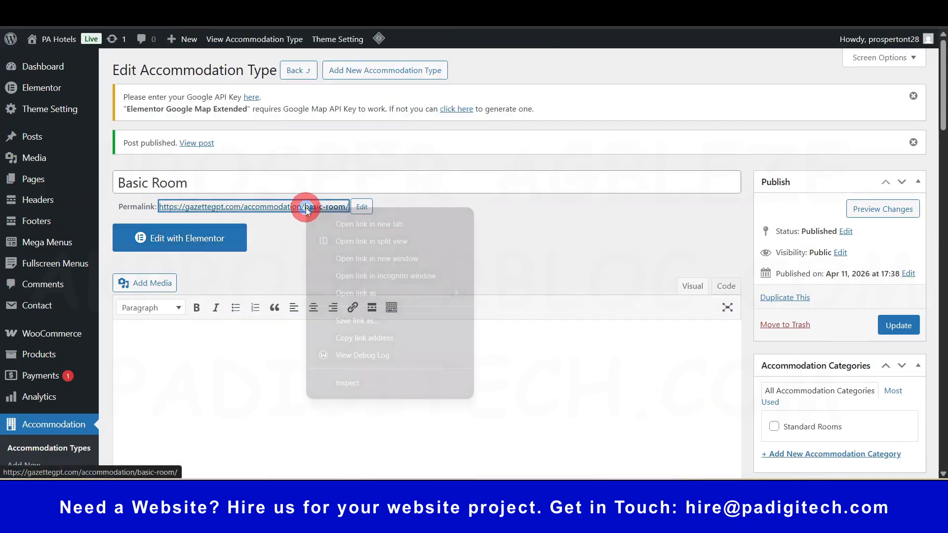
{"action": "left_click", "coordinate": [362, 224]}
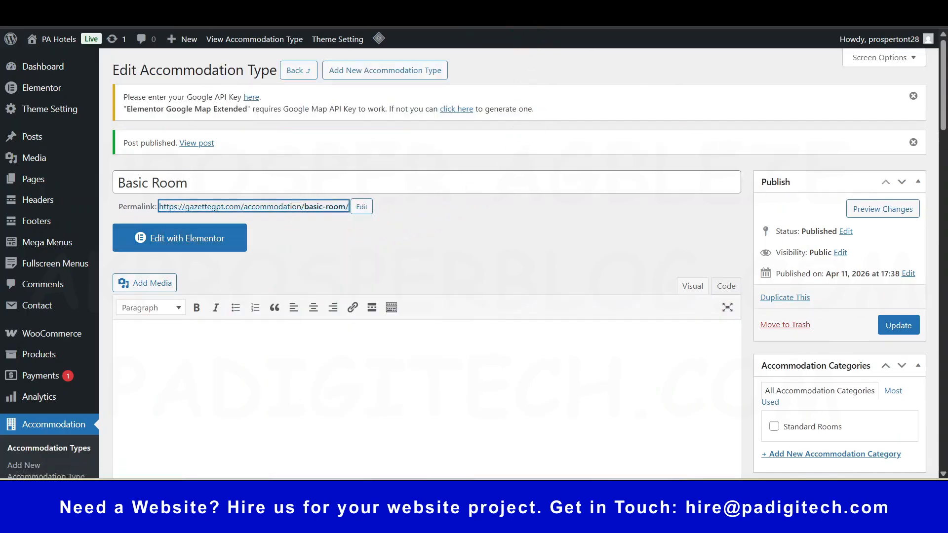
{"action": "key", "text": "ctrl+Tab"}
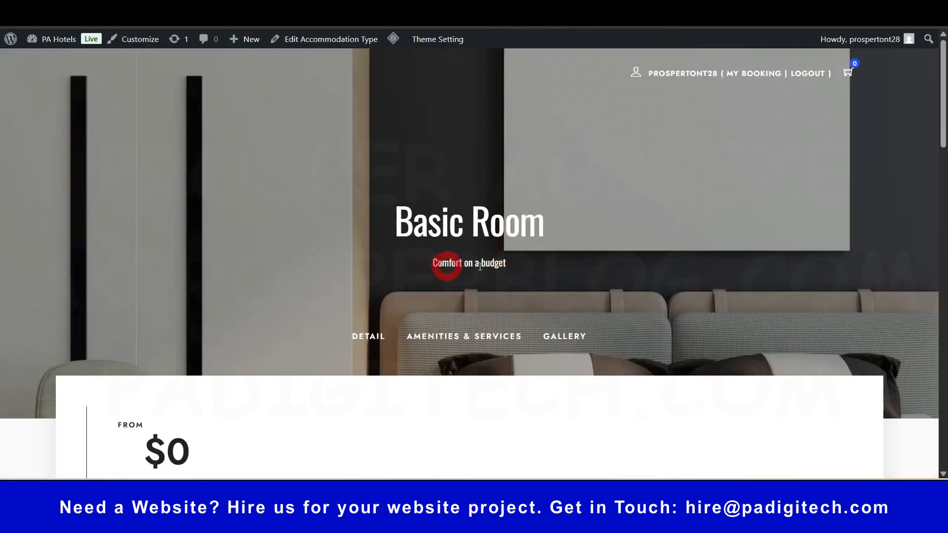
{"action": "scroll", "coordinate": [474, 286], "scroll_direction": "down", "scroll_amount": 5}
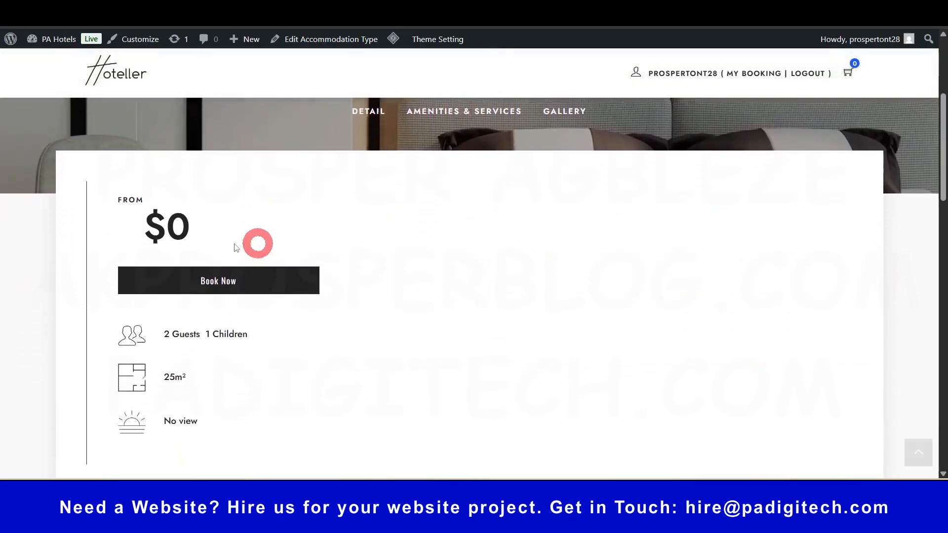
{"action": "scroll", "coordinate": [236, 248], "scroll_direction": "down", "scroll_amount": 2}
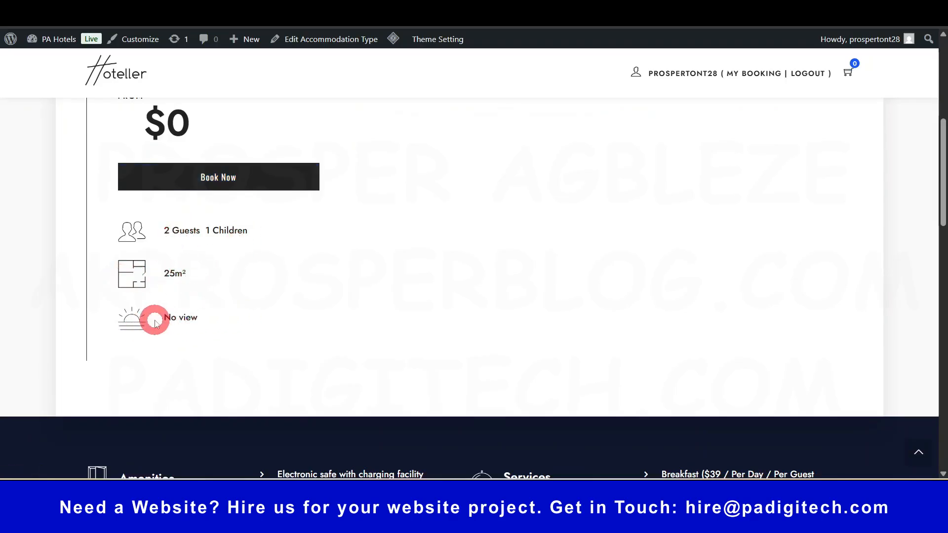
{"action": "scroll", "coordinate": [188, 319], "scroll_direction": "down", "scroll_amount": 5}
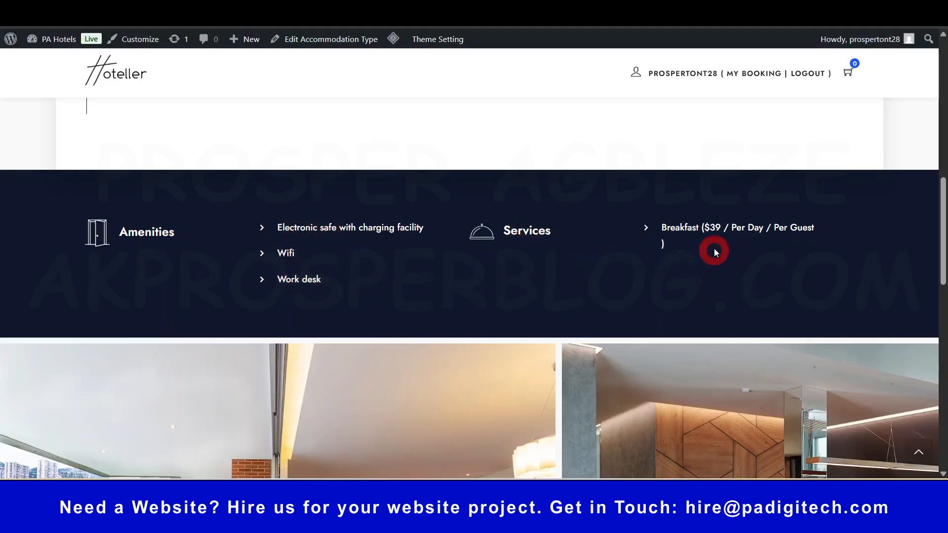
{"action": "scroll", "coordinate": [751, 227], "scroll_direction": "down", "scroll_amount": 5}
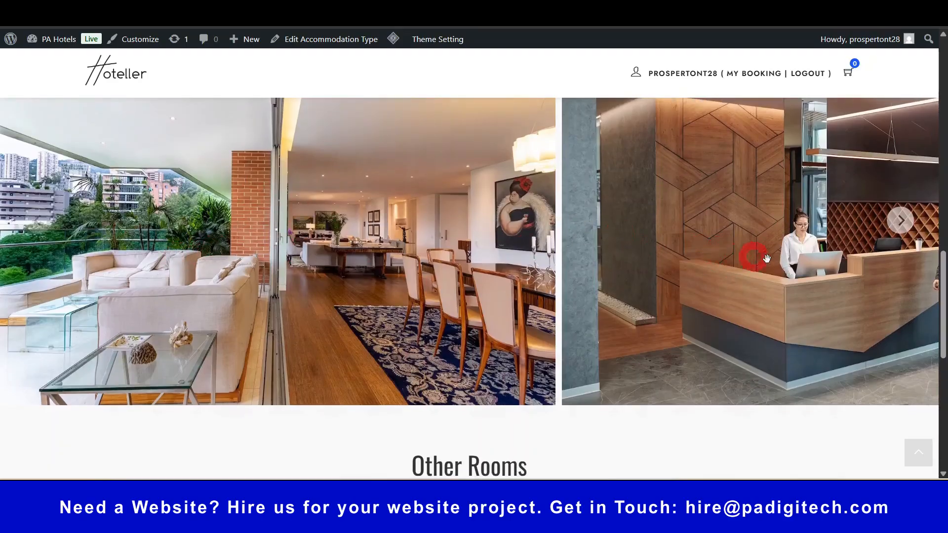
{"action": "scroll", "coordinate": [786, 262], "scroll_direction": "down", "scroll_amount": 3}
{"action": "scroll", "coordinate": [839, 271], "scroll_direction": "up", "scroll_amount": 4}
{"action": "left_click", "coordinate": [901, 281]}
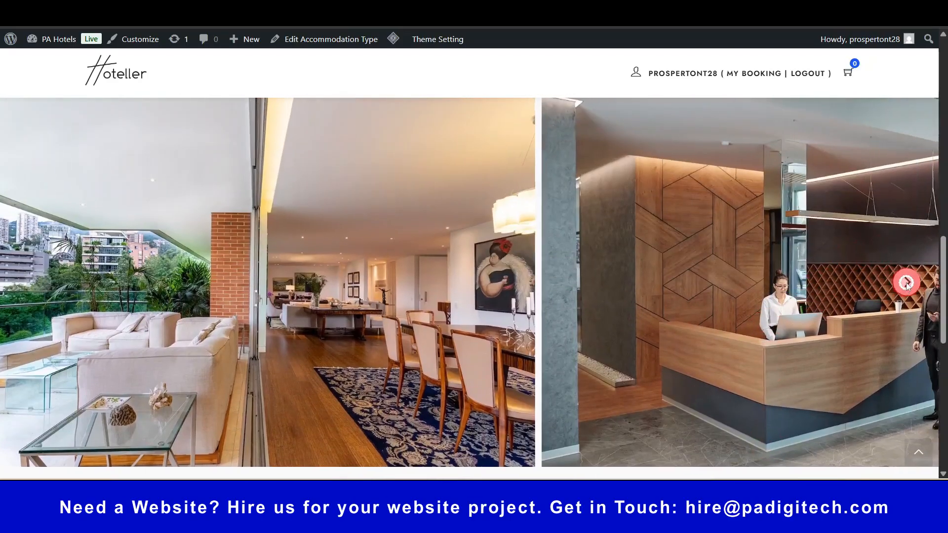
Check the Other Rooms section of the Basic Room page and return to the page's heading.
{"action": "scroll", "coordinate": [656, 290], "scroll_direction": "down", "scroll_amount": 9}
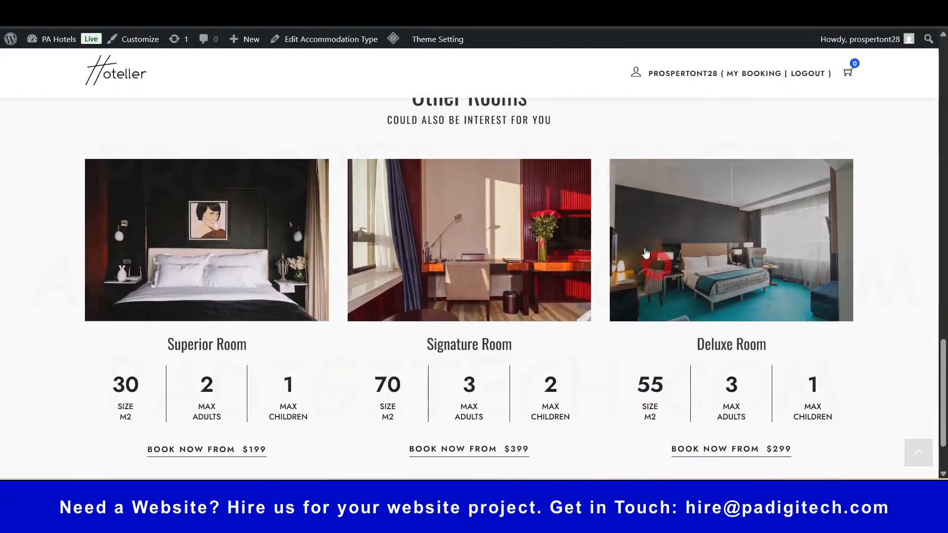
{"action": "scroll", "coordinate": [645, 286], "scroll_direction": "down", "scroll_amount": 2}
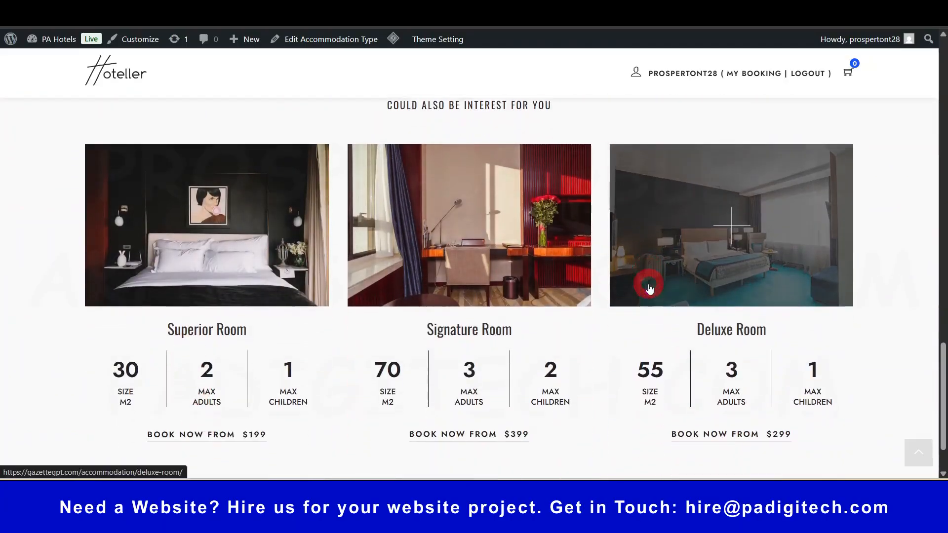
{"action": "scroll", "coordinate": [431, 275], "scroll_direction": "up", "scroll_amount": 5}
{"action": "scroll", "coordinate": [431, 303], "scroll_direction": "up", "scroll_amount": 4}
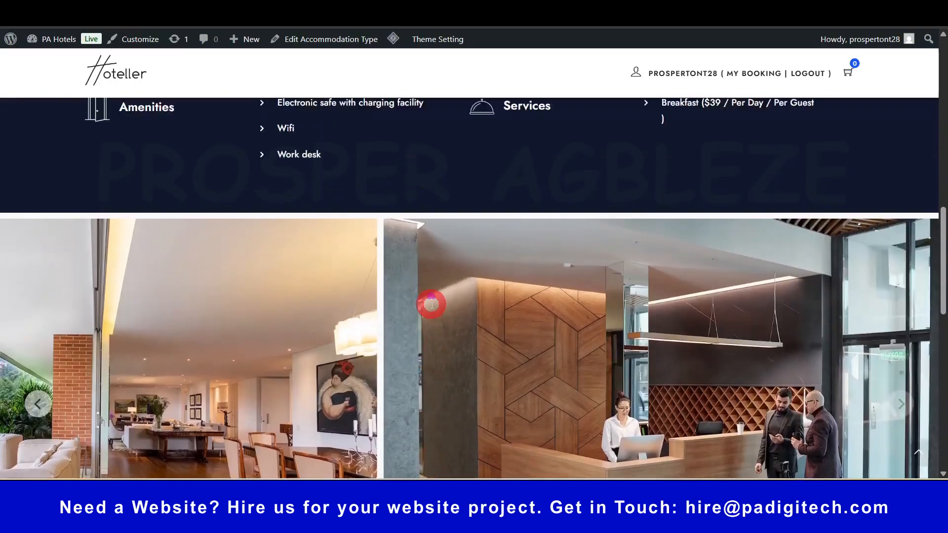
{"action": "scroll", "coordinate": [438, 356], "scroll_direction": "up", "scroll_amount": 5}
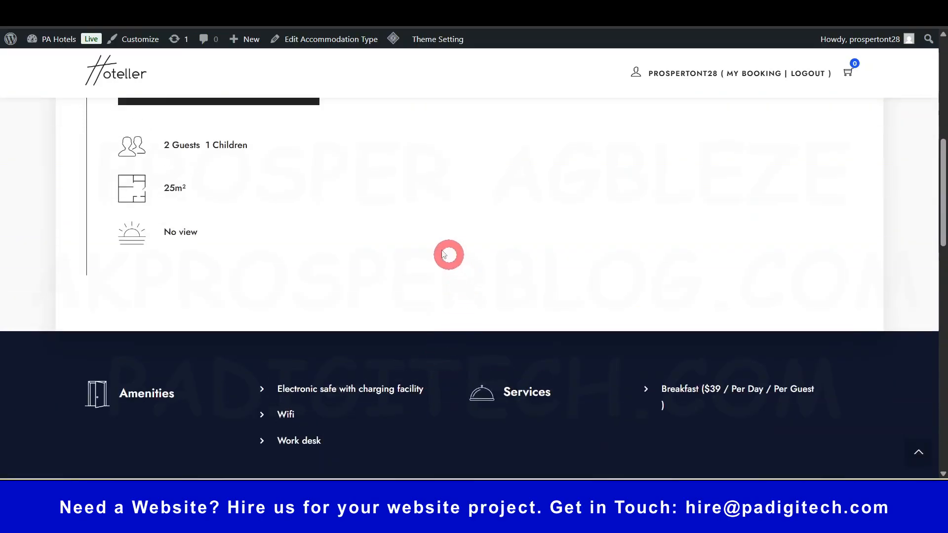
{"action": "scroll", "coordinate": [341, 355], "scroll_direction": "up", "scroll_amount": 10}
{"action": "scroll", "coordinate": [344, 353], "scroll_direction": "up", "scroll_amount": 2}
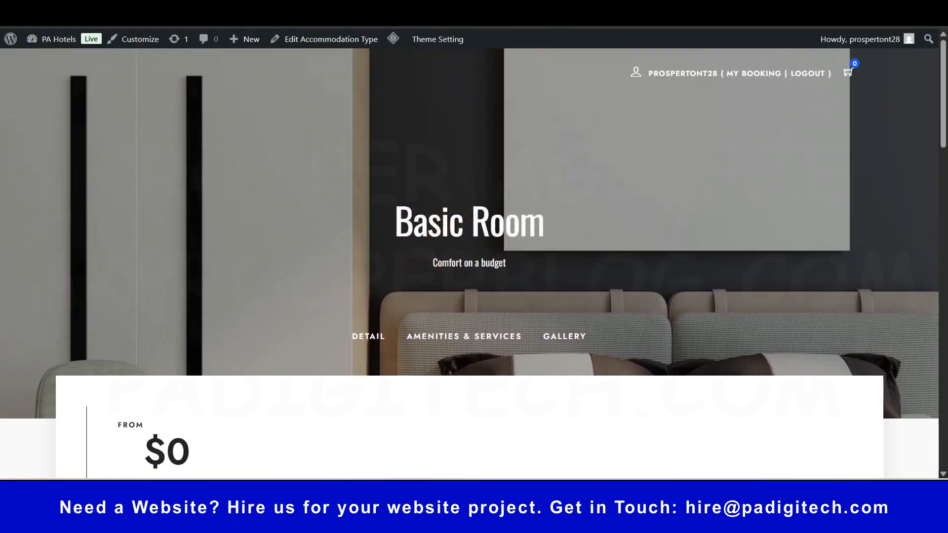
View the Superior Room page to compare its Elementor layout and gallery with the Basic Room page.
{"action": "left_click", "coordinate": [255, 214]}
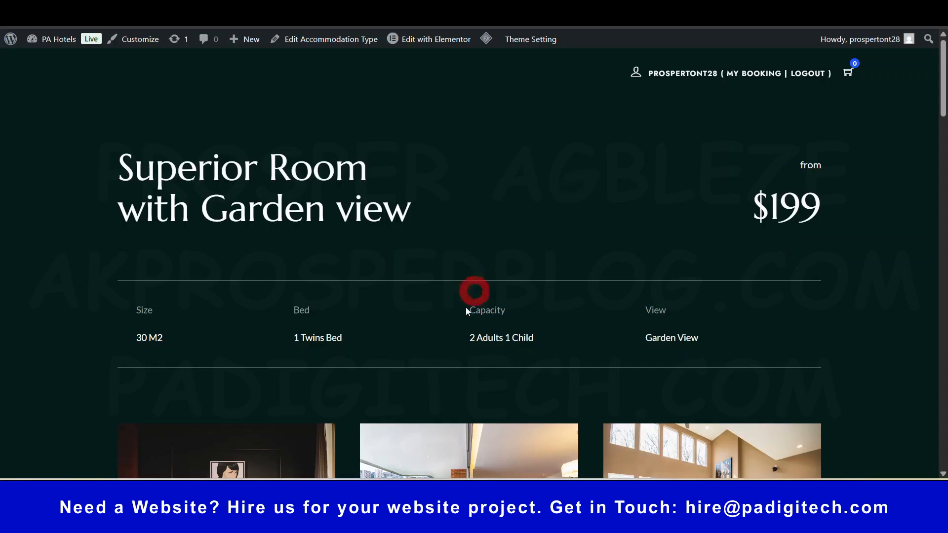
{"action": "scroll", "coordinate": [466, 308], "scroll_direction": "down", "scroll_amount": 7}
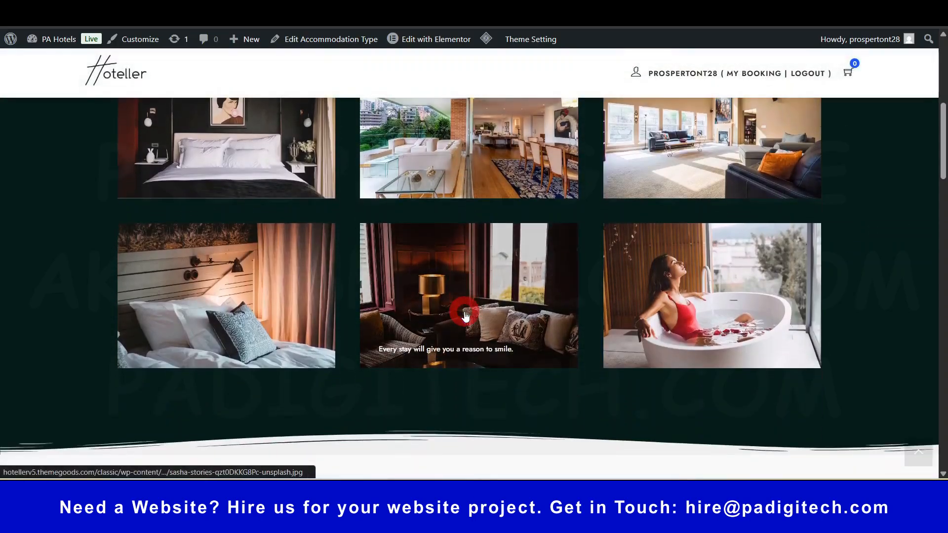
{"action": "scroll", "coordinate": [464, 312], "scroll_direction": "down", "scroll_amount": 6}
{"action": "scroll", "coordinate": [464, 310], "scroll_direction": "up", "scroll_amount": 5}
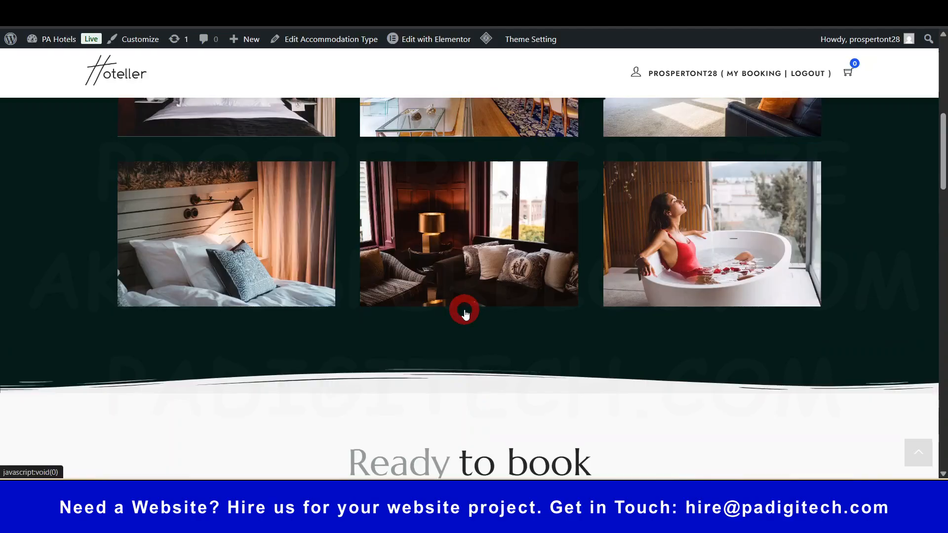
{"action": "scroll", "coordinate": [464, 309], "scroll_direction": "up", "scroll_amount": 3}
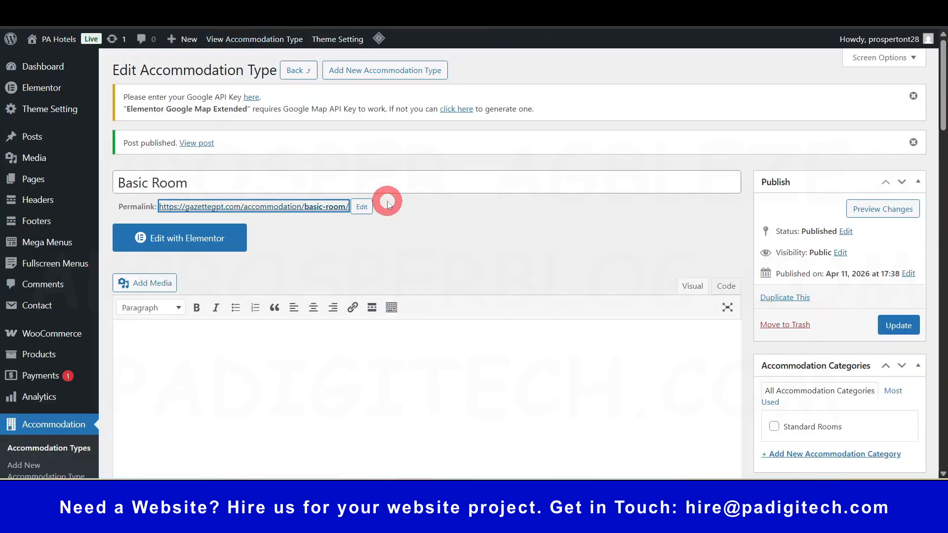
Return to the accommodation types list and compare the Basic Room entry with the other rooms.
{"action": "left_click", "coordinate": [302, 72]}
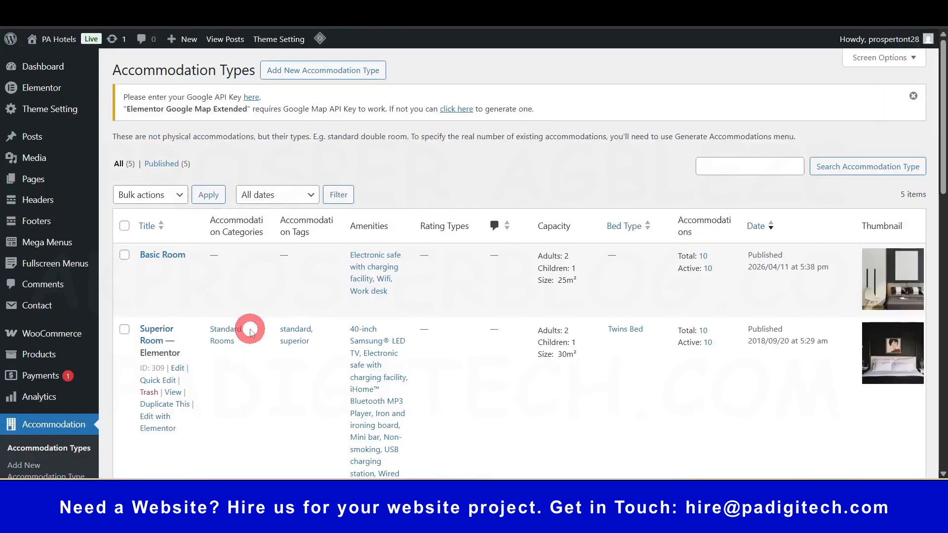
{"action": "mouse_move", "coordinate": [151, 251]}
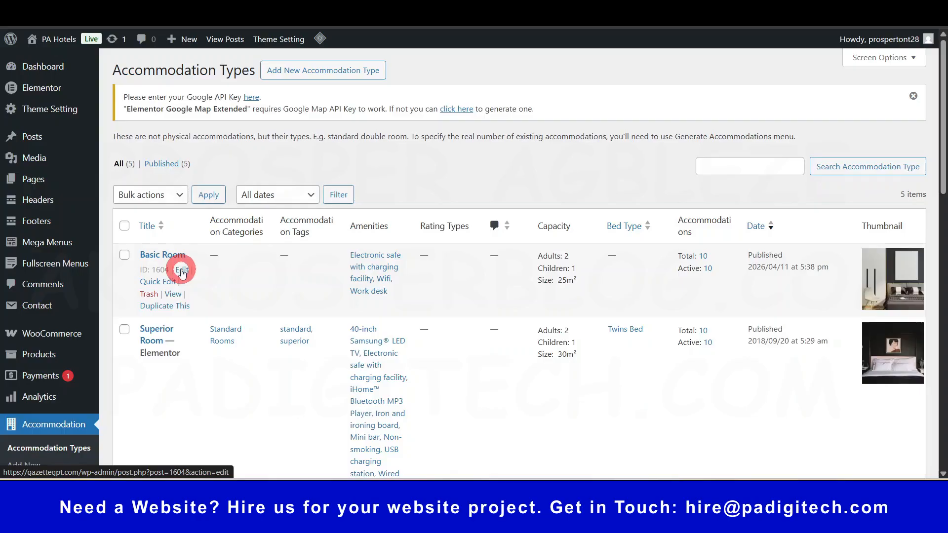
{"action": "scroll", "coordinate": [181, 273], "scroll_direction": "down", "scroll_amount": 2}
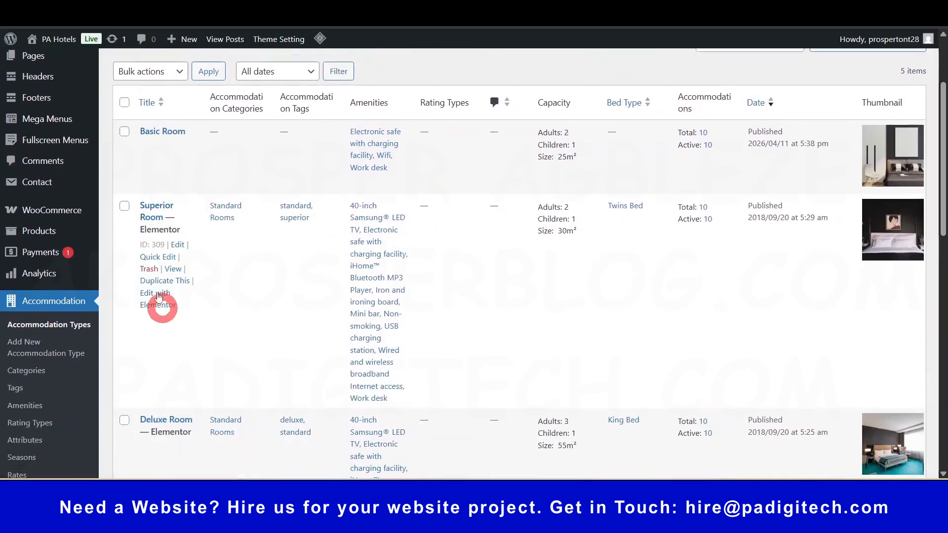
{"action": "mouse_move", "coordinate": [175, 144]}
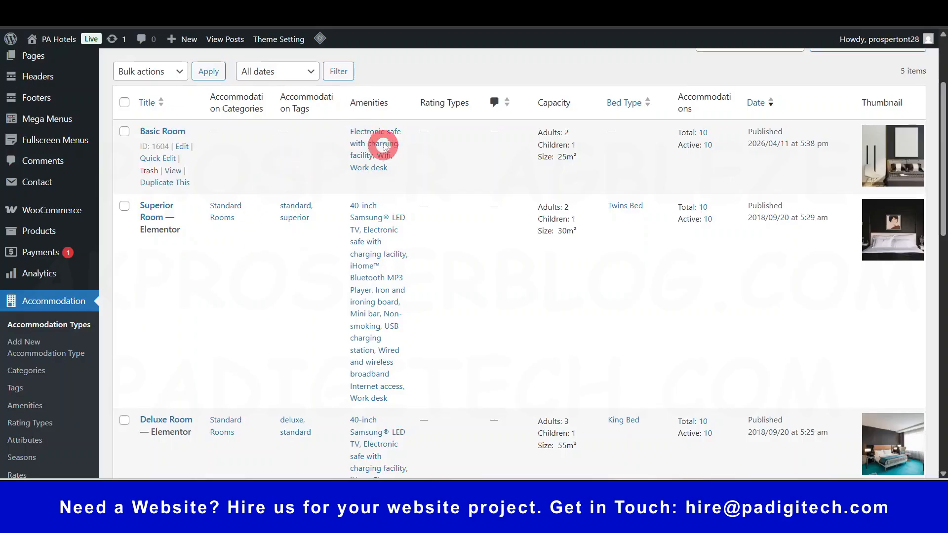
{"action": "scroll", "coordinate": [456, 325], "scroll_direction": "down", "scroll_amount": 5}
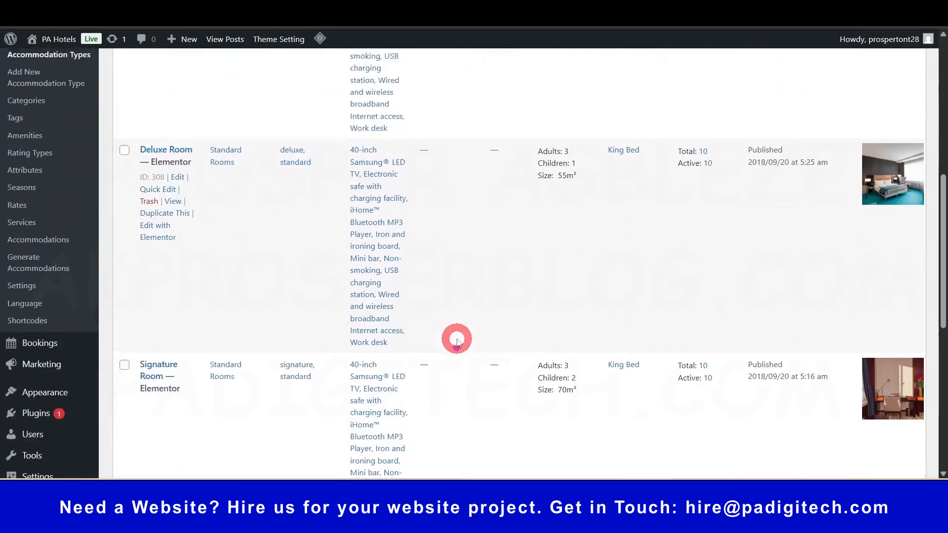
{"action": "scroll", "coordinate": [456, 334], "scroll_direction": "up", "scroll_amount": 6}
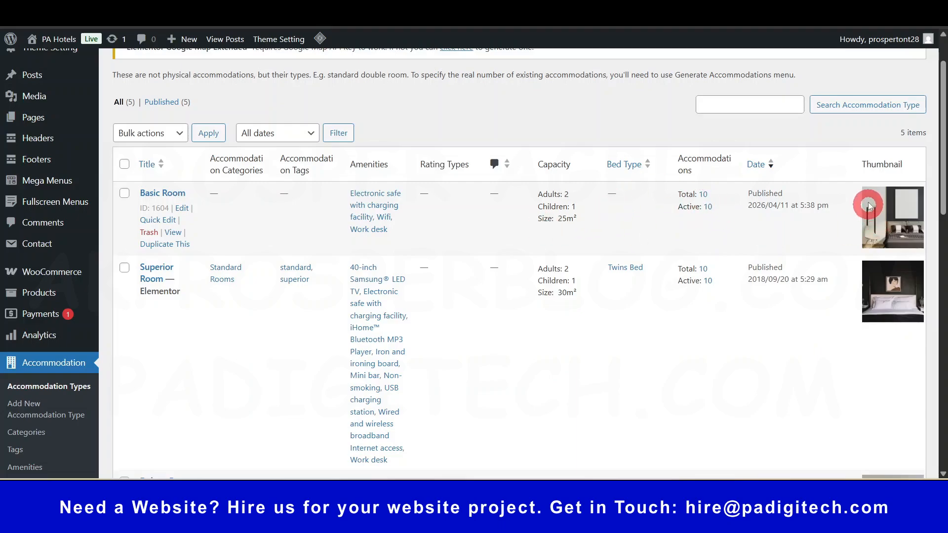
Open the Basic Room for editing and load it in the Elementor builder.
{"action": "left_click", "coordinate": [181, 208]}
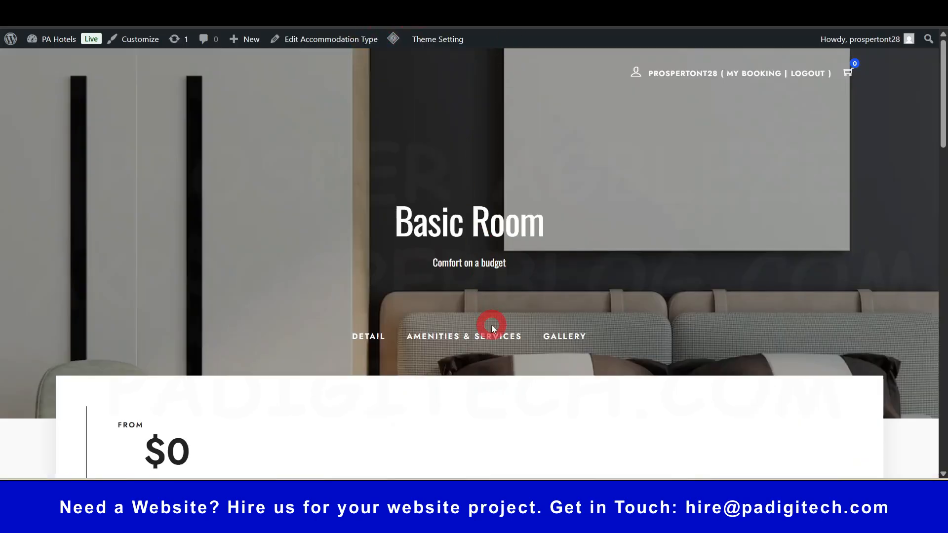
{"action": "scroll", "coordinate": [491, 325], "scroll_direction": "down", "scroll_amount": 8}
{"action": "scroll", "coordinate": [491, 326], "scroll_direction": "up", "scroll_amount": 5}
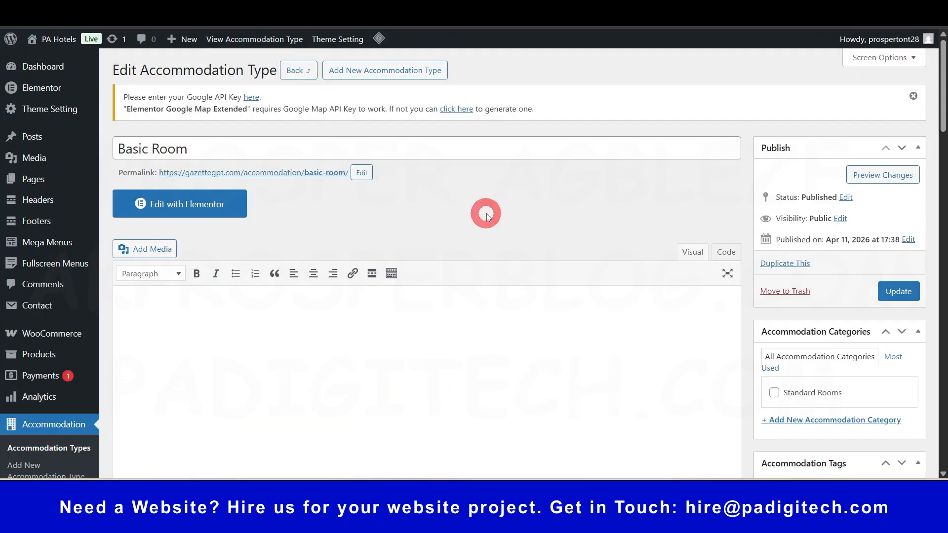
{"action": "left_click", "coordinate": [192, 207]}
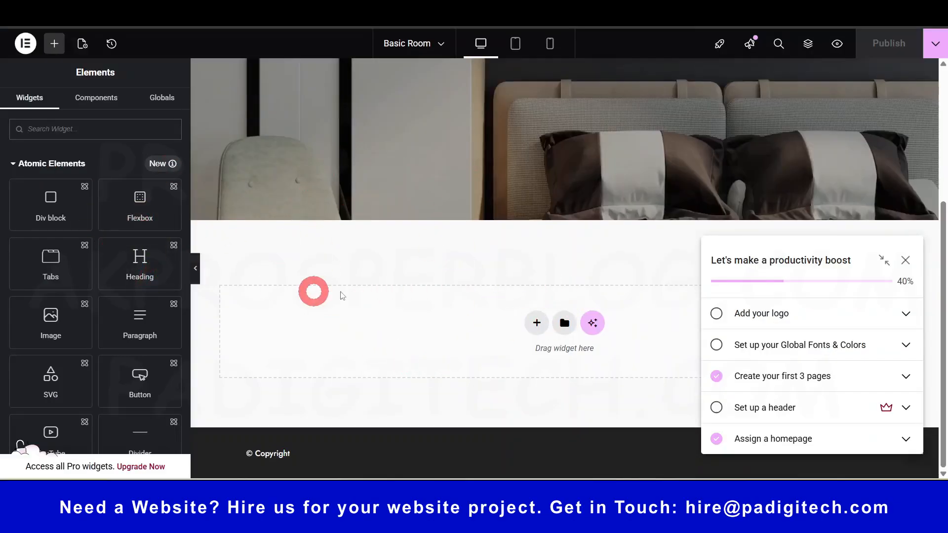
{"action": "scroll", "coordinate": [346, 286], "scroll_direction": "up", "scroll_amount": 4}
{"action": "scroll", "coordinate": [361, 283], "scroll_direction": "down", "scroll_amount": 4}
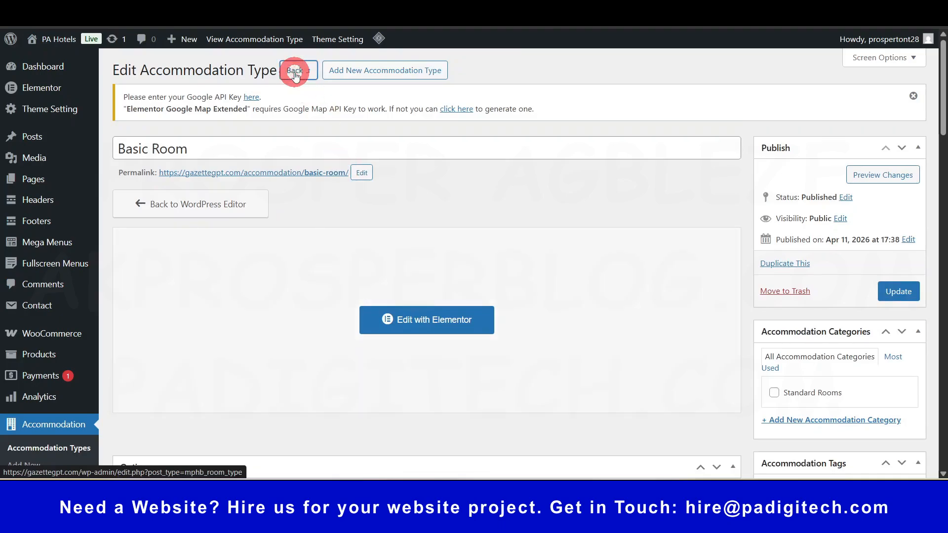
Go back to the accommodation types list, then open Rates and review the existing rates and season prices.
{"action": "left_click", "coordinate": [295, 71]}
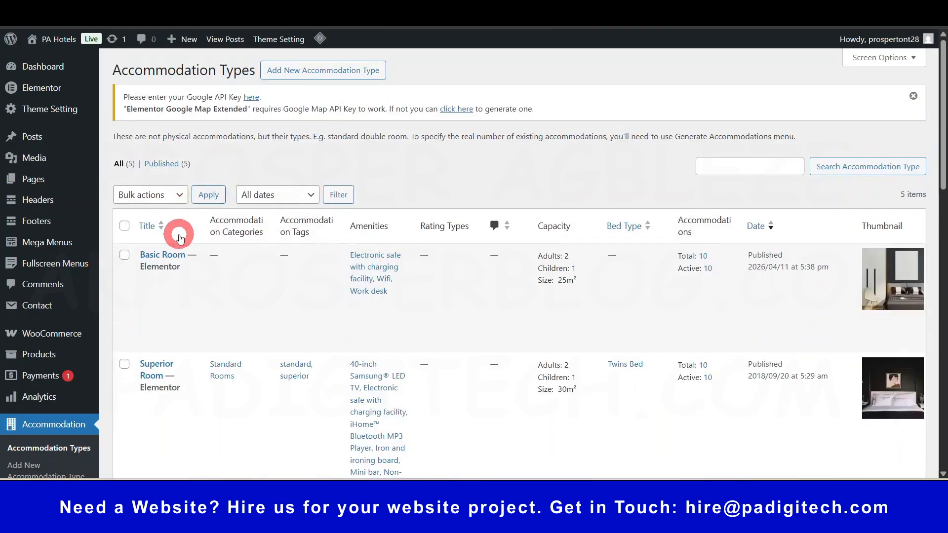
{"action": "scroll", "coordinate": [173, 346], "scroll_direction": "down", "scroll_amount": 3}
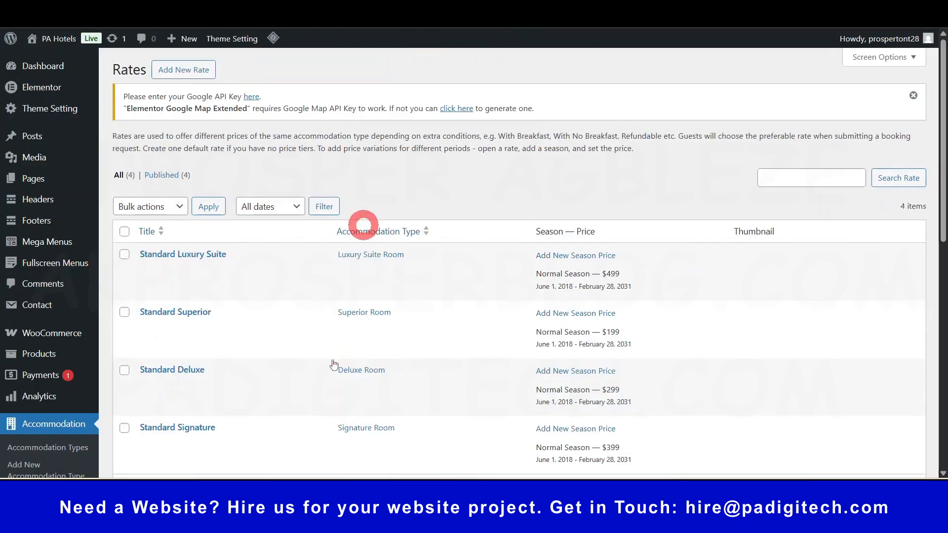
{"action": "scroll", "coordinate": [433, 322], "scroll_direction": "down", "scroll_amount": 2}
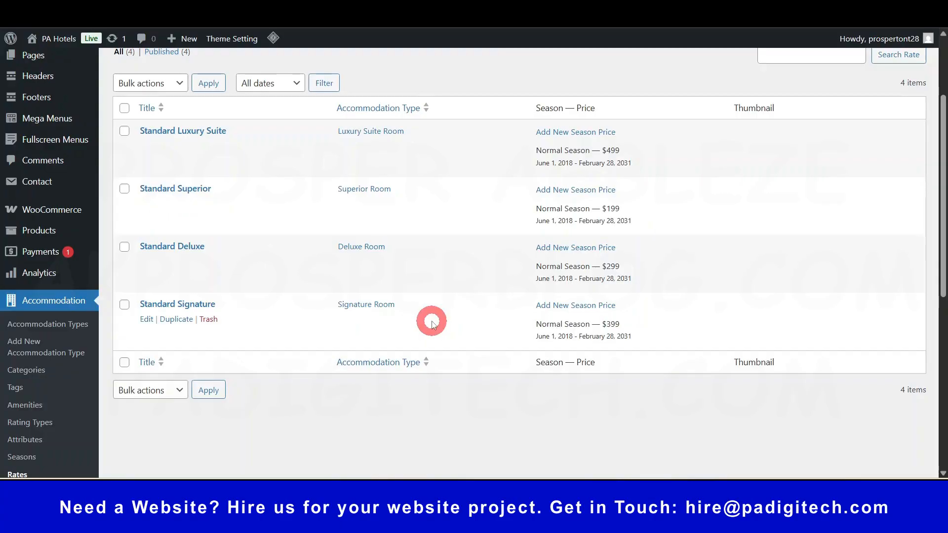
{"action": "scroll", "coordinate": [432, 324], "scroll_direction": "up", "scroll_amount": 1}
{"action": "left_click", "coordinate": [178, 261]}
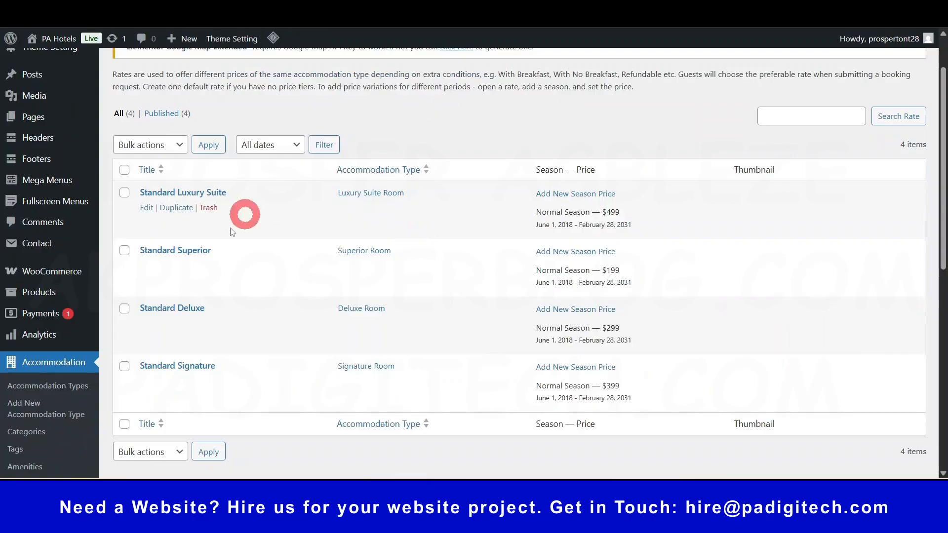
Start a new rate and title it "Basic Room".
{"action": "scroll", "coordinate": [275, 339], "scroll_direction": "up", "scroll_amount": 2}
{"action": "left_click", "coordinate": [193, 71]}
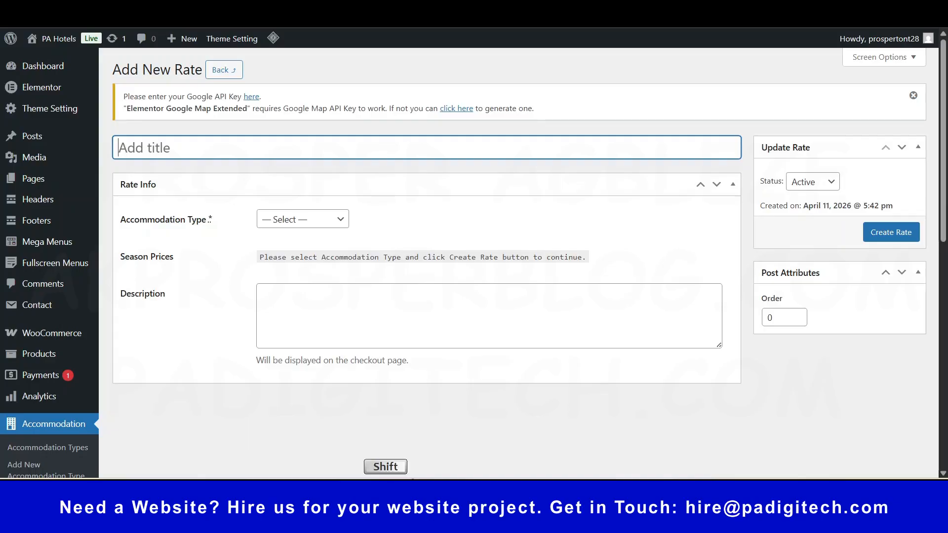
{"action": "type", "text": "Basic Room"}
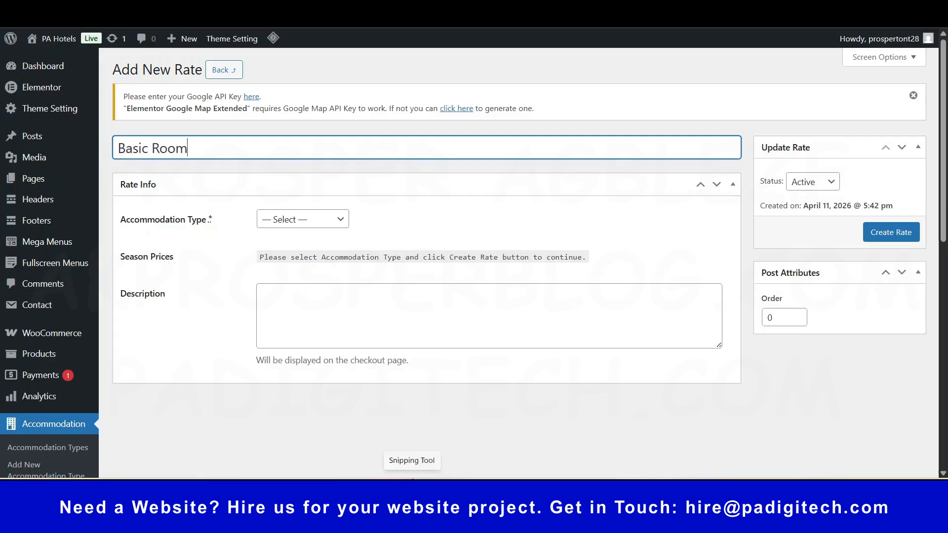
Assign the rate to the Basic Room accommodation type and create it.
{"action": "left_click", "coordinate": [317, 224]}
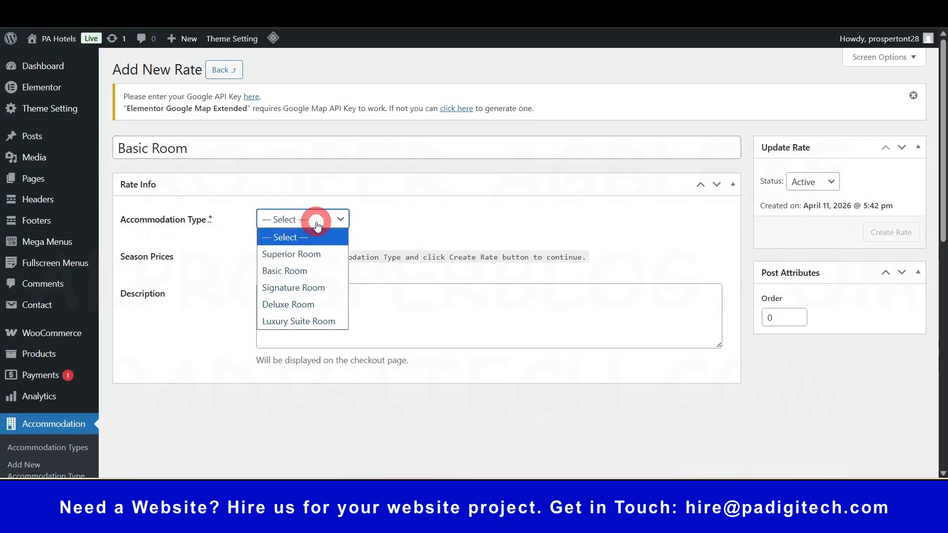
{"action": "left_click", "coordinate": [296, 274]}
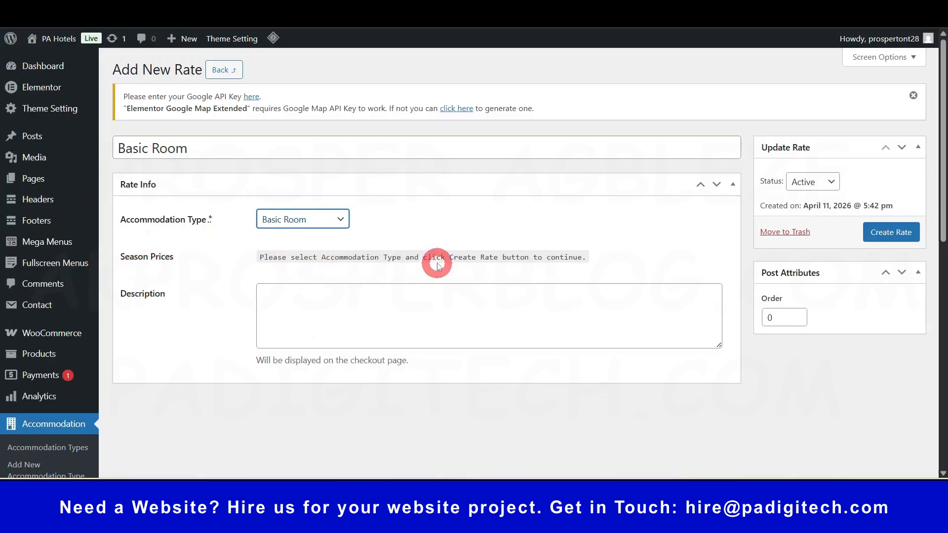
{"action": "left_click", "coordinate": [333, 267]}
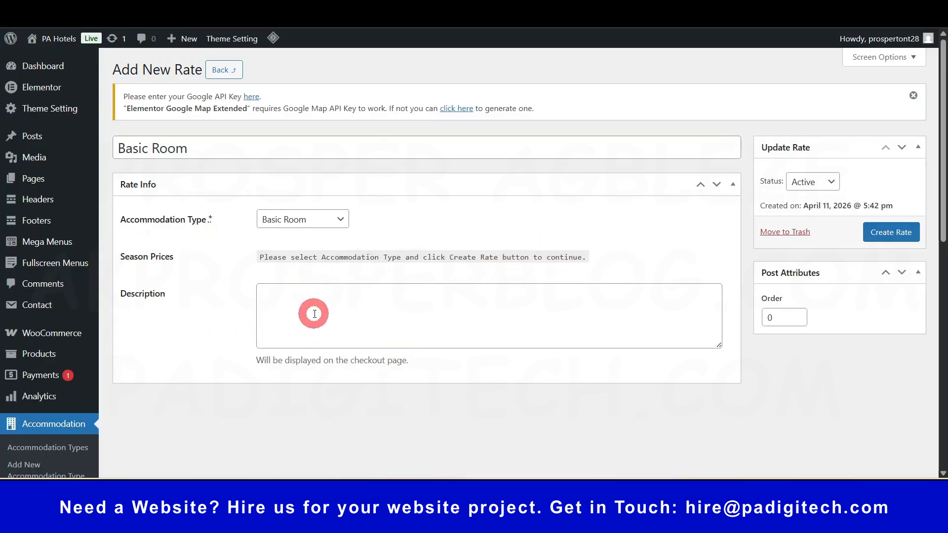
{"action": "left_click", "coordinate": [889, 236]}
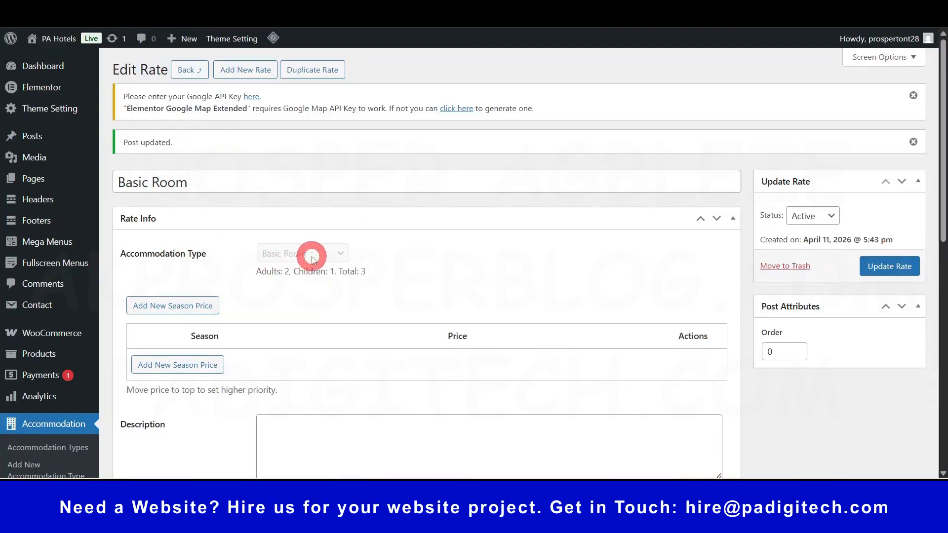
Add a Normal Season price of 50 per night with a base occupancy of 2 adults and 1 child.
{"action": "scroll", "coordinate": [323, 257], "scroll_direction": "down", "scroll_amount": 3}
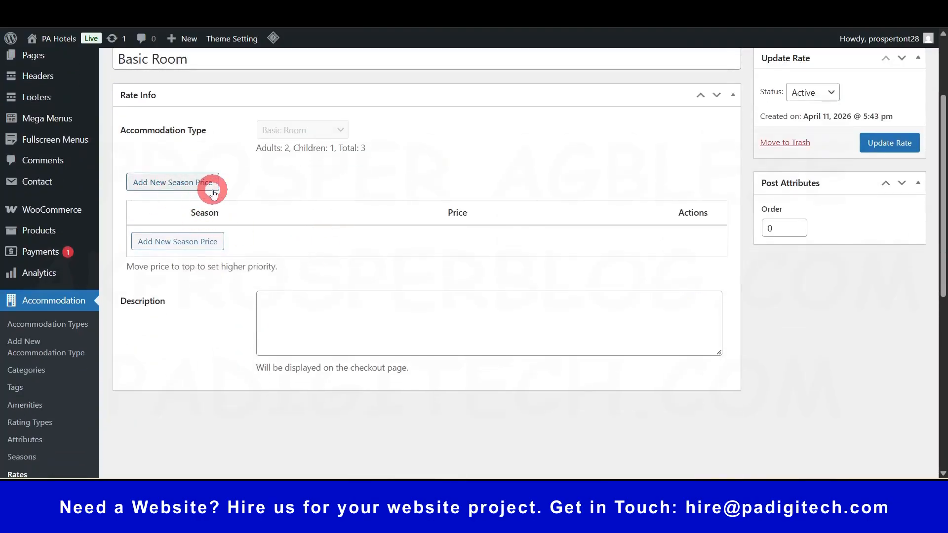
{"action": "left_click", "coordinate": [161, 182]}
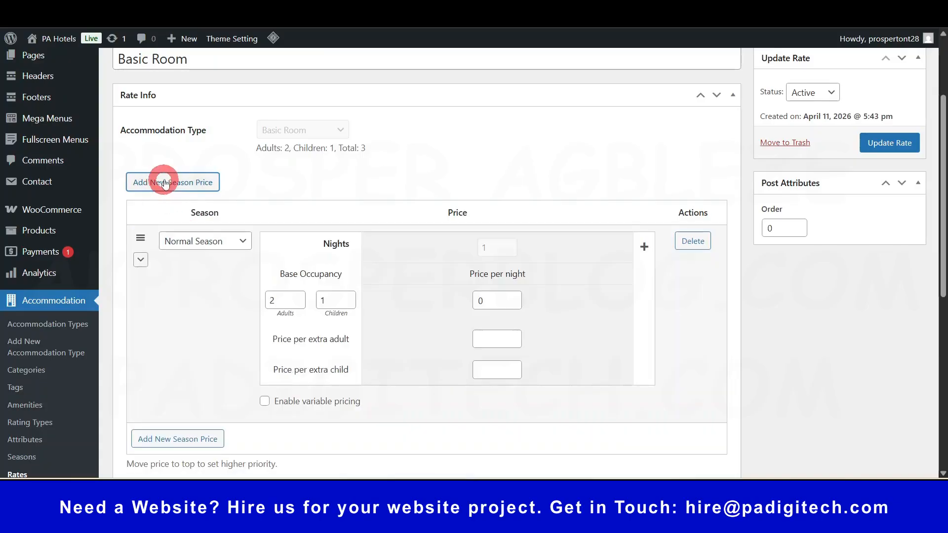
{"action": "left_click", "coordinate": [238, 243]}
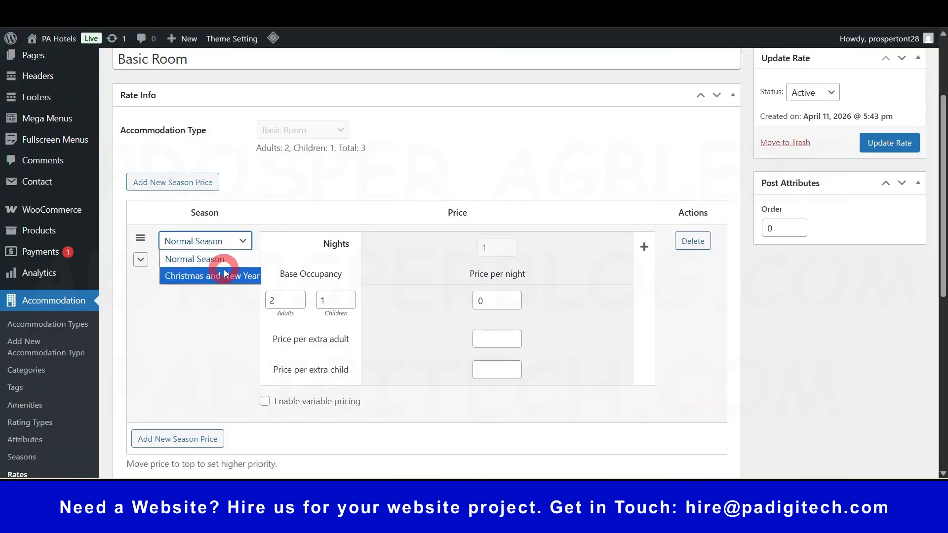
{"action": "left_click", "coordinate": [223, 259]}
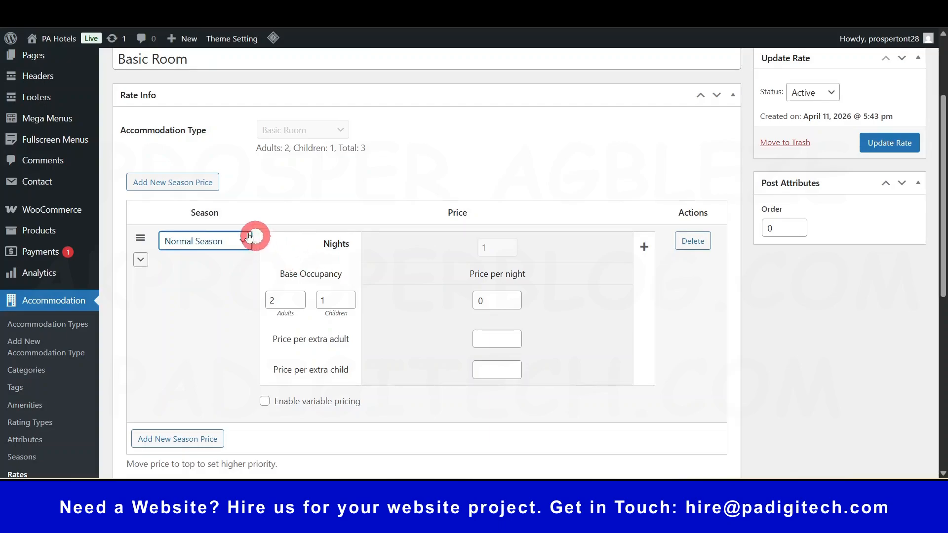
{"action": "scroll", "coordinate": [250, 277], "scroll_direction": "down", "scroll_amount": 1}
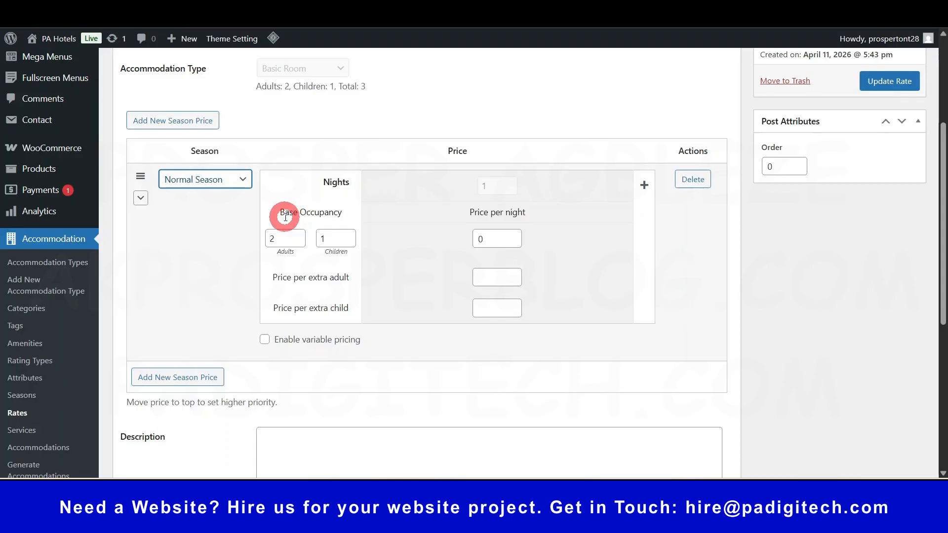
{"action": "left_click", "coordinate": [342, 242]}
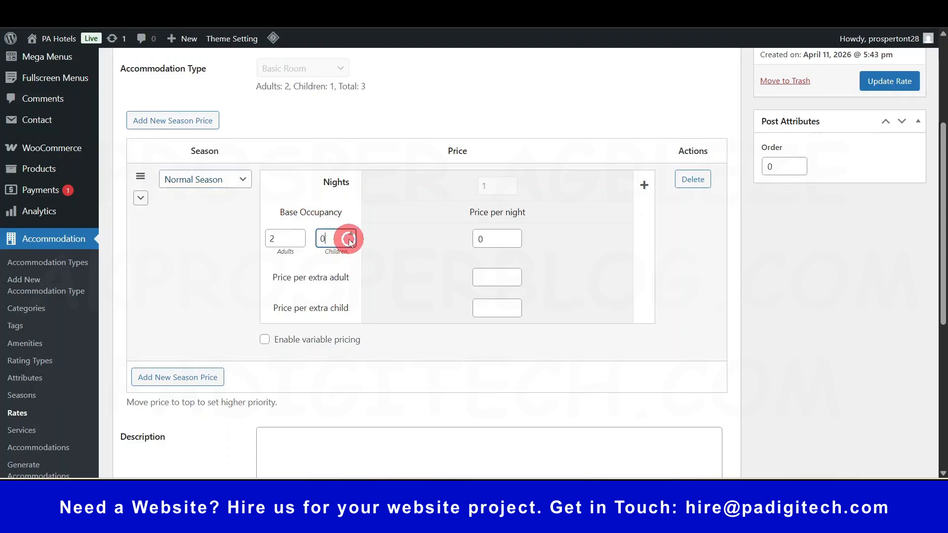
{"action": "left_click_drag", "start_coordinate": [309, 237], "coordinate": [351, 239]}
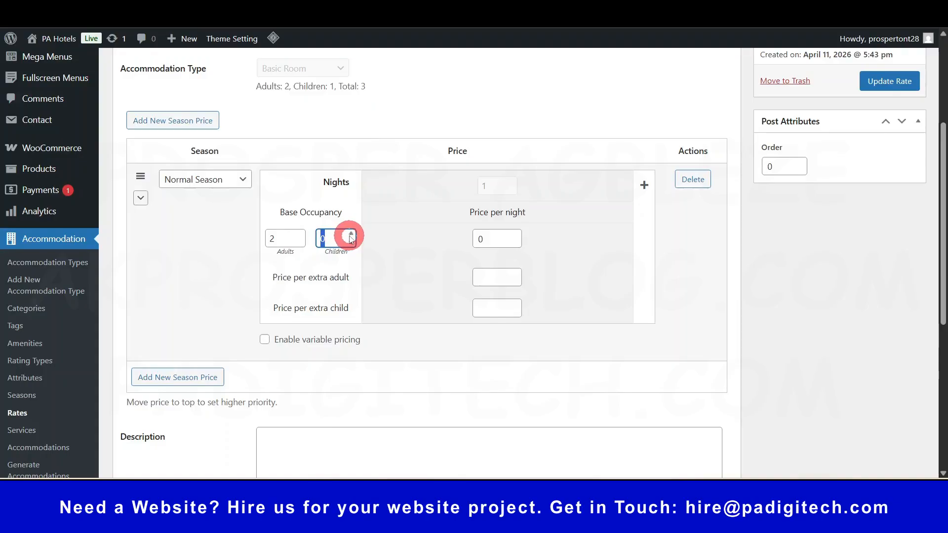
{"action": "left_click", "coordinate": [351, 242]}
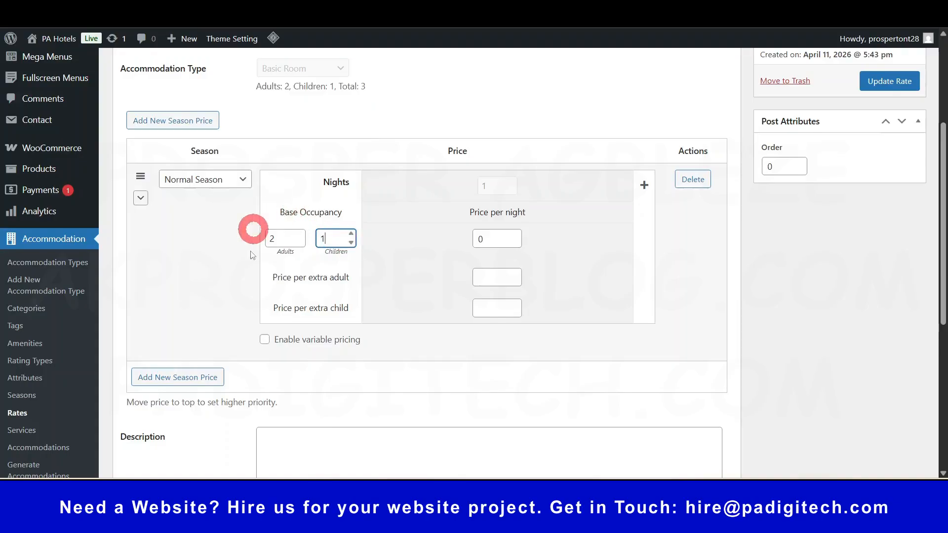
{"action": "left_click", "coordinate": [437, 254]}
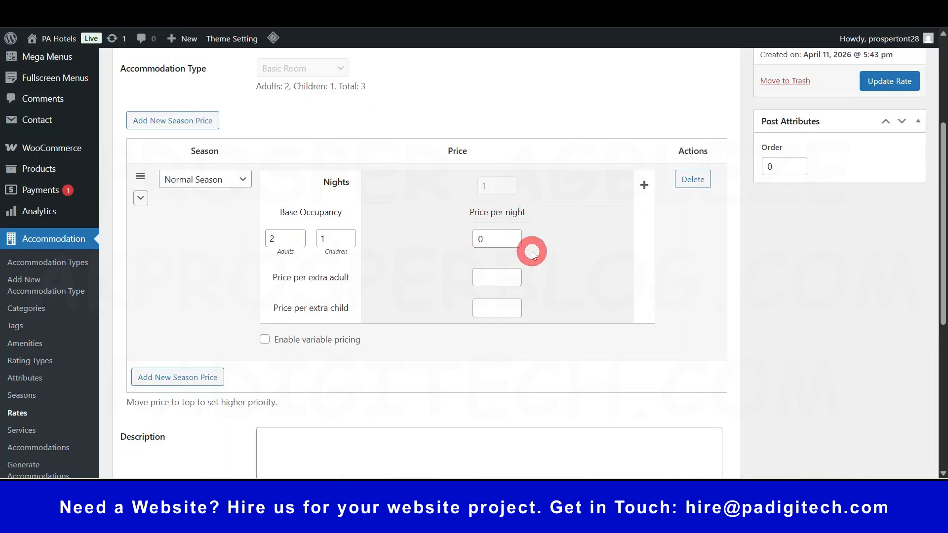
{"action": "left_click", "coordinate": [501, 238]}
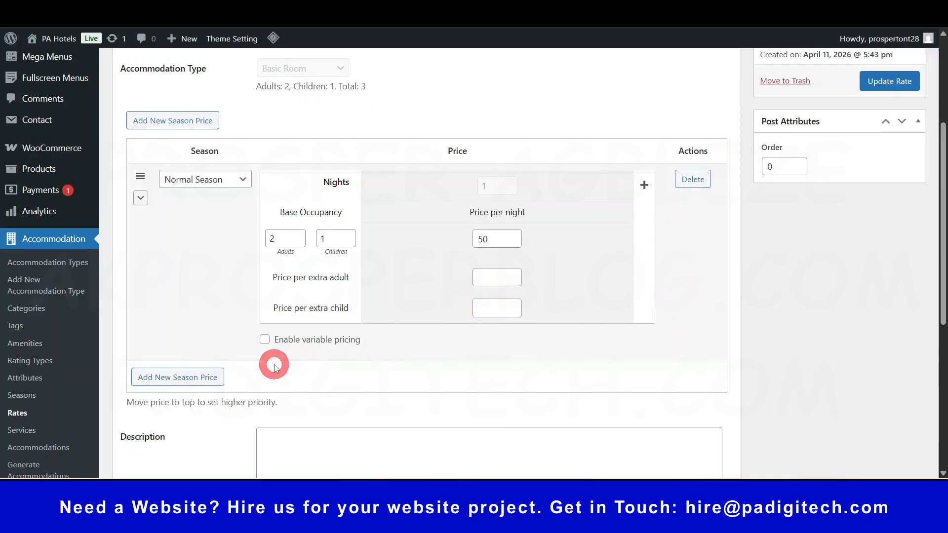
{"action": "left_click", "coordinate": [264, 339]}
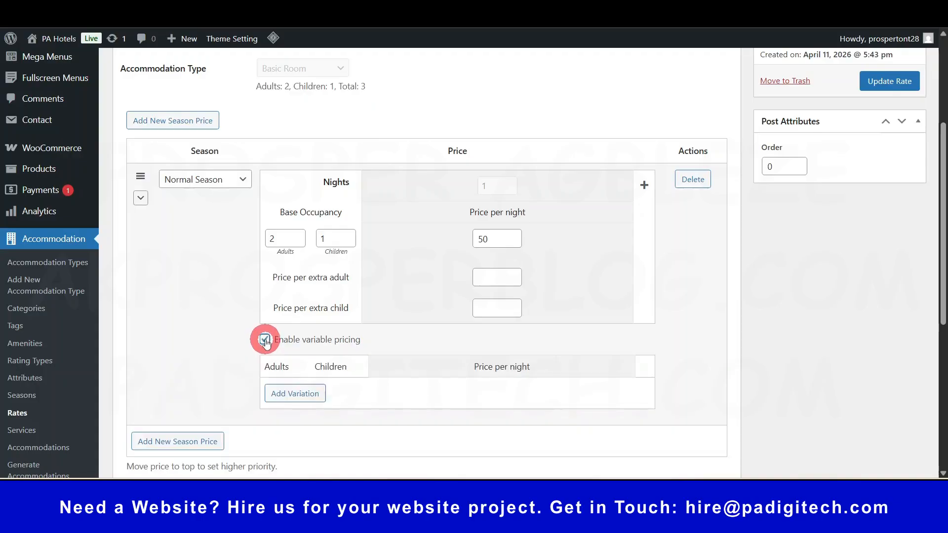
{"action": "left_click", "coordinate": [264, 340]}
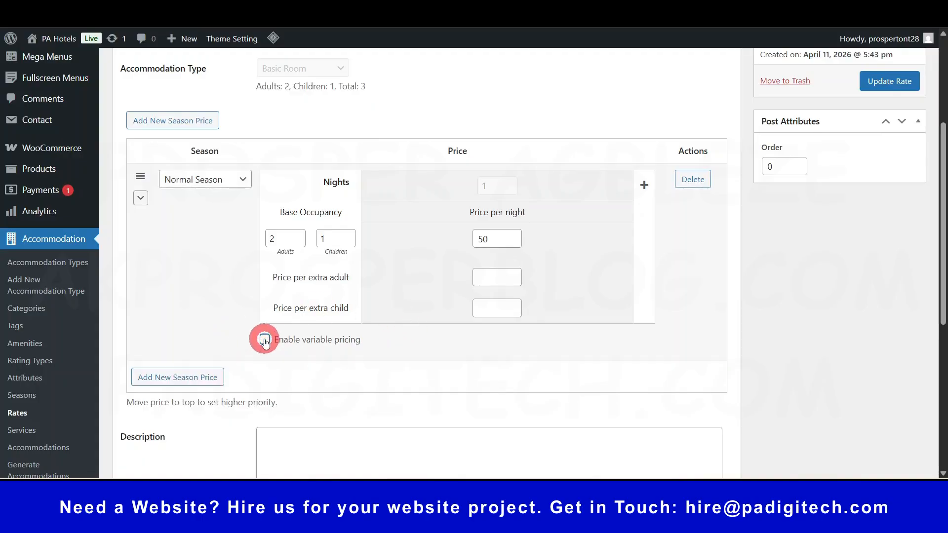
{"action": "scroll", "coordinate": [197, 227], "scroll_direction": "down", "scroll_amount": 1}
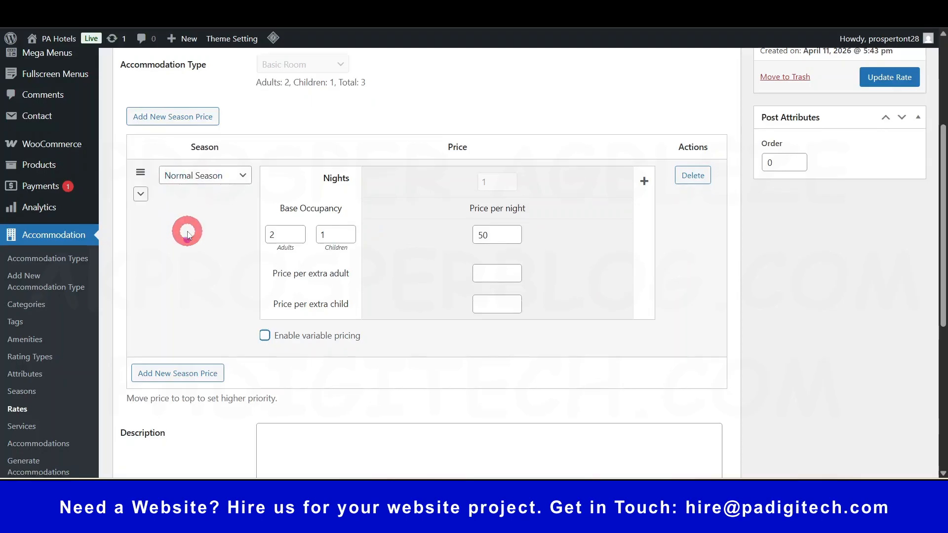
{"action": "scroll", "coordinate": [208, 223], "scroll_direction": "up", "scroll_amount": 1}
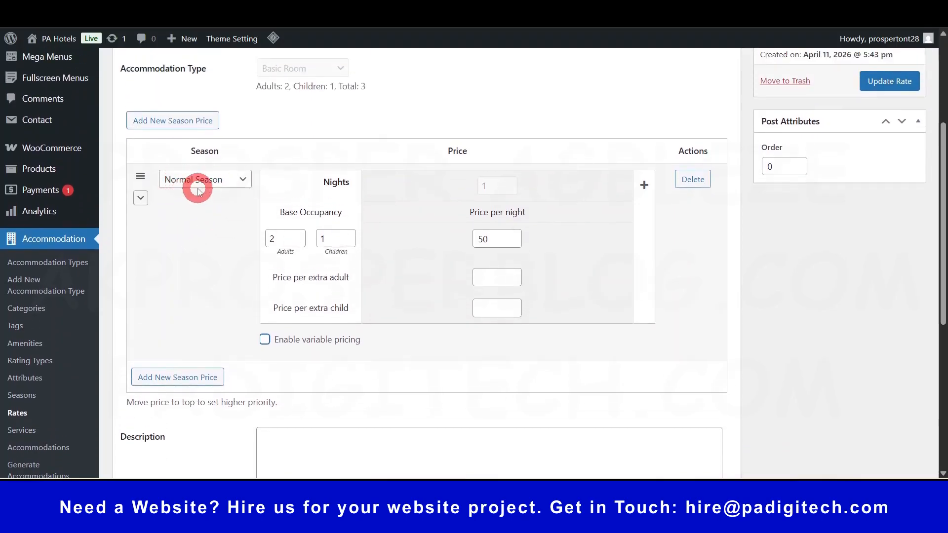
Add a second season price for Christmas and New Year at 65 per night.
{"action": "left_click", "coordinate": [177, 378]}
{"action": "left_click", "coordinate": [212, 376]}
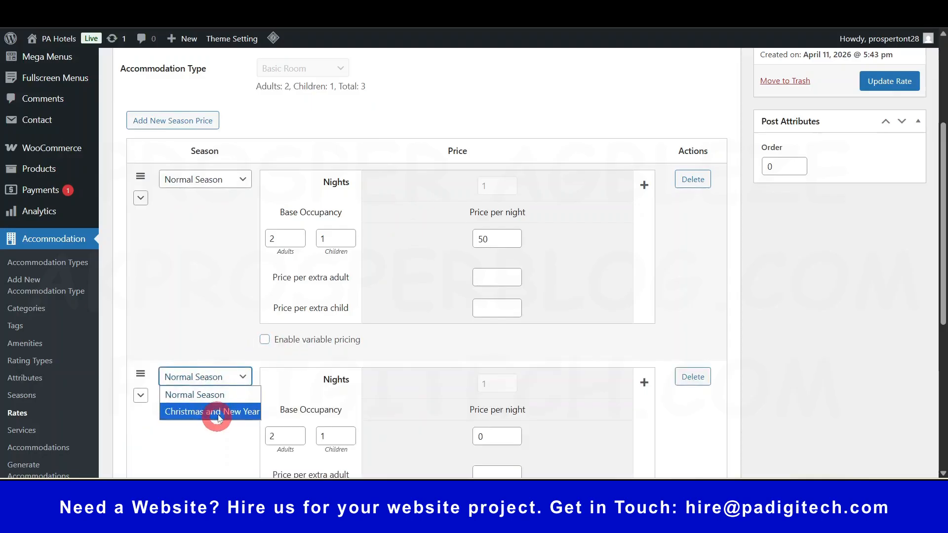
{"action": "left_click", "coordinate": [211, 414]}
{"action": "scroll", "coordinate": [523, 339], "scroll_direction": "down", "scroll_amount": 3}
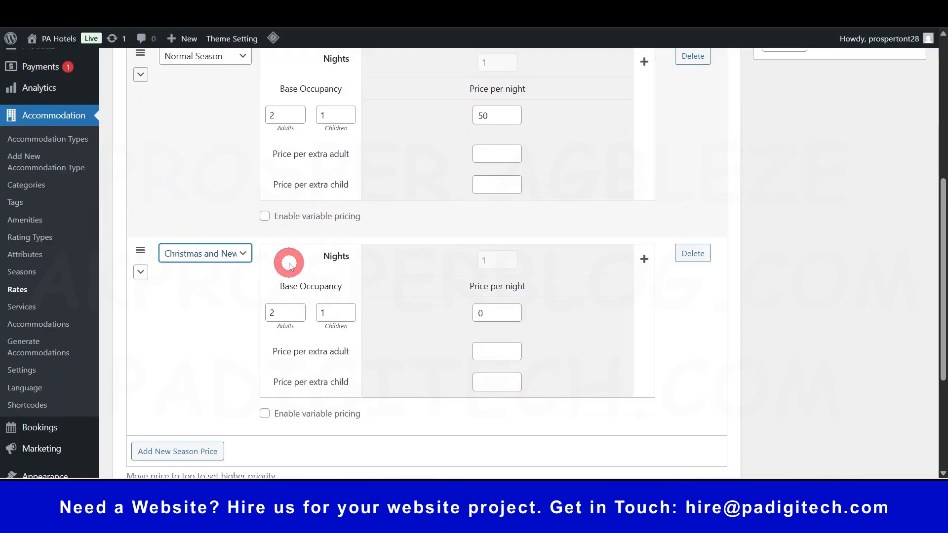
{"action": "scroll", "coordinate": [284, 247], "scroll_direction": "up", "scroll_amount": 2}
{"action": "scroll", "coordinate": [271, 262], "scroll_direction": "up", "scroll_amount": 3}
{"action": "scroll", "coordinate": [261, 273], "scroll_direction": "down", "scroll_amount": 5}
{"action": "left_click", "coordinate": [489, 249]}
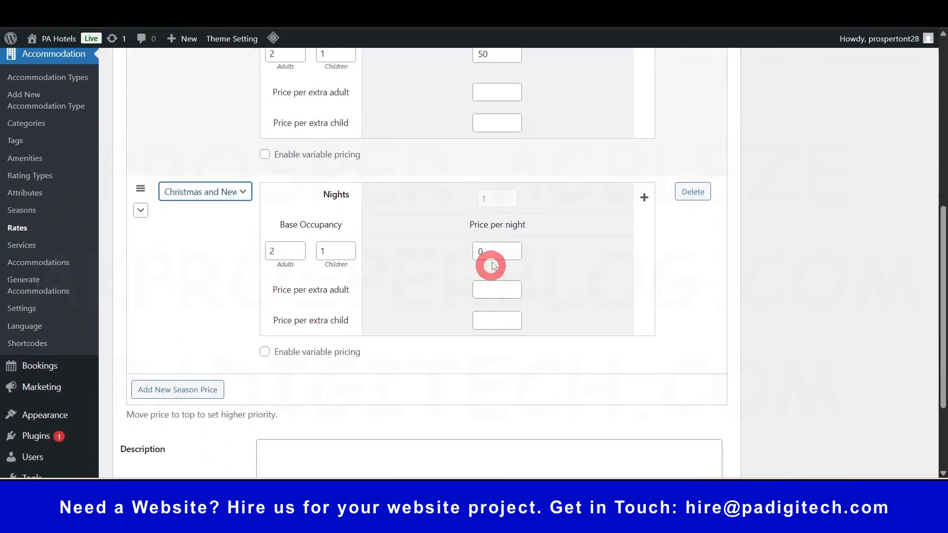
{"action": "key", "text": "BackSpace"}
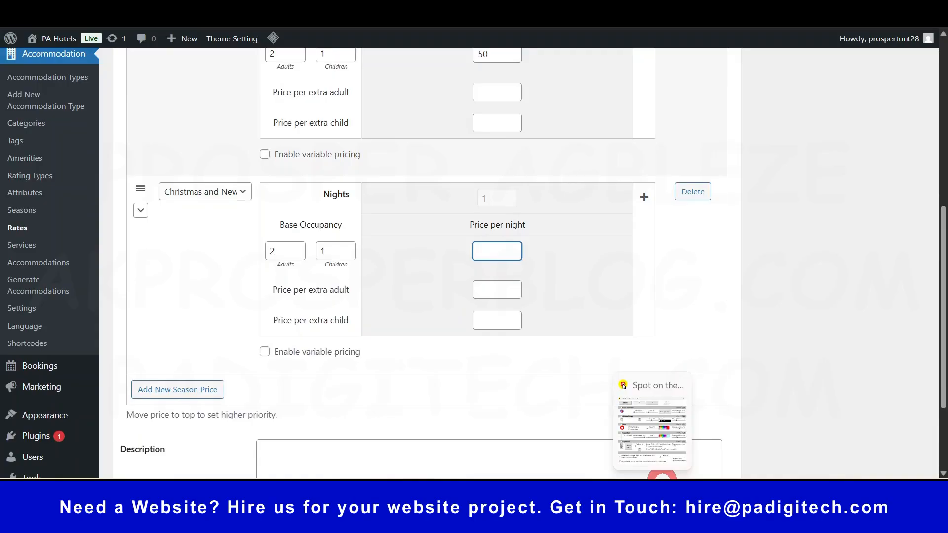
{"action": "type", "text": "65"}
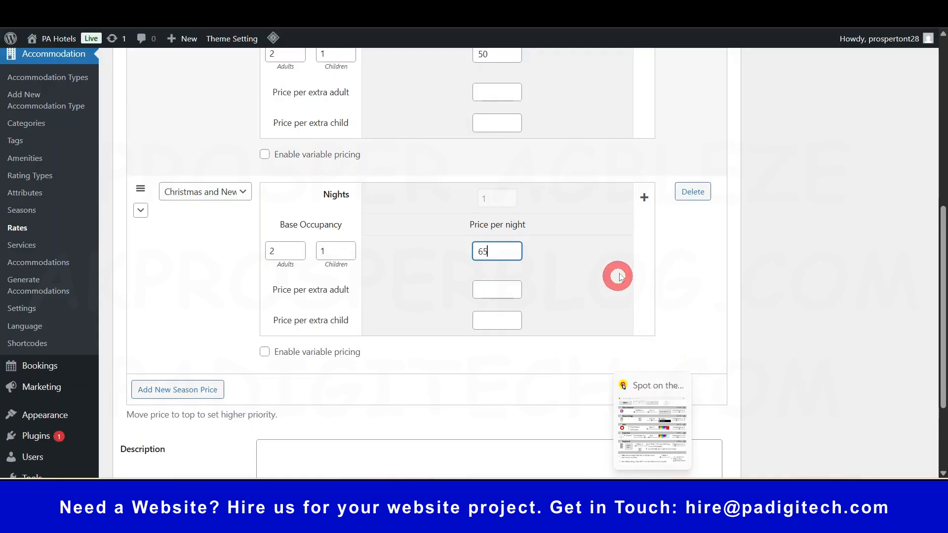
Save the updated Basic Room rate and go back to the rates list.
{"action": "scroll", "coordinate": [483, 270], "scroll_direction": "down", "scroll_amount": 2}
{"action": "scroll", "coordinate": [355, 299], "scroll_direction": "up", "scroll_amount": 6}
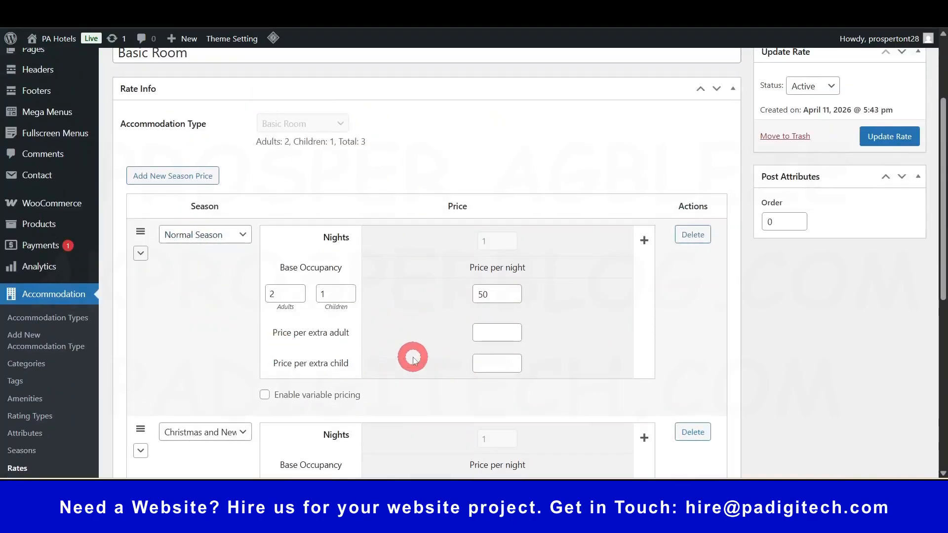
{"action": "left_click", "coordinate": [895, 140]}
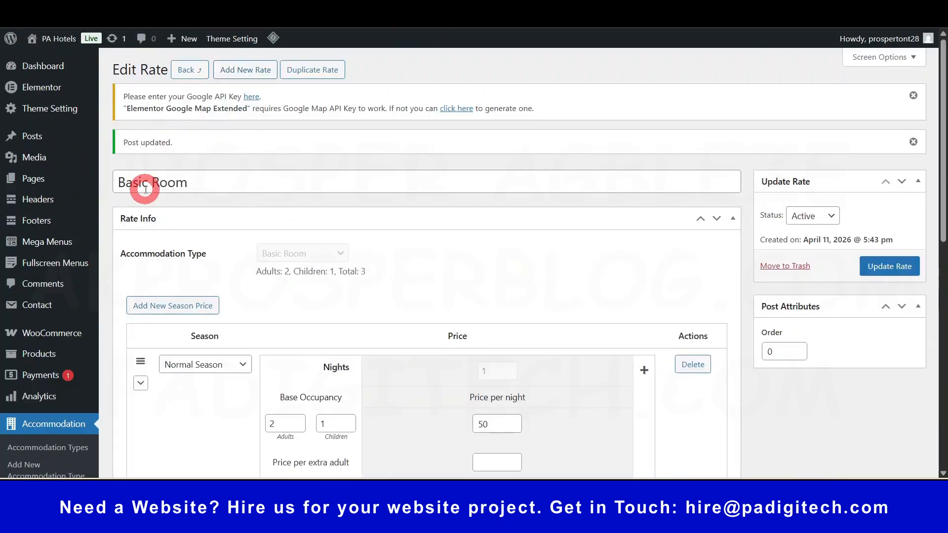
{"action": "left_click", "coordinate": [192, 73]}
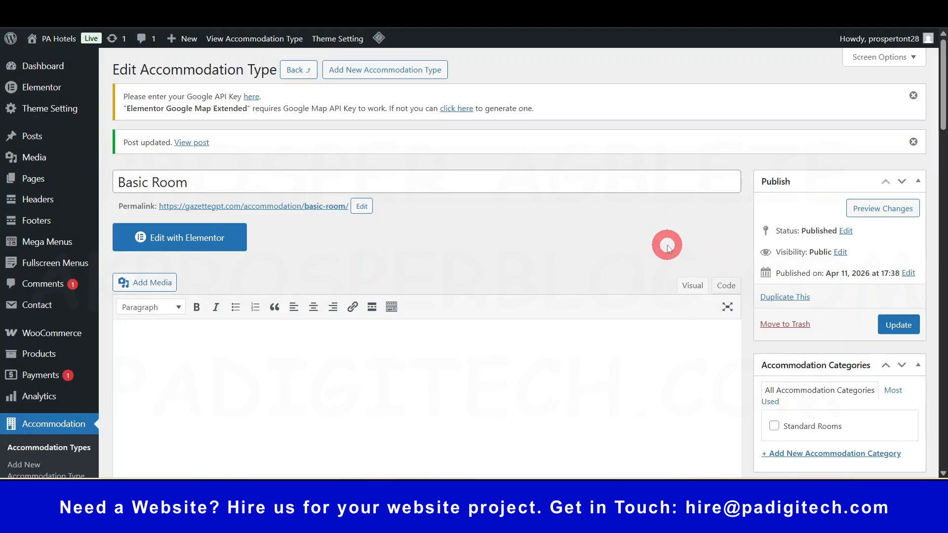
{"action": "left_click", "coordinate": [595, 489]}
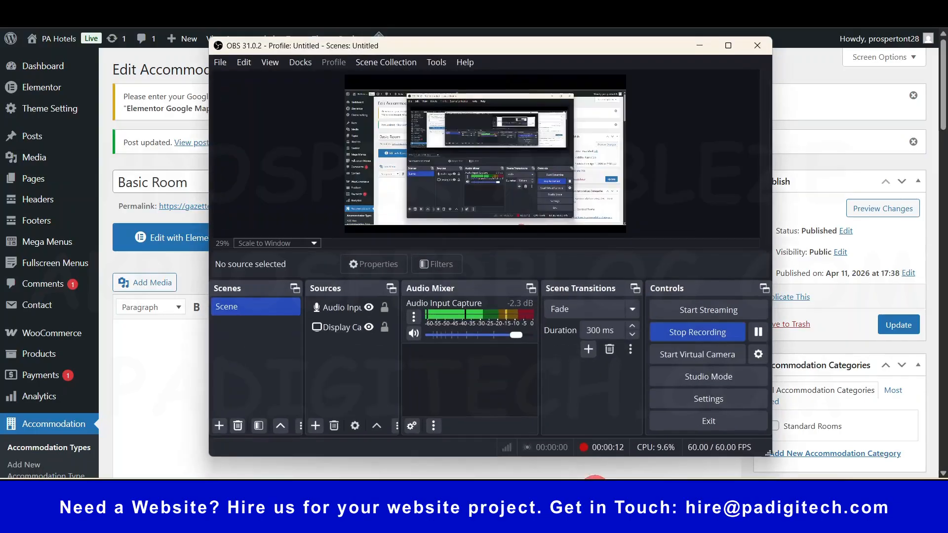
{"action": "left_click", "coordinate": [595, 489]}
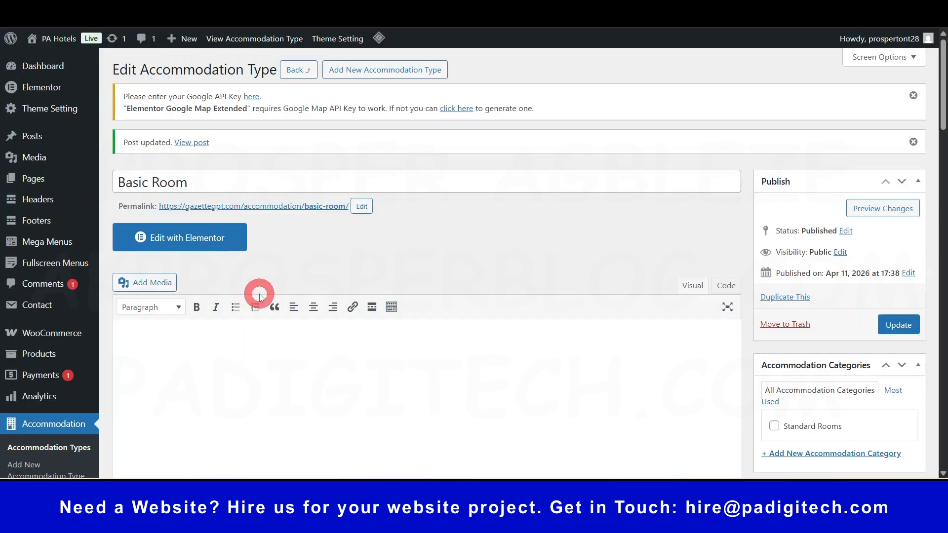
Compare the starting price on the live Basic Room page with the room's season prices in the rates list.
{"action": "left_click", "coordinate": [393, 20]}
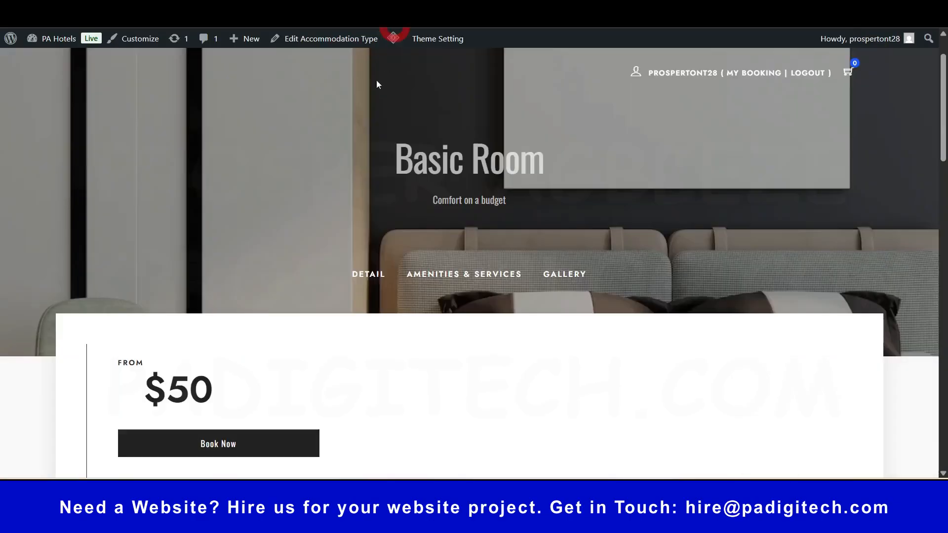
{"action": "scroll", "coordinate": [510, 180], "scroll_direction": "down", "scroll_amount": 3}
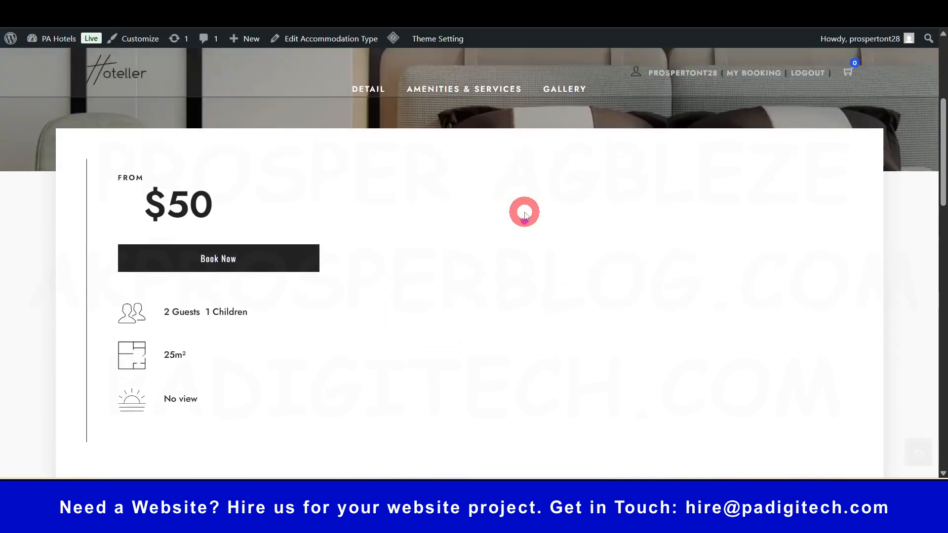
{"action": "left_click_drag", "start_coordinate": [145, 209], "coordinate": [188, 208]}
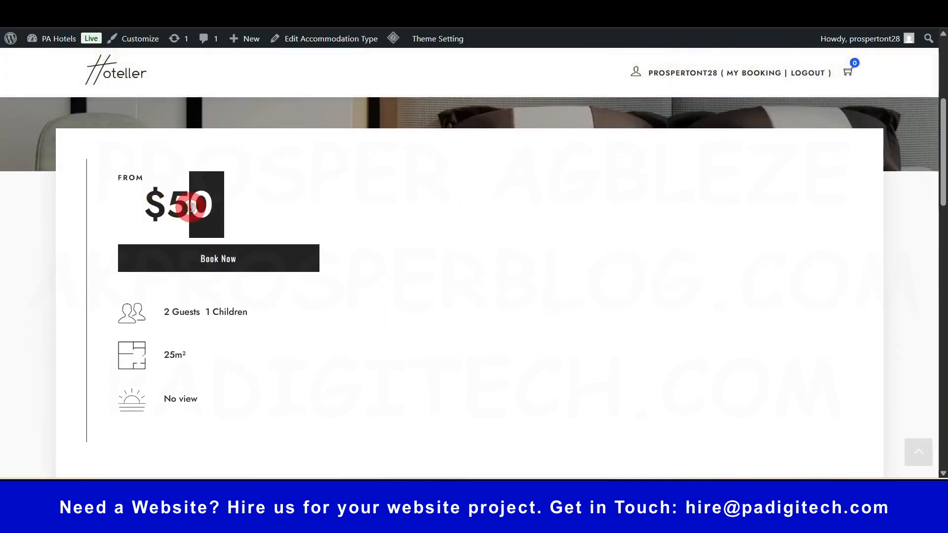
{"action": "left_click", "coordinate": [302, 258]}
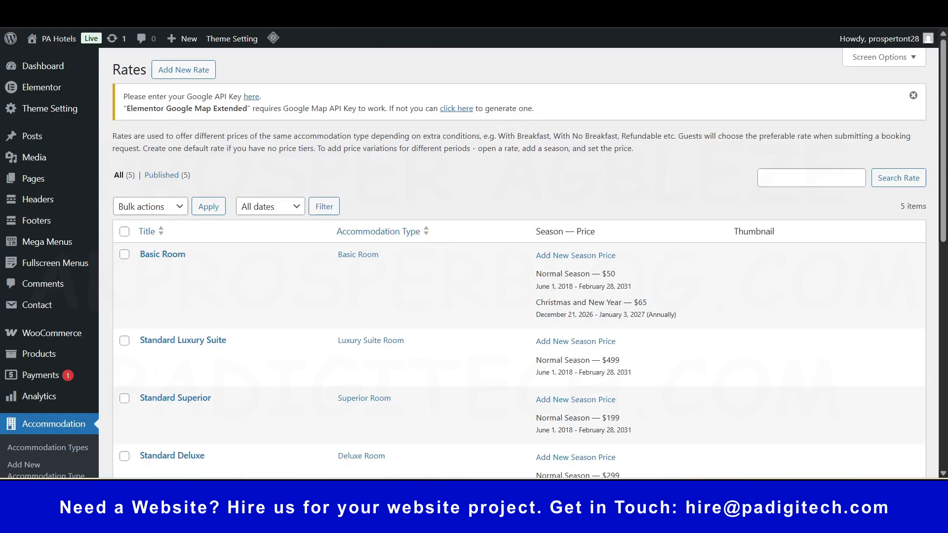
{"action": "left_click", "coordinate": [413, 292]}
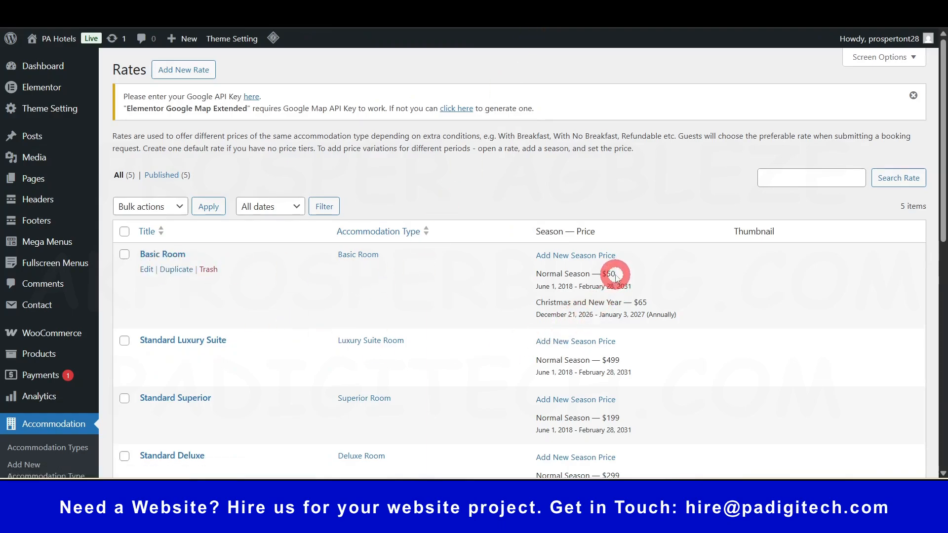
{"action": "left_click_drag", "start_coordinate": [612, 273], "coordinate": [606, 273]}
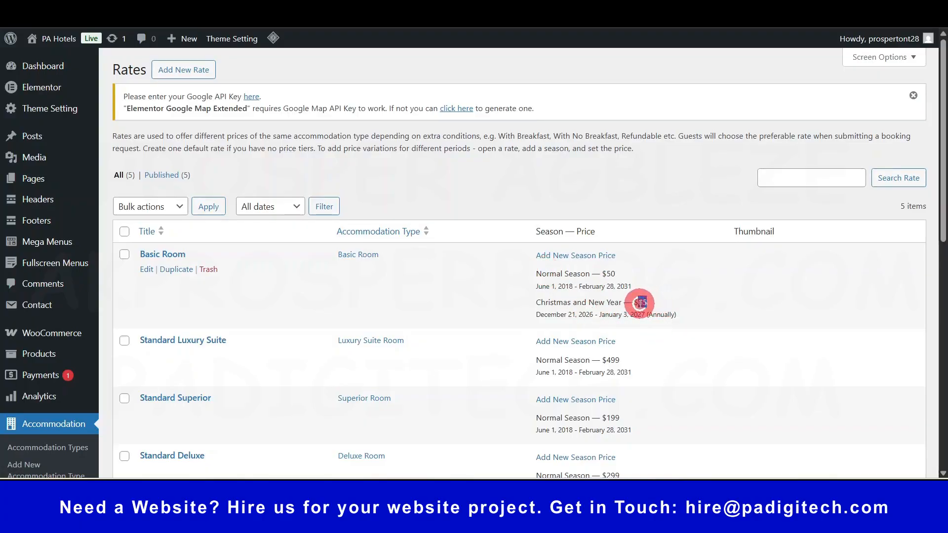
{"action": "left_click_drag", "start_coordinate": [640, 302], "coordinate": [663, 310]}
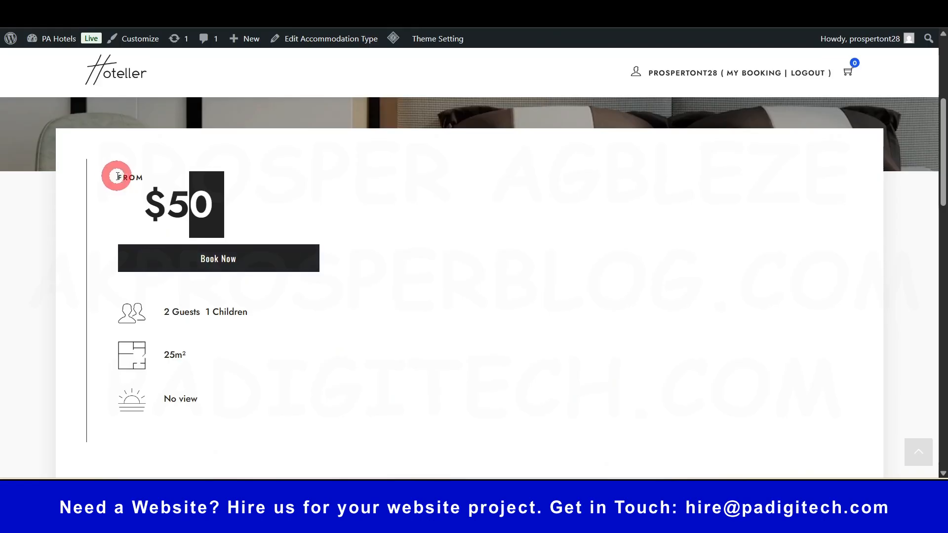
Recheck the starting price shown above the booking option on the live Basic Room page.
{"action": "left_click_drag", "start_coordinate": [125, 181], "coordinate": [238, 195]}
{"action": "left_click", "coordinate": [425, 207]}
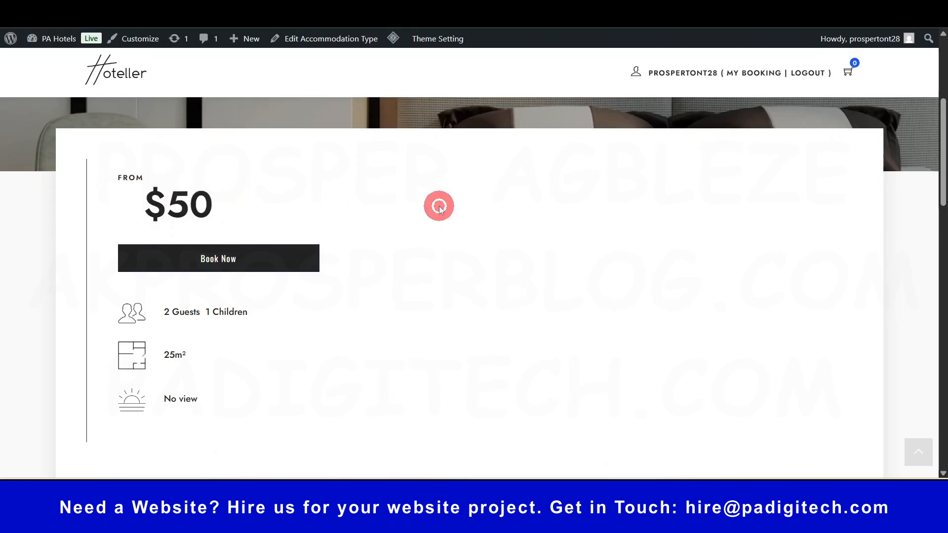
{"action": "scroll", "coordinate": [779, 351], "scroll_direction": "up", "scroll_amount": 5}
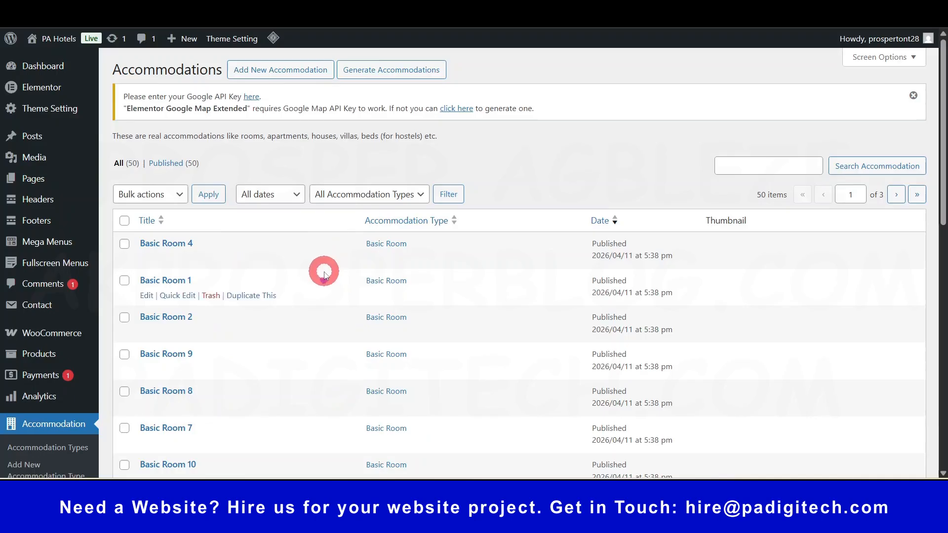
Examine the Basic Room entries in the Accommodations list.
{"action": "scroll", "coordinate": [324, 271], "scroll_direction": "down", "scroll_amount": 3}
{"action": "scroll", "coordinate": [324, 274], "scroll_direction": "up", "scroll_amount": 3}
{"action": "scroll", "coordinate": [324, 275], "scroll_direction": "down", "scroll_amount": 2}
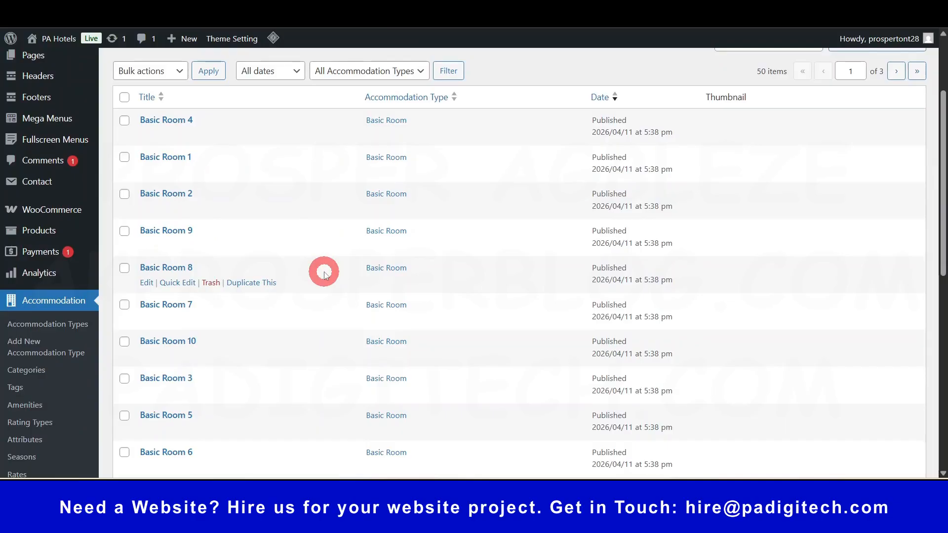
{"action": "scroll", "coordinate": [325, 274], "scroll_direction": "down", "scroll_amount": 1}
{"action": "scroll", "coordinate": [324, 274], "scroll_direction": "up", "scroll_amount": 3}
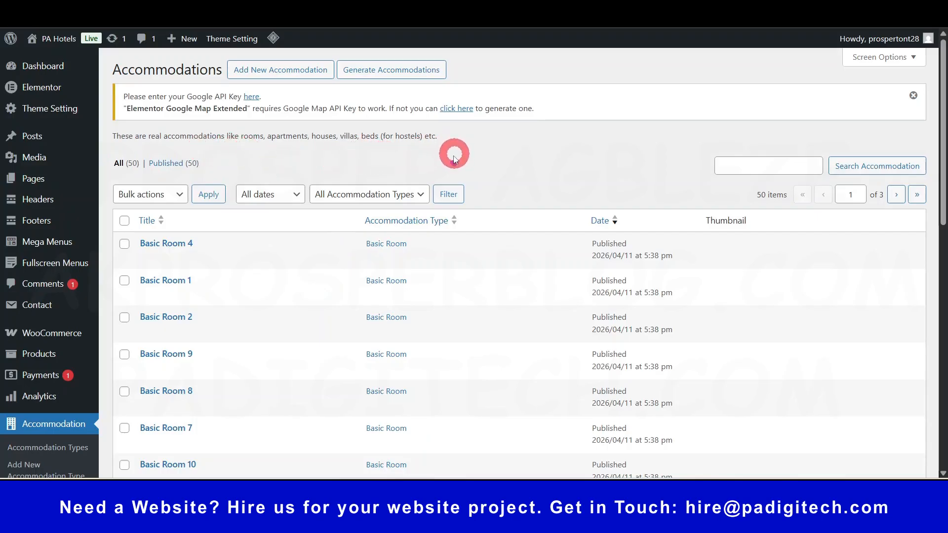
{"action": "scroll", "coordinate": [455, 157], "scroll_direction": "down", "scroll_amount": 2}
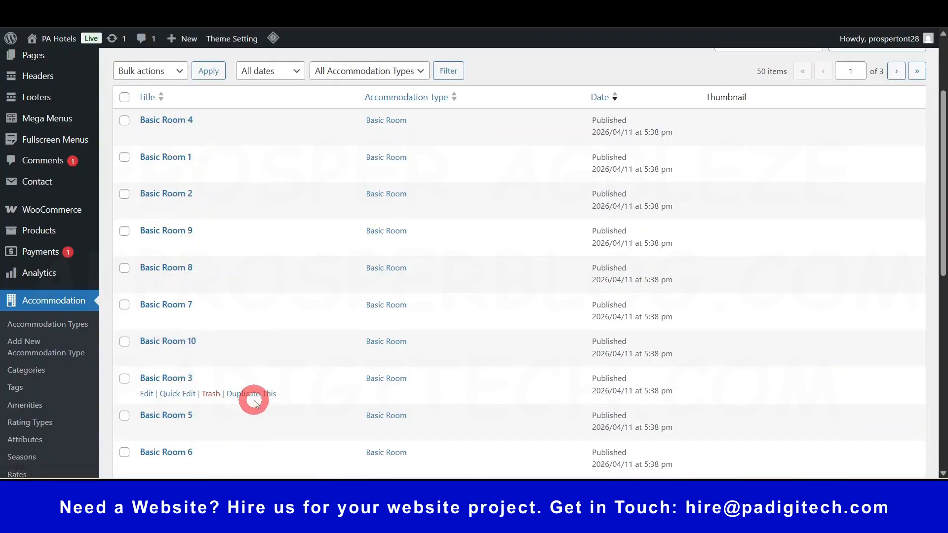
{"action": "scroll", "coordinate": [269, 412], "scroll_direction": "down", "scroll_amount": 1}
{"action": "scroll", "coordinate": [267, 390], "scroll_direction": "up", "scroll_amount": 1}
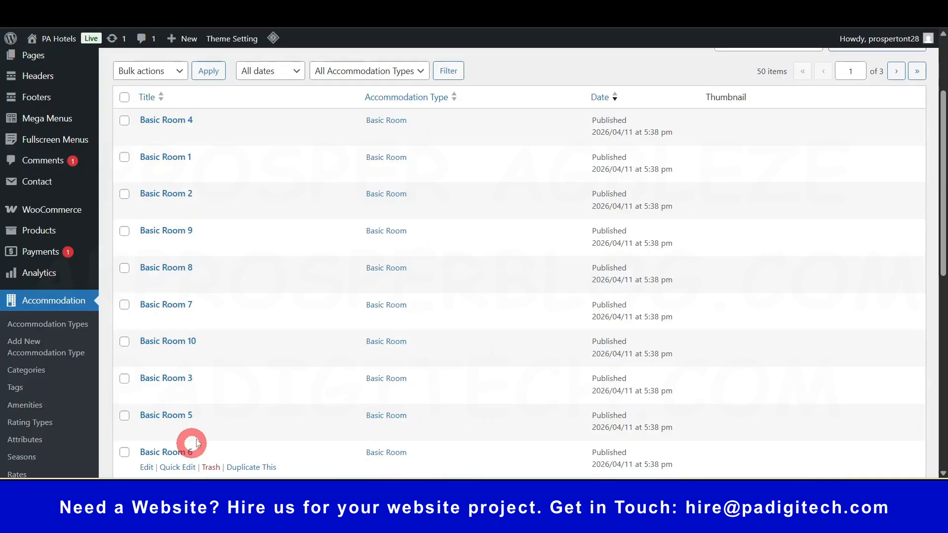
{"action": "scroll", "coordinate": [196, 443], "scroll_direction": "up", "scroll_amount": 3}
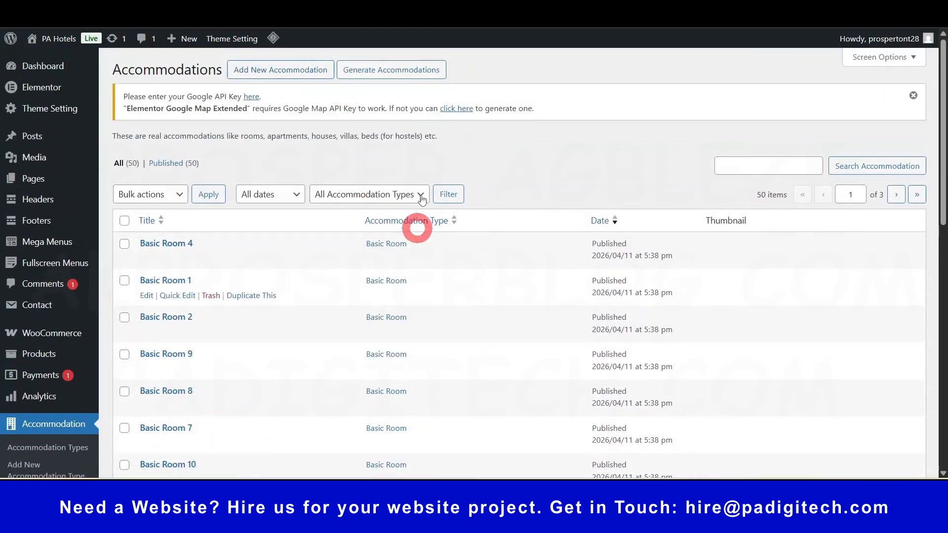
Try the Generate Accommodations form by clearing the number of accommodations and choosing Basic Room as the accommodation type.
{"action": "left_click", "coordinate": [400, 76]}
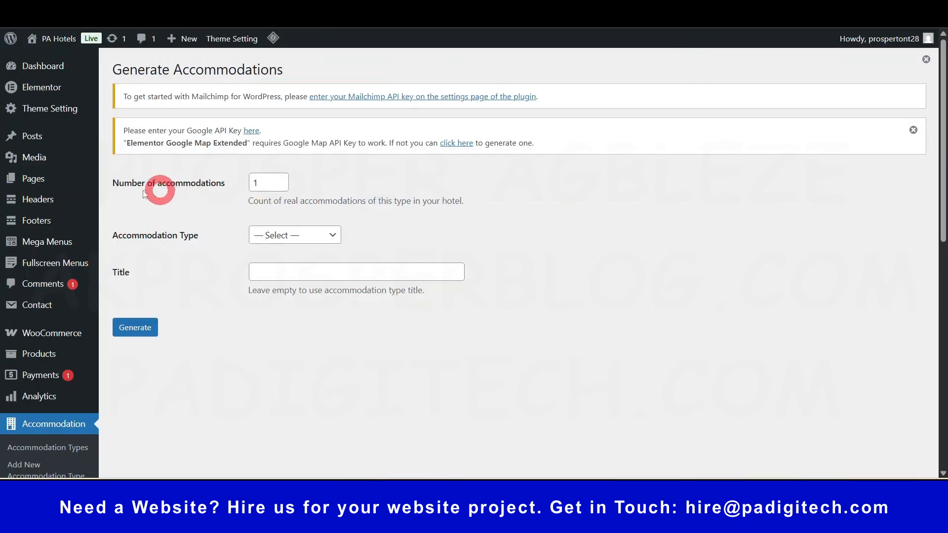
{"action": "left_click", "coordinate": [262, 184]}
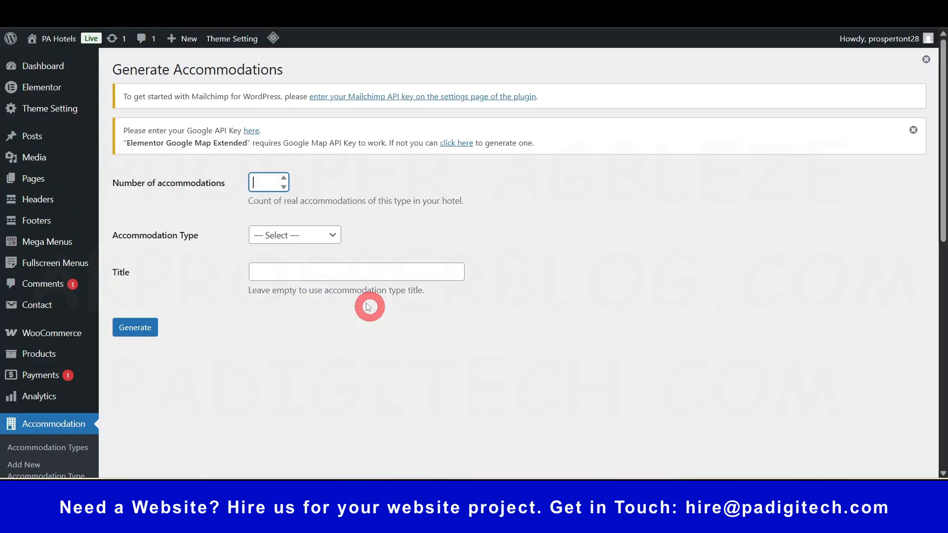
{"action": "left_click", "coordinate": [324, 235]}
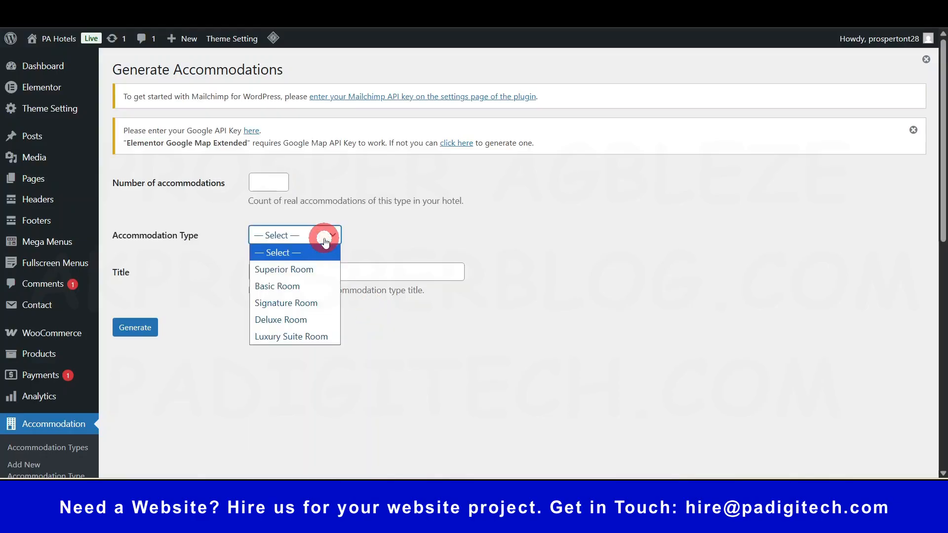
{"action": "left_click", "coordinate": [288, 287]}
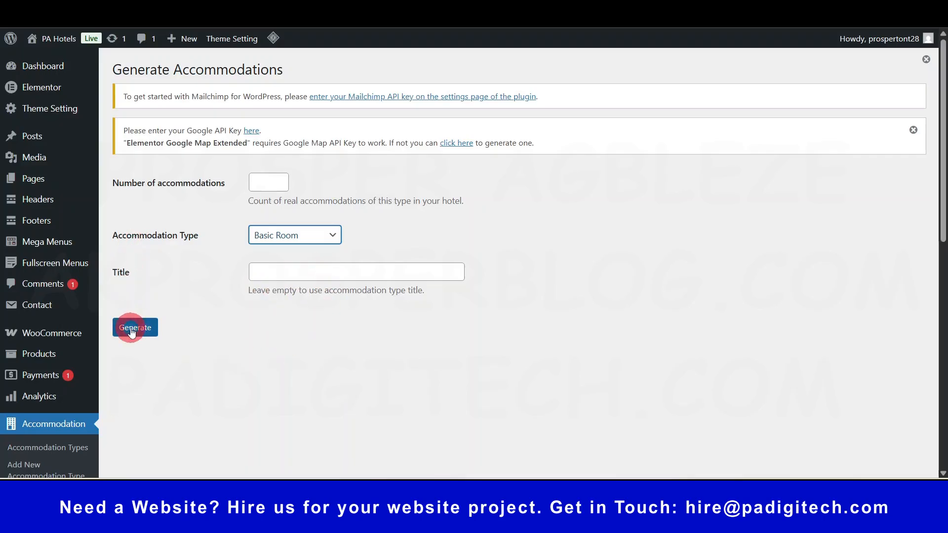
{"action": "mouse_move", "coordinate": [94, 332]}
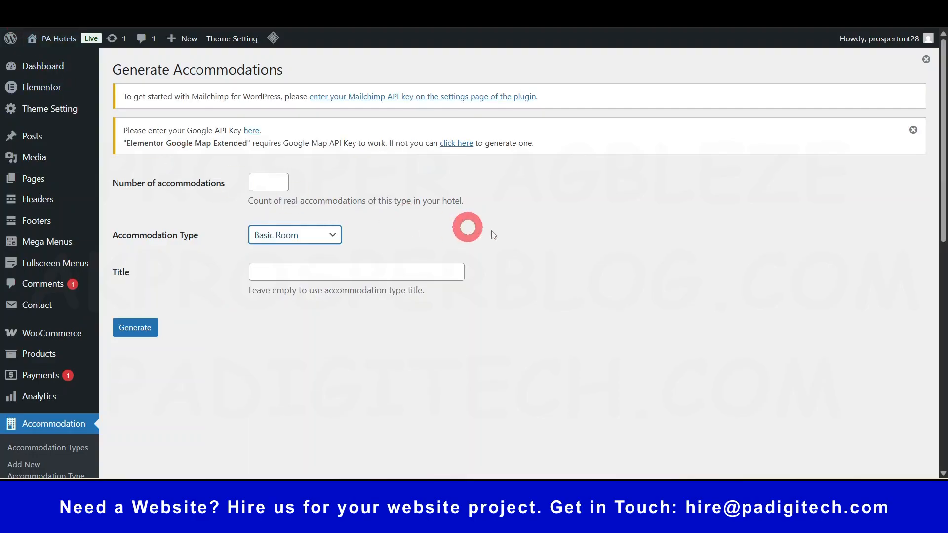
Look through the rest of the Accommodations list, including the Luxury Suite Room entries.
{"action": "scroll", "coordinate": [249, 350], "scroll_direction": "down", "scroll_amount": 8}
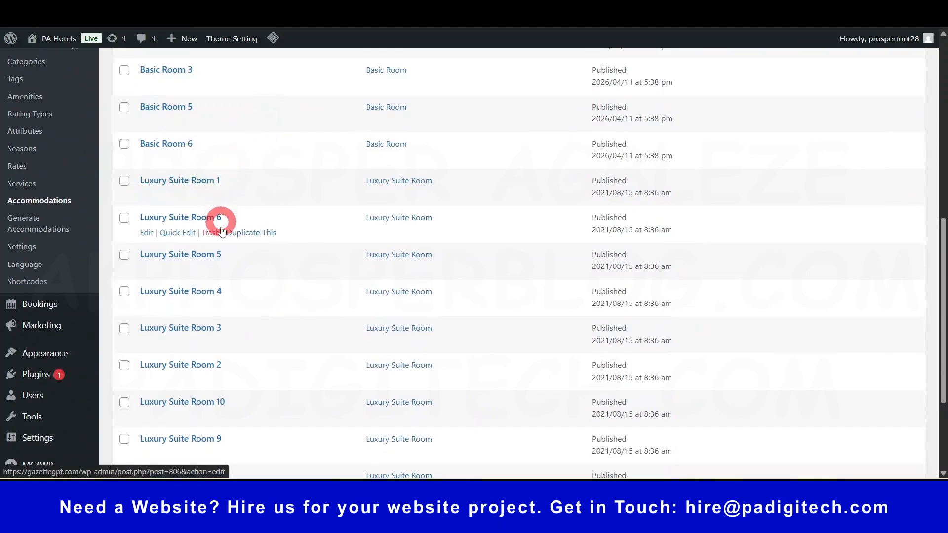
{"action": "scroll", "coordinate": [212, 217], "scroll_direction": "down", "scroll_amount": 3}
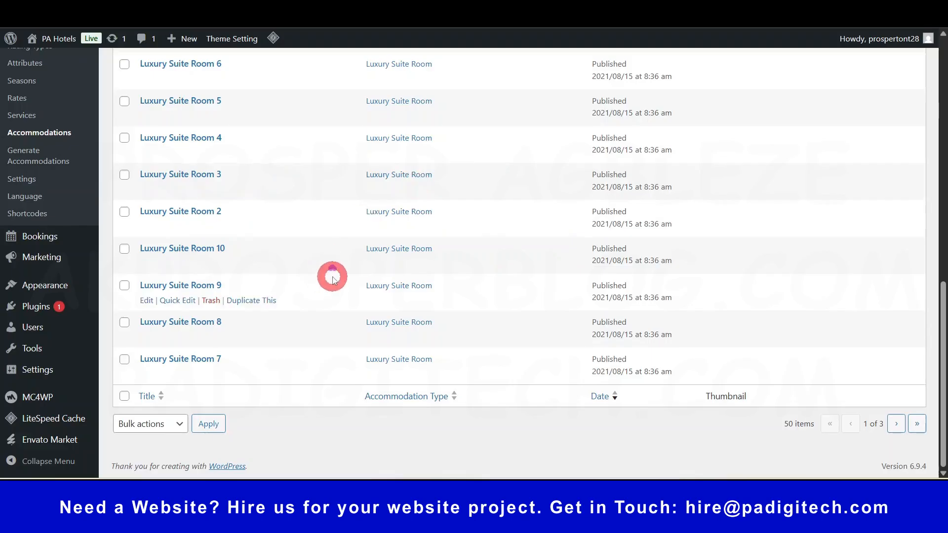
{"action": "scroll", "coordinate": [332, 279], "scroll_direction": "up", "scroll_amount": 3}
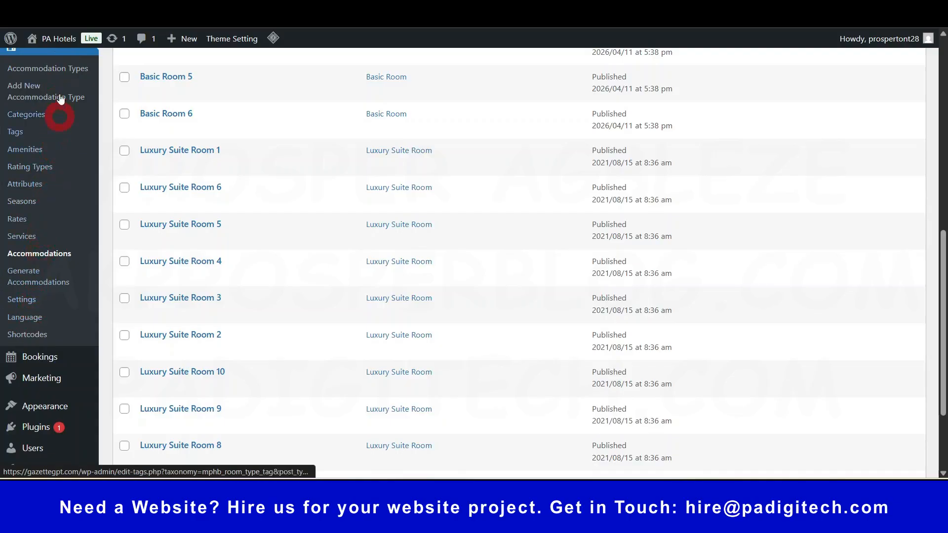
{"action": "scroll", "coordinate": [55, 151], "scroll_direction": "up", "scroll_amount": 3}
{"action": "scroll", "coordinate": [54, 207], "scroll_direction": "down", "scroll_amount": 2}
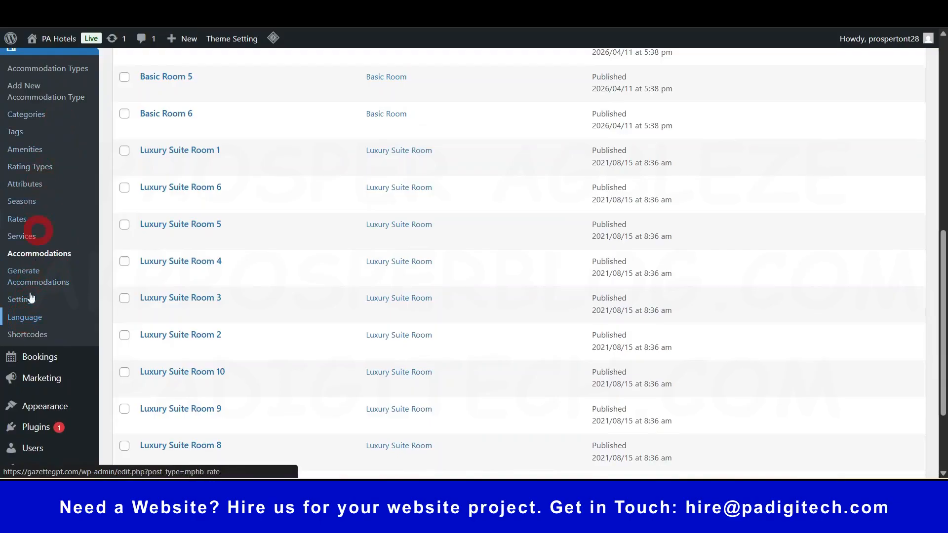
View the Language Guide on the default language and custom translations.
{"action": "left_click", "coordinate": [459, 358]}
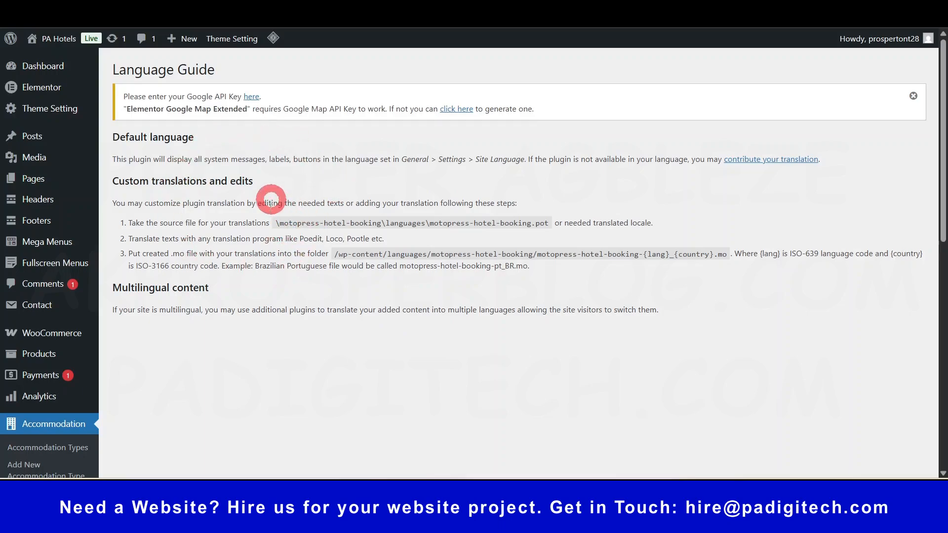
{"action": "scroll", "coordinate": [75, 328], "scroll_direction": "down", "scroll_amount": 7}
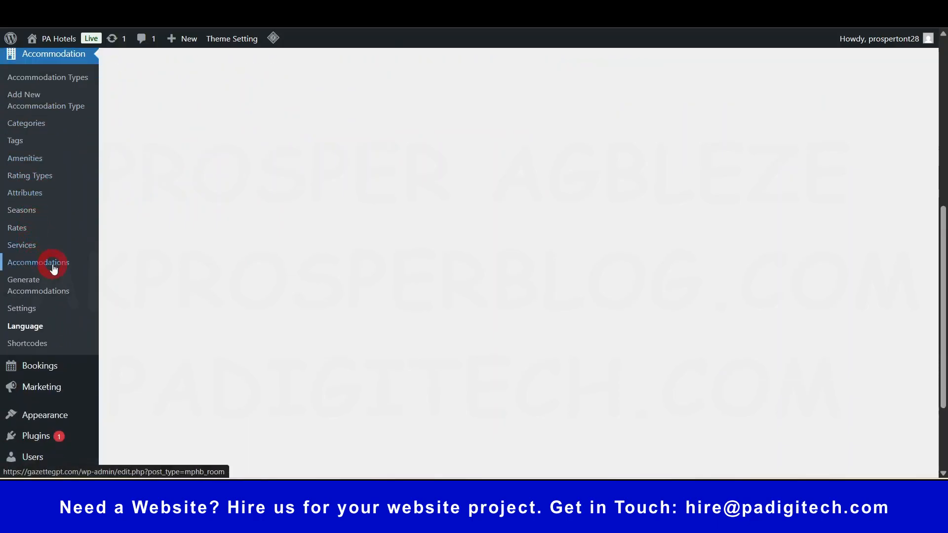
{"action": "scroll", "coordinate": [54, 268], "scroll_direction": "up", "scroll_amount": 1}
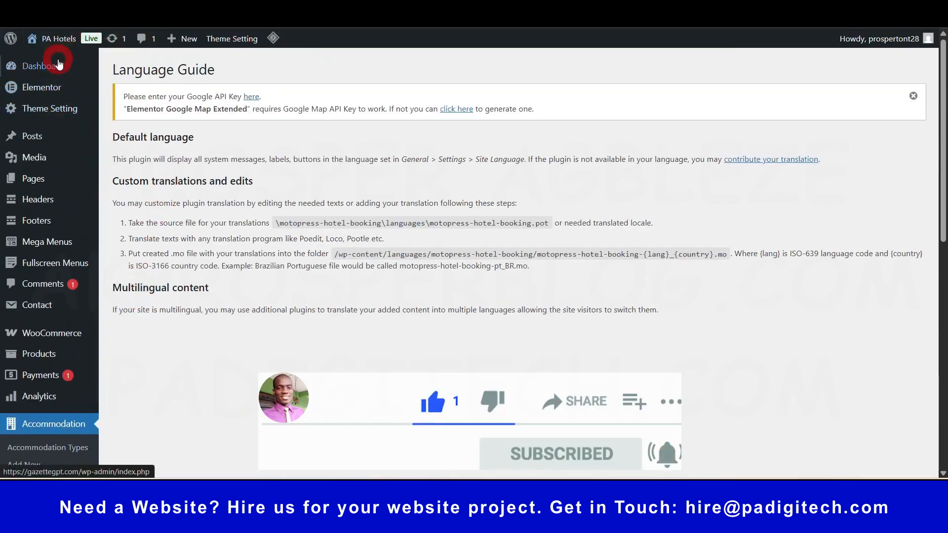
From the dashboard, open the All Bookings, Payment History and Calendar pages in separate browser tabs.
{"action": "mouse_move", "coordinate": [56, 72]}
{"action": "scroll", "coordinate": [85, 281], "scroll_direction": "down", "scroll_amount": 5}
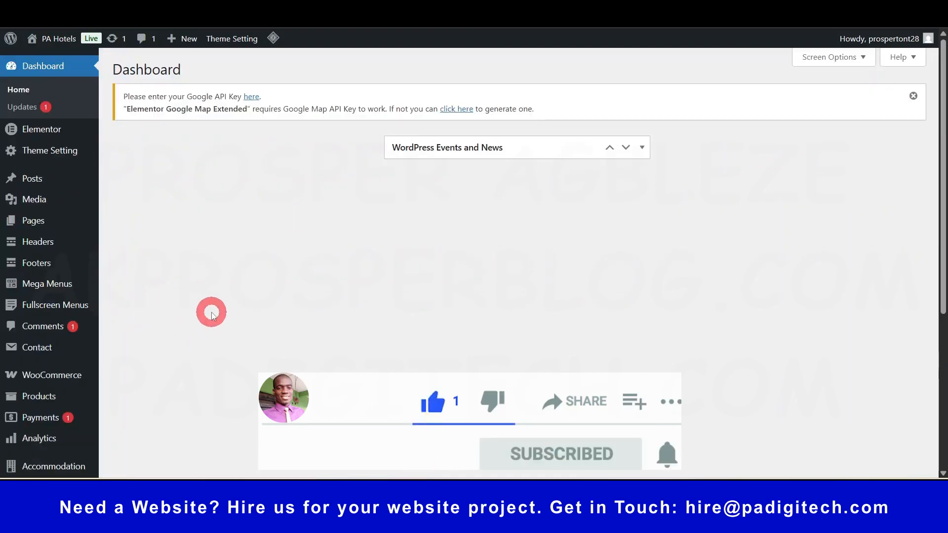
{"action": "scroll", "coordinate": [211, 316], "scroll_direction": "down", "scroll_amount": 4}
{"action": "mouse_move", "coordinate": [47, 306]}
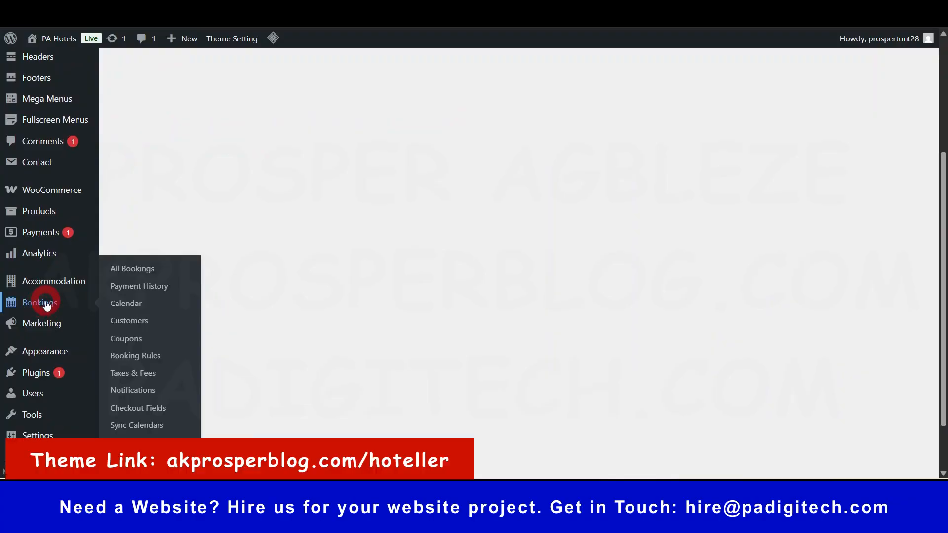
{"action": "scroll", "coordinate": [47, 306], "scroll_direction": "down", "scroll_amount": 2}
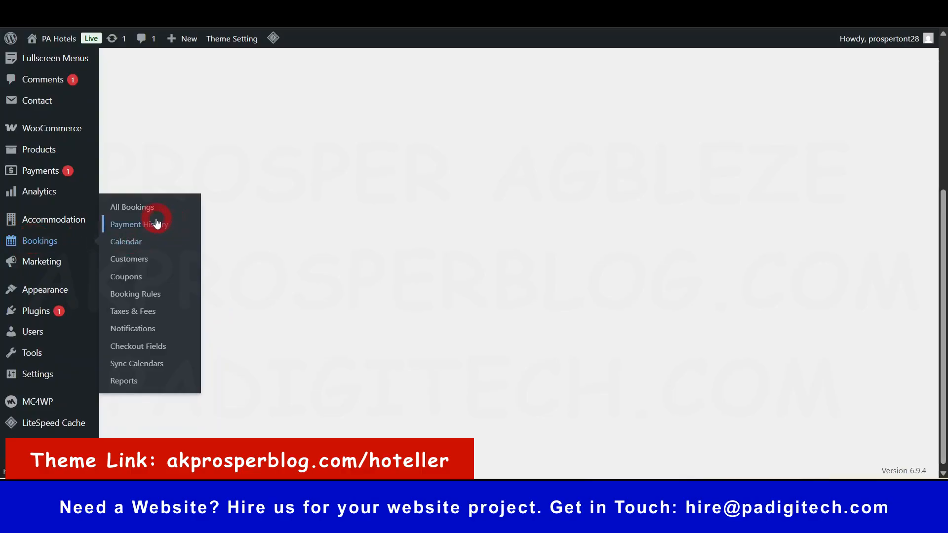
{"action": "left_click", "coordinate": [135, 208], "text": "ctrl"}
{"action": "mouse_move", "coordinate": [46, 251]}
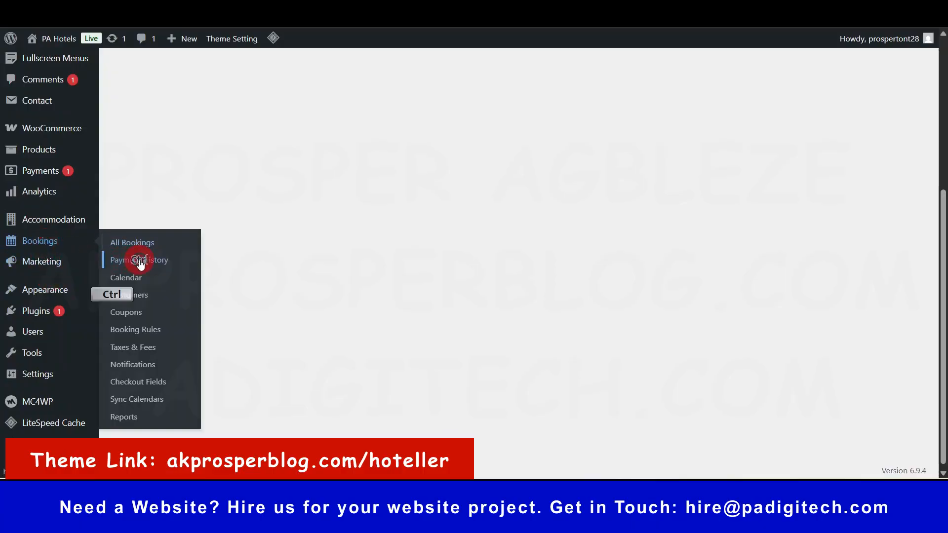
{"action": "left_click", "coordinate": [140, 244], "text": "ctrl"}
{"action": "left_click", "coordinate": [140, 281], "text": "ctrl"}
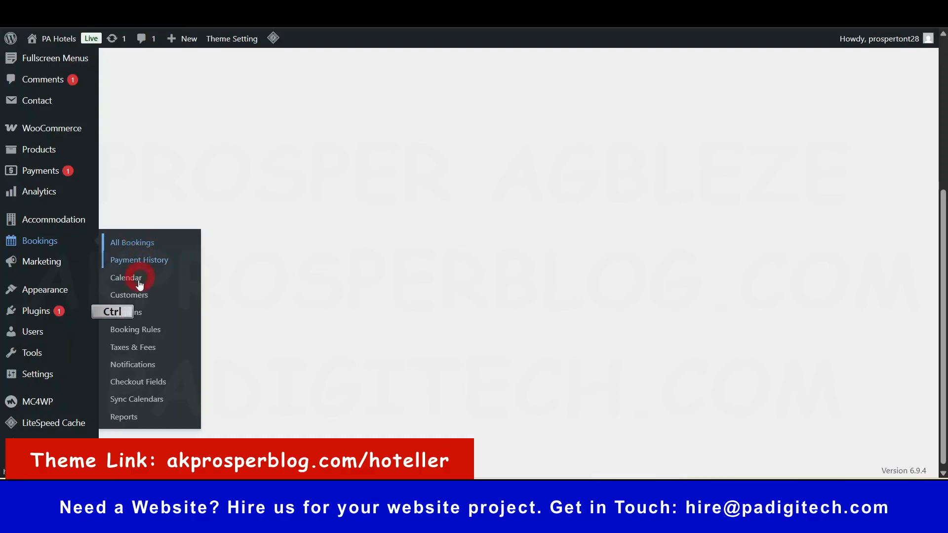
Open the Booking Rules, Taxes & Fees, Notifications, Checkout Fields and Sync Calendars pages in separate browser tabs.
{"action": "left_click", "coordinate": [135, 330], "text": "ctrl"}
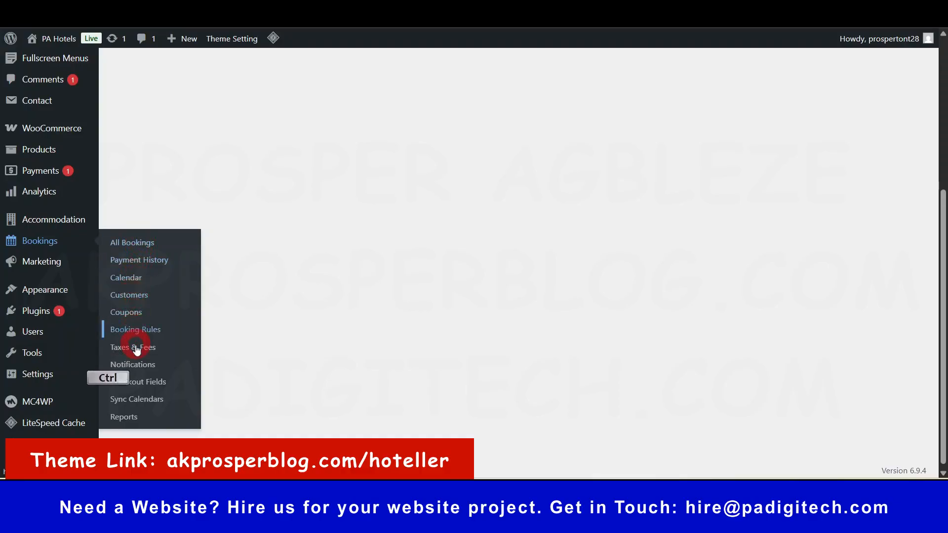
{"action": "left_click", "coordinate": [136, 347], "text": "ctrl"}
{"action": "left_click", "coordinate": [138, 364], "text": "ctrl"}
{"action": "left_click", "coordinate": [141, 384], "text": "ctrl"}
{"action": "left_click", "coordinate": [155, 403], "text": "ctrl"}
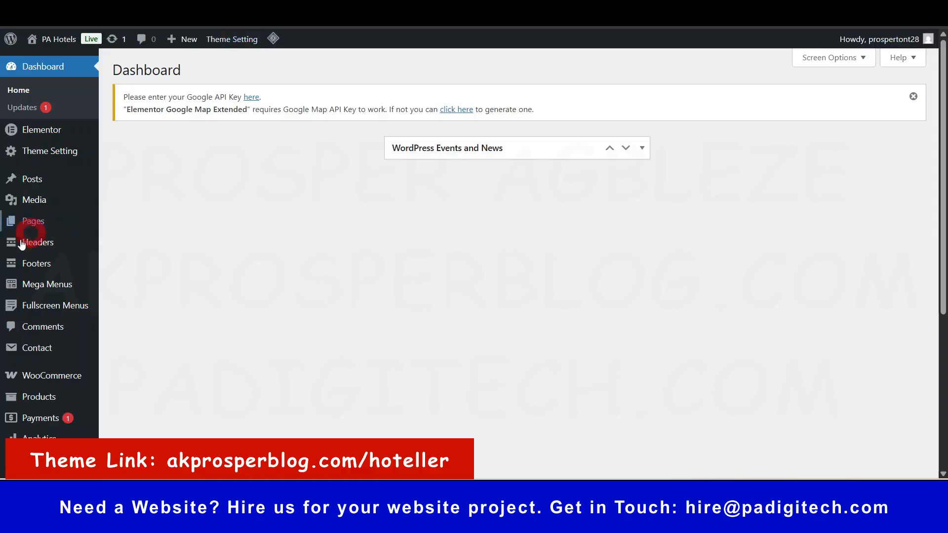
Examine the Payment History list and highlight the Pay on Arrival gateway.
{"action": "scroll", "coordinate": [54, 321], "scroll_direction": "down", "scroll_amount": 5}
{"action": "left_click", "coordinate": [61, 364]}
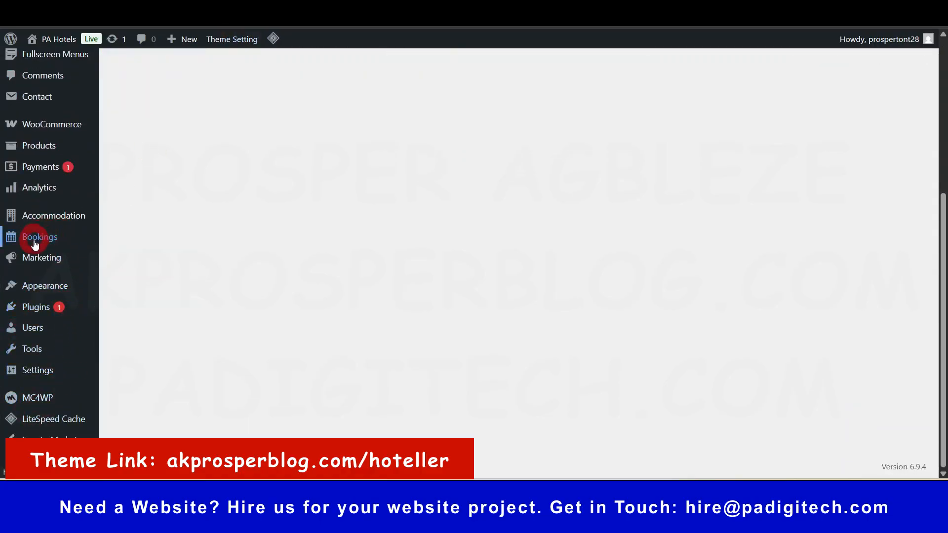
{"action": "left_click", "coordinate": [78, 243]}
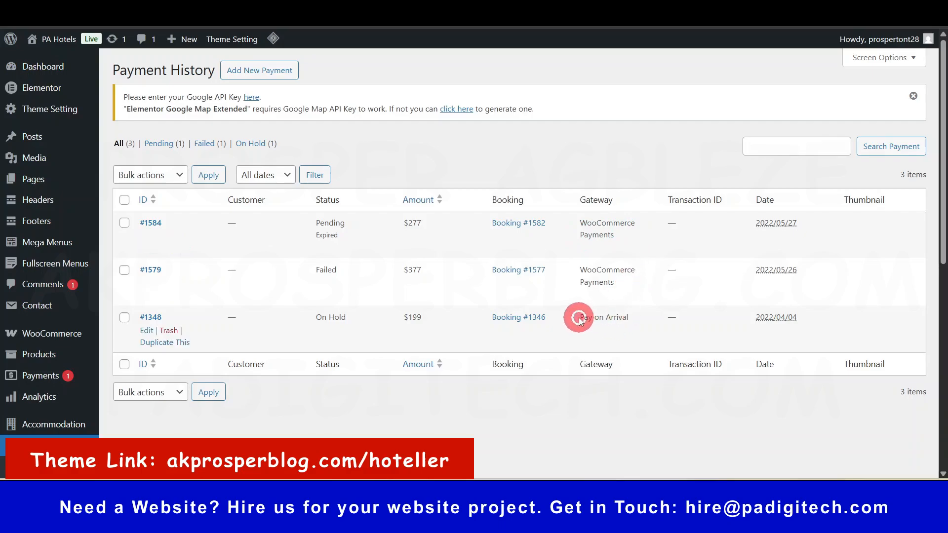
{"action": "left_click_drag", "start_coordinate": [580, 320], "coordinate": [627, 317]}
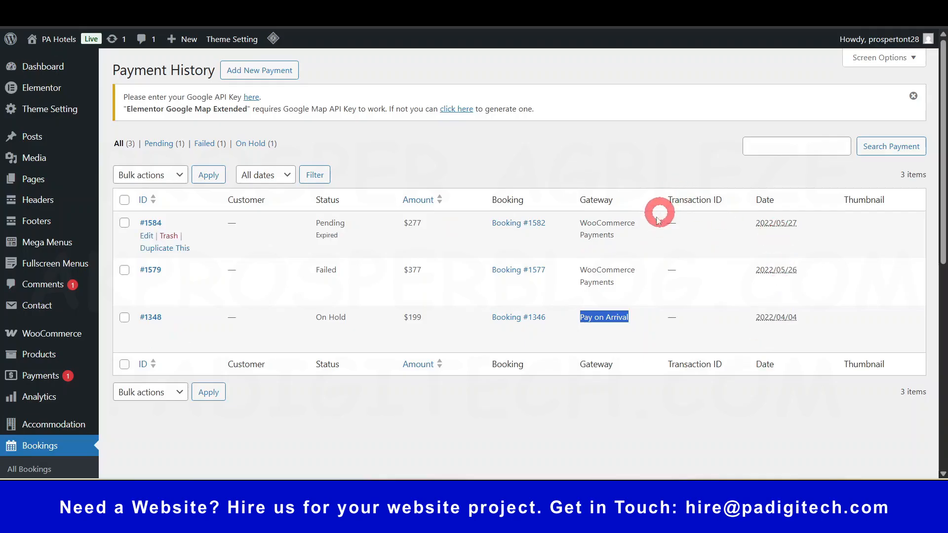
Go back to the Bookings list and examine each booking's status, check-in and check-out dates, customer, price and accommodation.
{"action": "key", "text": "alt+Left"}
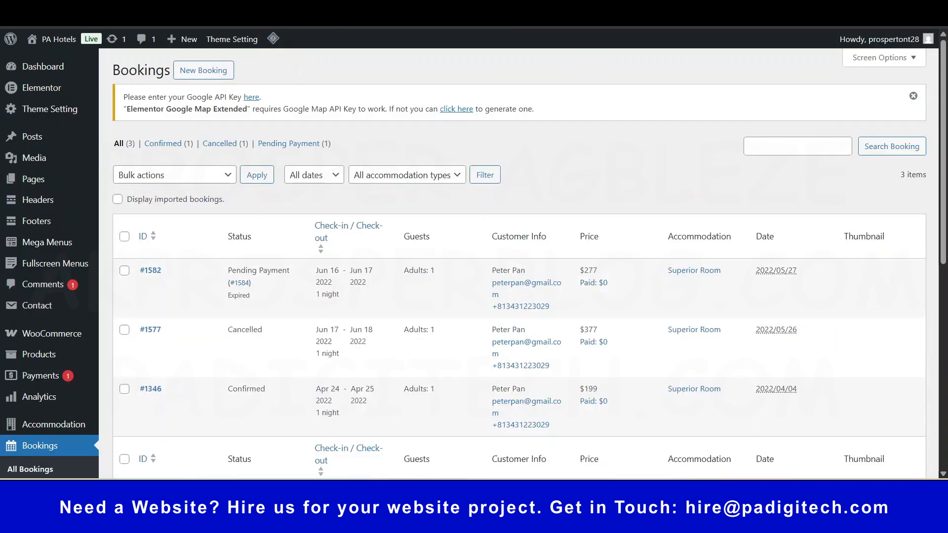
{"action": "scroll", "coordinate": [148, 349], "scroll_direction": "down", "scroll_amount": 3}
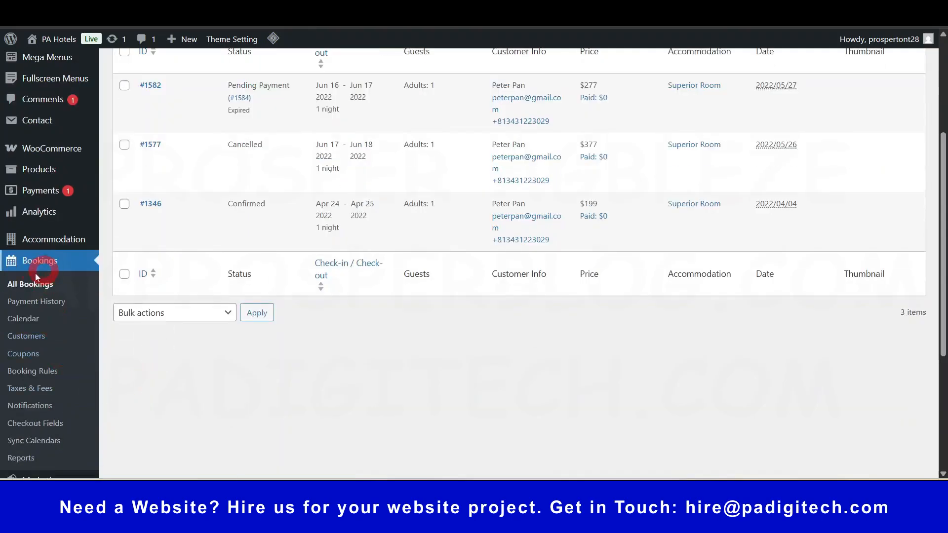
{"action": "left_click", "coordinate": [31, 287]}
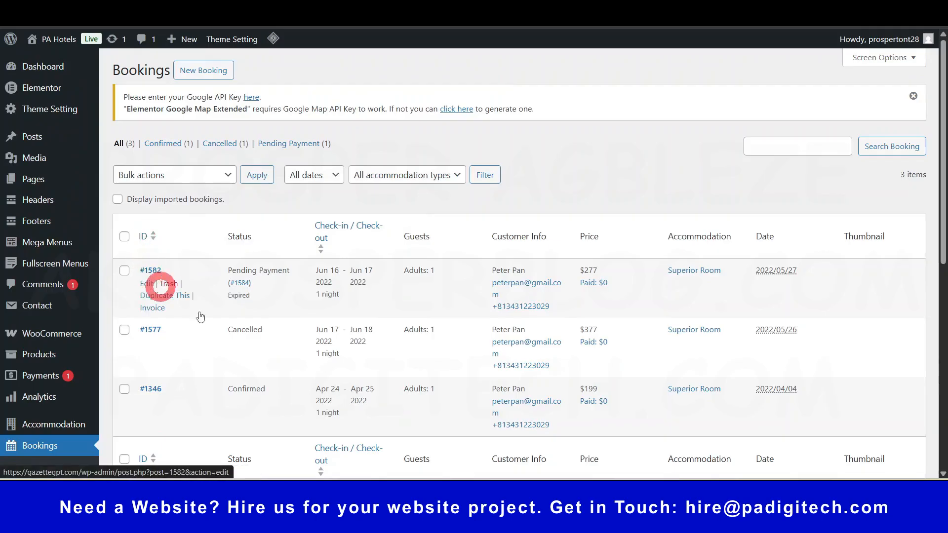
{"action": "mouse_move", "coordinate": [256, 414]}
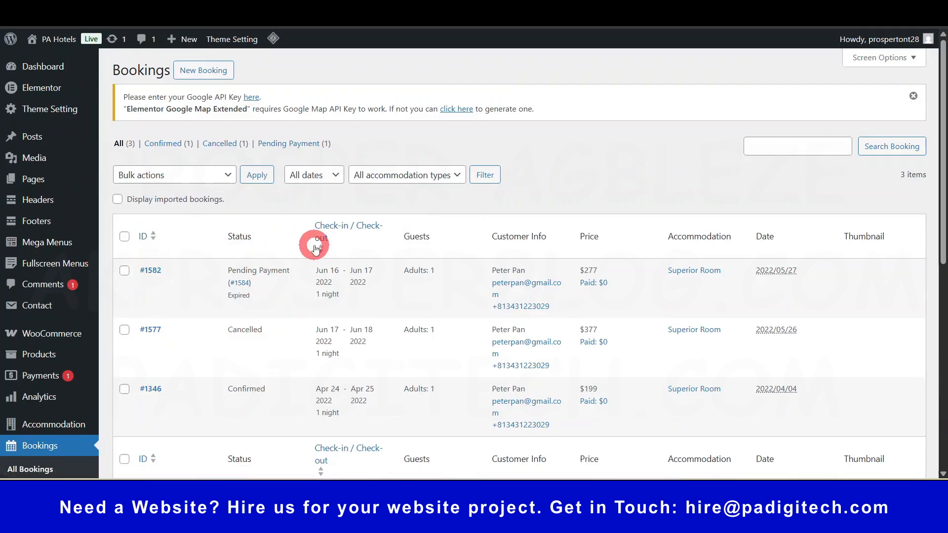
{"action": "mouse_move", "coordinate": [317, 271]}
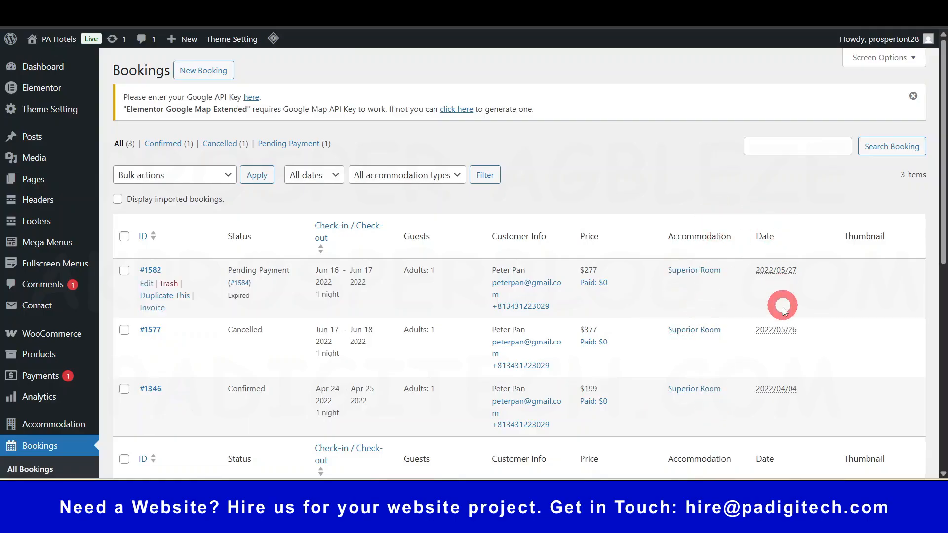
{"action": "scroll", "coordinate": [709, 345], "scroll_direction": "down", "scroll_amount": 1}
{"action": "scroll", "coordinate": [508, 156], "scroll_direction": "up", "scroll_amount": 1}
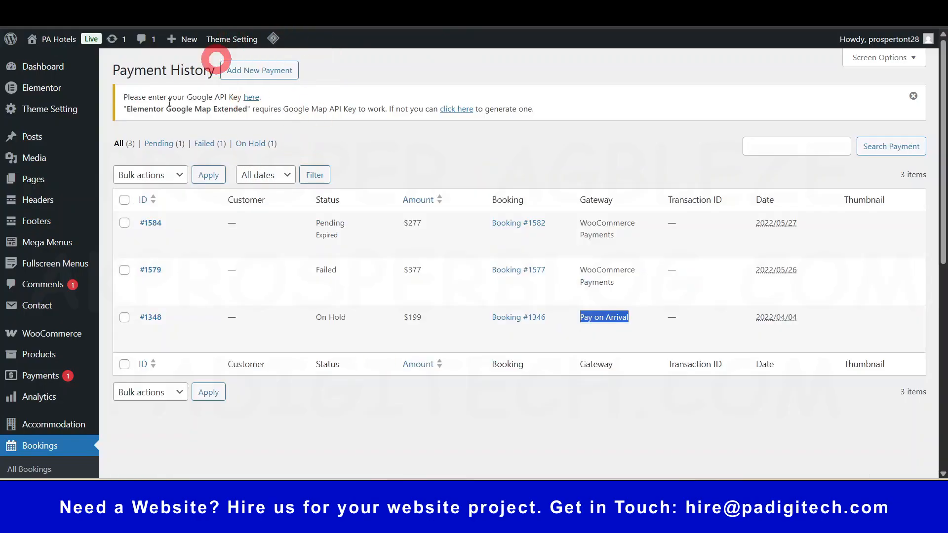
Open the form for adding a new payment and examine its gateway, amount, currency and billing detail fields.
{"action": "left_click", "coordinate": [272, 69]}
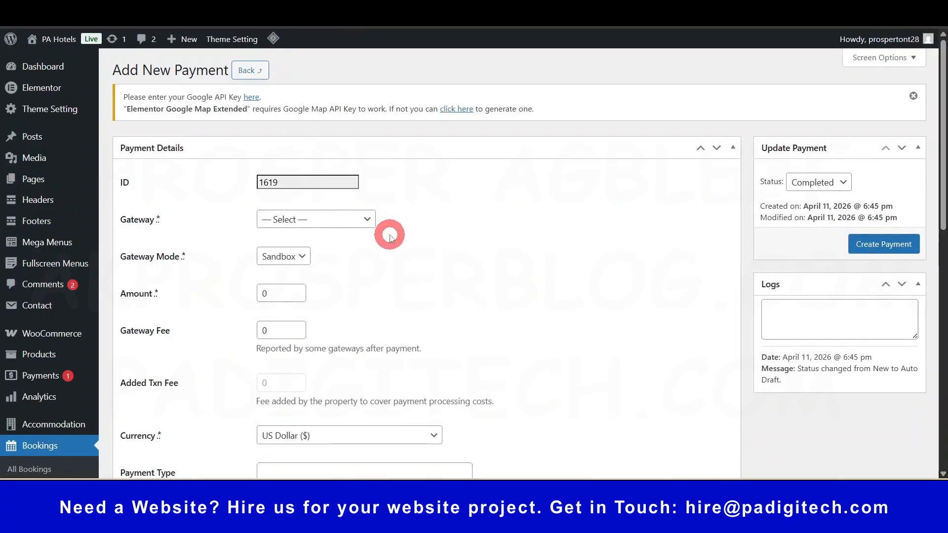
{"action": "scroll", "coordinate": [391, 238], "scroll_direction": "down", "scroll_amount": 1}
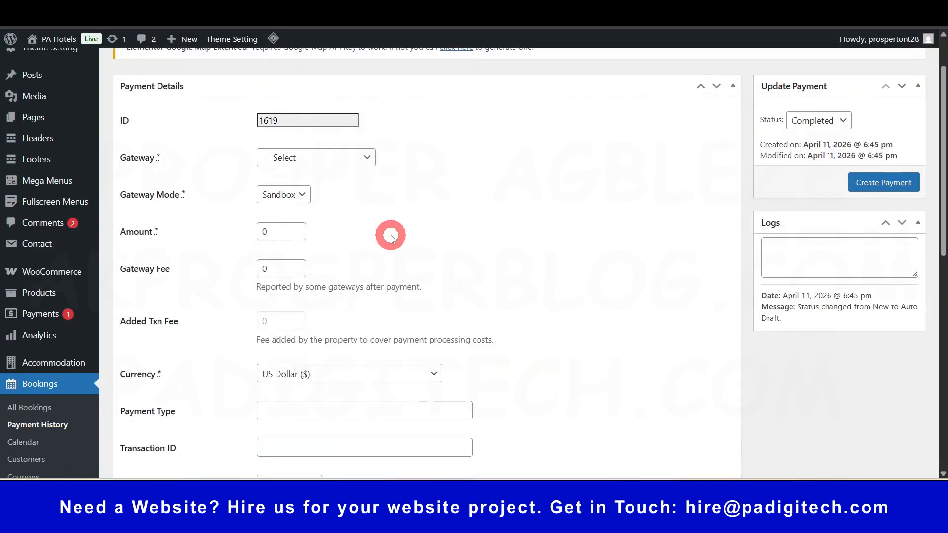
{"action": "scroll", "coordinate": [391, 238], "scroll_direction": "up", "scroll_amount": 1}
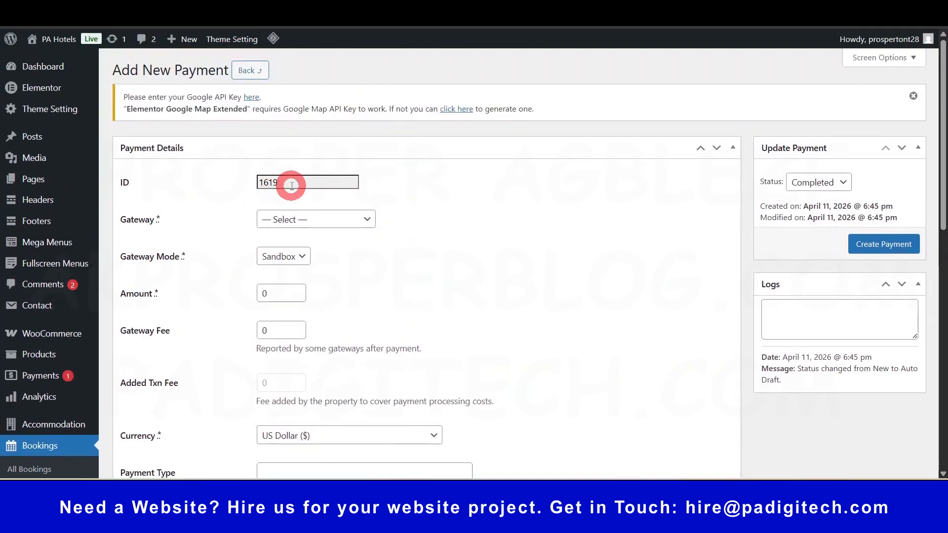
{"action": "left_click", "coordinate": [366, 221]}
{"action": "scroll", "coordinate": [470, 288], "scroll_direction": "down", "scroll_amount": 4}
{"action": "scroll", "coordinate": [499, 245], "scroll_direction": "down", "scroll_amount": 5}
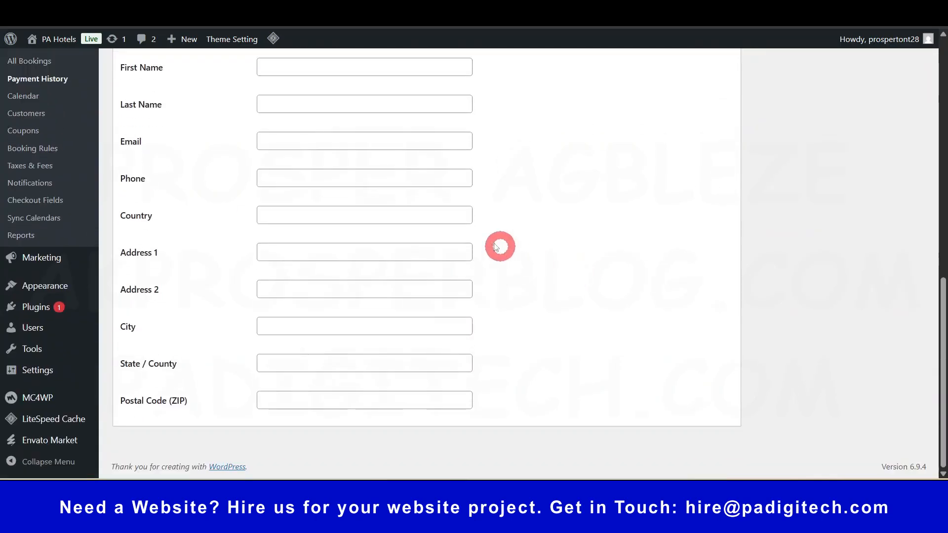
{"action": "scroll", "coordinate": [420, 264], "scroll_direction": "up", "scroll_amount": 9}
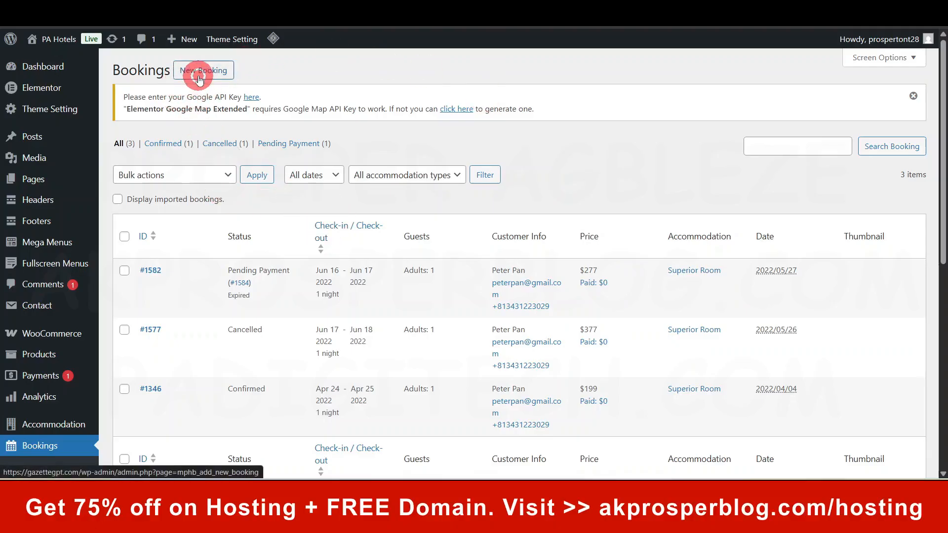
Start a new booking from the Bookings list and set its accommodation type to Superior Room.
{"action": "left_click", "coordinate": [199, 76]}
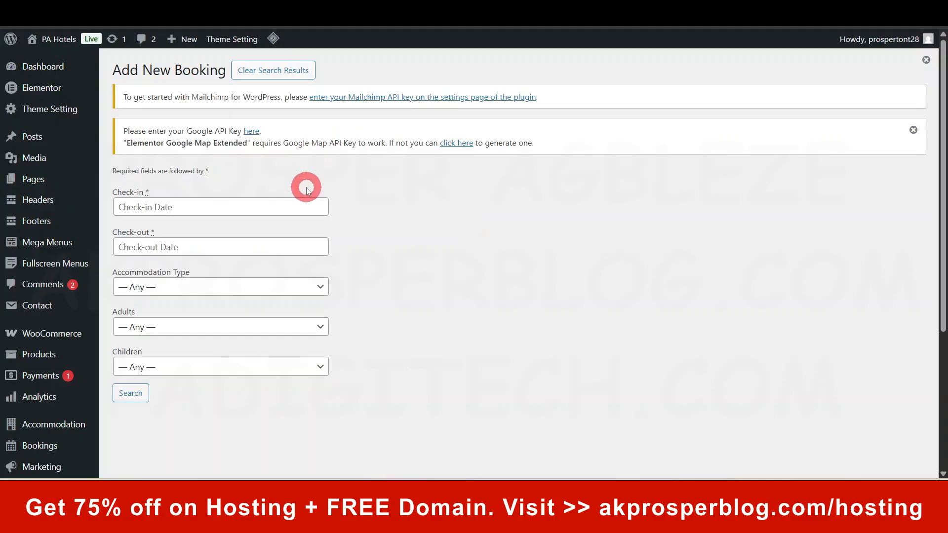
{"action": "left_click", "coordinate": [180, 211]}
{"action": "left_click", "coordinate": [422, 211]}
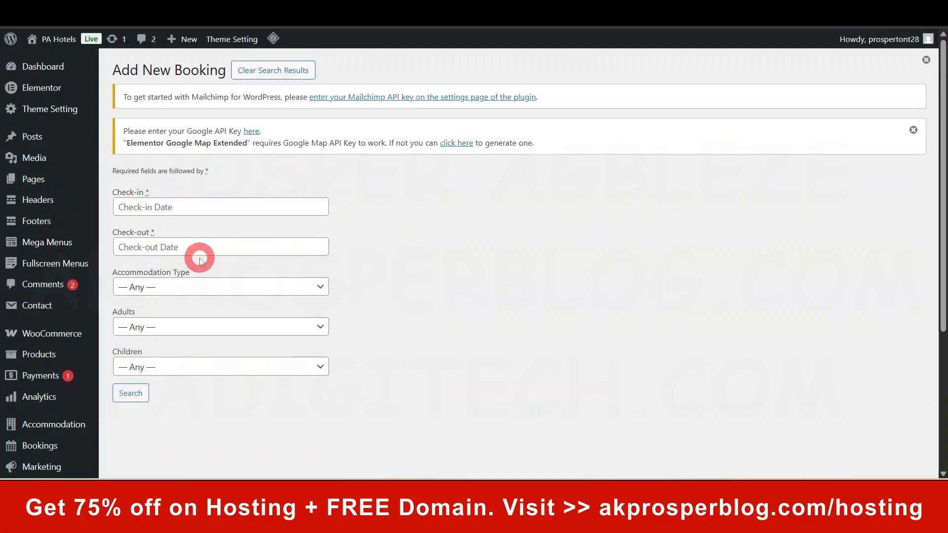
{"action": "left_click", "coordinate": [192, 292]}
{"action": "left_click", "coordinate": [451, 299]}
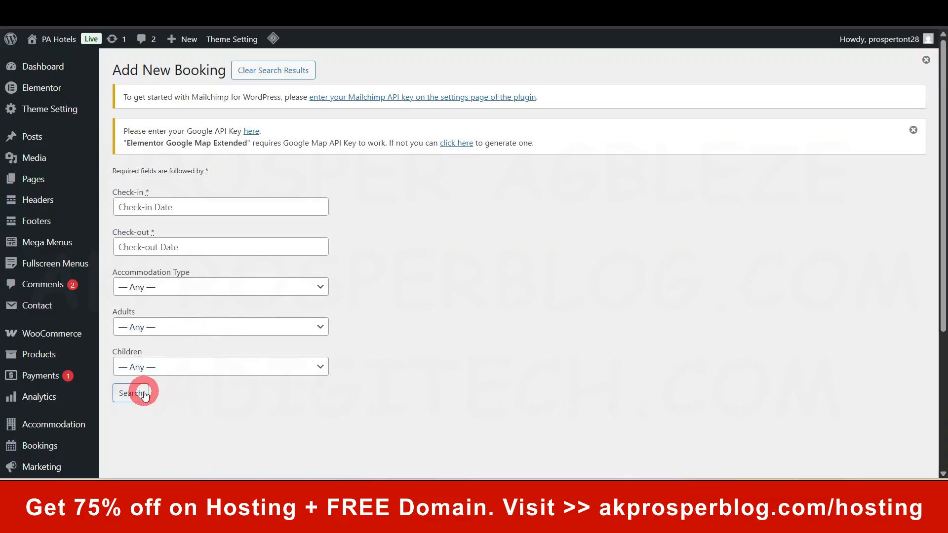
{"action": "left_click", "coordinate": [217, 289]}
{"action": "left_click", "coordinate": [197, 323]}
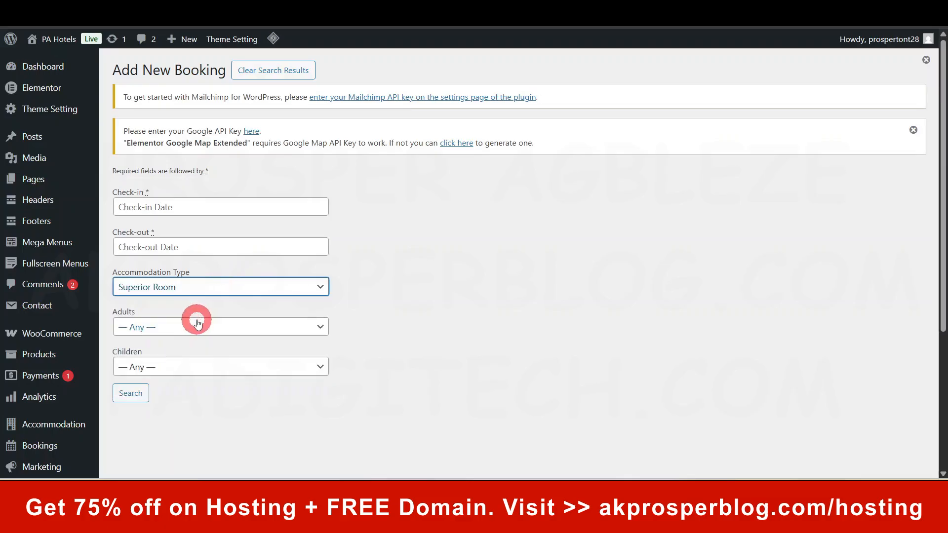
{"action": "left_click", "coordinate": [200, 324]}
{"action": "left_click", "coordinate": [423, 288]}
Set check-in to 19/04/2026 and check-out to 20/04/2026, and search for available accommodations.
{"action": "left_click", "coordinate": [207, 207]}
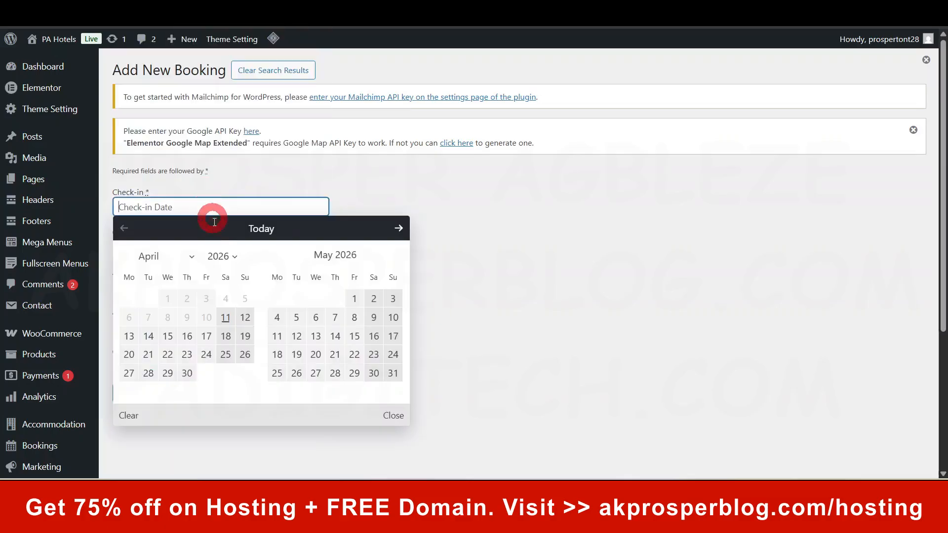
{"action": "left_click", "coordinate": [243, 331]}
{"action": "left_click", "coordinate": [206, 249]}
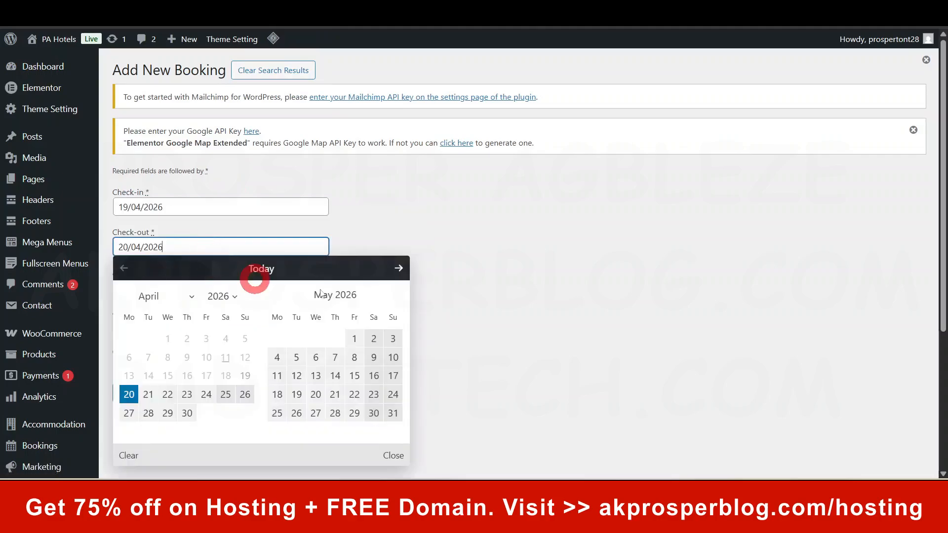
{"action": "left_click", "coordinate": [537, 257]}
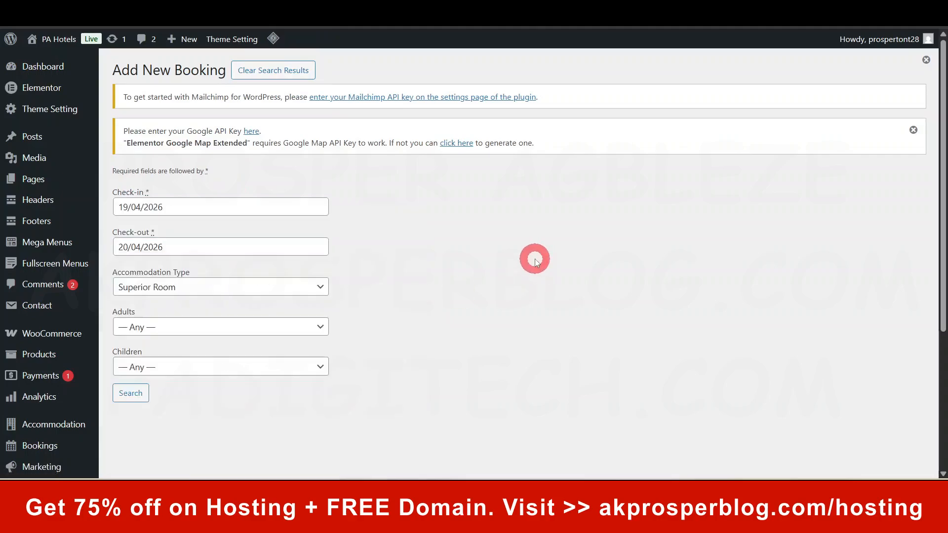
{"action": "left_click", "coordinate": [136, 400]}
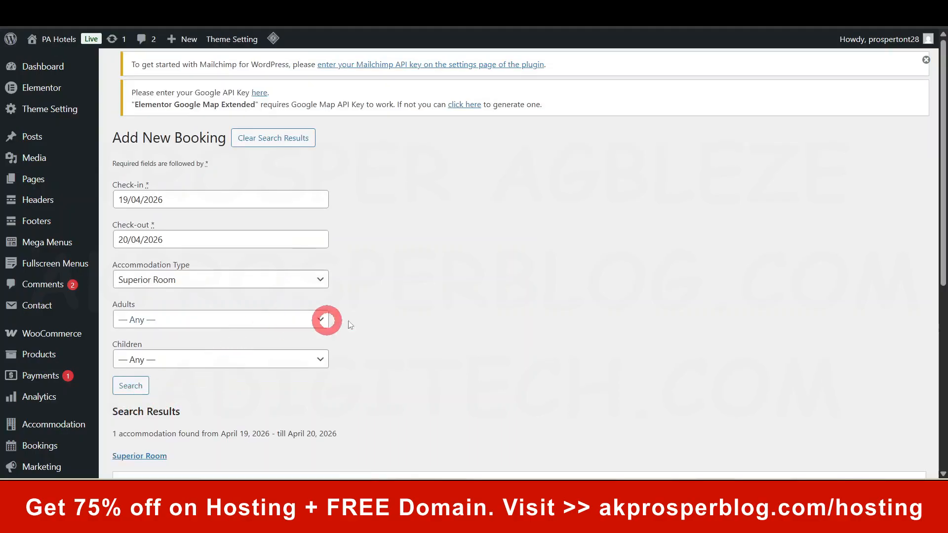
Select Superior Room 1 from the available accommodations and reserve it.
{"action": "scroll", "coordinate": [345, 321], "scroll_direction": "down", "scroll_amount": 5}
{"action": "scroll", "coordinate": [131, 296], "scroll_direction": "down", "scroll_amount": 1}
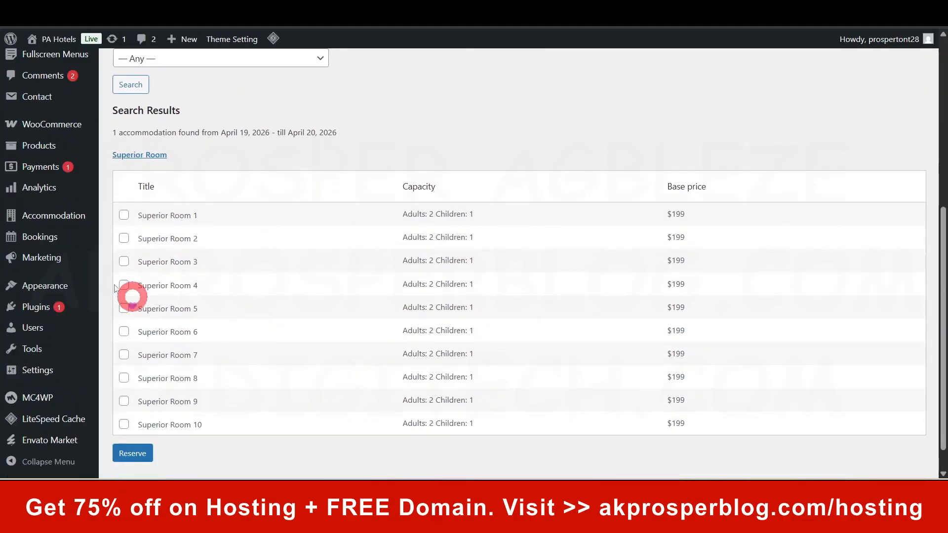
{"action": "left_click", "coordinate": [124, 214]}
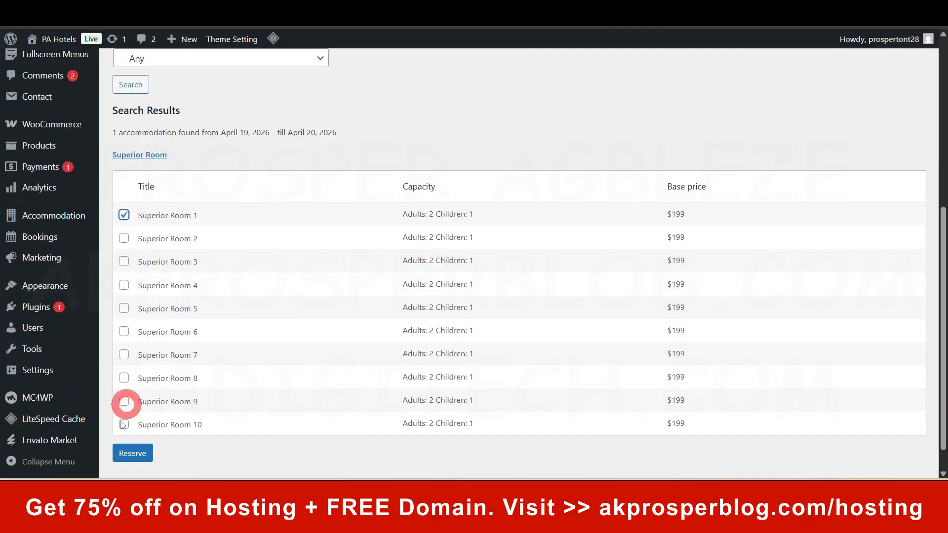
{"action": "left_click", "coordinate": [133, 454]}
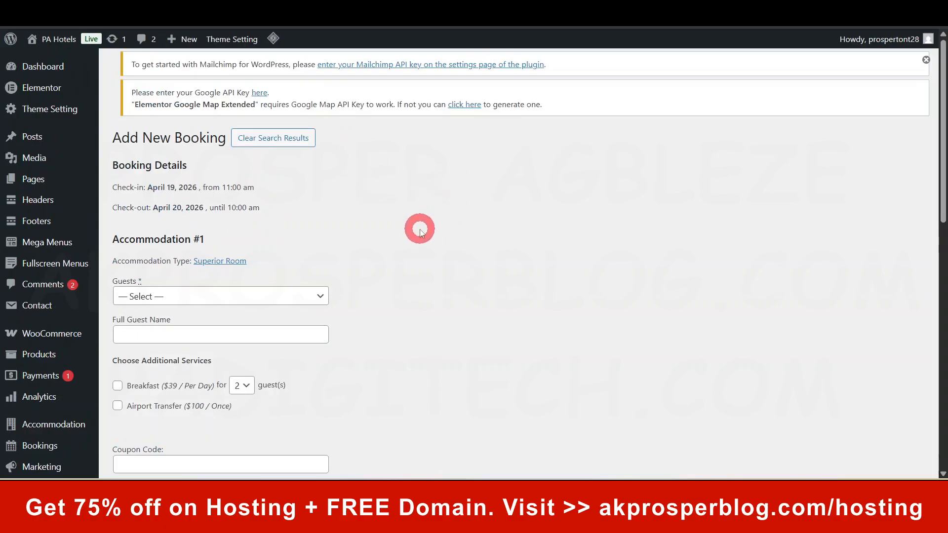
Examine the booking form's guest, additional service, price, customer and status fields, and try to submit the booking.
{"action": "scroll", "coordinate": [250, 177], "scroll_direction": "down", "scroll_amount": 4}
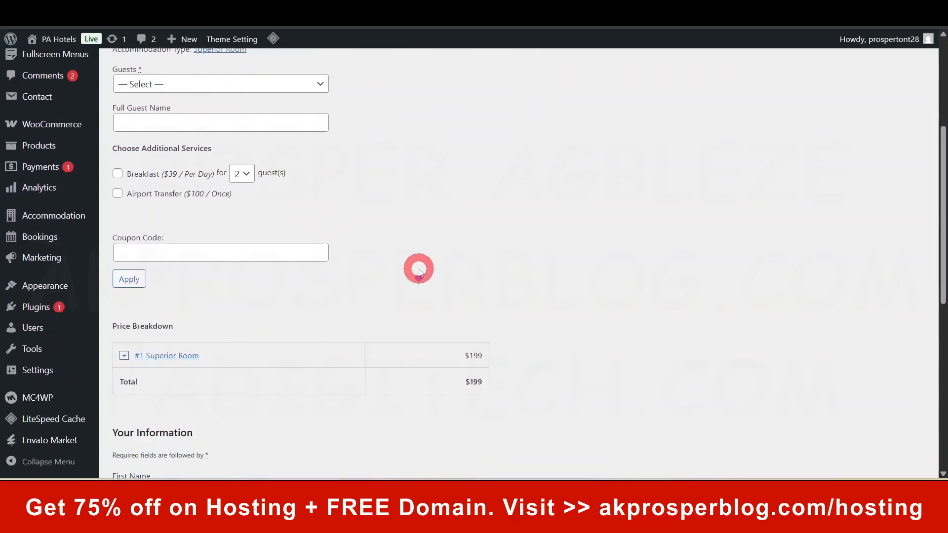
{"action": "scroll", "coordinate": [418, 270], "scroll_direction": "down", "scroll_amount": 5}
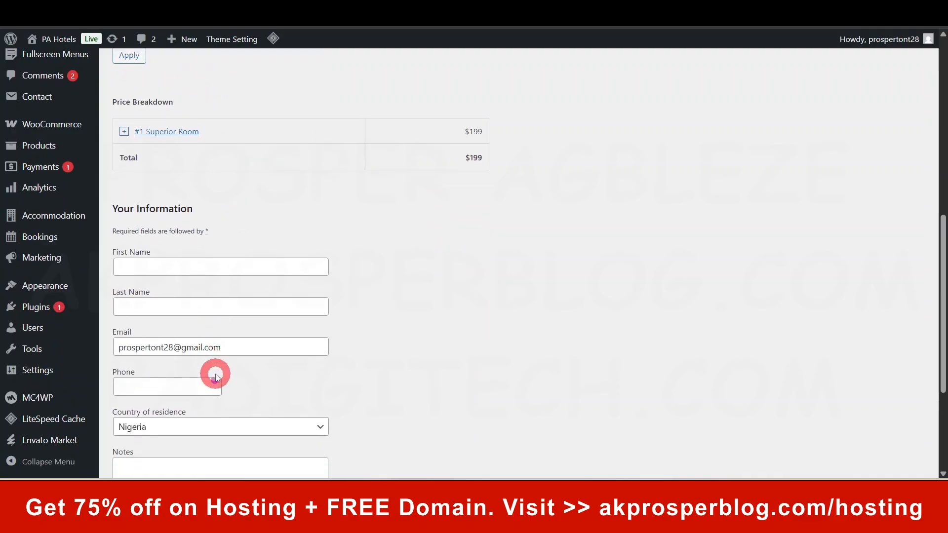
{"action": "scroll", "coordinate": [216, 378], "scroll_direction": "down", "scroll_amount": 3}
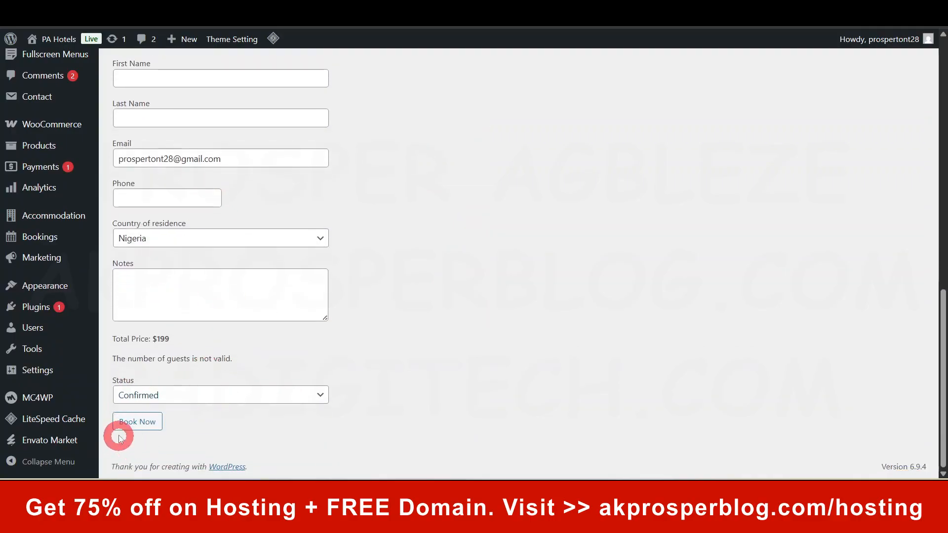
{"action": "left_click", "coordinate": [130, 423]}
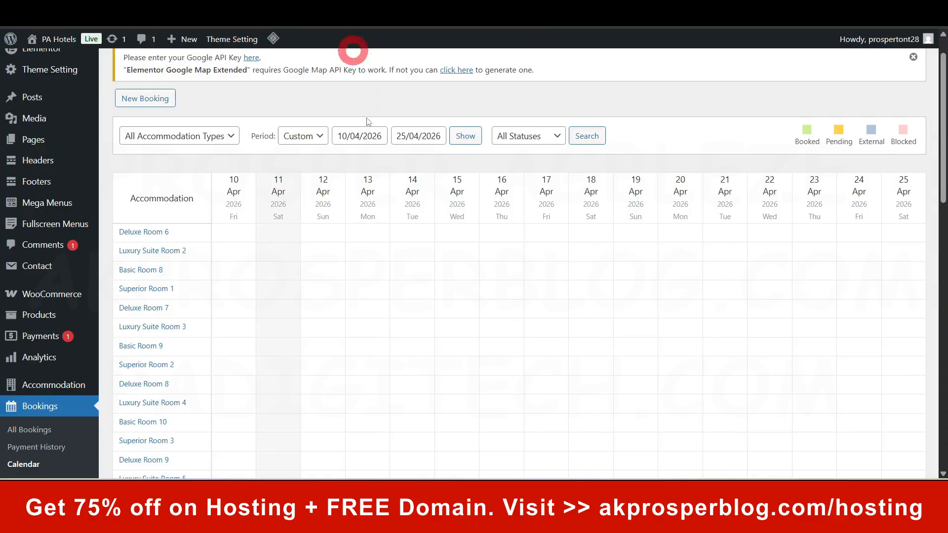
Examine the Booking Calendar's room and date grid and its new booking option, dismissing the licence reminder.
{"action": "scroll", "coordinate": [367, 122], "scroll_direction": "up", "scroll_amount": 1}
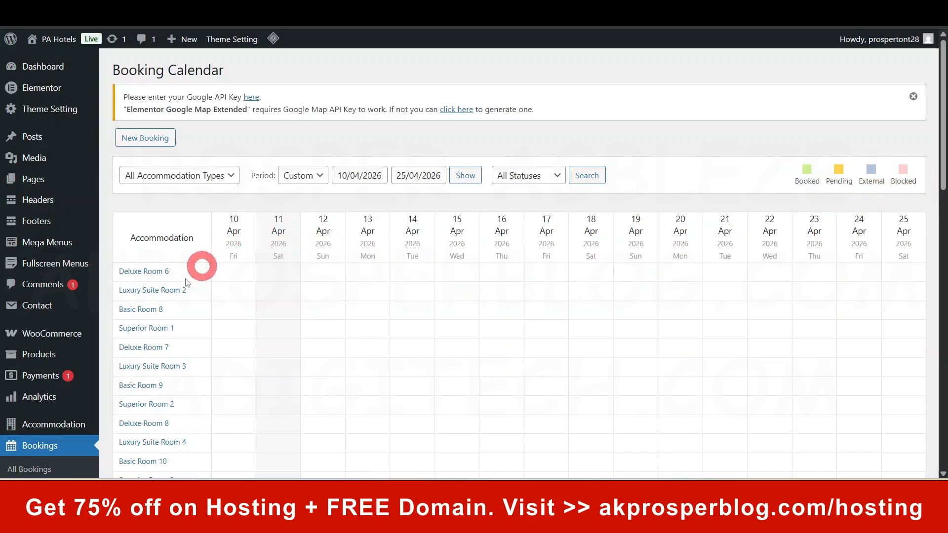
{"action": "scroll", "coordinate": [171, 338], "scroll_direction": "down", "scroll_amount": 5}
{"action": "scroll", "coordinate": [170, 338], "scroll_direction": "down", "scroll_amount": 2}
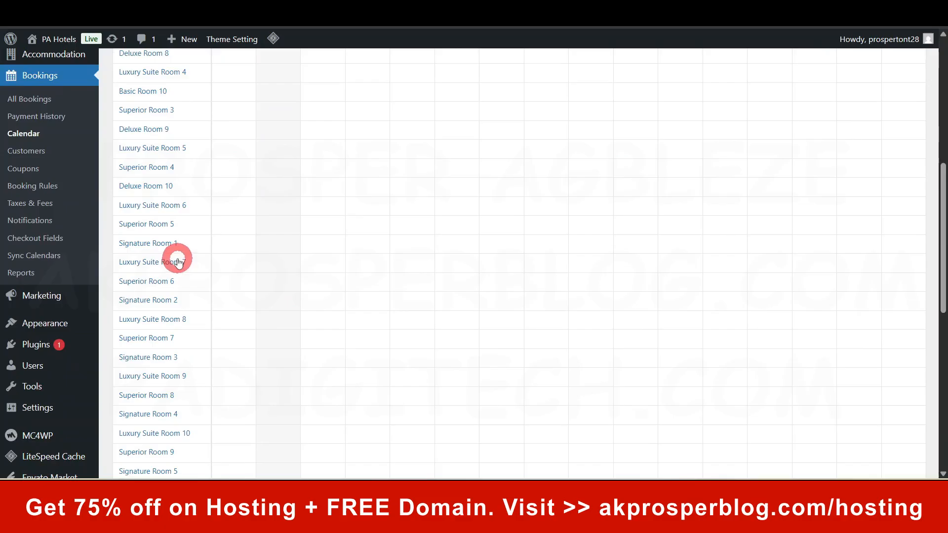
{"action": "scroll", "coordinate": [177, 256], "scroll_direction": "up", "scroll_amount": 8}
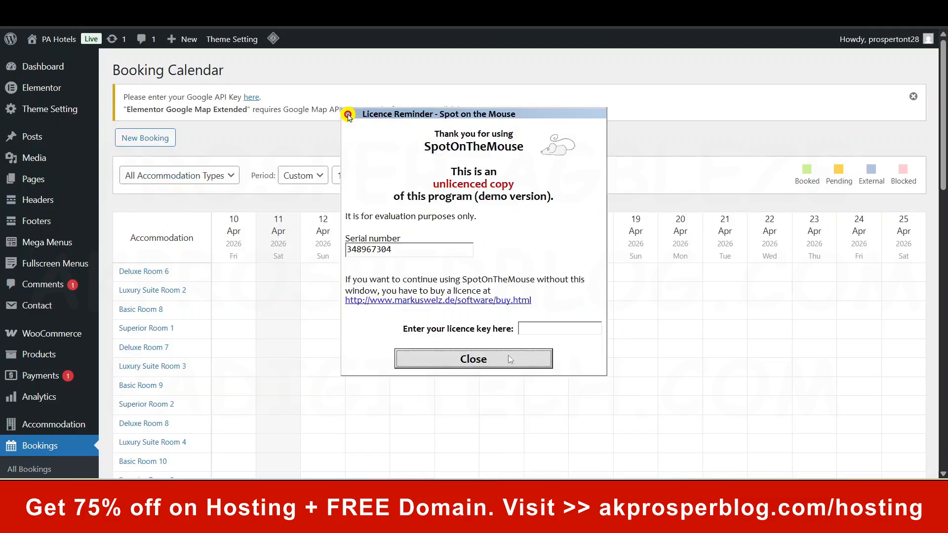
{"action": "left_click", "coordinate": [471, 359]}
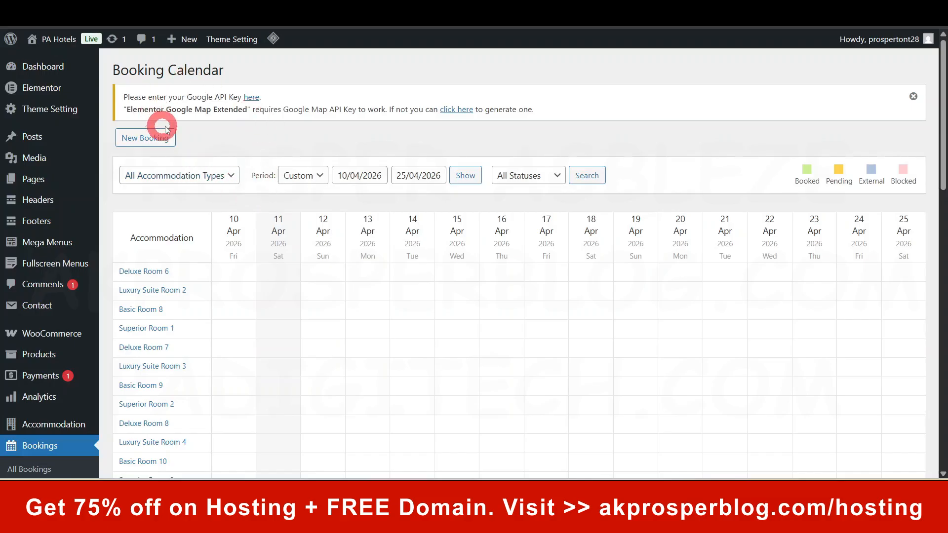
{"action": "left_click", "coordinate": [133, 140]}
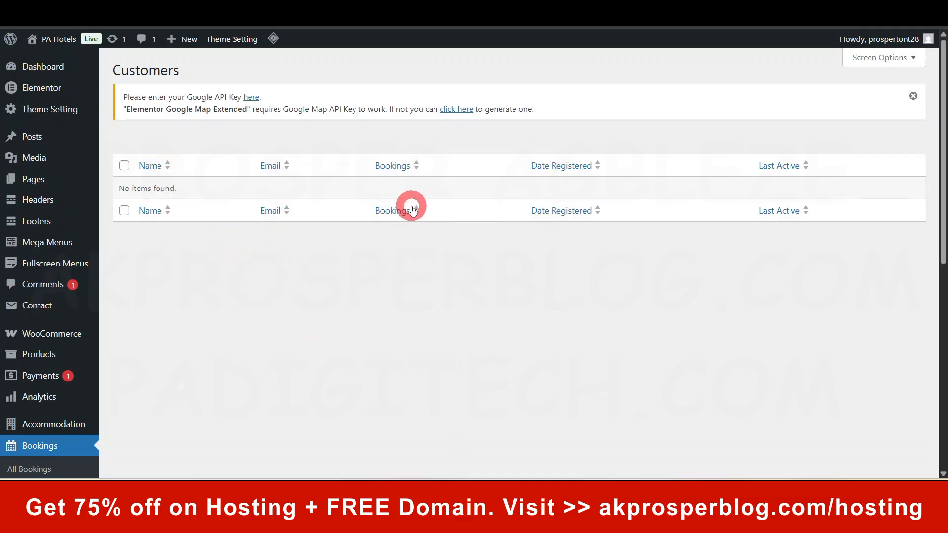
Examine the Customers list and the Coupons list with their columns.
{"action": "scroll", "coordinate": [569, 190], "scroll_direction": "down", "scroll_amount": 2}
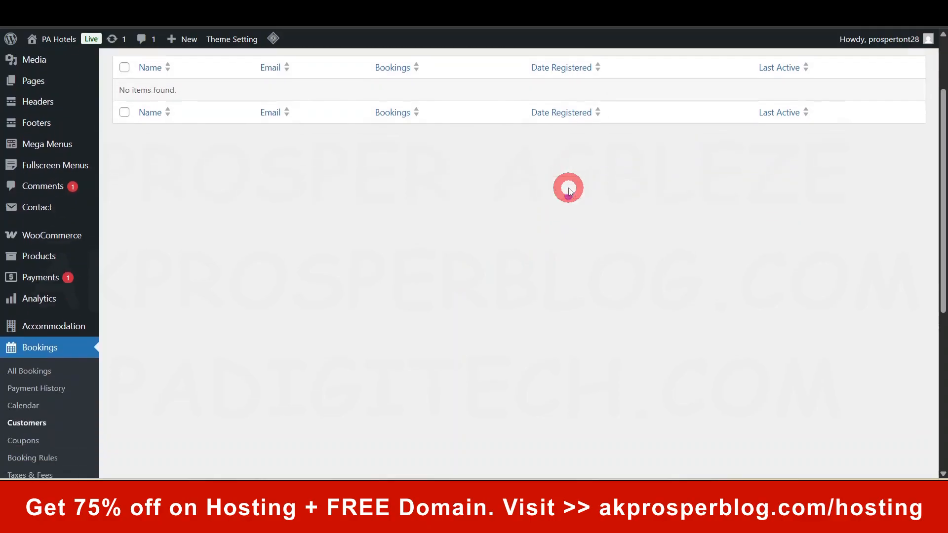
{"action": "scroll", "coordinate": [278, 288], "scroll_direction": "down", "scroll_amount": 3}
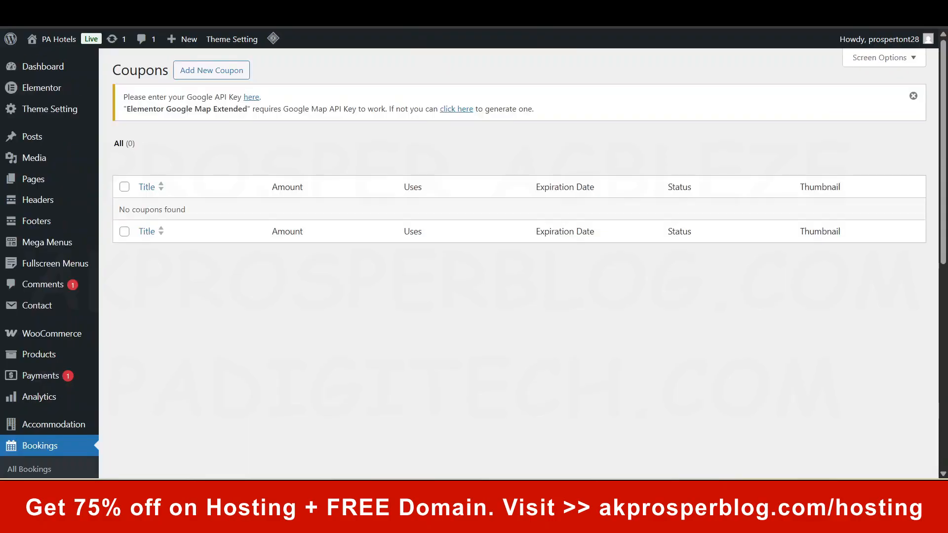
{"action": "scroll", "coordinate": [294, 203], "scroll_direction": "down", "scroll_amount": 2}
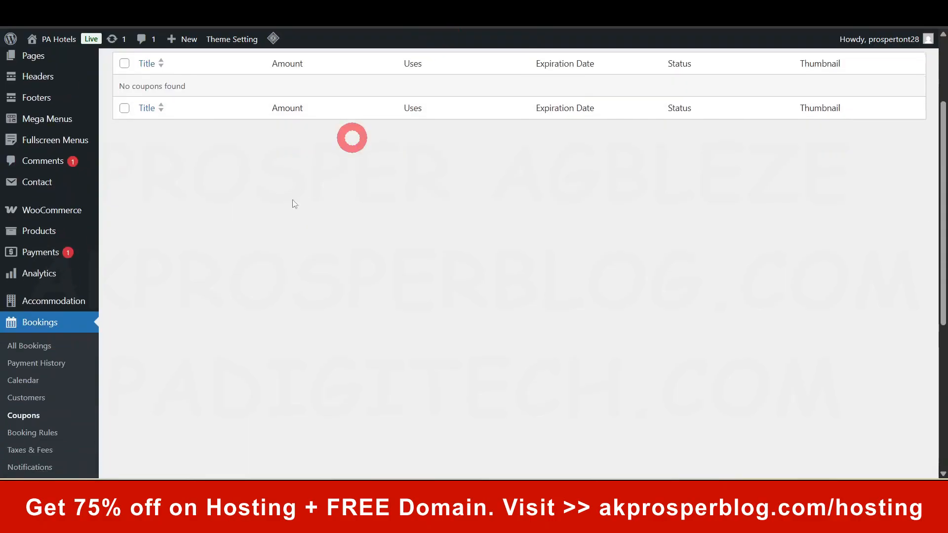
{"action": "scroll", "coordinate": [444, 218], "scroll_direction": "up", "scroll_amount": 2}
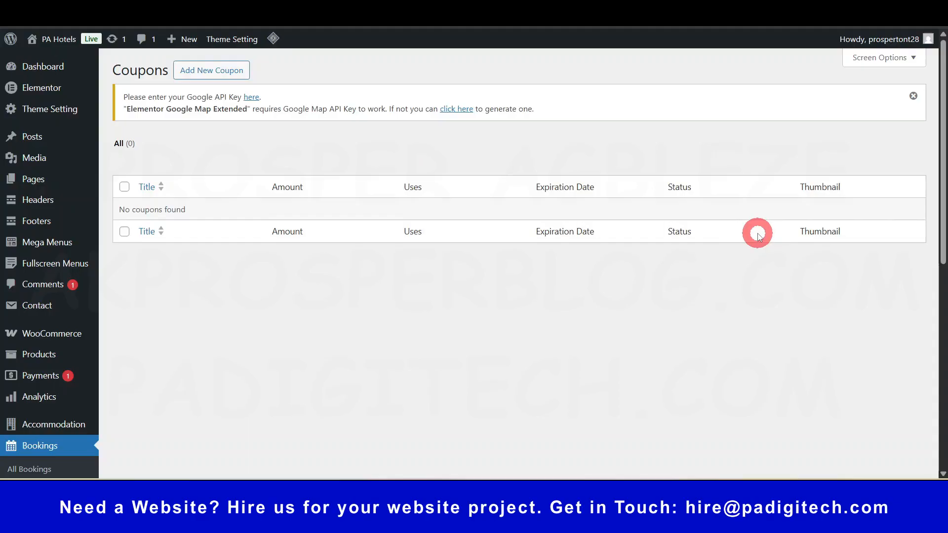
{"action": "scroll", "coordinate": [374, 320], "scroll_direction": "down", "scroll_amount": 2}
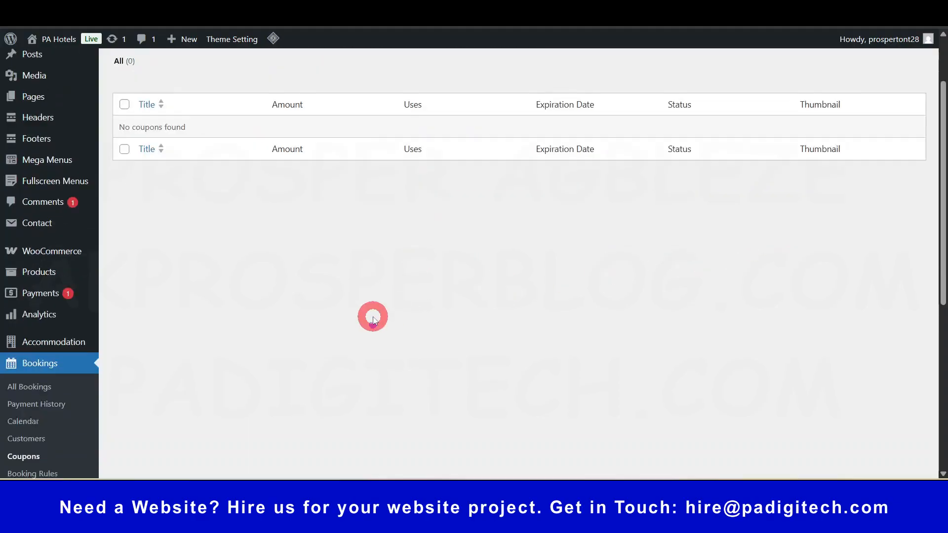
{"action": "scroll", "coordinate": [373, 320], "scroll_direction": "down", "scroll_amount": 4}
Add a new coupon with the code FirstTime10 and the description "10% off first booking".
{"action": "left_click", "coordinate": [30, 298]}
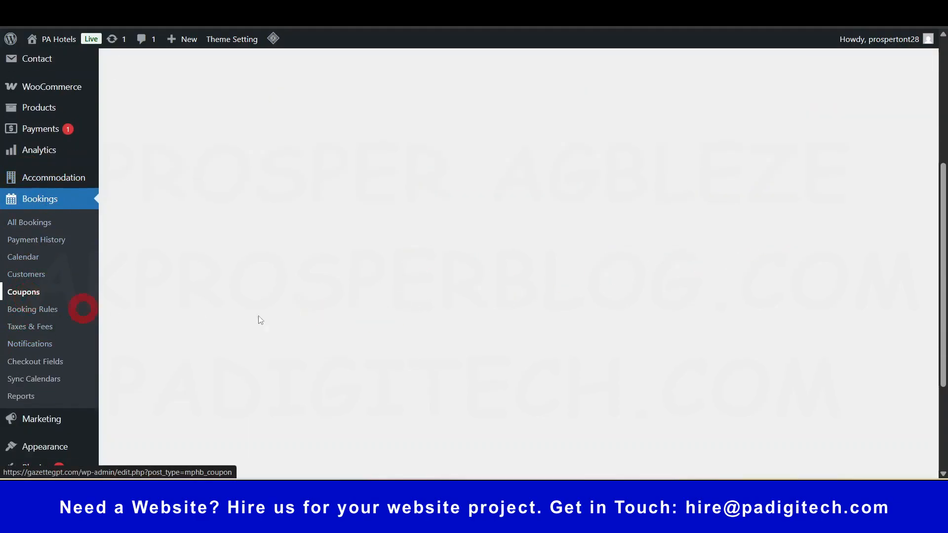
{"action": "left_click", "coordinate": [211, 74]}
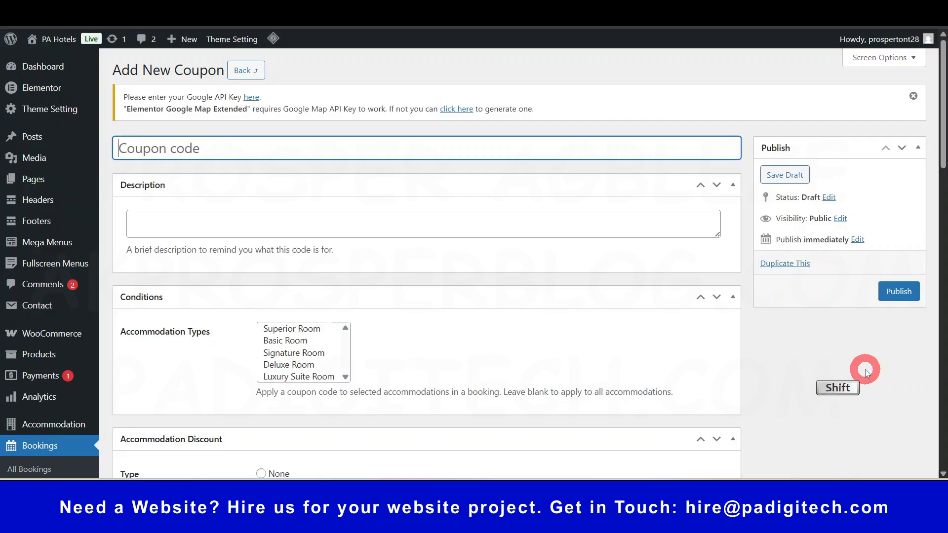
{"action": "type", "text": "FirstTime10"}
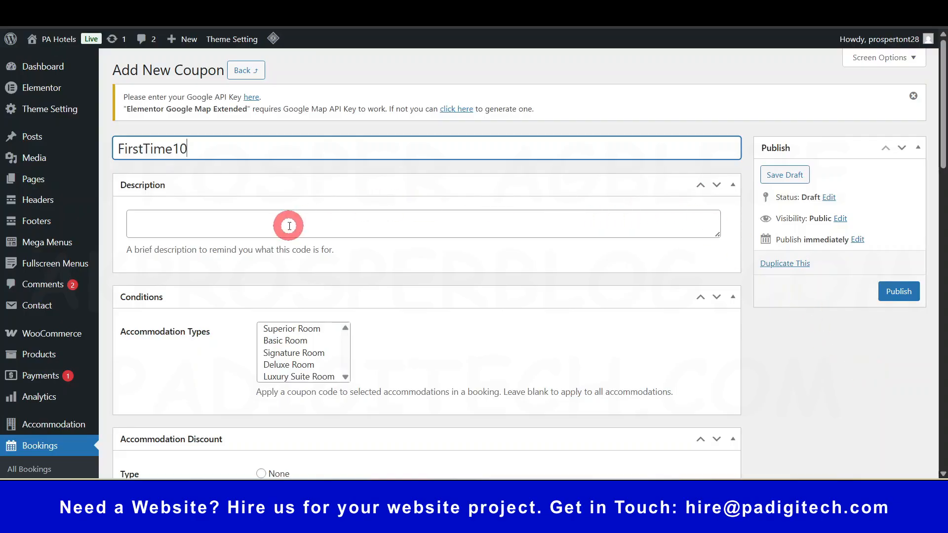
{"action": "left_click", "coordinate": [249, 223]}
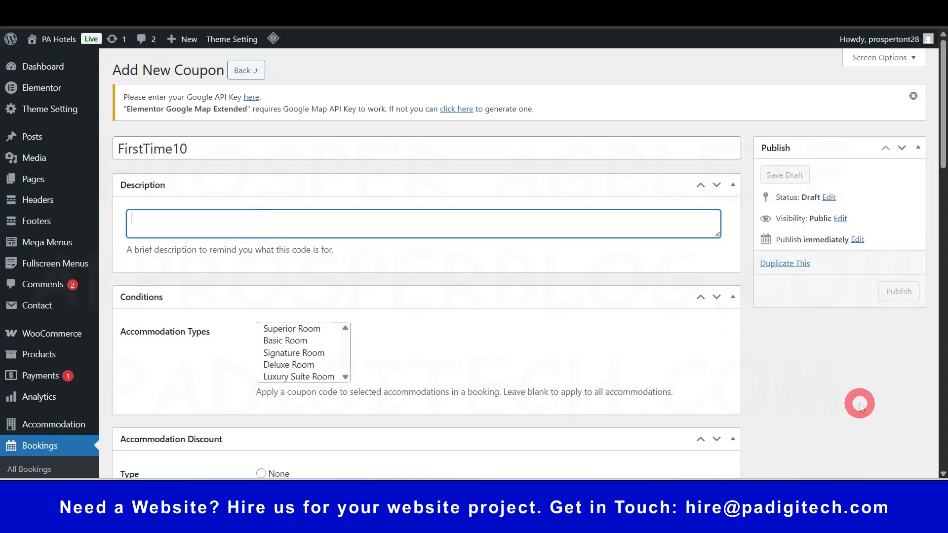
{"action": "type", "text": "!"}
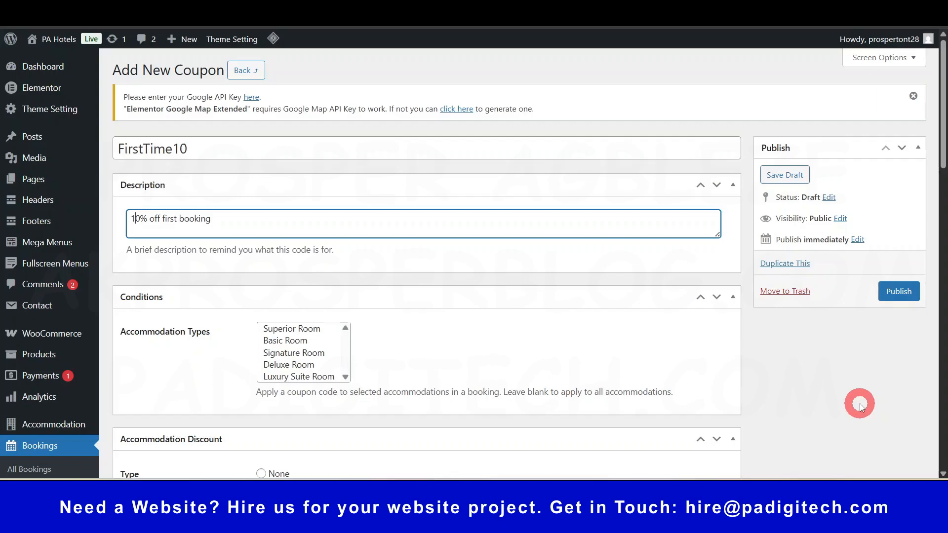
Select all accommodation types in the FirstTime10 coupon's conditions.
{"action": "left_click", "coordinate": [486, 249]}
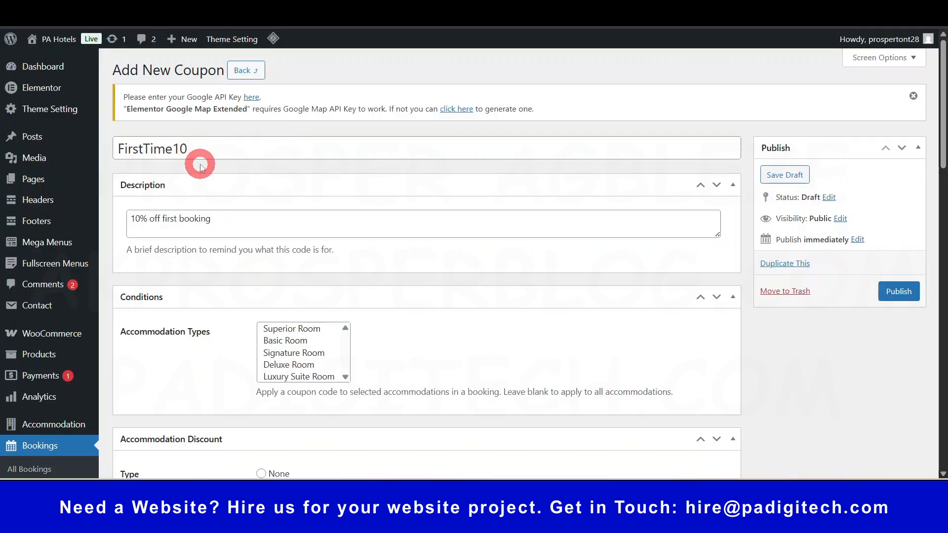
{"action": "scroll", "coordinate": [220, 178], "scroll_direction": "down", "scroll_amount": 2}
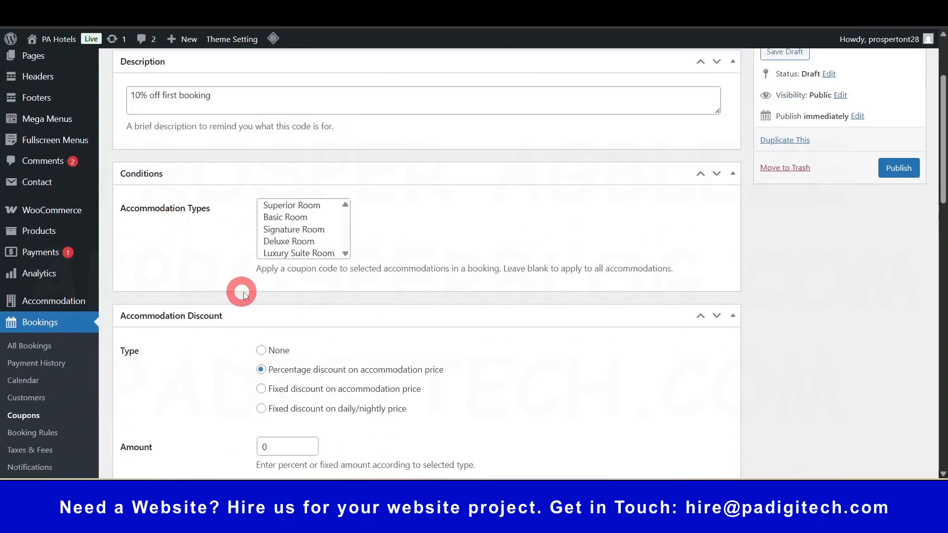
{"action": "scroll", "coordinate": [296, 183], "scroll_direction": "up", "scroll_amount": 2}
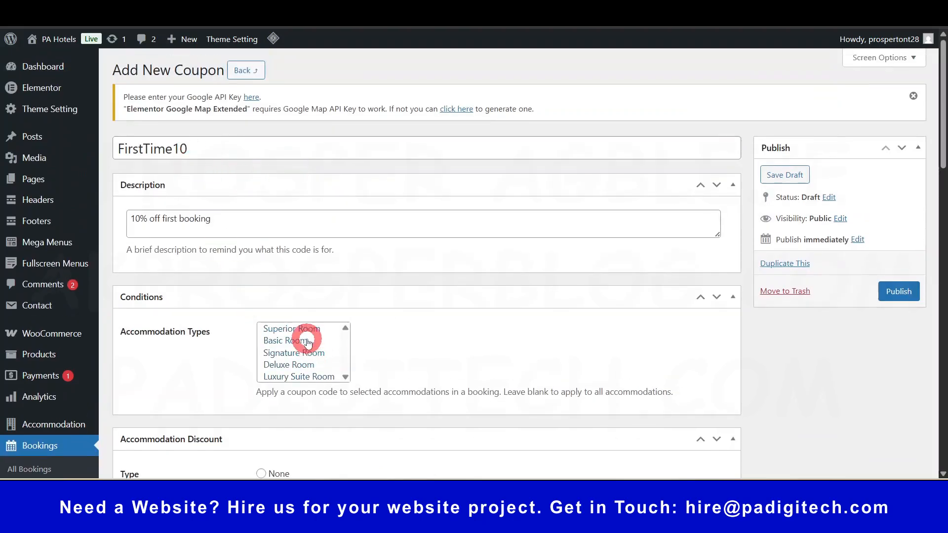
{"action": "left_click", "coordinate": [306, 329]}
{"action": "left_click", "coordinate": [308, 341]}
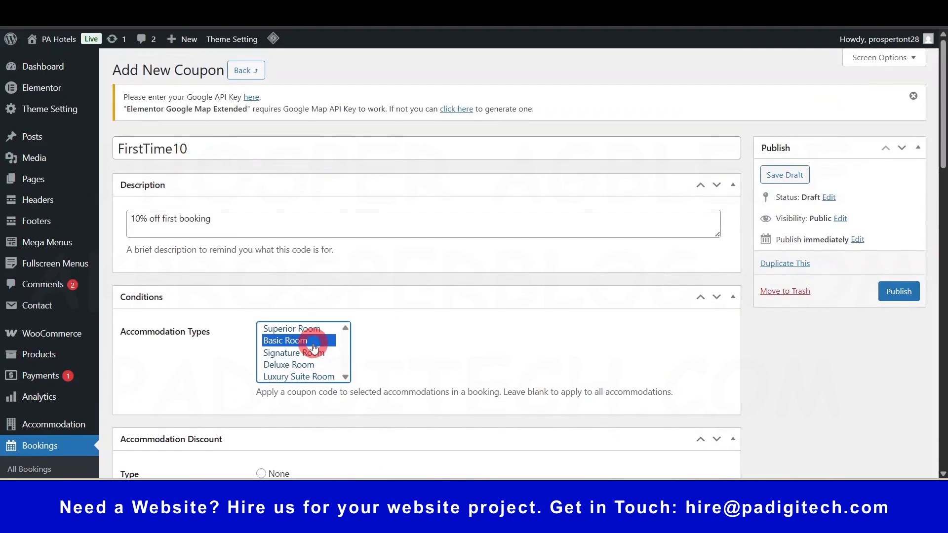
{"action": "key", "text": "ctrl+a"}
{"action": "left_click", "coordinate": [405, 359]}
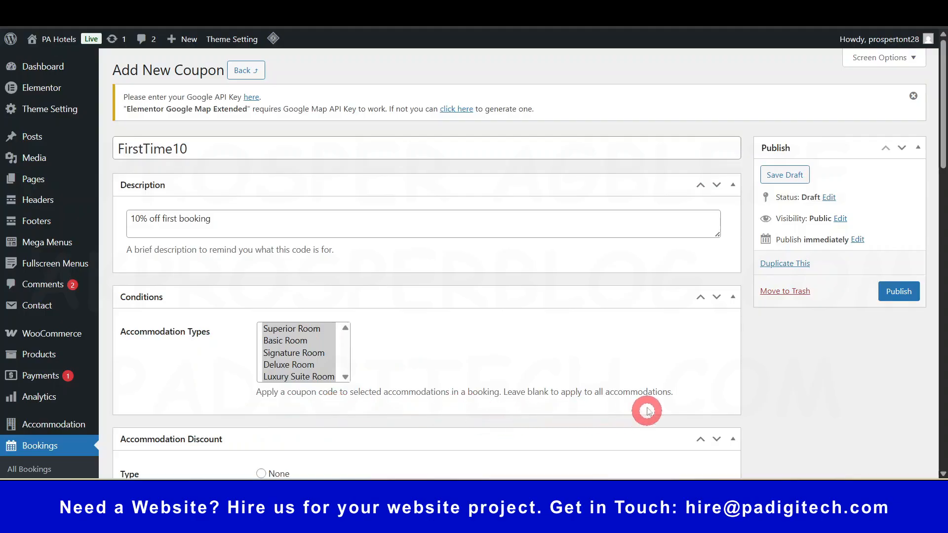
Limit the coupon to a single accommodation type, first Signature Room and then Superior Room.
{"action": "left_click", "coordinate": [323, 353]}
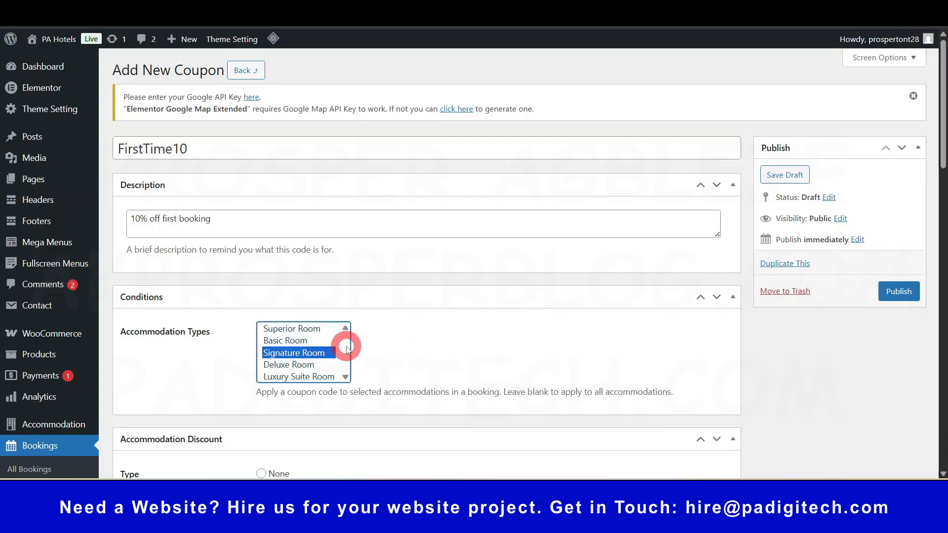
{"action": "left_click", "coordinate": [380, 354]}
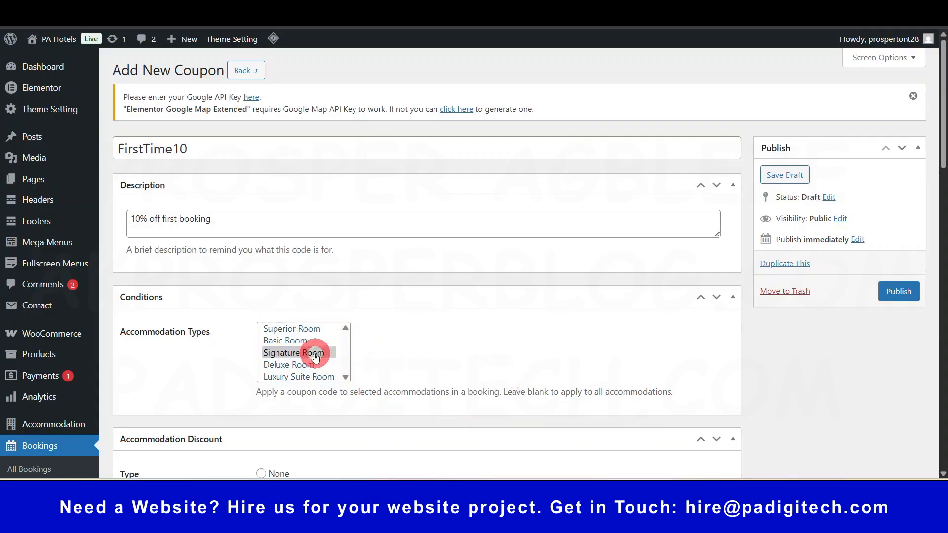
{"action": "left_click", "coordinate": [296, 328]}
{"action": "left_click", "coordinate": [508, 363]}
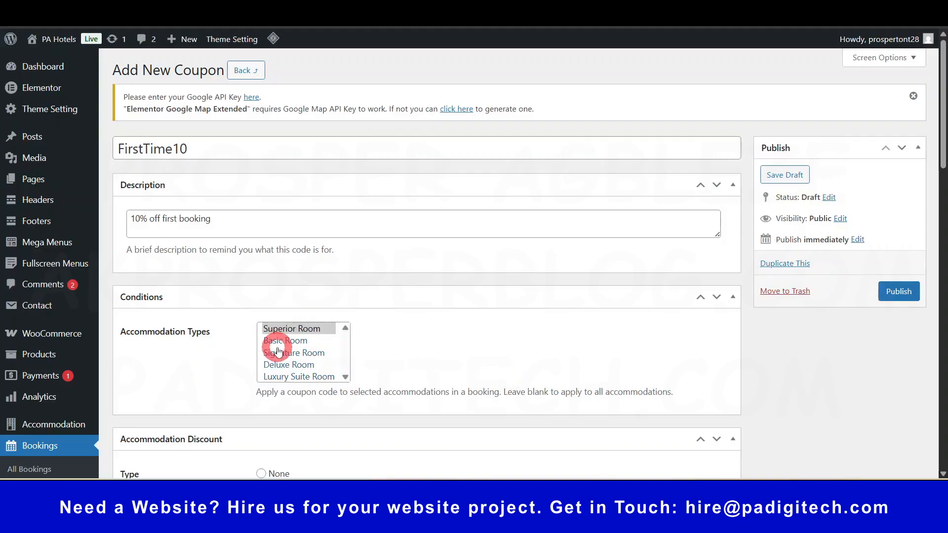
Switch the coupon's condition back to every accommodation type in the list.
{"action": "scroll", "coordinate": [277, 340], "scroll_direction": "down", "scroll_amount": 6}
{"action": "scroll", "coordinate": [284, 342], "scroll_direction": "up", "scroll_amount": 6}
{"action": "key", "text": "ctrl+a"}
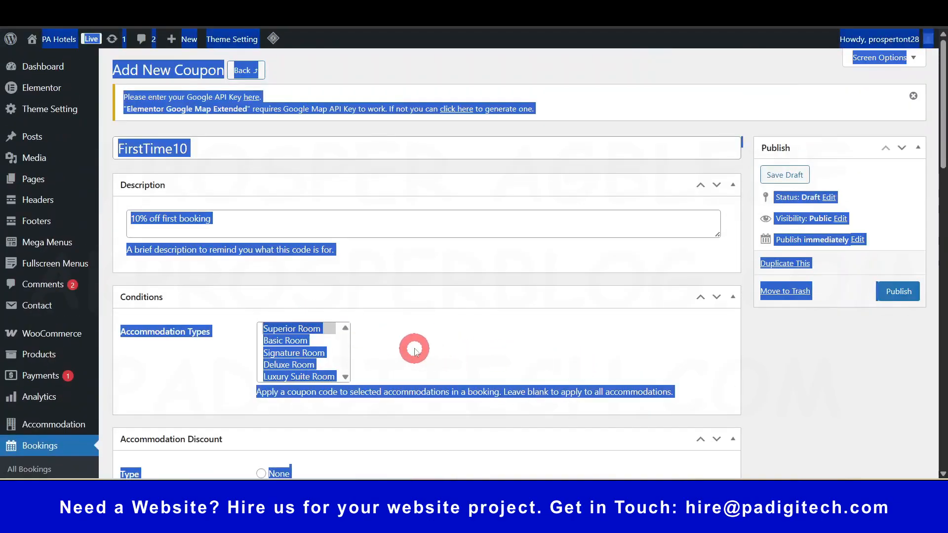
{"action": "left_click", "coordinate": [414, 348]}
{"action": "left_click", "coordinate": [323, 346]}
{"action": "key", "text": "ctrl+a"}
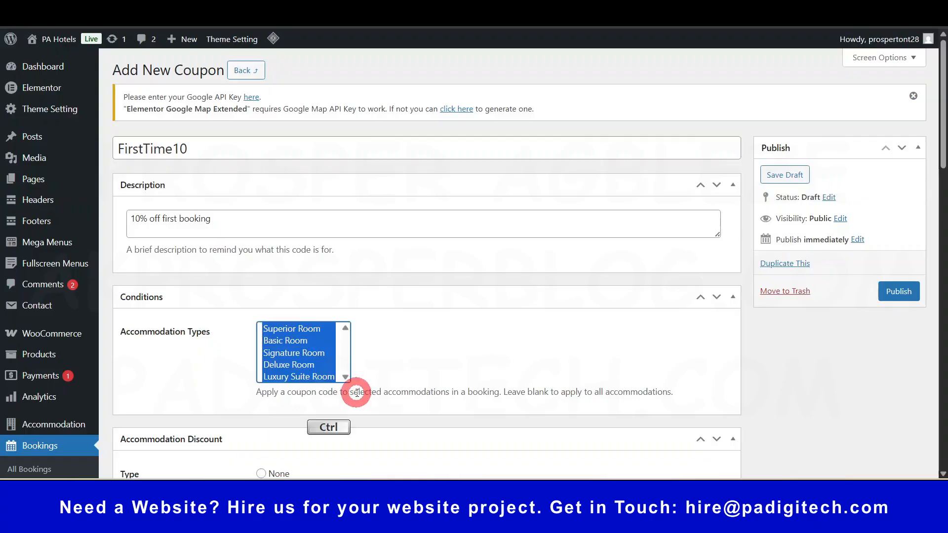
{"action": "left_click", "coordinate": [433, 355]}
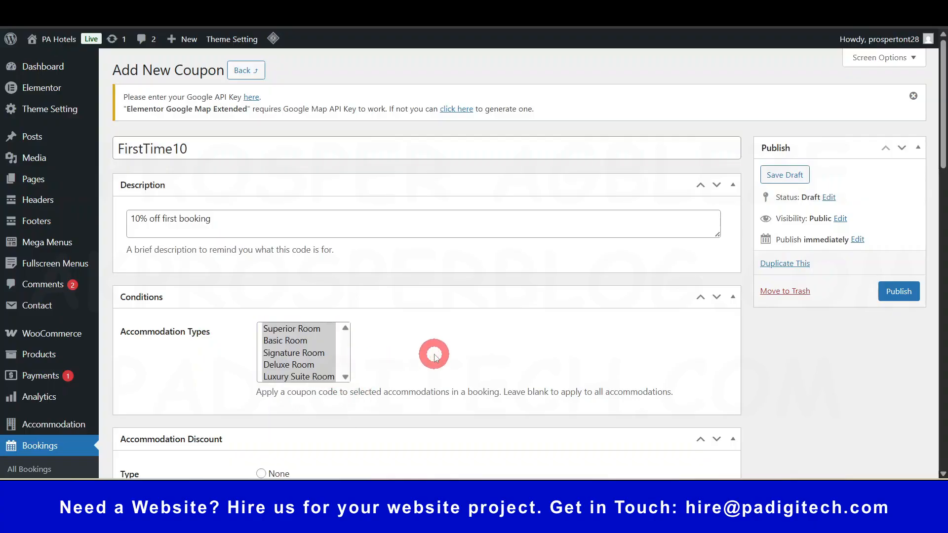
Restrict the coupon to the Signature Room and Deluxe Room accommodation types.
{"action": "left_click", "coordinate": [295, 366]}
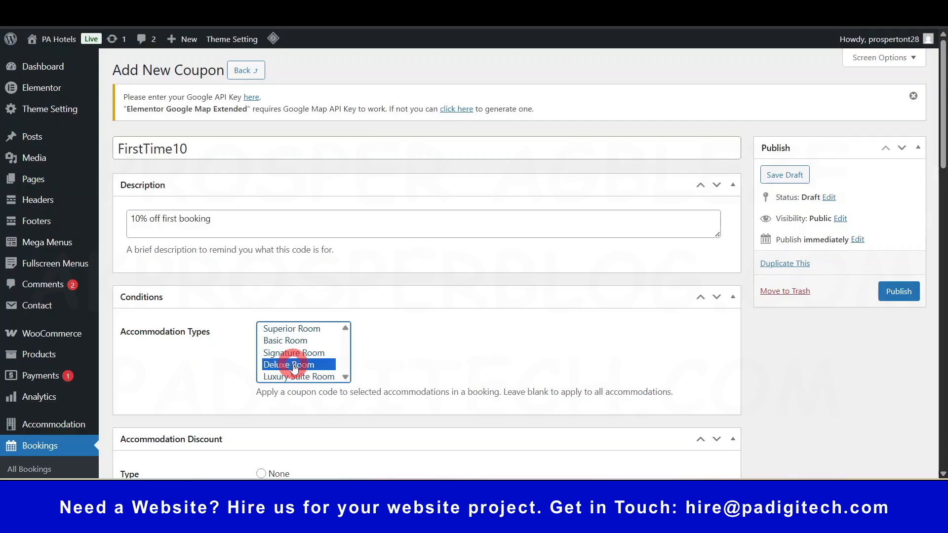
{"action": "left_click", "coordinate": [294, 353], "text": "ctrl"}
{"action": "left_click", "coordinate": [430, 352]}
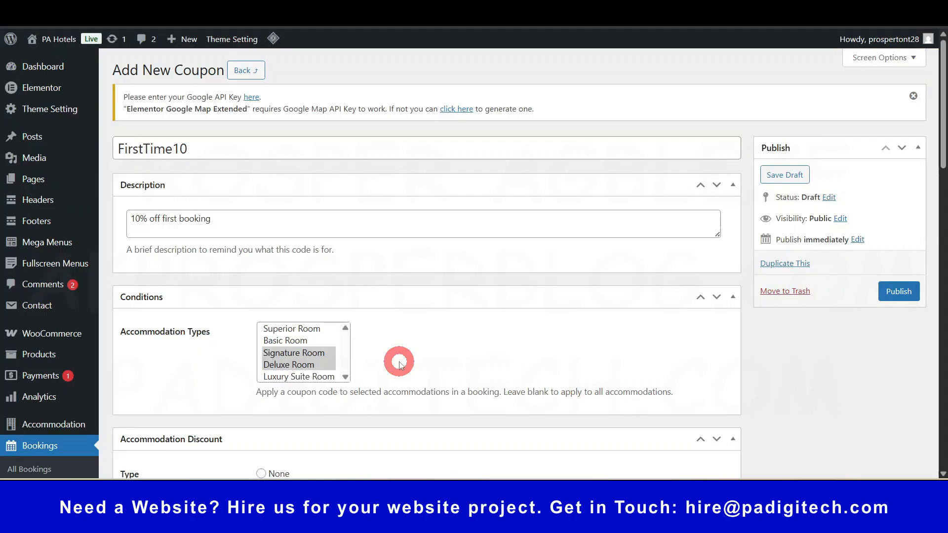
Set the coupon's accommodation discount amount to 10, keeping the percentage discount on accommodation price.
{"action": "scroll", "coordinate": [399, 364], "scroll_direction": "down", "scroll_amount": 3}
{"action": "scroll", "coordinate": [417, 346], "scroll_direction": "down", "scroll_amount": 3}
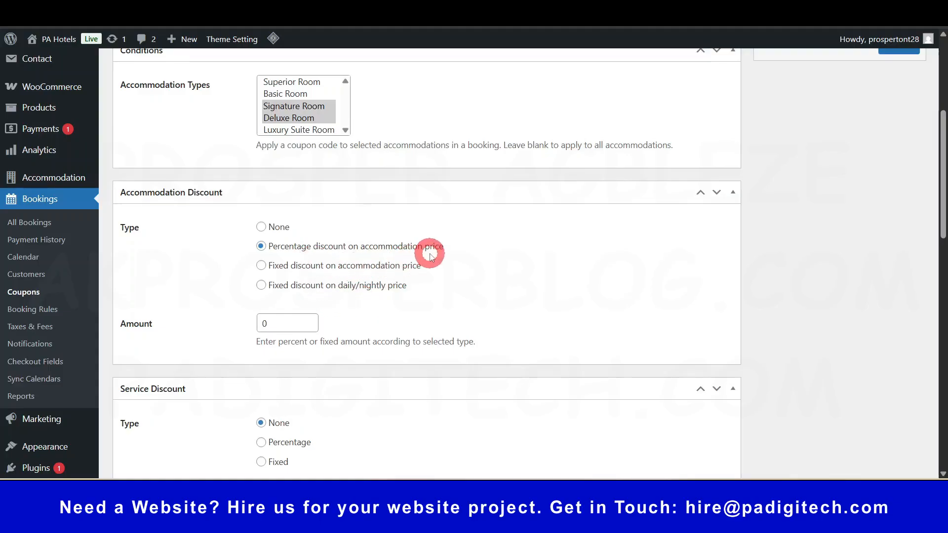
{"action": "scroll", "coordinate": [431, 257], "scroll_direction": "up", "scroll_amount": 5}
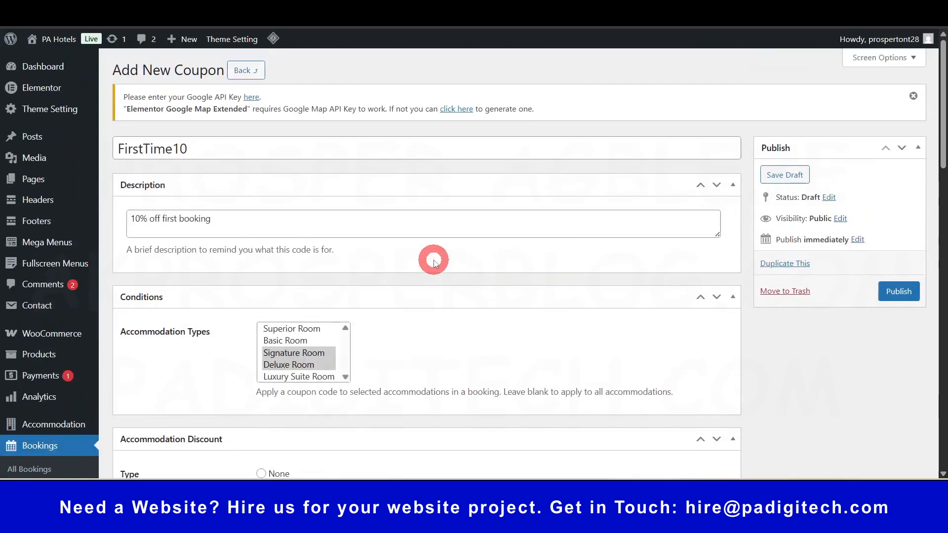
{"action": "scroll", "coordinate": [433, 261], "scroll_direction": "down", "scroll_amount": 10}
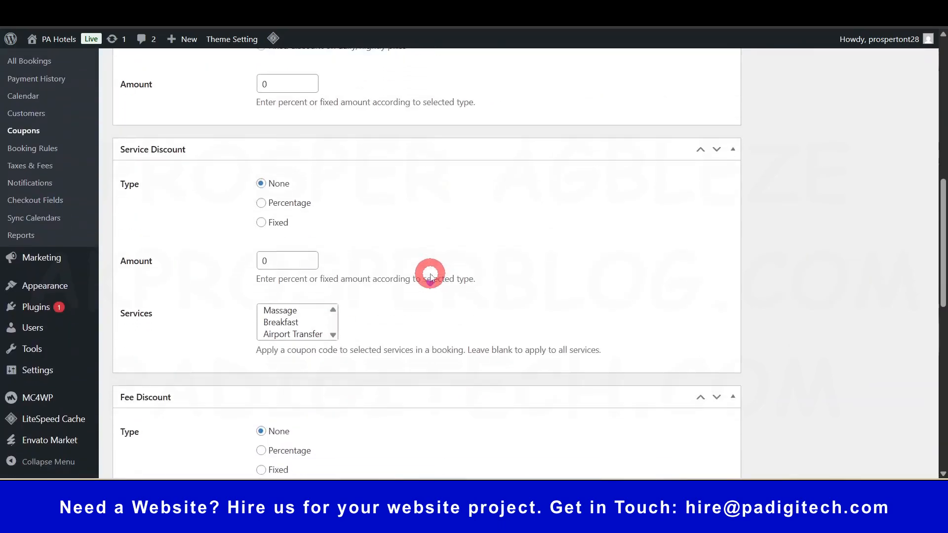
{"action": "scroll", "coordinate": [431, 269], "scroll_direction": "up", "scroll_amount": 4}
{"action": "scroll", "coordinate": [431, 276], "scroll_direction": "up", "scroll_amount": 1}
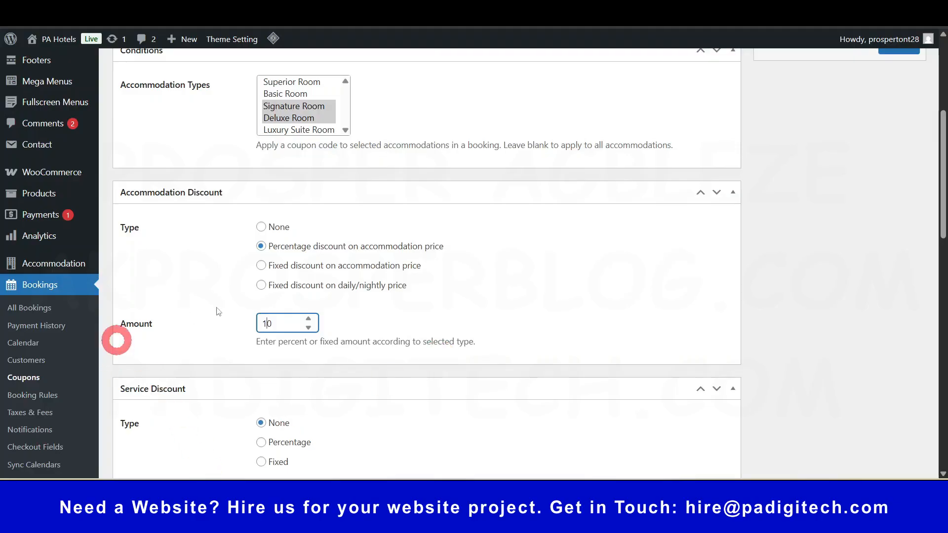
Set the coupon's expiration date to 16/04/2026 and view the Check-in After date picker without choosing a date.
{"action": "scroll", "coordinate": [204, 210], "scroll_direction": "down", "scroll_amount": 3}
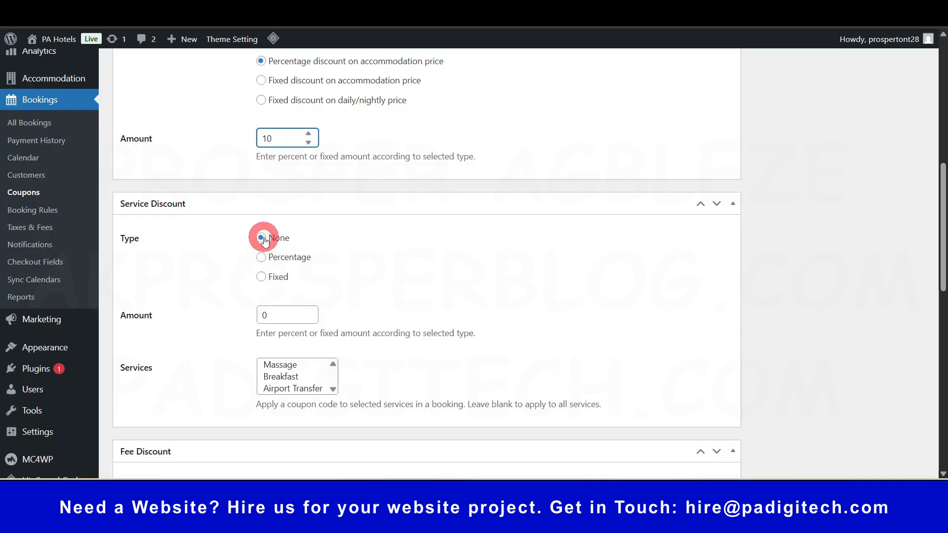
{"action": "scroll", "coordinate": [263, 239], "scroll_direction": "up", "scroll_amount": 4}
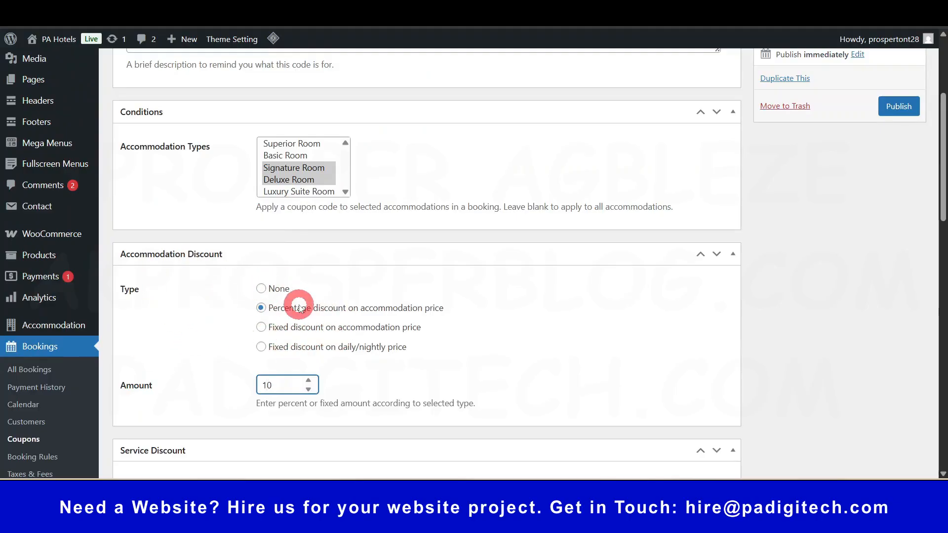
{"action": "scroll", "coordinate": [299, 308], "scroll_direction": "down", "scroll_amount": 10}
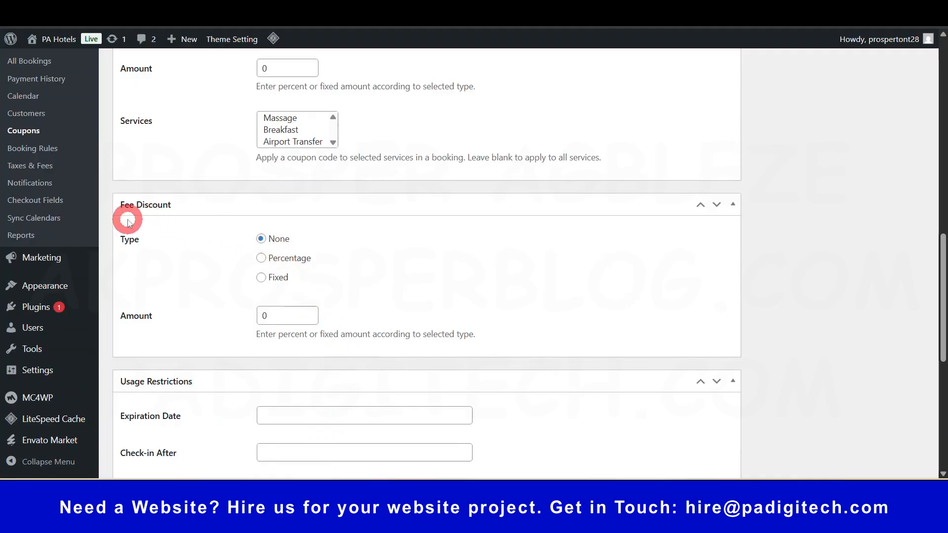
{"action": "scroll", "coordinate": [292, 300], "scroll_direction": "up", "scroll_amount": 4}
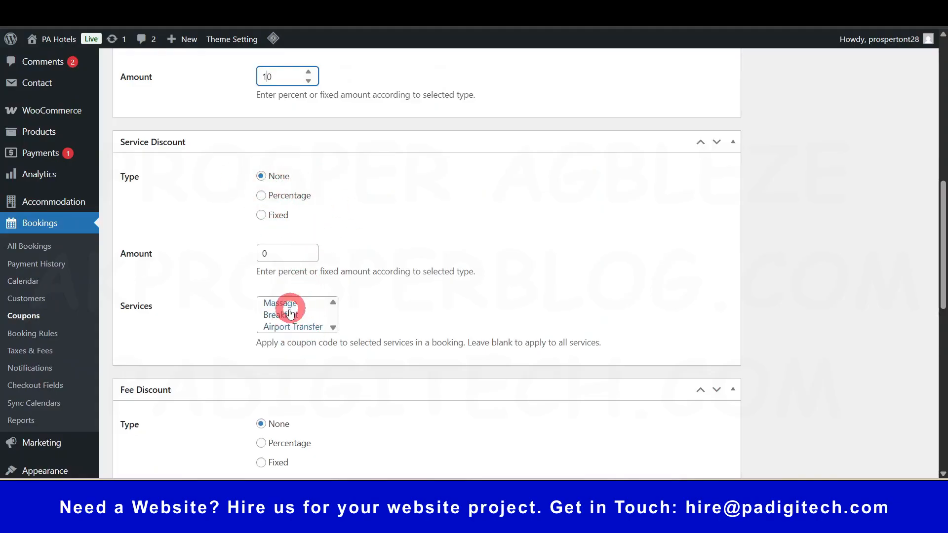
{"action": "scroll", "coordinate": [305, 303], "scroll_direction": "down", "scroll_amount": 9}
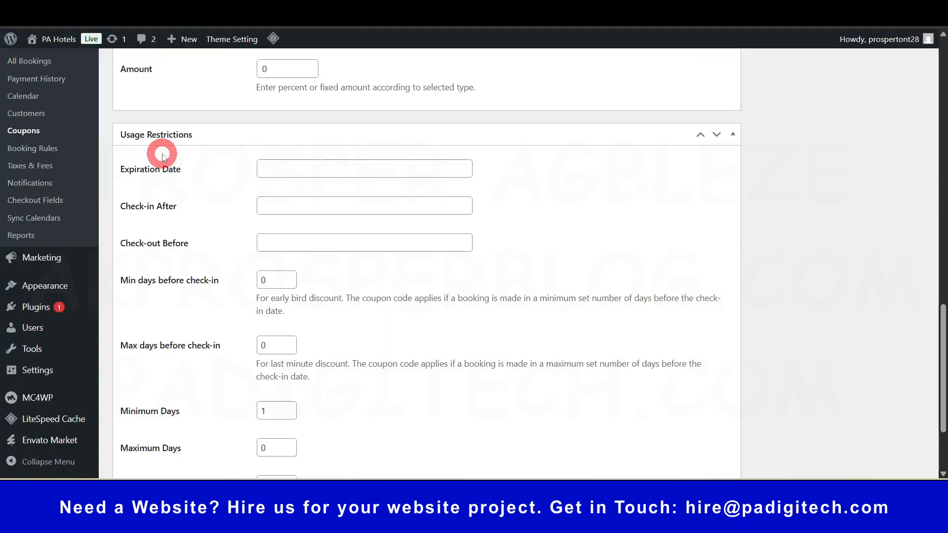
{"action": "left_click", "coordinate": [300, 172]}
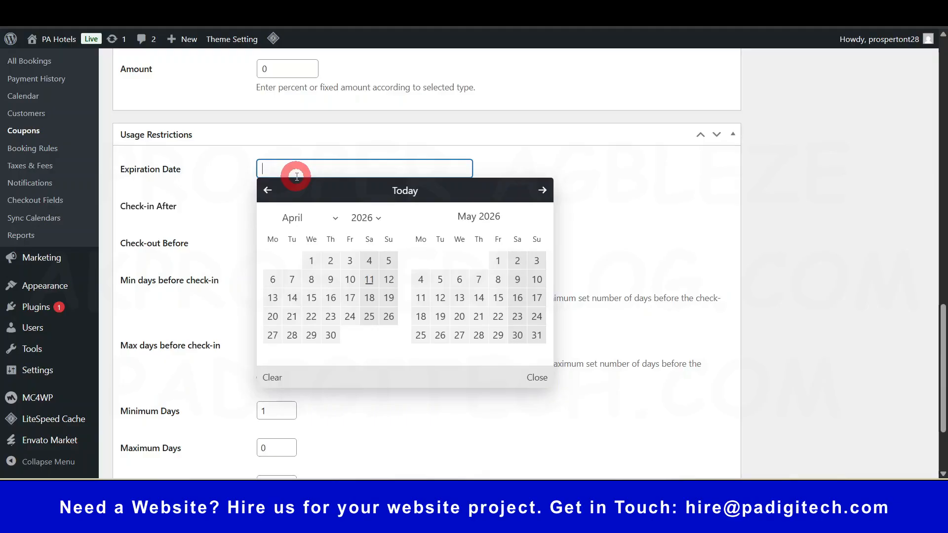
{"action": "left_click", "coordinate": [338, 293]}
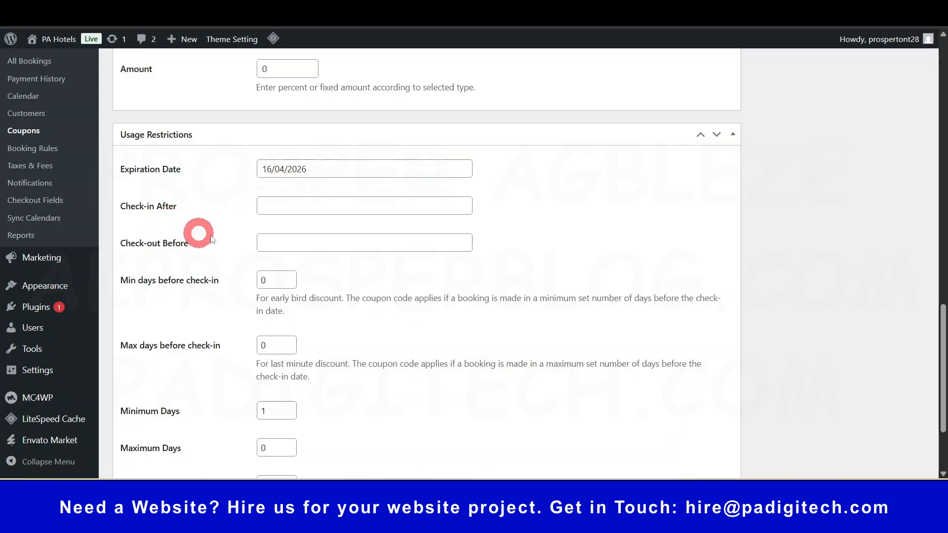
{"action": "left_click", "coordinate": [319, 210]}
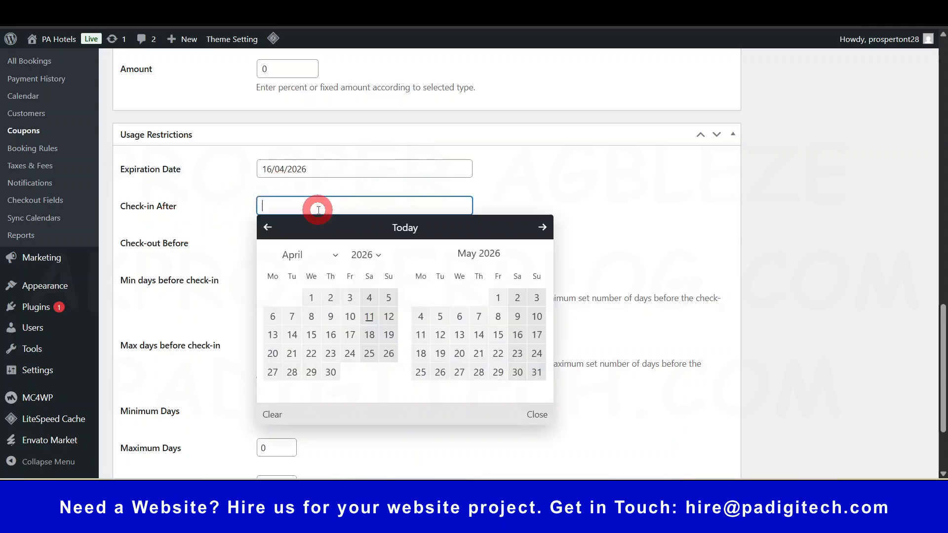
{"action": "left_click", "coordinate": [651, 213]}
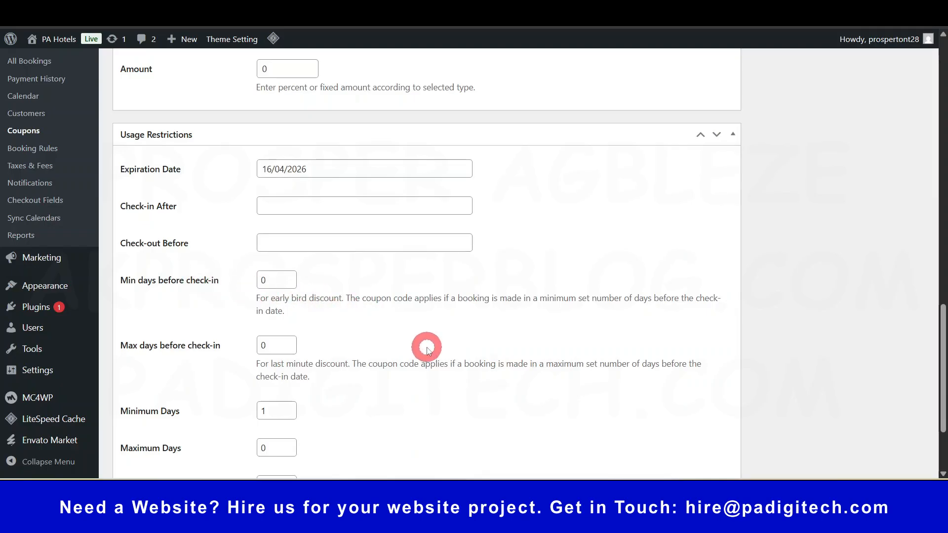
Set the coupon's usage limit to 20 in the usage restrictions.
{"action": "scroll", "coordinate": [415, 345], "scroll_direction": "down", "scroll_amount": 1}
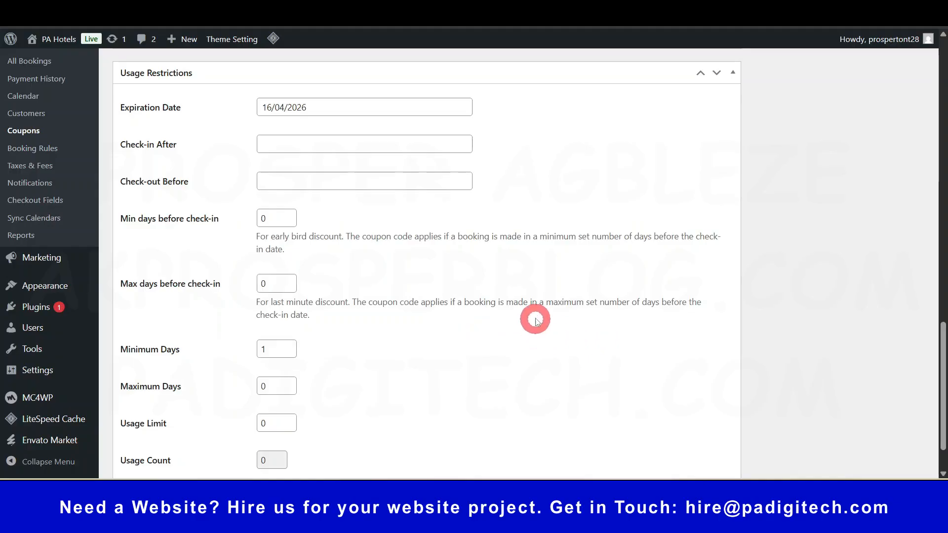
{"action": "scroll", "coordinate": [448, 340], "scroll_direction": "down", "scroll_amount": 2}
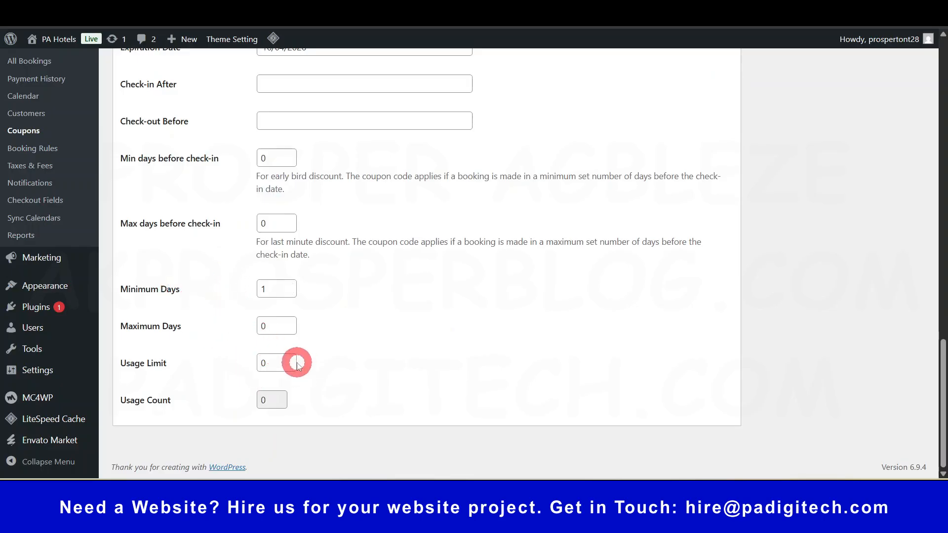
{"action": "left_click", "coordinate": [260, 363]}
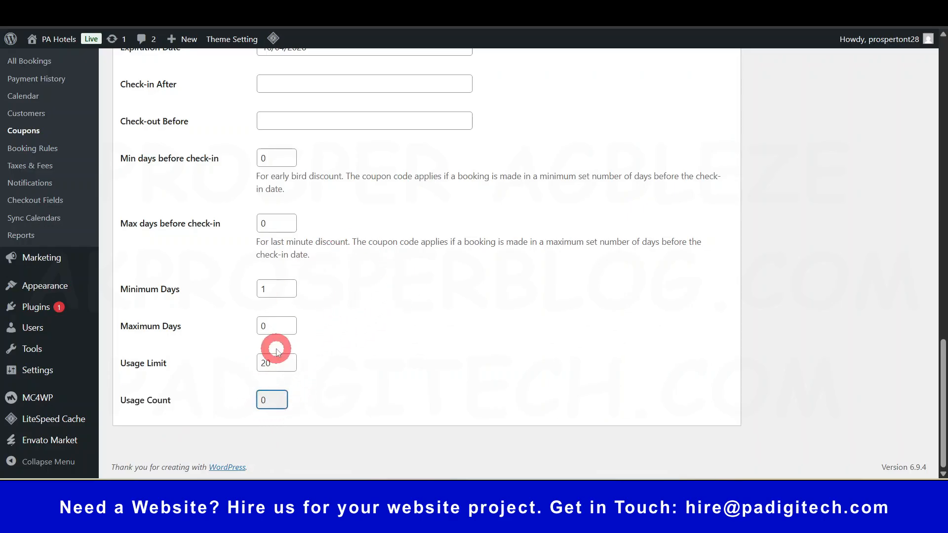
{"action": "left_click", "coordinate": [390, 337]}
Publish the FirstTime10 coupon and return to the Coupons list.
{"action": "scroll", "coordinate": [401, 355], "scroll_direction": "up", "scroll_amount": 20}
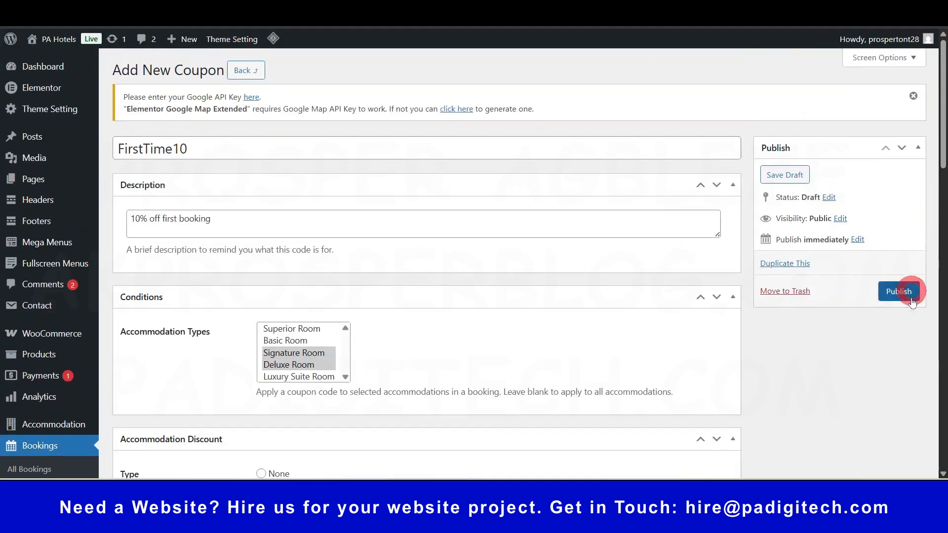
{"action": "left_click", "coordinate": [899, 290]}
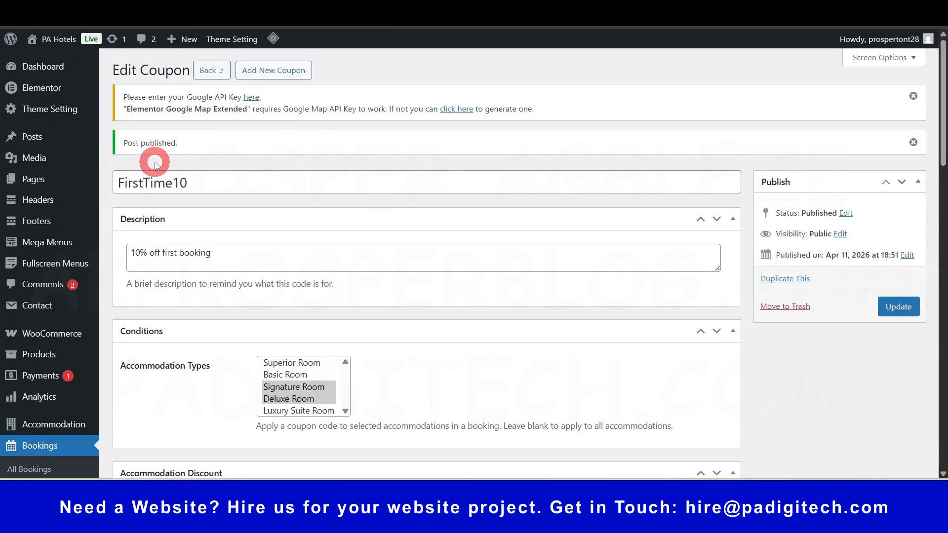
{"action": "left_click", "coordinate": [207, 68]}
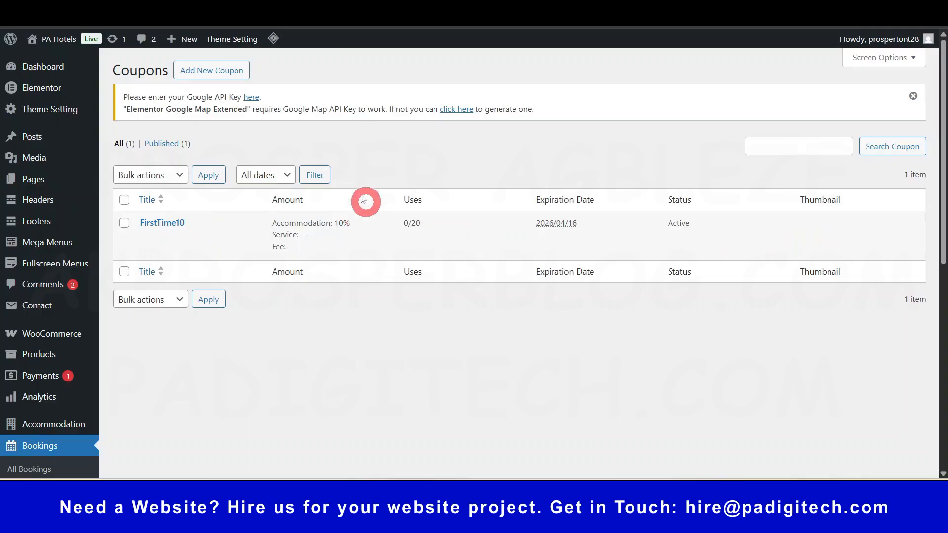
Open the Booking Rules page to examine its rule sections.
{"action": "scroll", "coordinate": [268, 264], "scroll_direction": "down", "scroll_amount": 5}
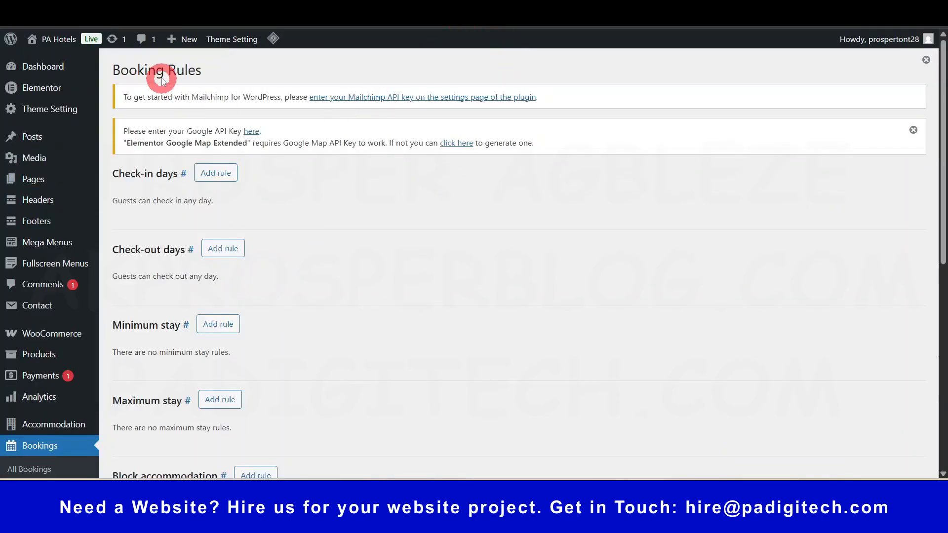
Add a check-in days rule and try excluding Monday, restoring it so that every day is allowed.
{"action": "scroll", "coordinate": [174, 233], "scroll_direction": "down", "scroll_amount": 5}
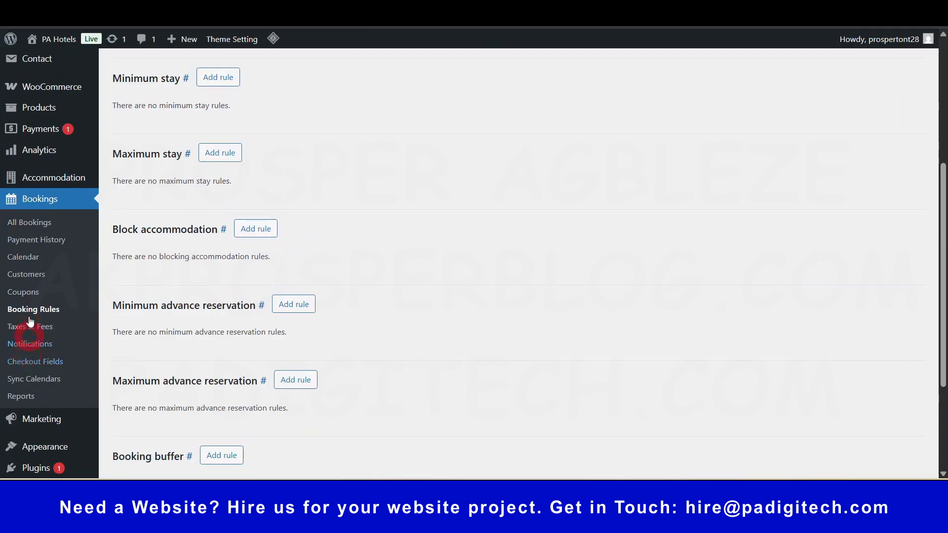
{"action": "scroll", "coordinate": [354, 263], "scroll_direction": "up", "scroll_amount": 5}
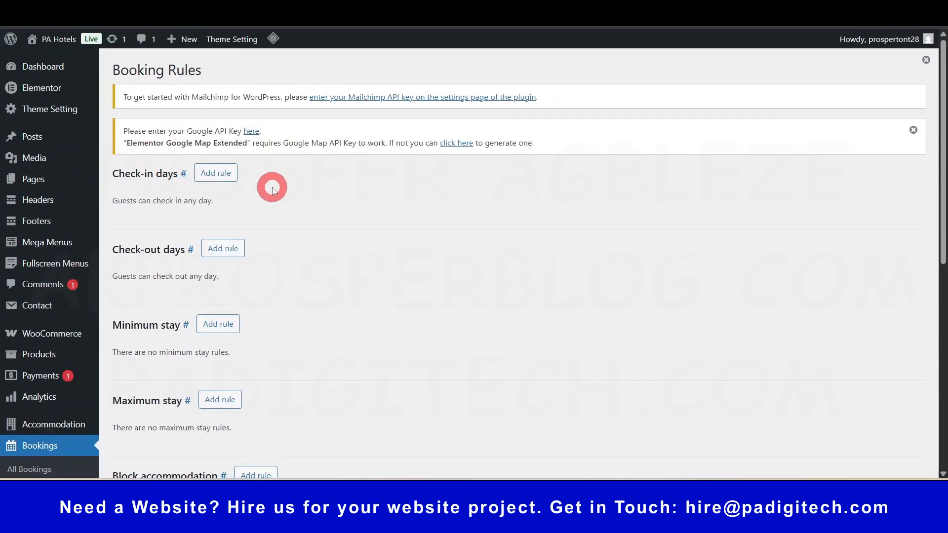
{"action": "left_click", "coordinate": [222, 173]}
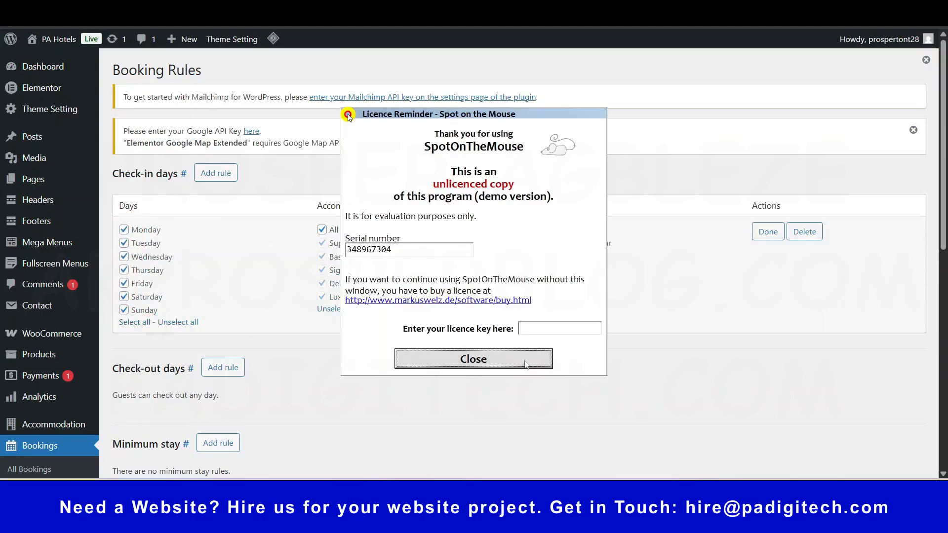
{"action": "left_click", "coordinate": [493, 358]}
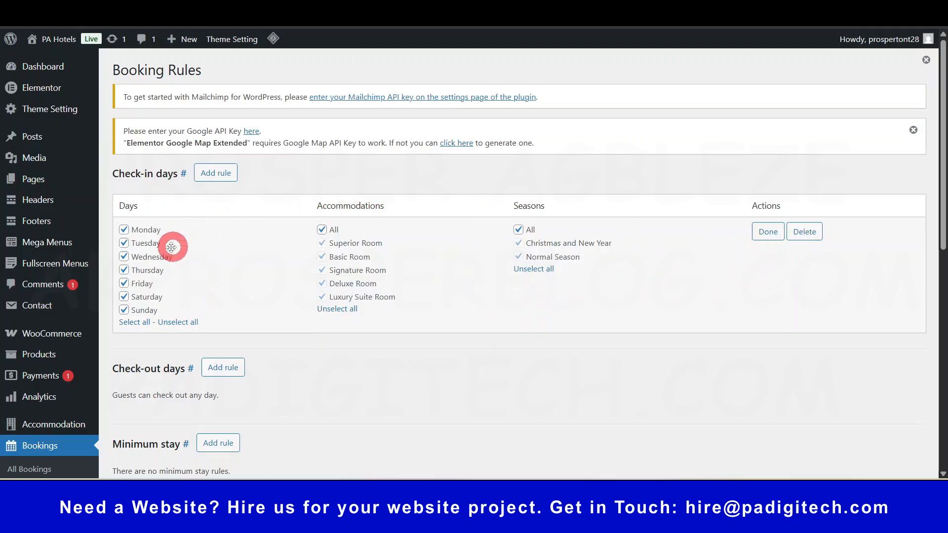
{"action": "left_click", "coordinate": [124, 231]}
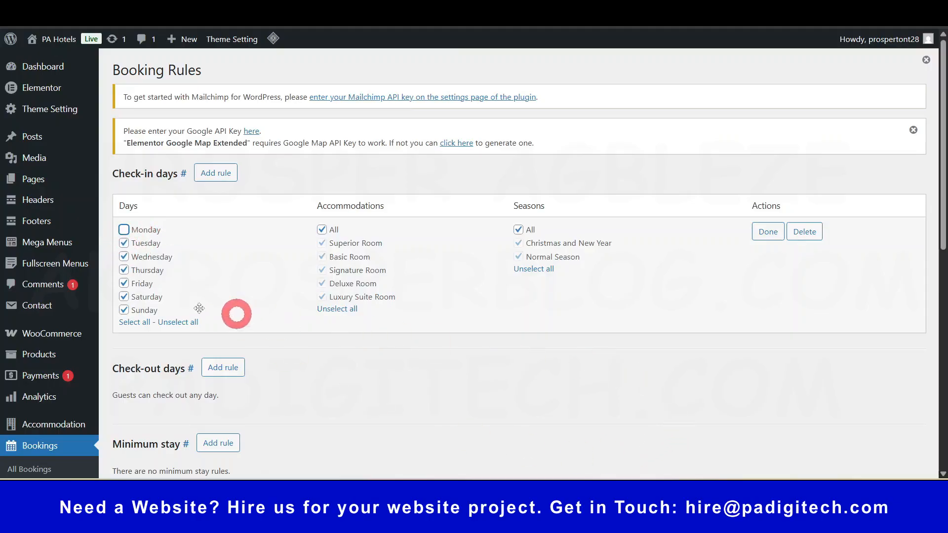
{"action": "mouse_move", "coordinate": [70, 308]}
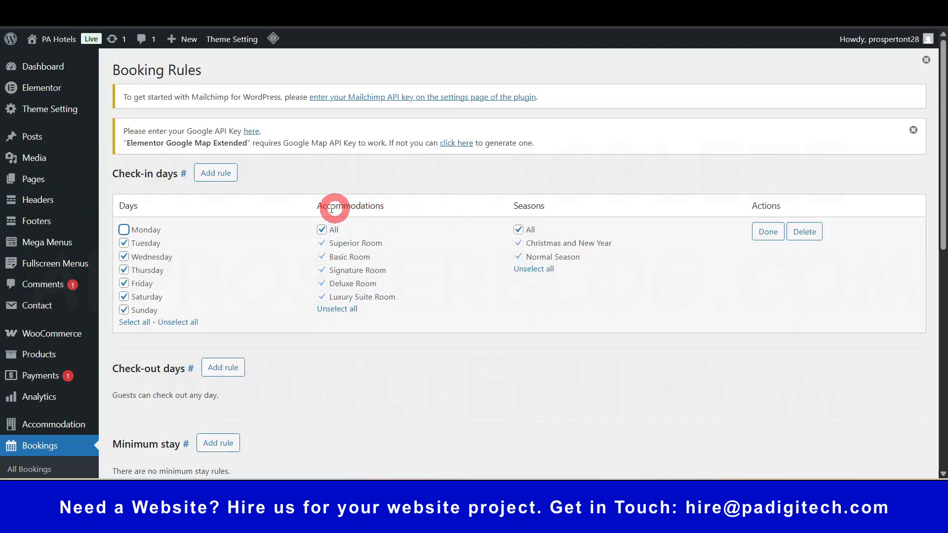
{"action": "left_click", "coordinate": [124, 230]}
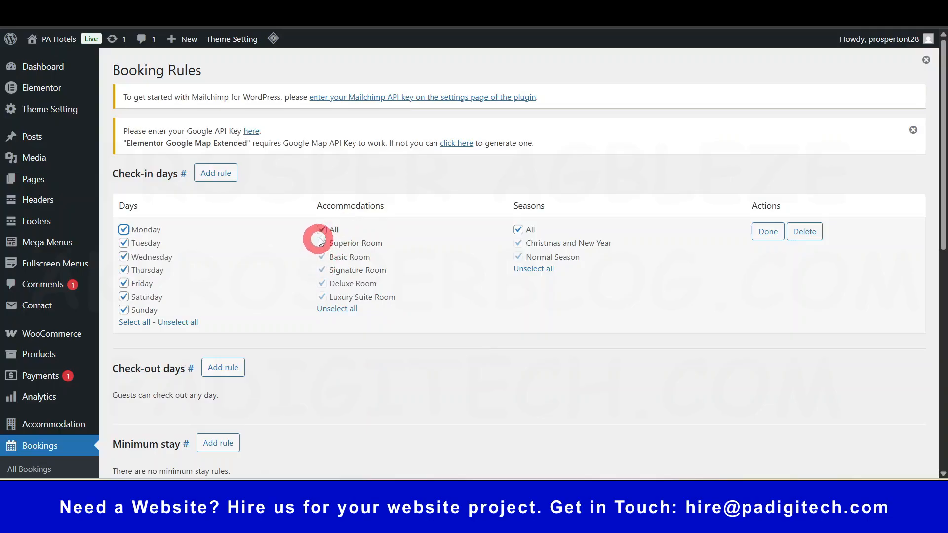
Exclude Basic Room from the check-in days rule's accommodations, and delete the completed rule.
{"action": "left_click", "coordinate": [322, 257]}
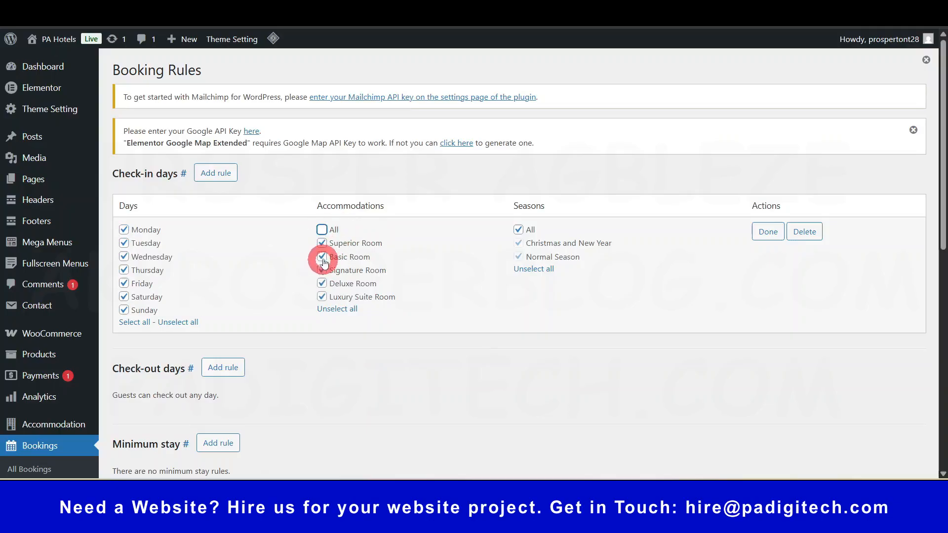
{"action": "left_click", "coordinate": [323, 257]}
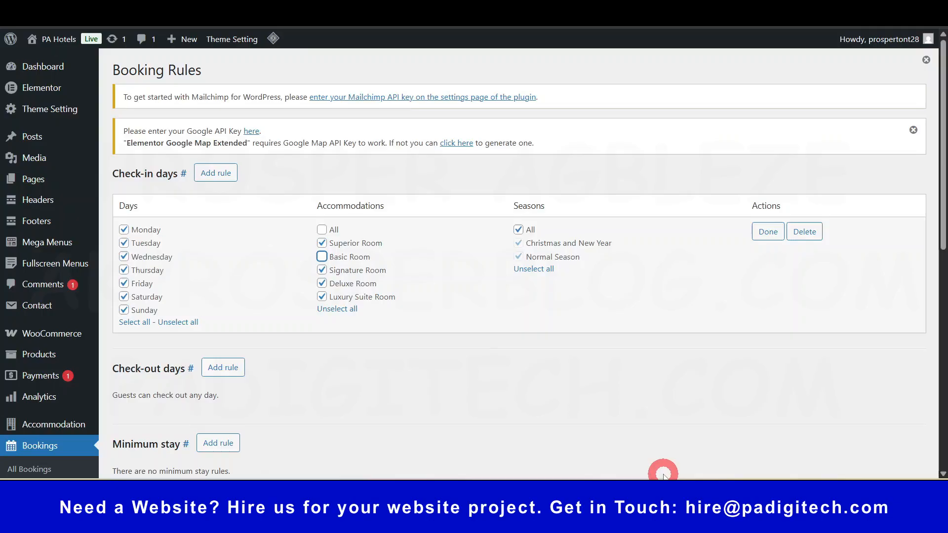
{"action": "left_click", "coordinate": [768, 232]}
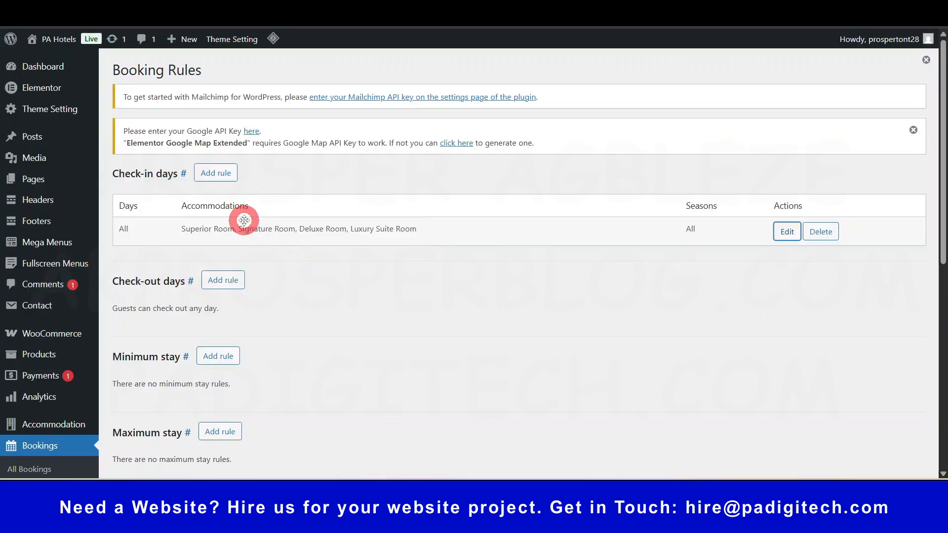
{"action": "left_click", "coordinate": [822, 232]}
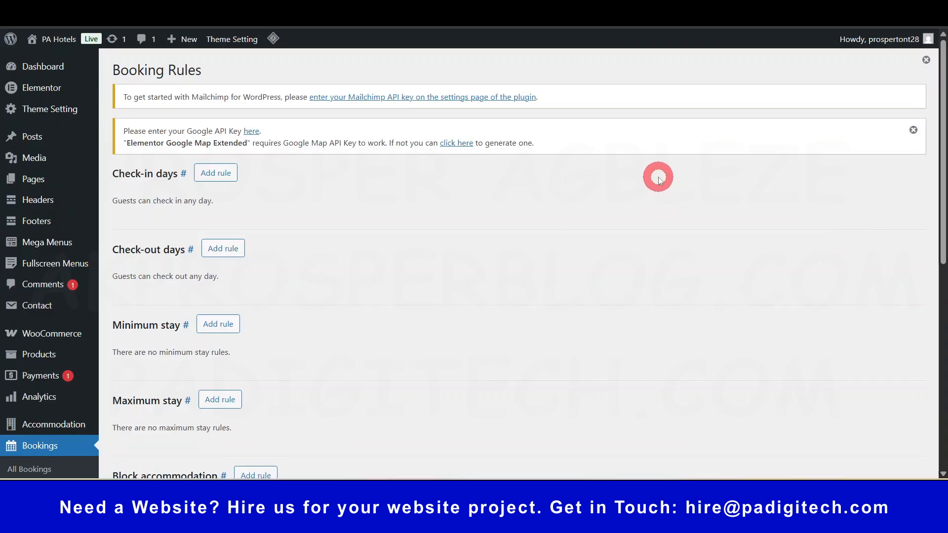
Try adding a check-out days rule and a 2-night minimum stay rule, deleting each one.
{"action": "left_click", "coordinate": [232, 250]}
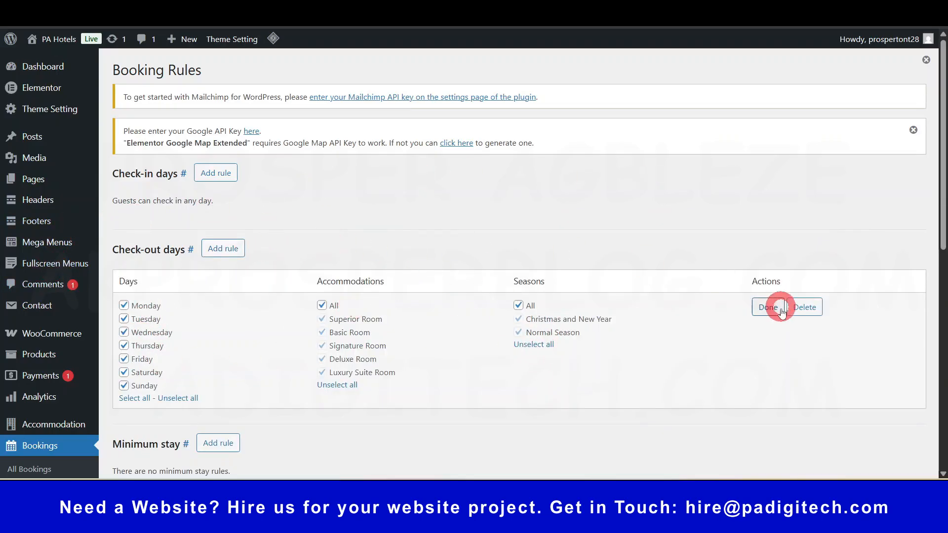
{"action": "left_click", "coordinate": [804, 307]}
{"action": "scroll", "coordinate": [489, 291], "scroll_direction": "down", "scroll_amount": 3}
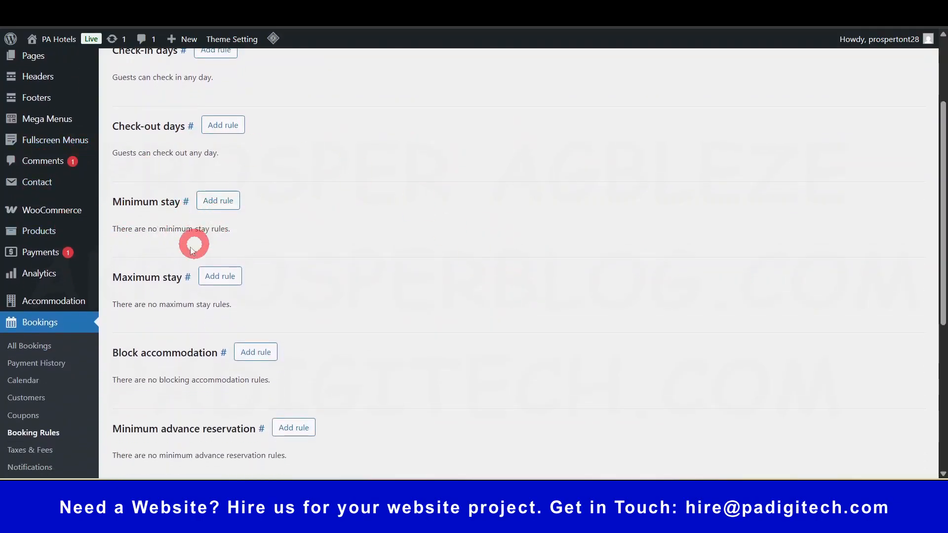
{"action": "left_click", "coordinate": [208, 201]}
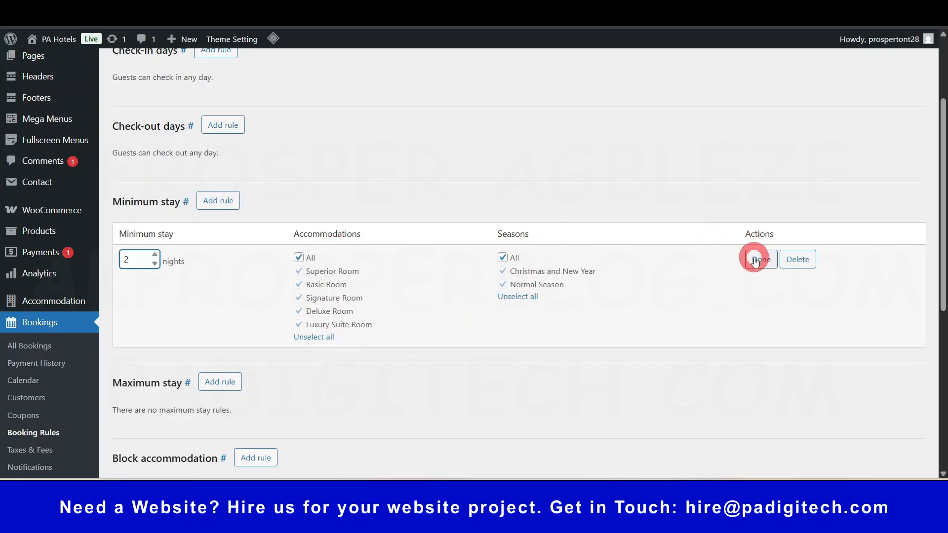
{"action": "left_click", "coordinate": [798, 260]}
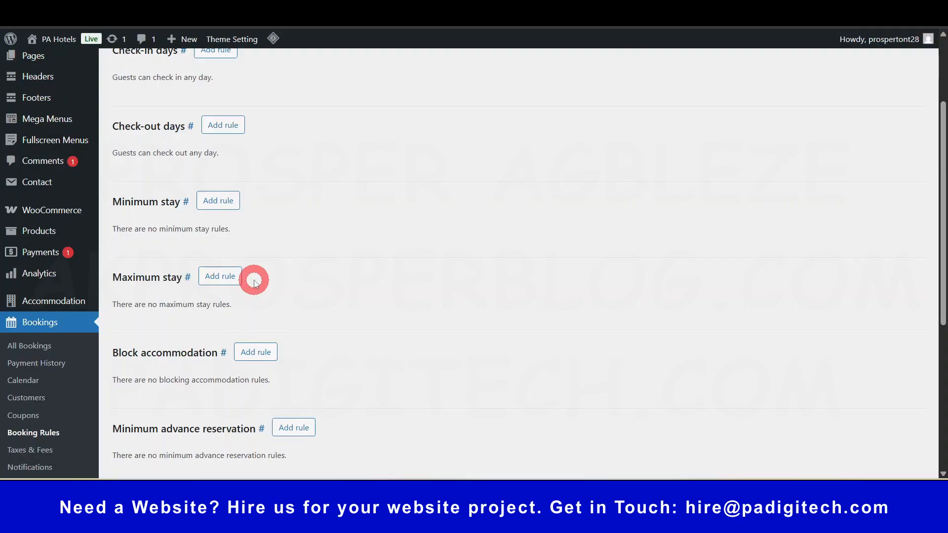
Add a block accommodation rule for the Signature Room type, keeping all of its accommodations included.
{"action": "scroll", "coordinate": [251, 279], "scroll_direction": "down", "scroll_amount": 5}
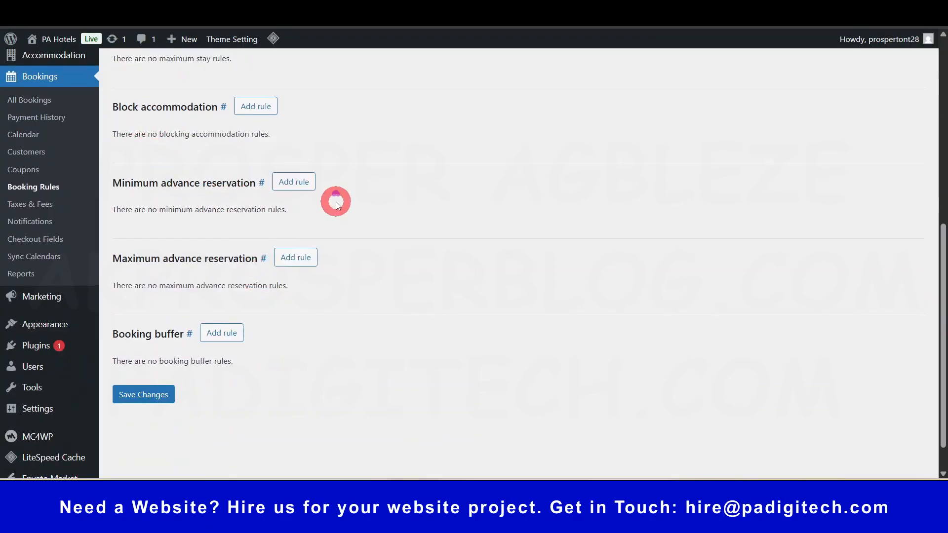
{"action": "scroll", "coordinate": [243, 169], "scroll_direction": "up", "scroll_amount": 1}
{"action": "left_click", "coordinate": [244, 168]}
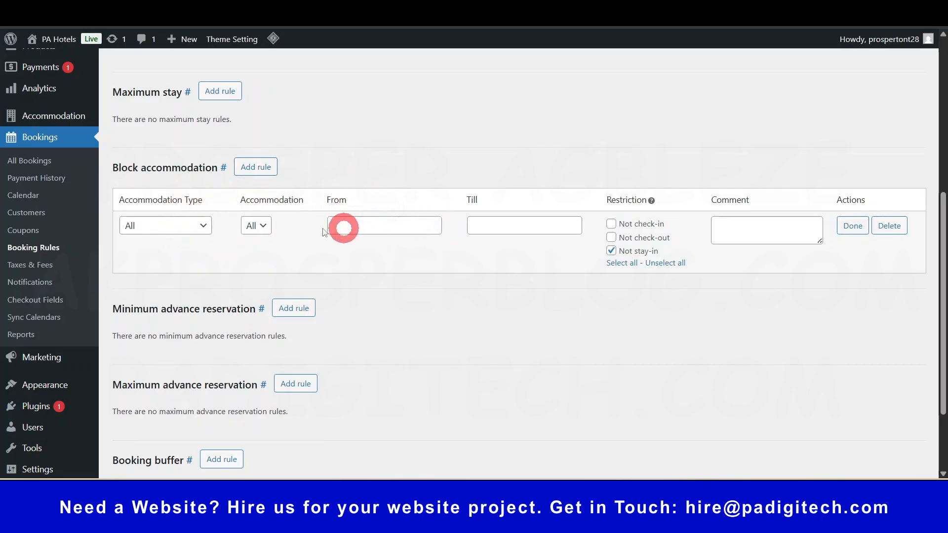
{"action": "left_click", "coordinate": [181, 225]}
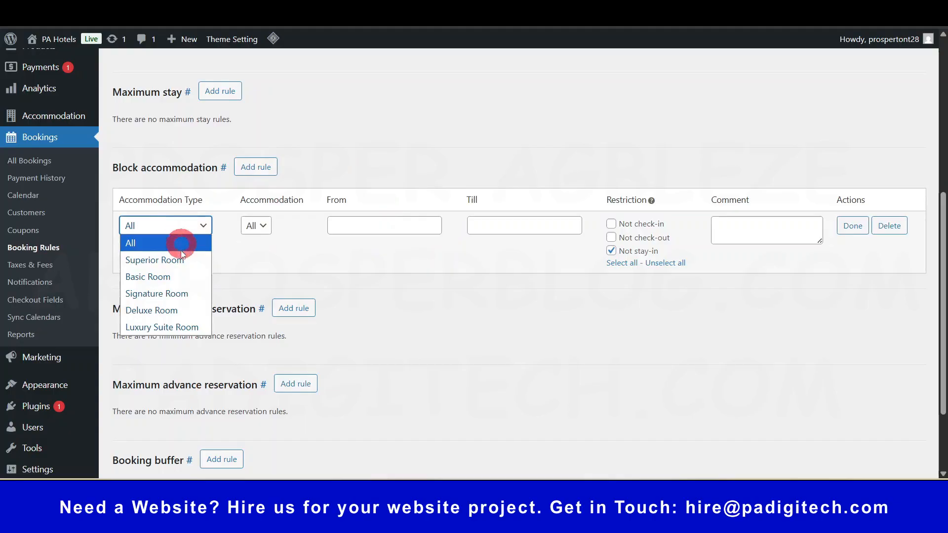
{"action": "left_click", "coordinate": [169, 291]}
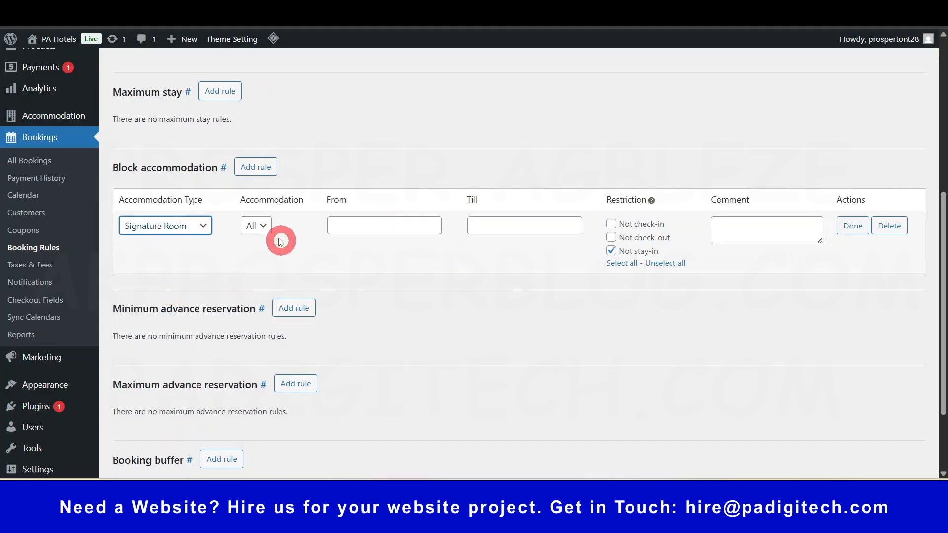
{"action": "left_click", "coordinate": [250, 225]}
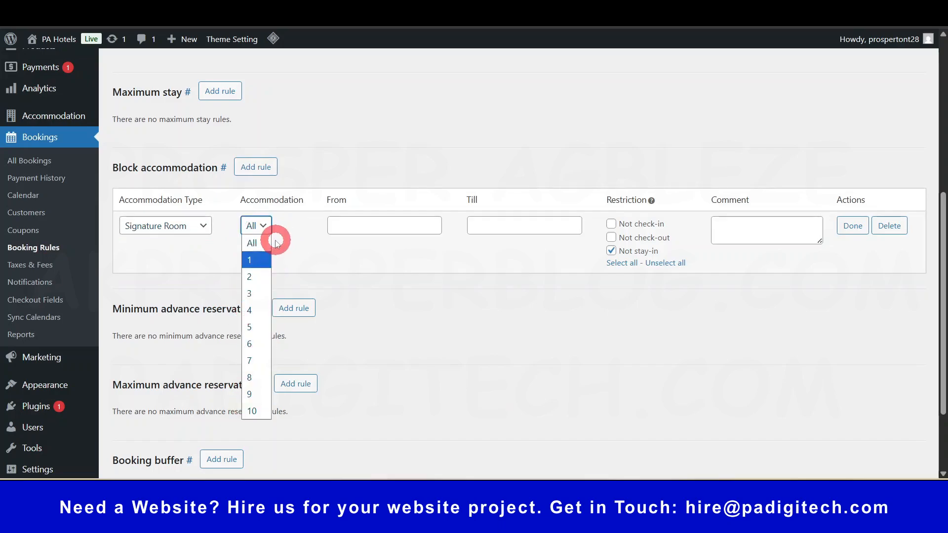
{"action": "left_click", "coordinate": [262, 226]}
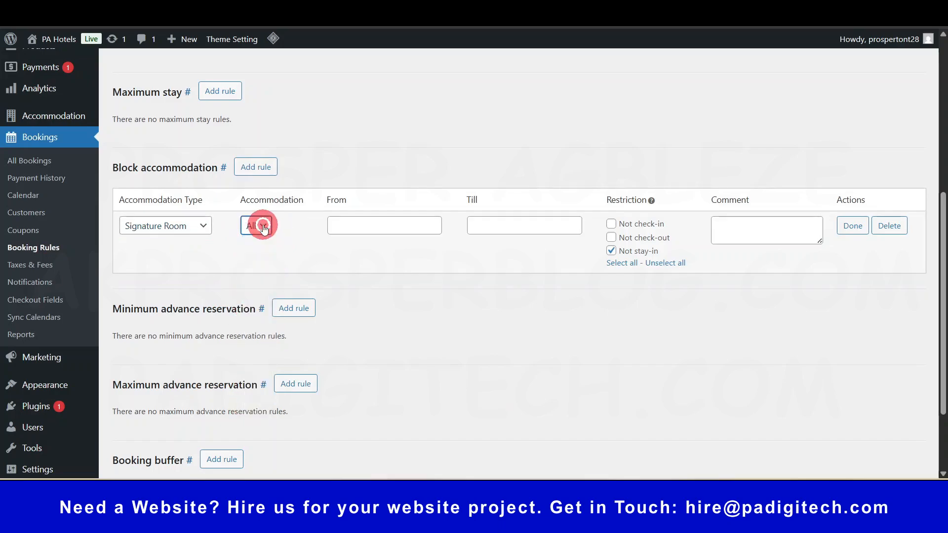
Set the blocking rule's period from 18/04/2026 till 23/04/2026, and delete the rule.
{"action": "left_click", "coordinate": [409, 224]}
{"action": "left_click", "coordinate": [443, 370]}
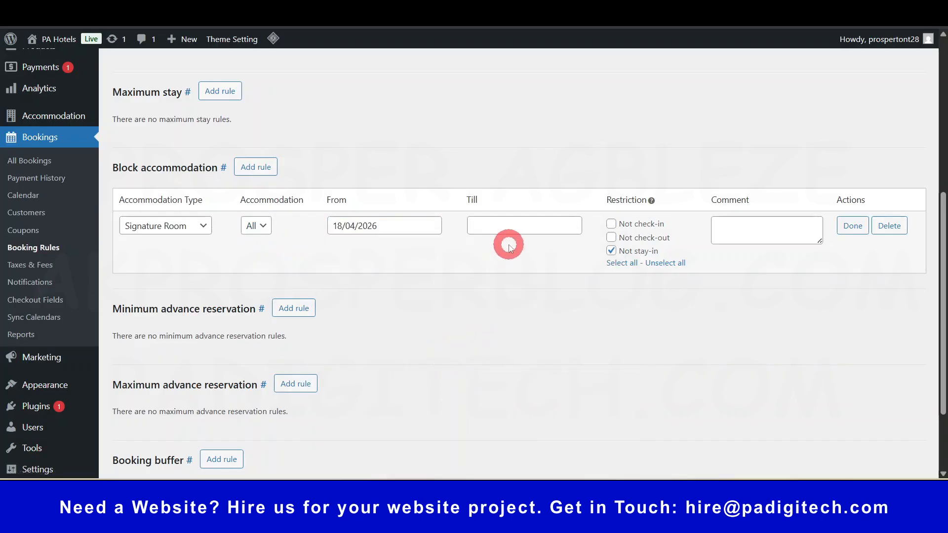
{"action": "left_click", "coordinate": [514, 224]}
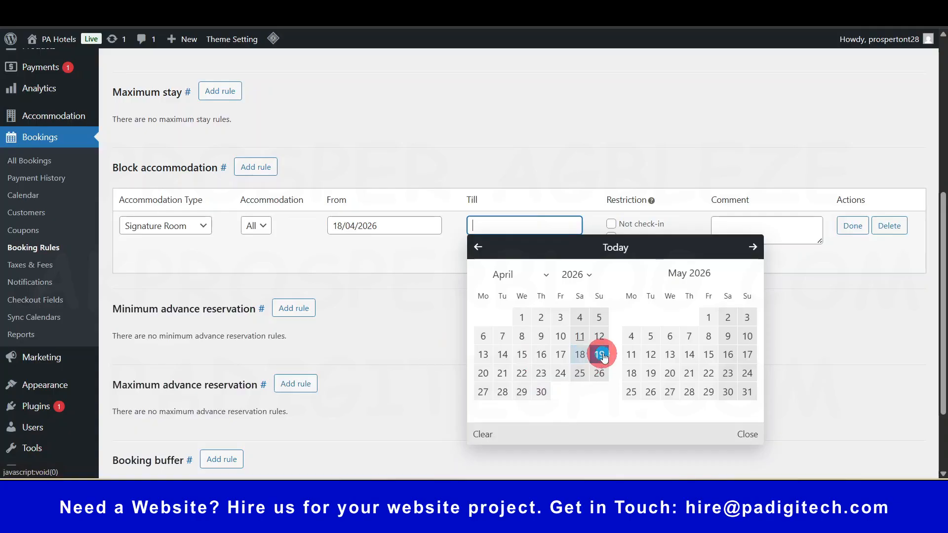
{"action": "left_click", "coordinate": [543, 374]}
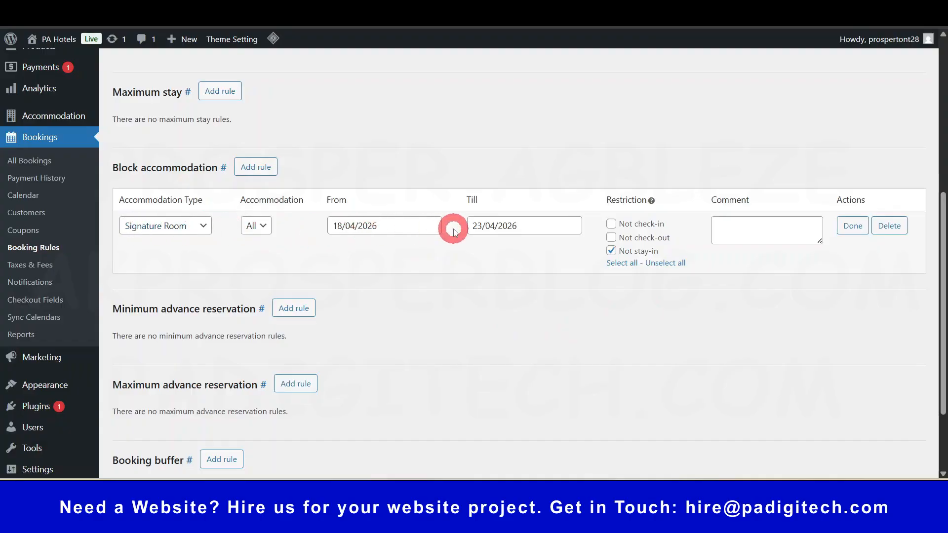
{"action": "left_click", "coordinate": [890, 226]}
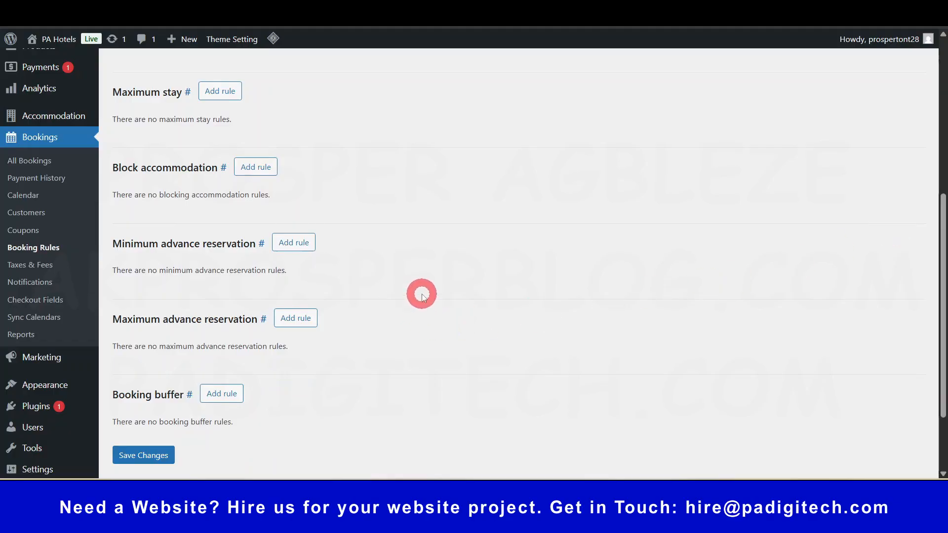
Save the booking rules and open the Taxes & Fees page.
{"action": "scroll", "coordinate": [423, 301], "scroll_direction": "down", "scroll_amount": 1}
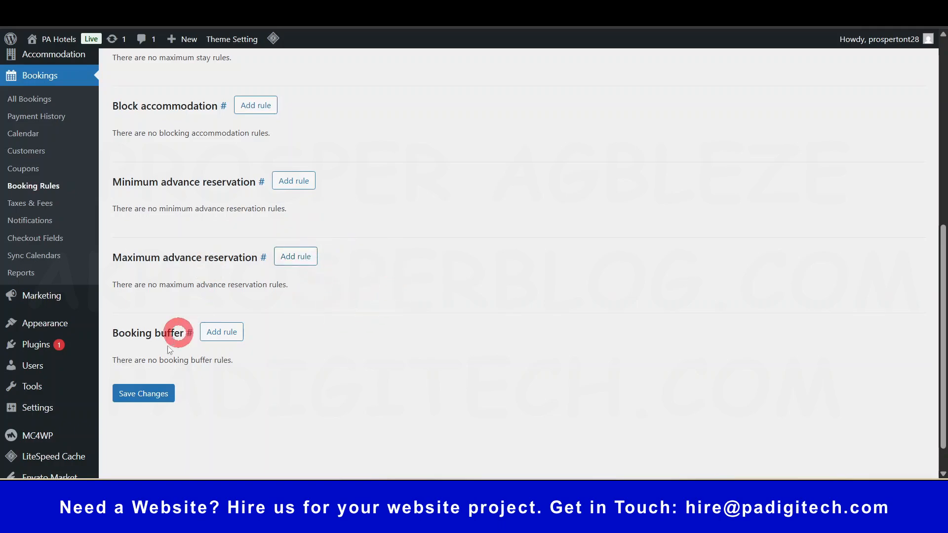
{"action": "left_click", "coordinate": [140, 393]}
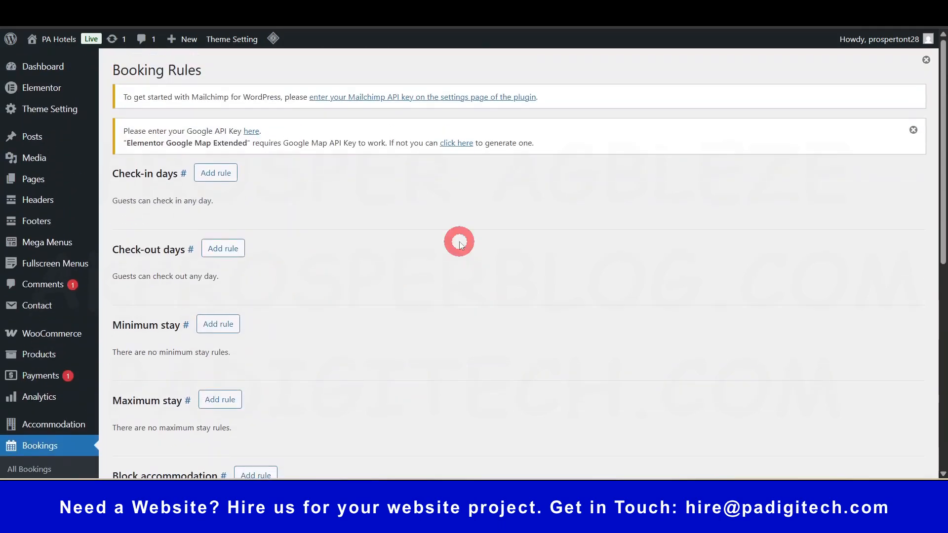
{"action": "scroll", "coordinate": [207, 229], "scroll_direction": "down", "scroll_amount": 7}
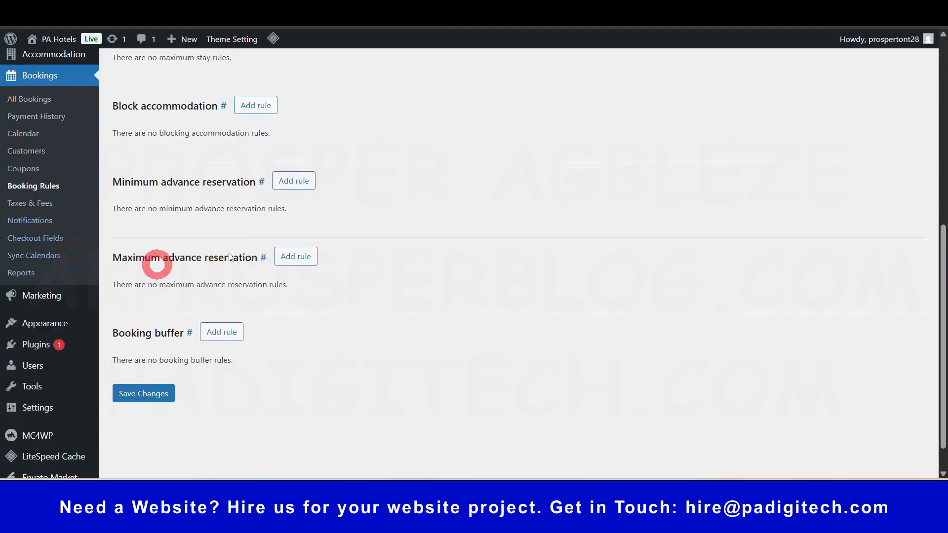
{"action": "left_click", "coordinate": [557, 12]}
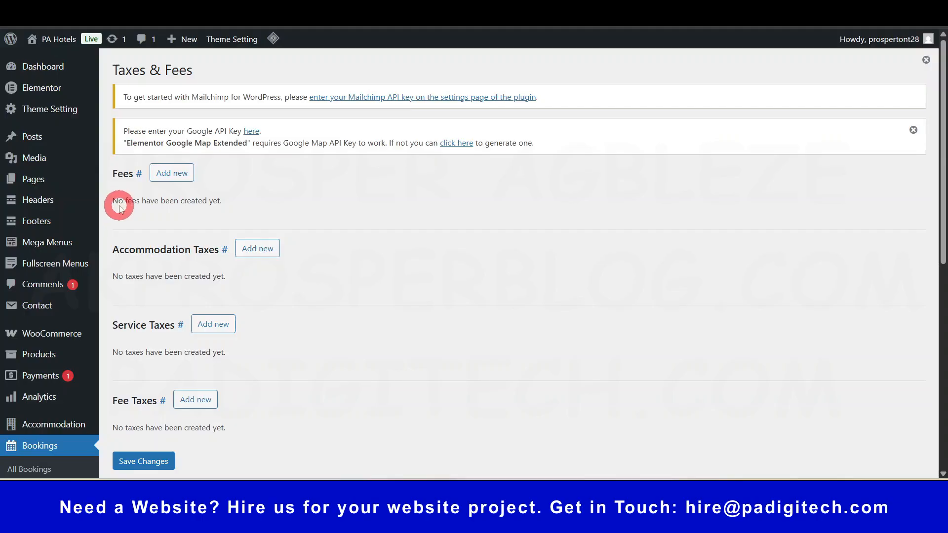
Try adding a new fee, look through its type options, and delete the entry.
{"action": "left_click", "coordinate": [166, 177]}
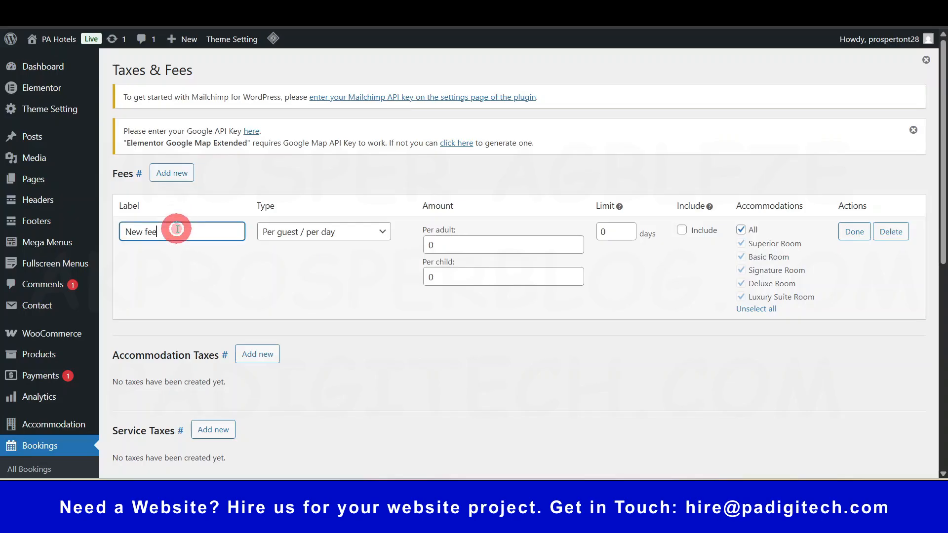
{"action": "left_click", "coordinate": [329, 235]}
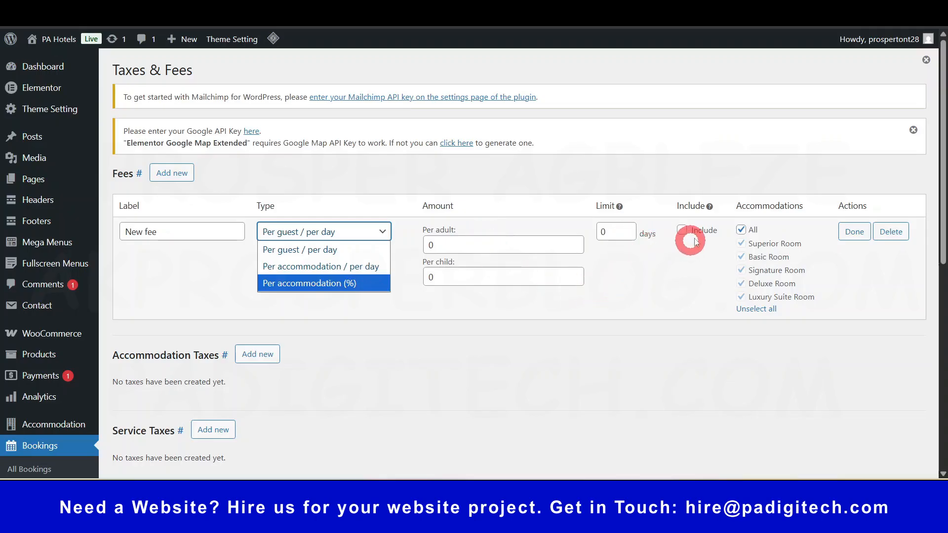
{"action": "mouse_move", "coordinate": [712, 209]}
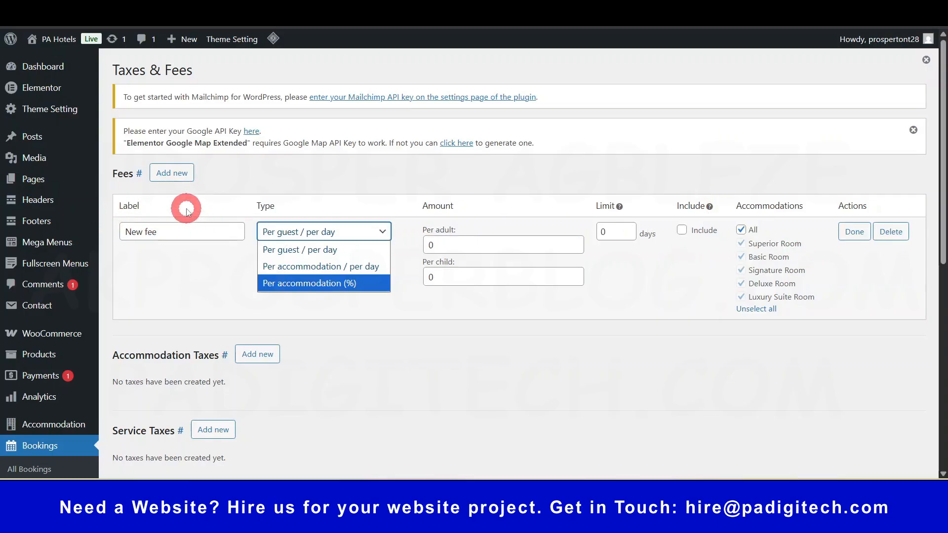
{"action": "left_click", "coordinate": [892, 232]}
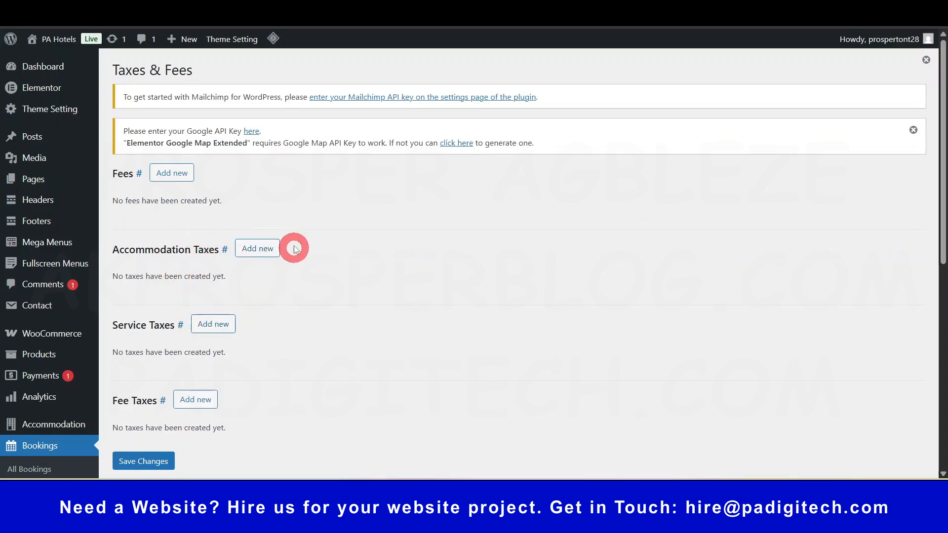
Try adding an accommodation tax of the Per accommodation (%) type, and delete the entry.
{"action": "left_click", "coordinate": [253, 252]}
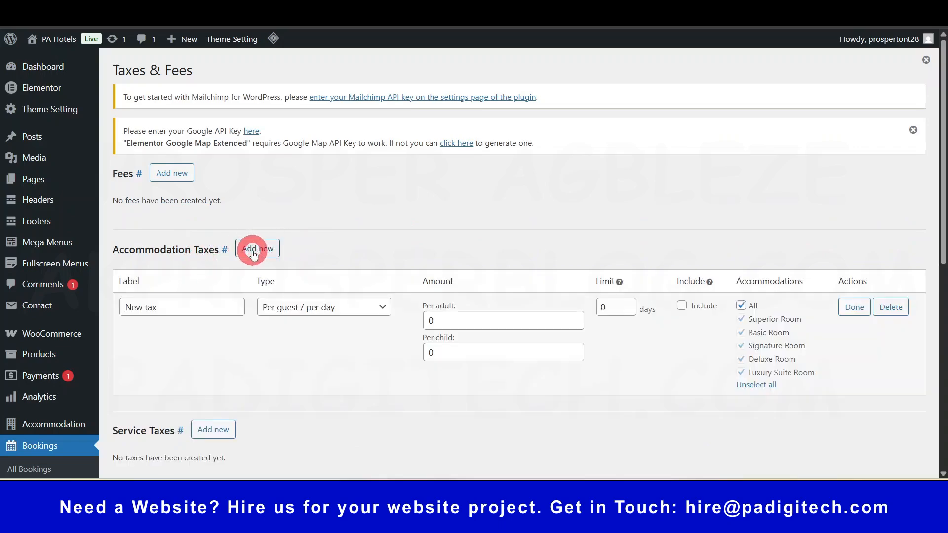
{"action": "left_click", "coordinate": [348, 307]}
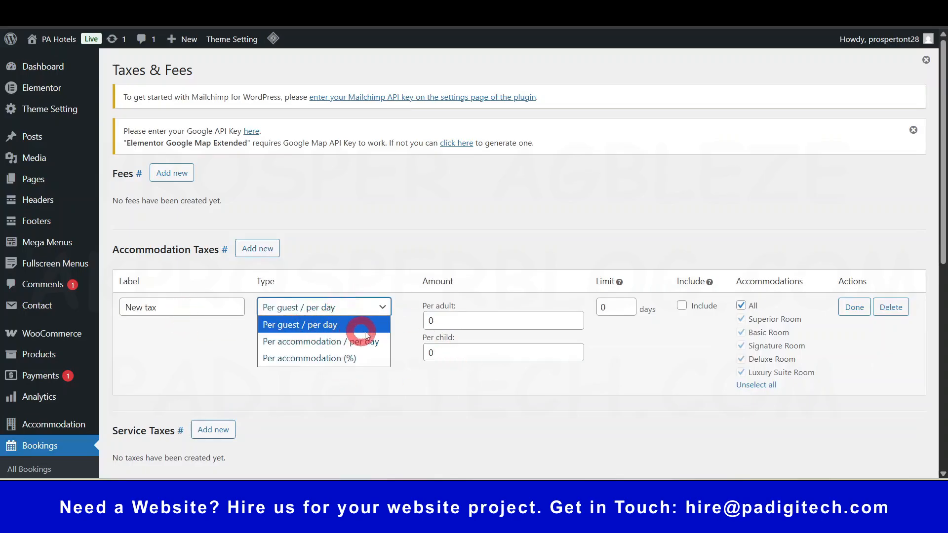
{"action": "left_click", "coordinate": [333, 359]}
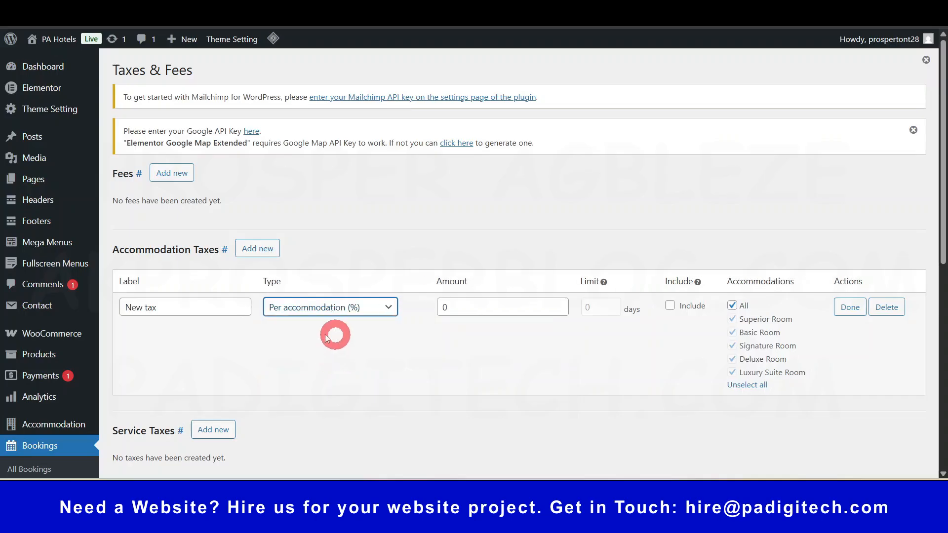
{"action": "left_click", "coordinate": [507, 304]}
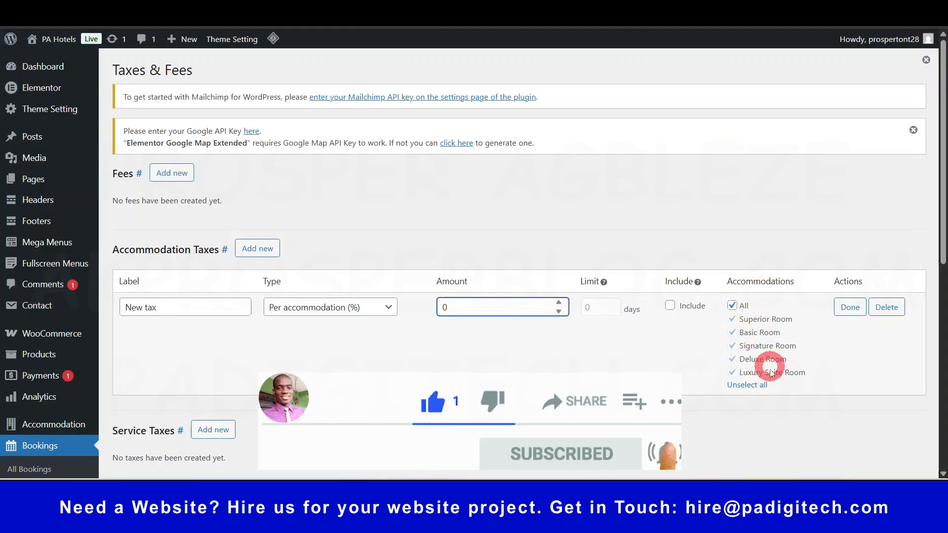
{"action": "left_click", "coordinate": [891, 311]}
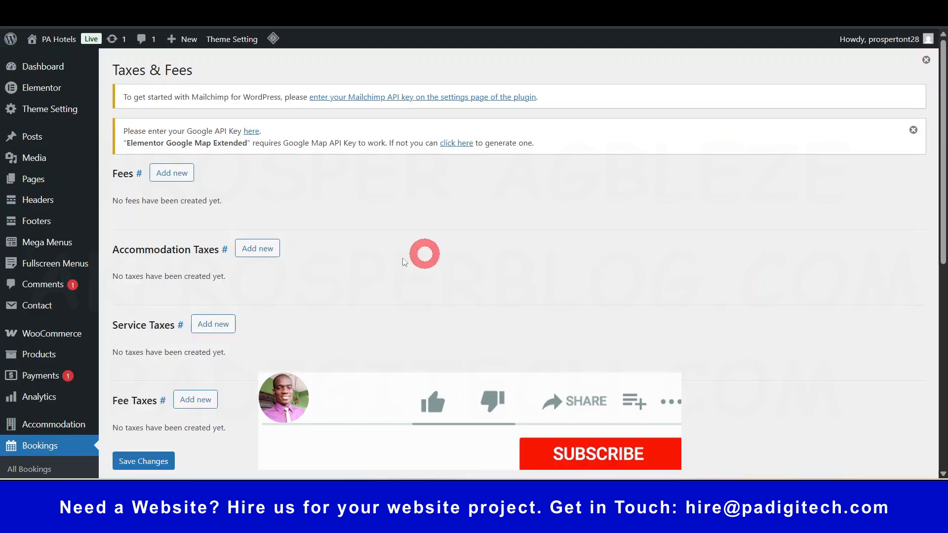
Open the bookings Notifications page and start a new notification.
{"action": "scroll", "coordinate": [330, 306], "scroll_direction": "down", "scroll_amount": 2}
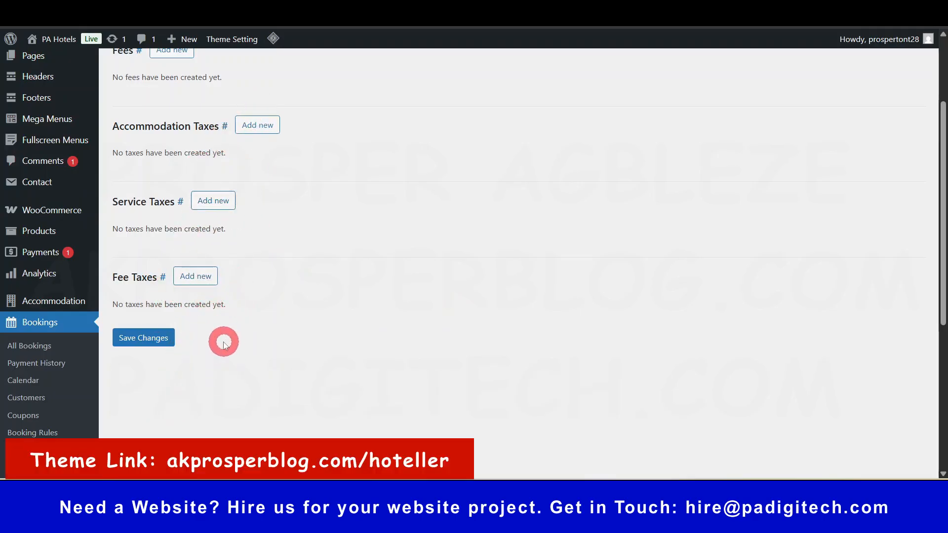
{"action": "scroll", "coordinate": [222, 341], "scroll_direction": "up", "scroll_amount": 3}
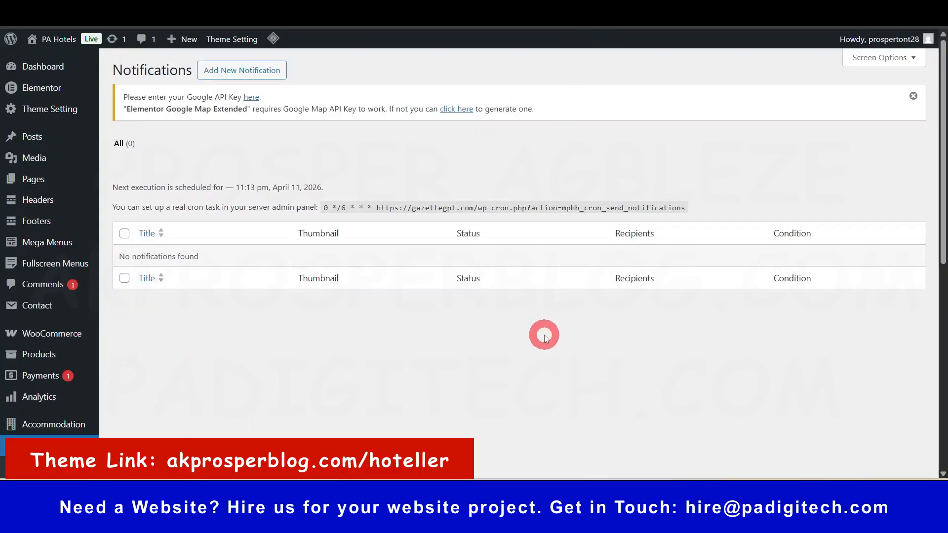
{"action": "scroll", "coordinate": [545, 338], "scroll_direction": "down", "scroll_amount": 4}
{"action": "scroll", "coordinate": [413, 380], "scroll_direction": "up", "scroll_amount": 4}
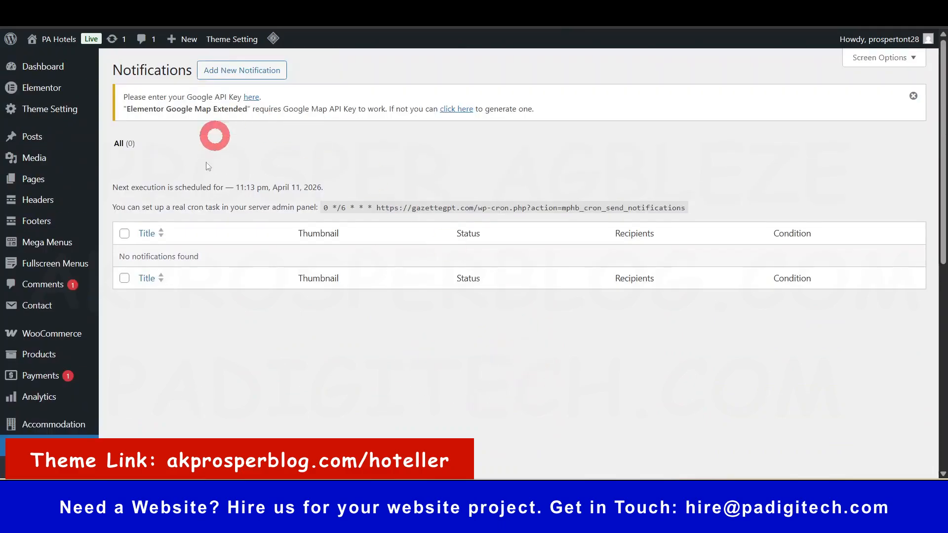
{"action": "left_click", "coordinate": [239, 71]}
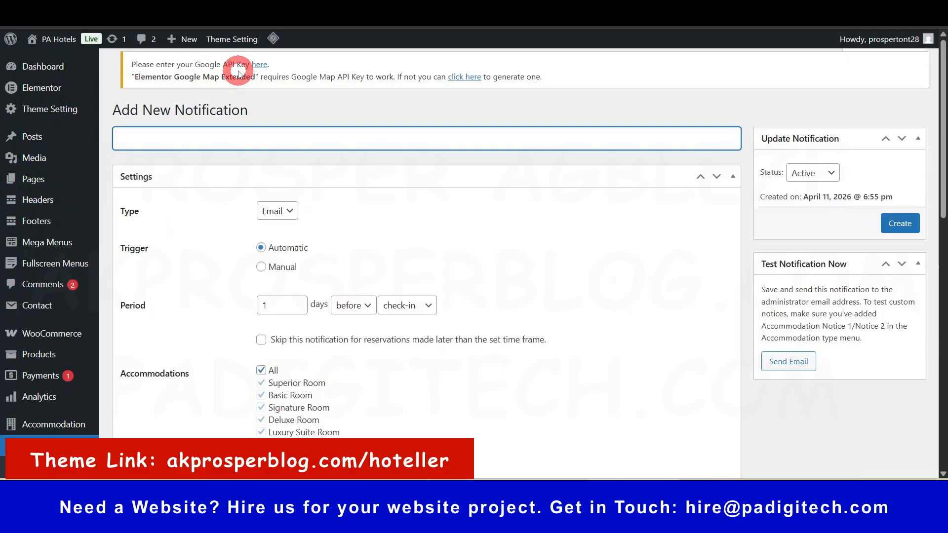
Choose Email as the notification type and look through the timing options of its period.
{"action": "left_click", "coordinate": [207, 148]}
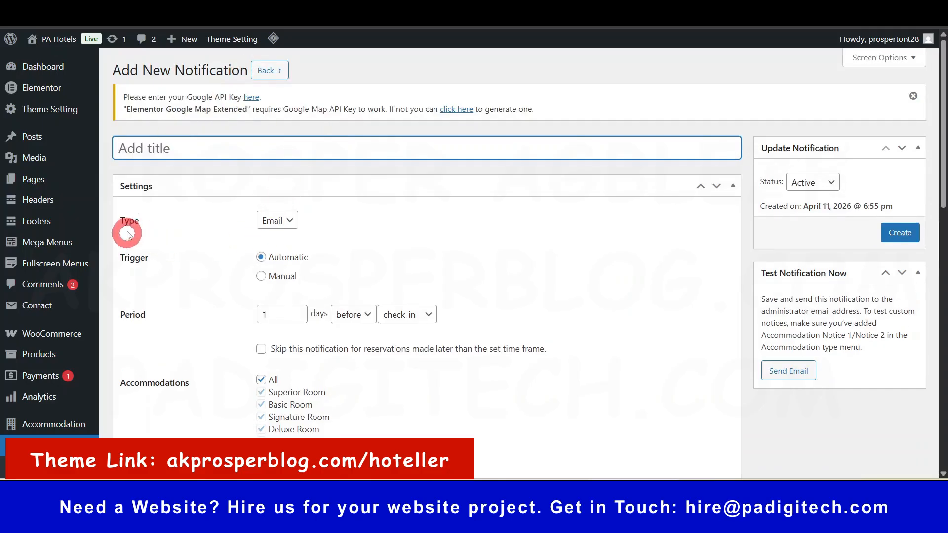
{"action": "left_click", "coordinate": [277, 220]}
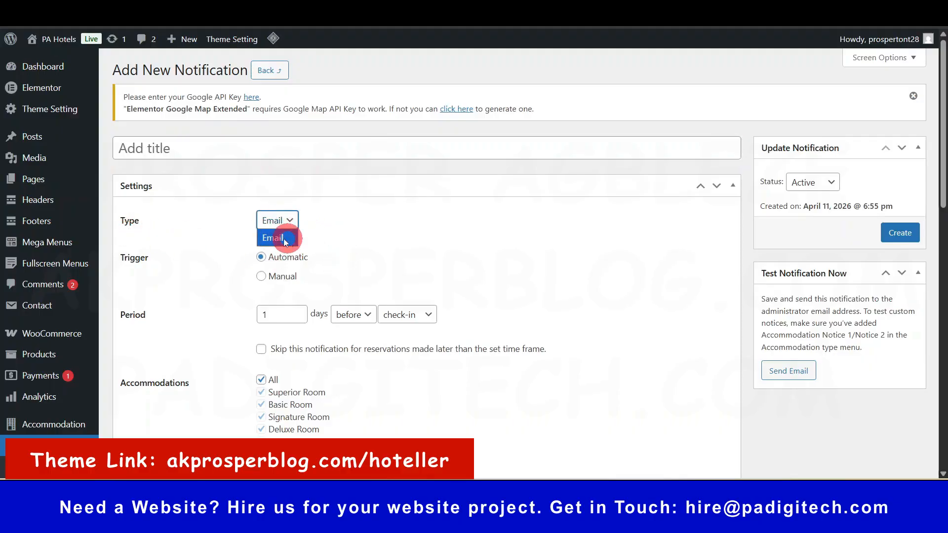
{"action": "left_click", "coordinate": [274, 239]}
{"action": "scroll", "coordinate": [182, 197], "scroll_direction": "down", "scroll_amount": 3}
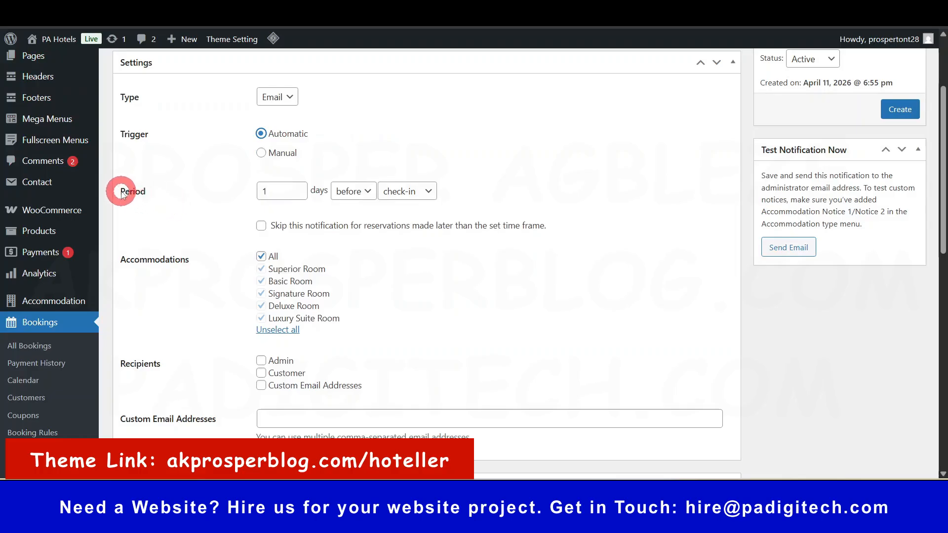
{"action": "left_click", "coordinate": [360, 190]}
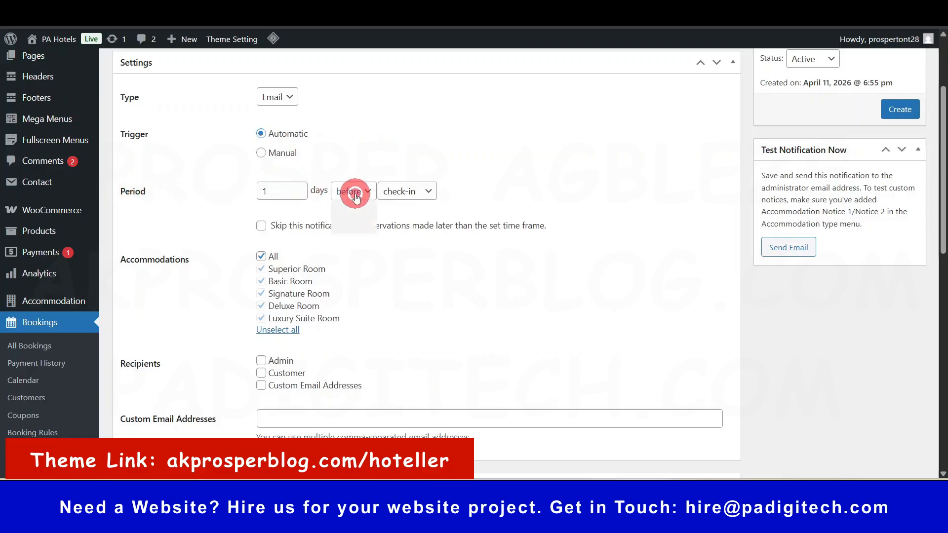
{"action": "left_click", "coordinate": [409, 193]}
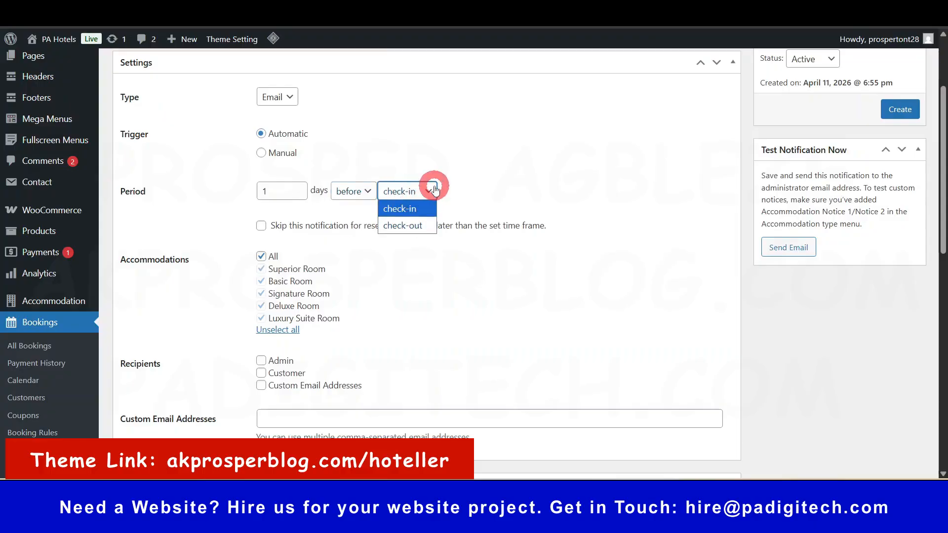
{"action": "left_click", "coordinate": [472, 177]}
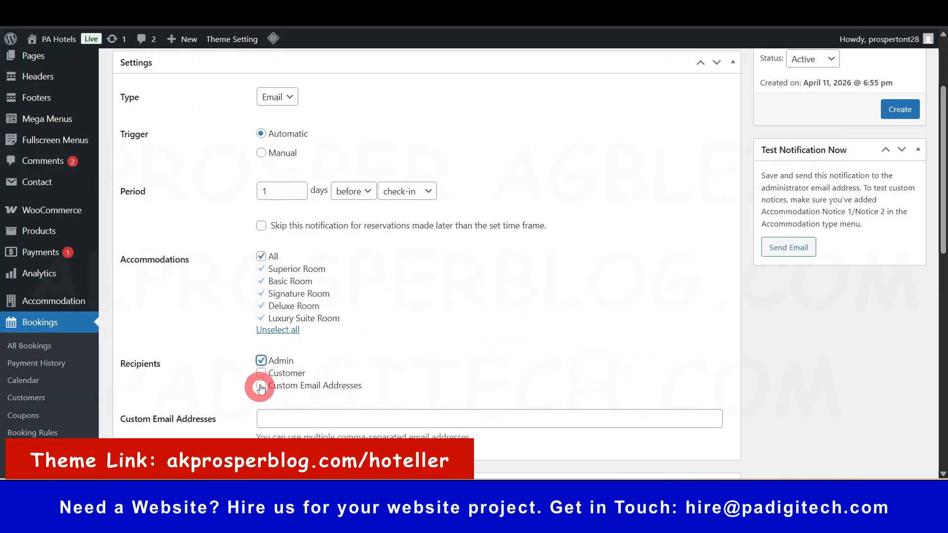
Select Admin, Customer and Custom Email Addresses as recipients, leaving the custom address field empty.
{"action": "left_click", "coordinate": [260, 373]}
{"action": "left_click", "coordinate": [260, 385]}
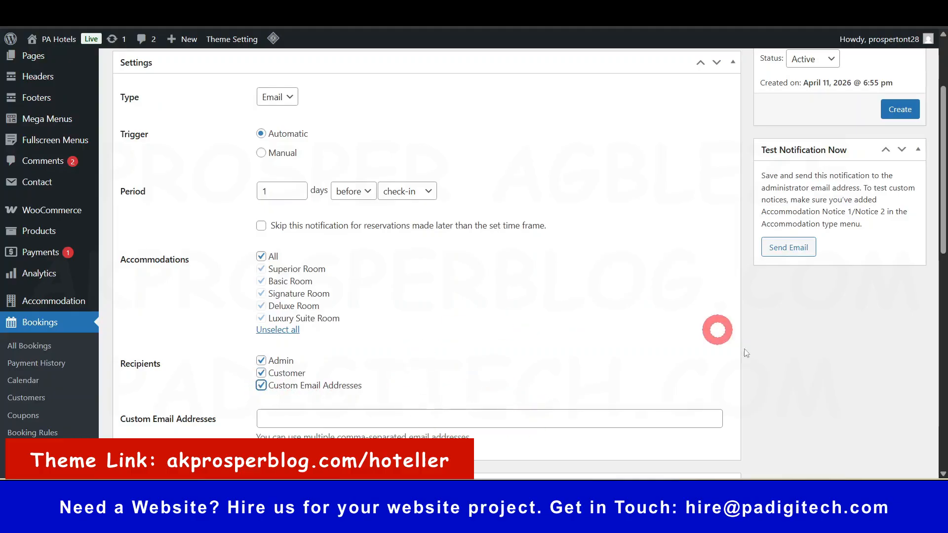
{"action": "scroll", "coordinate": [558, 360], "scroll_direction": "down", "scroll_amount": 2}
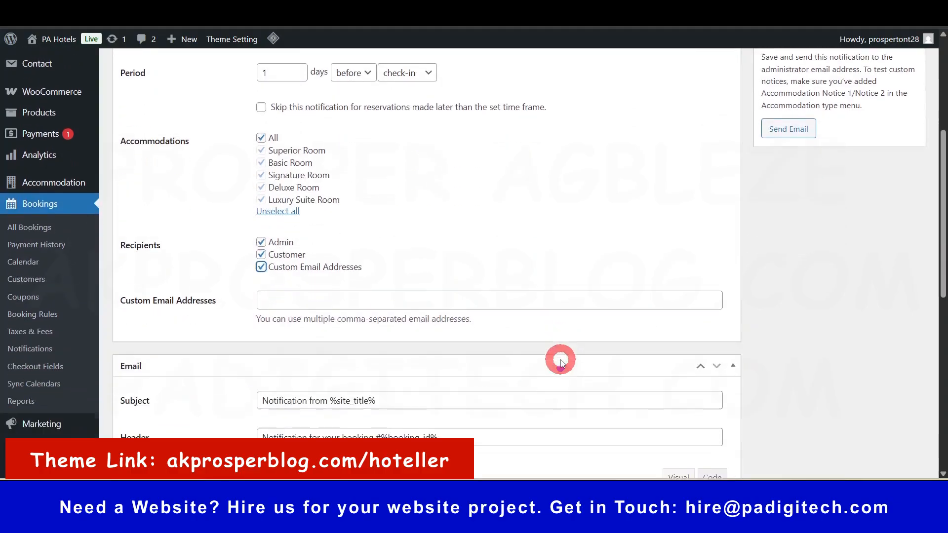
{"action": "left_click", "coordinate": [264, 295]}
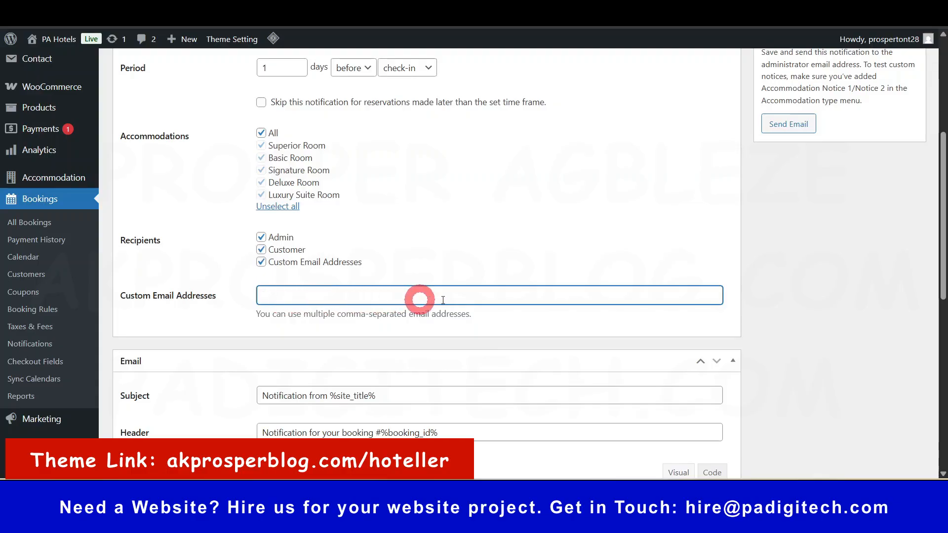
{"action": "left_click_drag", "start_coordinate": [265, 317], "coordinate": [449, 317]}
{"action": "left_click", "coordinate": [492, 235]}
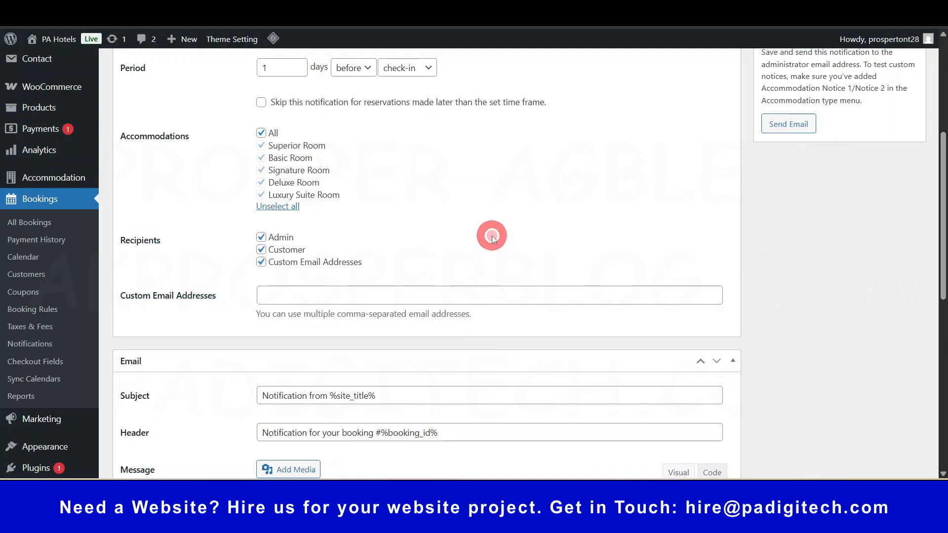
Examine the notification's email subject, header and message template with their placeholder tags.
{"action": "scroll", "coordinate": [491, 237], "scroll_direction": "up", "scroll_amount": 3}
{"action": "scroll", "coordinate": [490, 235], "scroll_direction": "down", "scroll_amount": 7}
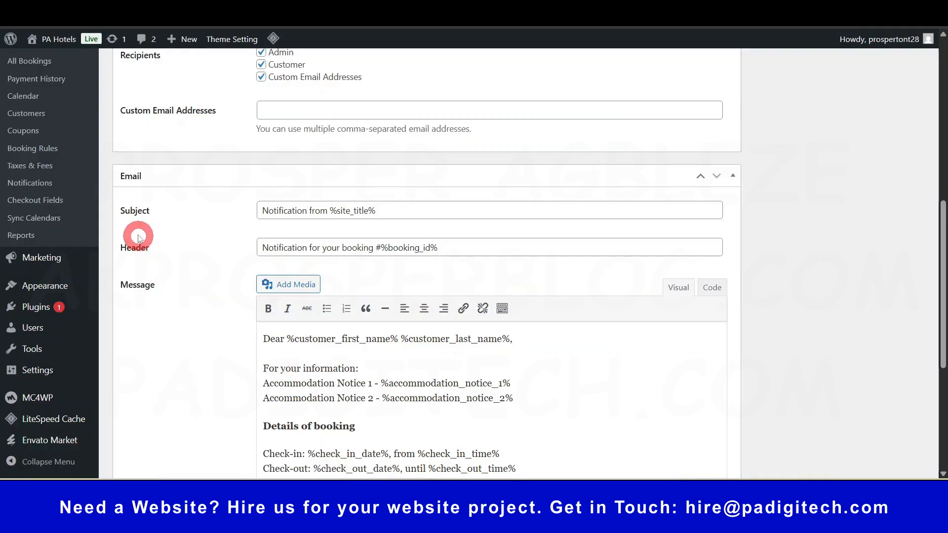
{"action": "double_click", "coordinate": [339, 211]}
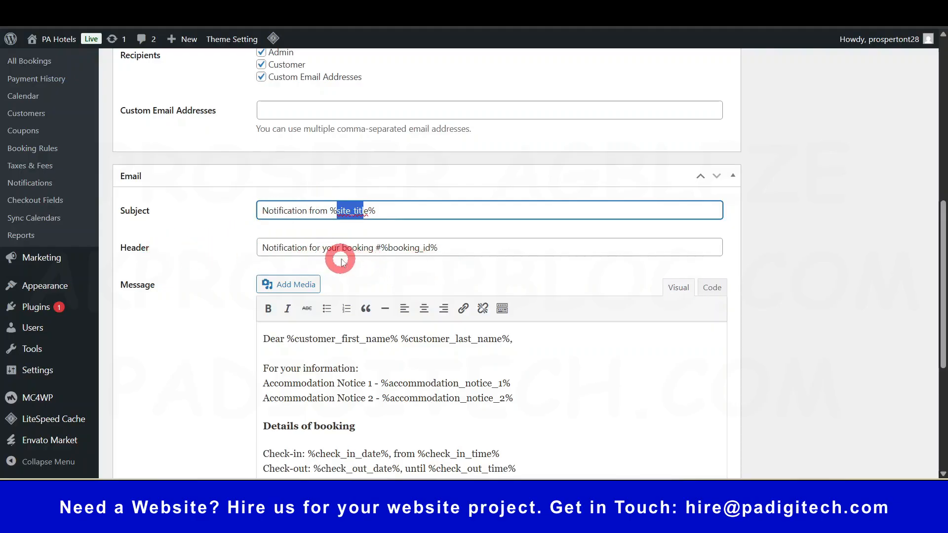
{"action": "scroll", "coordinate": [387, 296], "scroll_direction": "down", "scroll_amount": 4}
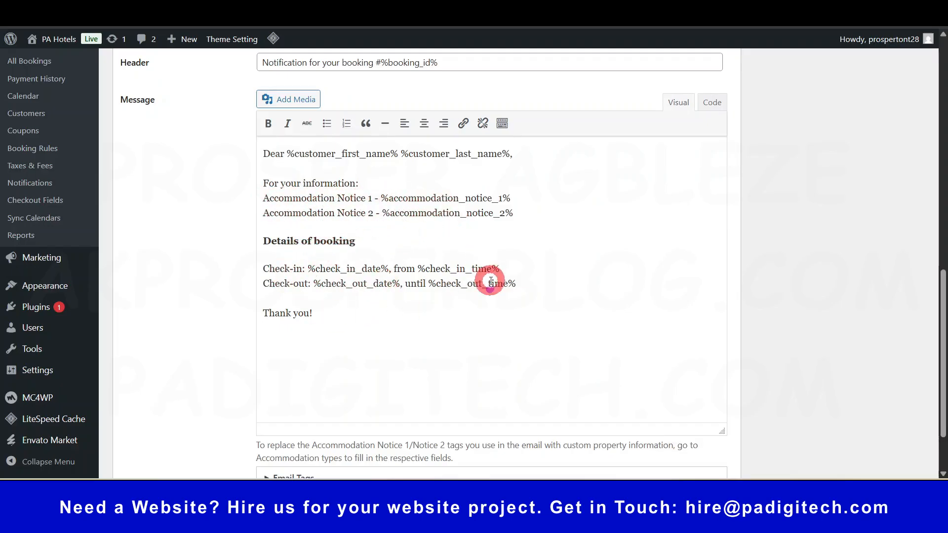
{"action": "scroll", "coordinate": [488, 281], "scroll_direction": "down", "scroll_amount": 2}
{"action": "scroll", "coordinate": [354, 232], "scroll_direction": "up", "scroll_amount": 5}
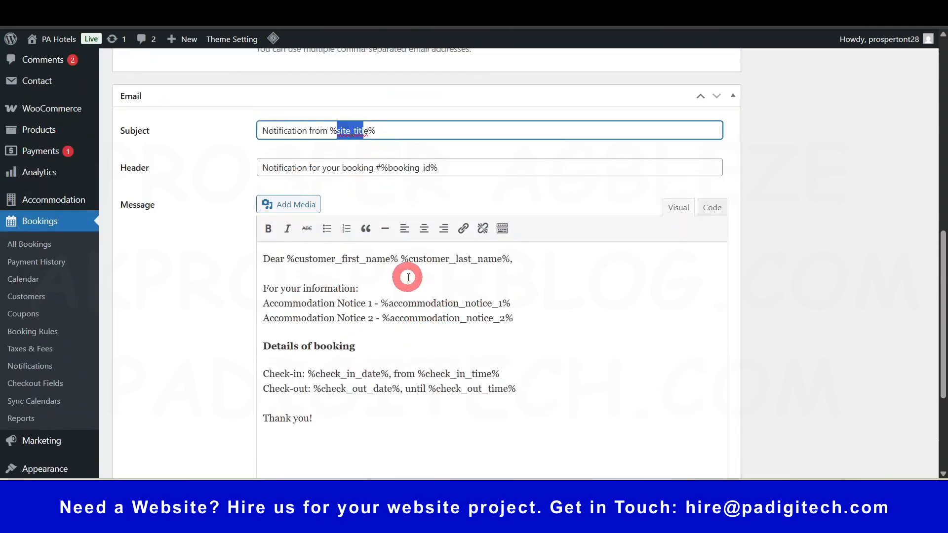
{"action": "scroll", "coordinate": [373, 359], "scroll_direction": "down", "scroll_amount": 3}
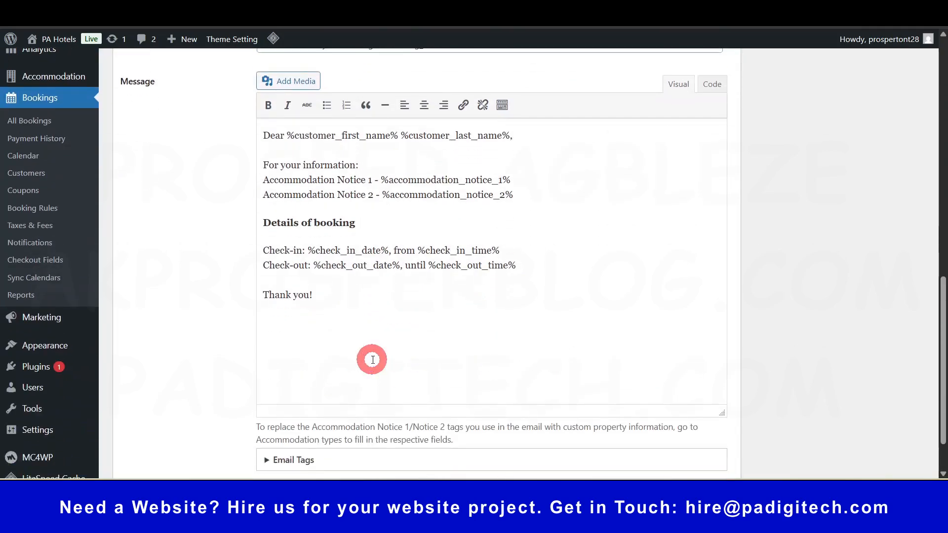
Title the notification "Reminder Email a day to check-in".
{"action": "scroll", "coordinate": [373, 359], "scroll_direction": "up", "scroll_amount": 15}
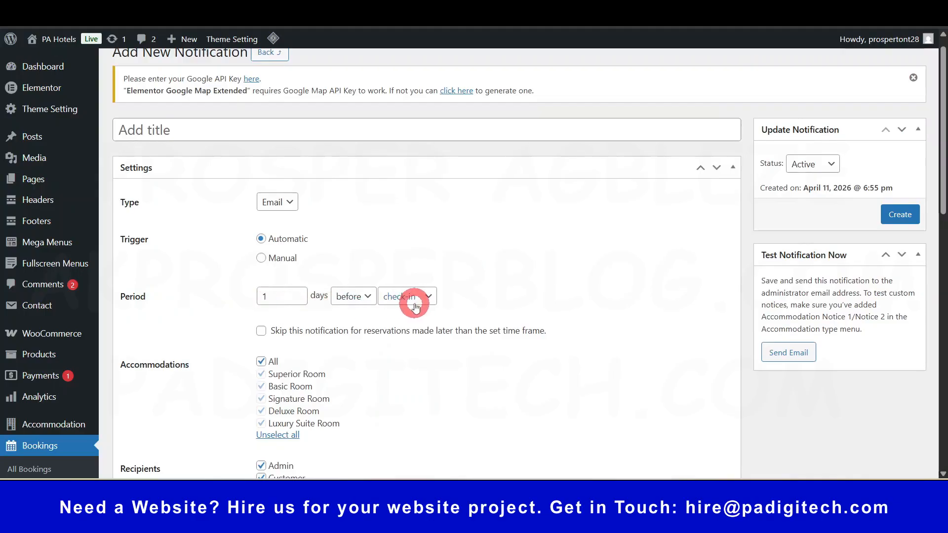
{"action": "left_click", "coordinate": [277, 131]}
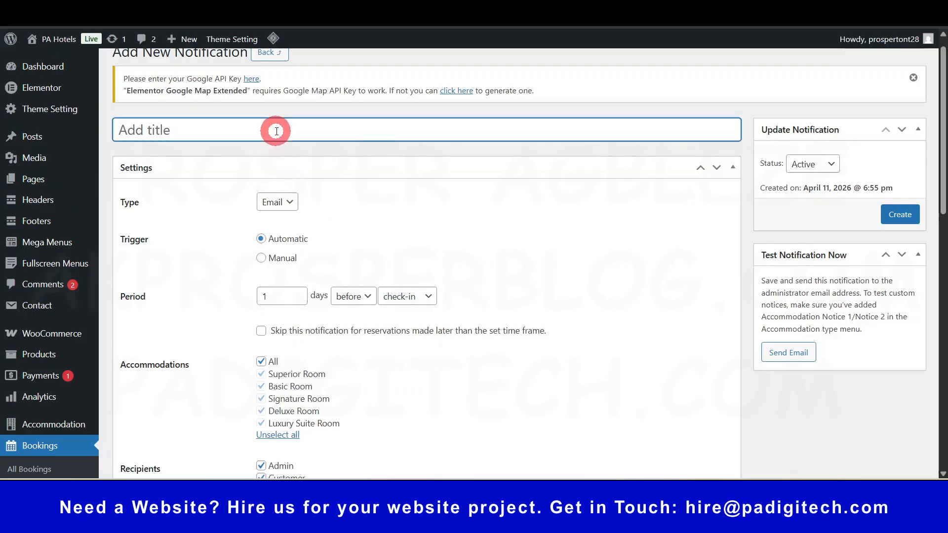
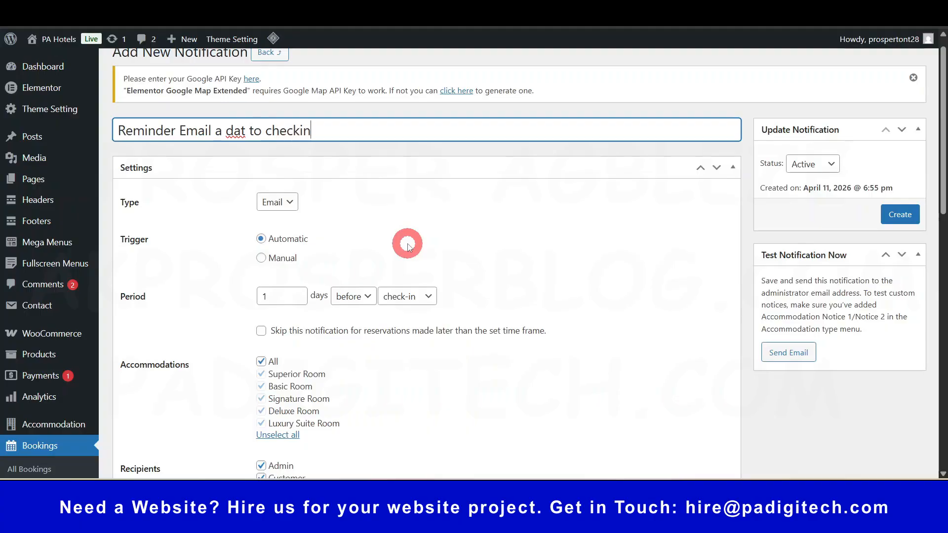
{"action": "left_click", "coordinate": [246, 132]}
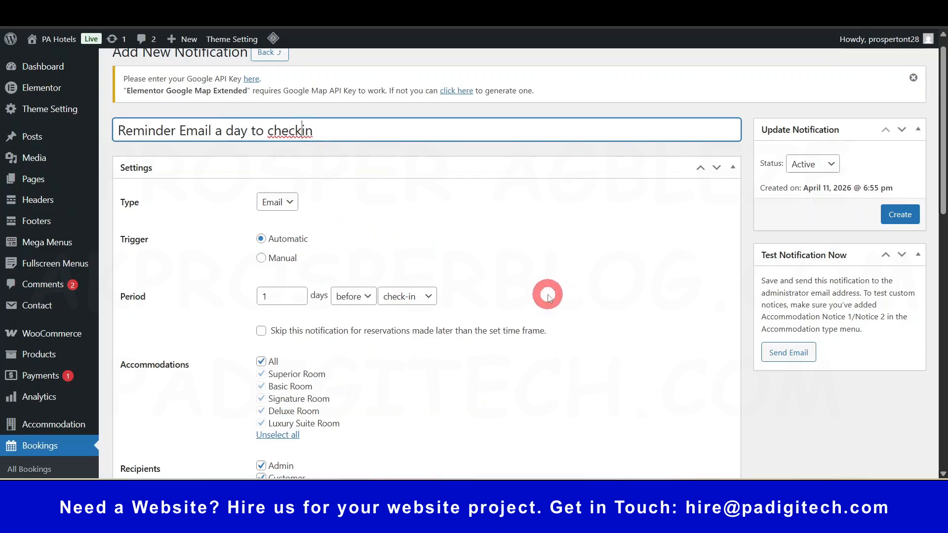
Expand the list of email tags below the message and review the available tags alongside the notification's settings.
{"action": "scroll", "coordinate": [538, 326], "scroll_direction": "down", "scroll_amount": 15}
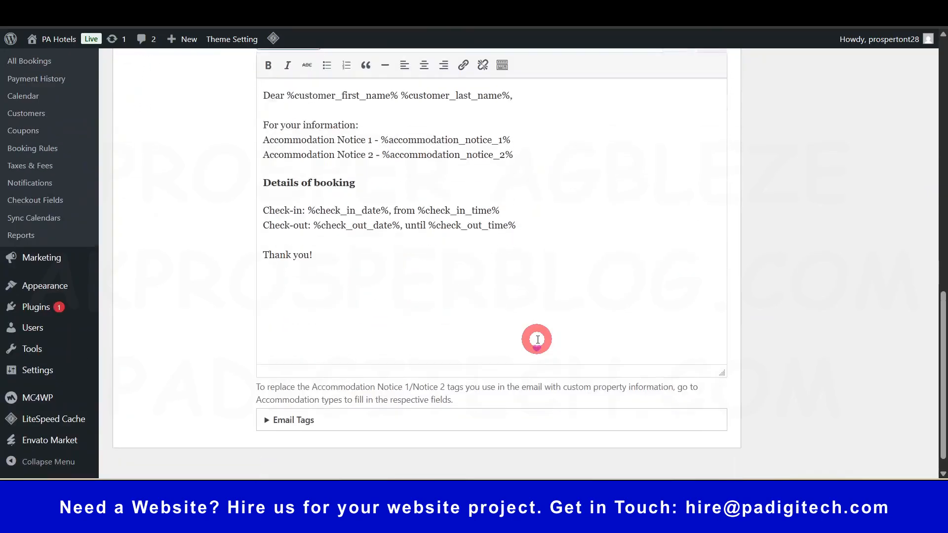
{"action": "left_click", "coordinate": [263, 398]}
{"action": "scroll", "coordinate": [318, 455], "scroll_direction": "down", "scroll_amount": 5}
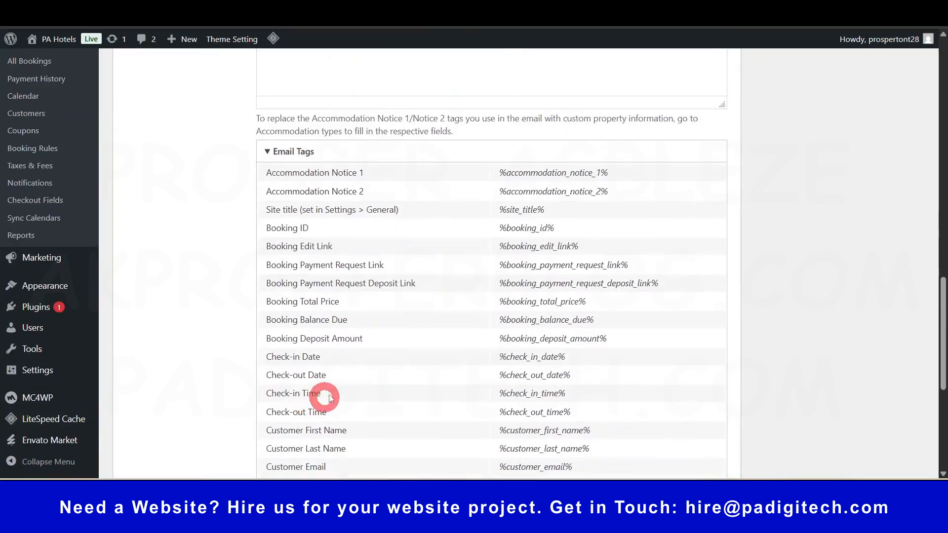
{"action": "scroll", "coordinate": [439, 445], "scroll_direction": "up", "scroll_amount": 20}
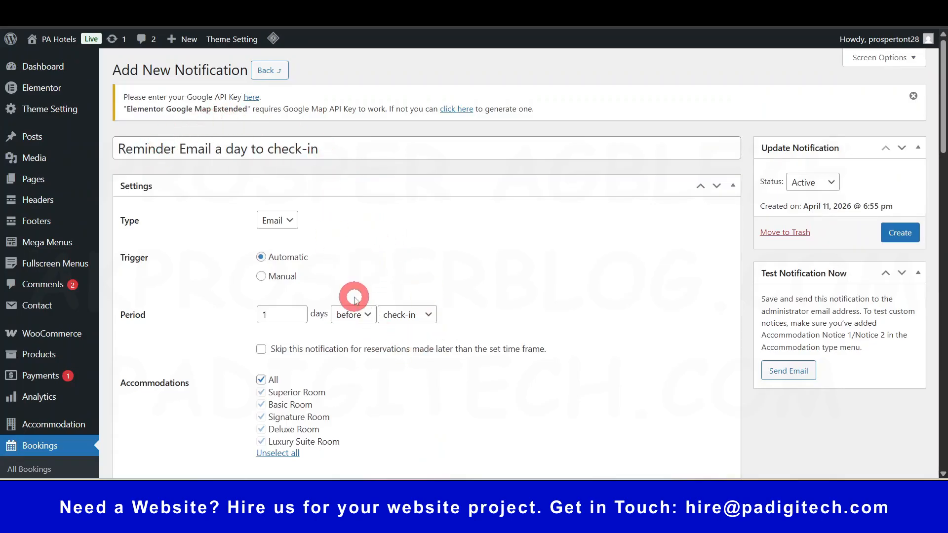
{"action": "scroll", "coordinate": [354, 300], "scroll_direction": "down", "scroll_amount": 15}
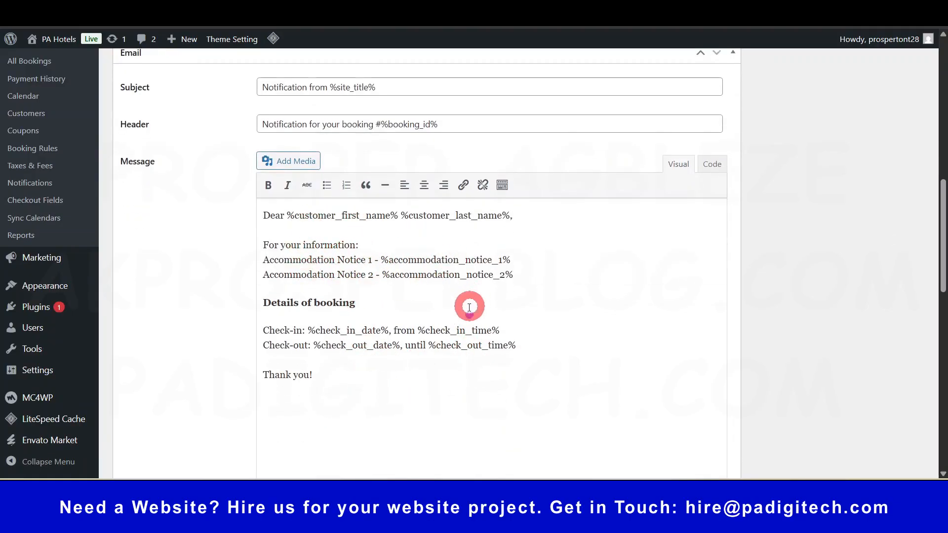
{"action": "scroll", "coordinate": [403, 391], "scroll_direction": "down", "scroll_amount": 6}
{"action": "scroll", "coordinate": [404, 391], "scroll_direction": "down", "scroll_amount": 4}
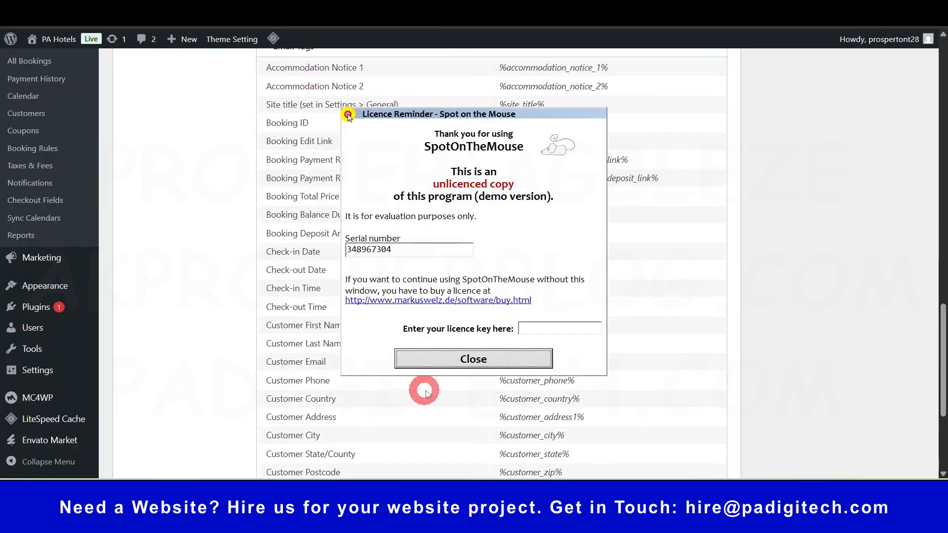
{"action": "left_click", "coordinate": [456, 359]}
{"action": "scroll", "coordinate": [301, 306], "scroll_direction": "down", "scroll_amount": 4}
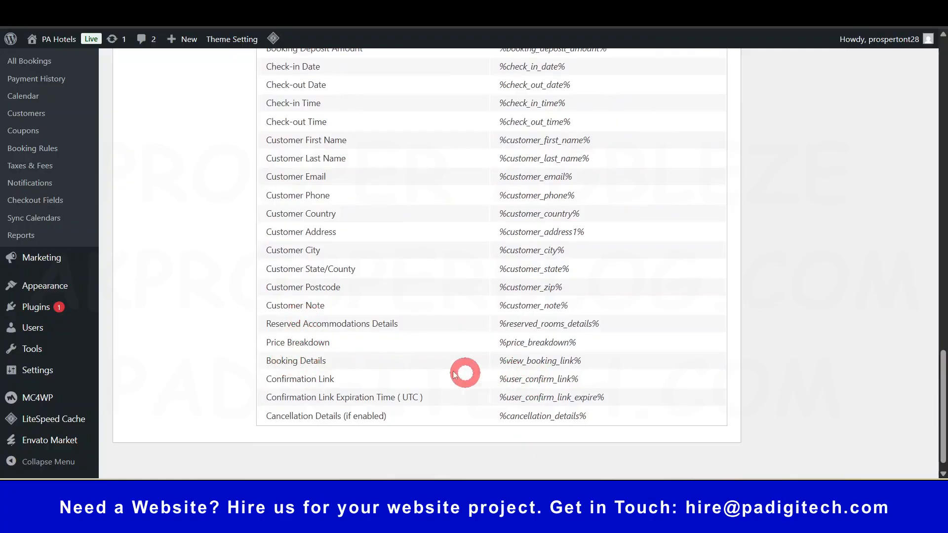
{"action": "scroll", "coordinate": [404, 355], "scroll_direction": "up", "scroll_amount": 20}
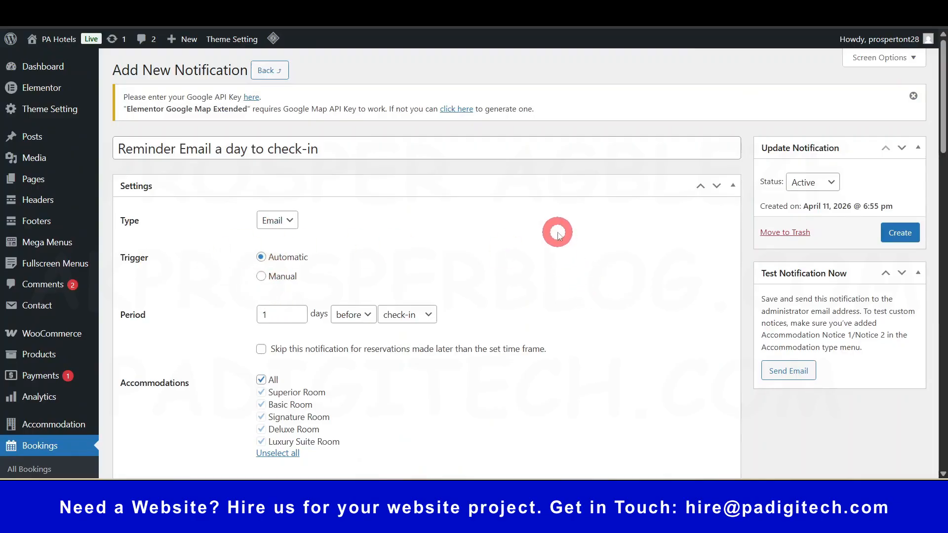
Try a notification period of 1 day after check-out, and leave the new notification without saving it.
{"action": "left_click", "coordinate": [277, 314]}
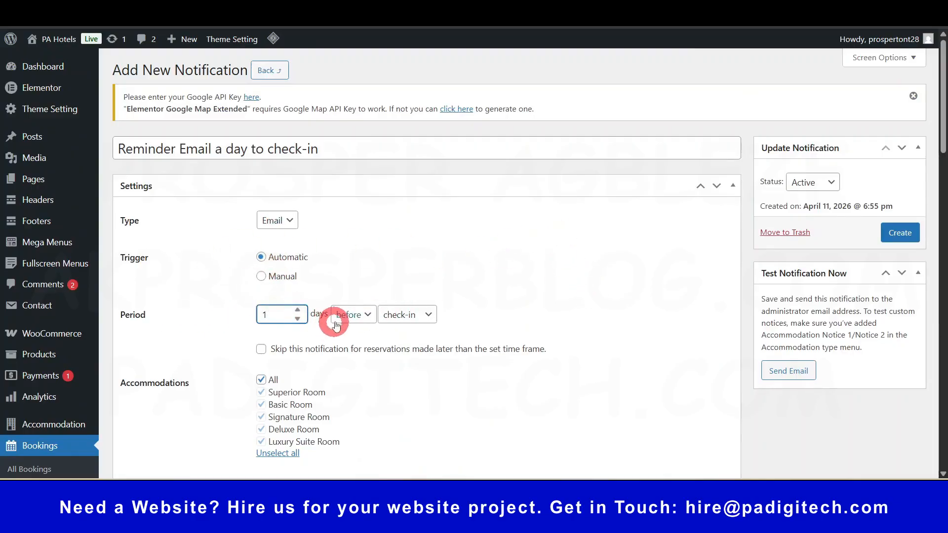
{"action": "left_click", "coordinate": [347, 316]}
{"action": "left_click", "coordinate": [348, 347]}
{"action": "left_click", "coordinate": [402, 315]}
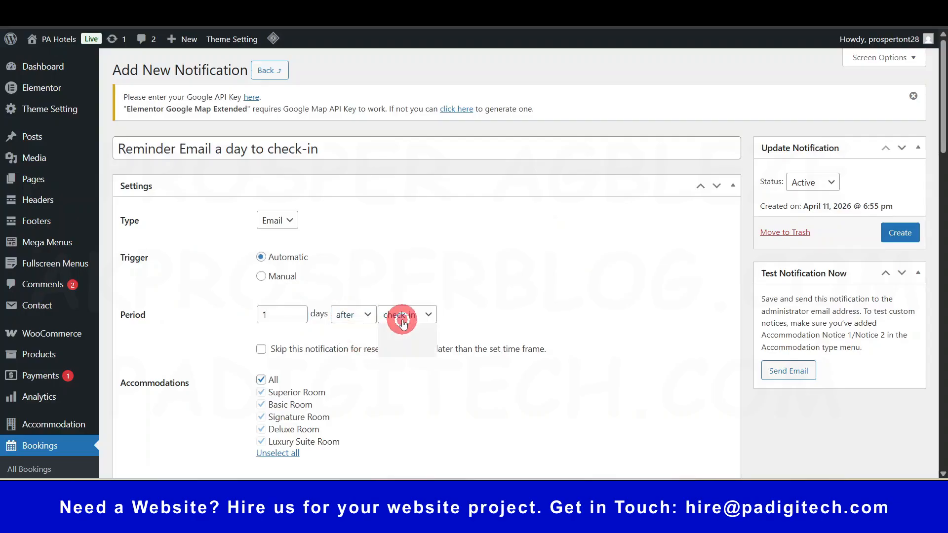
{"action": "left_click", "coordinate": [413, 349]}
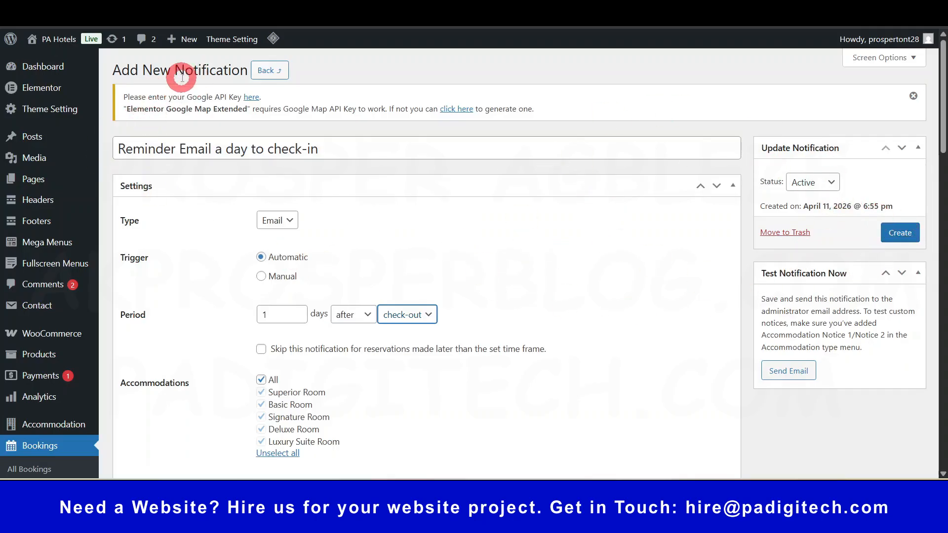
{"action": "left_click", "coordinate": [263, 71]}
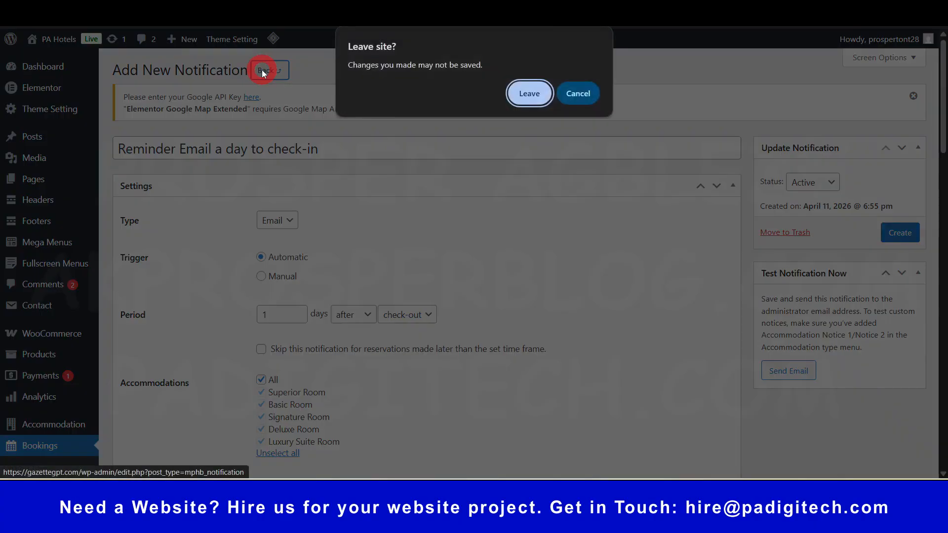
{"action": "left_click", "coordinate": [526, 94]}
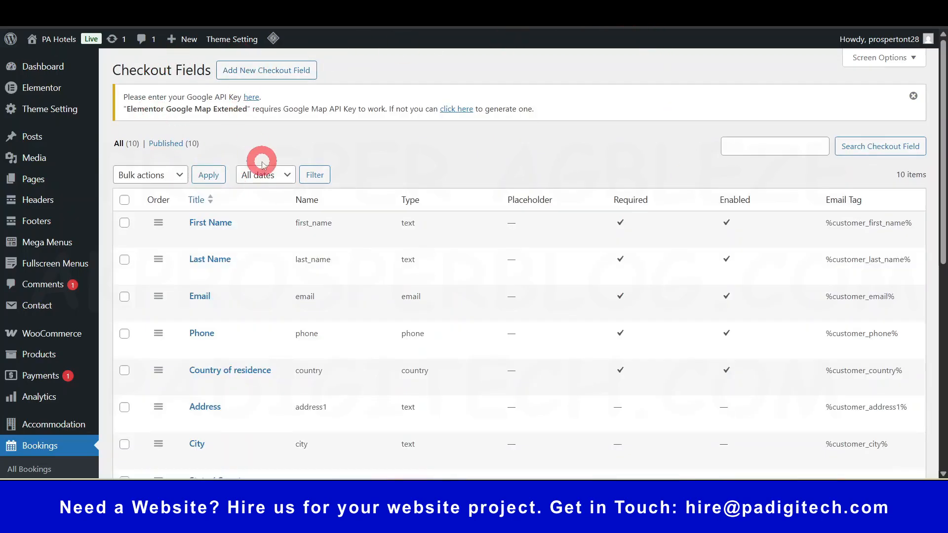
Examine the list of checkout fields, including which ones are required and enabled and their email tags.
{"action": "scroll", "coordinate": [260, 168], "scroll_direction": "down", "scroll_amount": 5}
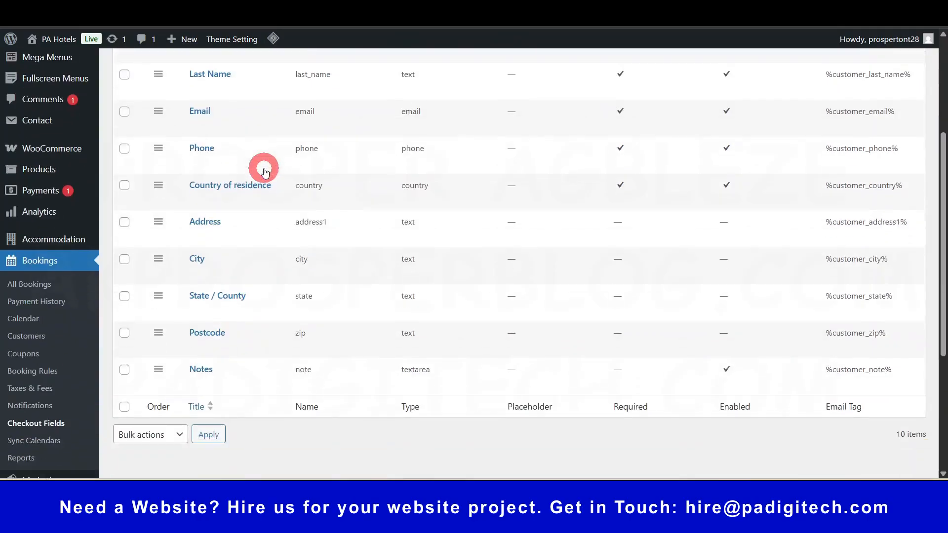
{"action": "scroll", "coordinate": [264, 302], "scroll_direction": "up", "scroll_amount": 5}
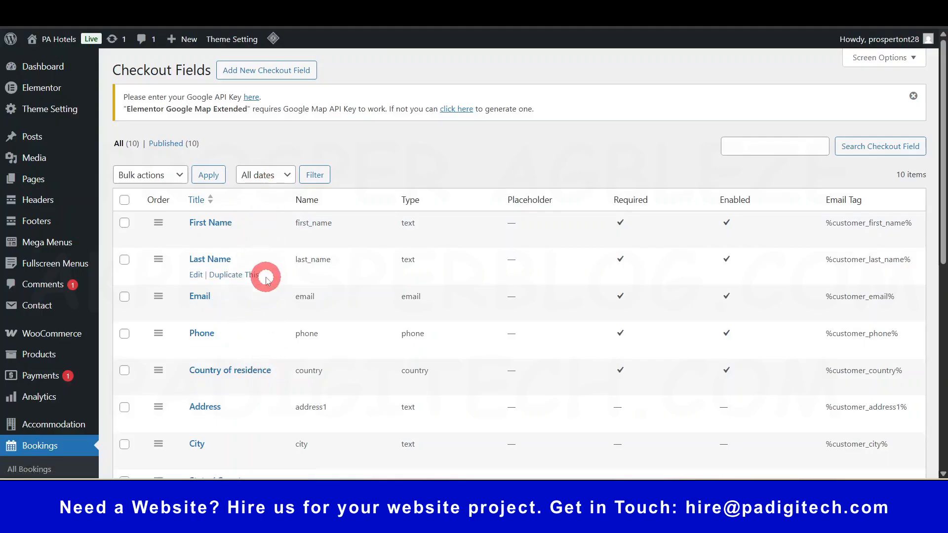
{"action": "scroll", "coordinate": [264, 277], "scroll_direction": "down", "scroll_amount": 1}
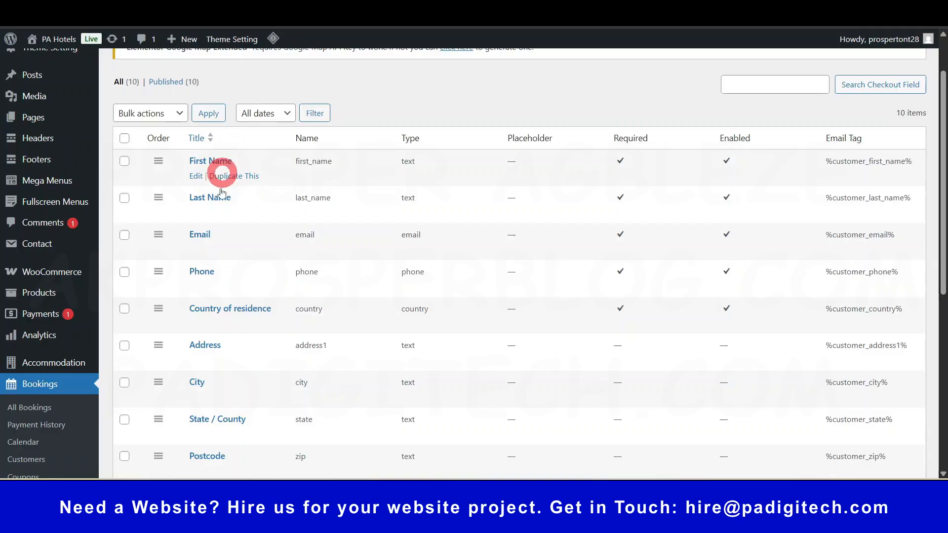
{"action": "scroll", "coordinate": [227, 347], "scroll_direction": "down", "scroll_amount": 3}
{"action": "scroll", "coordinate": [227, 347], "scroll_direction": "up", "scroll_amount": 4}
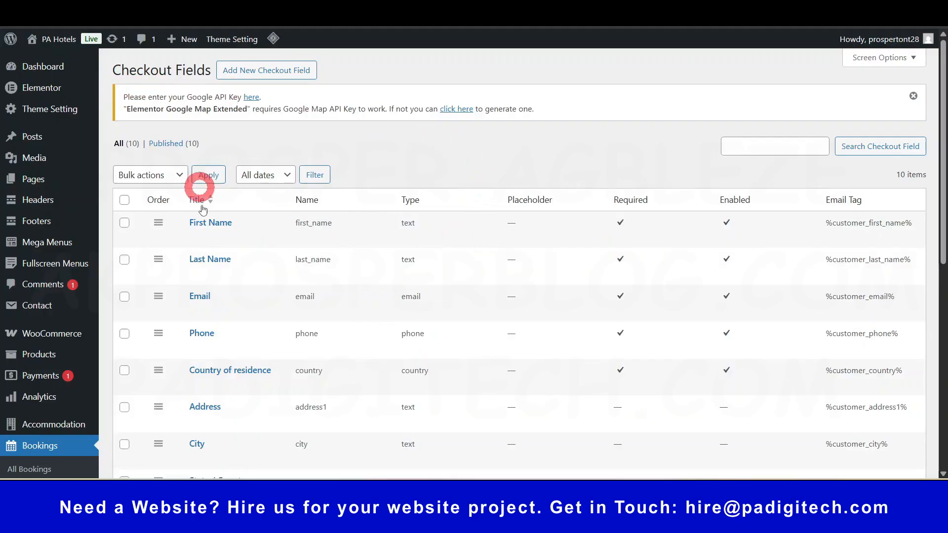
Open the First Name checkout field for editing, examine its parameters, and return to the checkout fields without changing anything.
{"action": "mouse_move", "coordinate": [194, 222]}
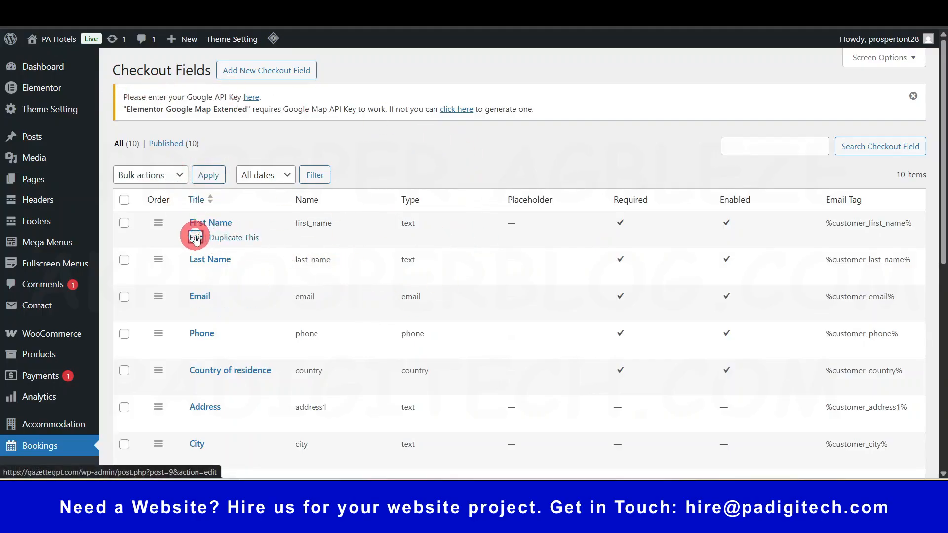
{"action": "left_click", "coordinate": [196, 238]}
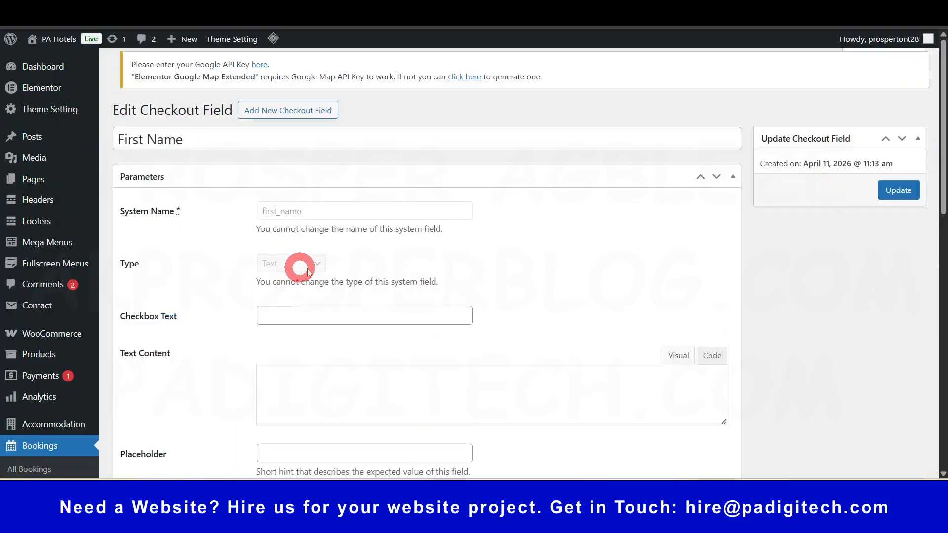
{"action": "scroll", "coordinate": [579, 263], "scroll_direction": "down", "scroll_amount": 5}
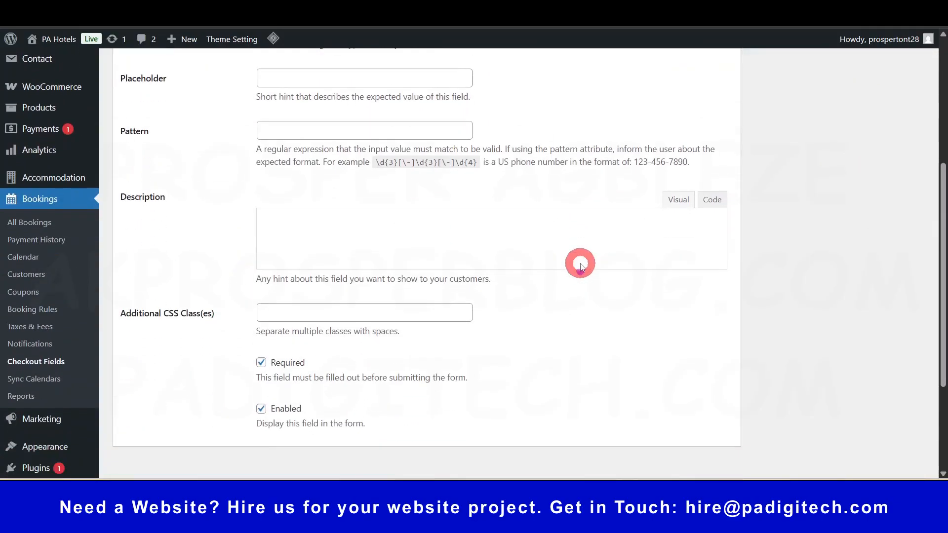
{"action": "scroll", "coordinate": [582, 257], "scroll_direction": "up", "scroll_amount": 5}
{"action": "scroll", "coordinate": [566, 287], "scroll_direction": "down", "scroll_amount": 7}
{"action": "scroll", "coordinate": [567, 288], "scroll_direction": "up", "scroll_amount": 7}
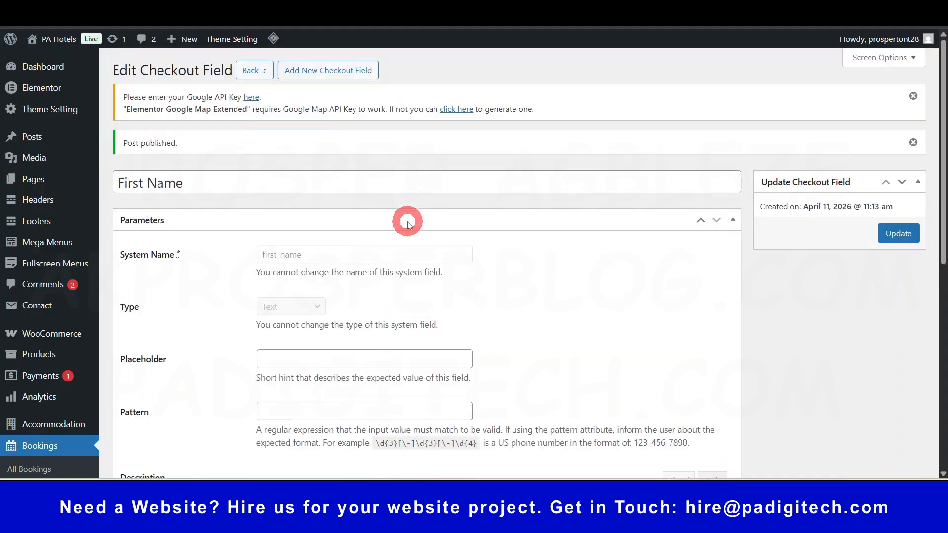
{"action": "left_click", "coordinate": [254, 70]}
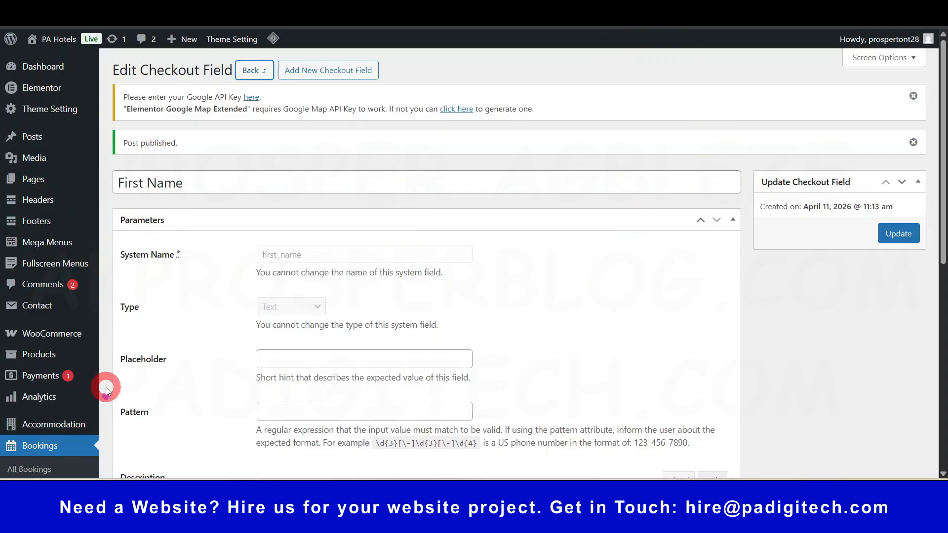
View the calendar sync page with its accommodation calendars, and examine the revenue report of the bookings.
{"action": "scroll", "coordinate": [142, 398], "scroll_direction": "down", "scroll_amount": 6}
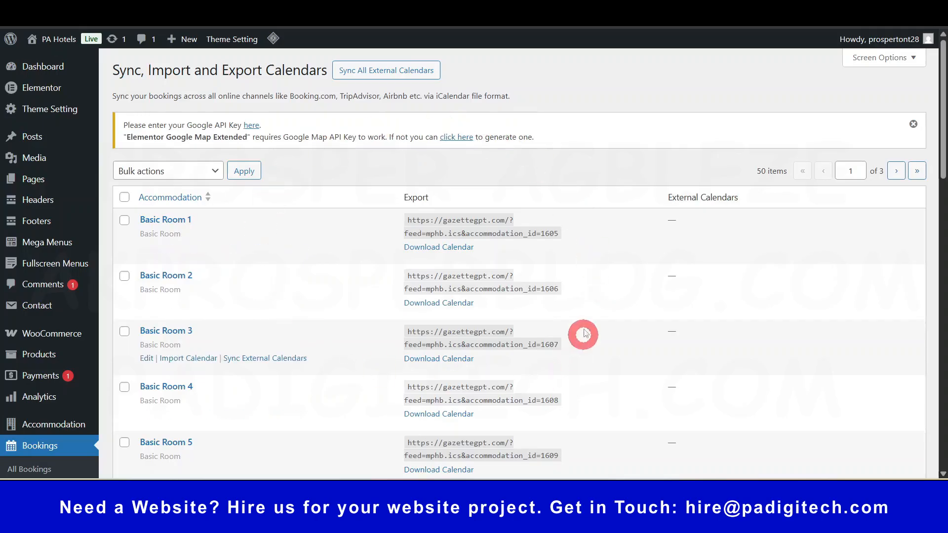
{"action": "scroll", "coordinate": [583, 334], "scroll_direction": "down", "scroll_amount": 4}
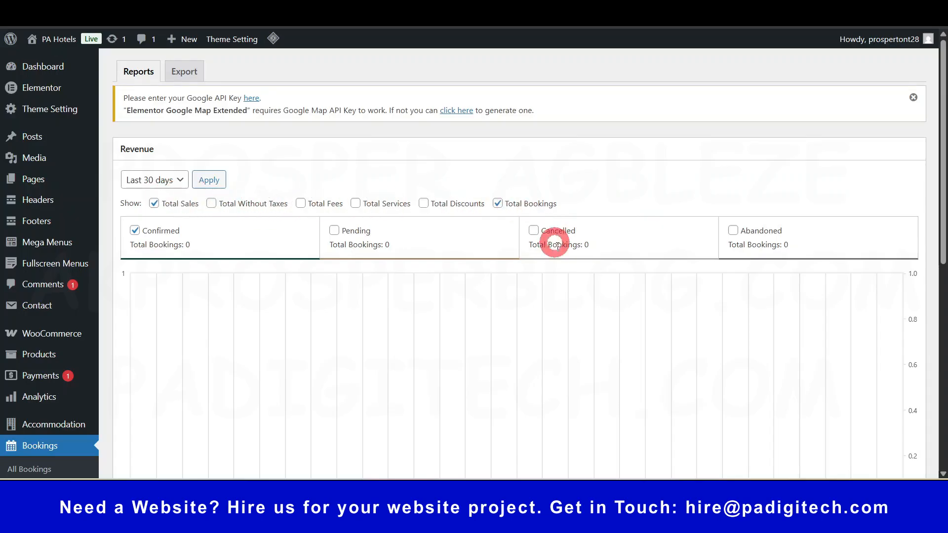
{"action": "scroll", "coordinate": [555, 241], "scroll_direction": "down", "scroll_amount": 5}
{"action": "scroll", "coordinate": [528, 217], "scroll_direction": "up", "scroll_amount": 5}
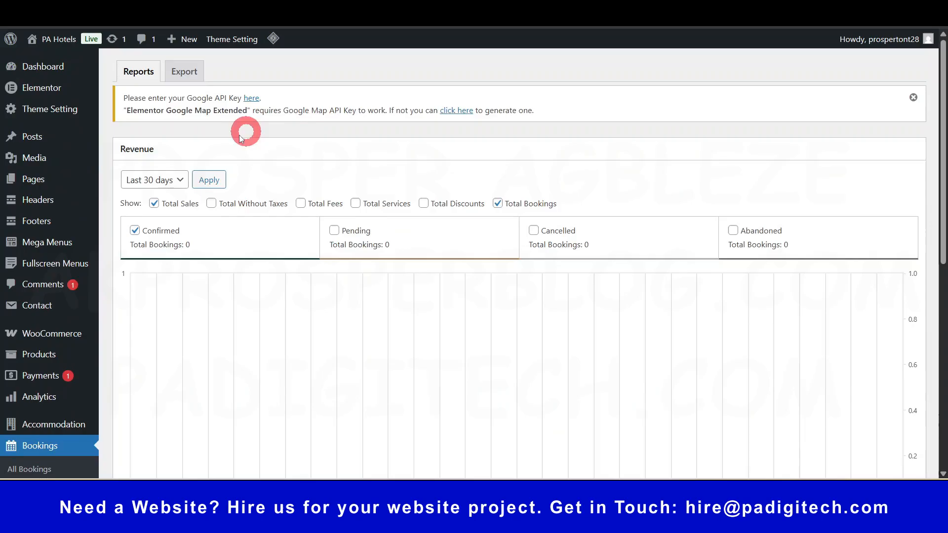
Open the bookings export form, examine its filters and CSV option, and look over the remaining booking sections.
{"action": "left_click", "coordinate": [180, 73]}
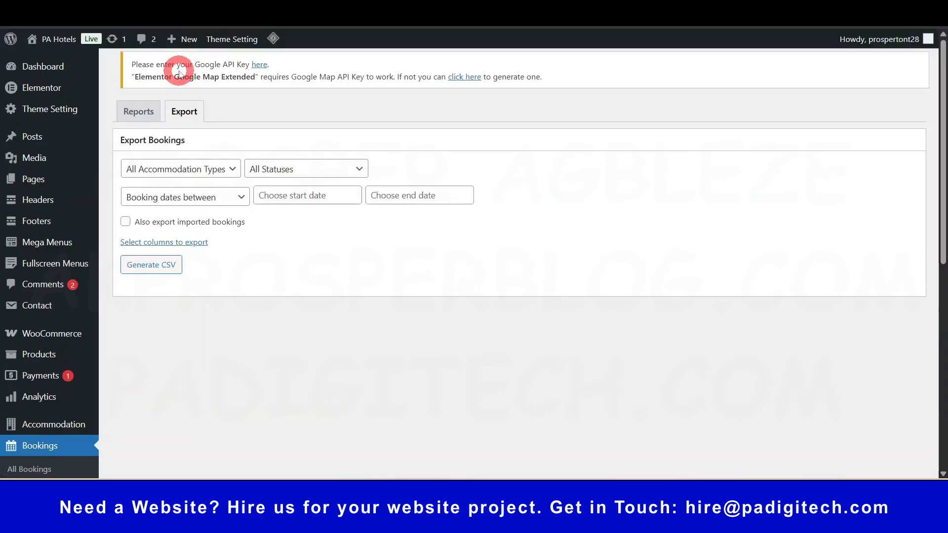
{"action": "left_click", "coordinate": [170, 275]}
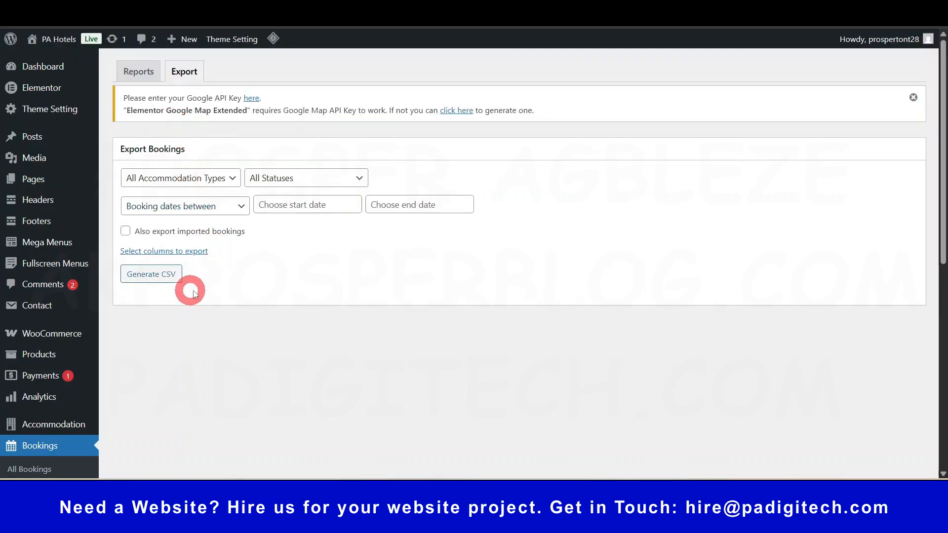
{"action": "scroll", "coordinate": [262, 294], "scroll_direction": "down", "scroll_amount": 6}
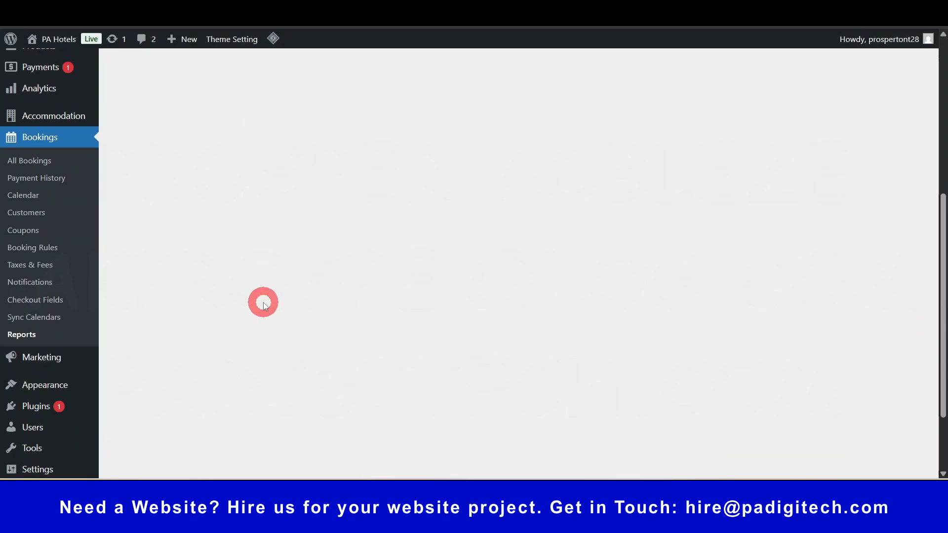
{"action": "scroll", "coordinate": [263, 305], "scroll_direction": "up", "scroll_amount": 6}
{"action": "scroll", "coordinate": [268, 298], "scroll_direction": "down", "scroll_amount": 6}
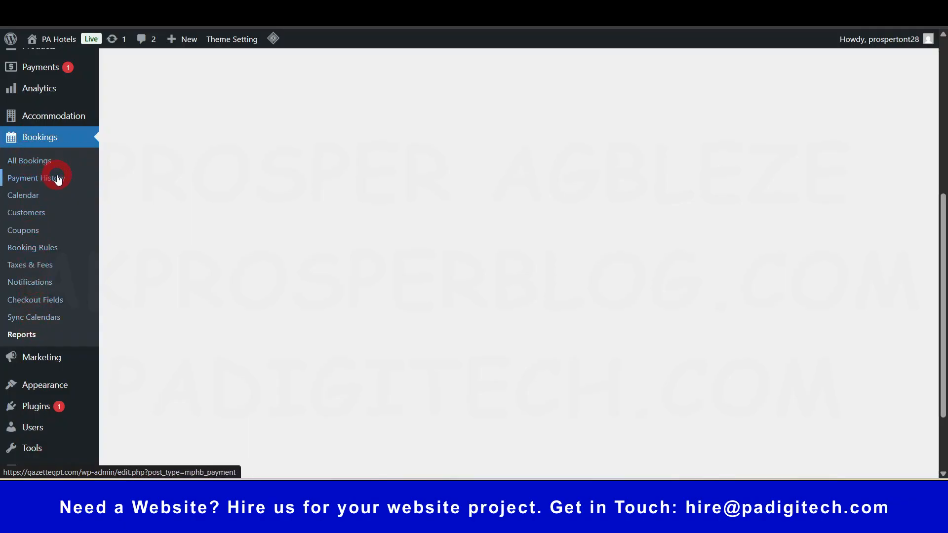
Open the list of all site pages and look through the existing pages.
{"action": "scroll", "coordinate": [57, 178], "scroll_direction": "up", "scroll_amount": 6}
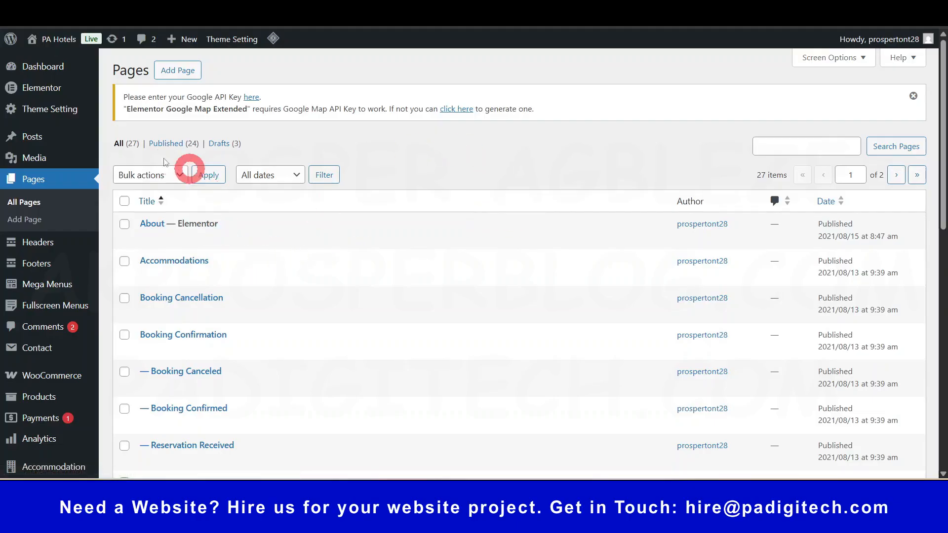
{"action": "scroll", "coordinate": [284, 190], "scroll_direction": "down", "scroll_amount": 3}
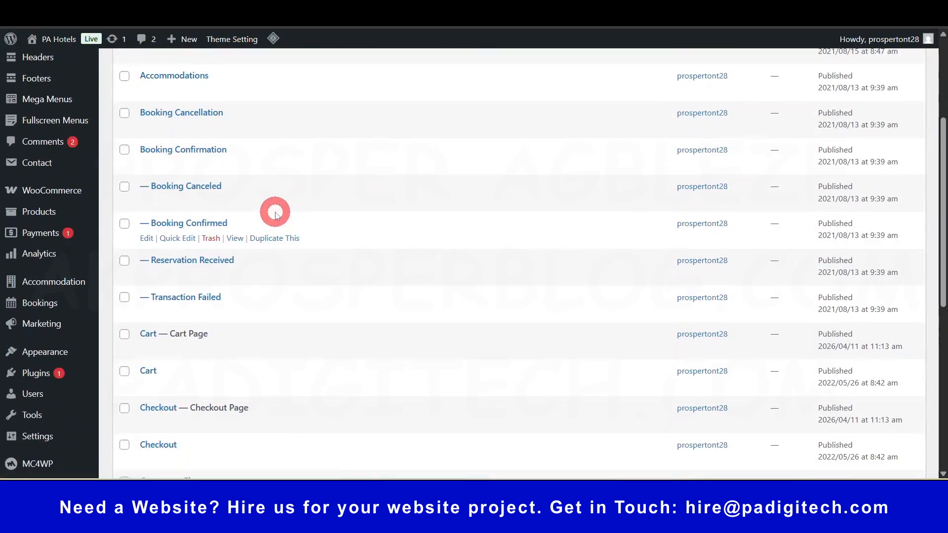
{"action": "scroll", "coordinate": [252, 193], "scroll_direction": "down", "scroll_amount": 6}
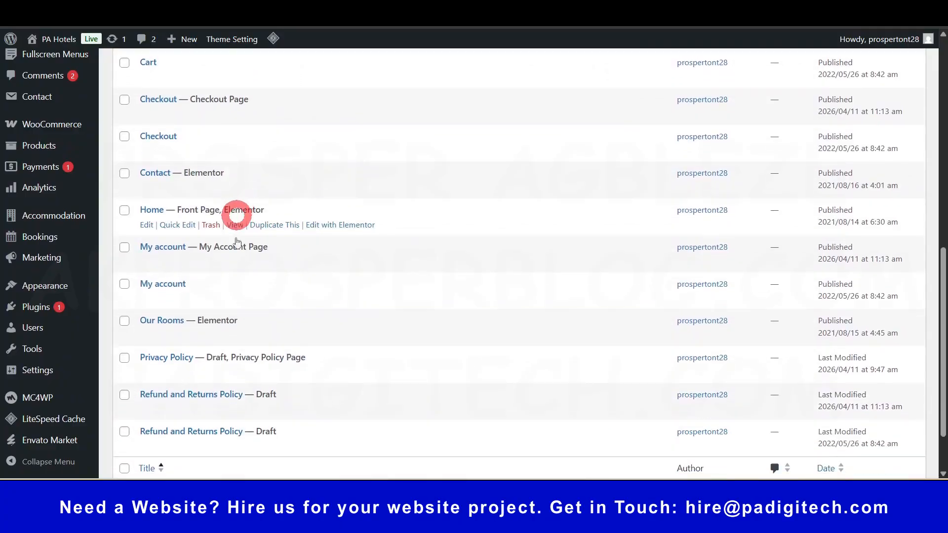
{"action": "scroll", "coordinate": [276, 331], "scroll_direction": "up", "scroll_amount": 5}
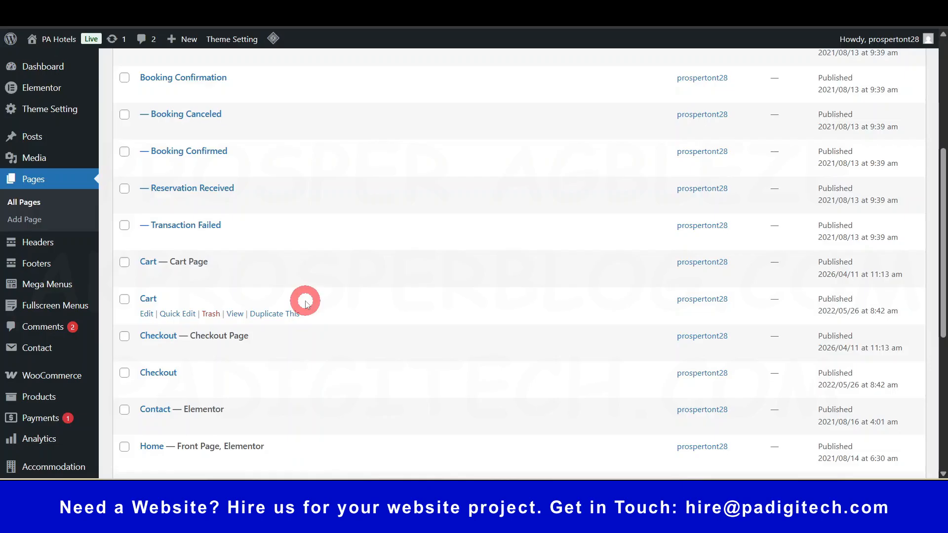
{"action": "scroll", "coordinate": [305, 302], "scroll_direction": "up", "scroll_amount": 5}
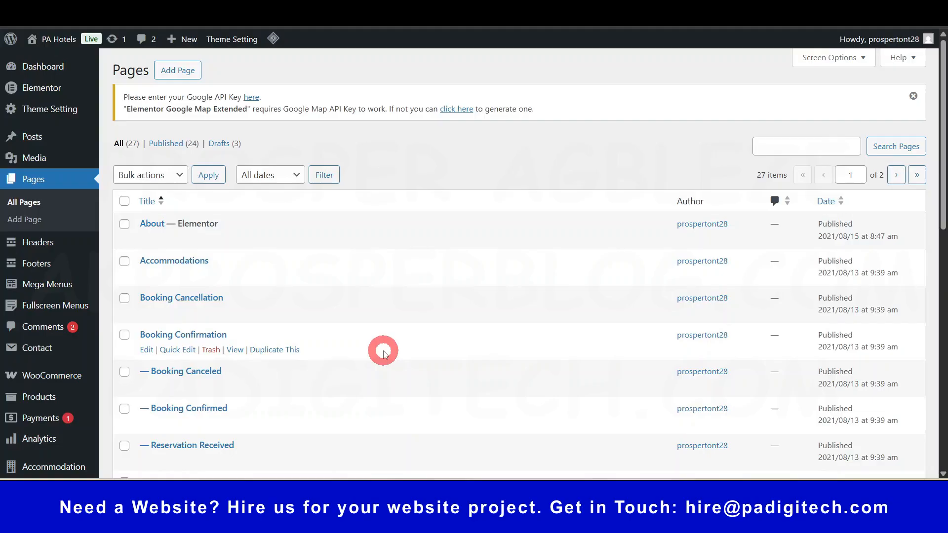
Dismiss the licence reminder, and examine the booking, cart and checkout pages and the sections available under WooCommerce.
{"action": "scroll", "coordinate": [205, 315], "scroll_direction": "down", "scroll_amount": 4}
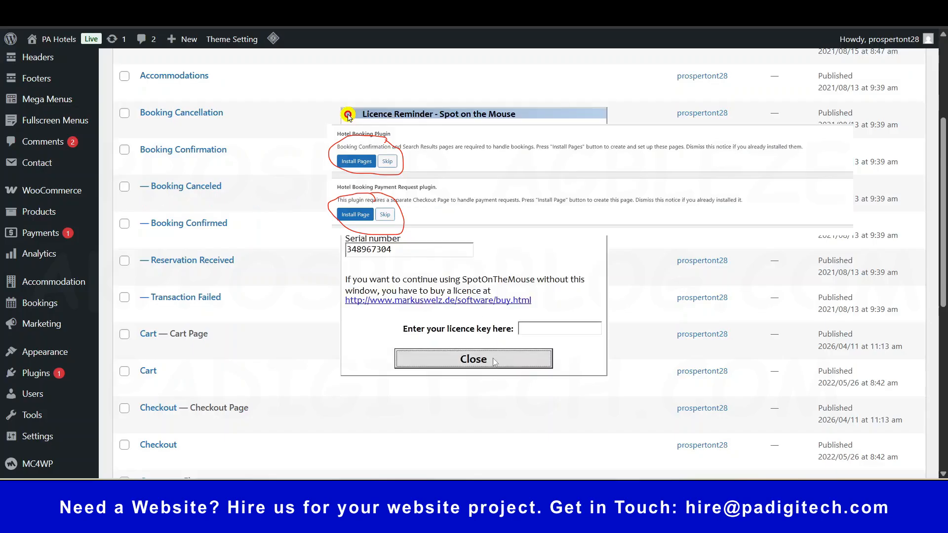
{"action": "left_click", "coordinate": [495, 362]}
{"action": "scroll", "coordinate": [307, 226], "scroll_direction": "down", "scroll_amount": 1}
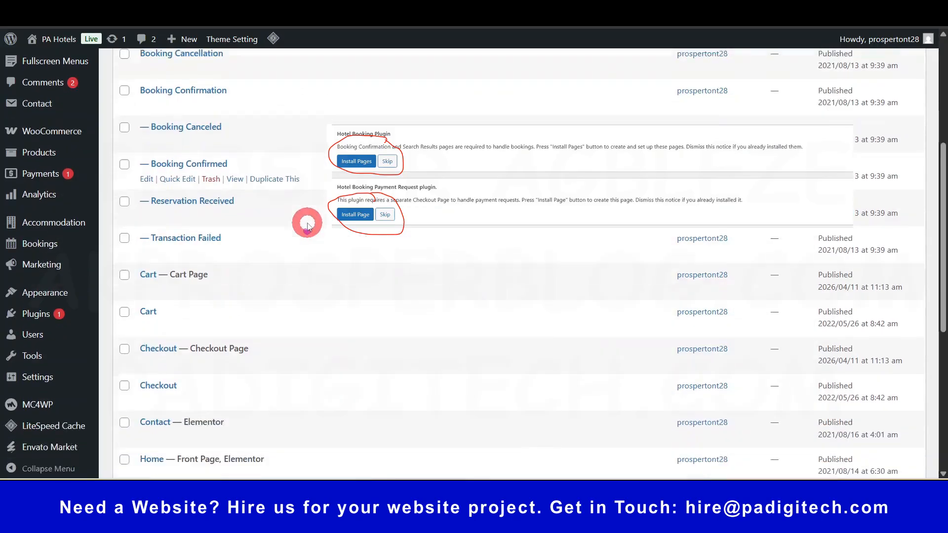
{"action": "scroll", "coordinate": [307, 226], "scroll_direction": "down", "scroll_amount": 1}
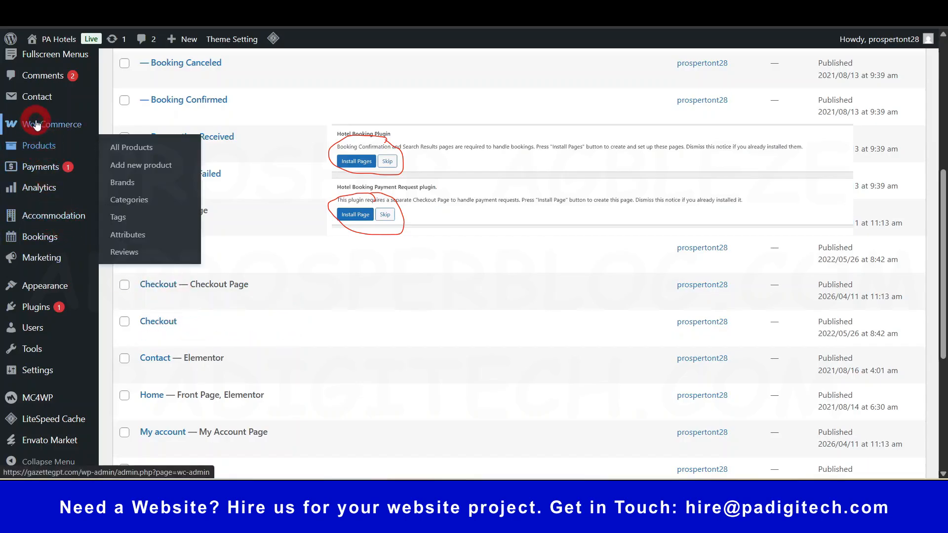
{"action": "mouse_move", "coordinate": [36, 124]}
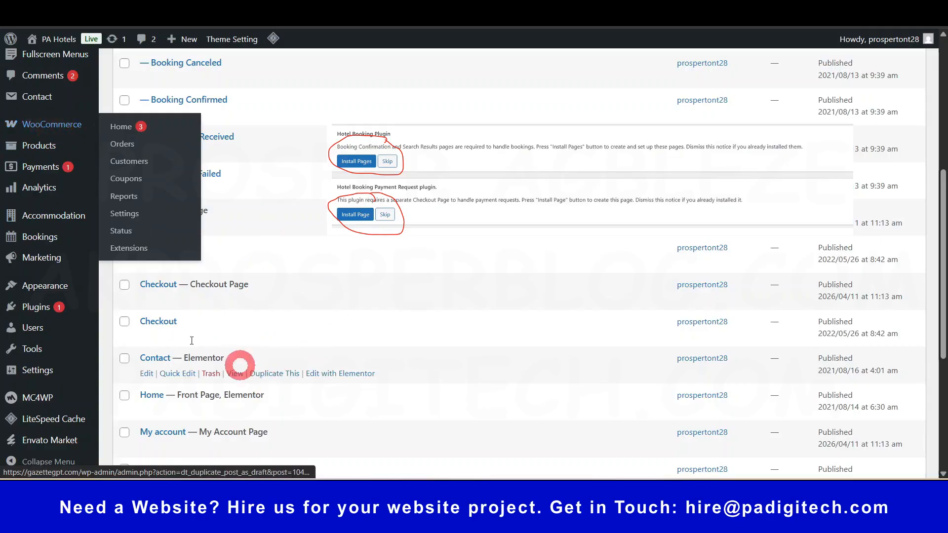
{"action": "scroll", "coordinate": [61, 172], "scroll_direction": "up", "scroll_amount": 4}
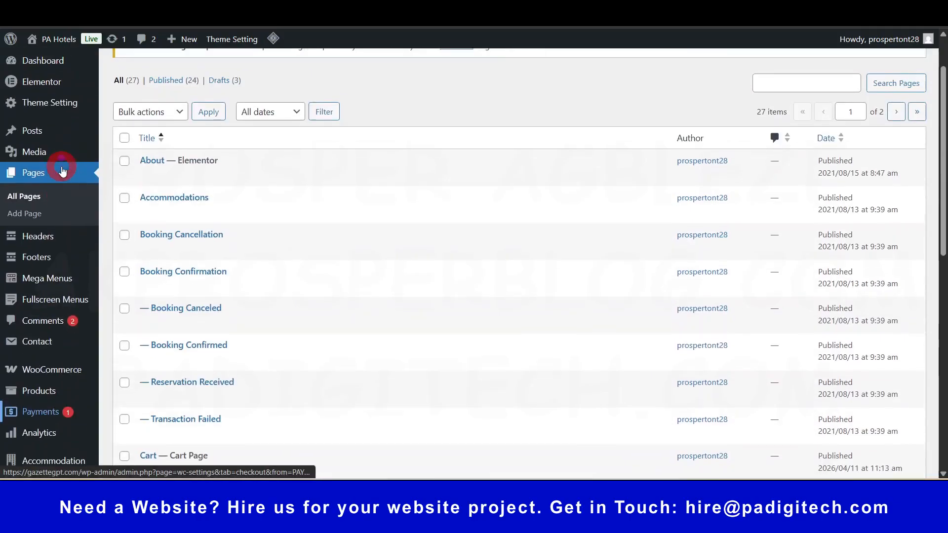
Review the site pages once more and check the Elementor editing option of the About page.
{"action": "scroll", "coordinate": [53, 159], "scroll_direction": "up", "scroll_amount": 1}
{"action": "scroll", "coordinate": [279, 359], "scroll_direction": "down", "scroll_amount": 4}
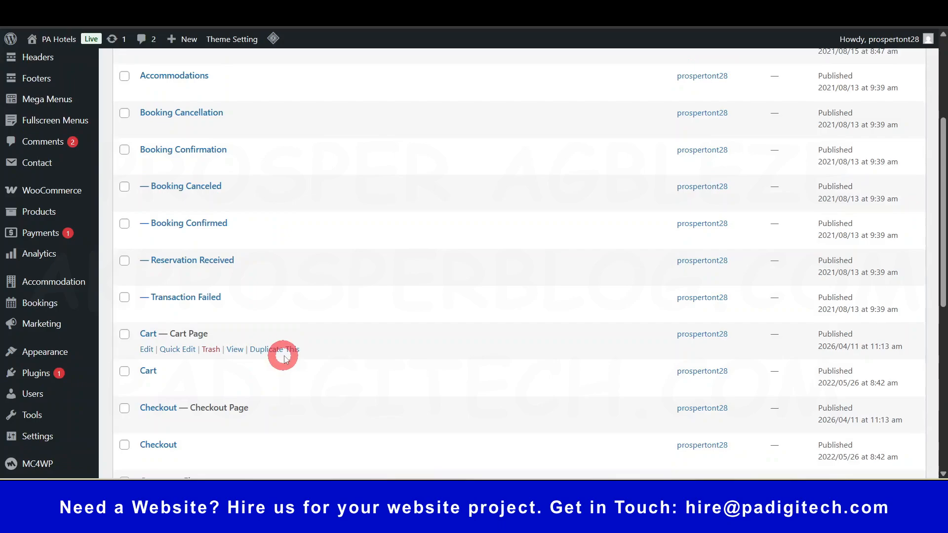
{"action": "scroll", "coordinate": [285, 358], "scroll_direction": "up", "scroll_amount": 4}
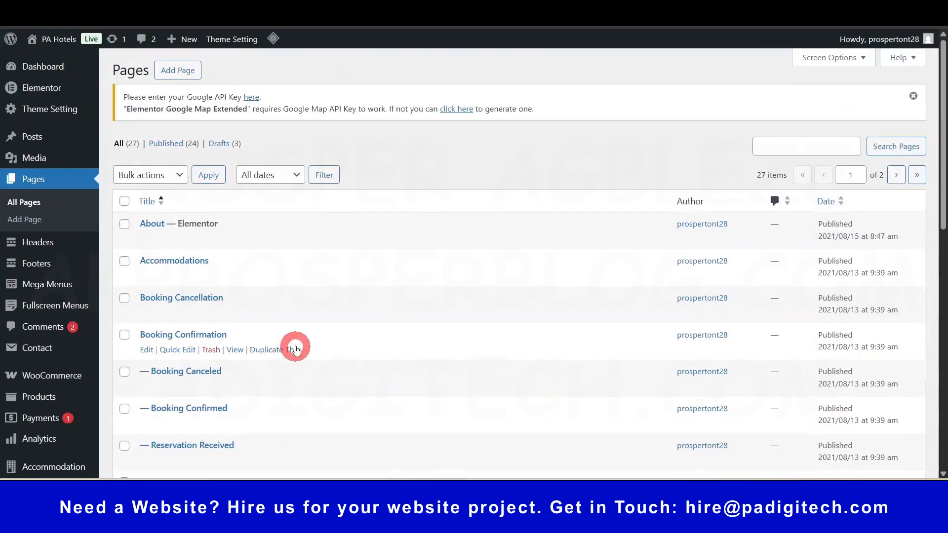
{"action": "mouse_move", "coordinate": [321, 220]}
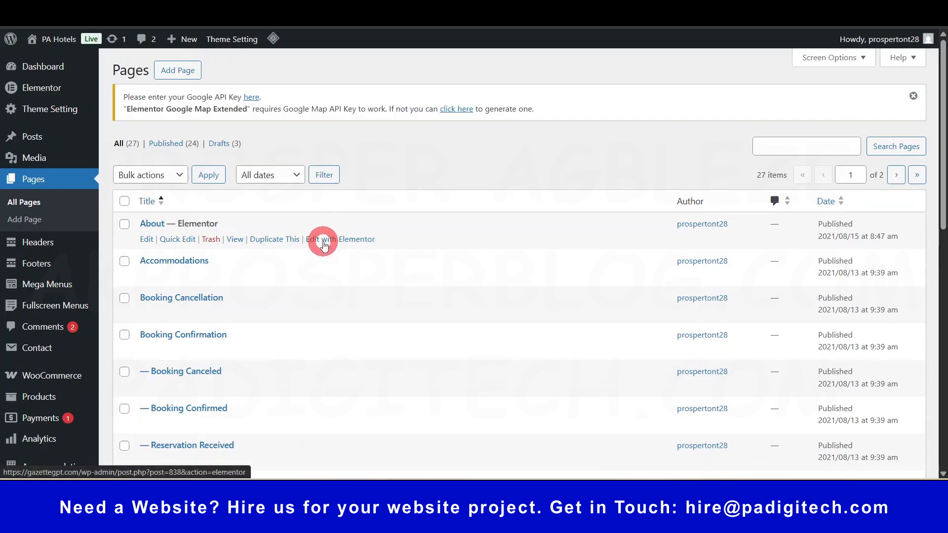
{"action": "scroll", "coordinate": [322, 254], "scroll_direction": "down", "scroll_amount": 1}
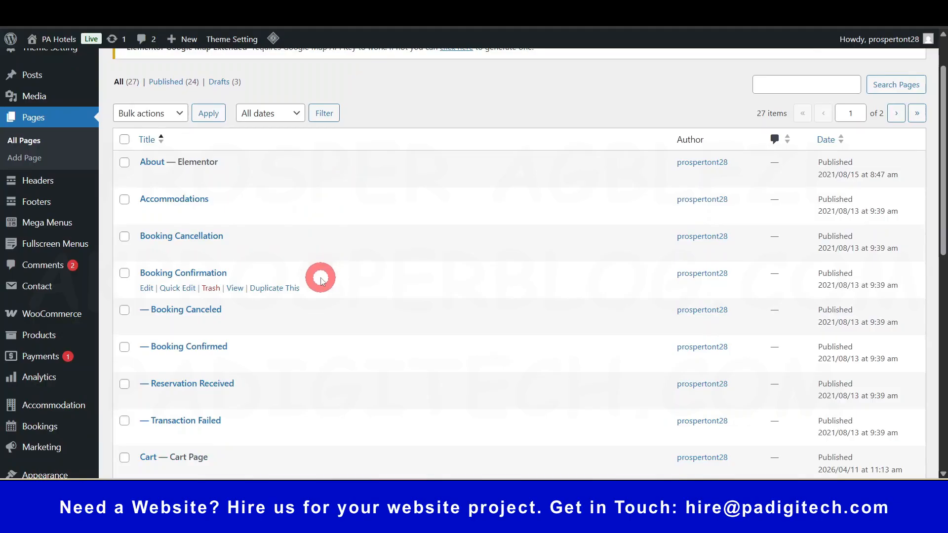
Look through the booking, cart and checkout pages in the page list, and open the older Checkout page for editing.
{"action": "scroll", "coordinate": [321, 280], "scroll_direction": "down", "scroll_amount": 2}
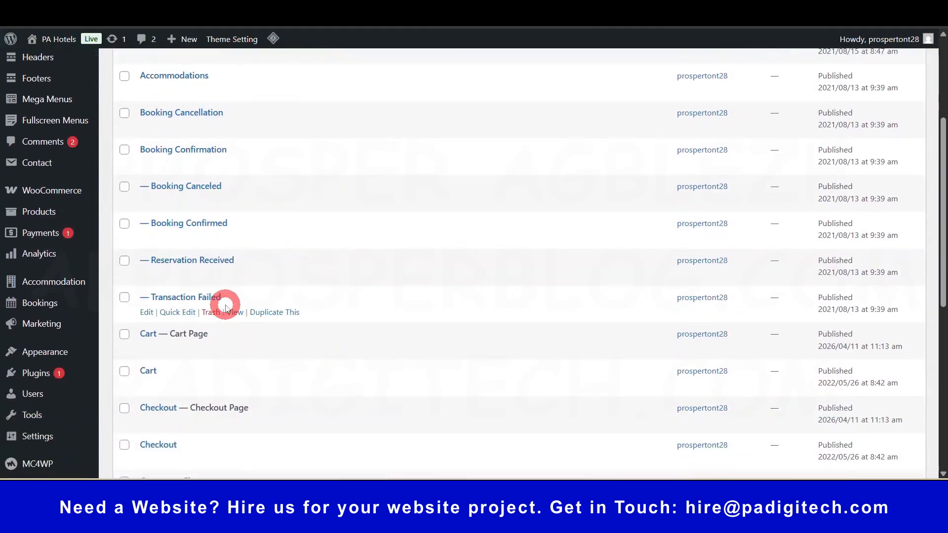
{"action": "scroll", "coordinate": [225, 307], "scroll_direction": "down", "scroll_amount": 1}
{"action": "mouse_move", "coordinate": [63, 225]}
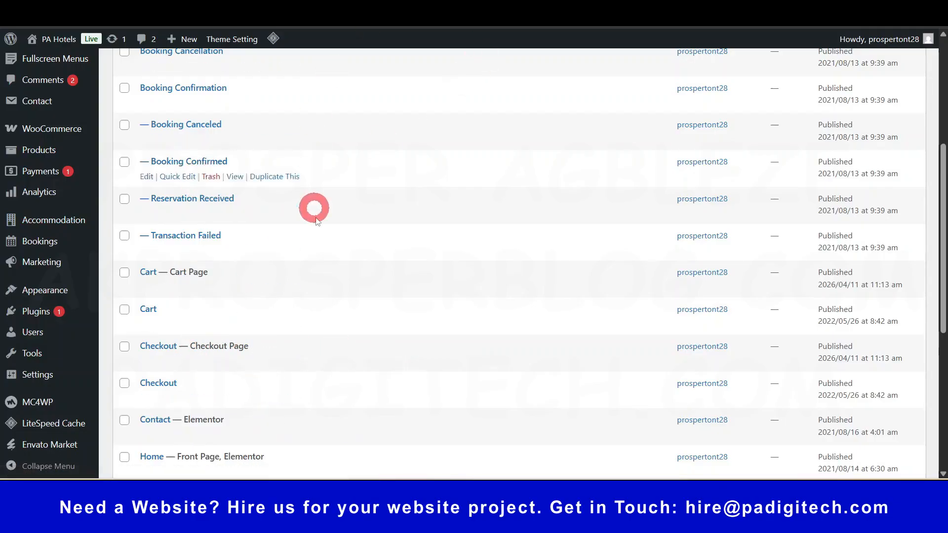
{"action": "scroll", "coordinate": [222, 429], "scroll_direction": "down", "scroll_amount": 2}
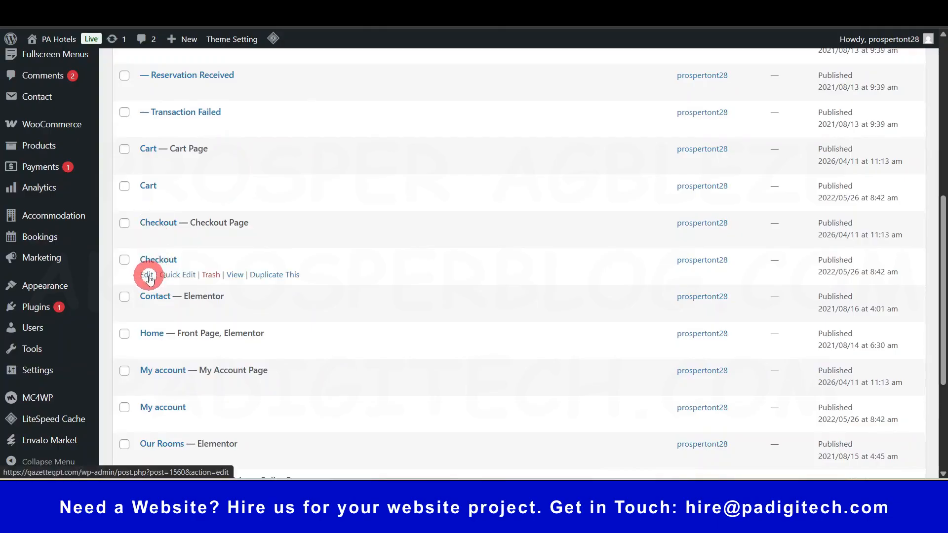
{"action": "left_click", "coordinate": [148, 276]}
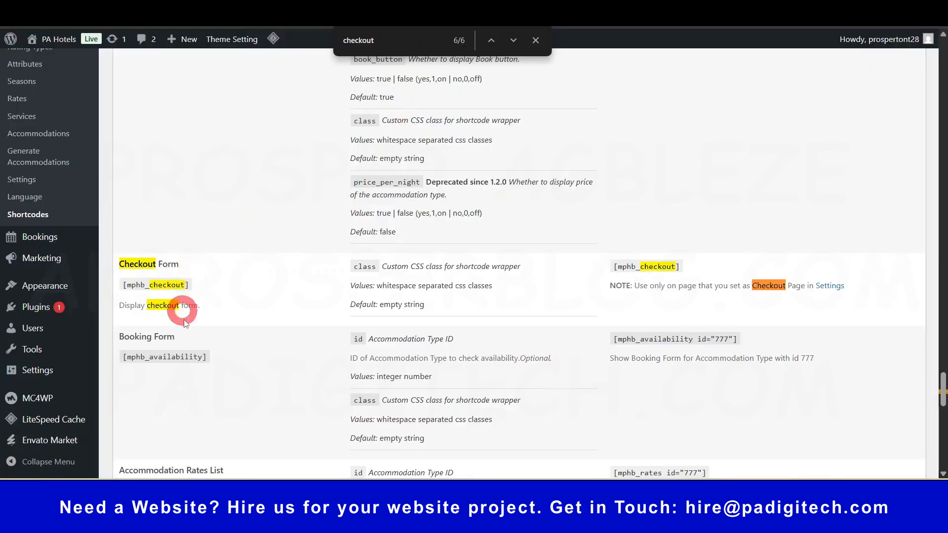
Find the Checkout Form entry in the accommodation shortcodes reference and copy its [mphb_checkout] shortcode.
{"action": "scroll", "coordinate": [191, 324], "scroll_direction": "up", "scroll_amount": 2}
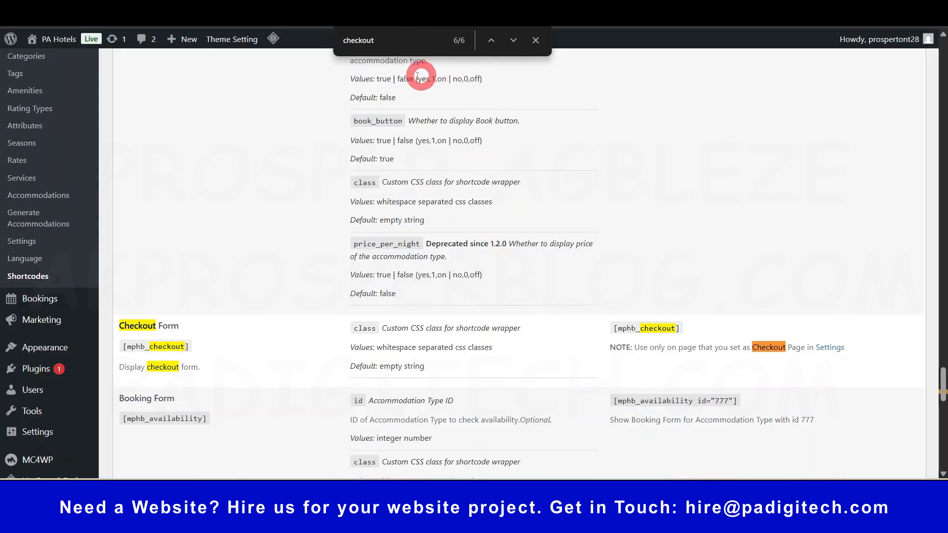
{"action": "scroll", "coordinate": [323, 233], "scroll_direction": "up", "scroll_amount": 15}
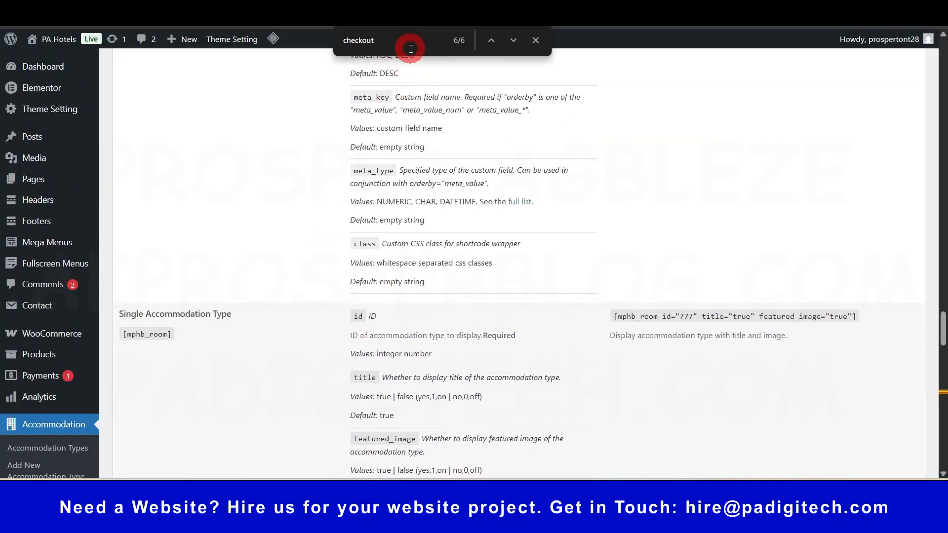
{"action": "scroll", "coordinate": [392, 197], "scroll_direction": "down", "scroll_amount": 15}
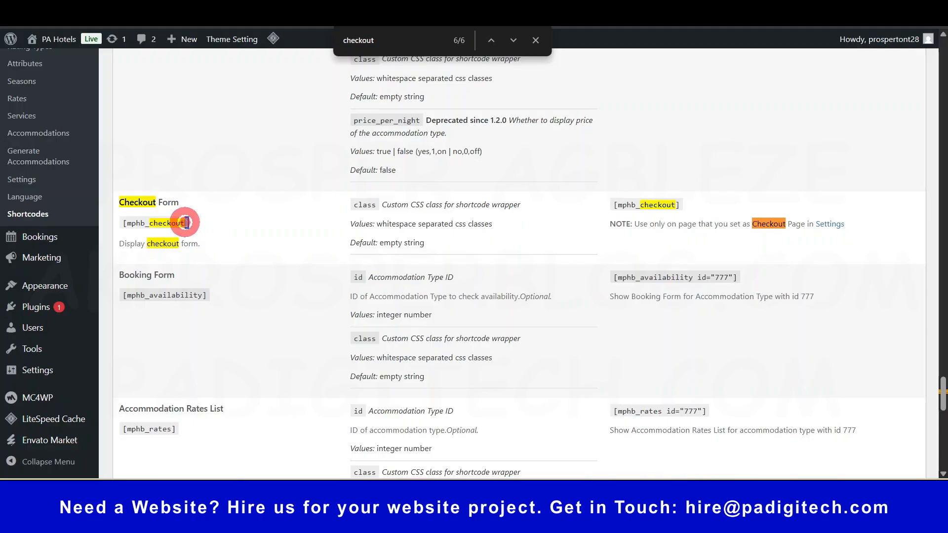
{"action": "left_click_drag", "start_coordinate": [186, 223], "coordinate": [131, 223]}
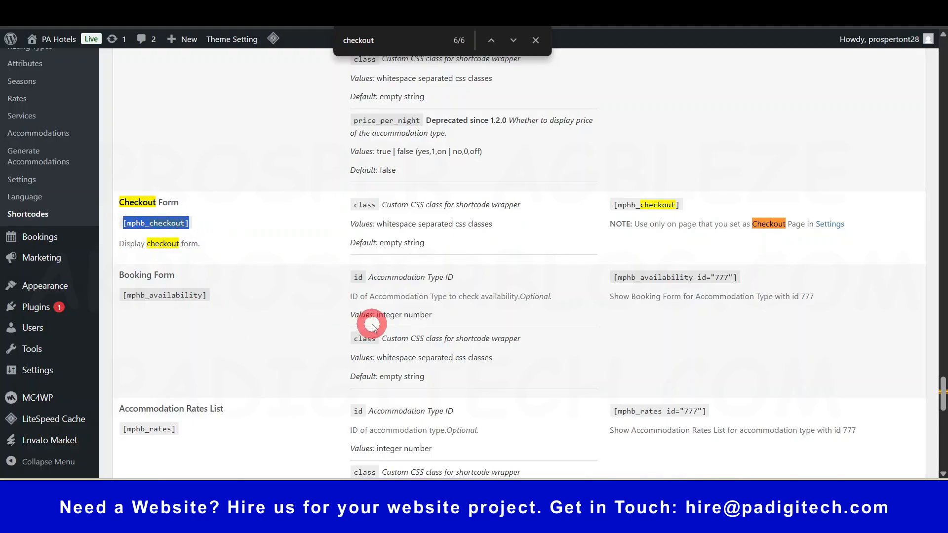
{"action": "key", "text": "ctrl+c"}
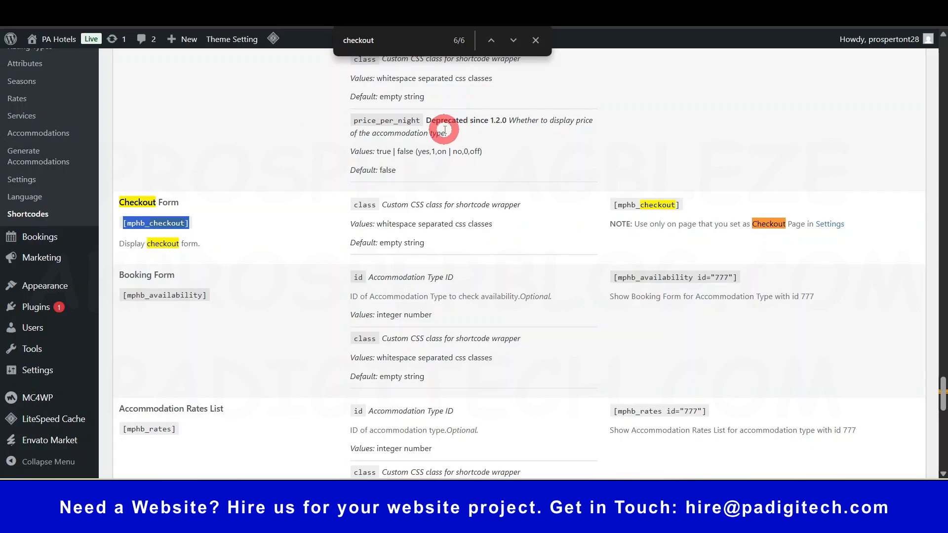
Add a new page titled Checkout from the page list, with the copied [mphb_checkout] shortcode as its content.
{"action": "key", "text": "ctrl+Tab"}
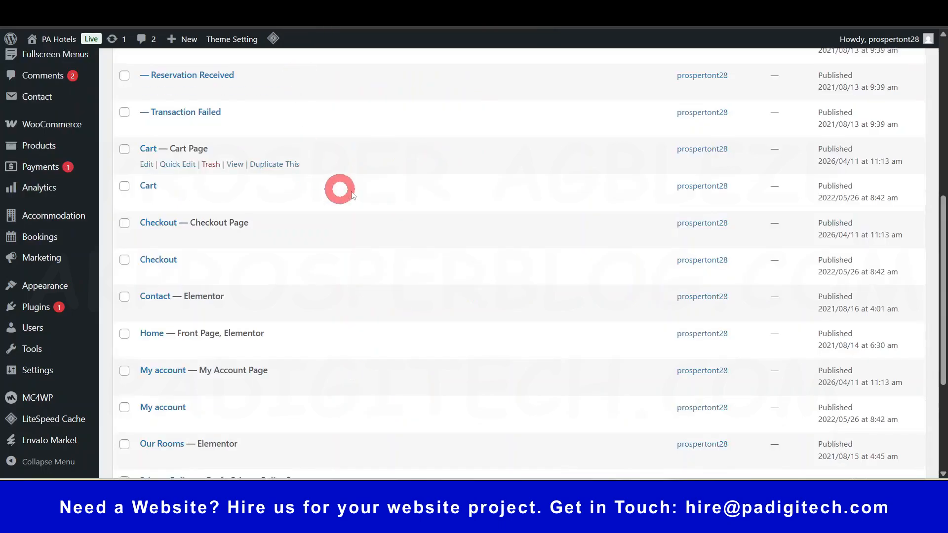
{"action": "scroll", "coordinate": [347, 187], "scroll_direction": "up", "scroll_amount": 7}
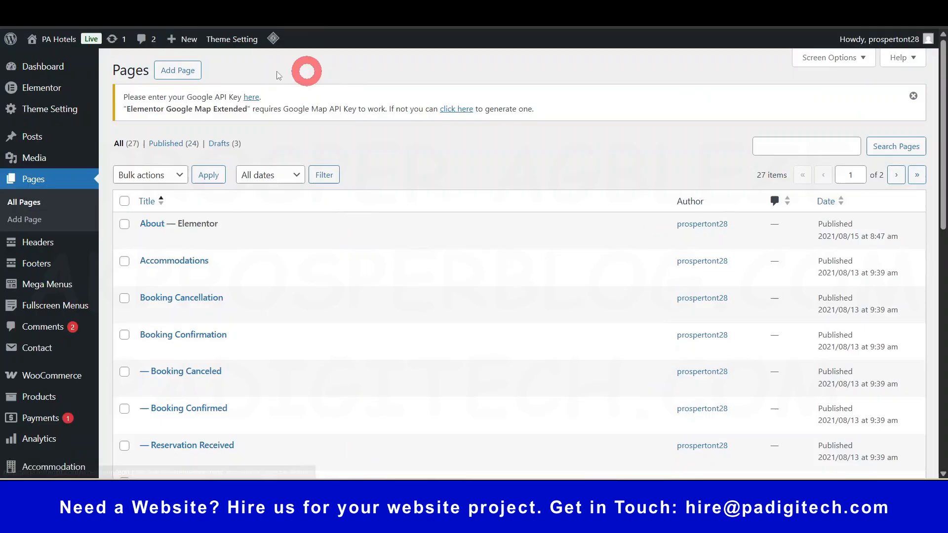
{"action": "left_click", "coordinate": [184, 74]}
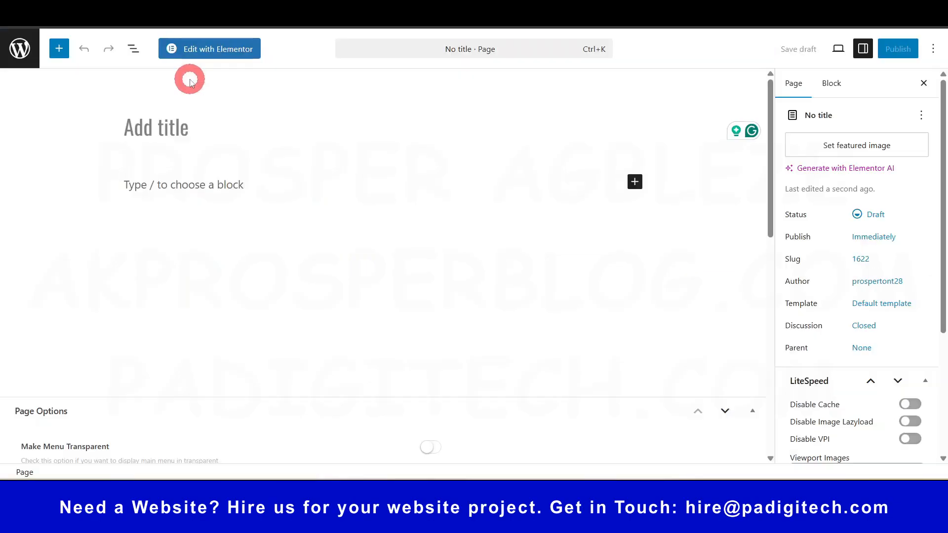
{"action": "type", "text": "Checkout"}
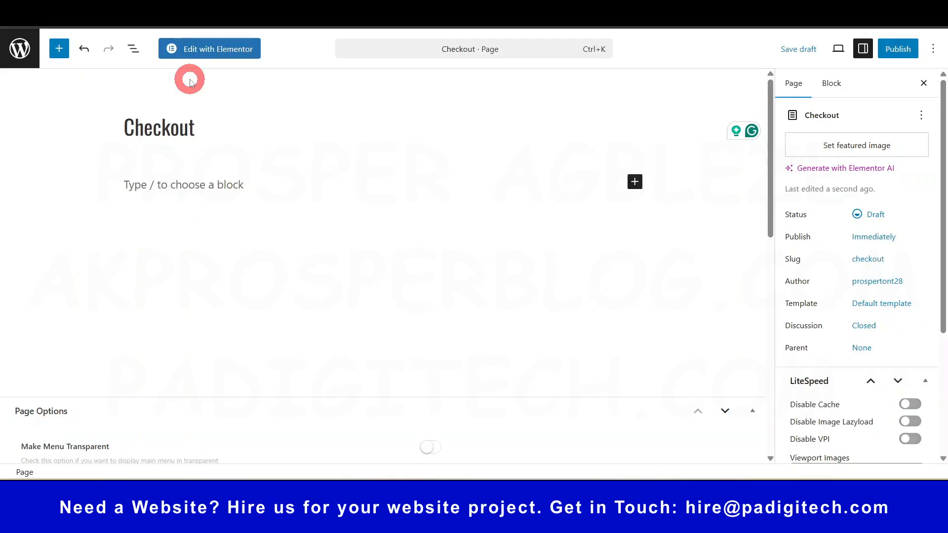
{"action": "left_click", "coordinate": [176, 185]}
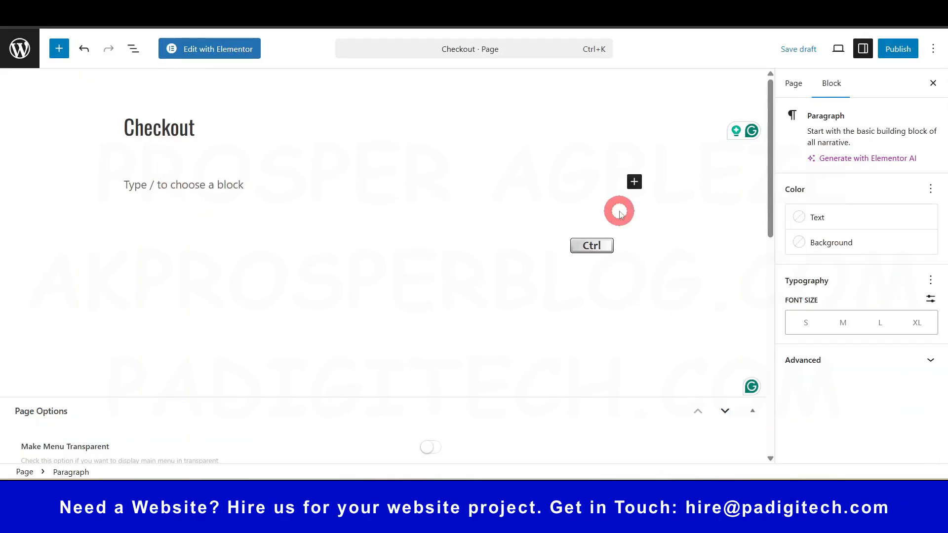
{"action": "key", "text": "ctrl+v"}
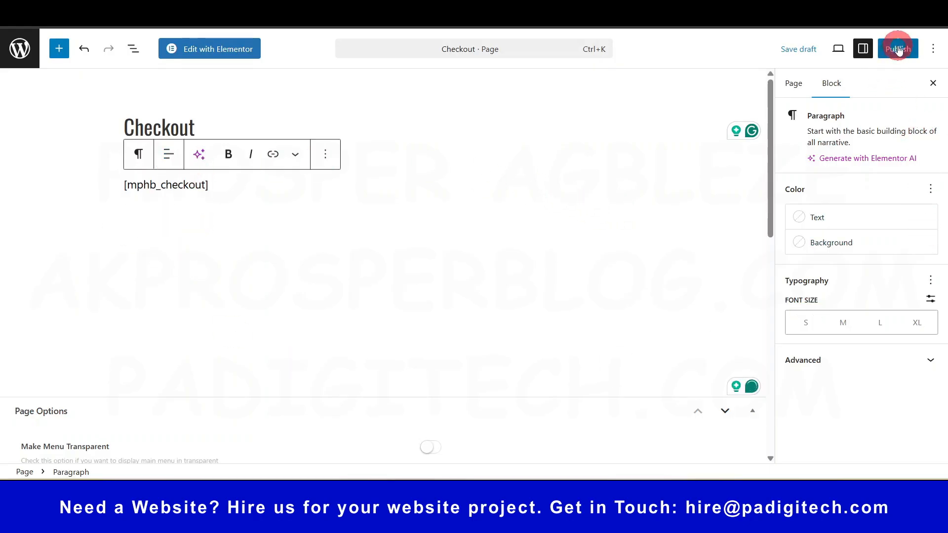
Look over the page options, publish the Checkout page and view it on the live site.
{"action": "scroll", "coordinate": [571, 412], "scroll_direction": "down", "scroll_amount": 10}
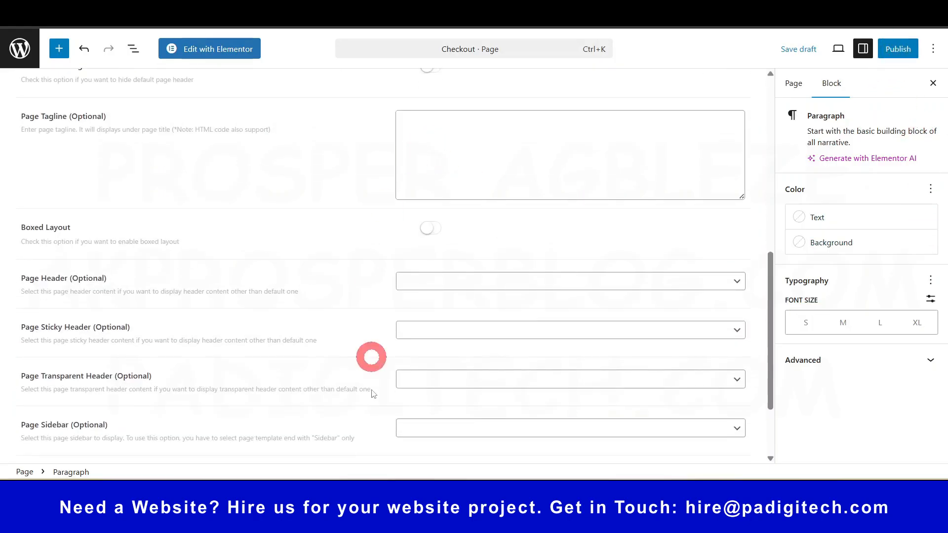
{"action": "scroll", "coordinate": [444, 326], "scroll_direction": "up", "scroll_amount": 10}
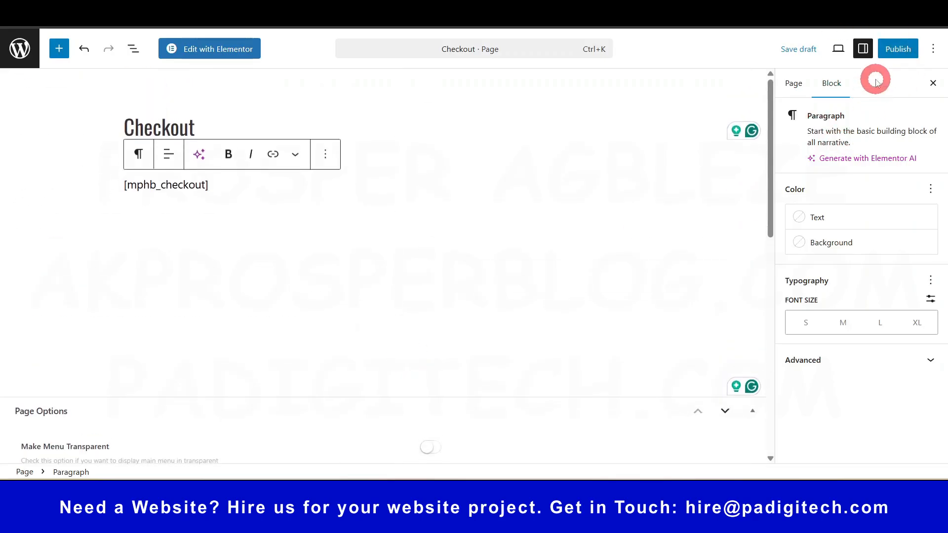
{"action": "left_click", "coordinate": [888, 48]}
{"action": "left_click", "coordinate": [887, 51]}
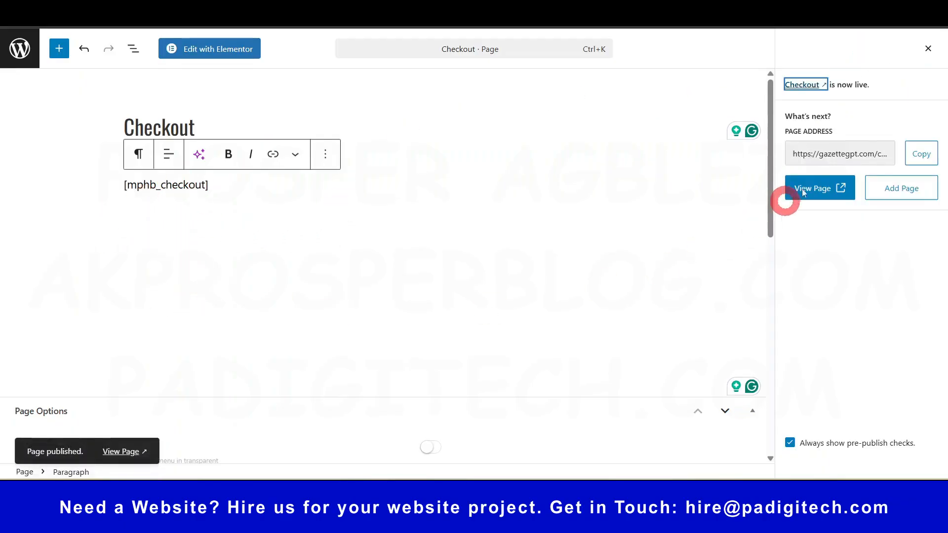
{"action": "left_click", "coordinate": [834, 192], "text": "ctrl"}
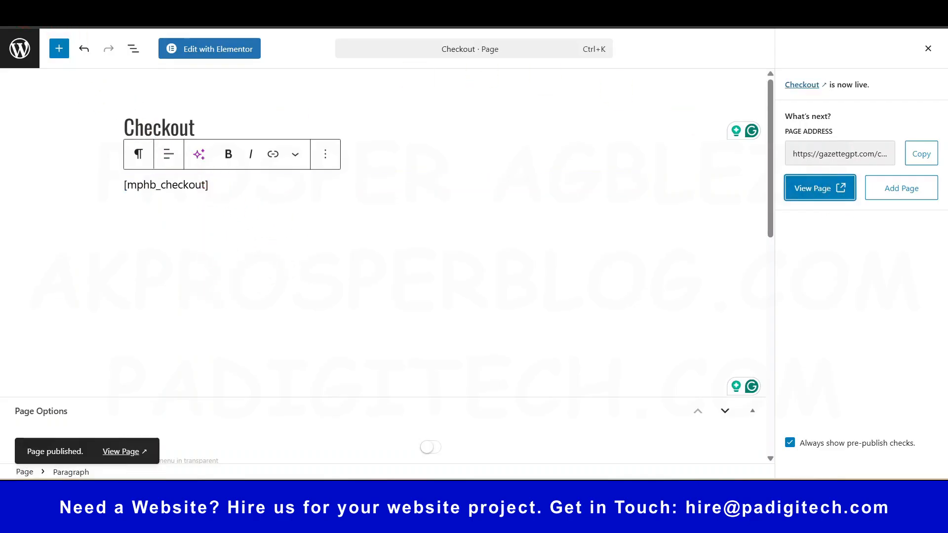
{"action": "left_click", "coordinate": [431, 20]}
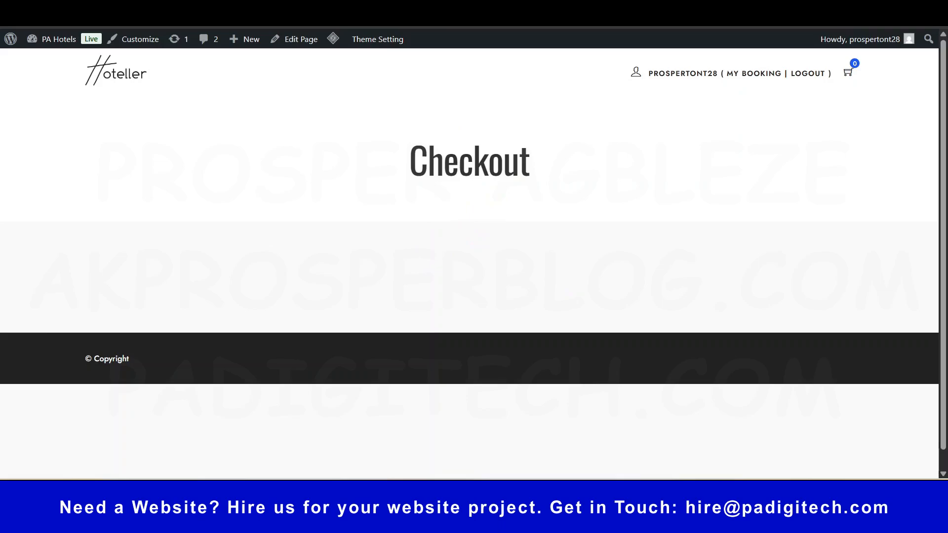
Search the shortcodes reference for "account" and copy the Customer Account shortcode [mphb_account].
{"action": "left_click", "coordinate": [297, 21]}
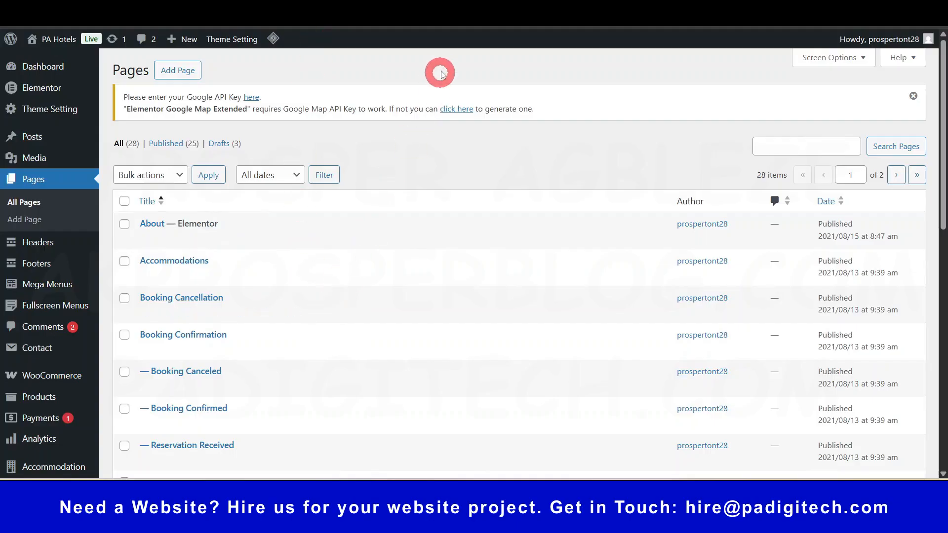
{"action": "key", "text": "ctrl+Tab"}
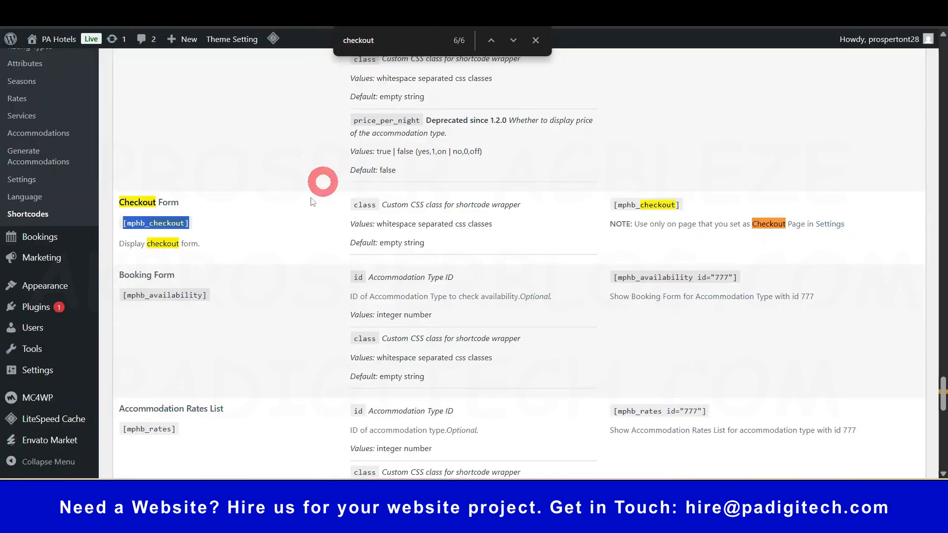
{"action": "left_click", "coordinate": [401, 40]}
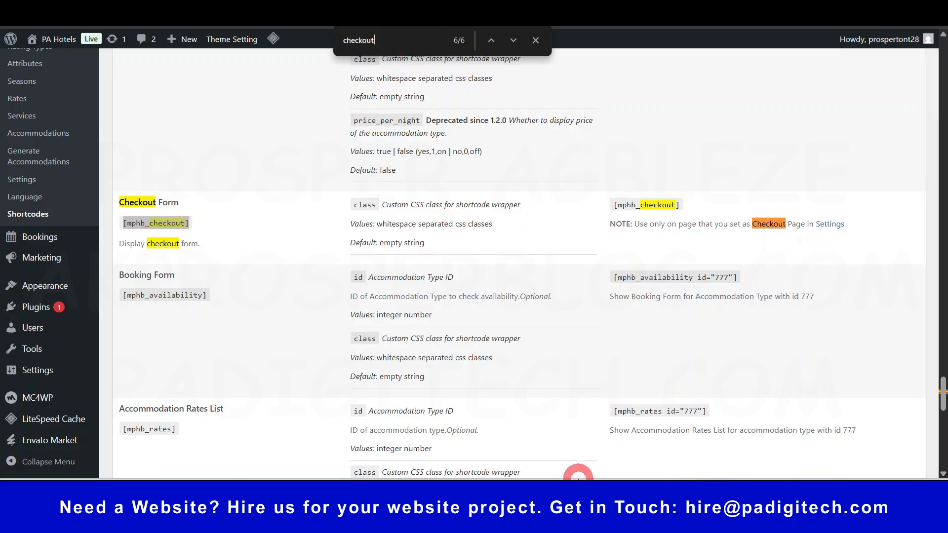
{"action": "type", "text": "accou"}
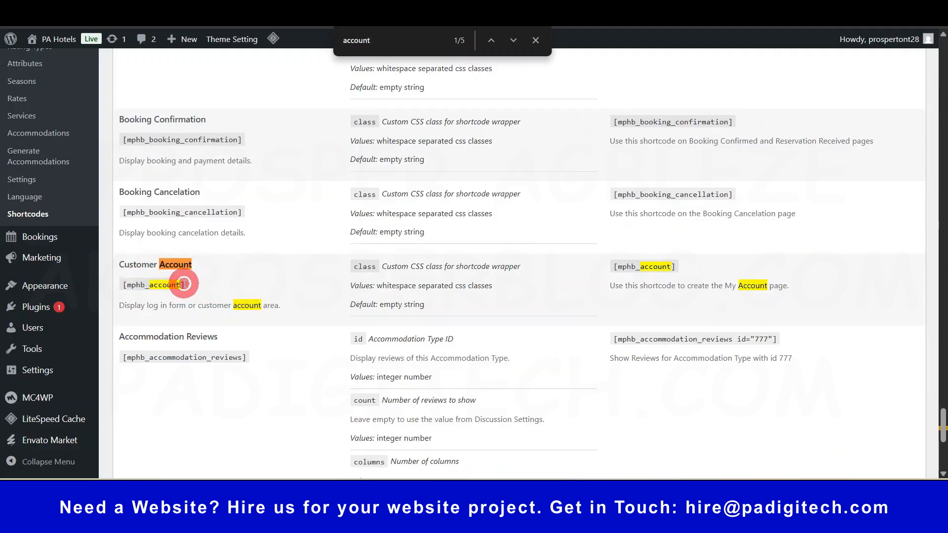
{"action": "left_click_drag", "start_coordinate": [184, 285], "coordinate": [138, 283]}
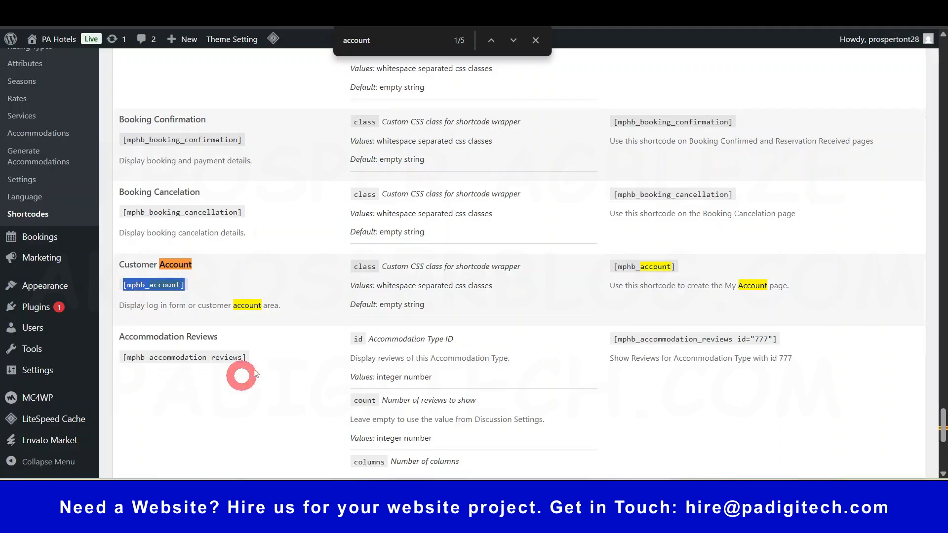
{"action": "key", "text": "ctrl"}
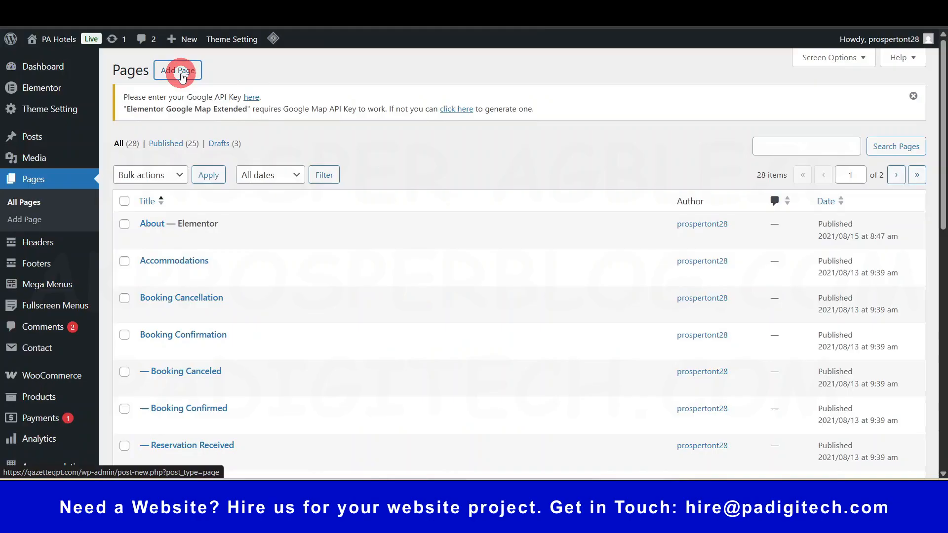
Create and publish a new page titled Account containing the [mphb_account] shortcode.
{"action": "left_click", "coordinate": [180, 72]}
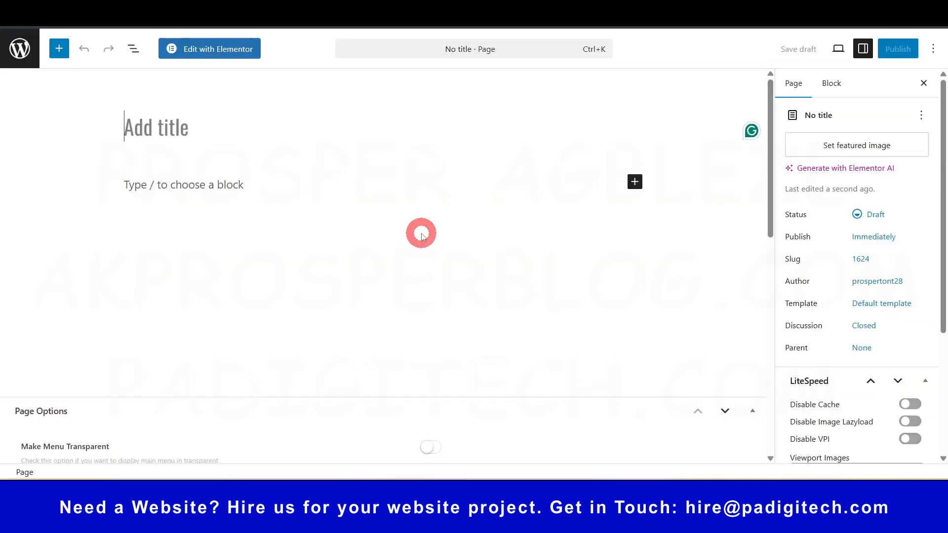
{"action": "type", "text": "Account"}
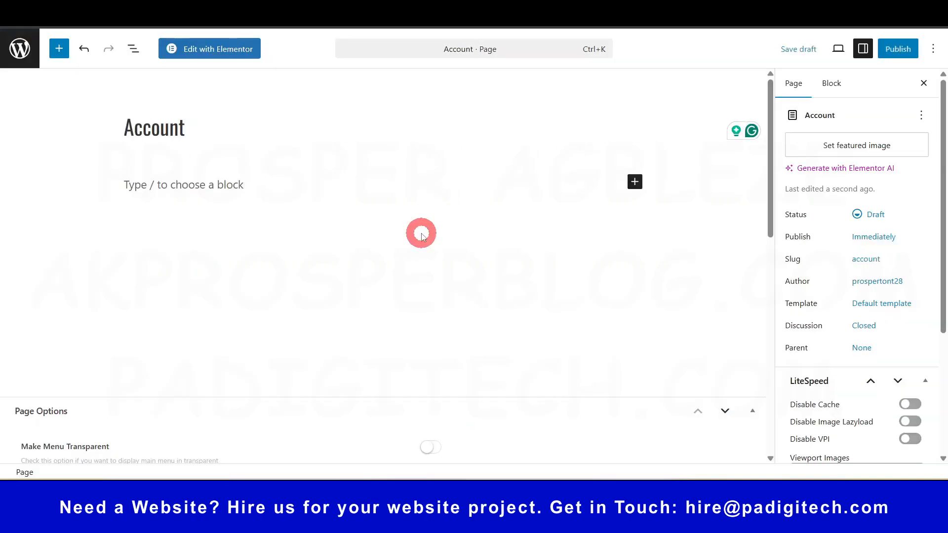
{"action": "left_click", "coordinate": [191, 185]}
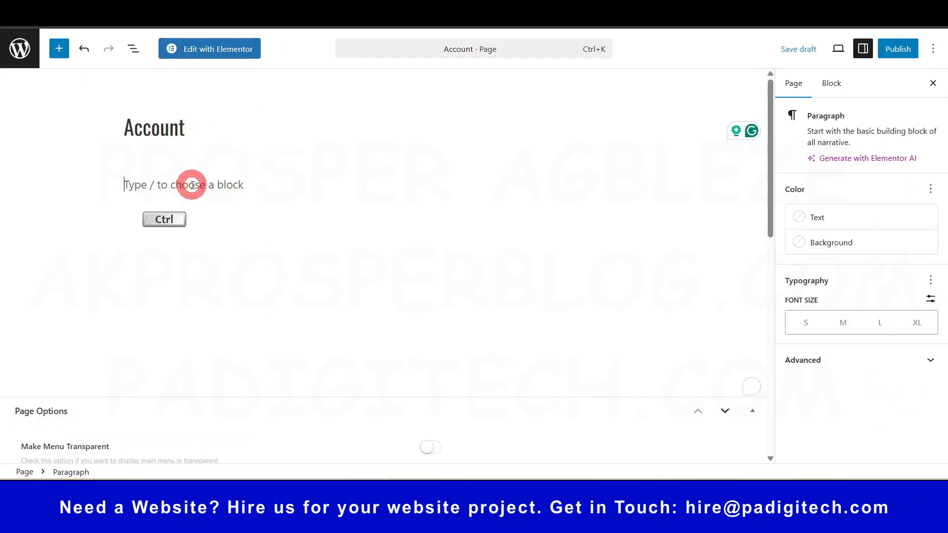
{"action": "type", "text": "[mphb_account]"}
{"action": "left_click", "coordinate": [898, 49]}
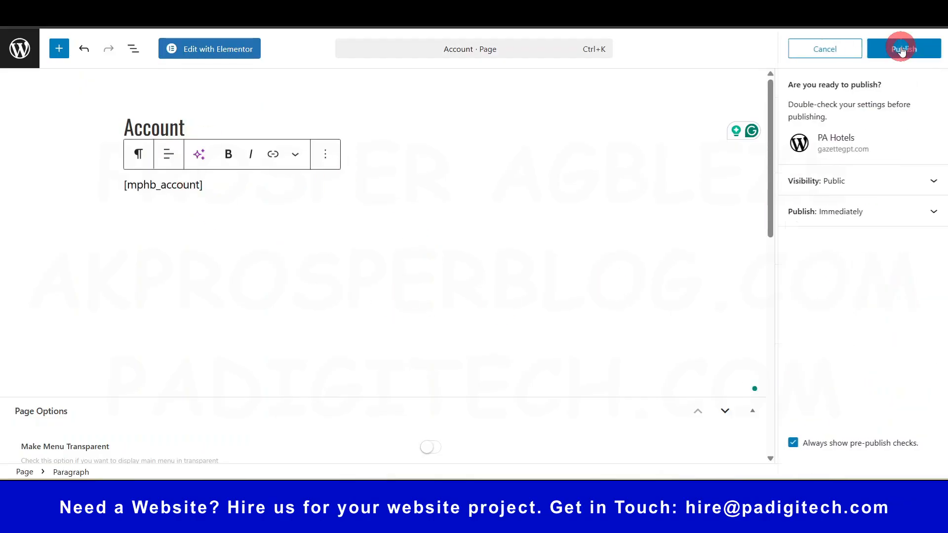
{"action": "left_click", "coordinate": [901, 49]}
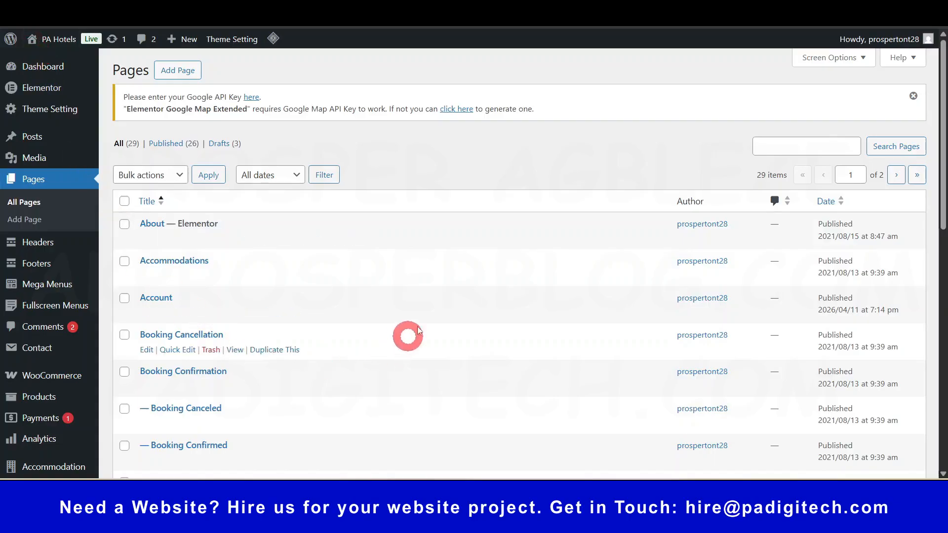
Review both pages of the site page list, from the Checkout and account pages through to Wellness.
{"action": "scroll", "coordinate": [499, 235], "scroll_direction": "down", "scroll_amount": 10}
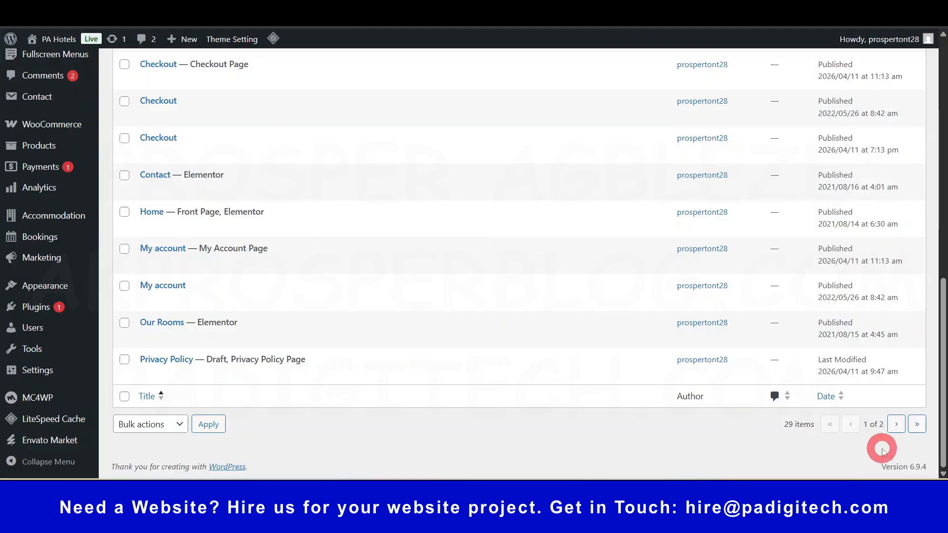
{"action": "scroll", "coordinate": [484, 316], "scroll_direction": "up", "scroll_amount": 6}
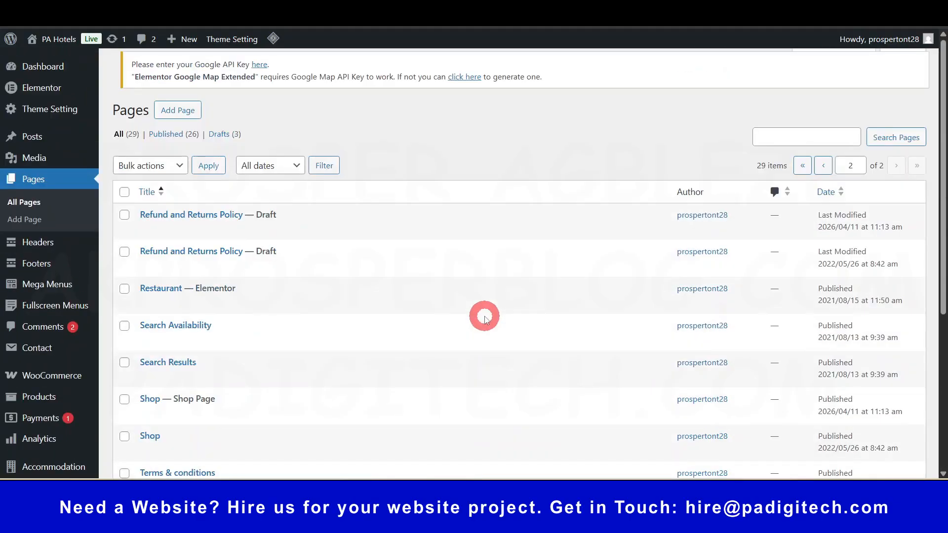
{"action": "scroll", "coordinate": [484, 316], "scroll_direction": "down", "scroll_amount": 6}
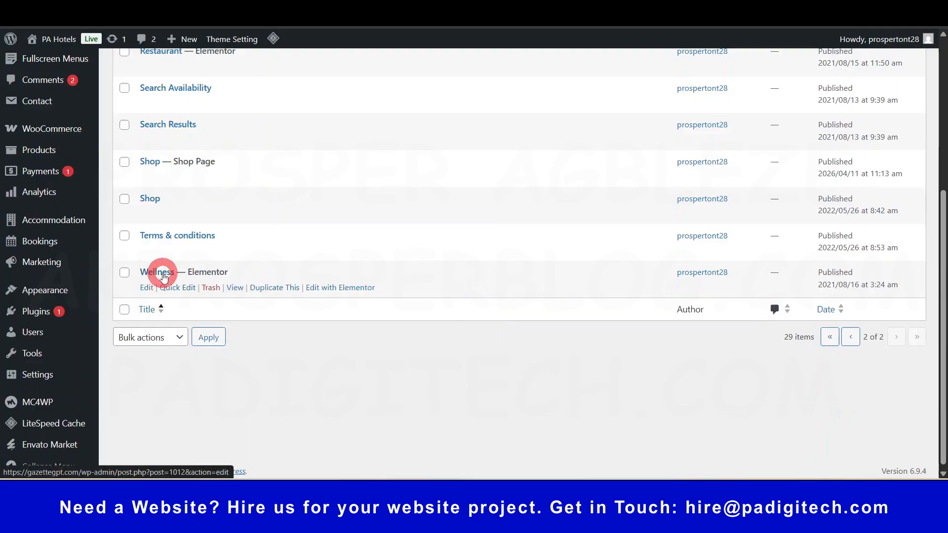
{"action": "scroll", "coordinate": [163, 277], "scroll_direction": "up", "scroll_amount": 4}
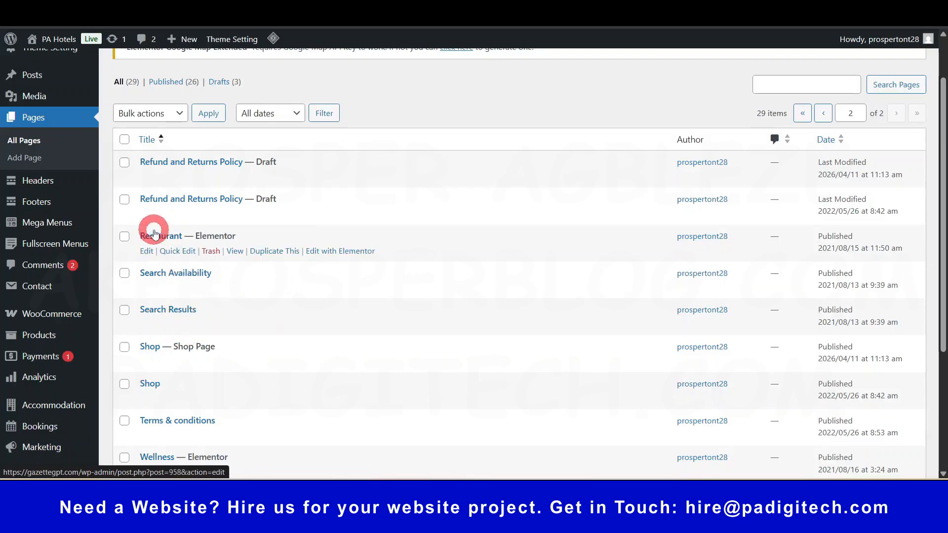
View the Restaurant page from the site page list on the live site and look through its content.
{"action": "scroll", "coordinate": [398, 275], "scroll_direction": "up", "scroll_amount": 2}
{"action": "scroll", "coordinate": [353, 303], "scroll_direction": "down", "scroll_amount": 4}
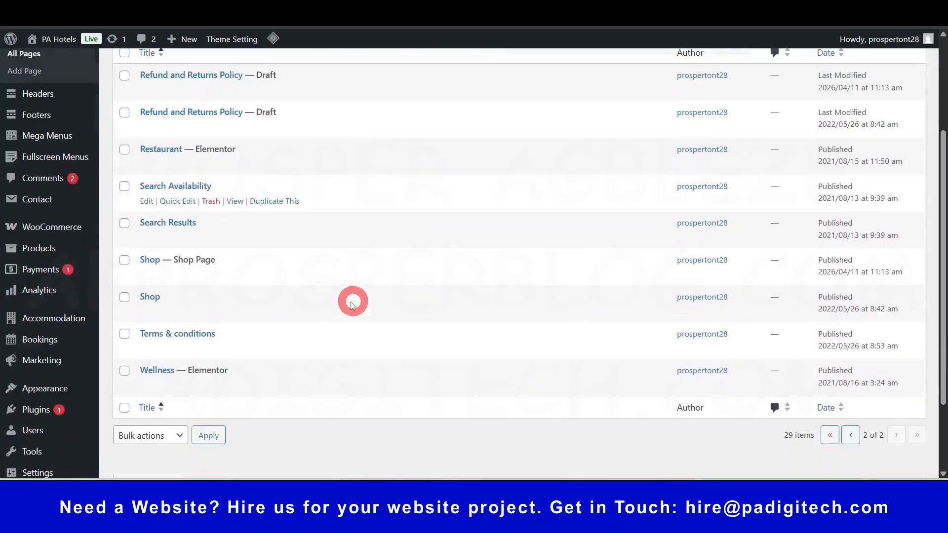
{"action": "scroll", "coordinate": [197, 202], "scroll_direction": "up", "scroll_amount": 3}
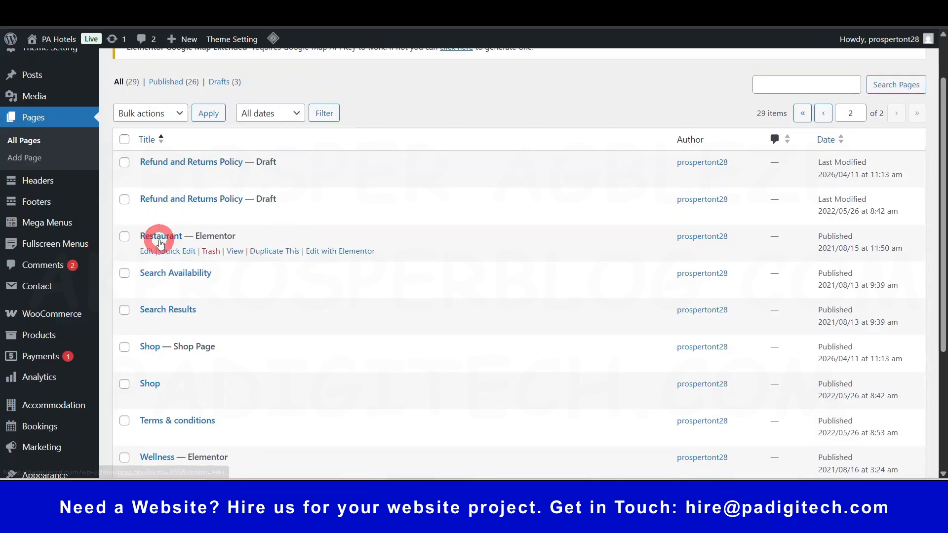
{"action": "left_click", "coordinate": [234, 252], "text": "ctrl"}
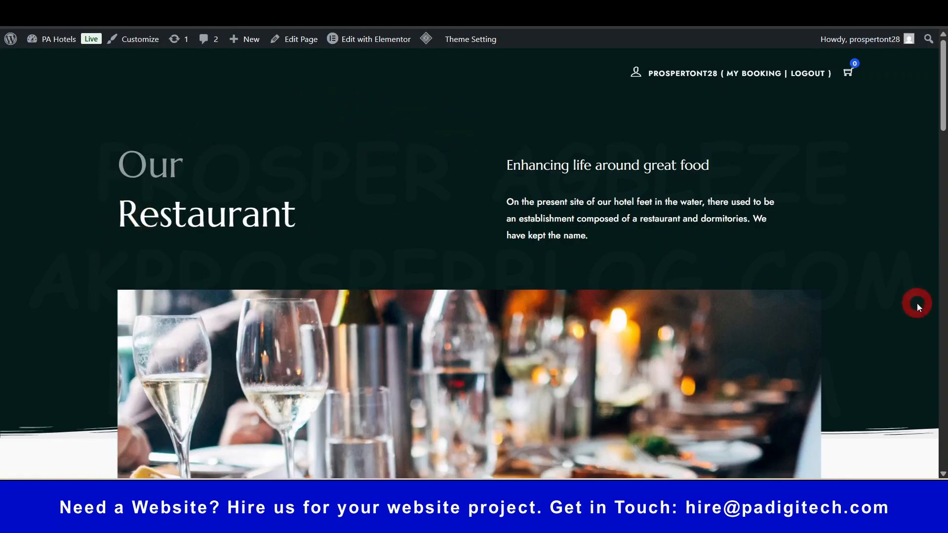
{"action": "scroll", "coordinate": [917, 306], "scroll_direction": "down", "scroll_amount": 10}
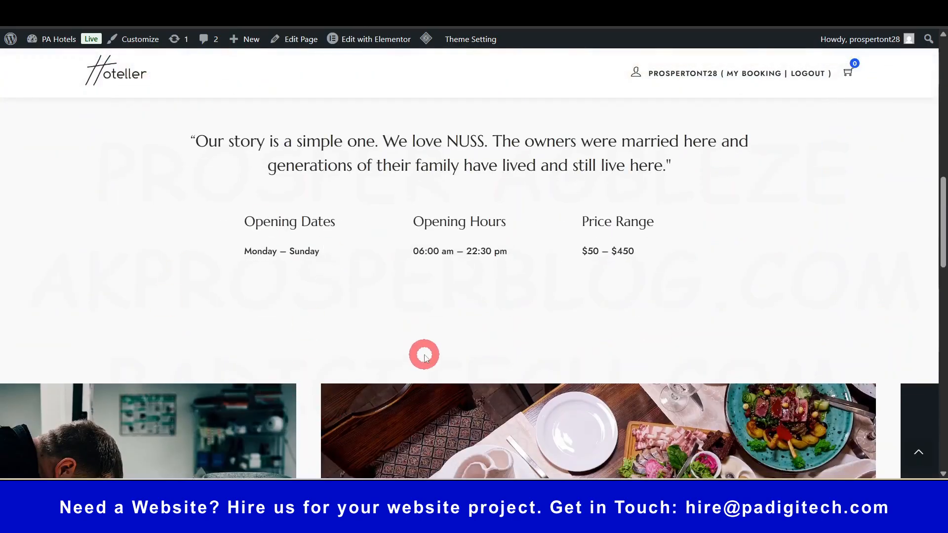
{"action": "scroll", "coordinate": [424, 355], "scroll_direction": "up", "scroll_amount": 10}
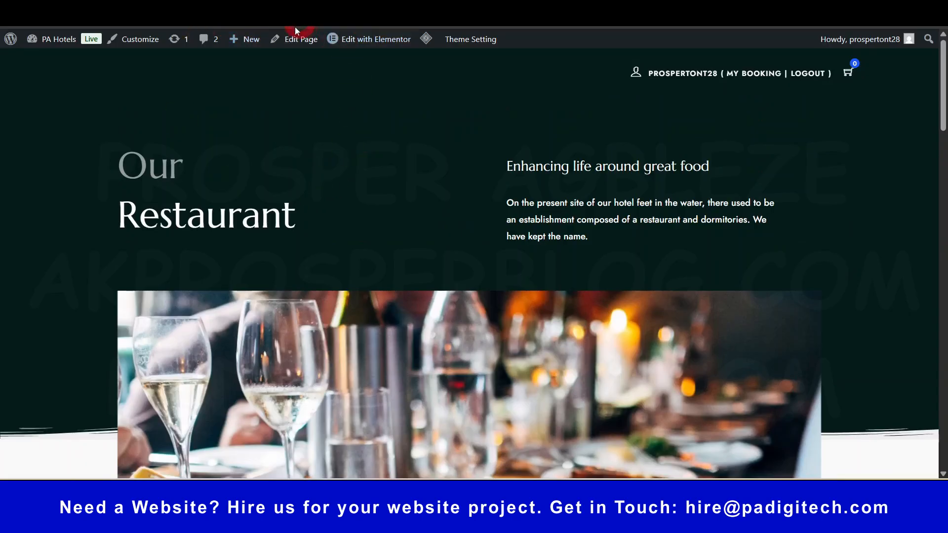
{"action": "left_click", "coordinate": [275, 19]}
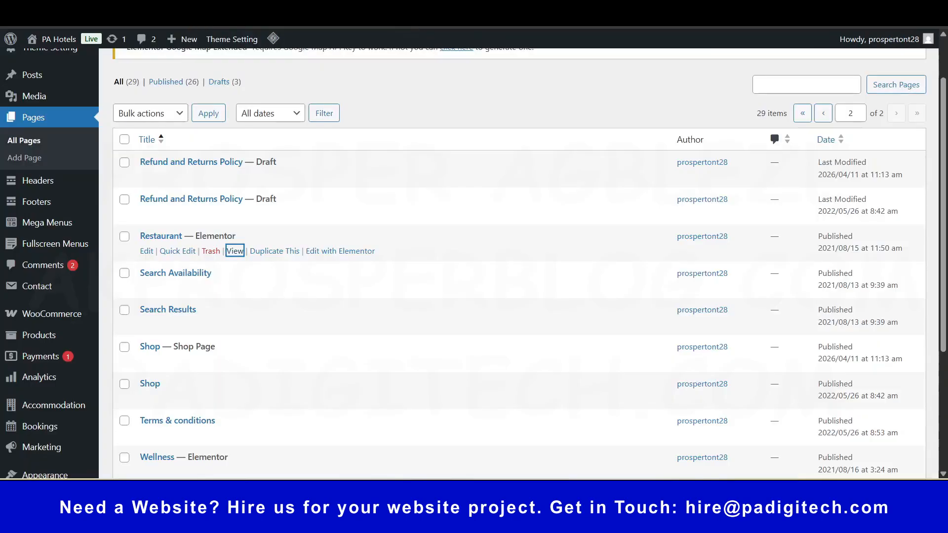
Create a new page titled FAQ.
{"action": "scroll", "coordinate": [292, 264], "scroll_direction": "up", "scroll_amount": 2}
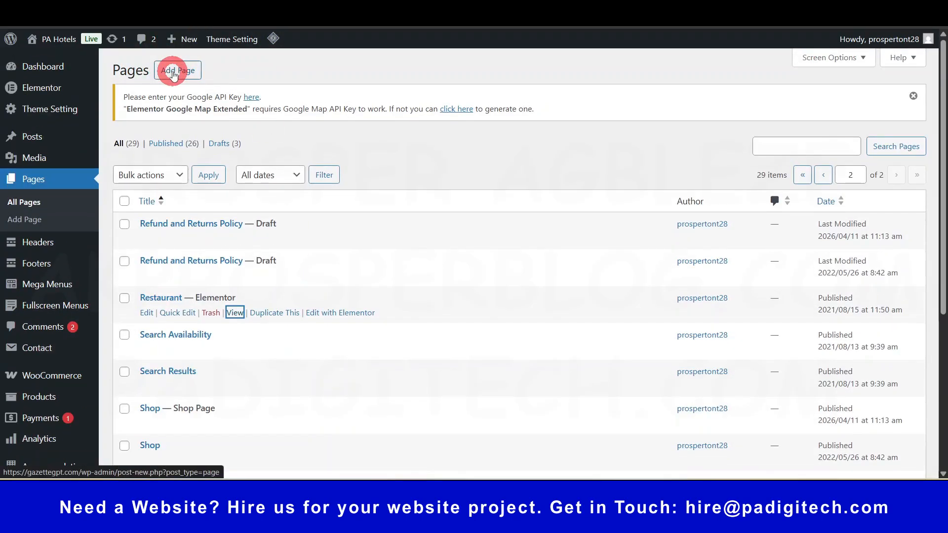
{"action": "left_click", "coordinate": [172, 74]}
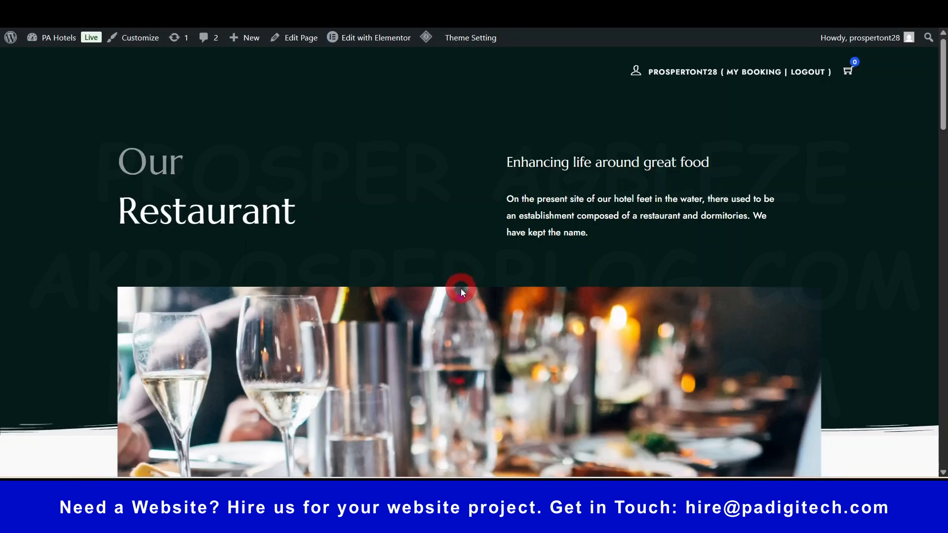
{"action": "scroll", "coordinate": [460, 288], "scroll_direction": "down", "scroll_amount": 6}
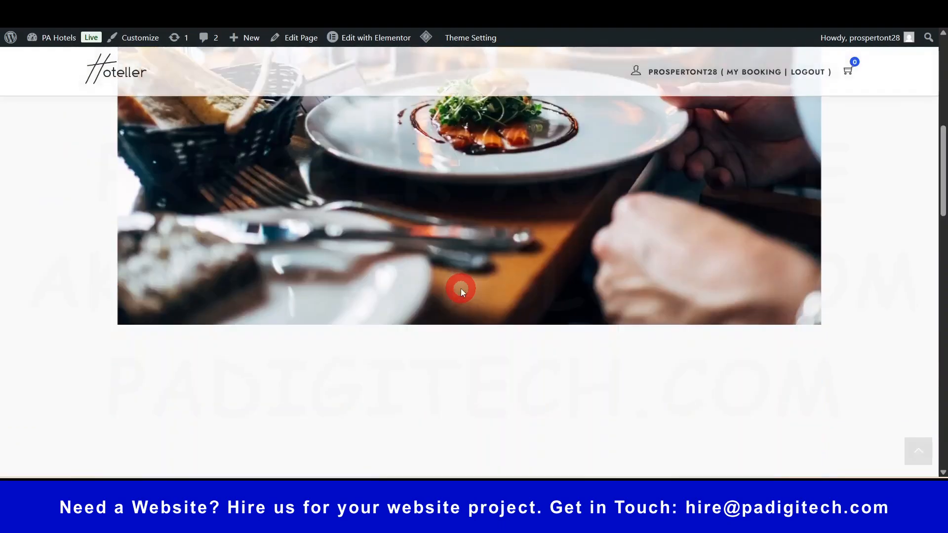
{"action": "scroll", "coordinate": [419, 276], "scroll_direction": "up", "scroll_amount": 5}
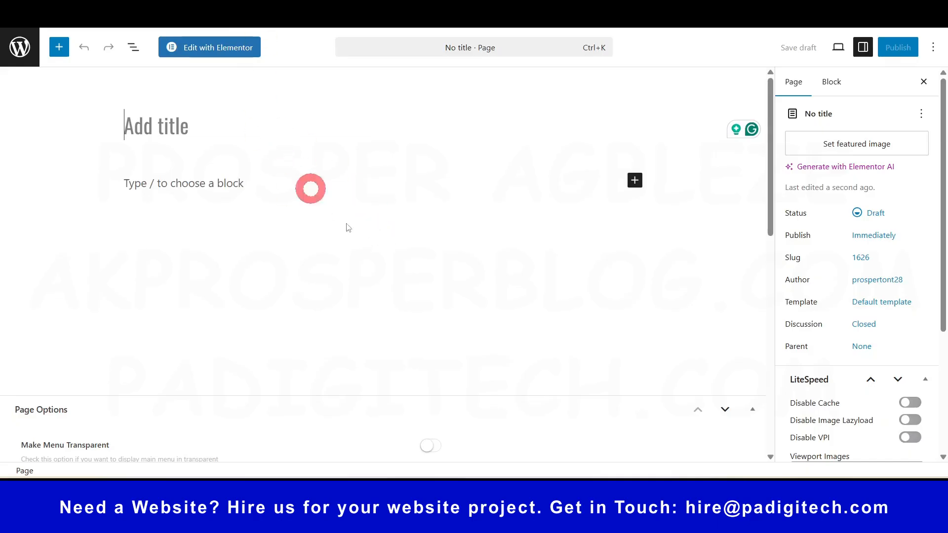
{"action": "type", "text": "FAQ"}
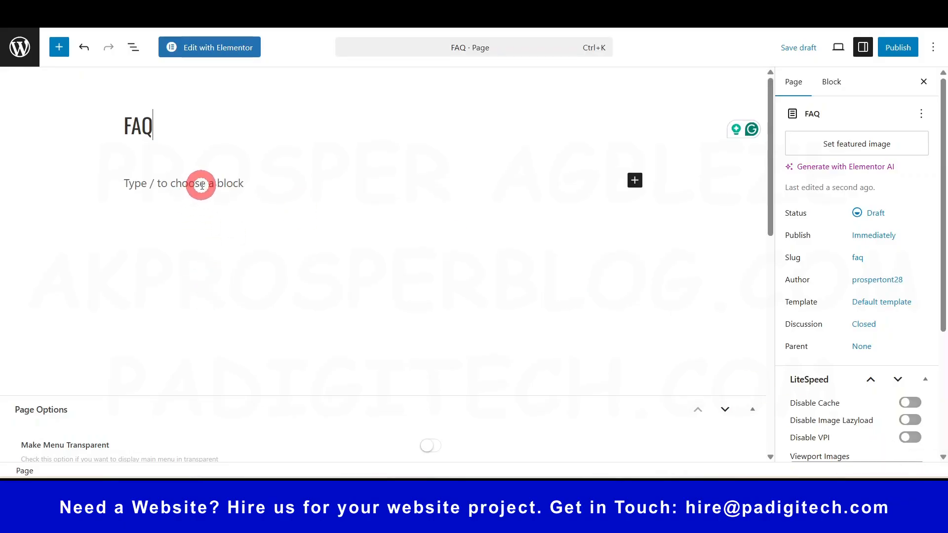
Set the FAQ page's template to Elementor Full Width and publish the page.
{"action": "left_click", "coordinate": [880, 306]}
{"action": "left_click", "coordinate": [677, 372]}
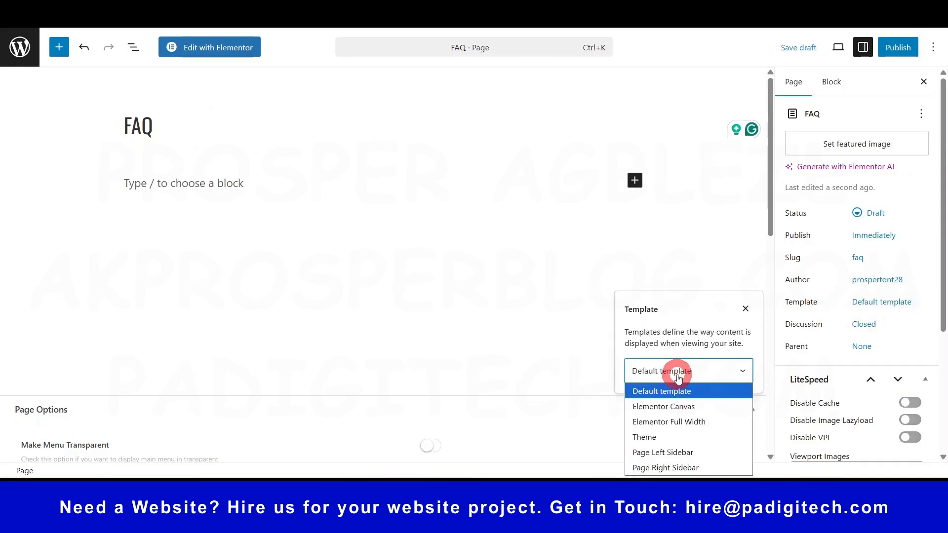
{"action": "left_click", "coordinate": [674, 421]}
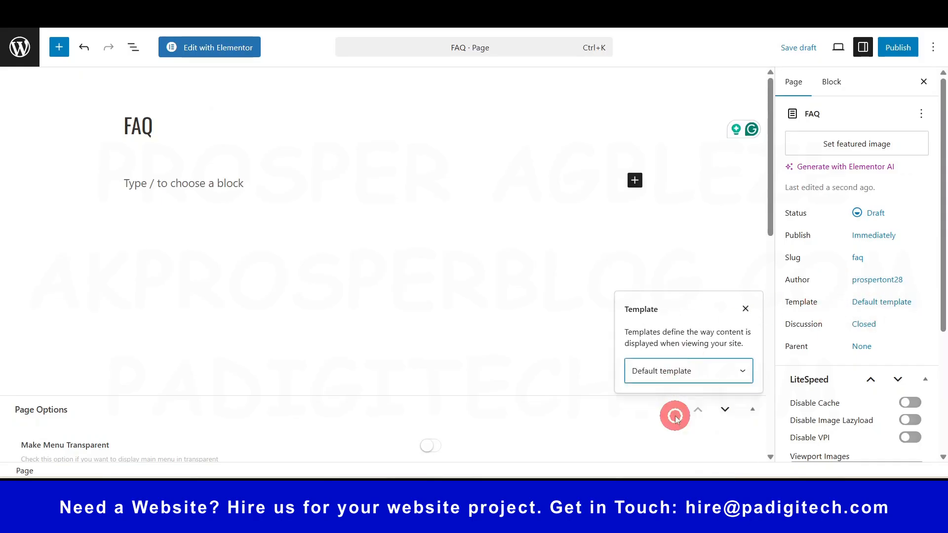
{"action": "left_click", "coordinate": [753, 257]}
{"action": "left_click", "coordinate": [907, 50]}
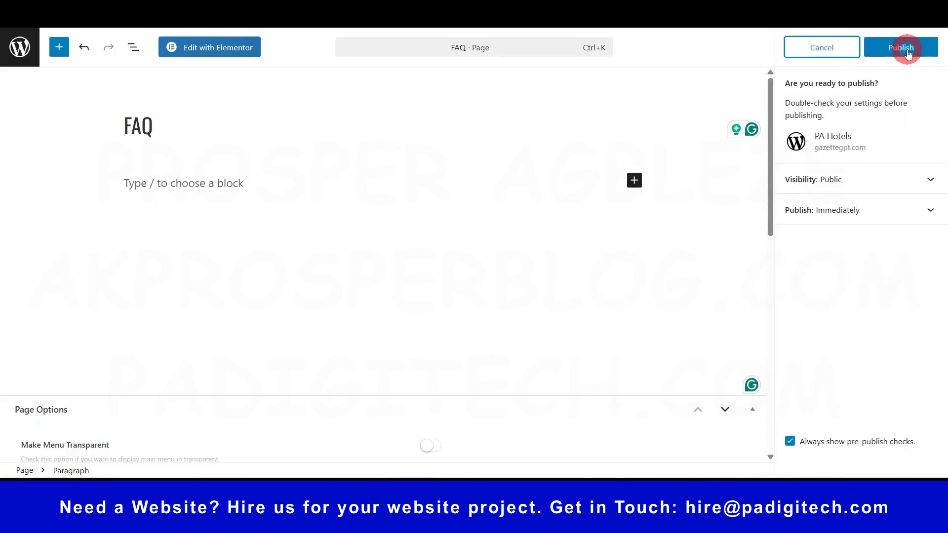
{"action": "left_click", "coordinate": [906, 48]}
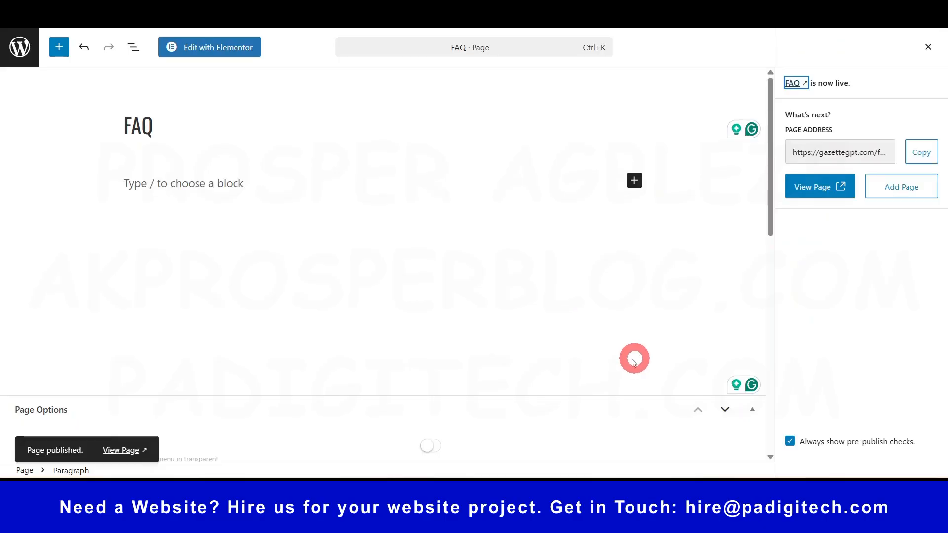
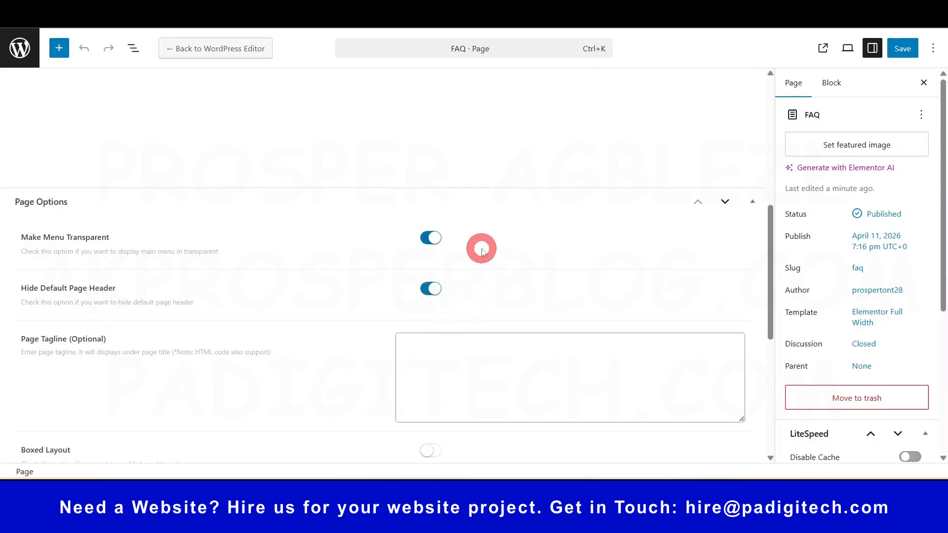
Turn off Make Menu Transparent and Hide Default Page Header for the FAQ page, look over its other page options and save.
{"action": "left_click", "coordinate": [432, 232]}
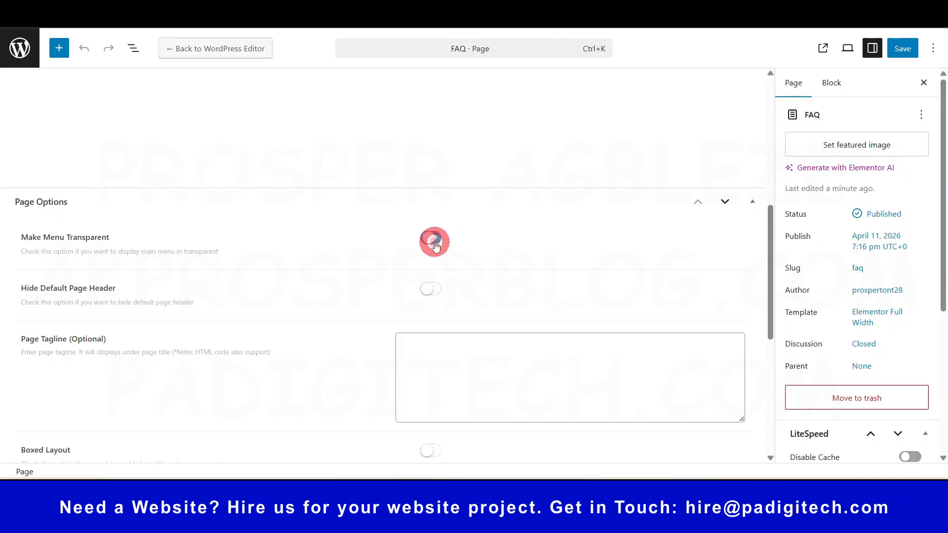
{"action": "scroll", "coordinate": [434, 245], "scroll_direction": "down", "scroll_amount": 5}
{"action": "scroll", "coordinate": [418, 324], "scroll_direction": "down", "scroll_amount": 2}
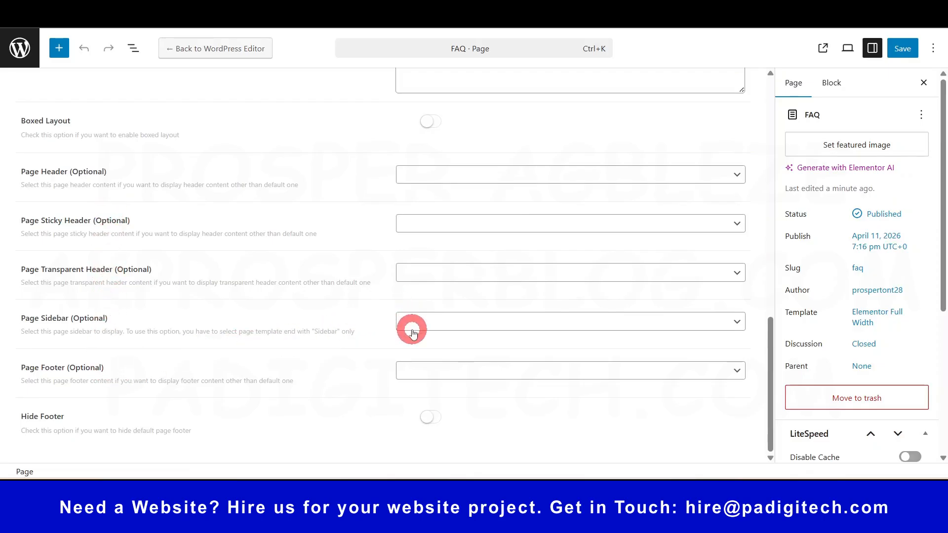
{"action": "scroll", "coordinate": [413, 322], "scroll_direction": "up", "scroll_amount": 10}
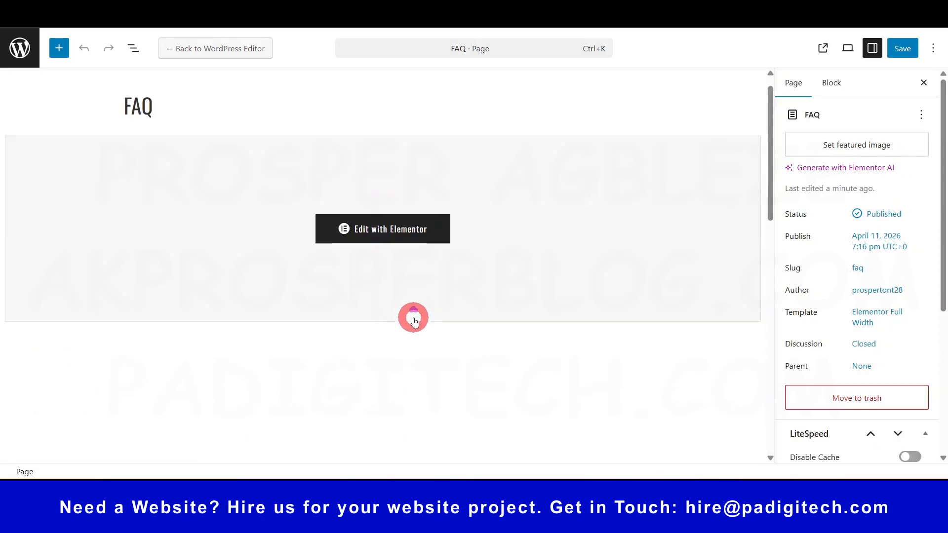
{"action": "scroll", "coordinate": [491, 345], "scroll_direction": "down", "scroll_amount": 10}
{"action": "scroll", "coordinate": [491, 345], "scroll_direction": "up", "scroll_amount": 10}
{"action": "left_click", "coordinate": [903, 48]}
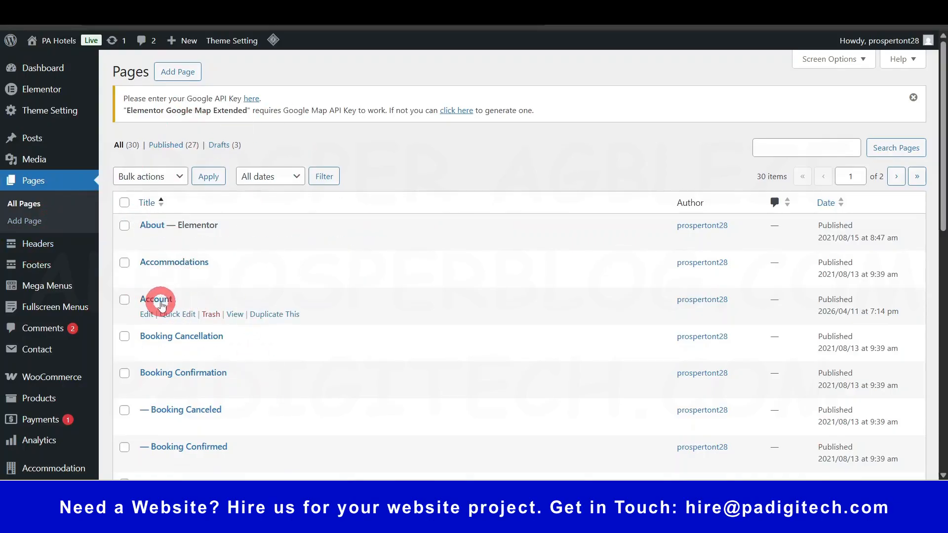
Check the site page list, including the new Account, Checkout and FAQ pages, and open the Accommodation settings.
{"action": "scroll", "coordinate": [160, 306], "scroll_direction": "down", "scroll_amount": 7}
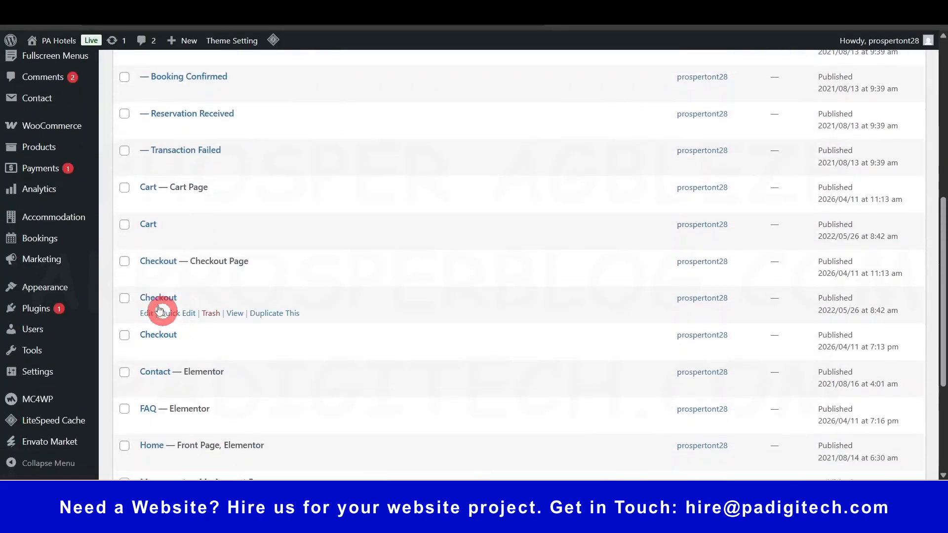
{"action": "scroll", "coordinate": [211, 325], "scroll_direction": "up", "scroll_amount": 8}
{"action": "scroll", "coordinate": [53, 317], "scroll_direction": "down", "scroll_amount": 2}
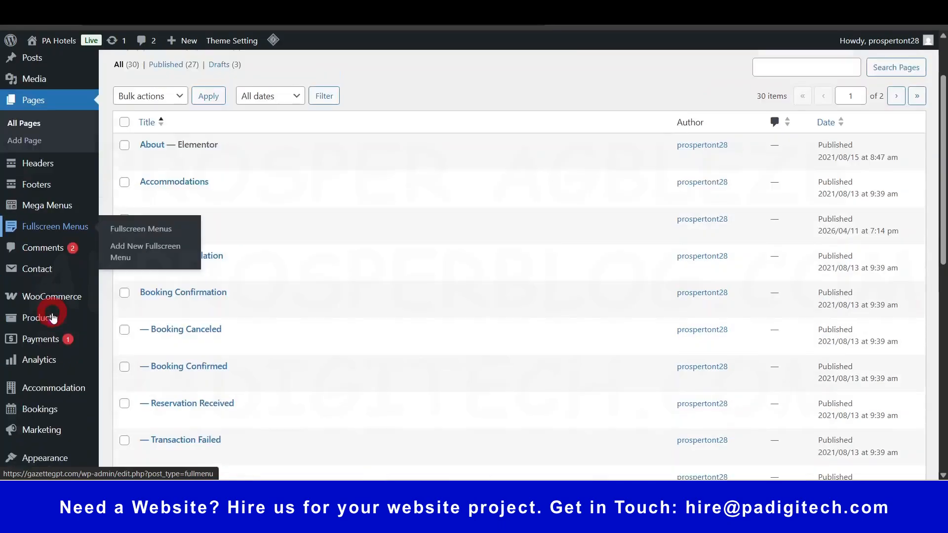
{"action": "scroll", "coordinate": [53, 317], "scroll_direction": "down", "scroll_amount": 1}
{"action": "mouse_move", "coordinate": [49, 345]}
{"action": "left_click", "coordinate": [125, 411]}
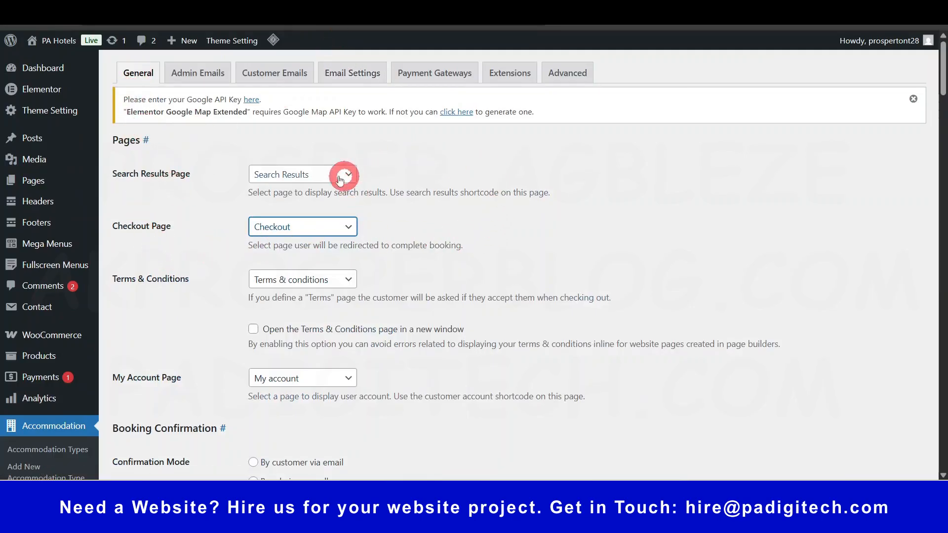
Assign the last of the three Checkout entries as the Checkout Page and Account as the My Account Page in the booking settings.
{"action": "left_click", "coordinate": [331, 226]}
{"action": "scroll", "coordinate": [322, 316], "scroll_direction": "down", "scroll_amount": 3}
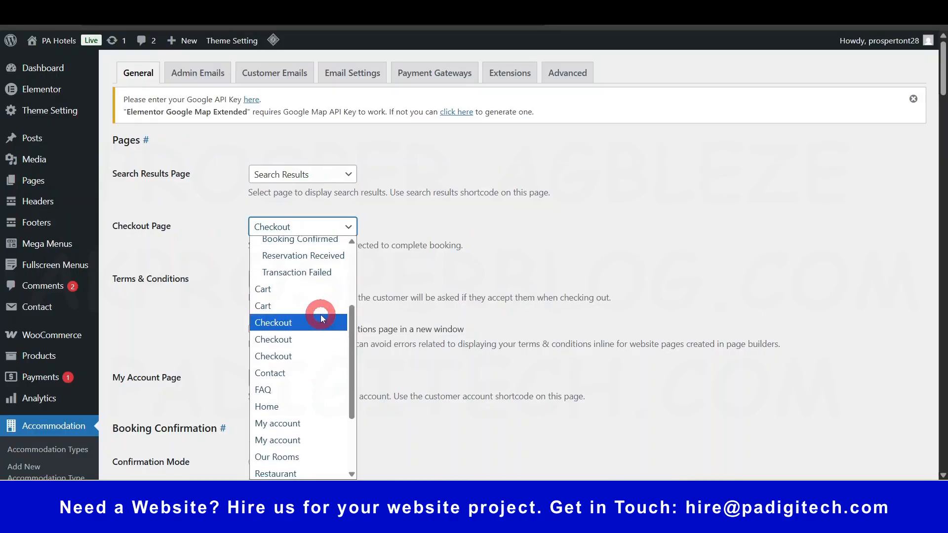
{"action": "left_click", "coordinate": [296, 356]}
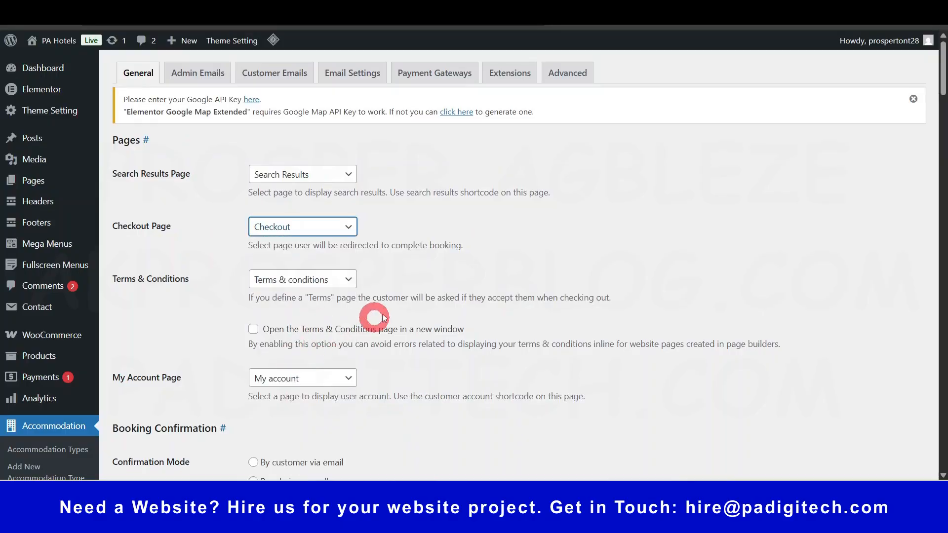
{"action": "scroll", "coordinate": [390, 315], "scroll_direction": "down", "scroll_amount": 1}
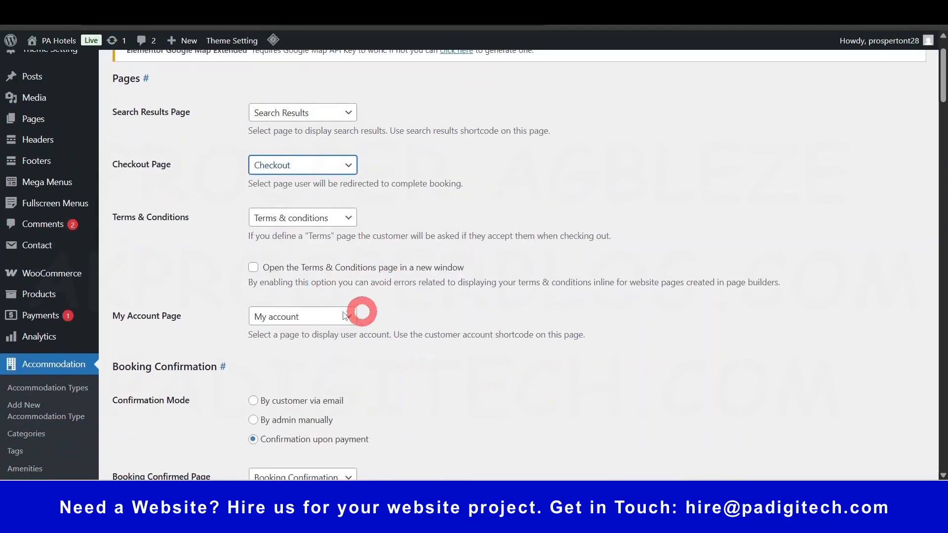
{"action": "left_click", "coordinate": [303, 322]}
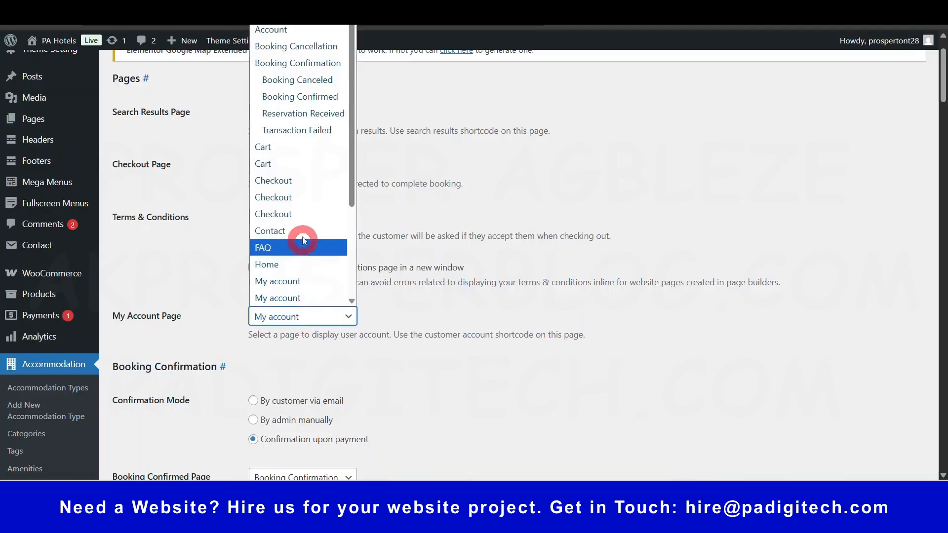
{"action": "left_click", "coordinate": [294, 36]}
{"action": "scroll", "coordinate": [379, 257], "scroll_direction": "down", "scroll_amount": 15}
{"action": "scroll", "coordinate": [379, 261], "scroll_direction": "down", "scroll_amount": 20}
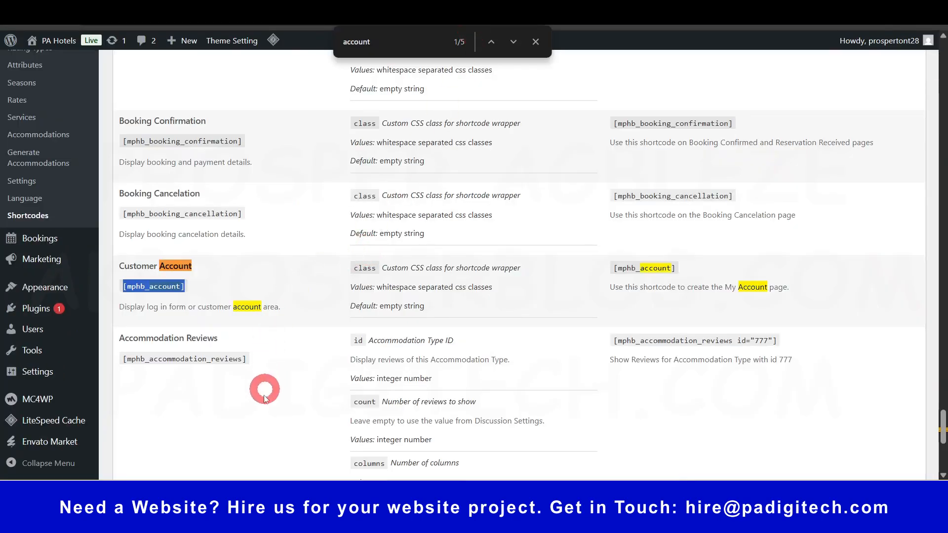
Review the shortcodes reference around Accommodation Reviews and Customer Account, back through Checkout Form and Single Accommodation Type to Services Listing.
{"action": "scroll", "coordinate": [284, 356], "scroll_direction": "down", "scroll_amount": 2}
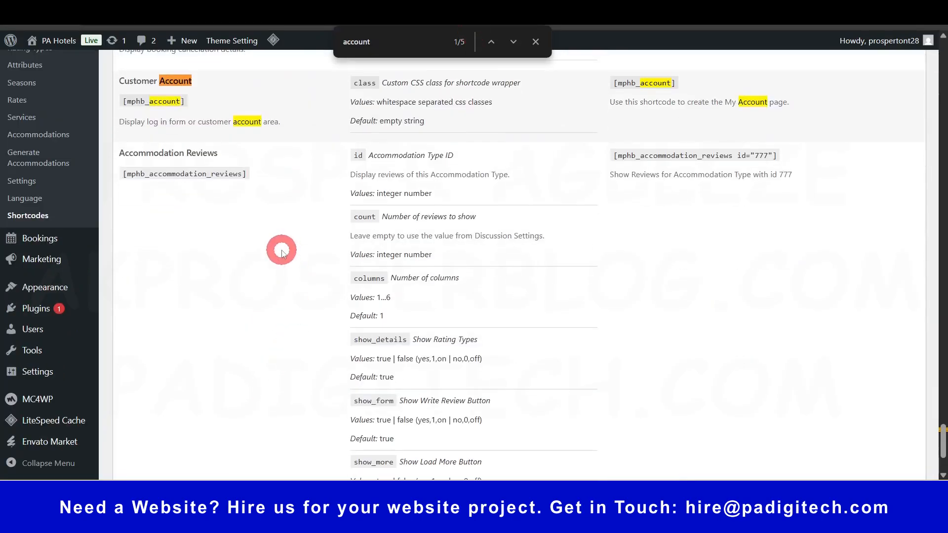
{"action": "scroll", "coordinate": [278, 262], "scroll_direction": "down", "scroll_amount": 3}
{"action": "scroll", "coordinate": [261, 252], "scroll_direction": "up", "scroll_amount": 6}
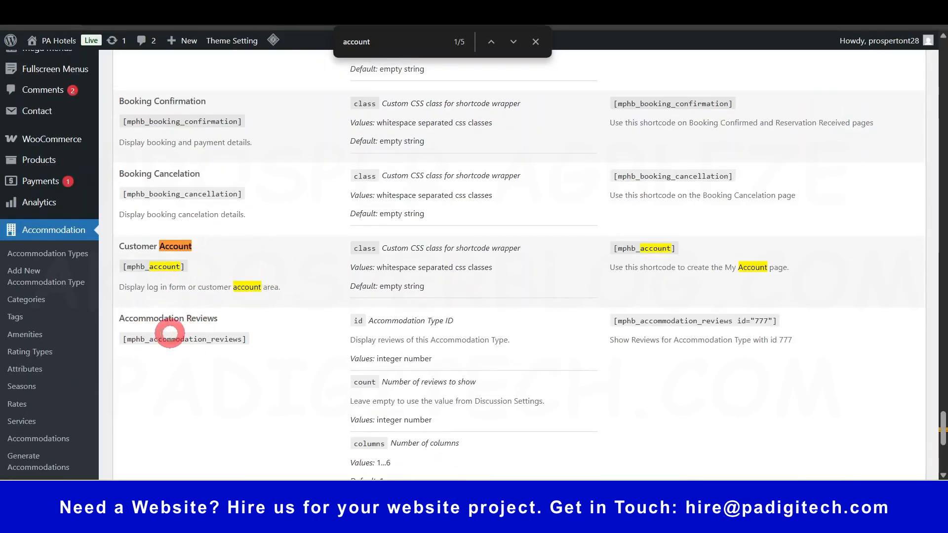
{"action": "scroll", "coordinate": [257, 346], "scroll_direction": "up", "scroll_amount": 5}
{"action": "scroll", "coordinate": [257, 371], "scroll_direction": "up", "scroll_amount": 2}
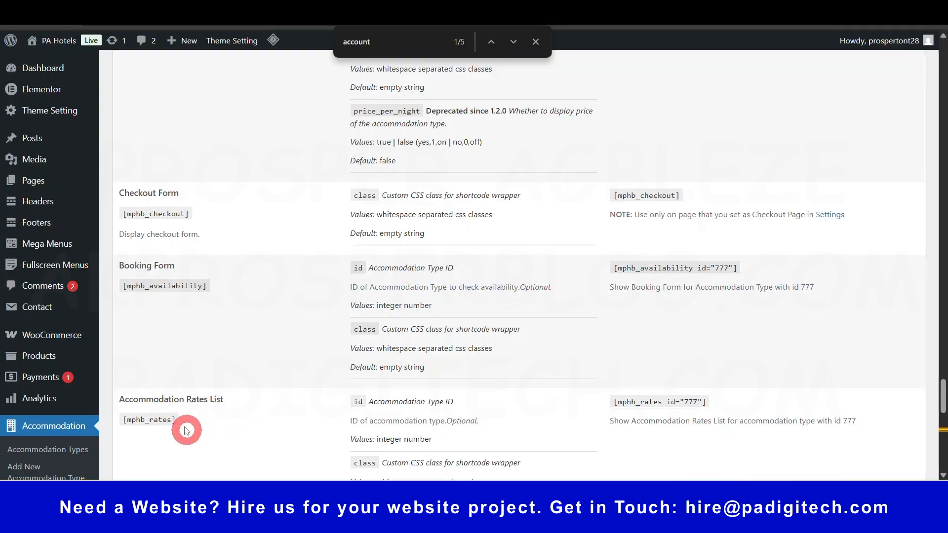
{"action": "scroll", "coordinate": [258, 381], "scroll_direction": "up", "scroll_amount": 10}
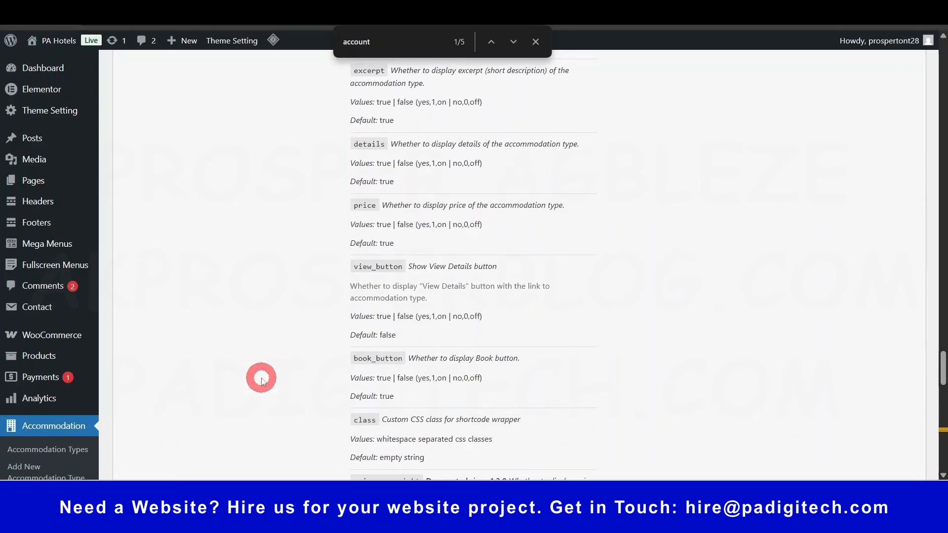
{"action": "scroll", "coordinate": [261, 381], "scroll_direction": "up", "scroll_amount": 7}
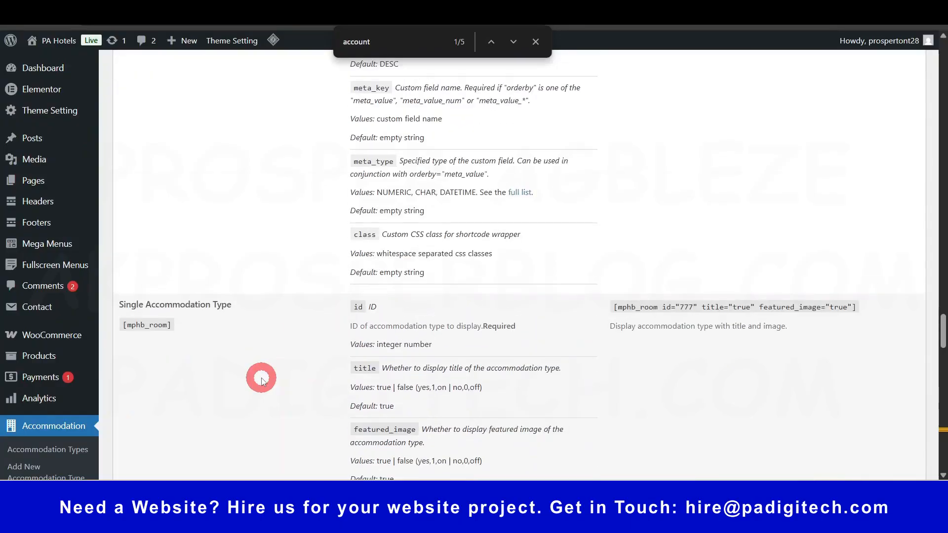
{"action": "scroll", "coordinate": [262, 379], "scroll_direction": "up", "scroll_amount": 9}
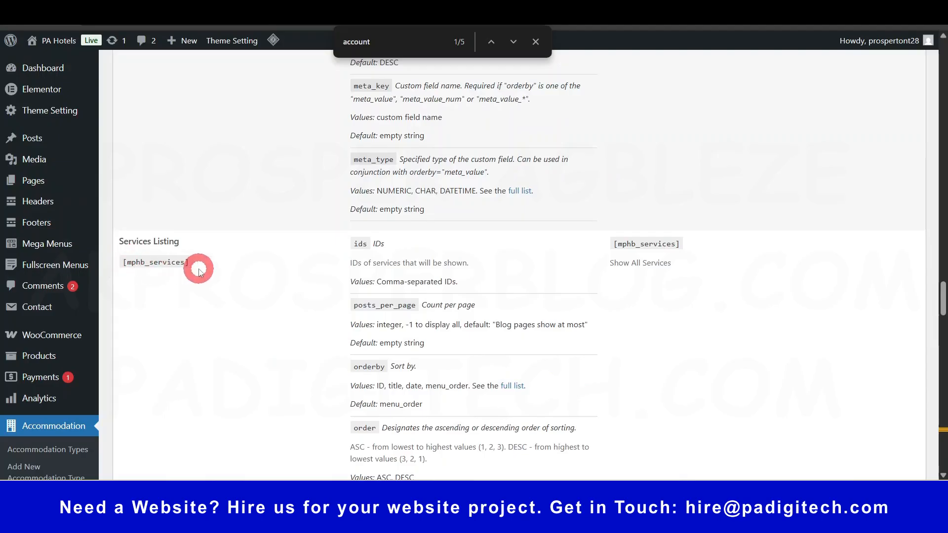
{"action": "scroll", "coordinate": [188, 273], "scroll_direction": "up", "scroll_amount": 15}
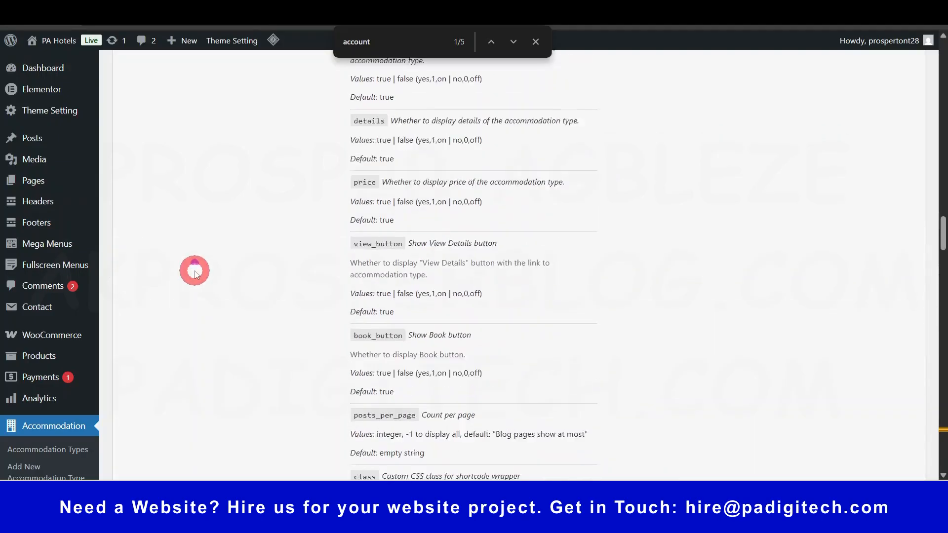
Return to the site page list and look over the live About page from its welcome heading to the Our Rooms section.
{"action": "scroll", "coordinate": [279, 424], "scroll_direction": "up", "scroll_amount": 18}
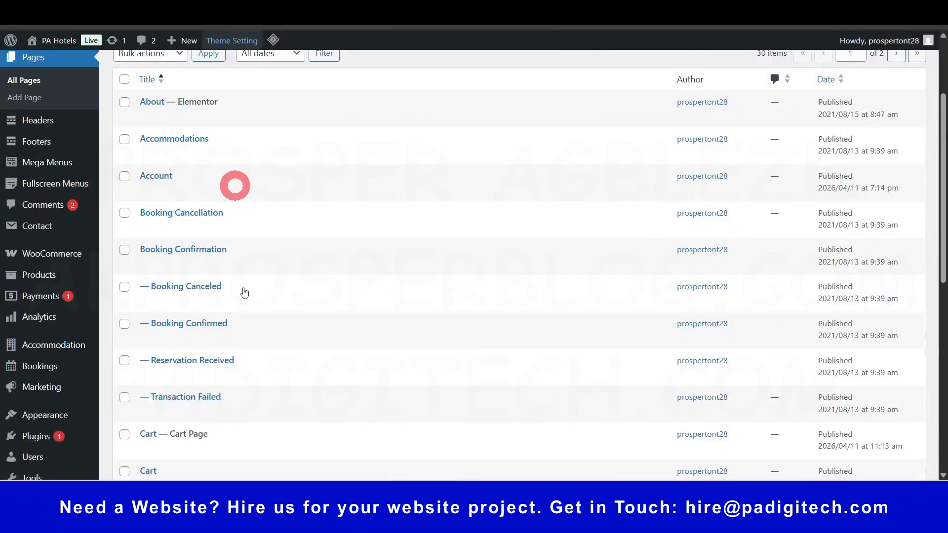
{"action": "scroll", "coordinate": [243, 292], "scroll_direction": "up", "scroll_amount": 3}
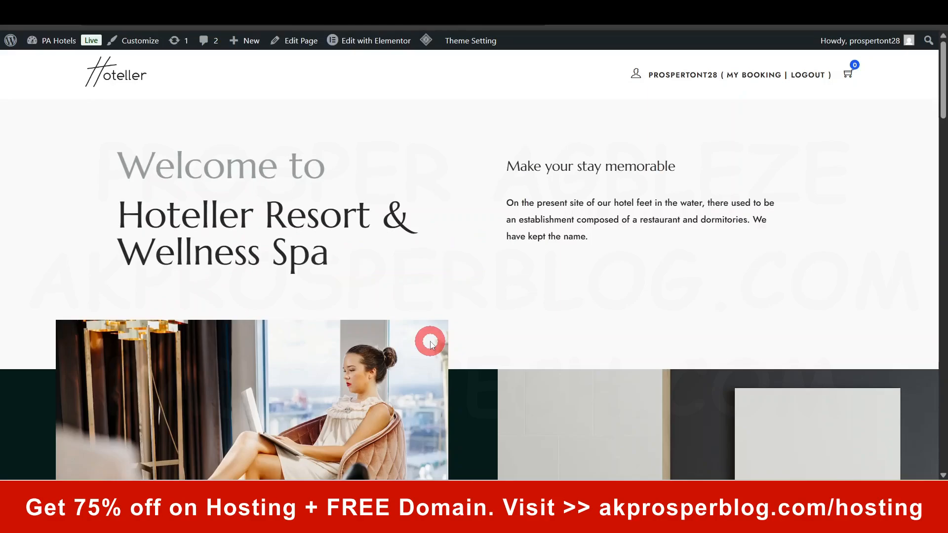
{"action": "scroll", "coordinate": [620, 352], "scroll_direction": "down", "scroll_amount": 3}
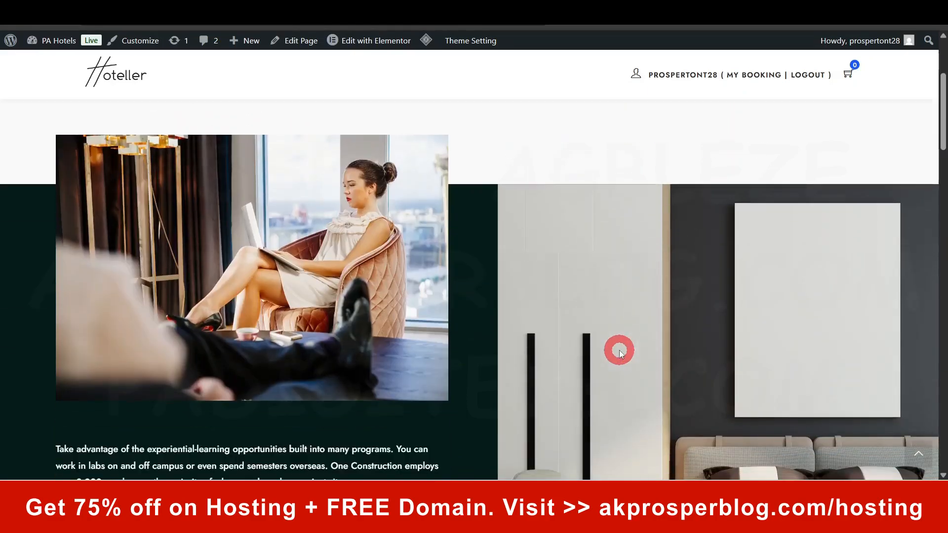
{"action": "scroll", "coordinate": [620, 352], "scroll_direction": "down", "scroll_amount": 5}
{"action": "scroll", "coordinate": [620, 351], "scroll_direction": "down", "scroll_amount": 5}
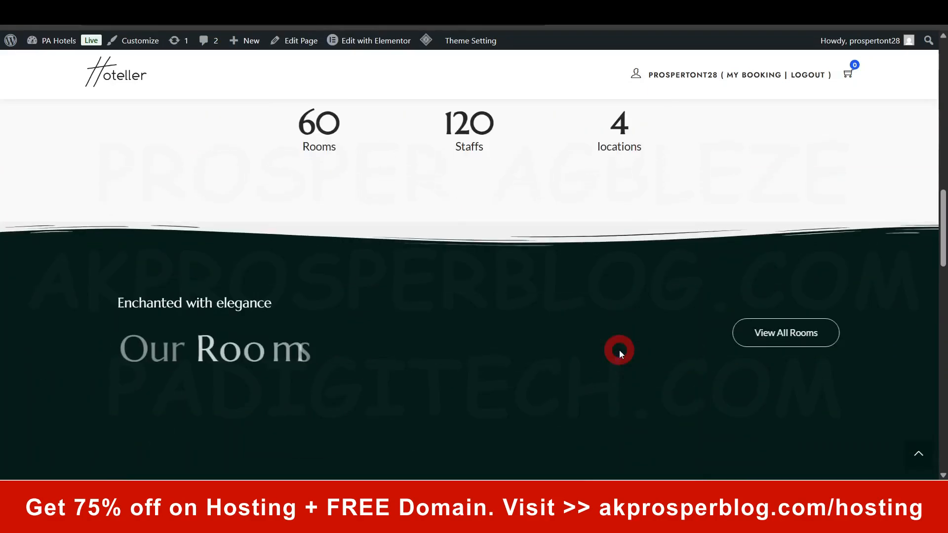
{"action": "scroll", "coordinate": [619, 351], "scroll_direction": "down", "scroll_amount": 5}
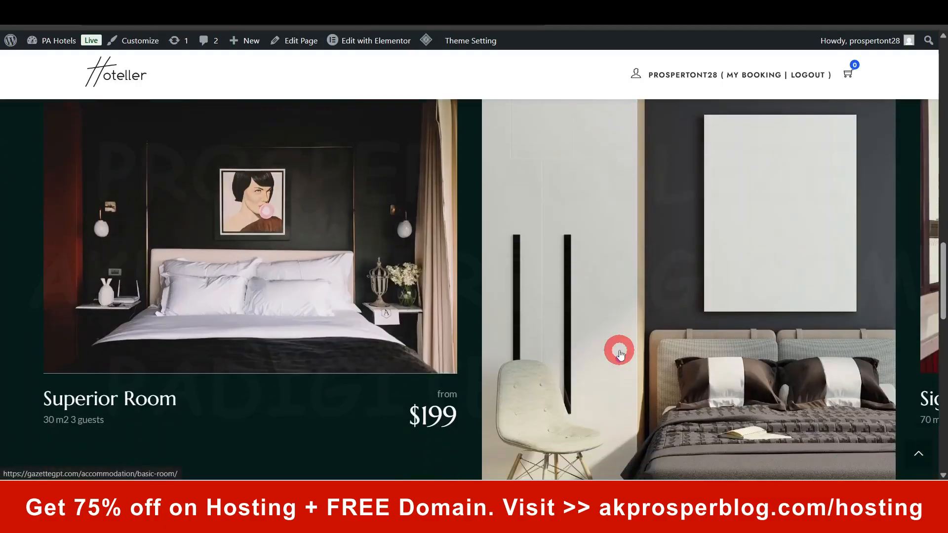
{"action": "scroll", "coordinate": [620, 354], "scroll_direction": "down", "scroll_amount": 5}
{"action": "scroll", "coordinate": [620, 354], "scroll_direction": "up", "scroll_amount": 6}
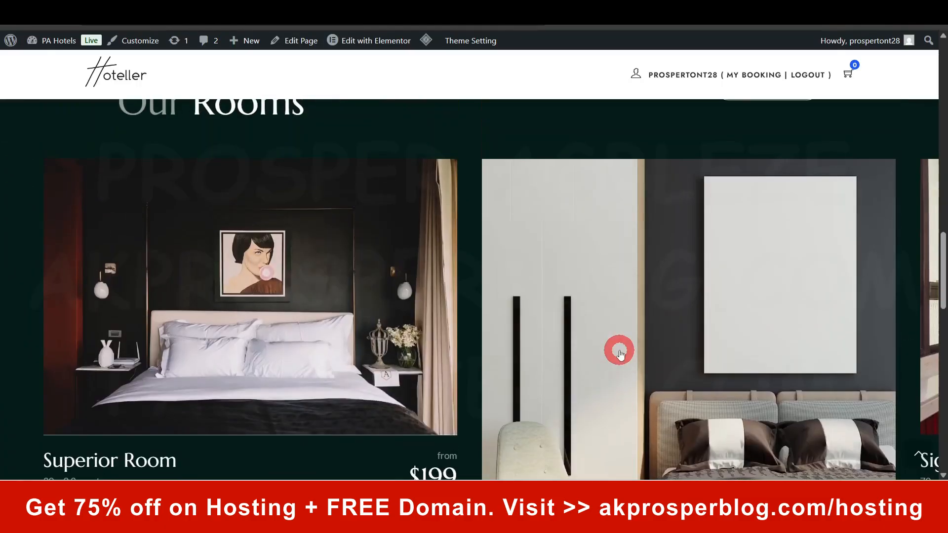
{"action": "scroll", "coordinate": [620, 352], "scroll_direction": "up", "scroll_amount": 10}
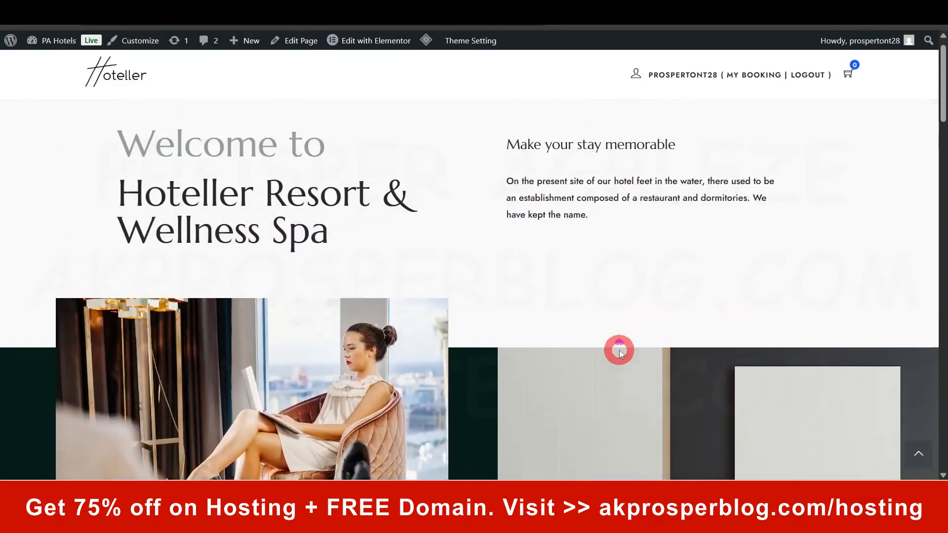
{"action": "scroll", "coordinate": [620, 352], "scroll_direction": "up", "scroll_amount": 1}
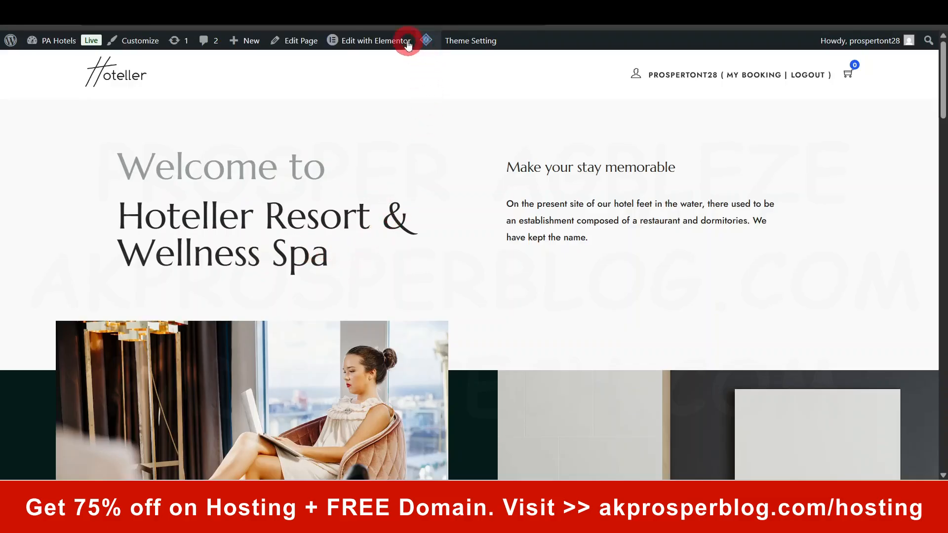
Open the About page for editing with Elementor and look over its upper sections in the desktop layout.
{"action": "mouse_move", "coordinate": [372, 46]}
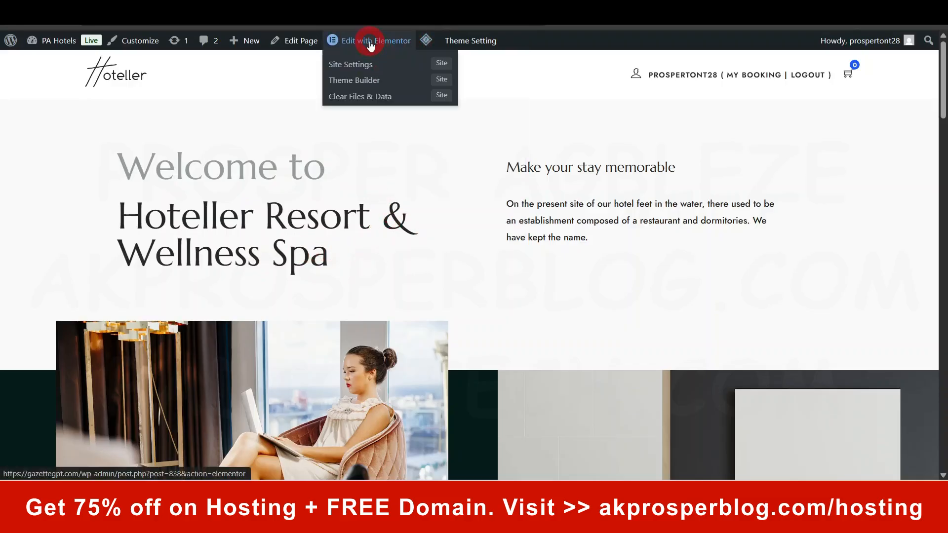
{"action": "left_click", "coordinate": [381, 42]}
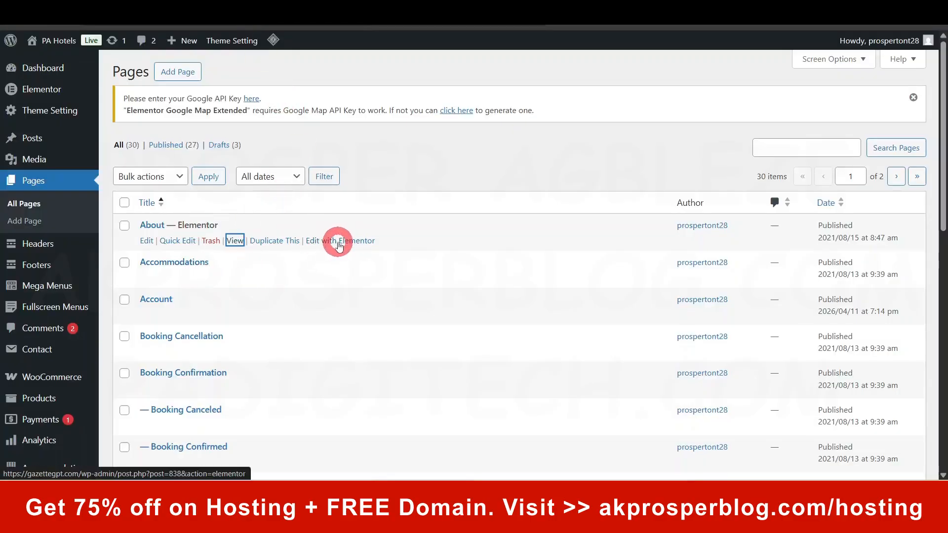
{"action": "left_click", "coordinate": [334, 242]}
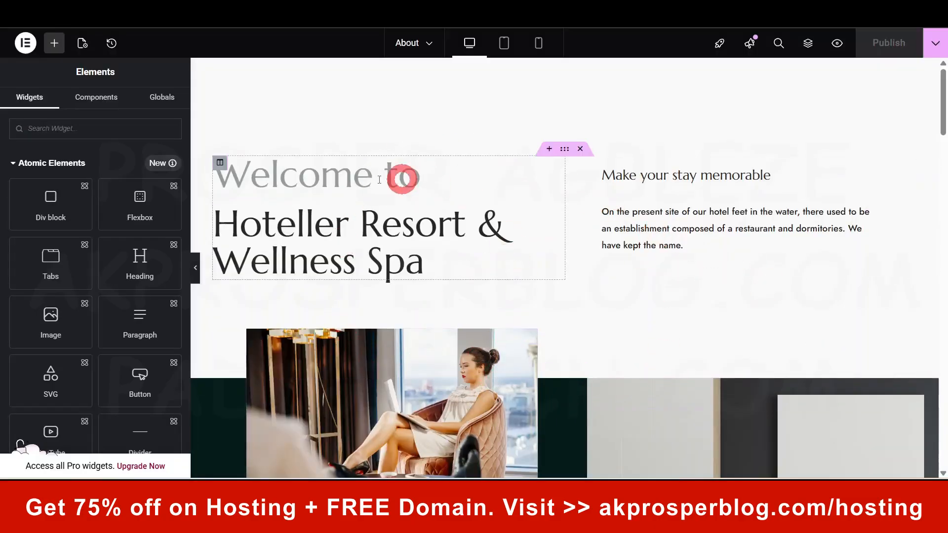
{"action": "scroll", "coordinate": [444, 165], "scroll_direction": "down", "scroll_amount": 1}
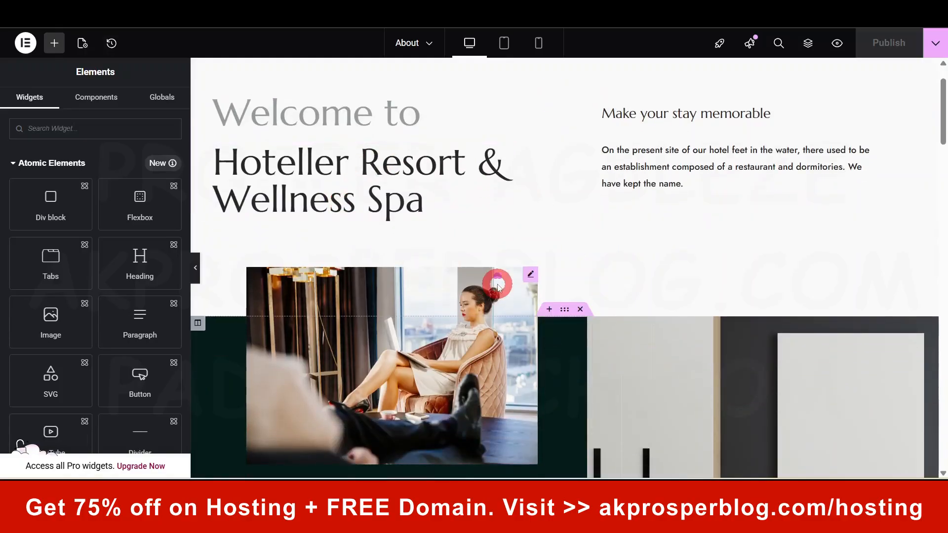
{"action": "scroll", "coordinate": [497, 284], "scroll_direction": "up", "scroll_amount": 1}
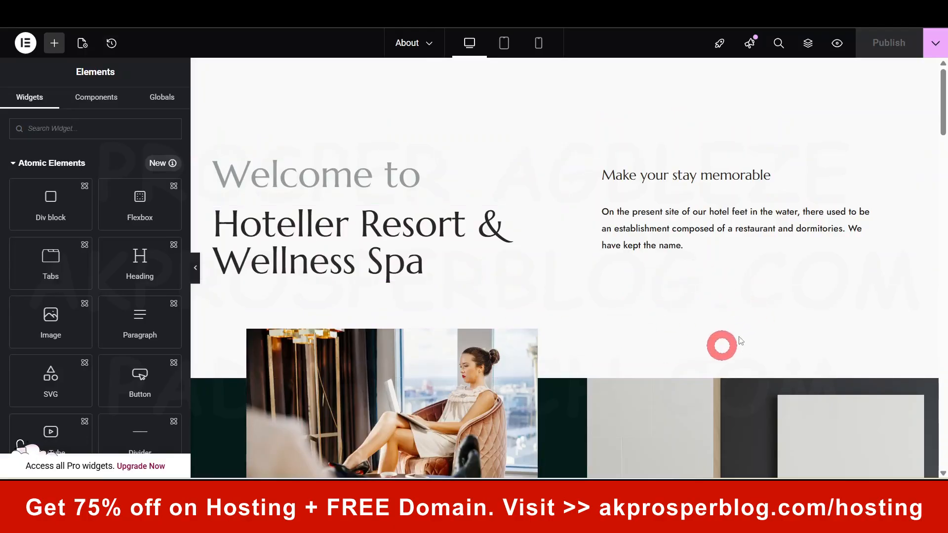
{"action": "scroll", "coordinate": [512, 198], "scroll_direction": "down", "scroll_amount": 15}
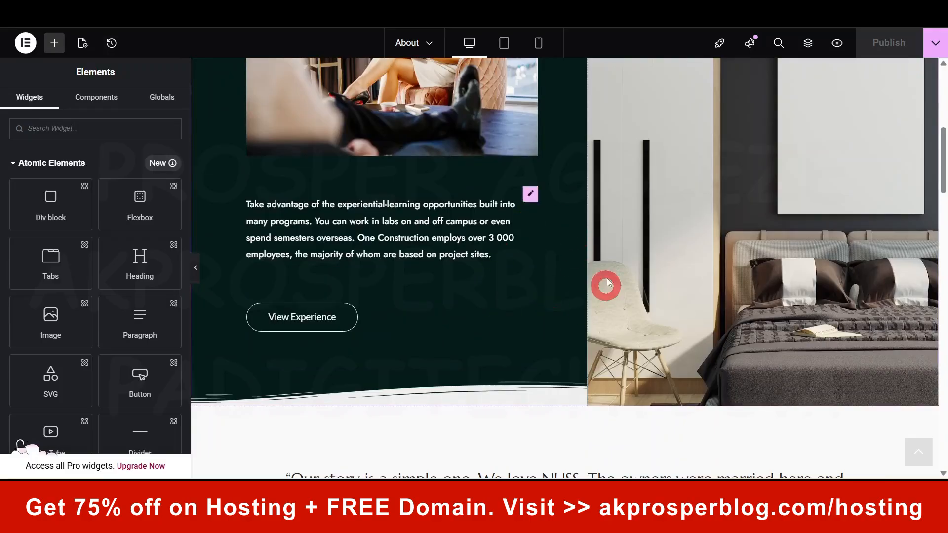
{"action": "scroll", "coordinate": [591, 340], "scroll_direction": "up", "scroll_amount": 15}
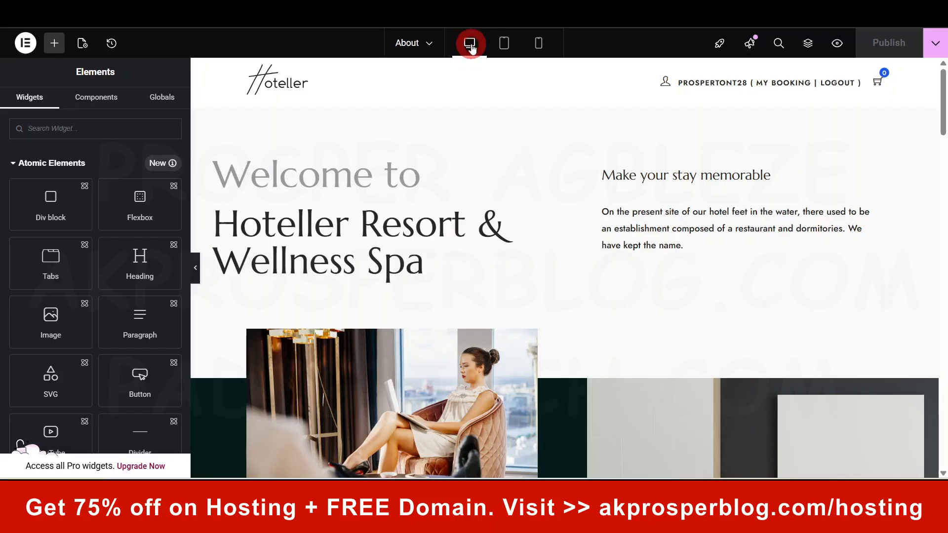
{"action": "left_click", "coordinate": [501, 269]}
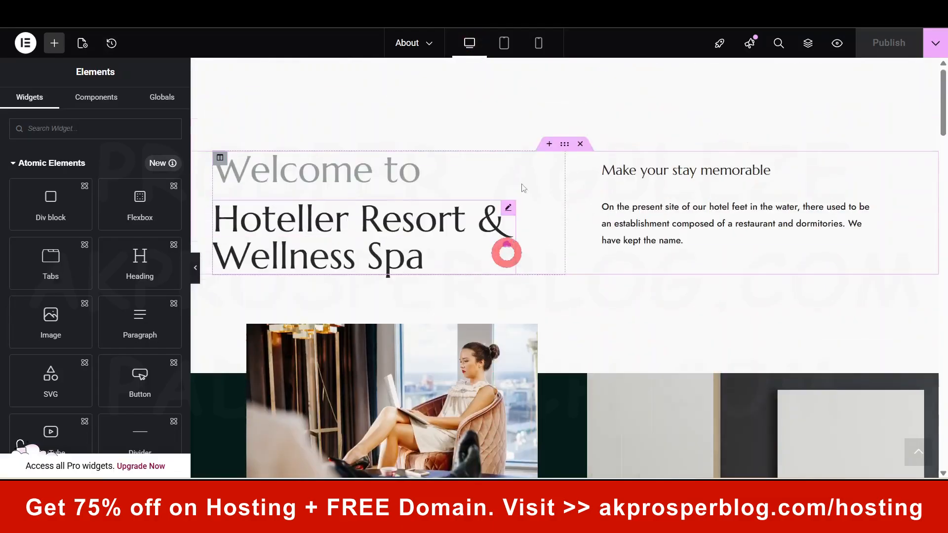
{"action": "left_click", "coordinate": [490, 269]}
{"action": "scroll", "coordinate": [489, 264], "scroll_direction": "down", "scroll_amount": 5}
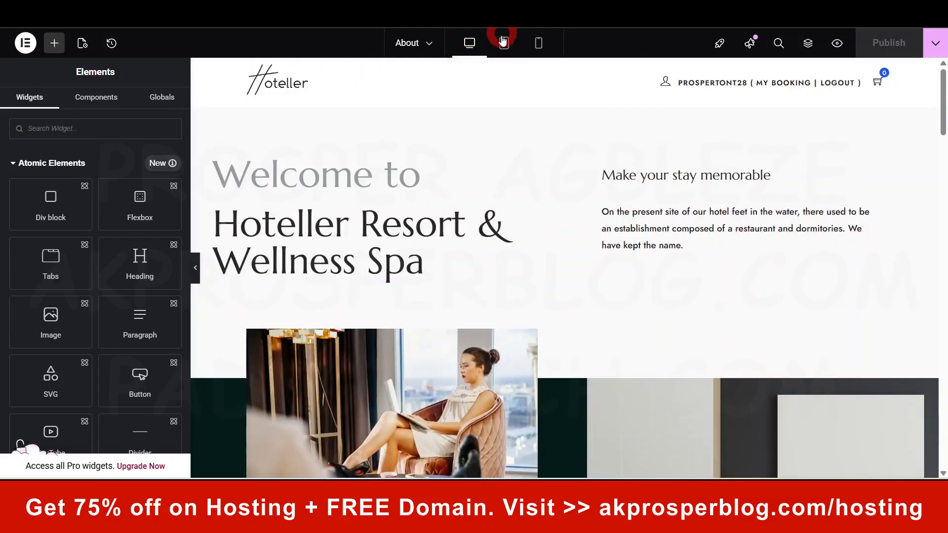
Preview the About page in the Tablet Portrait layout, from the welcome heading down to the Our Rooms section.
{"action": "left_click", "coordinate": [502, 45]}
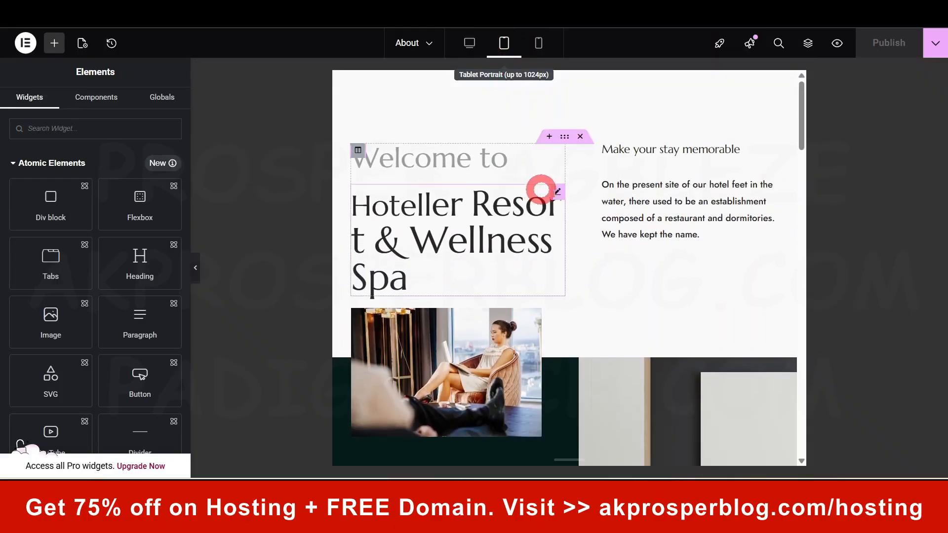
{"action": "left_click_drag", "start_coordinate": [543, 186], "coordinate": [592, 199]}
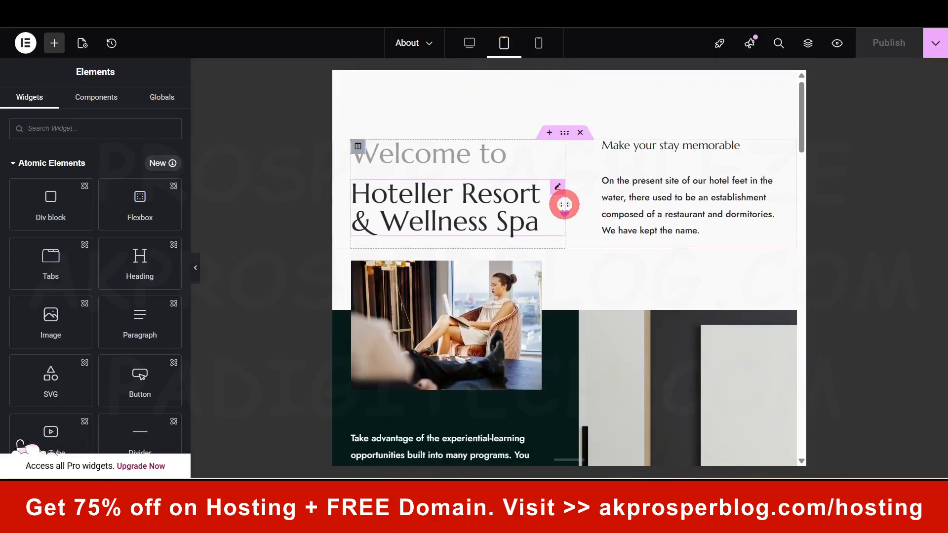
{"action": "scroll", "coordinate": [564, 205], "scroll_direction": "down", "scroll_amount": 4}
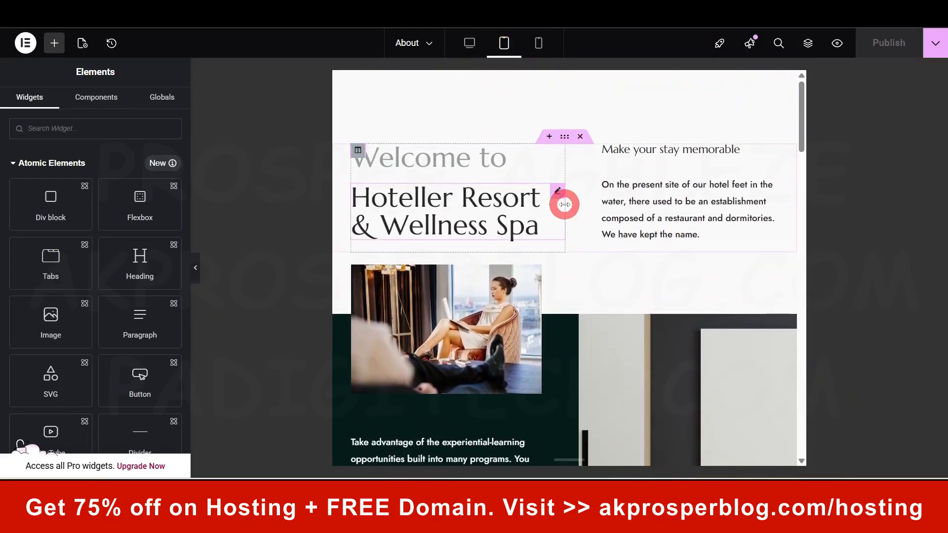
{"action": "scroll", "coordinate": [564, 204], "scroll_direction": "down", "scroll_amount": 5}
{"action": "scroll", "coordinate": [564, 204], "scroll_direction": "down", "scroll_amount": 10}
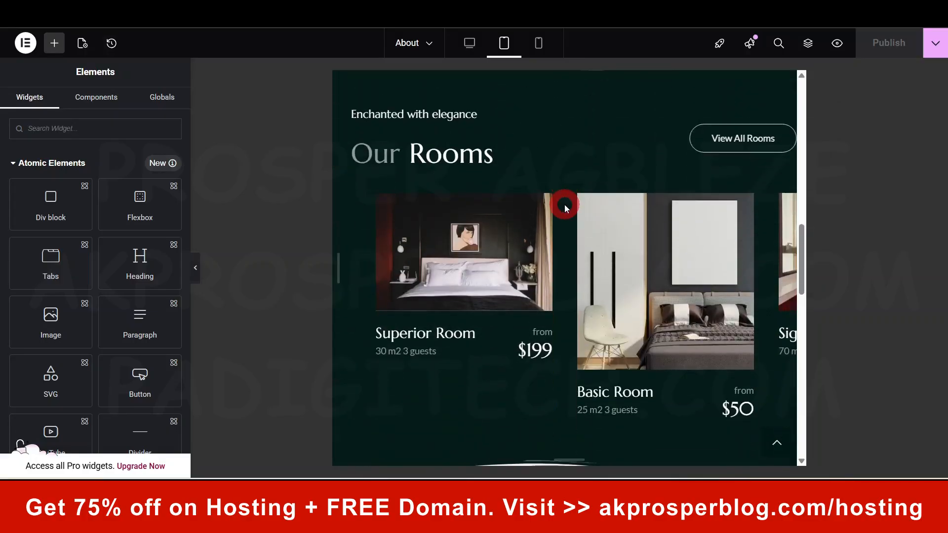
{"action": "scroll", "coordinate": [564, 204], "scroll_direction": "up", "scroll_amount": 12}
Preview the upper part of the About page in the Mobile Portrait layout, and return to the Desktop layout to compare.
{"action": "left_click", "coordinate": [539, 44]}
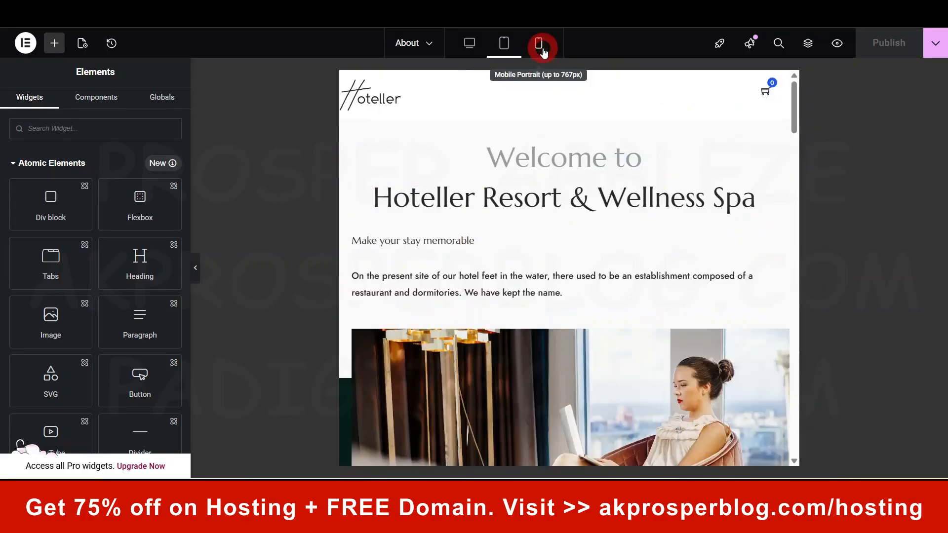
{"action": "scroll", "coordinate": [553, 252], "scroll_direction": "down", "scroll_amount": 6}
{"action": "scroll", "coordinate": [555, 253], "scroll_direction": "up", "scroll_amount": 6}
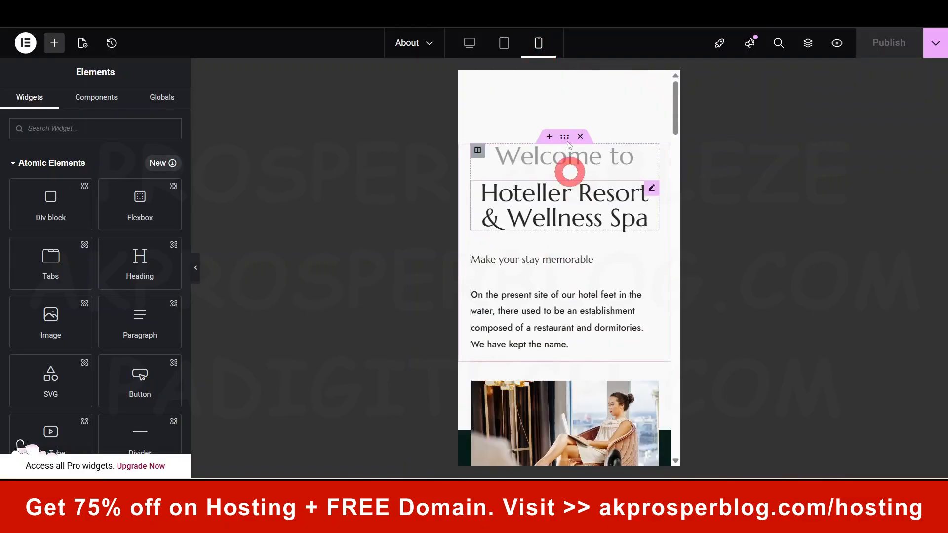
{"action": "left_click", "coordinate": [471, 44]}
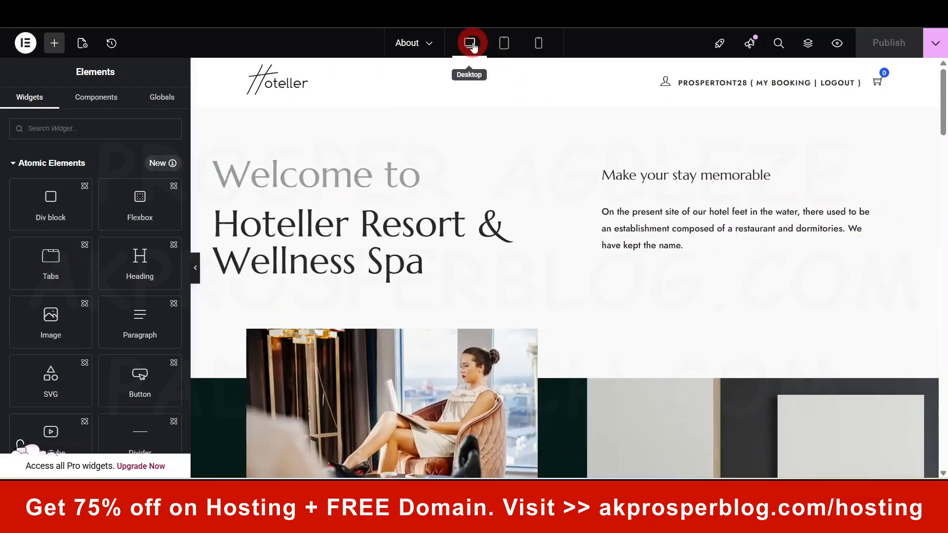
{"action": "scroll", "coordinate": [749, 271], "scroll_direction": "down", "scroll_amount": 8}
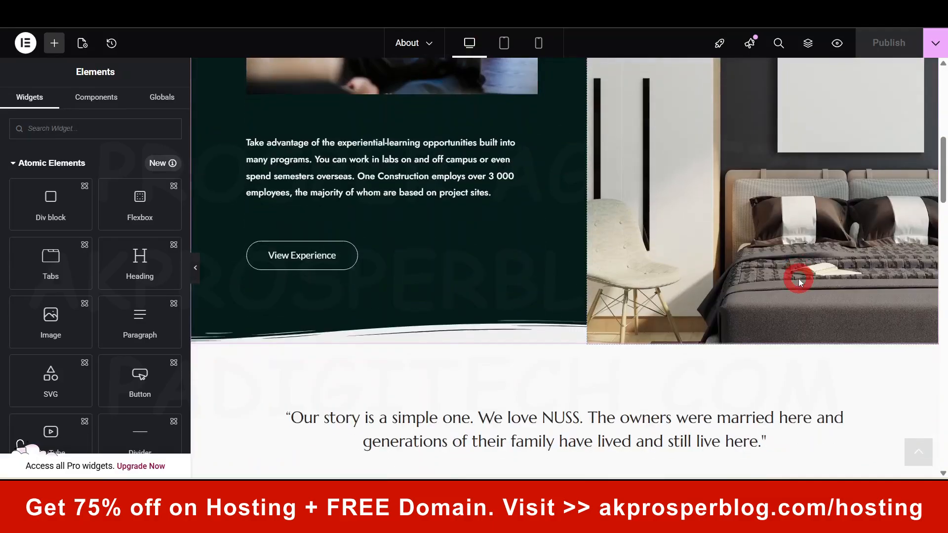
{"action": "scroll", "coordinate": [796, 278], "scroll_direction": "up", "scroll_amount": 10}
Check the About page's Mobile Portrait layout once more and go back to the Desktop layout for editing.
{"action": "left_click", "coordinate": [539, 44]}
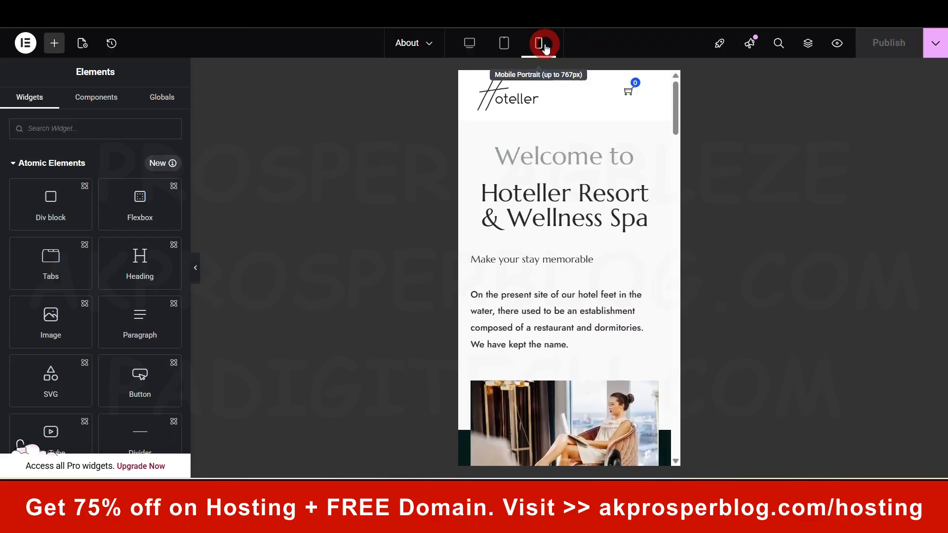
{"action": "scroll", "coordinate": [613, 318], "scroll_direction": "down", "scroll_amount": 6}
{"action": "scroll", "coordinate": [613, 317], "scroll_direction": "up", "scroll_amount": 6}
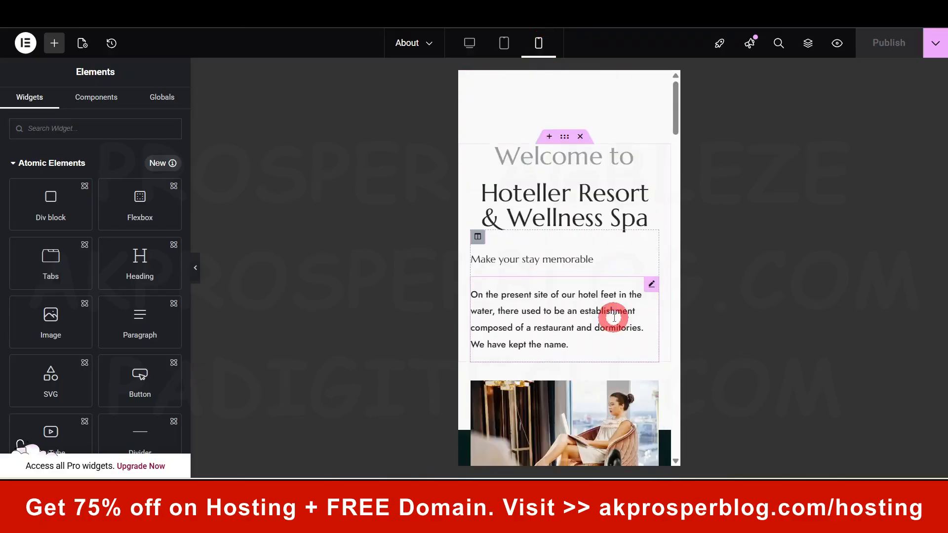
{"action": "left_click", "coordinate": [471, 43]}
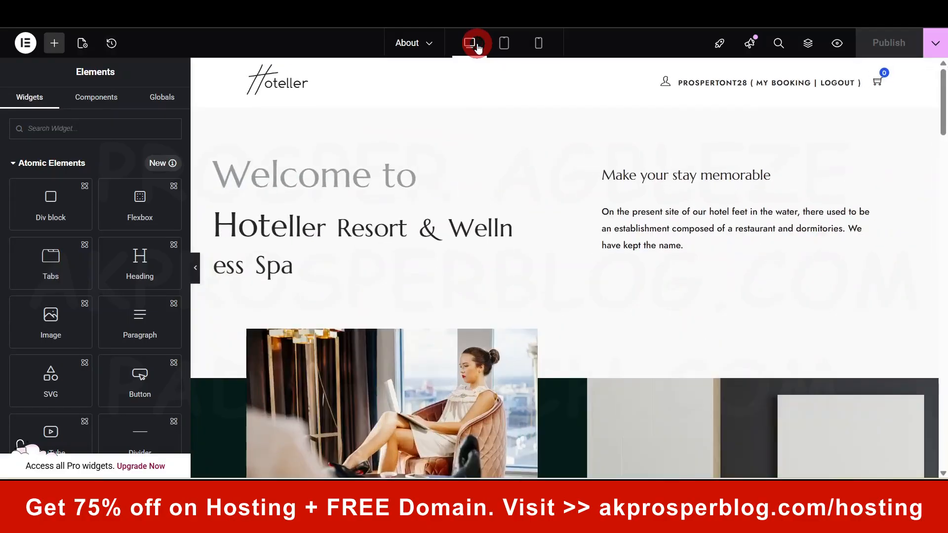
{"action": "scroll", "coordinate": [711, 306], "scroll_direction": "down", "scroll_amount": 3}
{"action": "scroll", "coordinate": [715, 302], "scroll_direction": "up", "scroll_amount": 3}
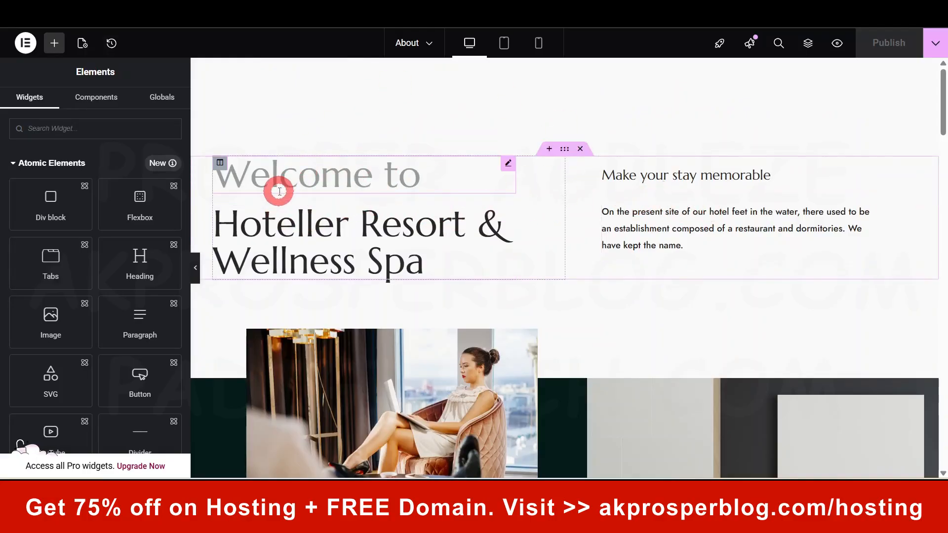
Open the settings of the "Welcome to" animated text, followed by those of the paragraph under "Make your stay memorable".
{"action": "left_click", "coordinate": [334, 187]}
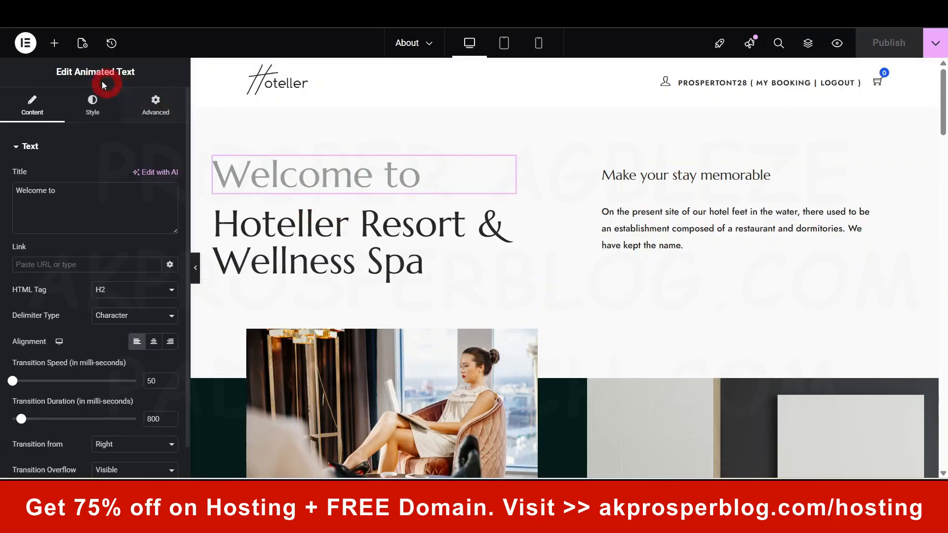
{"action": "left_click", "coordinate": [692, 211]}
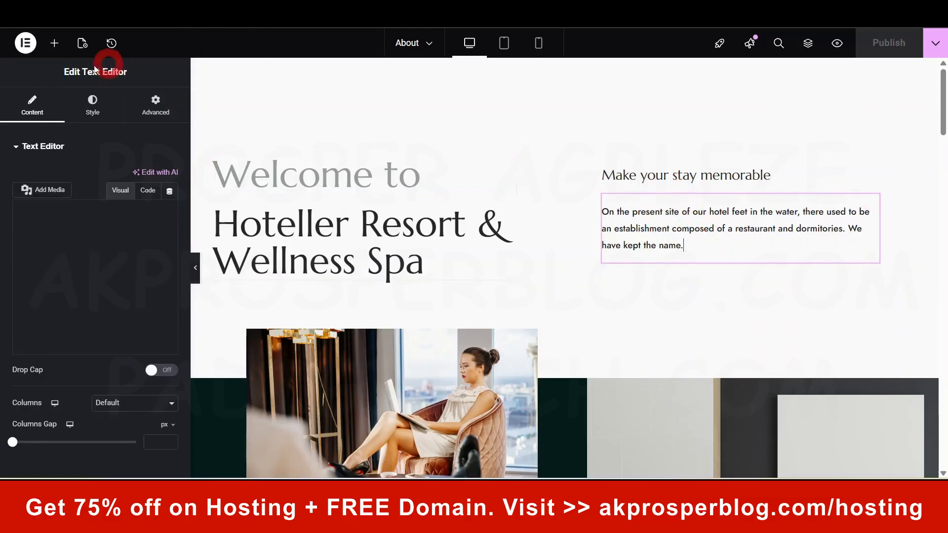
{"action": "left_click_drag", "start_coordinate": [80, 70], "coordinate": [143, 68]}
{"action": "left_click", "coordinate": [635, 232]}
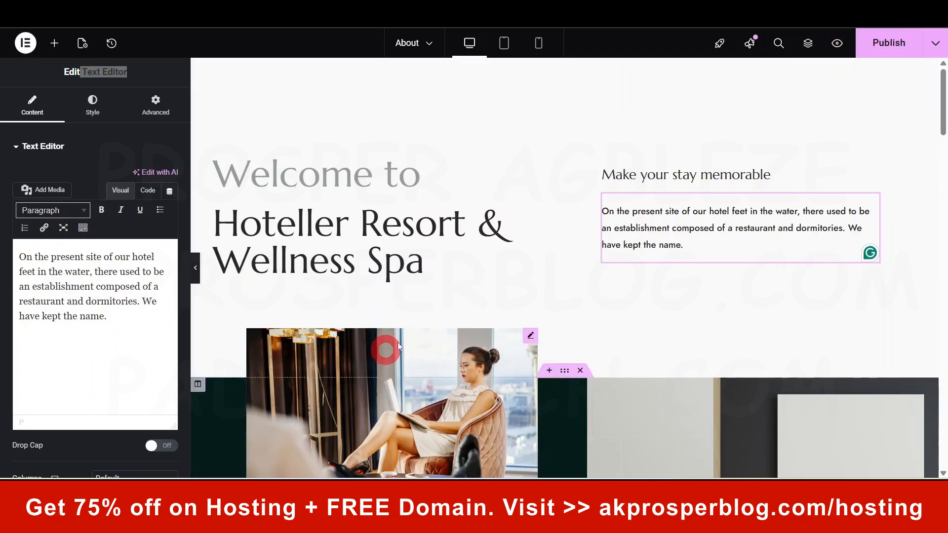
Show the About page's structure outline and collapse its first section to view the list of top-level sections.
{"action": "left_click", "coordinate": [888, 44]}
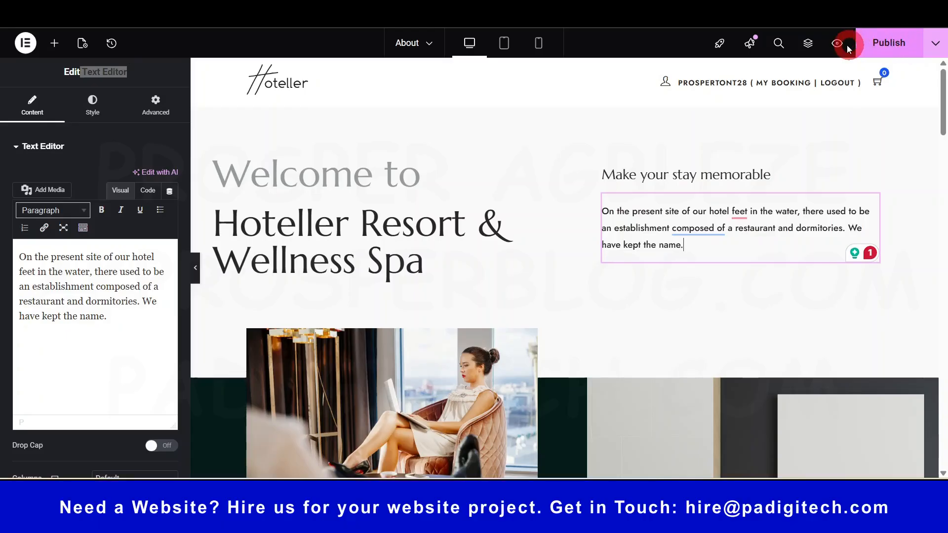
{"action": "left_click", "coordinate": [809, 45]}
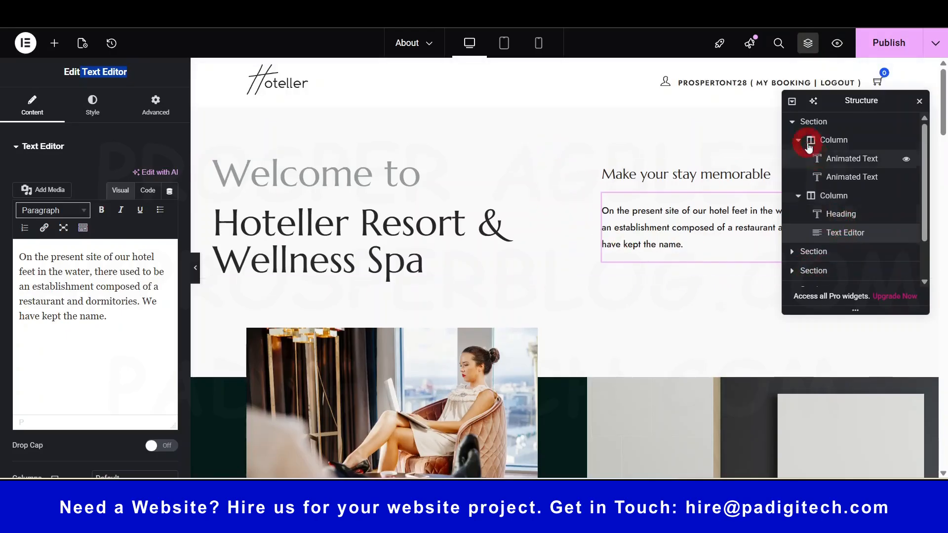
{"action": "left_click", "coordinate": [792, 122]}
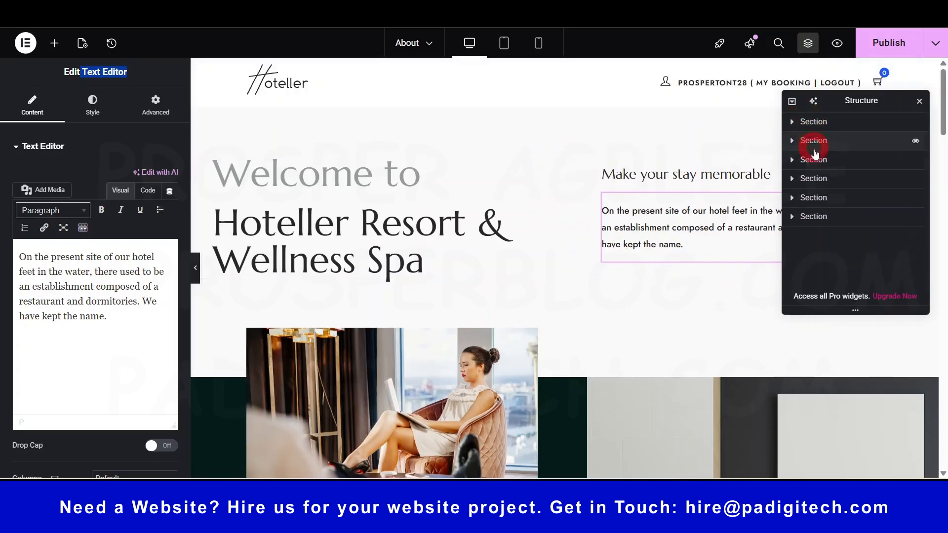
Select the "Our Rooms" section in the structure outline, expand it and its second column to inspect their contents, and collapse it.
{"action": "left_click", "coordinate": [805, 179]}
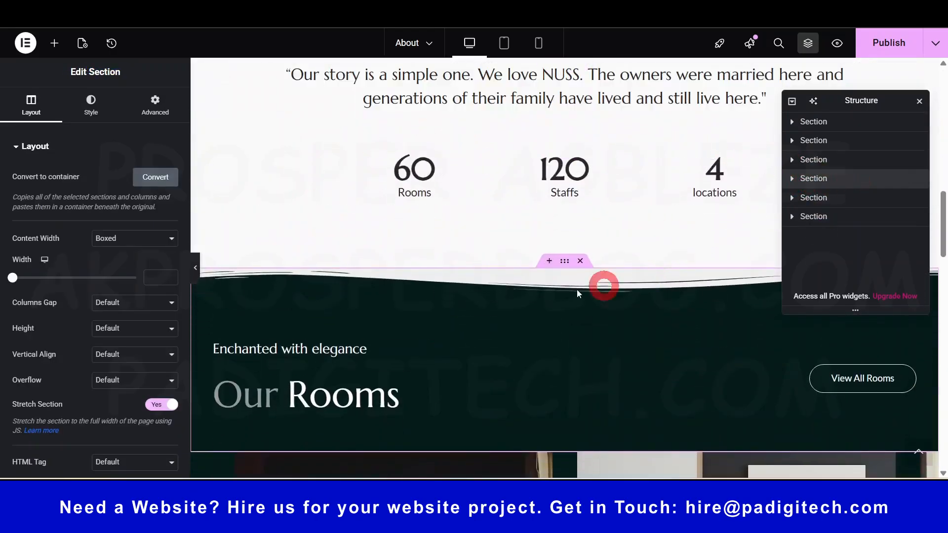
{"action": "scroll", "coordinate": [492, 332], "scroll_direction": "down", "scroll_amount": 3}
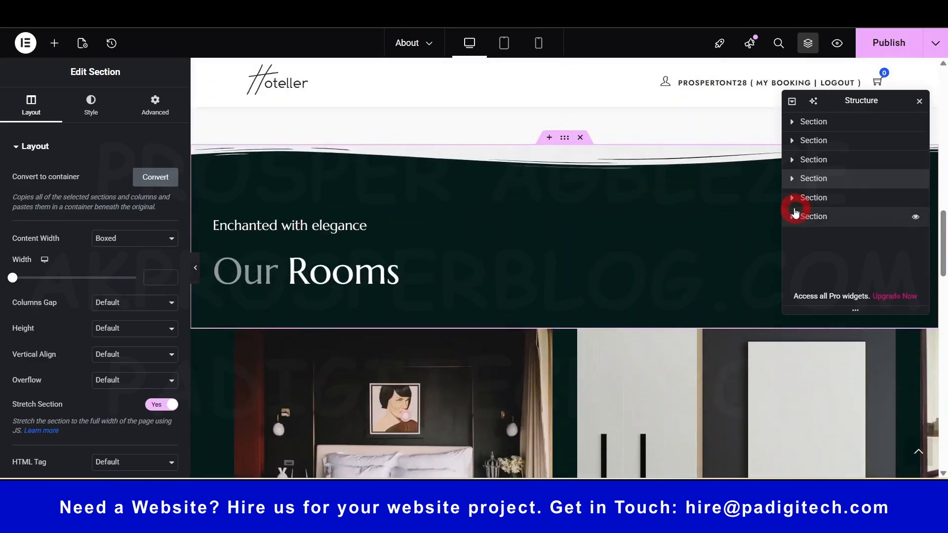
{"action": "left_click", "coordinate": [792, 179]}
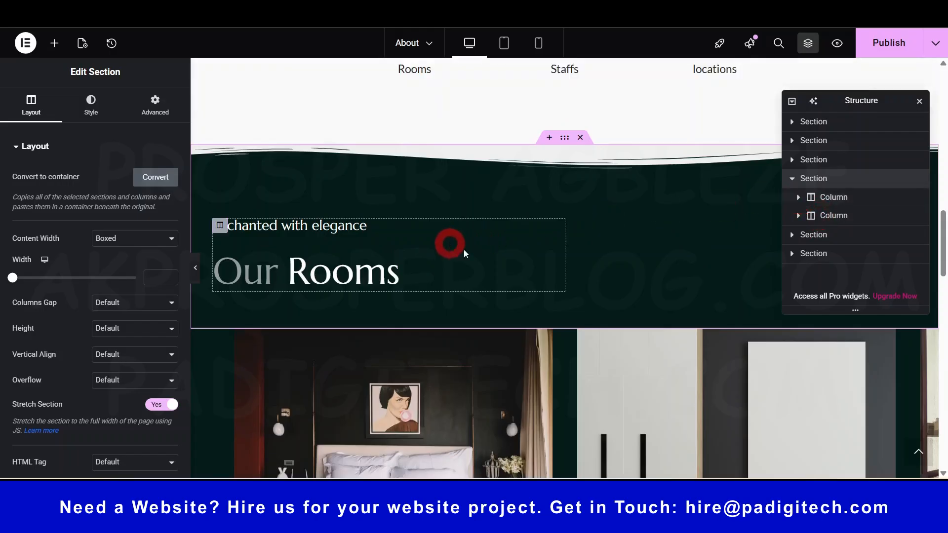
{"action": "scroll", "coordinate": [545, 260], "scroll_direction": "up", "scroll_amount": 5}
{"action": "scroll", "coordinate": [545, 262], "scroll_direction": "up", "scroll_amount": 1}
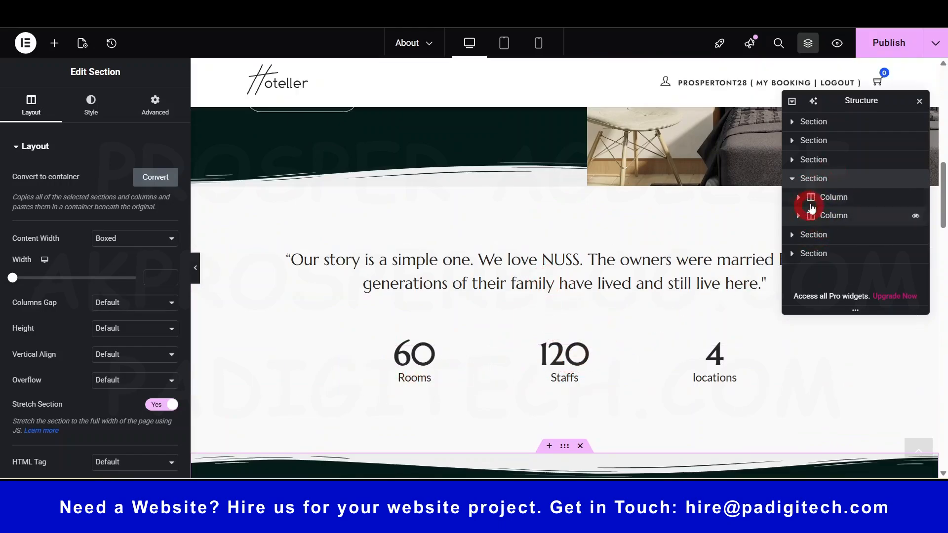
{"action": "left_click", "coordinate": [798, 218]}
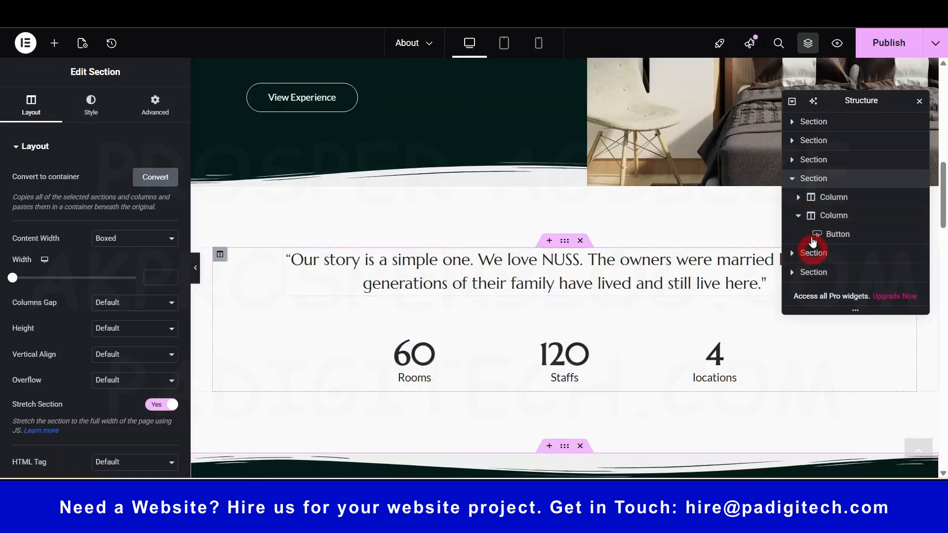
{"action": "left_click", "coordinate": [792, 179]}
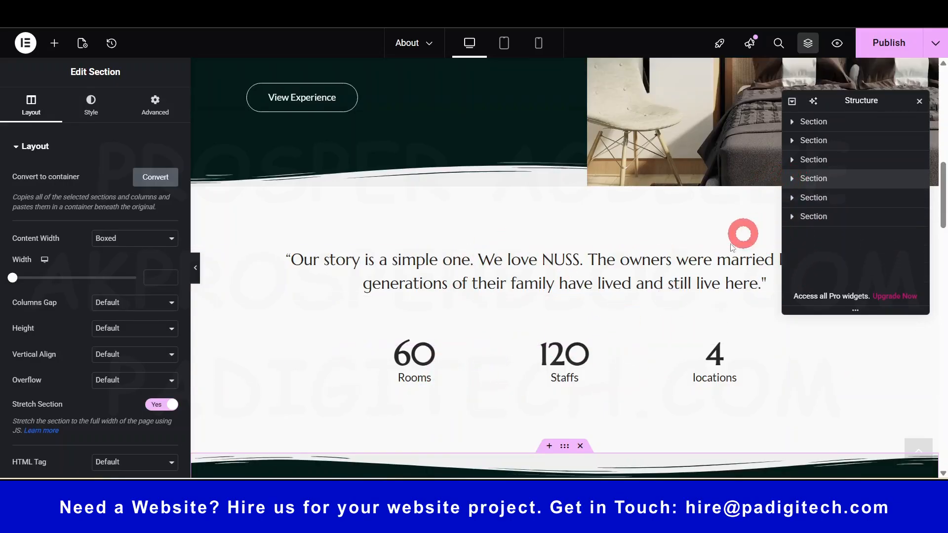
Hide and reshow the structure outline, dock it beside the page canvas, and undock it as a floating window.
{"action": "left_click", "coordinate": [814, 46]}
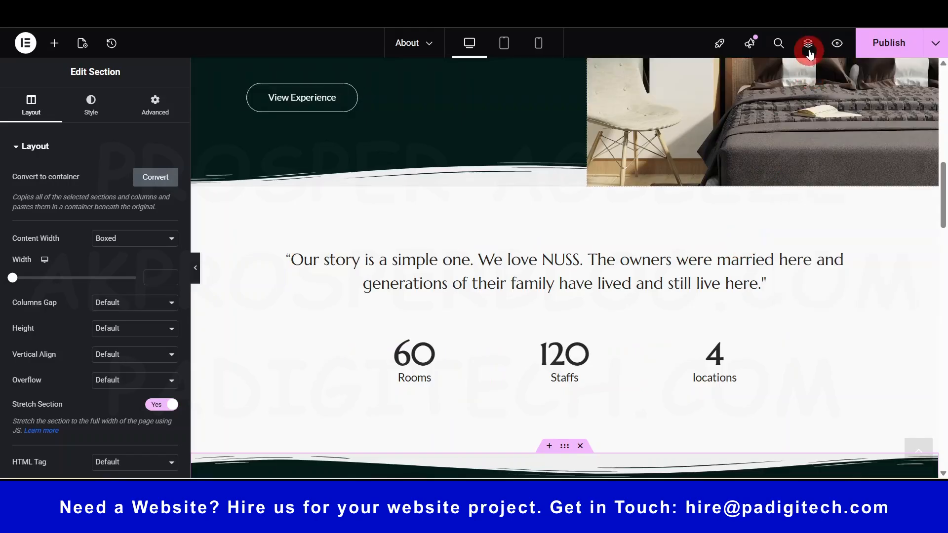
{"action": "left_click", "coordinate": [810, 49]}
{"action": "left_click", "coordinate": [810, 49]}
{"action": "left_click", "coordinate": [810, 49]}
{"action": "left_click_drag", "start_coordinate": [846, 102], "coordinate": [941, 144]}
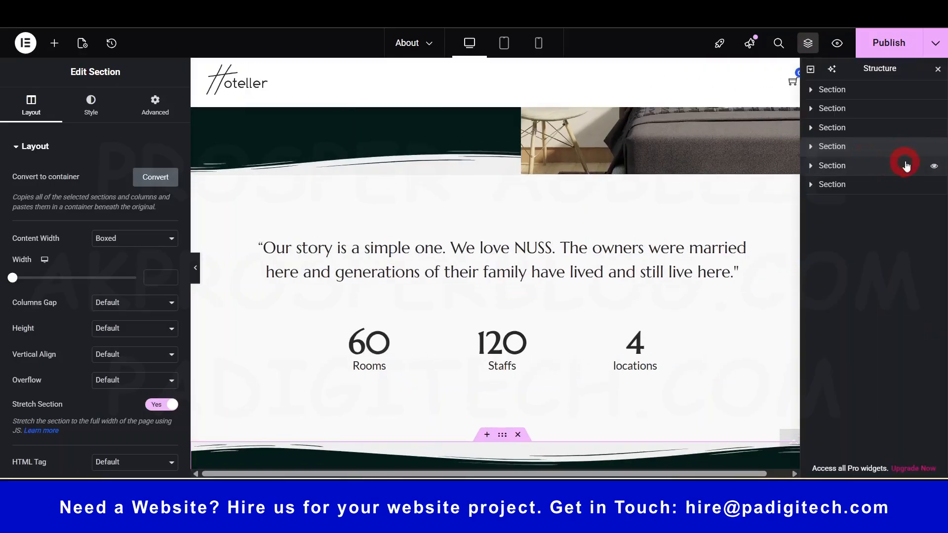
{"action": "left_click_drag", "start_coordinate": [890, 69], "coordinate": [821, 176]}
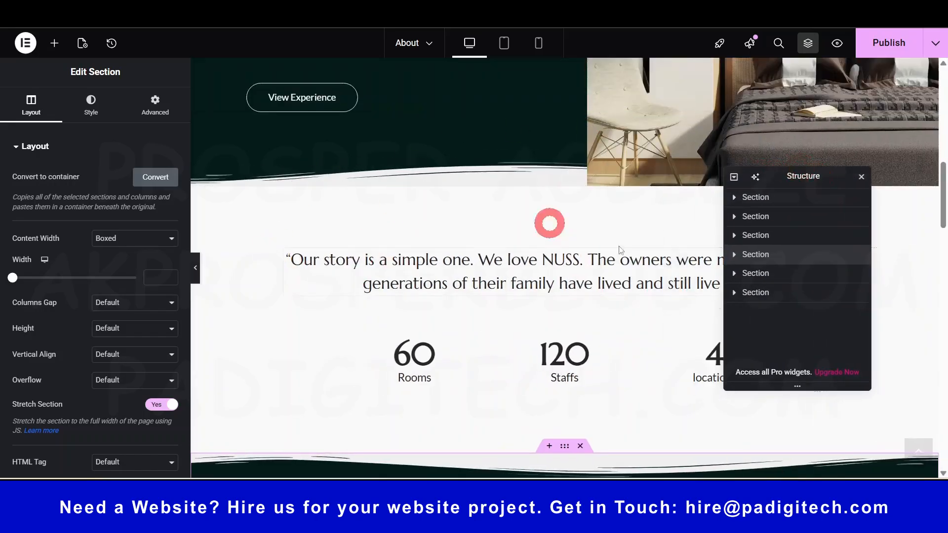
Open the About page's edit history and revert to the "Editing Started" state.
{"action": "scroll", "coordinate": [482, 236], "scroll_direction": "up", "scroll_amount": 10}
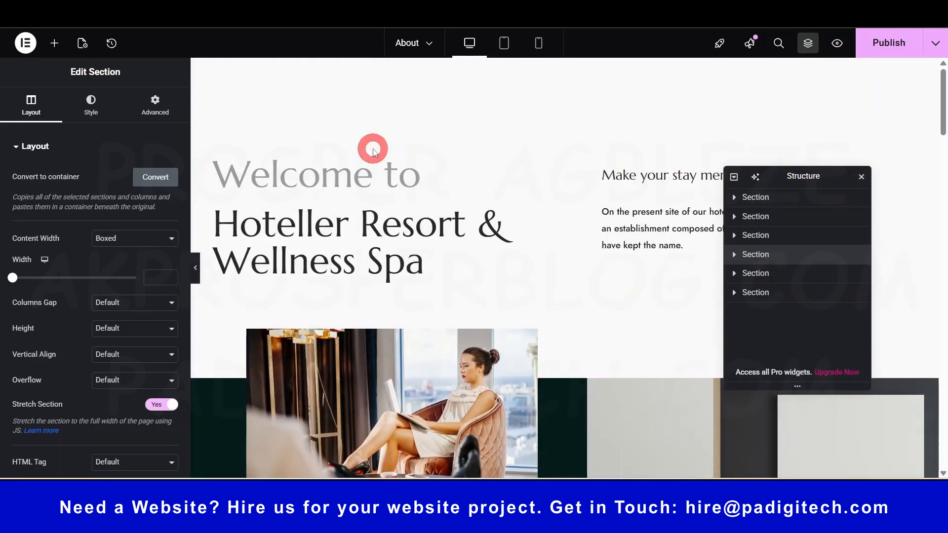
{"action": "left_click", "coordinate": [113, 45]}
{"action": "left_click", "coordinate": [74, 178]}
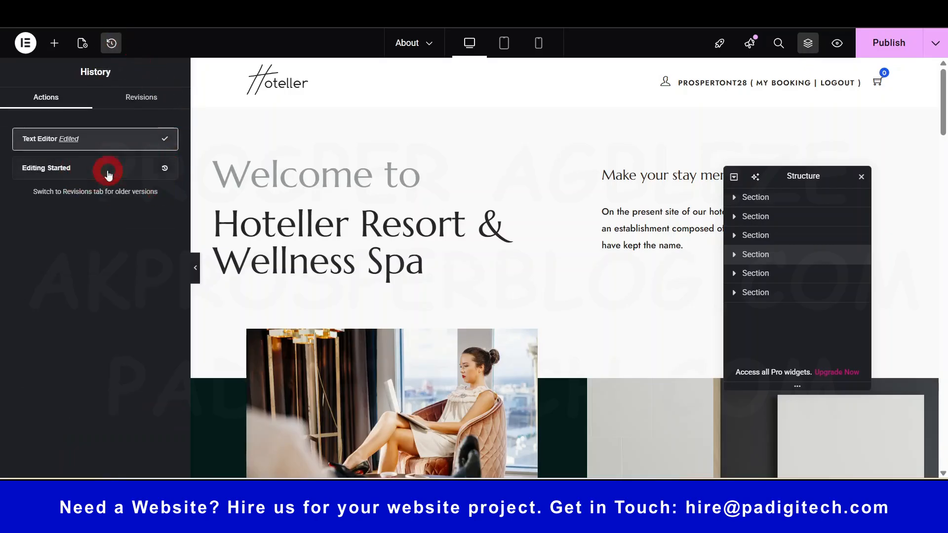
{"action": "left_click", "coordinate": [85, 167]}
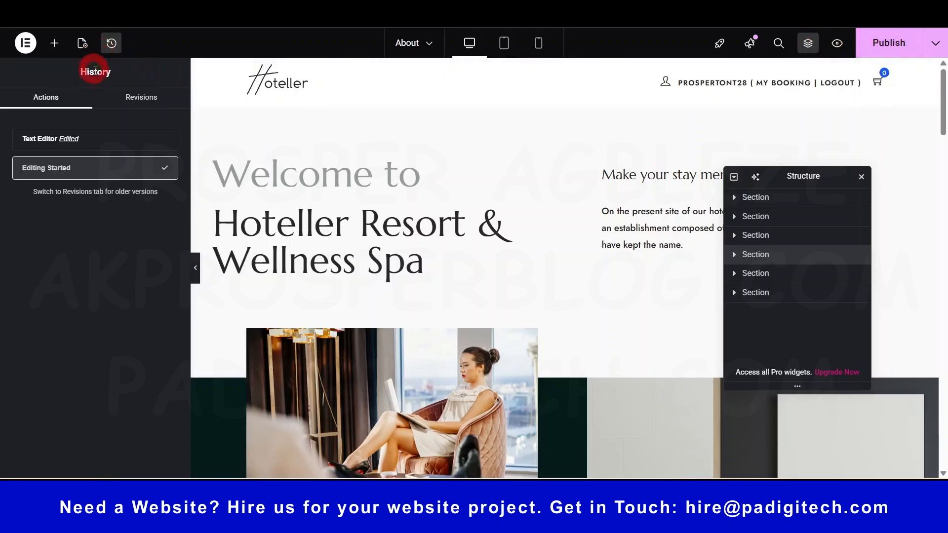
Browse the available Elementor widgets, from Atomic Elements through Layout and Basic to the Pro group.
{"action": "left_click", "coordinate": [55, 44]}
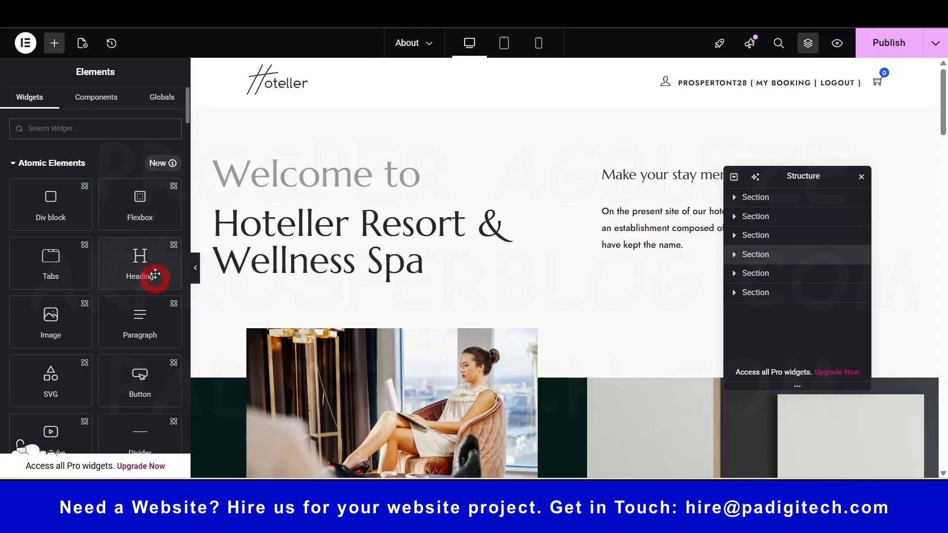
{"action": "scroll", "coordinate": [46, 316], "scroll_direction": "down", "scroll_amount": 3}
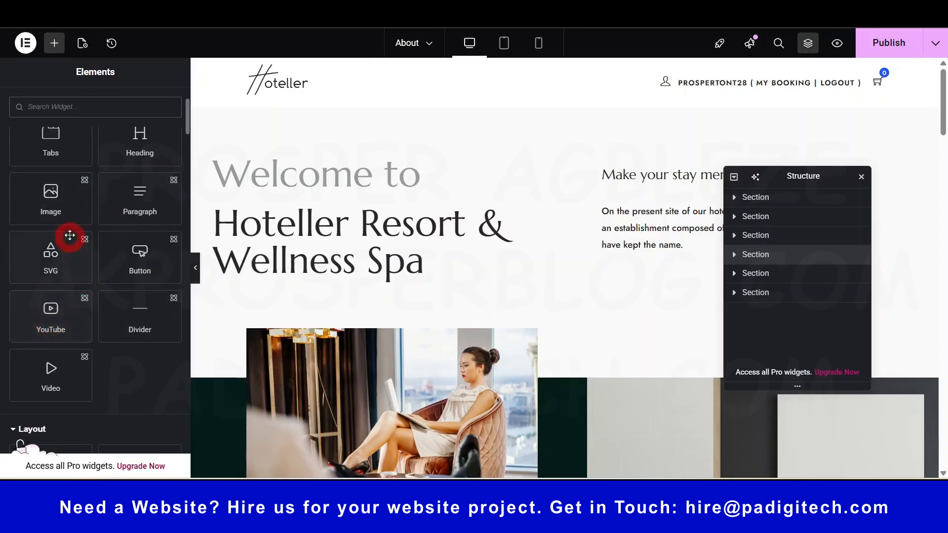
{"action": "scroll", "coordinate": [70, 262], "scroll_direction": "down", "scroll_amount": 3}
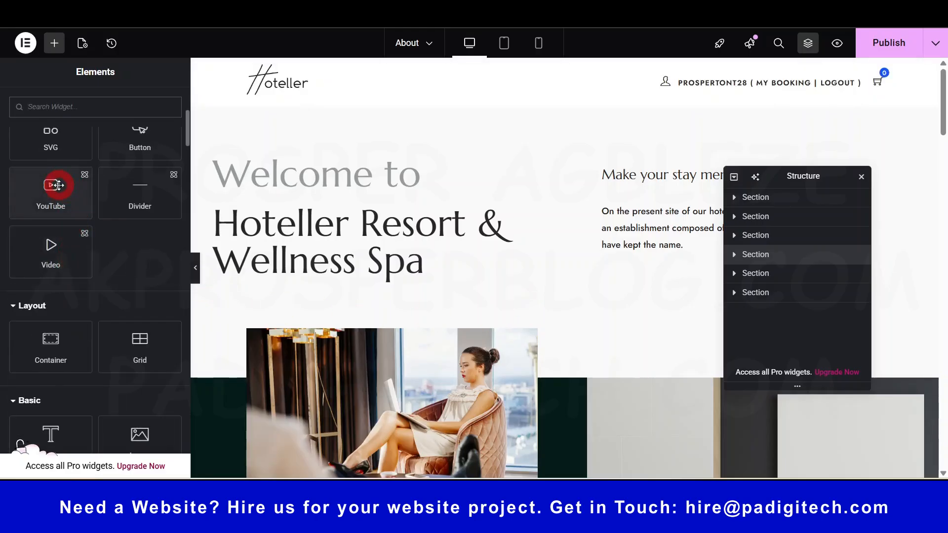
{"action": "scroll", "coordinate": [64, 328], "scroll_direction": "down", "scroll_amount": 3}
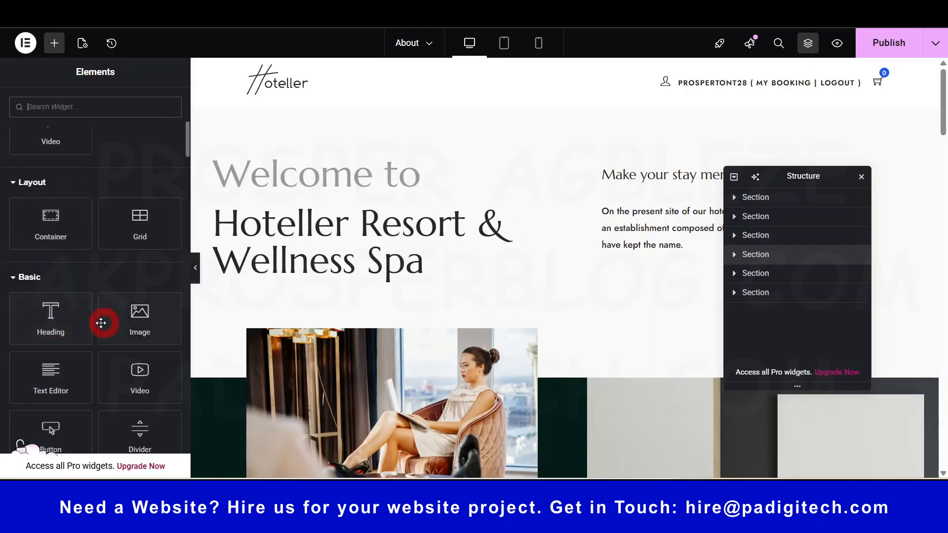
{"action": "scroll", "coordinate": [65, 326], "scroll_direction": "down", "scroll_amount": 3}
{"action": "scroll", "coordinate": [55, 314], "scroll_direction": "down", "scroll_amount": 10}
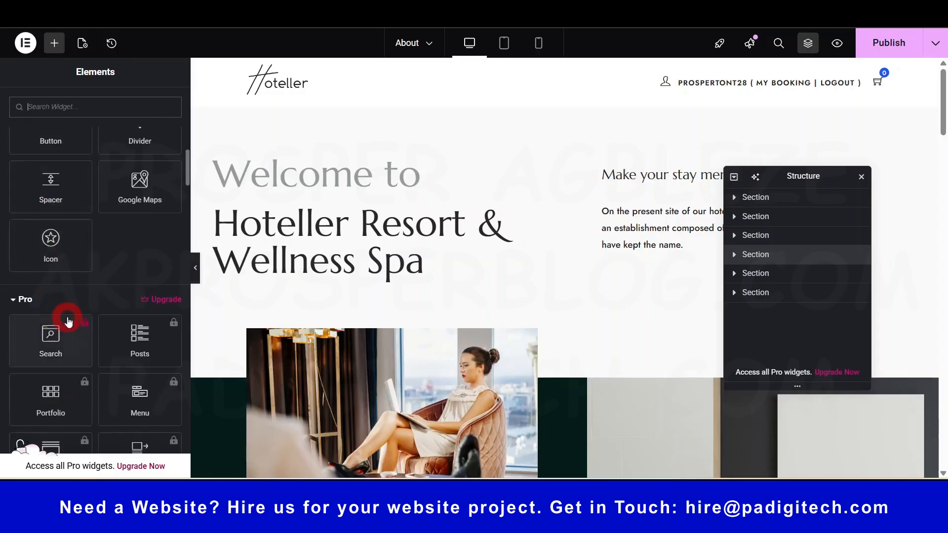
{"action": "scroll", "coordinate": [62, 320], "scroll_direction": "up", "scroll_amount": 8}
{"action": "scroll", "coordinate": [61, 319], "scroll_direction": "up", "scroll_amount": 10}
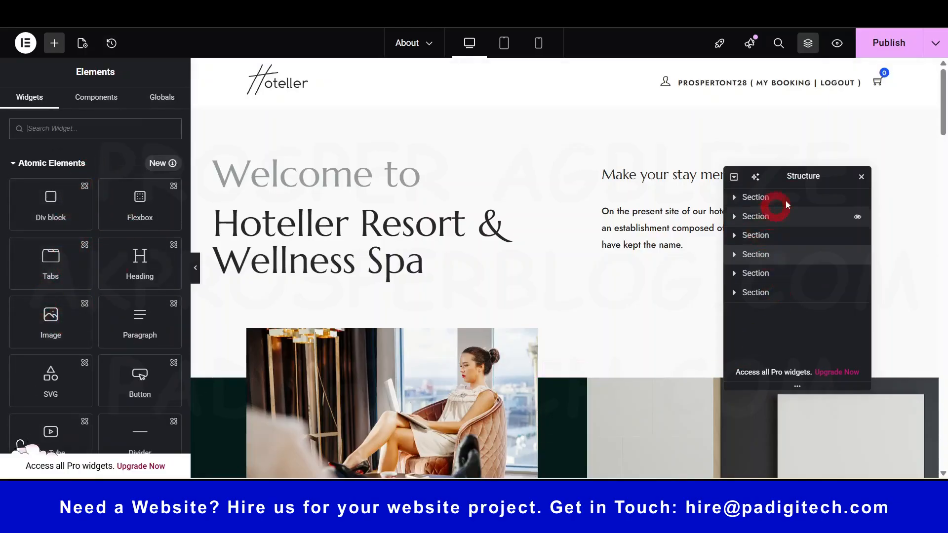
Move the structure outline clear of the intro text and open the settings of the "Hoteller Resort & Wellness Spa" animated text.
{"action": "left_click_drag", "start_coordinate": [806, 175], "coordinate": [867, 446]}
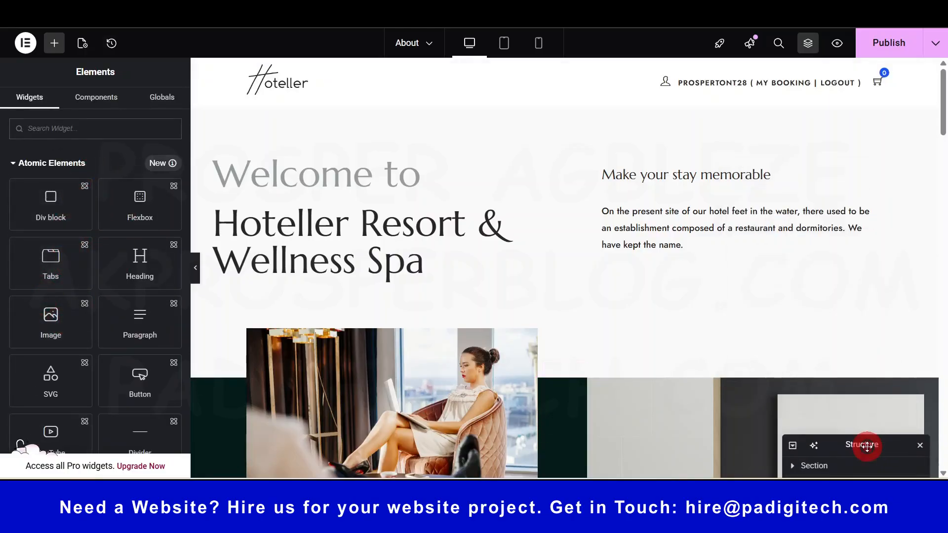
{"action": "left_click", "coordinate": [359, 180]}
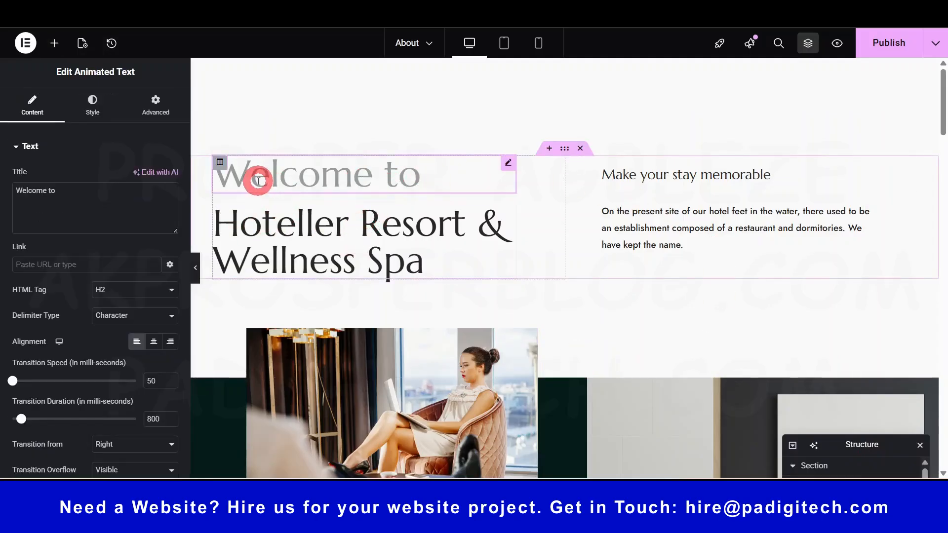
{"action": "left_click", "coordinate": [380, 232]}
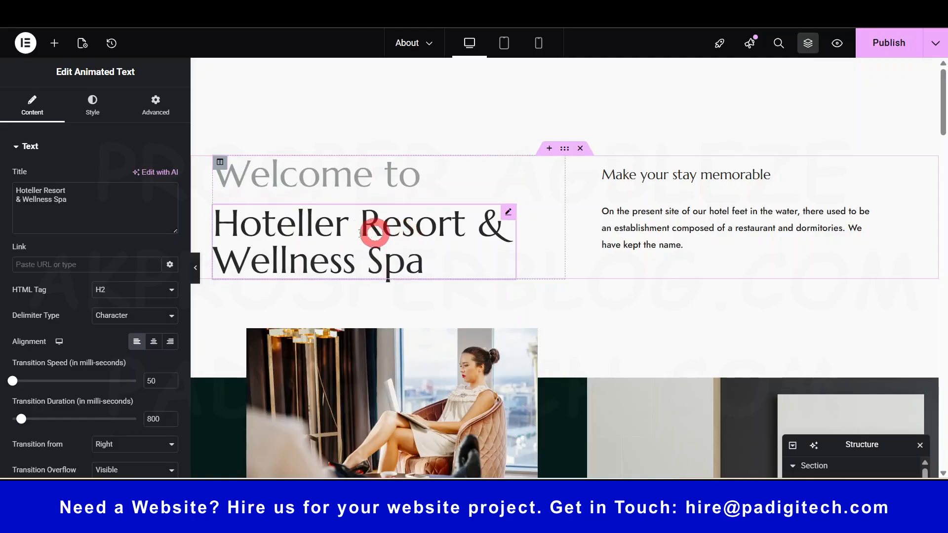
{"action": "left_click", "coordinate": [314, 176]}
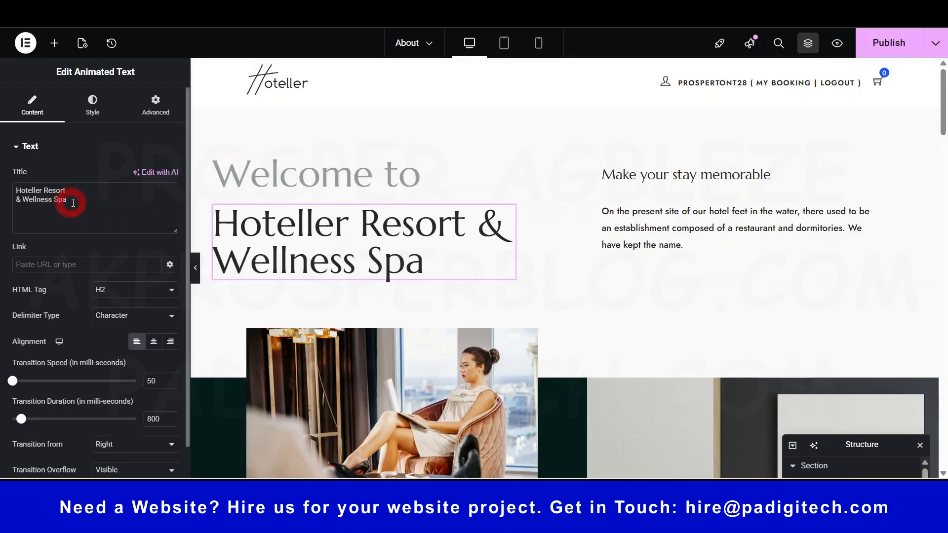
Replace "Hoteller Resort" with "PA Hotels" in the animated text's title, keeping "& Wellness Spa" on the second line.
{"action": "key", "text": "ctrl+a"}
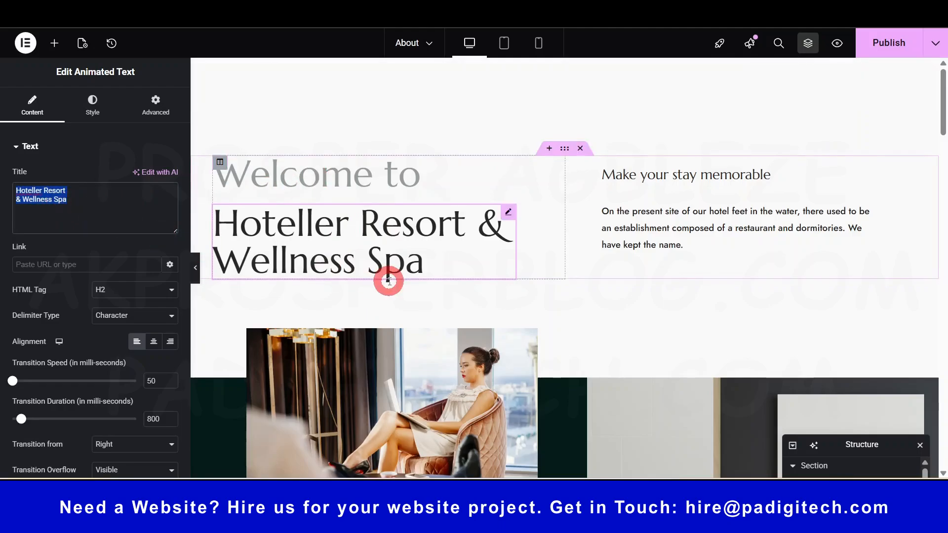
{"action": "left_click", "coordinate": [91, 198]}
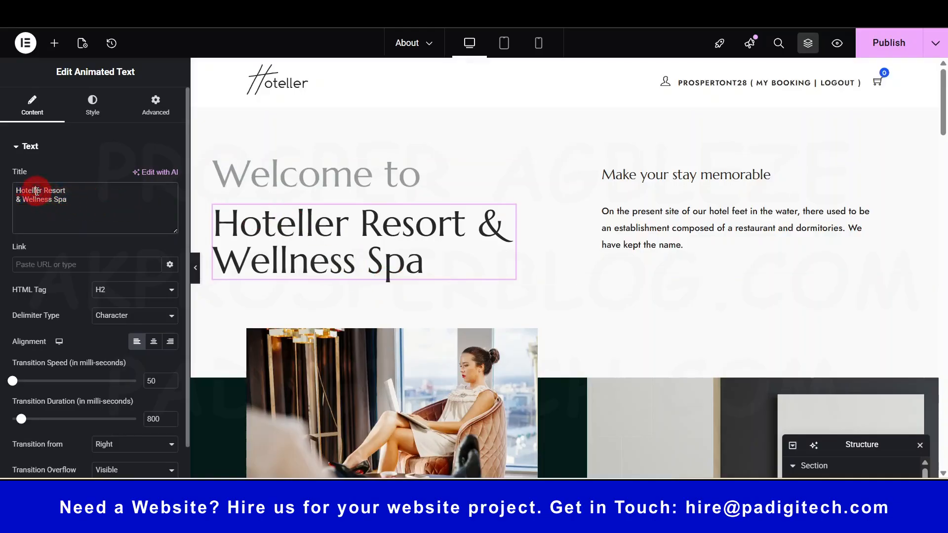
{"action": "double_click", "coordinate": [37, 191]}
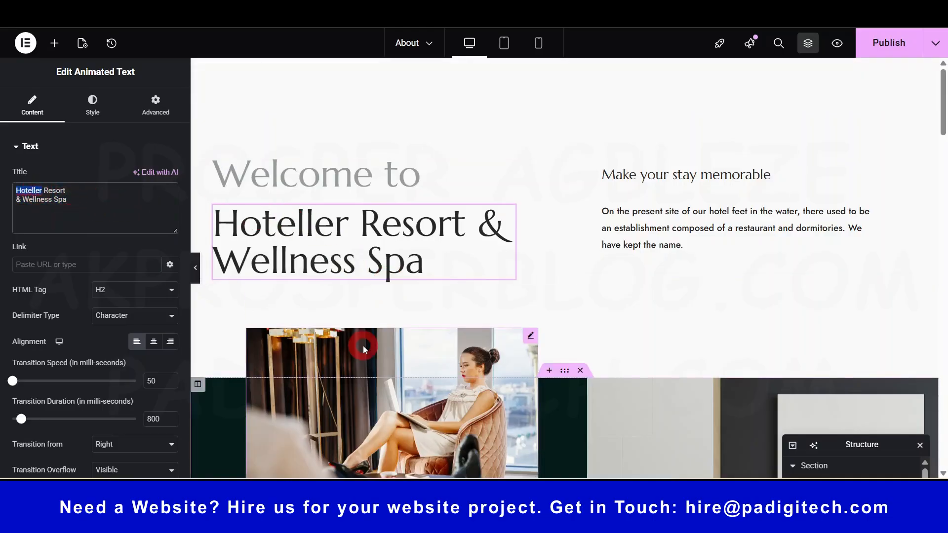
{"action": "type", "text": "PA"}
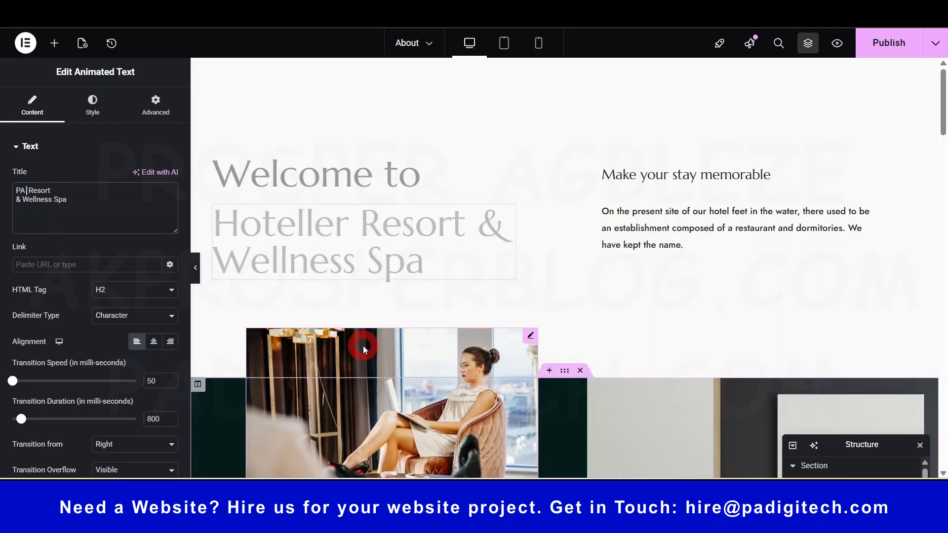
{"action": "type", "text": " Hotels"}
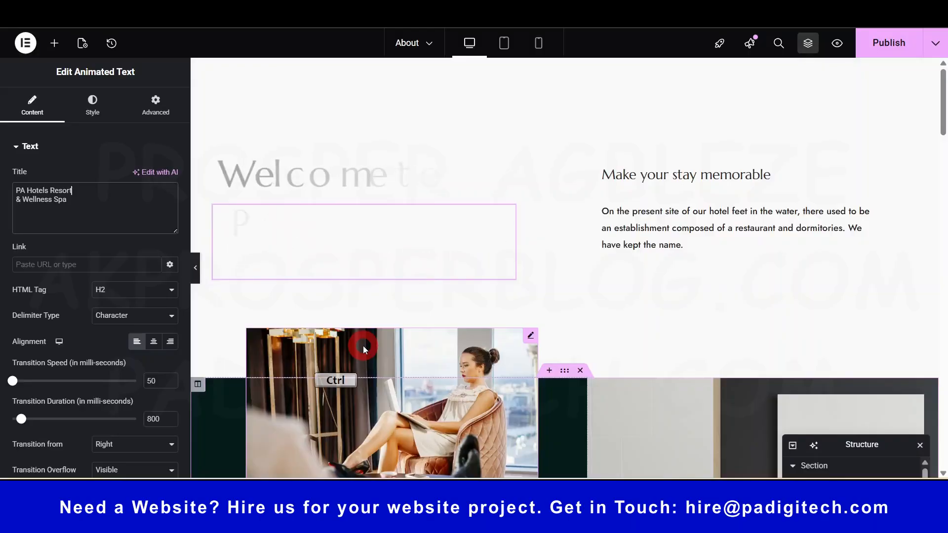
{"action": "key", "text": "ctrl+Delete"}
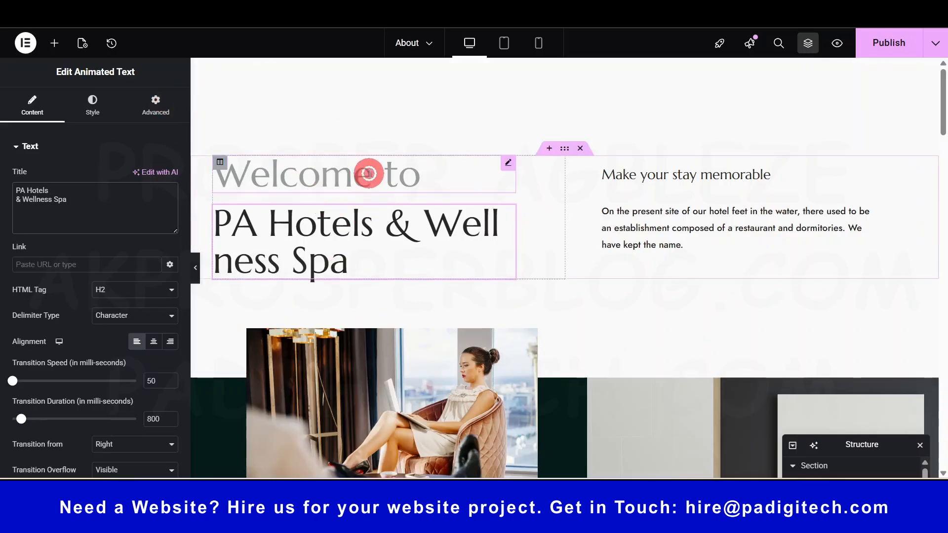
Open the "Welcome to" animated text's settings and look over its content options, including alignment and transition.
{"action": "left_click", "coordinate": [368, 174]}
{"action": "left_click", "coordinate": [32, 113]}
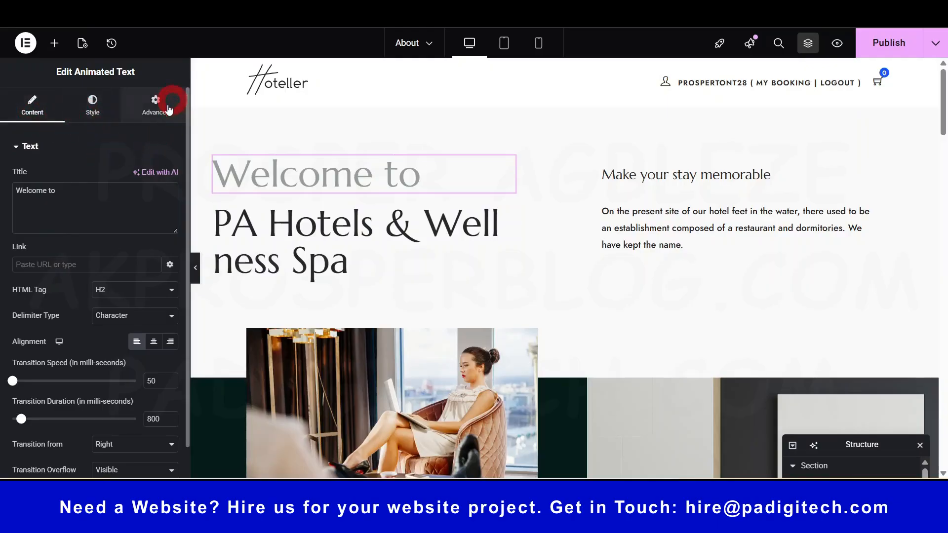
{"action": "scroll", "coordinate": [103, 296], "scroll_direction": "down", "scroll_amount": 1}
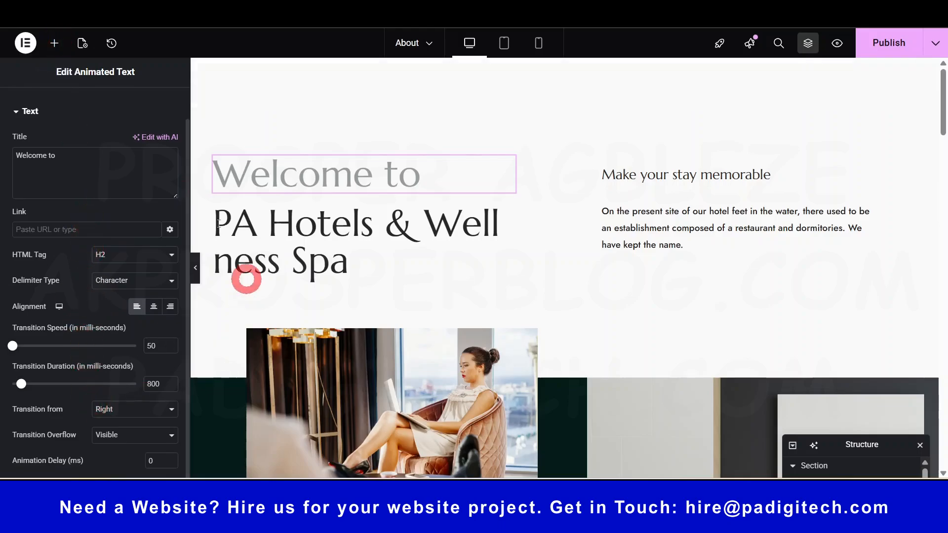
{"action": "scroll", "coordinate": [86, 217], "scroll_direction": "up", "scroll_amount": 1}
Open the "Welcome to" text's typography settings, dismiss the Global Fonts hint, and increase the font size to 72 px.
{"action": "left_click", "coordinate": [93, 112]}
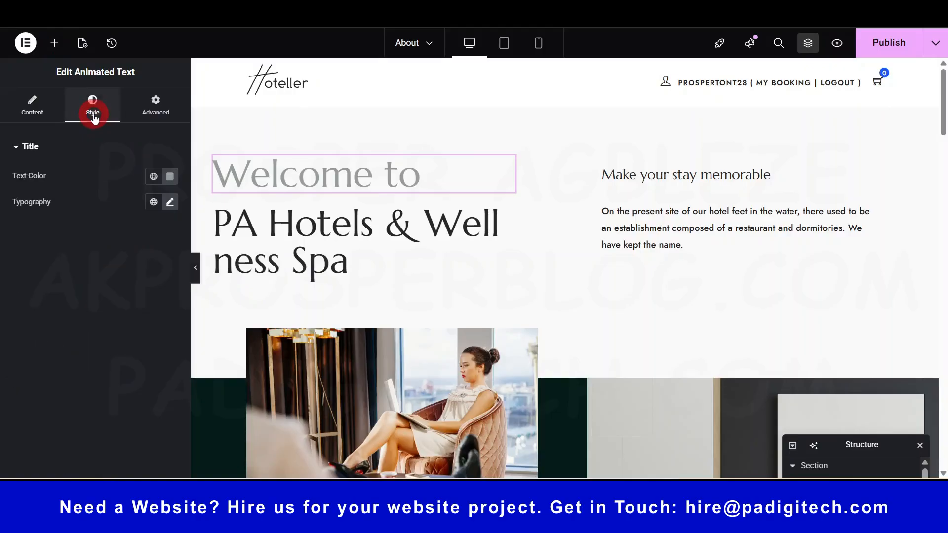
{"action": "left_click", "coordinate": [171, 204]}
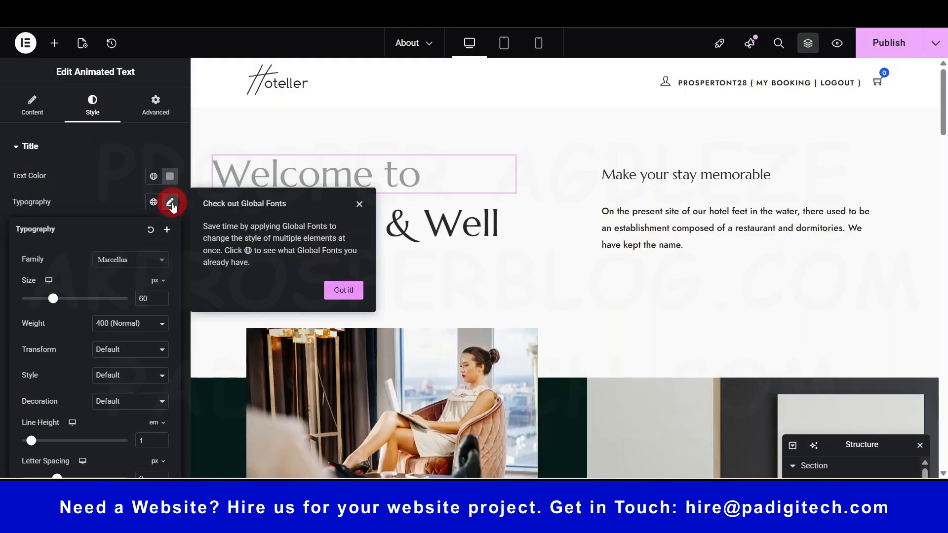
{"action": "left_click", "coordinate": [339, 294]}
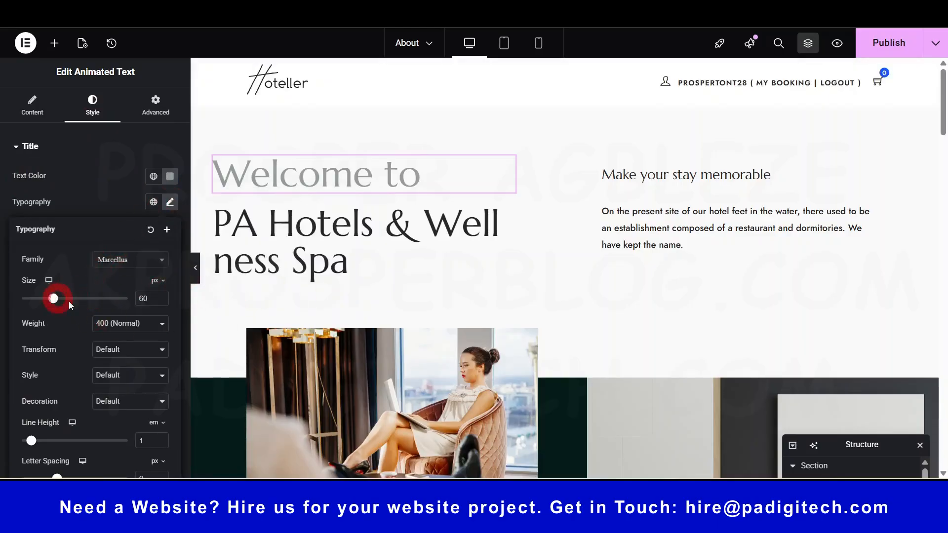
{"action": "mouse_move", "coordinate": [61, 300]}
{"action": "left_mouse_down"}
{"action": "mouse_move", "coordinate": [88, 308]}
{"action": "mouse_move", "coordinate": [62, 309]}
{"action": "left_mouse_up"}
Set the "Welcome to" text's font size to 60 px.
{"action": "left_click", "coordinate": [152, 299]}
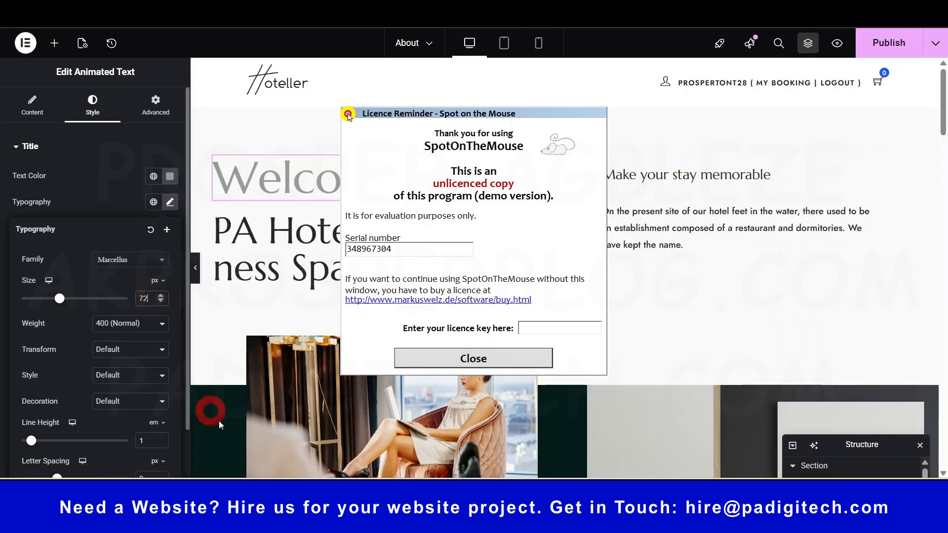
{"action": "key", "text": "BackSpace"}
{"action": "key", "text": "BackSpace"}
{"action": "type", "text": "60"}
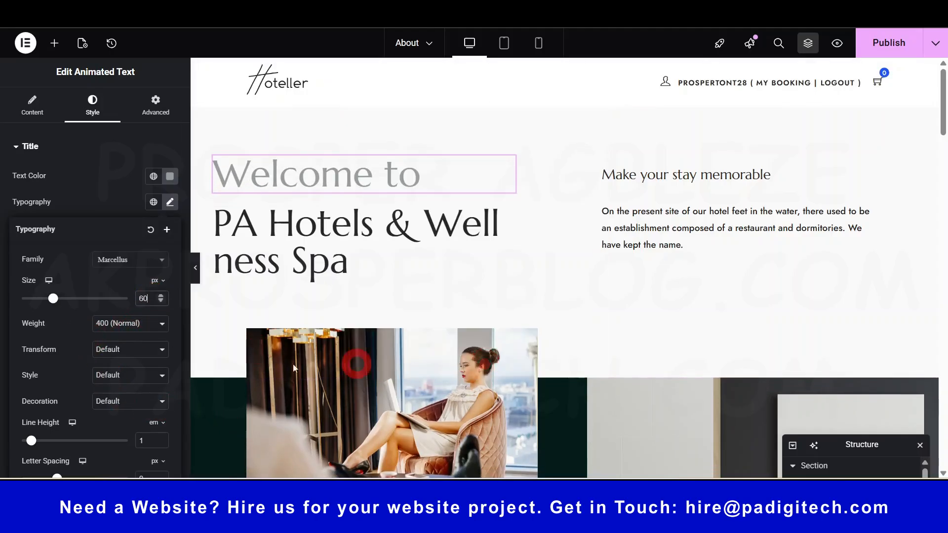
Look over the remaining typography options and the advanced layout settings of the "Welcome to" text.
{"action": "scroll", "coordinate": [109, 414], "scroll_direction": "down", "scroll_amount": 1}
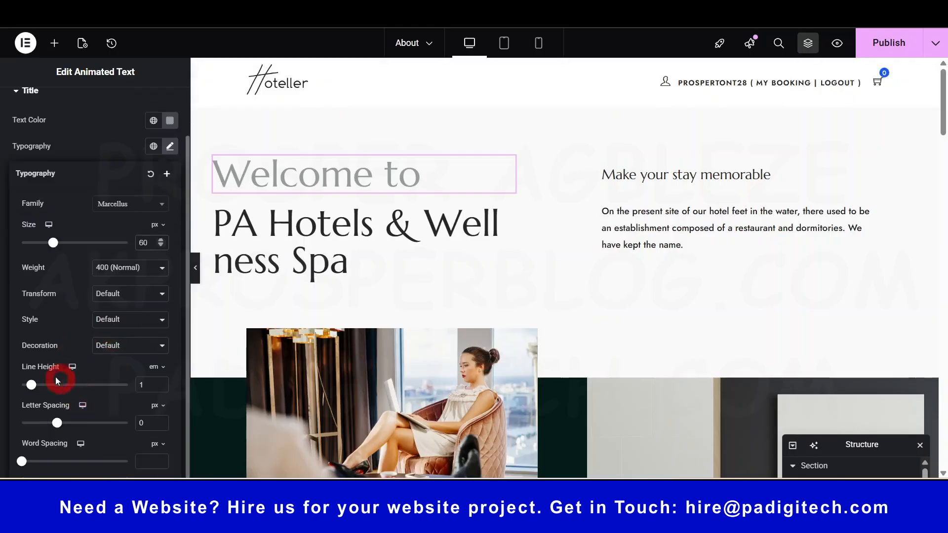
{"action": "scroll", "coordinate": [115, 437], "scroll_direction": "up", "scroll_amount": 1}
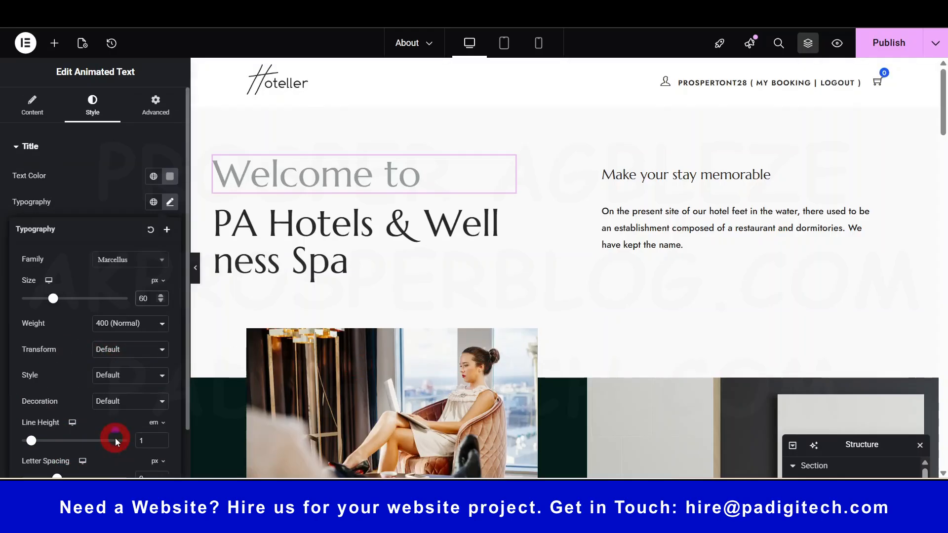
{"action": "left_click", "coordinate": [170, 202]}
{"action": "left_click", "coordinate": [154, 102]}
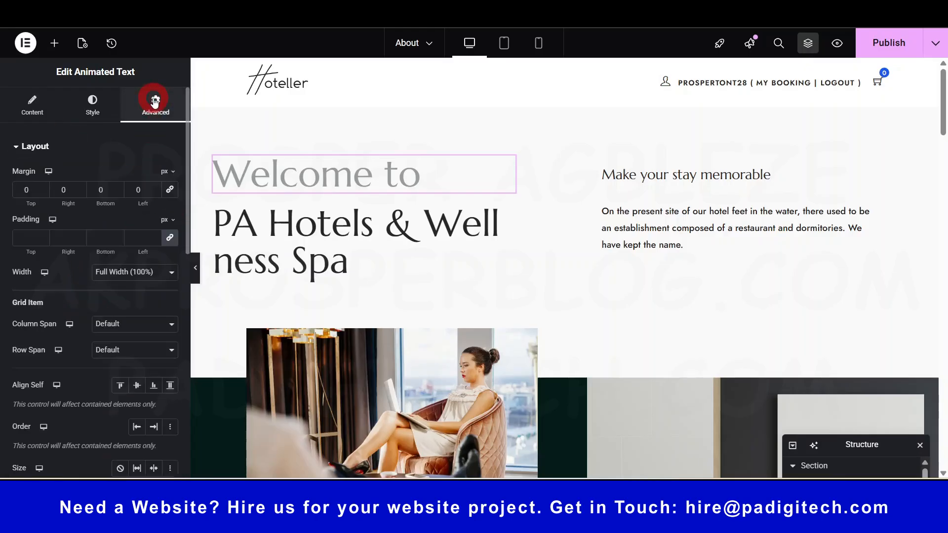
{"action": "scroll", "coordinate": [70, 366], "scroll_direction": "down", "scroll_amount": 5}
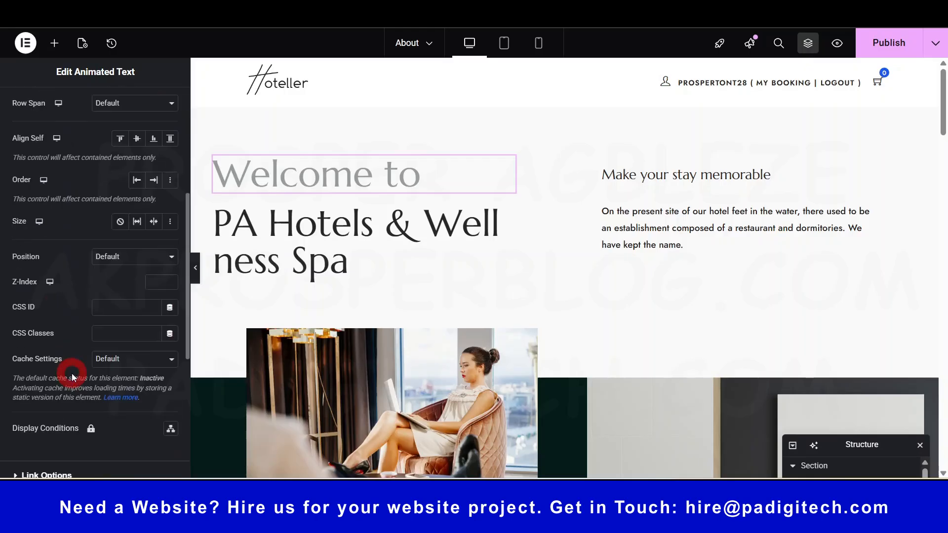
{"action": "scroll", "coordinate": [73, 373], "scroll_direction": "up", "scroll_amount": 5}
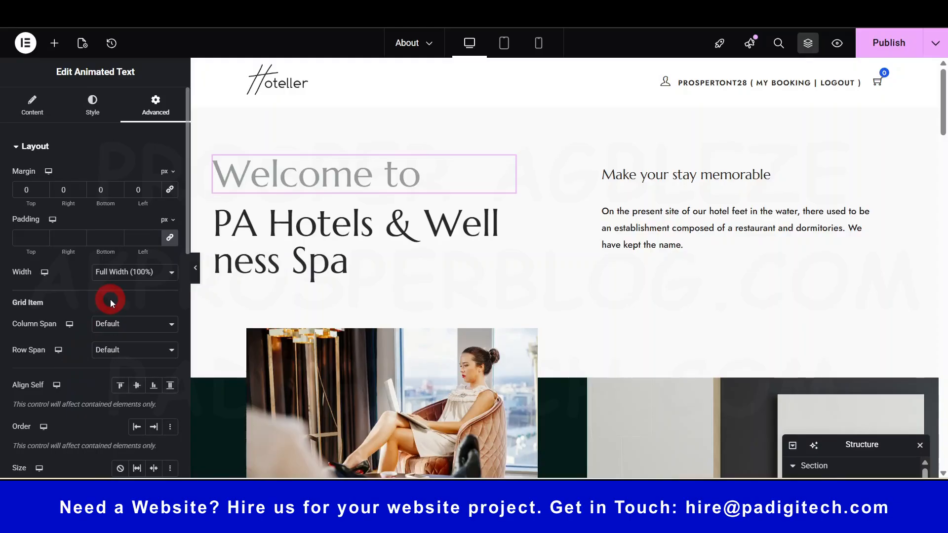
Review the text and style settings of the paragraph under "Make your stay memorable", and try a text shadow on it.
{"action": "left_click", "coordinate": [724, 208]}
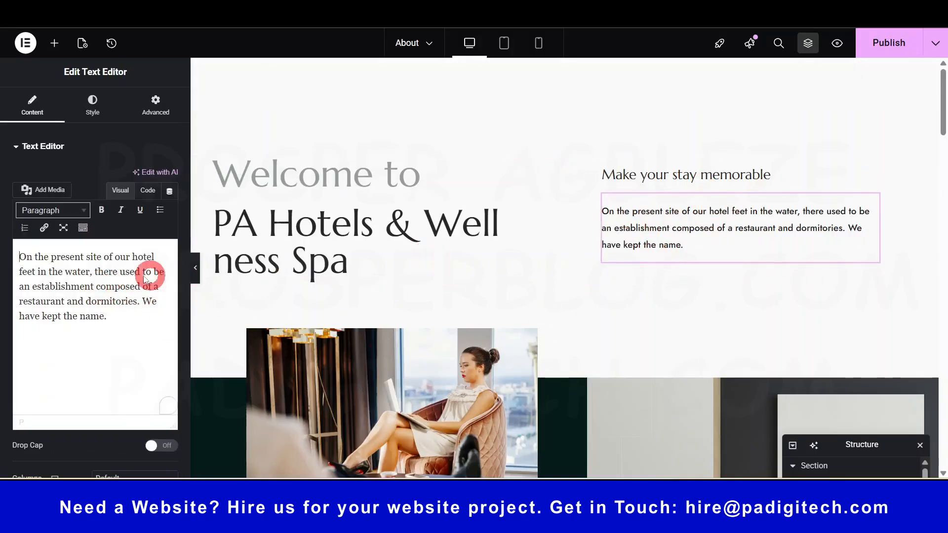
{"action": "triple_click", "coordinate": [77, 280]}
{"action": "left_click", "coordinate": [77, 280], "text": "shift"}
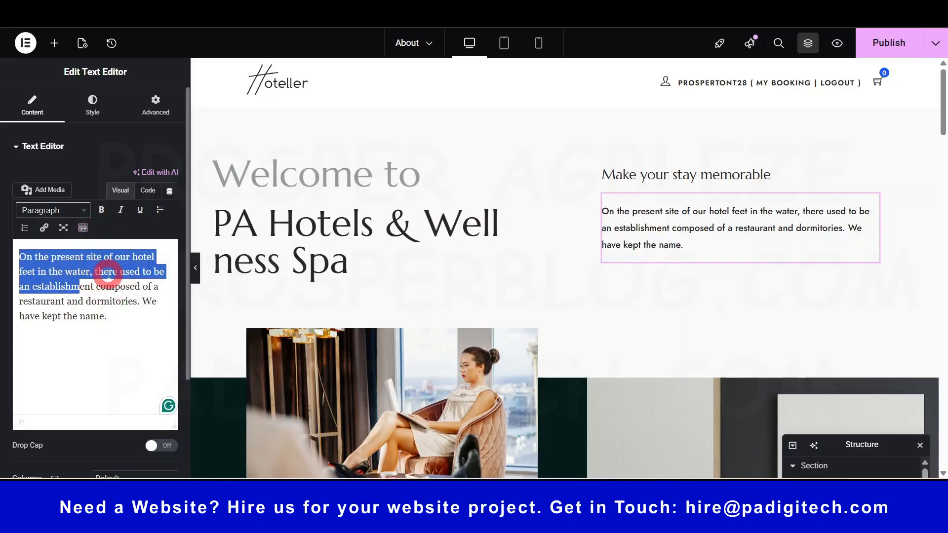
{"action": "left_click", "coordinate": [93, 118]}
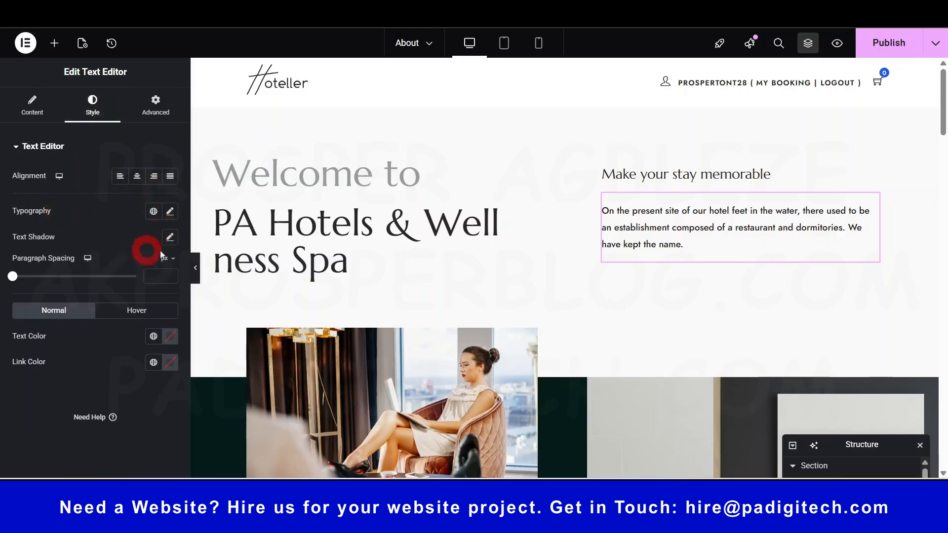
{"action": "left_click", "coordinate": [170, 238]}
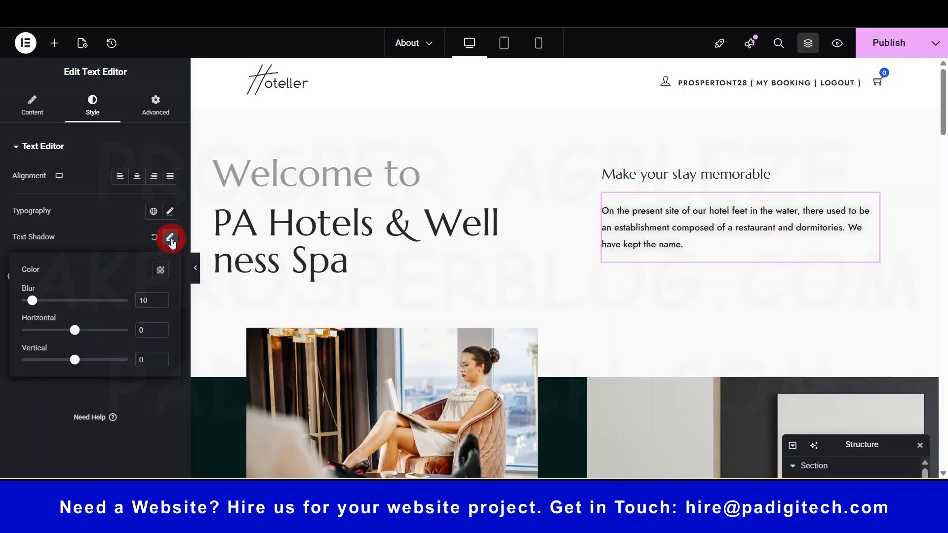
{"action": "left_click", "coordinate": [154, 238]}
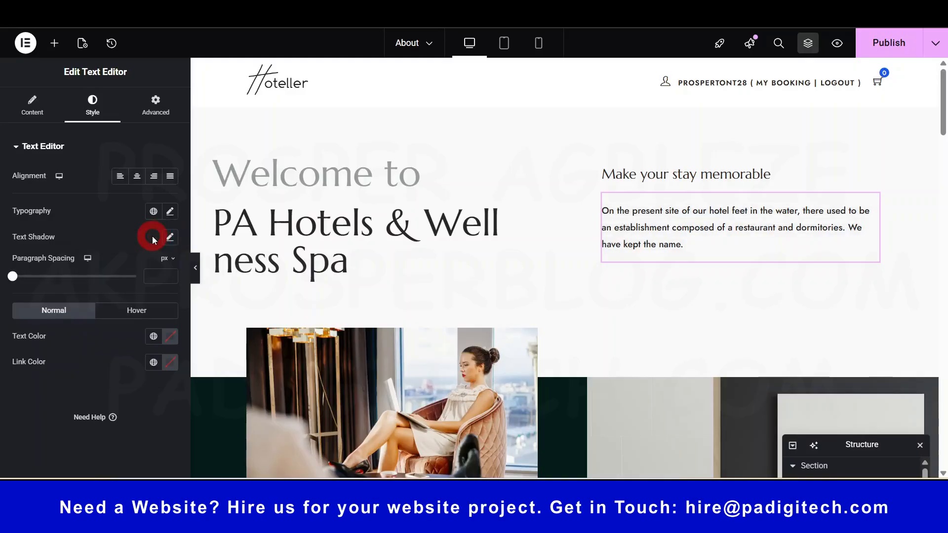
{"action": "left_click", "coordinate": [15, 331]}
Open the media chooser for the image of the woman in the armchair and examine its library and file upload options.
{"action": "scroll", "coordinate": [753, 254], "scroll_direction": "down", "scroll_amount": 4}
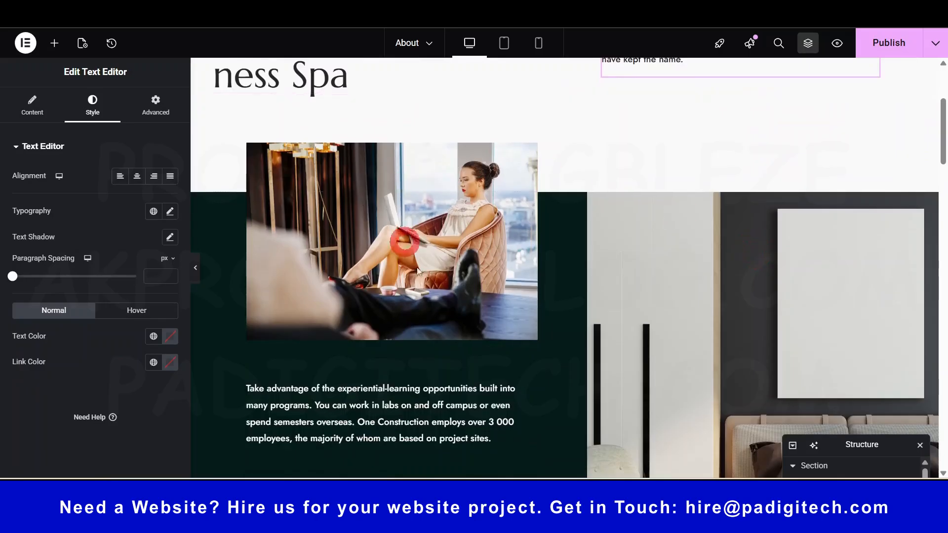
{"action": "left_click", "coordinate": [429, 268]}
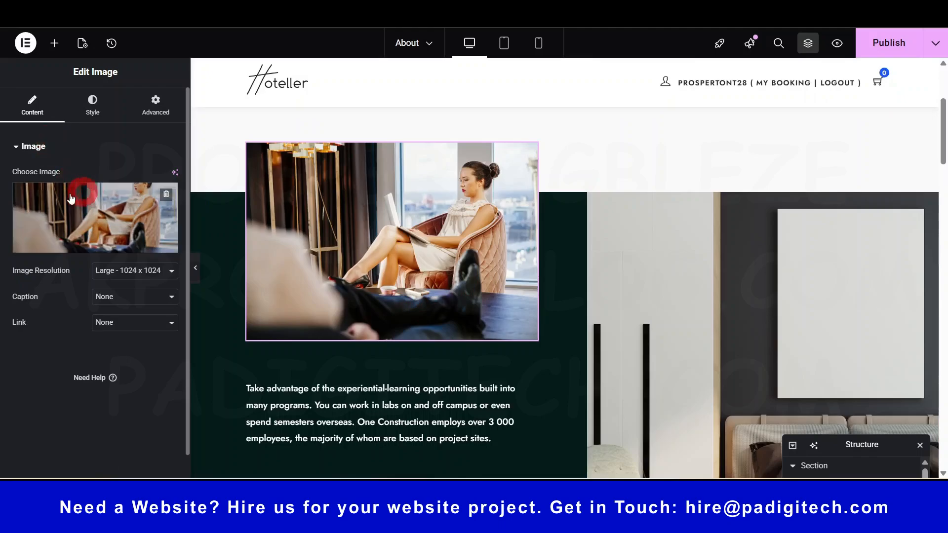
{"action": "left_click", "coordinate": [108, 218]}
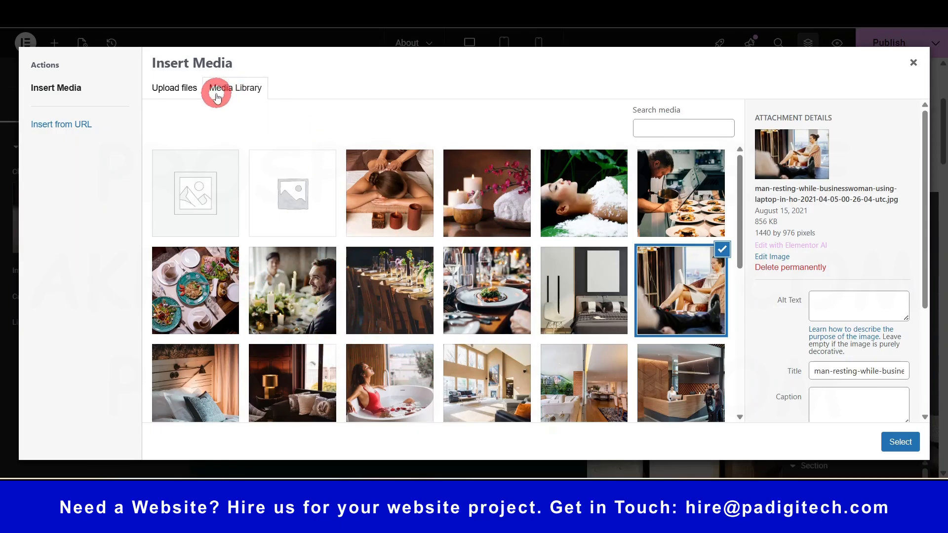
{"action": "left_click", "coordinate": [176, 87]}
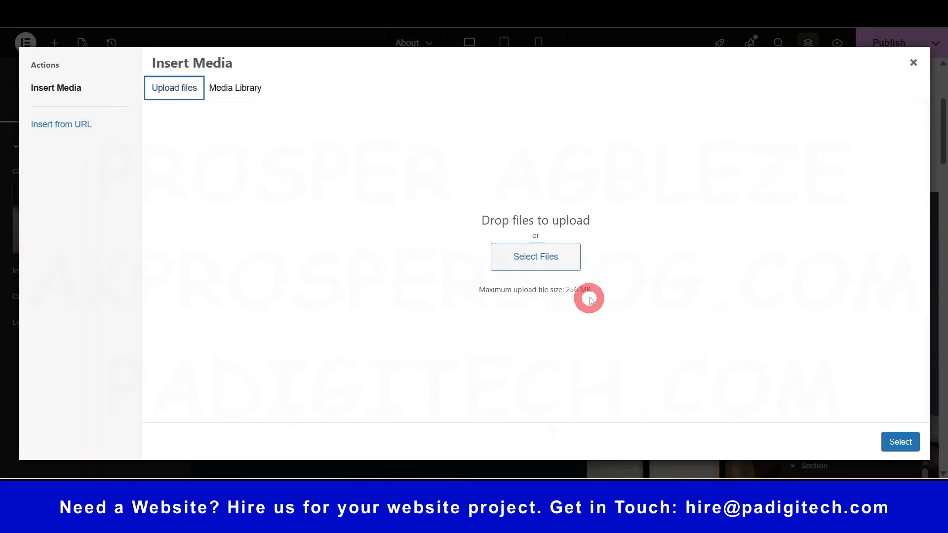
{"action": "left_click", "coordinate": [904, 9]}
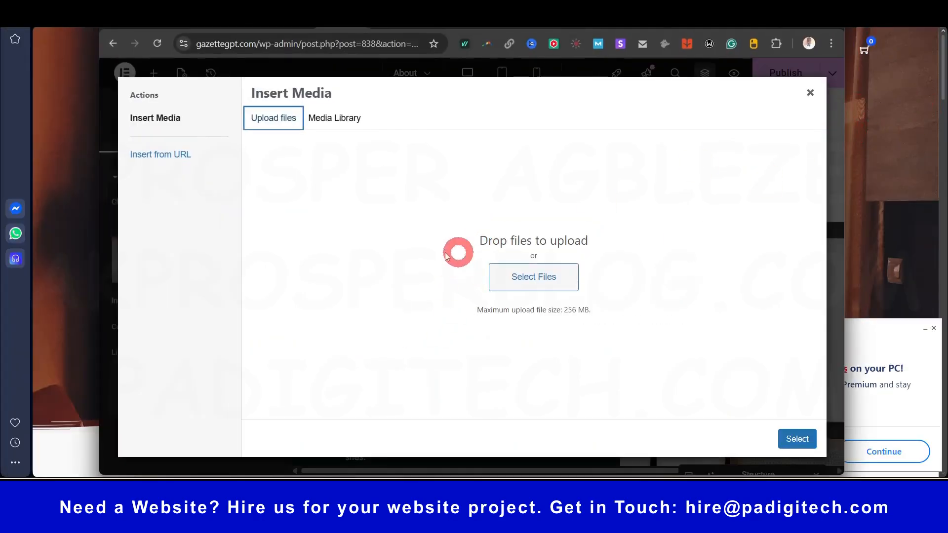
{"action": "left_click", "coordinate": [803, 15]}
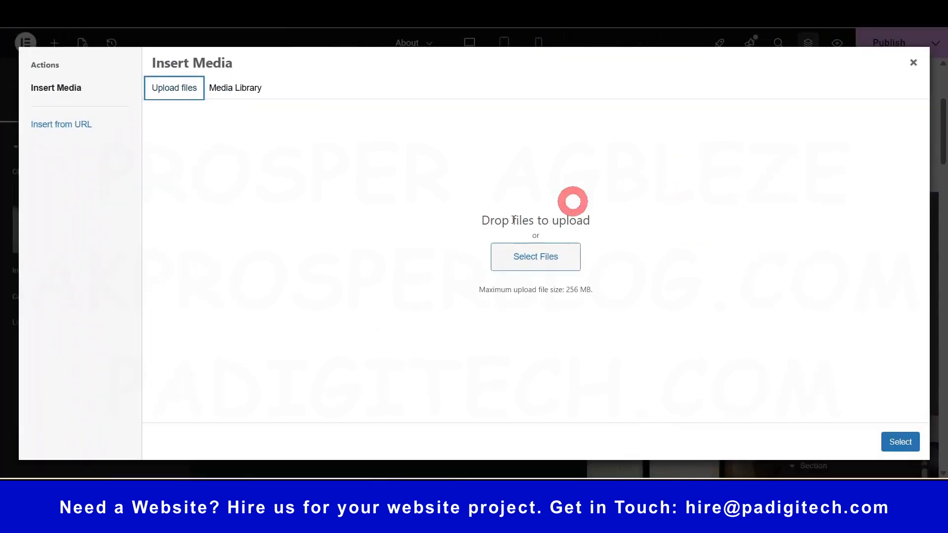
{"action": "left_click", "coordinate": [913, 62]}
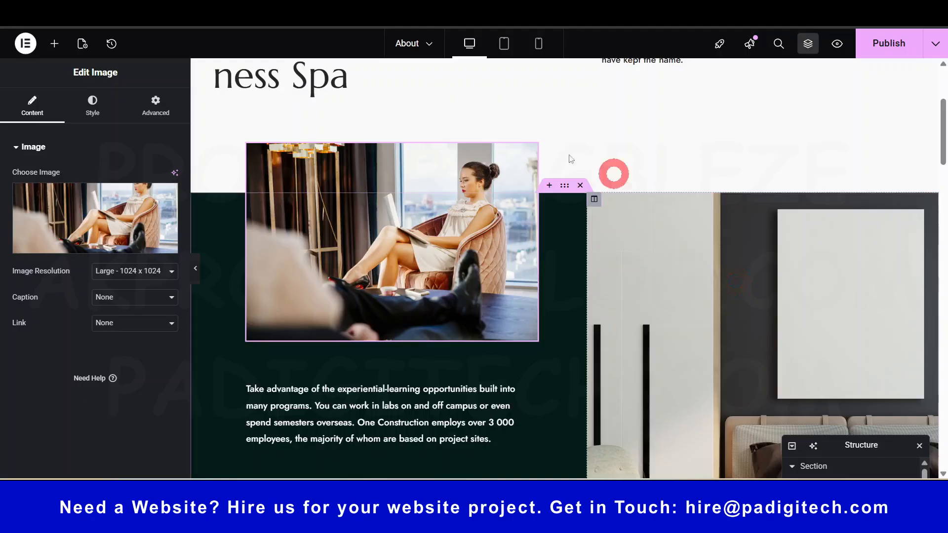
Look through the armchair image's style settings and try a default box shadow on it.
{"action": "left_click", "coordinate": [100, 117]}
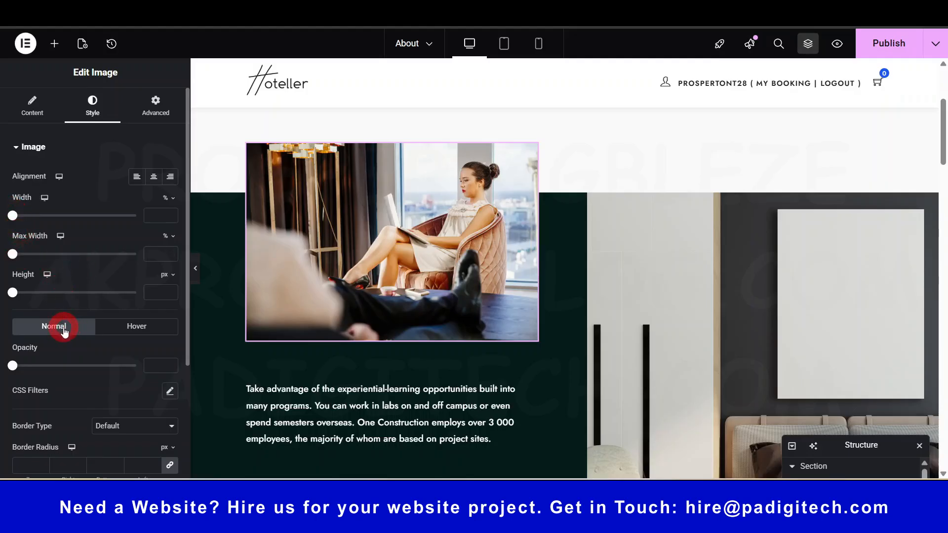
{"action": "scroll", "coordinate": [31, 351], "scroll_direction": "down", "scroll_amount": 2}
{"action": "scroll", "coordinate": [35, 341], "scroll_direction": "down", "scroll_amount": 2}
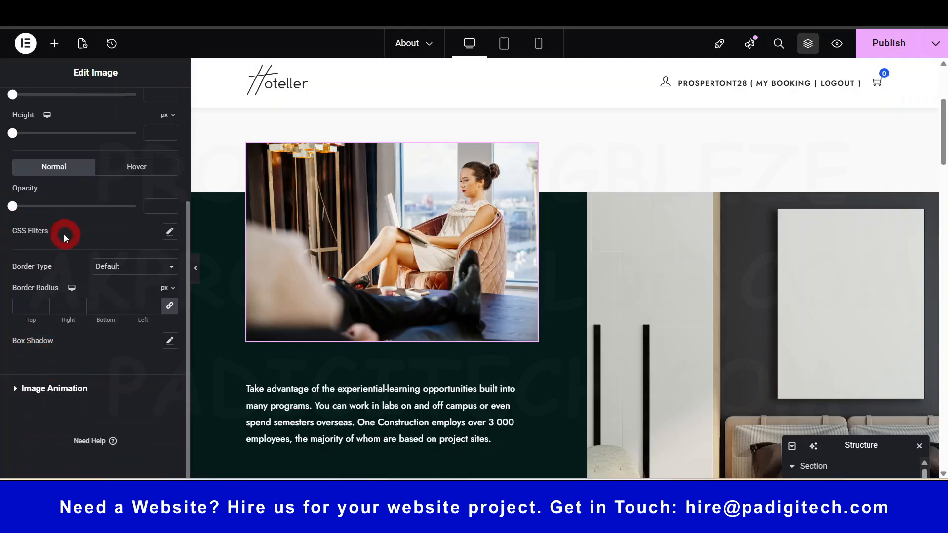
{"action": "left_click", "coordinate": [169, 341]}
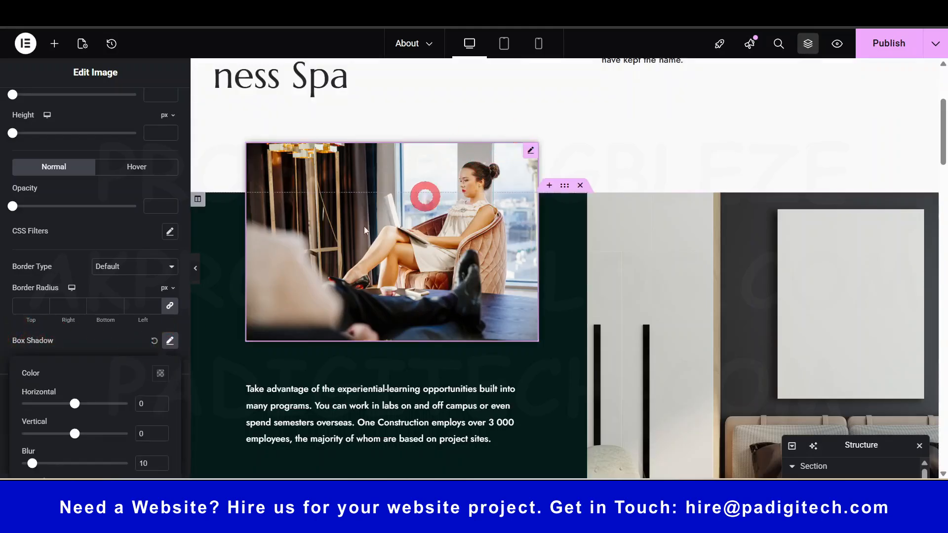
{"action": "left_click", "coordinate": [155, 340]}
{"action": "scroll", "coordinate": [127, 271], "scroll_direction": "up", "scroll_amount": 4}
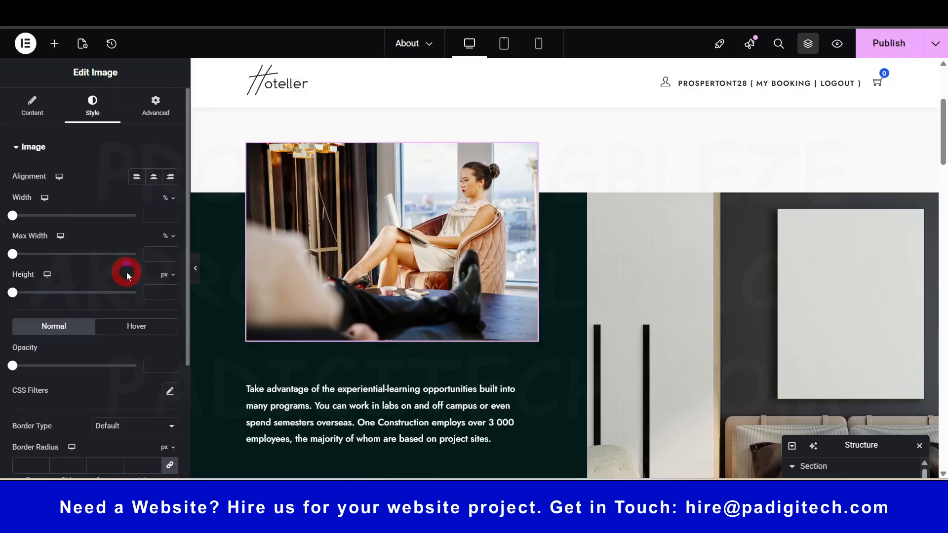
Adjust the armchair image's top margin to -82 px in its advanced layout settings.
{"action": "left_click", "coordinate": [163, 112]}
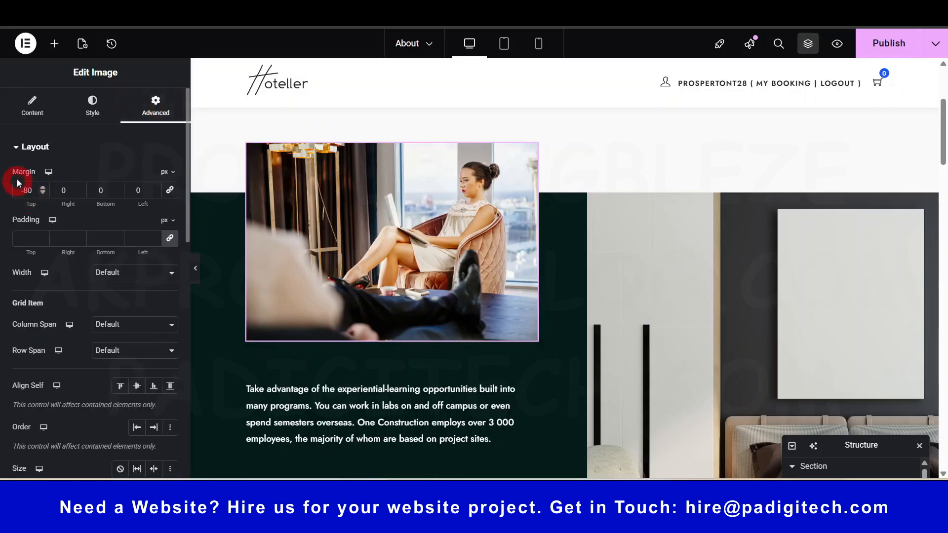
{"action": "left_click", "coordinate": [42, 188]}
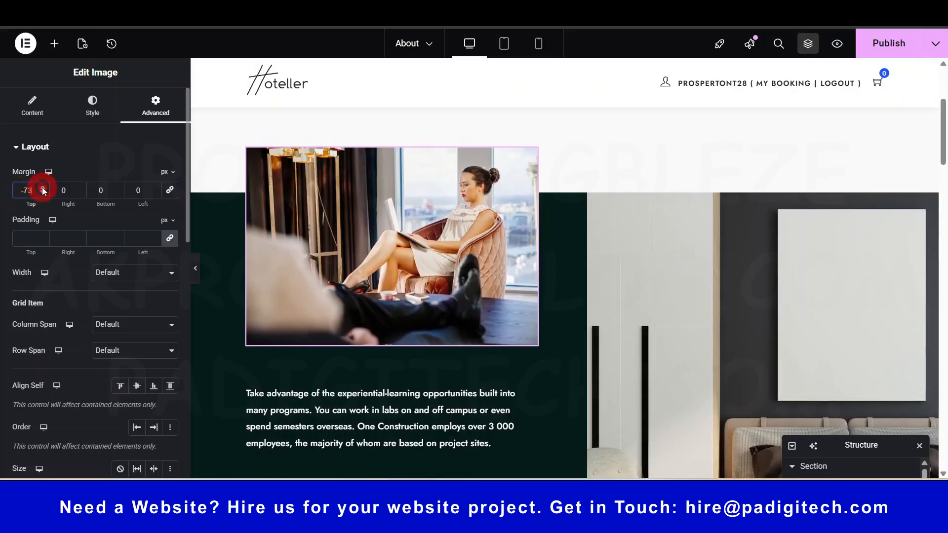
{"action": "left_click", "coordinate": [43, 189]}
{"action": "left_click", "coordinate": [42, 193]}
{"action": "left_click", "coordinate": [104, 191]}
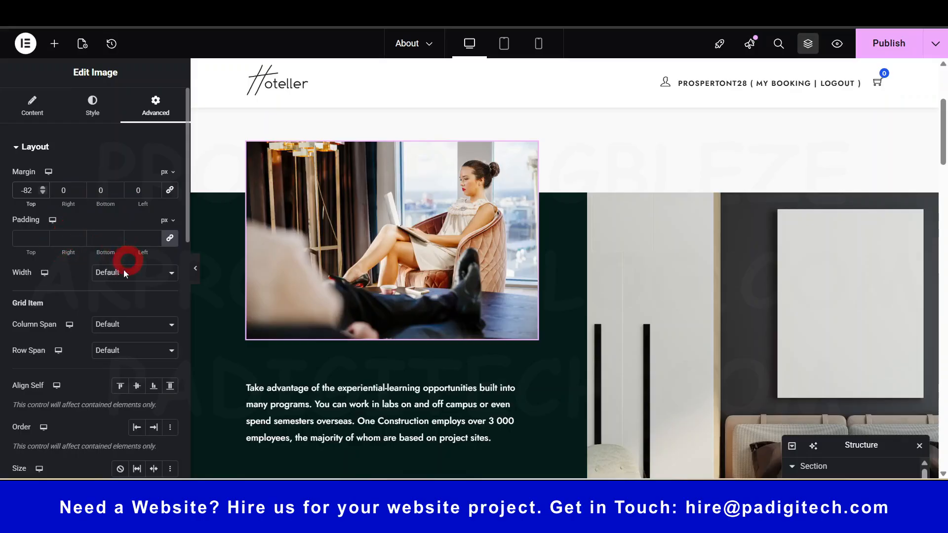
Open the "Our story is a simple one" quote heading and select its title text.
{"action": "scroll", "coordinate": [127, 262], "scroll_direction": "down", "scroll_amount": 8}
{"action": "scroll", "coordinate": [752, 381], "scroll_direction": "down", "scroll_amount": 9}
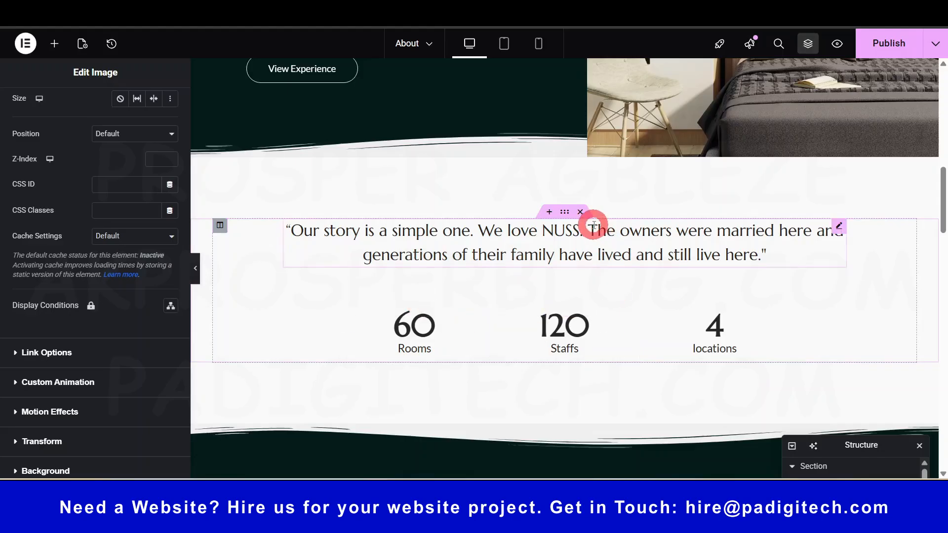
{"action": "left_click", "coordinate": [576, 255]}
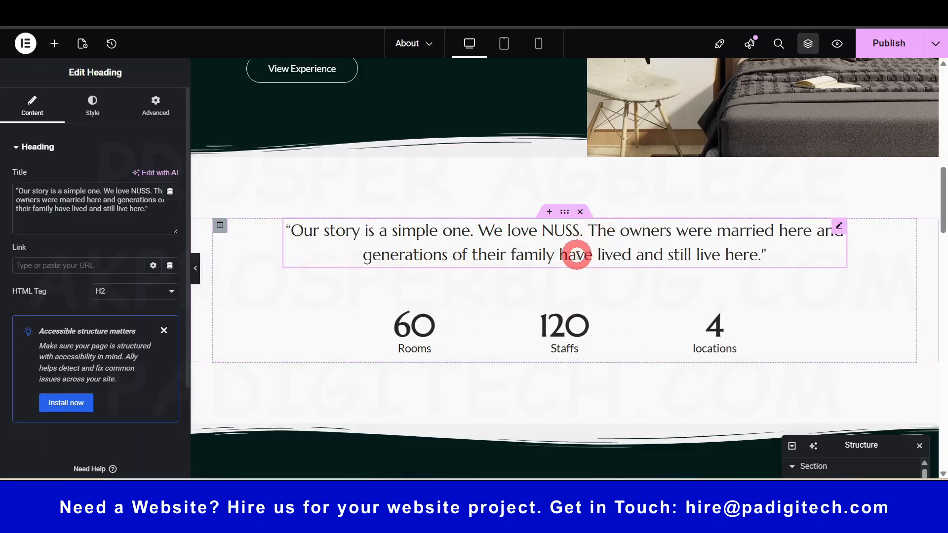
{"action": "triple_click", "coordinate": [75, 200]}
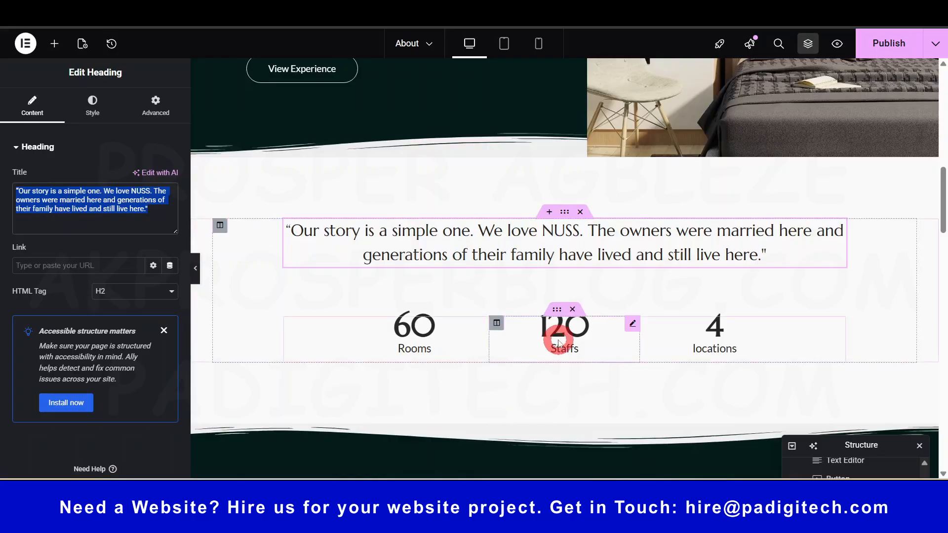
Open the Rooms counter's settings, and roll the page history back by one image margin edit.
{"action": "left_click", "coordinate": [406, 343]}
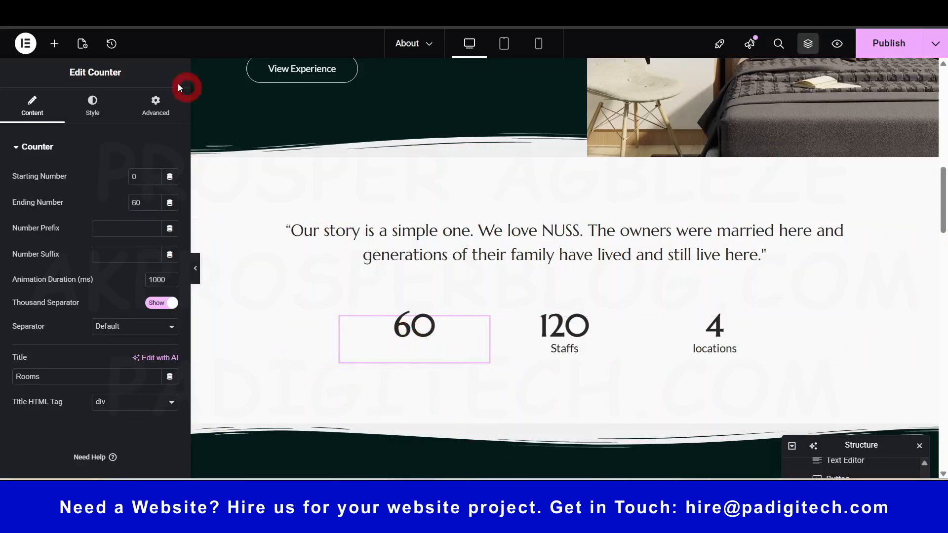
{"action": "left_click", "coordinate": [111, 44]}
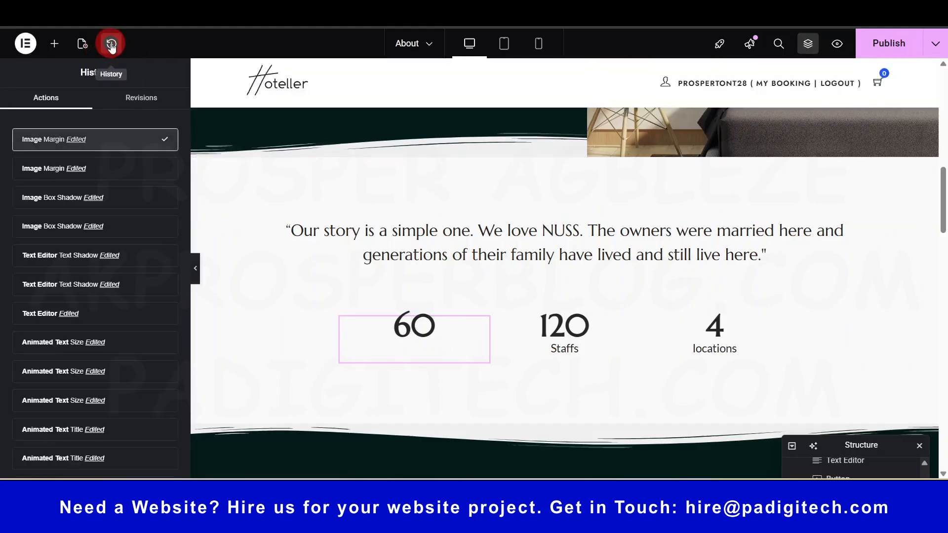
{"action": "left_click", "coordinate": [91, 173]}
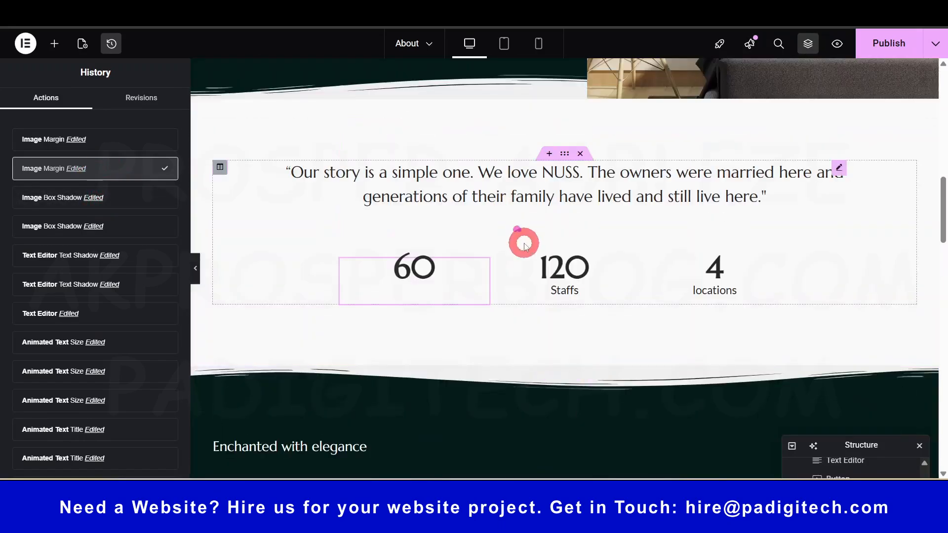
Open the Rooms and Staffs counters' settings in turn, and publish the About page.
{"action": "left_click", "coordinate": [427, 300]}
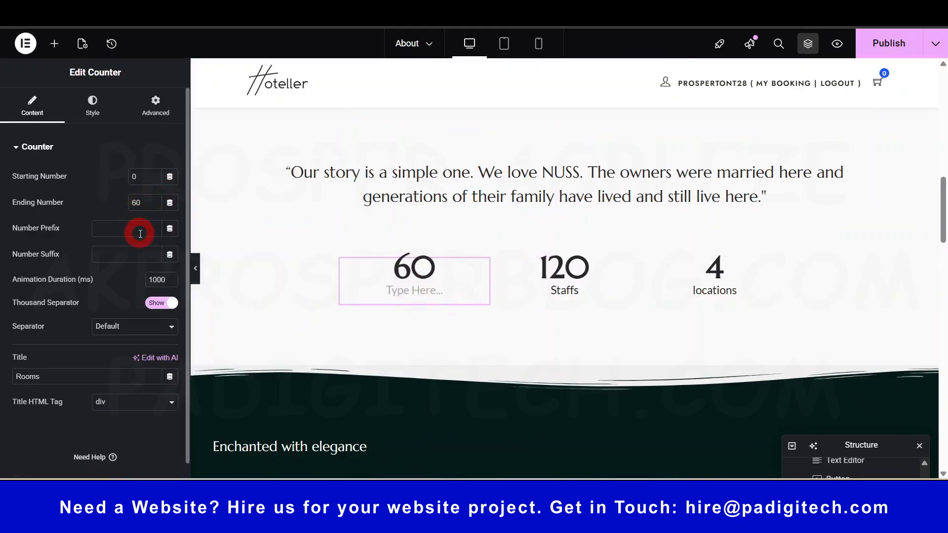
{"action": "left_click", "coordinate": [554, 289]}
{"action": "left_click", "coordinate": [886, 43]}
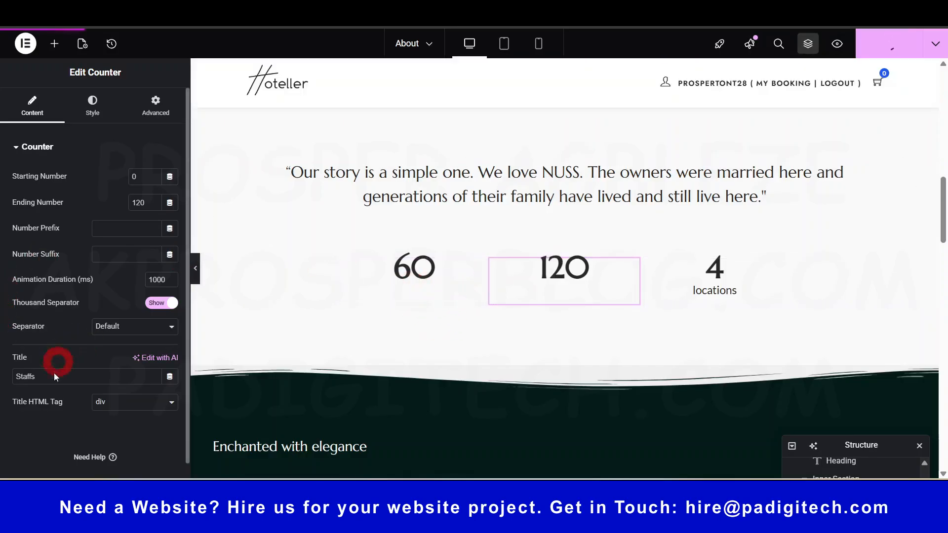
Re-enter "Rooms" as the first counter's title and set its ending number to 50.
{"action": "left_click", "coordinate": [432, 282]}
{"action": "left_click", "coordinate": [38, 377]}
{"action": "type", "text": "Roomss"}
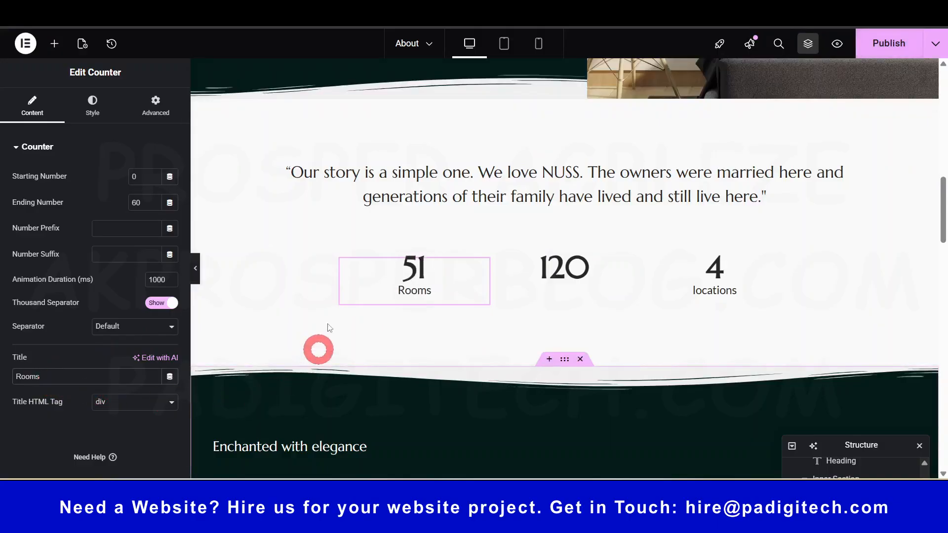
{"action": "left_click", "coordinate": [504, 339]}
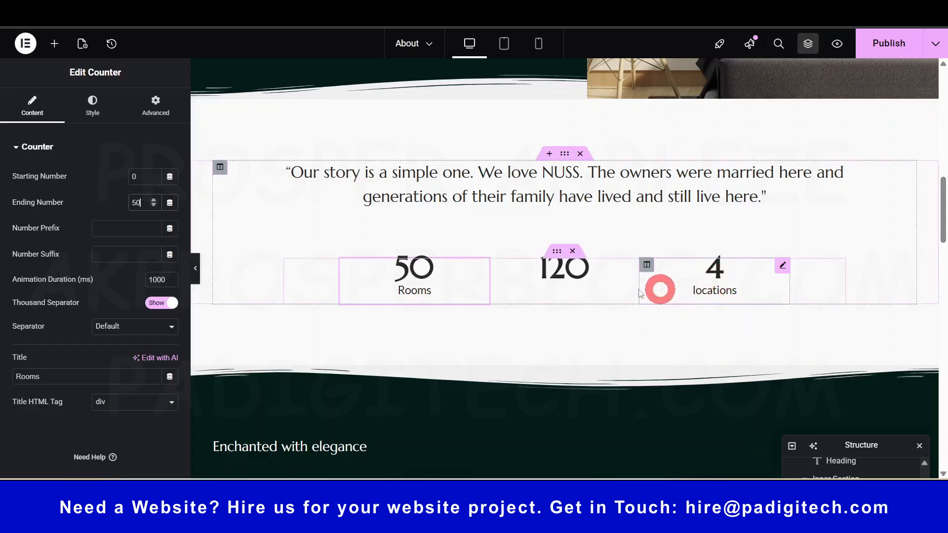
Open the Staffs counter's settings, and reopen the page's Structure navigator and move it up over the canvas.
{"action": "left_click", "coordinate": [579, 289]}
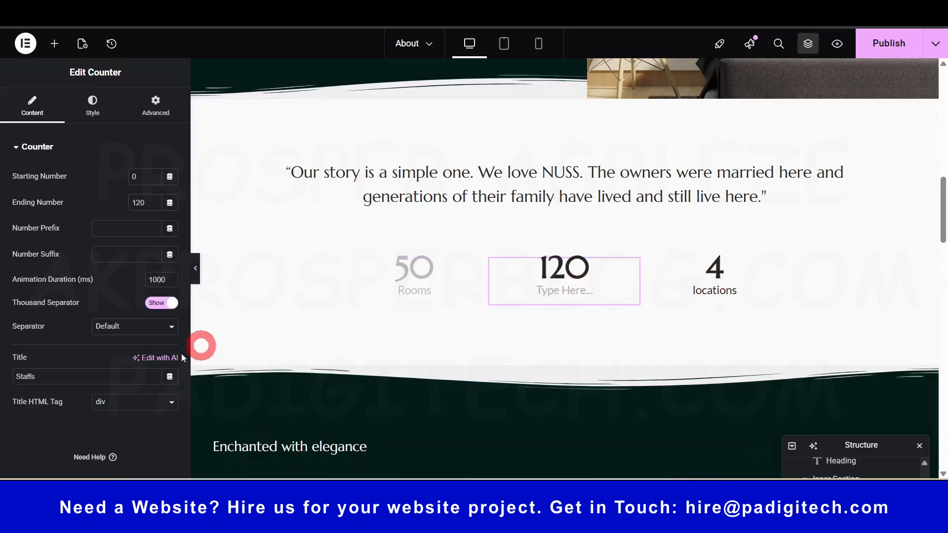
{"action": "scroll", "coordinate": [724, 306], "scroll_direction": "down", "scroll_amount": 4}
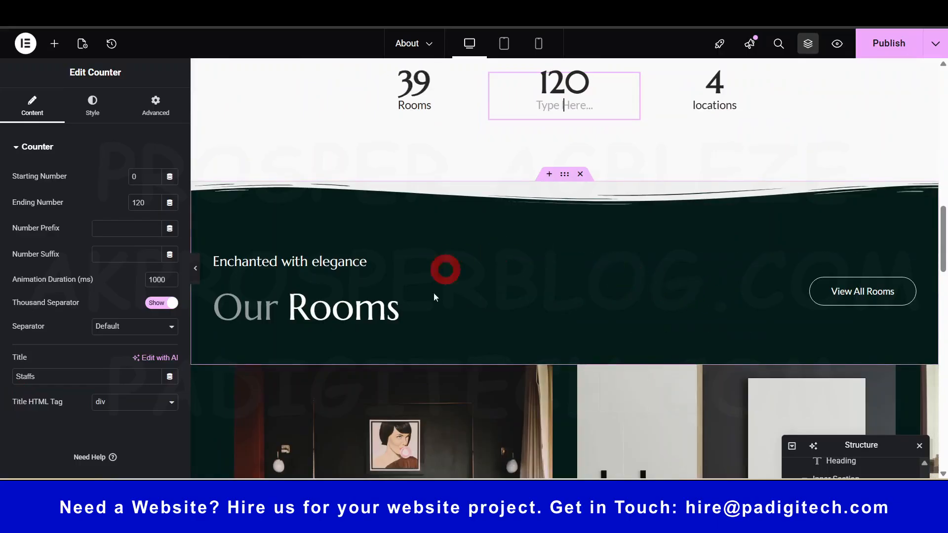
{"action": "scroll", "coordinate": [630, 282], "scroll_direction": "up", "scroll_amount": 6}
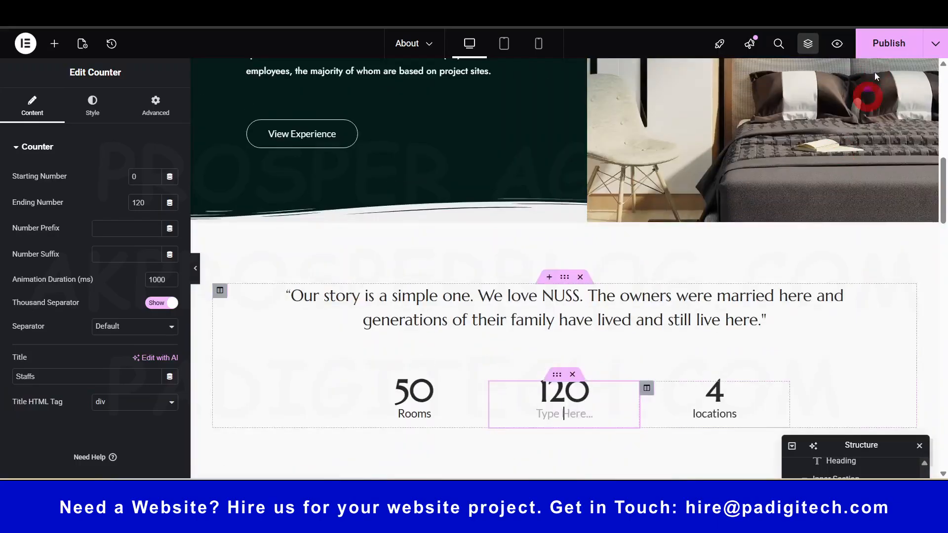
{"action": "left_click", "coordinate": [808, 47]}
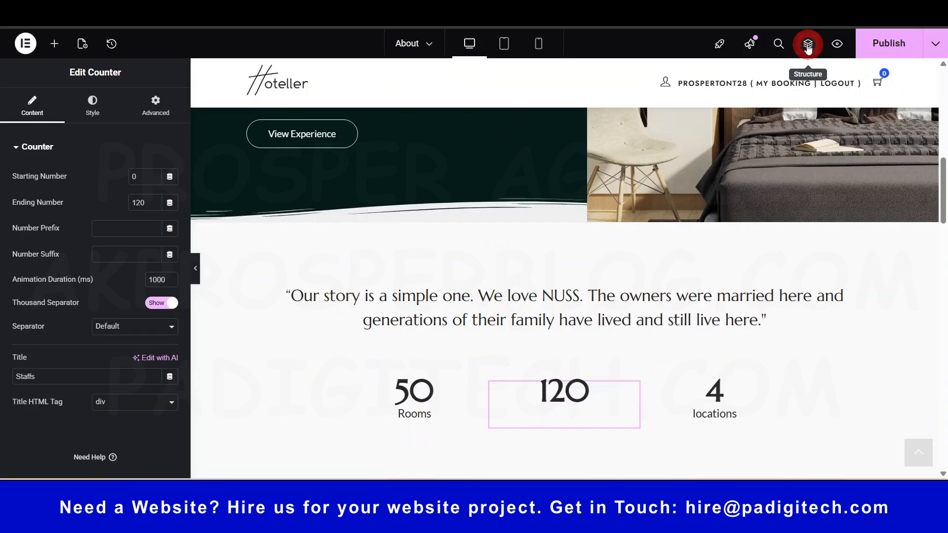
{"action": "left_click", "coordinate": [807, 47]}
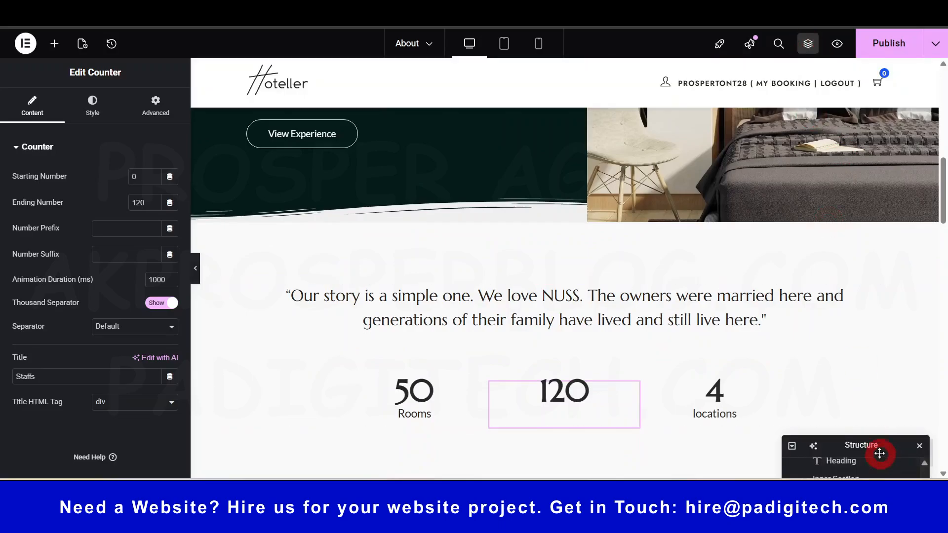
{"action": "left_click_drag", "start_coordinate": [863, 447], "coordinate": [873, 211]}
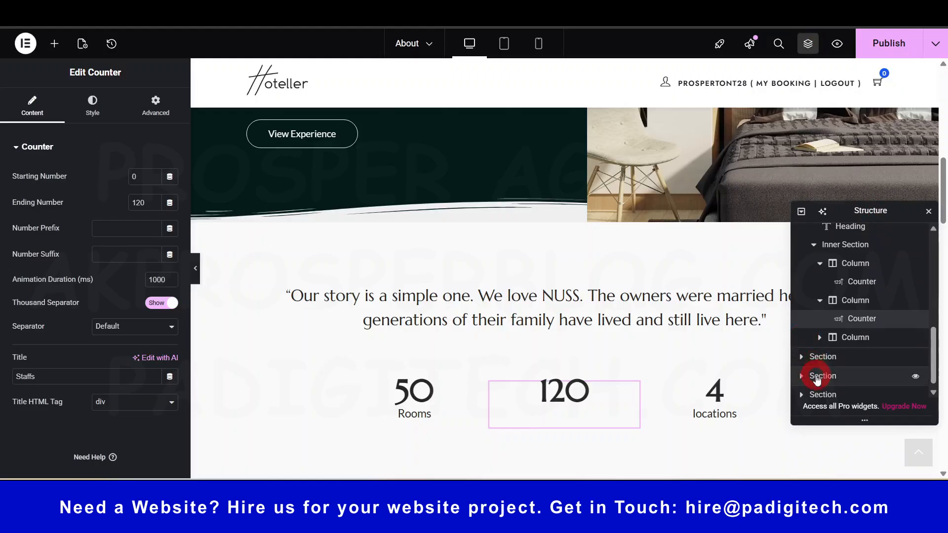
Select the "Our Rooms" heading section and open its background style settings.
{"action": "left_click", "coordinate": [811, 359]}
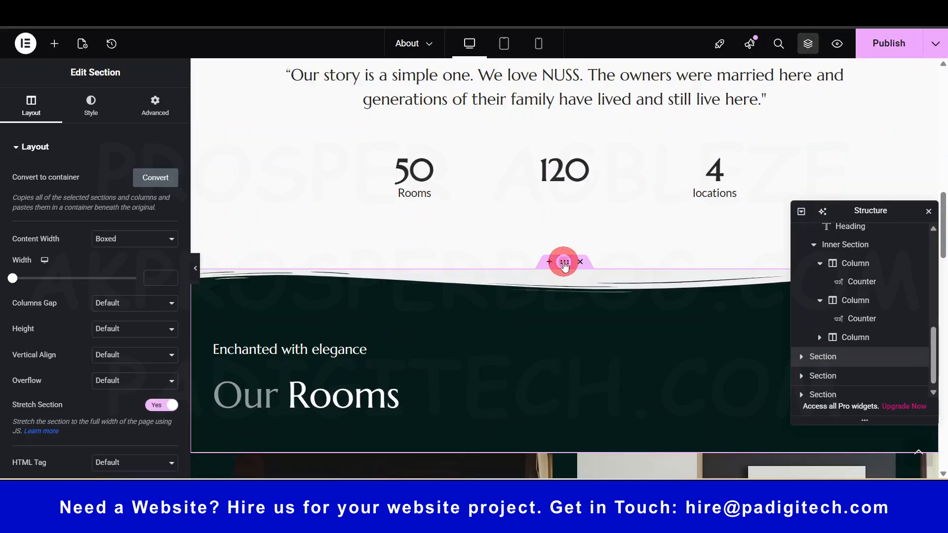
{"action": "scroll", "coordinate": [503, 322], "scroll_direction": "down", "scroll_amount": 3}
{"action": "left_click", "coordinate": [579, 139]}
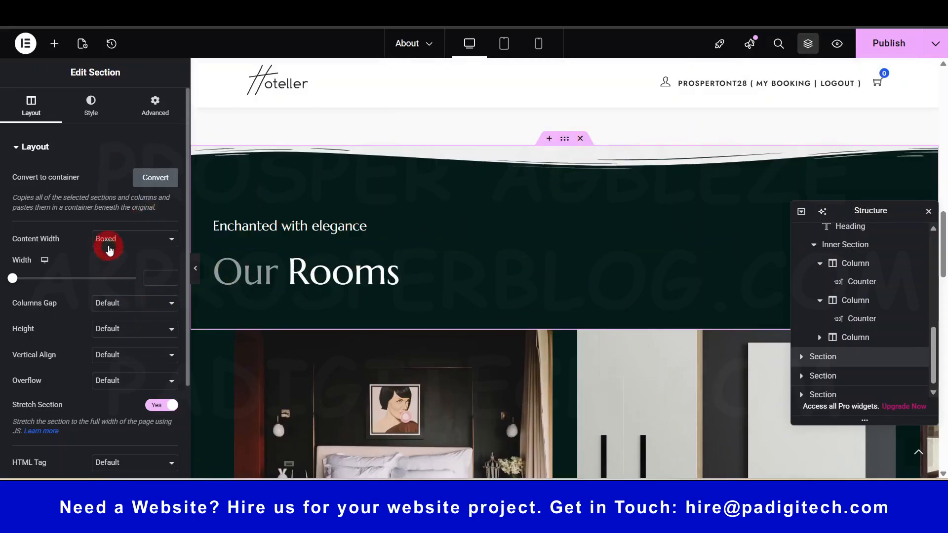
{"action": "left_click", "coordinate": [76, 117]}
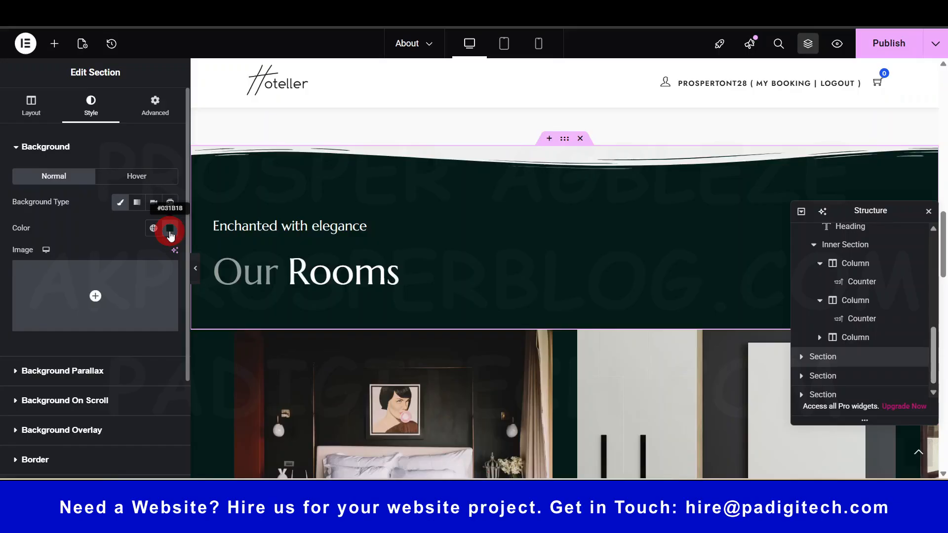
{"action": "left_click", "coordinate": [391, 159]}
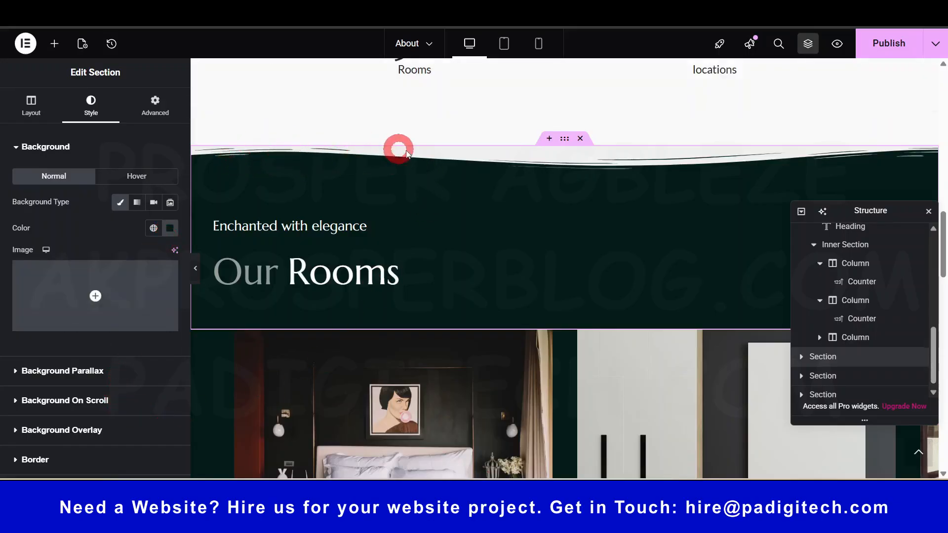
Open the "Our Rooms" section's shape divider settings, and clear and reselect the top divider's brushed wave type.
{"action": "scroll", "coordinate": [58, 326], "scroll_direction": "down", "scroll_amount": 3}
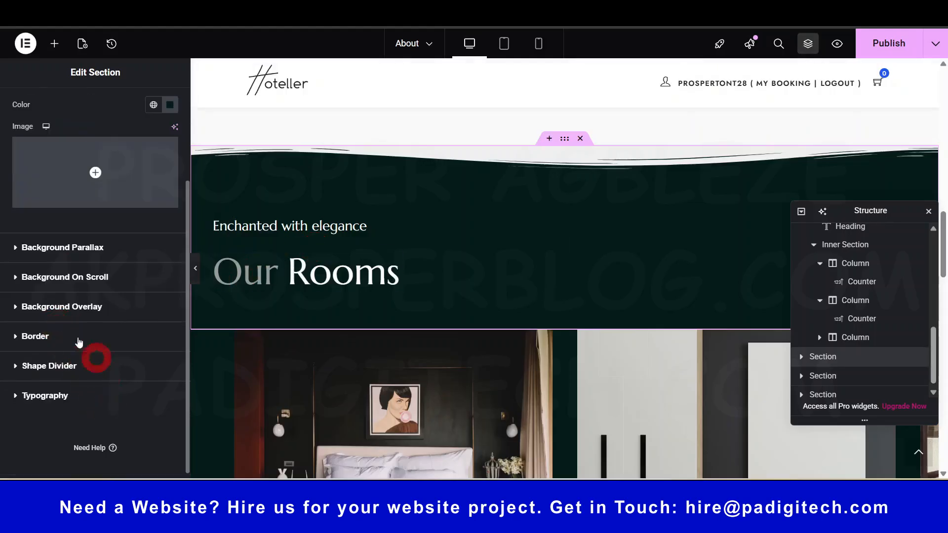
{"action": "left_click", "coordinate": [53, 366]}
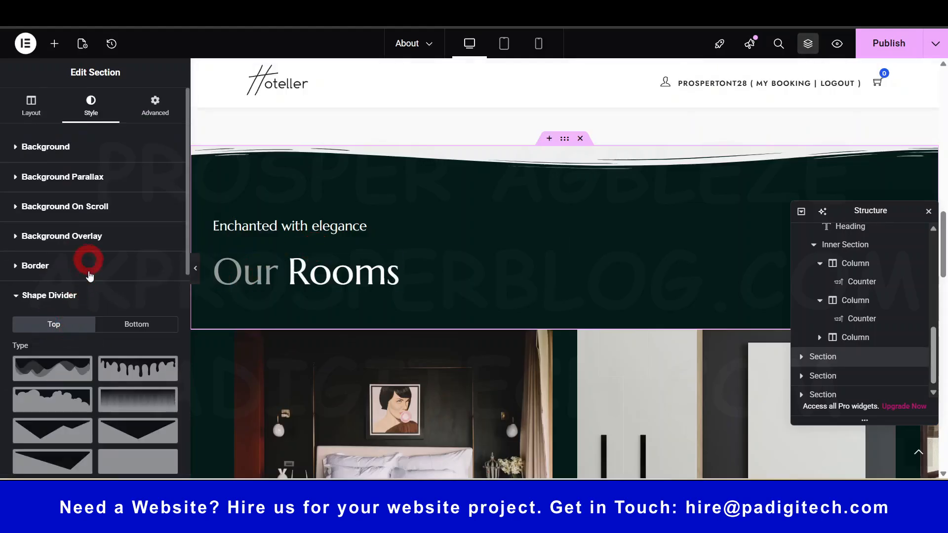
{"action": "scroll", "coordinate": [77, 328], "scroll_direction": "down", "scroll_amount": 8}
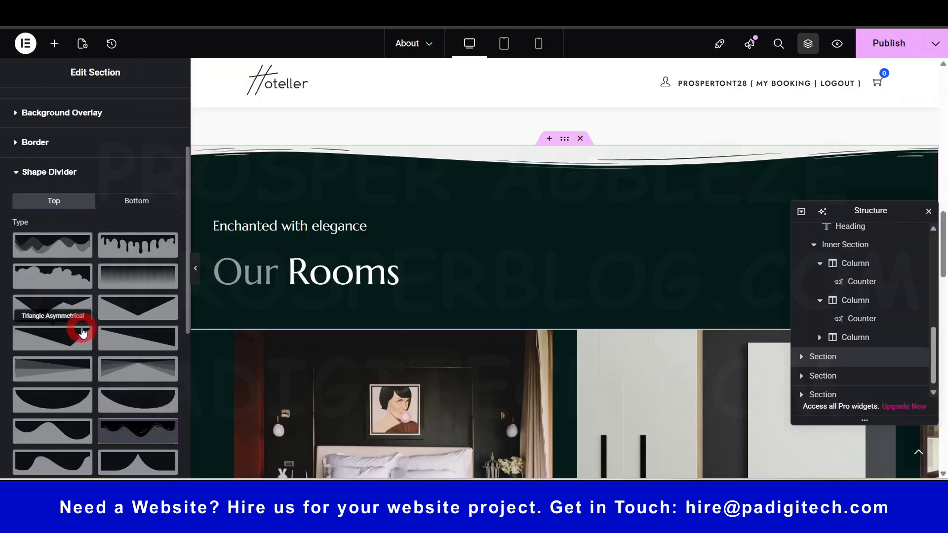
{"action": "scroll", "coordinate": [104, 262], "scroll_direction": "up", "scroll_amount": 4}
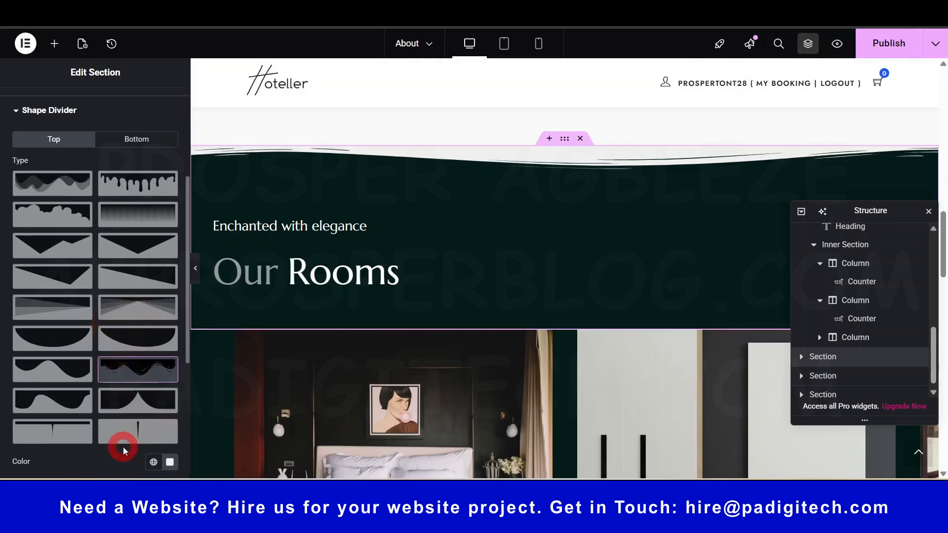
{"action": "left_click", "coordinate": [142, 374]}
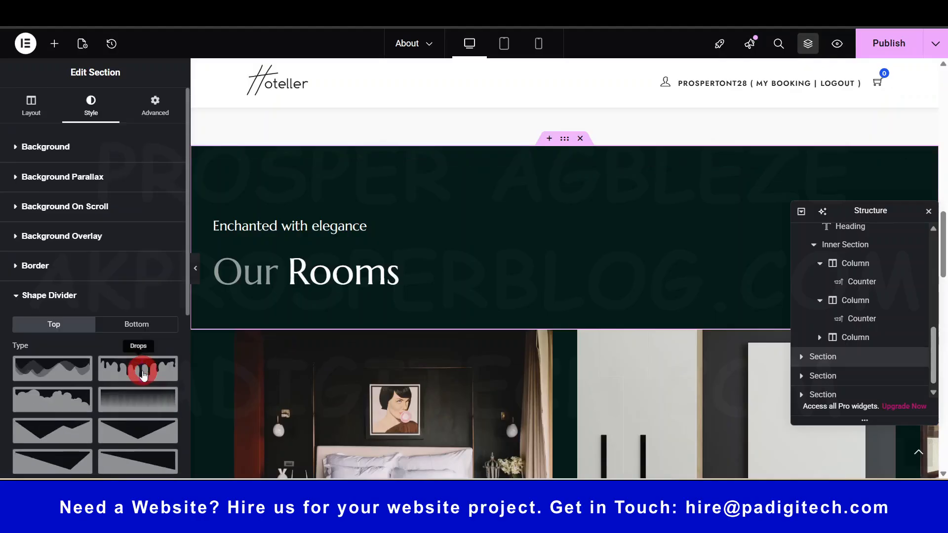
{"action": "left_click", "coordinate": [124, 317]}
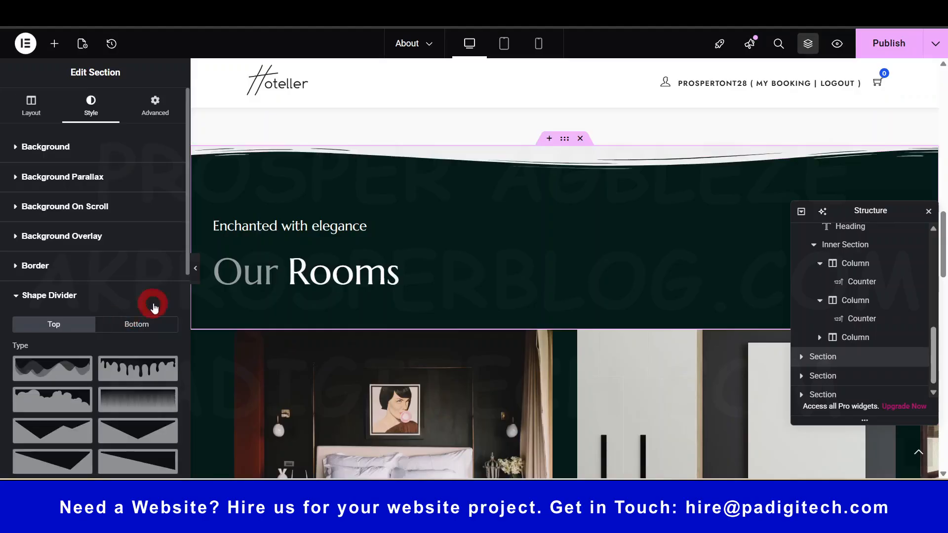
Set the top shape divider's width to 172% and its height to 77 px.
{"action": "scroll", "coordinate": [124, 345], "scroll_direction": "down", "scroll_amount": 3}
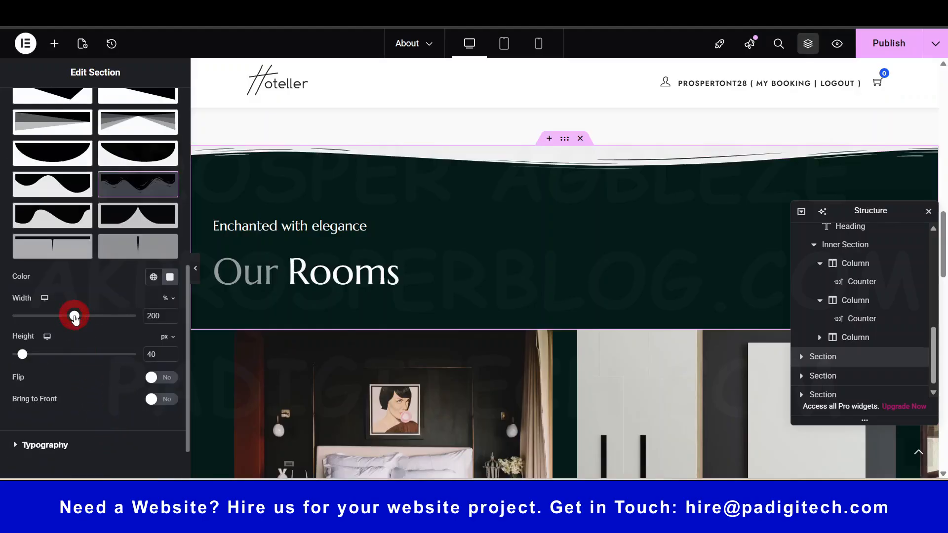
{"action": "left_click_drag", "start_coordinate": [83, 323], "coordinate": [59, 323]}
{"action": "left_click", "coordinate": [473, 365]}
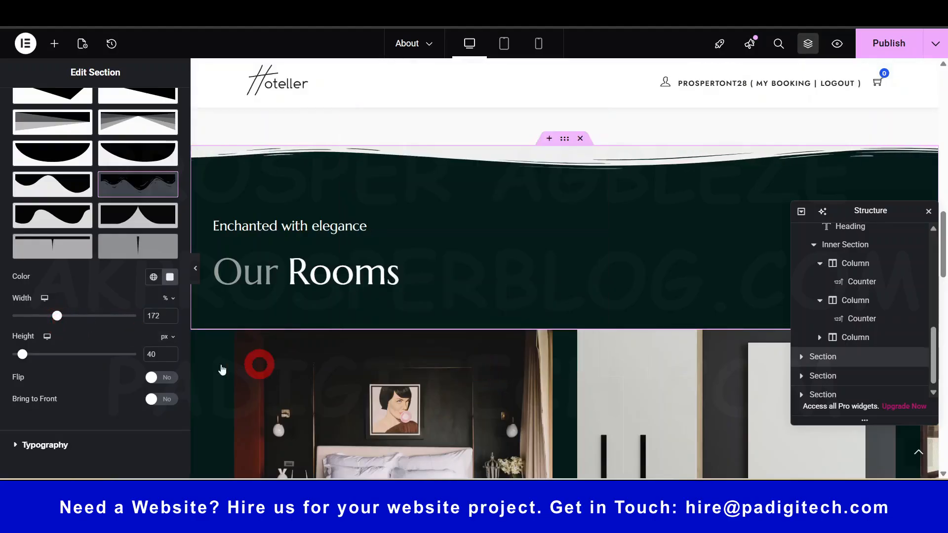
{"action": "left_click_drag", "start_coordinate": [25, 357], "coordinate": [34, 357]}
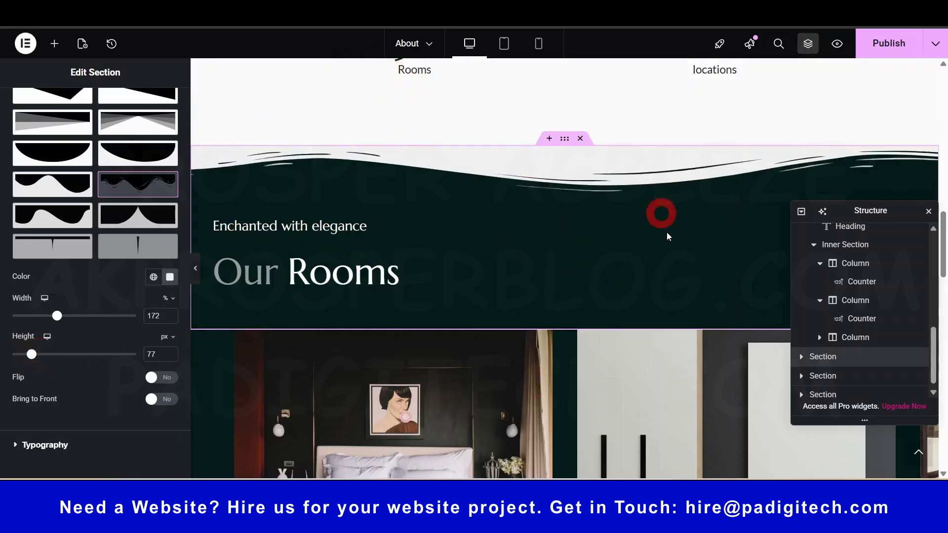
Open the settings of the section below "Our Rooms" and of its Accommodation Types Carousel.
{"action": "scroll", "coordinate": [660, 237], "scroll_direction": "down", "scroll_amount": 3}
{"action": "scroll", "coordinate": [571, 277], "scroll_direction": "down", "scroll_amount": 3}
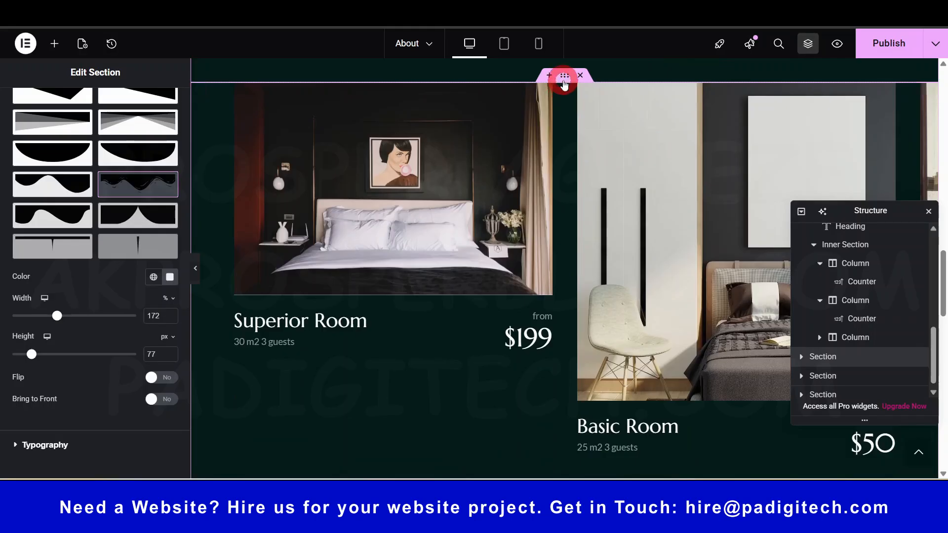
{"action": "left_click", "coordinate": [565, 77]}
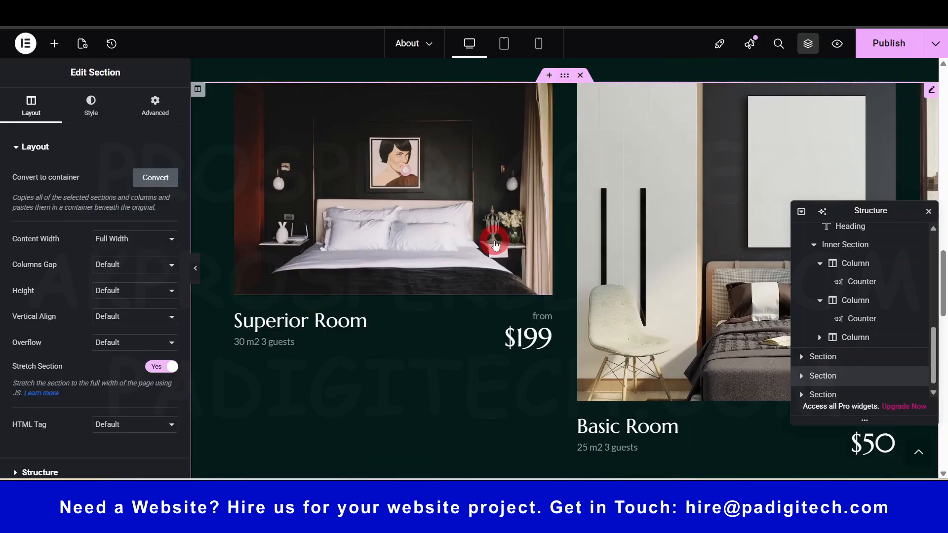
{"action": "left_click", "coordinate": [483, 234]}
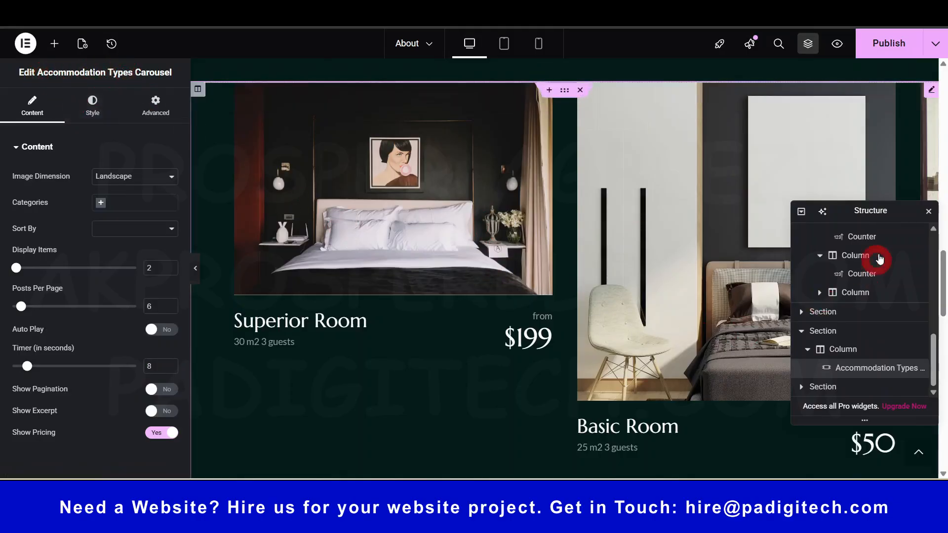
Open the settings of the "any questions?" animated text and of the contact form's shortcode.
{"action": "left_click_drag", "start_coordinate": [943, 293], "coordinate": [942, 349]}
{"action": "scroll", "coordinate": [450, 190], "scroll_direction": "up", "scroll_amount": 1}
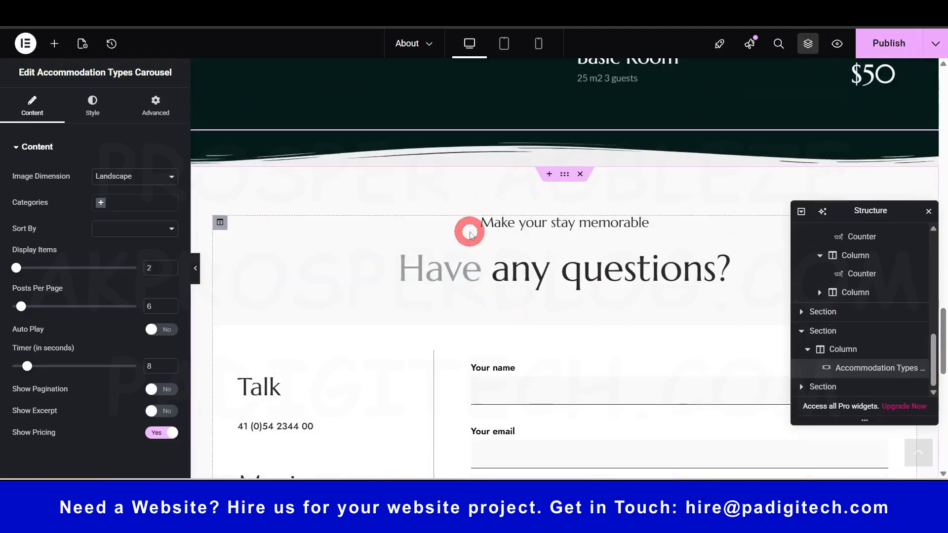
{"action": "left_click", "coordinate": [495, 286]}
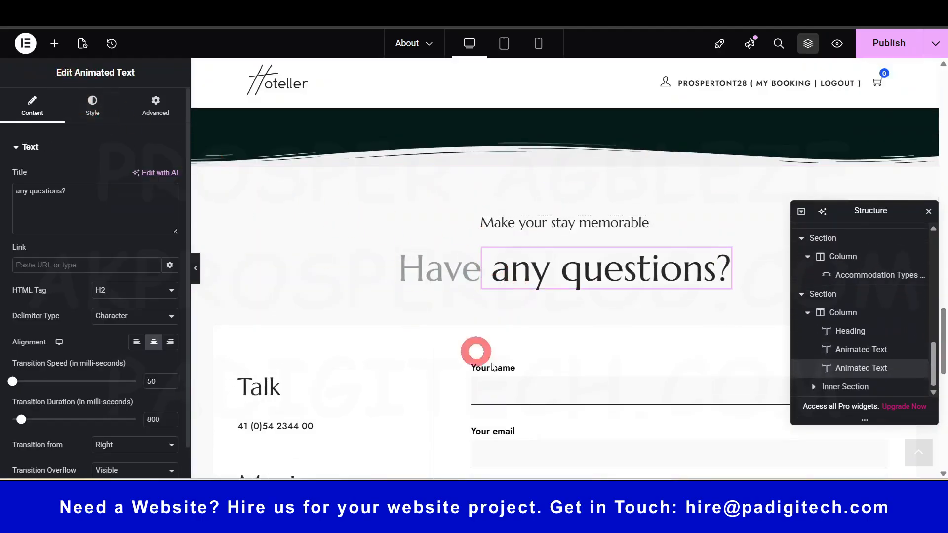
{"action": "left_click", "coordinate": [535, 423]}
{"action": "left_click", "coordinate": [79, 197]}
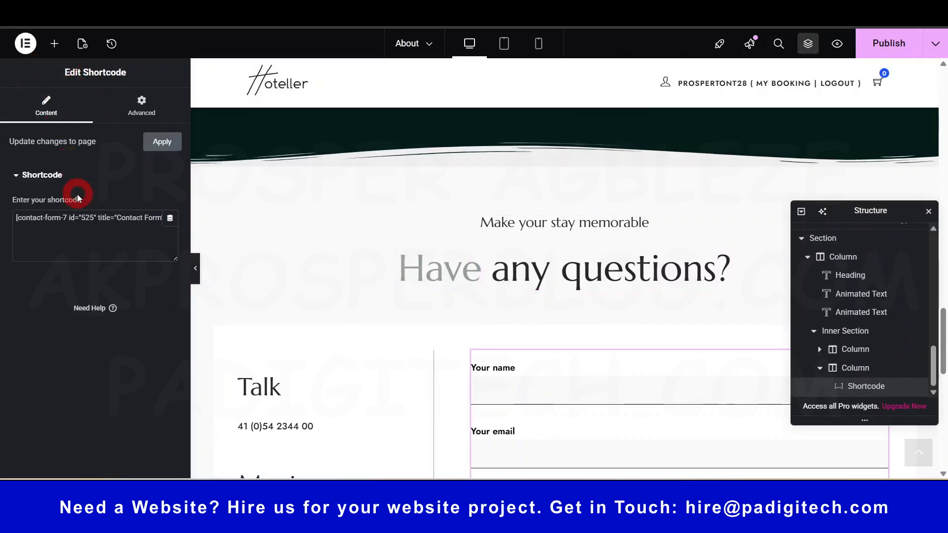
Open the phone number text under "Talk" and the address text under "Meet" for editing.
{"action": "scroll", "coordinate": [575, 421], "scroll_direction": "down", "scroll_amount": 3}
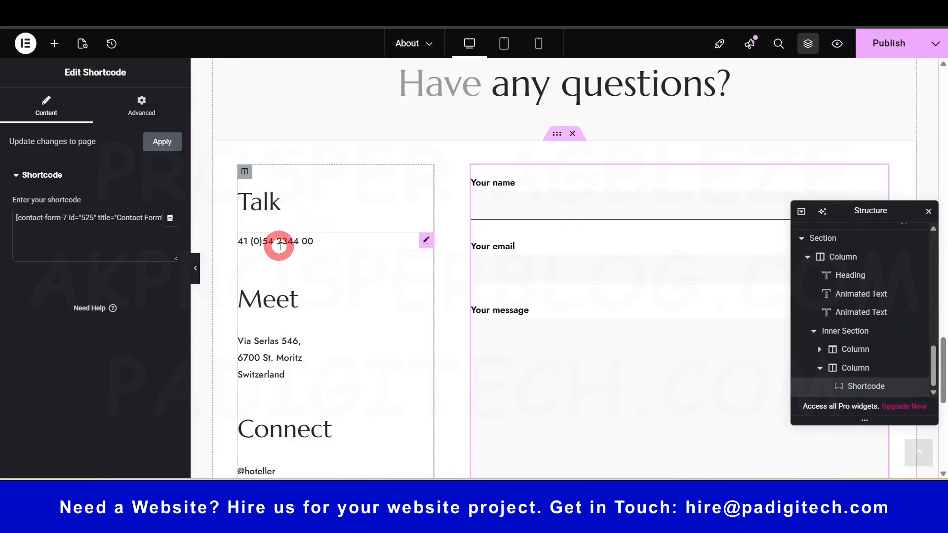
{"action": "left_click", "coordinate": [279, 245]}
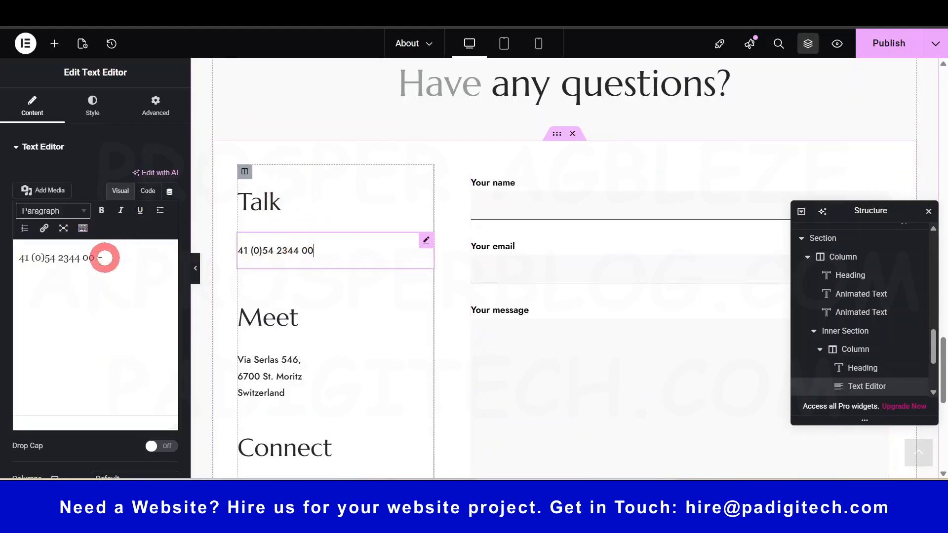
{"action": "left_click", "coordinate": [290, 388]}
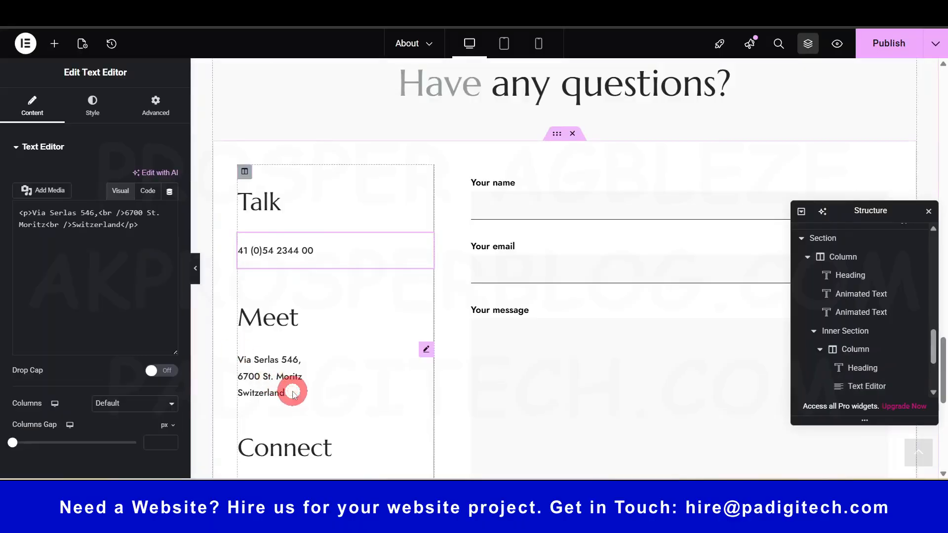
{"action": "left_click", "coordinate": [74, 288]}
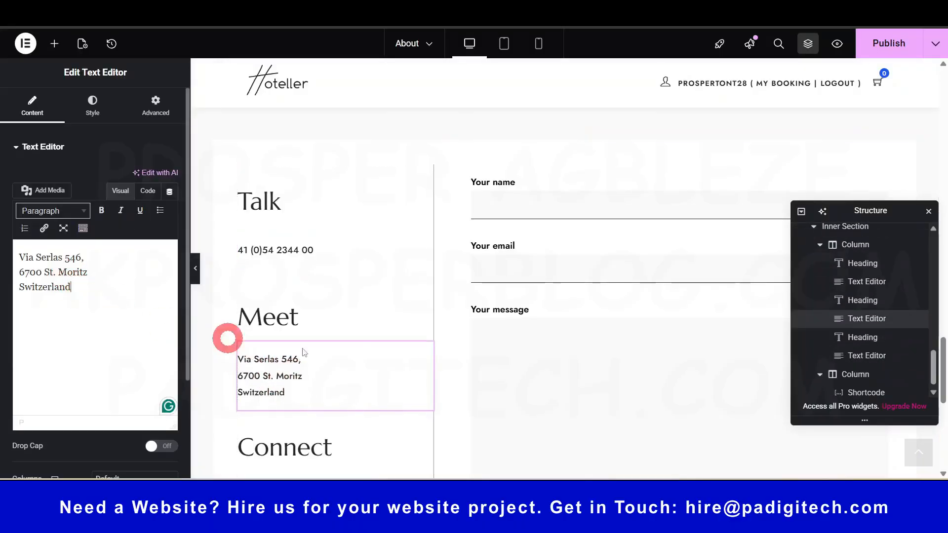
Add a new Flexbox container with the single downward-direction structure below the contact form section.
{"action": "scroll", "coordinate": [345, 394], "scroll_direction": "down", "scroll_amount": 5}
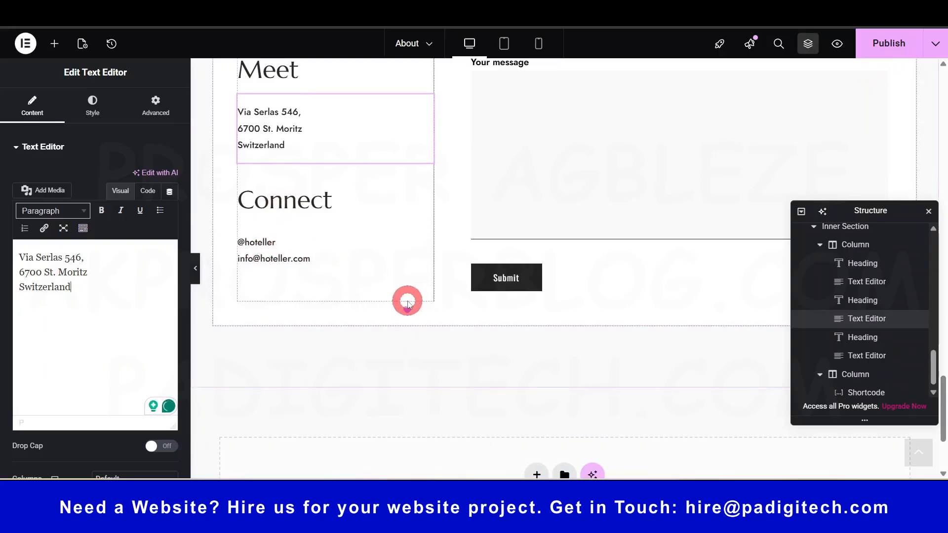
{"action": "scroll", "coordinate": [407, 302], "scroll_direction": "down", "scroll_amount": 3}
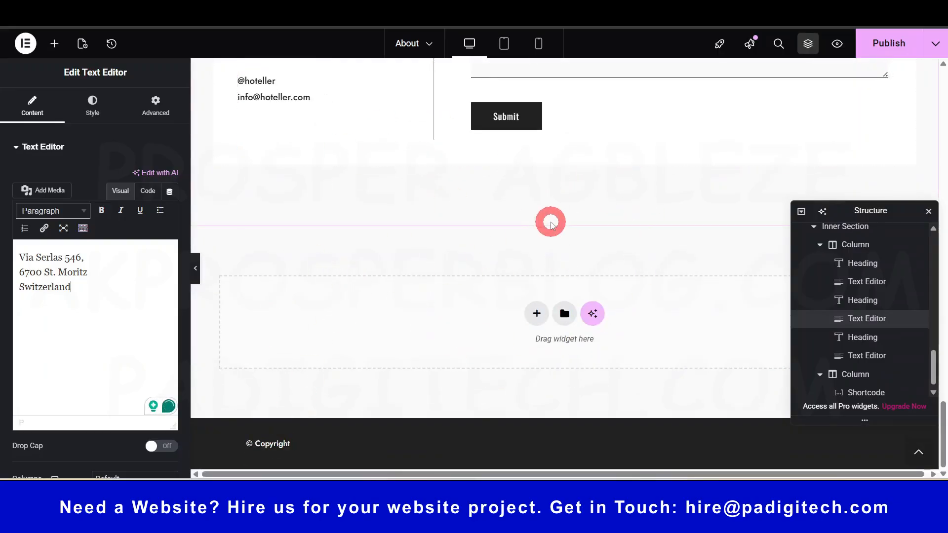
{"action": "scroll", "coordinate": [558, 247], "scroll_direction": "up", "scroll_amount": 6}
{"action": "scroll", "coordinate": [565, 268], "scroll_direction": "down", "scroll_amount": 6}
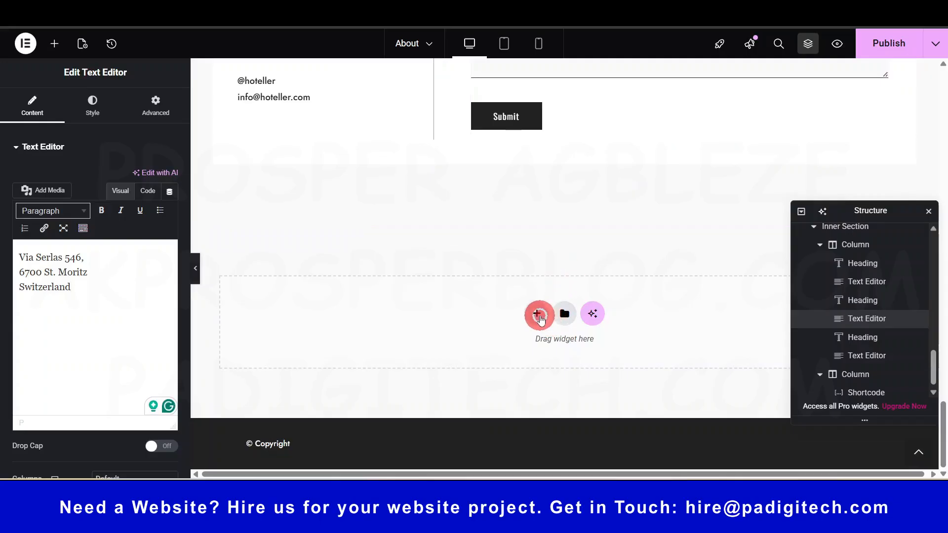
{"action": "left_click", "coordinate": [539, 316]}
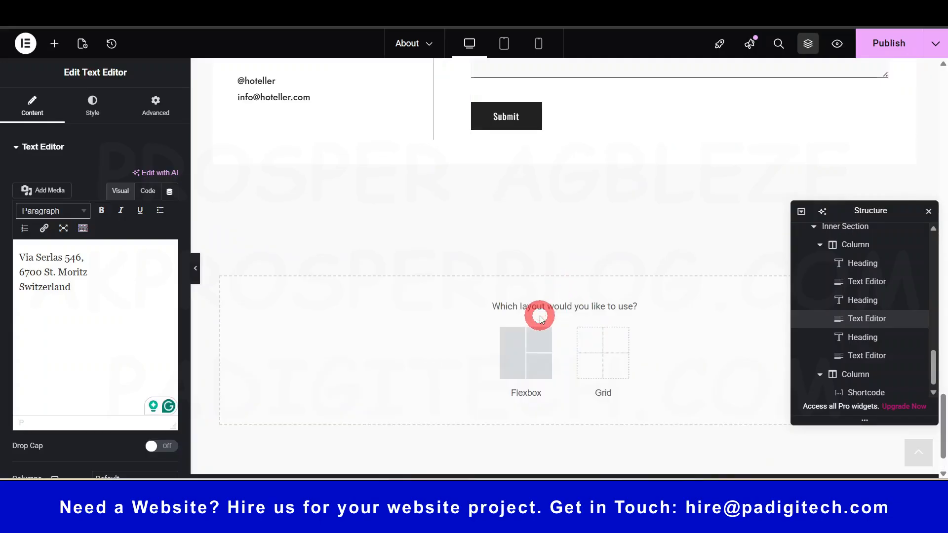
{"action": "left_click", "coordinate": [527, 356]}
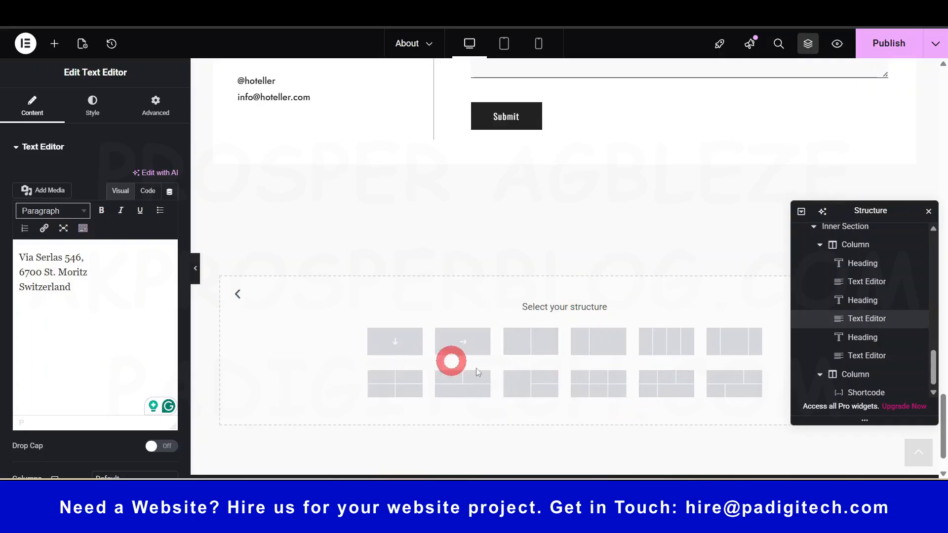
{"action": "left_click", "coordinate": [395, 342]}
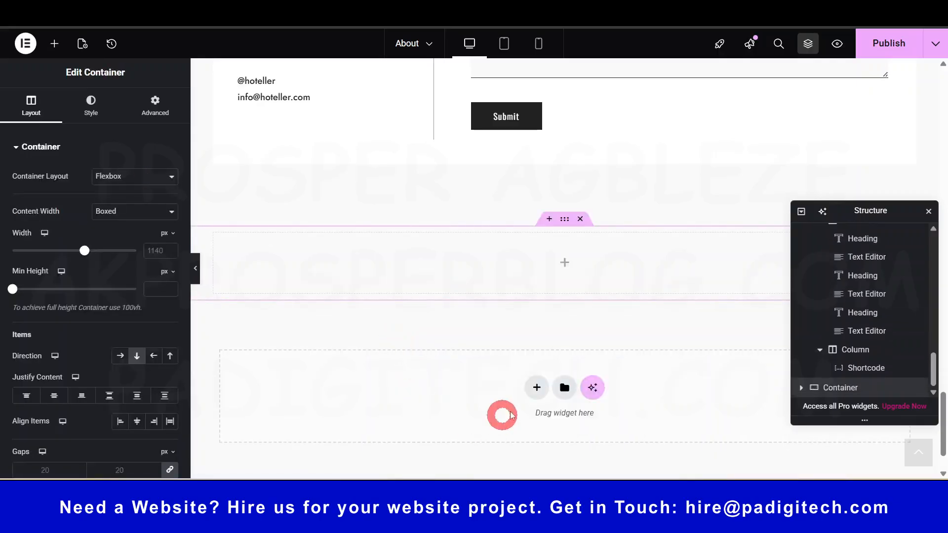
Add a Heading widget to the new container below the contact form section.
{"action": "left_click", "coordinate": [55, 45]}
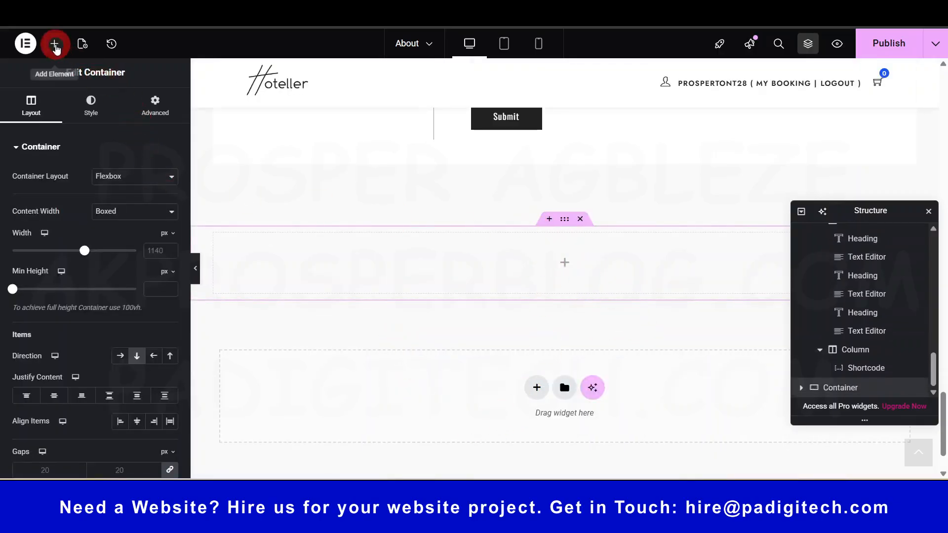
{"action": "scroll", "coordinate": [70, 148], "scroll_direction": "down", "scroll_amount": 12}
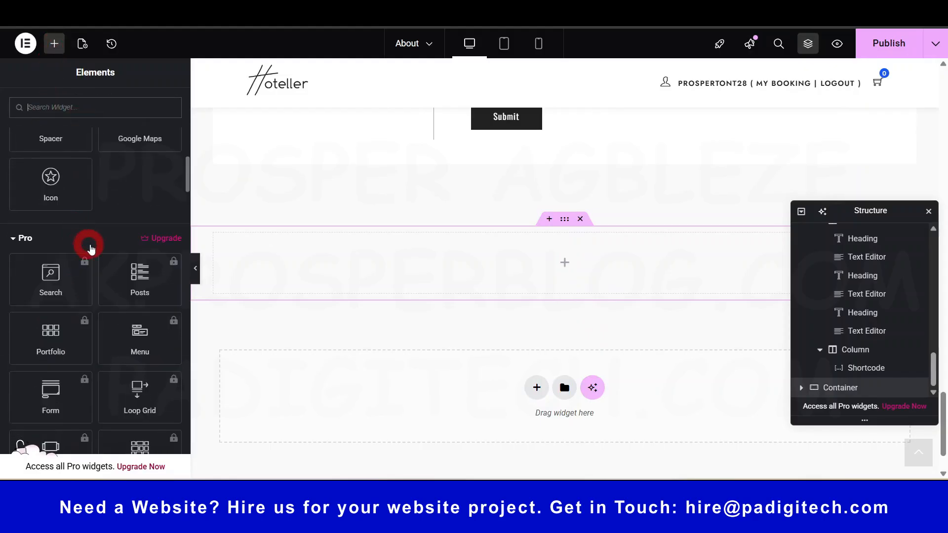
{"action": "scroll", "coordinate": [92, 242], "scroll_direction": "up", "scroll_amount": 5}
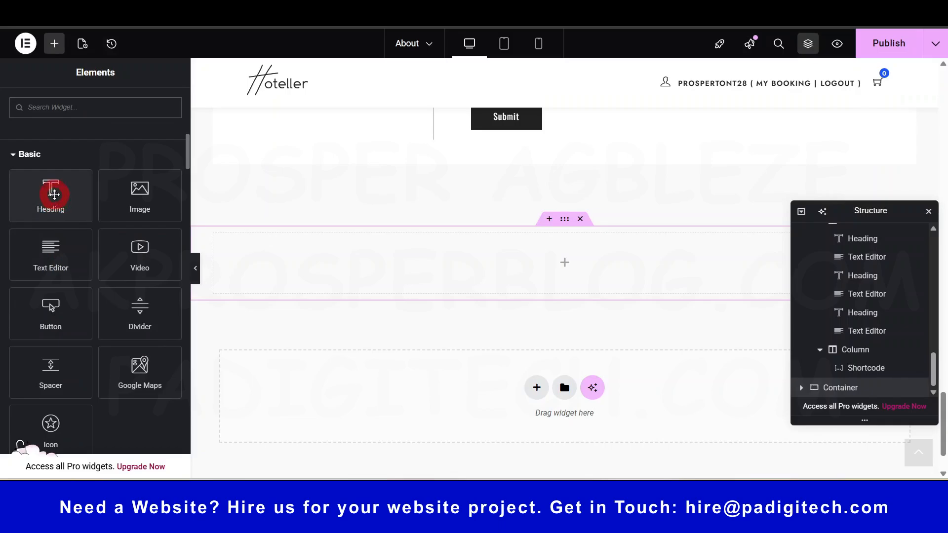
{"action": "left_click_drag", "start_coordinate": [53, 192], "coordinate": [557, 261]}
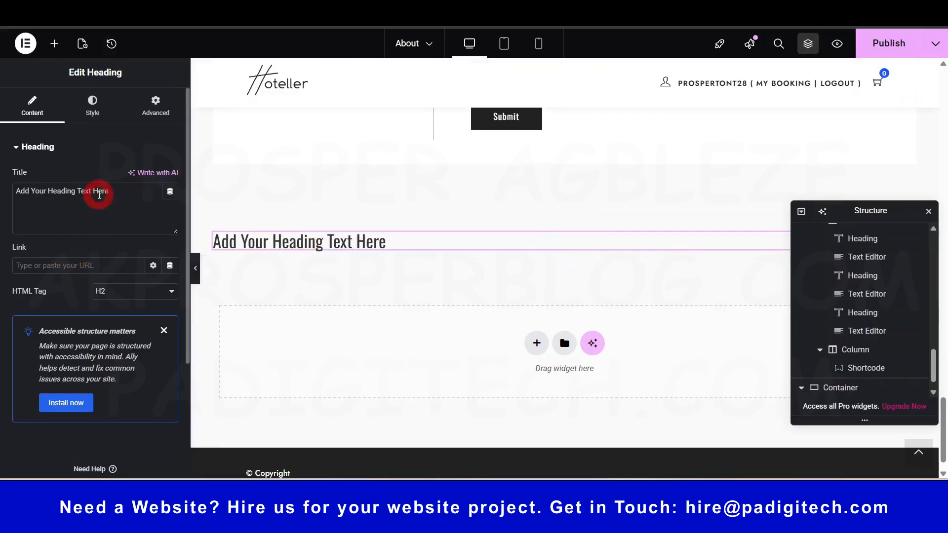
Center the new heading and set its font size to 38 px.
{"action": "left_click", "coordinate": [92, 101]}
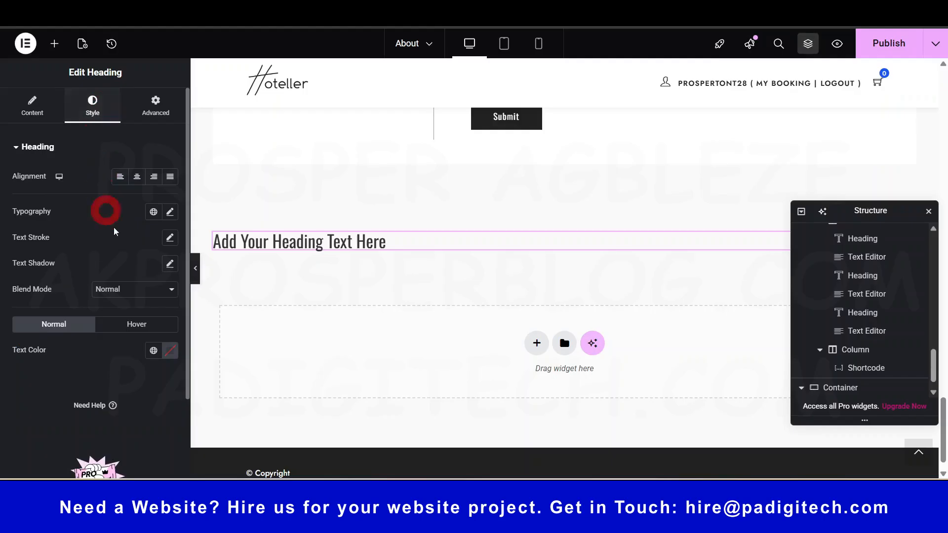
{"action": "left_click", "coordinate": [135, 181]}
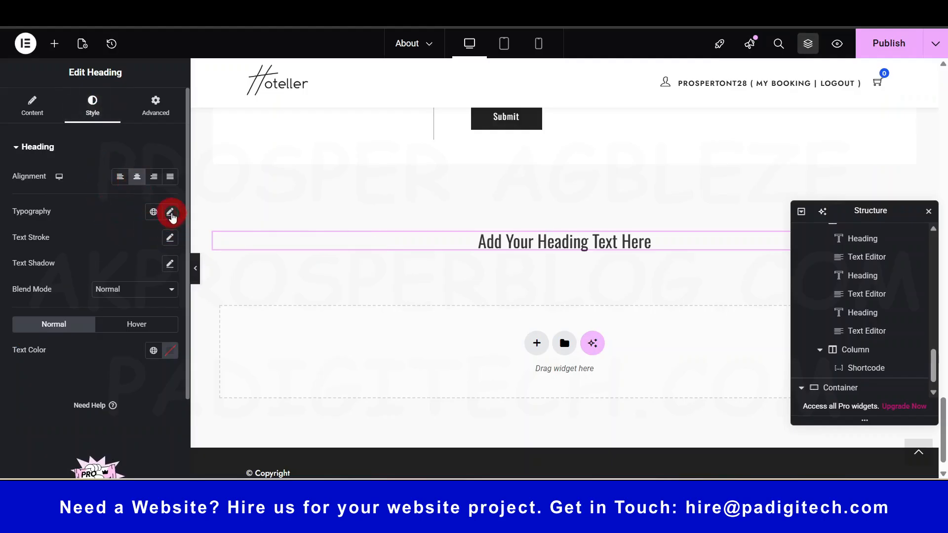
{"action": "left_click", "coordinate": [170, 213]}
{"action": "left_click_drag", "start_coordinate": [24, 311], "coordinate": [45, 320]}
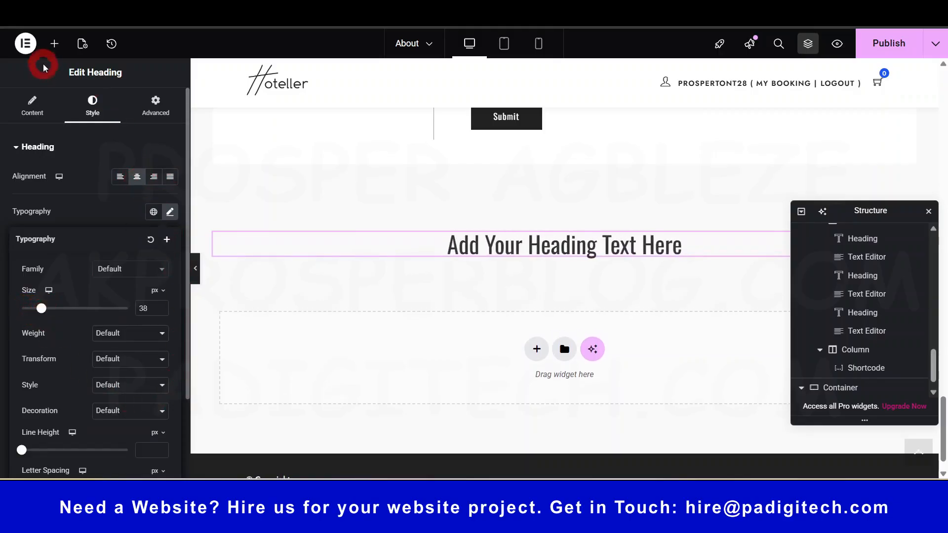
Find the Accommodation Types widget and add it below the heading in the new container.
{"action": "left_click", "coordinate": [54, 45]}
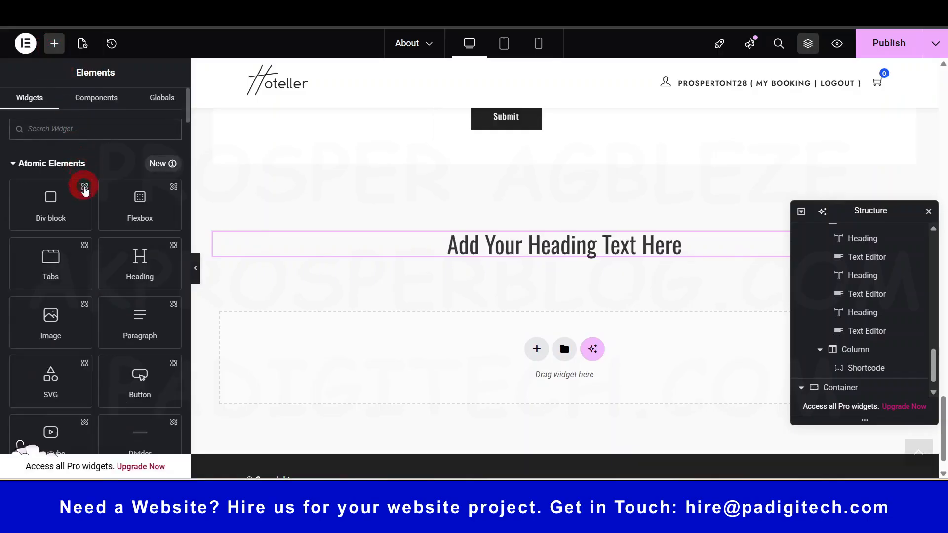
{"action": "scroll", "coordinate": [84, 194], "scroll_direction": "down", "scroll_amount": 7}
{"action": "scroll", "coordinate": [90, 212], "scroll_direction": "up", "scroll_amount": 6}
{"action": "left_click", "coordinate": [105, 110]}
{"action": "type", "text": "hote"}
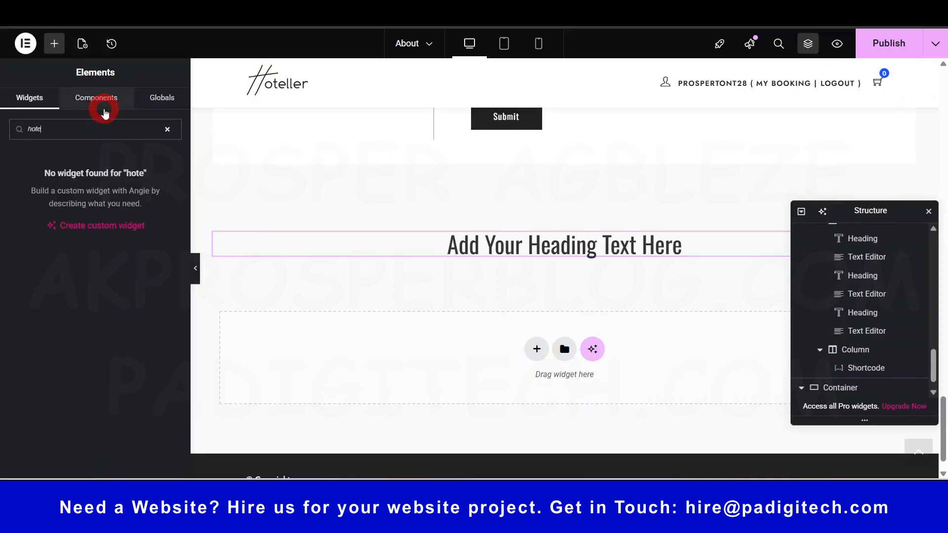
{"action": "key", "text": "BackSpace"}
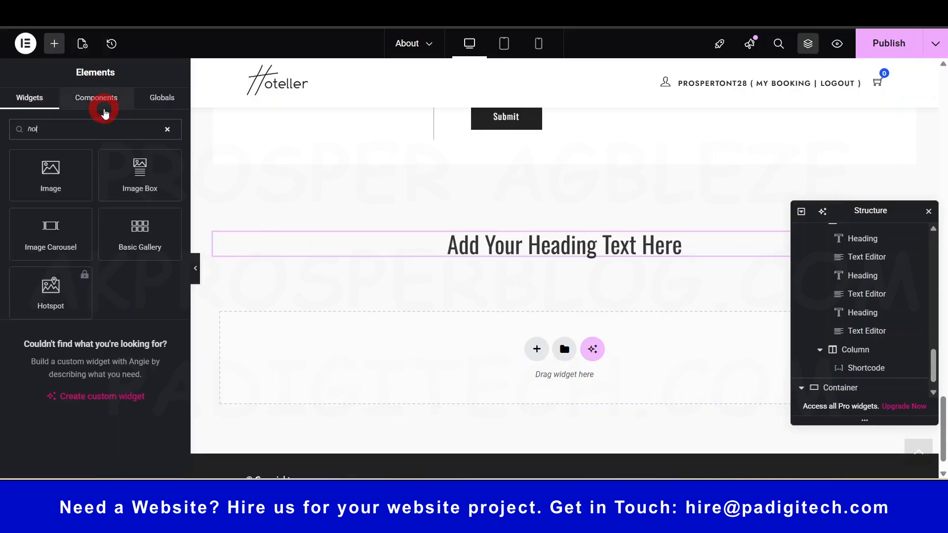
{"action": "key", "text": "BackSpace"}
{"action": "key", "text": "BackSpace"}
{"action": "key", "text": "BackSpace"}
{"action": "type", "text": "ac"}
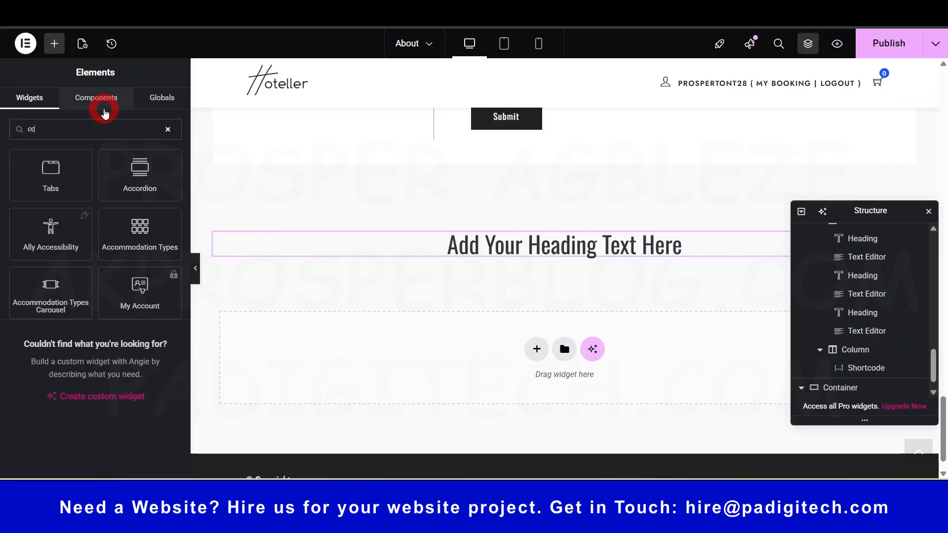
{"action": "left_click_drag", "start_coordinate": [133, 227], "coordinate": [537, 252]}
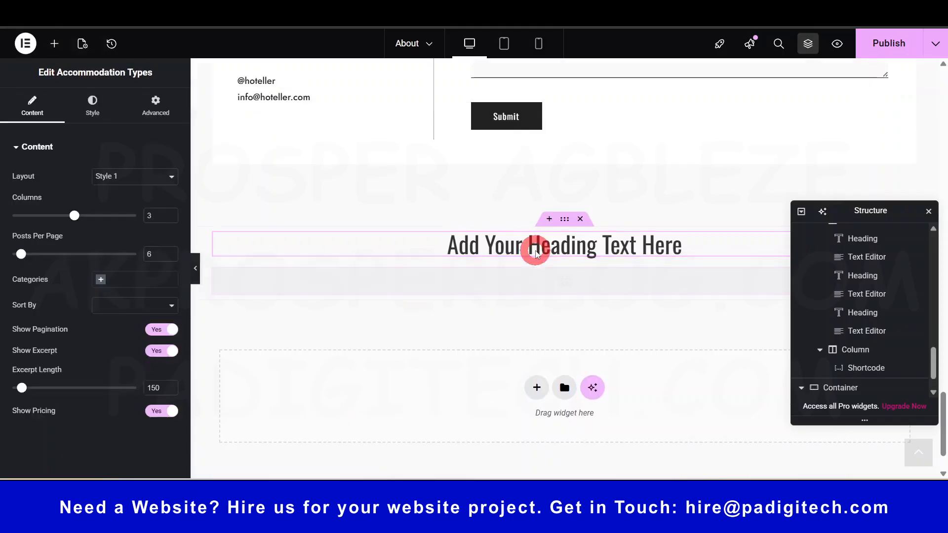
Move the Structure panel off the room listing and close it.
{"action": "left_click_drag", "start_coordinate": [879, 207], "coordinate": [903, 457]}
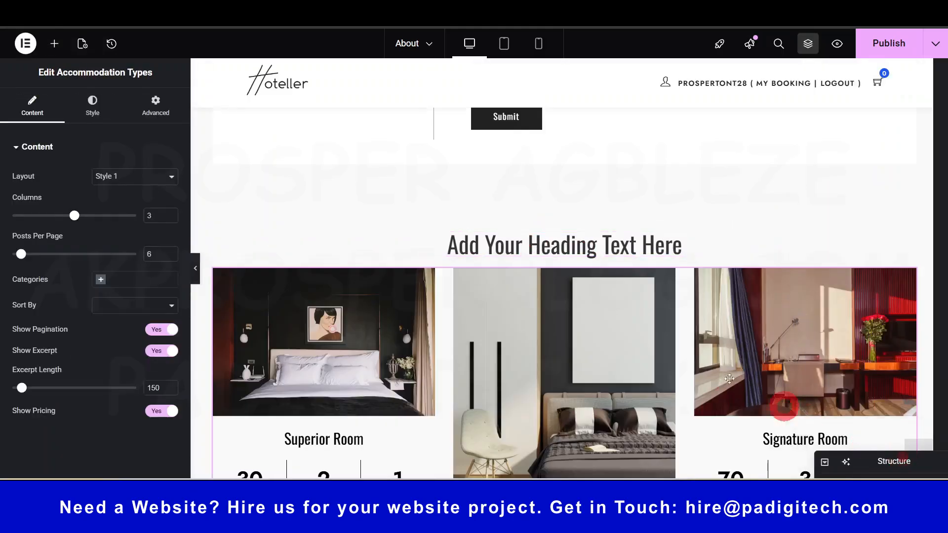
{"action": "scroll", "coordinate": [747, 389], "scroll_direction": "down", "scroll_amount": 3}
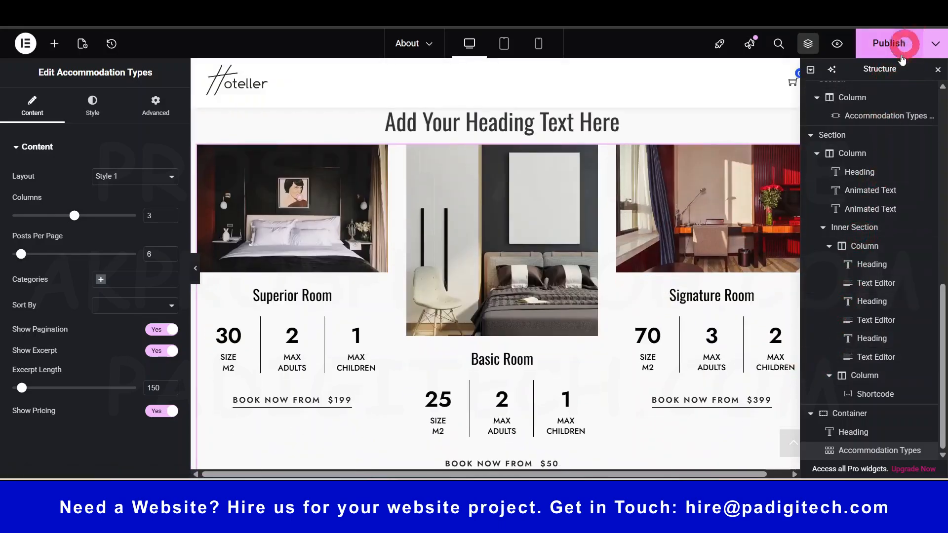
{"action": "left_click_drag", "start_coordinate": [865, 71], "coordinate": [763, 331]}
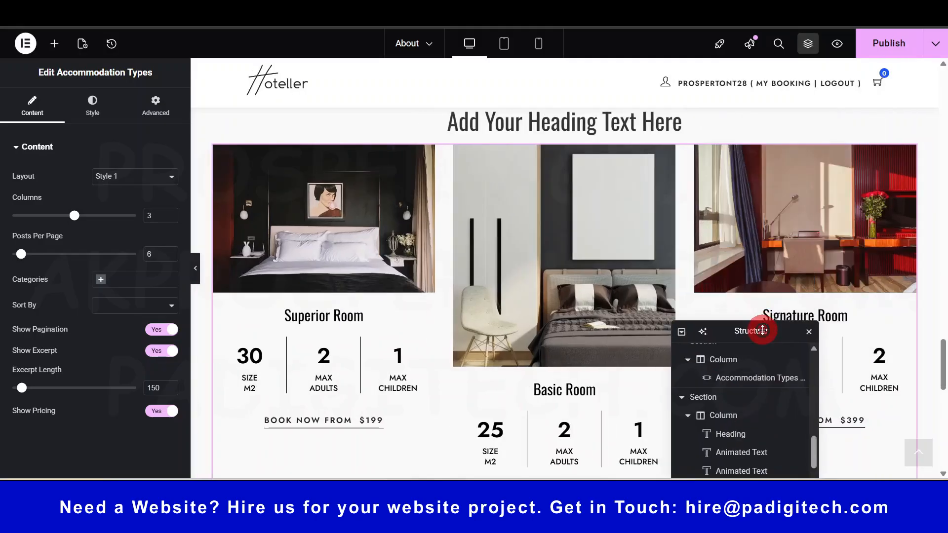
{"action": "left_click", "coordinate": [810, 333]}
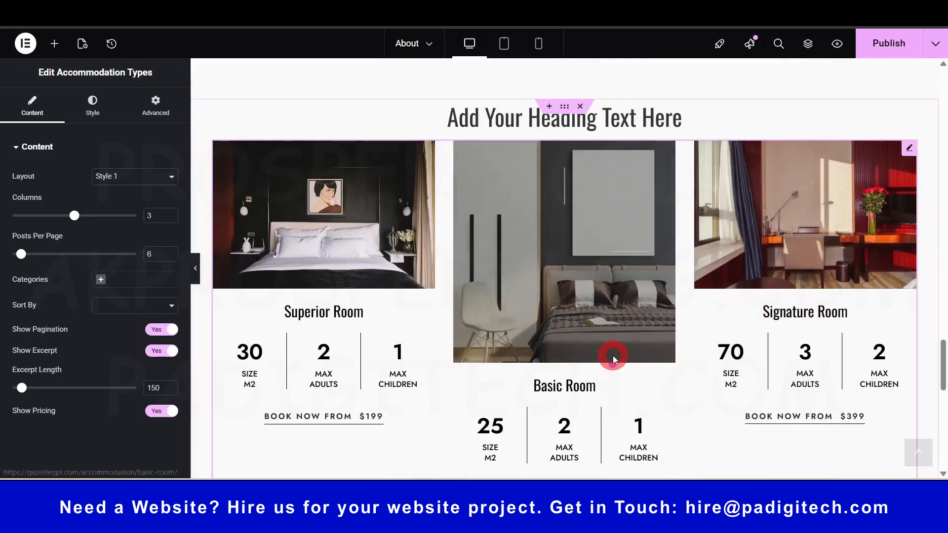
Try the Style 2 layout on the Accommodation Types widget, then set it back to Style 1.
{"action": "scroll", "coordinate": [611, 356], "scroll_direction": "down", "scroll_amount": 2}
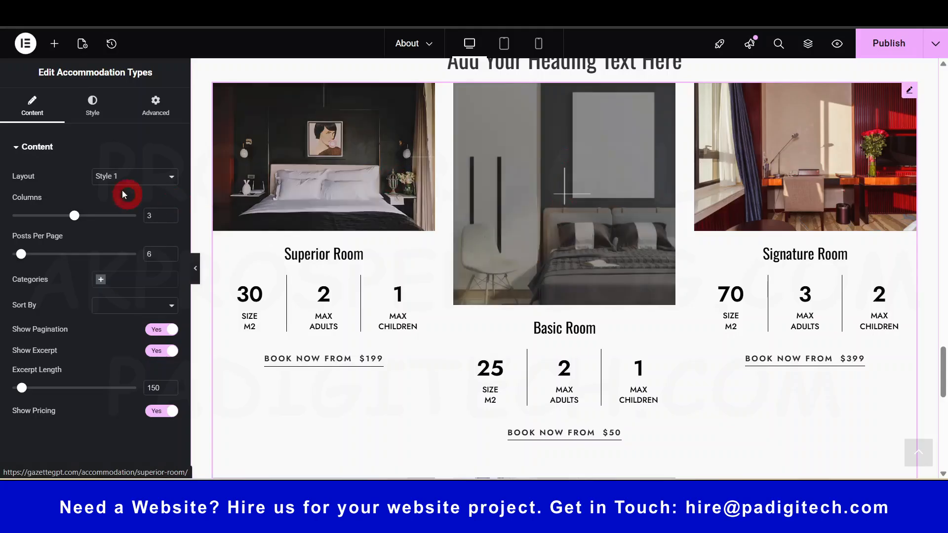
{"action": "left_click", "coordinate": [117, 182]}
{"action": "left_click", "coordinate": [118, 206]}
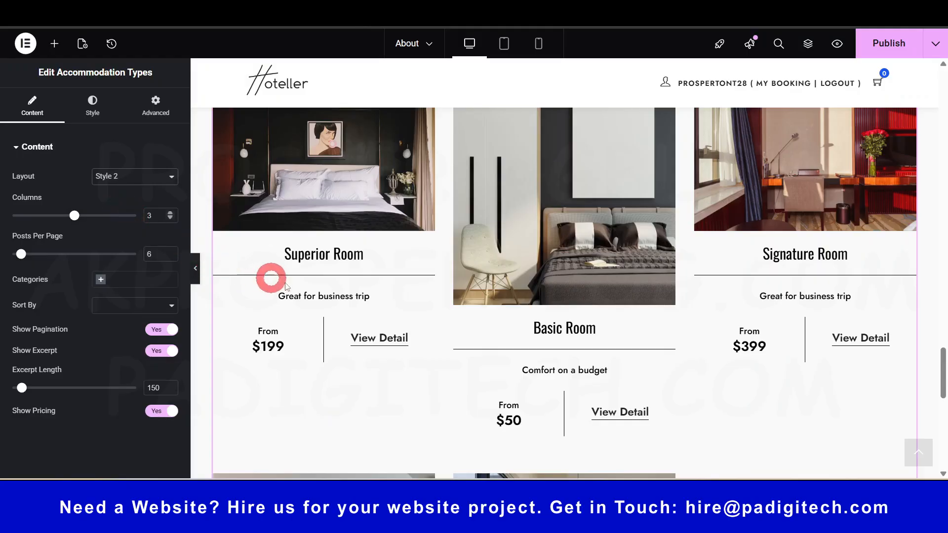
{"action": "left_click", "coordinate": [122, 182]}
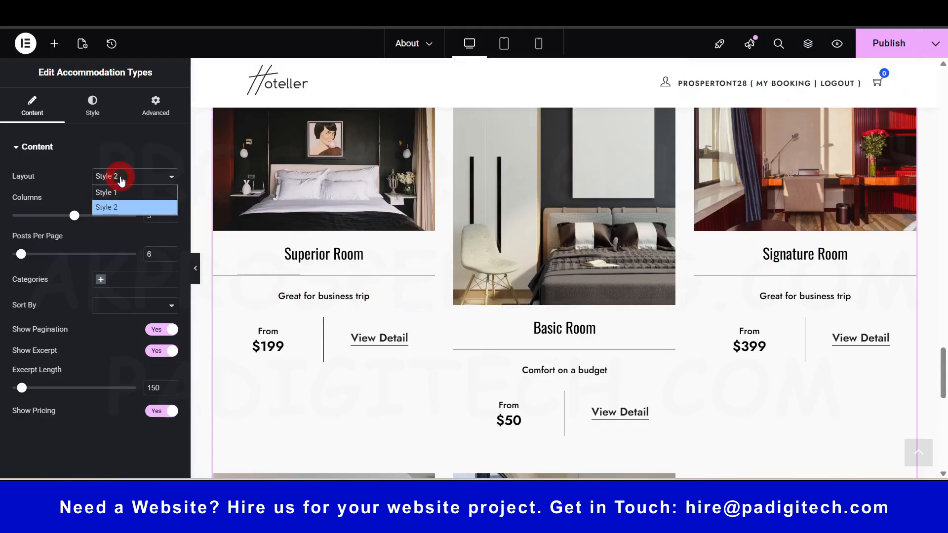
{"action": "left_click", "coordinate": [122, 195]}
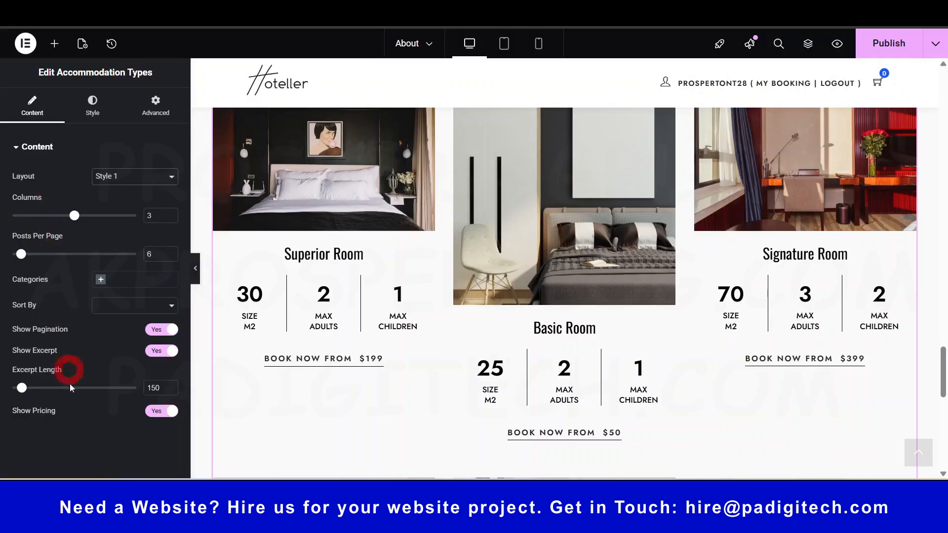
Delete the container holding the placeholder heading and the Accommodation Types widget.
{"action": "scroll", "coordinate": [458, 218], "scroll_direction": "up", "scroll_amount": 4}
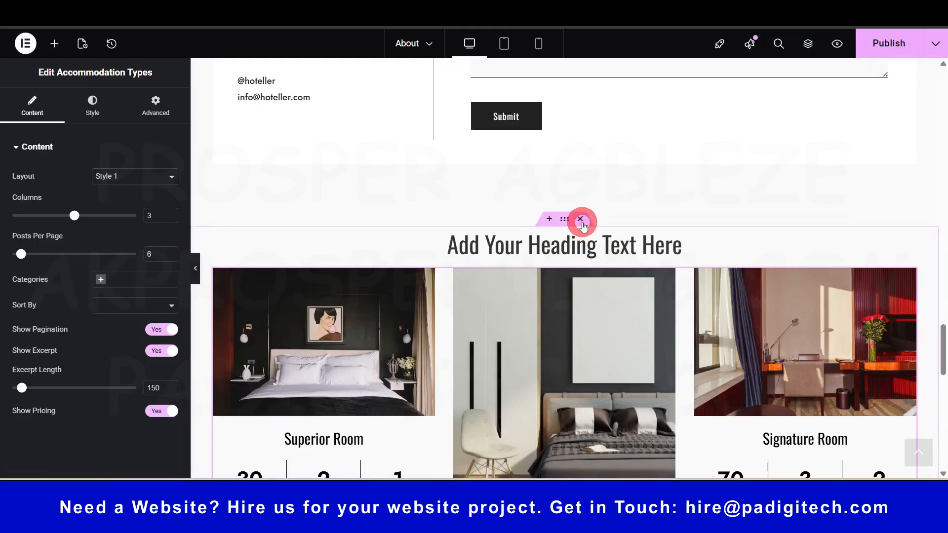
{"action": "left_click", "coordinate": [581, 220]}
{"action": "scroll", "coordinate": [642, 247], "scroll_direction": "up", "scroll_amount": 10}
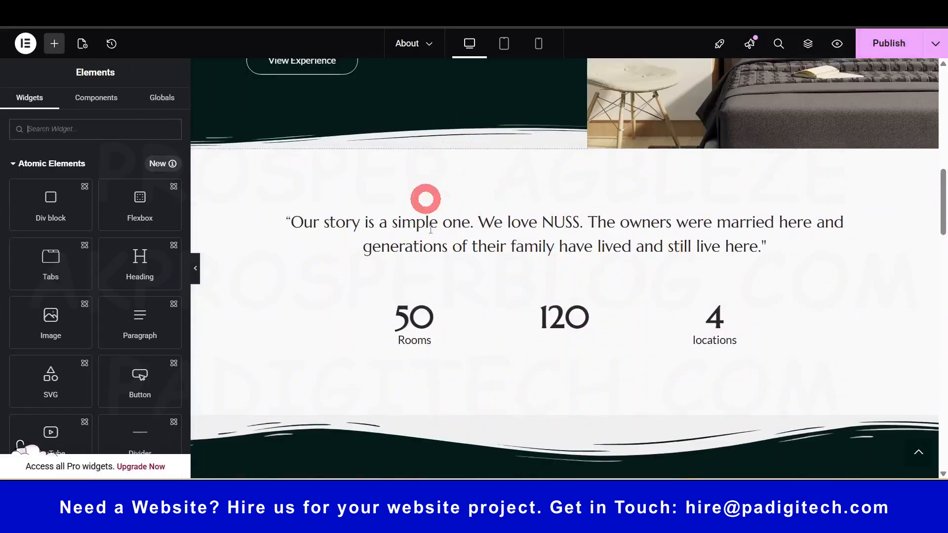
{"action": "scroll", "coordinate": [494, 172], "scroll_direction": "up", "scroll_amount": 6}
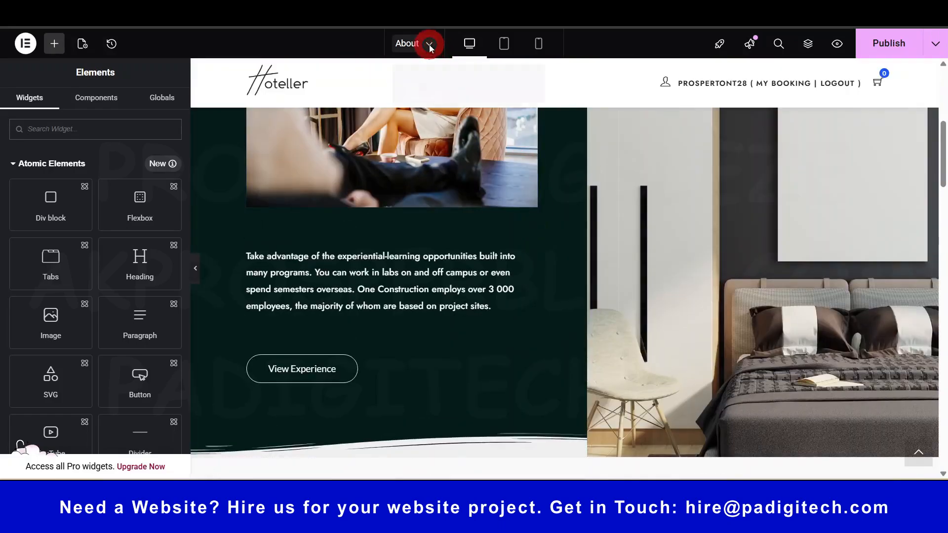
Check the recent pages list, then open the site's Home page in the Elementor editor.
{"action": "left_click", "coordinate": [430, 46]}
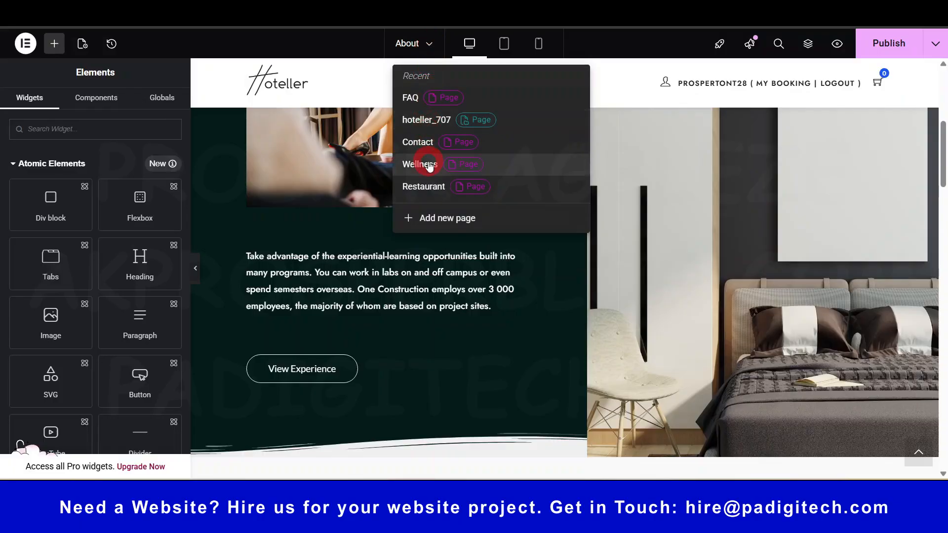
{"action": "left_click", "coordinate": [429, 43]}
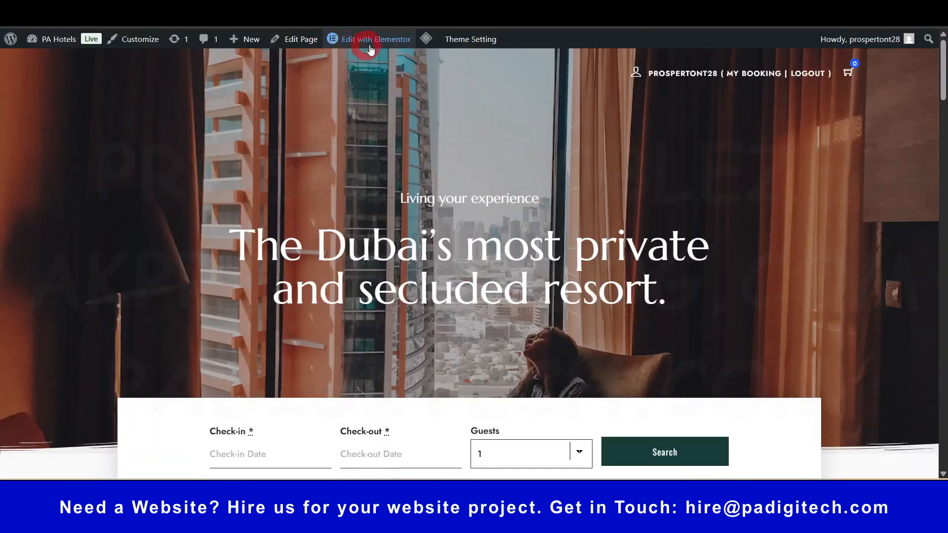
{"action": "mouse_move", "coordinate": [380, 44]}
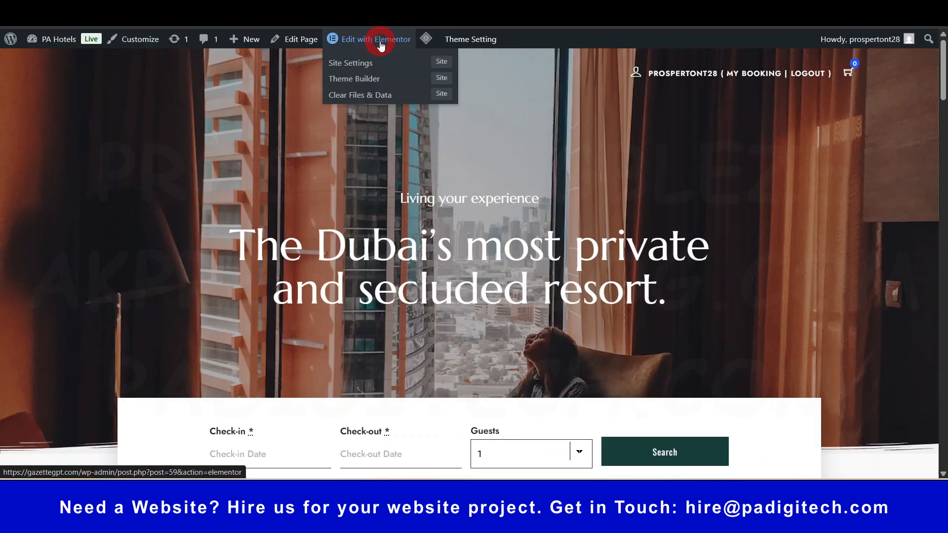
{"action": "left_click", "coordinate": [380, 42]}
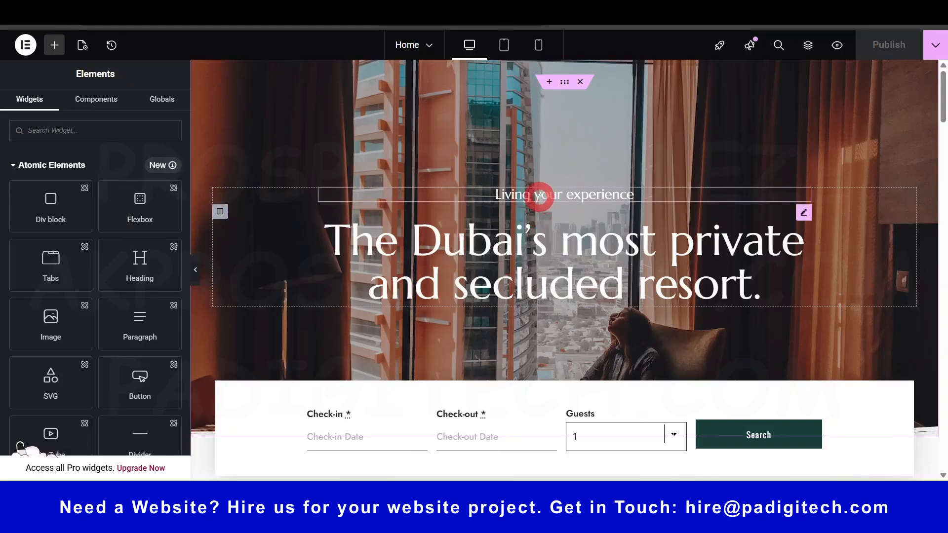
Open the hero's "Living your experience" heading and the animated text below it for editing.
{"action": "left_click", "coordinate": [572, 196]}
{"action": "left_click", "coordinate": [54, 204]}
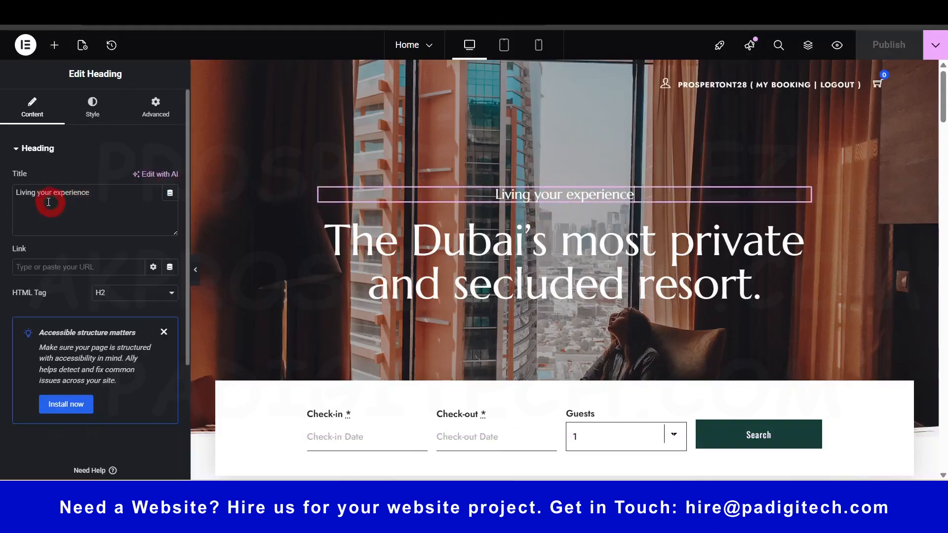
{"action": "left_click", "coordinate": [597, 260]}
{"action": "left_click", "coordinate": [466, 244]}
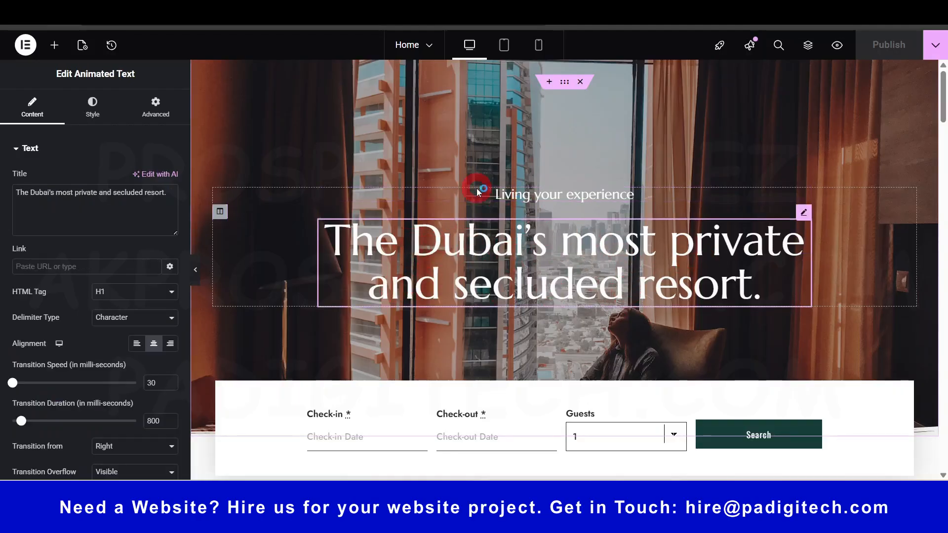
{"action": "left_click", "coordinate": [105, 196]}
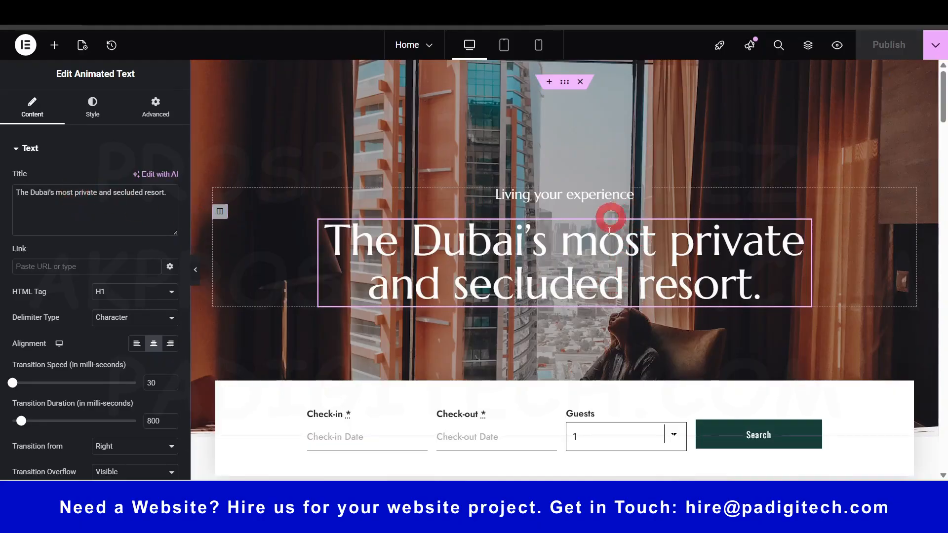
Open the hero section's background settings and change the background type from image to video.
{"action": "left_click", "coordinate": [564, 85]}
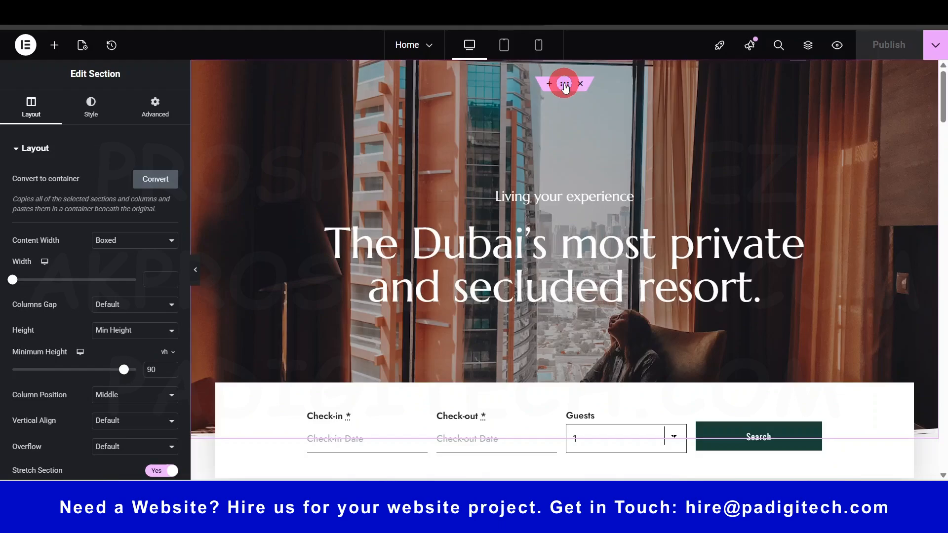
{"action": "left_click", "coordinate": [91, 112]}
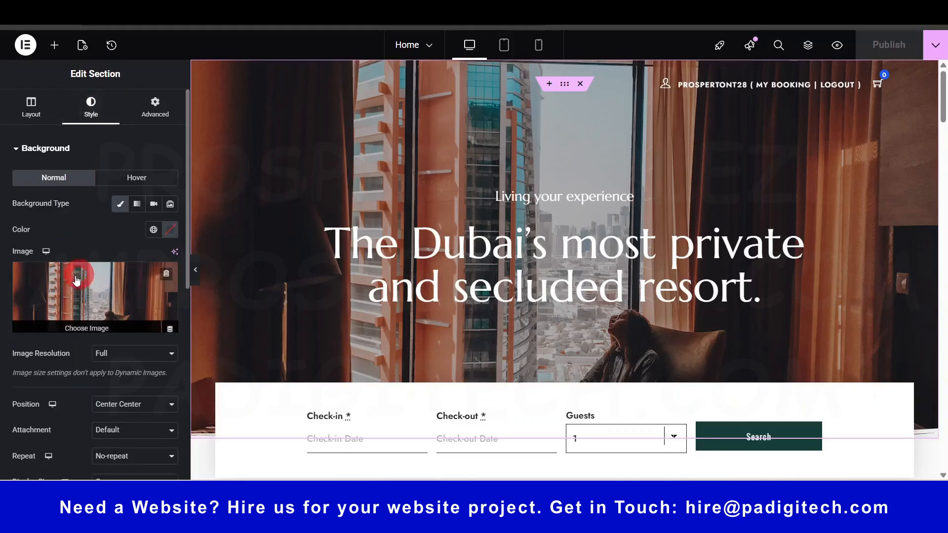
{"action": "mouse_move", "coordinate": [56, 270]}
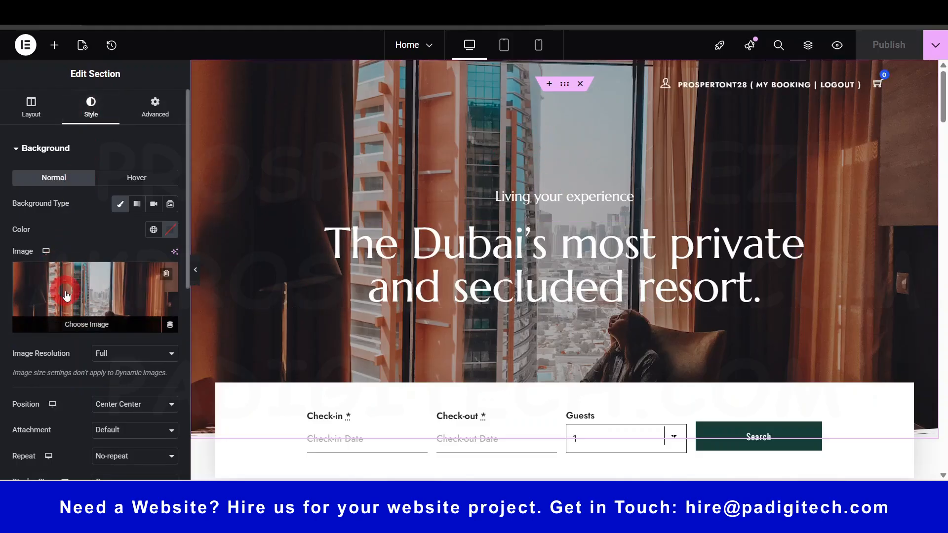
{"action": "scroll", "coordinate": [66, 296], "scroll_direction": "down", "scroll_amount": 1}
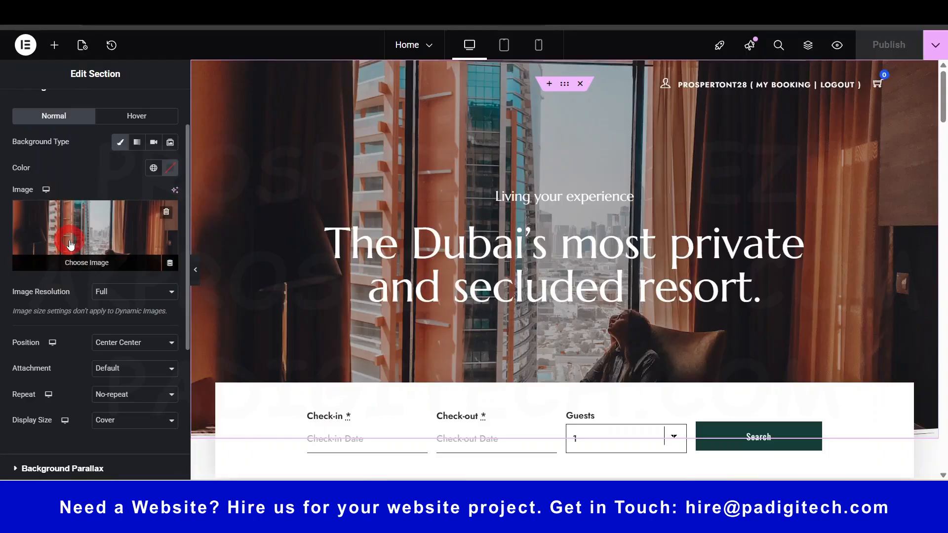
{"action": "left_click", "coordinate": [155, 142]}
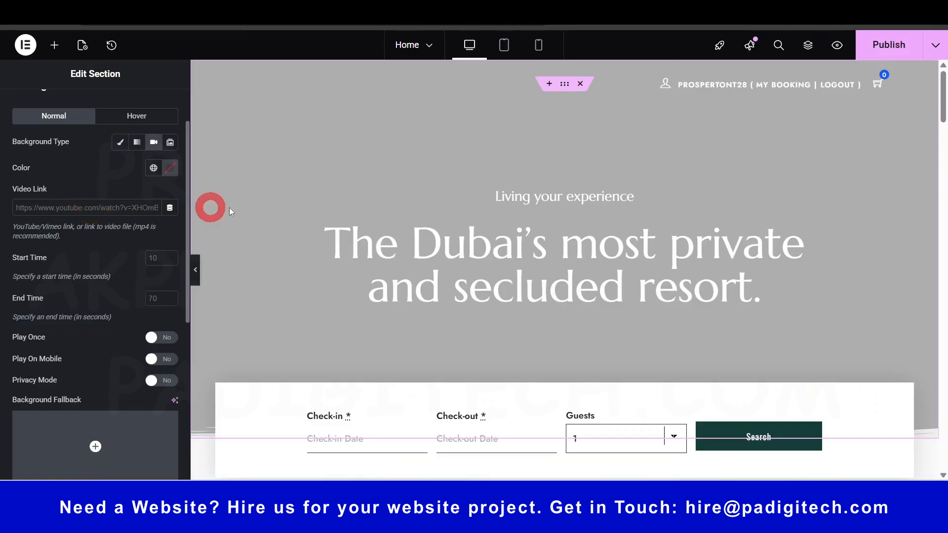
Check the hero section's slideshow background and its transition options, and return the background type to the classic image.
{"action": "left_click", "coordinate": [120, 142]}
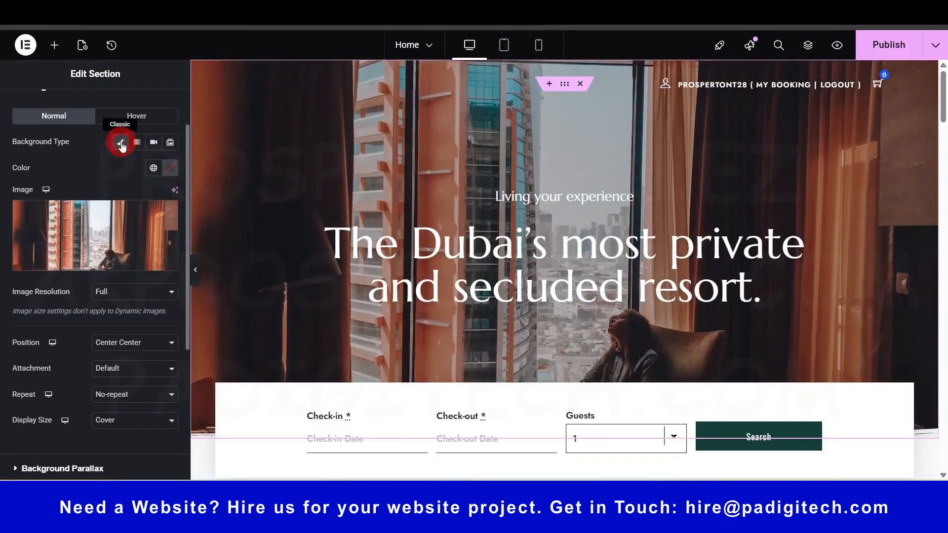
{"action": "mouse_move", "coordinate": [115, 225]}
{"action": "left_click", "coordinate": [170, 142]}
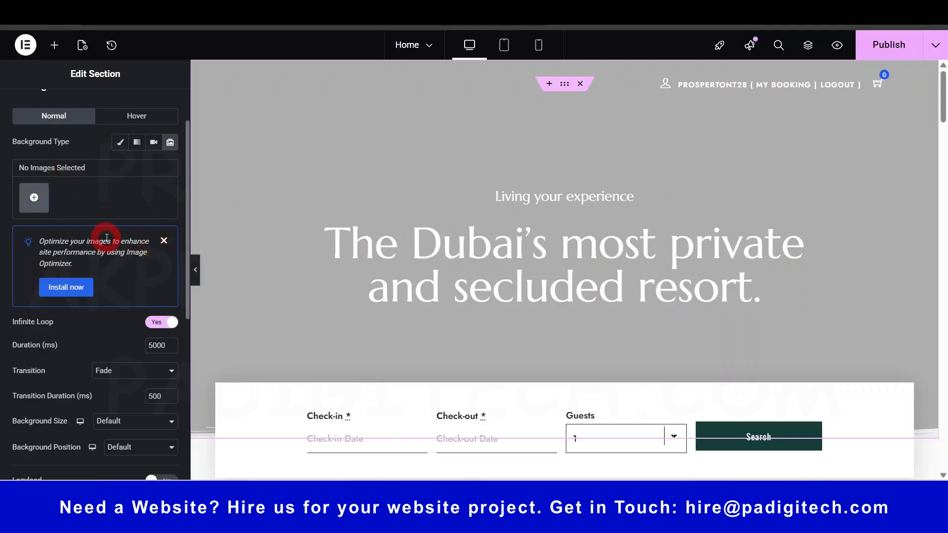
{"action": "left_click", "coordinate": [123, 380]}
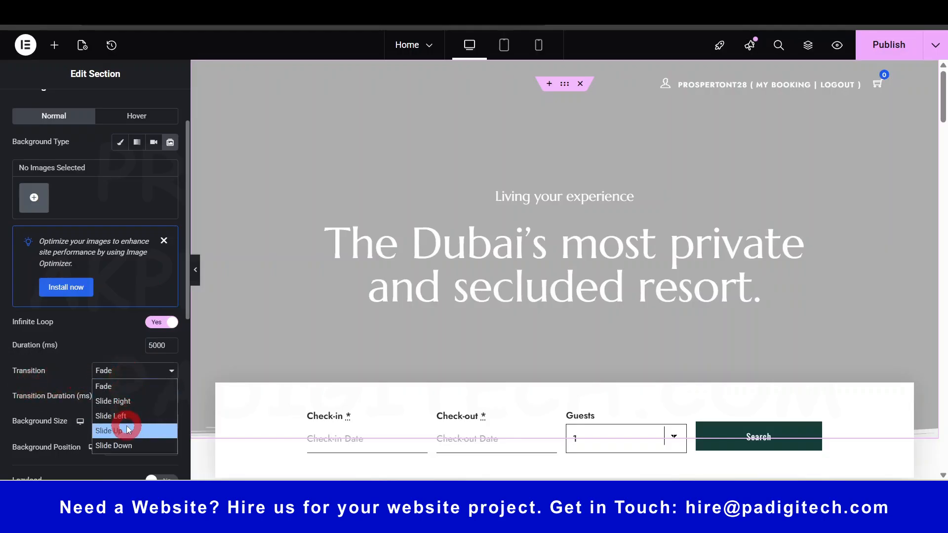
{"action": "left_click", "coordinate": [117, 143]}
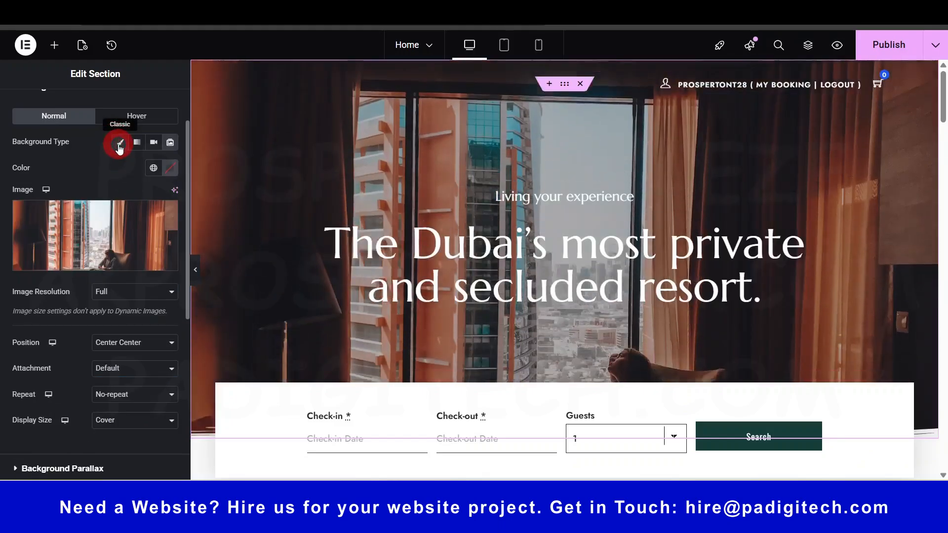
Open the "Hoteller &" and "Resort" animated texts and the paragraph below them for editing.
{"action": "scroll", "coordinate": [681, 323], "scroll_direction": "down", "scroll_amount": 5}
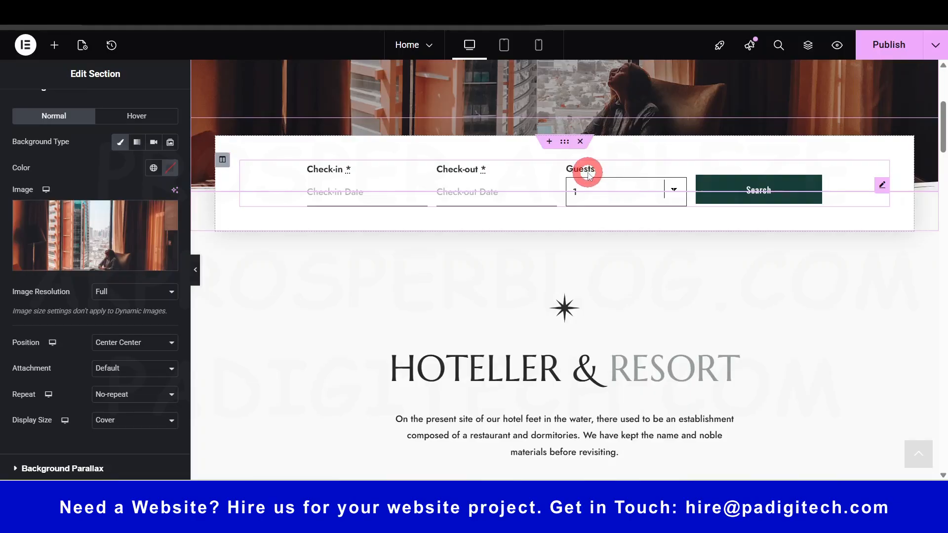
{"action": "scroll", "coordinate": [638, 296], "scroll_direction": "down", "scroll_amount": 4}
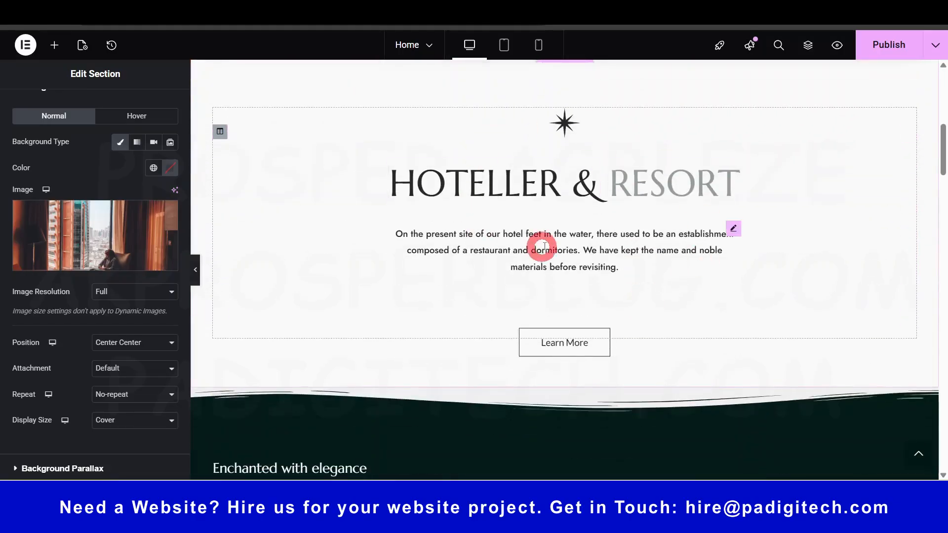
{"action": "left_click", "coordinate": [541, 194]}
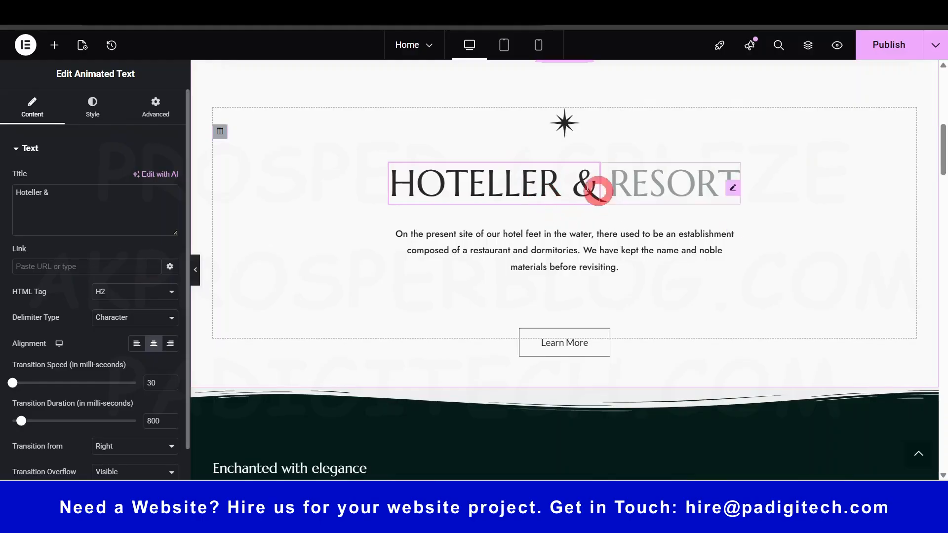
{"action": "left_click", "coordinate": [652, 186]}
{"action": "left_click", "coordinate": [605, 259]}
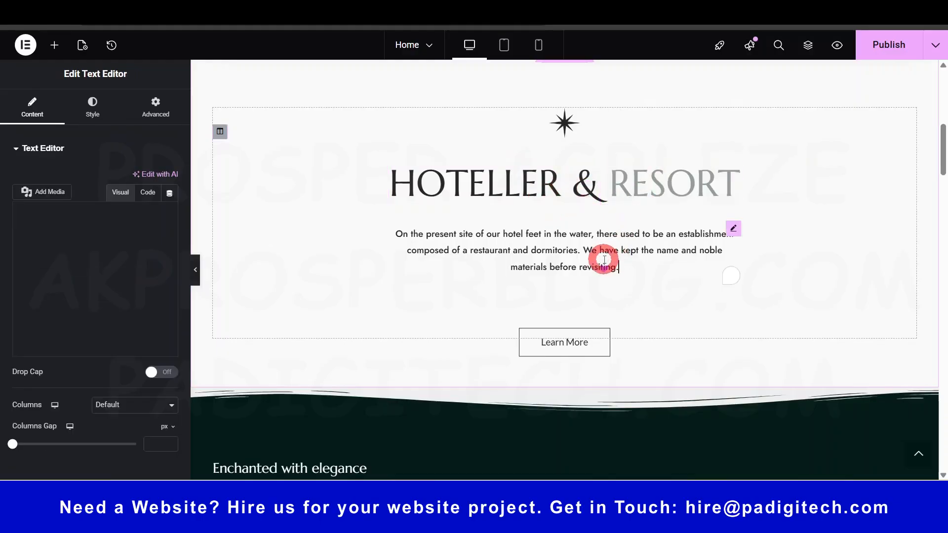
Open the Accommodation Types Carousel in the Our Rooms section and review its content settings.
{"action": "scroll", "coordinate": [604, 258], "scroll_direction": "down", "scroll_amount": 9}
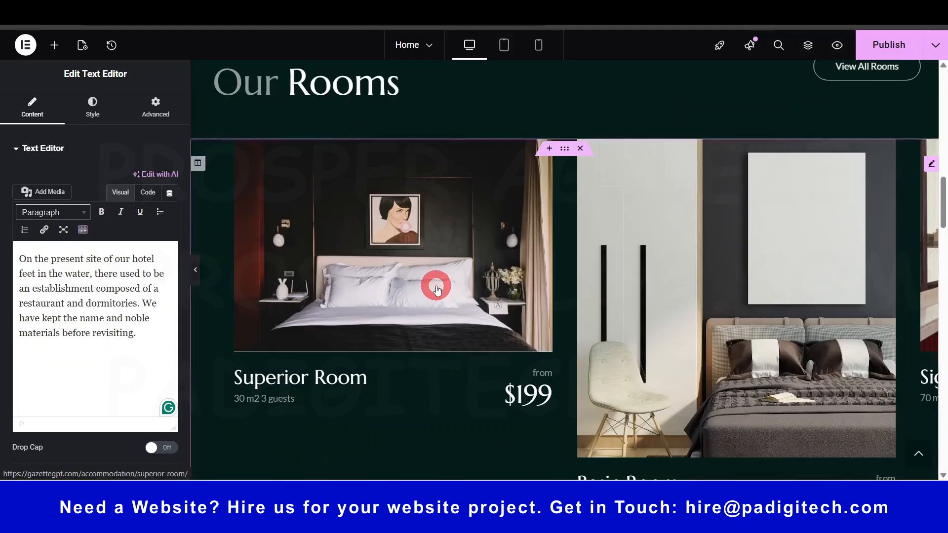
{"action": "left_click", "coordinate": [437, 290]}
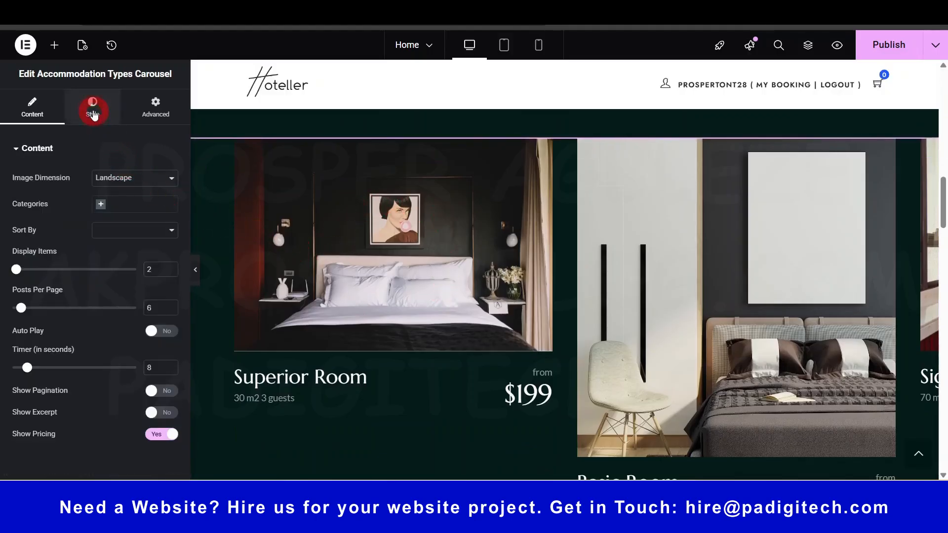
{"action": "scroll", "coordinate": [784, 309], "scroll_direction": "down", "scroll_amount": 3}
{"action": "scroll", "coordinate": [785, 311], "scroll_direction": "up", "scroll_amount": 1}
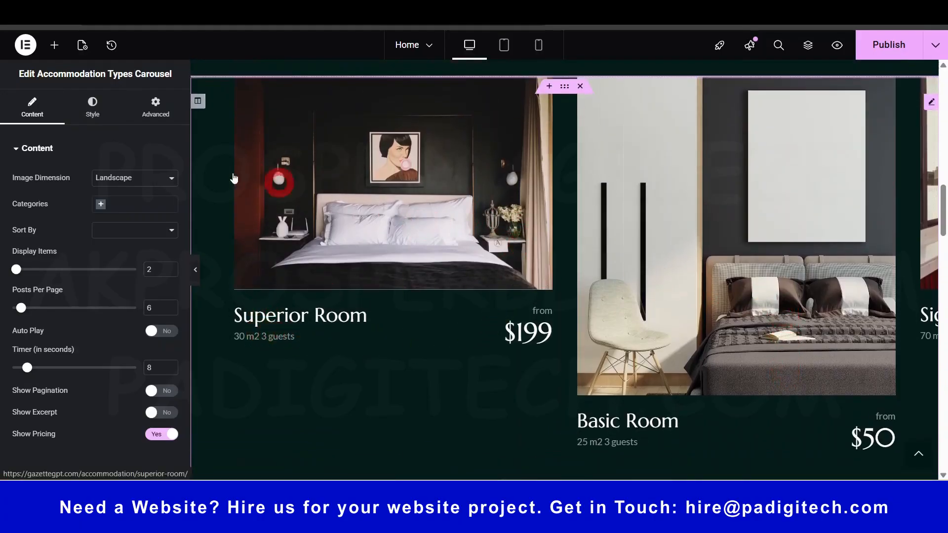
Try the Square, Portrait and Original image dimensions on the rooms carousel, and set it back to Landscape.
{"action": "left_click", "coordinate": [141, 180]}
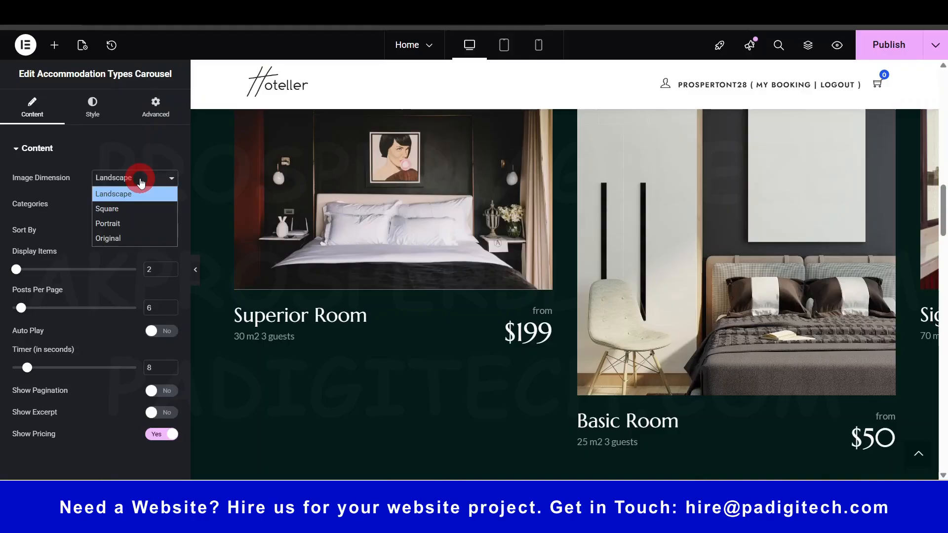
{"action": "left_click", "coordinate": [118, 212]}
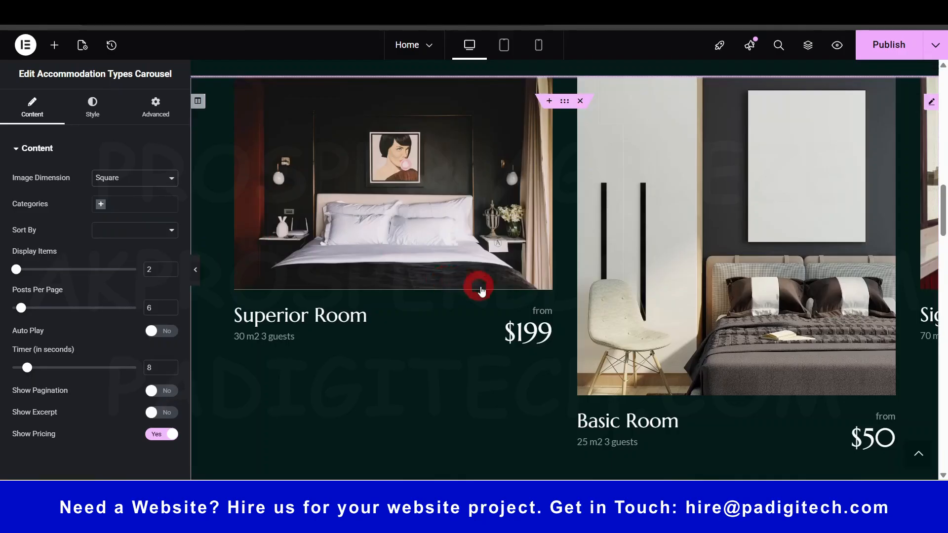
{"action": "scroll", "coordinate": [476, 286], "scroll_direction": "down", "scroll_amount": 1}
{"action": "left_click", "coordinate": [122, 183]}
{"action": "left_click", "coordinate": [129, 225]}
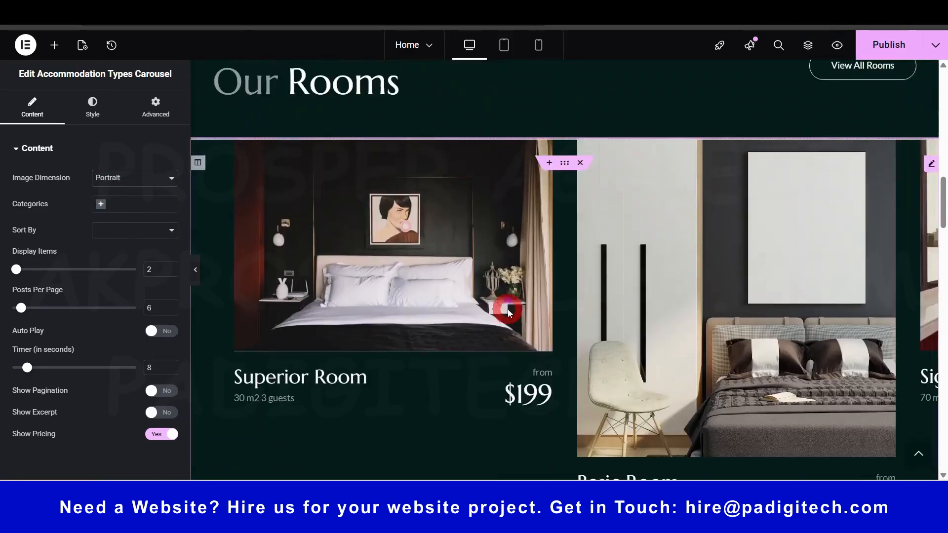
{"action": "left_click", "coordinate": [148, 184]}
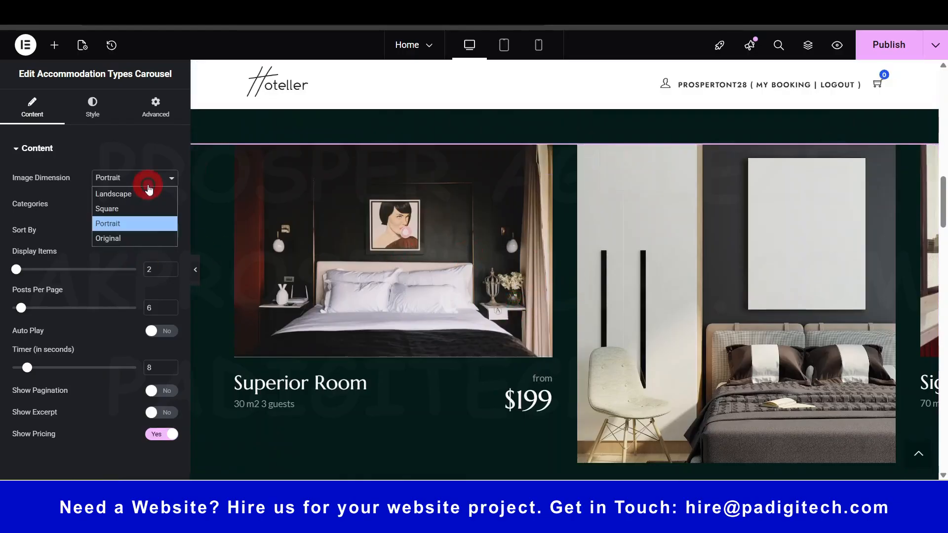
{"action": "left_click", "coordinate": [139, 239]}
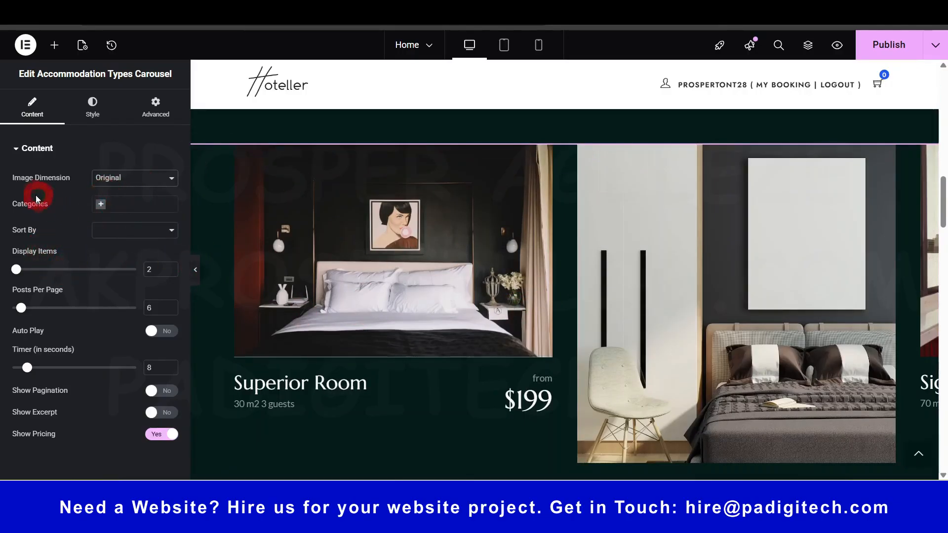
{"action": "left_click", "coordinate": [144, 180]}
{"action": "left_click", "coordinate": [138, 194]}
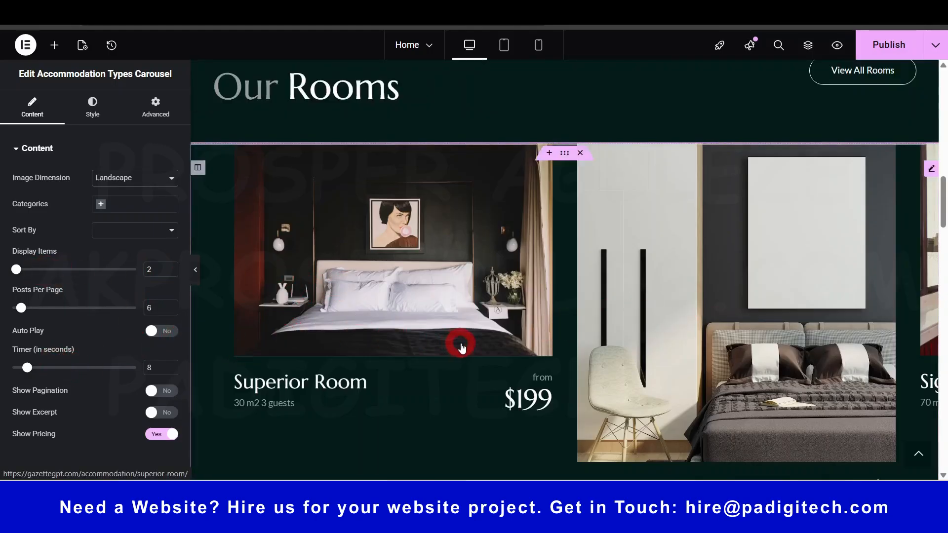
Open the Service Grid in the Our Amenities section and expand its Wellness & Spa item.
{"action": "scroll", "coordinate": [461, 348], "scroll_direction": "down", "scroll_amount": 1}
{"action": "scroll", "coordinate": [461, 348], "scroll_direction": "down", "scroll_amount": 10}
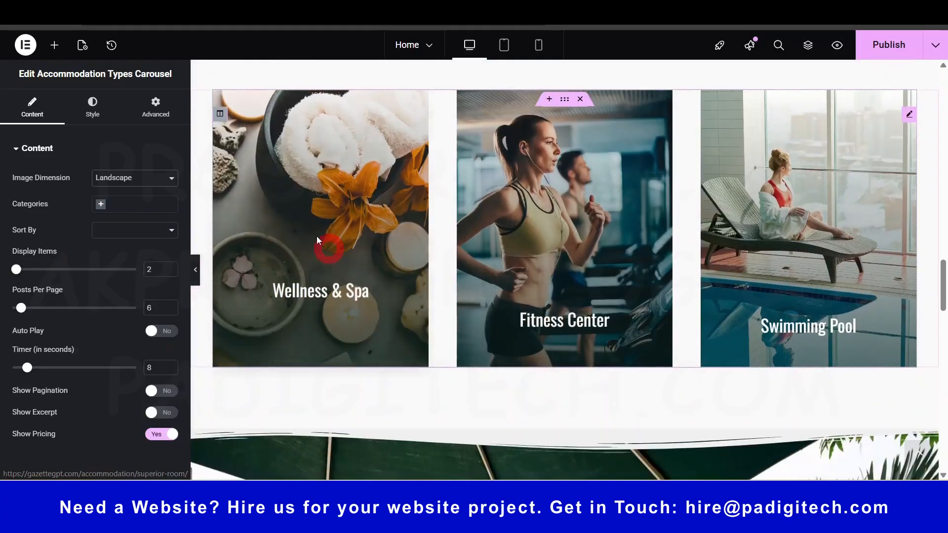
{"action": "scroll", "coordinate": [456, 279], "scroll_direction": "up", "scroll_amount": 1}
{"action": "left_click", "coordinate": [316, 223]}
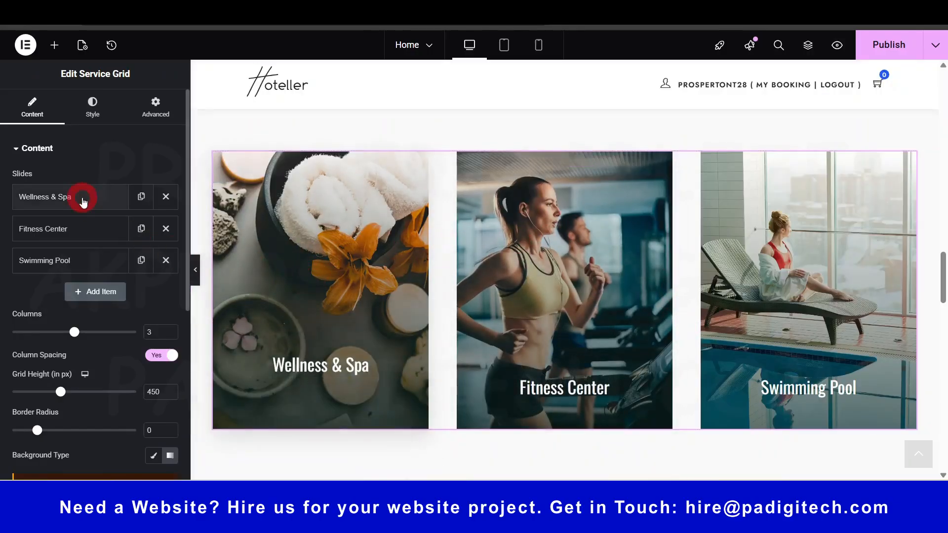
{"action": "left_click", "coordinate": [344, 257]}
{"action": "left_click", "coordinate": [37, 198]}
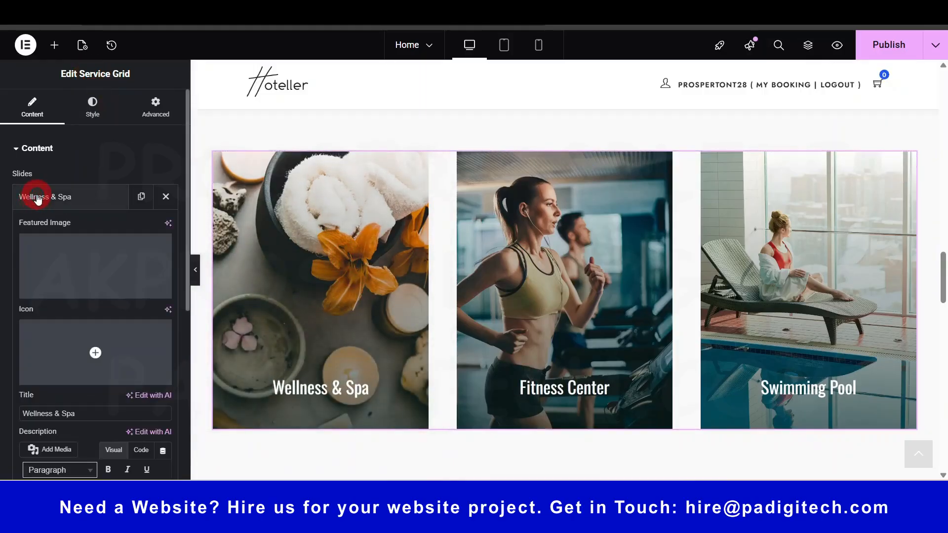
Examine the Wellness & Spa item's featured image, icon, title and description fields.
{"action": "left_click", "coordinate": [79, 256]}
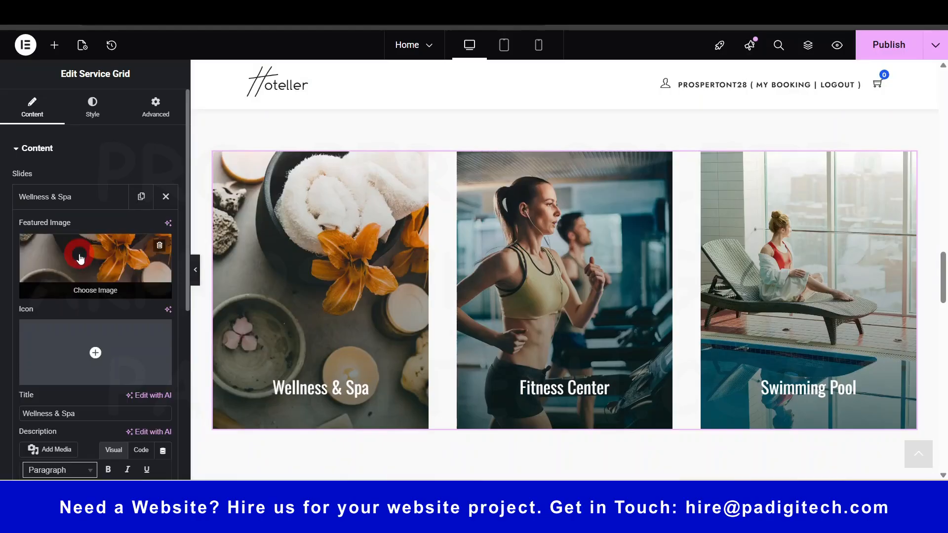
{"action": "left_click", "coordinate": [70, 348]}
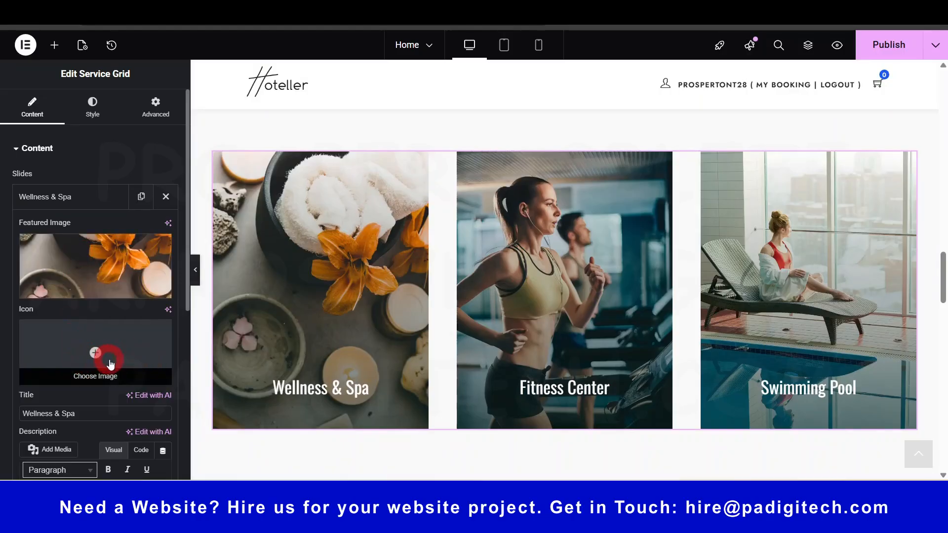
{"action": "scroll", "coordinate": [89, 362], "scroll_direction": "down", "scroll_amount": 1}
{"action": "left_click", "coordinate": [44, 352]}
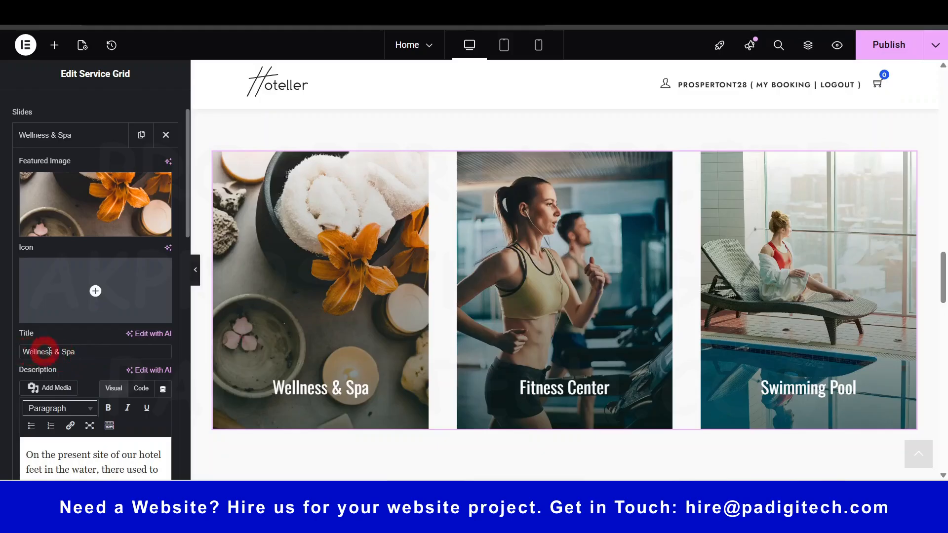
{"action": "scroll", "coordinate": [70, 351], "scroll_direction": "down", "scroll_amount": 2}
{"action": "left_click", "coordinate": [79, 358]}
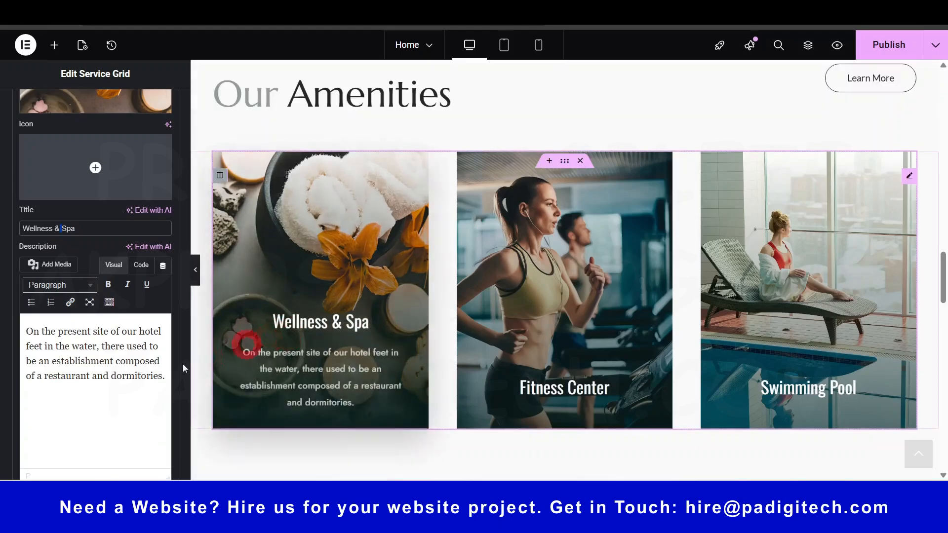
{"action": "left_click", "coordinate": [102, 225]}
{"action": "scroll", "coordinate": [102, 226], "scroll_direction": "up", "scroll_amount": 3}
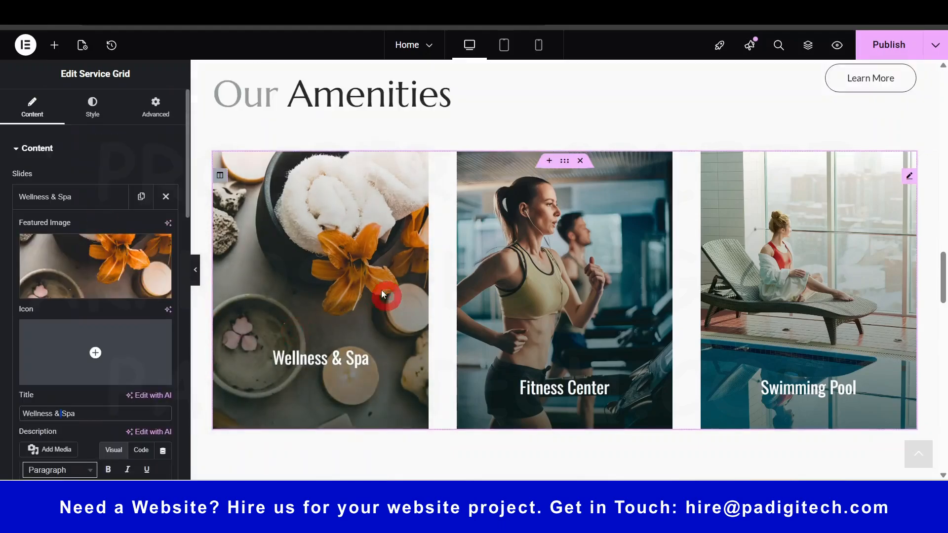
Examine the Service Grid's title and description styling and its advanced background settings for the hover state.
{"action": "mouse_move", "coordinate": [370, 254]}
{"action": "left_click", "coordinate": [92, 105]}
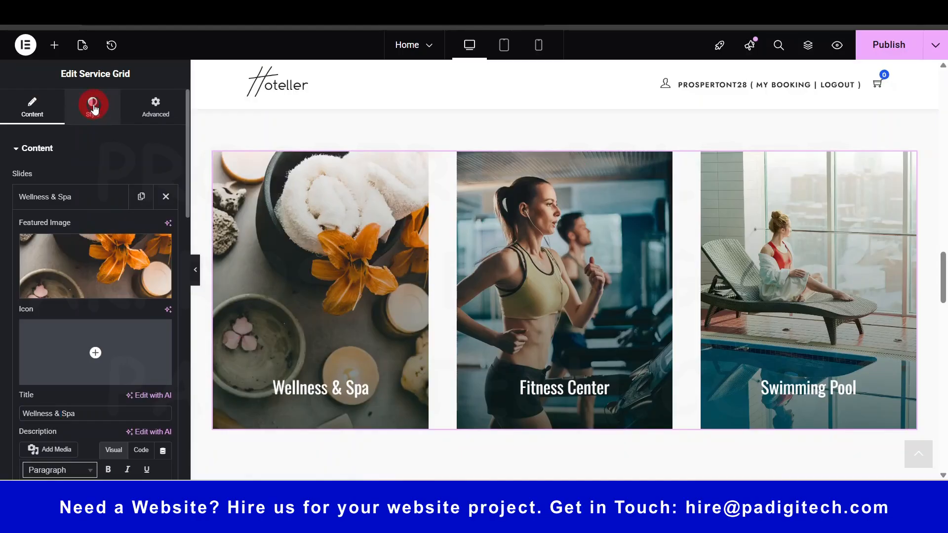
{"action": "left_click", "coordinate": [30, 264]}
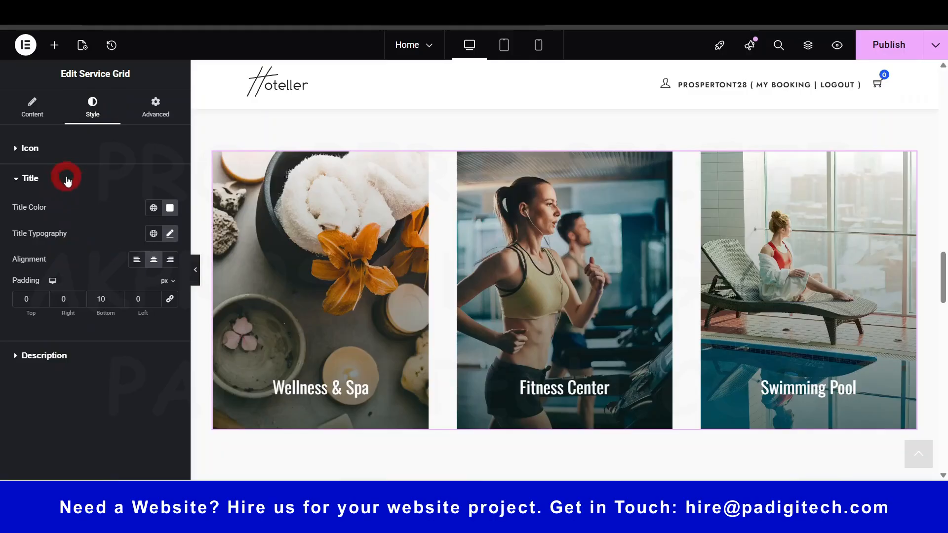
{"action": "left_click", "coordinate": [44, 356]}
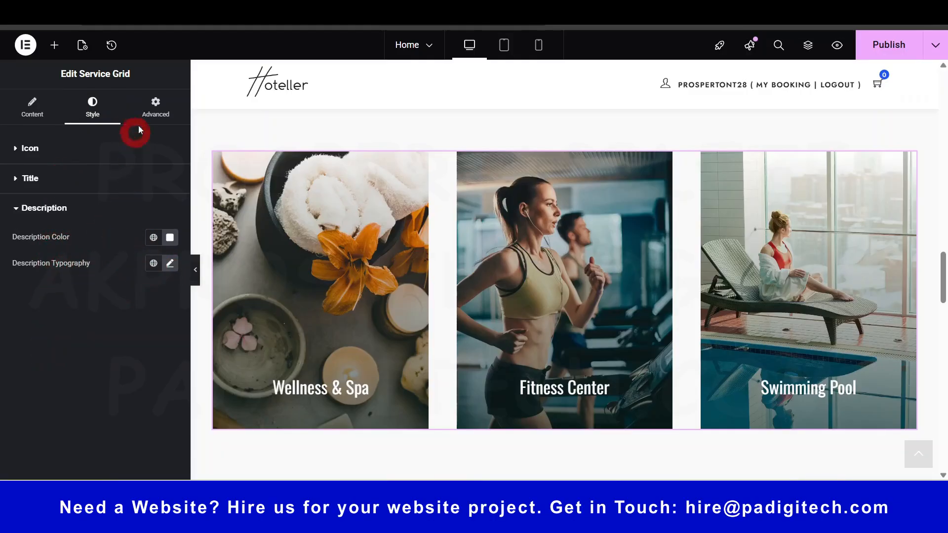
{"action": "left_click", "coordinate": [164, 109]}
{"action": "left_click", "coordinate": [72, 166]}
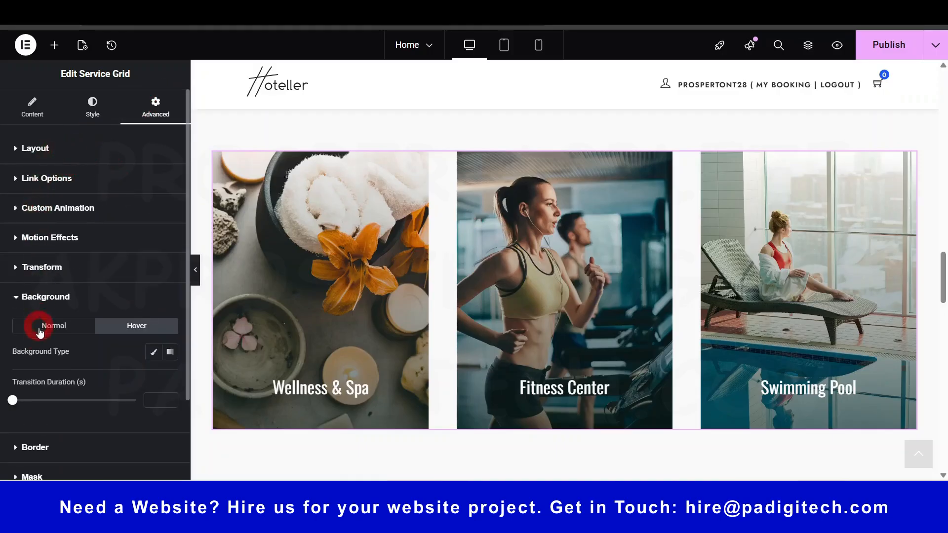
Open the "Sleep well" heading and the paragraph below it for editing, and clear the link of that section's Learn More button.
{"action": "scroll", "coordinate": [638, 292], "scroll_direction": "down", "scroll_amount": 10}
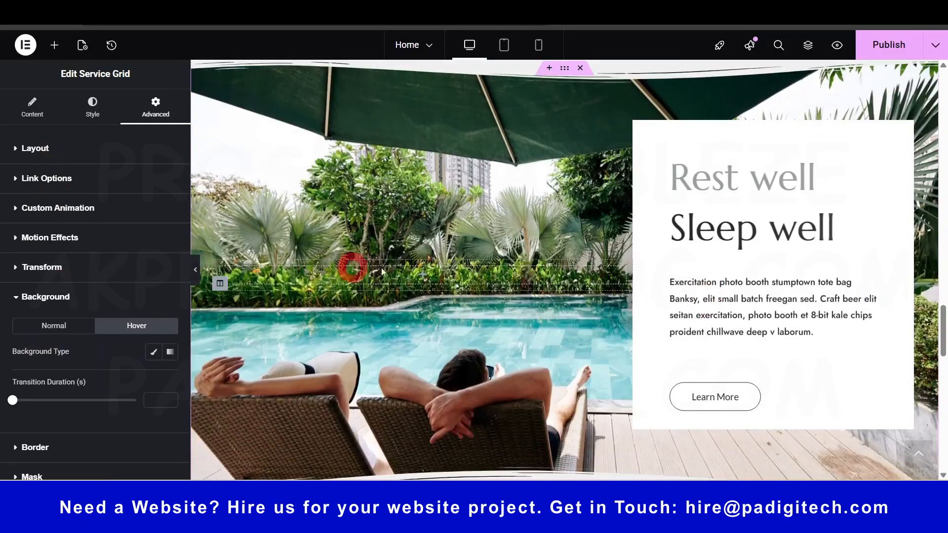
{"action": "left_click", "coordinate": [736, 230]}
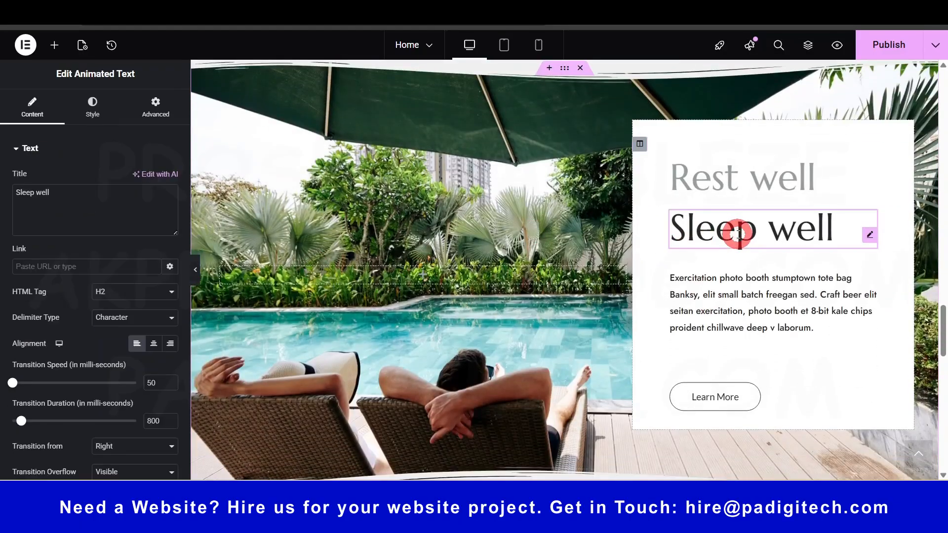
{"action": "left_click", "coordinate": [745, 317]}
{"action": "left_click", "coordinate": [736, 397]}
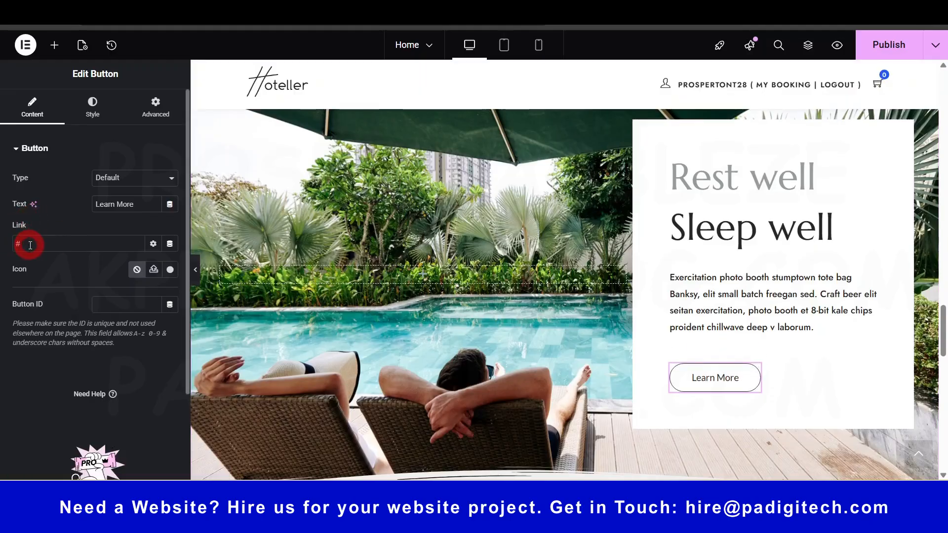
{"action": "left_click", "coordinate": [74, 243]}
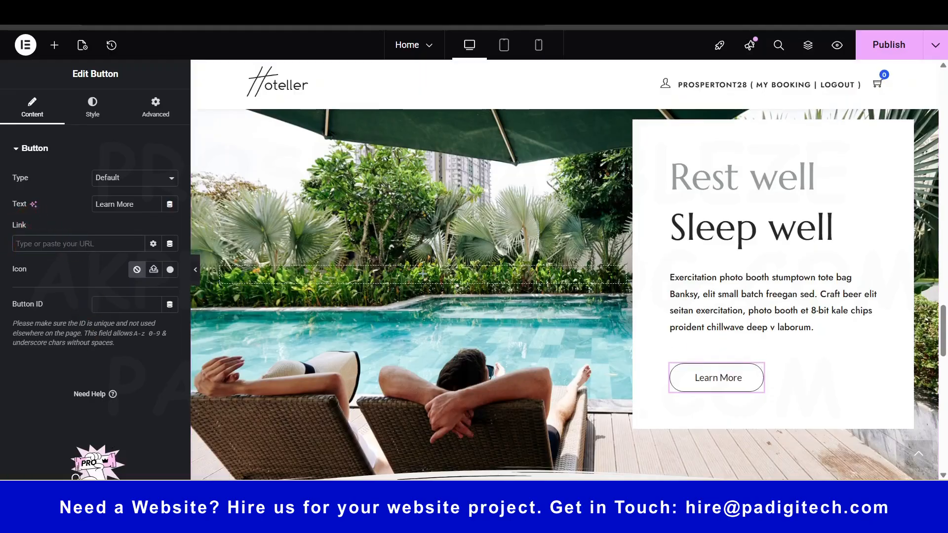
Link the Learn More button in the Rest well Sleep well section to the About page.
{"action": "type", "text": "about"}
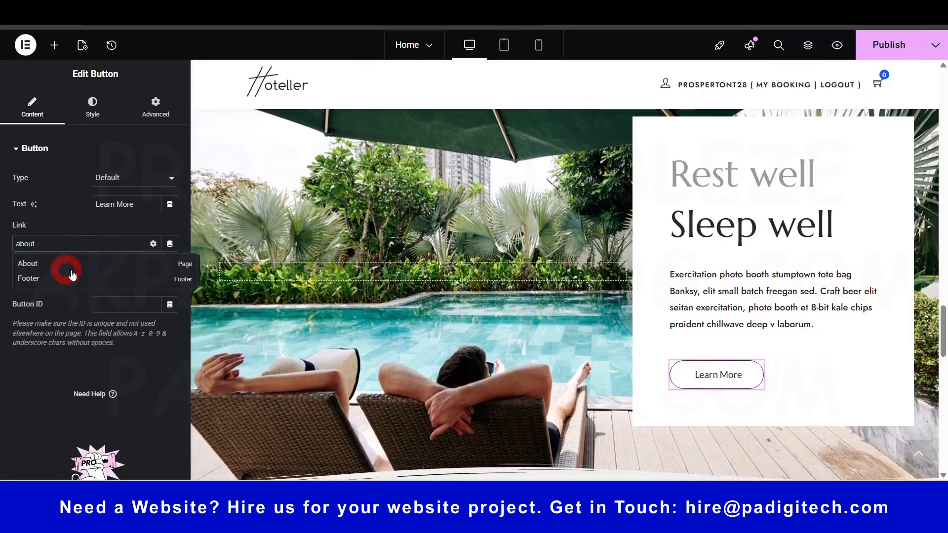
{"action": "left_click", "coordinate": [36, 265]}
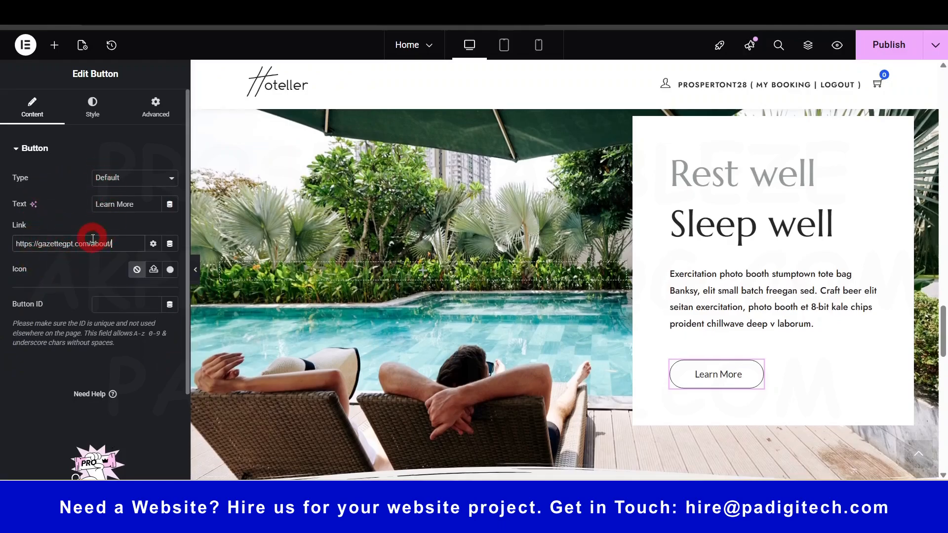
Look over the editable Talk, Meet and Connect texts in the contact section, and publish the home page.
{"action": "scroll", "coordinate": [713, 374], "scroll_direction": "down", "scroll_amount": 7}
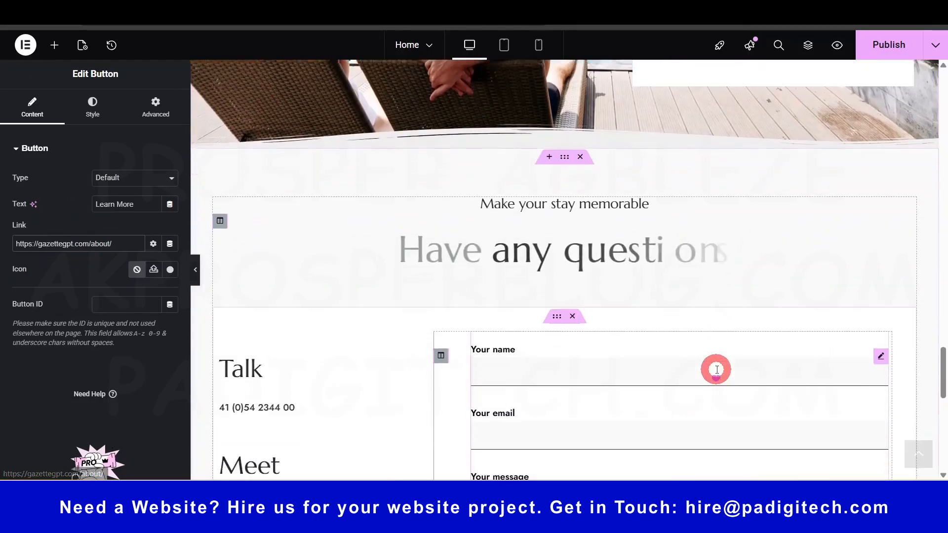
{"action": "scroll", "coordinate": [396, 324], "scroll_direction": "down", "scroll_amount": 5}
{"action": "scroll", "coordinate": [324, 237], "scroll_direction": "up", "scroll_amount": 1}
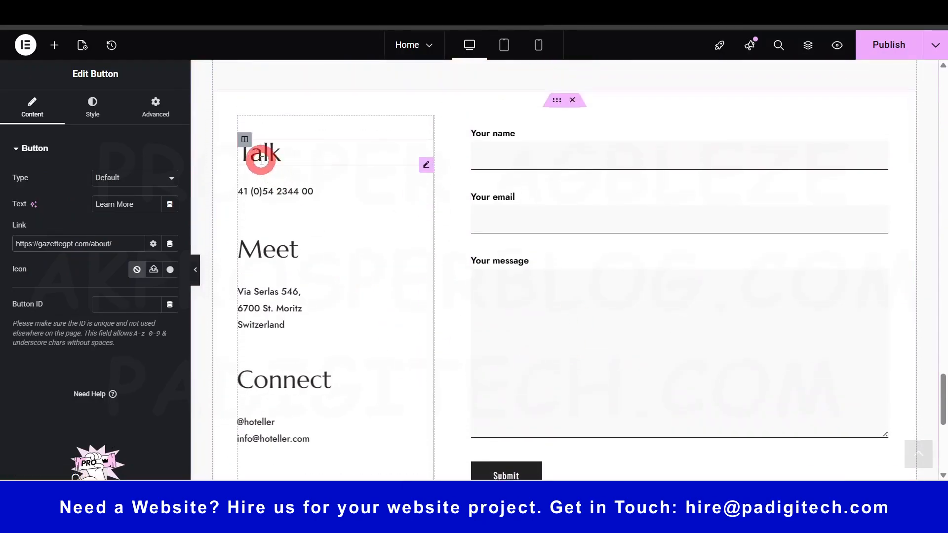
{"action": "left_click", "coordinate": [262, 159]}
{"action": "left_click", "coordinate": [264, 186]}
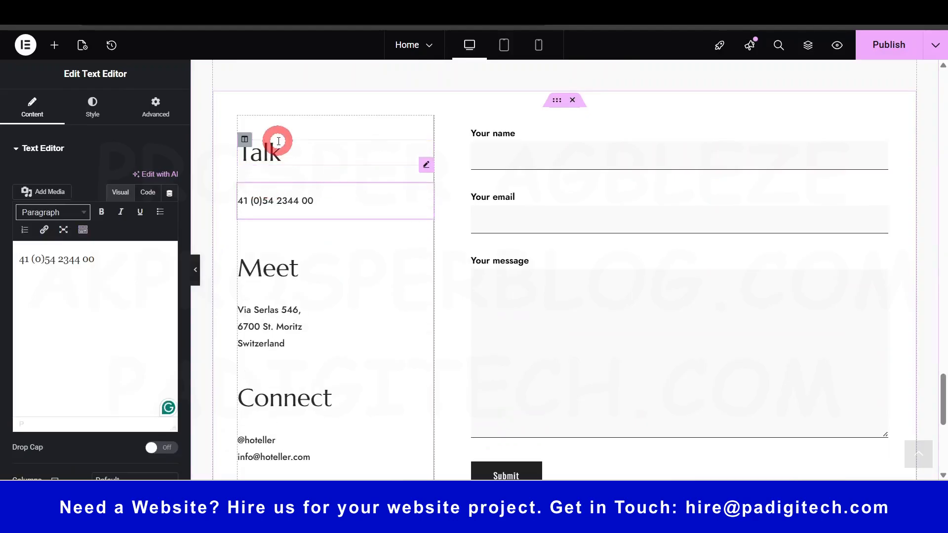
{"action": "left_click", "coordinate": [294, 157]}
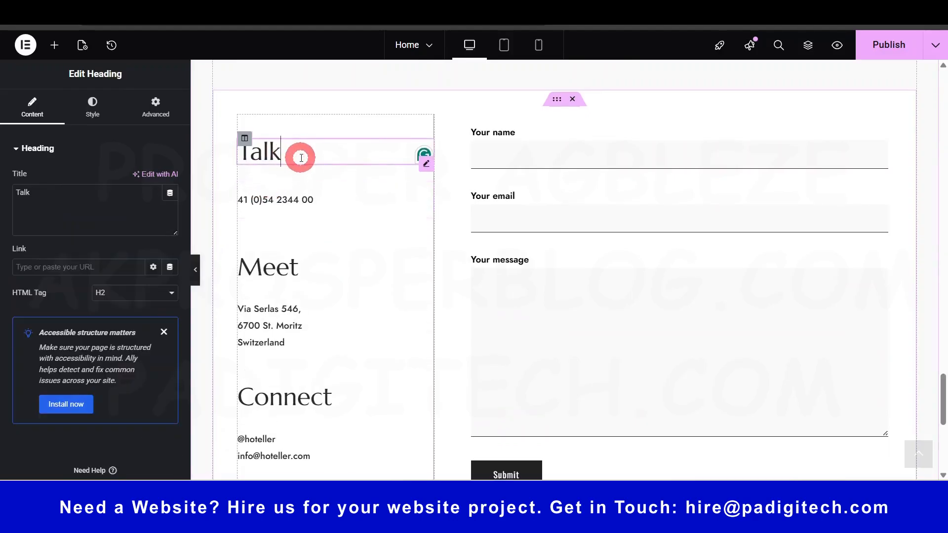
{"action": "left_click", "coordinate": [300, 267]}
{"action": "left_click", "coordinate": [297, 271]}
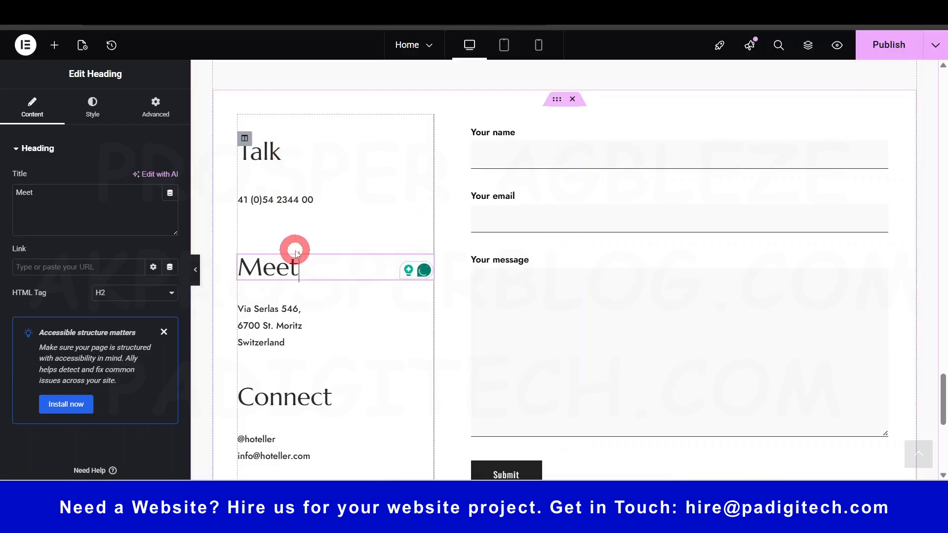
{"action": "left_click", "coordinate": [277, 325]}
{"action": "scroll", "coordinate": [306, 345], "scroll_direction": "down", "scroll_amount": 4}
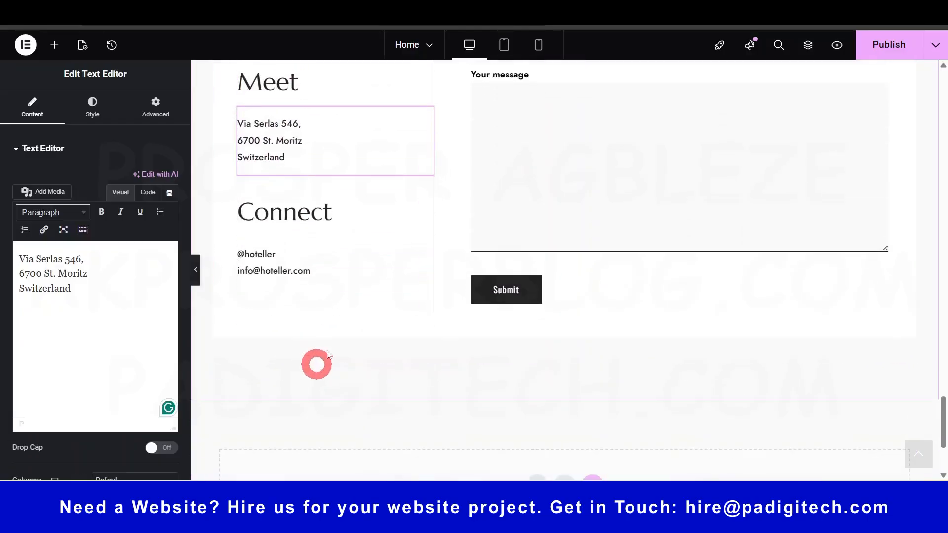
{"action": "left_click", "coordinate": [884, 57]}
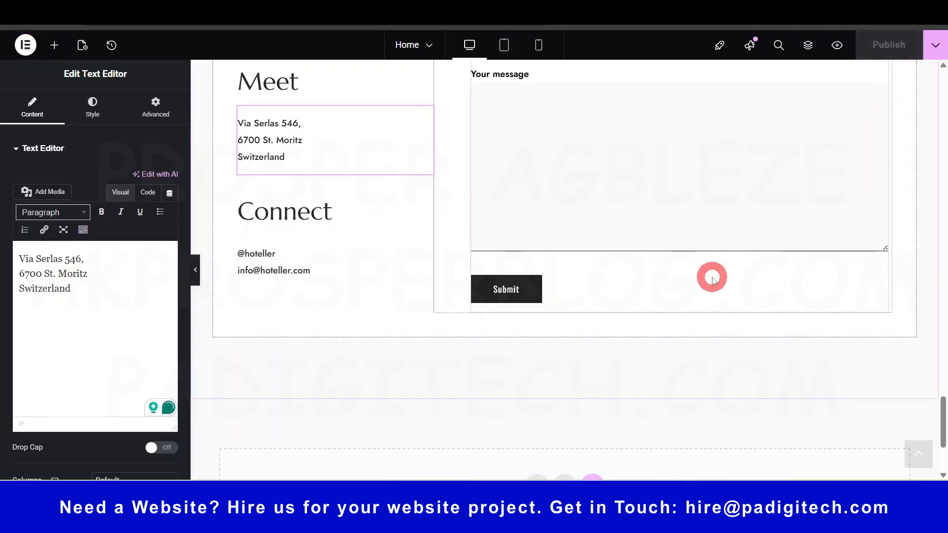
Look back over the home page up to its beginning, dismissing the SpotOnTheMouse licence reminder.
{"action": "scroll", "coordinate": [712, 279], "scroll_direction": "up", "scroll_amount": 8}
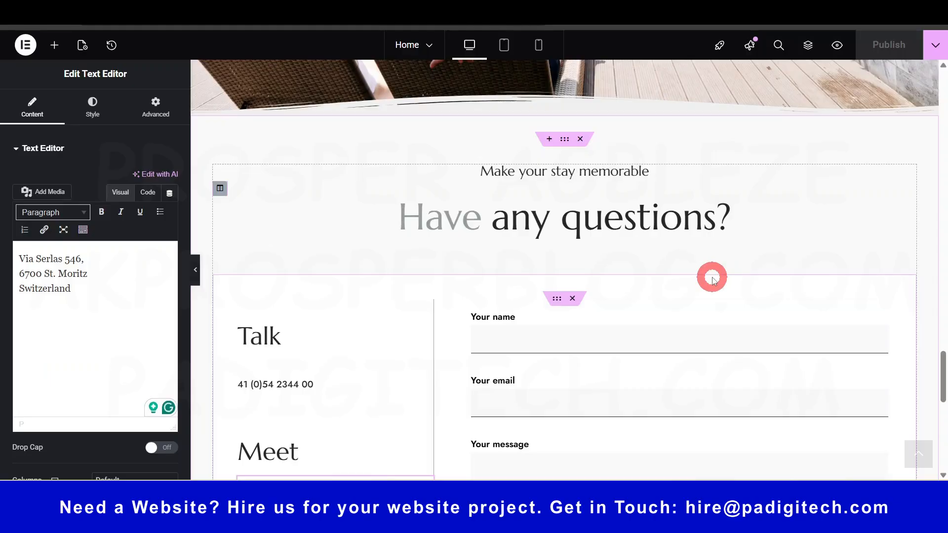
{"action": "scroll", "coordinate": [714, 277], "scroll_direction": "up", "scroll_amount": 15}
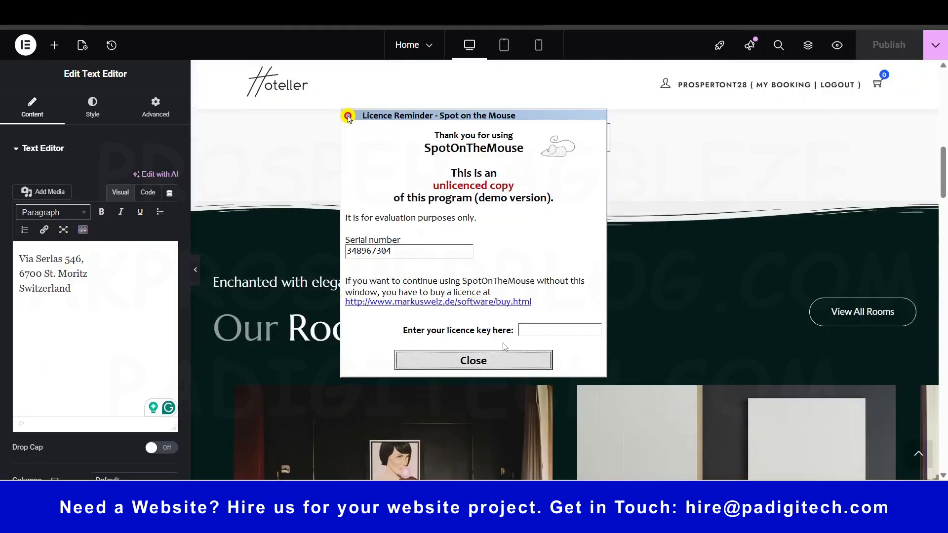
{"action": "left_click", "coordinate": [498, 355]}
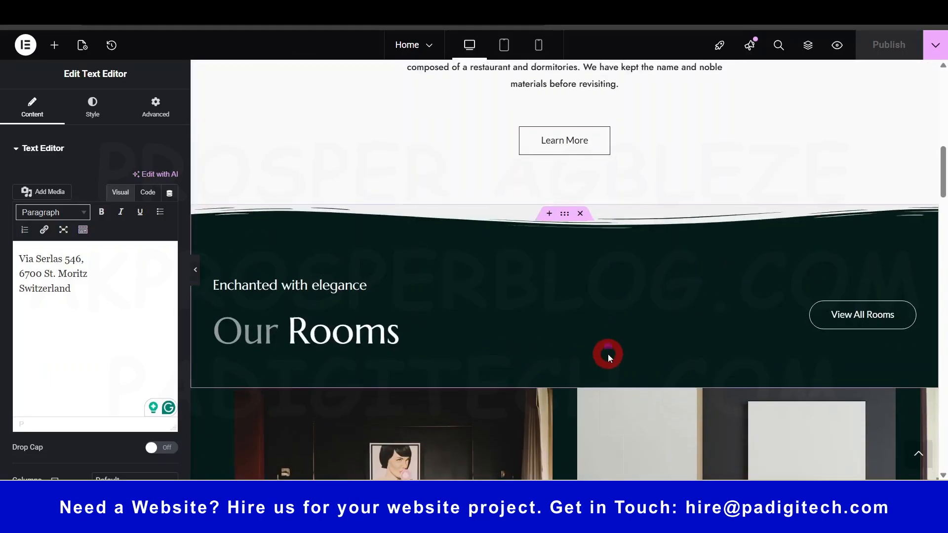
{"action": "scroll", "coordinate": [609, 351], "scroll_direction": "up", "scroll_amount": 10}
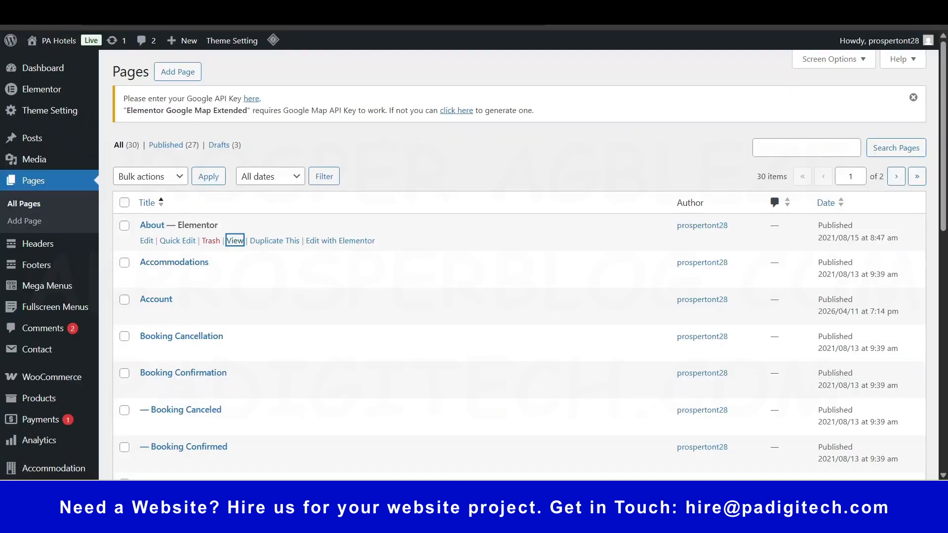
Look through the list of pages and view the live home page down to the Our Rooms section.
{"action": "scroll", "coordinate": [317, 268], "scroll_direction": "down", "scroll_amount": 8}
{"action": "scroll", "coordinate": [304, 260], "scroll_direction": "down", "scroll_amount": 4}
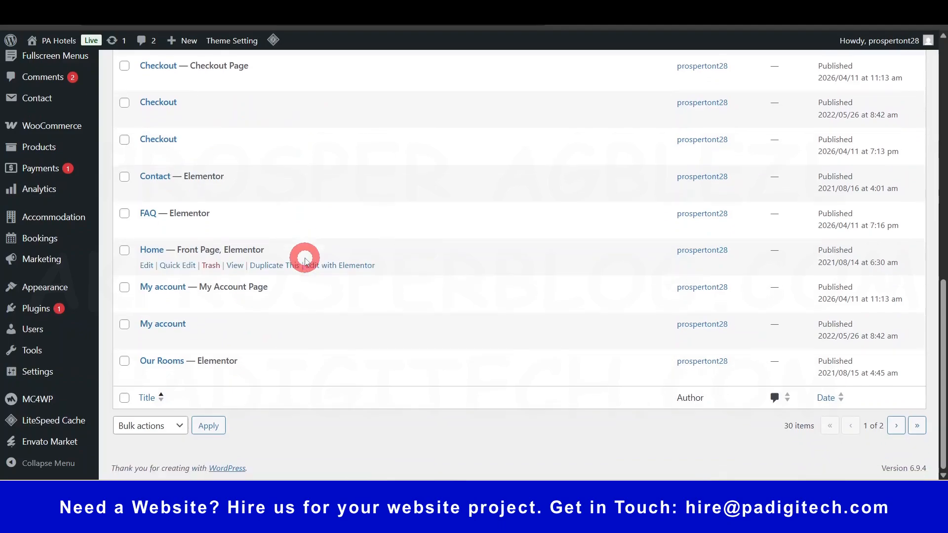
{"action": "scroll", "coordinate": [304, 261], "scroll_direction": "up", "scroll_amount": 12}
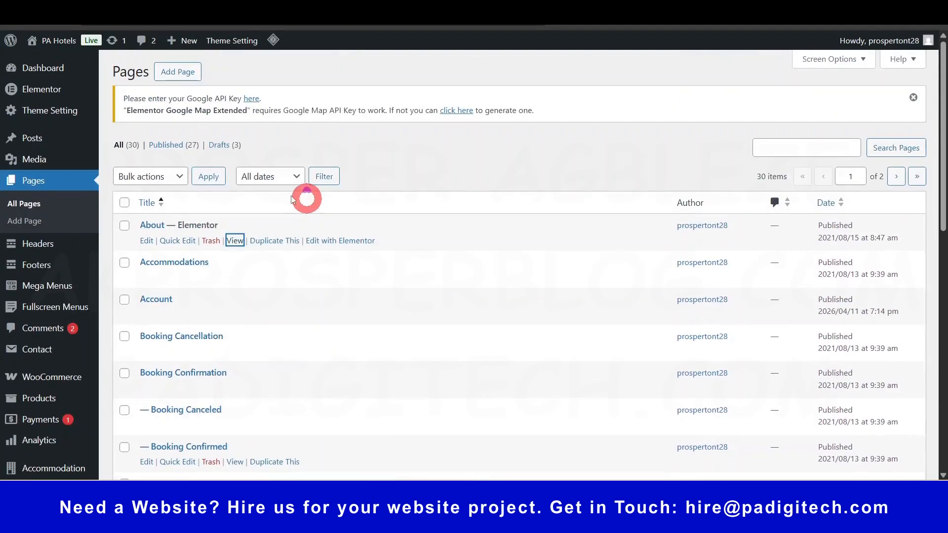
{"action": "left_click", "coordinate": [50, 72]}
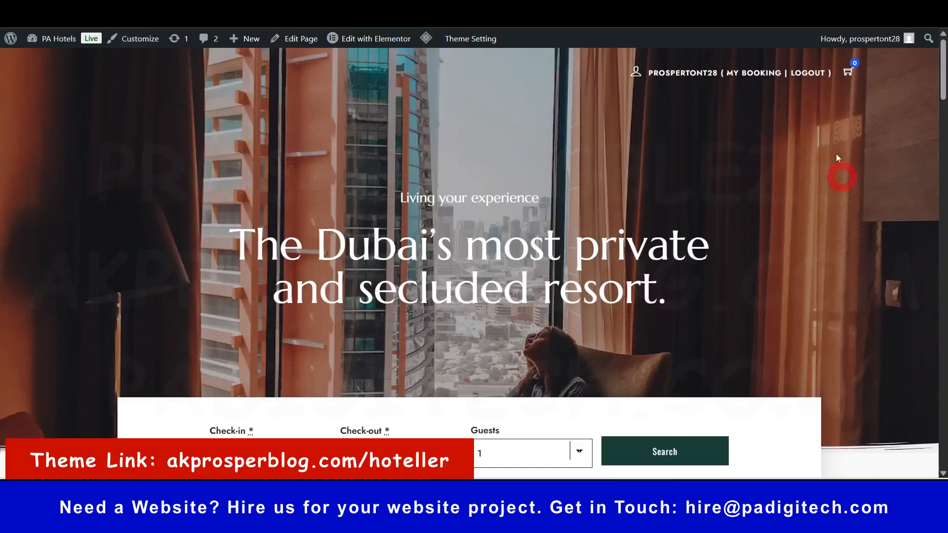
{"action": "scroll", "coordinate": [555, 175], "scroll_direction": "down", "scroll_amount": 13}
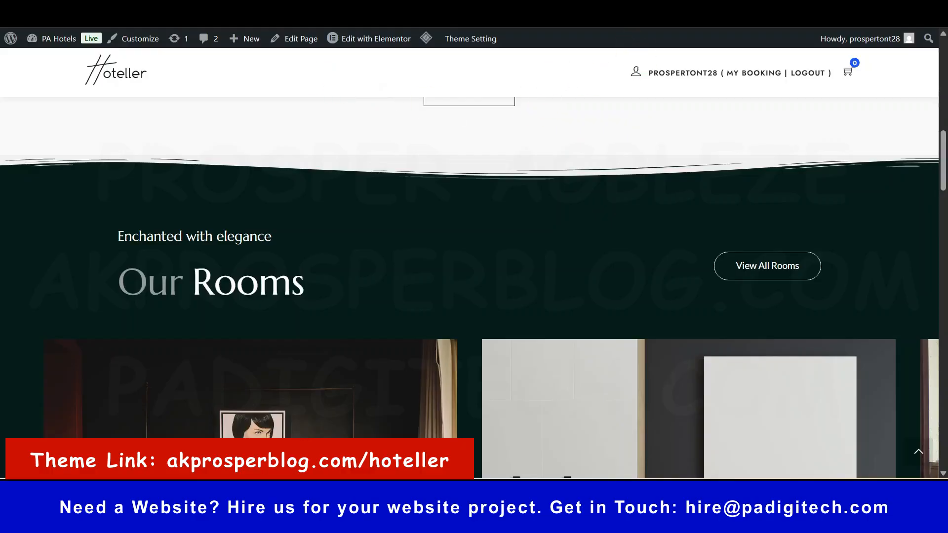
Return to the WordPress dashboard and open the Menus management page.
{"action": "left_click", "coordinate": [543, 20]}
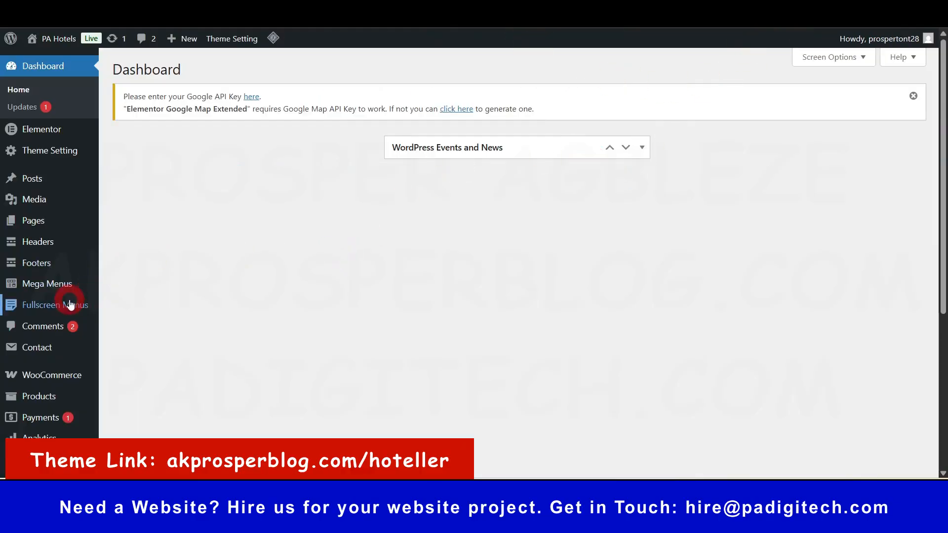
{"action": "scroll", "coordinate": [39, 200], "scroll_direction": "down", "scroll_amount": 3}
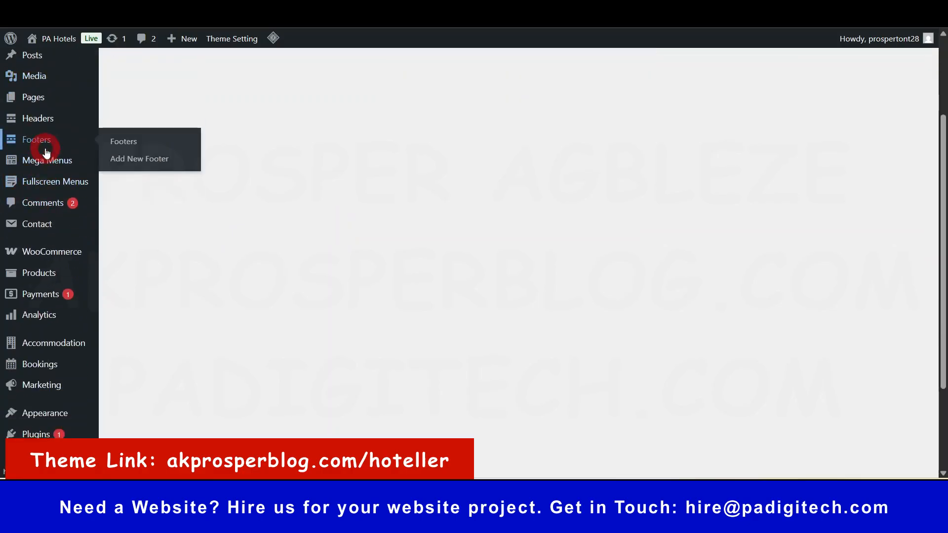
{"action": "mouse_move", "coordinate": [35, 419]}
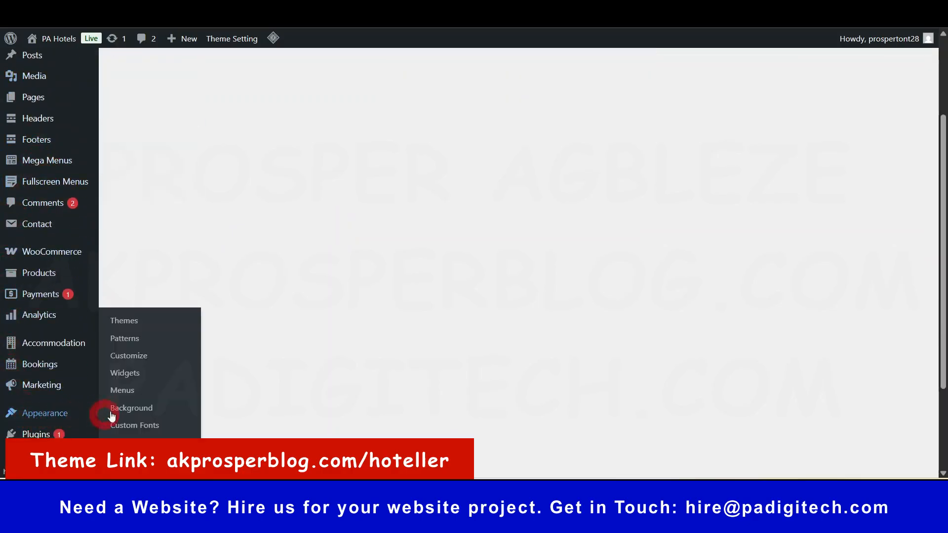
{"action": "left_click", "coordinate": [122, 390]}
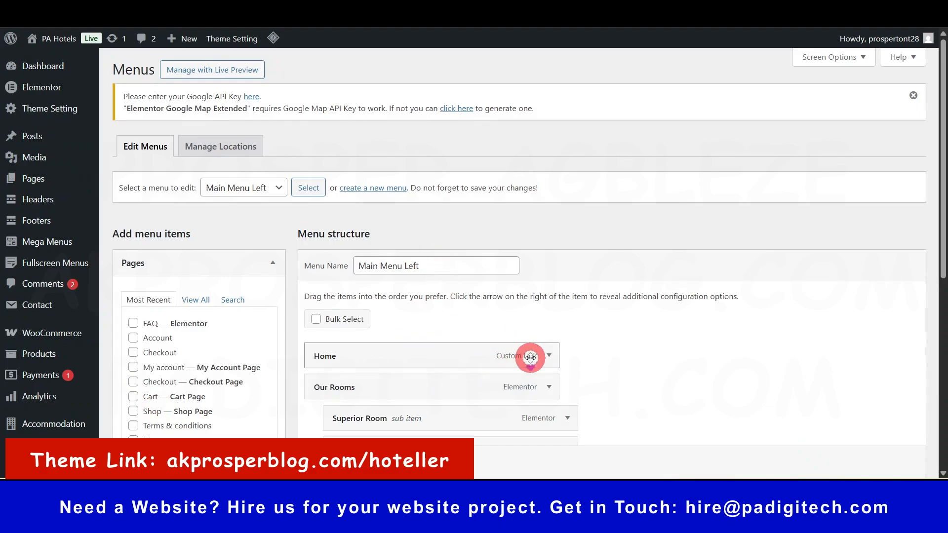
Examine the items and display location settings of Main Menu Left.
{"action": "scroll", "coordinate": [529, 358], "scroll_direction": "down", "scroll_amount": 3}
{"action": "scroll", "coordinate": [328, 193], "scroll_direction": "up", "scroll_amount": 3}
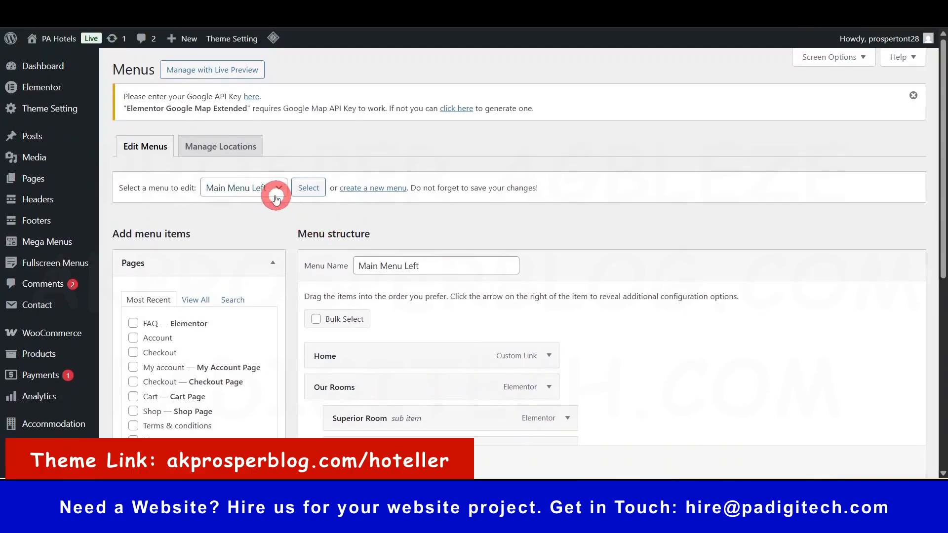
{"action": "scroll", "coordinate": [413, 334], "scroll_direction": "down", "scroll_amount": 3}
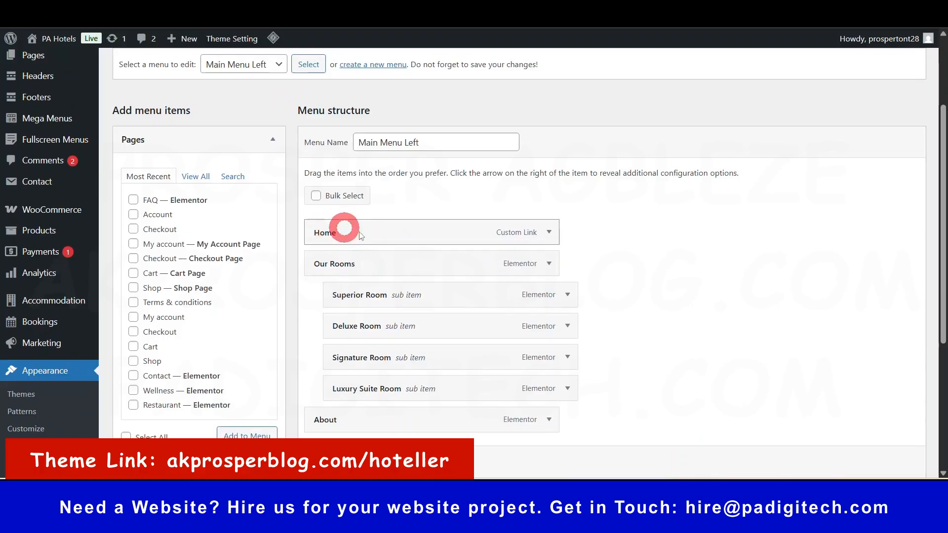
{"action": "scroll", "coordinate": [366, 176], "scroll_direction": "down", "scroll_amount": 3}
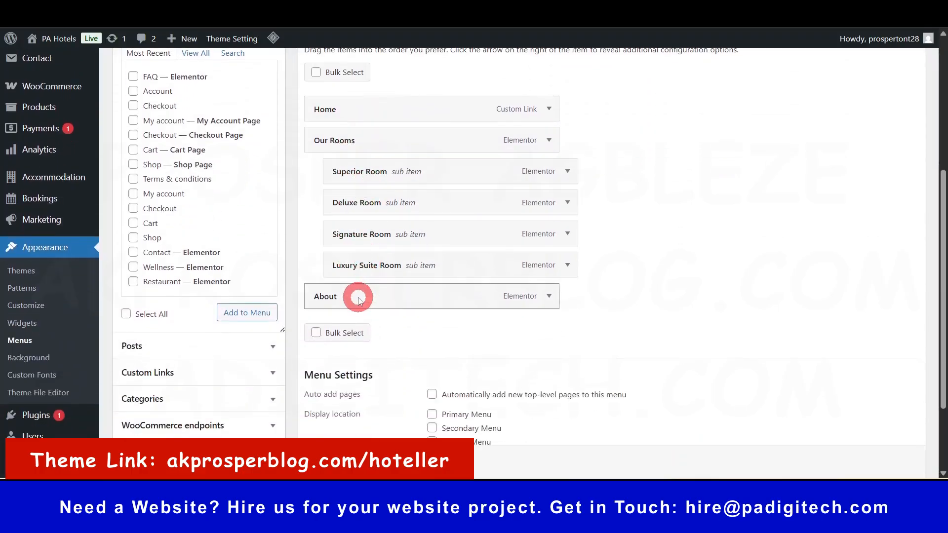
{"action": "scroll", "coordinate": [351, 289], "scroll_direction": "up", "scroll_amount": 6}
Load Main Menu Right for editing and review its items and display locations.
{"action": "left_click", "coordinate": [258, 190]}
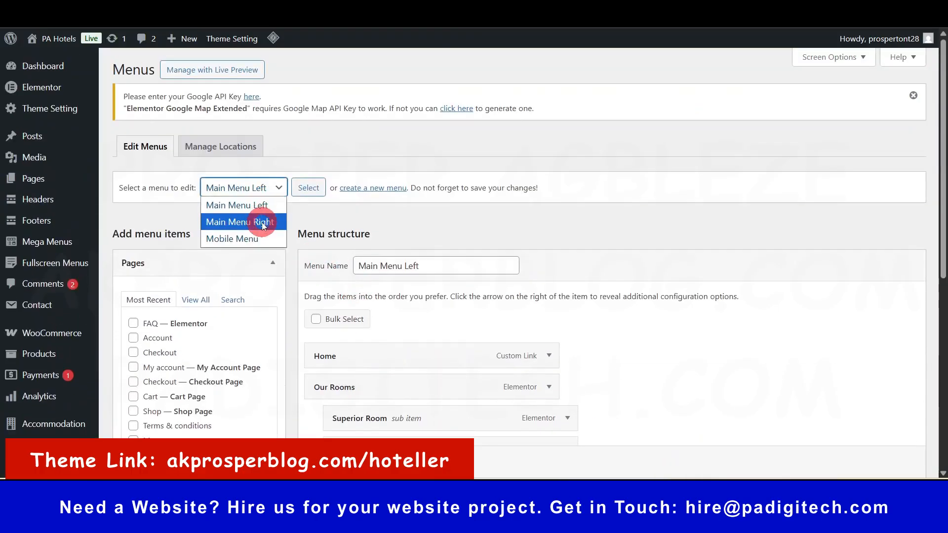
{"action": "left_click", "coordinate": [259, 221]}
{"action": "left_click", "coordinate": [312, 194]}
{"action": "scroll", "coordinate": [592, 375], "scroll_direction": "down", "scroll_amount": 3}
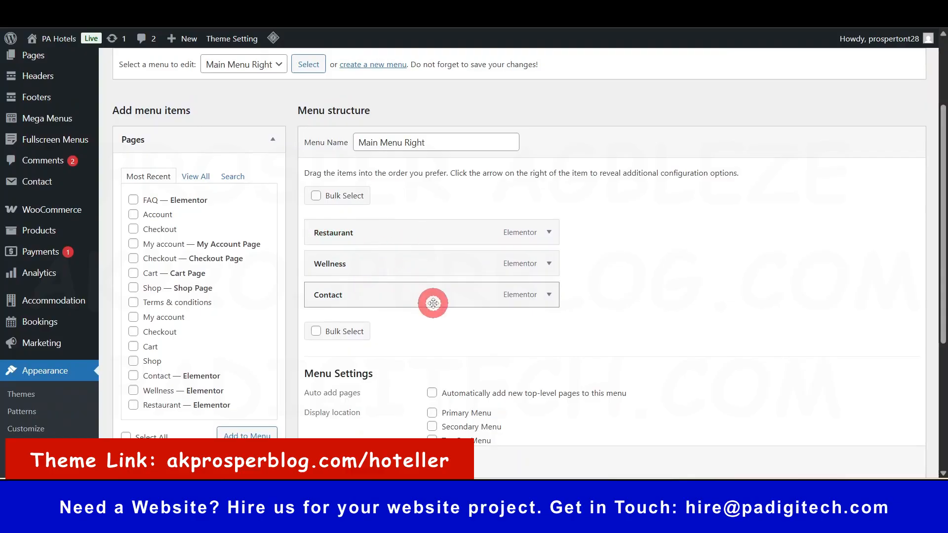
{"action": "scroll", "coordinate": [433, 301], "scroll_direction": "down", "scroll_amount": 2}
{"action": "scroll", "coordinate": [433, 301], "scroll_direction": "up", "scroll_amount": 5}
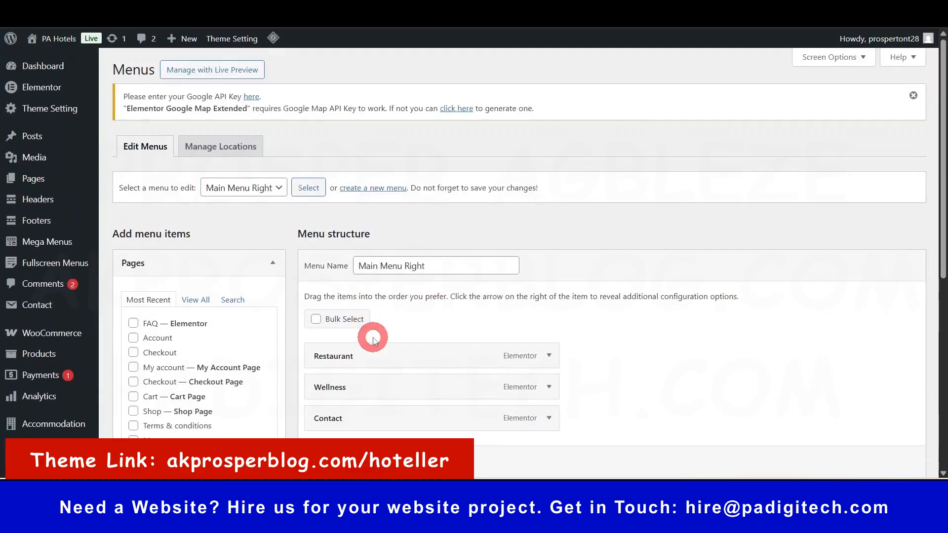
{"action": "scroll", "coordinate": [374, 340], "scroll_direction": "down", "scroll_amount": 3}
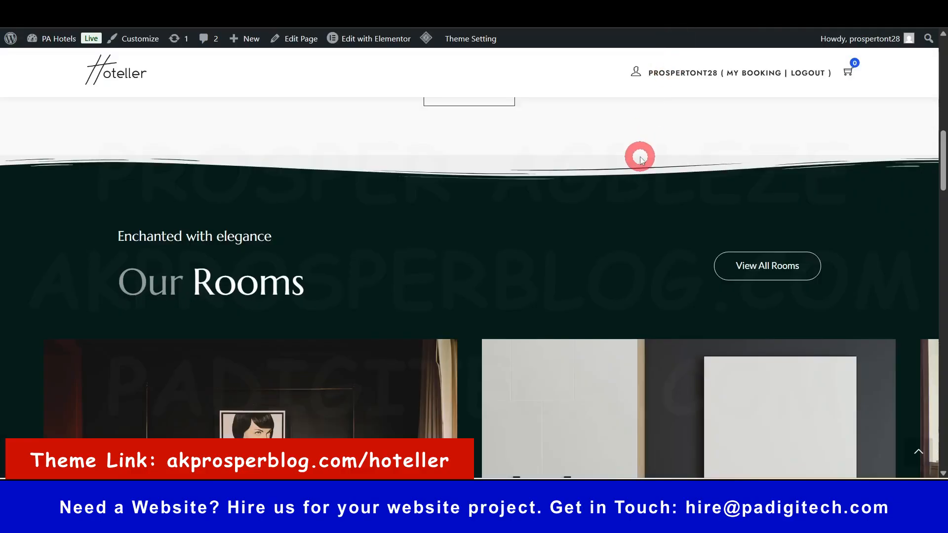
Check the live home page's header, assign Main Menu Right to the Primary Menu location and save it.
{"action": "scroll", "coordinate": [609, 152], "scroll_direction": "up", "scroll_amount": 10}
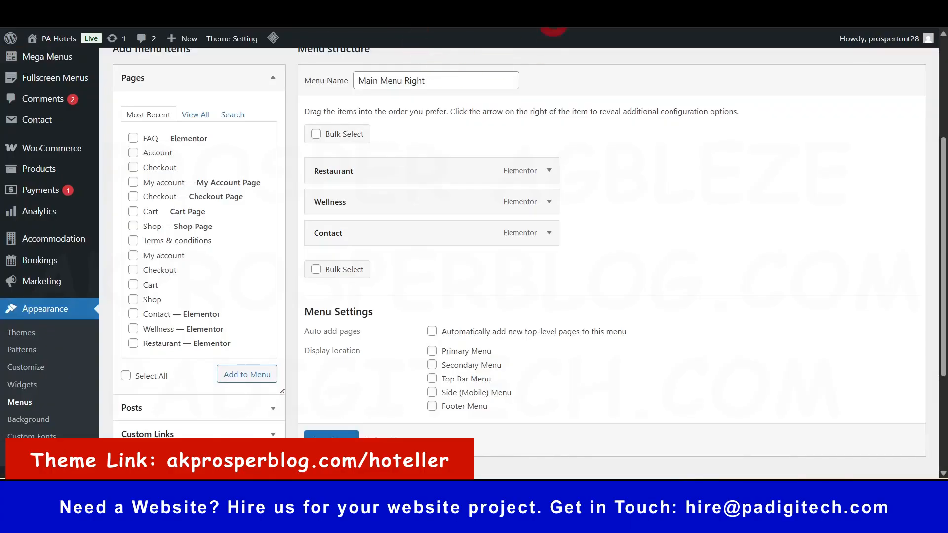
{"action": "scroll", "coordinate": [409, 146], "scroll_direction": "up", "scroll_amount": 1}
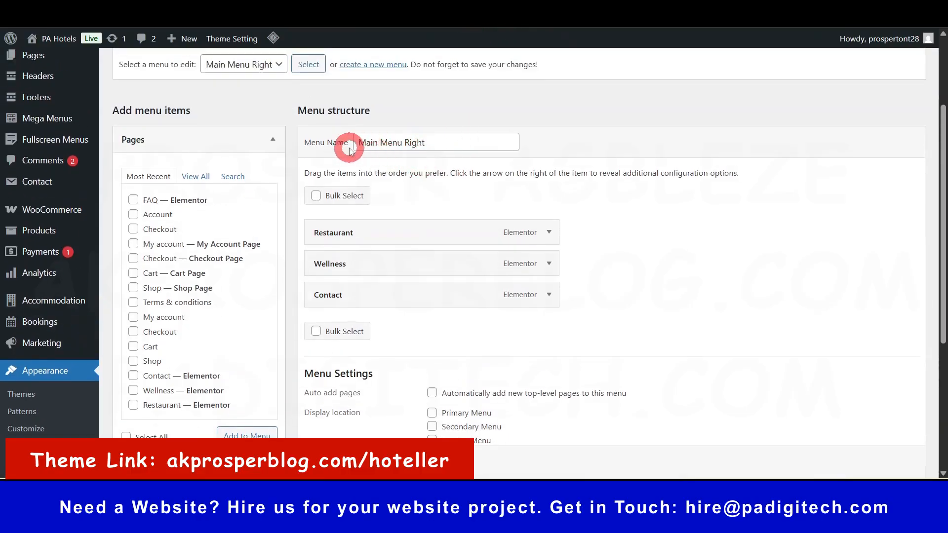
{"action": "scroll", "coordinate": [381, 148], "scroll_direction": "down", "scroll_amount": 3}
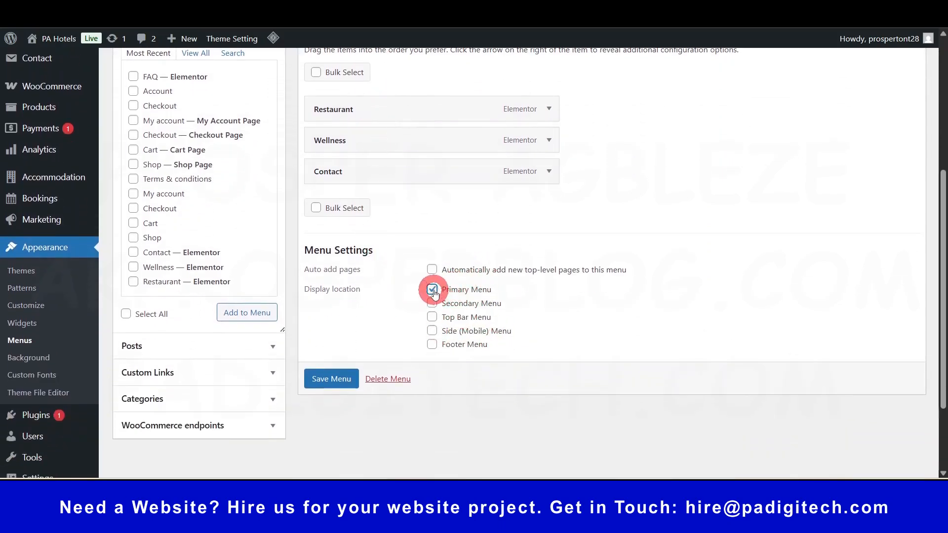
{"action": "left_click", "coordinate": [328, 381]}
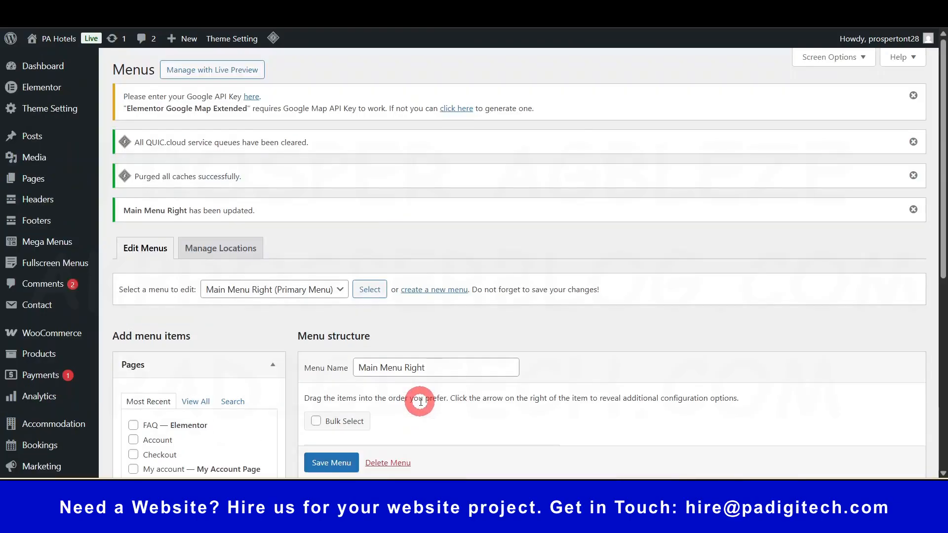
Remove Main Menu Right from the Primary Menu display location and save the menu.
{"action": "scroll", "coordinate": [438, 349], "scroll_direction": "down", "scroll_amount": 7}
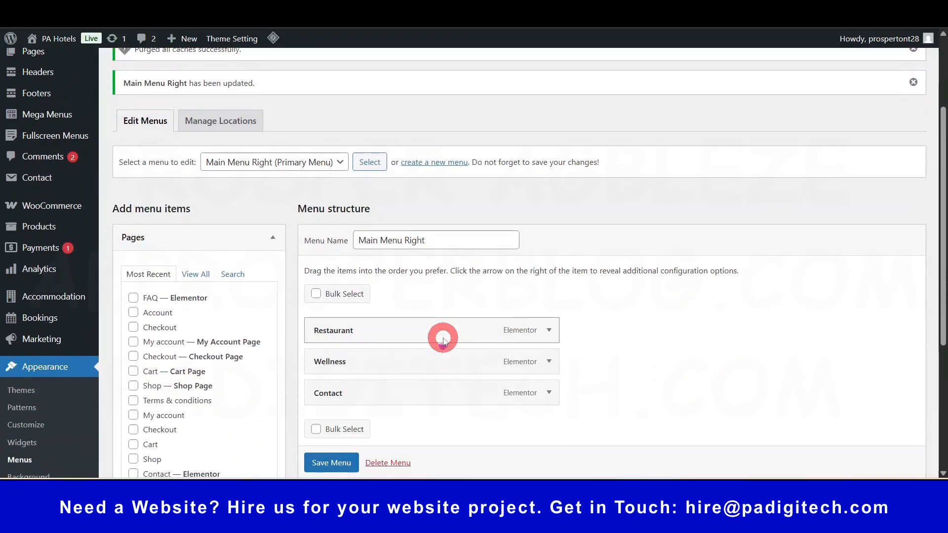
{"action": "left_click", "coordinate": [663, 24]}
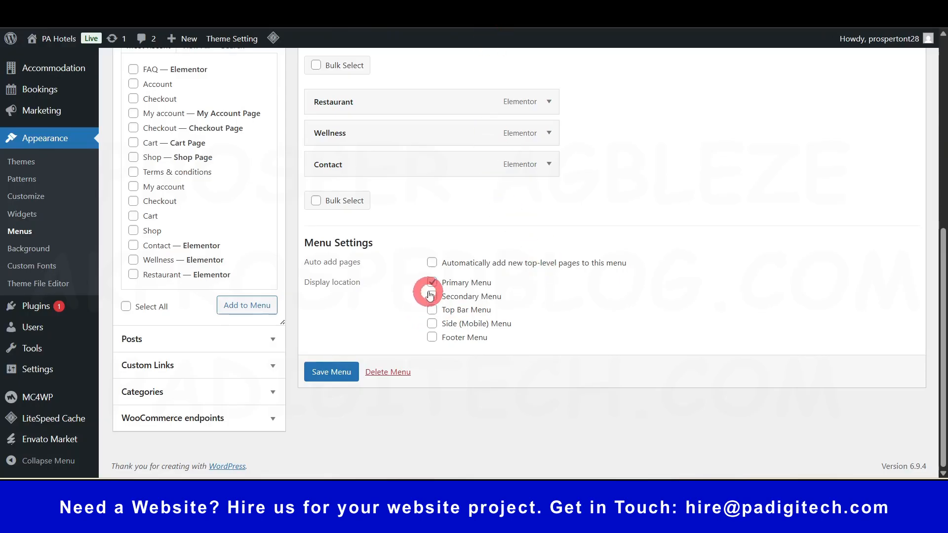
{"action": "left_click", "coordinate": [344, 378]}
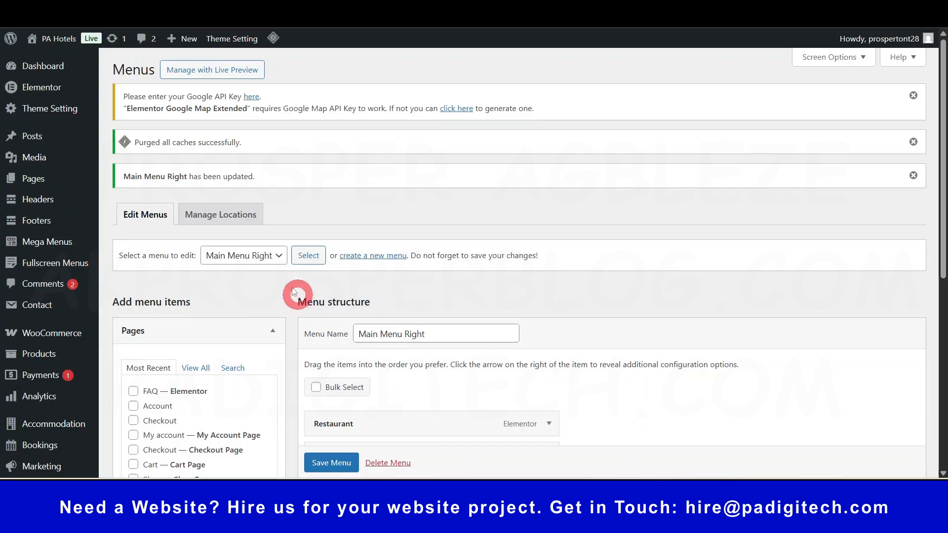
Create a new menu named Footer Menu without assigning any display location.
{"action": "left_click", "coordinate": [262, 255]}
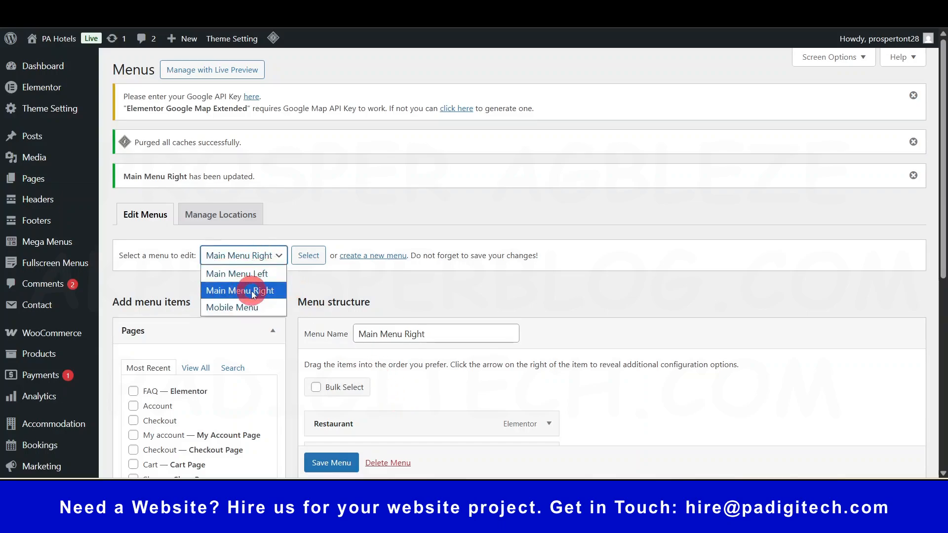
{"action": "left_click", "coordinate": [376, 255]}
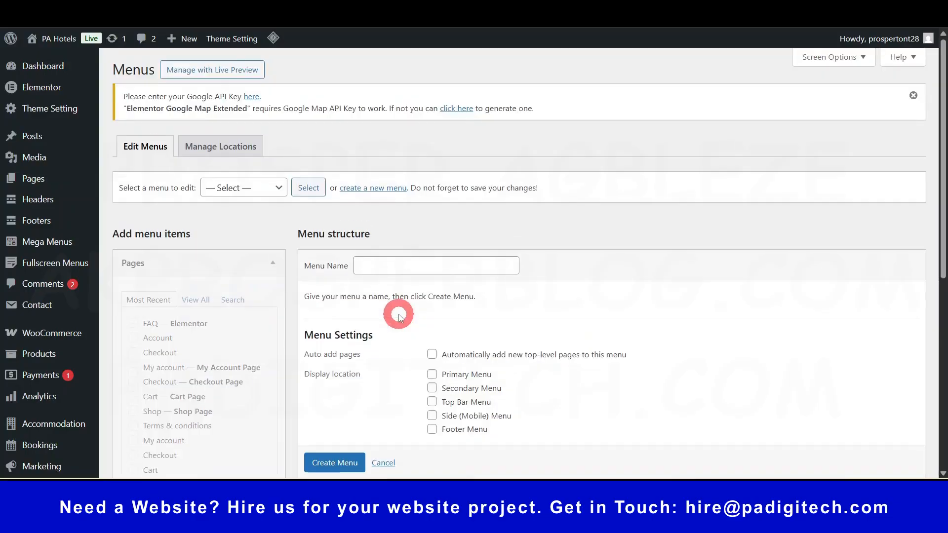
{"action": "left_click", "coordinate": [423, 266]}
{"action": "scroll", "coordinate": [444, 328], "scroll_direction": "down", "scroll_amount": 2}
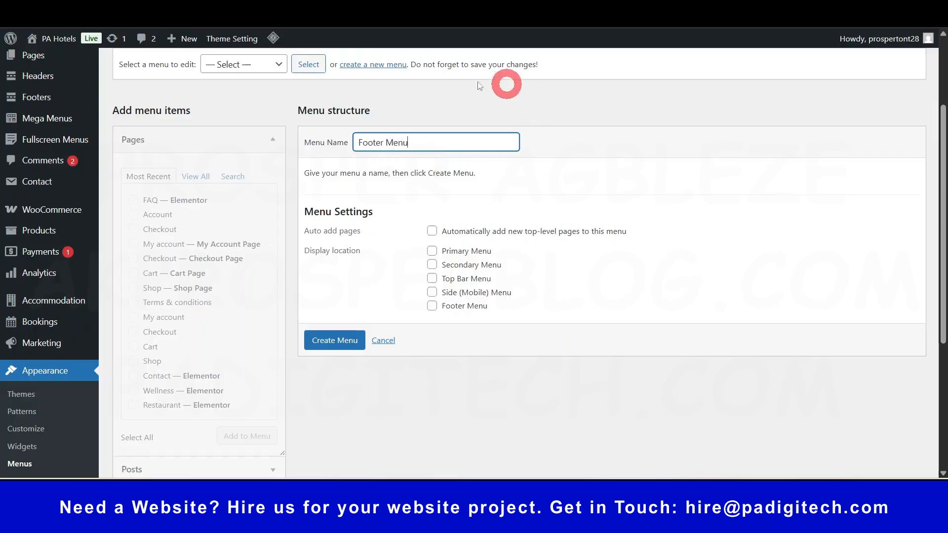
{"action": "left_click", "coordinate": [335, 342]}
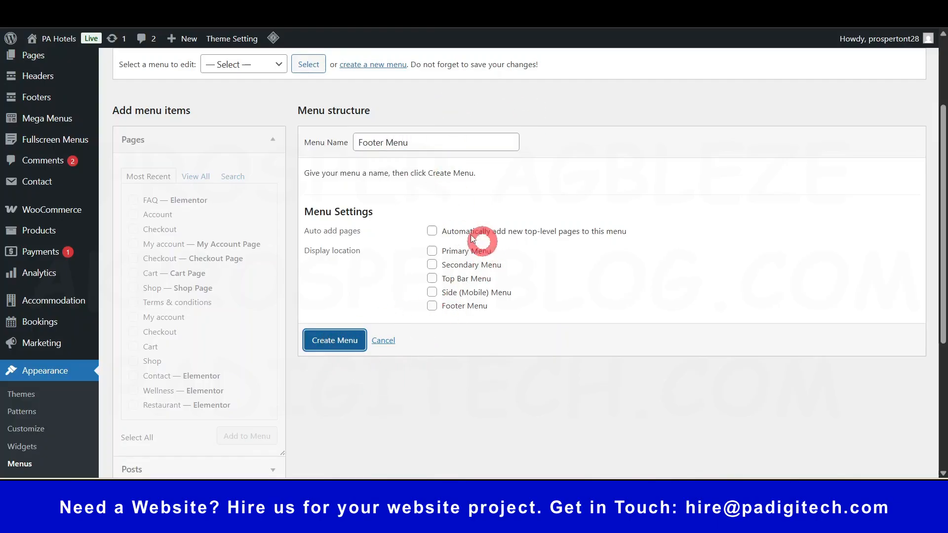
Add the Home, Contact, FAQ and Terms & conditions pages to Footer Menu from the full page list.
{"action": "scroll", "coordinate": [488, 301], "scroll_direction": "down", "scroll_amount": 2}
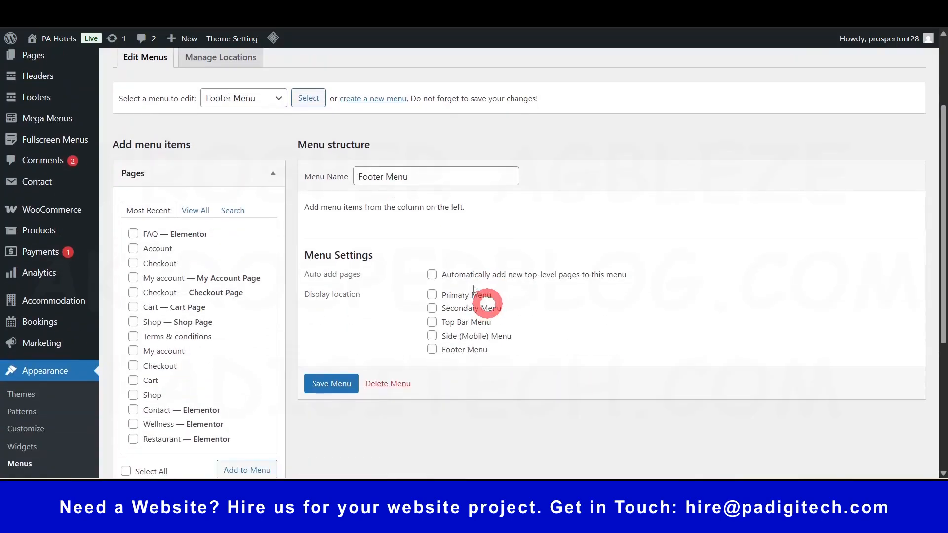
{"action": "left_click", "coordinate": [196, 210]}
{"action": "scroll", "coordinate": [203, 215], "scroll_direction": "down", "scroll_amount": 2}
{"action": "scroll", "coordinate": [202, 214], "scroll_direction": "down", "scroll_amount": 1}
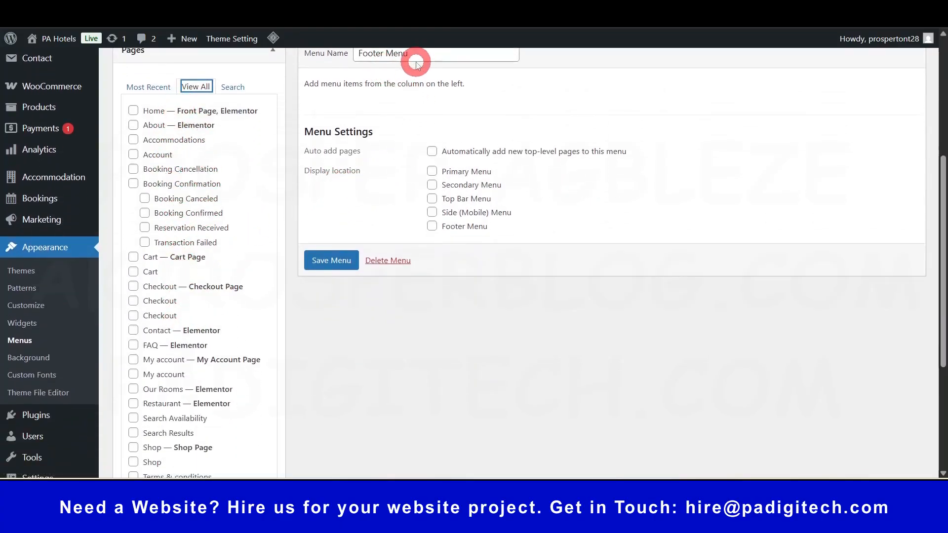
{"action": "scroll", "coordinate": [180, 284], "scroll_direction": "down", "scroll_amount": 1}
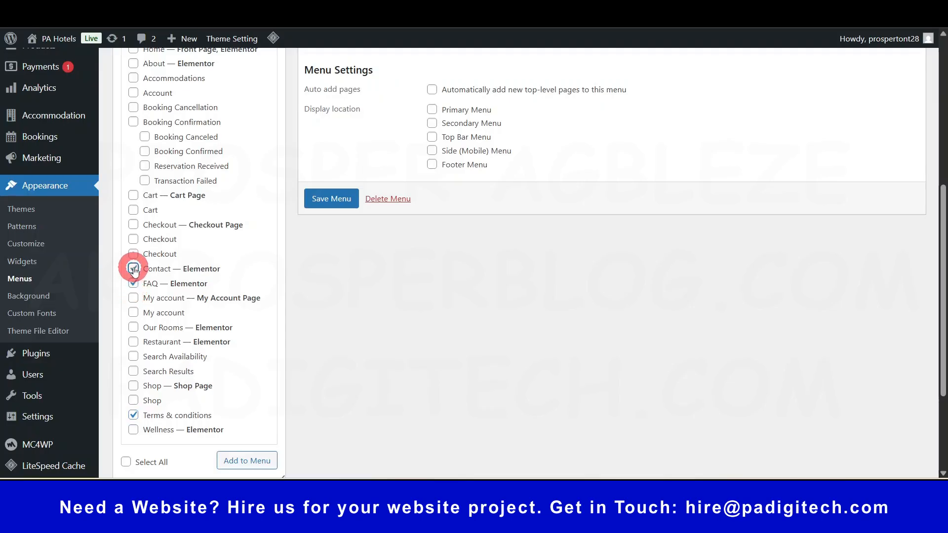
{"action": "scroll", "coordinate": [134, 269], "scroll_direction": "up", "scroll_amount": 3}
{"action": "left_click", "coordinate": [134, 172]}
{"action": "scroll", "coordinate": [198, 282], "scroll_direction": "down", "scroll_amount": 4}
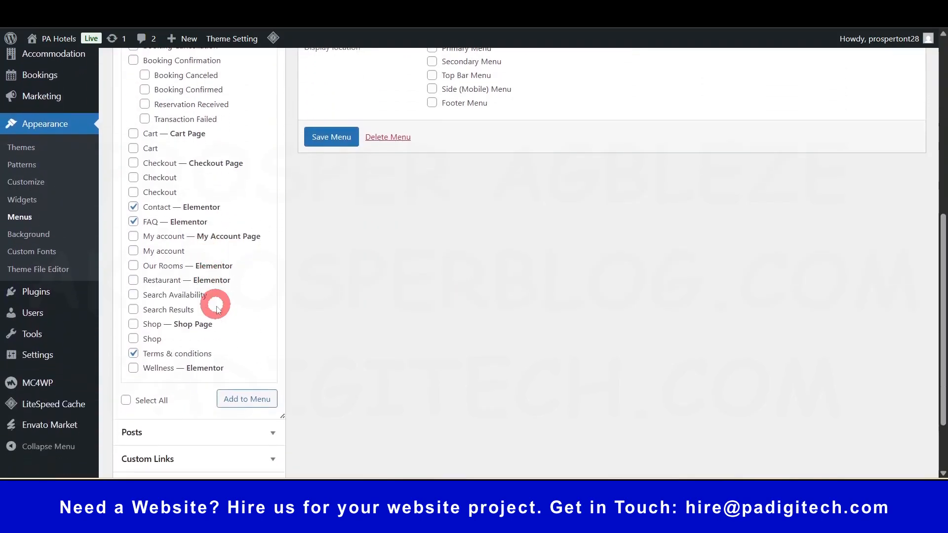
{"action": "left_click", "coordinate": [247, 398]}
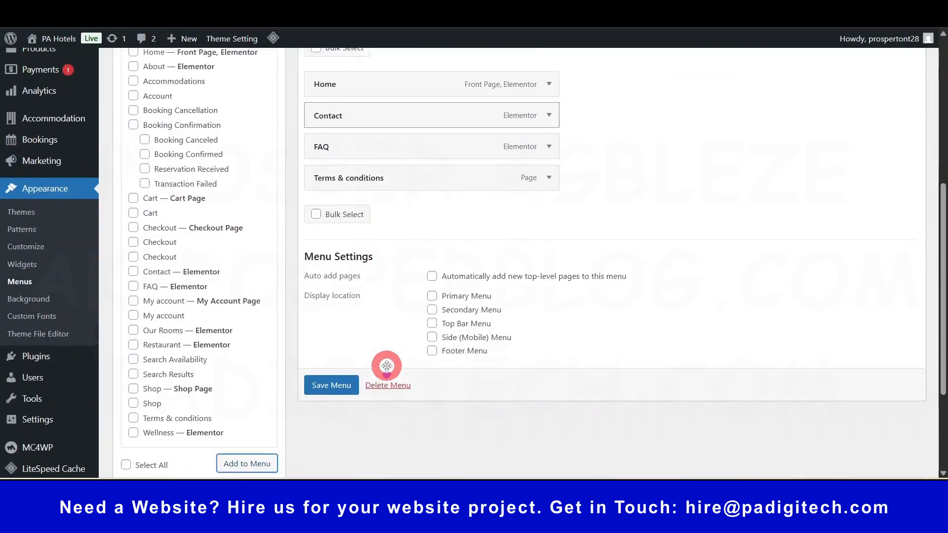
Review the items in Footer Menu and examine the Posts, Custom Links and Categories sources for adding menu items.
{"action": "scroll", "coordinate": [387, 366], "scroll_direction": "down", "scroll_amount": 3}
{"action": "scroll", "coordinate": [387, 345], "scroll_direction": "up", "scroll_amount": 8}
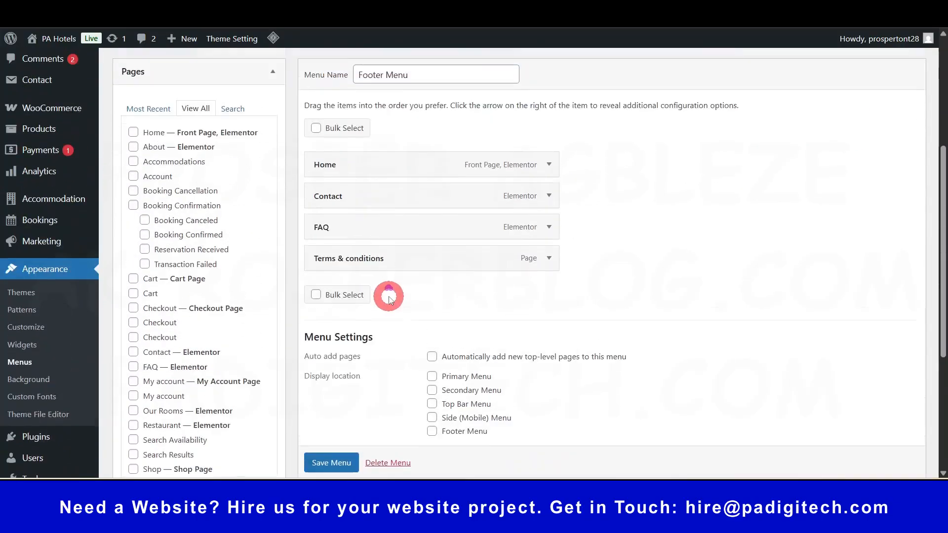
{"action": "scroll", "coordinate": [387, 296], "scroll_direction": "down", "scroll_amount": 8}
{"action": "left_click", "coordinate": [272, 345]}
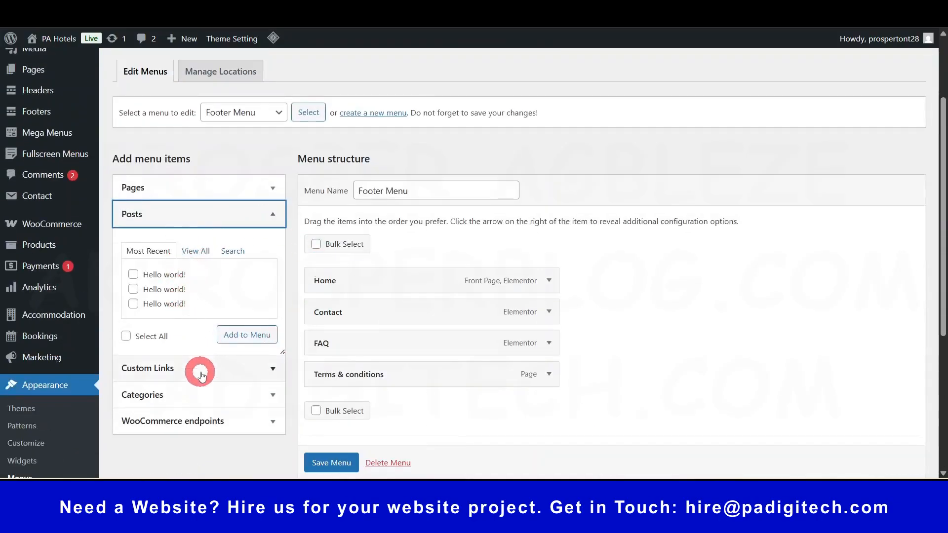
{"action": "left_click", "coordinate": [200, 368]}
{"action": "left_click", "coordinate": [226, 282]}
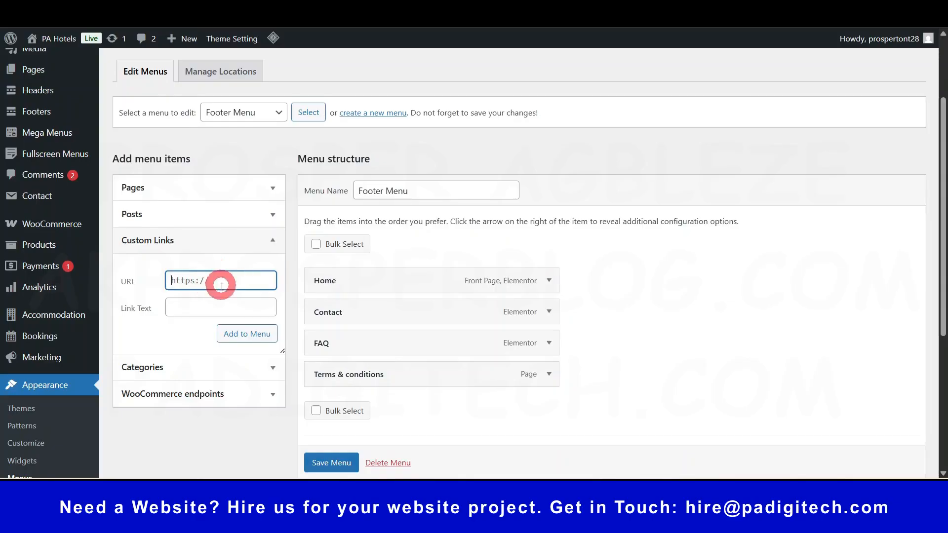
{"action": "left_click", "coordinate": [207, 308]}
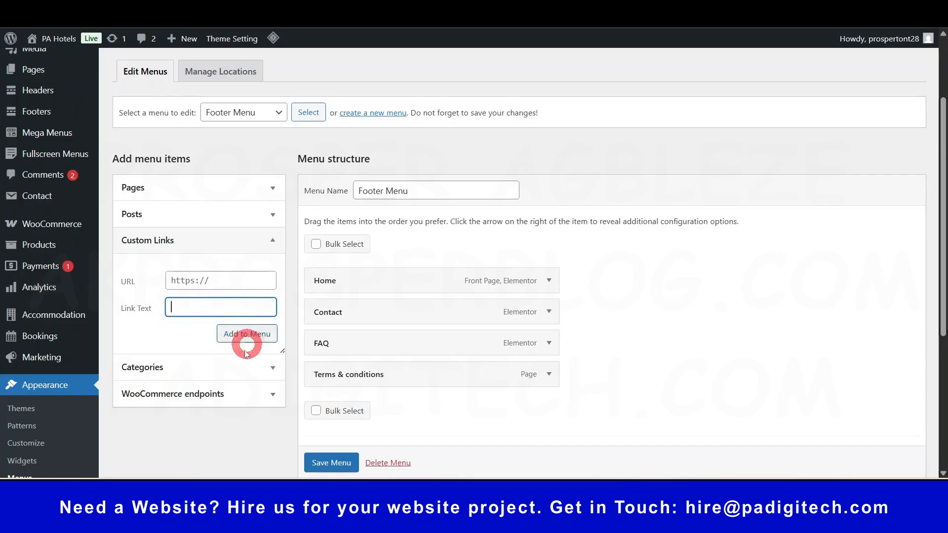
{"action": "left_click", "coordinate": [269, 368]}
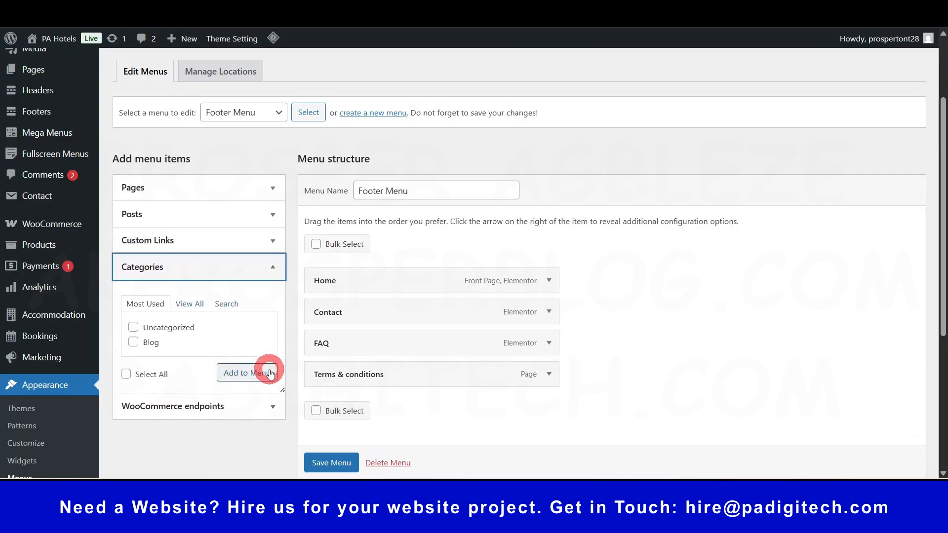
{"action": "left_click", "coordinate": [193, 306]}
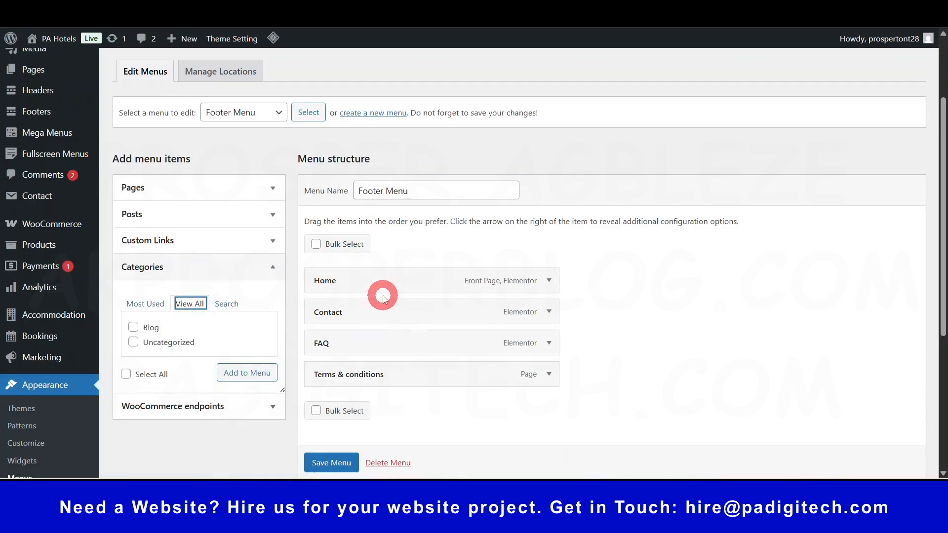
Move Contact below FAQ in Footer Menu, nest it as a sub item of FAQ and save the menu.
{"action": "scroll", "coordinate": [384, 298], "scroll_direction": "down", "scroll_amount": 3}
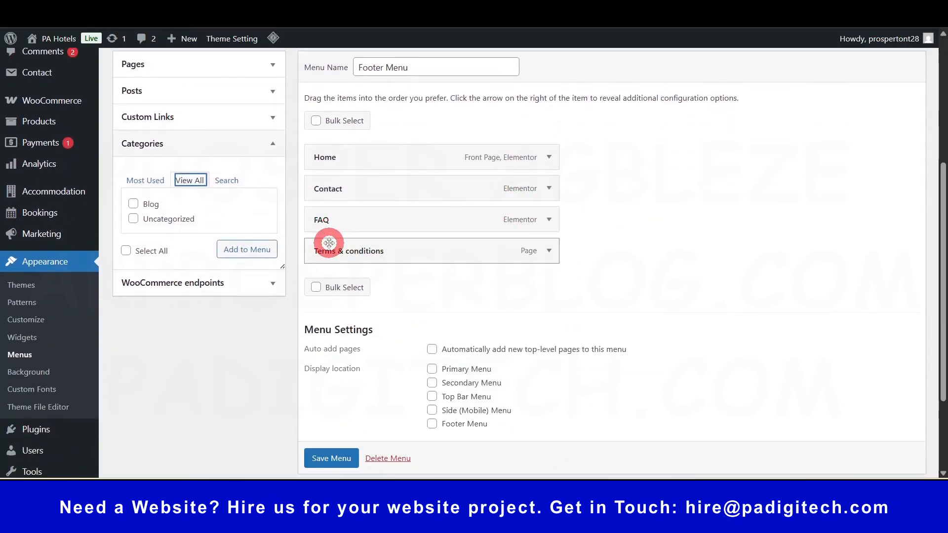
{"action": "left_click_drag", "start_coordinate": [333, 195], "coordinate": [336, 223]}
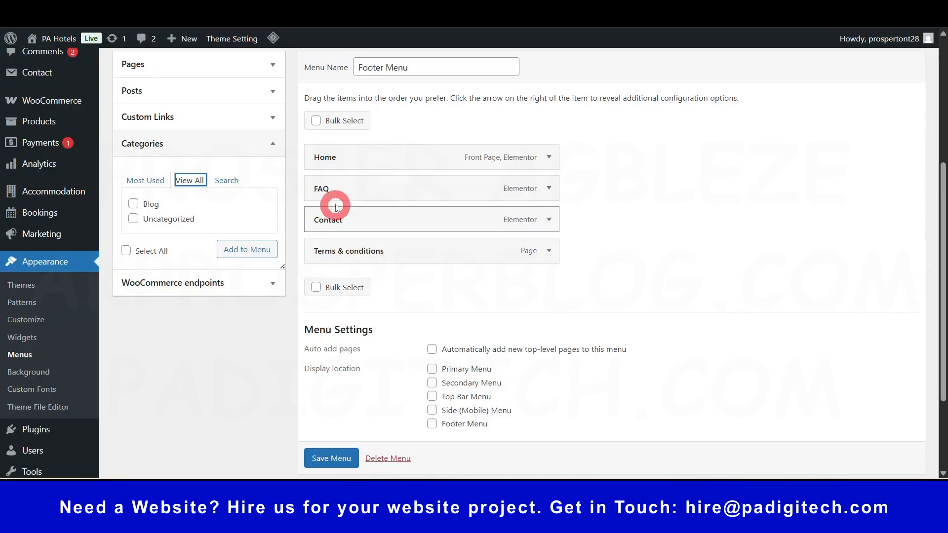
{"action": "left_click_drag", "start_coordinate": [326, 223], "coordinate": [386, 258]}
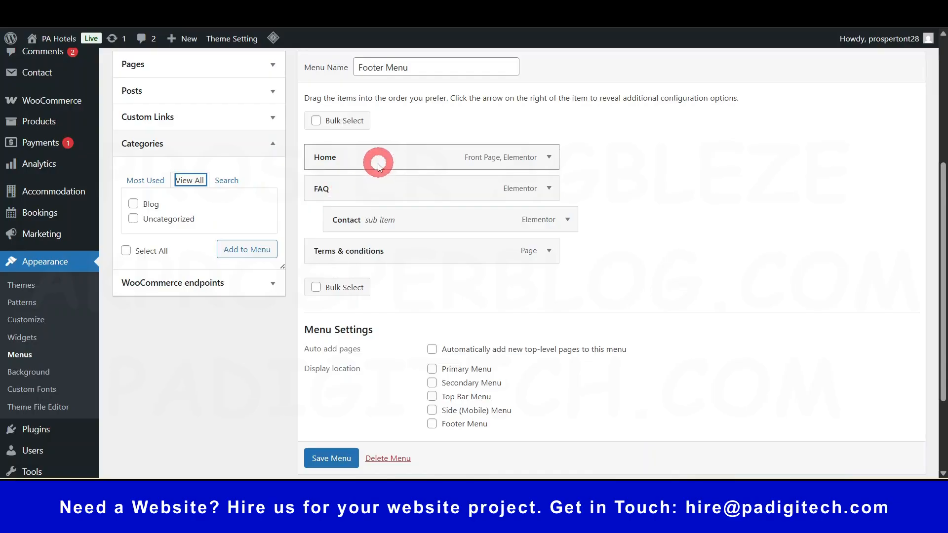
{"action": "scroll", "coordinate": [373, 266], "scroll_direction": "down", "scroll_amount": 3}
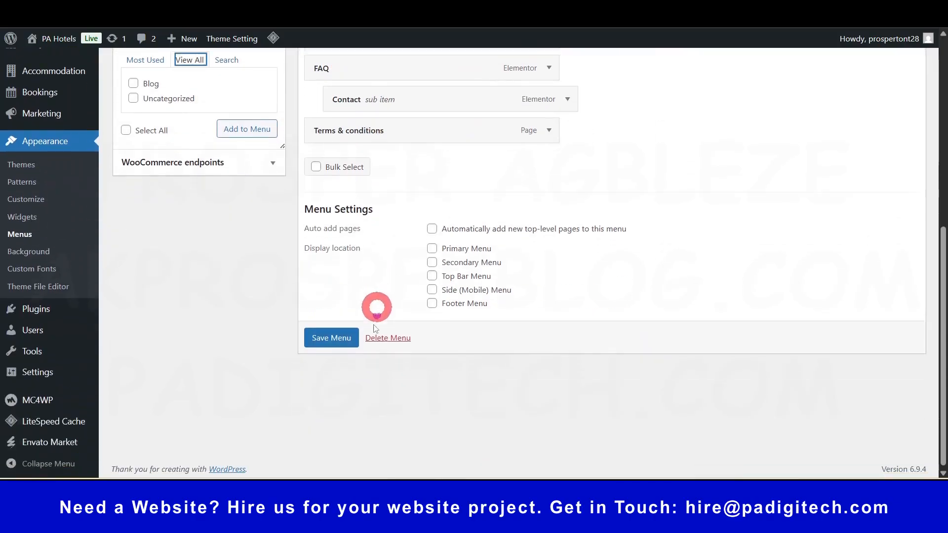
{"action": "left_click", "coordinate": [334, 344]}
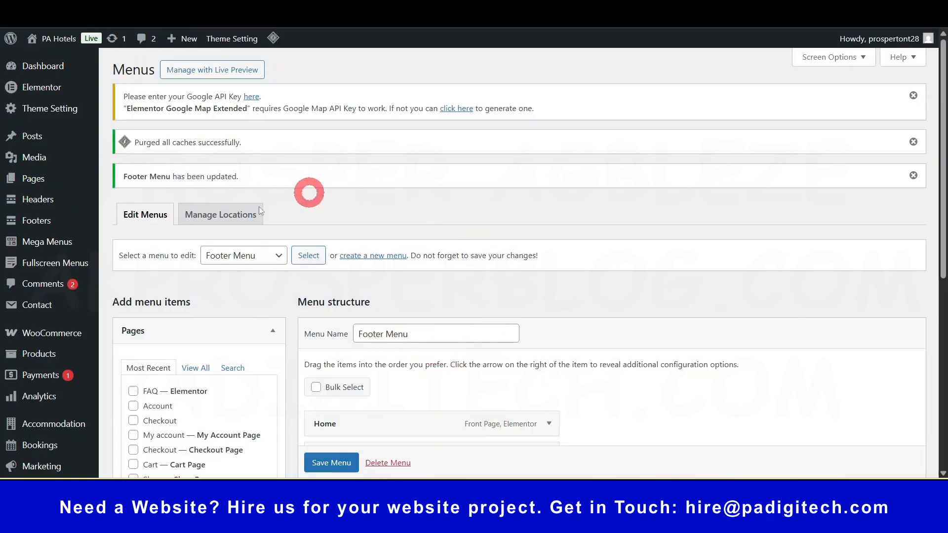
{"action": "scroll", "coordinate": [345, 332], "scroll_direction": "down", "scroll_amount": 5}
{"action": "scroll", "coordinate": [353, 359], "scroll_direction": "up", "scroll_amount": 5}
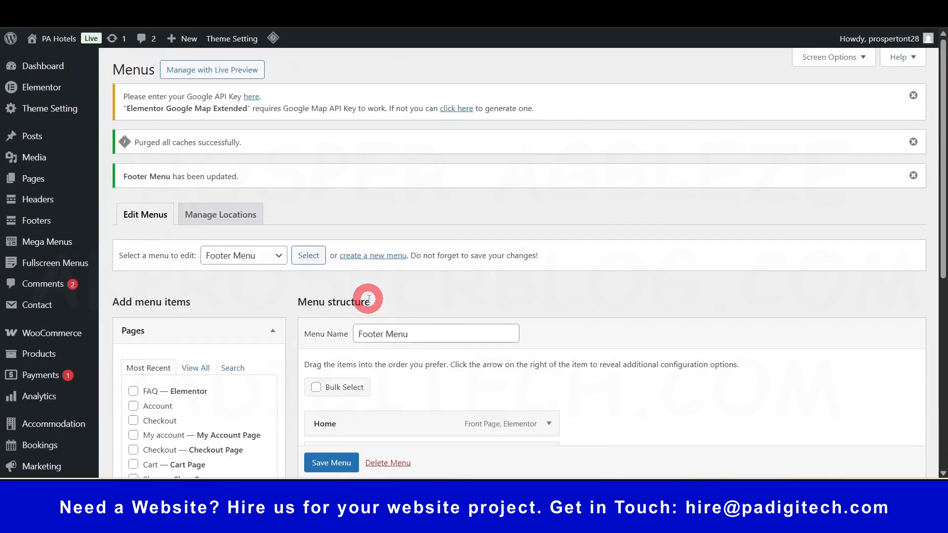
Open the list of the site's header templates.
{"action": "left_click", "coordinate": [56, 69]}
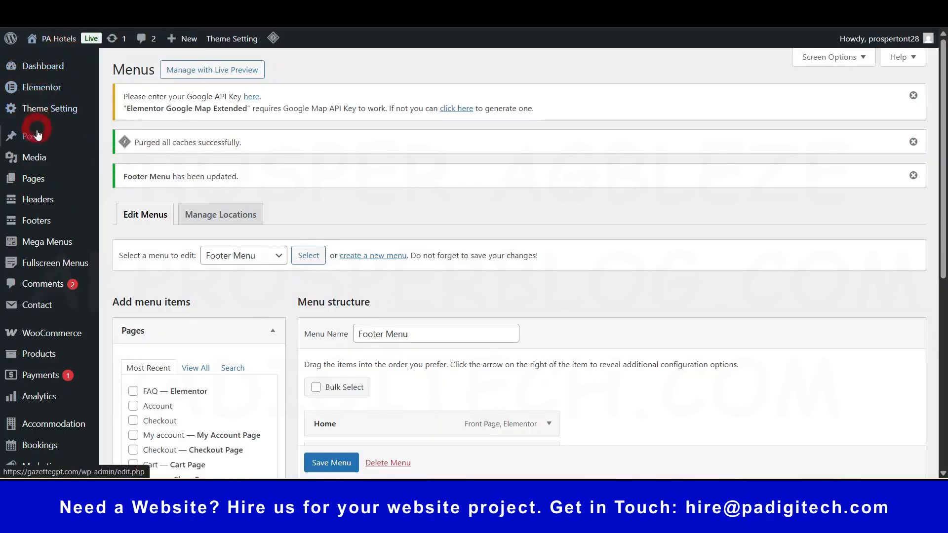
{"action": "mouse_move", "coordinate": [34, 143]}
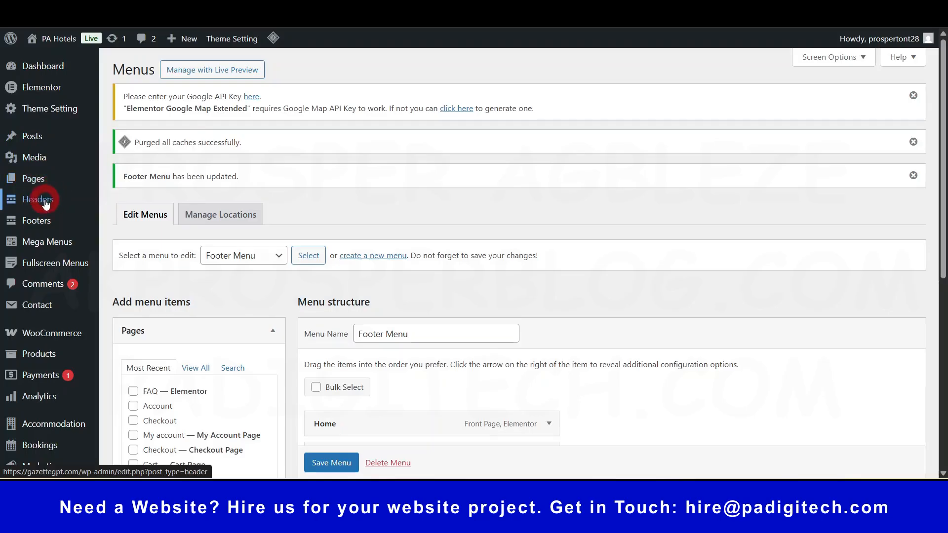
{"action": "mouse_move", "coordinate": [58, 222]}
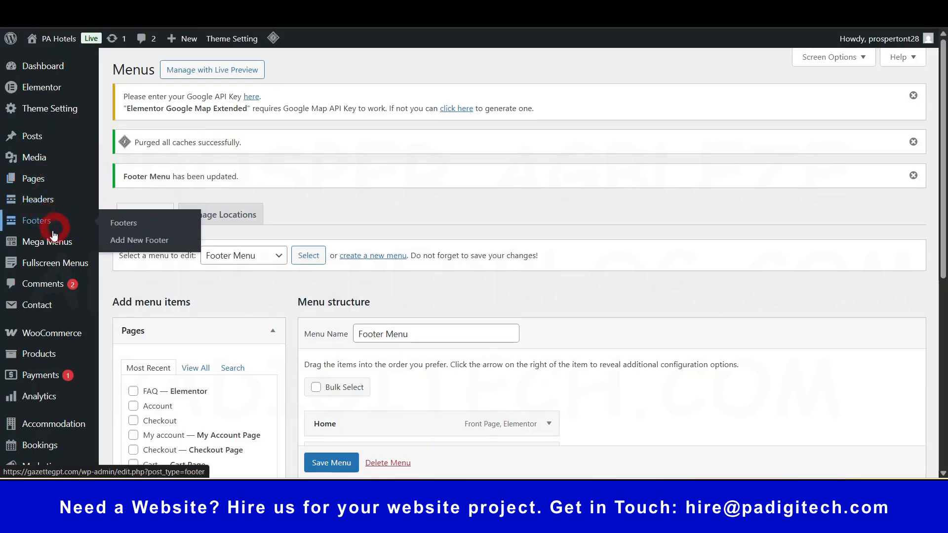
{"action": "mouse_move", "coordinate": [59, 250]}
{"action": "mouse_move", "coordinate": [34, 267]}
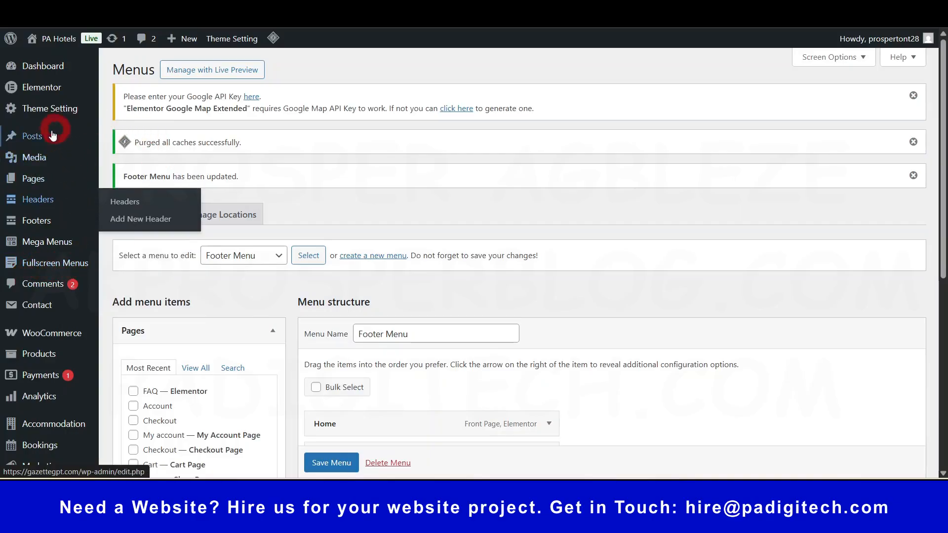
{"action": "mouse_move", "coordinate": [44, 203]}
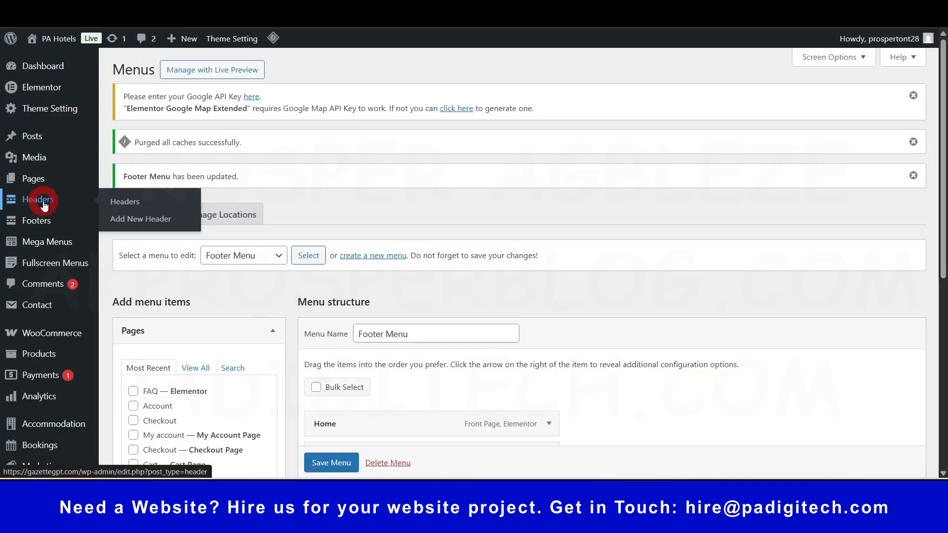
{"action": "left_click", "coordinate": [44, 204]}
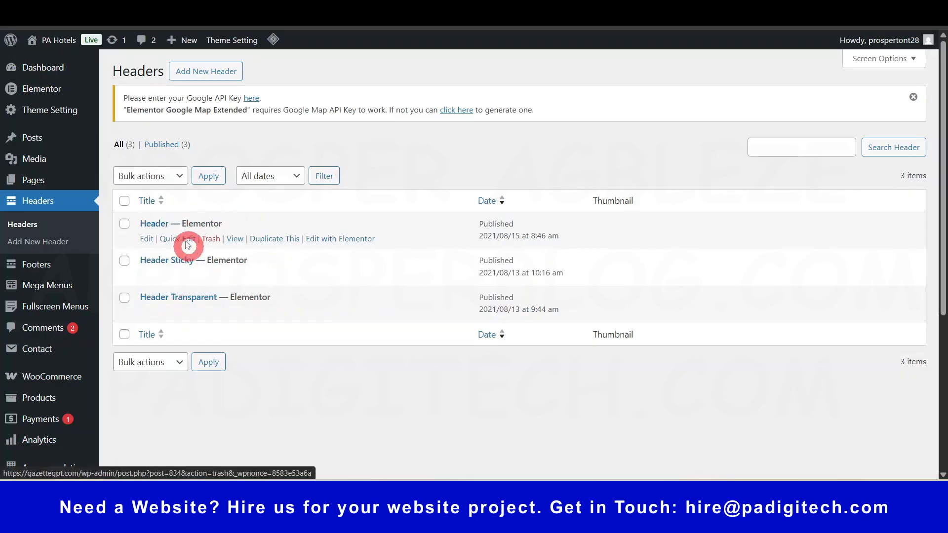
View the template named Header on the site and compare its normal and scrolled appearance.
{"action": "left_click", "coordinate": [234, 241]}
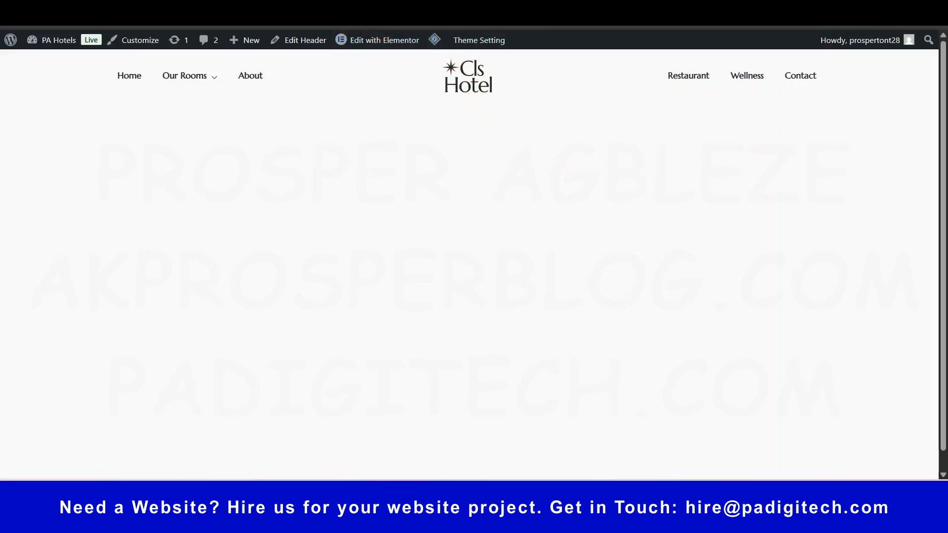
{"action": "left_click", "coordinate": [292, 40]}
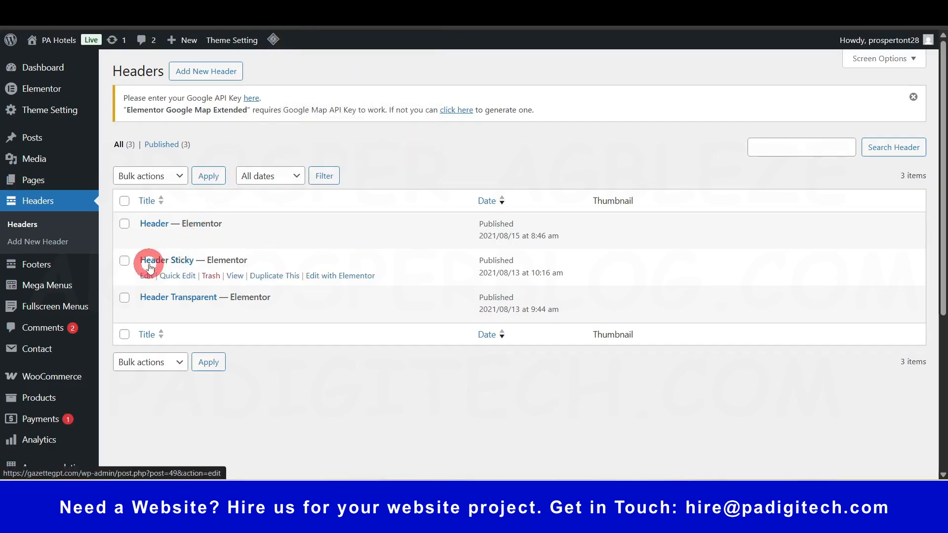
{"action": "key", "text": "alt+Left"}
{"action": "scroll", "coordinate": [487, 170], "scroll_direction": "down", "scroll_amount": 1}
{"action": "scroll", "coordinate": [487, 170], "scroll_direction": "up", "scroll_amount": 1}
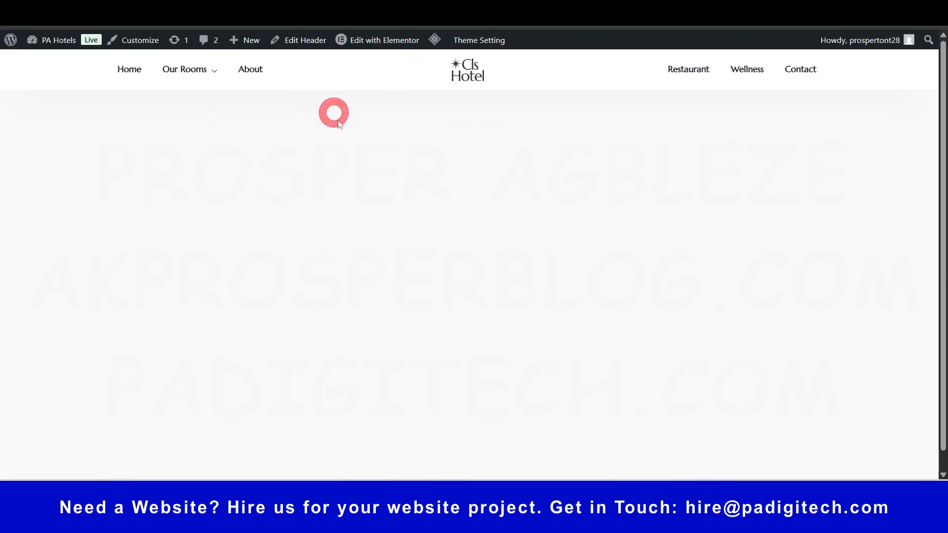
Switch to the live home page and examine how its header and menu behave down to the Our Rooms section.
{"action": "key", "text": "ctrl+Tab"}
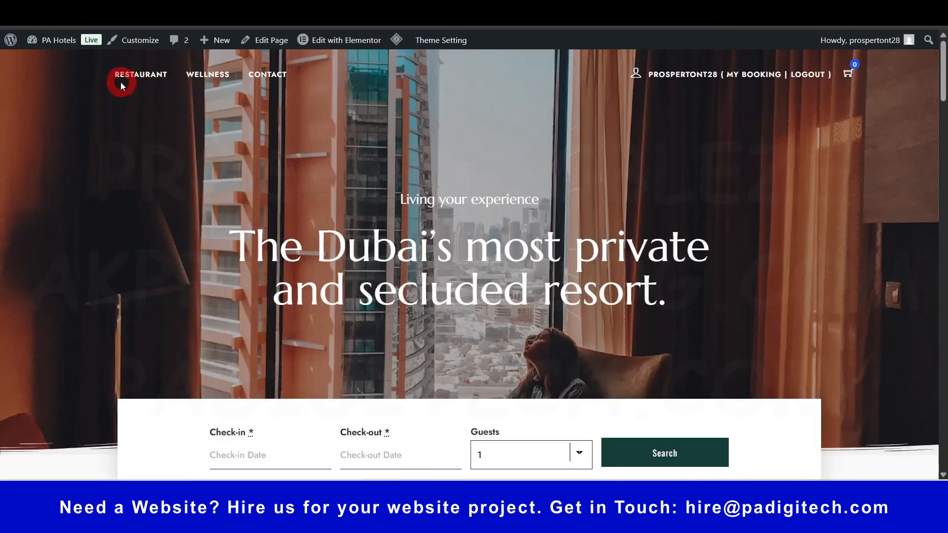
{"action": "scroll", "coordinate": [543, 129], "scroll_direction": "down", "scroll_amount": 5}
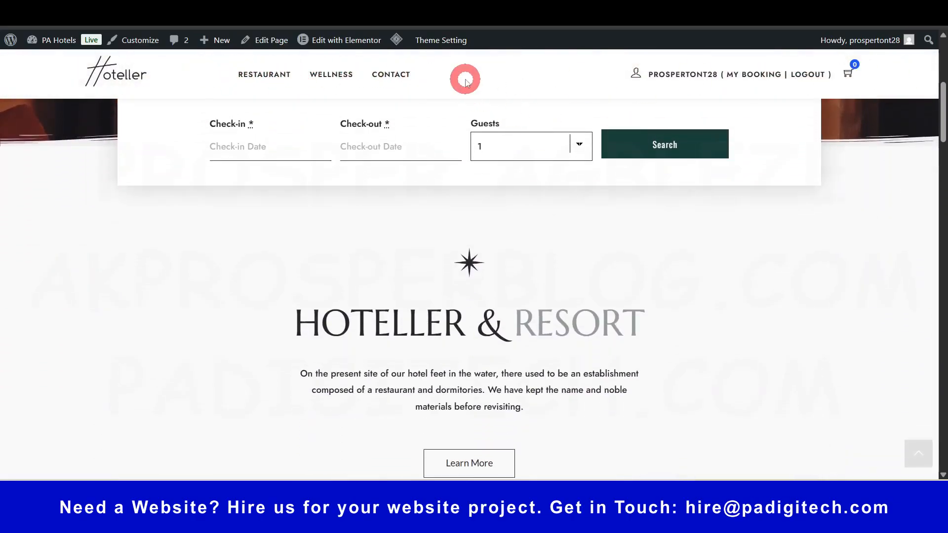
{"action": "scroll", "coordinate": [421, 77], "scroll_direction": "down", "scroll_amount": 3}
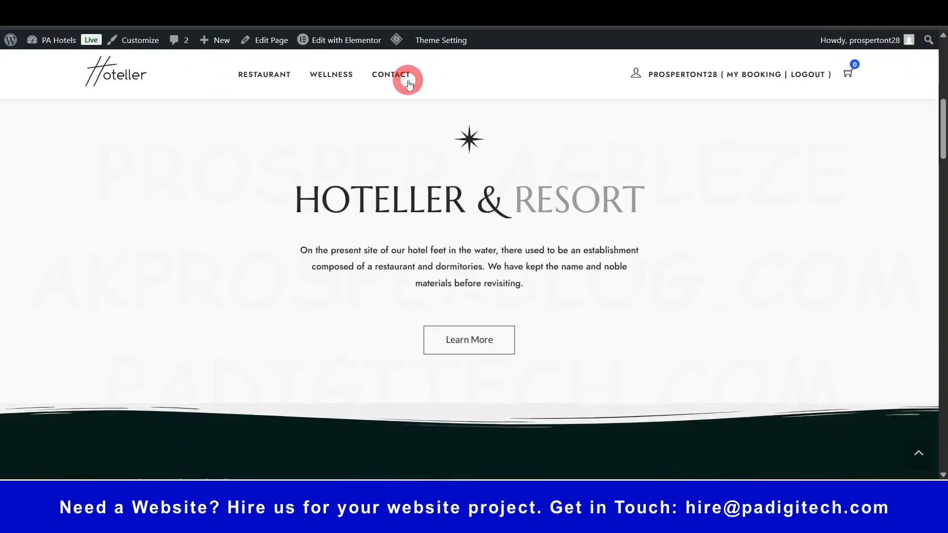
{"action": "scroll", "coordinate": [493, 87], "scroll_direction": "down", "scroll_amount": 3}
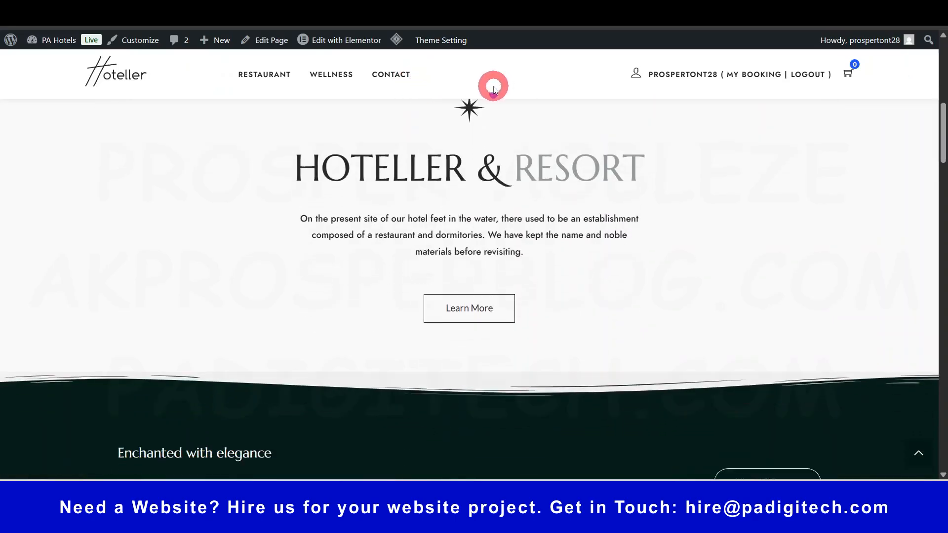
{"action": "scroll", "coordinate": [494, 86], "scroll_direction": "down", "scroll_amount": 2}
{"action": "scroll", "coordinate": [498, 164], "scroll_direction": "down", "scroll_amount": 8}
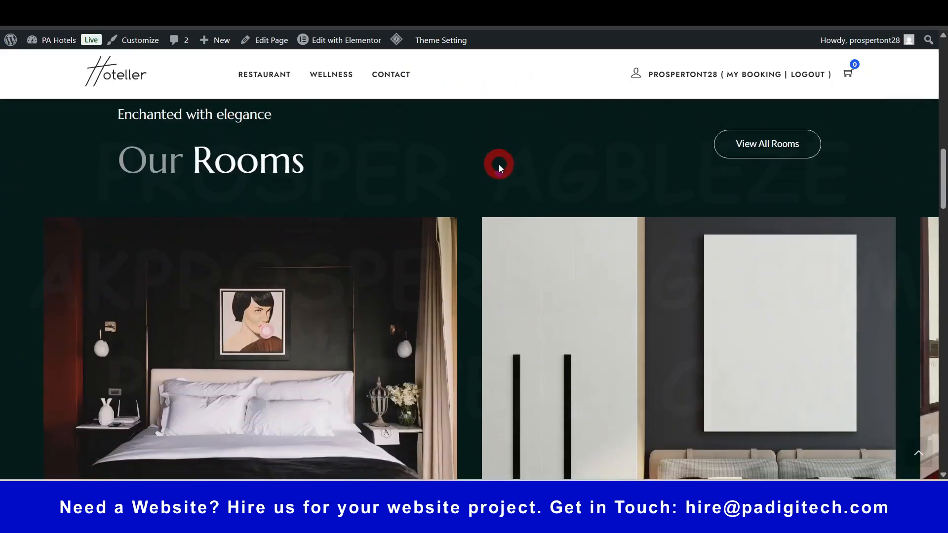
Examine how the home page's header behaves from below the Our Rooms section back up to the page's beginning.
{"action": "scroll", "coordinate": [499, 165], "scroll_direction": "down", "scroll_amount": 8}
{"action": "scroll", "coordinate": [499, 165], "scroll_direction": "up", "scroll_amount": 12}
{"action": "scroll", "coordinate": [500, 165], "scroll_direction": "up", "scroll_amount": 8}
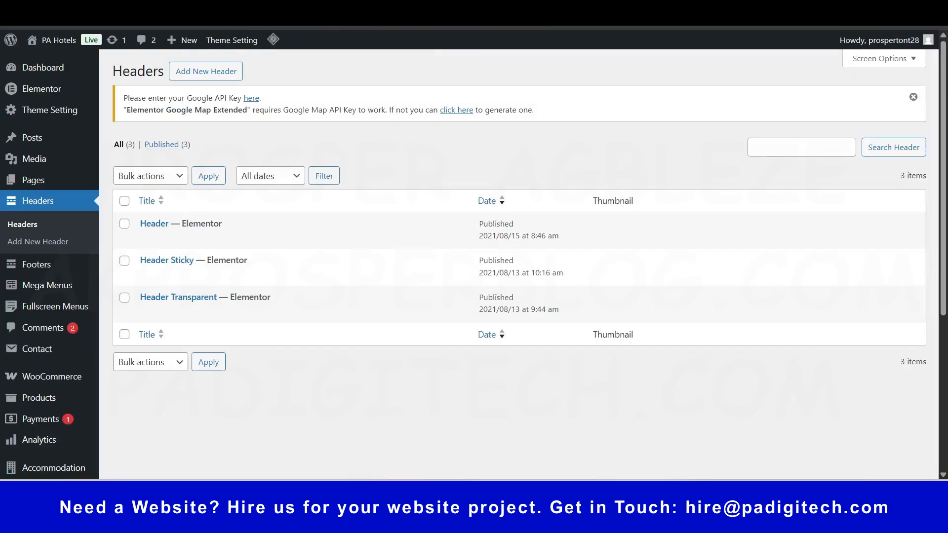
Open the template named Header for editing with Elementor and inspect the layout settings of its three columns.
{"action": "left_click", "coordinate": [164, 290]}
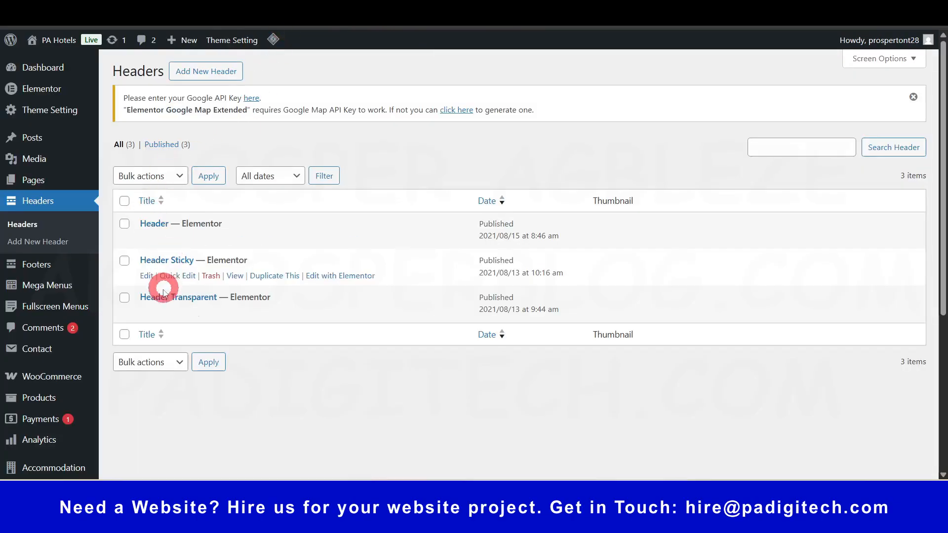
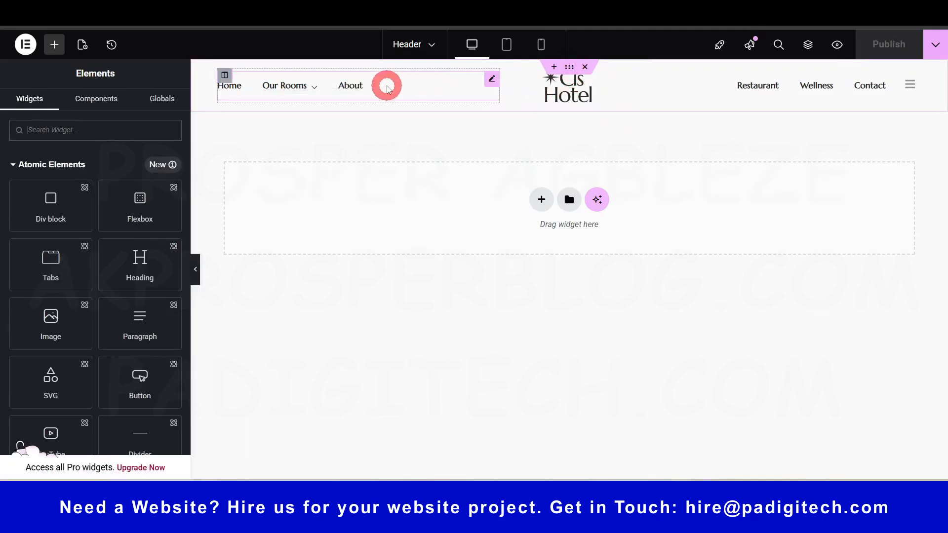
{"action": "left_click", "coordinate": [224, 75]}
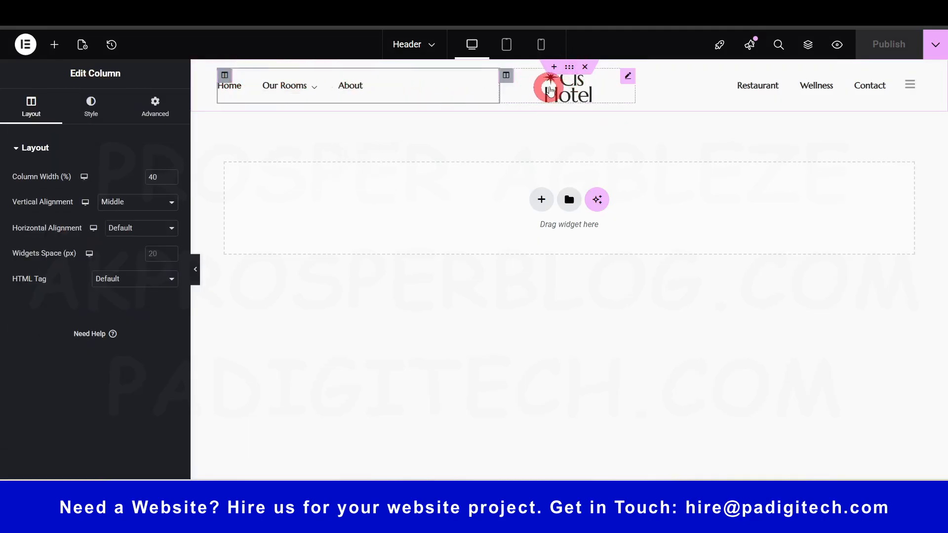
{"action": "left_click", "coordinate": [506, 77]}
{"action": "left_click", "coordinate": [642, 75]}
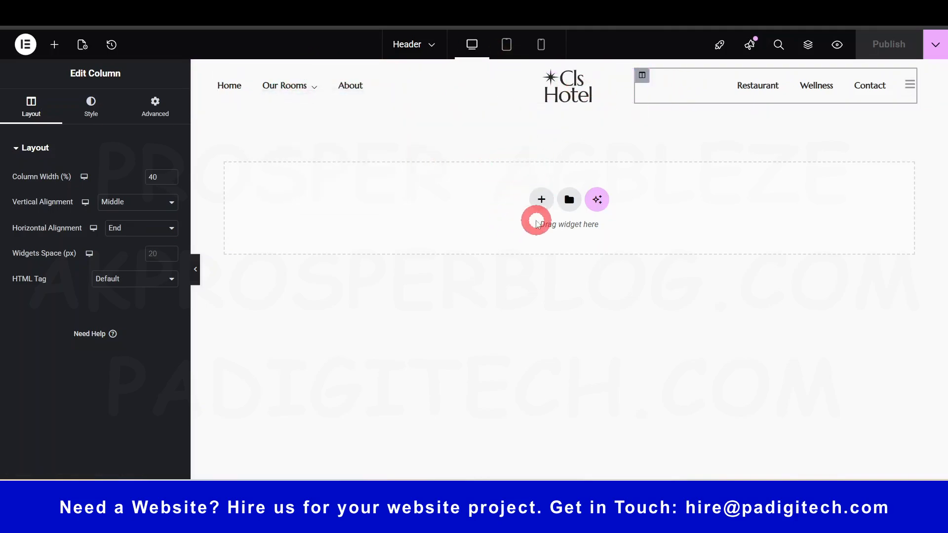
Add a three-column Flexbox container with a wide middle column below the existing header row and slightly widen its first column.
{"action": "left_click", "coordinate": [542, 200]}
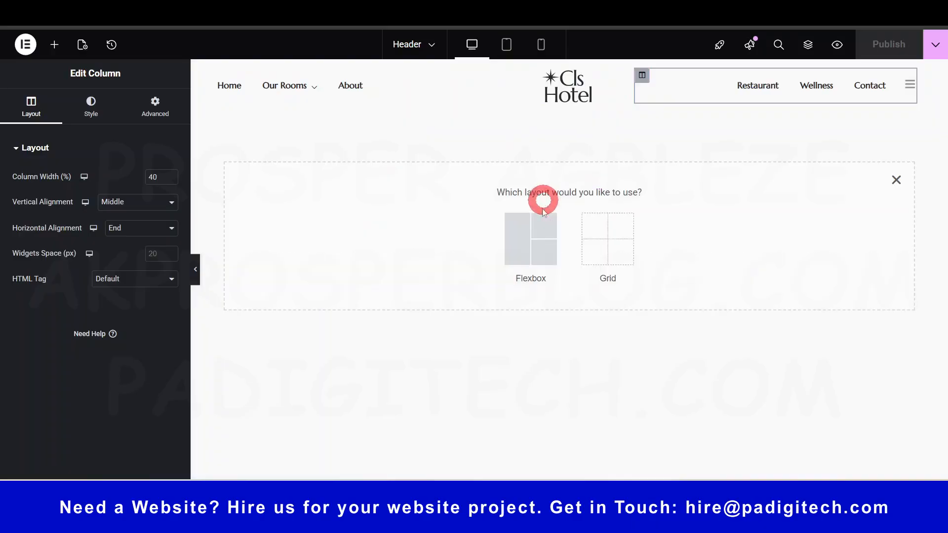
{"action": "left_click", "coordinate": [540, 220]}
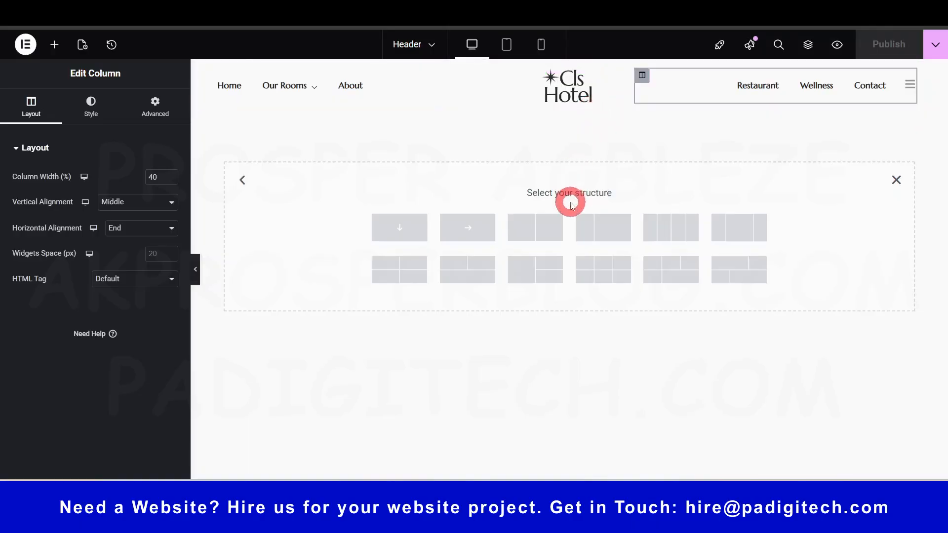
{"action": "left_click", "coordinate": [738, 232]}
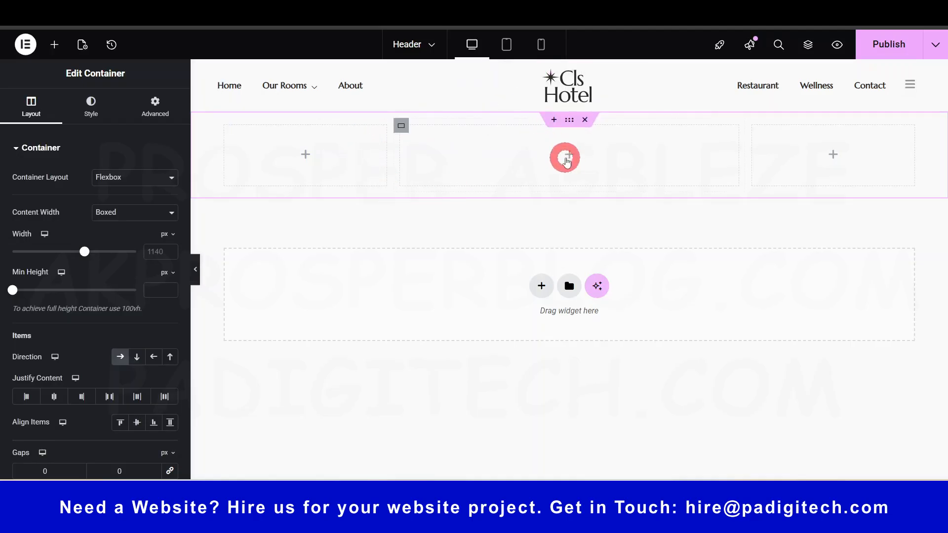
{"action": "left_click_drag", "start_coordinate": [393, 154], "coordinate": [436, 160]}
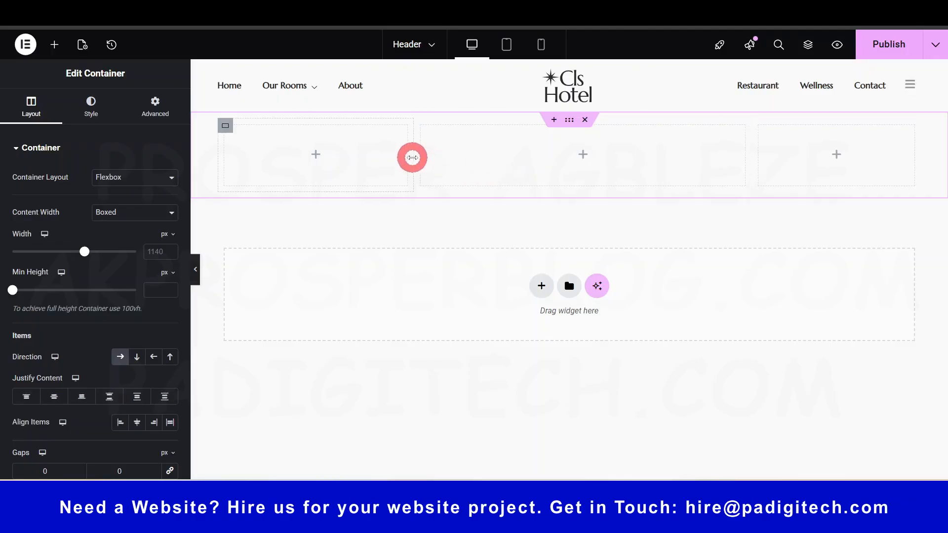
{"action": "left_click_drag", "start_coordinate": [421, 163], "coordinate": [444, 175]}
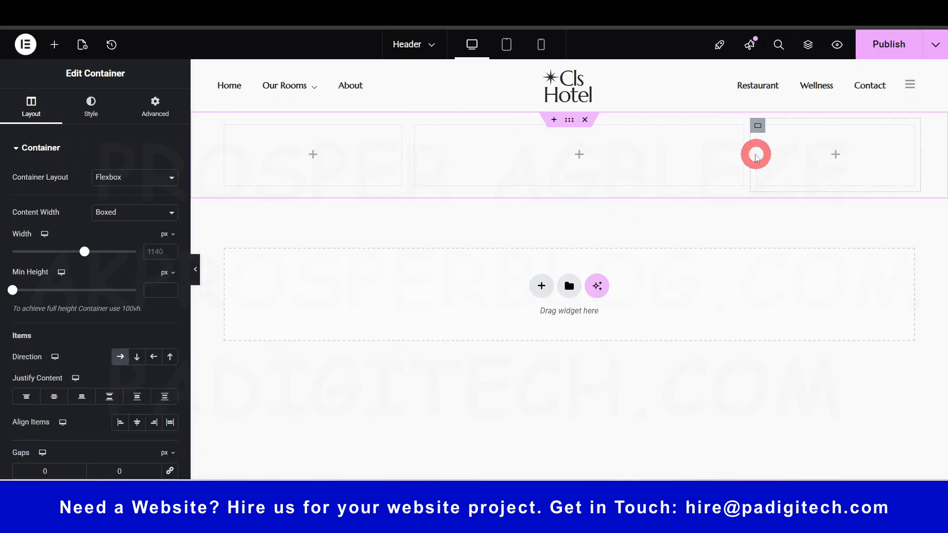
Inspect the header's logo image and place an Image widget in the new container's middle column.
{"action": "left_click", "coordinate": [565, 89]}
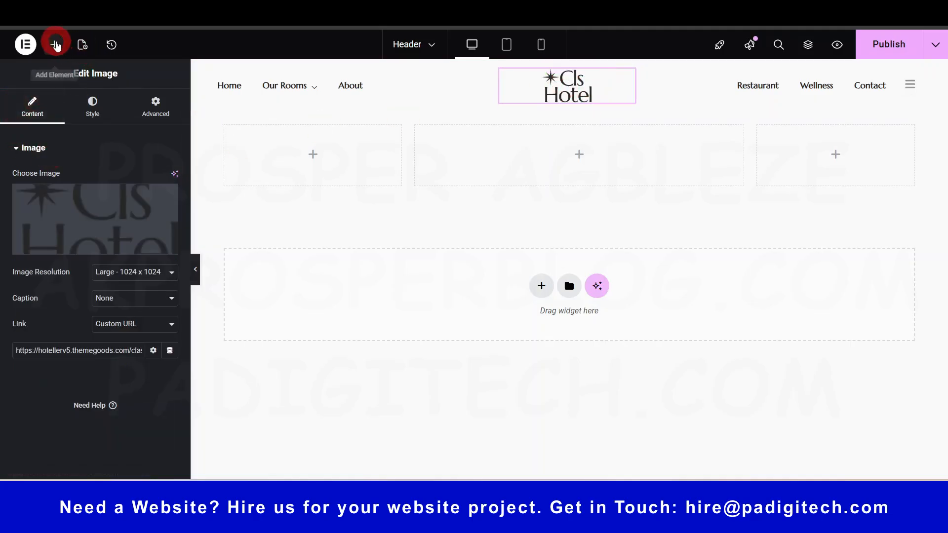
{"action": "left_click", "coordinate": [54, 45]}
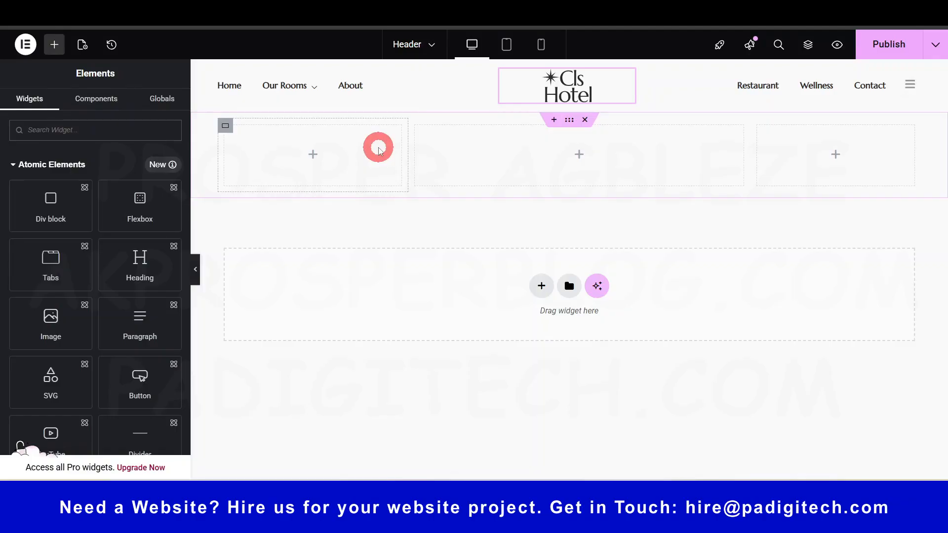
{"action": "type", "text": "image"}
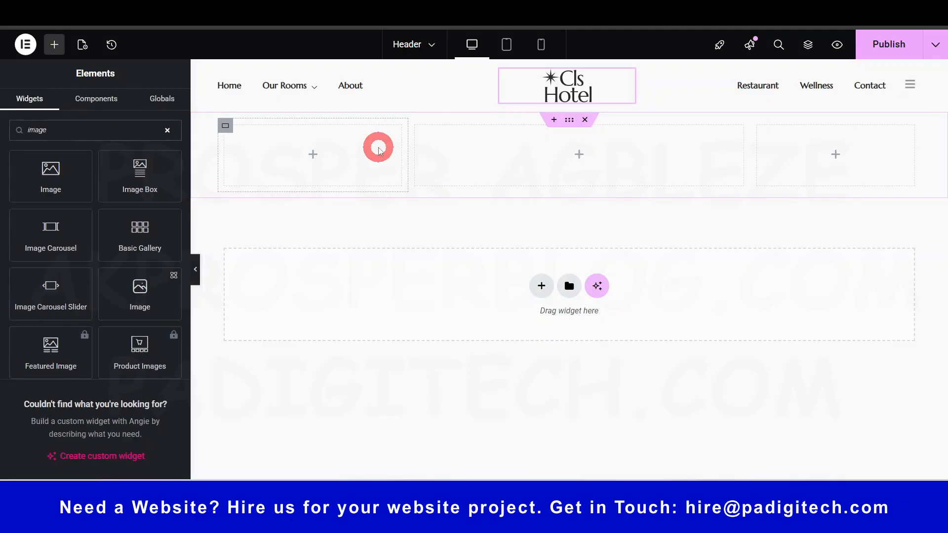
{"action": "left_click_drag", "start_coordinate": [57, 175], "coordinate": [574, 171]}
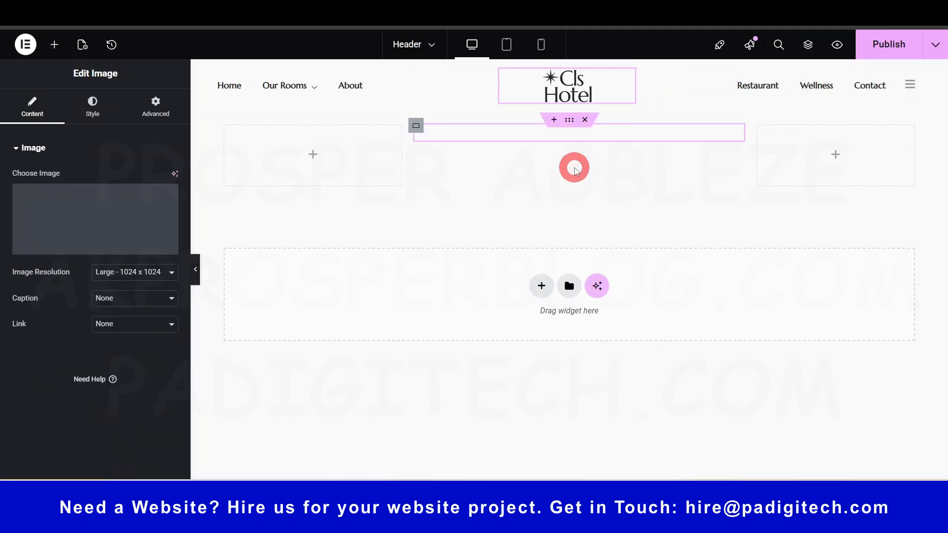
Use the dark Cls Hotel logo from the media library for the new image and set its resolution to Thumbnail - 150 x 150.
{"action": "left_click", "coordinate": [98, 213]}
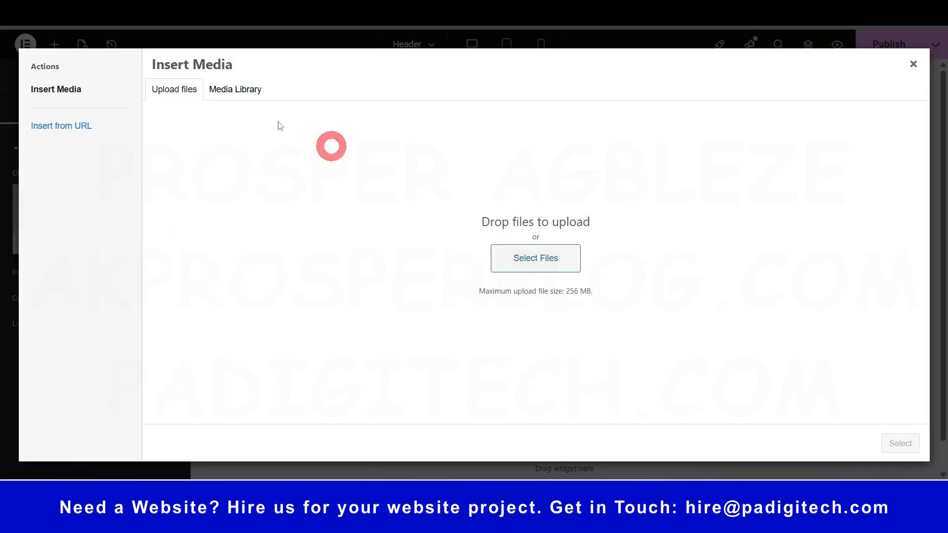
{"action": "left_click", "coordinate": [232, 89]}
{"action": "scroll", "coordinate": [587, 340], "scroll_direction": "down", "scroll_amount": 5}
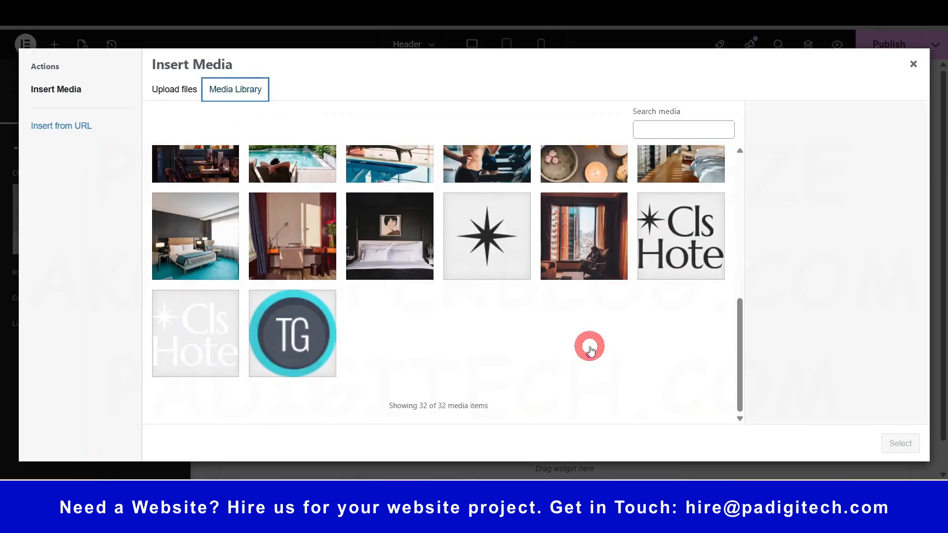
{"action": "left_click", "coordinate": [684, 262]}
{"action": "left_click", "coordinate": [906, 443]}
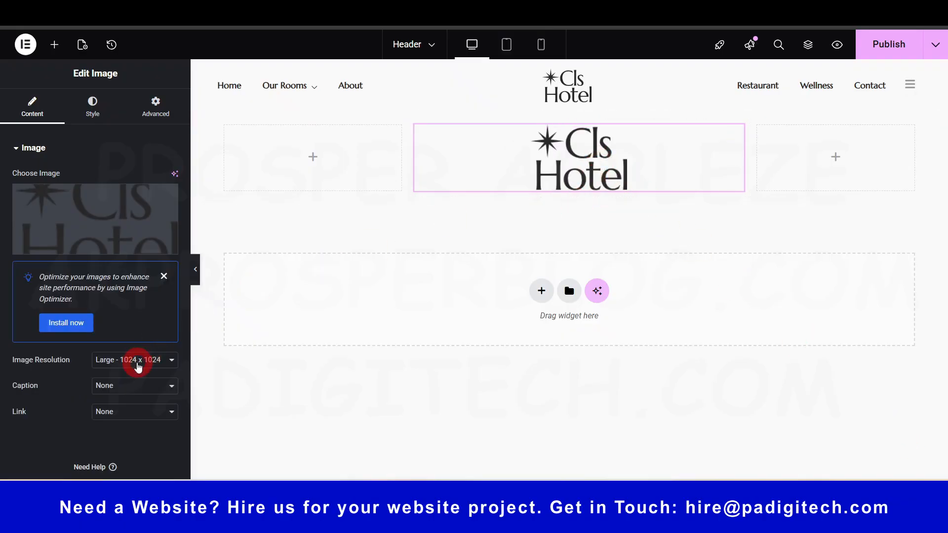
{"action": "left_click", "coordinate": [138, 367]}
{"action": "left_click", "coordinate": [152, 123]}
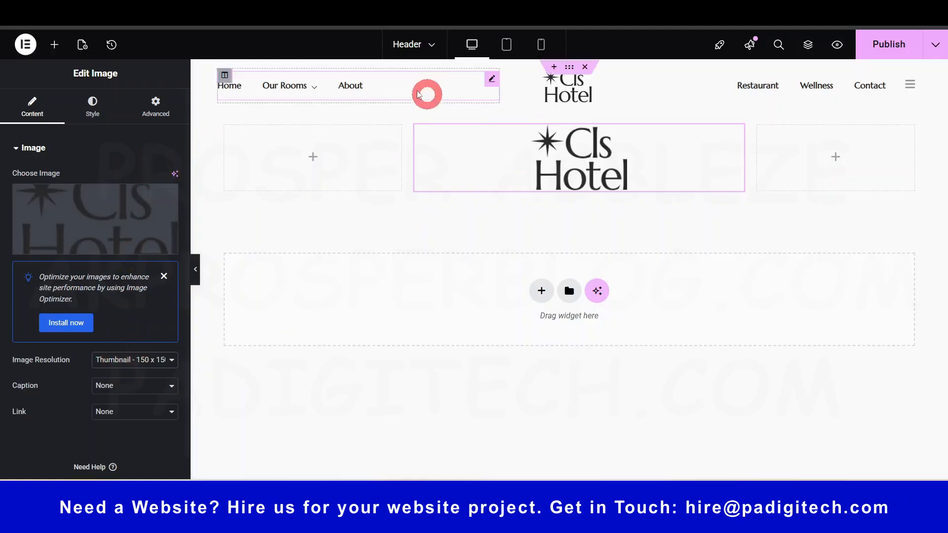
Place a Theme Navigation Menu widget in the new container's first column and assign Main Menu Left to it.
{"action": "left_click", "coordinate": [331, 83]}
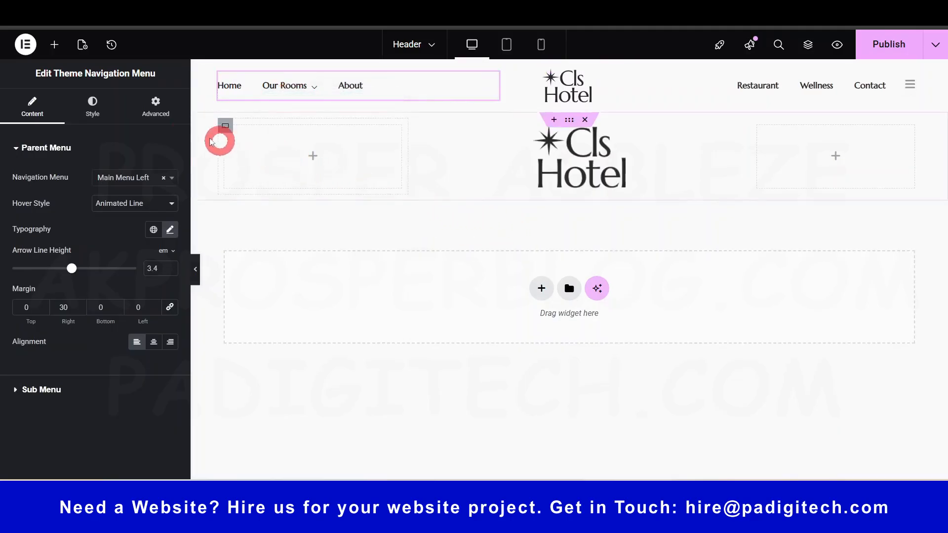
{"action": "left_click", "coordinate": [54, 44]}
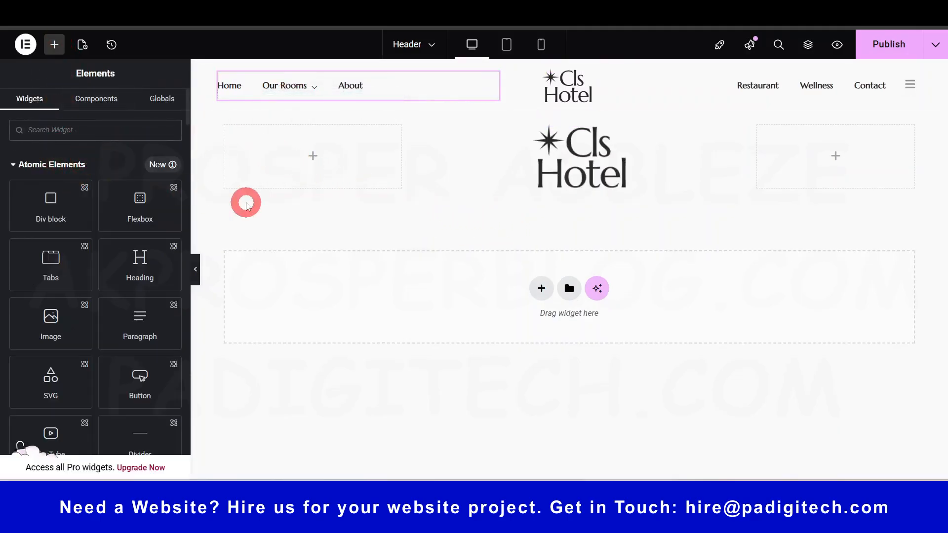
{"action": "type", "text": "nav"}
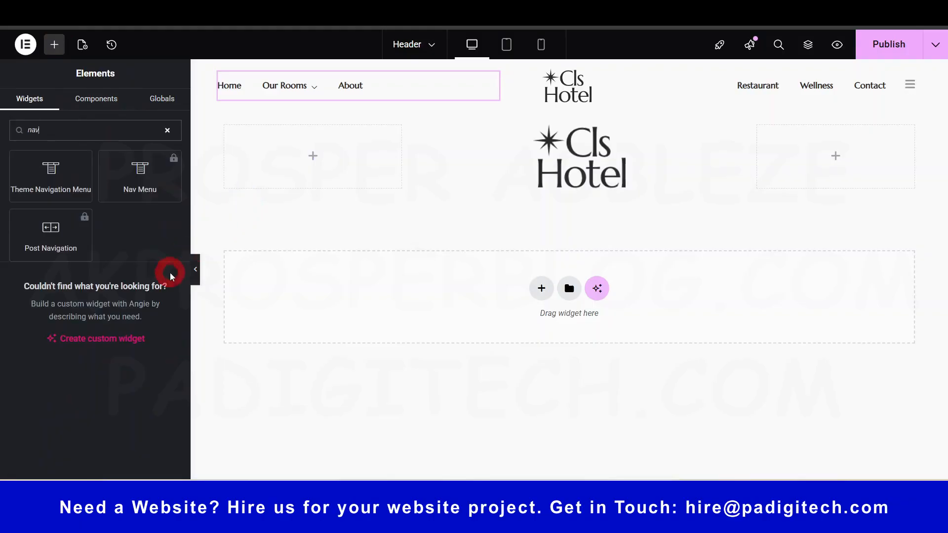
{"action": "left_click_drag", "start_coordinate": [58, 178], "coordinate": [322, 160]}
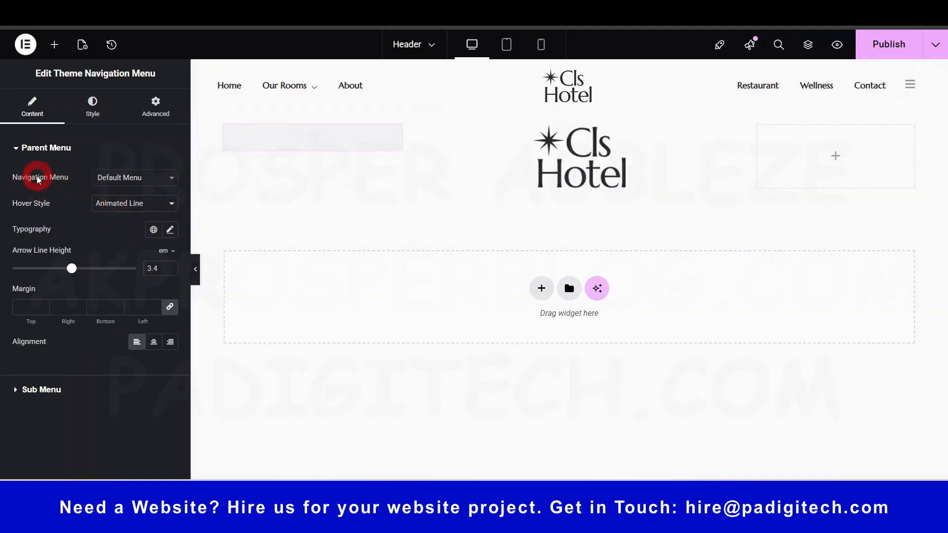
{"action": "left_click", "coordinate": [148, 178]}
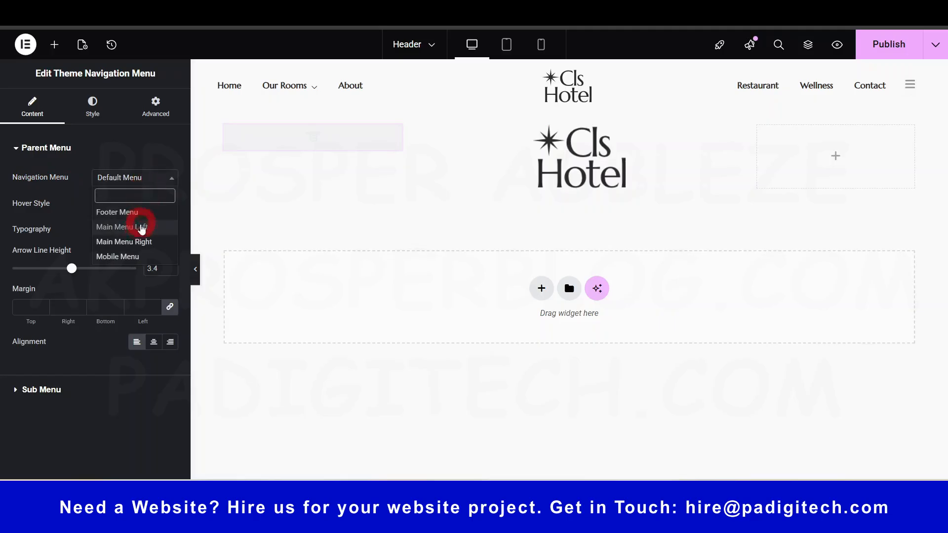
{"action": "left_click", "coordinate": [143, 227]}
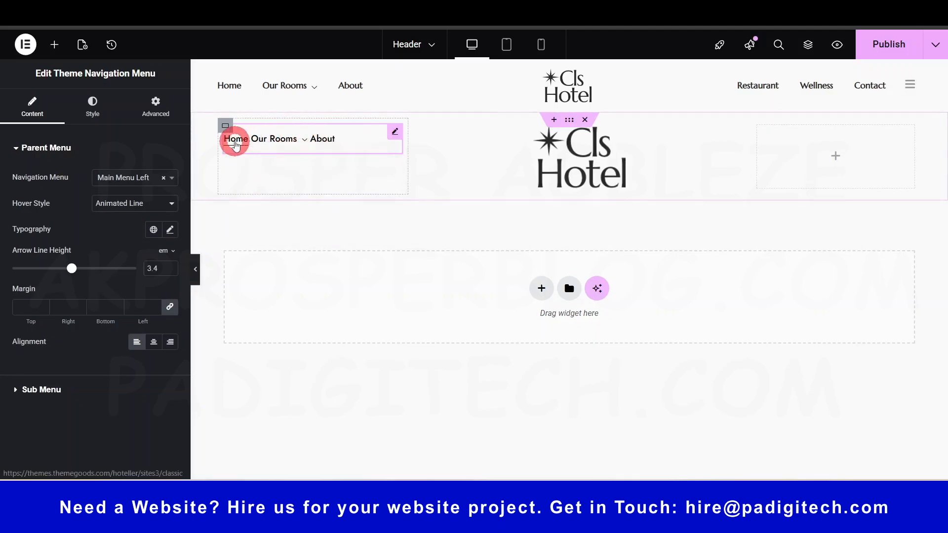
{"action": "mouse_move", "coordinate": [271, 144]}
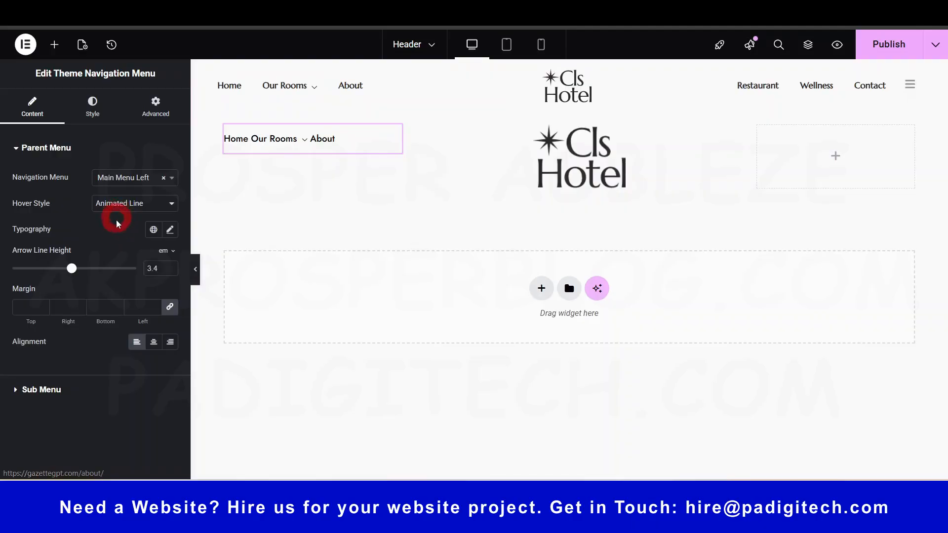
Review the new navigation menu's hover style options and color settings, and delete the three-column container.
{"action": "left_click", "coordinate": [153, 209]}
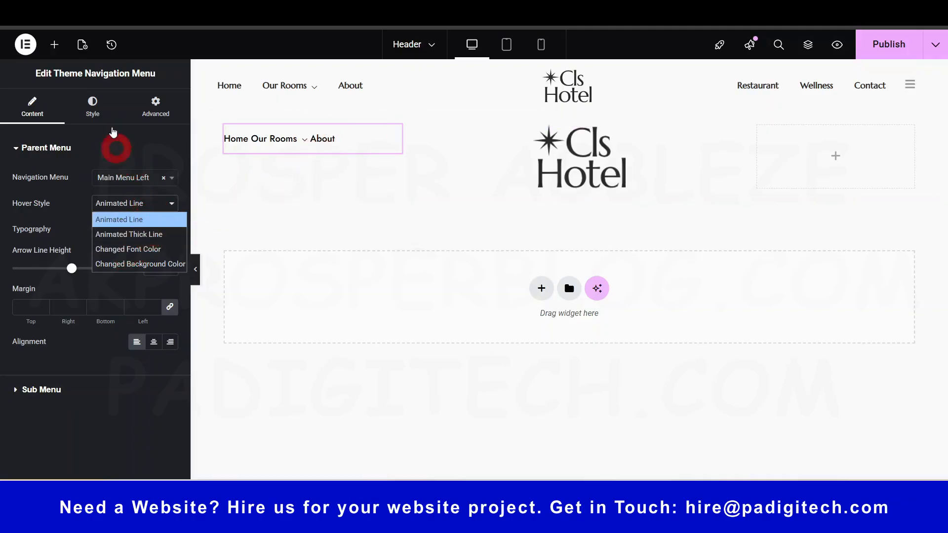
{"action": "left_click", "coordinate": [93, 101]}
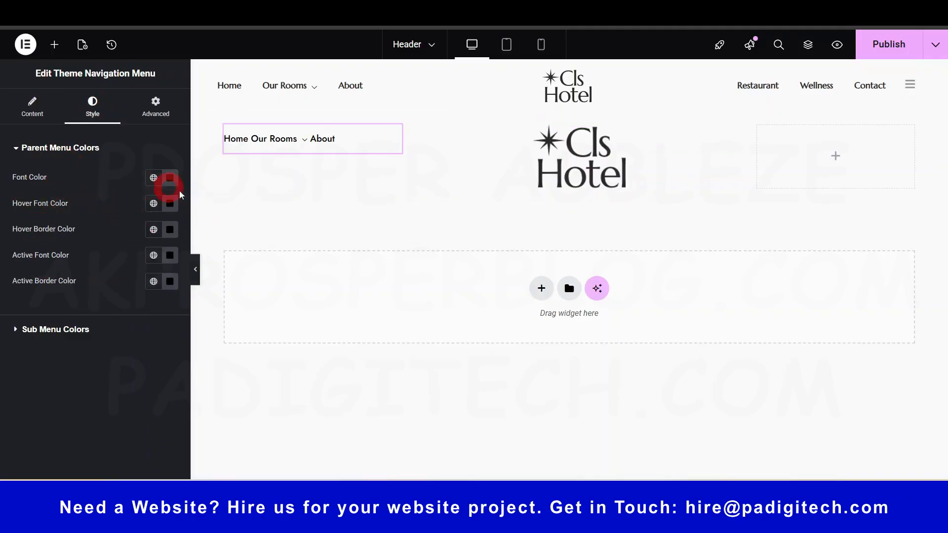
{"action": "mouse_move", "coordinate": [299, 86]}
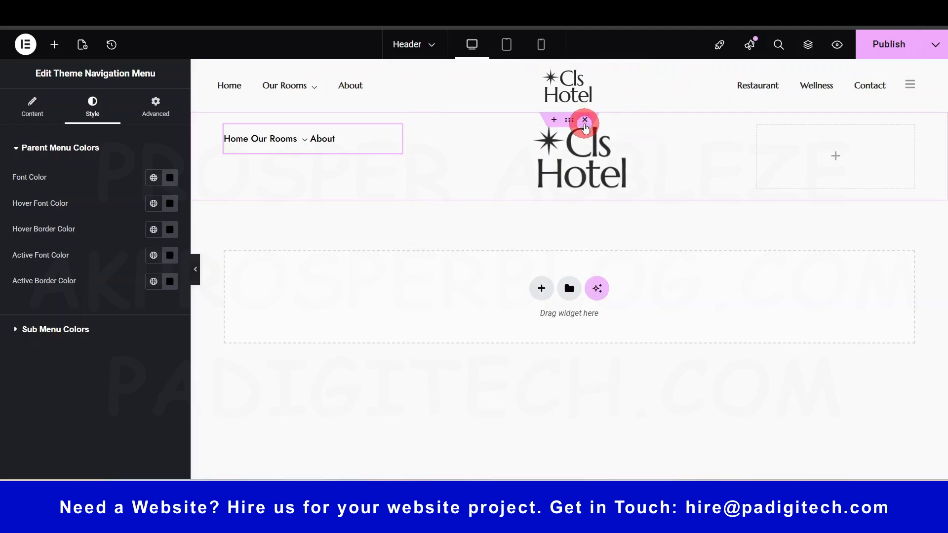
{"action": "left_click", "coordinate": [585, 120]}
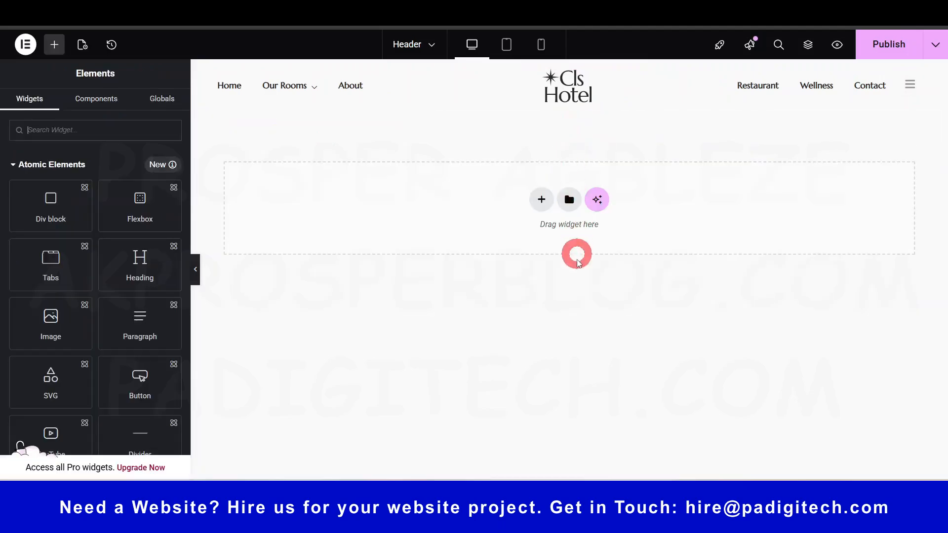
Add a two-column Flexbox container with a narrow first column and a wide second column below the header row.
{"action": "left_click", "coordinate": [544, 200]}
{"action": "left_click", "coordinate": [539, 227]}
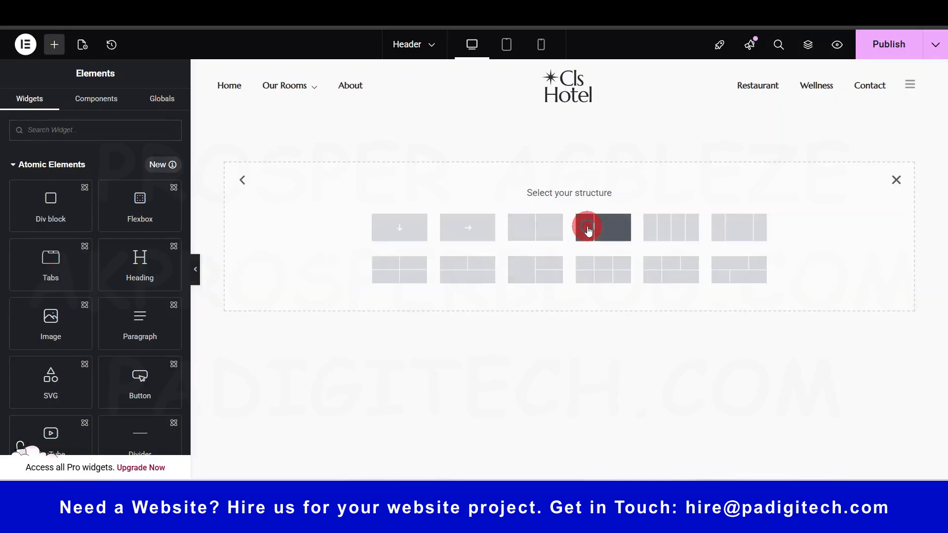
{"action": "left_click", "coordinate": [589, 230]}
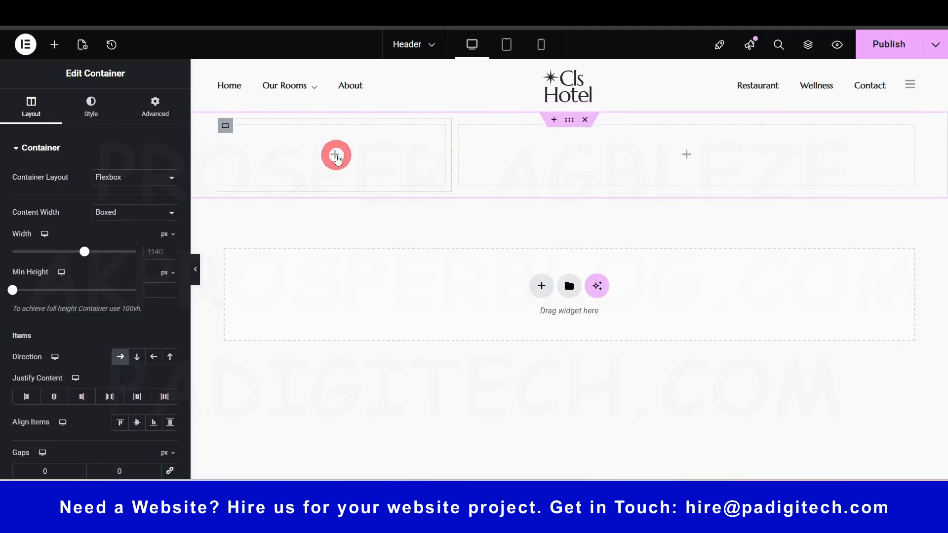
Copy the Cls Hotel logo image from the existing header row and paste it into the new container's narrow first column.
{"action": "right_click", "coordinate": [624, 76]}
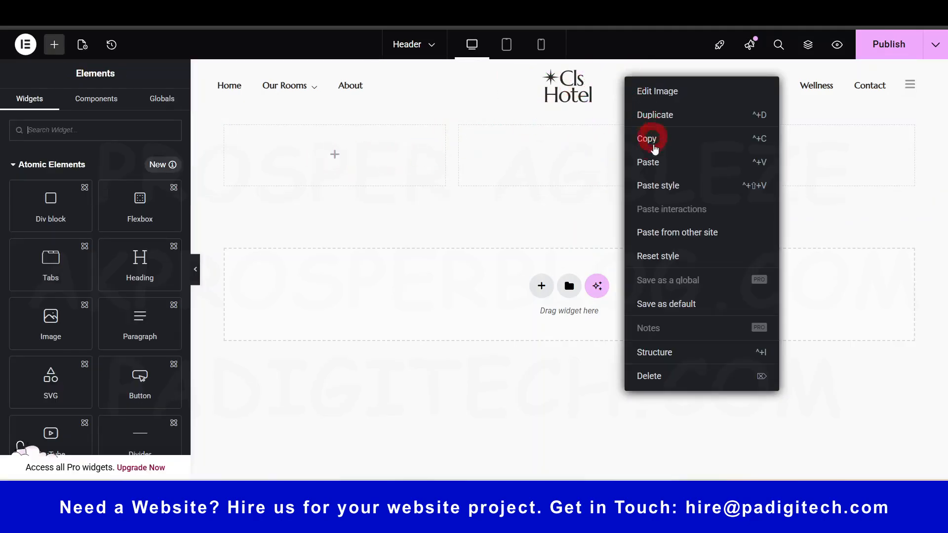
{"action": "left_click", "coordinate": [657, 144]}
{"action": "right_click", "coordinate": [348, 120]}
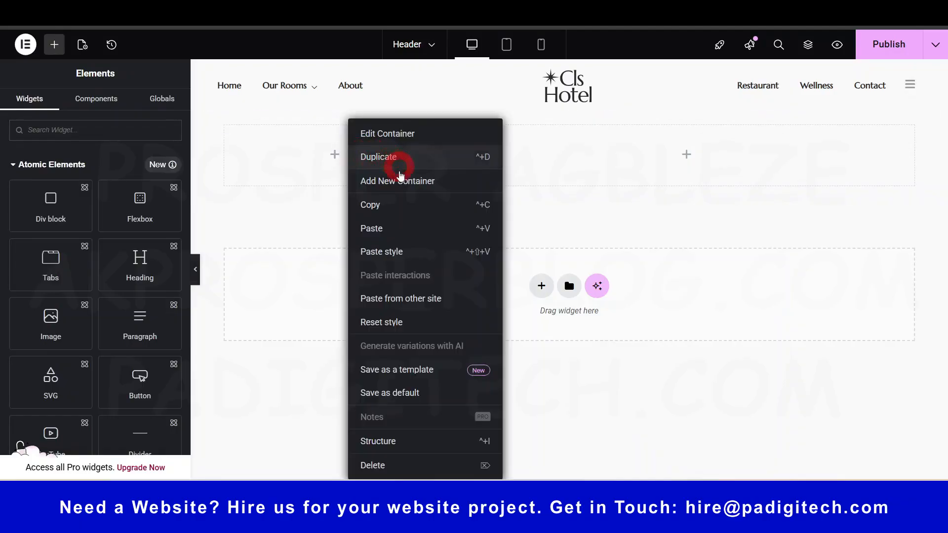
{"action": "left_click", "coordinate": [383, 230]}
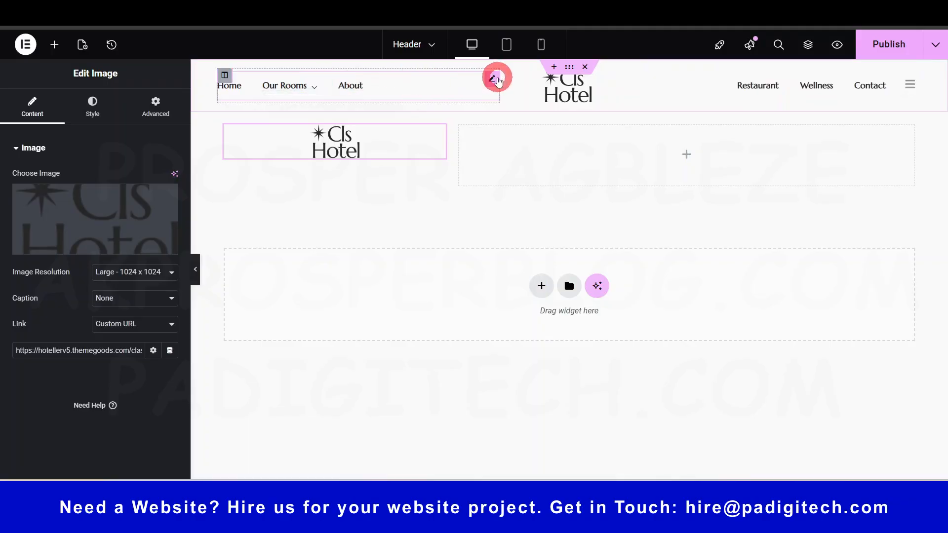
Copy the header's left navigation menu into the new container's wide column, and delete that two-column container.
{"action": "right_click", "coordinate": [496, 80]}
{"action": "left_click", "coordinate": [514, 138]}
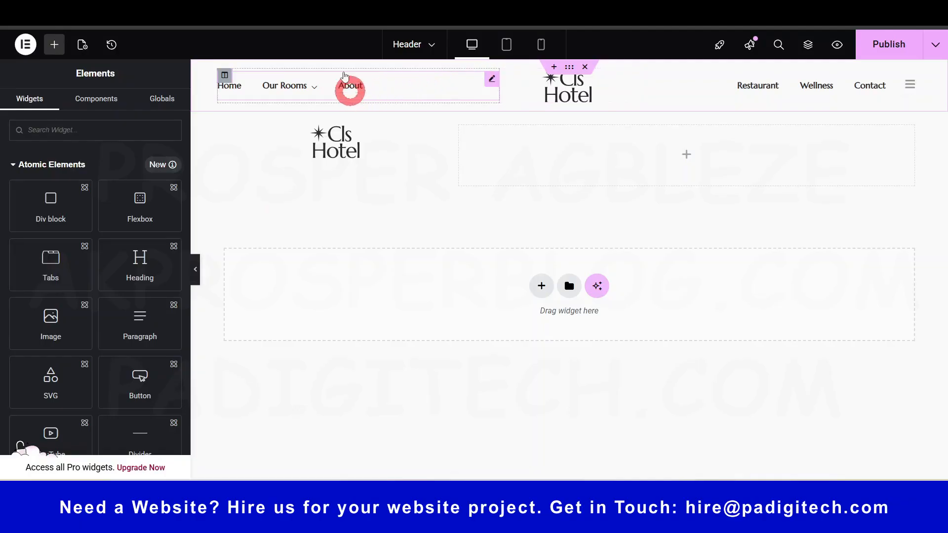
{"action": "left_click", "coordinate": [553, 157]}
{"action": "right_click", "coordinate": [553, 157]}
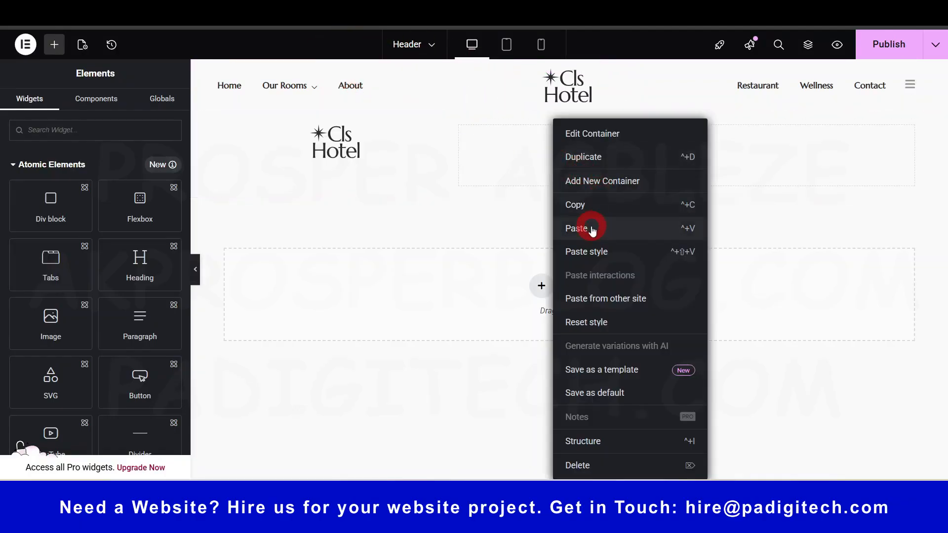
{"action": "left_click", "coordinate": [592, 230]}
{"action": "mouse_move", "coordinate": [556, 144]}
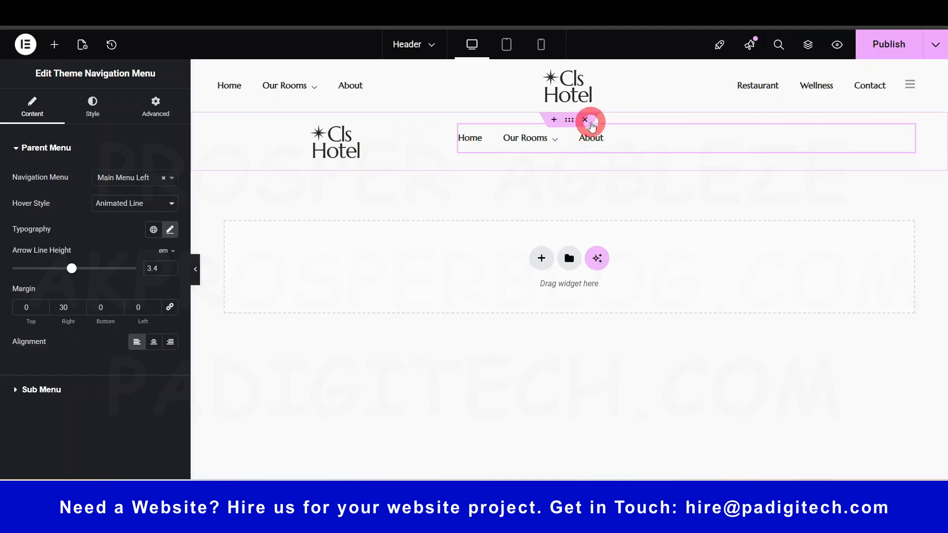
{"action": "left_click", "coordinate": [584, 119]}
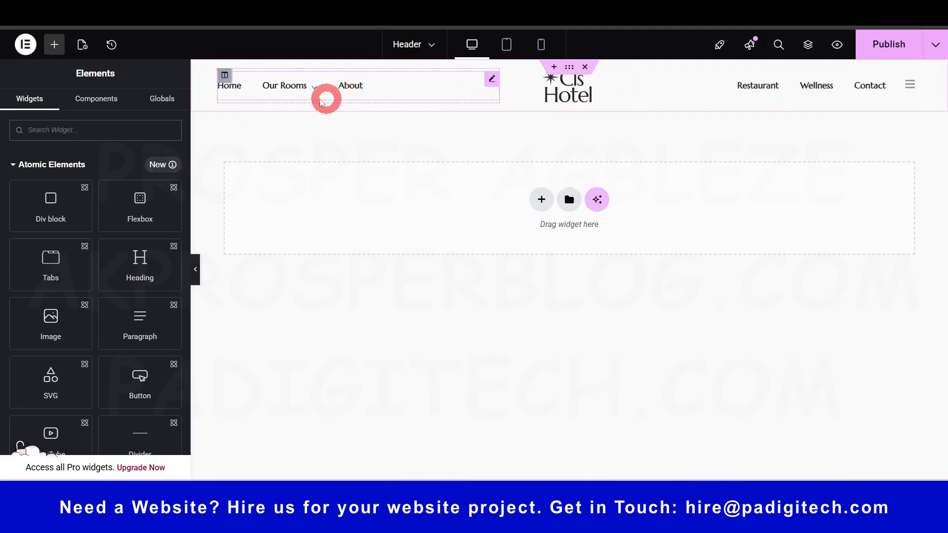
Inspect the header logo's image settings, and switch the header's left navigation menu to Footer Menu.
{"action": "left_click", "coordinate": [572, 89]}
{"action": "mouse_move", "coordinate": [131, 206]}
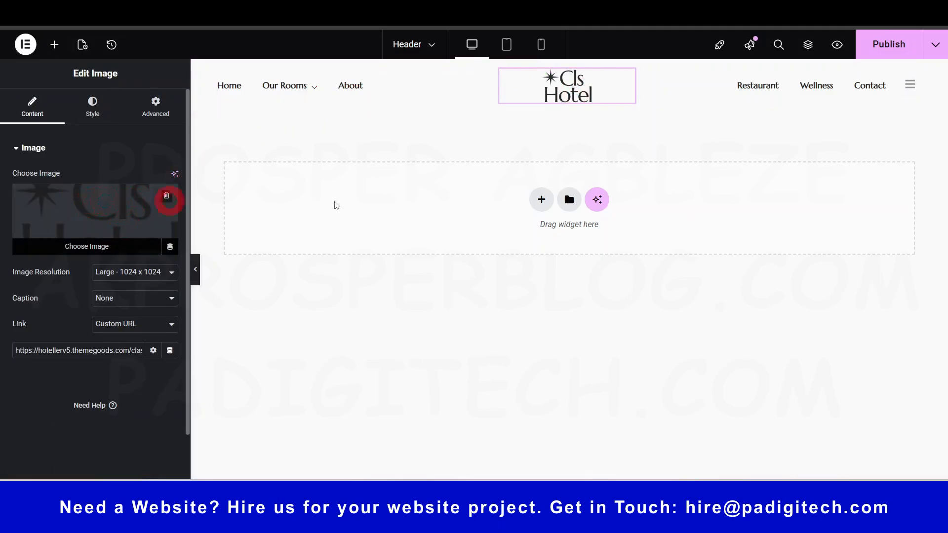
{"action": "left_click", "coordinate": [334, 94]}
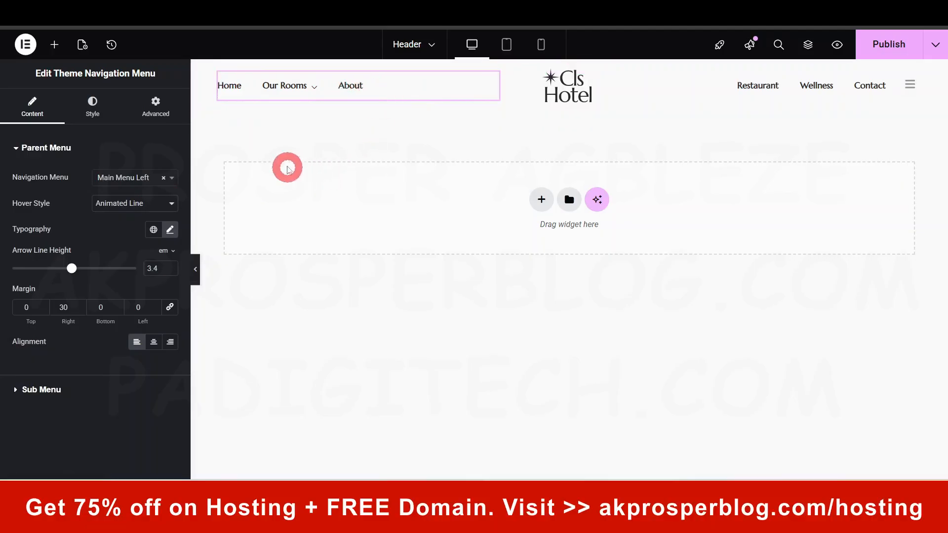
{"action": "left_click", "coordinate": [132, 186]}
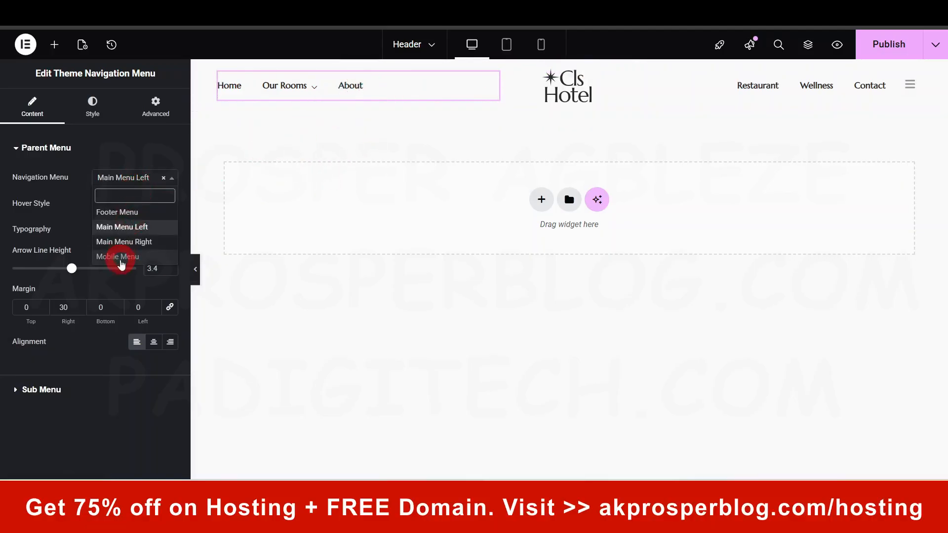
{"action": "left_click", "coordinate": [127, 213]}
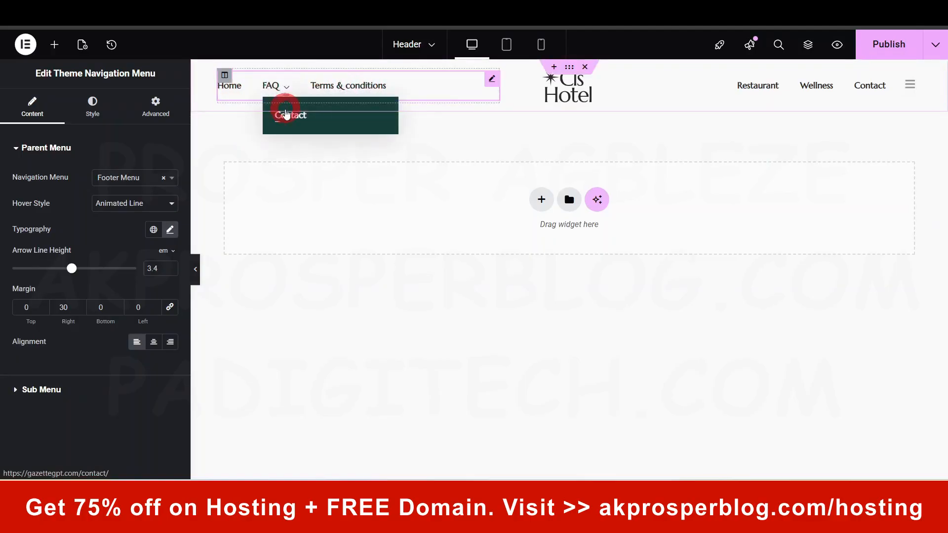
Review the navigation menu's submenu layout and color settings, and dismiss the mouse tool's licence reminder.
{"action": "left_click", "coordinate": [42, 390]}
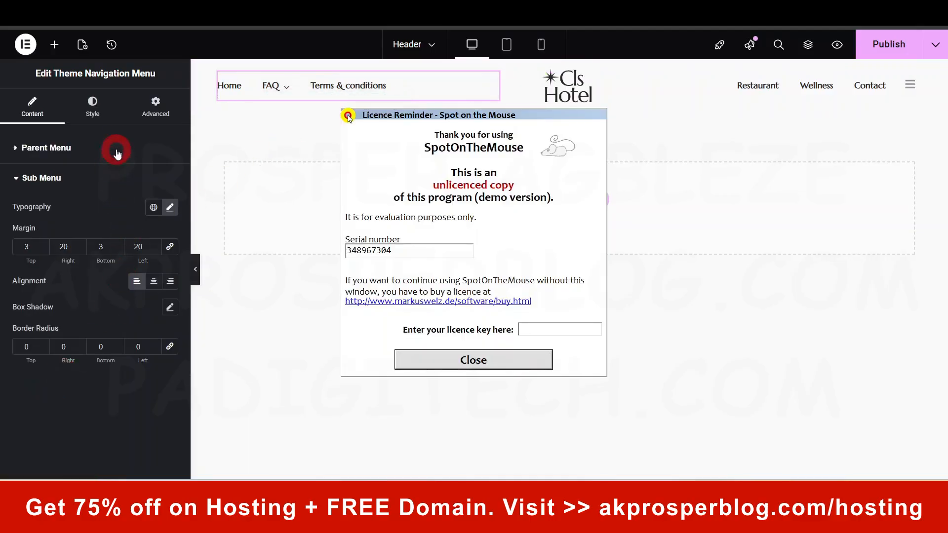
{"action": "left_click", "coordinate": [94, 106]}
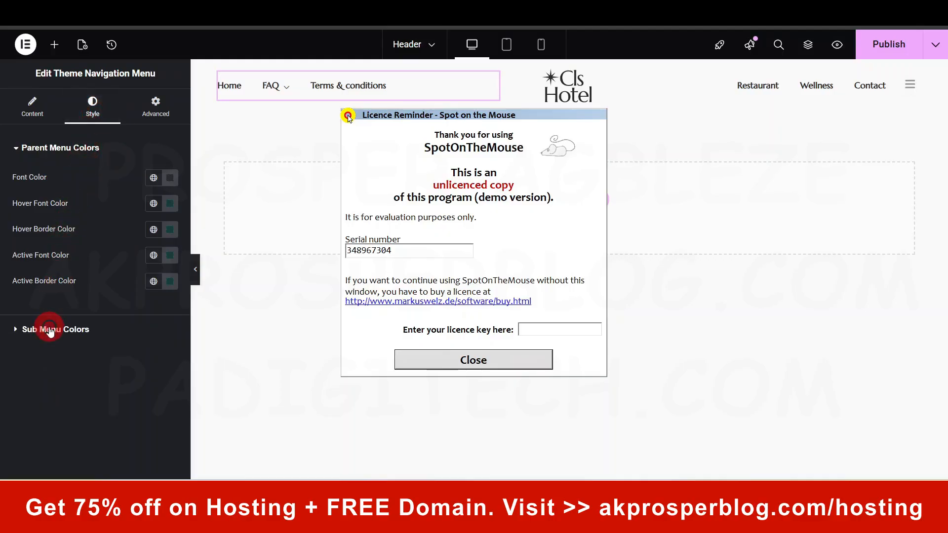
{"action": "left_click", "coordinate": [50, 329]}
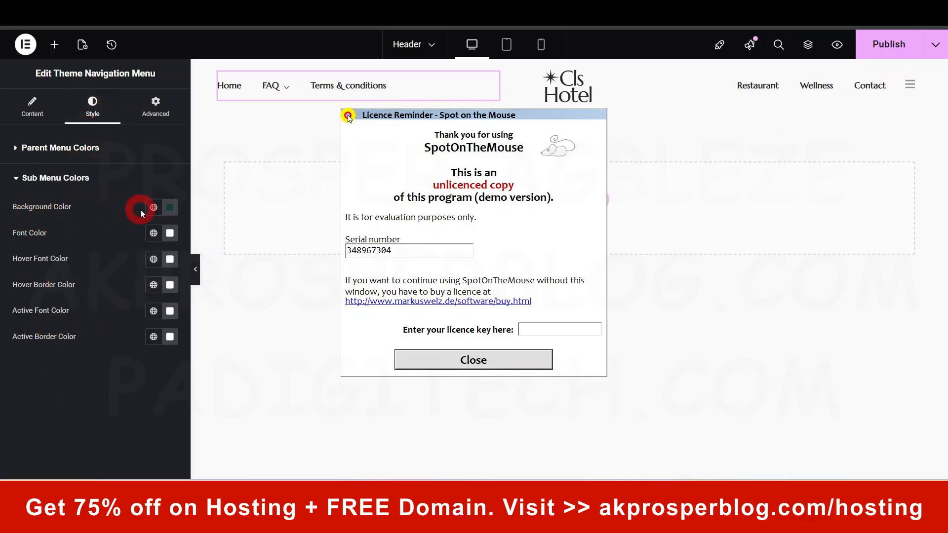
{"action": "left_click", "coordinate": [438, 353]}
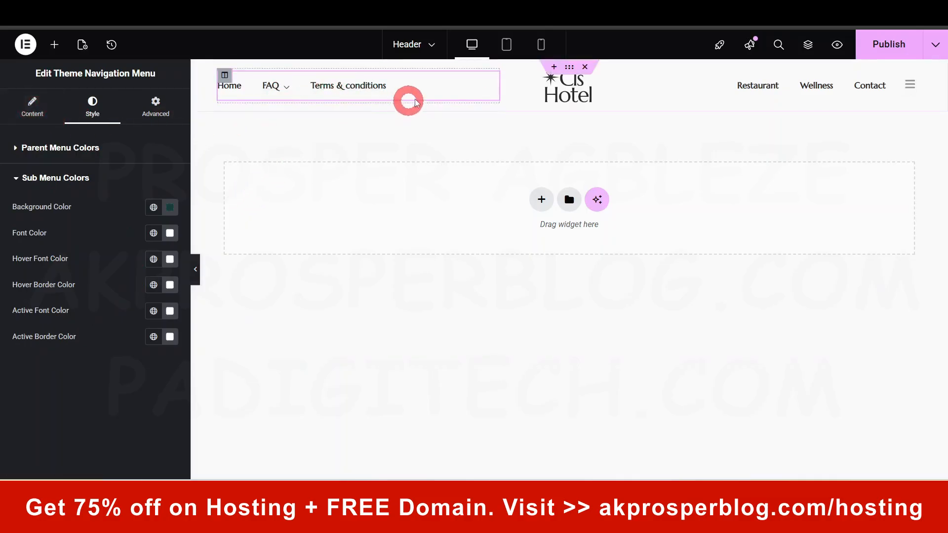
Assign Main Menu Left back to the header's left navigation menu.
{"action": "left_click", "coordinate": [32, 108]}
{"action": "left_click", "coordinate": [143, 178]}
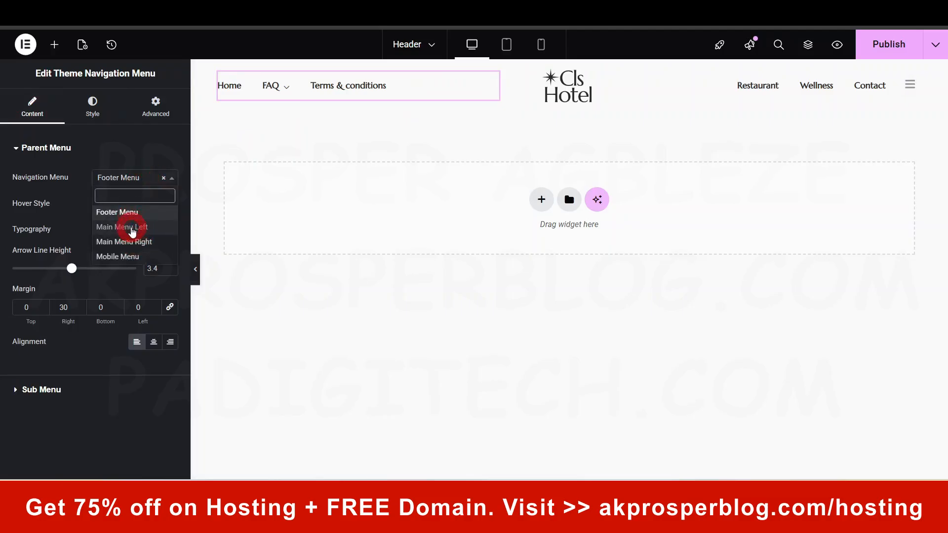
{"action": "left_click", "coordinate": [132, 228]}
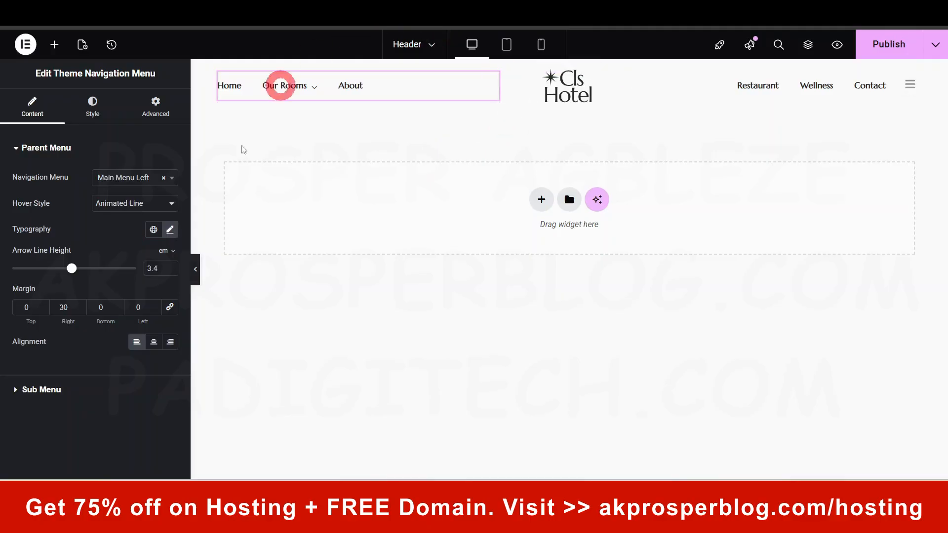
Leave the header editor, preview the published header page, and return to the Headers list.
{"action": "left_click", "coordinate": [867, 56]}
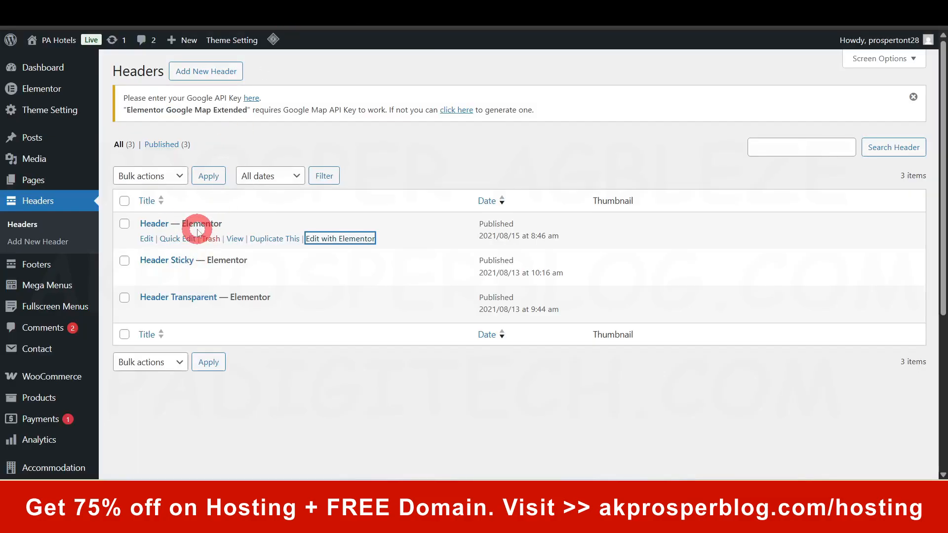
{"action": "left_click", "coordinate": [513, 27]}
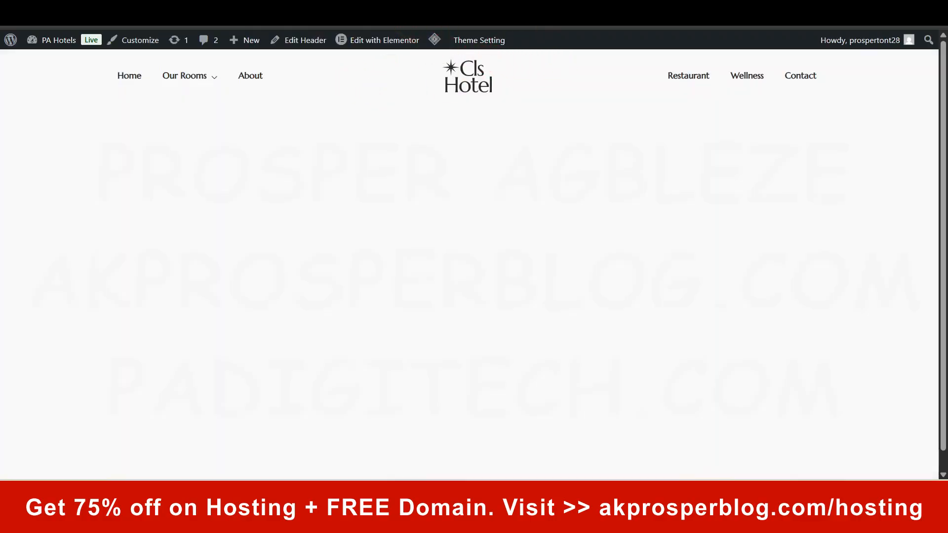
{"action": "left_click", "coordinate": [244, 15]}
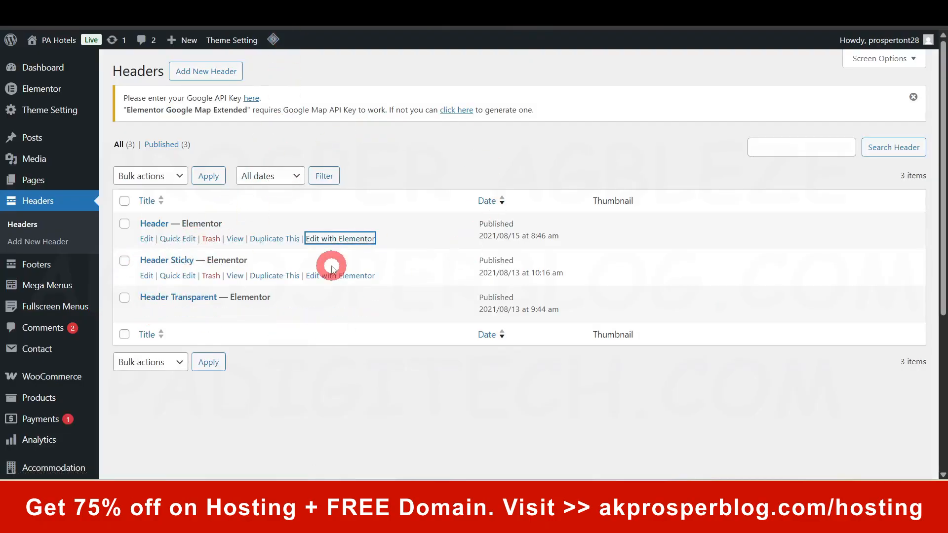
Go to the Footers list and open the Footer's live view and its Elementor editor in separate browser tabs.
{"action": "left_click", "coordinate": [38, 270]}
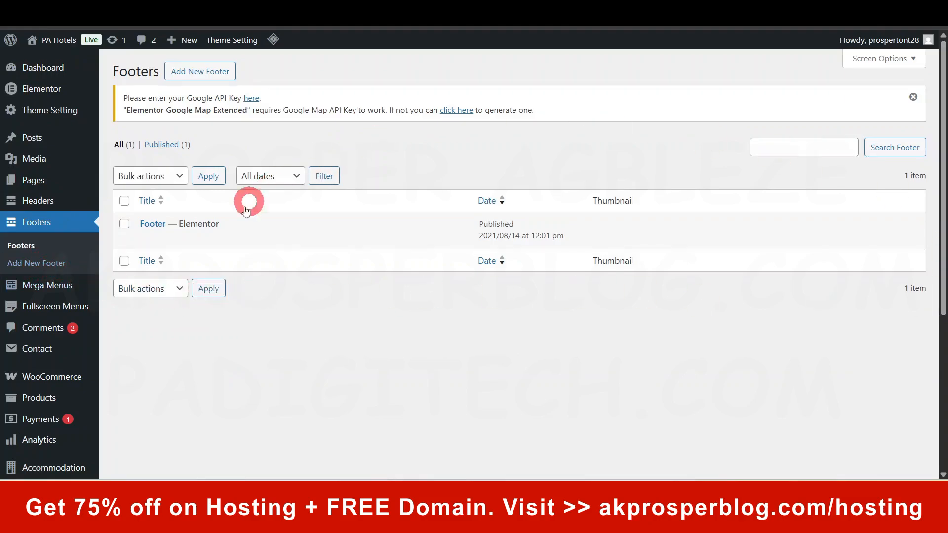
{"action": "mouse_move", "coordinate": [201, 239]}
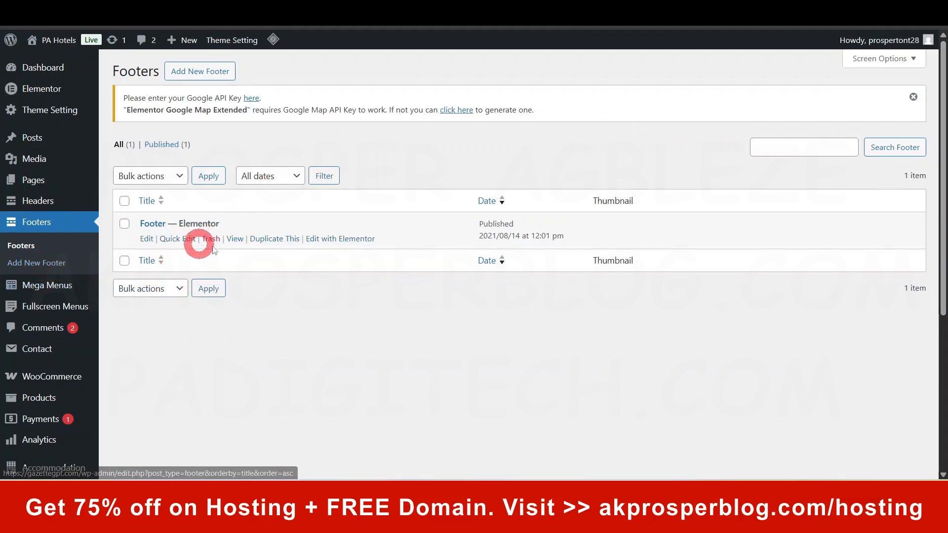
{"action": "left_click", "coordinate": [237, 240], "text": "ctrl"}
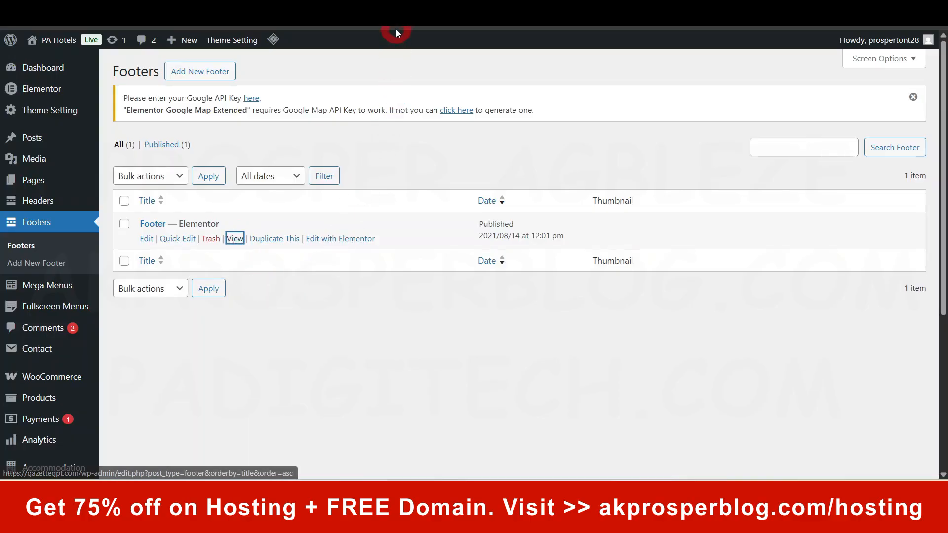
{"action": "left_click", "coordinate": [342, 240], "text": "ctrl"}
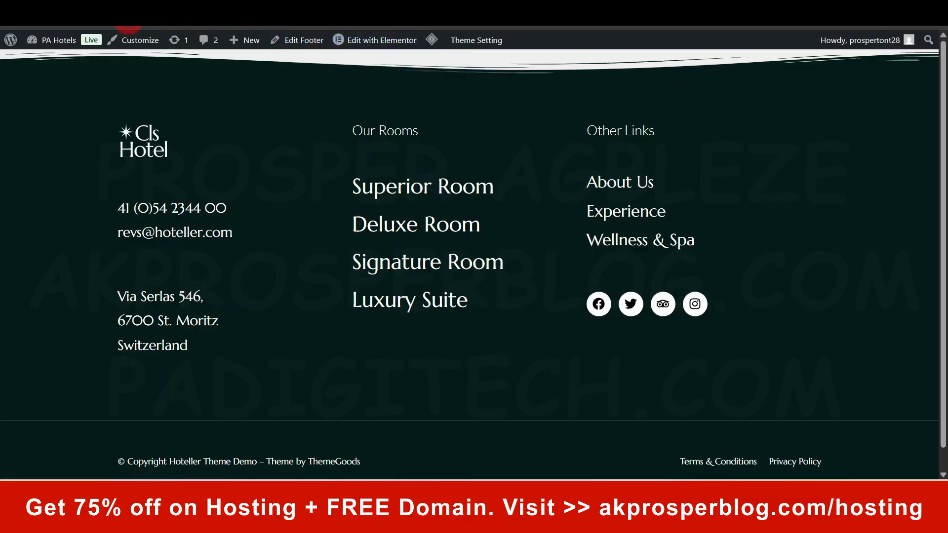
{"action": "key", "text": "F11"}
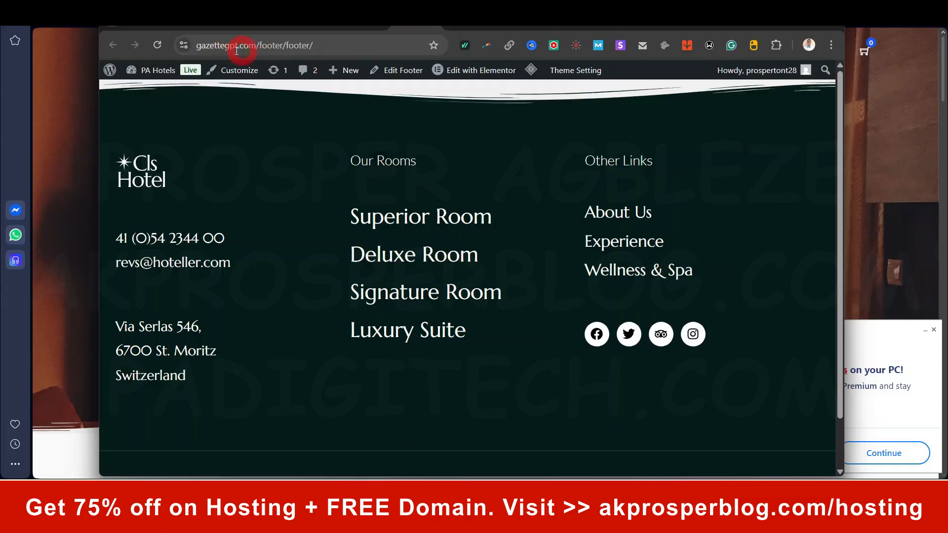
{"action": "mouse_move", "coordinate": [339, 61]}
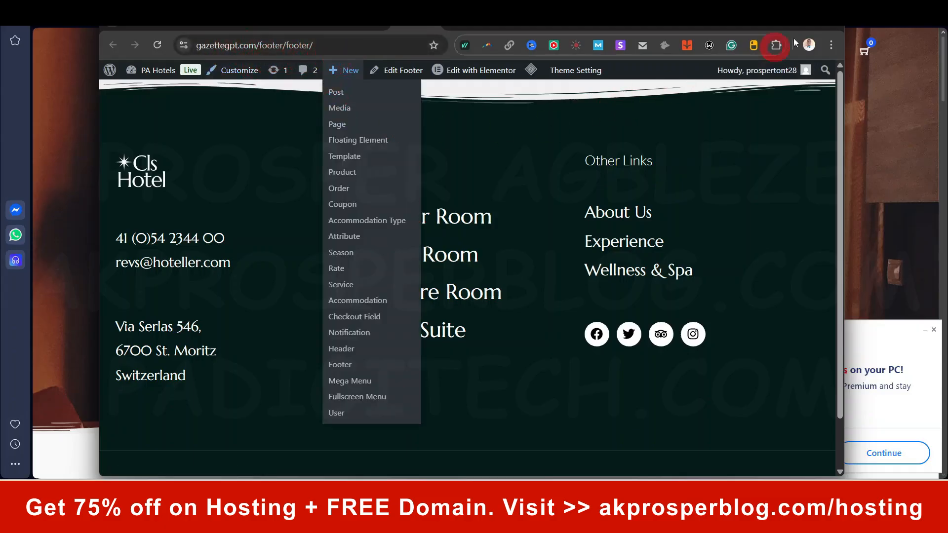
{"action": "key", "text": "F11"}
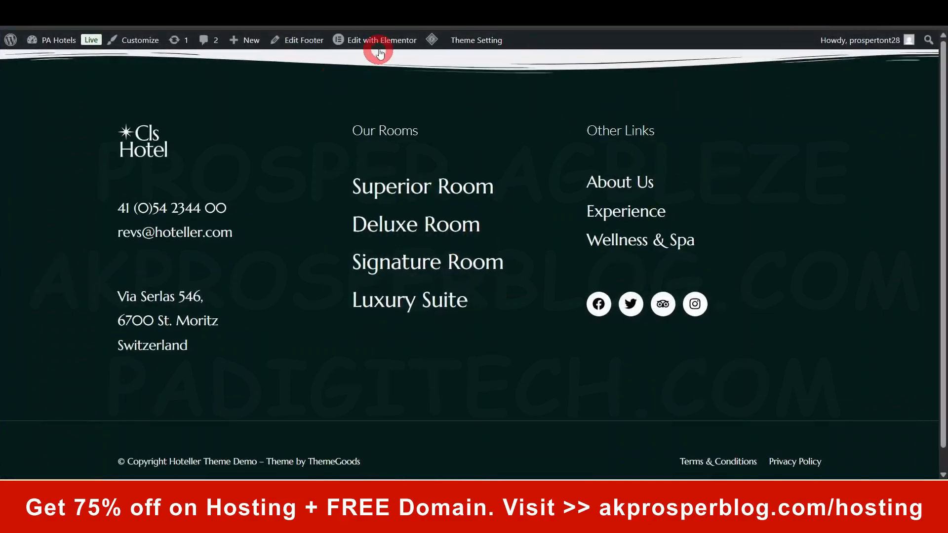
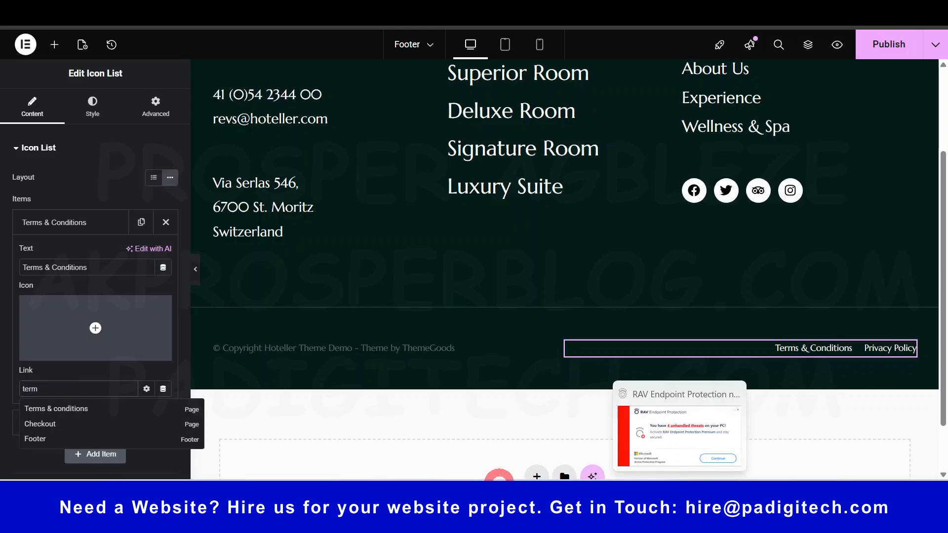
Link the footer's Terms & Conditions item to the Terms & conditions page, and after searching "priv", link Privacy Policy to the same page.
{"action": "left_click", "coordinate": [82, 409]}
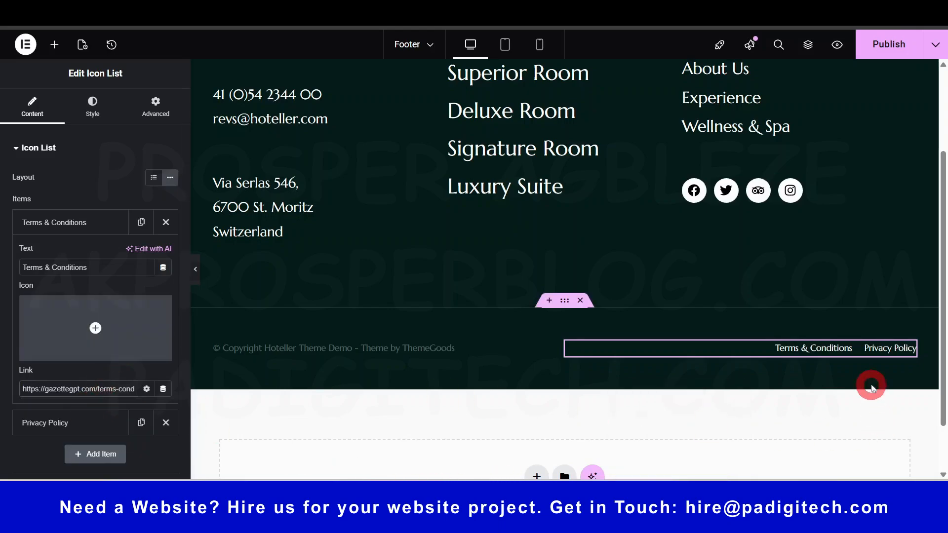
{"action": "left_click", "coordinate": [63, 222]}
{"action": "left_click", "coordinate": [67, 254]}
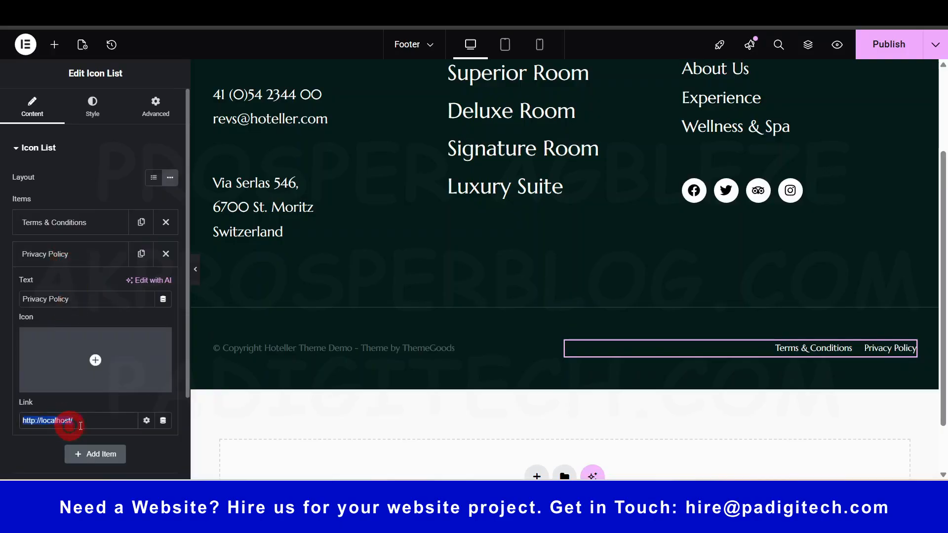
{"action": "type", "text": "priv"}
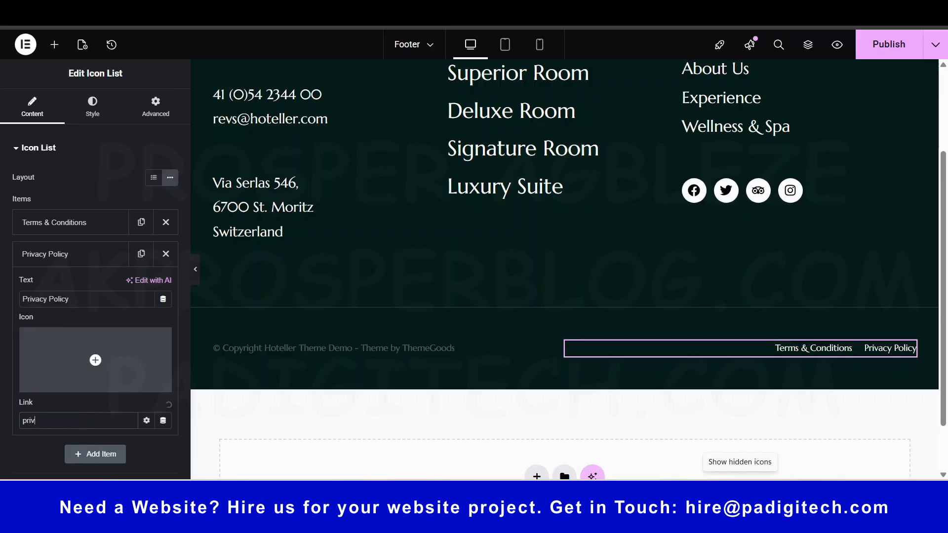
{"action": "scroll", "coordinate": [142, 411], "scroll_direction": "down", "scroll_amount": 3}
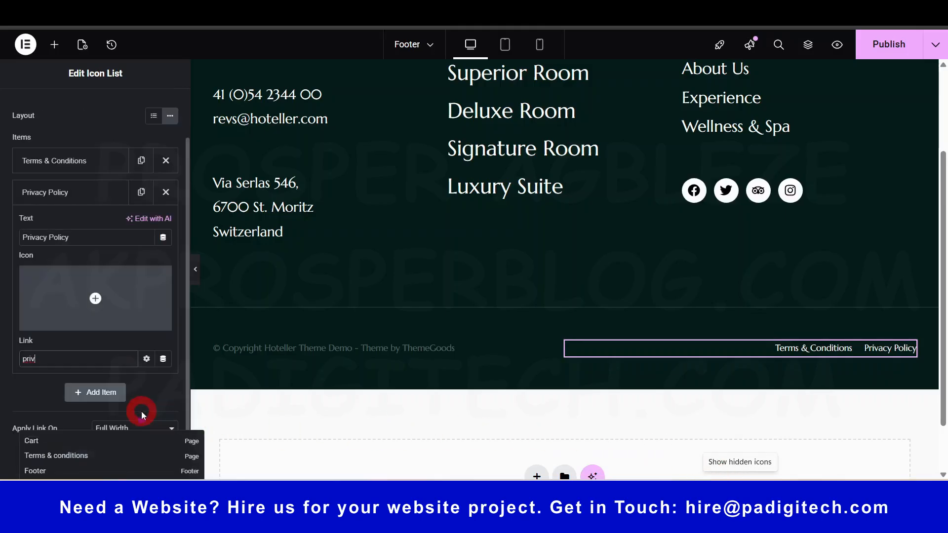
{"action": "scroll", "coordinate": [305, 430], "scroll_direction": "down", "scroll_amount": 1}
{"action": "left_click", "coordinate": [114, 455]}
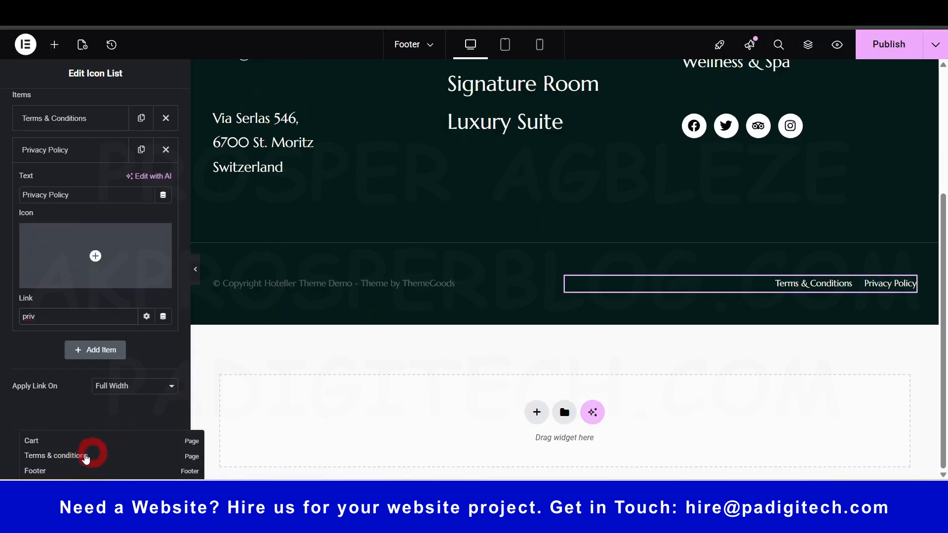
{"action": "left_click", "coordinate": [70, 457]}
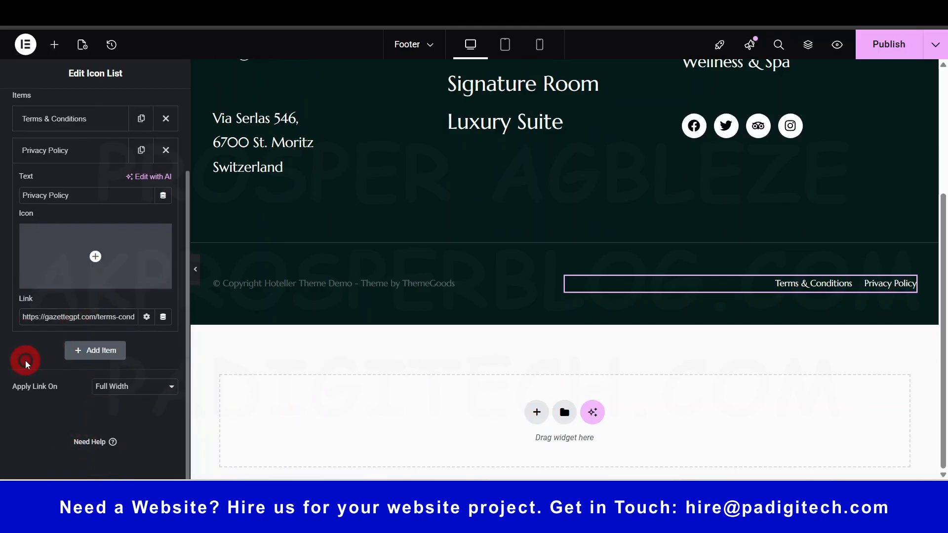
Select the footer's main section, look over its background style options, and copy the section's background colour code.
{"action": "scroll", "coordinate": [874, 177], "scroll_direction": "up", "scroll_amount": 4}
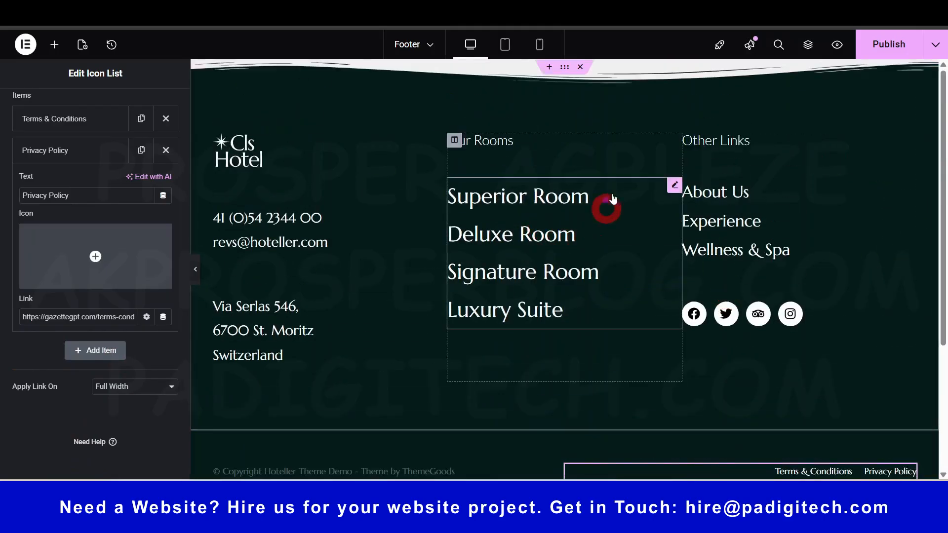
{"action": "left_click", "coordinate": [561, 79]}
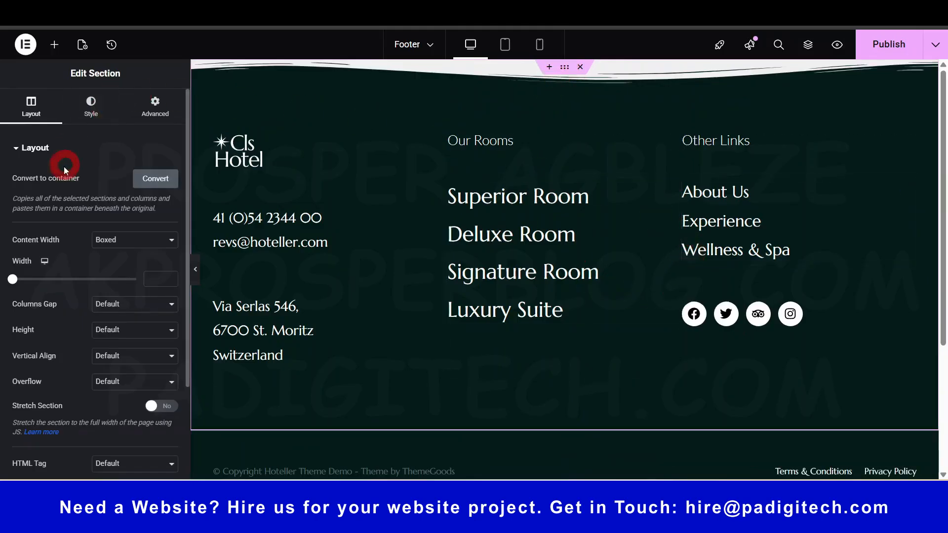
{"action": "left_click", "coordinate": [89, 114]}
{"action": "left_click", "coordinate": [128, 233]}
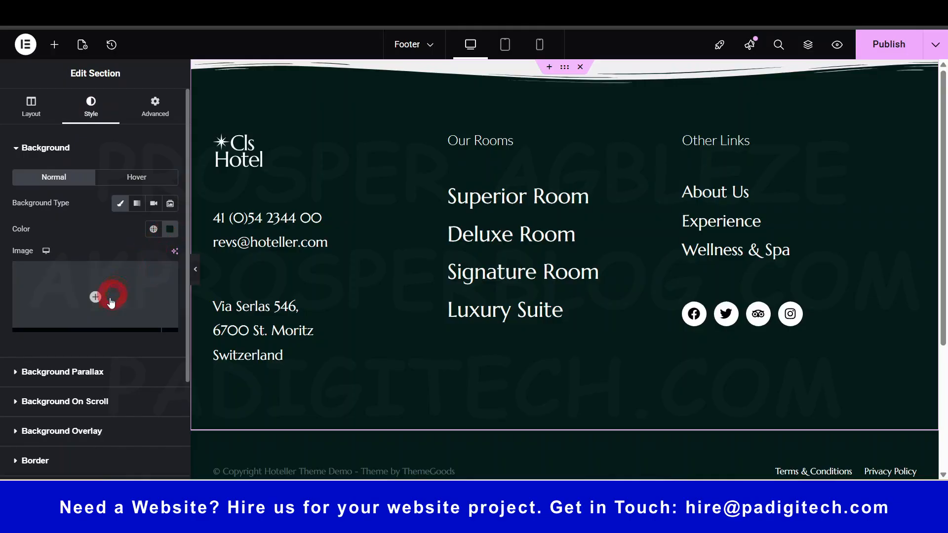
{"action": "scroll", "coordinate": [111, 301], "scroll_direction": "down", "scroll_amount": 3}
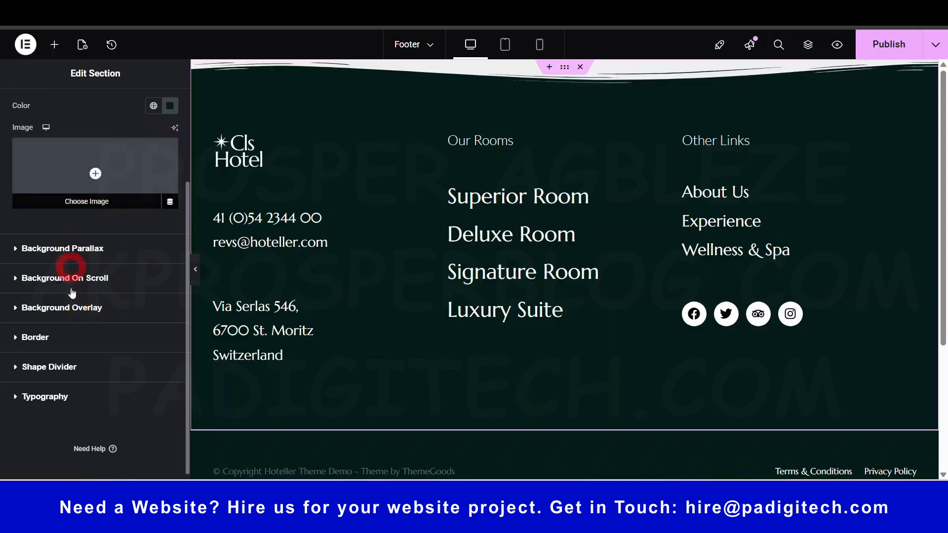
{"action": "scroll", "coordinate": [95, 265], "scroll_direction": "up", "scroll_amount": 3}
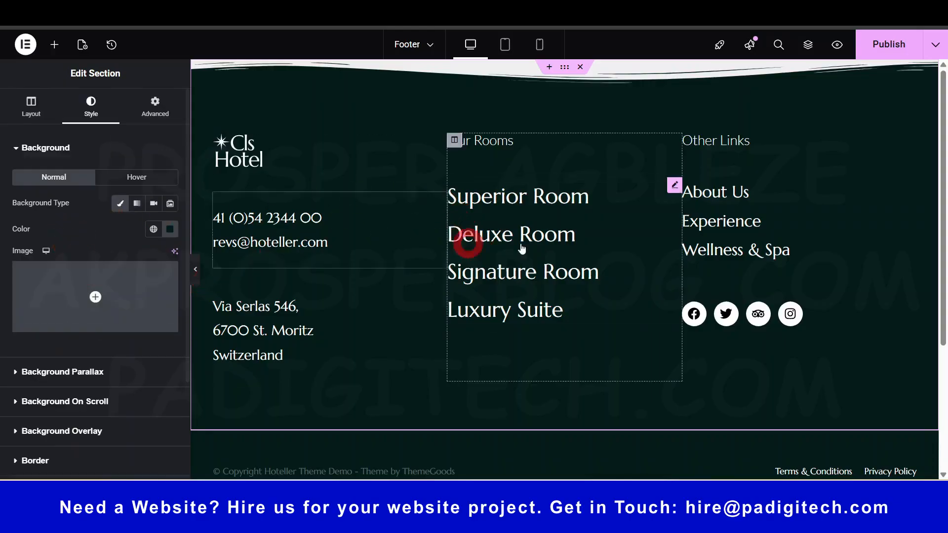
{"action": "left_click", "coordinate": [82, 300]}
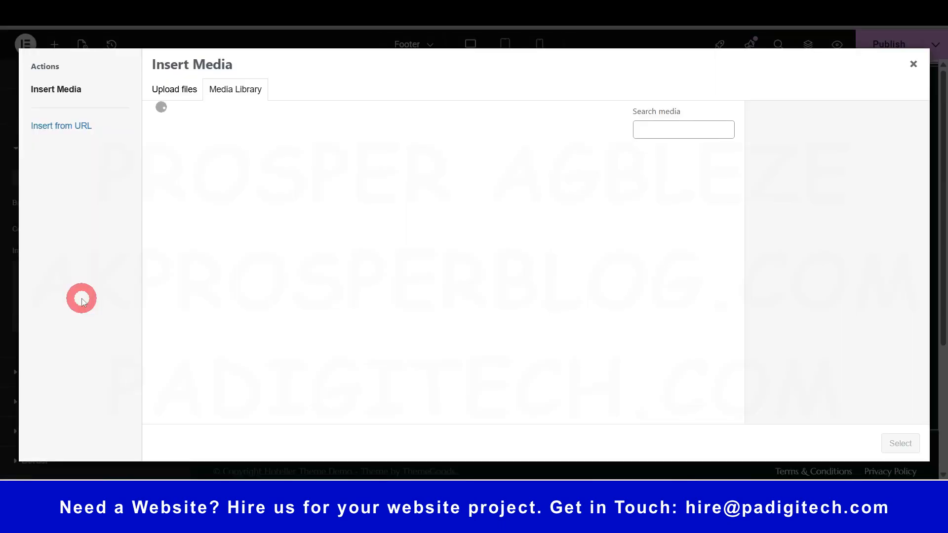
{"action": "left_click", "coordinate": [912, 64]}
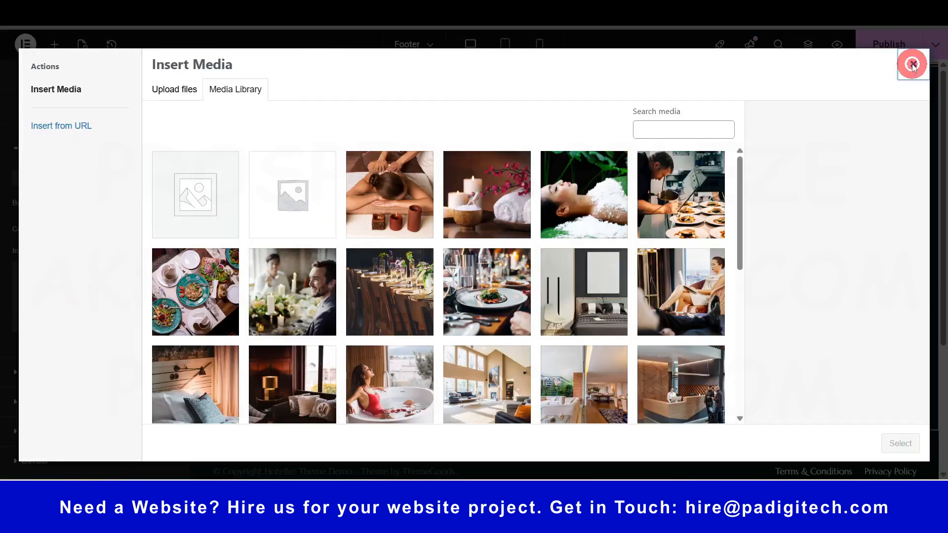
{"action": "left_click", "coordinate": [170, 230]}
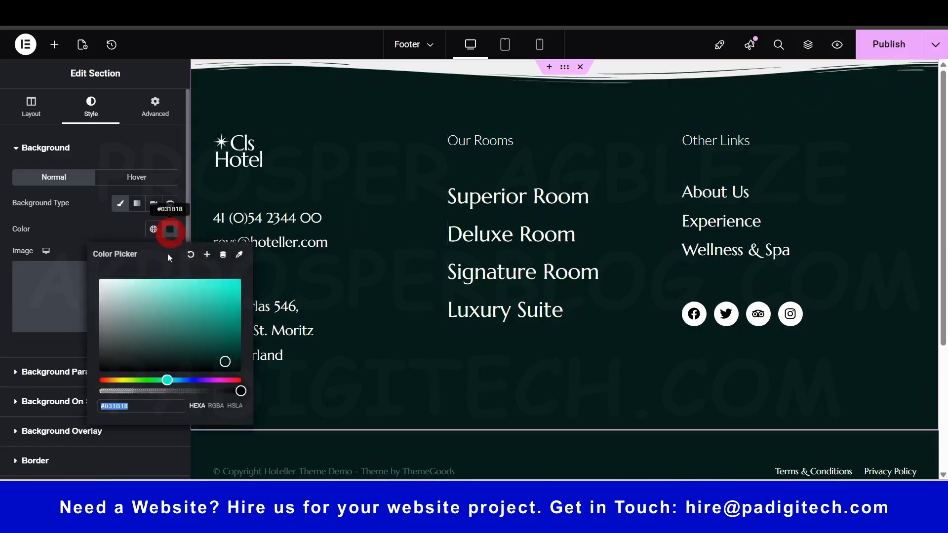
{"action": "left_click", "coordinate": [152, 411]}
{"action": "key", "text": "ctrl+c"}
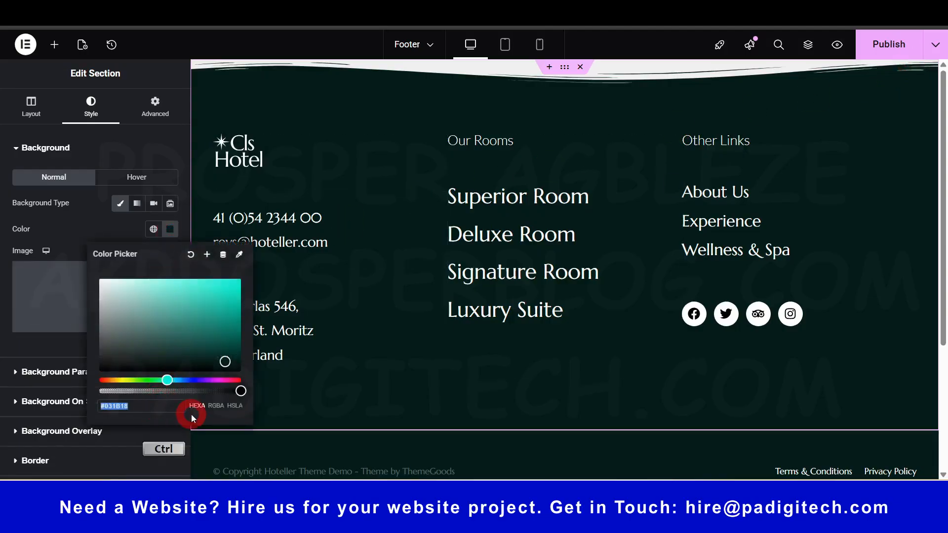
Set the main footer section's background image to the poolside photo with the green umbrella from the media library.
{"action": "left_click", "coordinate": [60, 314]}
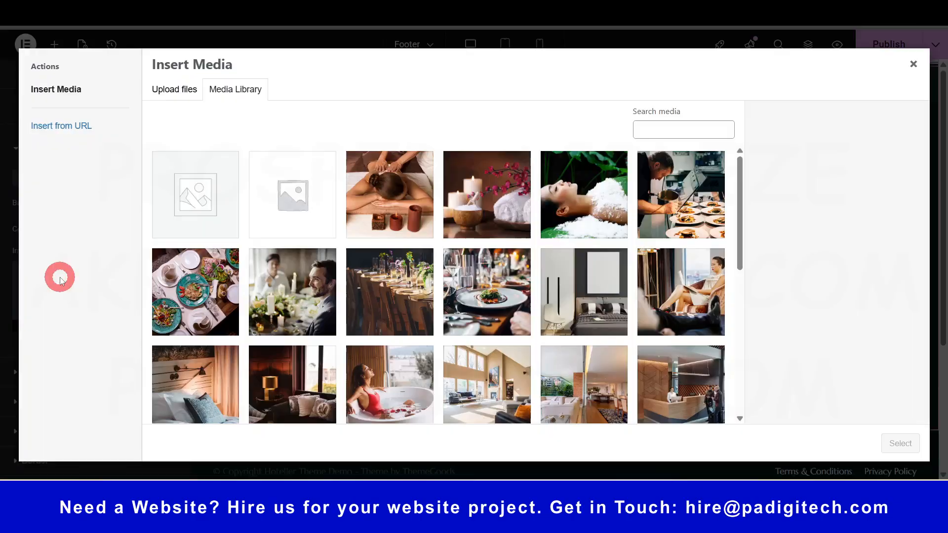
{"action": "scroll", "coordinate": [577, 326], "scroll_direction": "down", "scroll_amount": 3}
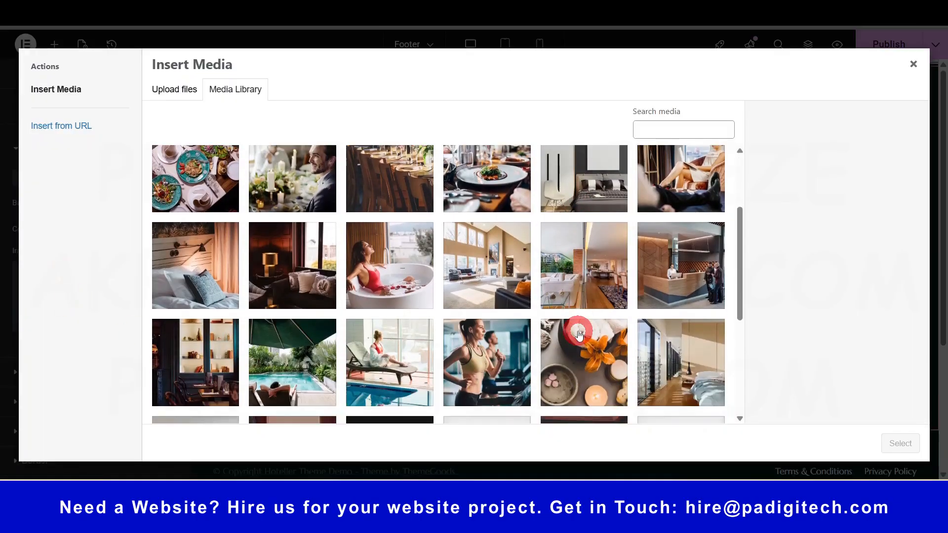
{"action": "scroll", "coordinate": [579, 335], "scroll_direction": "down", "scroll_amount": 3}
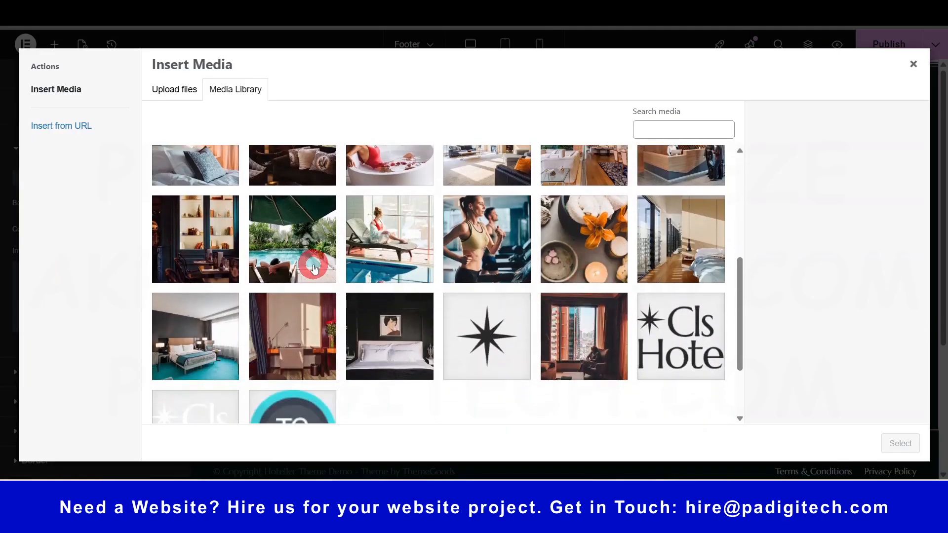
{"action": "left_click", "coordinate": [304, 257]}
{"action": "left_click", "coordinate": [900, 443]}
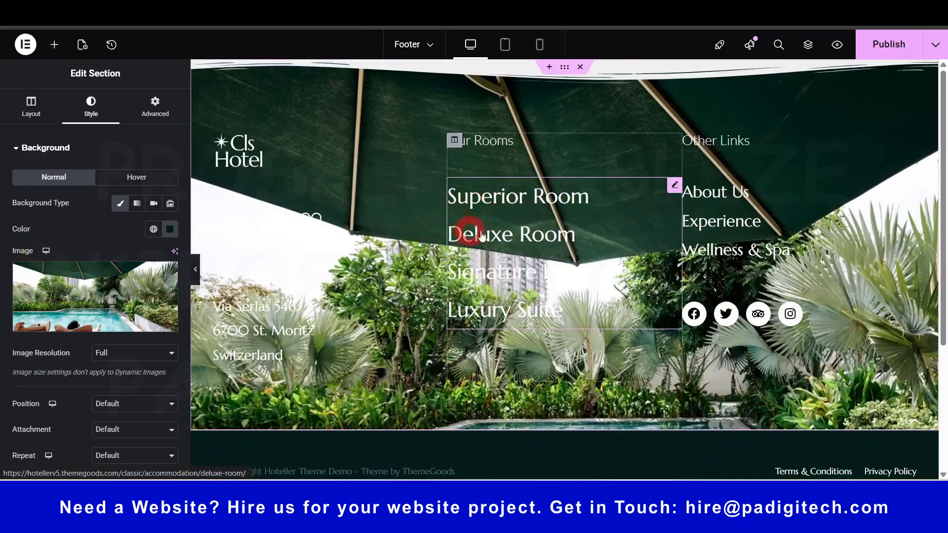
Add a classic background overlay to the footer section in colour #031B18 with an opacity of 0.86.
{"action": "left_click", "coordinate": [67, 149]}
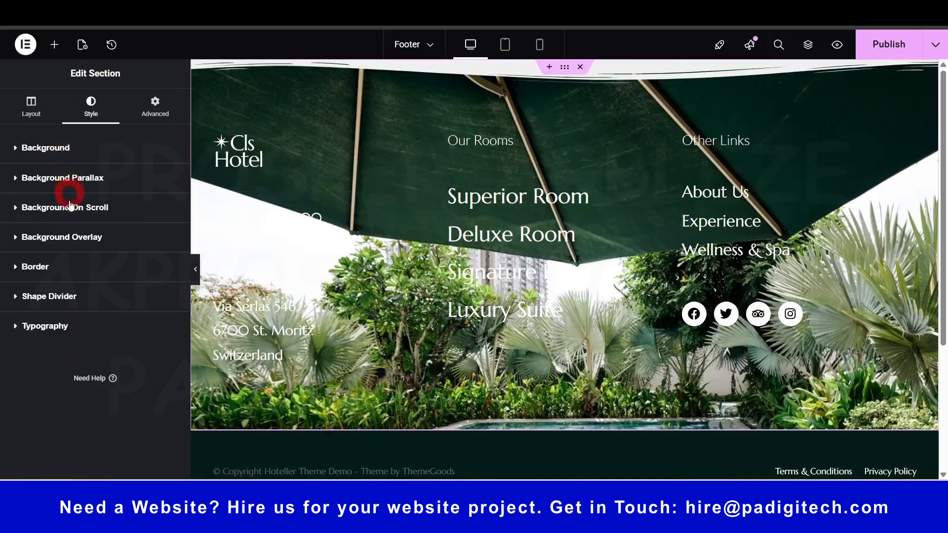
{"action": "left_click", "coordinate": [74, 239]}
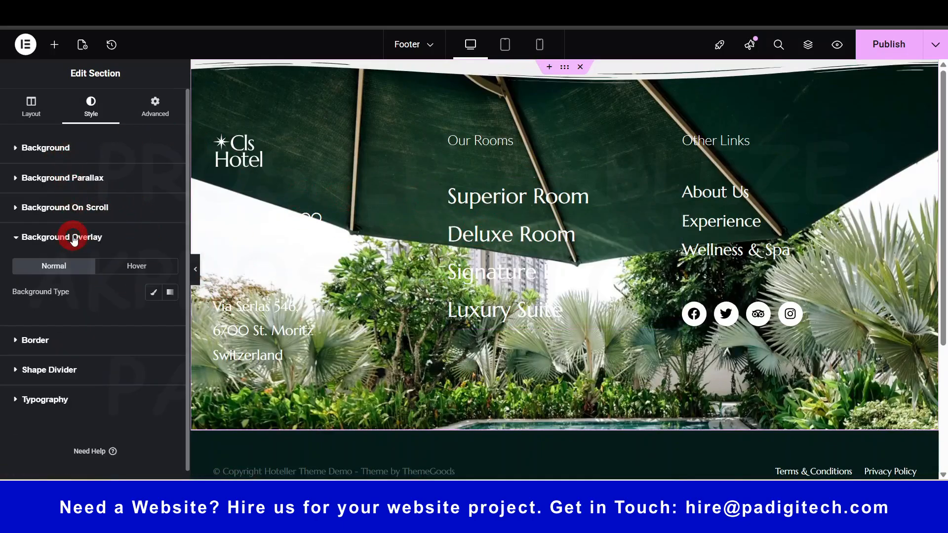
{"action": "left_click", "coordinate": [153, 293]}
{"action": "left_click", "coordinate": [166, 319]}
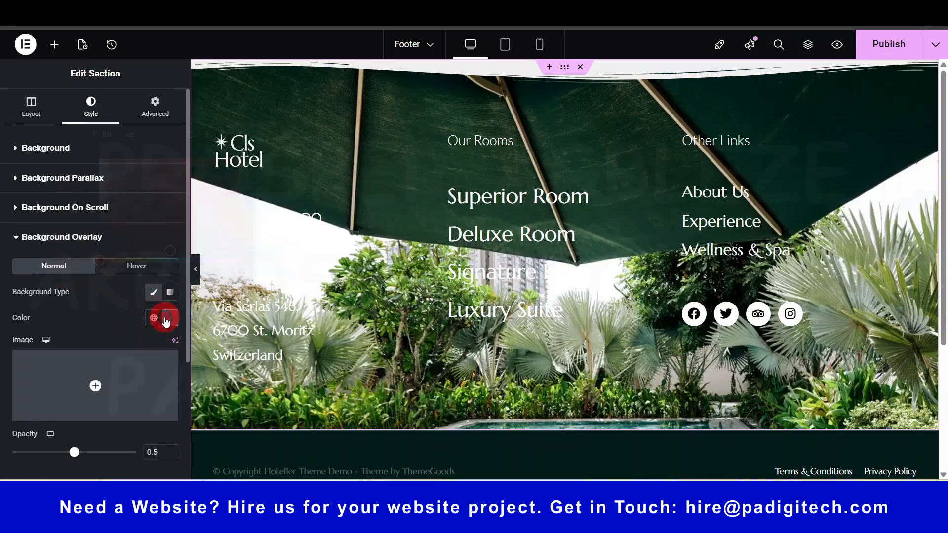
{"action": "key", "text": "ctrl+v"}
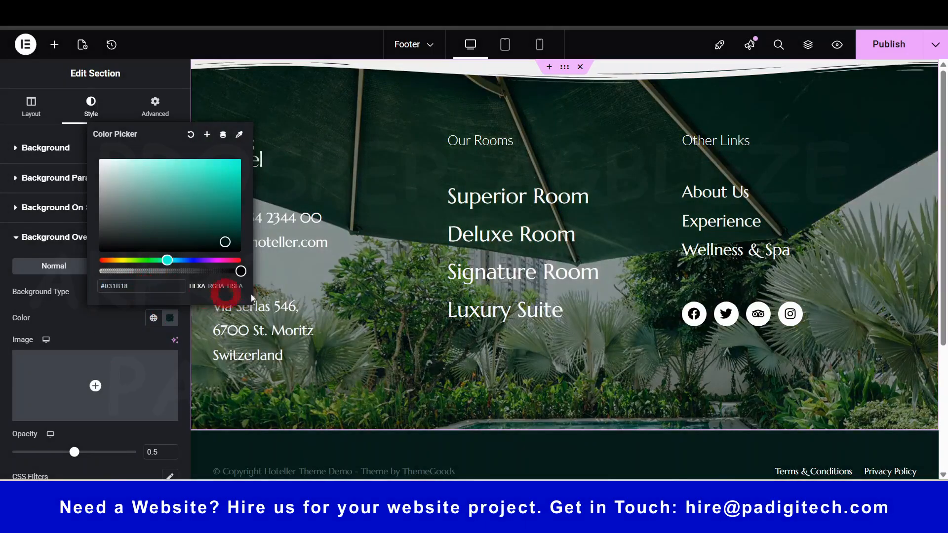
{"action": "left_click", "coordinate": [90, 325]}
{"action": "scroll", "coordinate": [91, 355], "scroll_direction": "down", "scroll_amount": 1}
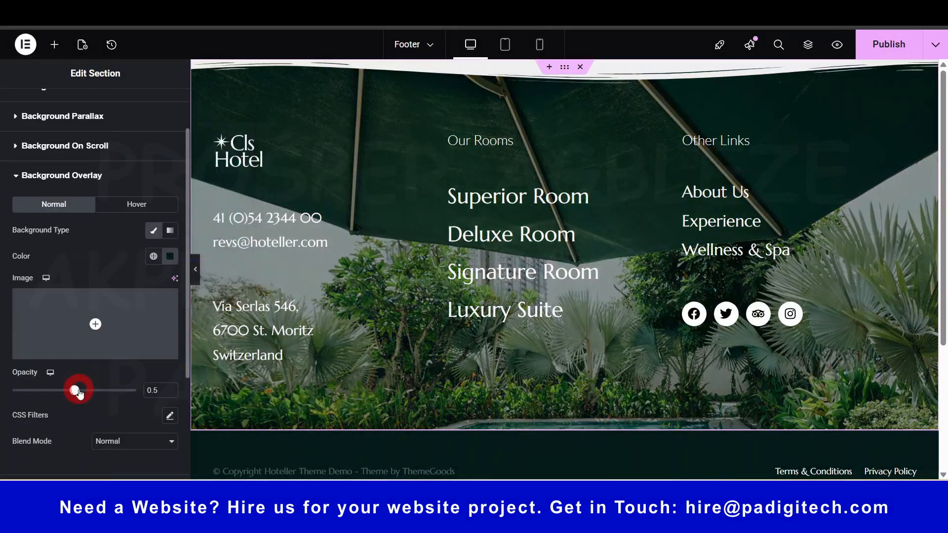
{"action": "left_click_drag", "start_coordinate": [79, 392], "coordinate": [123, 391]}
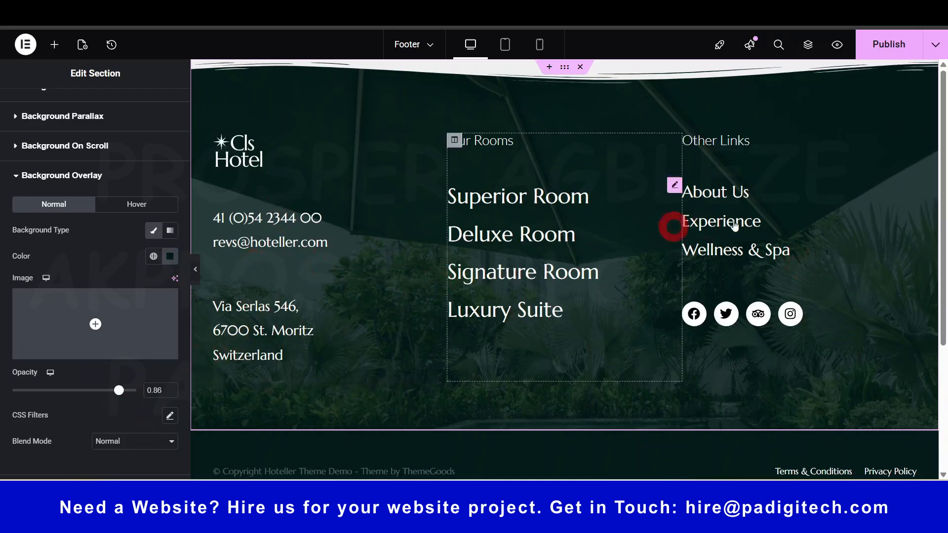
{"action": "scroll", "coordinate": [564, 286], "scroll_direction": "down", "scroll_amount": 1}
{"action": "scroll", "coordinate": [565, 286], "scroll_direction": "up", "scroll_amount": 1}
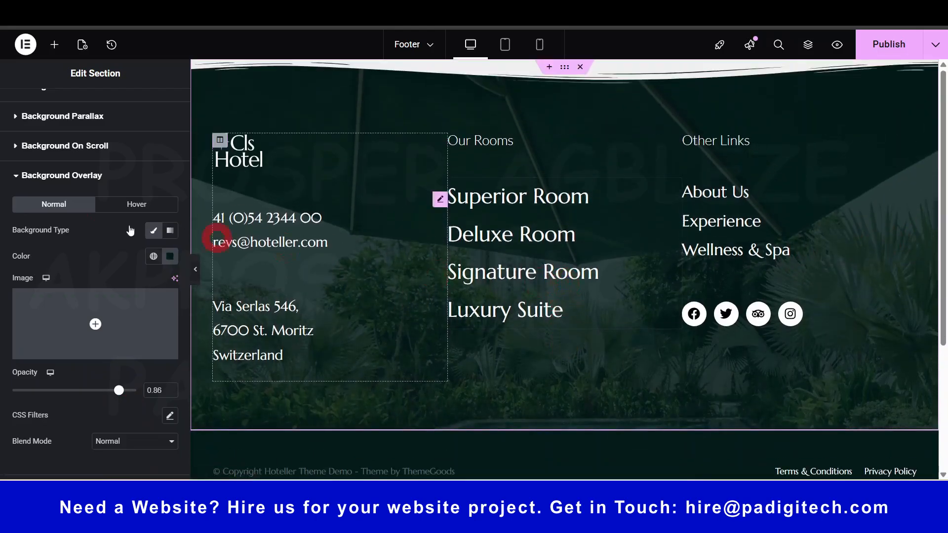
Try the background image positions Center Center, Center Right and Top Center for the footer section, and set it to Bottom Center.
{"action": "scroll", "coordinate": [49, 150], "scroll_direction": "up", "scroll_amount": 2}
{"action": "left_click", "coordinate": [73, 147]}
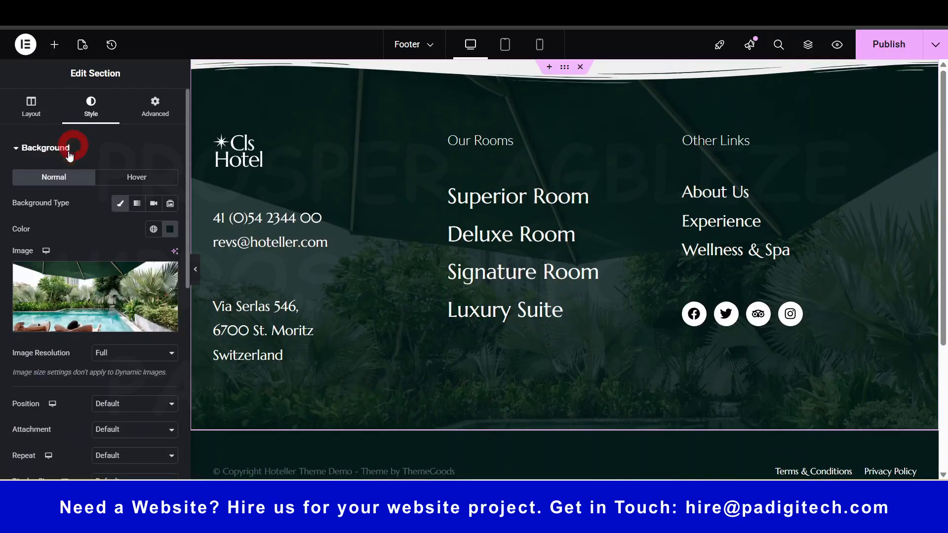
{"action": "scroll", "coordinate": [121, 301], "scroll_direction": "down", "scroll_amount": 3}
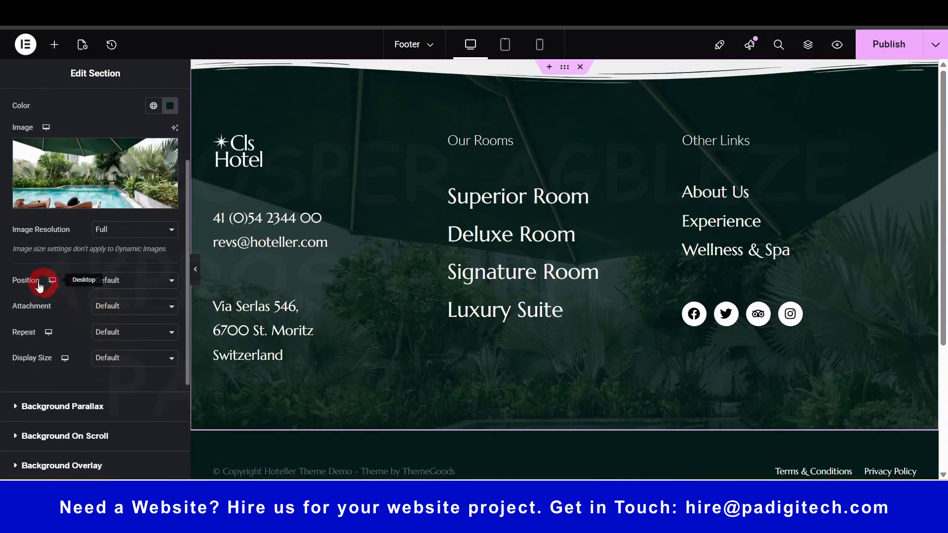
{"action": "left_click", "coordinate": [134, 280]}
{"action": "left_click", "coordinate": [128, 315]}
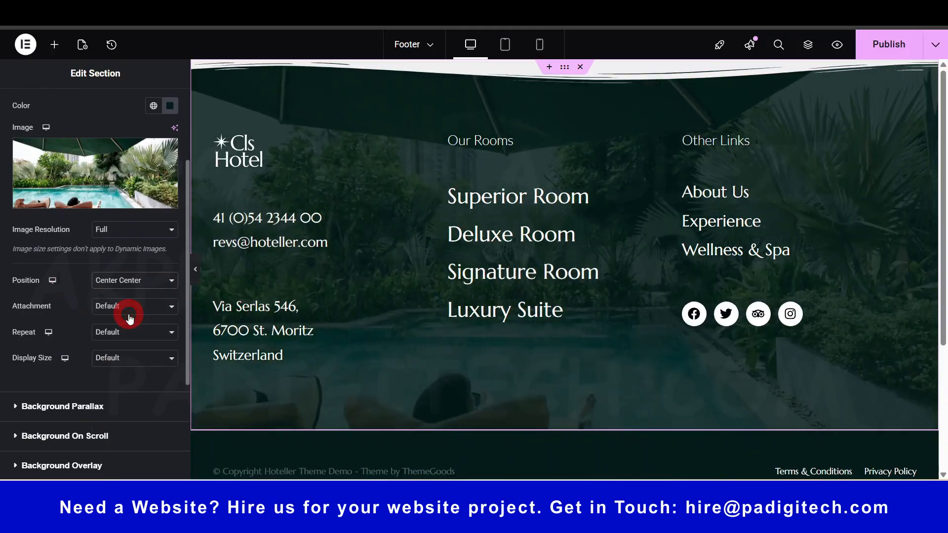
{"action": "left_click", "coordinate": [133, 284]}
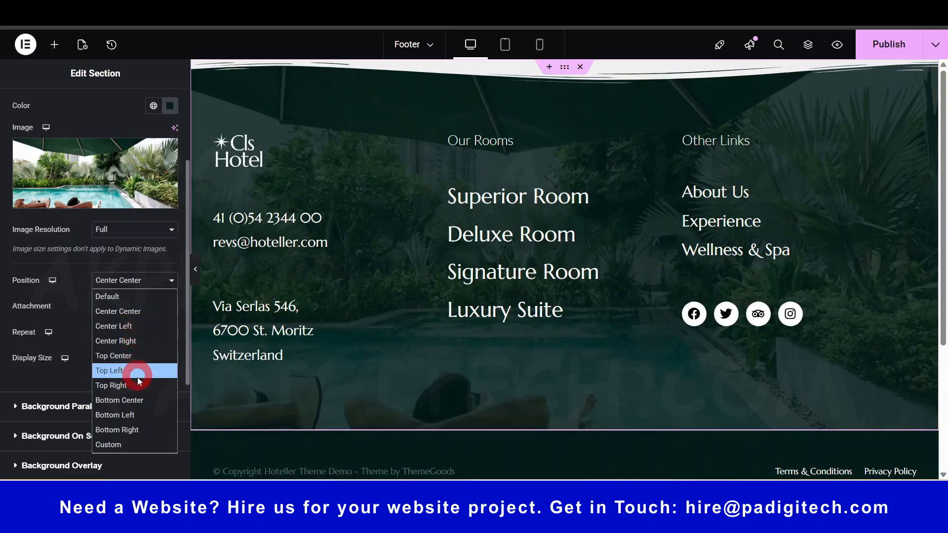
{"action": "left_click", "coordinate": [134, 345]}
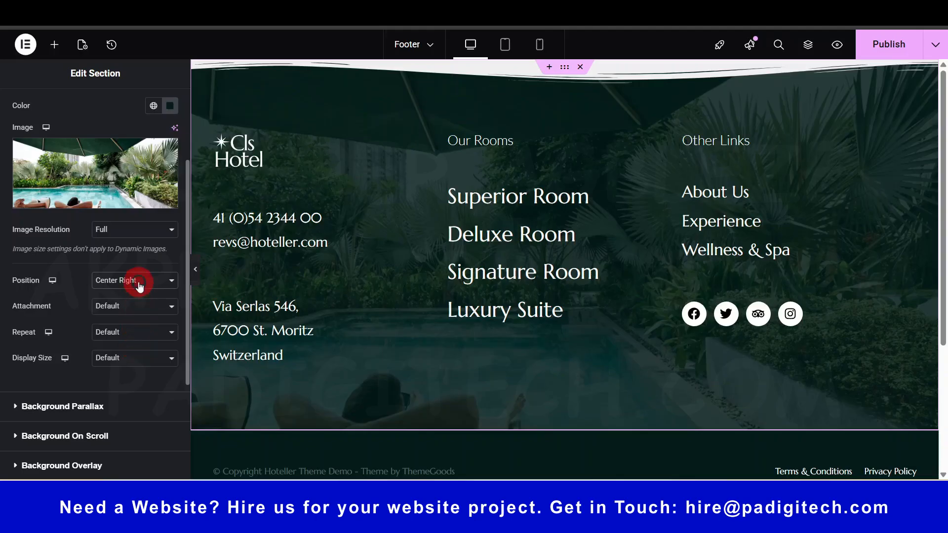
{"action": "left_click", "coordinate": [138, 281]}
{"action": "left_click", "coordinate": [122, 361]}
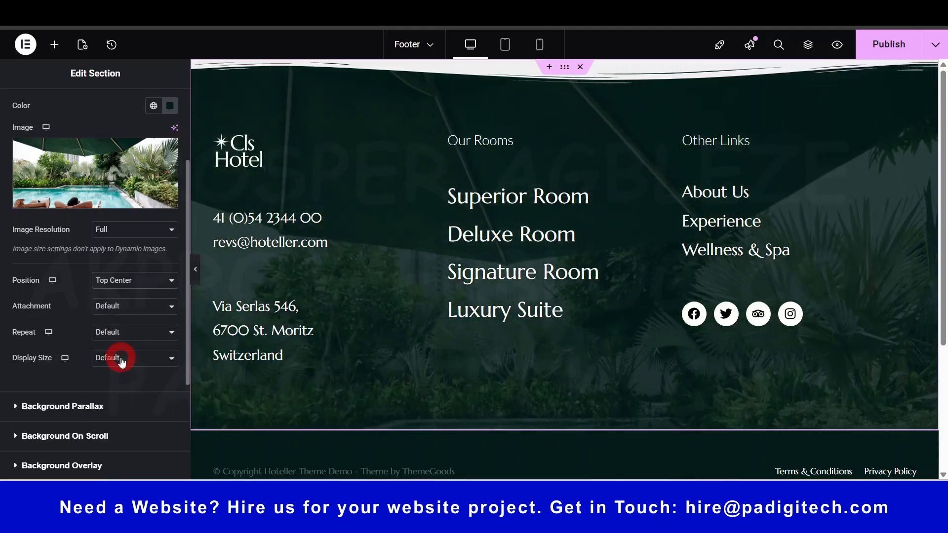
{"action": "left_click", "coordinate": [136, 280]}
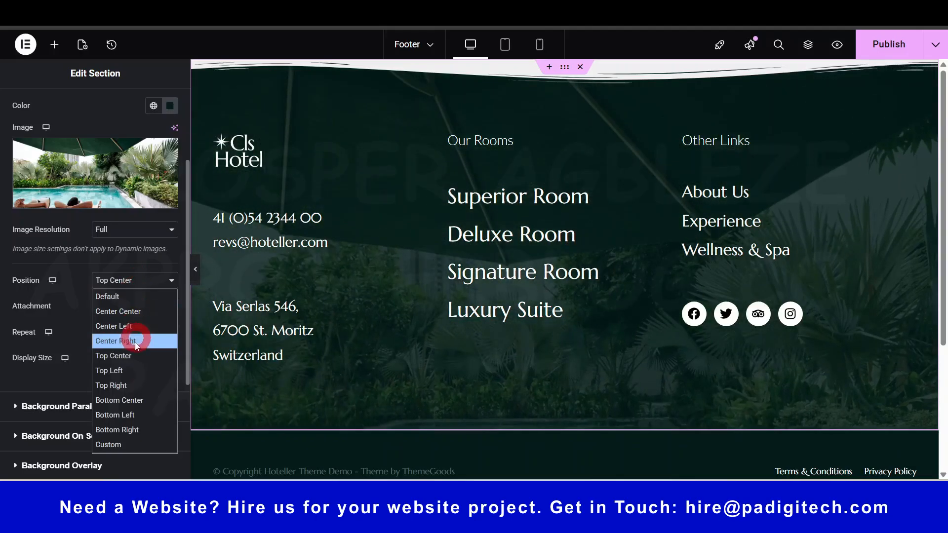
{"action": "left_click", "coordinate": [129, 400]}
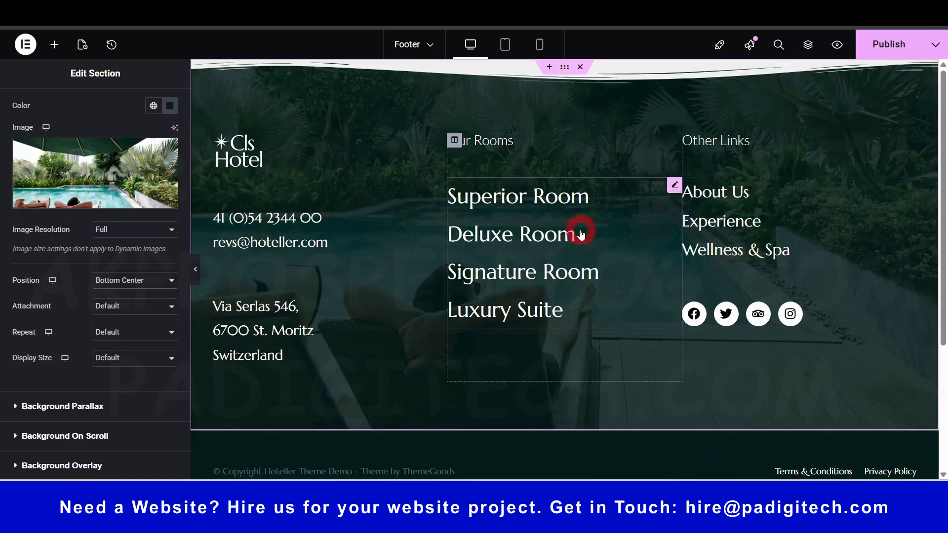
Publish the footer changes and return to the Footers list in the WordPress dashboard.
{"action": "left_click", "coordinate": [894, 46]}
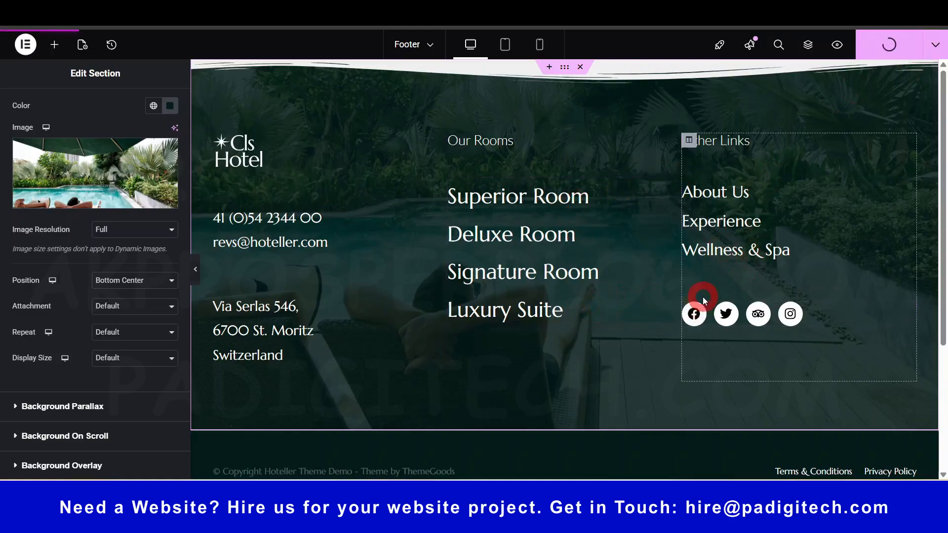
{"action": "scroll", "coordinate": [703, 297], "scroll_direction": "down", "scroll_amount": 4}
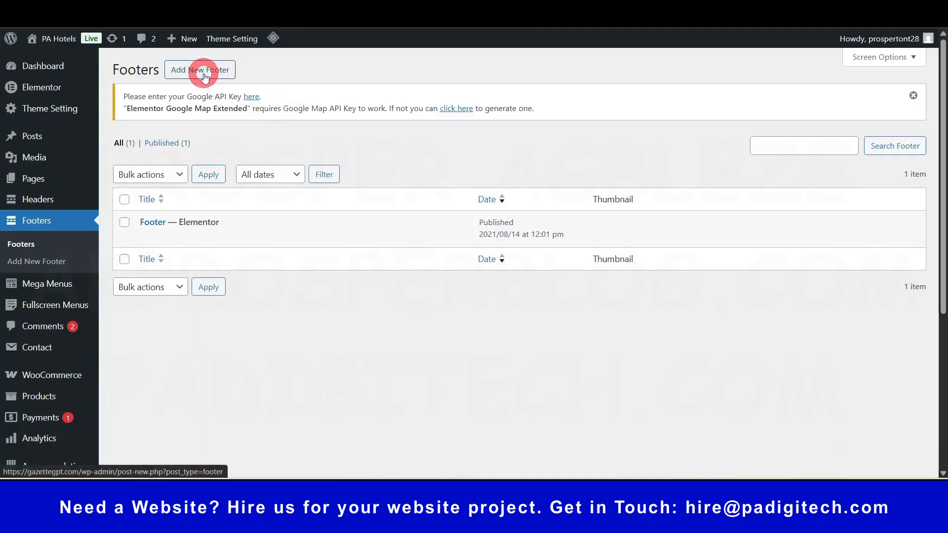
{"action": "mouse_move", "coordinate": [142, 226]}
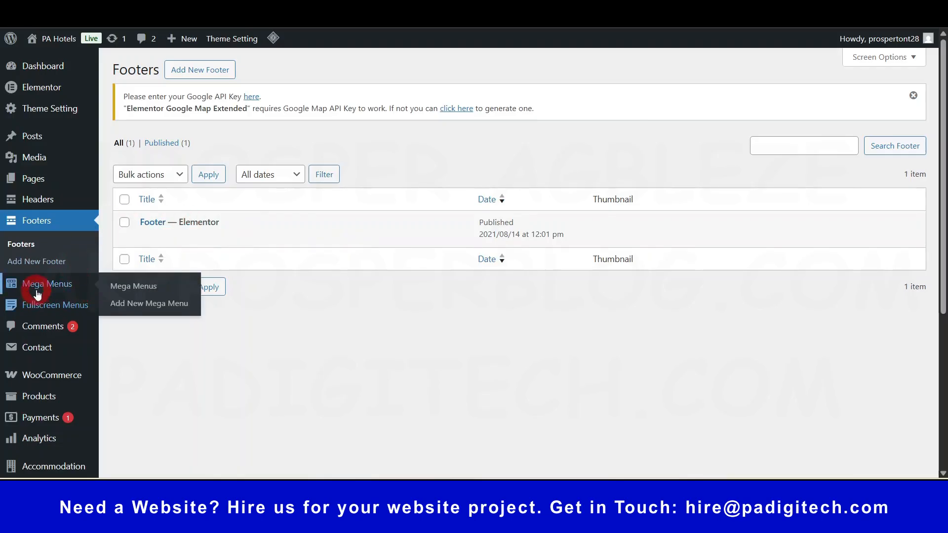
Look over the form for adding a new Mega Menu and go to the Fullscreen Menus list.
{"action": "mouse_move", "coordinate": [45, 314]}
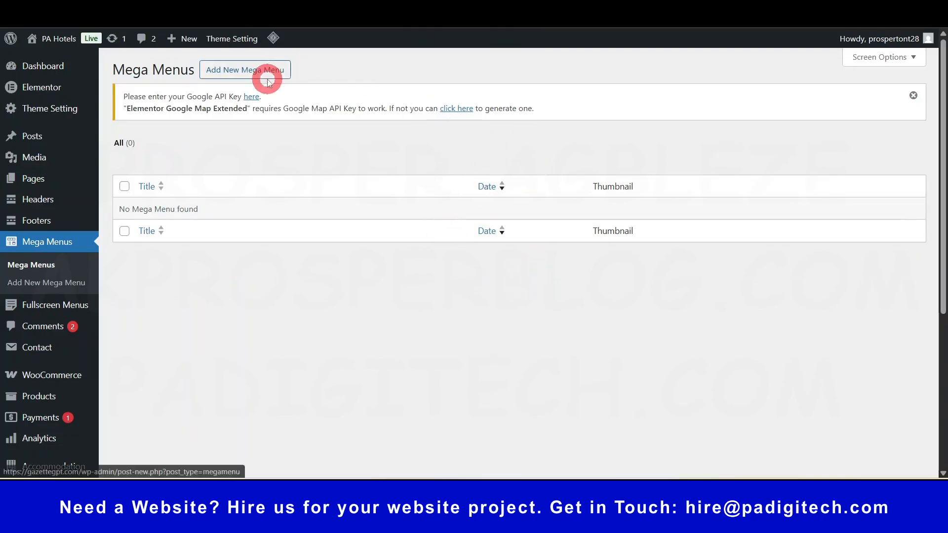
{"action": "left_click", "coordinate": [246, 77]}
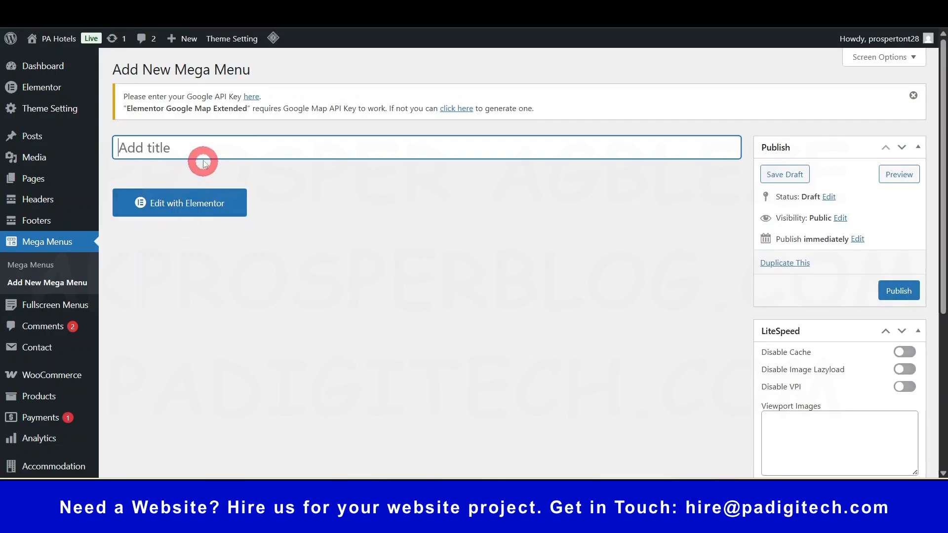
{"action": "scroll", "coordinate": [295, 138], "scroll_direction": "down", "scroll_amount": 3}
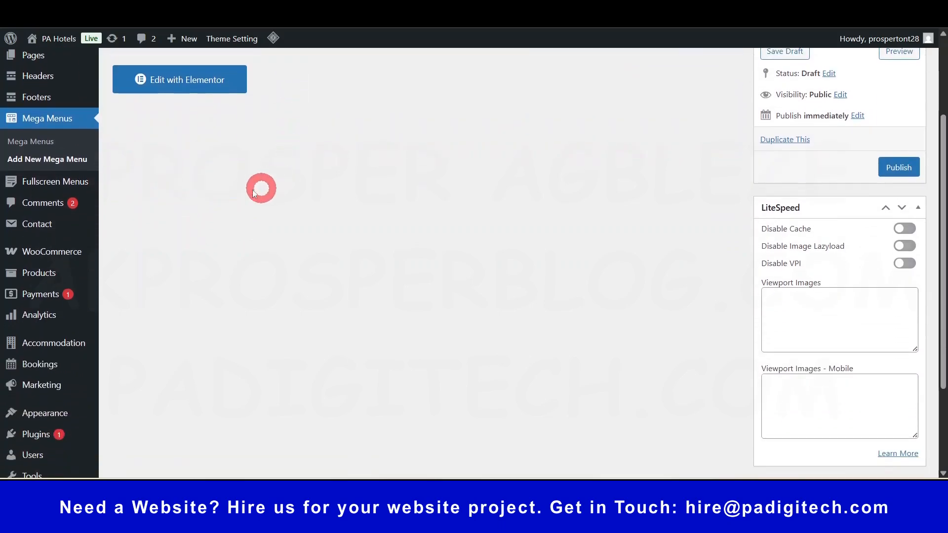
{"action": "left_click", "coordinate": [173, 88]}
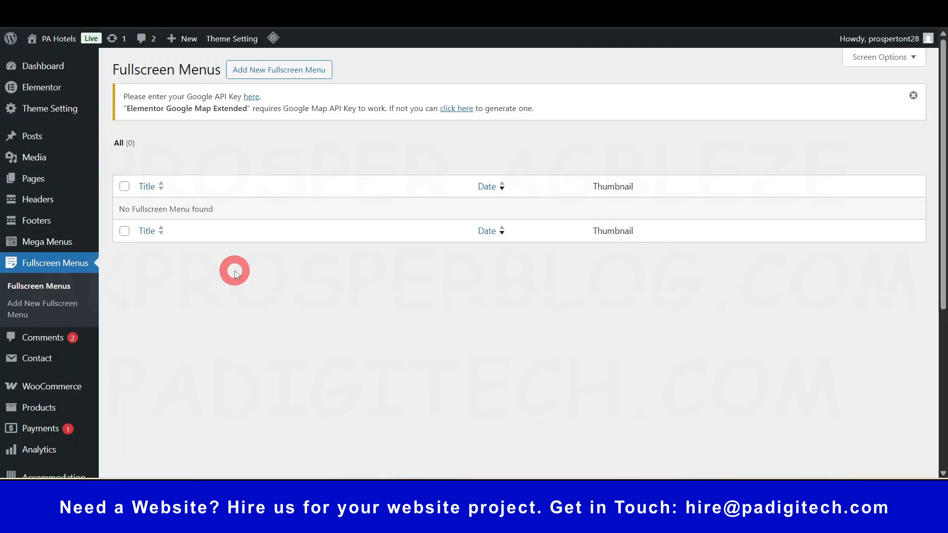
Look over the form for adding a new Fullscreen Menu and check the header on the live home and Contact Us pages.
{"action": "left_click", "coordinate": [288, 79]}
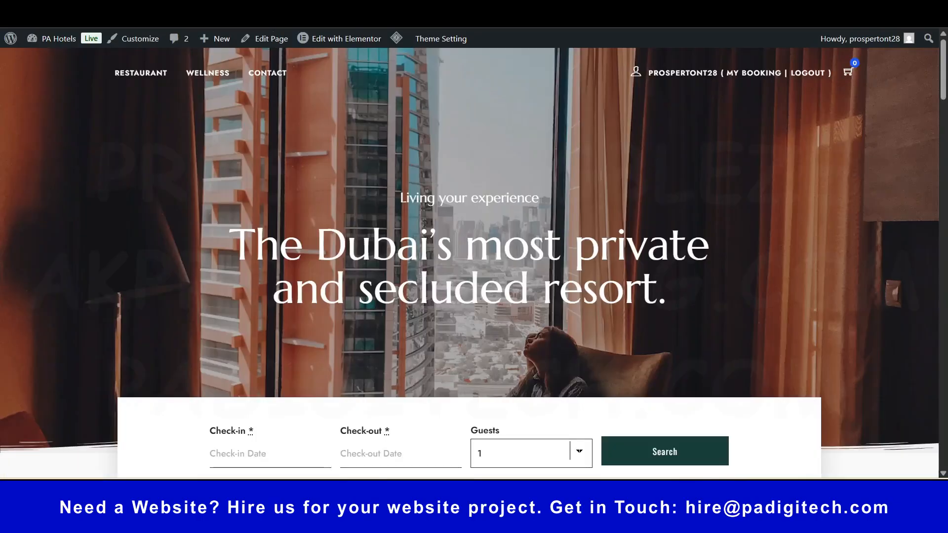
{"action": "left_click", "coordinate": [842, 143]}
{"action": "left_click", "coordinate": [425, 73]}
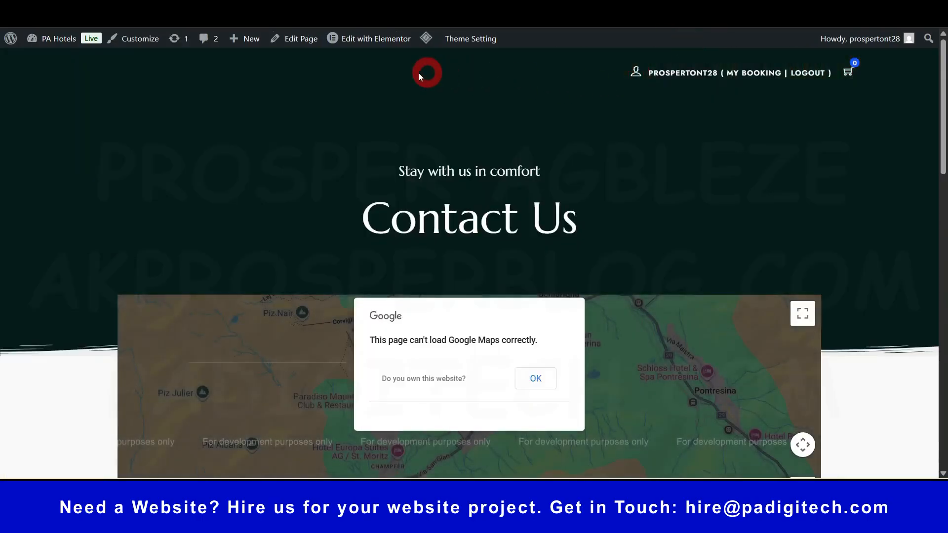
{"action": "left_click", "coordinate": [917, 94]}
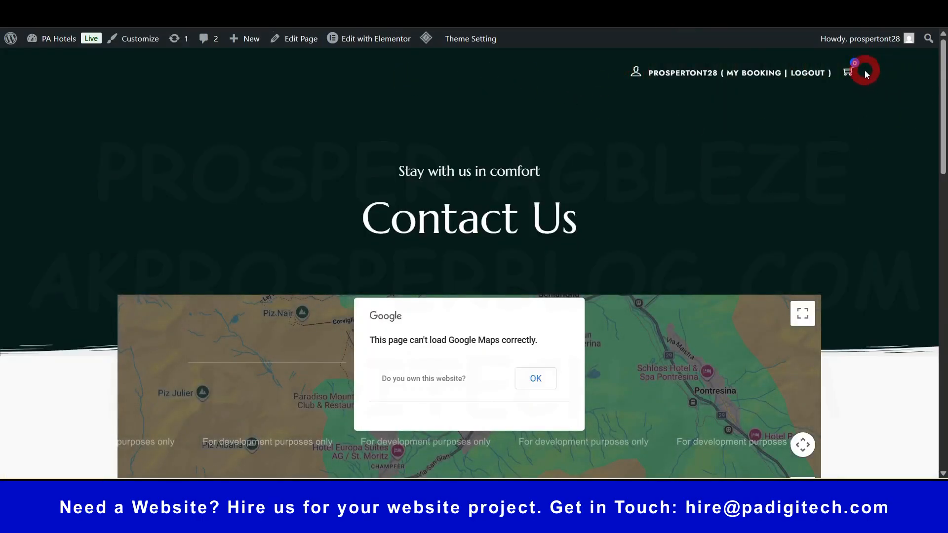
{"action": "left_click", "coordinate": [163, 144]}
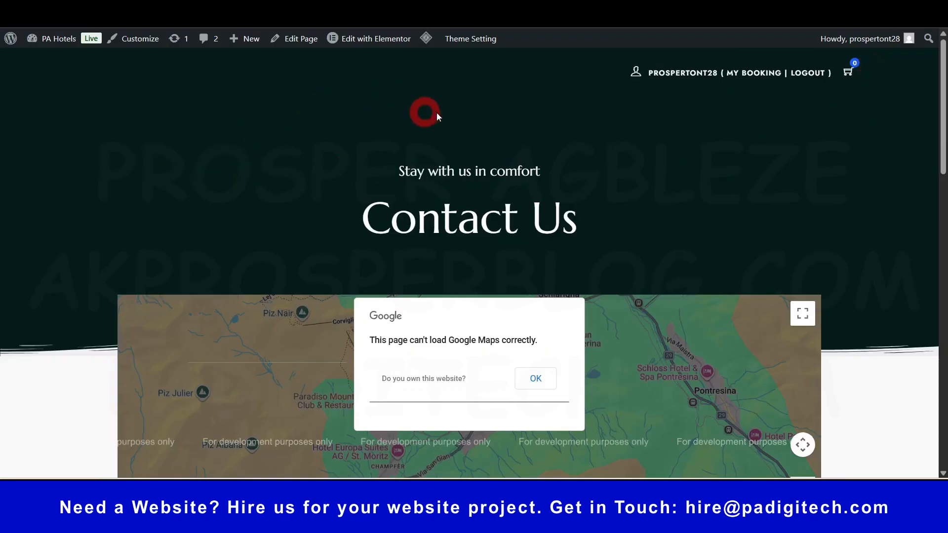
{"action": "left_click", "coordinate": [318, 288]}
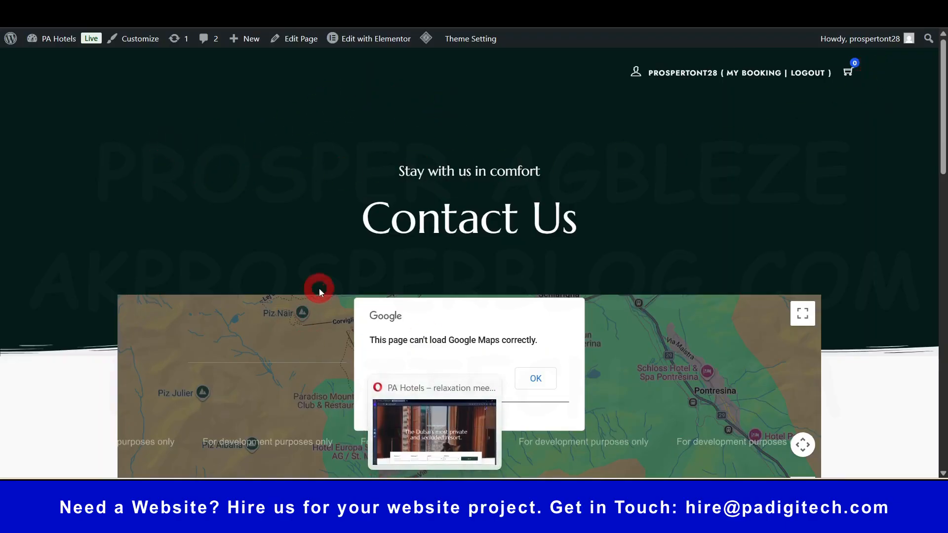
{"action": "left_click", "coordinate": [706, 38]}
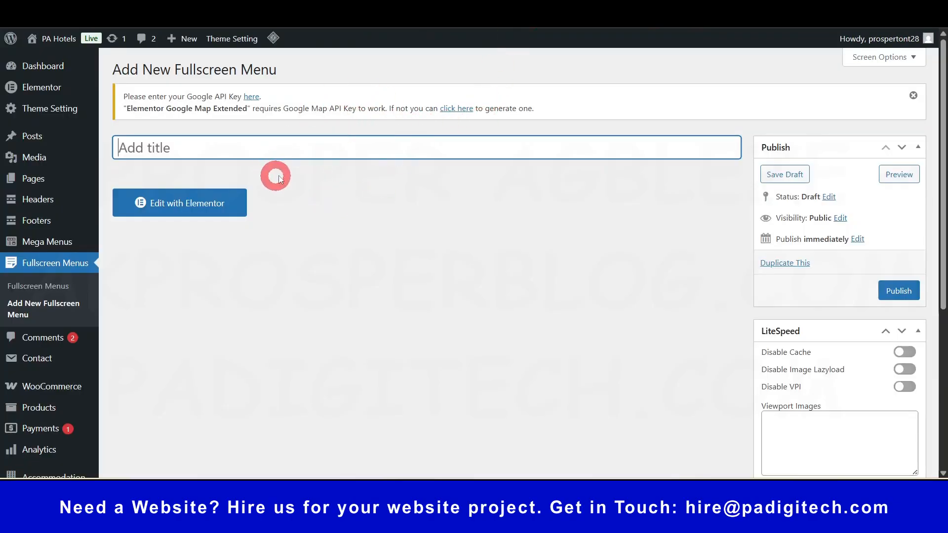
{"action": "left_click", "coordinate": [195, 213]}
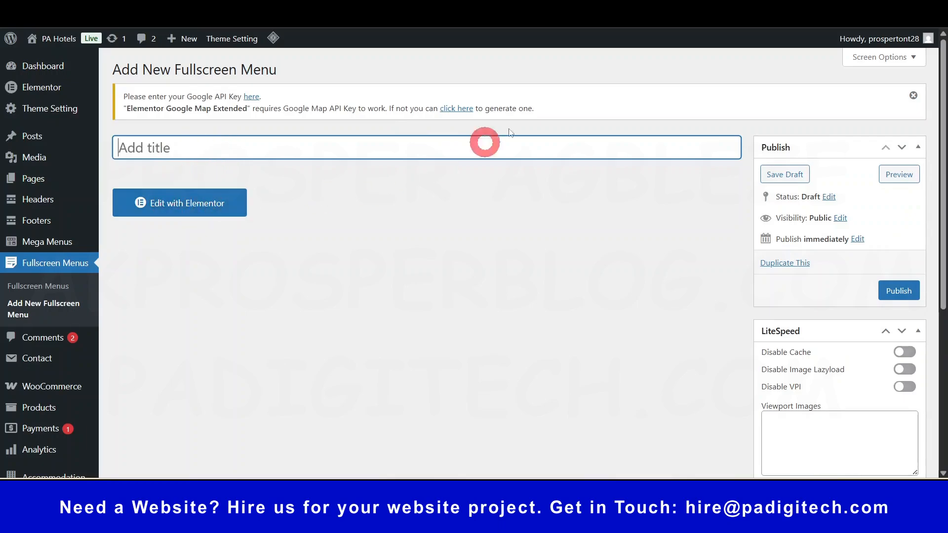
{"action": "left_click", "coordinate": [862, 432]}
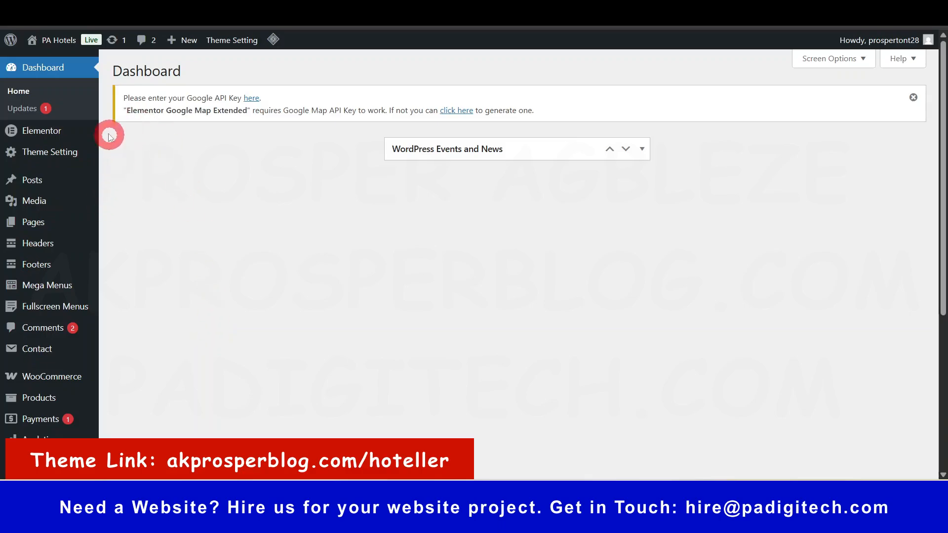
Open the theme Customizer from the WordPress dashboard and look over its list of sections.
{"action": "scroll", "coordinate": [50, 236], "scroll_direction": "down", "scroll_amount": 3}
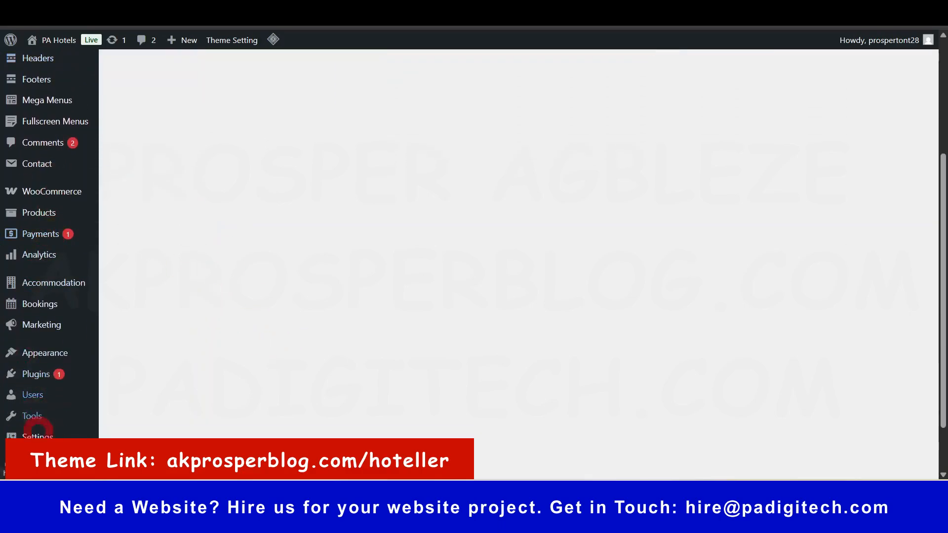
{"action": "mouse_move", "coordinate": [33, 360]}
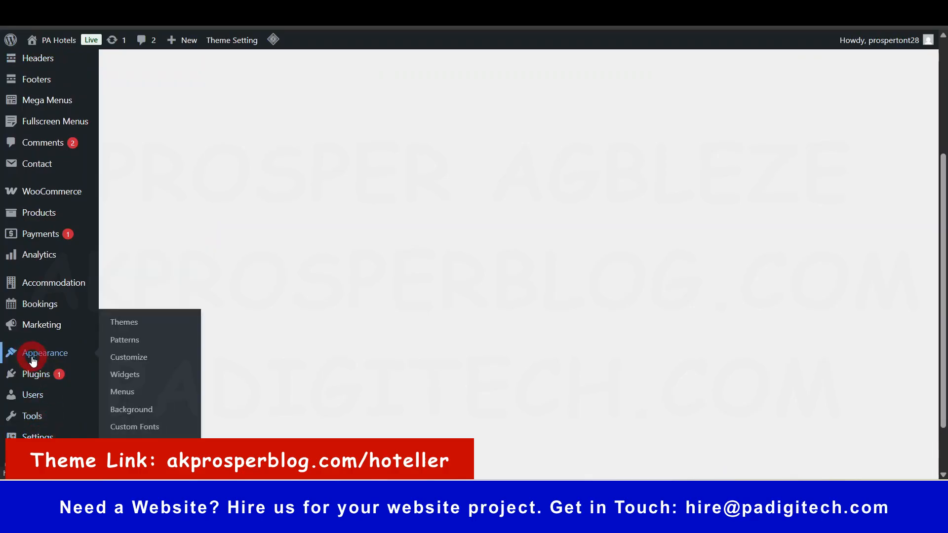
{"action": "left_click", "coordinate": [137, 357]}
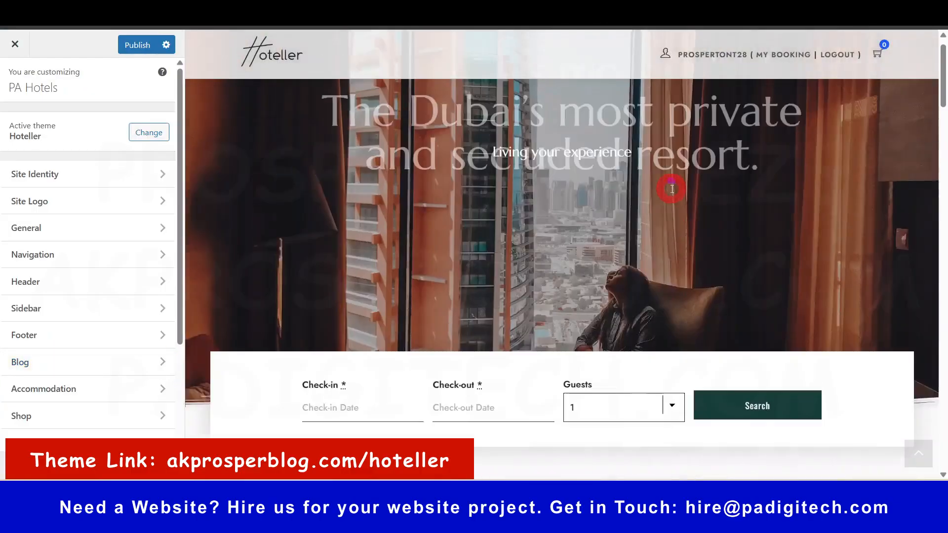
{"action": "scroll", "coordinate": [70, 391], "scroll_direction": "down", "scroll_amount": 1}
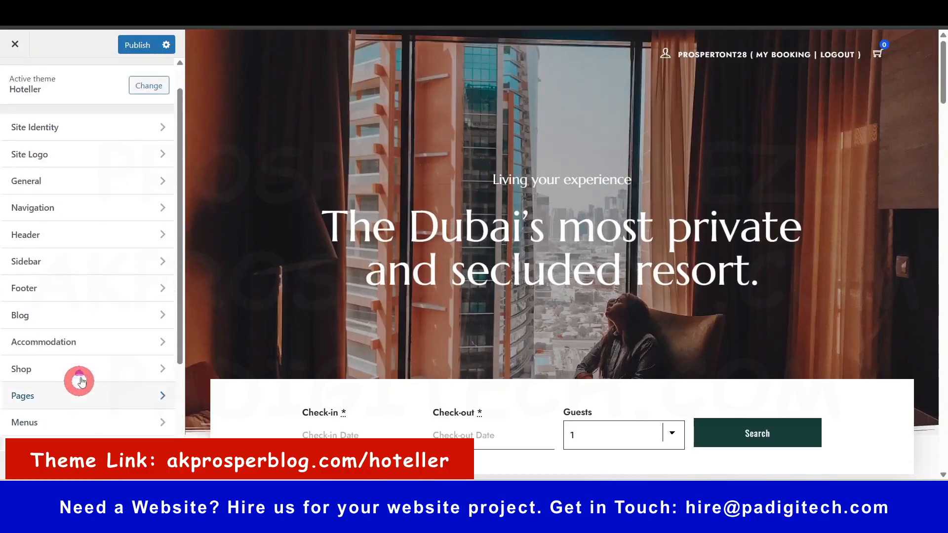
{"action": "scroll", "coordinate": [91, 229], "scroll_direction": "up", "scroll_amount": 1}
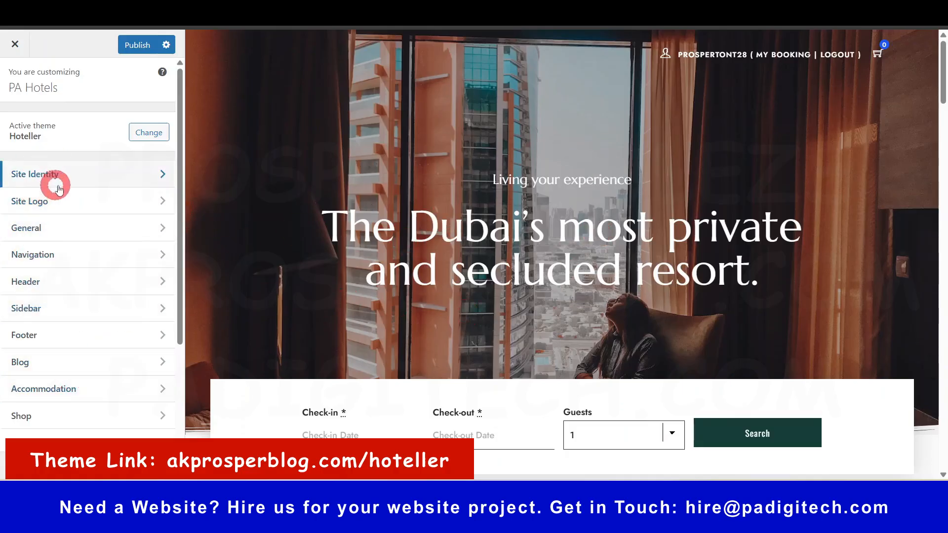
Set the star image noun_Star_4119439-2.png as the site icon in Site Identity, skipping the cropping, and publish the change.
{"action": "left_click", "coordinate": [83, 178]}
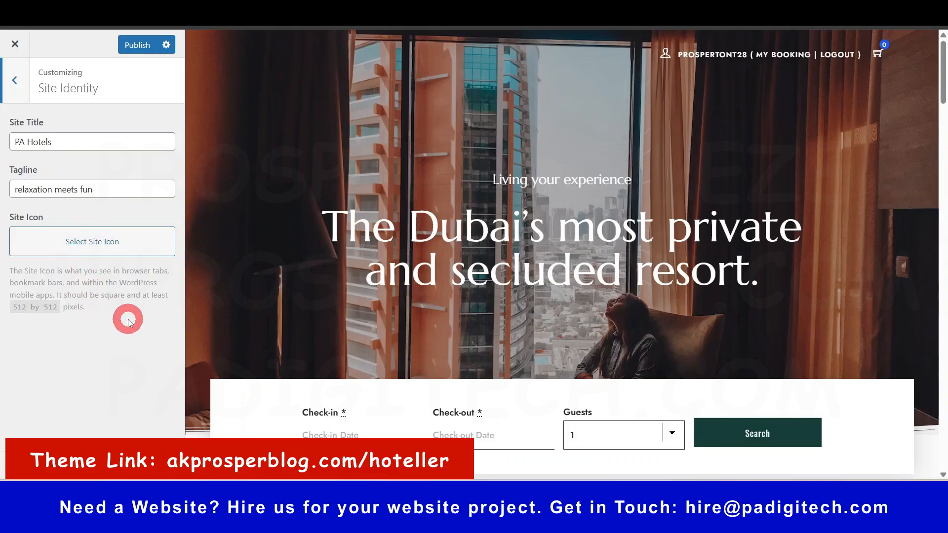
{"action": "left_click", "coordinate": [100, 243]}
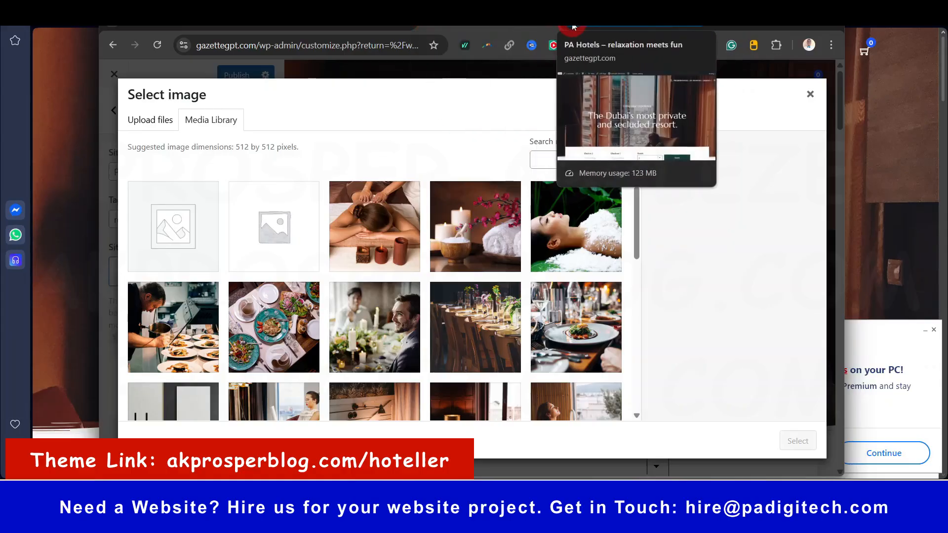
{"action": "left_click", "coordinate": [795, 29]}
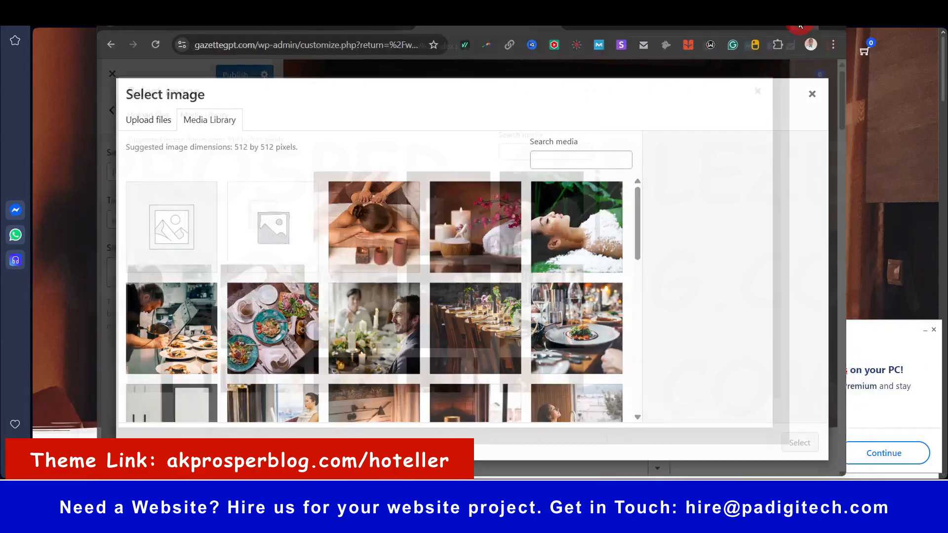
{"action": "scroll", "coordinate": [410, 301], "scroll_direction": "down", "scroll_amount": 3}
{"action": "left_click", "coordinate": [328, 335]}
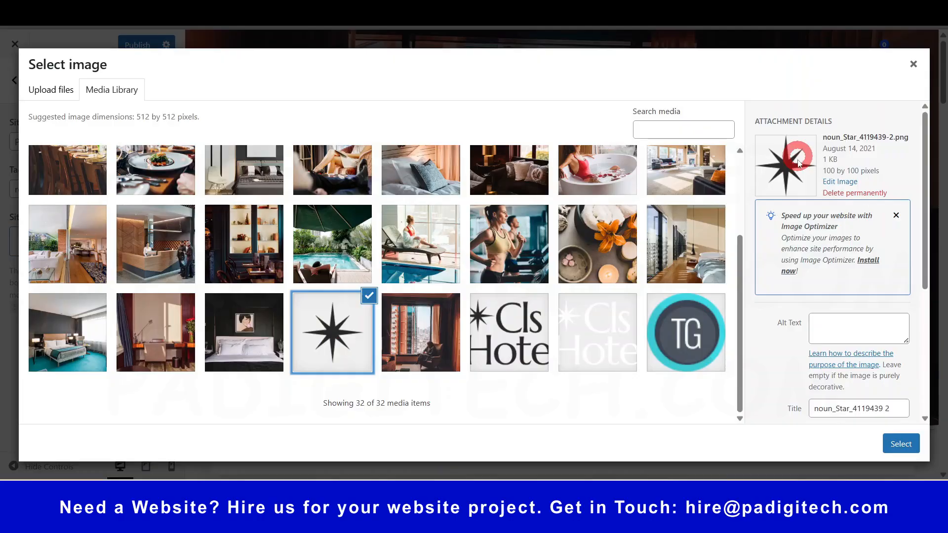
{"action": "left_click", "coordinate": [899, 442]}
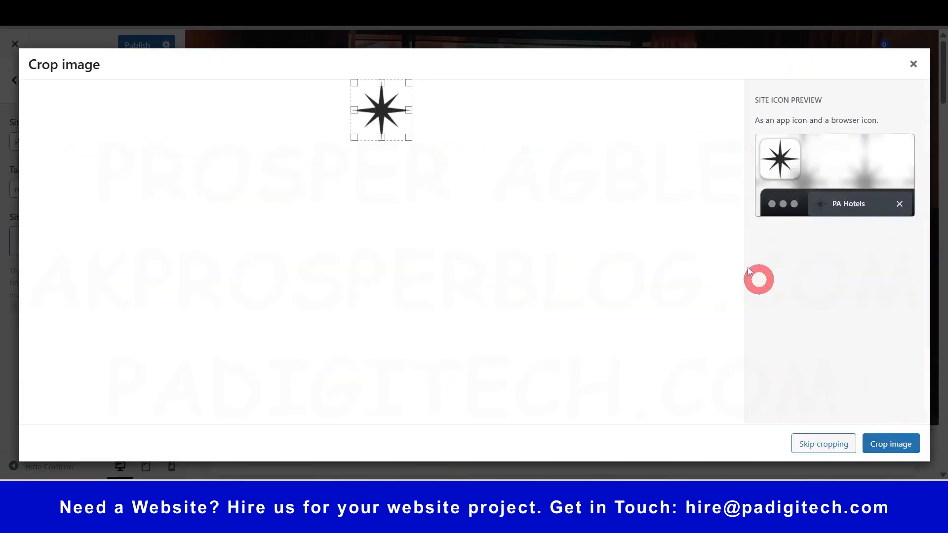
{"action": "left_click", "coordinate": [834, 444]}
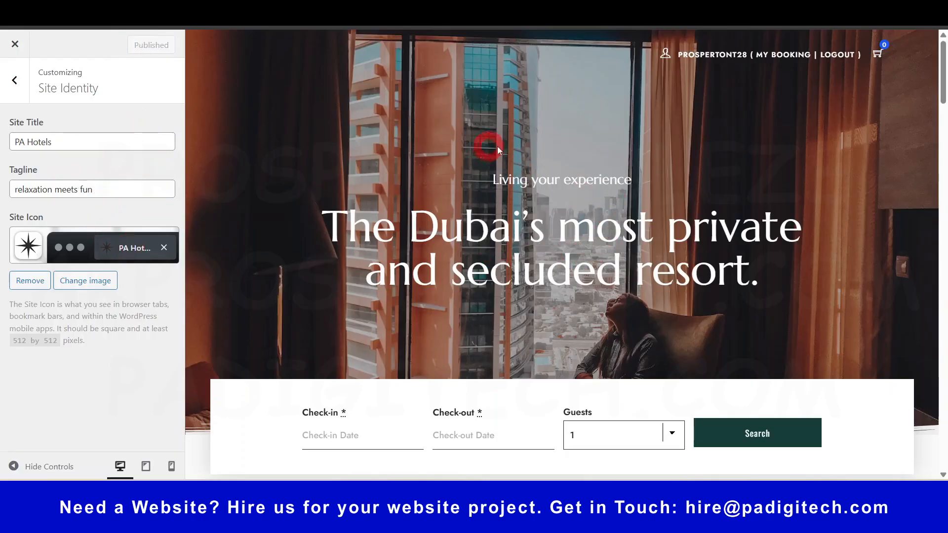
Check the site icon on the browser tabs of the Customizer and the live site, and return to the Customizer's section list.
{"action": "double_click", "coordinate": [428, 28]}
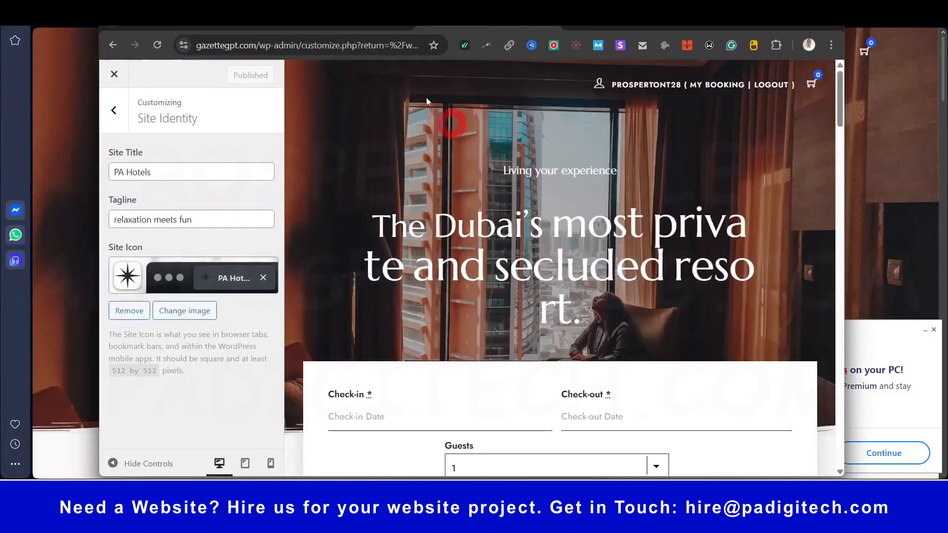
{"action": "left_click", "coordinate": [579, 194]}
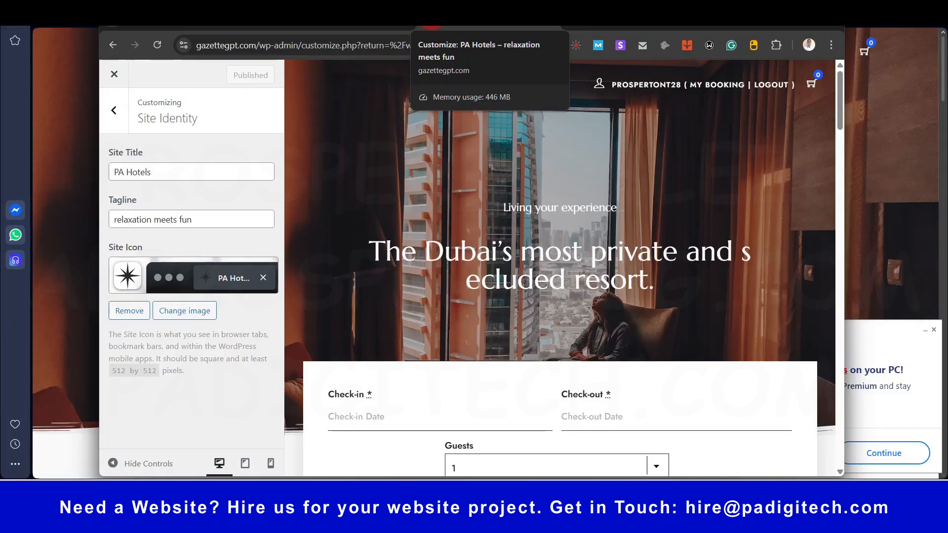
{"action": "left_click", "coordinate": [612, 28]}
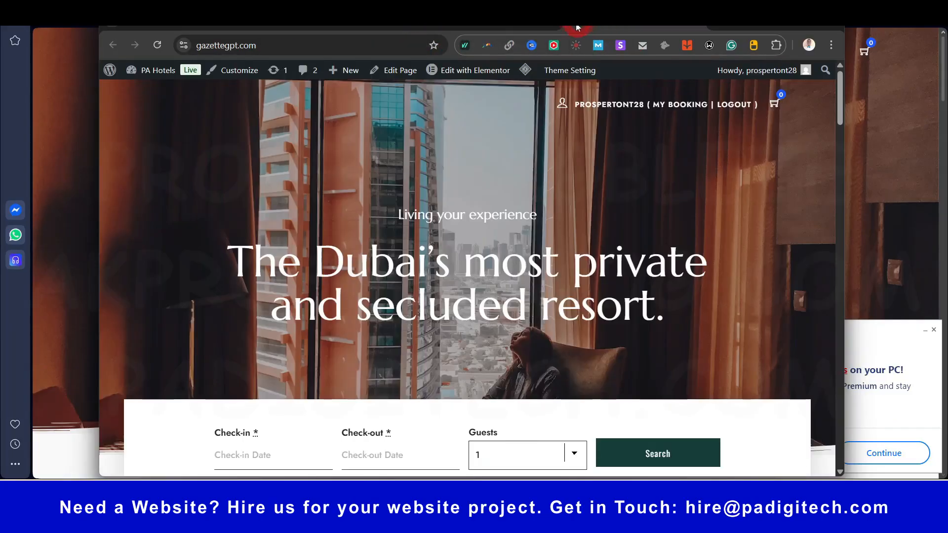
{"action": "left_click", "coordinate": [439, 27]}
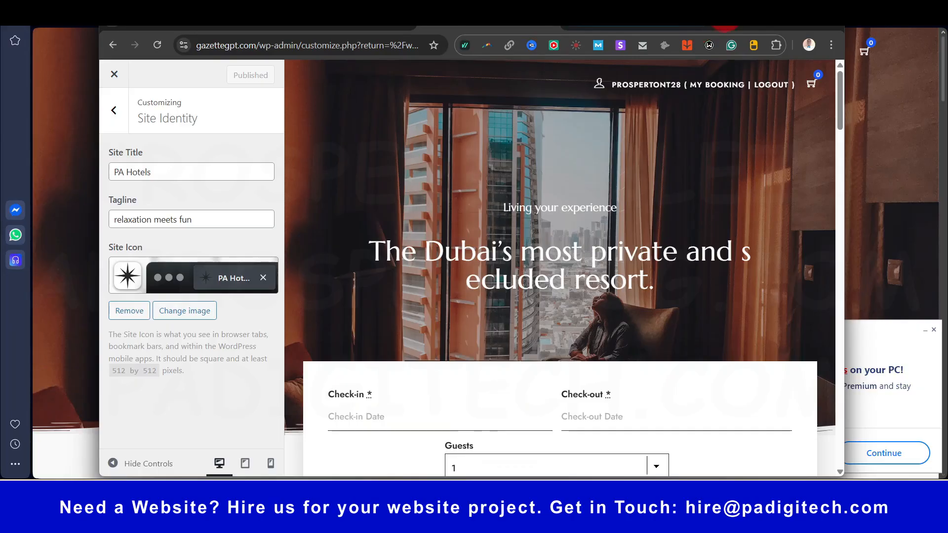
{"action": "key", "text": "F11"}
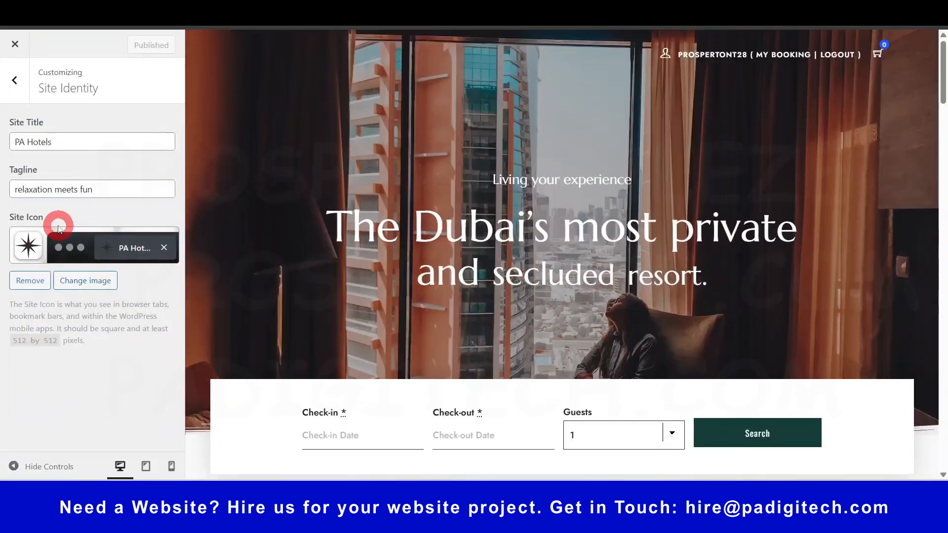
{"action": "left_click", "coordinate": [17, 77]}
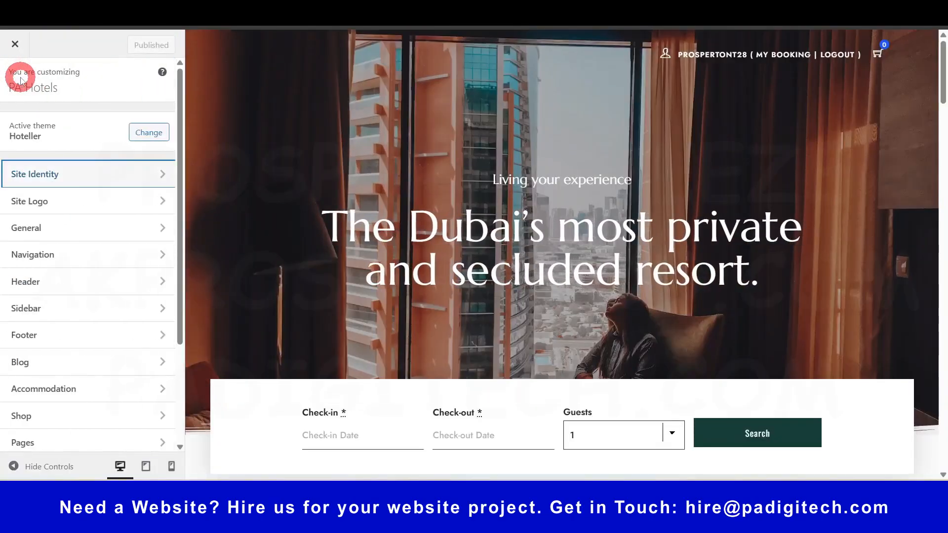
Read the Retina Logo size guidance in Site Logo and set the dark Cls Hotel image from the media library as Retina Logo.
{"action": "left_click", "coordinate": [72, 201]}
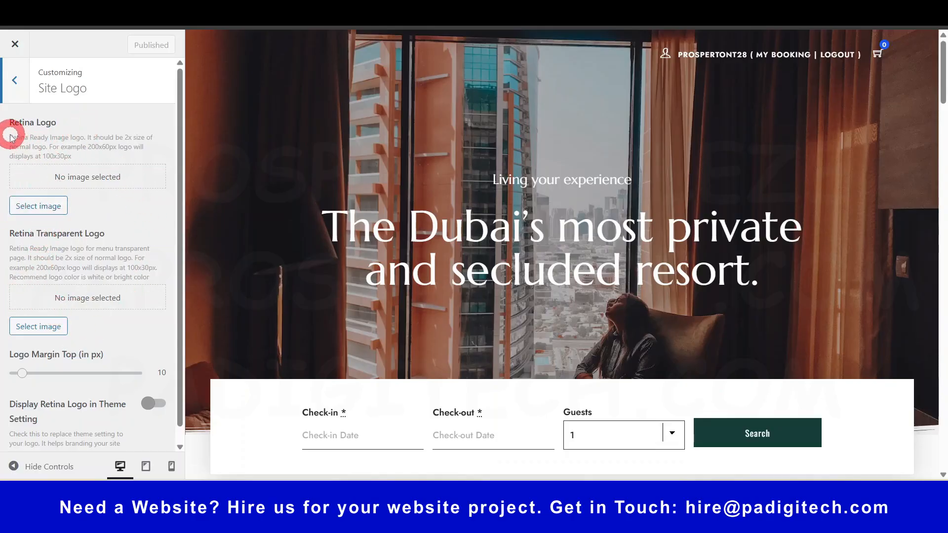
{"action": "left_click_drag", "start_coordinate": [11, 138], "coordinate": [76, 153]}
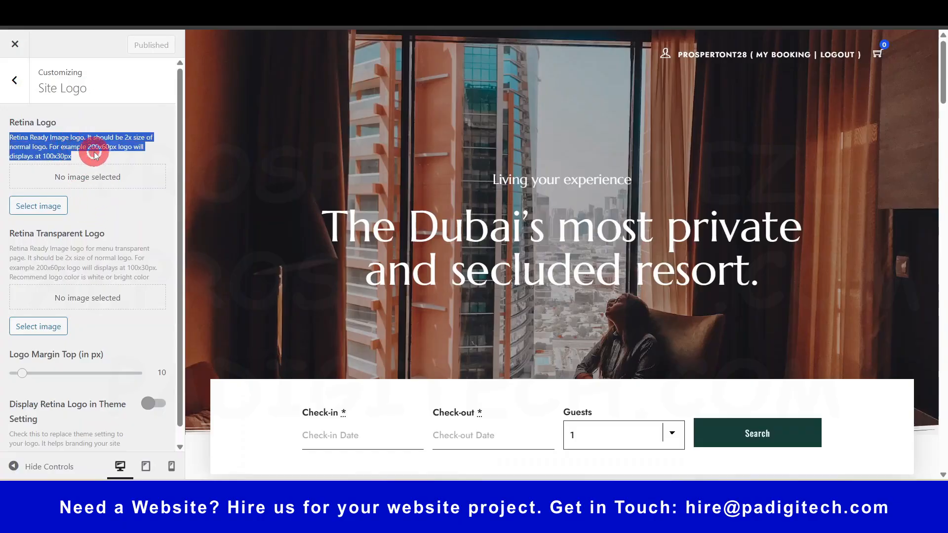
{"action": "left_click", "coordinate": [95, 154]}
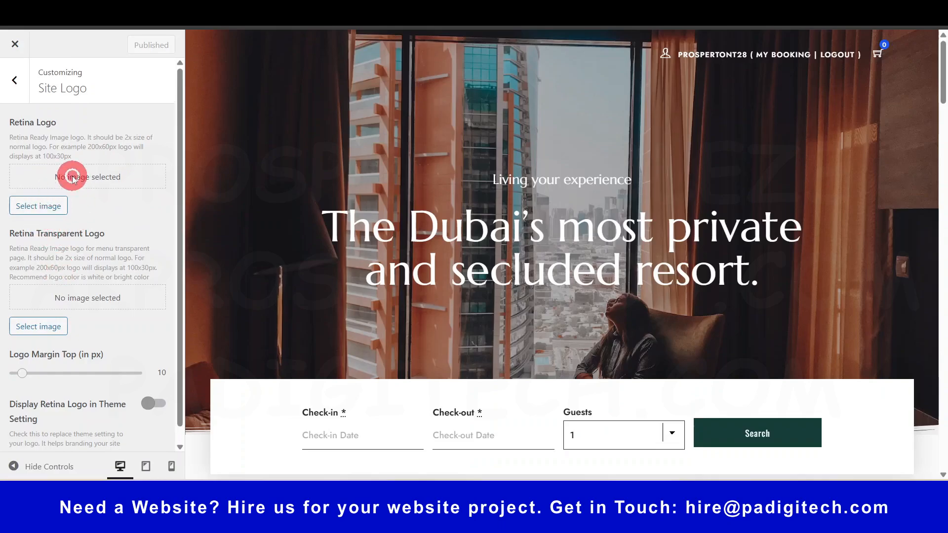
{"action": "left_click", "coordinate": [64, 202]}
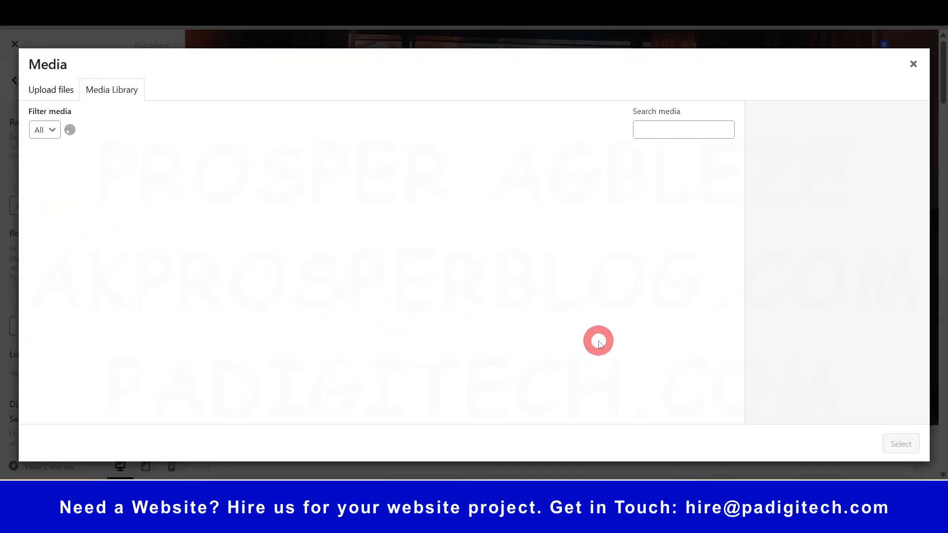
{"action": "scroll", "coordinate": [599, 340], "scroll_direction": "down", "scroll_amount": 4}
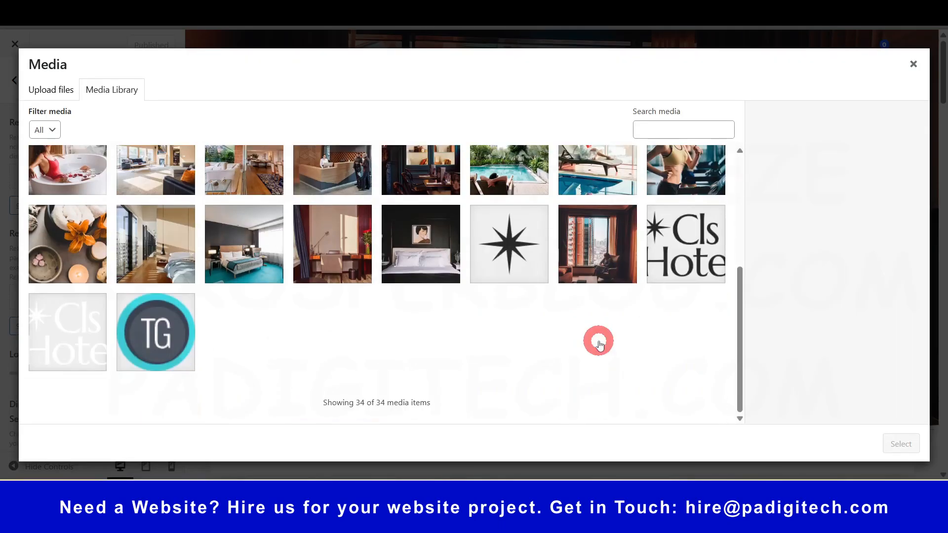
{"action": "left_click", "coordinate": [670, 271]}
{"action": "left_click", "coordinate": [901, 444]}
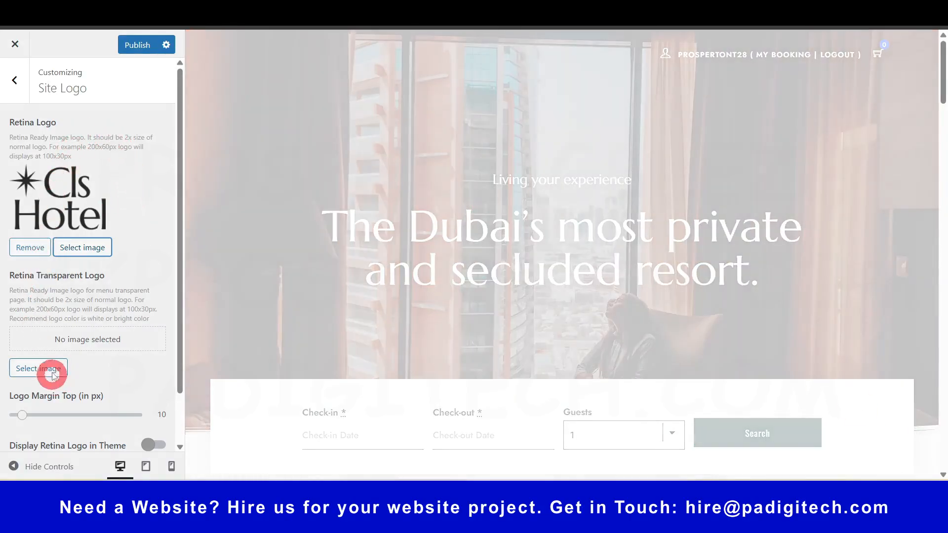
Set logo-white.png from the media library as the Retina Transparent Logo and publish the Site Logo changes.
{"action": "left_click", "coordinate": [40, 368]}
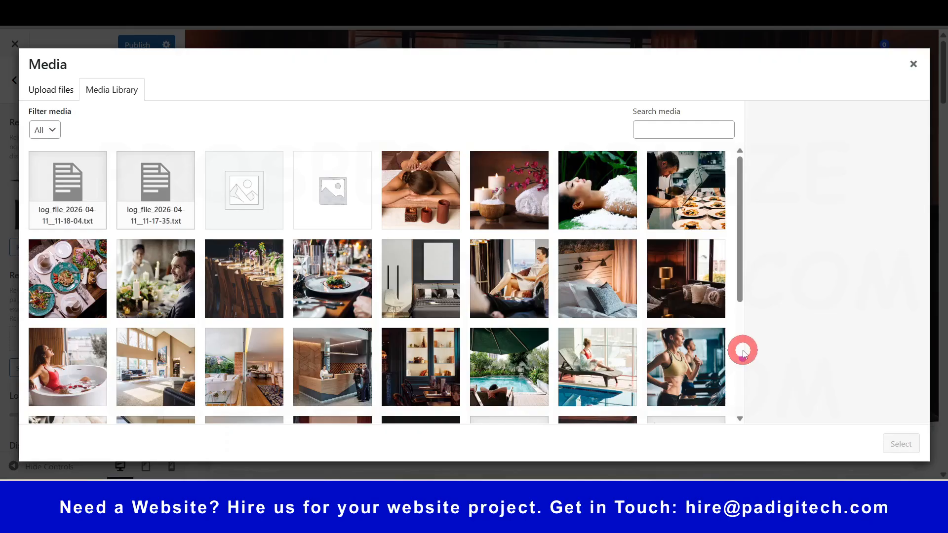
{"action": "scroll", "coordinate": [642, 323], "scroll_direction": "down", "scroll_amount": 4}
{"action": "left_click", "coordinate": [77, 344]}
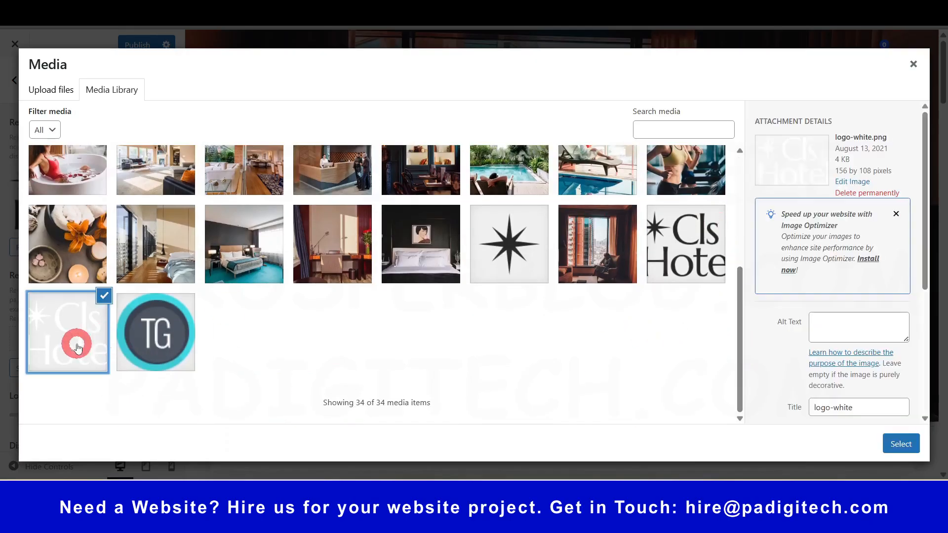
{"action": "left_click", "coordinate": [899, 442]}
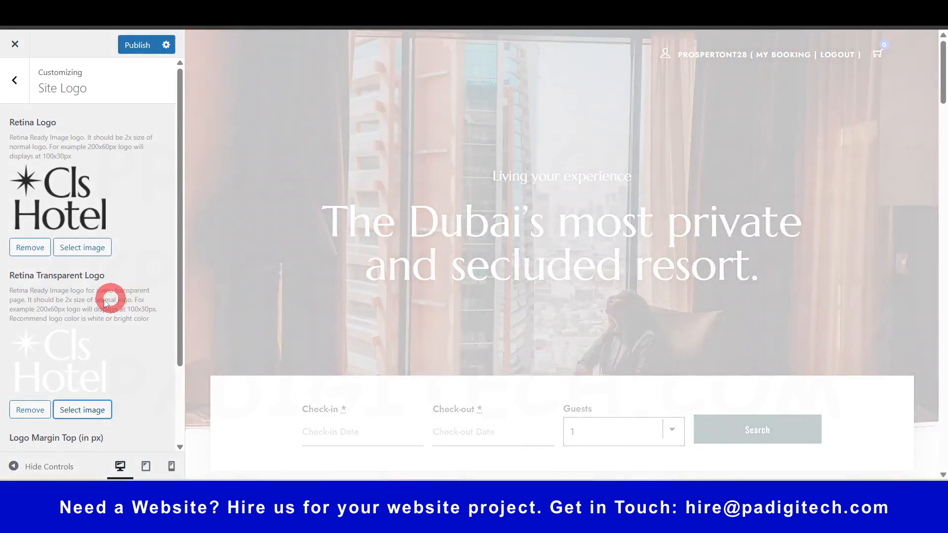
{"action": "scroll", "coordinate": [104, 301], "scroll_direction": "down", "scroll_amount": 2}
{"action": "scroll", "coordinate": [94, 296], "scroll_direction": "up", "scroll_amount": 2}
{"action": "left_click", "coordinate": [132, 45]}
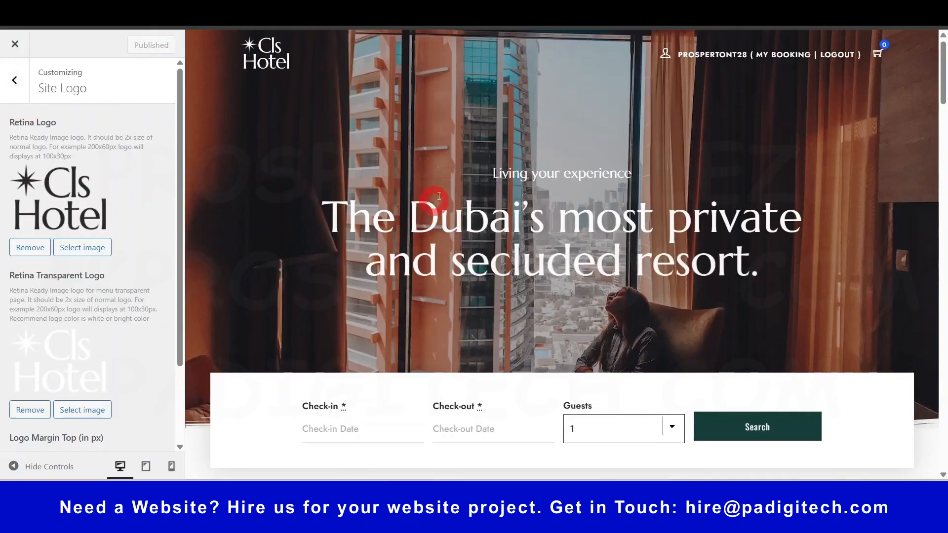
Return to the Customizer's section list and compare the transparent and sticky header logos in the site preview.
{"action": "left_click", "coordinate": [15, 80]}
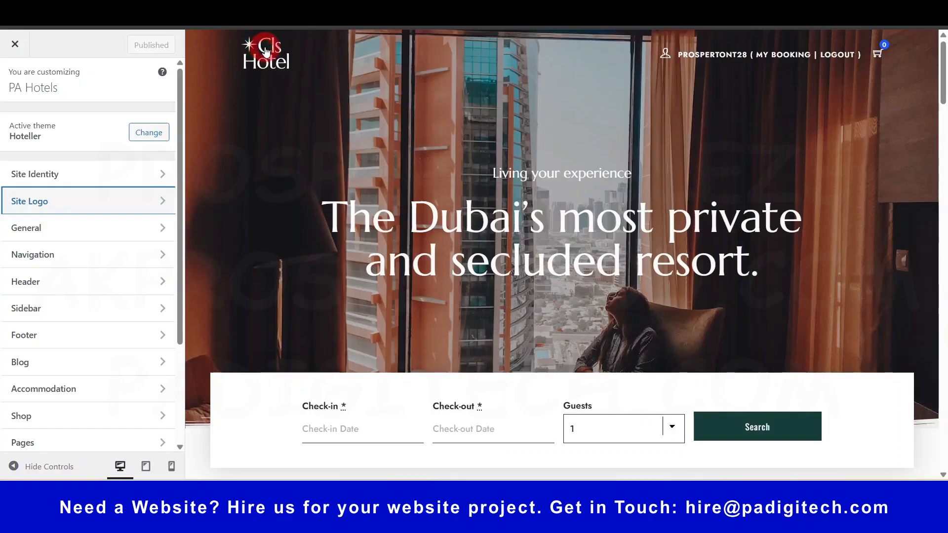
{"action": "scroll", "coordinate": [321, 143], "scroll_direction": "down", "scroll_amount": 5}
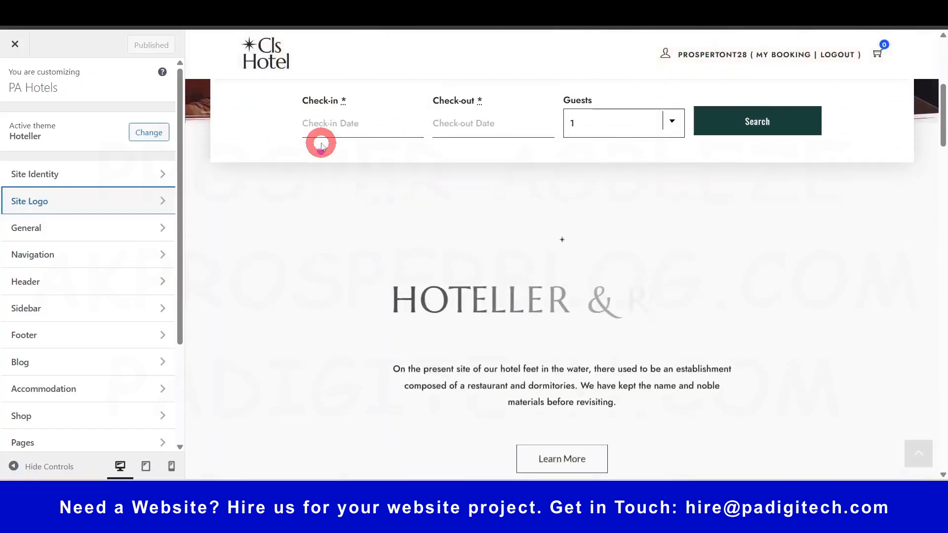
{"action": "scroll", "coordinate": [321, 143], "scroll_direction": "up", "scroll_amount": 5}
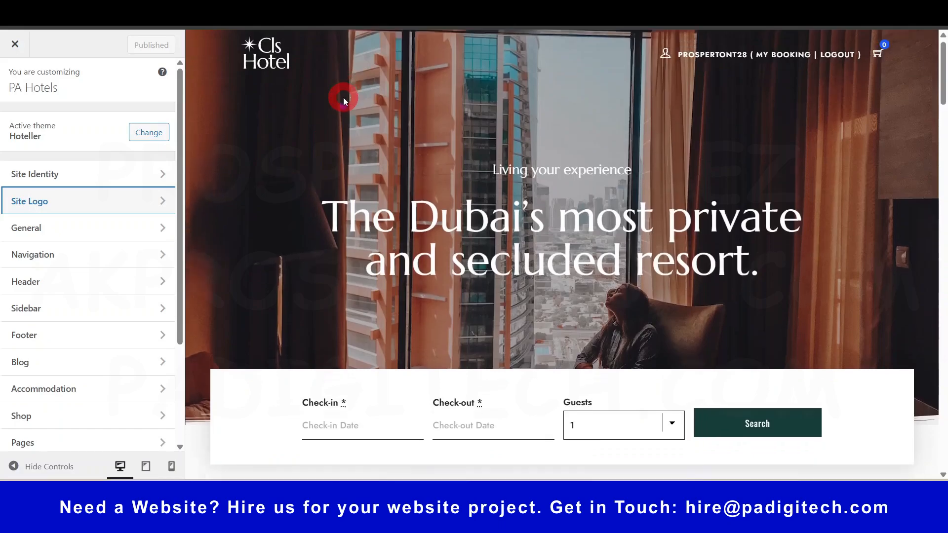
{"action": "scroll", "coordinate": [343, 97], "scroll_direction": "down", "scroll_amount": 3}
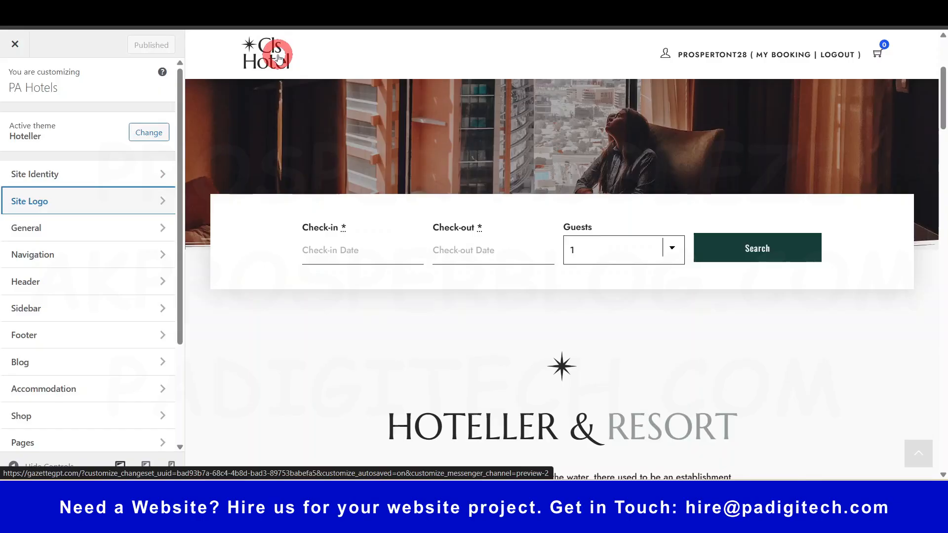
{"action": "scroll", "coordinate": [382, 163], "scroll_direction": "up", "scroll_amount": 4}
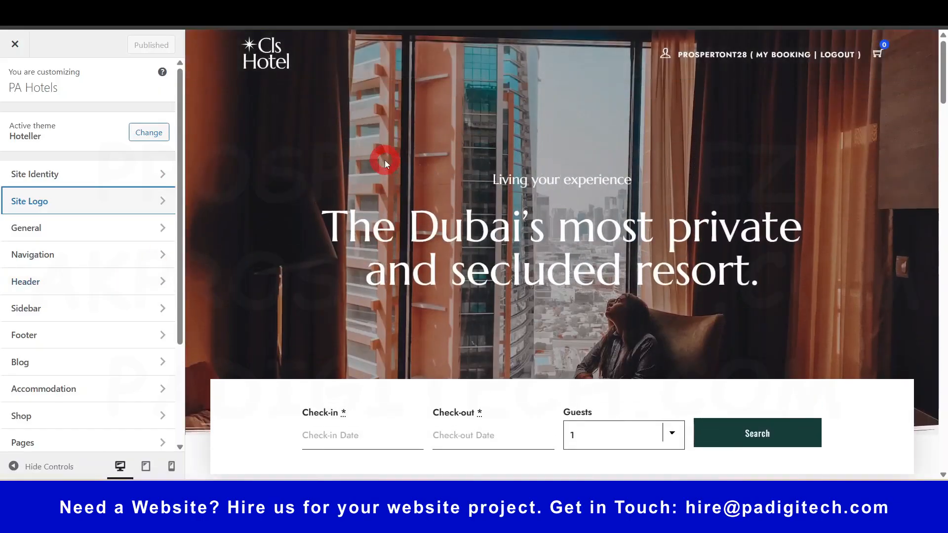
Review the right-click protection, image dragging and lazy loading options in the General section's Image settings.
{"action": "left_click", "coordinate": [64, 228]}
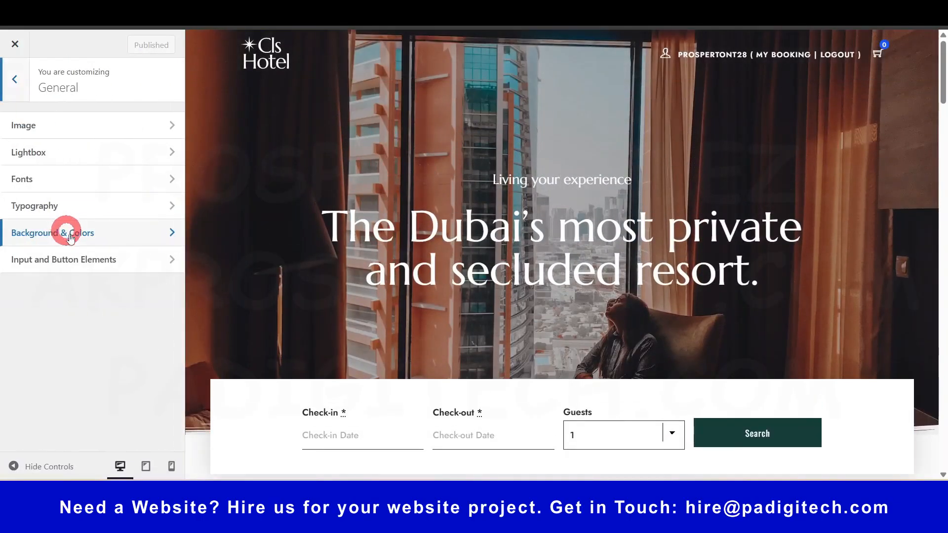
{"action": "left_click", "coordinate": [89, 121]}
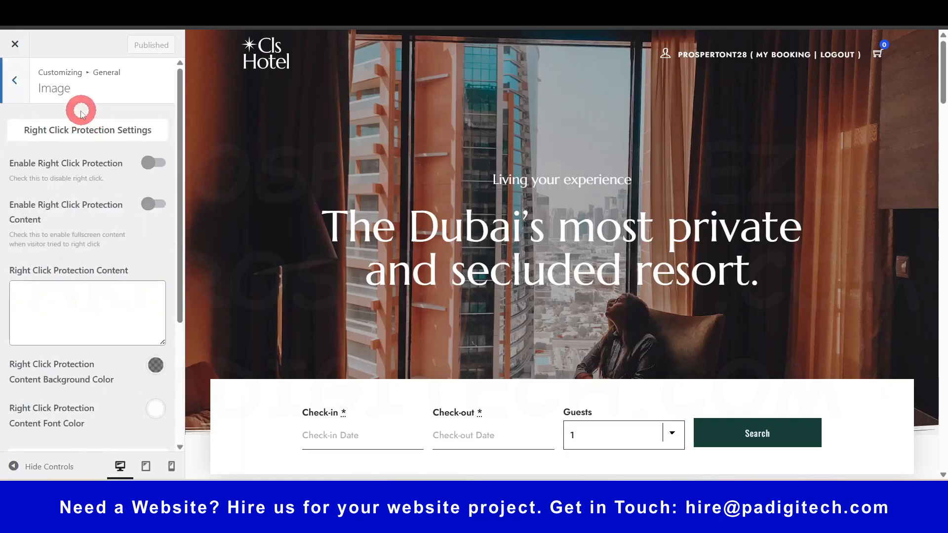
{"action": "scroll", "coordinate": [91, 253], "scroll_direction": "down", "scroll_amount": 4}
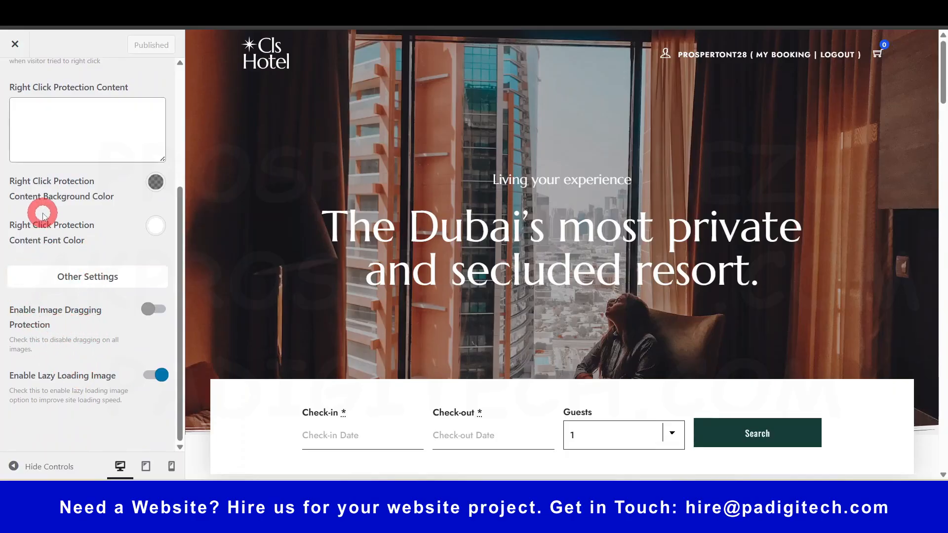
{"action": "scroll", "coordinate": [39, 201], "scroll_direction": "up", "scroll_amount": 3}
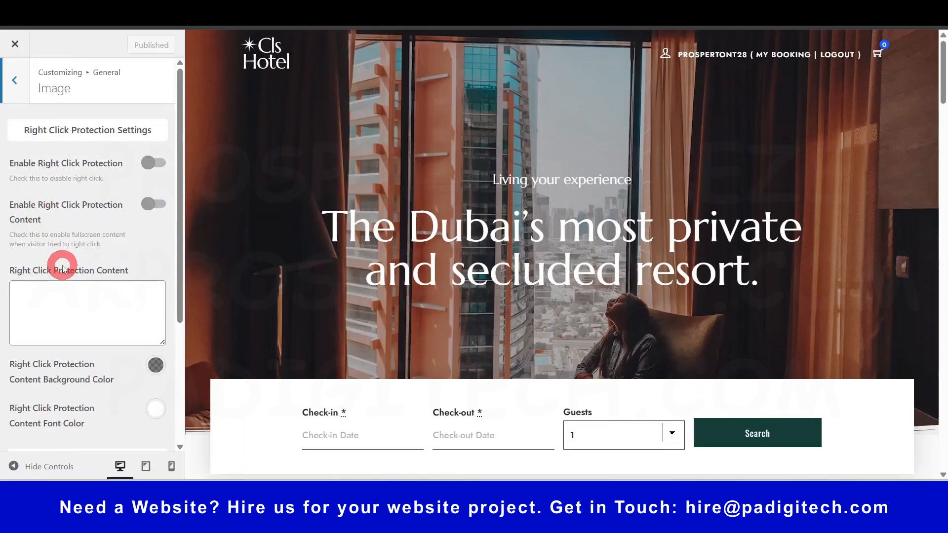
{"action": "left_click", "coordinate": [14, 79]}
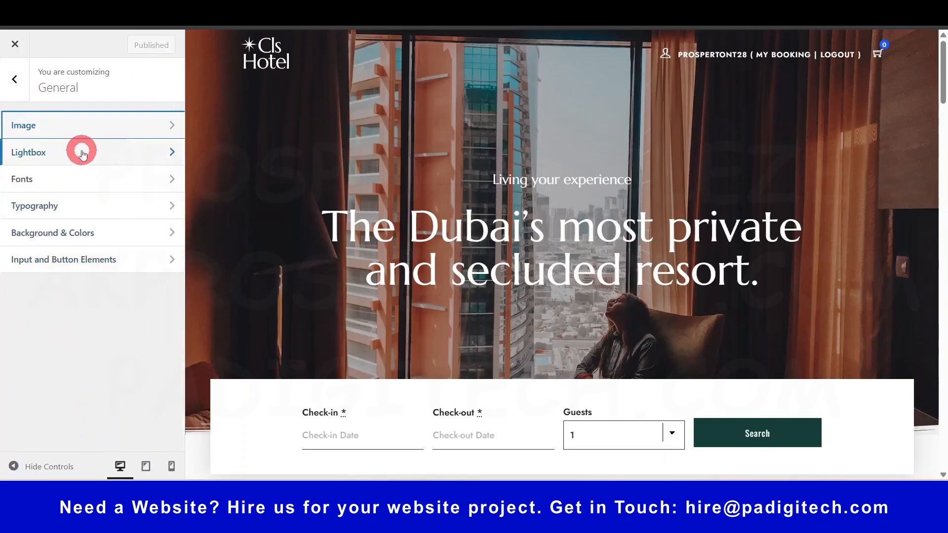
Review the General section's Lightbox color scheme, thumbnail alignment and slideshow timer options alongside the homepage preview.
{"action": "left_click", "coordinate": [78, 150]}
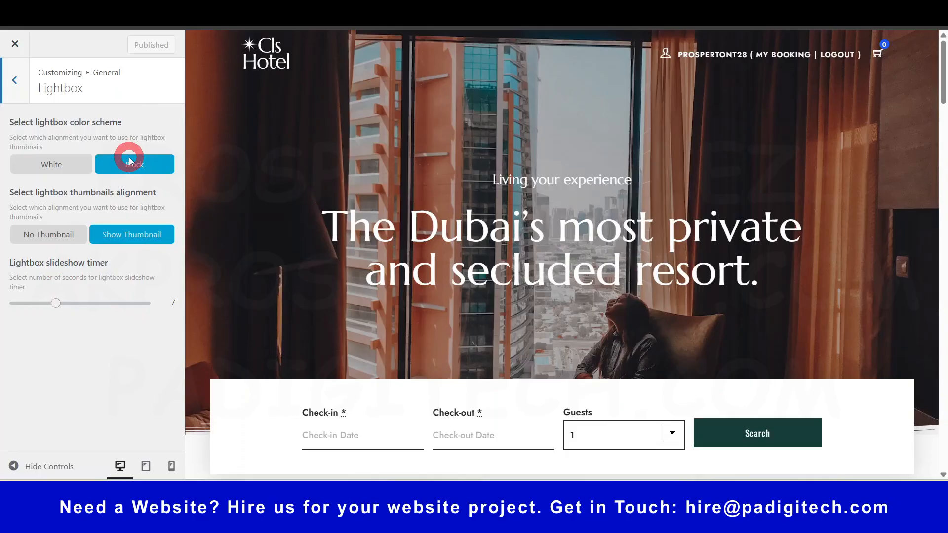
{"action": "scroll", "coordinate": [563, 306], "scroll_direction": "down", "scroll_amount": 10}
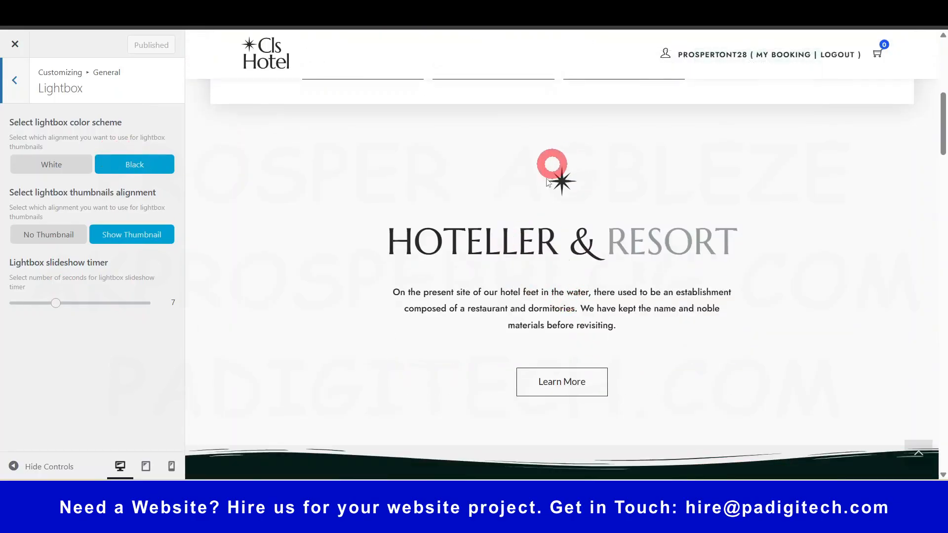
{"action": "scroll", "coordinate": [552, 335], "scroll_direction": "down", "scroll_amount": 2}
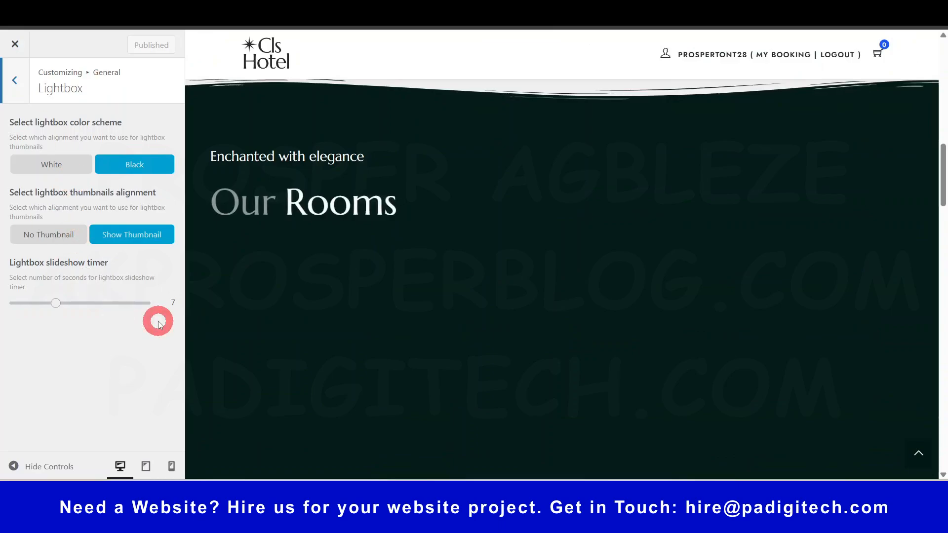
{"action": "scroll", "coordinate": [522, 291], "scroll_direction": "up", "scroll_amount": 12}
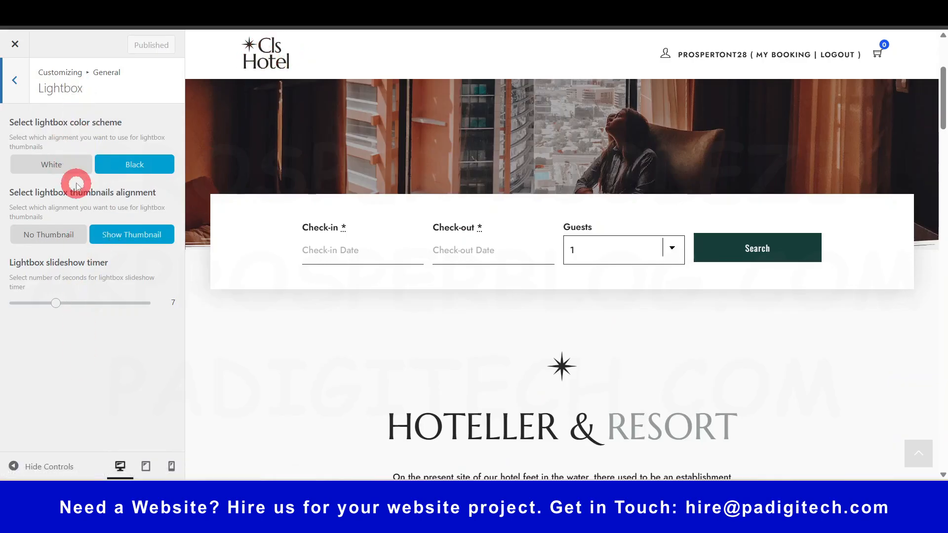
{"action": "scroll", "coordinate": [589, 410], "scroll_direction": "down", "scroll_amount": 3}
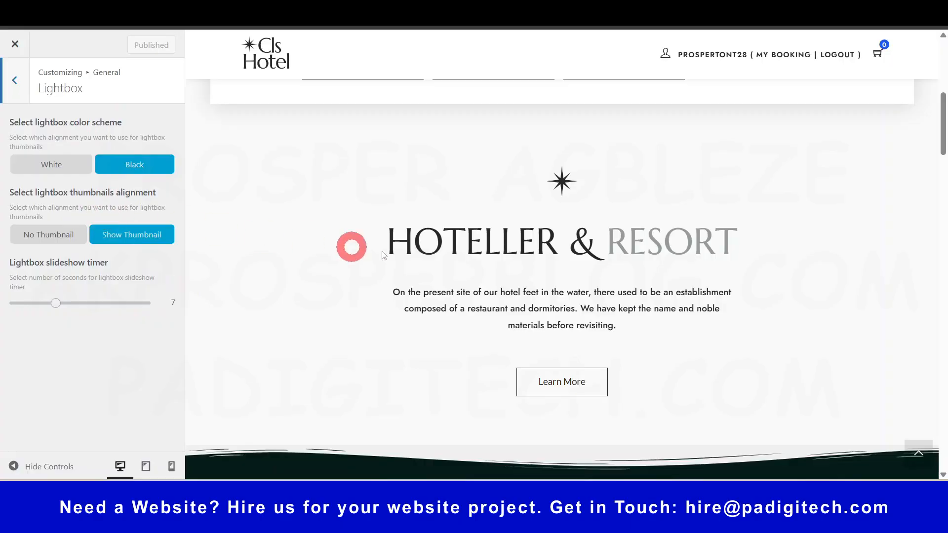
{"action": "scroll", "coordinate": [466, 354], "scroll_direction": "down", "scroll_amount": 6}
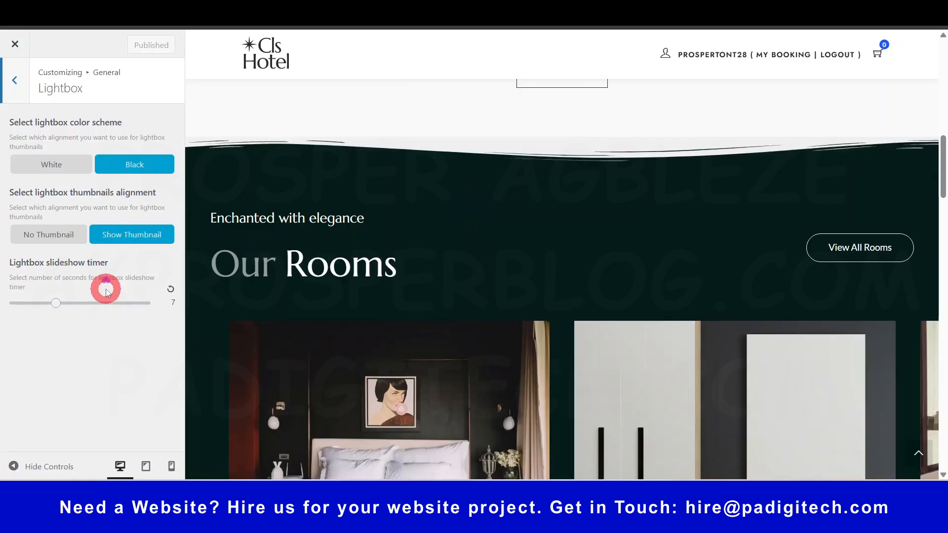
{"action": "scroll", "coordinate": [385, 325], "scroll_direction": "up", "scroll_amount": 6}
{"action": "left_click", "coordinate": [14, 80]}
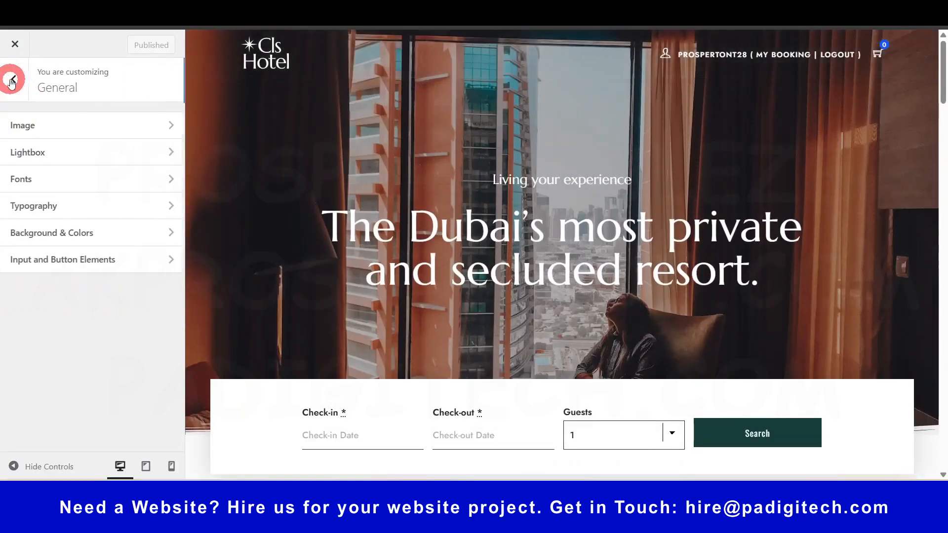
Review the General section's Fonts and Typography settings alongside the homepage preview.
{"action": "left_click", "coordinate": [52, 181]}
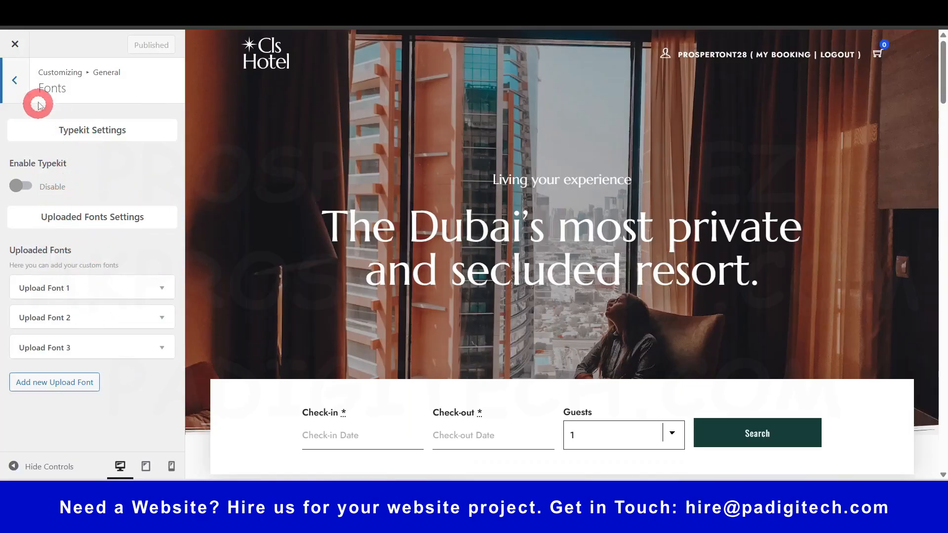
{"action": "left_click", "coordinate": [23, 83]}
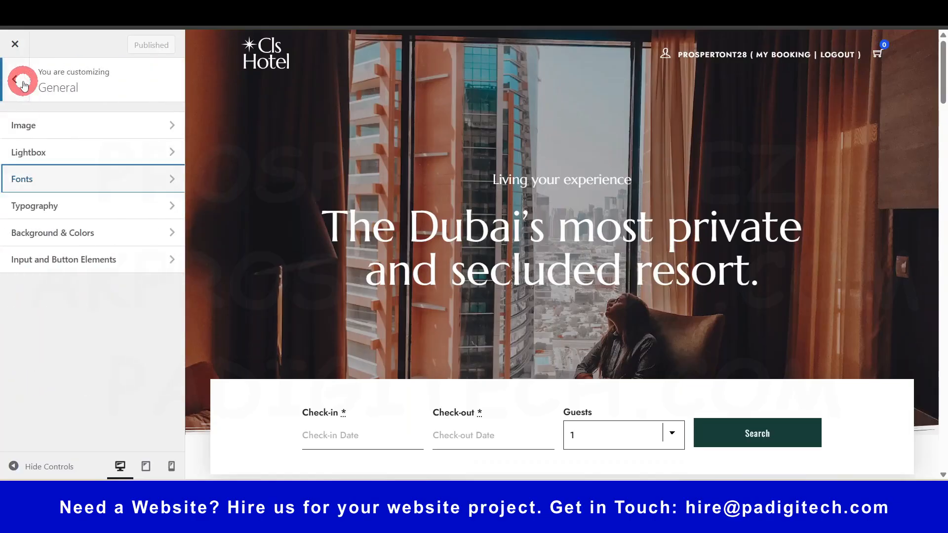
{"action": "left_click", "coordinate": [79, 205]}
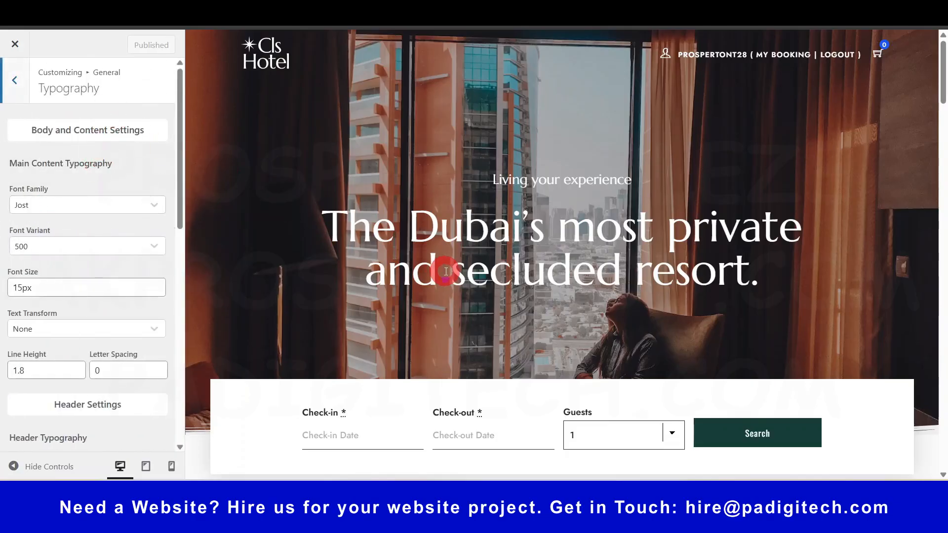
{"action": "scroll", "coordinate": [446, 271], "scroll_direction": "down", "scroll_amount": 10}
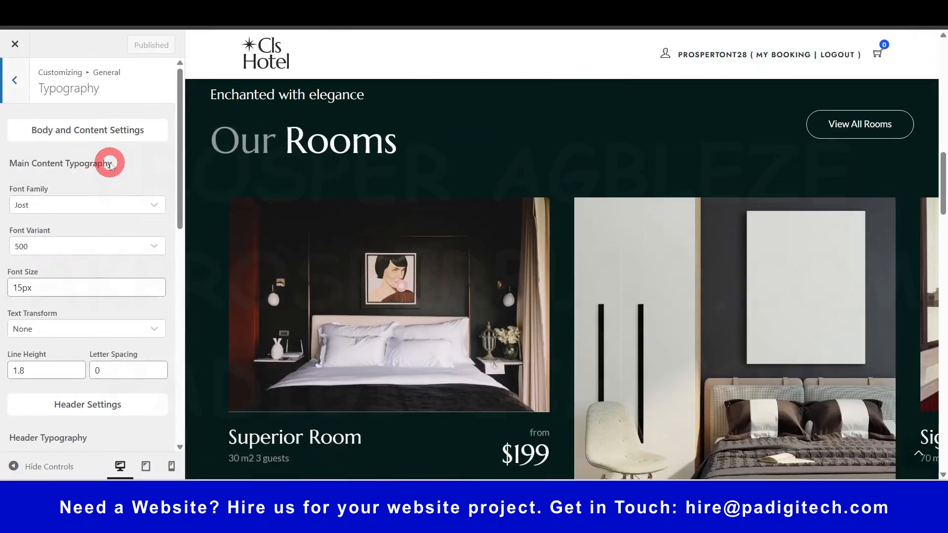
{"action": "scroll", "coordinate": [80, 376], "scroll_direction": "down", "scroll_amount": 5}
{"action": "scroll", "coordinate": [83, 373], "scroll_direction": "up", "scroll_amount": 5}
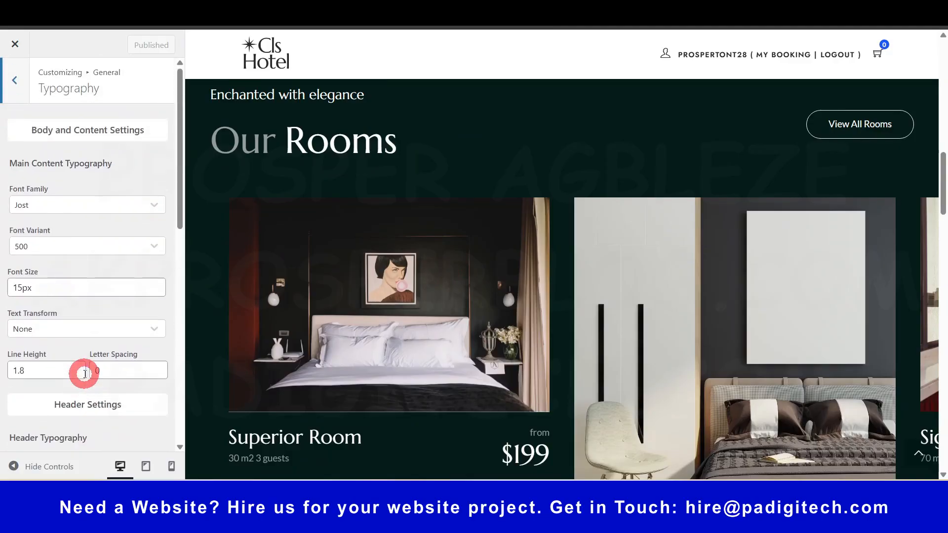
{"action": "left_click", "coordinate": [16, 80]}
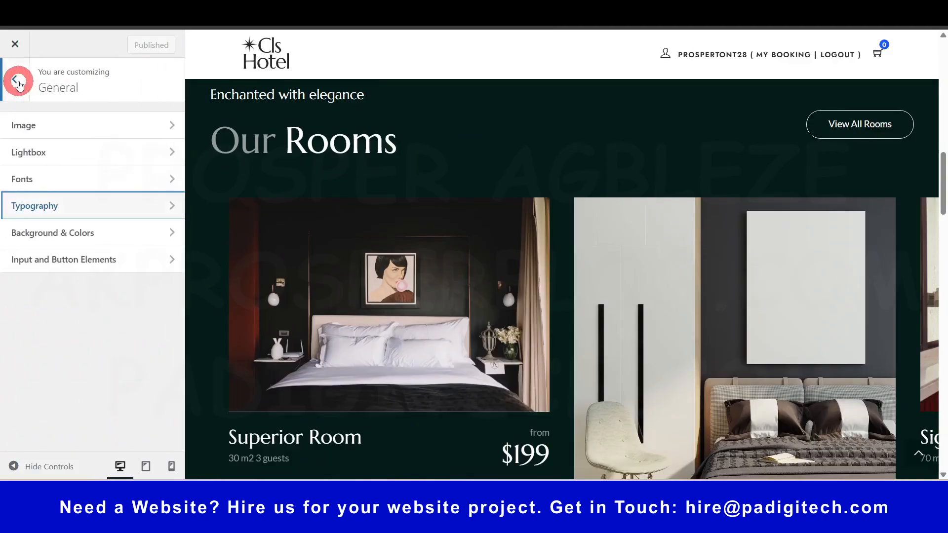
Try red #dd3333 and green #81d742 as the Main Content Background Color in Background & Colors, checking the homepage preview.
{"action": "left_click", "coordinate": [76, 233]}
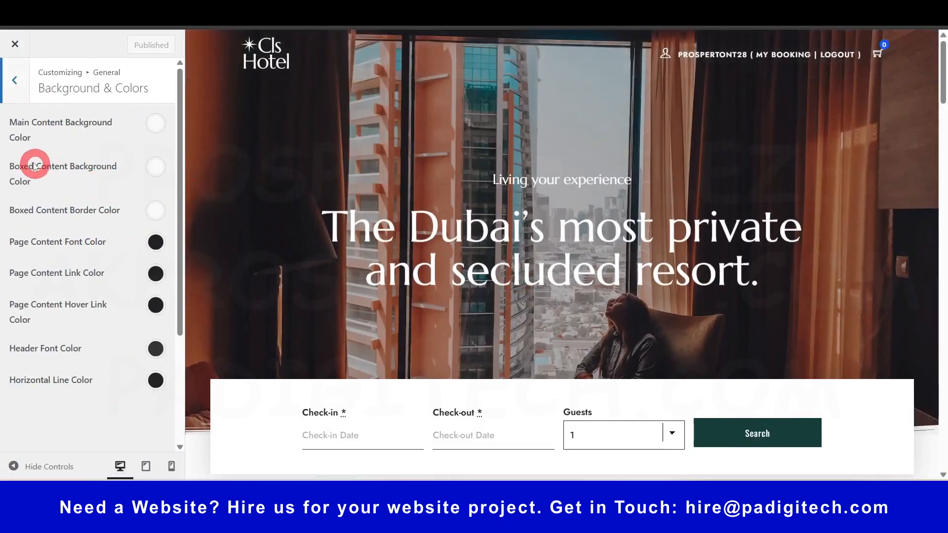
{"action": "left_click", "coordinate": [159, 127]}
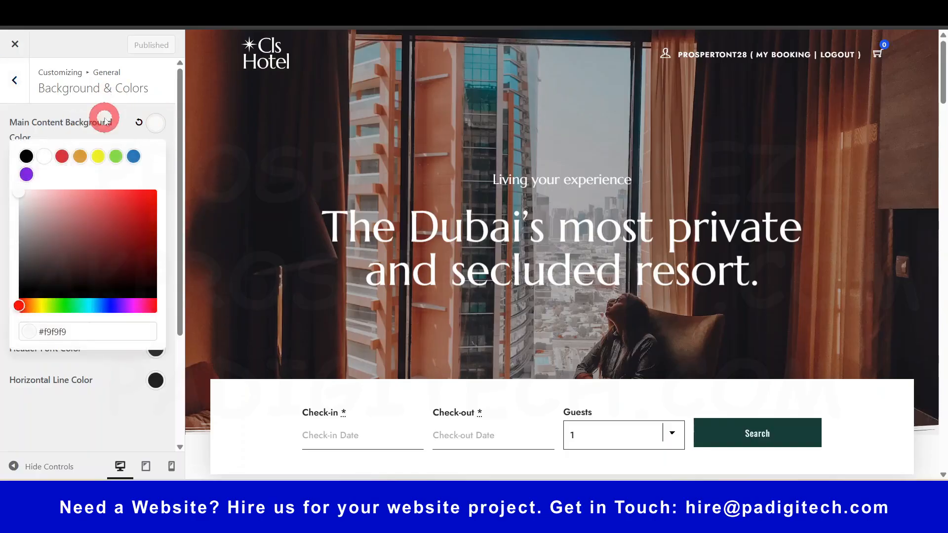
{"action": "left_click", "coordinate": [62, 156]}
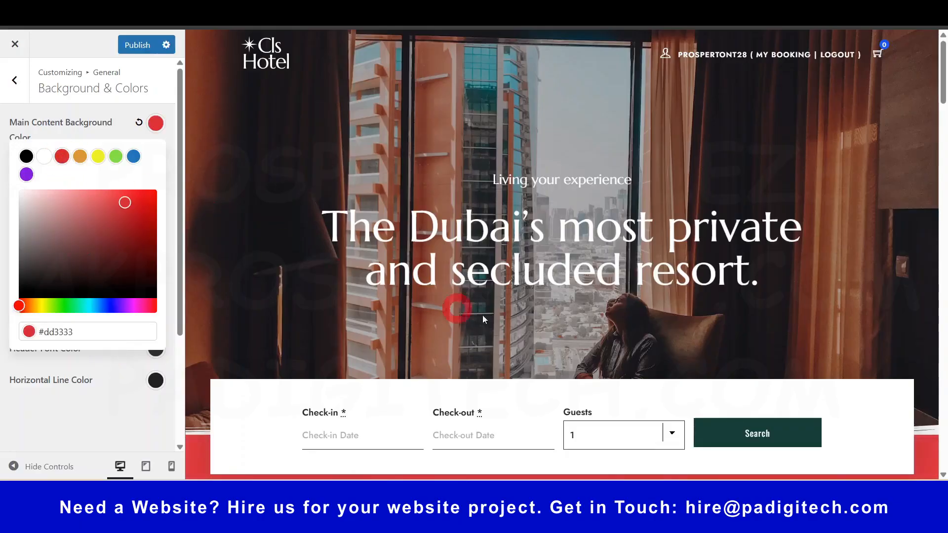
{"action": "scroll", "coordinate": [481, 315], "scroll_direction": "down", "scroll_amount": 10}
{"action": "scroll", "coordinate": [356, 328], "scroll_direction": "down", "scroll_amount": 15}
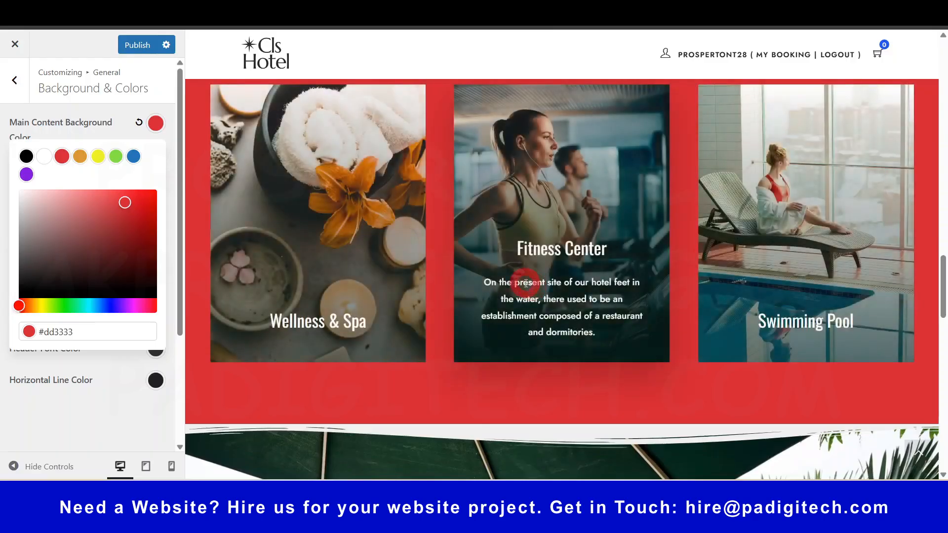
{"action": "left_click", "coordinate": [115, 156]}
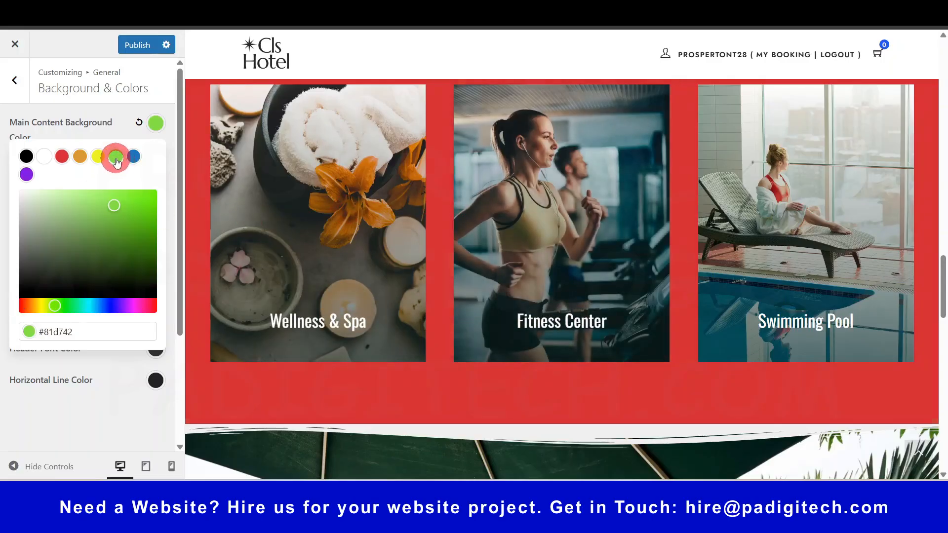
{"action": "scroll", "coordinate": [403, 314], "scroll_direction": "up", "scroll_amount": 5}
{"action": "scroll", "coordinate": [403, 313], "scroll_direction": "up", "scroll_amount": 5}
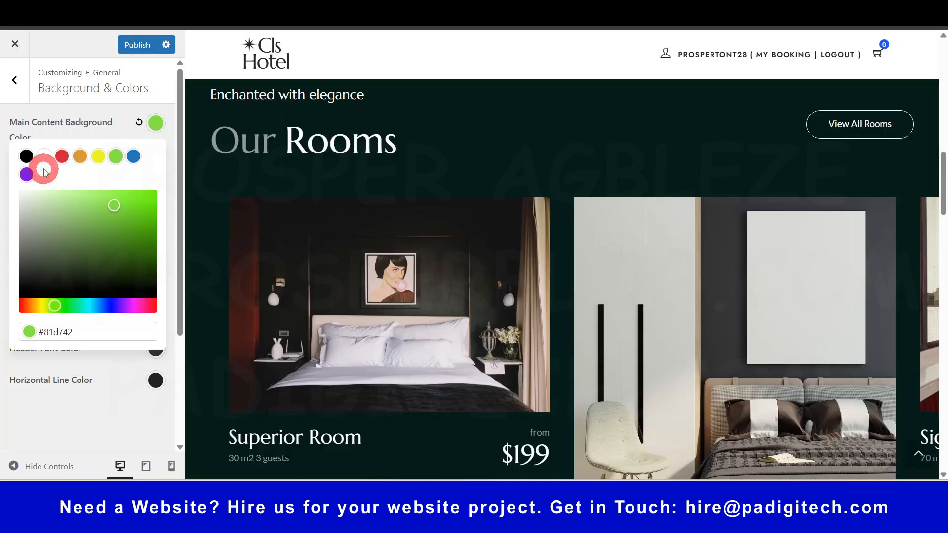
Set the Main Content Background Color to white #ffffff and return to the General section list.
{"action": "left_click_drag", "start_coordinate": [40, 207], "coordinate": [0, 162]}
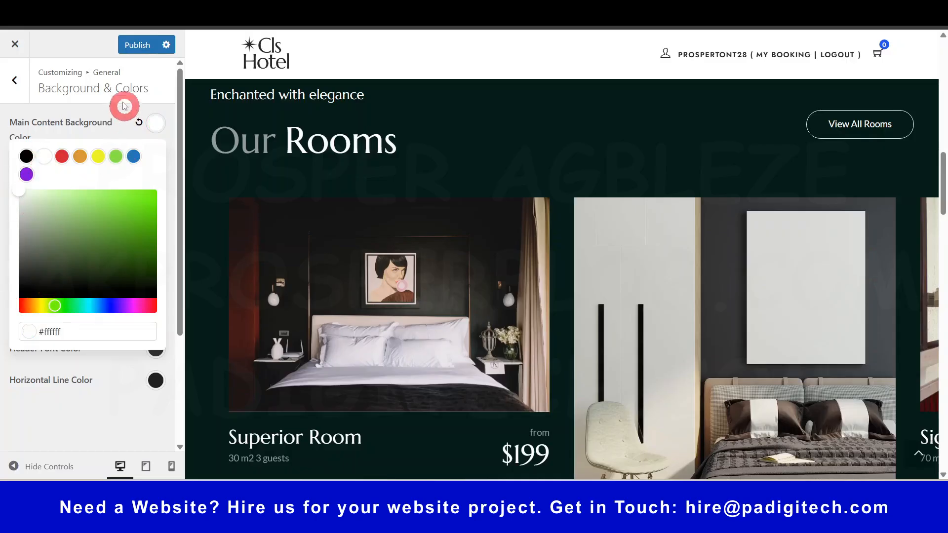
{"action": "left_click", "coordinate": [157, 109]}
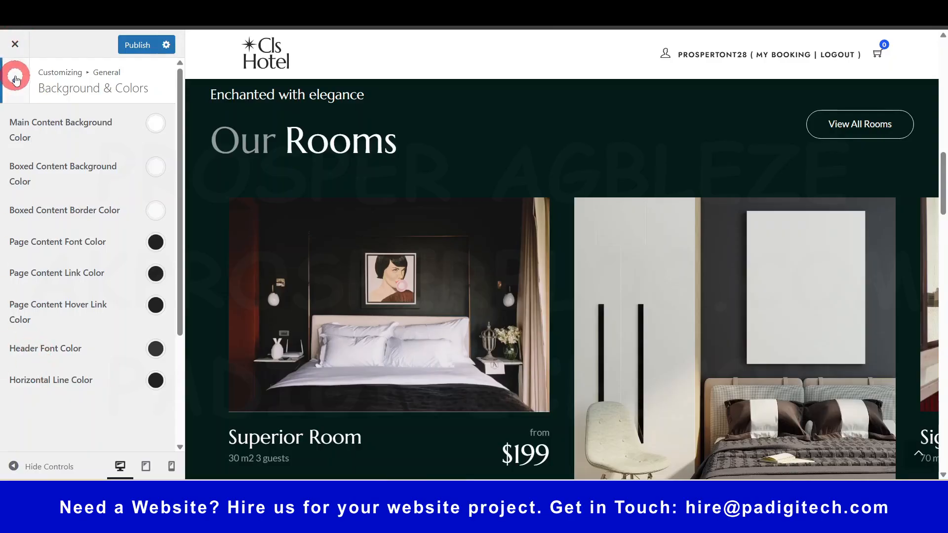
{"action": "left_click", "coordinate": [16, 79]}
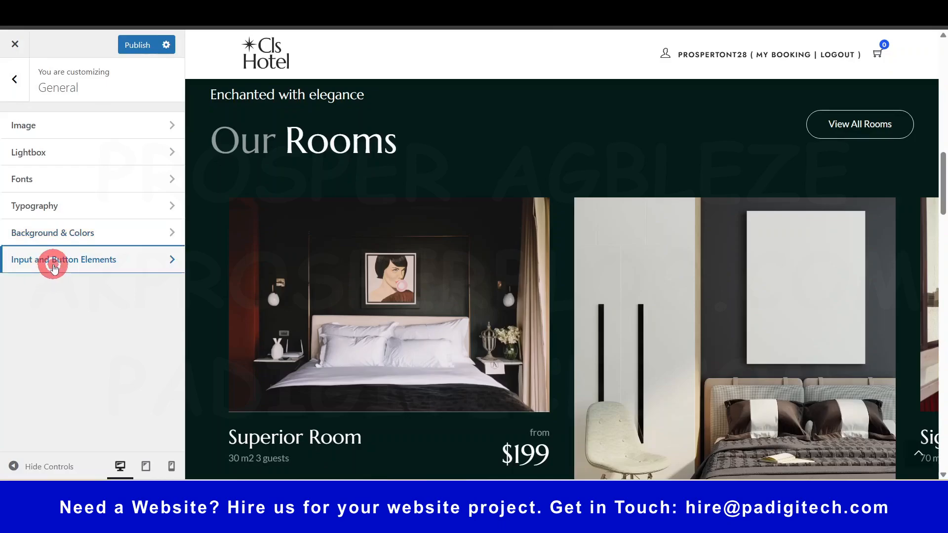
Review the label, input and textarea, and button settings in Input and Button Elements.
{"action": "left_click", "coordinate": [55, 262]}
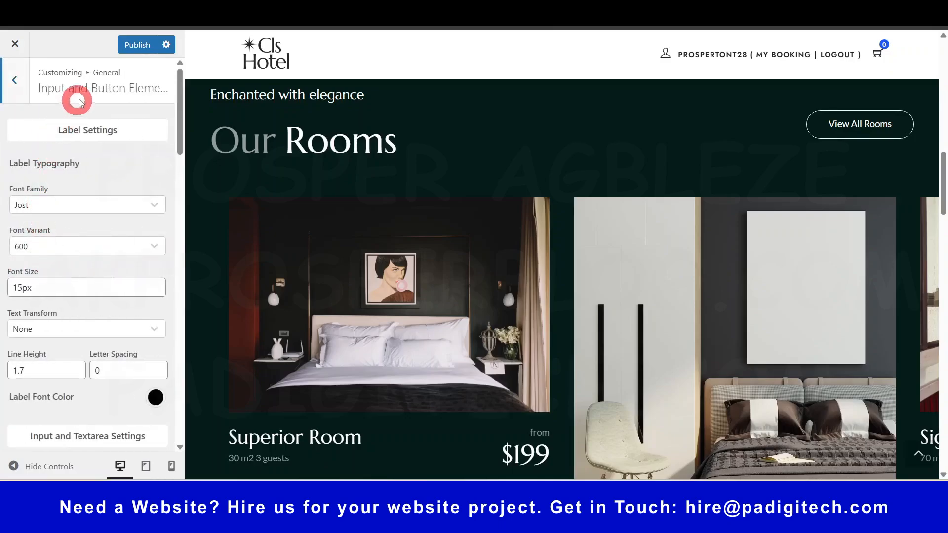
{"action": "scroll", "coordinate": [82, 271], "scroll_direction": "down", "scroll_amount": 10}
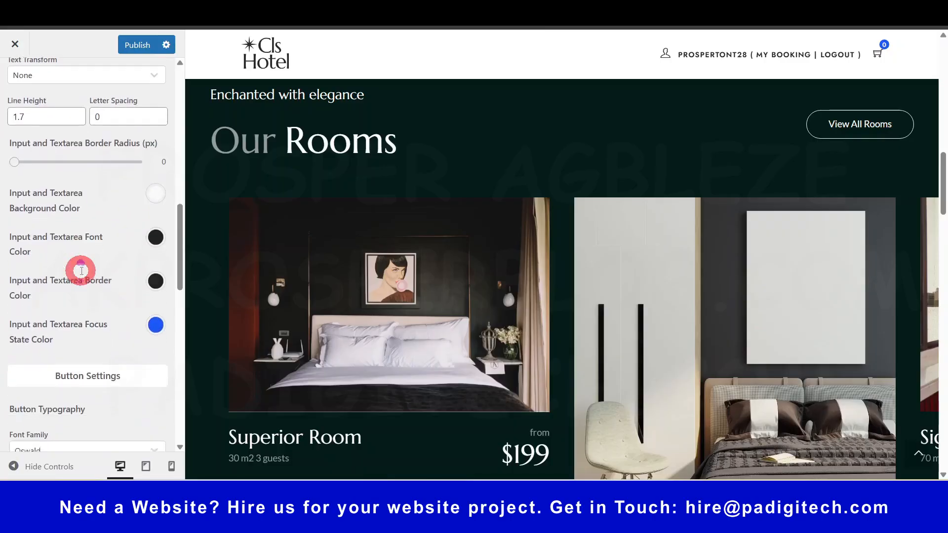
{"action": "scroll", "coordinate": [80, 269], "scroll_direction": "down", "scroll_amount": 4}
{"action": "scroll", "coordinate": [78, 266], "scroll_direction": "up", "scroll_amount": 5}
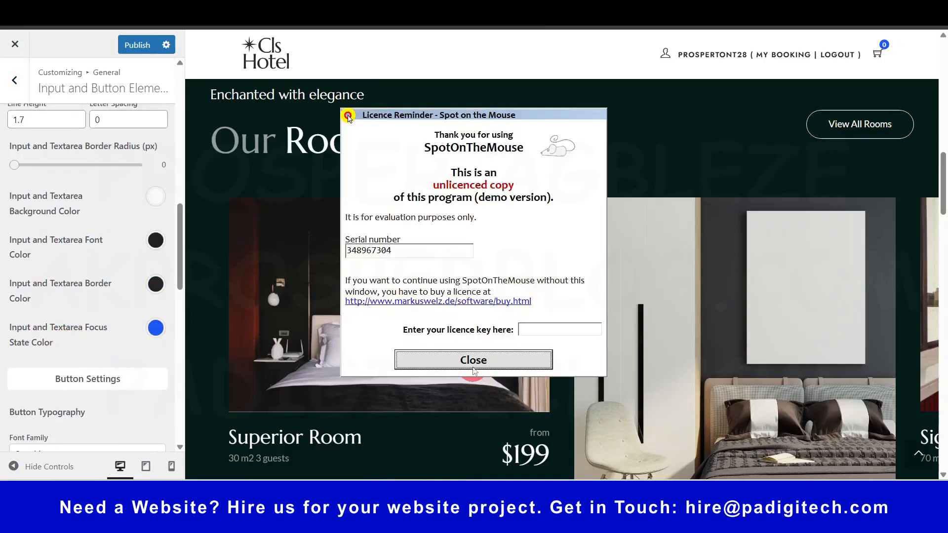
Compare the input, textarea and button settings with the contact form and buttons in the homepage preview.
{"action": "left_click", "coordinate": [473, 367]}
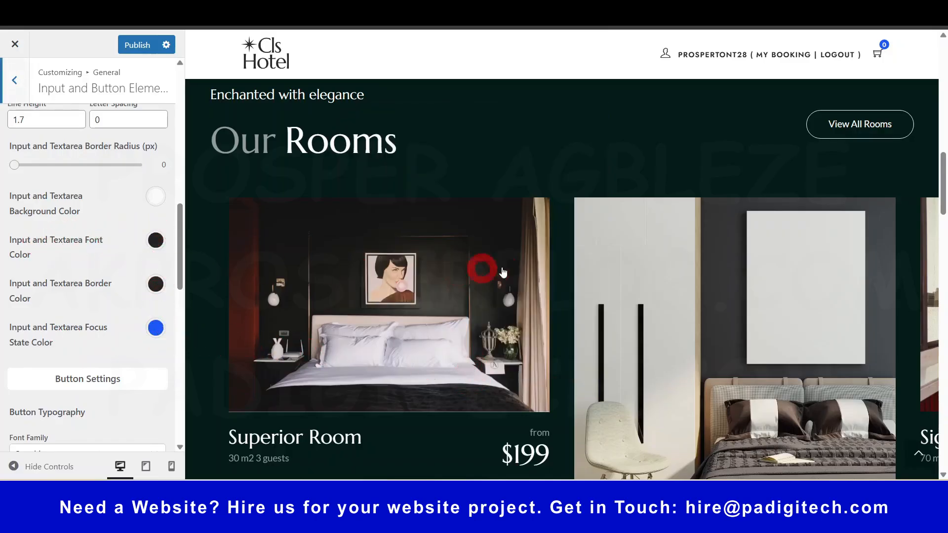
{"action": "scroll", "coordinate": [514, 277], "scroll_direction": "down", "scroll_amount": 15}
{"action": "scroll", "coordinate": [515, 283], "scroll_direction": "down", "scroll_amount": 3}
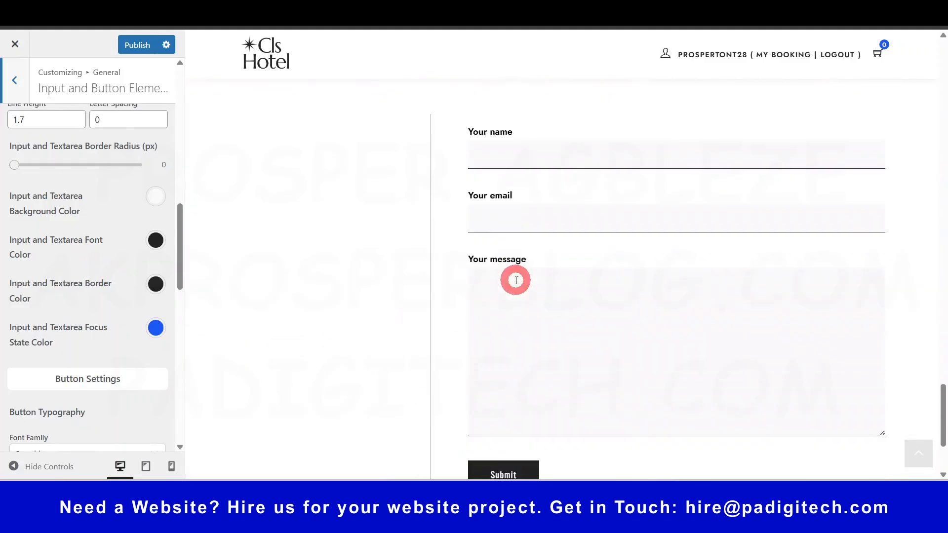
{"action": "scroll", "coordinate": [148, 301], "scroll_direction": "down", "scroll_amount": 6}
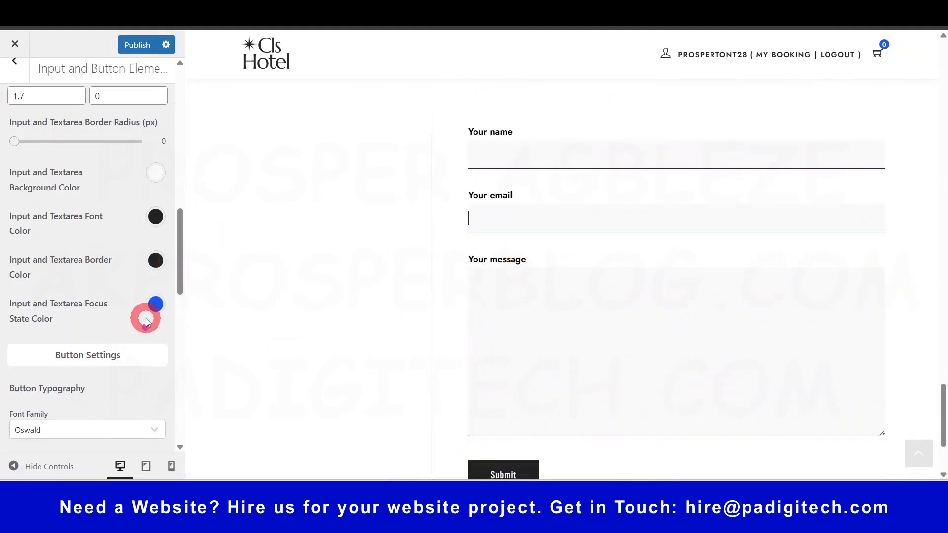
{"action": "scroll", "coordinate": [146, 318], "scroll_direction": "down", "scroll_amount": 6}
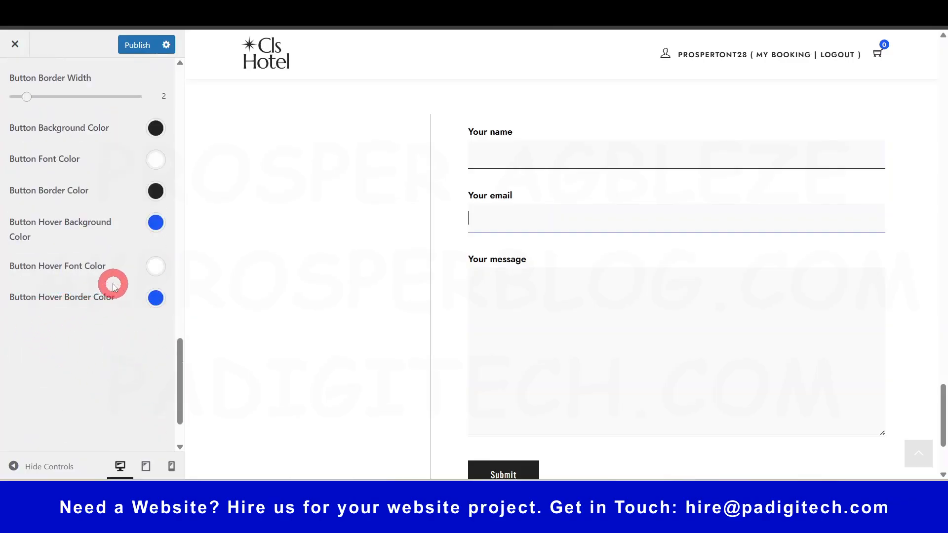
{"action": "scroll", "coordinate": [567, 332], "scroll_direction": "up", "scroll_amount": 6}
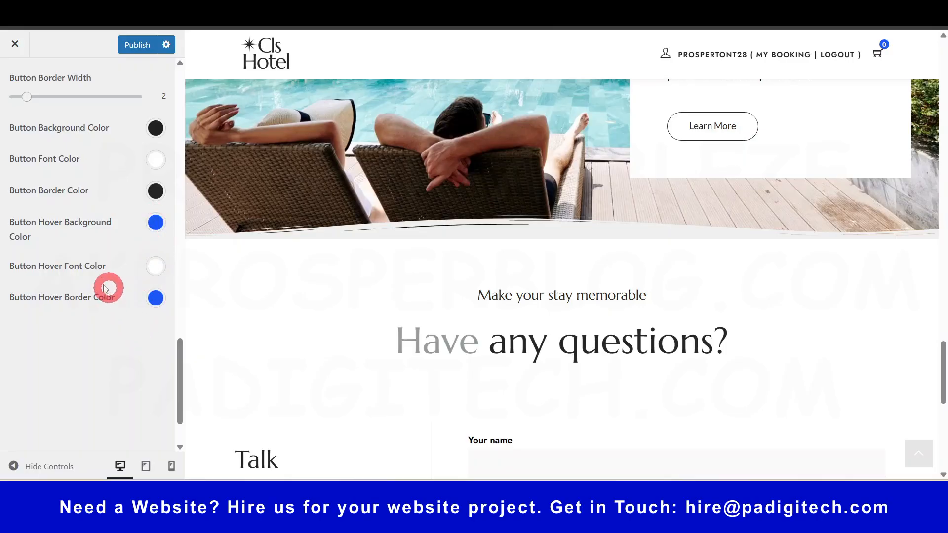
{"action": "scroll", "coordinate": [94, 249], "scroll_direction": "up", "scroll_amount": 4}
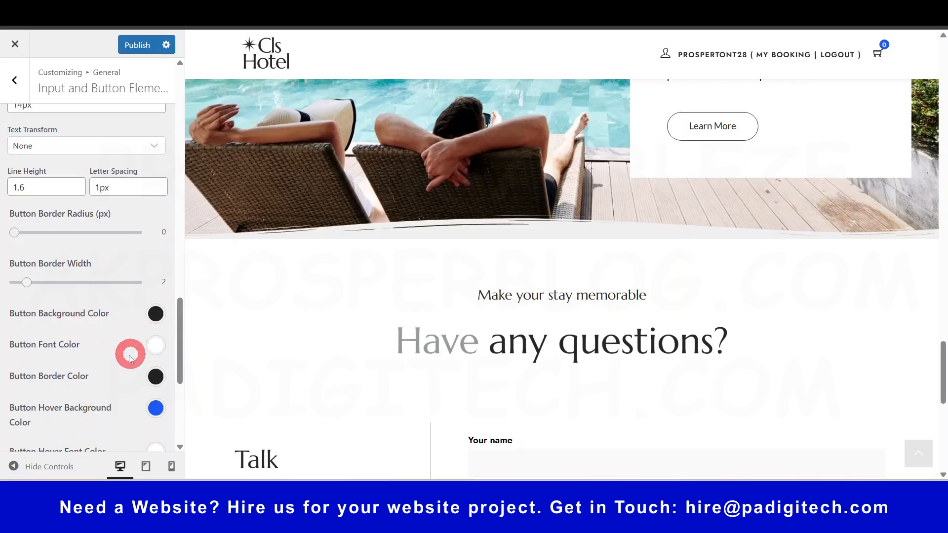
{"action": "scroll", "coordinate": [85, 350], "scroll_direction": "down", "scroll_amount": 3}
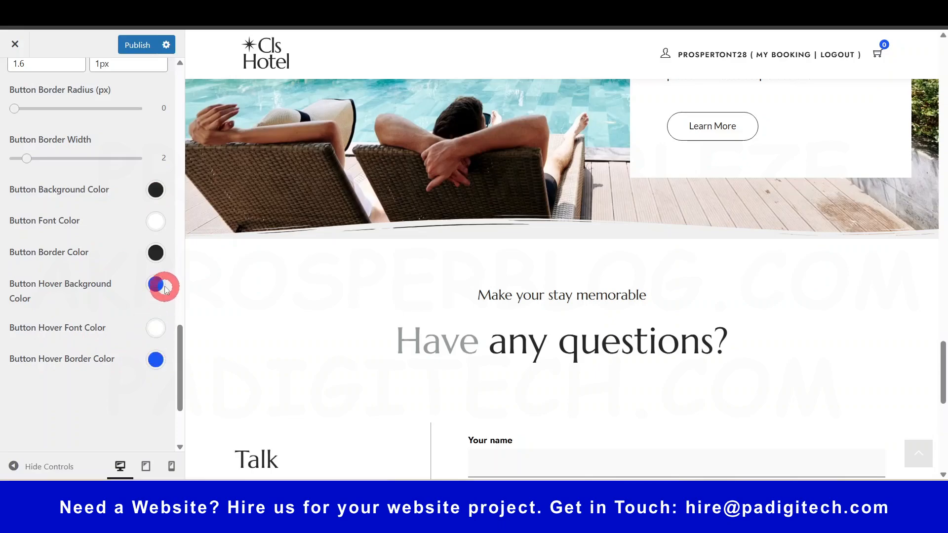
{"action": "scroll", "coordinate": [164, 294], "scroll_direction": "up", "scroll_amount": 10}
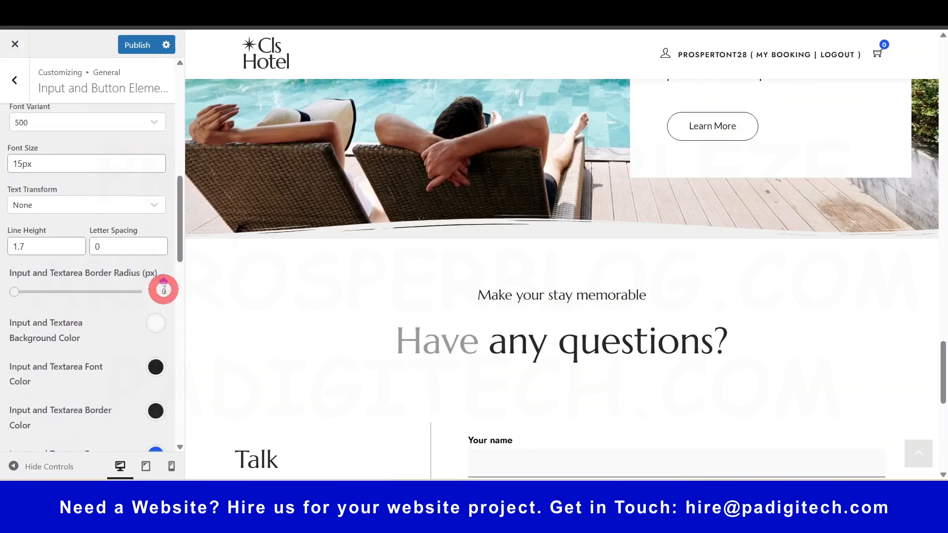
Leave the General section and open the General settings of the Navigation section.
{"action": "left_click", "coordinate": [18, 81]}
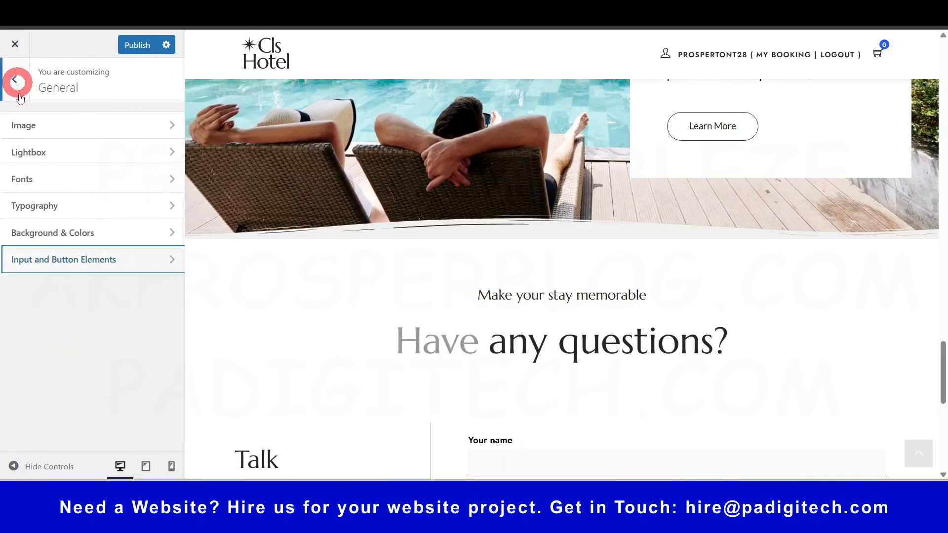
{"action": "left_click", "coordinate": [18, 81]}
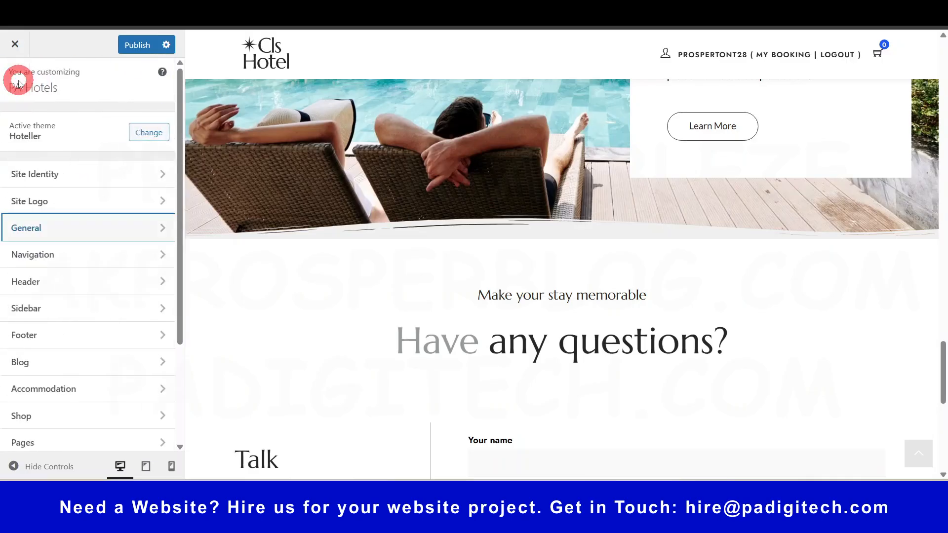
{"action": "left_click", "coordinate": [62, 255]}
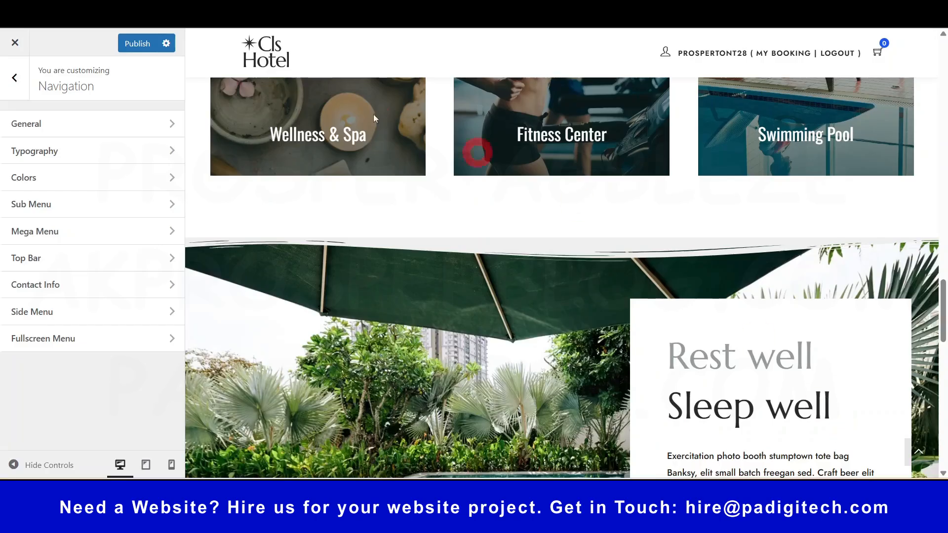
{"action": "left_click", "coordinate": [43, 130]}
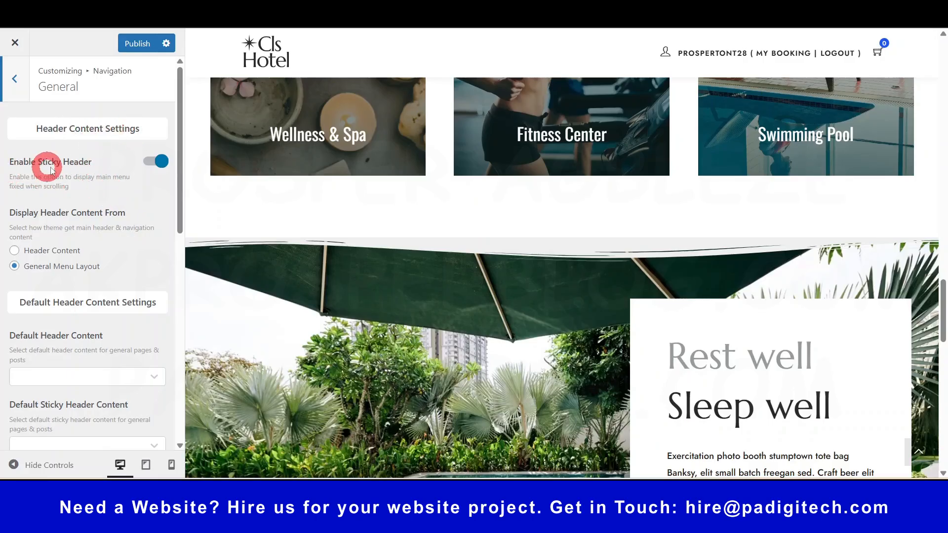
Try turning off Enable Sticky Header and check how the header behaves across the homepage preview.
{"action": "scroll", "coordinate": [546, 195], "scroll_direction": "up", "scroll_amount": 6}
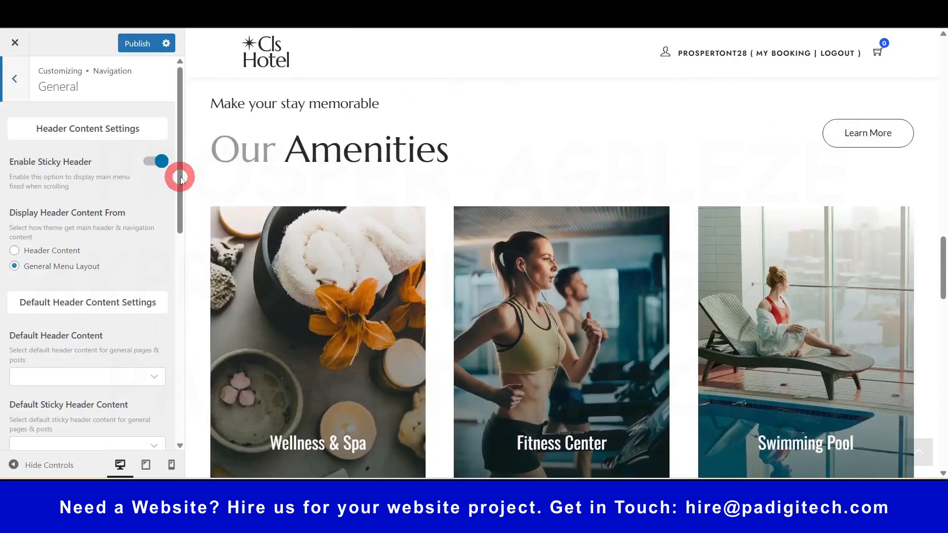
{"action": "left_click", "coordinate": [162, 163]}
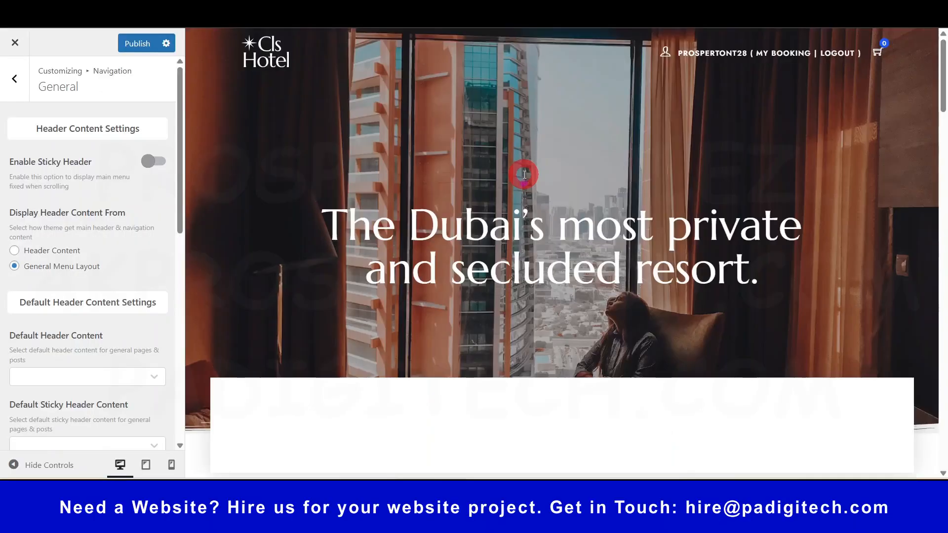
{"action": "scroll", "coordinate": [523, 173], "scroll_direction": "down", "scroll_amount": 5}
{"action": "scroll", "coordinate": [524, 173], "scroll_direction": "down", "scroll_amount": 5}
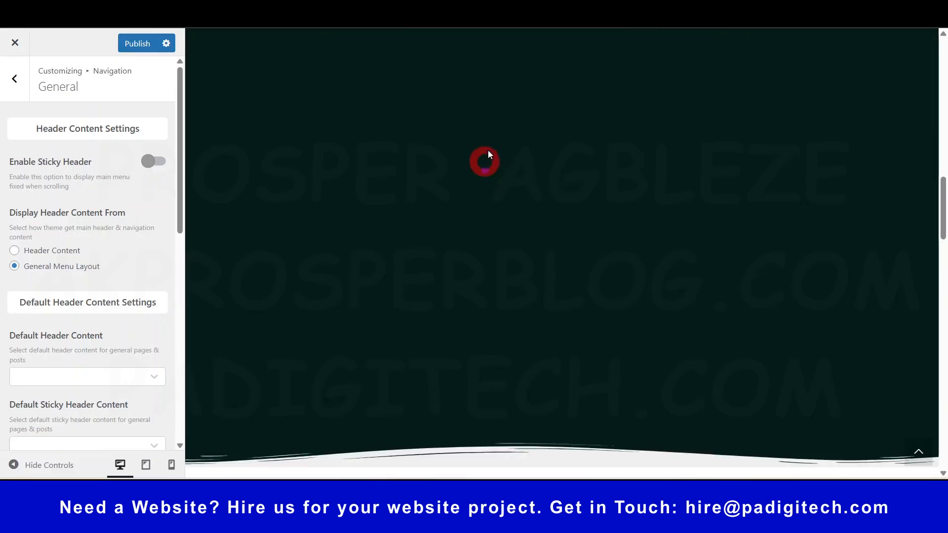
{"action": "scroll", "coordinate": [497, 120], "scroll_direction": "up", "scroll_amount": 10}
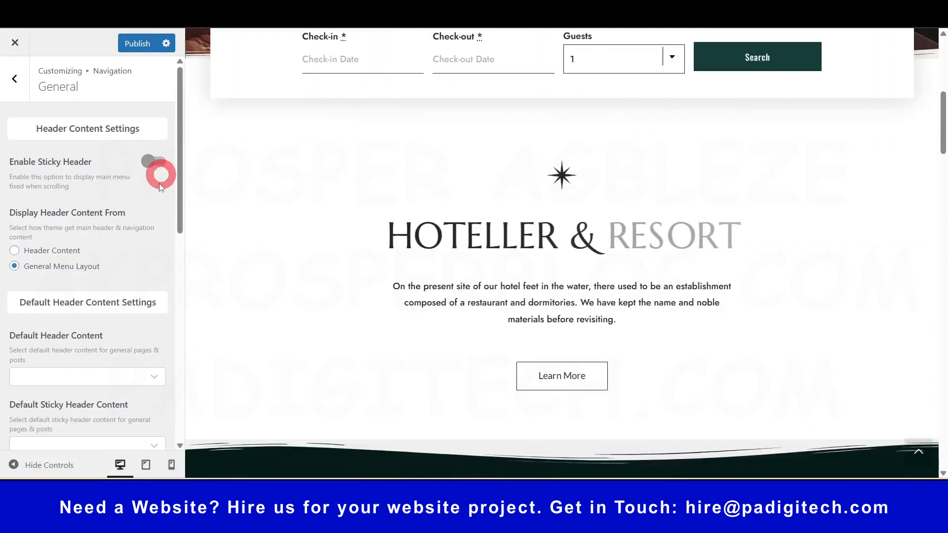
Turn on Enable Sticky Header and set Display Header Content From to Header Content.
{"action": "left_click", "coordinate": [152, 161]}
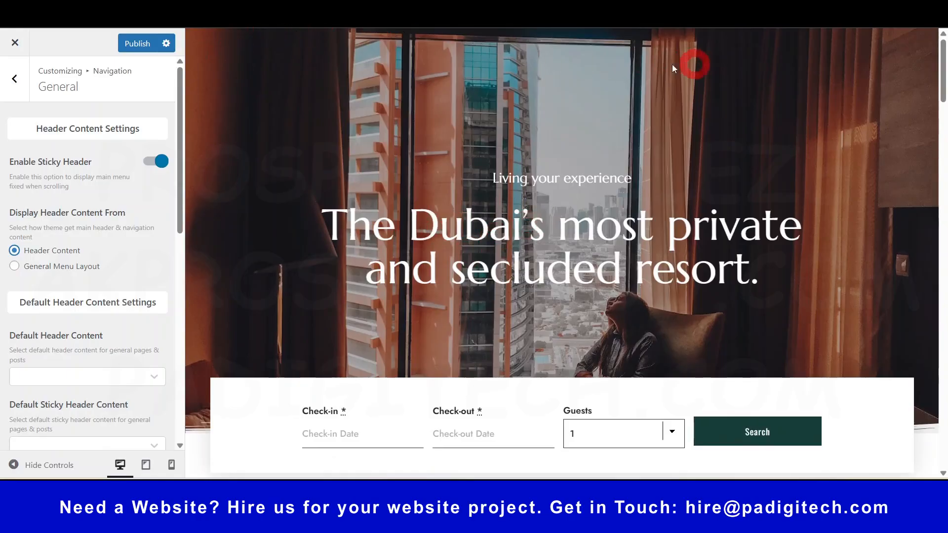
{"action": "scroll", "coordinate": [511, 221], "scroll_direction": "down", "scroll_amount": 3}
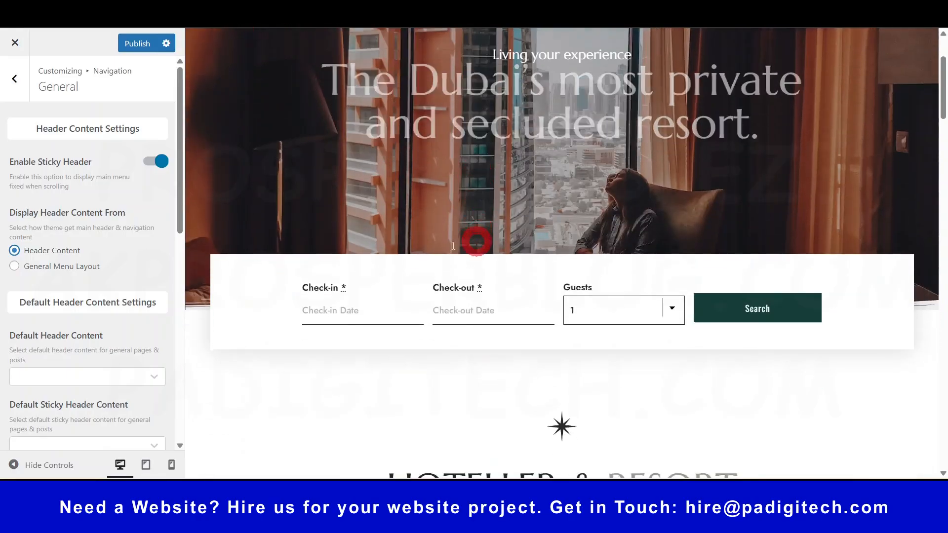
{"action": "scroll", "coordinate": [110, 323], "scroll_direction": "down", "scroll_amount": 3}
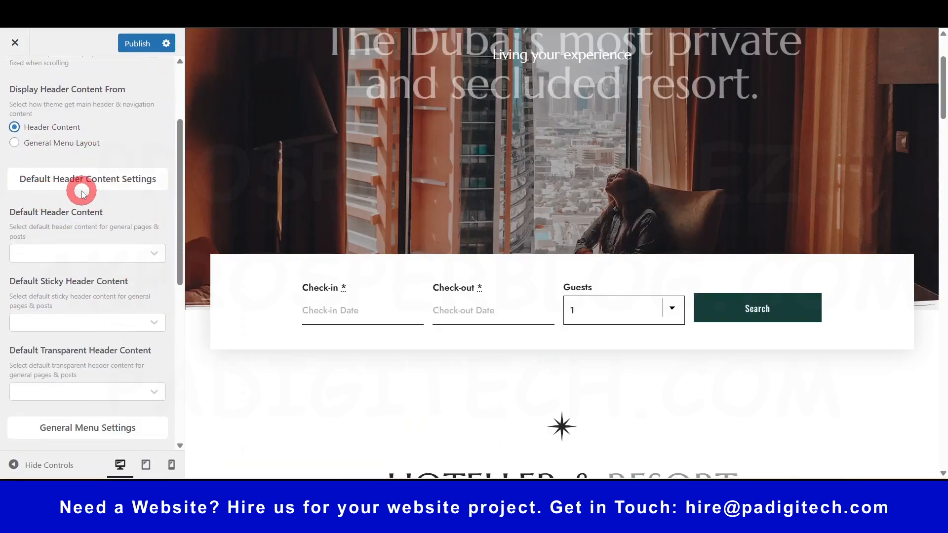
Set the Default Header Content to Header, the sticky one to Header Sticky and the transparent one to Header Transparent.
{"action": "left_click", "coordinate": [127, 257]}
{"action": "left_click", "coordinate": [81, 323]}
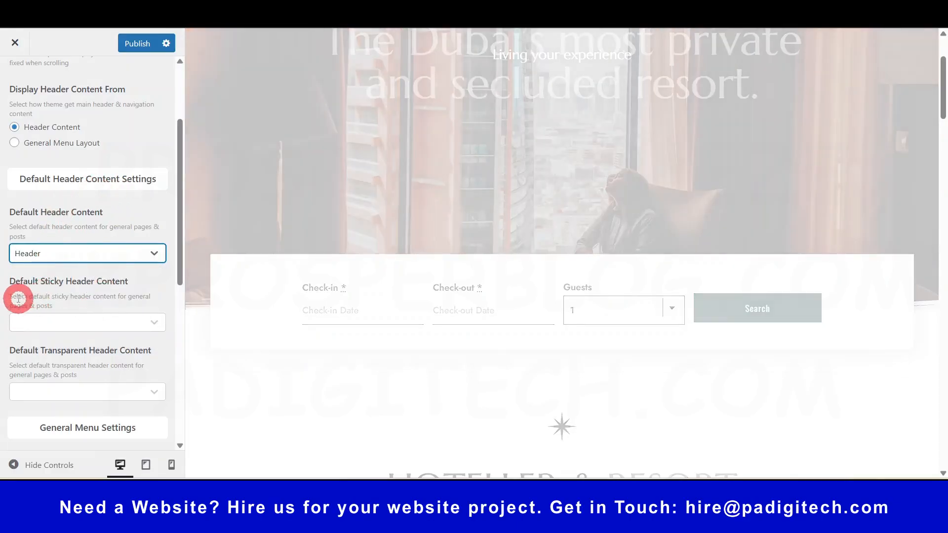
{"action": "left_click", "coordinate": [129, 327]}
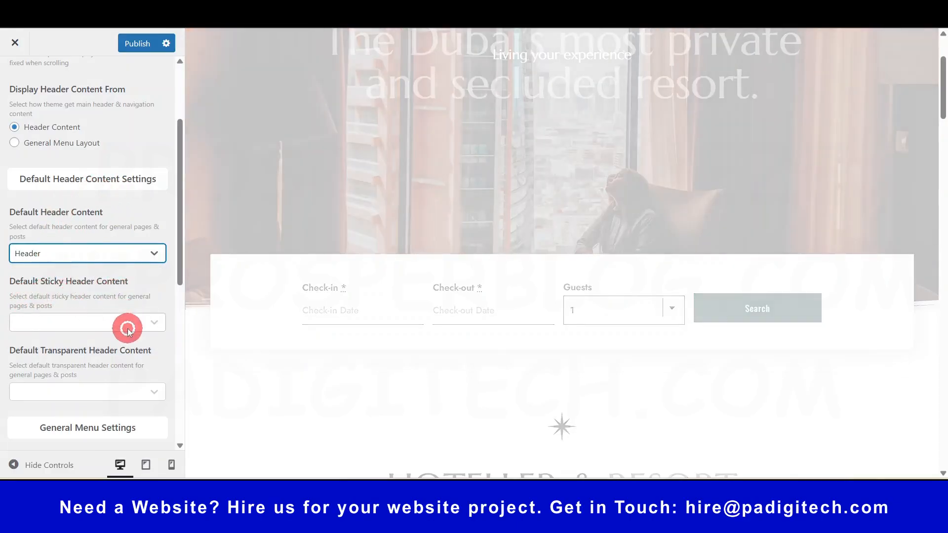
{"action": "left_click", "coordinate": [97, 350]}
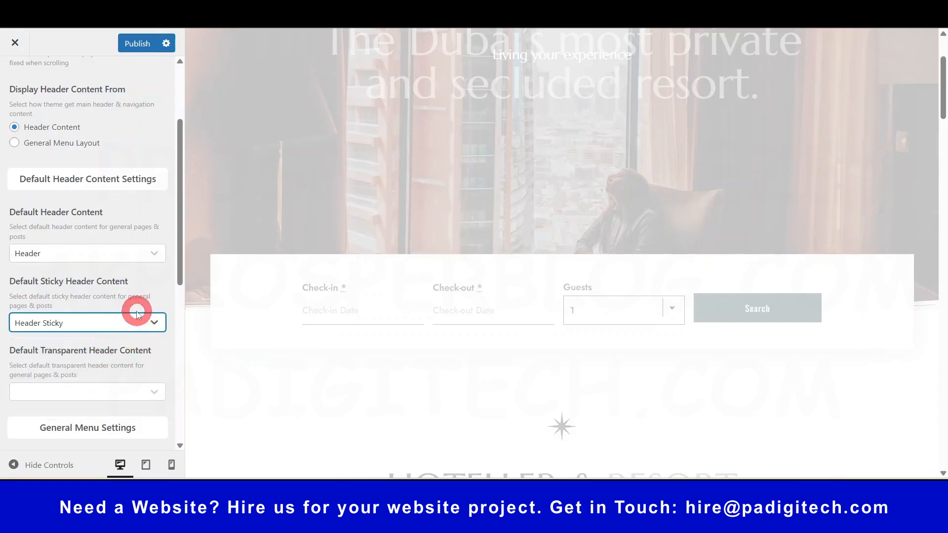
{"action": "scroll", "coordinate": [128, 328], "scroll_direction": "down", "scroll_amount": 3}
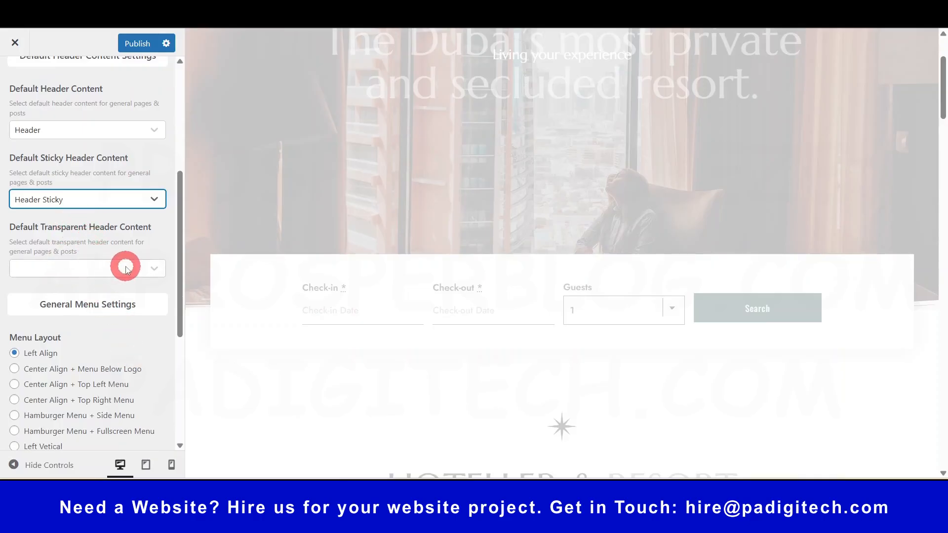
{"action": "left_click", "coordinate": [128, 268]}
{"action": "left_click", "coordinate": [99, 317]}
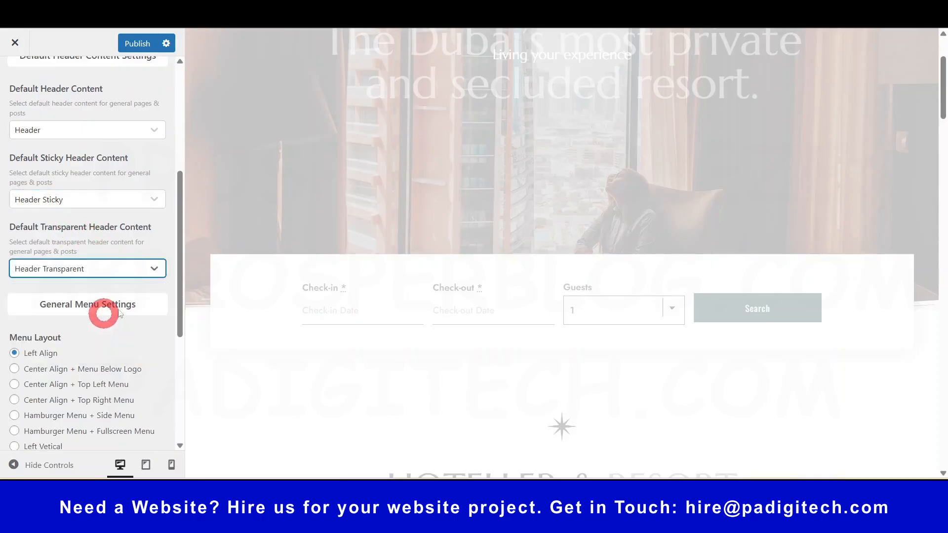
Publish the header content changes.
{"action": "scroll", "coordinate": [31, 322], "scroll_direction": "down", "scroll_amount": 5}
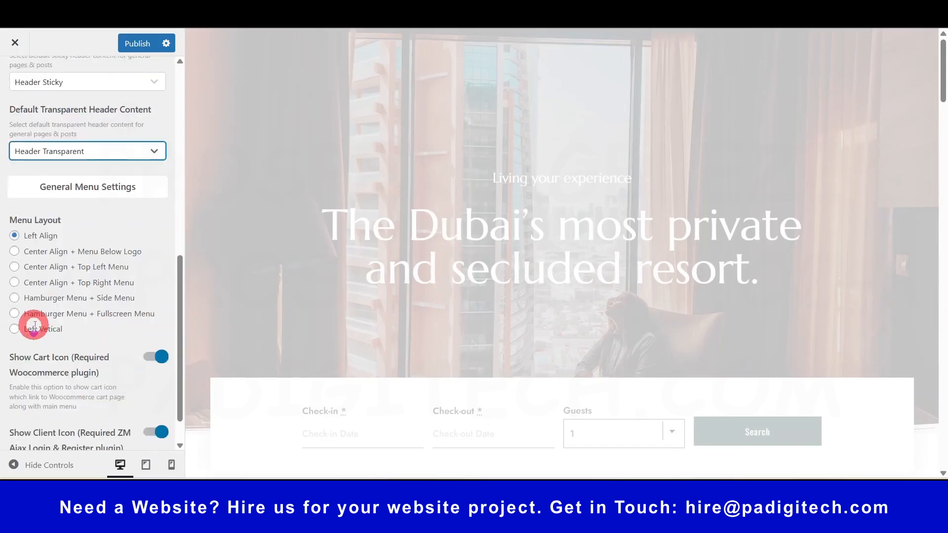
{"action": "scroll", "coordinate": [95, 329], "scroll_direction": "up", "scroll_amount": 7}
{"action": "left_click", "coordinate": [133, 44]}
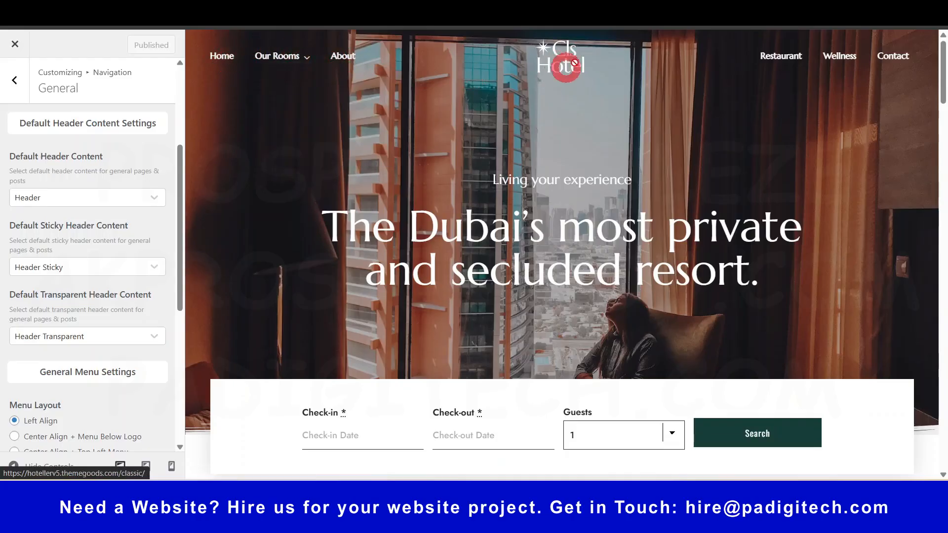
Try the Center Align + Top Right Menu and Hamburger Menu + Fullscreen Menu layouts, checking the header in the preview.
{"action": "scroll", "coordinate": [80, 368], "scroll_direction": "down", "scroll_amount": 4}
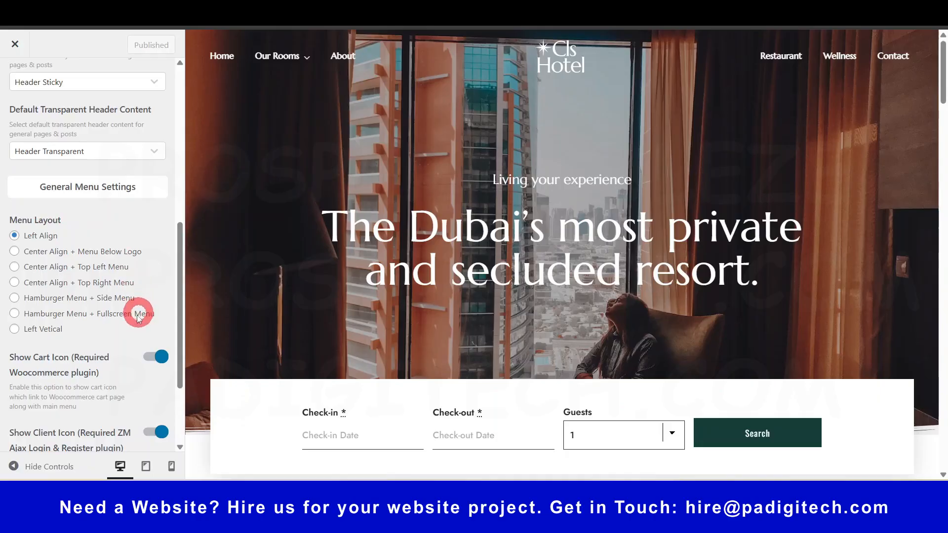
{"action": "left_click", "coordinate": [14, 282]}
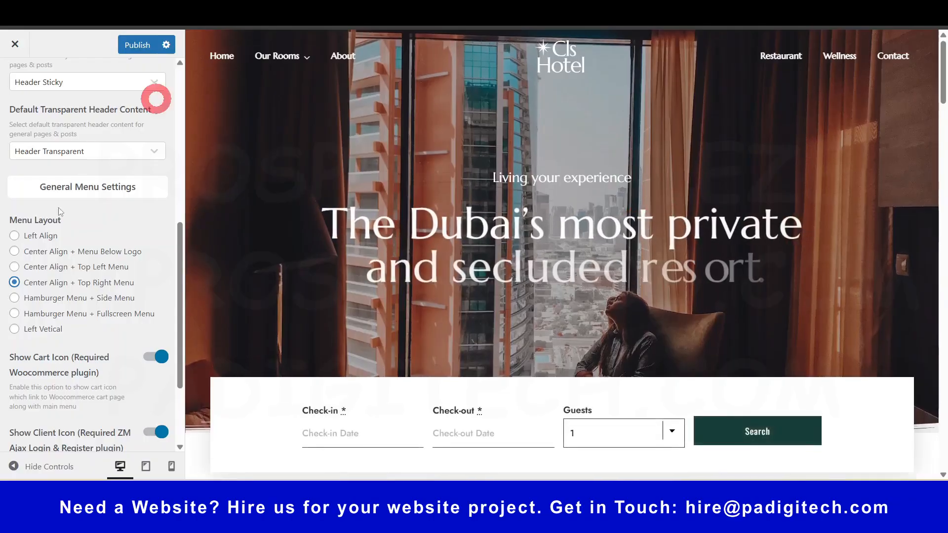
{"action": "left_click", "coordinate": [15, 251]}
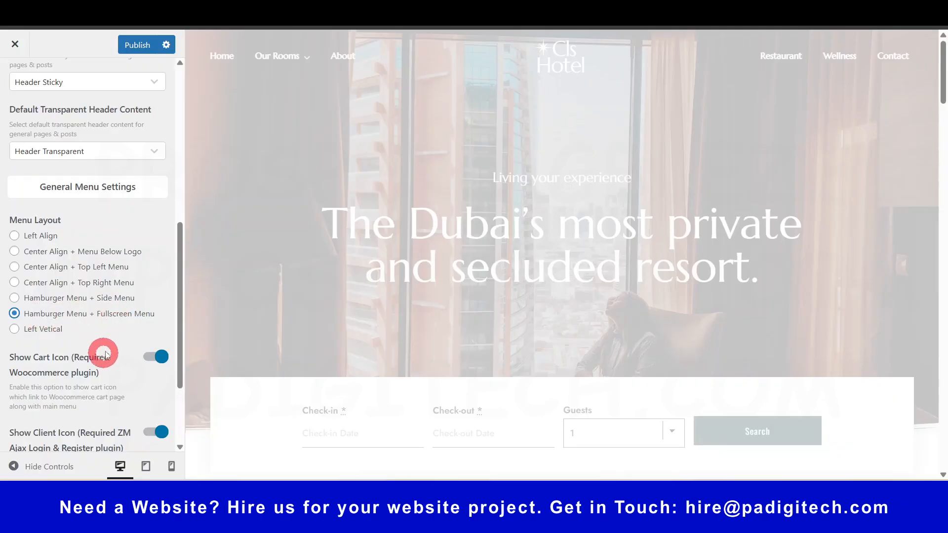
{"action": "scroll", "coordinate": [92, 403], "scroll_direction": "down", "scroll_amount": 3}
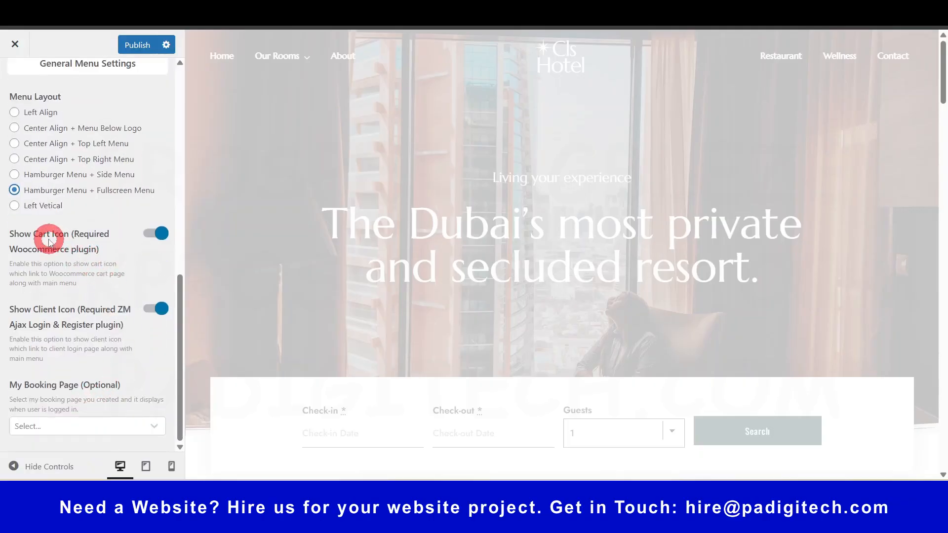
{"action": "scroll", "coordinate": [88, 158], "scroll_direction": "up", "scroll_amount": 6}
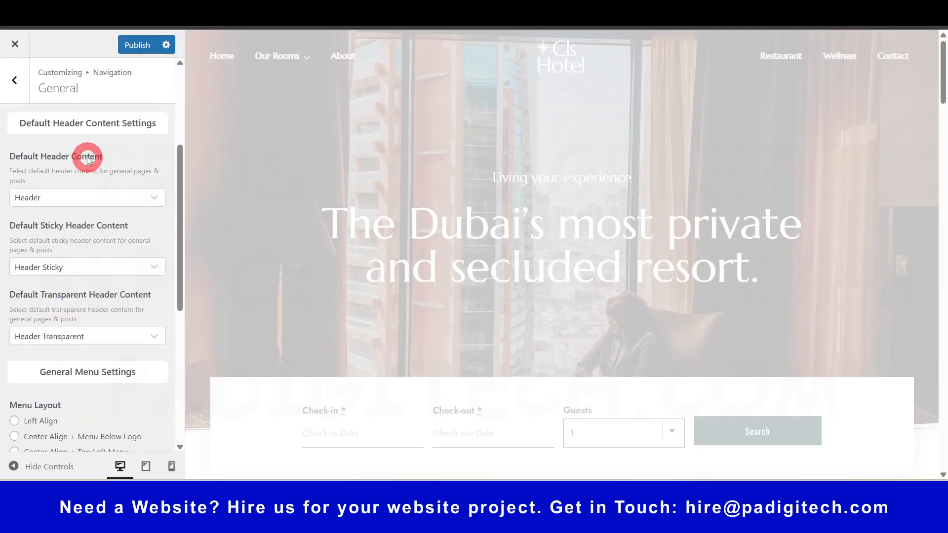
{"action": "scroll", "coordinate": [87, 306], "scroll_direction": "down", "scroll_amount": 6}
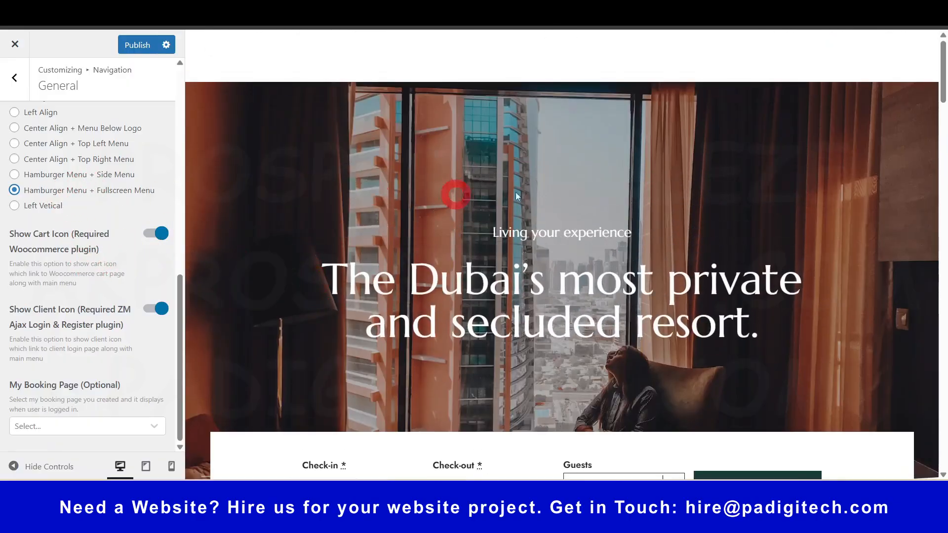
{"action": "scroll", "coordinate": [431, 82], "scroll_direction": "down", "scroll_amount": 2}
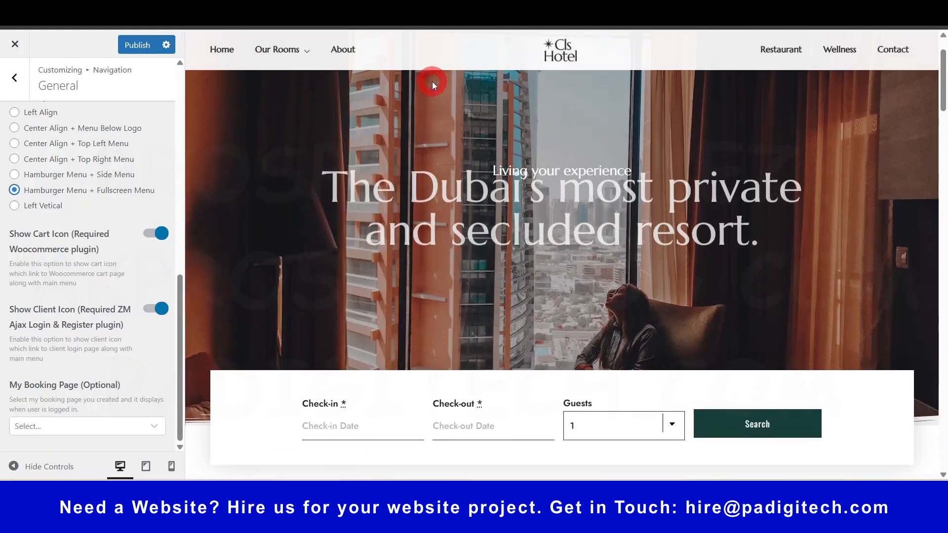
{"action": "scroll", "coordinate": [29, 165], "scroll_direction": "up", "scroll_amount": 3}
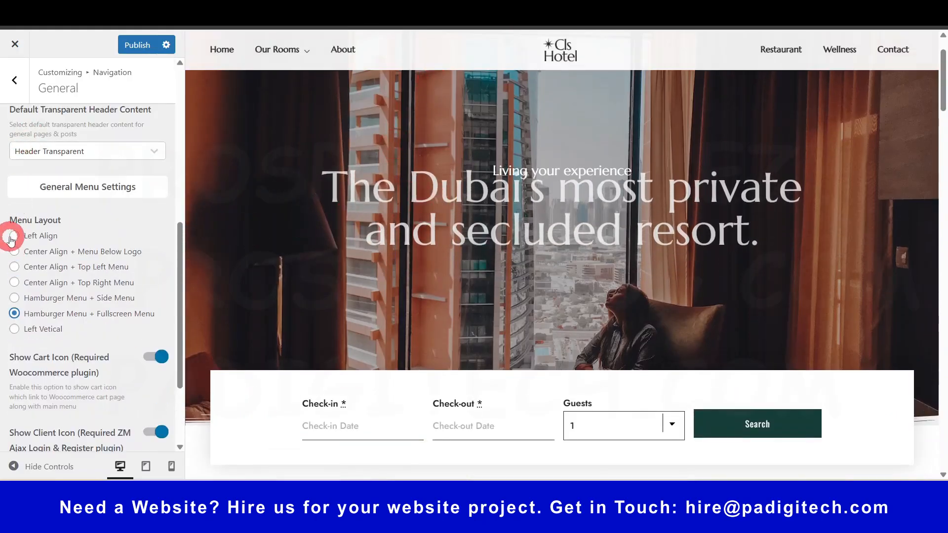
Set the Menu Layout back to Left Align in the General Menu Settings.
{"action": "scroll", "coordinate": [63, 290], "scroll_direction": "up", "scroll_amount": 5}
{"action": "scroll", "coordinate": [63, 290], "scroll_direction": "down", "scroll_amount": 7}
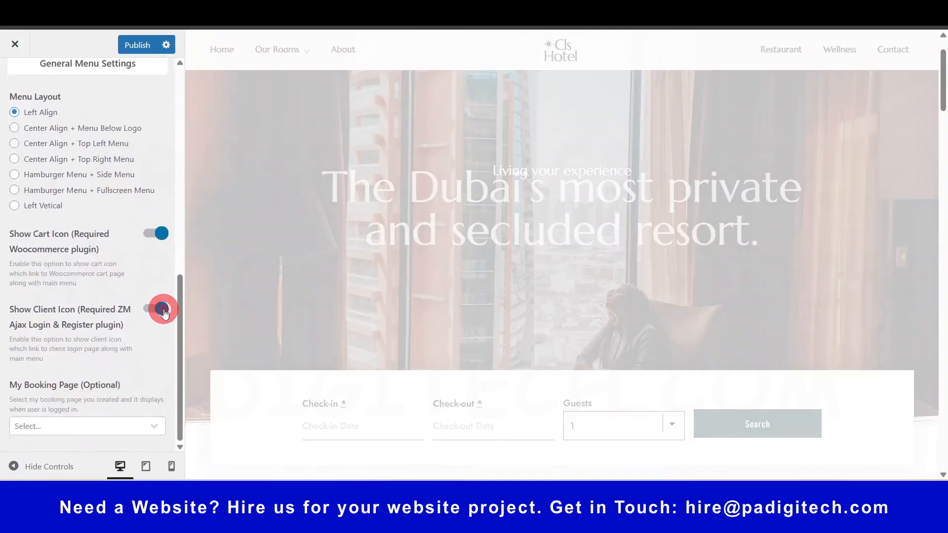
Review the Navigation General header and menu settings and publish the Left Align menu layout.
{"action": "scroll", "coordinate": [162, 272], "scroll_direction": "up", "scroll_amount": 8}
{"action": "scroll", "coordinate": [143, 360], "scroll_direction": "down", "scroll_amount": 5}
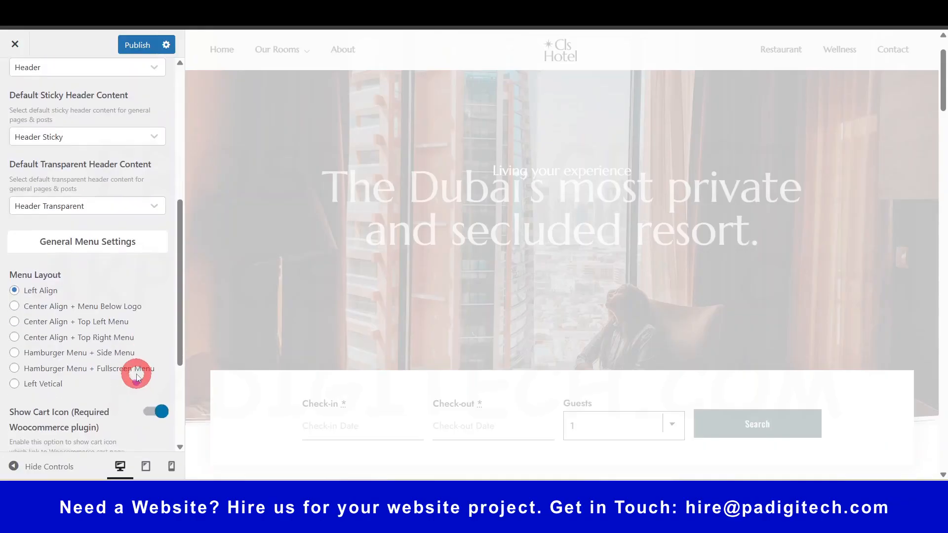
{"action": "scroll", "coordinate": [138, 373], "scroll_direction": "down", "scroll_amount": 4}
{"action": "scroll", "coordinate": [155, 235], "scroll_direction": "up", "scroll_amount": 10}
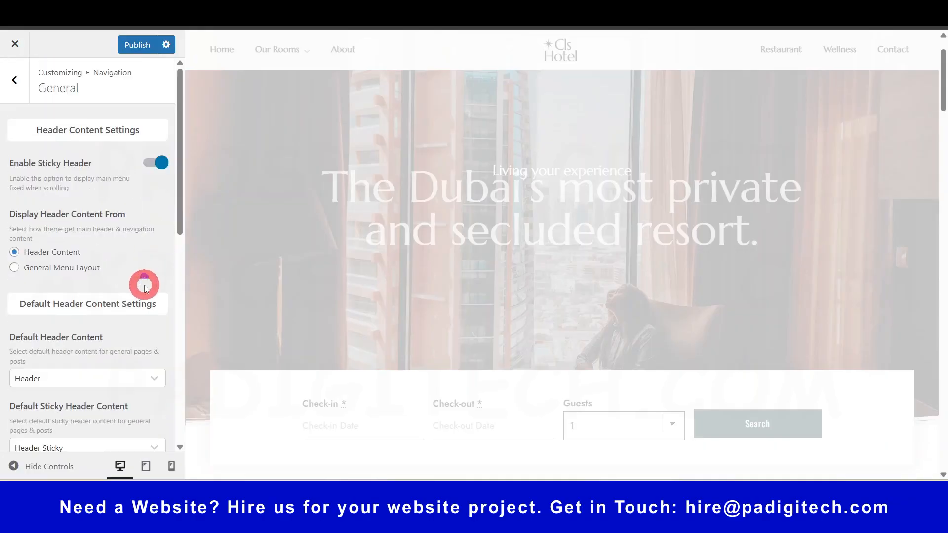
{"action": "left_click", "coordinate": [134, 44]}
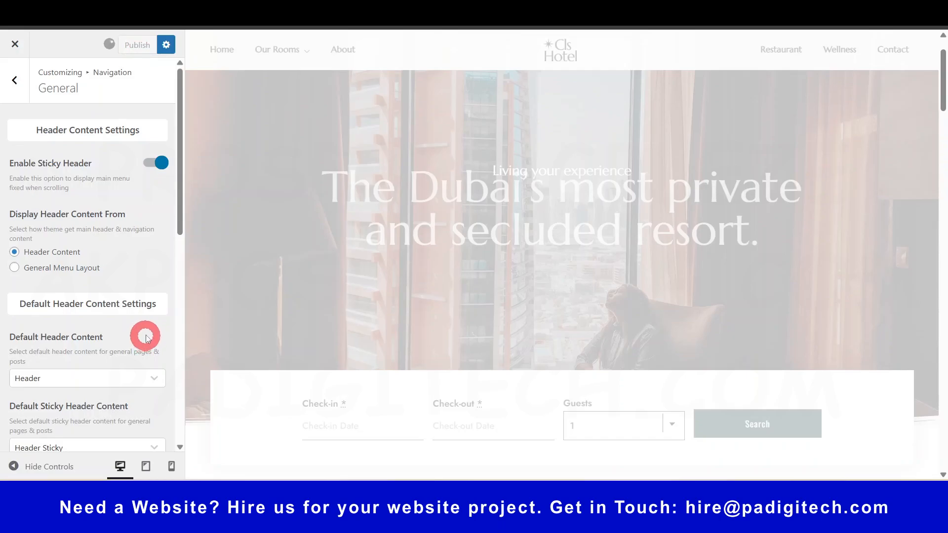
Look over the Navigation Typography settings for the menu font and padding.
{"action": "left_click", "coordinate": [14, 85]}
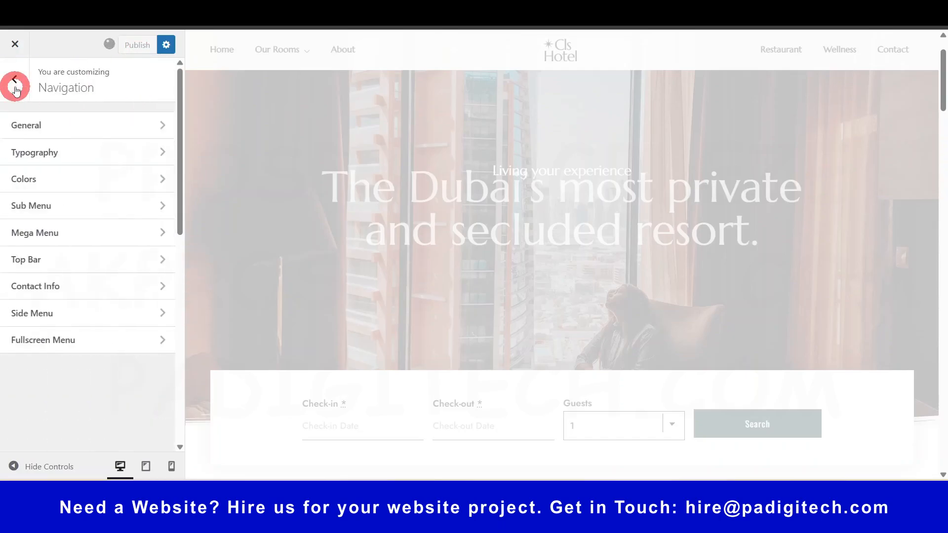
{"action": "left_click", "coordinate": [74, 152]}
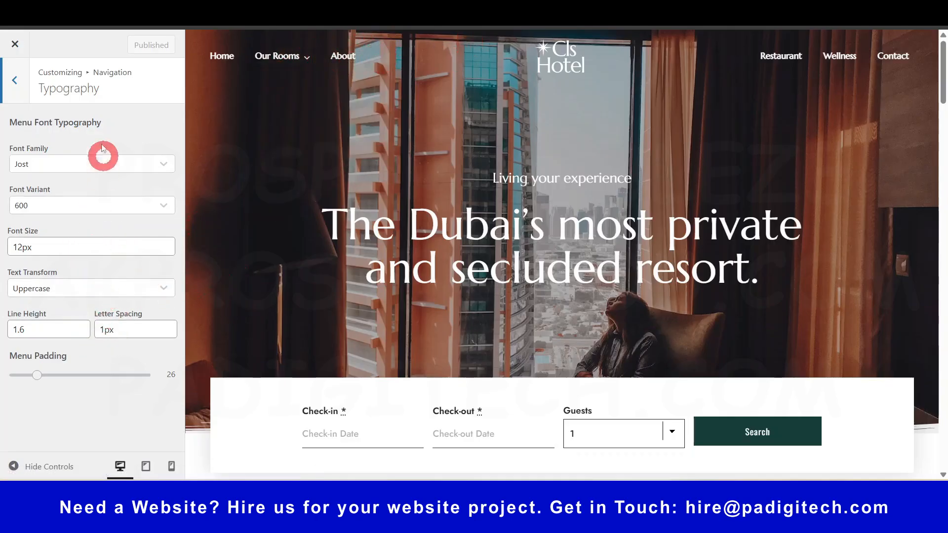
{"action": "left_click", "coordinate": [22, 81]}
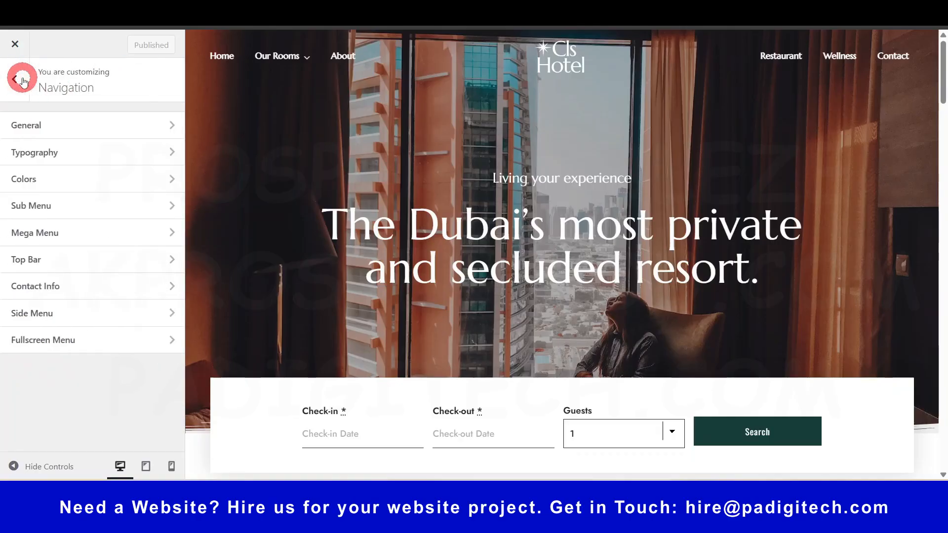
Examine the Navigation Colors settings for the main menu and cart icon, comparing them with the header in the preview.
{"action": "left_click", "coordinate": [70, 186]}
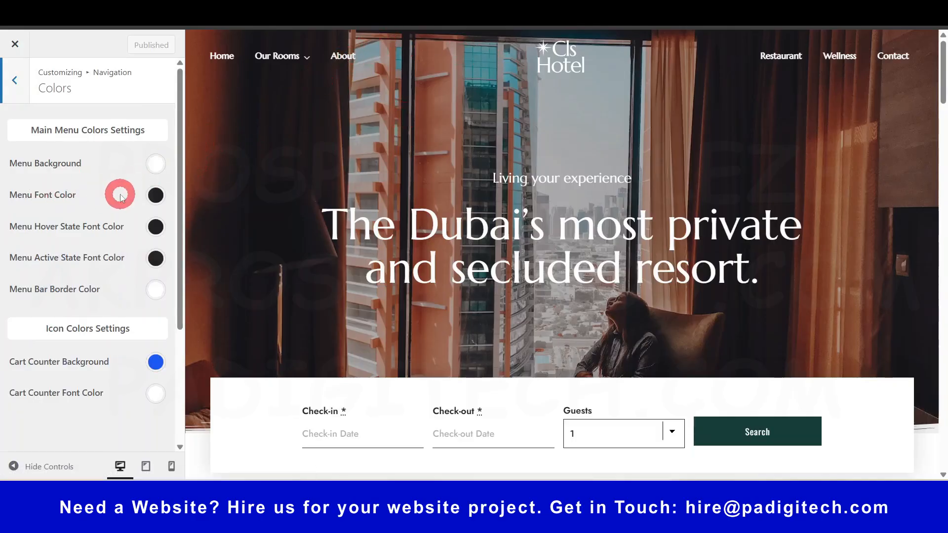
{"action": "scroll", "coordinate": [298, 178], "scroll_direction": "down", "scroll_amount": 4}
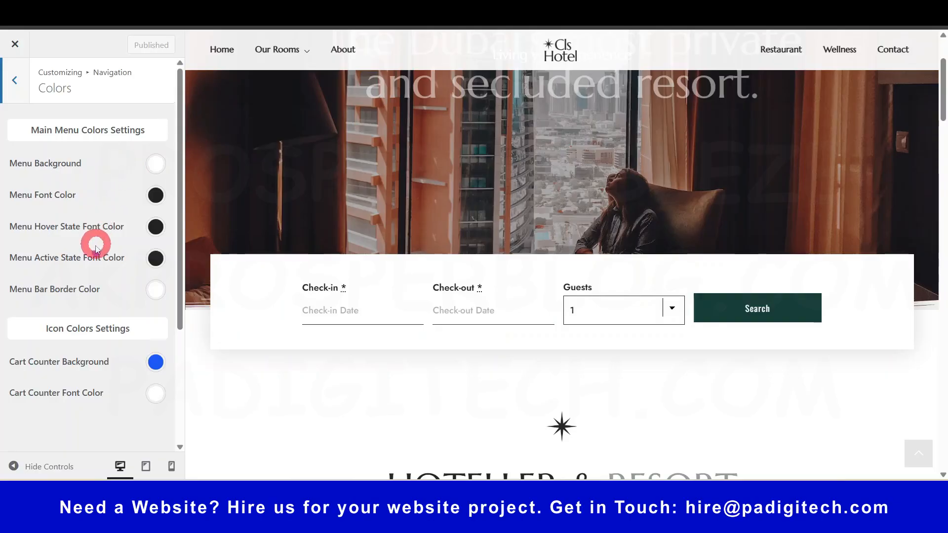
{"action": "scroll", "coordinate": [95, 242], "scroll_direction": "down", "scroll_amount": 2}
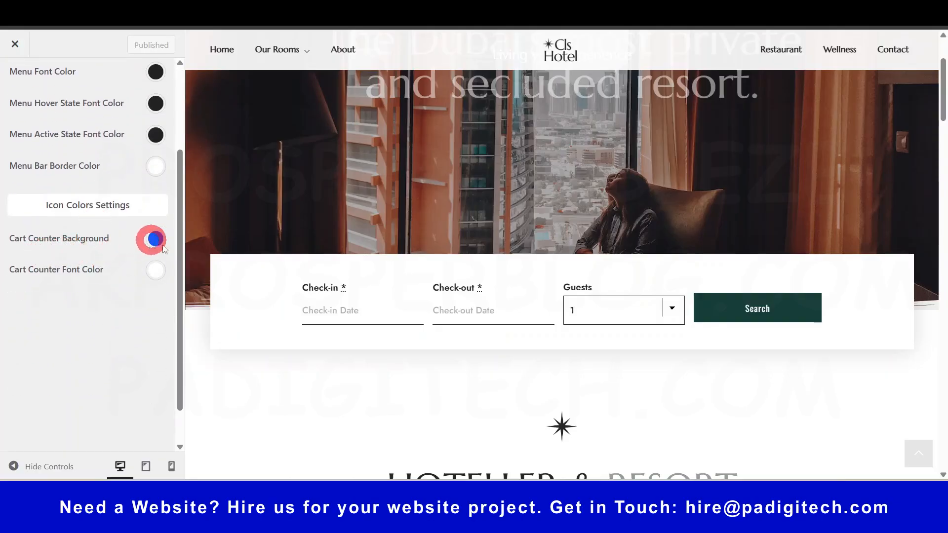
{"action": "scroll", "coordinate": [809, 125], "scroll_direction": "up", "scroll_amount": 3}
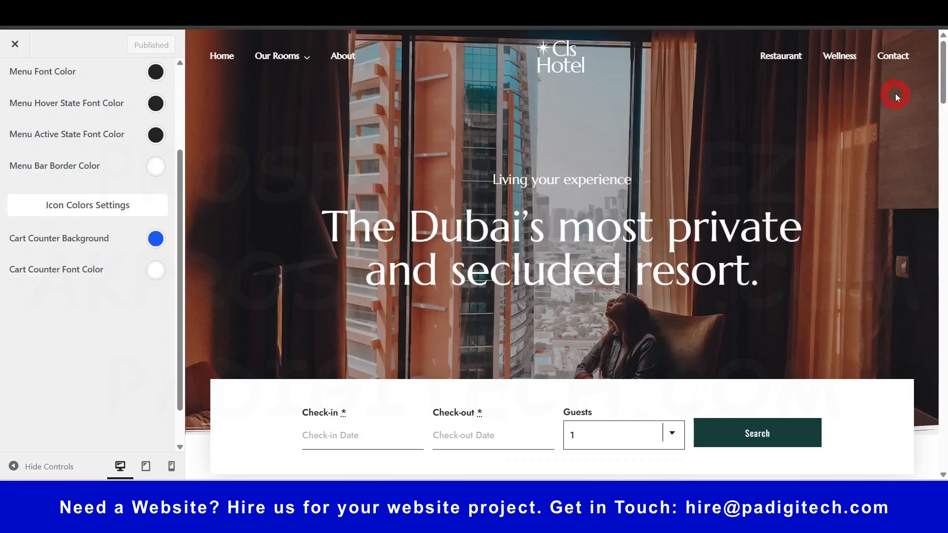
{"action": "scroll", "coordinate": [70, 180], "scroll_direction": "up", "scroll_amount": 2}
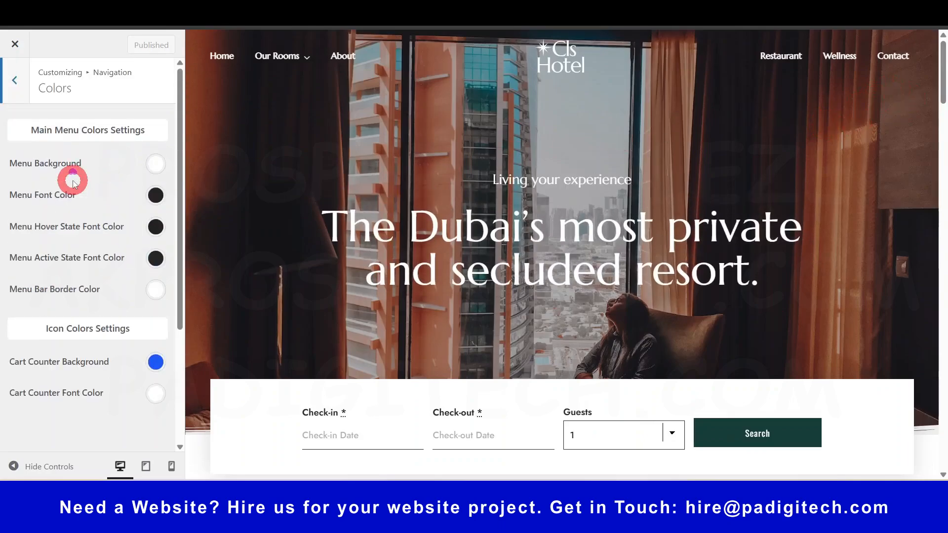
{"action": "left_click", "coordinate": [20, 81]}
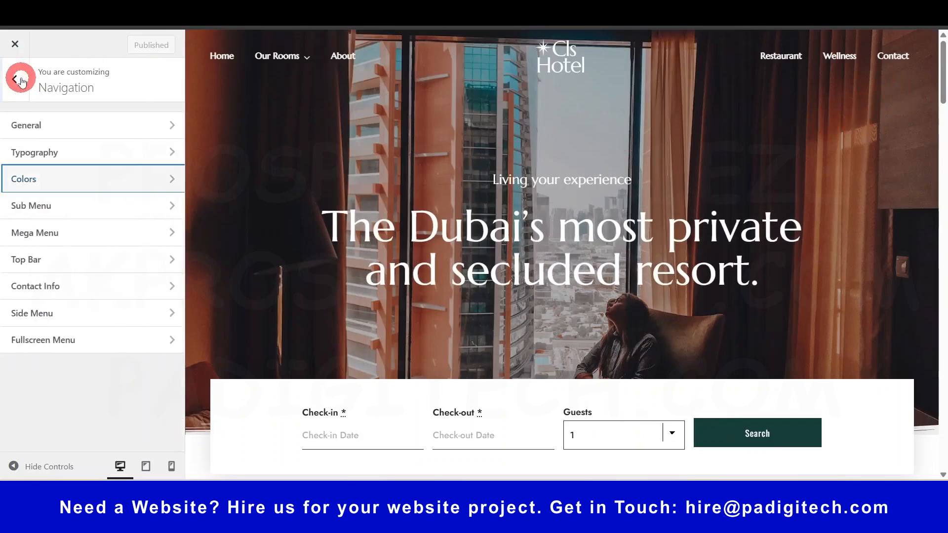
Examine the Sub Menu typography and color settings and compare them with the Our Rooms dropdown in the preview.
{"action": "left_click", "coordinate": [41, 207]}
{"action": "scroll", "coordinate": [67, 225], "scroll_direction": "down", "scroll_amount": 5}
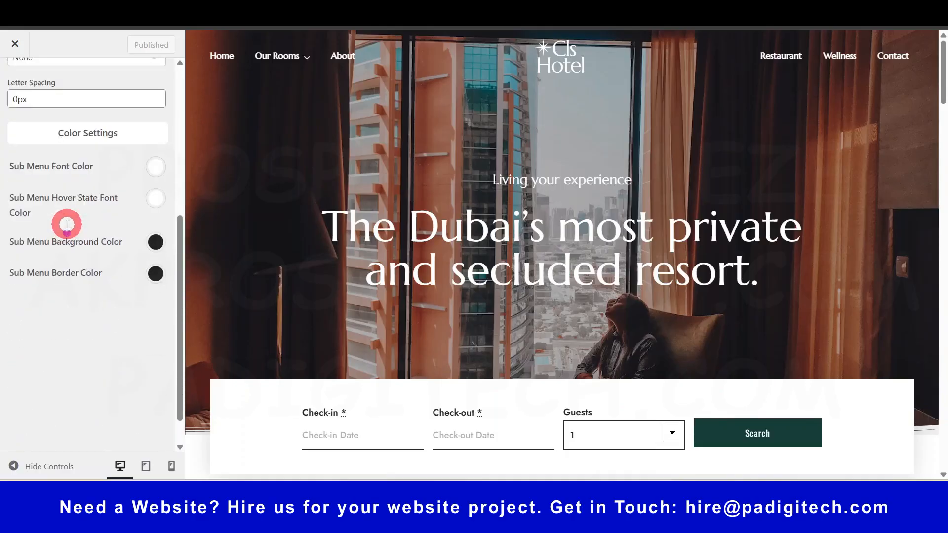
{"action": "scroll", "coordinate": [68, 224], "scroll_direction": "down", "scroll_amount": 1}
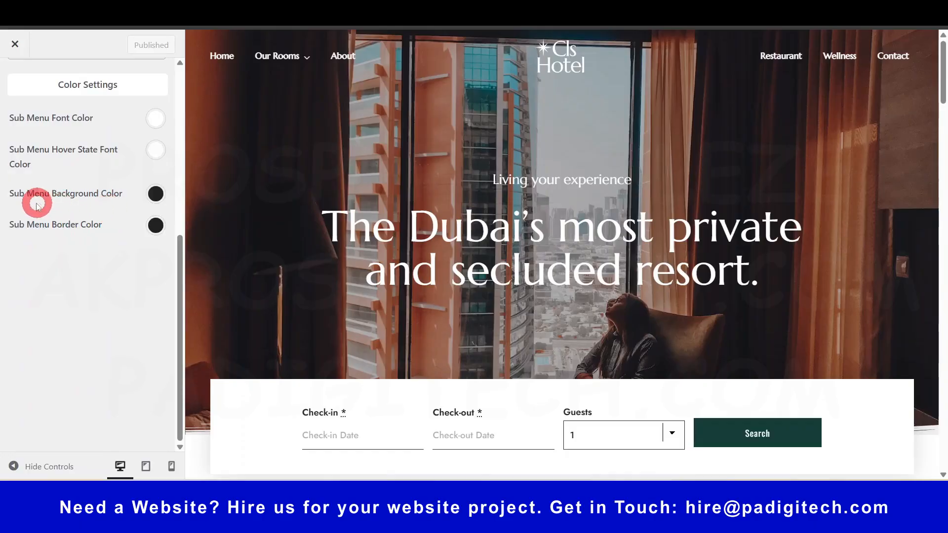
{"action": "mouse_move", "coordinate": [297, 60]}
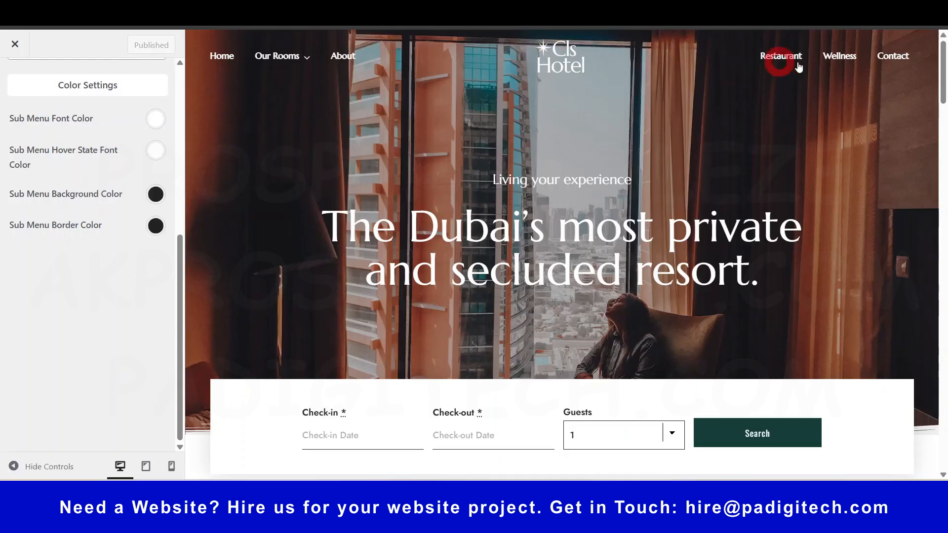
{"action": "scroll", "coordinate": [76, 211], "scroll_direction": "up", "scroll_amount": 5}
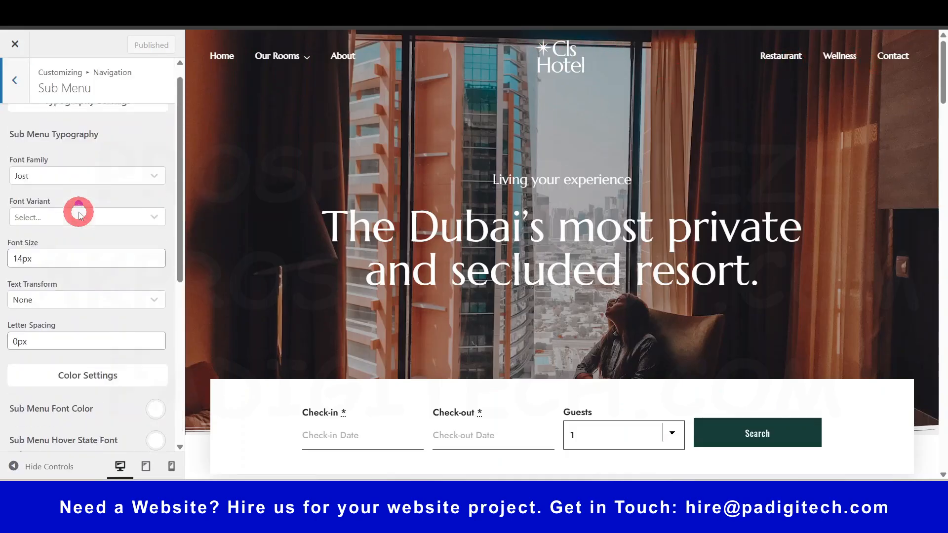
{"action": "scroll", "coordinate": [60, 281], "scroll_direction": "up", "scroll_amount": 1}
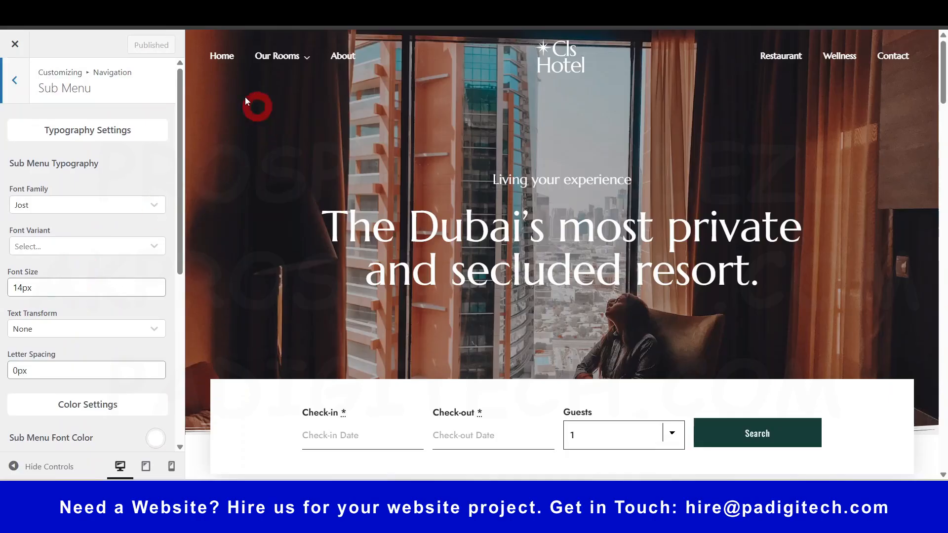
{"action": "left_click", "coordinate": [26, 79]}
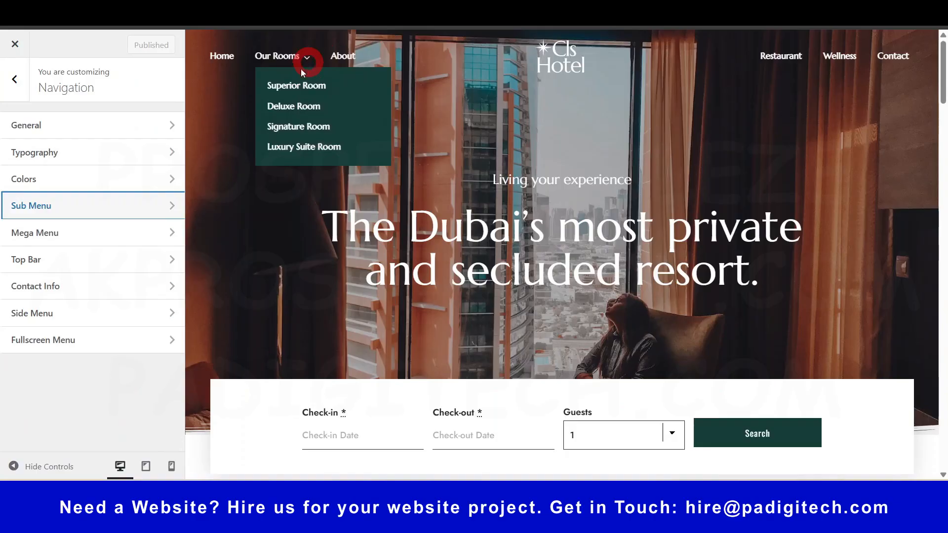
Check the Headers entry in the WordPress dashboard and view the Mega Menu header font and border color settings.
{"action": "left_click", "coordinate": [52, 210]}
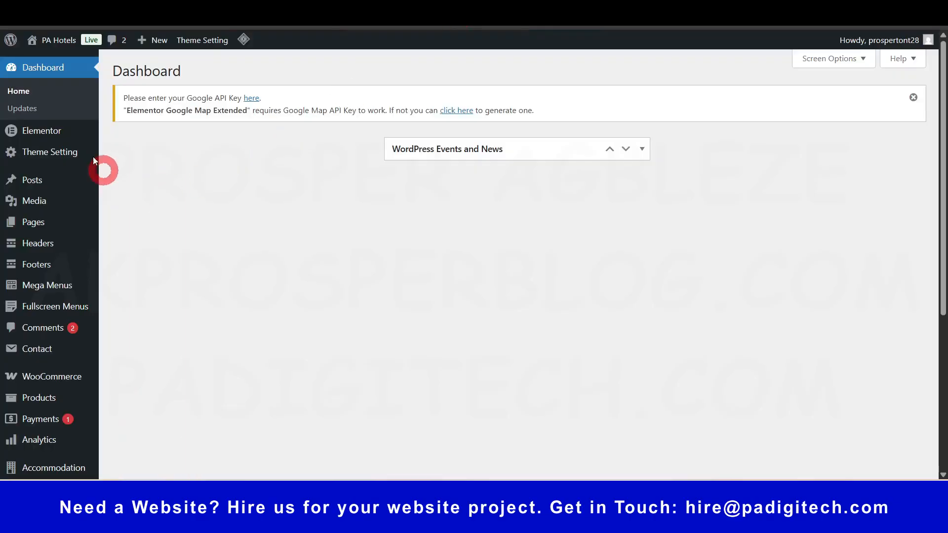
{"action": "mouse_move", "coordinate": [42, 244]}
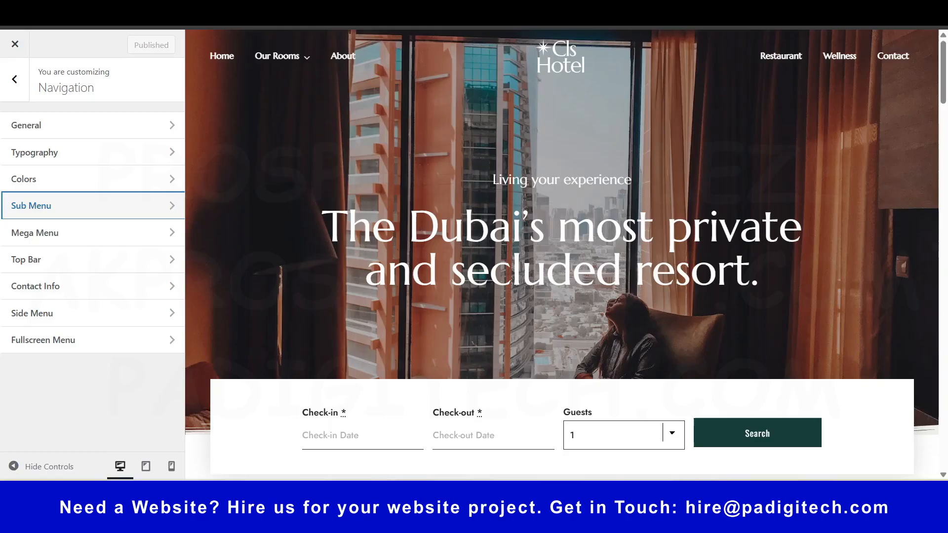
{"action": "left_click", "coordinate": [37, 240]}
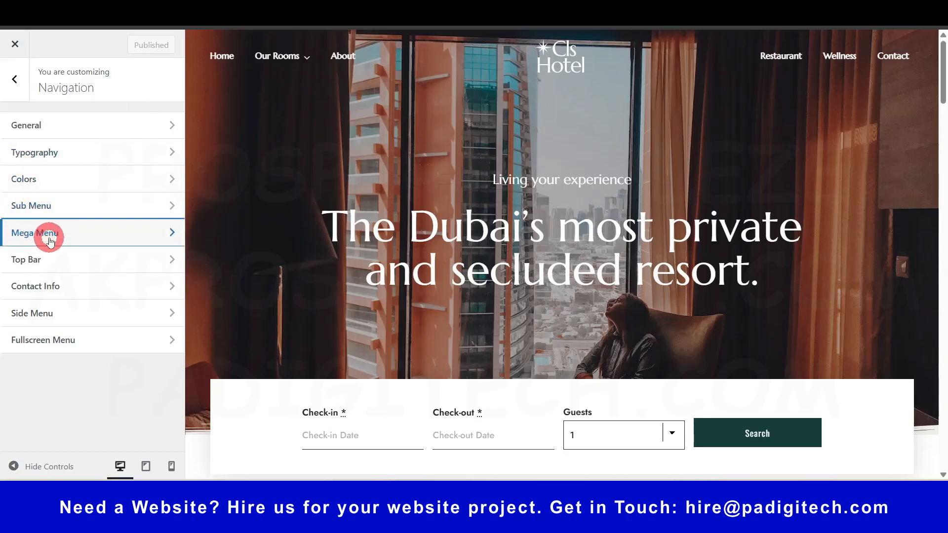
{"action": "left_click", "coordinate": [14, 80]}
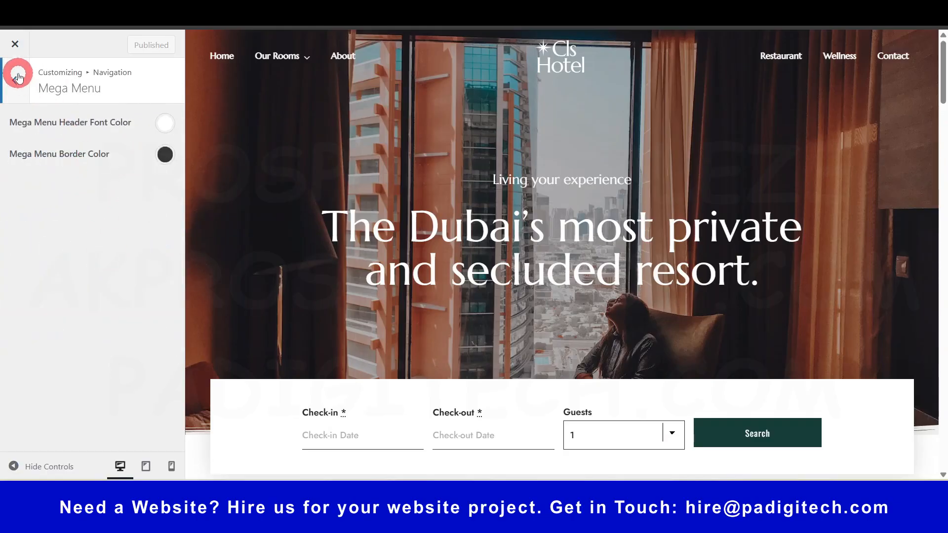
Examine the Top Bar display option and its background and menu font colors against the preview.
{"action": "left_click", "coordinate": [49, 265]}
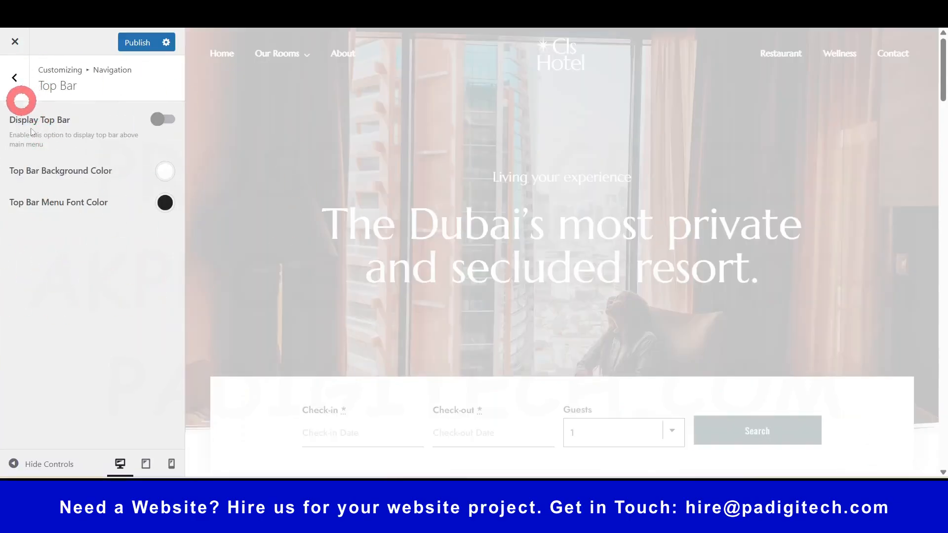
{"action": "left_click", "coordinate": [41, 131]}
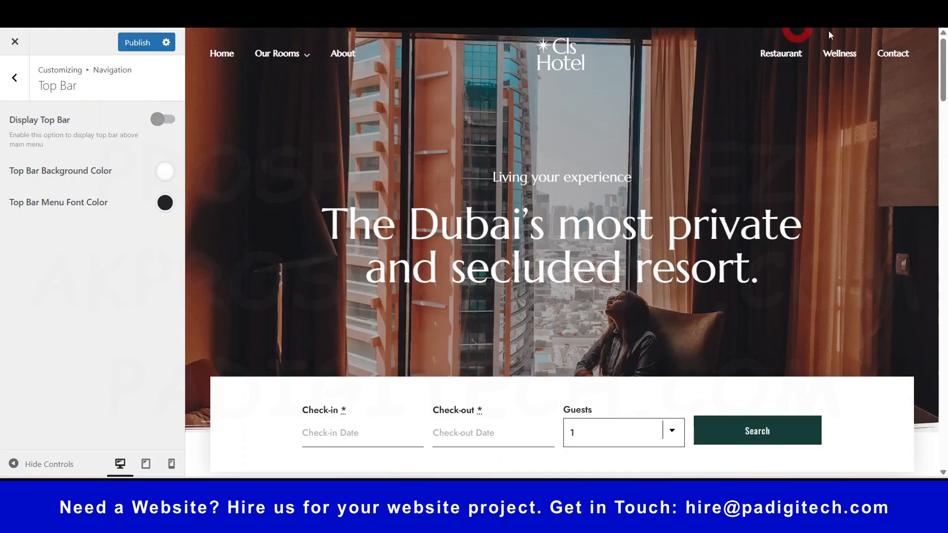
{"action": "left_click", "coordinate": [28, 93]}
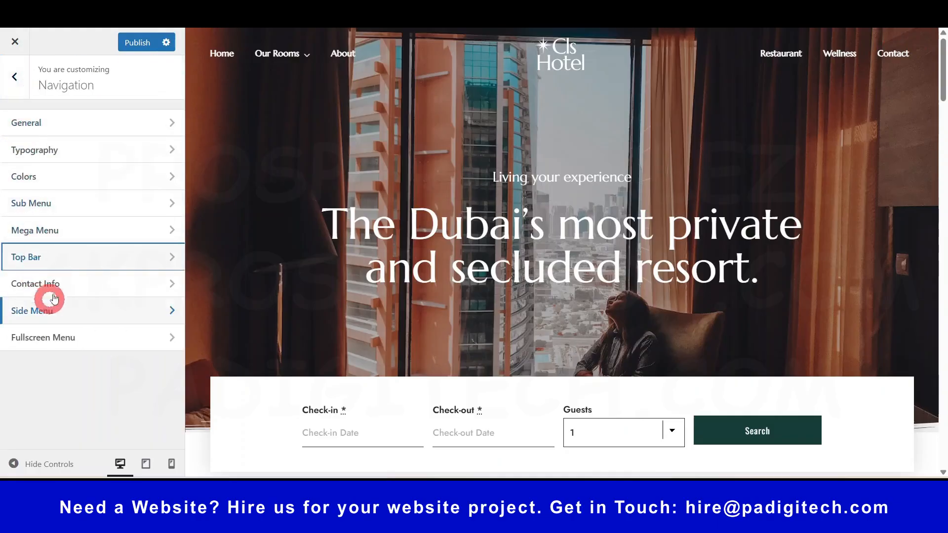
Look over the Contact Info fields for the hotel's address, contact hours and phone number.
{"action": "left_click", "coordinate": [55, 291]}
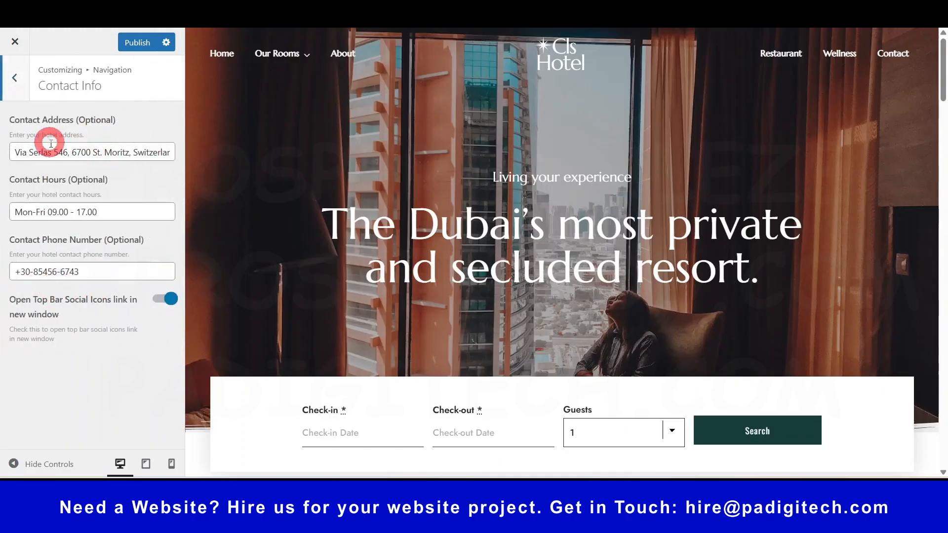
{"action": "left_click_drag", "start_coordinate": [28, 152], "coordinate": [174, 150]}
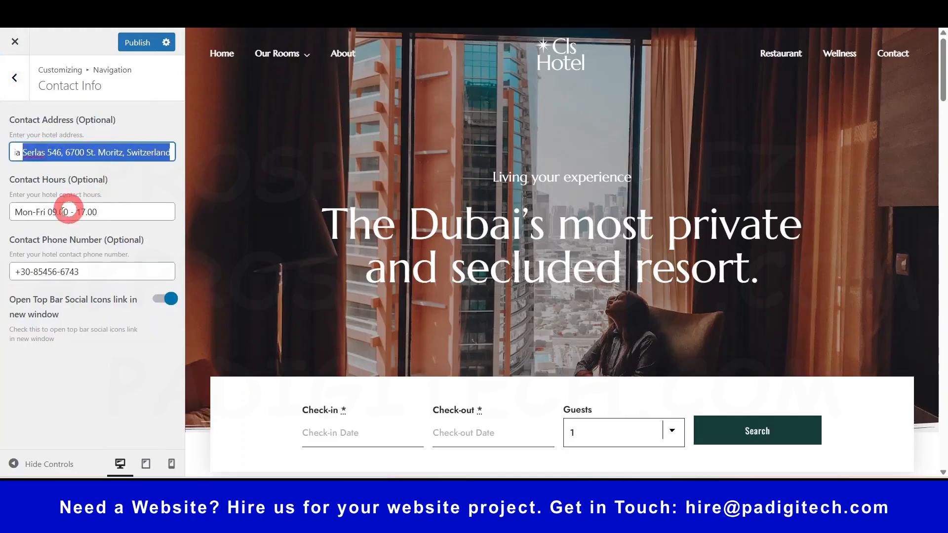
{"action": "left_click", "coordinate": [36, 212]}
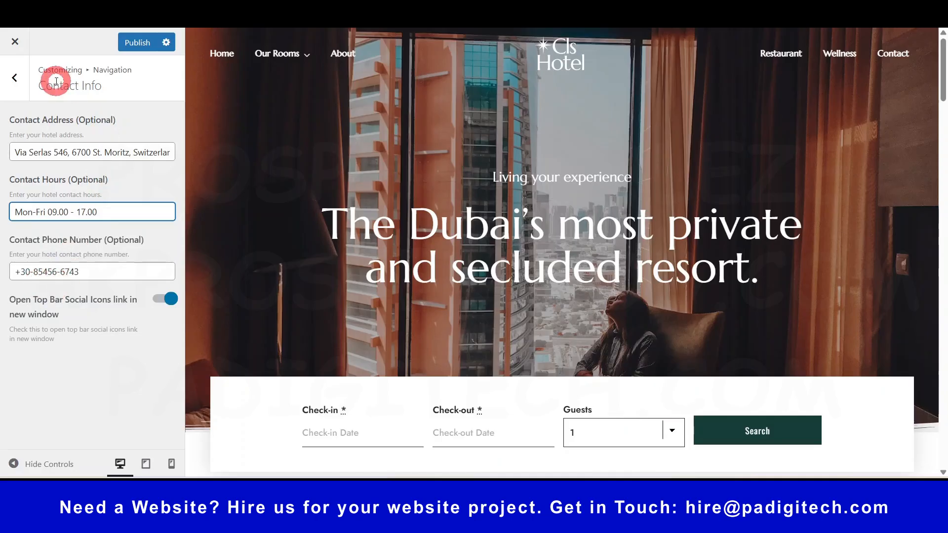
{"action": "left_click", "coordinate": [26, 75]}
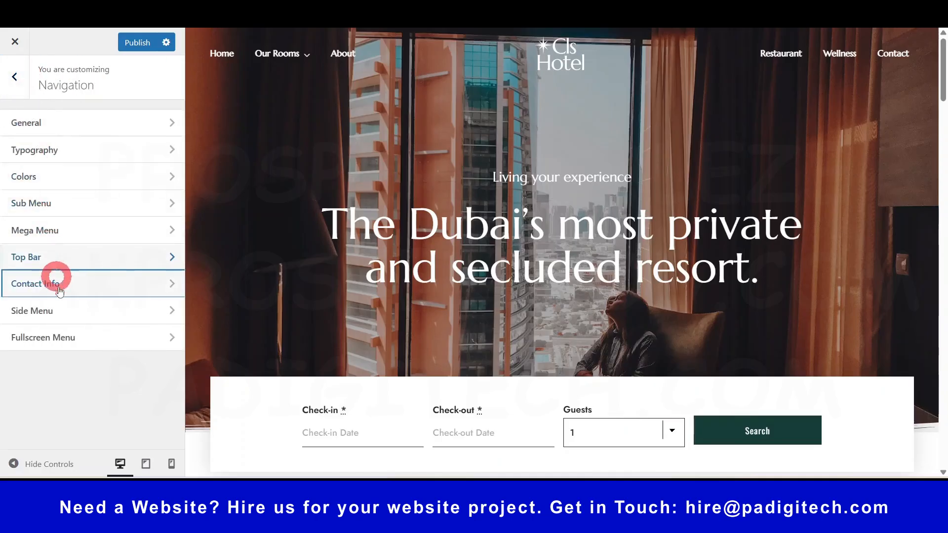
Examine the Side Menu general, typography and color settings.
{"action": "left_click", "coordinate": [64, 317]}
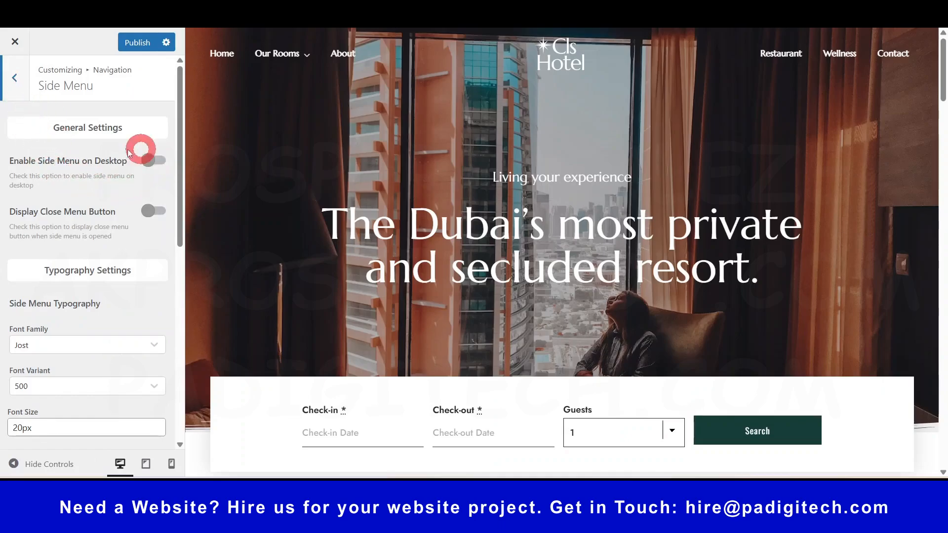
{"action": "scroll", "coordinate": [64, 248], "scroll_direction": "down", "scroll_amount": 8}
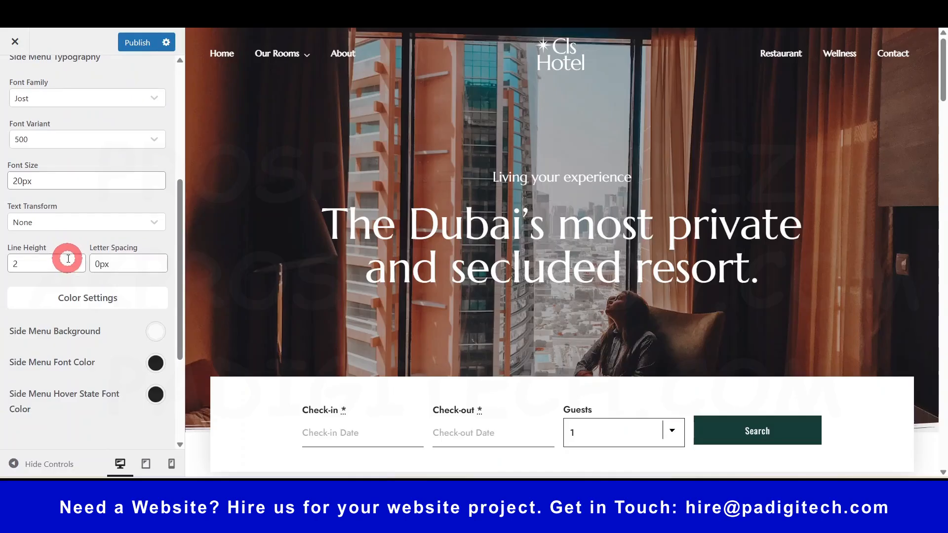
{"action": "scroll", "coordinate": [78, 261], "scroll_direction": "up", "scroll_amount": 10}
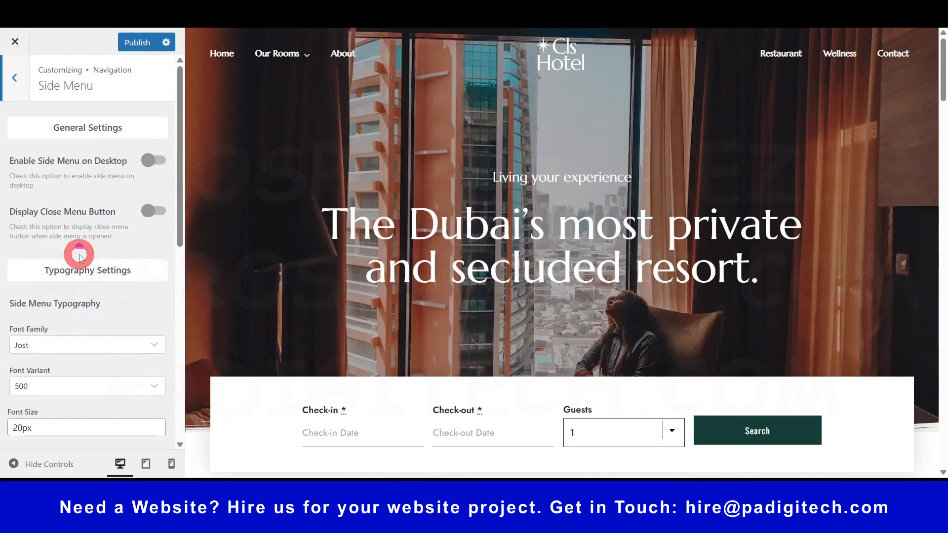
{"action": "left_click", "coordinate": [14, 69]}
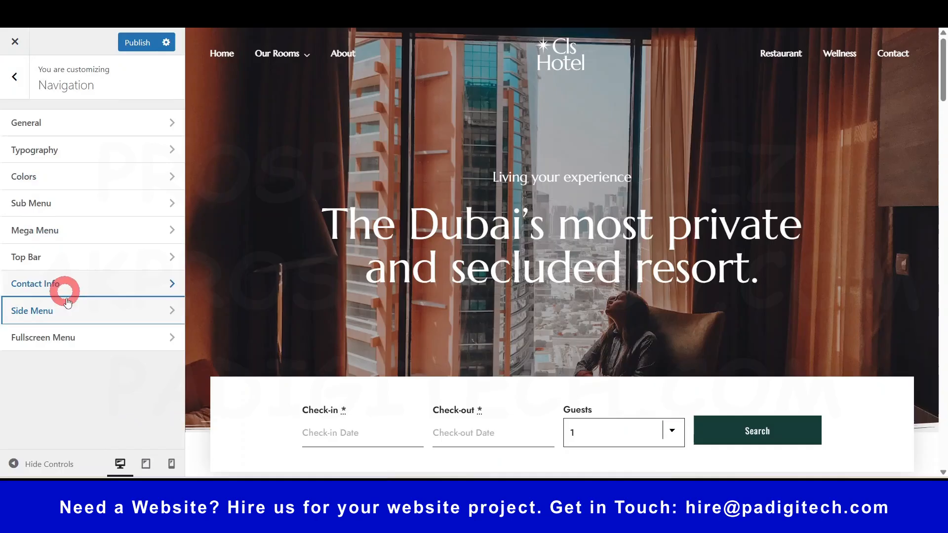
Look over the Fullscreen Menu section's default menu choices and transition effect options.
{"action": "left_click", "coordinate": [73, 343]}
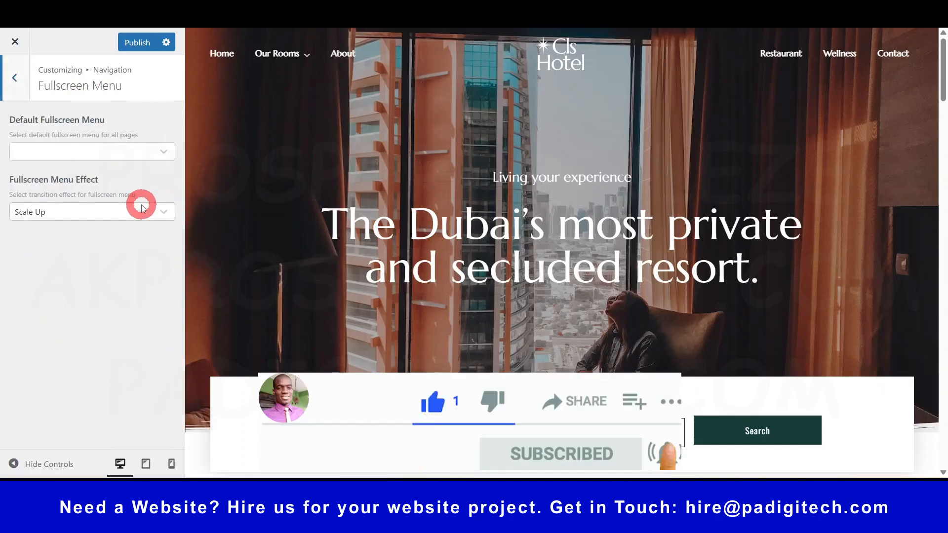
{"action": "left_click", "coordinate": [152, 152]}
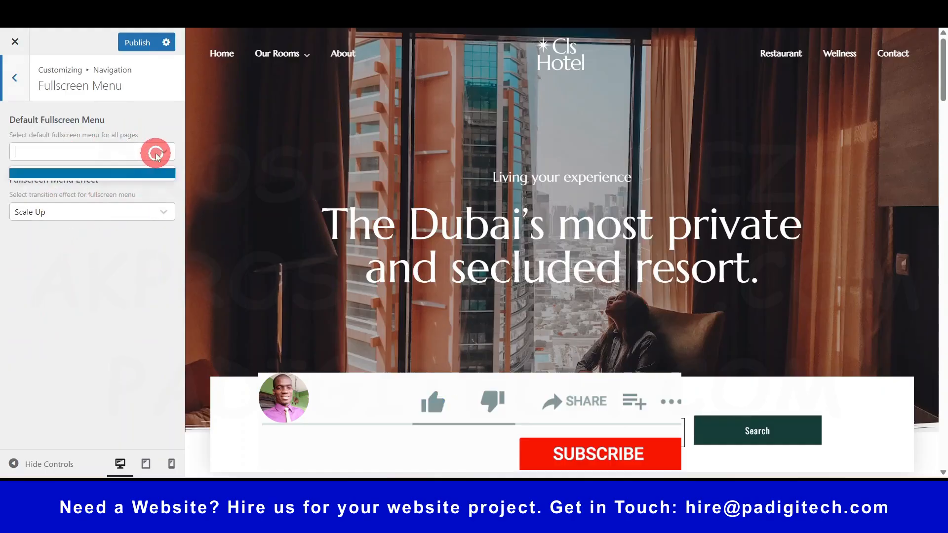
{"action": "left_click", "coordinate": [89, 314]}
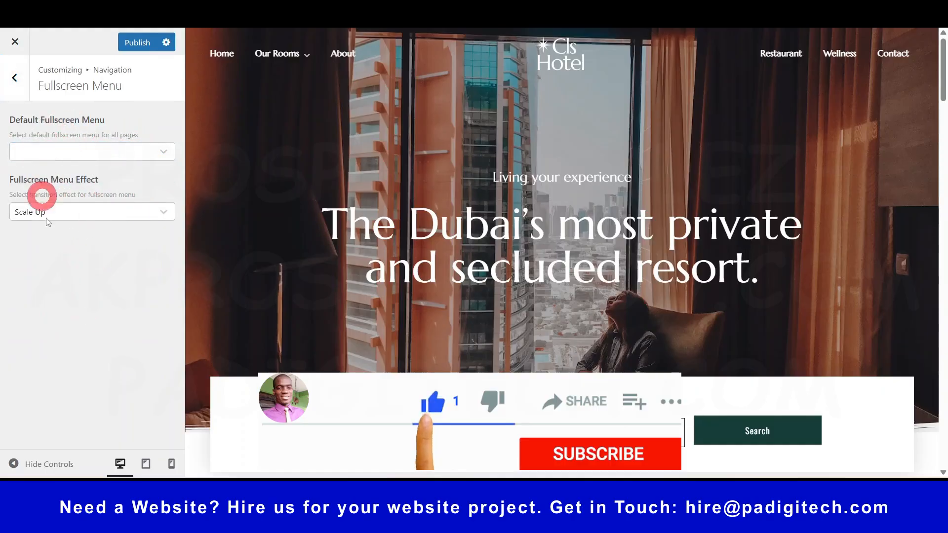
{"action": "left_click", "coordinate": [115, 216]}
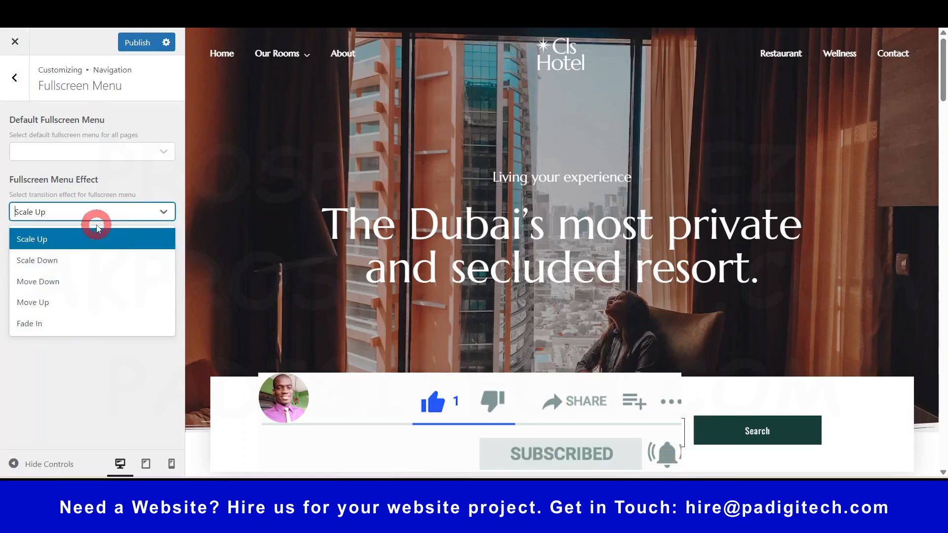
{"action": "left_click", "coordinate": [93, 360]}
{"action": "left_click", "coordinate": [15, 82]}
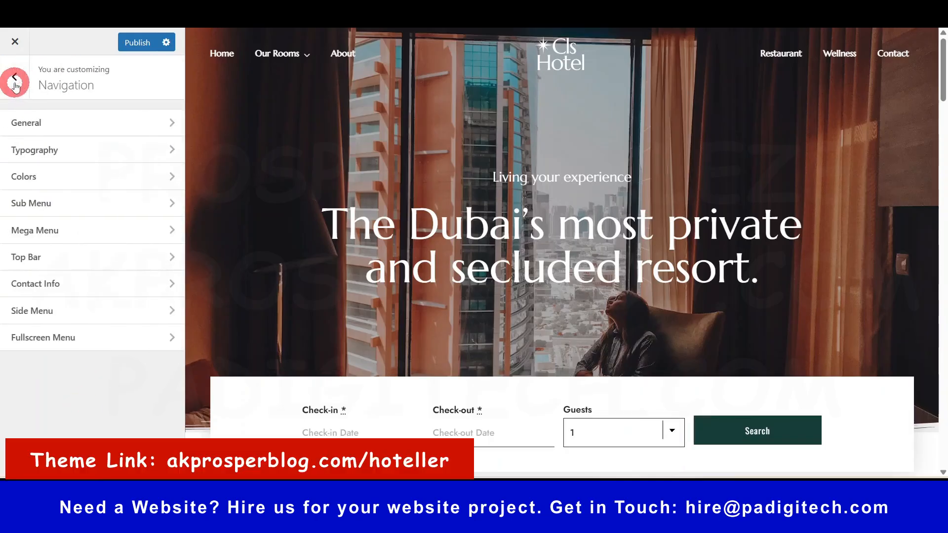
Examine the Header section's Background settings and its Page Title layout settings.
{"action": "left_click", "coordinate": [16, 84]}
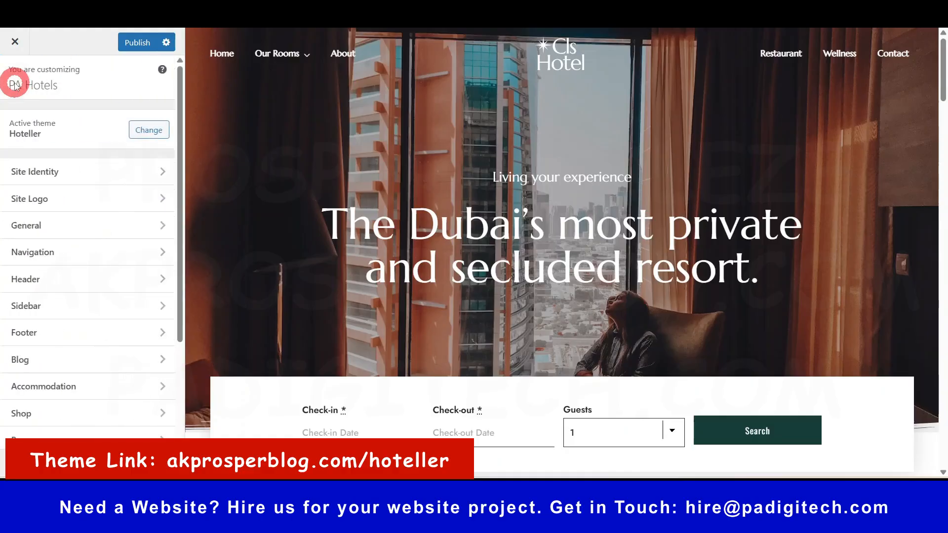
{"action": "left_click", "coordinate": [64, 279]}
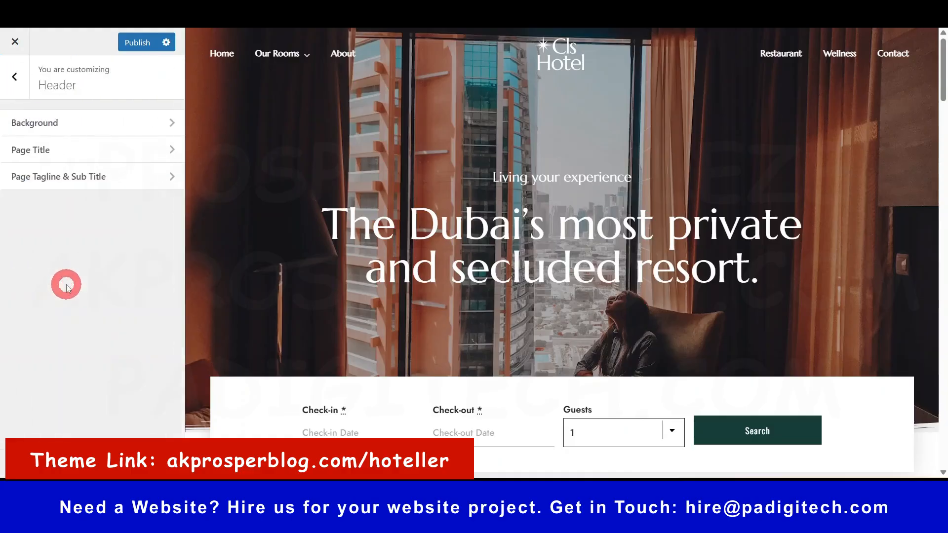
{"action": "left_click", "coordinate": [73, 125]}
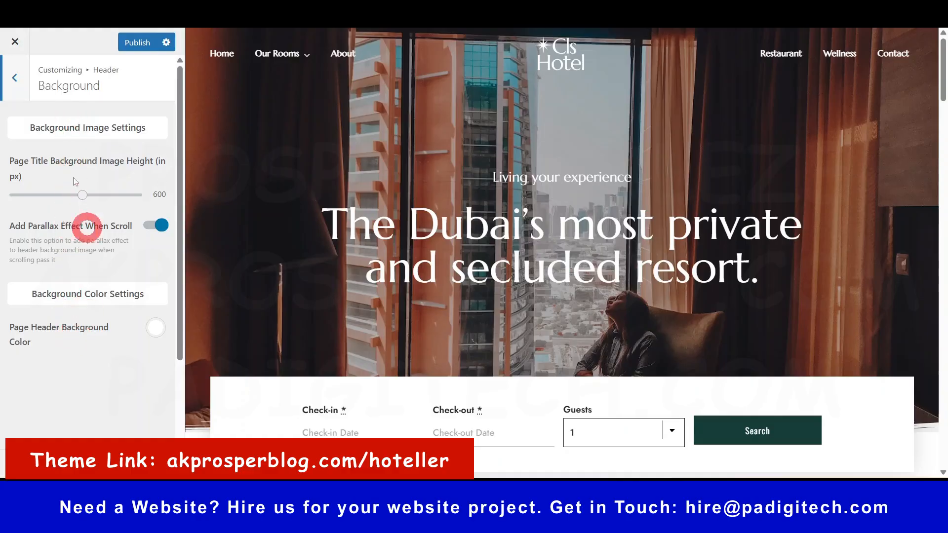
{"action": "left_click", "coordinate": [21, 81]}
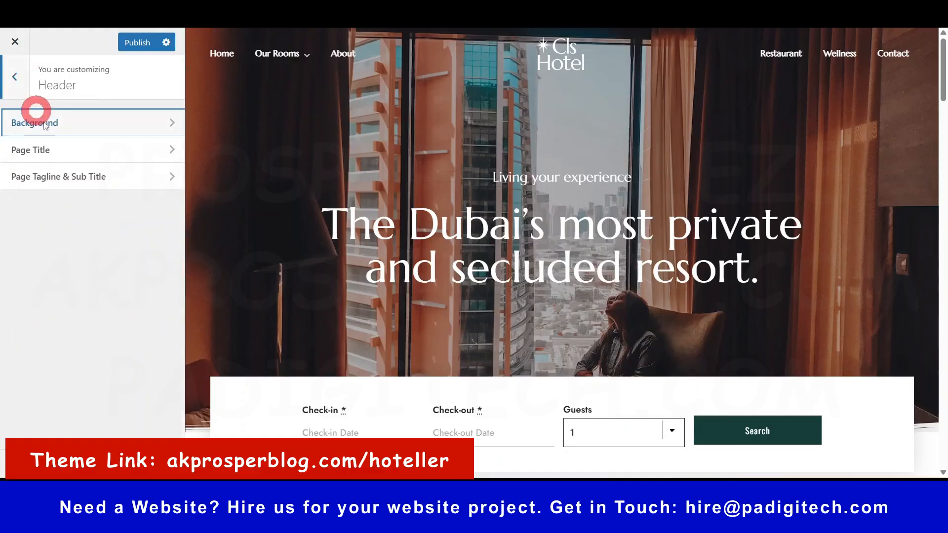
{"action": "left_click", "coordinate": [67, 157]}
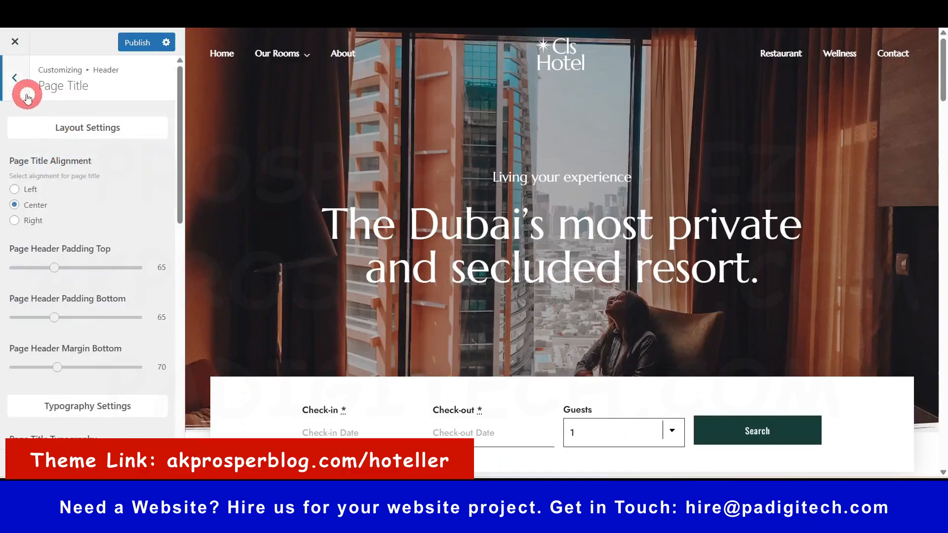
{"action": "left_click", "coordinate": [14, 81]}
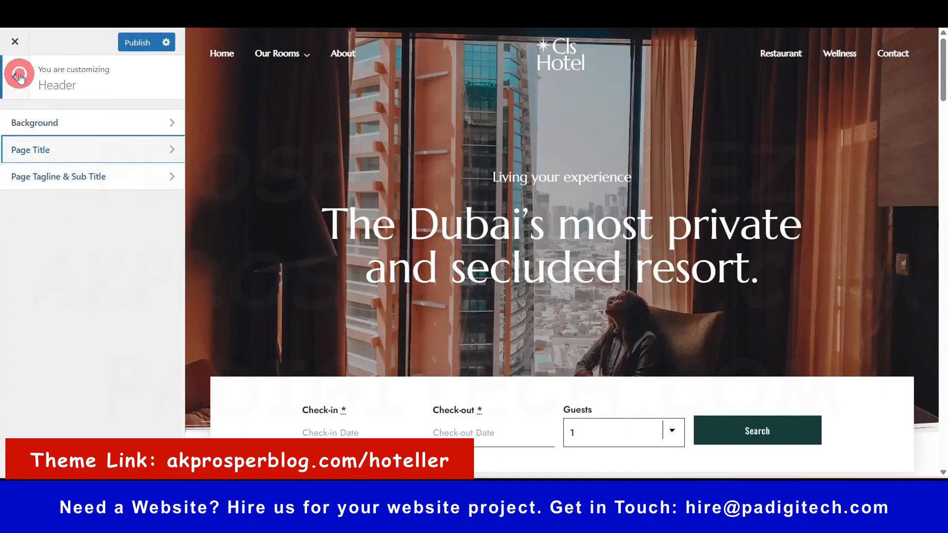
Try red as the page header background color on the Search Results page, and return it to white.
{"action": "left_click", "coordinate": [19, 73]}
{"action": "left_click", "coordinate": [72, 277]}
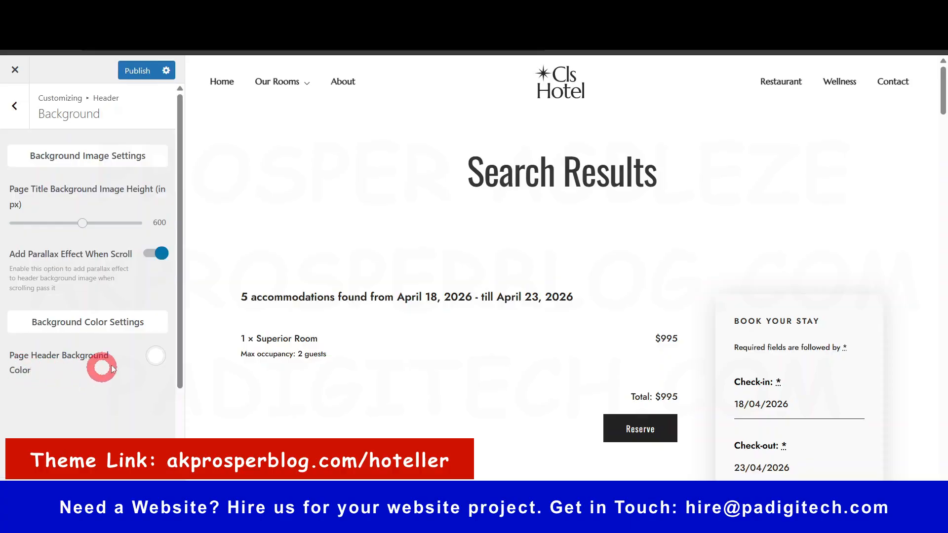
{"action": "left_click", "coordinate": [153, 357]}
{"action": "left_click", "coordinate": [61, 390]}
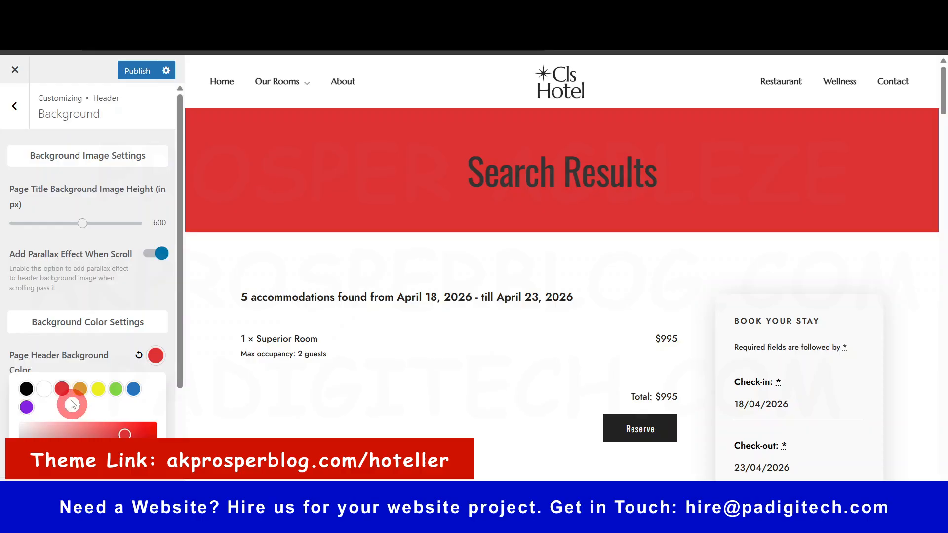
{"action": "left_click", "coordinate": [43, 389]}
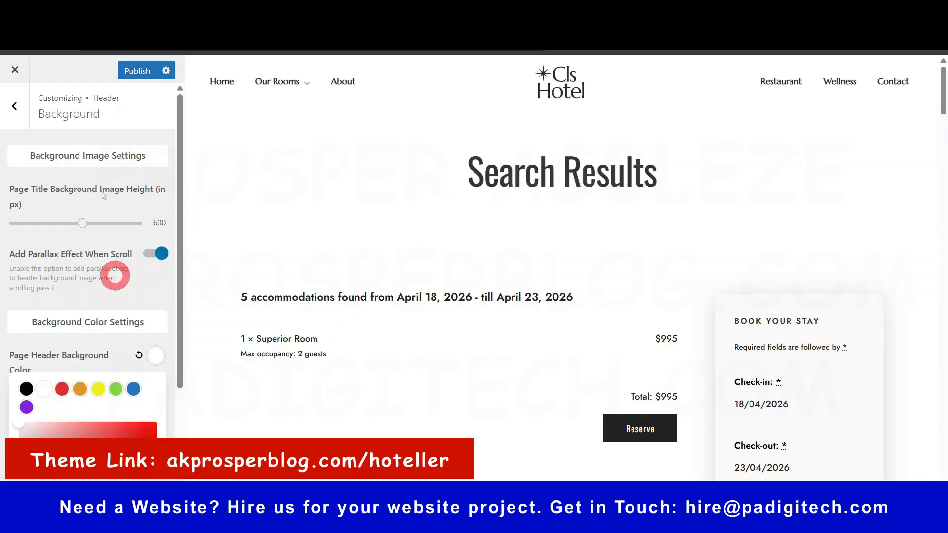
{"action": "left_click", "coordinate": [16, 106]}
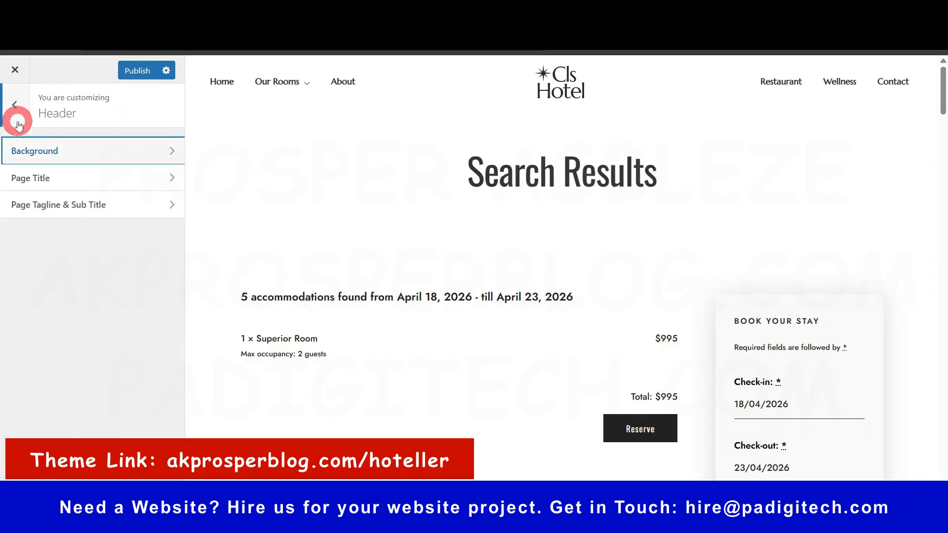
Try the Right and Left page title alignments on the Search Results heading, and return it to Center.
{"action": "left_click", "coordinate": [50, 180]}
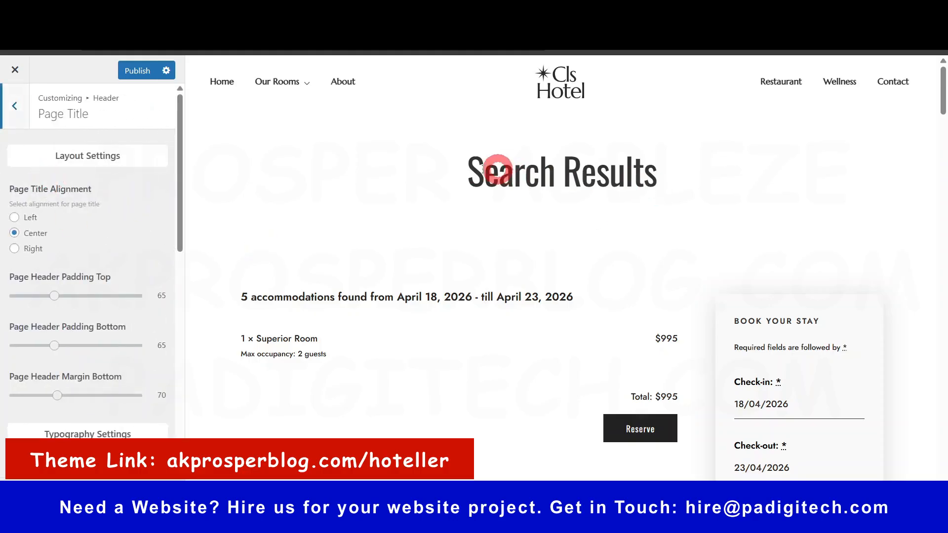
{"action": "left_click_drag", "start_coordinate": [470, 170], "coordinate": [669, 172]}
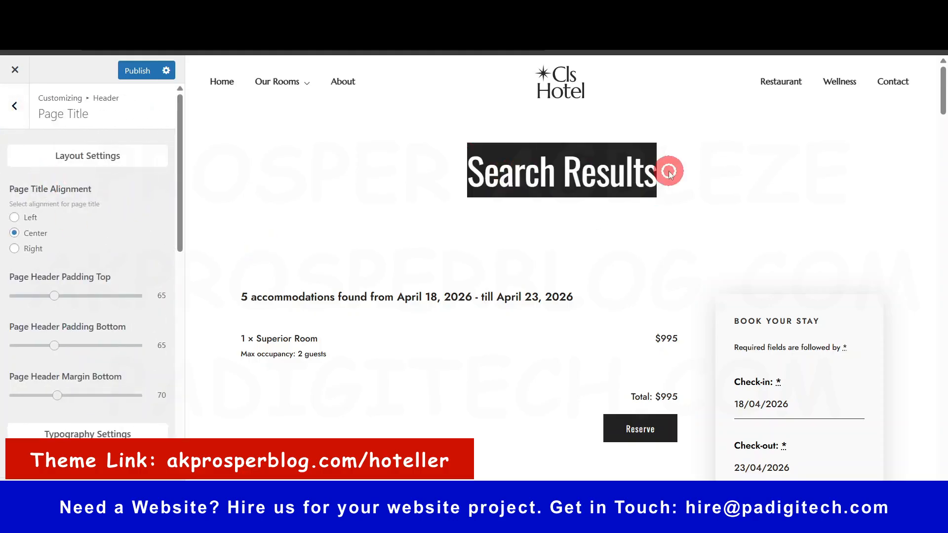
{"action": "left_click", "coordinate": [15, 249]}
{"action": "left_click", "coordinate": [15, 218]}
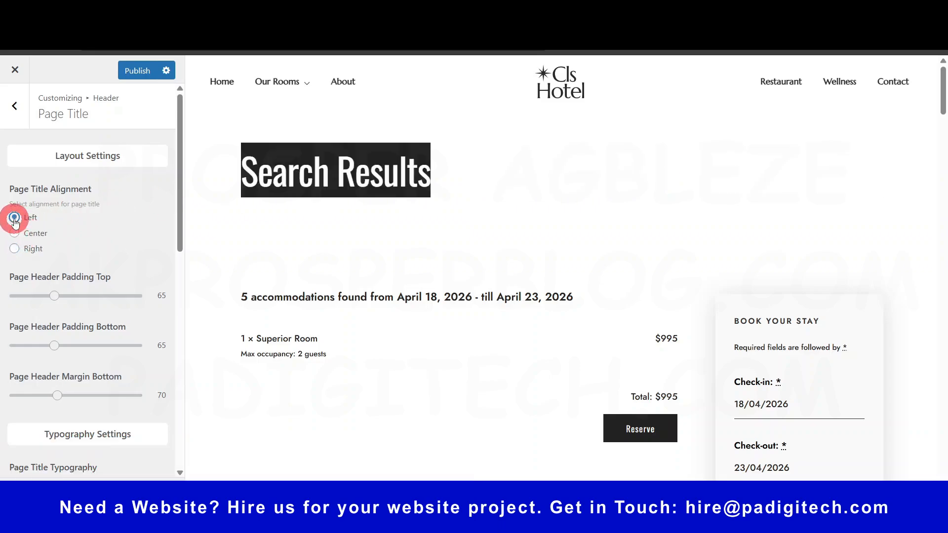
{"action": "left_click", "coordinate": [606, 163]}
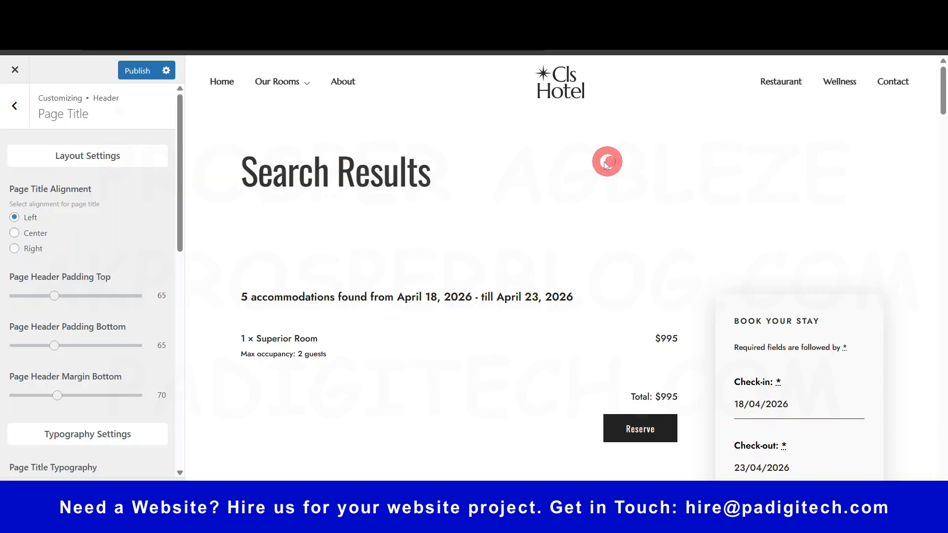
{"action": "left_click", "coordinate": [15, 233]}
Review the page title typography, try #fe0000 as the Page Title Font Color, and reset that color to its default.
{"action": "scroll", "coordinate": [123, 303], "scroll_direction": "down", "scroll_amount": 5}
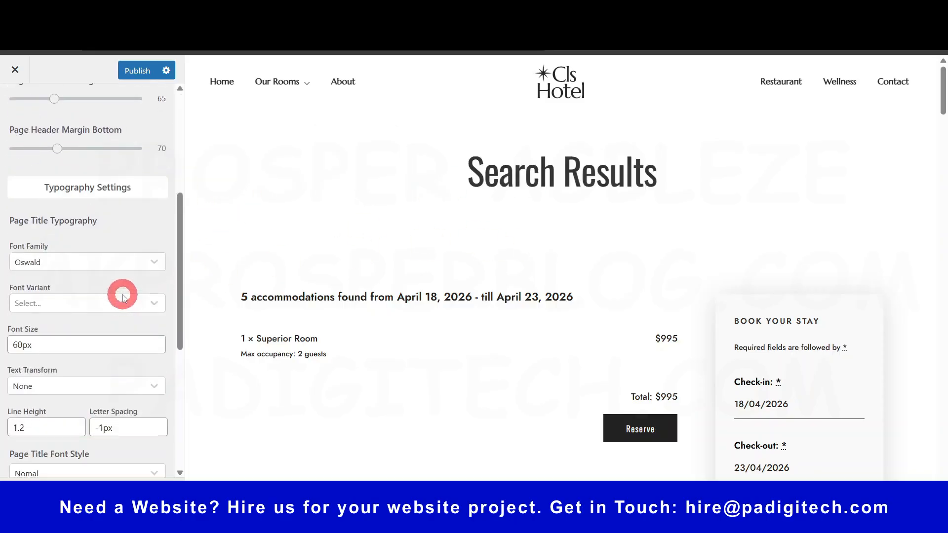
{"action": "scroll", "coordinate": [83, 294], "scroll_direction": "down", "scroll_amount": 5}
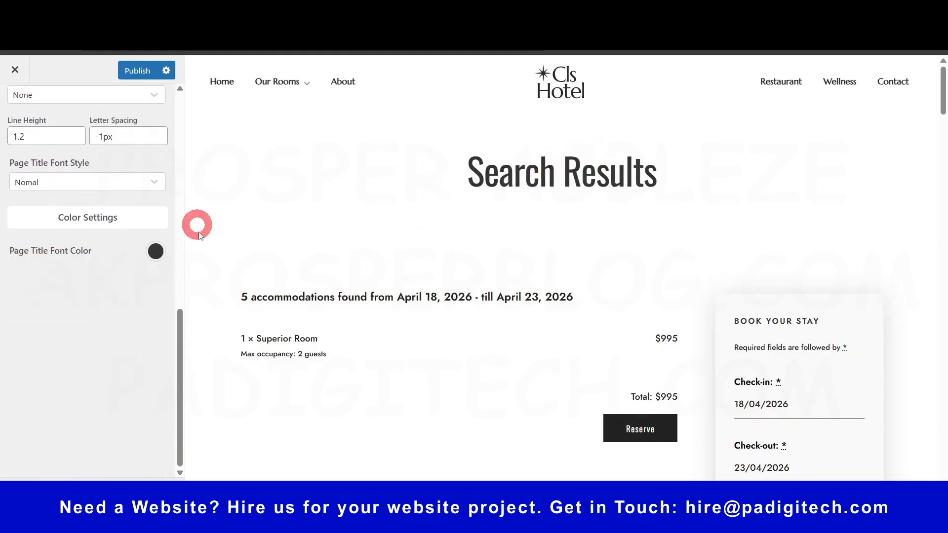
{"action": "left_click", "coordinate": [154, 254]}
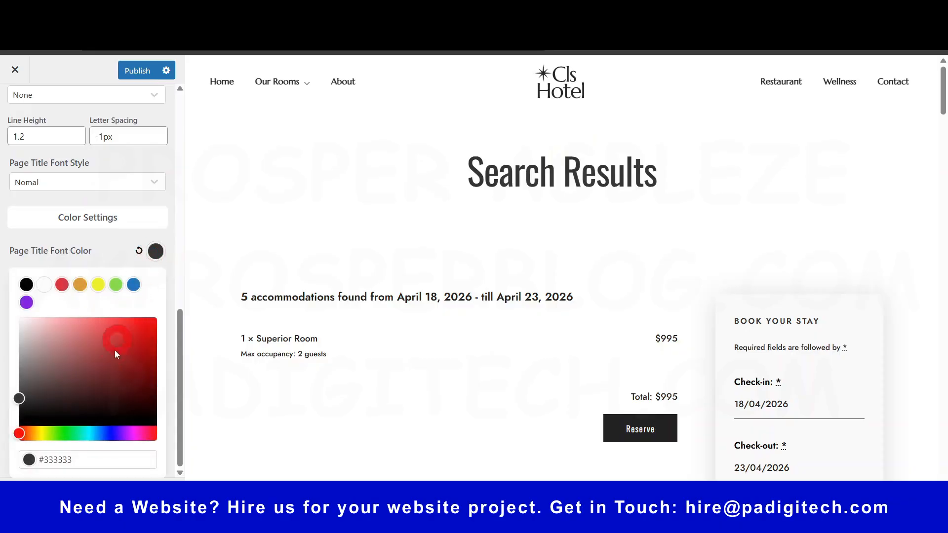
{"action": "left_click", "coordinate": [74, 459]}
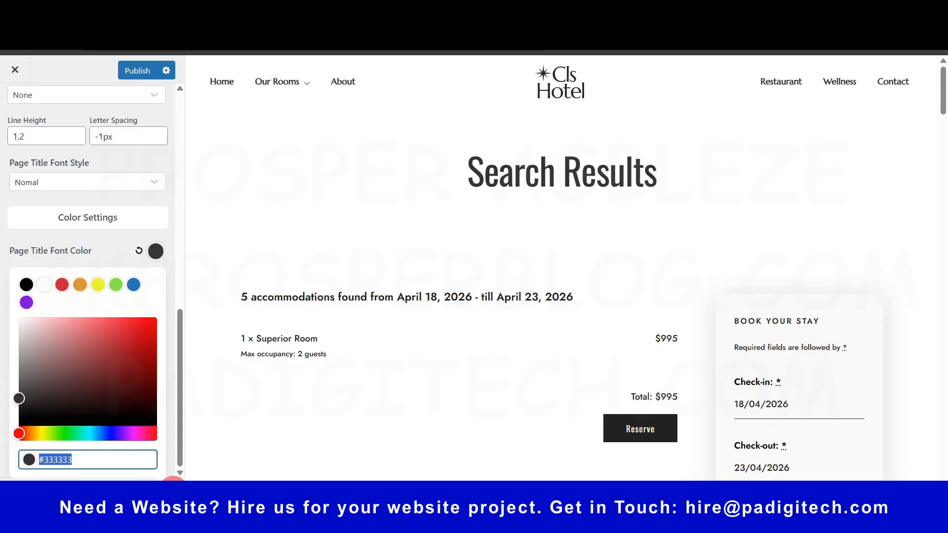
{"action": "left_click_drag", "start_coordinate": [131, 360], "coordinate": [199, 292]}
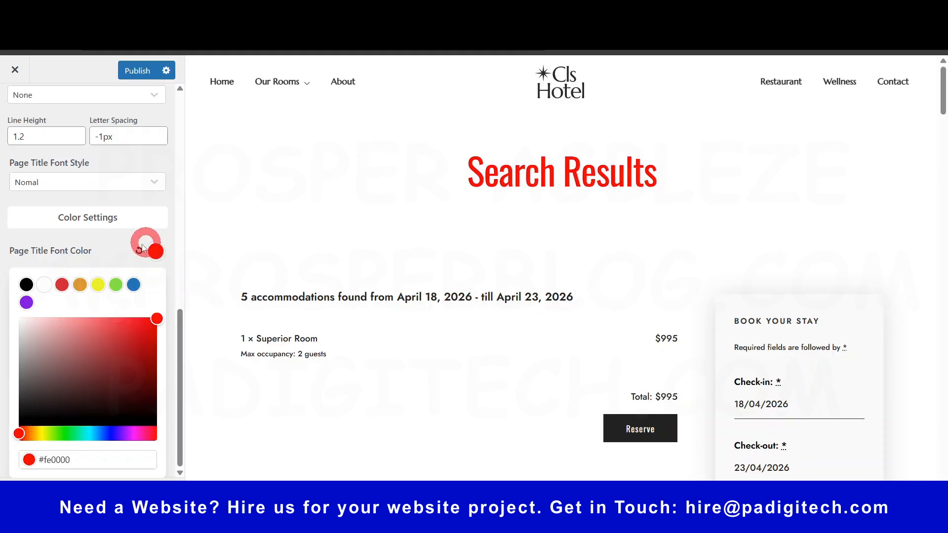
{"action": "left_click", "coordinate": [139, 253]}
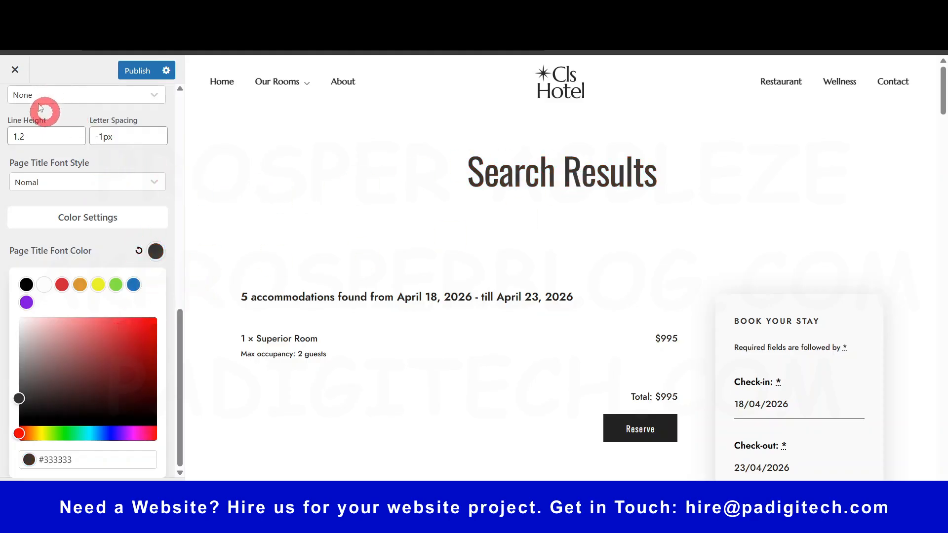
{"action": "scroll", "coordinate": [48, 172], "scroll_direction": "up", "scroll_amount": 5}
{"action": "scroll", "coordinate": [47, 172], "scroll_direction": "up", "scroll_amount": 3}
{"action": "left_click", "coordinate": [16, 105]}
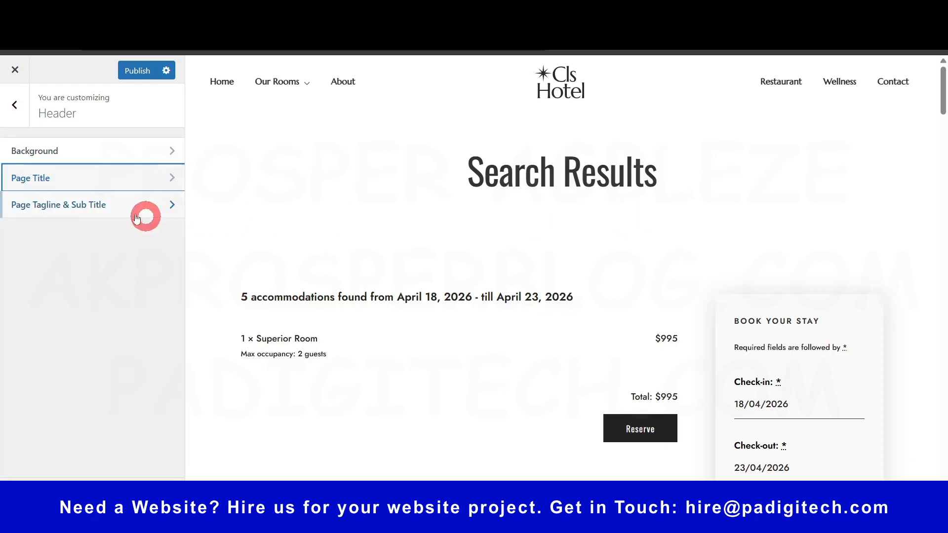
Examine the Enable Sticky Sidebar option and check how the Book Your Stay form behaves along the Search Results page.
{"action": "left_click", "coordinate": [11, 99]}
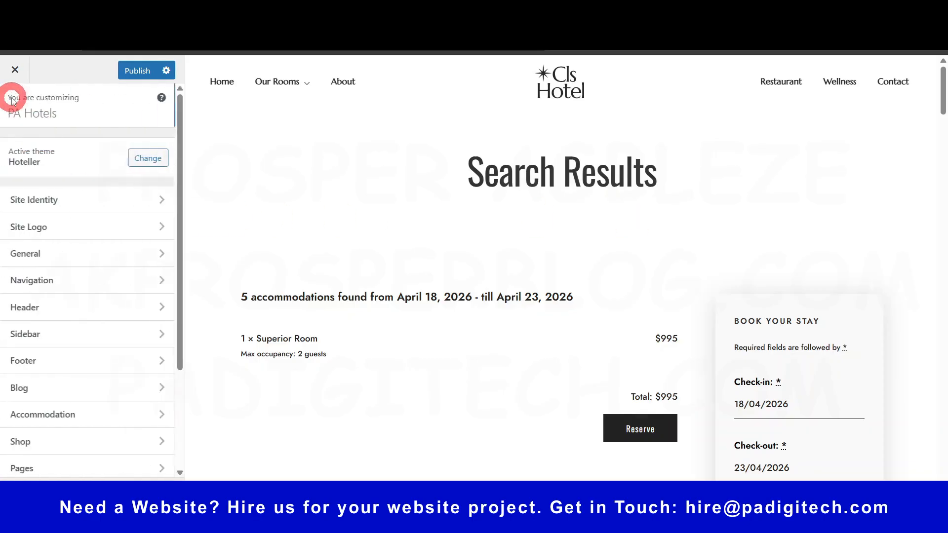
{"action": "left_click", "coordinate": [59, 341]}
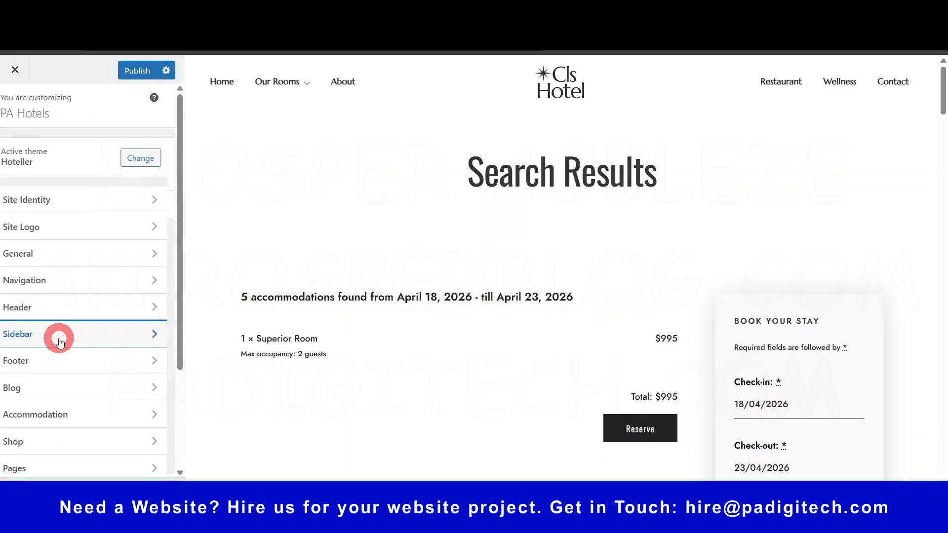
{"action": "left_click", "coordinate": [68, 150]}
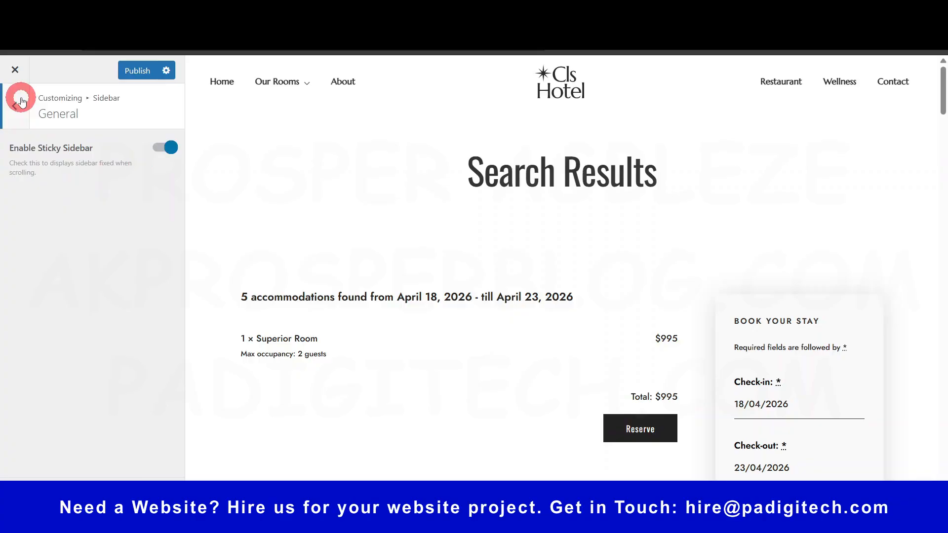
{"action": "scroll", "coordinate": [462, 266], "scroll_direction": "down", "scroll_amount": 20}
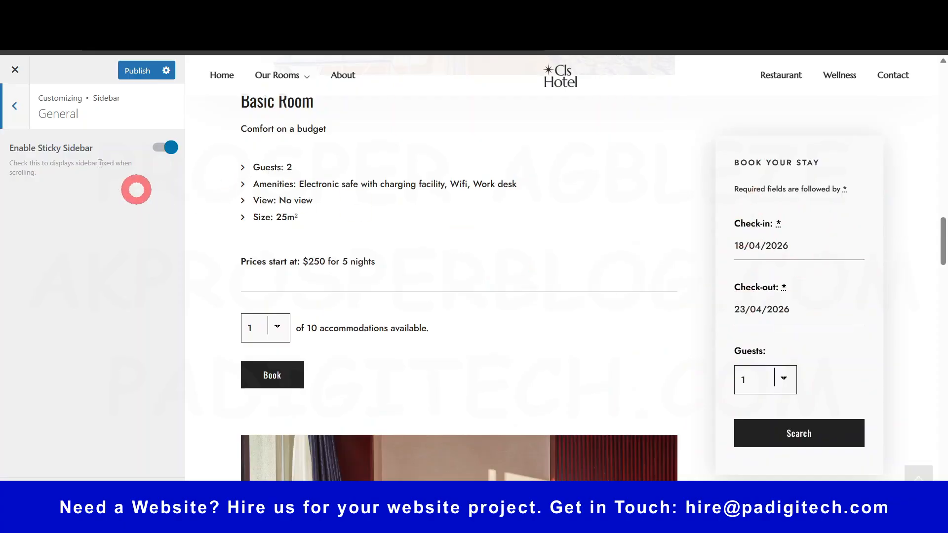
{"action": "scroll", "coordinate": [859, 313], "scroll_direction": "down", "scroll_amount": 10}
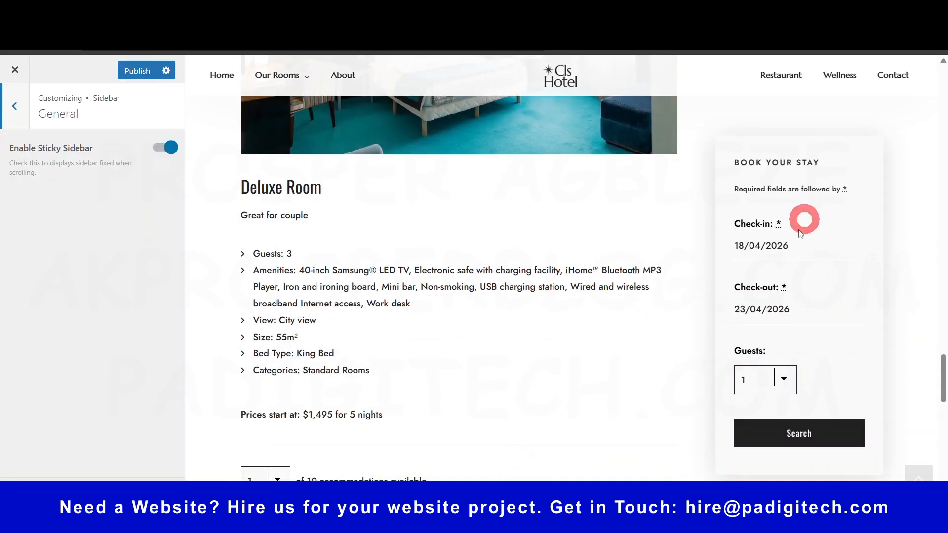
{"action": "scroll", "coordinate": [843, 249], "scroll_direction": "down", "scroll_amount": 3}
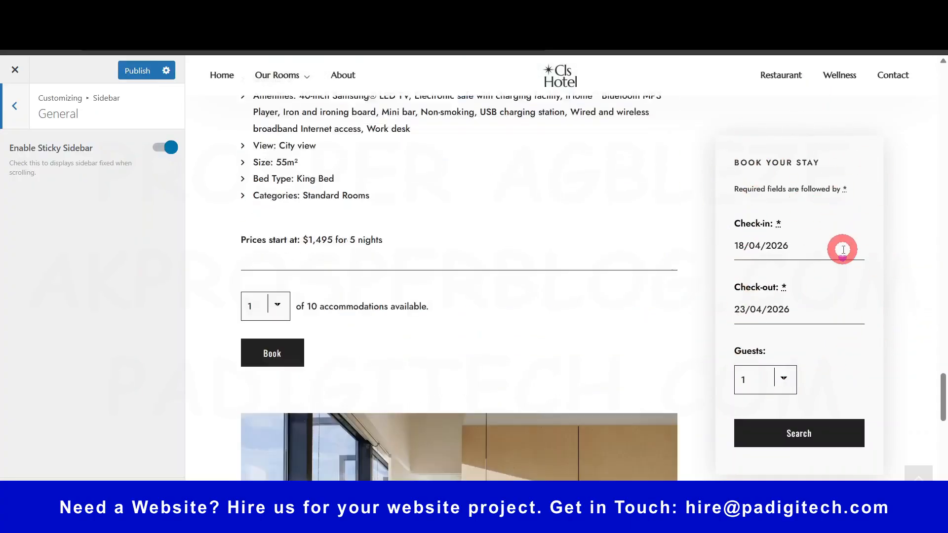
{"action": "scroll", "coordinate": [843, 249], "scroll_direction": "up", "scroll_amount": 20}
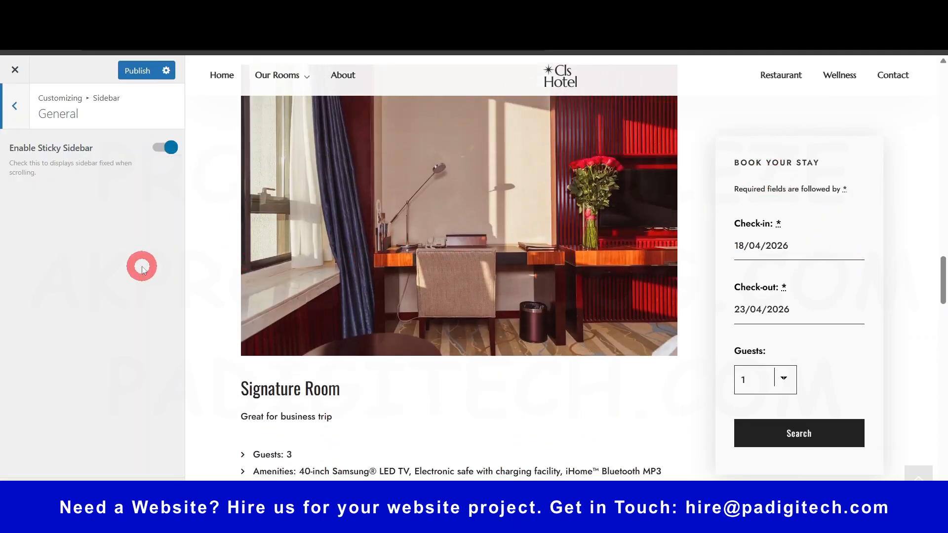
View the Sidebar's widget title typography settings against the Book Your Stay heading.
{"action": "left_click", "coordinate": [14, 106]}
{"action": "left_click", "coordinate": [54, 179]}
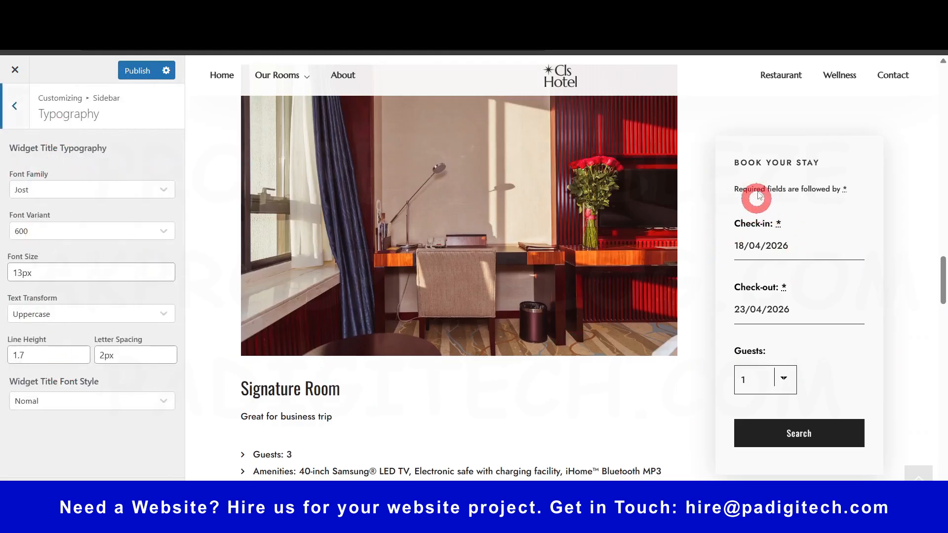
{"action": "left_click", "coordinate": [14, 105]}
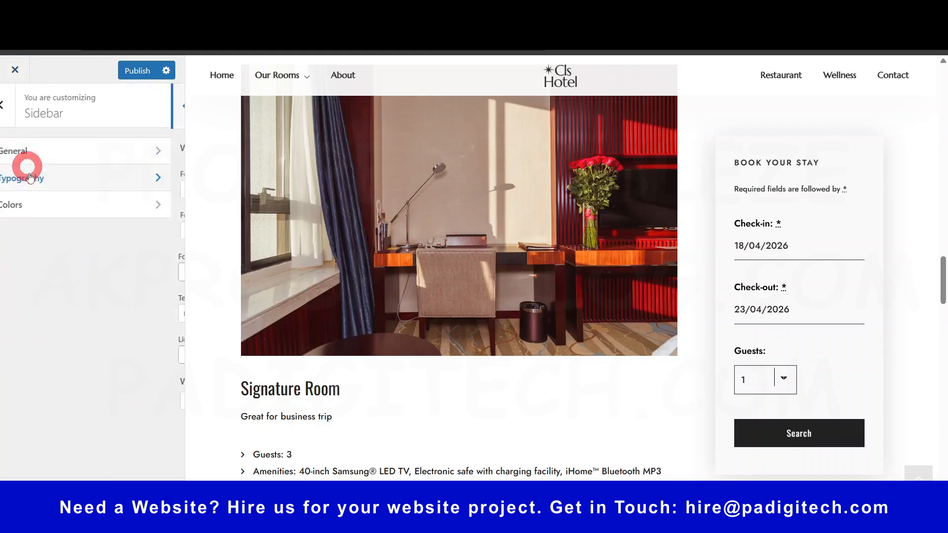
View the Sidebar color settings against the Book Your Stay form, closing the licence reminder that covers the preview.
{"action": "left_click", "coordinate": [59, 206]}
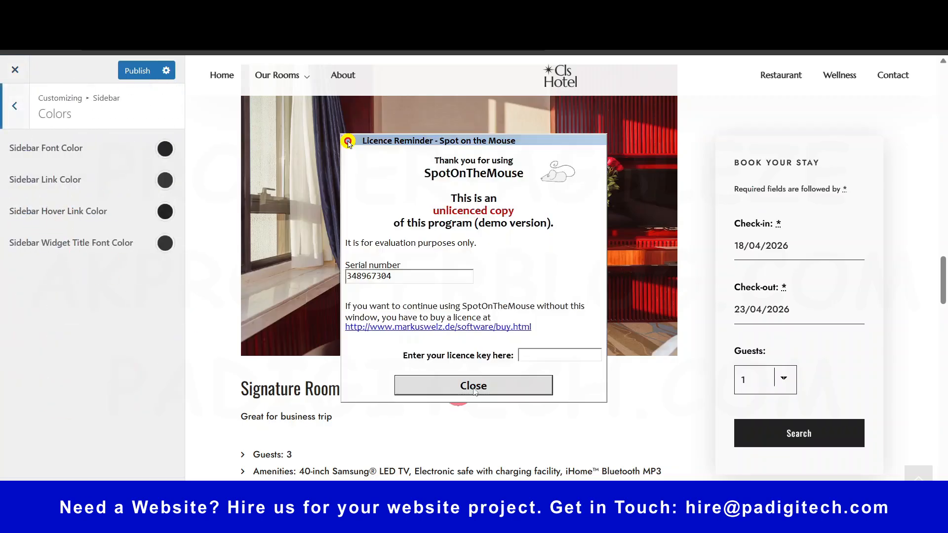
{"action": "left_click", "coordinate": [473, 387]}
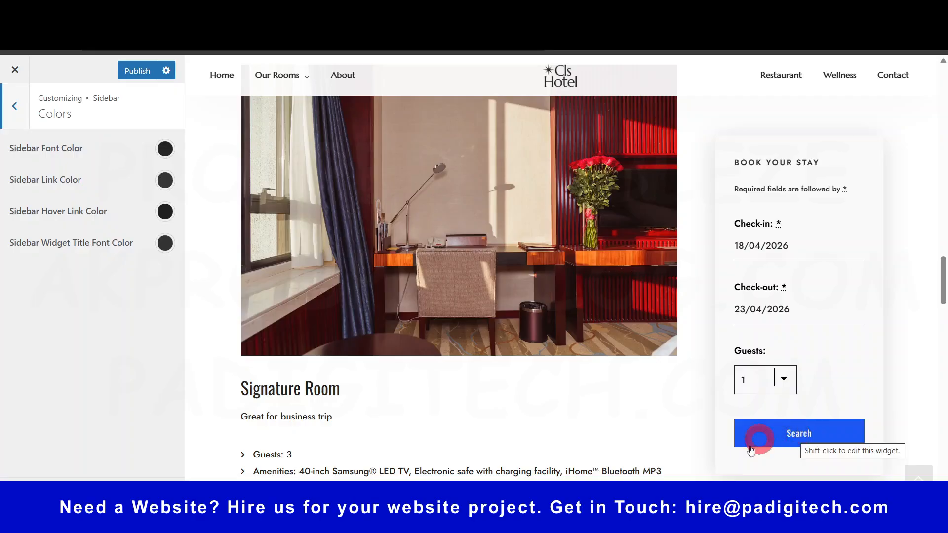
{"action": "left_click", "coordinate": [773, 438]}
{"action": "left_click", "coordinate": [796, 435]}
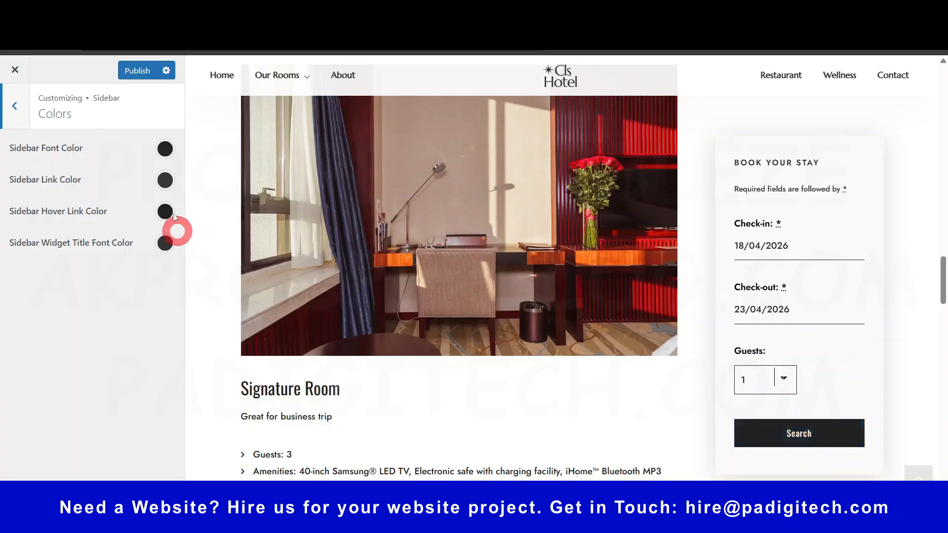
{"action": "left_click", "coordinate": [20, 99]}
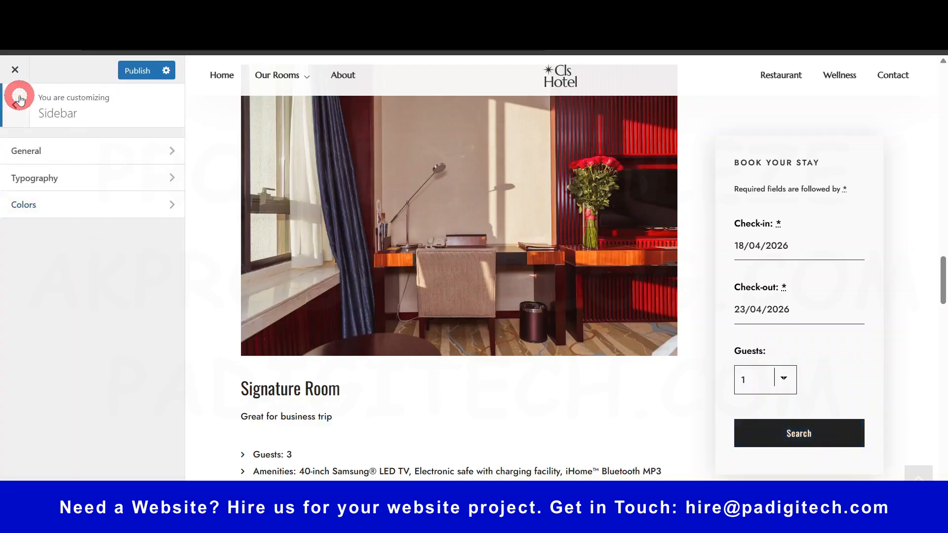
{"action": "left_click", "coordinate": [19, 97]}
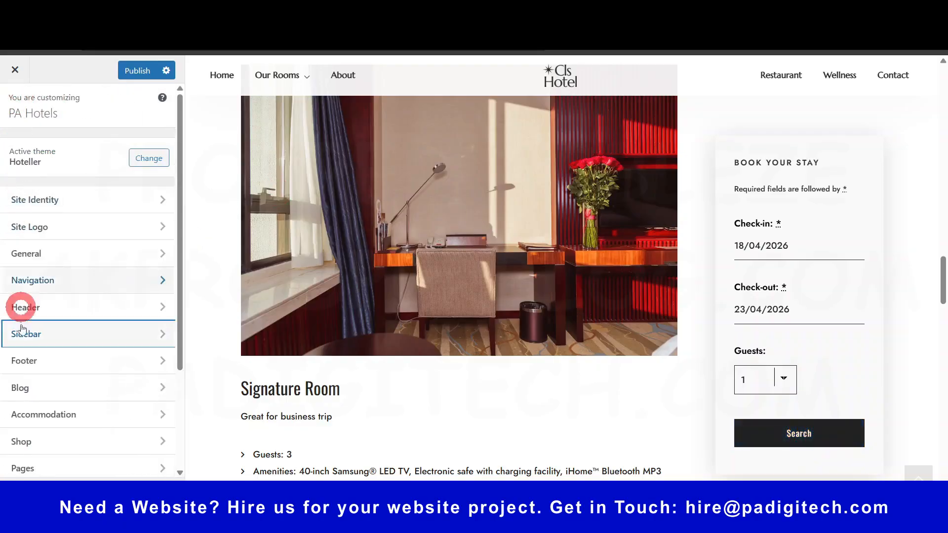
Set the Default Footer Content to Footer in the general footer settings and check the bottom of the previewed page.
{"action": "left_click", "coordinate": [59, 362]}
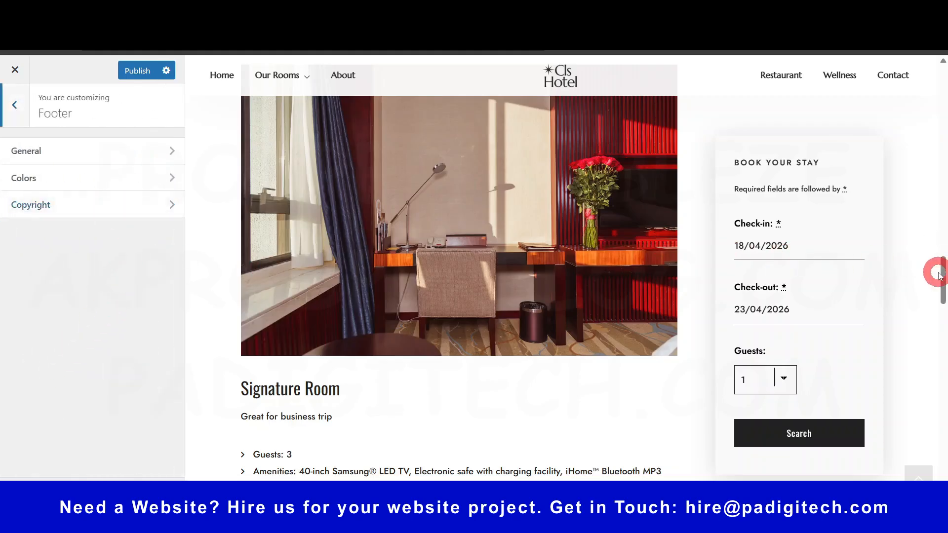
{"action": "left_click_drag", "start_coordinate": [938, 273], "coordinate": [941, 463]}
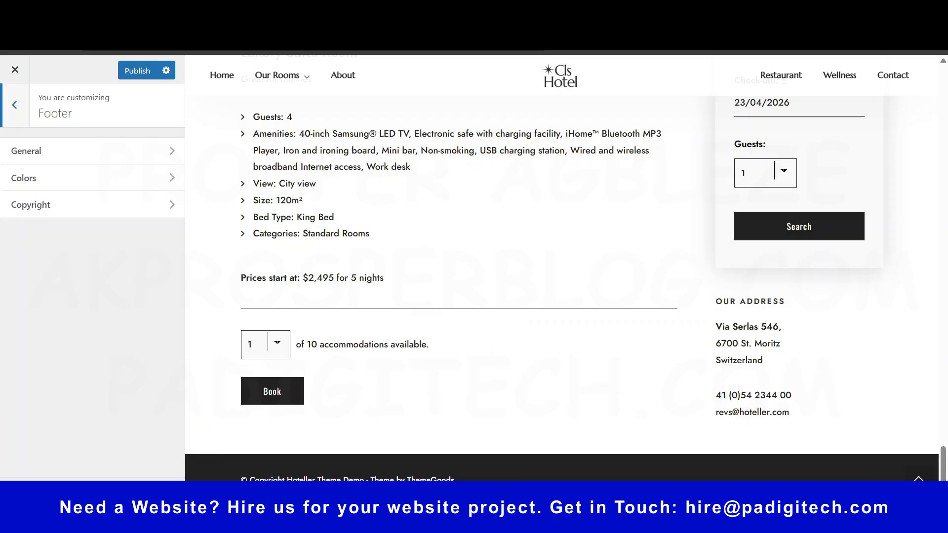
{"action": "left_click", "coordinate": [61, 157]}
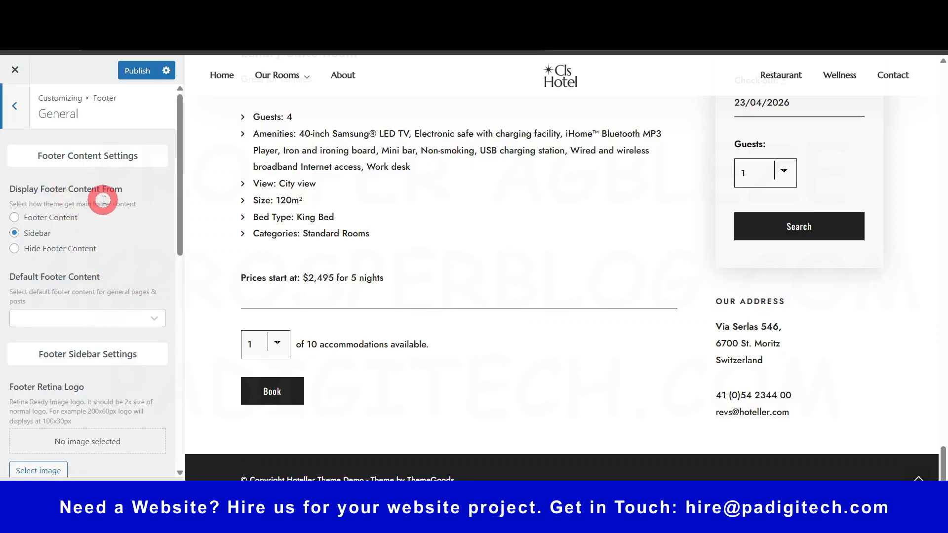
{"action": "left_click", "coordinate": [131, 317]}
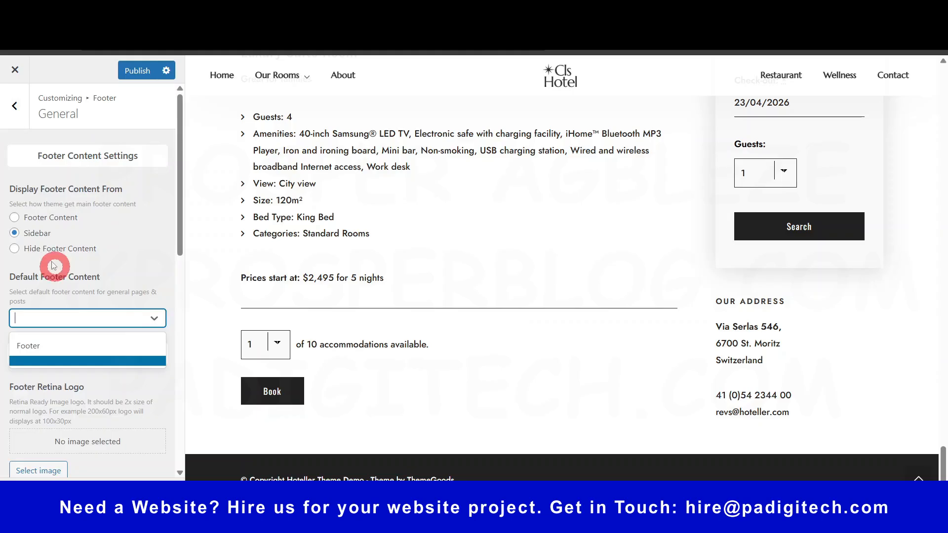
{"action": "left_click", "coordinate": [60, 353]}
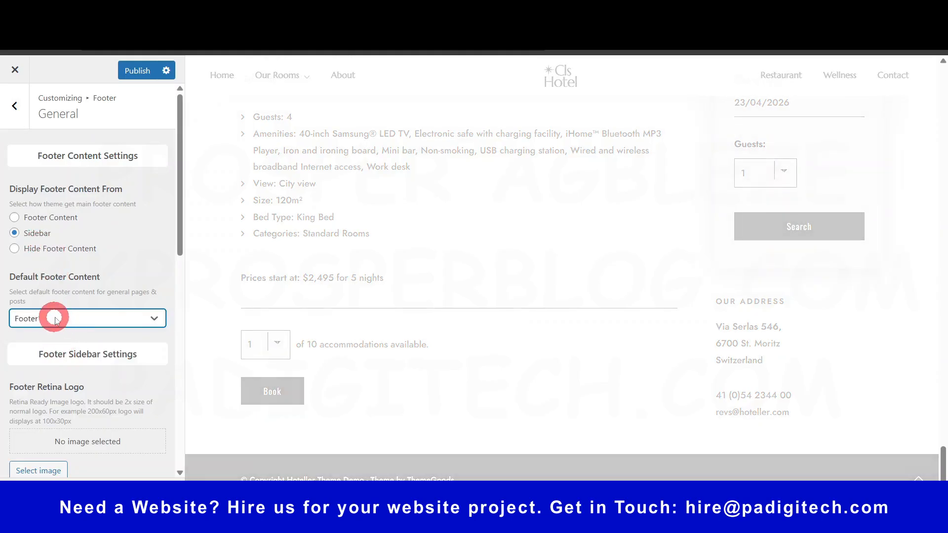
{"action": "scroll", "coordinate": [461, 370], "scroll_direction": "down", "scroll_amount": 10}
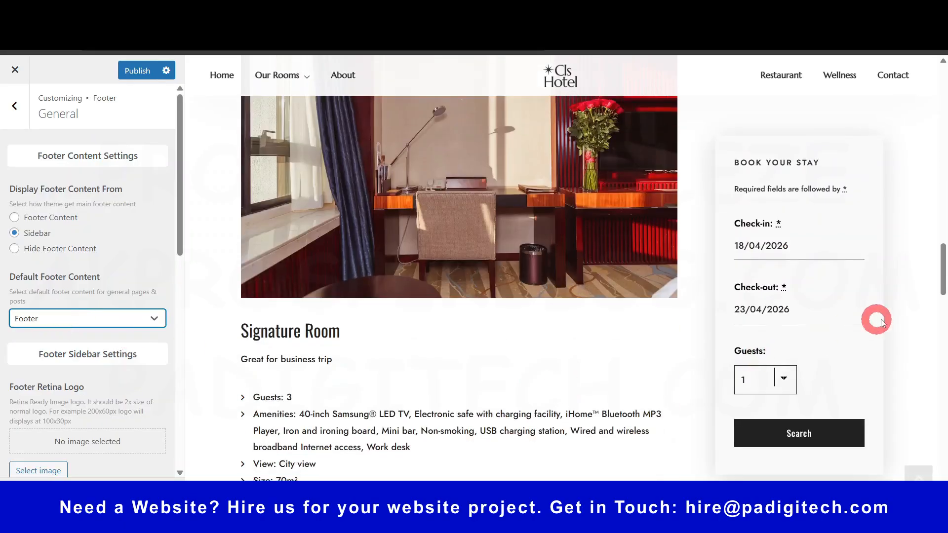
{"action": "scroll", "coordinate": [938, 297], "scroll_direction": "down", "scroll_amount": 15}
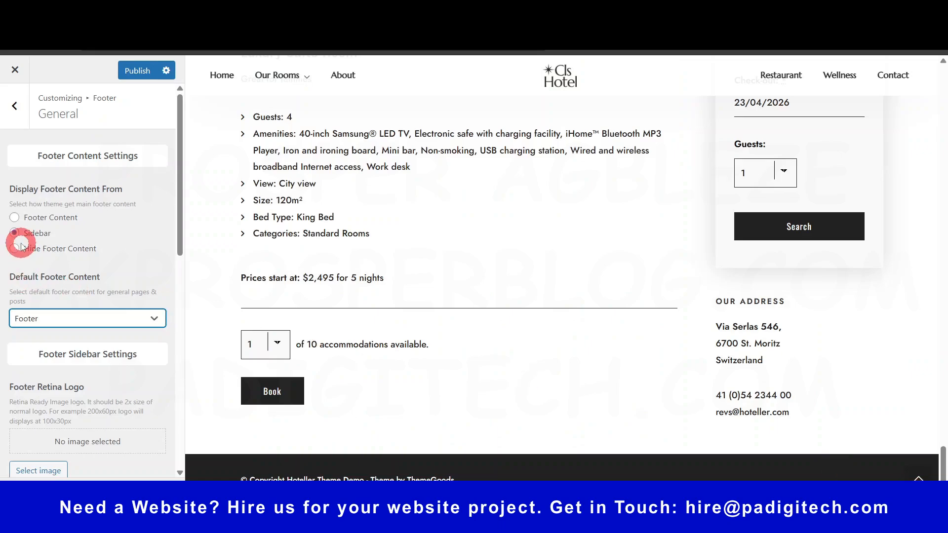
Set Display Footer Content From to Footer Content and check the footer in the preview.
{"action": "left_click", "coordinate": [15, 218]}
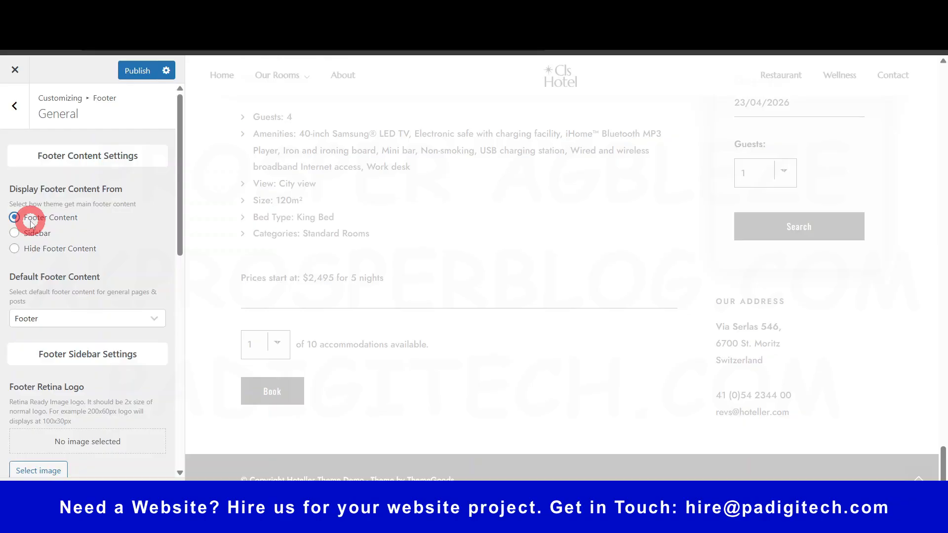
{"action": "scroll", "coordinate": [543, 306], "scroll_direction": "down", "scroll_amount": 10}
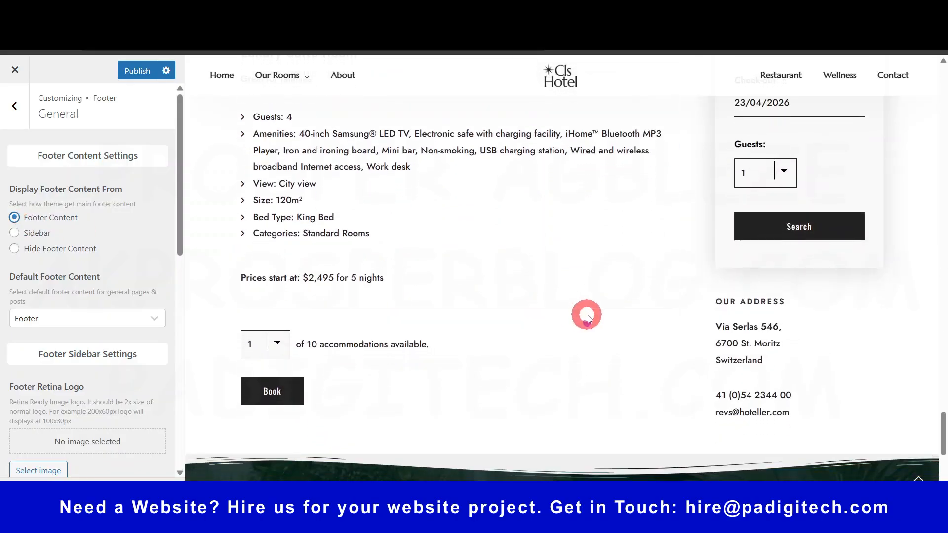
{"action": "scroll", "coordinate": [497, 335], "scroll_direction": "up", "scroll_amount": 4}
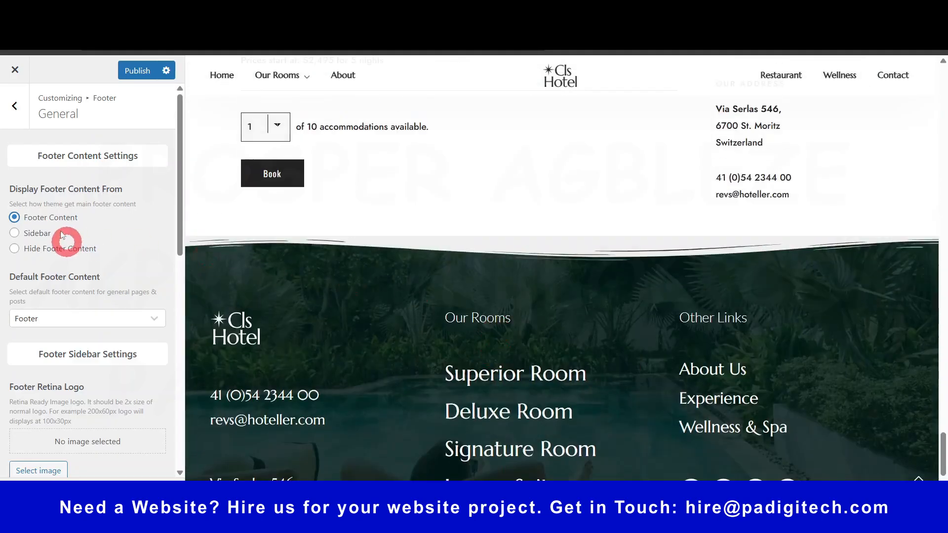
{"action": "left_click", "coordinate": [13, 217]}
{"action": "scroll", "coordinate": [622, 344], "scroll_direction": "down", "scroll_amount": 4}
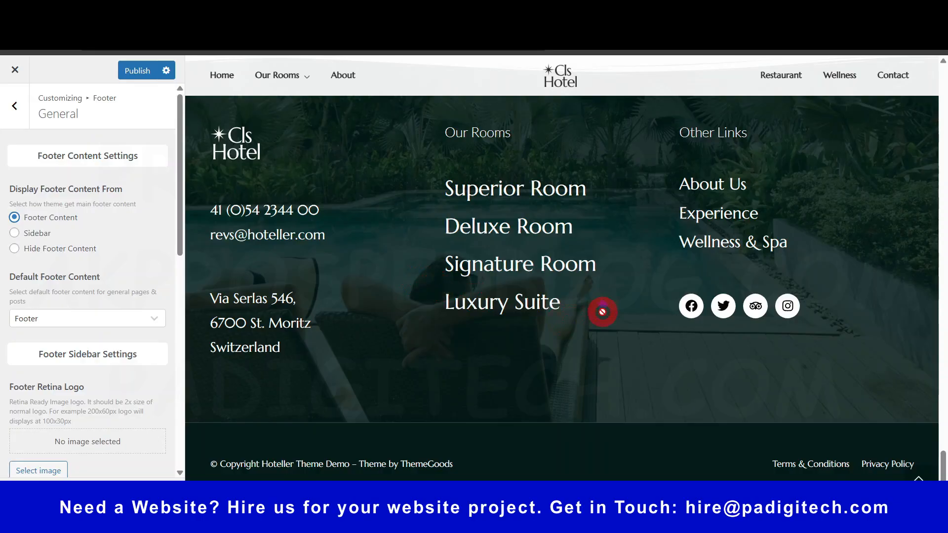
{"action": "scroll", "coordinate": [558, 311], "scroll_direction": "up", "scroll_amount": 4}
Review the footer sidebar and typography settings, and publish the footer changes.
{"action": "scroll", "coordinate": [83, 347], "scroll_direction": "down", "scroll_amount": 3}
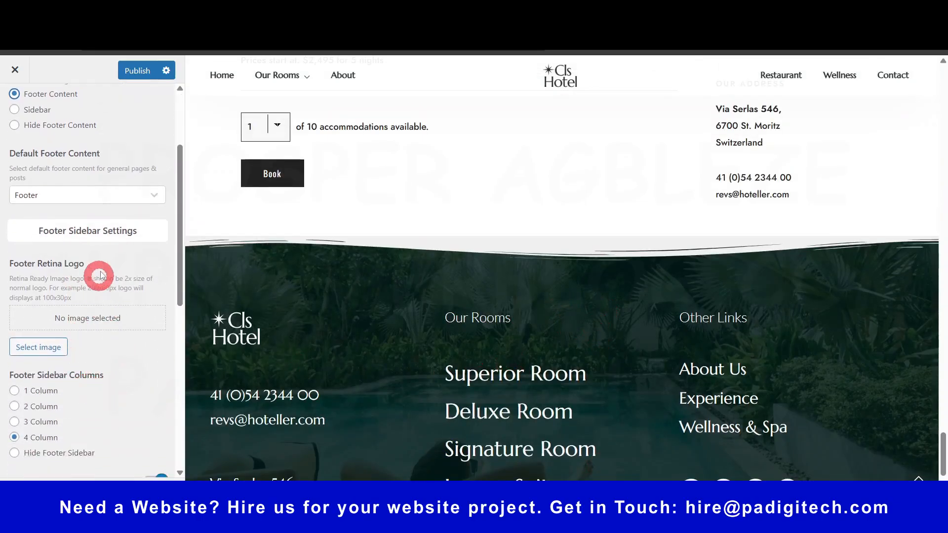
{"action": "scroll", "coordinate": [53, 328], "scroll_direction": "down", "scroll_amount": 3}
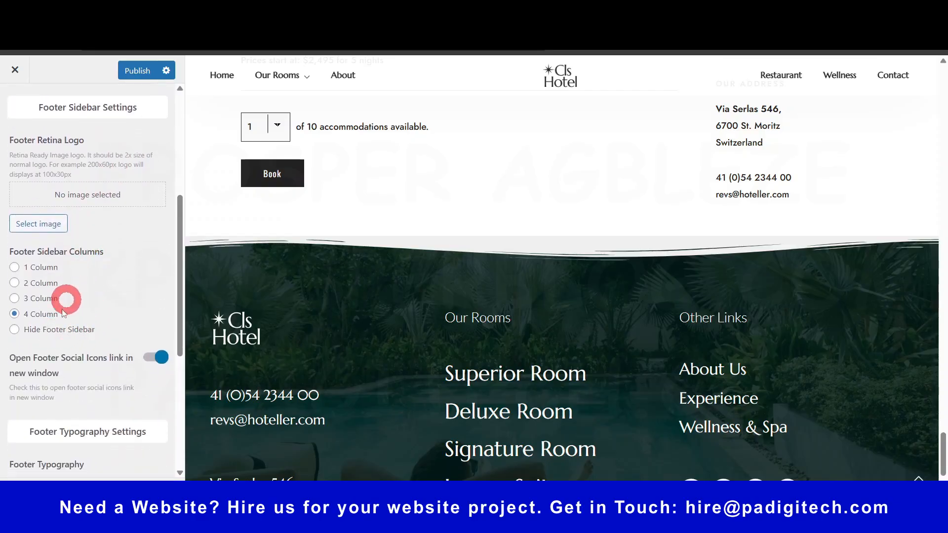
{"action": "scroll", "coordinate": [46, 280], "scroll_direction": "down", "scroll_amount": 2}
{"action": "scroll", "coordinate": [483, 391], "scroll_direction": "down", "scroll_amount": 4}
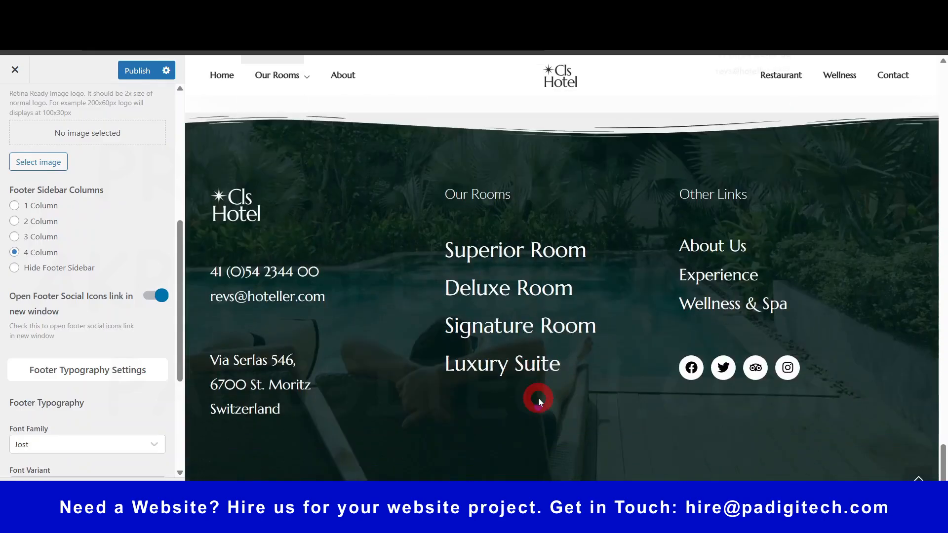
{"action": "scroll", "coordinate": [71, 383], "scroll_direction": "down", "scroll_amount": 5}
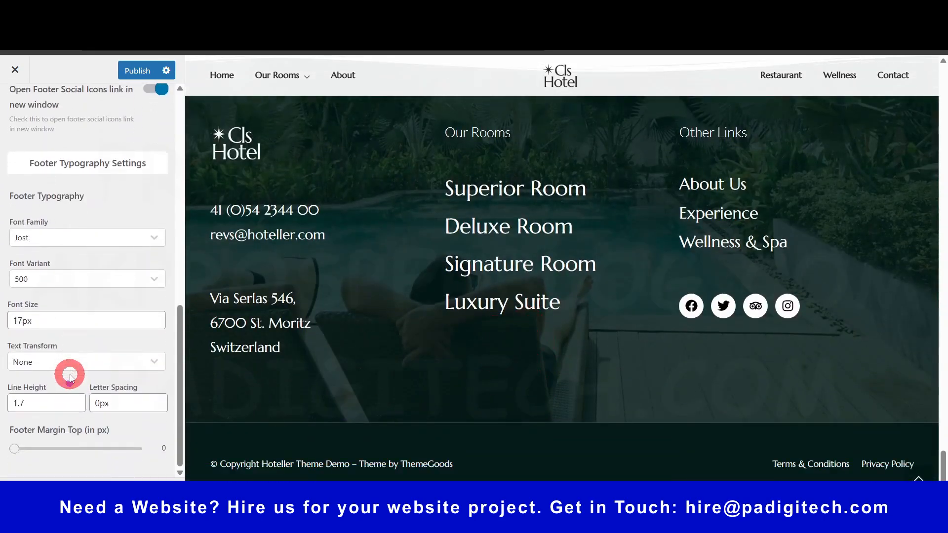
{"action": "scroll", "coordinate": [69, 377], "scroll_direction": "up", "scroll_amount": 12}
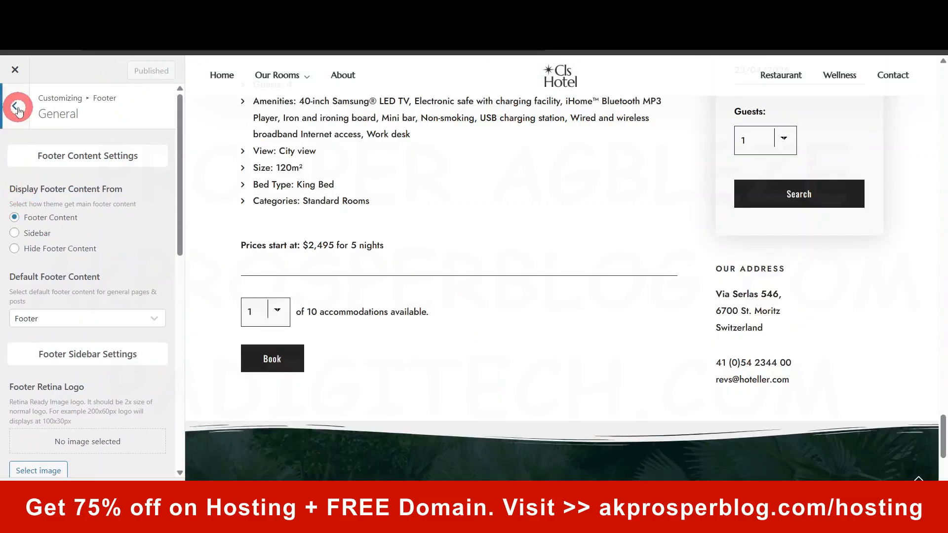
Examine the footer and copyright color settings against the footer in the preview.
{"action": "left_click", "coordinate": [17, 107]}
{"action": "left_click", "coordinate": [38, 190]}
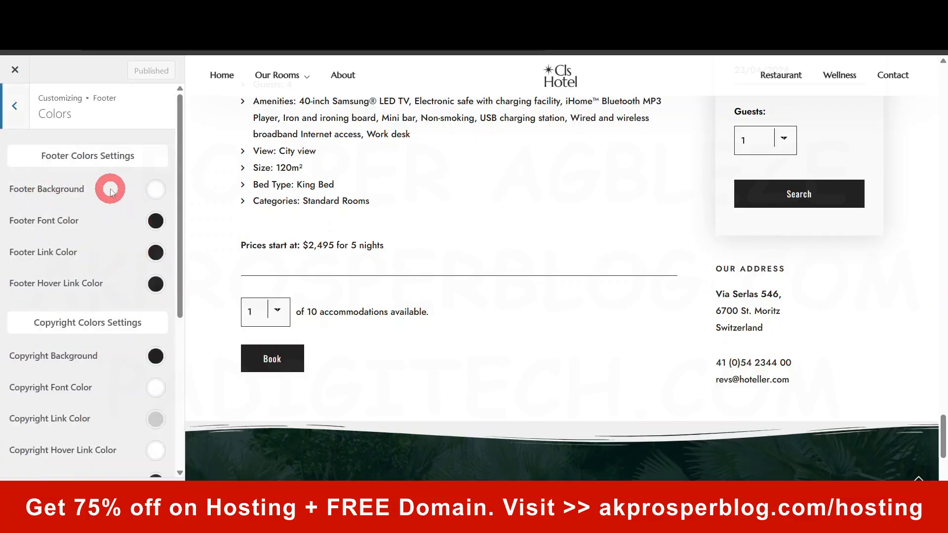
{"action": "scroll", "coordinate": [386, 398], "scroll_direction": "down", "scroll_amount": 8}
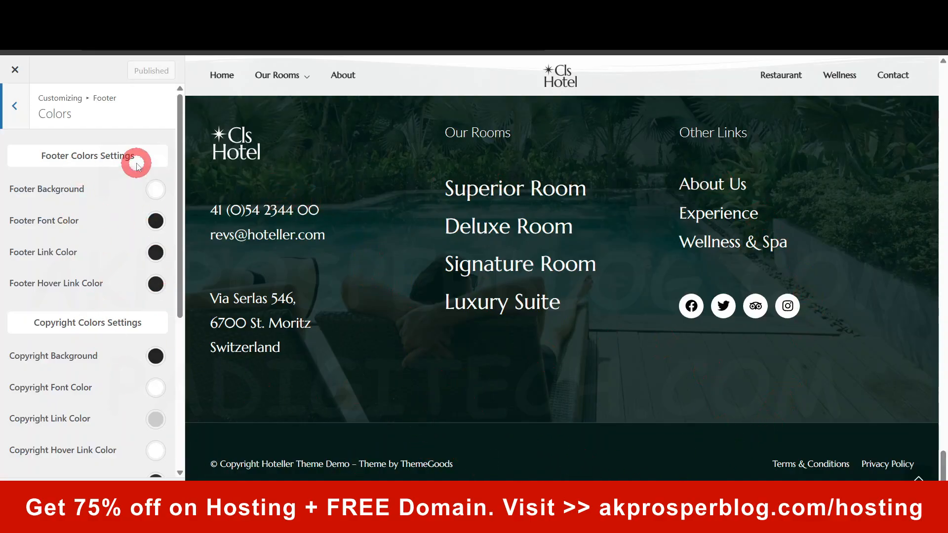
{"action": "scroll", "coordinate": [93, 359], "scroll_direction": "down", "scroll_amount": 5}
{"action": "scroll", "coordinate": [106, 296], "scroll_direction": "up", "scroll_amount": 5}
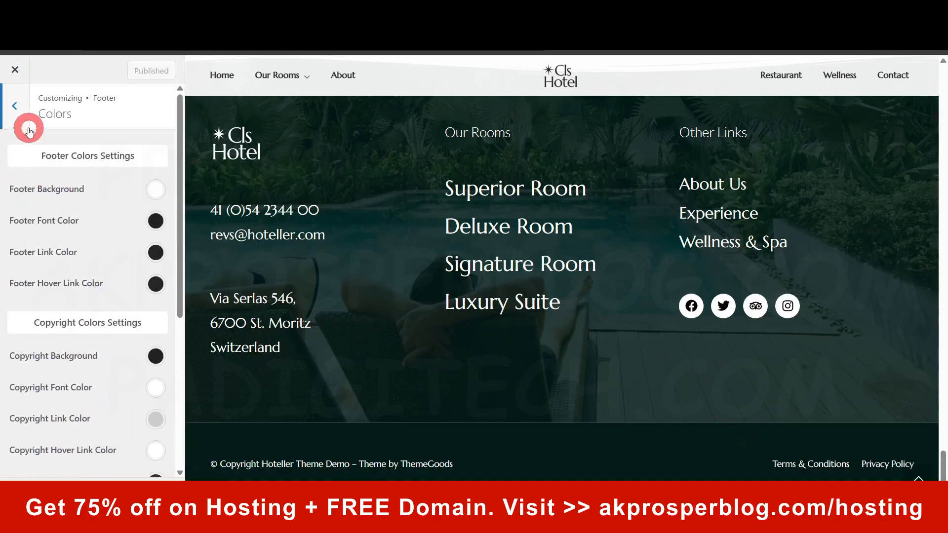
{"action": "left_click", "coordinate": [14, 107]}
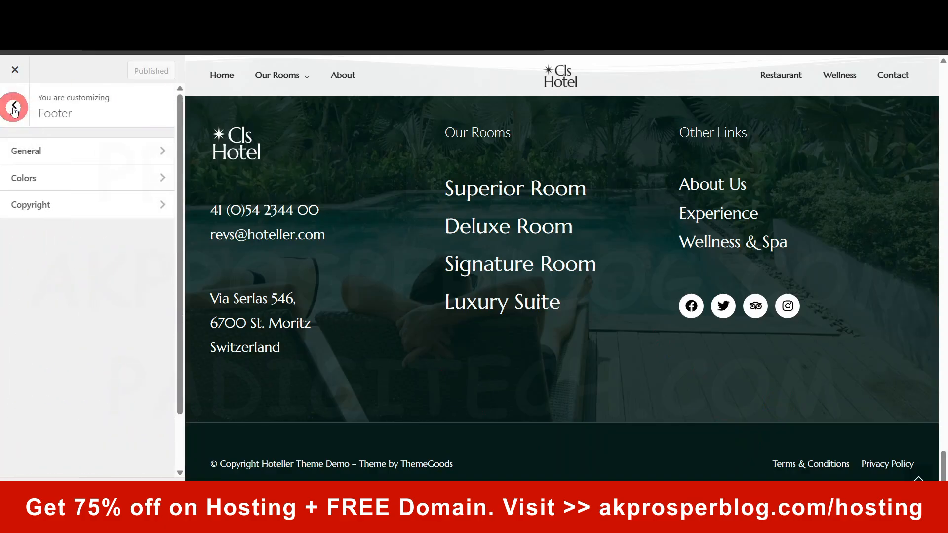
Try adding extra characters to the end of the footer's Copyright Text, and remove them again.
{"action": "left_click", "coordinate": [30, 202]}
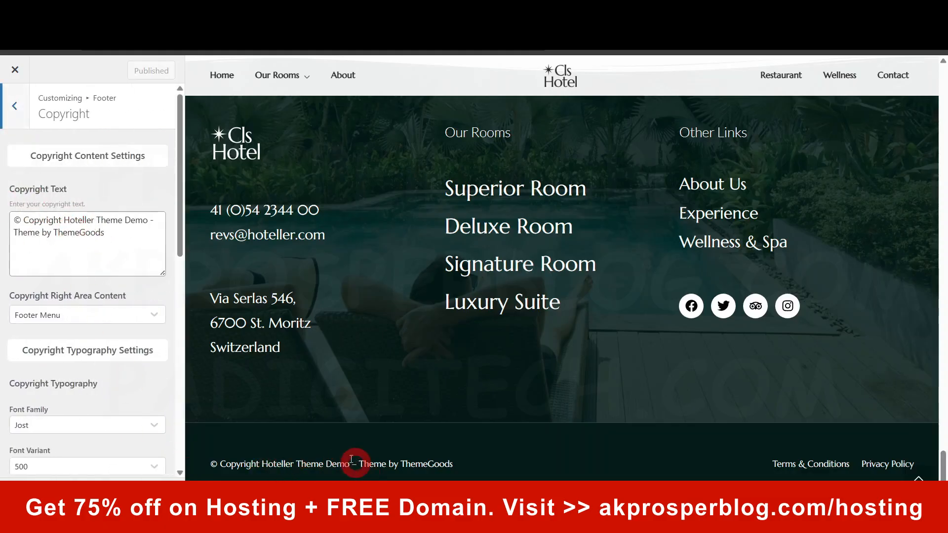
{"action": "left_click", "coordinate": [130, 226]}
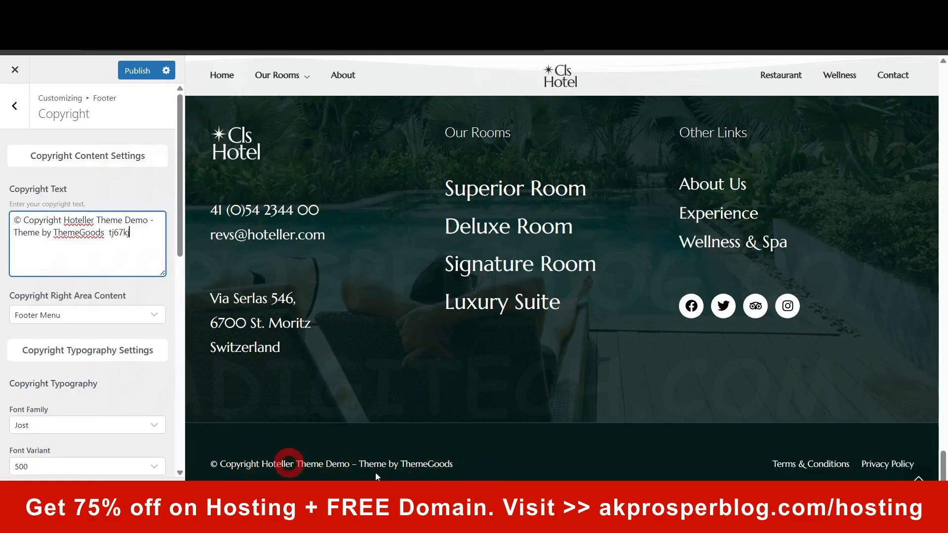
{"action": "left_click_drag", "start_coordinate": [128, 229], "coordinate": [112, 229]}
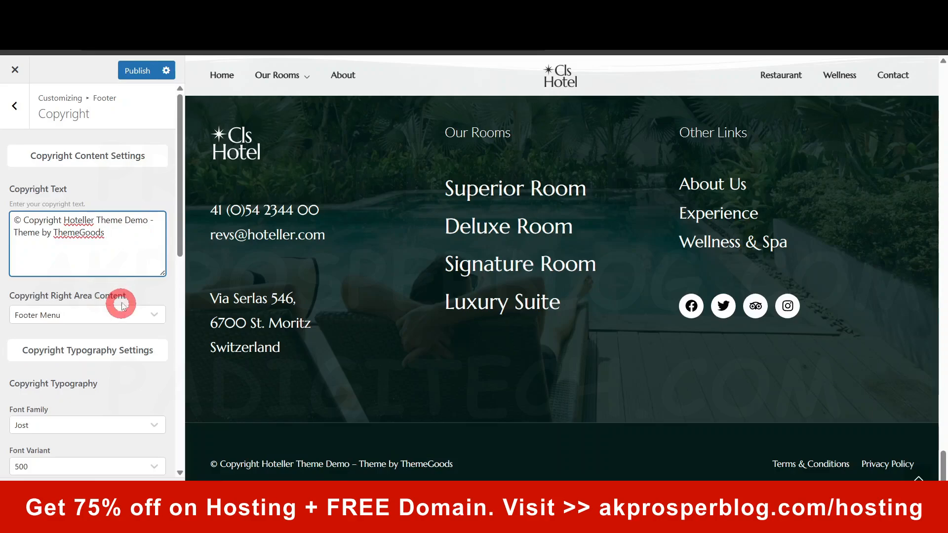
{"action": "left_click", "coordinate": [14, 106]}
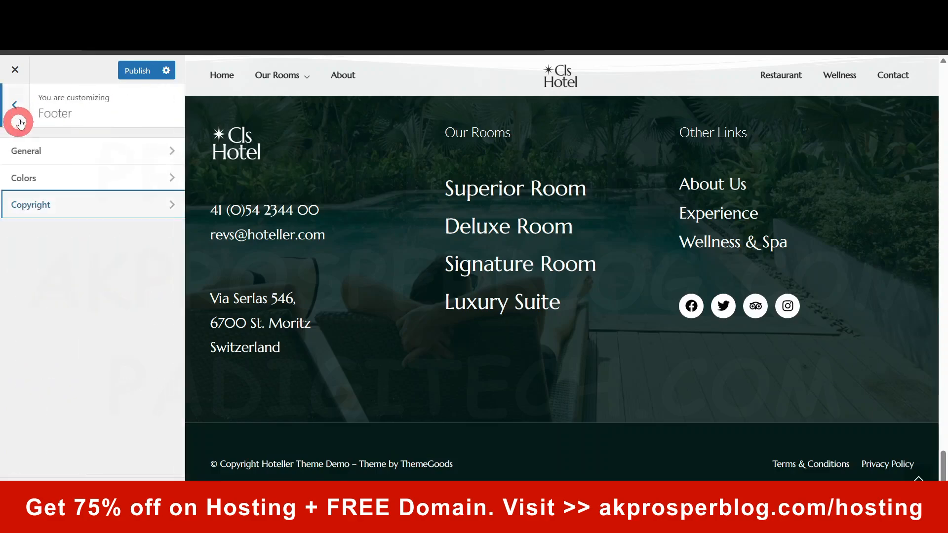
{"action": "left_click", "coordinate": [15, 106]}
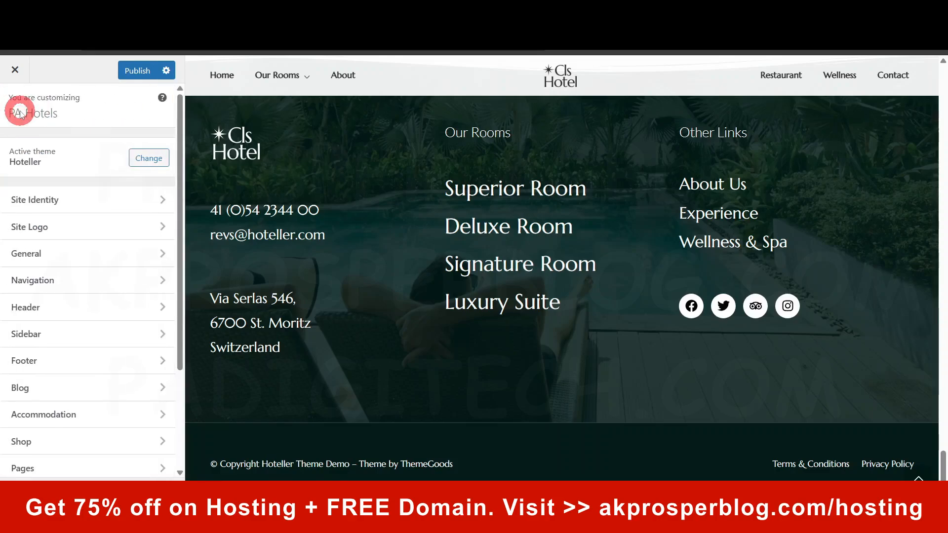
Examine the Blog section's general layout and color options and its post title typography settings.
{"action": "left_click", "coordinate": [63, 390]}
{"action": "left_click", "coordinate": [90, 151]}
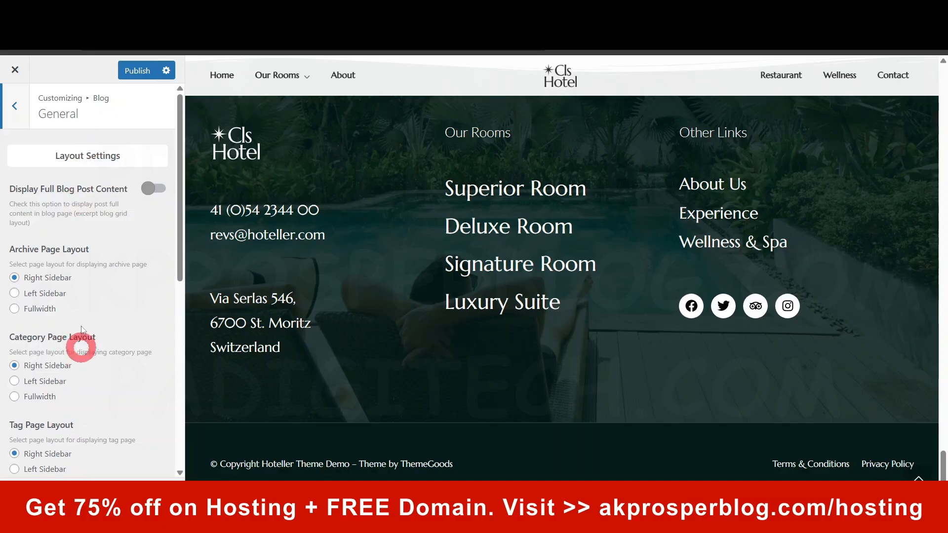
{"action": "left_click", "coordinate": [499, 306]}
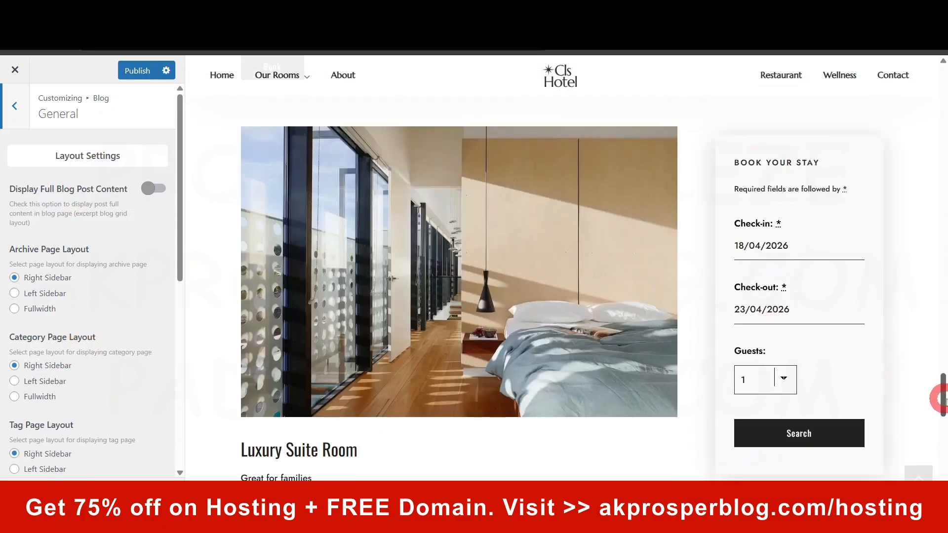
{"action": "left_click_drag", "start_coordinate": [941, 395], "coordinate": [941, 72]}
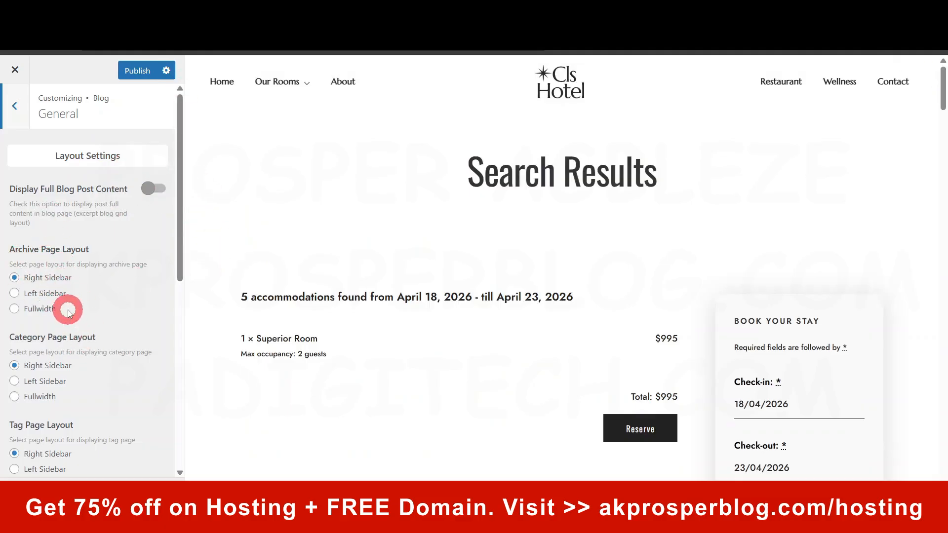
{"action": "scroll", "coordinate": [49, 292], "scroll_direction": "down", "scroll_amount": 3}
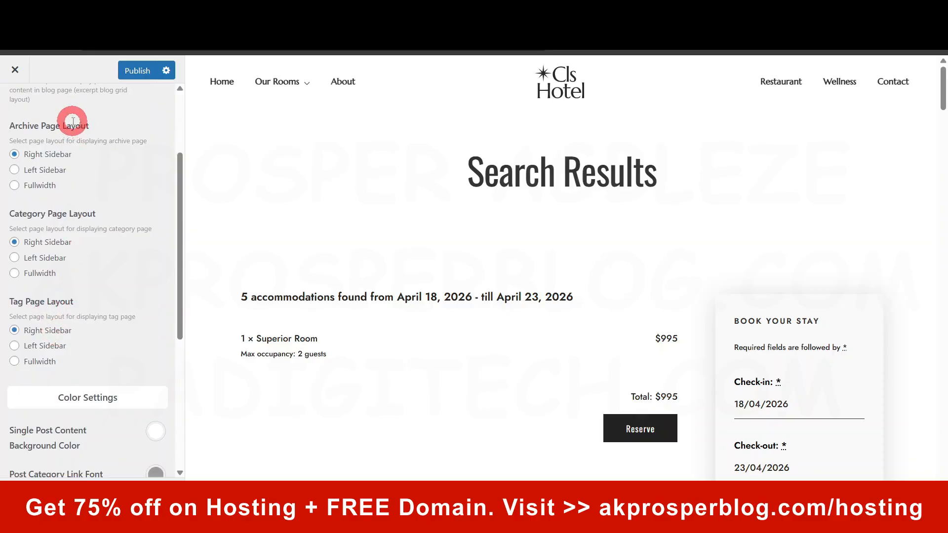
{"action": "scroll", "coordinate": [77, 380], "scroll_direction": "down", "scroll_amount": 5}
{"action": "scroll", "coordinate": [76, 381], "scroll_direction": "up", "scroll_amount": 8}
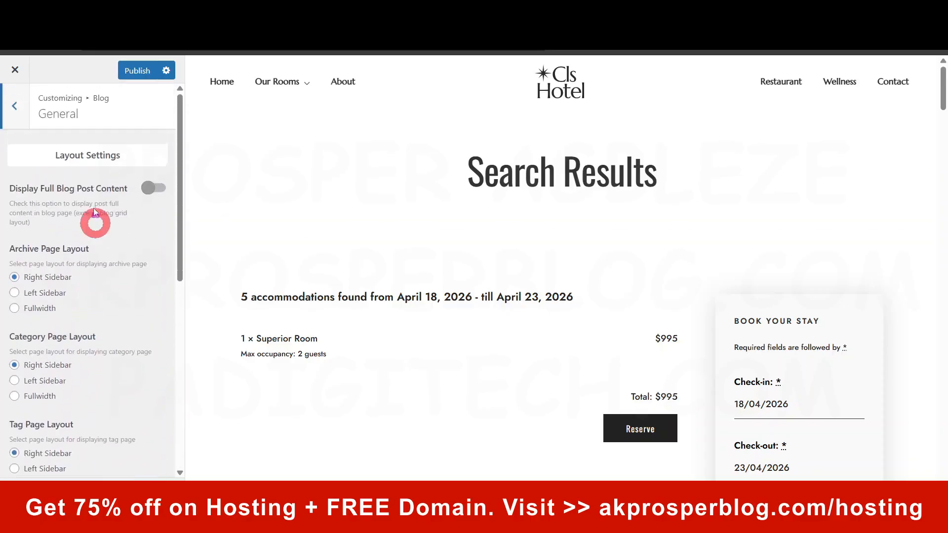
{"action": "left_click", "coordinate": [10, 103]}
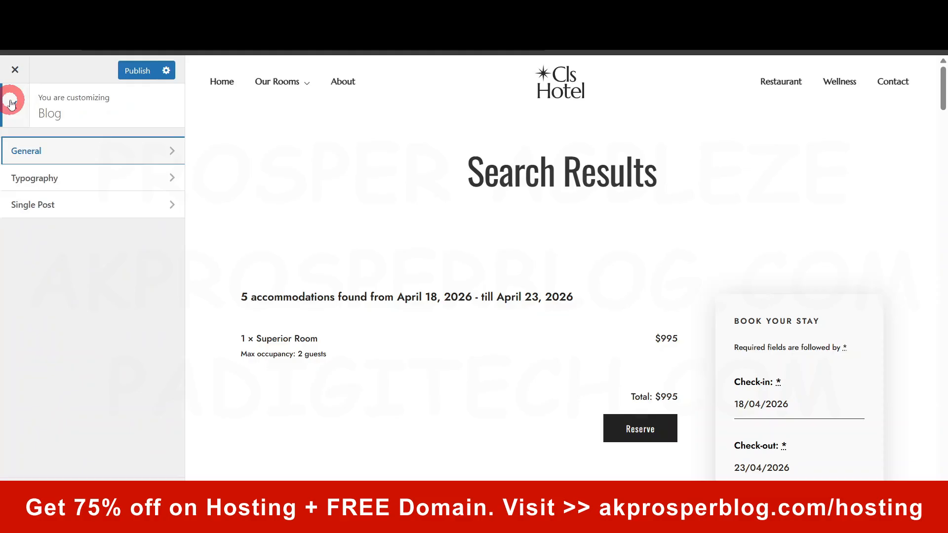
{"action": "left_click", "coordinate": [82, 184]}
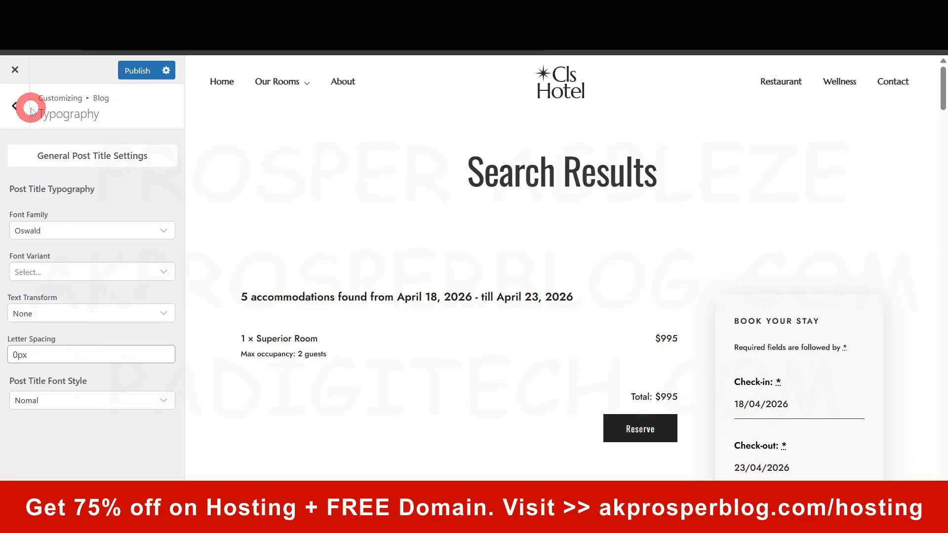
Review the blog's Single Post typography settings and the Single Accommodation content and header settings.
{"action": "left_click", "coordinate": [16, 109]}
{"action": "left_click", "coordinate": [53, 208]}
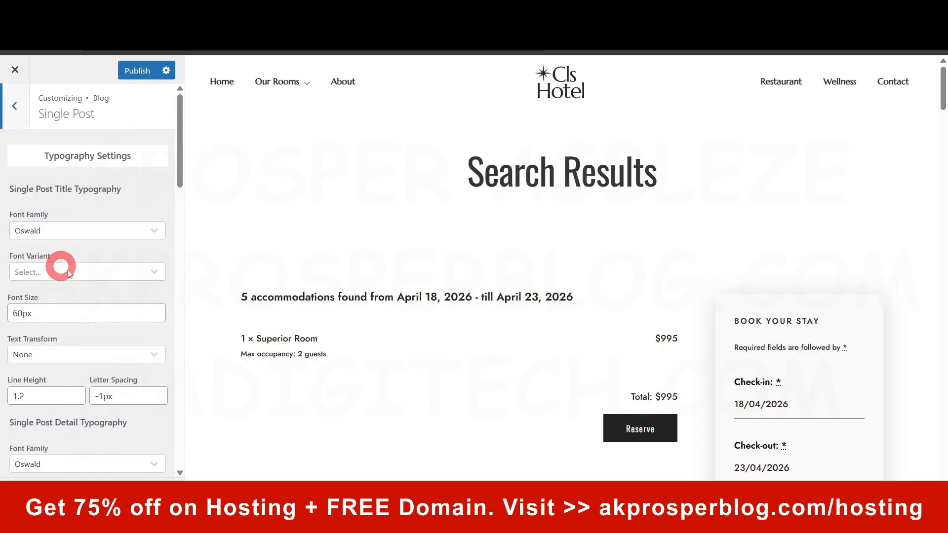
{"action": "left_click", "coordinate": [18, 101]}
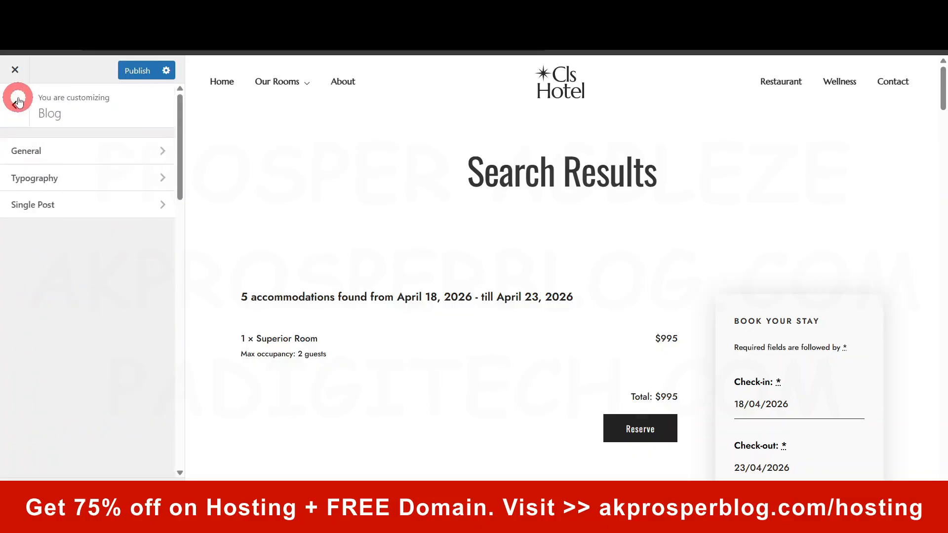
{"action": "left_click", "coordinate": [17, 99]}
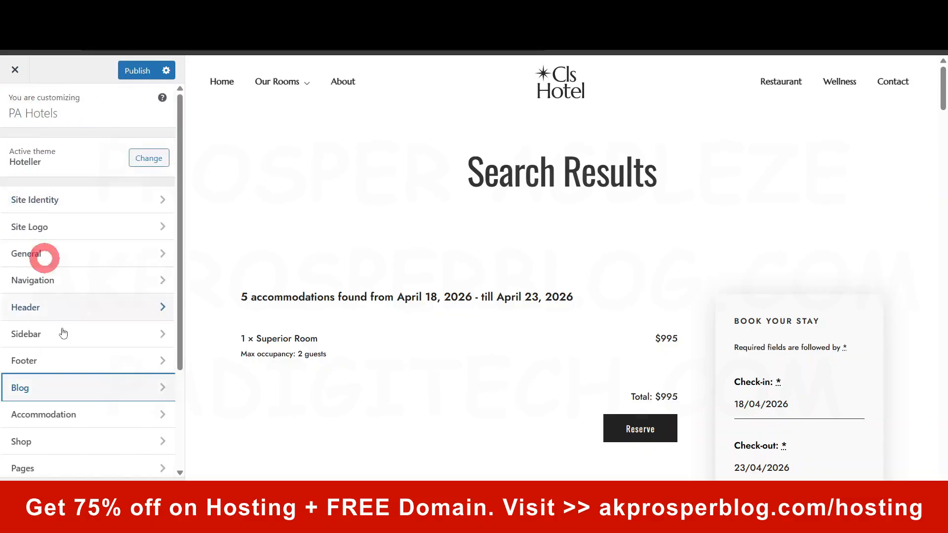
{"action": "left_click", "coordinate": [78, 417]}
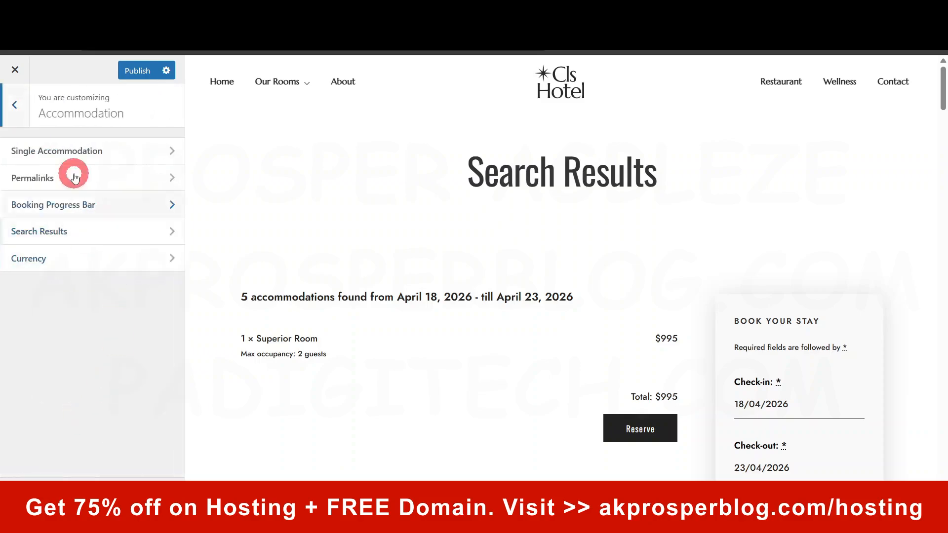
{"action": "left_click", "coordinate": [63, 153]}
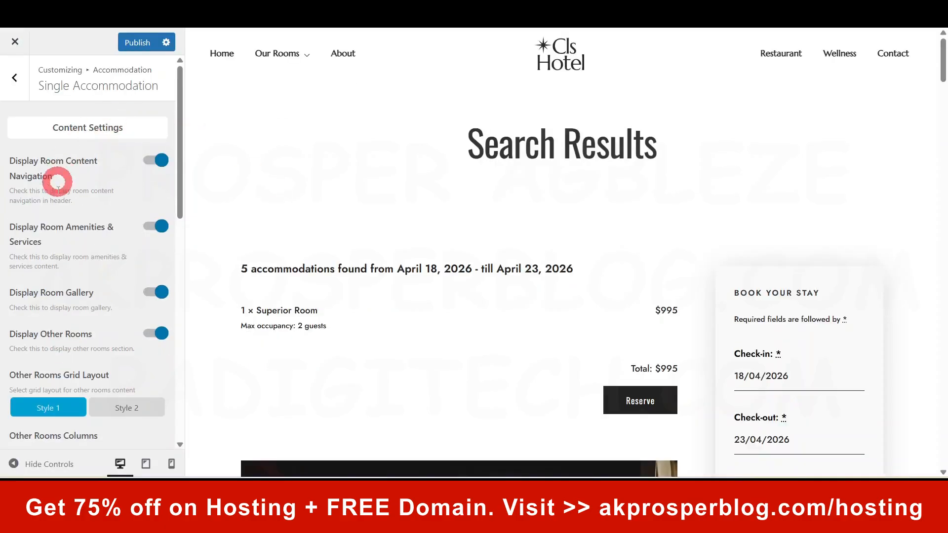
{"action": "scroll", "coordinate": [111, 296], "scroll_direction": "down", "scroll_amount": 4}
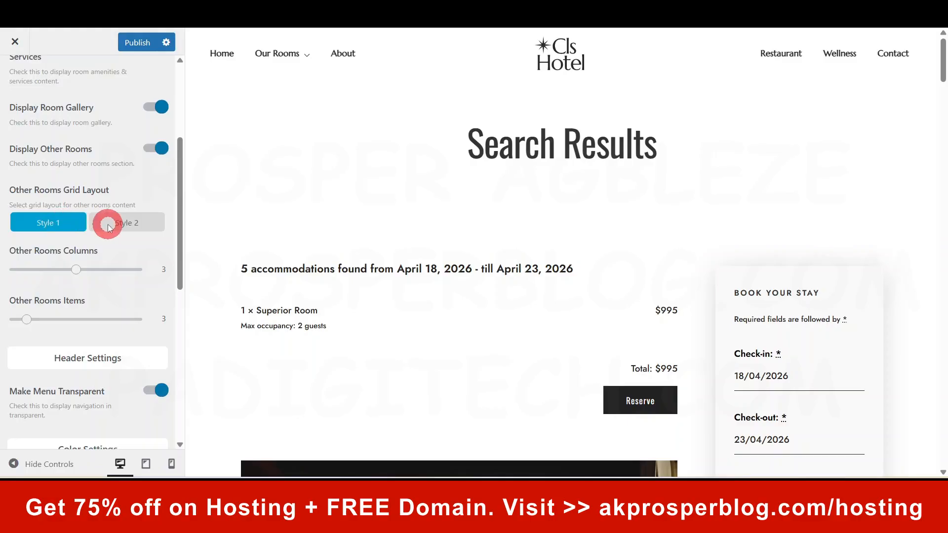
{"action": "scroll", "coordinate": [50, 139], "scroll_direction": "up", "scroll_amount": 4}
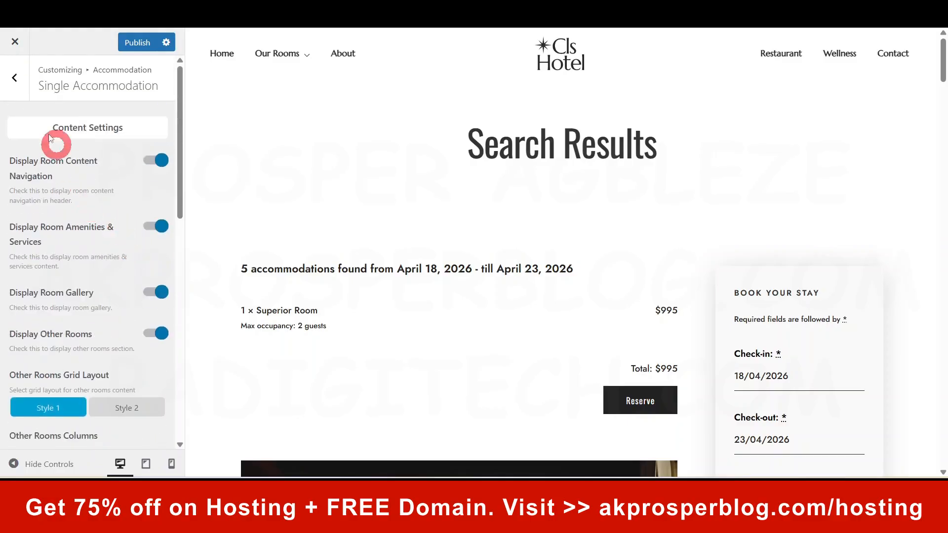
Turn on the Booking Progress Bar in the Accommodation settings.
{"action": "left_click", "coordinate": [15, 78]}
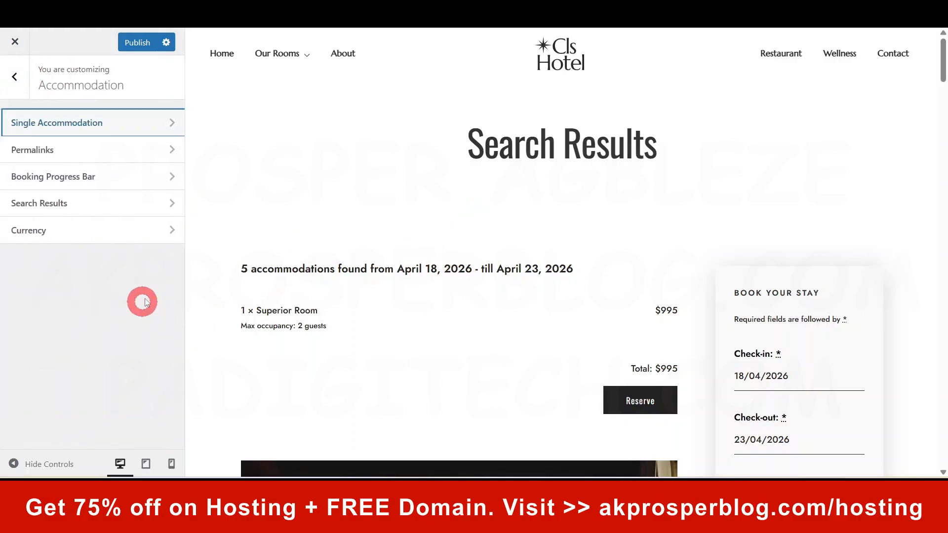
{"action": "left_click", "coordinate": [85, 179]}
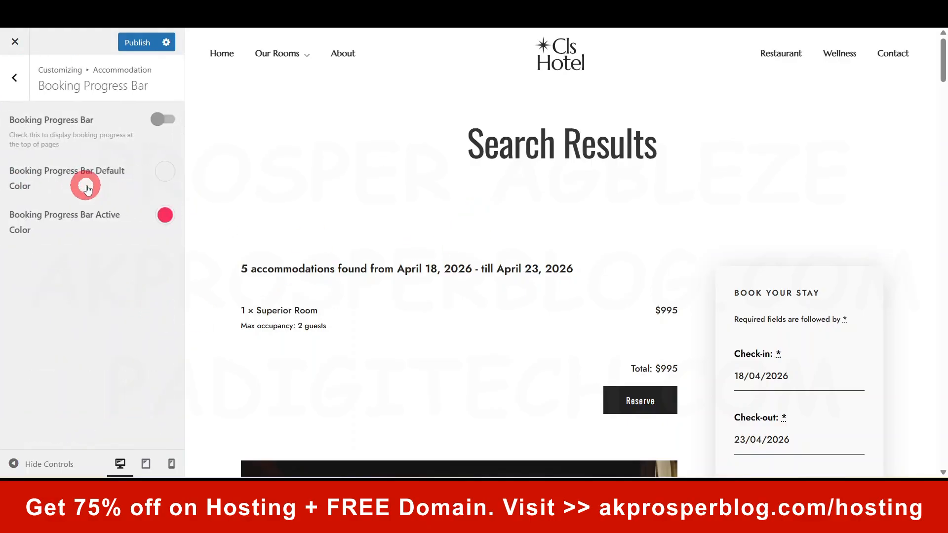
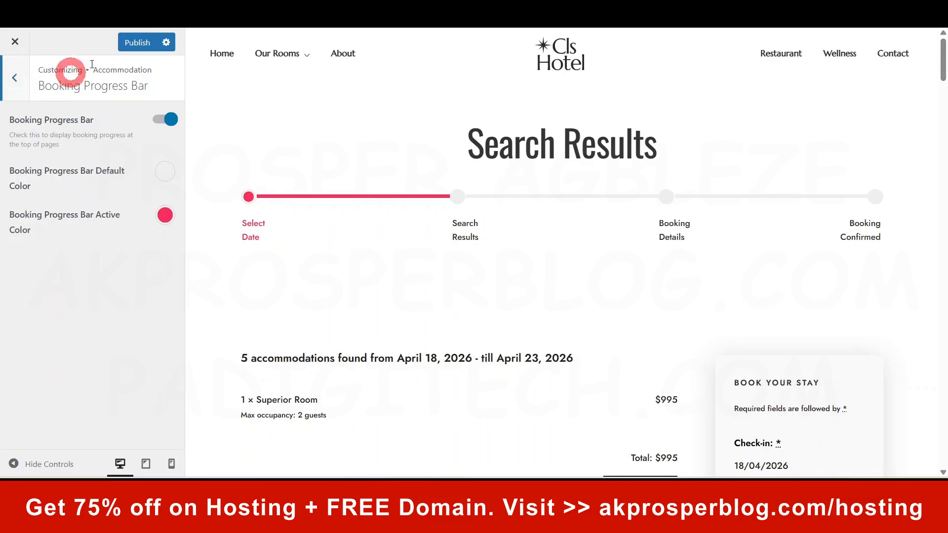
{"action": "left_click", "coordinate": [13, 87]}
Try the List View layout for the accommodation search results and inspect the room listings in the preview.
{"action": "left_click", "coordinate": [41, 204]}
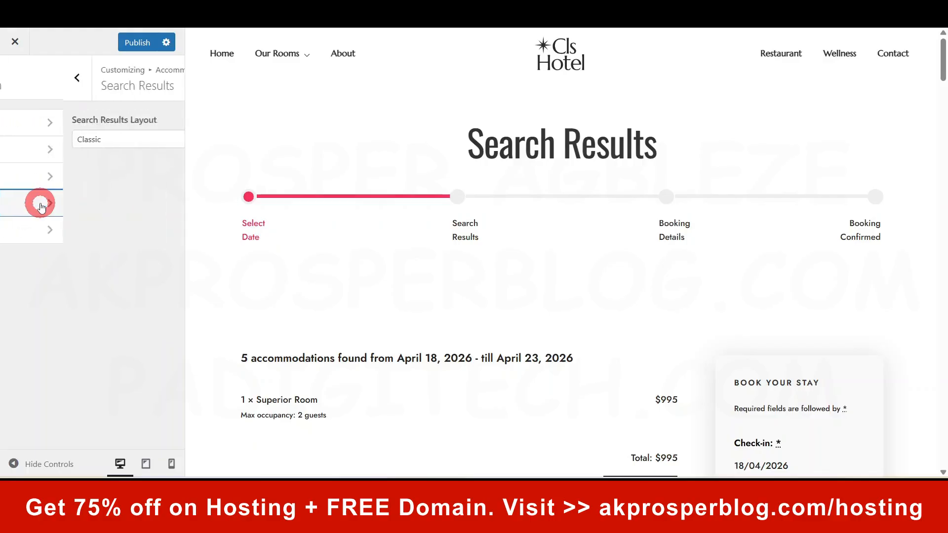
{"action": "scroll", "coordinate": [532, 235], "scroll_direction": "down", "scroll_amount": 15}
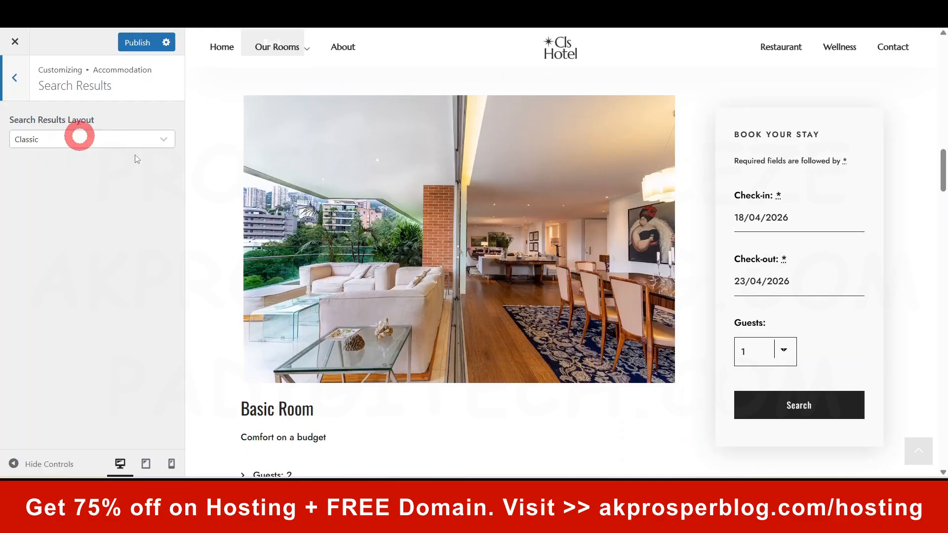
{"action": "left_click", "coordinate": [55, 138]}
{"action": "left_click", "coordinate": [59, 187]}
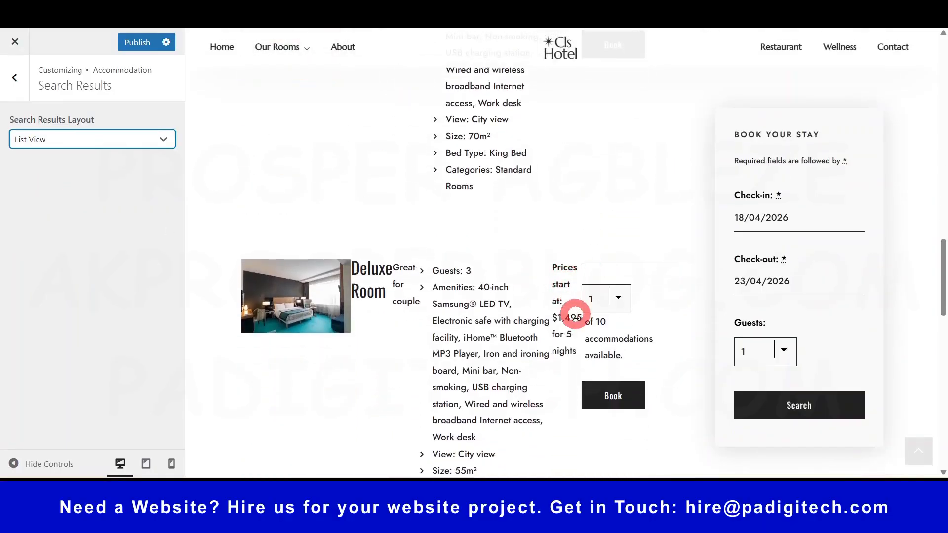
{"action": "scroll", "coordinate": [576, 316], "scroll_direction": "down", "scroll_amount": 5}
{"action": "scroll", "coordinate": [572, 316], "scroll_direction": "down", "scroll_amount": 3}
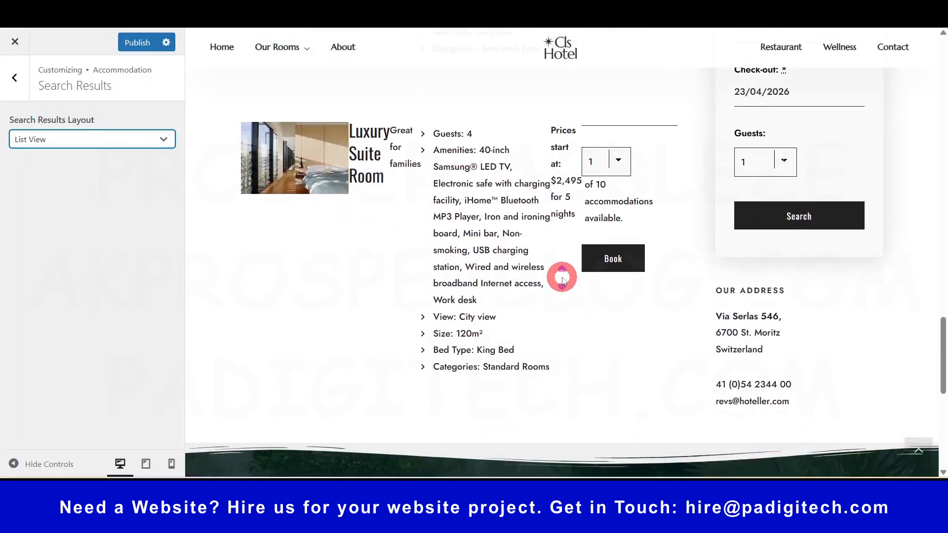
{"action": "scroll", "coordinate": [565, 297], "scroll_direction": "up", "scroll_amount": 15}
{"action": "scroll", "coordinate": [561, 278], "scroll_direction": "up", "scroll_amount": 8}
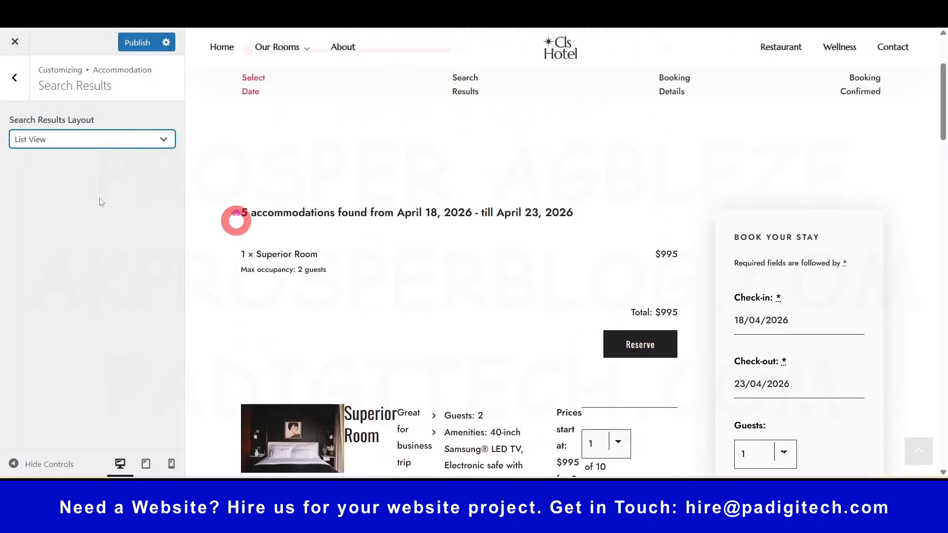
Try the Grid View layout for the search results, dismissing the licence reminder while checking the room listings.
{"action": "left_click", "coordinate": [79, 141]}
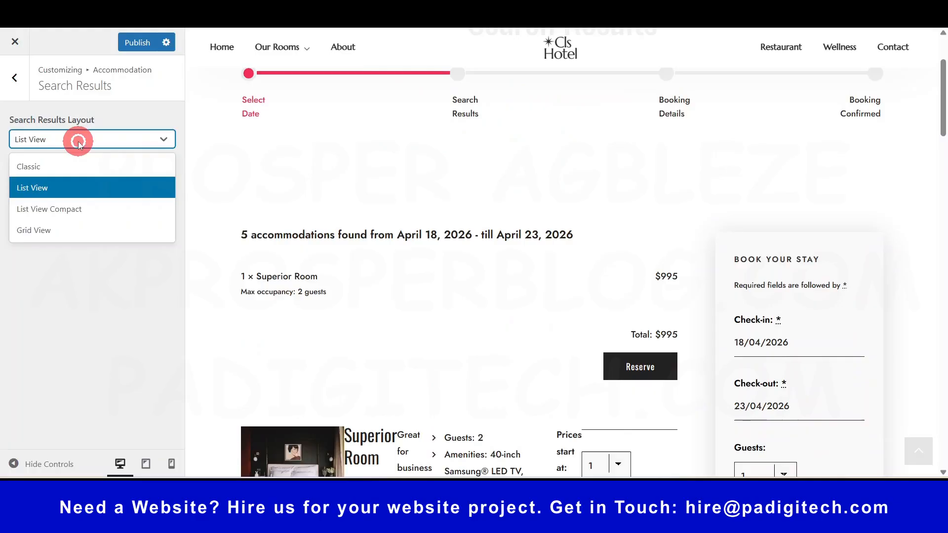
{"action": "left_click", "coordinate": [63, 230]}
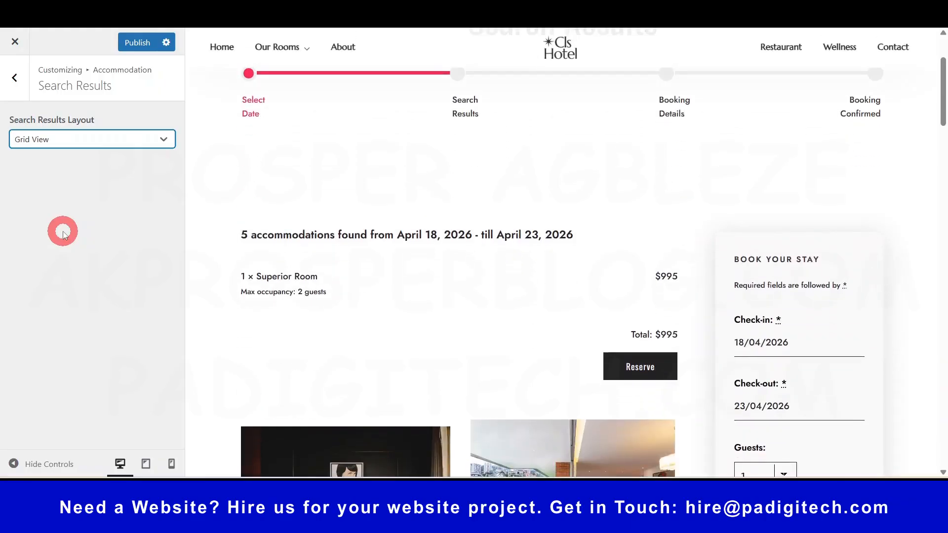
{"action": "scroll", "coordinate": [500, 295], "scroll_direction": "down", "scroll_amount": 6}
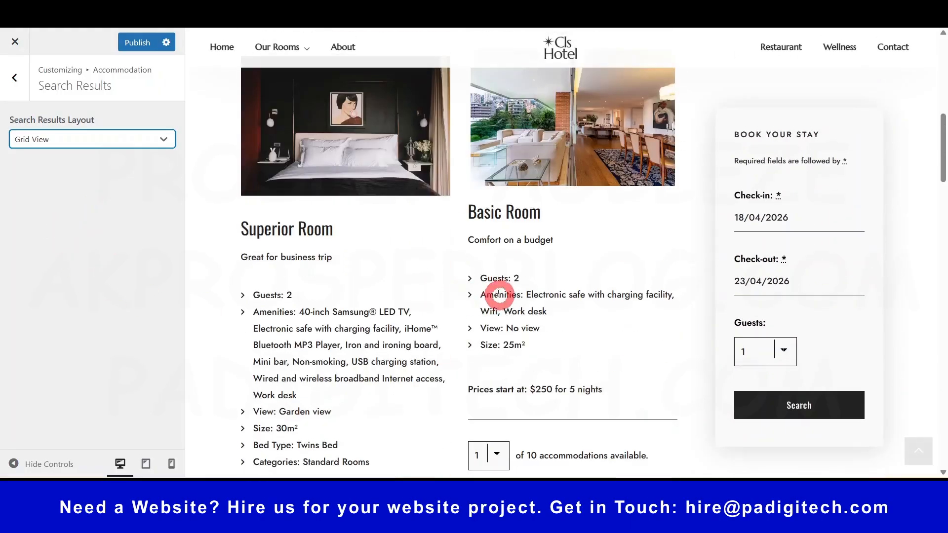
{"action": "scroll", "coordinate": [421, 217], "scroll_direction": "down", "scroll_amount": 3}
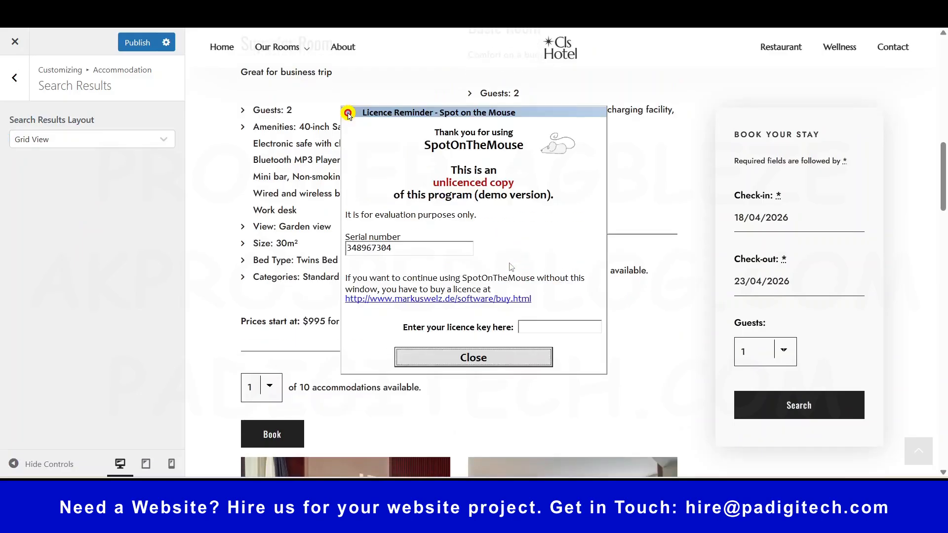
{"action": "left_click", "coordinate": [490, 359]}
{"action": "scroll", "coordinate": [488, 363], "scroll_direction": "down", "scroll_amount": 5}
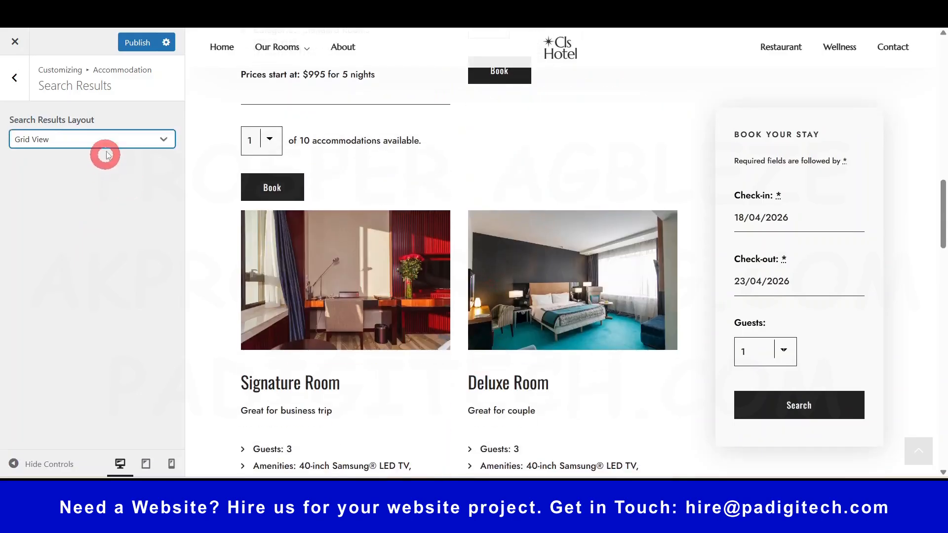
Preview the search results in List View once more and return the layout to Classic.
{"action": "left_click", "coordinate": [104, 140]}
{"action": "left_click", "coordinate": [52, 191]}
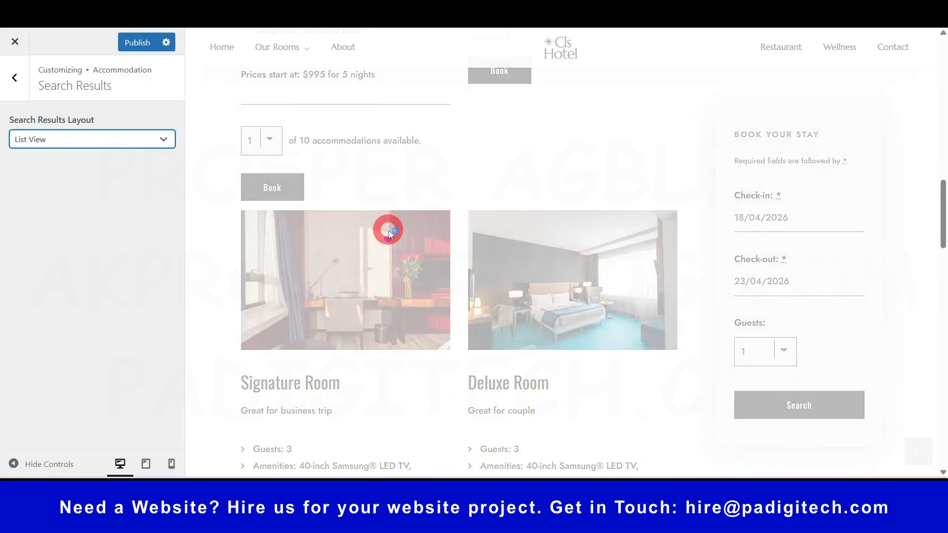
{"action": "scroll", "coordinate": [395, 230], "scroll_direction": "up", "scroll_amount": 2}
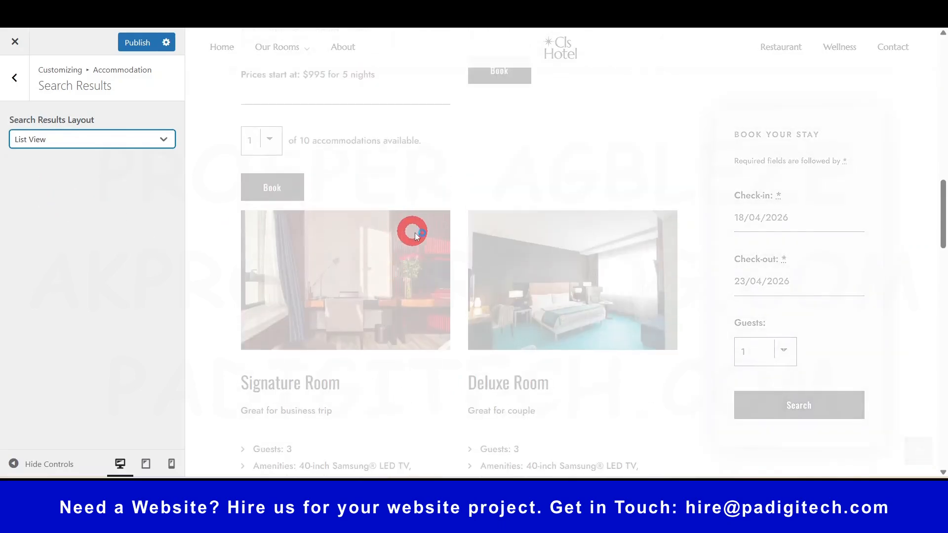
{"action": "scroll", "coordinate": [487, 262], "scroll_direction": "down", "scroll_amount": 1}
{"action": "scroll", "coordinate": [487, 267], "scroll_direction": "up", "scroll_amount": 7}
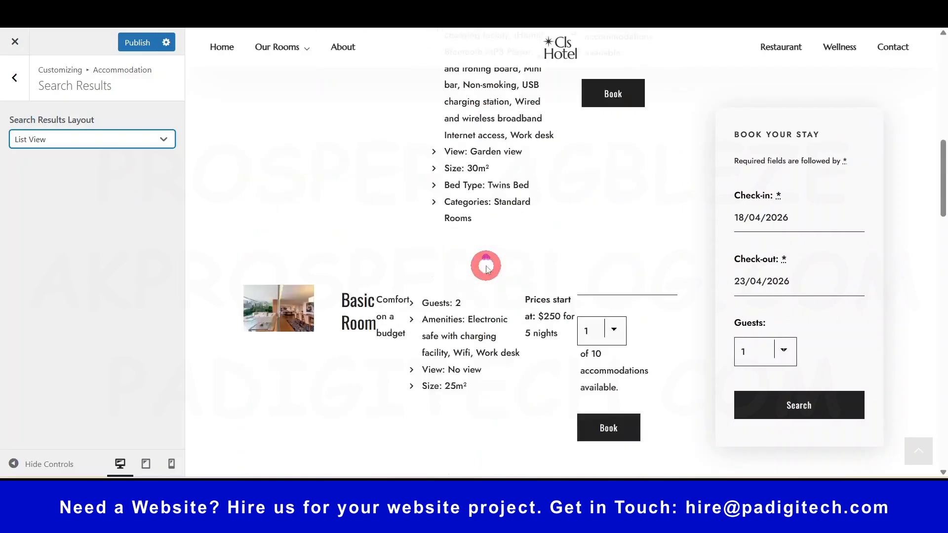
{"action": "scroll", "coordinate": [486, 265], "scroll_direction": "up", "scroll_amount": 8}
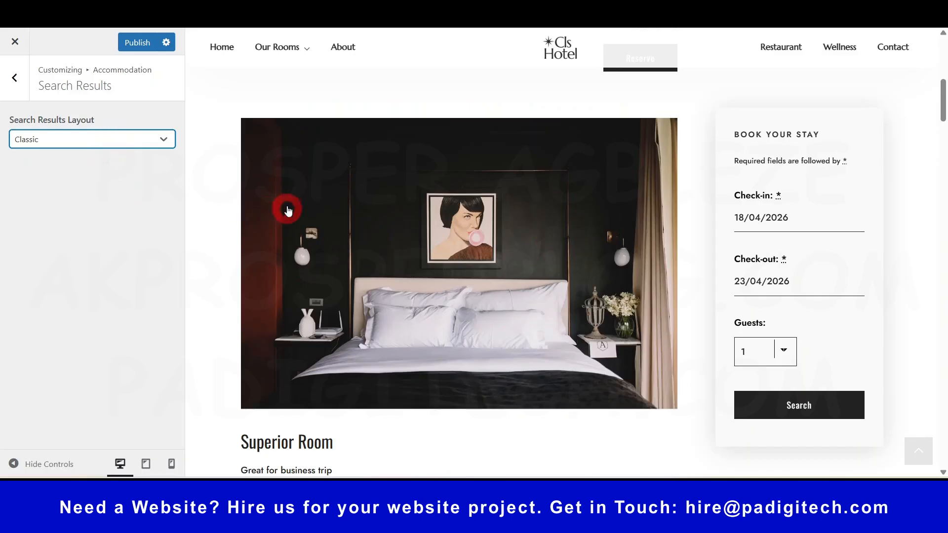
Check the accommodation Currency separator settings and publish the customizer changes.
{"action": "left_click", "coordinate": [15, 77]}
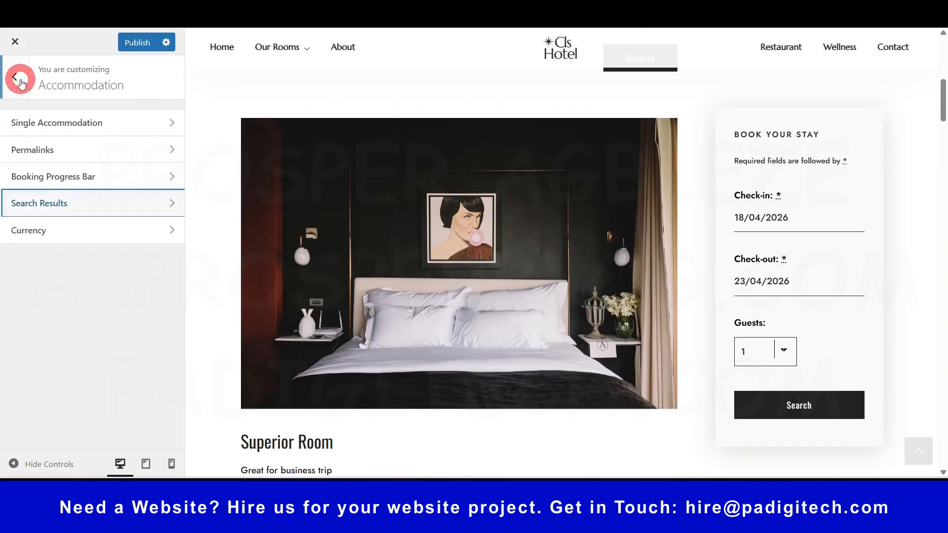
{"action": "left_click", "coordinate": [63, 228]}
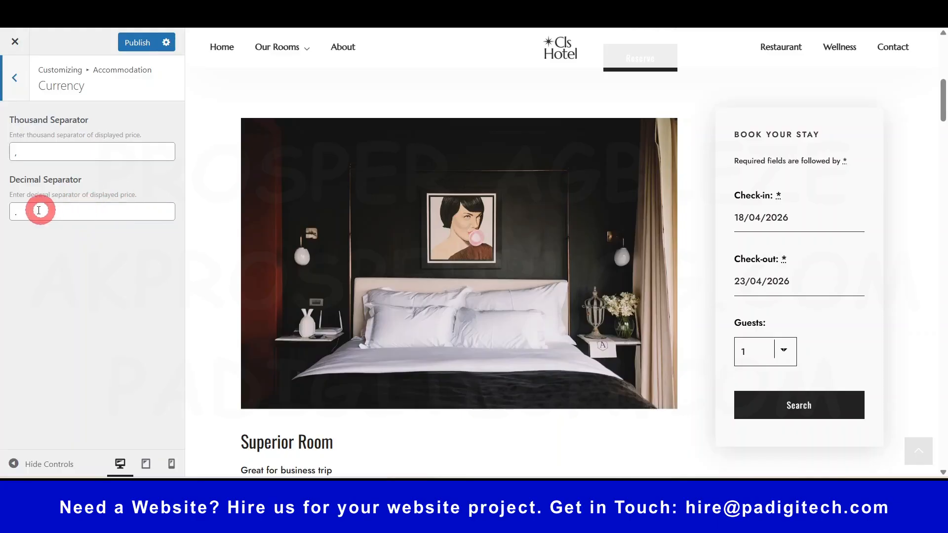
{"action": "left_click", "coordinate": [132, 41]}
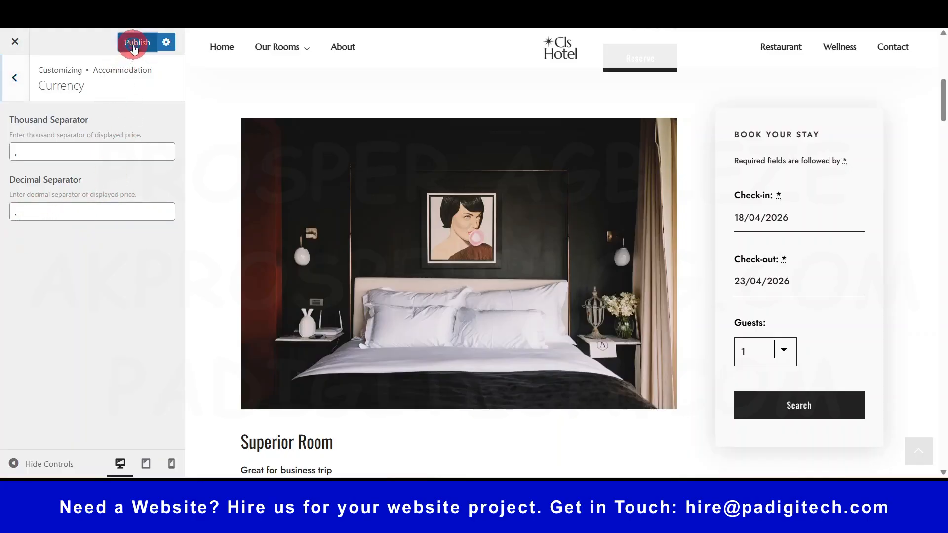
{"action": "left_click", "coordinate": [10, 81]}
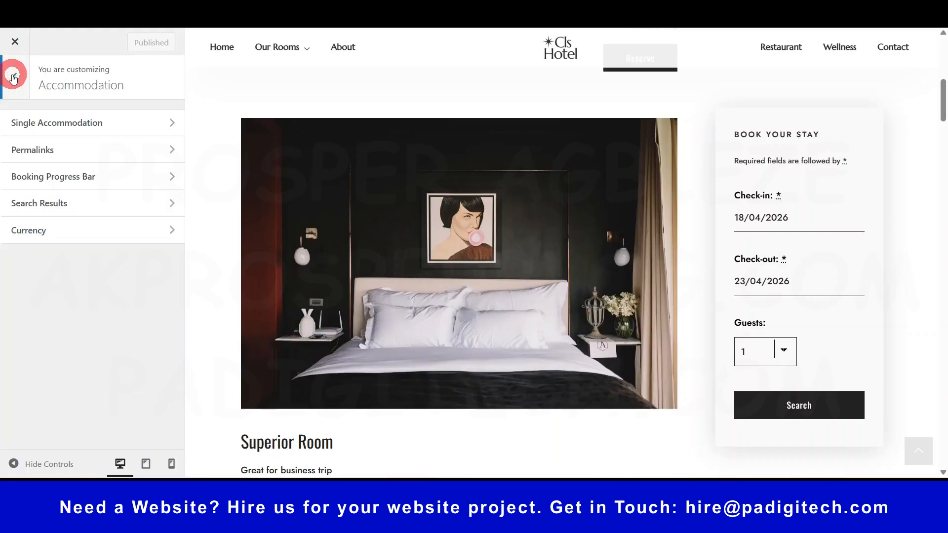
{"action": "left_click", "coordinate": [11, 75]}
Look through the Shop section and the Default 404 Page template setting of the Pages section.
{"action": "scroll", "coordinate": [133, 360], "scroll_direction": "down", "scroll_amount": 3}
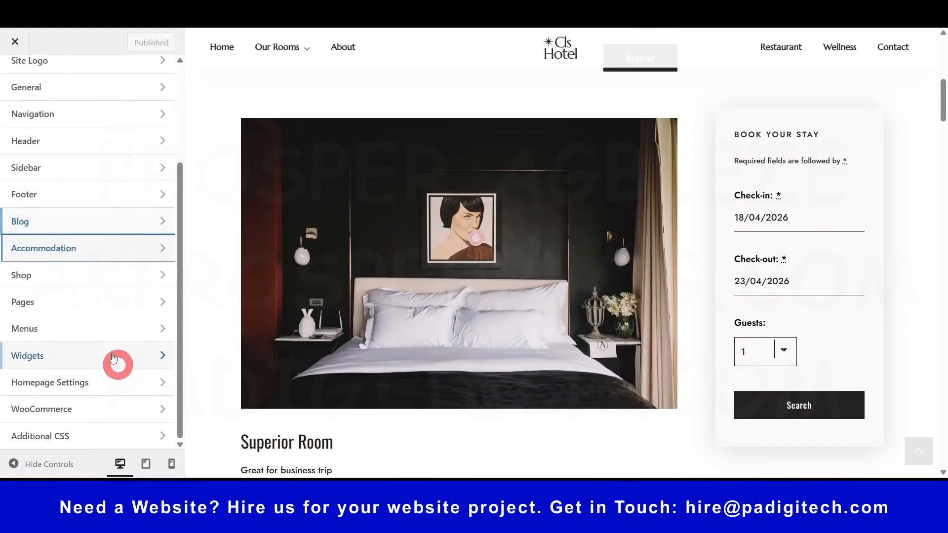
{"action": "left_click", "coordinate": [69, 271]}
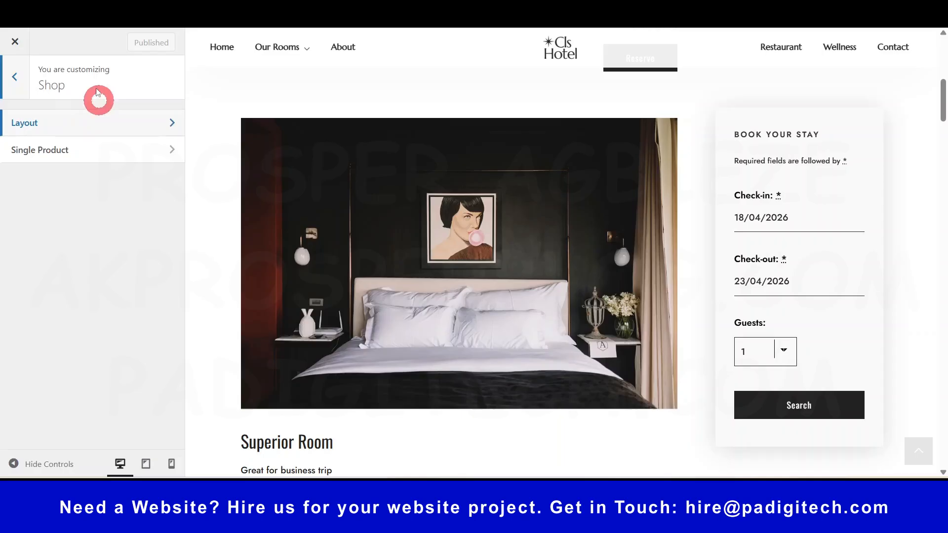
{"action": "left_click", "coordinate": [8, 82]}
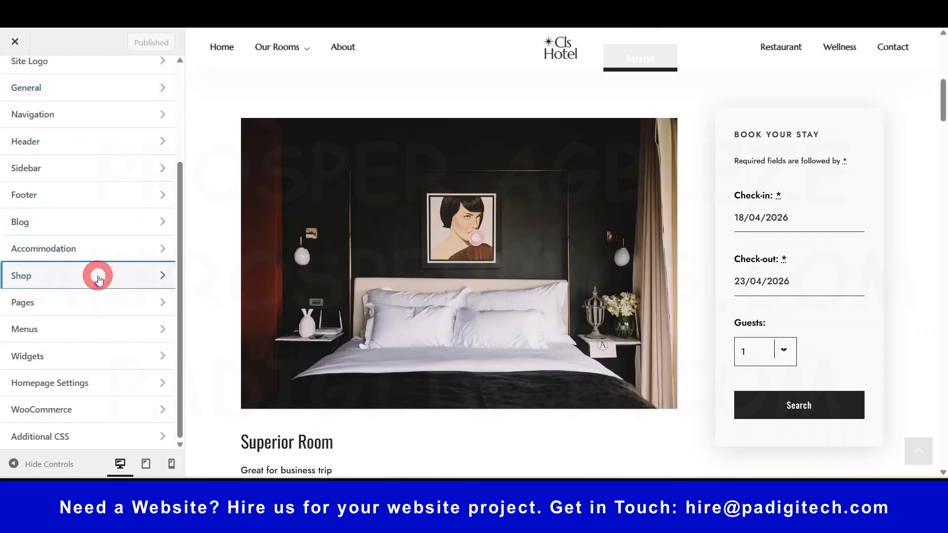
{"action": "left_click", "coordinate": [97, 305]}
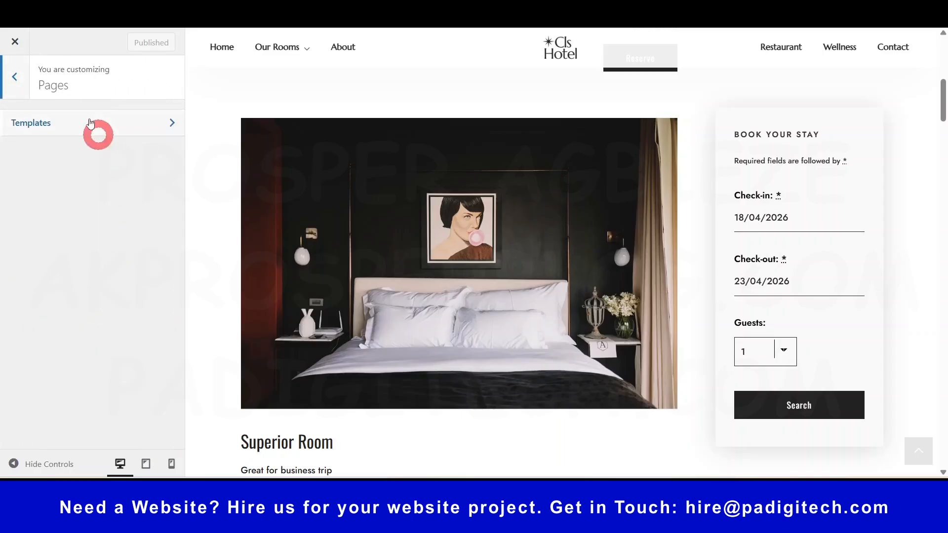
{"action": "left_click", "coordinate": [78, 123]}
{"action": "left_click", "coordinate": [77, 154]}
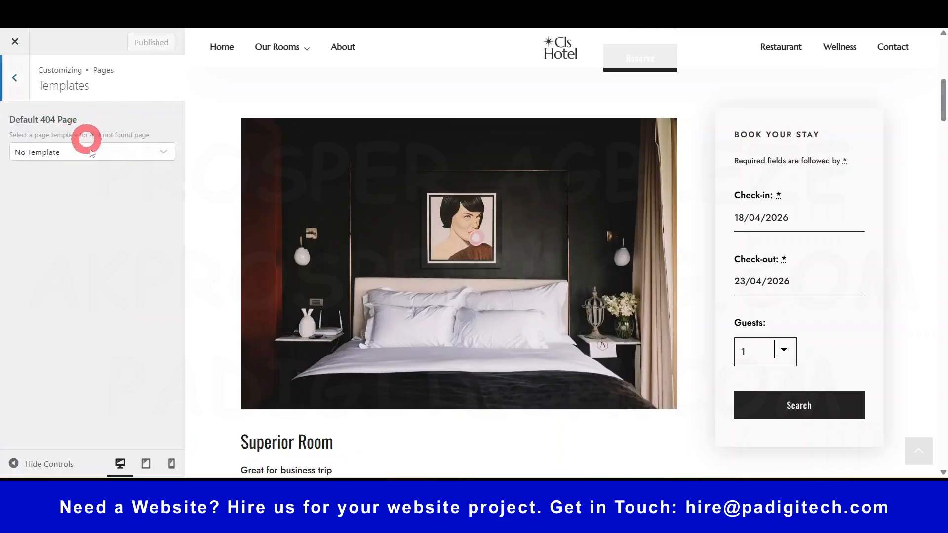
{"action": "left_click", "coordinate": [116, 163]}
{"action": "left_click", "coordinate": [118, 157]}
{"action": "left_click", "coordinate": [120, 153]}
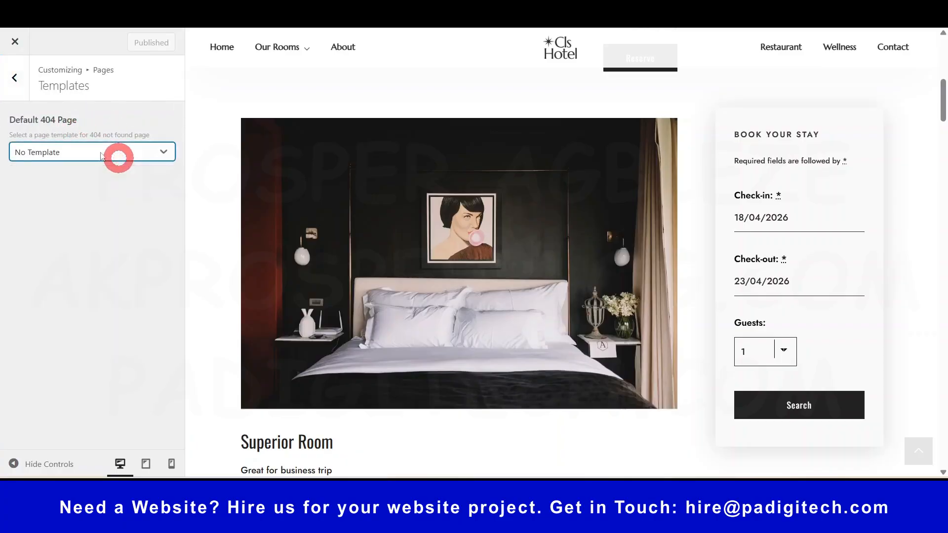
{"action": "left_click", "coordinate": [23, 82]}
{"action": "left_click", "coordinate": [23, 82]}
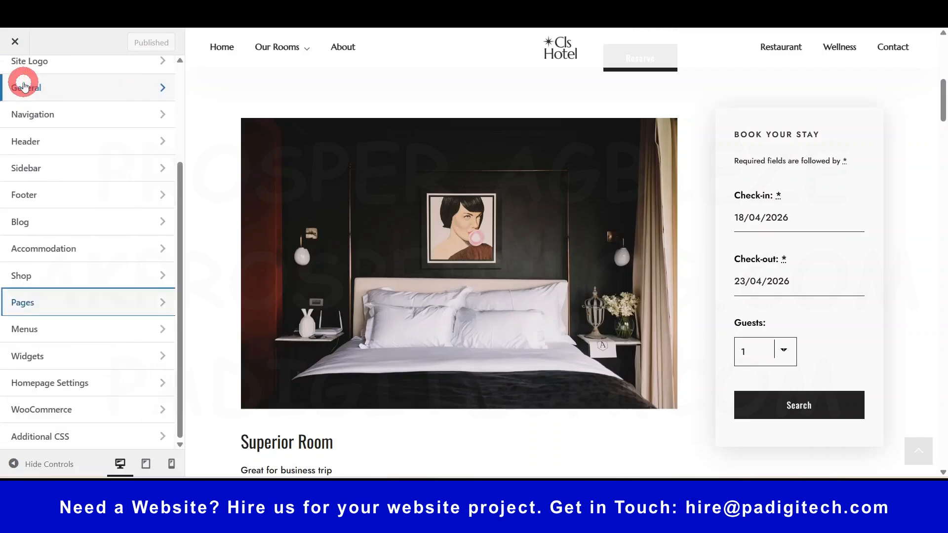
Look through the menu items and display locations of the Footer Menu in the Menus section.
{"action": "left_click", "coordinate": [91, 327]}
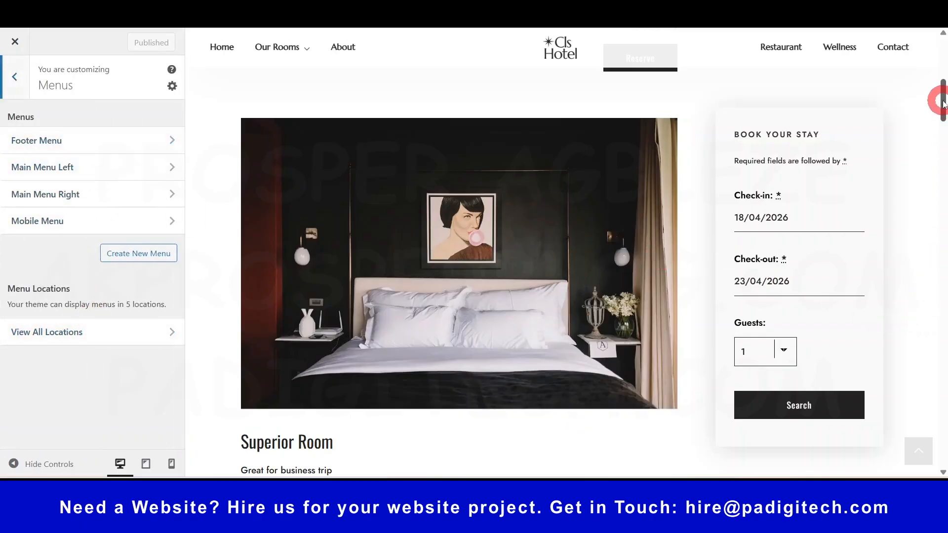
{"action": "left_click_drag", "start_coordinate": [943, 101], "coordinate": [942, 474]}
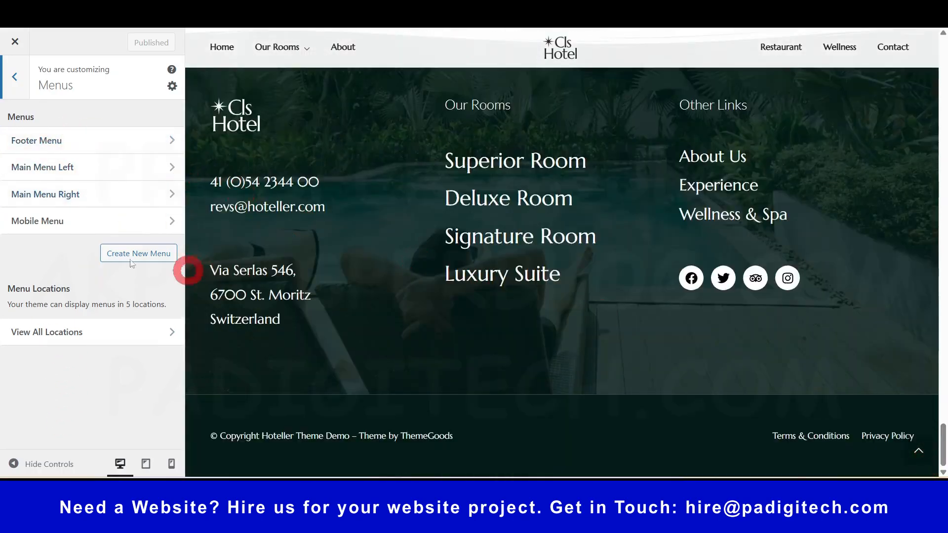
{"action": "left_click", "coordinate": [85, 142]}
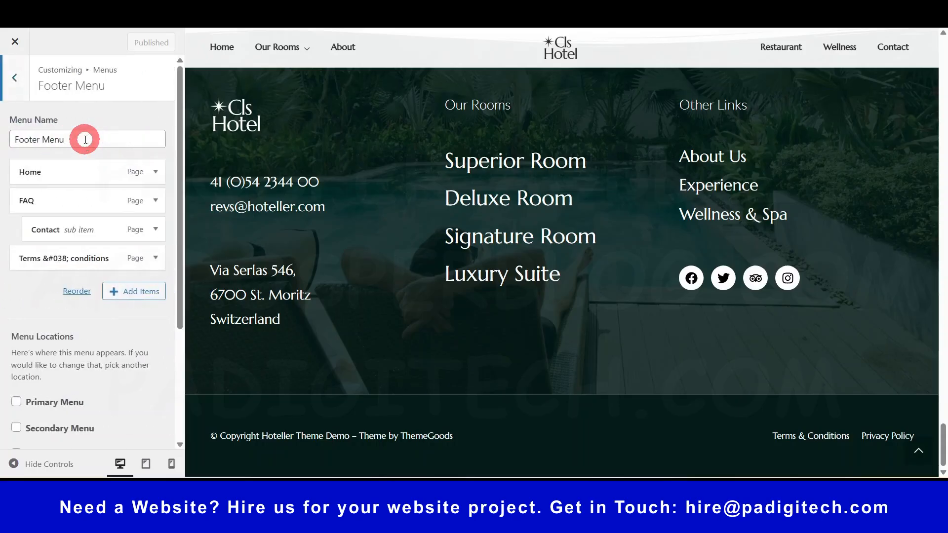
{"action": "scroll", "coordinate": [85, 341], "scroll_direction": "down", "scroll_amount": 5}
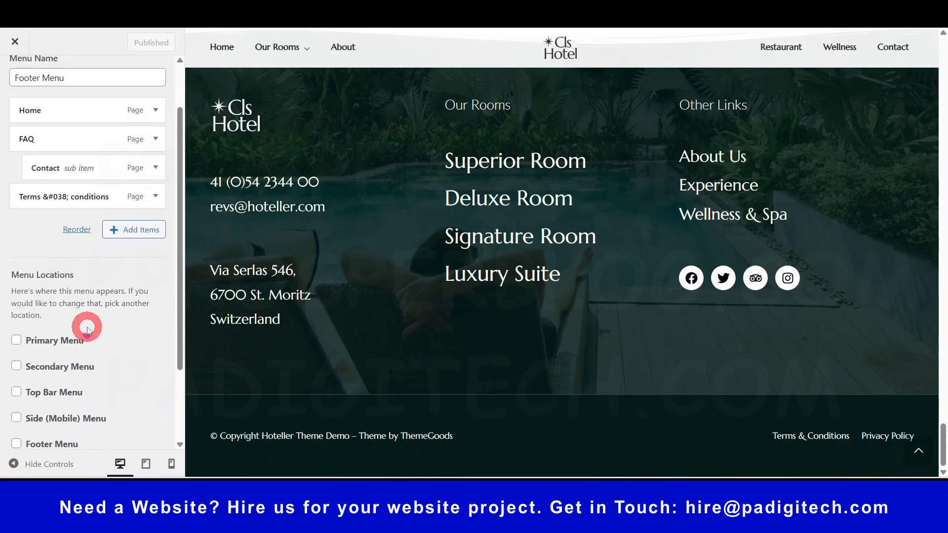
{"action": "scroll", "coordinate": [62, 336], "scroll_direction": "up", "scroll_amount": 6}
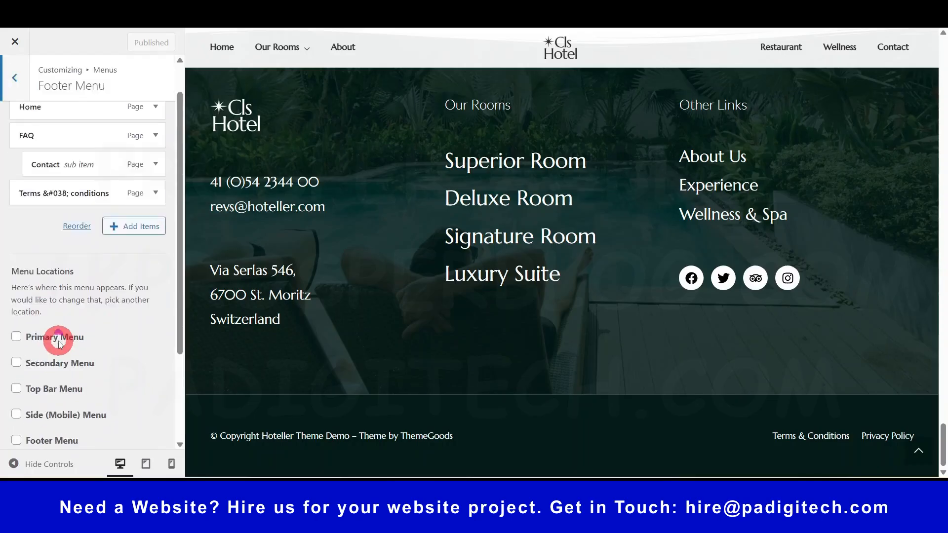
{"action": "left_click", "coordinate": [20, 78]}
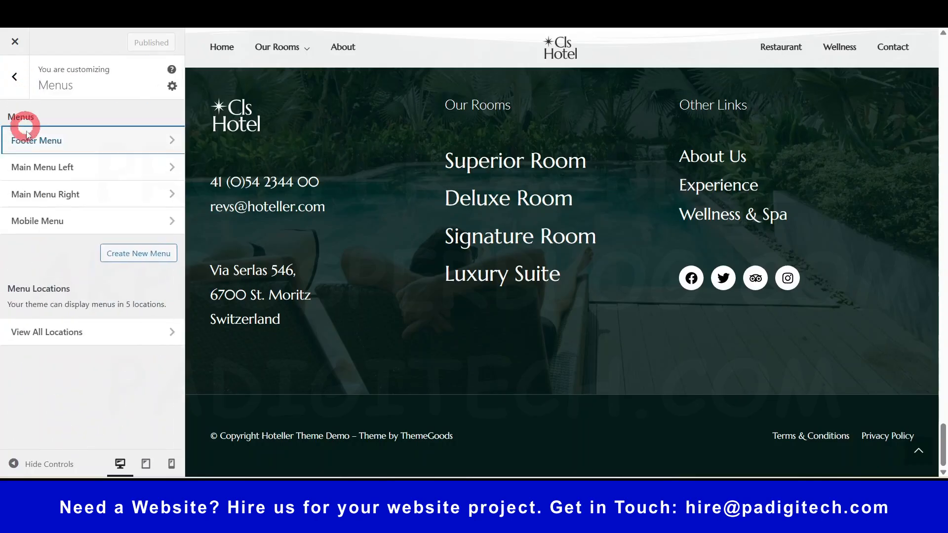
Assign Main Menu Left to the Secondary Menu location and return to the list of menus.
{"action": "left_click", "coordinate": [49, 166]}
{"action": "scroll", "coordinate": [80, 307], "scroll_direction": "down", "scroll_amount": 6}
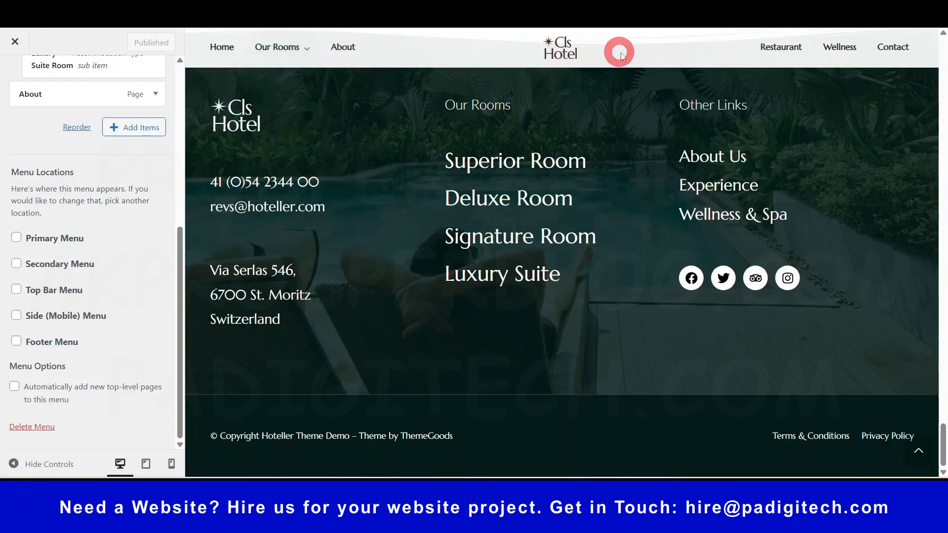
{"action": "scroll", "coordinate": [59, 246], "scroll_direction": "up", "scroll_amount": 6}
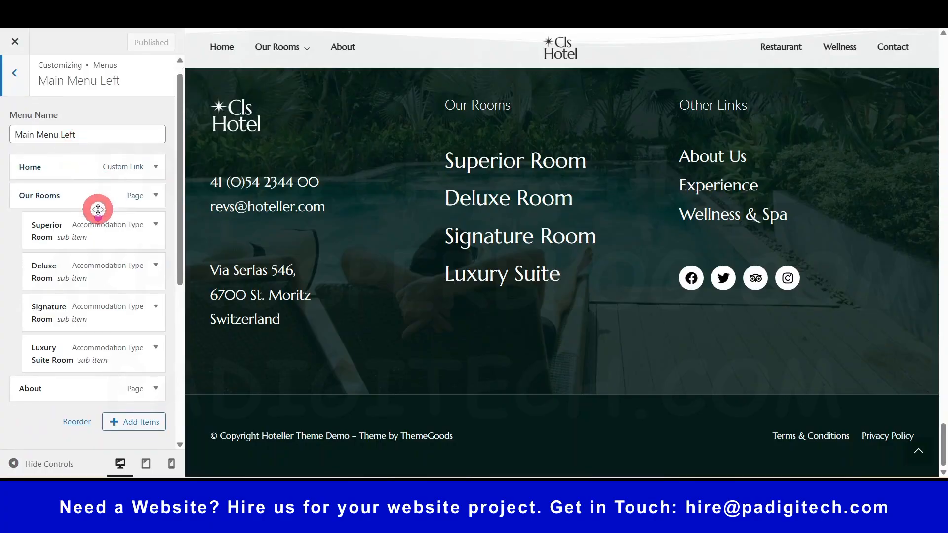
{"action": "scroll", "coordinate": [97, 209], "scroll_direction": "down", "scroll_amount": 6}
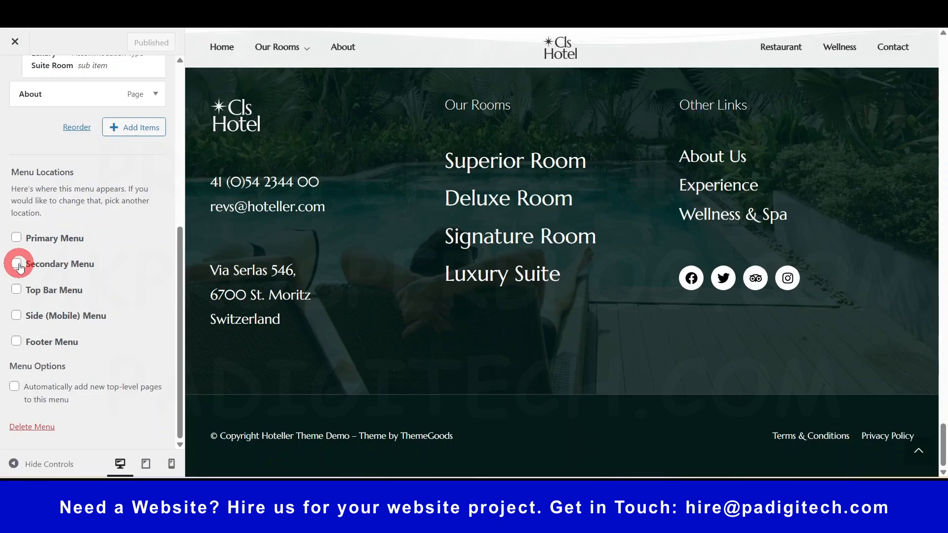
{"action": "left_click", "coordinate": [16, 263]}
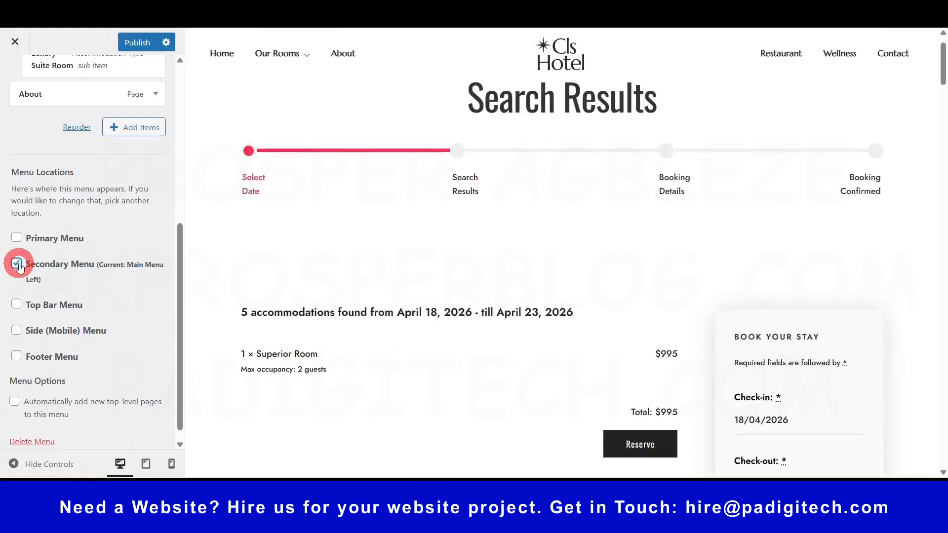
{"action": "scroll", "coordinate": [84, 260], "scroll_direction": "up", "scroll_amount": 6}
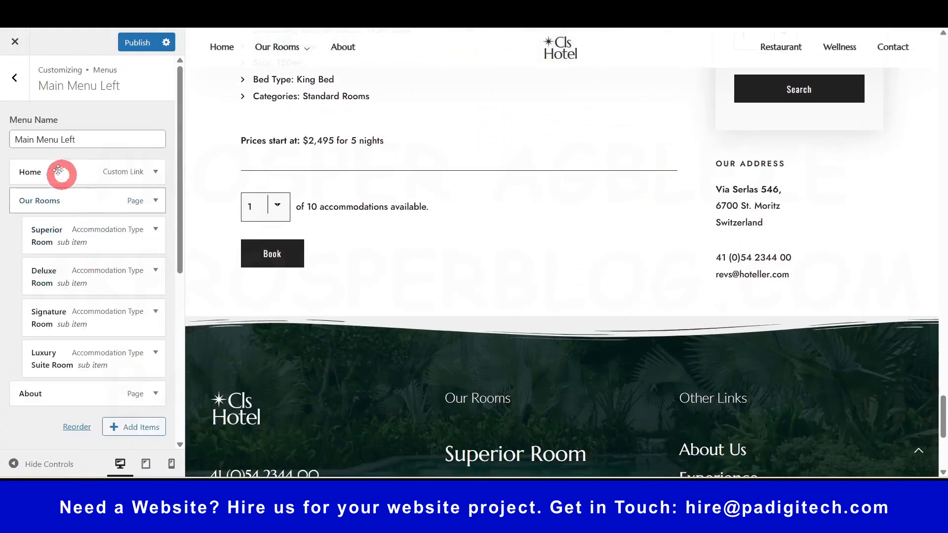
{"action": "left_click", "coordinate": [23, 83]}
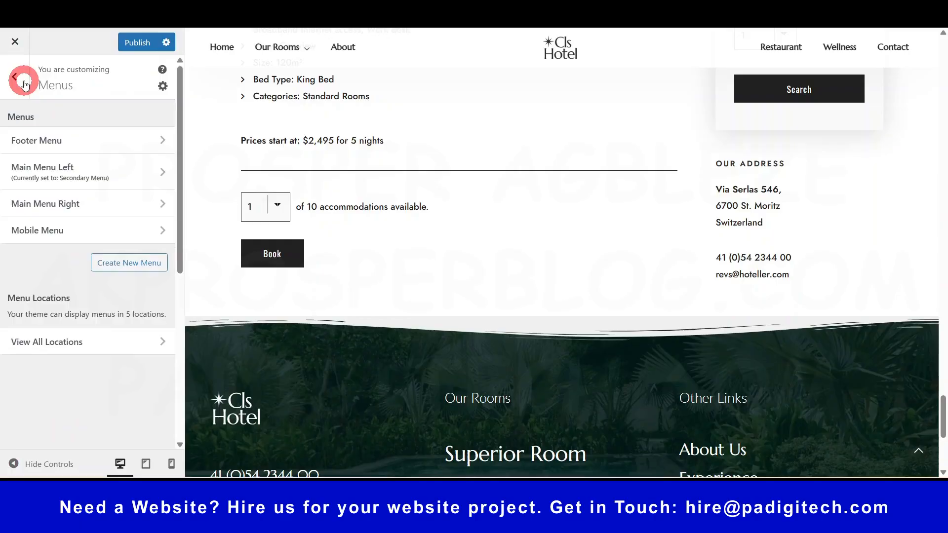
Assign Main Menu Right to the Primary Menu location and publish the menu changes.
{"action": "left_click", "coordinate": [71, 208]}
{"action": "scroll", "coordinate": [70, 316], "scroll_direction": "down", "scroll_amount": 5}
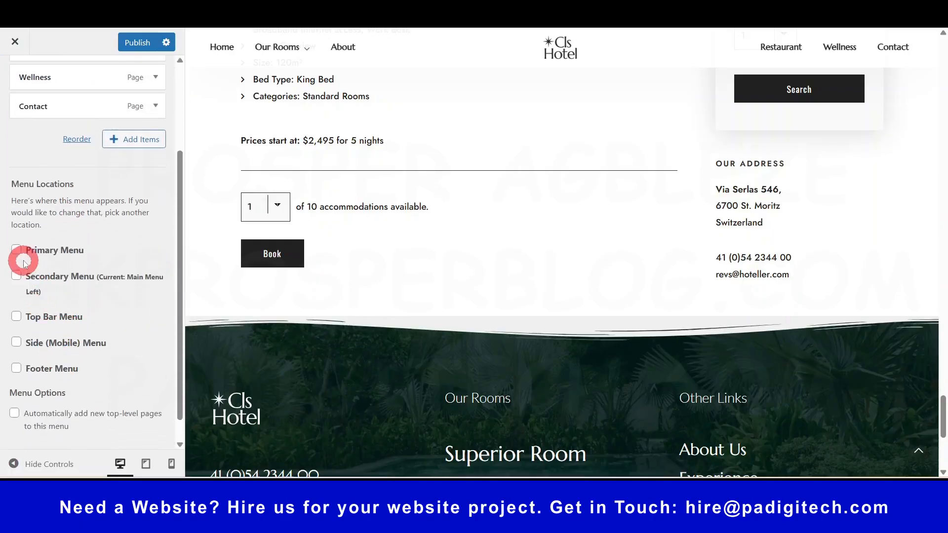
{"action": "left_click", "coordinate": [17, 250]}
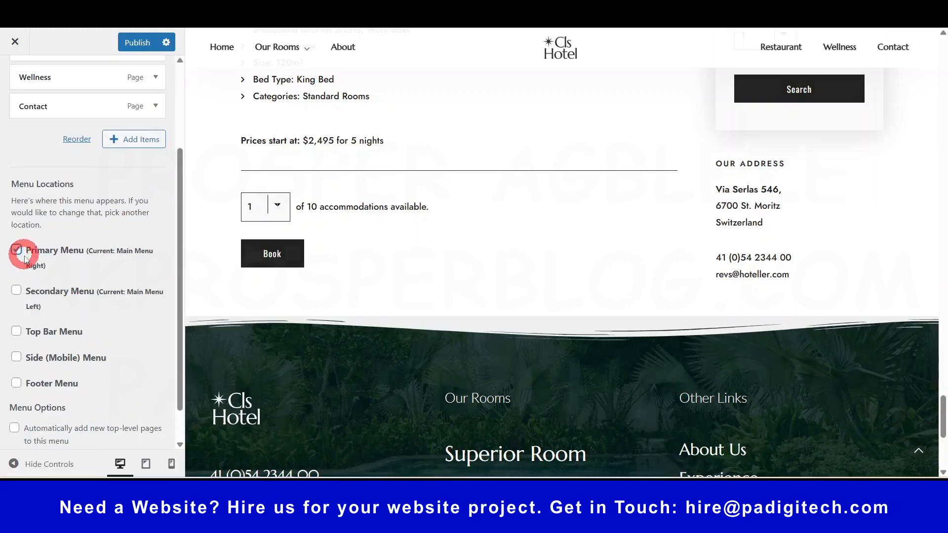
{"action": "scroll", "coordinate": [140, 302], "scroll_direction": "down", "scroll_amount": 1}
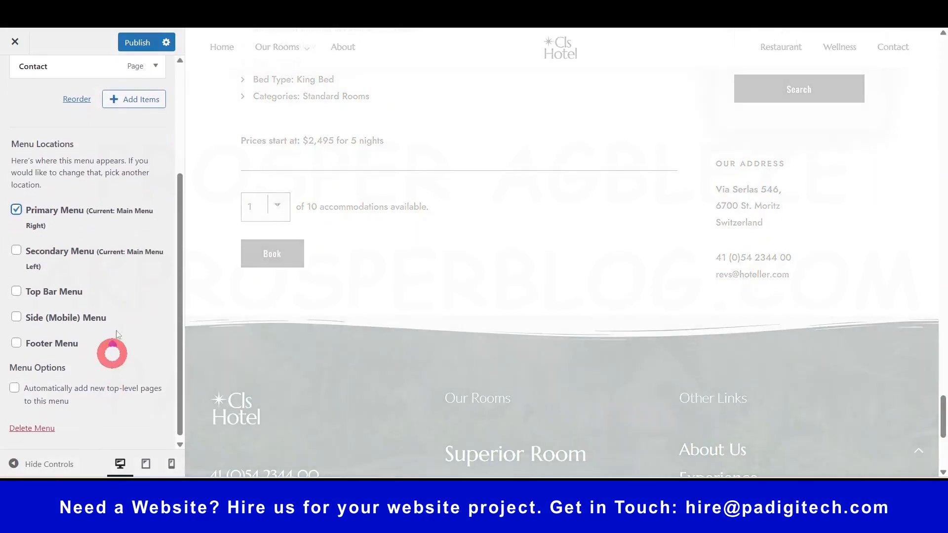
{"action": "scroll", "coordinate": [112, 351], "scroll_direction": "up", "scroll_amount": 4}
{"action": "left_click", "coordinate": [129, 41]}
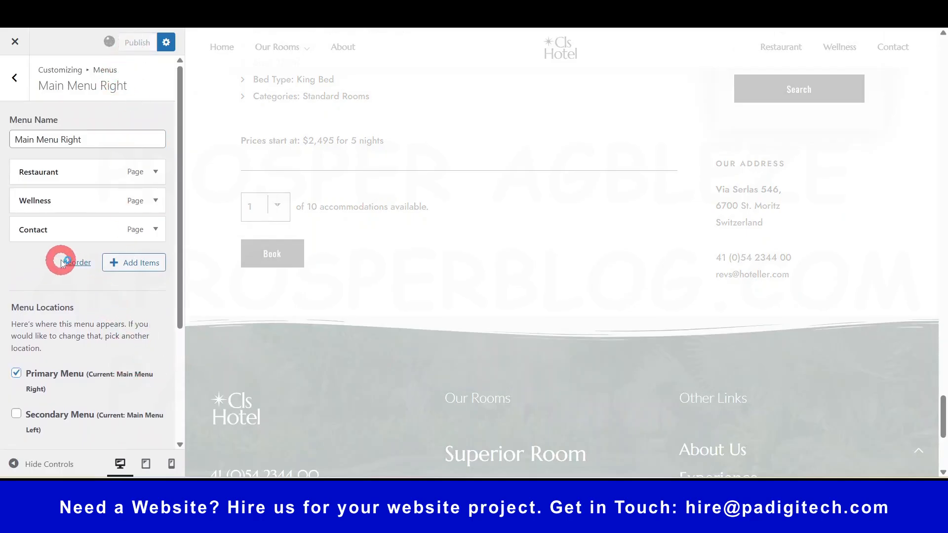
{"action": "left_click", "coordinate": [21, 75]}
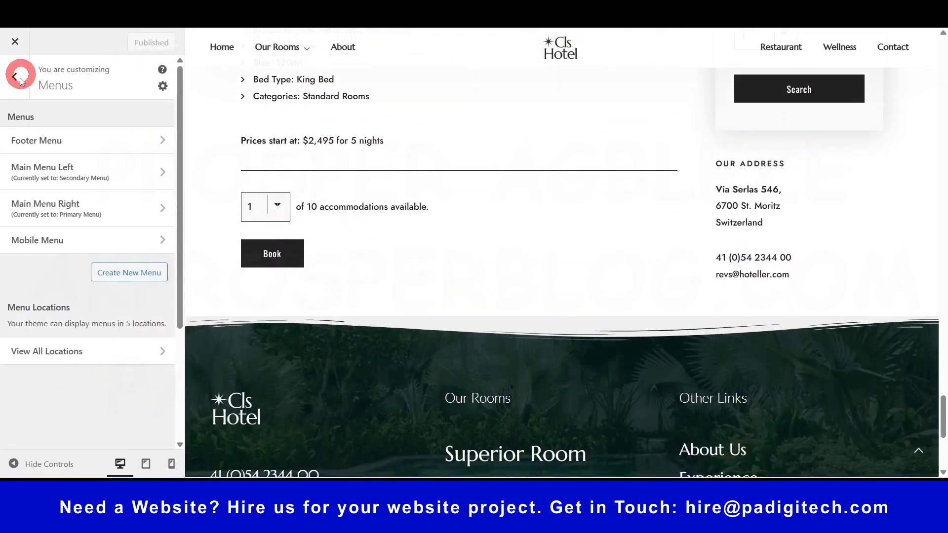
{"action": "left_click", "coordinate": [21, 88]}
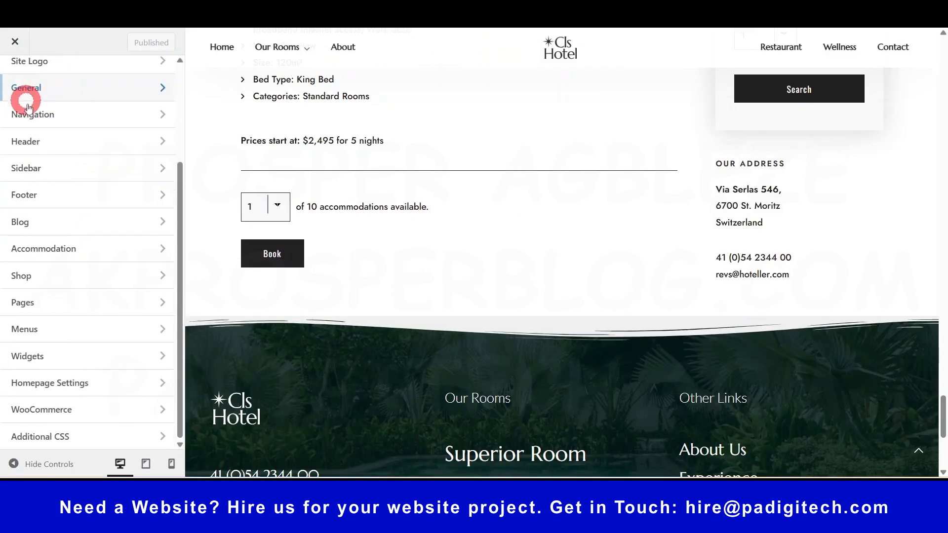
Check which widgets the Reservation Sidebar contains in the Widgets section.
{"action": "left_click", "coordinate": [67, 356]}
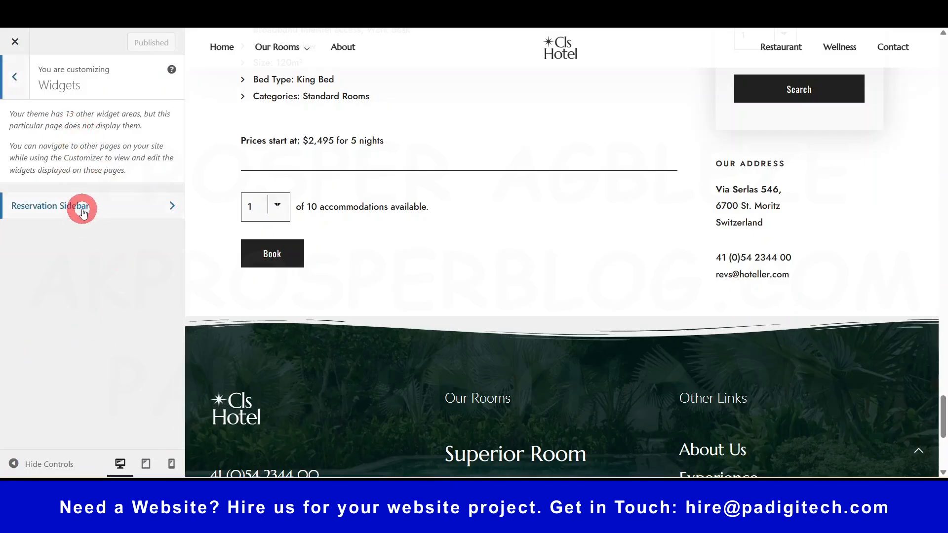
{"action": "left_click", "coordinate": [83, 213]}
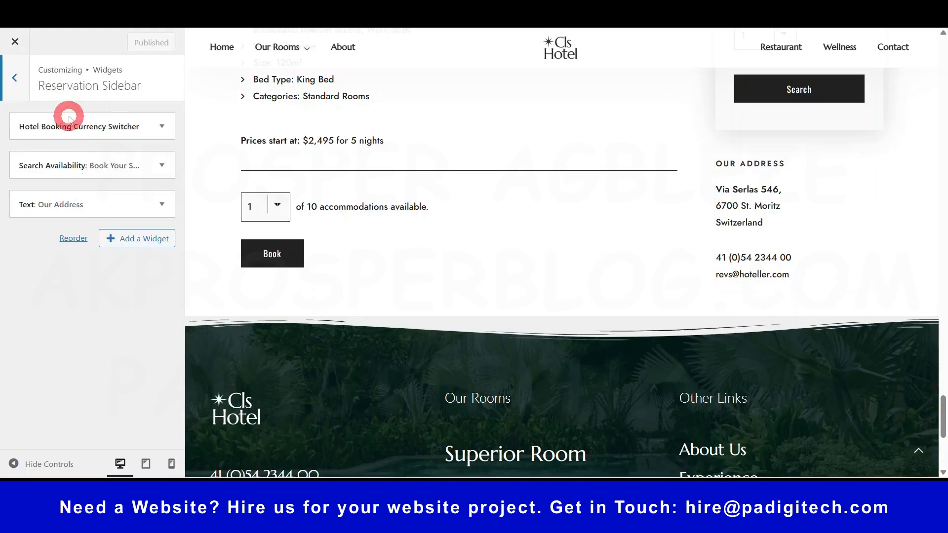
{"action": "left_click", "coordinate": [16, 85]}
{"action": "left_click", "coordinate": [16, 85]}
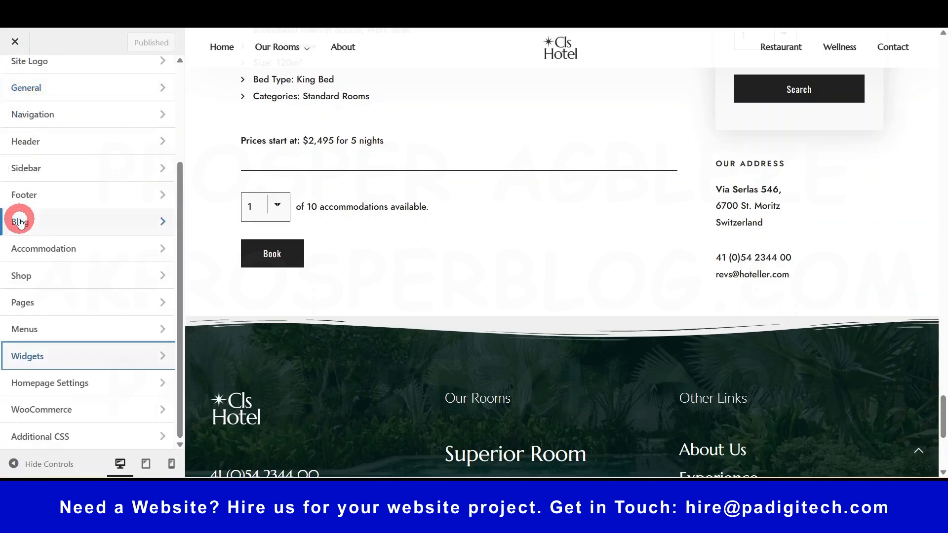
Open the Homepage Settings, and create and publish a new page titled Blog from the admin Pages list.
{"action": "left_click", "coordinate": [68, 389]}
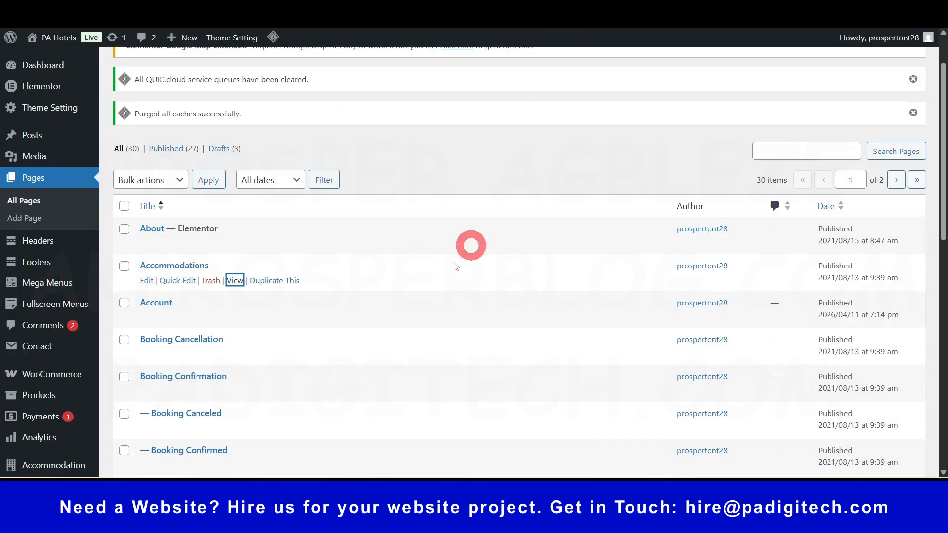
{"action": "scroll", "coordinate": [455, 267], "scroll_direction": "up", "scroll_amount": 2}
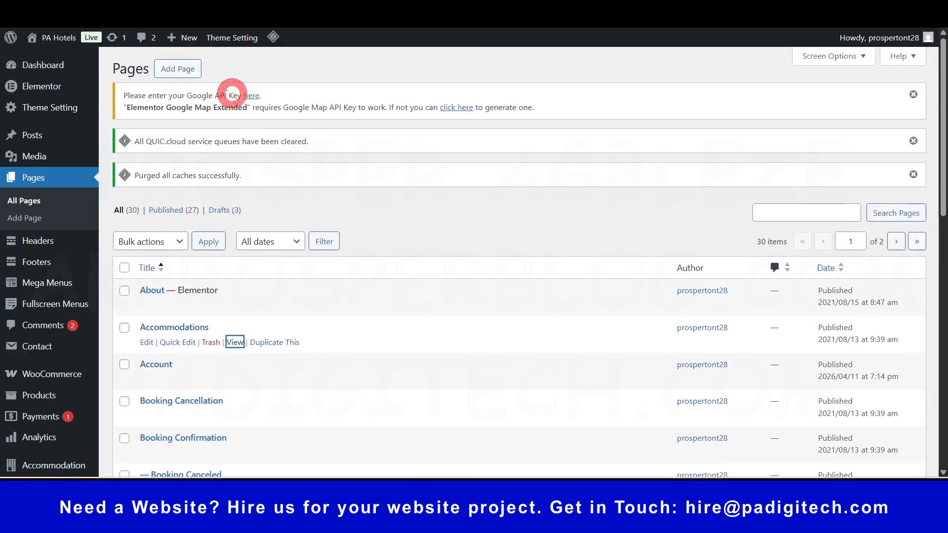
{"action": "left_click", "coordinate": [179, 69]}
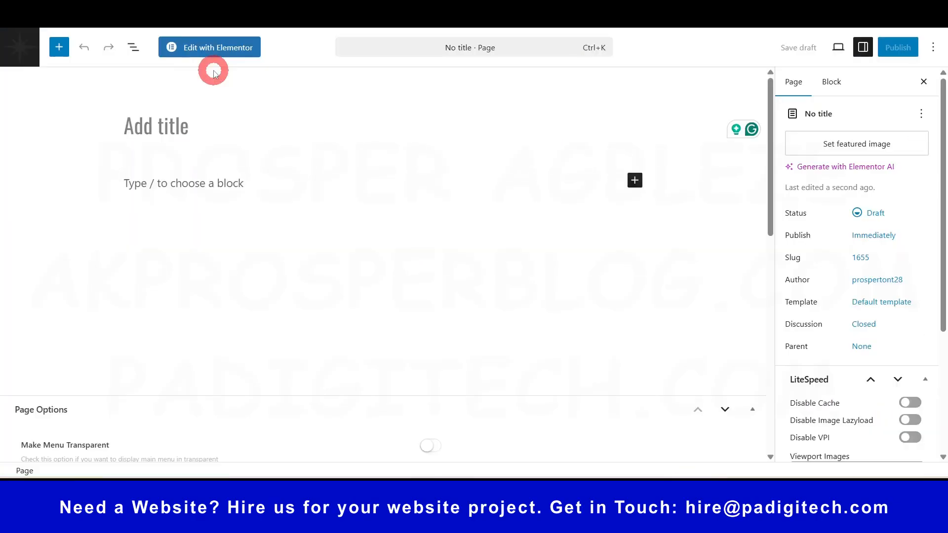
{"action": "type", "text": "Blog"}
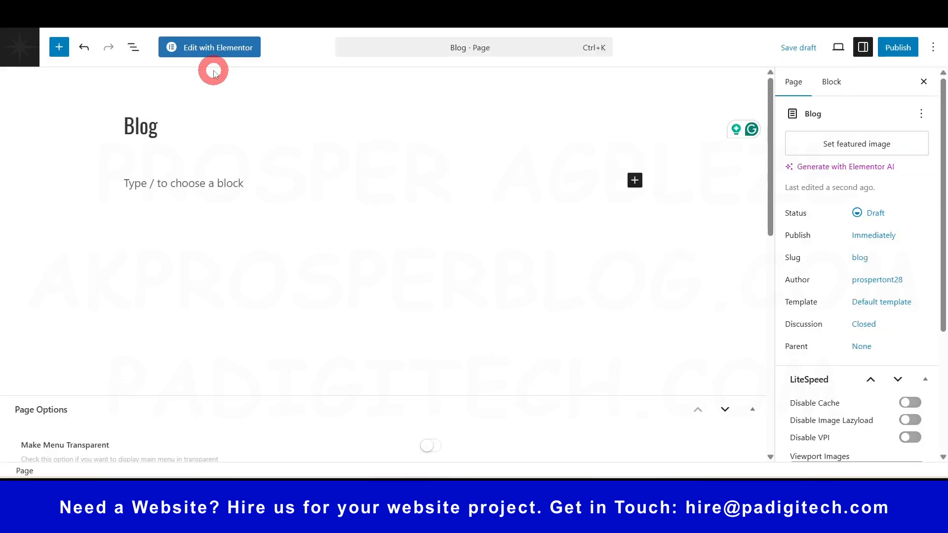
{"action": "left_click", "coordinate": [900, 49]}
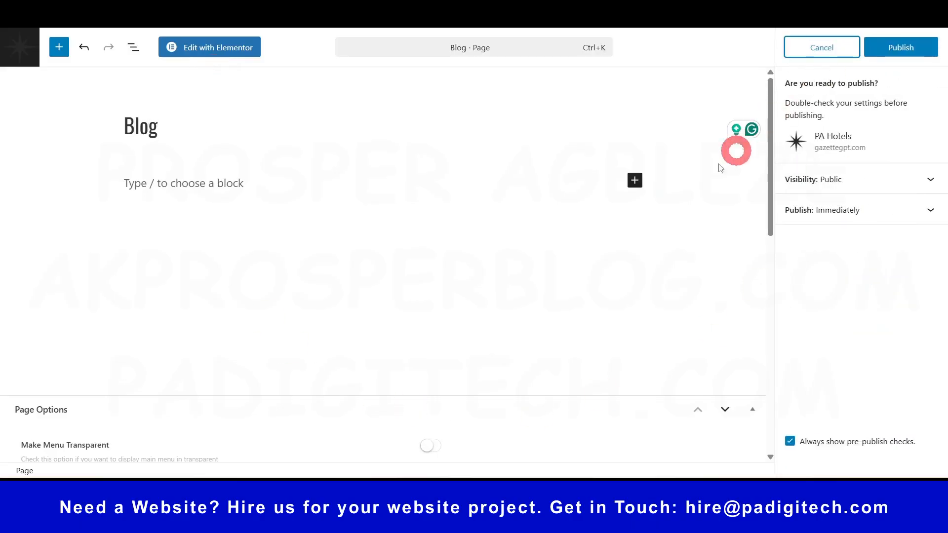
{"action": "left_click", "coordinate": [925, 46]}
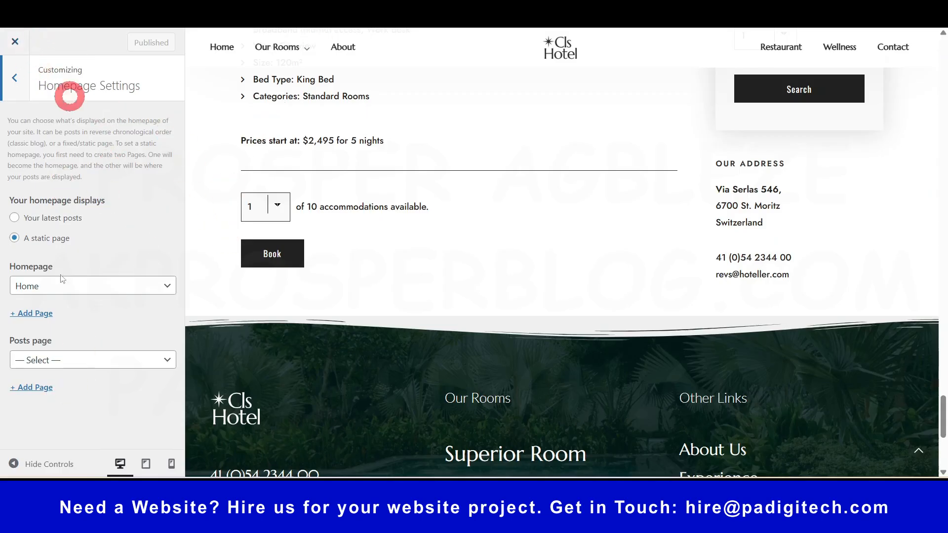
Set the Posts page to Blog in the Homepage Settings and publish the change.
{"action": "left_click", "coordinate": [61, 359]}
{"action": "scroll", "coordinate": [95, 227], "scroll_direction": "down", "scroll_amount": 3}
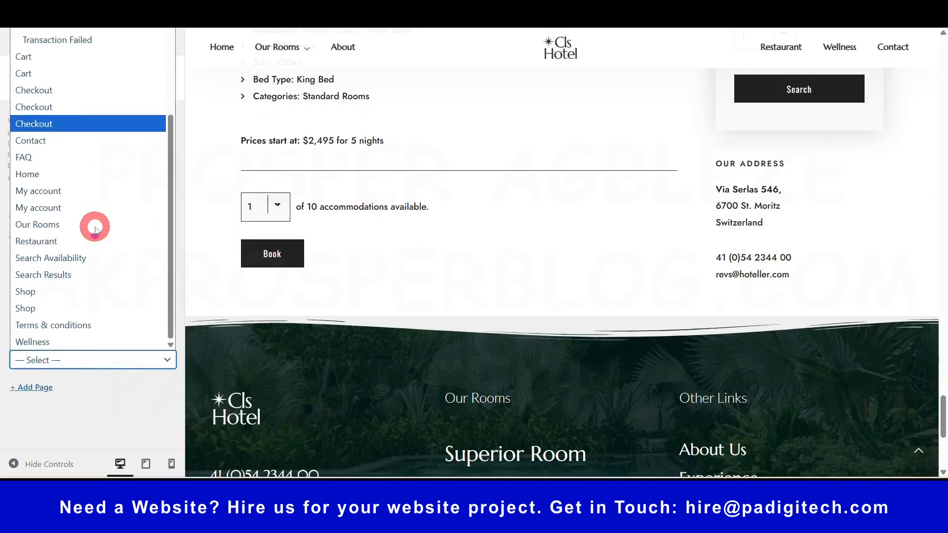
{"action": "scroll", "coordinate": [95, 225], "scroll_direction": "up", "scroll_amount": 3}
{"action": "left_click", "coordinate": [99, 421]}
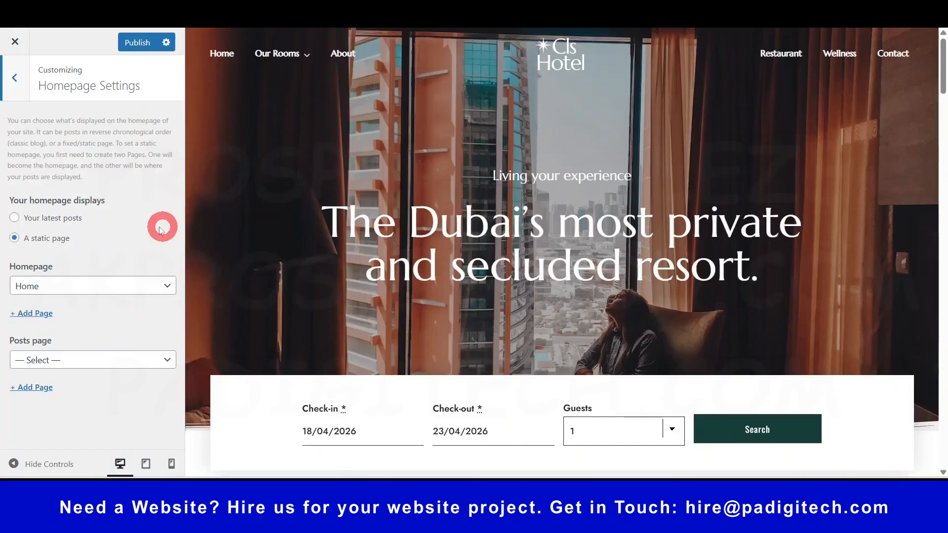
{"action": "left_click", "coordinate": [43, 362]}
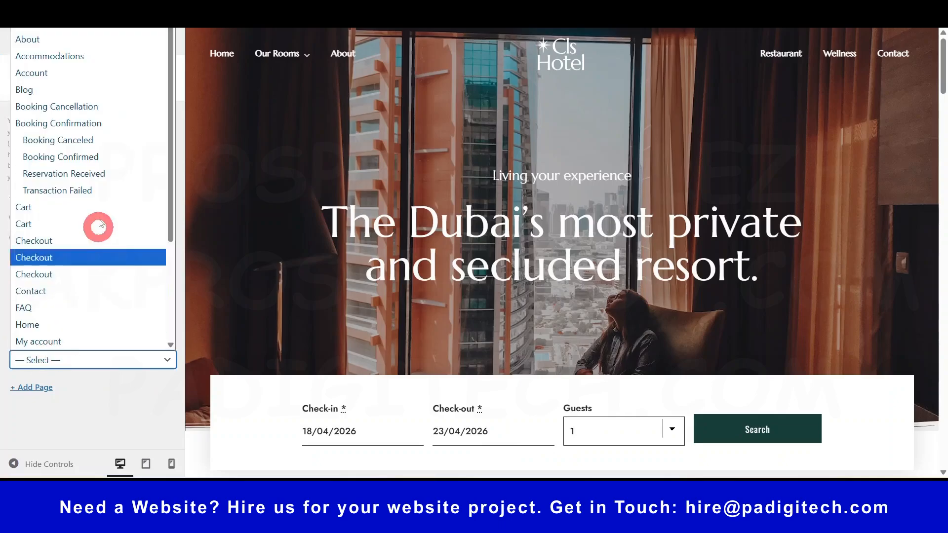
{"action": "left_click", "coordinate": [54, 89]}
{"action": "left_click", "coordinate": [140, 44]}
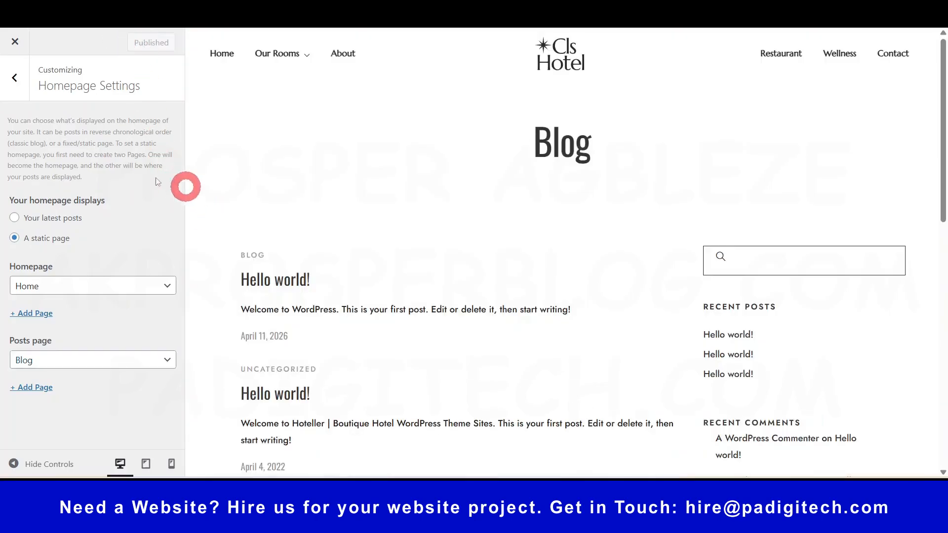
Review the post listing in the Blog page preview and open the Blog section of the customizer.
{"action": "scroll", "coordinate": [540, 239], "scroll_direction": "down", "scroll_amount": 3}
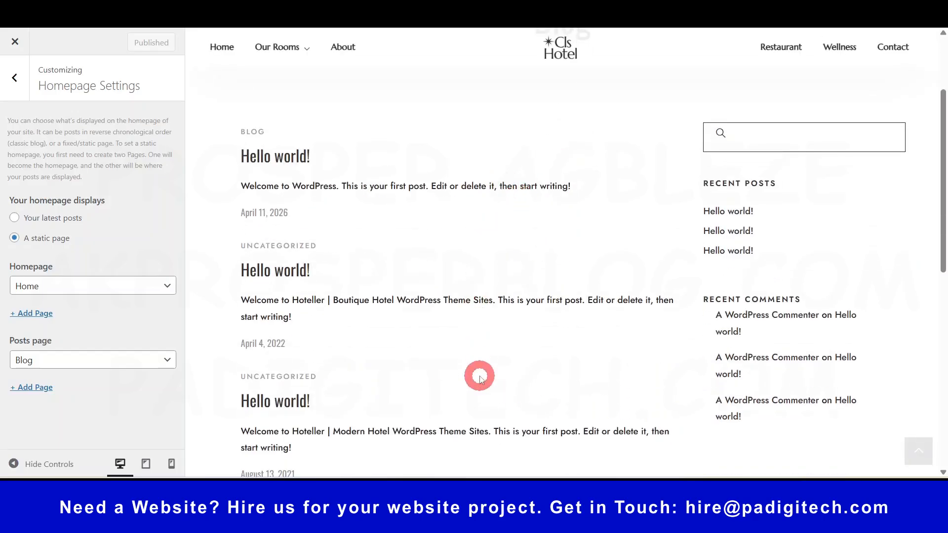
{"action": "scroll", "coordinate": [476, 351], "scroll_direction": "down", "scroll_amount": 5}
{"action": "scroll", "coordinate": [475, 351], "scroll_direction": "up", "scroll_amount": 7}
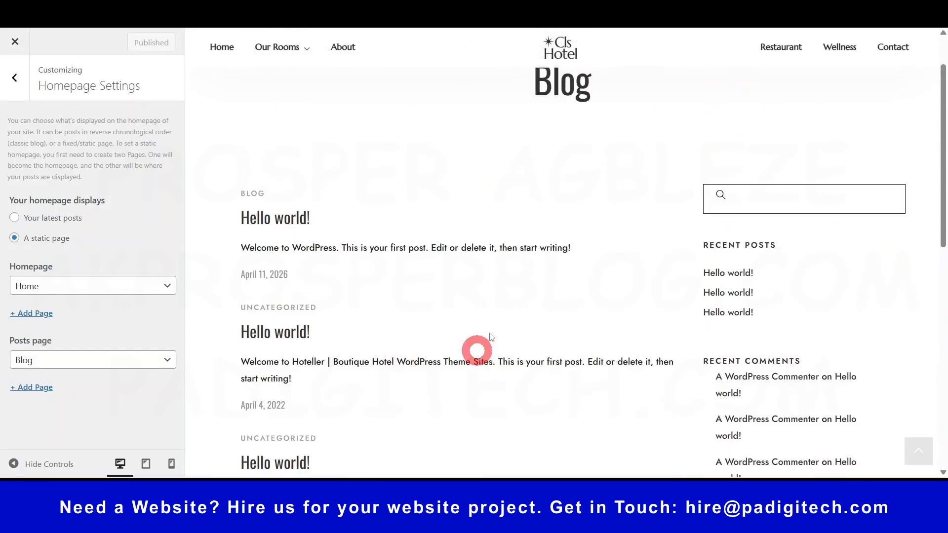
{"action": "left_click", "coordinate": [21, 78]}
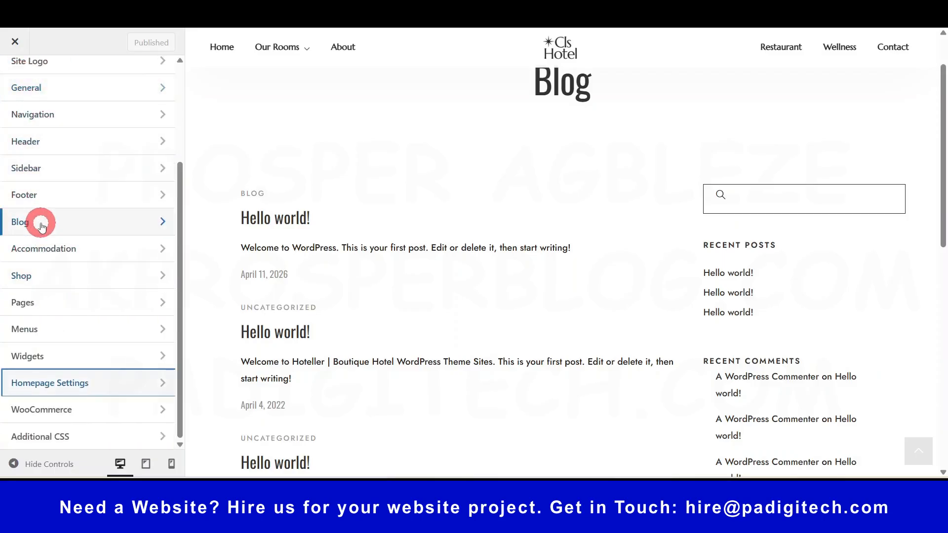
{"action": "left_click", "coordinate": [41, 226]}
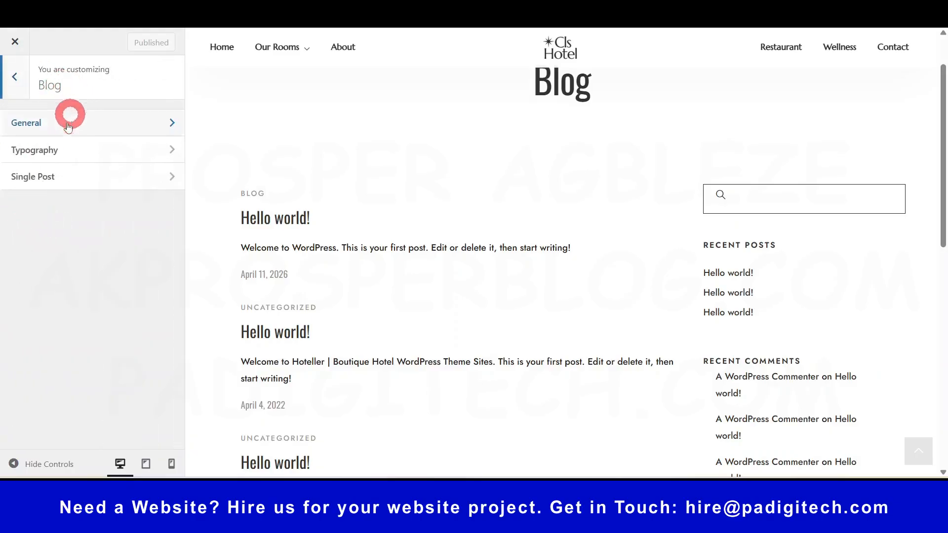
Review the Blog section's General layout settings and return to the main customizer list.
{"action": "left_click", "coordinate": [73, 121]}
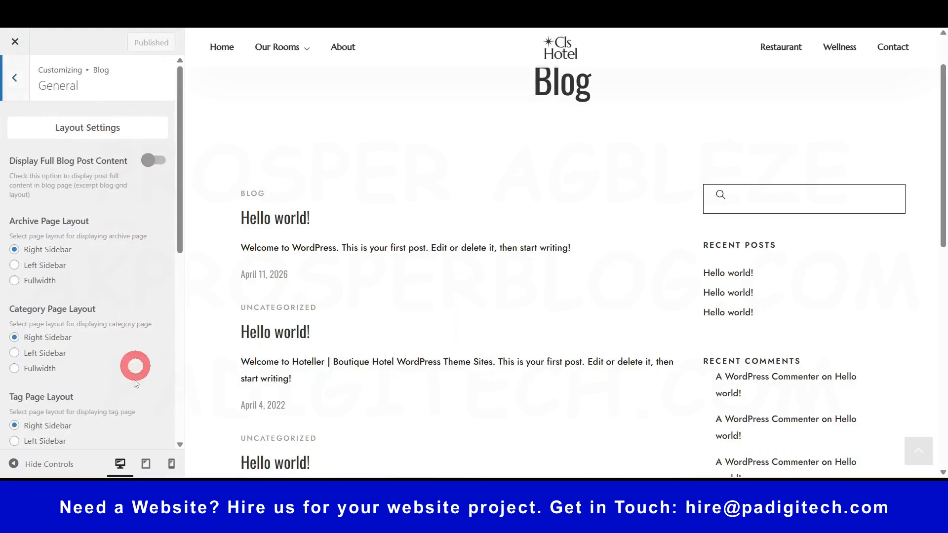
{"action": "scroll", "coordinate": [476, 321], "scroll_direction": "down", "scroll_amount": 3}
{"action": "scroll", "coordinate": [285, 158], "scroll_direction": "up", "scroll_amount": 5}
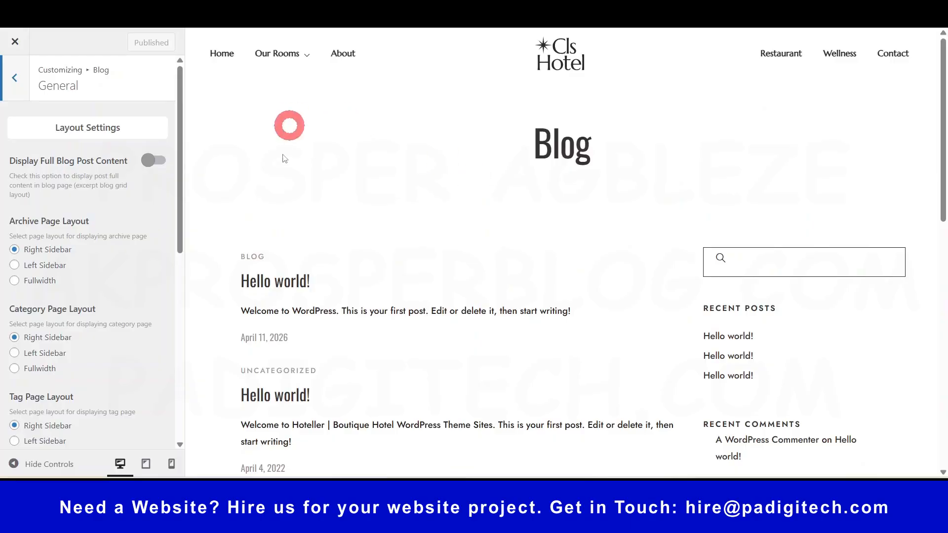
{"action": "left_click", "coordinate": [14, 84]}
{"action": "left_click", "coordinate": [13, 83]}
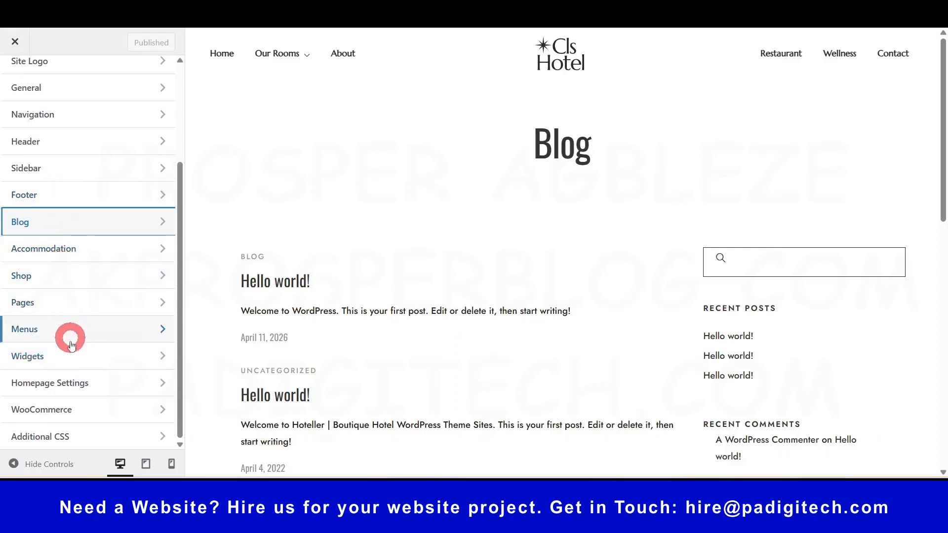
Look over the WooCommerce and Additional CSS sections of the customizer and return to its main list.
{"action": "left_click", "coordinate": [73, 417]}
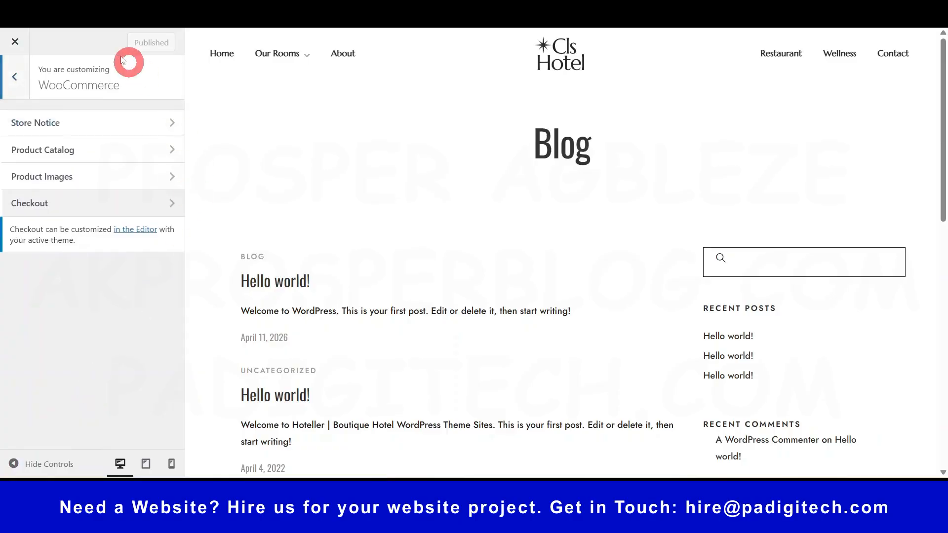
{"action": "left_click", "coordinate": [12, 77]}
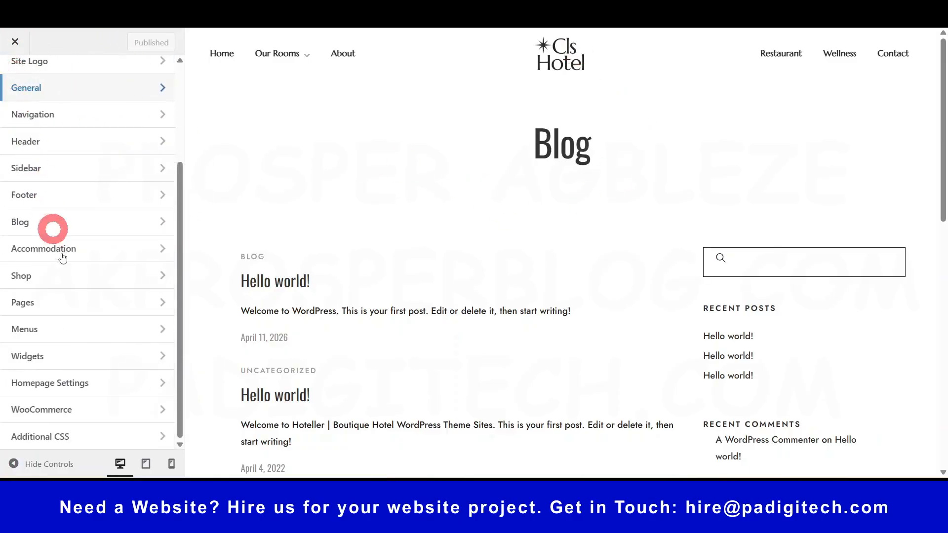
{"action": "left_click", "coordinate": [63, 437]}
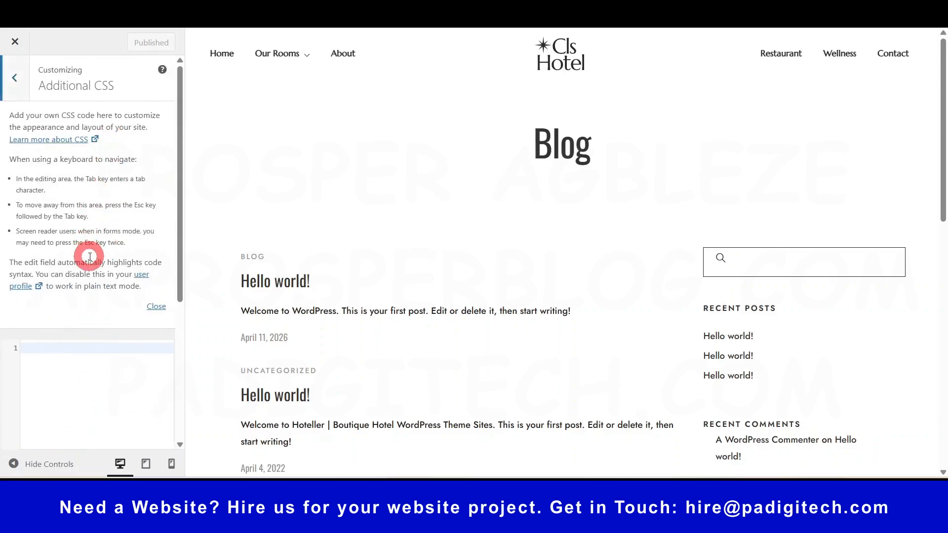
{"action": "scroll", "coordinate": [91, 257], "scroll_direction": "down", "scroll_amount": 1}
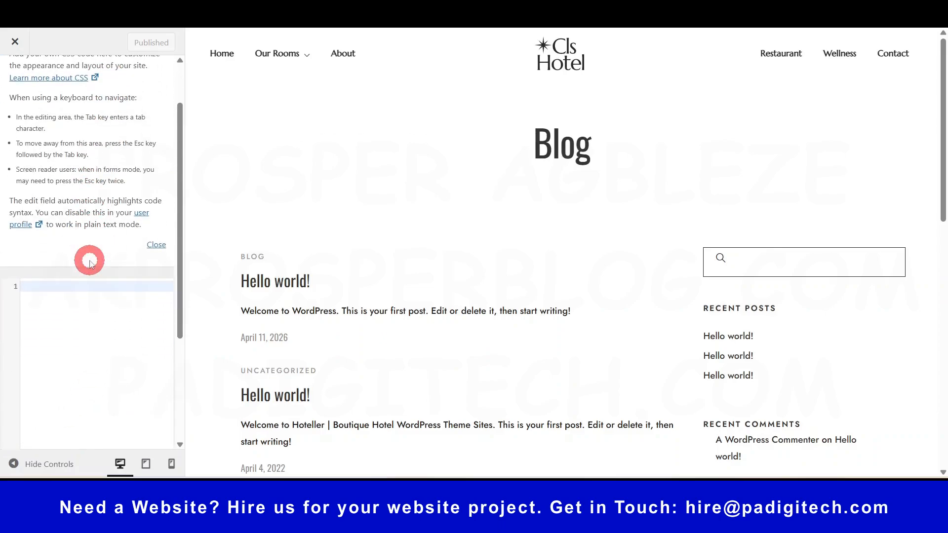
{"action": "scroll", "coordinate": [105, 313], "scroll_direction": "down", "scroll_amount": 3}
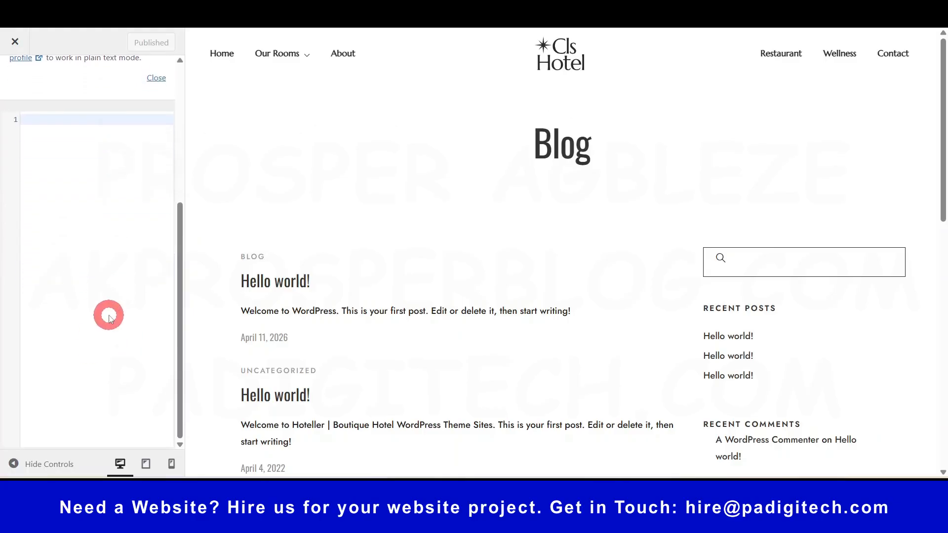
{"action": "scroll", "coordinate": [110, 313], "scroll_direction": "up", "scroll_amount": 4}
{"action": "left_click", "coordinate": [21, 79]}
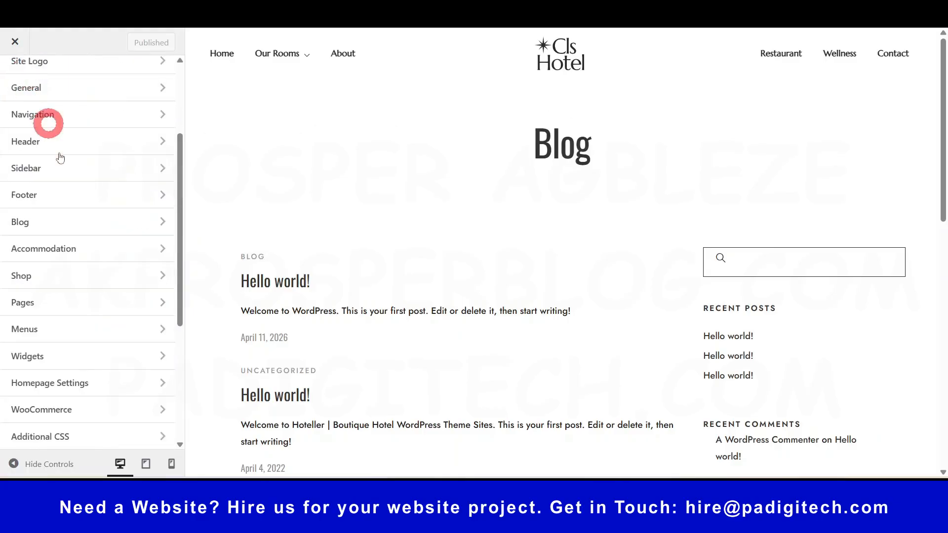
{"action": "scroll", "coordinate": [84, 275], "scroll_direction": "up", "scroll_amount": 3}
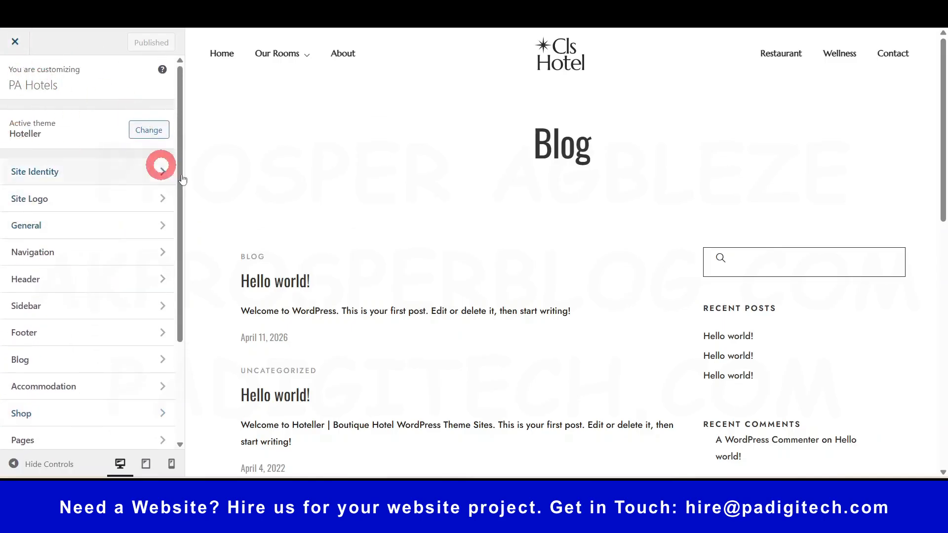
Close the customizer and open the Widgets page under Appearance in the admin dashboard.
{"action": "left_click", "coordinate": [16, 42]}
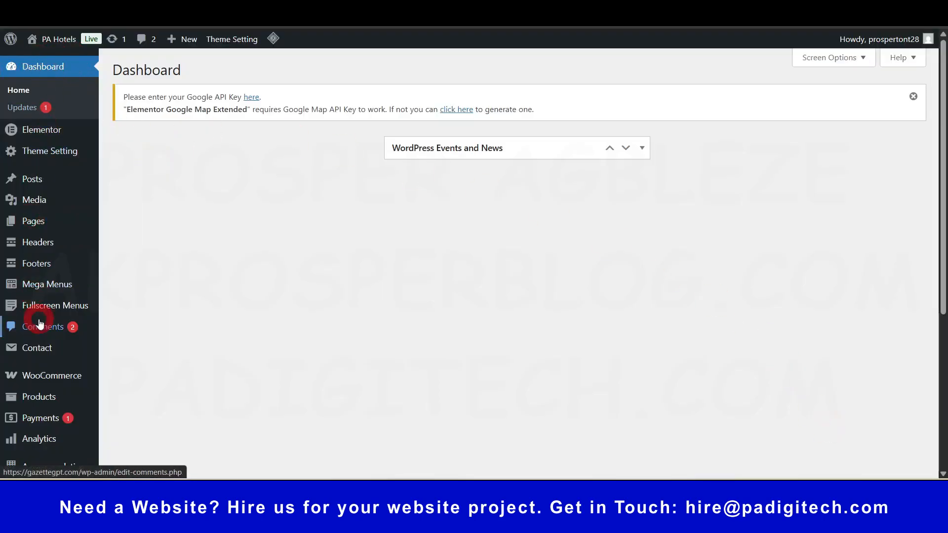
{"action": "scroll", "coordinate": [37, 341], "scroll_direction": "down", "scroll_amount": 5}
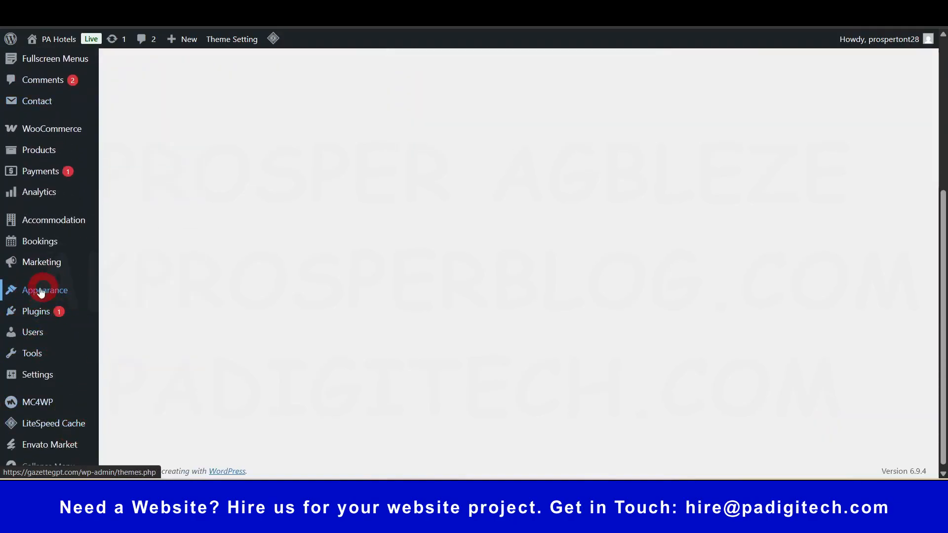
{"action": "mouse_move", "coordinate": [29, 292]}
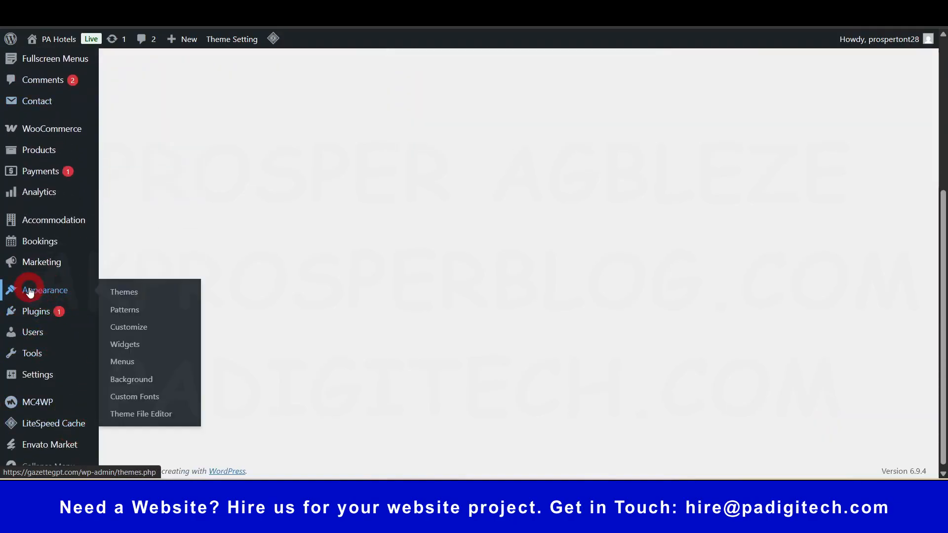
{"action": "left_click", "coordinate": [137, 345]}
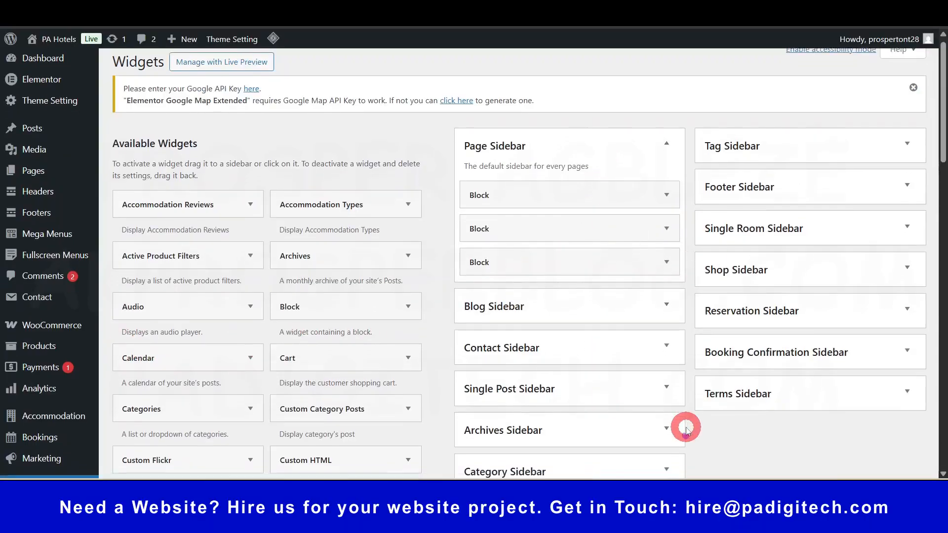
Collapse the Page Sidebar and expand the Blog Sidebar to check which widgets it contains.
{"action": "scroll", "coordinate": [686, 428], "scroll_direction": "down", "scroll_amount": 1}
{"action": "scroll", "coordinate": [645, 227], "scroll_direction": "up", "scroll_amount": 1}
{"action": "left_click", "coordinate": [667, 153]}
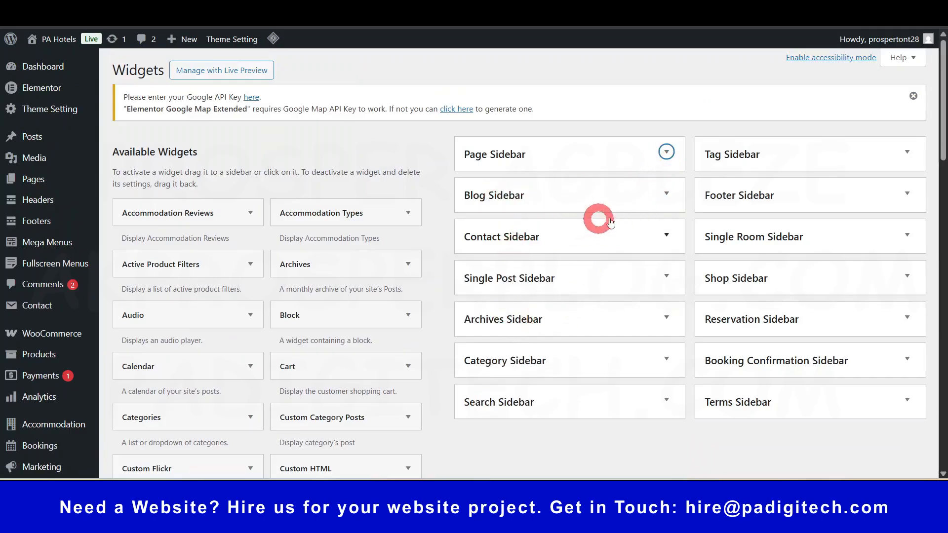
{"action": "left_click", "coordinate": [664, 193]}
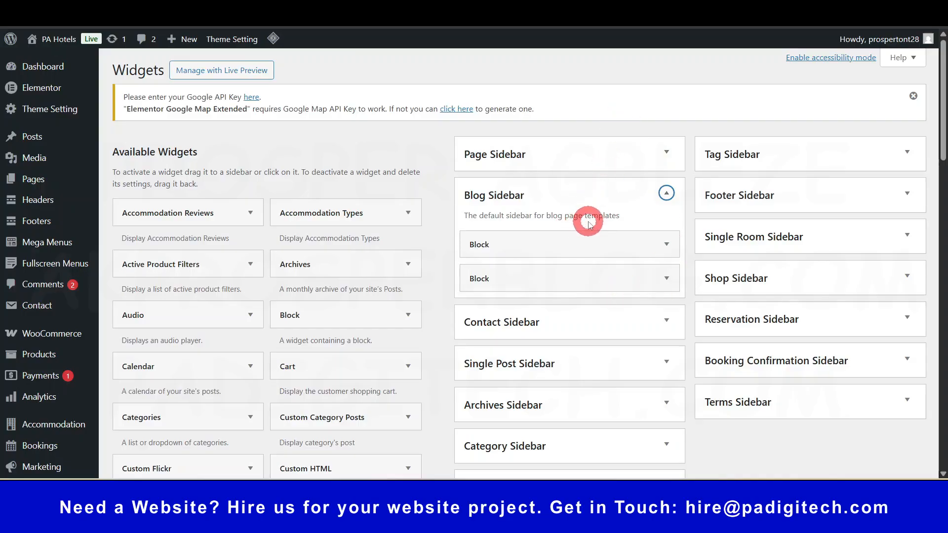
{"action": "left_click", "coordinate": [510, 359]}
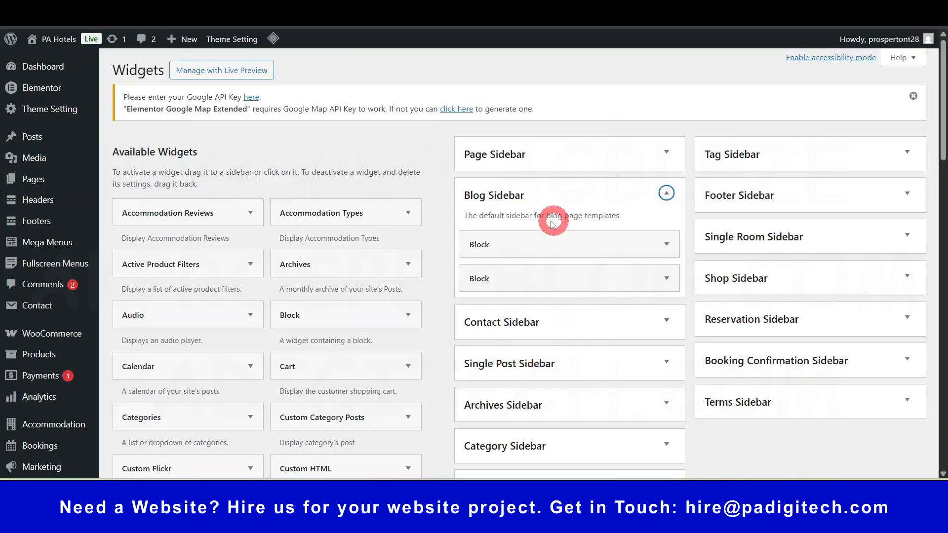
Inspect the block HTML of both Block widgets in the Blog Sidebar, then collapse them.
{"action": "left_click", "coordinate": [569, 251]}
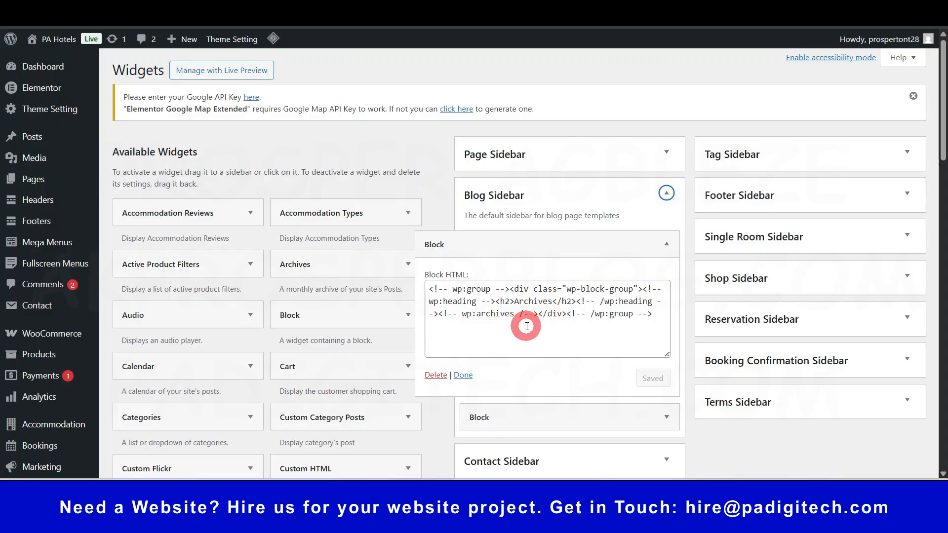
{"action": "left_click", "coordinate": [556, 325]}
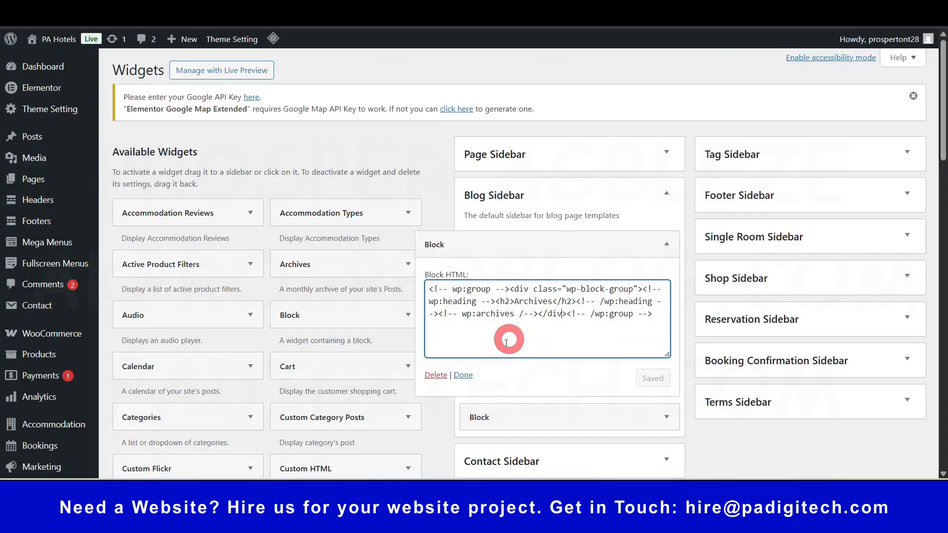
{"action": "left_click", "coordinate": [666, 245]}
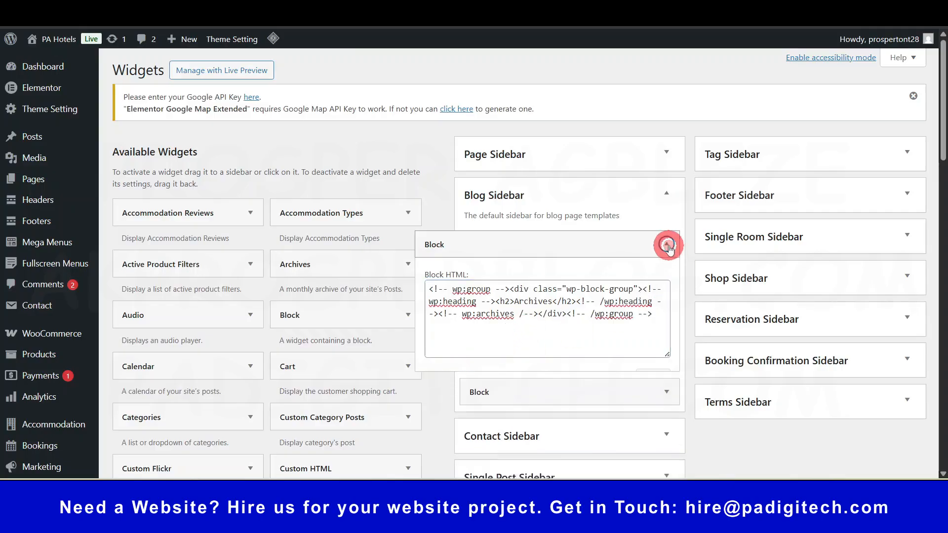
{"action": "left_click", "coordinate": [667, 279]}
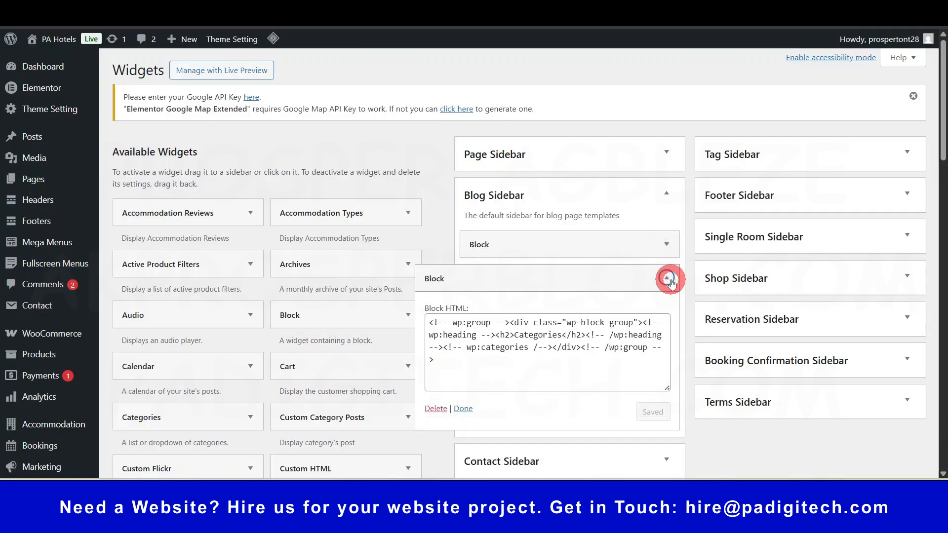
{"action": "left_click", "coordinate": [581, 365]}
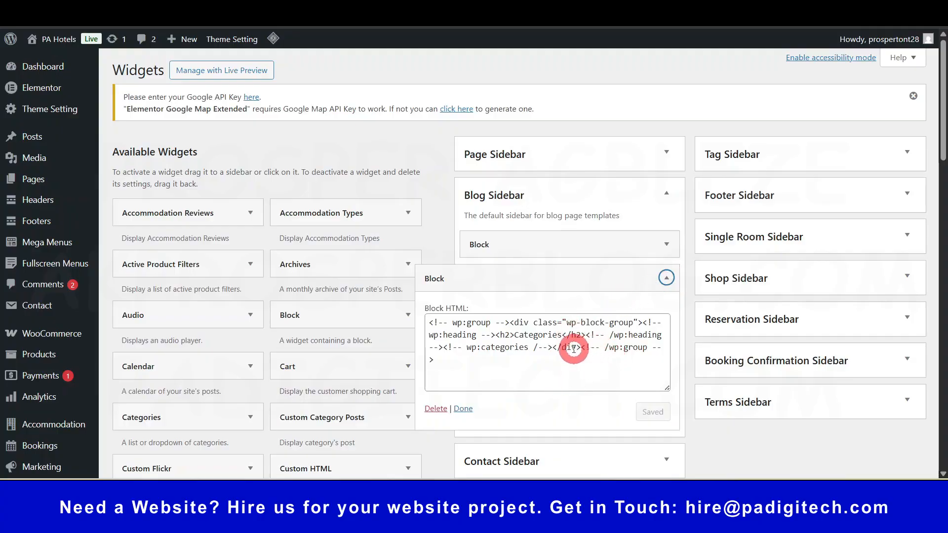
{"action": "left_click_drag", "start_coordinate": [514, 335], "coordinate": [571, 335]}
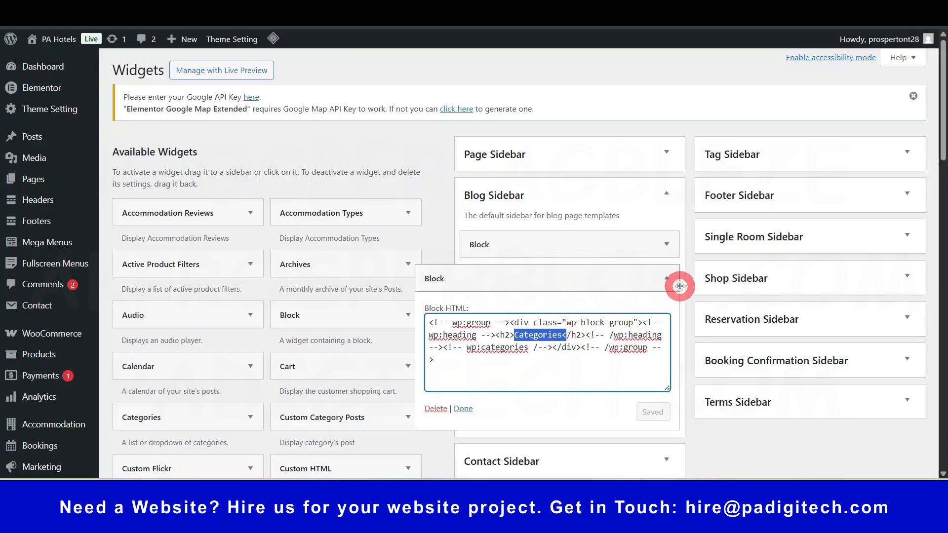
{"action": "left_click", "coordinate": [665, 285]}
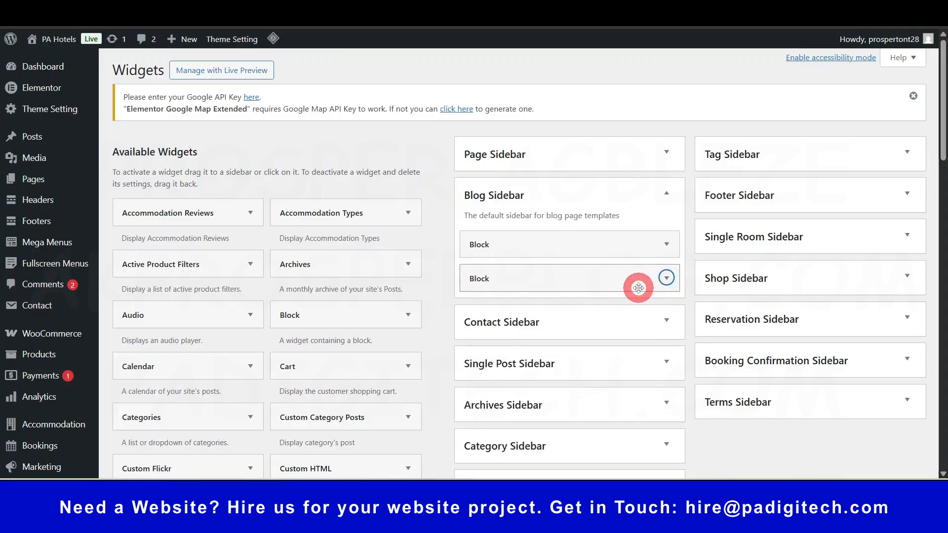
Expand the Search Sidebar to check whether it contains any widgets.
{"action": "scroll", "coordinate": [642, 296], "scroll_direction": "down", "scroll_amount": 3}
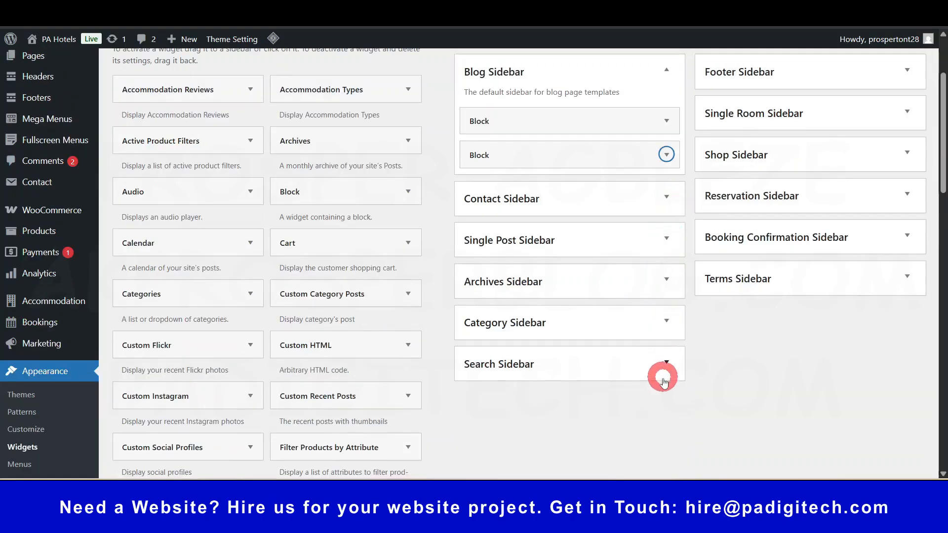
{"action": "left_click", "coordinate": [668, 364]}
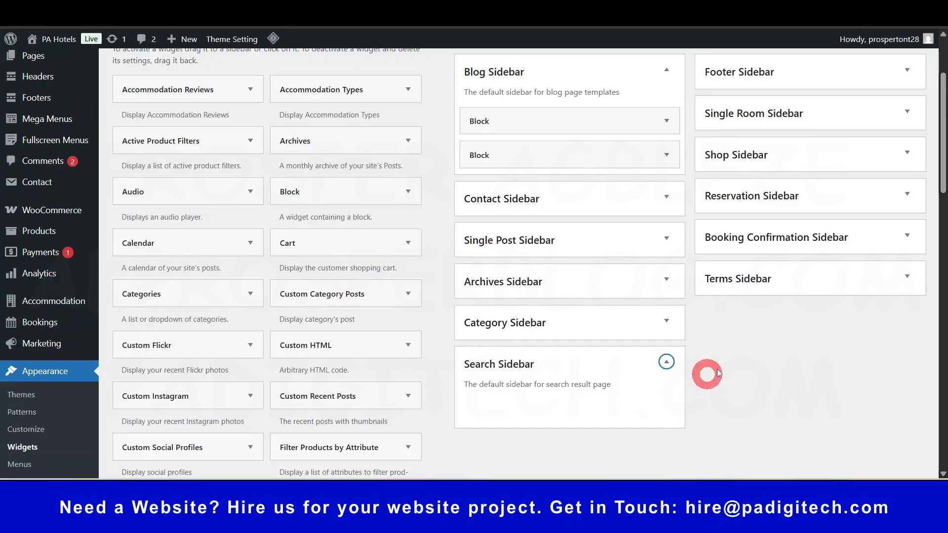
{"action": "scroll", "coordinate": [776, 277], "scroll_direction": "up", "scroll_amount": 1}
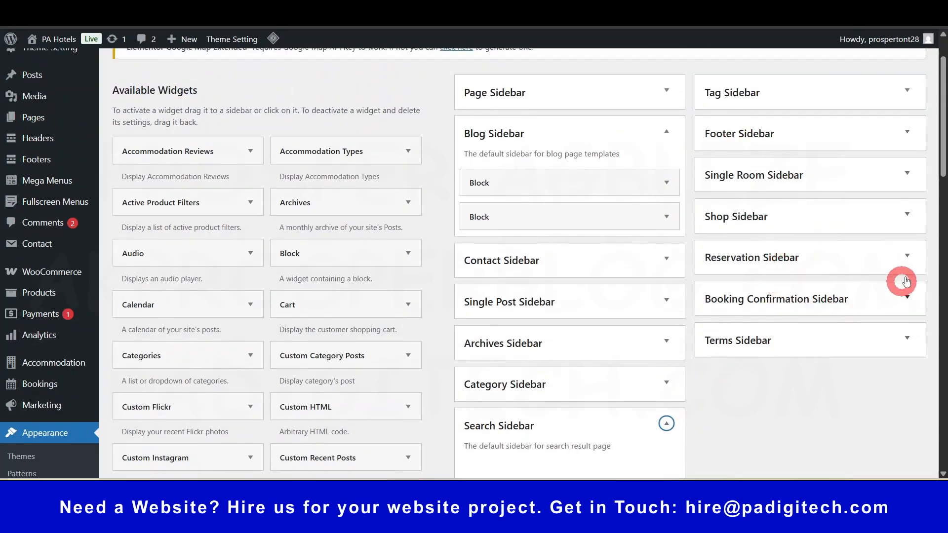
Examine the Hotel Booking Currency Switcher and Our Address text widgets in the Reservation Sidebar, and recheck the Search Sidebar.
{"action": "left_click", "coordinate": [905, 255]}
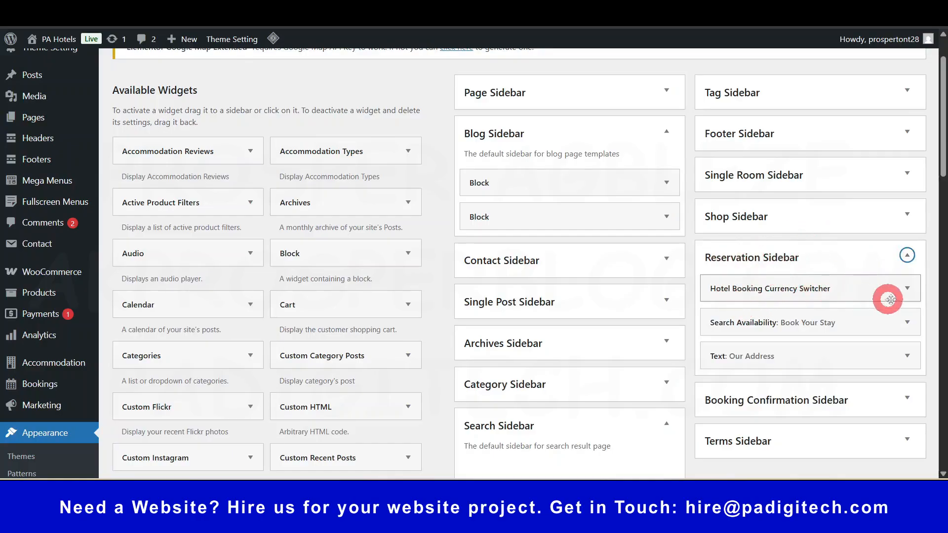
{"action": "left_click", "coordinate": [907, 289]}
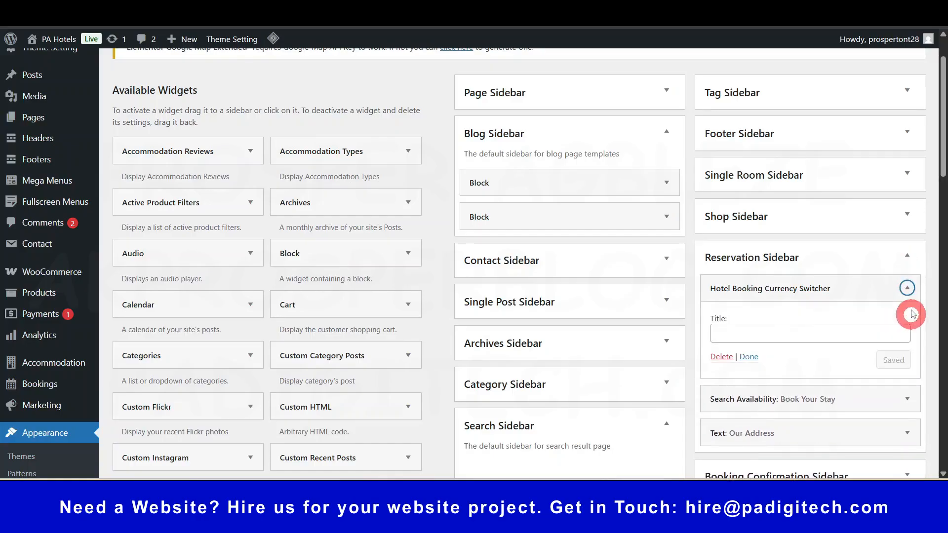
{"action": "left_click", "coordinate": [906, 289]}
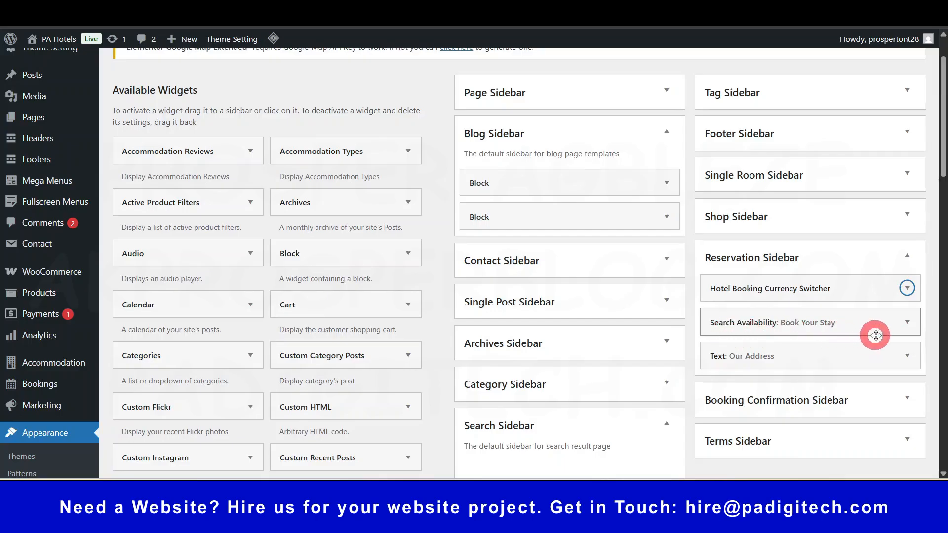
{"action": "left_click", "coordinate": [907, 356]}
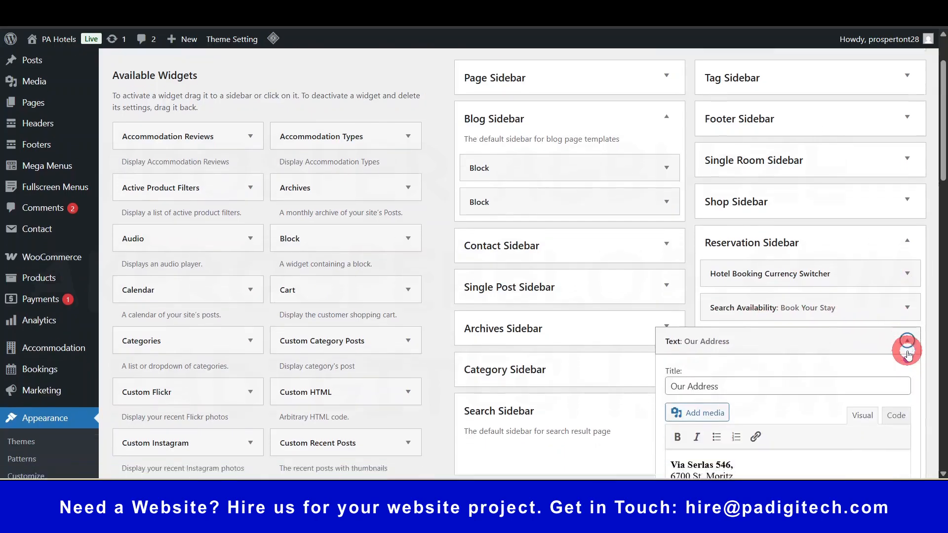
{"action": "scroll", "coordinate": [905, 346], "scroll_direction": "down", "scroll_amount": 4}
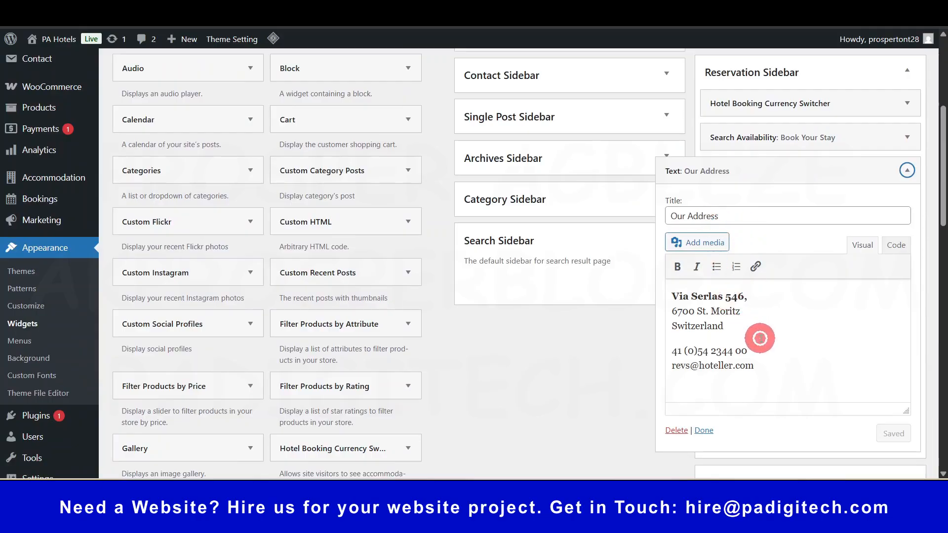
{"action": "left_click_drag", "start_coordinate": [755, 368], "coordinate": [684, 292]}
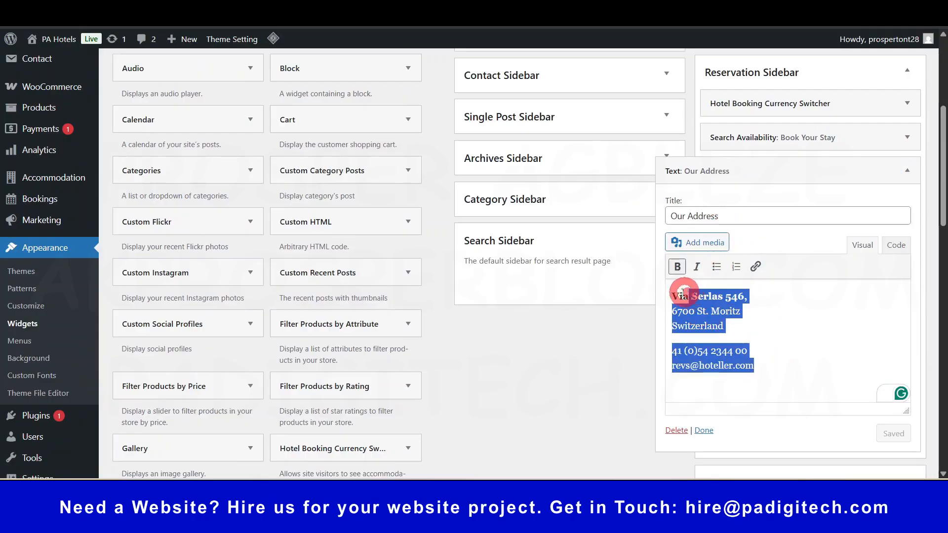
{"action": "left_click", "coordinate": [907, 170]}
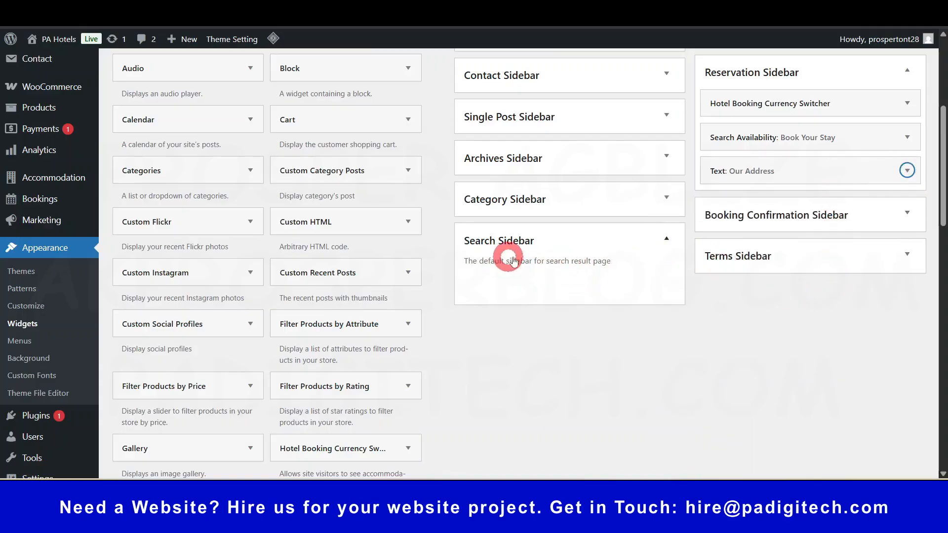
{"action": "left_click", "coordinate": [667, 240]}
{"action": "left_click", "coordinate": [668, 240]}
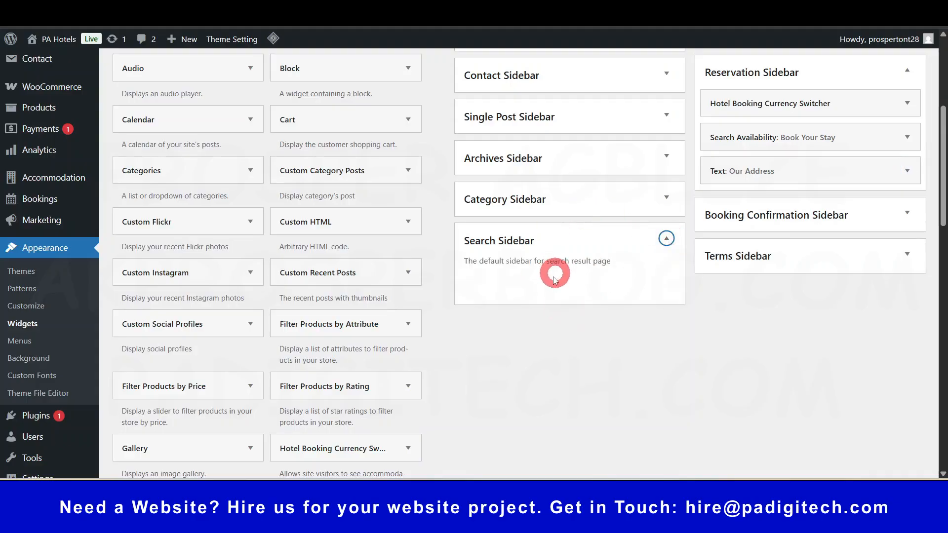
Add a Custom Recent Posts widget to the Search Sidebar, and remove it again.
{"action": "scroll", "coordinate": [600, 143], "scroll_direction": "up", "scroll_amount": 4}
{"action": "scroll", "coordinate": [684, 353], "scroll_direction": "down", "scroll_amount": 3}
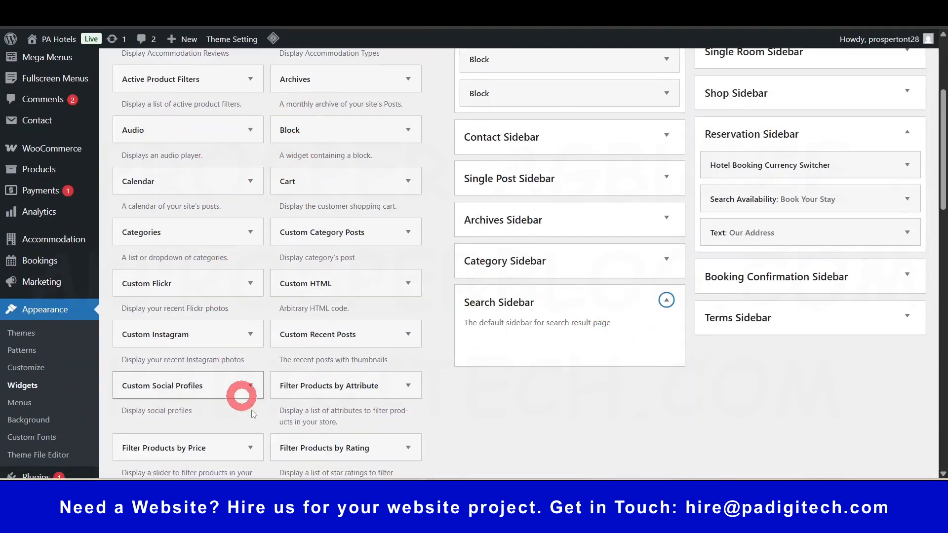
{"action": "left_click_drag", "start_coordinate": [322, 334], "coordinate": [531, 346]}
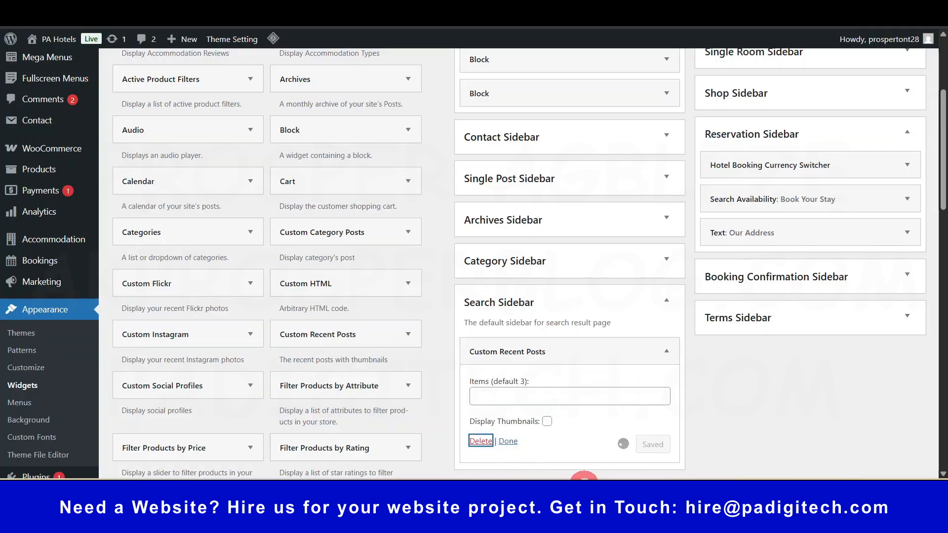
{"action": "scroll", "coordinate": [356, 318], "scroll_direction": "down", "scroll_amount": 3}
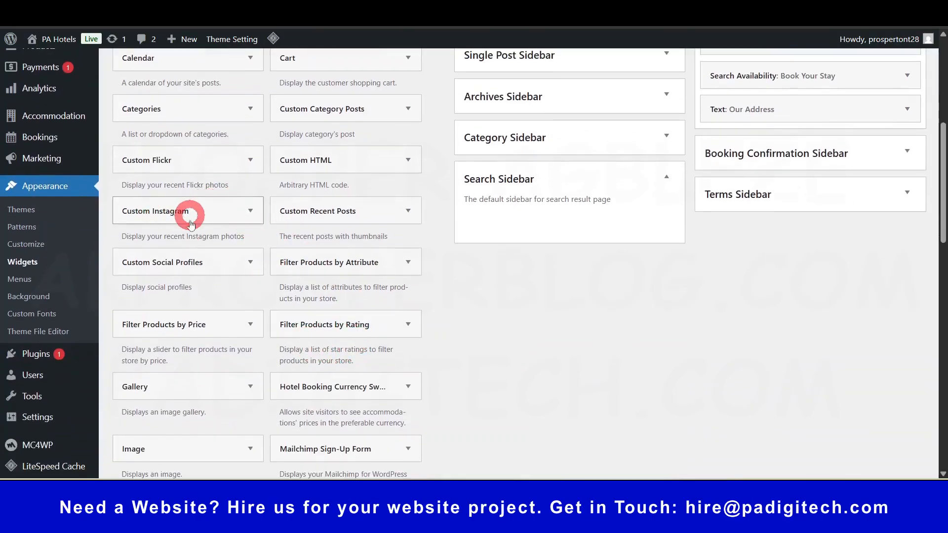
Add a Gallery widget to the Search Sidebar from the list of available widgets.
{"action": "scroll", "coordinate": [237, 254], "scroll_direction": "up", "scroll_amount": 6}
{"action": "scroll", "coordinate": [232, 234], "scroll_direction": "down", "scroll_amount": 8}
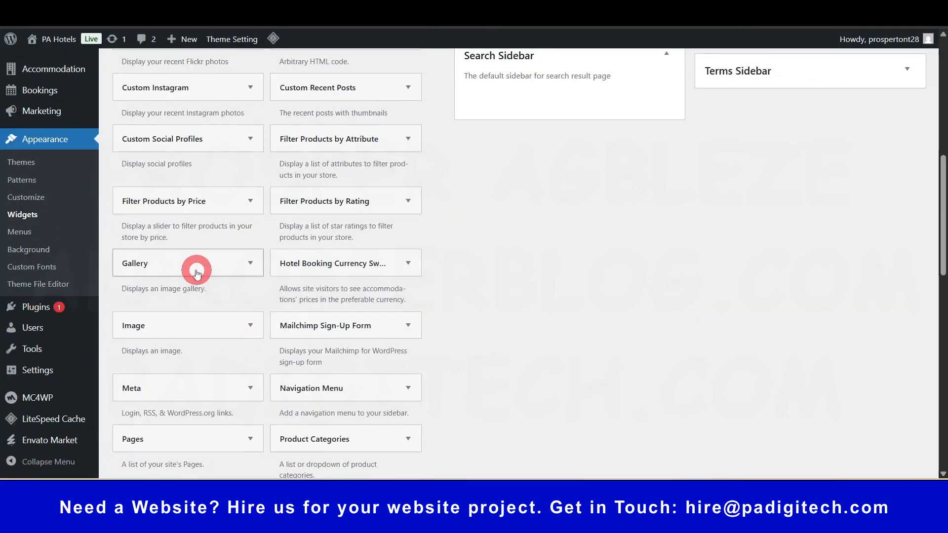
{"action": "scroll", "coordinate": [468, 291], "scroll_direction": "up", "scroll_amount": 3}
{"action": "scroll", "coordinate": [296, 368], "scroll_direction": "down", "scroll_amount": 3}
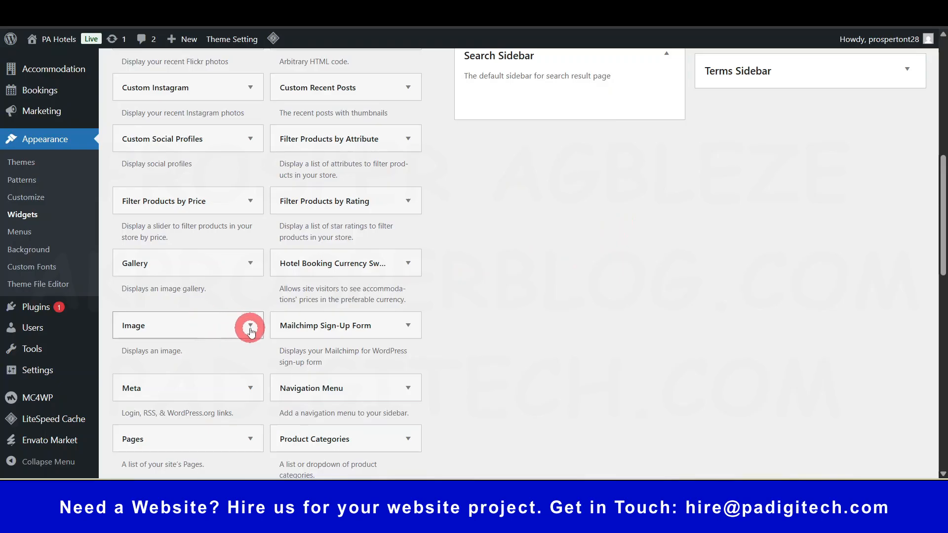
{"action": "left_click", "coordinate": [250, 325]}
{"action": "left_click", "coordinate": [250, 324]}
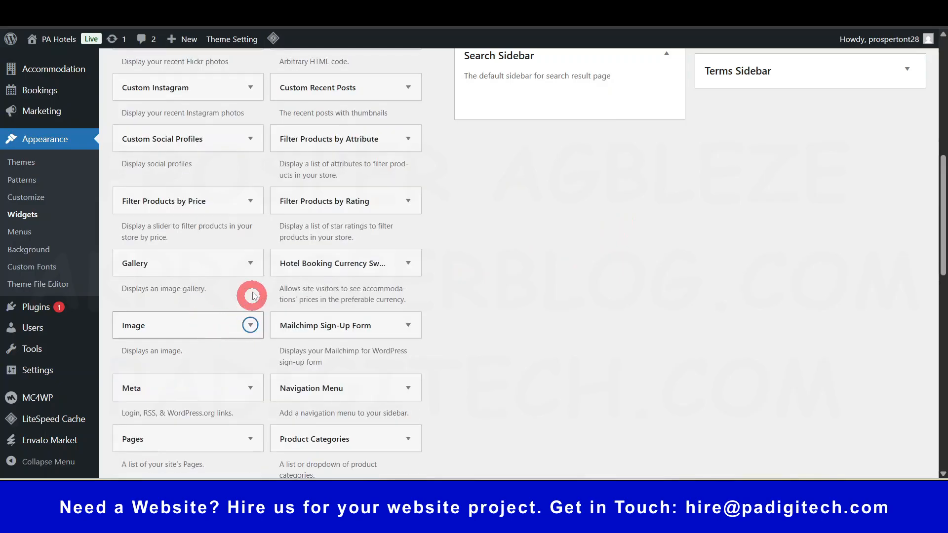
{"action": "left_click", "coordinate": [251, 264]}
{"action": "scroll", "coordinate": [246, 284], "scroll_direction": "down", "scroll_amount": 2}
{"action": "scroll", "coordinate": [197, 268], "scroll_direction": "down", "scroll_amount": 3}
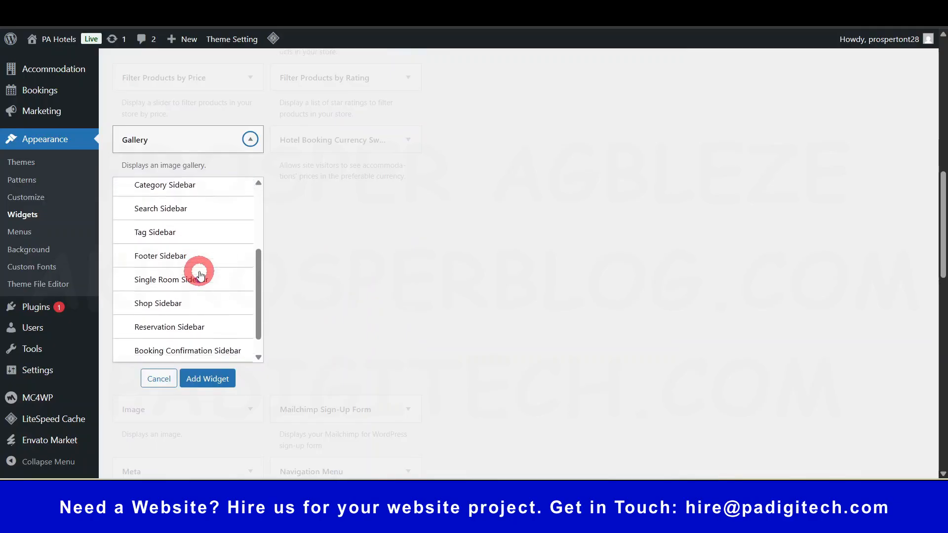
{"action": "scroll", "coordinate": [196, 316], "scroll_direction": "up", "scroll_amount": 3}
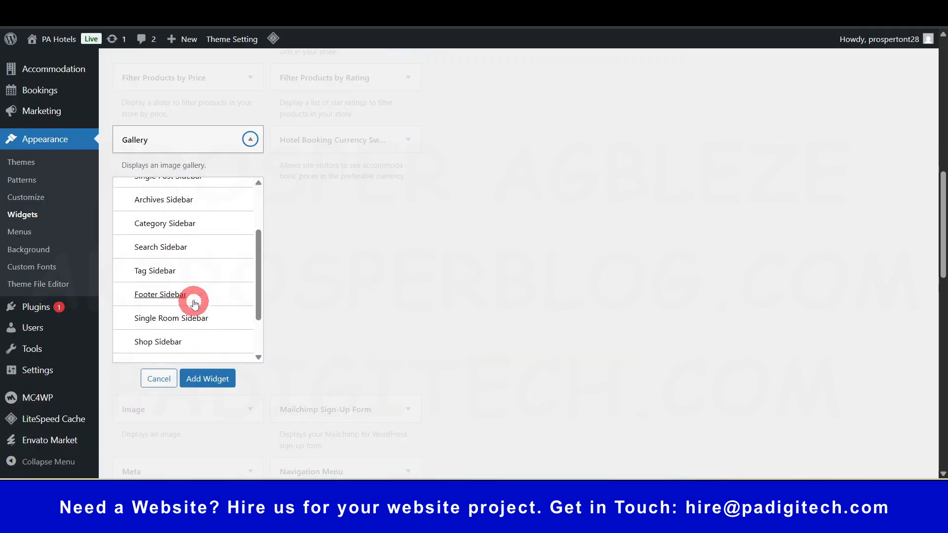
{"action": "left_click", "coordinate": [170, 248]}
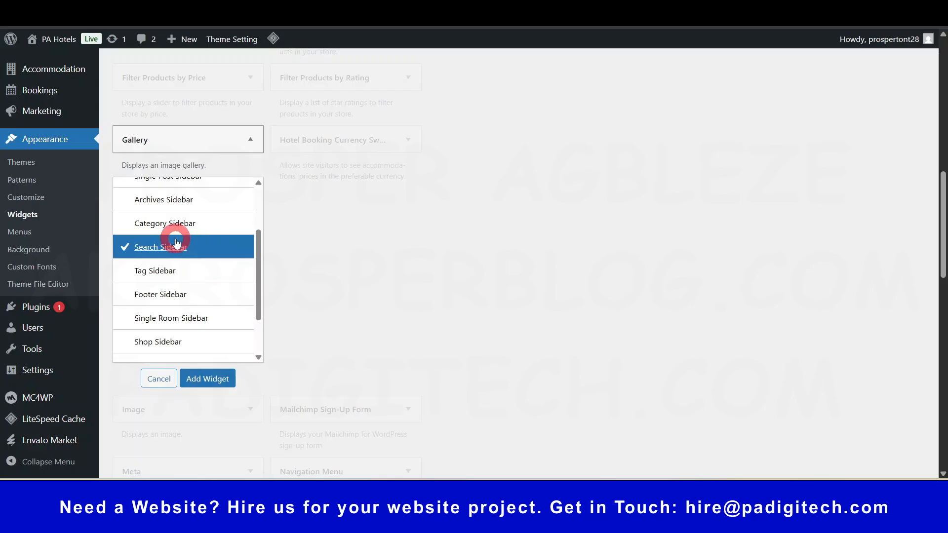
{"action": "left_click", "coordinate": [209, 379]}
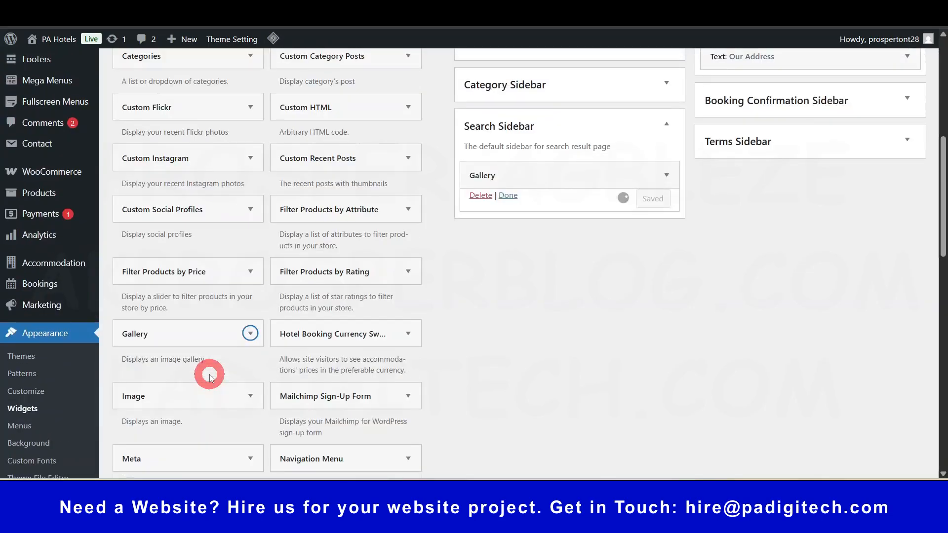
Check the Gallery widget's title and image options, and delete the widget from the Search Sidebar.
{"action": "left_click", "coordinate": [549, 216]}
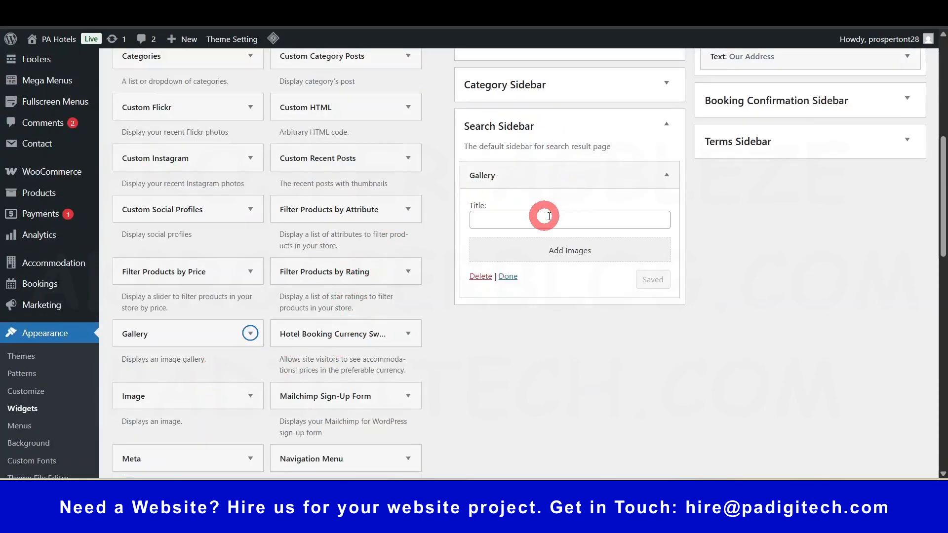
{"action": "left_click", "coordinate": [575, 252]}
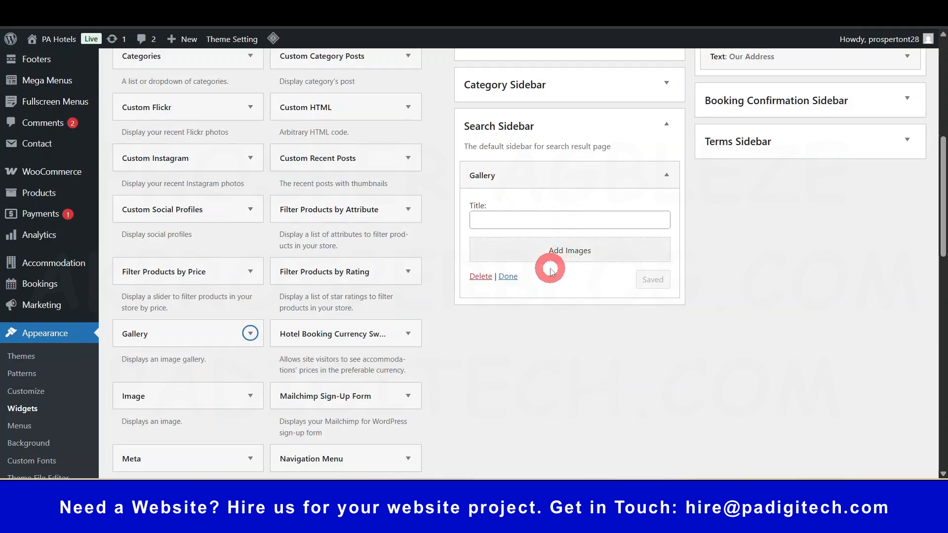
{"action": "left_click", "coordinate": [509, 281]}
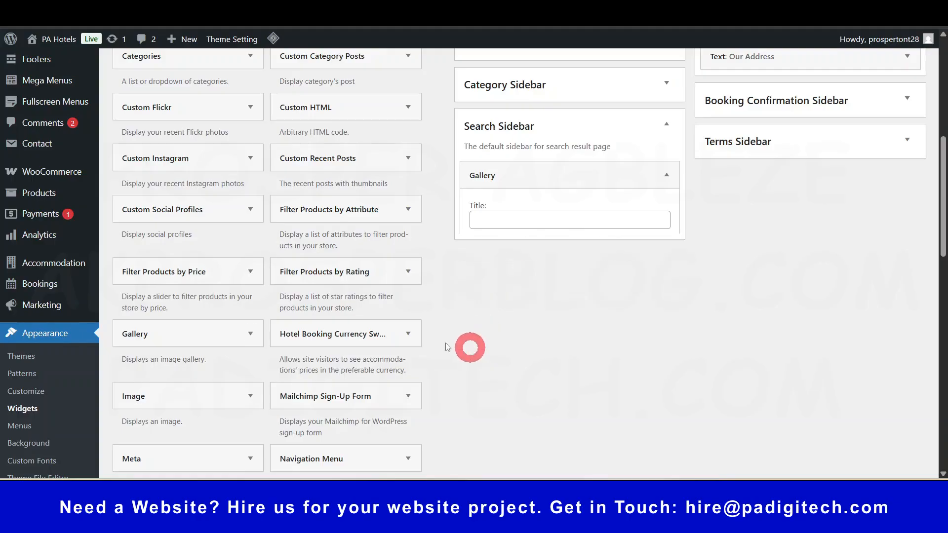
Expand the Booking Confirmation Sidebar and examine its Questions about booking? and Our Address text widgets, collapsing each one.
{"action": "scroll", "coordinate": [349, 313], "scroll_direction": "down", "scroll_amount": 5}
{"action": "scroll", "coordinate": [286, 258], "scroll_direction": "down", "scroll_amount": 7}
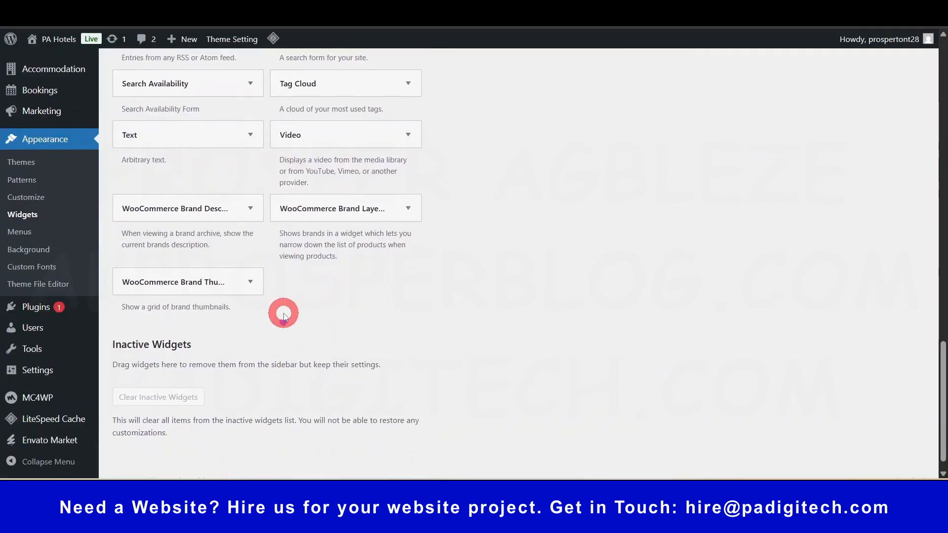
{"action": "scroll", "coordinate": [282, 313], "scroll_direction": "up", "scroll_amount": 3}
{"action": "scroll", "coordinate": [234, 341], "scroll_direction": "up", "scroll_amount": 15}
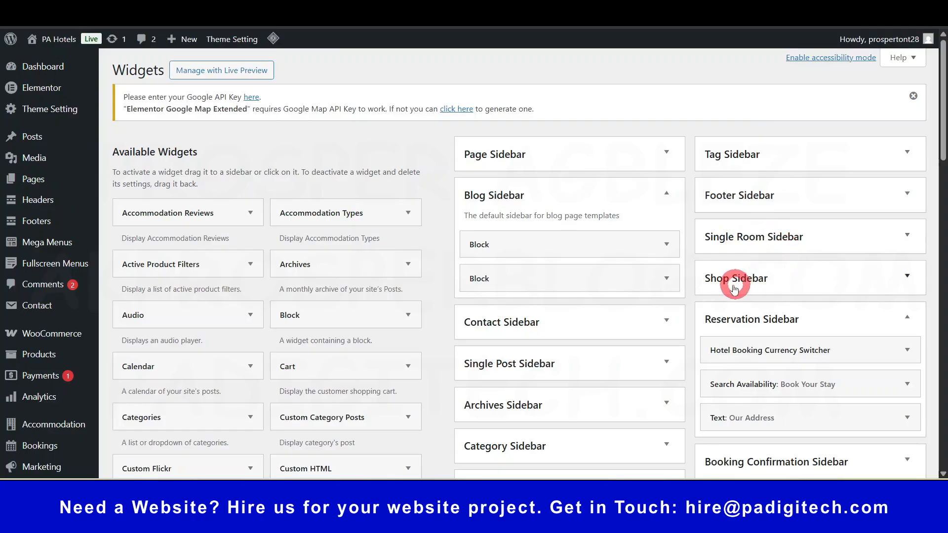
{"action": "scroll", "coordinate": [815, 328], "scroll_direction": "down", "scroll_amount": 3}
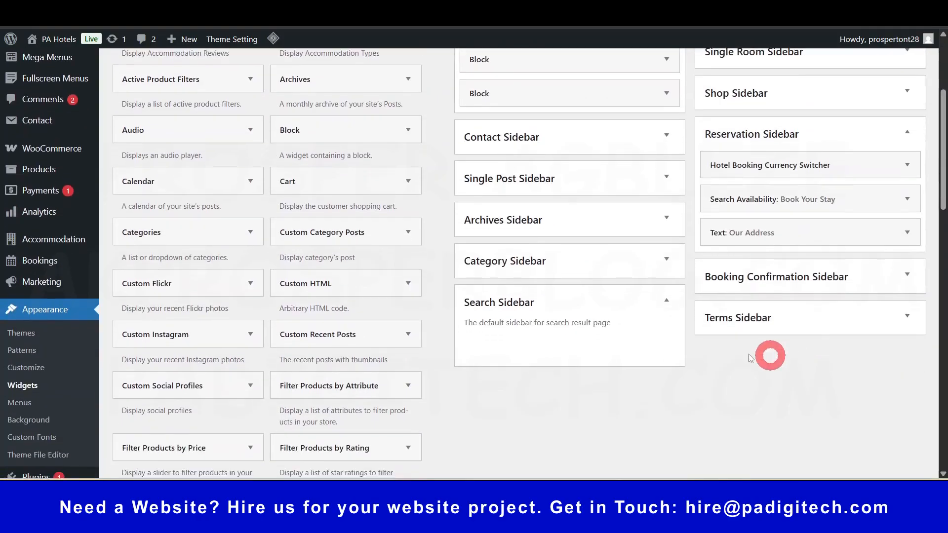
{"action": "left_click", "coordinate": [909, 276]}
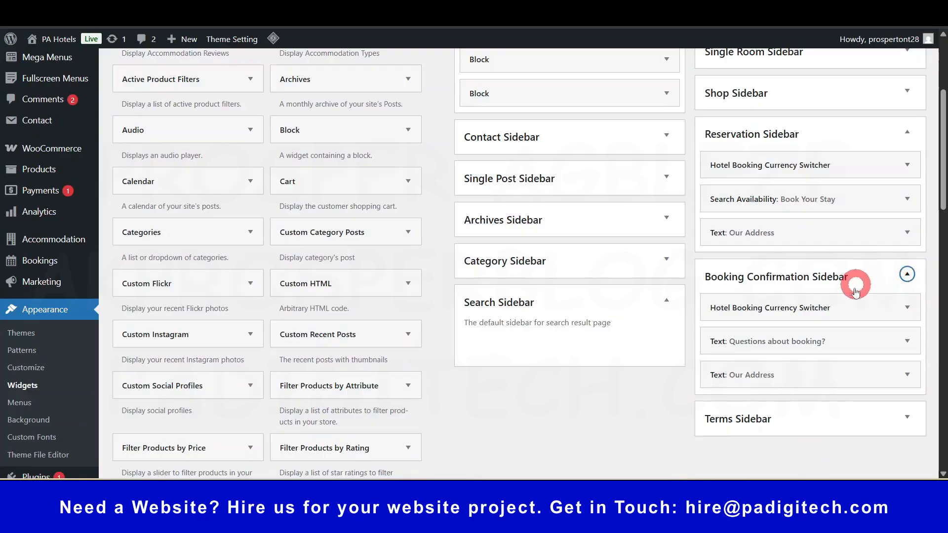
{"action": "left_click", "coordinate": [909, 344]}
{"action": "scroll", "coordinate": [889, 356], "scroll_direction": "down", "scroll_amount": 3}
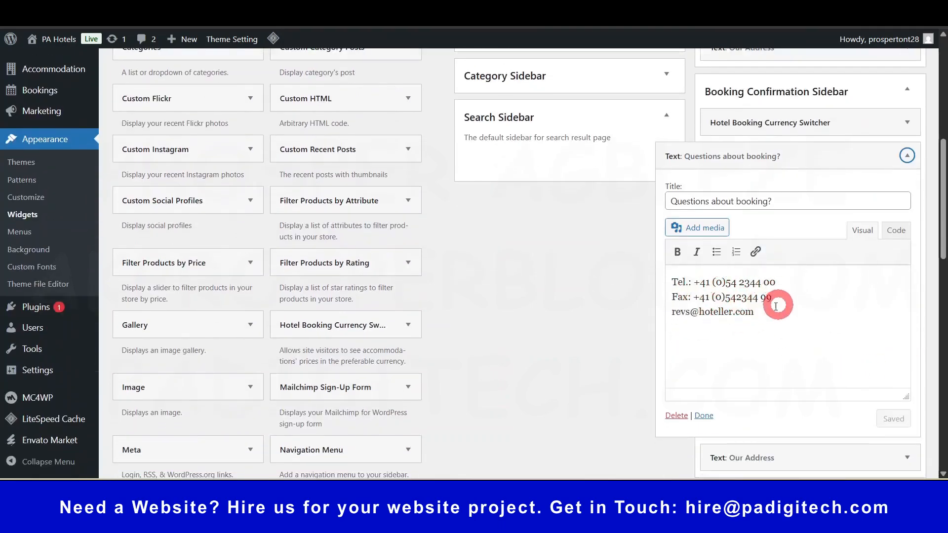
{"action": "left_click", "coordinate": [906, 155]}
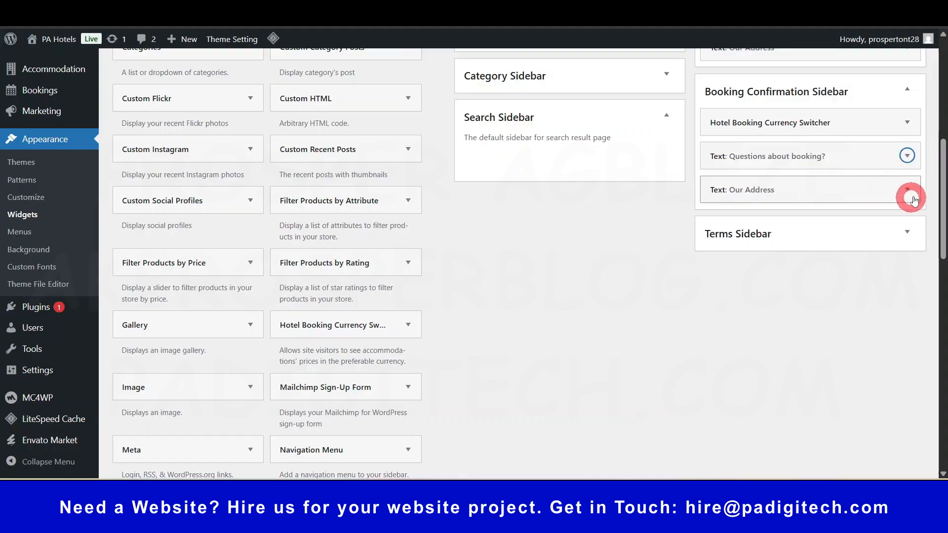
{"action": "left_click", "coordinate": [909, 190]}
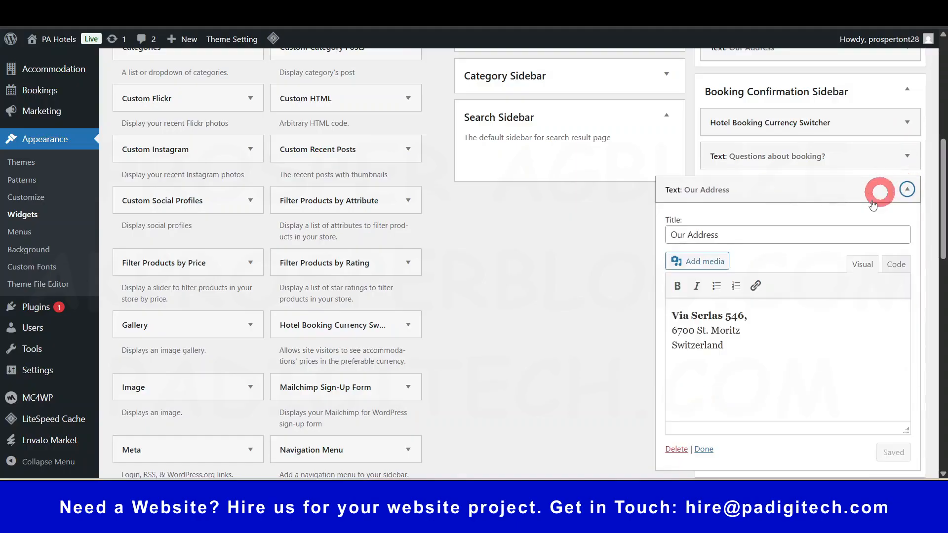
{"action": "left_click", "coordinate": [909, 190]}
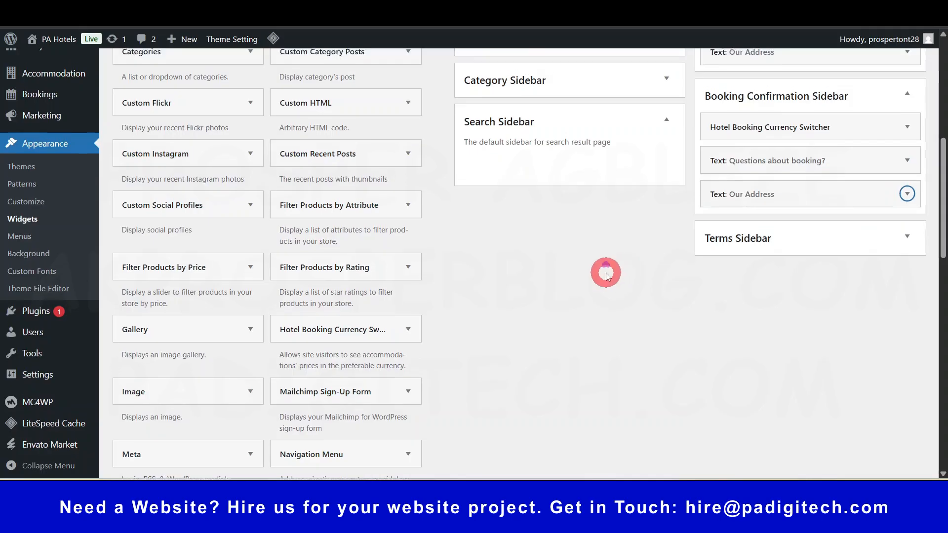
Open the list of all the site's users.
{"action": "scroll", "coordinate": [592, 262], "scroll_direction": "up", "scroll_amount": 8}
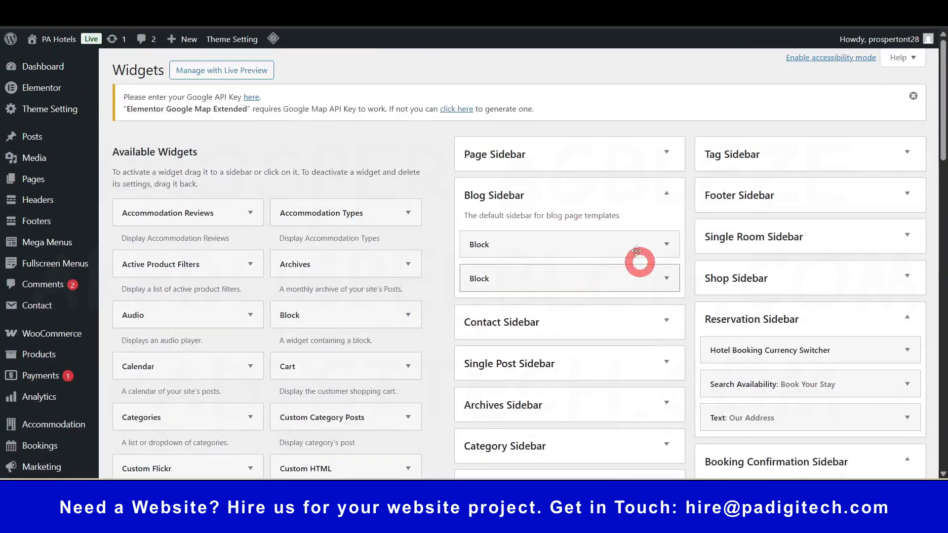
{"action": "scroll", "coordinate": [648, 299], "scroll_direction": "down", "scroll_amount": 4}
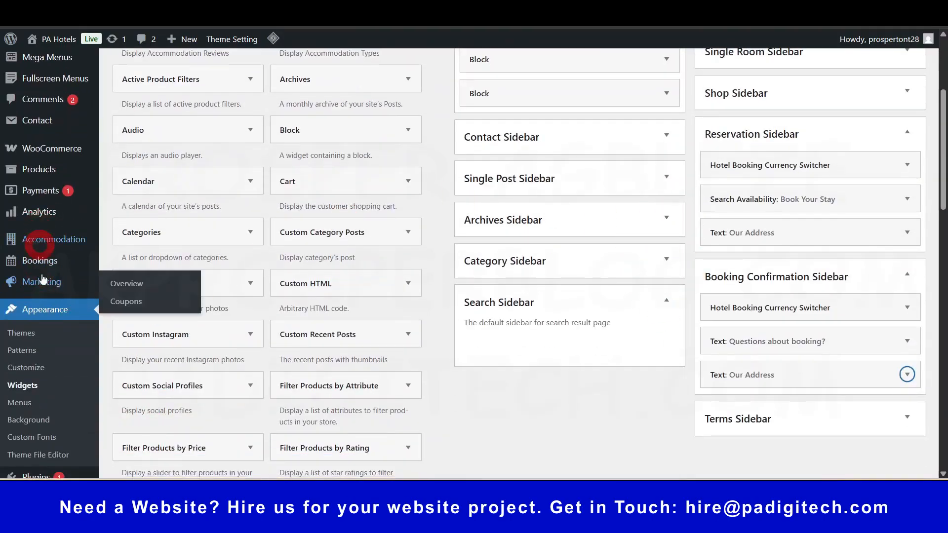
{"action": "scroll", "coordinate": [45, 257], "scroll_direction": "down", "scroll_amount": 4}
{"action": "left_click", "coordinate": [39, 329]}
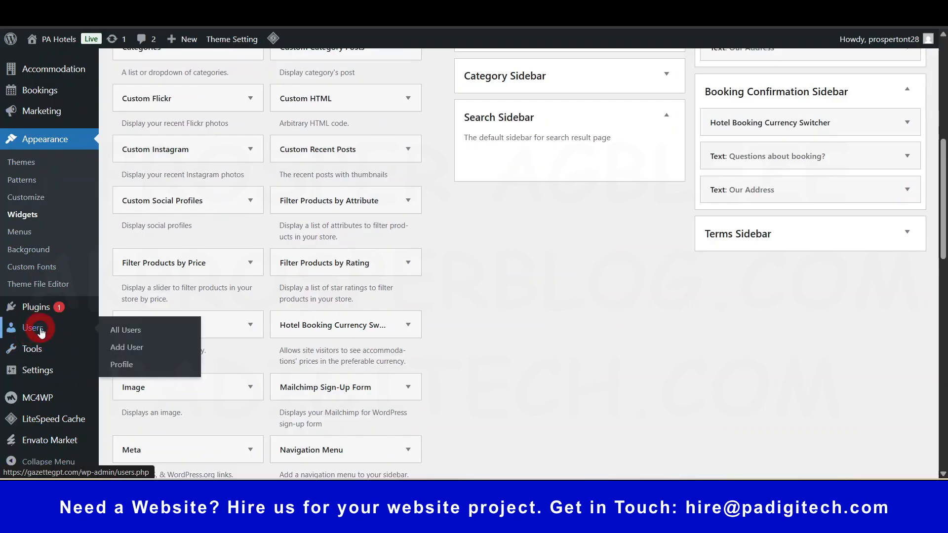
{"action": "left_click", "coordinate": [105, 332]}
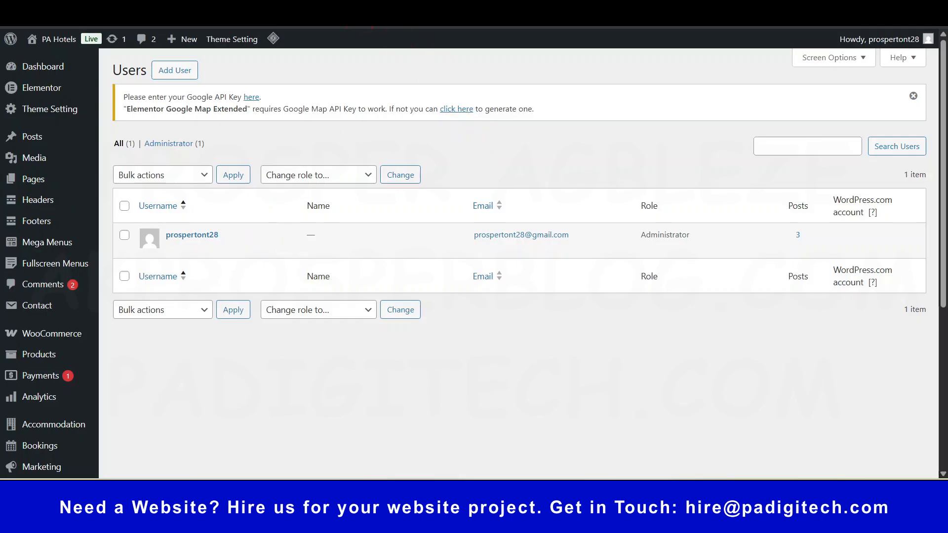
Open the form for adding a user and examine its fields and available roles without creating an account.
{"action": "left_click", "coordinate": [175, 71]}
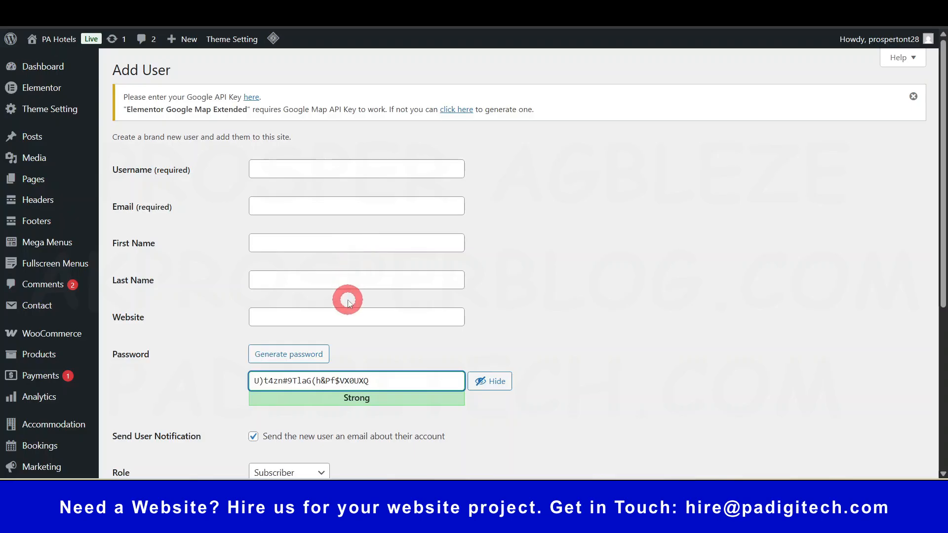
{"action": "scroll", "coordinate": [345, 296], "scroll_direction": "down", "scroll_amount": 4}
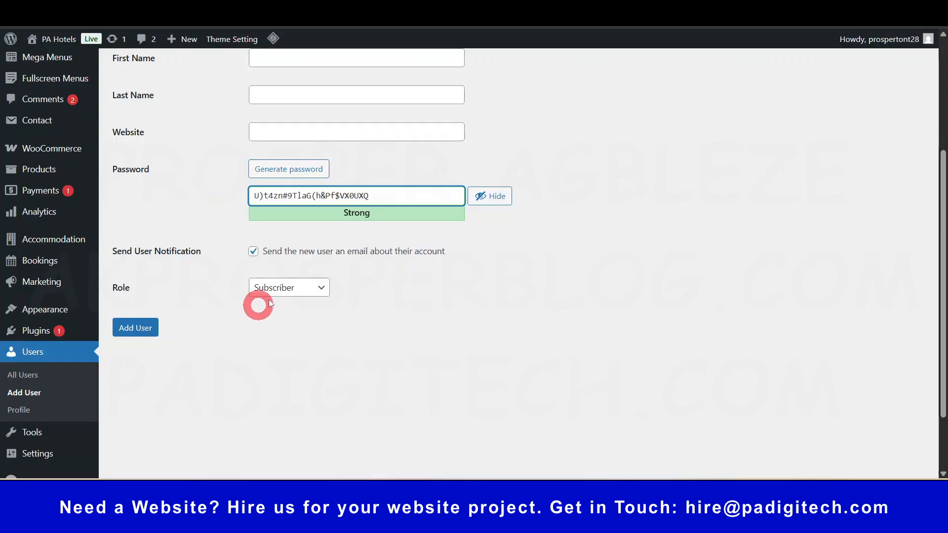
{"action": "left_click", "coordinate": [283, 291]}
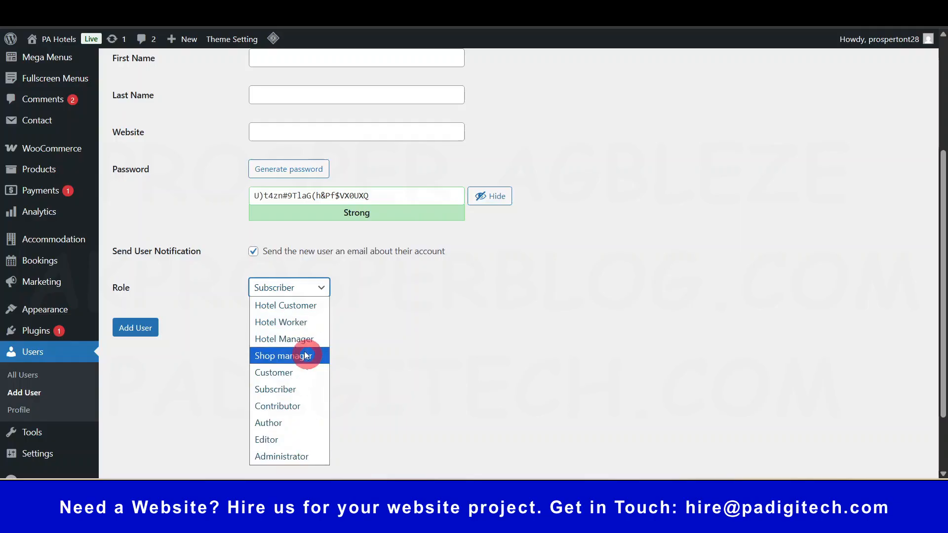
{"action": "left_click", "coordinate": [423, 375]}
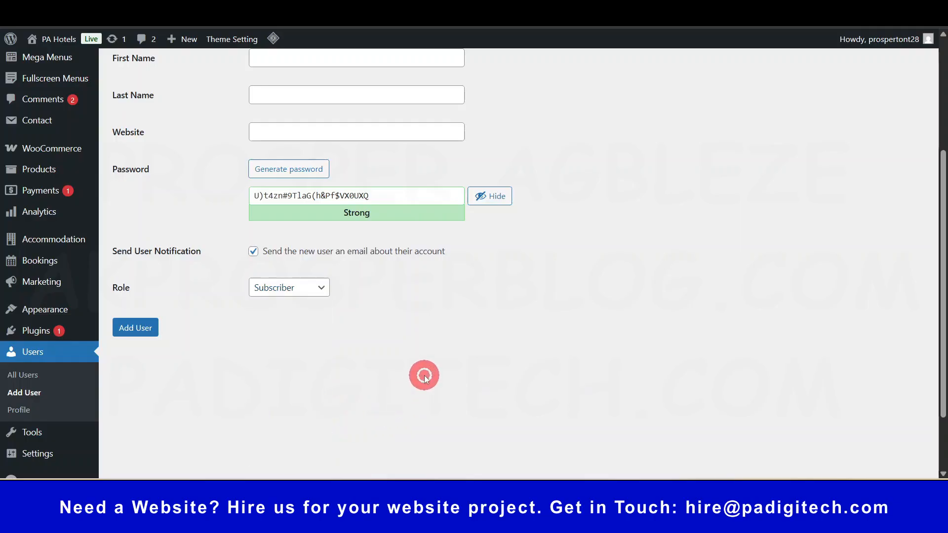
{"action": "left_click", "coordinate": [153, 337]}
{"action": "scroll", "coordinate": [209, 255], "scroll_direction": "down", "scroll_amount": 5}
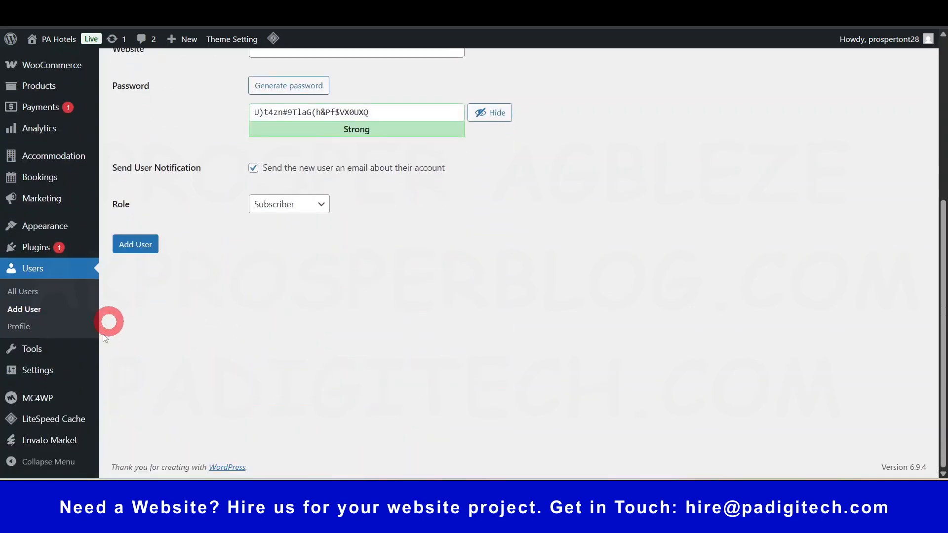
Return from the new-user form to the overview of existing user accounts.
{"action": "left_click", "coordinate": [28, 292]}
{"action": "left_click", "coordinate": [528, 94]}
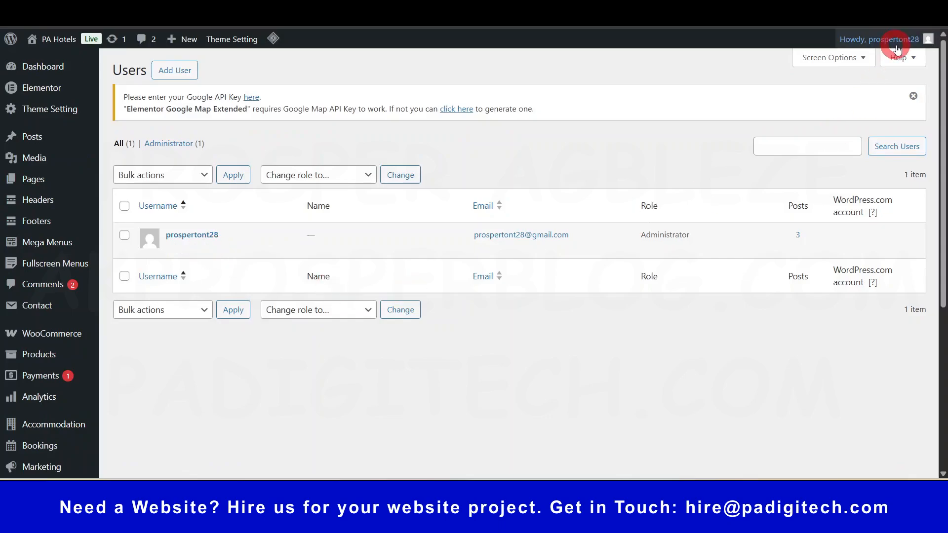
{"action": "mouse_move", "coordinate": [890, 44]}
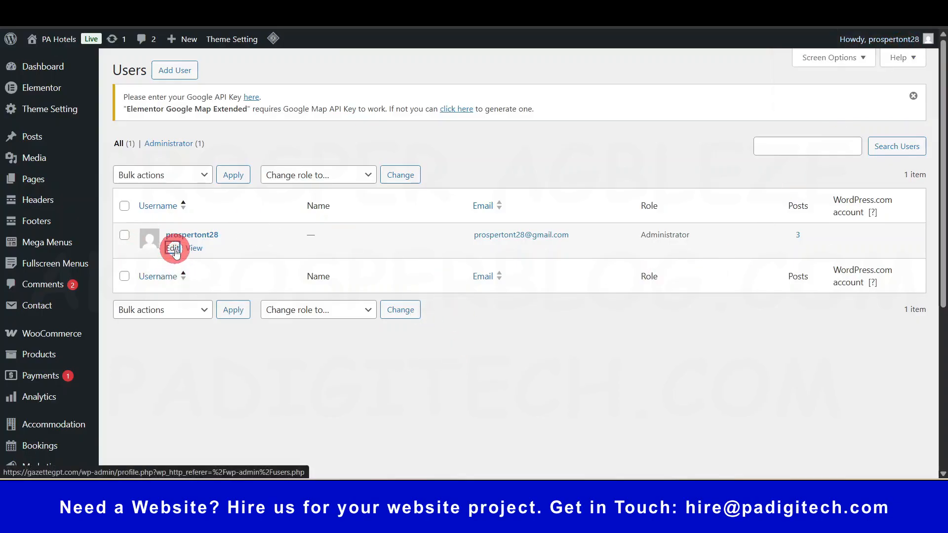
Open the administrator's profile for editing and select the Midnight administration color scheme.
{"action": "left_click", "coordinate": [174, 248]}
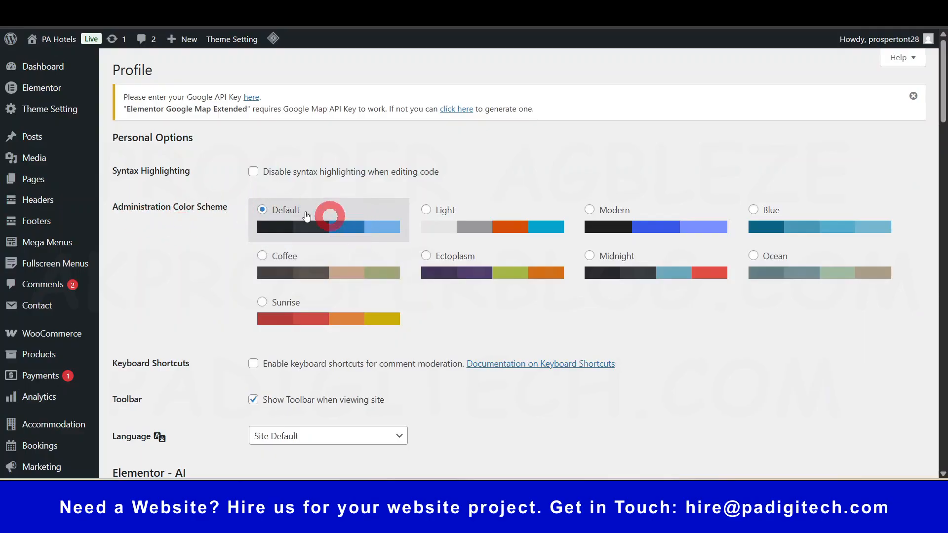
{"action": "left_click", "coordinate": [668, 270]}
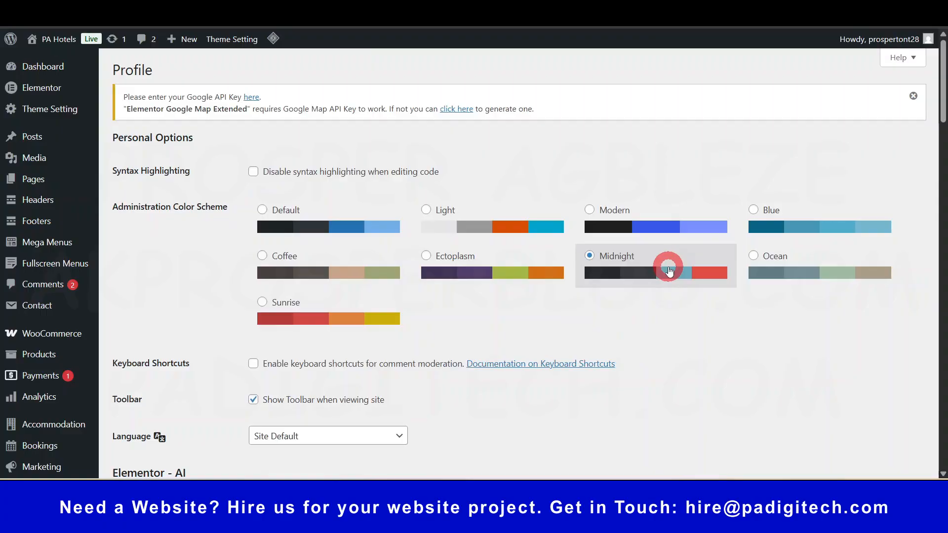
{"action": "left_click", "coordinate": [78, 131]}
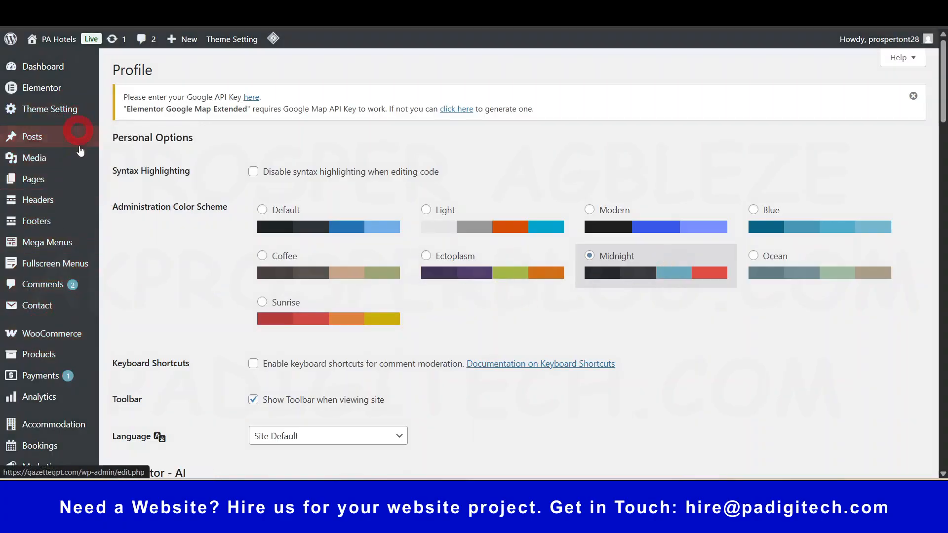
Preview the Ectoplasm administration color scheme, and set the scheme back to Default.
{"action": "left_click", "coordinate": [491, 271]}
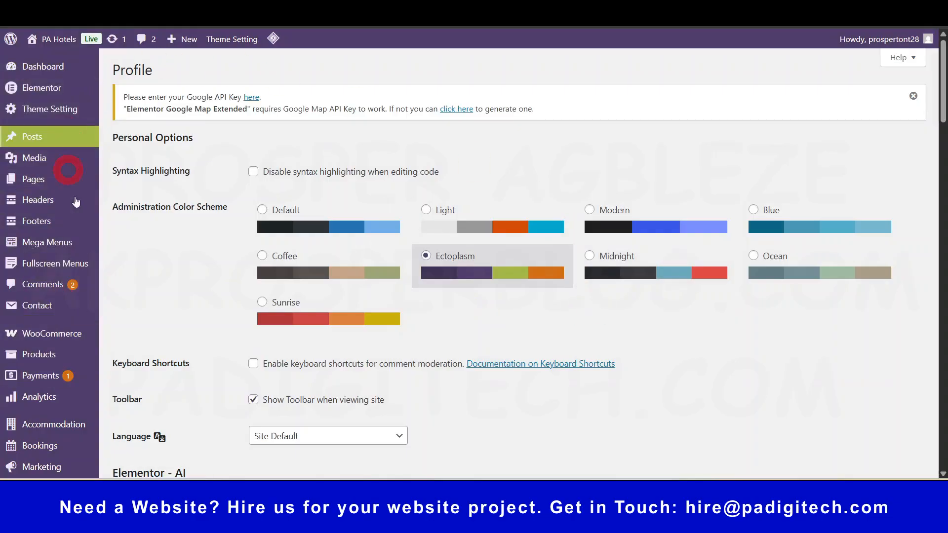
{"action": "left_click", "coordinate": [296, 228]}
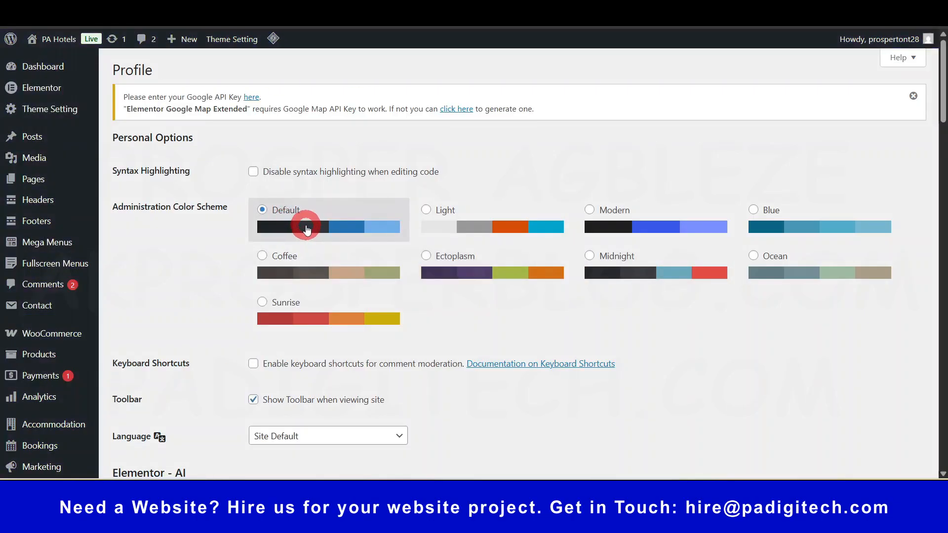
Set the profile's nickname to PA Hotels and choose PA Hotels as the publicly displayed name.
{"action": "scroll", "coordinate": [571, 362], "scroll_direction": "down", "scroll_amount": 4}
{"action": "scroll", "coordinate": [573, 361], "scroll_direction": "down", "scroll_amount": 3}
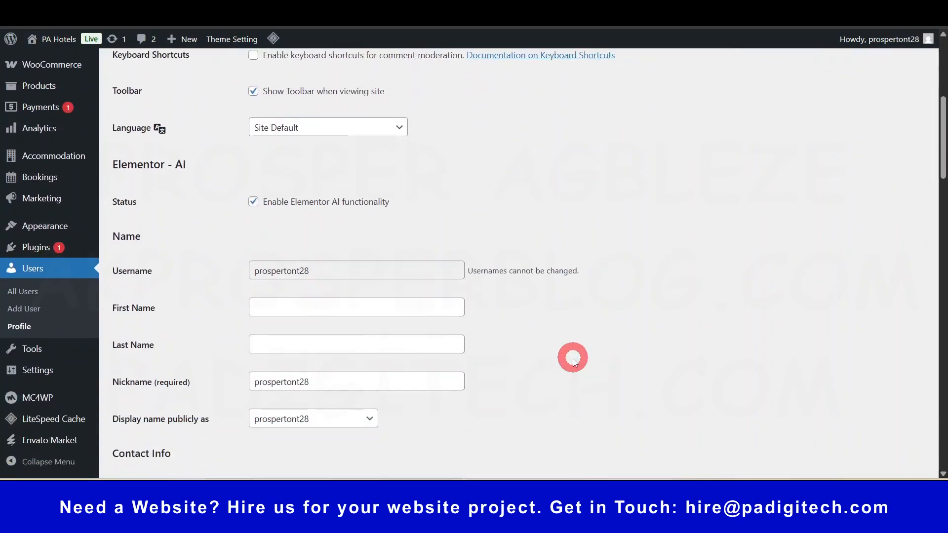
{"action": "scroll", "coordinate": [579, 322], "scroll_direction": "down", "scroll_amount": 1}
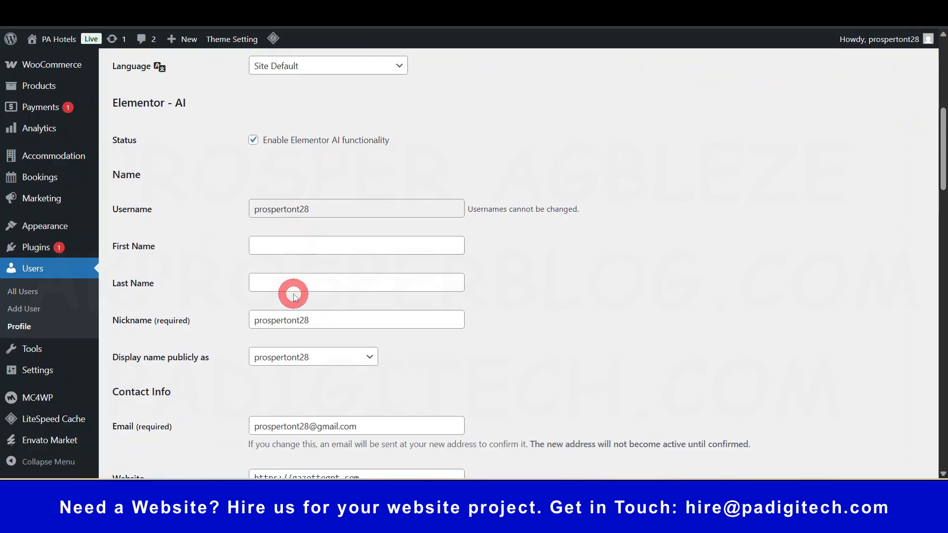
{"action": "left_click", "coordinate": [329, 322]}
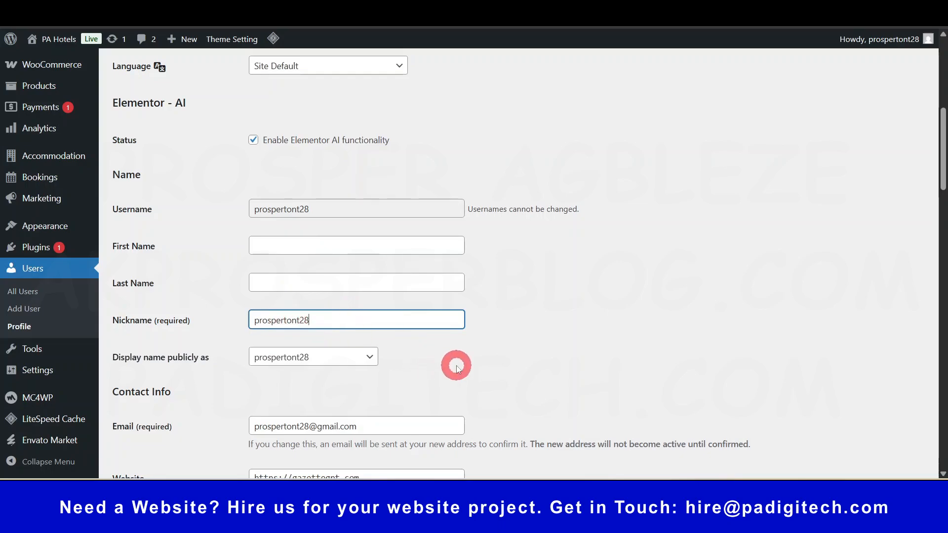
{"action": "key", "text": "ctrl+a"}
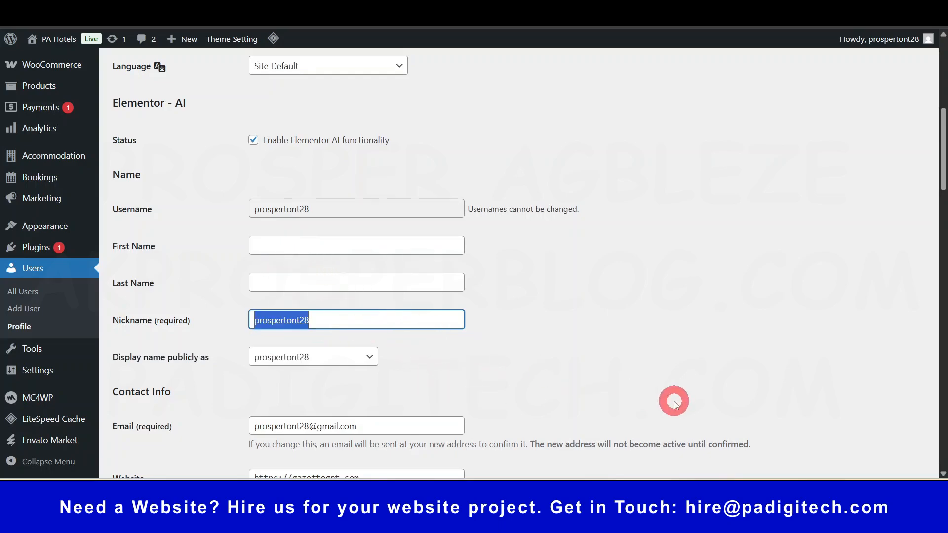
{"action": "type", "text": "Ap"}
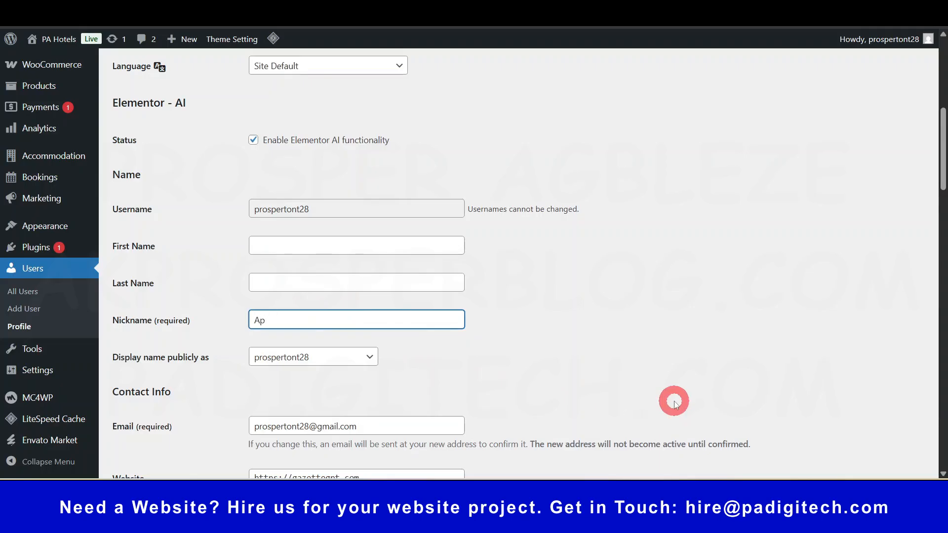
{"action": "type", "text": "PA Hotels"}
{"action": "left_click", "coordinate": [573, 359]}
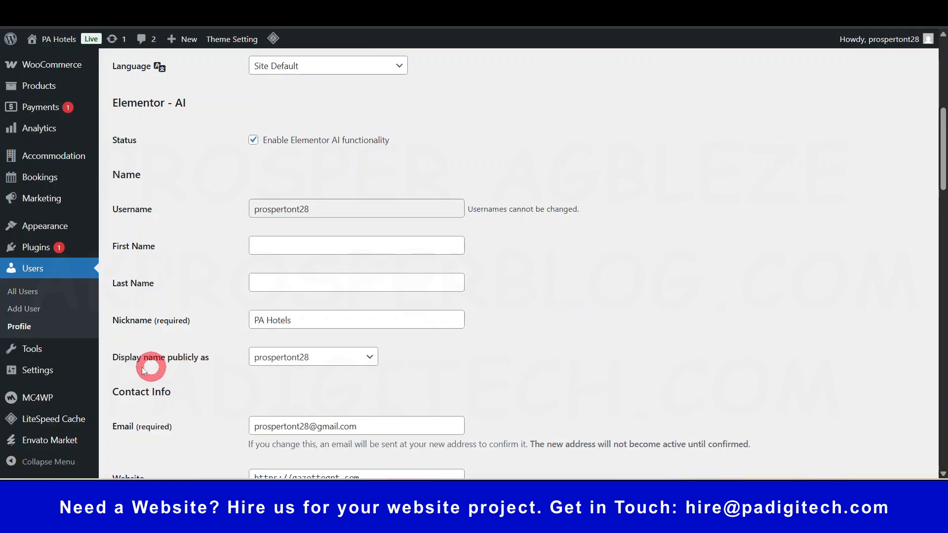
{"action": "left_click", "coordinate": [323, 364]}
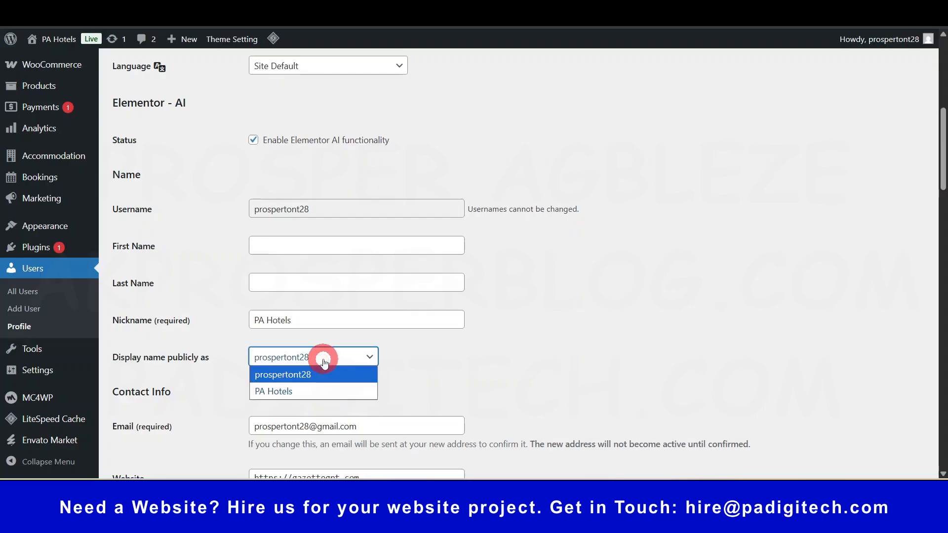
{"action": "left_click", "coordinate": [297, 393]}
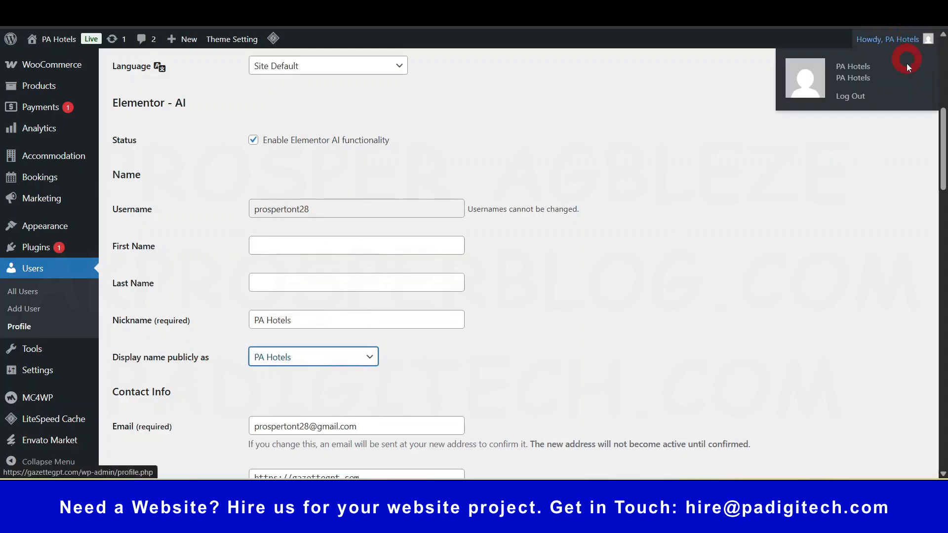
Review the profile's contact, biography, password and billing address fields, and save the profile update.
{"action": "scroll", "coordinate": [481, 269], "scroll_direction": "down", "scroll_amount": 4}
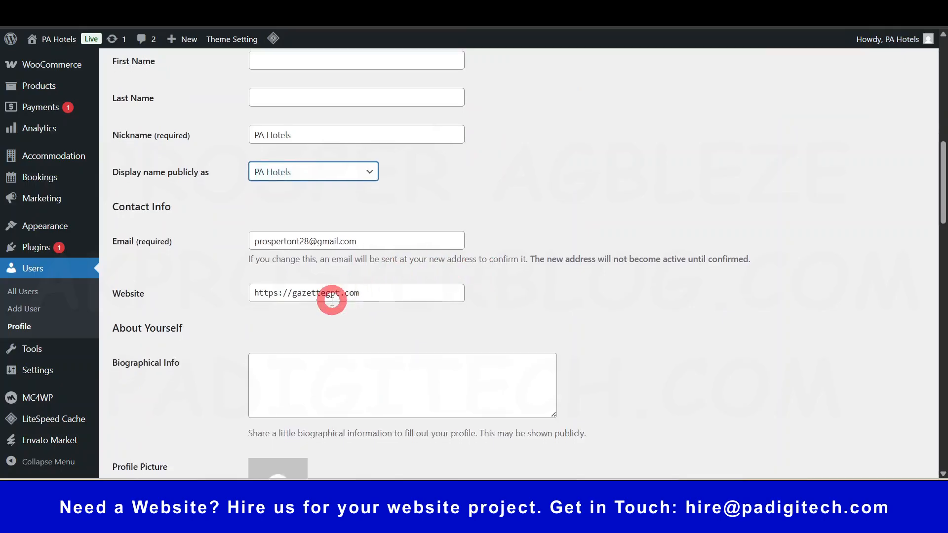
{"action": "scroll", "coordinate": [305, 334], "scroll_direction": "down", "scroll_amount": 1}
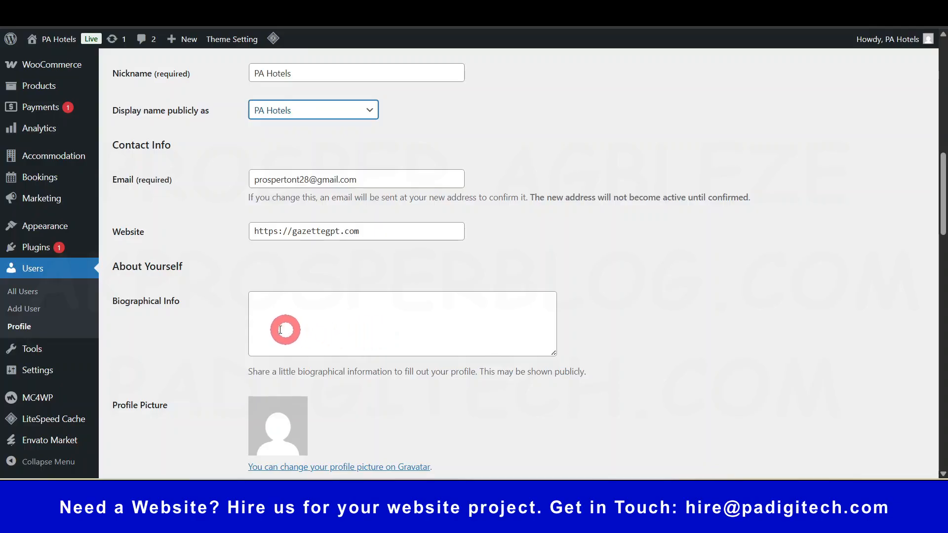
{"action": "scroll", "coordinate": [376, 334], "scroll_direction": "down", "scroll_amount": 2}
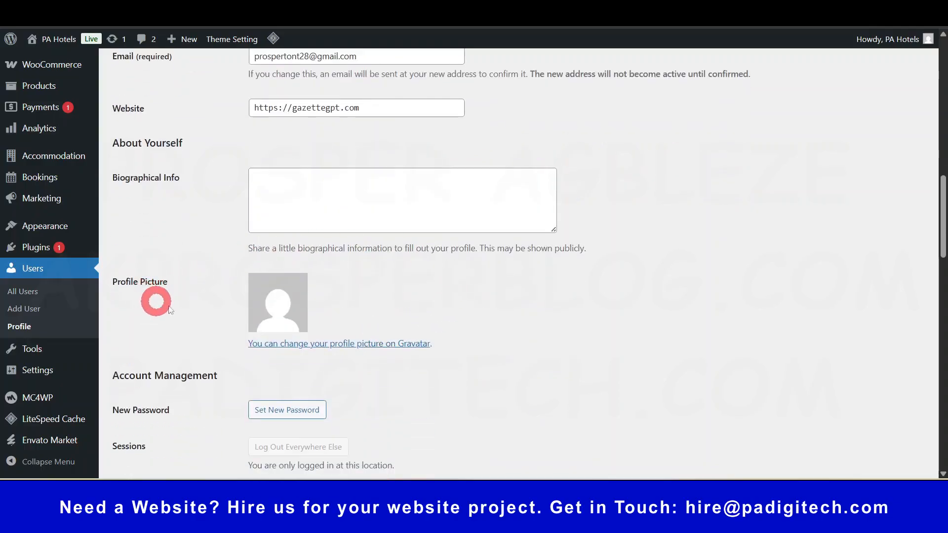
{"action": "scroll", "coordinate": [387, 350], "scroll_direction": "down", "scroll_amount": 3}
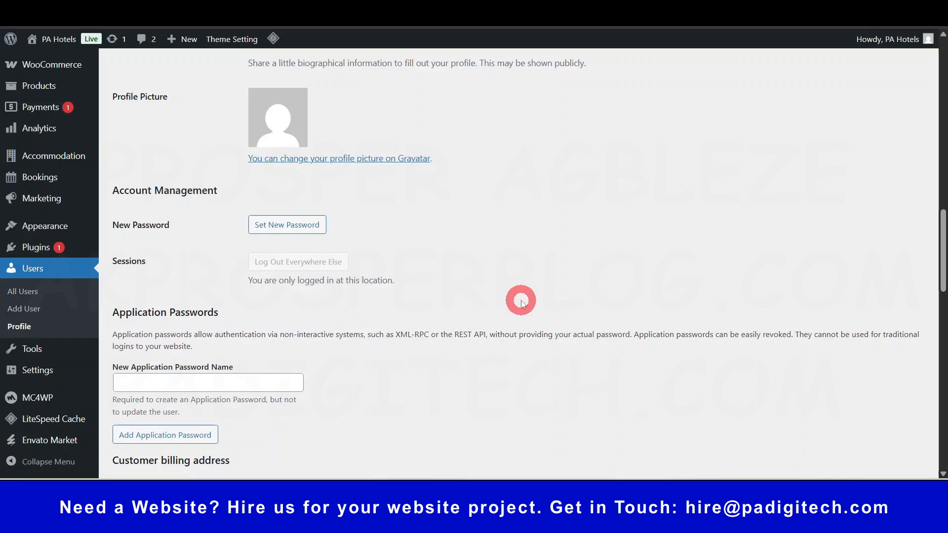
{"action": "scroll", "coordinate": [489, 316], "scroll_direction": "down", "scroll_amount": 4}
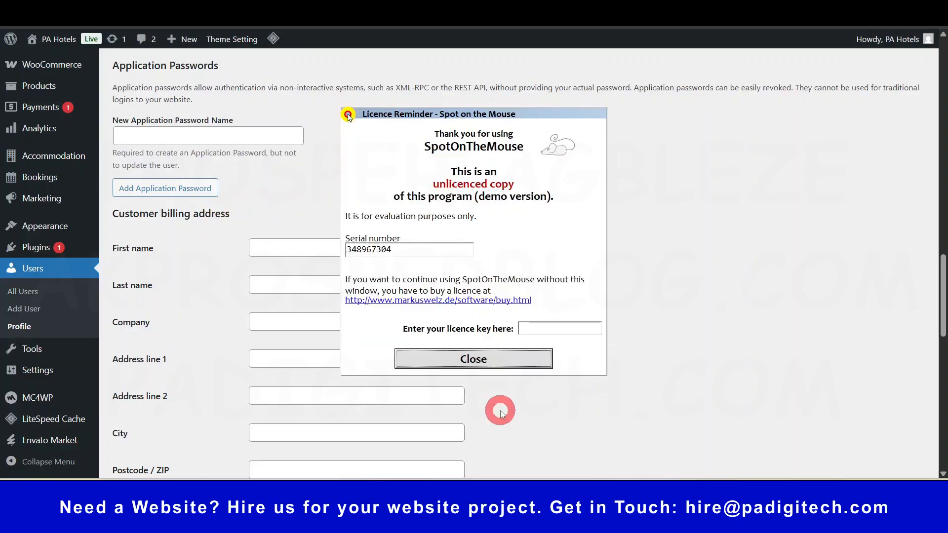
{"action": "left_click", "coordinate": [481, 358]}
{"action": "scroll", "coordinate": [355, 314], "scroll_direction": "down", "scroll_amount": 12}
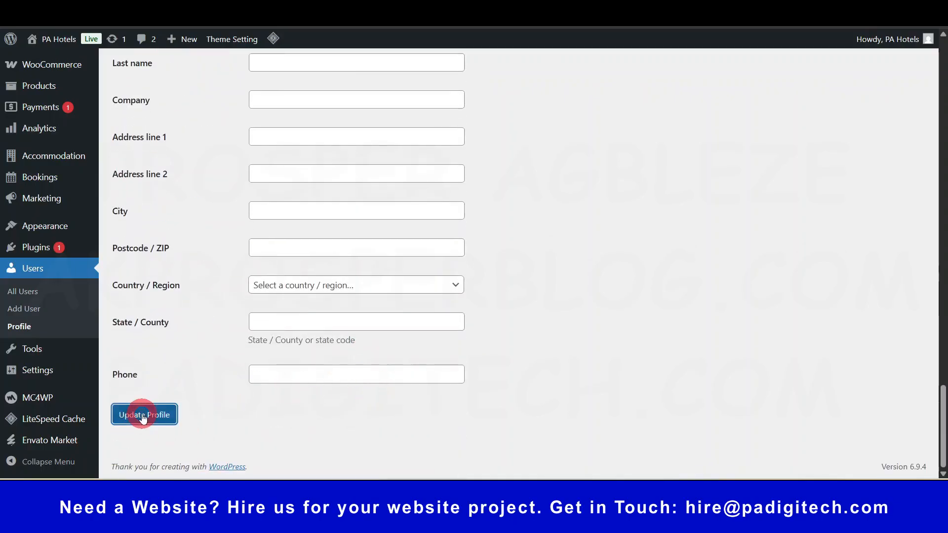
{"action": "left_click", "coordinate": [143, 416]}
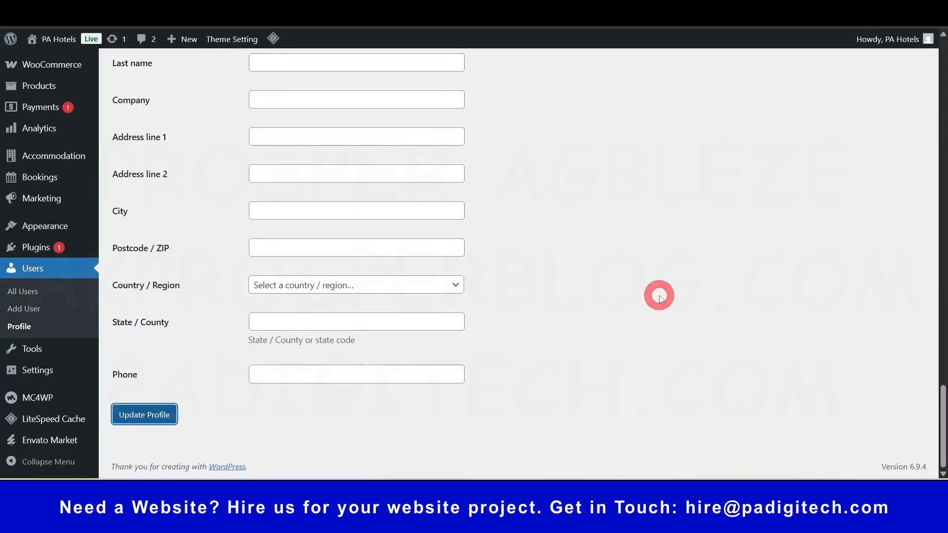
{"action": "scroll", "coordinate": [523, 345], "scroll_direction": "down", "scroll_amount": 9}
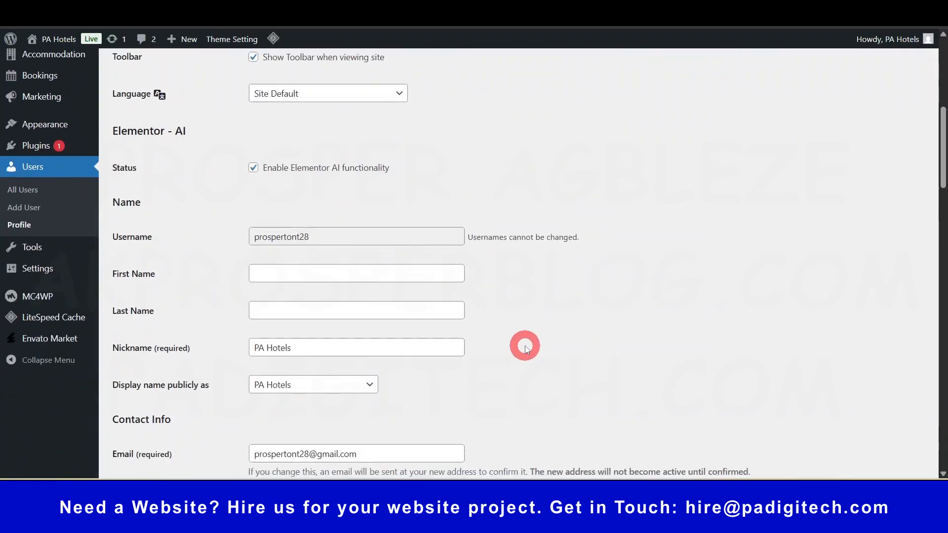
{"action": "scroll", "coordinate": [497, 273], "scroll_direction": "down", "scroll_amount": 1}
Set the New User Default Role to Hotel Customer in the site's general settings and save the changes.
{"action": "mouse_move", "coordinate": [37, 373]}
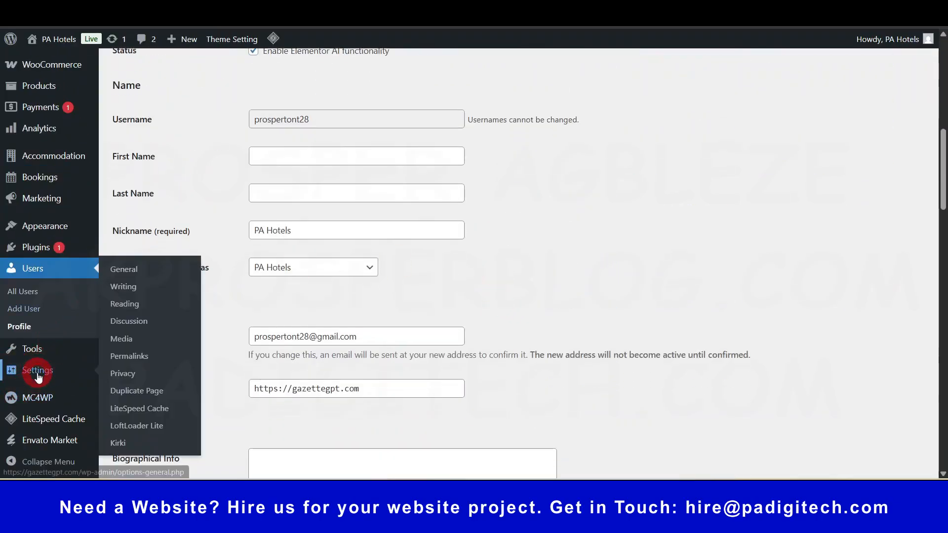
{"action": "left_click", "coordinate": [141, 270]}
{"action": "scroll", "coordinate": [658, 345], "scroll_direction": "down", "scroll_amount": 8}
{"action": "scroll", "coordinate": [275, 298], "scroll_direction": "up", "scroll_amount": 3}
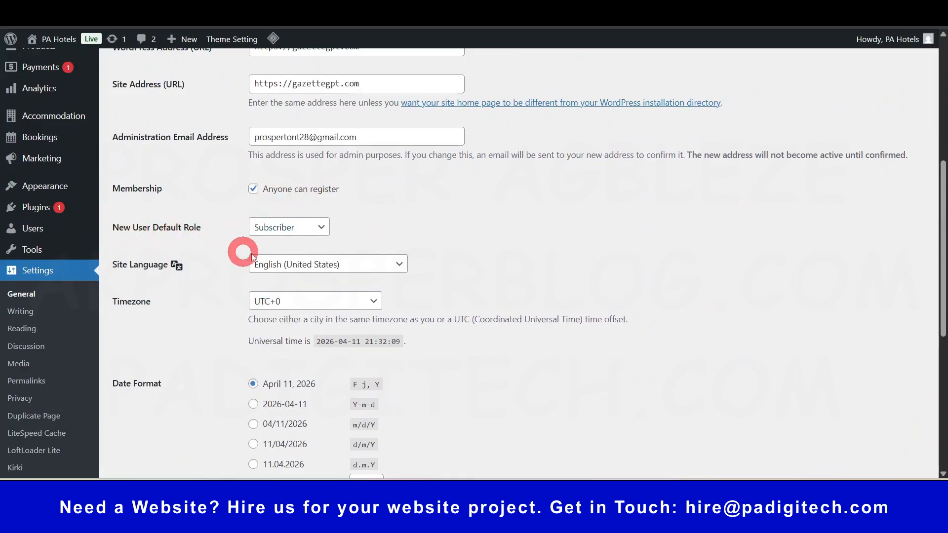
{"action": "left_click", "coordinate": [304, 227]}
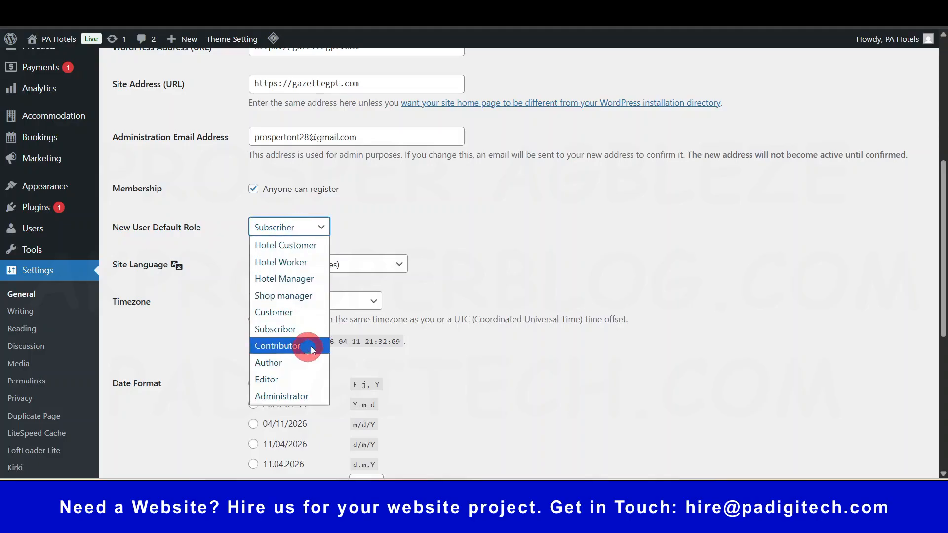
{"action": "left_click", "coordinate": [292, 246]}
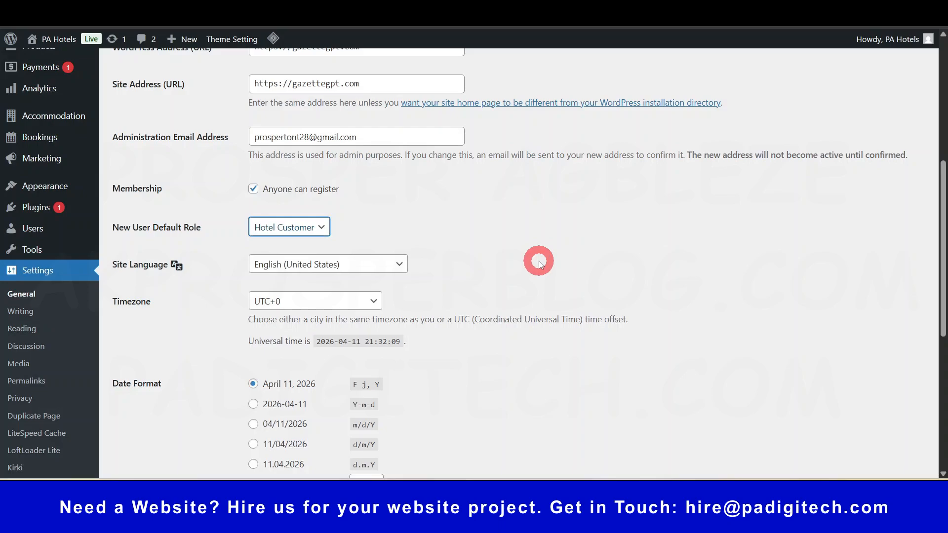
{"action": "scroll", "coordinate": [434, 283], "scroll_direction": "down", "scroll_amount": 6}
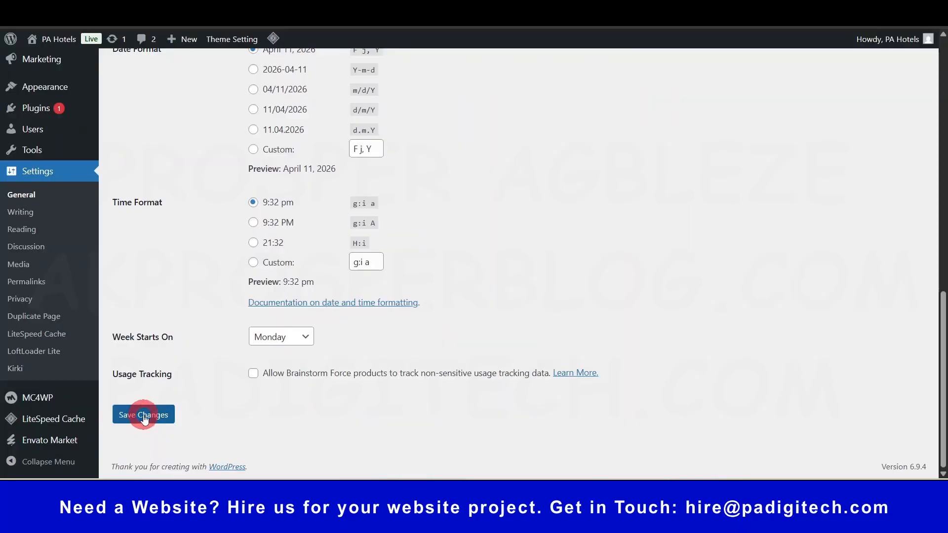
{"action": "left_click", "coordinate": [143, 417]}
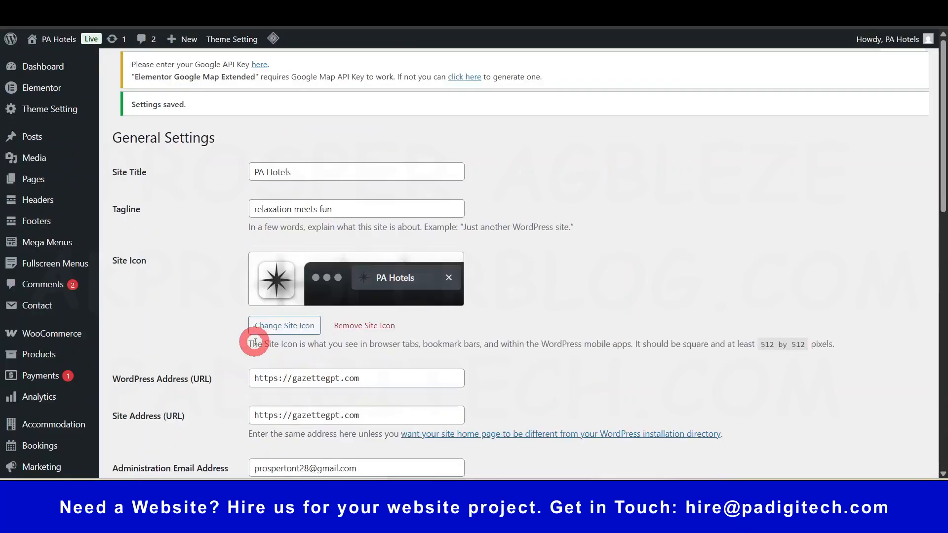
Return to the dashboard to look over the administration sections, and open the Mailchimp for WordPress API settings.
{"action": "left_click", "coordinate": [43, 67]}
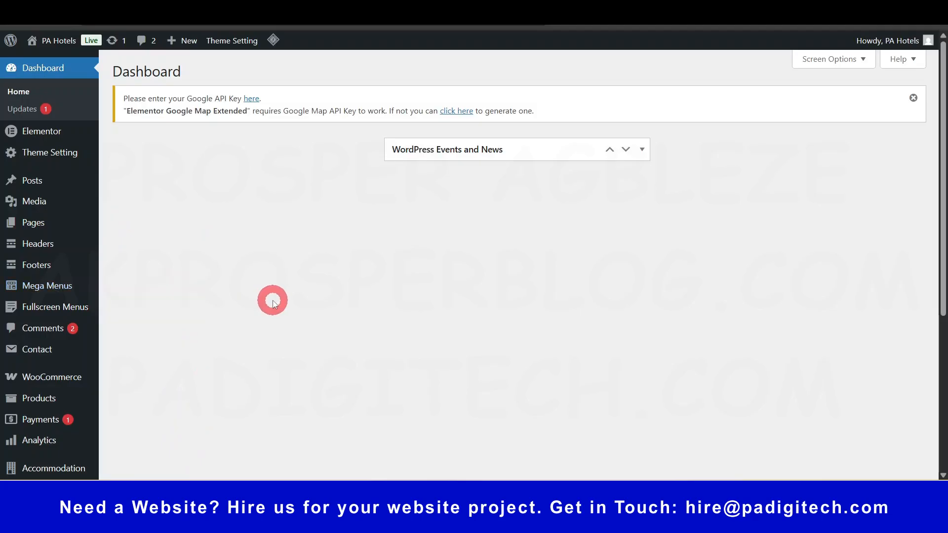
{"action": "scroll", "coordinate": [47, 318], "scroll_direction": "down", "scroll_amount": 4}
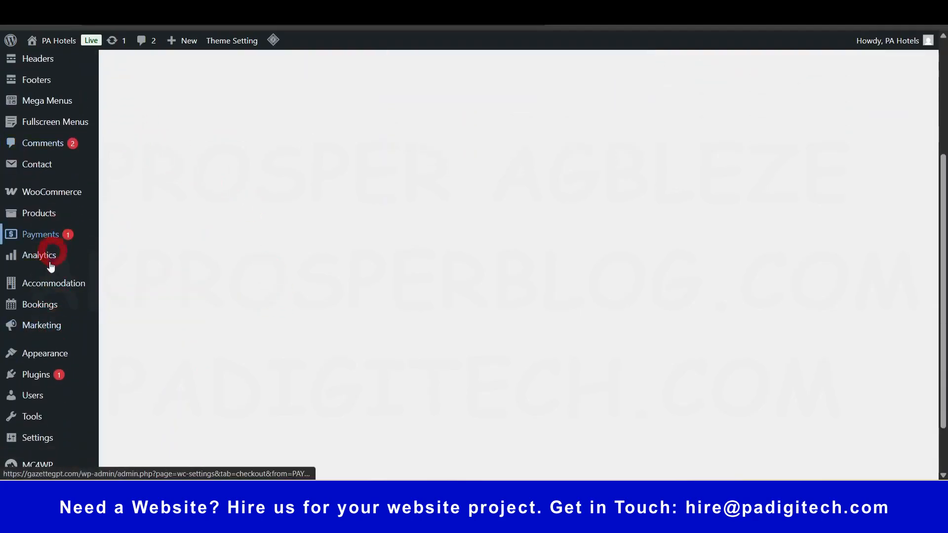
{"action": "scroll", "coordinate": [49, 222], "scroll_direction": "up", "scroll_amount": 4}
{"action": "mouse_move", "coordinate": [31, 138]}
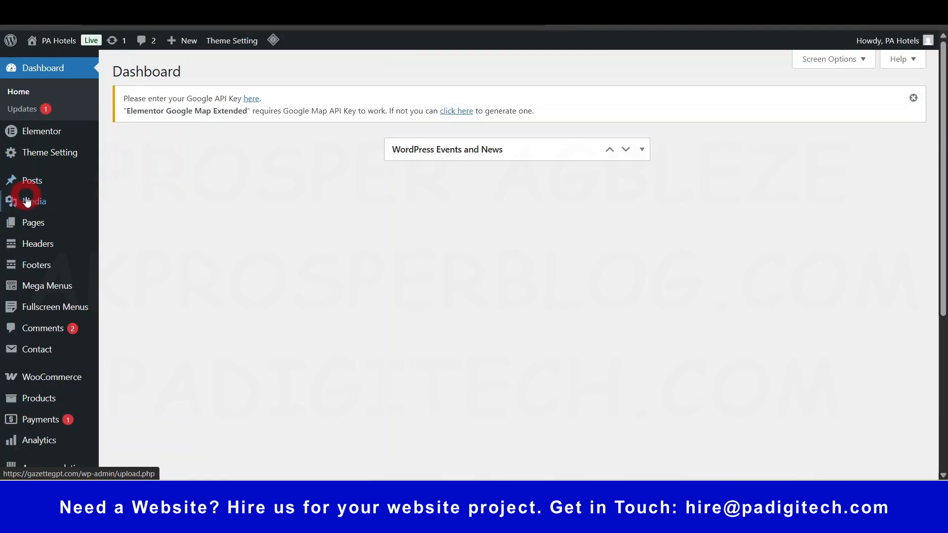
{"action": "scroll", "coordinate": [42, 344], "scroll_direction": "down", "scroll_amount": 3}
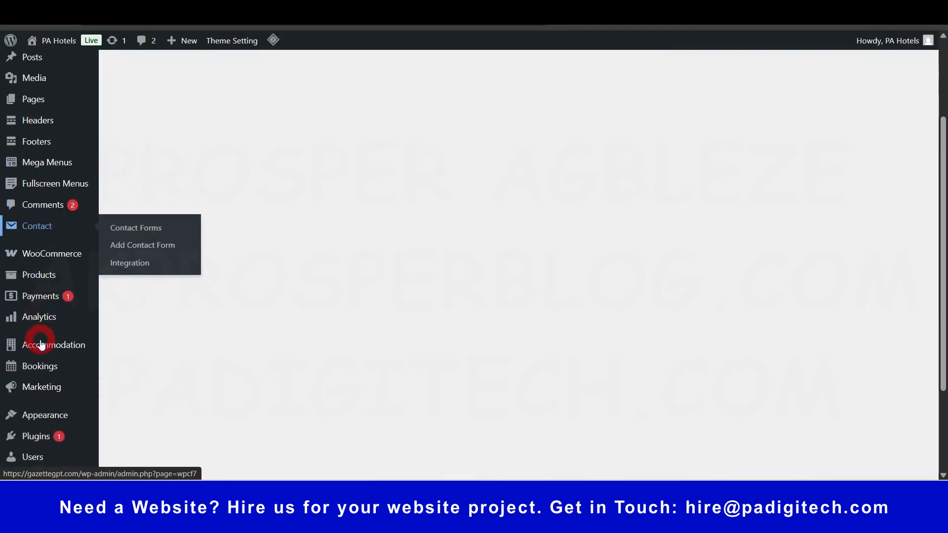
{"action": "mouse_move", "coordinate": [35, 257]}
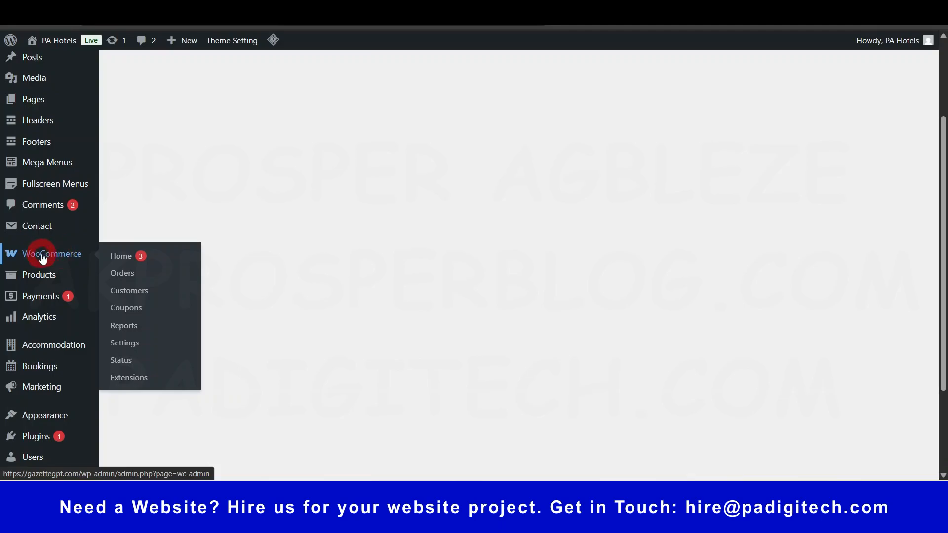
{"action": "scroll", "coordinate": [37, 321], "scroll_direction": "down", "scroll_amount": 2}
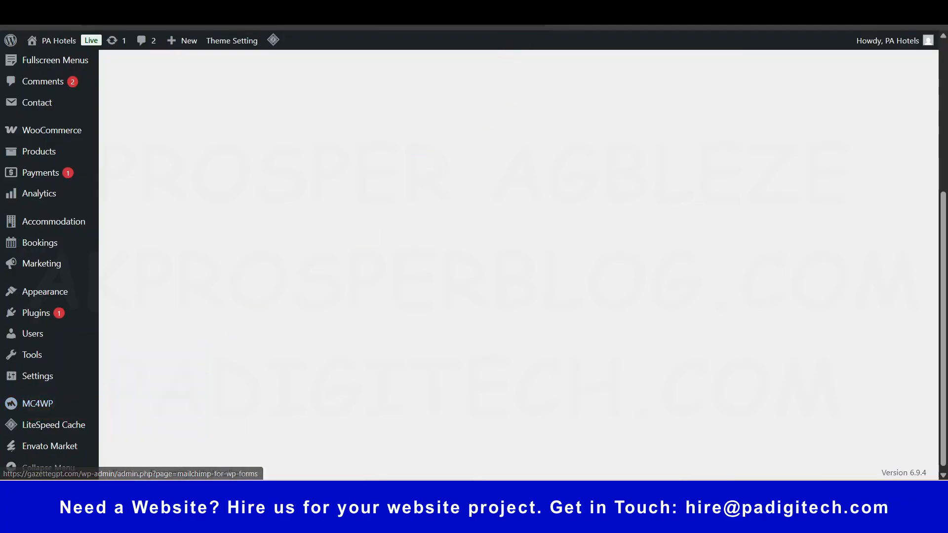
{"action": "left_click", "coordinate": [308, 221]}
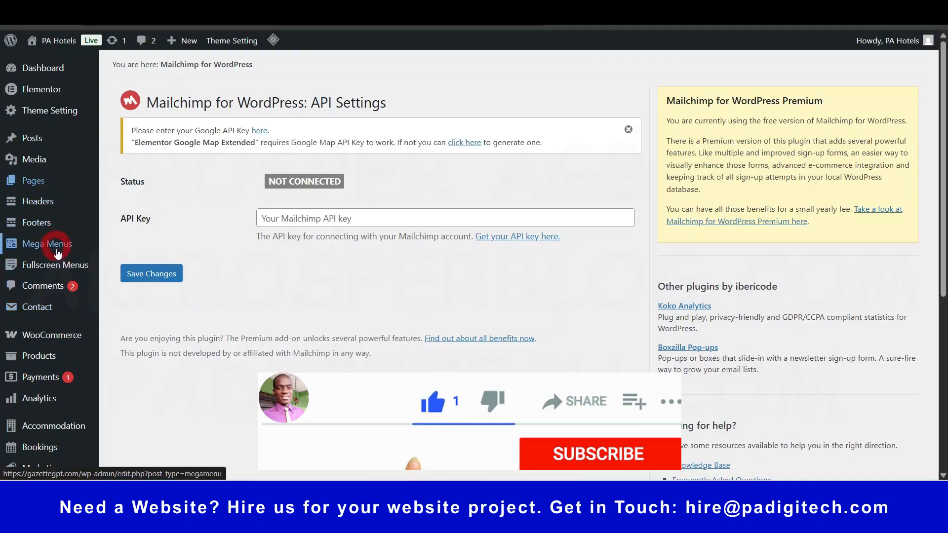
Look through the WooCommerce and Accommodation options and open the store's payment provider settings.
{"action": "scroll", "coordinate": [59, 242], "scroll_direction": "down", "scroll_amount": 3}
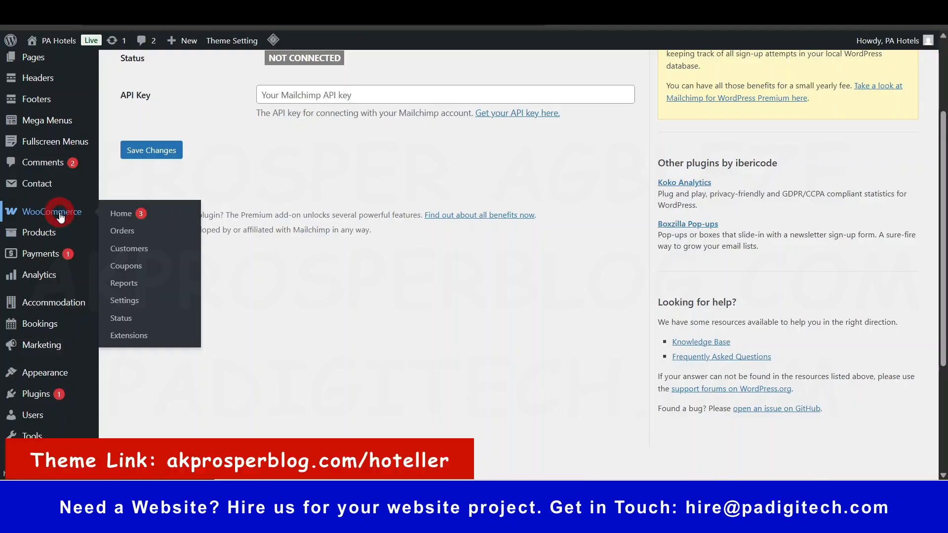
{"action": "mouse_move", "coordinate": [48, 307]}
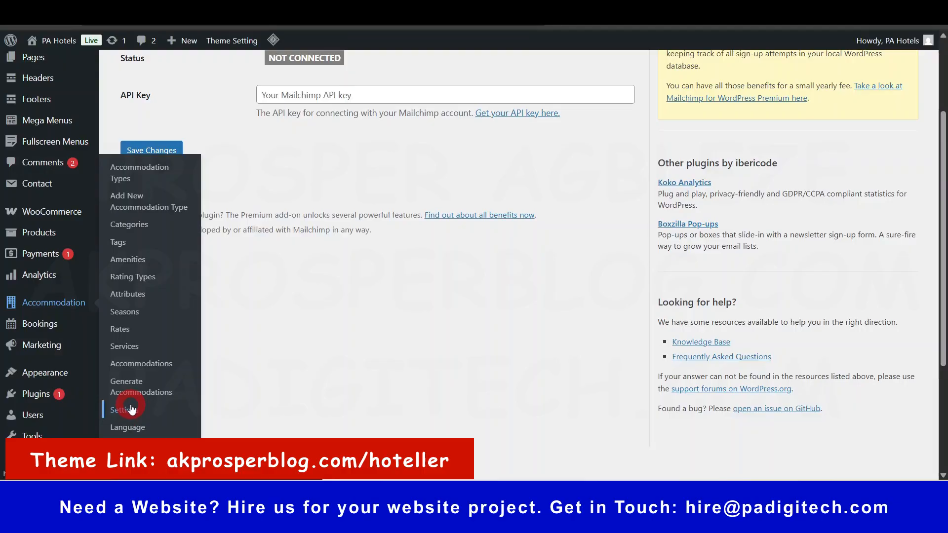
{"action": "mouse_move", "coordinate": [43, 213]}
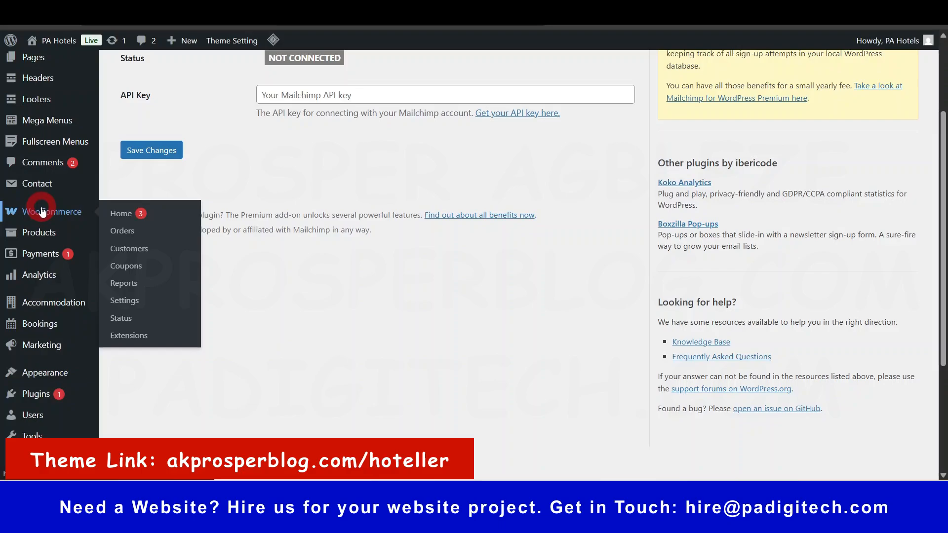
{"action": "left_click", "coordinate": [45, 257]}
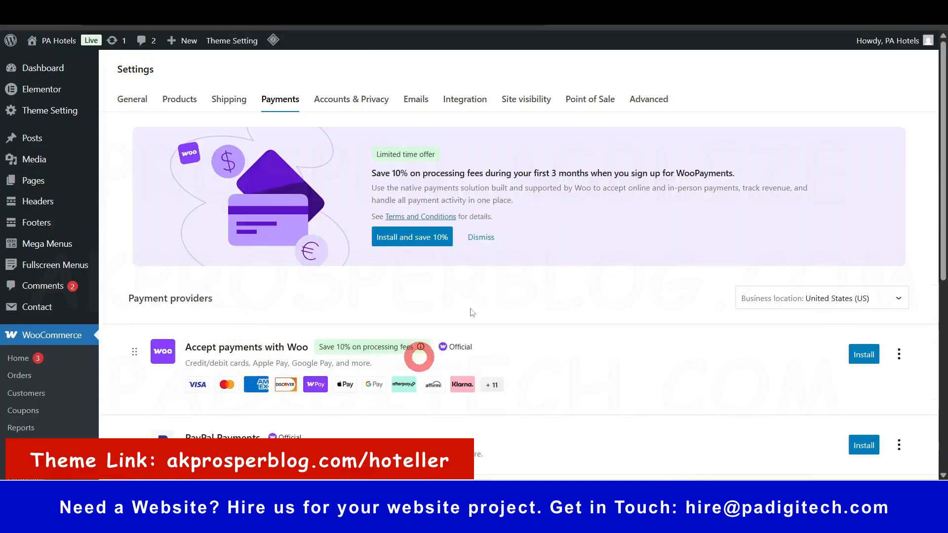
Review the store's payment providers, including WooPayments, PayPal, offline payments and the additional payment options.
{"action": "scroll", "coordinate": [534, 228], "scroll_direction": "down", "scroll_amount": 2}
{"action": "scroll", "coordinate": [534, 228], "scroll_direction": "down", "scroll_amount": 1}
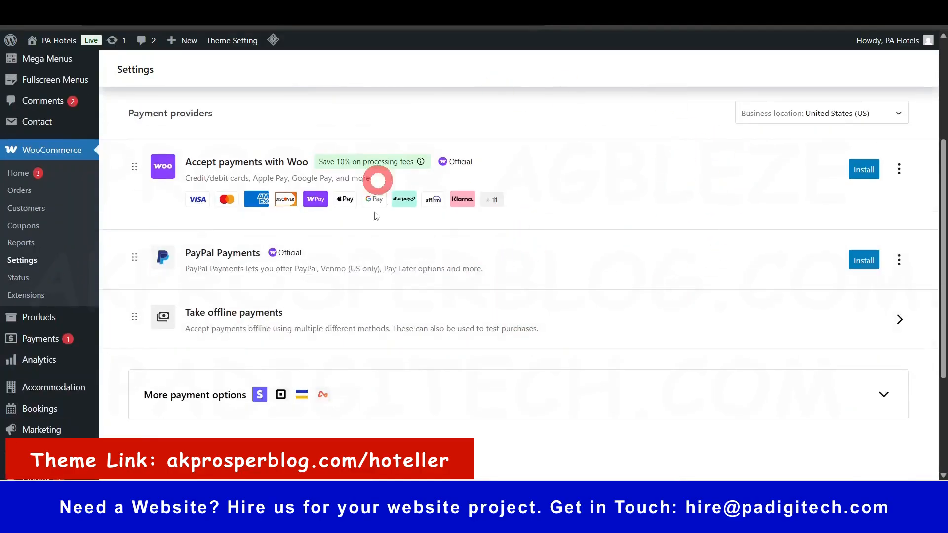
{"action": "scroll", "coordinate": [420, 279], "scroll_direction": "up", "scroll_amount": 1}
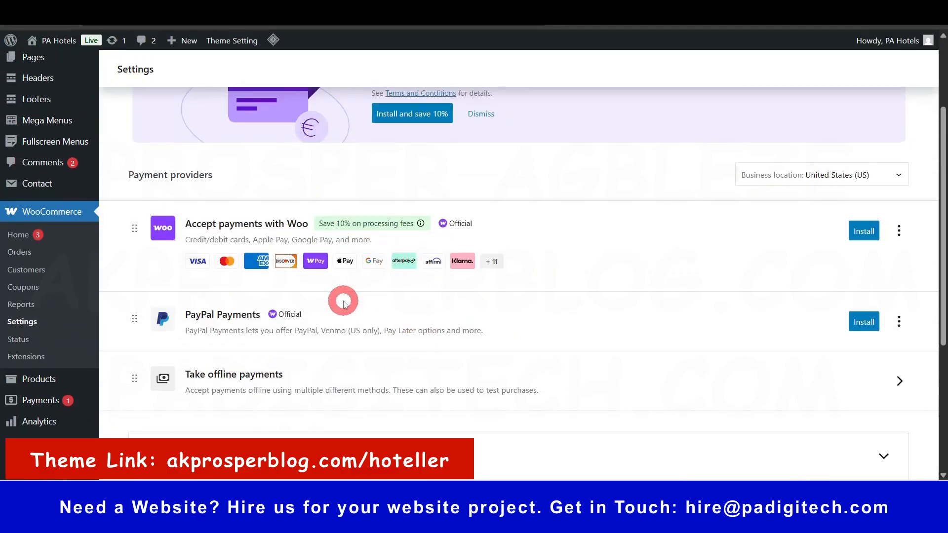
{"action": "scroll", "coordinate": [79, 404], "scroll_direction": "down", "scroll_amount": 2}
{"action": "scroll", "coordinate": [57, 232], "scroll_direction": "up", "scroll_amount": 4}
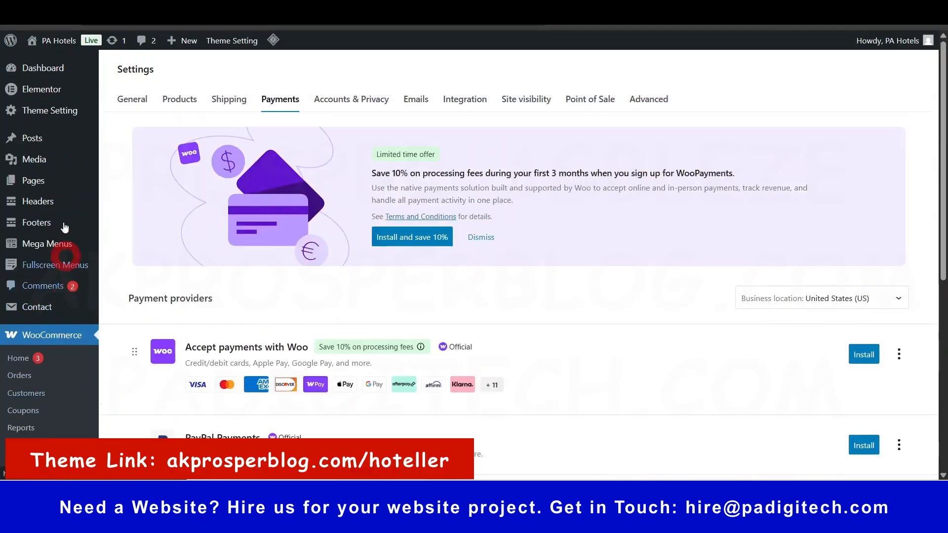
Open the page for adding plugins, search for square, and browse the matching plugins.
{"action": "scroll", "coordinate": [46, 355], "scroll_direction": "down", "scroll_amount": 6}
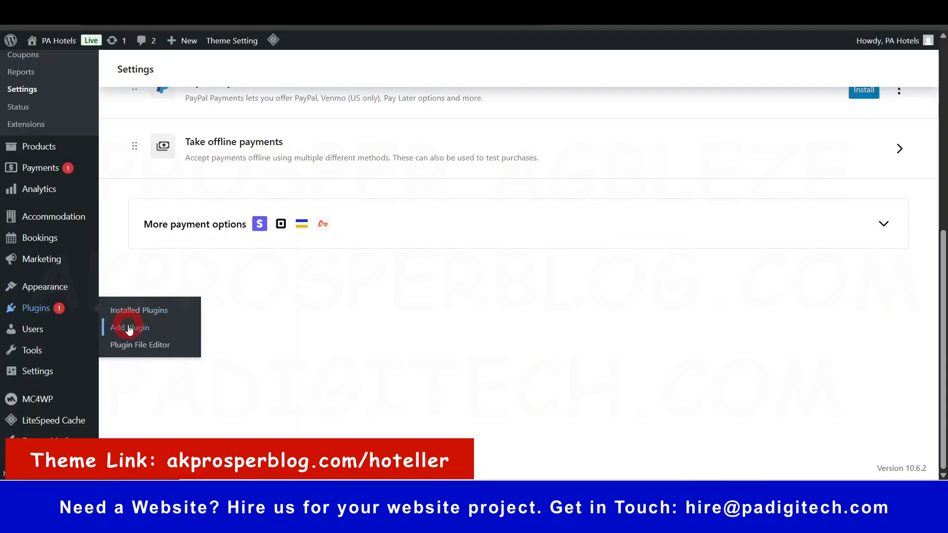
{"action": "left_click", "coordinate": [129, 329]}
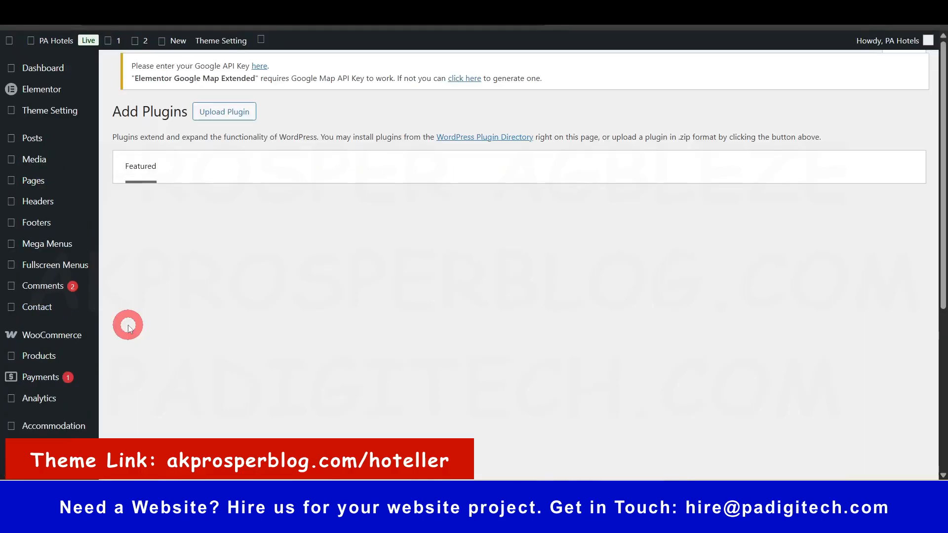
{"action": "left_click", "coordinate": [740, 170]}
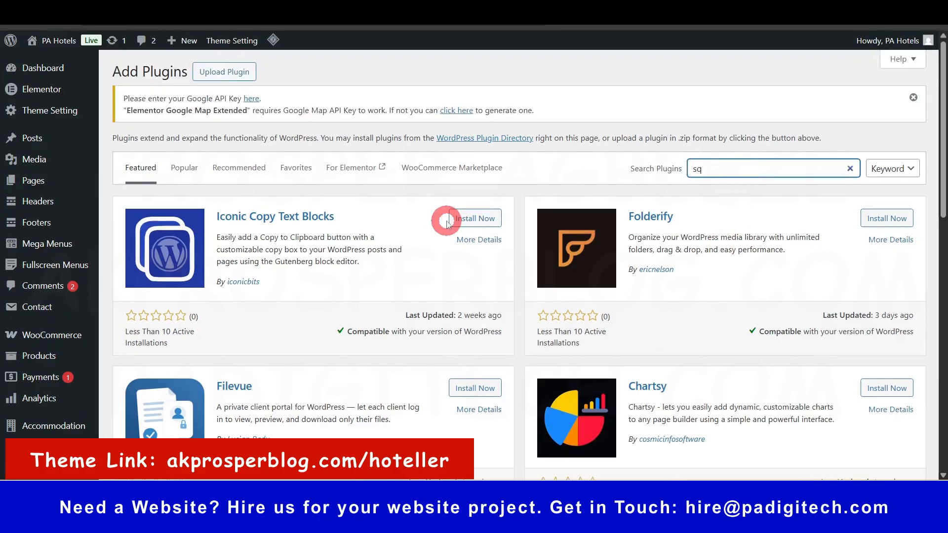
{"action": "type", "text": "square"}
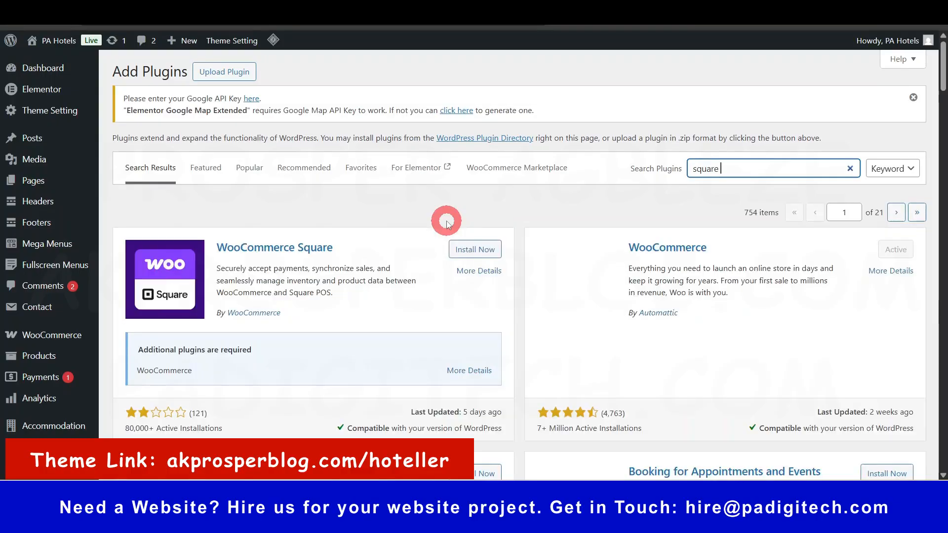
{"action": "scroll", "coordinate": [447, 222], "scroll_direction": "down", "scroll_amount": 5}
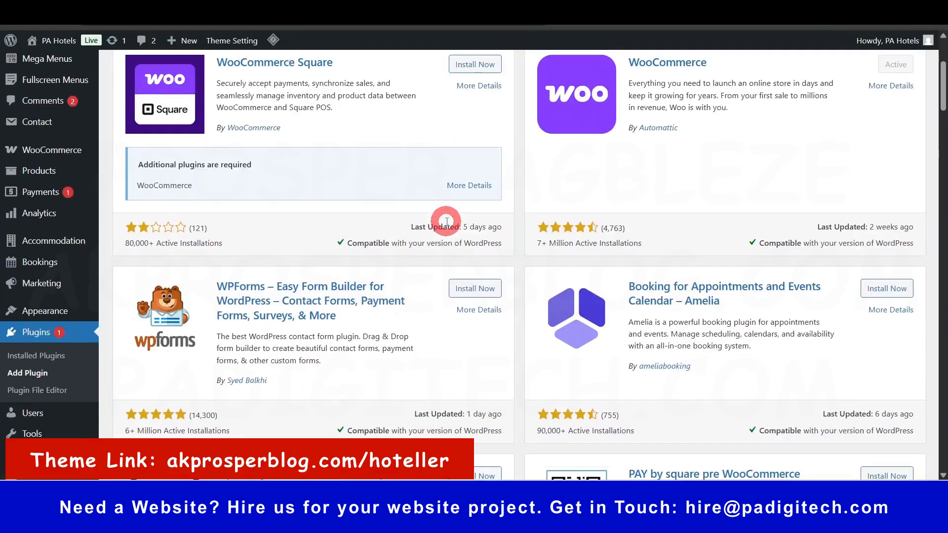
{"action": "scroll", "coordinate": [445, 221], "scroll_direction": "up", "scroll_amount": 5}
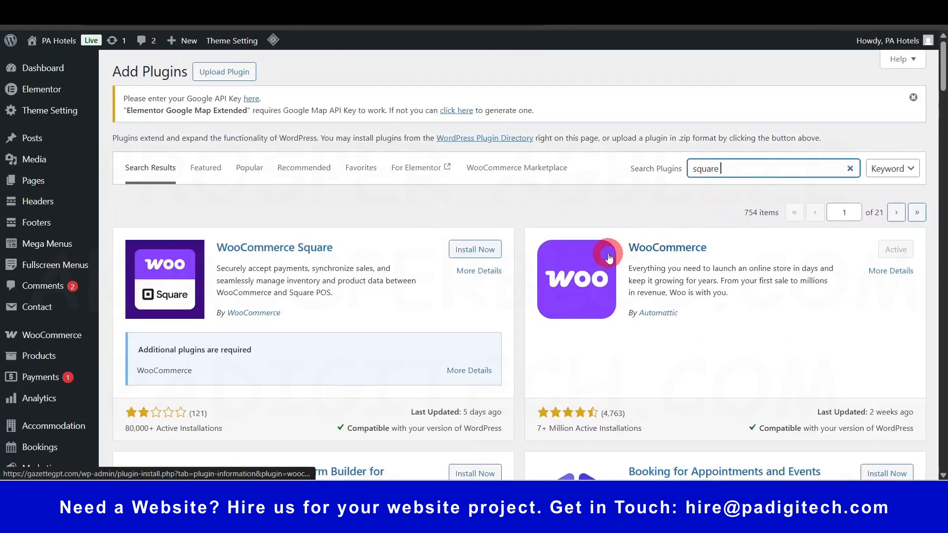
Refine the plugin search to square payment, look over the listed payment plugins, and return to the dashboard.
{"action": "type", "text": "ment"}
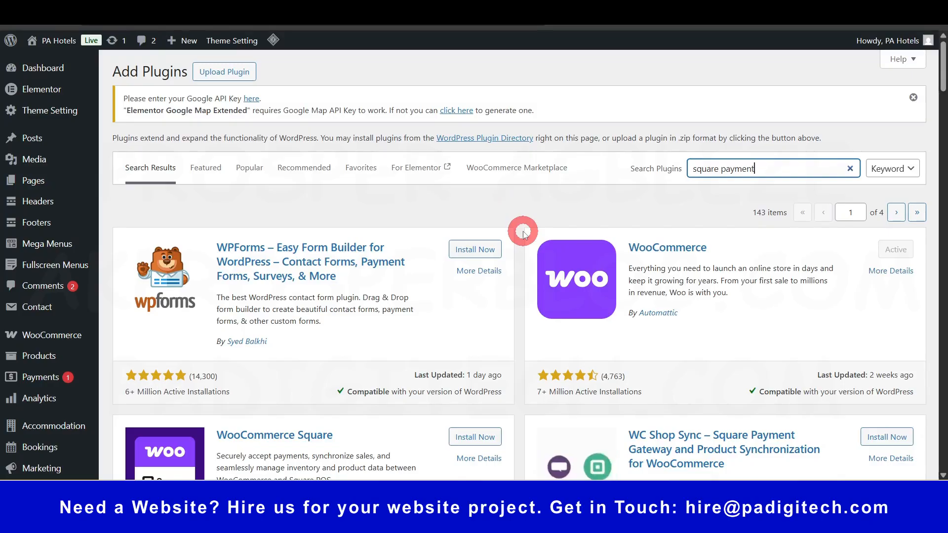
{"action": "scroll", "coordinate": [523, 232], "scroll_direction": "down", "scroll_amount": 3}
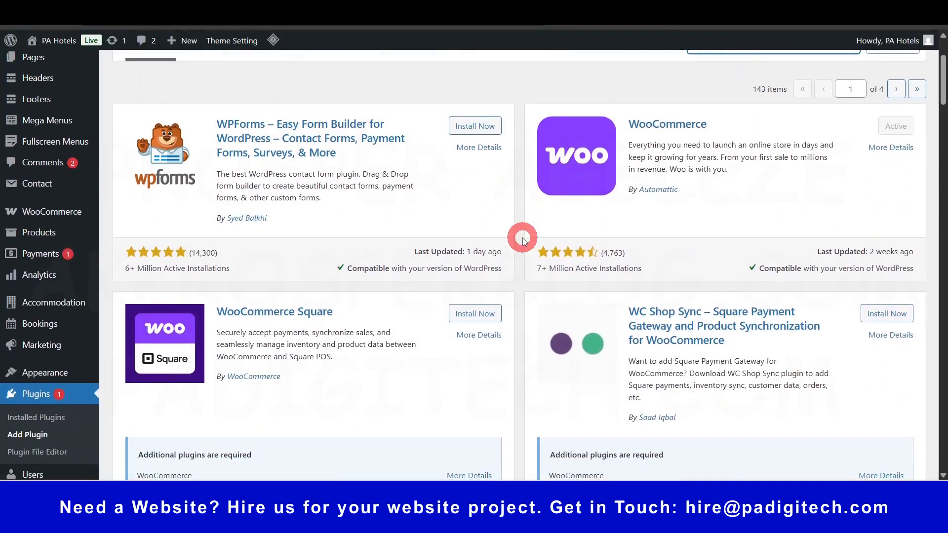
{"action": "scroll", "coordinate": [523, 240], "scroll_direction": "down", "scroll_amount": 5}
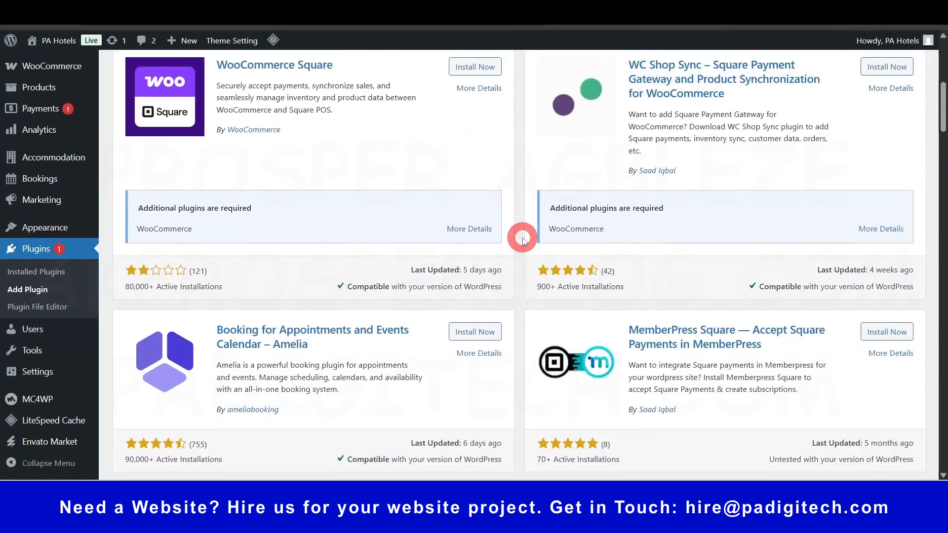
{"action": "scroll", "coordinate": [523, 238], "scroll_direction": "up", "scroll_amount": 8}
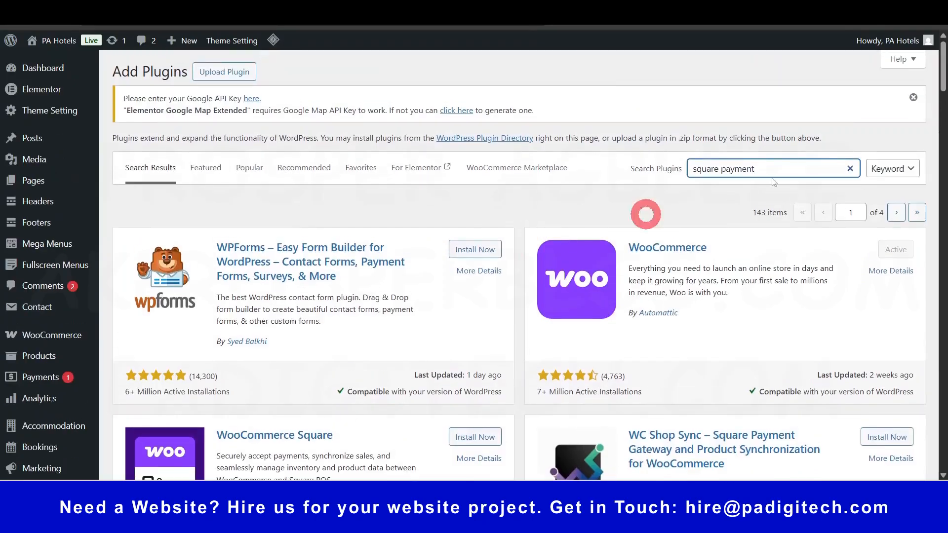
{"action": "left_click", "coordinate": [55, 68]}
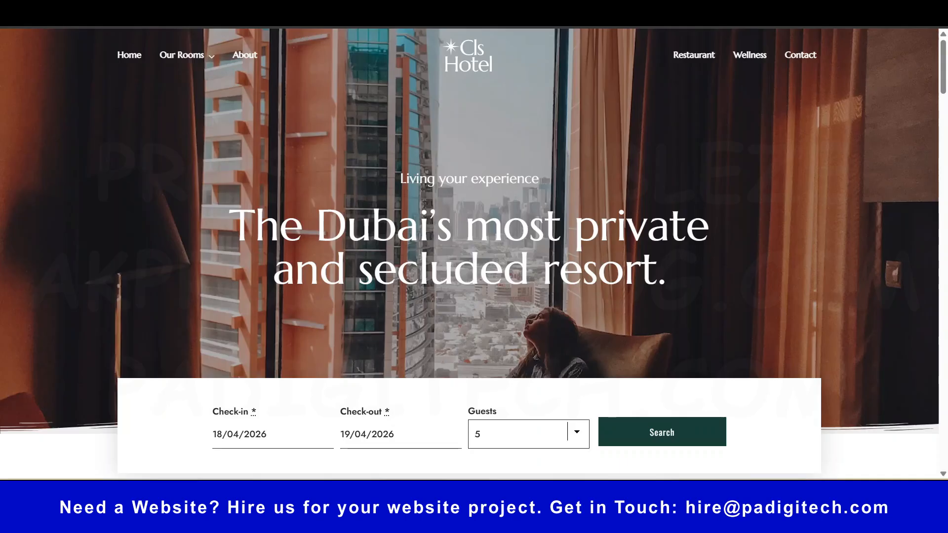
Examine the live homepage down to the Our Rooms section, moving through the carousel of Superior, Basic and Signature rooms.
{"action": "scroll", "coordinate": [407, 222], "scroll_direction": "down", "scroll_amount": 7}
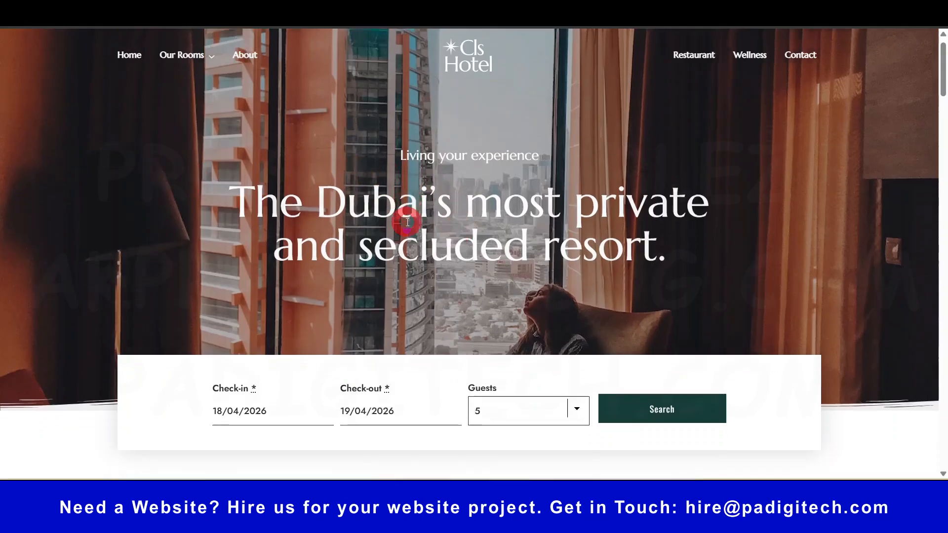
{"action": "scroll", "coordinate": [407, 222], "scroll_direction": "down", "scroll_amount": 6}
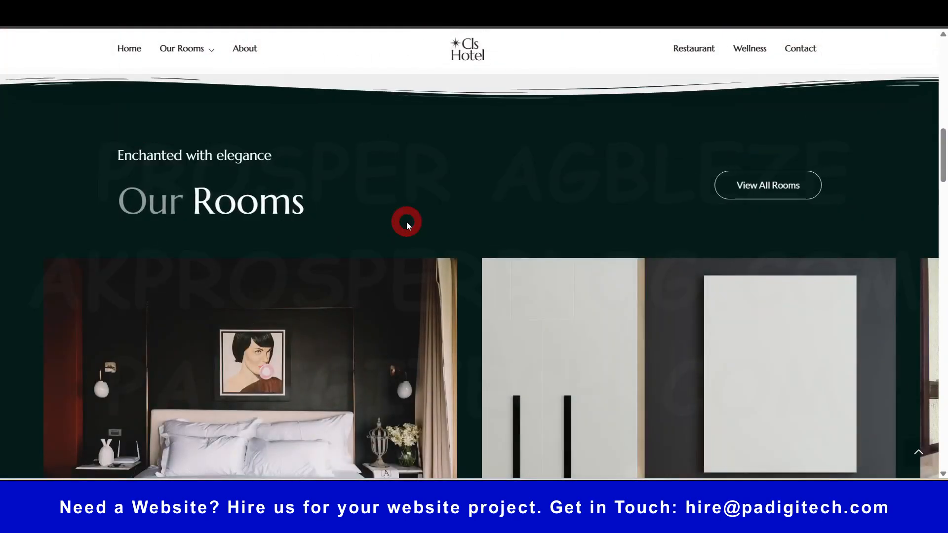
{"action": "scroll", "coordinate": [407, 221], "scroll_direction": "down", "scroll_amount": 8}
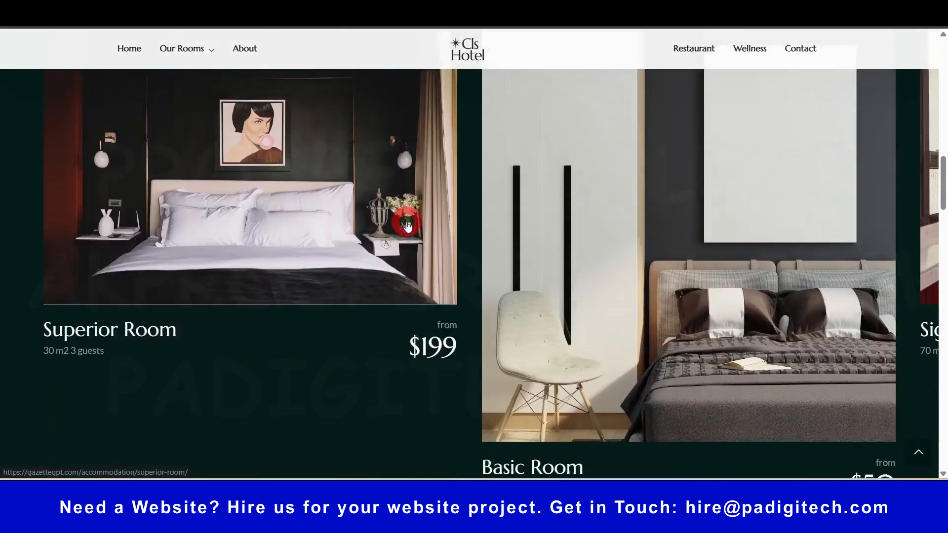
{"action": "scroll", "coordinate": [402, 222], "scroll_direction": "up", "scroll_amount": 8}
{"action": "scroll", "coordinate": [594, 239], "scroll_direction": "down", "scroll_amount": 5}
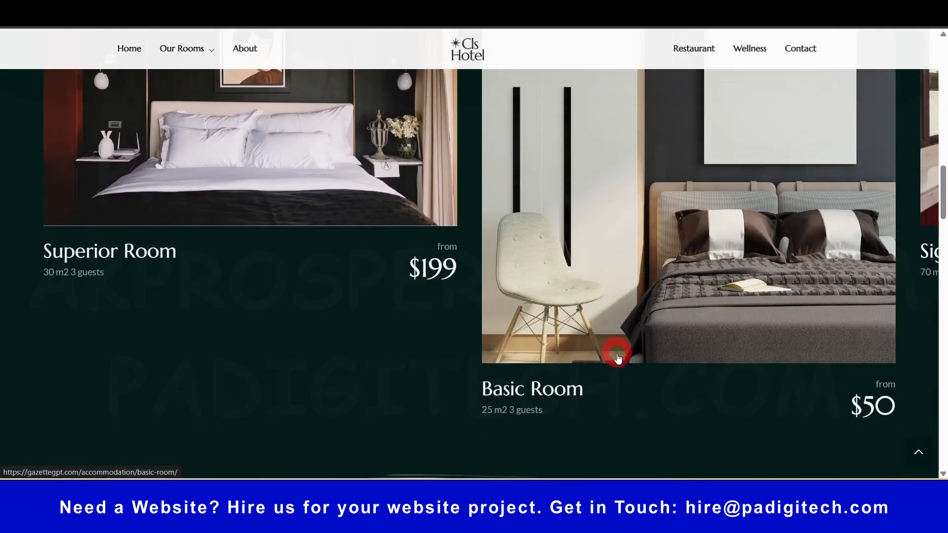
{"action": "scroll", "coordinate": [627, 333], "scroll_direction": "up", "scroll_amount": 1}
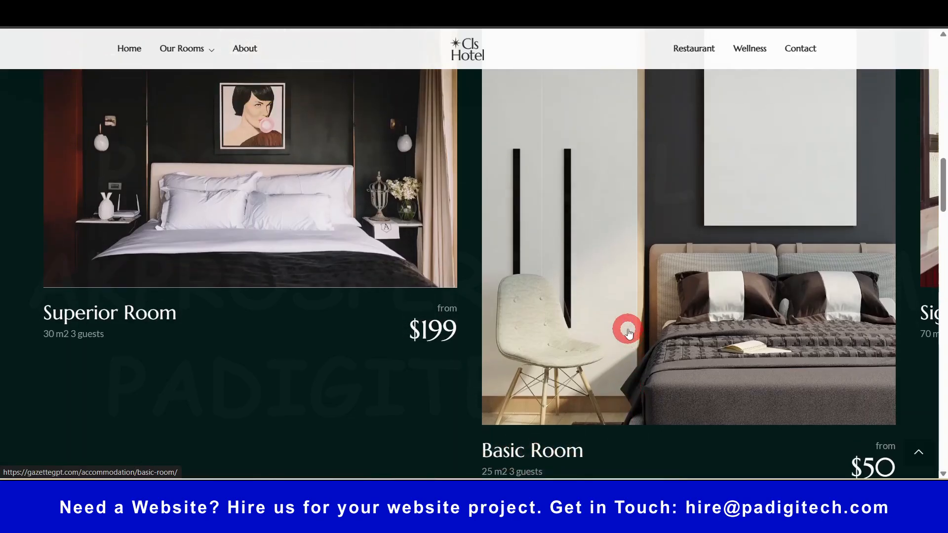
{"action": "left_click_drag", "start_coordinate": [741, 221], "coordinate": [566, 217]}
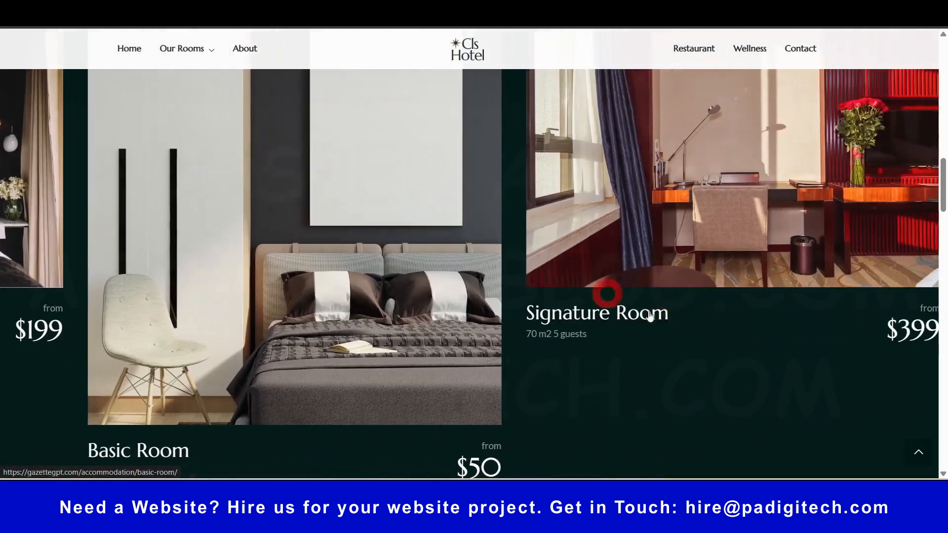
{"action": "scroll", "coordinate": [765, 218], "scroll_direction": "down", "scroll_amount": 1}
{"action": "mouse_move", "coordinate": [759, 215]}
{"action": "left_mouse_down"}
{"action": "mouse_move", "coordinate": [493, 185]}
{"action": "mouse_move", "coordinate": [825, 243]}
{"action": "left_mouse_up"}
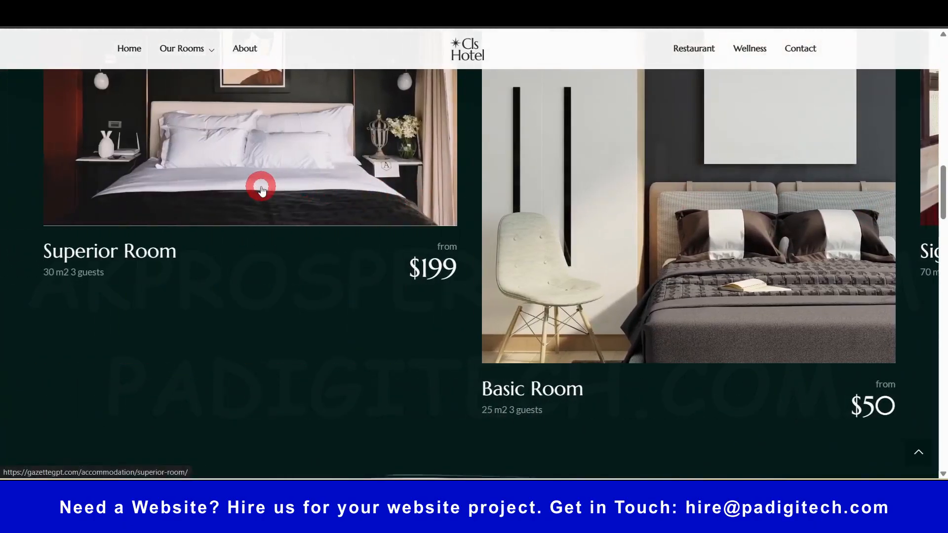
{"action": "left_click_drag", "start_coordinate": [324, 153], "coordinate": [313, 280]}
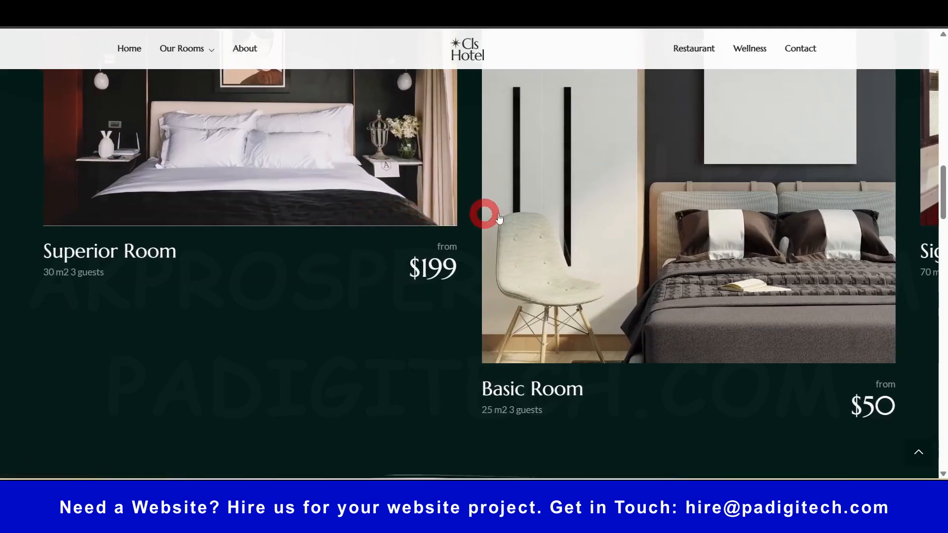
{"action": "scroll", "coordinate": [356, 294], "scroll_direction": "up", "scroll_amount": 2}
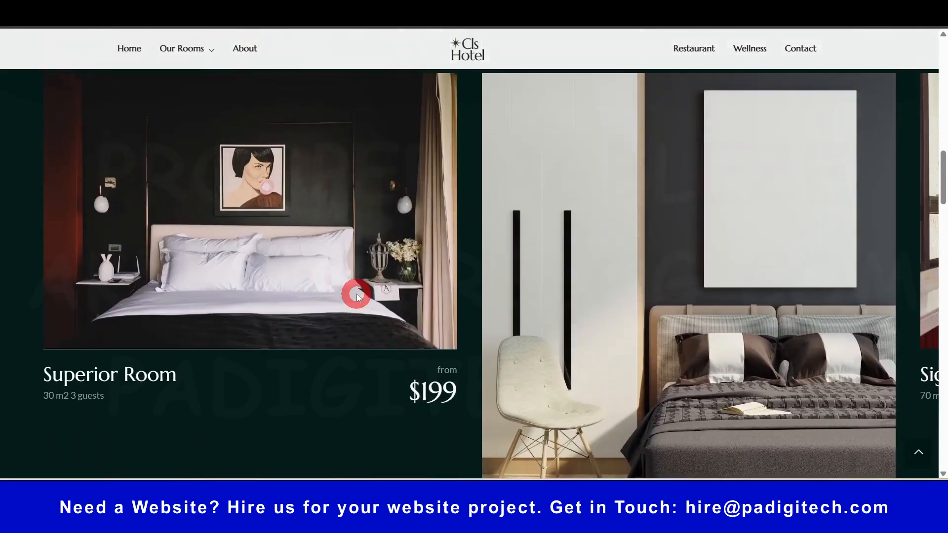
{"action": "scroll", "coordinate": [356, 295], "scroll_direction": "up", "scroll_amount": 3}
{"action": "scroll", "coordinate": [326, 277], "scroll_direction": "down", "scroll_amount": 5}
View the Basic Room page from the room carousel, and go back to the homepage.
{"action": "left_click", "coordinate": [486, 288]}
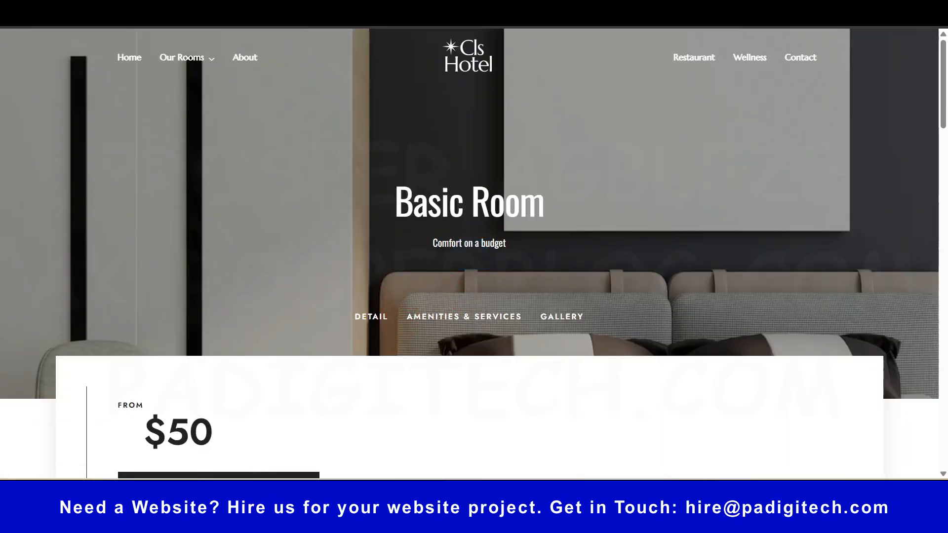
{"action": "left_click", "coordinate": [12, 19]}
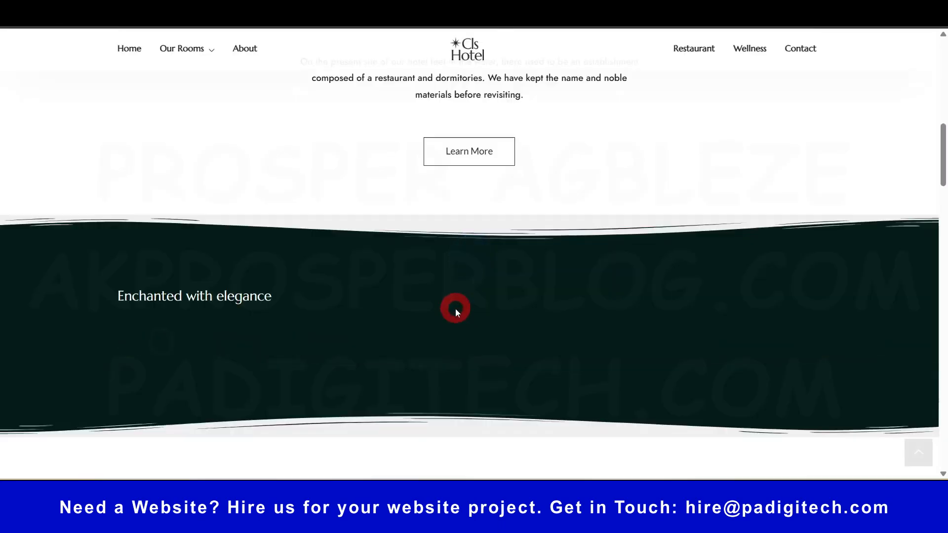
{"action": "scroll", "coordinate": [462, 301], "scroll_direction": "down", "scroll_amount": 2}
{"action": "scroll", "coordinate": [461, 303], "scroll_direction": "down", "scroll_amount": 10}
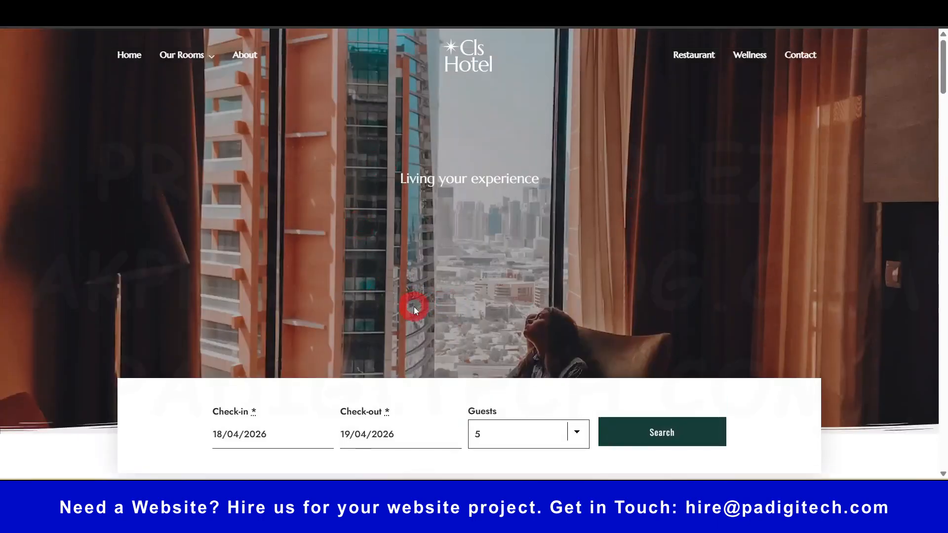
Search the homepage booking form for a stay with check-in 23/04/2026, check-out 26/04/2026 and 5 guests.
{"action": "scroll", "coordinate": [414, 307], "scroll_direction": "down", "scroll_amount": 2}
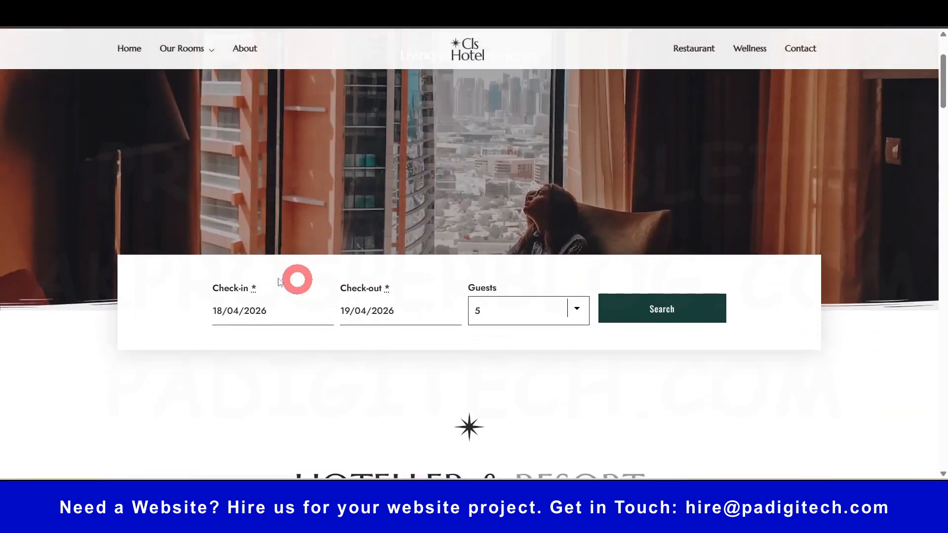
{"action": "left_click", "coordinate": [284, 312]}
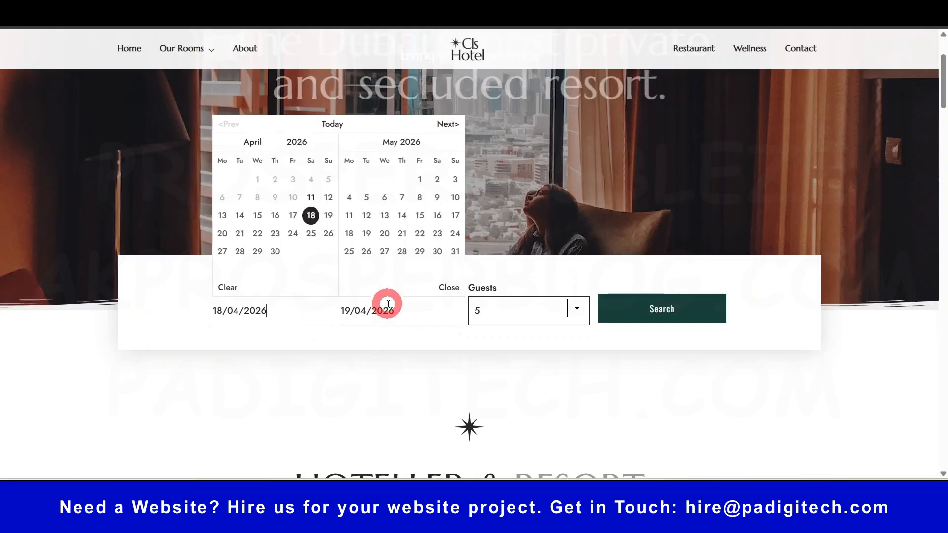
{"action": "left_click", "coordinate": [275, 234]}
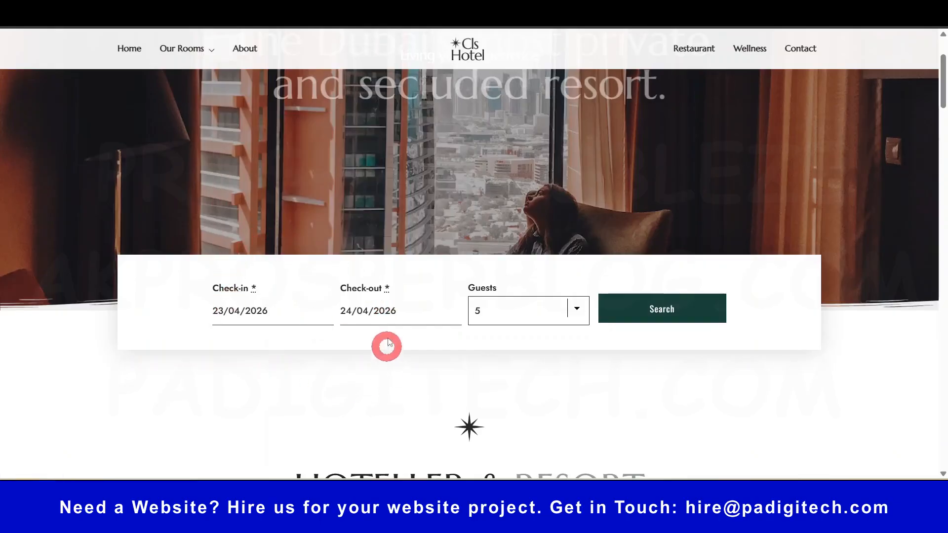
{"action": "left_click", "coordinate": [377, 311]}
{"action": "left_click", "coordinate": [455, 240]}
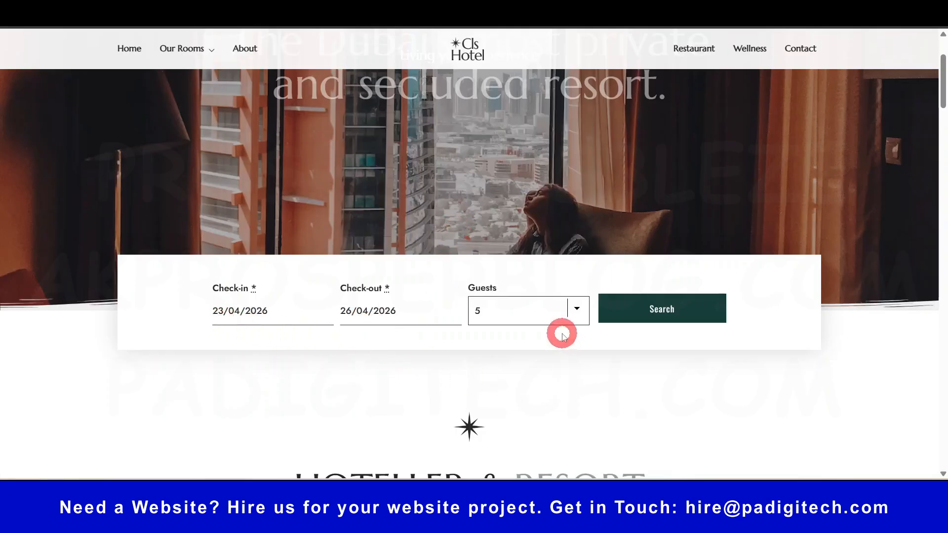
{"action": "left_click", "coordinate": [500, 314]}
{"action": "left_click", "coordinate": [657, 314]}
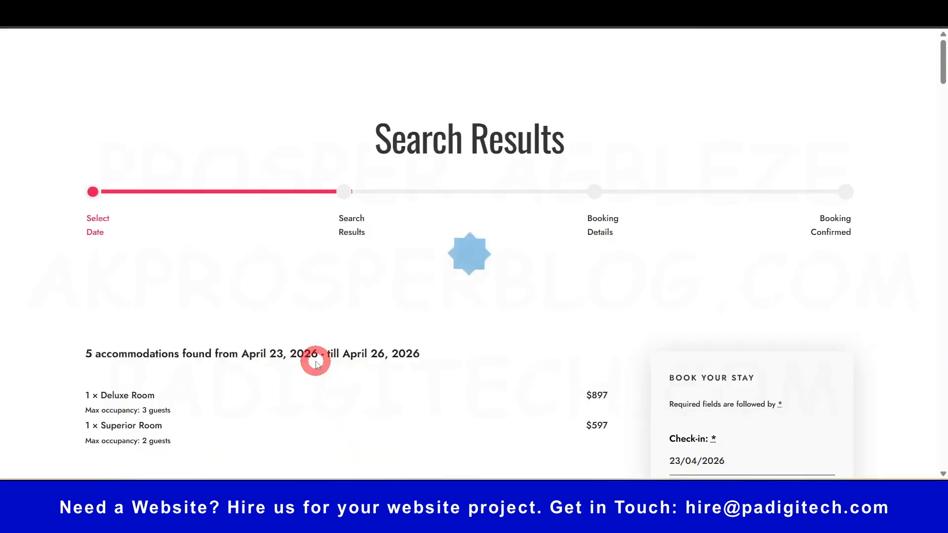
Examine the recommended room combination in the search results, checking the Deluxe Room entry and its maximum occupancy.
{"action": "scroll", "coordinate": [316, 363], "scroll_direction": "down", "scroll_amount": 4}
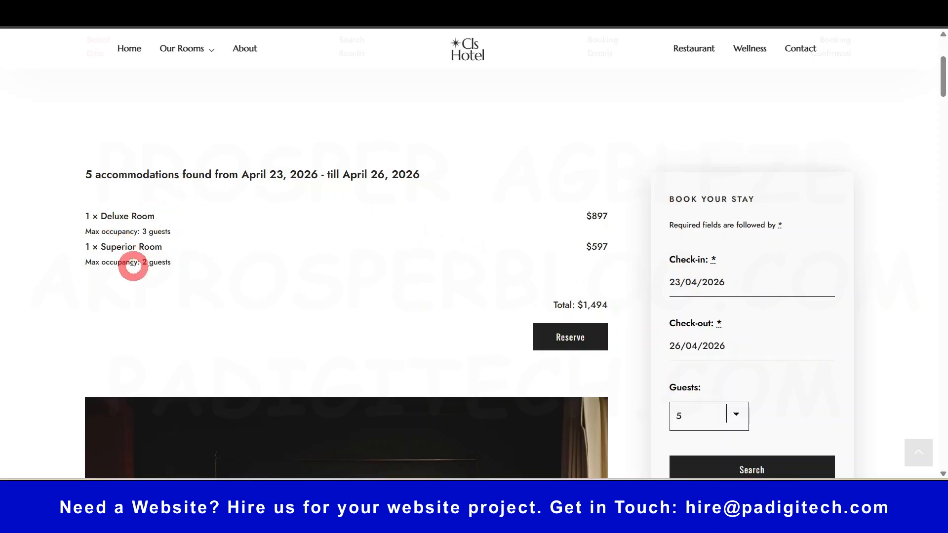
{"action": "left_click_drag", "start_coordinate": [85, 217], "coordinate": [159, 216]}
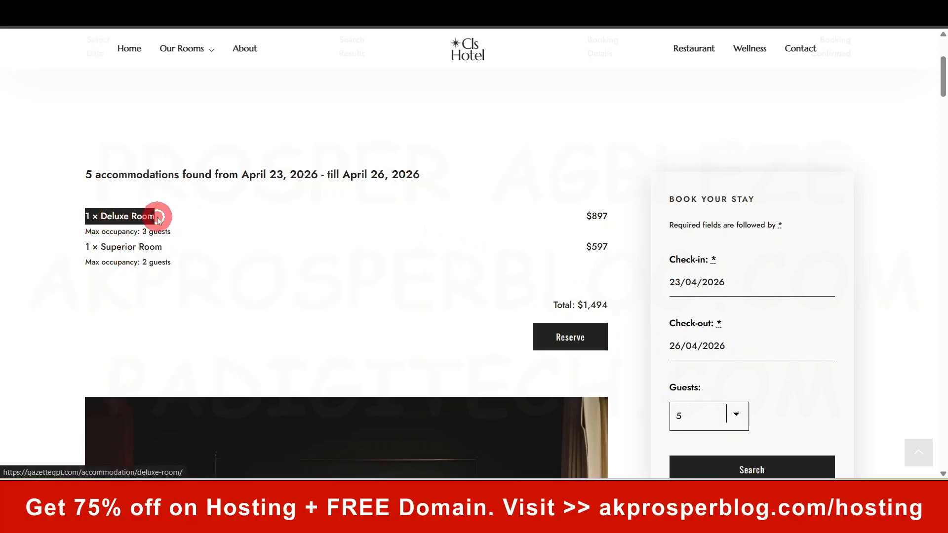
{"action": "left_click", "coordinate": [222, 227]}
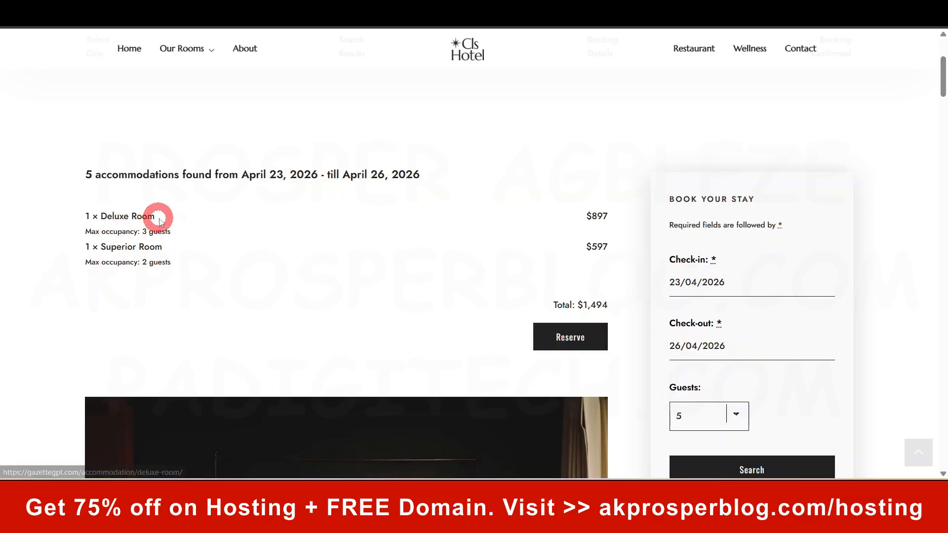
{"action": "left_click_drag", "start_coordinate": [170, 231], "coordinate": [97, 228]}
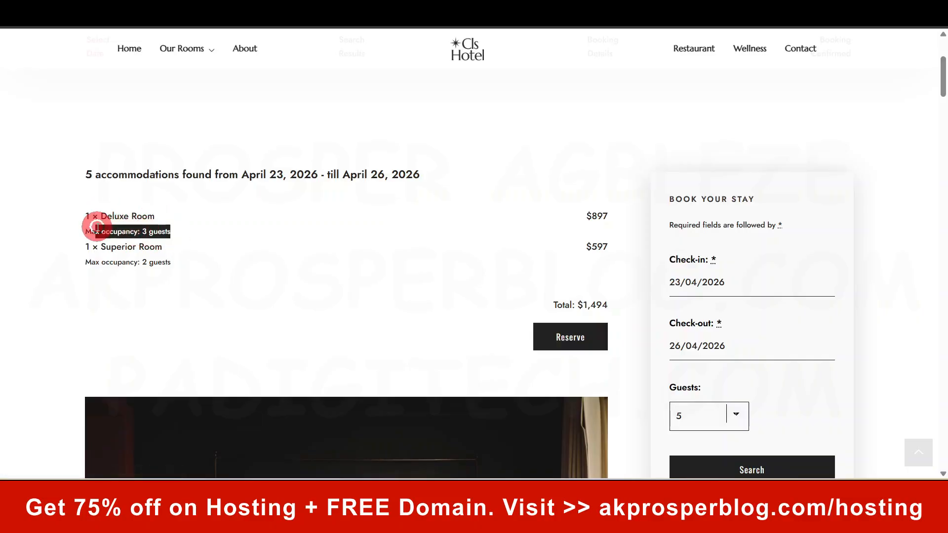
Examine the Superior Room entry in the recommended combination and its details in the search results, including guest capacity, amenities and price.
{"action": "left_click", "coordinate": [169, 248]}
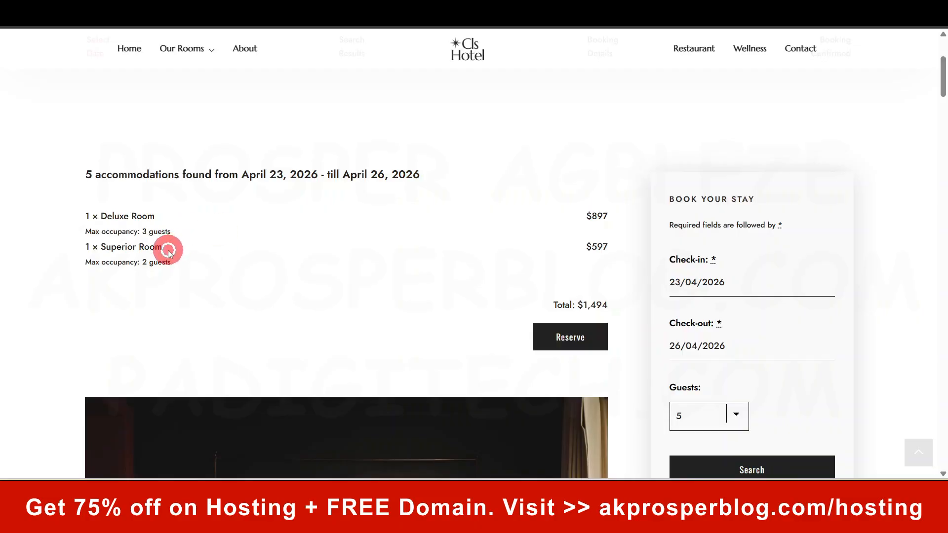
{"action": "left_click_drag", "start_coordinate": [168, 251], "coordinate": [93, 247]}
{"action": "left_click", "coordinate": [226, 257]}
{"action": "left_click", "coordinate": [116, 263]}
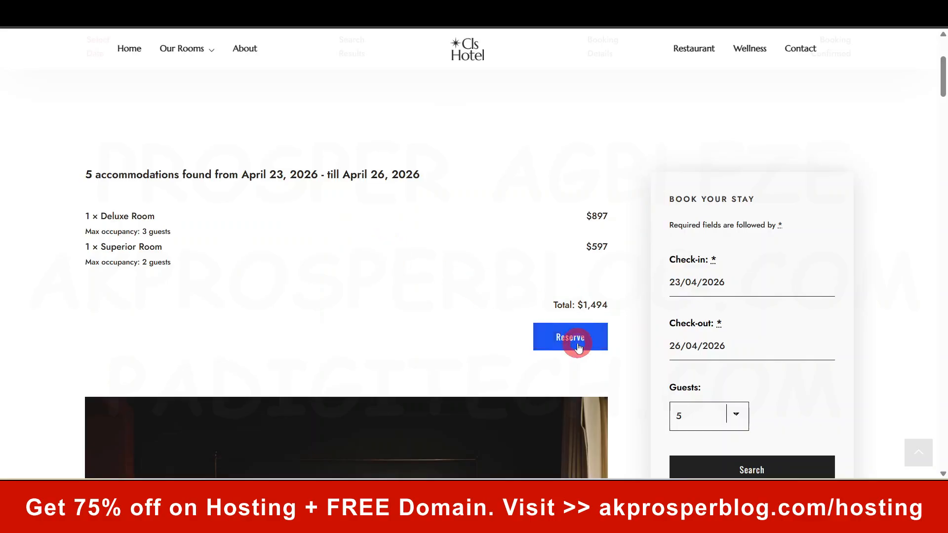
{"action": "scroll", "coordinate": [577, 345], "scroll_direction": "down", "scroll_amount": 10}
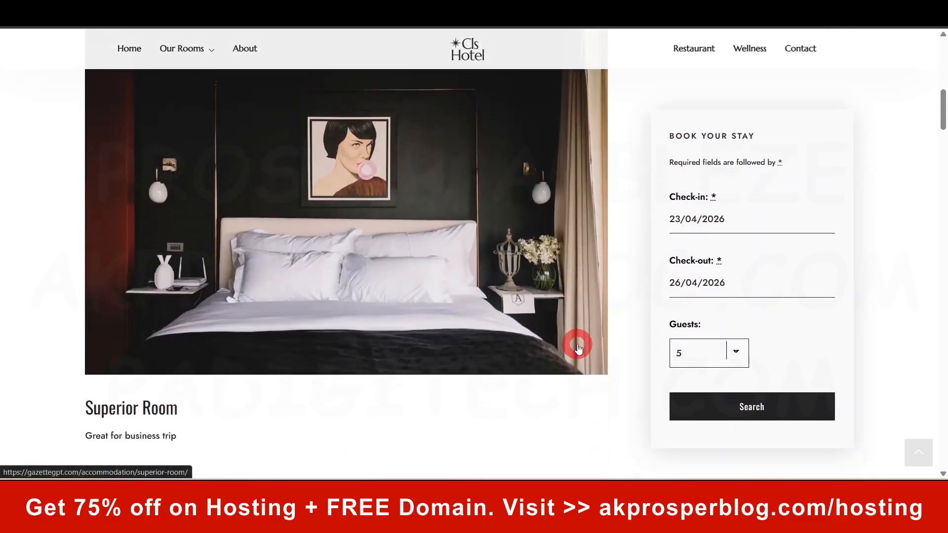
{"action": "scroll", "coordinate": [263, 309], "scroll_direction": "down", "scroll_amount": 3}
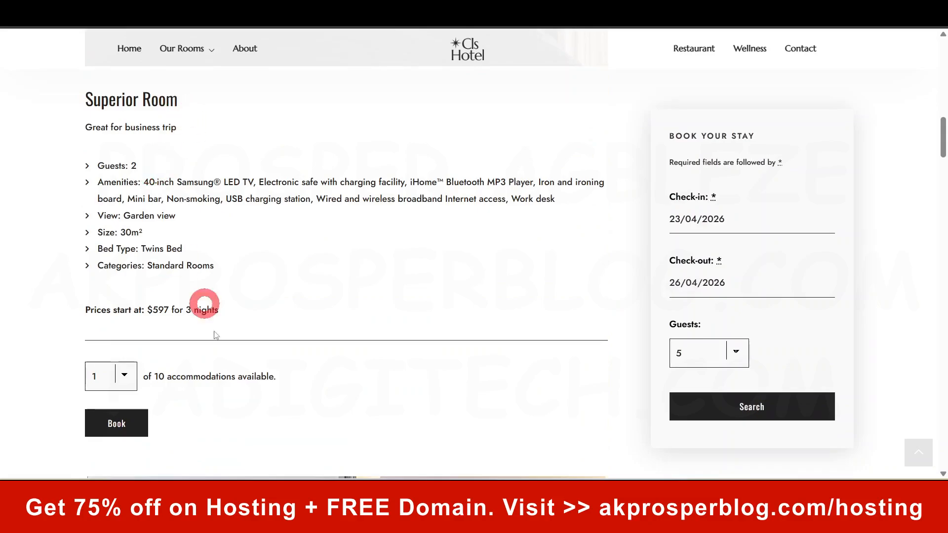
{"action": "scroll", "coordinate": [150, 217], "scroll_direction": "up", "scroll_amount": 1}
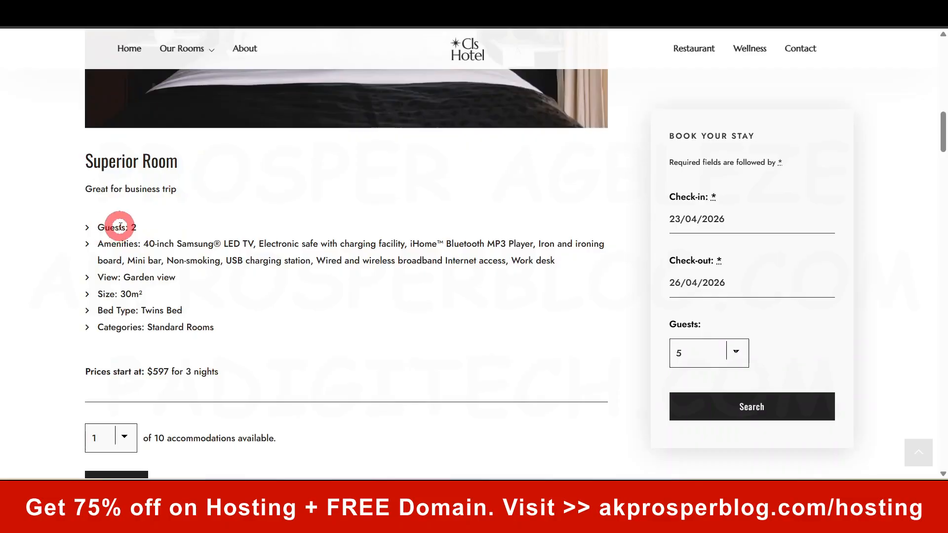
{"action": "scroll", "coordinate": [133, 229], "scroll_direction": "down", "scroll_amount": 2}
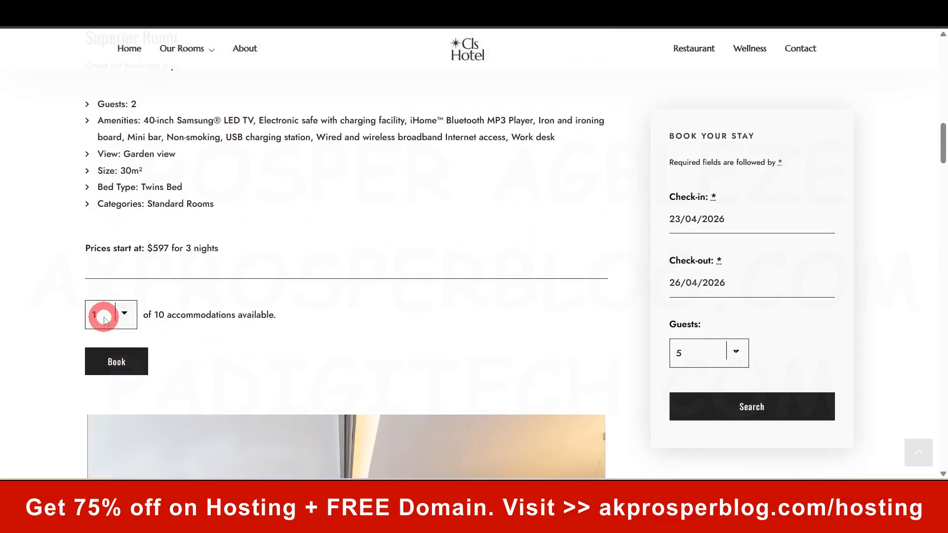
Set the Superior Room quantity to 3 and add those rooms to the reservation.
{"action": "left_click", "coordinate": [102, 316]}
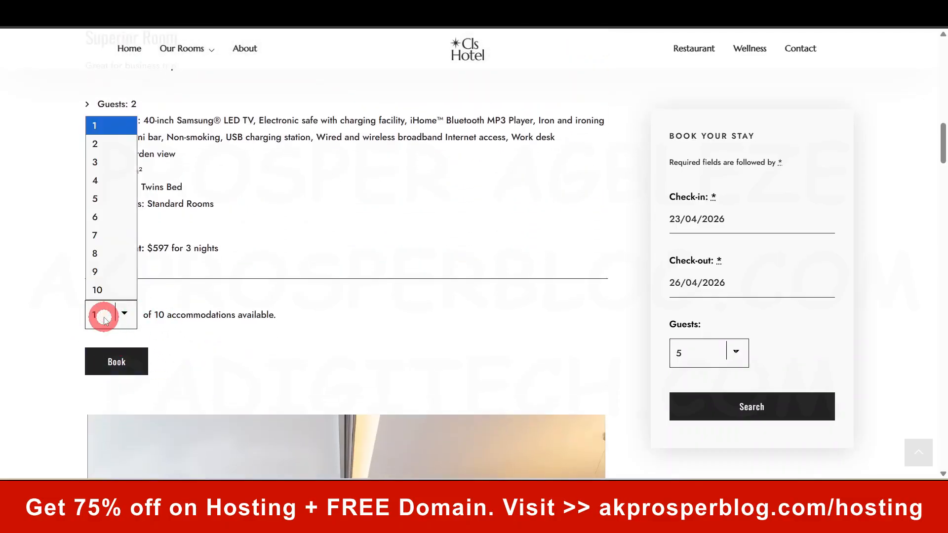
{"action": "left_click", "coordinate": [108, 153]}
{"action": "left_click", "coordinate": [106, 161]}
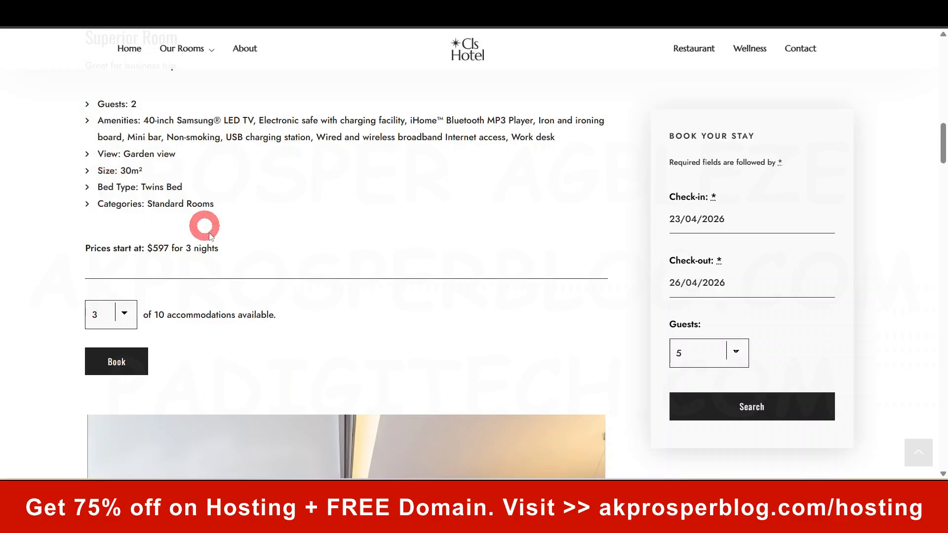
{"action": "scroll", "coordinate": [208, 292], "scroll_direction": "up", "scroll_amount": 2}
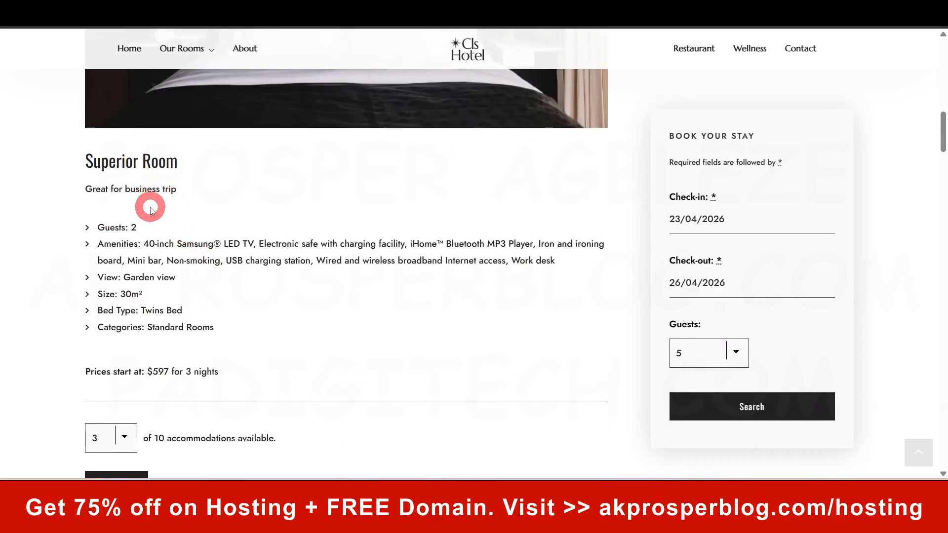
{"action": "scroll", "coordinate": [148, 218], "scroll_direction": "down", "scroll_amount": 2}
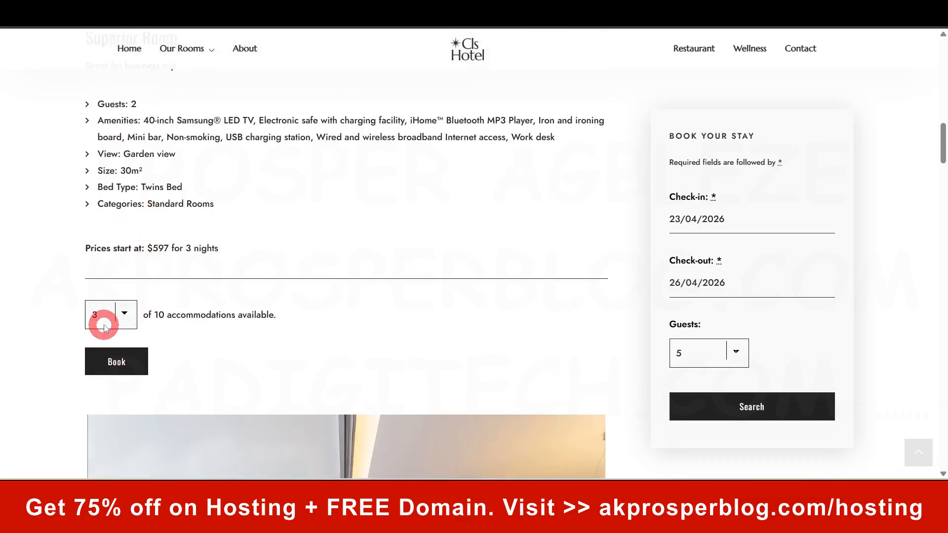
{"action": "left_click", "coordinate": [124, 364]}
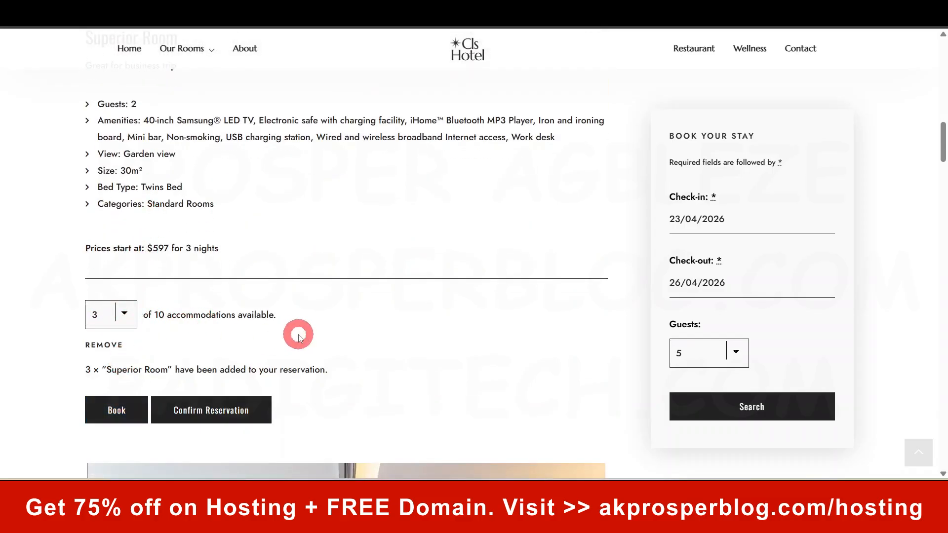
Add 1 Basic Room from the search results to the reservation.
{"action": "scroll", "coordinate": [302, 332], "scroll_direction": "down", "scroll_amount": 10}
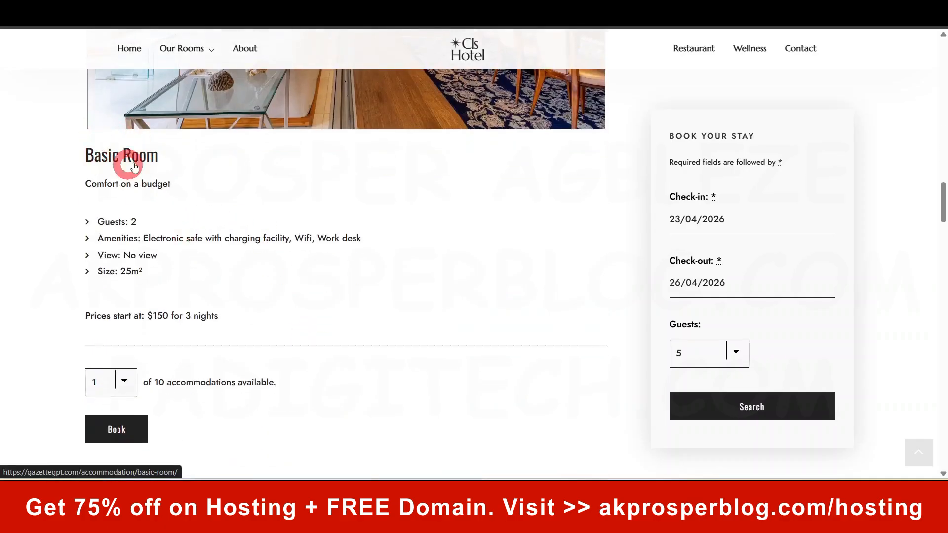
{"action": "scroll", "coordinate": [197, 222], "scroll_direction": "down", "scroll_amount": 7}
{"action": "scroll", "coordinate": [134, 197], "scroll_direction": "up", "scroll_amount": 4}
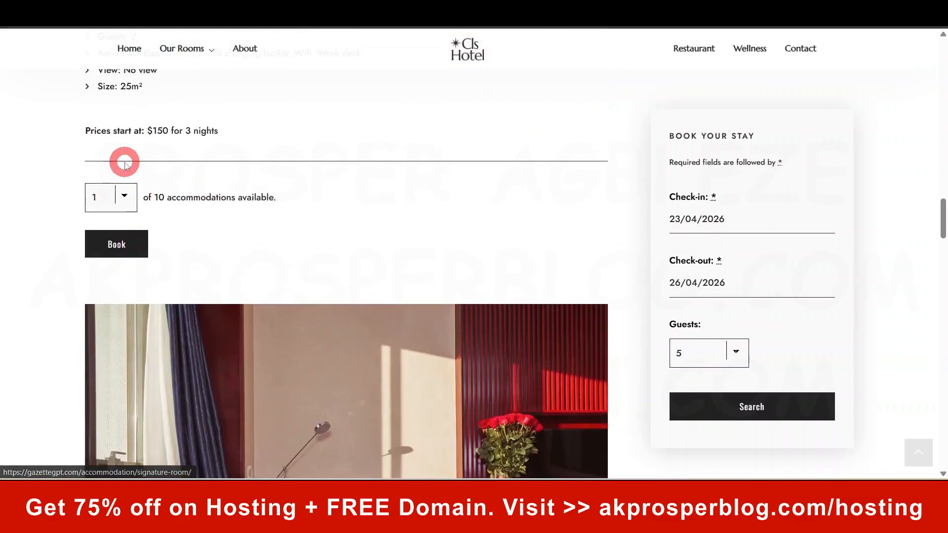
{"action": "left_click", "coordinate": [101, 198]}
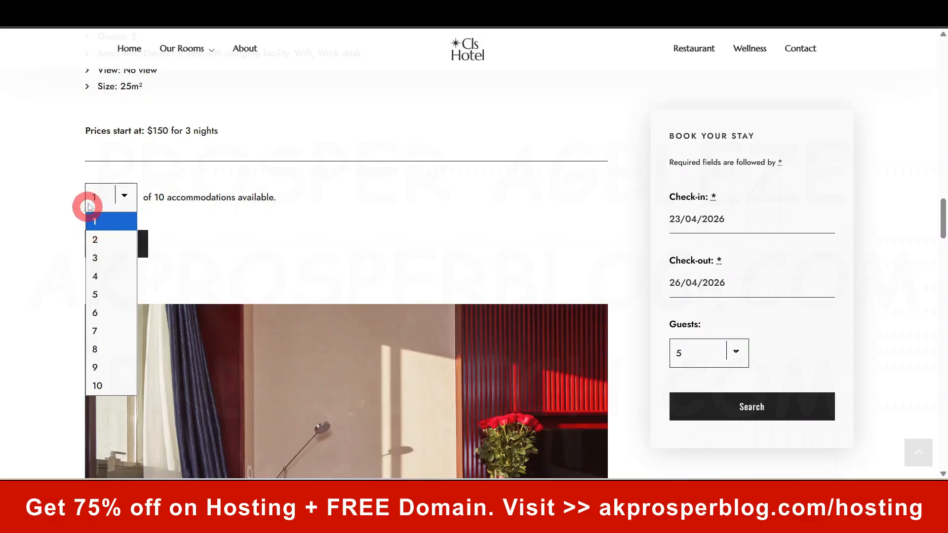
{"action": "left_click", "coordinate": [312, 281]}
{"action": "left_click", "coordinate": [107, 244]}
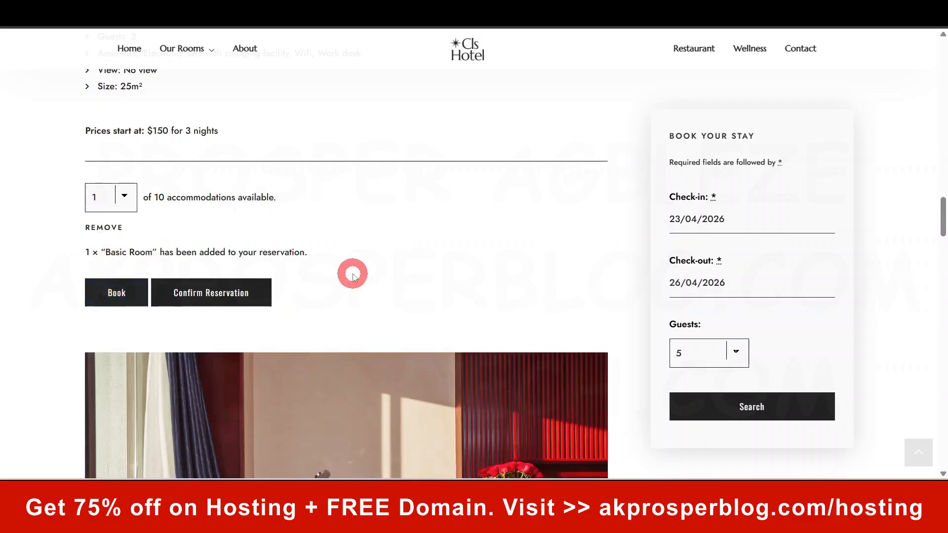
Review the search results and confirm the reservation of the selected rooms to proceed to checkout.
{"action": "scroll", "coordinate": [351, 271], "scroll_direction": "up", "scroll_amount": 8}
{"action": "scroll", "coordinate": [272, 376], "scroll_direction": "down", "scroll_amount": 6}
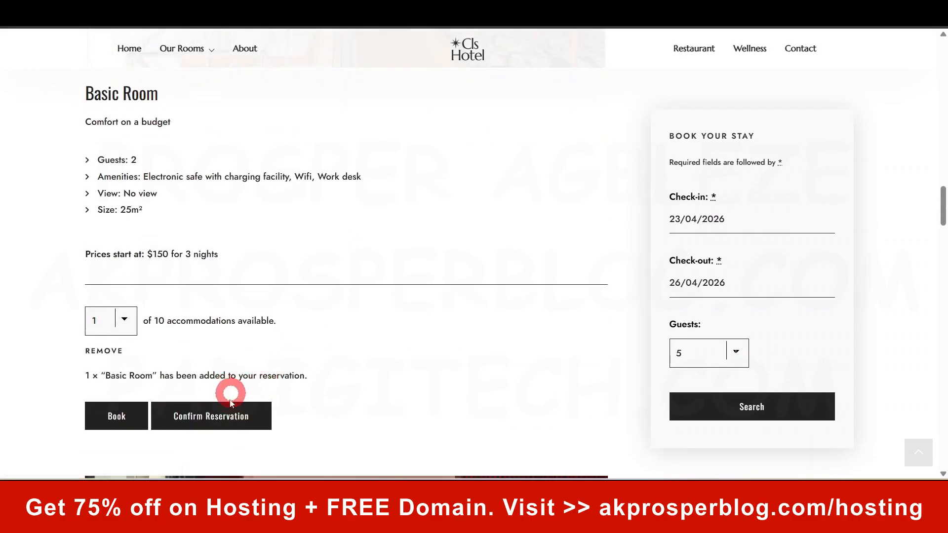
{"action": "left_click", "coordinate": [210, 420]}
{"action": "scroll", "coordinate": [290, 340], "scroll_direction": "up", "scroll_amount": 15}
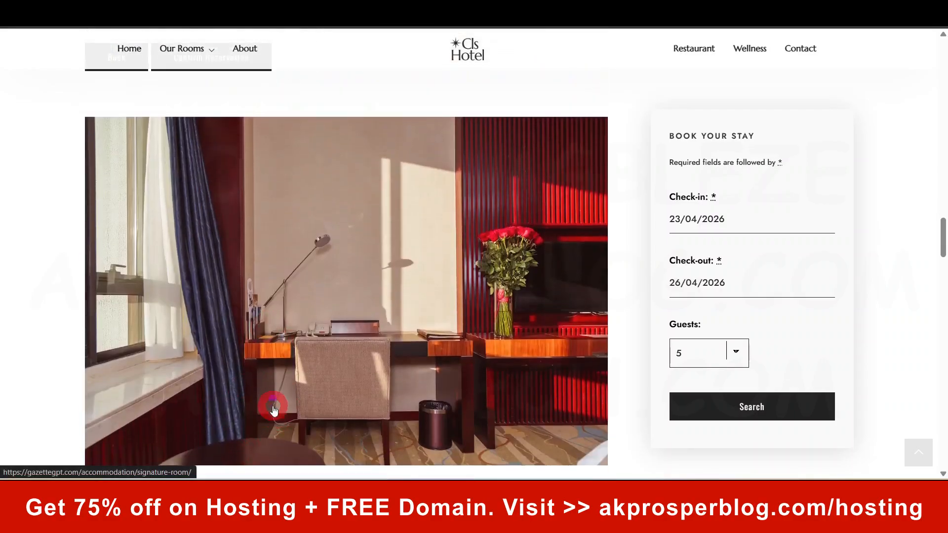
{"action": "scroll", "coordinate": [241, 405], "scroll_direction": "down", "scroll_amount": 4}
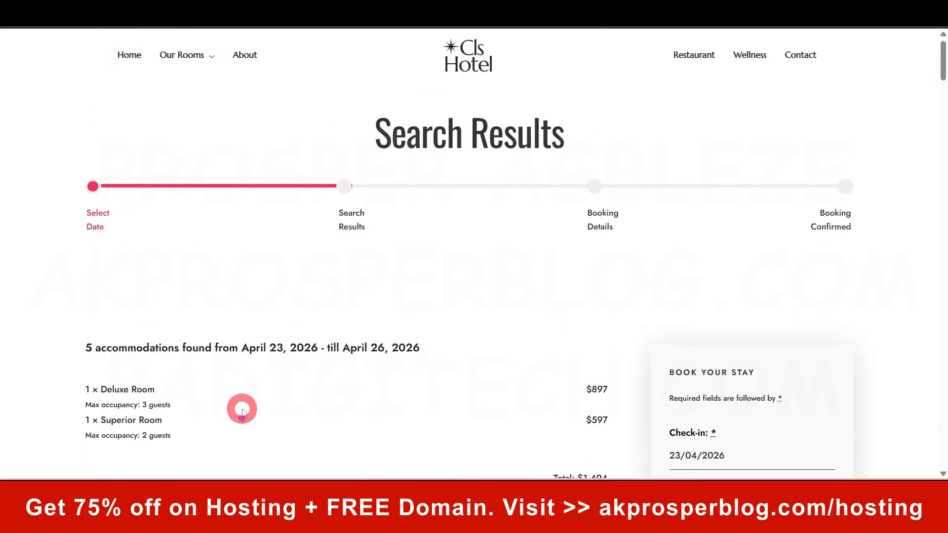
{"action": "scroll", "coordinate": [207, 366], "scroll_direction": "up", "scroll_amount": 3}
{"action": "scroll", "coordinate": [594, 394], "scroll_direction": "down", "scroll_amount": 2}
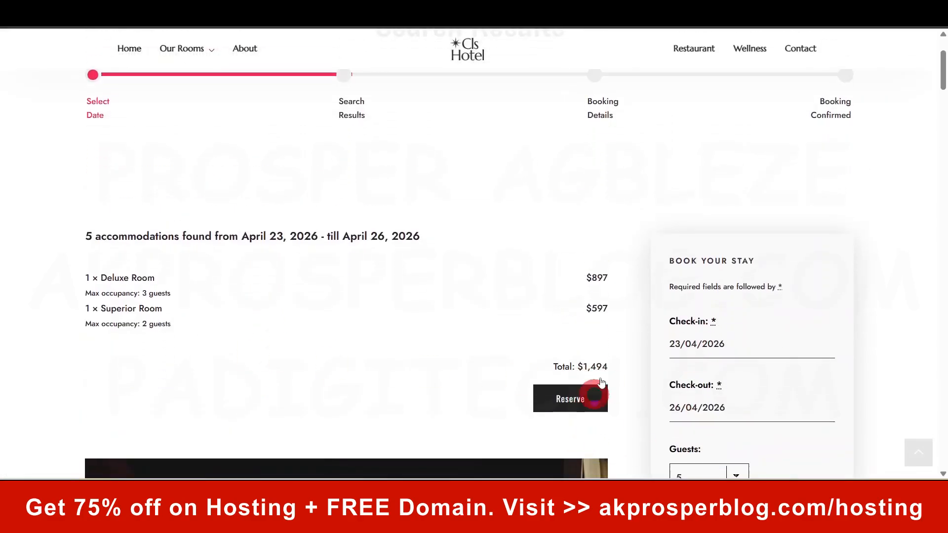
{"action": "scroll", "coordinate": [582, 412], "scroll_direction": "down", "scroll_amount": 2}
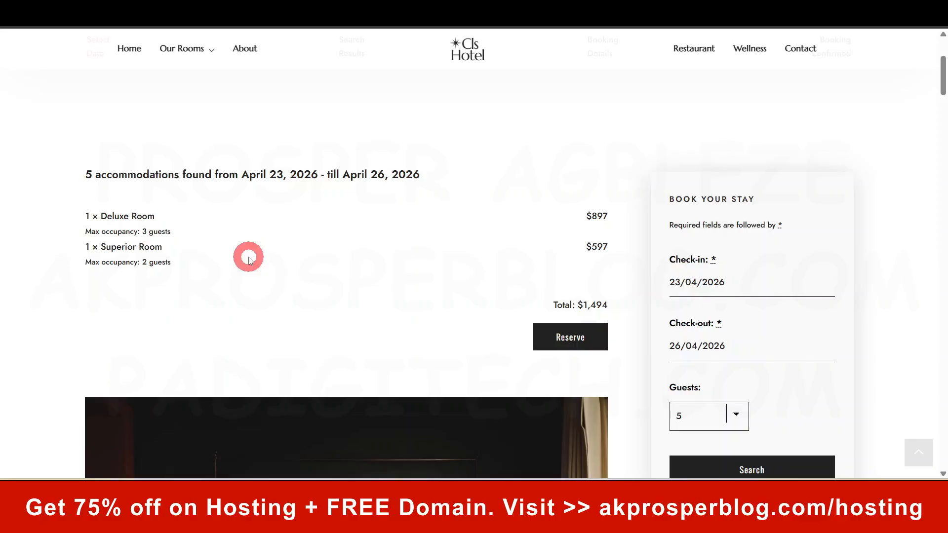
{"action": "scroll", "coordinate": [264, 266], "scroll_direction": "down", "scroll_amount": 15}
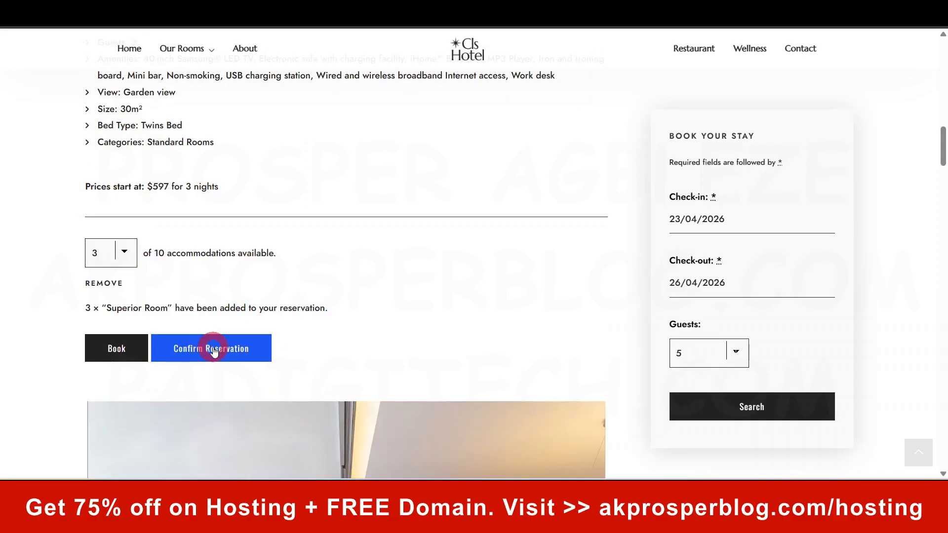
{"action": "left_click", "coordinate": [213, 348]}
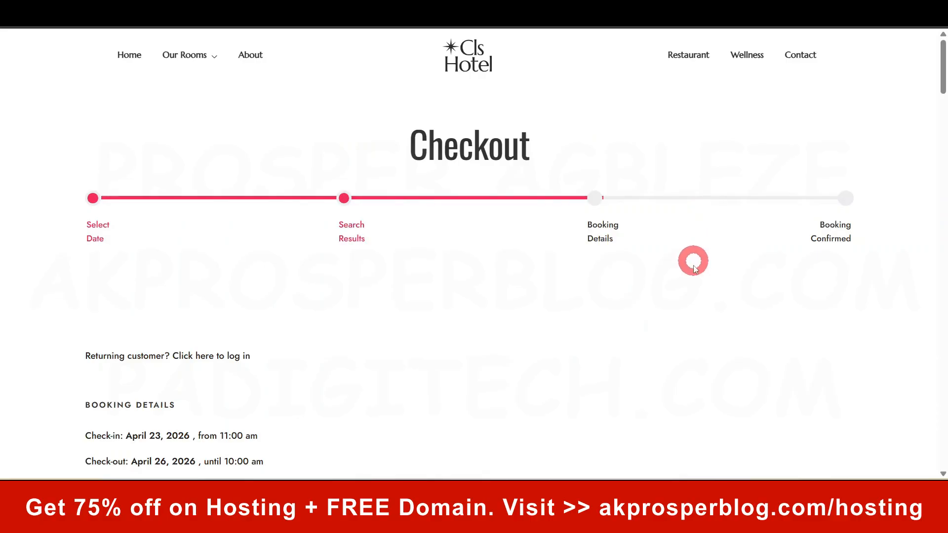
Examine the checkout page's booking details and the guest and service fields for each accommodation.
{"action": "scroll", "coordinate": [691, 267], "scroll_direction": "down", "scroll_amount": 3}
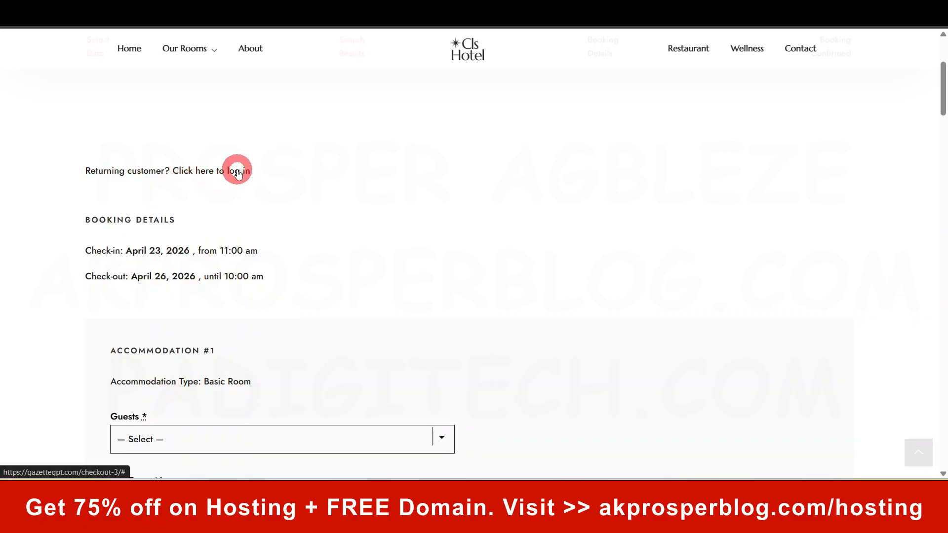
{"action": "scroll", "coordinate": [258, 214], "scroll_direction": "down", "scroll_amount": 3}
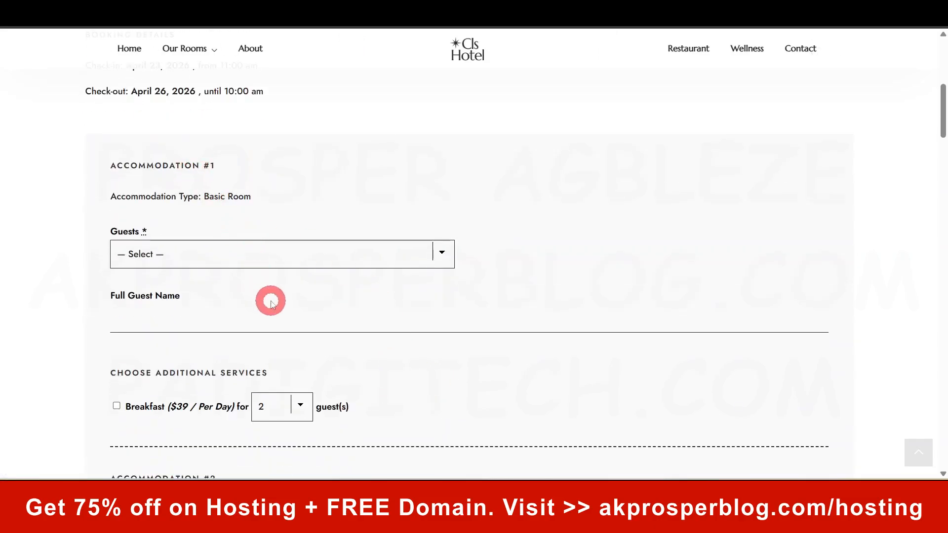
{"action": "scroll", "coordinate": [271, 303], "scroll_direction": "down", "scroll_amount": 9}
{"action": "scroll", "coordinate": [272, 305], "scroll_direction": "up", "scroll_amount": 7}
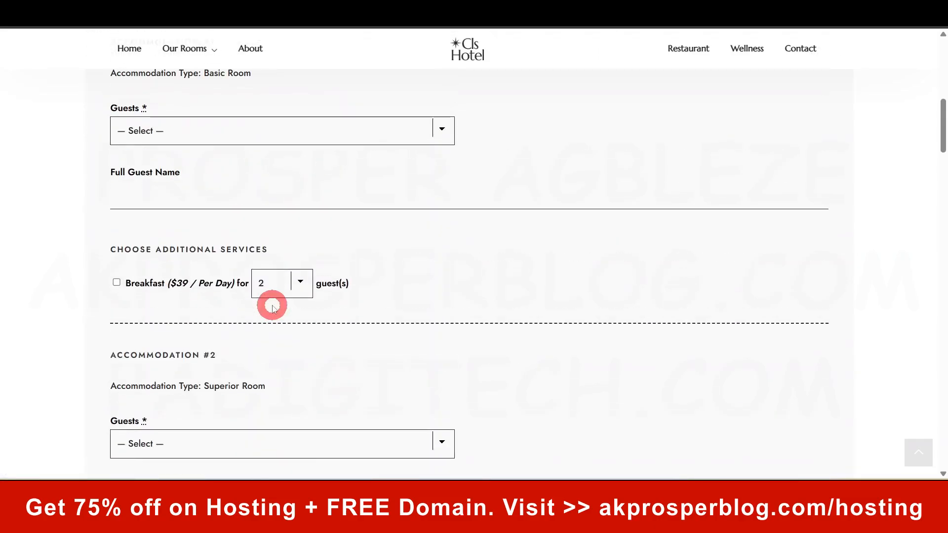
{"action": "scroll", "coordinate": [272, 307], "scroll_direction": "up", "scroll_amount": 7}
{"action": "scroll", "coordinate": [272, 307], "scroll_direction": "down", "scroll_amount": 3}
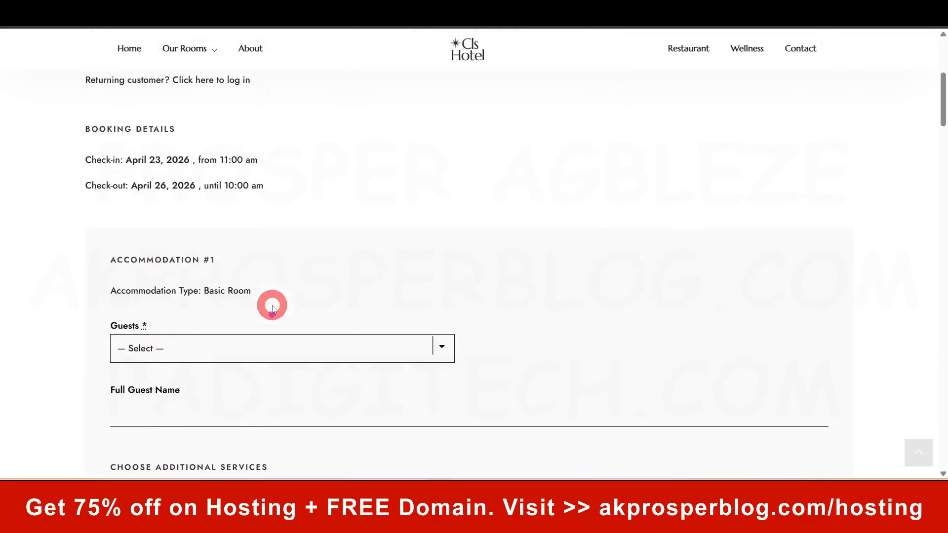
For the Basic Room under Accommodation #1, set the guests to 1 and enter the guest's name.
{"action": "scroll", "coordinate": [272, 307], "scroll_direction": "down", "scroll_amount": 2}
{"action": "left_click", "coordinate": [271, 260]}
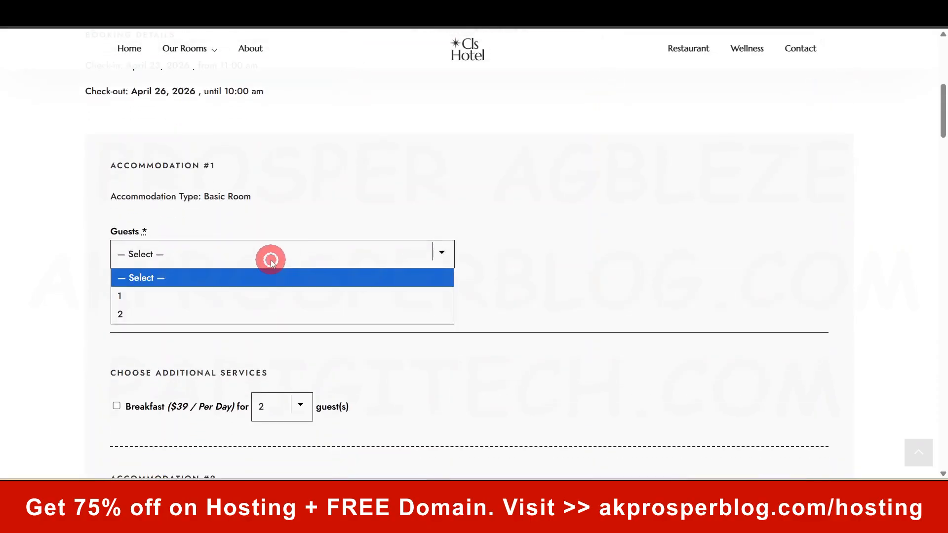
{"action": "left_click", "coordinate": [242, 296]}
{"action": "left_click", "coordinate": [306, 318]}
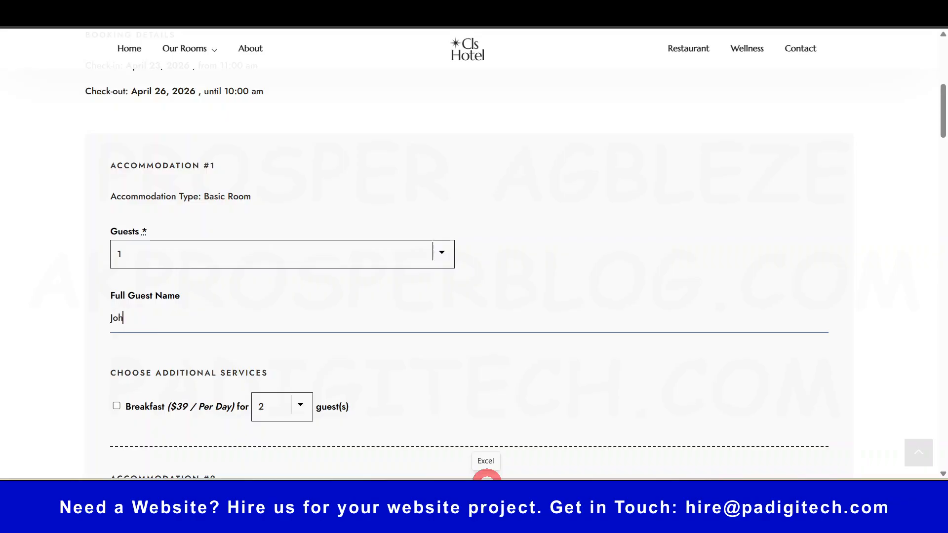
For the Superior Room under Accommodation #2, set 2 guests, enter the guest's name and add breakfast for 2 guests.
{"action": "scroll", "coordinate": [446, 473], "scroll_direction": "down", "scroll_amount": 3}
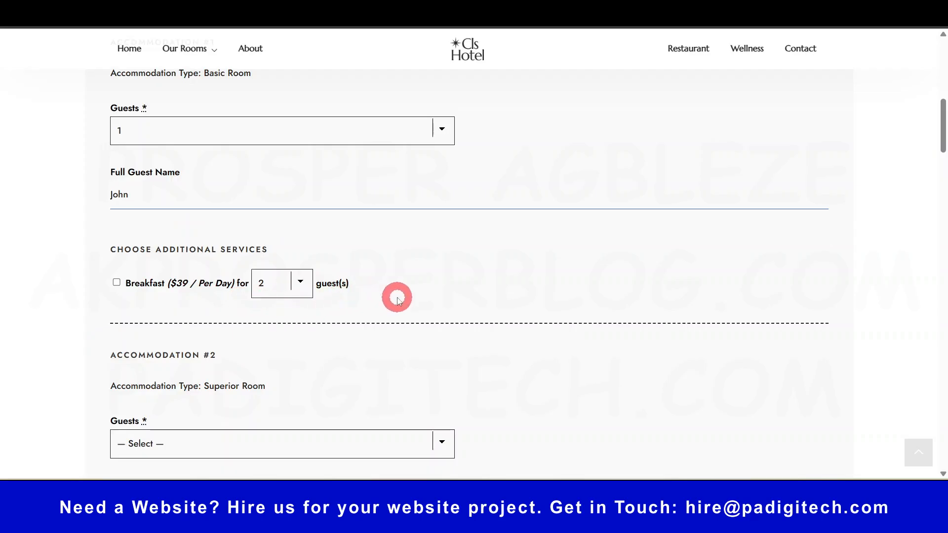
{"action": "scroll", "coordinate": [87, 331], "scroll_direction": "down", "scroll_amount": 3}
{"action": "left_click", "coordinate": [203, 320]}
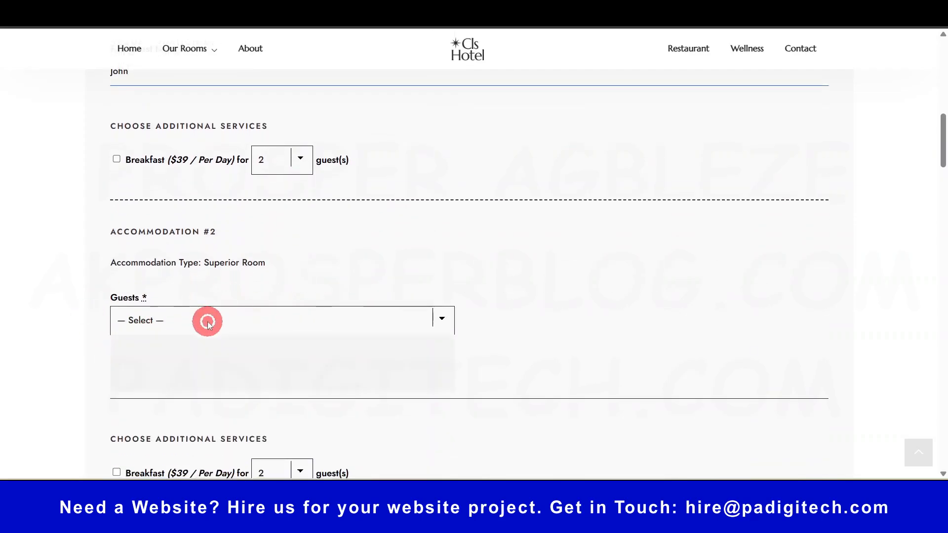
{"action": "left_click", "coordinate": [181, 381]}
{"action": "scroll", "coordinate": [393, 358], "scroll_direction": "down", "scroll_amount": 2}
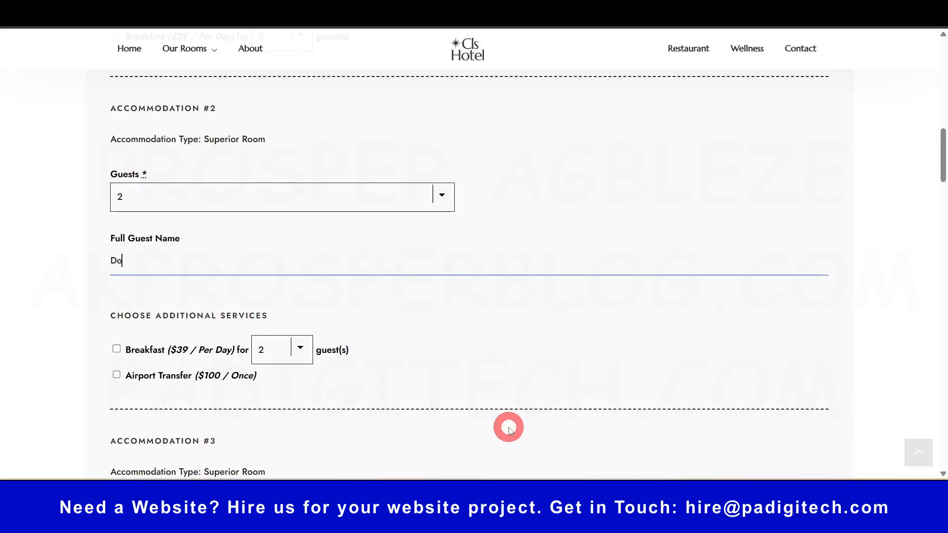
{"action": "scroll", "coordinate": [504, 427], "scroll_direction": "down", "scroll_amount": 2}
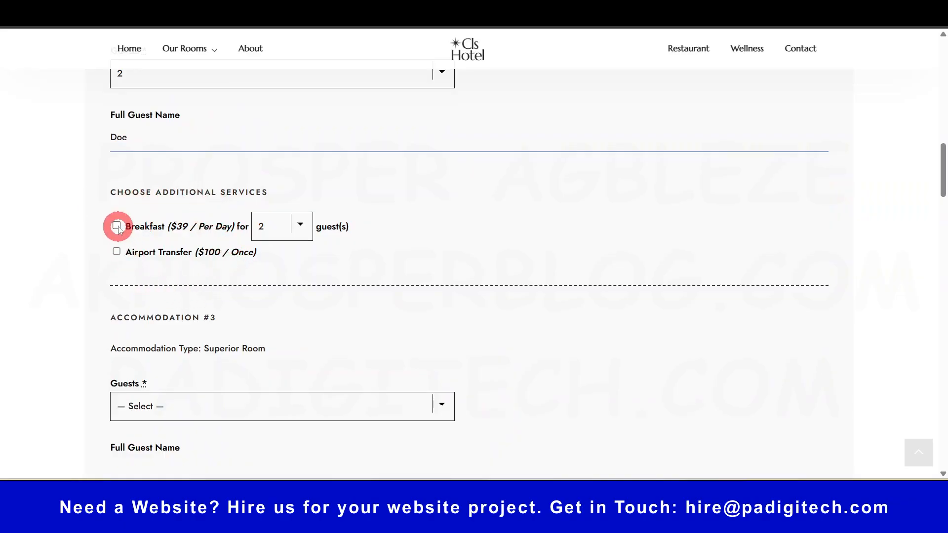
For the Superior Room under Accommodation #3, set the guests to 1 and enter the guest's name.
{"action": "scroll", "coordinate": [417, 340], "scroll_direction": "down", "scroll_amount": 2}
{"action": "left_click", "coordinate": [317, 282]}
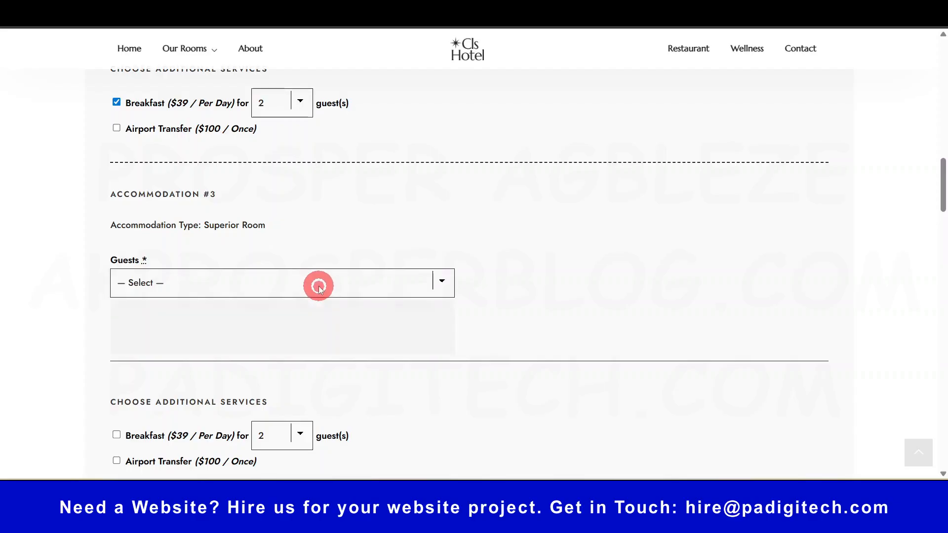
{"action": "left_click", "coordinate": [228, 325]}
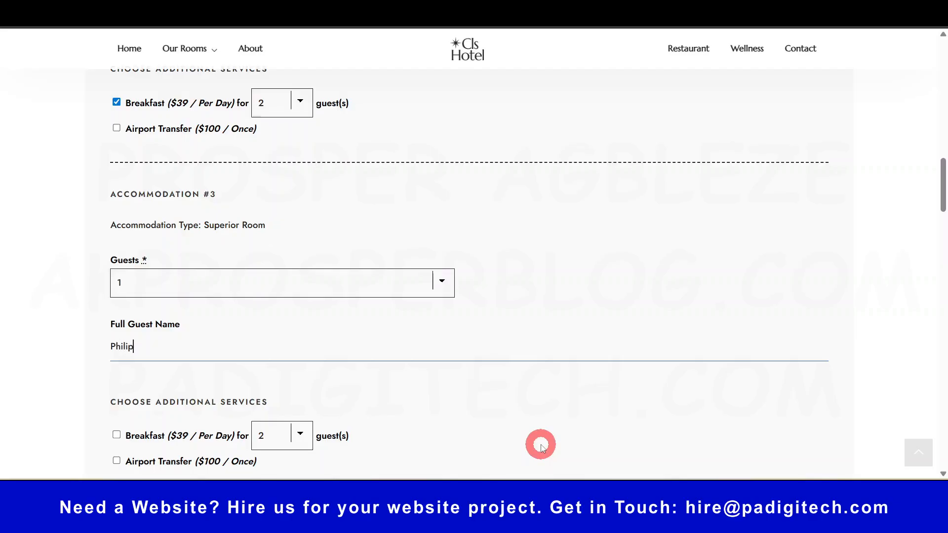
{"action": "scroll", "coordinate": [541, 447], "scroll_direction": "down", "scroll_amount": 7}
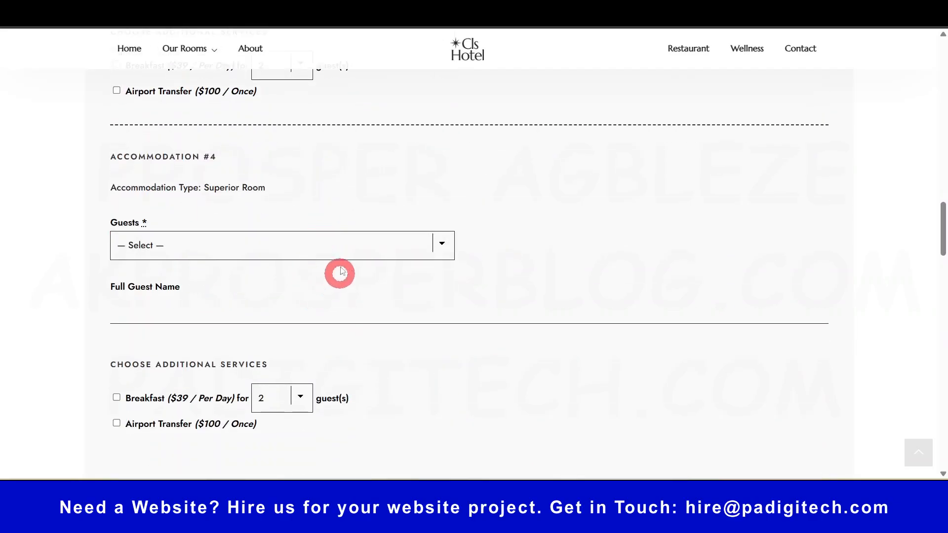
For the Superior Room under Accommodation #4, set the guests to 1 and enter the guest's name.
{"action": "left_click", "coordinate": [404, 252]}
{"action": "left_click", "coordinate": [283, 290]}
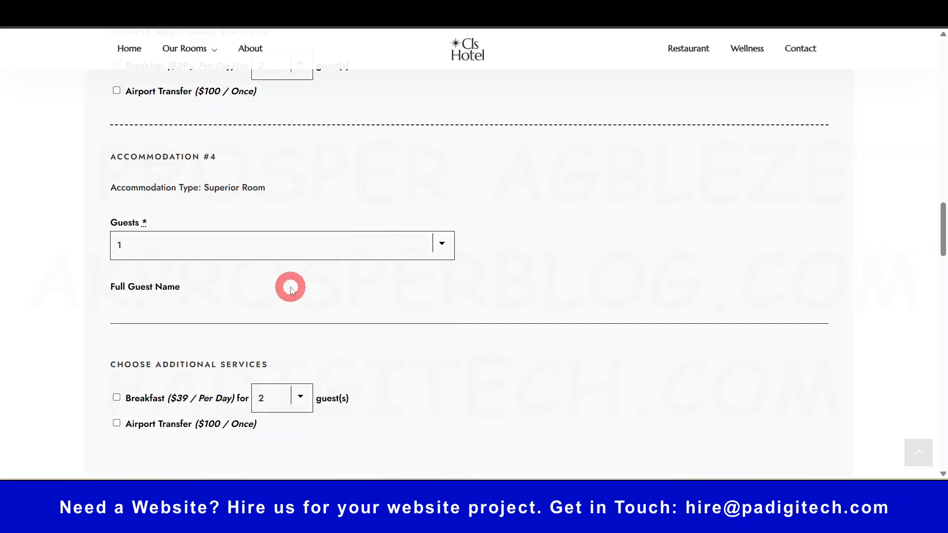
{"action": "left_click", "coordinate": [274, 314]}
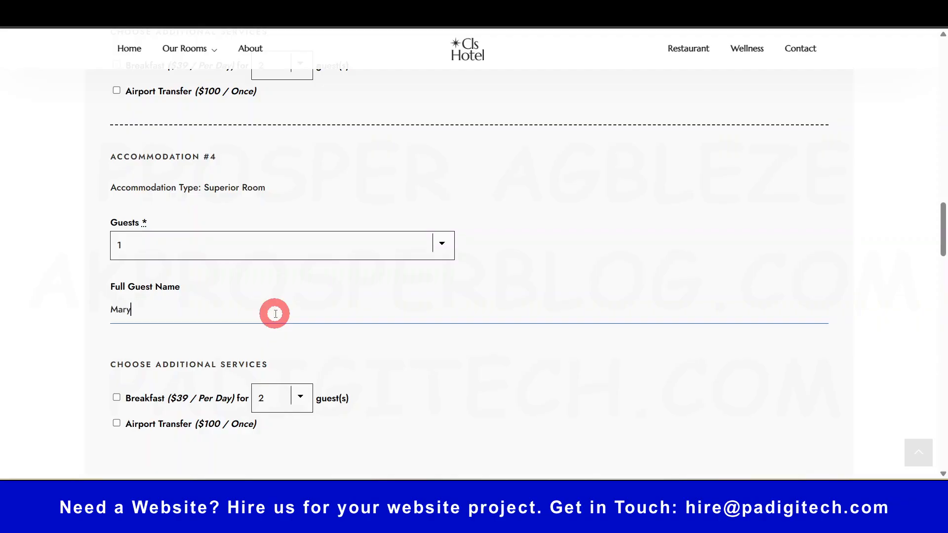
Try to apply the coupon code FirstTime10 to the booking.
{"action": "scroll", "coordinate": [275, 314], "scroll_direction": "down", "scroll_amount": 6}
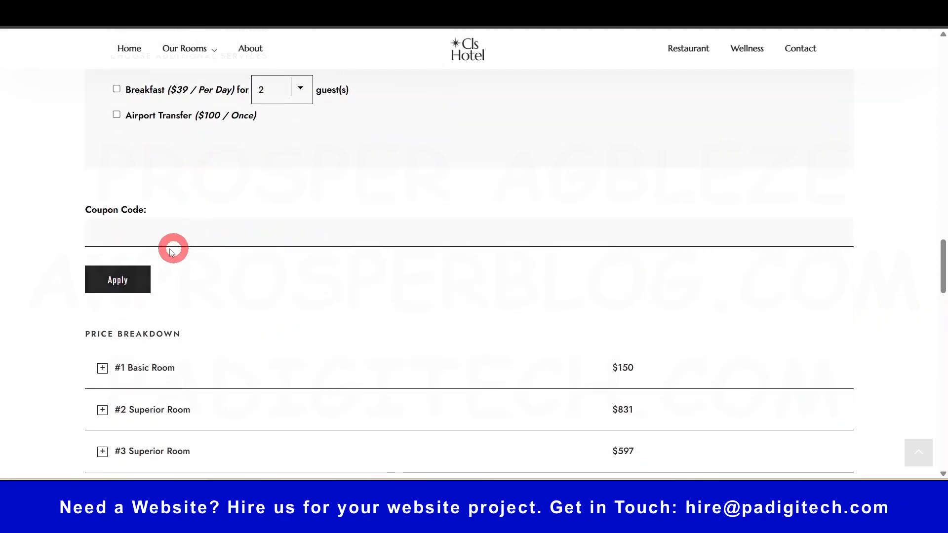
{"action": "scroll", "coordinate": [296, 321], "scroll_direction": "down", "scroll_amount": 6}
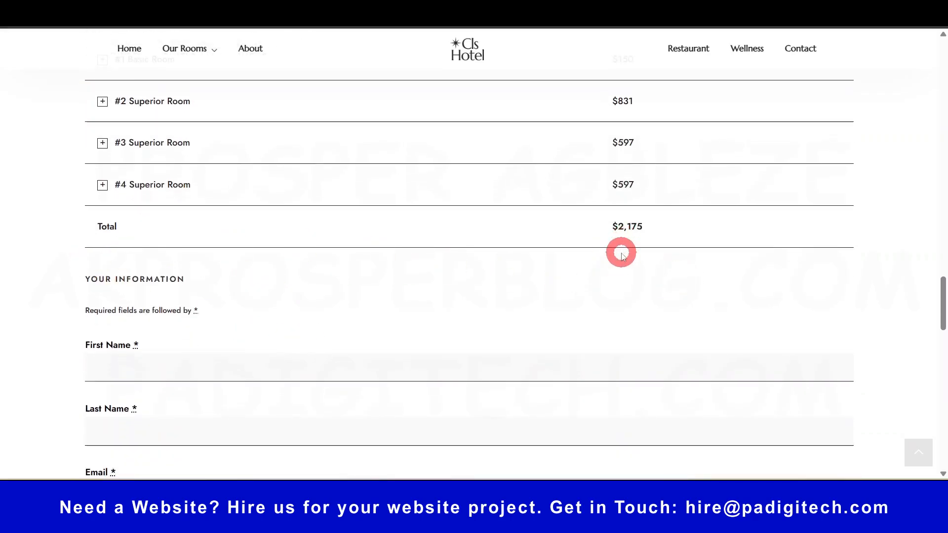
{"action": "scroll", "coordinate": [493, 259], "scroll_direction": "up", "scroll_amount": 7}
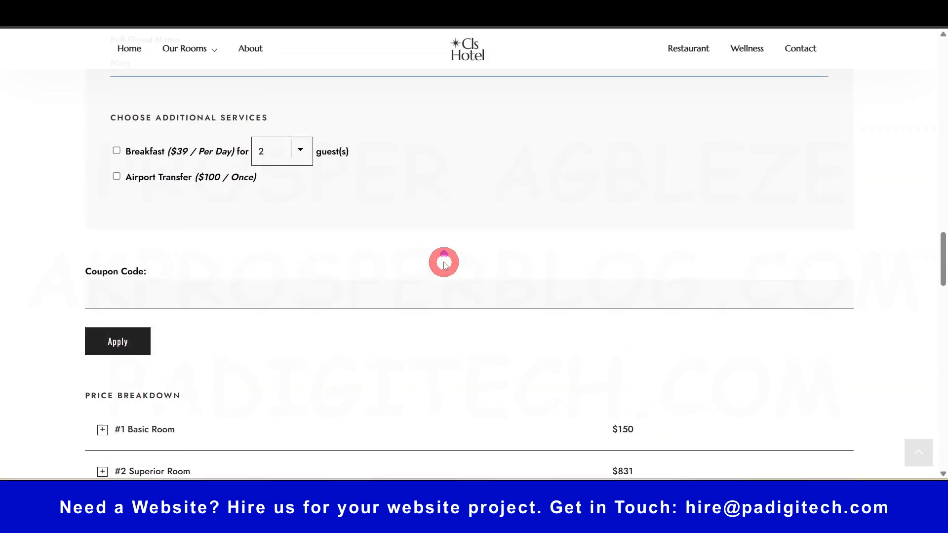
{"action": "left_click", "coordinate": [168, 288]}
{"action": "key", "text": "super+v"}
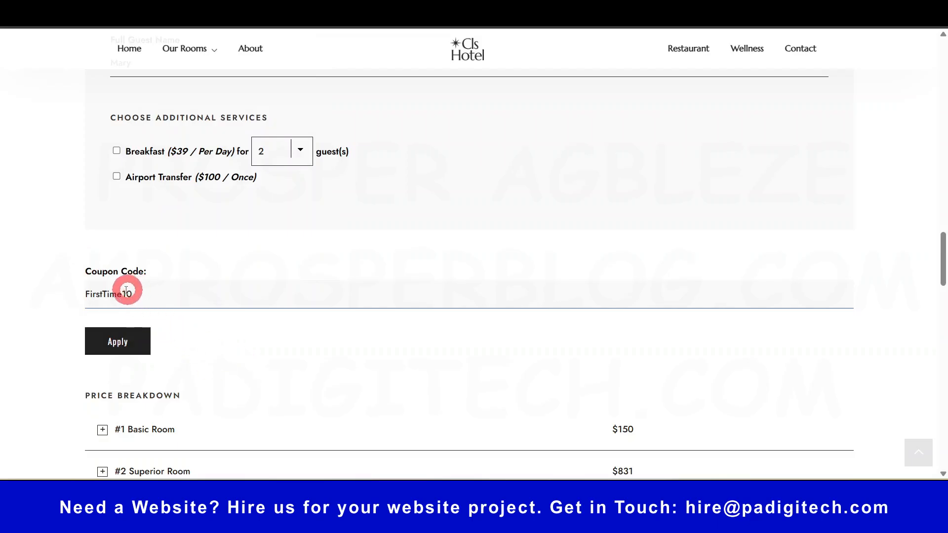
{"action": "left_click", "coordinate": [114, 343]}
{"action": "scroll", "coordinate": [292, 340], "scroll_direction": "down", "scroll_amount": 1}
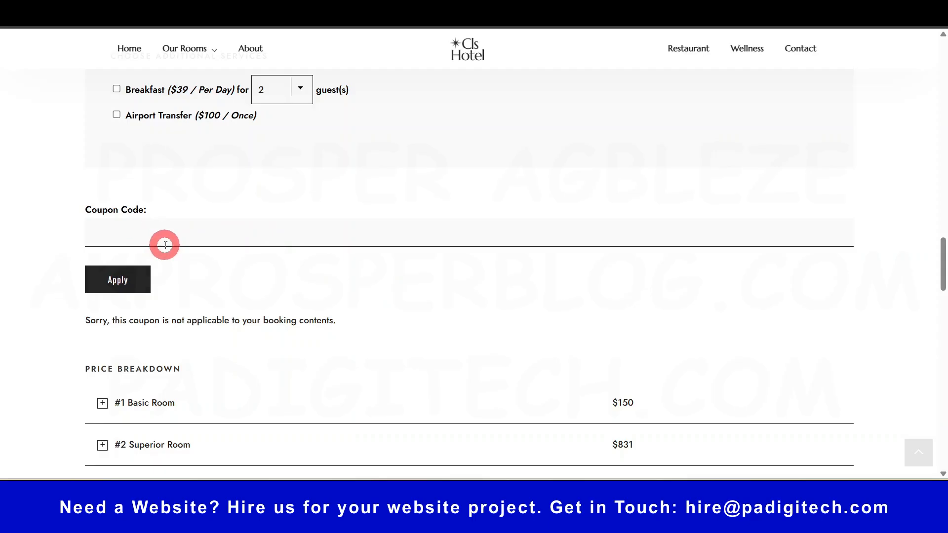
Fill in the customer's first name, last name, email and phone number under Your Information, dismissing the licence reminder.
{"action": "scroll", "coordinate": [165, 243], "scroll_direction": "down", "scroll_amount": 3}
{"action": "scroll", "coordinate": [222, 330], "scroll_direction": "down", "scroll_amount": 6}
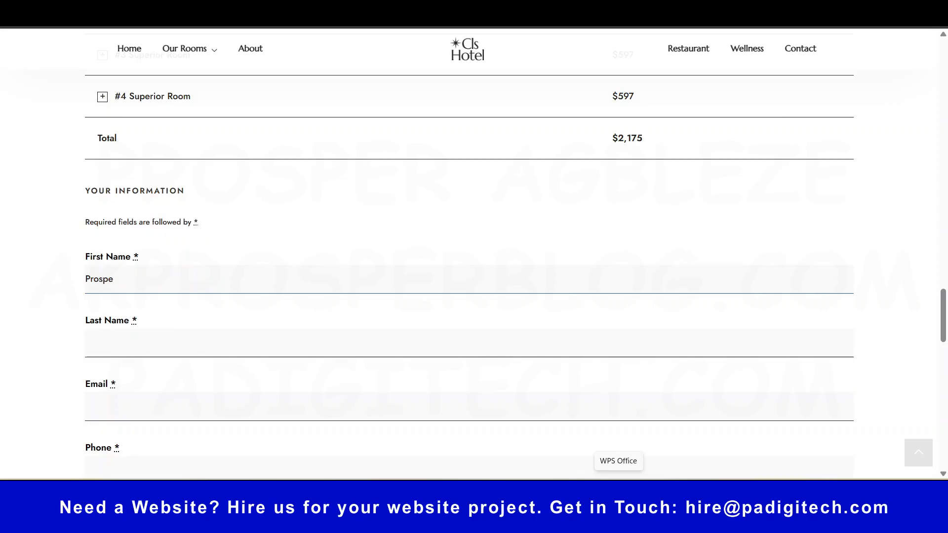
{"action": "type", "text": "r"}
{"action": "left_click", "coordinate": [348, 326]}
{"action": "left_click", "coordinate": [353, 338]}
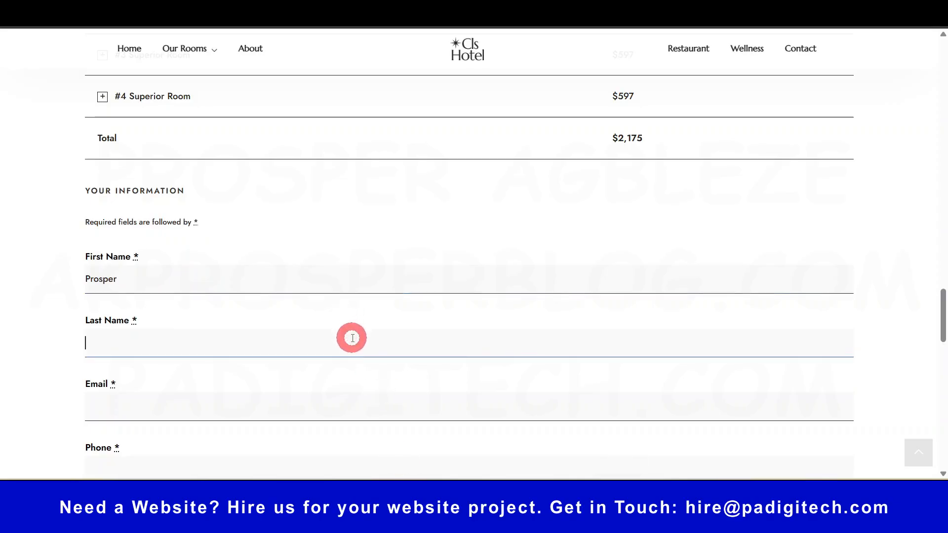
{"action": "left_click", "coordinate": [346, 404]}
{"action": "scroll", "coordinate": [412, 341], "scroll_direction": "down", "scroll_amount": 3}
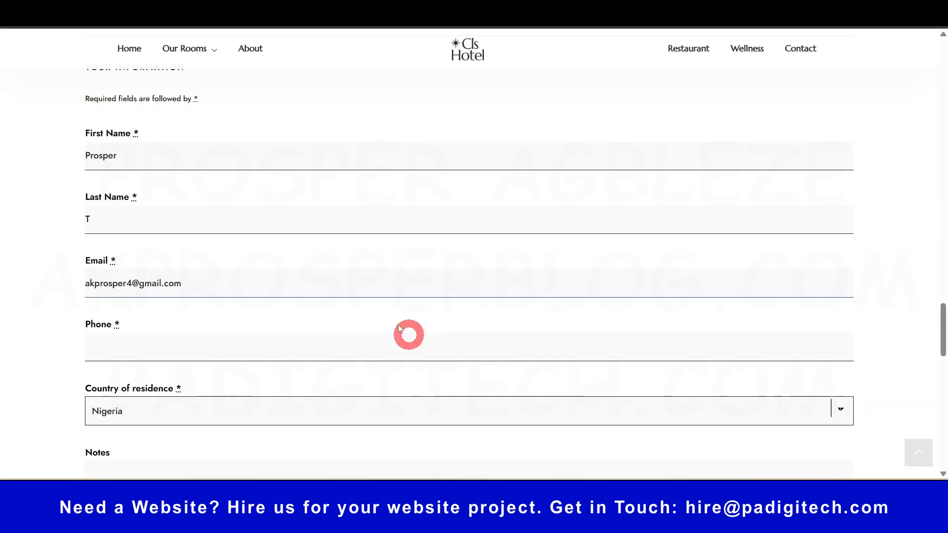
{"action": "left_click", "coordinate": [384, 339]}
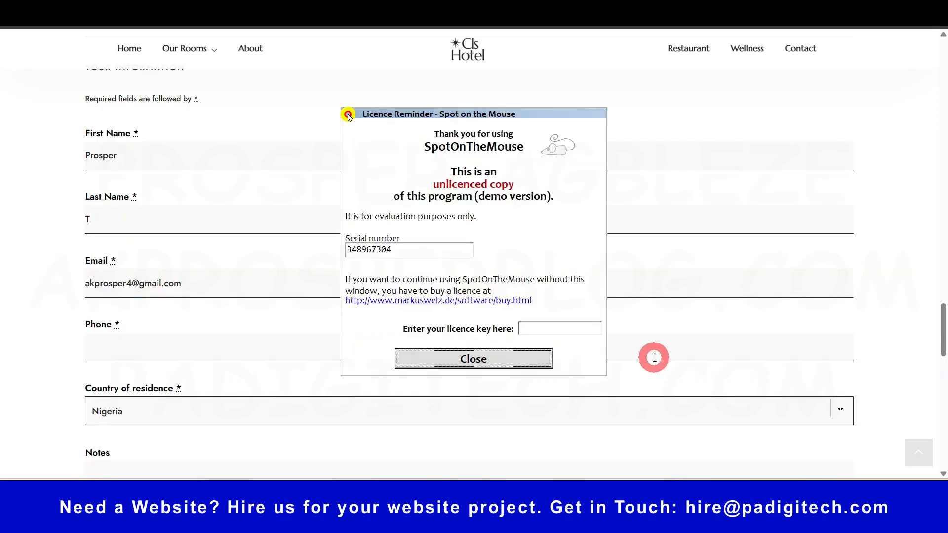
{"action": "left_click", "coordinate": [445, 359]}
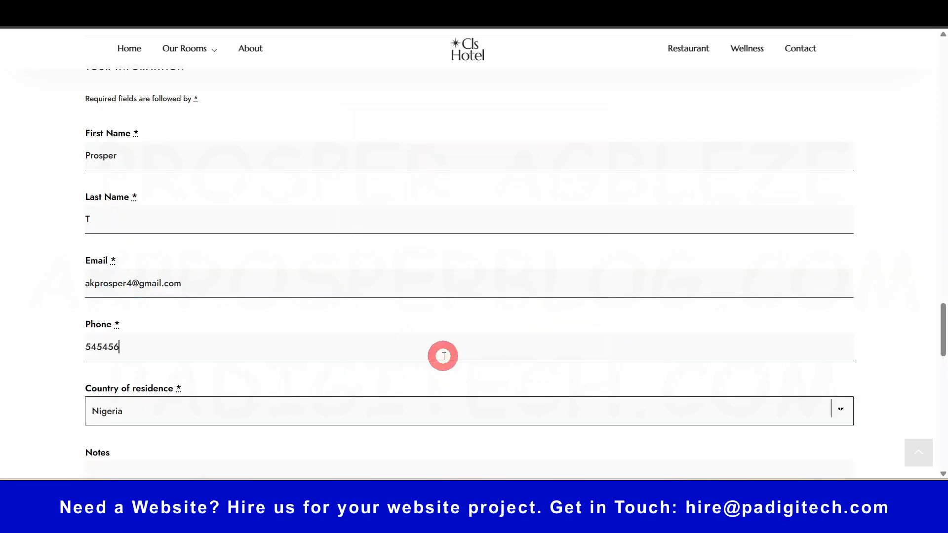
Enable account creation for the booking and check the returning-customer login option at the start of the checkout page.
{"action": "scroll", "coordinate": [430, 371], "scroll_direction": "down", "scroll_amount": 2}
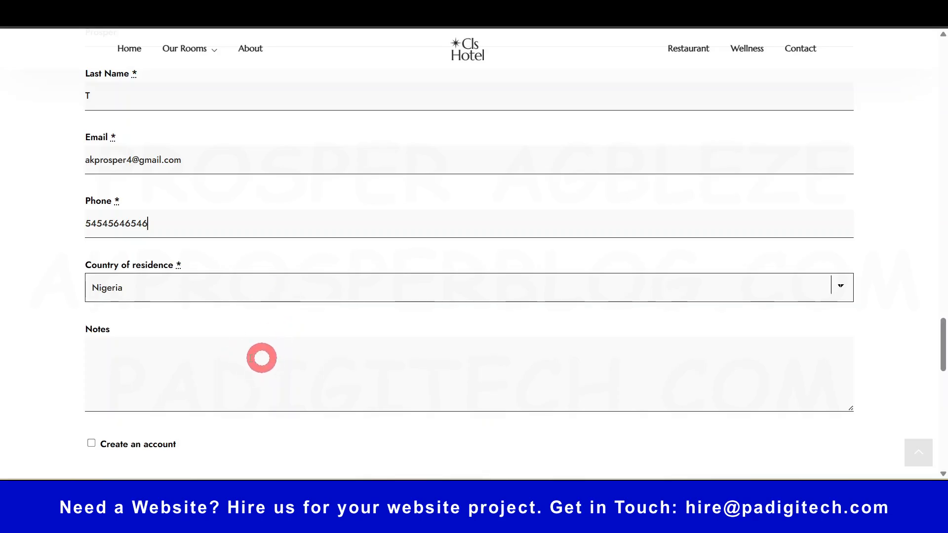
{"action": "scroll", "coordinate": [255, 361], "scroll_direction": "down", "scroll_amount": 1}
{"action": "scroll", "coordinate": [230, 310], "scroll_direction": "down", "scroll_amount": 1}
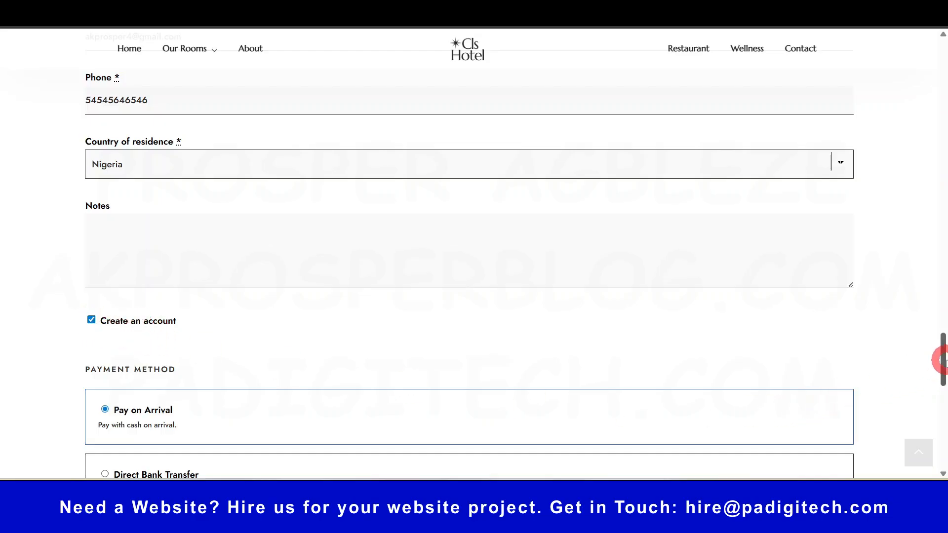
{"action": "left_click_drag", "start_coordinate": [941, 354], "coordinate": [941, 74]}
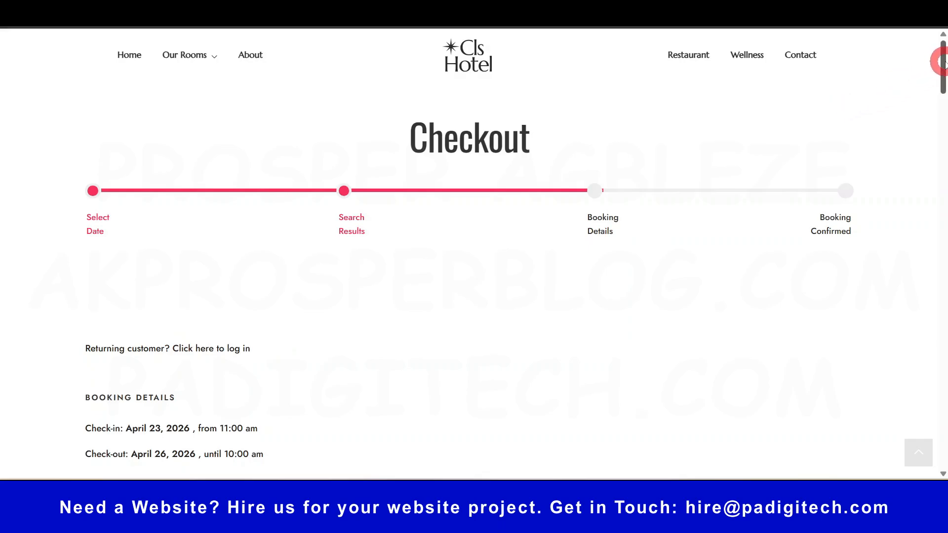
{"action": "left_click_drag", "start_coordinate": [941, 57], "coordinate": [942, 337]}
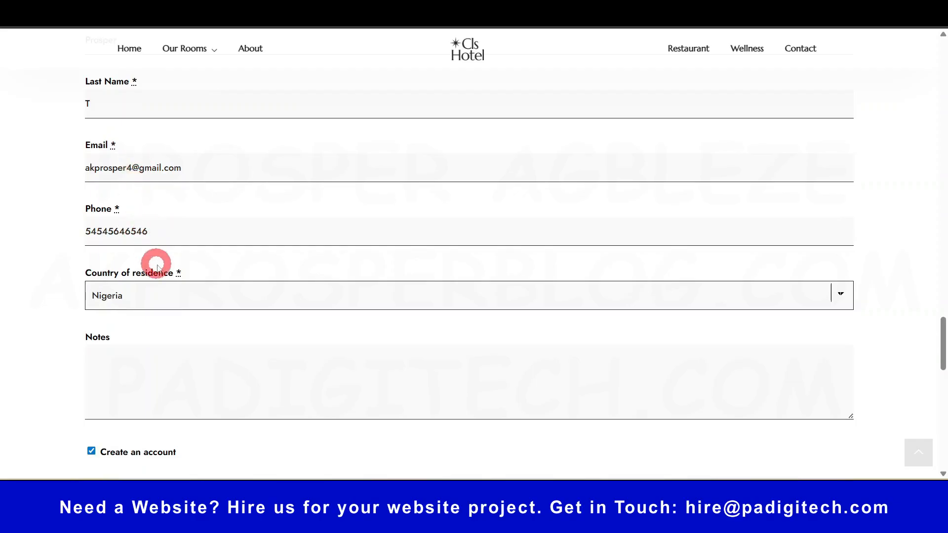
Compare the available payment methods and choose Pay on Arrival.
{"action": "scroll", "coordinate": [168, 267], "scroll_direction": "down", "scroll_amount": 4}
{"action": "scroll", "coordinate": [172, 275], "scroll_direction": "down", "scroll_amount": 1}
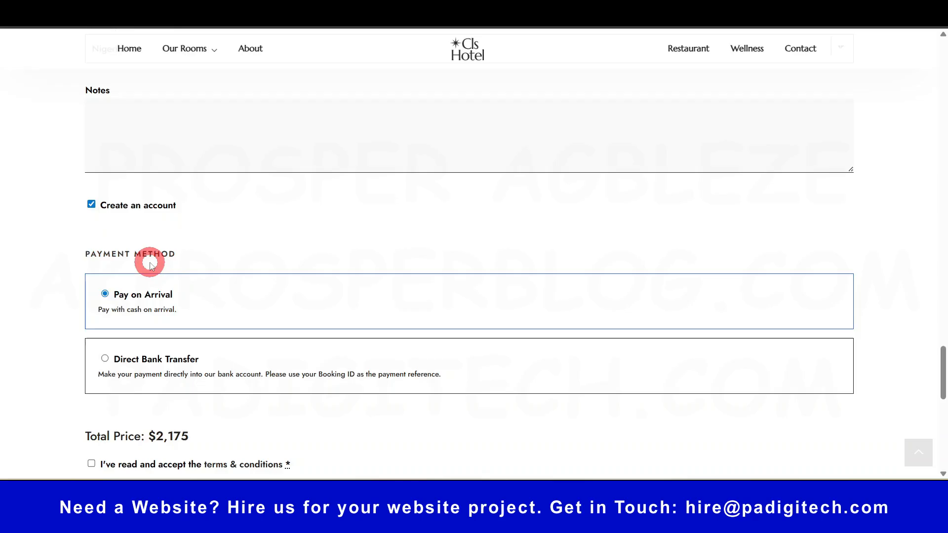
{"action": "scroll", "coordinate": [253, 364], "scroll_direction": "down", "scroll_amount": 2}
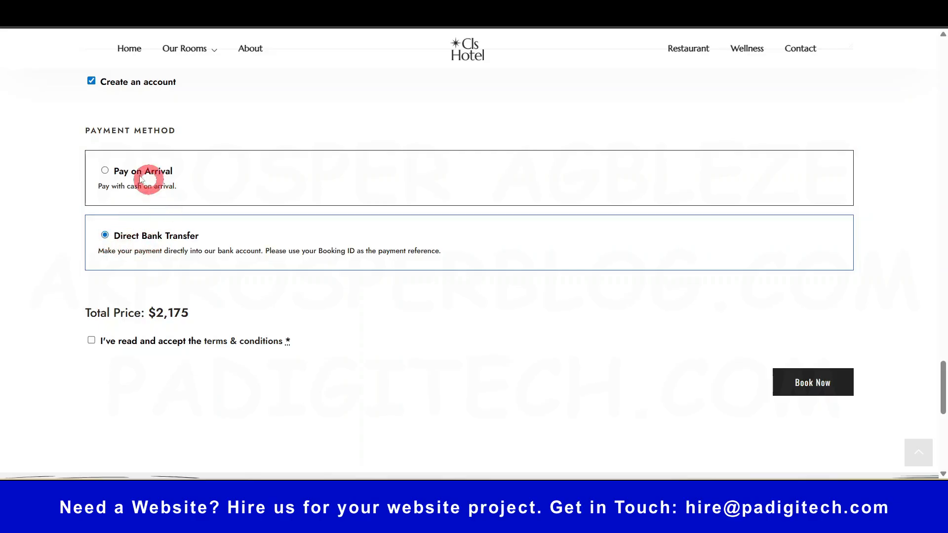
{"action": "left_click", "coordinate": [104, 171]}
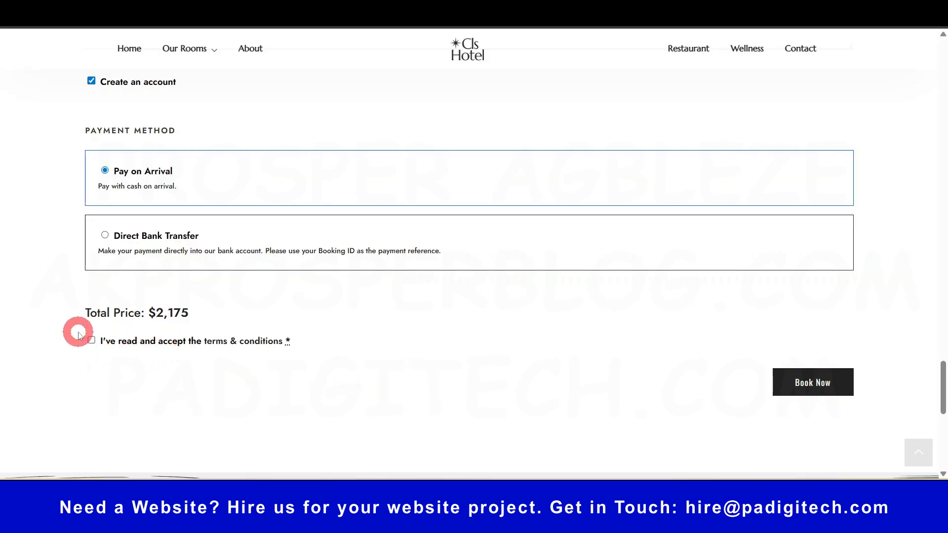
Accept the terms & conditions and submit the booking.
{"action": "left_click", "coordinate": [800, 389]}
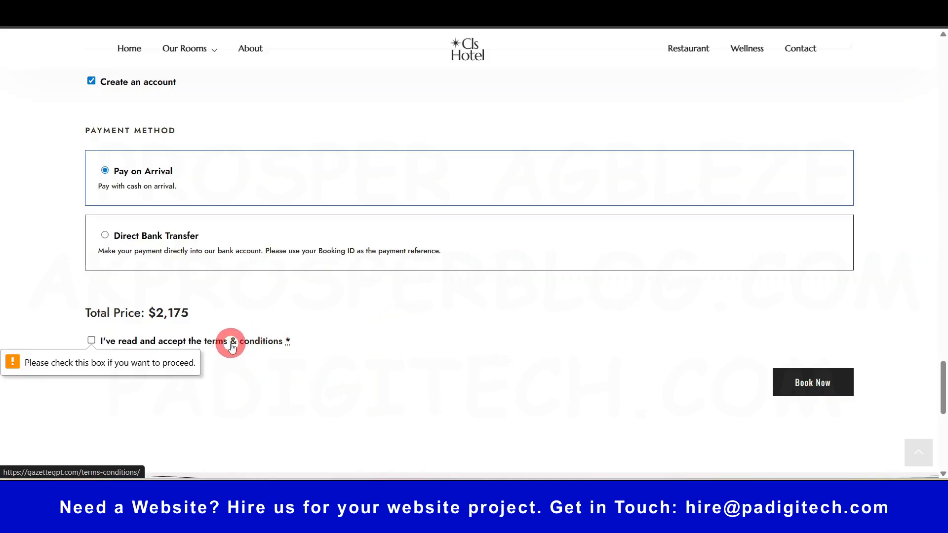
{"action": "left_click", "coordinate": [92, 341]}
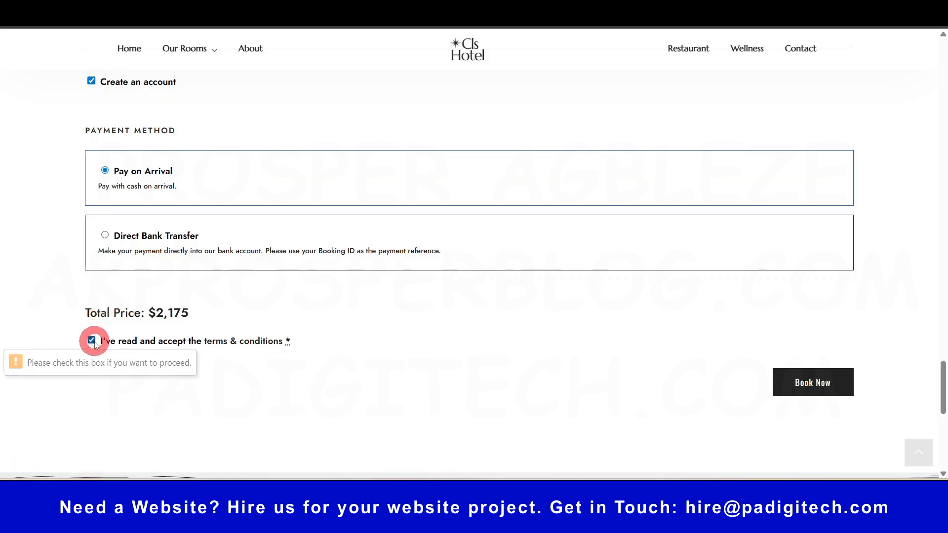
{"action": "left_click", "coordinate": [814, 383]}
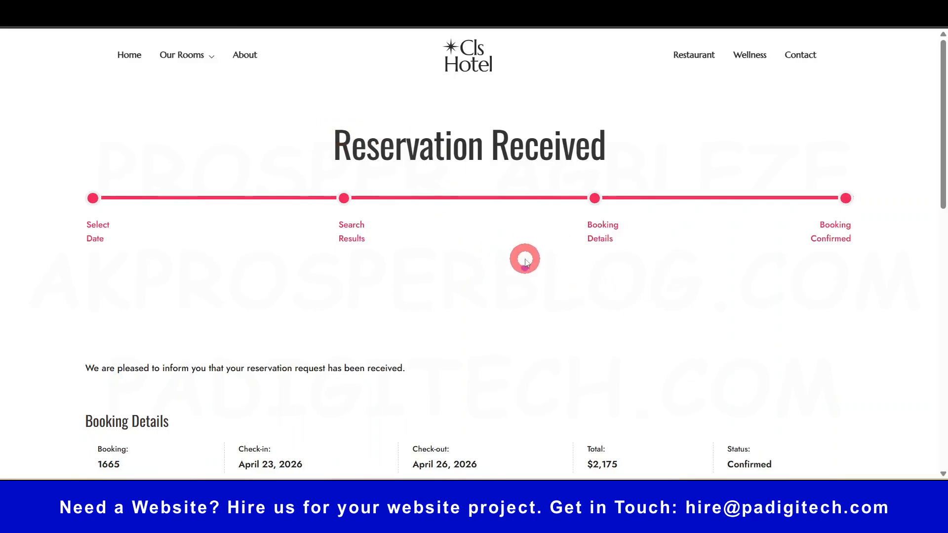
Review the booking and payment details of the received reservation and open its invoice.
{"action": "scroll", "coordinate": [543, 237], "scroll_direction": "down", "scroll_amount": 5}
{"action": "scroll", "coordinate": [242, 193], "scroll_direction": "up", "scroll_amount": 1}
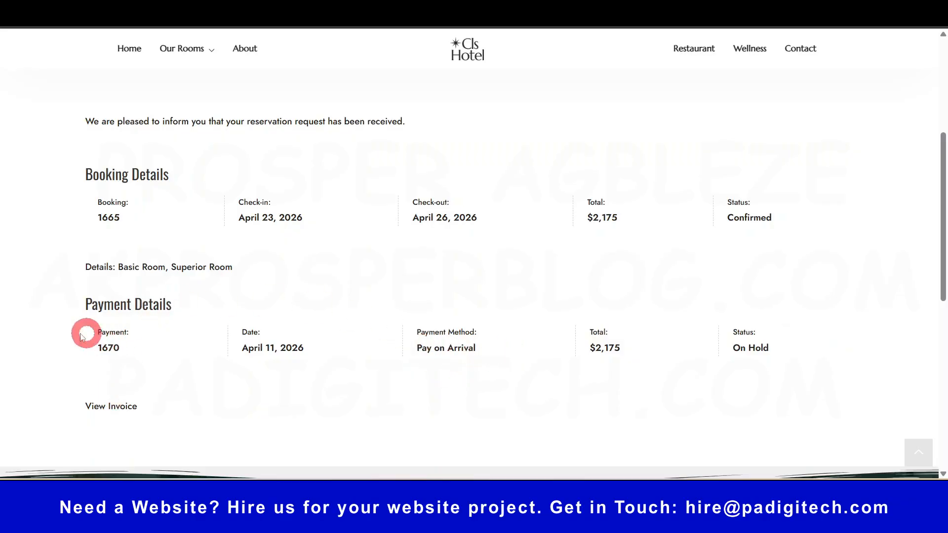
{"action": "left_click", "coordinate": [124, 412]}
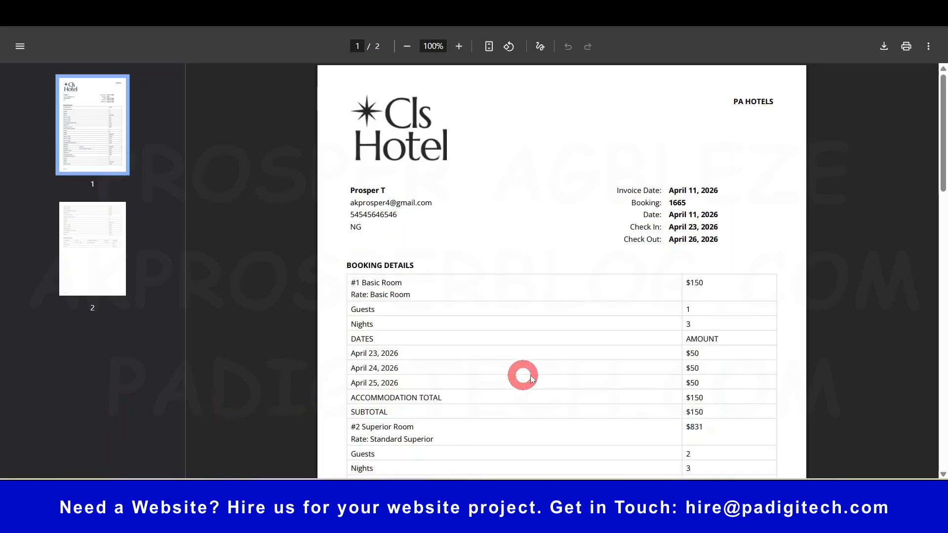
Examine the invoice's customer details, stay dates and line items for each booked room.
{"action": "scroll", "coordinate": [573, 334], "scroll_direction": "down", "scroll_amount": 6}
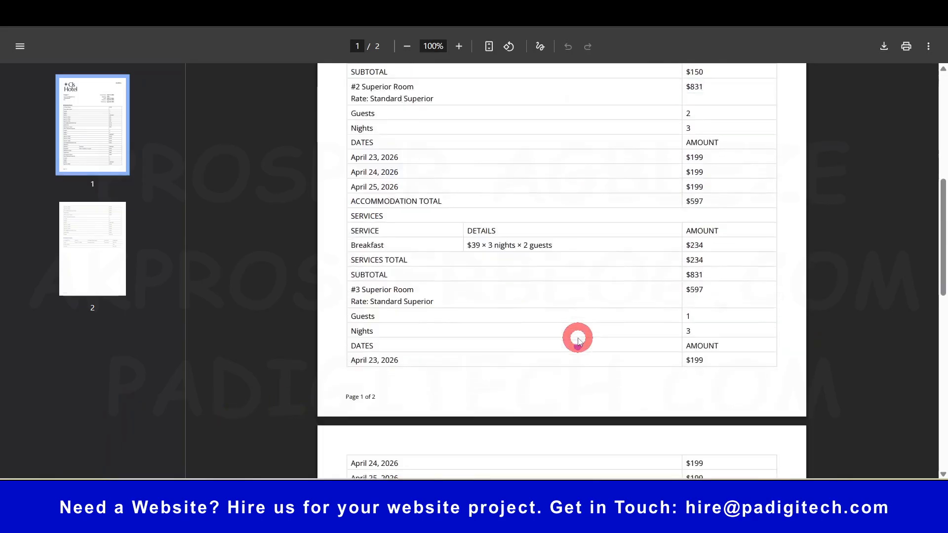
{"action": "scroll", "coordinate": [578, 341], "scroll_direction": "down", "scroll_amount": 8}
{"action": "scroll", "coordinate": [578, 341], "scroll_direction": "up", "scroll_amount": 8}
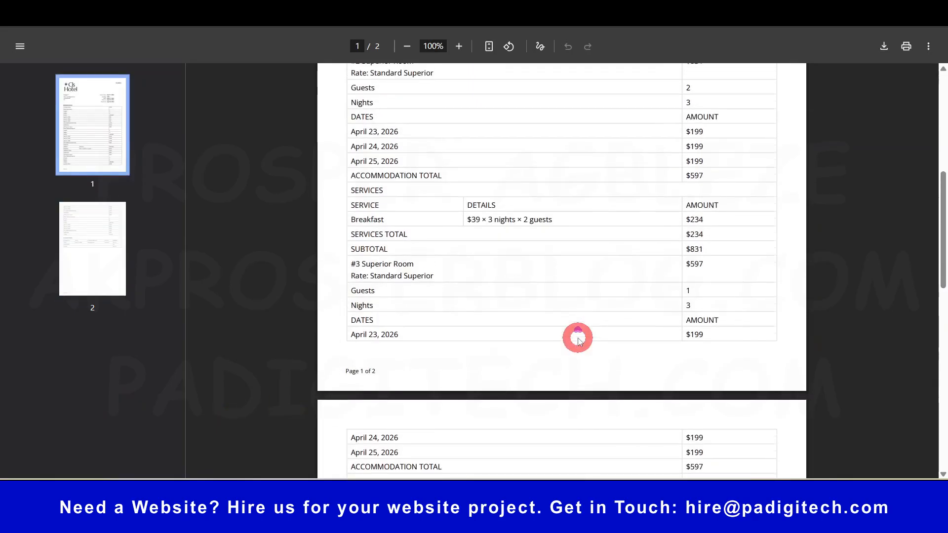
{"action": "scroll", "coordinate": [578, 341], "scroll_direction": "up", "scroll_amount": 7}
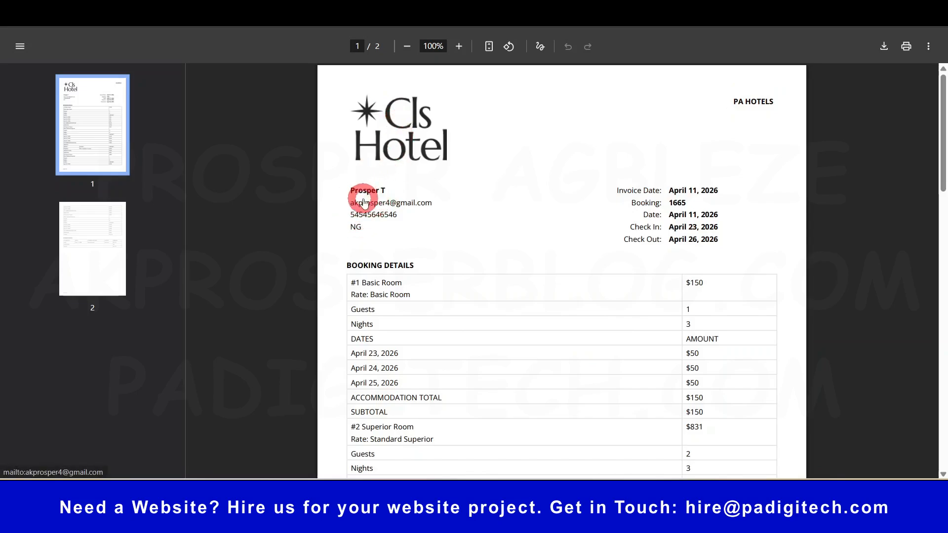
{"action": "scroll", "coordinate": [363, 201], "scroll_direction": "down", "scroll_amount": 2}
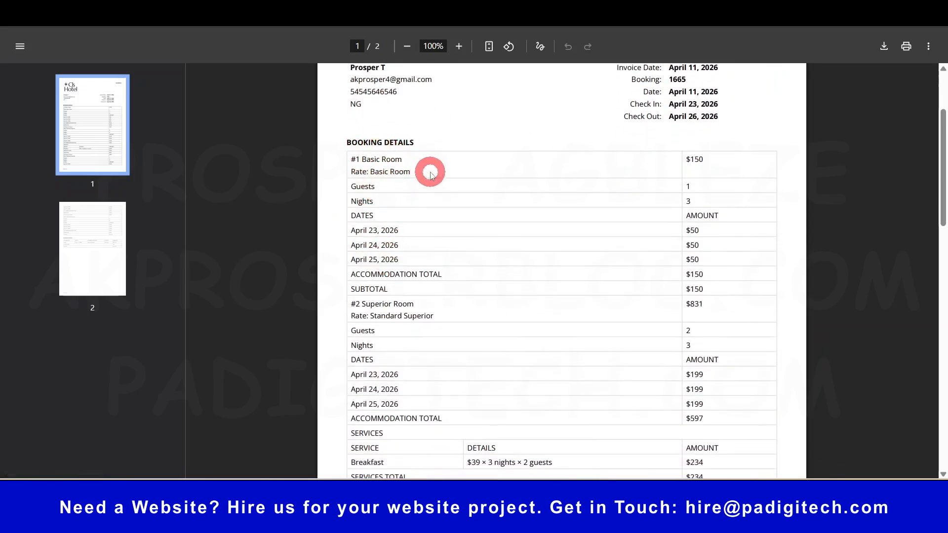
{"action": "left_click_drag", "start_coordinate": [355, 159], "coordinate": [418, 159]}
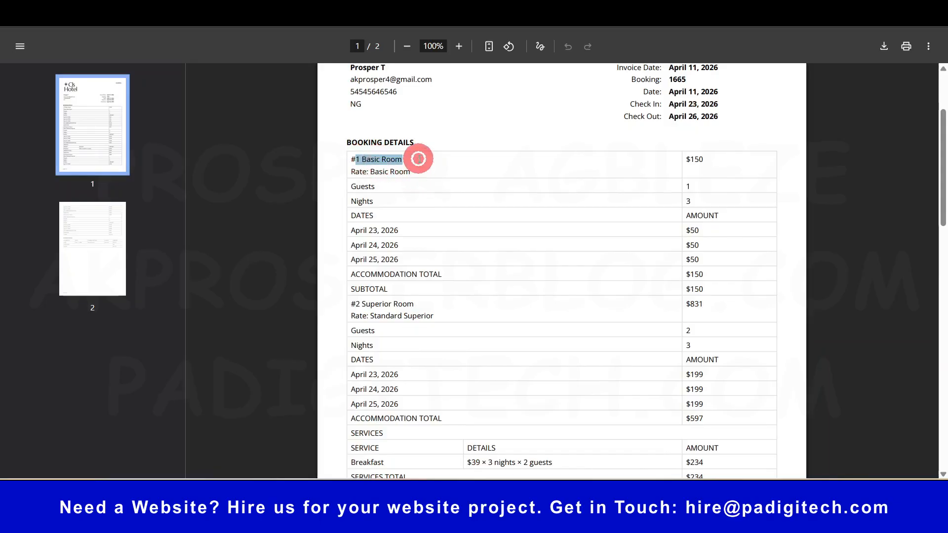
{"action": "left_click_drag", "start_coordinate": [351, 305], "coordinate": [415, 303]}
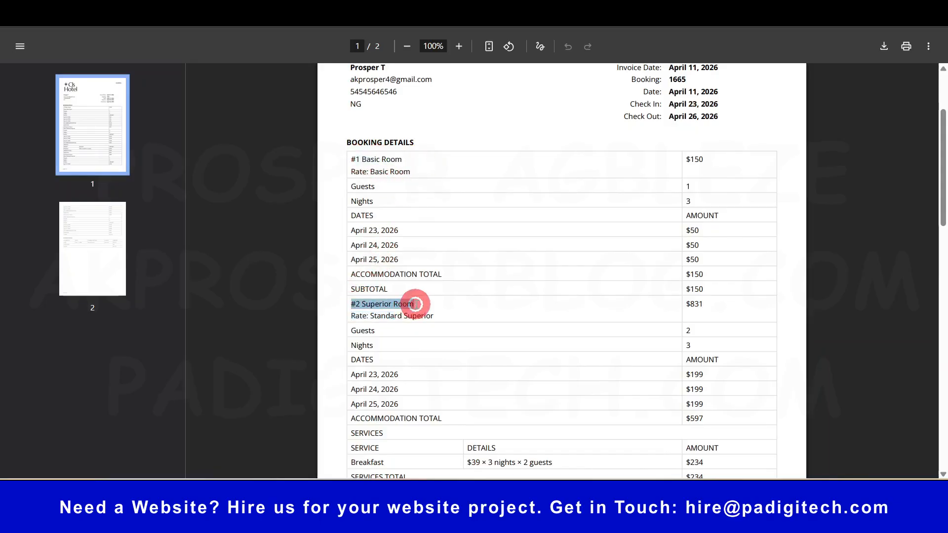
{"action": "scroll", "coordinate": [415, 304], "scroll_direction": "down", "scroll_amount": 3}
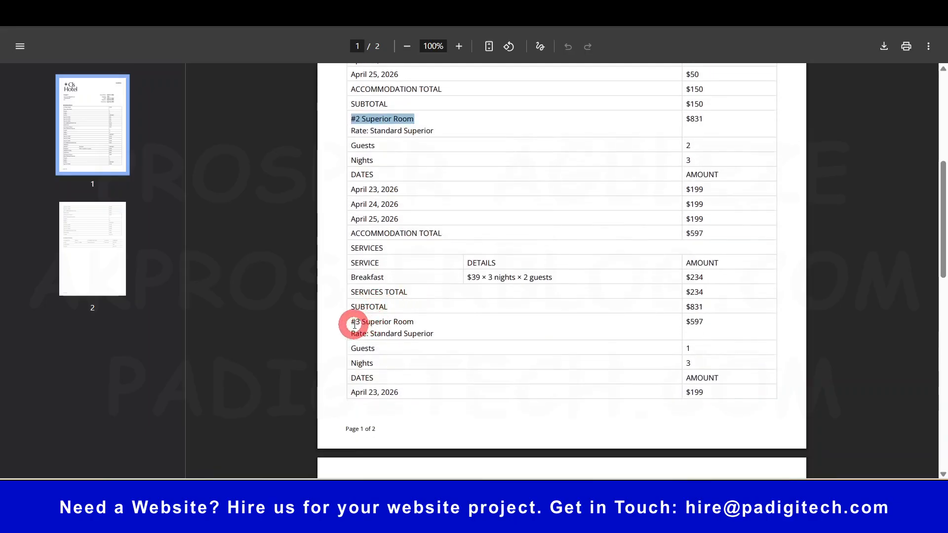
{"action": "left_click_drag", "start_coordinate": [354, 325], "coordinate": [413, 322]}
{"action": "scroll", "coordinate": [564, 271], "scroll_direction": "up", "scroll_amount": 3}
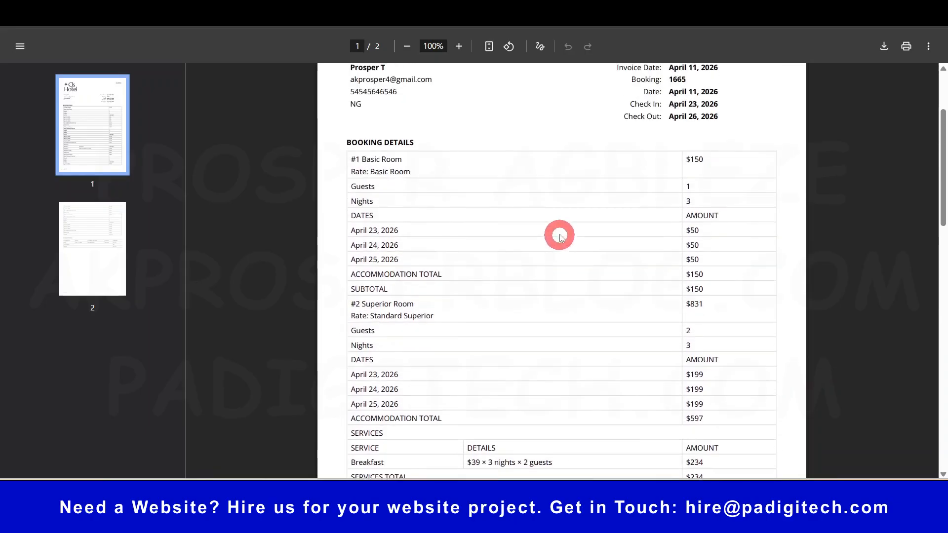
{"action": "scroll", "coordinate": [560, 237], "scroll_direction": "up", "scroll_amount": 2}
Check the breakfast service charge, booking total and payment details on the invoice.
{"action": "scroll", "coordinate": [557, 256], "scroll_direction": "down", "scroll_amount": 5}
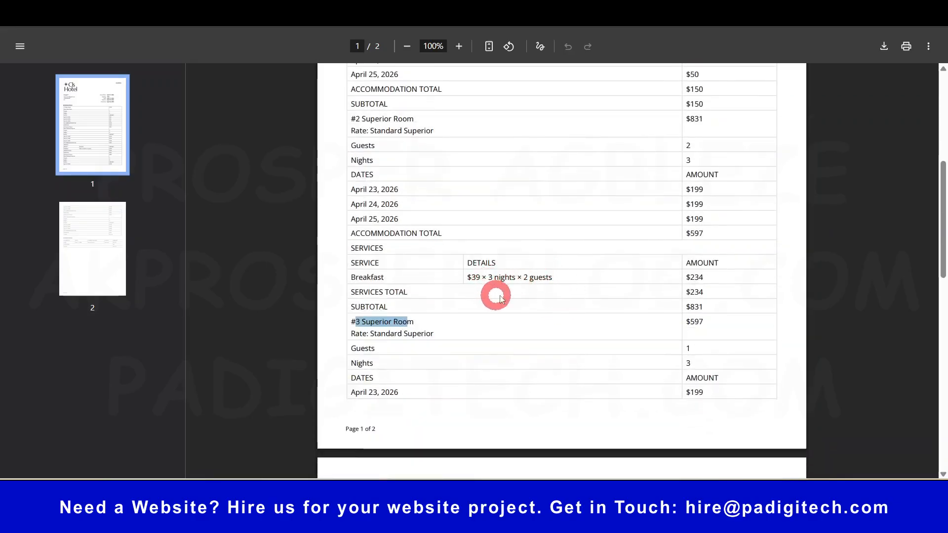
{"action": "scroll", "coordinate": [499, 297], "scroll_direction": "down", "scroll_amount": 8}
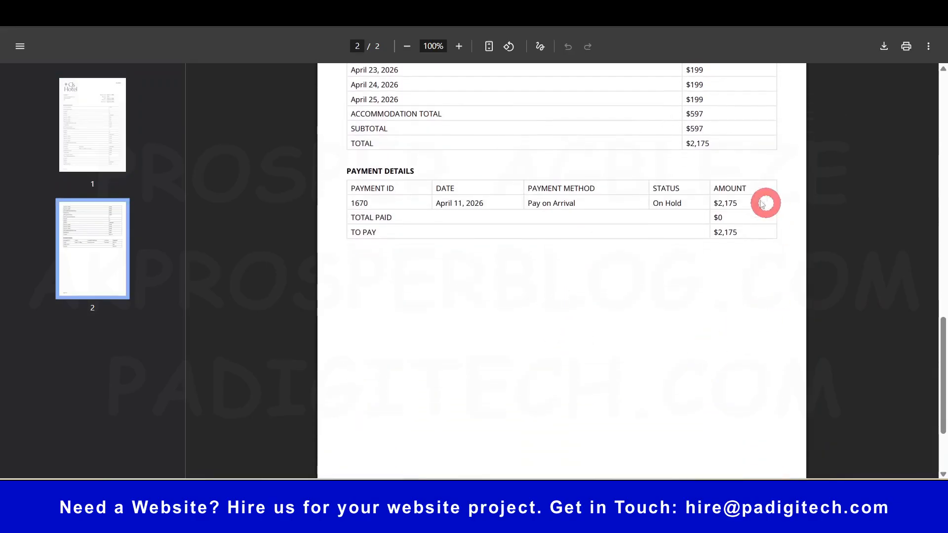
{"action": "scroll", "coordinate": [703, 242], "scroll_direction": "down", "scroll_amount": 2}
{"action": "scroll", "coordinate": [702, 254], "scroll_direction": "up", "scroll_amount": 12}
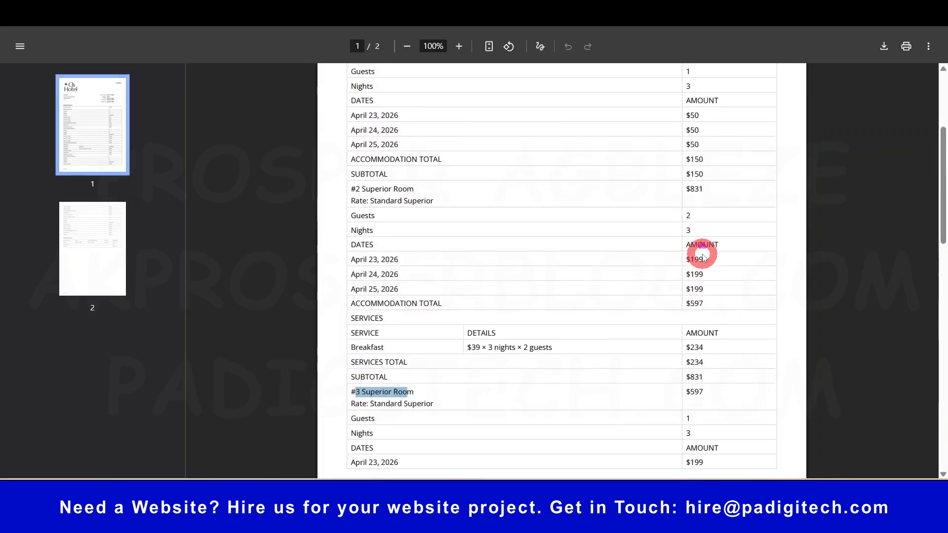
Recheck the invoice's customer information, stay dates and booking details.
{"action": "scroll", "coordinate": [701, 242], "scroll_direction": "up", "scroll_amount": 4}
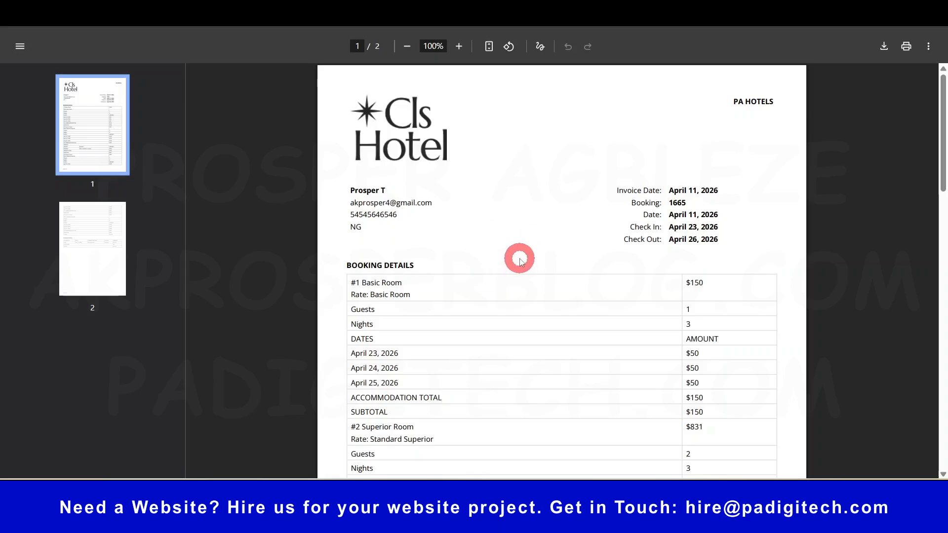
{"action": "scroll", "coordinate": [566, 344], "scroll_direction": "down", "scroll_amount": 2}
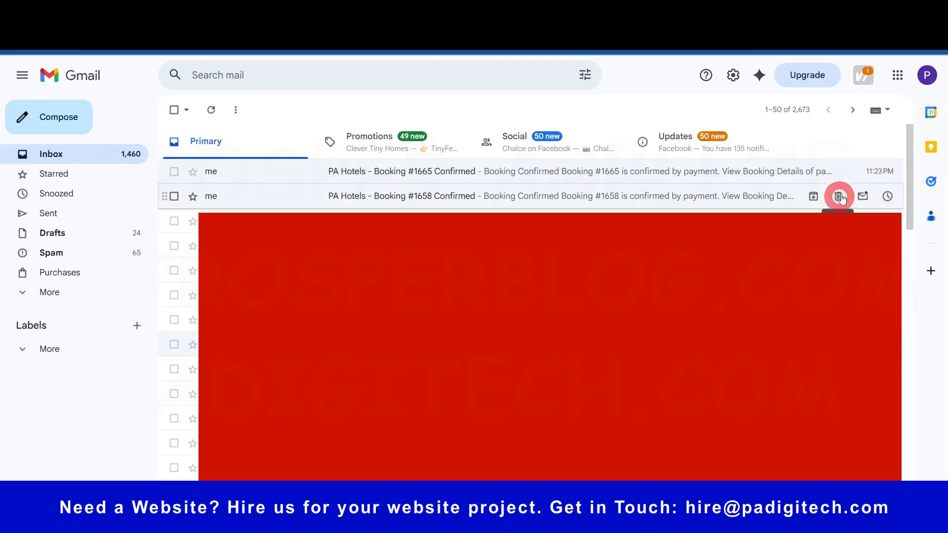
Switch to the hotel admin's Gmail, open the newest Booking Confirmed email and review its payment, stay, accommodation and customer details.
{"action": "left_click", "coordinate": [417, 172]}
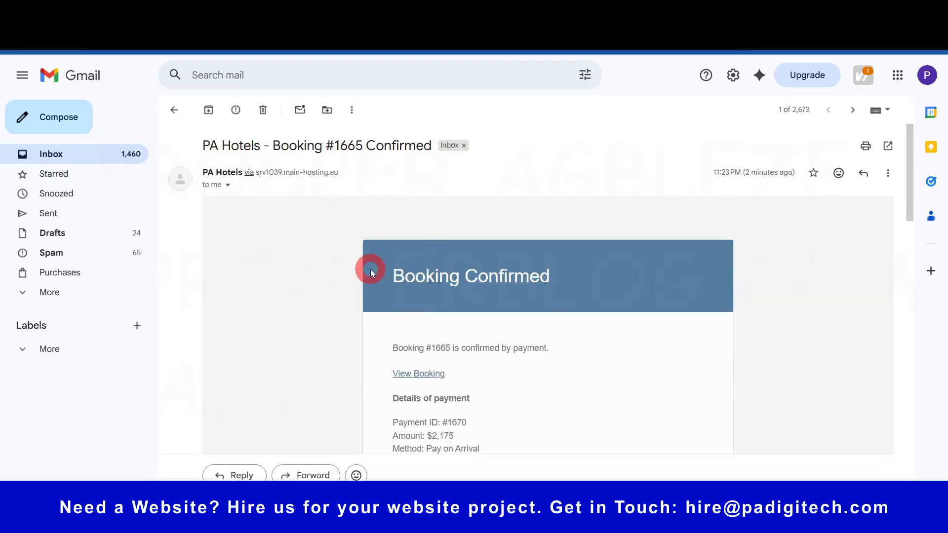
{"action": "scroll", "coordinate": [369, 281], "scroll_direction": "down", "scroll_amount": 1}
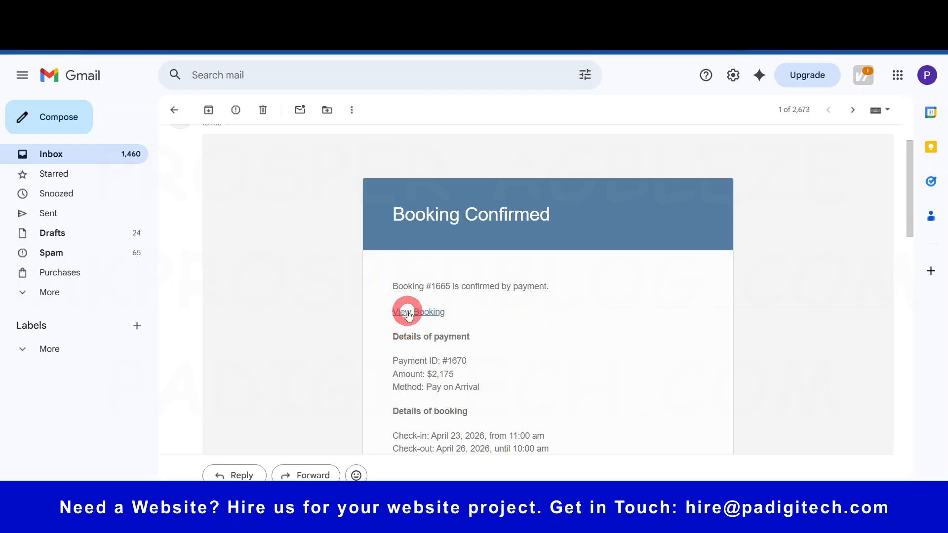
{"action": "scroll", "coordinate": [510, 338], "scroll_direction": "down", "scroll_amount": 2}
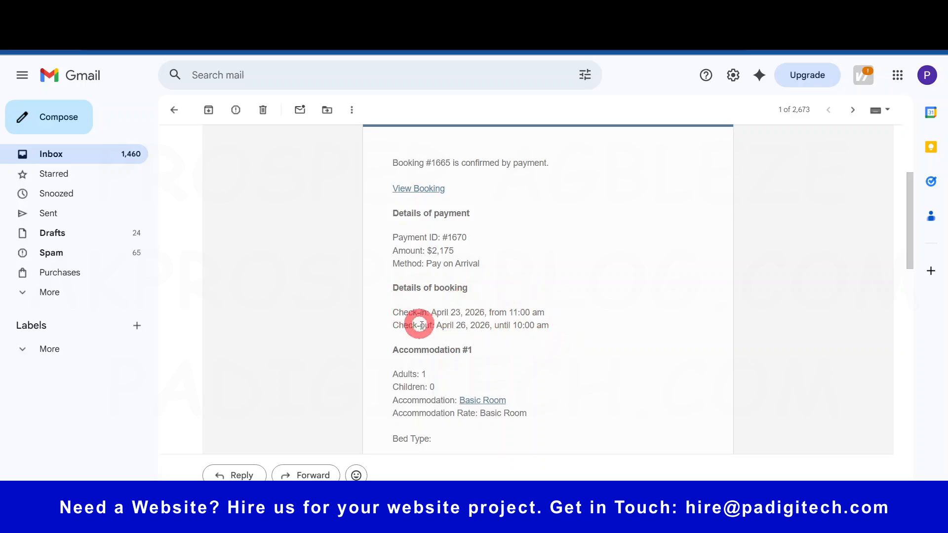
{"action": "scroll", "coordinate": [558, 330], "scroll_direction": "down", "scroll_amount": 3}
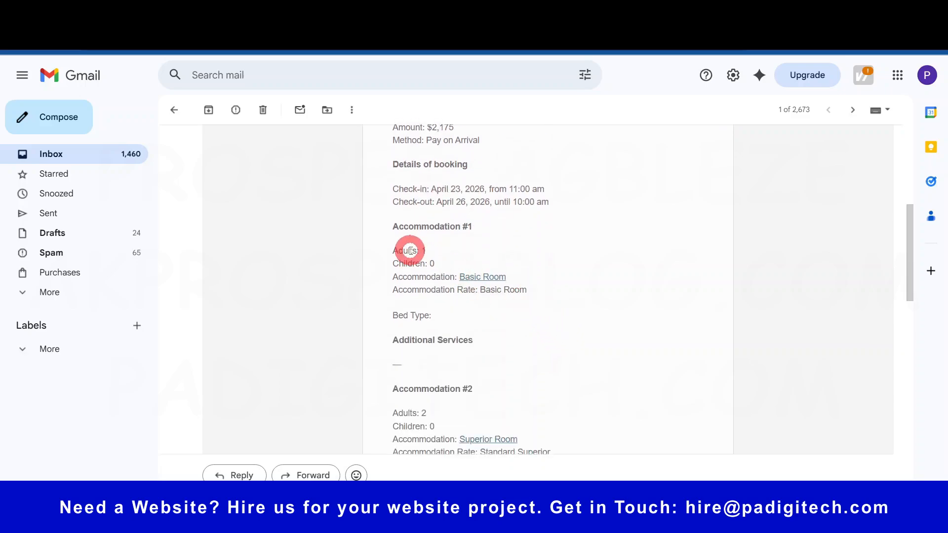
{"action": "scroll", "coordinate": [497, 262], "scroll_direction": "down", "scroll_amount": 6}
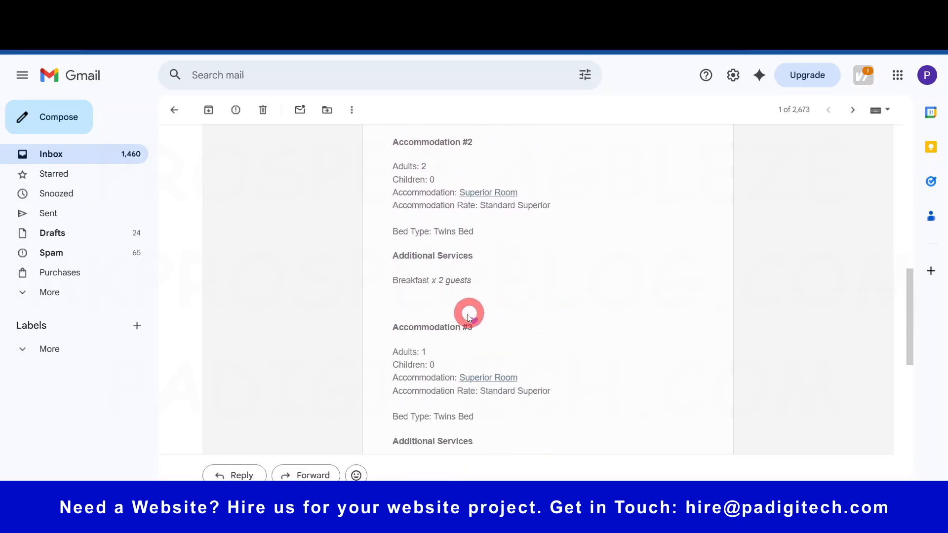
{"action": "scroll", "coordinate": [503, 296], "scroll_direction": "down", "scroll_amount": 8}
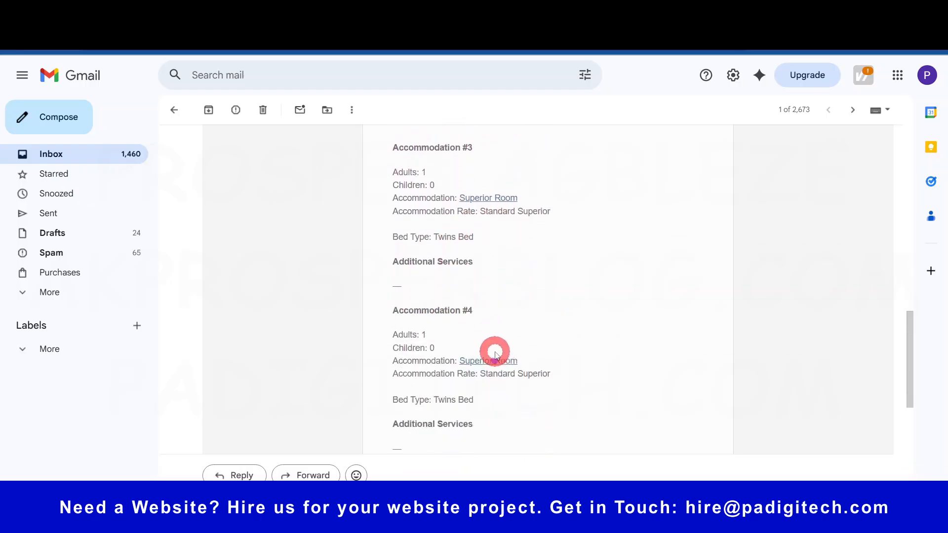
{"action": "scroll", "coordinate": [492, 220], "scroll_direction": "down", "scroll_amount": 3}
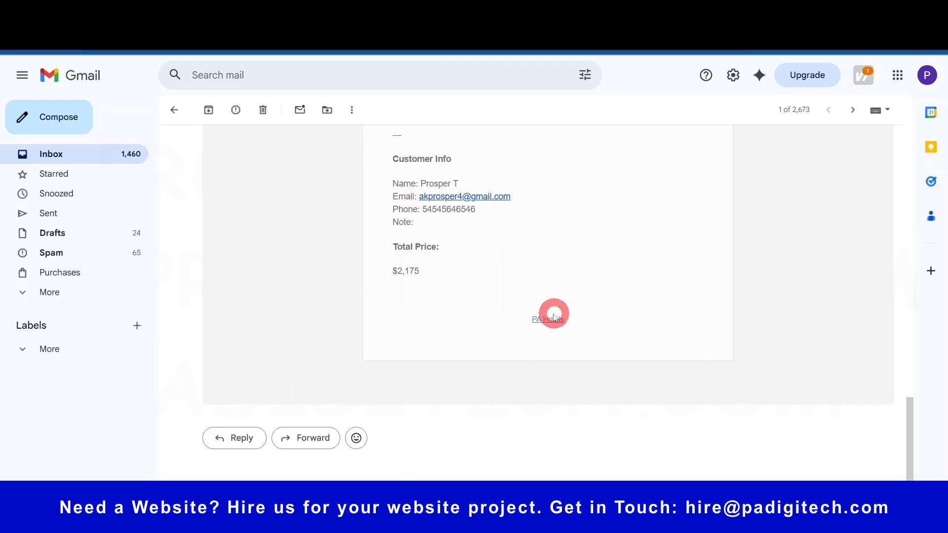
{"action": "scroll", "coordinate": [553, 316], "scroll_direction": "up", "scroll_amount": 10}
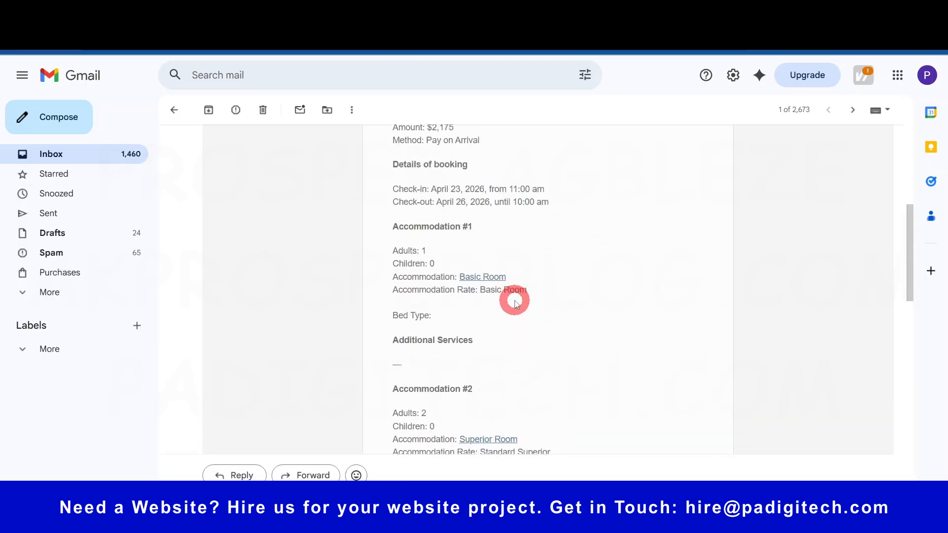
{"action": "scroll", "coordinate": [515, 302], "scroll_direction": "up", "scroll_amount": 5}
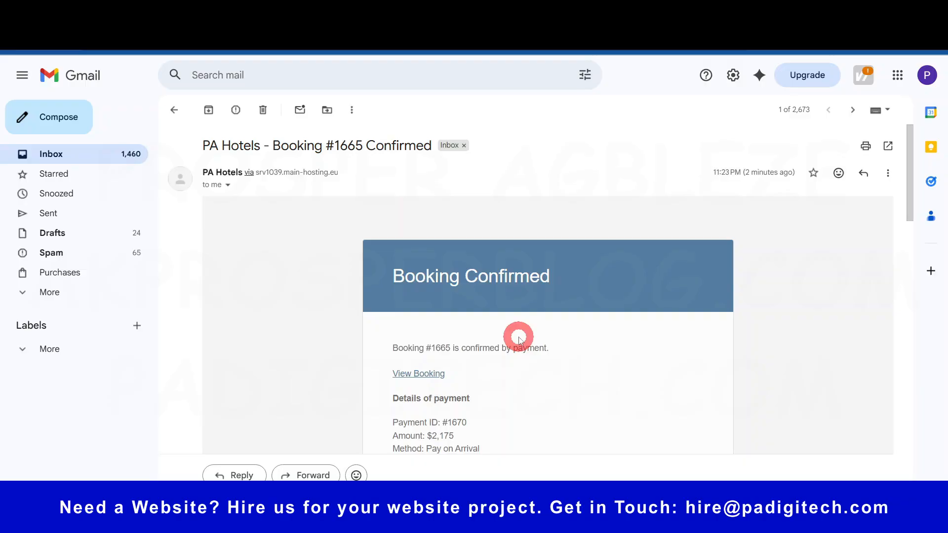
{"action": "scroll", "coordinate": [497, 299], "scroll_direction": "down", "scroll_amount": 3}
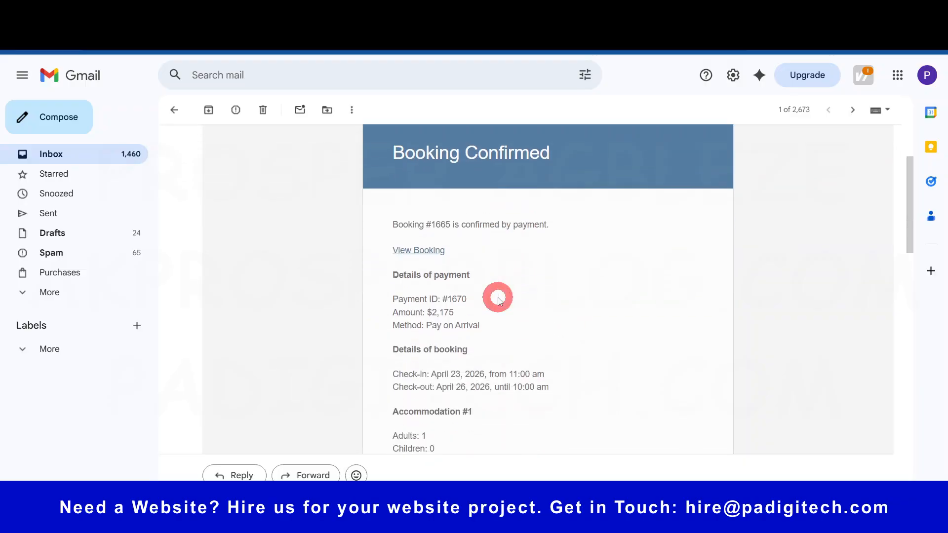
{"action": "scroll", "coordinate": [558, 304], "scroll_direction": "up", "scroll_amount": 3}
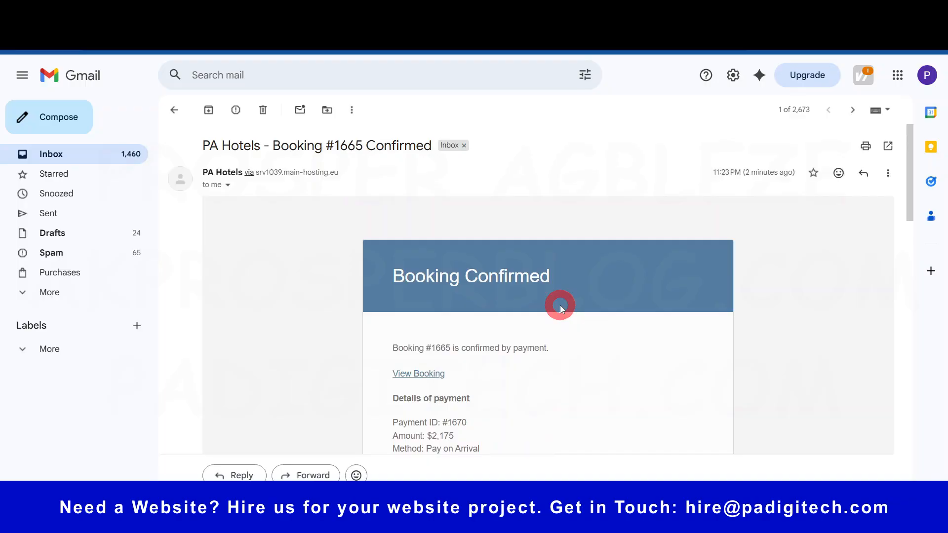
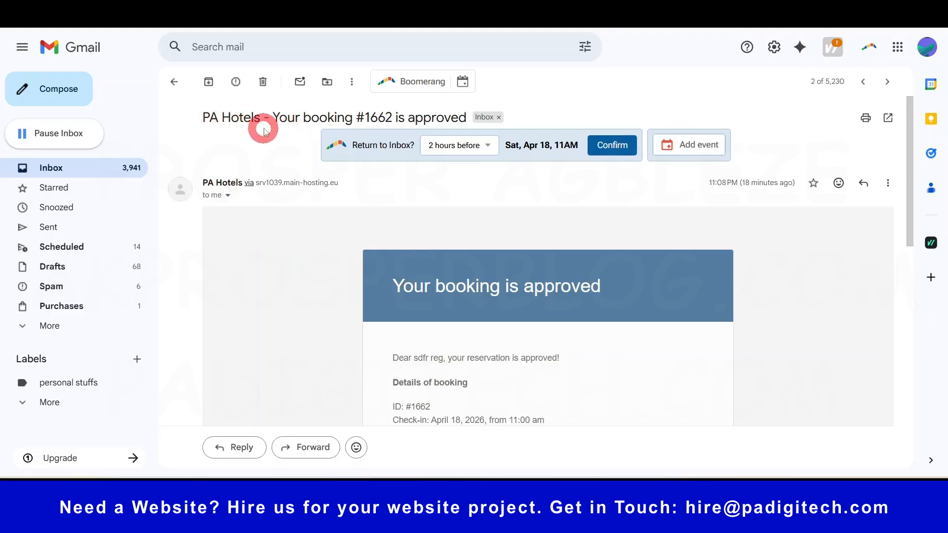
In the guest's Gmail account, review the booking approval email's greeting, stay details, total price and customer information.
{"action": "scroll", "coordinate": [504, 310], "scroll_direction": "down", "scroll_amount": 4}
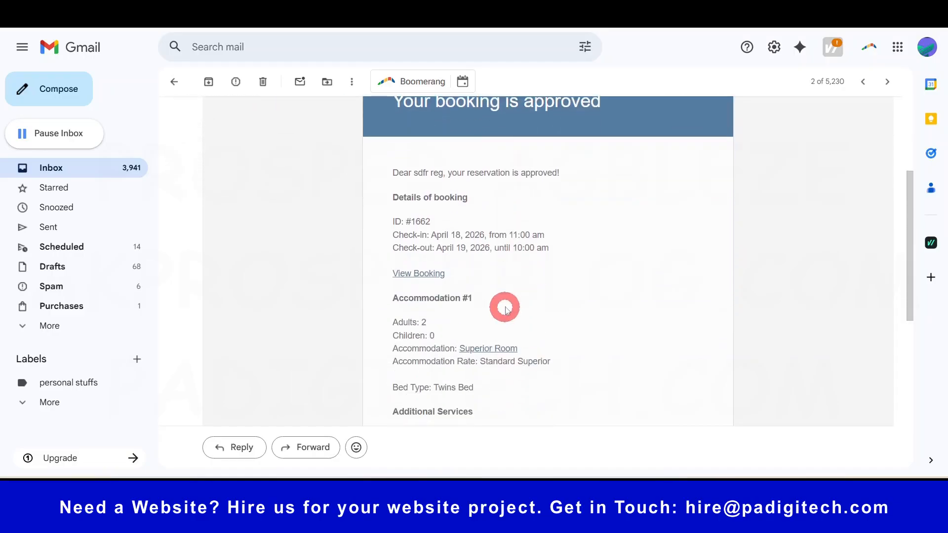
{"action": "left_click_drag", "start_coordinate": [415, 173], "coordinate": [441, 172]}
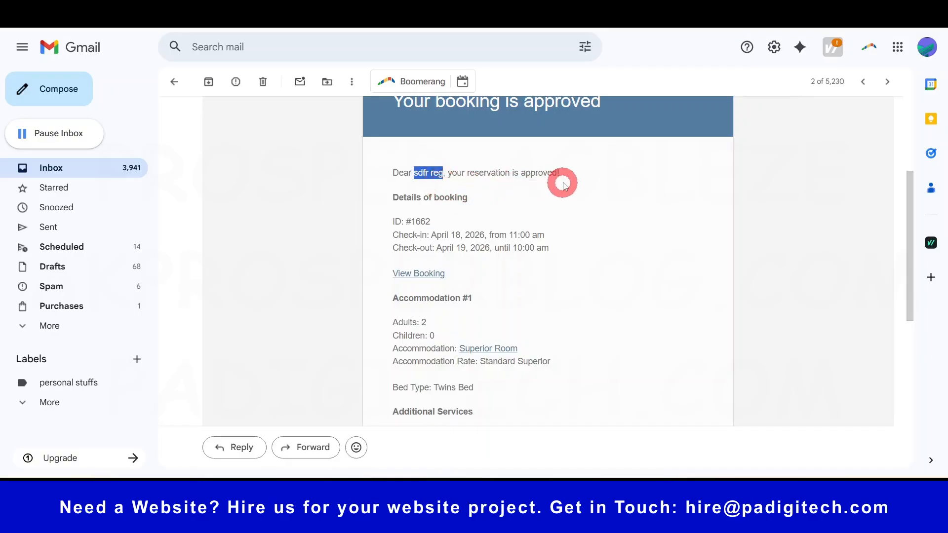
{"action": "scroll", "coordinate": [476, 225], "scroll_direction": "down", "scroll_amount": 4}
{"action": "scroll", "coordinate": [477, 238], "scroll_direction": "down", "scroll_amount": 1}
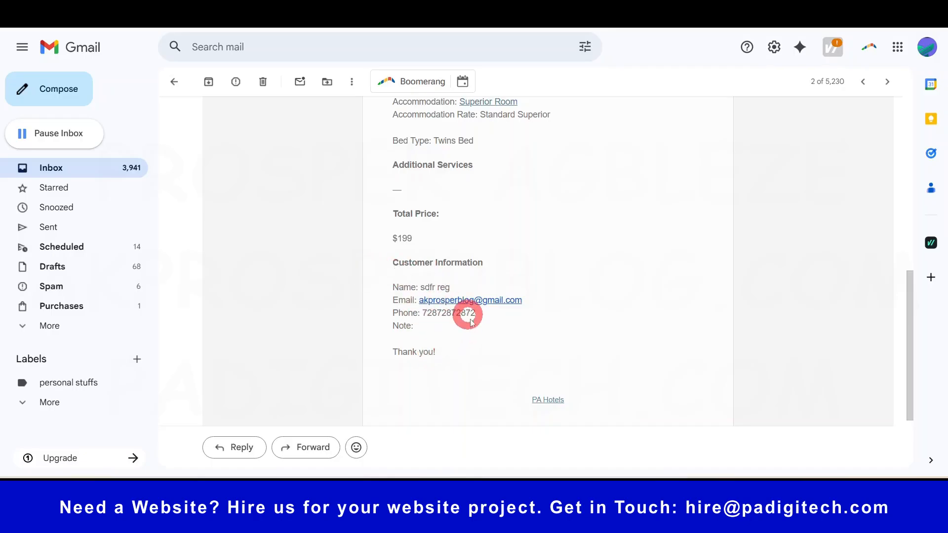
{"action": "scroll", "coordinate": [473, 317], "scroll_direction": "up", "scroll_amount": 9}
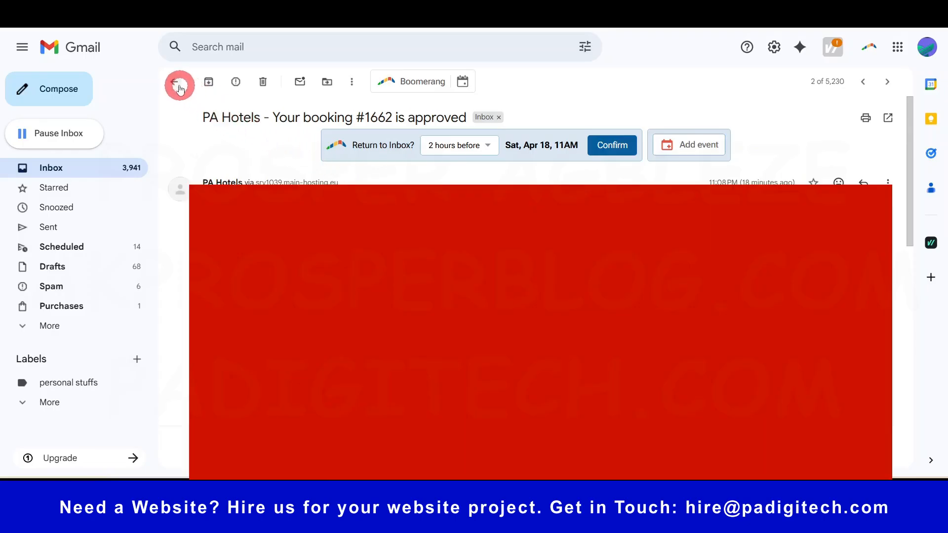
Open the PA Hotels account details email and copy the address of its My Account link.
{"action": "left_click", "coordinate": [175, 82]}
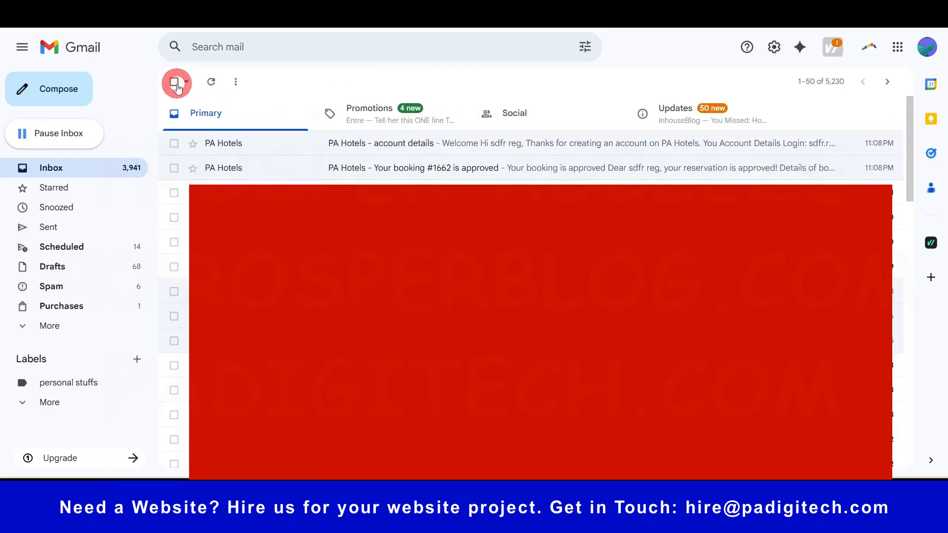
{"action": "left_click", "coordinate": [423, 143]}
{"action": "scroll", "coordinate": [507, 339], "scroll_direction": "down", "scroll_amount": 3}
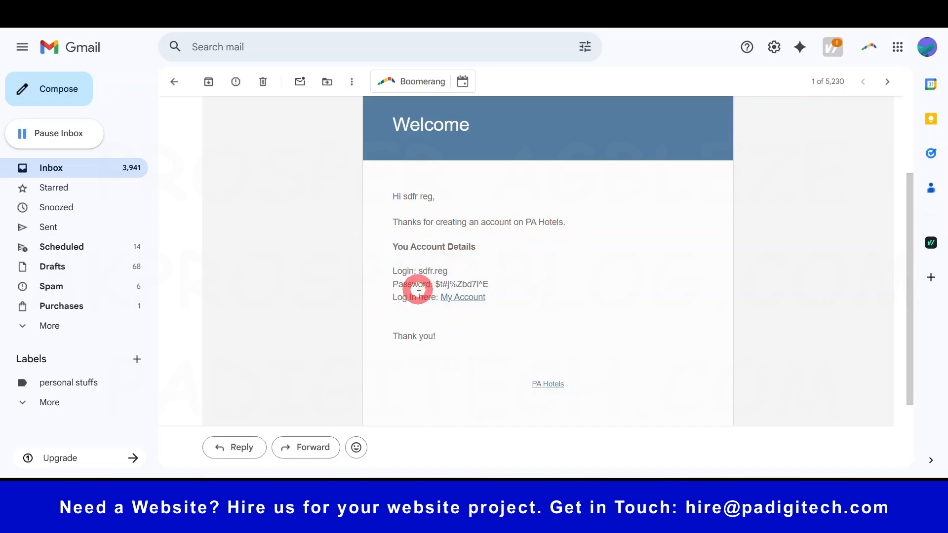
{"action": "right_click", "coordinate": [470, 302]}
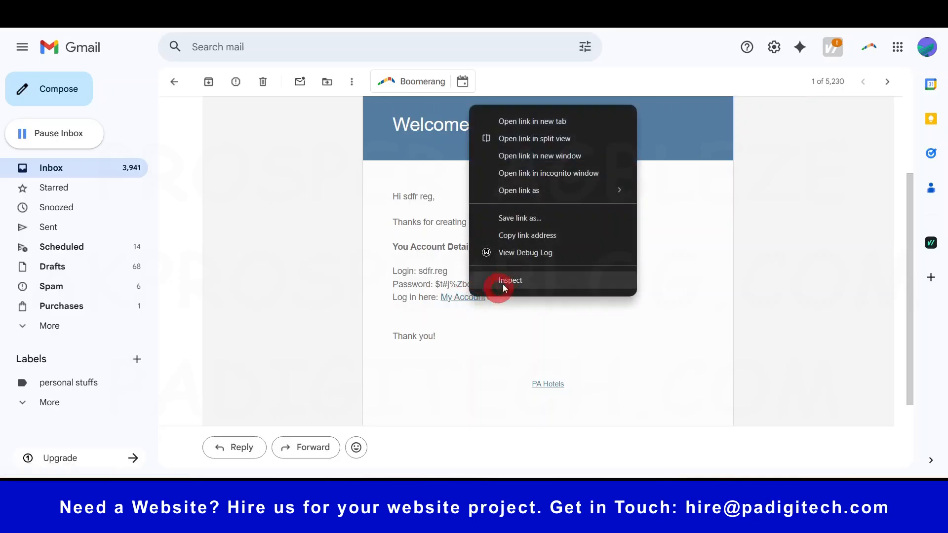
{"action": "left_click", "coordinate": [532, 236]}
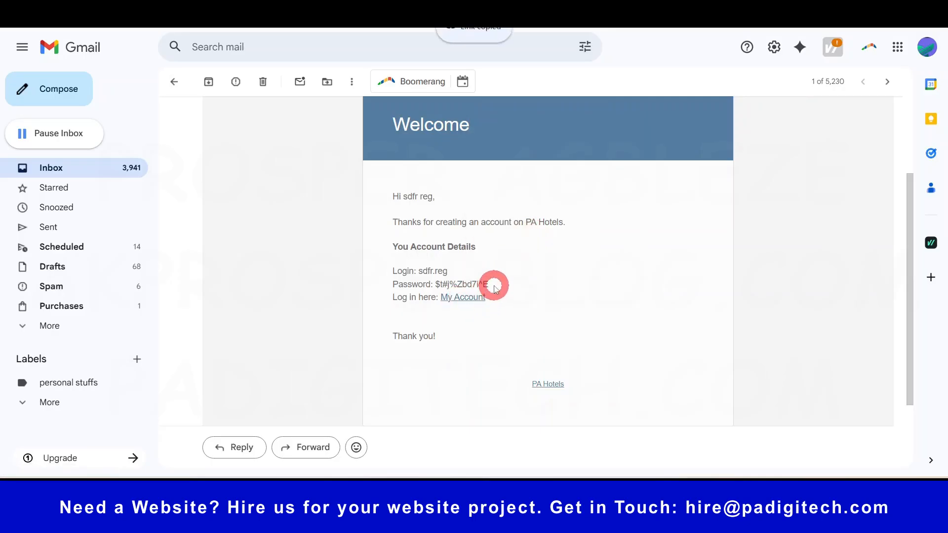
Copy the account password and then the login username from the welcome email.
{"action": "left_click_drag", "start_coordinate": [489, 283], "coordinate": [443, 284]}
{"action": "left_click", "coordinate": [496, 288]}
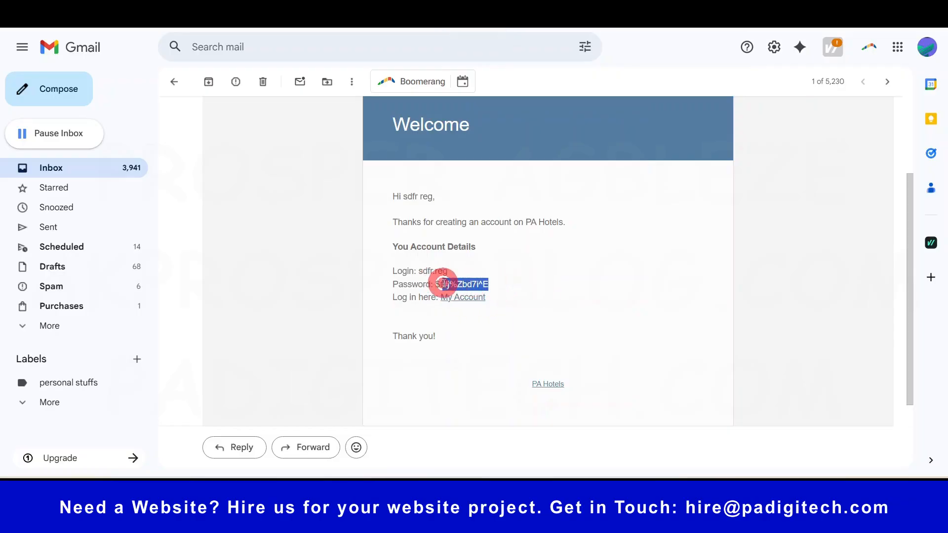
{"action": "key", "text": "ctrl+c"}
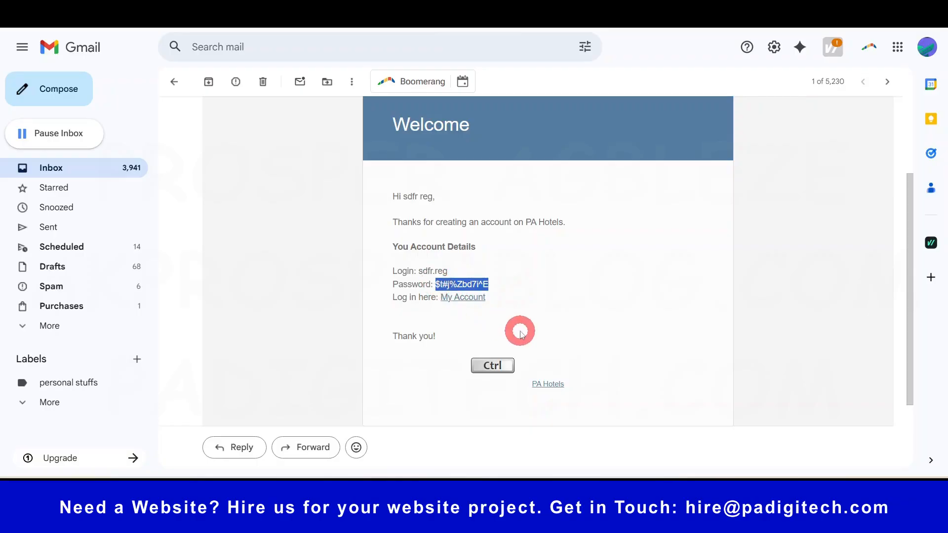
{"action": "left_click_drag", "start_coordinate": [448, 271], "coordinate": [419, 271]}
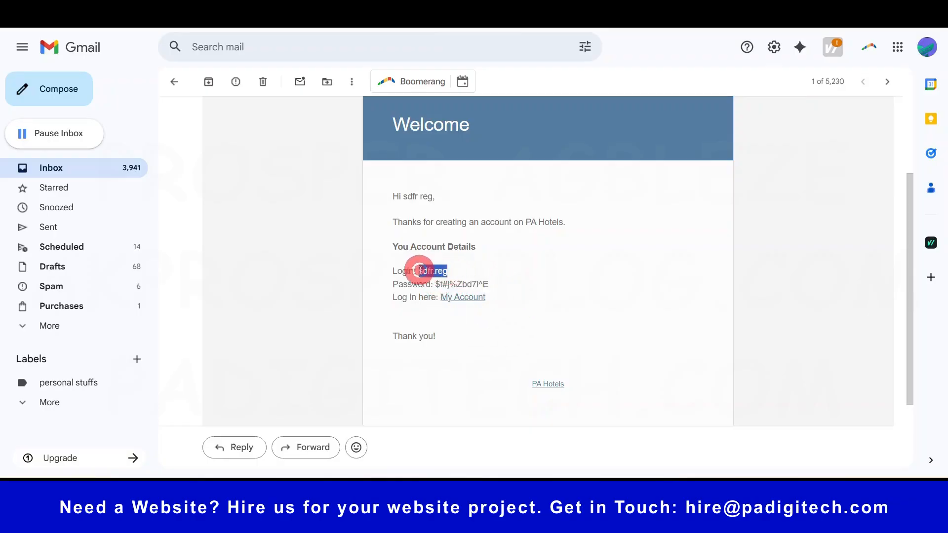
{"action": "key", "text": "ctrl+c"}
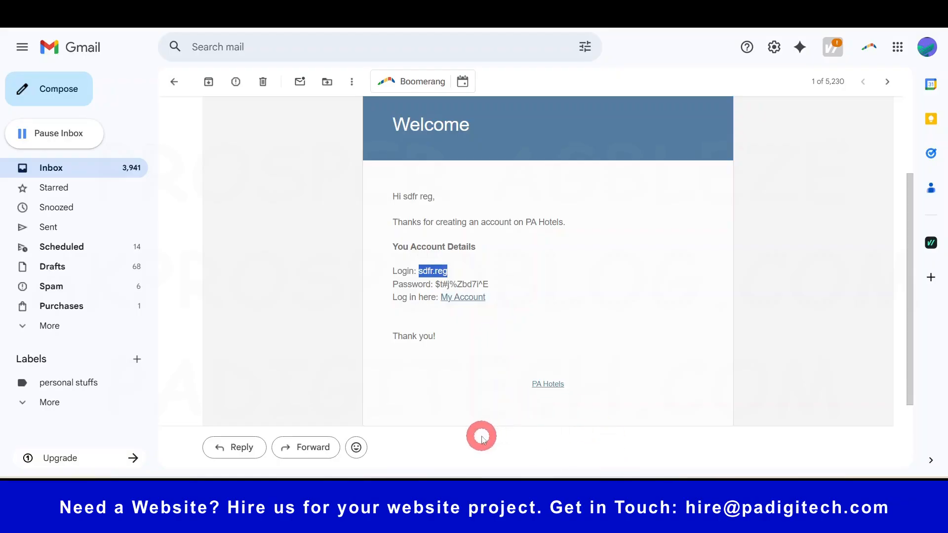
{"action": "mouse_move", "coordinate": [444, 479]}
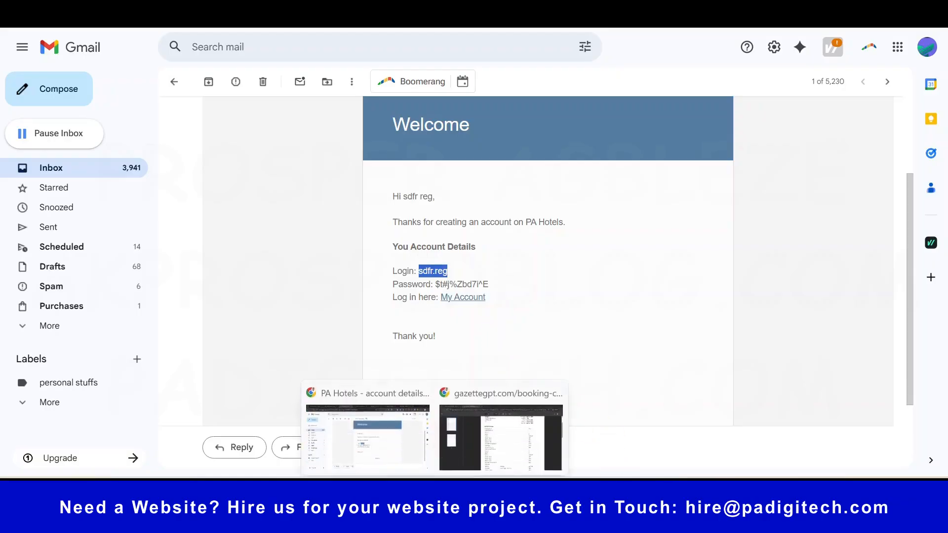
{"action": "left_click", "coordinate": [514, 449]}
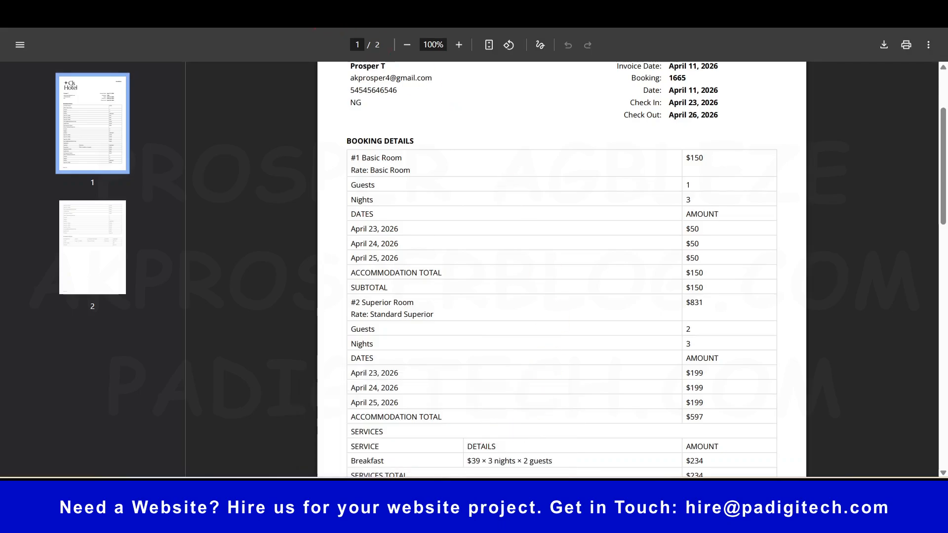
{"action": "key", "text": "ctrl+t"}
{"action": "key", "text": "super+v"}
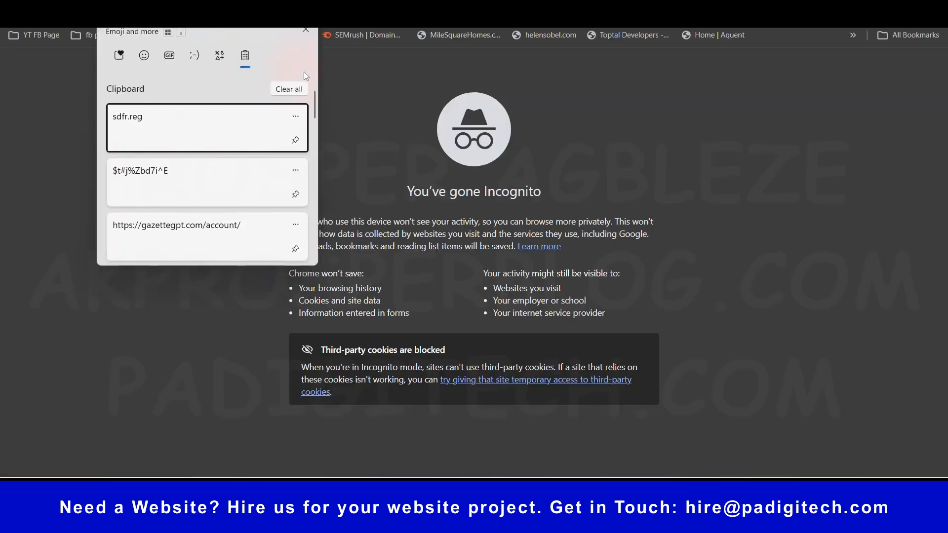
{"action": "left_click", "coordinate": [223, 228]}
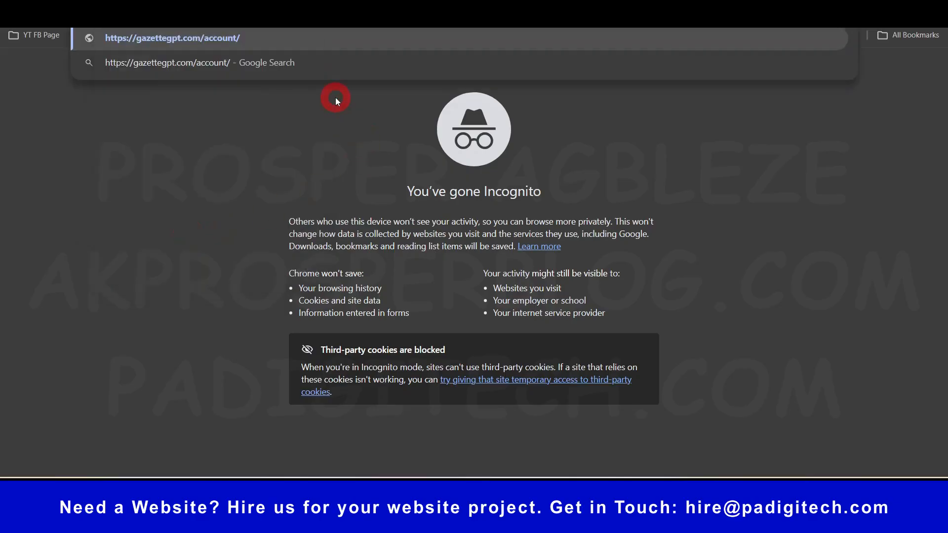
{"action": "key", "text": "Return"}
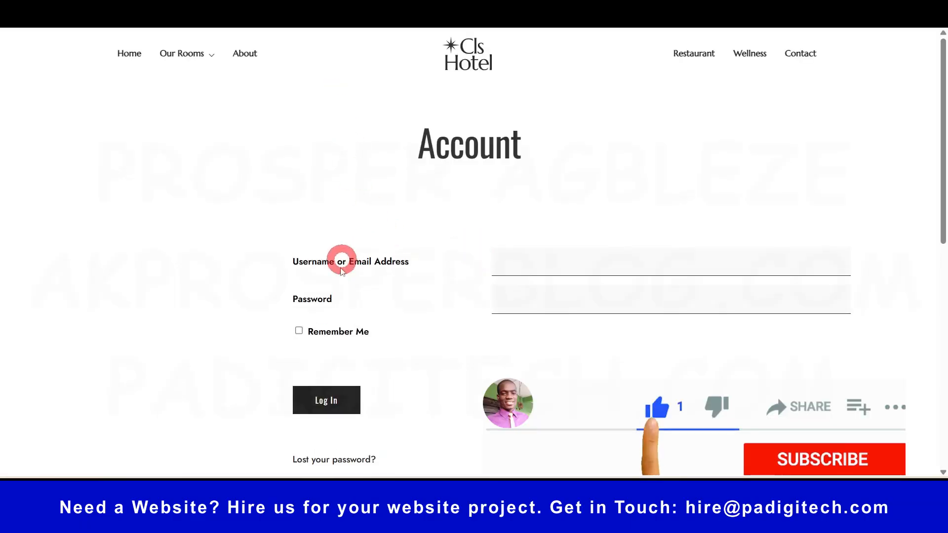
Log in to the guest's account on the Account page with the copied username and account password.
{"action": "left_click", "coordinate": [599, 265]}
{"action": "key", "text": "ctrl"}
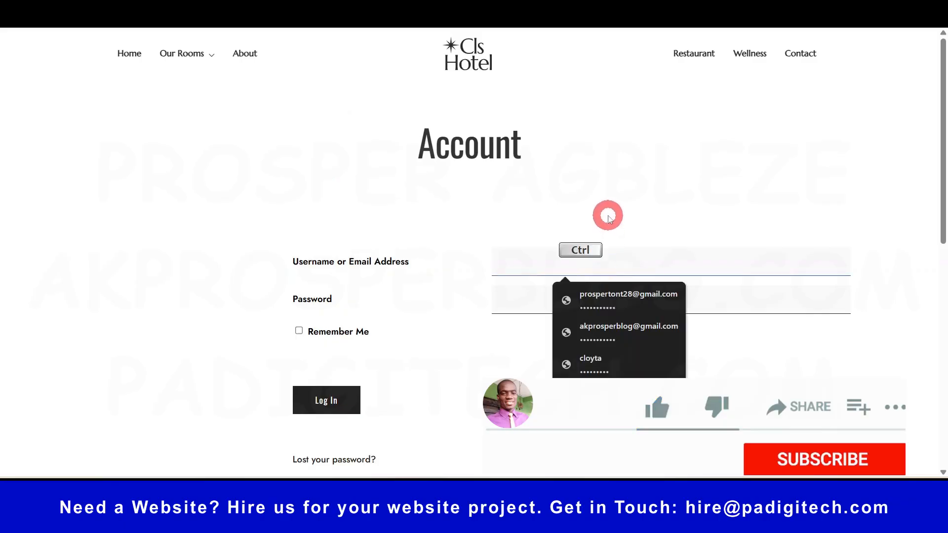
{"action": "left_click", "coordinate": [608, 216]}
{"action": "left_click", "coordinate": [551, 265]}
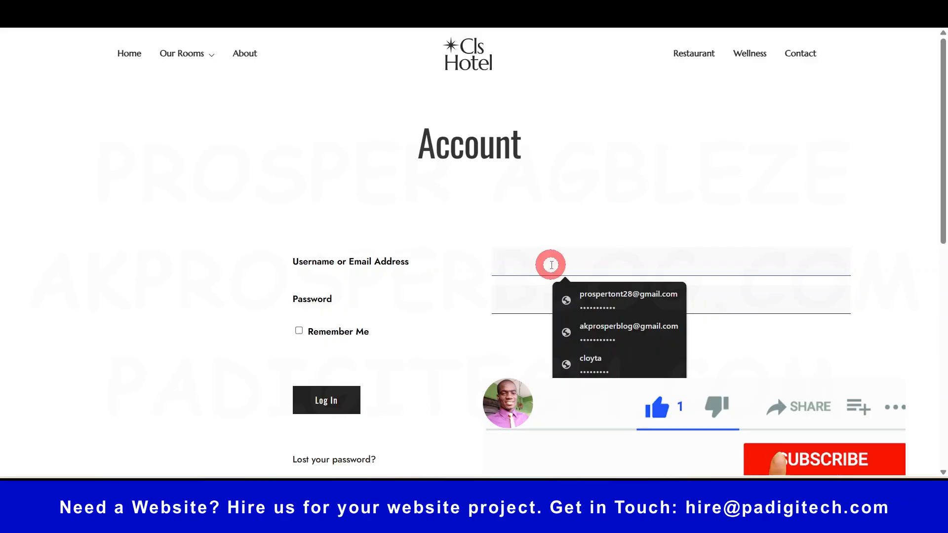
{"action": "key", "text": "super+v"}
{"action": "left_click", "coordinate": [566, 106]}
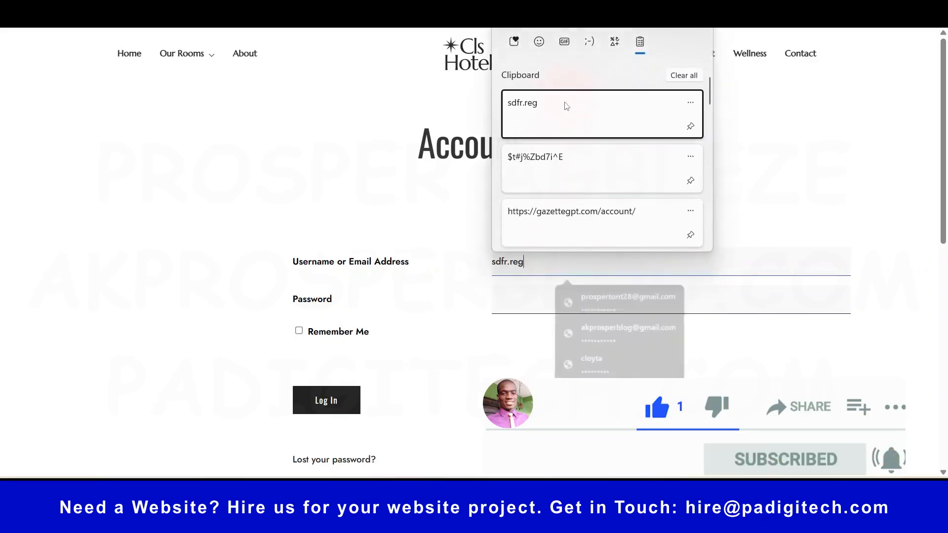
{"action": "left_click", "coordinate": [540, 309]}
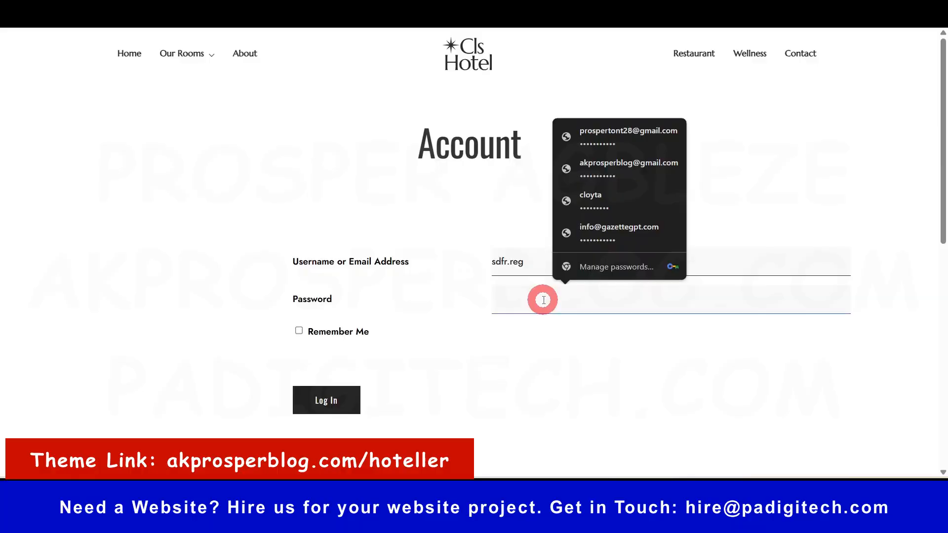
{"action": "key", "text": "super+v"}
{"action": "left_click", "coordinate": [581, 170]}
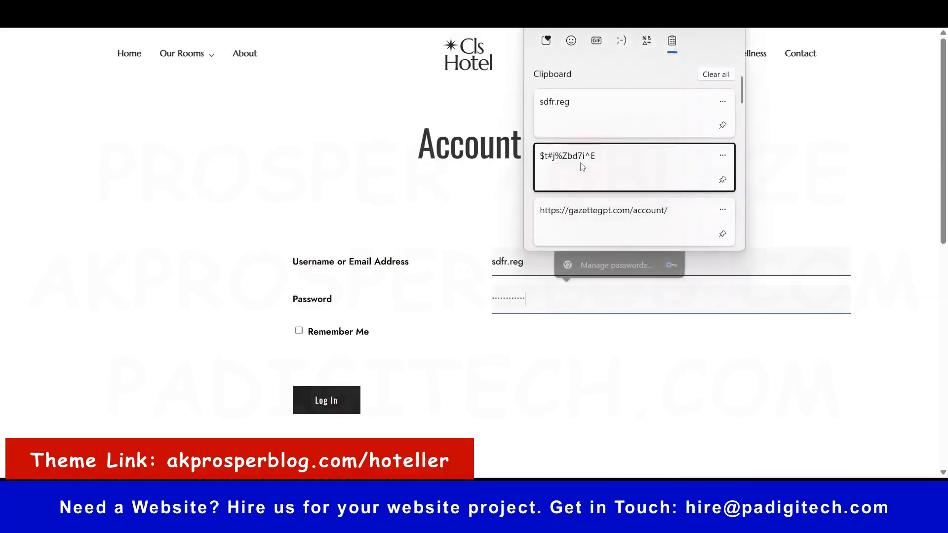
{"action": "left_click", "coordinate": [331, 401]}
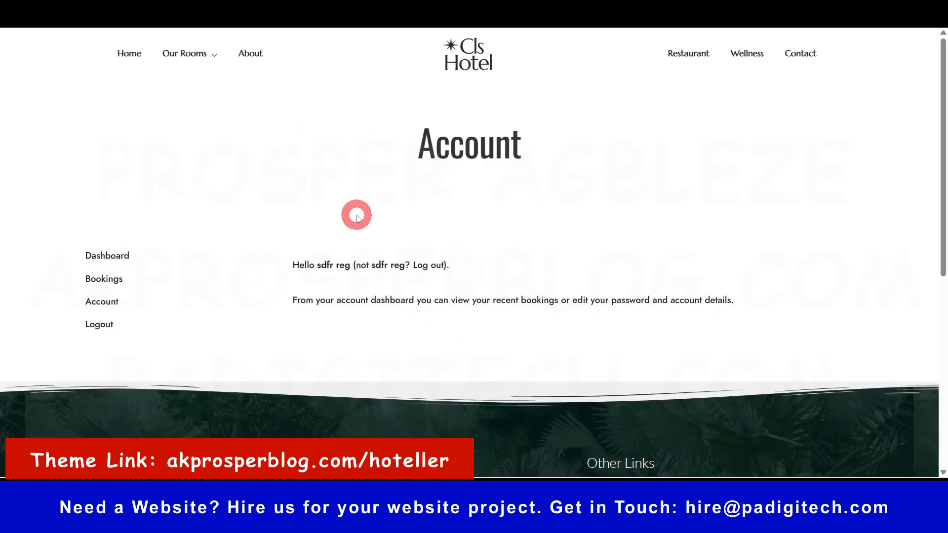
Open the guest's bookings list, review the details of the April 18–19, 2026 booking, and return to the list.
{"action": "left_click", "coordinate": [105, 280]}
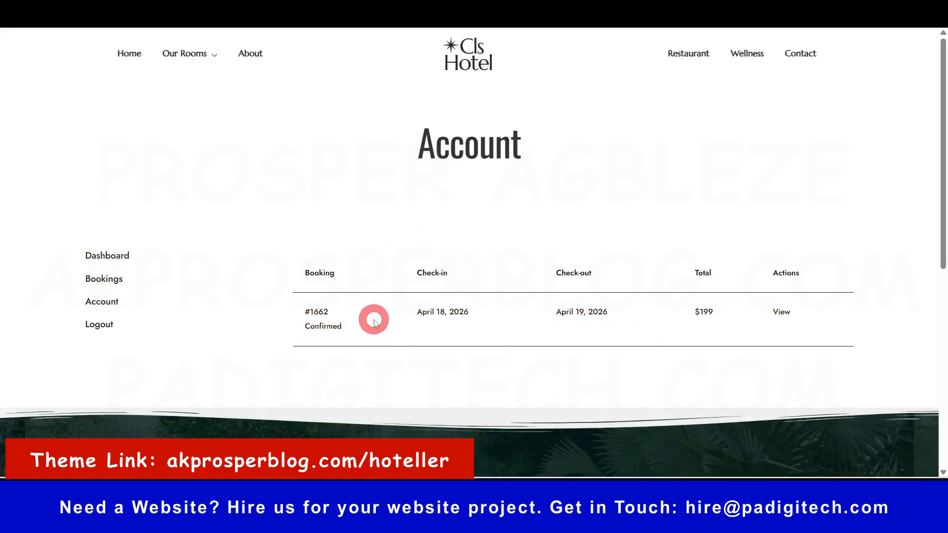
{"action": "left_click", "coordinate": [787, 314]}
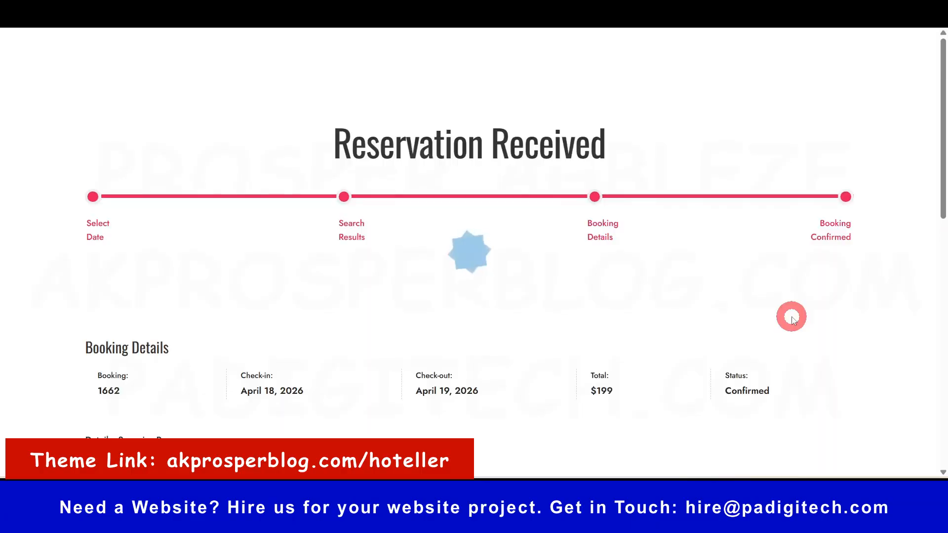
{"action": "scroll", "coordinate": [343, 268], "scroll_direction": "down", "scroll_amount": 8}
{"action": "scroll", "coordinate": [343, 268], "scroll_direction": "up", "scroll_amount": 8}
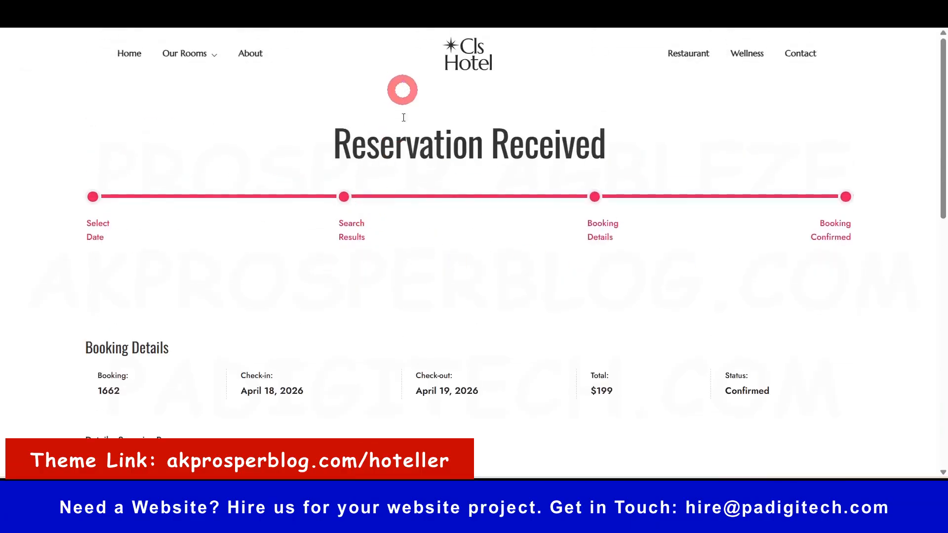
{"action": "key", "text": "alt+Left"}
Review the guest's account profile and change-password fields, and log out of the account.
{"action": "left_click", "coordinate": [104, 304]}
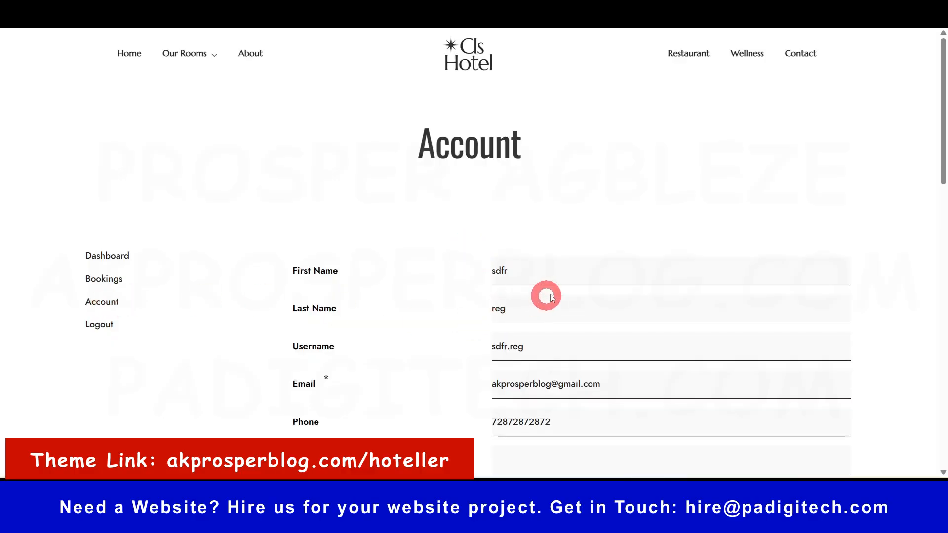
{"action": "scroll", "coordinate": [548, 296], "scroll_direction": "down", "scroll_amount": 2}
{"action": "scroll", "coordinate": [552, 296], "scroll_direction": "down", "scroll_amount": 7}
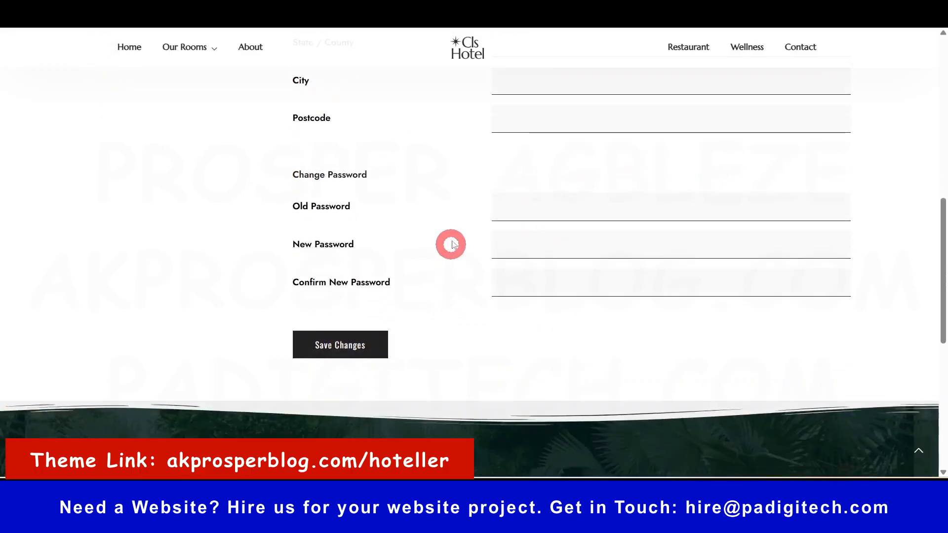
{"action": "scroll", "coordinate": [523, 267], "scroll_direction": "up", "scroll_amount": 7}
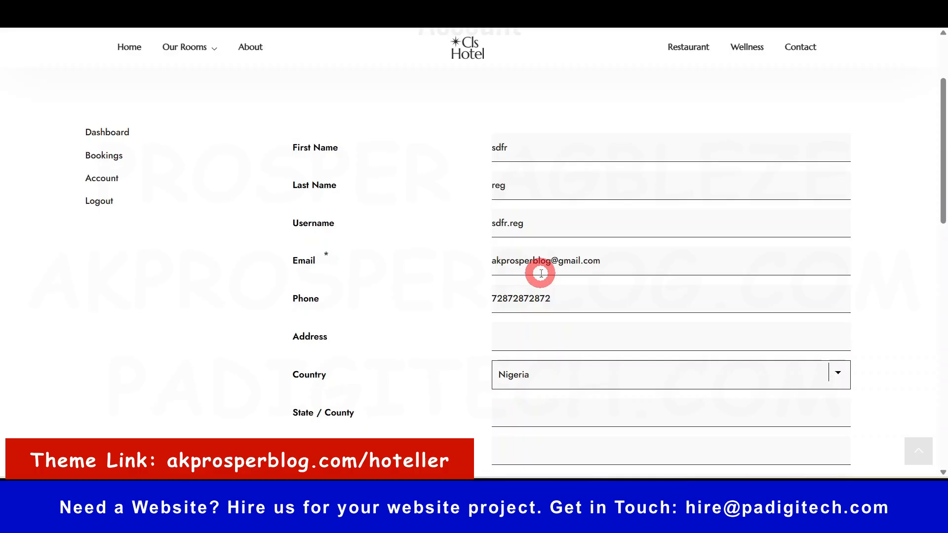
{"action": "left_click", "coordinate": [103, 203]}
Switch back to the WordPress admin and review the Bookings list, Payment History and Coupons pages.
{"action": "mouse_move", "coordinate": [435, 491]}
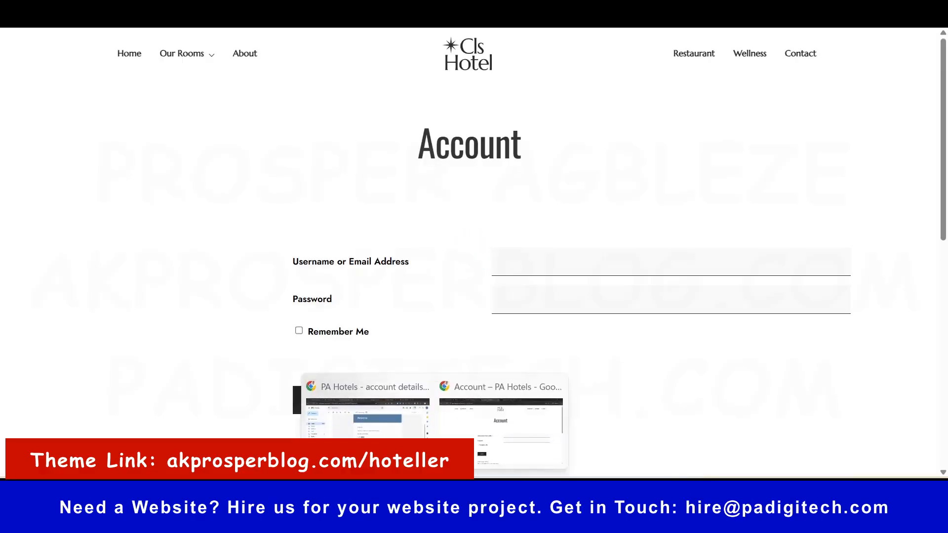
{"action": "left_click", "coordinate": [376, 428]}
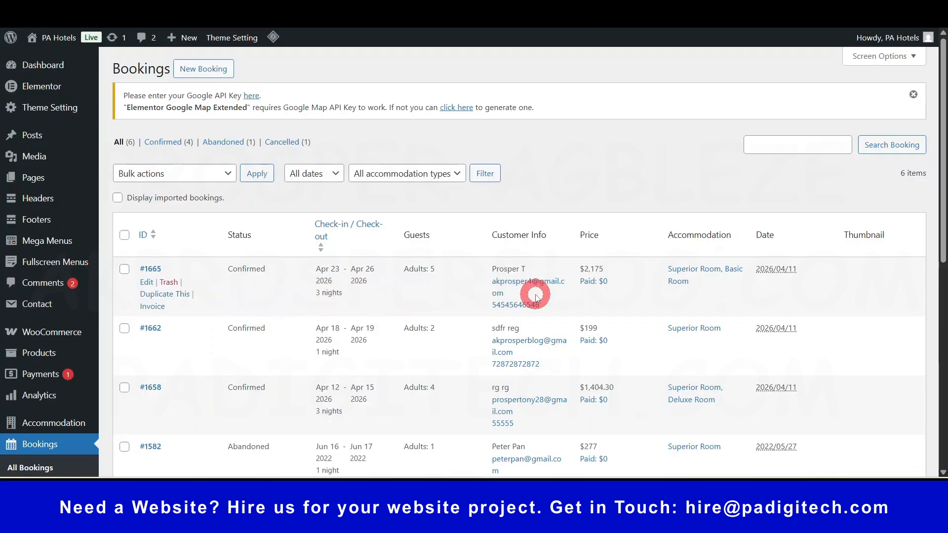
{"action": "scroll", "coordinate": [37, 405], "scroll_direction": "down", "scroll_amount": 3}
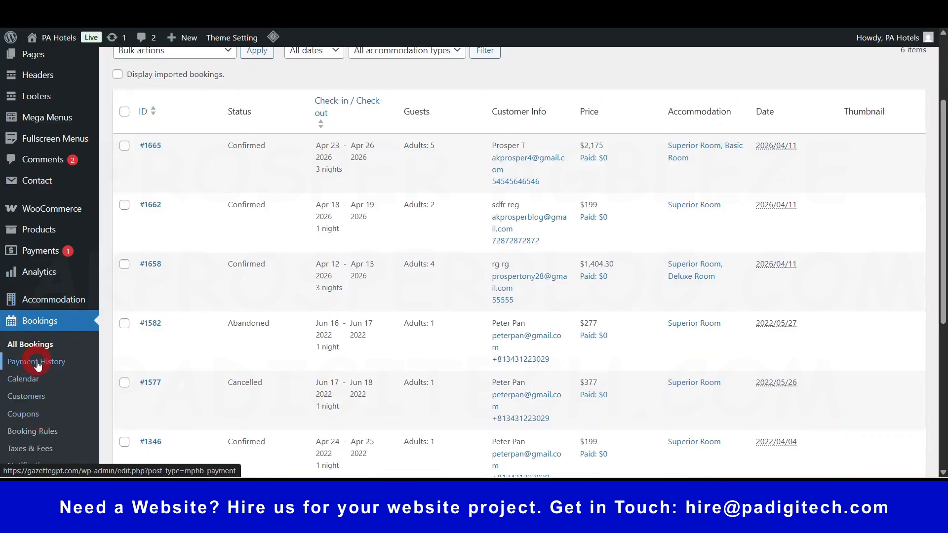
{"action": "left_click", "coordinate": [37, 362]}
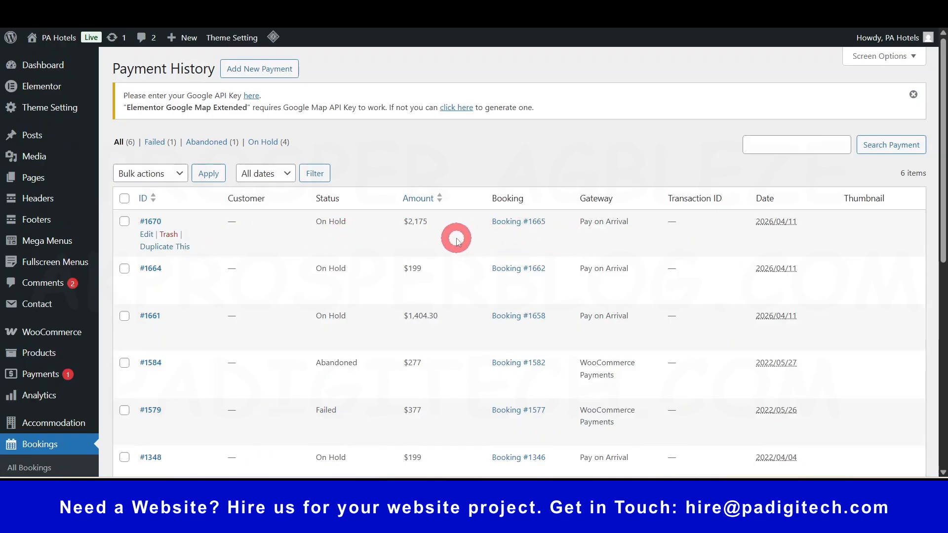
{"action": "scroll", "coordinate": [47, 375], "scroll_direction": "down", "scroll_amount": 3}
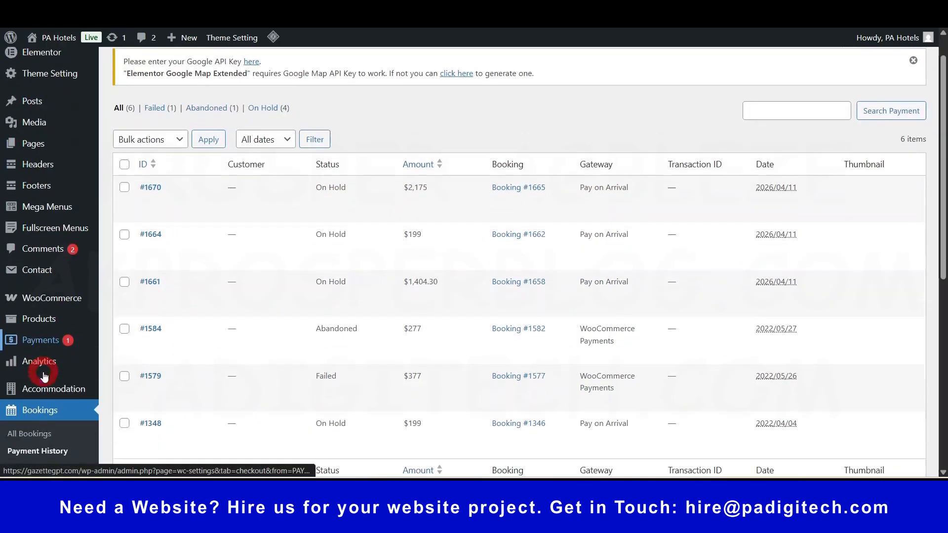
{"action": "scroll", "coordinate": [45, 383], "scroll_direction": "down", "scroll_amount": 2}
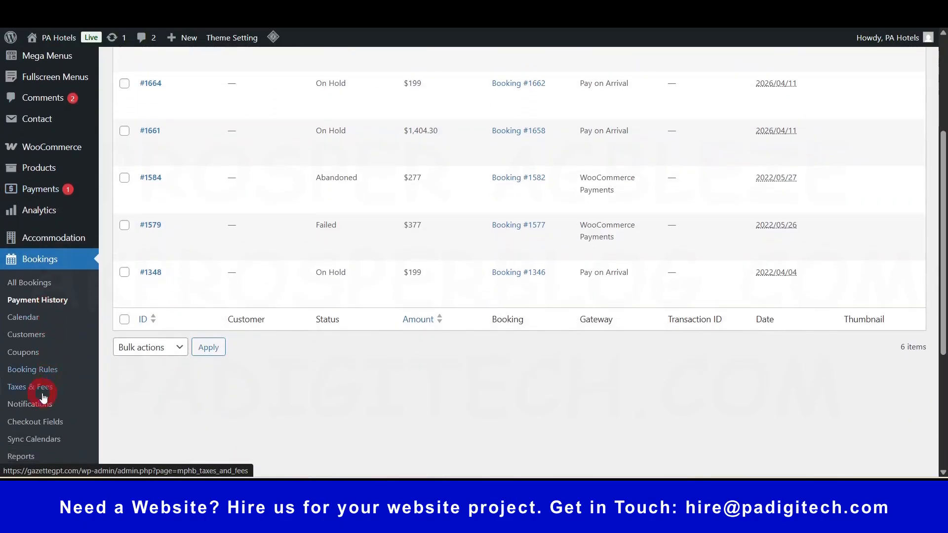
{"action": "left_click", "coordinate": [33, 352]}
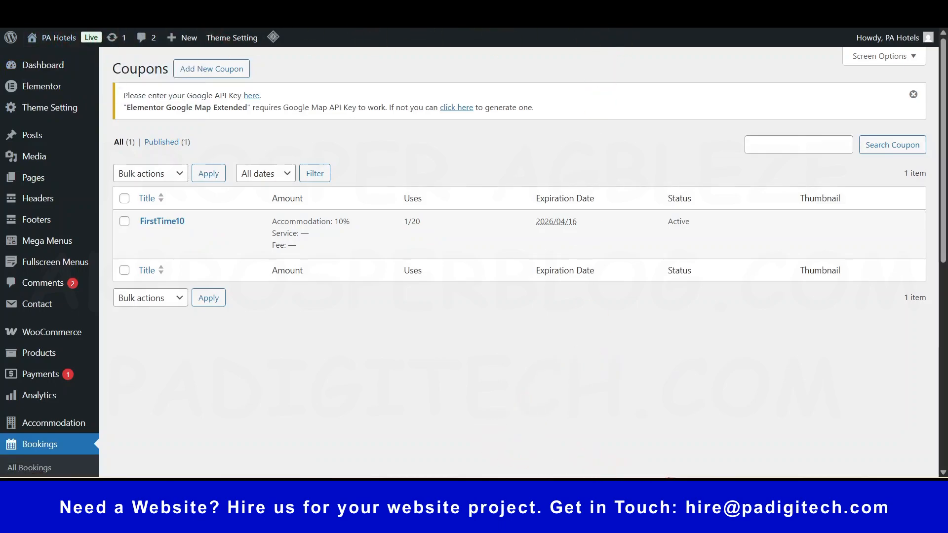
Test the Home link on the live site and load Main Menu Left (Secondary Menu) in the WordPress menu editor.
{"action": "mouse_move", "coordinate": [679, 519]}
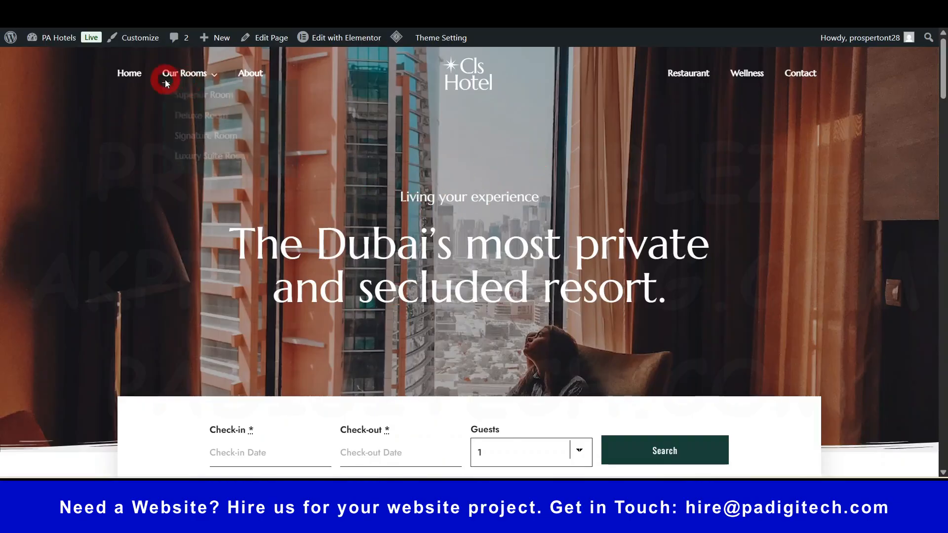
{"action": "left_click", "coordinate": [124, 77]}
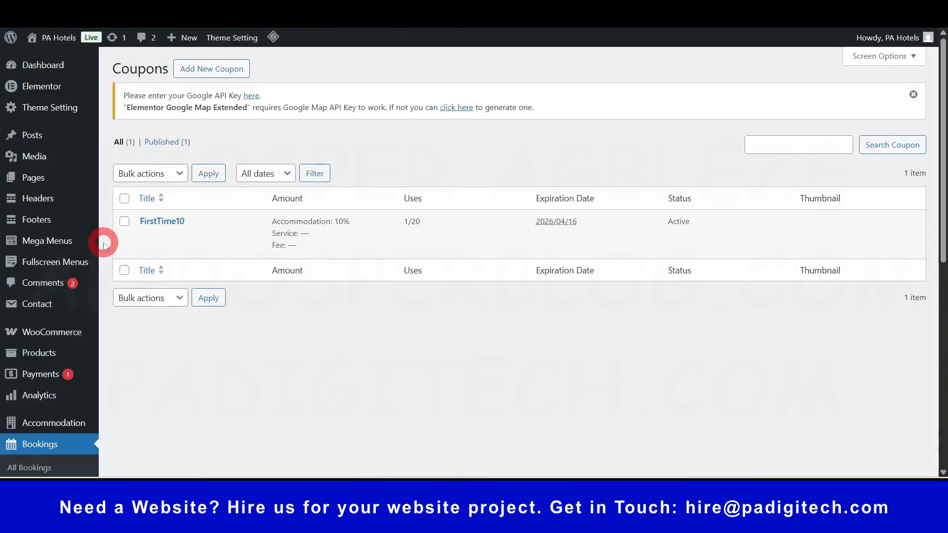
{"action": "scroll", "coordinate": [50, 335], "scroll_direction": "down", "scroll_amount": 5}
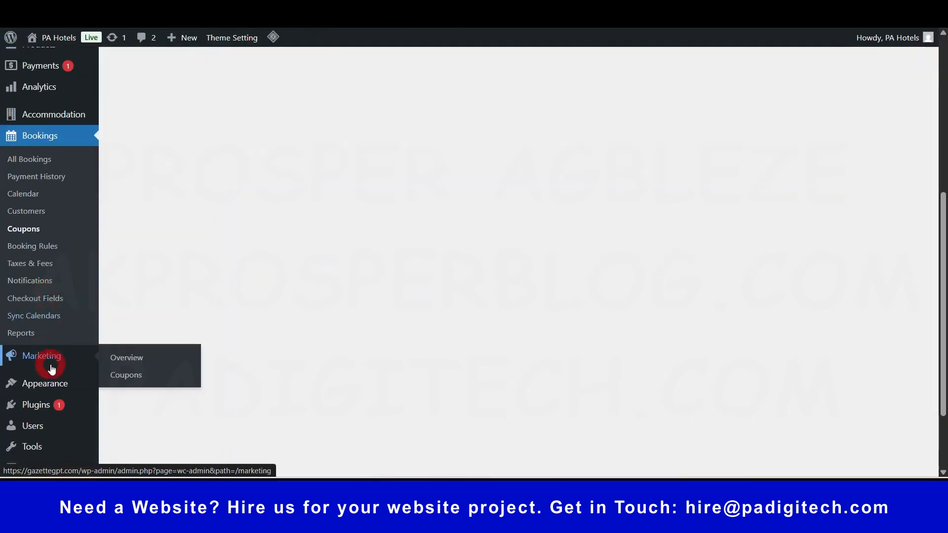
{"action": "scroll", "coordinate": [47, 341], "scroll_direction": "down", "scroll_amount": 2}
{"action": "mouse_move", "coordinate": [48, 289]}
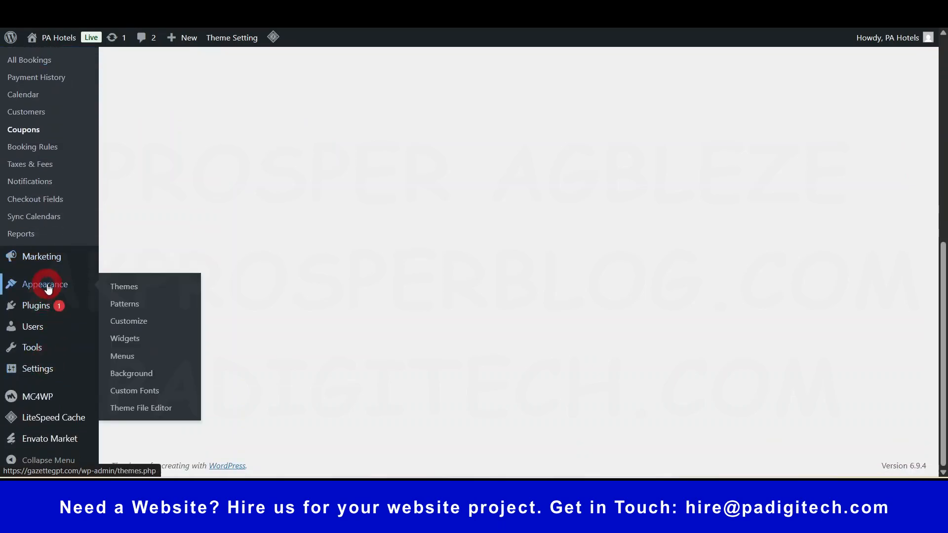
{"action": "left_click", "coordinate": [124, 356]}
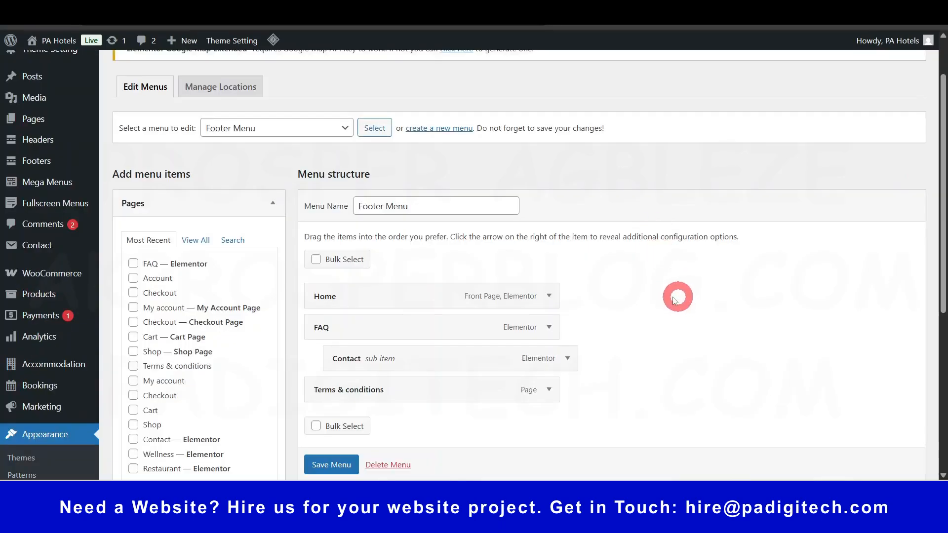
{"action": "left_click", "coordinate": [274, 134]}
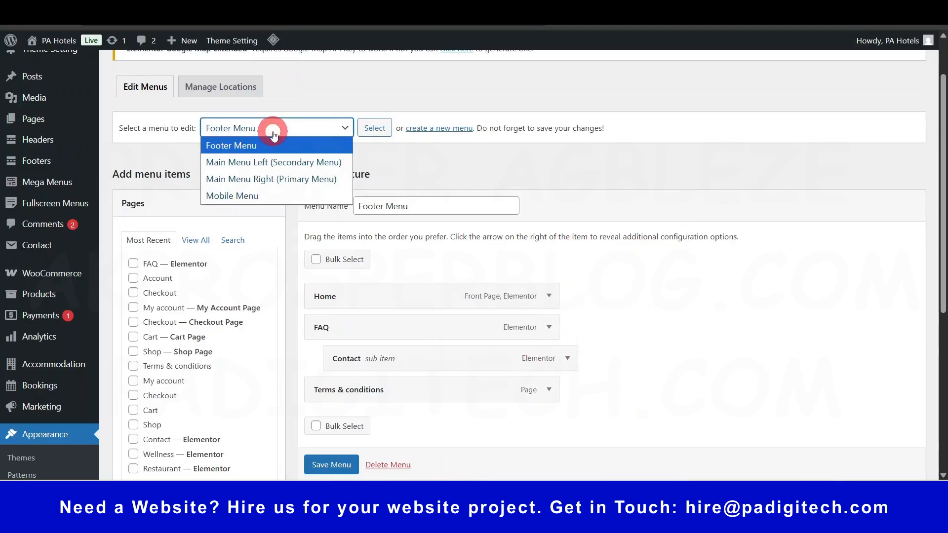
{"action": "left_click", "coordinate": [311, 168]}
{"action": "left_click", "coordinate": [381, 131]}
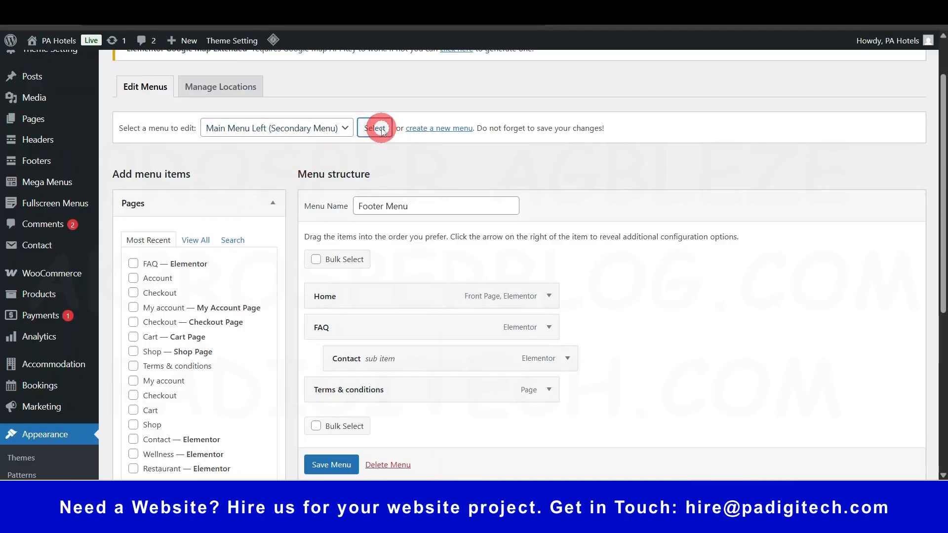
Check the URL of the Home custom link in Main Menu Left and remove that item from the menu.
{"action": "scroll", "coordinate": [392, 239], "scroll_direction": "down", "scroll_amount": 3}
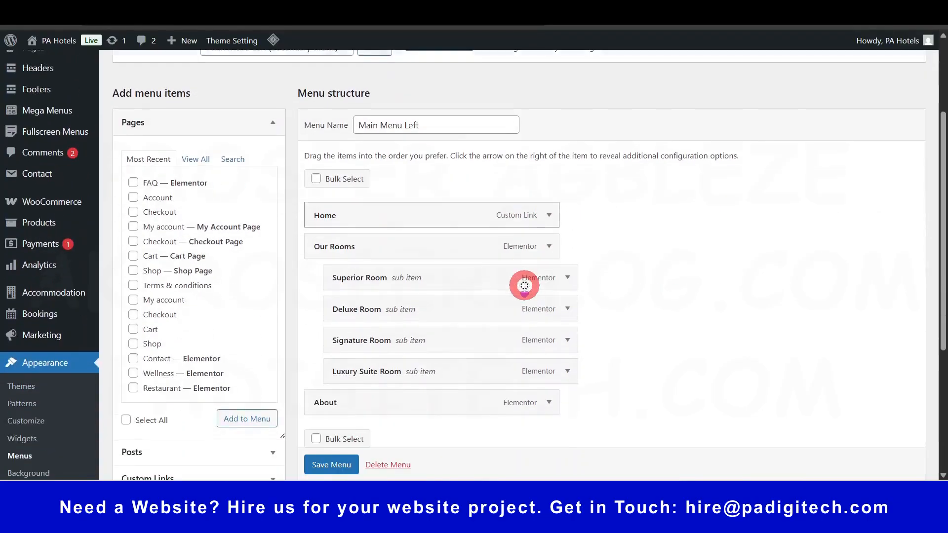
{"action": "scroll", "coordinate": [525, 285], "scroll_direction": "down", "scroll_amount": 1}
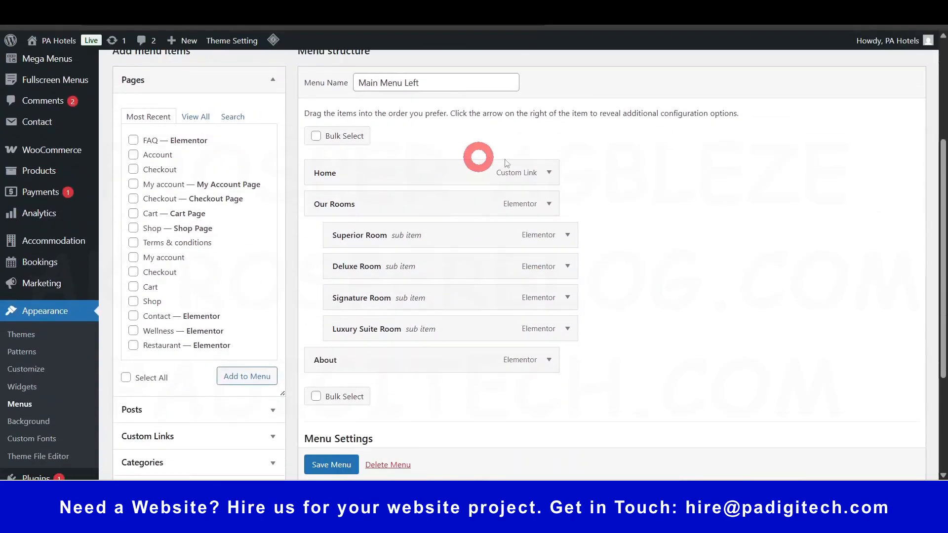
{"action": "left_click", "coordinate": [547, 173]}
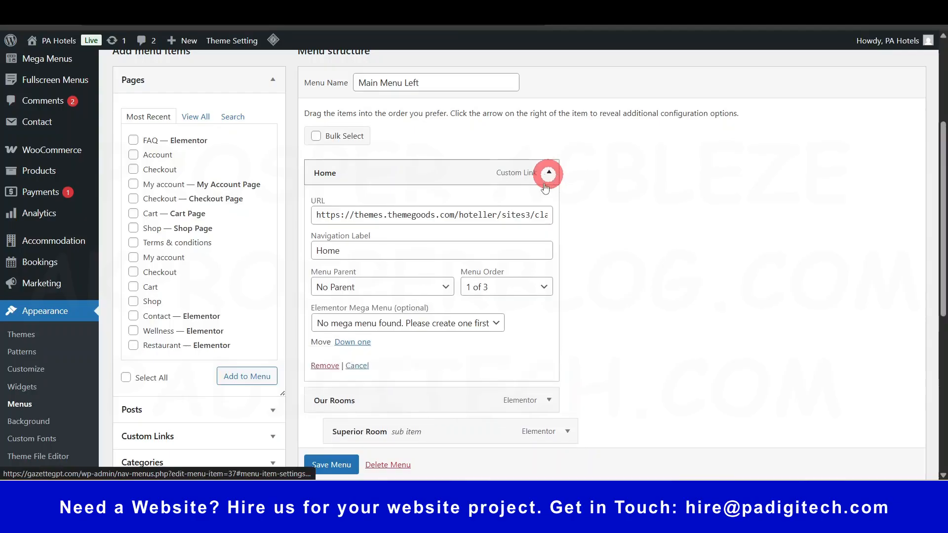
{"action": "triple_click", "coordinate": [414, 214]}
{"action": "left_click", "coordinate": [624, 218]}
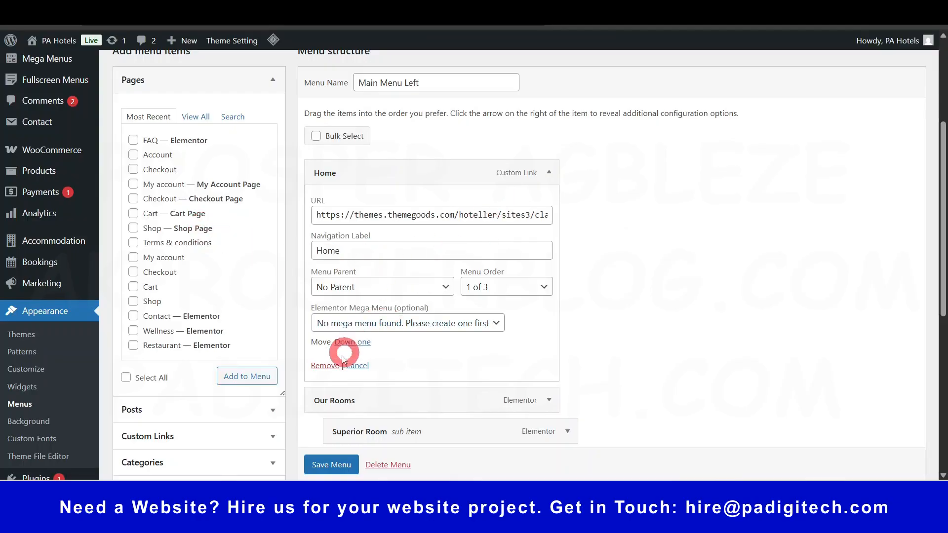
{"action": "left_click", "coordinate": [330, 367]}
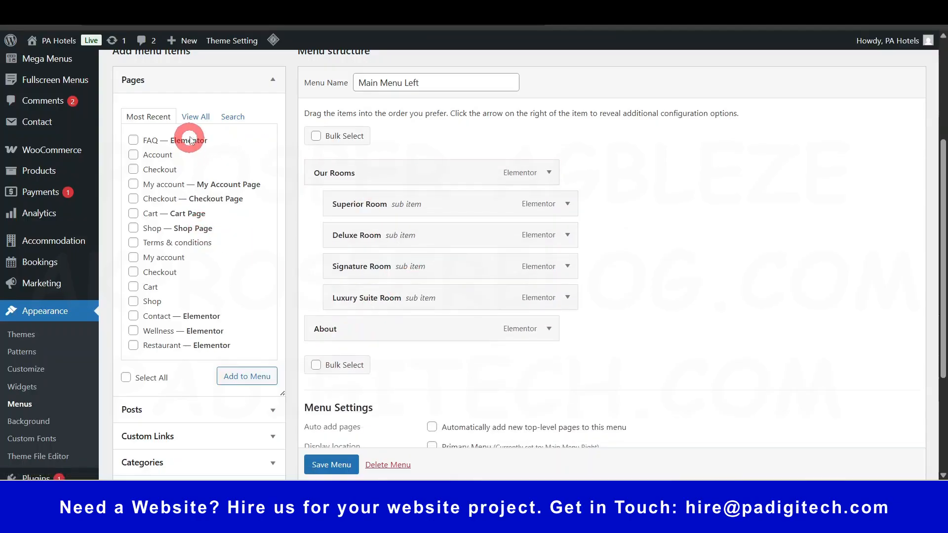
Add the Home — Front Page page to Main Menu Left and place it first, above Our Rooms.
{"action": "left_click", "coordinate": [195, 118]}
{"action": "scroll", "coordinate": [165, 246], "scroll_direction": "down", "scroll_amount": 3}
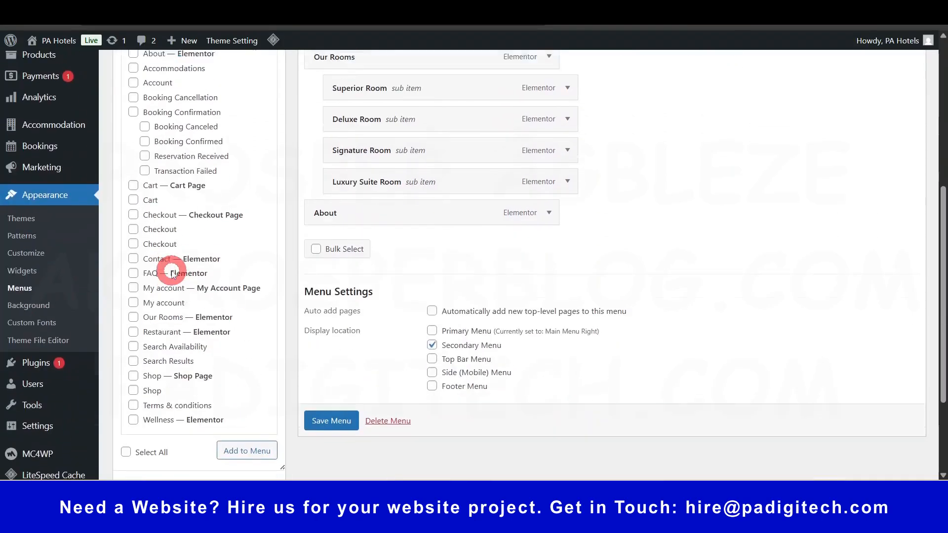
{"action": "scroll", "coordinate": [158, 197], "scroll_direction": "up", "scroll_amount": 3}
{"action": "scroll", "coordinate": [195, 184], "scroll_direction": "down", "scroll_amount": 3}
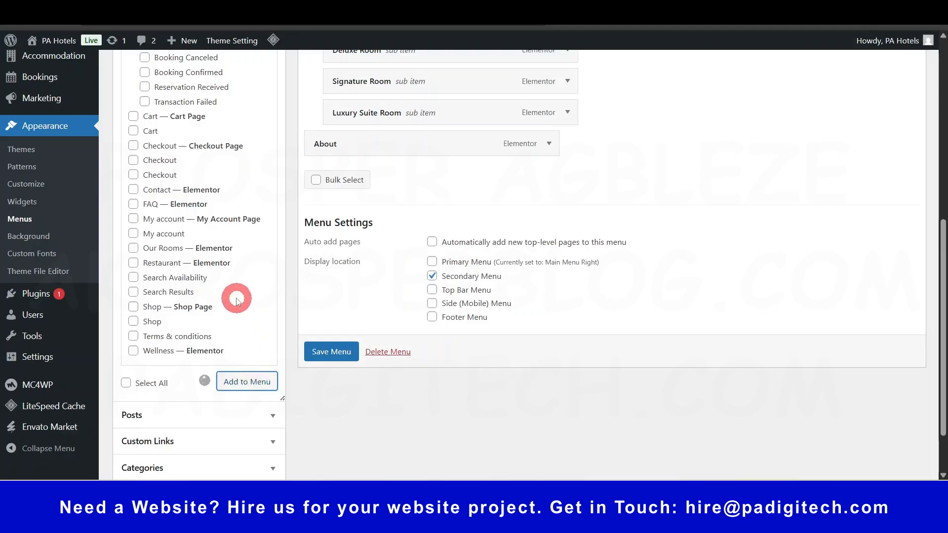
{"action": "scroll", "coordinate": [444, 269], "scroll_direction": "up", "scroll_amount": 5}
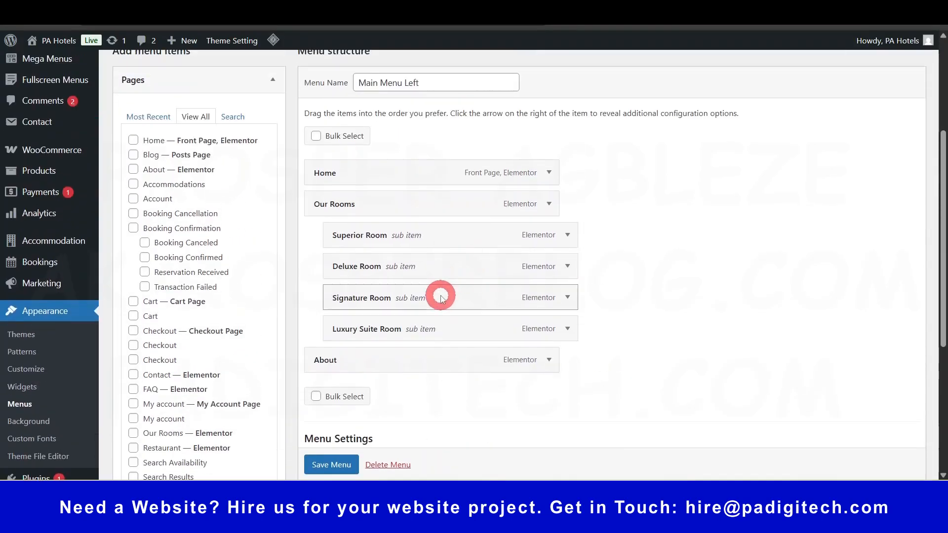
{"action": "scroll", "coordinate": [374, 204], "scroll_direction": "down", "scroll_amount": 3}
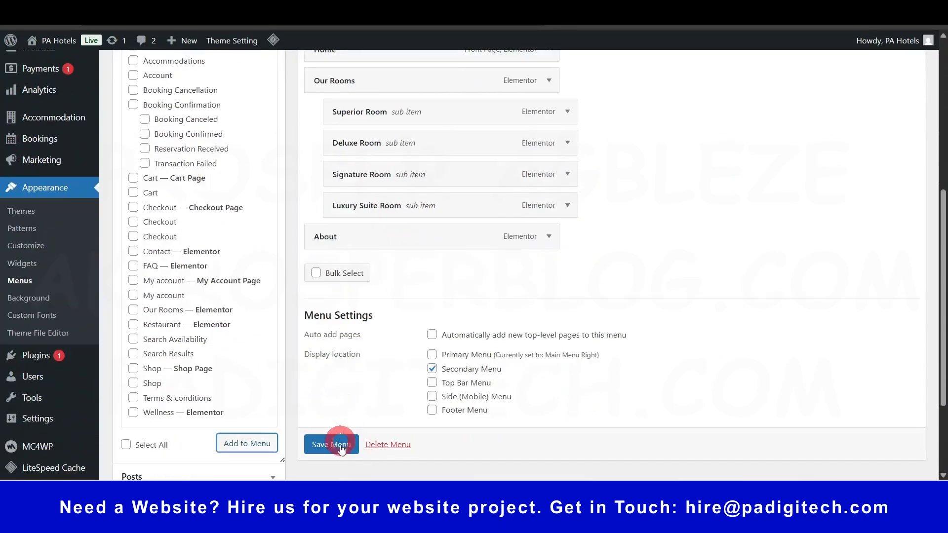
Save Main Menu Left and check the order of its items in the menu structure.
{"action": "left_click", "coordinate": [343, 444]}
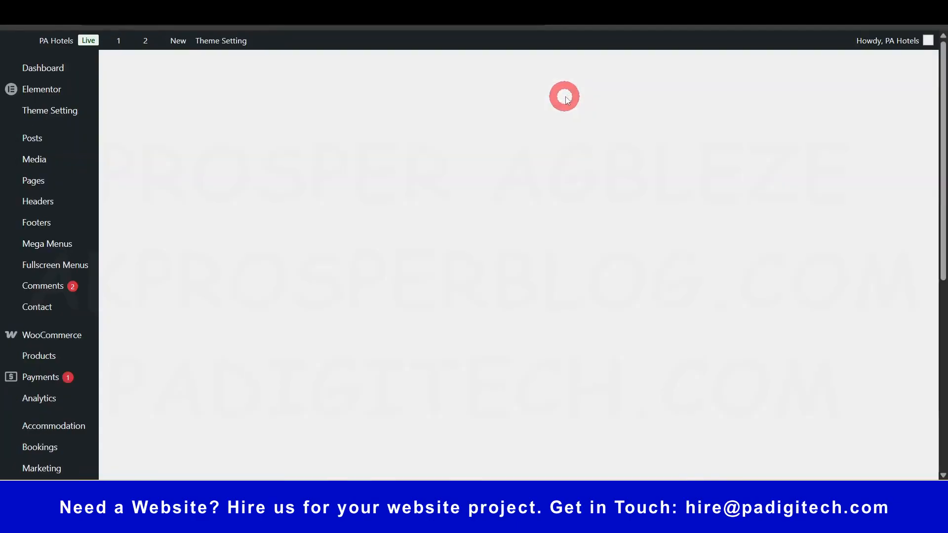
{"action": "scroll", "coordinate": [554, 302], "scroll_direction": "down", "scroll_amount": 5}
{"action": "scroll", "coordinate": [397, 265], "scroll_direction": "up", "scroll_amount": 1}
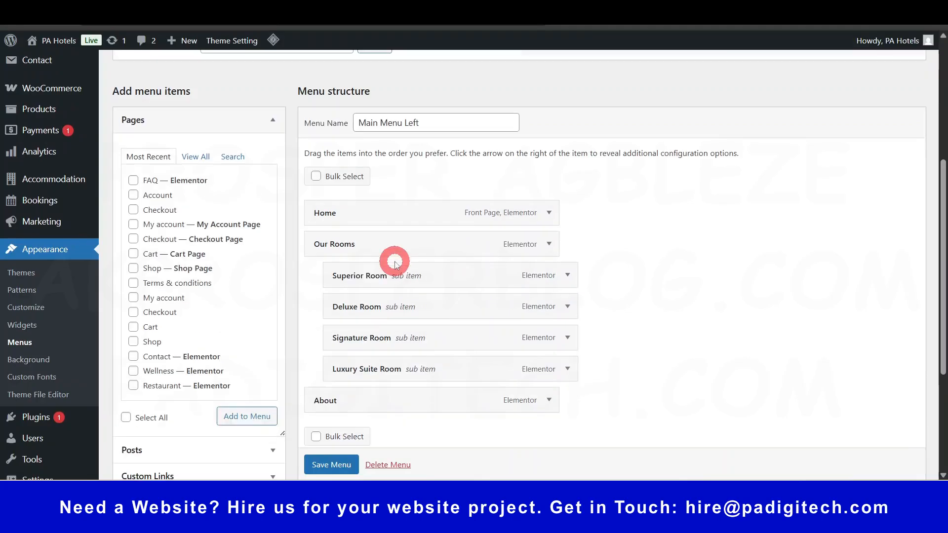
{"action": "left_click", "coordinate": [566, 277]}
{"action": "left_click", "coordinate": [566, 278]}
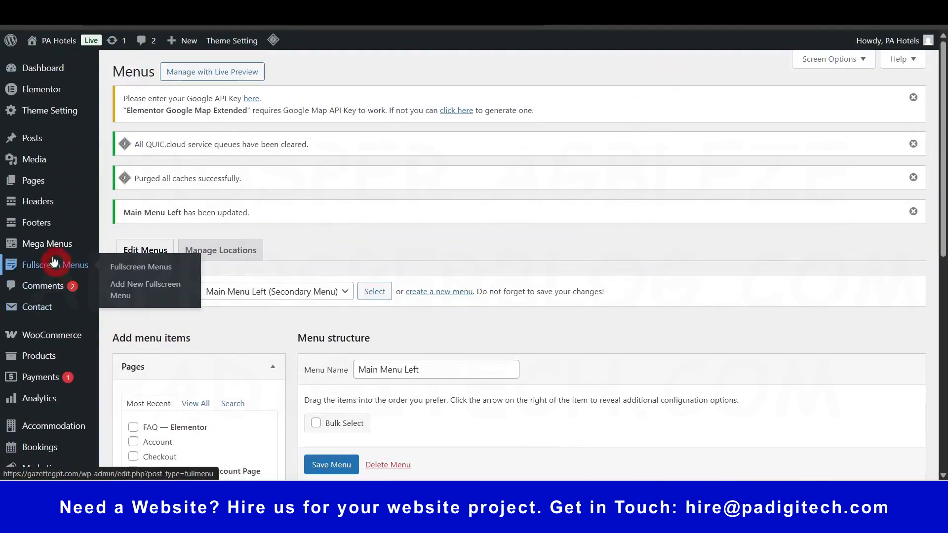
Open the Header, Header Sticky and Header Transparent templates for editing in Elementor, each in its own browser tab.
{"action": "left_click", "coordinate": [48, 207]}
{"action": "left_click", "coordinate": [462, 363]}
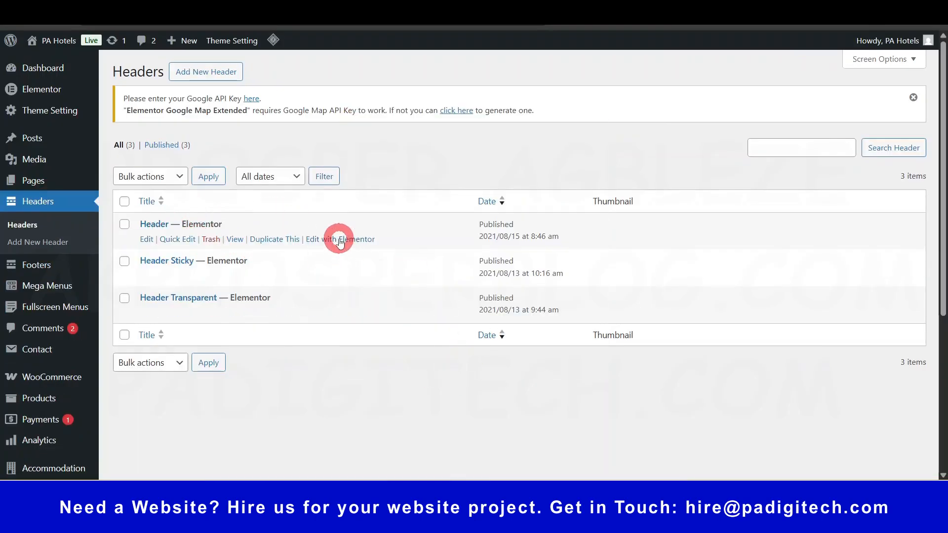
{"action": "left_click", "coordinate": [335, 241], "text": "ctrl"}
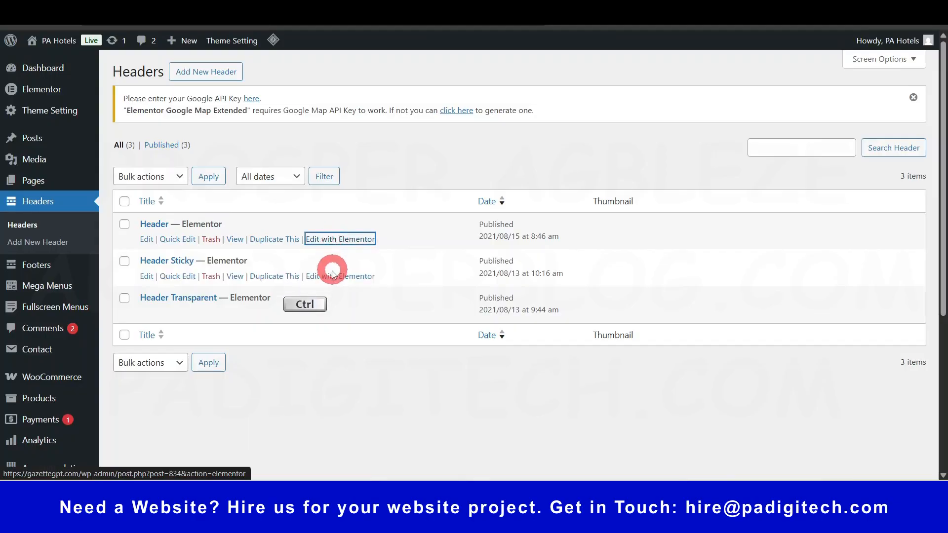
{"action": "left_click", "coordinate": [329, 276], "text": "ctrl"}
{"action": "left_click", "coordinate": [328, 310], "text": "ctrl"}
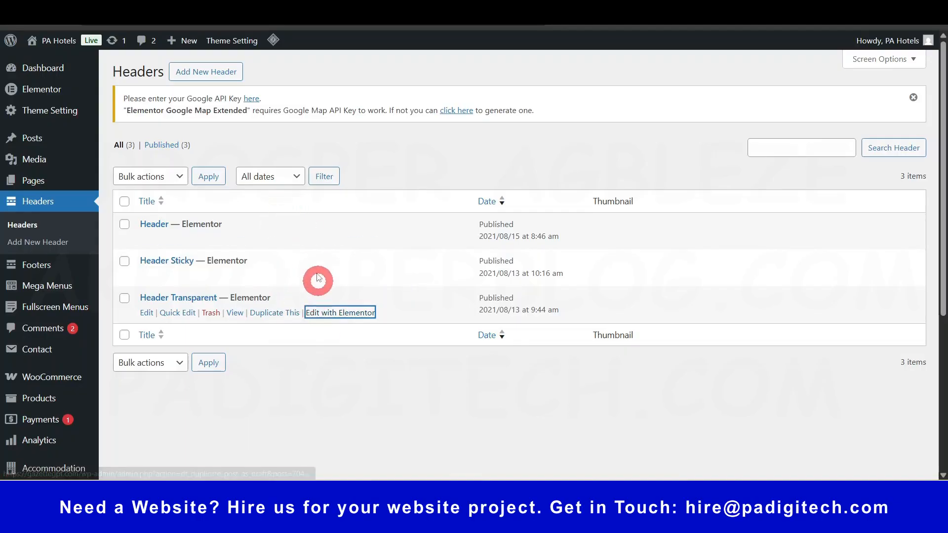
{"action": "left_click", "coordinate": [497, 40]}
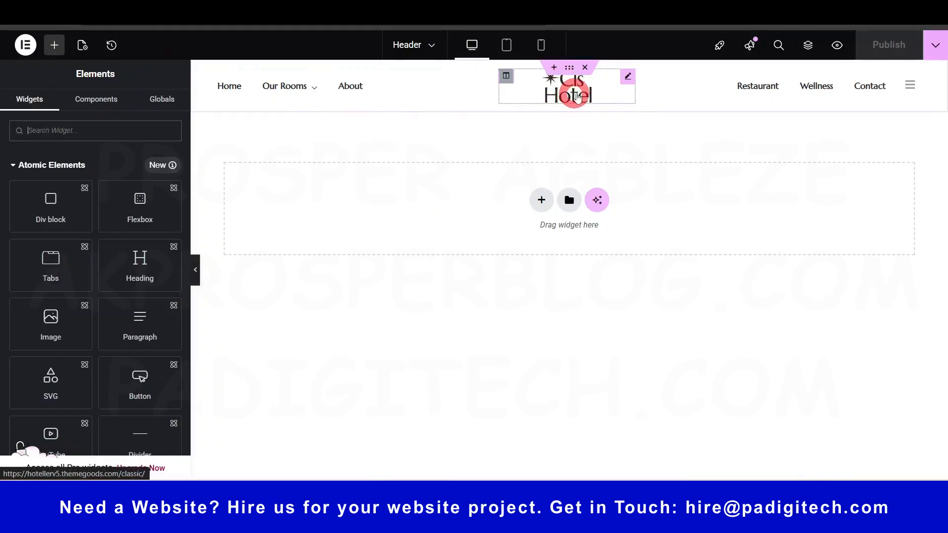
Link the logo image in Header to the Home page and publish it, and select the logo image in Header Sticky.
{"action": "left_click", "coordinate": [570, 92]}
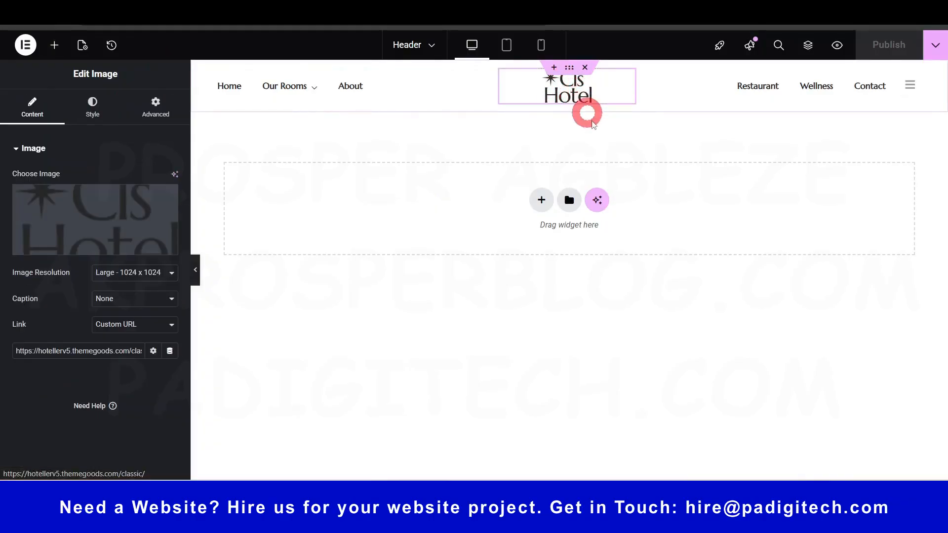
{"action": "left_click", "coordinate": [131, 324]}
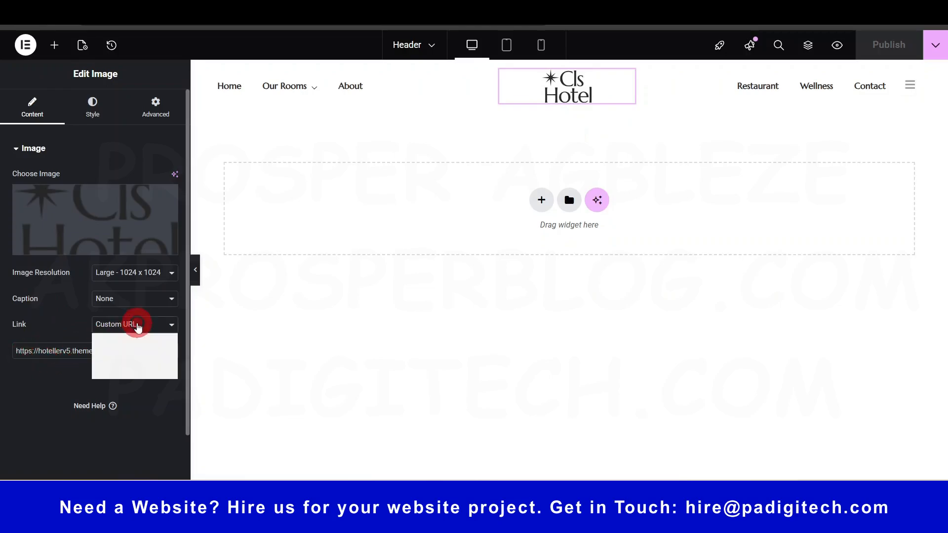
{"action": "left_click", "coordinate": [131, 370]}
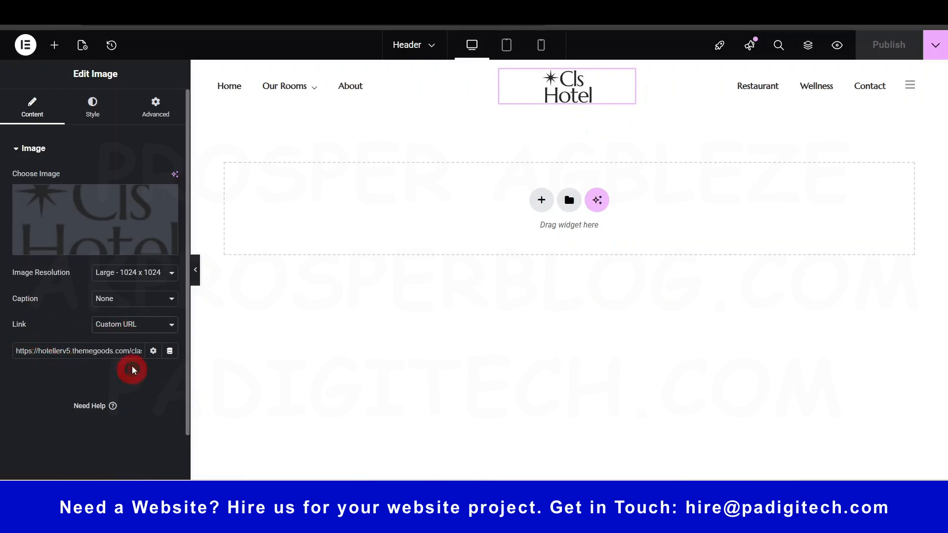
{"action": "triple_click", "coordinate": [92, 354]}
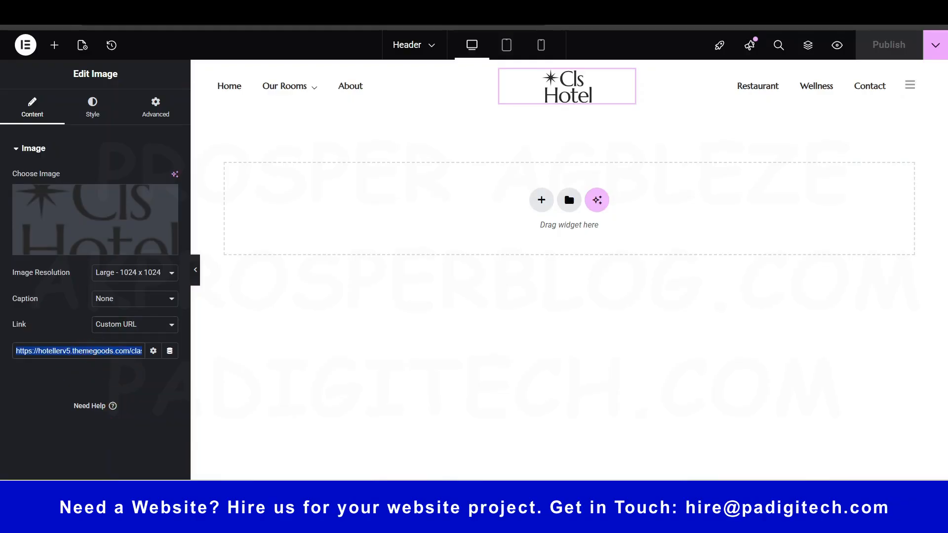
{"action": "type", "text": "home"}
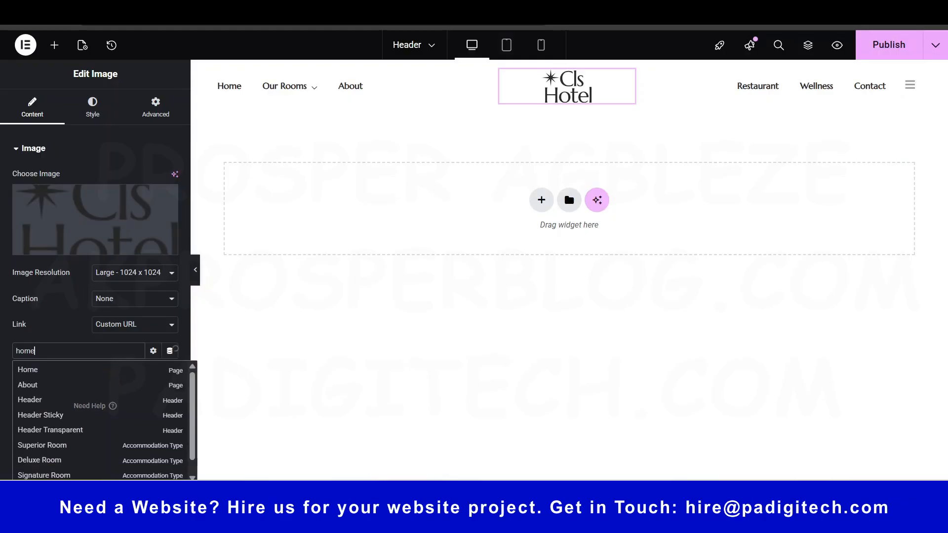
{"action": "left_click", "coordinate": [67, 375]}
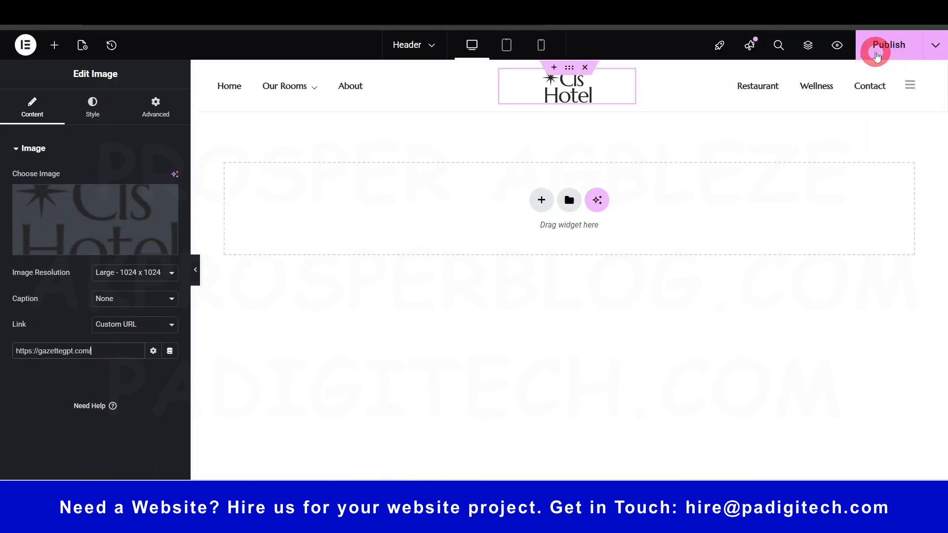
{"action": "left_click", "coordinate": [883, 48]}
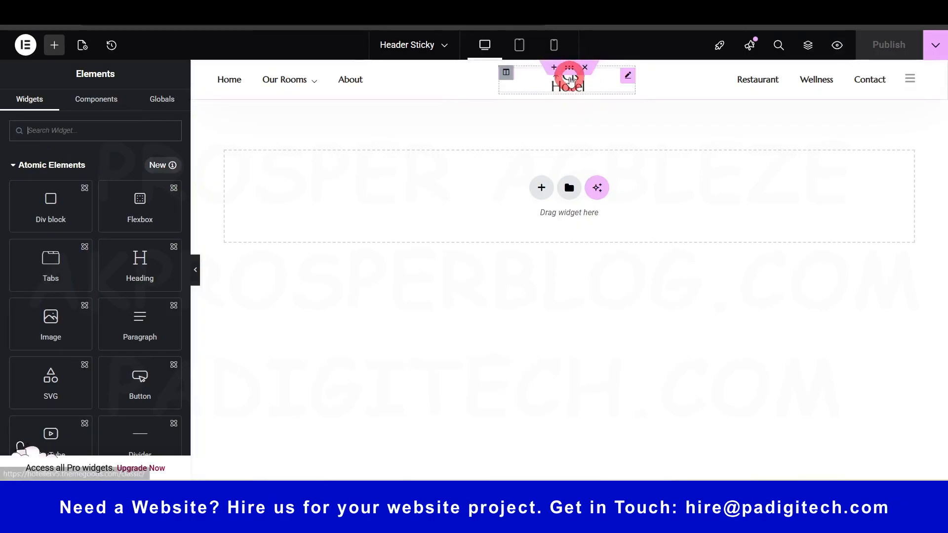
{"action": "left_click", "coordinate": [561, 81]}
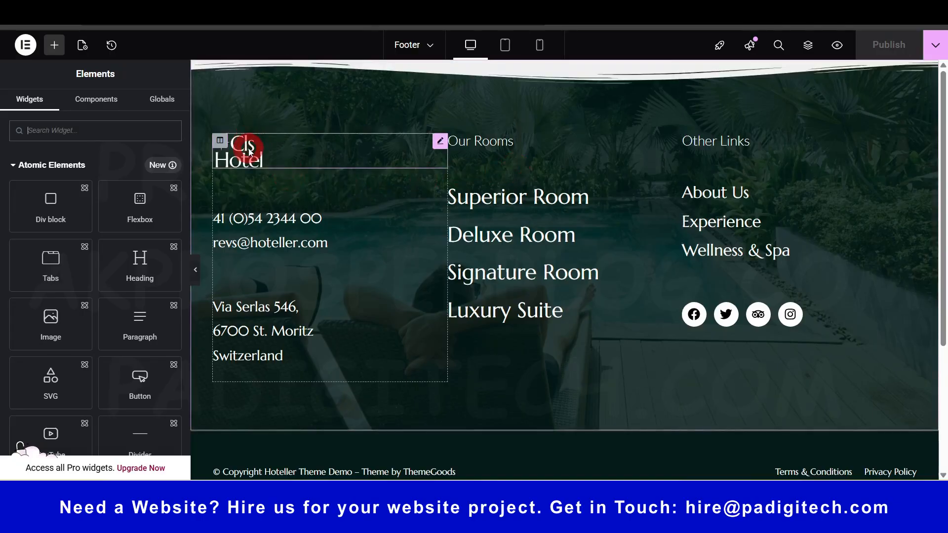
{"action": "left_click", "coordinate": [290, 155]}
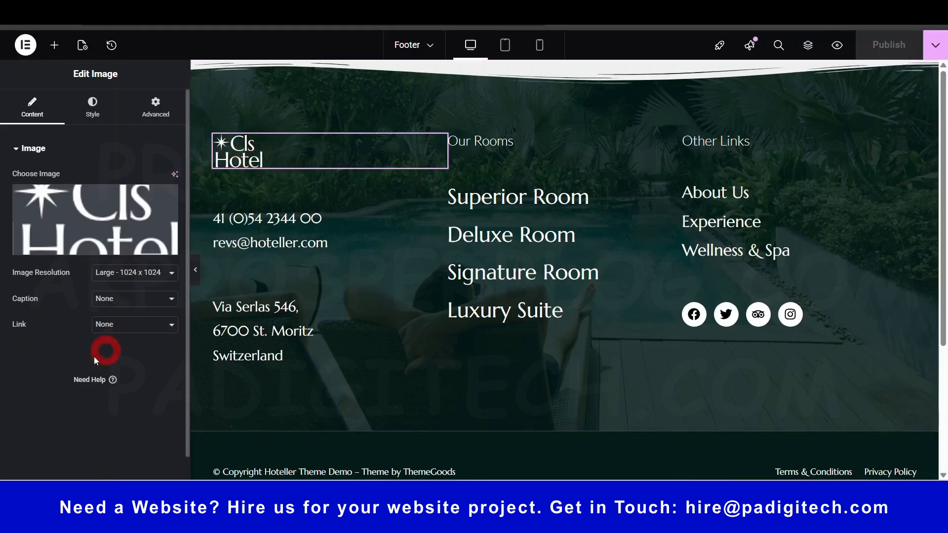
{"action": "left_click", "coordinate": [120, 326]}
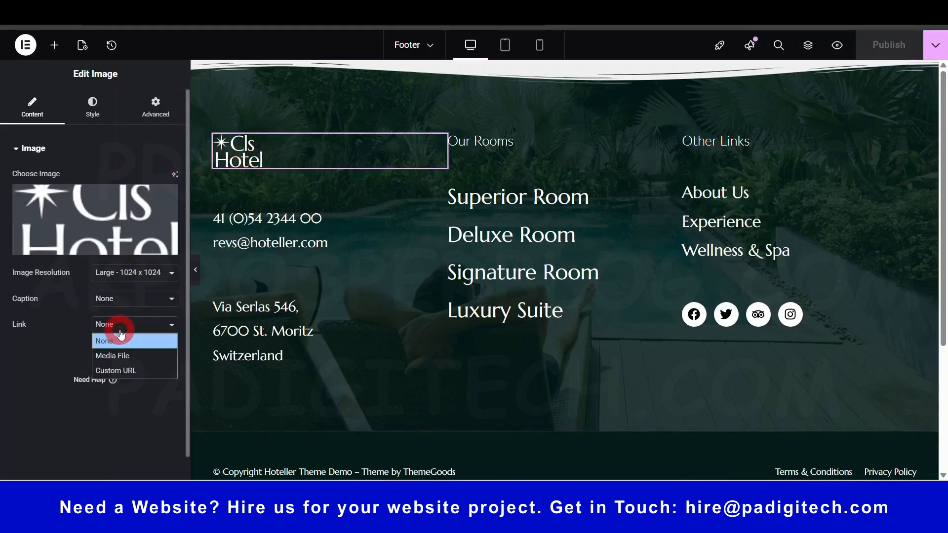
{"action": "left_click", "coordinate": [122, 369]}
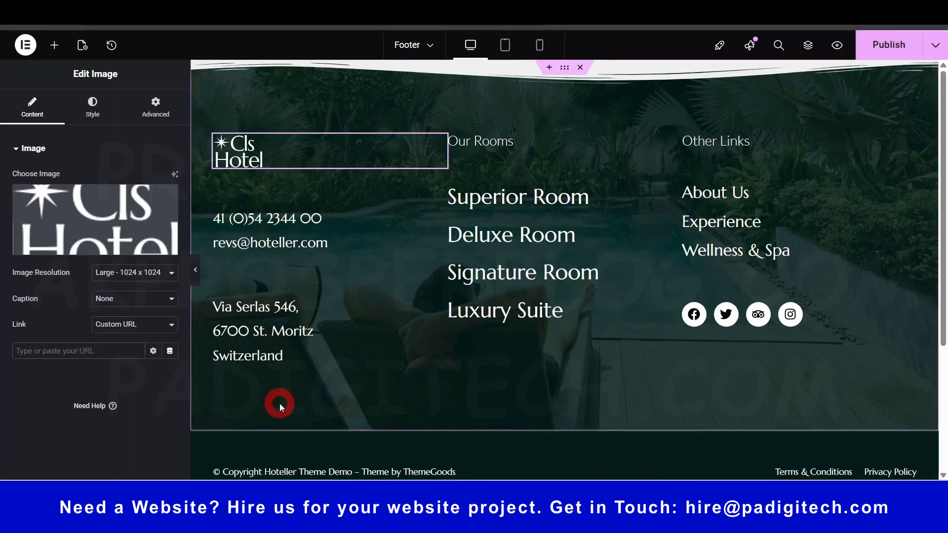
{"action": "type", "text": "home"}
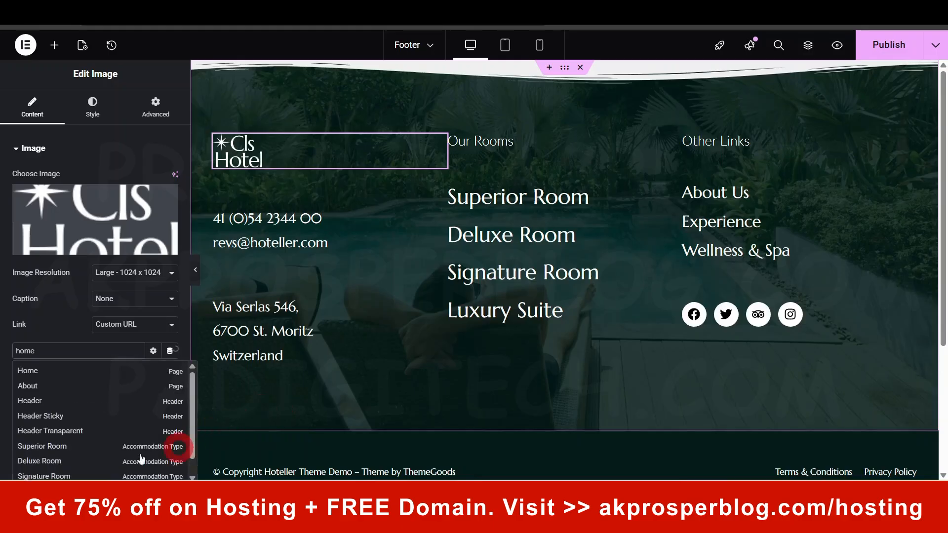
{"action": "key", "text": "ctrl+a"}
{"action": "type", "text": "https://gazettegpt.com/"}
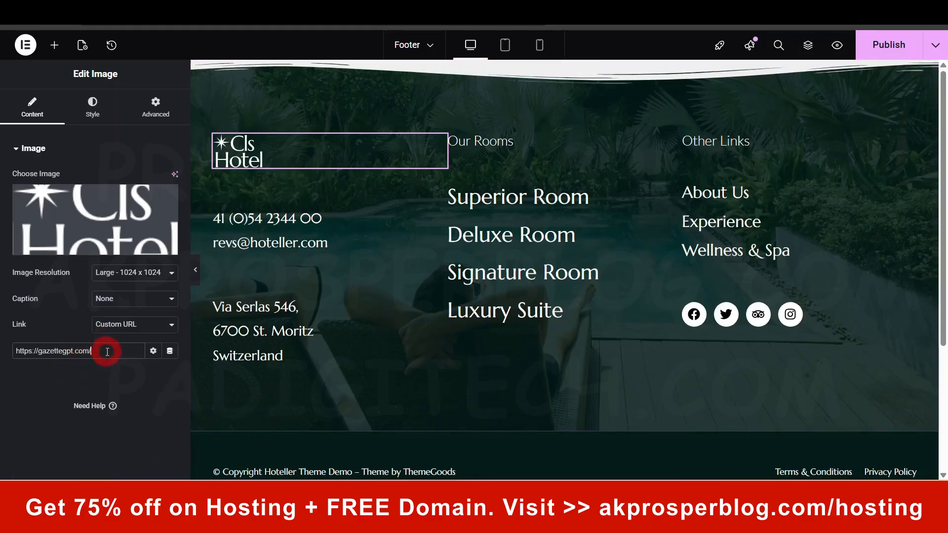
{"action": "left_click", "coordinate": [887, 46]}
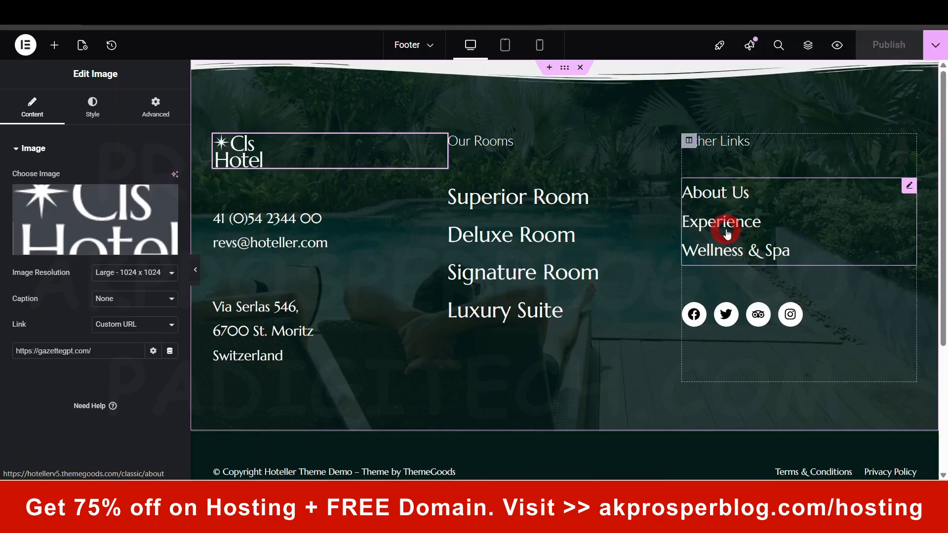
Link the About Us item in the footer's Other Links icon list to the site's About page.
{"action": "left_click", "coordinate": [730, 202]}
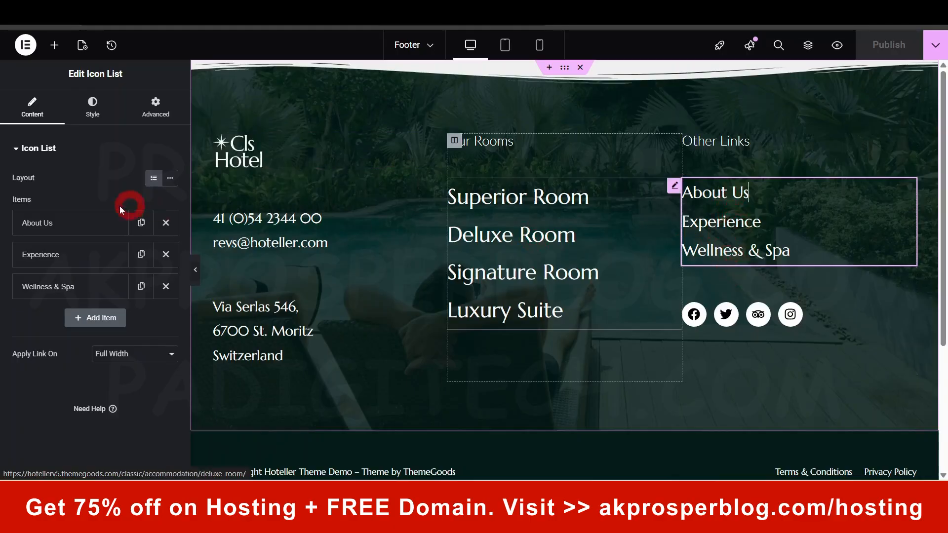
{"action": "left_click", "coordinate": [80, 232]}
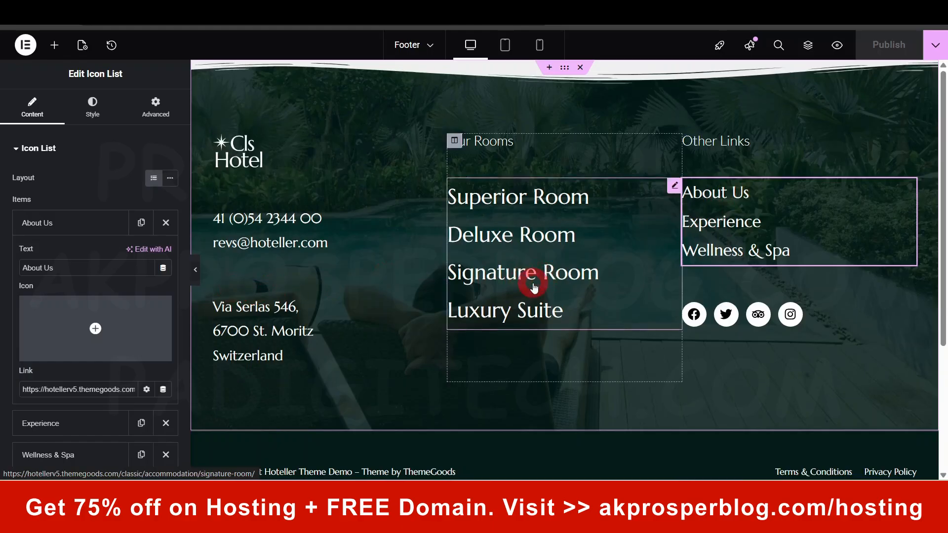
{"action": "left_click", "coordinate": [69, 223]}
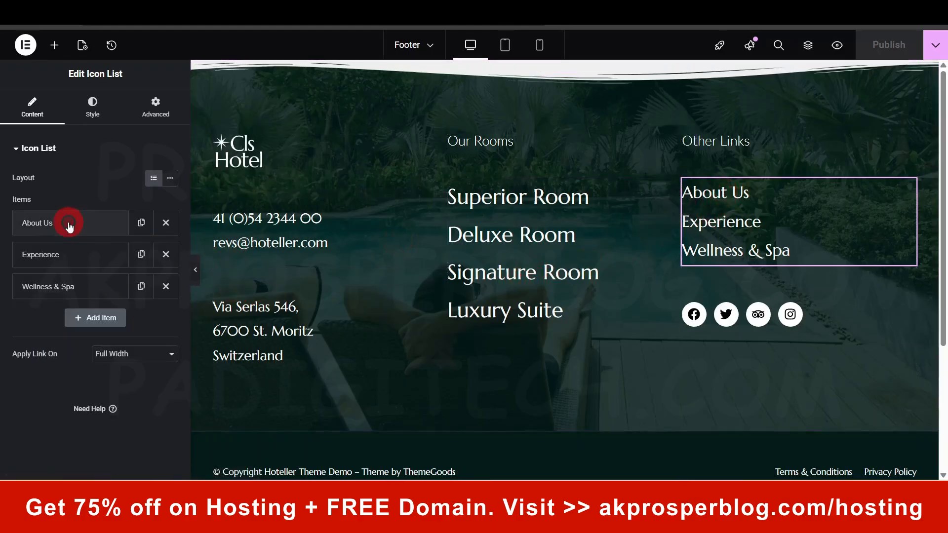
{"action": "left_click", "coordinate": [69, 224]}
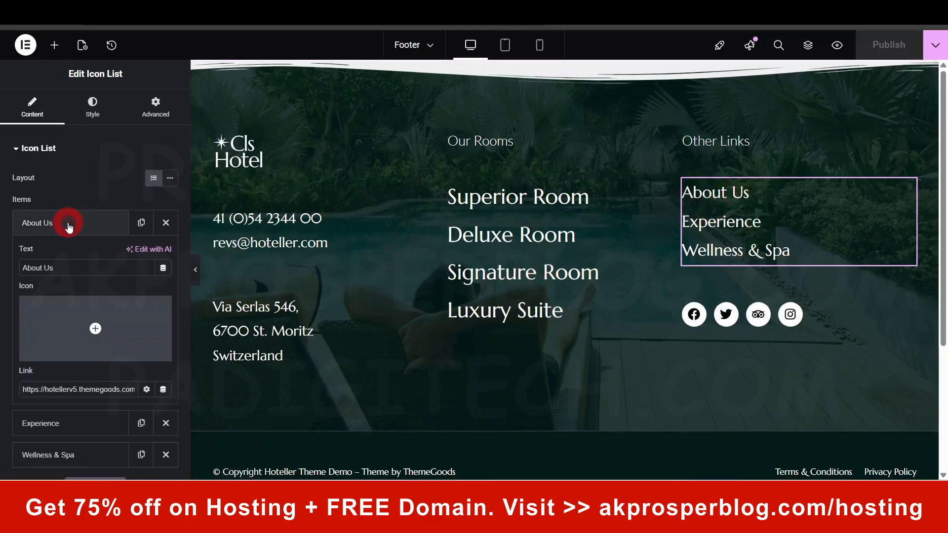
{"action": "triple_click", "coordinate": [106, 390]}
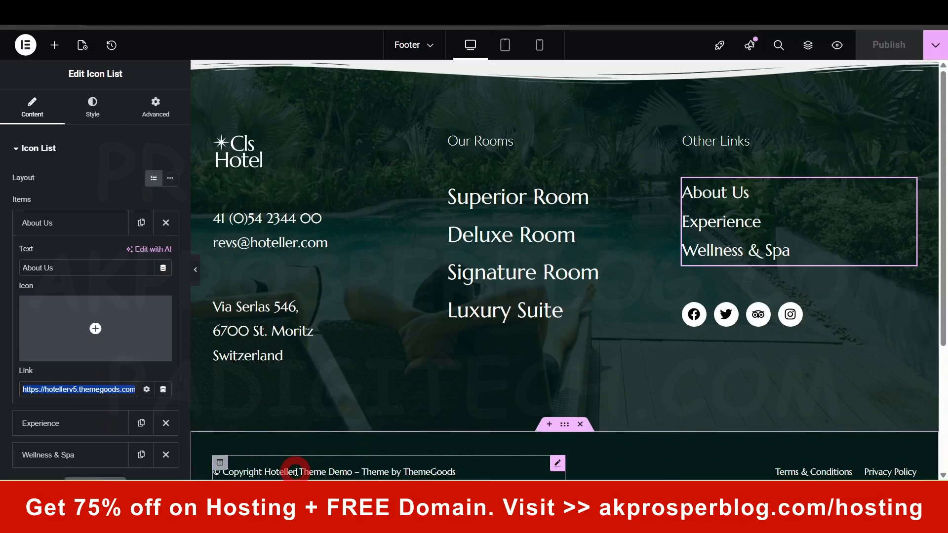
{"action": "key", "text": "BackSpace"}
{"action": "type", "text": "abo"}
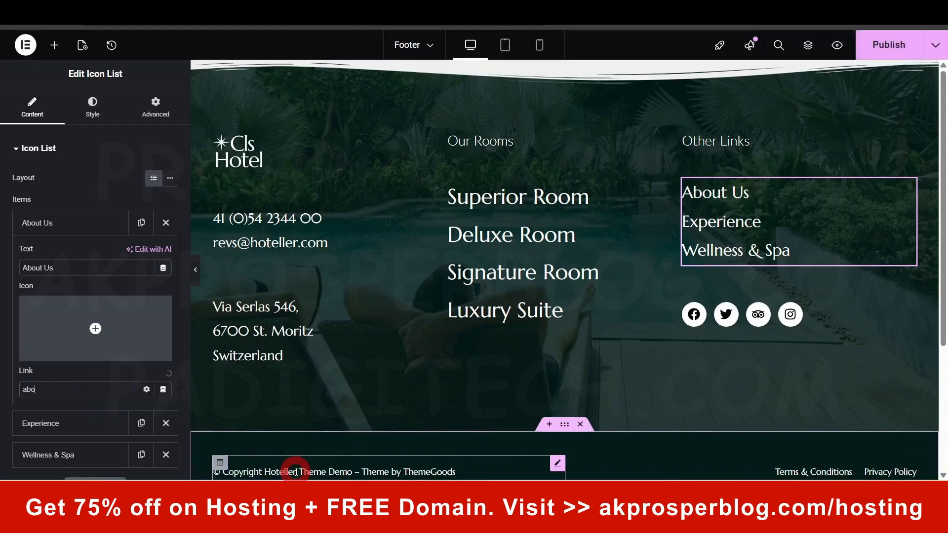
{"action": "type", "text": "ut"}
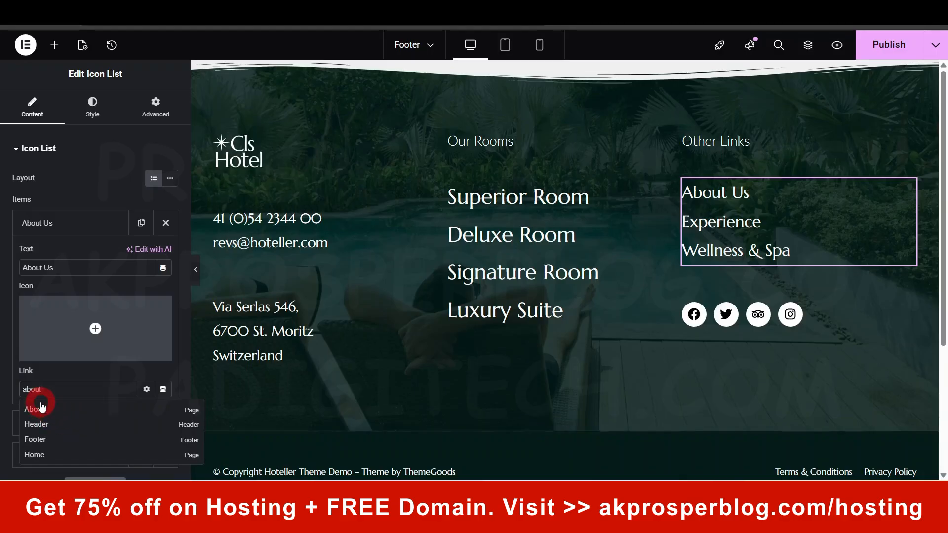
{"action": "left_click", "coordinate": [43, 408]}
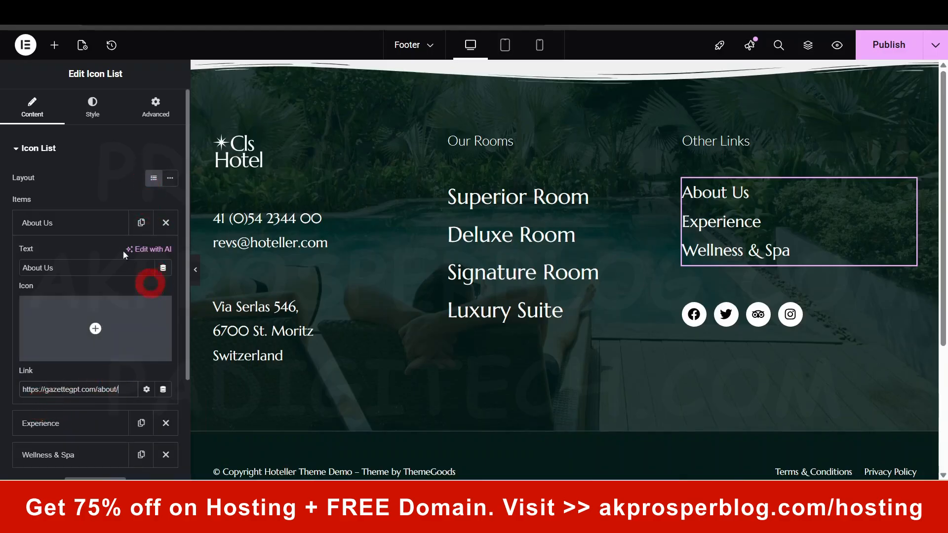
{"action": "left_click", "coordinate": [76, 222]}
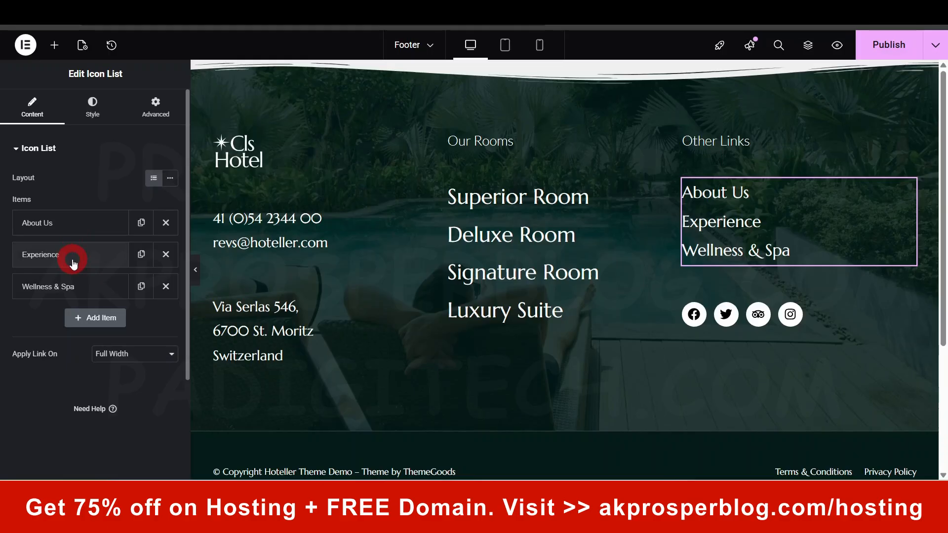
Check the link of the Experience item in the Other Links list and publish the footer.
{"action": "left_click", "coordinate": [73, 265]}
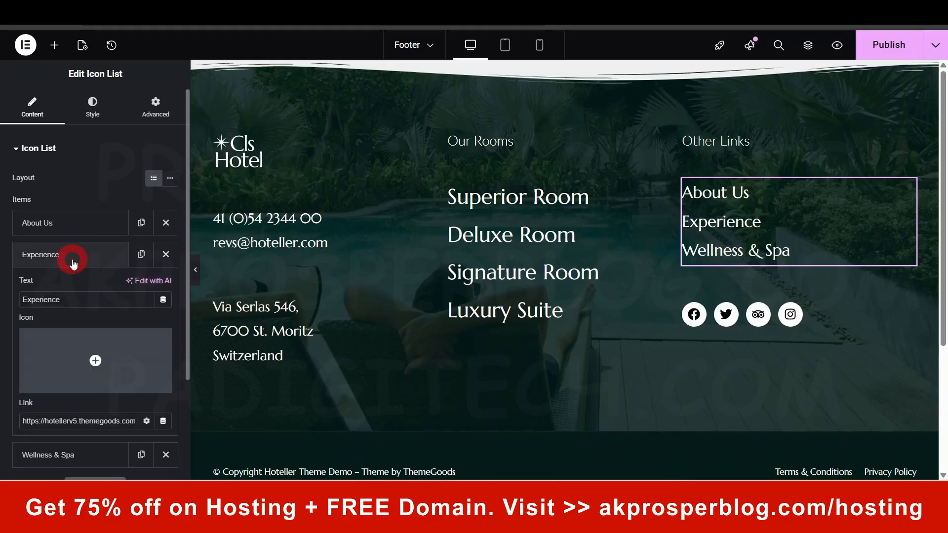
{"action": "scroll", "coordinate": [73, 263], "scroll_direction": "down", "scroll_amount": 2}
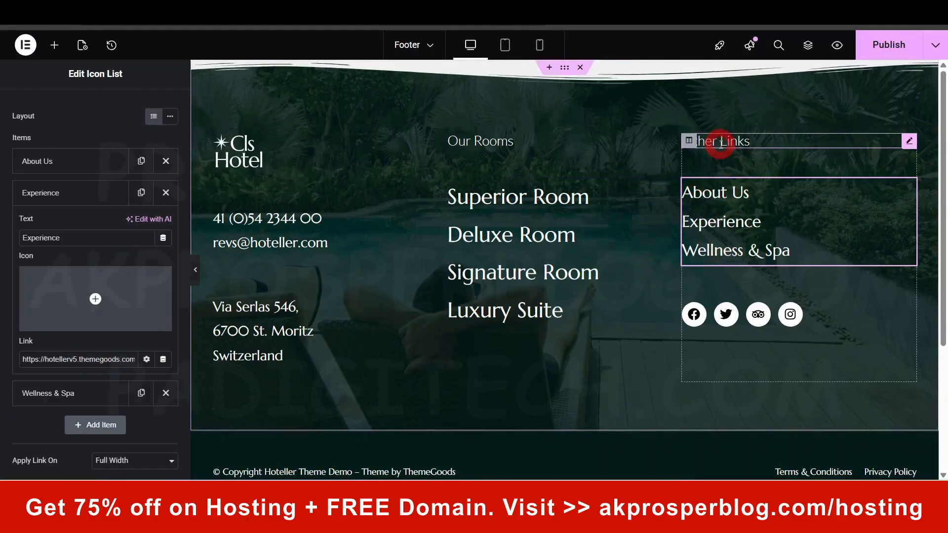
{"action": "left_click", "coordinate": [903, 46]}
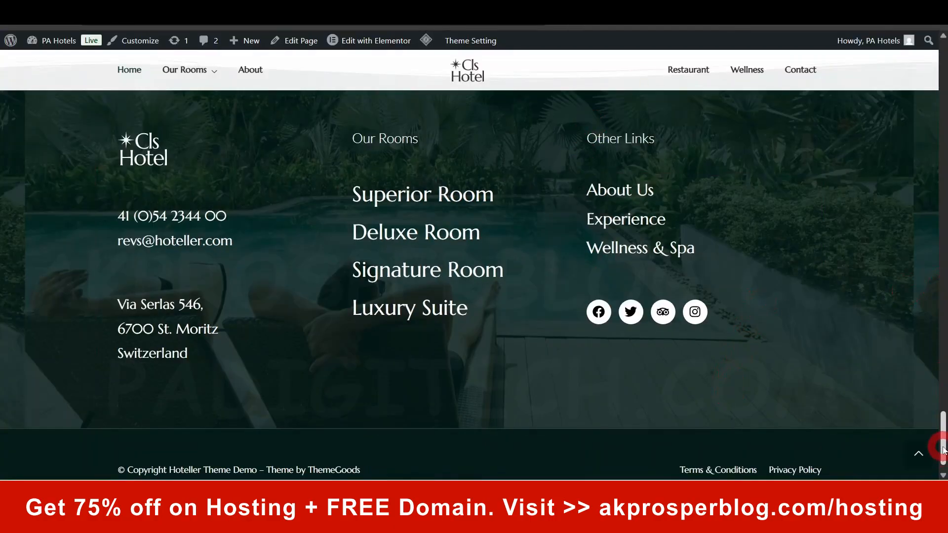
View the header area of the live homepage.
{"action": "left_click_drag", "start_coordinate": [943, 451], "coordinate": [943, 49]}
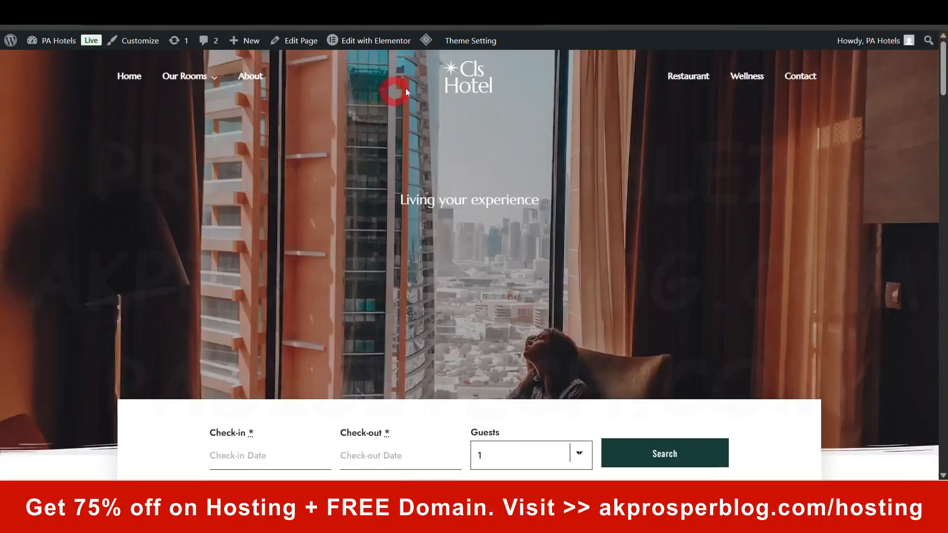